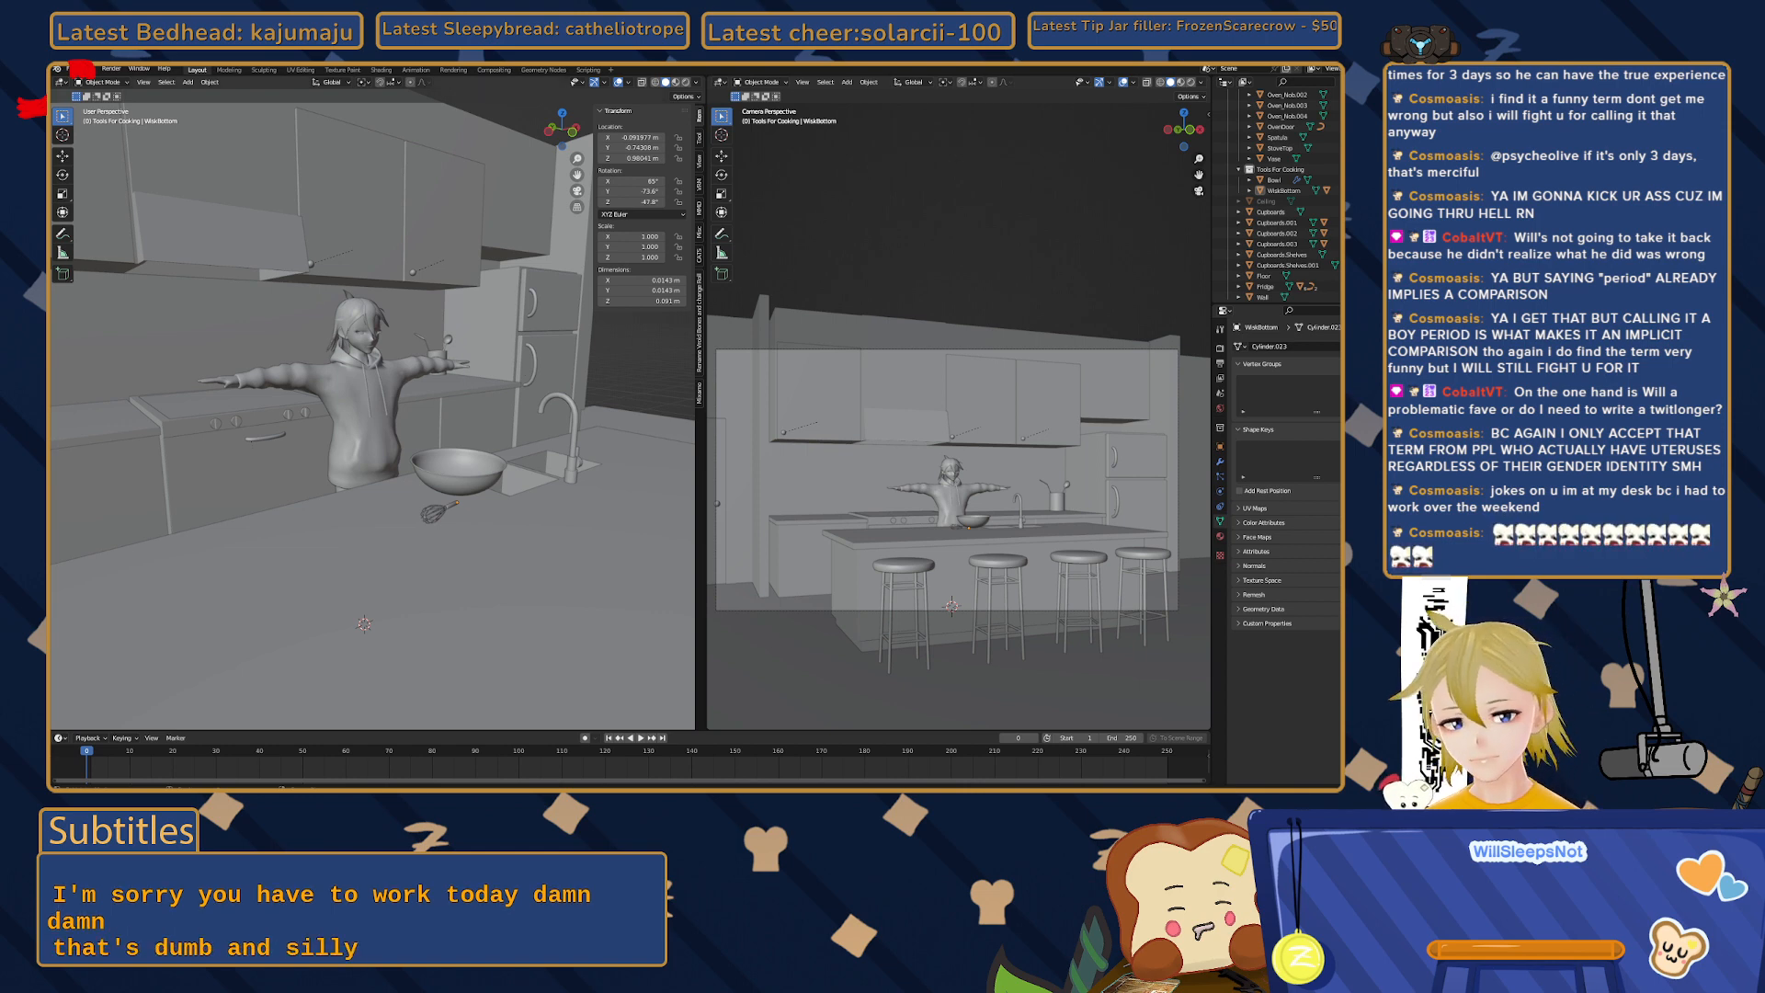
pyautogui.moveTo(396, 415); pyautogui.dragTo(364, 420, button='middle')
pyautogui.moveTo(395, 551); pyautogui.dragTo(379, 554, button='middle')
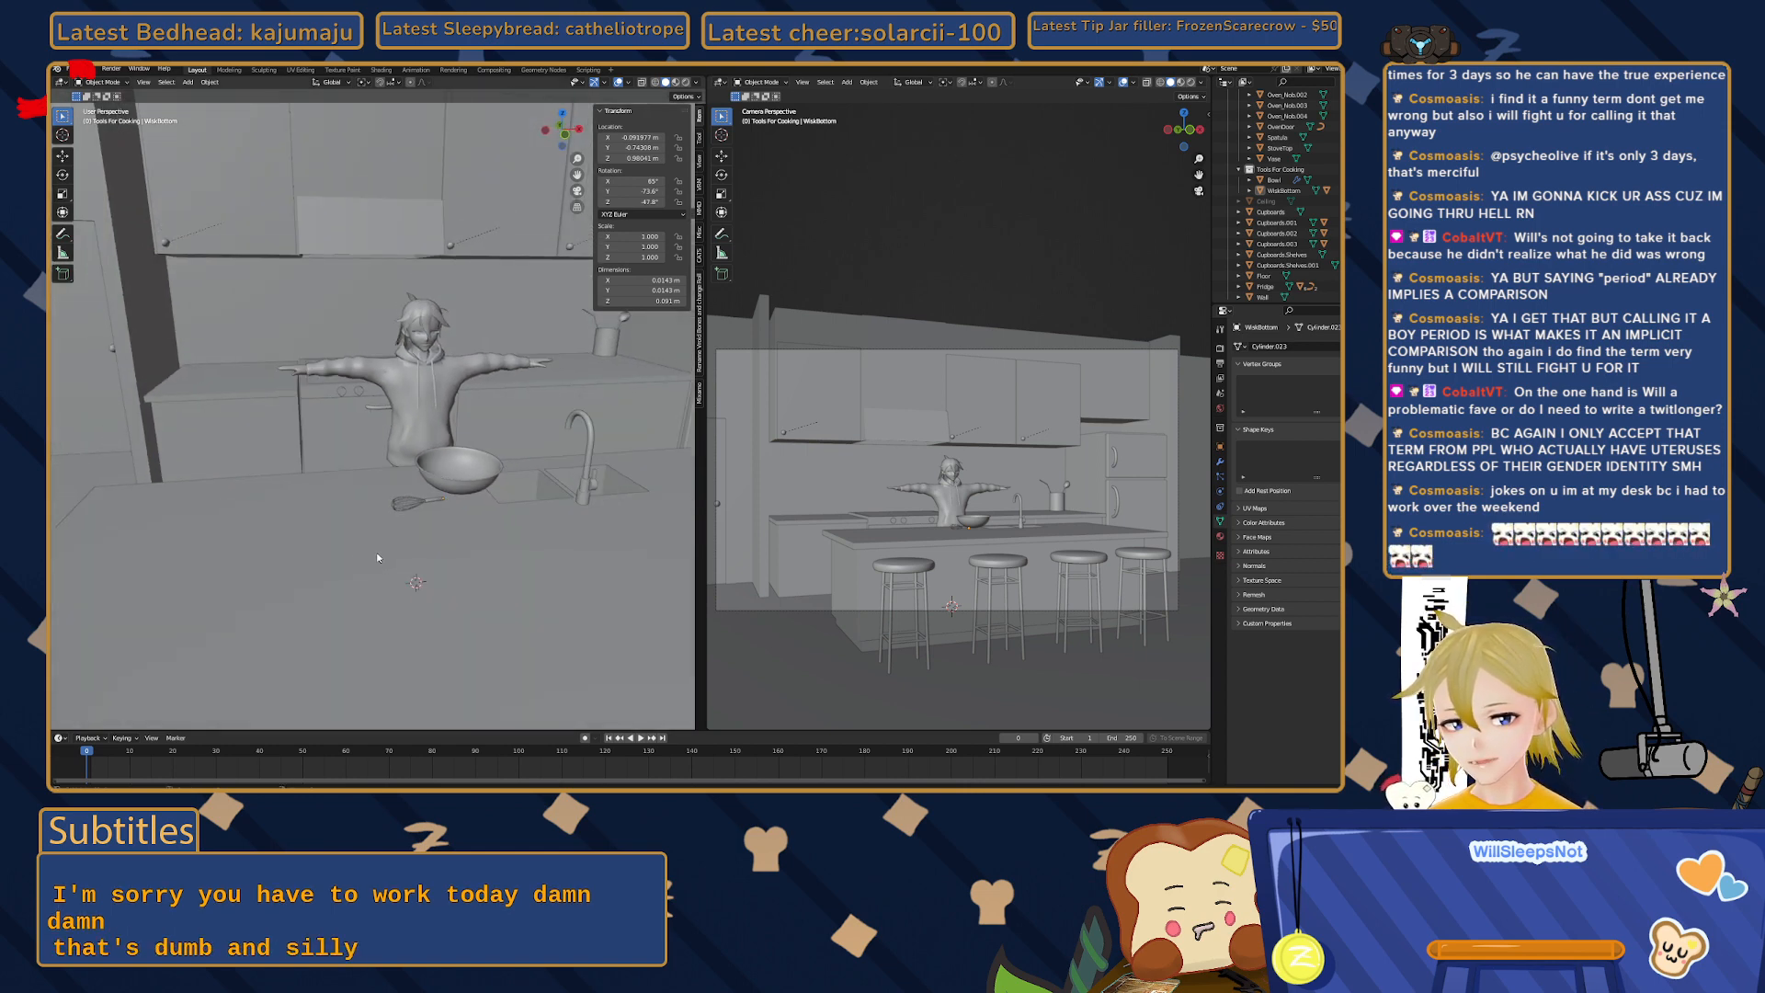
pyautogui.scroll(-5, 321, 555)
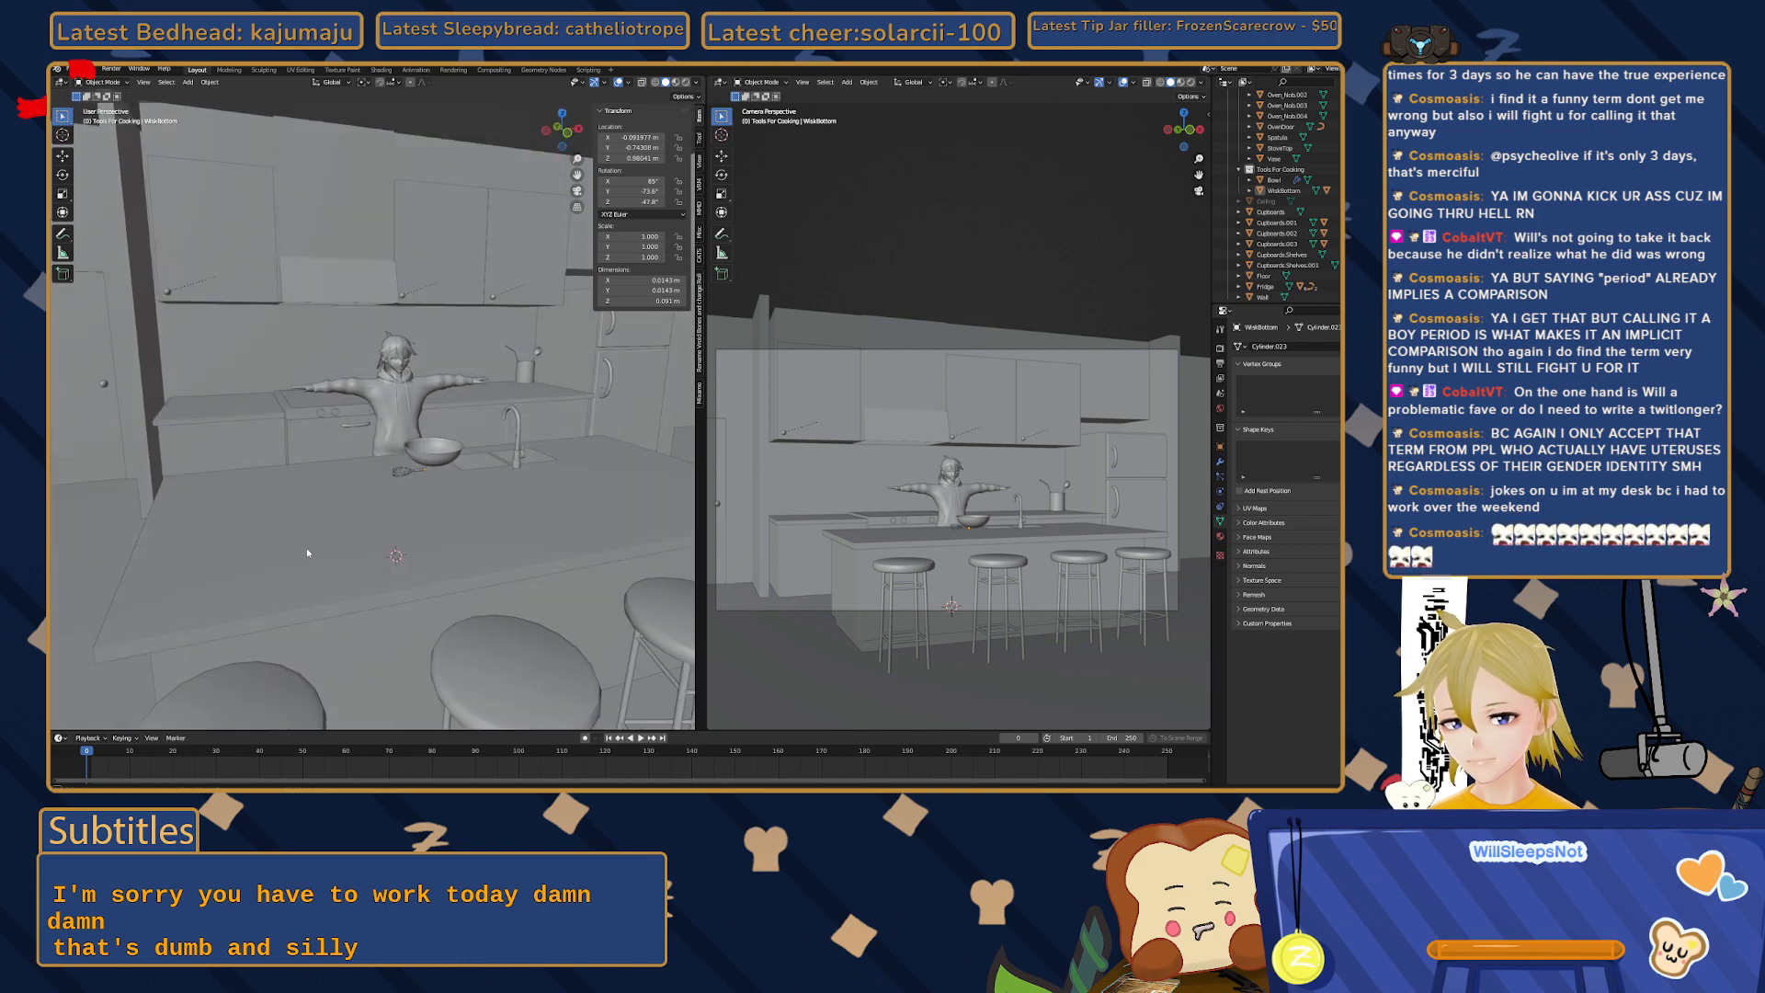
pyautogui.moveTo(298, 534)
pyautogui.mouseDown(button='middle')
pyautogui.moveTo(288, 498)
pyautogui.moveTo(297, 518)
pyautogui.mouseUp(button='middle')
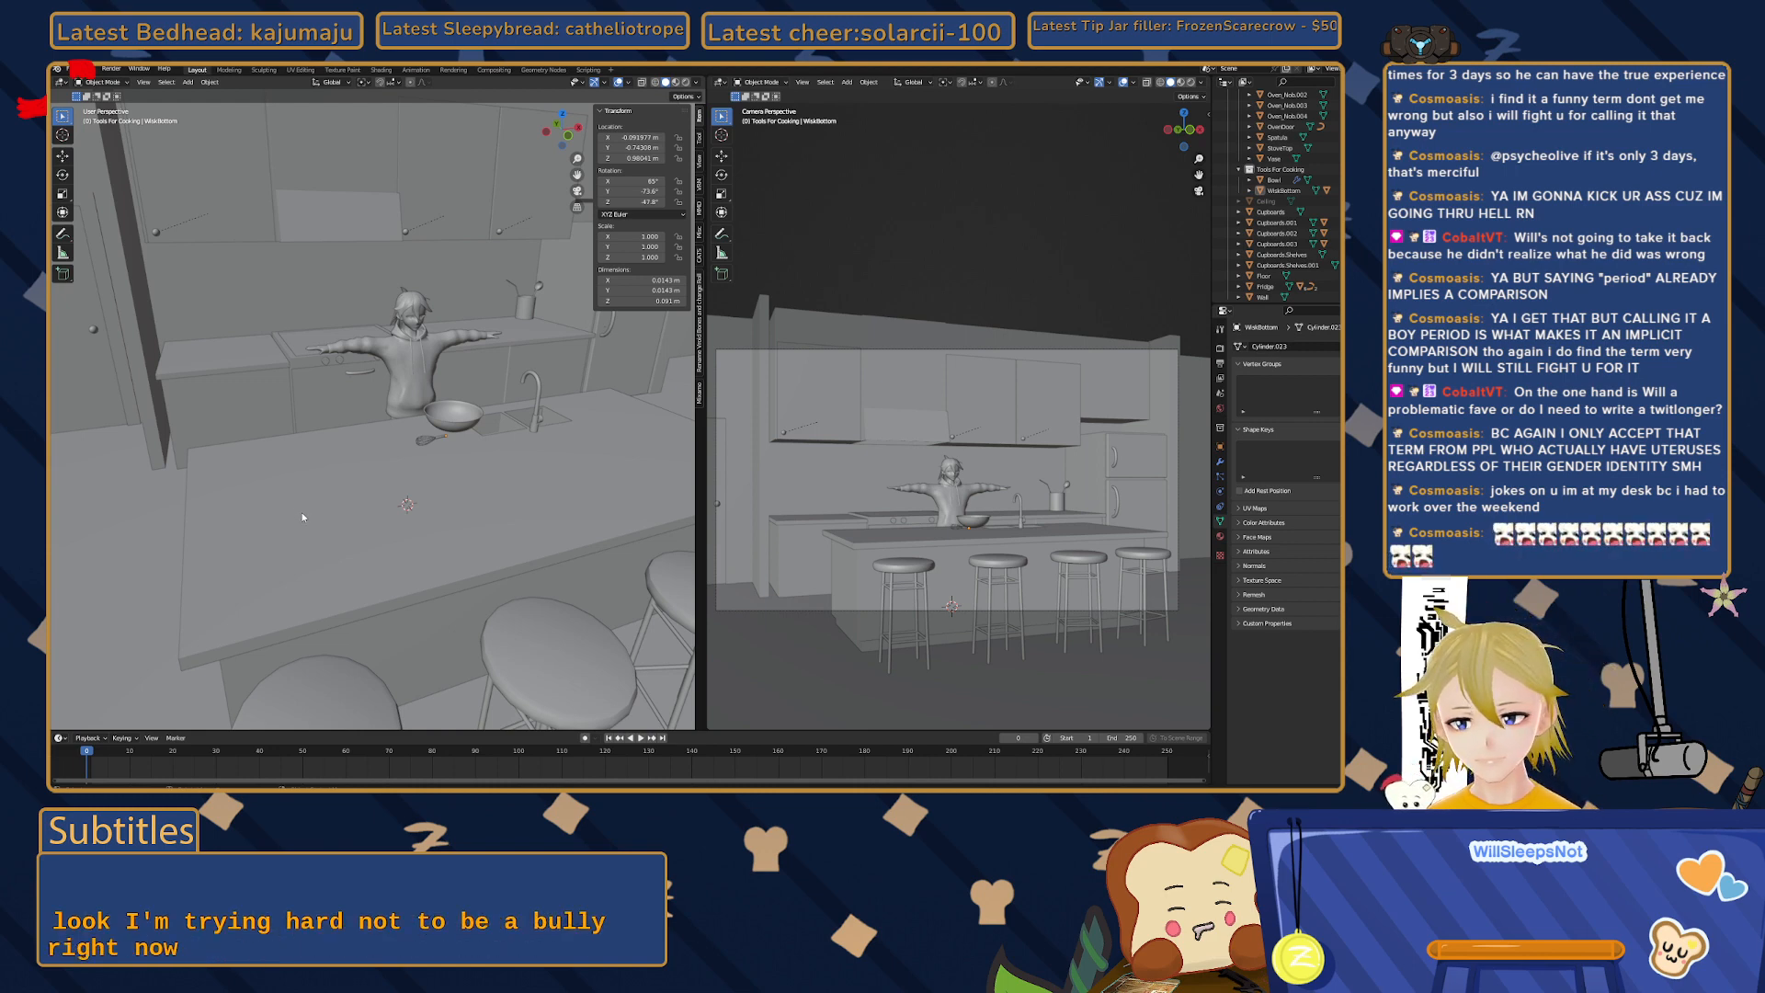
pyautogui.moveTo(304, 513); pyautogui.dragTo(296, 508, button='middle')
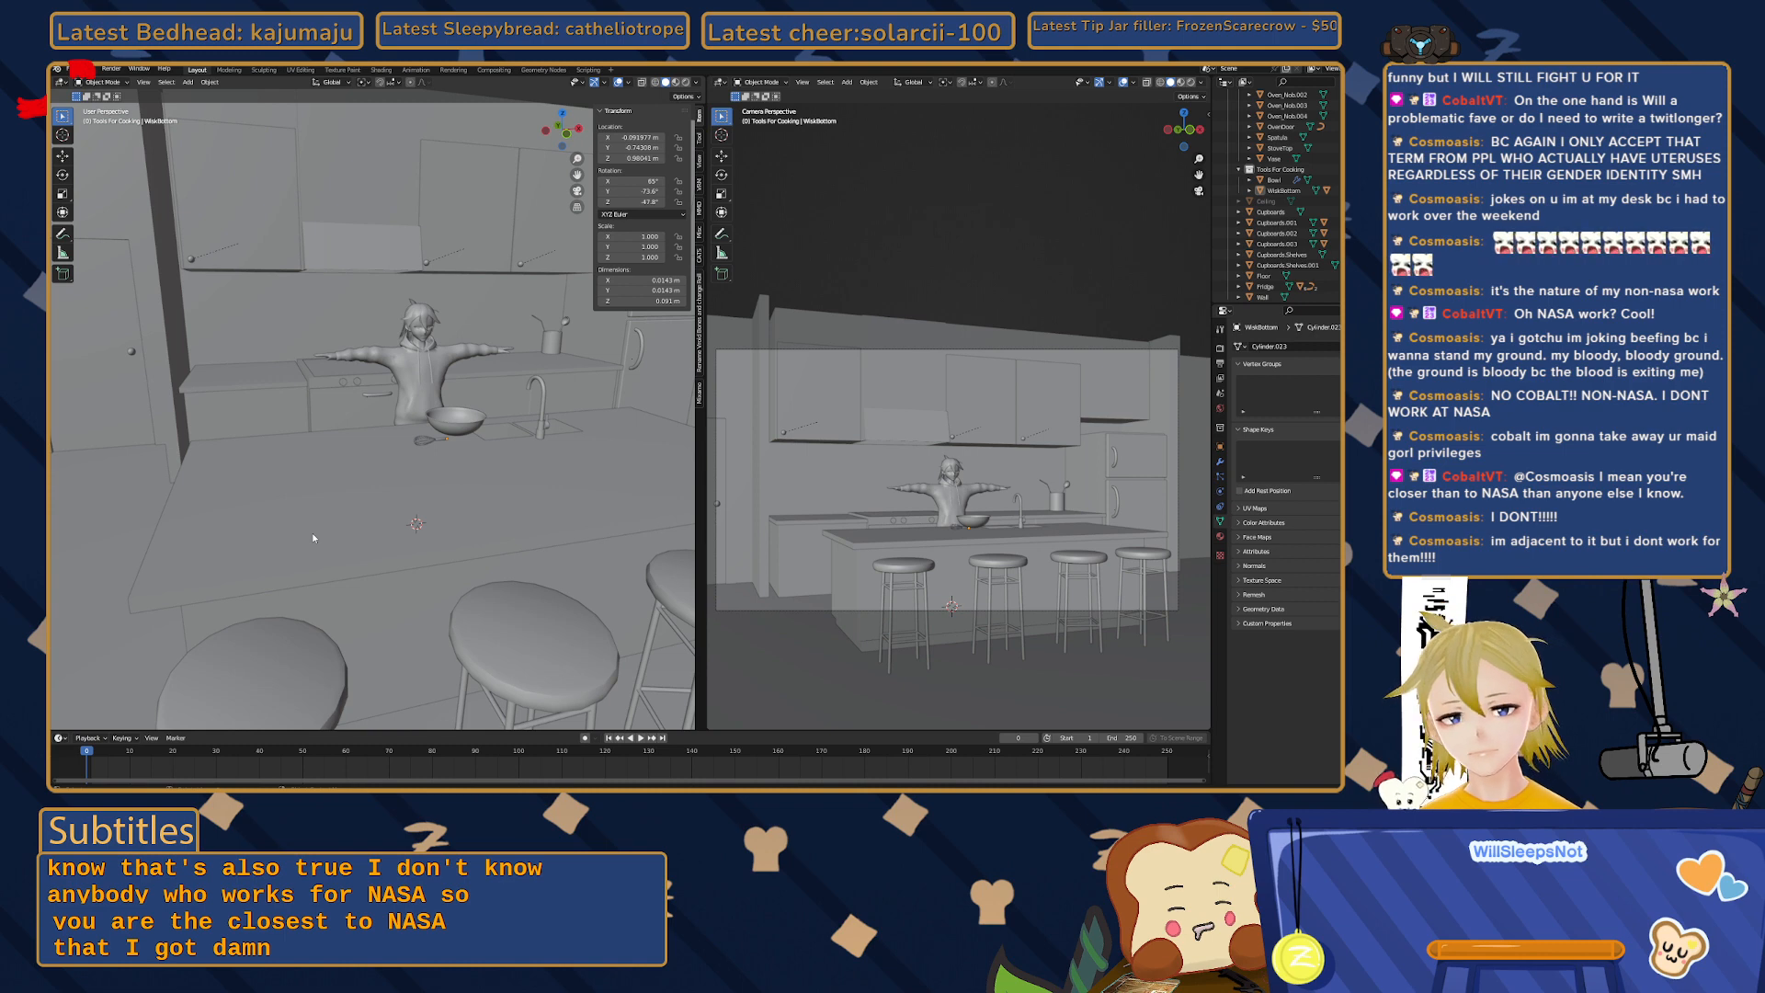
pyautogui.moveTo(204, 501); pyautogui.dragTo(346, 451, button='middle')
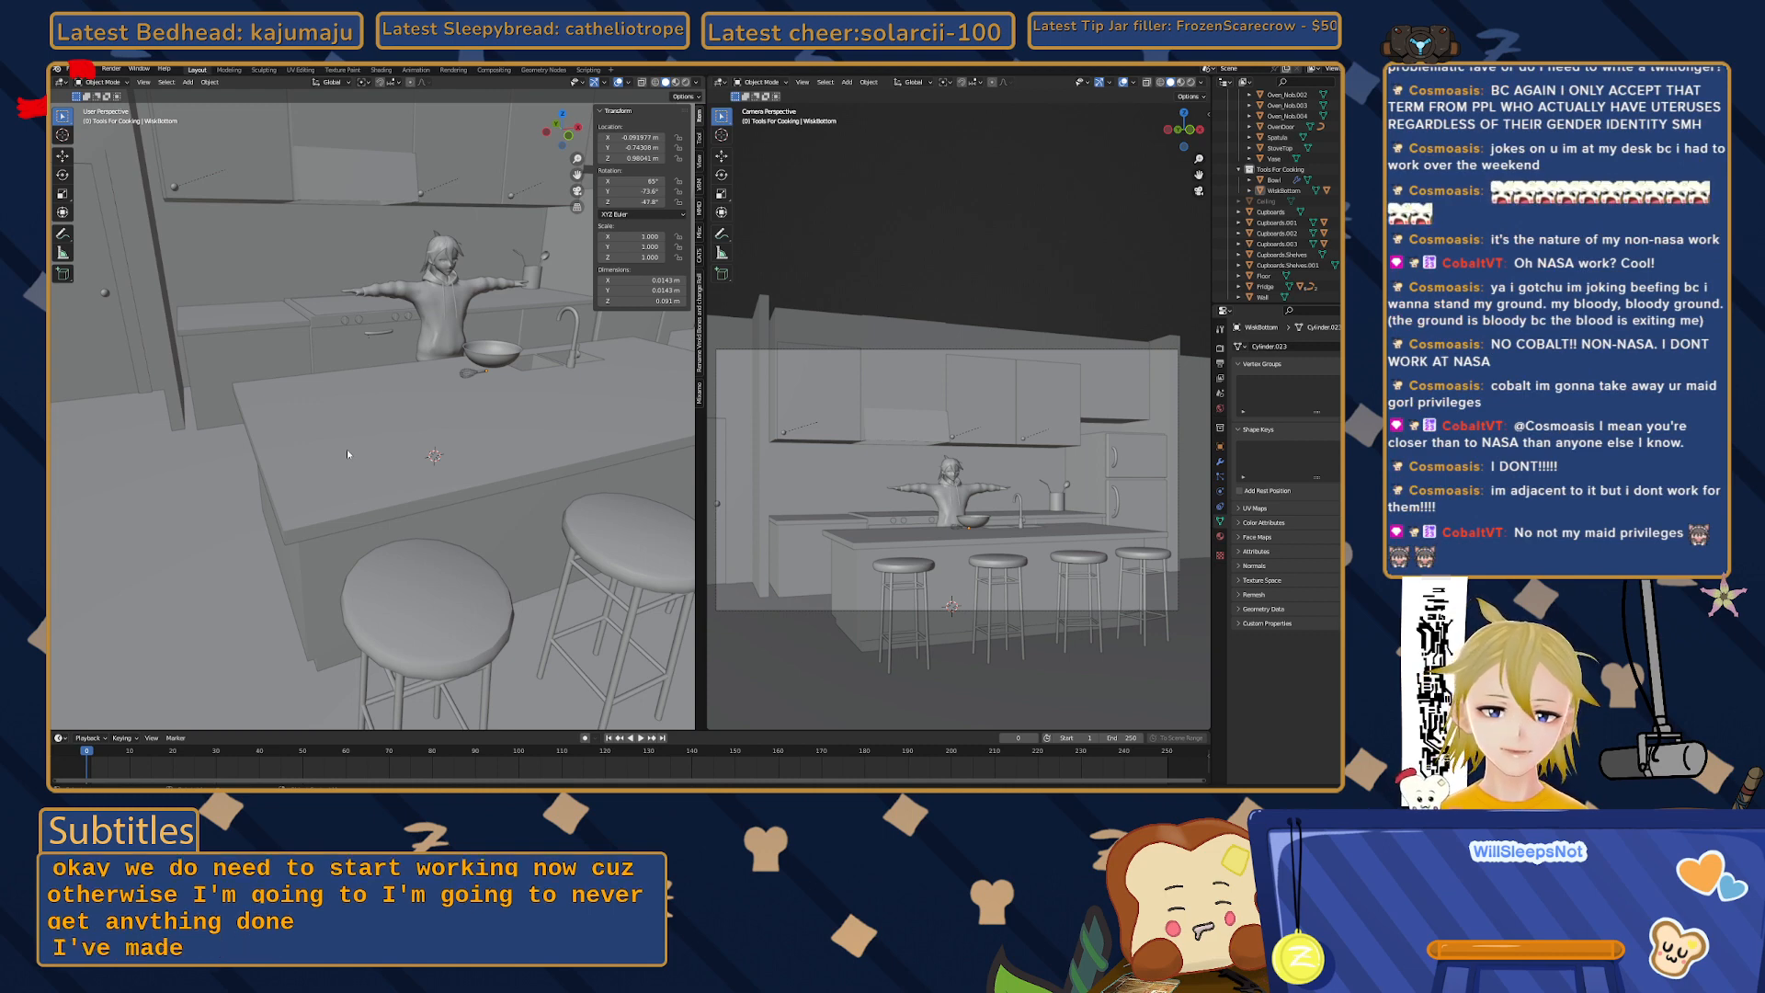
pyautogui.moveTo(349, 451)
pyautogui.mouseDown(button='middle')
pyautogui.moveTo(366, 450)
pyautogui.moveTo(331, 463)
pyautogui.mouseUp(button='middle')
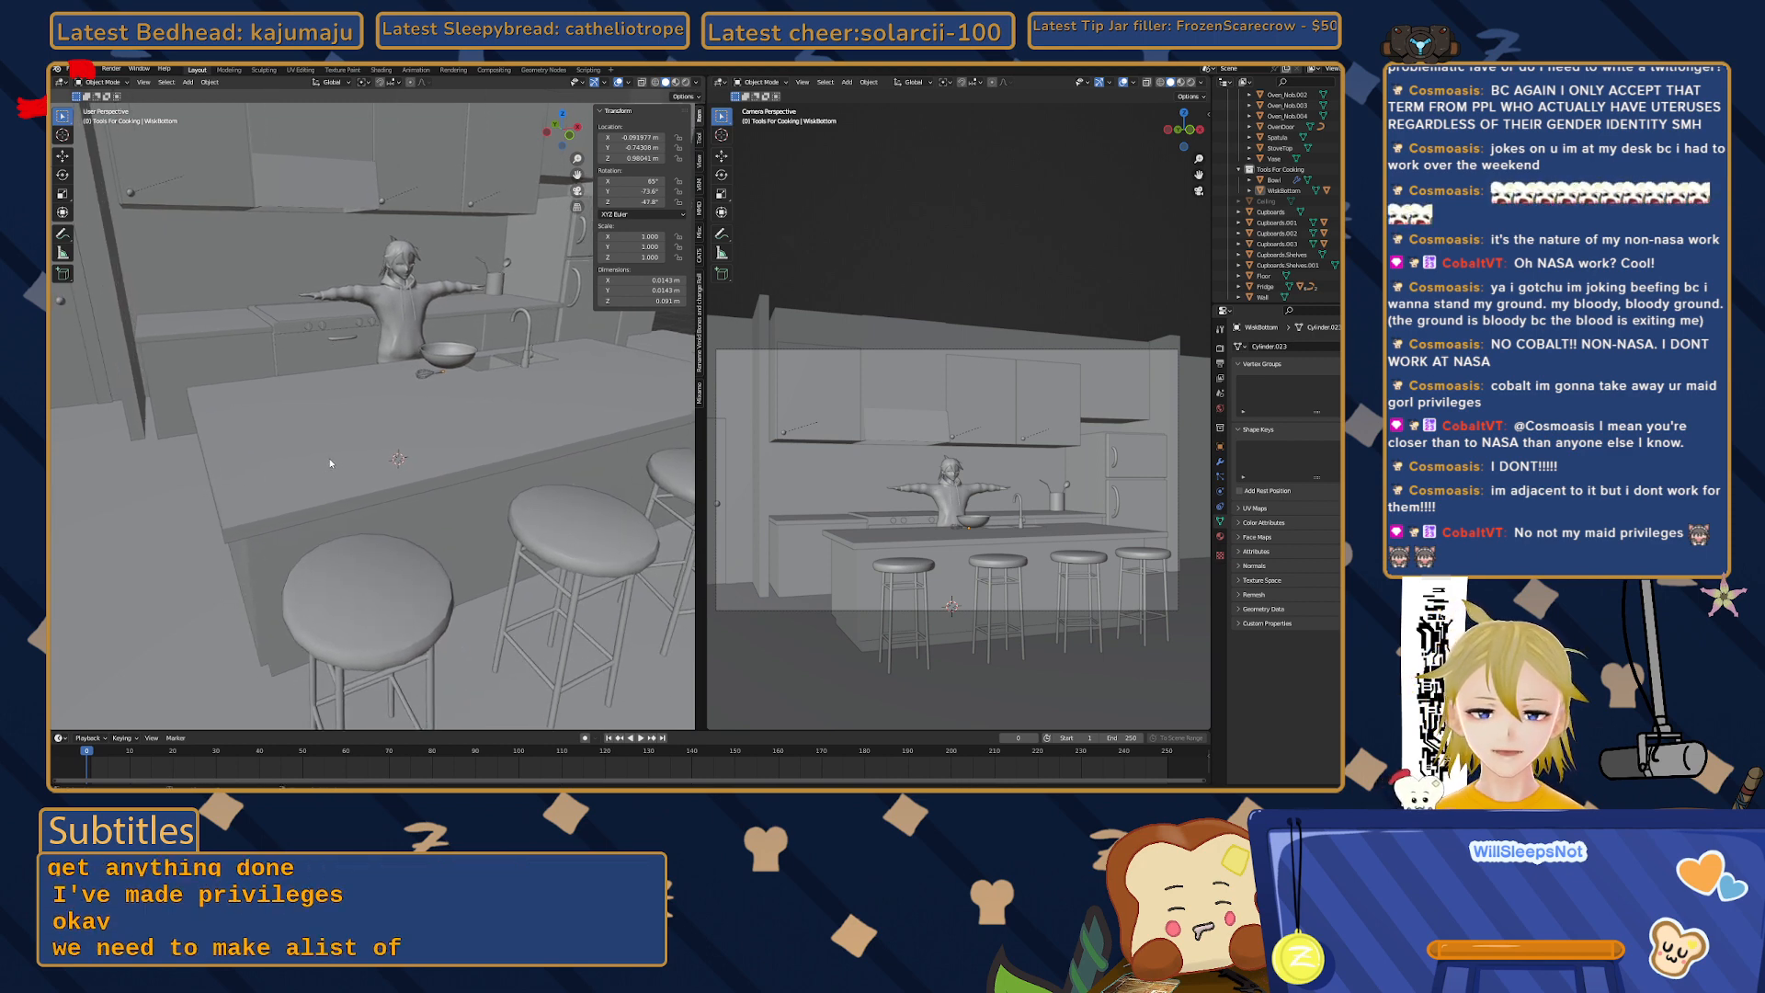
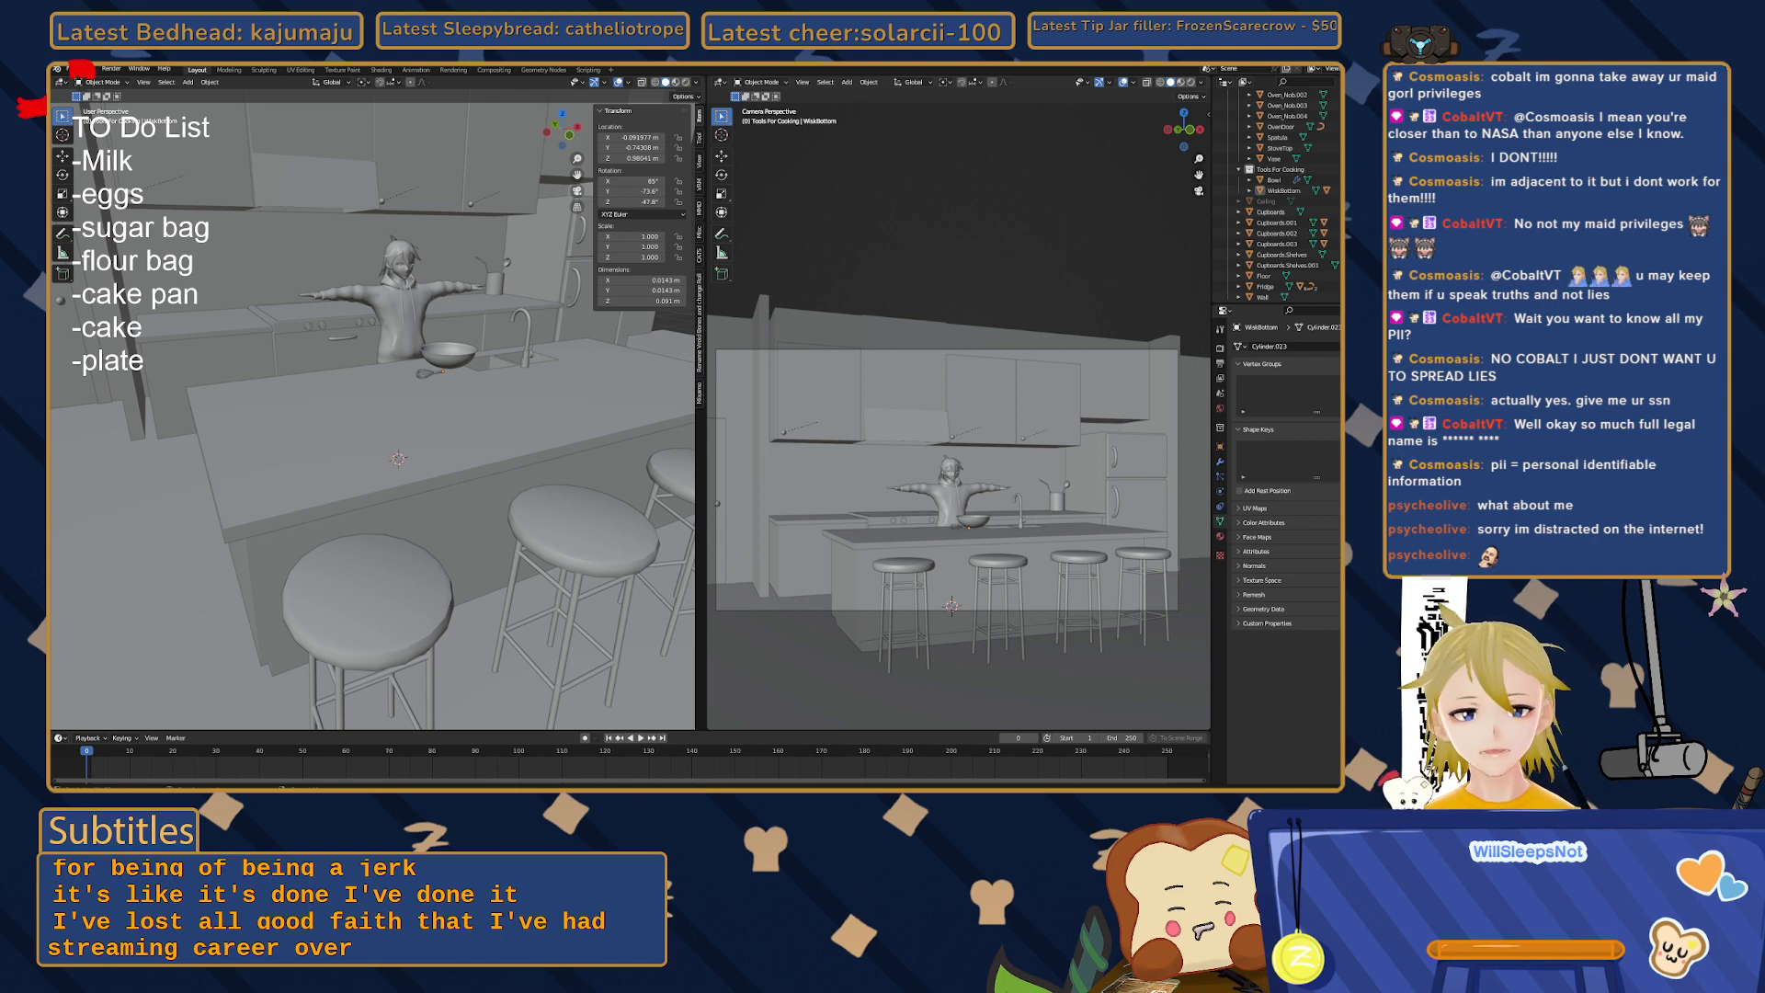
pyautogui.moveTo(556, 480); pyautogui.dragTo(532, 485, button='middle')
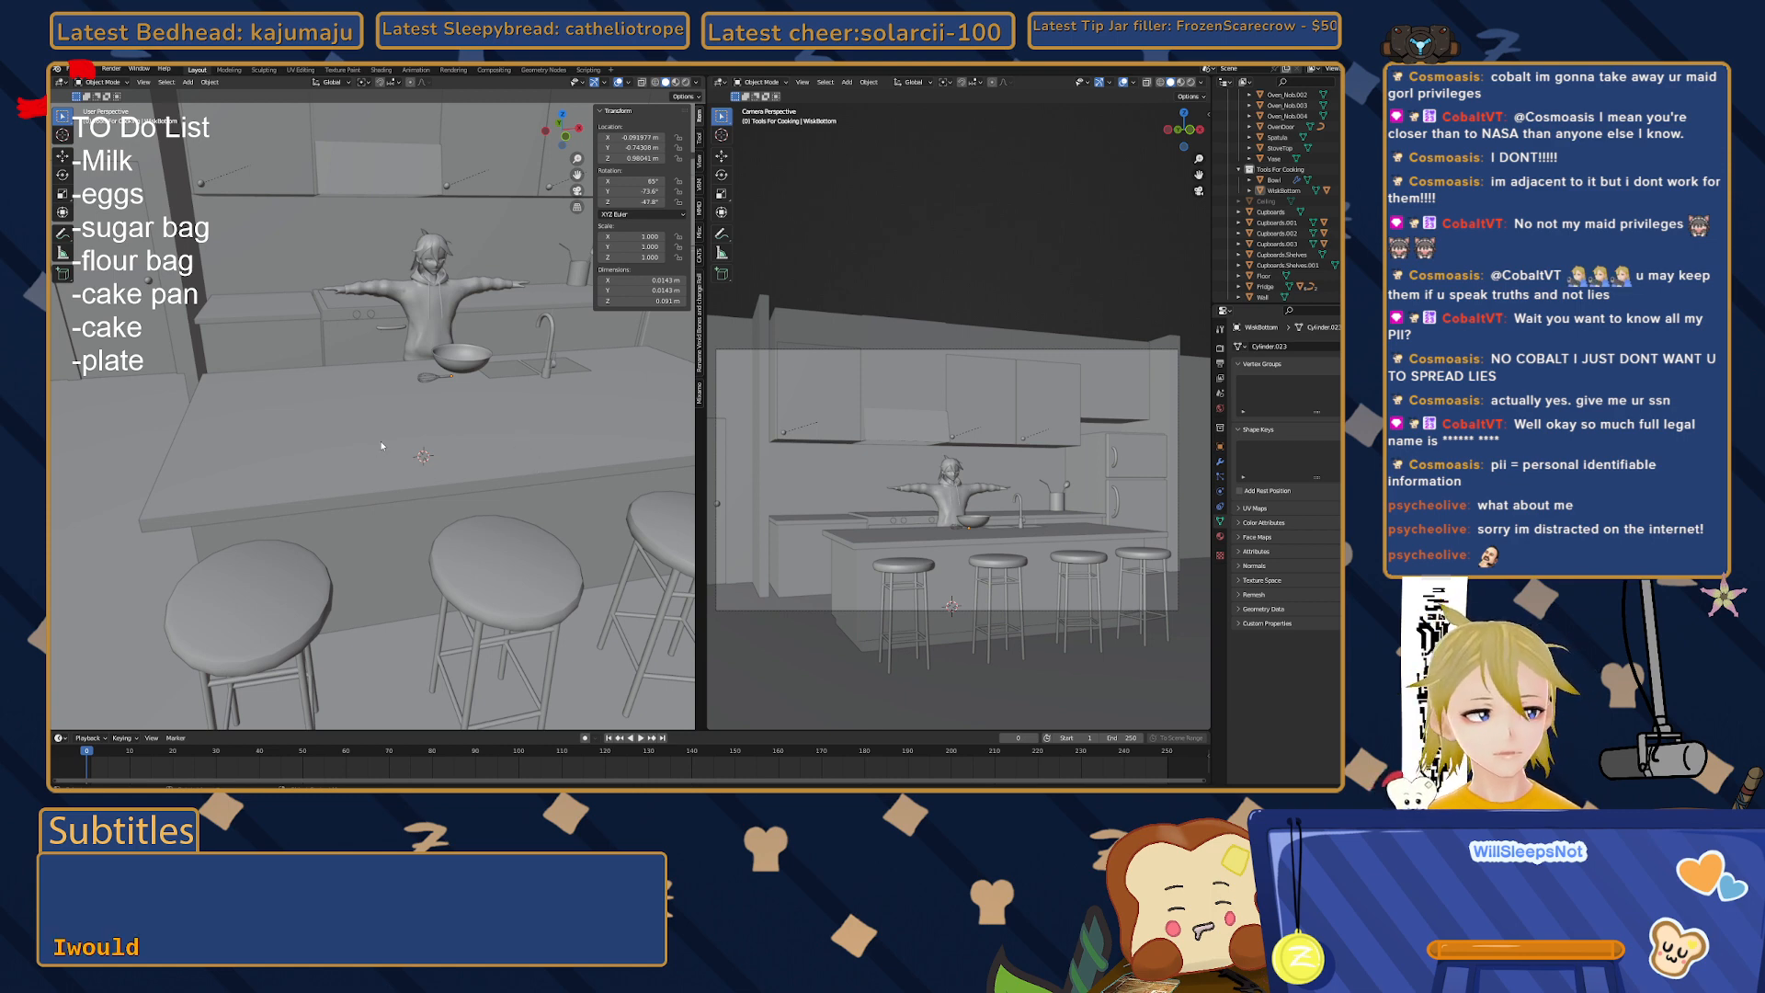
pyautogui.moveTo(365, 406); pyautogui.dragTo(376, 402, button='middle')
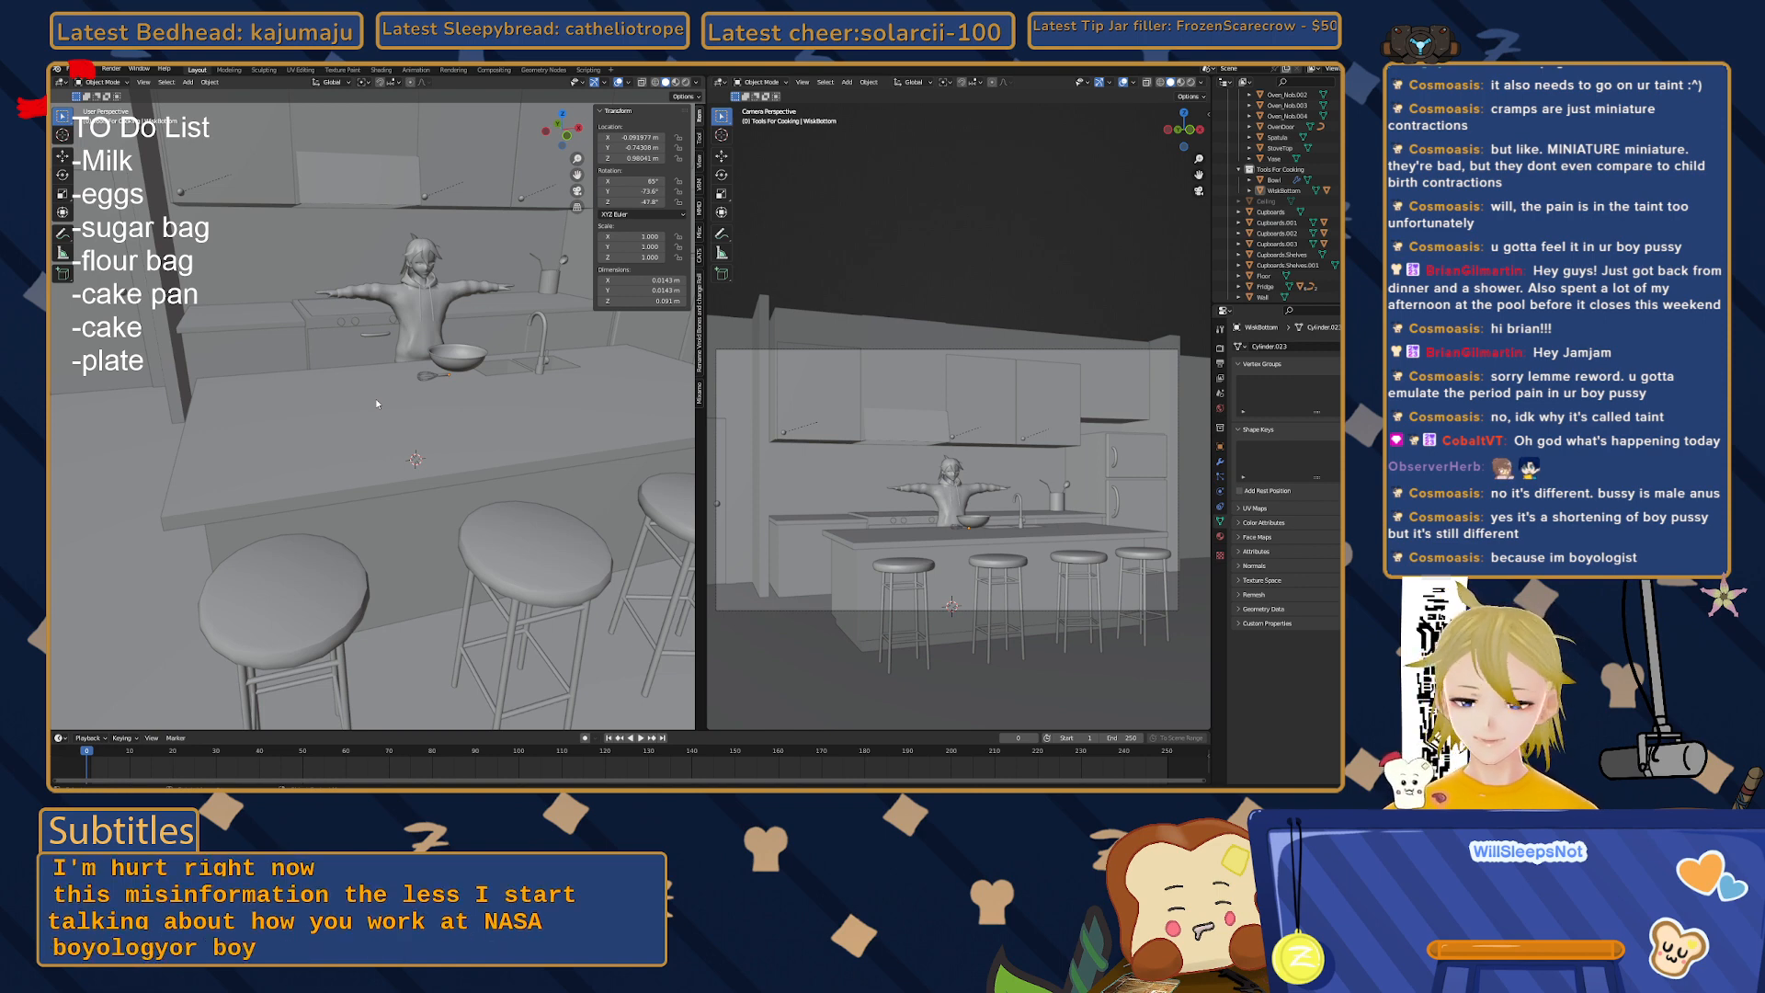
pyautogui.moveTo(375, 399); pyautogui.dragTo(417, 481, button='middle')
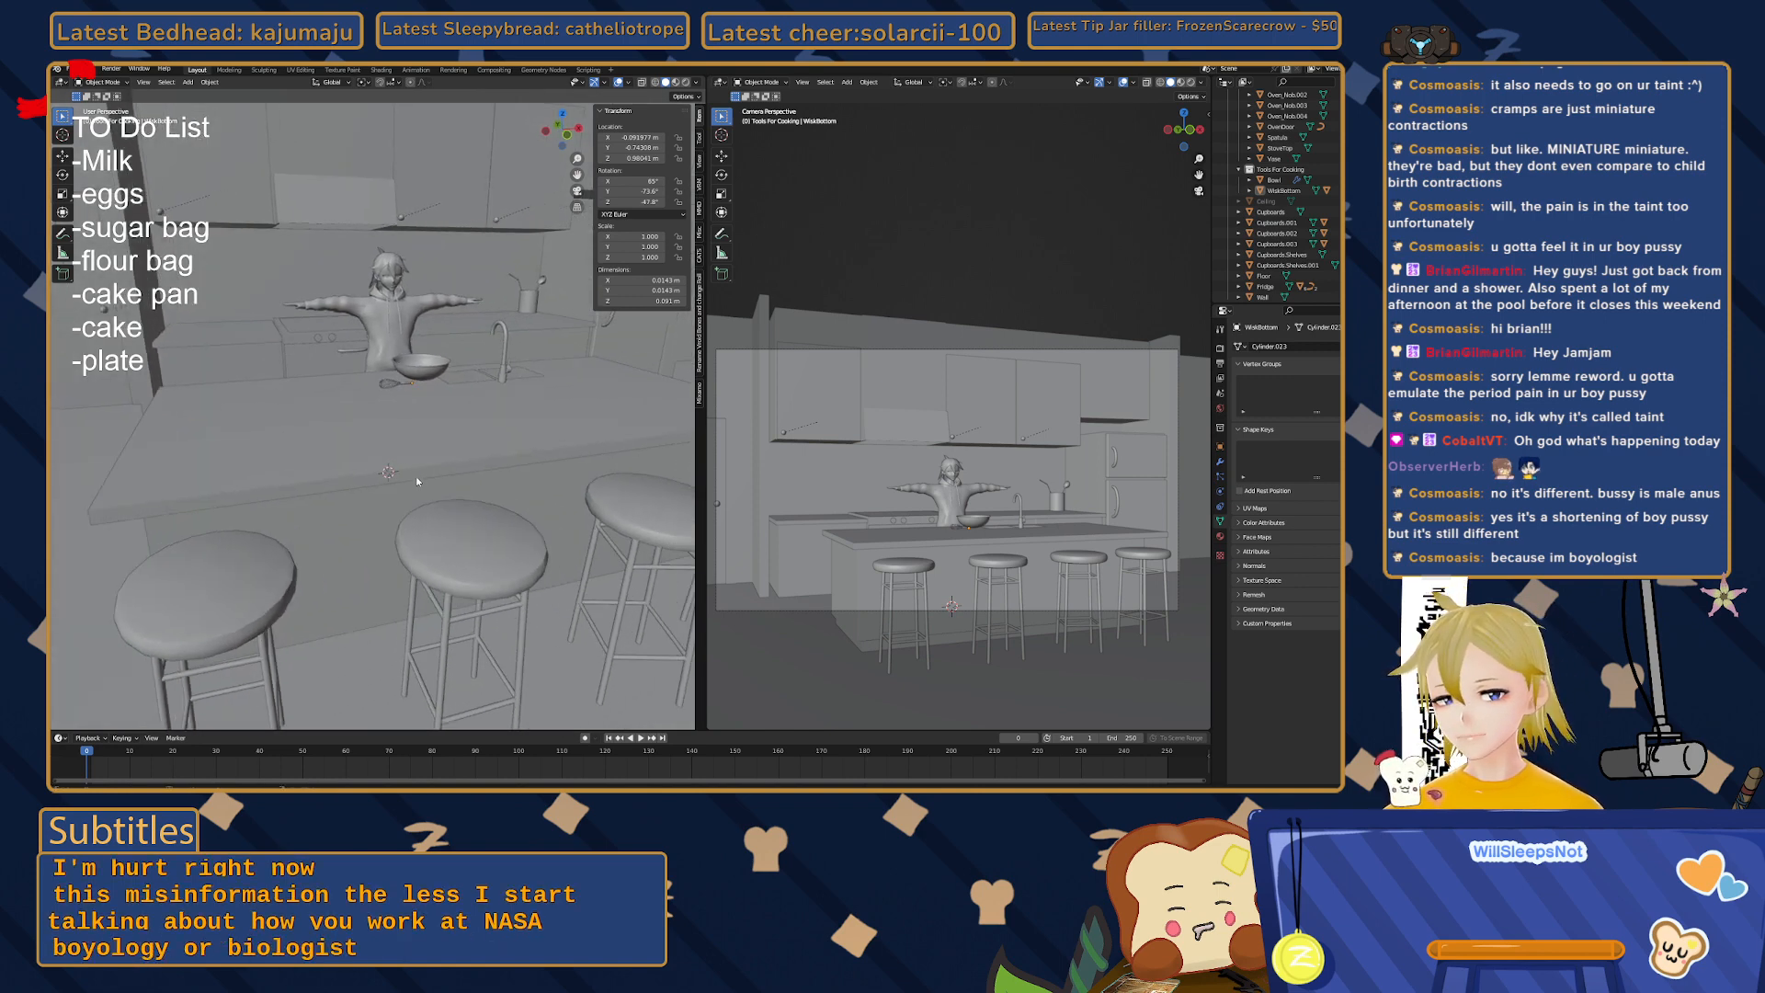
pyautogui.scroll(-2, 417, 481)
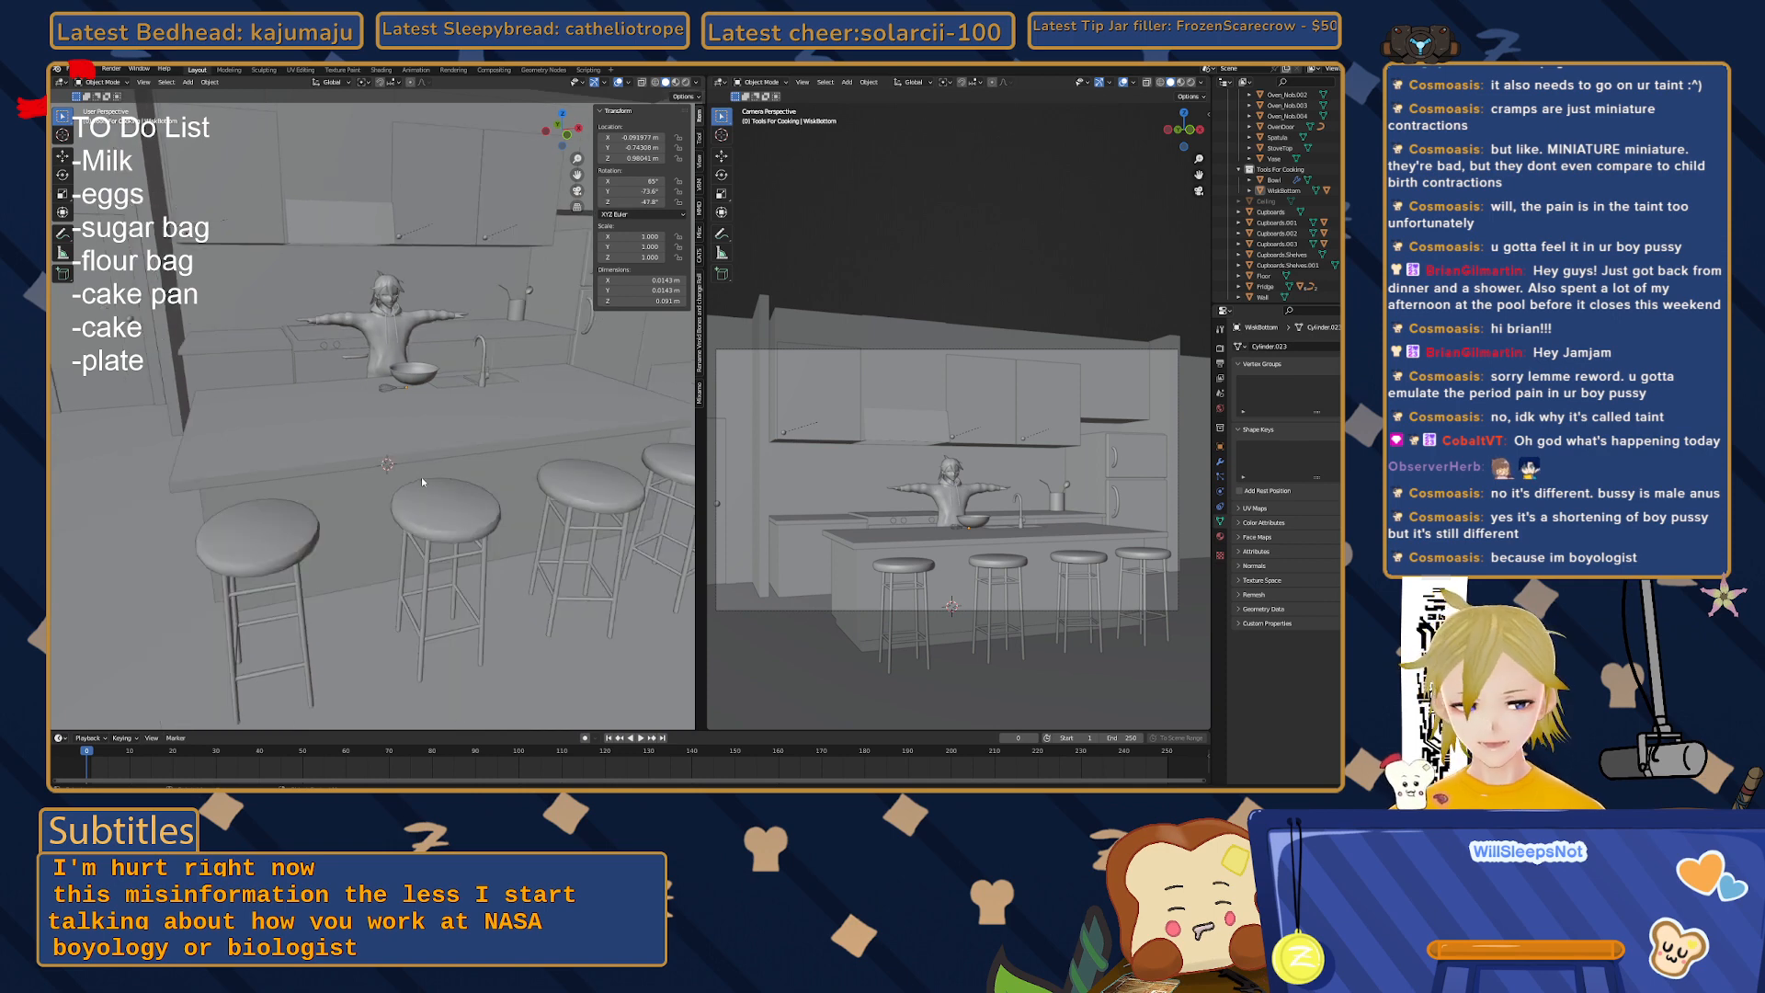
pyautogui.scroll(4, 421, 476)
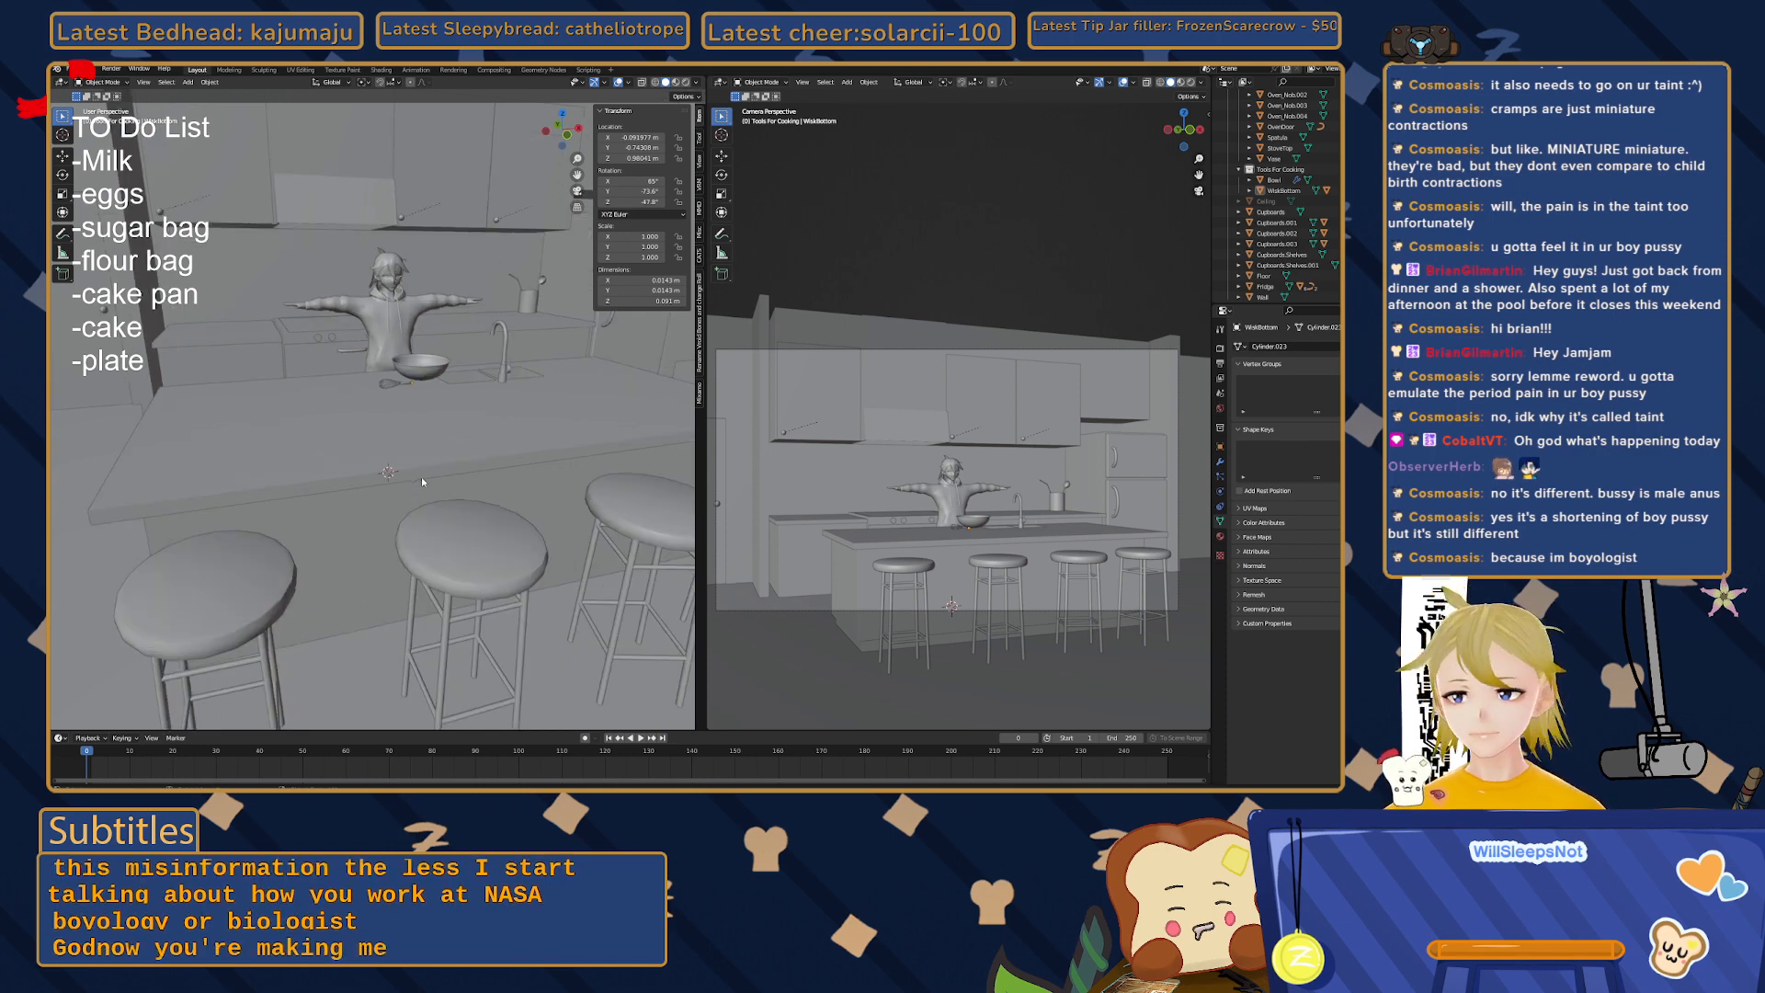
pyautogui.scroll(4, 419, 469)
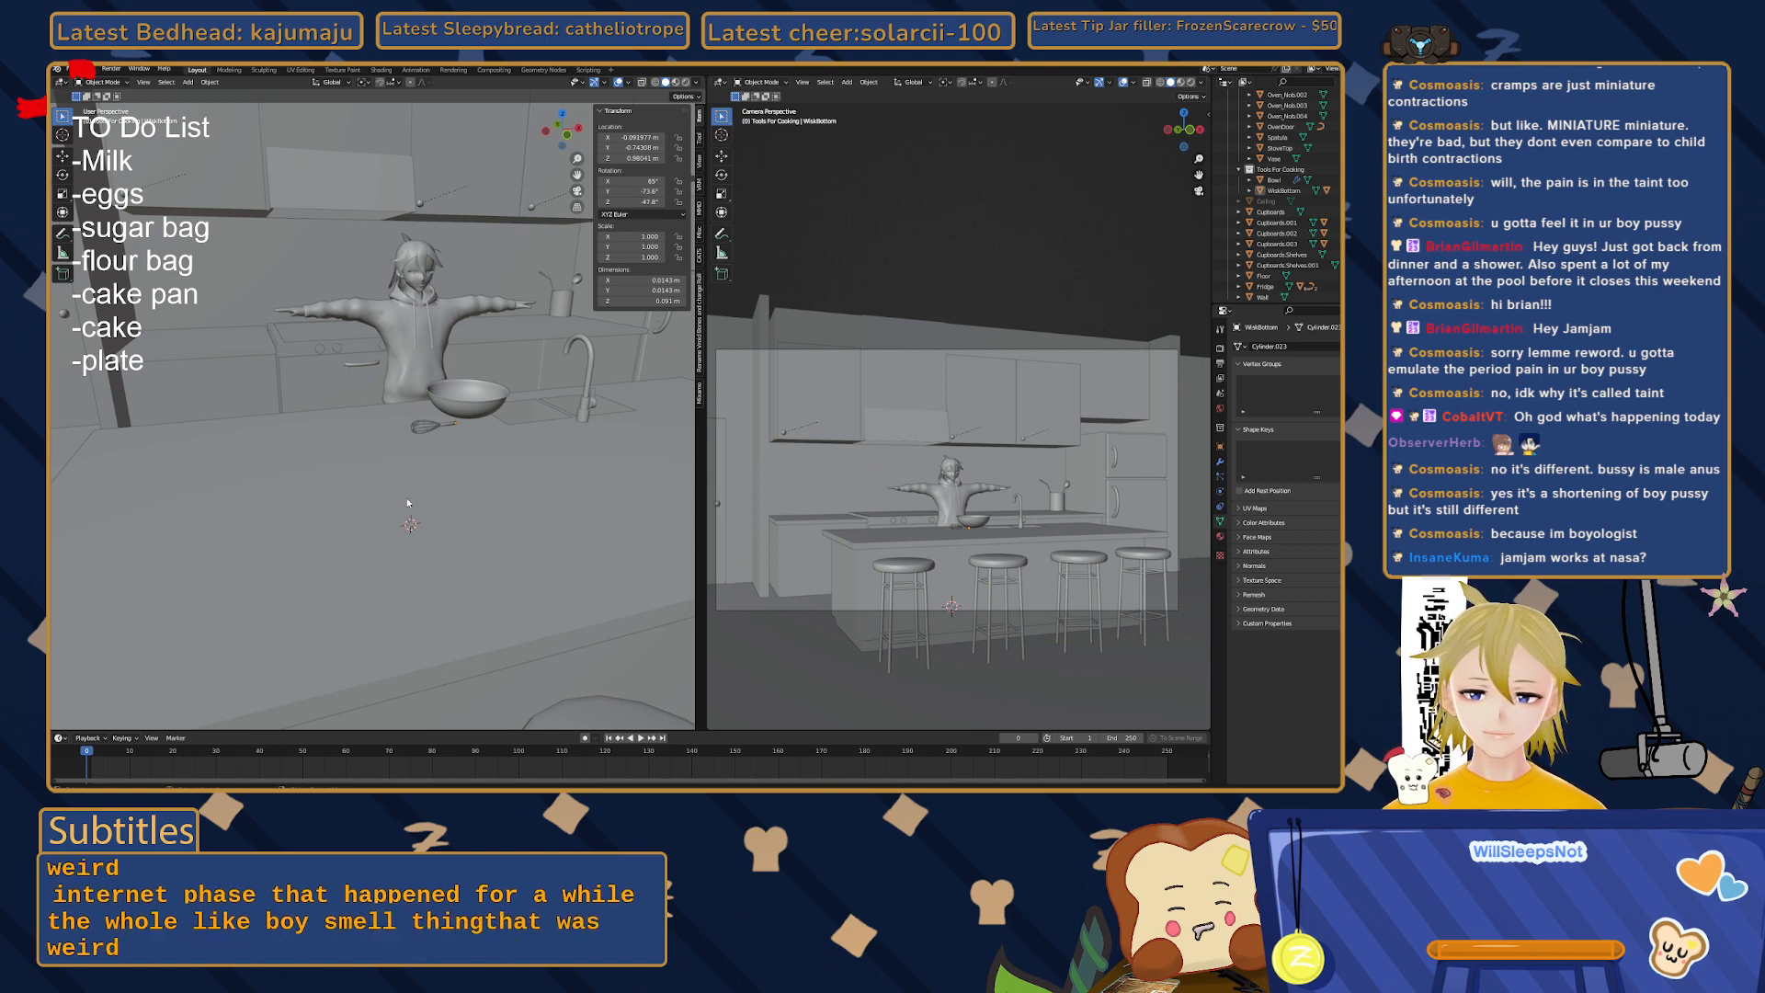
# - Add a UV sphere with a 1 m radius at the world origin
pyautogui.moveTo(389, 480); pyautogui.dragTo(430, 537, button='middle')
pyautogui.hotkey('shift', 'a')
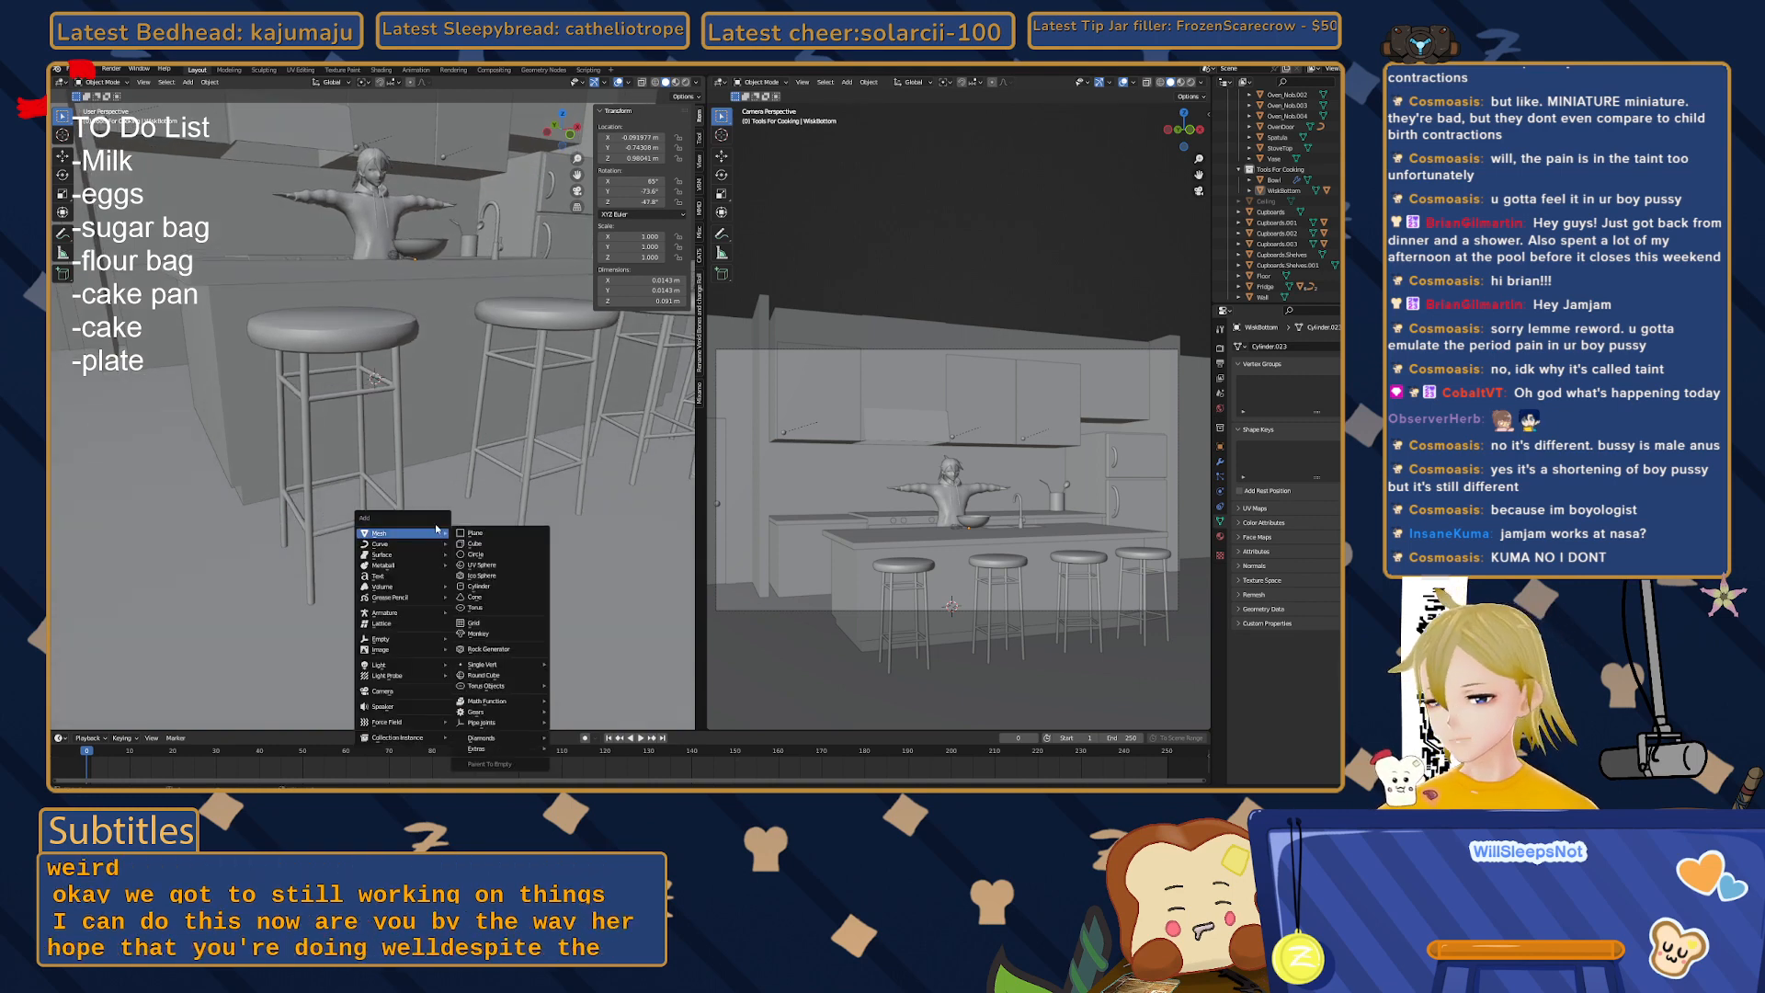
pyautogui.click(512, 564)
pyautogui.moveTo(442, 461); pyautogui.dragTo(534, 462, button='middle')
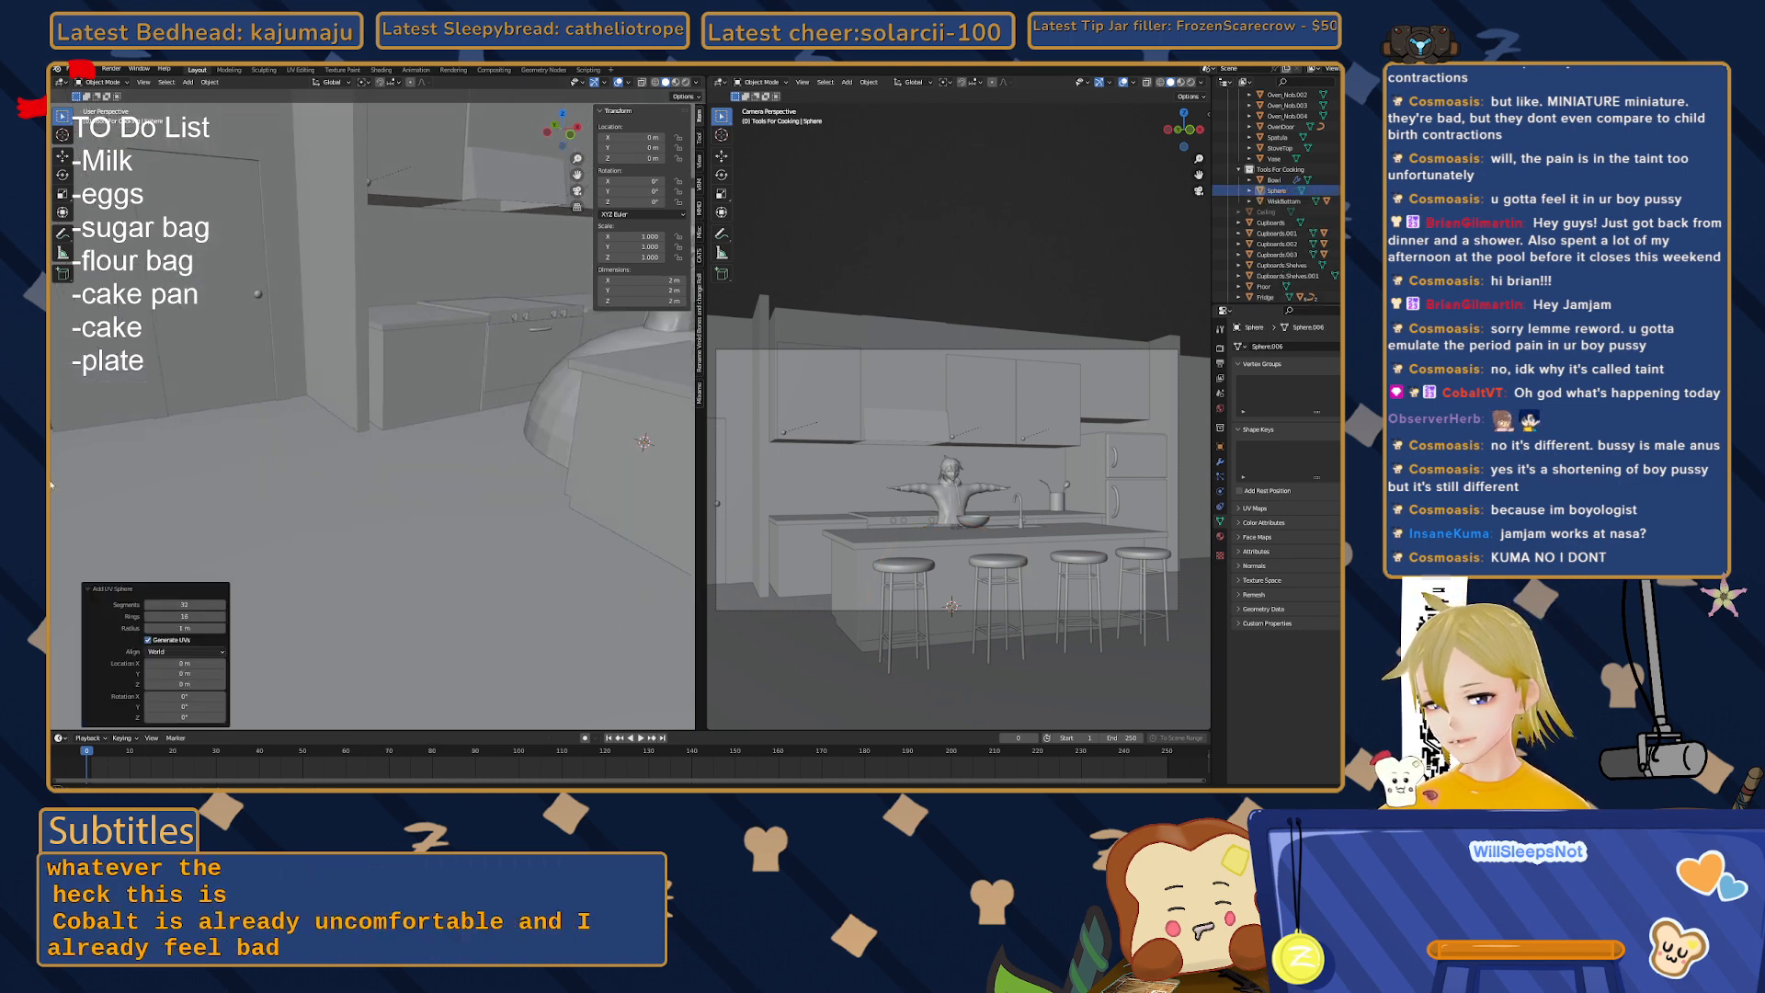
pyautogui.keyDown('shift'); pyautogui.moveTo(303, 471); pyautogui.dragTo(91, 481, button='middle'); pyautogui.keyUp('shift')
pyautogui.moveTo(380, 416); pyautogui.dragTo(441, 544, button='middle')
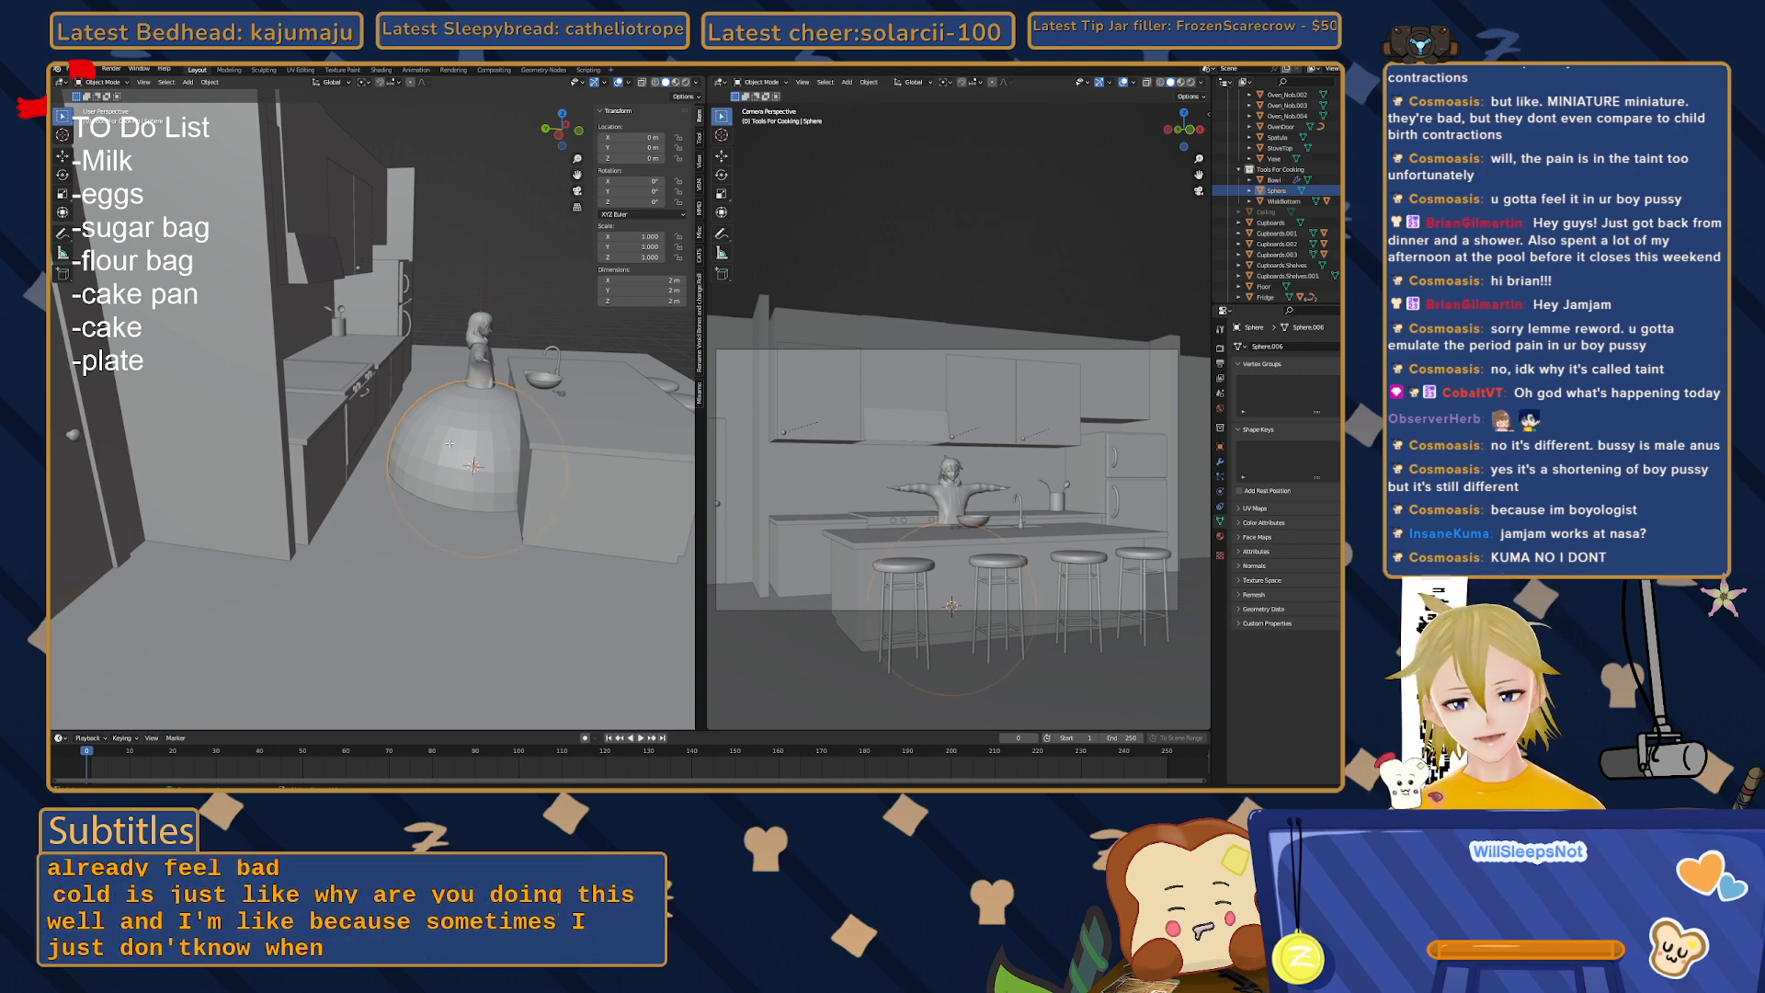
# - Rename the new sphere object as Egg
pyautogui.press('Tab')
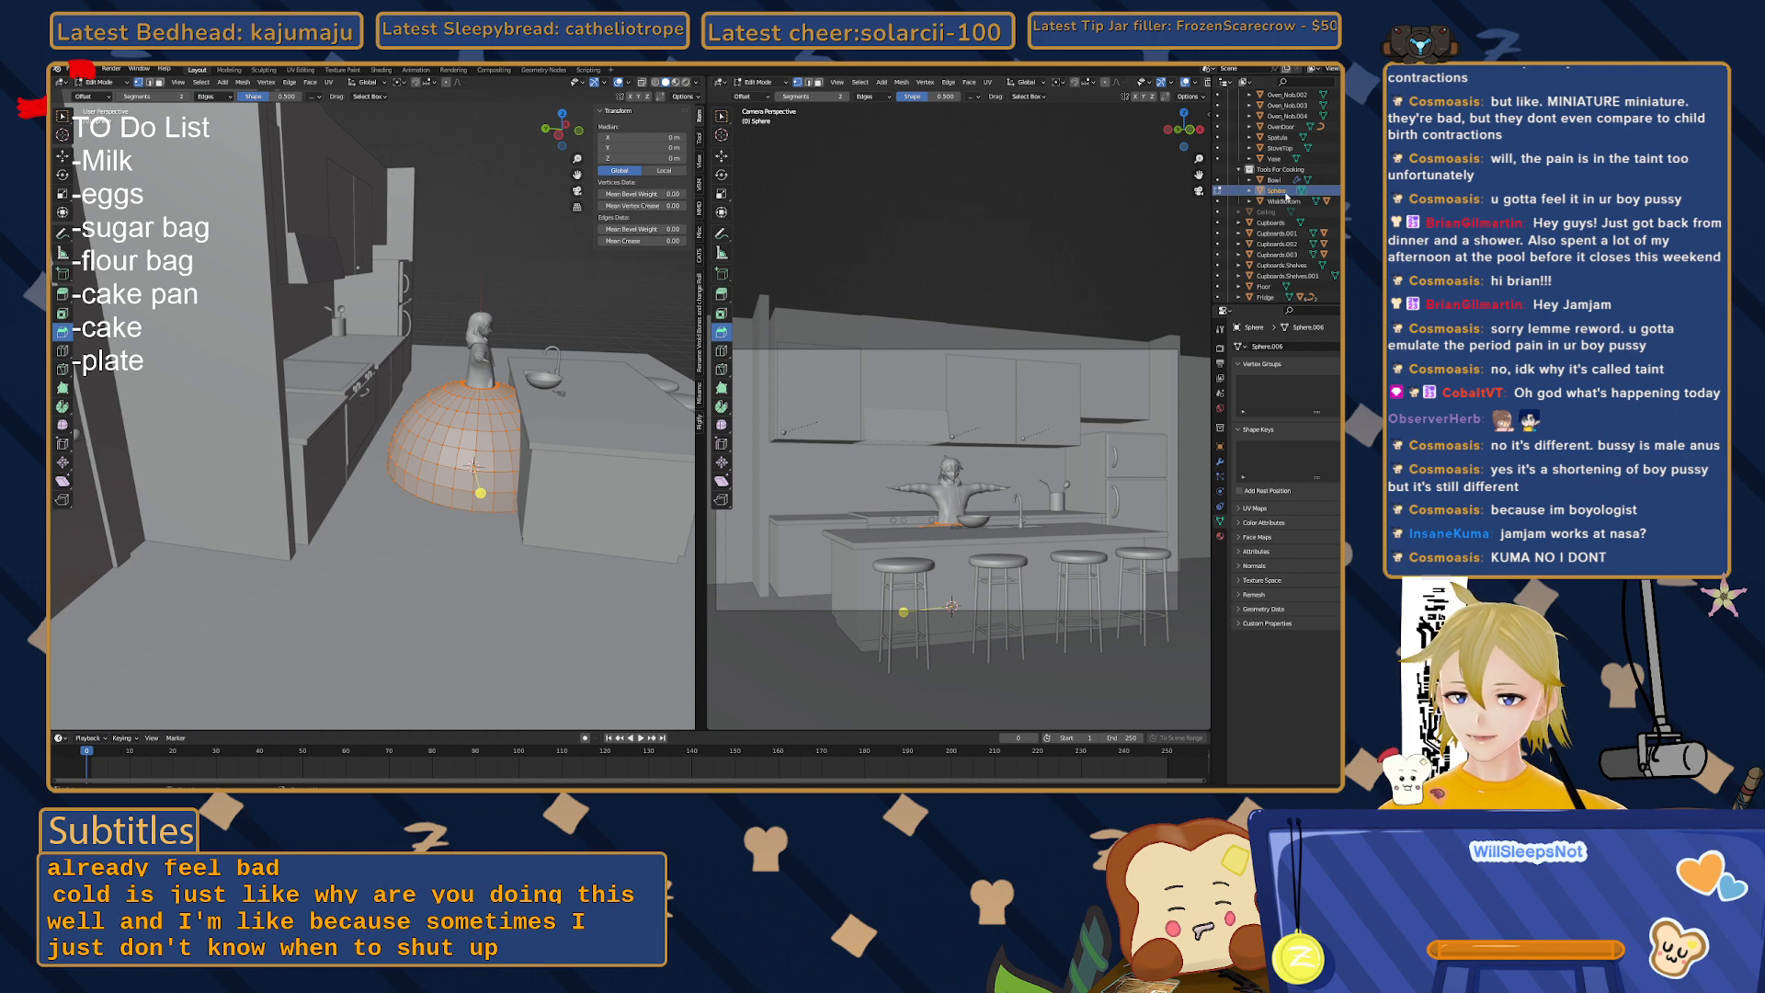
pyautogui.doubleClick(1280, 191)
pyautogui.write('E')
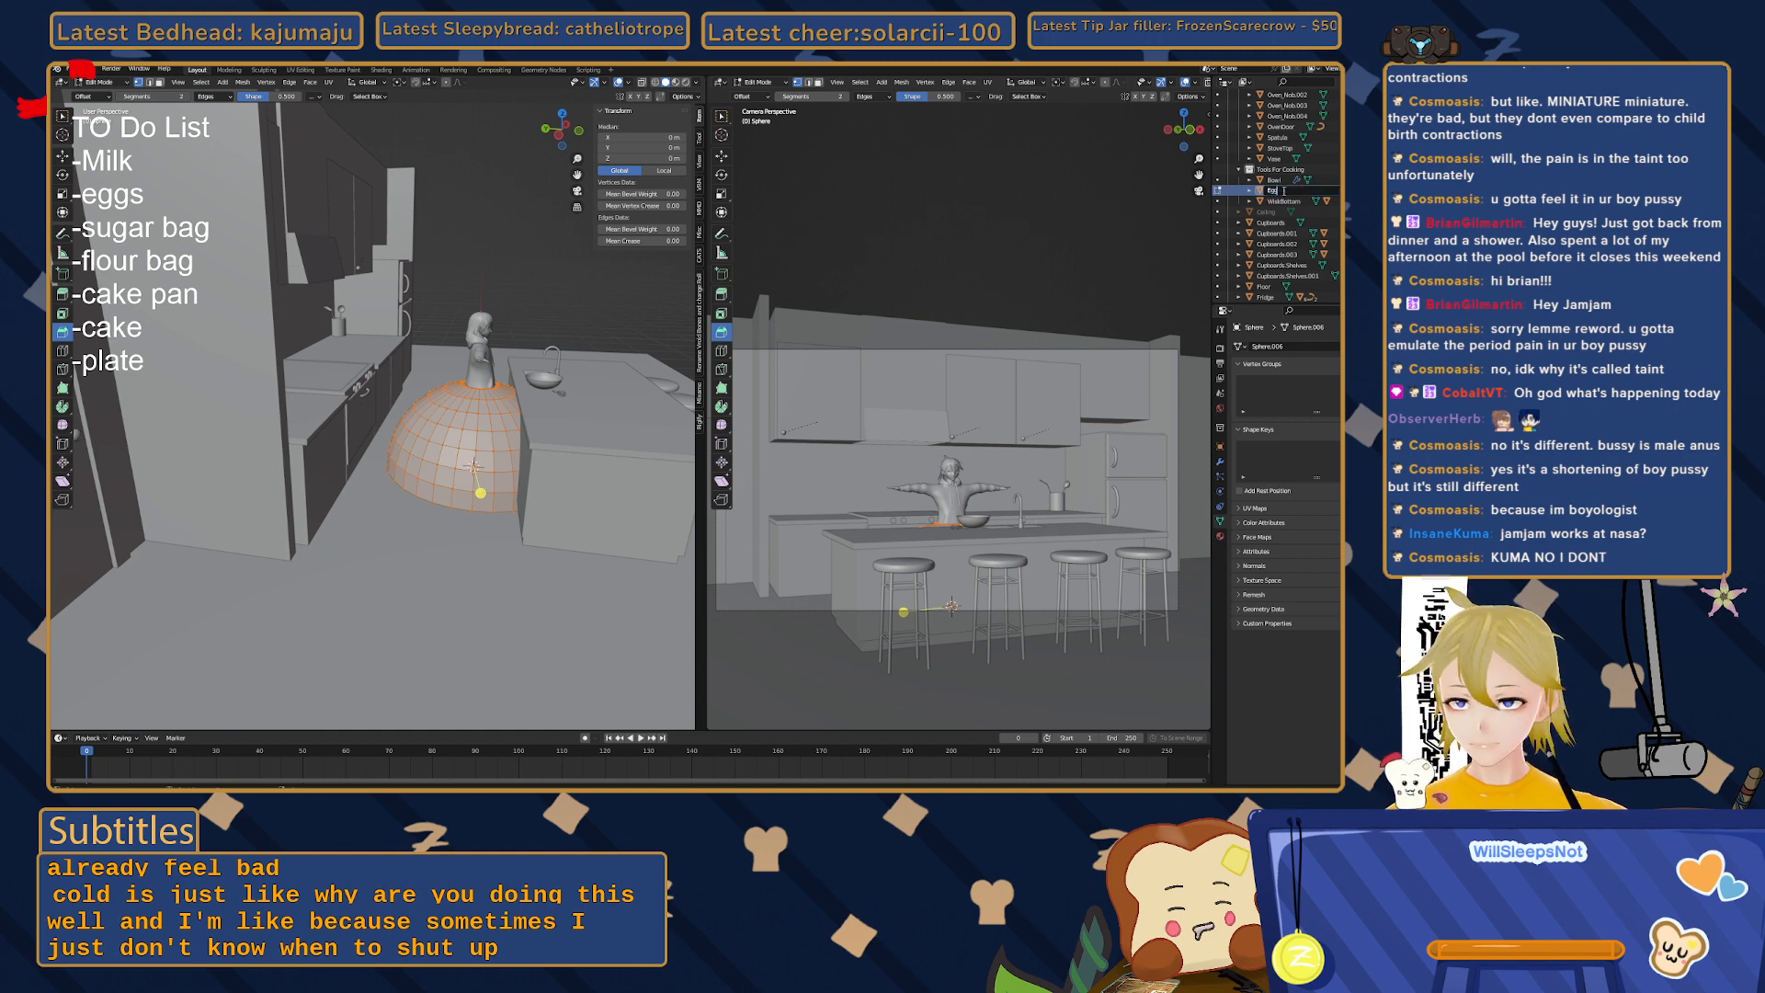
pyautogui.write('gg')
pyautogui.press('Return')
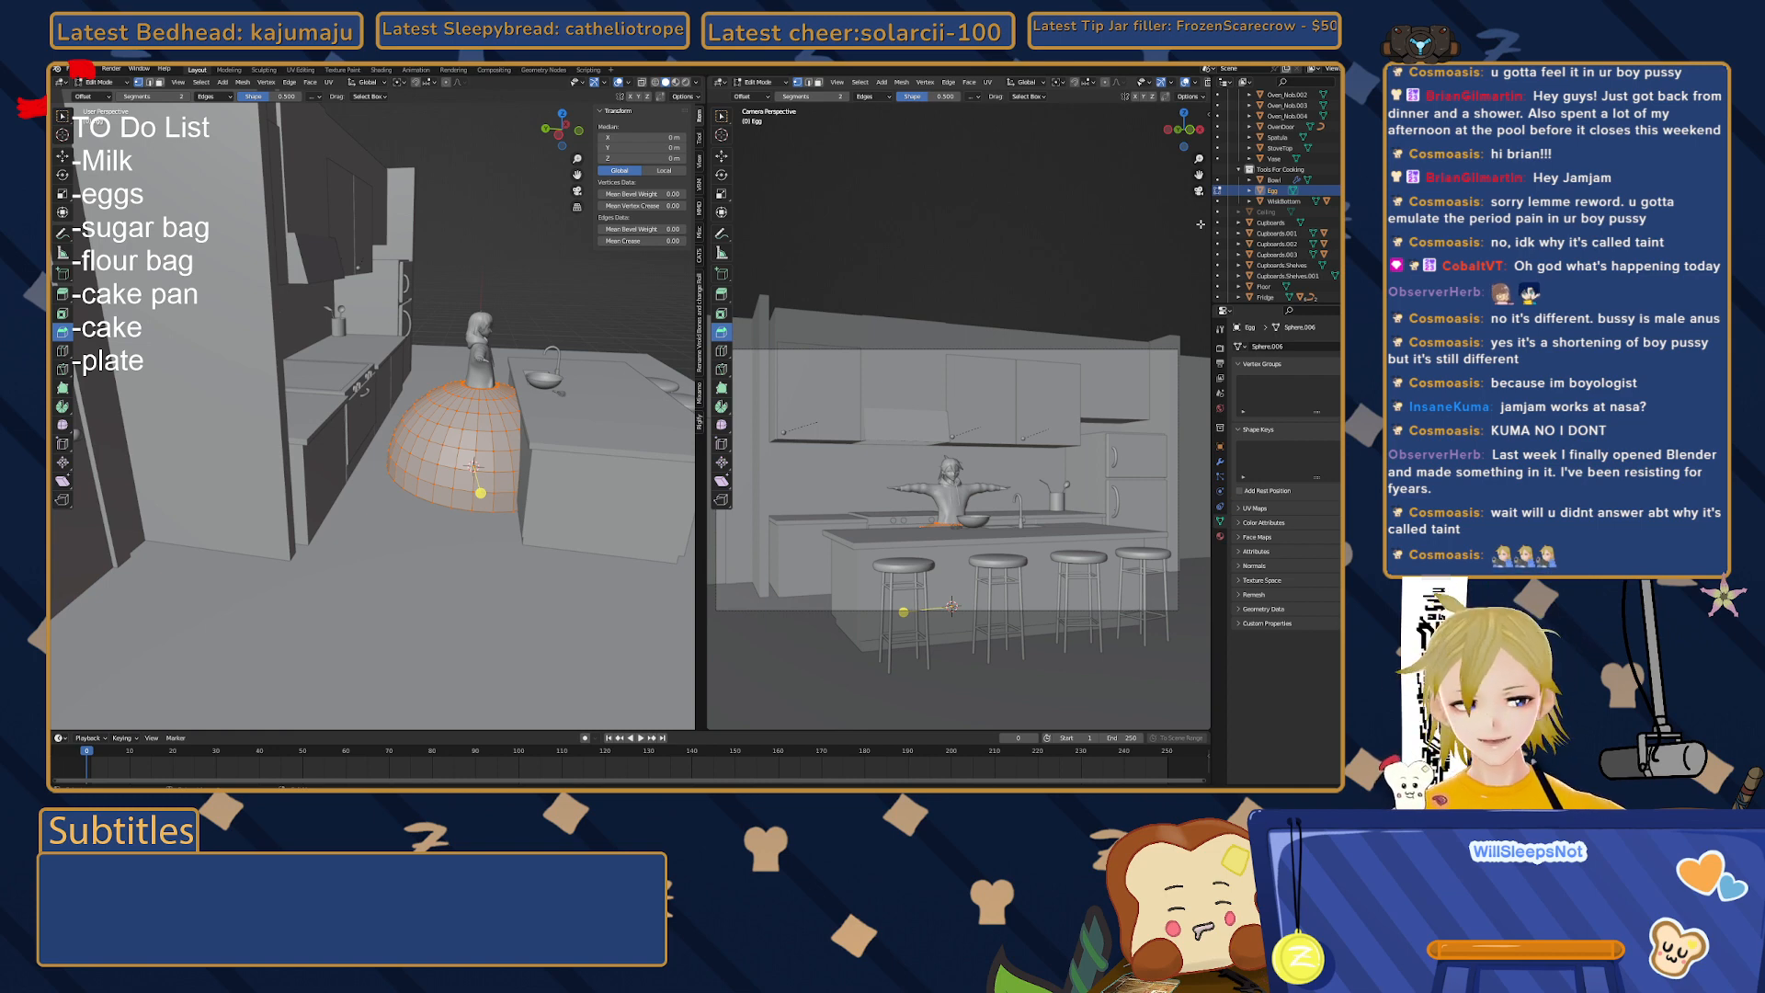
pyautogui.moveTo(356, 504); pyautogui.dragTo(355, 483, button='middle')
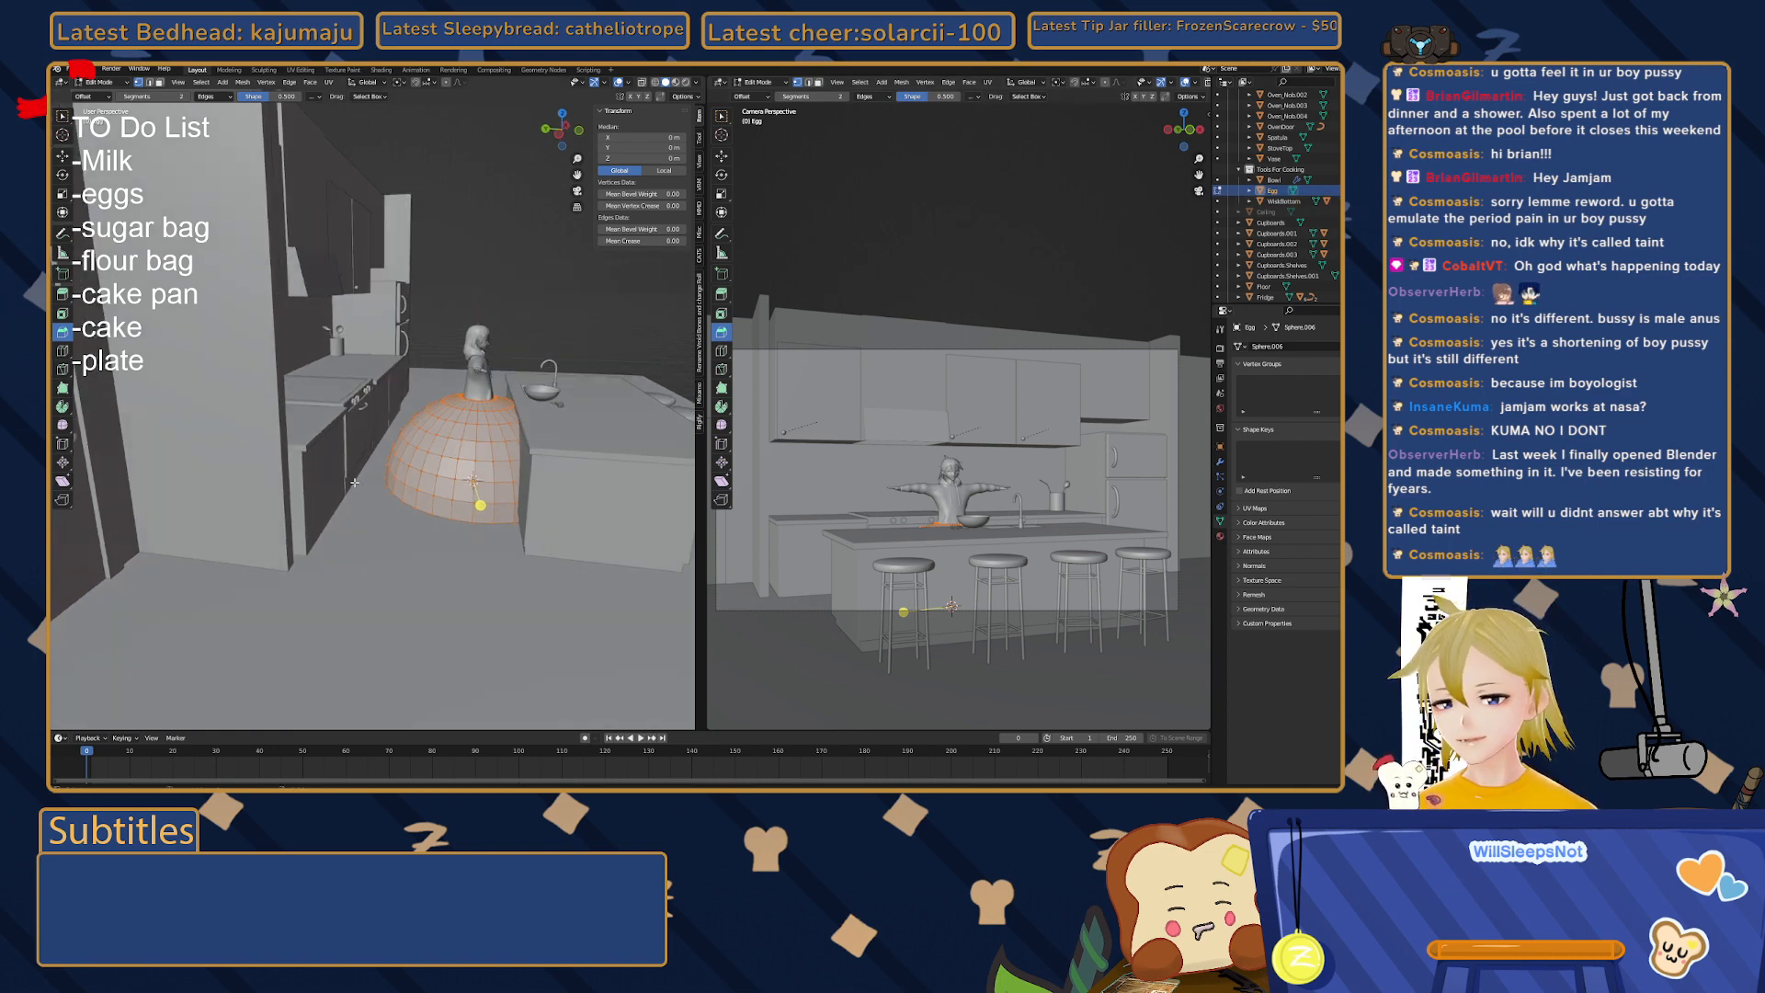
# - Rotate the Egg object 90° about the global X axis
pyautogui.press('Tab')
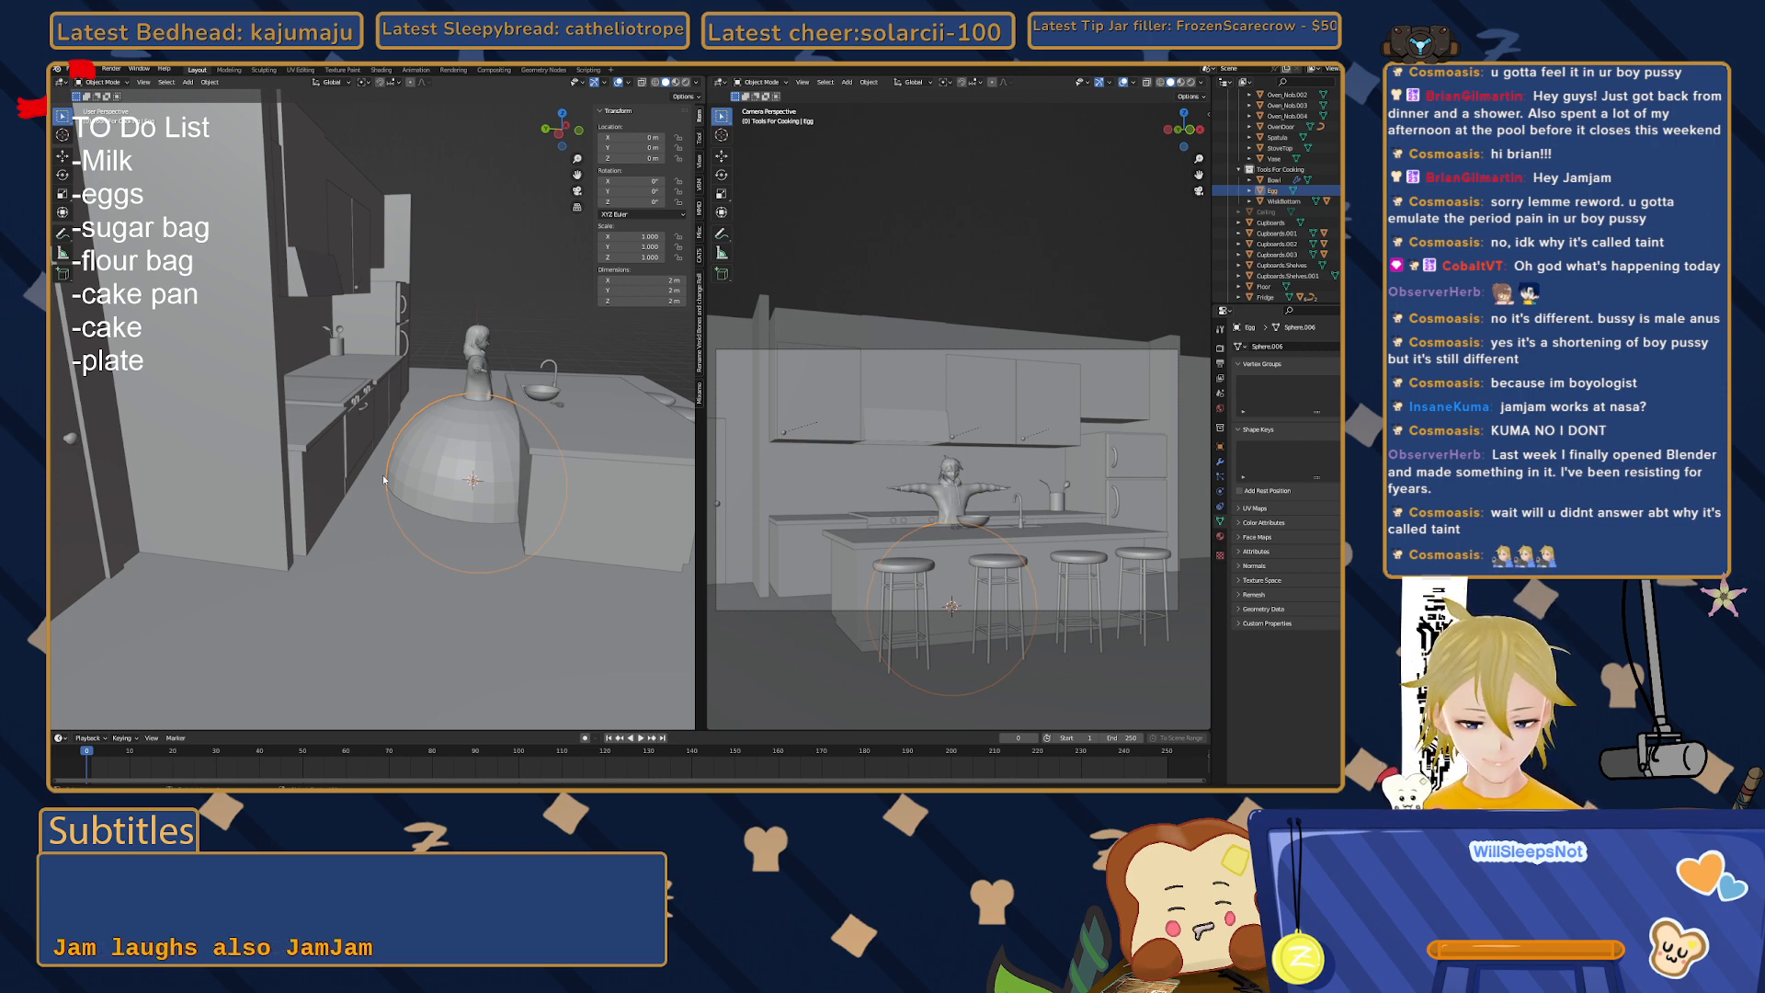
pyautogui.press('r')
pyautogui.write('x')
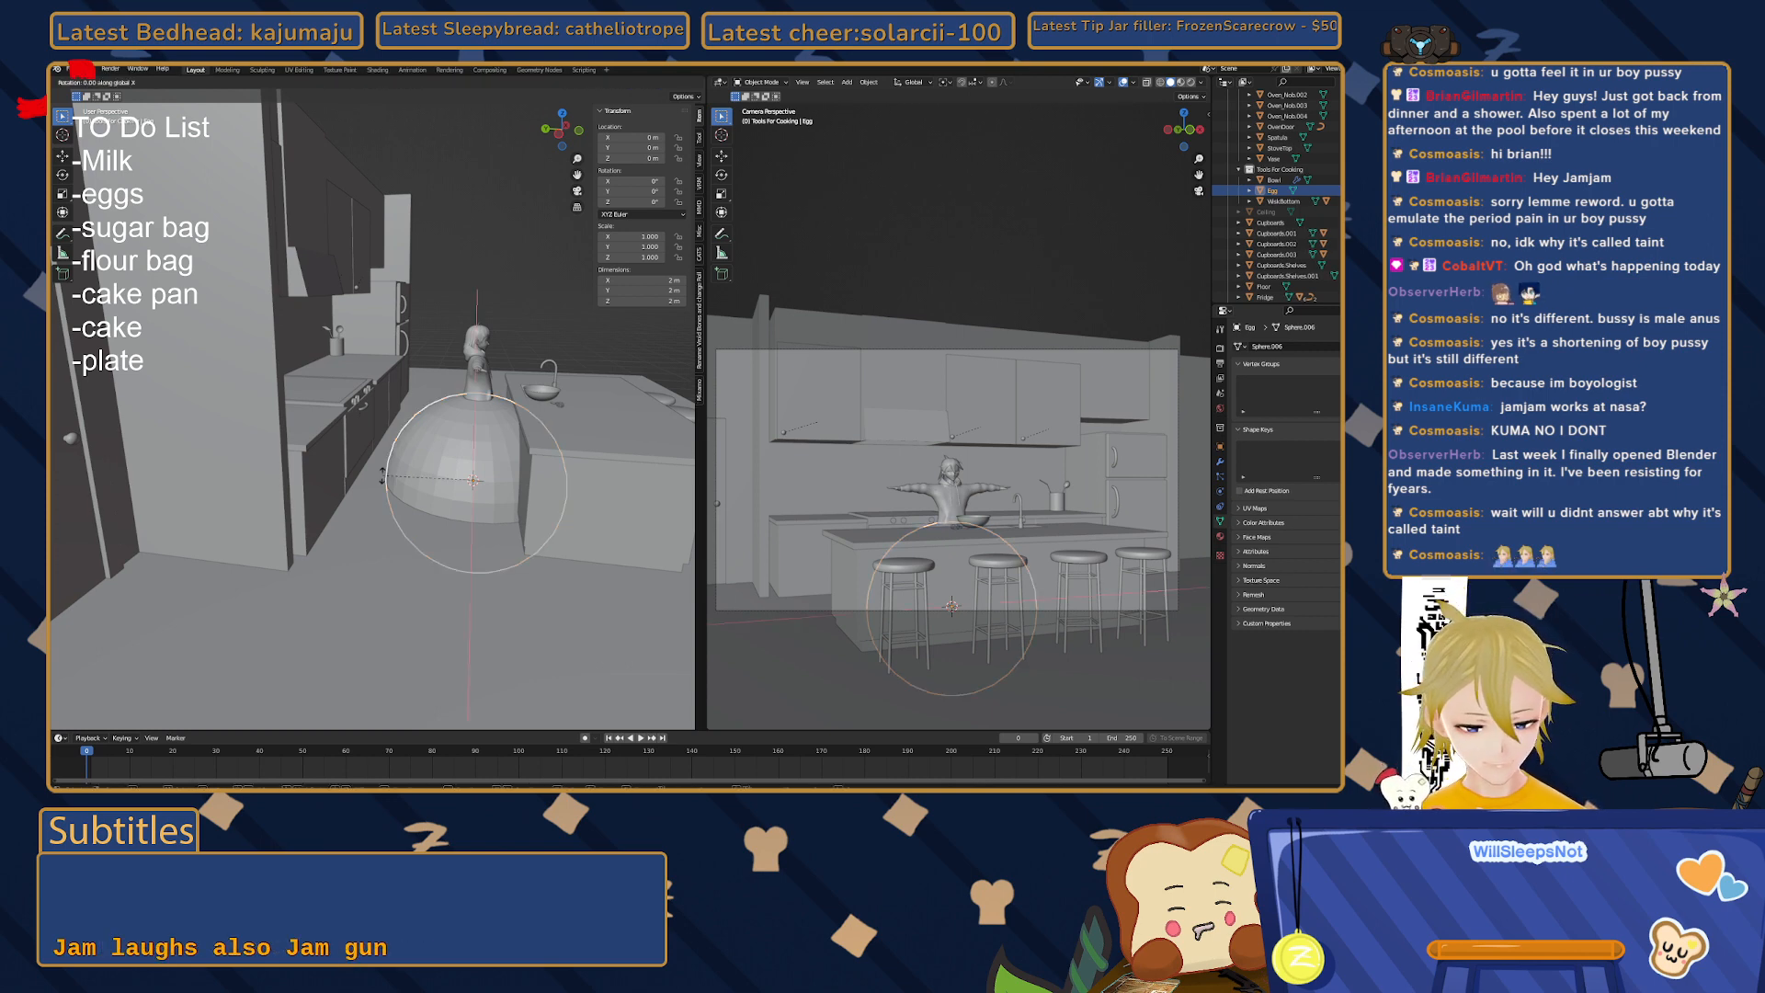
pyautogui.write('90')
pyautogui.press('Return')
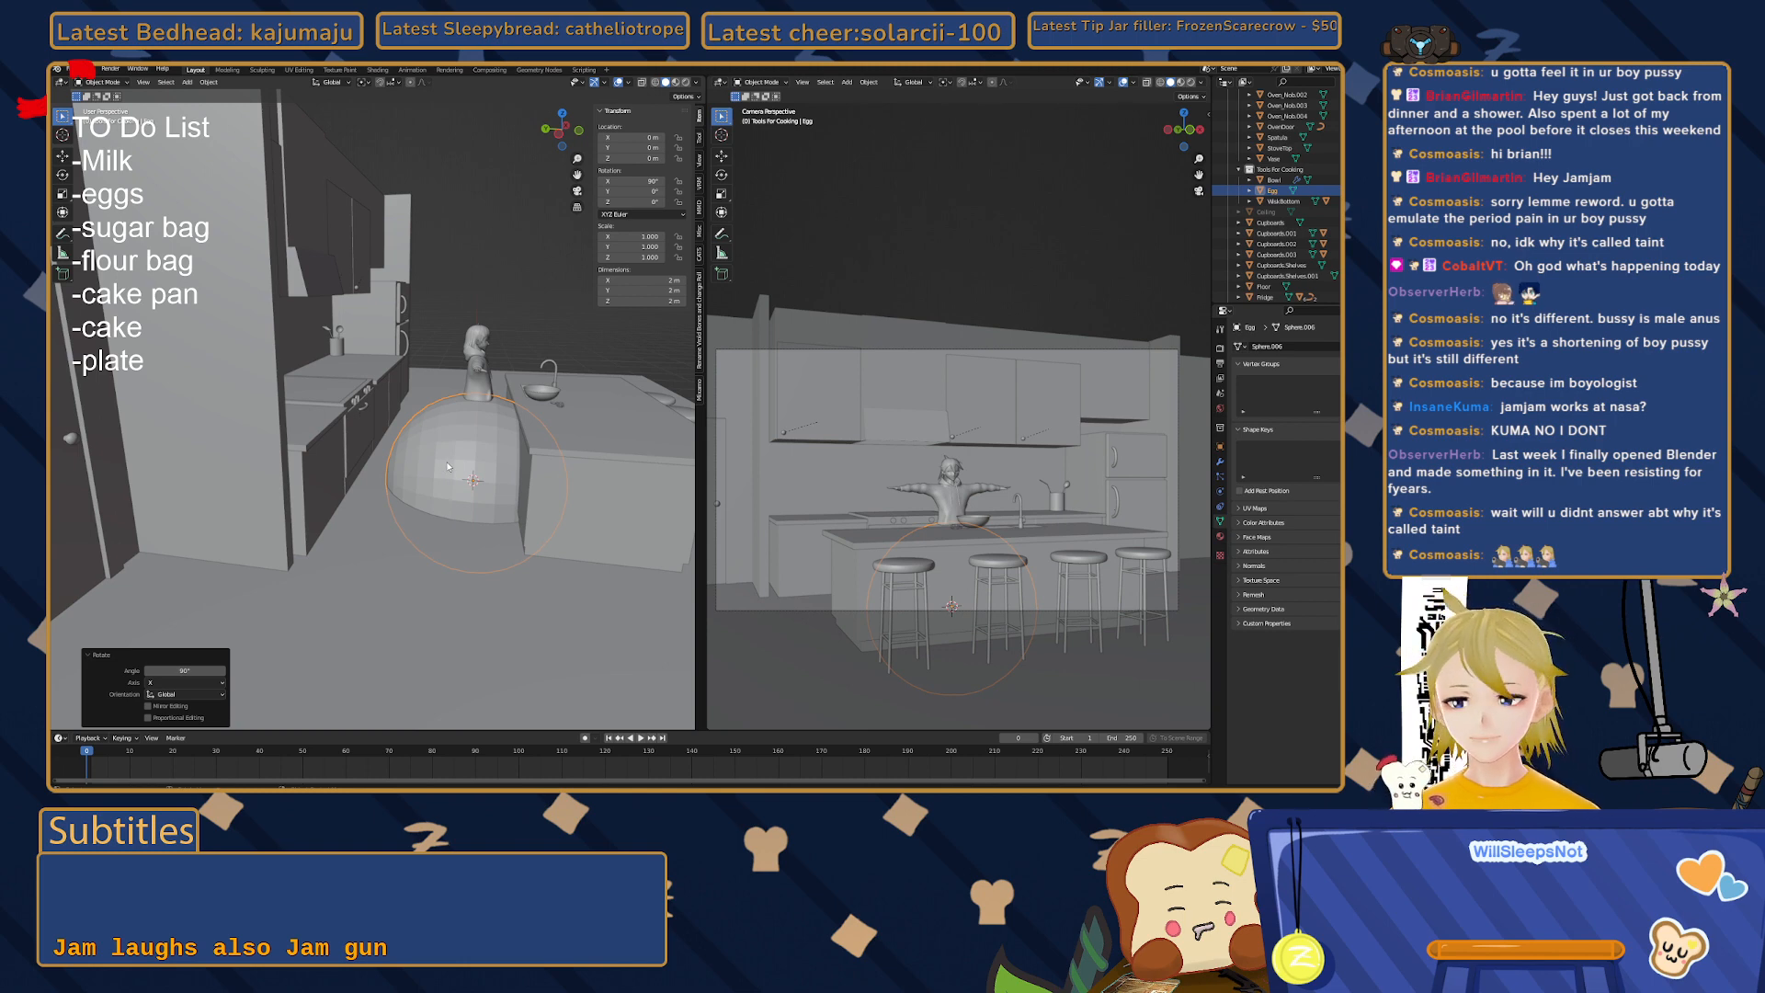
# - Scale the egg's whole mesh down in Edit Mode to about 0.21 m across
pyautogui.press('Tab')
pyautogui.press('Tab')
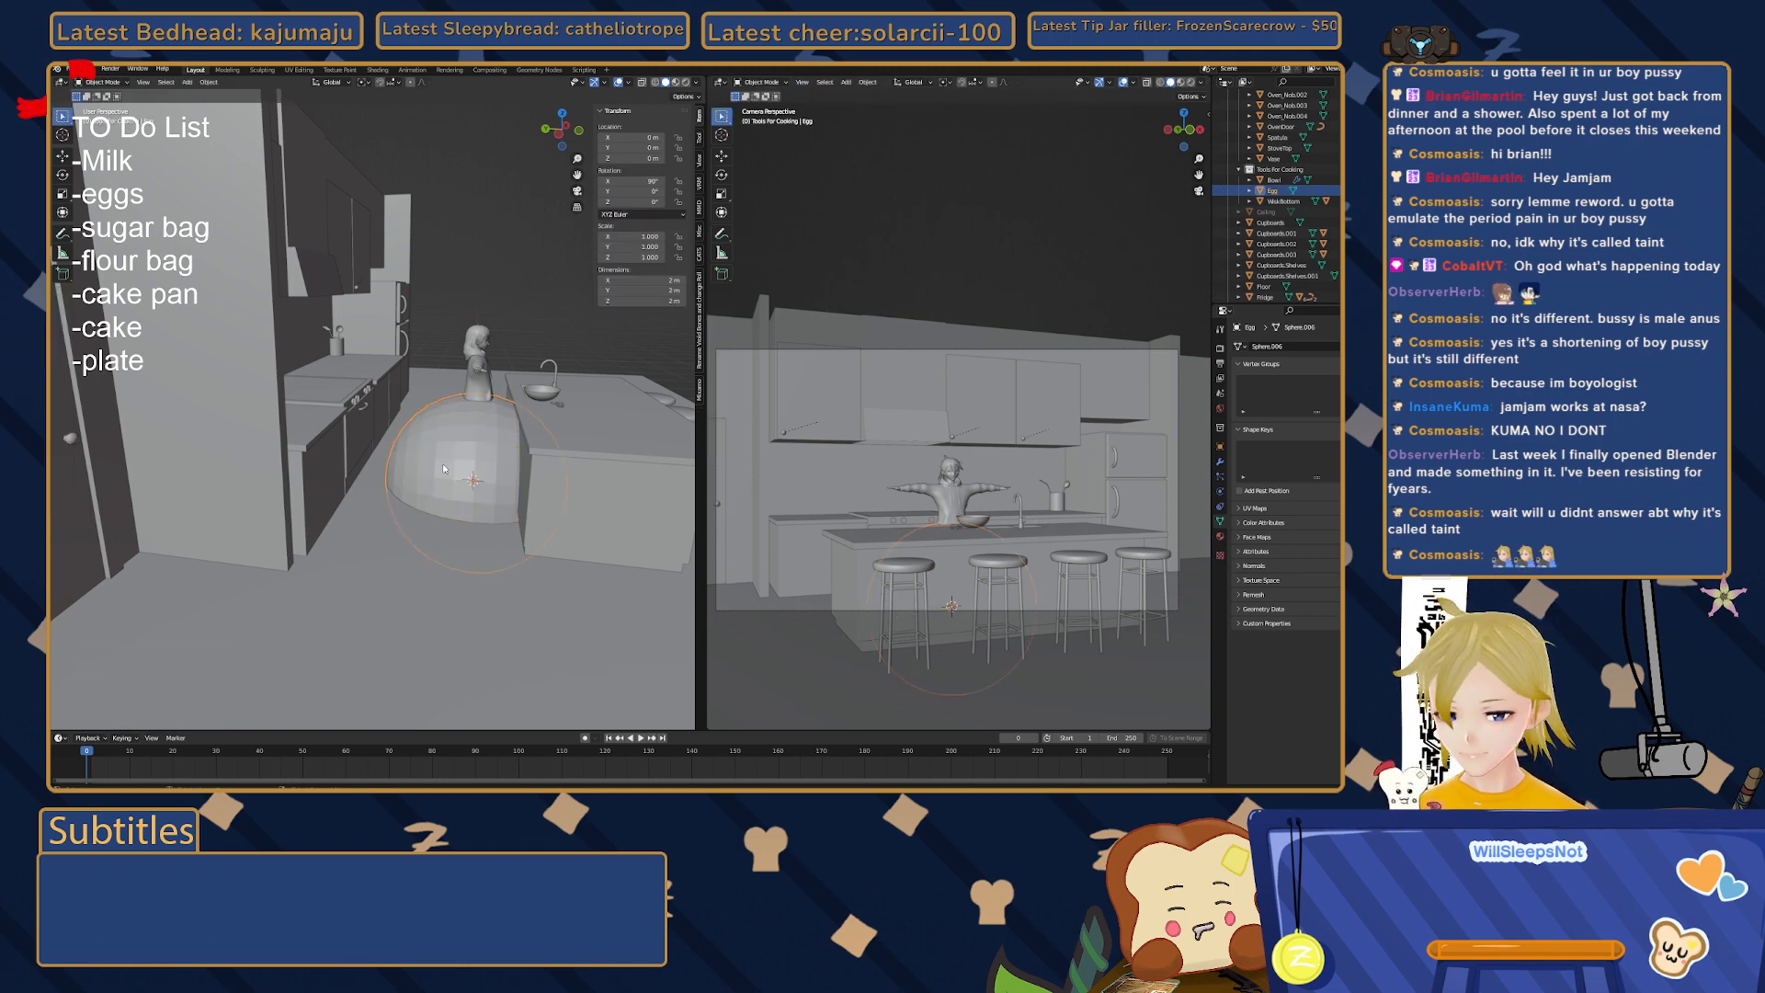
pyautogui.press('Tab')
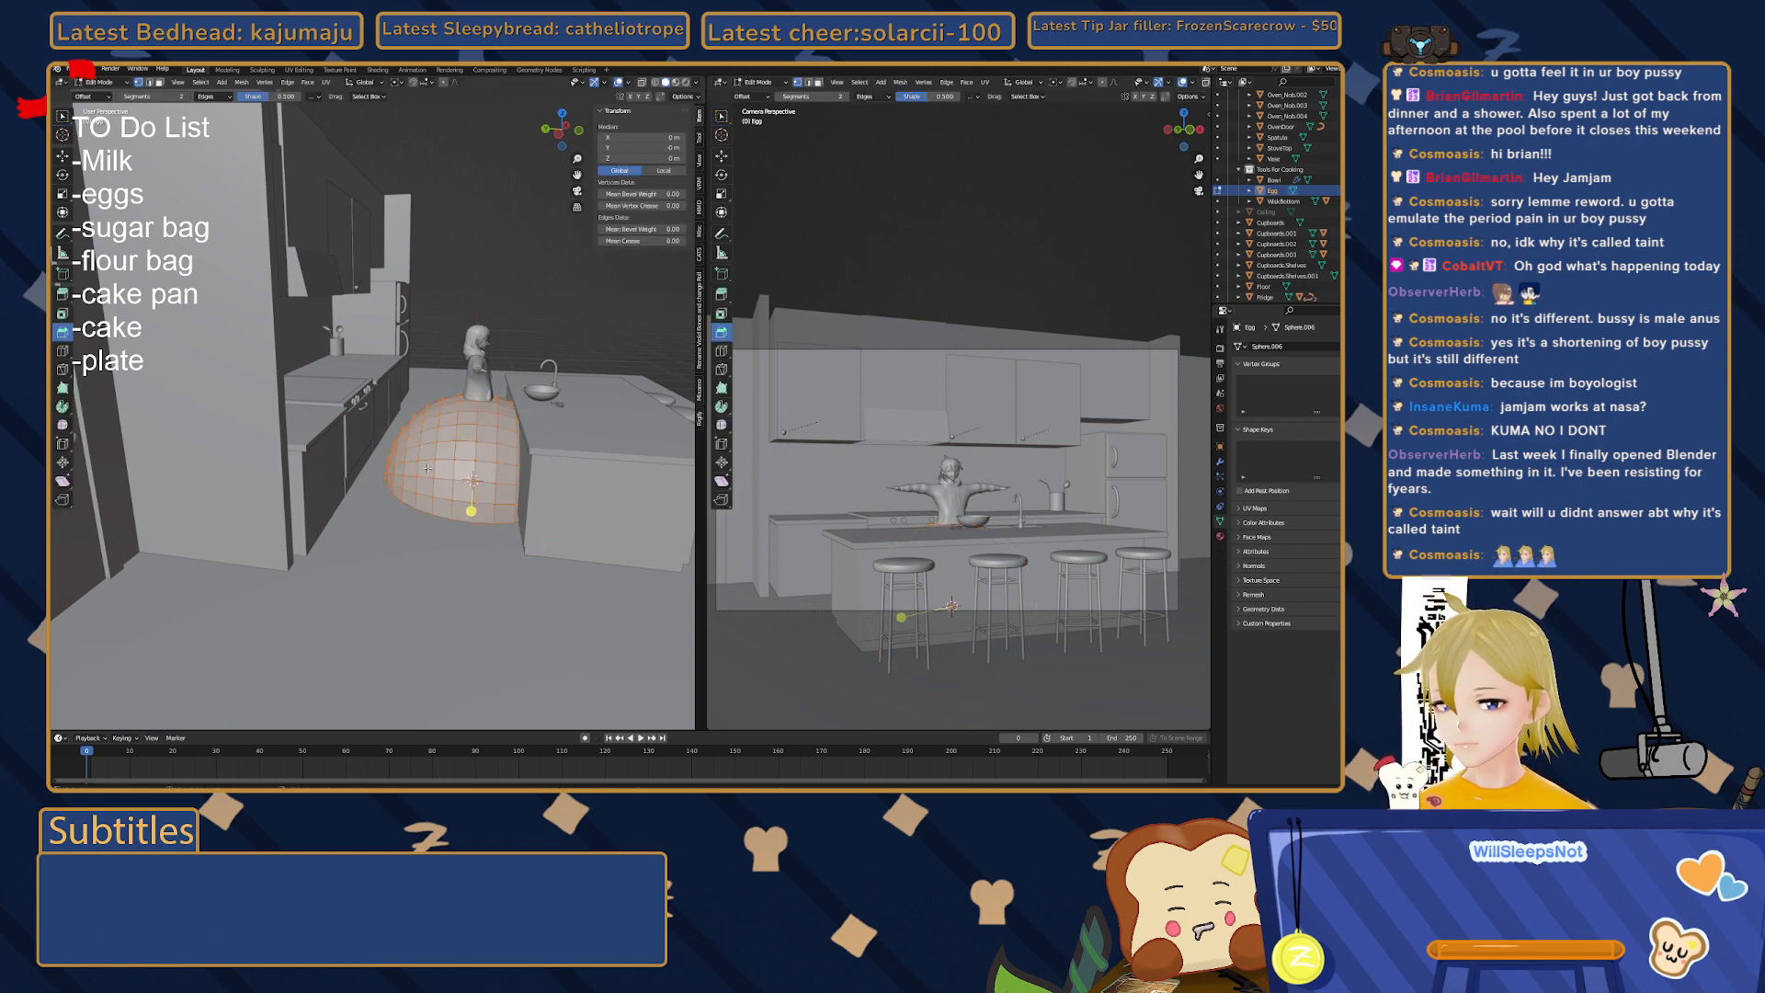
pyautogui.press('s')
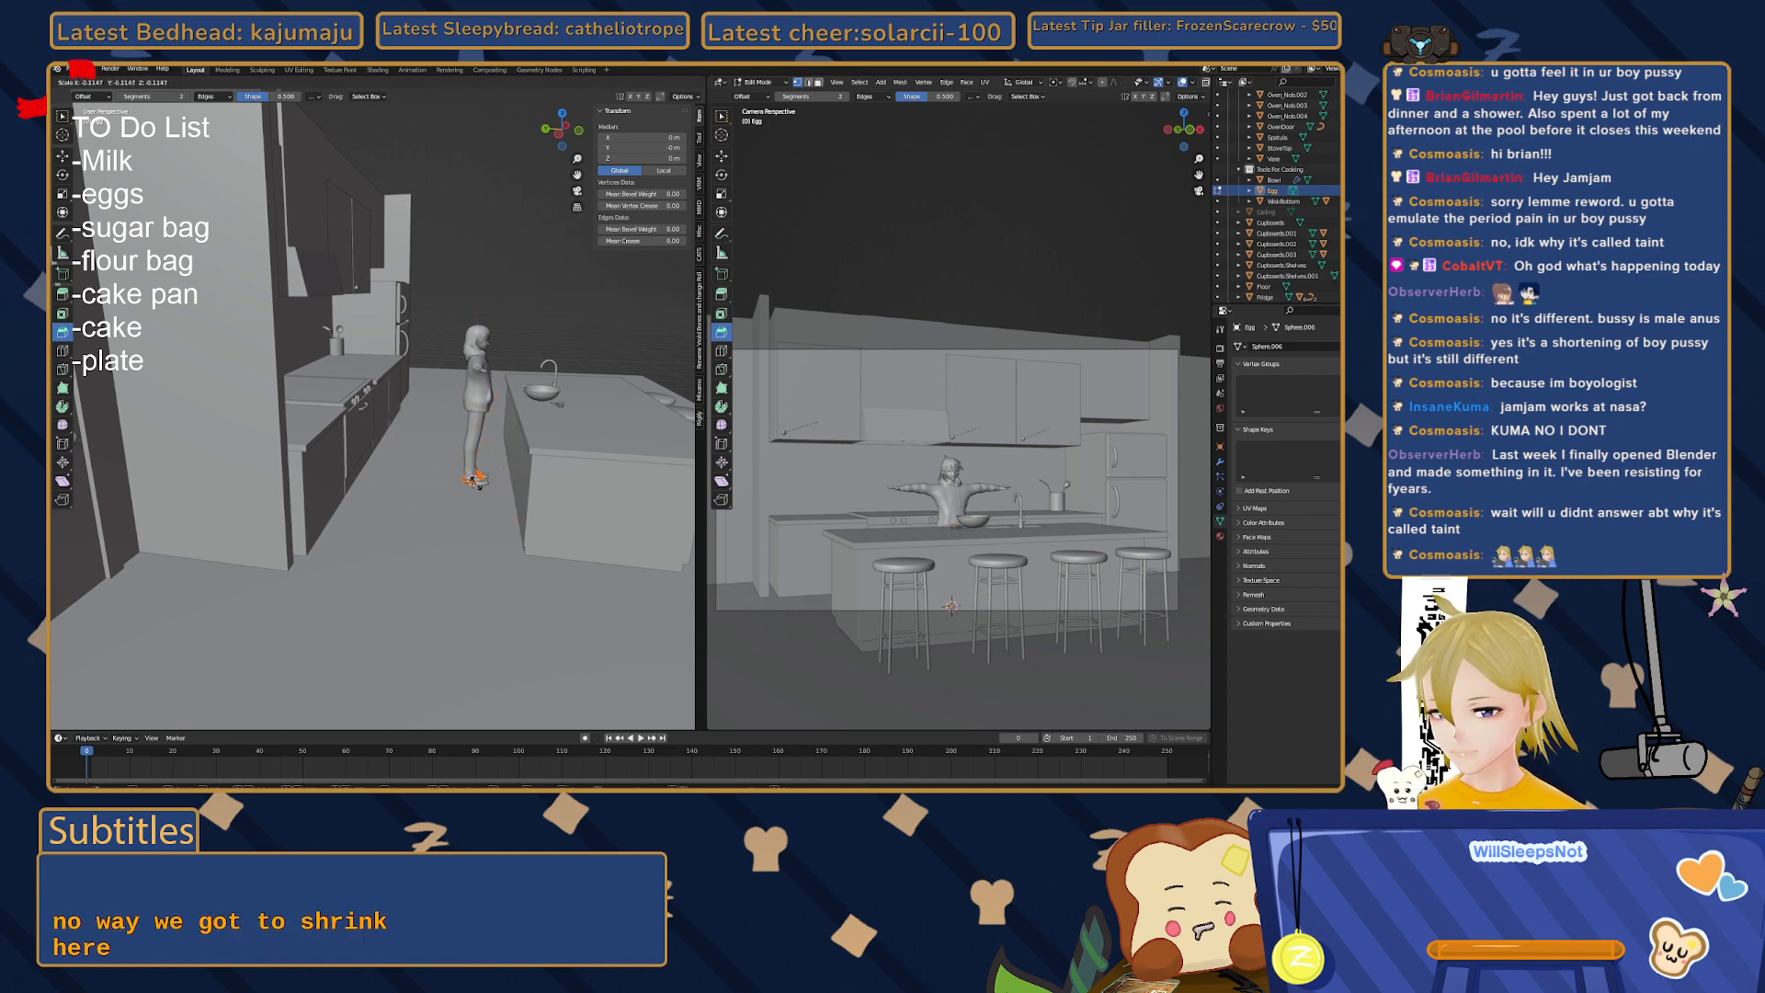
pyautogui.click(478, 485)
pyautogui.press('Tab')
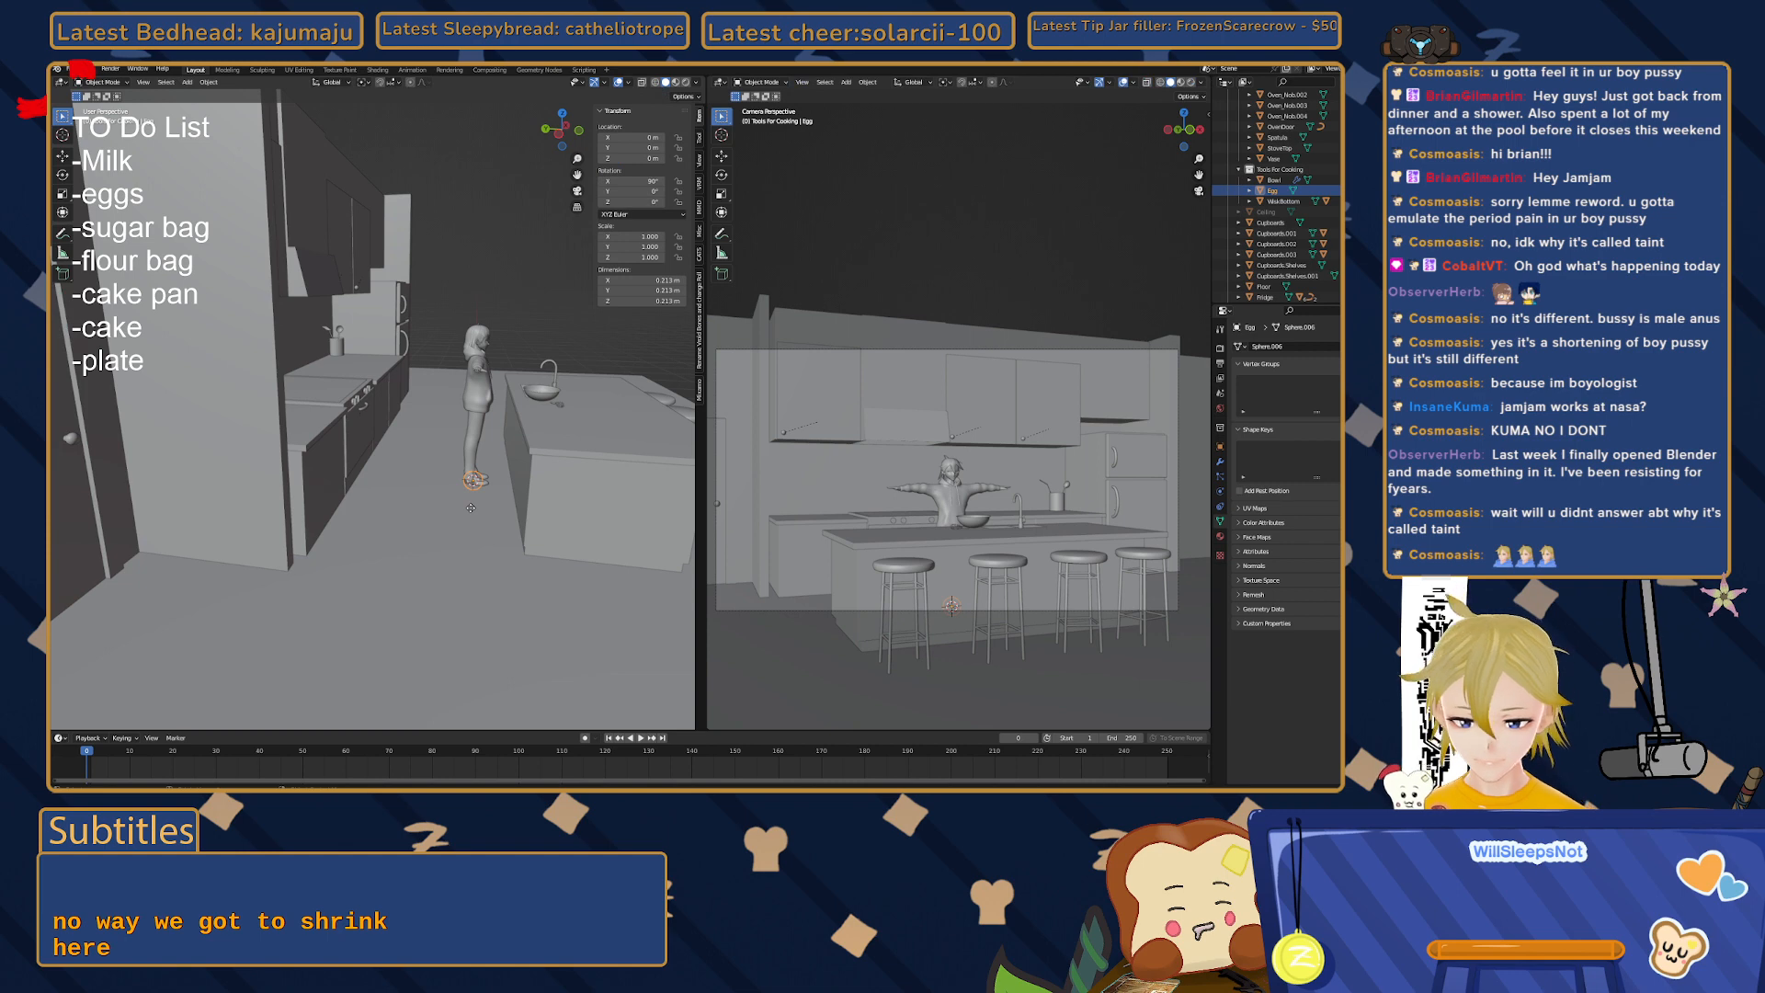
# - Move the egg straight up along Z by about 2 m, above the character's head
pyautogui.press('g')
pyautogui.press('z')
pyautogui.click(485, 324)
pyautogui.scroll(1, 501, 299)
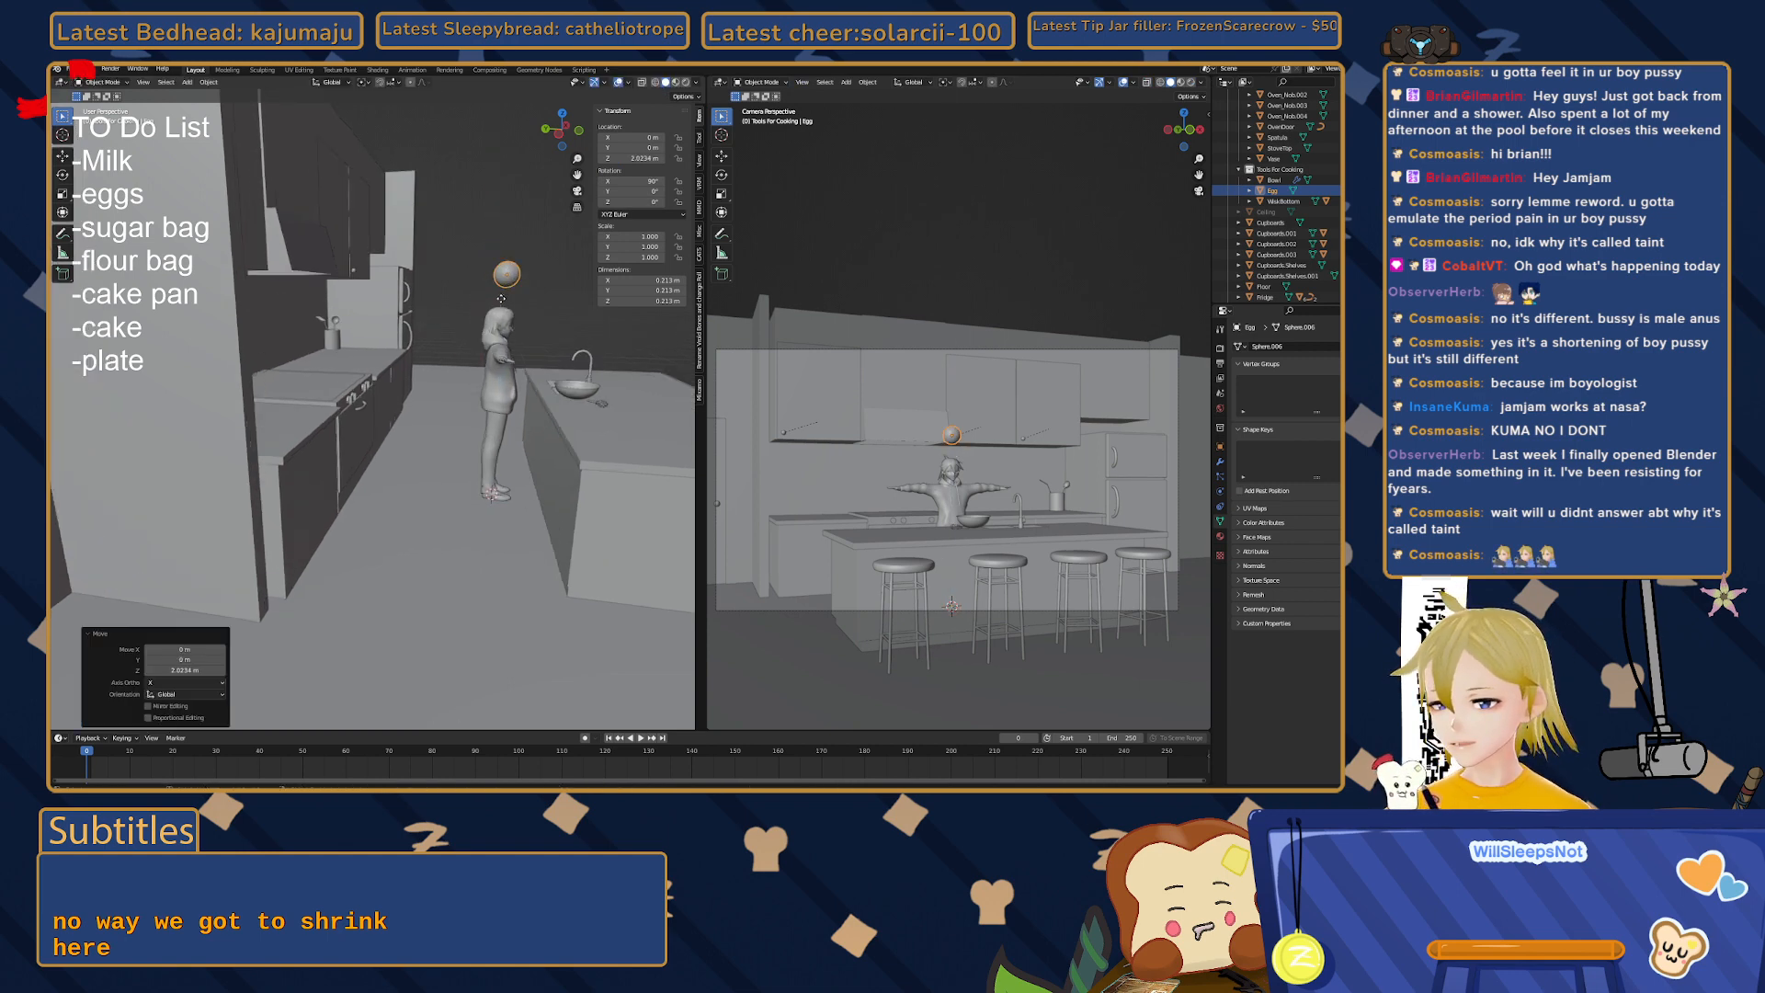
pyautogui.moveTo(501, 299); pyautogui.dragTo(442, 325, button='middle')
pyautogui.press('KP_Decimal')
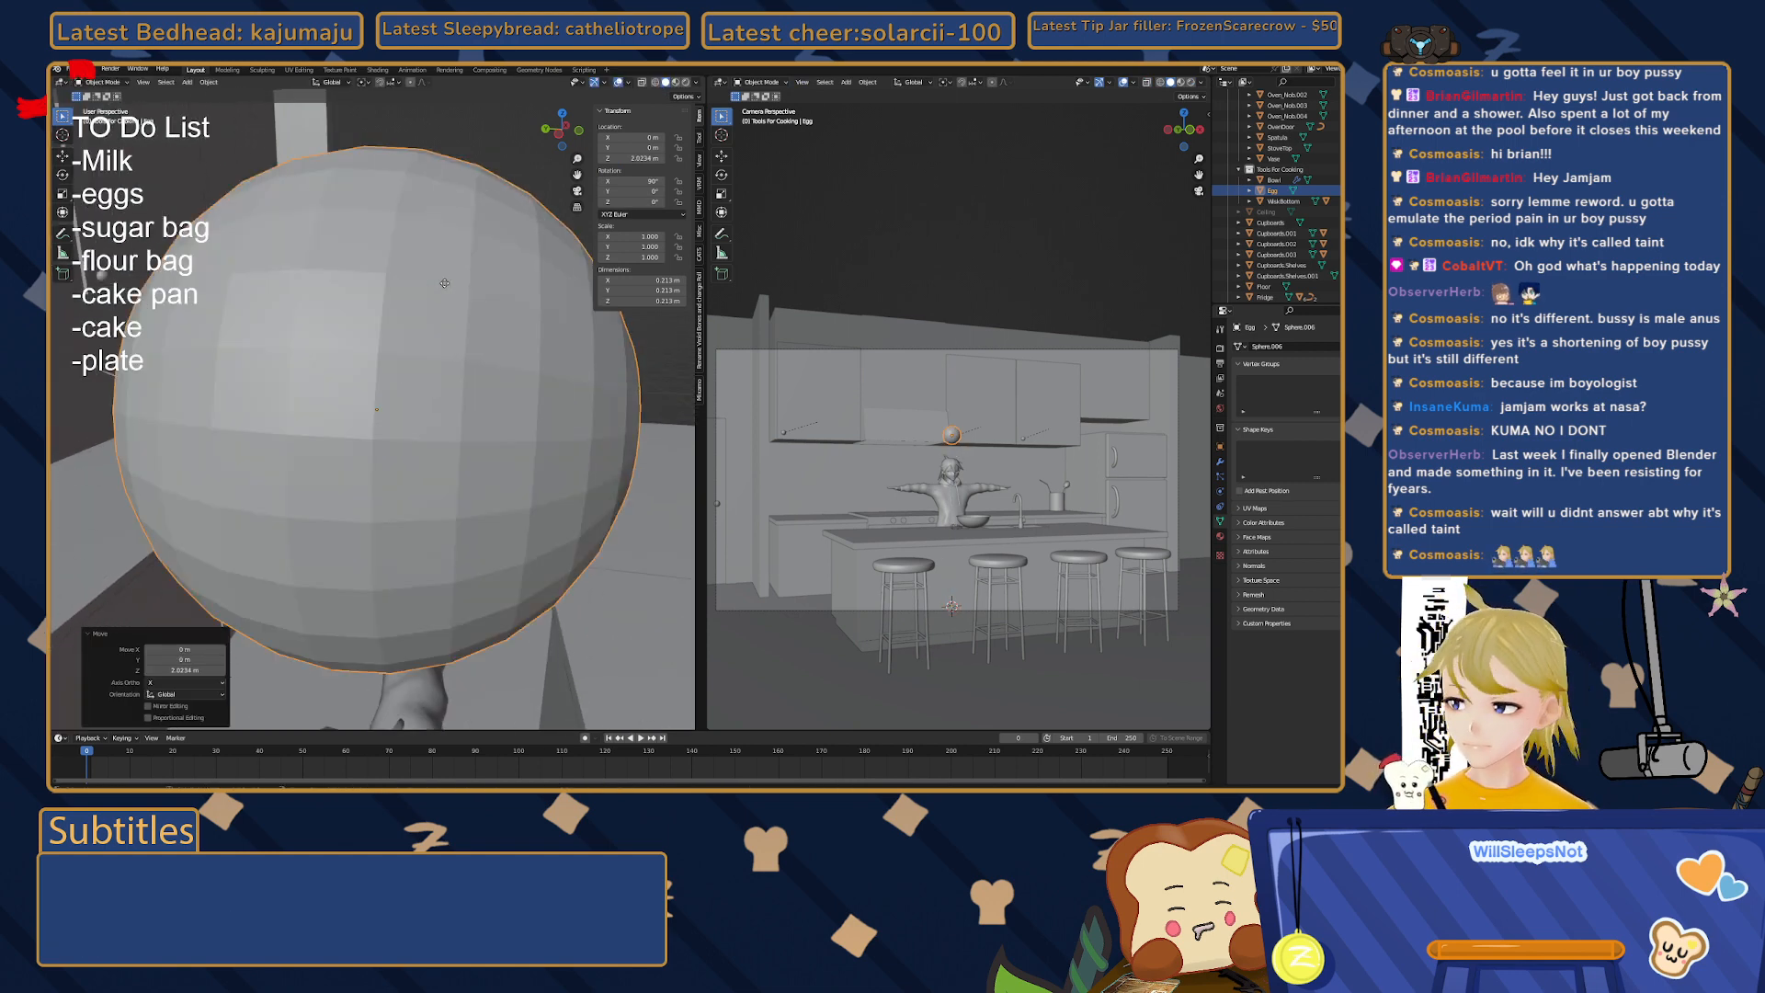
pyautogui.scroll(3, 347, 337)
pyautogui.scroll(-5, 353, 346)
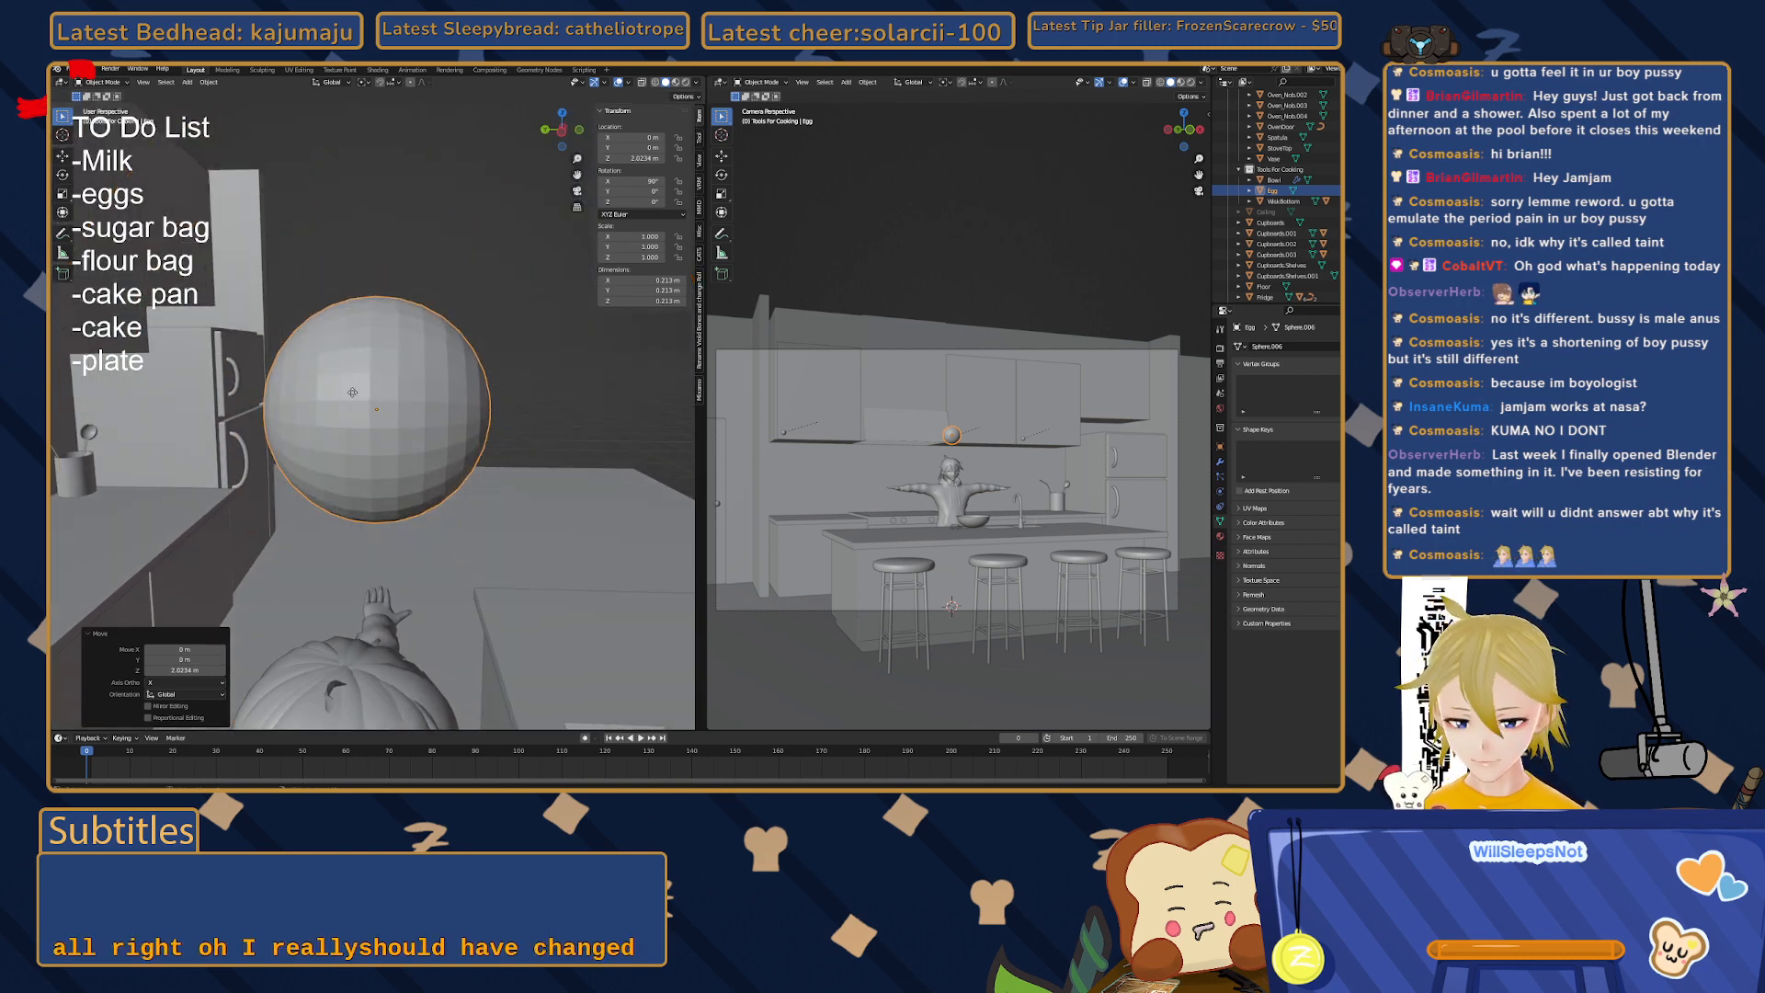
# - Scale the egg's whole mesh down again in Edit Mode to about 0.18 of its size
pyautogui.press('Tab')
pyautogui.press('s')
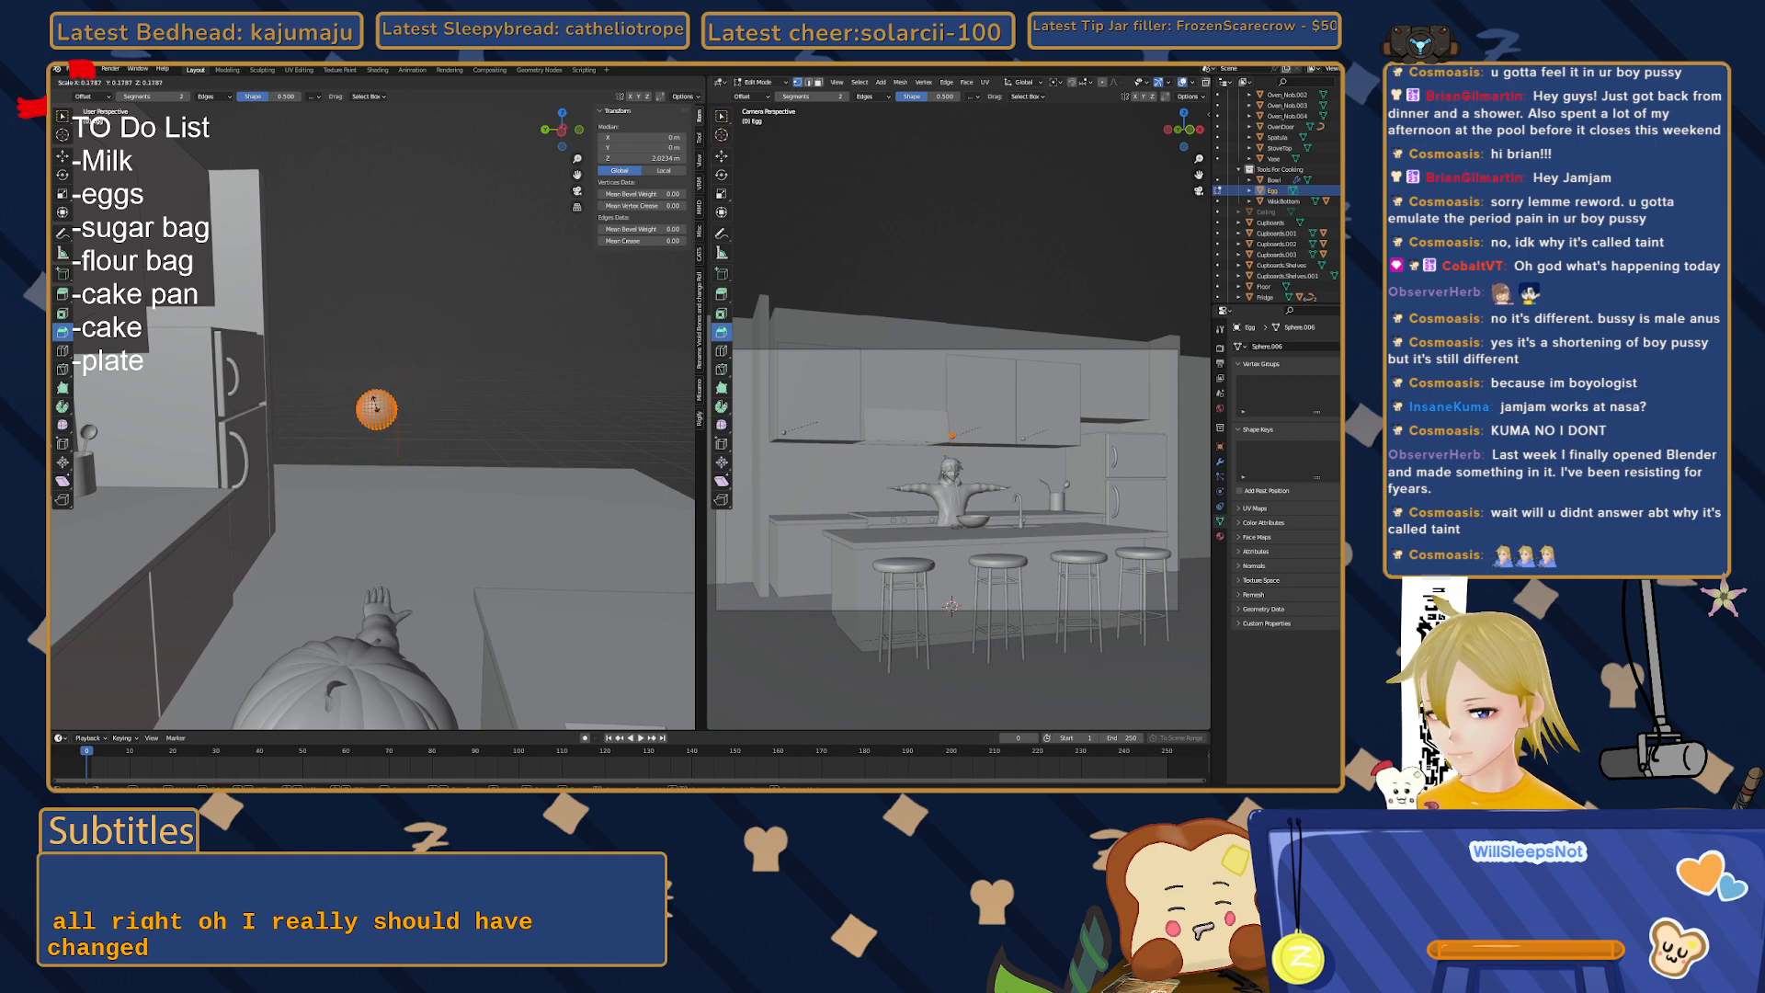
pyautogui.click(370, 407)
# - In the left orthographic view with X-ray on, select the +Y half of the egg's sphere and stretch it slightly outward along Y
pyautogui.press('ctrl+KP_3')
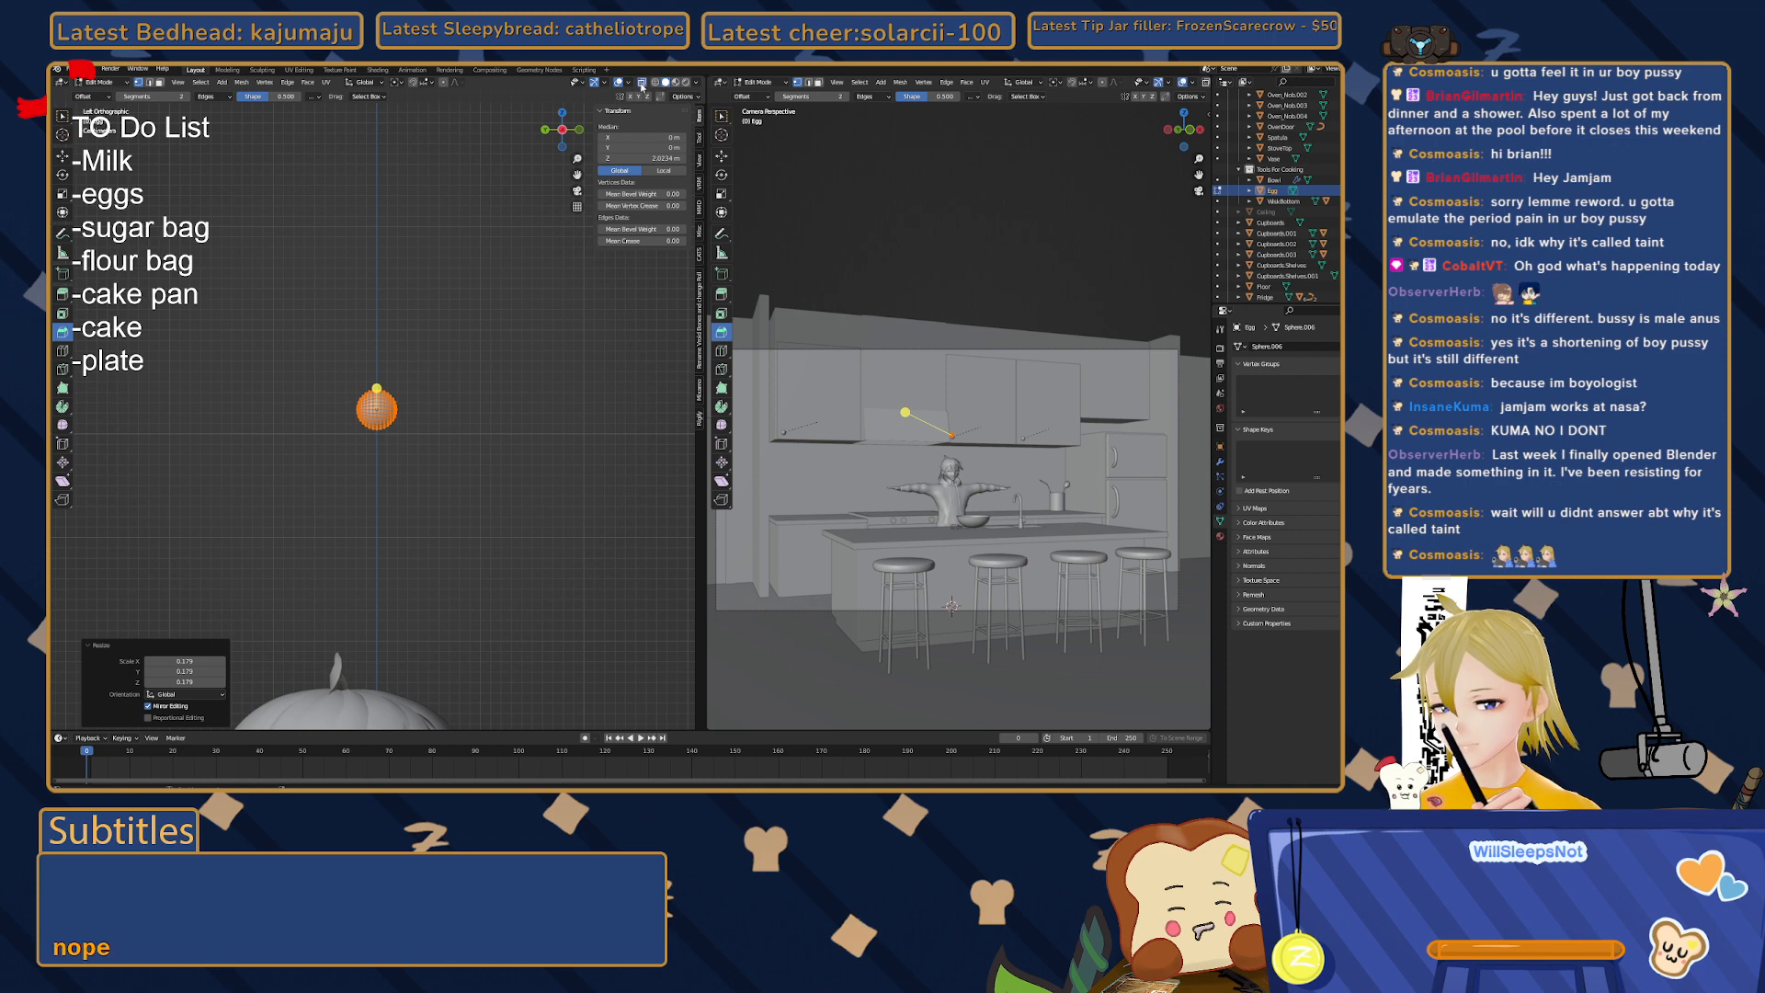
pyautogui.scroll(2, 414, 418)
pyautogui.scroll(1, 414, 419)
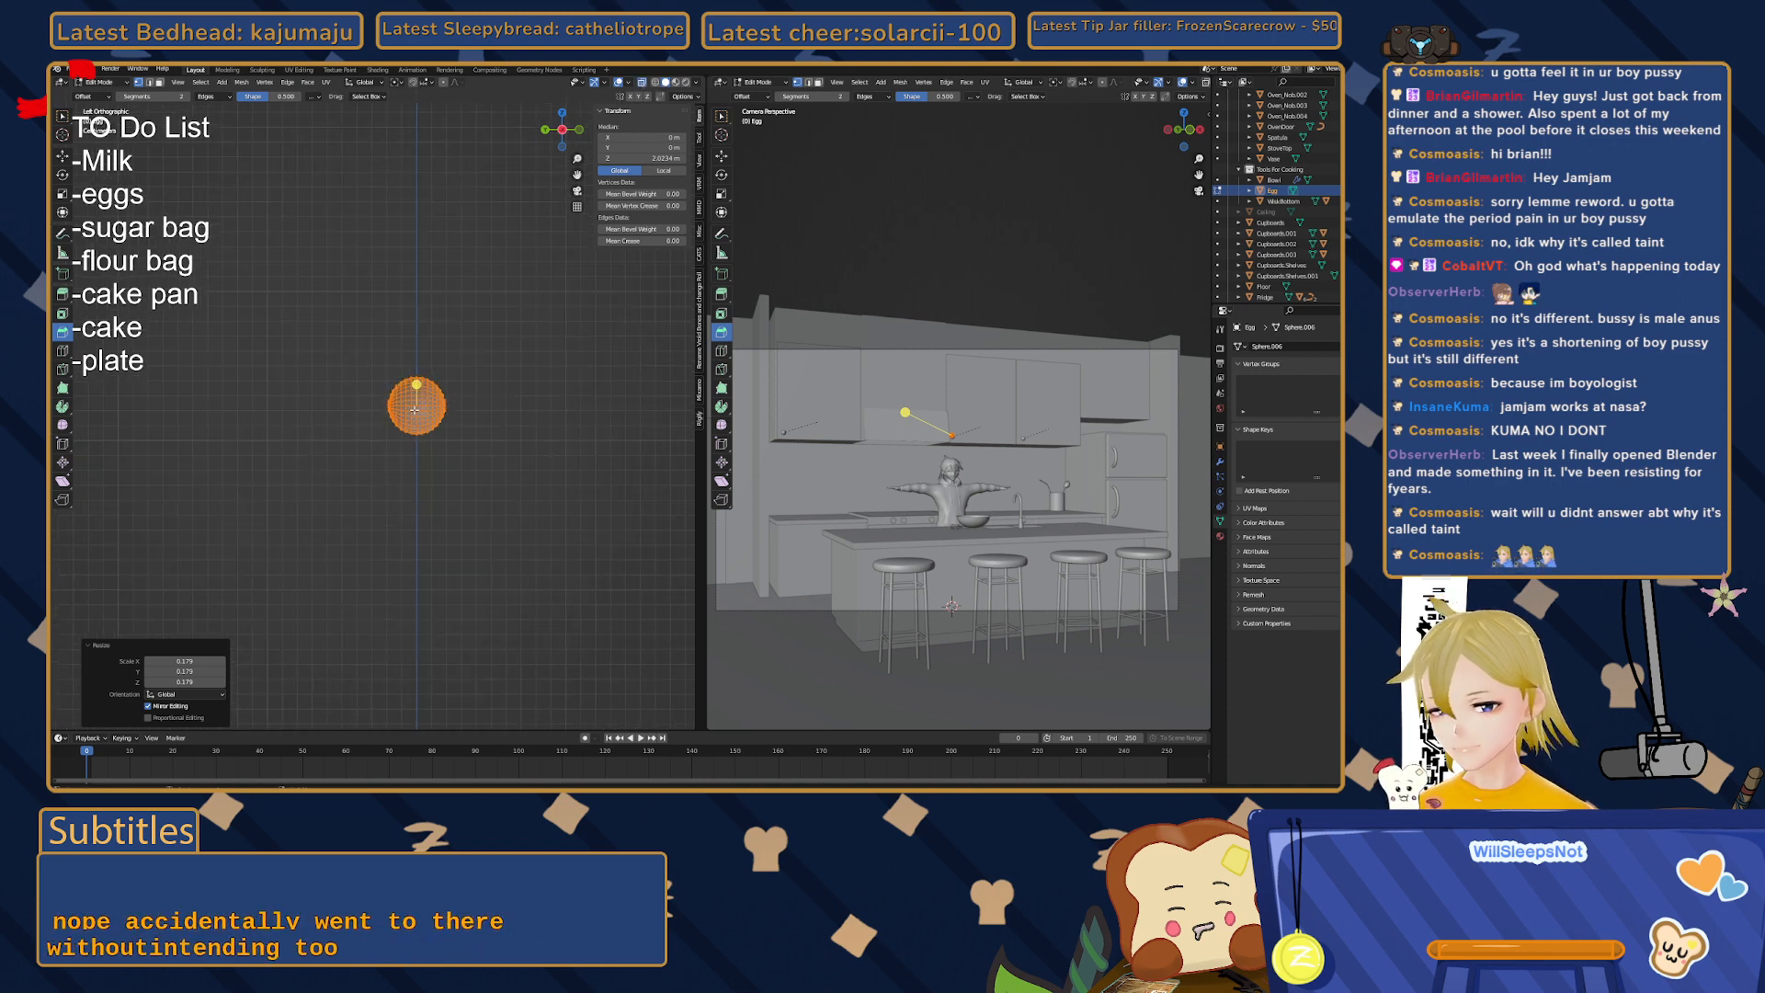
pyautogui.scroll(1, 415, 410)
pyautogui.scroll(4, 415, 410)
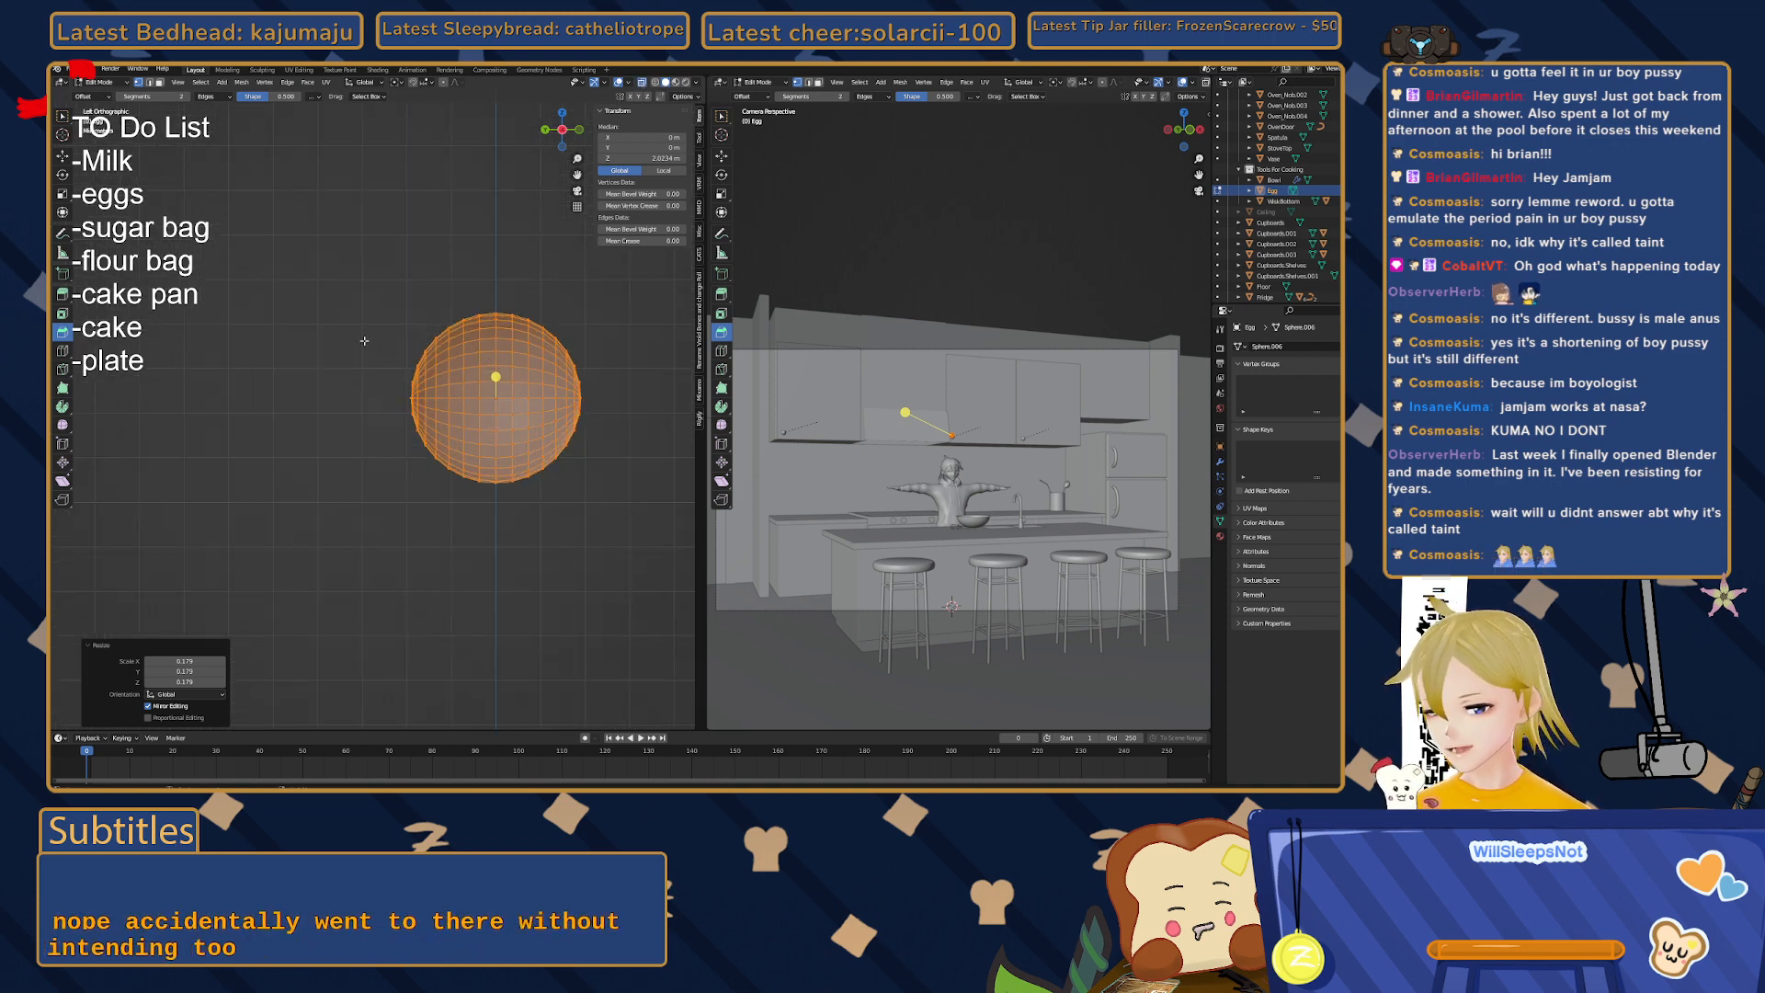
pyautogui.hotkey('alt', 'a')
pyautogui.moveTo(365, 276); pyautogui.dragTo(487, 512)
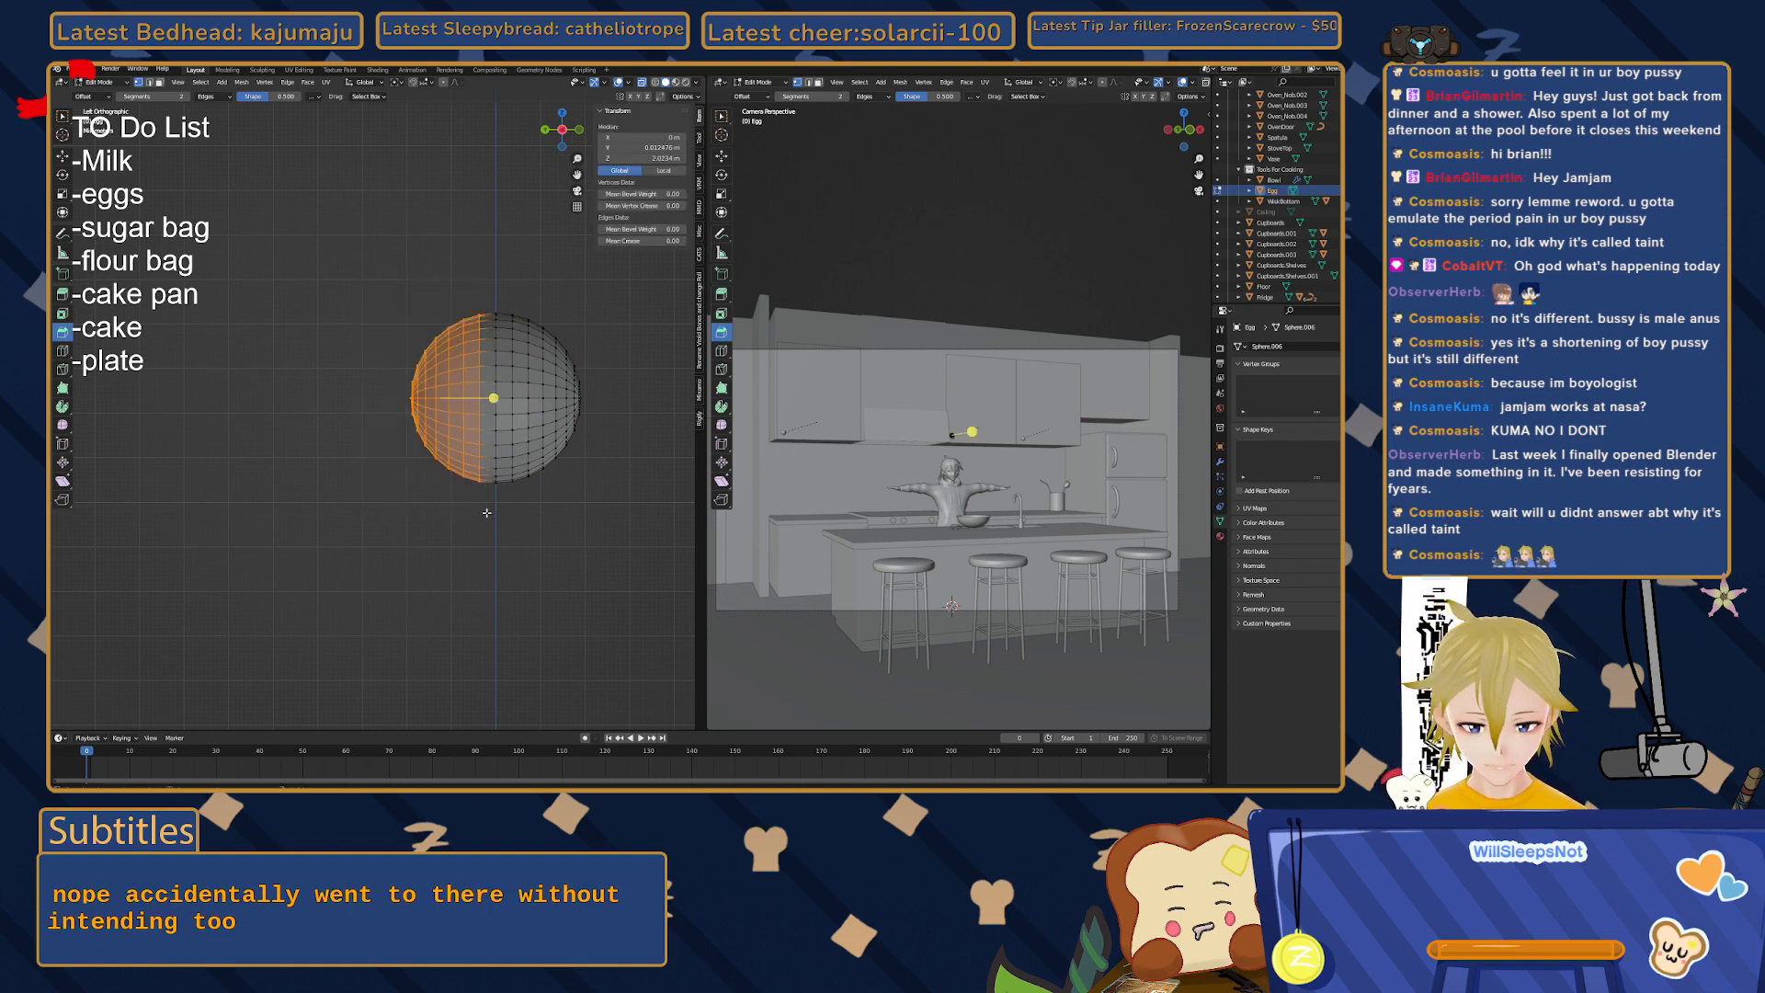
pyautogui.press('g')
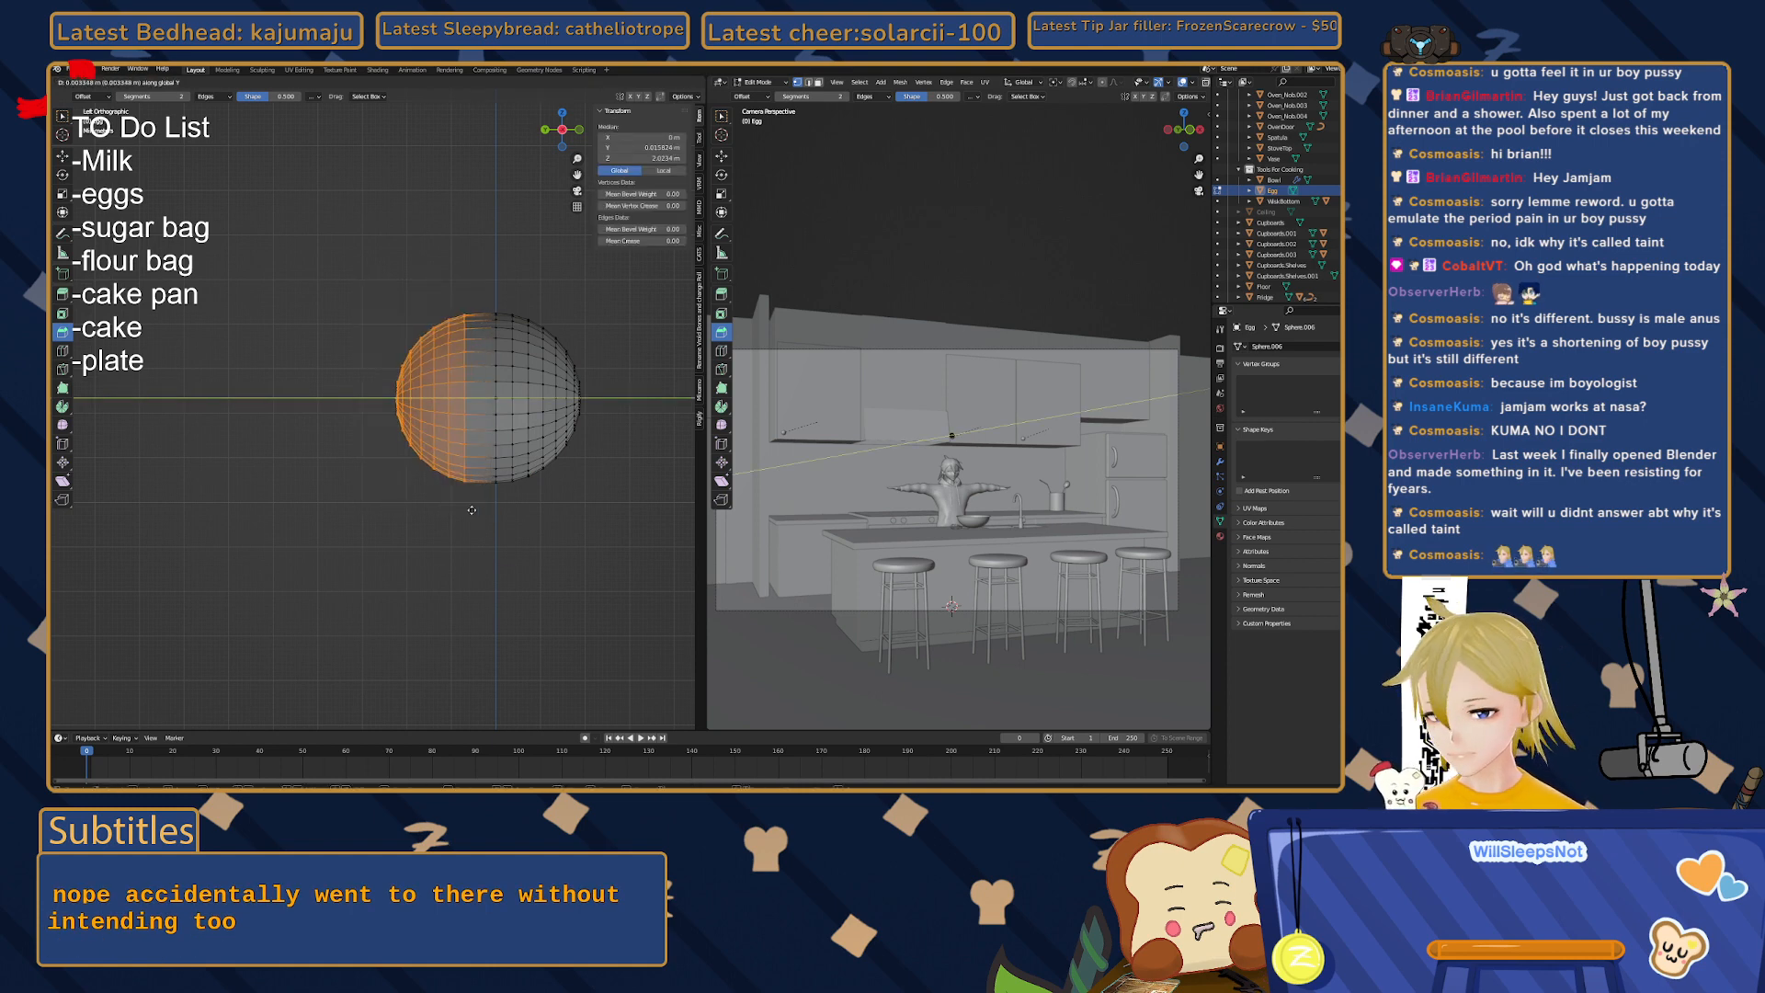
pyautogui.click(430, 461)
# - Select two progressively smaller vertex sections of the stretched side and move each farther outward along Y to lengthen the egg
pyautogui.moveTo(378, 293); pyautogui.dragTo(461, 503)
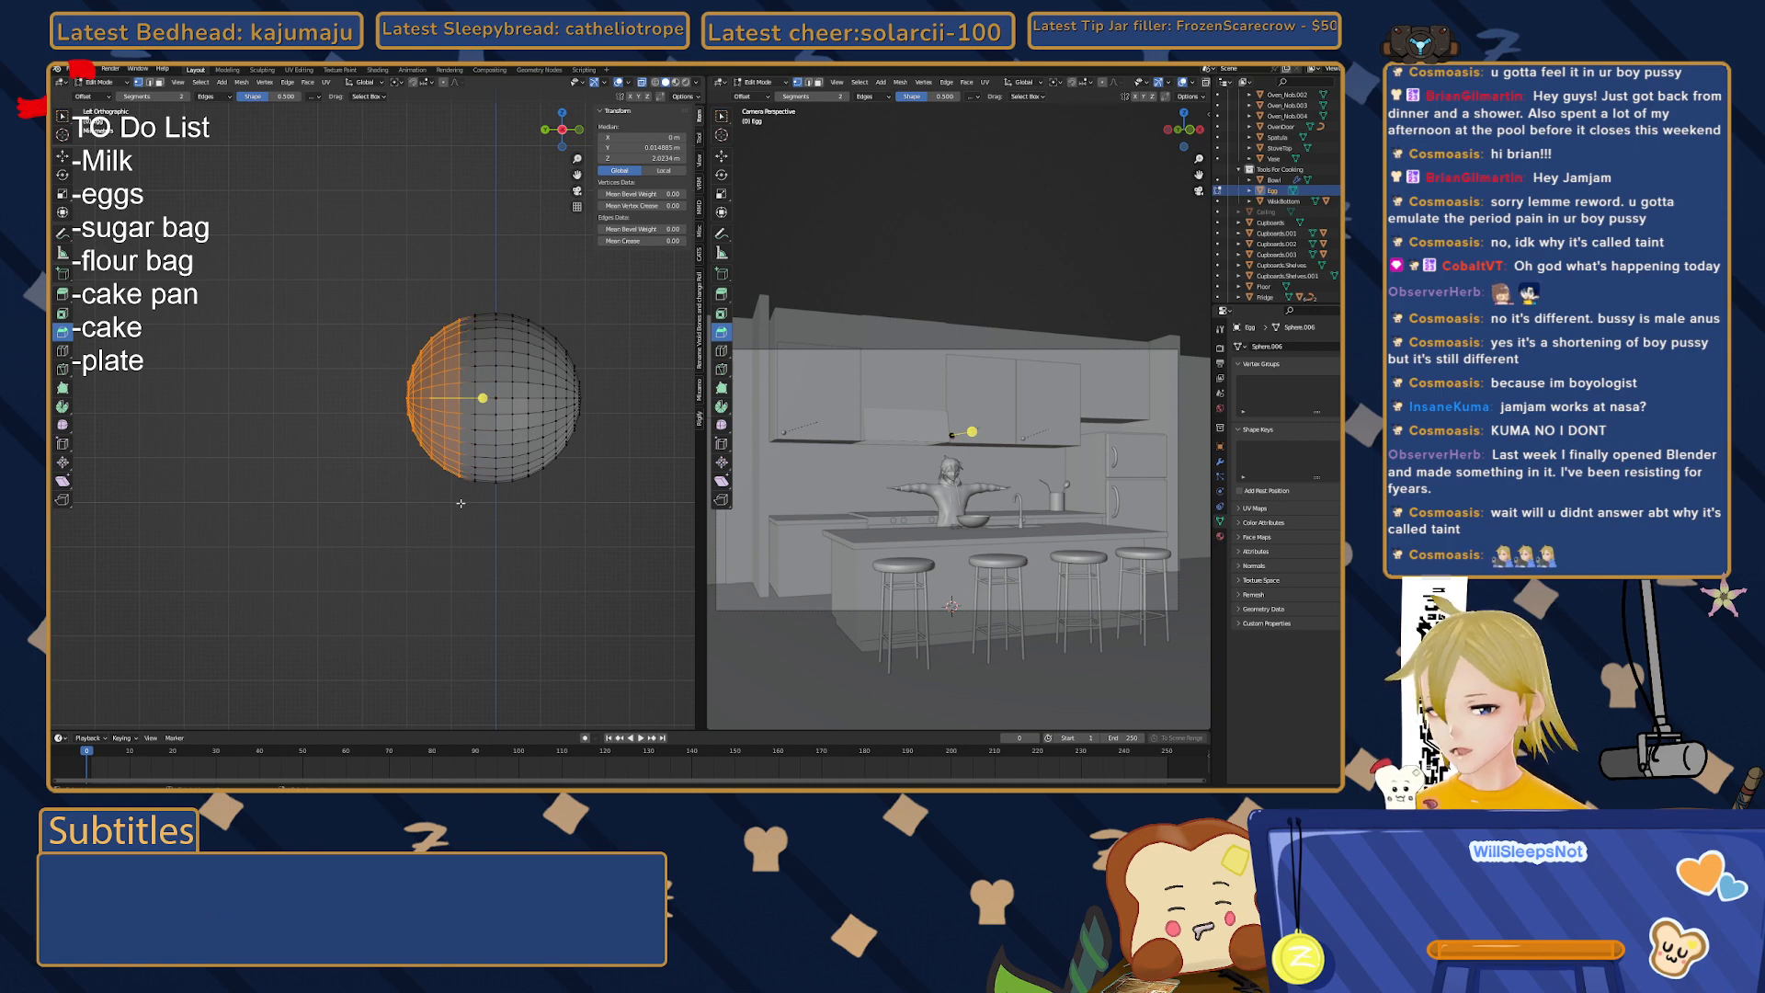
pyautogui.press('g')
pyautogui.press('y')
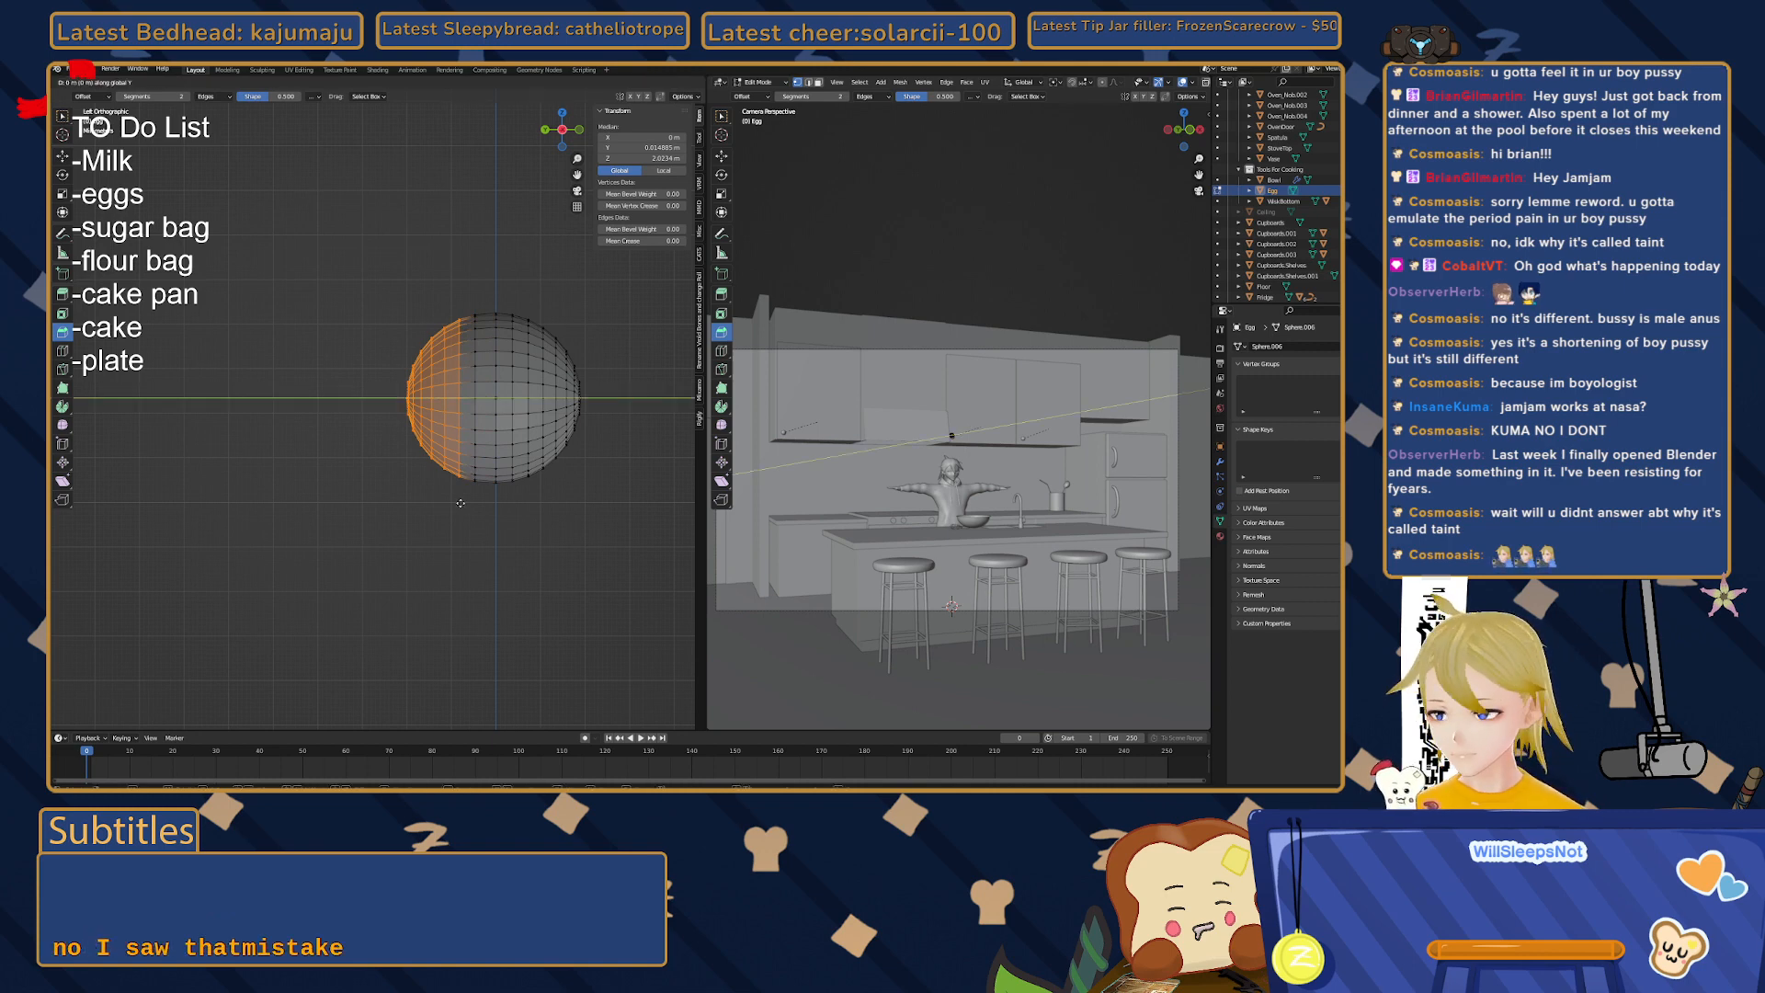
pyautogui.moveTo(362, 295); pyautogui.dragTo(441, 497)
pyautogui.press('g')
pyautogui.press('y')
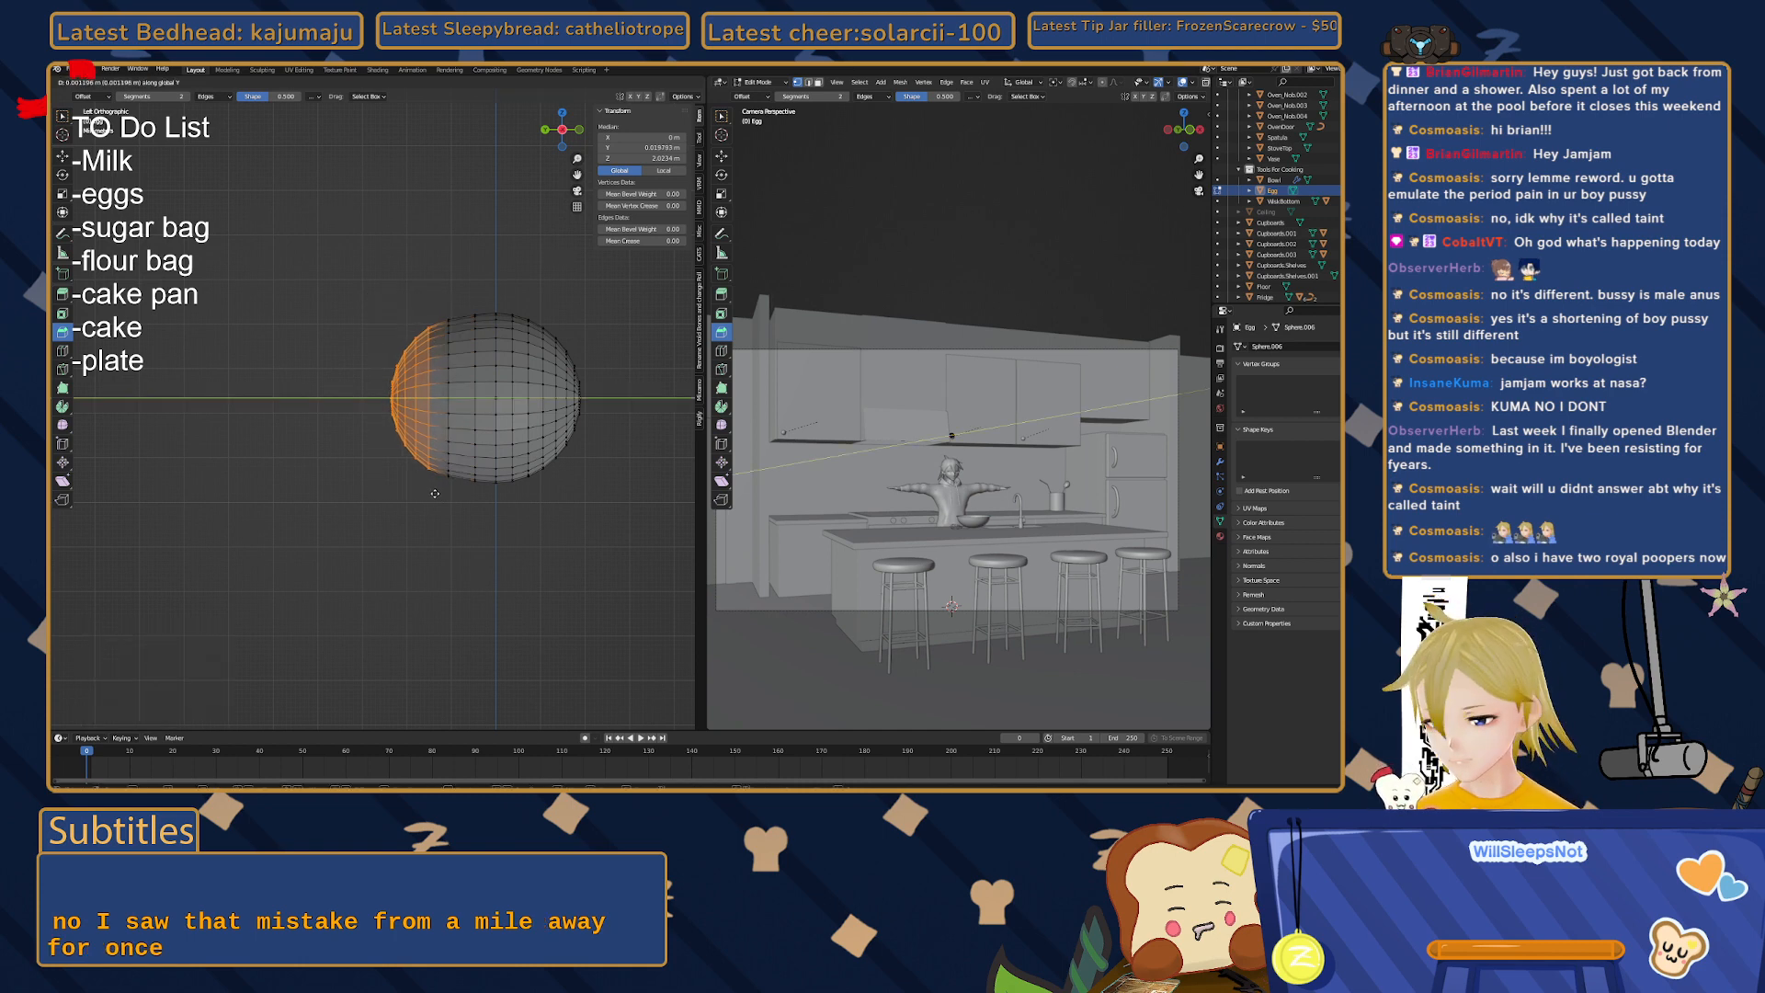
pyautogui.click(432, 493)
# - Taper the egg further by selecting two narrower end sections in turn and moving each outward along Y
pyautogui.moveTo(369, 302); pyautogui.dragTo(421, 488)
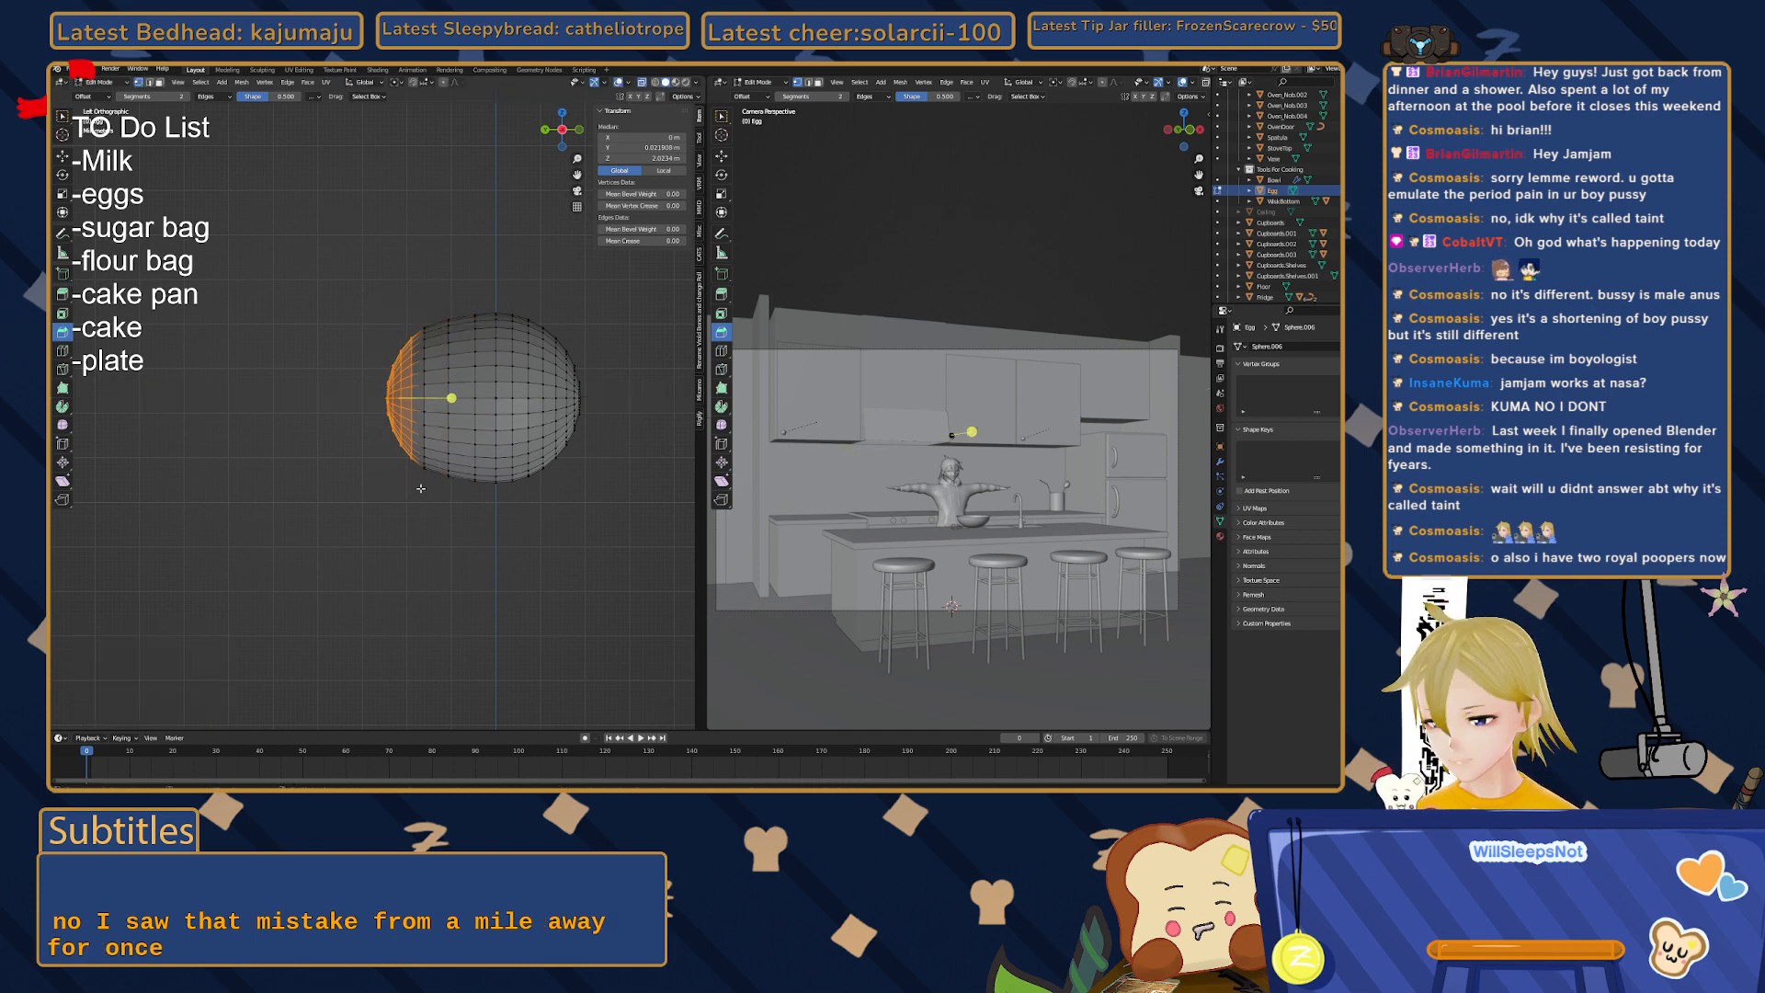
pyautogui.press('g')
pyautogui.press('y')
pyautogui.click(412, 488)
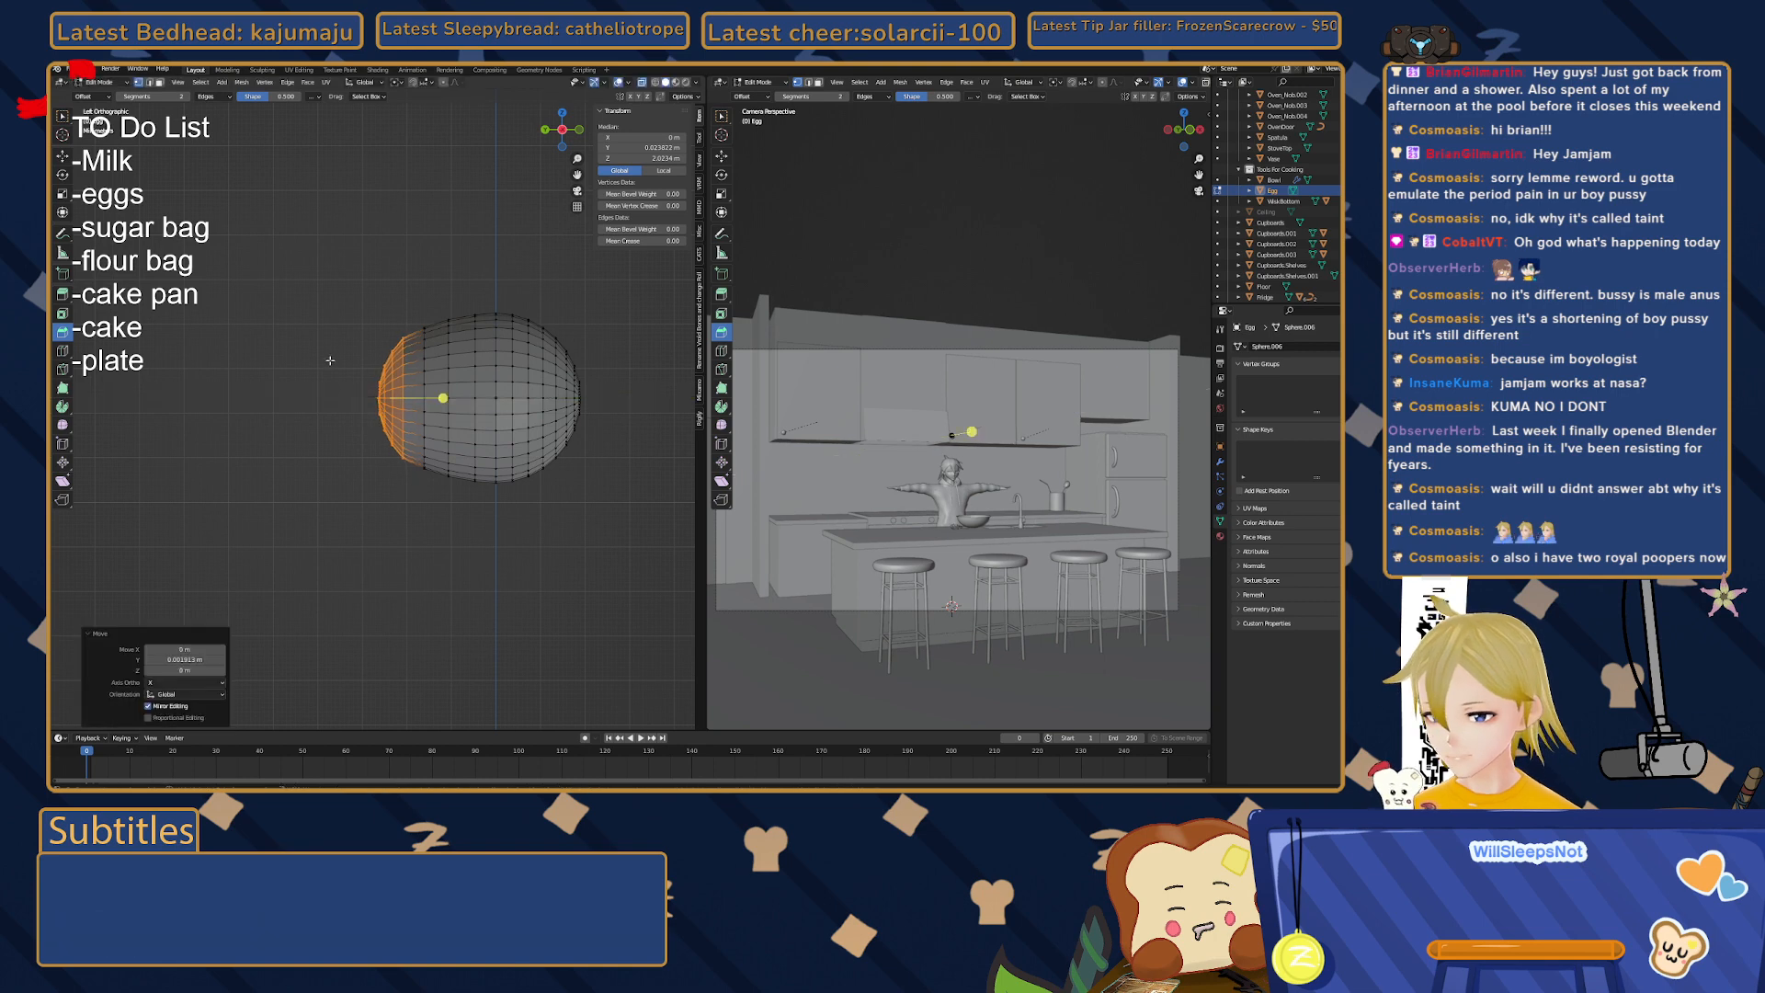
pyautogui.moveTo(358, 334); pyautogui.dragTo(406, 479)
pyautogui.press('g')
pyautogui.press('y')
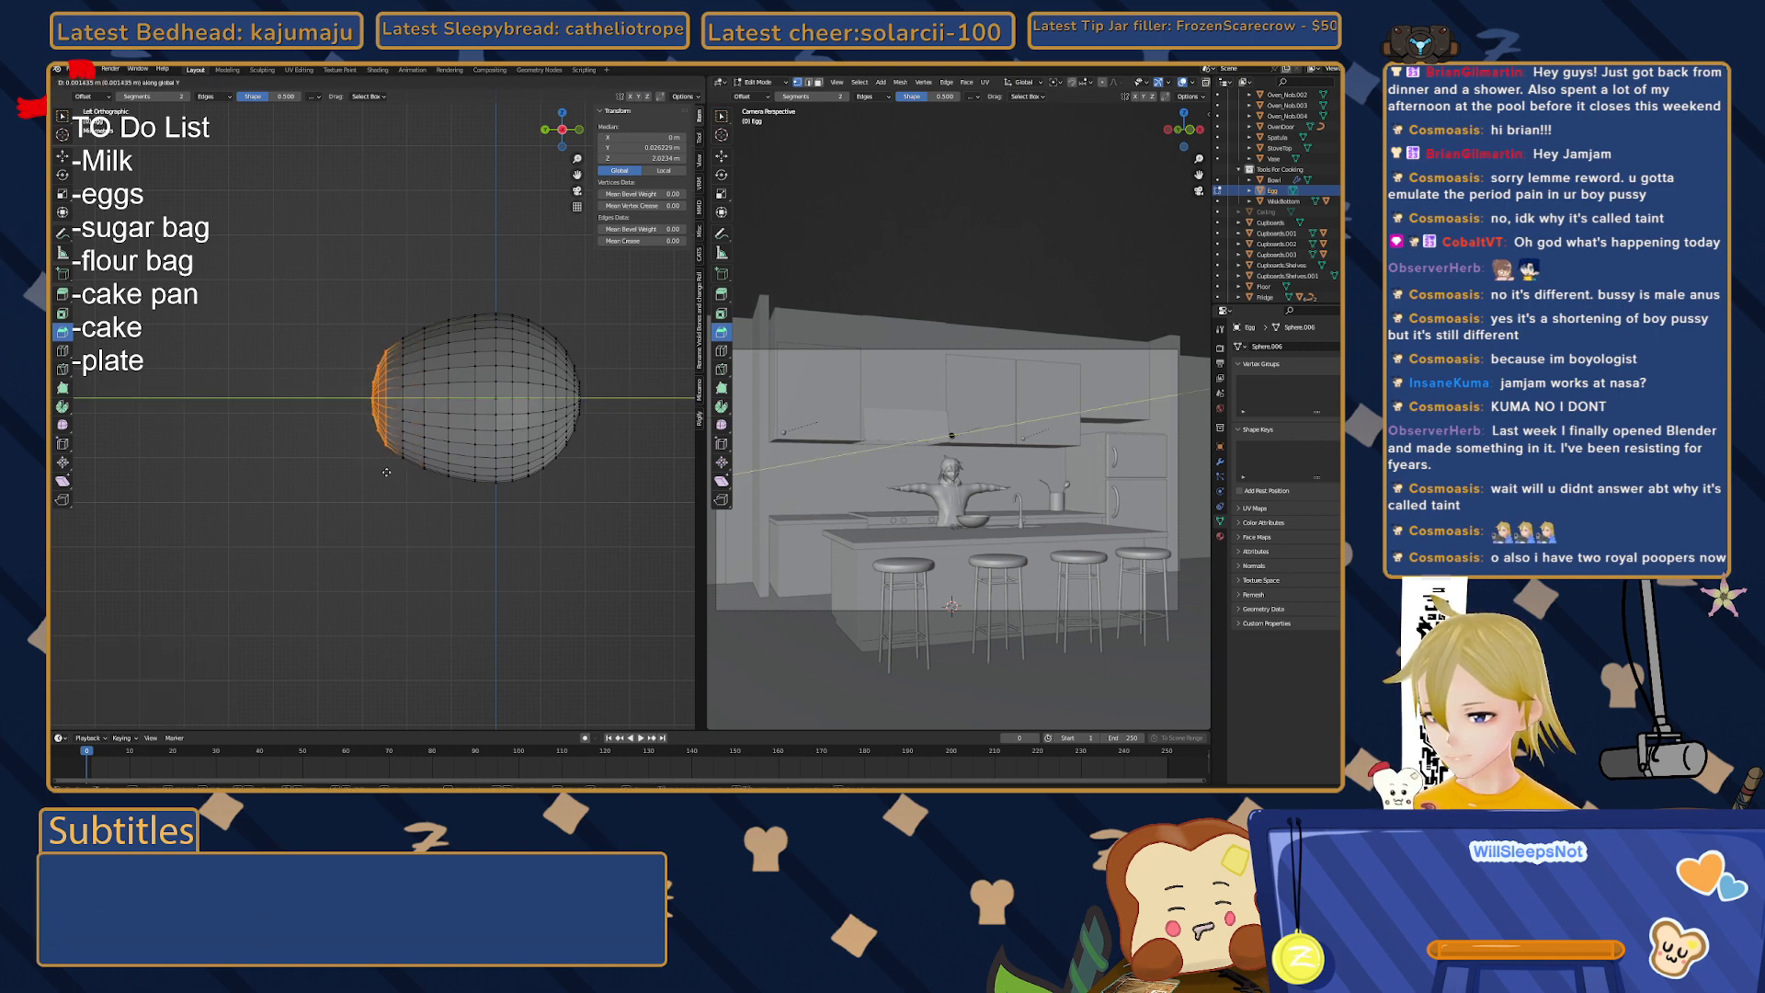
pyautogui.click(334, 393)
# - Select the last few vertex rings at the egg's narrow end in two shrinking groups and move each outward along Y
pyautogui.moveTo(342, 336); pyautogui.dragTo(383, 462)
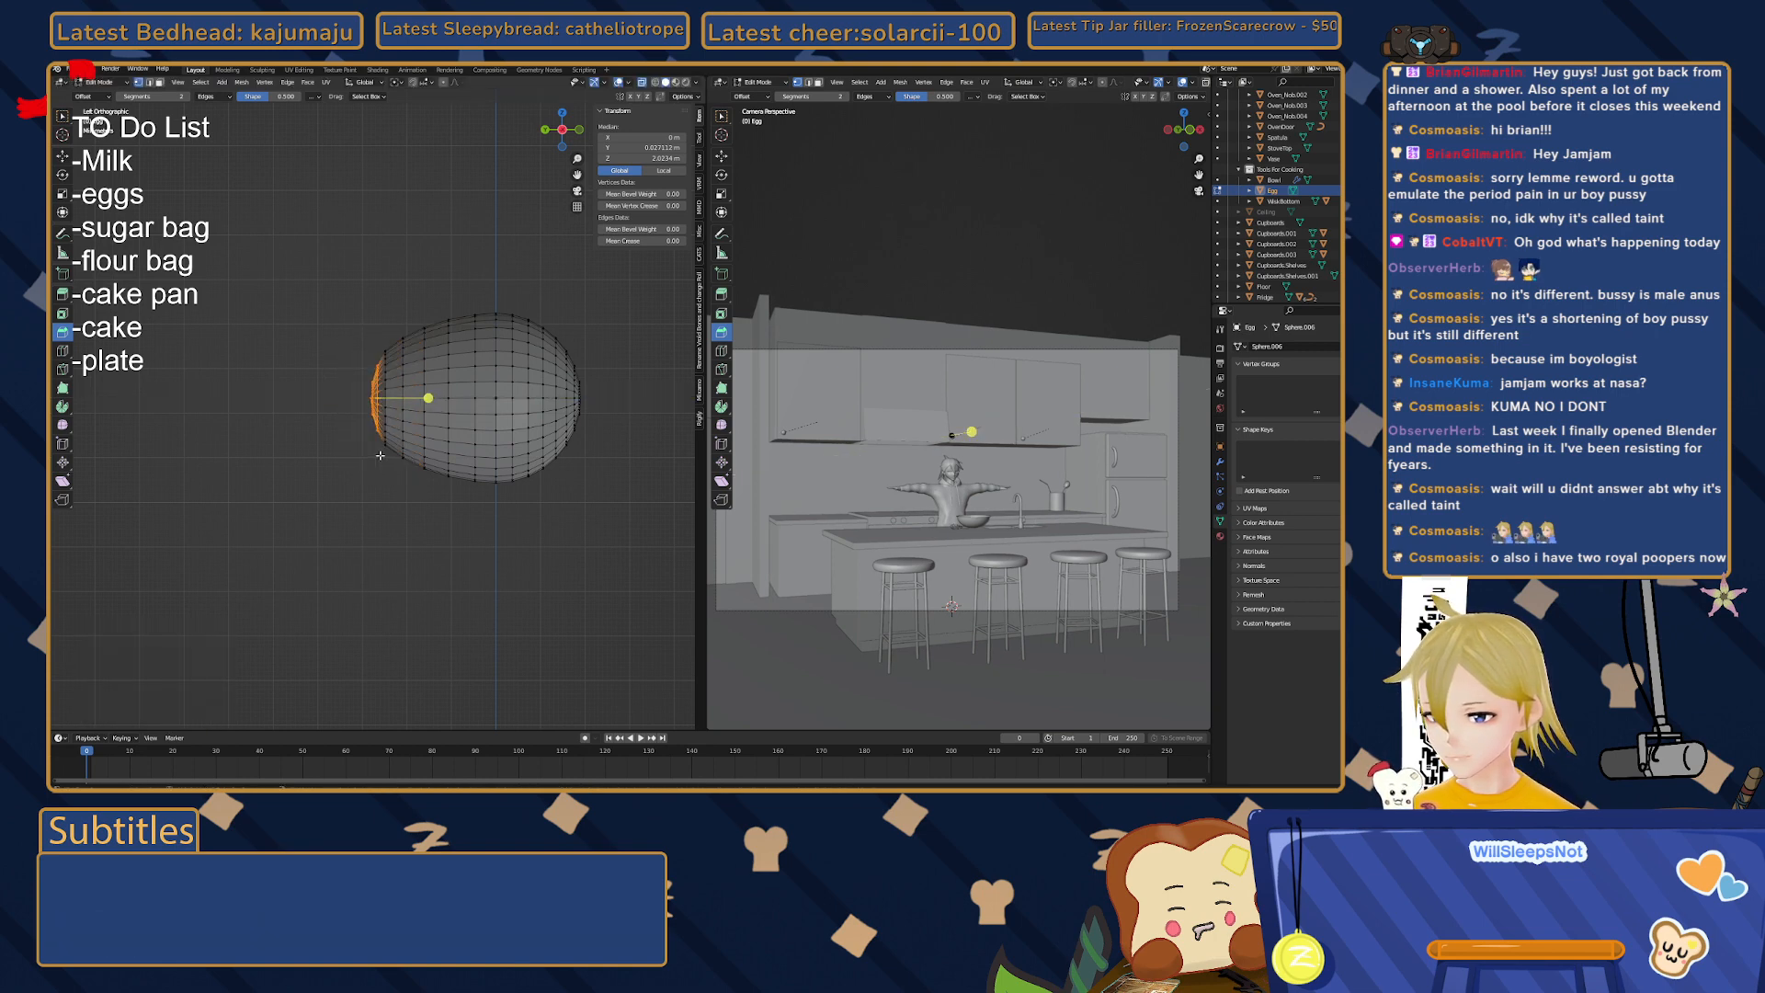
pyautogui.press('g')
pyautogui.press('y')
pyautogui.click(370, 453)
pyautogui.moveTo(346, 376); pyautogui.dragTo(365, 427)
pyautogui.press('g')
pyautogui.press('y')
pyautogui.click(351, 403)
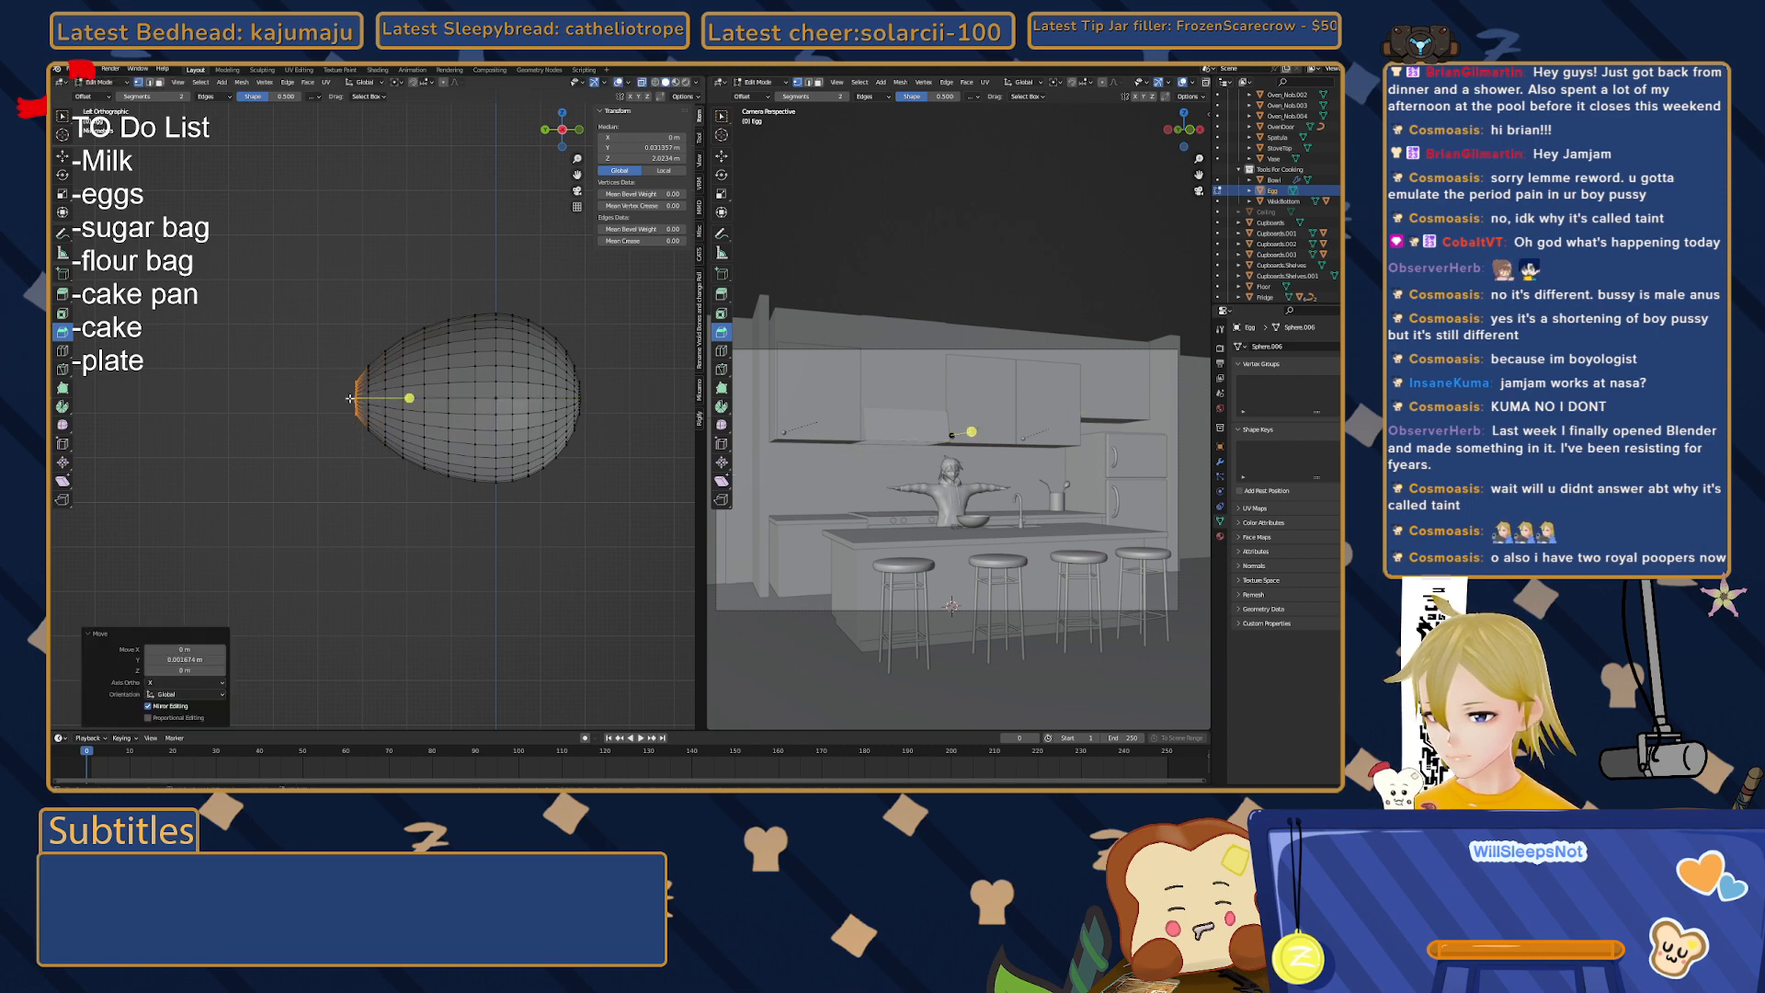
# - Move the single tip vertex slightly outward along Y to round the pointed end, and return the egg to Object Mode
pyautogui.click(352, 399)
pyautogui.press('g')
pyautogui.press('y')
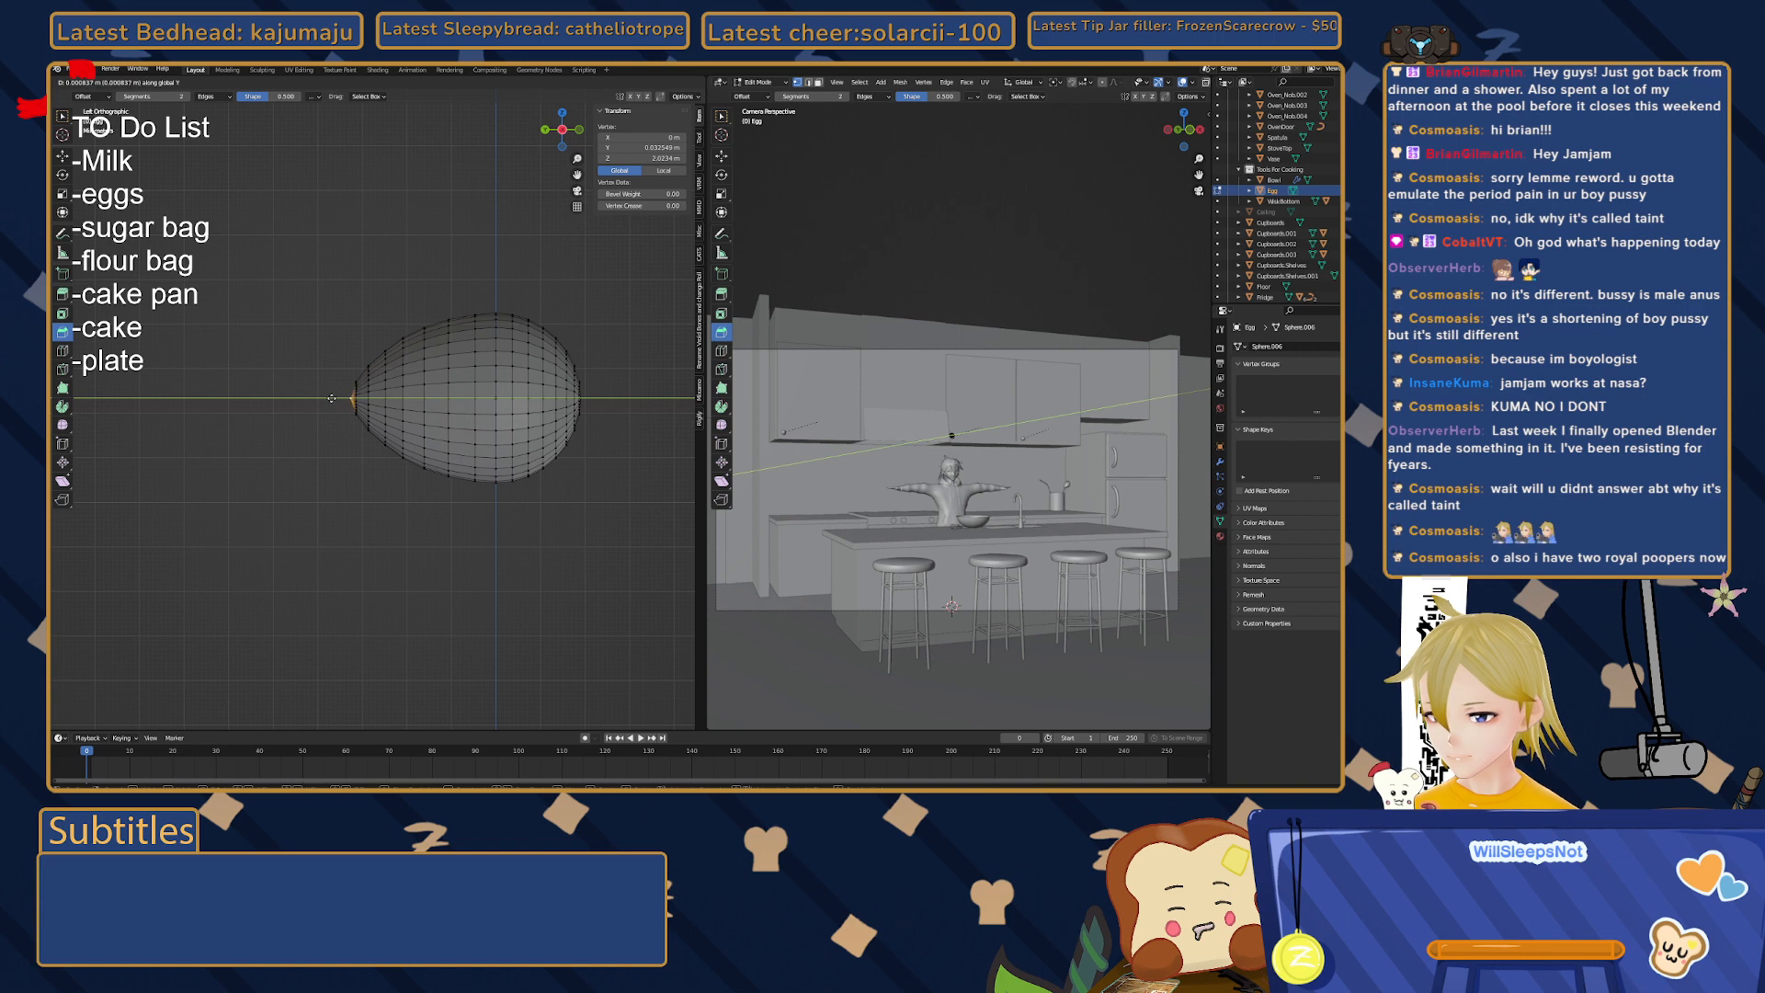
pyautogui.click(332, 398)
pyautogui.click(313, 371)
pyautogui.press('Tab')
pyautogui.click(281, 328)
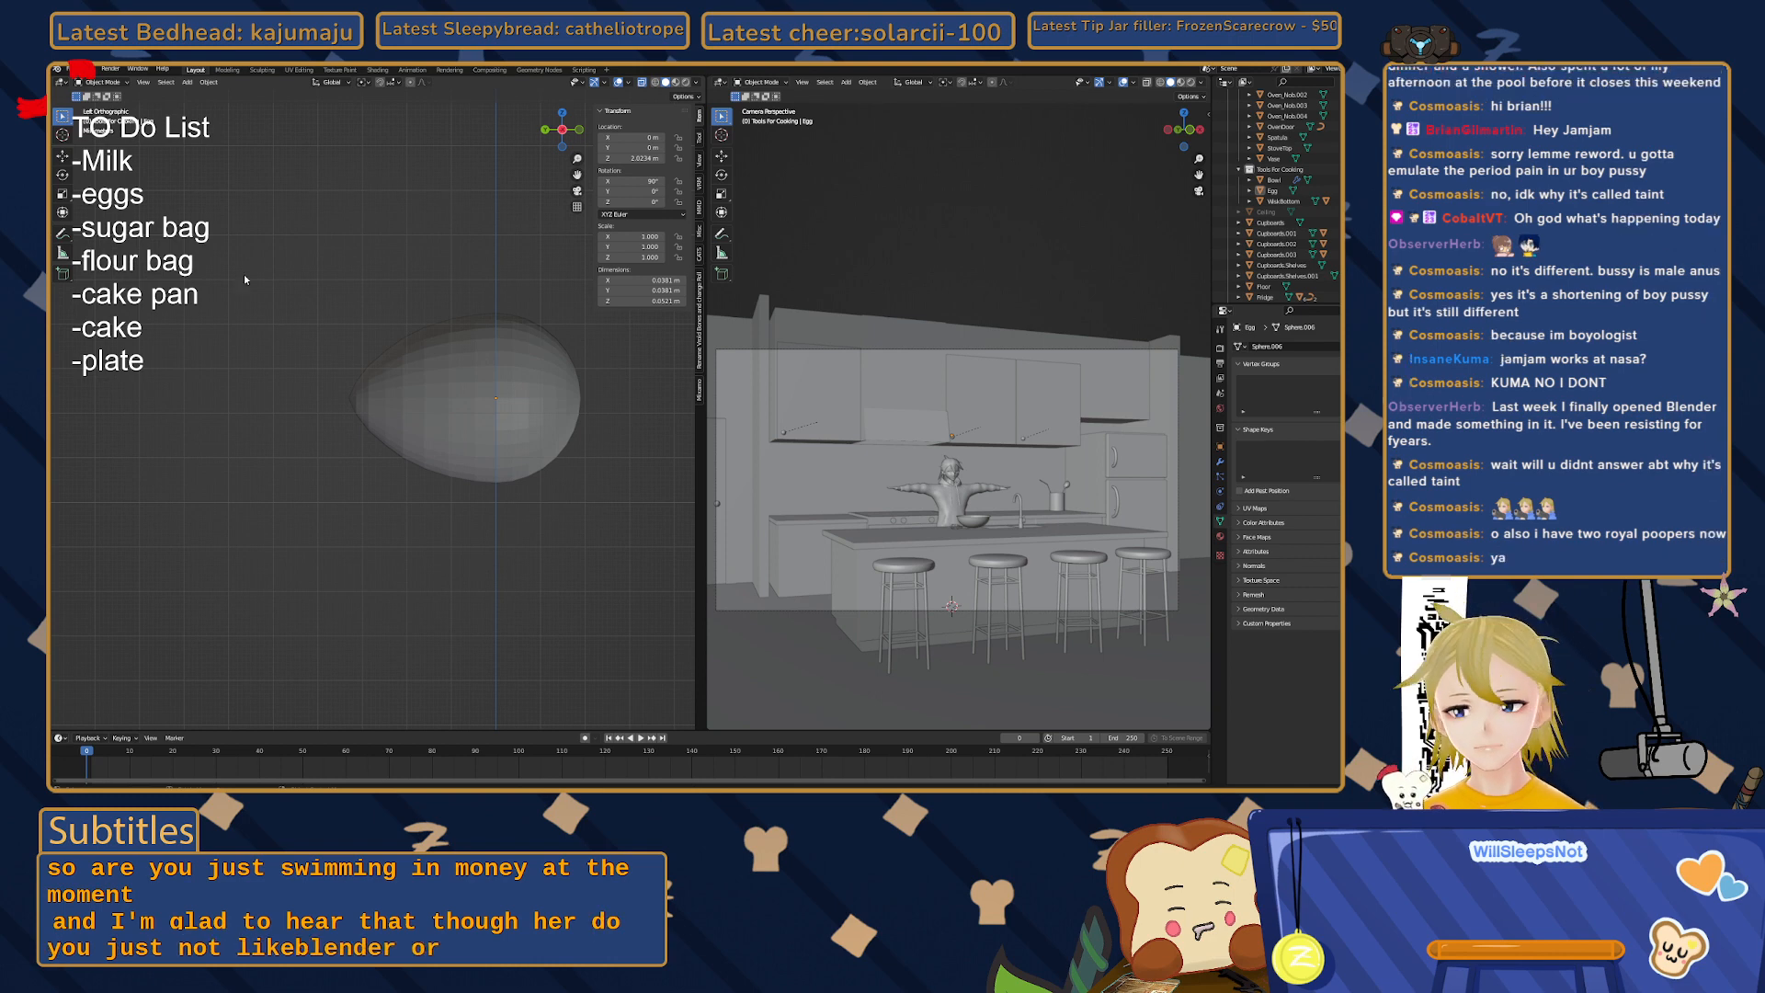
# - Apply smooth shading to the egg and check its shape and size against the kitchen and character
pyautogui.rightClick(428, 425)
pyautogui.click(419, 425)
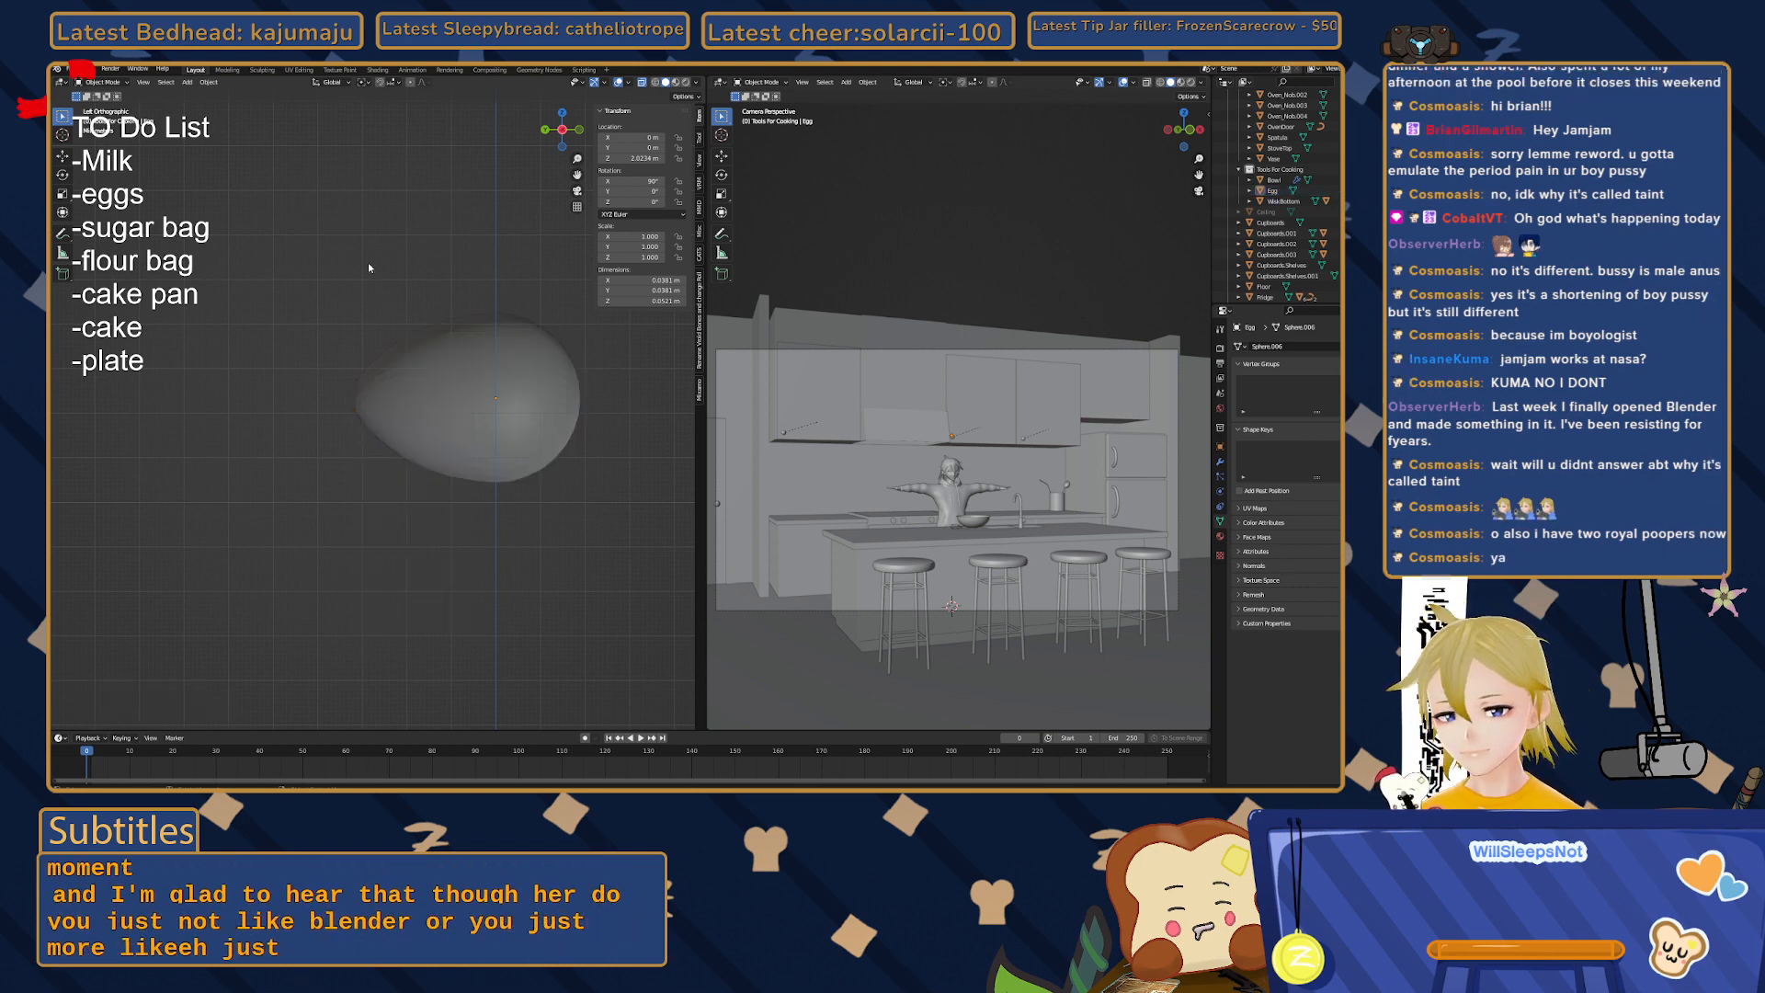
pyautogui.click(383, 396)
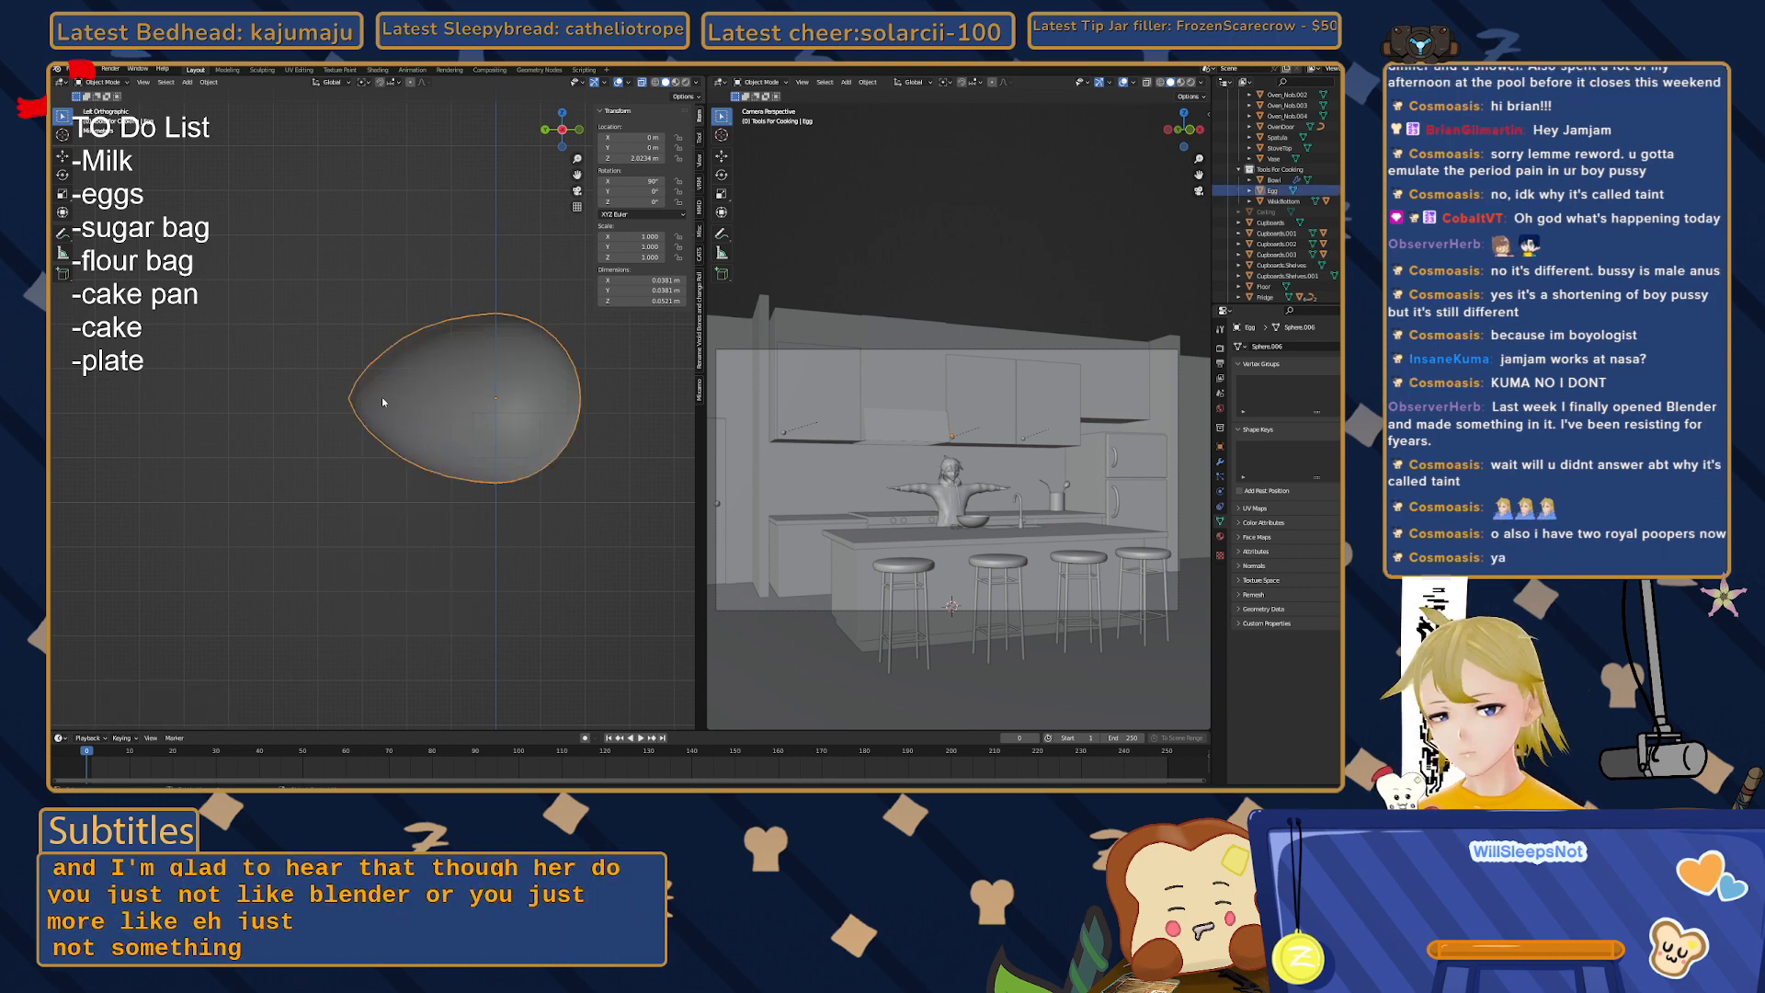
pyautogui.moveTo(382, 396)
pyautogui.mouseDown(button='middle')
pyautogui.moveTo(351, 421)
pyautogui.moveTo(426, 435)
pyautogui.moveTo(355, 392)
pyautogui.mouseUp(button='middle')
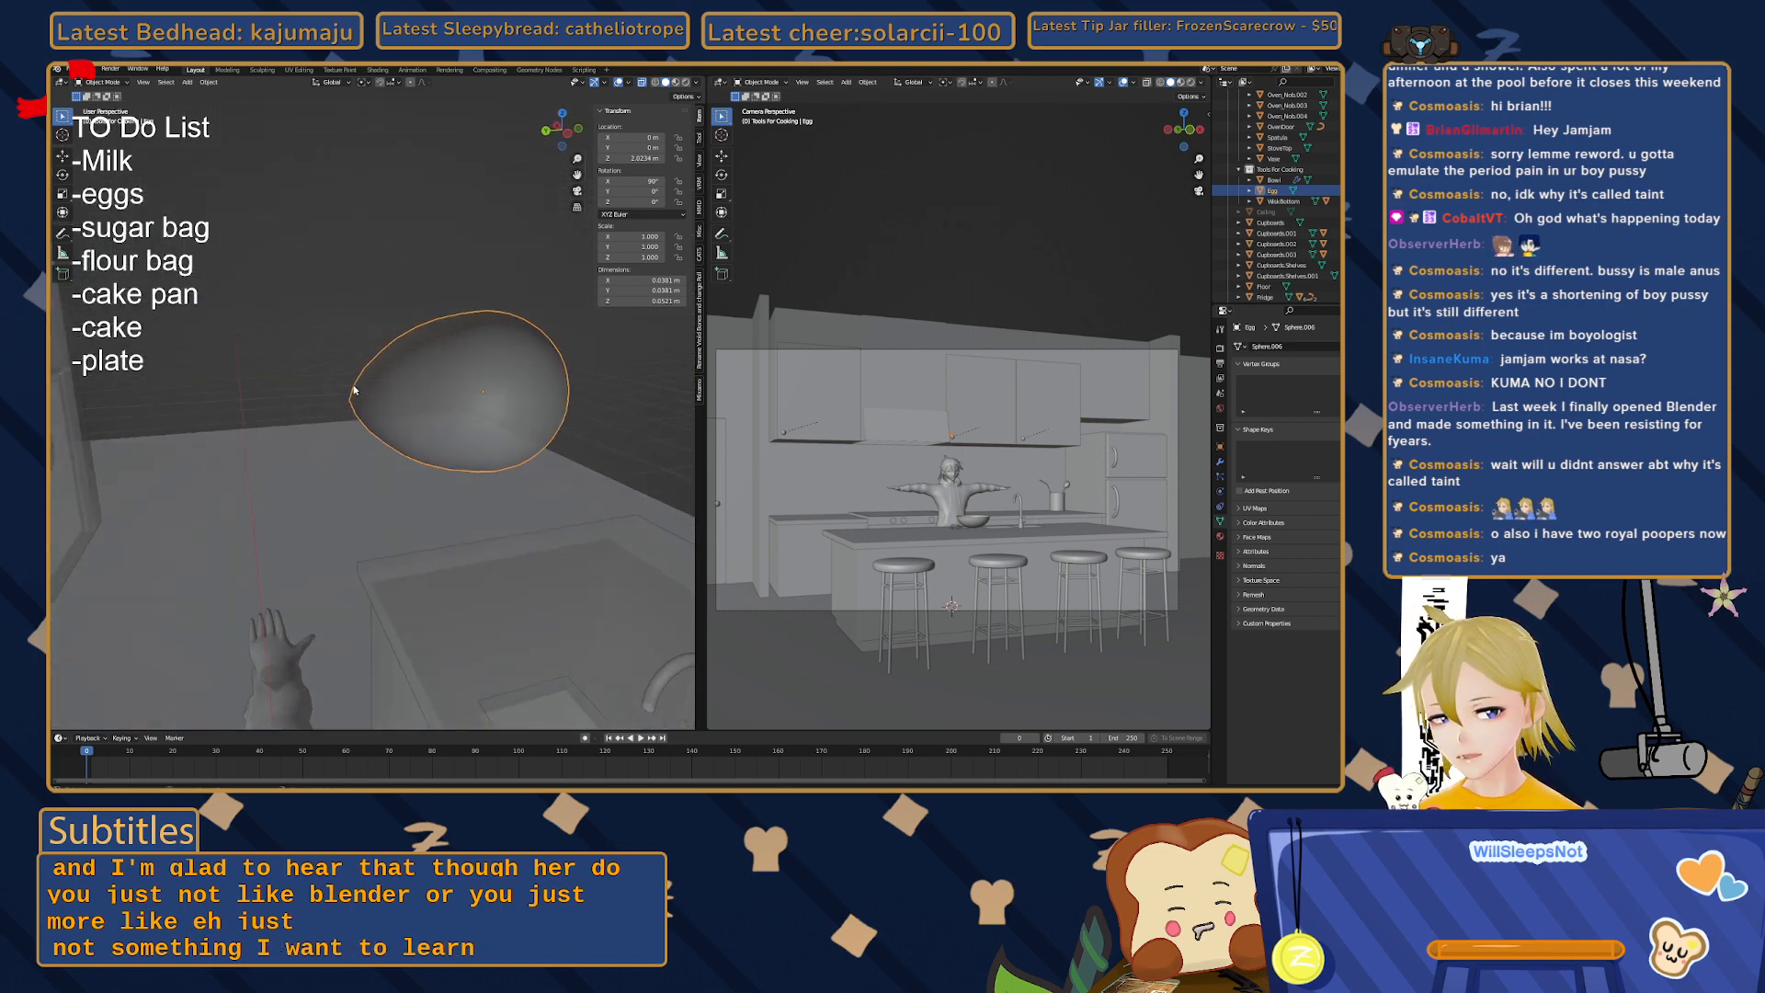
pyautogui.scroll(-4, 413, 350)
pyautogui.scroll(-8, 404, 396)
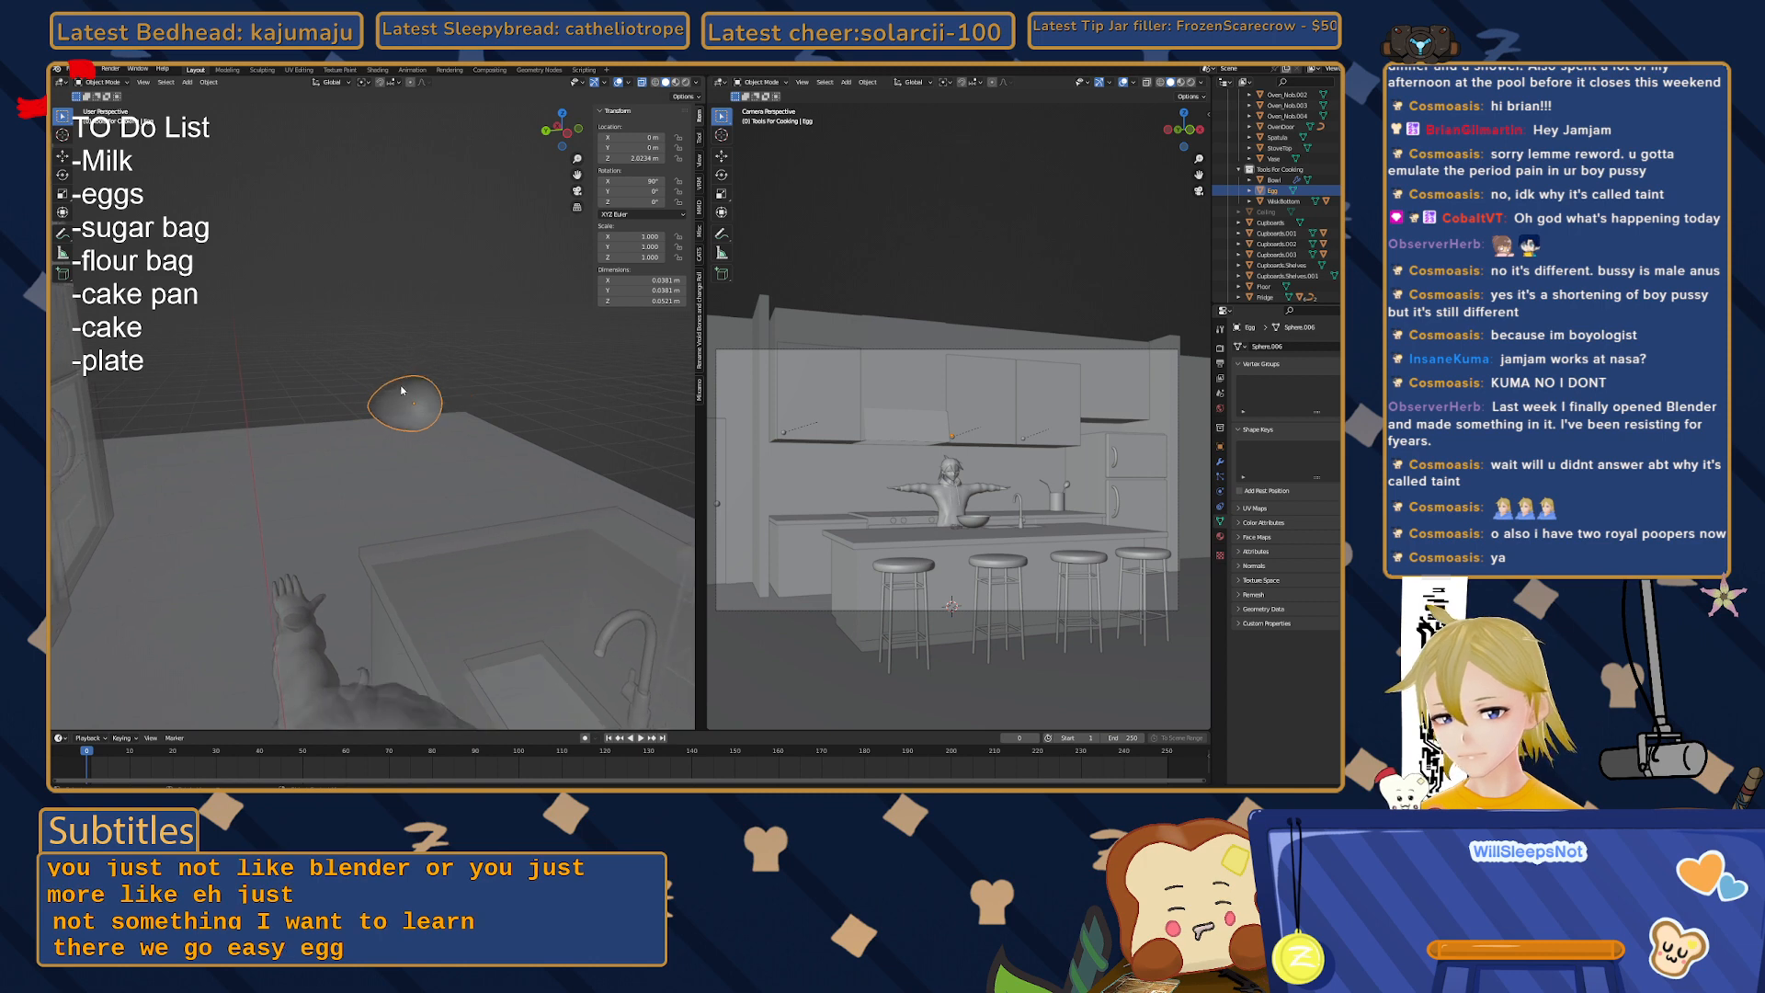
pyautogui.moveTo(402, 407)
pyautogui.mouseDown(button='middle')
pyautogui.moveTo(352, 389)
pyautogui.moveTo(394, 440)
pyautogui.moveTo(409, 411)
pyautogui.mouseUp(button='middle')
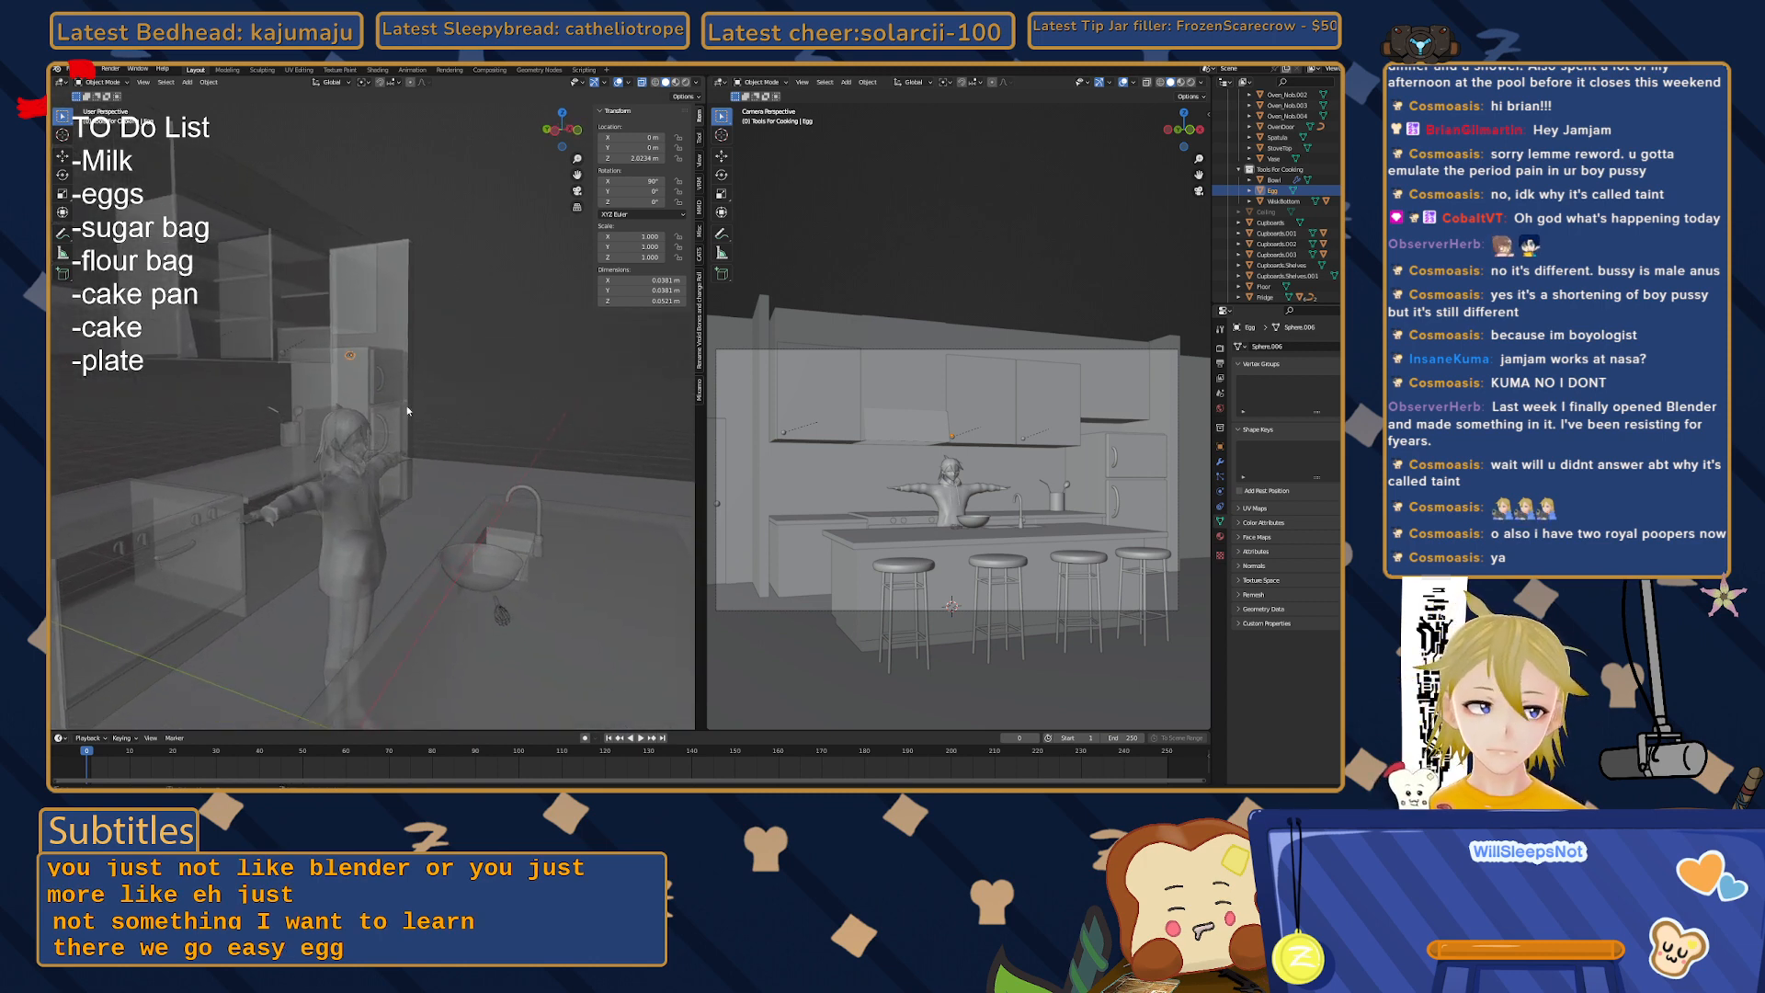
# - Create a new empty collection in the scene's outliner
pyautogui.click(477, 579)
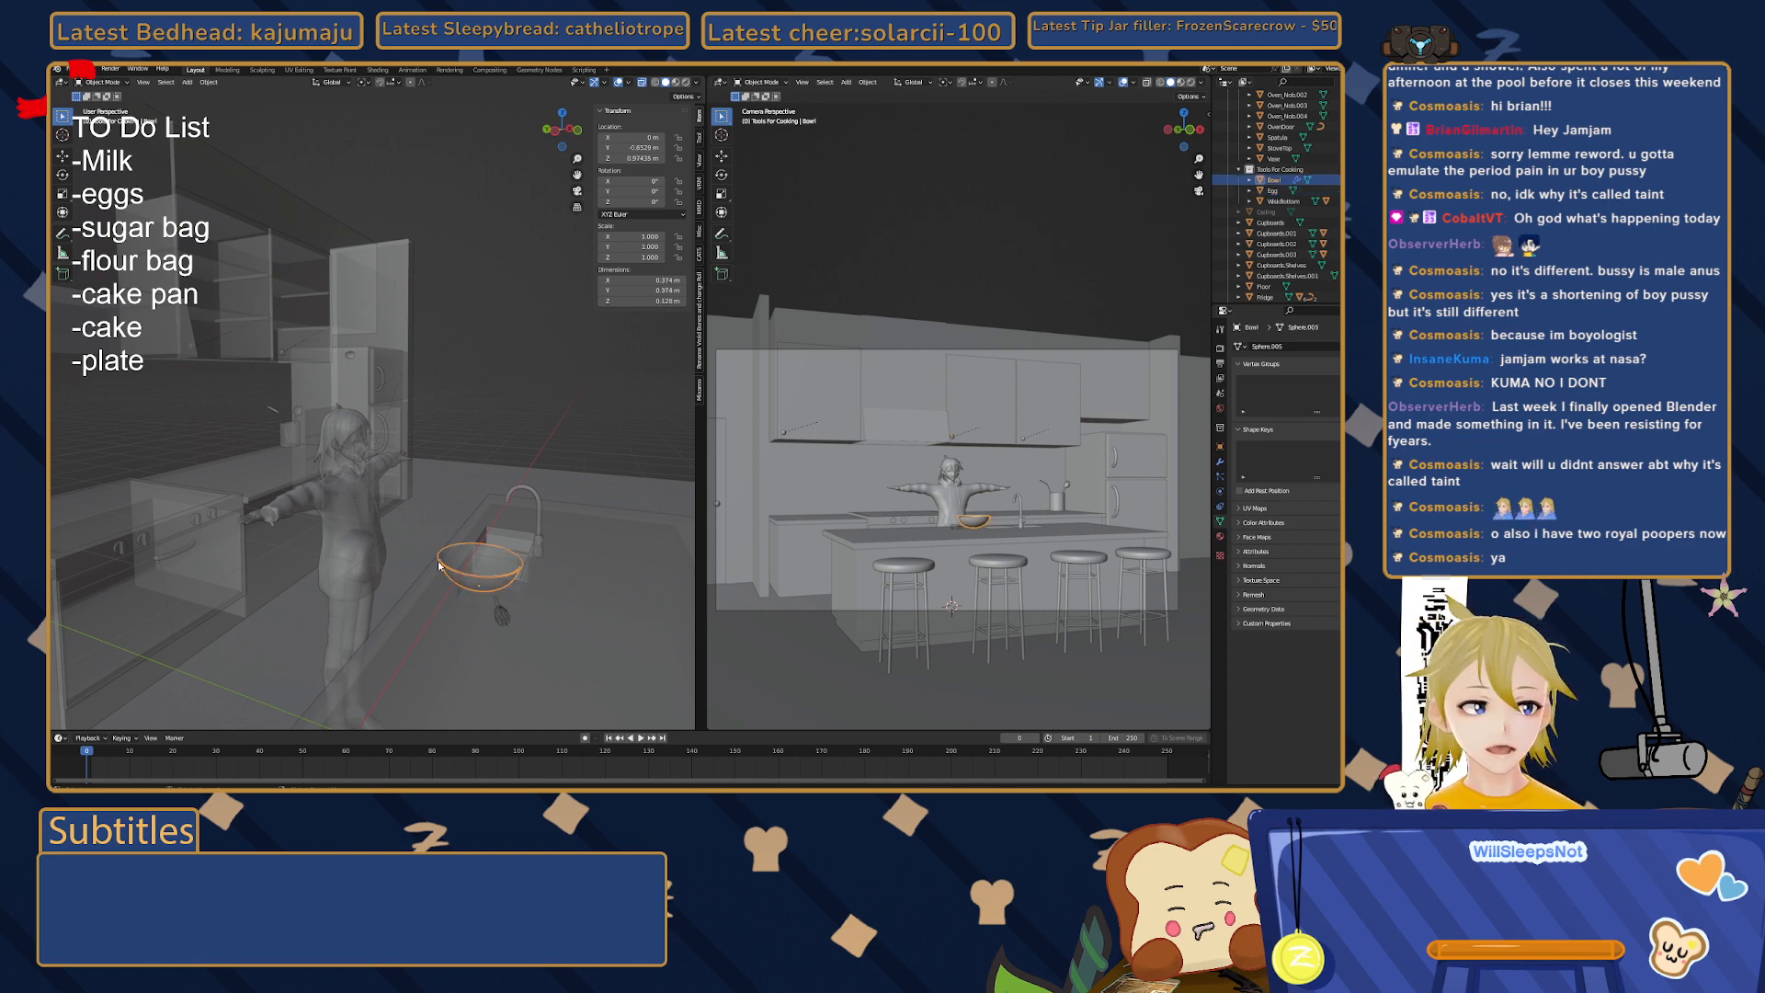
pyautogui.moveTo(424, 549); pyautogui.dragTo(399, 538, button='middle')
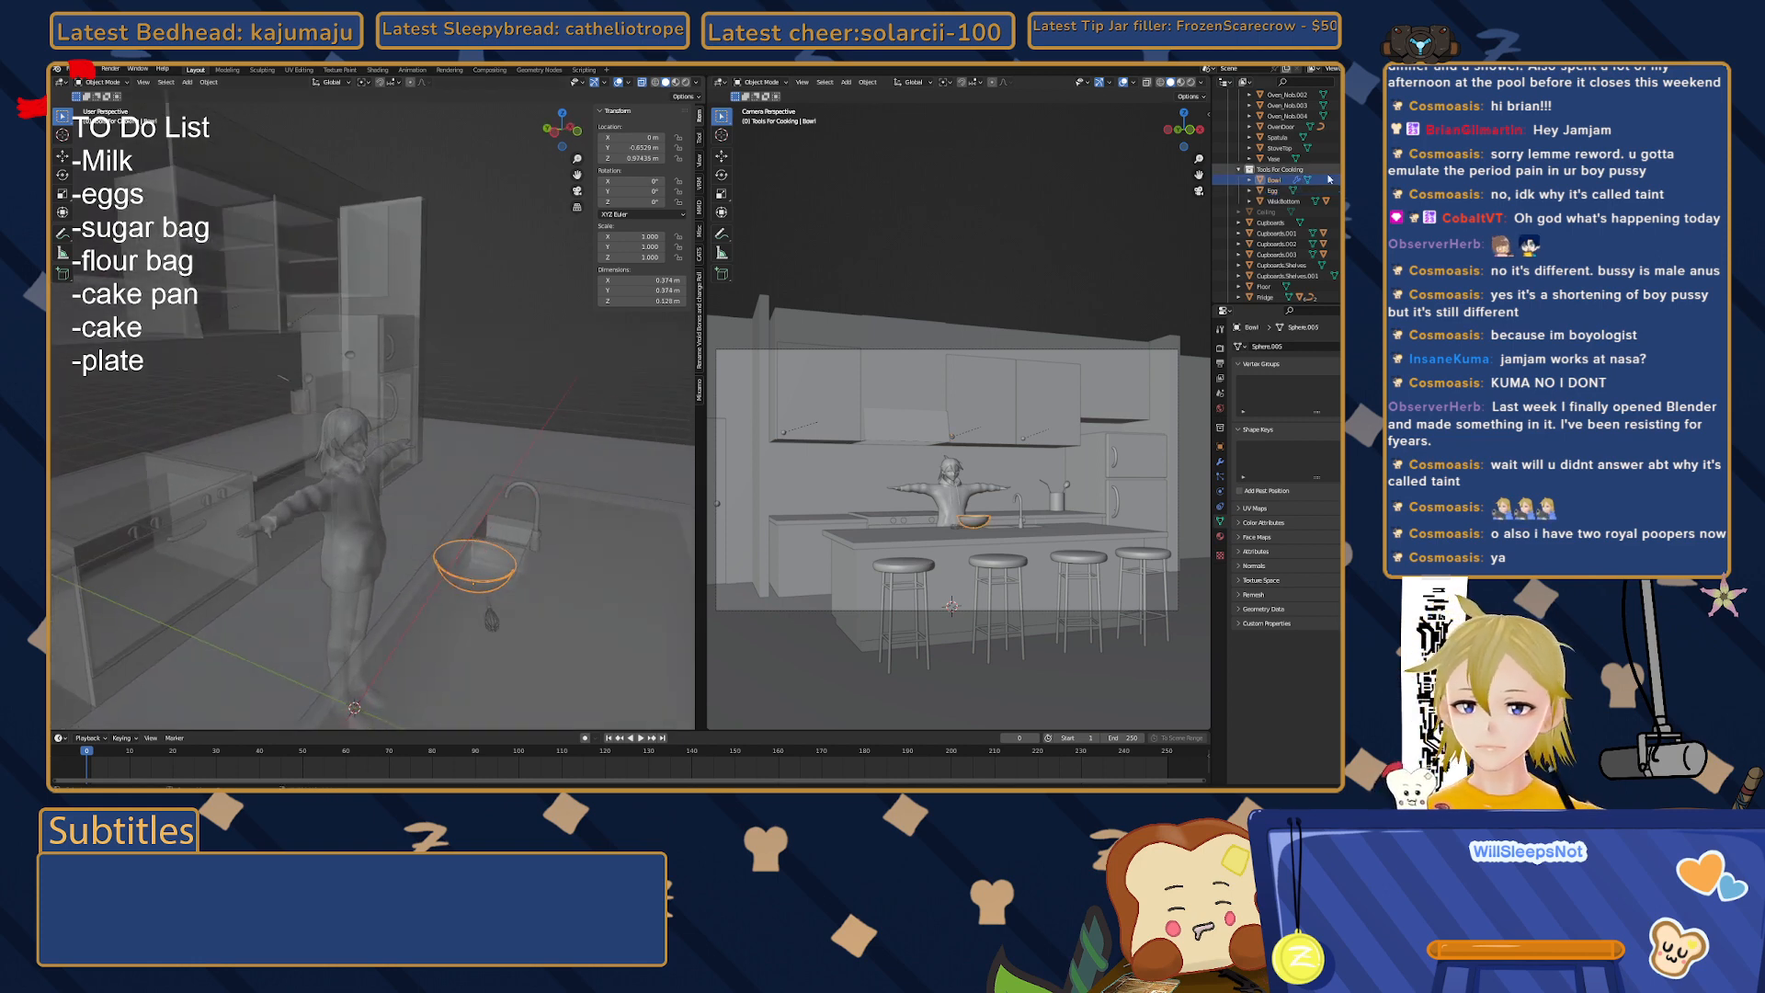
pyautogui.rightClick(1280, 172)
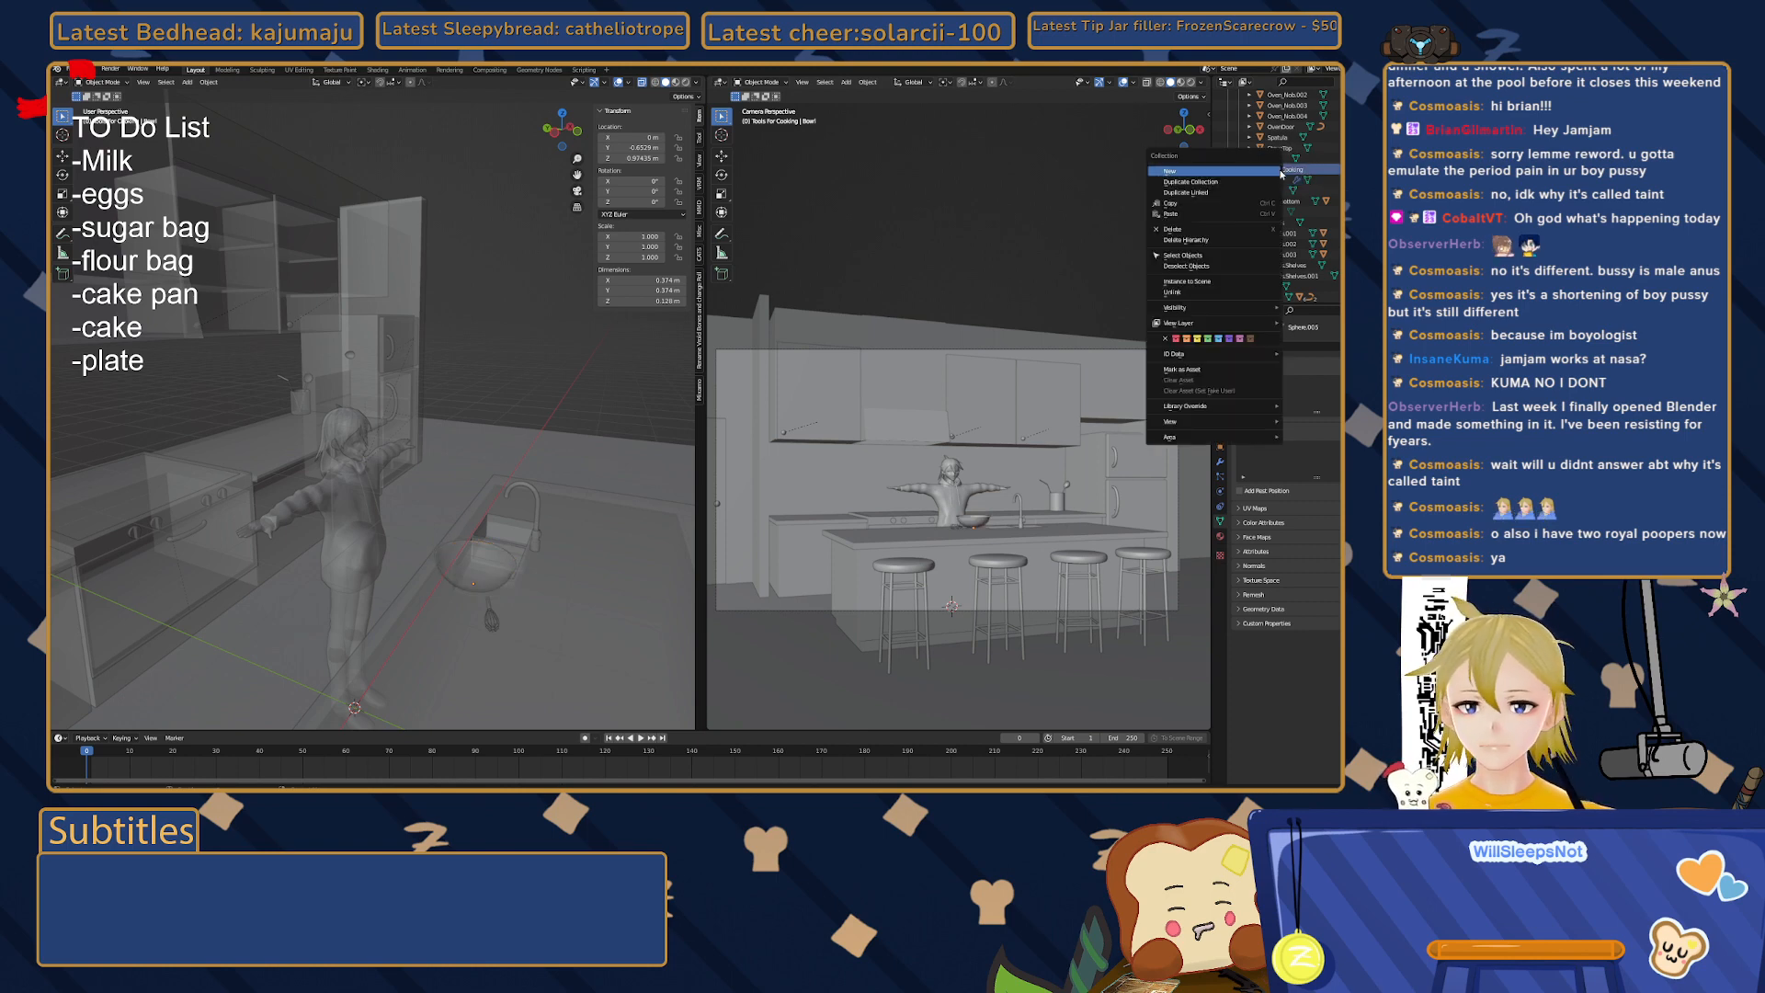
pyautogui.press('Escape')
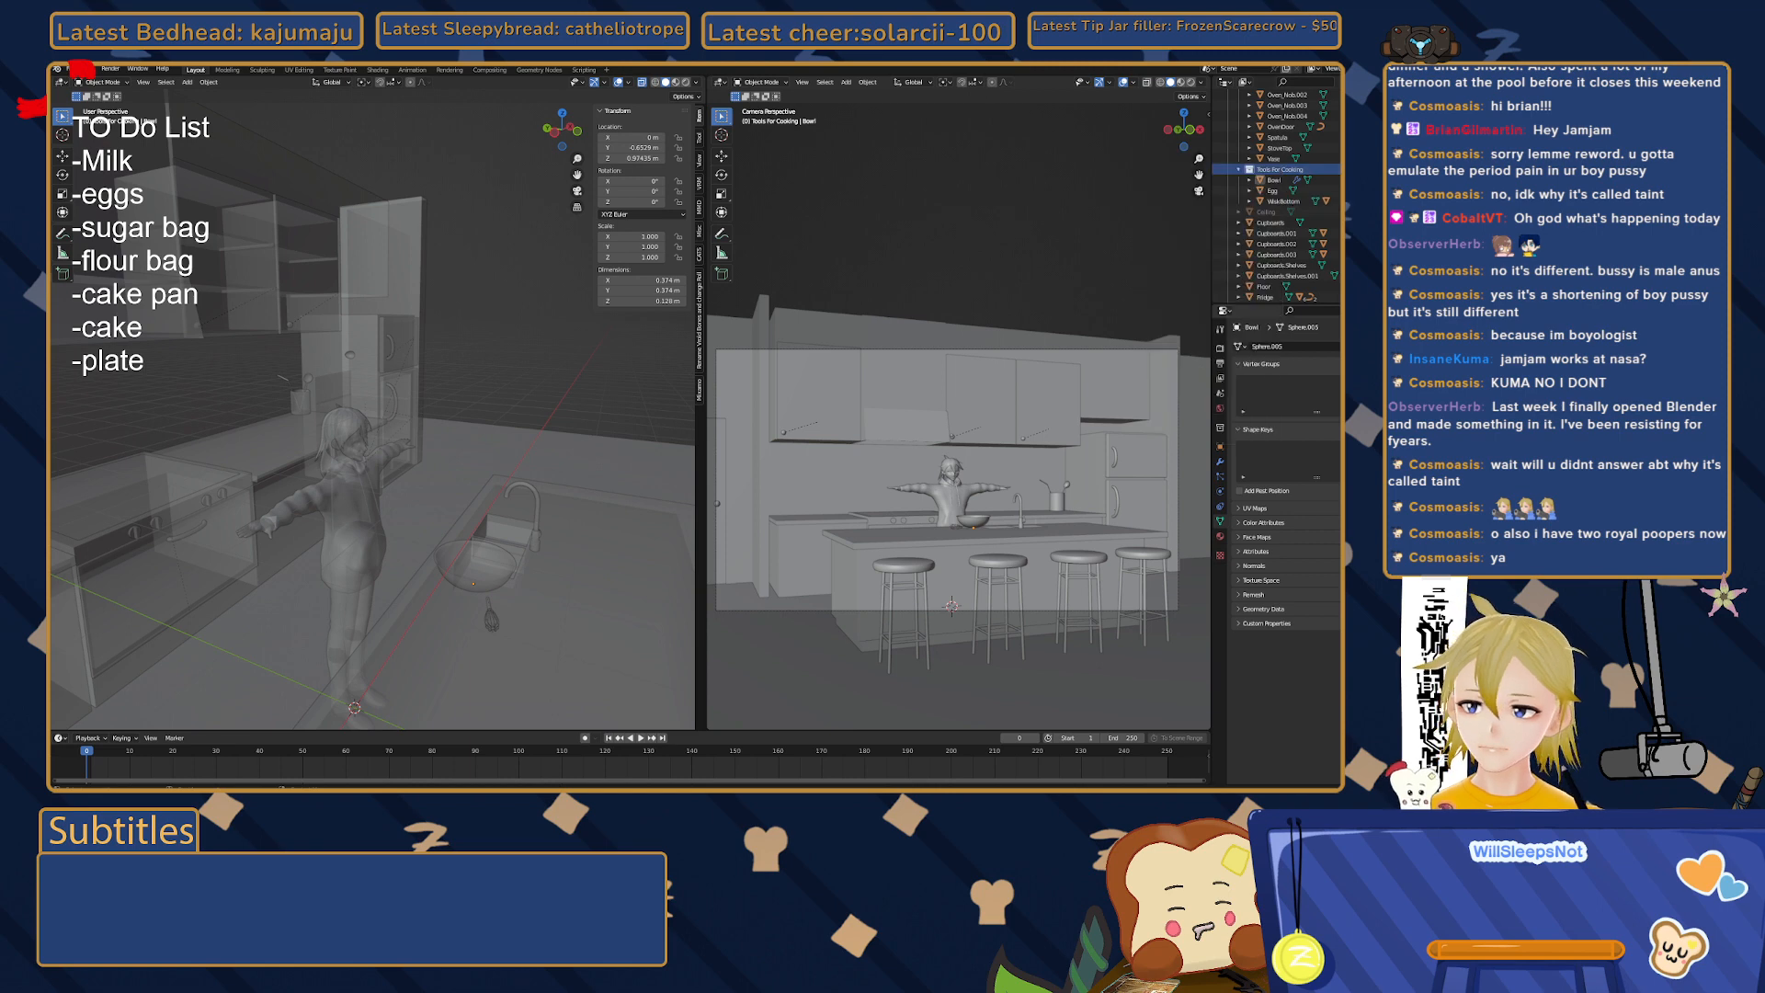
pyautogui.click(1283, 201)
pyautogui.rightClick(1280, 201)
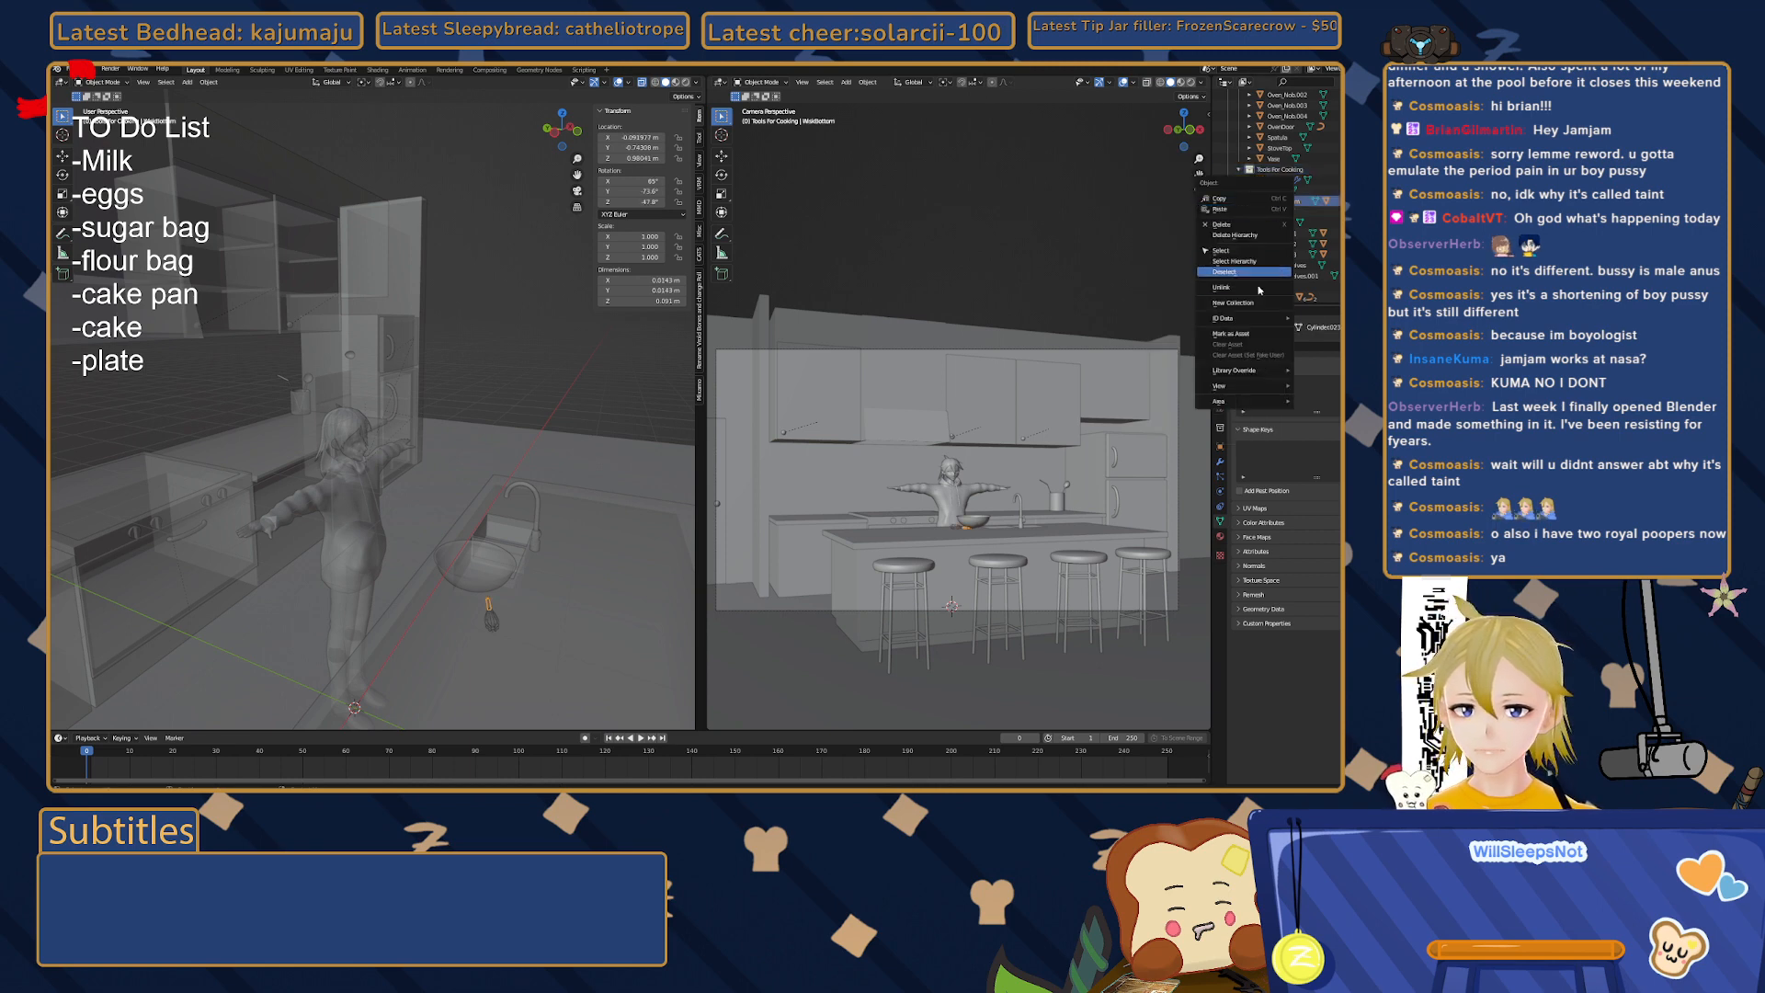
pyautogui.press('Escape')
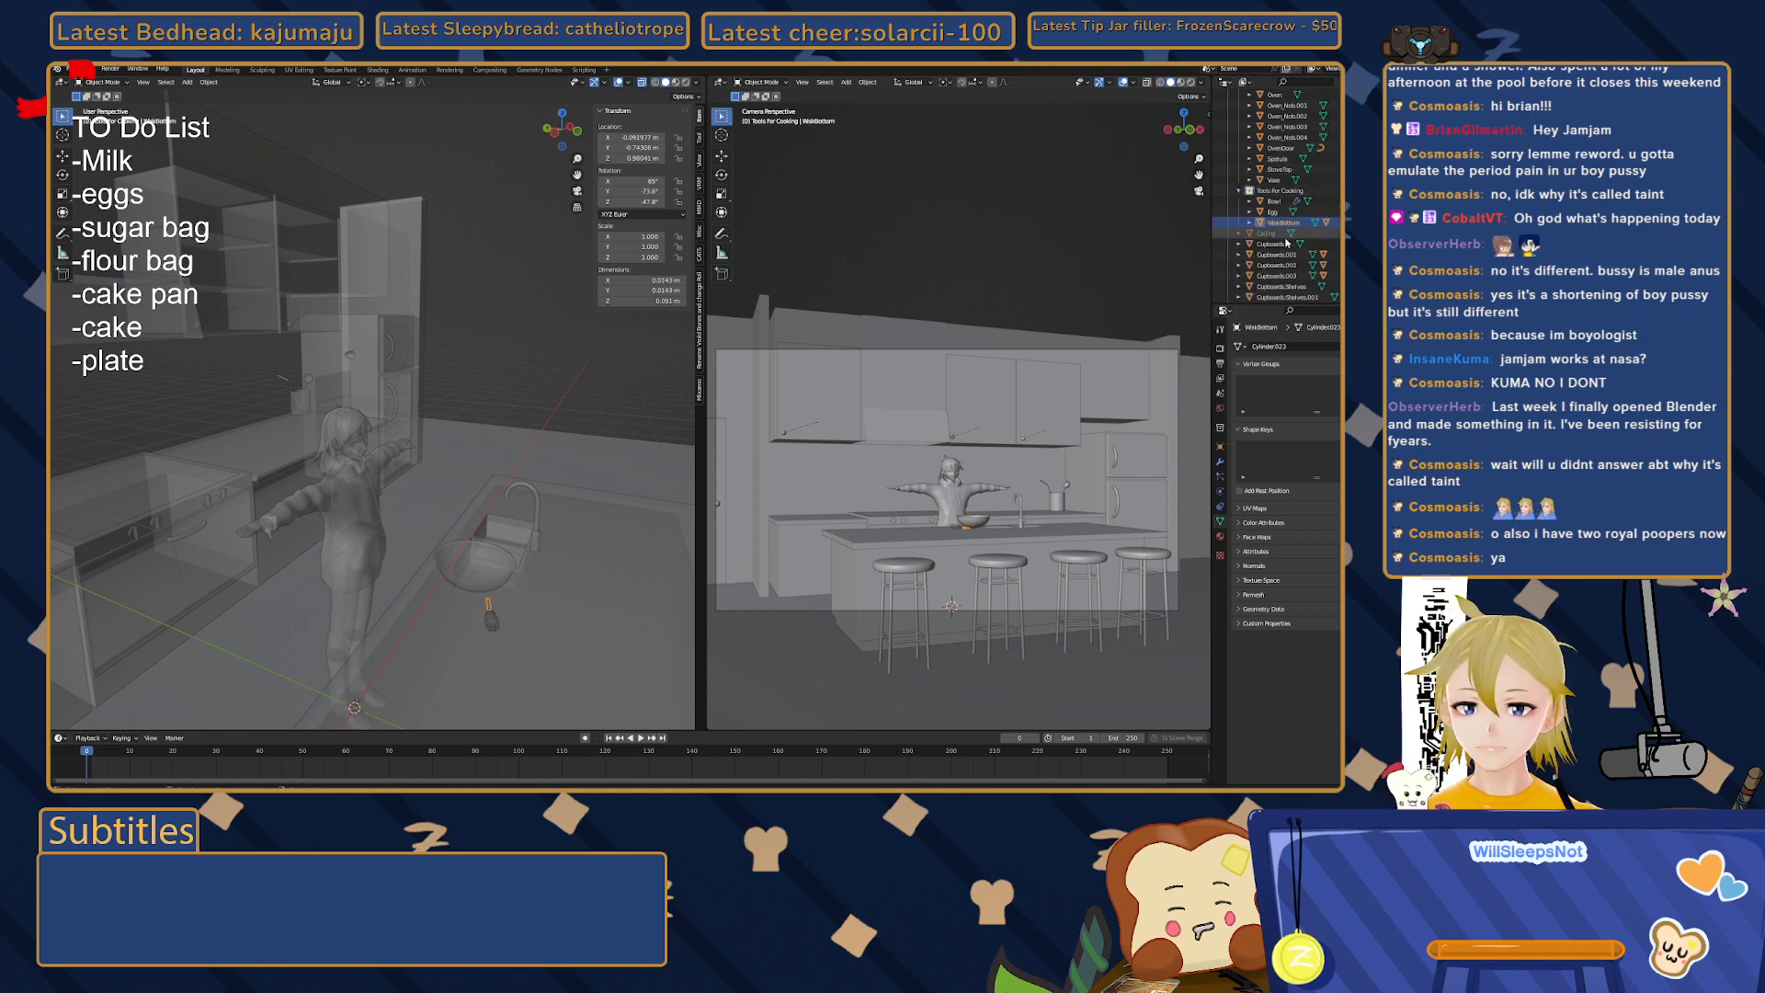
# - Nest the new collection inside Tools for Cooking and rename it Eggs
pyautogui.scroll(1, 1276, 252)
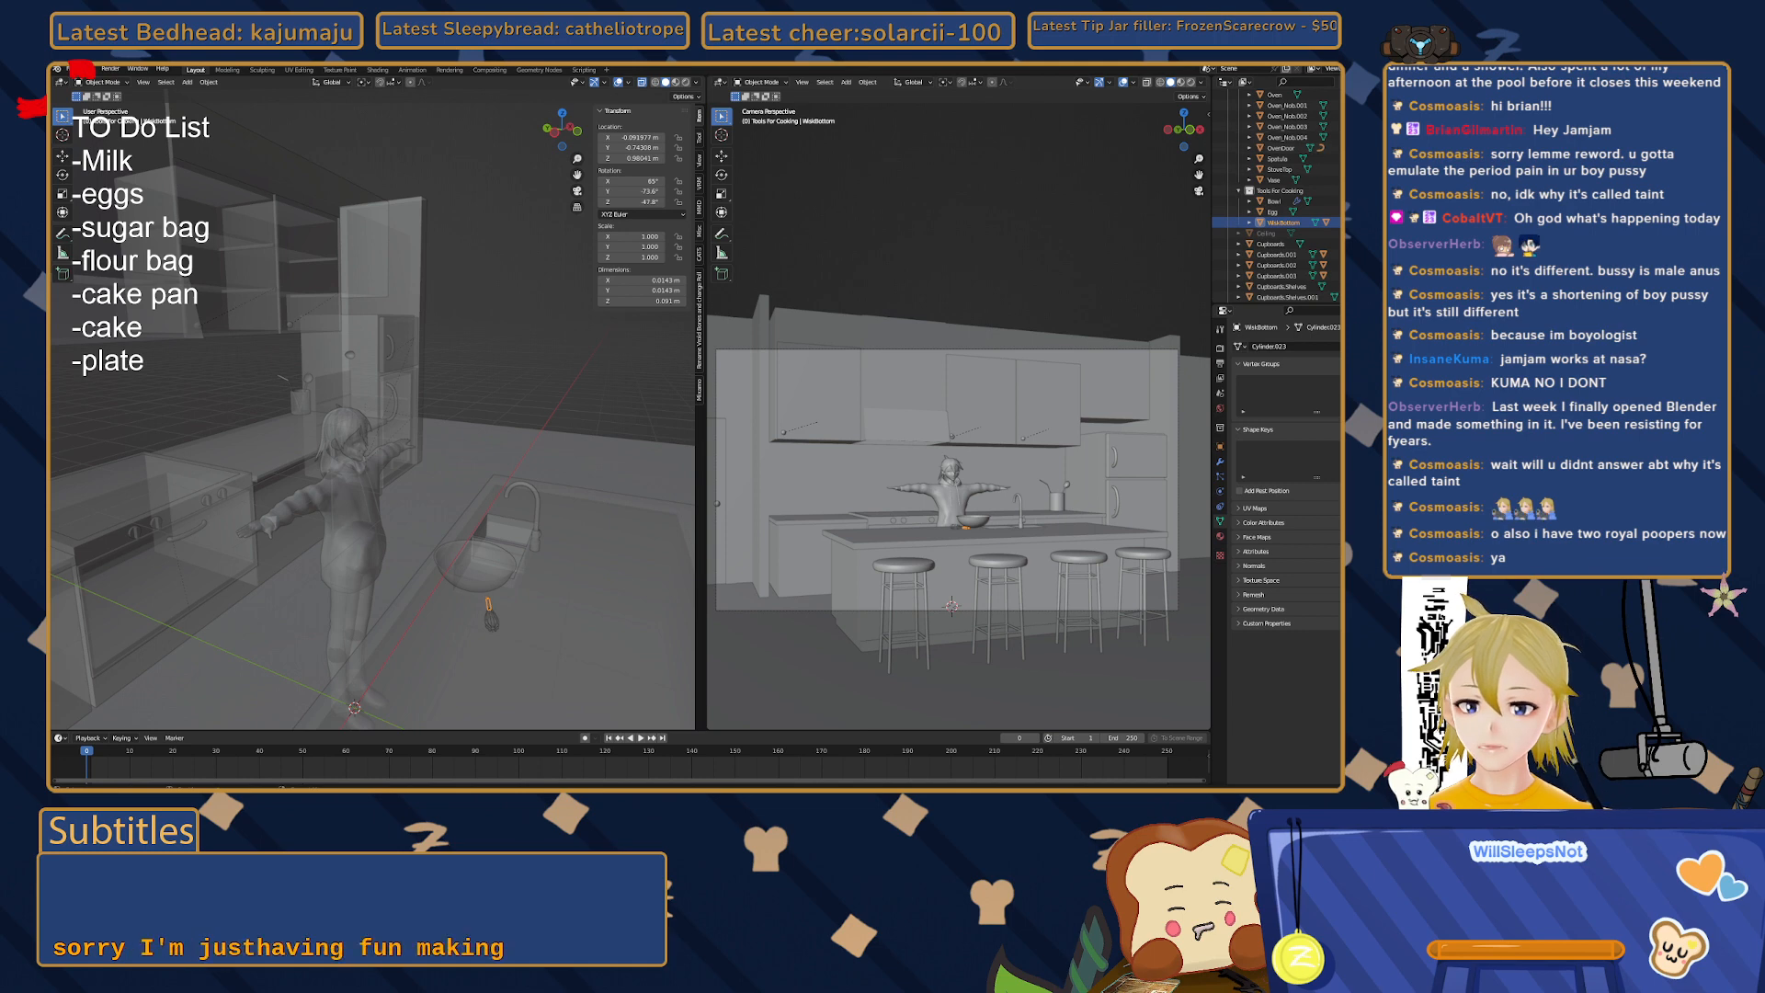
pyautogui.scroll(-3, 1278, 184)
pyautogui.moveTo(1262, 281); pyautogui.dragTo(1280, 132)
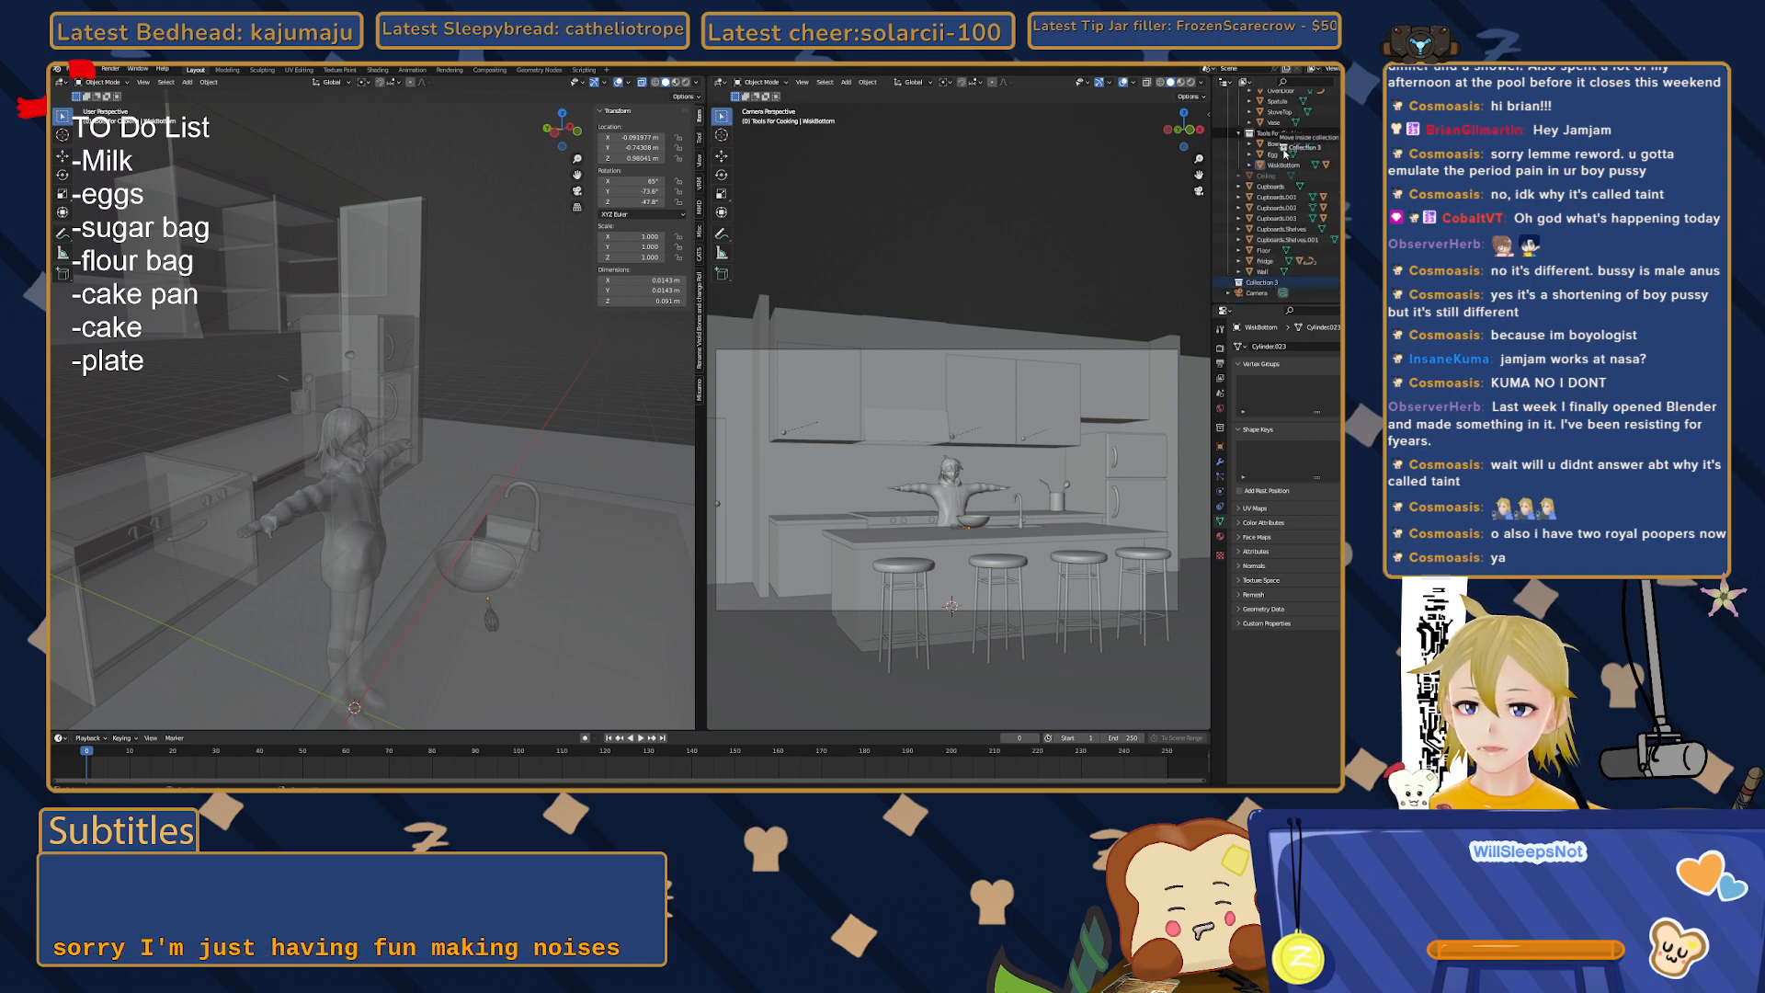
pyautogui.doubleClick(1283, 144)
pyautogui.scroll(3, 1278, 145)
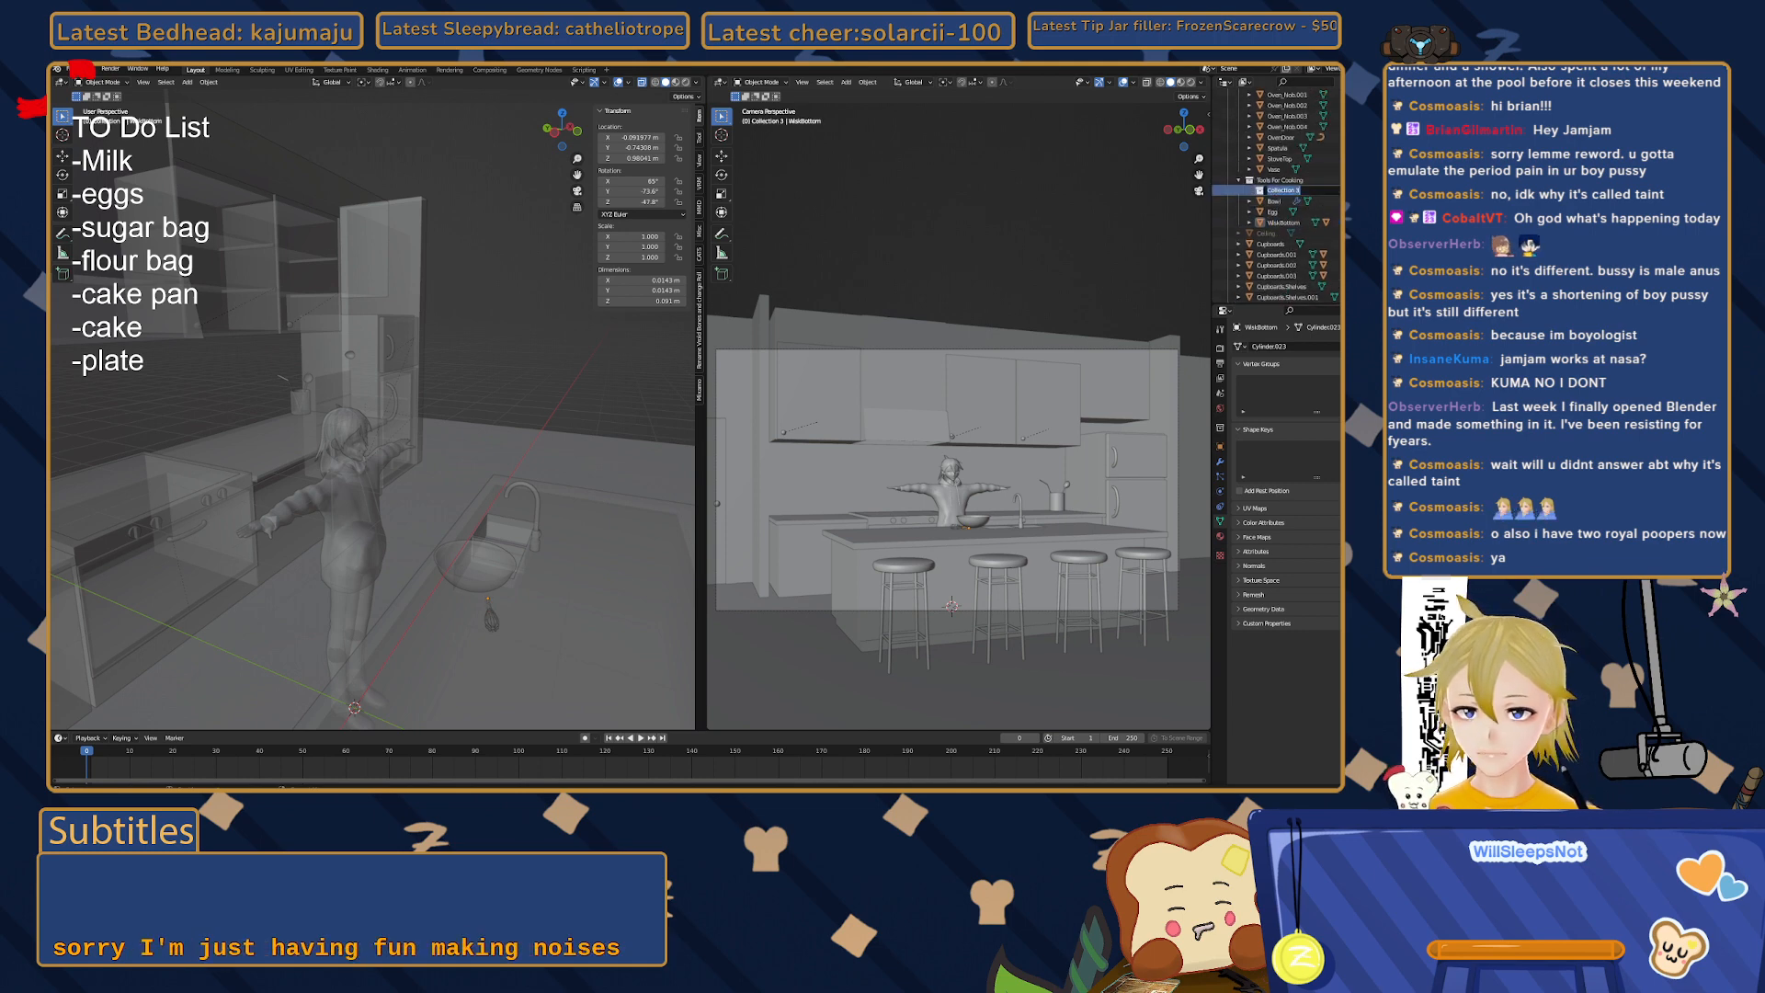
pyautogui.press('Return')
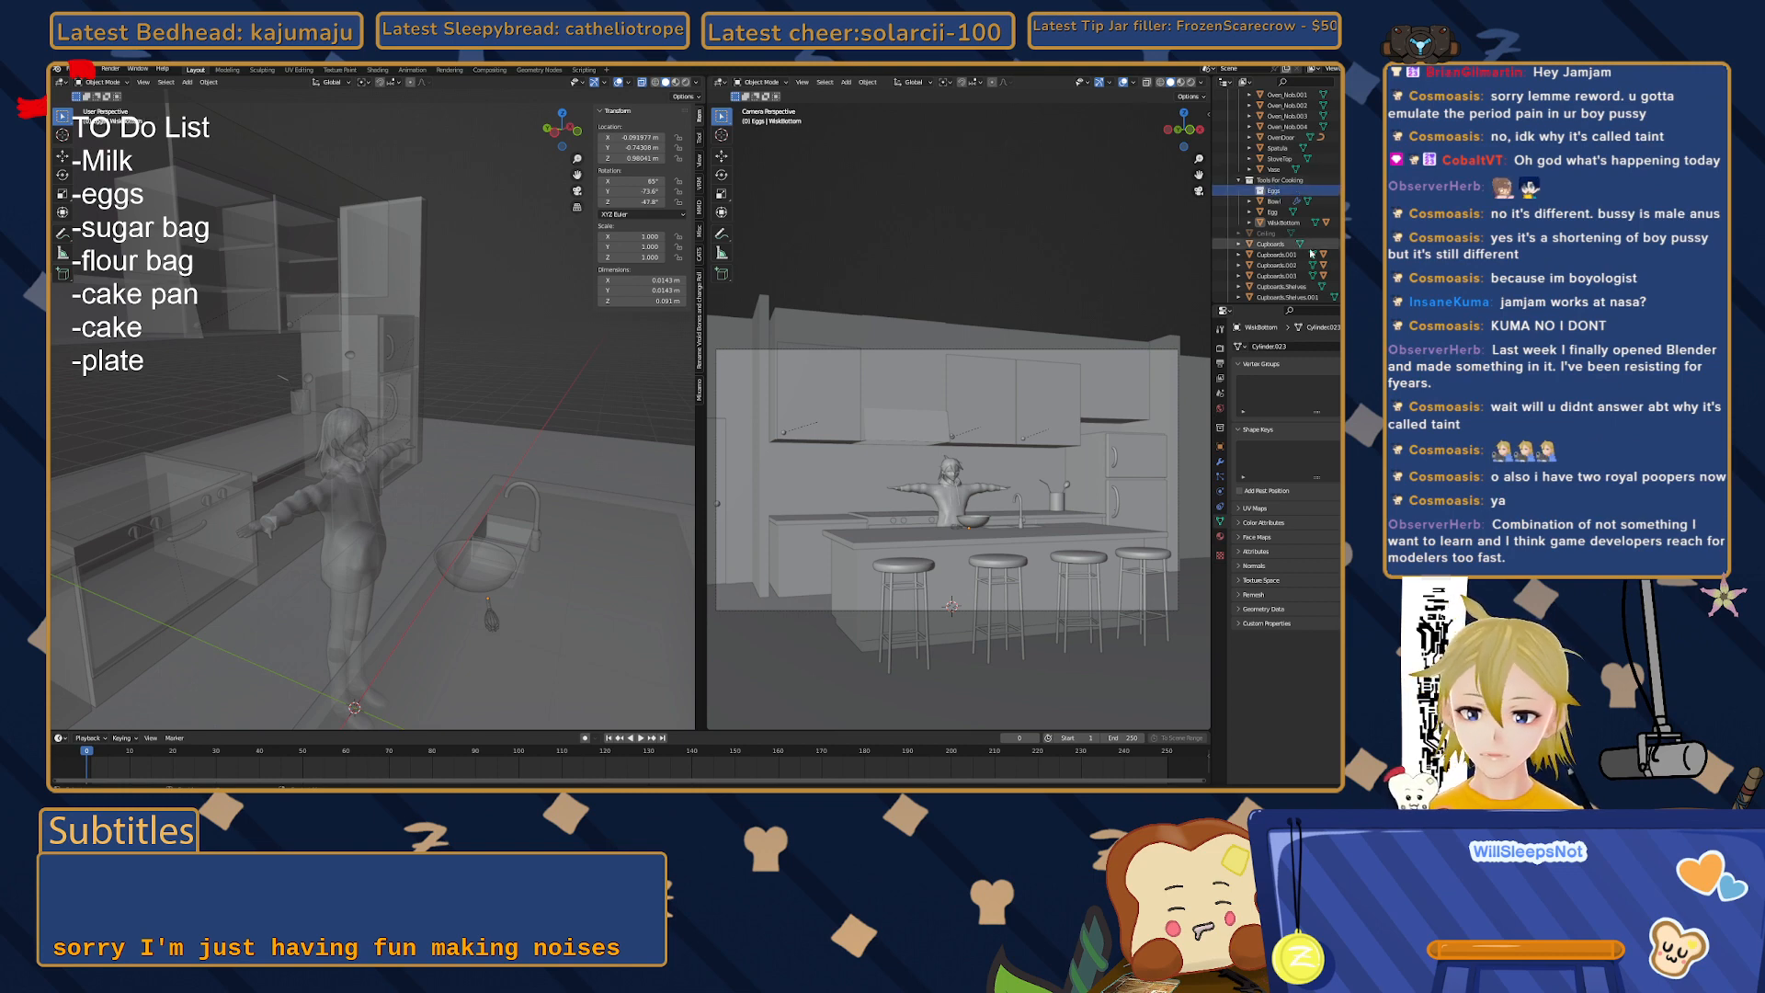
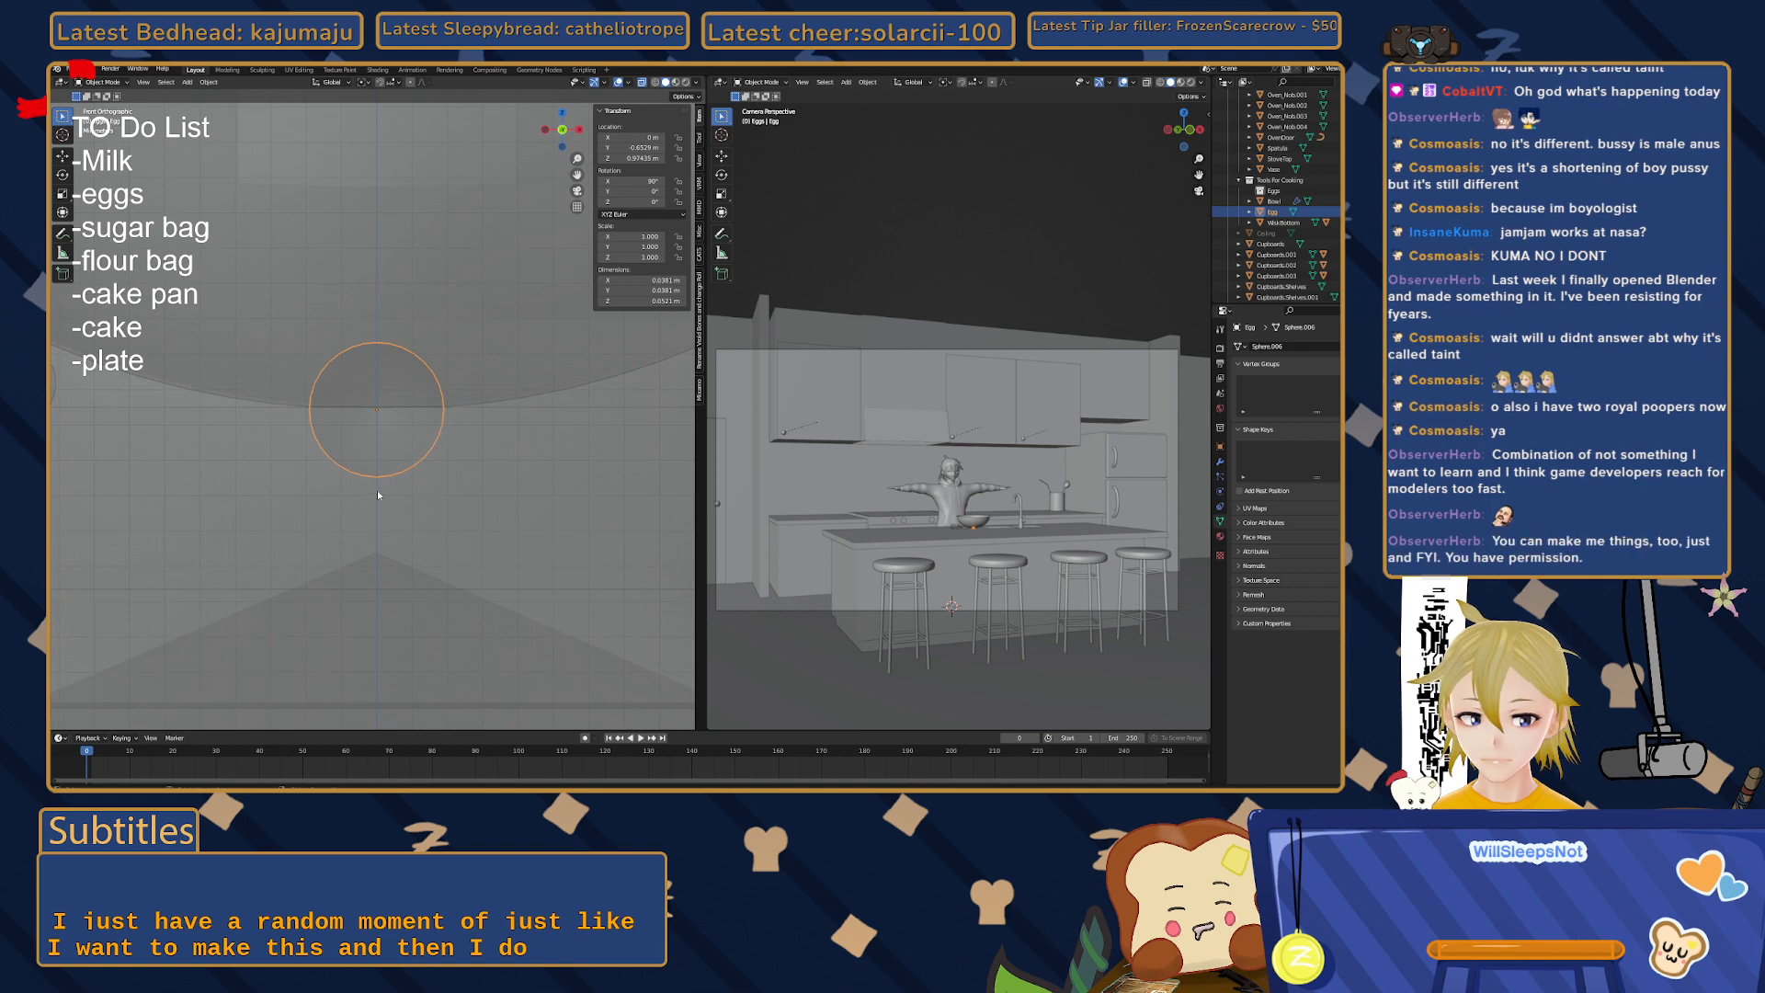
# - In the front view, move the egg sideways out of the bowl, past the whisk, and down onto the countertop
pyautogui.keyDown('shift'); pyautogui.moveTo(336, 456); pyautogui.dragTo(502, 550, button='middle'); pyautogui.keyUp('shift')
pyautogui.press('g')
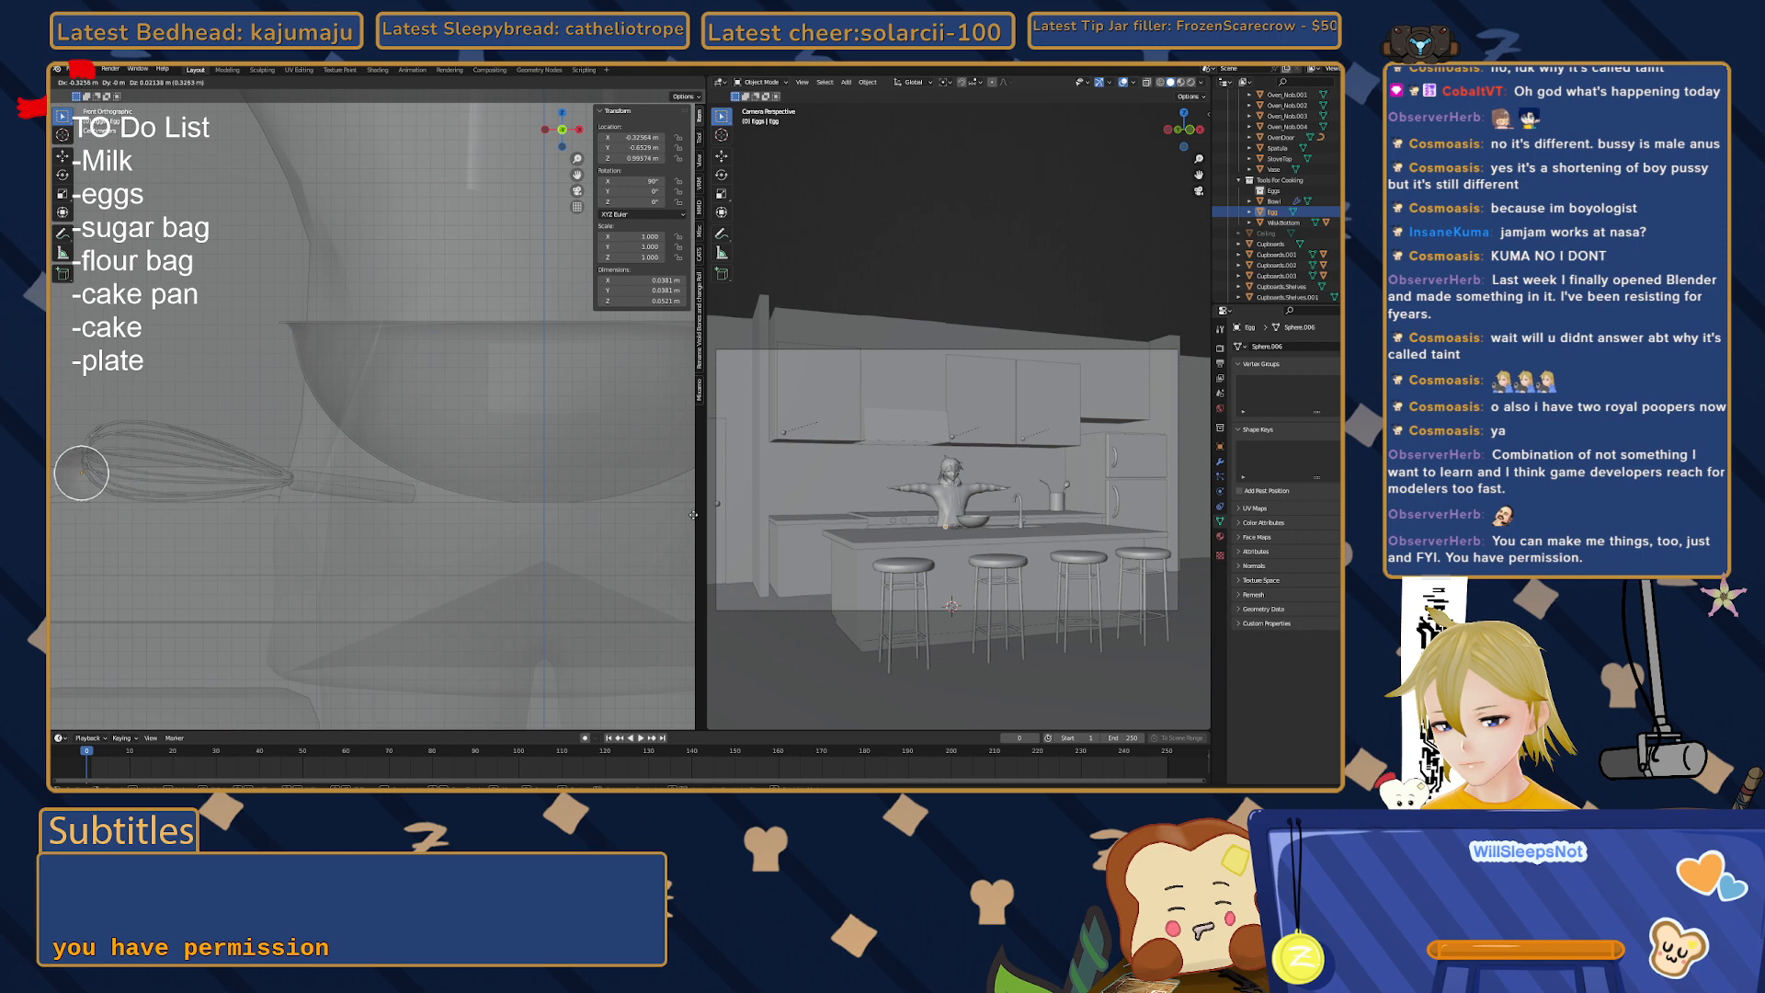
pyautogui.click(681, 523)
pyautogui.click(160, 430)
pyautogui.click(165, 379)
pyautogui.moveTo(147, 368); pyautogui.dragTo(365, 462, button='middle')
pyautogui.click(316, 433)
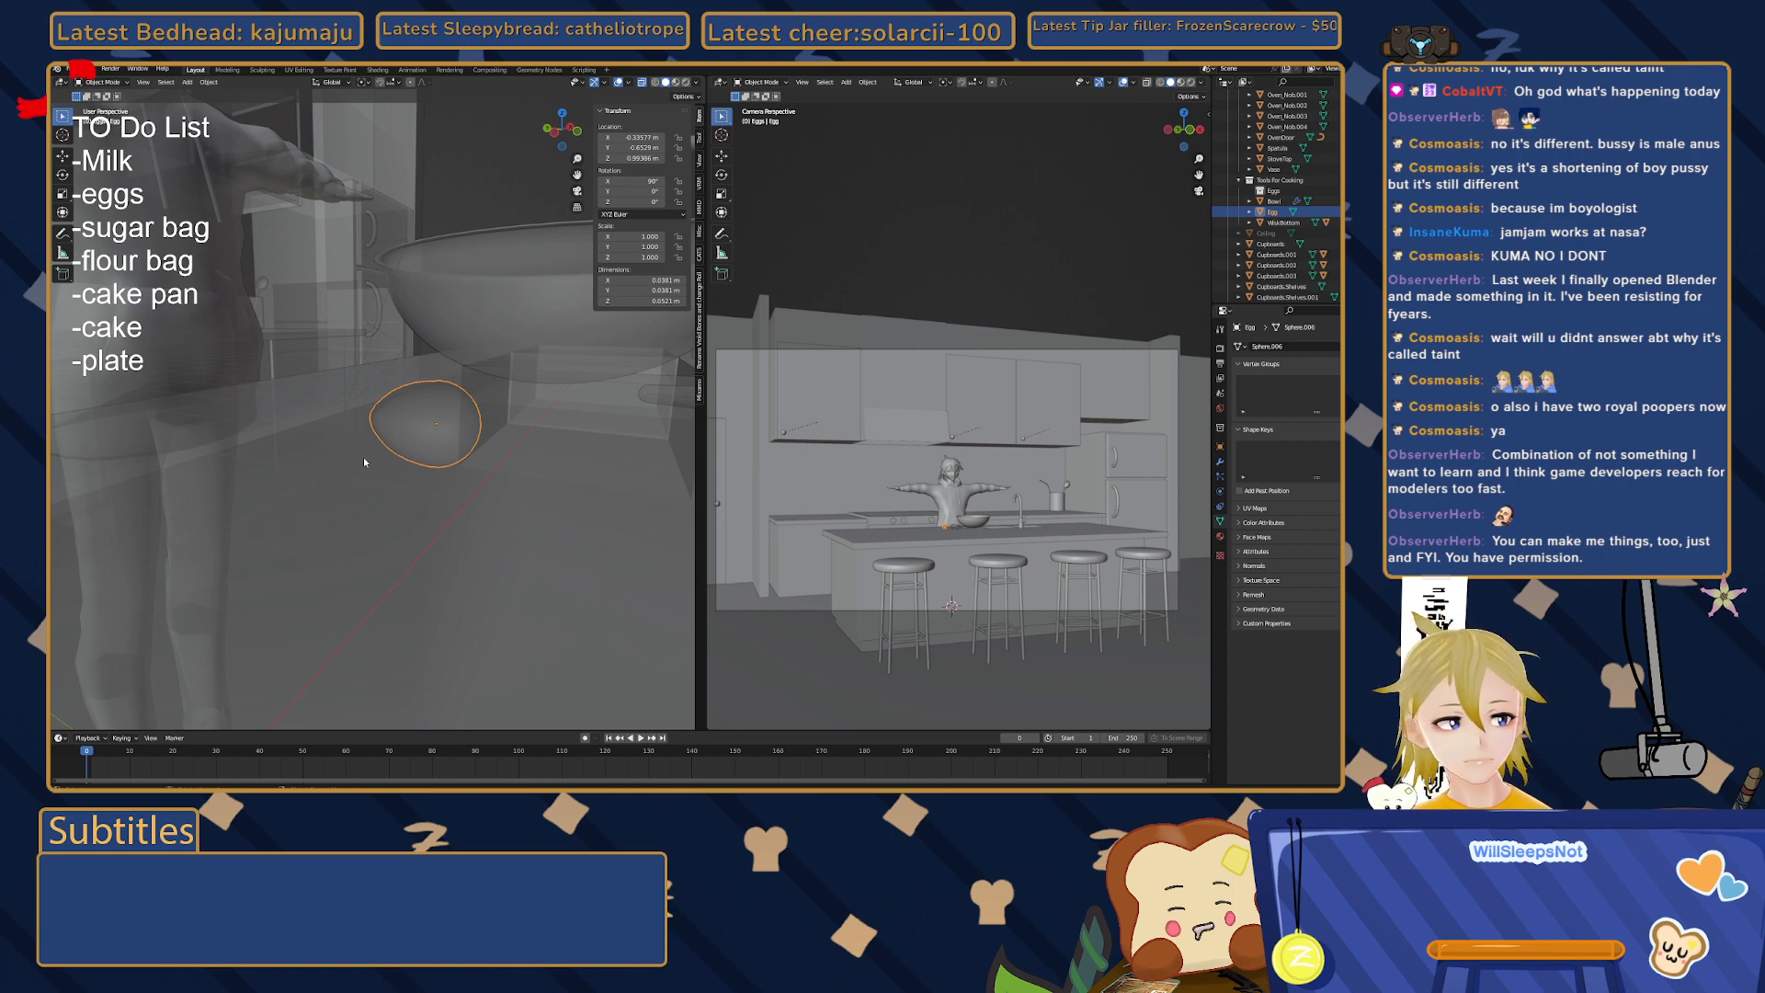
# - Duplicate the egg in place and rename the copy Egg_Cracked
pyautogui.moveTo(611, 443); pyautogui.dragTo(437, 435, button='middle')
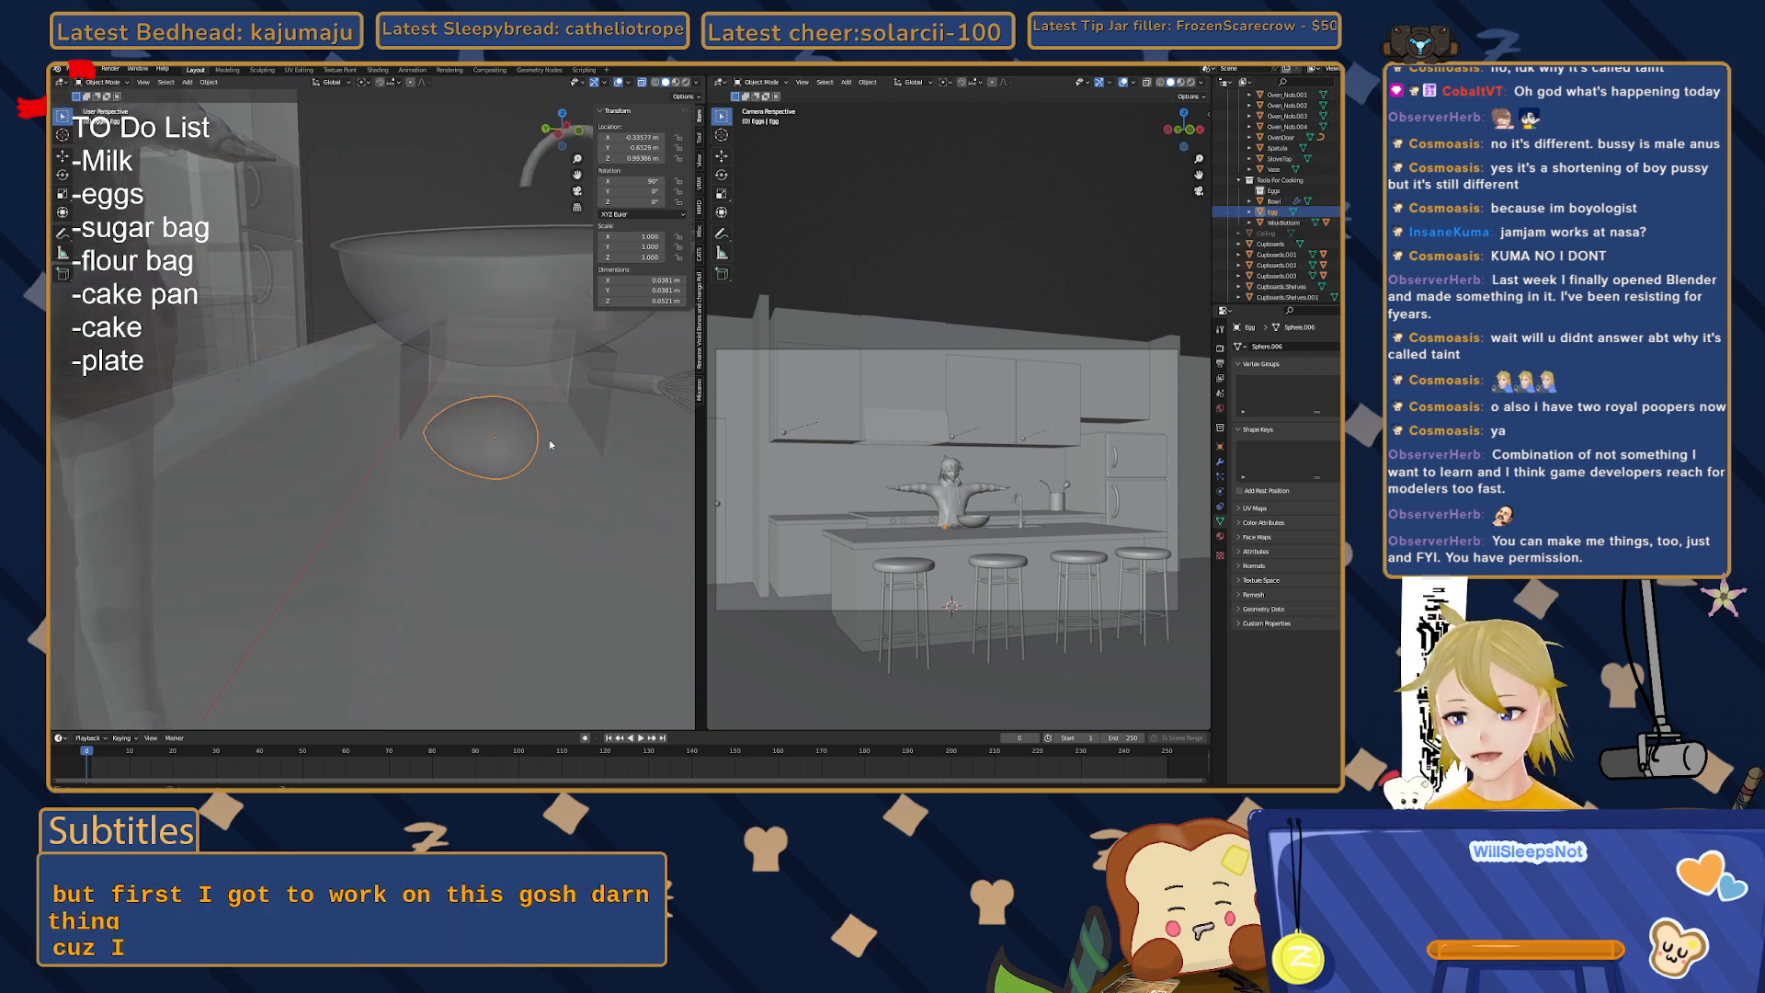
pyautogui.hotkey('shift', 'd')
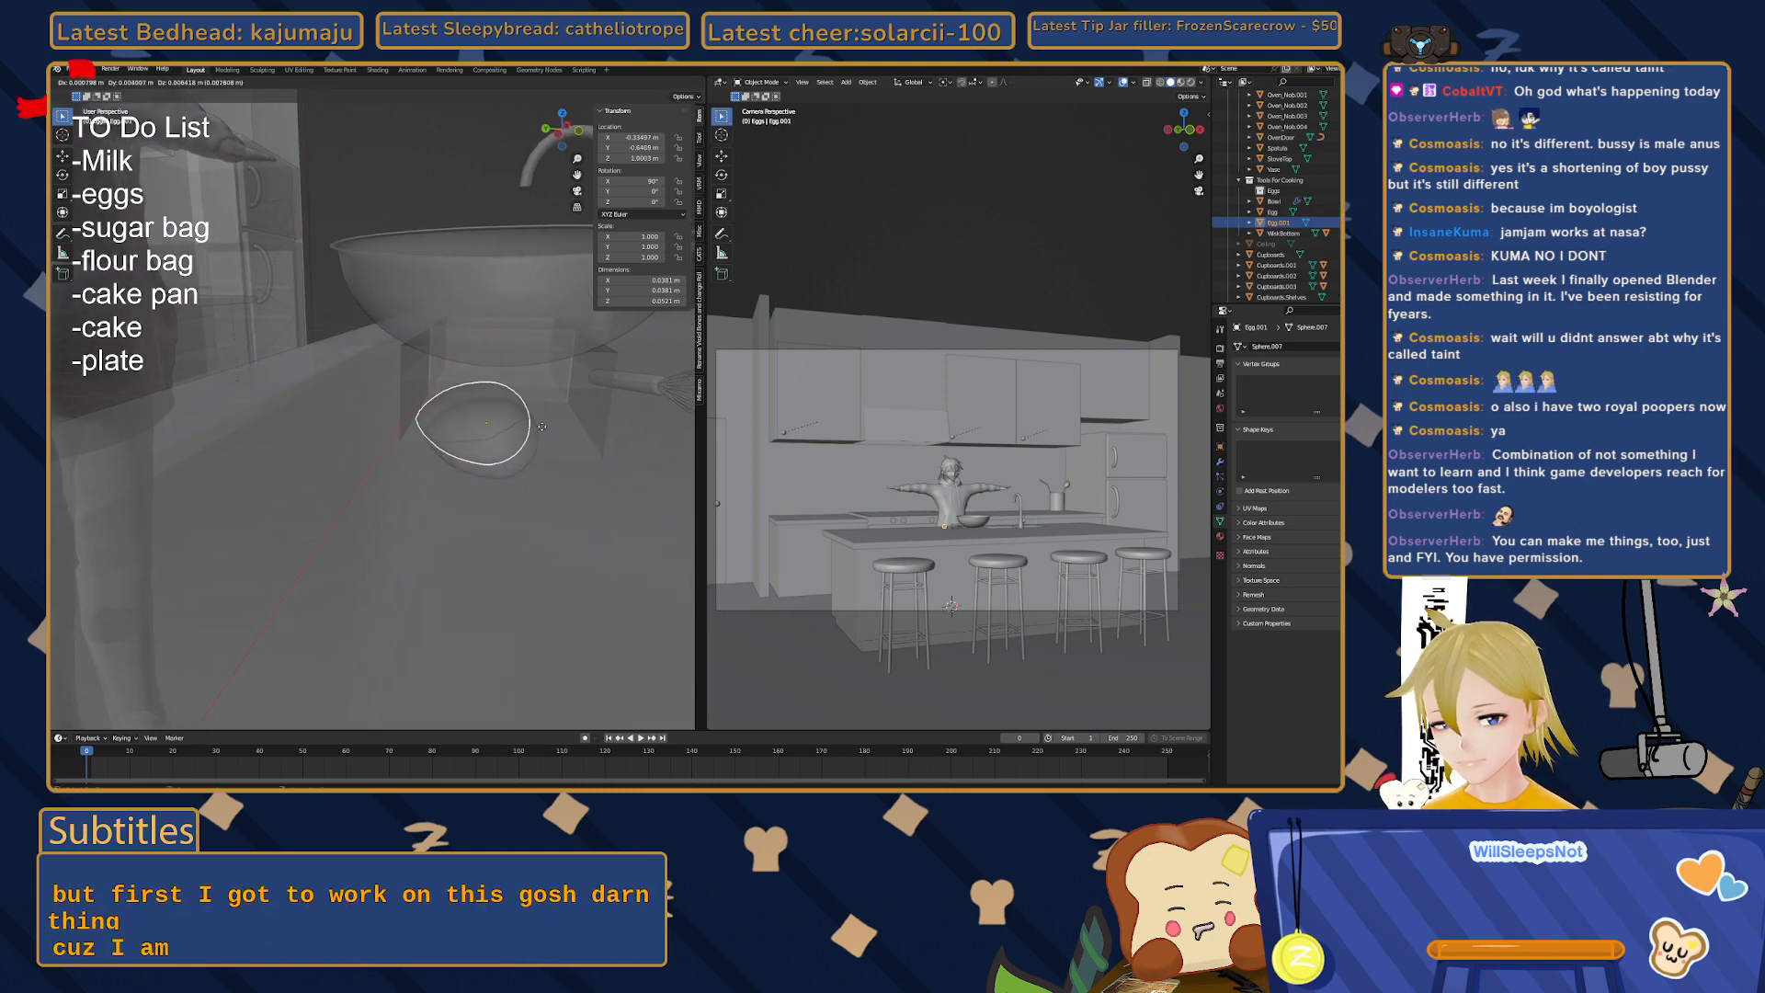
pyautogui.click(550, 441)
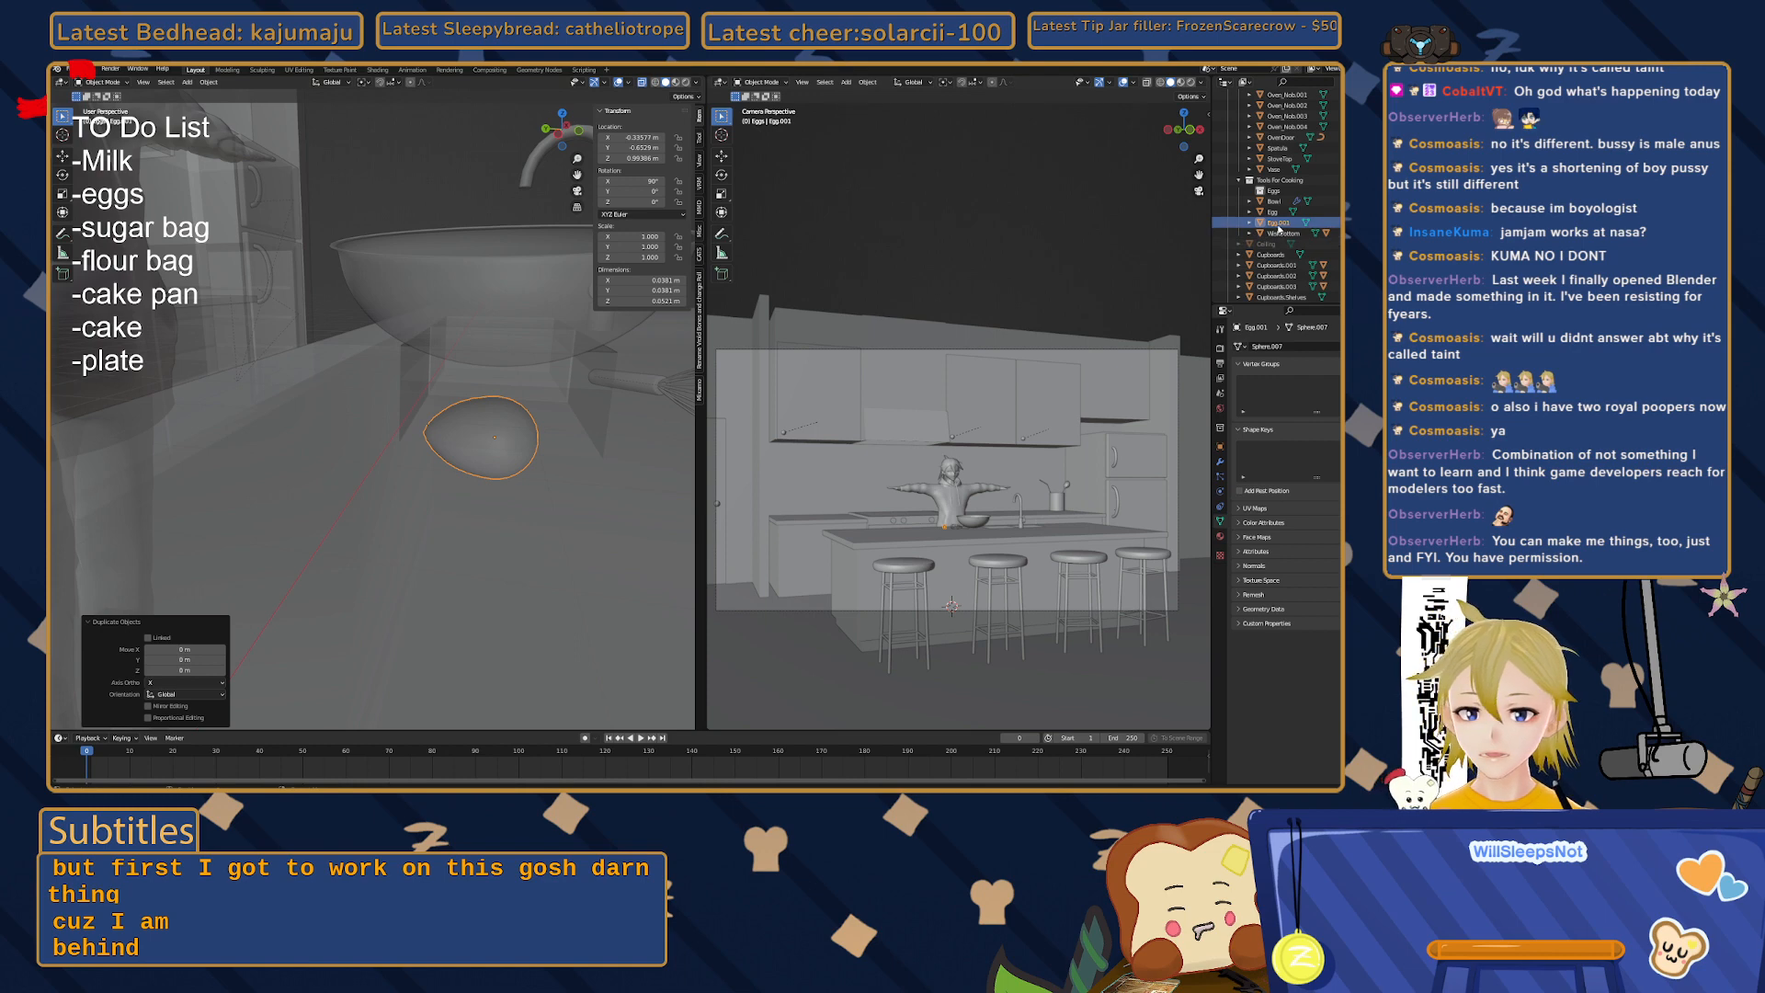
pyautogui.doubleClick(1281, 225)
pyautogui.write('Eg')
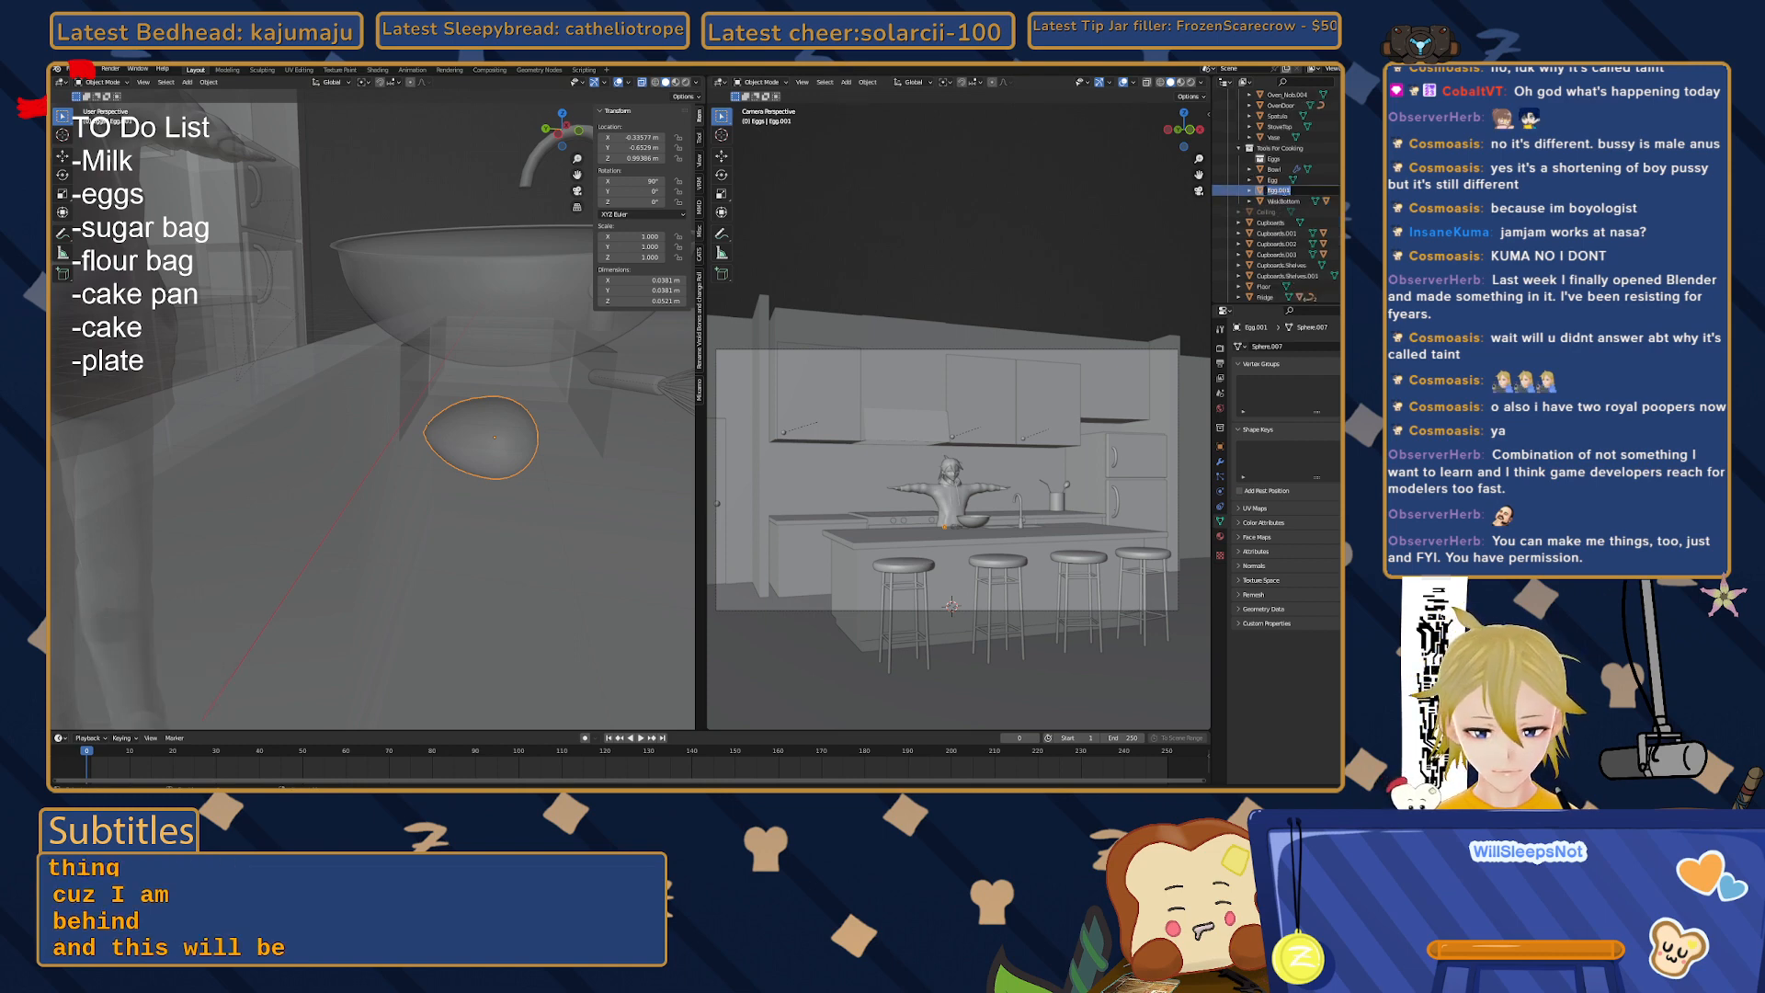
pyautogui.write('g')
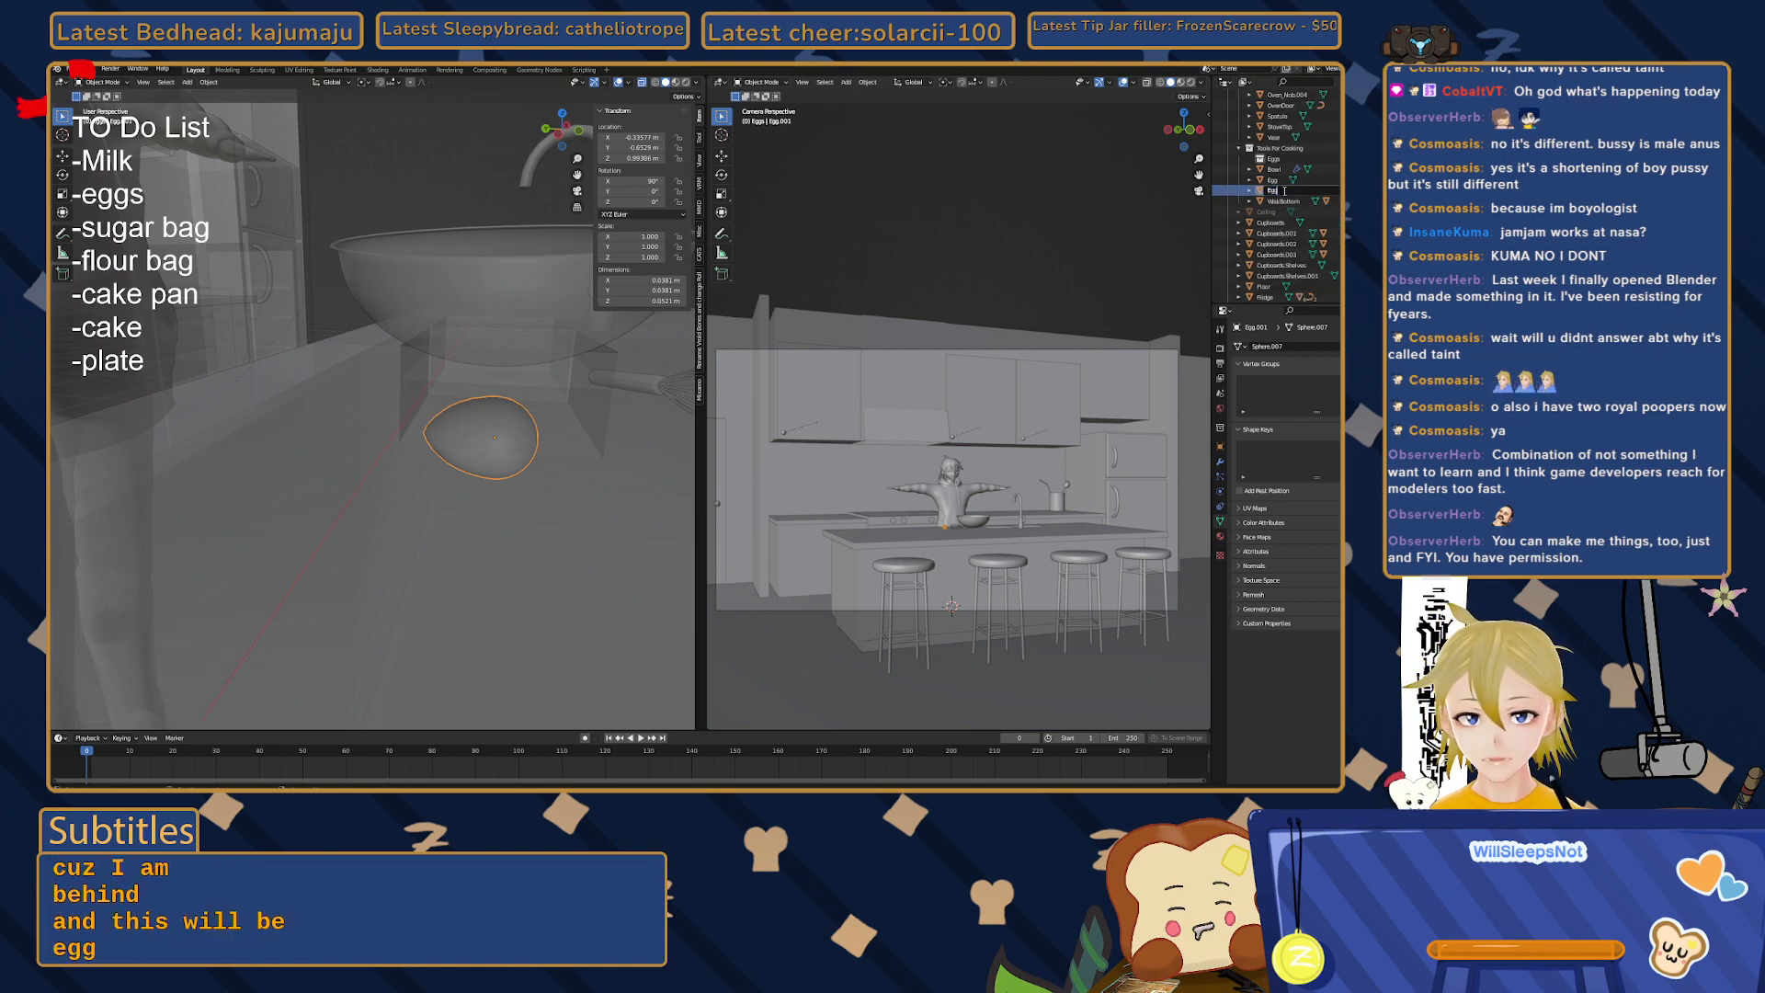
pyautogui.write('_Cracked')
pyautogui.press('Return')
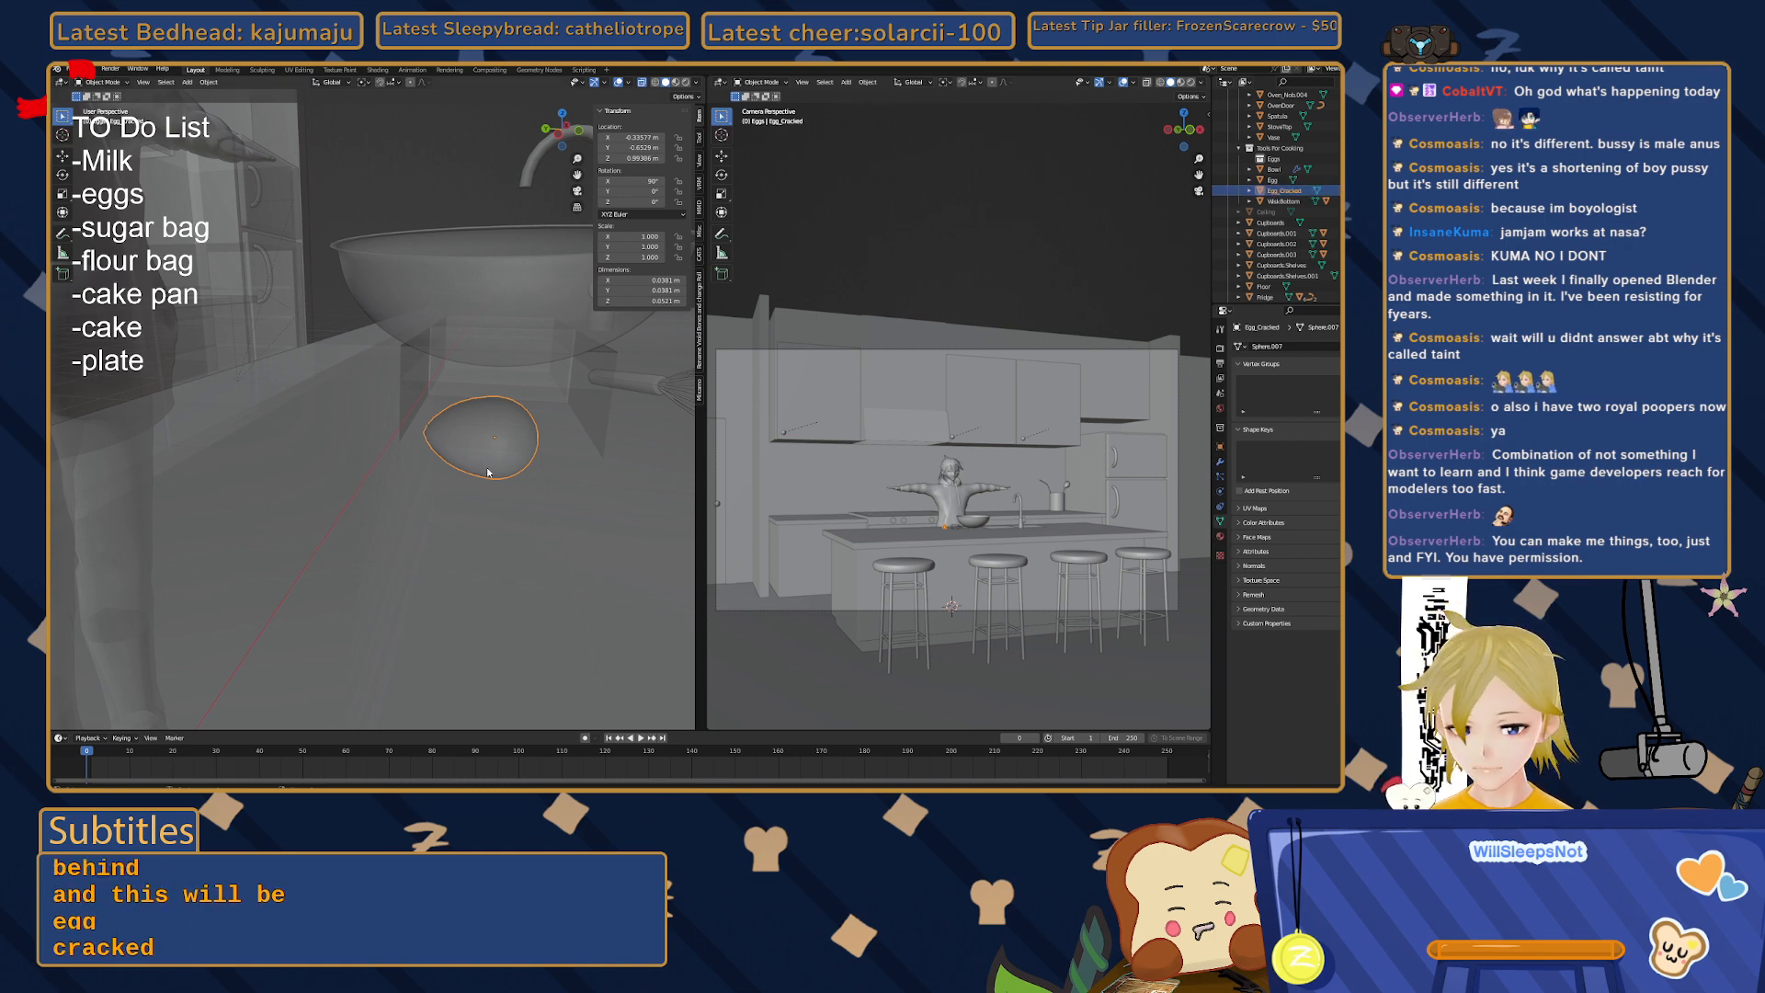
# - Move the Egg_Cracked copy sideways along the X axis, clear of the original egg on the countertop
pyautogui.press('g')
pyautogui.press('x')
pyautogui.click(415, 539)
# - In the mesh of Egg_Cracked, viewed from the side, select every other vertex of the ring between the middle and the pointed end
pyautogui.press('Tab')
pyautogui.moveTo(415, 540); pyautogui.dragTo(456, 480, button='middle')
pyautogui.scroll(6, 455, 522)
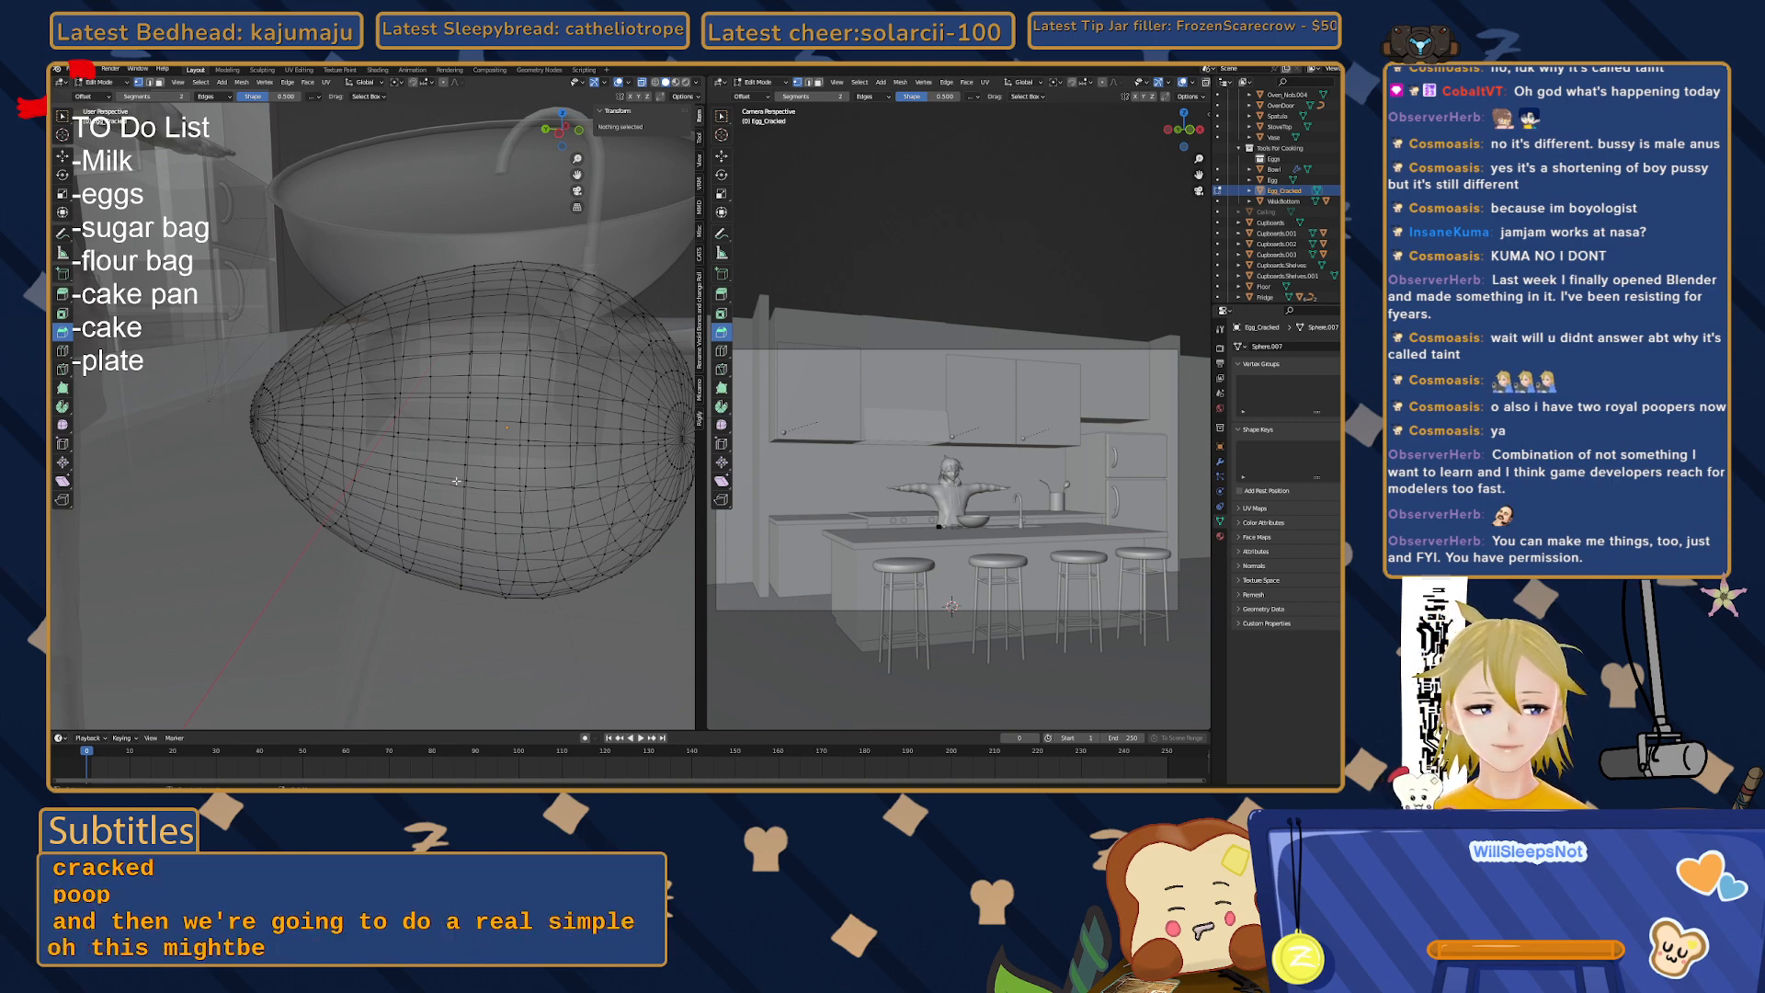
pyautogui.moveTo(456, 481); pyautogui.dragTo(425, 460, button='middle')
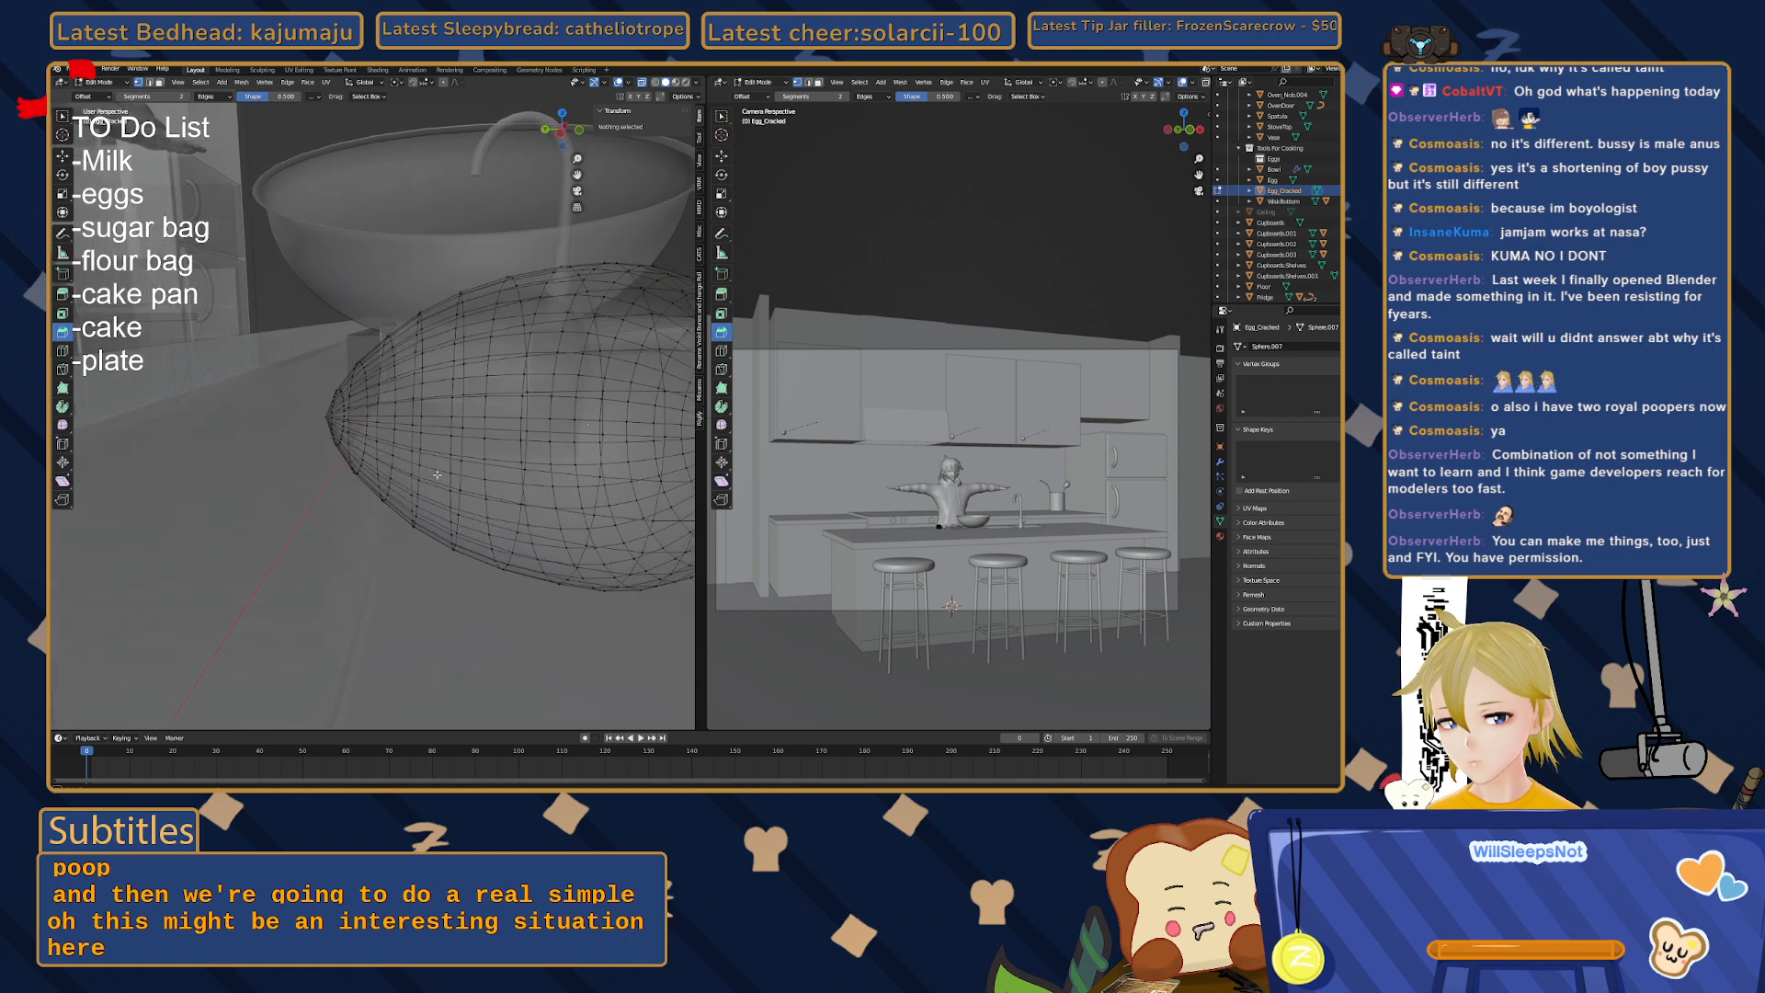
pyautogui.click(561, 133)
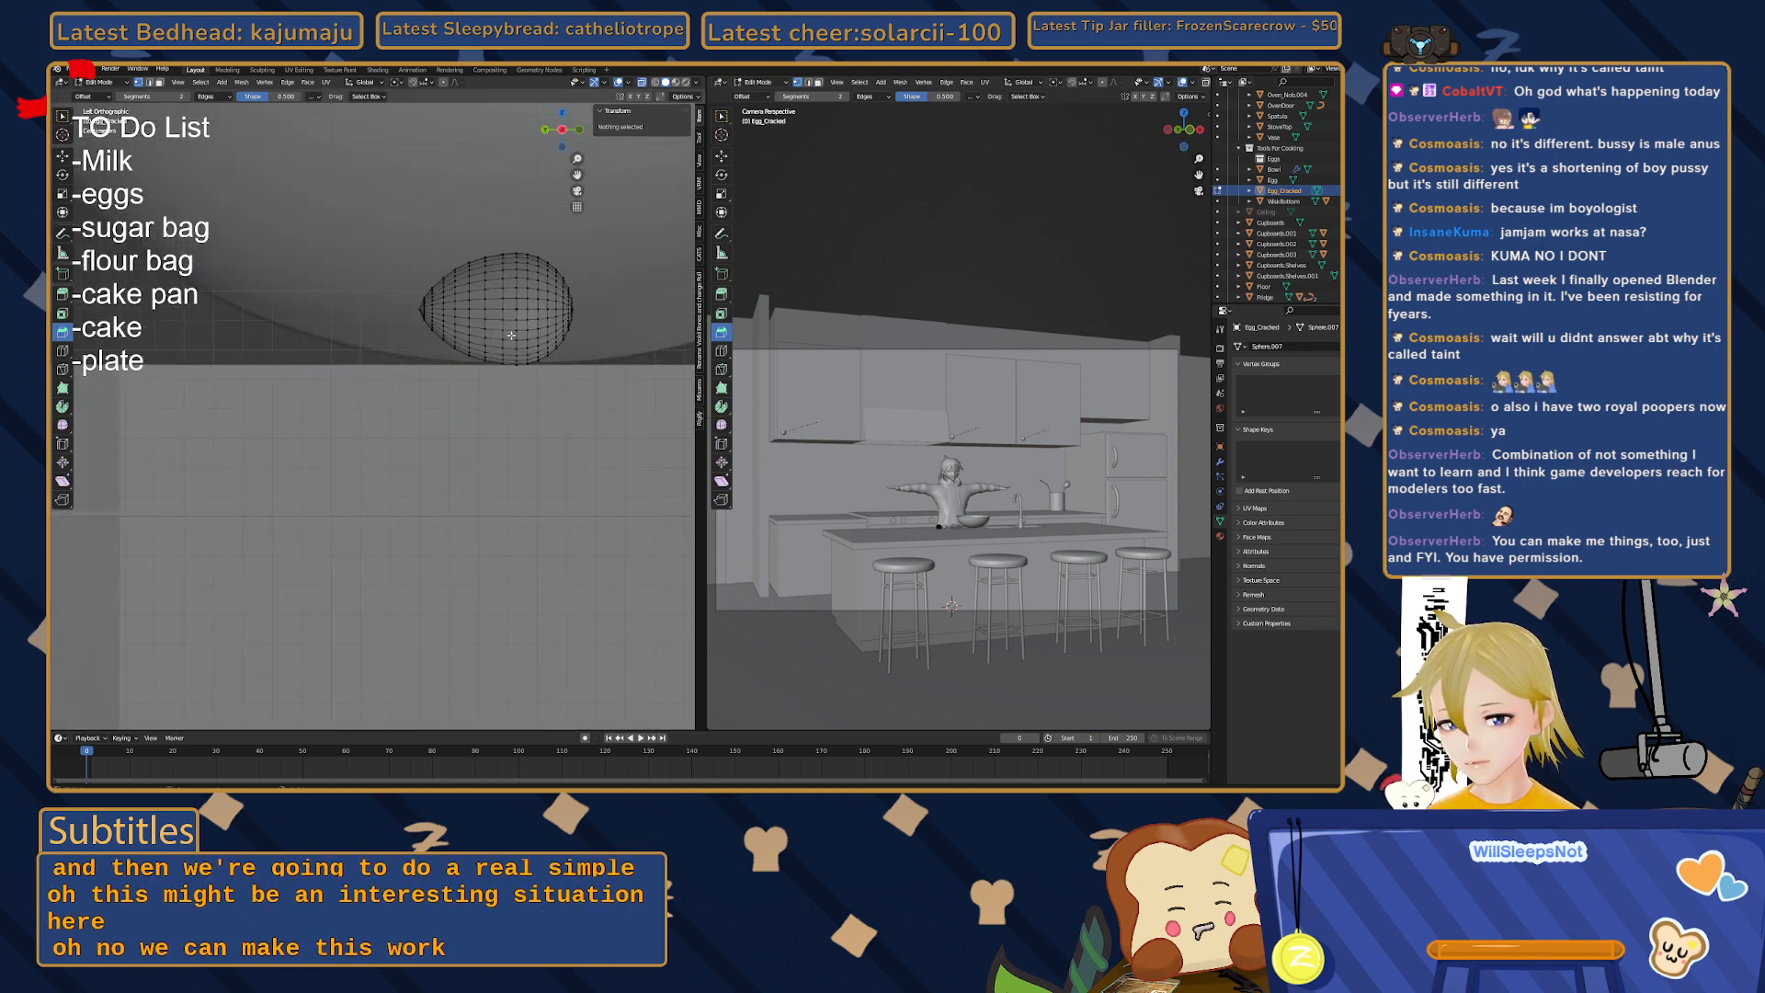
pyautogui.scroll(4, 498, 321)
pyautogui.keyDown('shift'); pyautogui.moveTo(542, 245); pyautogui.dragTo(457, 359, button='middle'); pyautogui.keyUp('shift')
pyautogui.scroll(-1, 457, 358)
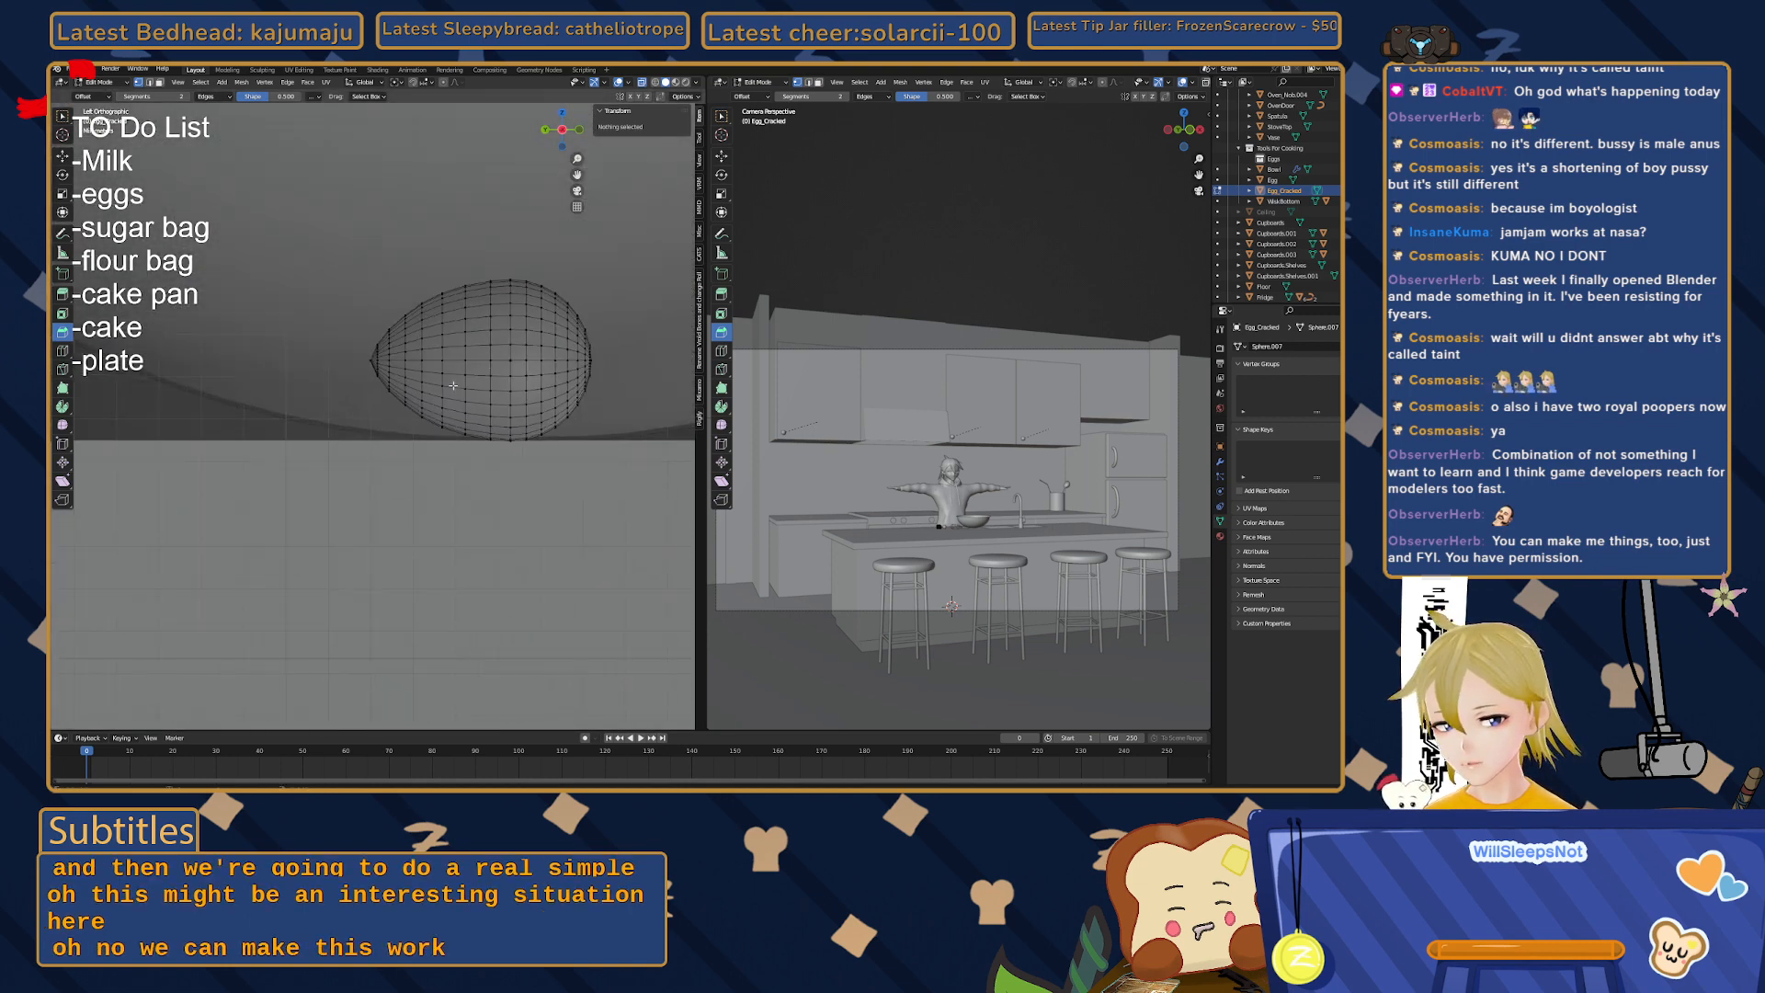
pyautogui.click(467, 361)
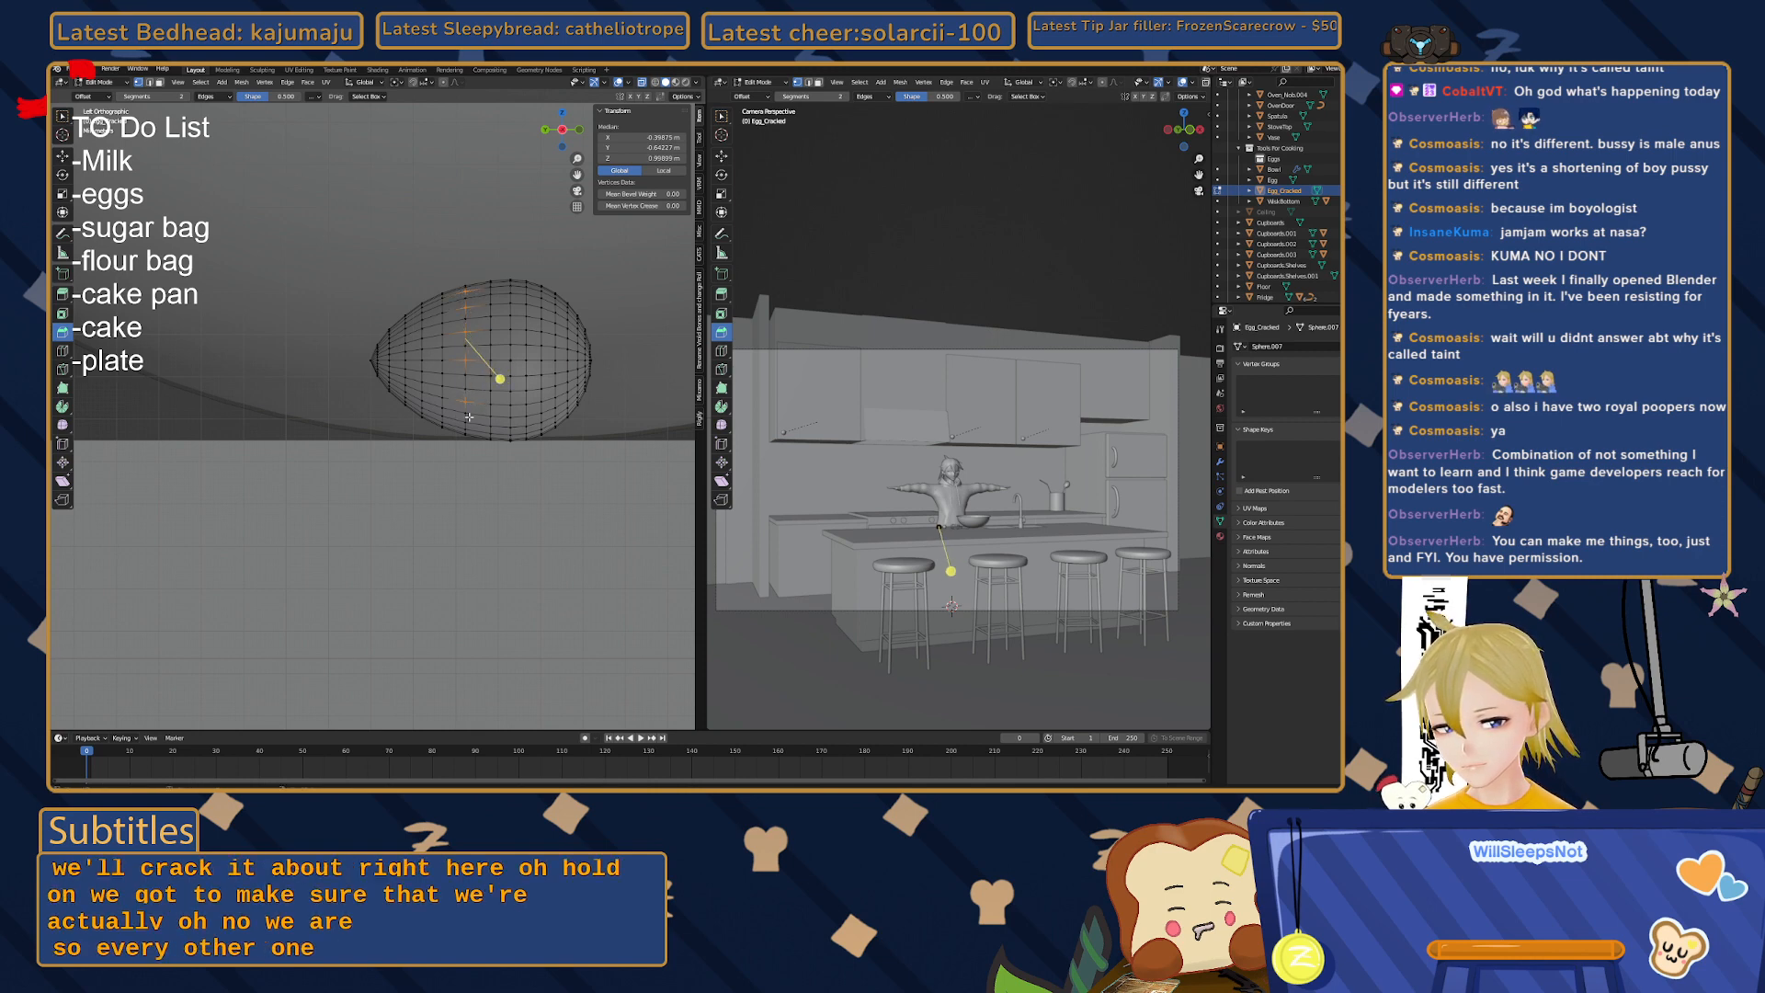
pyautogui.scroll(-1, 467, 449)
pyautogui.scroll(3, 478, 456)
pyautogui.press('w')
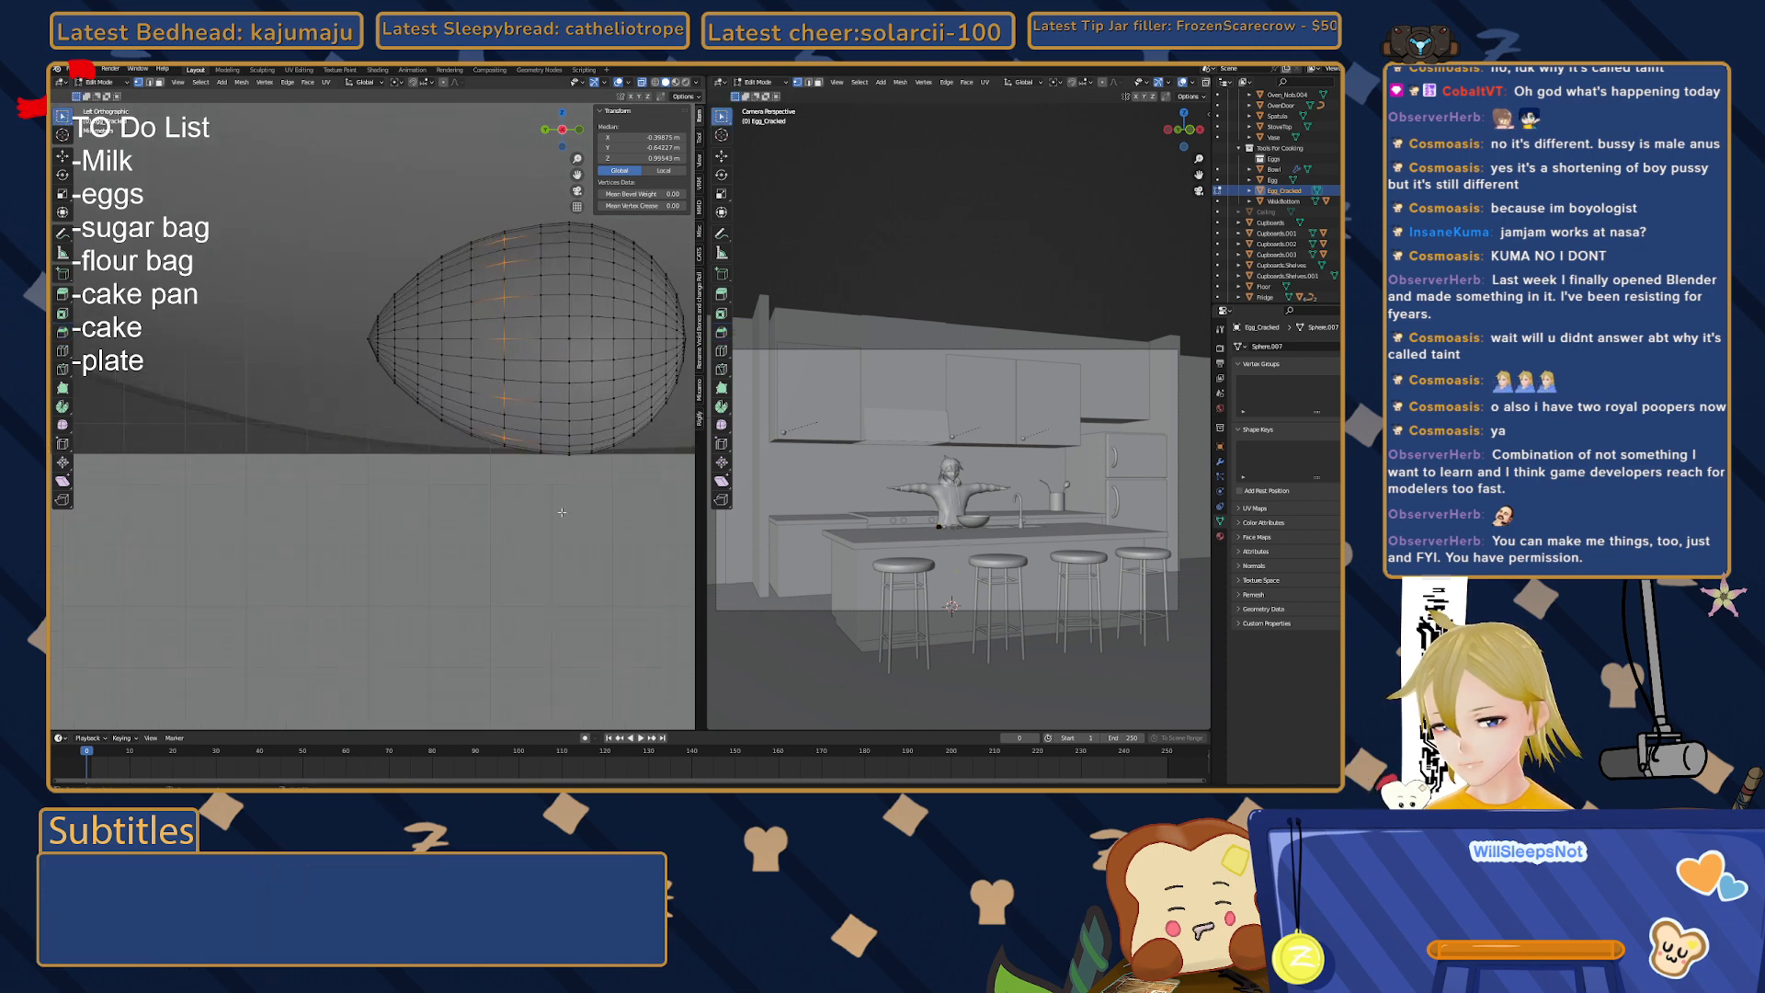
pyautogui.scroll(3, 542, 482)
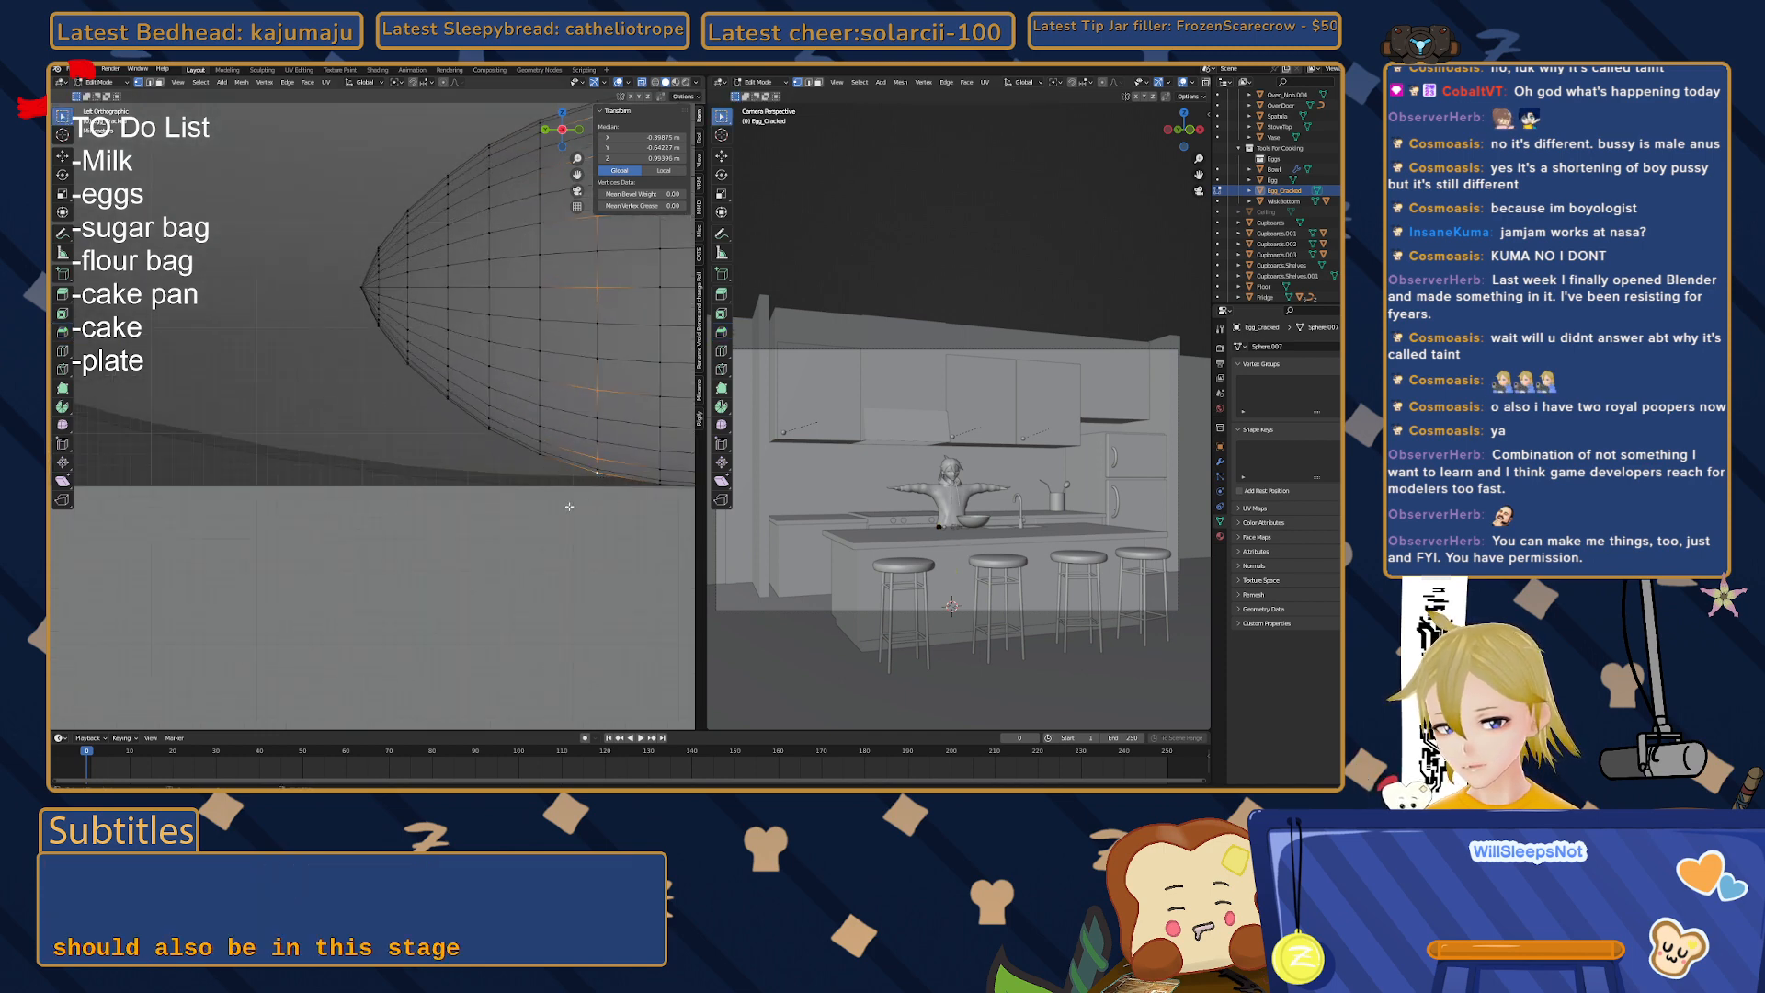
pyautogui.keyDown('shift'); pyautogui.moveTo(498, 295); pyautogui.dragTo(410, 586, button='middle'); pyautogui.keyUp('shift')
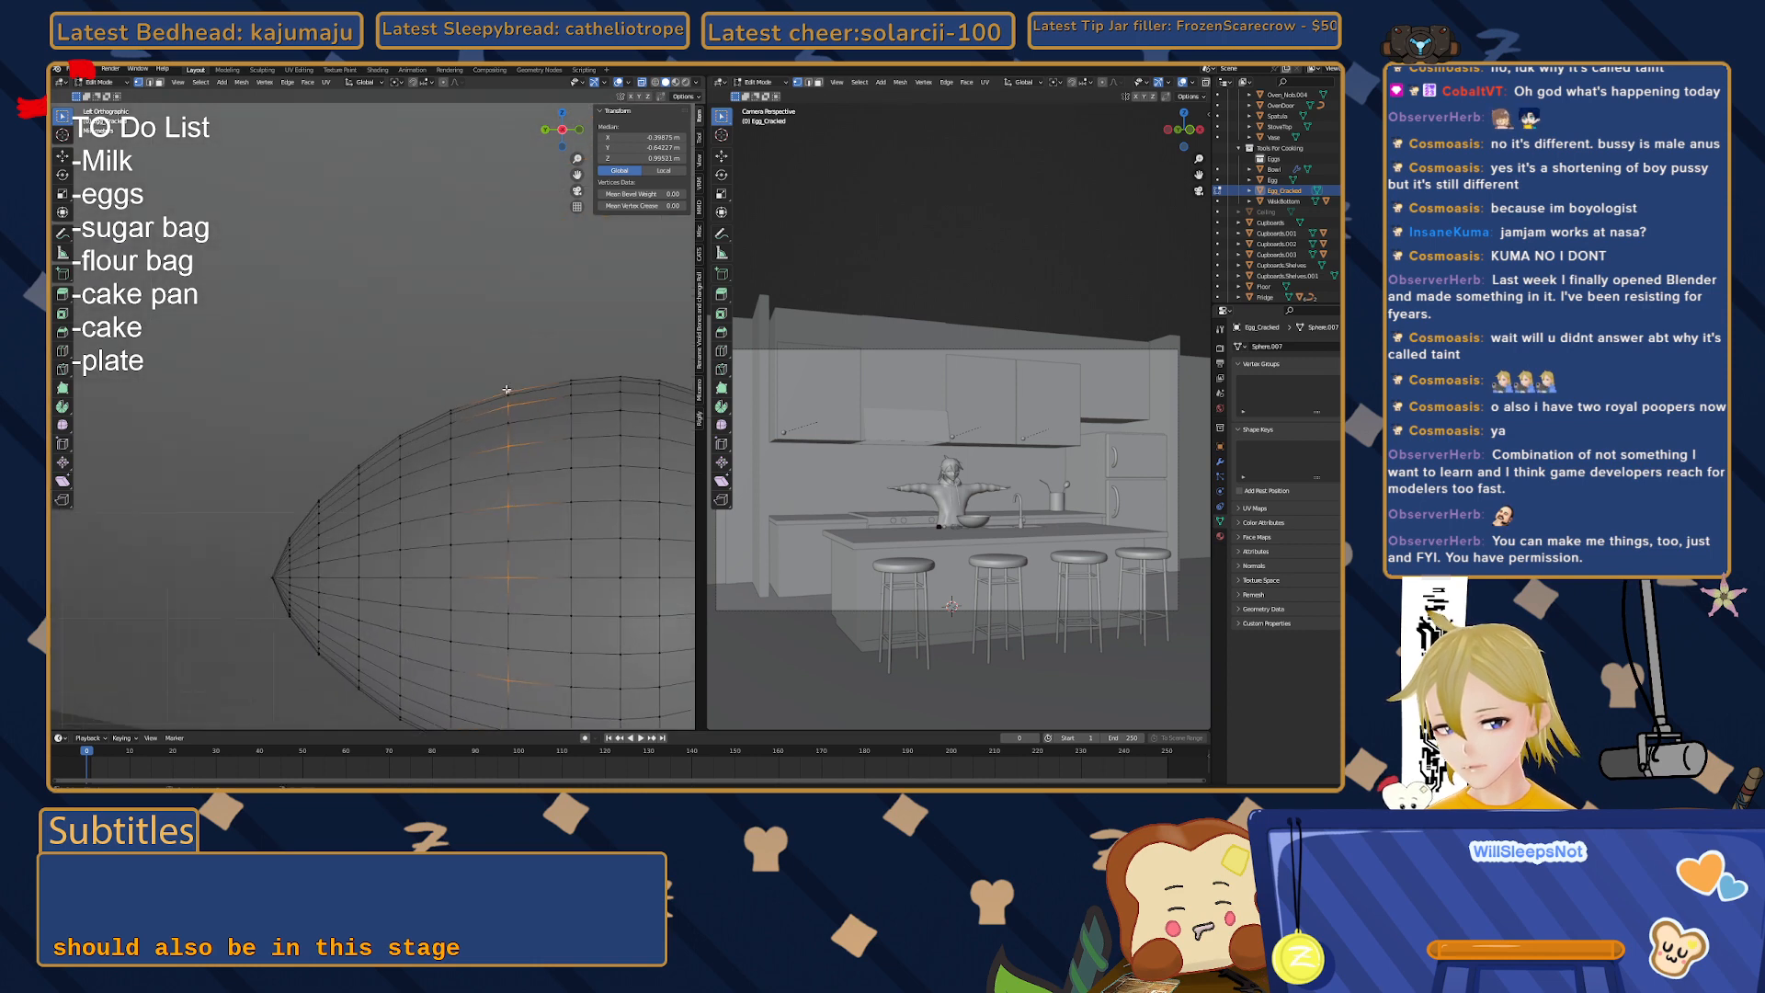
pyautogui.keyDown('shift'); pyautogui.moveTo(437, 401); pyautogui.dragTo(453, 291, button='middle'); pyautogui.keyUp('shift')
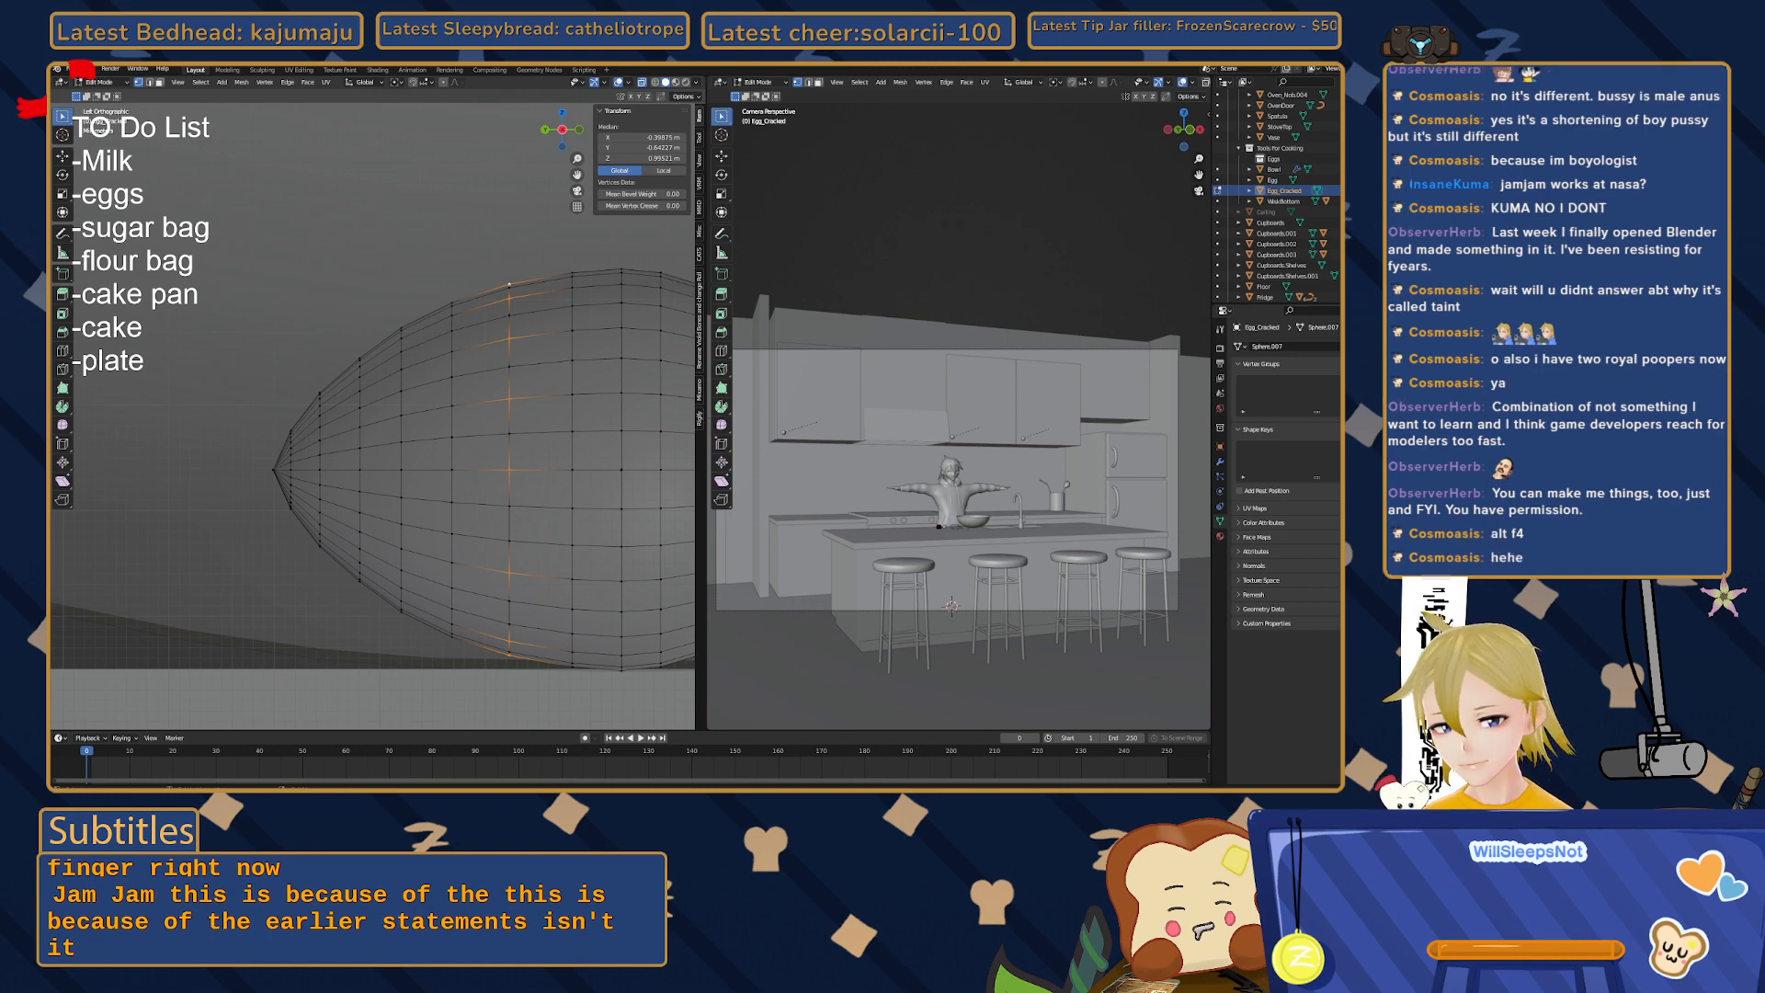
pyautogui.rightClick(354, 274)
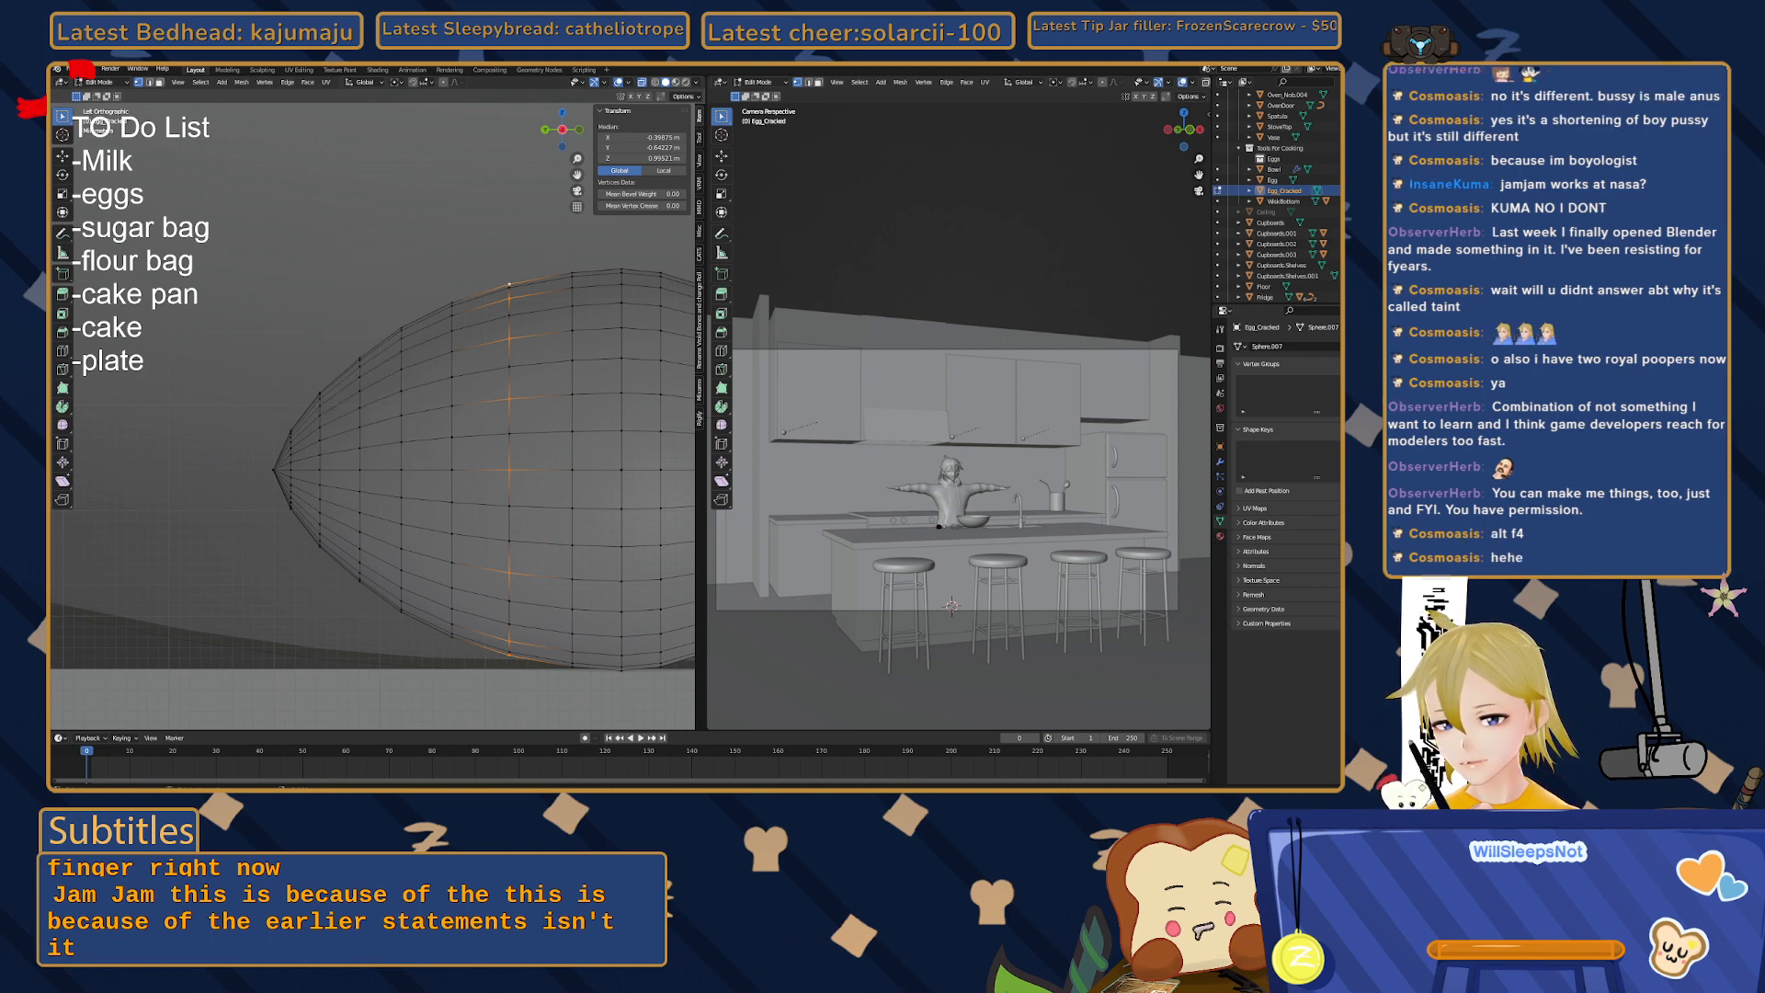
pyautogui.hotkey('shift', 'v')
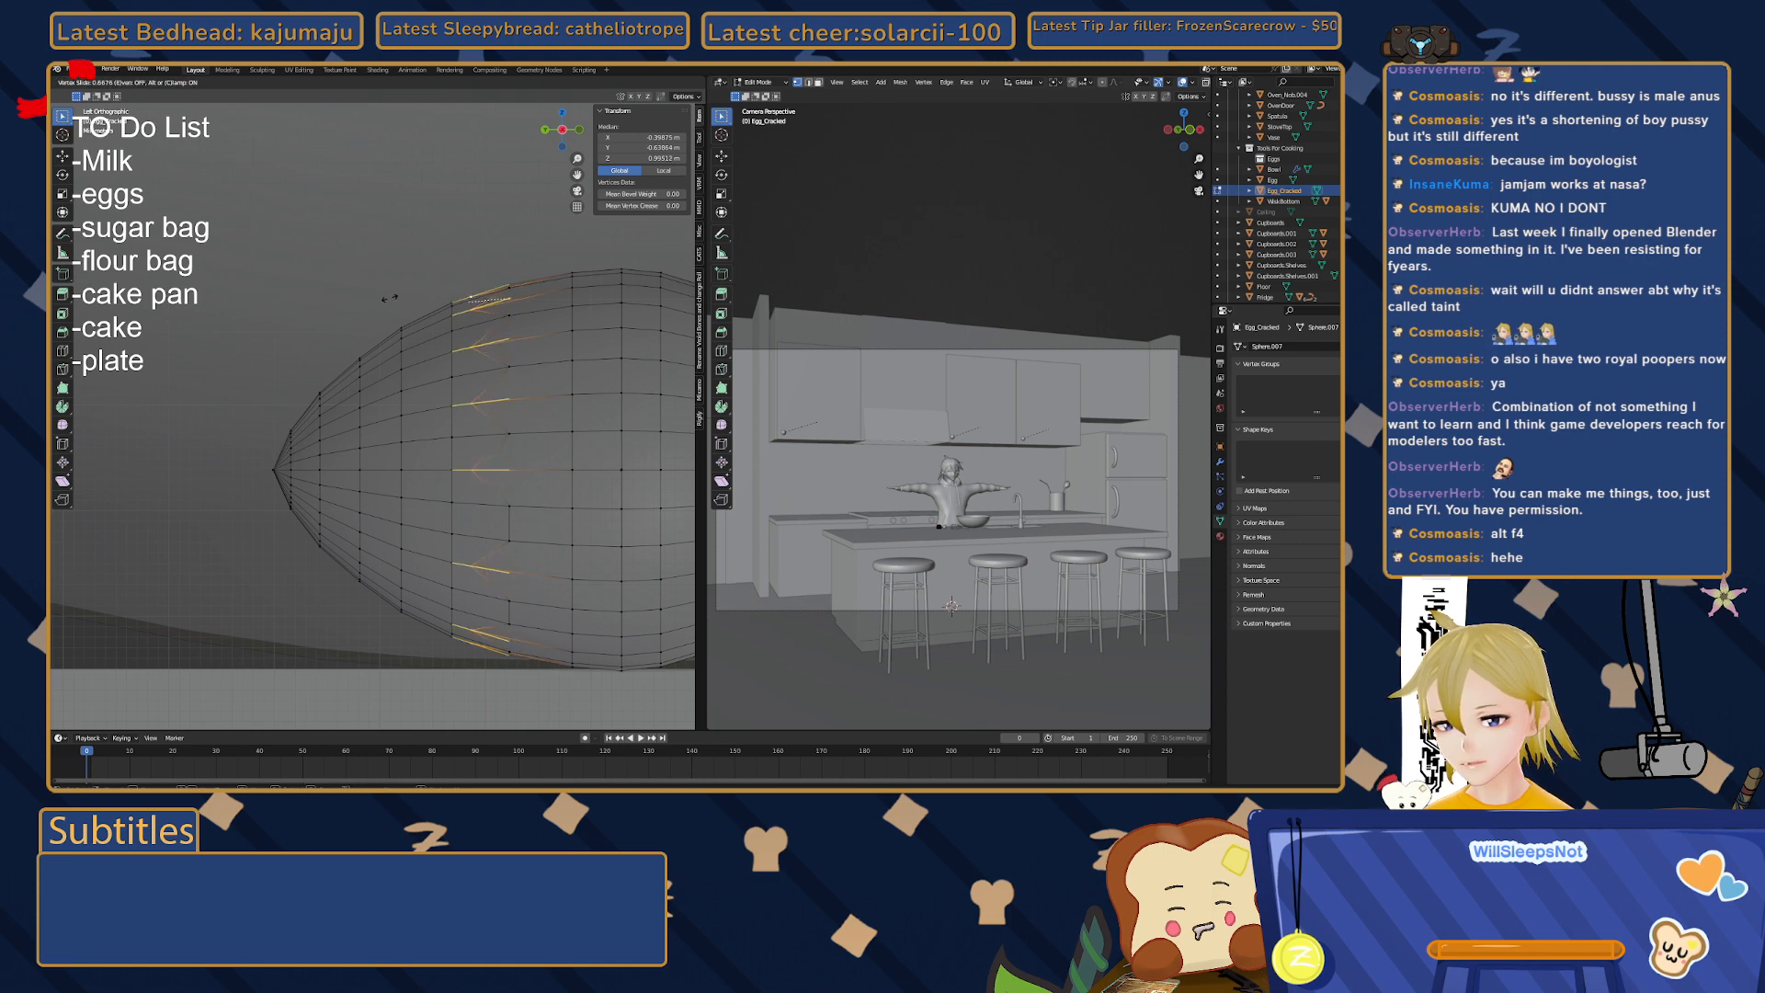
pyautogui.click(390, 298)
pyautogui.press('Tab')
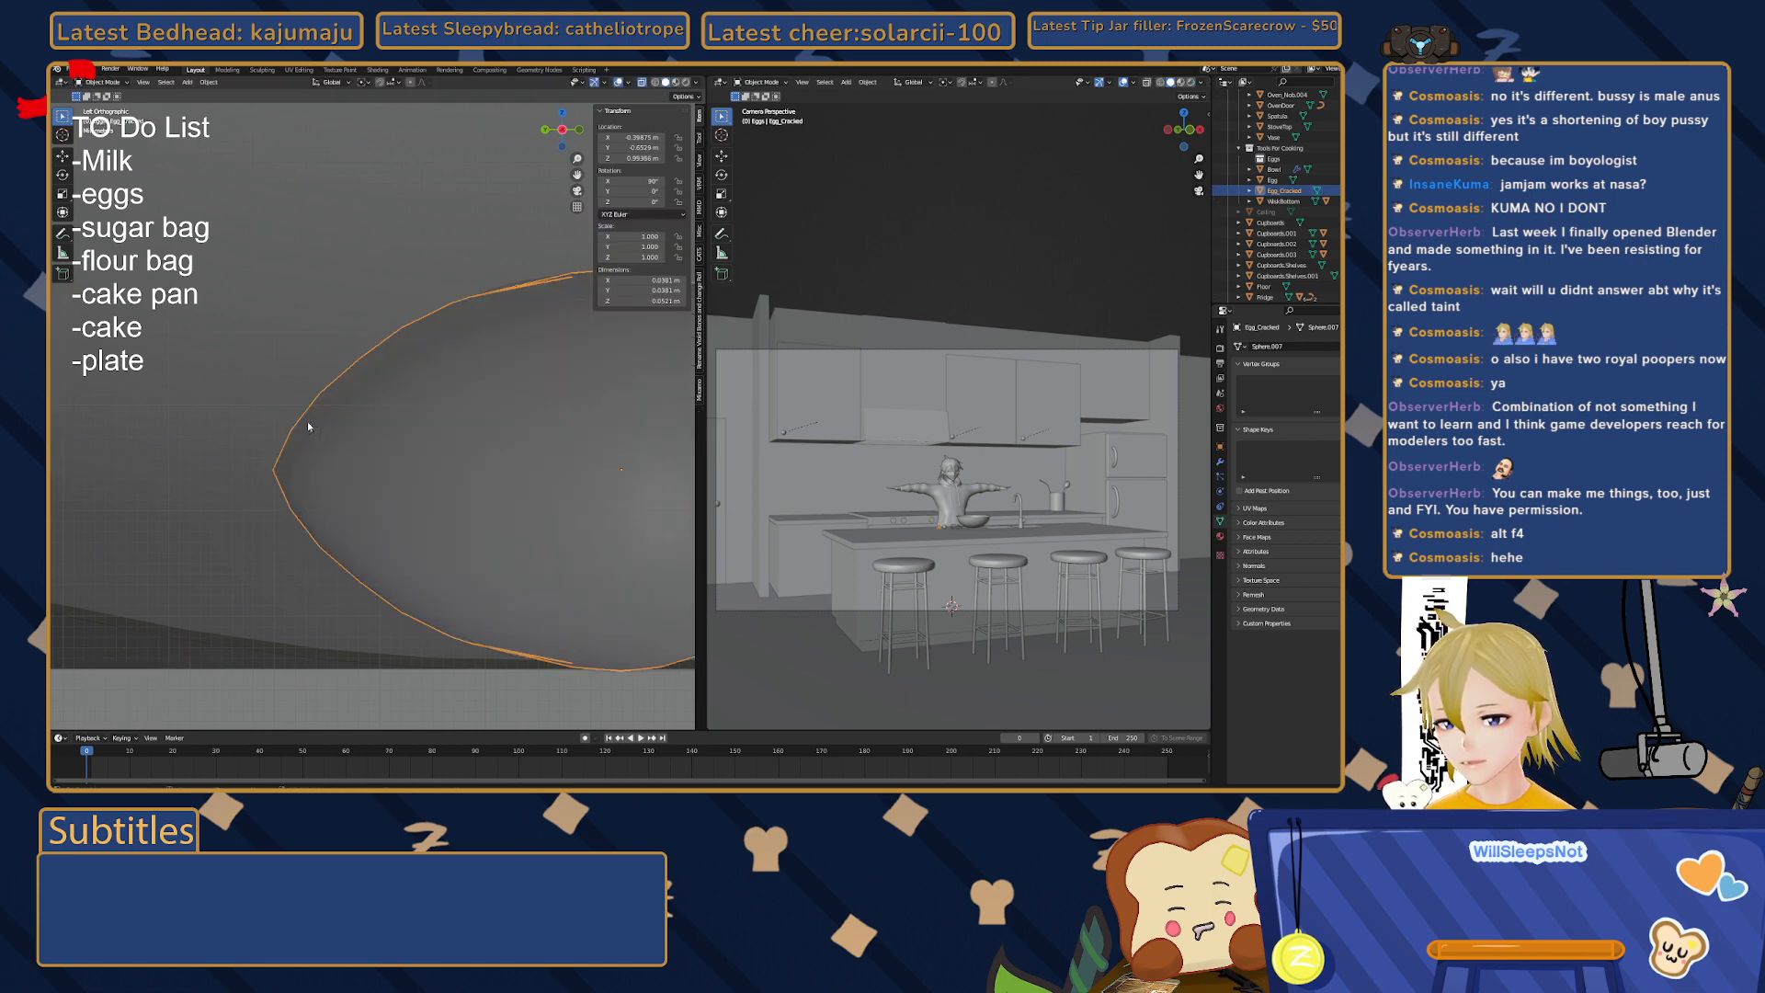
pyautogui.press('Tab')
pyautogui.hotkey('alt', 'a')
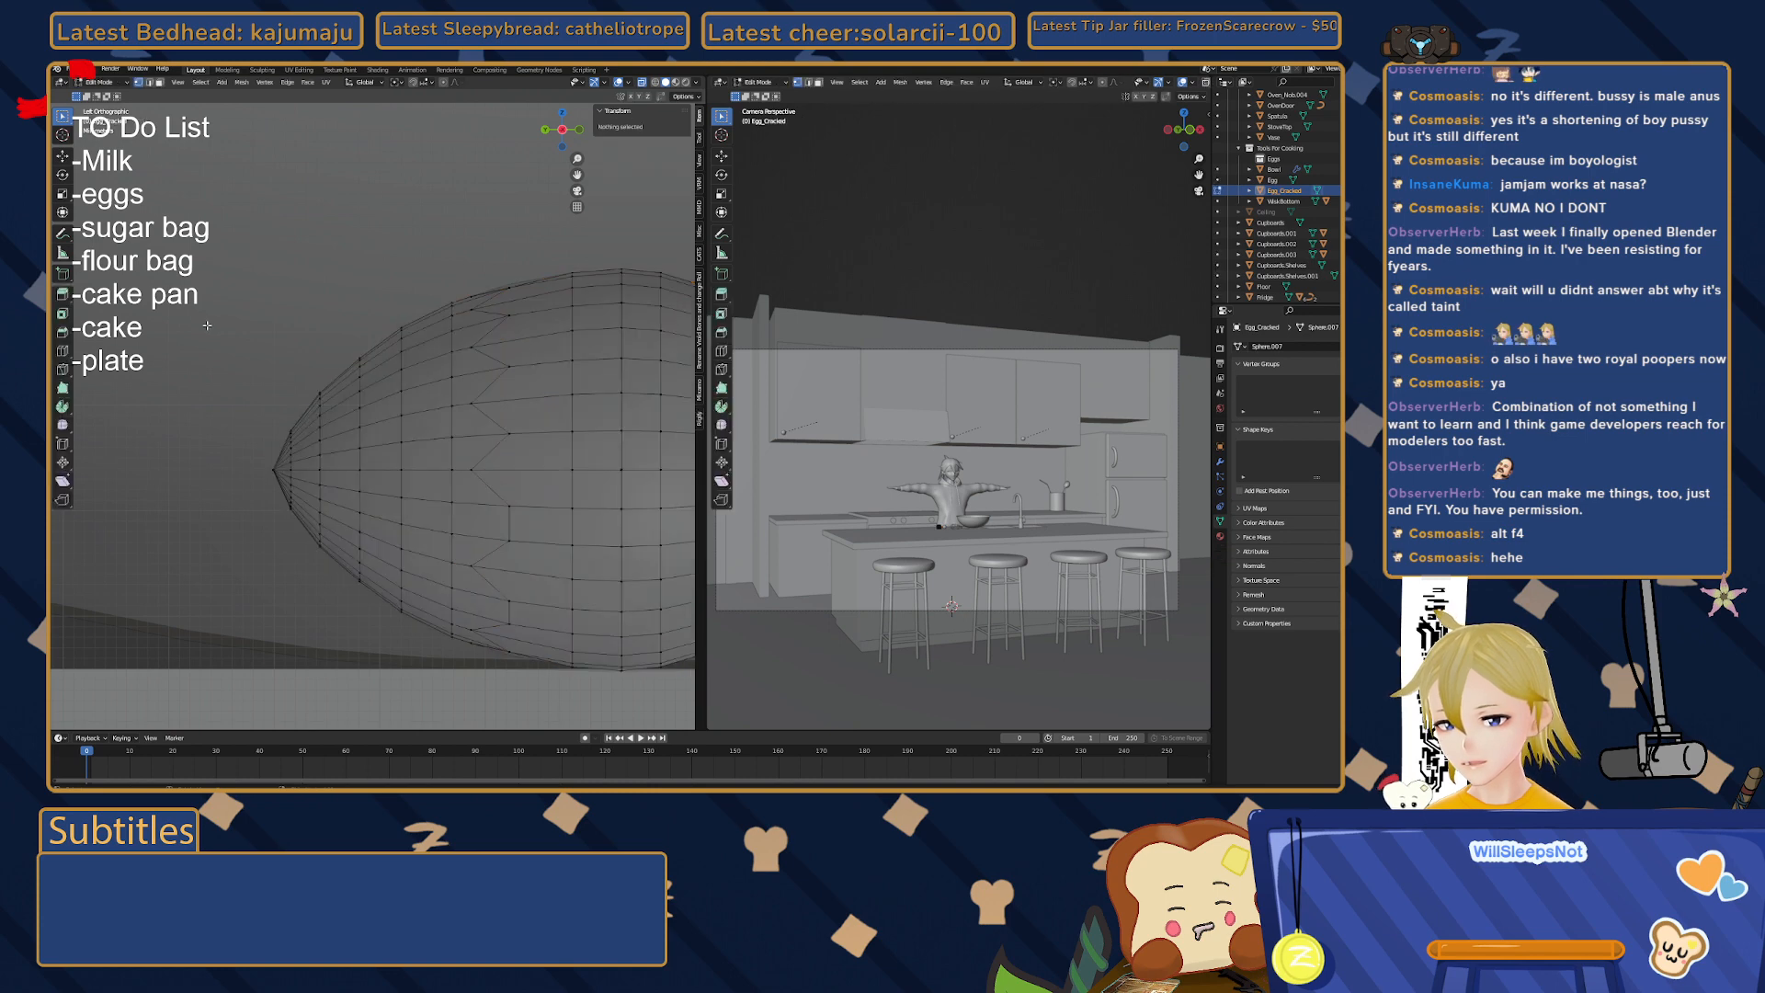
pyautogui.keyDown('shift'); pyautogui.moveTo(293, 442); pyautogui.dragTo(324, 440, button='middle'); pyautogui.keyUp('shift')
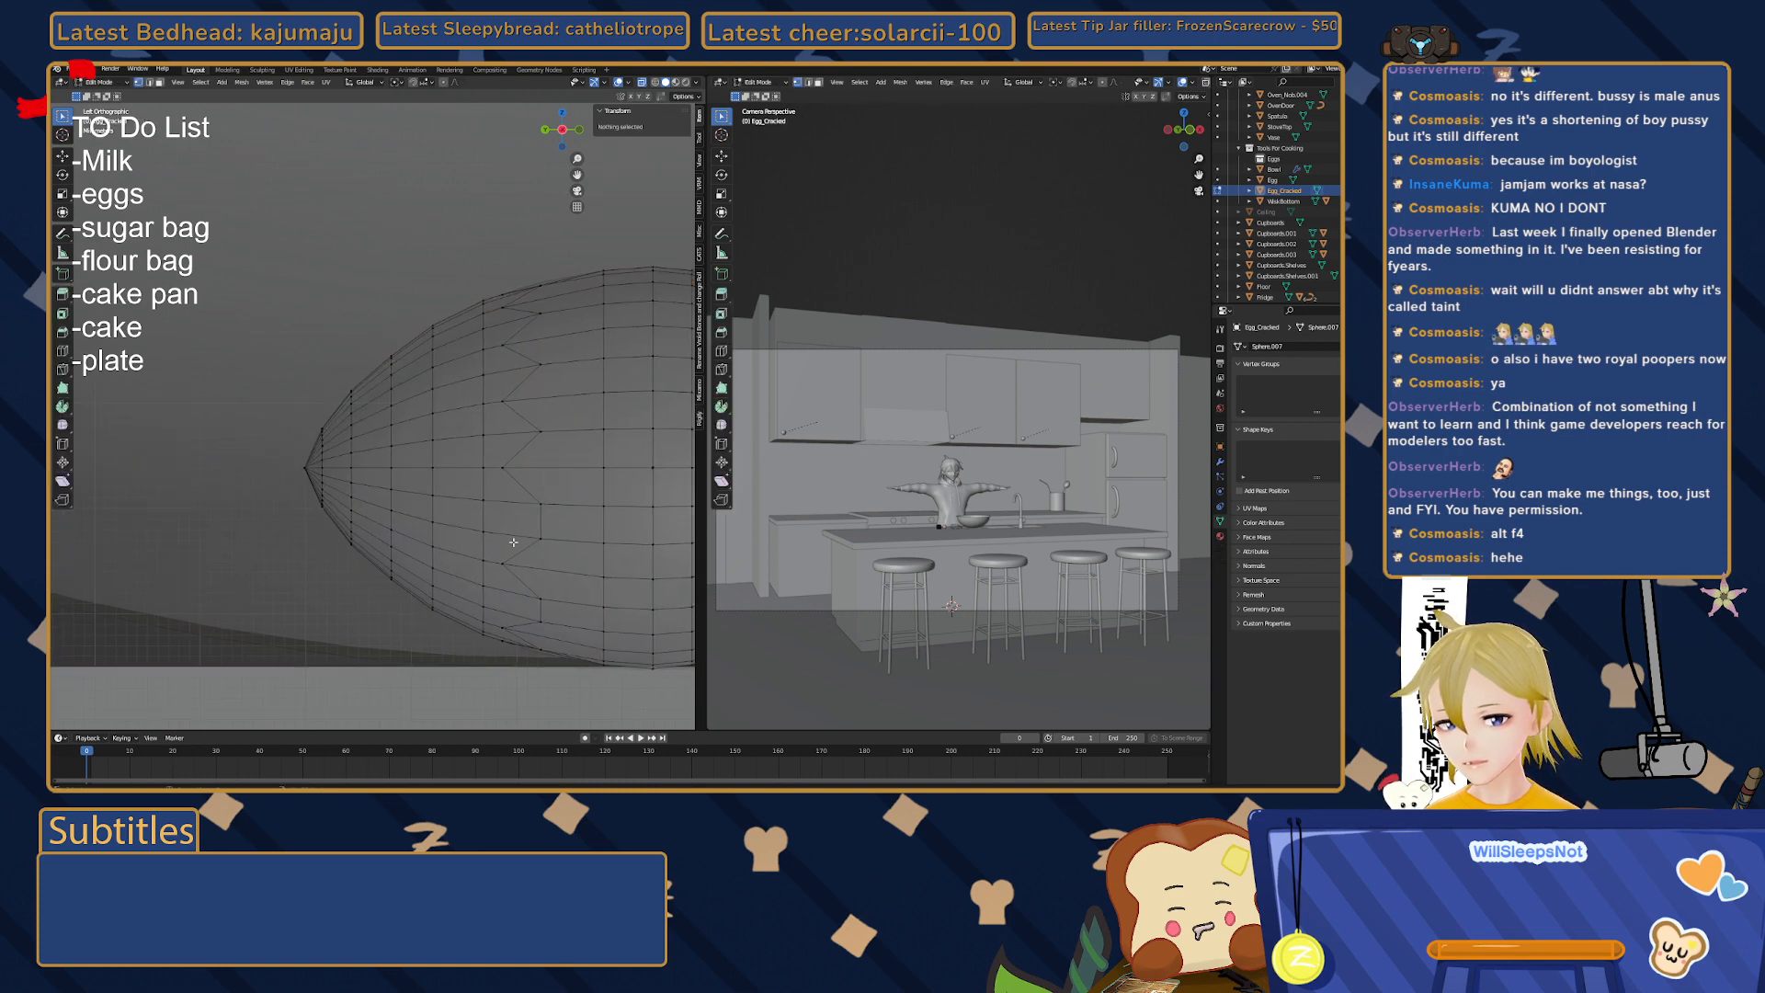
pyautogui.hotkey('ctrl', 'z')
pyautogui.hotkey('ctrl', 'z')
pyautogui.hotkey('ctrl', 'z')
pyautogui.hotkey('ctrl', 'z')
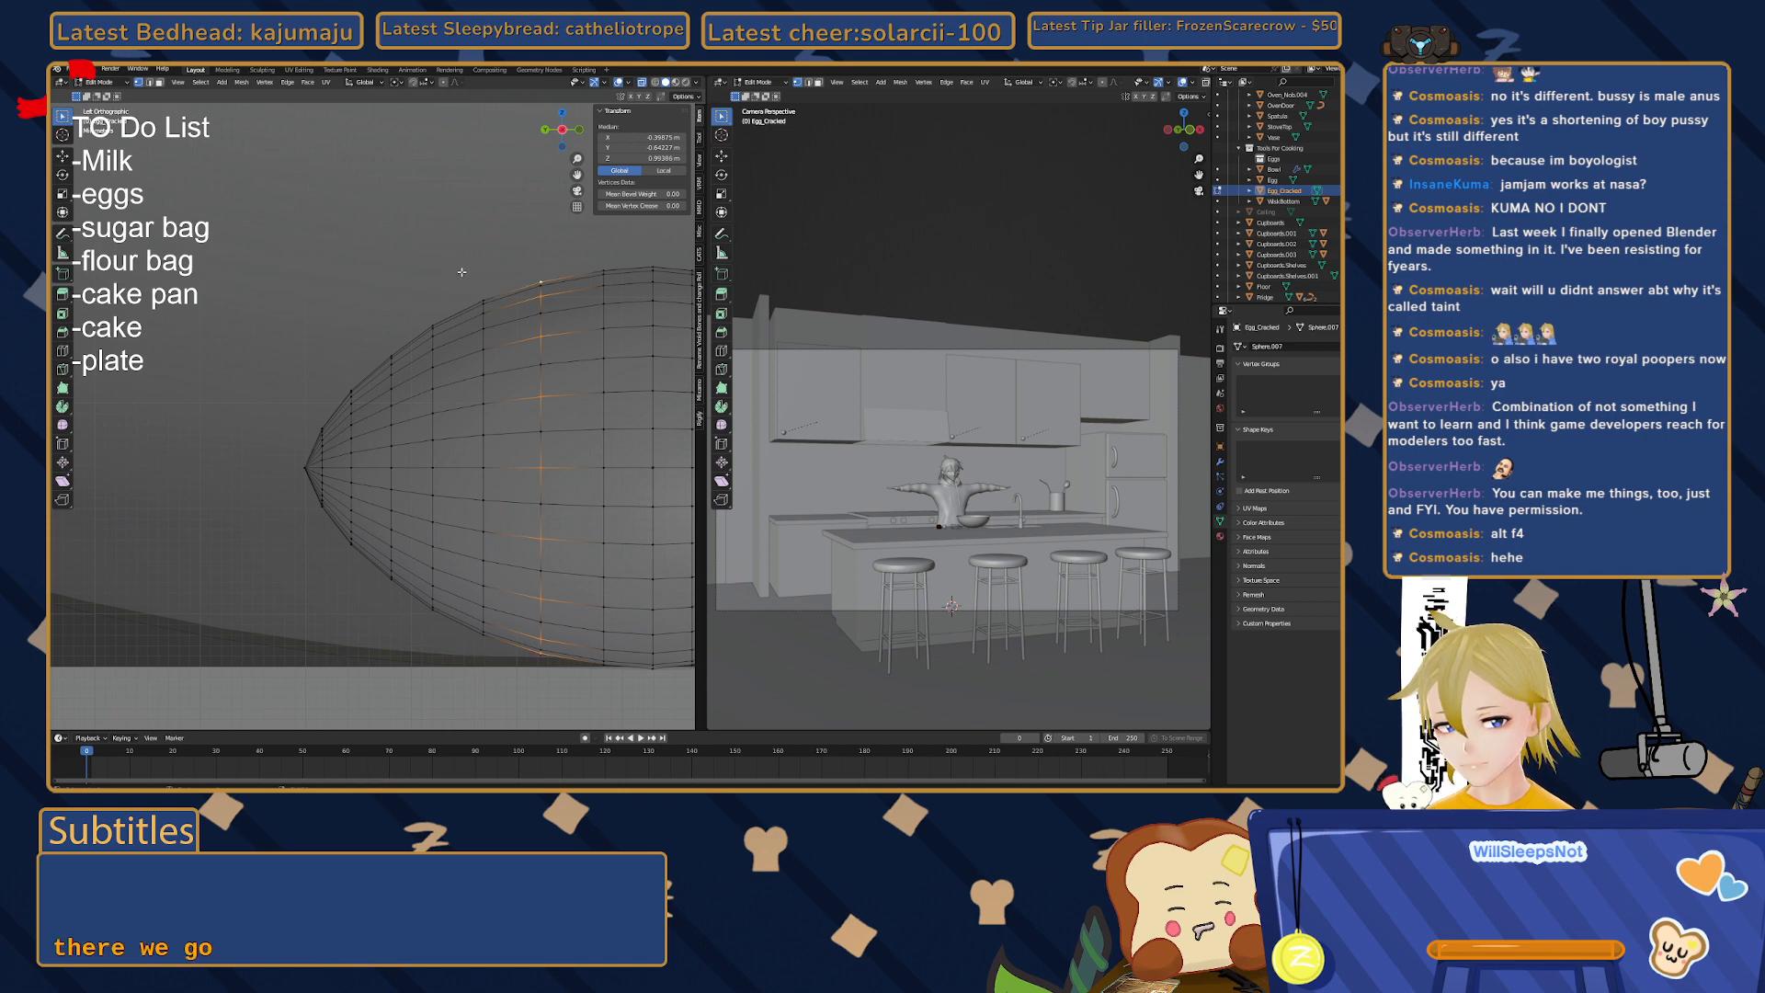
# - Slide the alternate ring vertices partway toward the egg's pointed end to form a zigzag crack line, and check the shape
pyautogui.hotkey('shift', 'v')
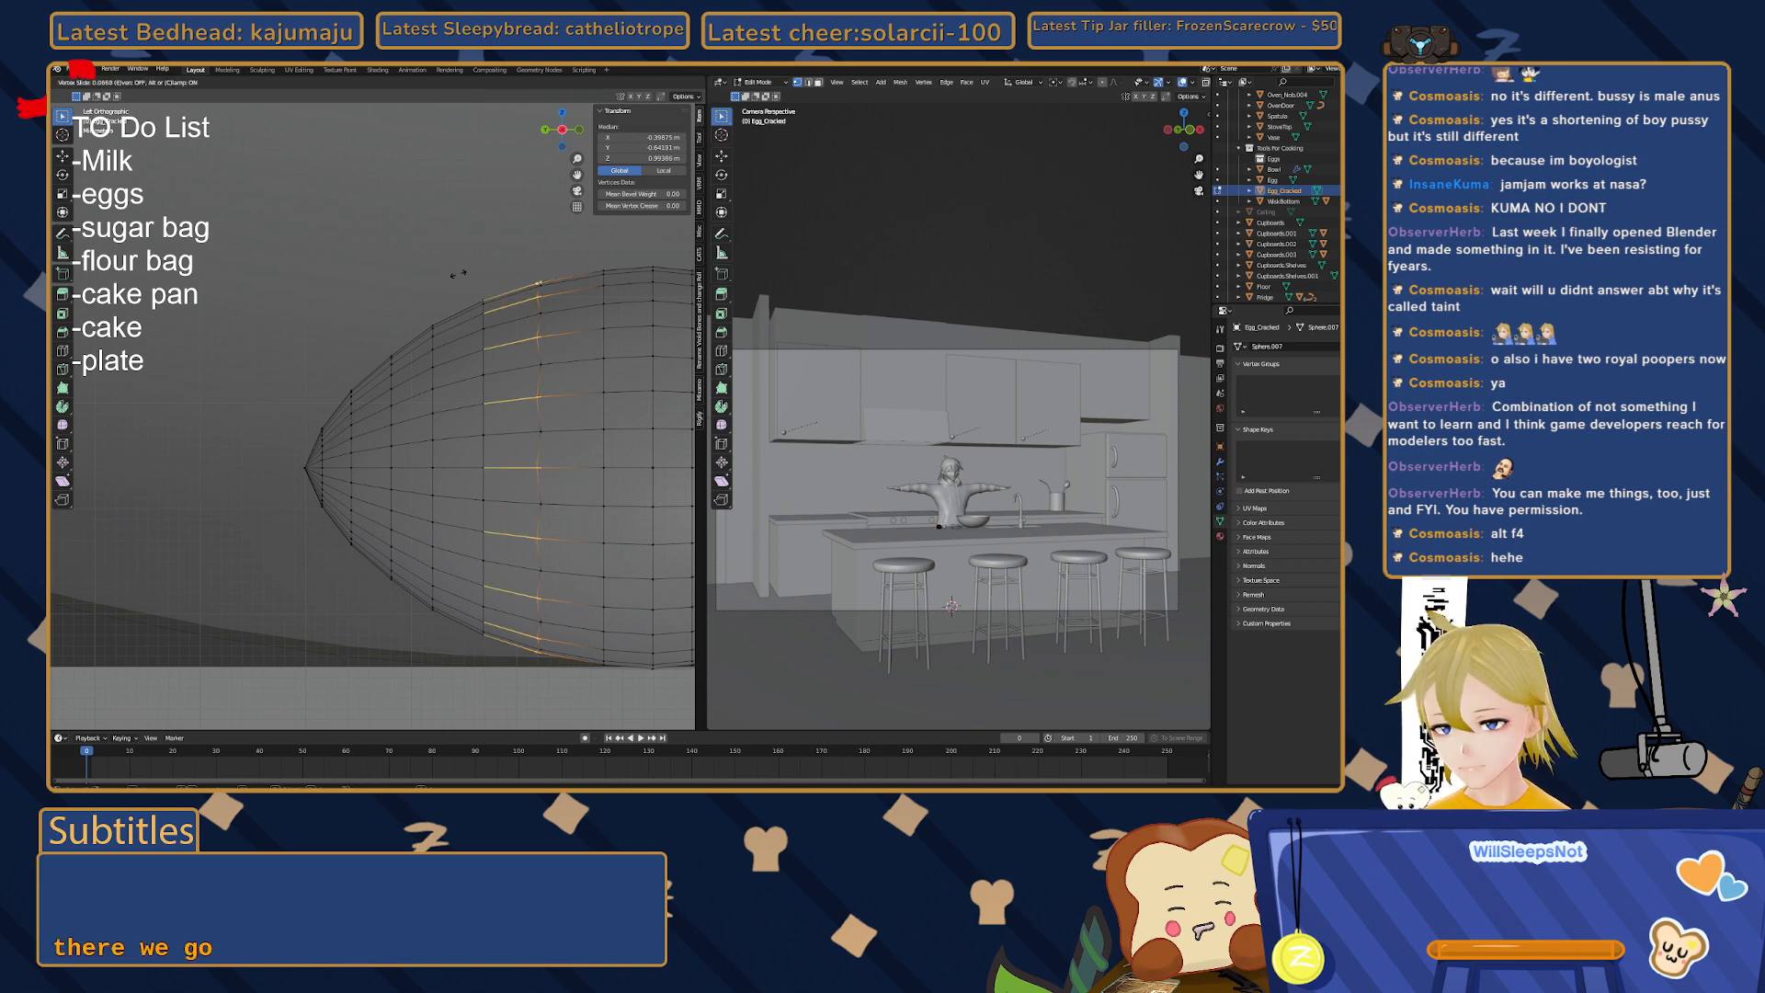
pyautogui.click(435, 283)
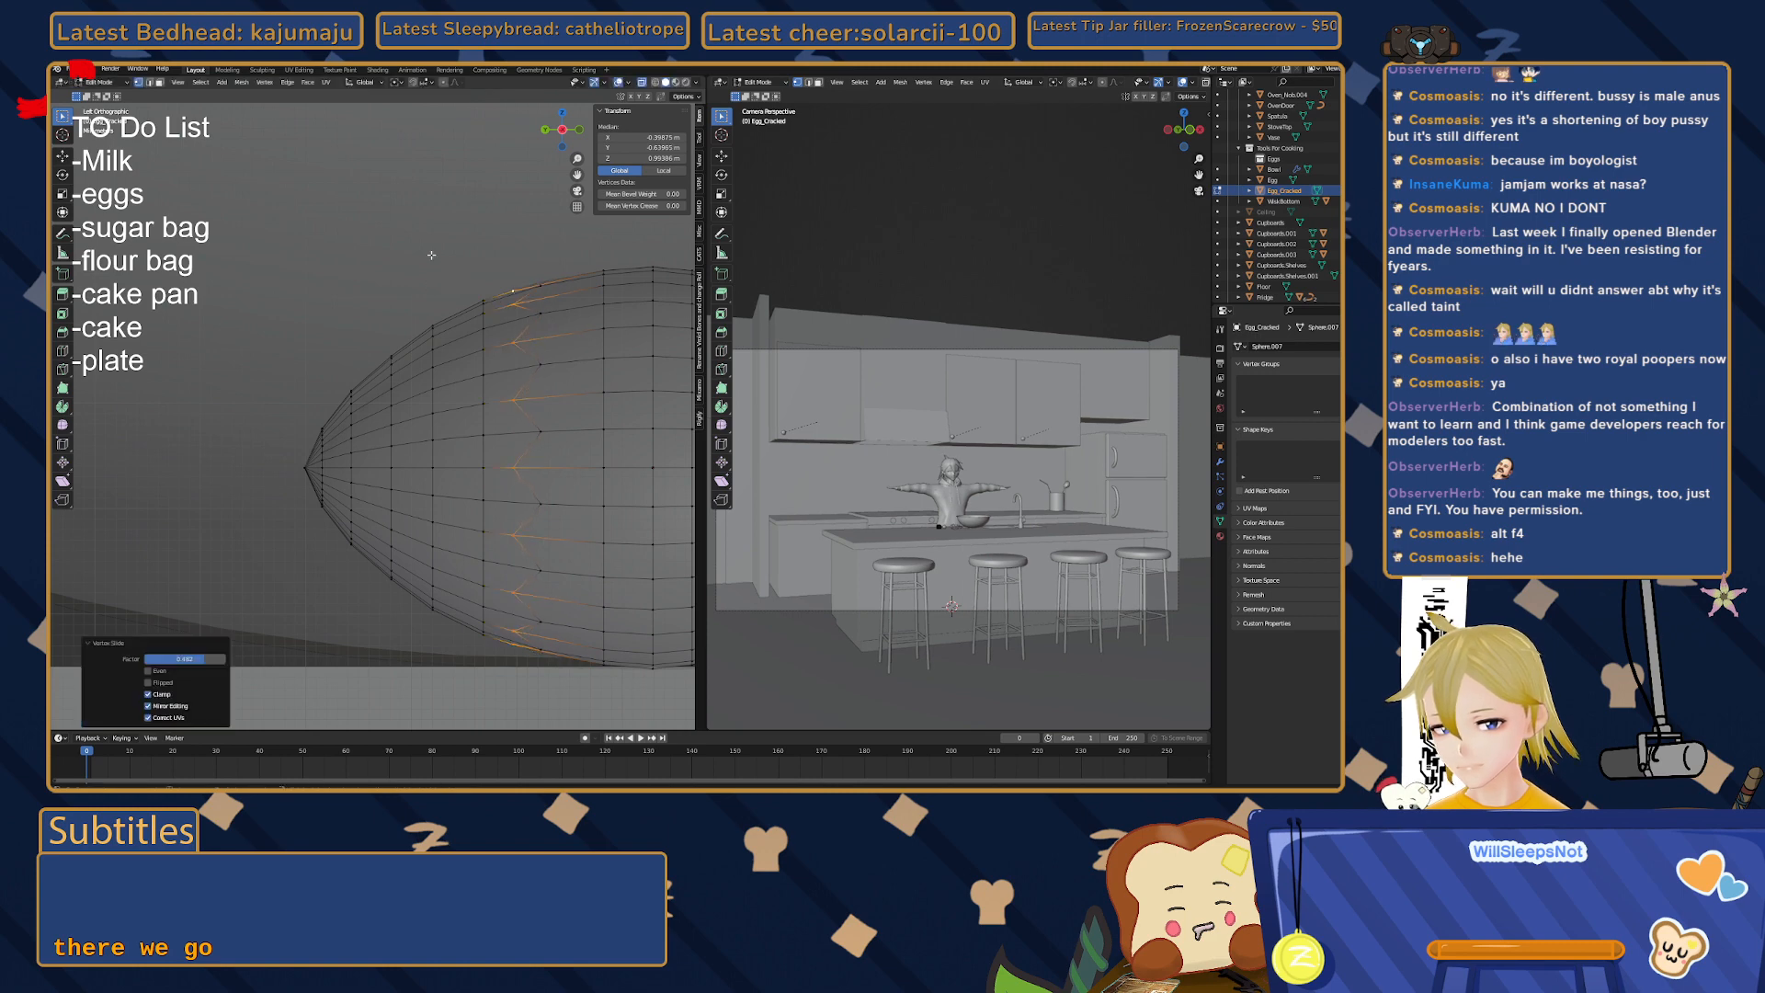
pyautogui.hotkey('alt', 'a')
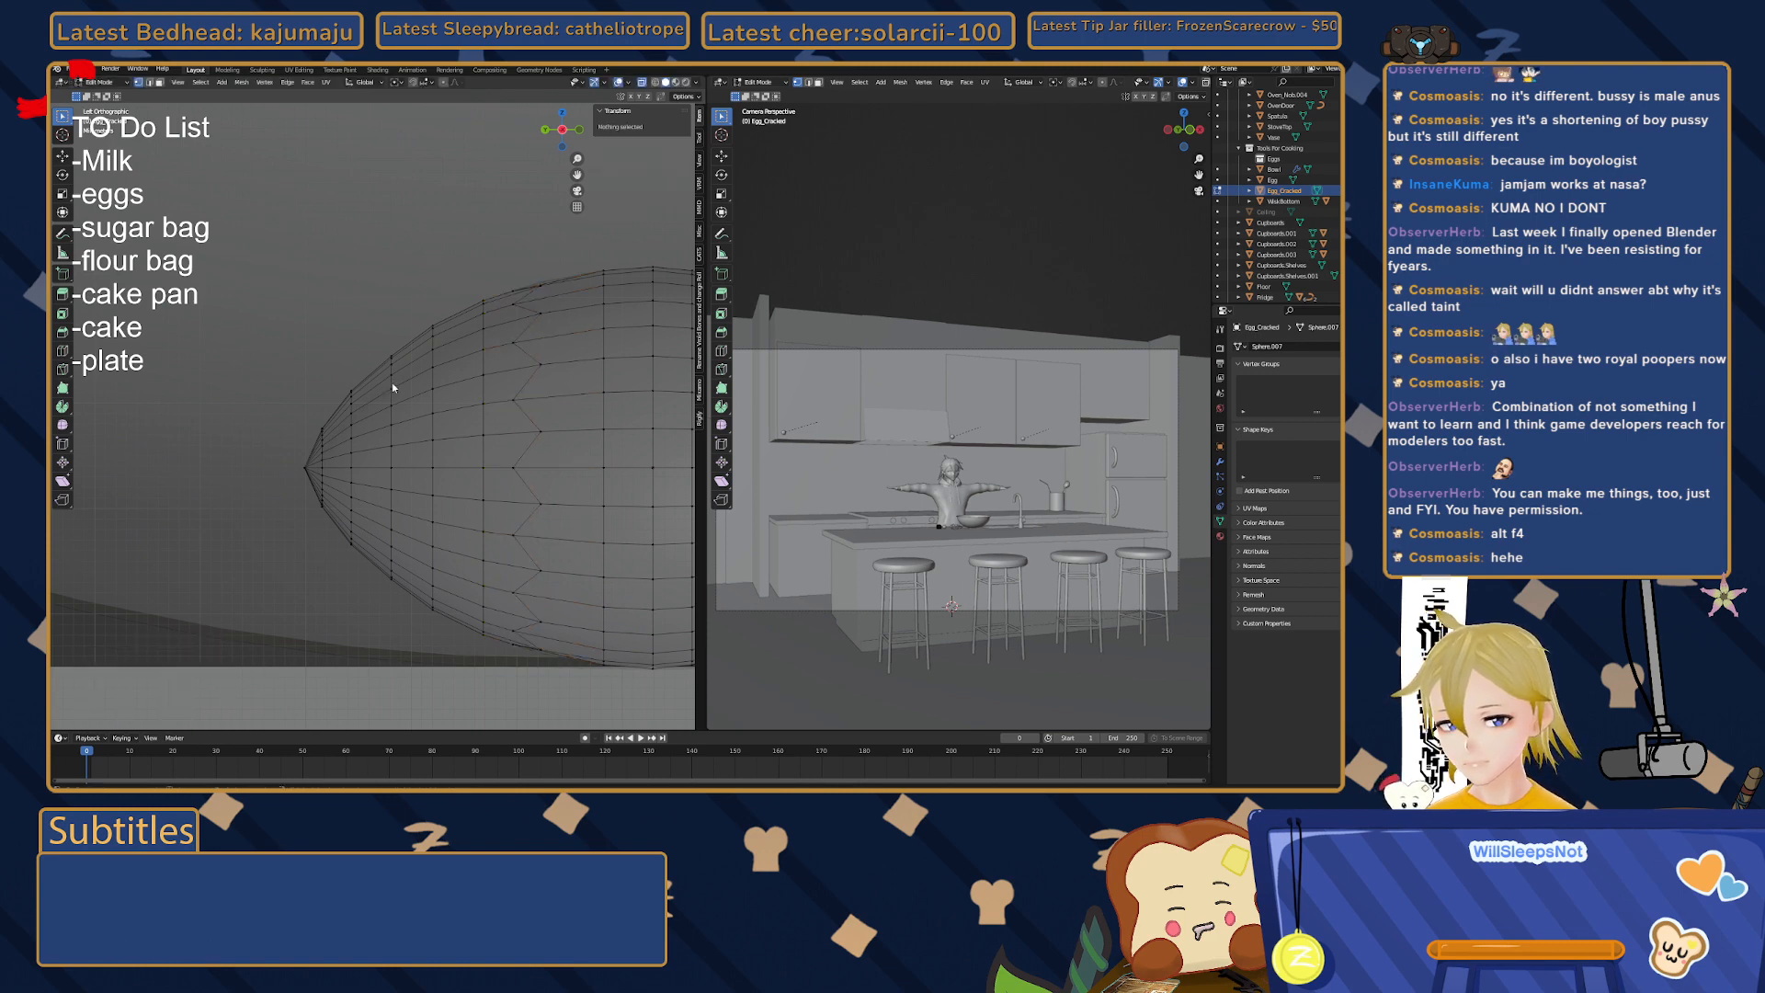
pyautogui.press('Tab')
pyautogui.moveTo(496, 357); pyautogui.dragTo(431, 568, button='middle')
pyautogui.press('Tab')
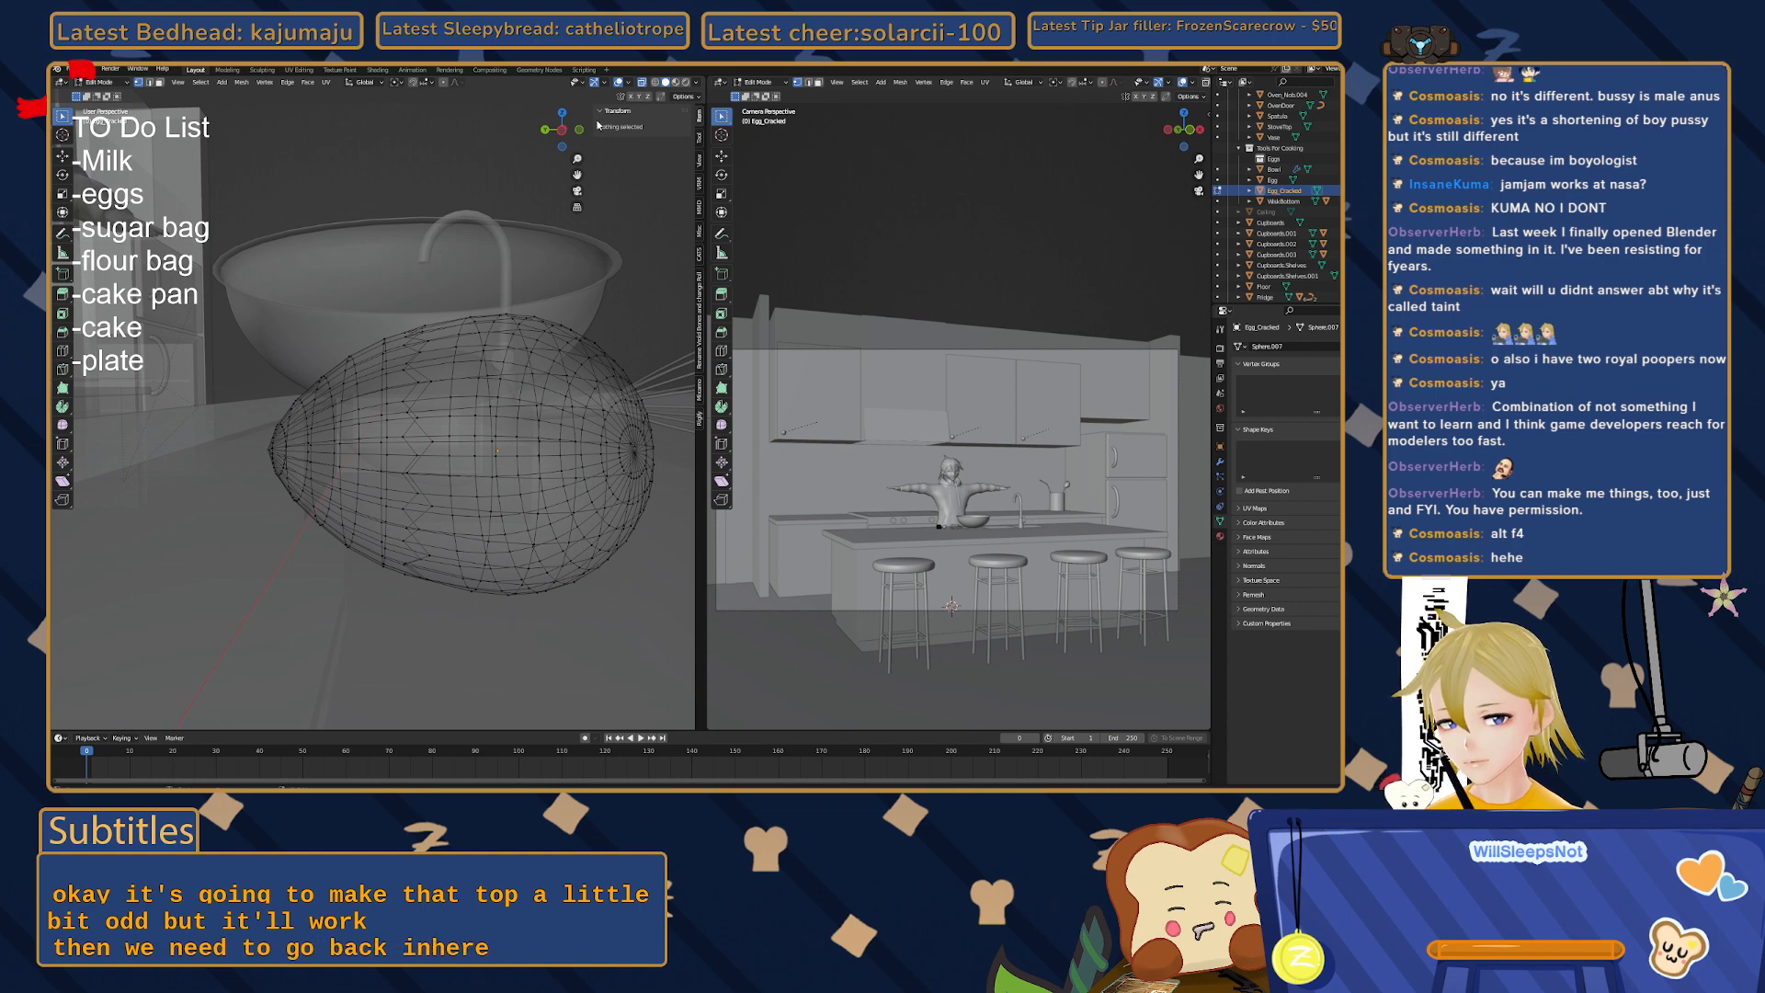
# - Select all faces on the pointed side of the zigzag from the side view and separate them into their own object
pyautogui.click(562, 131)
pyautogui.scroll(7, 377, 417)
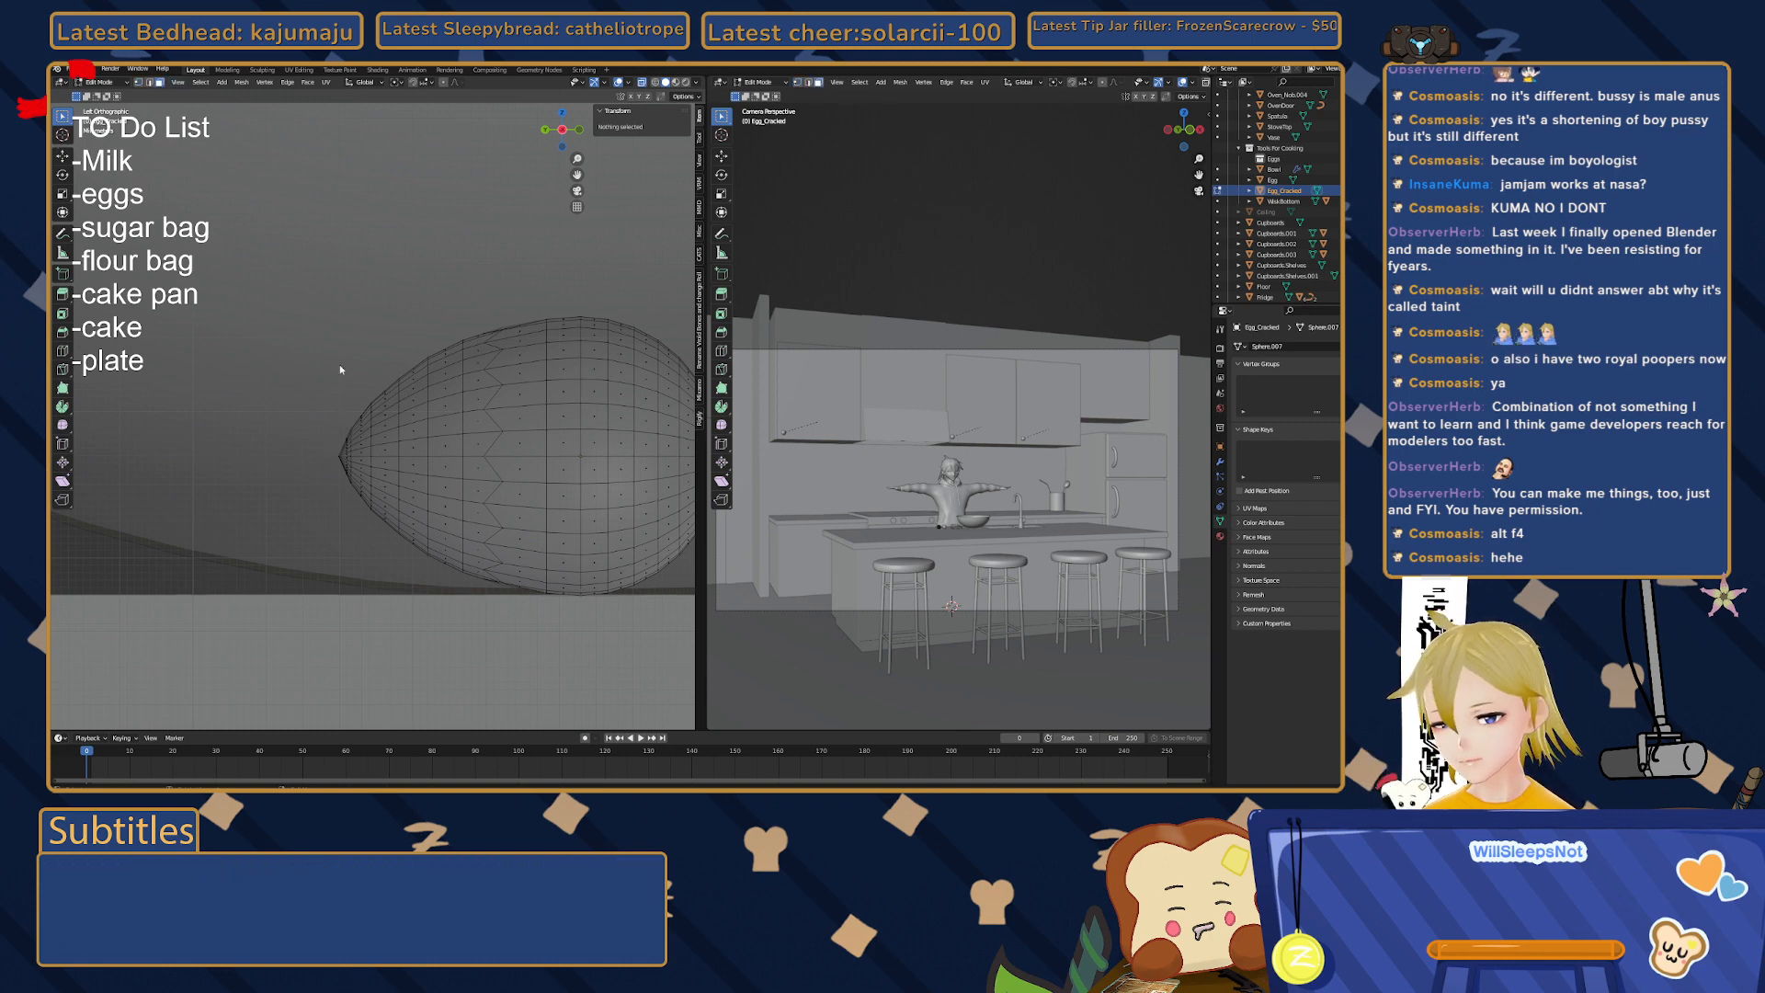
pyautogui.moveTo(308, 333); pyautogui.dragTo(464, 606)
pyautogui.moveTo(428, 584); pyautogui.dragTo(415, 462, button='middle')
pyautogui.scroll(6, 415, 495)
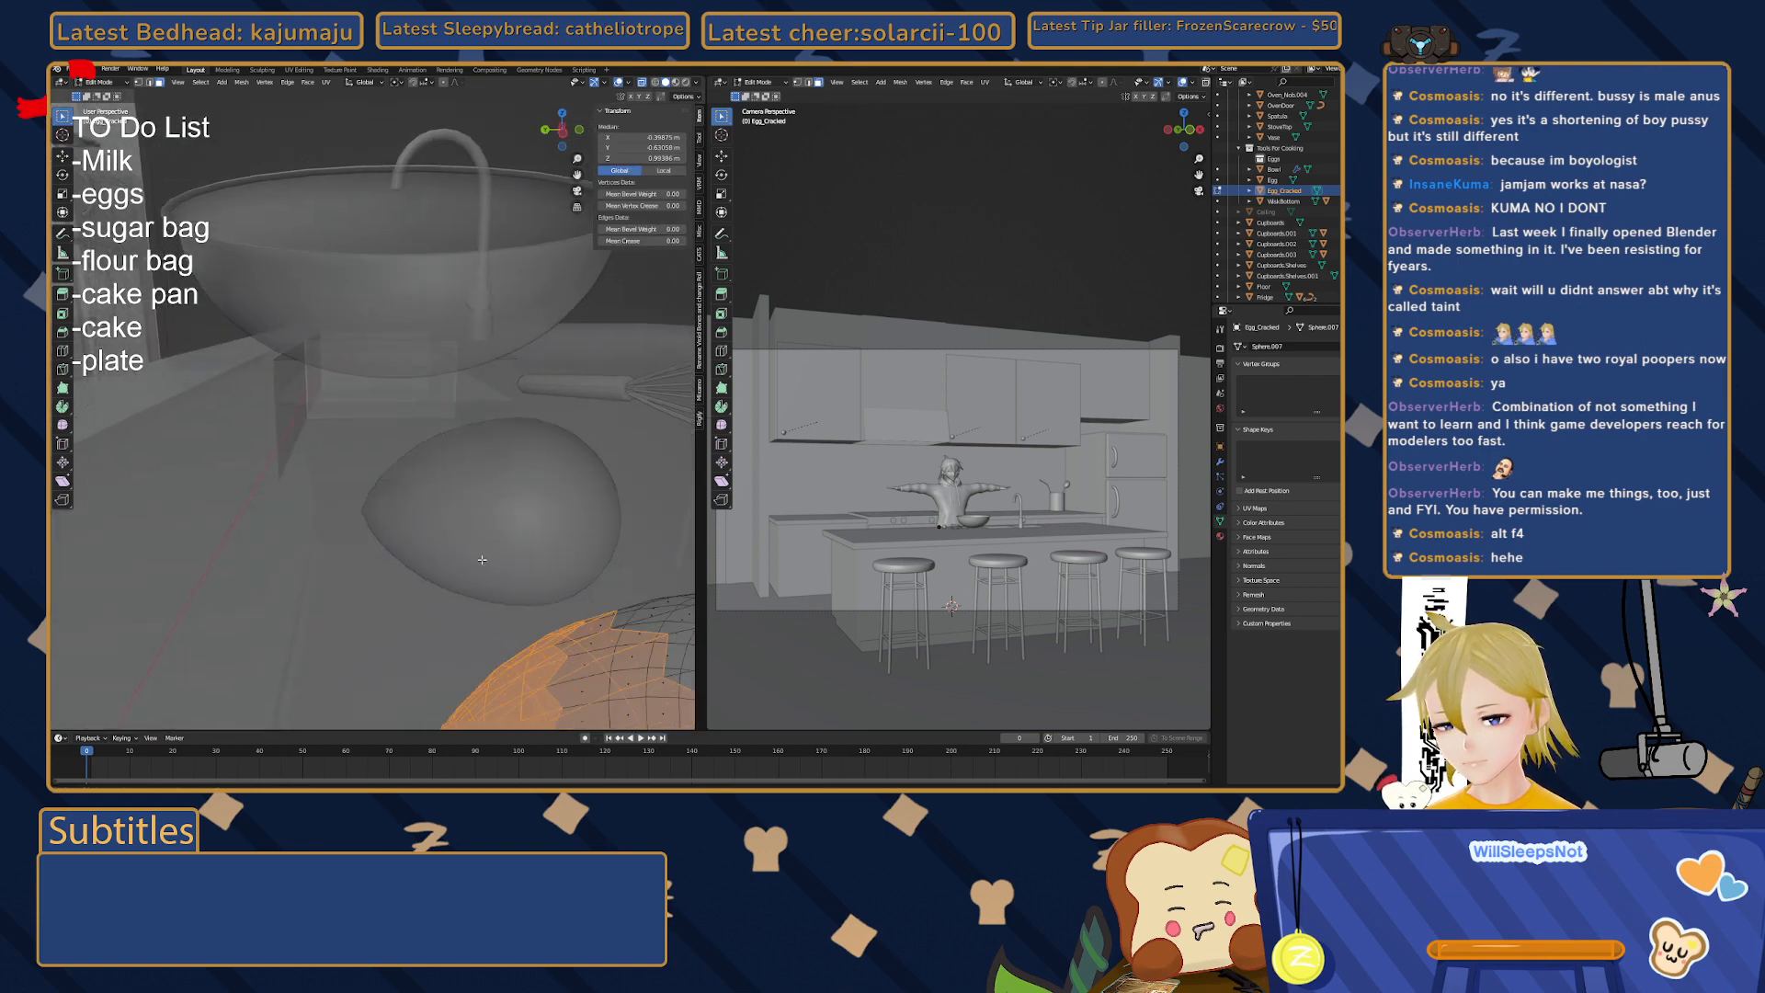
pyautogui.press('KP_Decimal')
pyautogui.scroll(3, 441, 466)
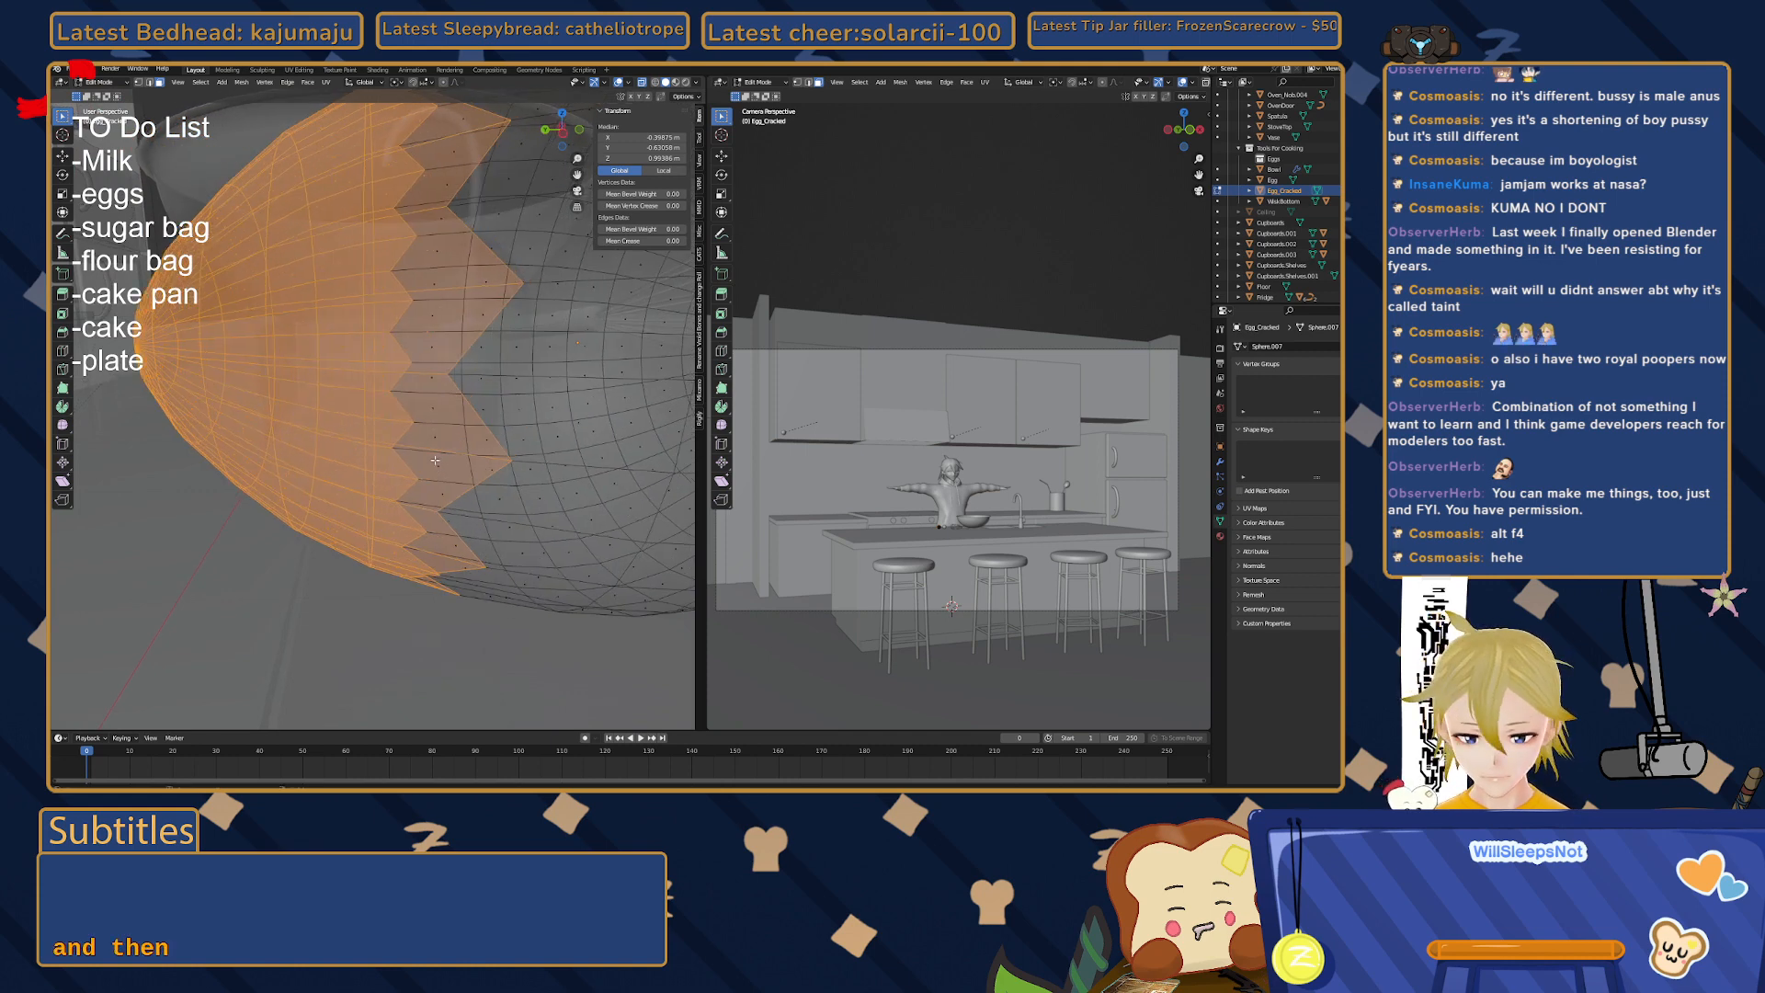
pyautogui.press('p')
pyautogui.click(436, 463)
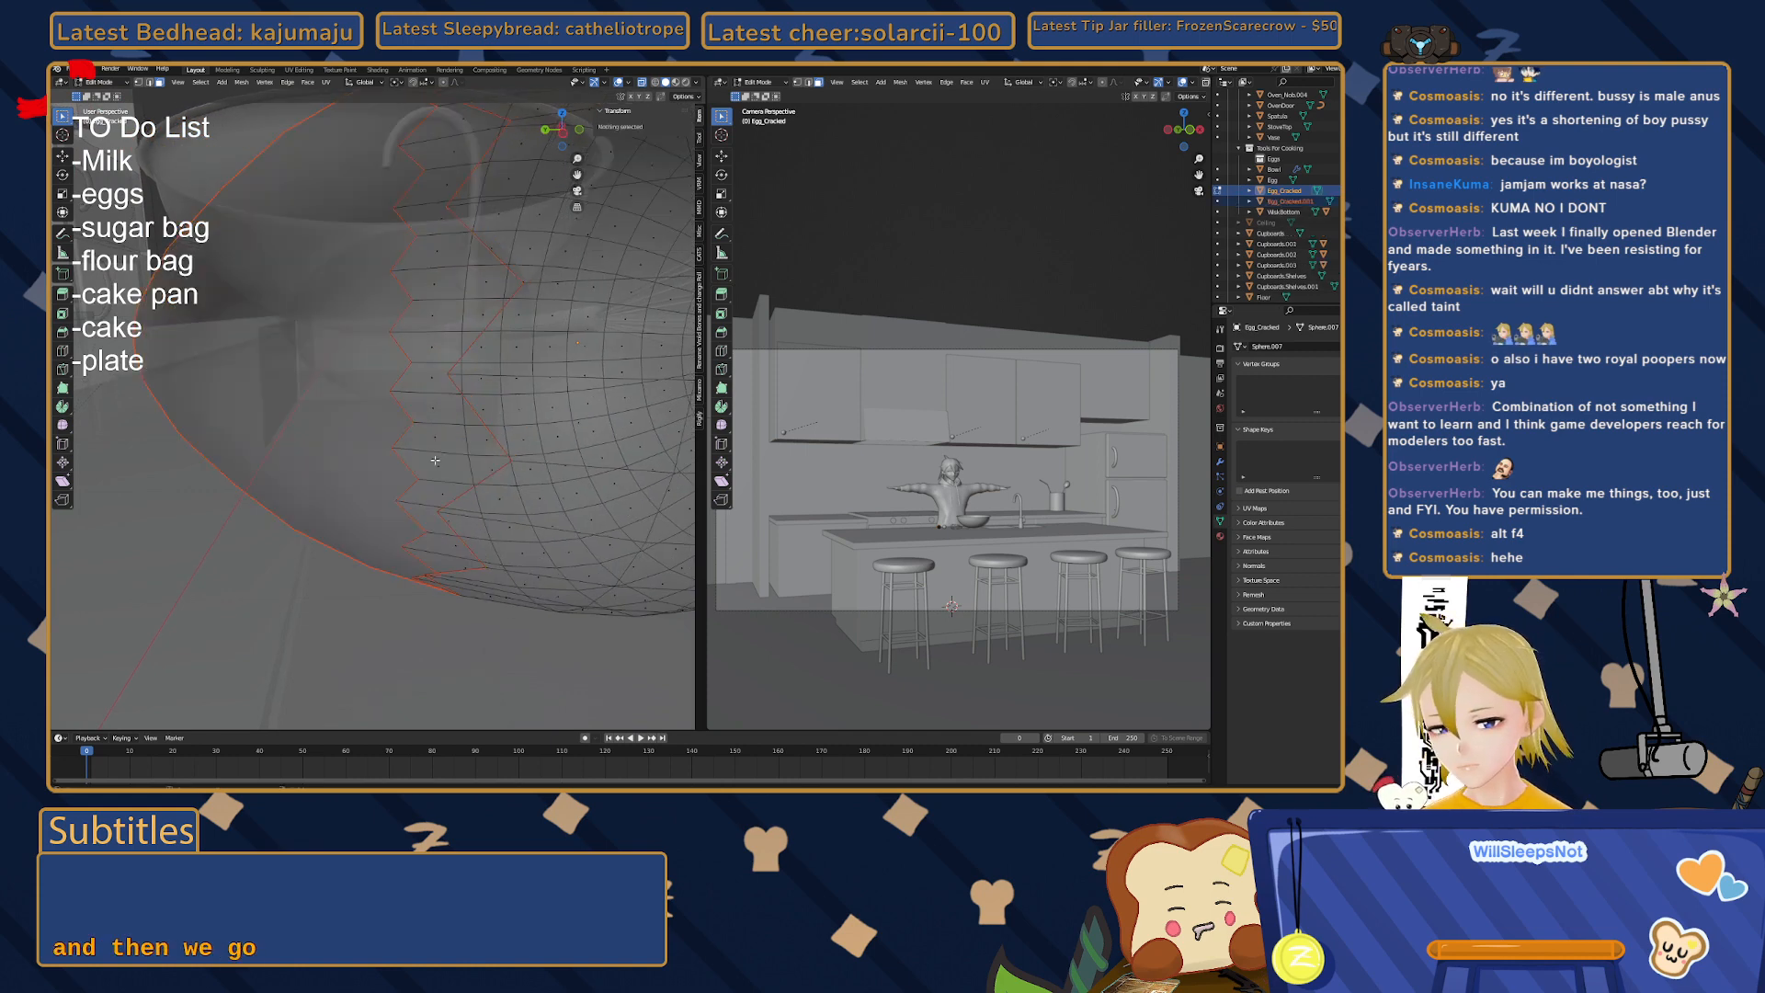
pyautogui.press('Tab')
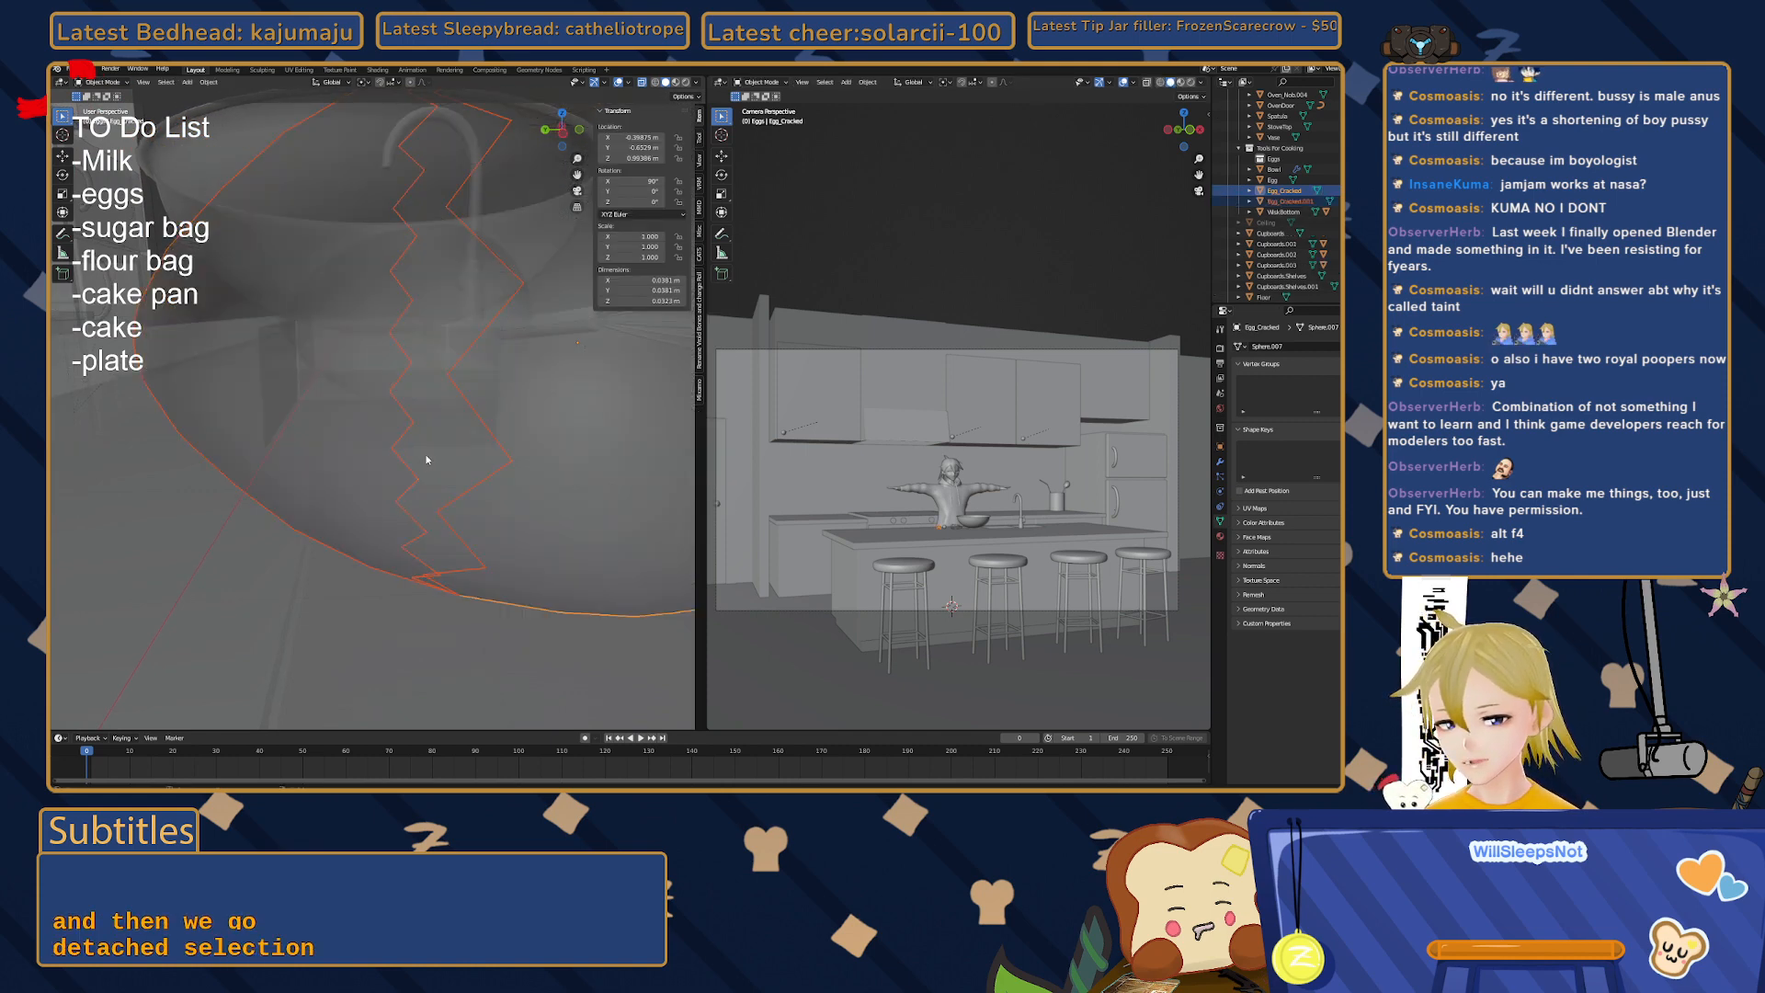
# - Rename the separated pointed shell piece Egg_CrackedTop
pyautogui.scroll(-5, 349, 404)
pyautogui.click(345, 399)
pyautogui.keyDown('shift'); pyautogui.moveTo(322, 434); pyautogui.dragTo(338, 465, button='middle'); pyautogui.keyUp('shift')
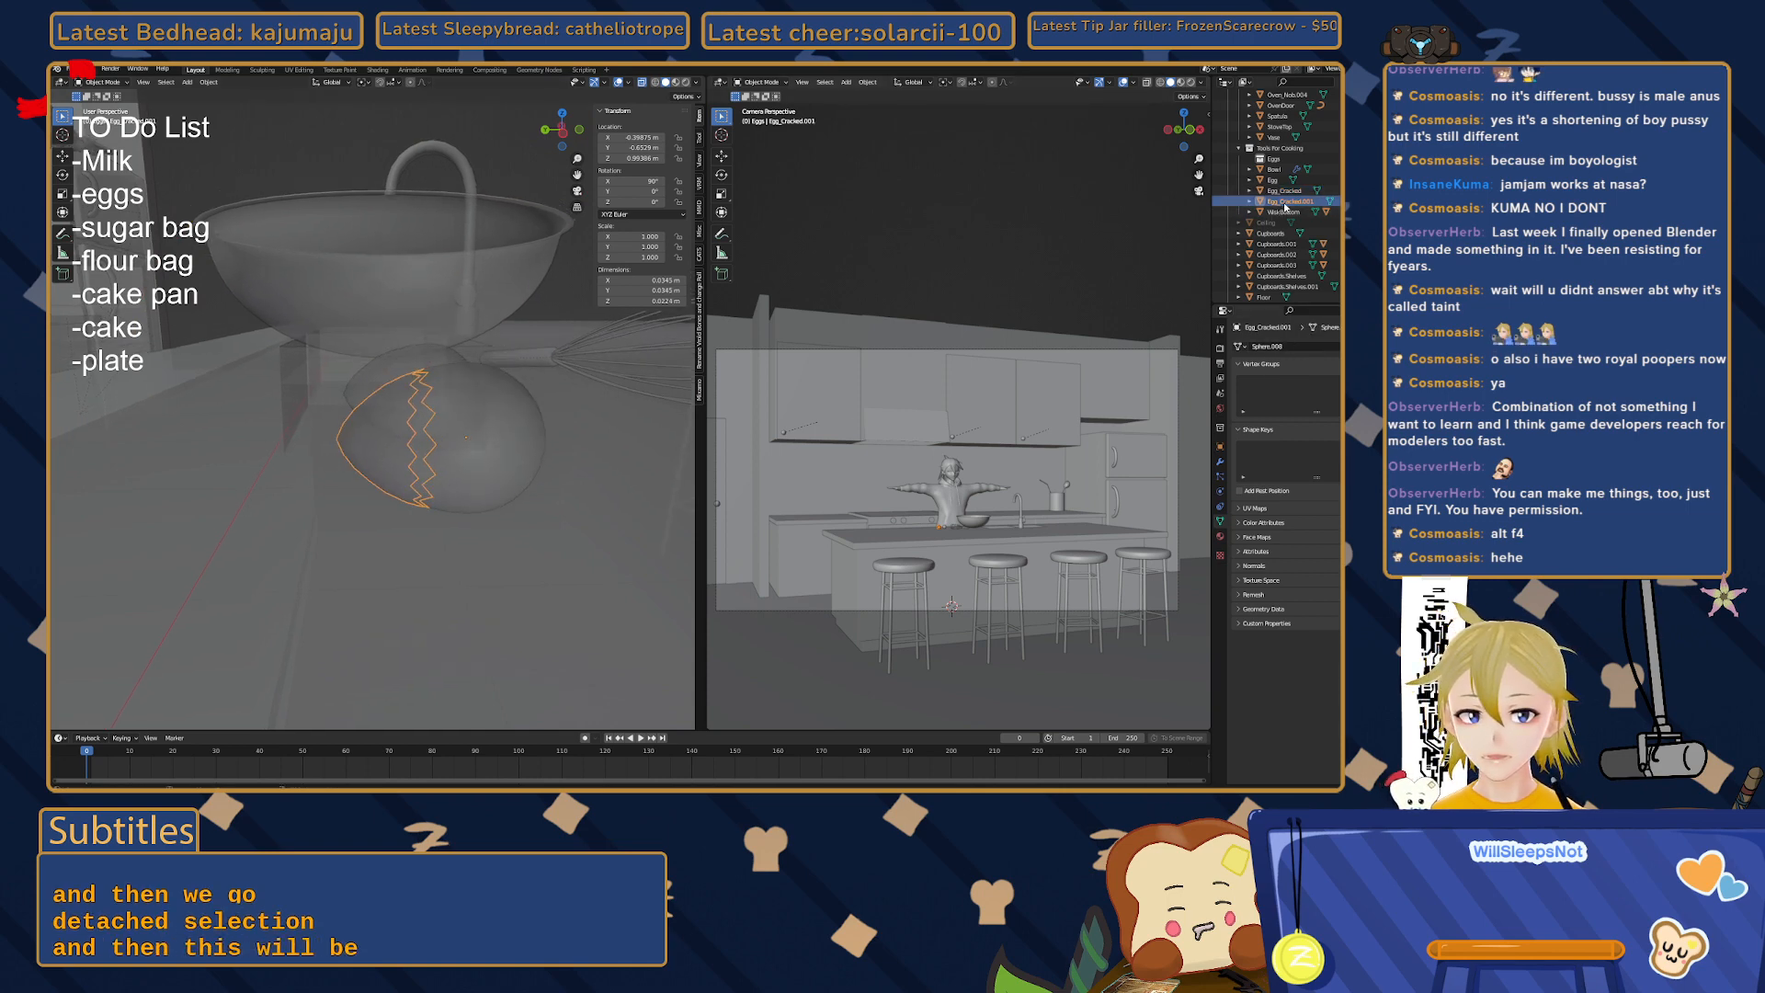
pyautogui.doubleClick(1285, 202)
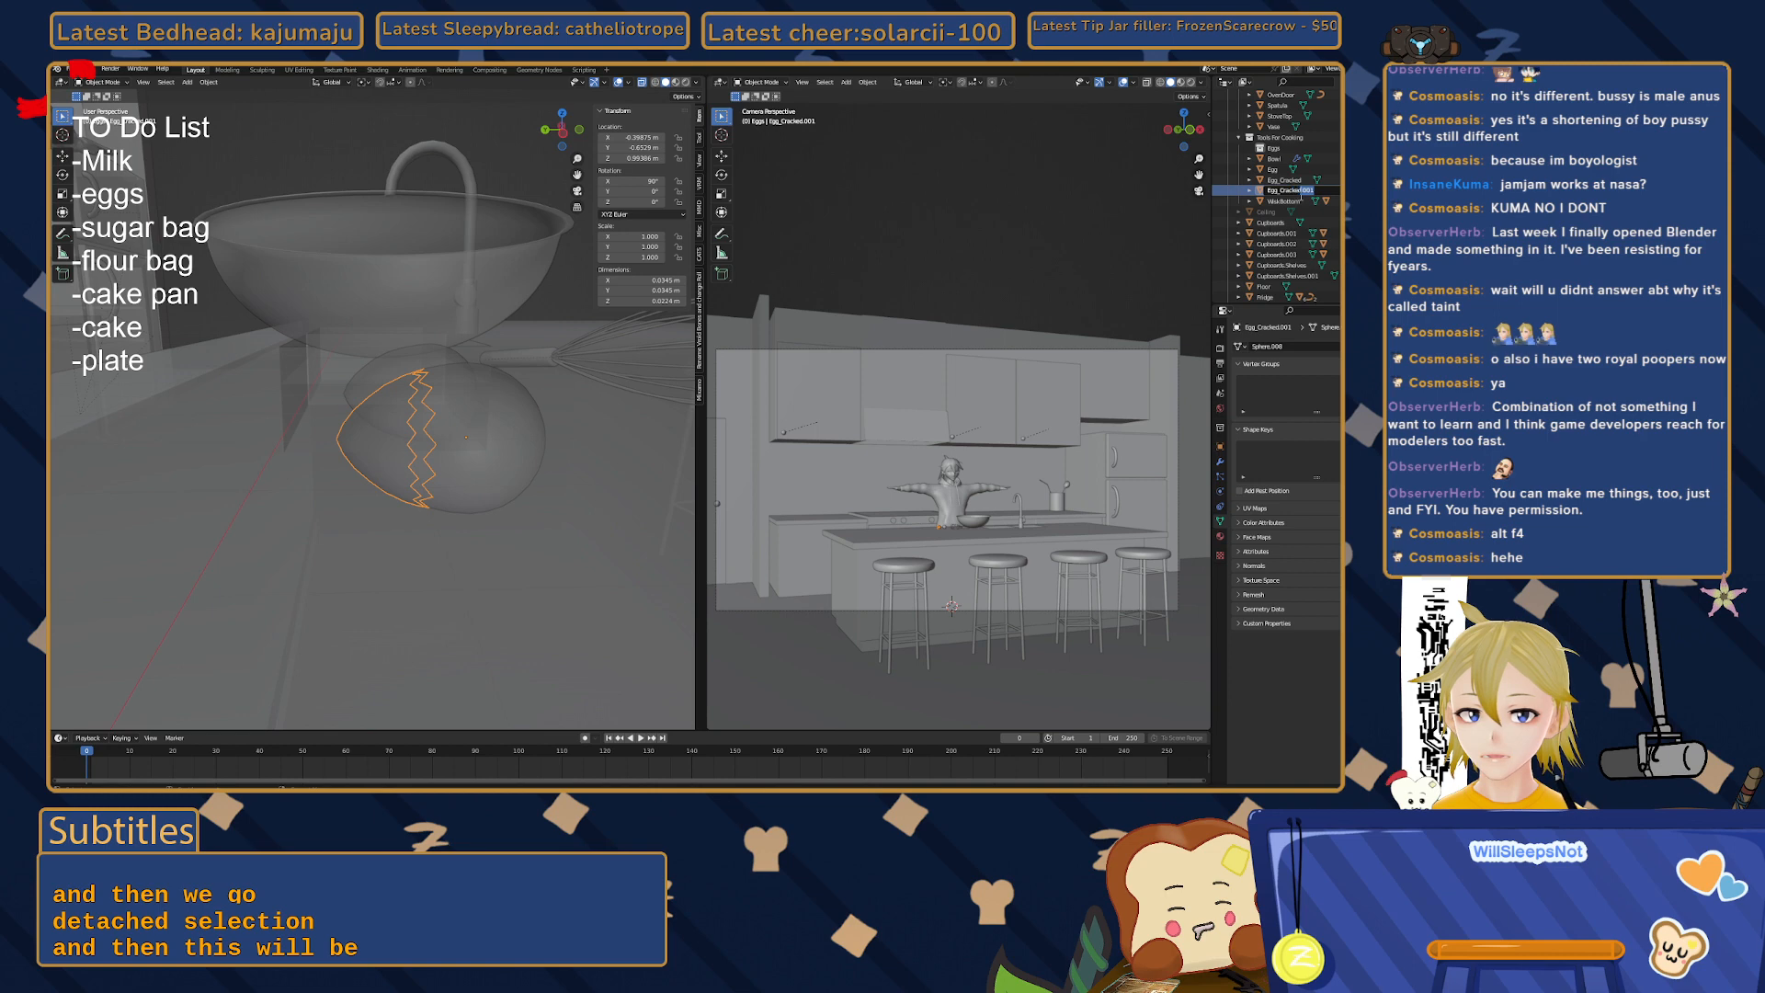
pyautogui.write('Top')
pyautogui.press('Return')
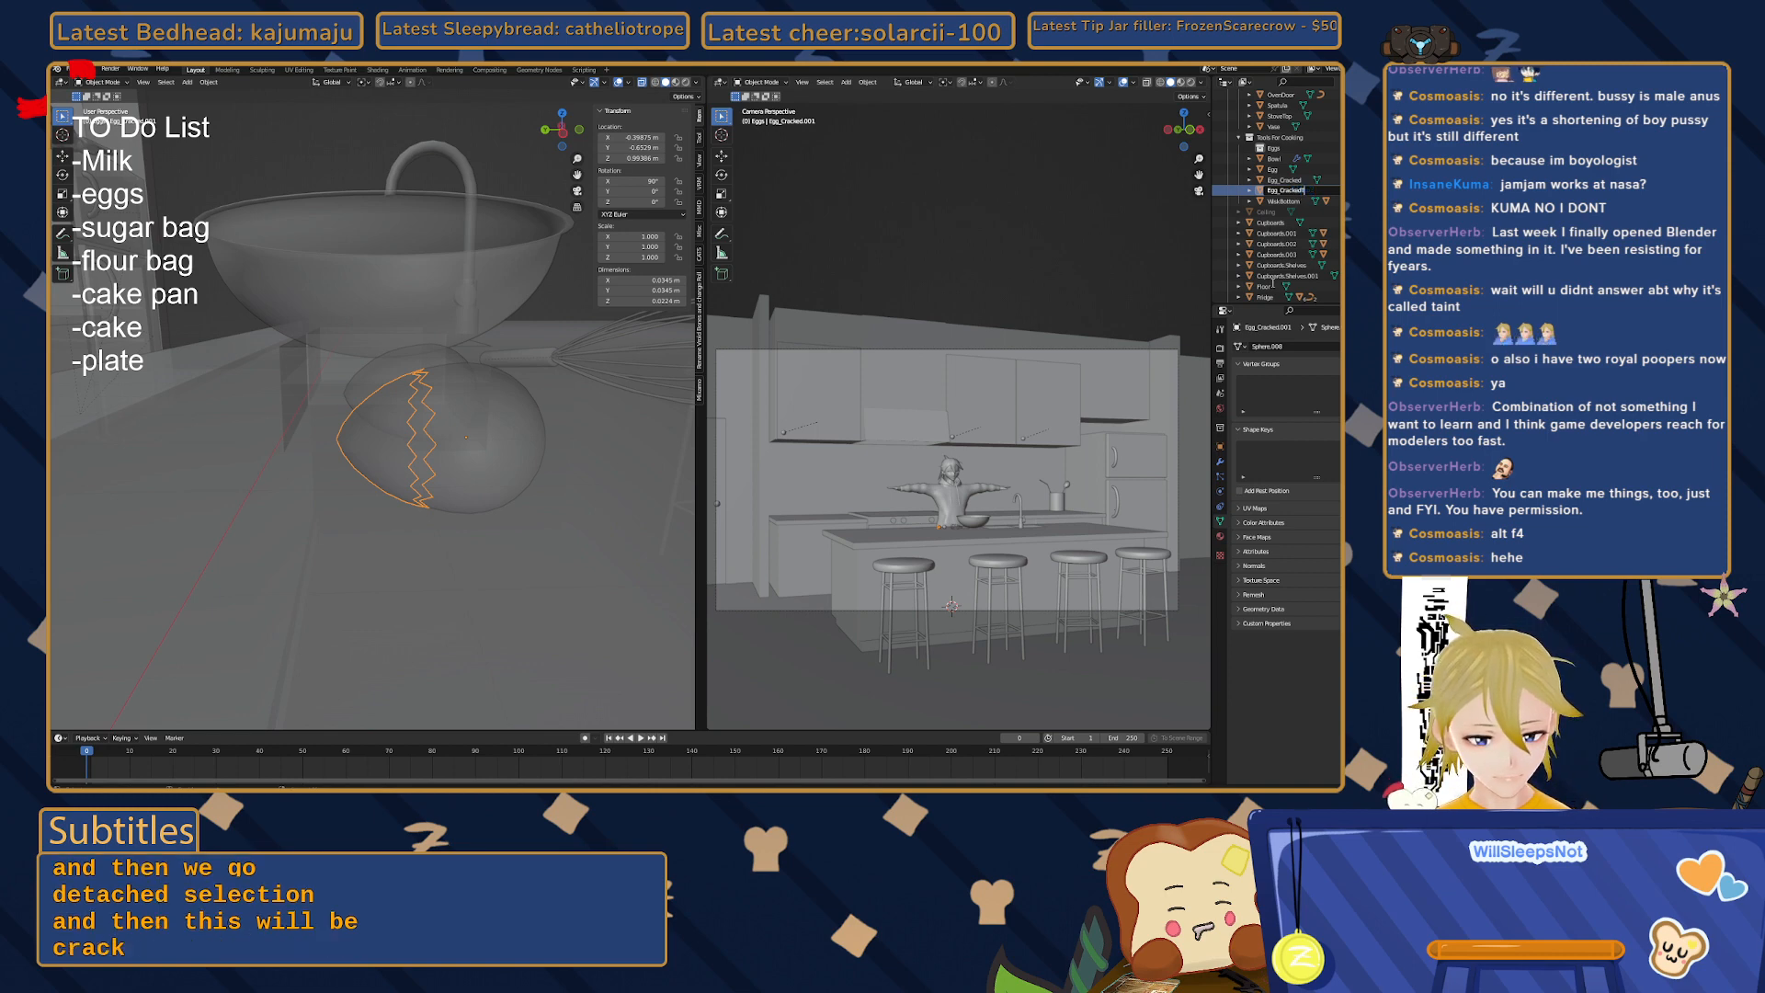
# - Rename the rounded shell piece Egg_Cracked to Egg_CrackedBottom
pyautogui.click(1296, 181)
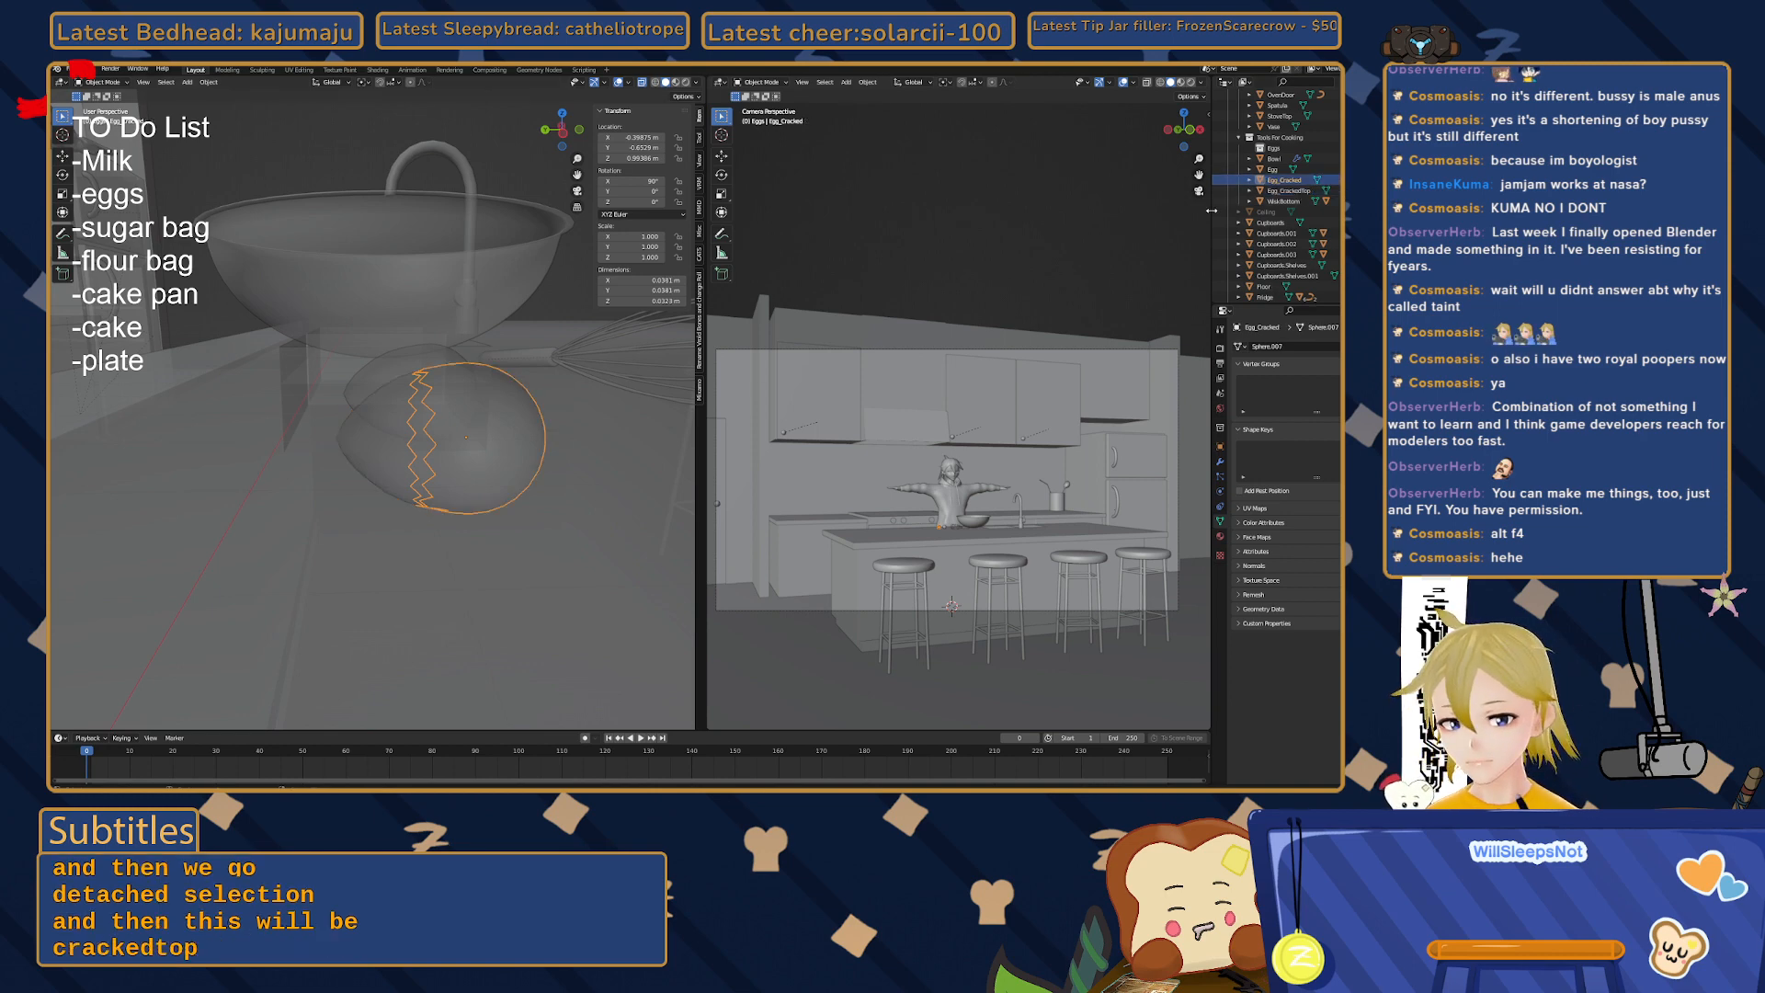
pyautogui.doubleClick(1301, 183)
pyautogui.write('Bo')
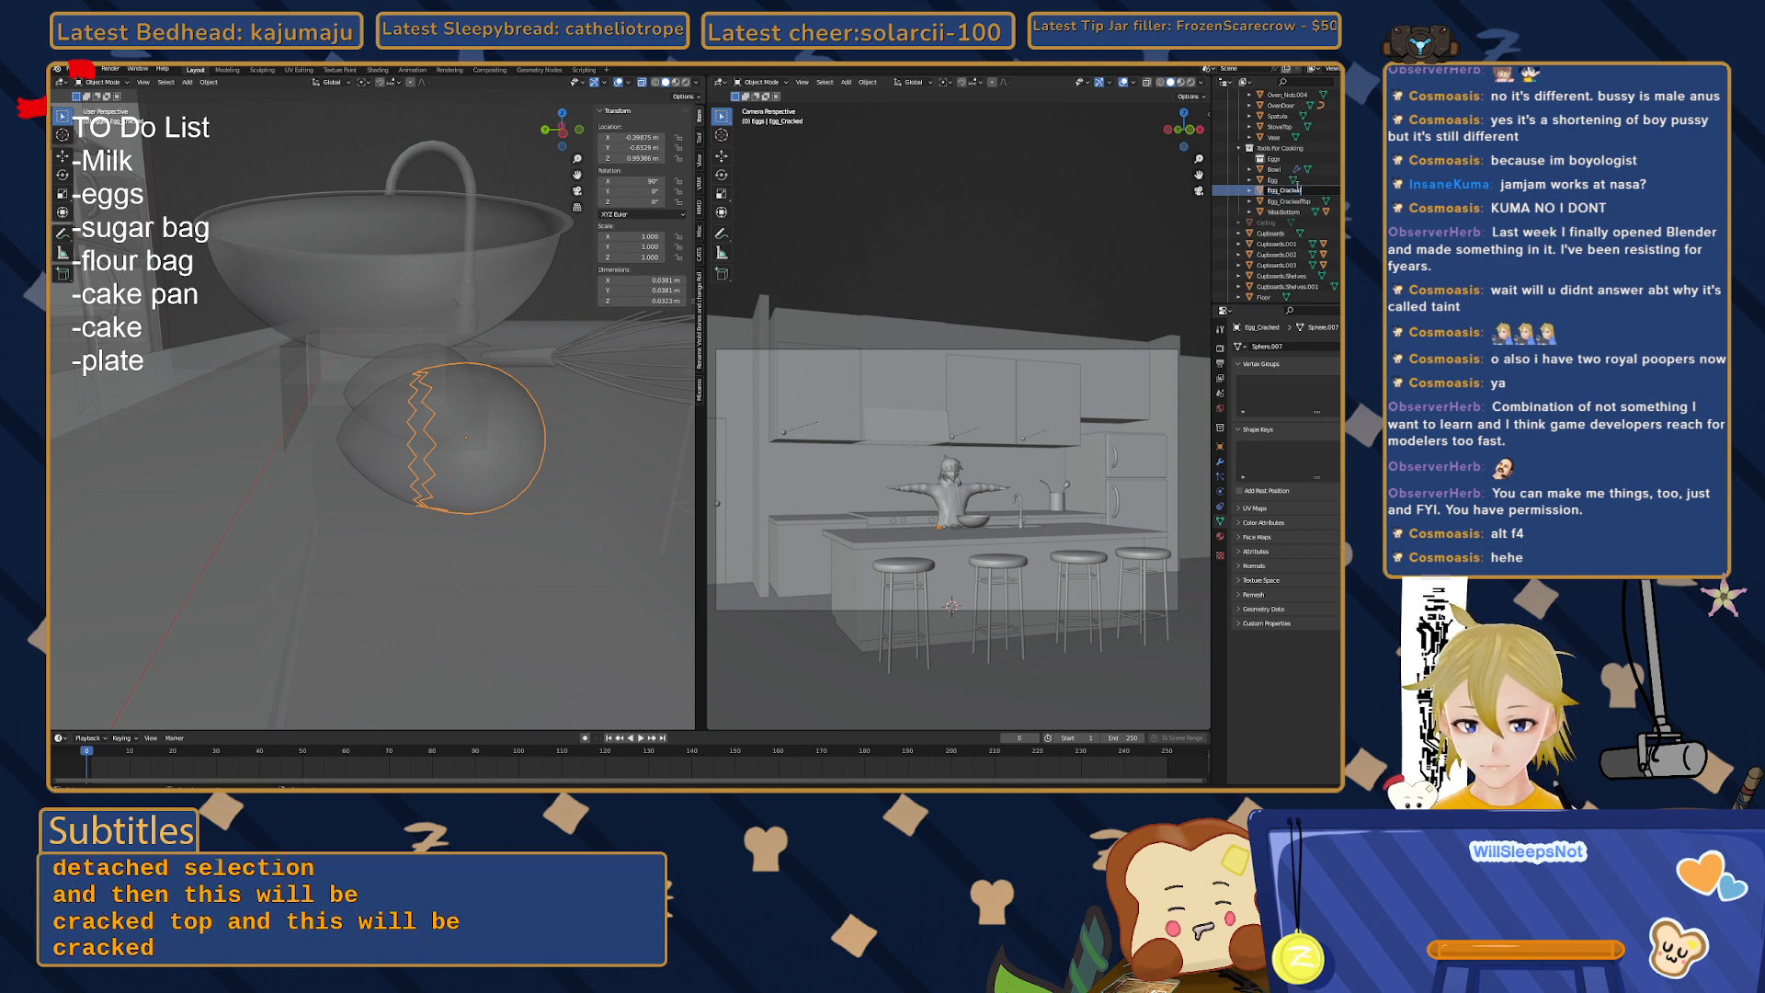
pyautogui.write('ttom')
pyautogui.press('Return')
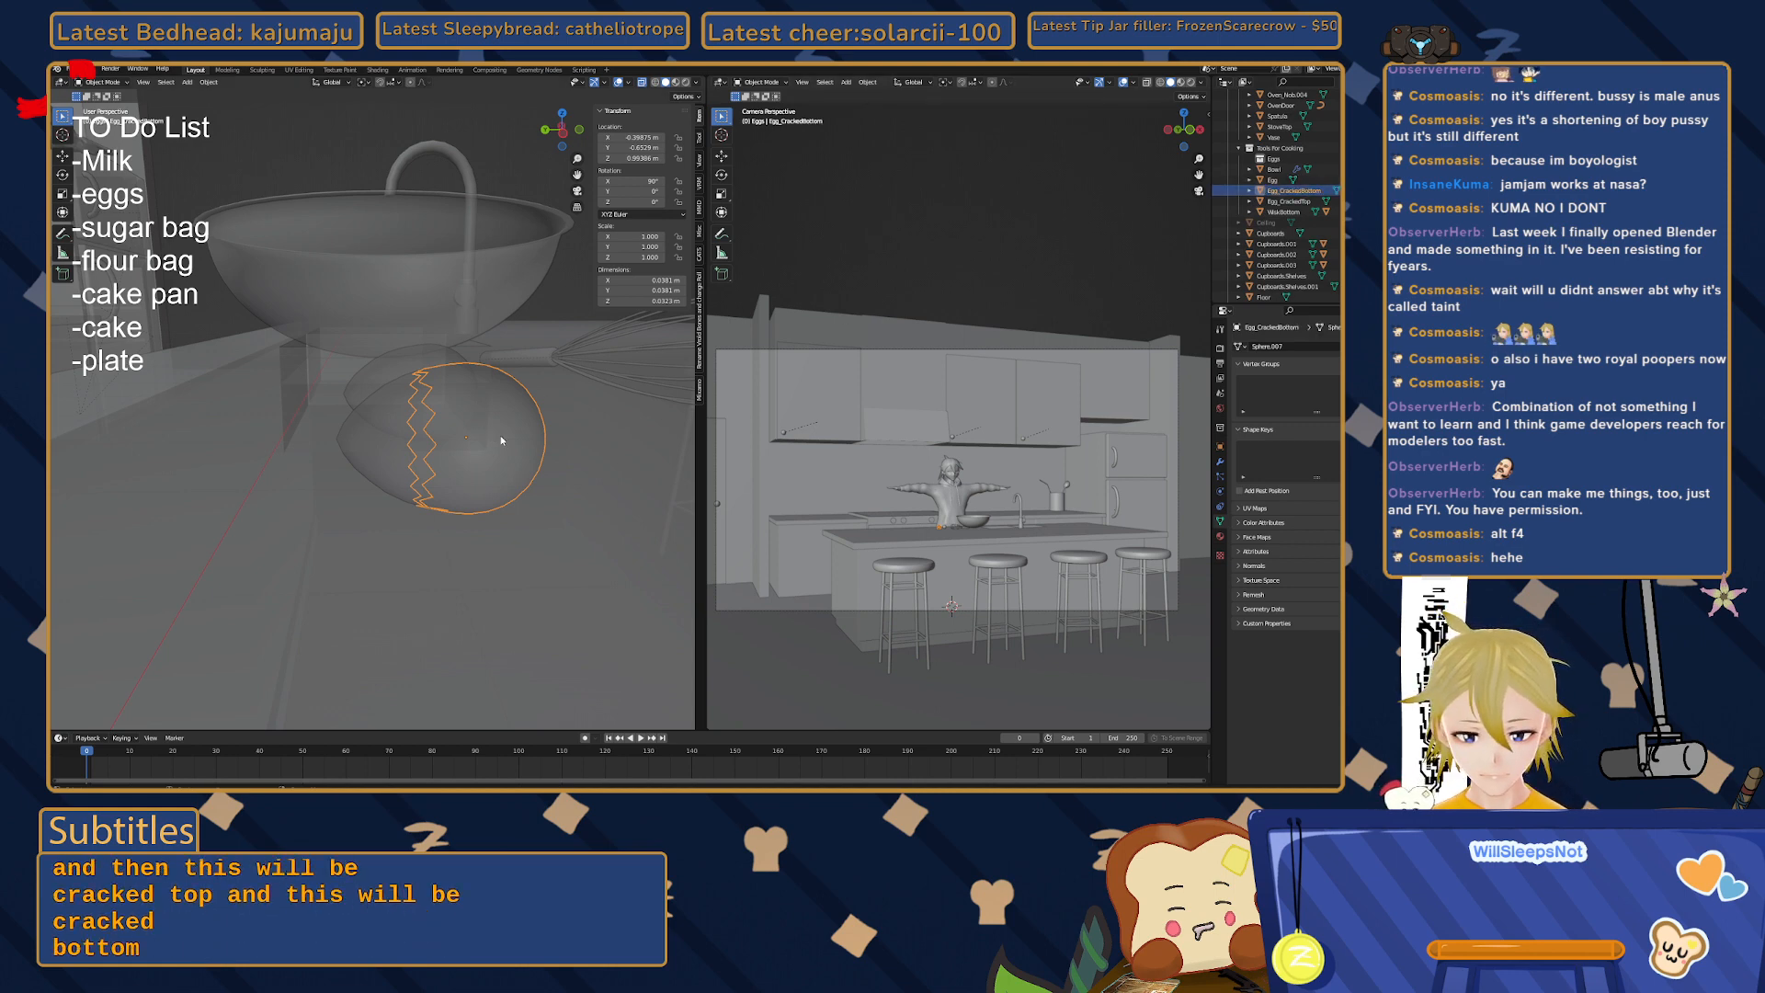
# - Rotate the bottom shell half 90° and the top shell half -90° about the X axis
pyautogui.press('r')
pyautogui.press('x')
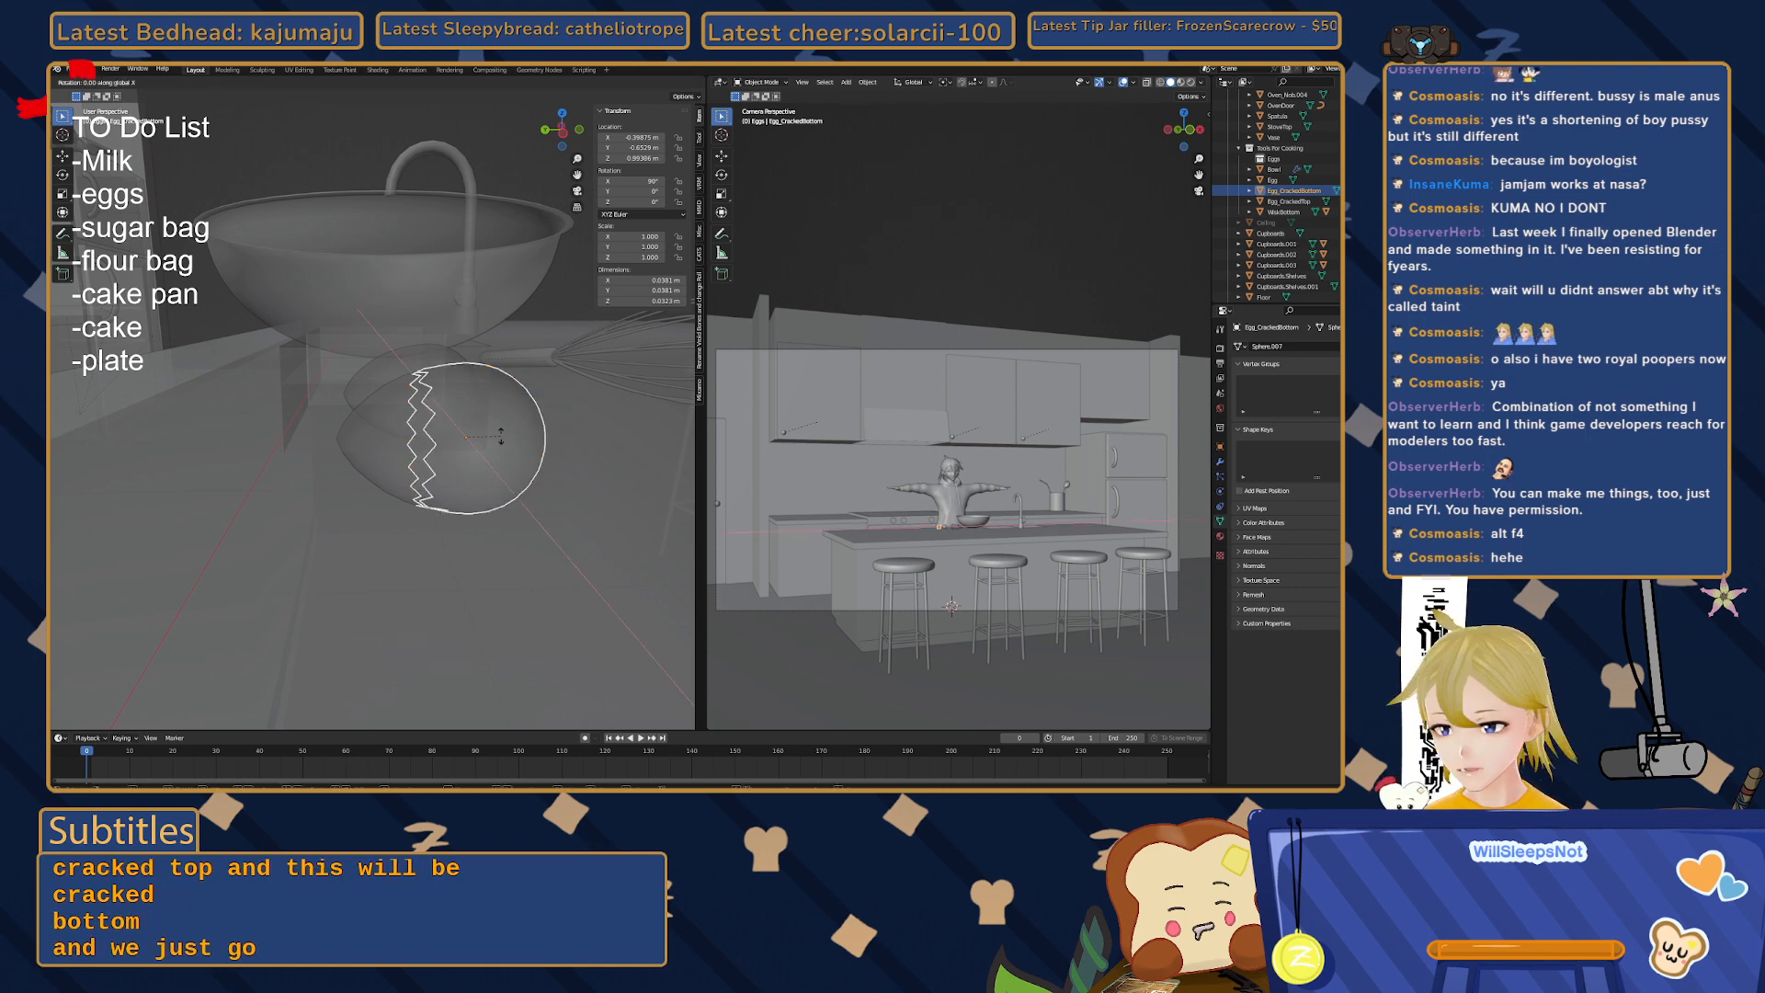
pyautogui.write('-90')
pyautogui.press('Return')
pyautogui.click(383, 444)
pyautogui.press('r')
pyautogui.write('x')
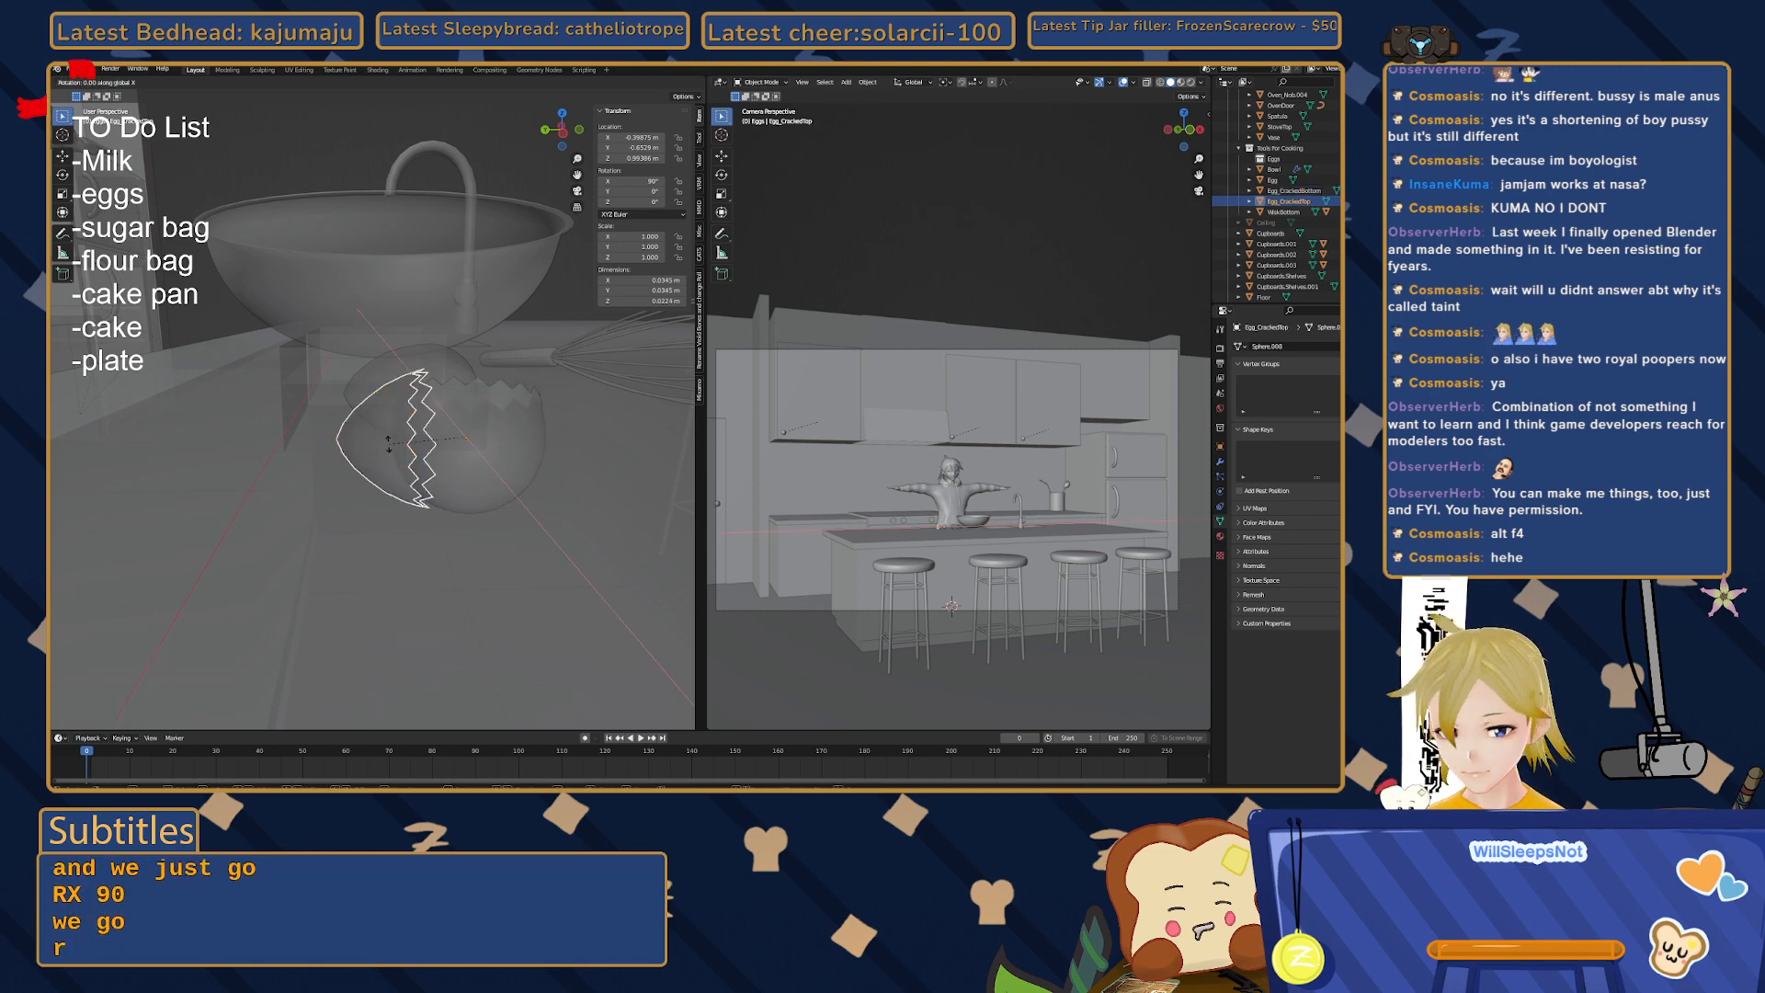
pyautogui.write('-90')
pyautogui.press('Return')
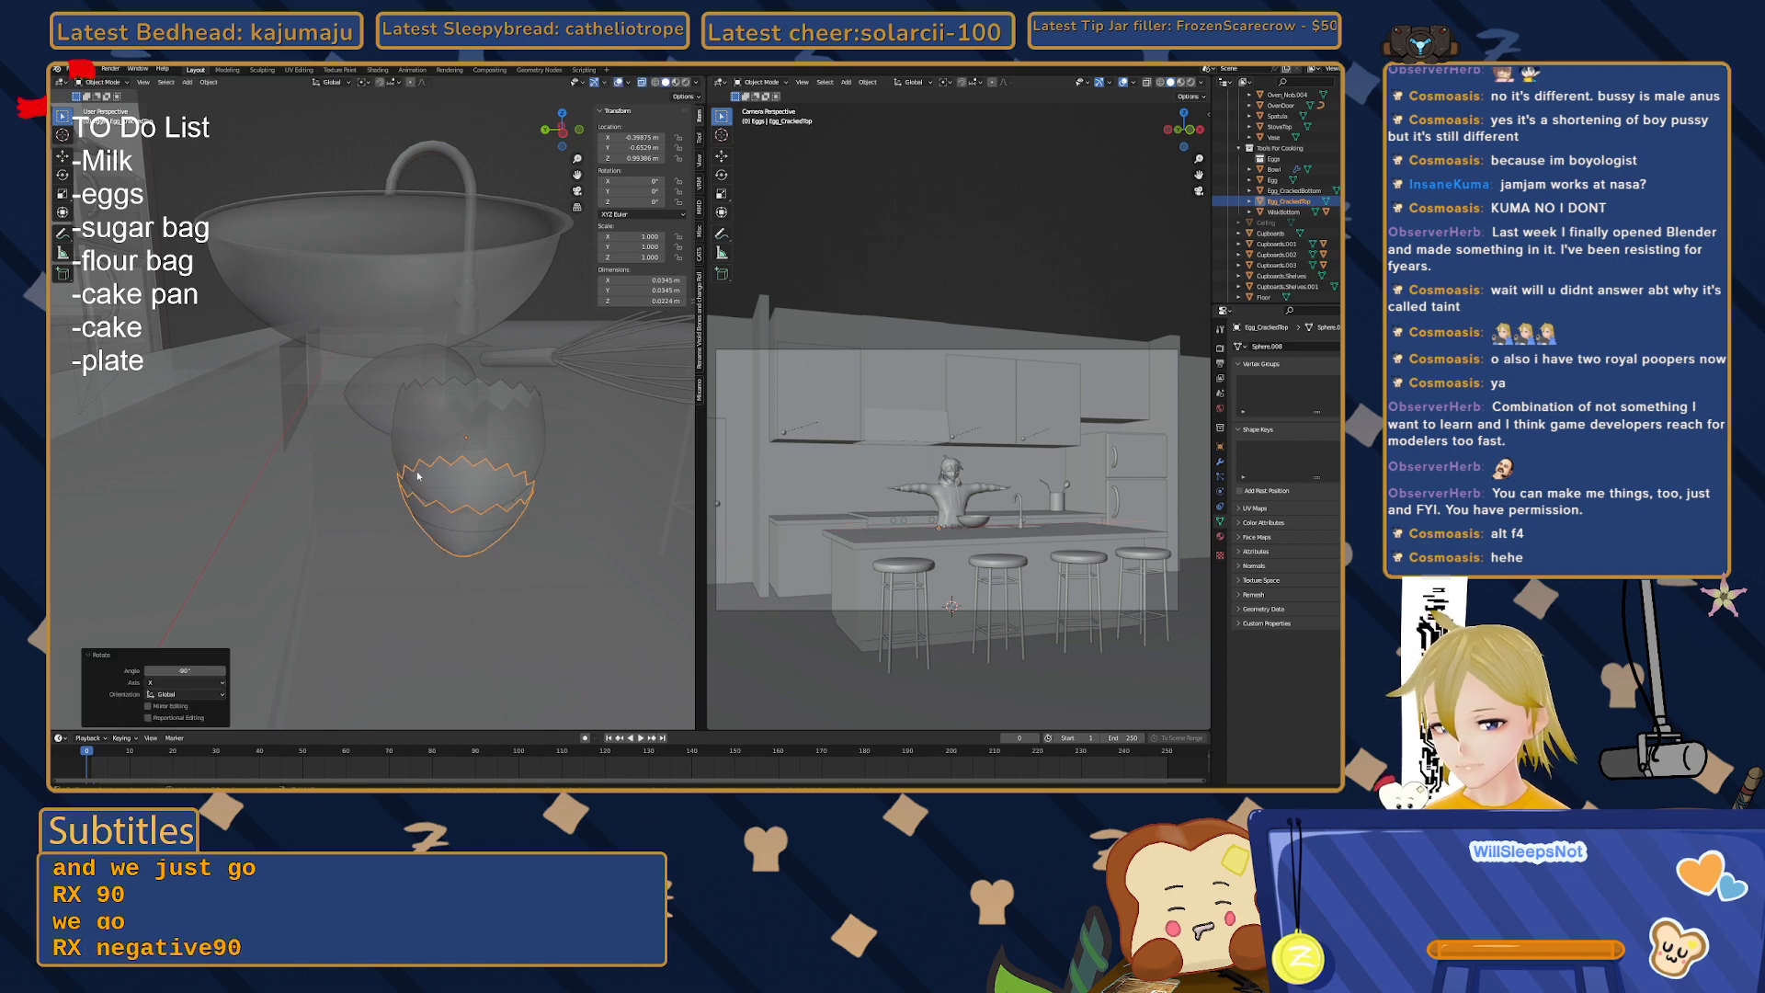
# - From the side view, raise the whole mesh of Egg_CrackedTop along Z inside its object
pyautogui.click(559, 129)
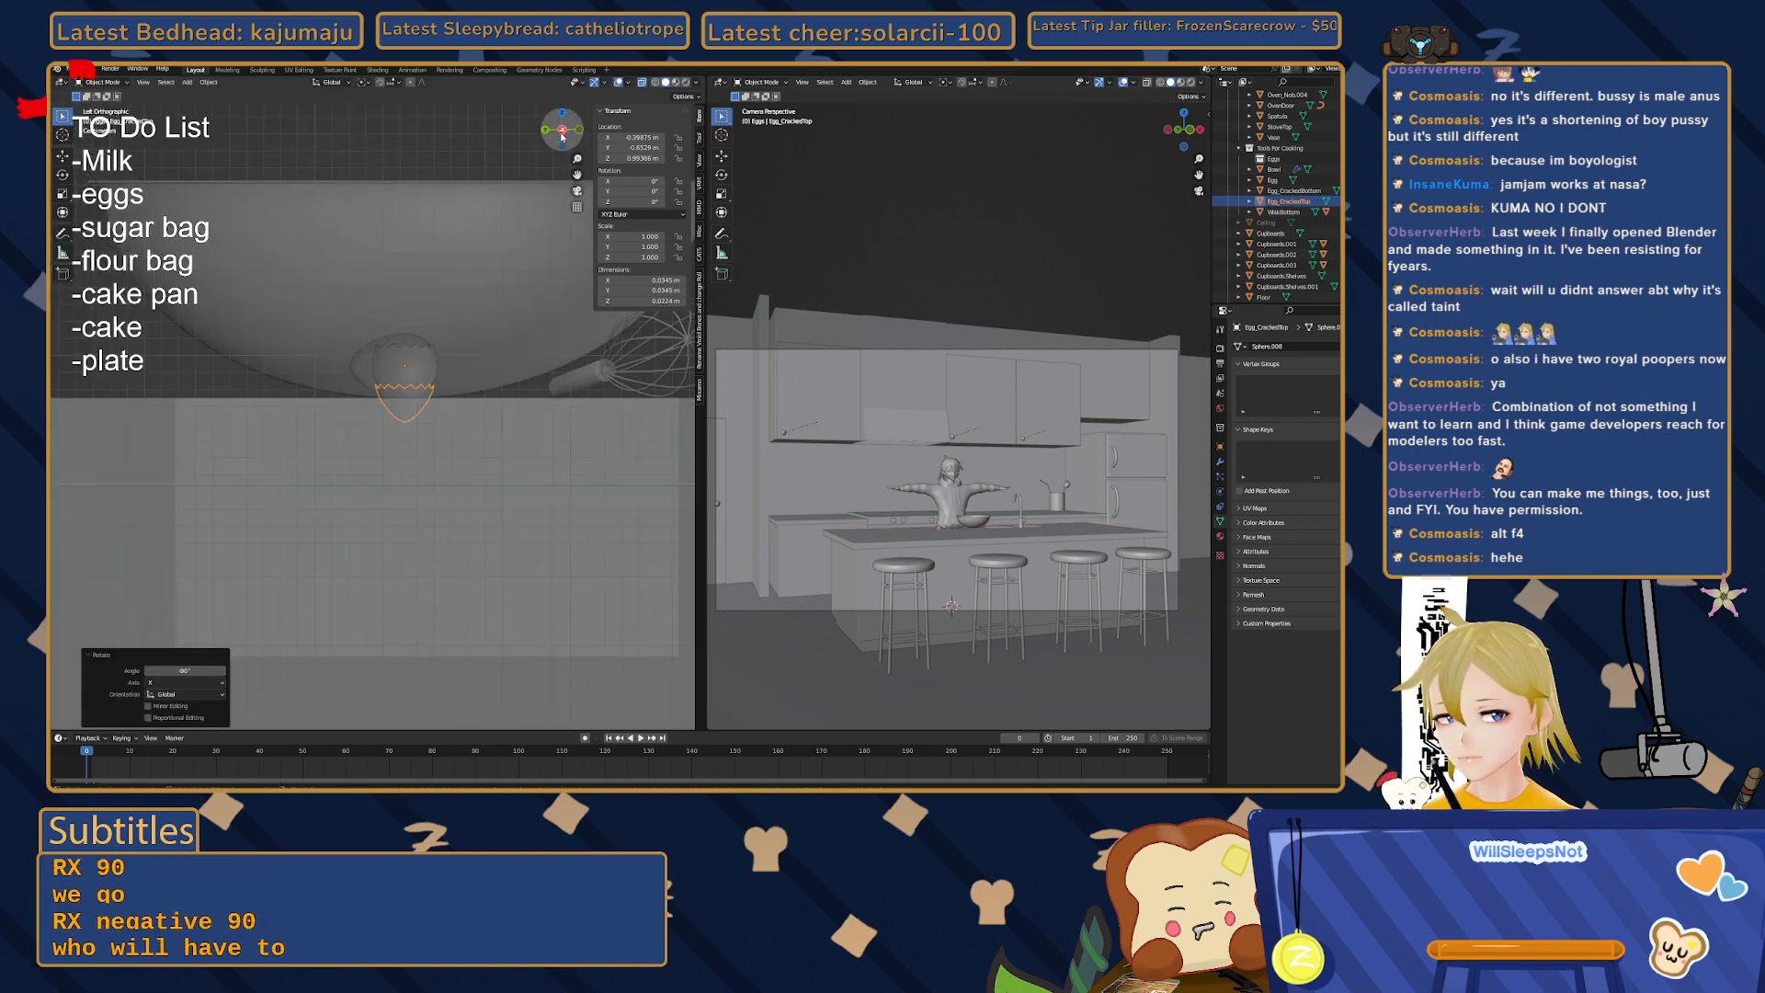
pyautogui.press('Tab')
pyautogui.scroll(6, 379, 405)
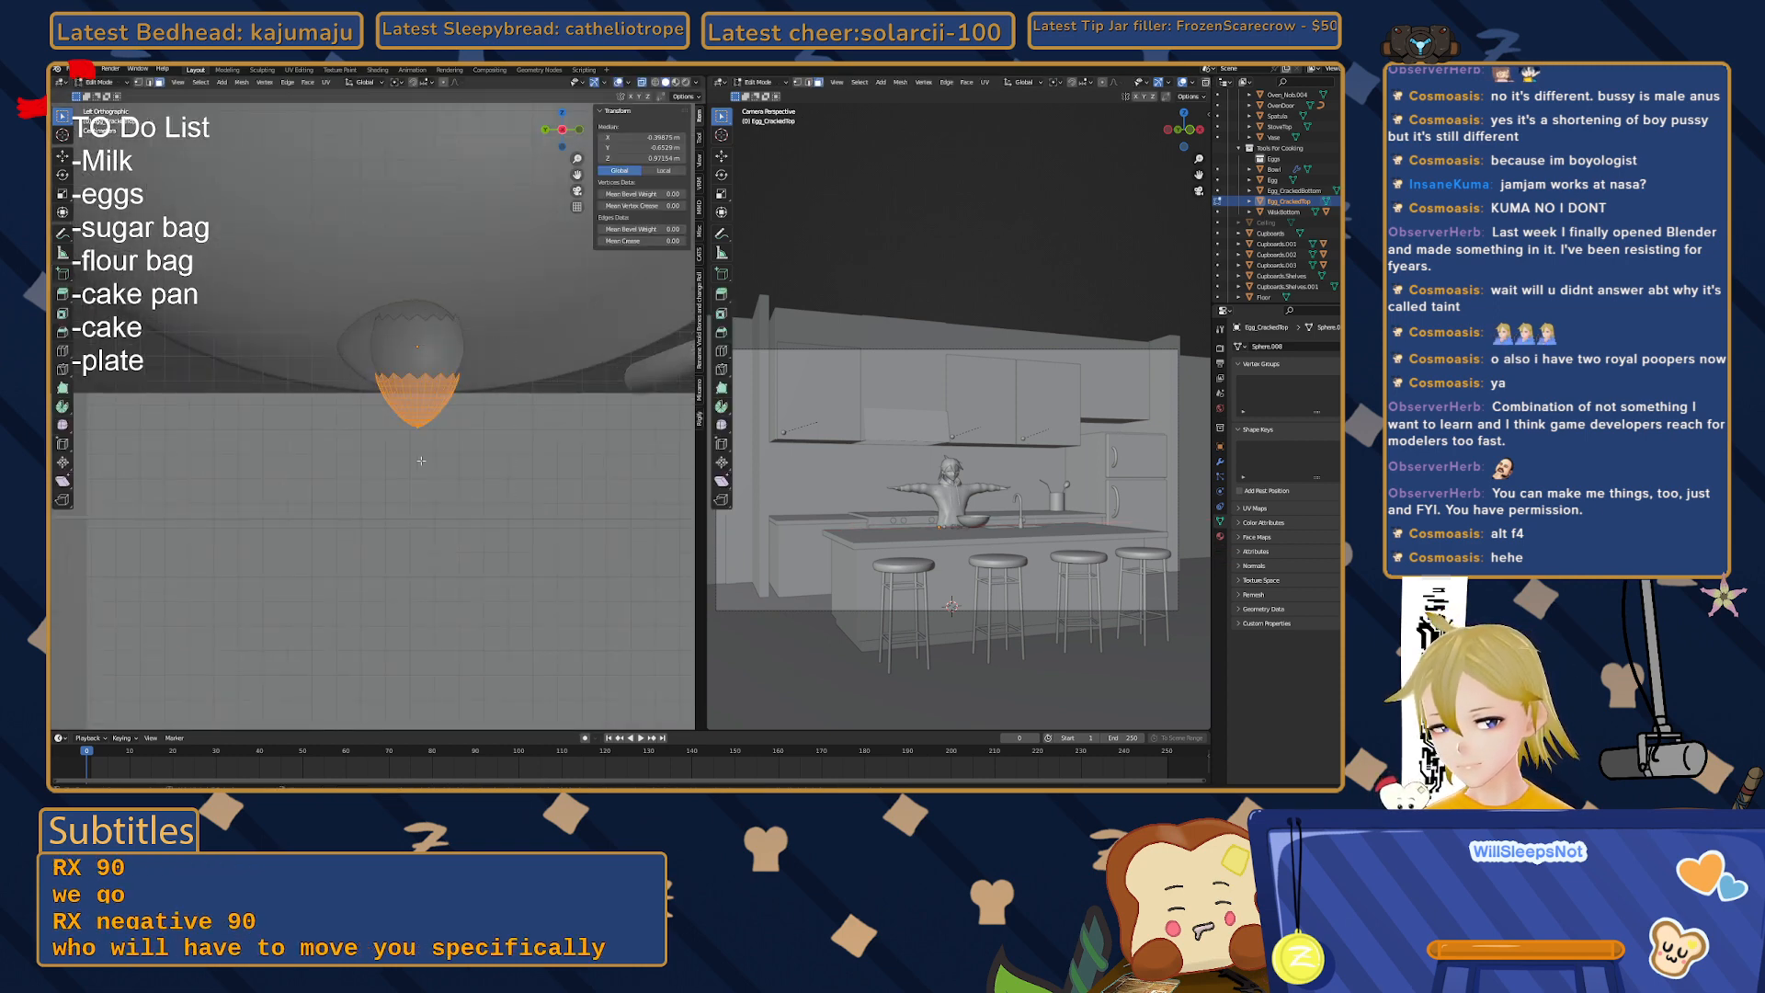
pyautogui.keyDown('shift'); pyautogui.moveTo(422, 432); pyautogui.dragTo(372, 508, button='middle'); pyautogui.keyUp('shift')
pyautogui.press('g')
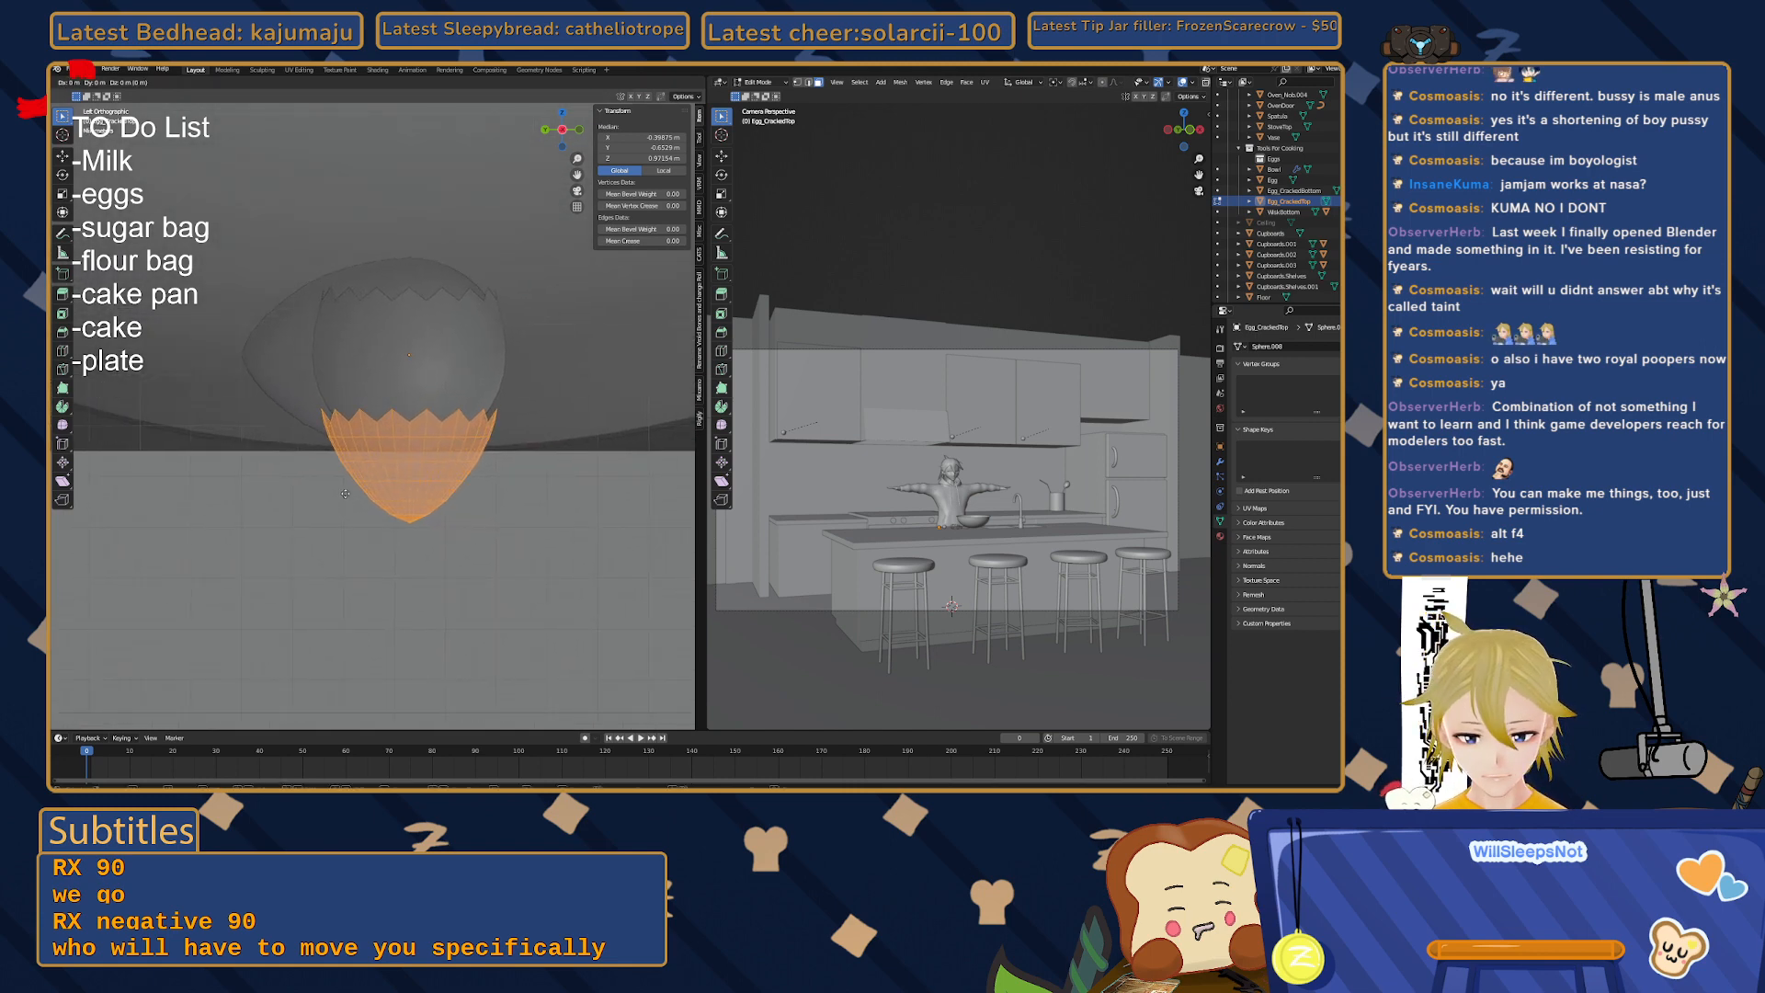
pyautogui.press('z')
pyautogui.click(360, 326)
pyautogui.press('Tab')
# - Raise the whole mesh of Egg_CrackedBottom along Z to align its base with the top half's tip
pyautogui.click(389, 407)
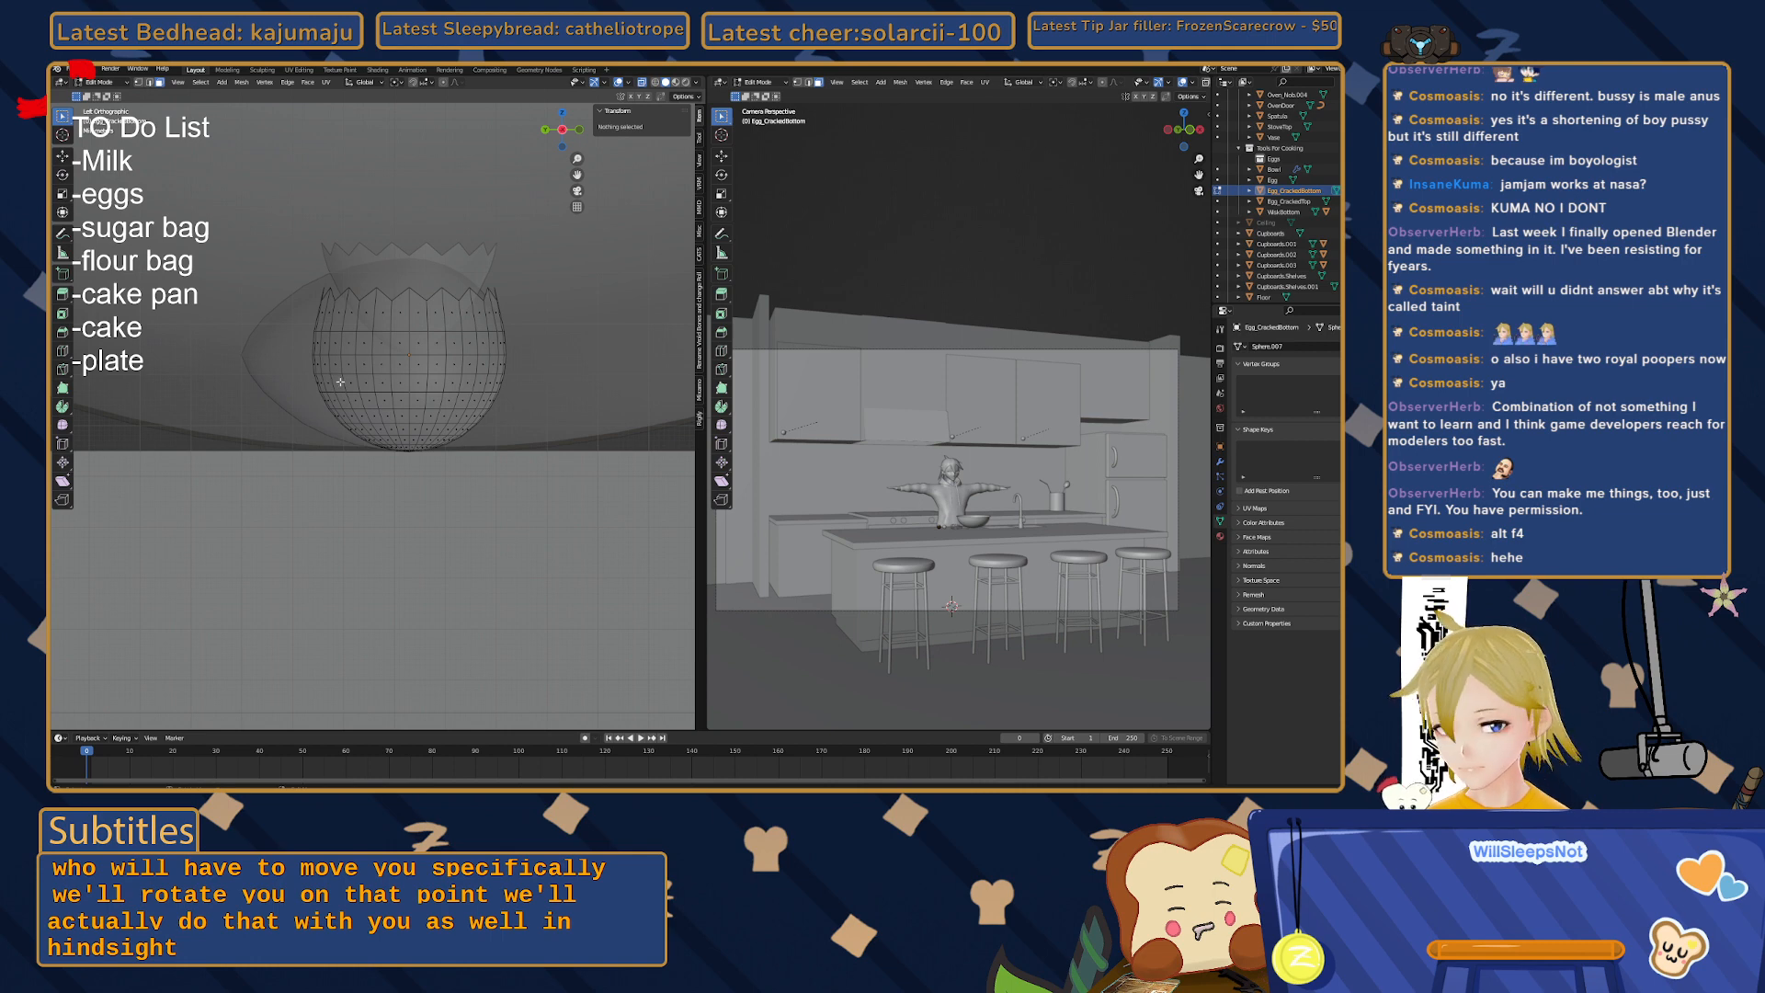
pyautogui.press('Tab')
pyautogui.press('g')
pyautogui.press('z')
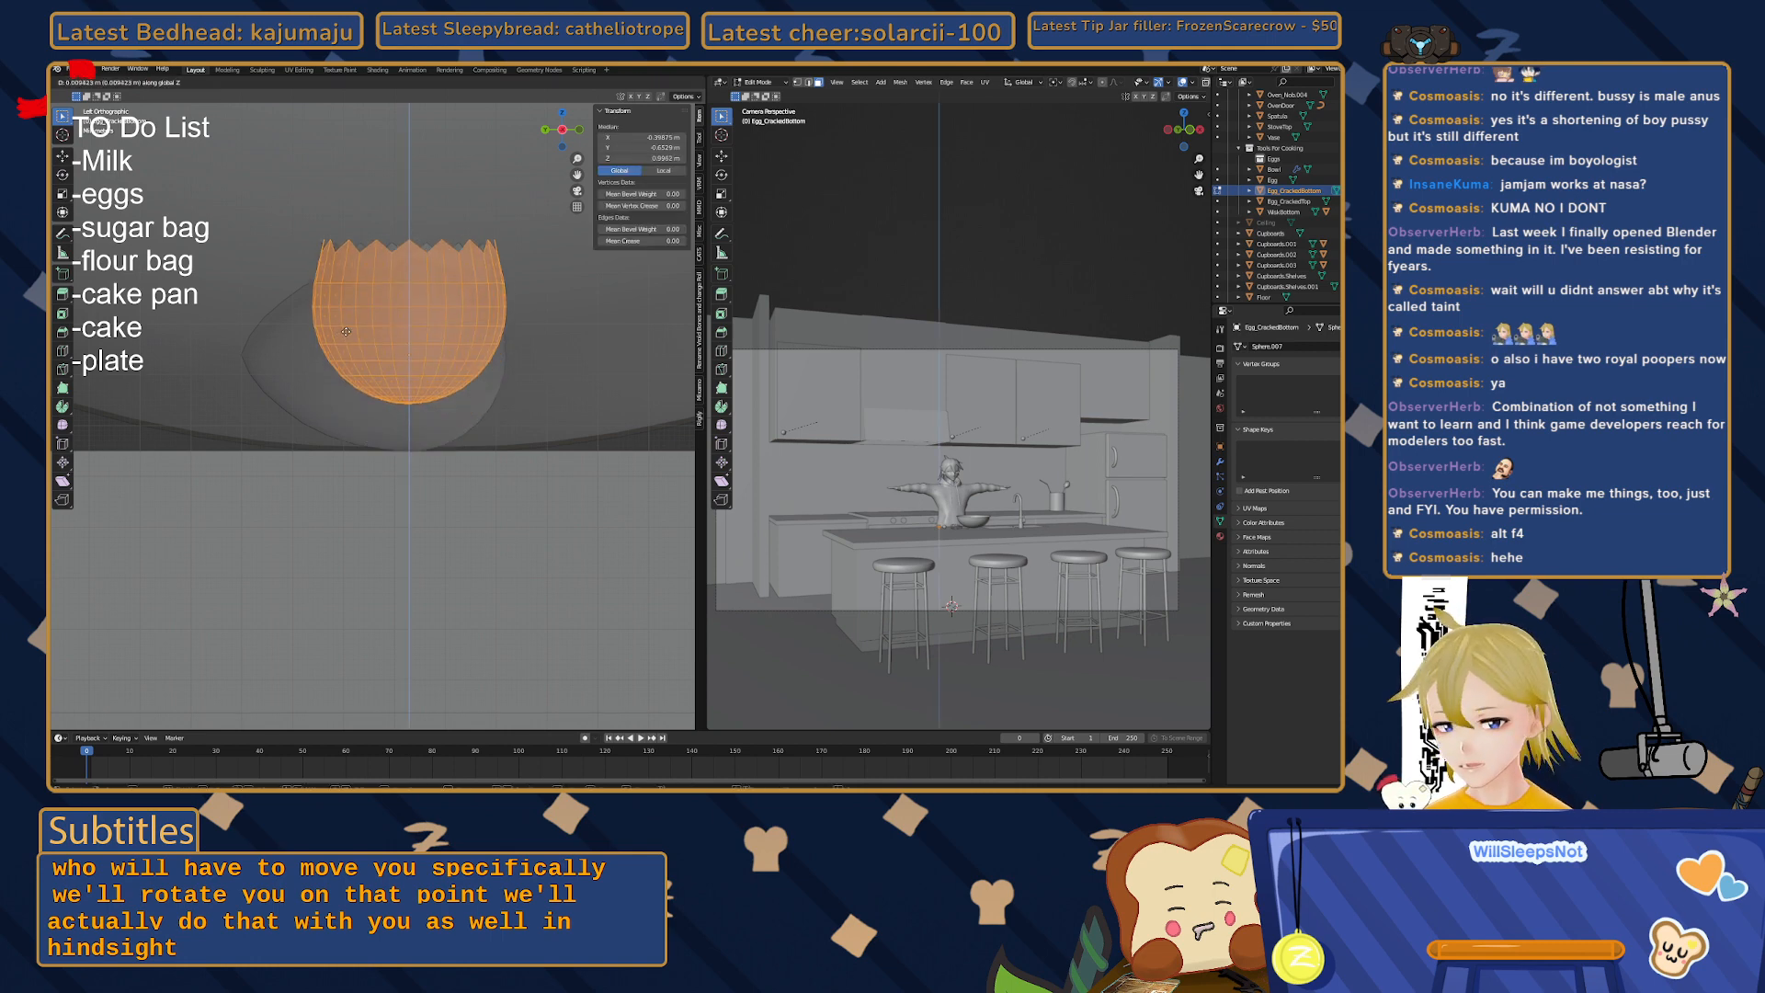
pyautogui.click(355, 285)
pyautogui.press('Tab')
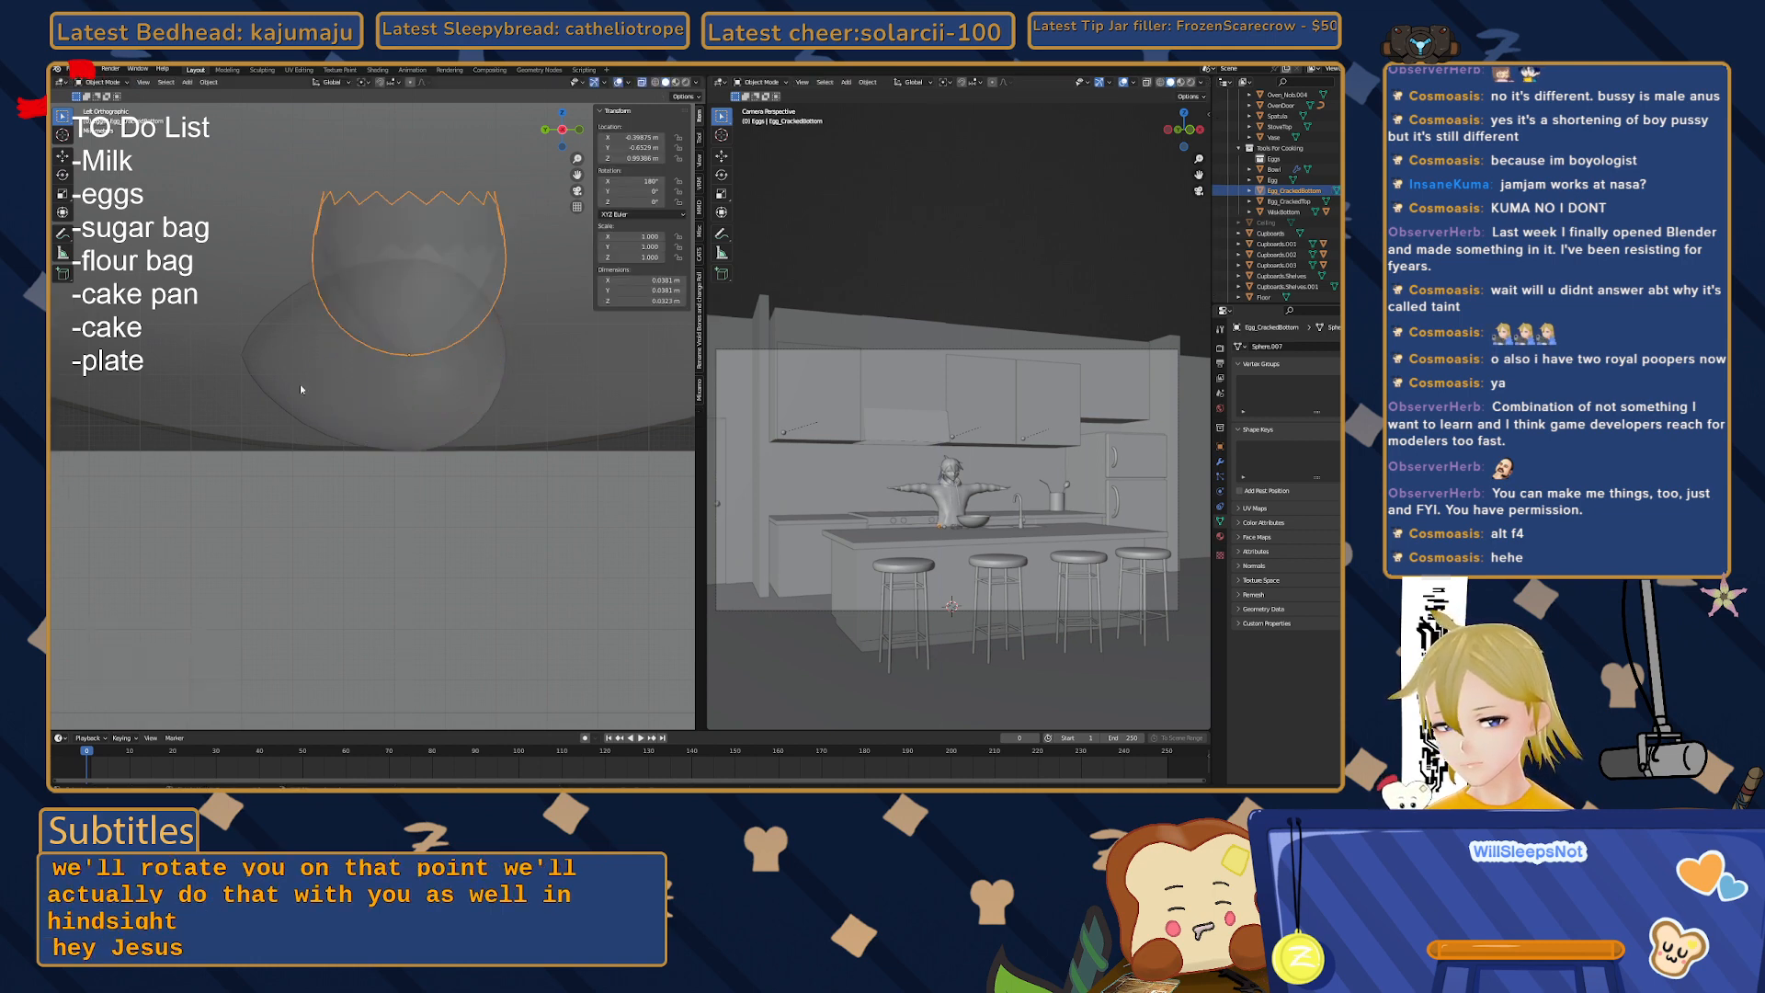
# - Select both shell halves together and lower them along Z until their lowest points rest on the countertop
pyautogui.moveTo(328, 364); pyautogui.dragTo(331, 367, button='middle')
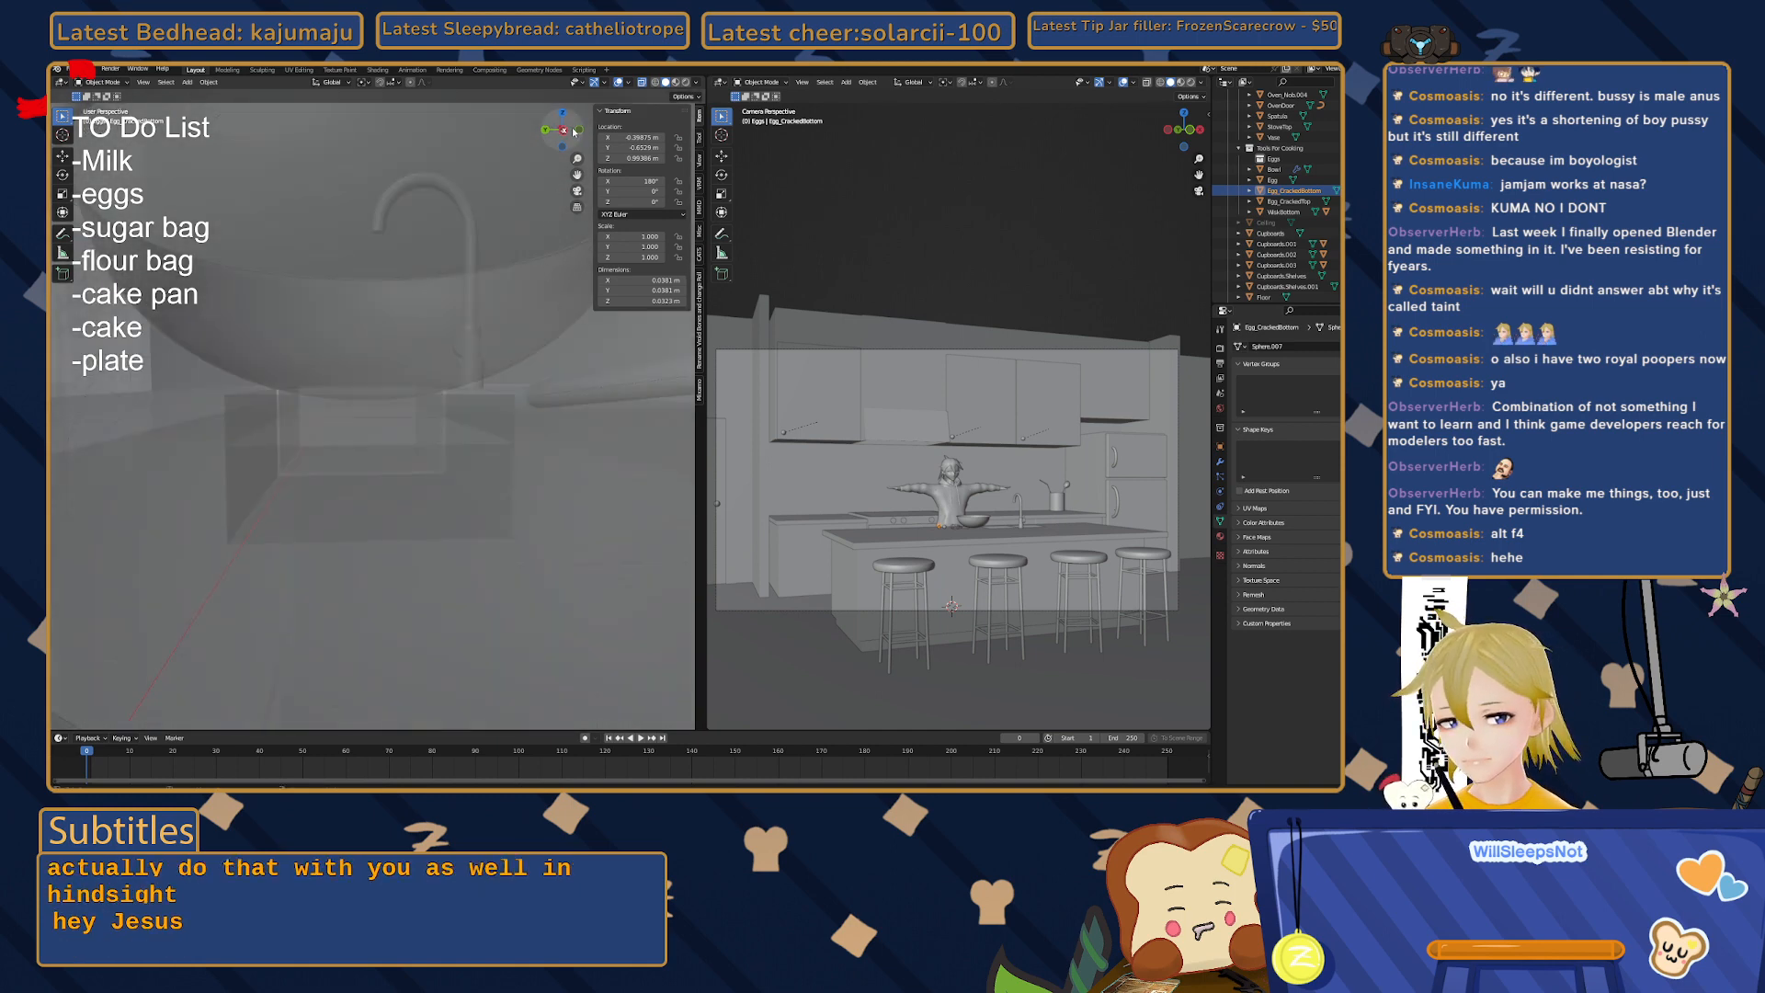
pyautogui.click(573, 132)
pyautogui.keyDown('shift'); pyautogui.click(475, 270); pyautogui.keyUp('shift')
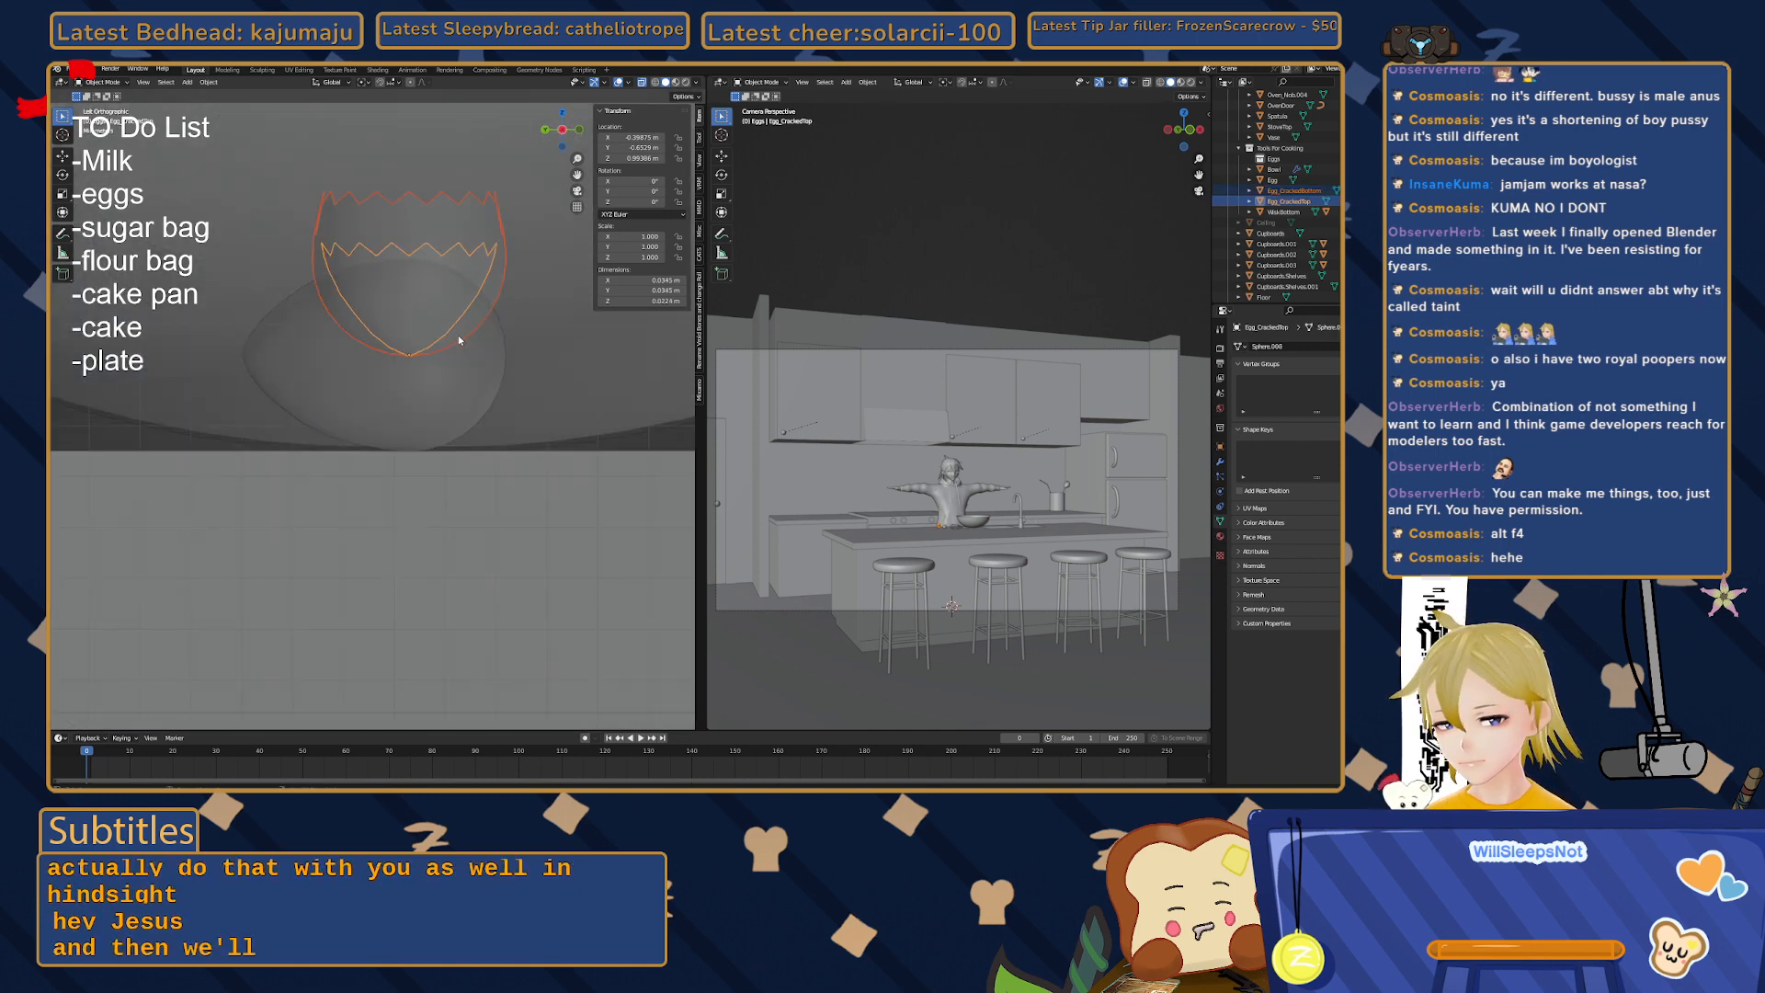
pyautogui.press('g')
pyautogui.press('z')
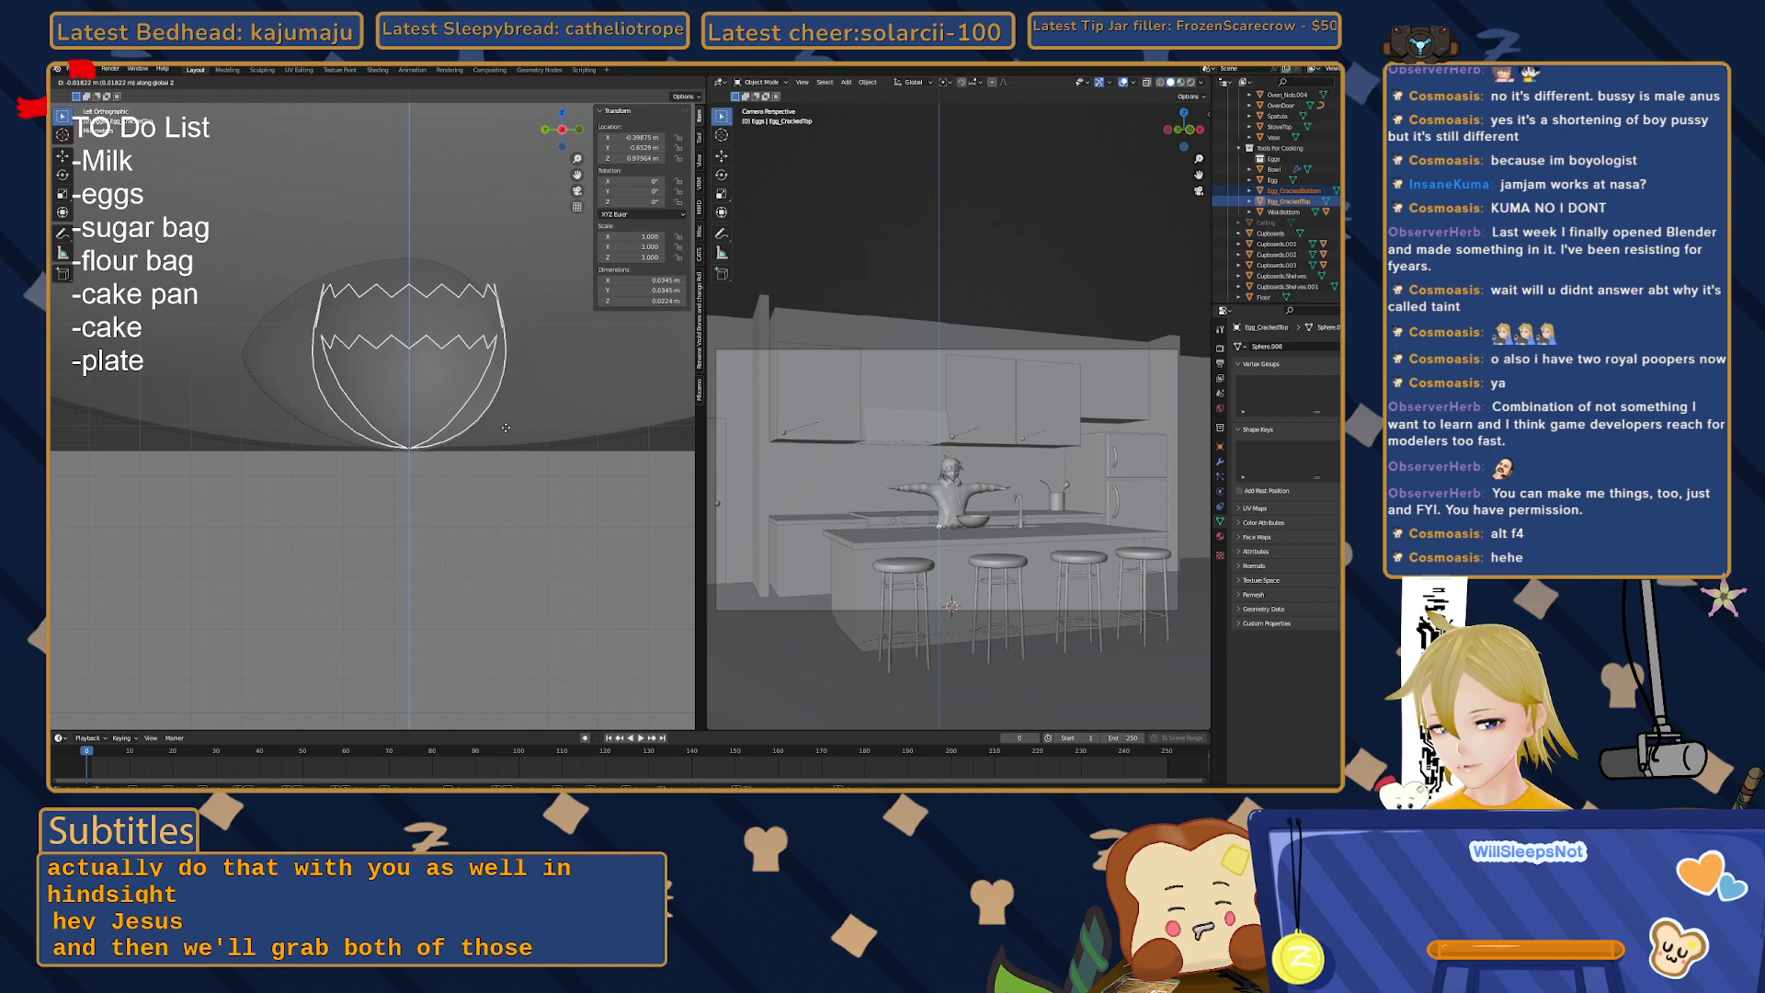
pyautogui.click(424, 371)
# - Move only Egg_CrackedTop sideways along Y out of the bottom half, and check the separated shells on the counter
pyautogui.click(427, 371)
pyautogui.click(437, 379)
pyautogui.click(438, 379)
pyautogui.press('g')
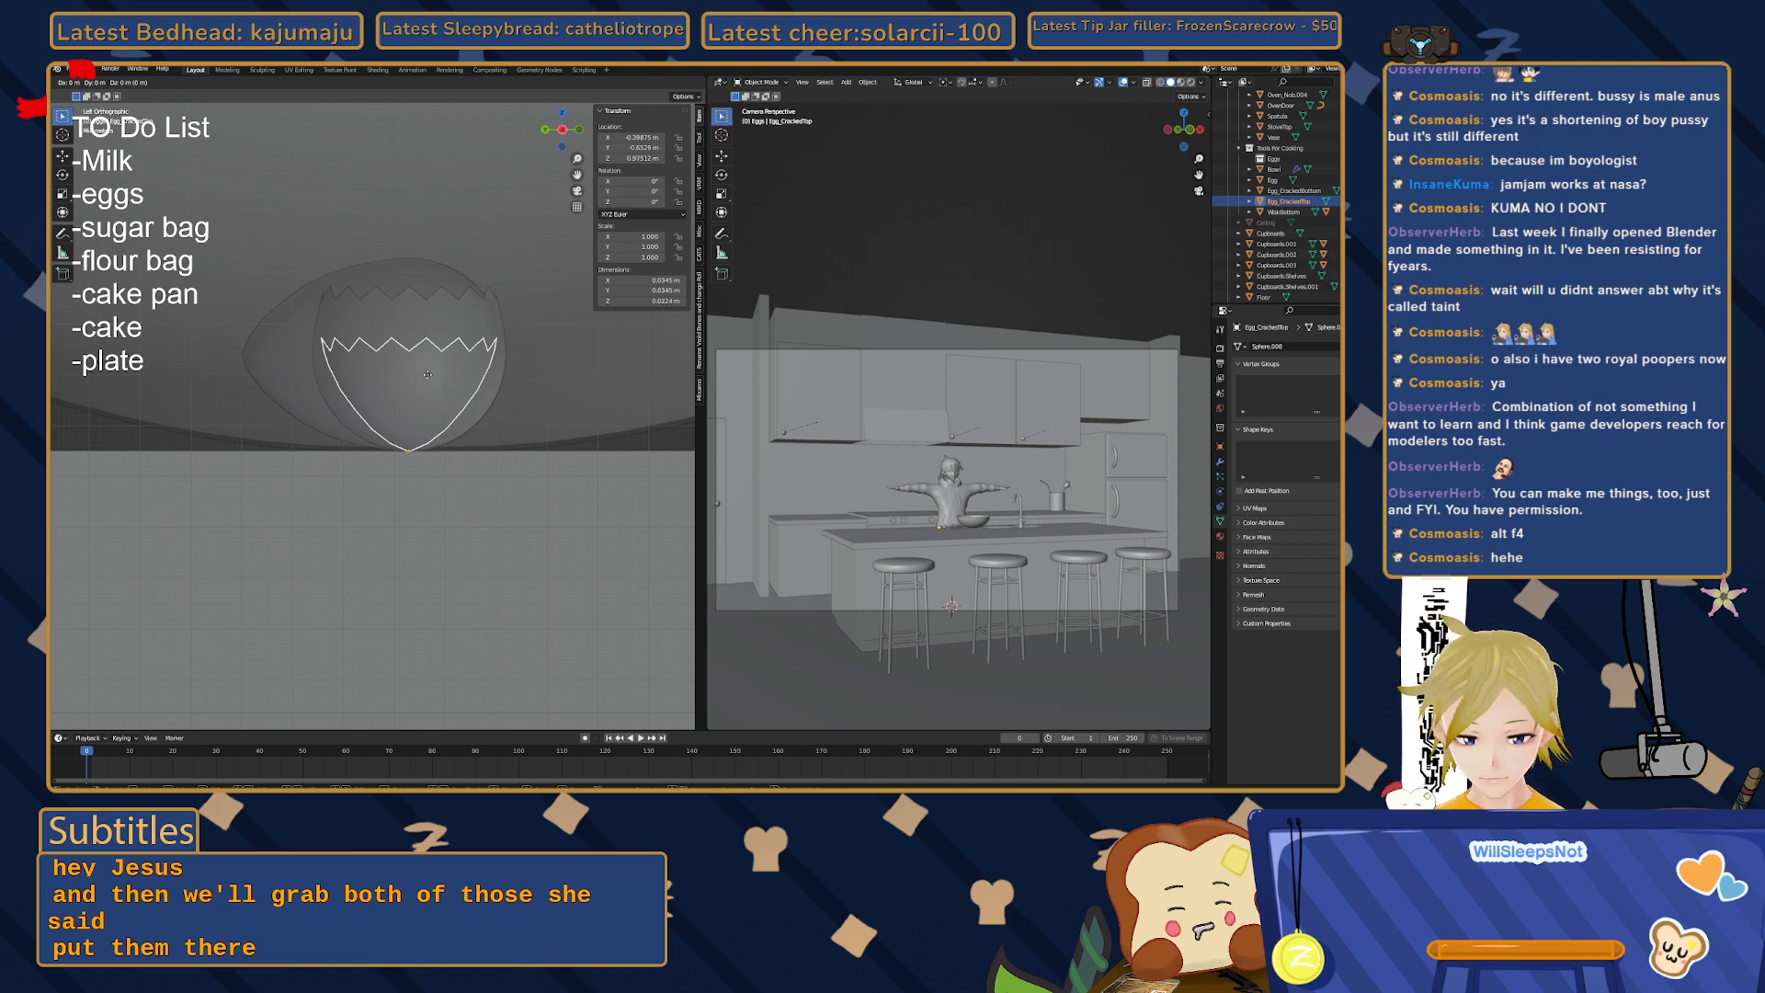
pyautogui.click(657, 372)
pyautogui.moveTo(656, 373); pyautogui.dragTo(436, 373, button='middle')
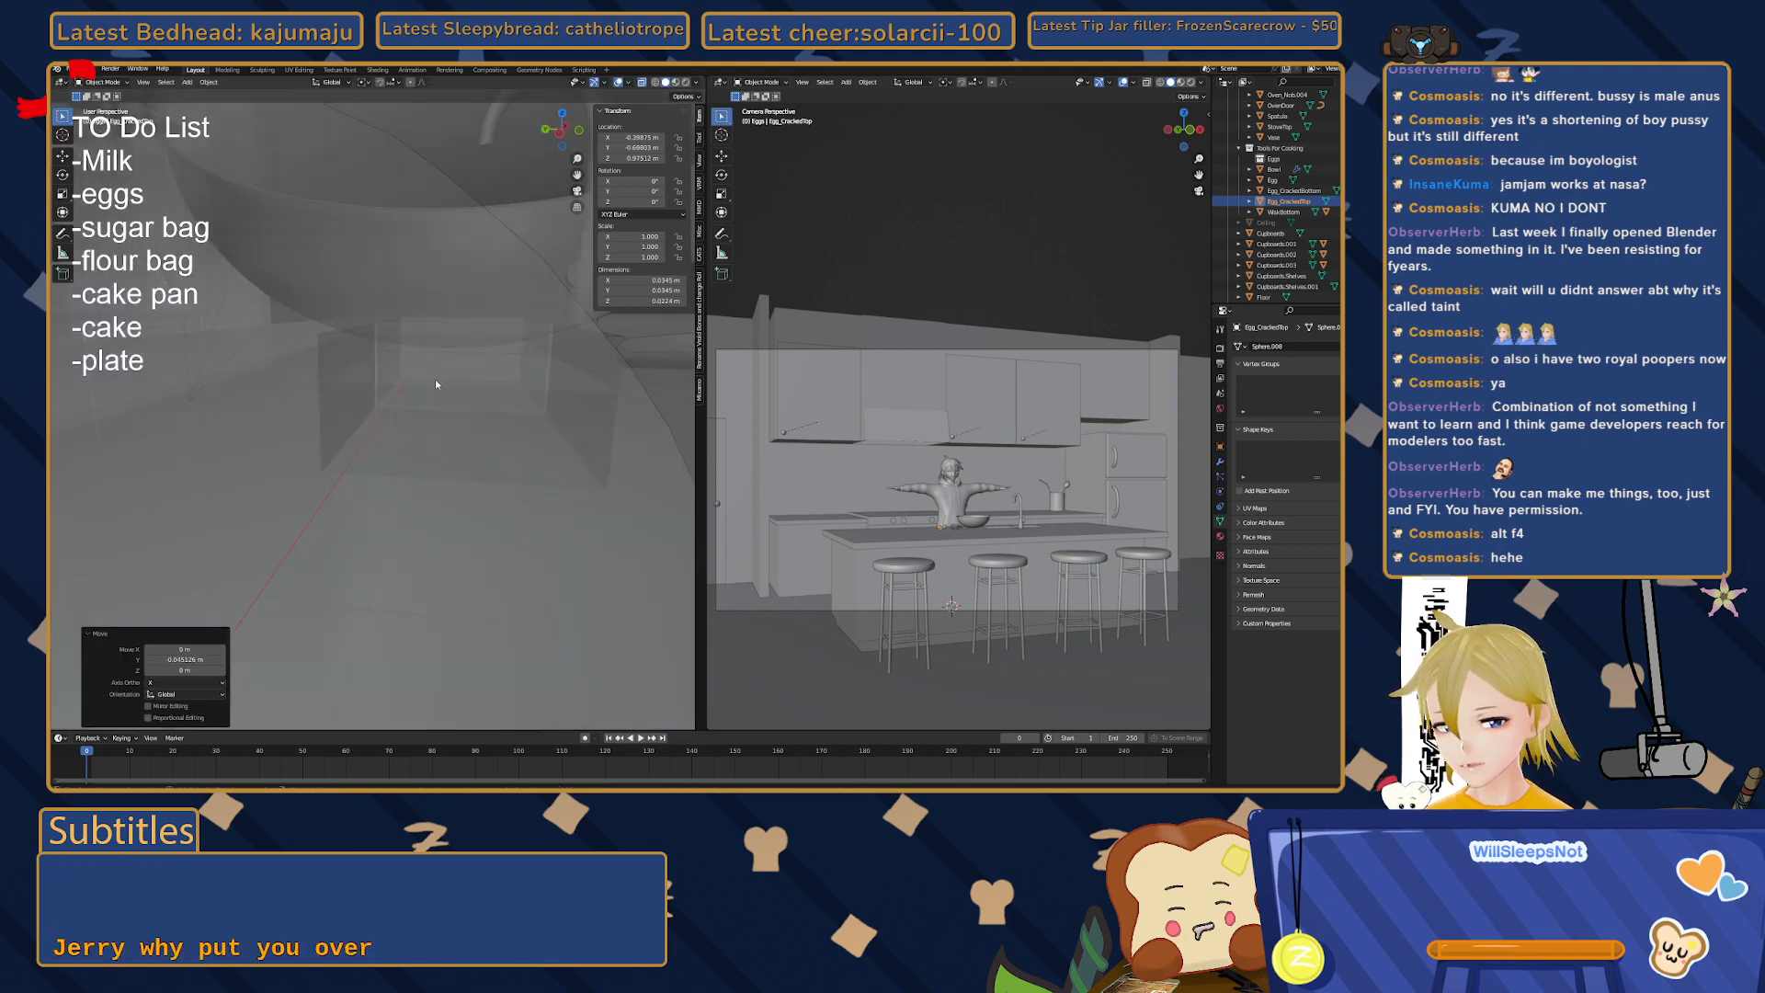
pyautogui.scroll(-5, 436, 373)
pyautogui.press('Tab')
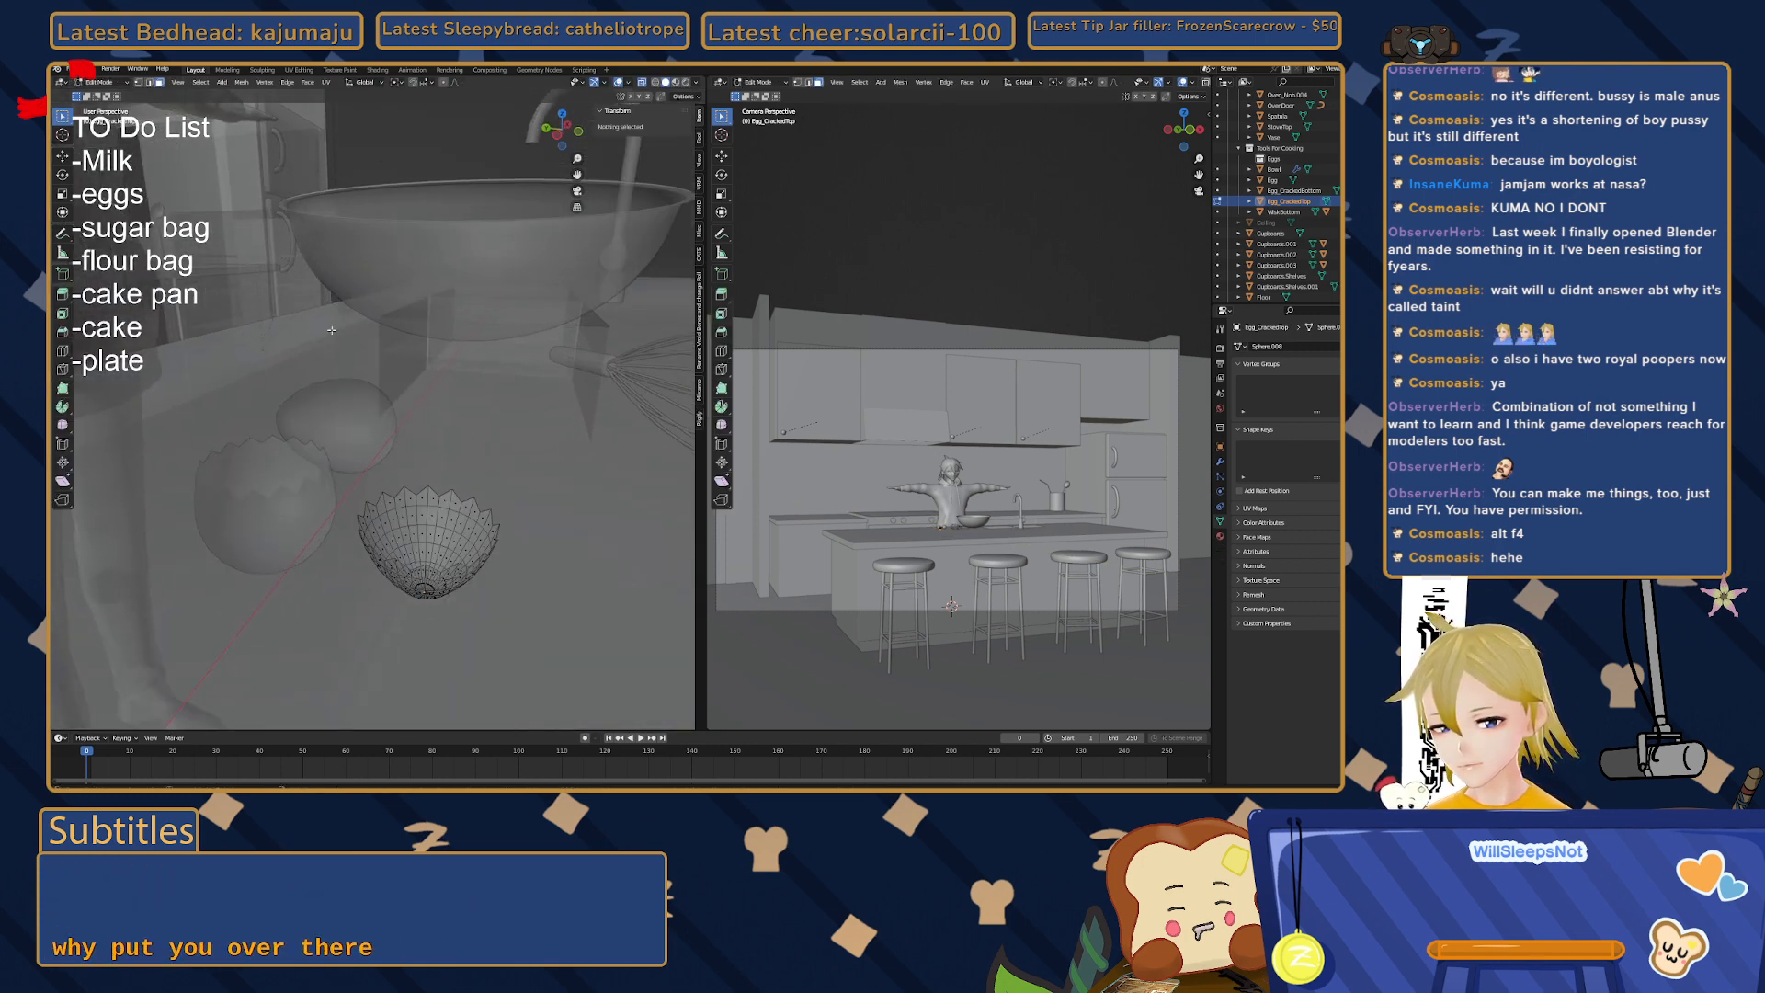
pyautogui.press('Tab')
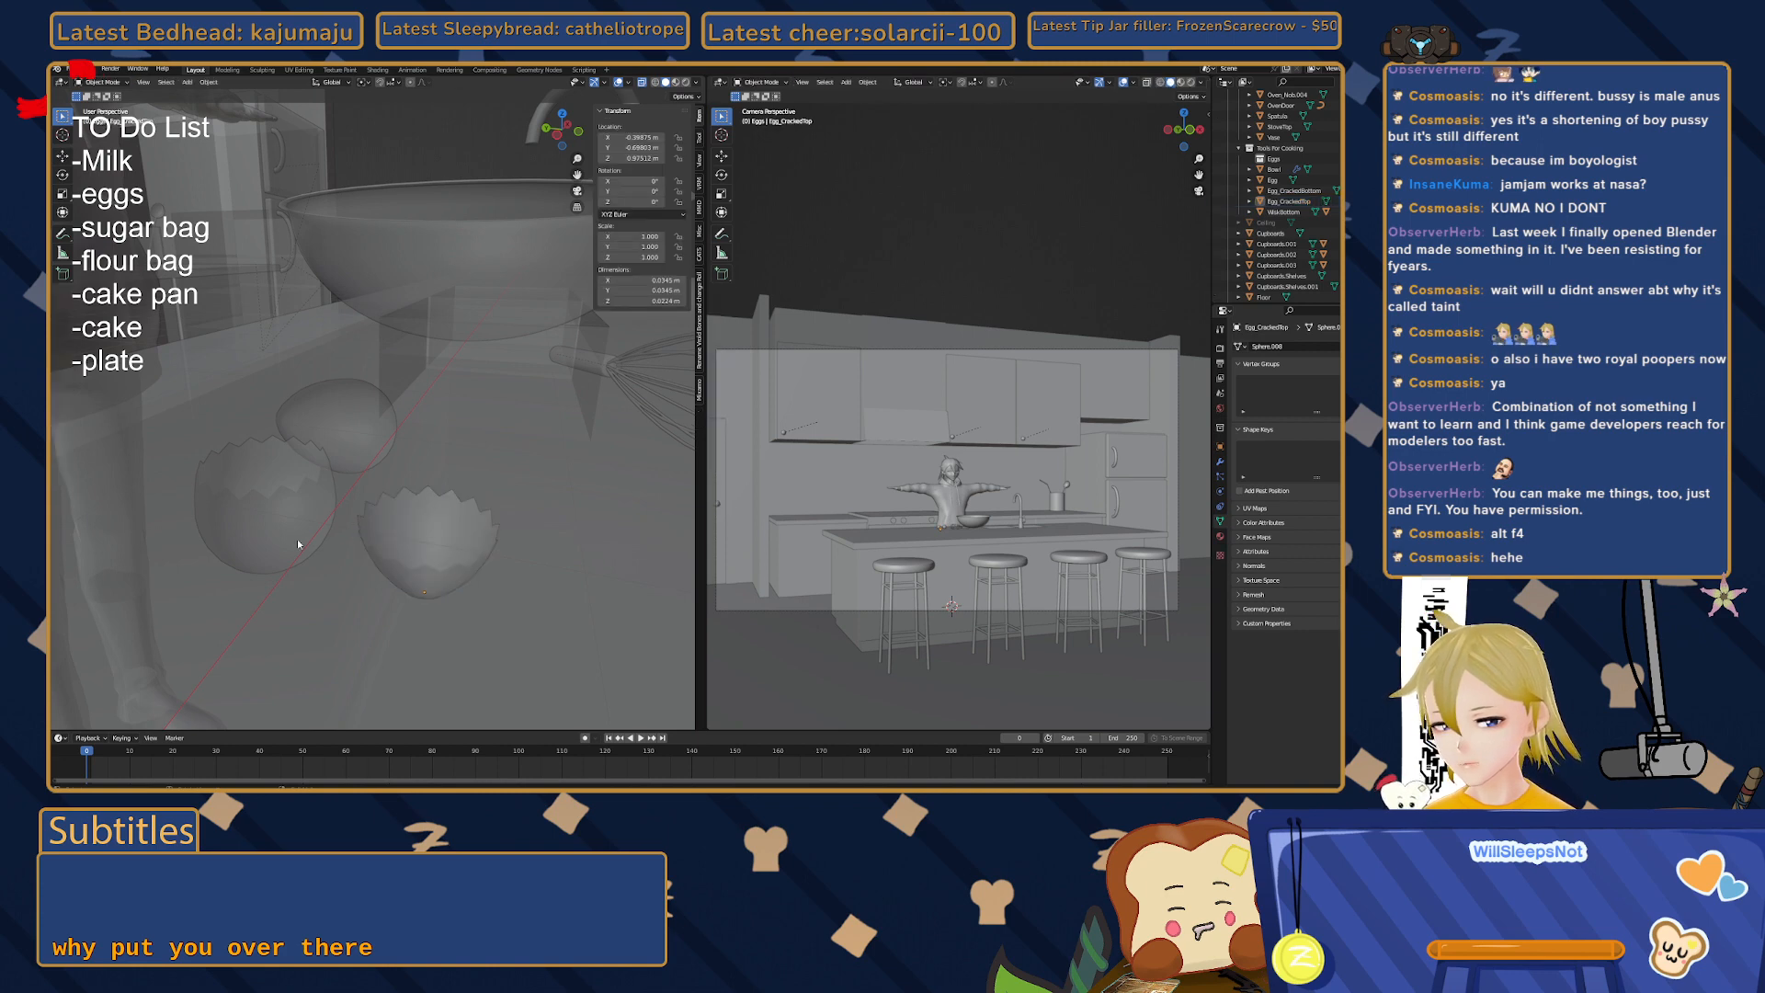
pyautogui.scroll(-3, 297, 544)
pyautogui.scroll(-1, 305, 542)
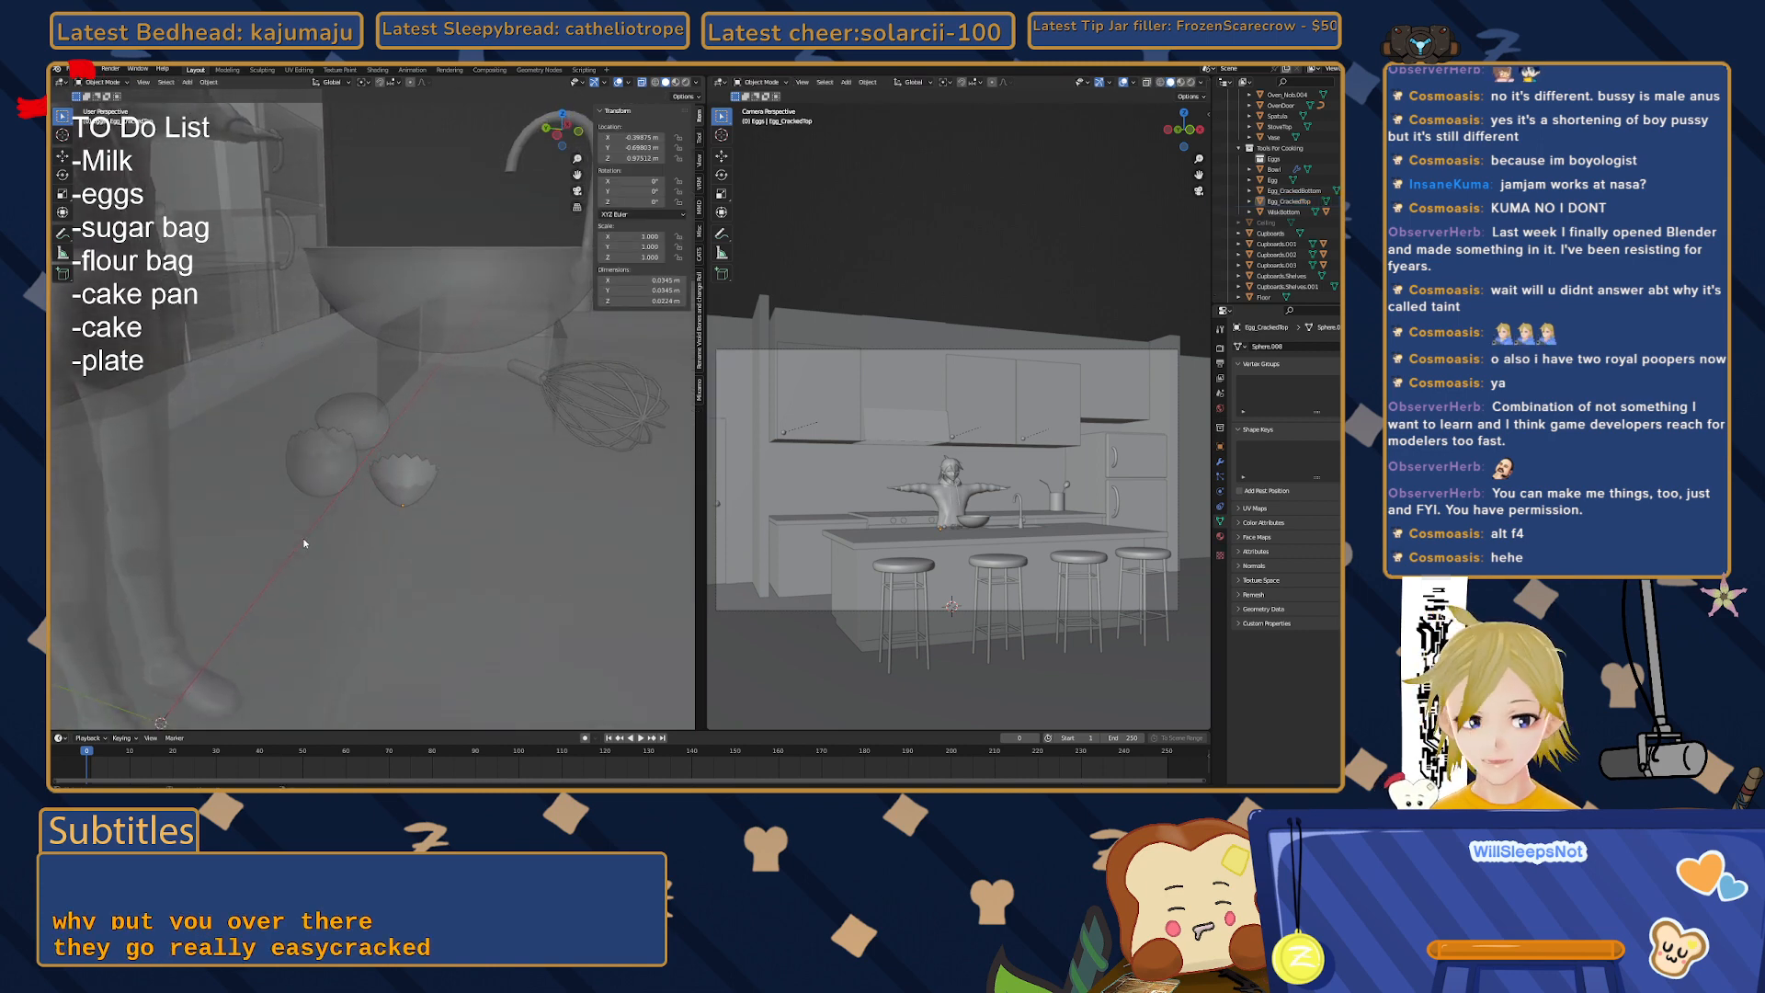
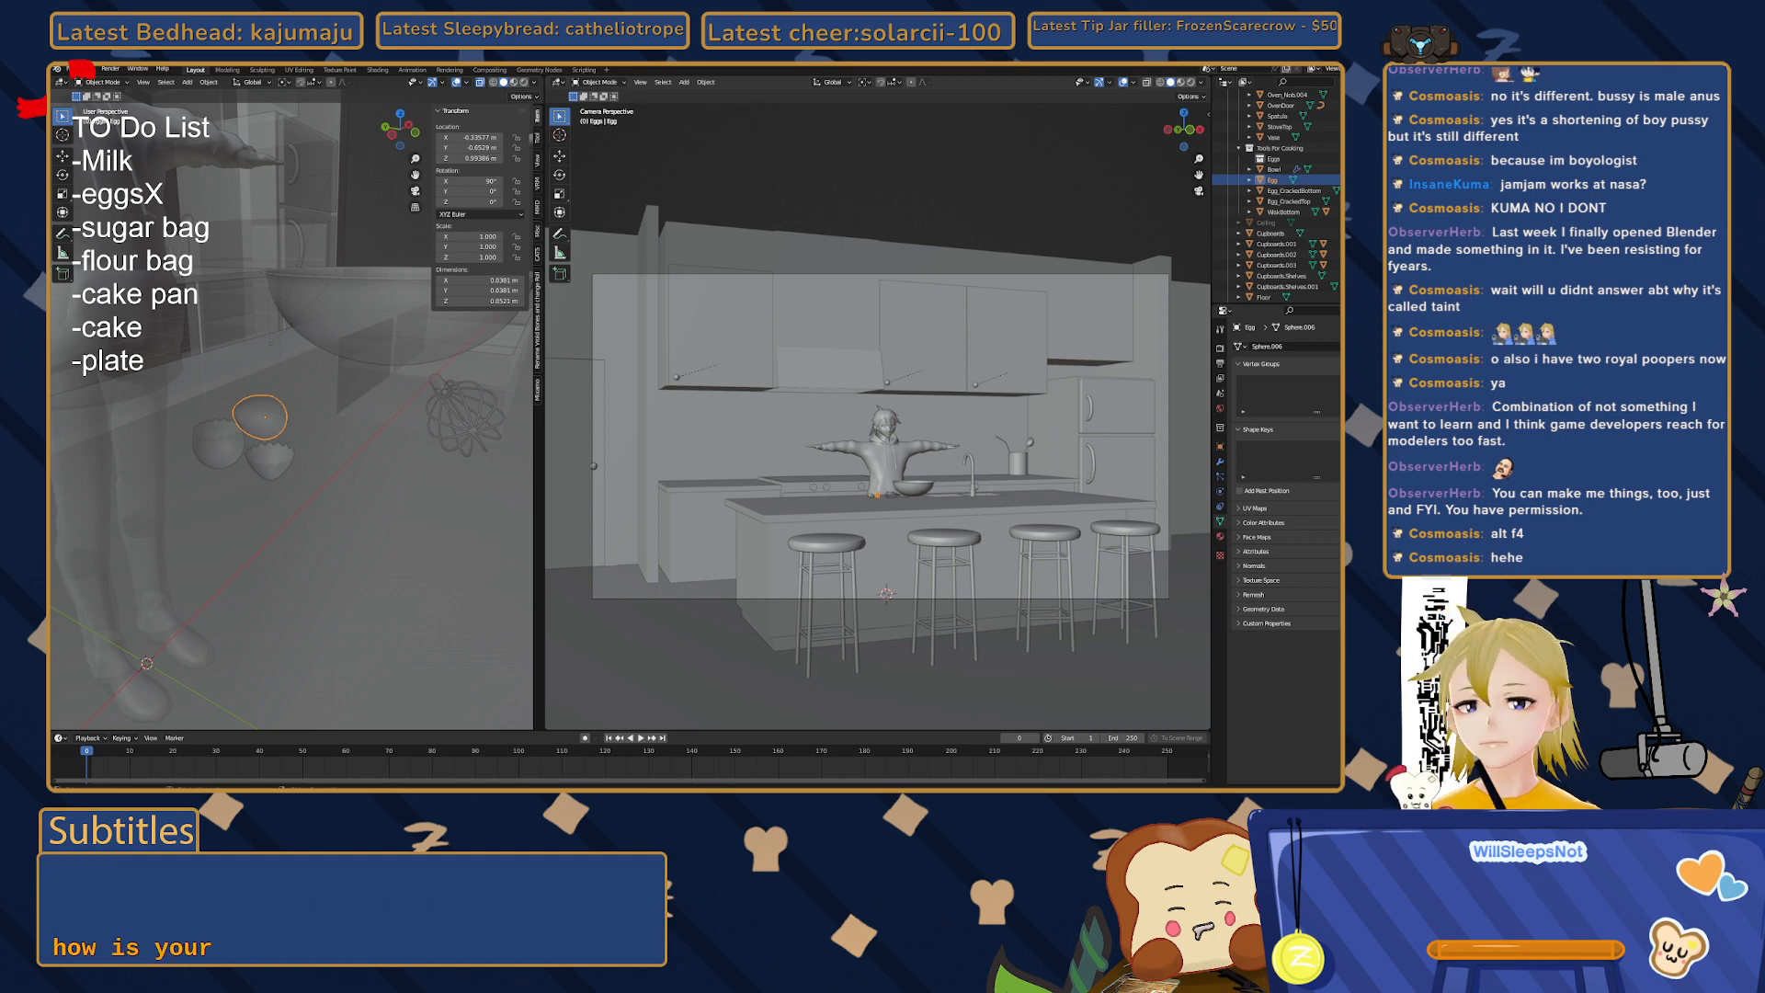
pyautogui.moveTo(308, 569); pyautogui.dragTo(287, 557, button='middle')
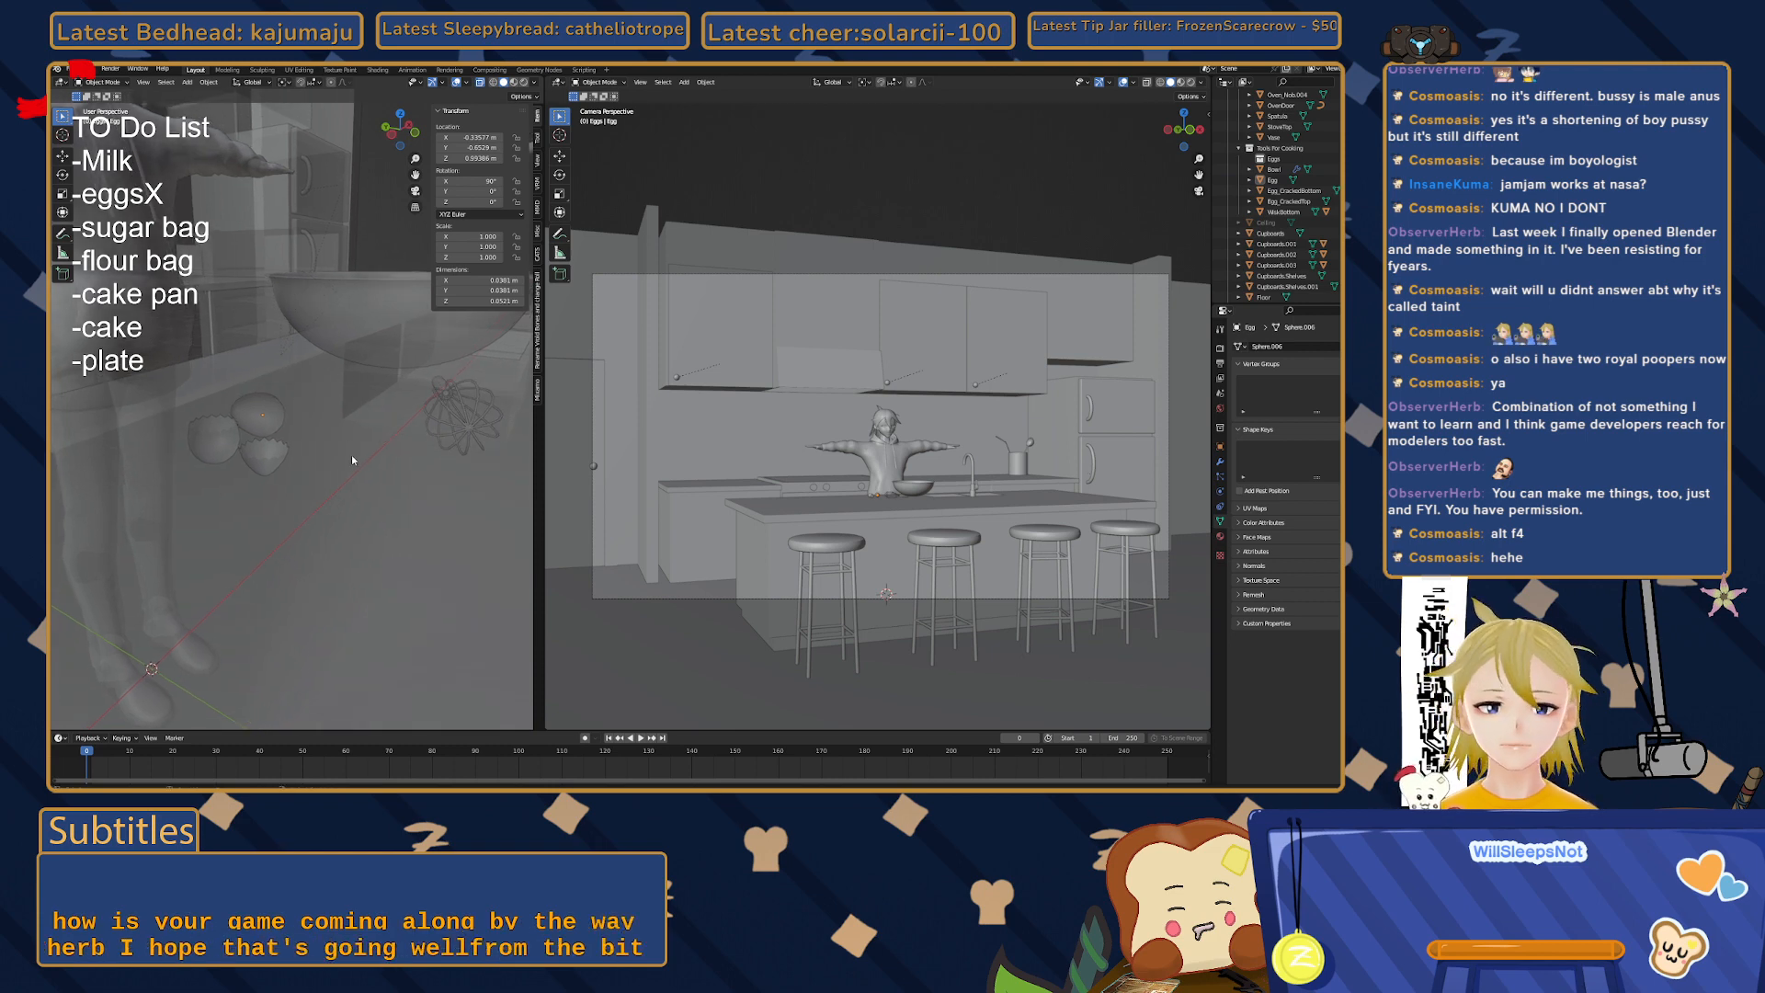
pyautogui.moveTo(351, 454); pyautogui.dragTo(399, 510, button='middle')
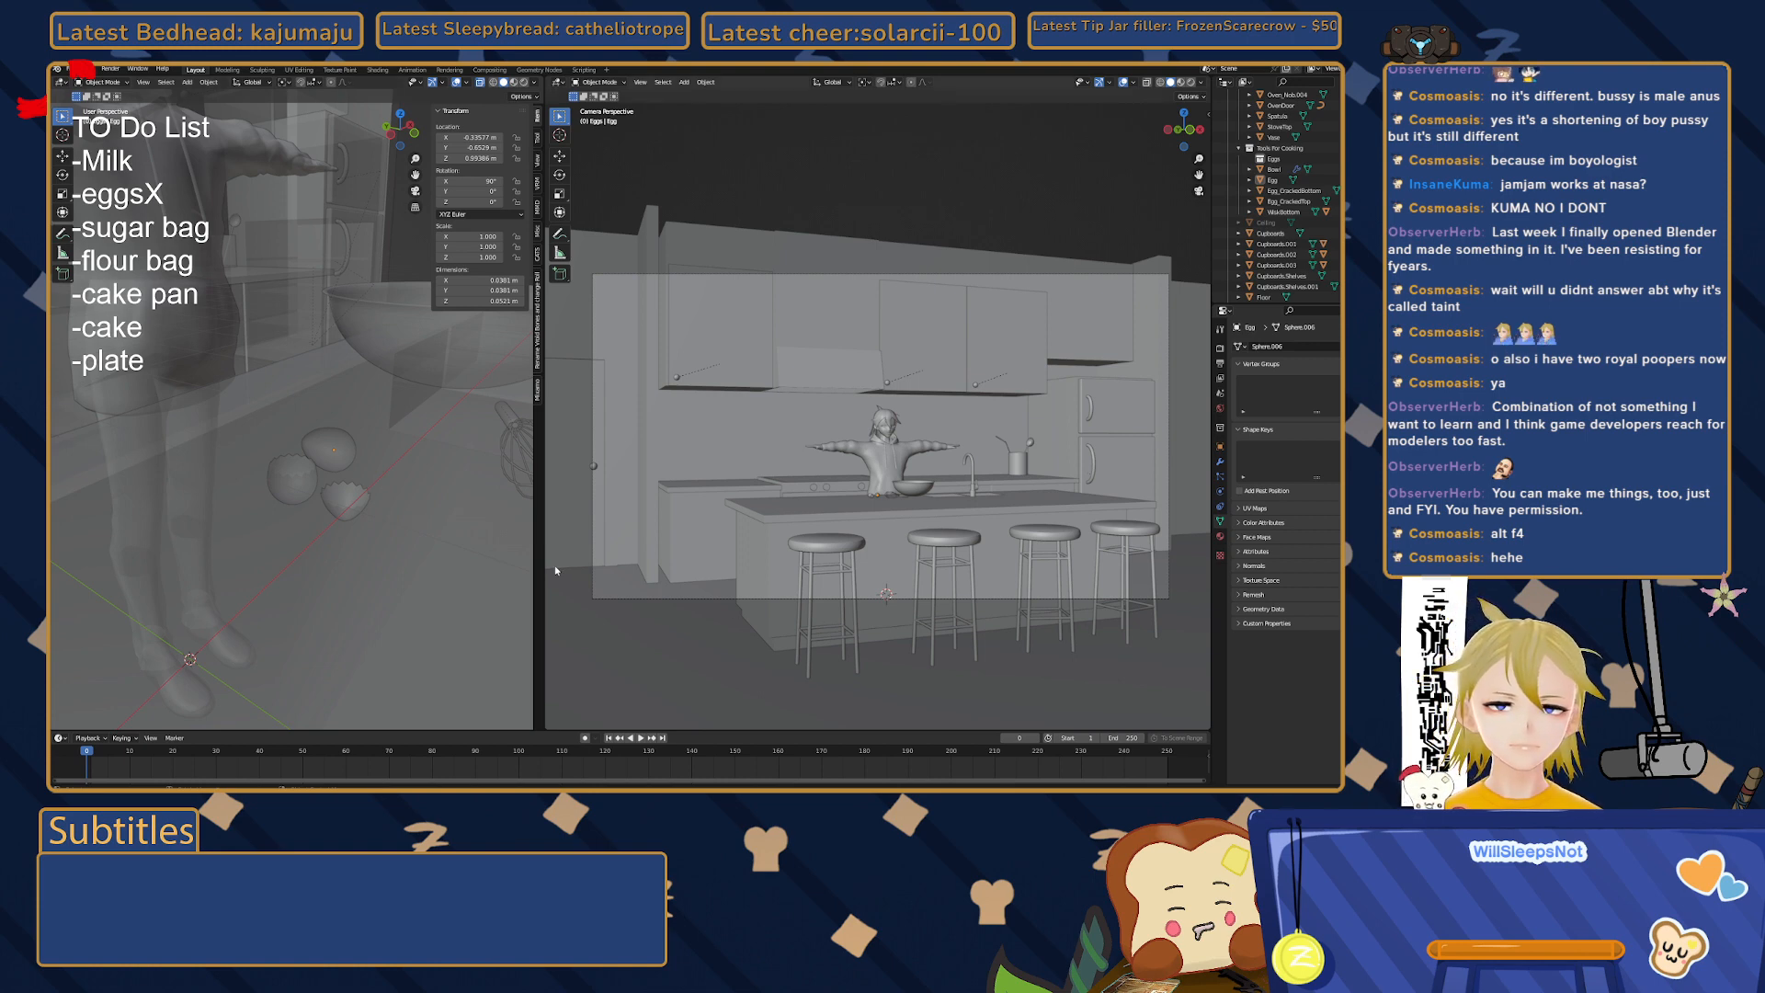
pyautogui.scroll(-3, 439, 556)
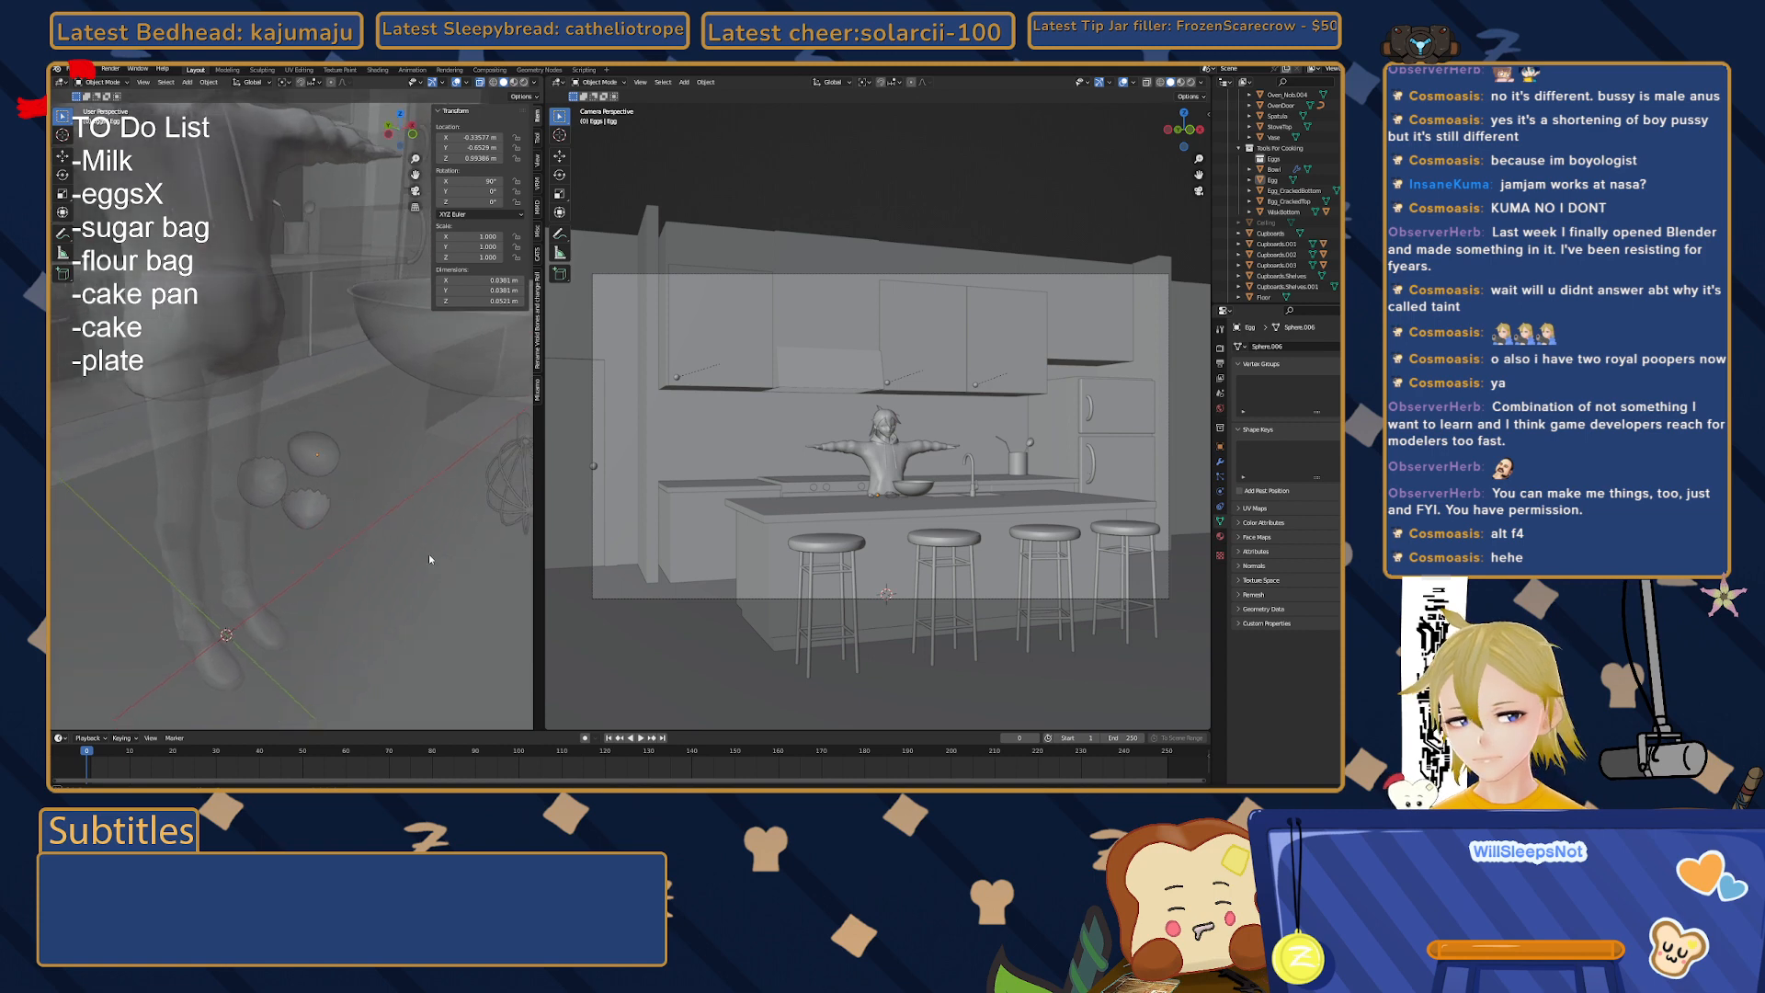
pyautogui.moveTo(358, 533); pyautogui.dragTo(343, 521, button='middle')
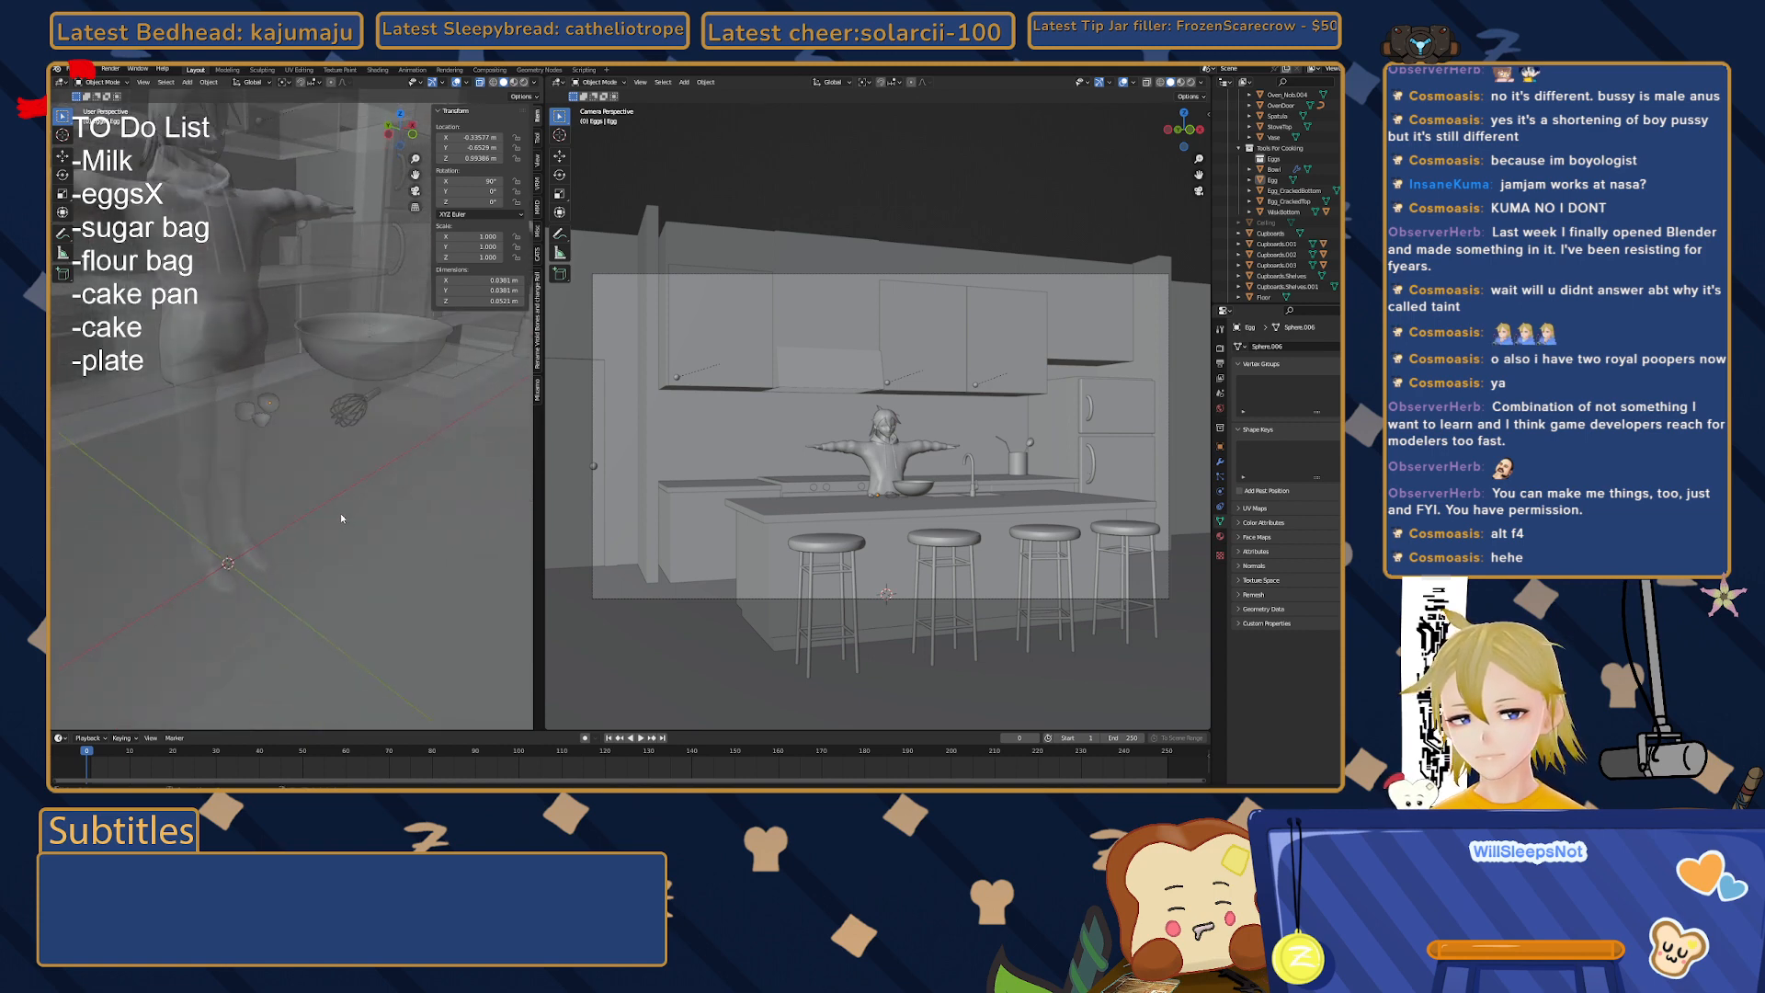
pyautogui.scroll(-2, 340, 518)
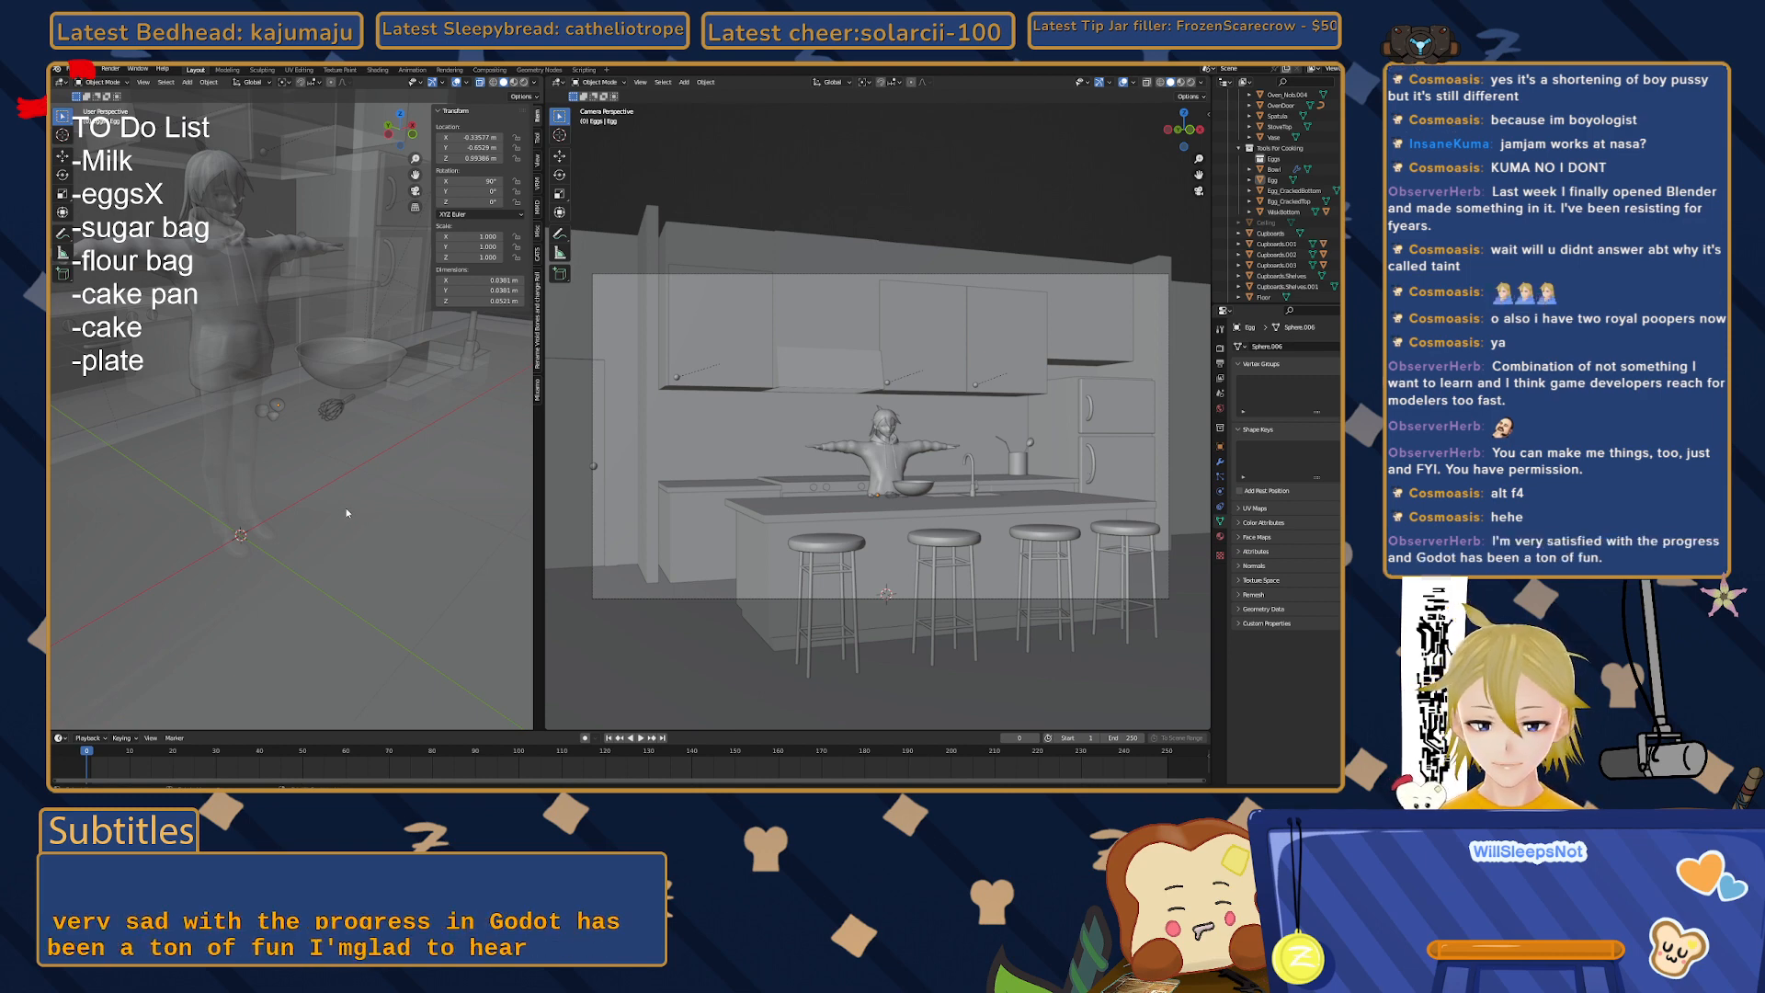
# - Add a cube mesh at the world origin and set its size to 0.11 m
pyautogui.hotkey('shift', 'a')
pyautogui.moveTo(347, 510)
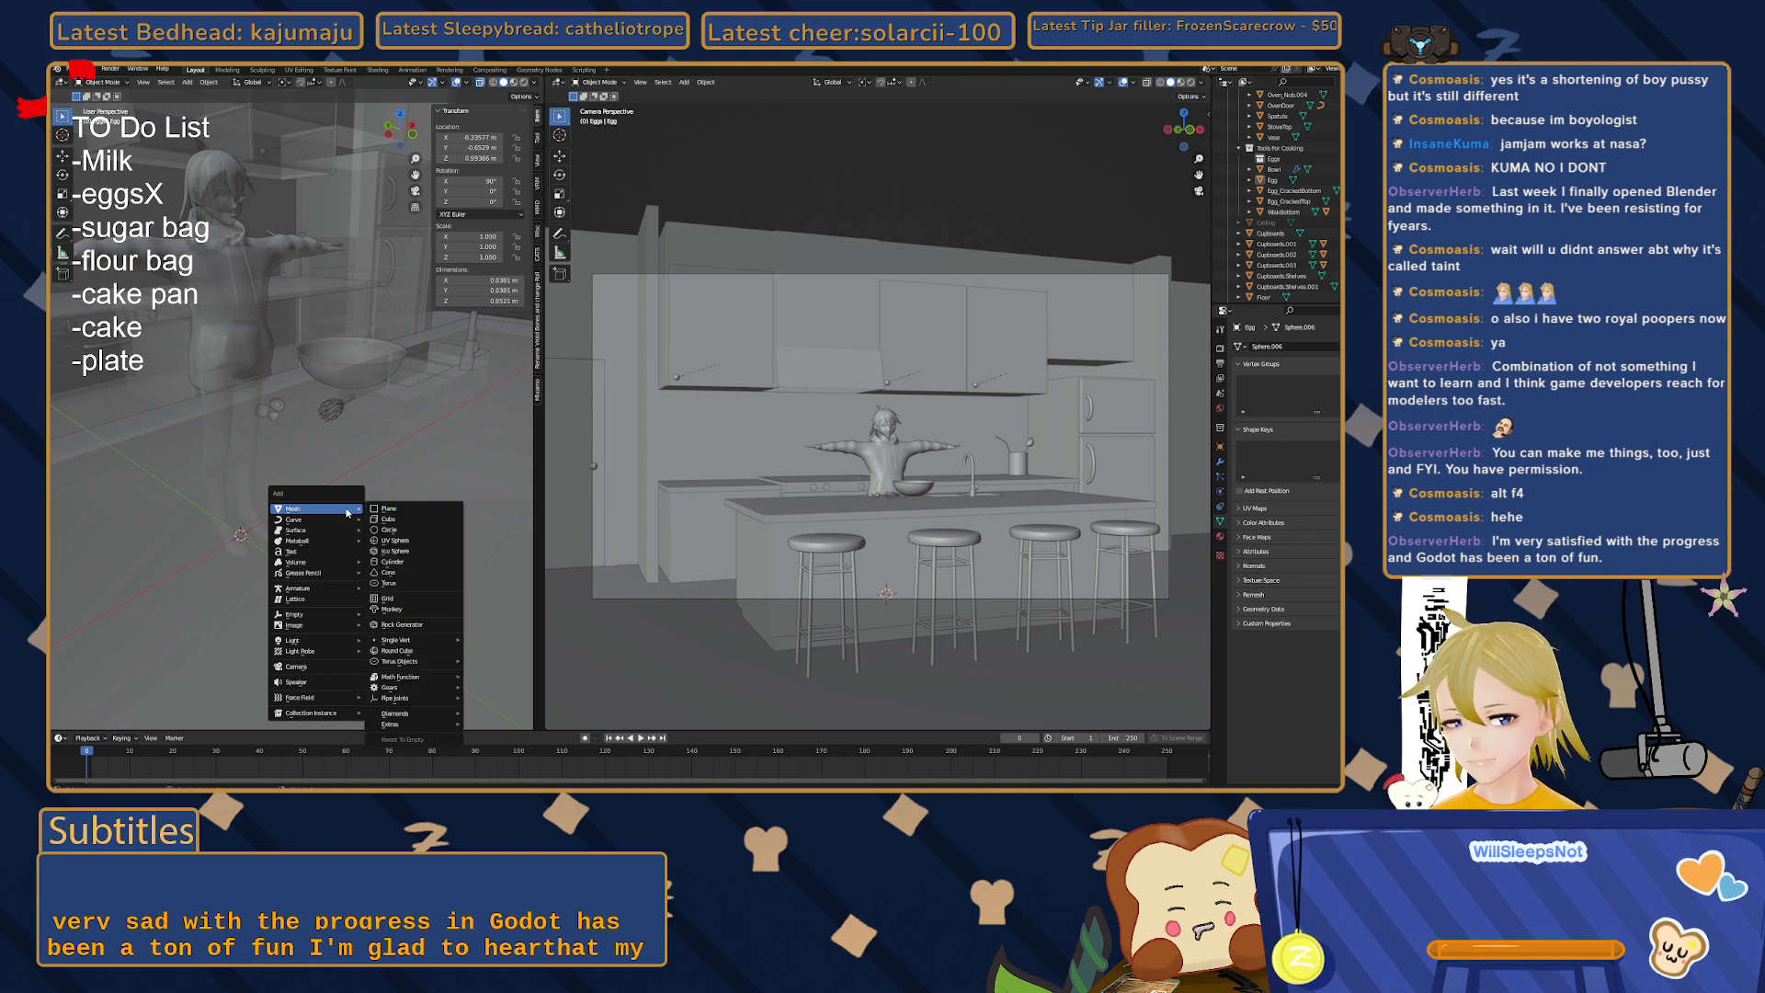
pyautogui.click(404, 519)
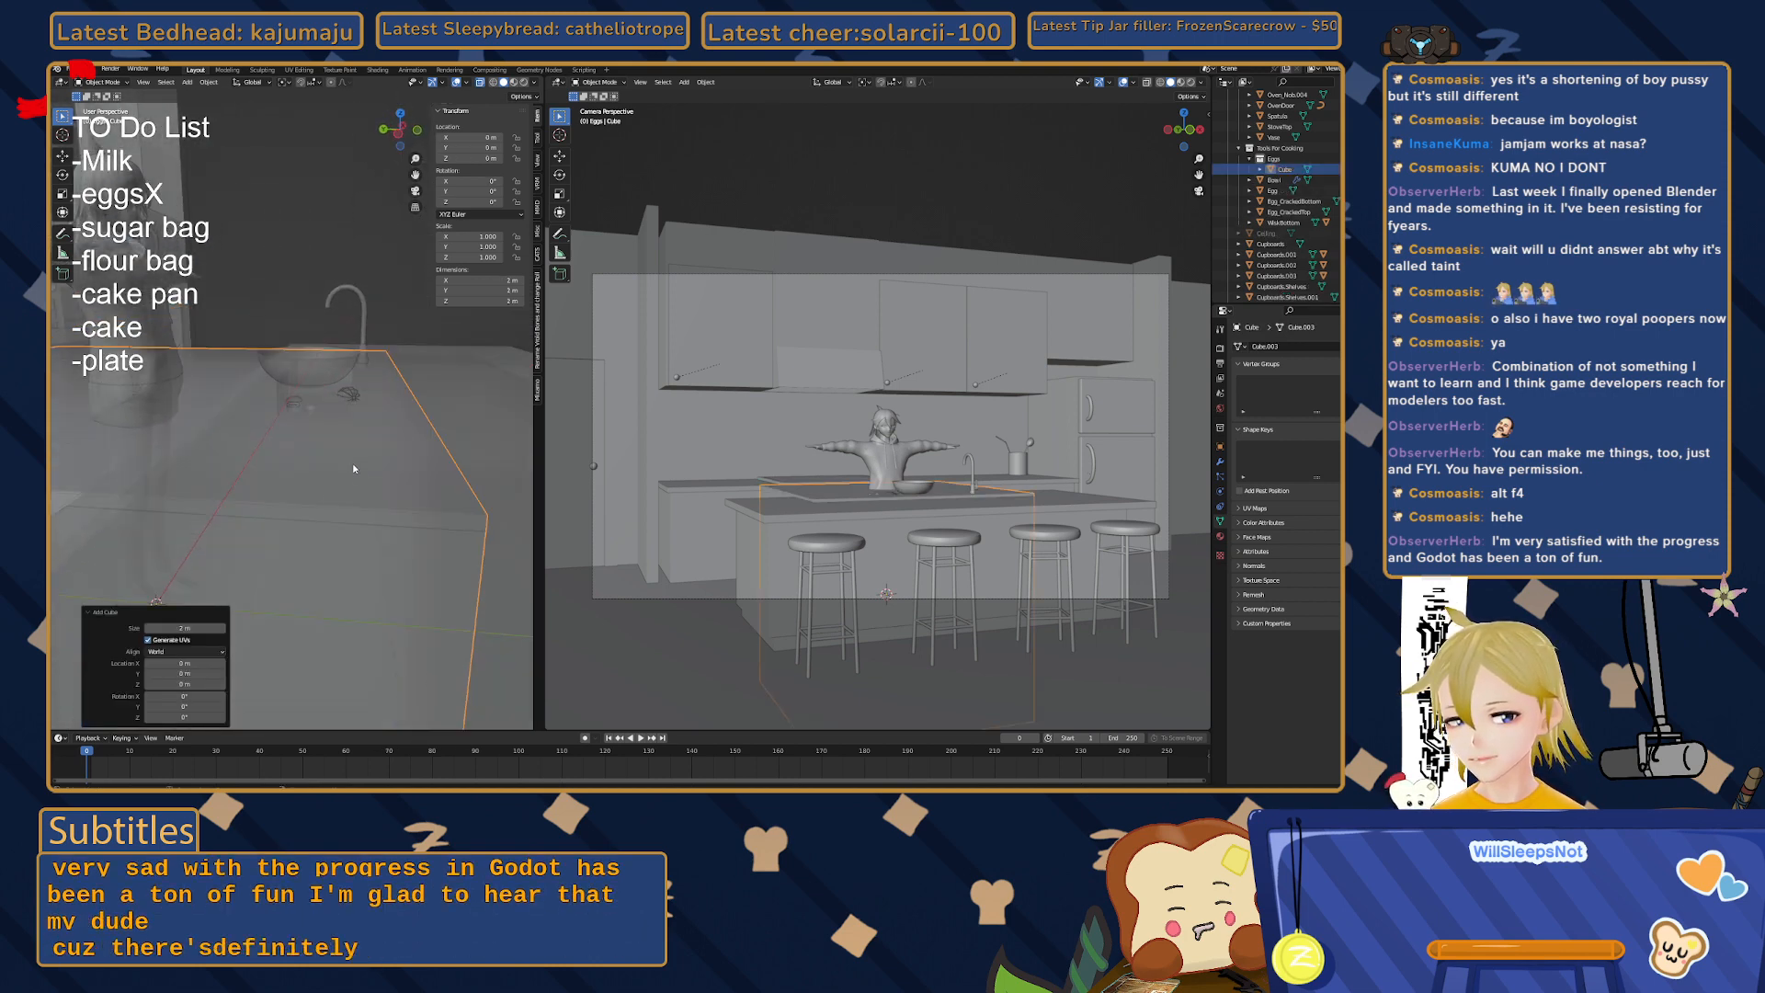
pyautogui.moveTo(427, 489); pyautogui.dragTo(288, 524, button='middle')
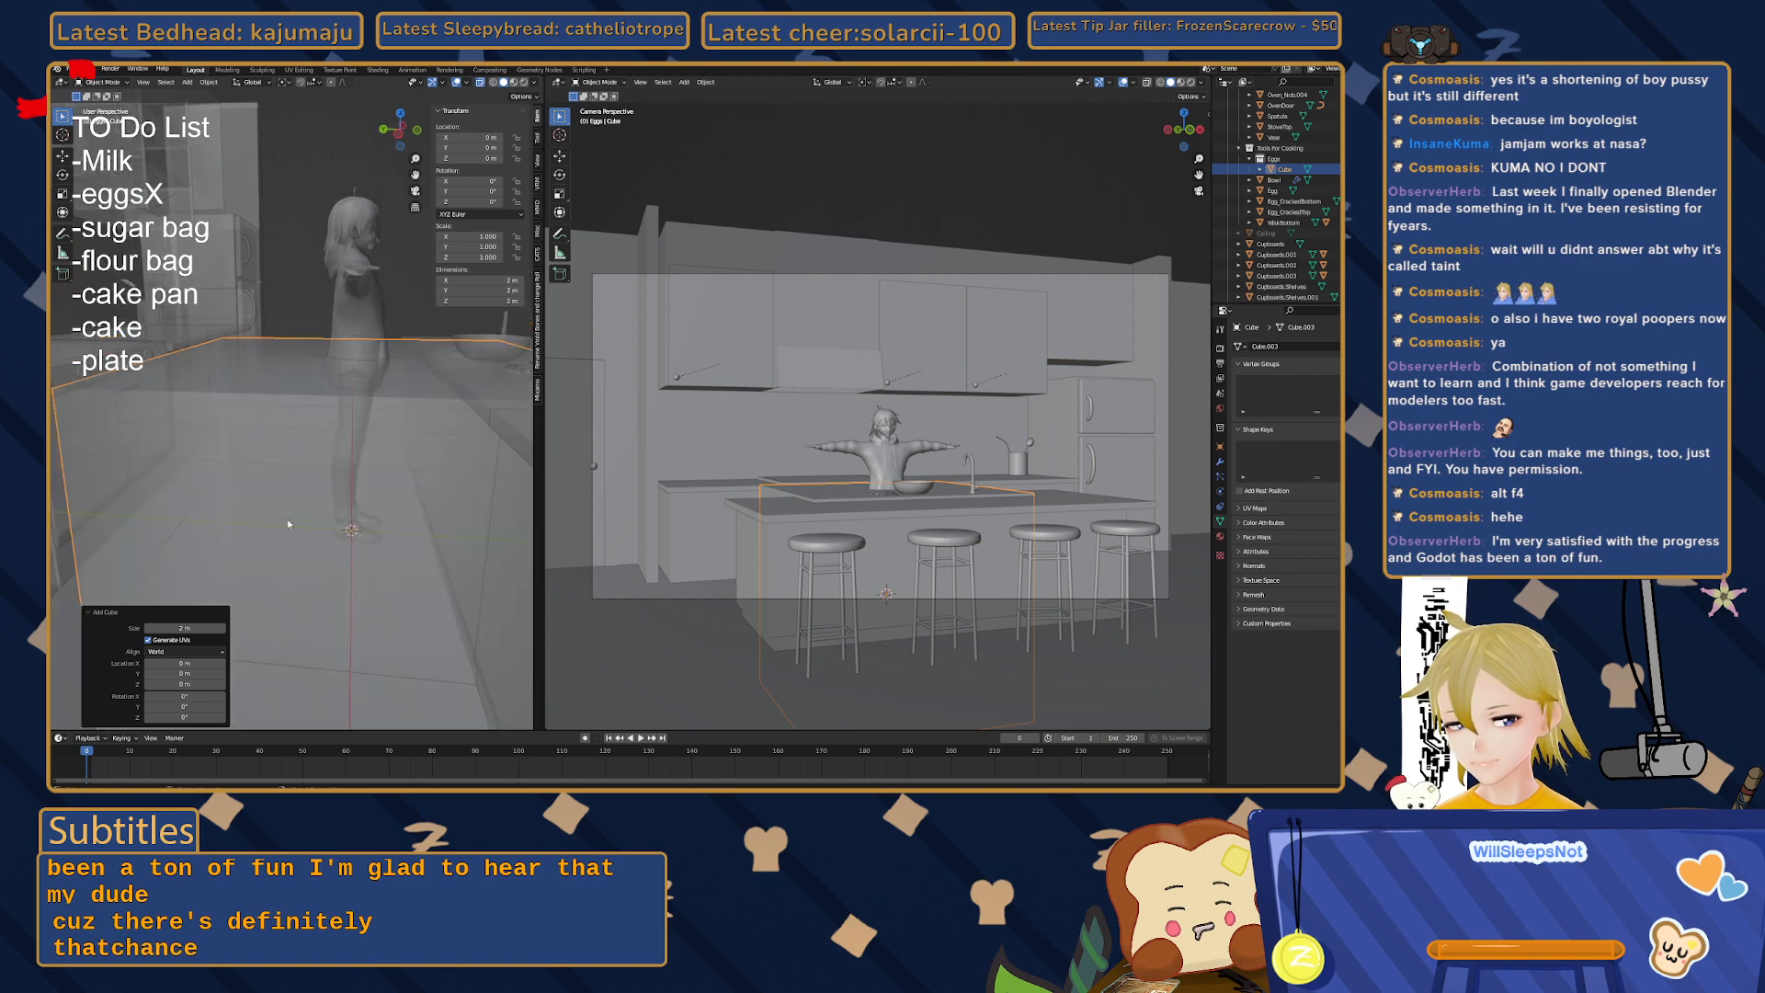
pyautogui.moveTo(168, 628); pyautogui.dragTo(754, 427)
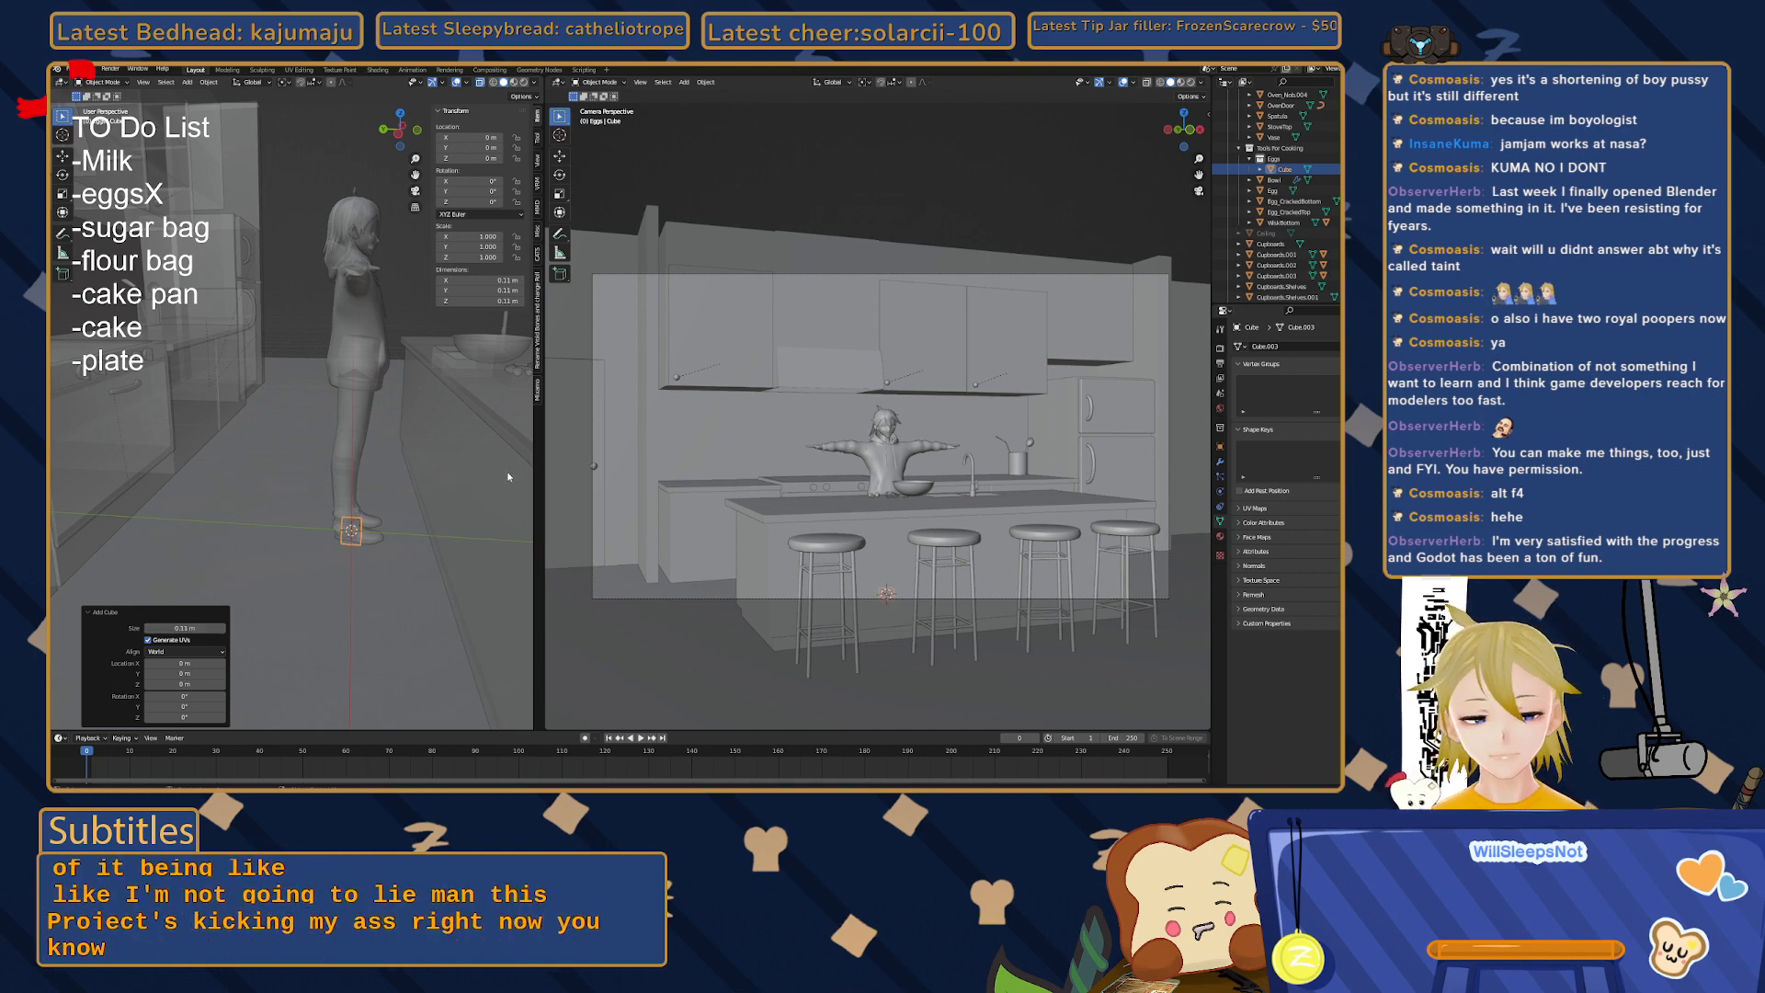
# - Select the cube's bottom vertices in an orthographic side view with a widened viewport, and set their Z position to 0 m
pyautogui.click(397, 137)
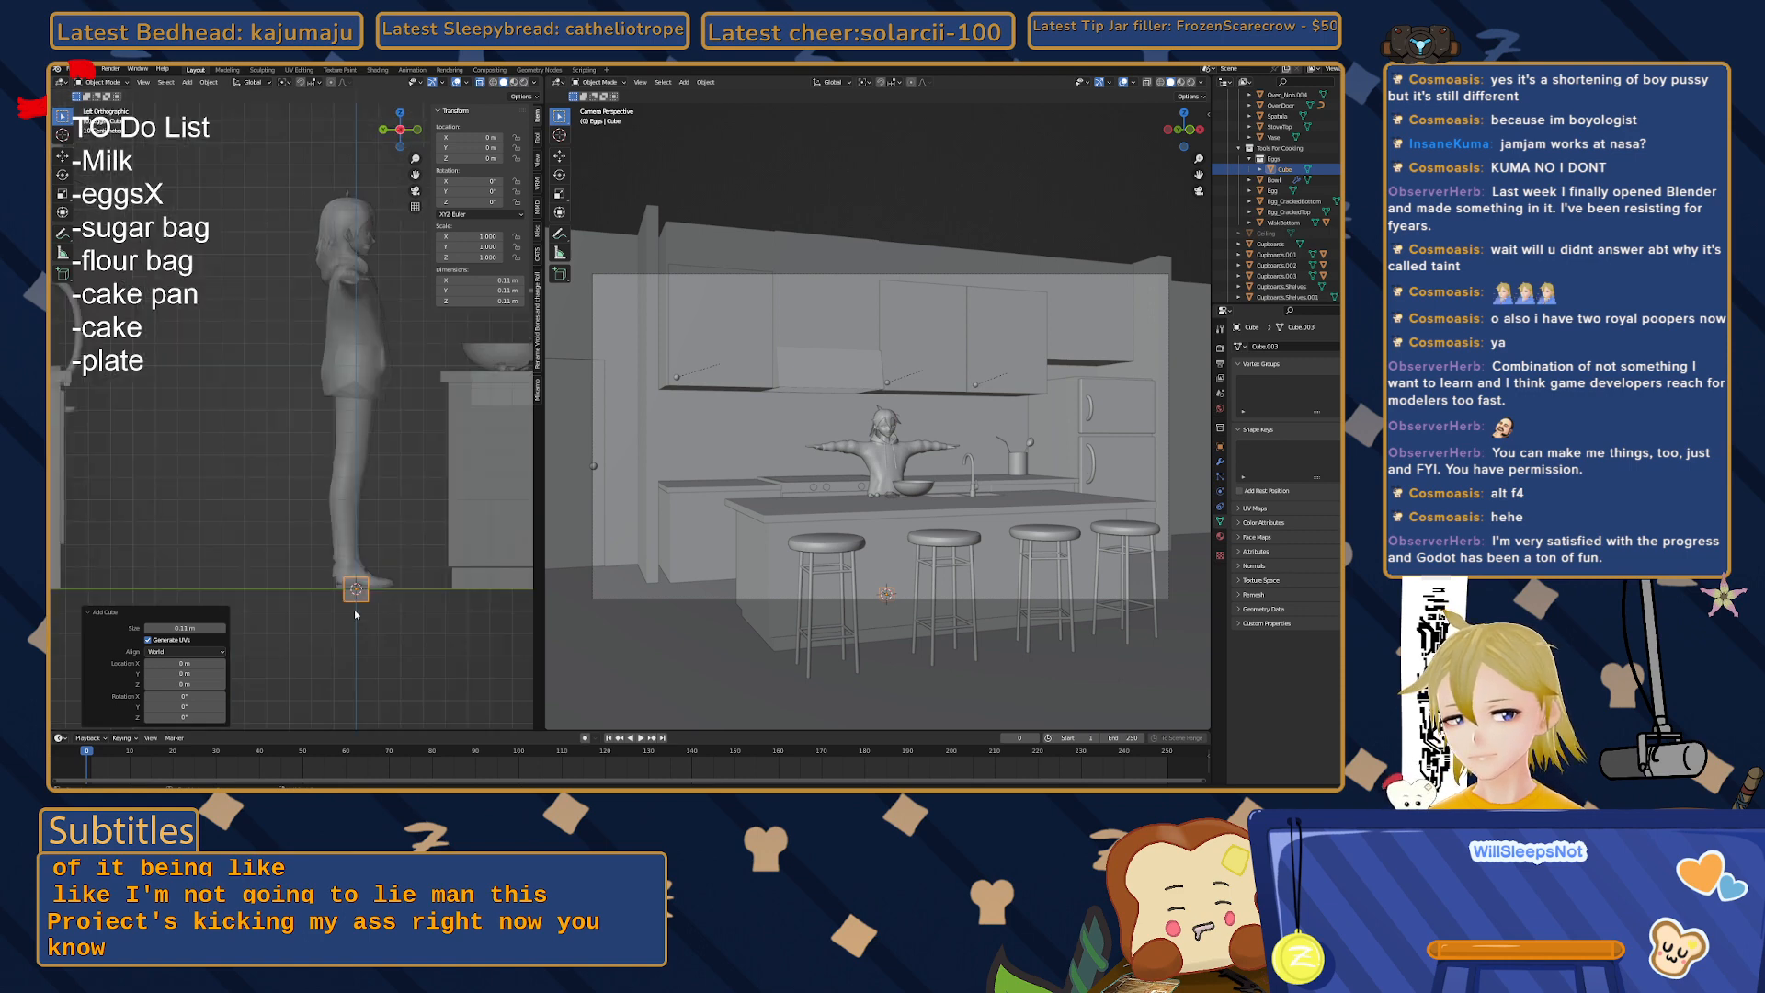
pyautogui.scroll(-1, 355, 614)
pyautogui.press('Tab')
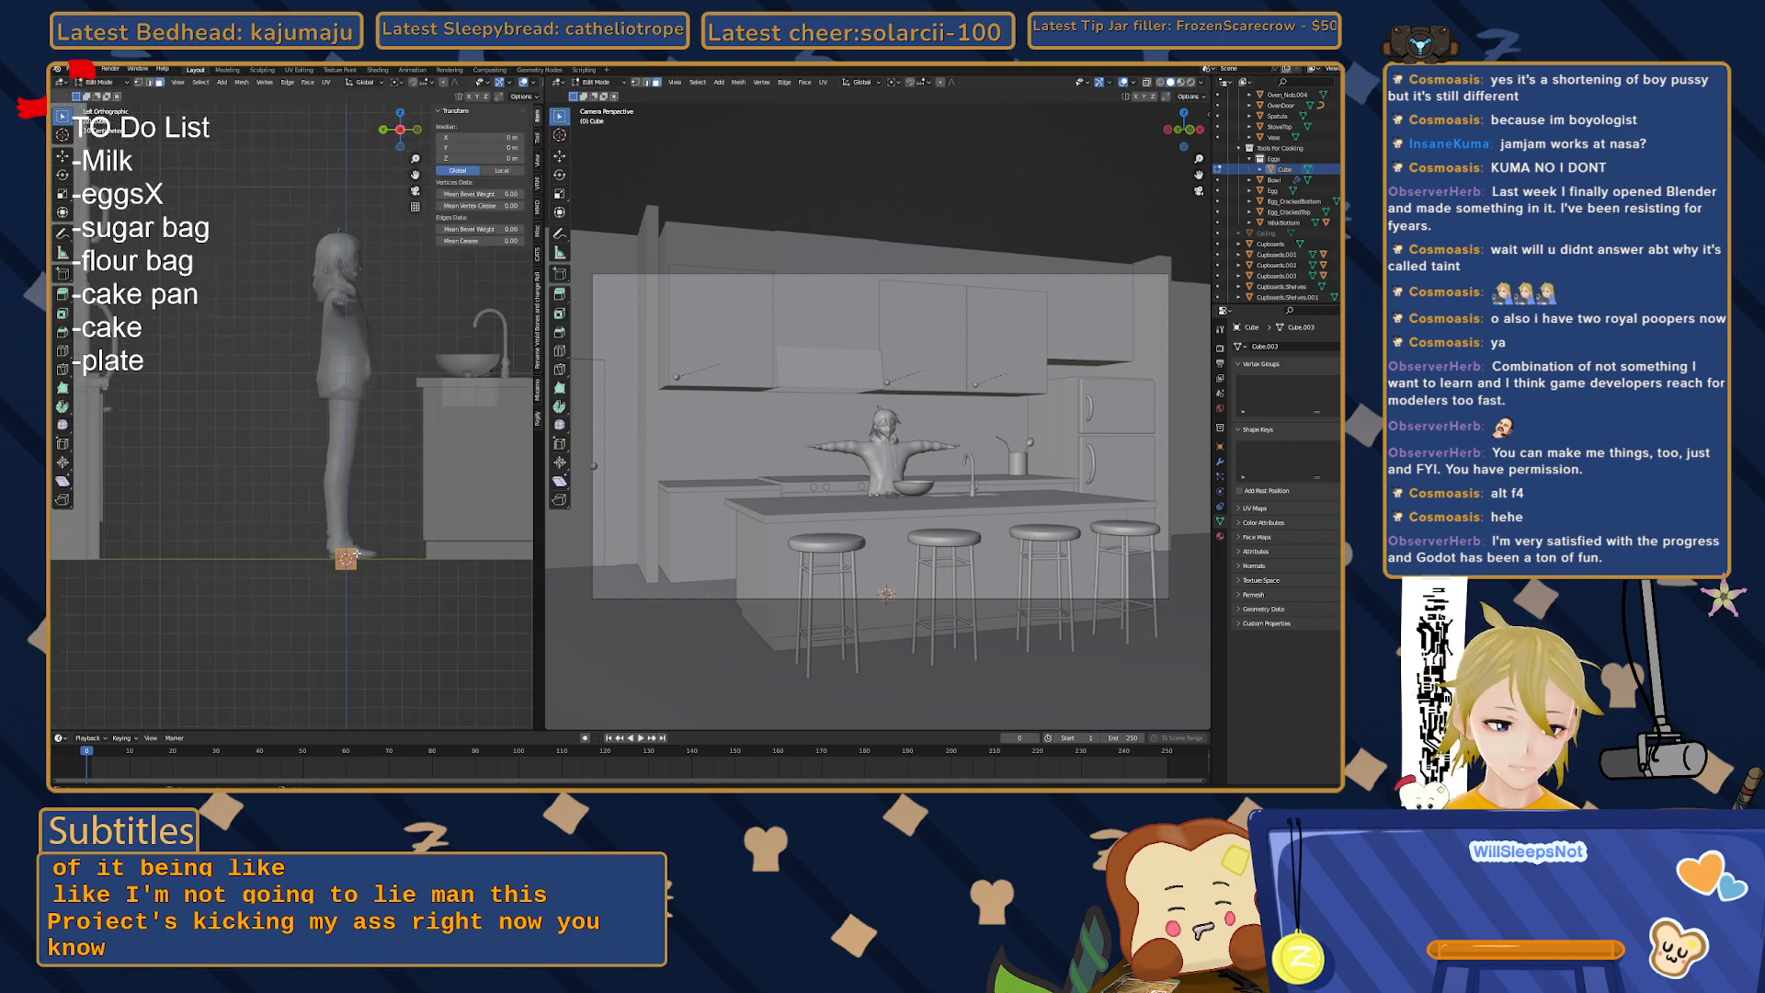
pyautogui.press('KP_Decimal')
pyautogui.moveTo(89, 540); pyautogui.dragTo(491, 666)
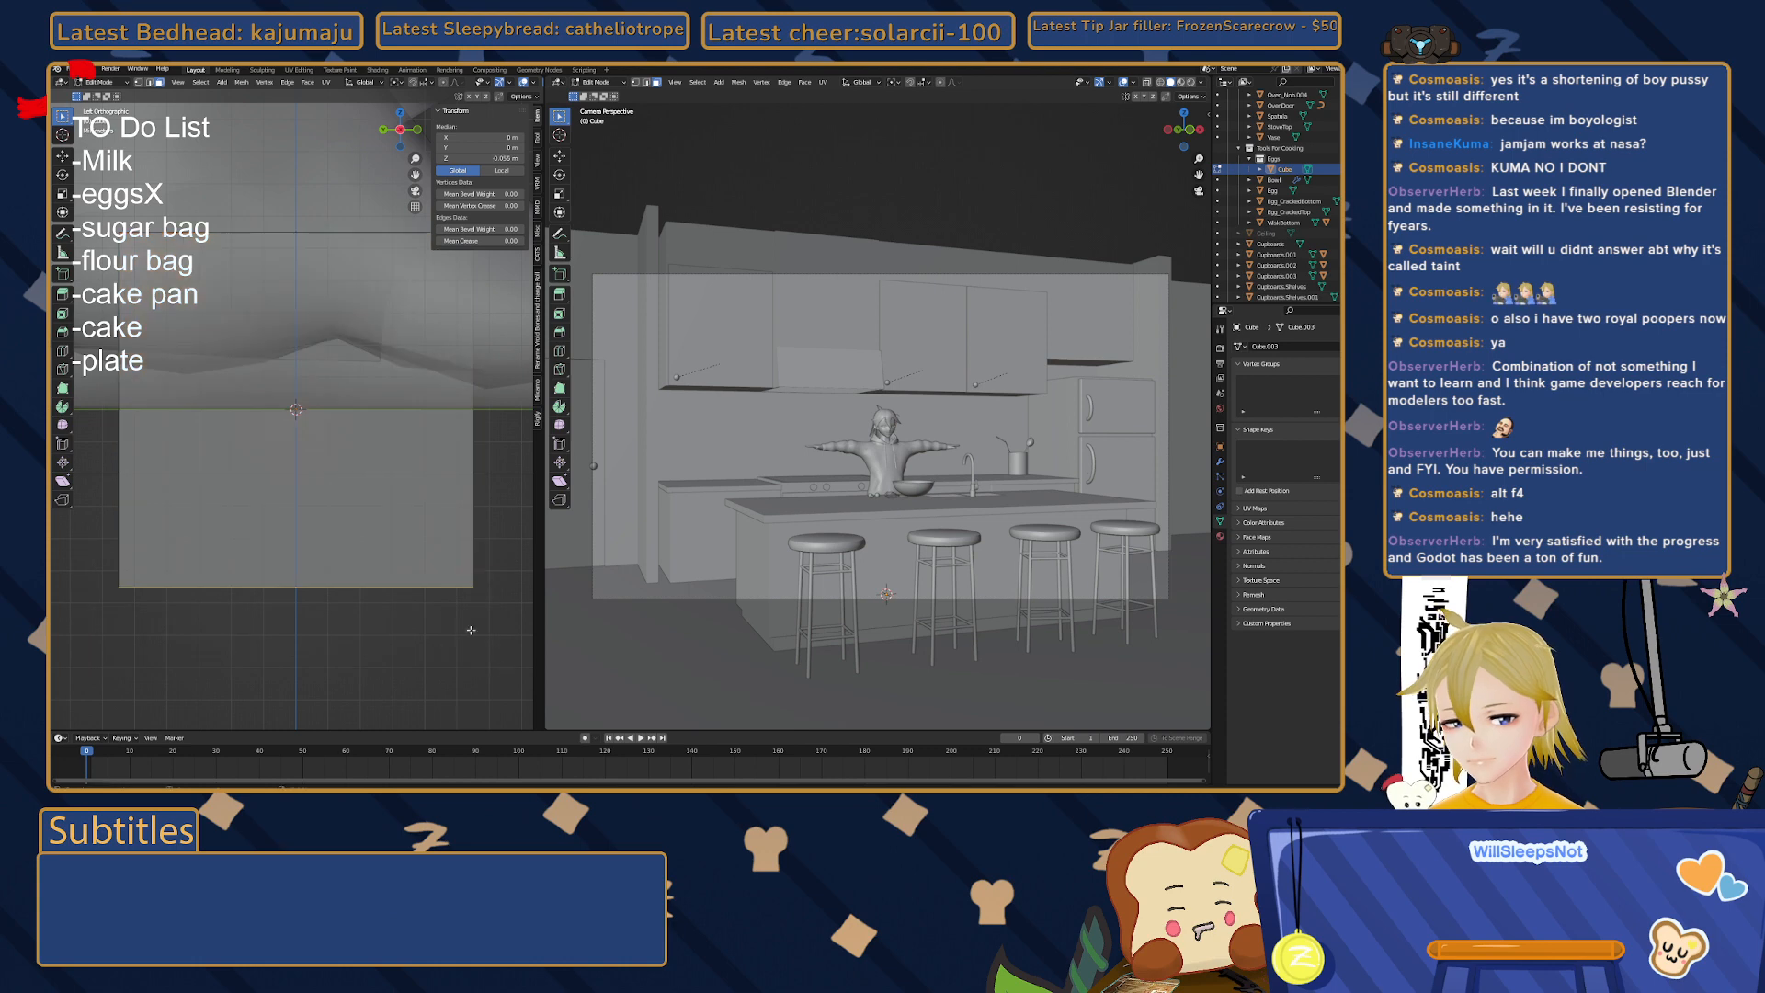
pyautogui.moveTo(72, 558); pyautogui.dragTo(497, 674)
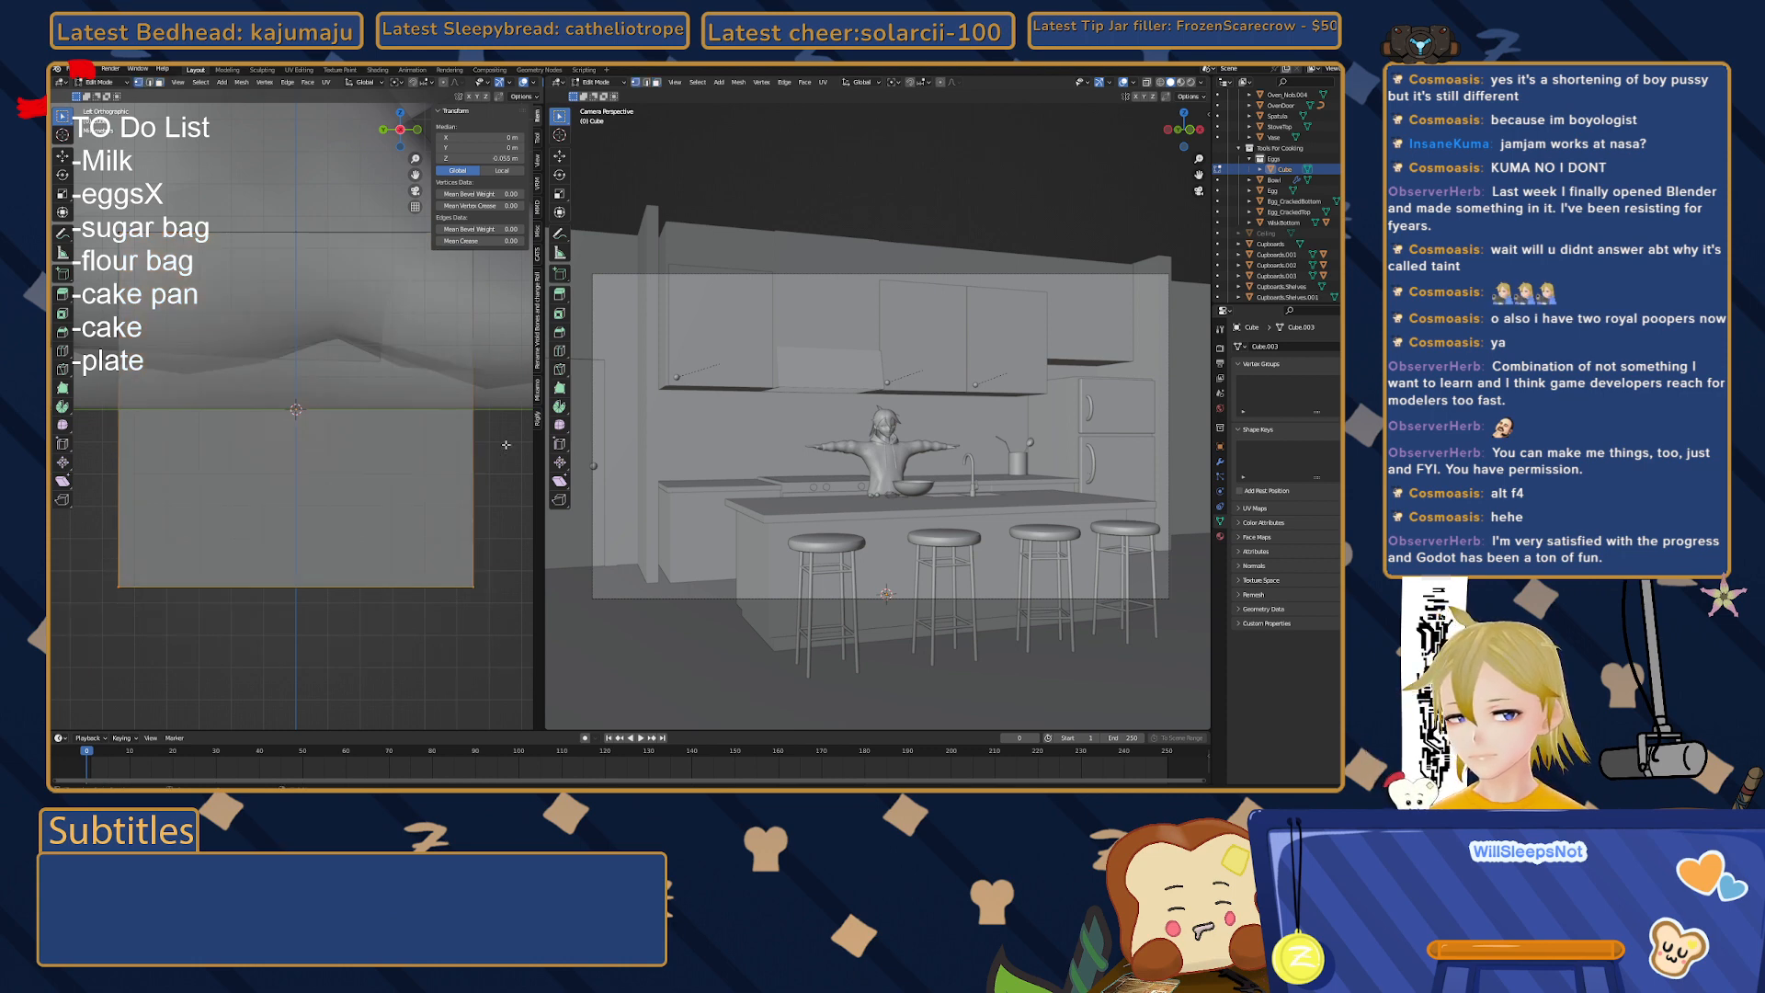
pyautogui.moveTo(544, 492); pyautogui.dragTo(765, 491)
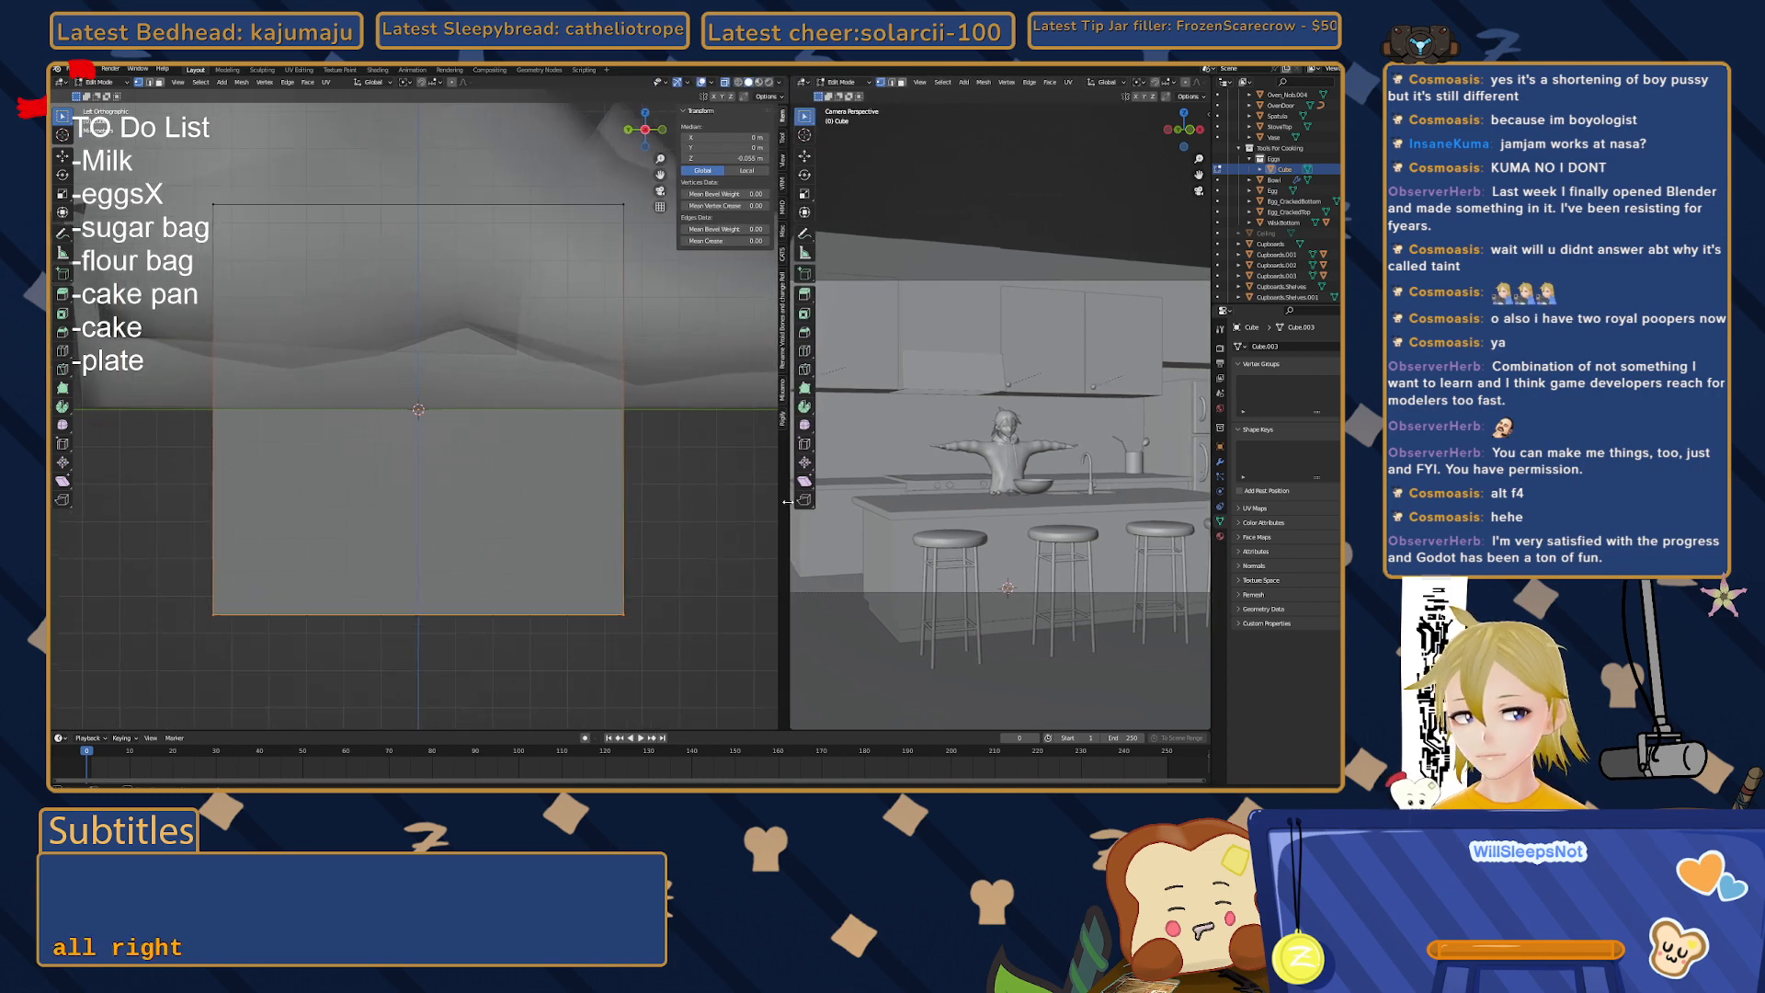
pyautogui.scroll(-1, 1043, 450)
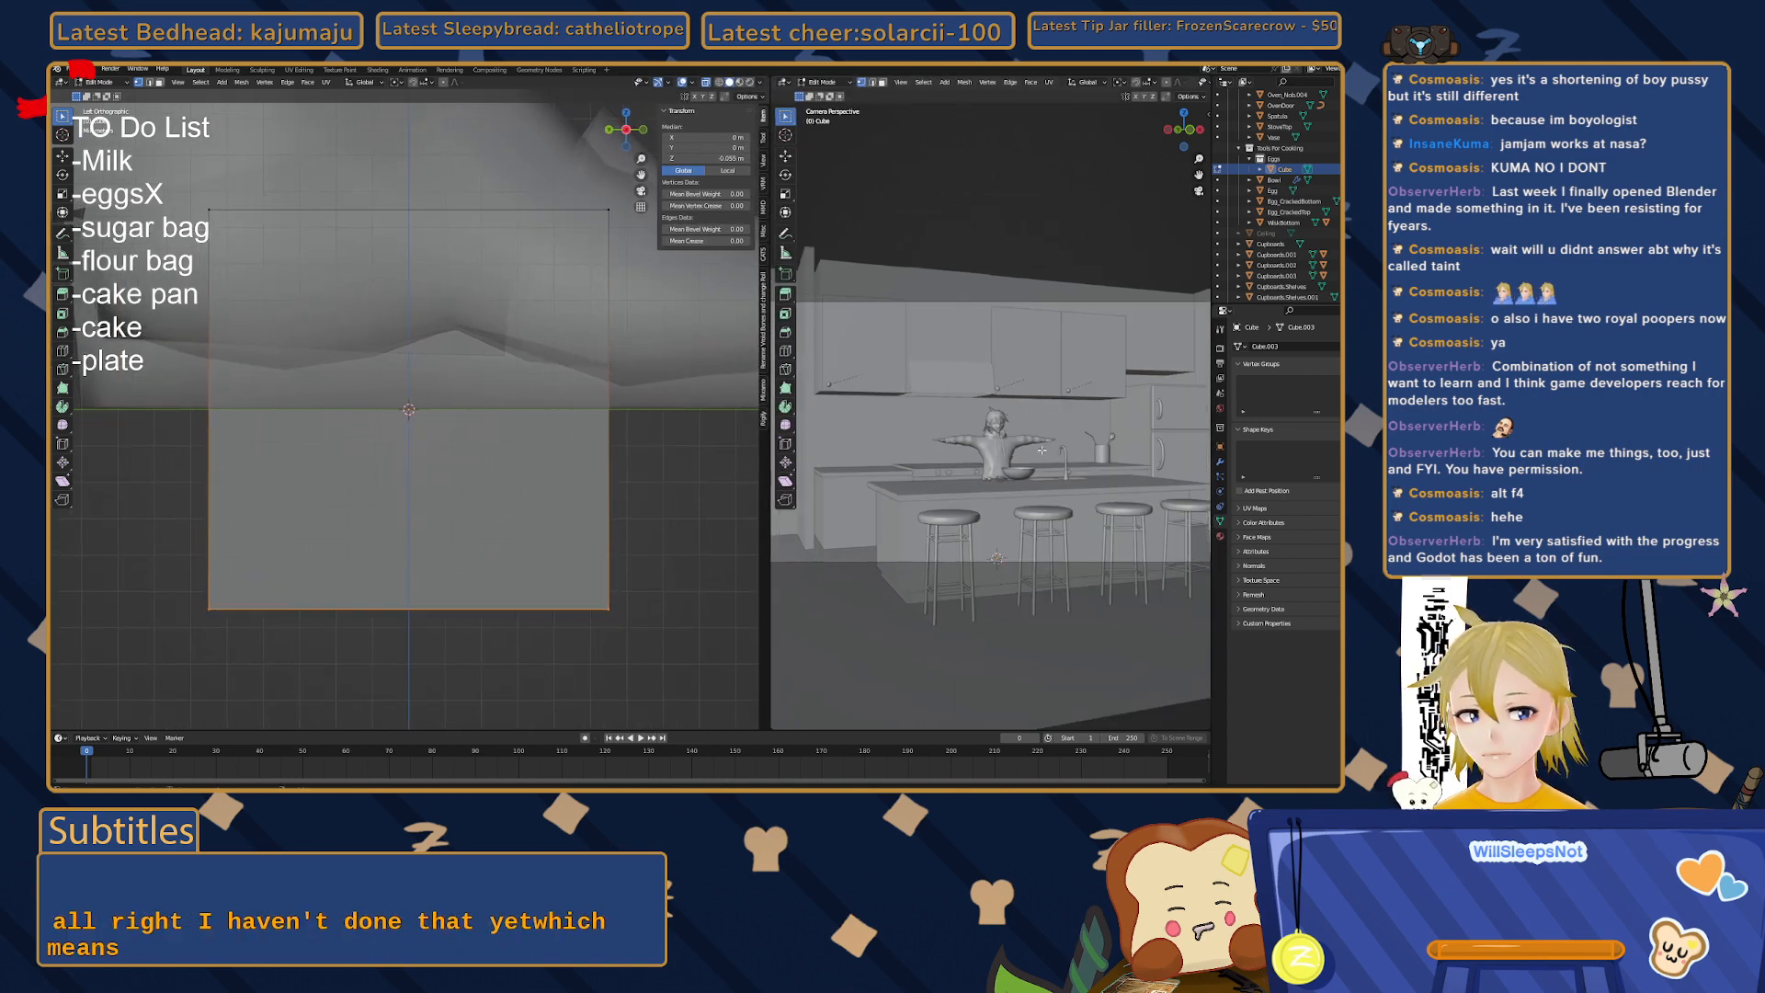
pyautogui.scroll(-1, 1043, 449)
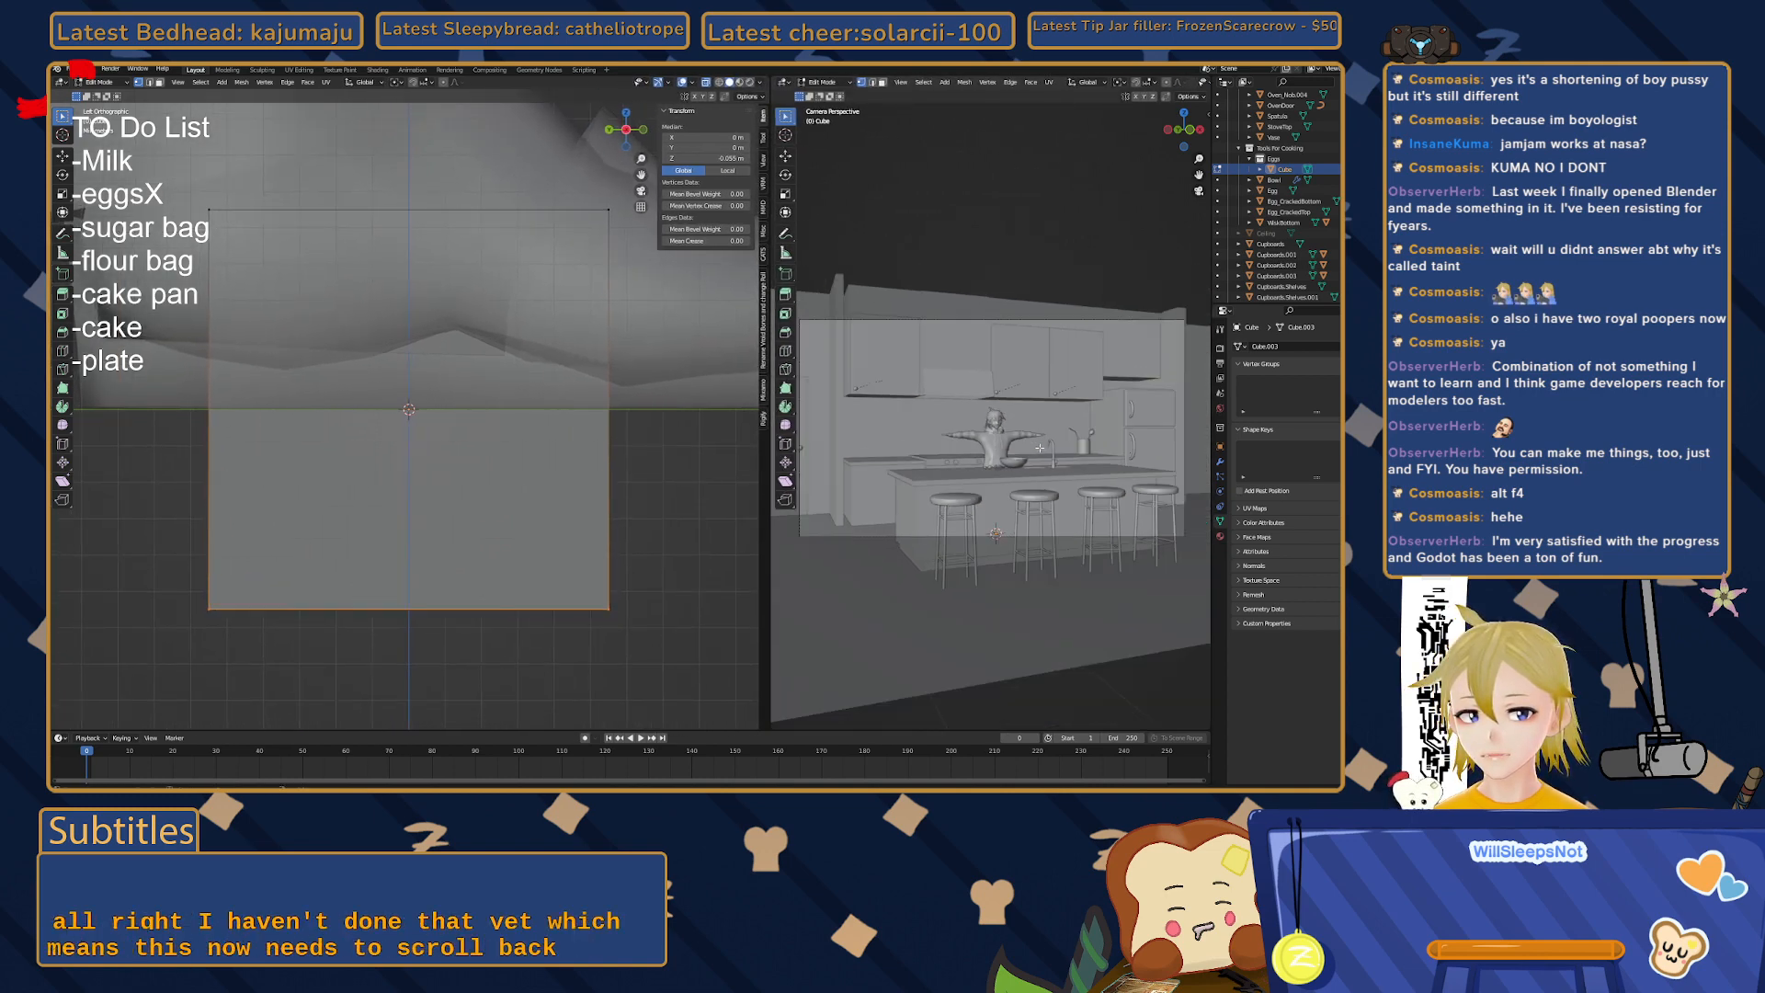
pyautogui.keyDown('shift'); pyautogui.moveTo(952, 382); pyautogui.dragTo(967, 384, button='middle'); pyautogui.keyUp('shift')
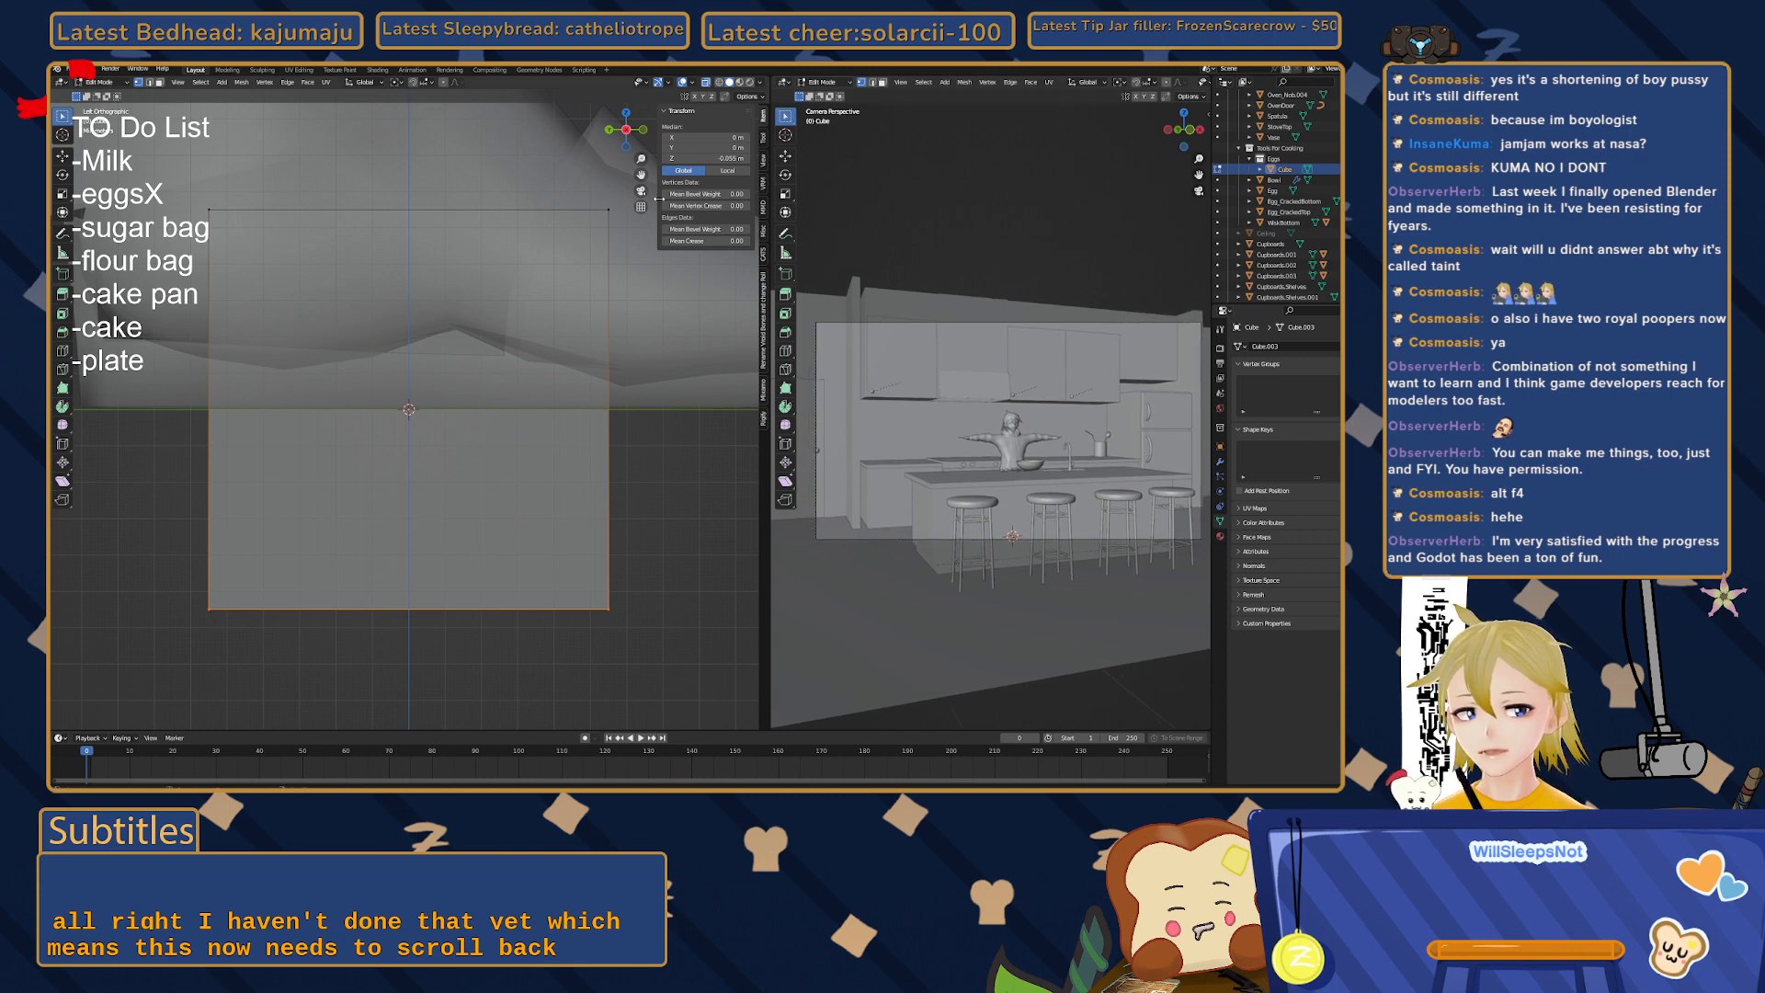
pyautogui.click(727, 160)
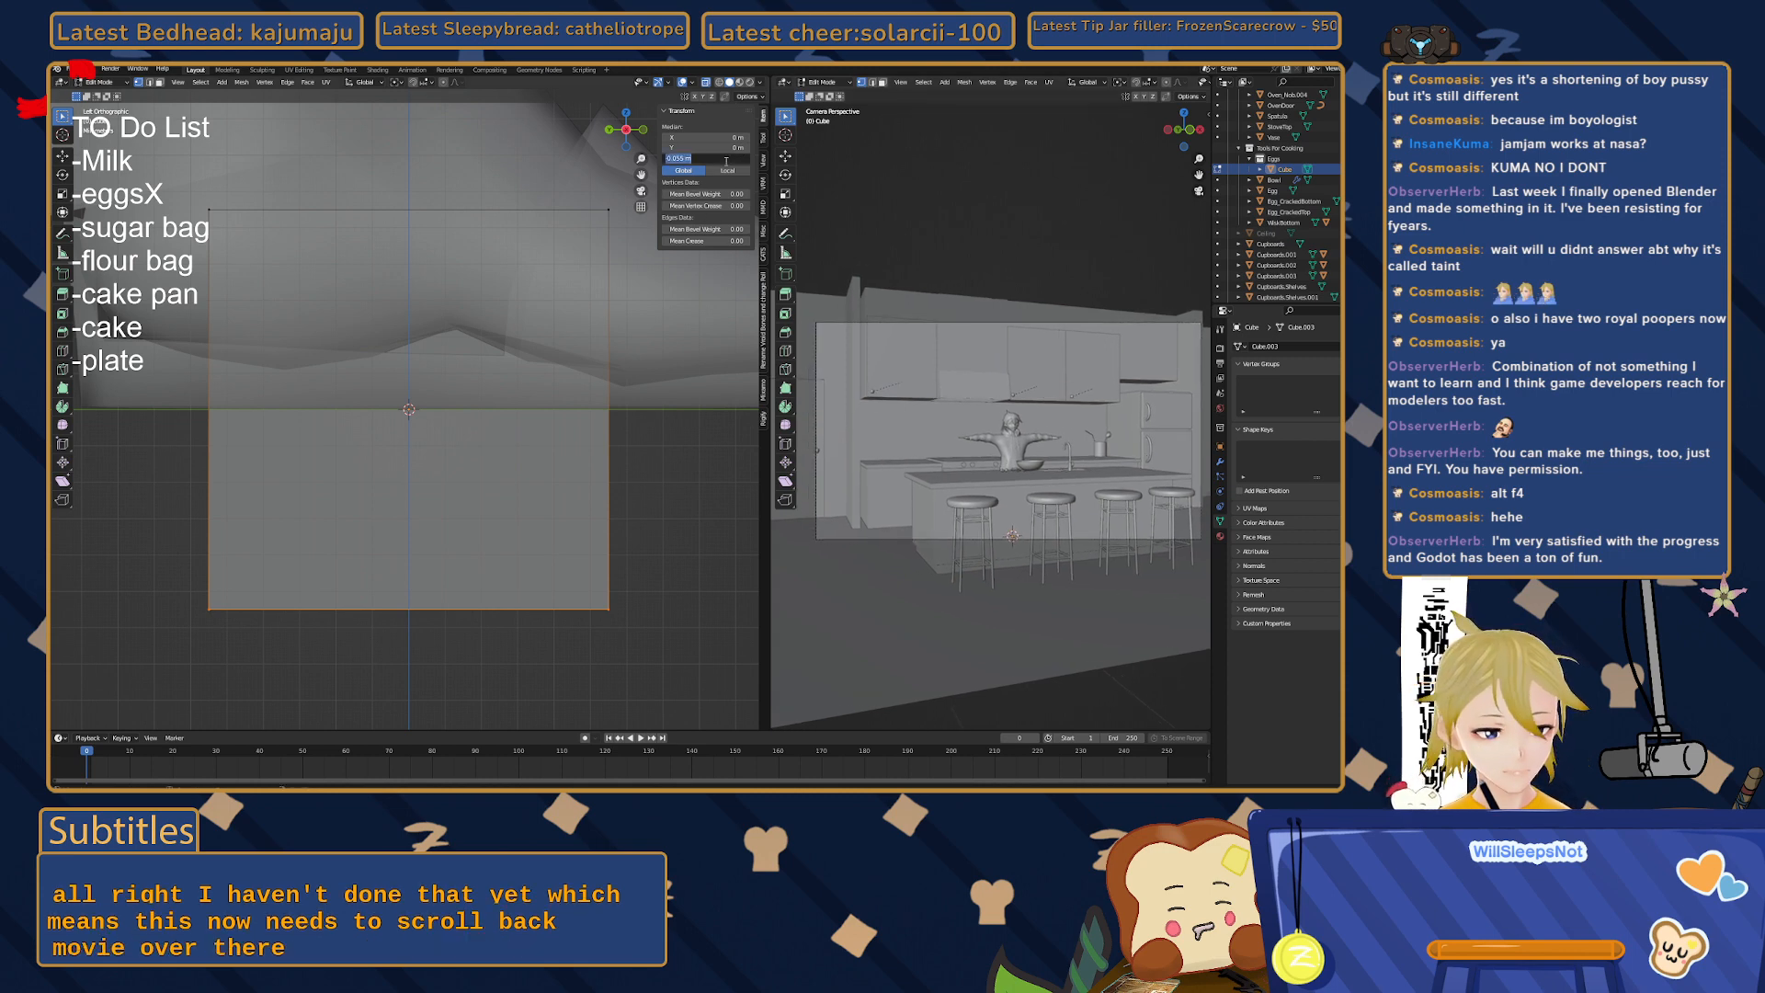
pyautogui.write('0')
pyautogui.press('Return')
# - Raise the cube's top vertices along Z until the box is about 0.23 m tall
pyautogui.keyDown('shift'); pyautogui.moveTo(466, 274); pyautogui.dragTo(499, 493, button='middle'); pyautogui.keyUp('shift')
pyautogui.moveTo(138, 358); pyautogui.dragTo(721, 483)
pyautogui.press('g')
pyautogui.press('z')
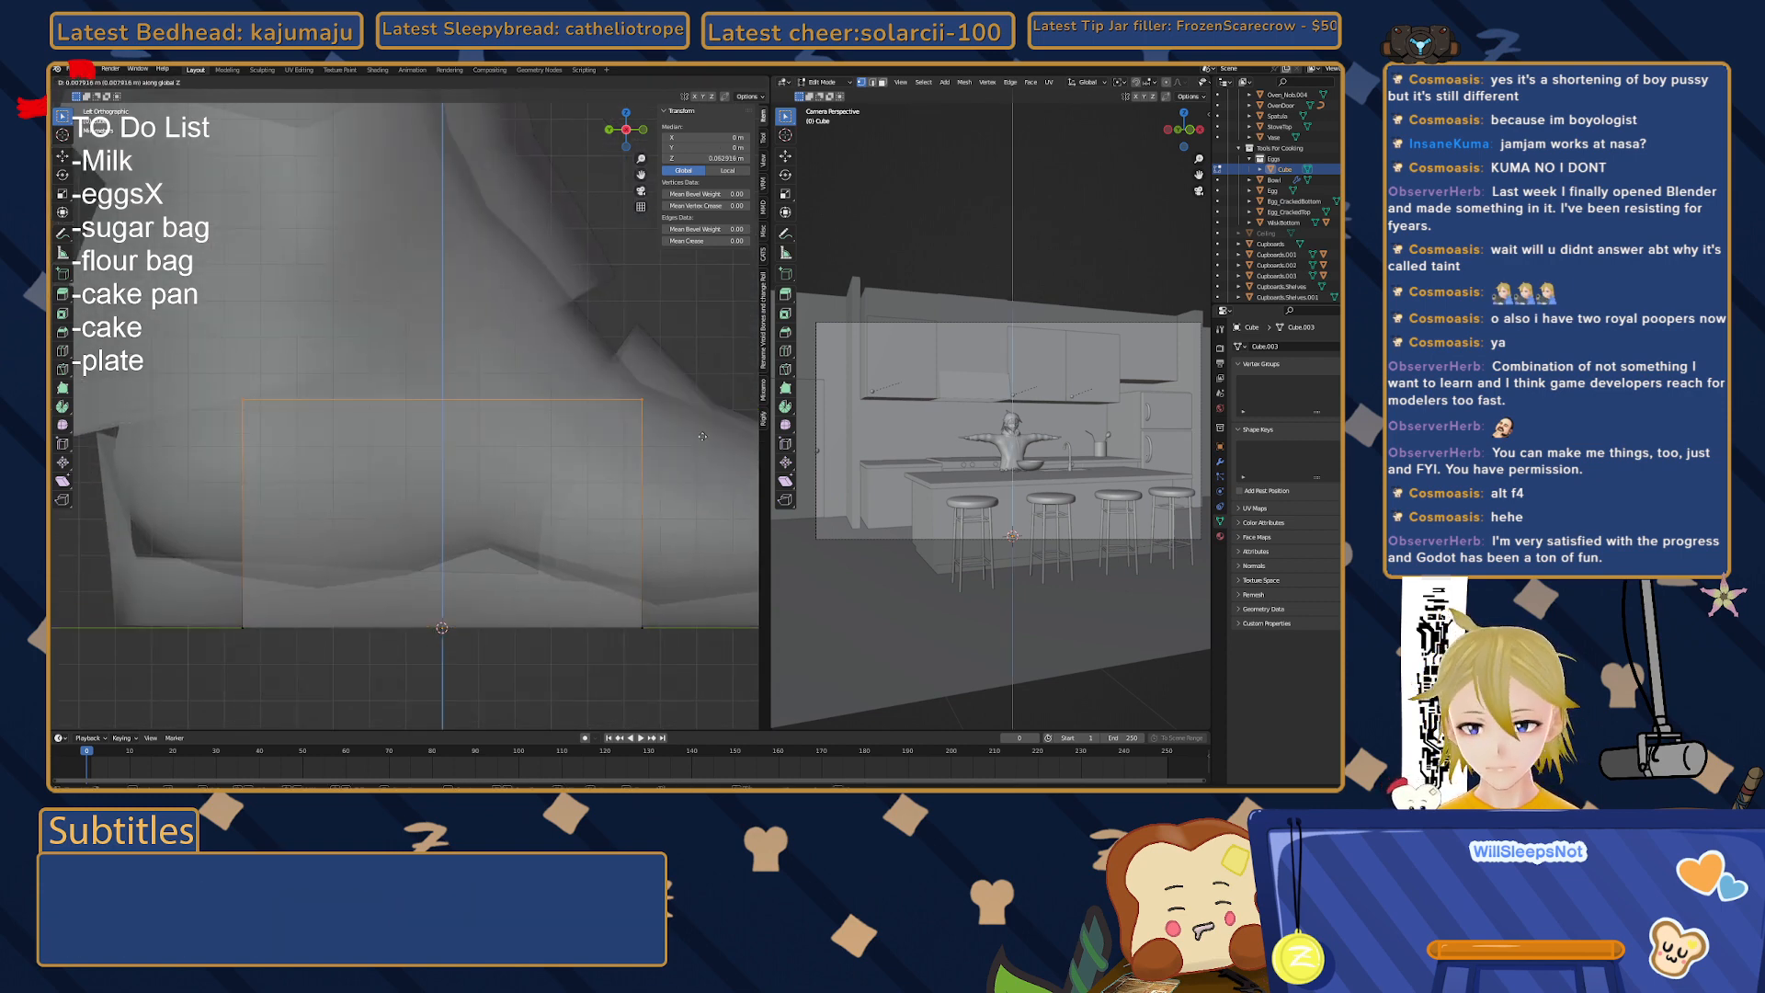
pyautogui.click(497, 690)
pyautogui.scroll(-3, 496, 690)
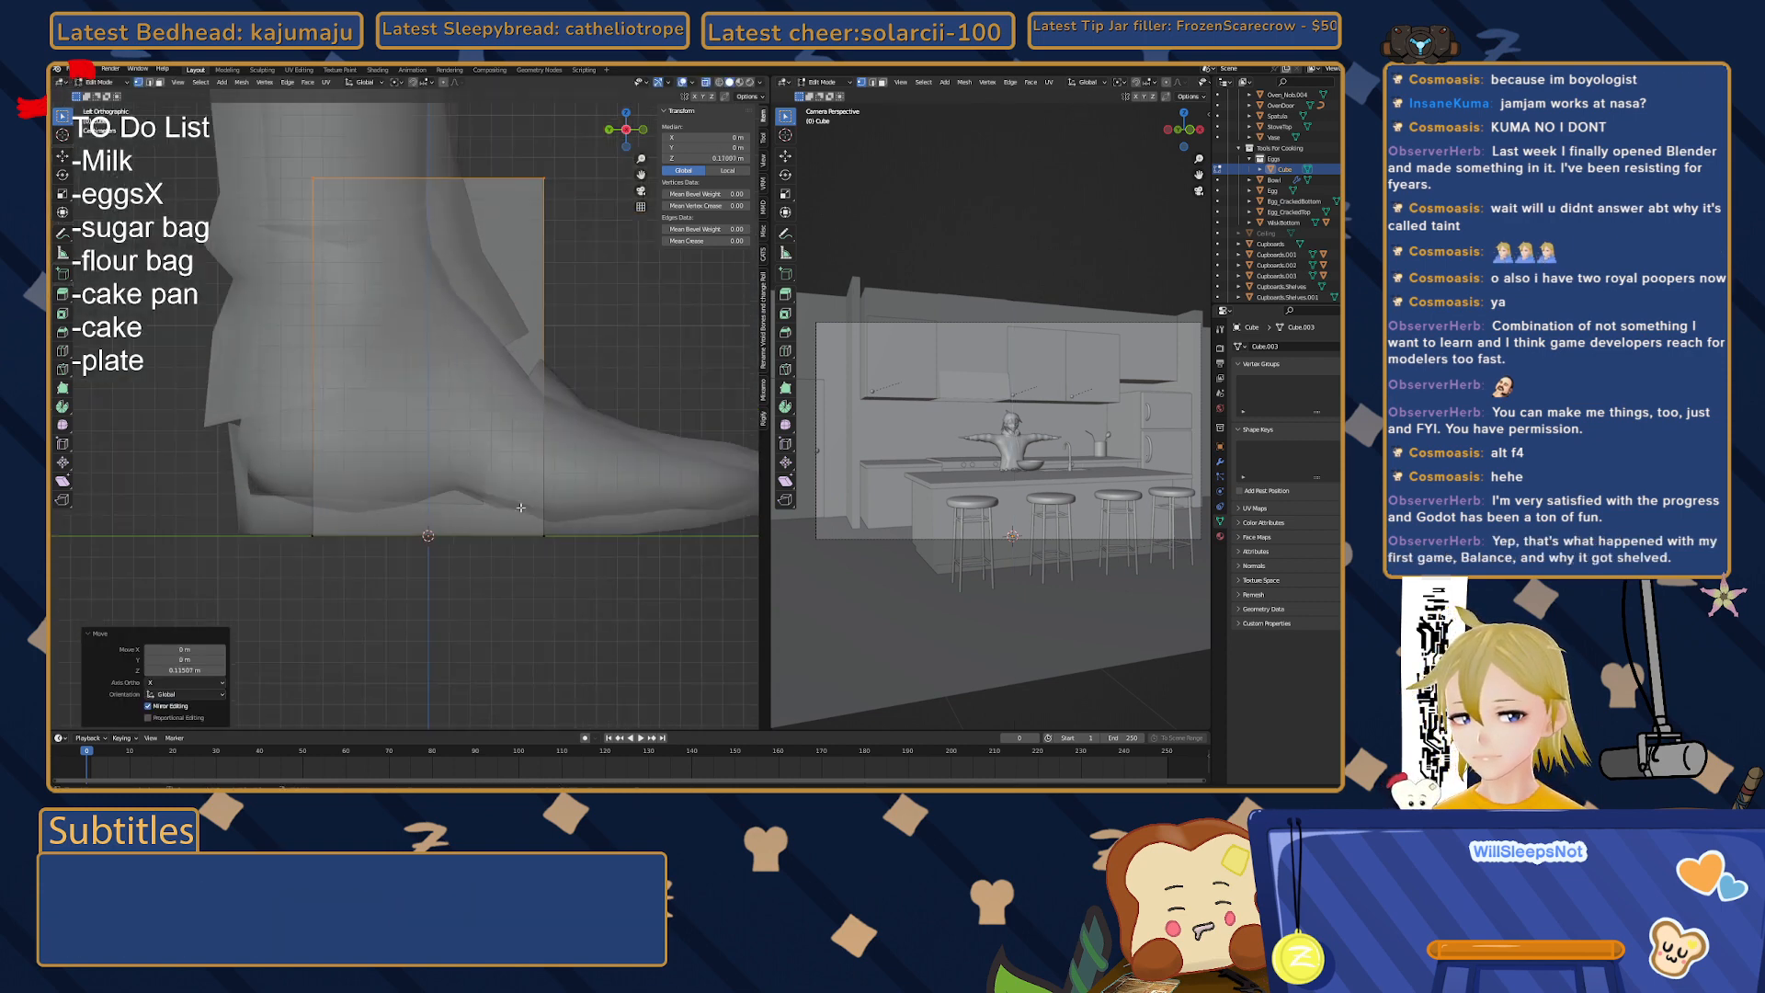
pyautogui.keyDown('shift'); pyautogui.moveTo(434, 382); pyautogui.dragTo(485, 561, button='middle'); pyautogui.keyUp('shift')
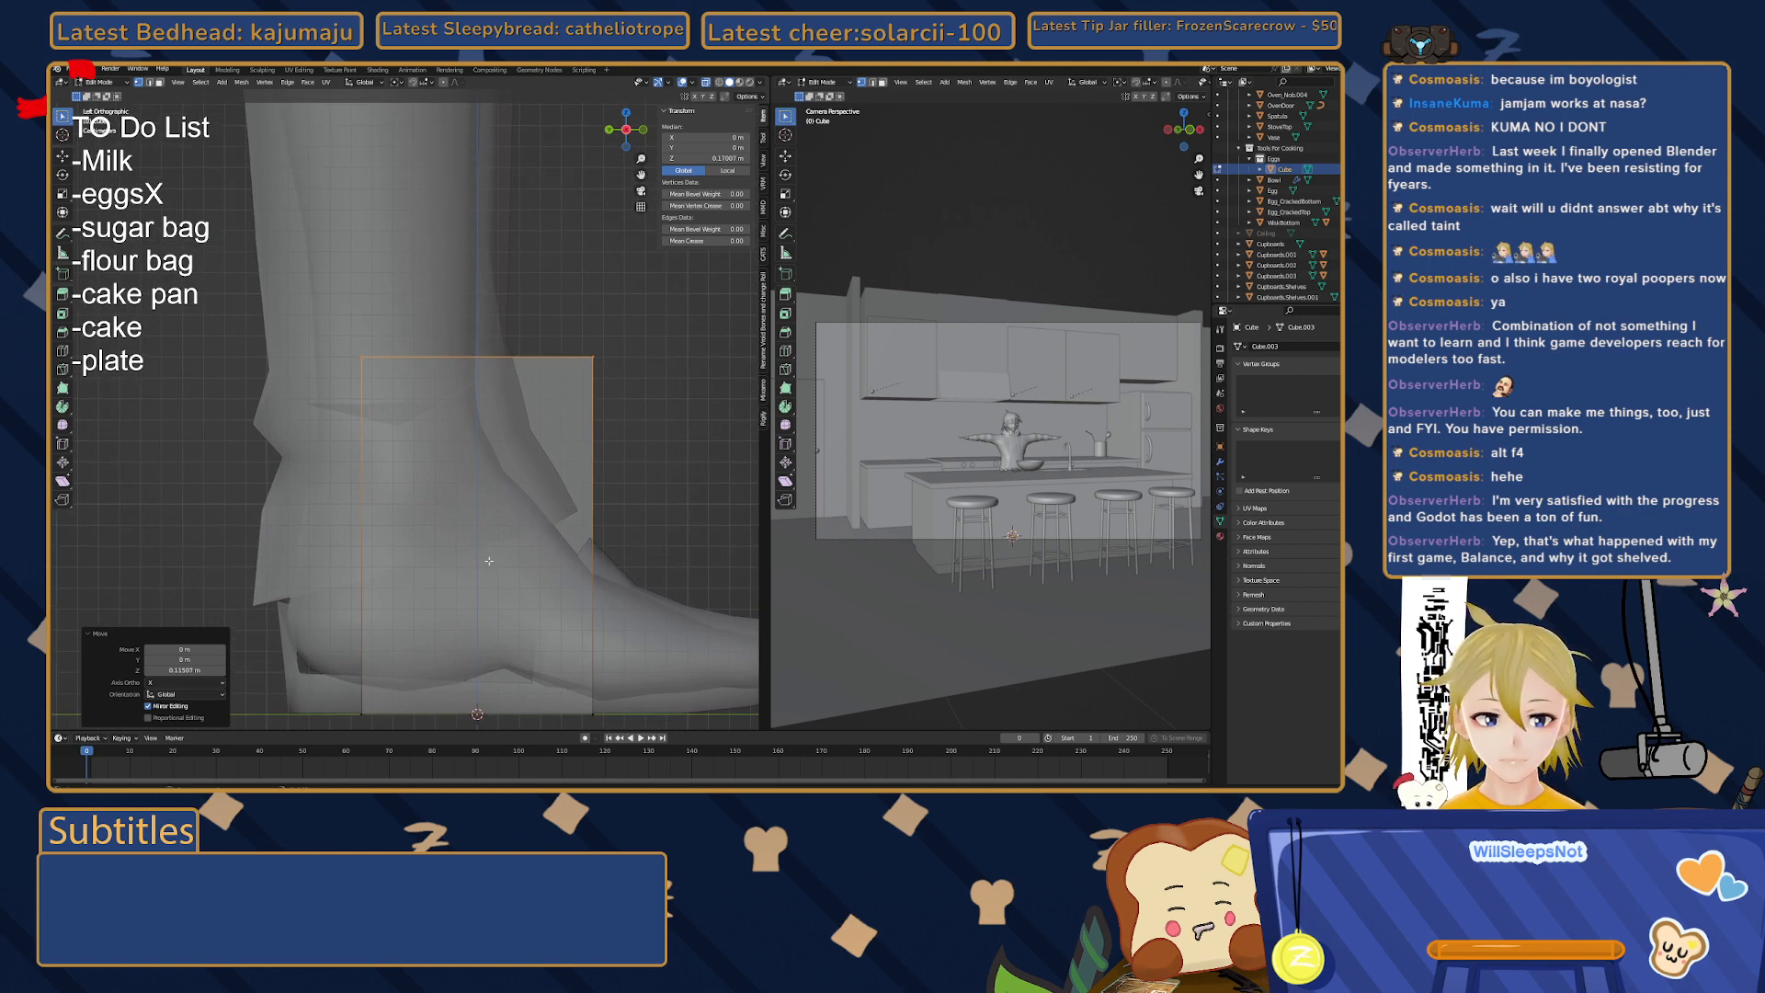
pyautogui.keyDown('shift'); pyautogui.moveTo(493, 481); pyautogui.dragTo(496, 489, button='middle'); pyautogui.keyUp('shift')
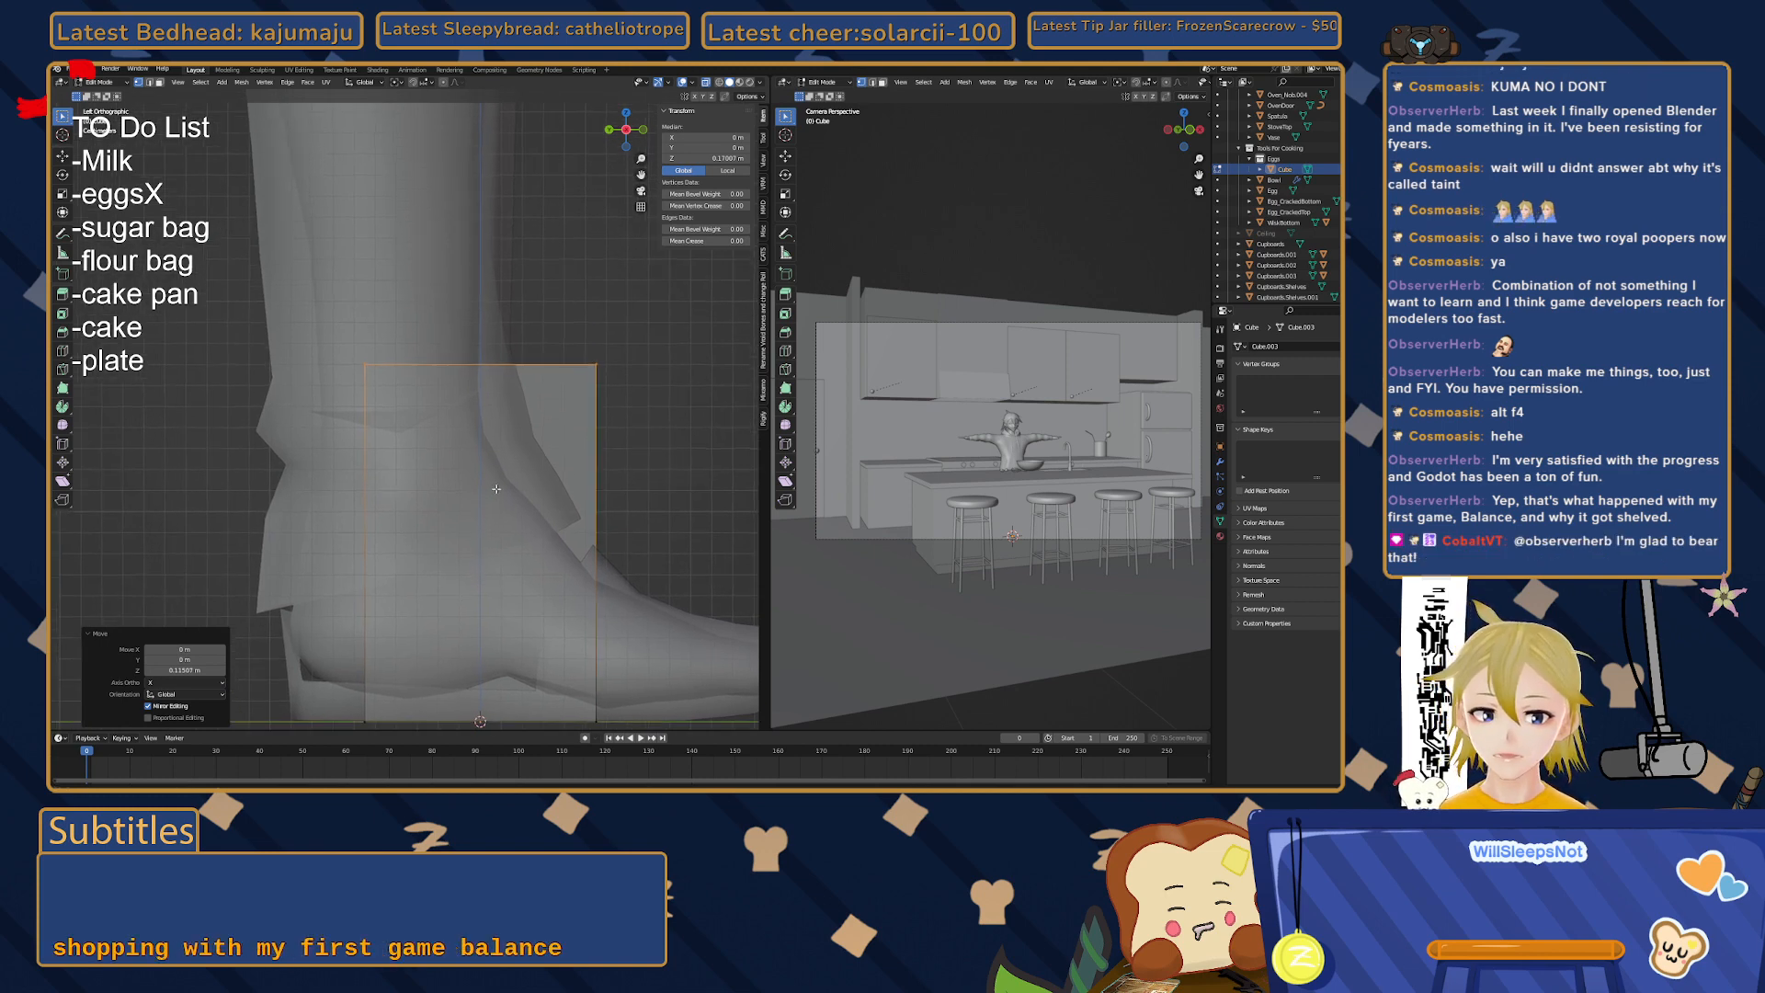
pyautogui.press('g')
pyautogui.press('z')
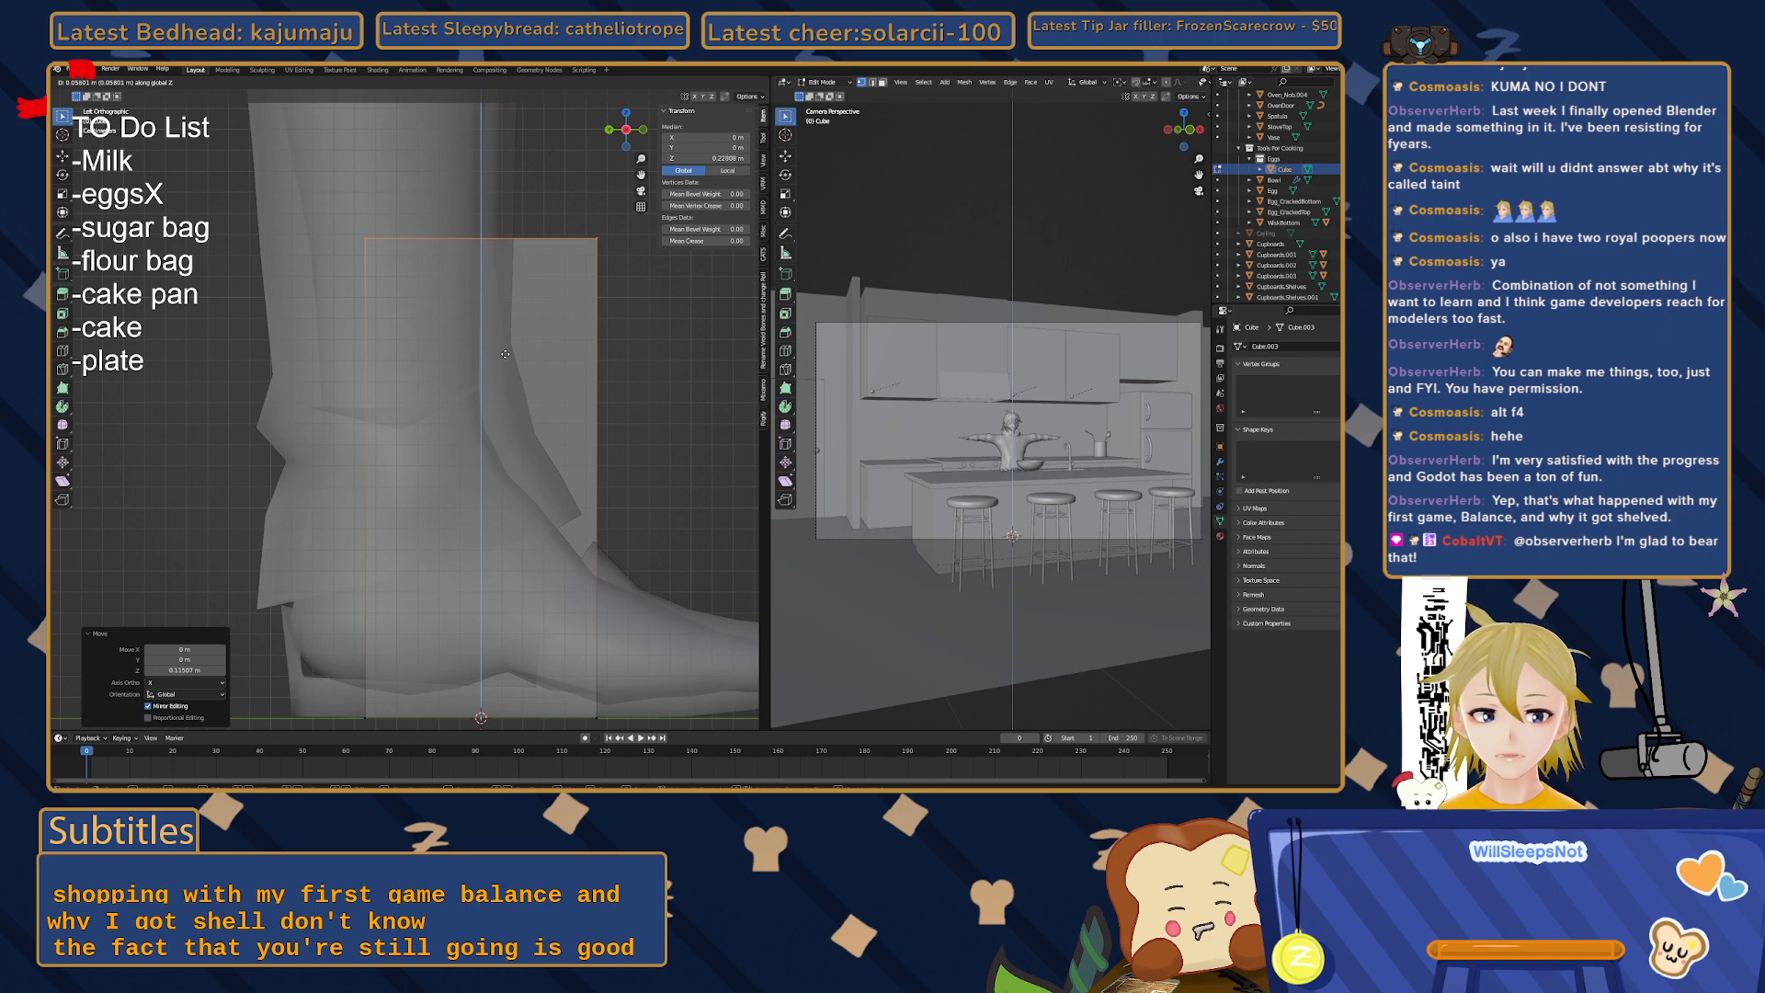
pyautogui.click(505, 354)
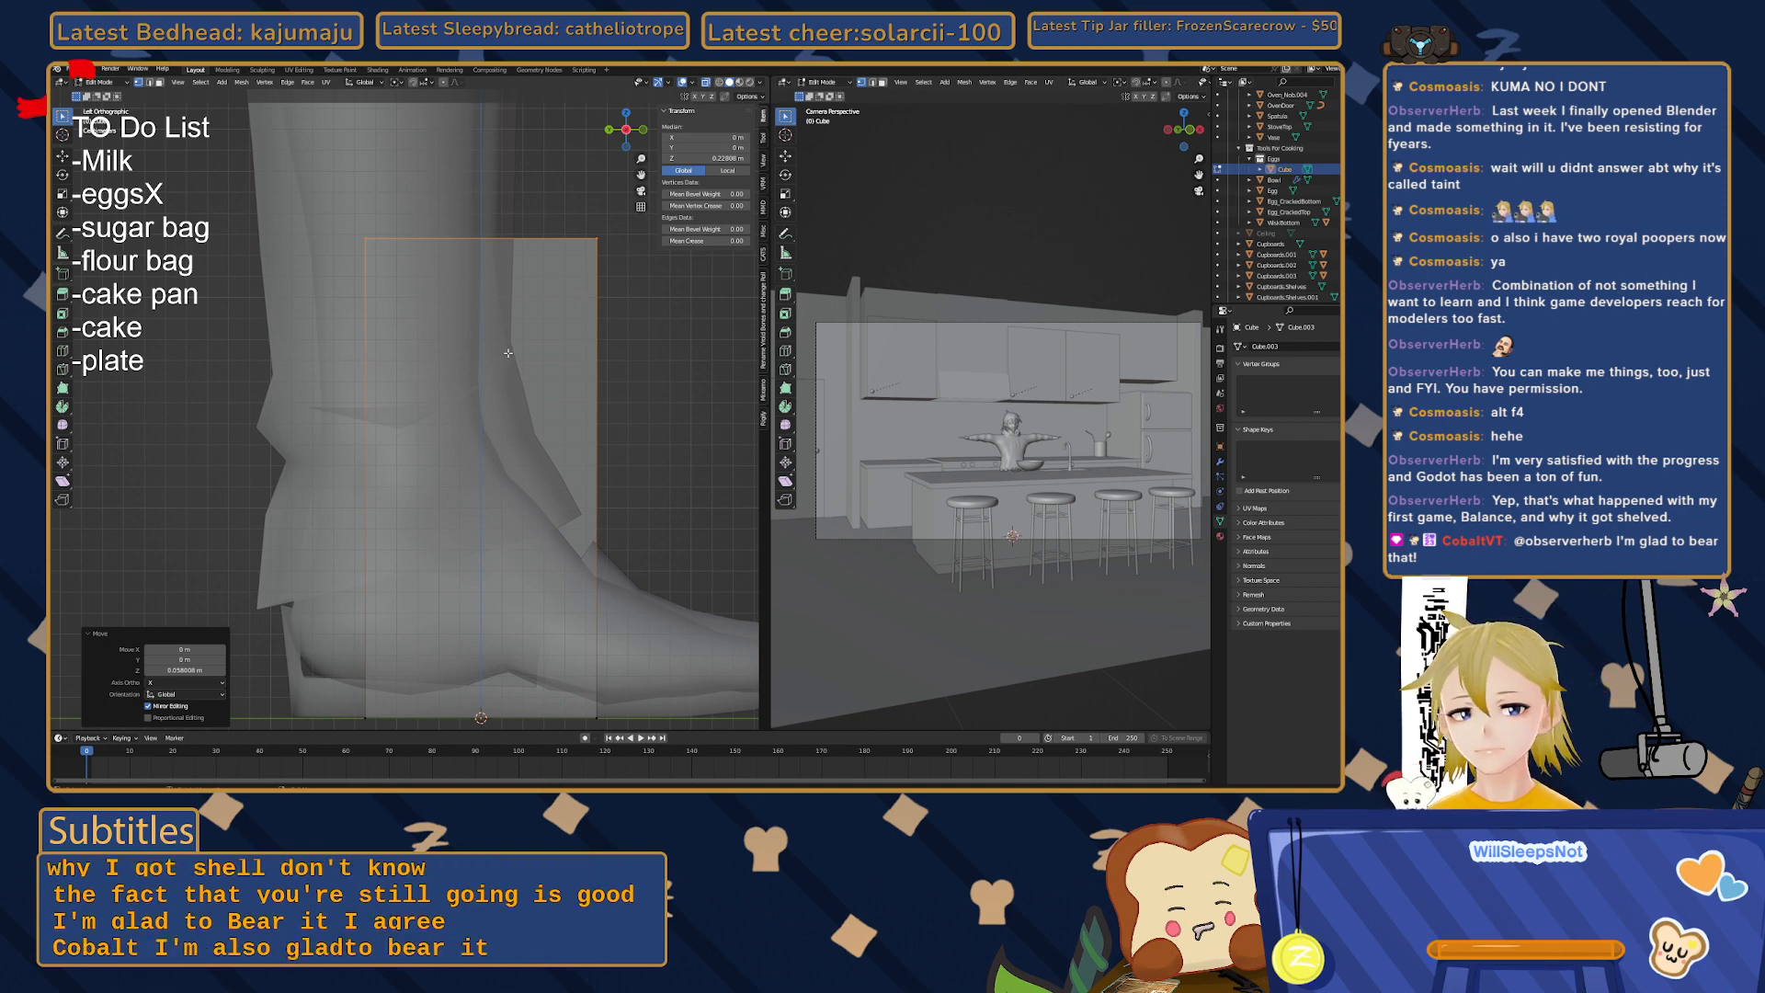
# - Add a single centered vertical loop cut around the box, running across its top face
pyautogui.moveTo(508, 353); pyautogui.dragTo(480, 423, button='middle')
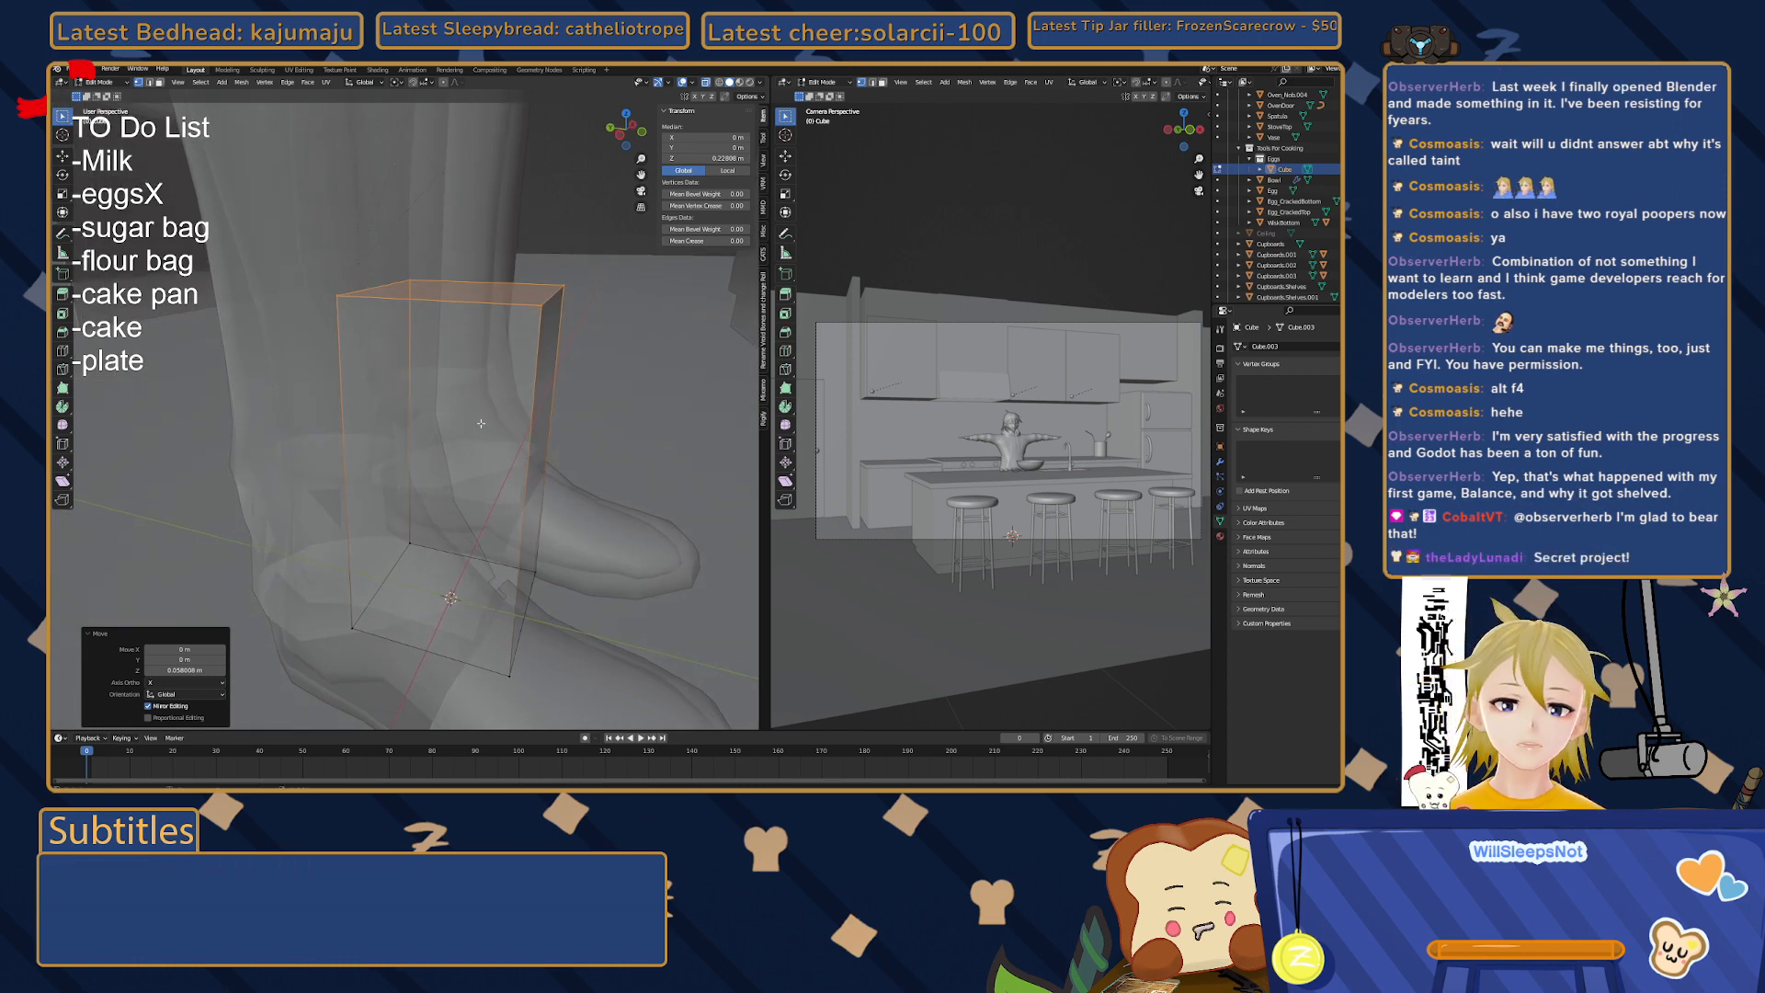
pyautogui.moveTo(456, 346); pyautogui.dragTo(457, 381, button='middle')
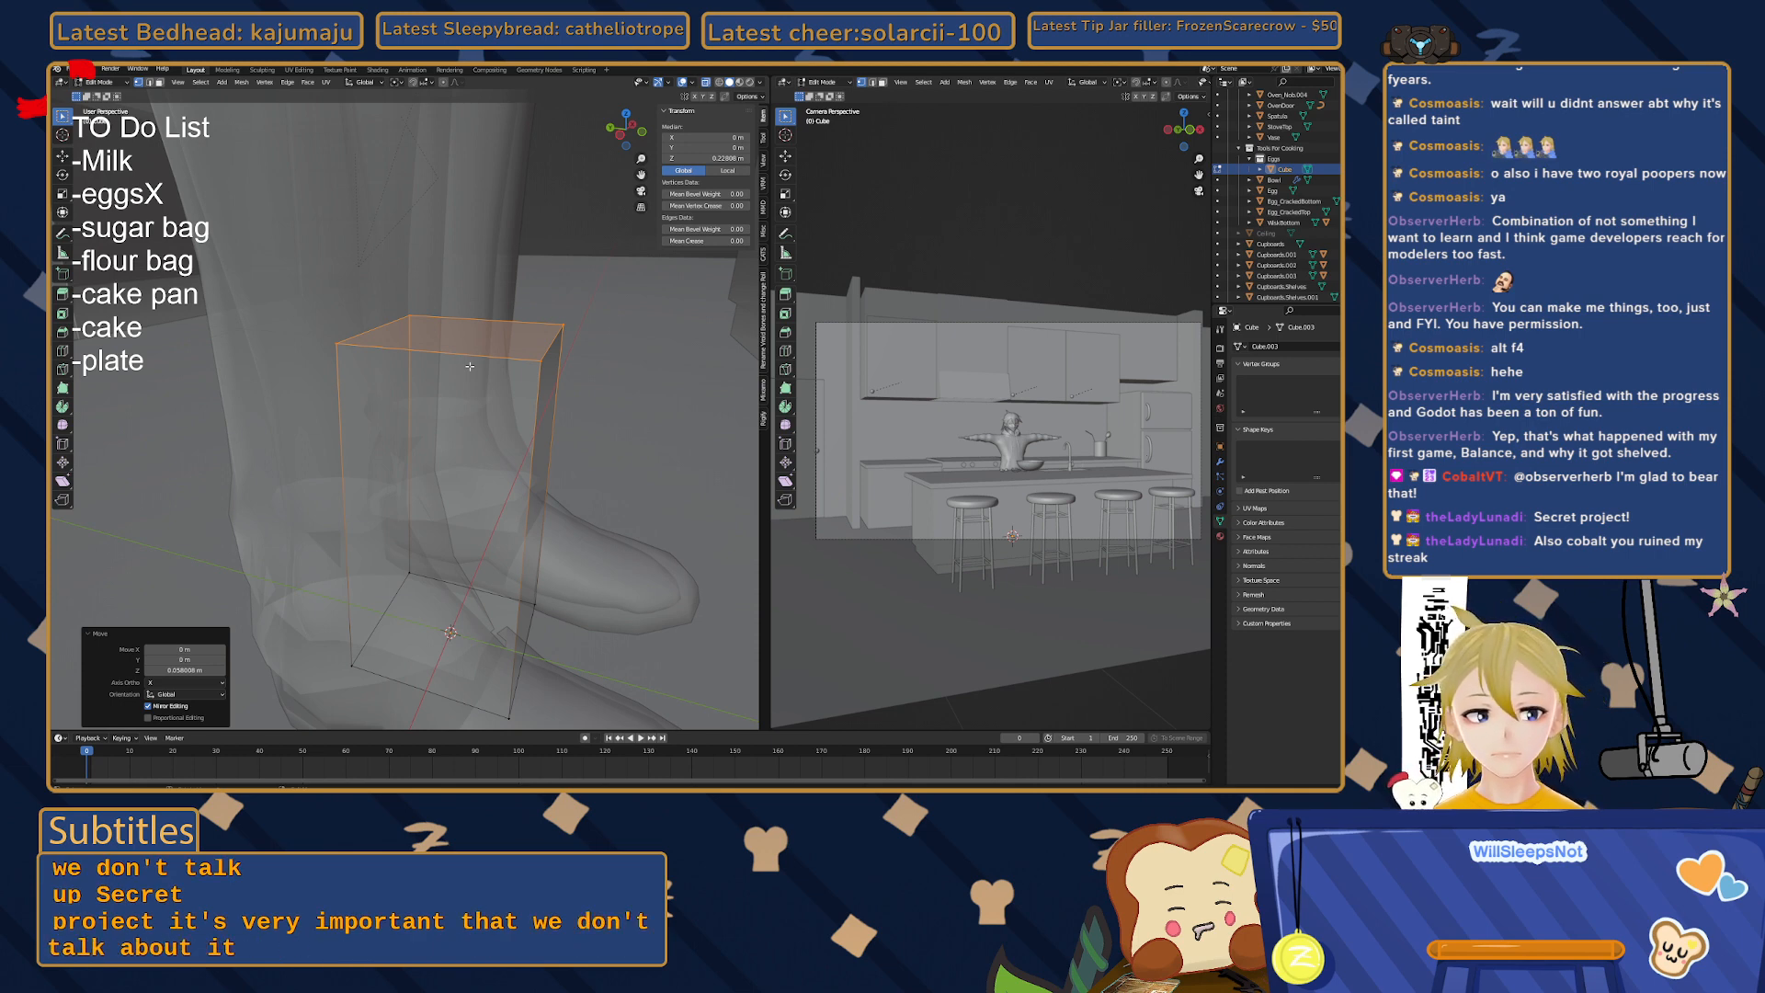
pyautogui.keyDown('shift'); pyautogui.moveTo(470, 367); pyautogui.dragTo(479, 379, button='middle'); pyautogui.keyUp('shift')
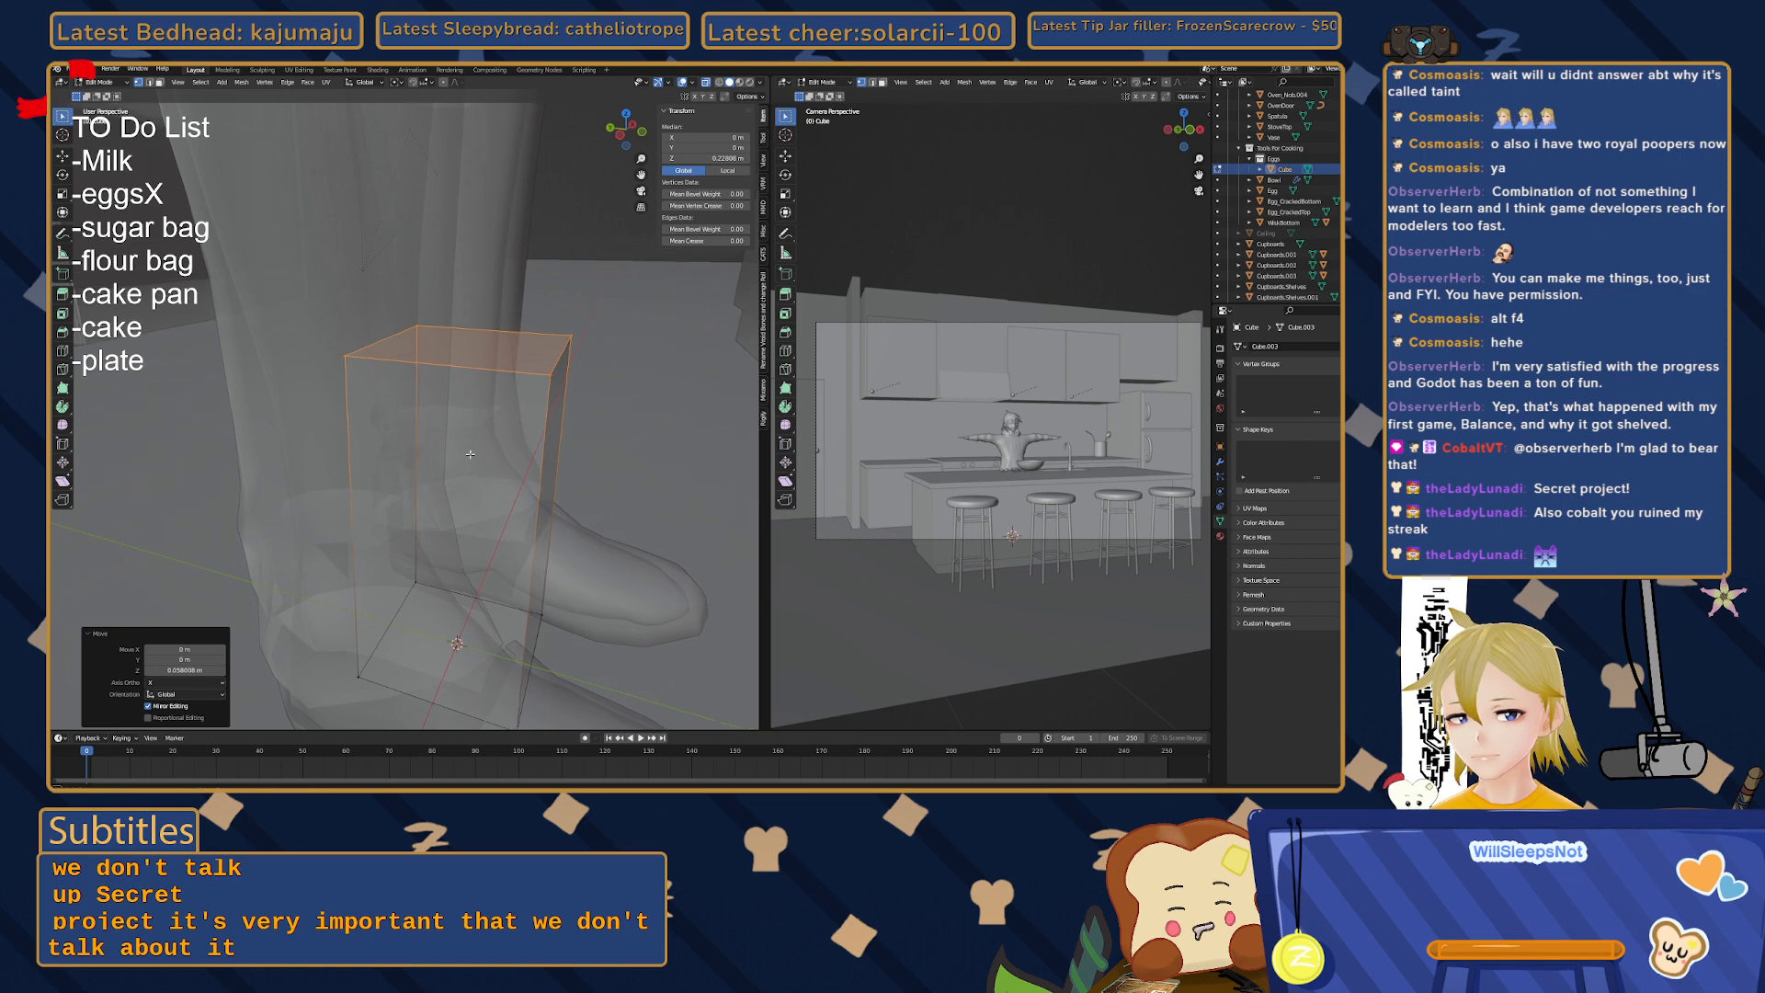
pyautogui.moveTo(469, 454); pyautogui.dragTo(450, 426, button='middle')
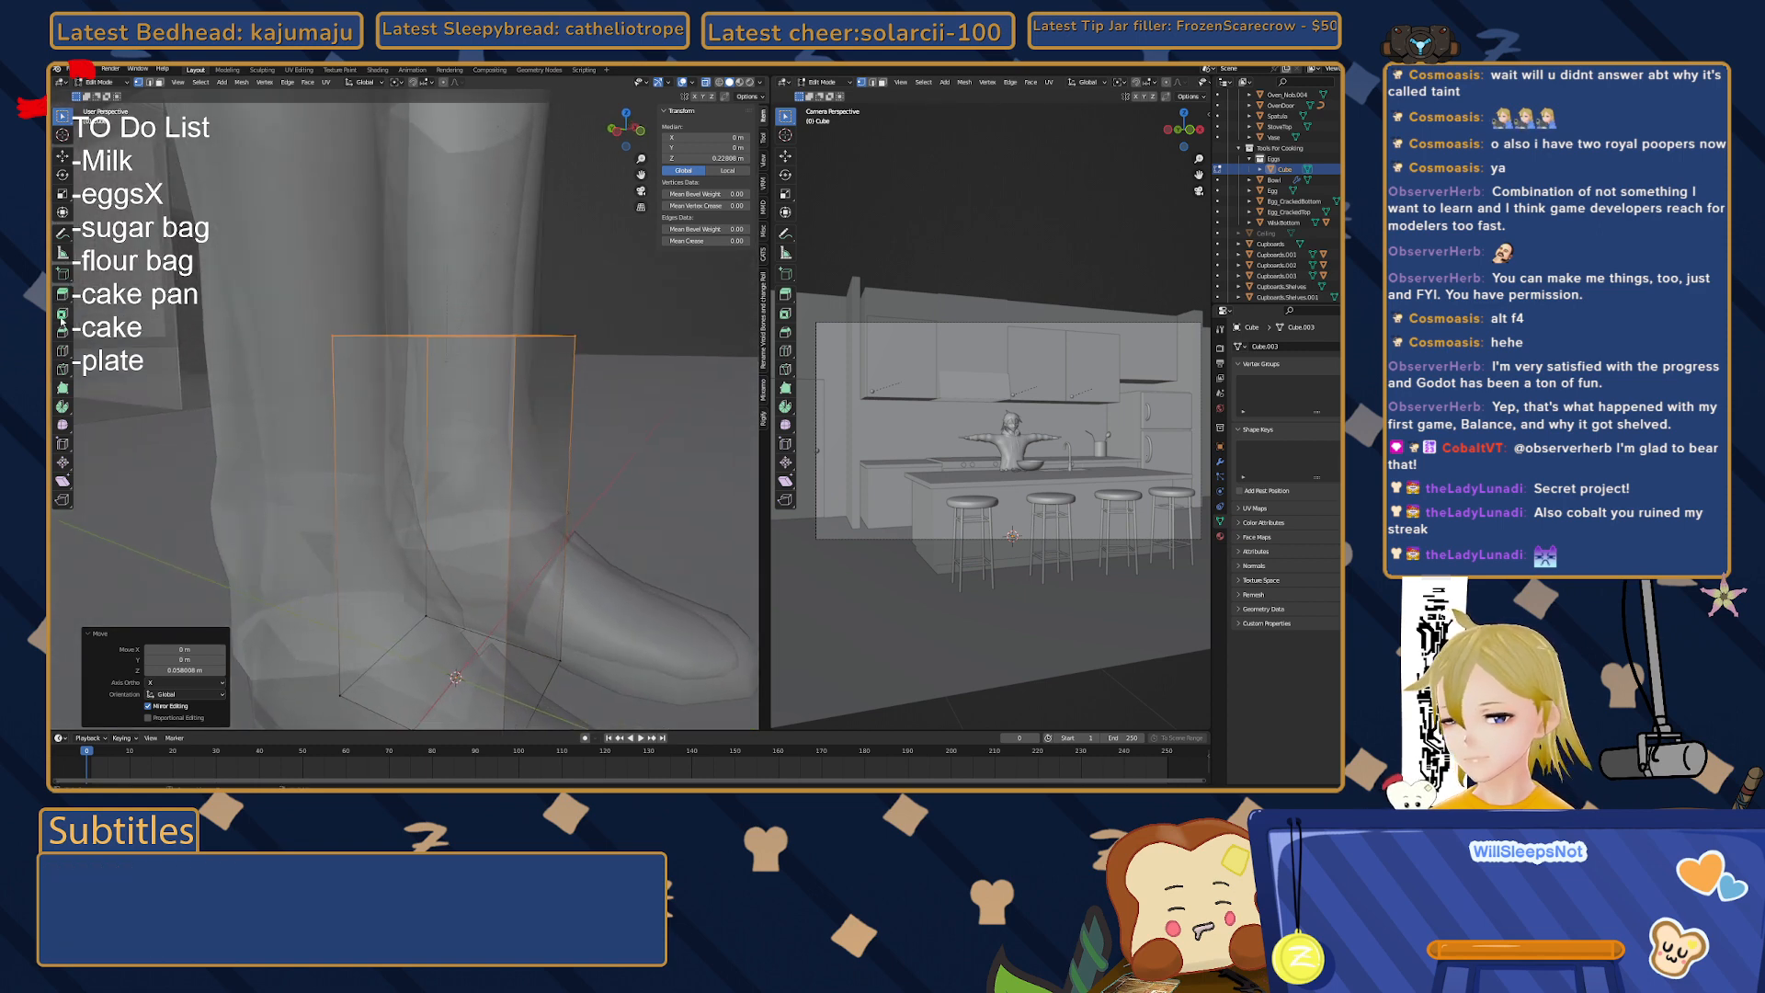
pyautogui.click(59, 352)
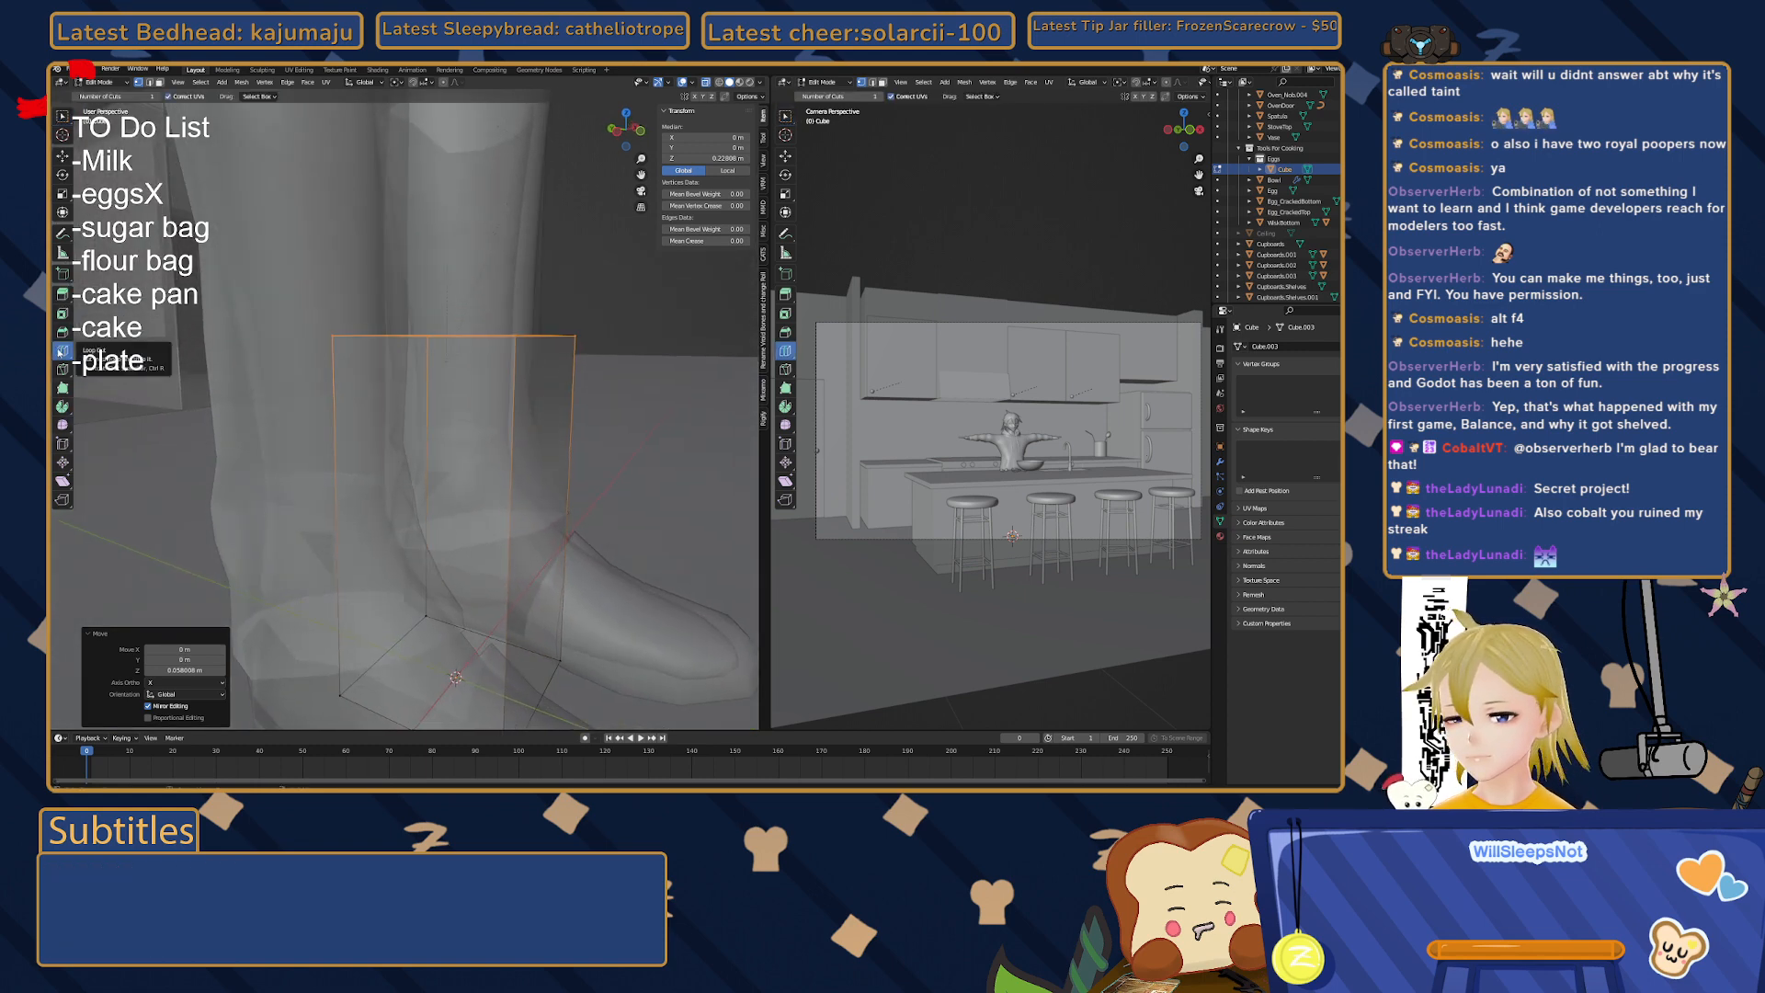
pyautogui.click(460, 341)
pyautogui.moveTo(283, 228); pyautogui.dragTo(281, 253, button='middle')
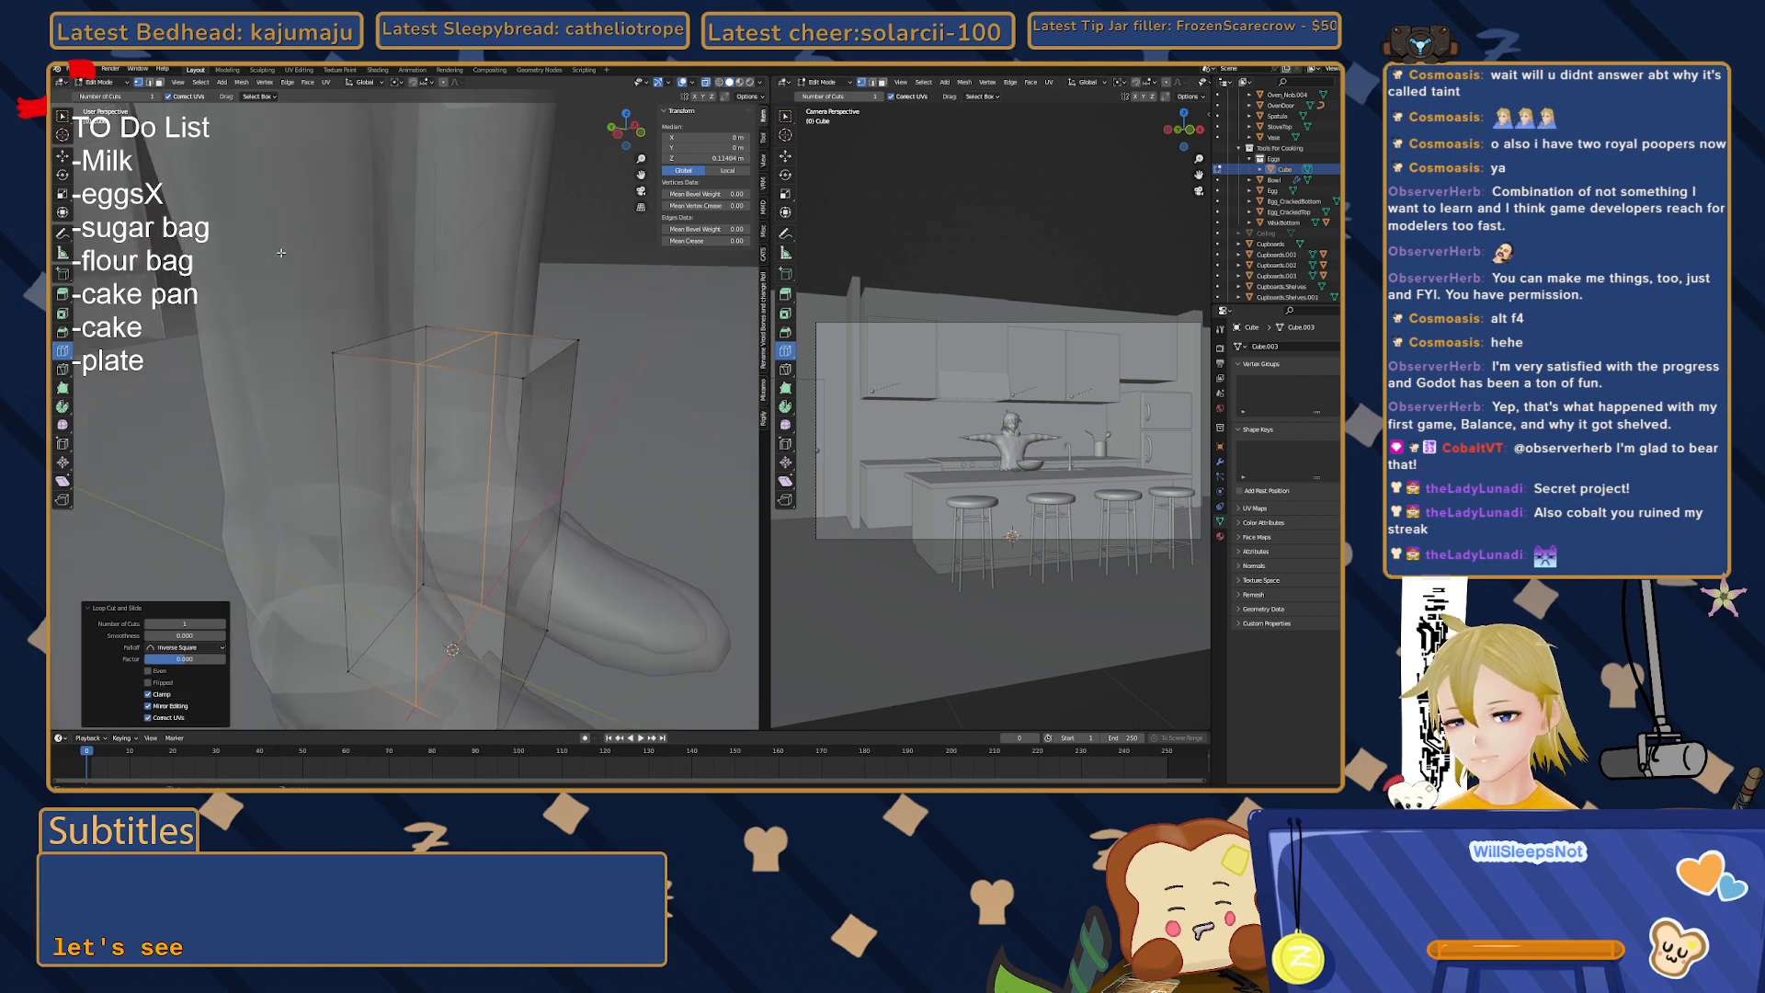
# - Move the box in Object Mode onto the countertop near the faucet, about -0.98 m in Y and 0.98 m in Z
pyautogui.press('Tab')
pyautogui.moveTo(272, 313); pyautogui.dragTo(389, 501, button='middle')
pyautogui.scroll(-3, 311, 366)
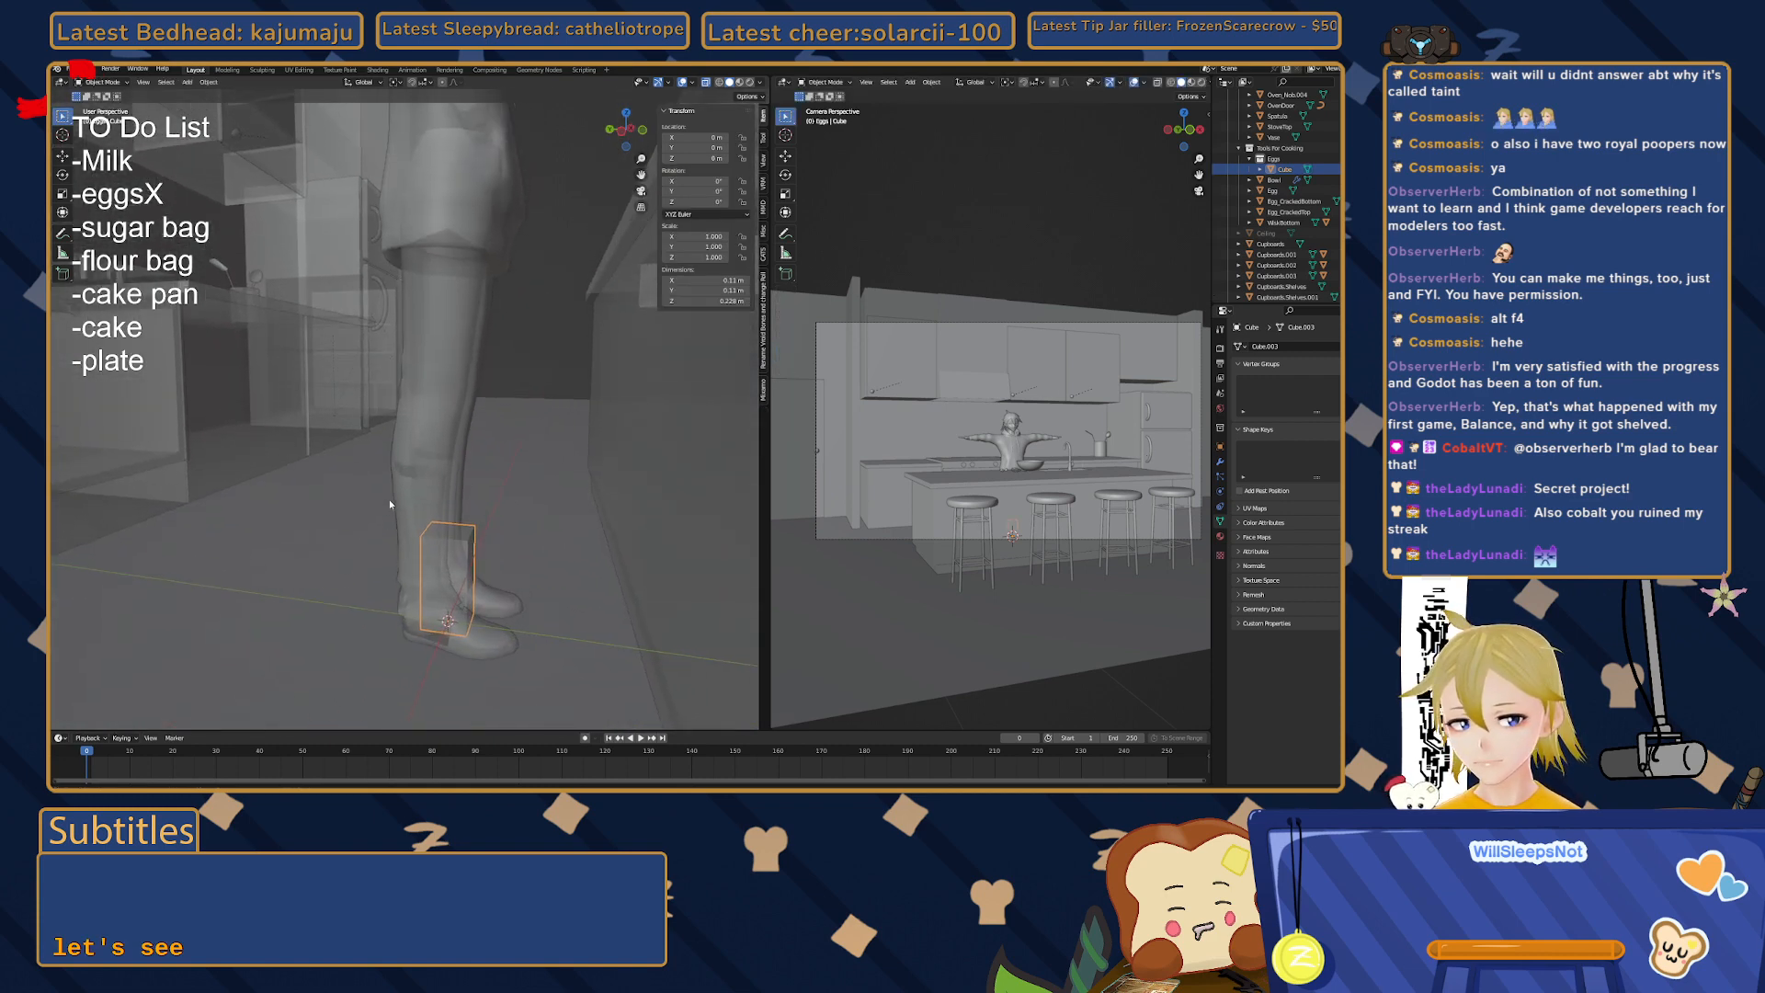
pyautogui.click(625, 135)
pyautogui.keyDown('shift'); pyautogui.moveTo(443, 441); pyautogui.dragTo(278, 427, button='middle'); pyautogui.keyUp('shift')
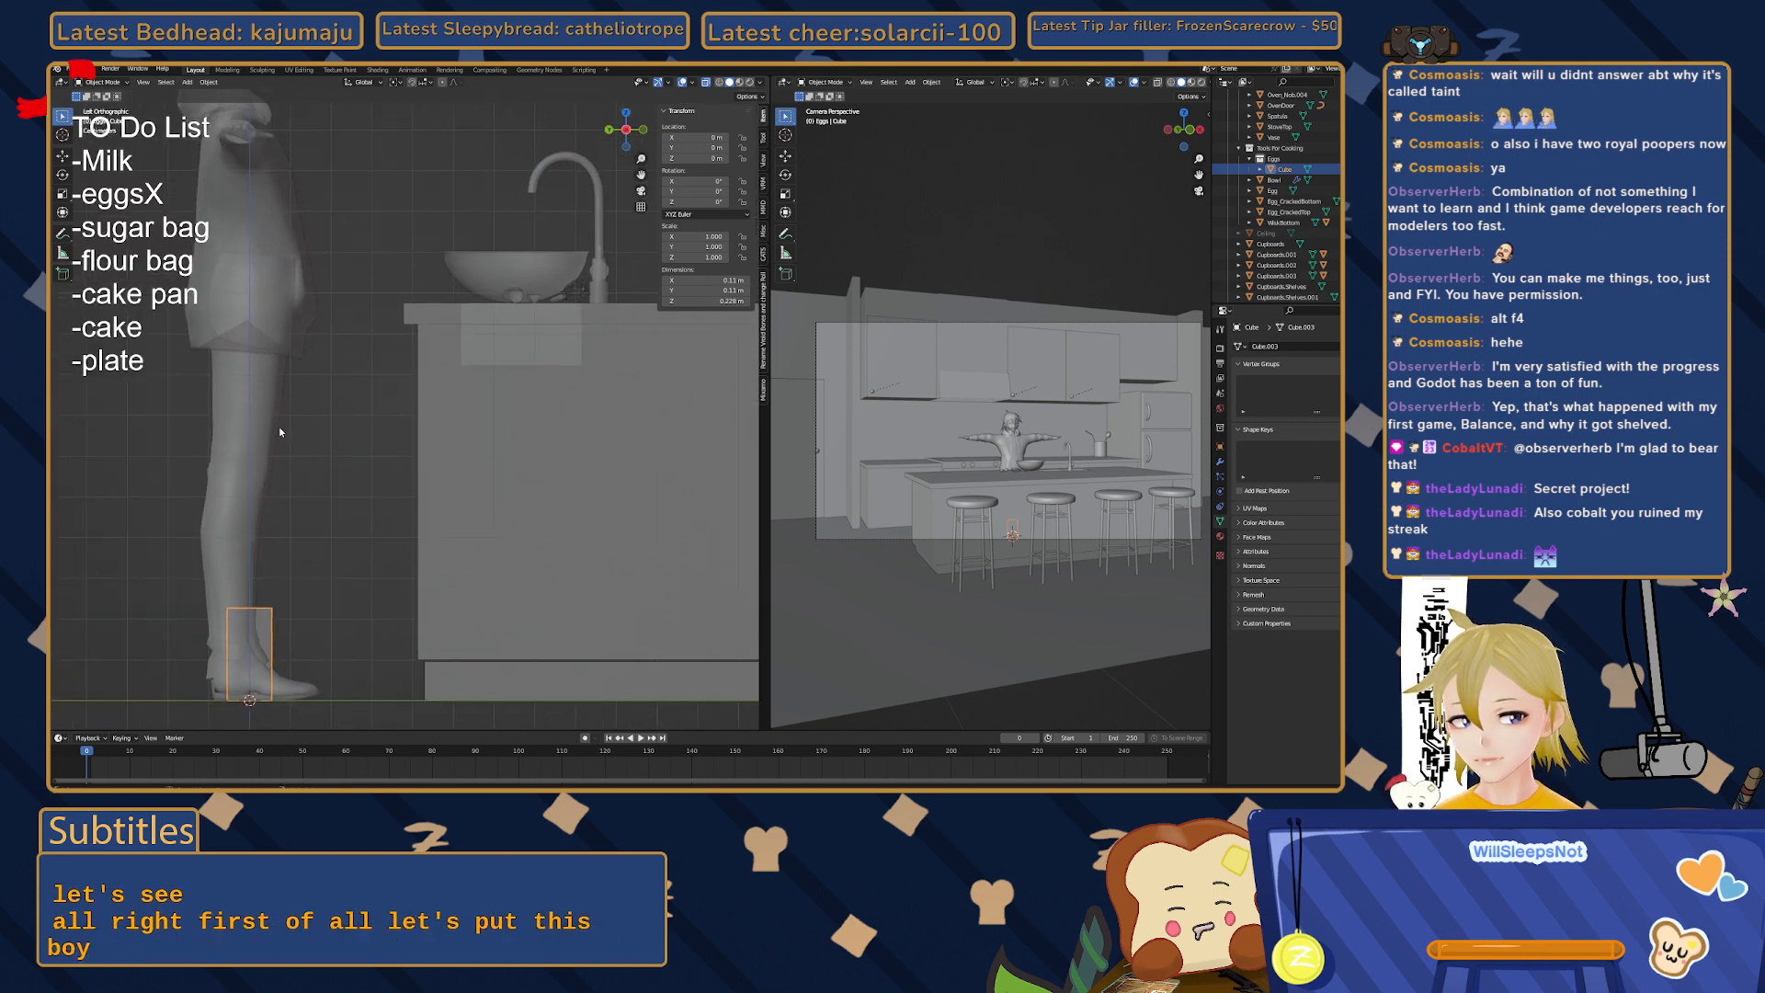
pyautogui.press('g')
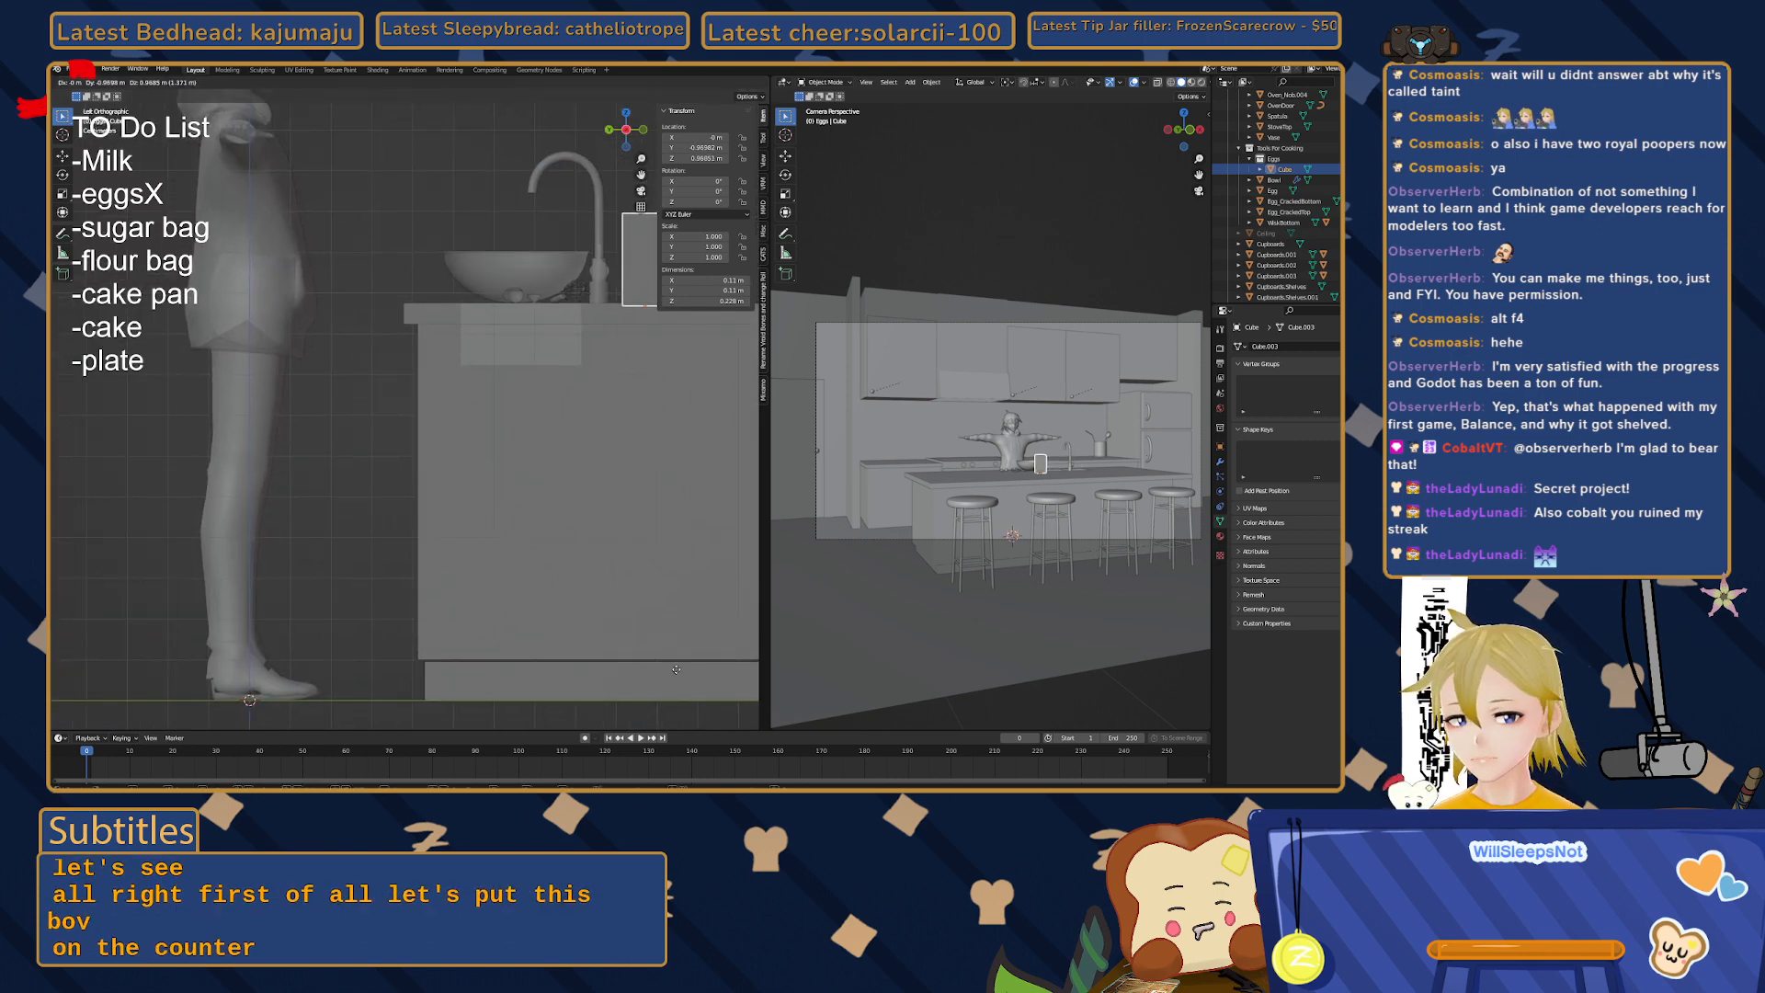
pyautogui.click(680, 667)
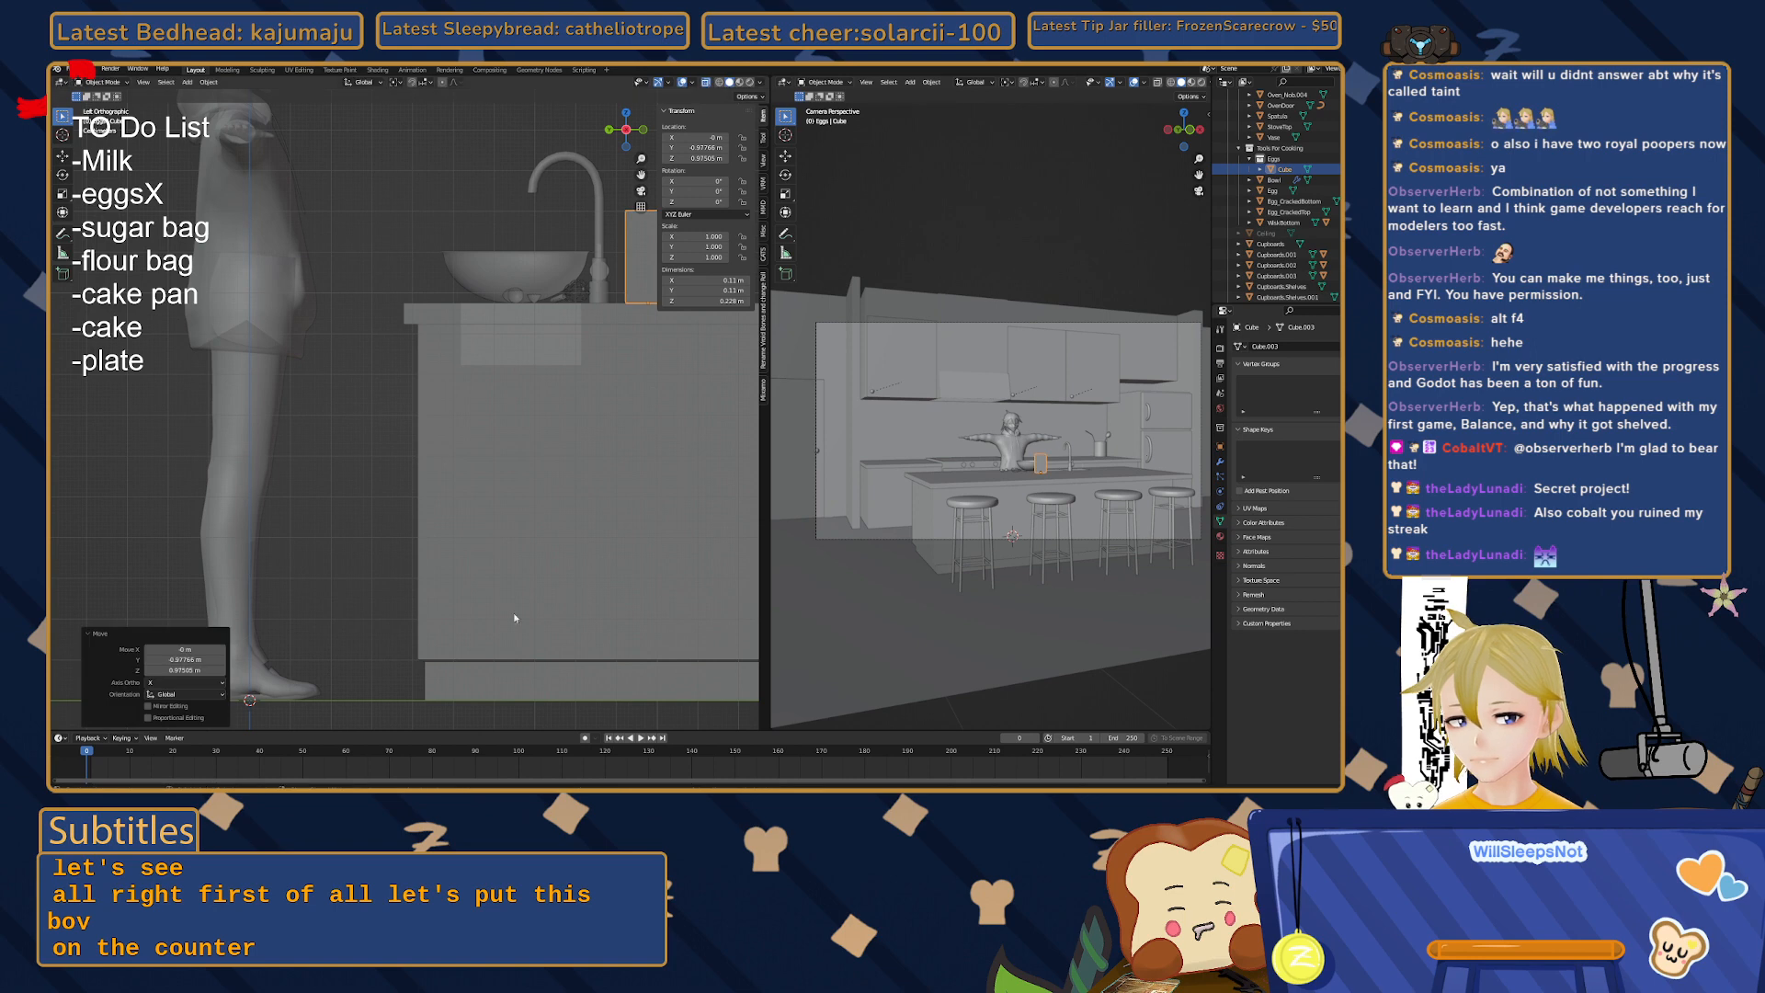
pyautogui.press('z')
pyautogui.click(618, 470)
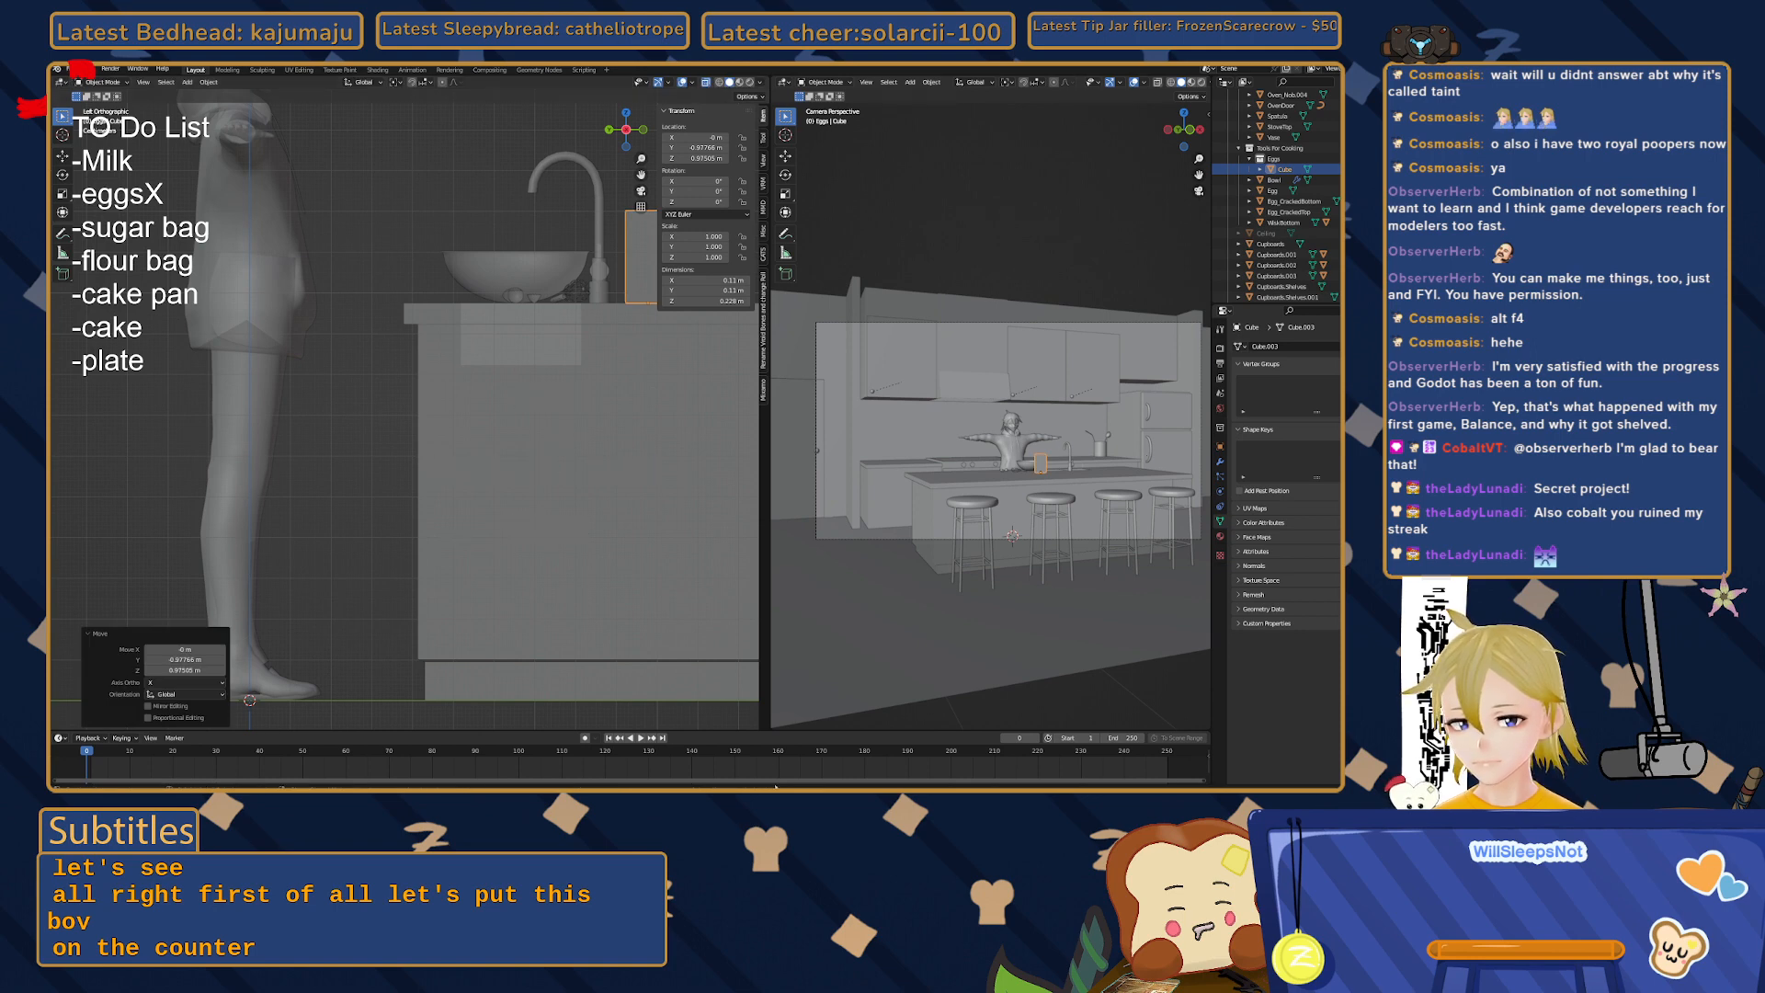
pyautogui.moveTo(602, 474); pyautogui.dragTo(546, 513, button='middle')
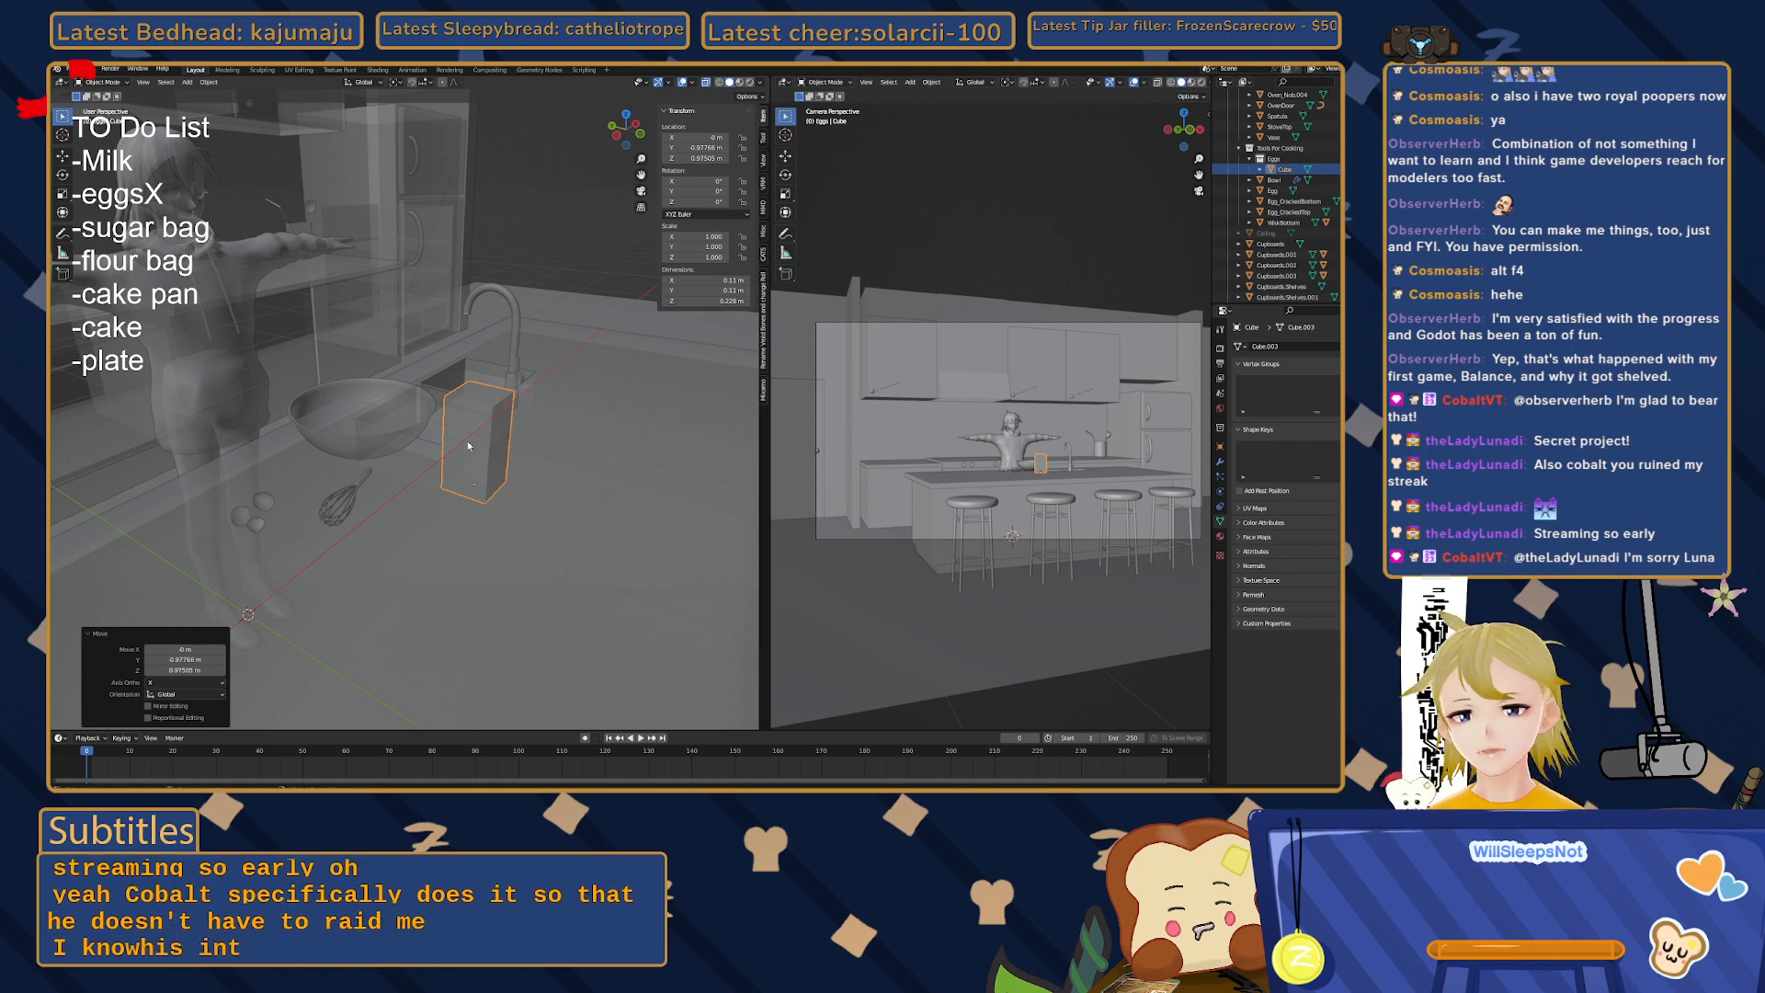
# - Select the box's top faces in Edit Mode and extrude them upward by about 0.048 m
pyautogui.press('Tab')
pyautogui.press('w')
pyautogui.moveTo(492, 439); pyautogui.dragTo(532, 453, button='middle')
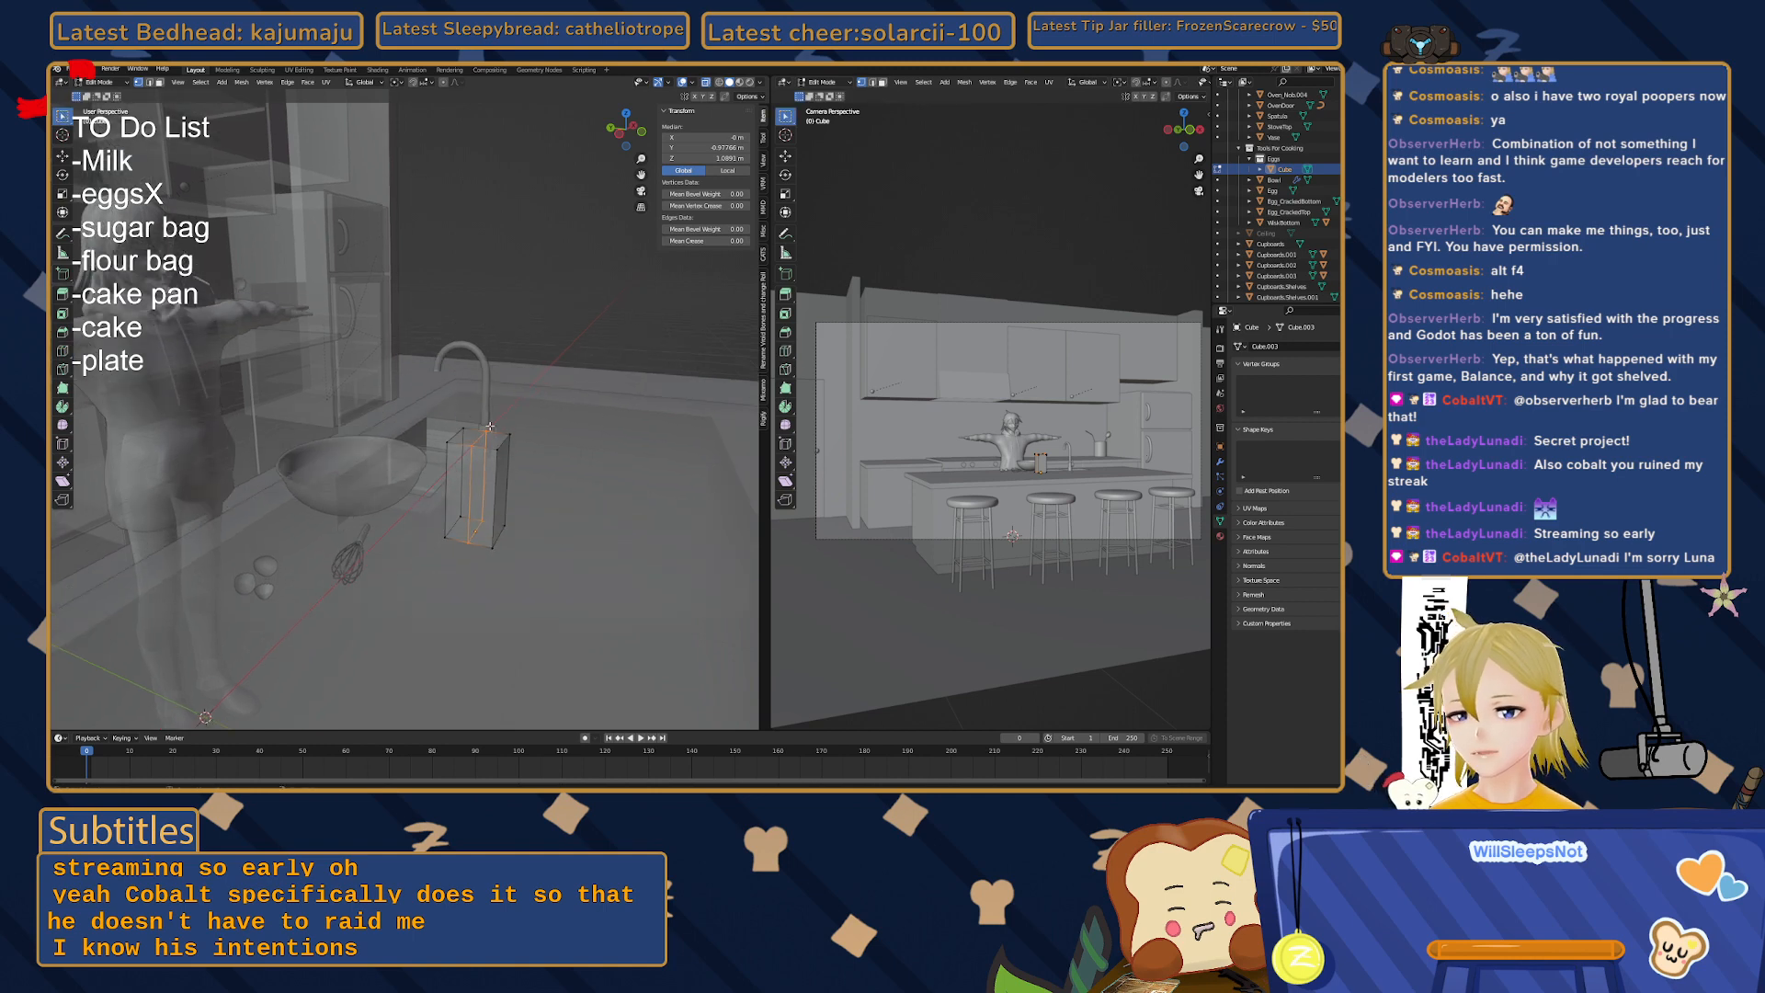
pyautogui.press('a')
pyautogui.scroll(4, 532, 453)
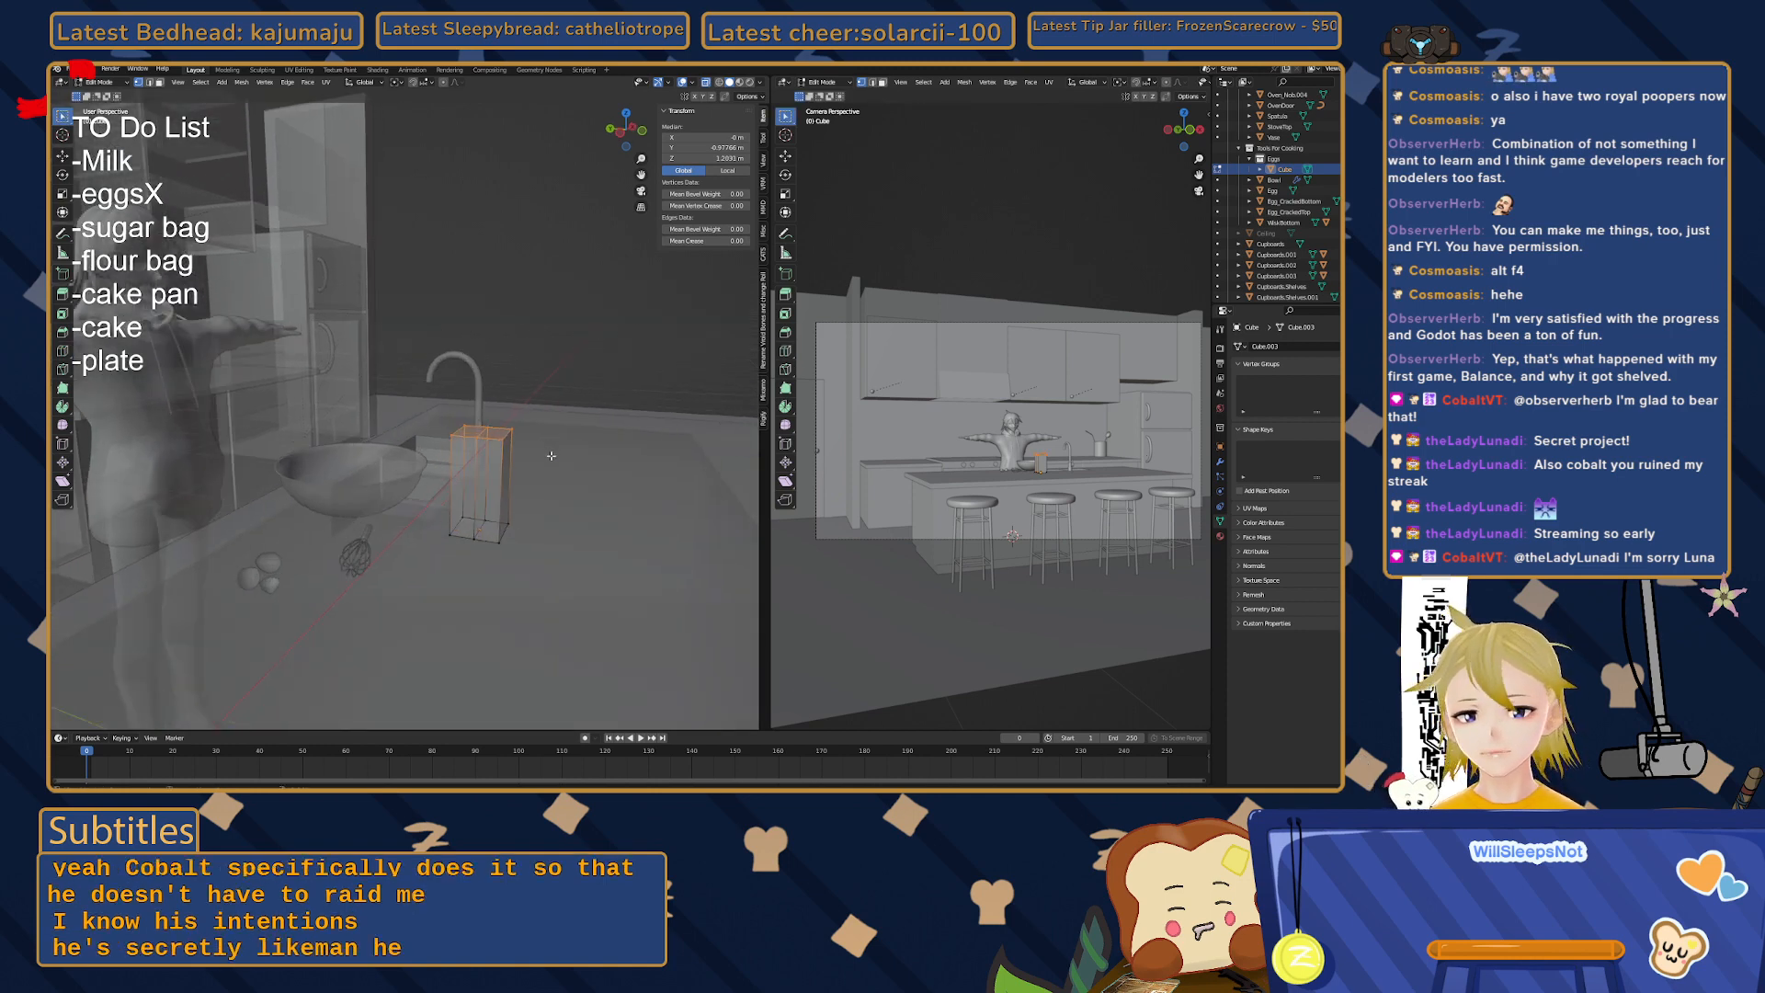
pyautogui.moveTo(529, 426); pyautogui.dragTo(525, 429, button='middle')
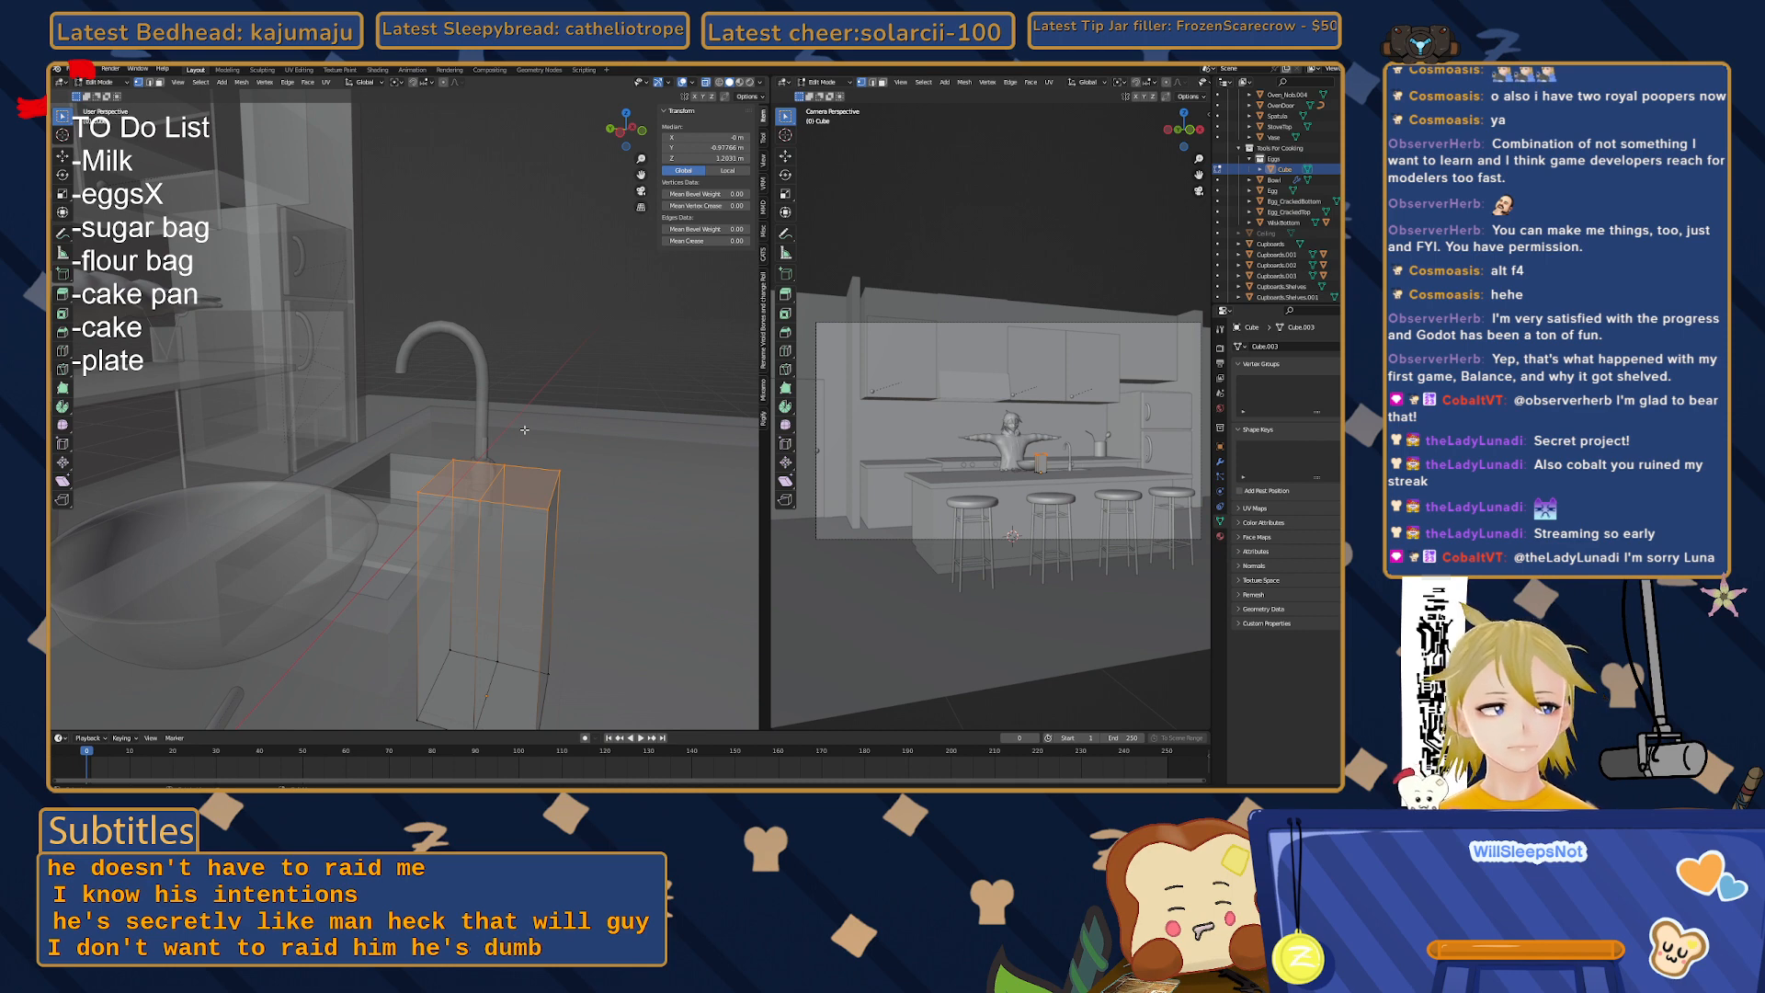
pyautogui.moveTo(504, 421); pyautogui.dragTo(496, 415, button='middle')
pyautogui.press('e')
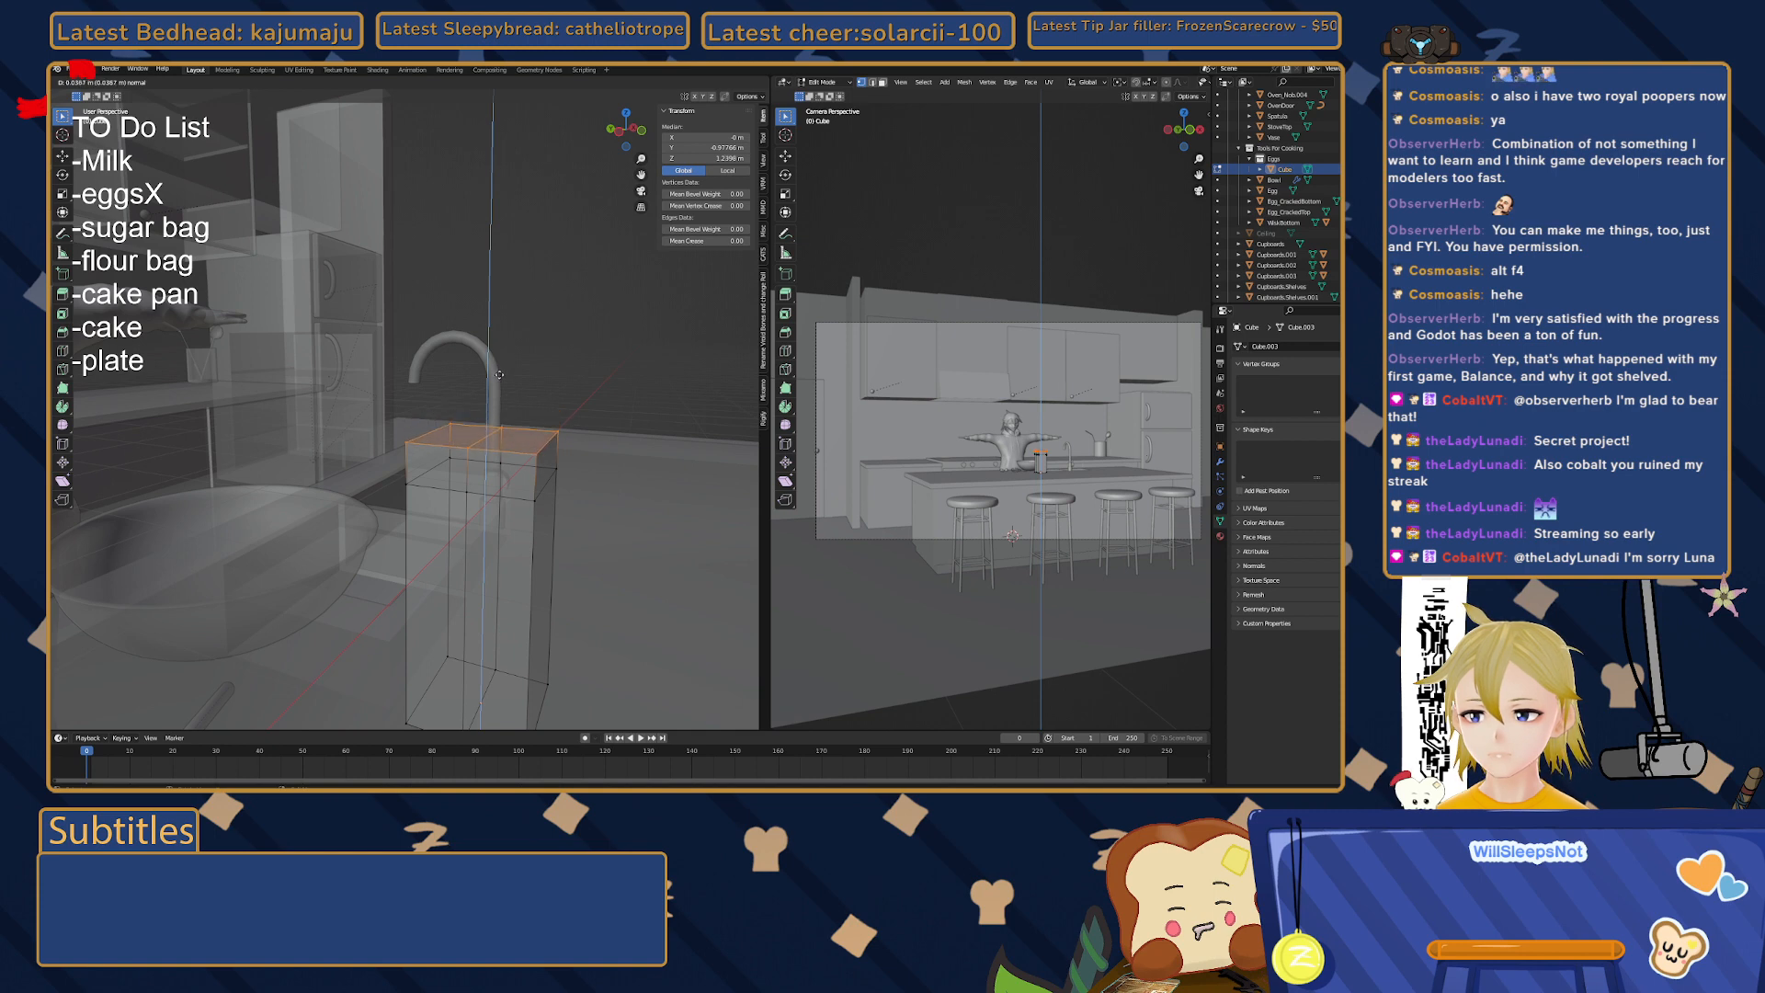
pyautogui.click(497, 363)
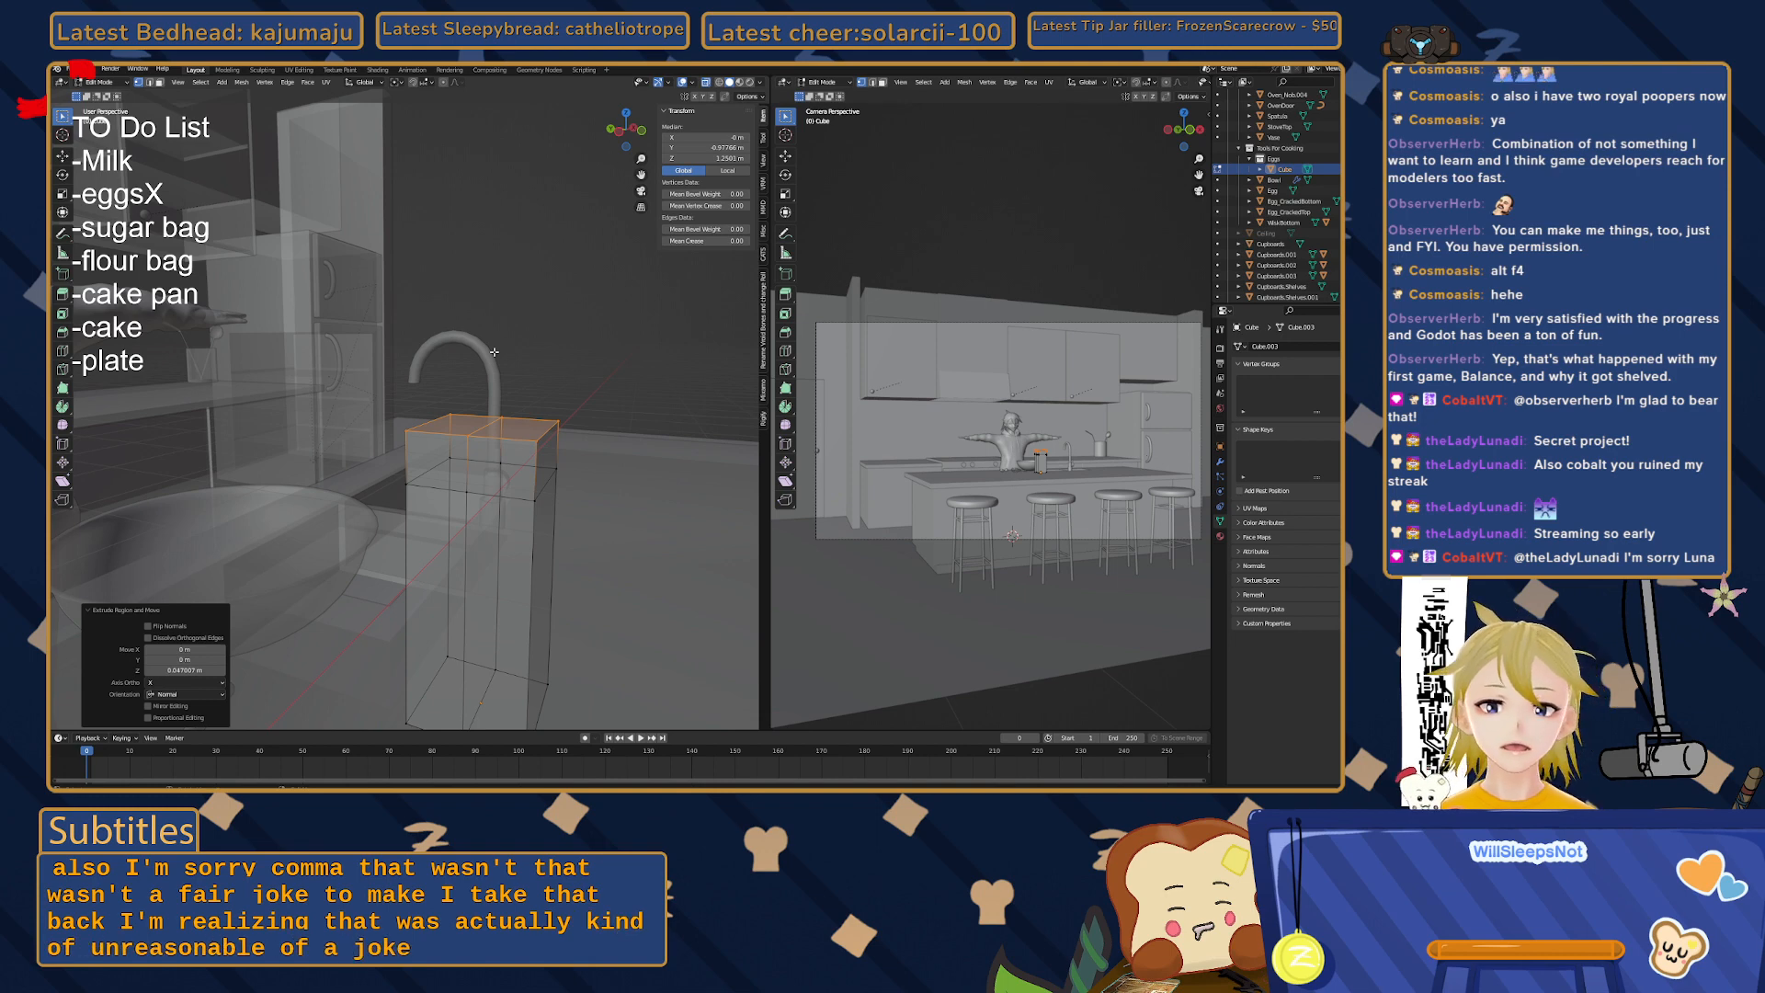
pyautogui.moveTo(494, 352); pyautogui.dragTo(493, 392, button='middle')
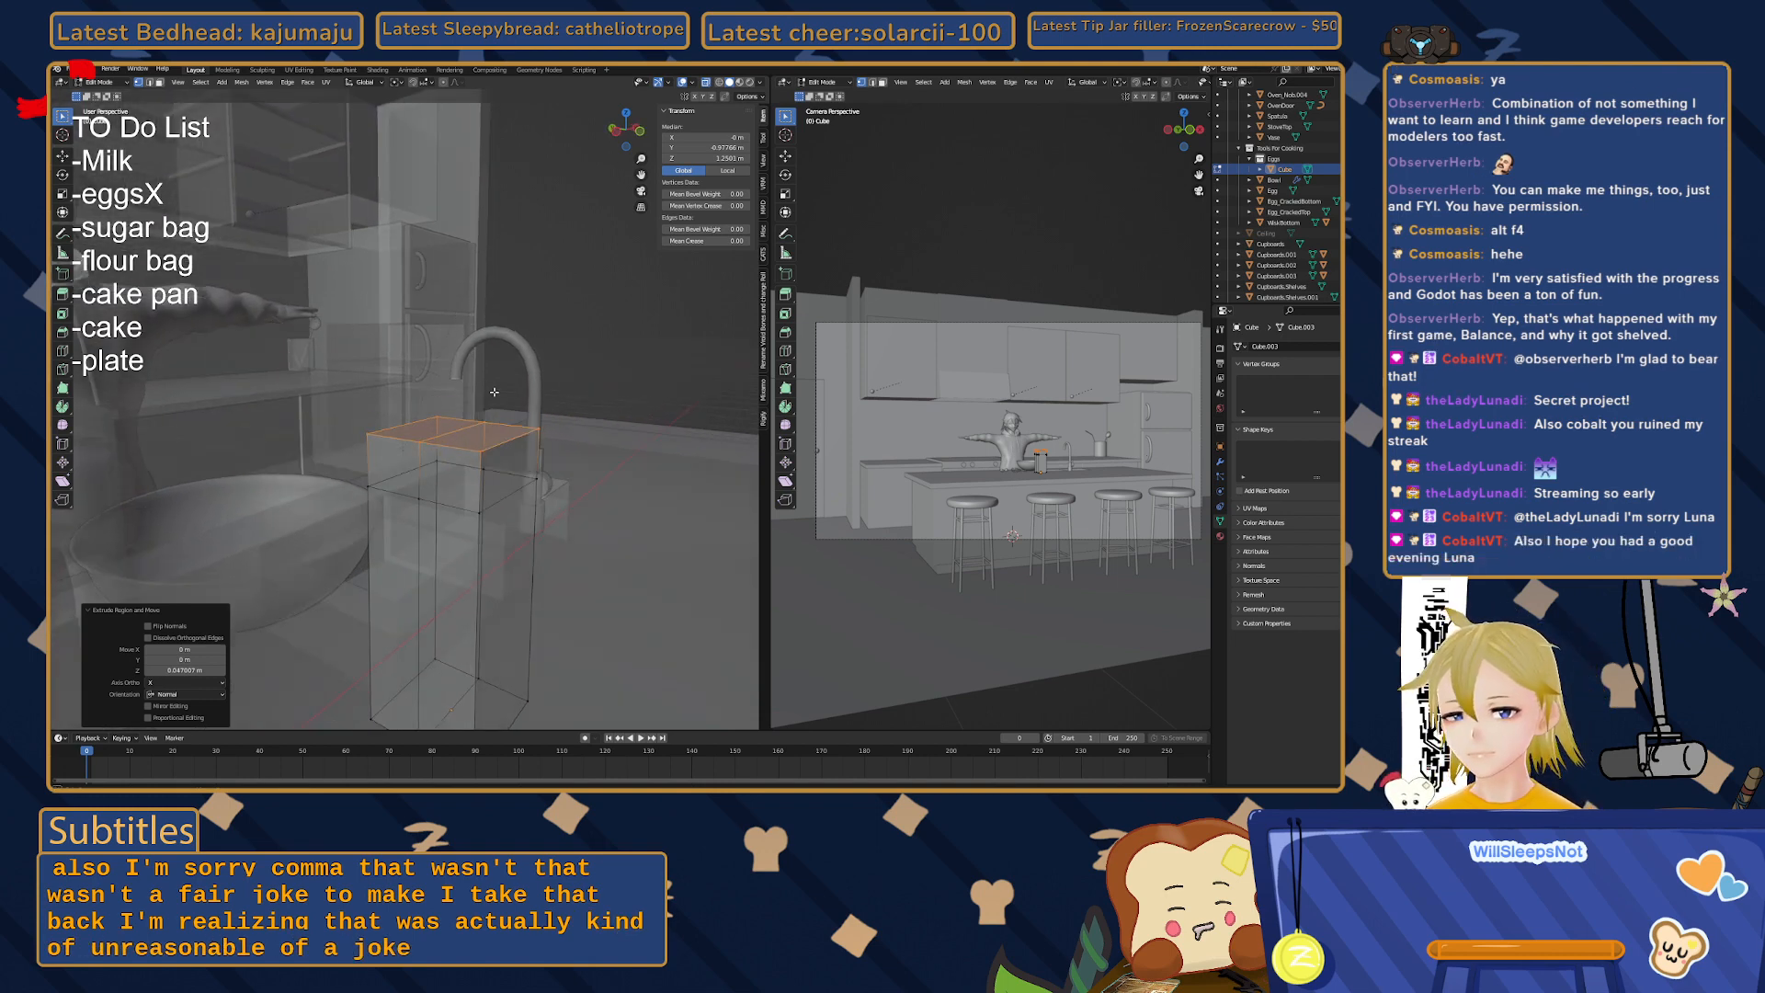
pyautogui.scroll(2, 482, 411)
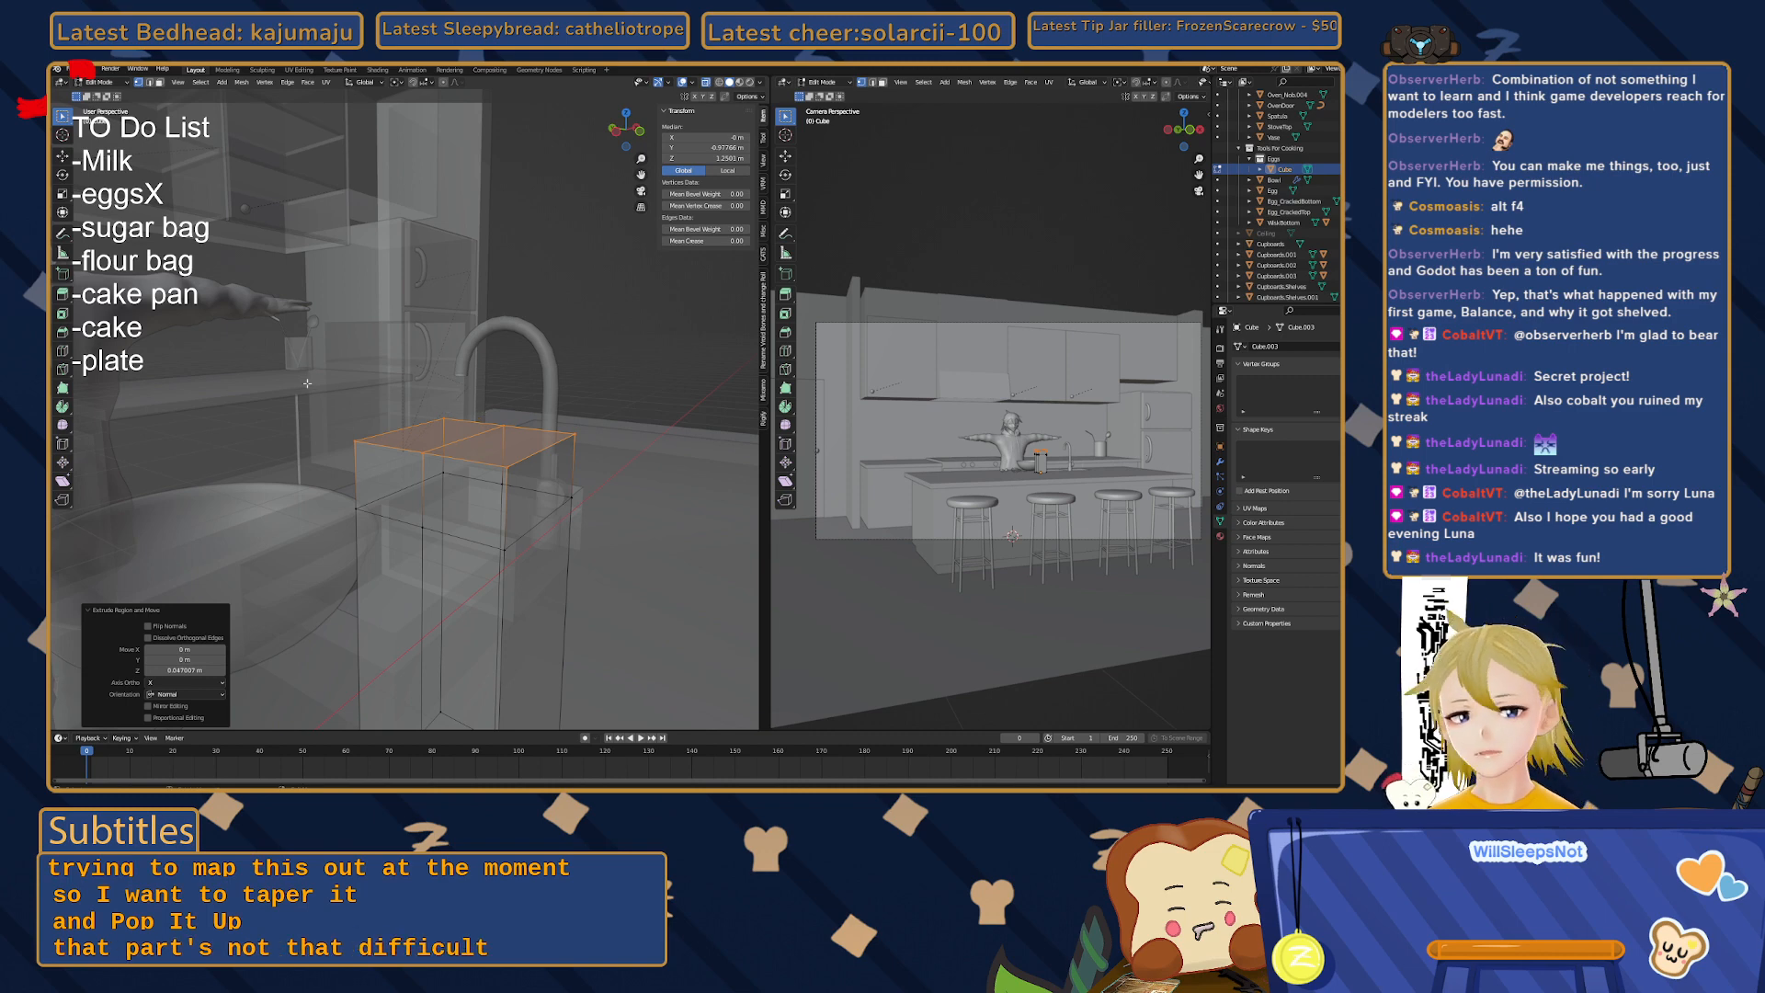
pyautogui.moveTo(482, 411); pyautogui.dragTo(441, 371, button='middle')
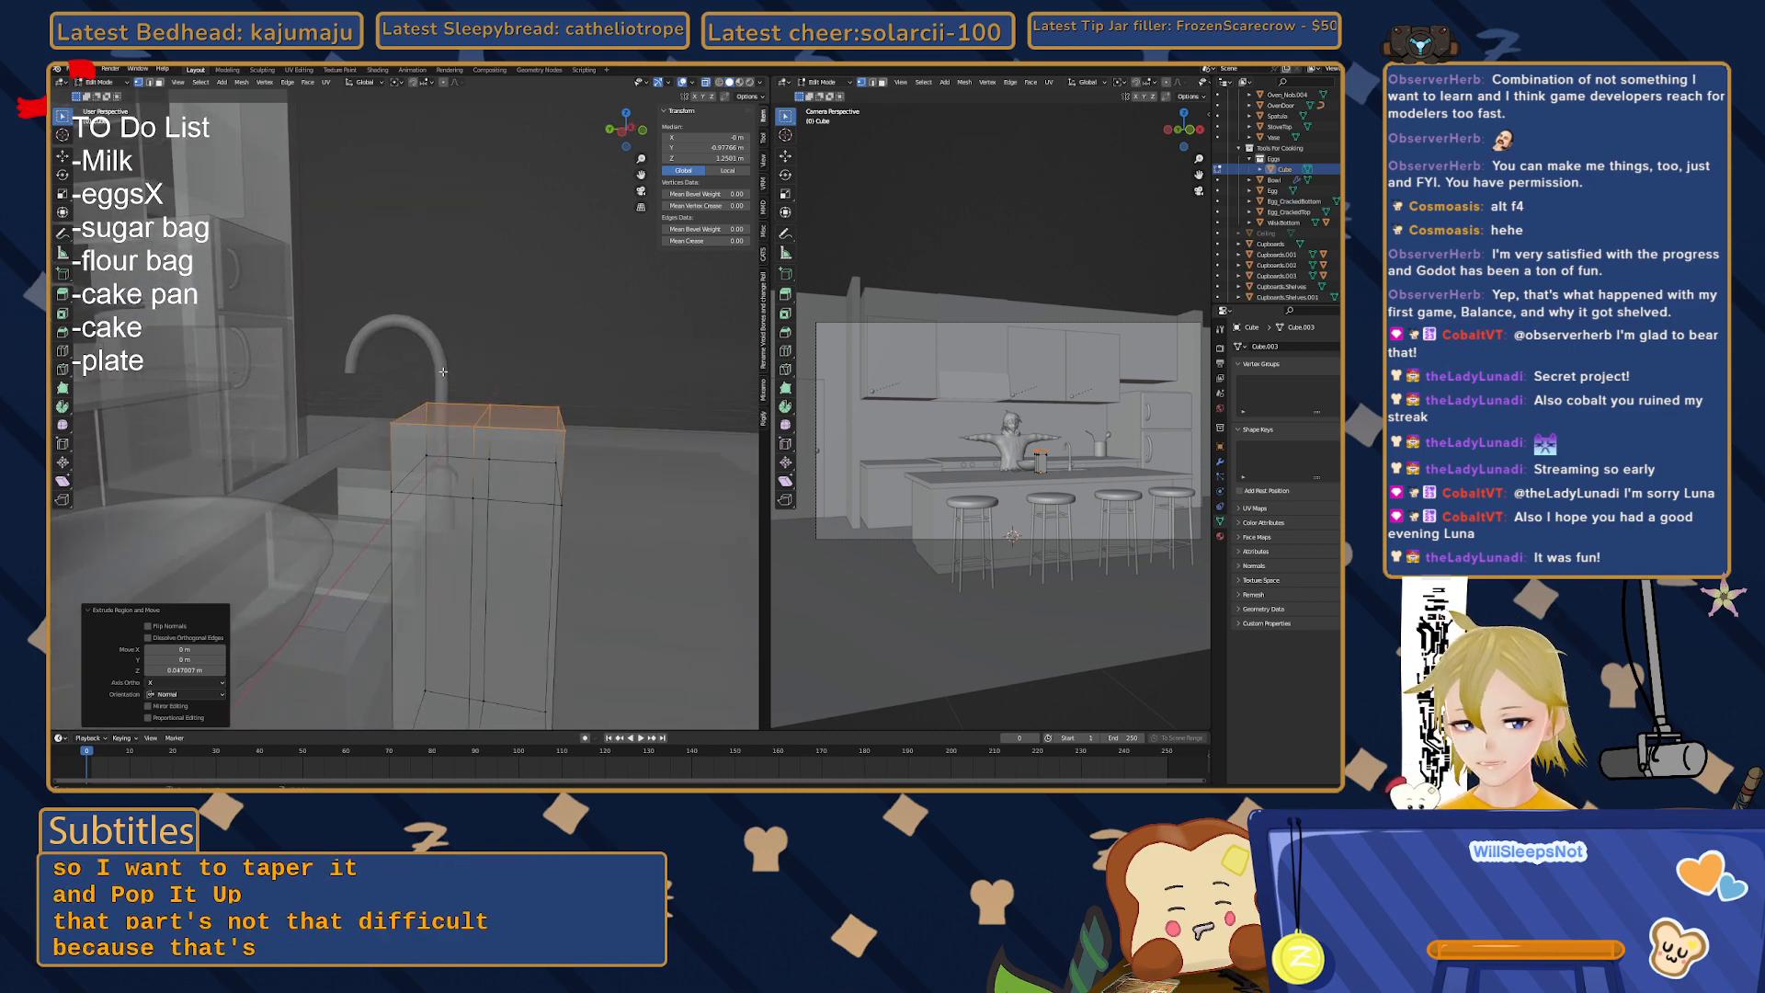
# - Scale the extruded top faces along Y until they narrow to a thin gable ridge
pyautogui.press('s')
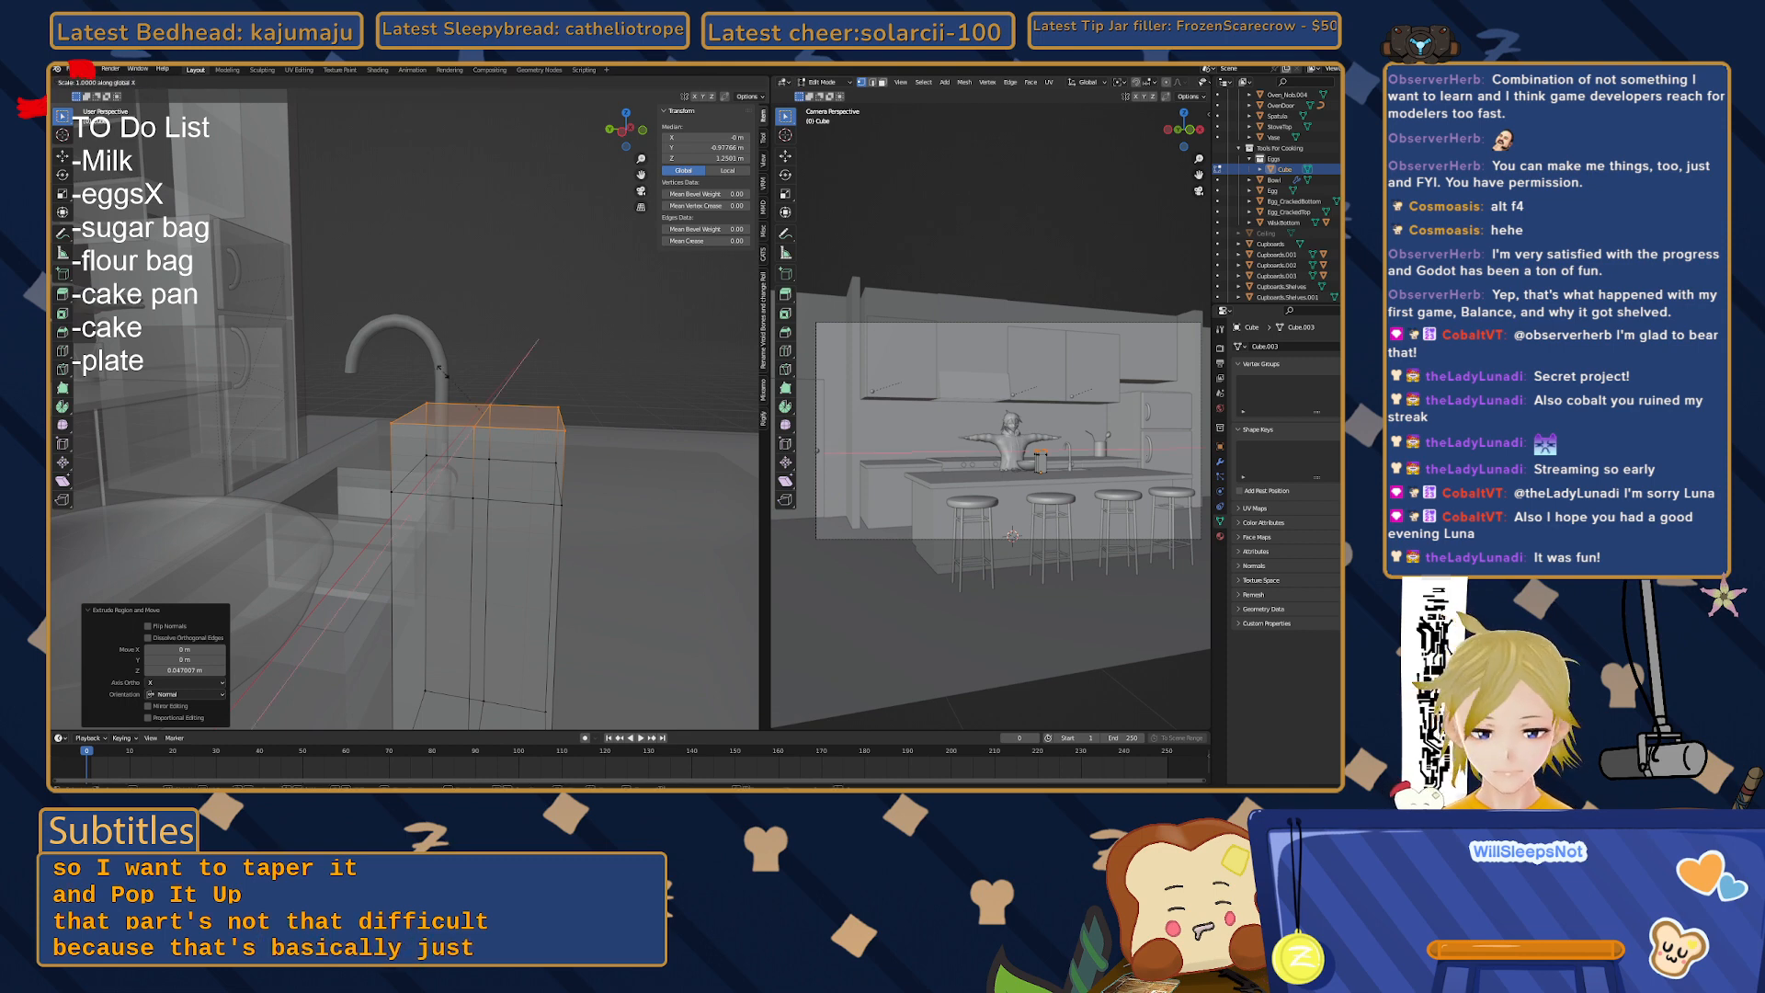
pyautogui.press('y')
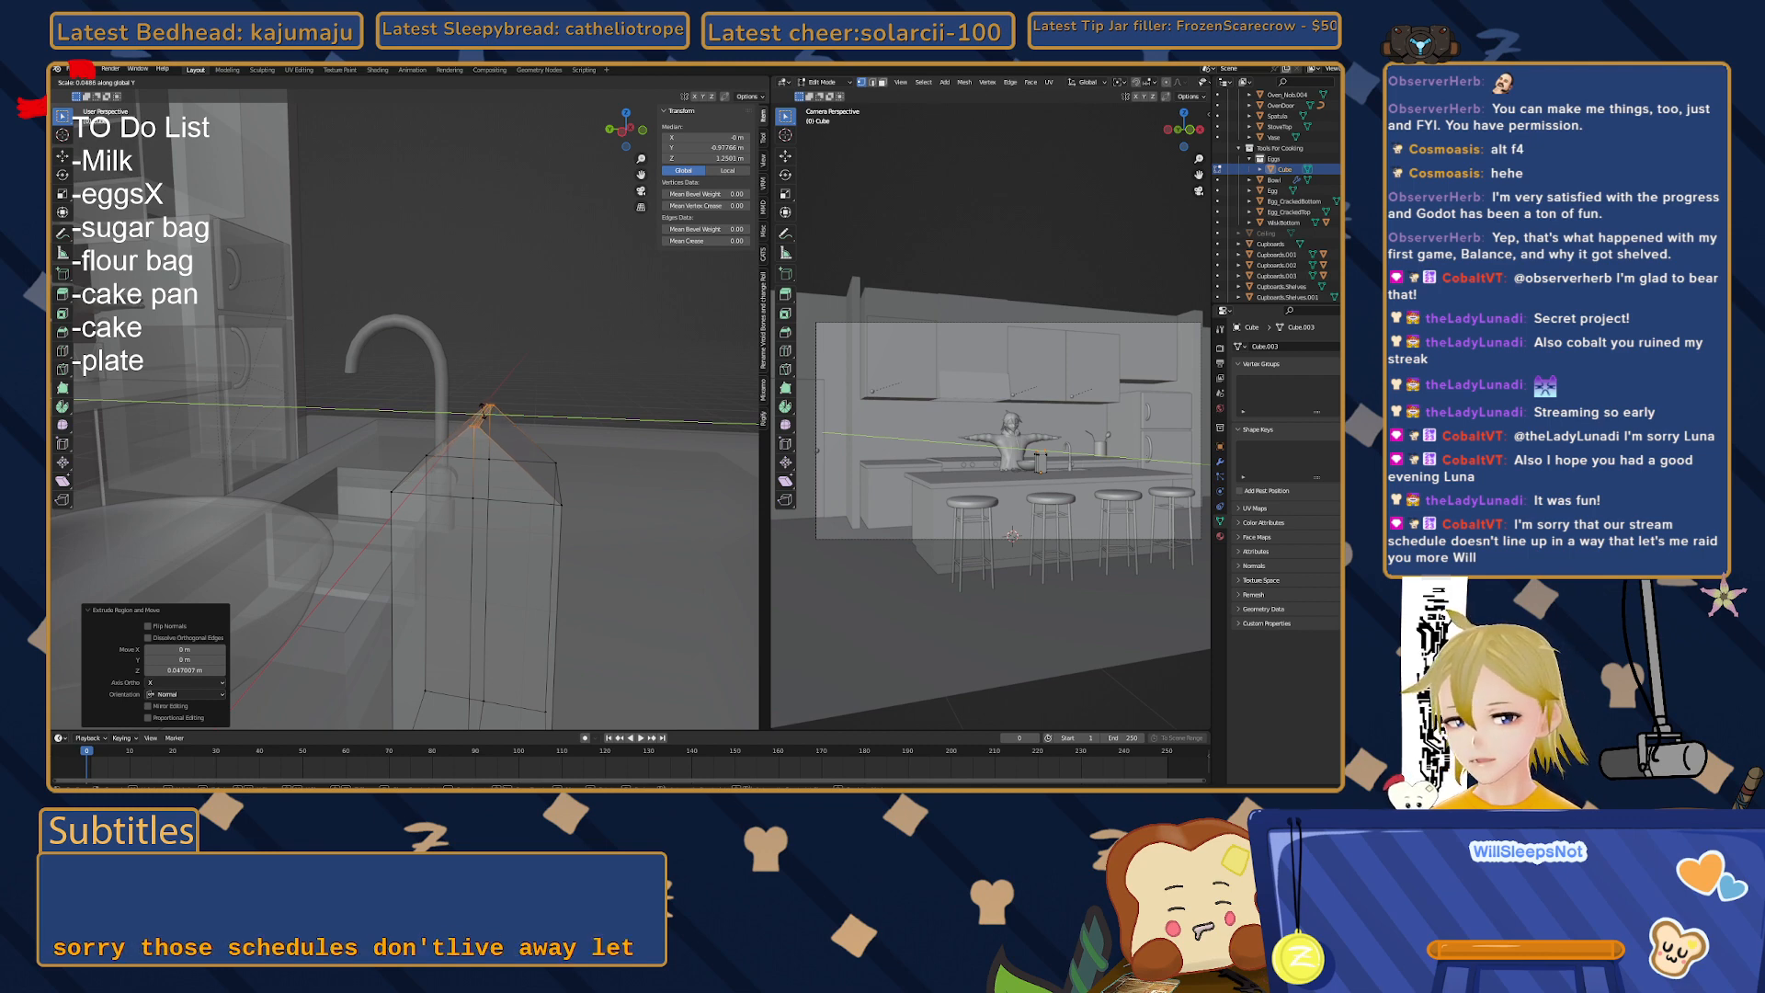
pyautogui.click(474, 373)
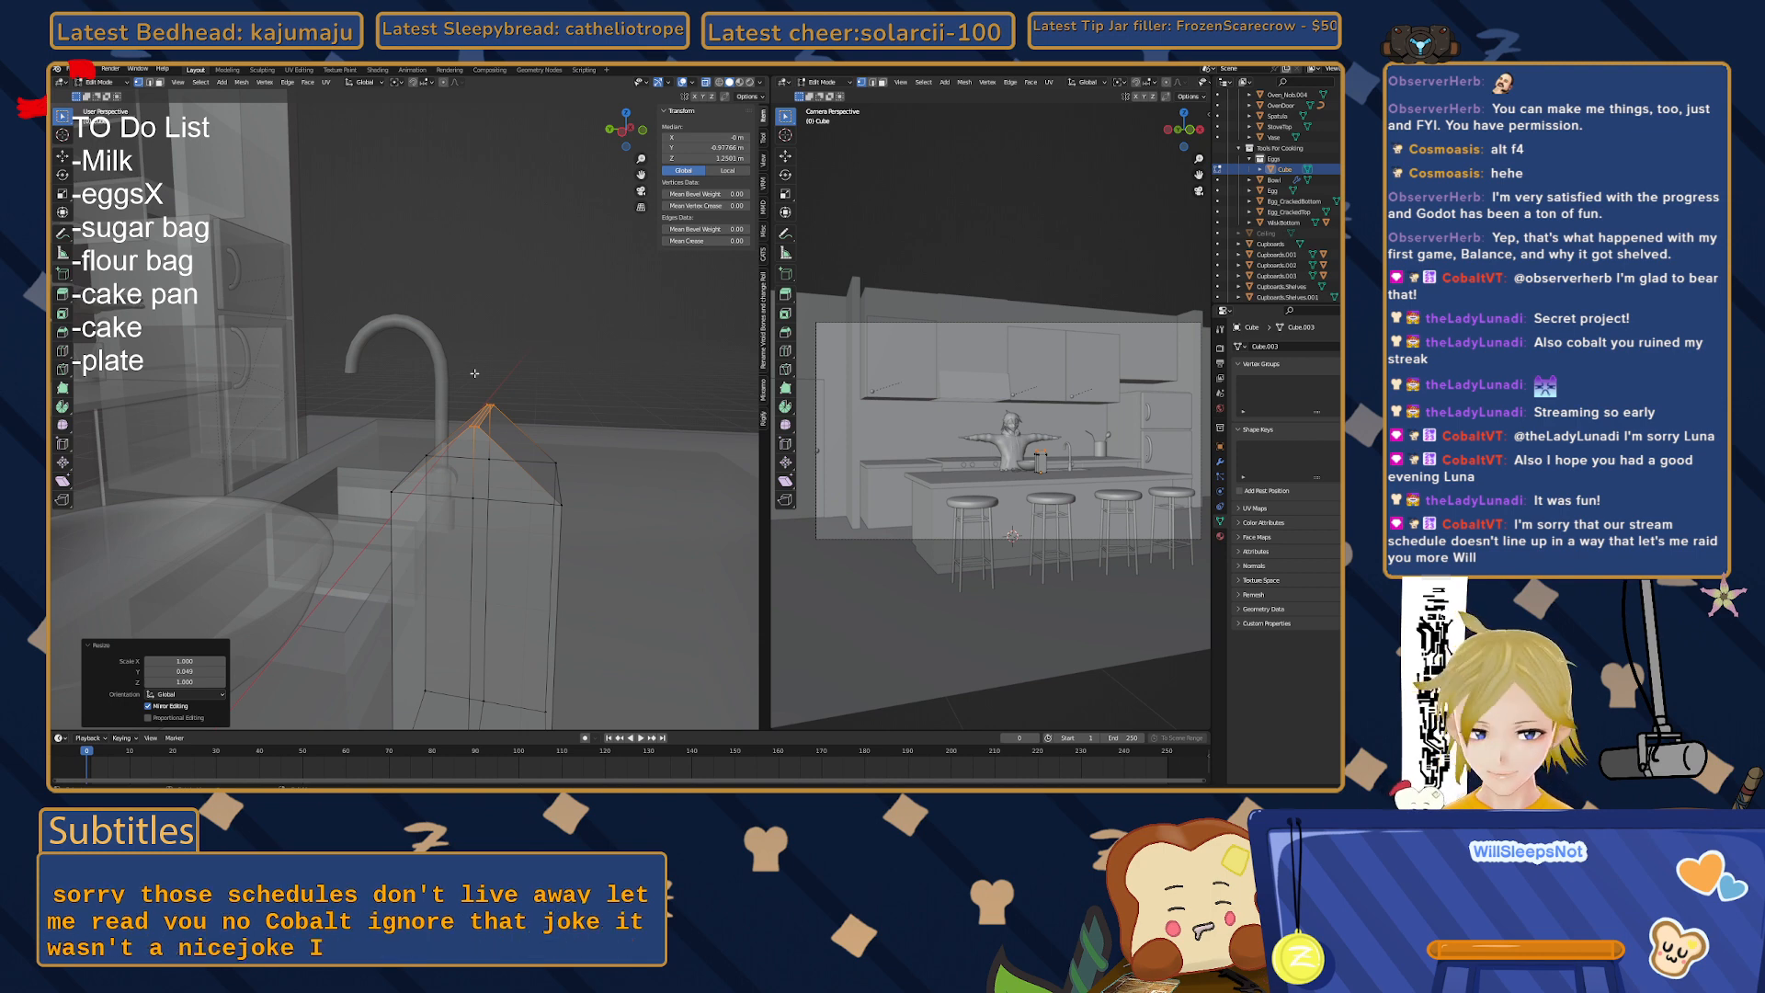
# - Extrude the narrow gable ridge upward along Z by about 0.014 m to form the carton's sealing fin
pyautogui.press('g')
pyautogui.press('z')
pyautogui.press('z')
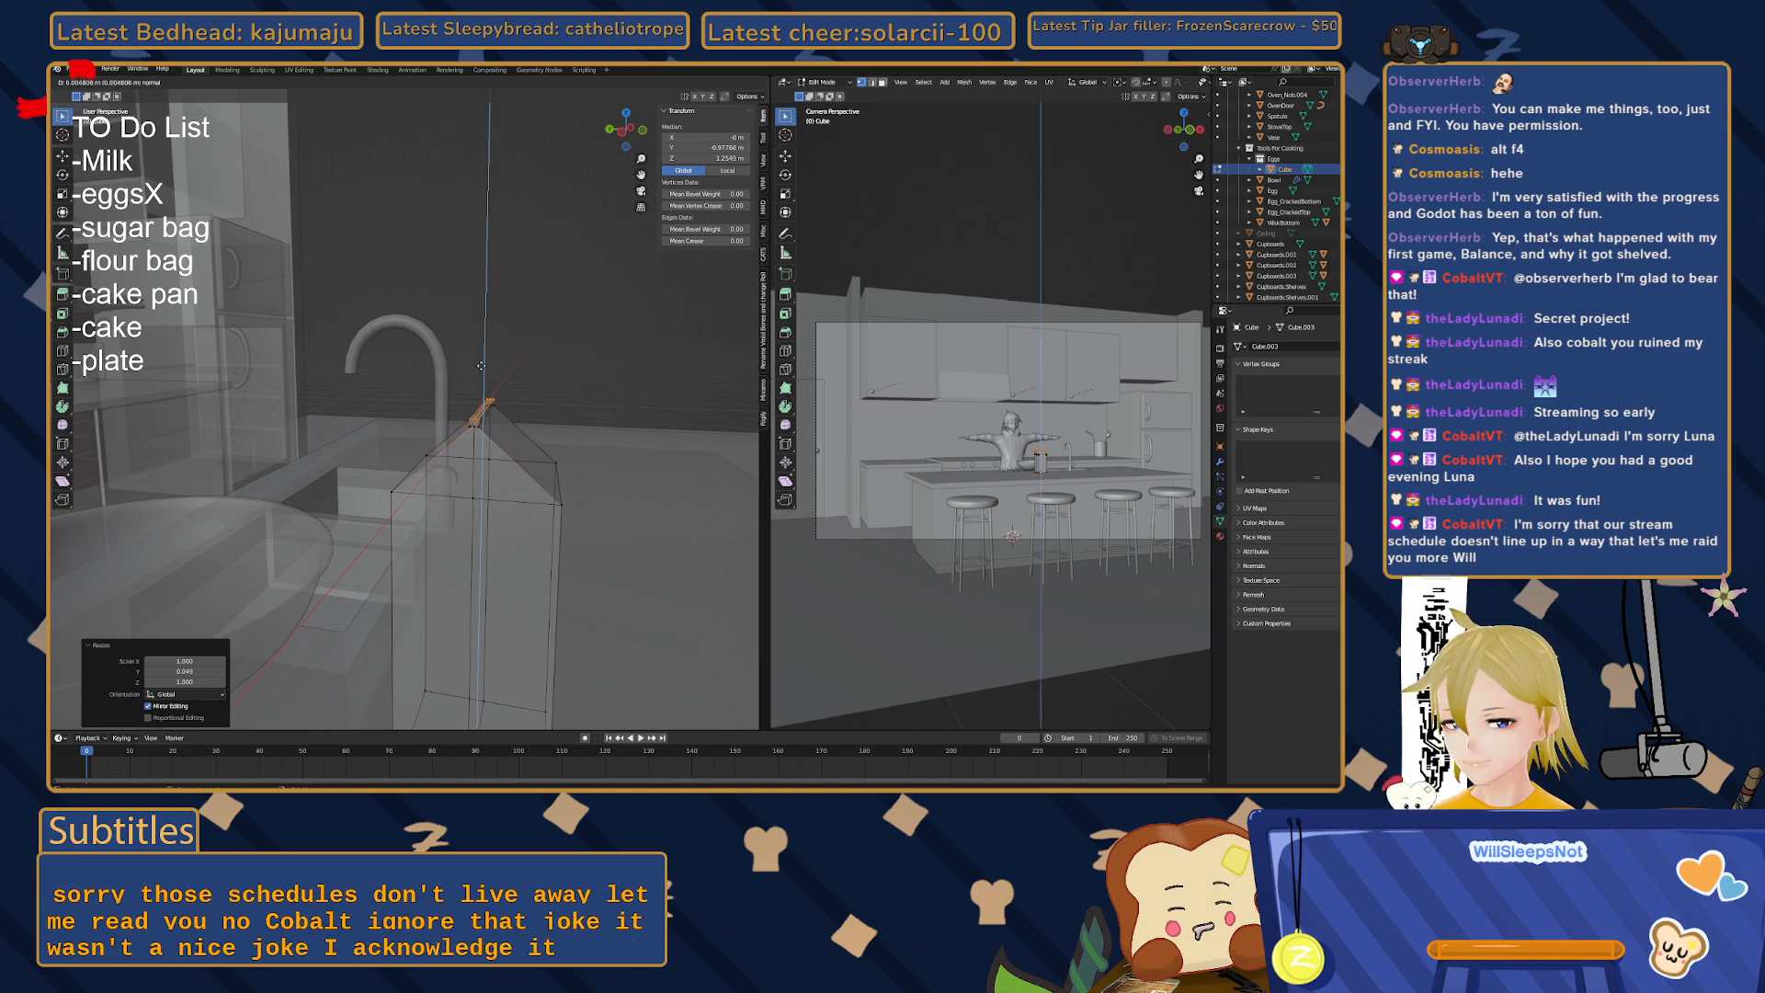
pyautogui.click(482, 356)
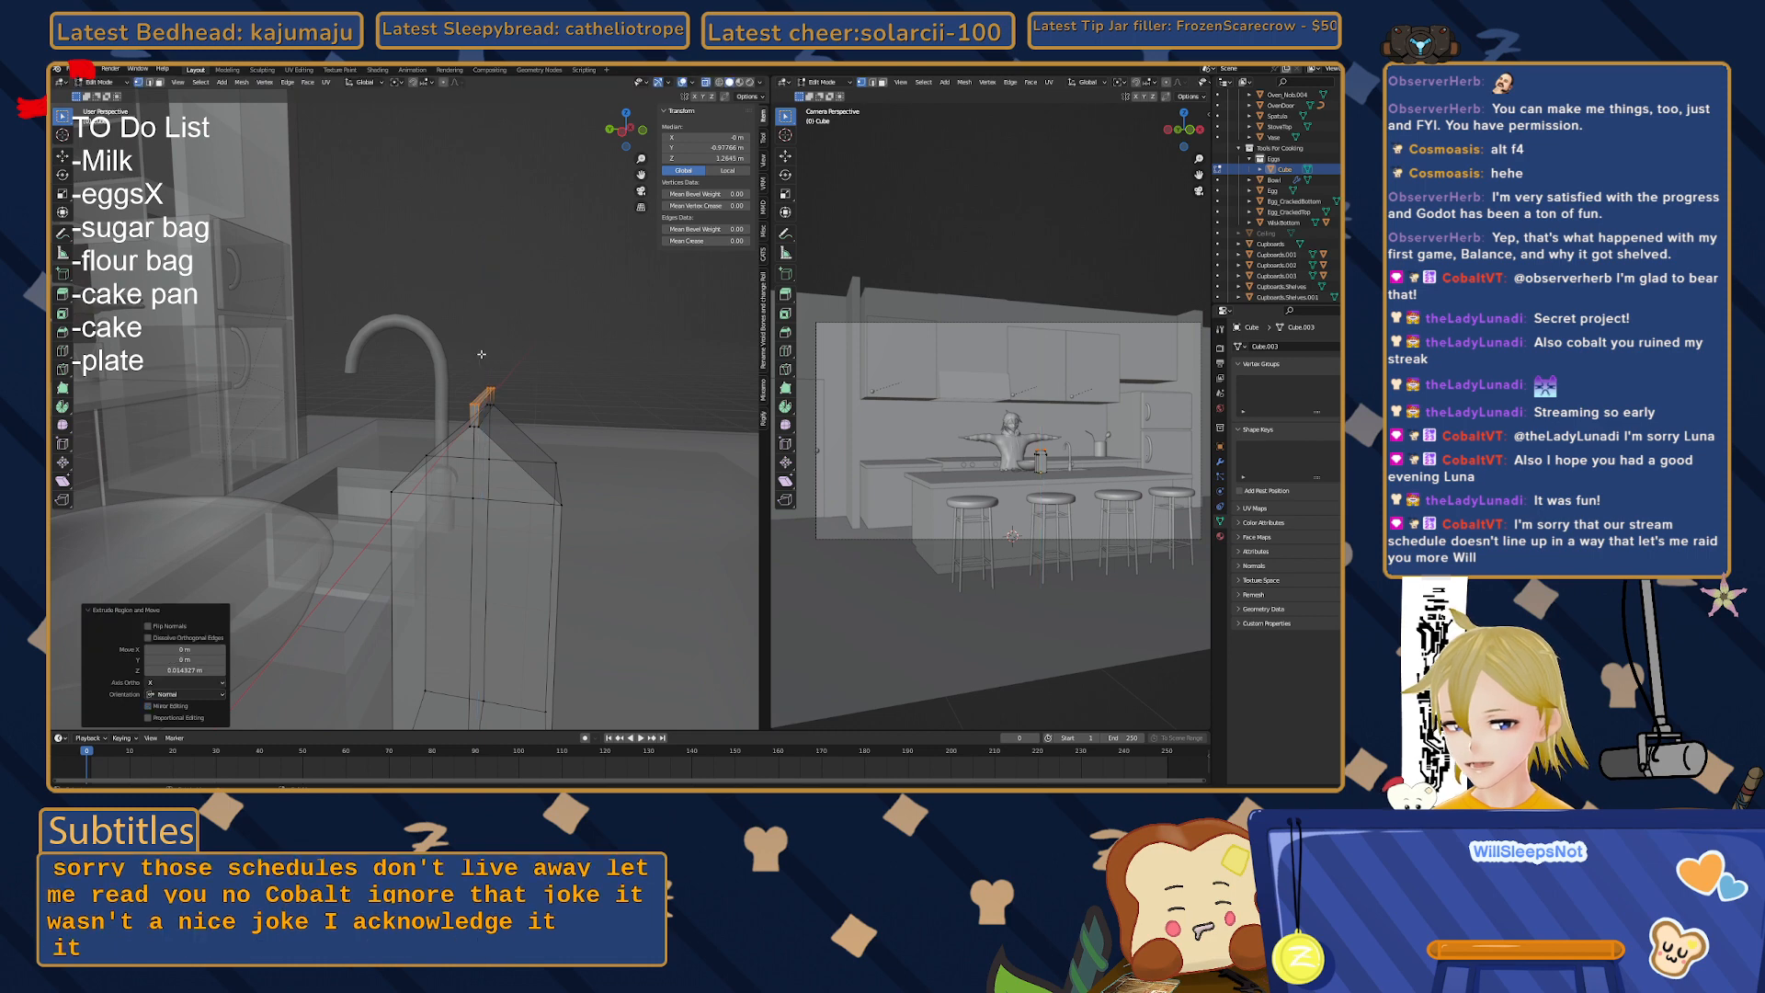
# - Examine the carton's gabled top and sealing fin from several angles with nothing selected
pyautogui.moveTo(482, 356)
pyautogui.mouseDown(button='middle')
pyautogui.moveTo(452, 377)
pyautogui.moveTo(478, 368)
pyautogui.mouseUp(button='middle')
pyautogui.click(364, 361)
pyautogui.moveTo(359, 360); pyautogui.dragTo(599, 330, button='middle')
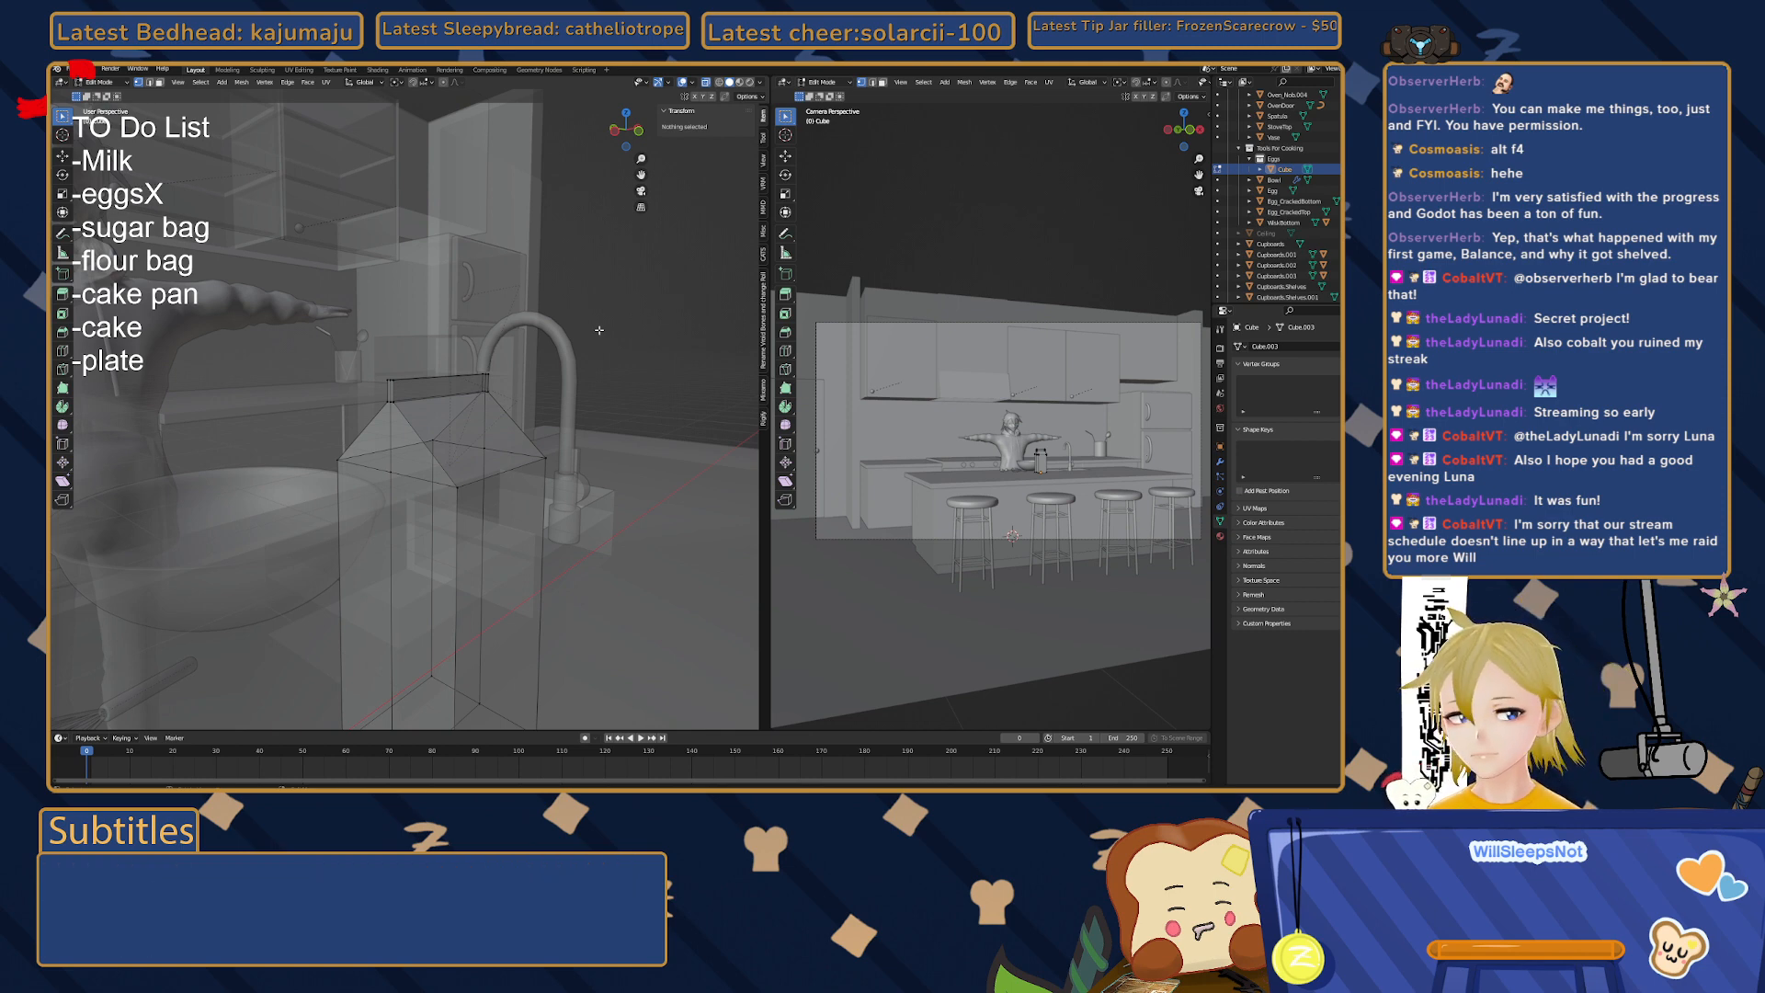
pyautogui.moveTo(599, 330); pyautogui.dragTo(425, 474, button='middle')
pyautogui.press('Tab')
pyautogui.press('Tab')
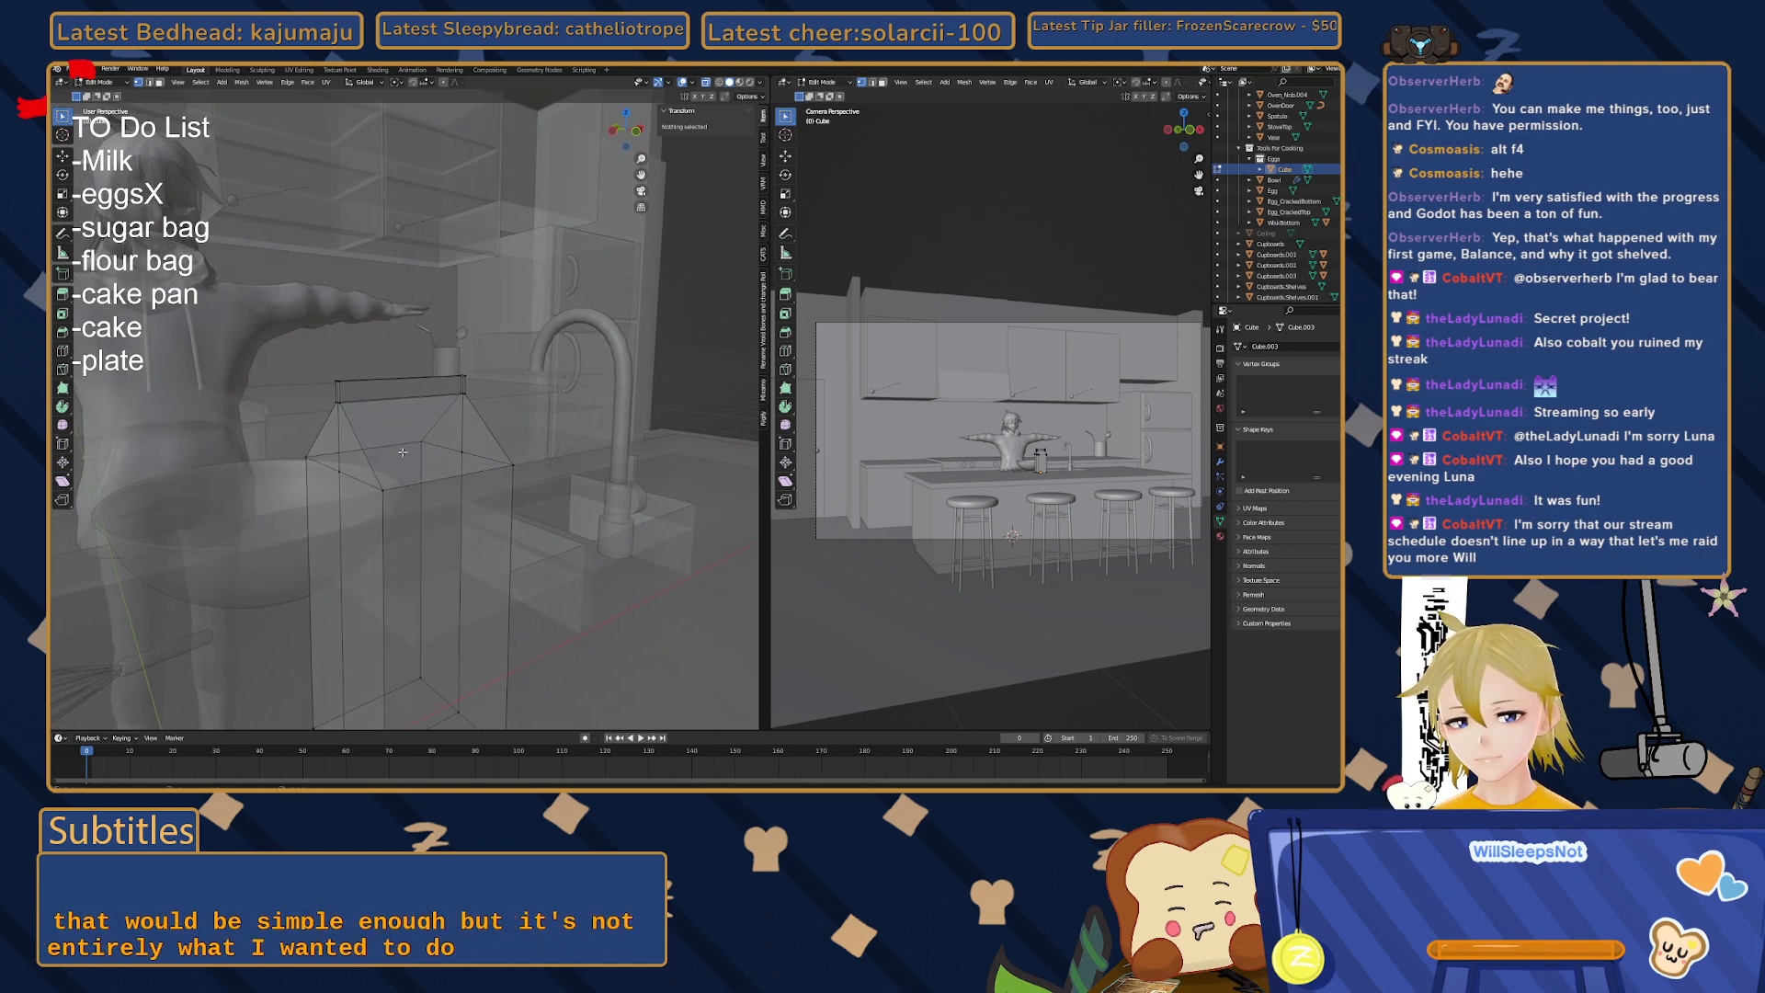
pyautogui.moveTo(402, 453); pyautogui.dragTo(457, 461, button='middle')
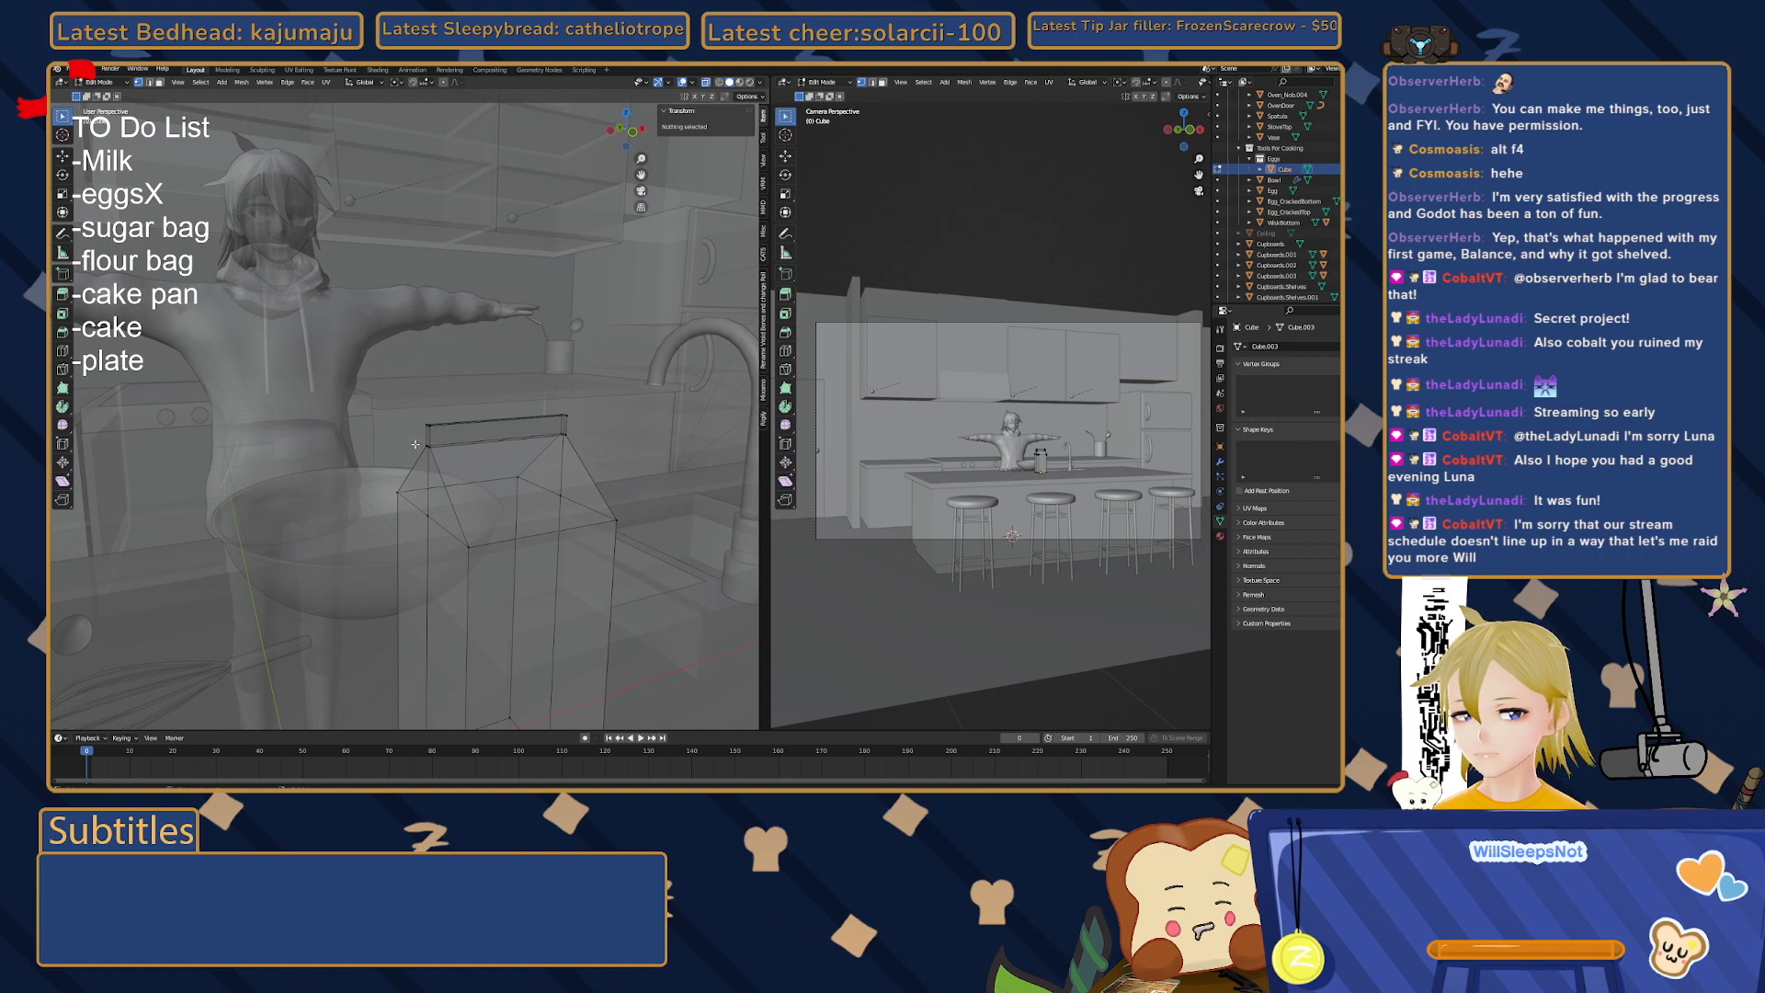
pyautogui.moveTo(415, 444); pyautogui.dragTo(426, 441, button='middle')
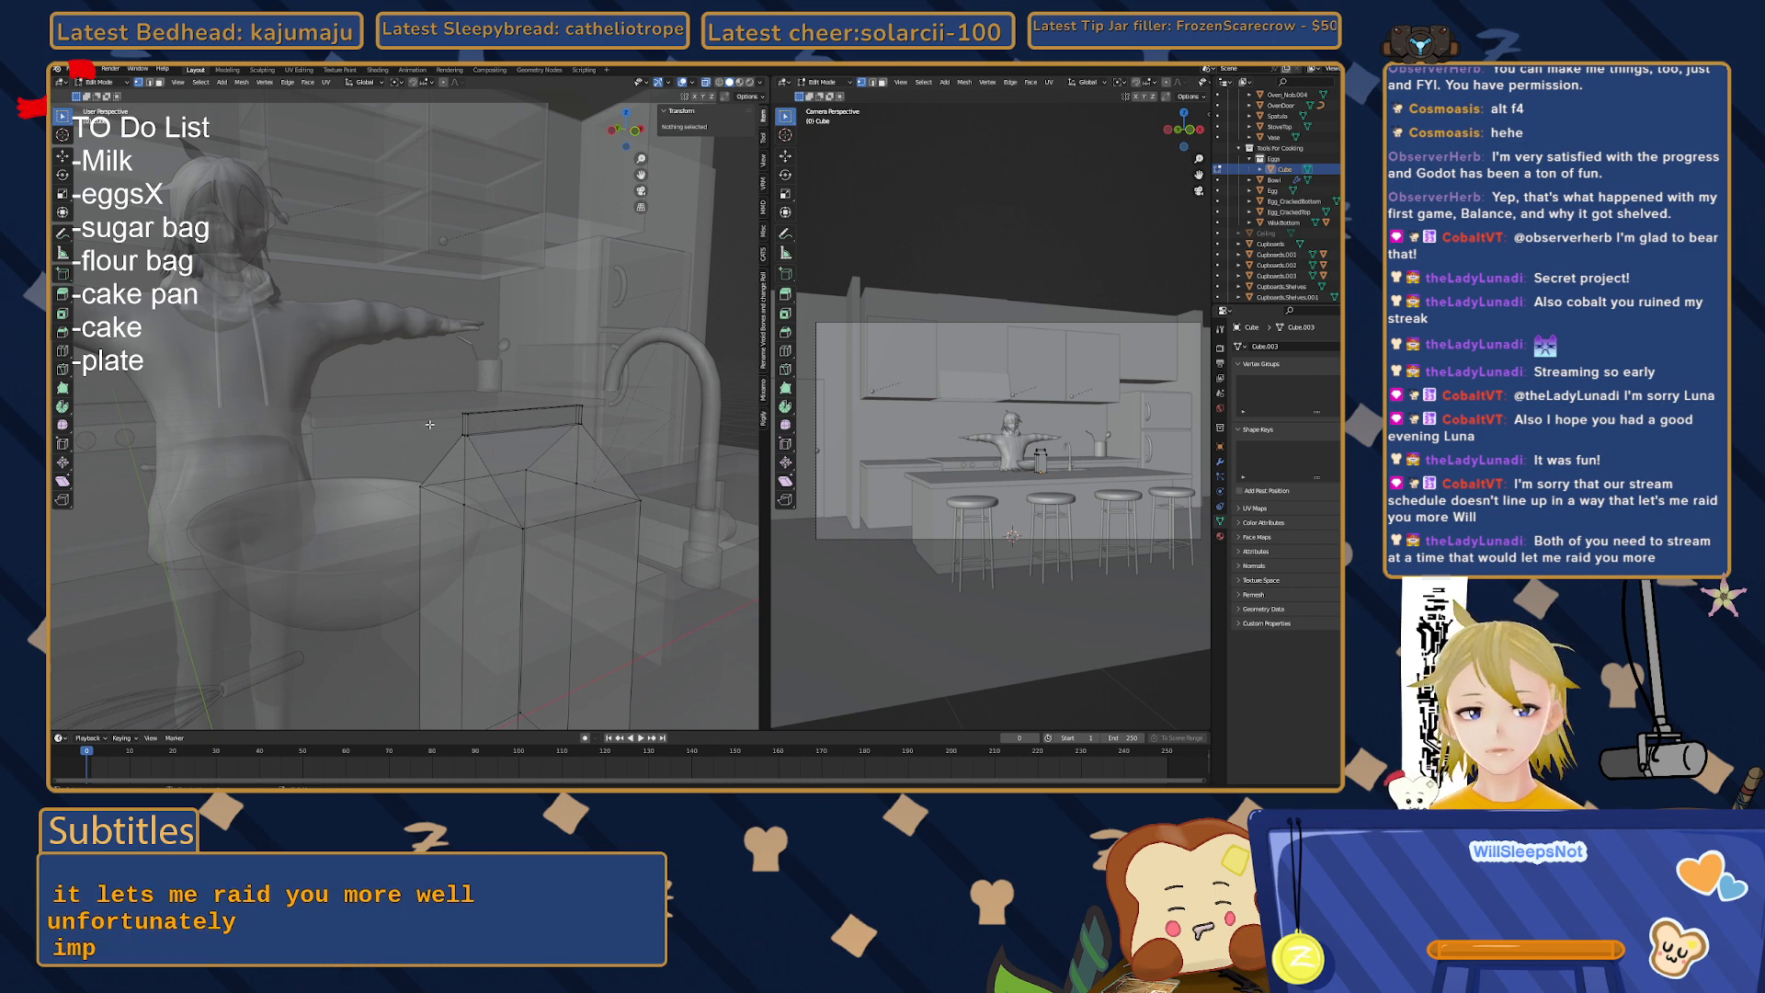
pyautogui.moveTo(429, 424); pyautogui.dragTo(504, 458, button='middle')
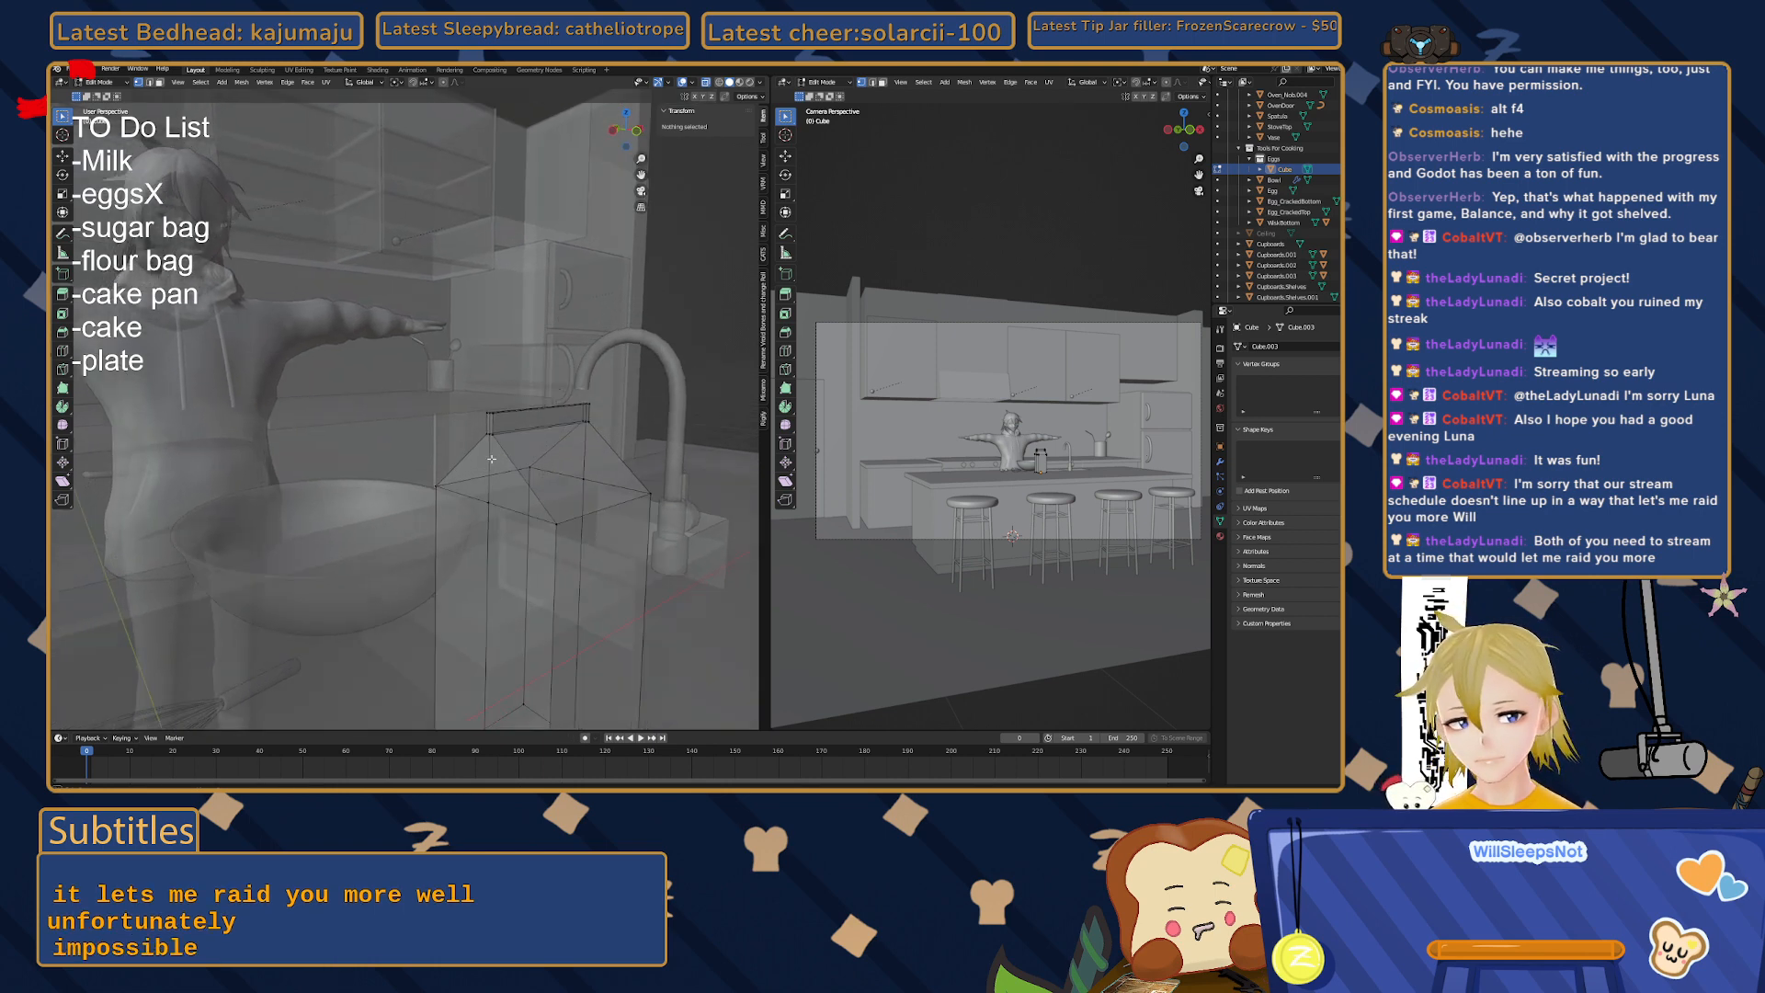
# - Return to Object Mode, select the carton, and move it from the Eggs collection into the Tools for Cooking collection
pyautogui.press('Tab')
pyautogui.click(513, 502)
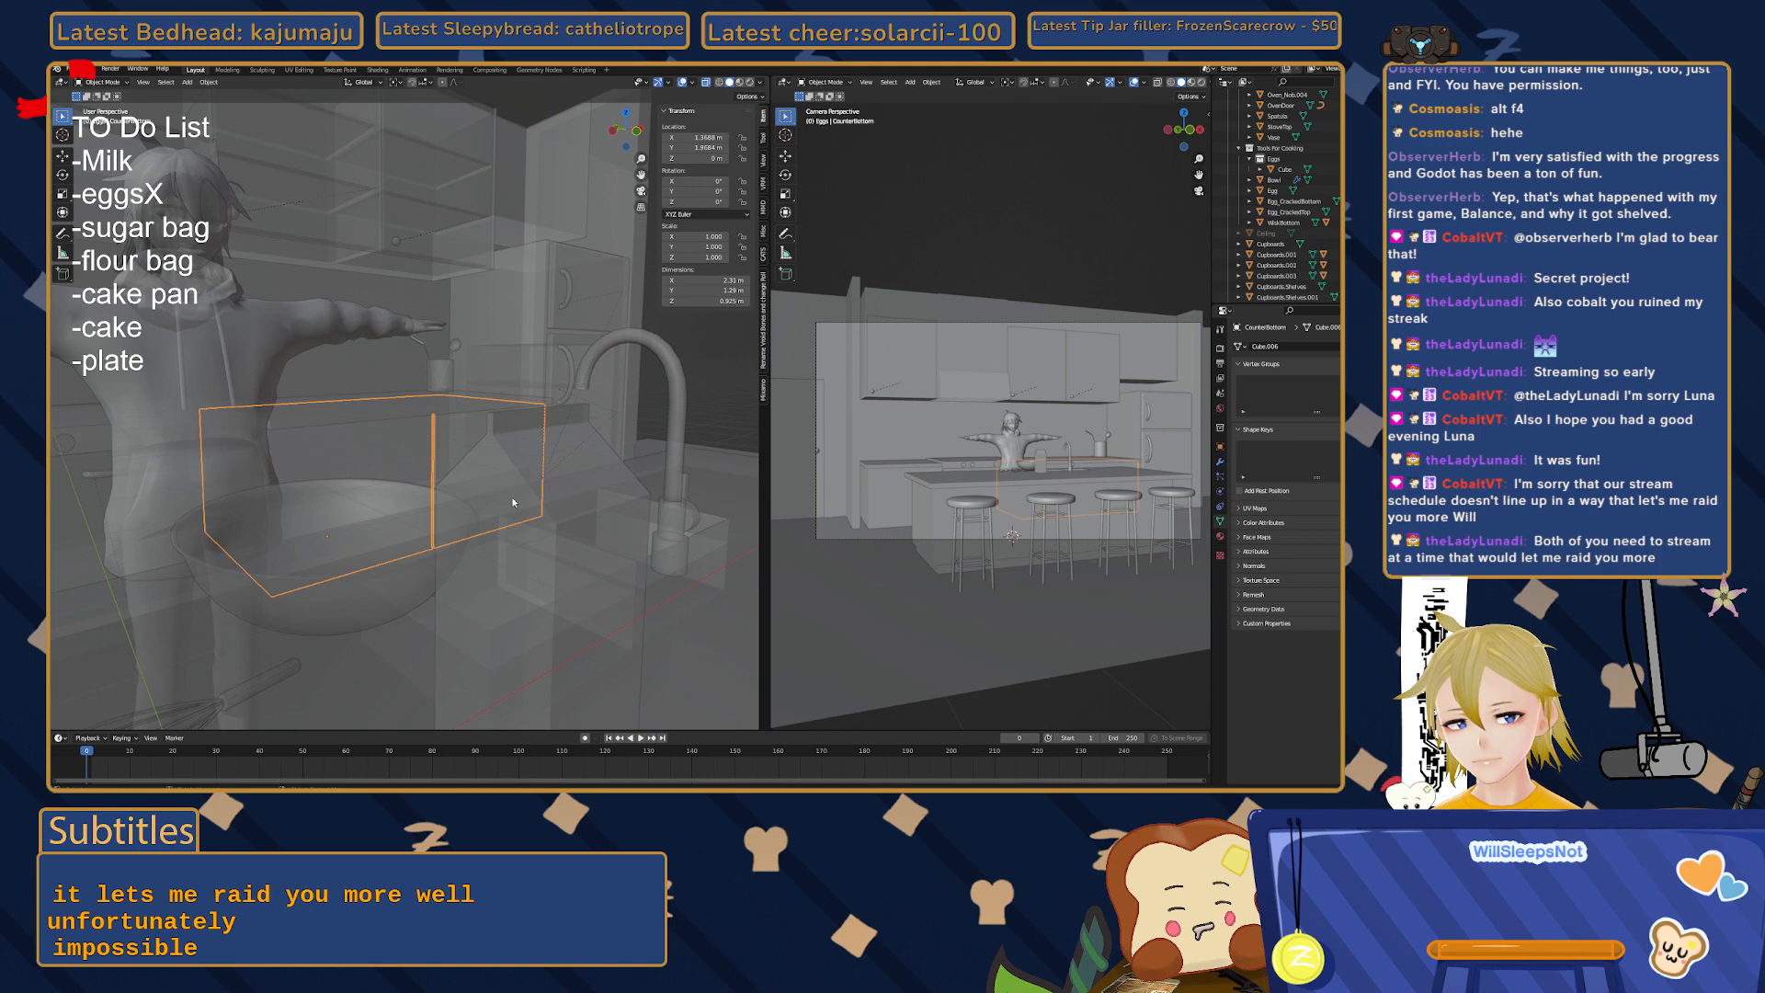
pyautogui.click(581, 499)
pyautogui.moveTo(581, 499)
pyautogui.mouseDown(button='middle')
pyautogui.moveTo(539, 500)
pyautogui.moveTo(589, 504)
pyautogui.moveTo(563, 497)
pyautogui.mouseUp(button='middle')
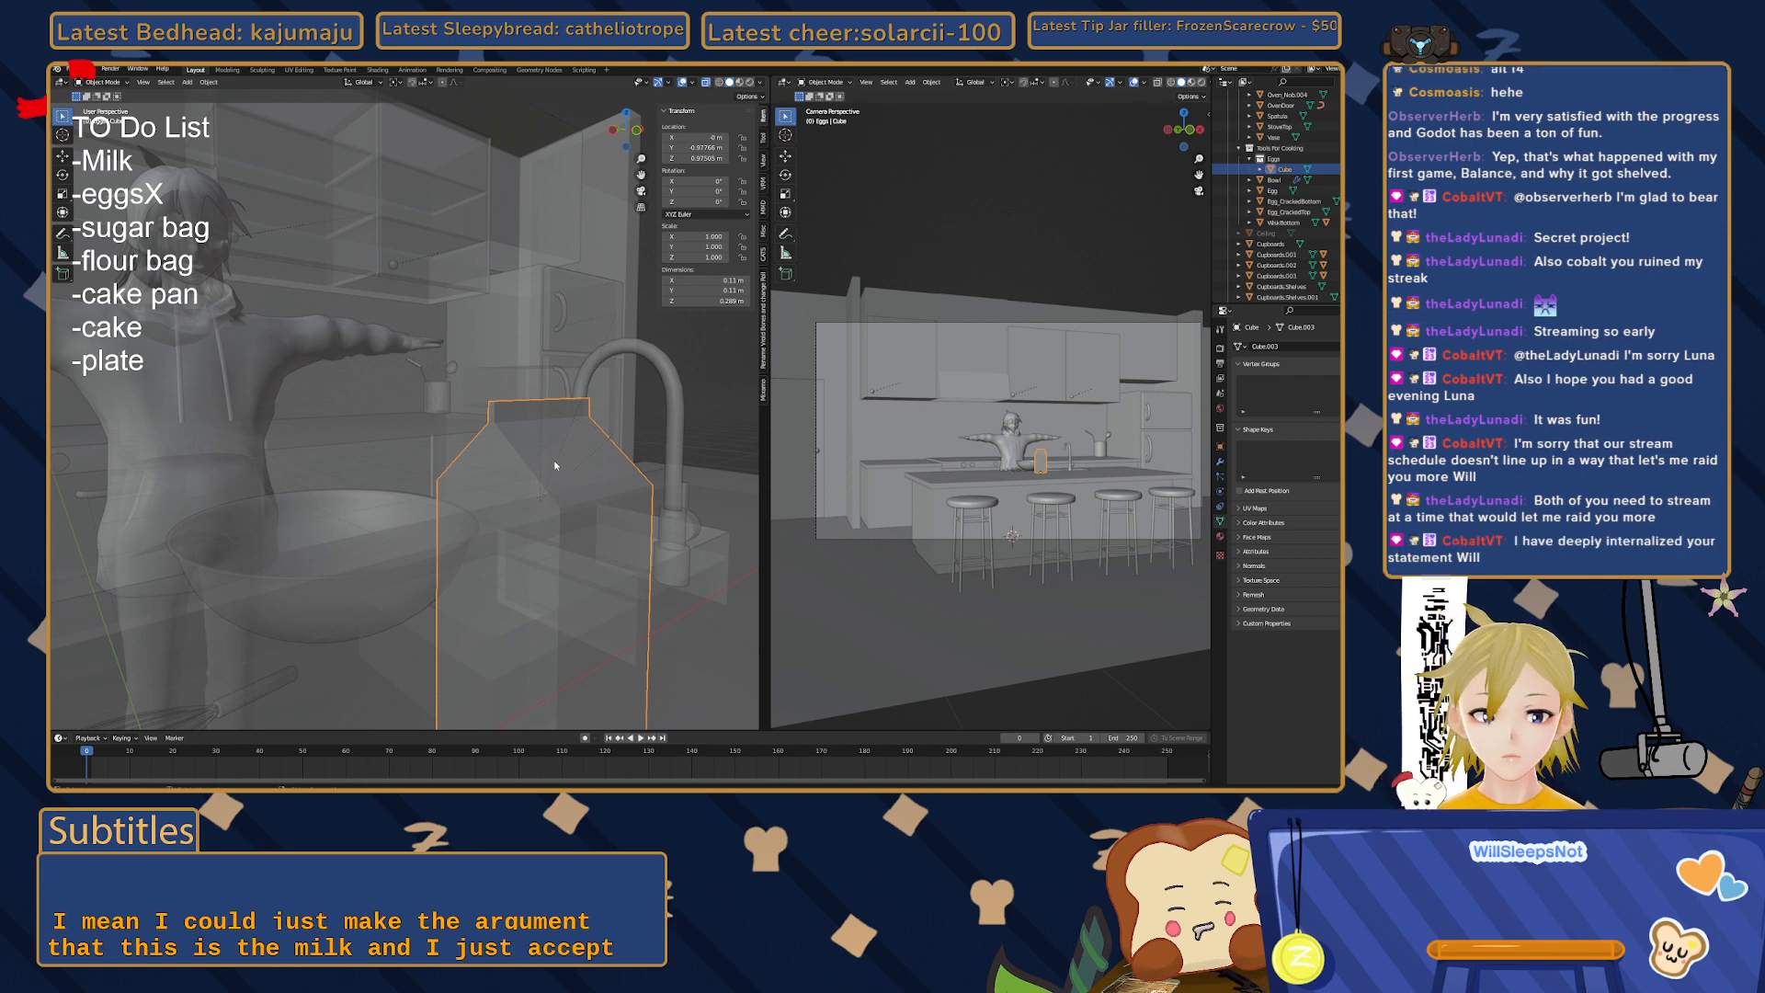
pyautogui.moveTo(551, 483); pyautogui.dragTo(503, 453, button='middle')
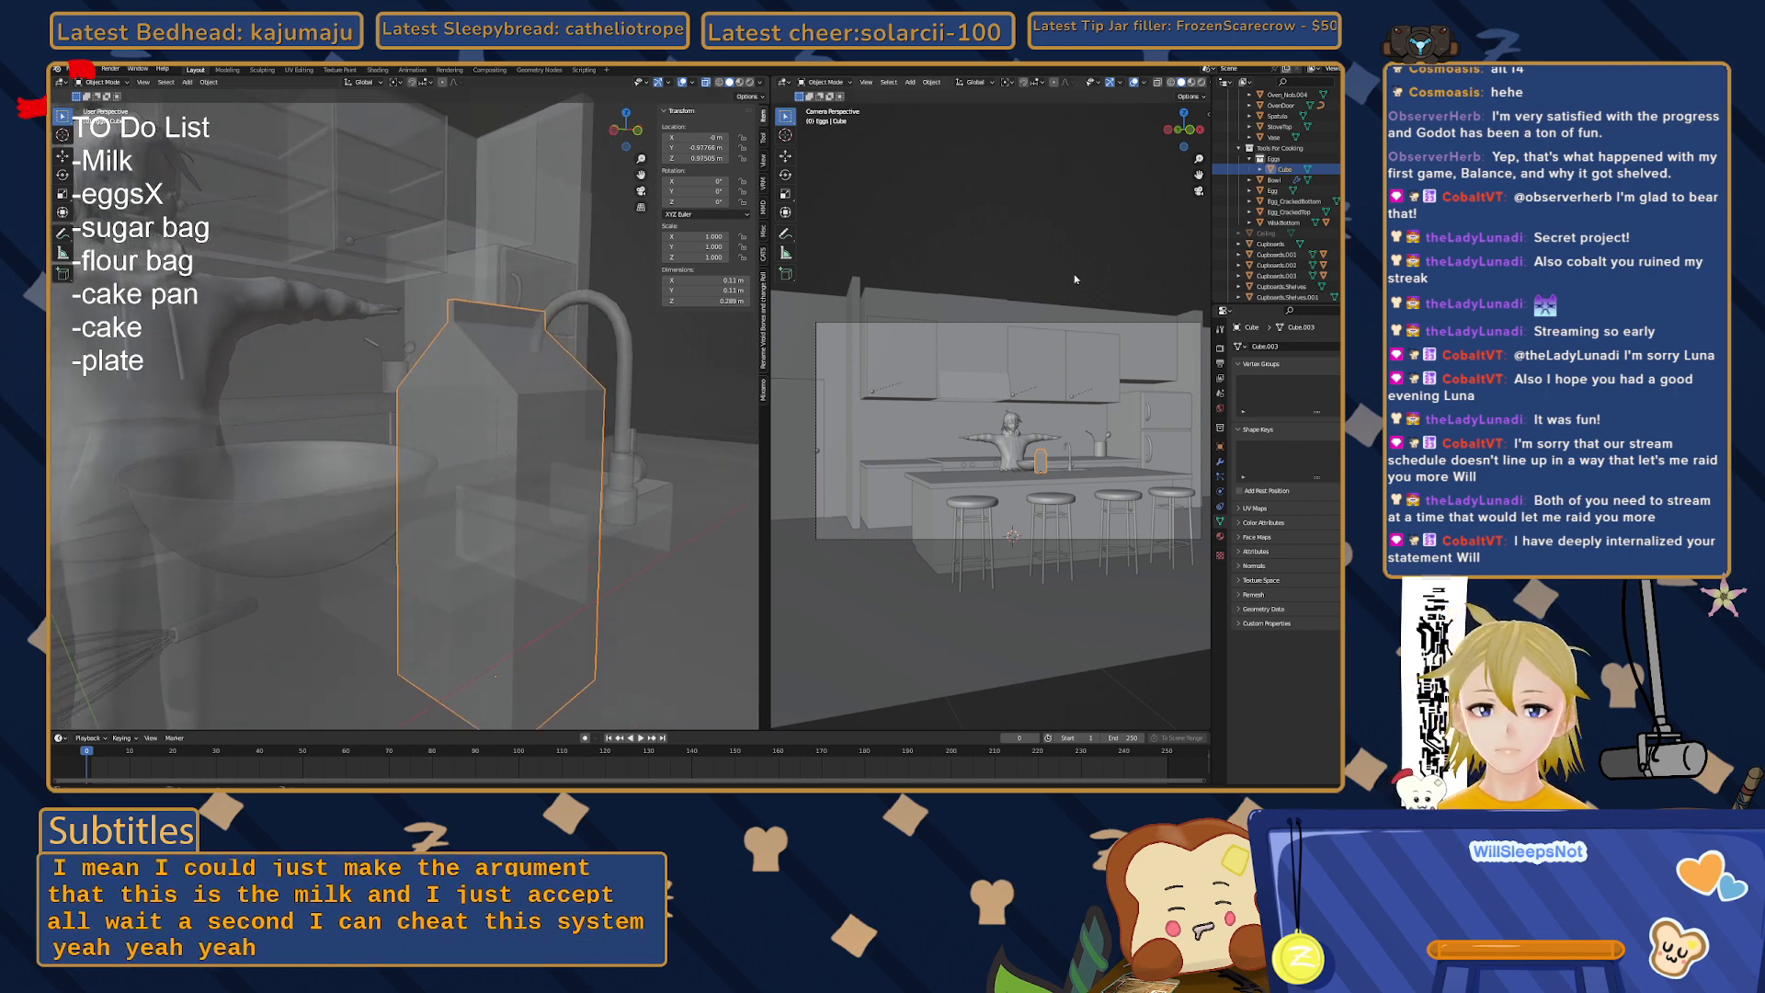
pyautogui.moveTo(1284, 170)
pyautogui.mouseDown()
pyautogui.moveTo(1290, 196)
pyautogui.moveTo(1277, 149)
pyautogui.mouseUp()
# - Move Egg, Egg_CrackedBottom and Egg_CrackedTop together into the Eggs collection
pyautogui.click(1274, 190)
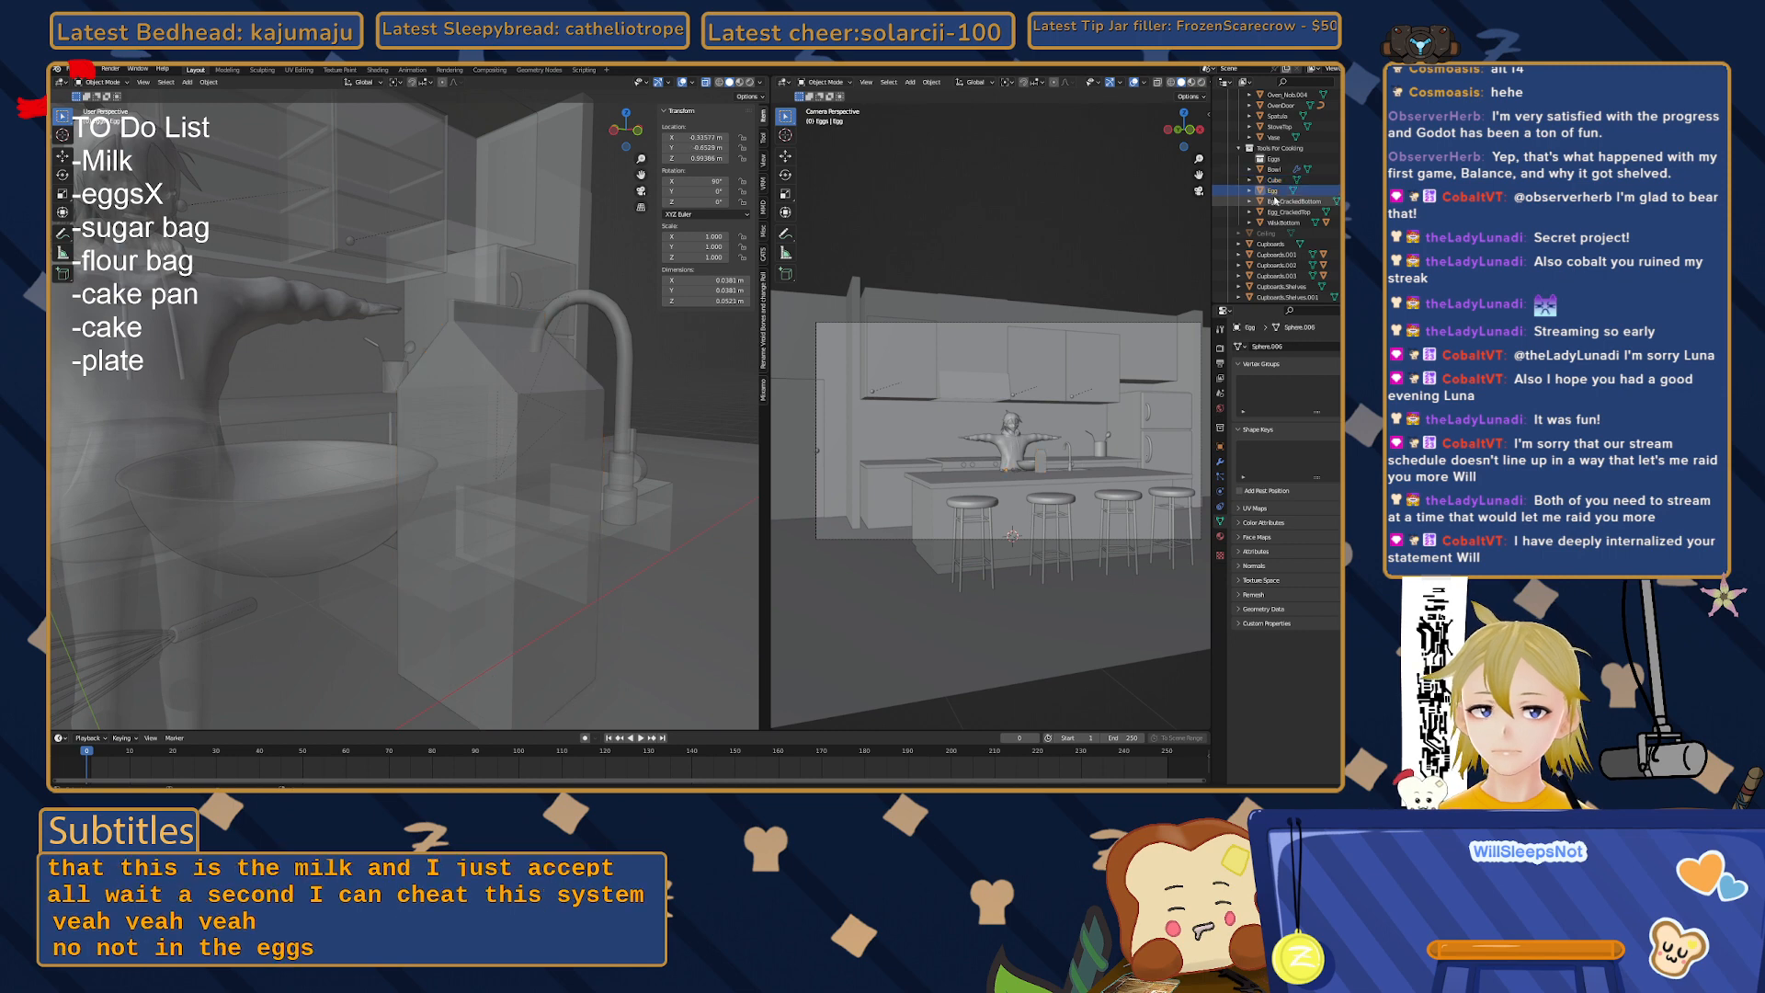
pyautogui.keyDown('ctrl'); pyautogui.click(1279, 201); pyautogui.keyUp('ctrl')
pyautogui.keyDown('ctrl'); pyautogui.click(1281, 212); pyautogui.keyUp('ctrl')
pyautogui.moveTo(1282, 211); pyautogui.dragTo(1278, 159)
# - Rename the carton's Cube object as Milk and deselect it
pyautogui.click(1274, 191)
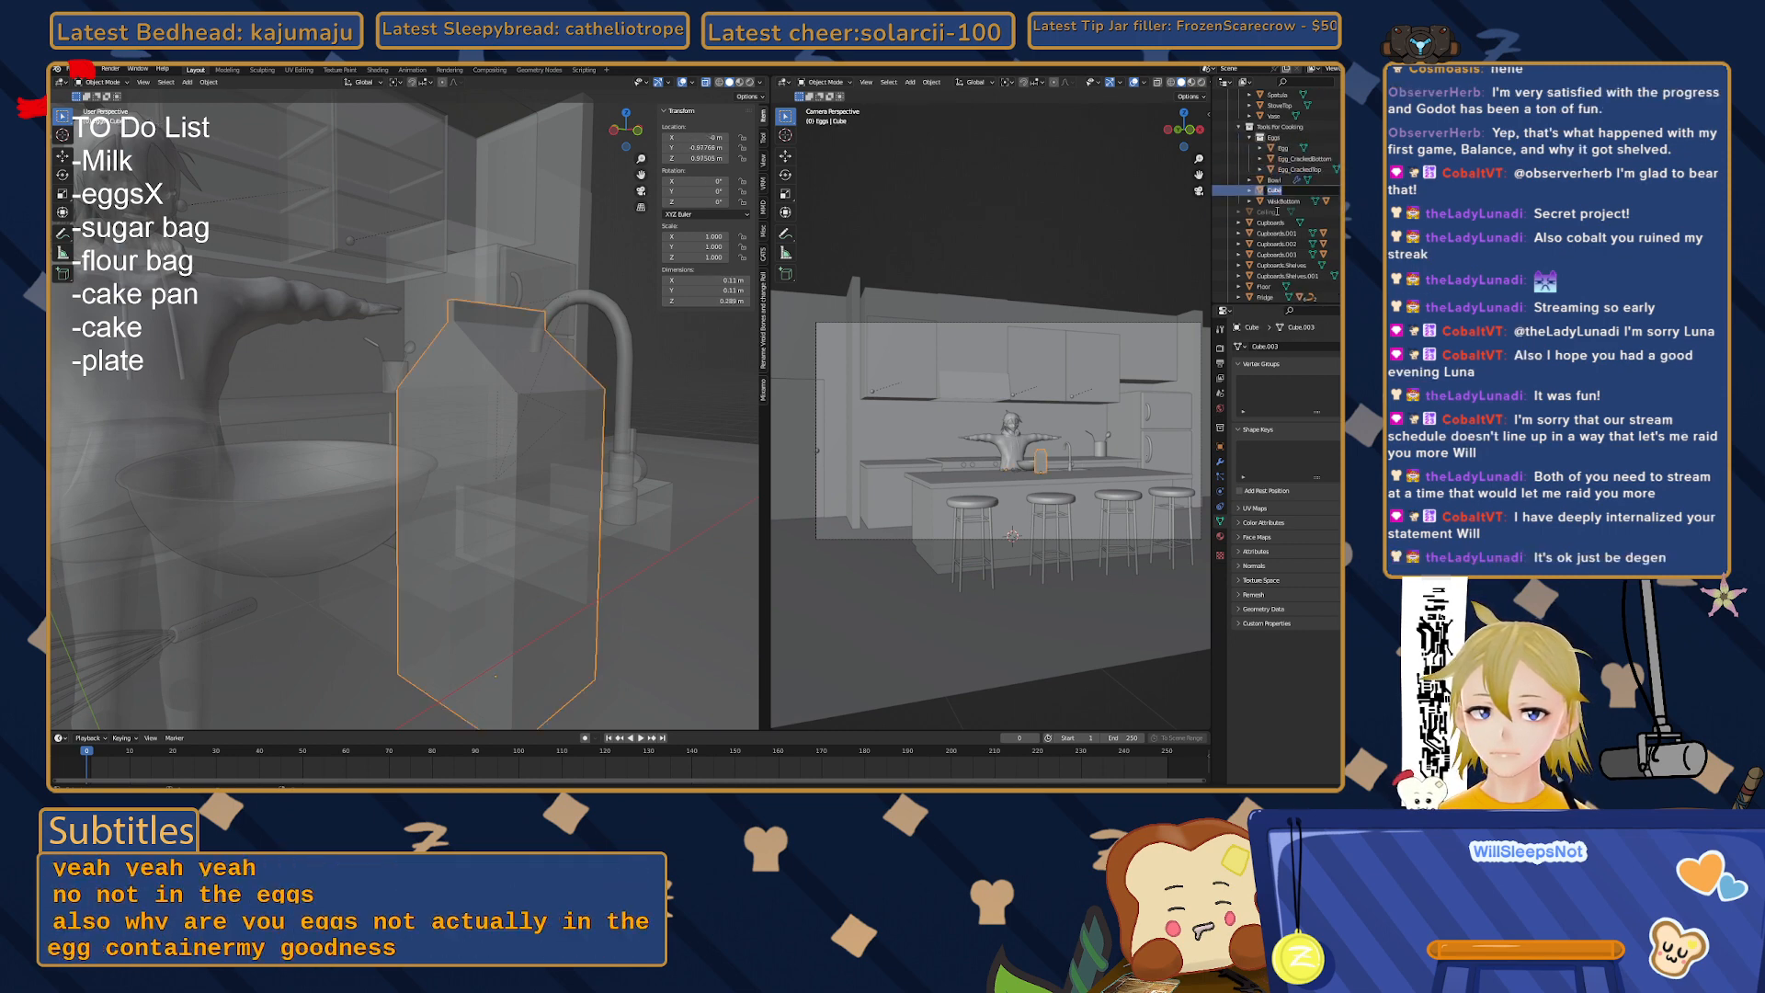
pyautogui.write('Milk')
pyautogui.press('Return')
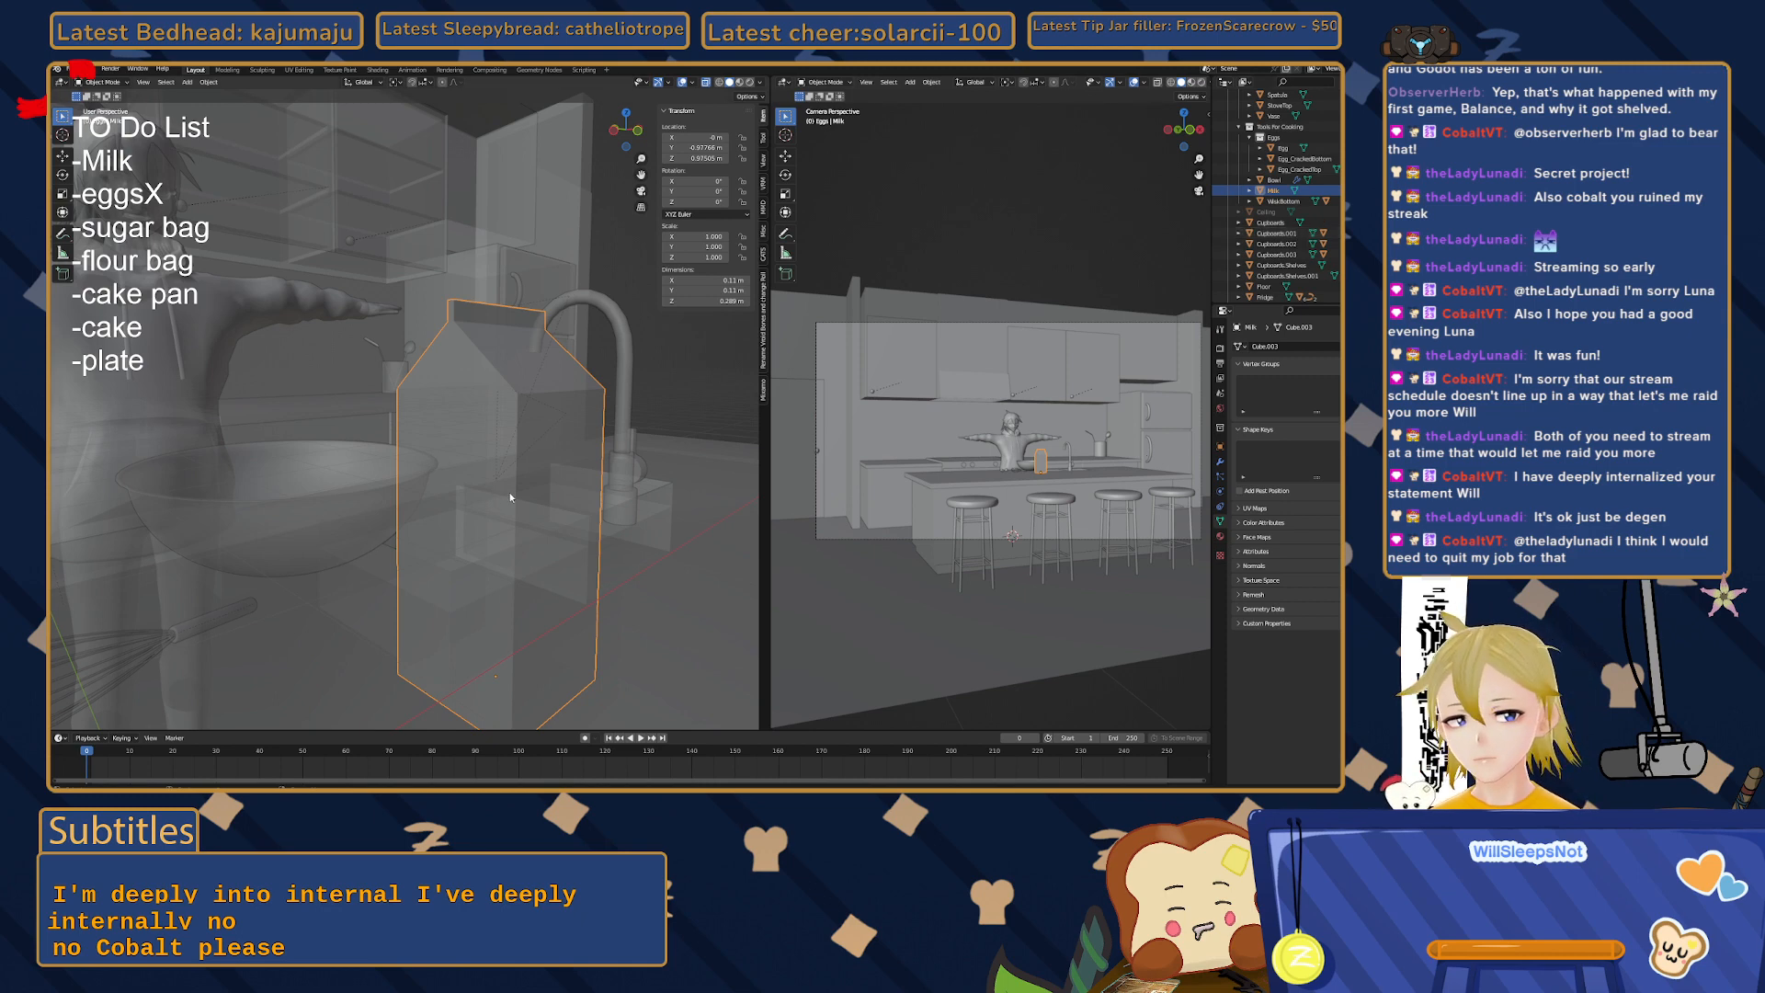
pyautogui.moveTo(509, 493); pyautogui.dragTo(588, 576, button='middle')
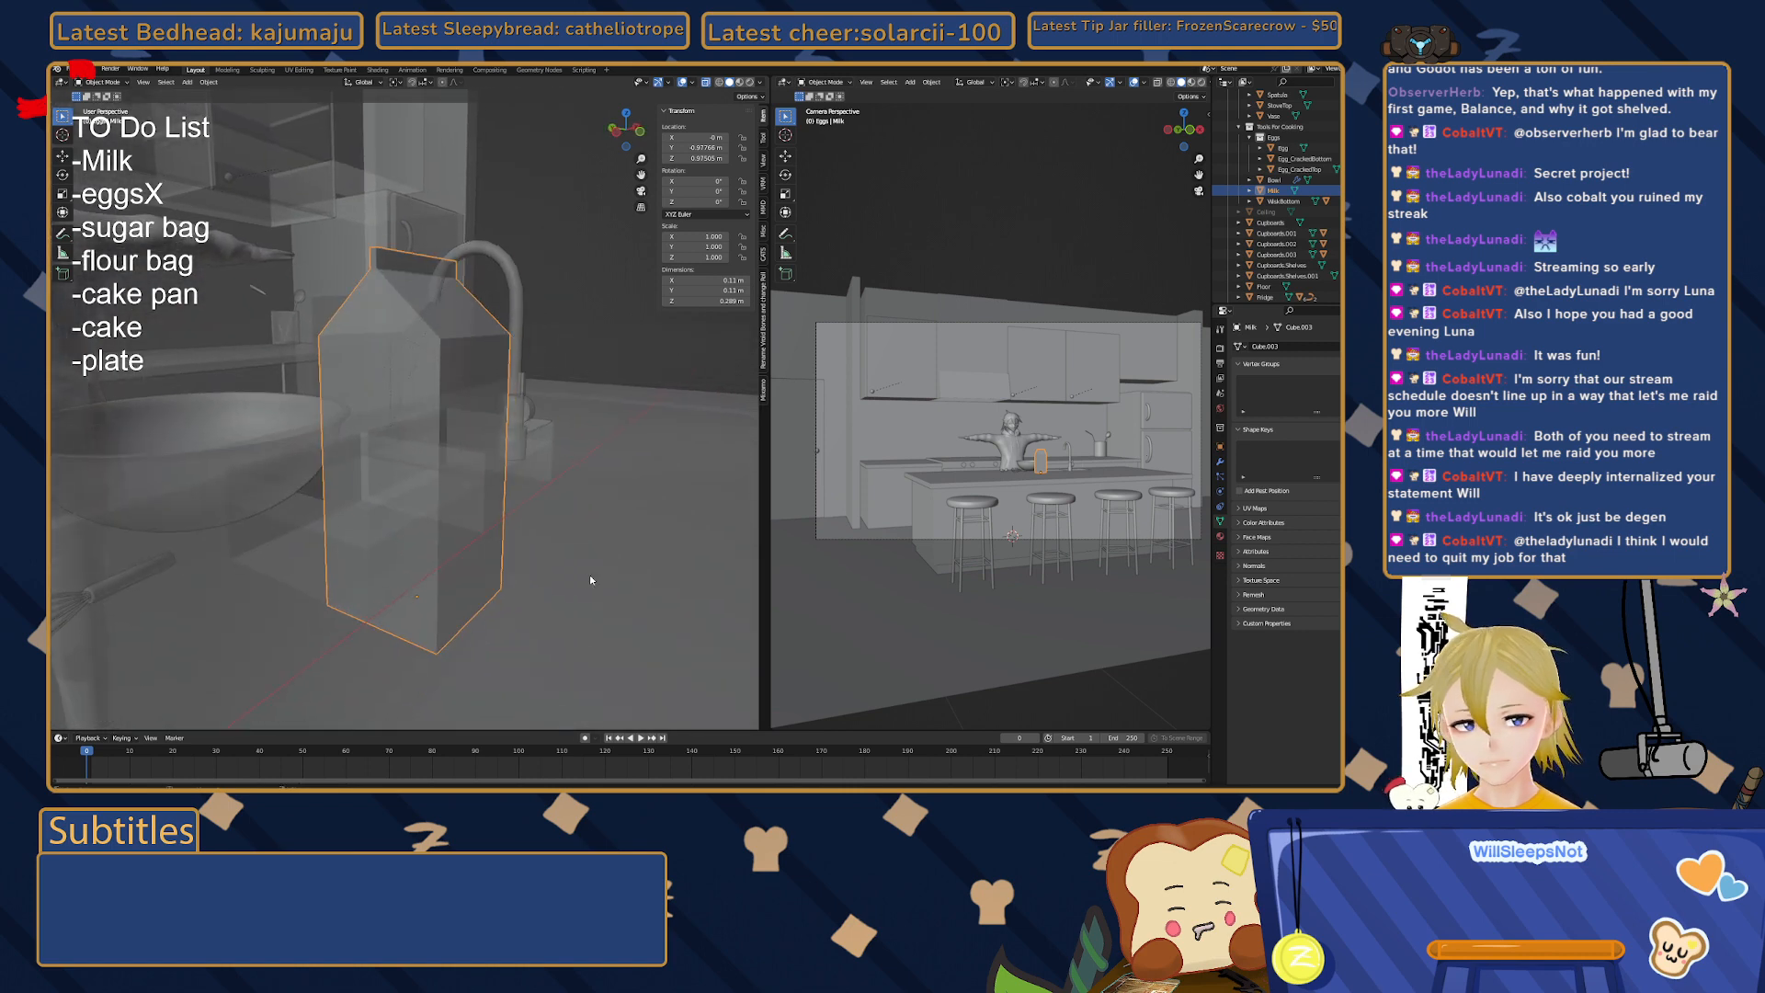
pyautogui.click(589, 576)
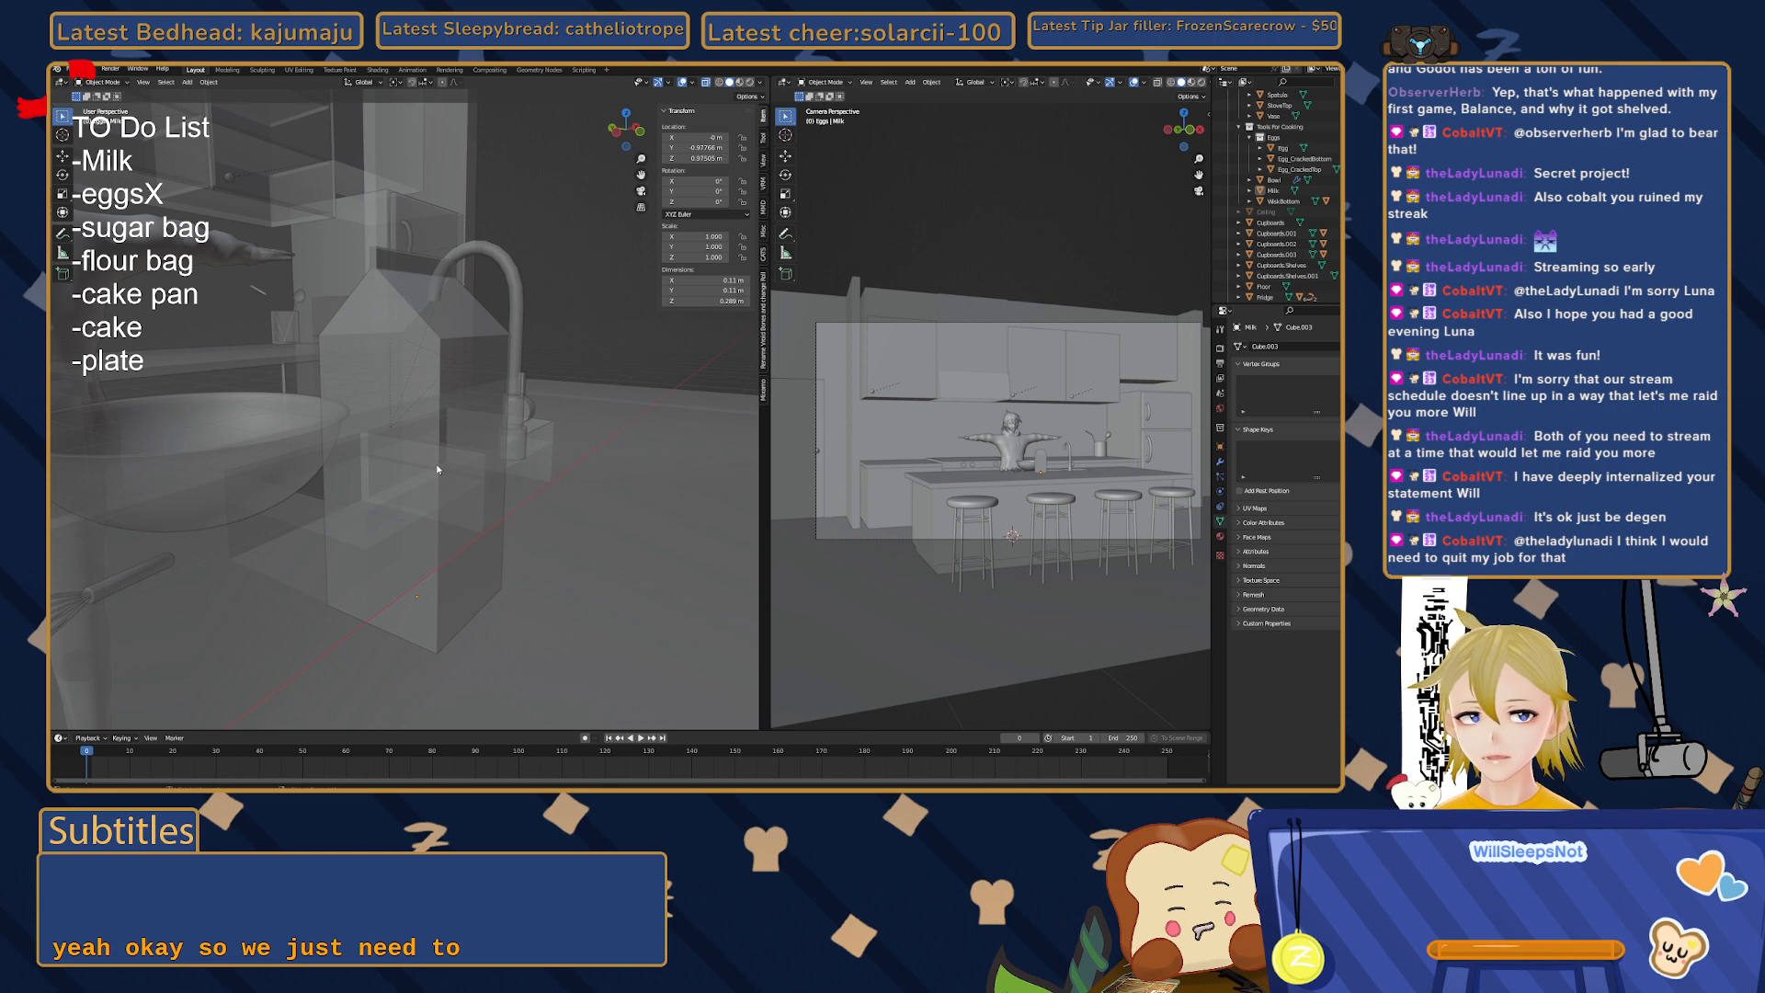
# - Add a mesh cylinder and reduce its vertex count to 12
pyautogui.hotkey('shift', 'a')
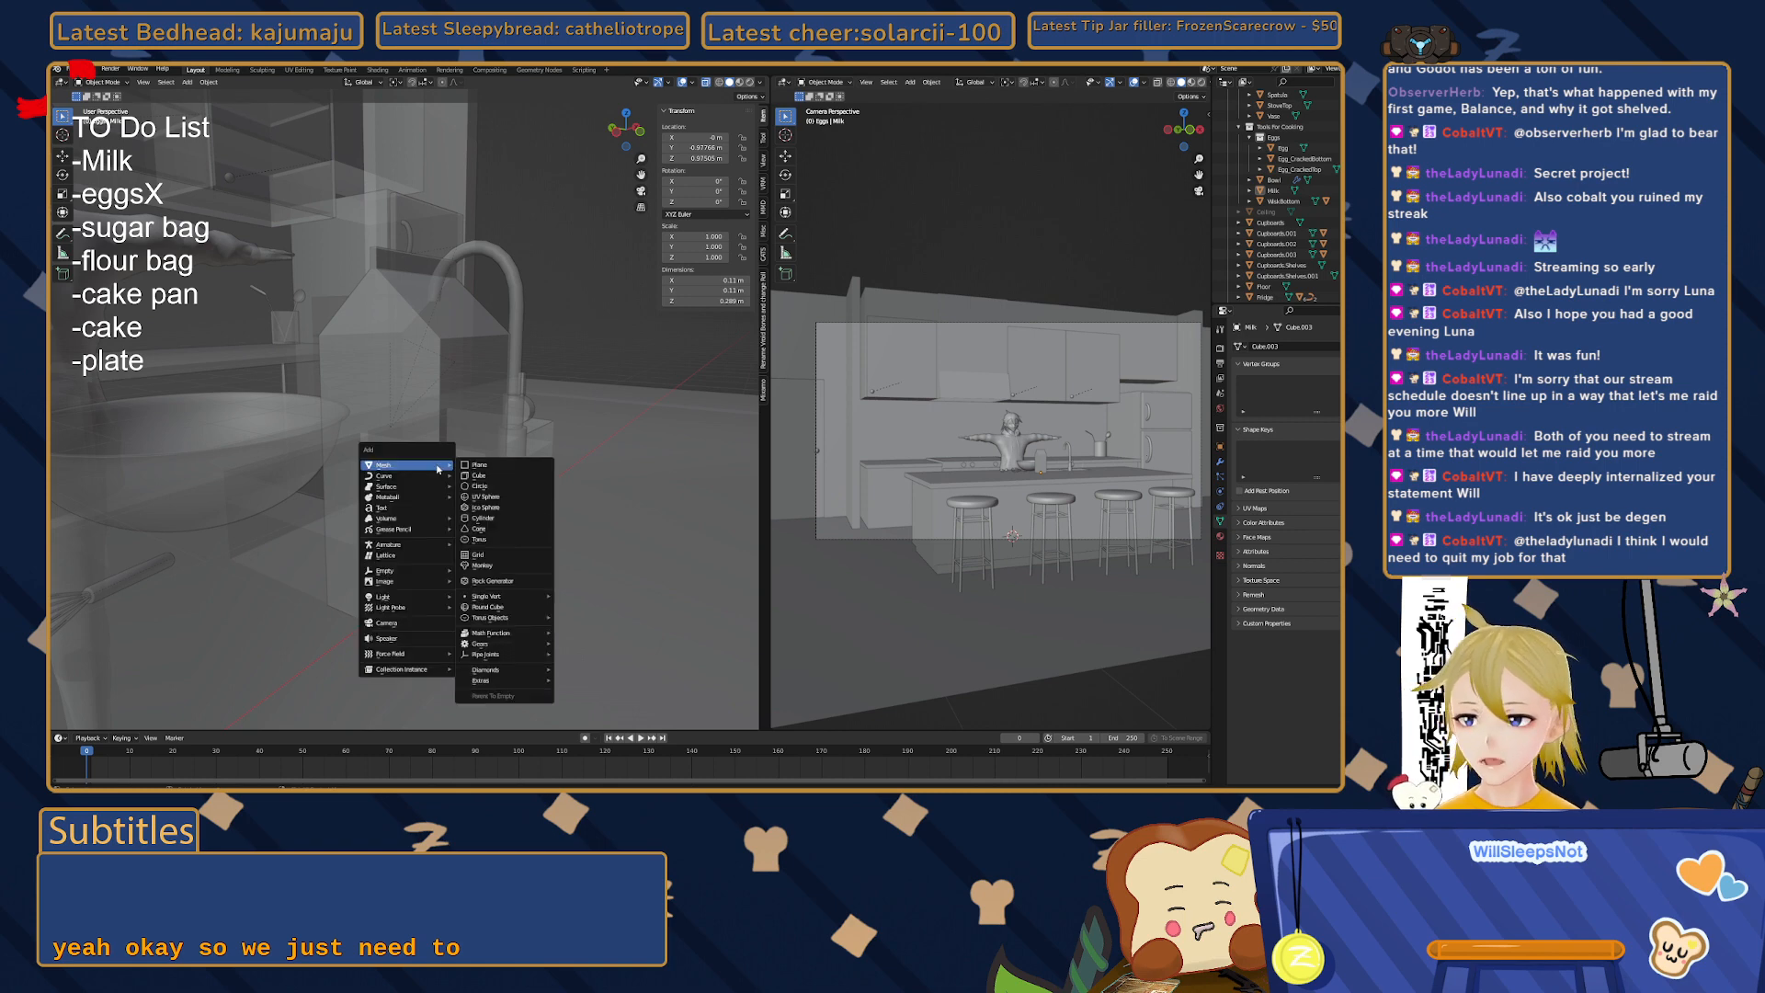
pyautogui.click(484, 518)
pyautogui.click(175, 593)
pyautogui.write('4')
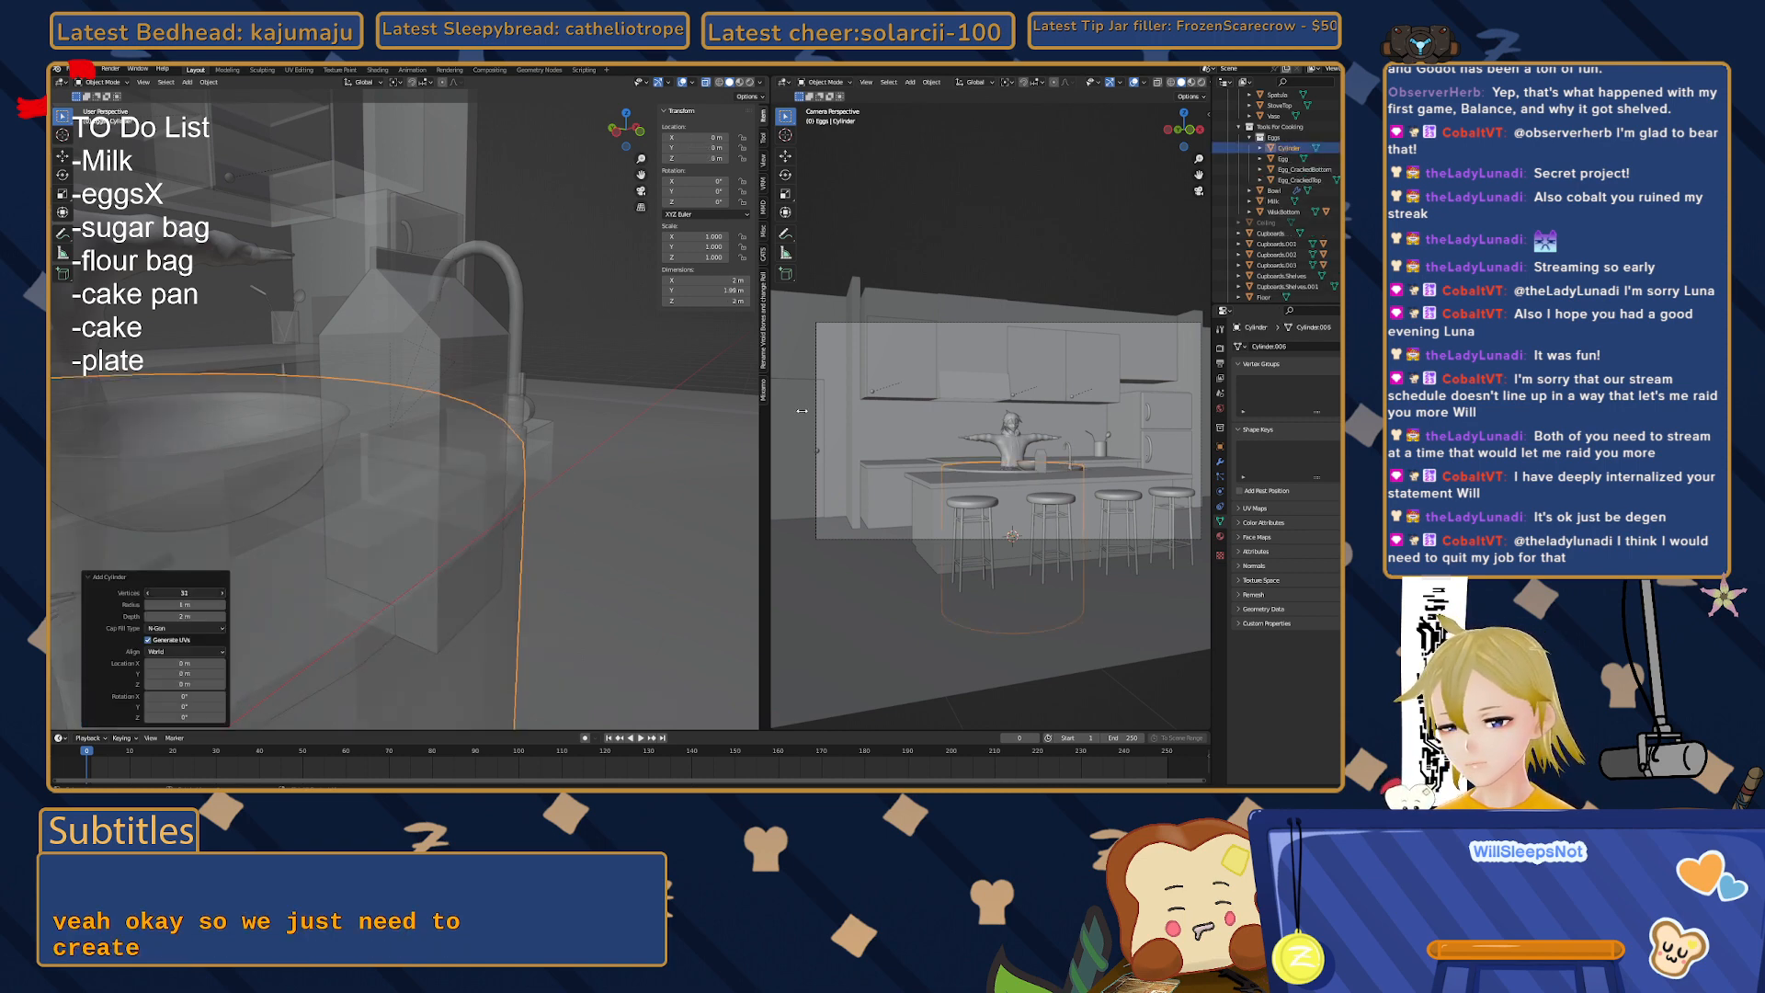
pyautogui.press('Return')
pyautogui.moveTo(167, 593); pyautogui.dragTo(226, 603)
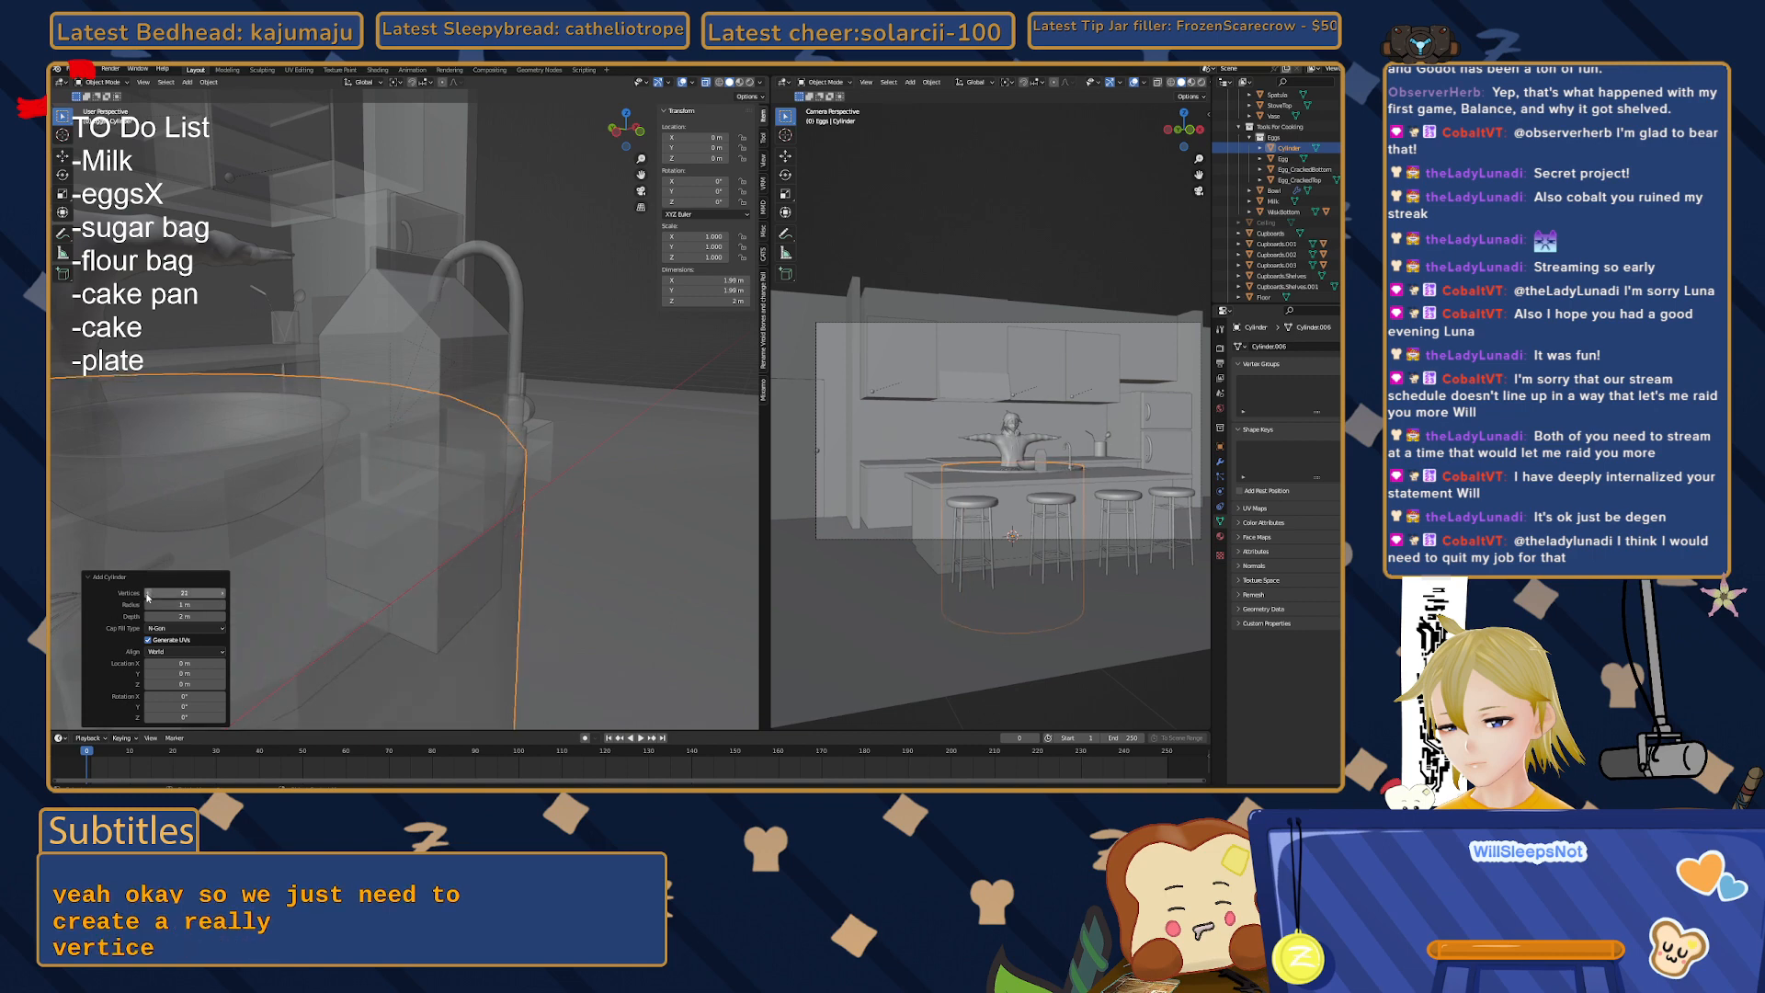
pyautogui.click(147, 593)
pyautogui.click(147, 593)
pyautogui.click(147, 593)
pyautogui.click(147, 593)
pyautogui.click(147, 593)
pyautogui.click(147, 593)
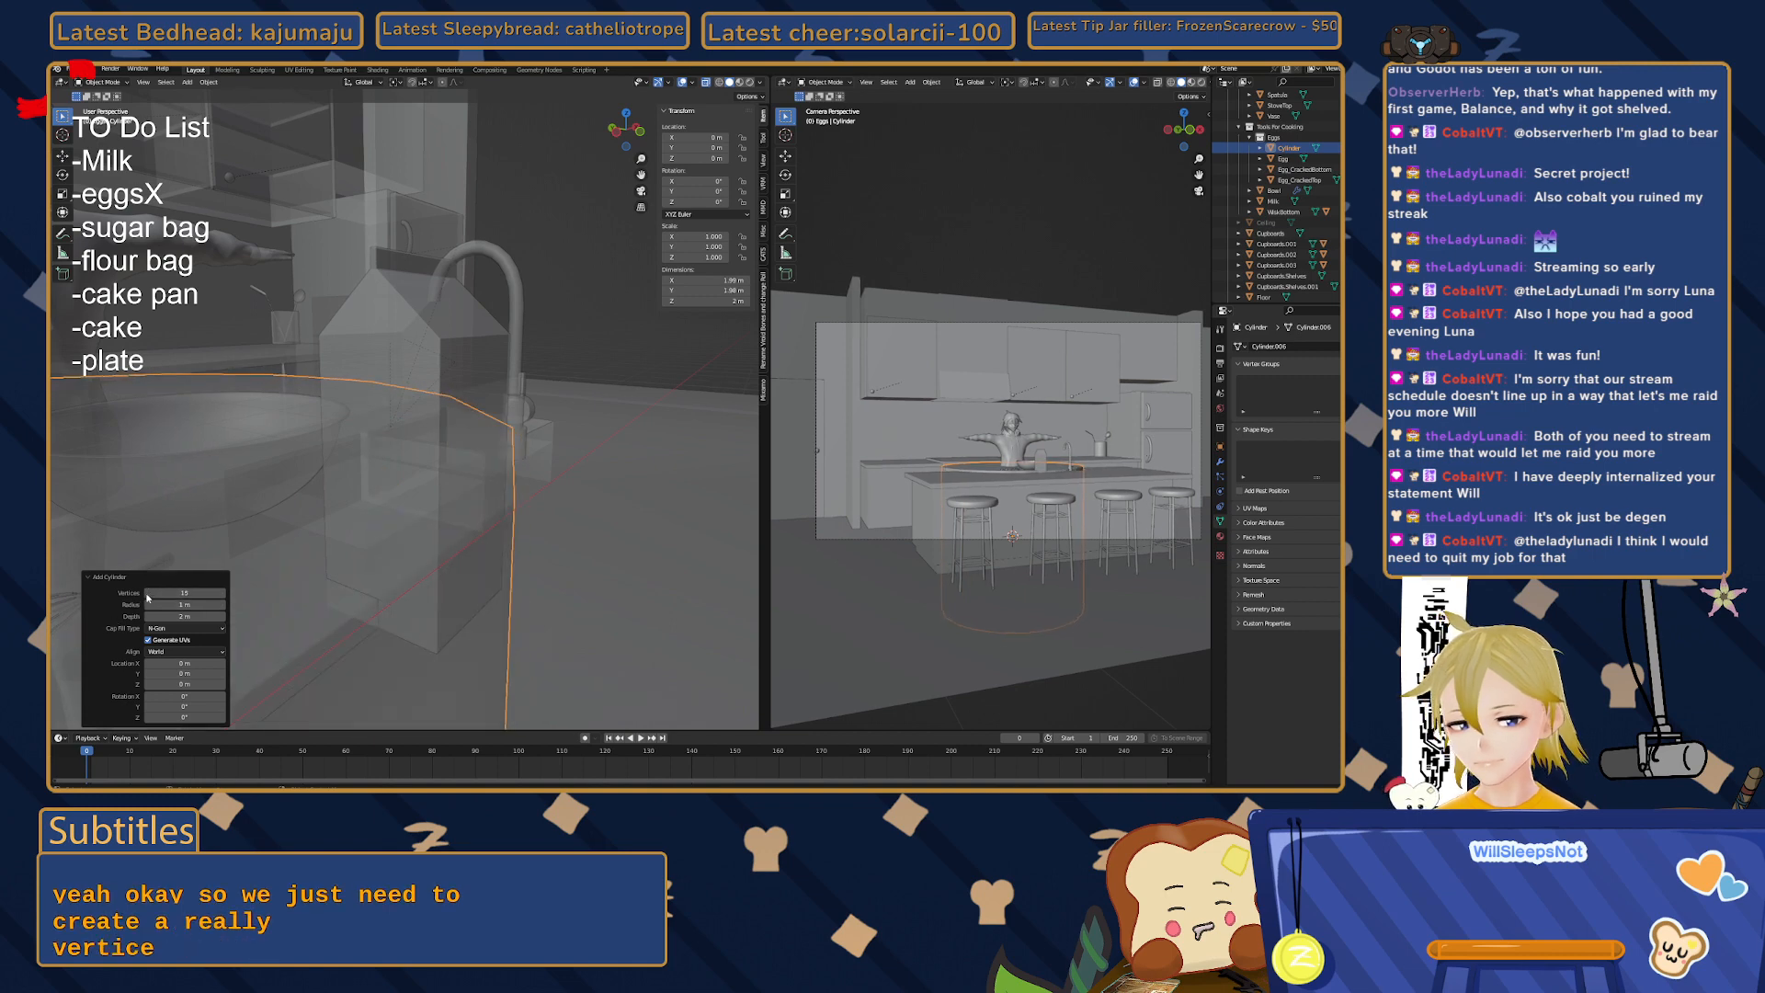
pyautogui.click(147, 593)
pyautogui.click(147, 593)
pyautogui.click(147, 593)
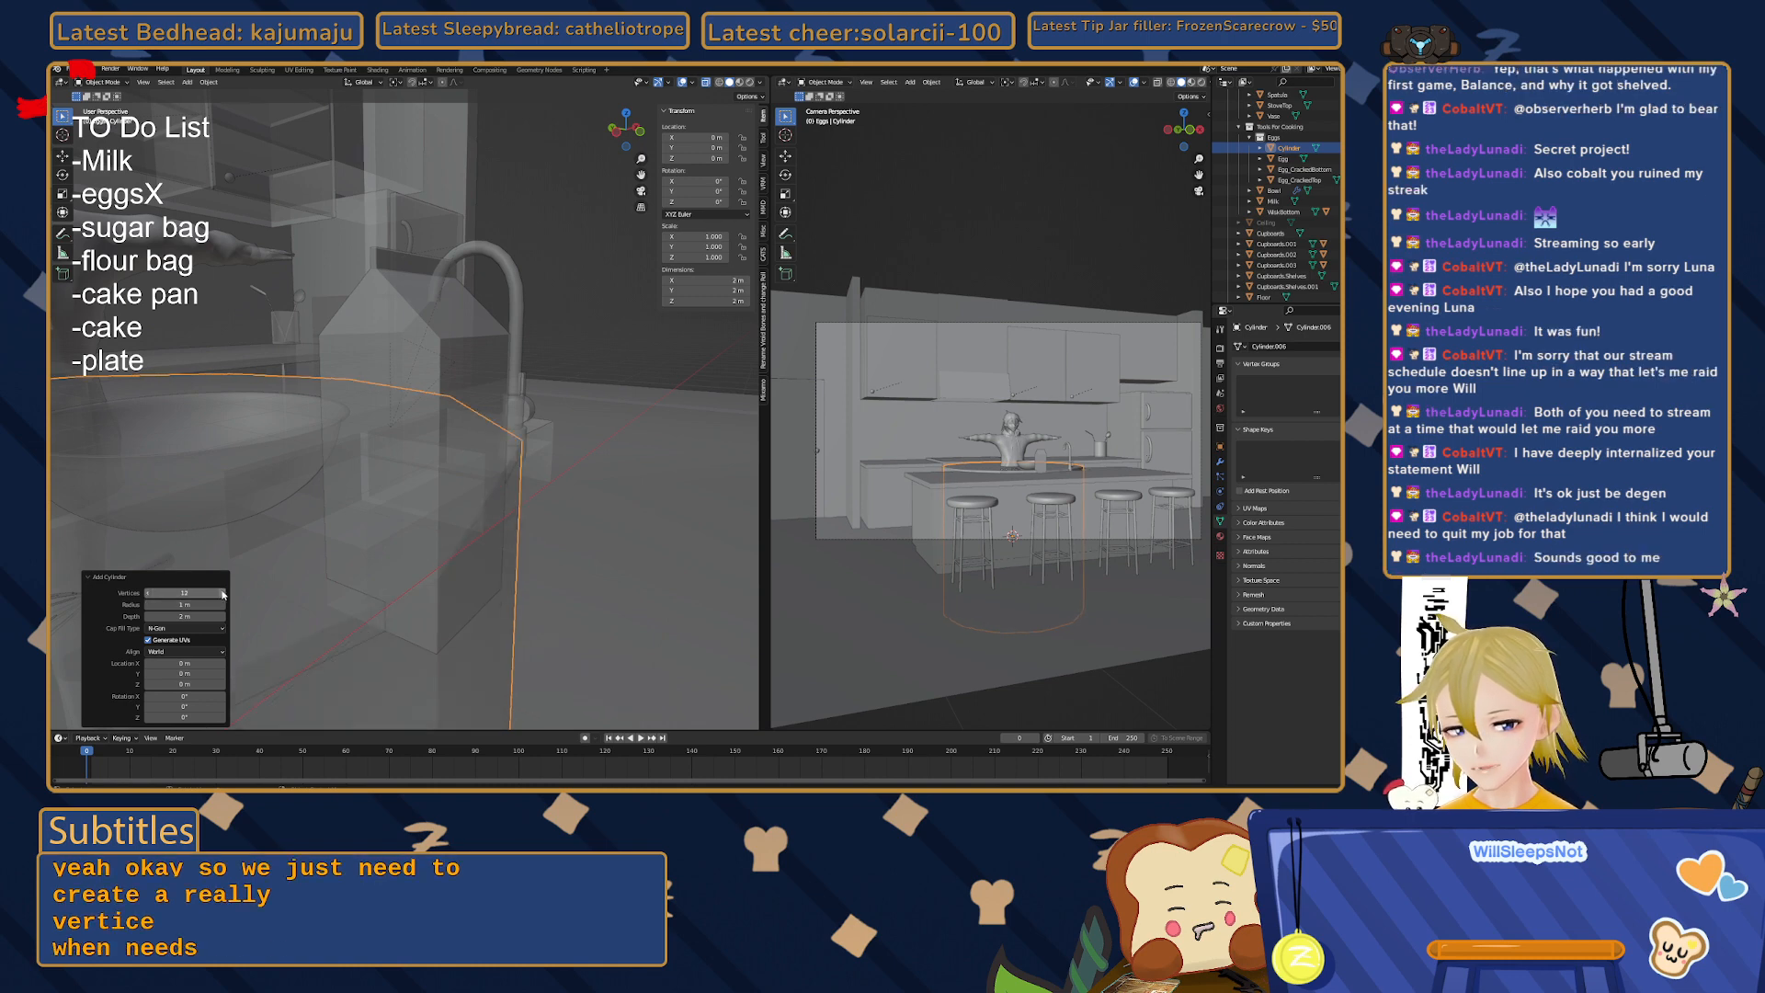
# - Set the new cylinder's radius to 0.05 m and its depth to 0.16 m
pyautogui.moveTo(184, 605); pyautogui.dragTo(821, 418)
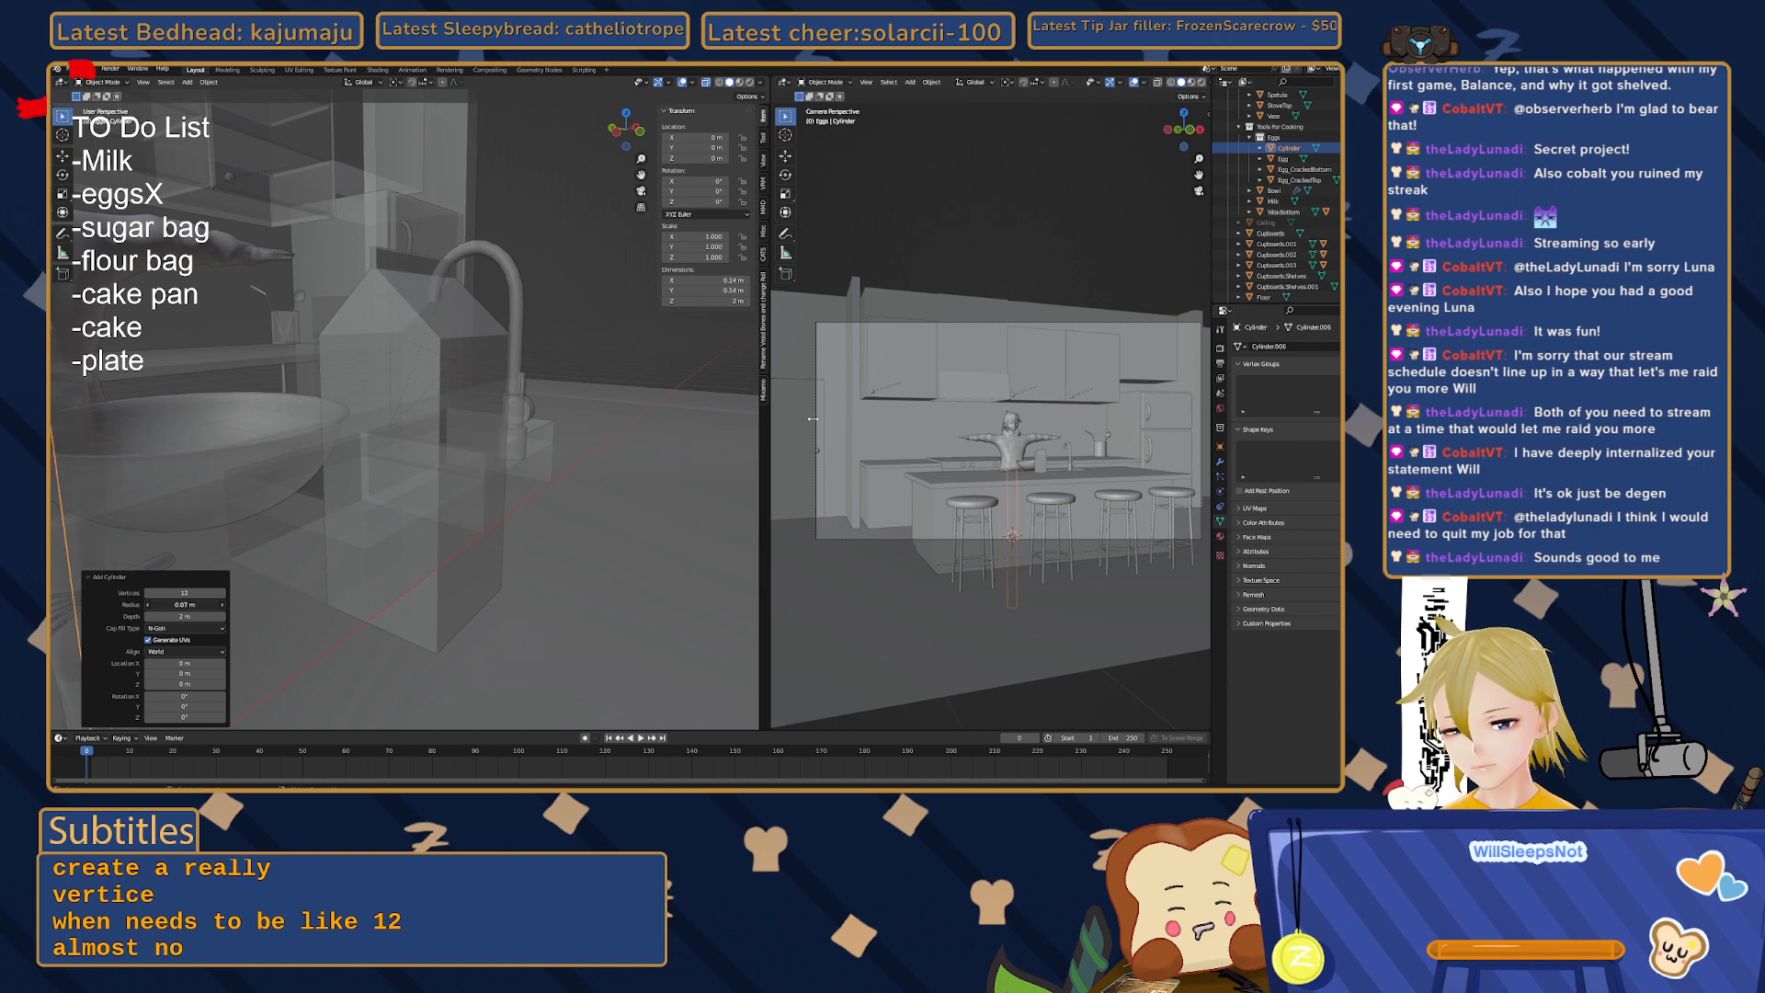
pyautogui.moveTo(185, 605); pyautogui.dragTo(181, 605)
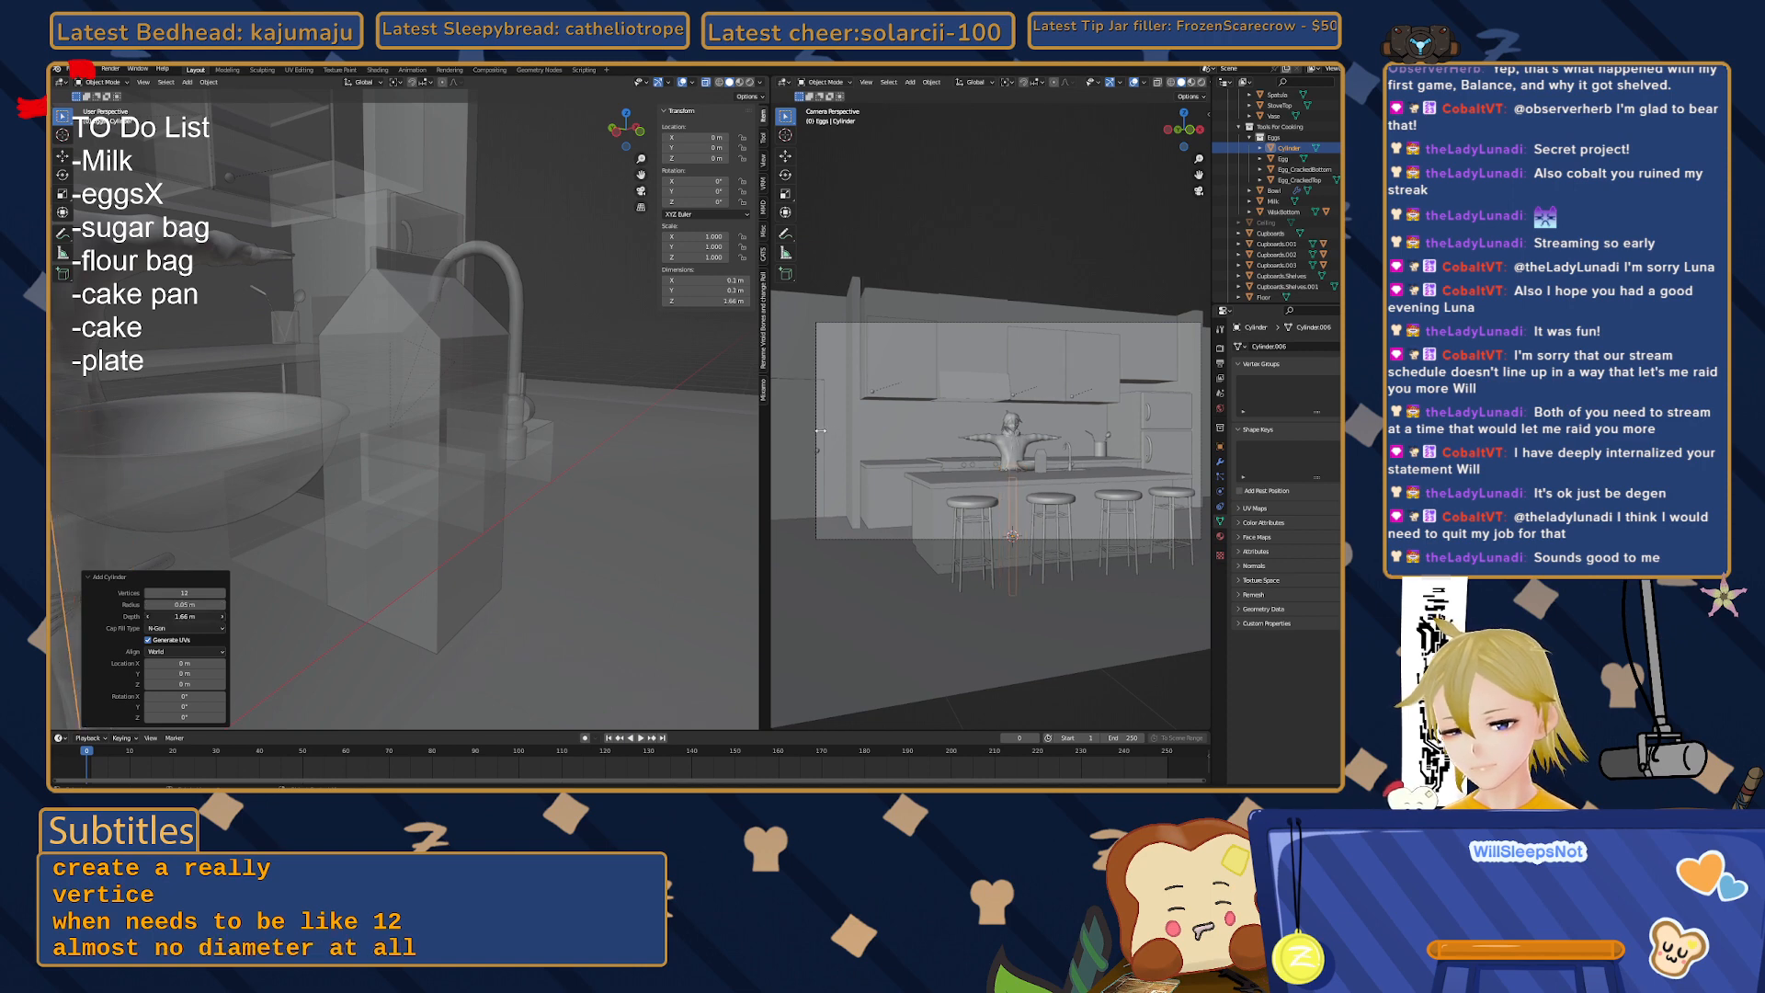
pyautogui.moveTo(798, 429); pyautogui.dragTo(793, 431)
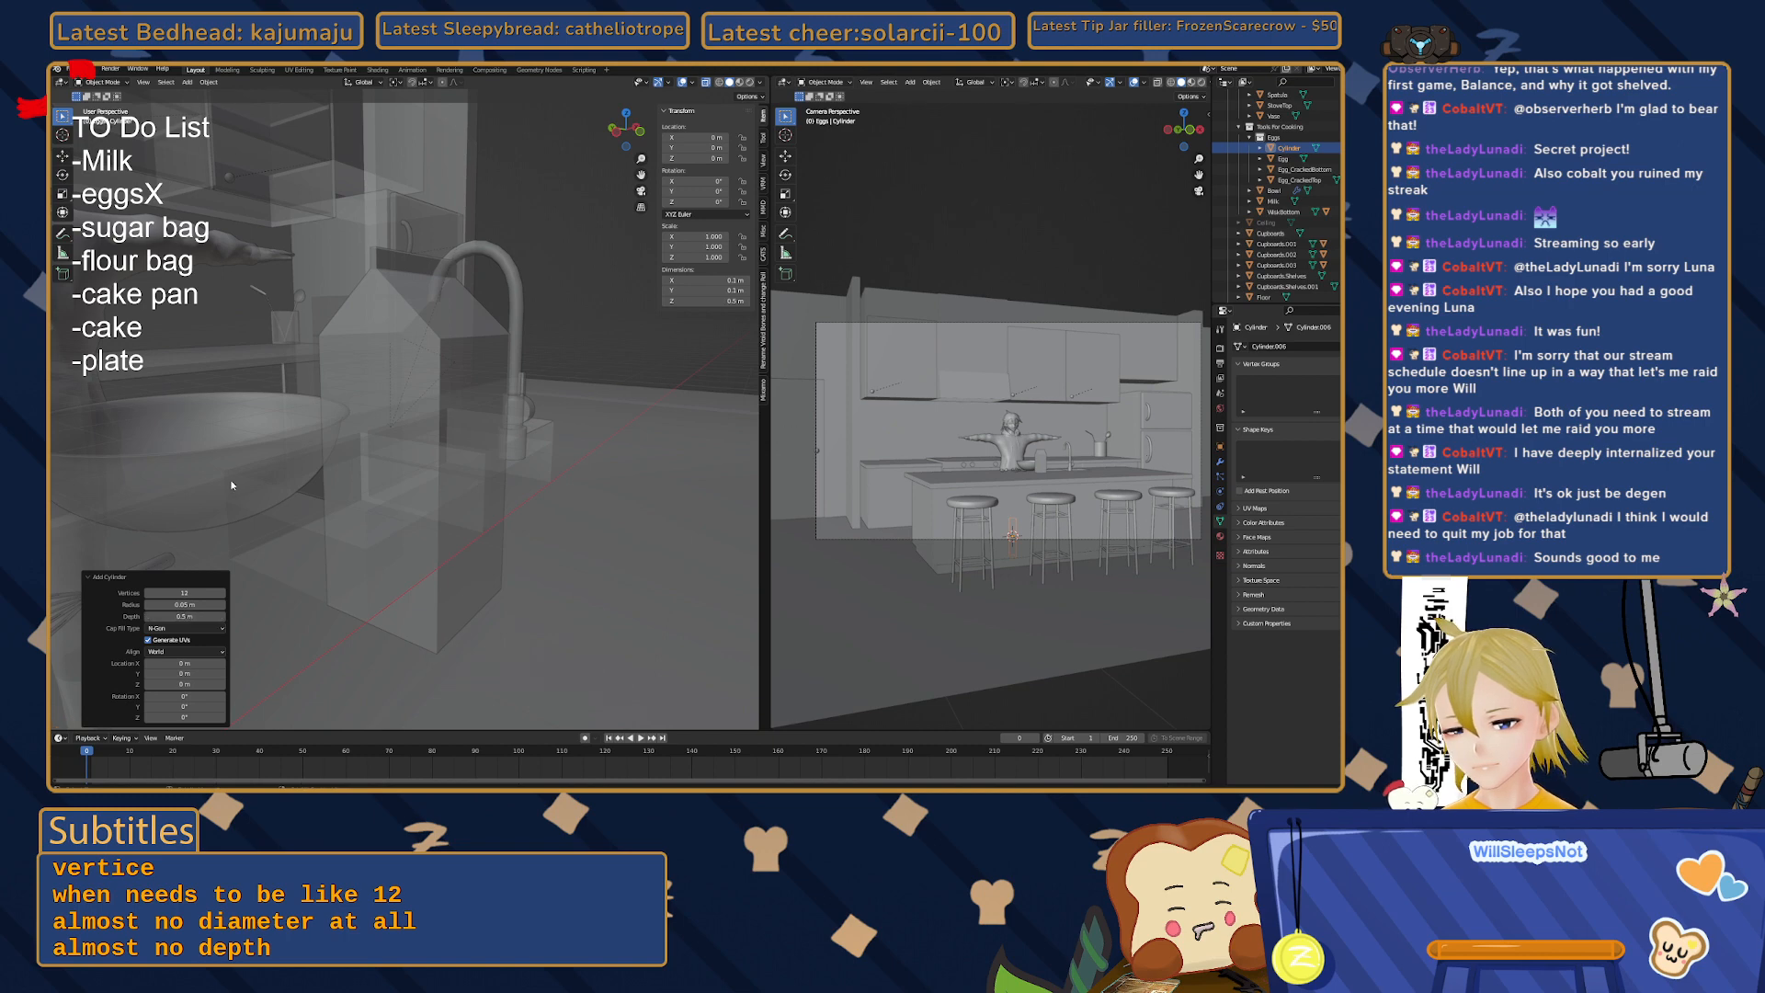
pyautogui.keyDown('shift'); pyautogui.moveTo(231, 485); pyautogui.dragTo(324, 189, button='middle'); pyautogui.keyUp('shift')
pyautogui.scroll(-4, 487, 506)
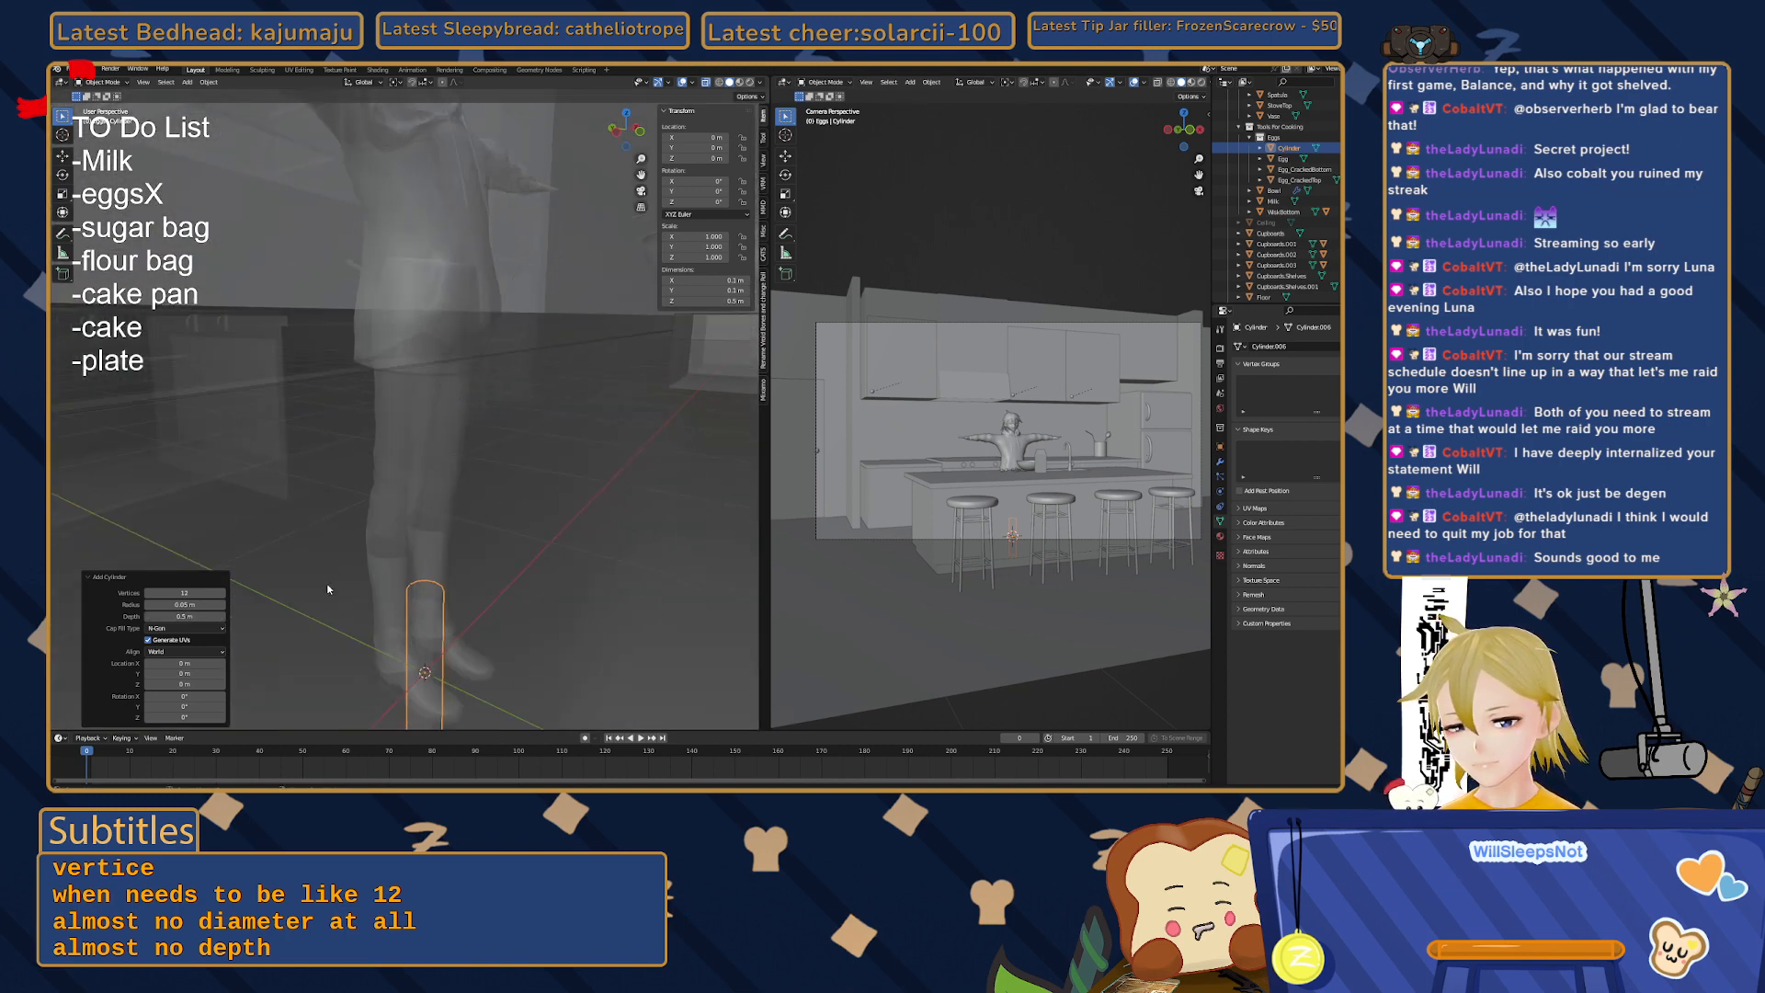
pyautogui.moveTo(182, 617); pyautogui.dragTo(829, 435)
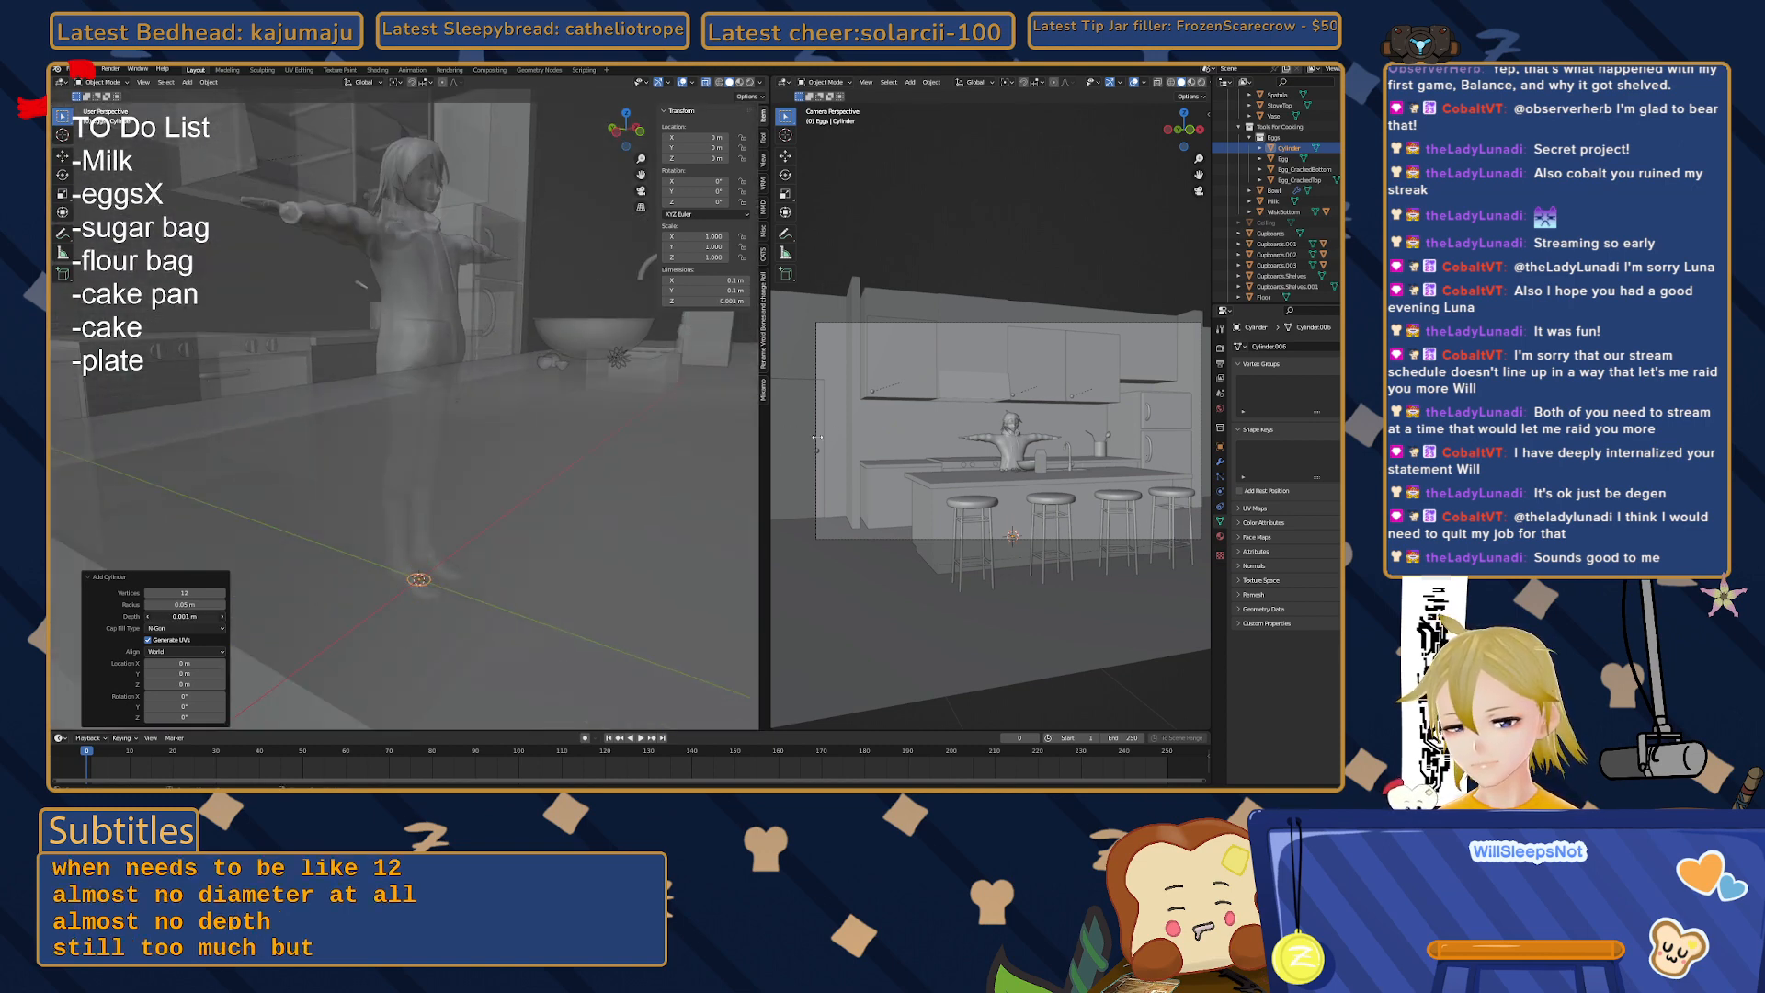
pyautogui.moveTo(338, 528); pyautogui.dragTo(360, 523, button='middle')
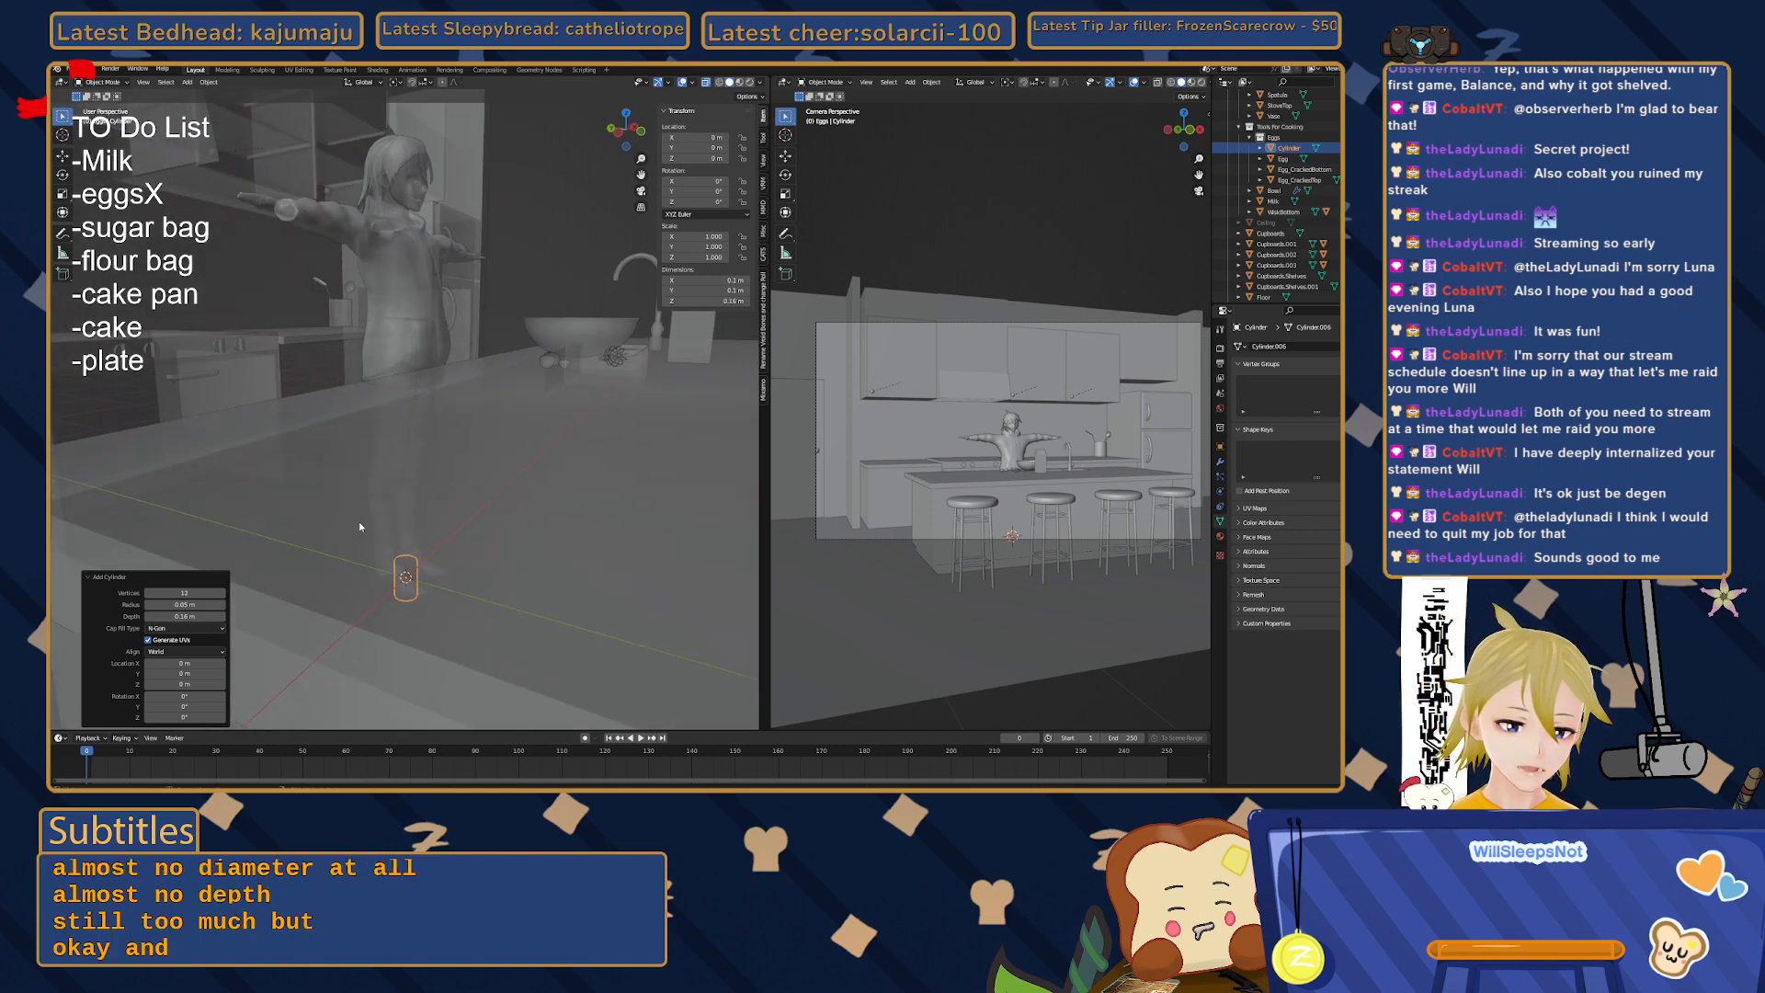
# - Enter Edit Mode on the new cylinder with its mesh framed up close
pyautogui.press('KP_Decimal')
pyautogui.press('Tab')
pyautogui.scroll(-4, 404, 507)
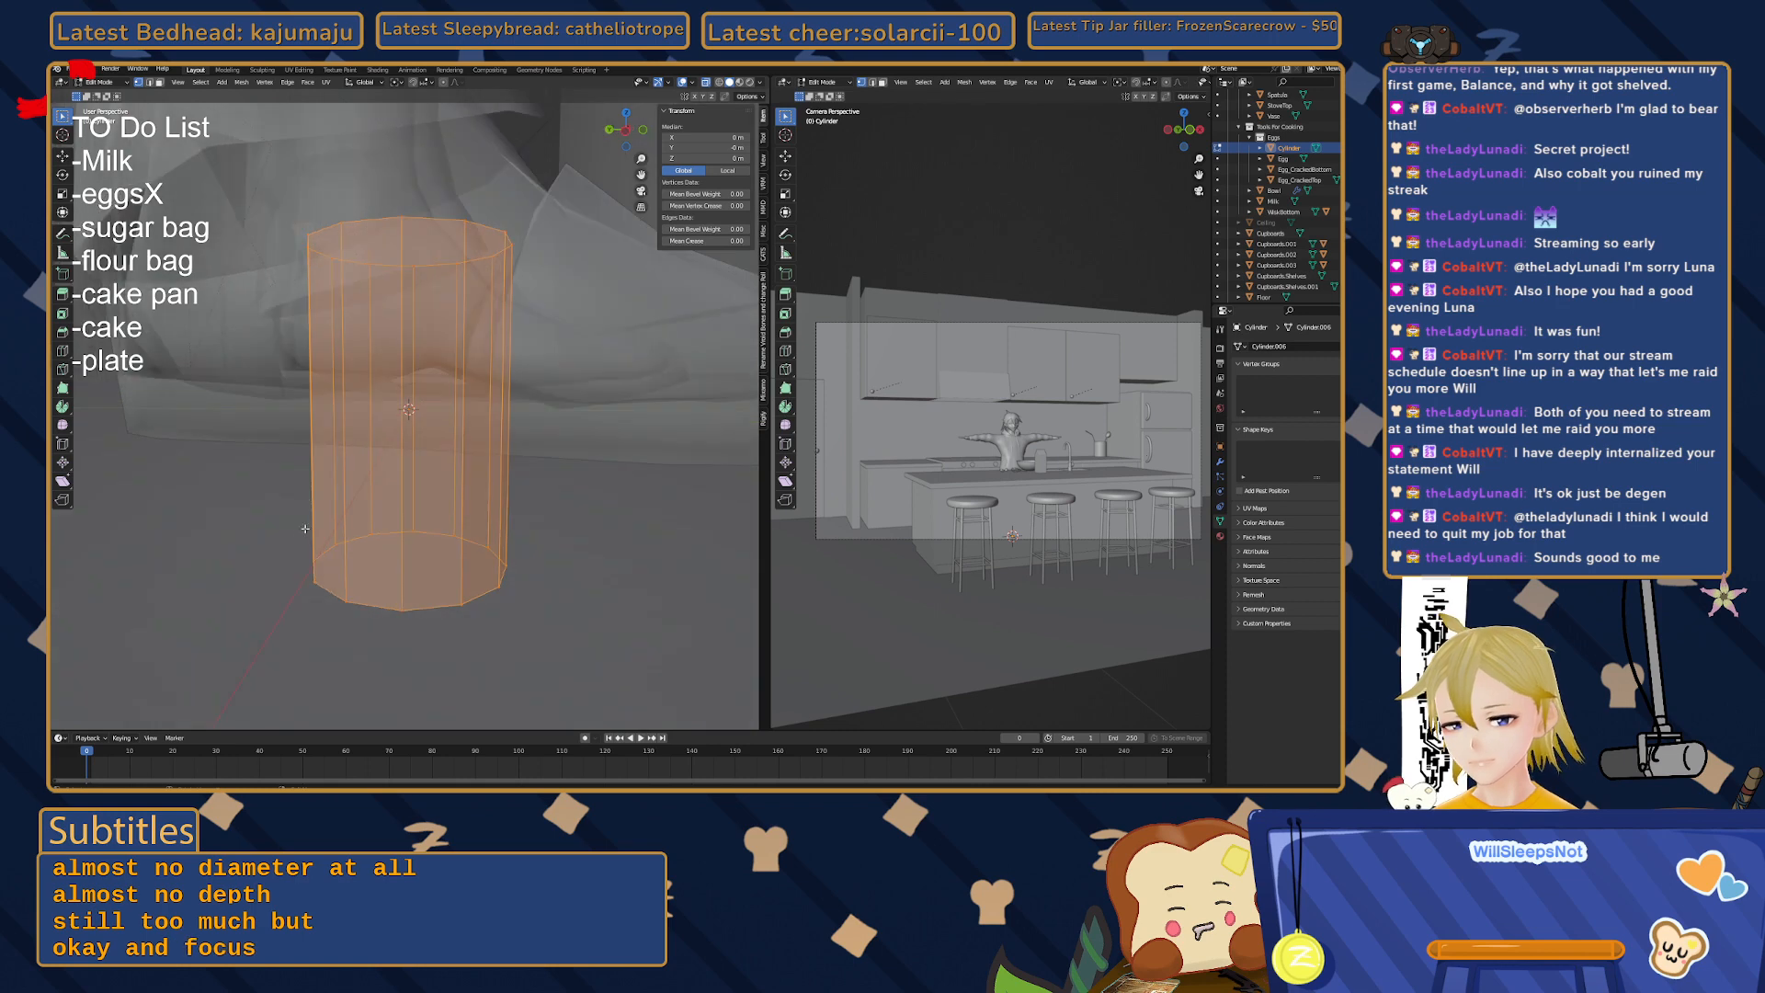
# - Try setting the cylinder's bottom vertices to 0 m in Z and selecting its top ring, and undo these changes
pyautogui.moveTo(190, 493); pyautogui.dragTo(580, 652)
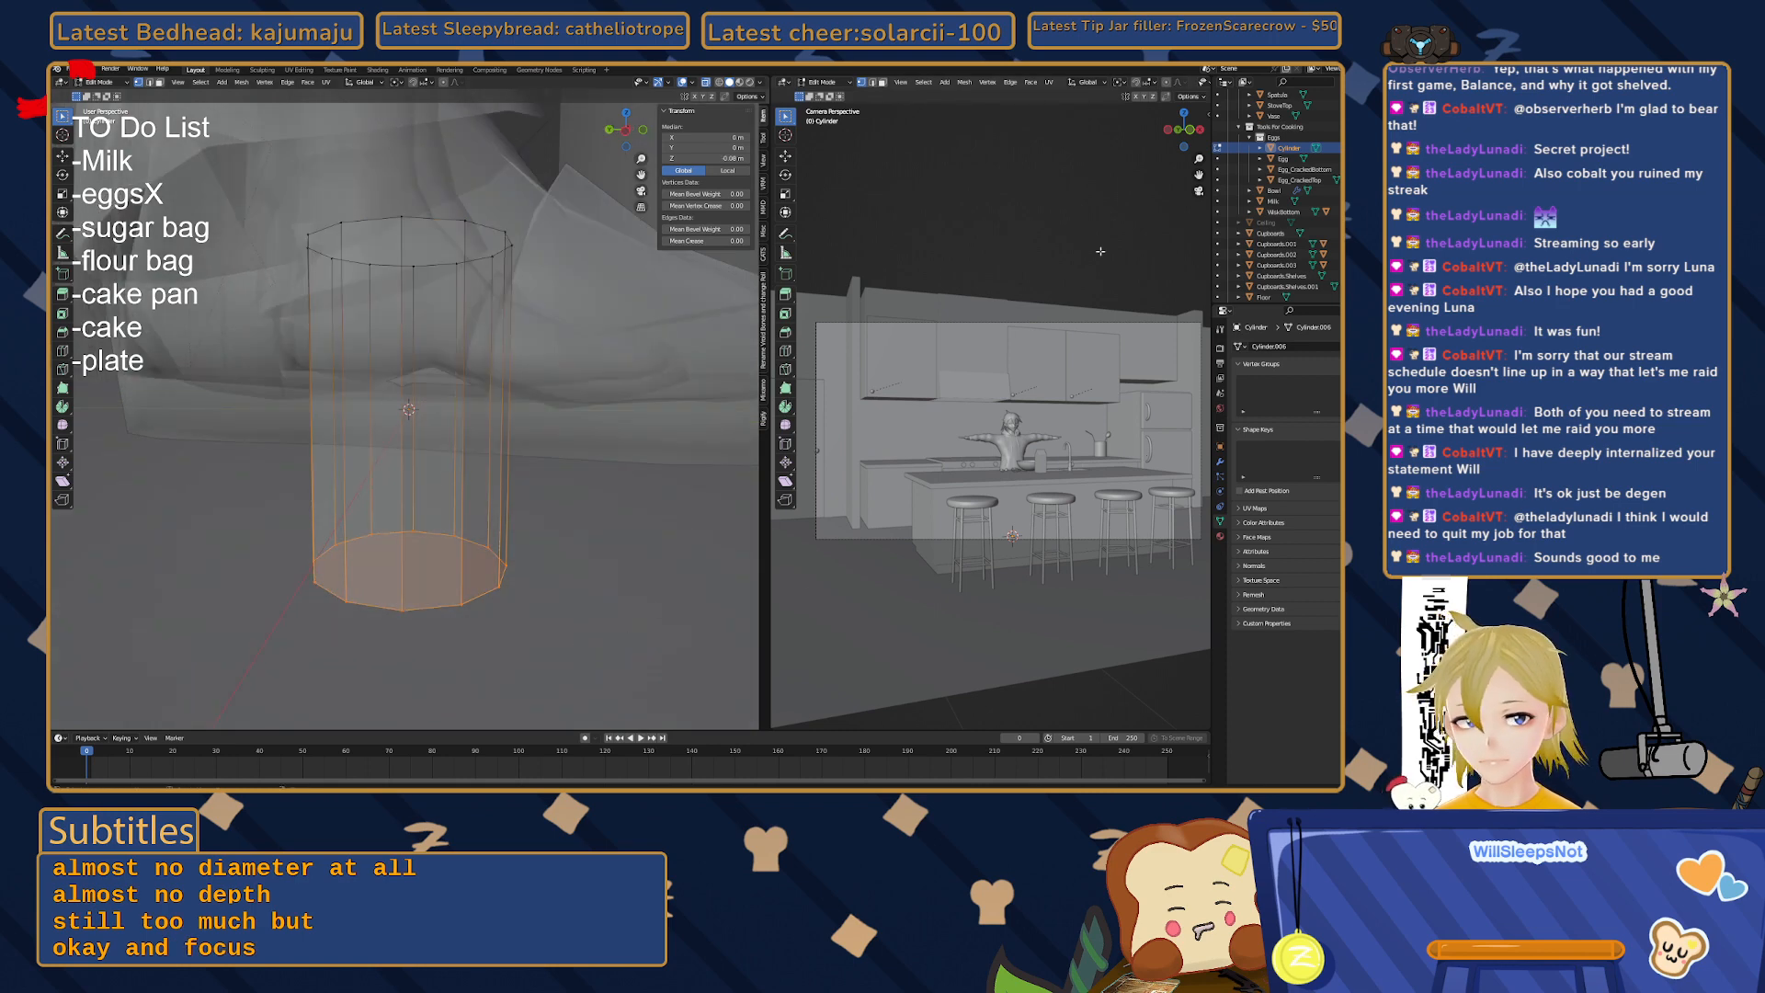
pyautogui.click(704, 158)
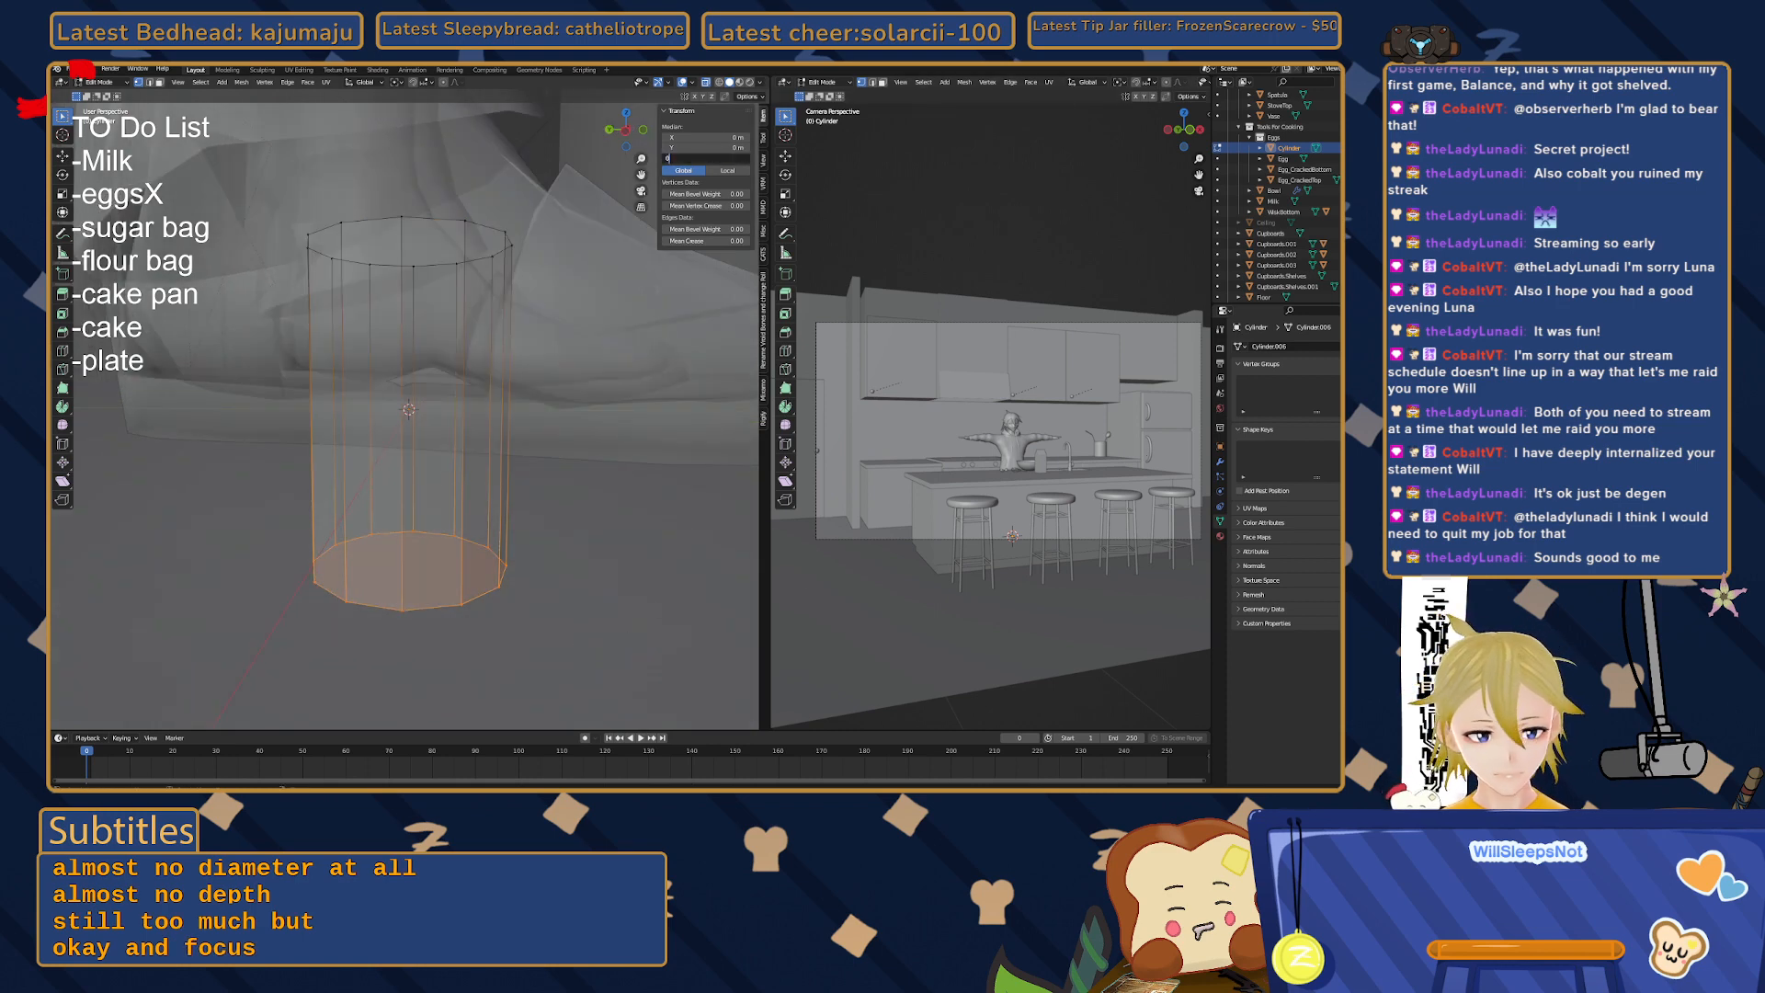
pyautogui.write('0')
pyautogui.press('Return')
pyautogui.moveTo(282, 160); pyautogui.dragTo(609, 319)
pyautogui.moveTo(609, 320); pyautogui.dragTo(355, 341, button='middle')
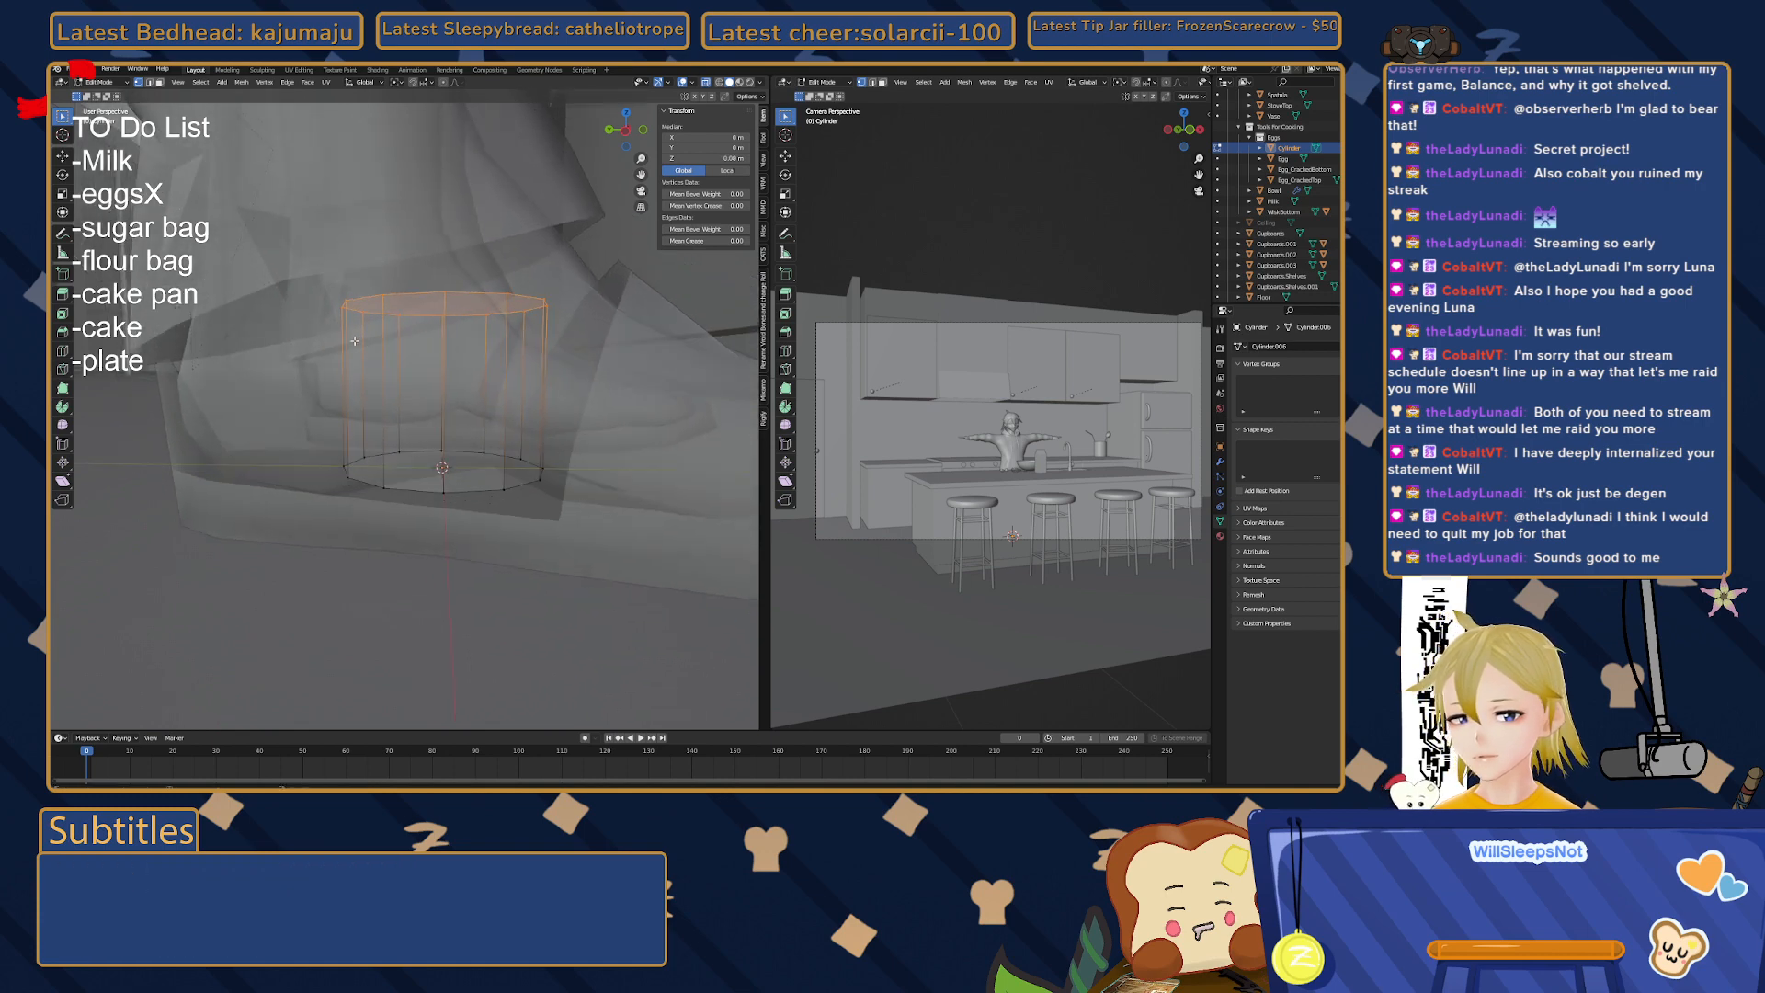
pyautogui.hotkey('ctrl', 'z')
pyautogui.hotkey('ctrl', 'z')
pyautogui.hotkey('ctrl', 'z')
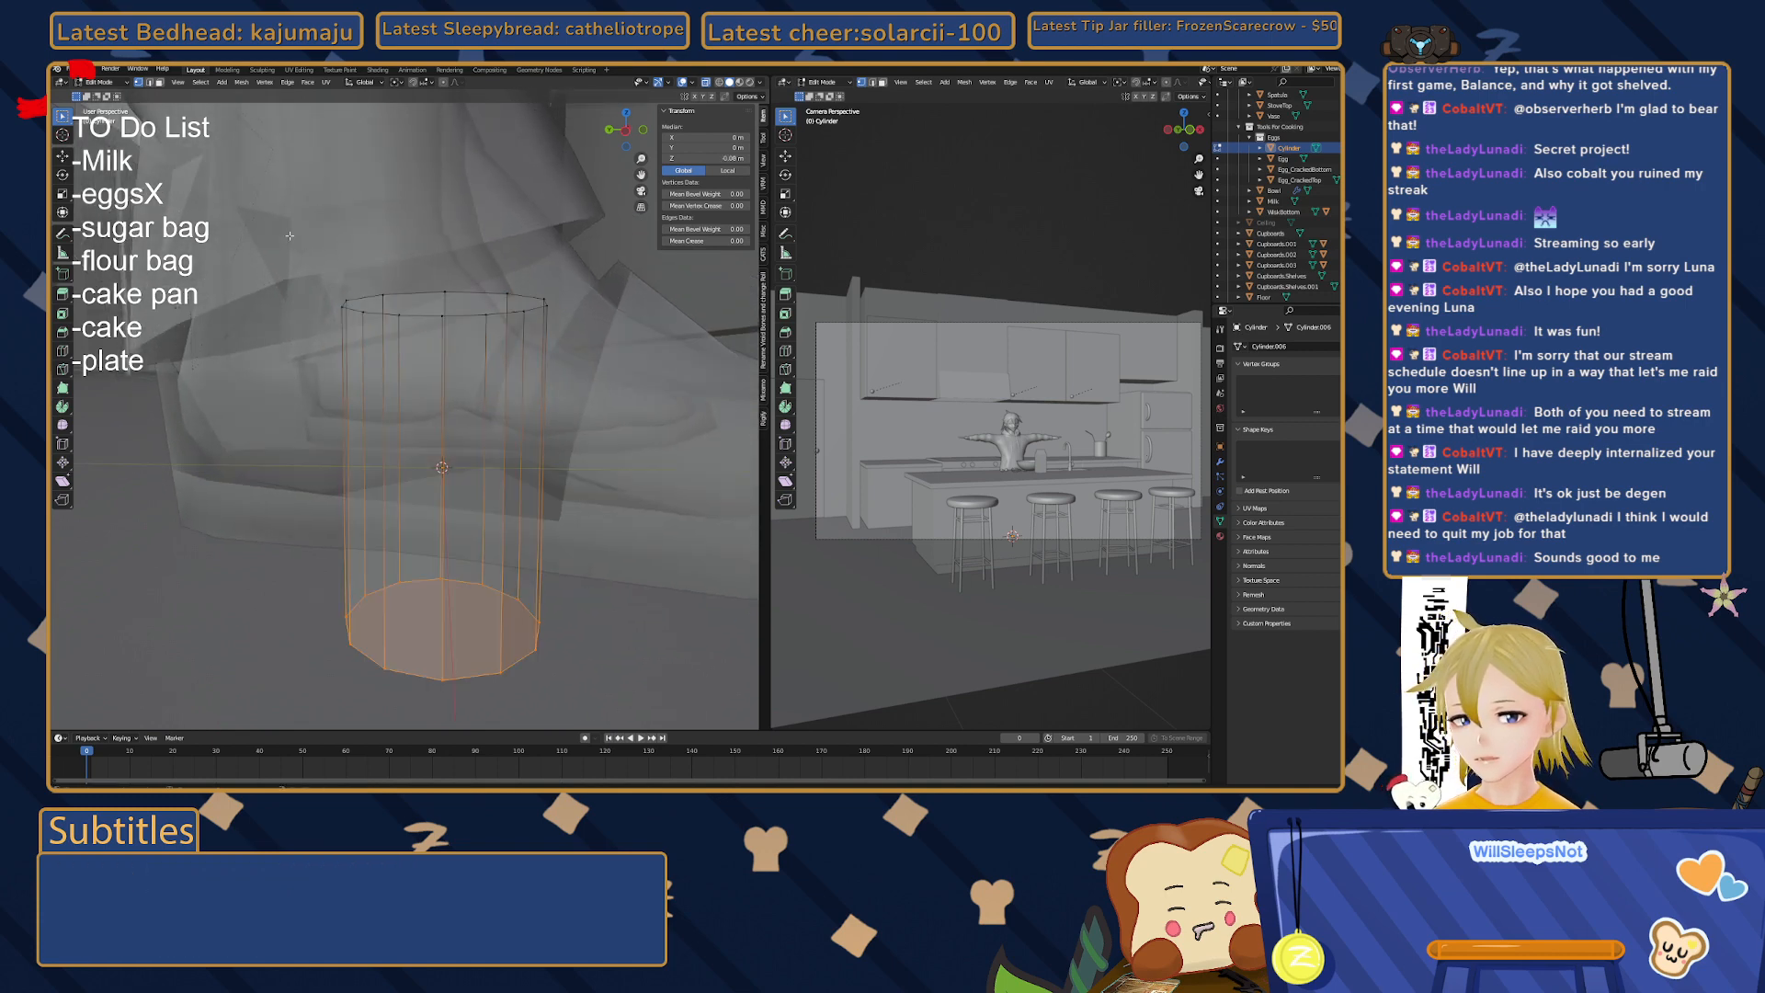
# - Scale the whole cylinder mesh down uniformly to about 0.165 of its size
pyautogui.press('s')
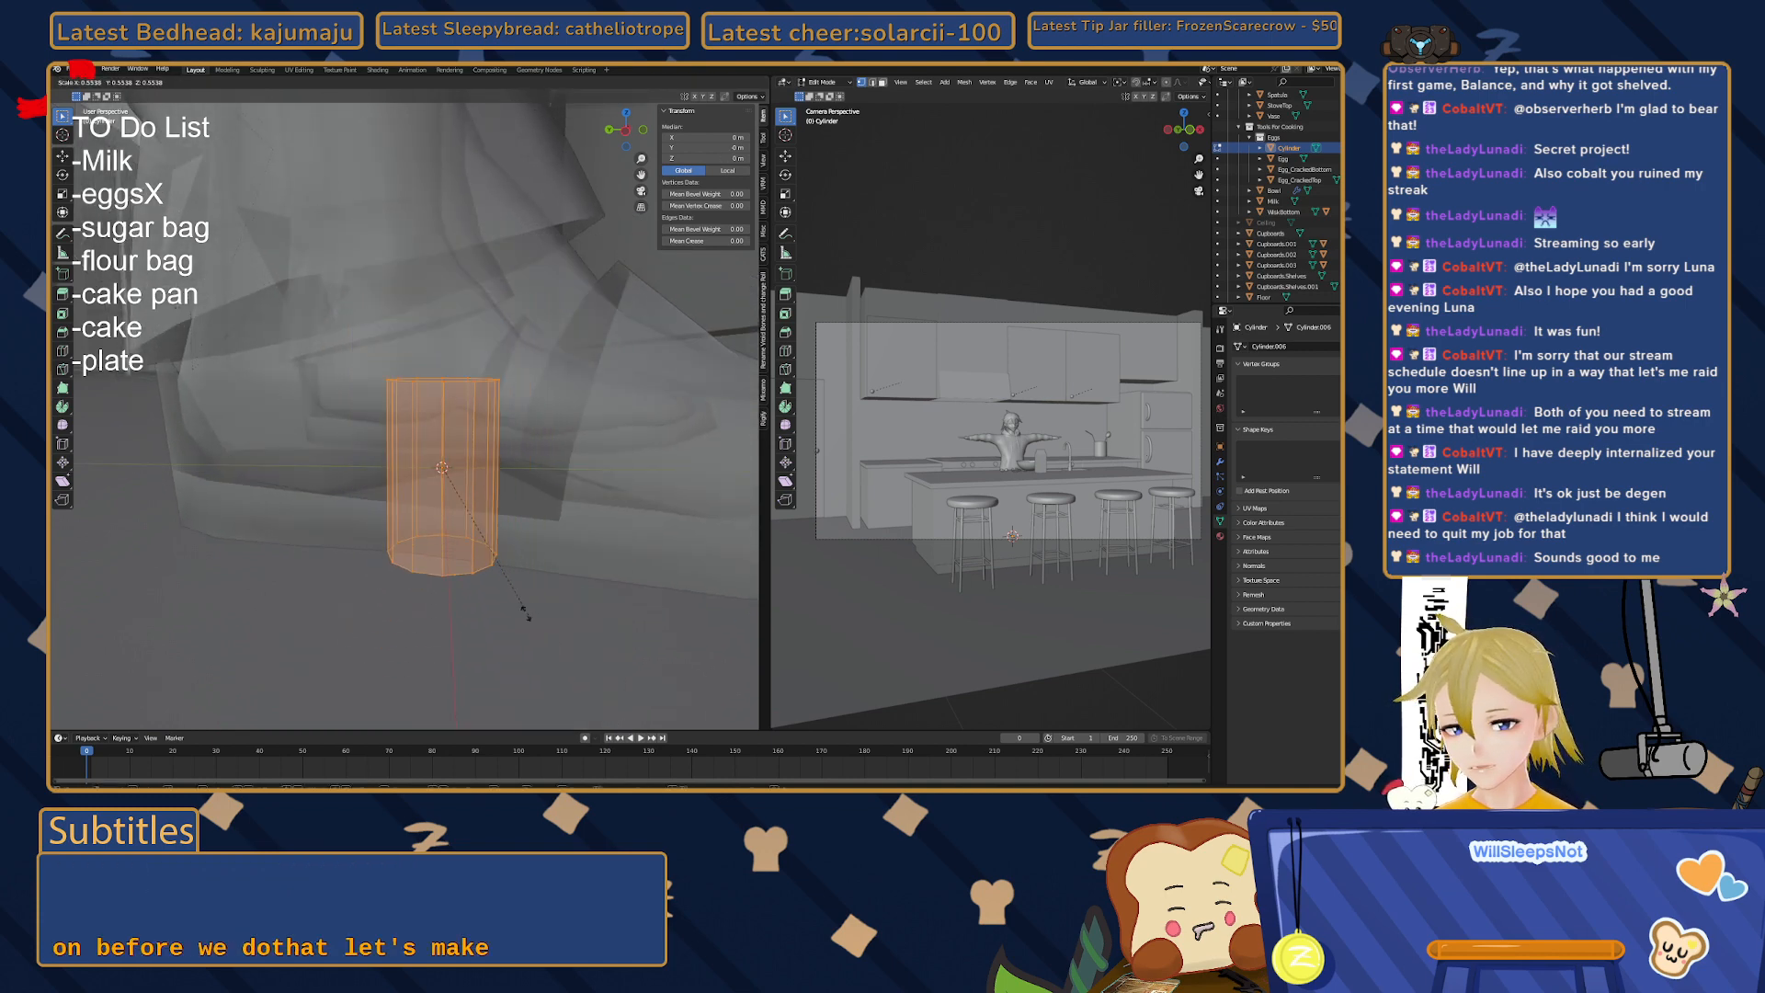
pyautogui.click(462, 517)
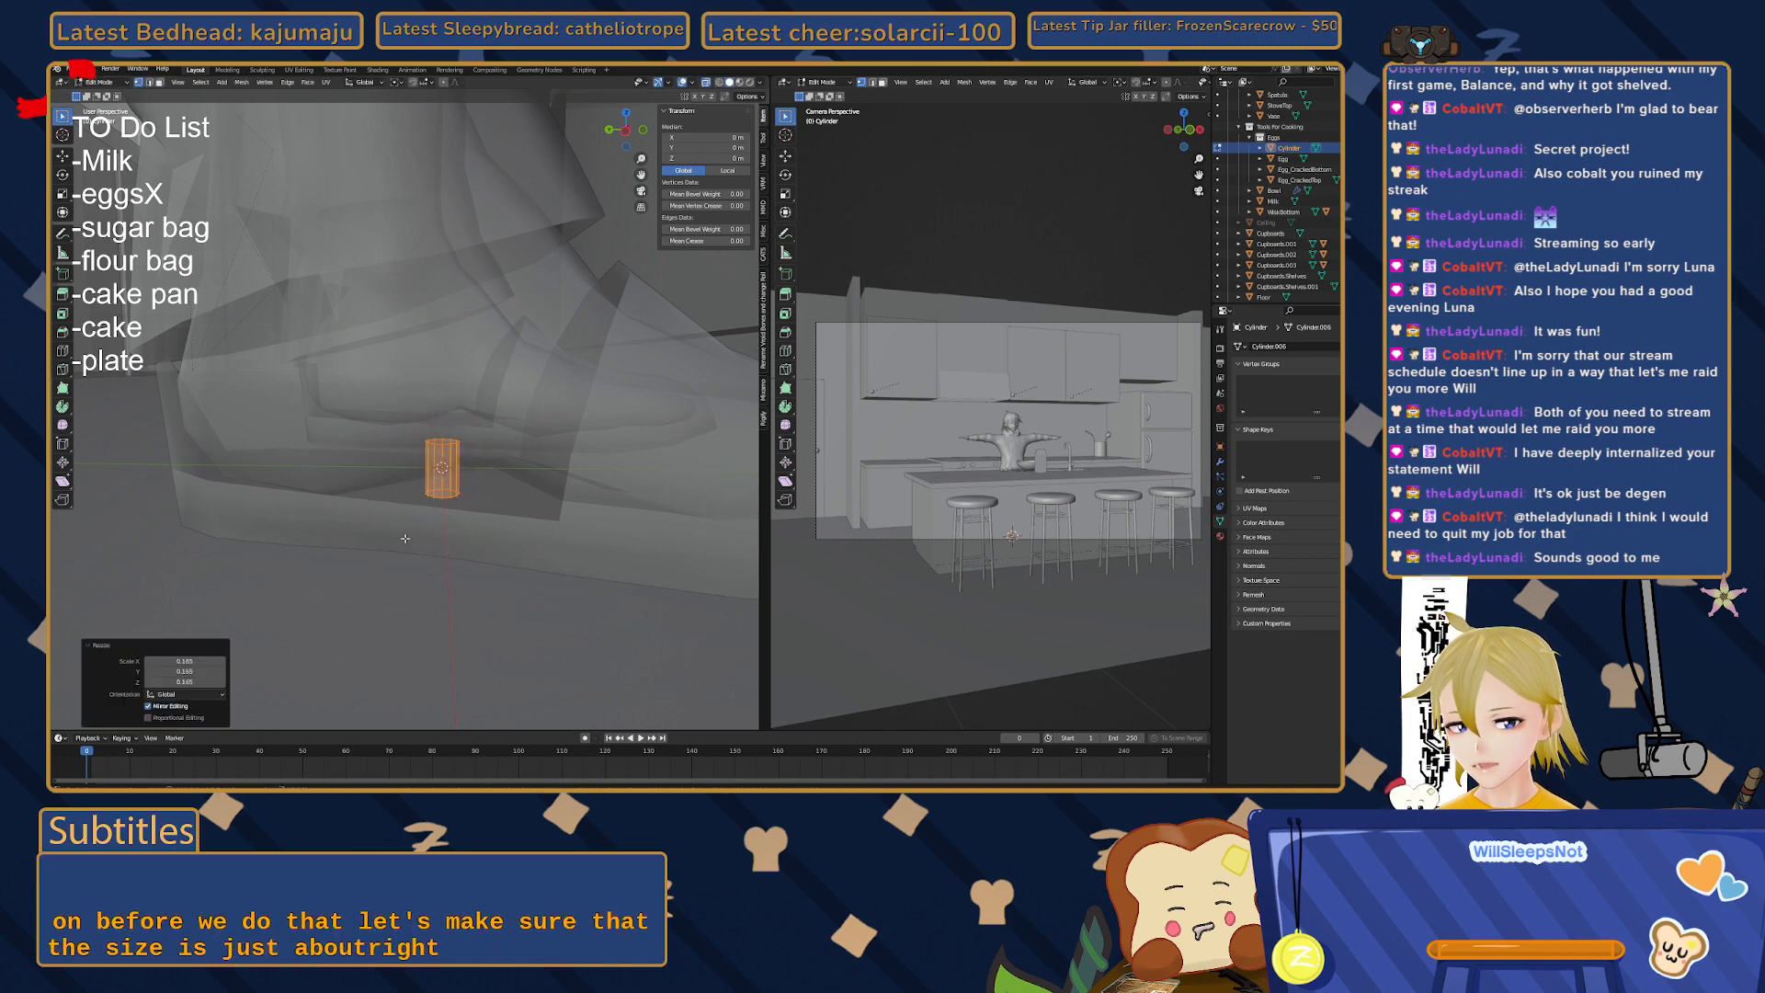
pyautogui.moveTo(462, 517); pyautogui.dragTo(381, 561, button='middle')
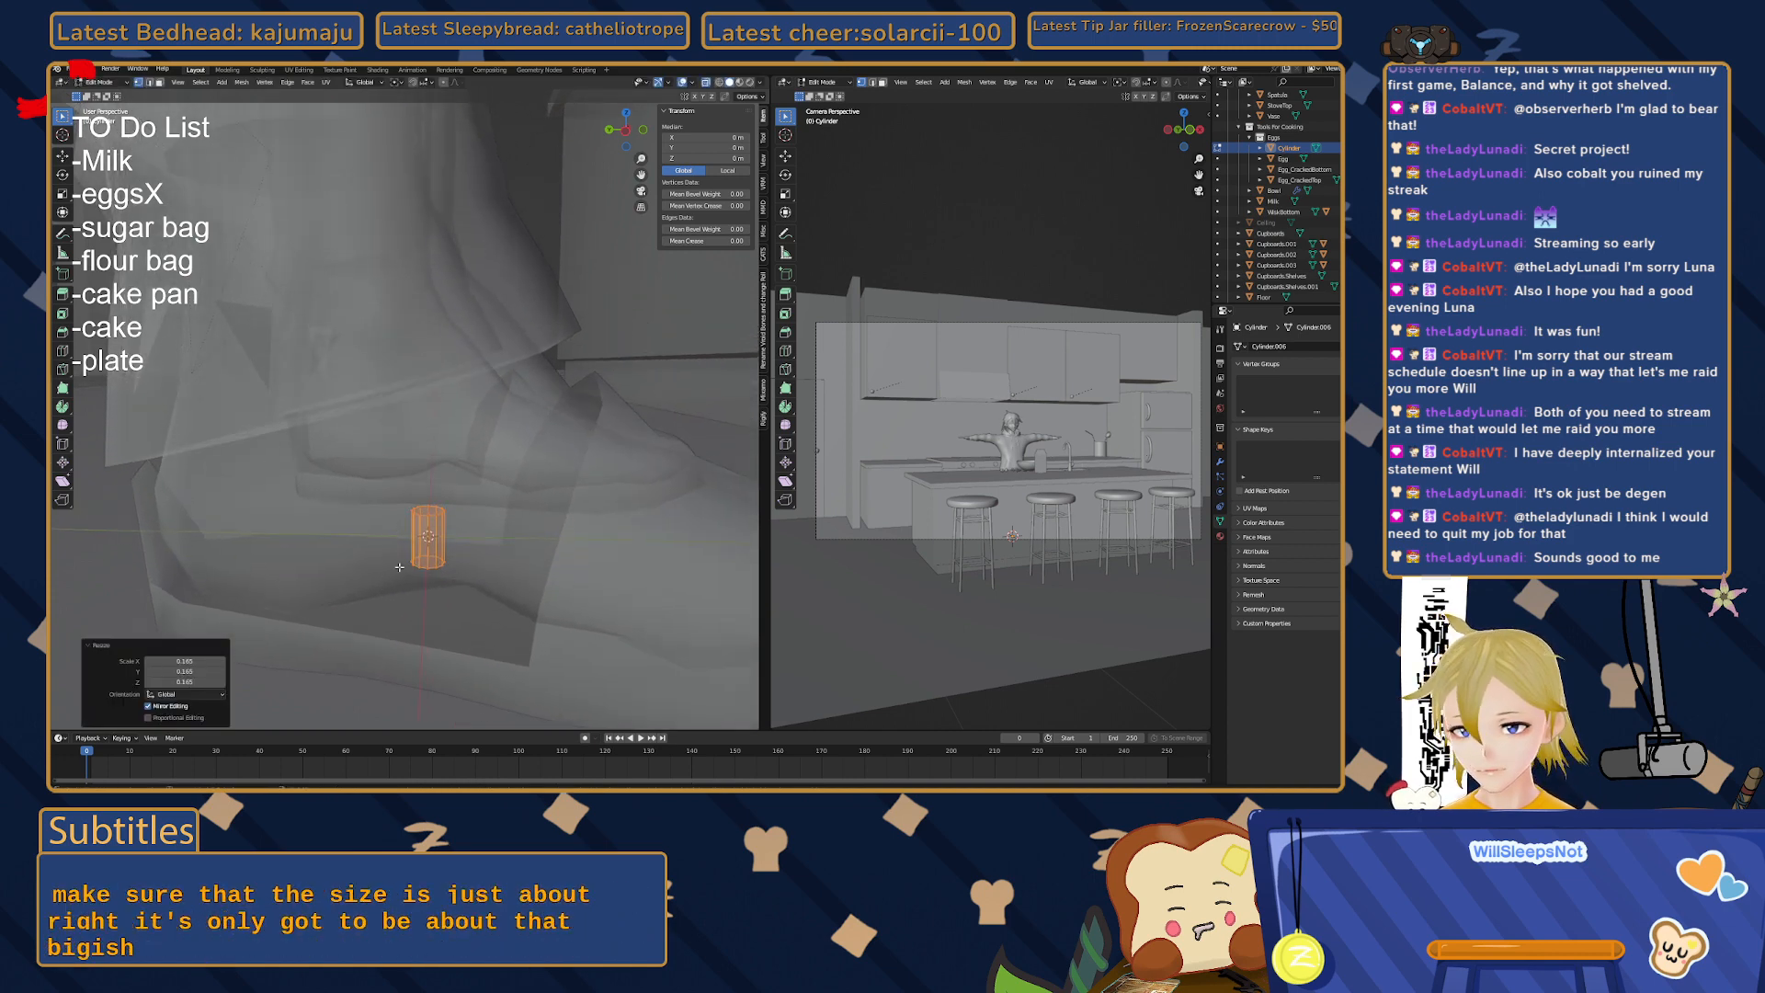
# - Set the Z position of the cylinder's bottom vertices to 0 m
pyautogui.moveTo(384, 546); pyautogui.dragTo(475, 590)
pyautogui.click(700, 158)
pyautogui.write('9')
pyautogui.press('Return')
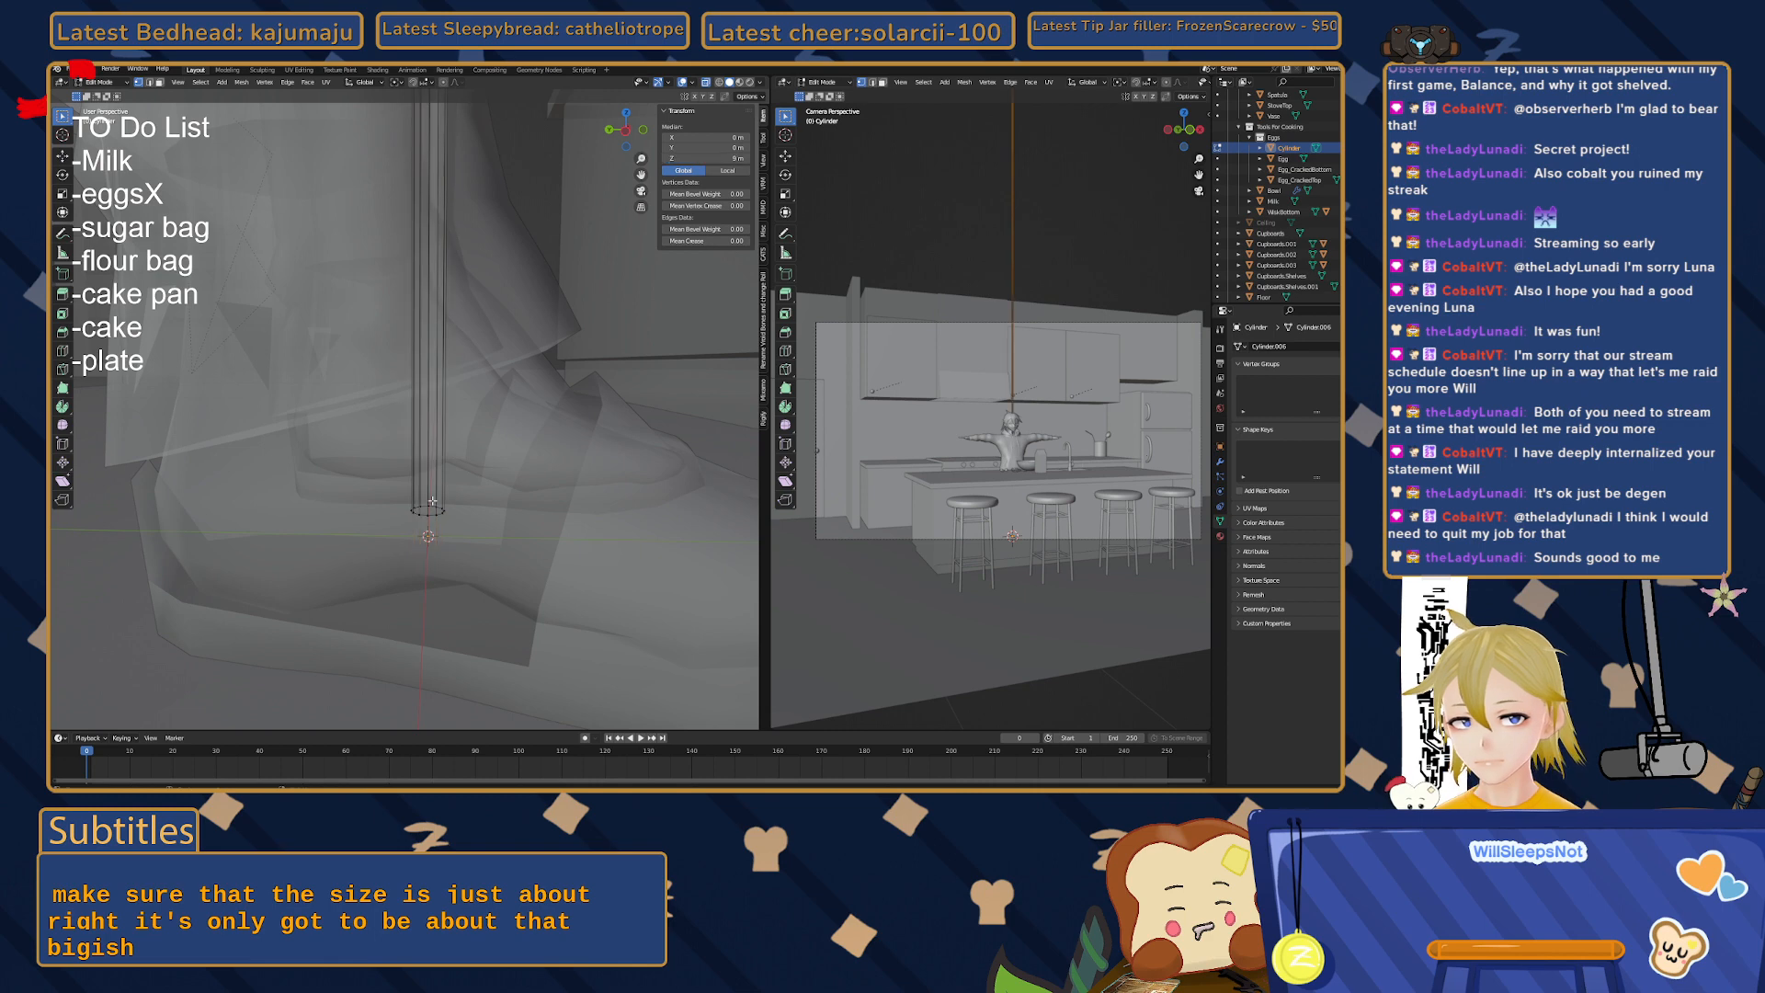
pyautogui.press('Escape')
pyautogui.hotkey('ctrl', 'z')
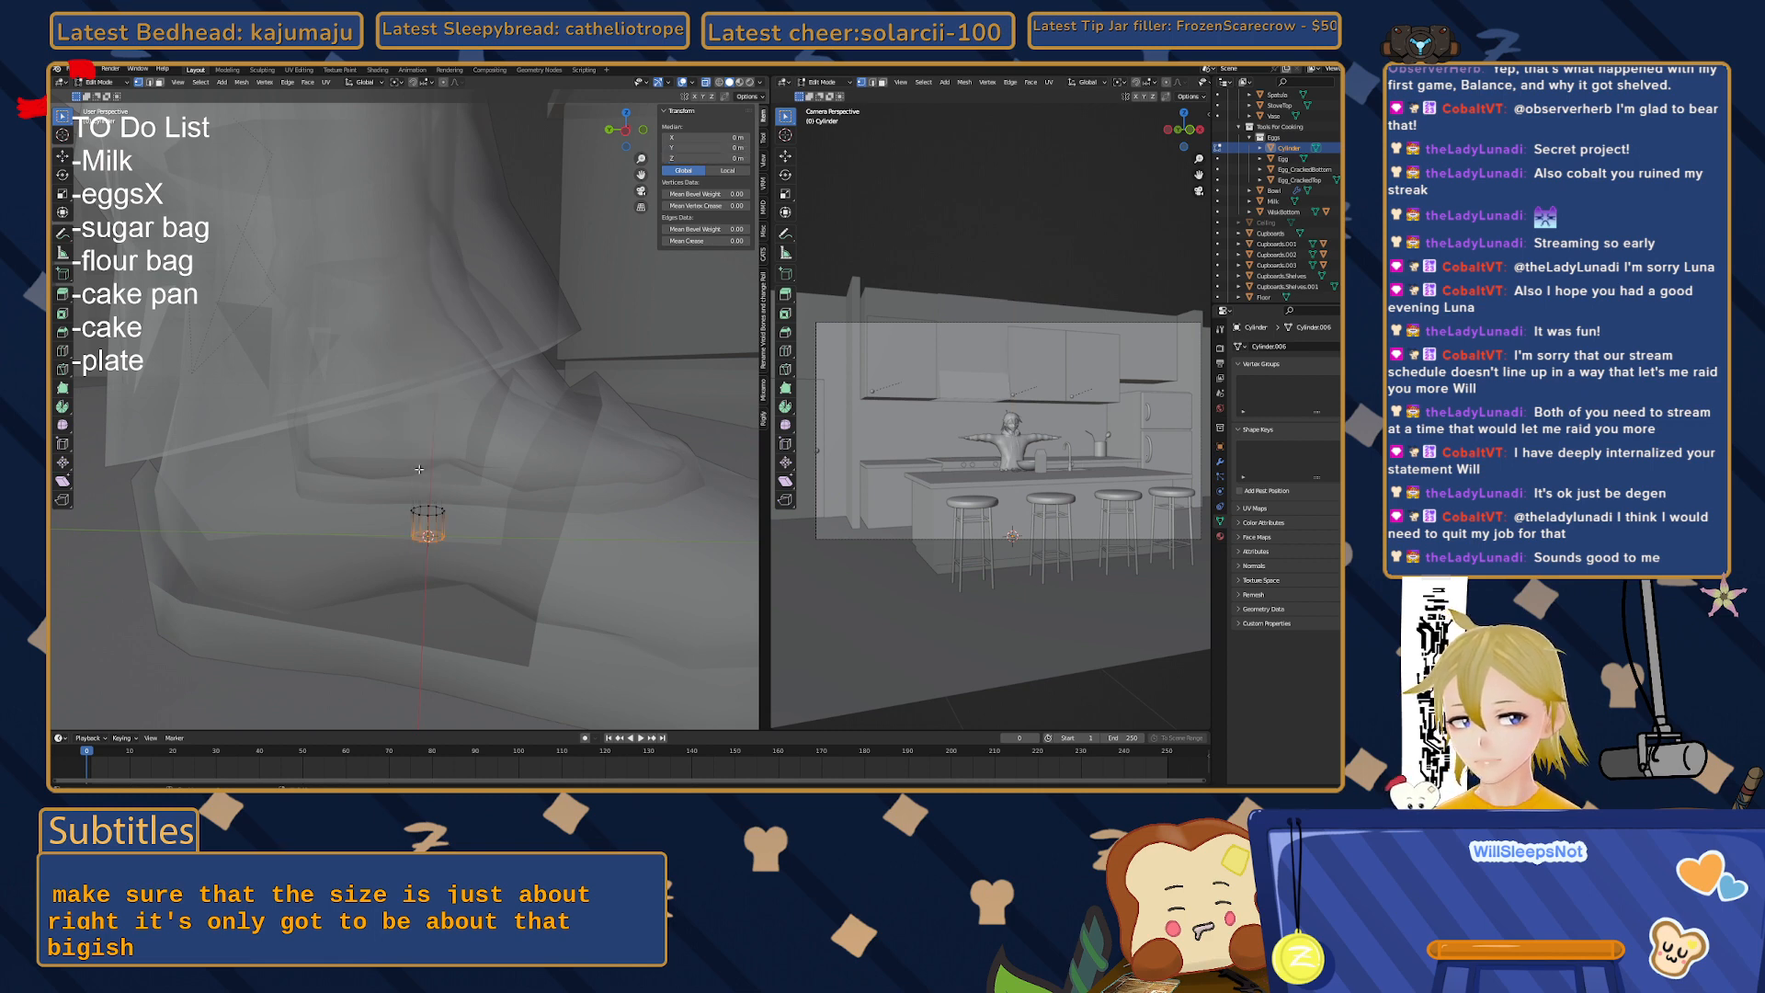
# - Set the Z position of the cylinder's top vertices to 0.008 m and return to Object Mode
pyautogui.moveTo(386, 481); pyautogui.dragTo(493, 525)
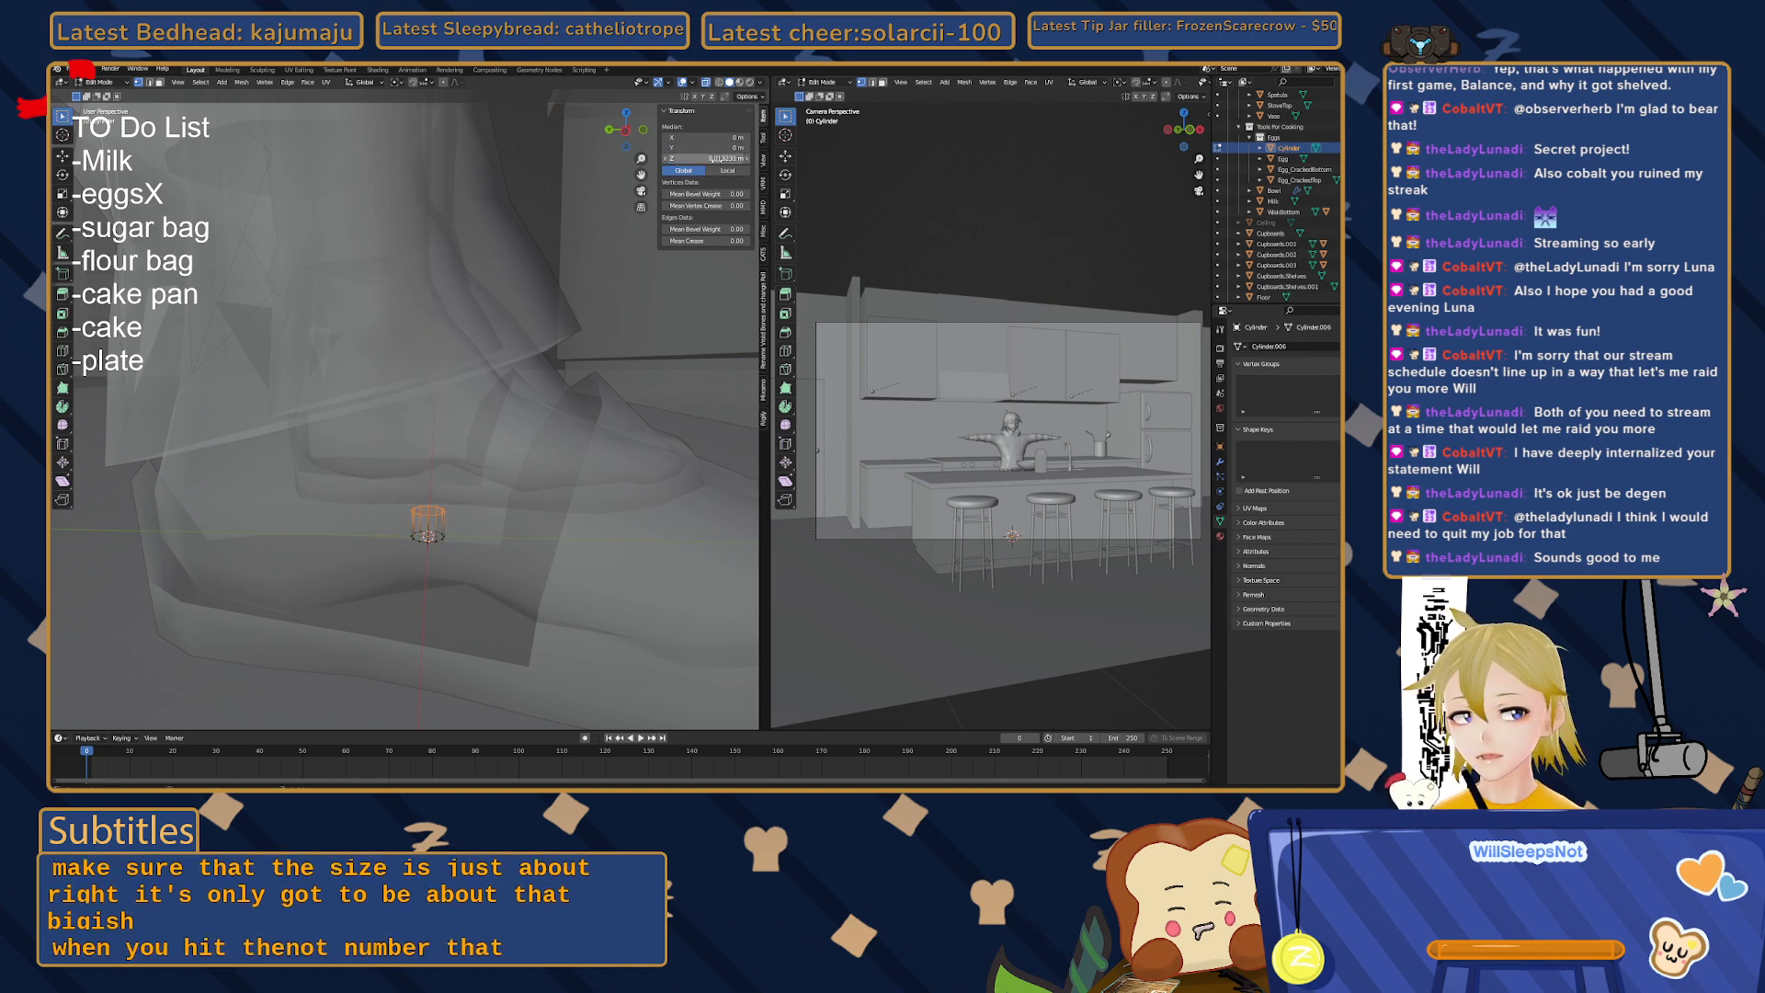
pyautogui.click(674, 158)
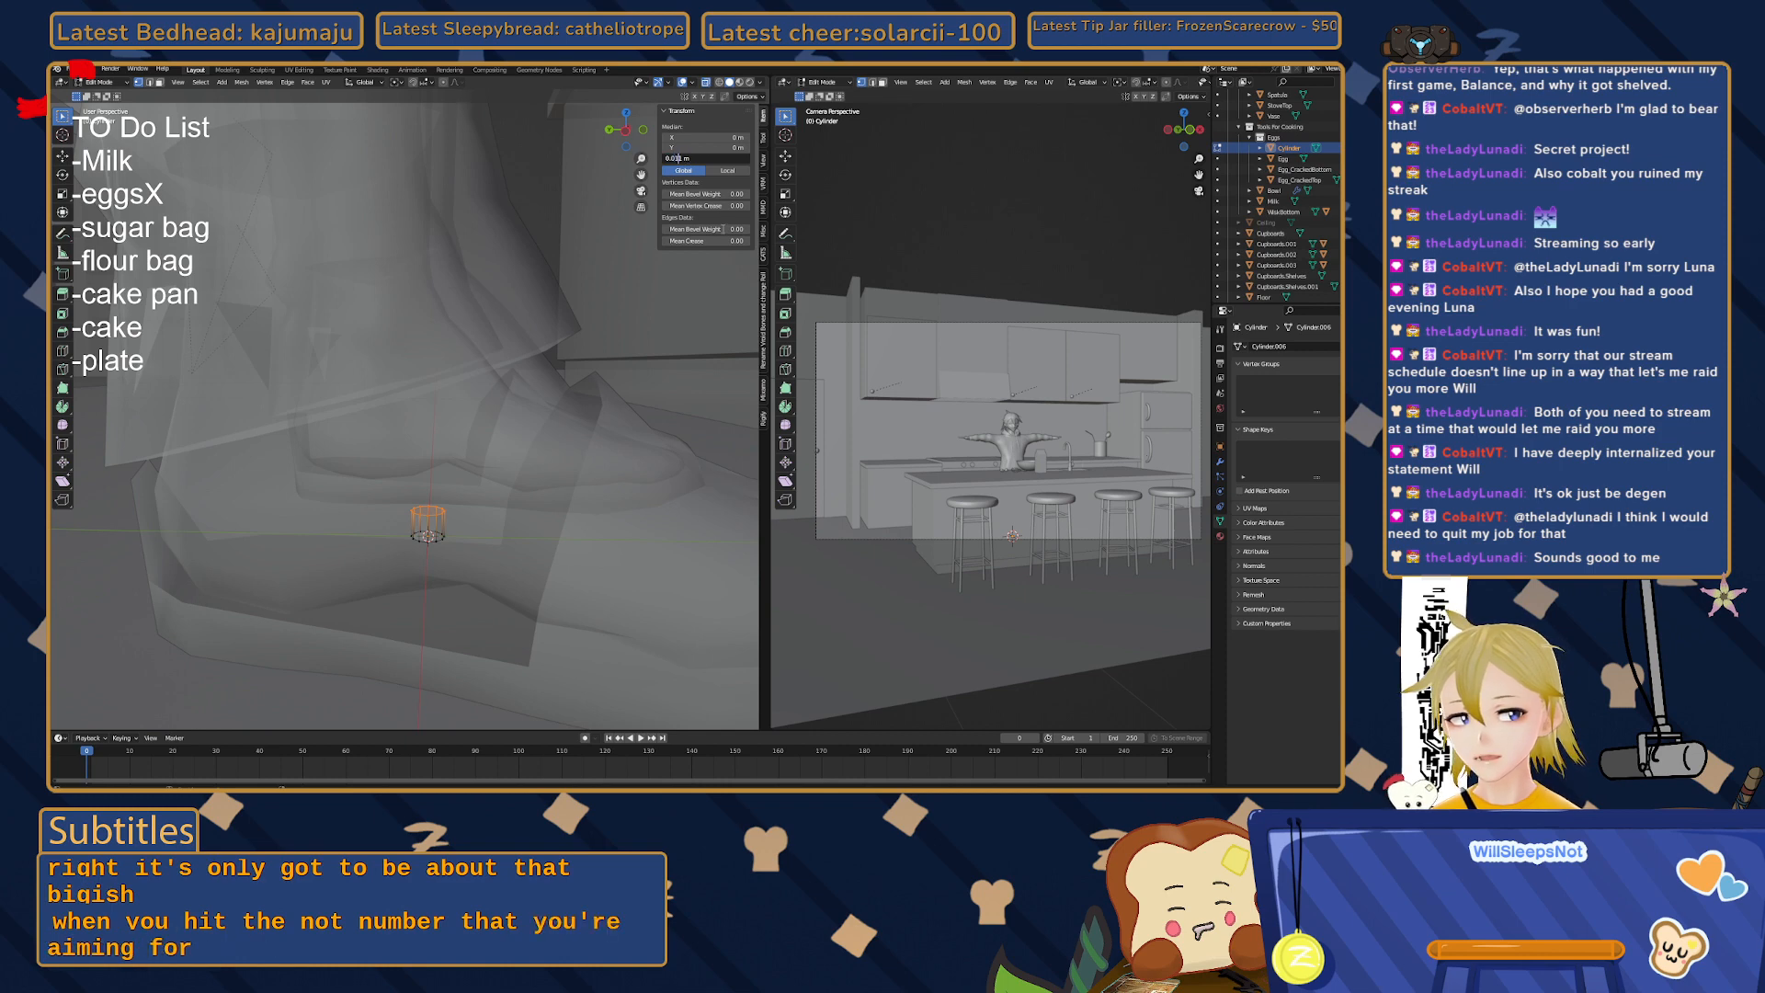
pyautogui.press('Return')
pyautogui.click(353, 504)
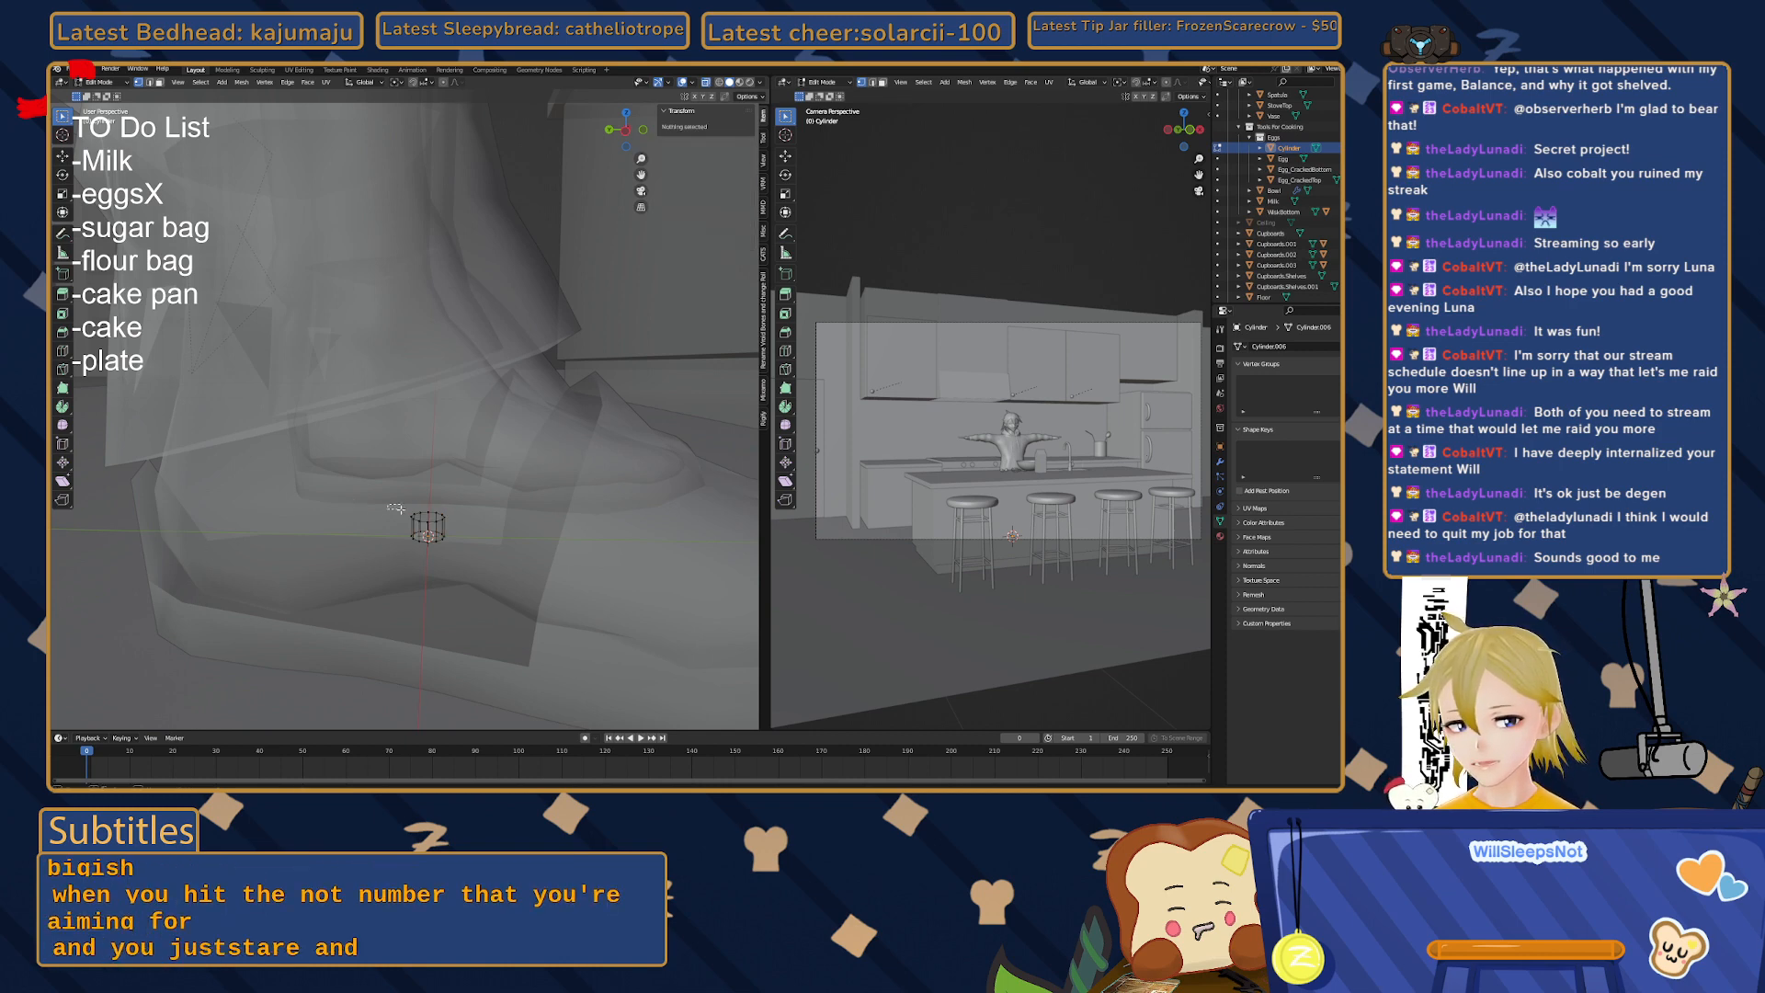
pyautogui.moveTo(395, 508); pyautogui.dragTo(476, 529)
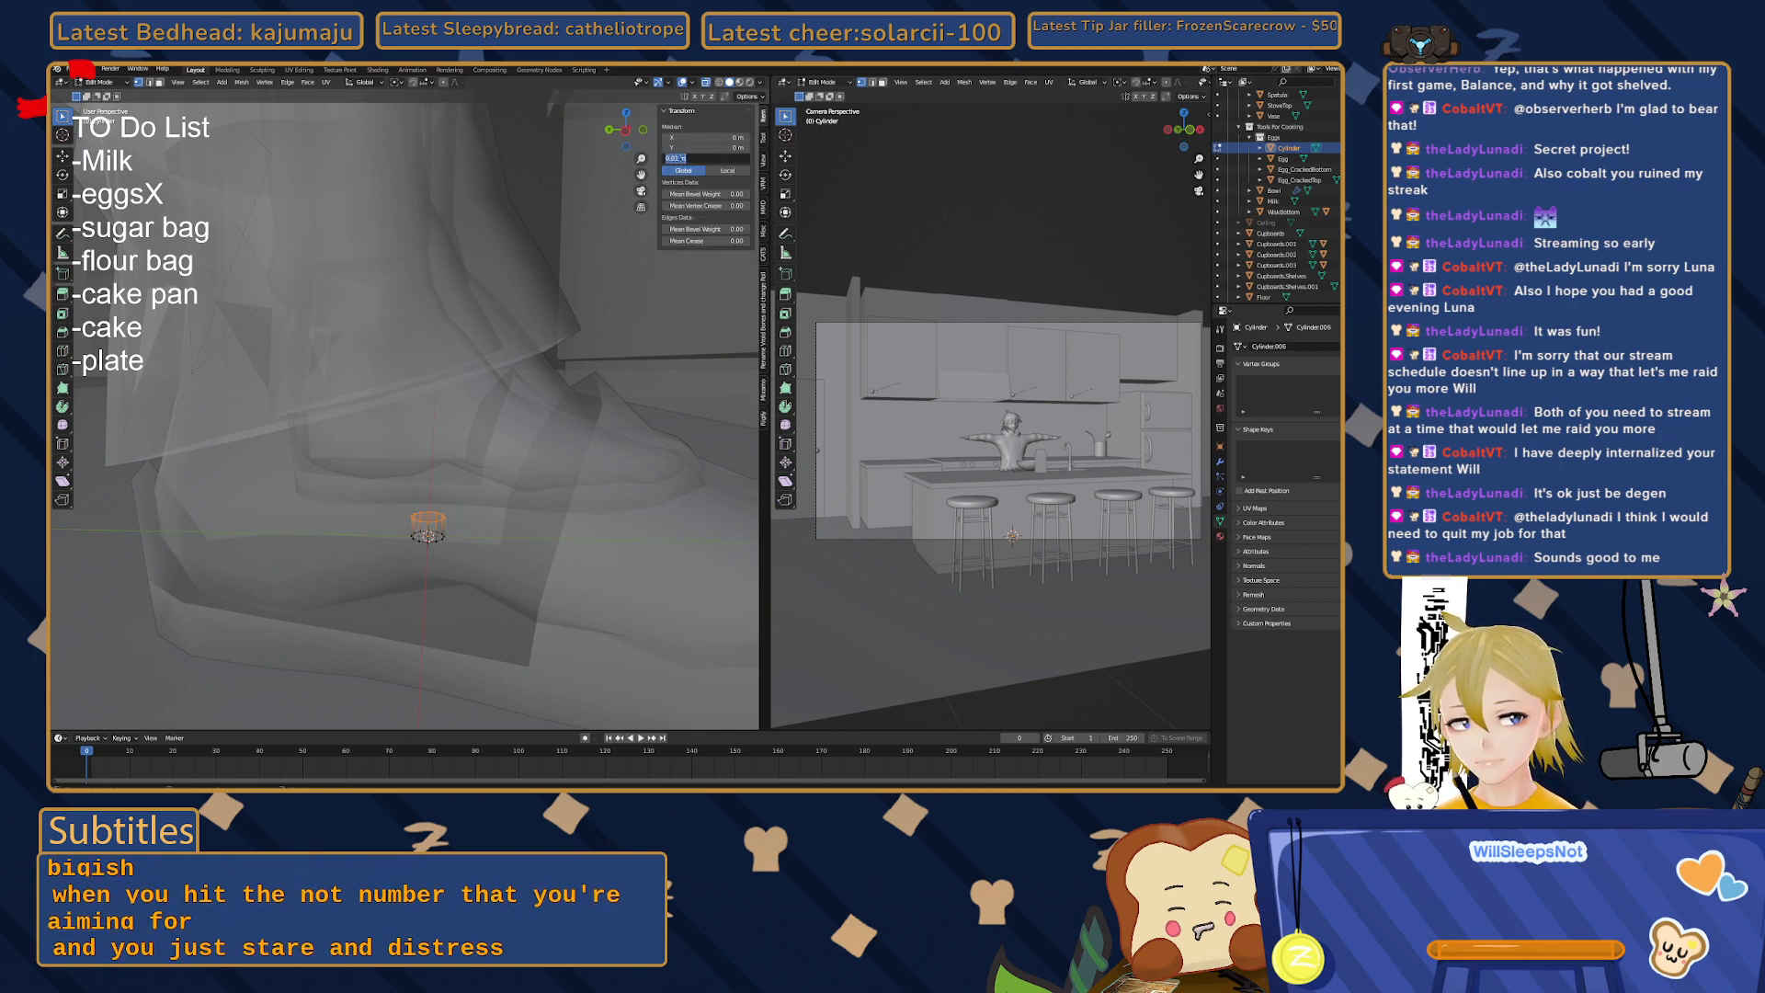
pyautogui.press('BackSpace')
pyautogui.write('08')
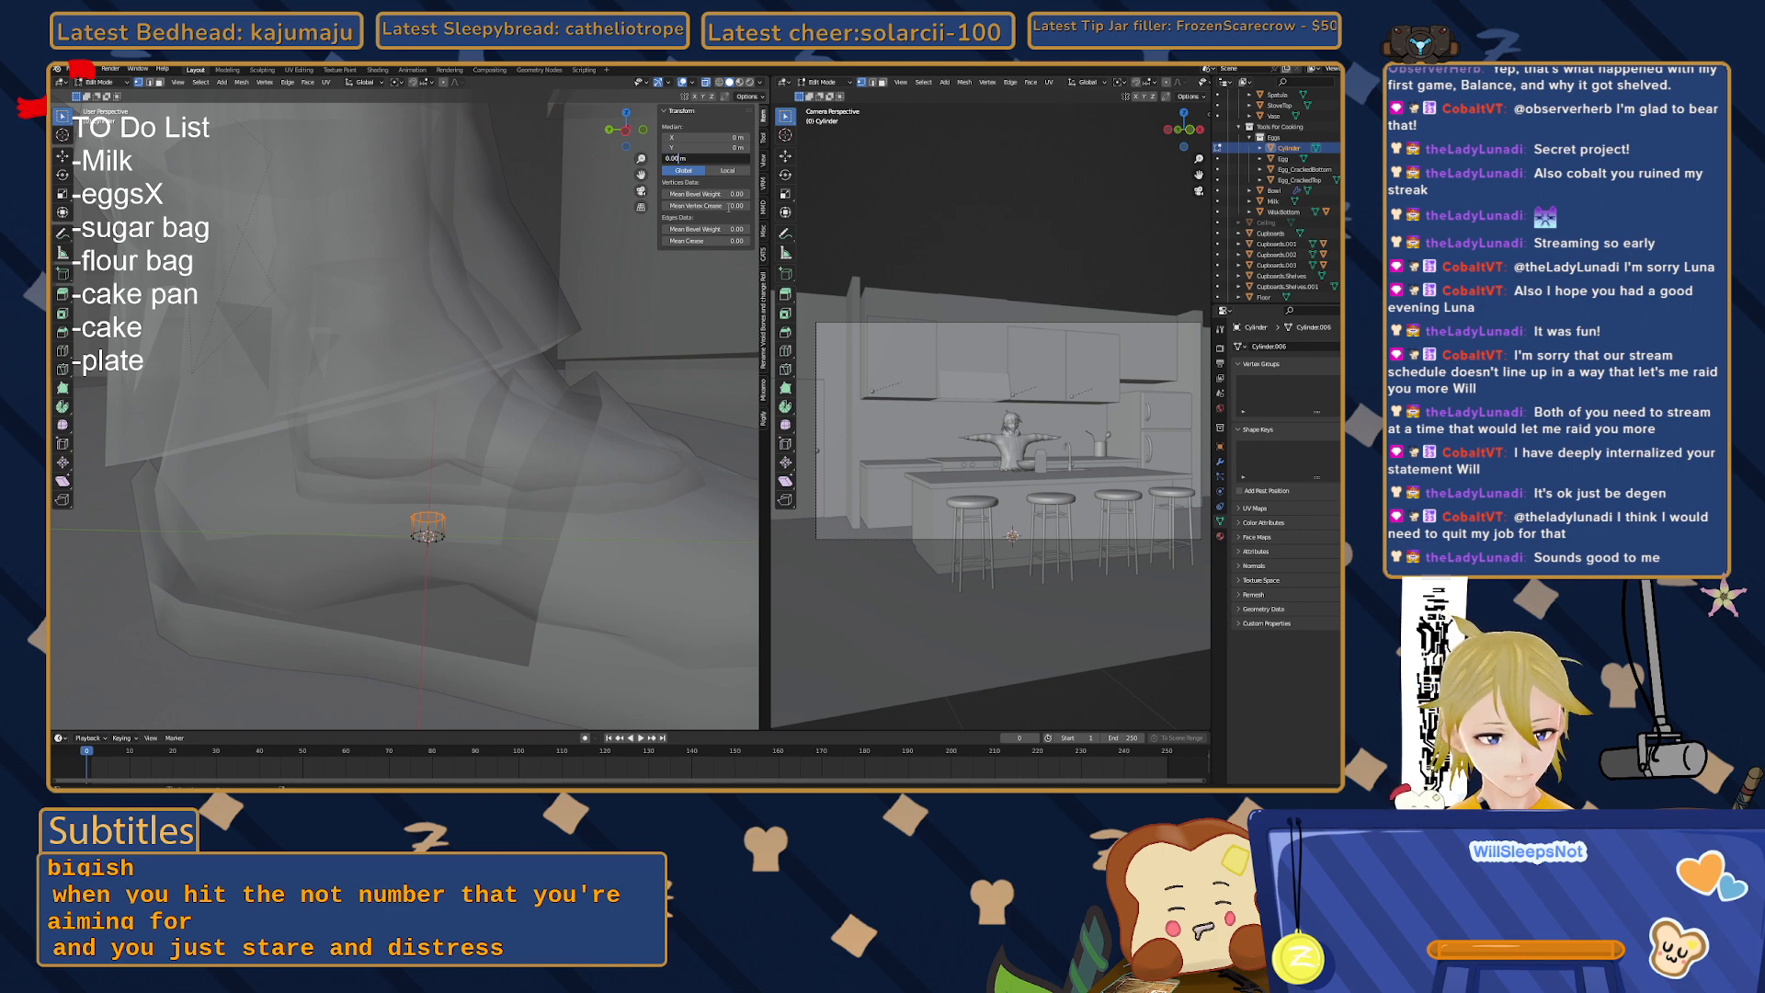
pyautogui.press('Return')
pyautogui.press('Tab')
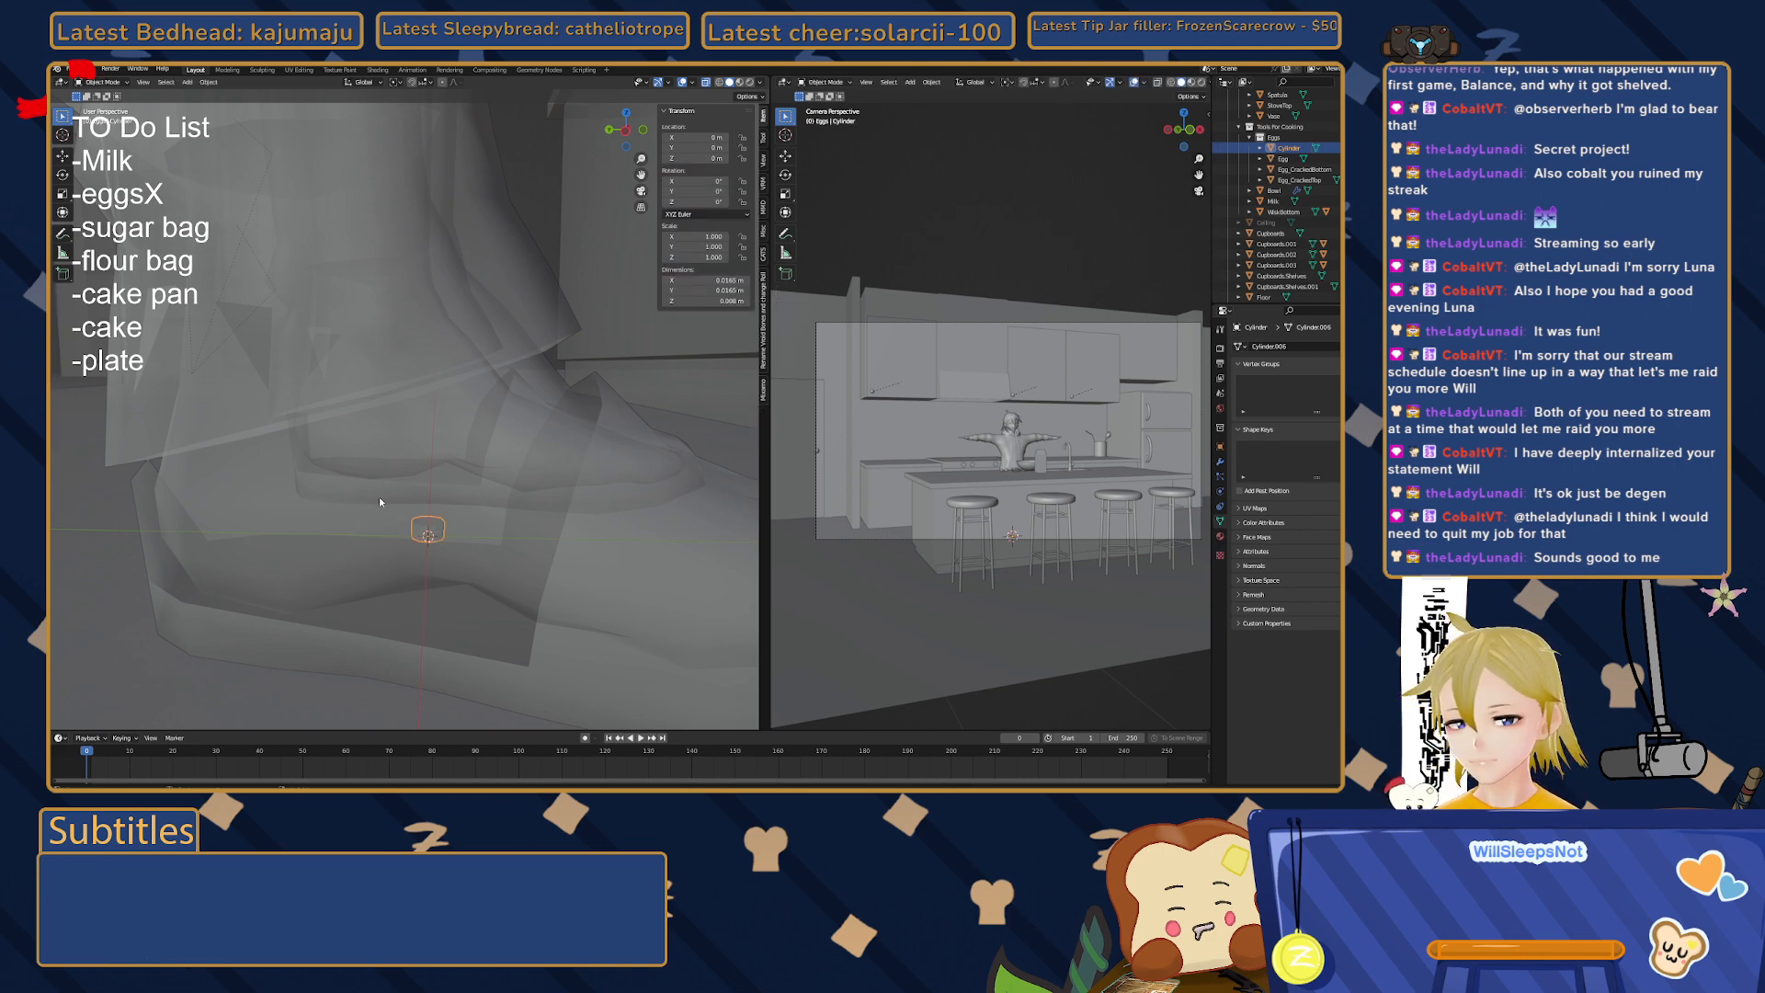
# - Move the small cylinder in the left orthographic view onto the sloped top of the milk carton
pyautogui.scroll(-6, 402, 532)
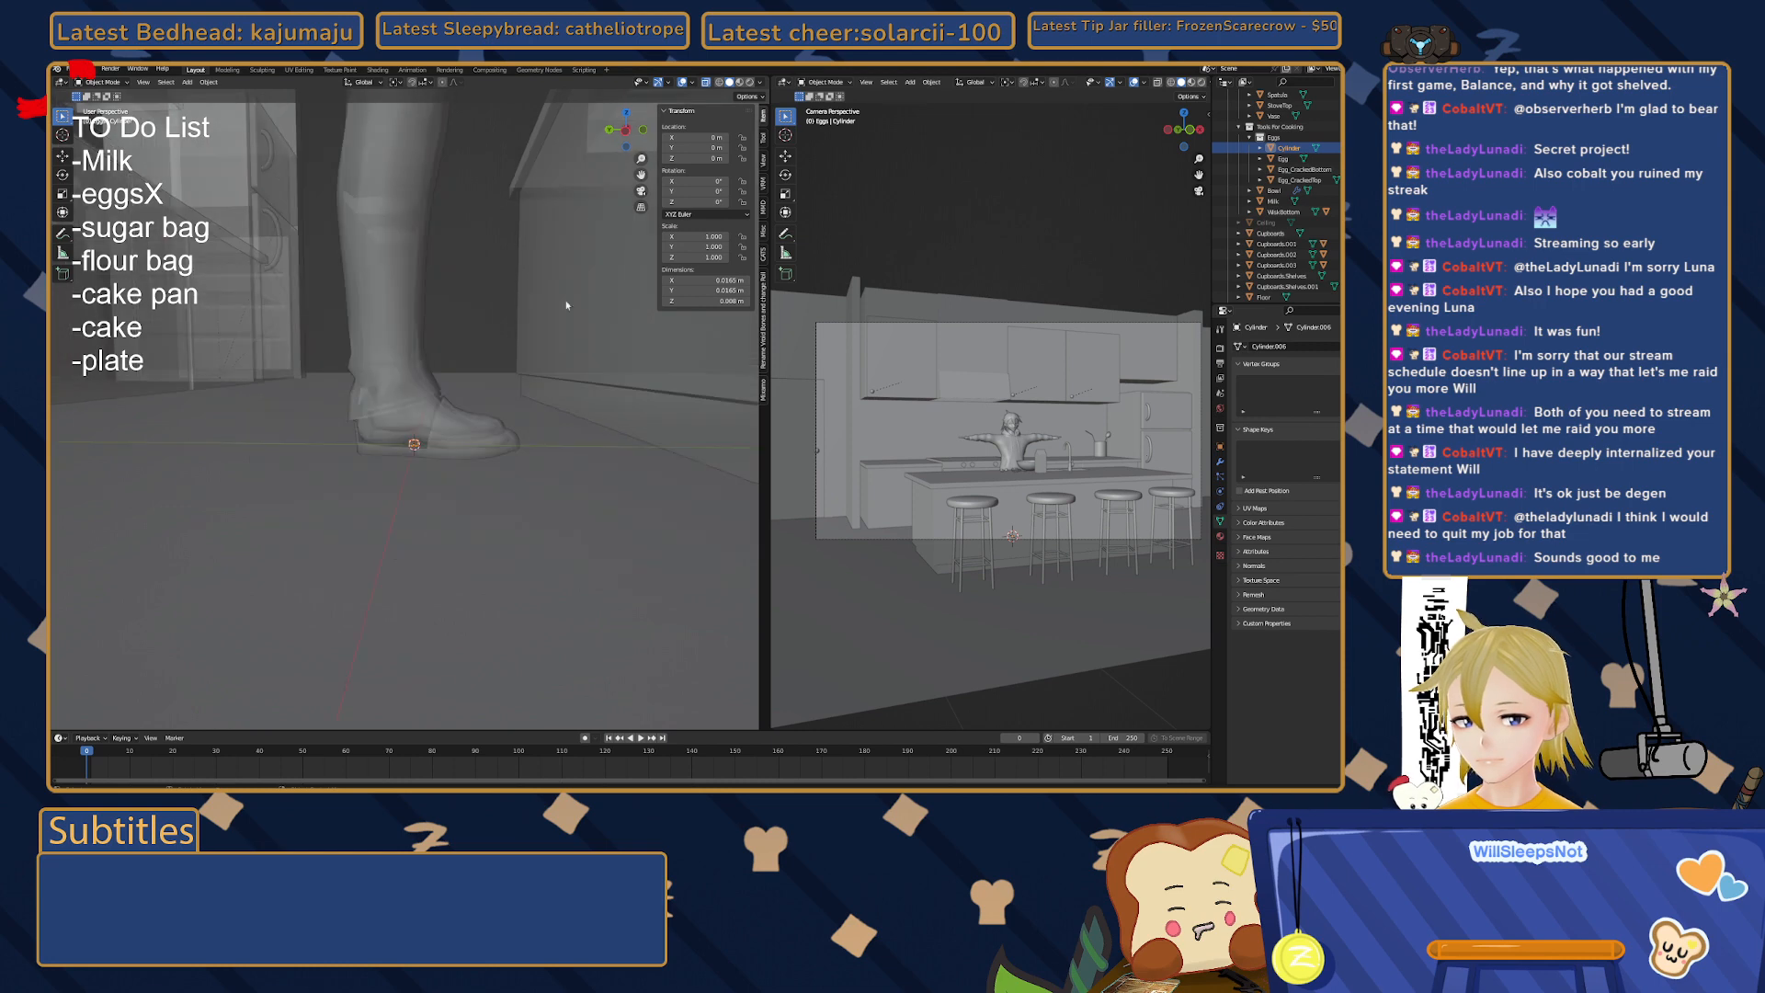
pyautogui.click(626, 130)
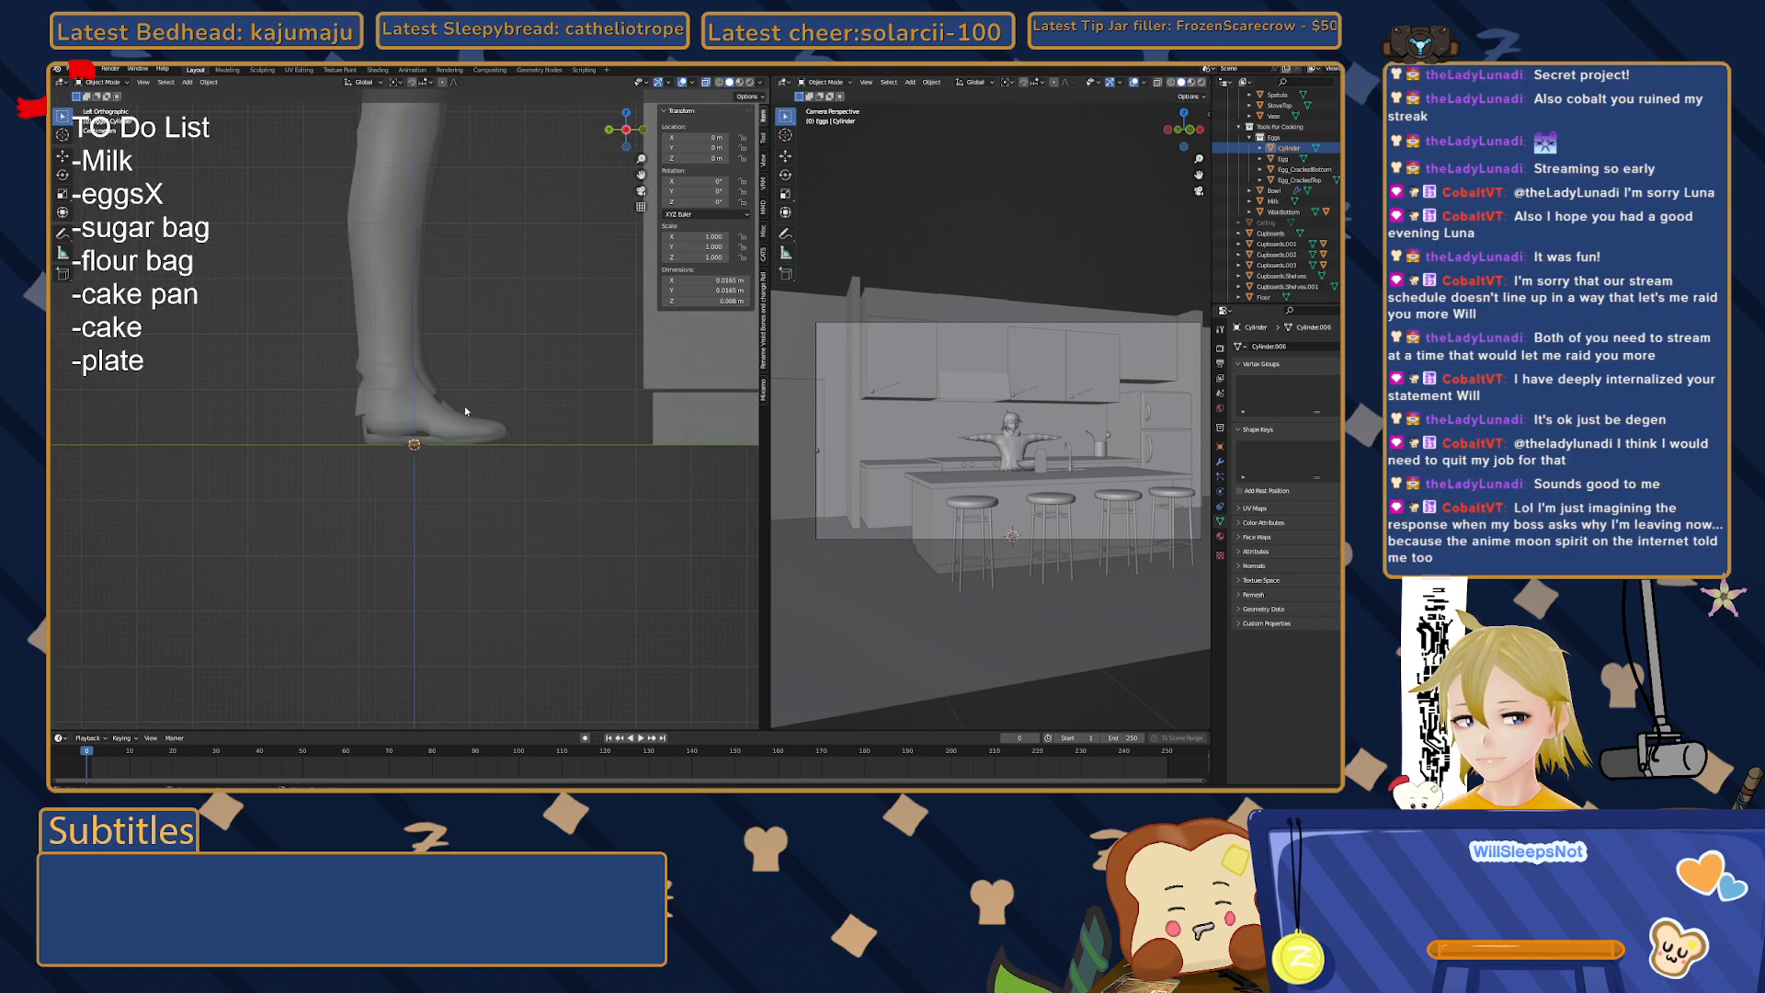
pyautogui.scroll(-1, 465, 410)
pyautogui.keyDown('shift'); pyautogui.moveTo(465, 341); pyautogui.dragTo(234, 531, button='middle'); pyautogui.keyUp('shift')
pyautogui.scroll(-3, 332, 467)
pyautogui.keyDown('shift'); pyautogui.moveTo(383, 421); pyautogui.dragTo(348, 468, button='middle'); pyautogui.keyUp('shift')
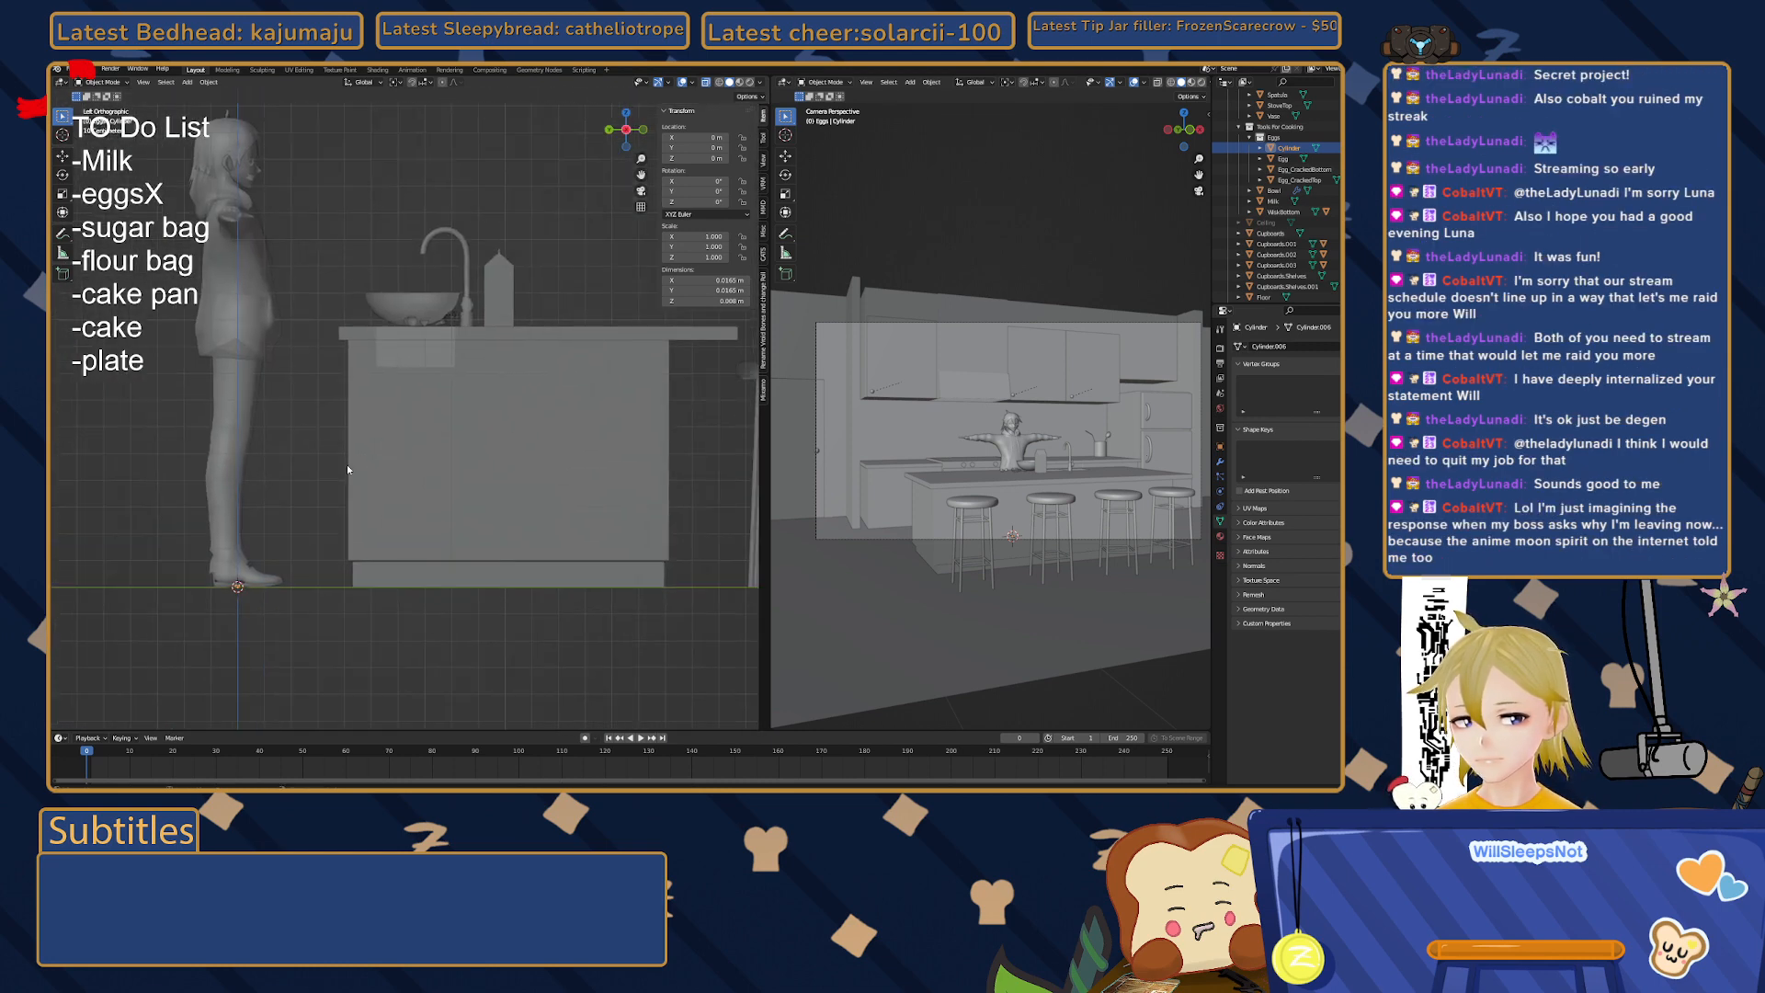
pyautogui.press('g')
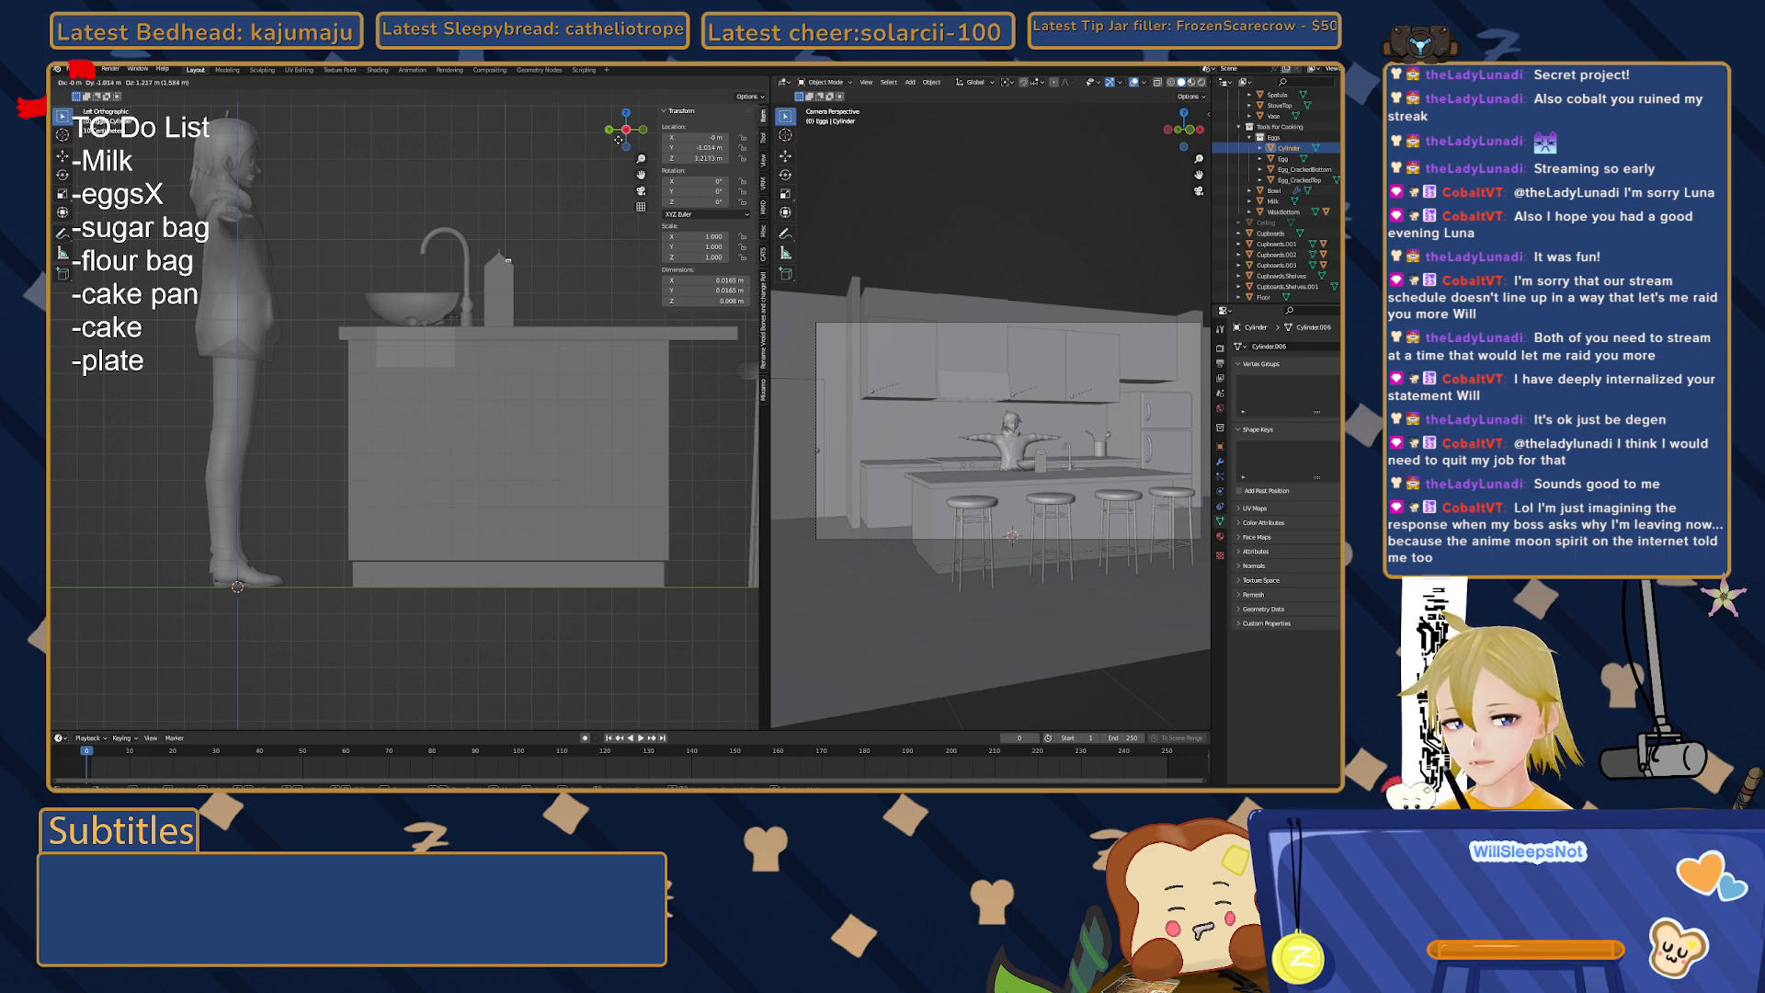
pyautogui.click(619, 139)
pyautogui.press('KP_Decimal')
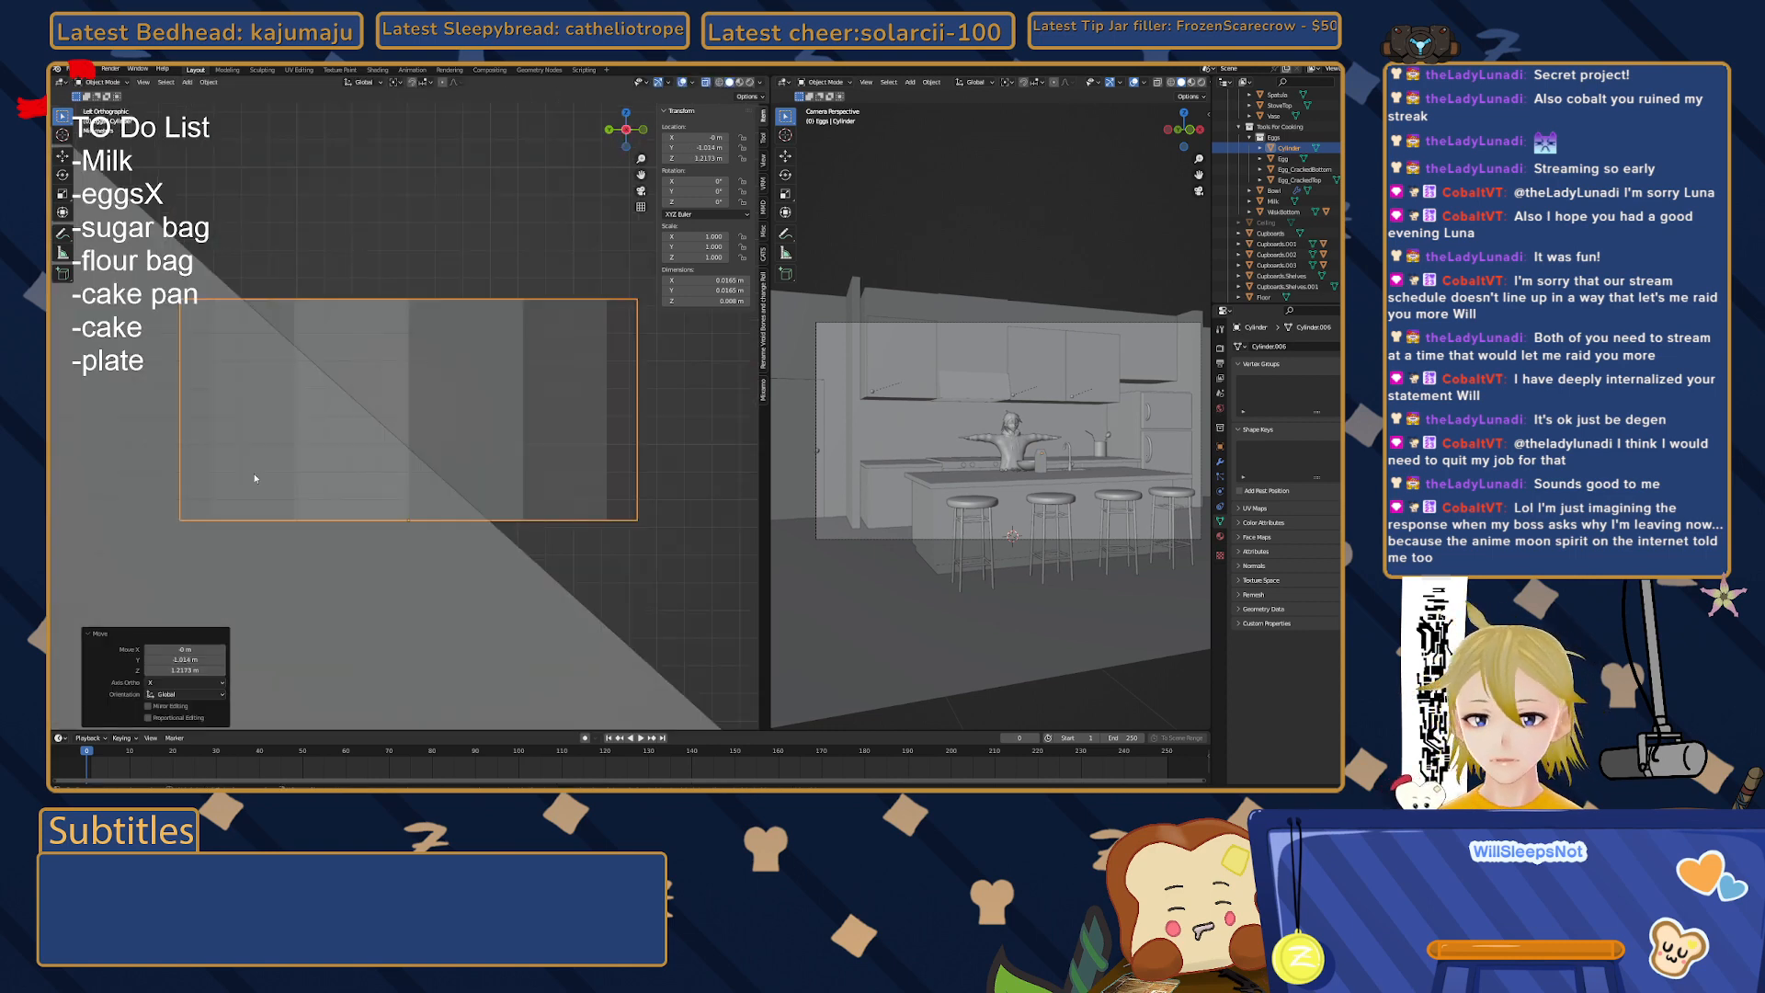
# - Rotate the cylinder to 42° about X to match the carton's slope and nudge its base against the surface
pyautogui.keyDown('shift'); pyautogui.moveTo(399, 416); pyautogui.dragTo(329, 405, button='middle'); pyautogui.keyUp('shift')
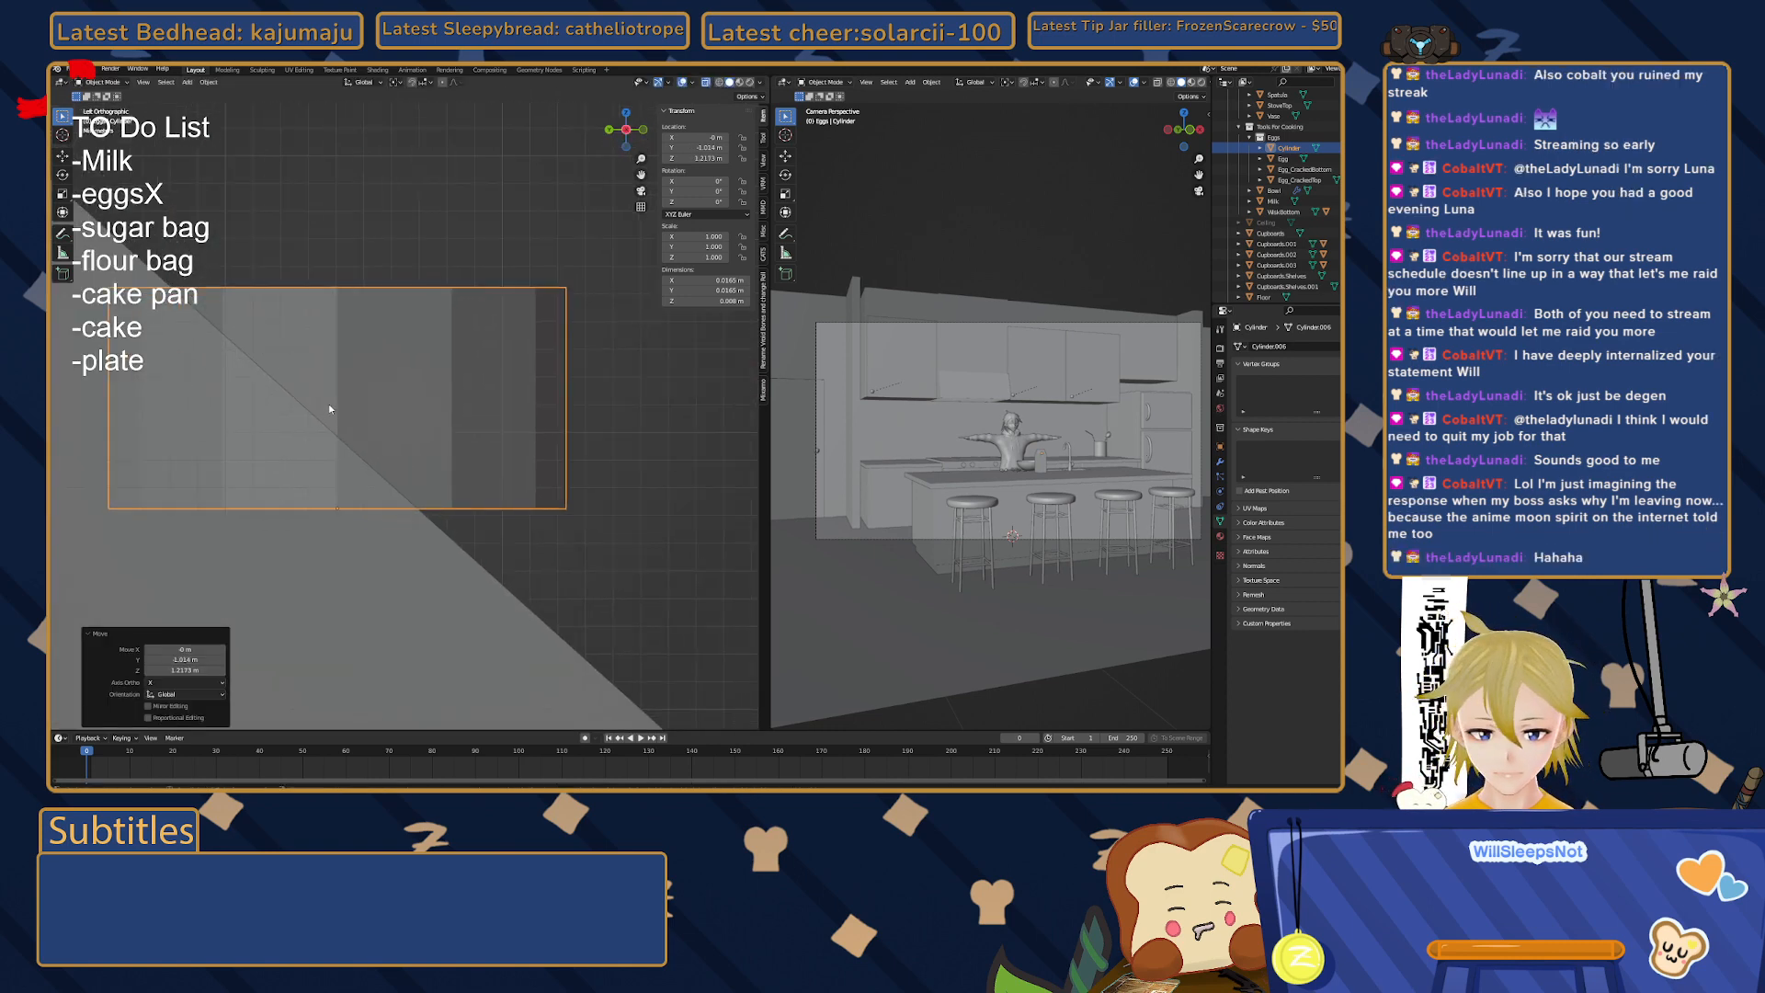
pyautogui.press('r')
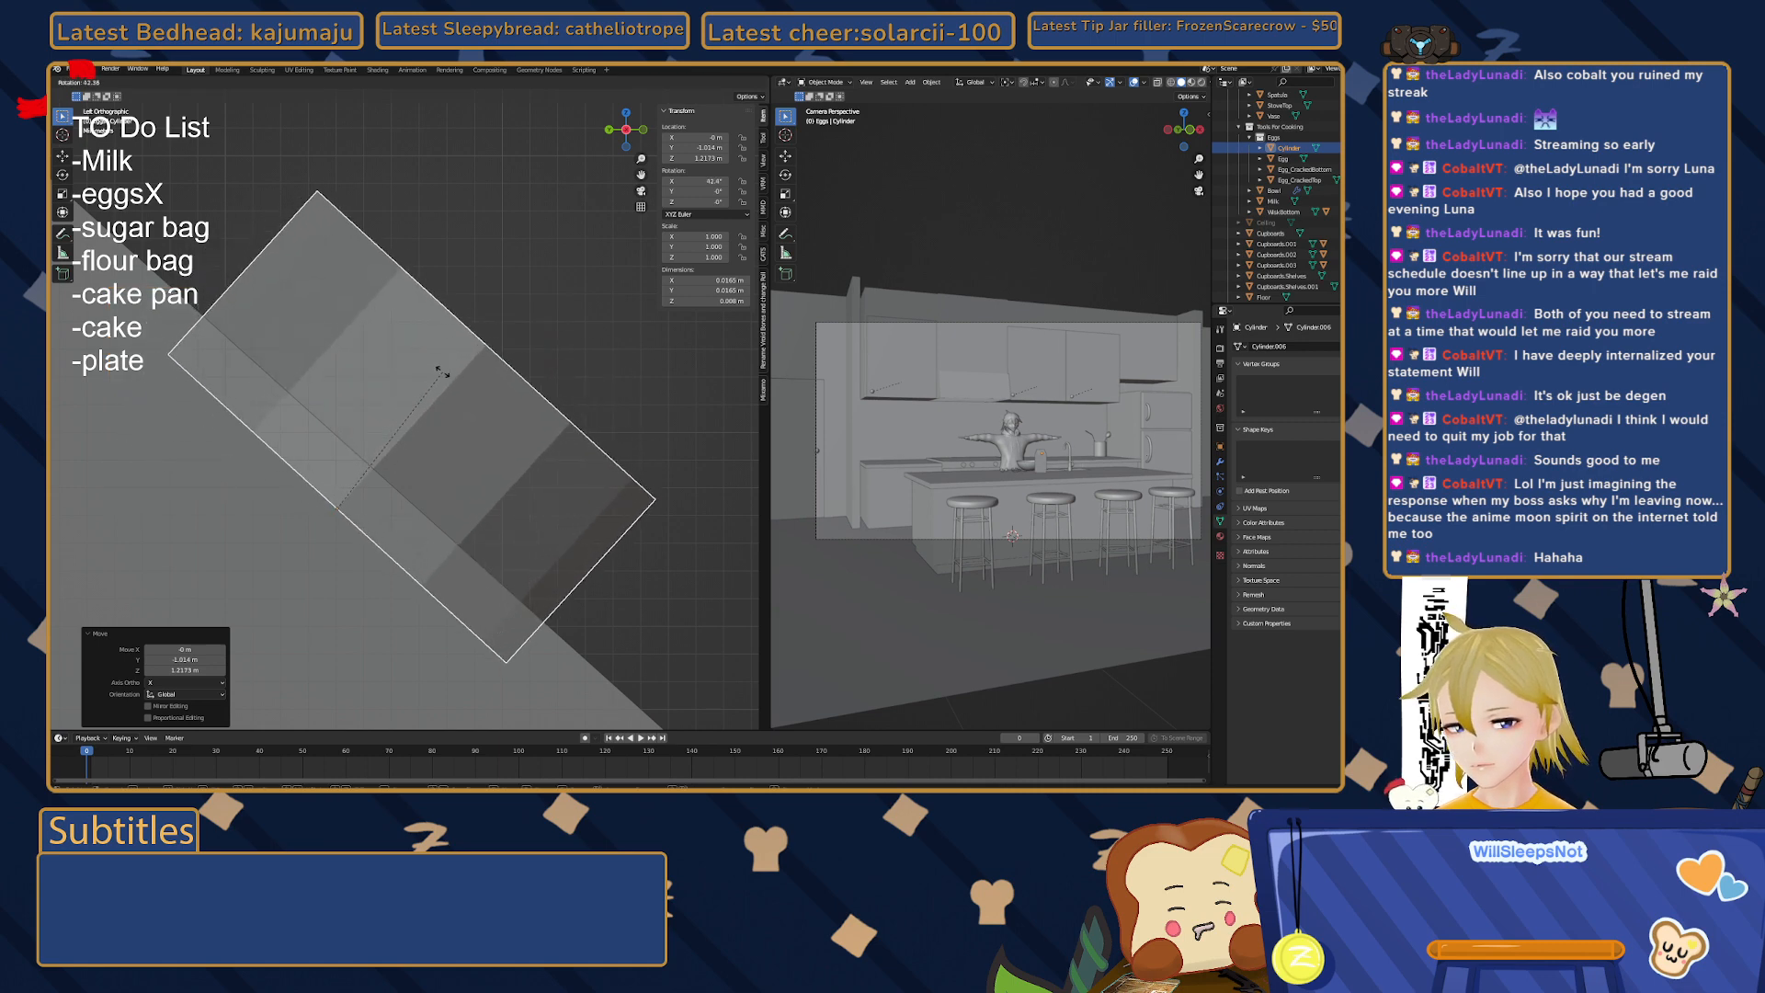
pyautogui.click(442, 371)
pyautogui.press('g')
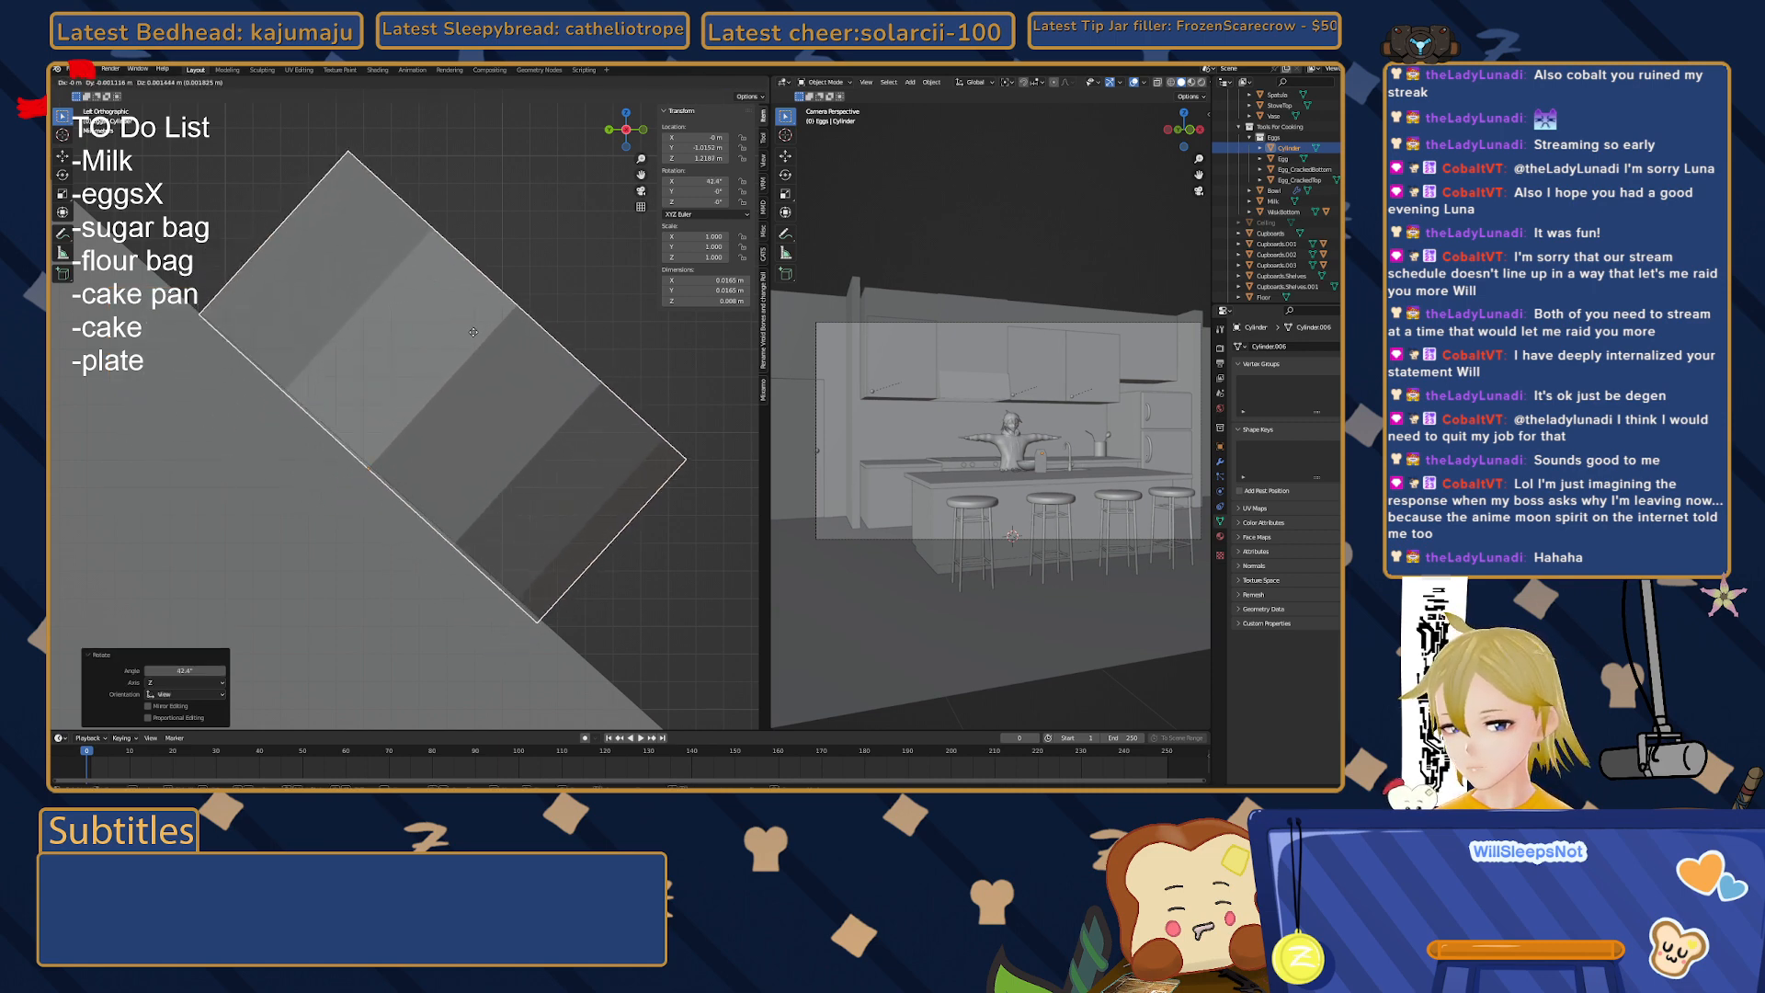
pyautogui.click(473, 333)
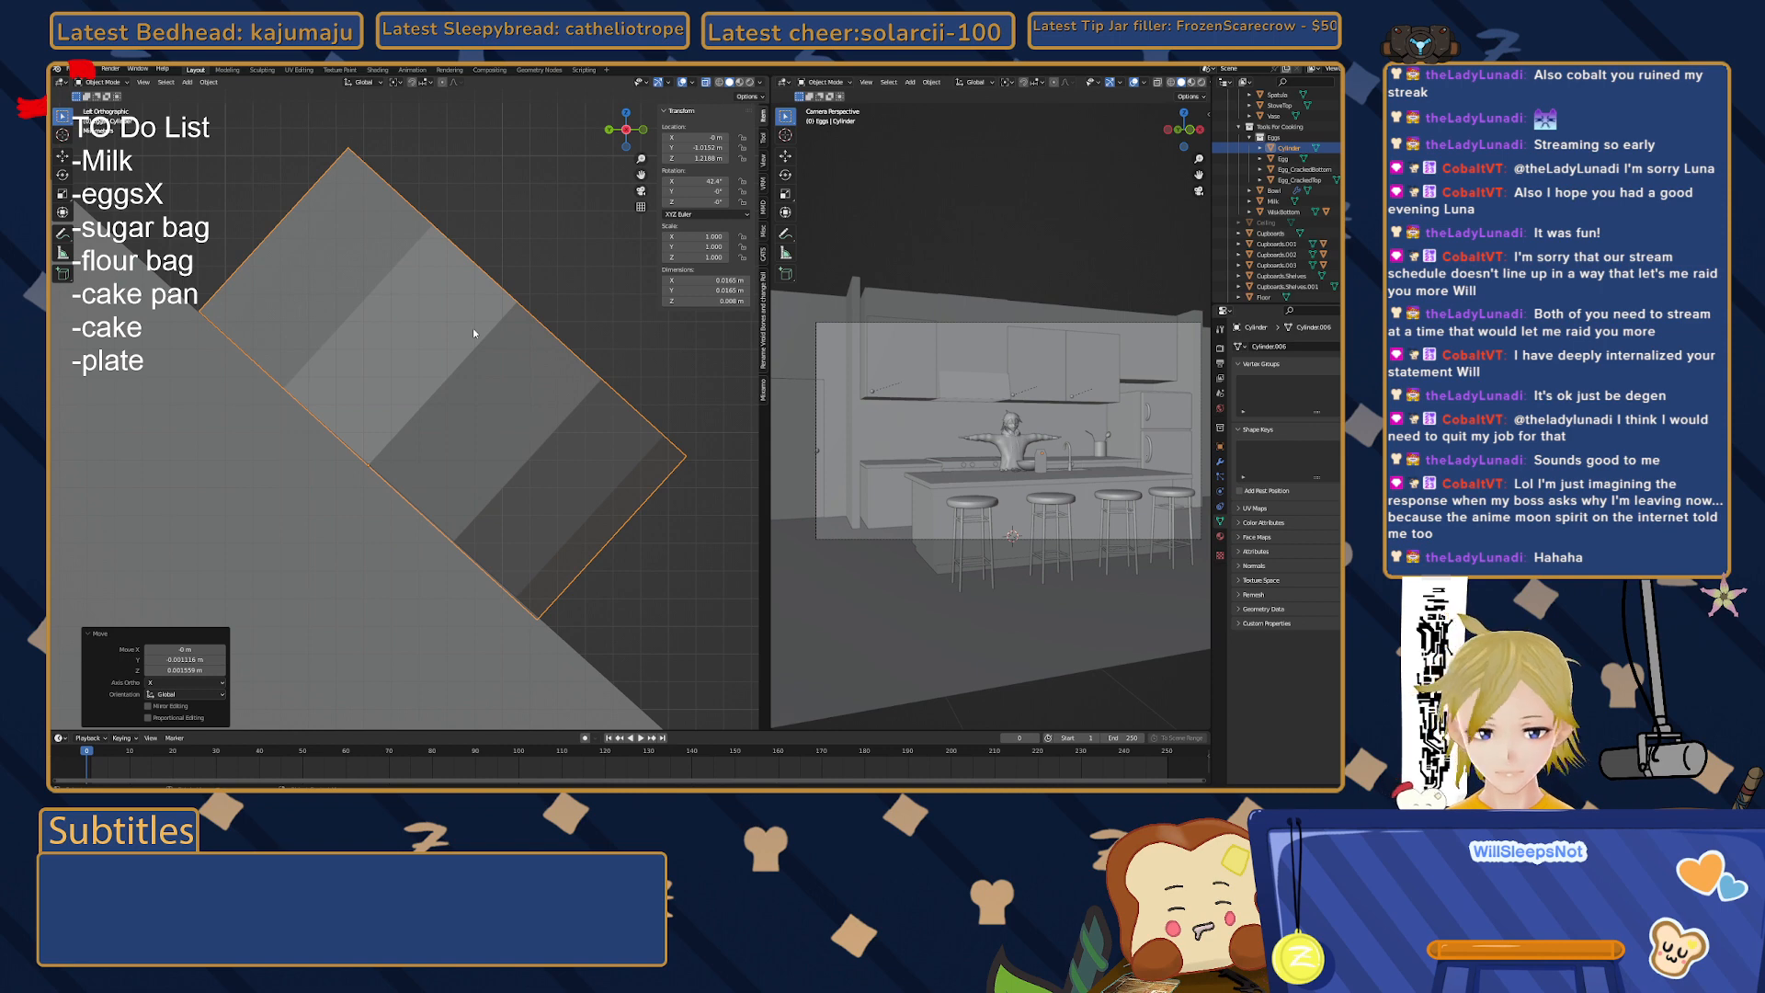
pyautogui.press('r')
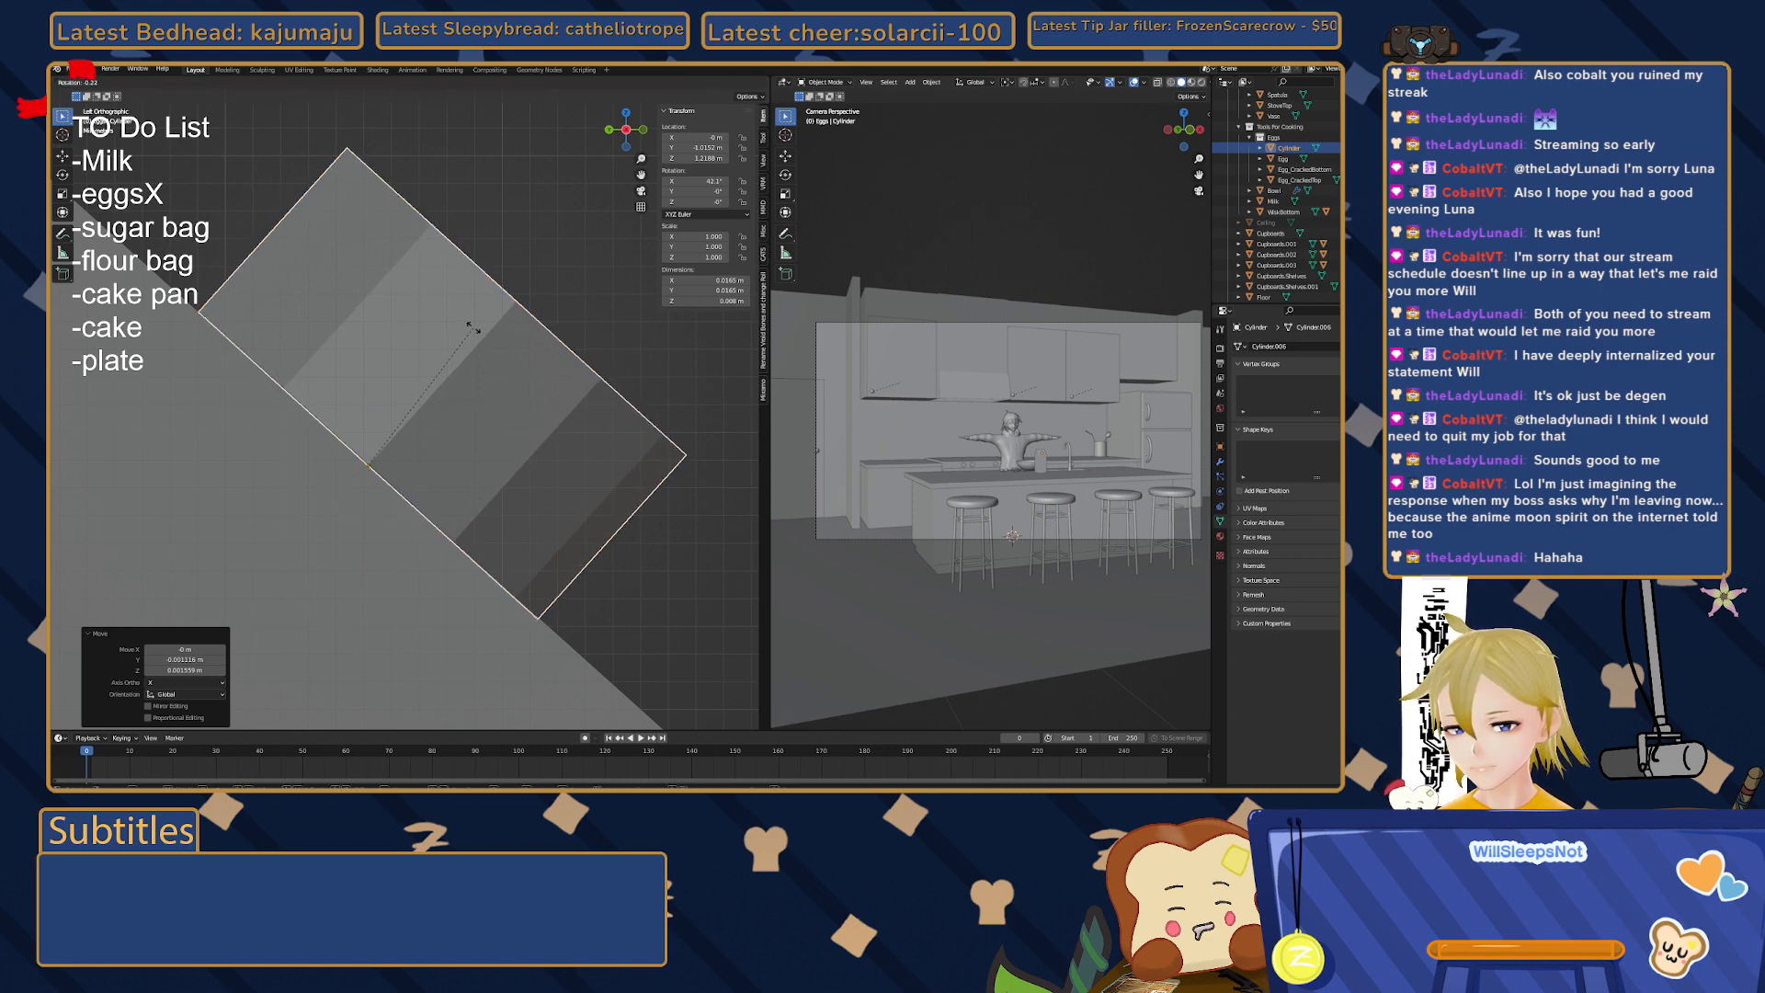
pyautogui.click(476, 333)
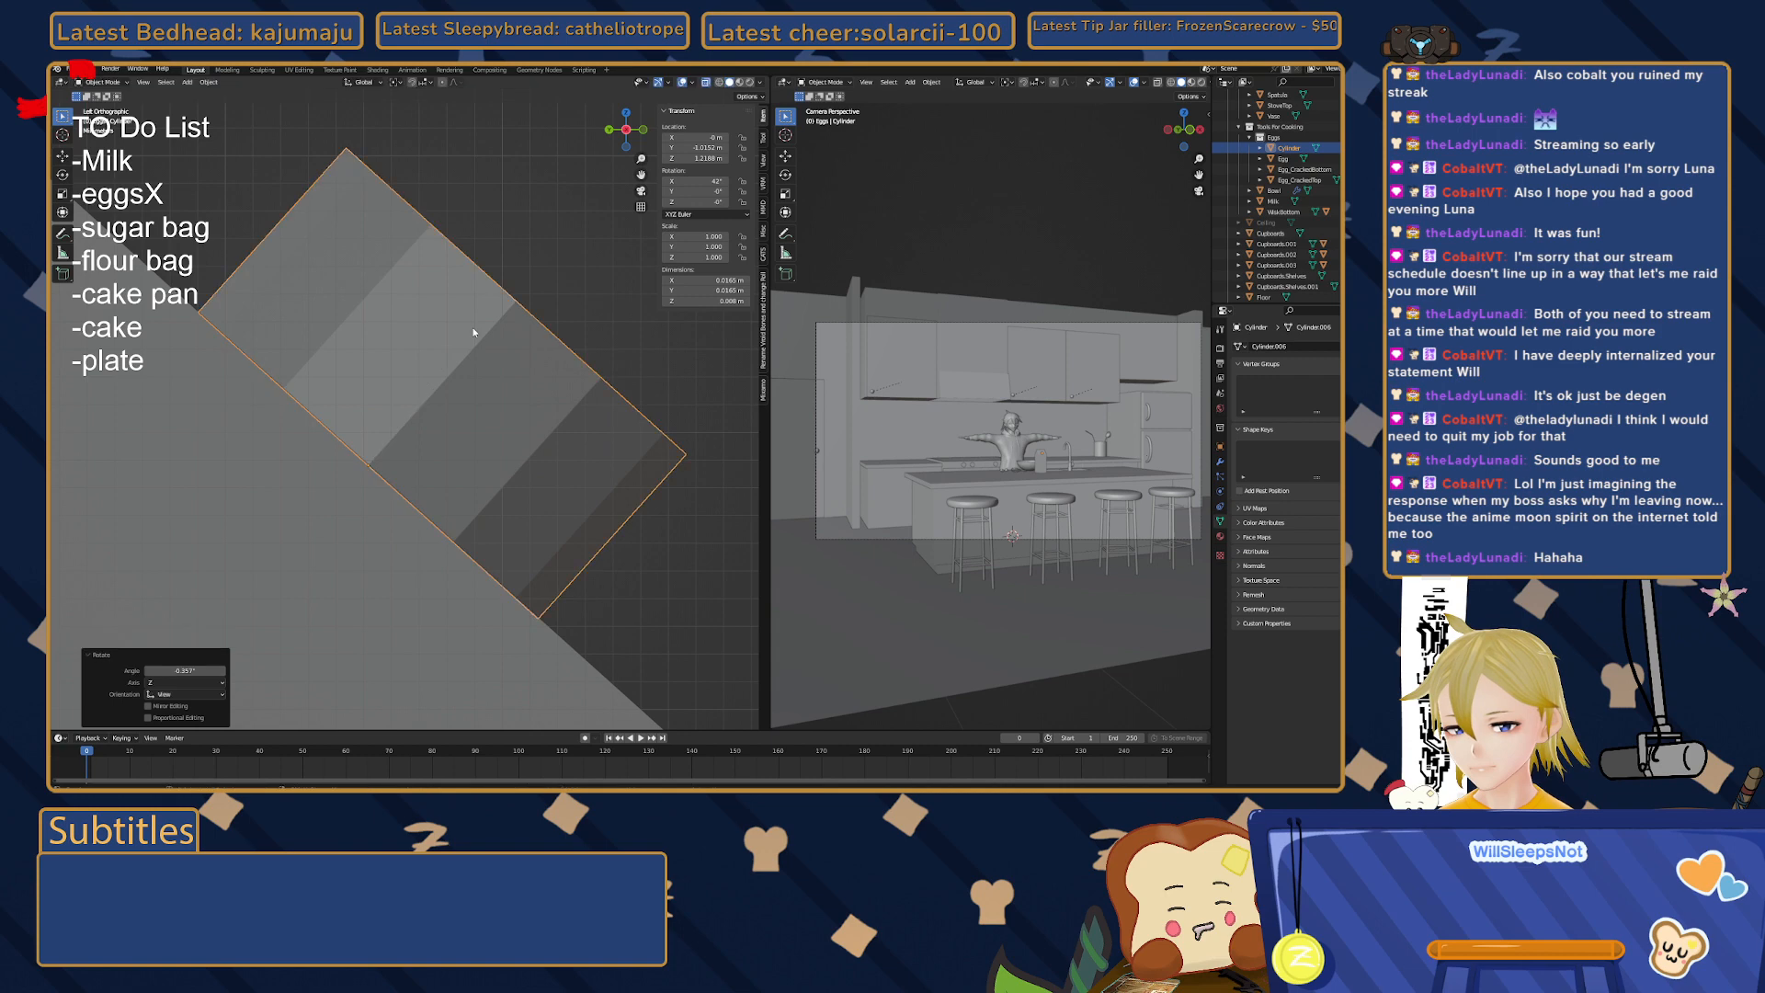
pyautogui.press('g')
pyautogui.click(517, 395)
# - Shade the cylinder smooth with Auto Smooth
pyautogui.click(558, 269)
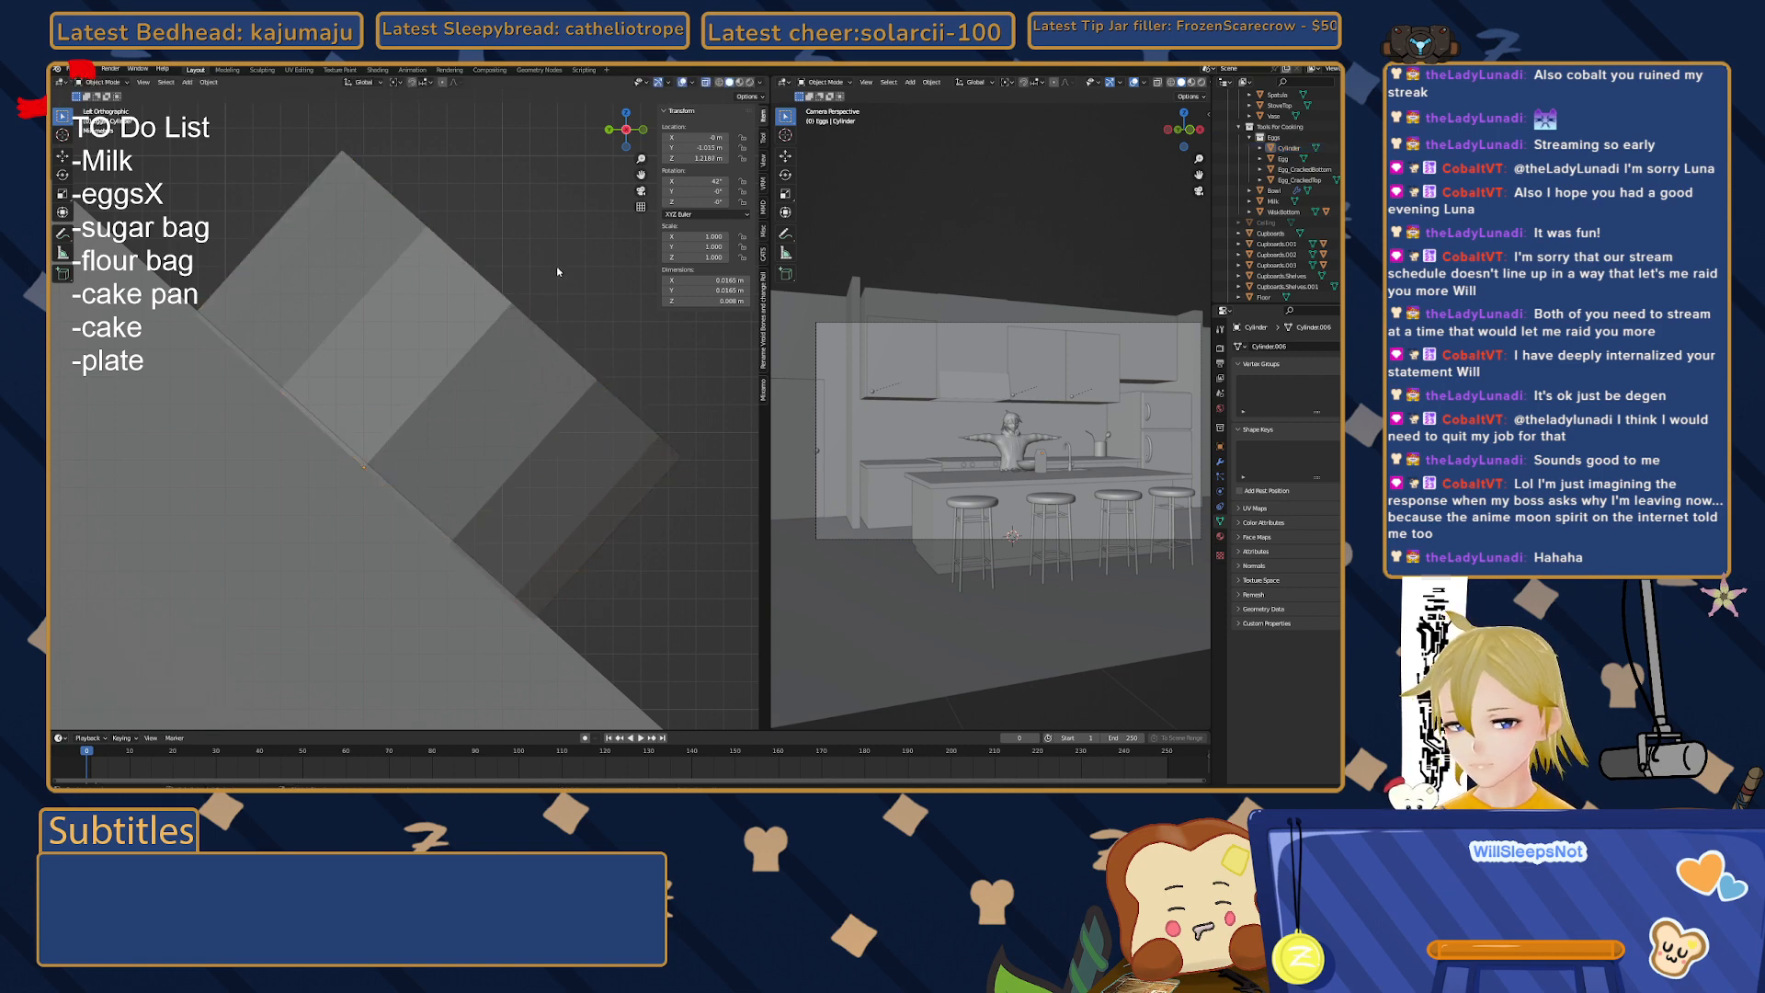
pyautogui.click(519, 355)
pyautogui.rightClick(520, 355)
pyautogui.click(525, 350)
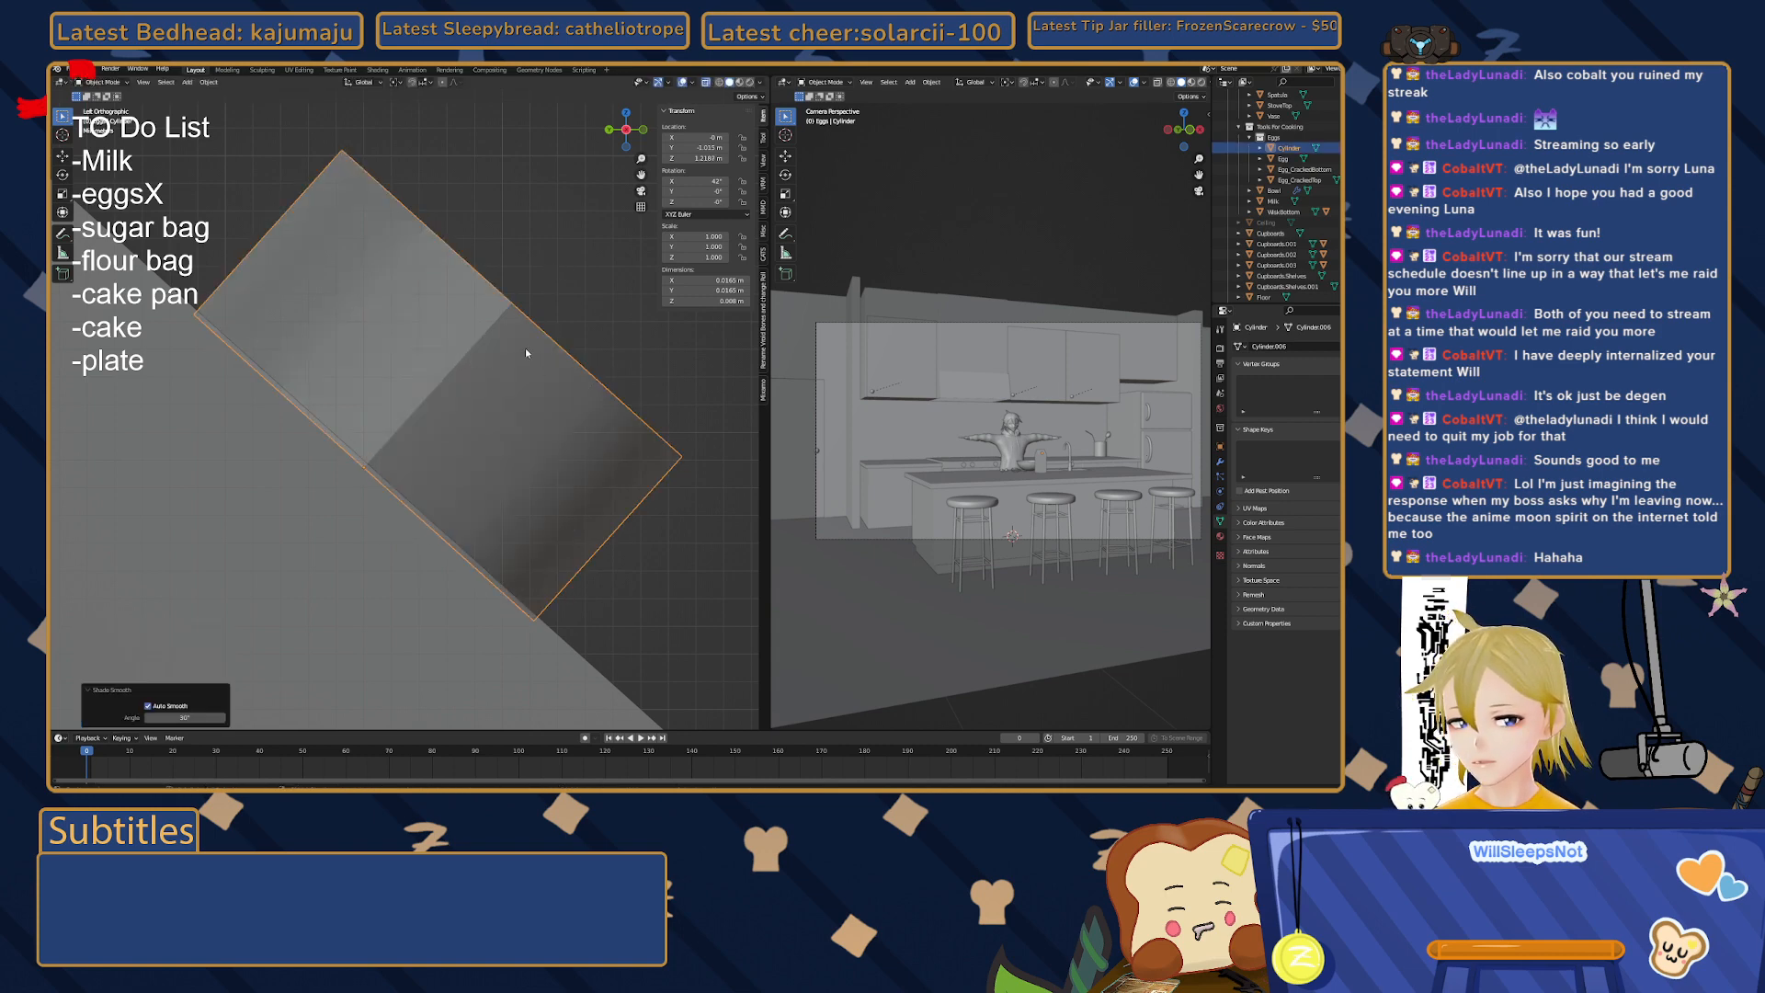
# - Examine the cylinder's size and fit on the carton's slope from several angles, with and without X-ray
pyautogui.moveTo(526, 347); pyautogui.dragTo(471, 368, button='middle')
pyautogui.scroll(-3, 467, 385)
pyautogui.hotkey('alt', 'z')
pyautogui.hotkey('alt', 'z')
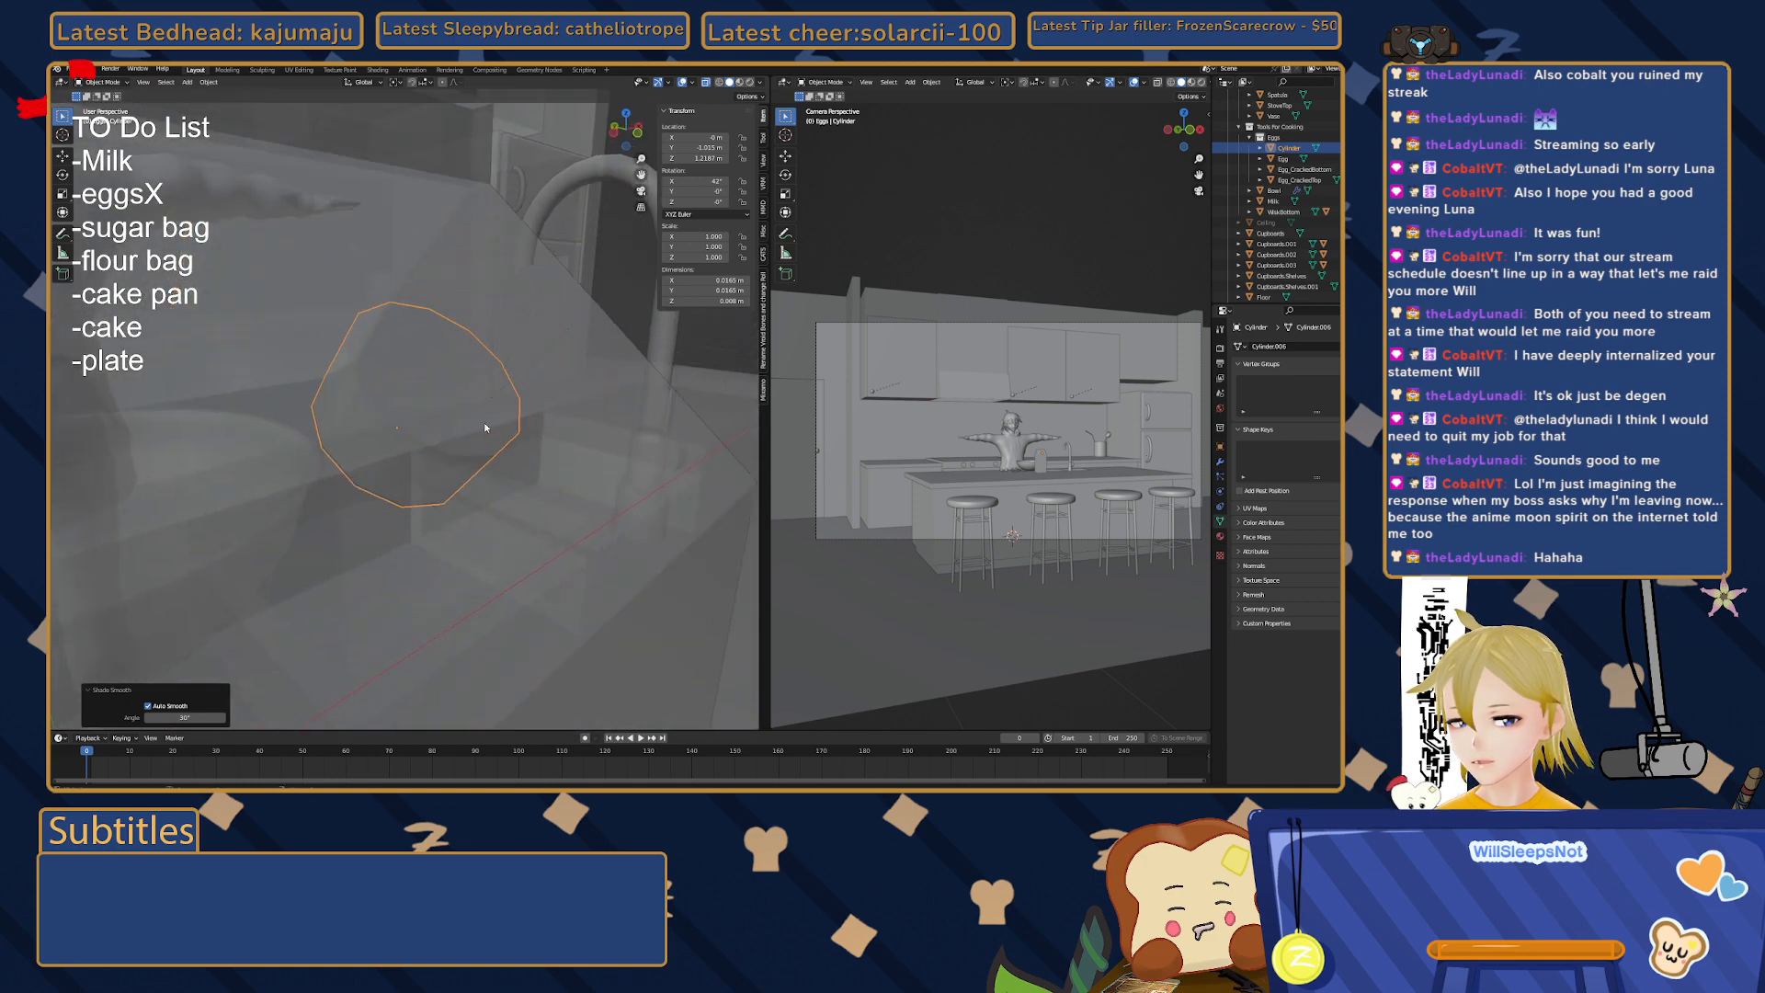
pyautogui.scroll(-1, 486, 428)
pyautogui.hotkey('alt', 'z')
pyautogui.moveTo(405, 444)
pyautogui.mouseDown(button='middle')
pyautogui.moveTo(304, 473)
pyautogui.moveTo(328, 320)
pyautogui.mouseUp(button='middle')
pyautogui.hotkey('alt', 'z')
pyautogui.scroll(-4, 303, 472)
# - Scale all of the cylinder's geometry up uniformly by about 1.6 in Edit Mode and return to Object Mode
pyautogui.press('Tab')
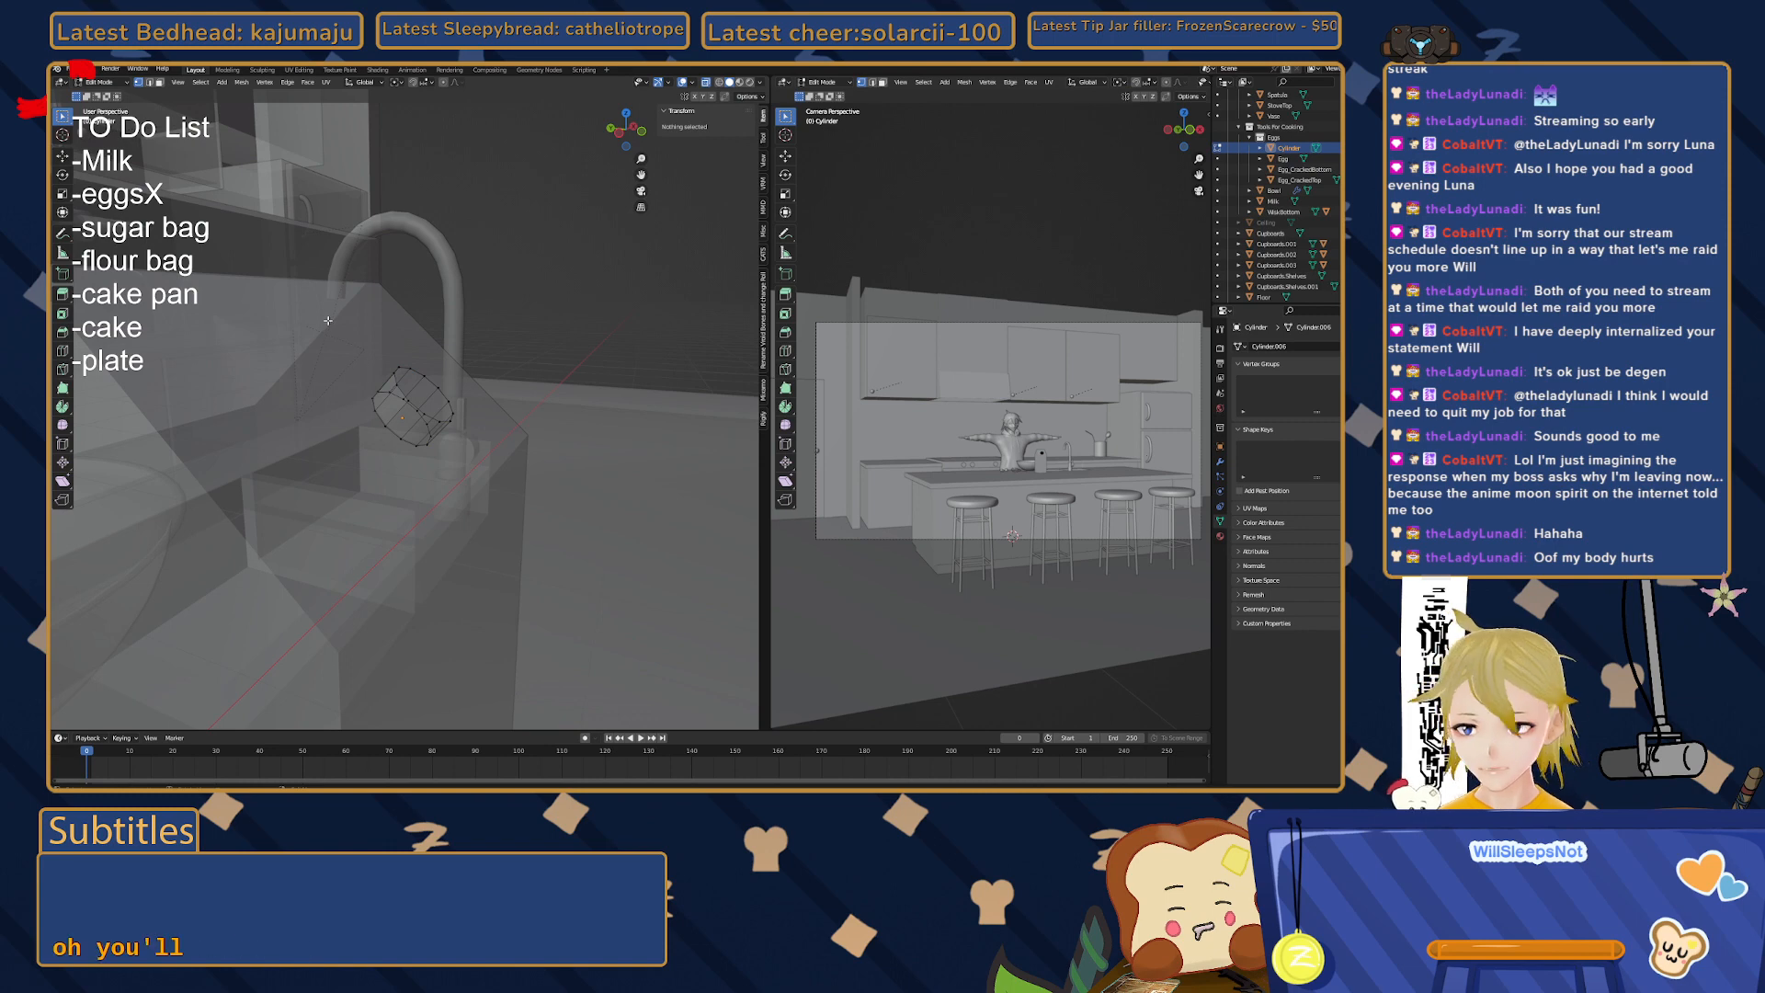
pyautogui.press('a')
pyautogui.press('s')
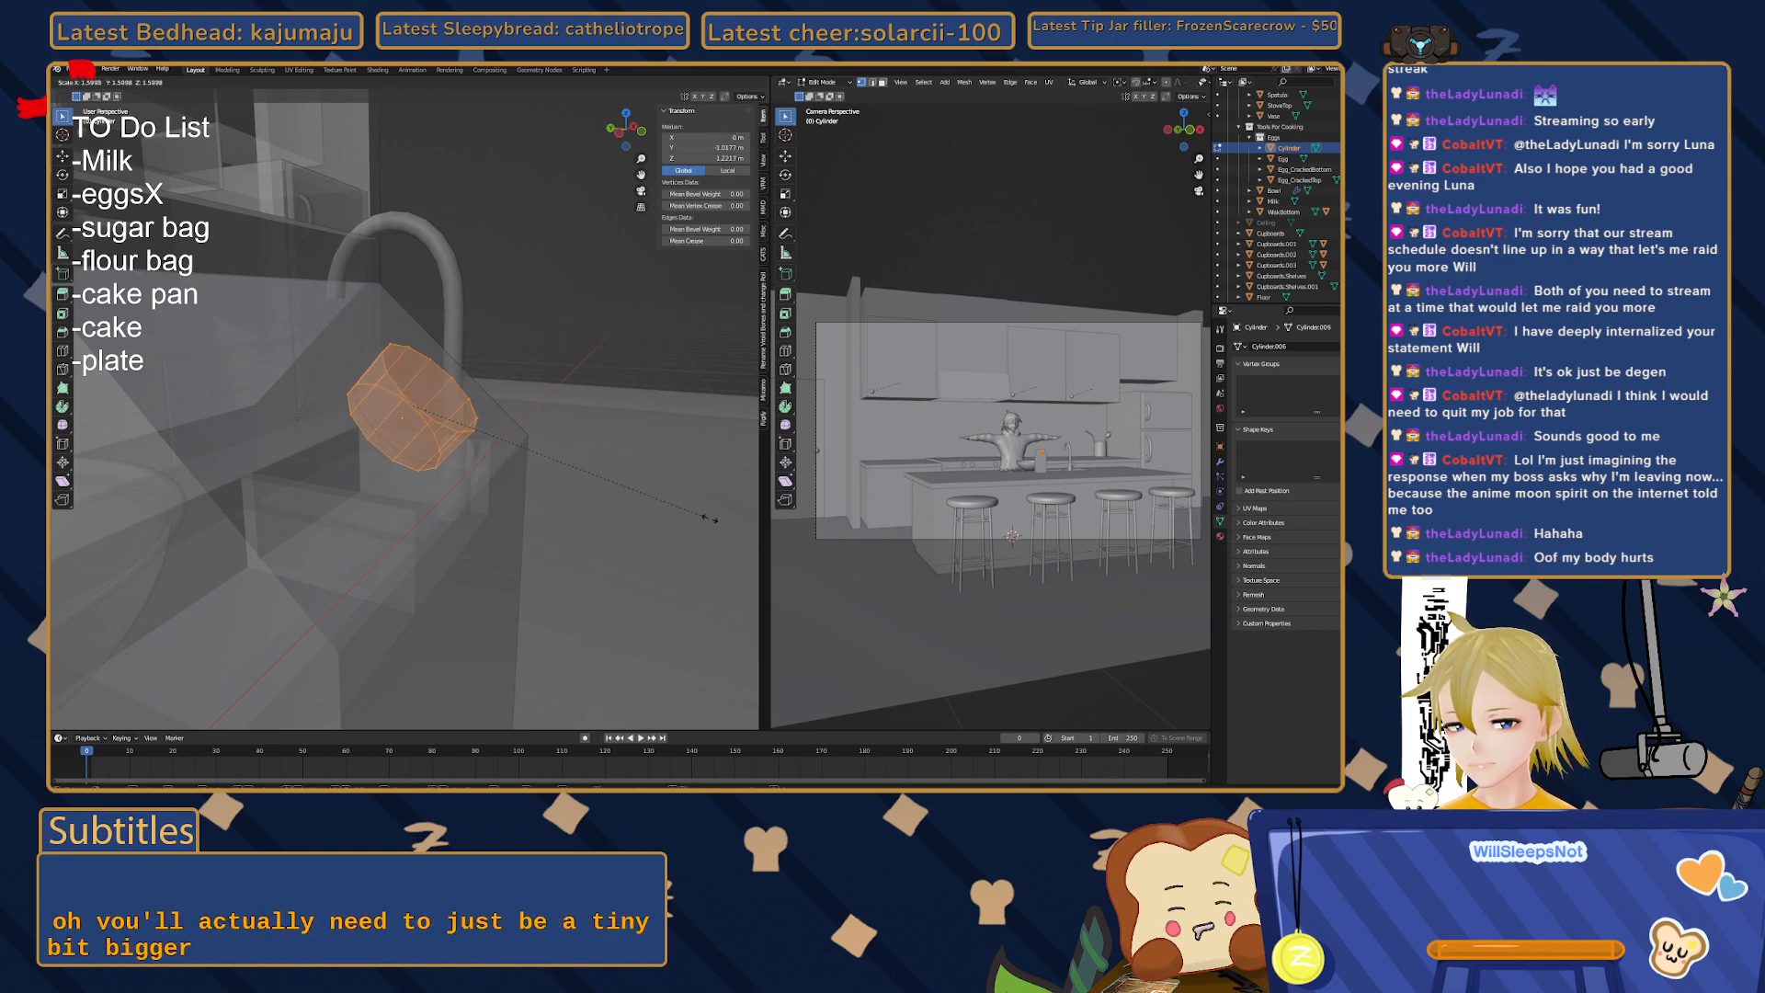
pyautogui.click(711, 520)
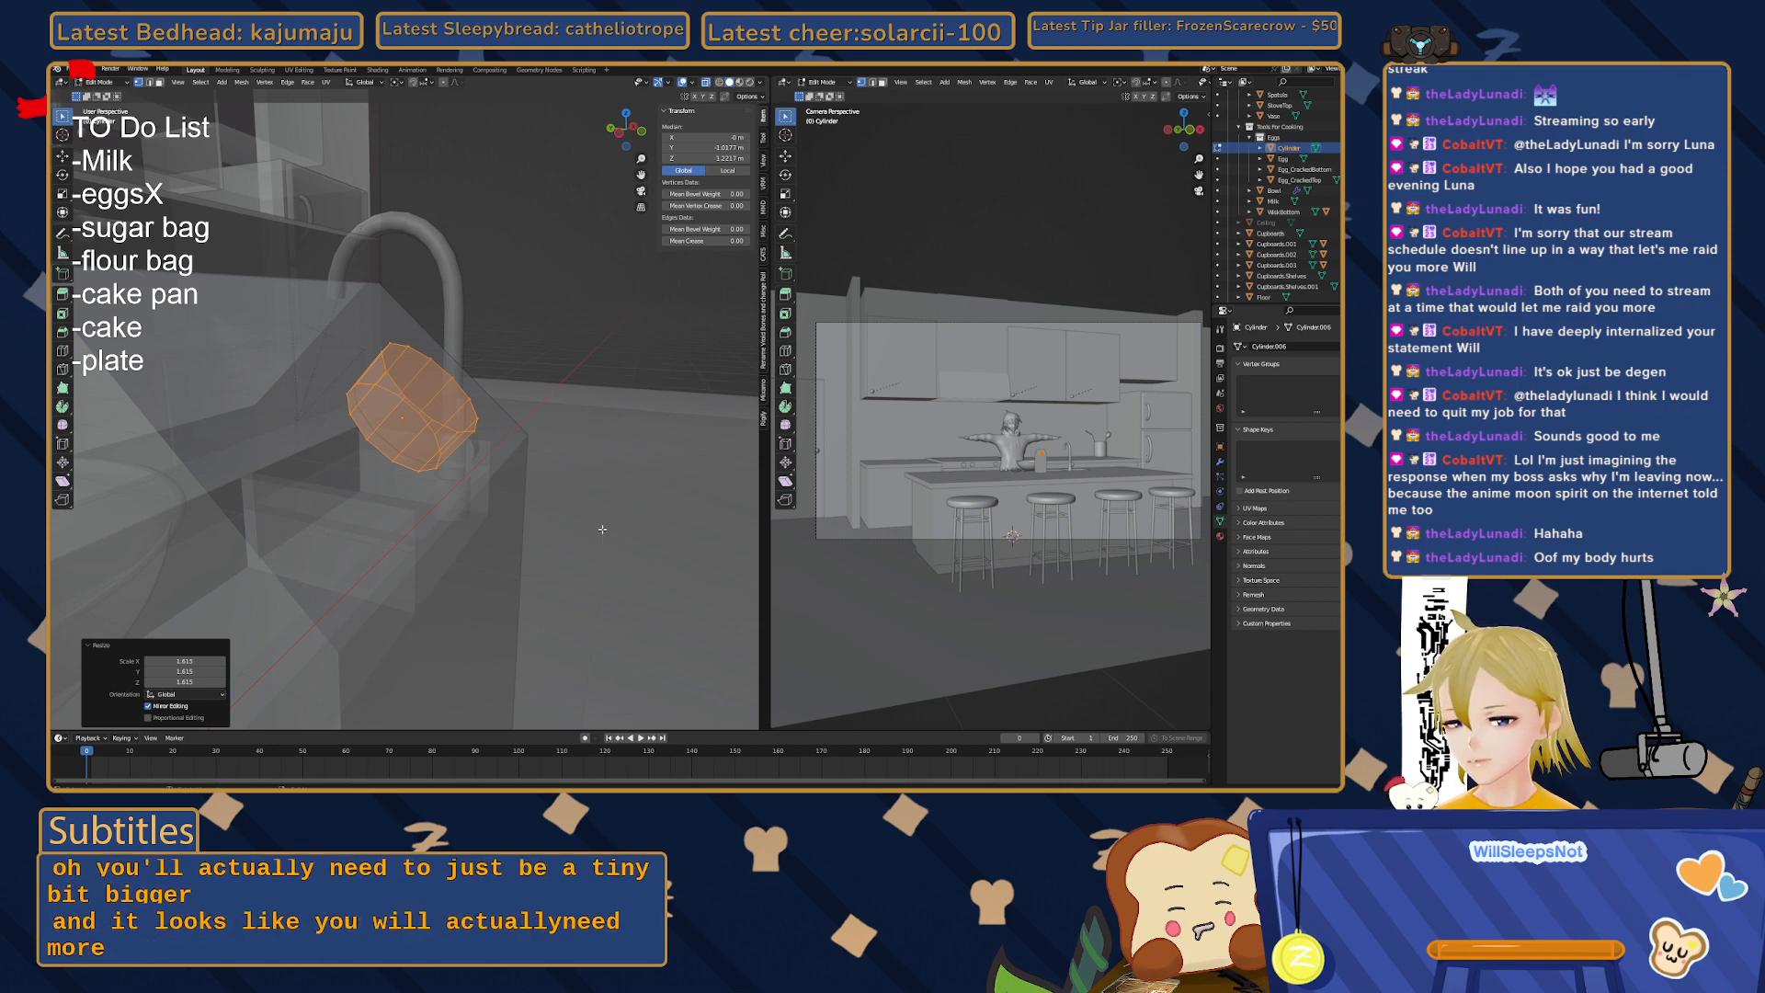
pyautogui.moveTo(602, 530); pyautogui.dragTo(295, 520, button='middle')
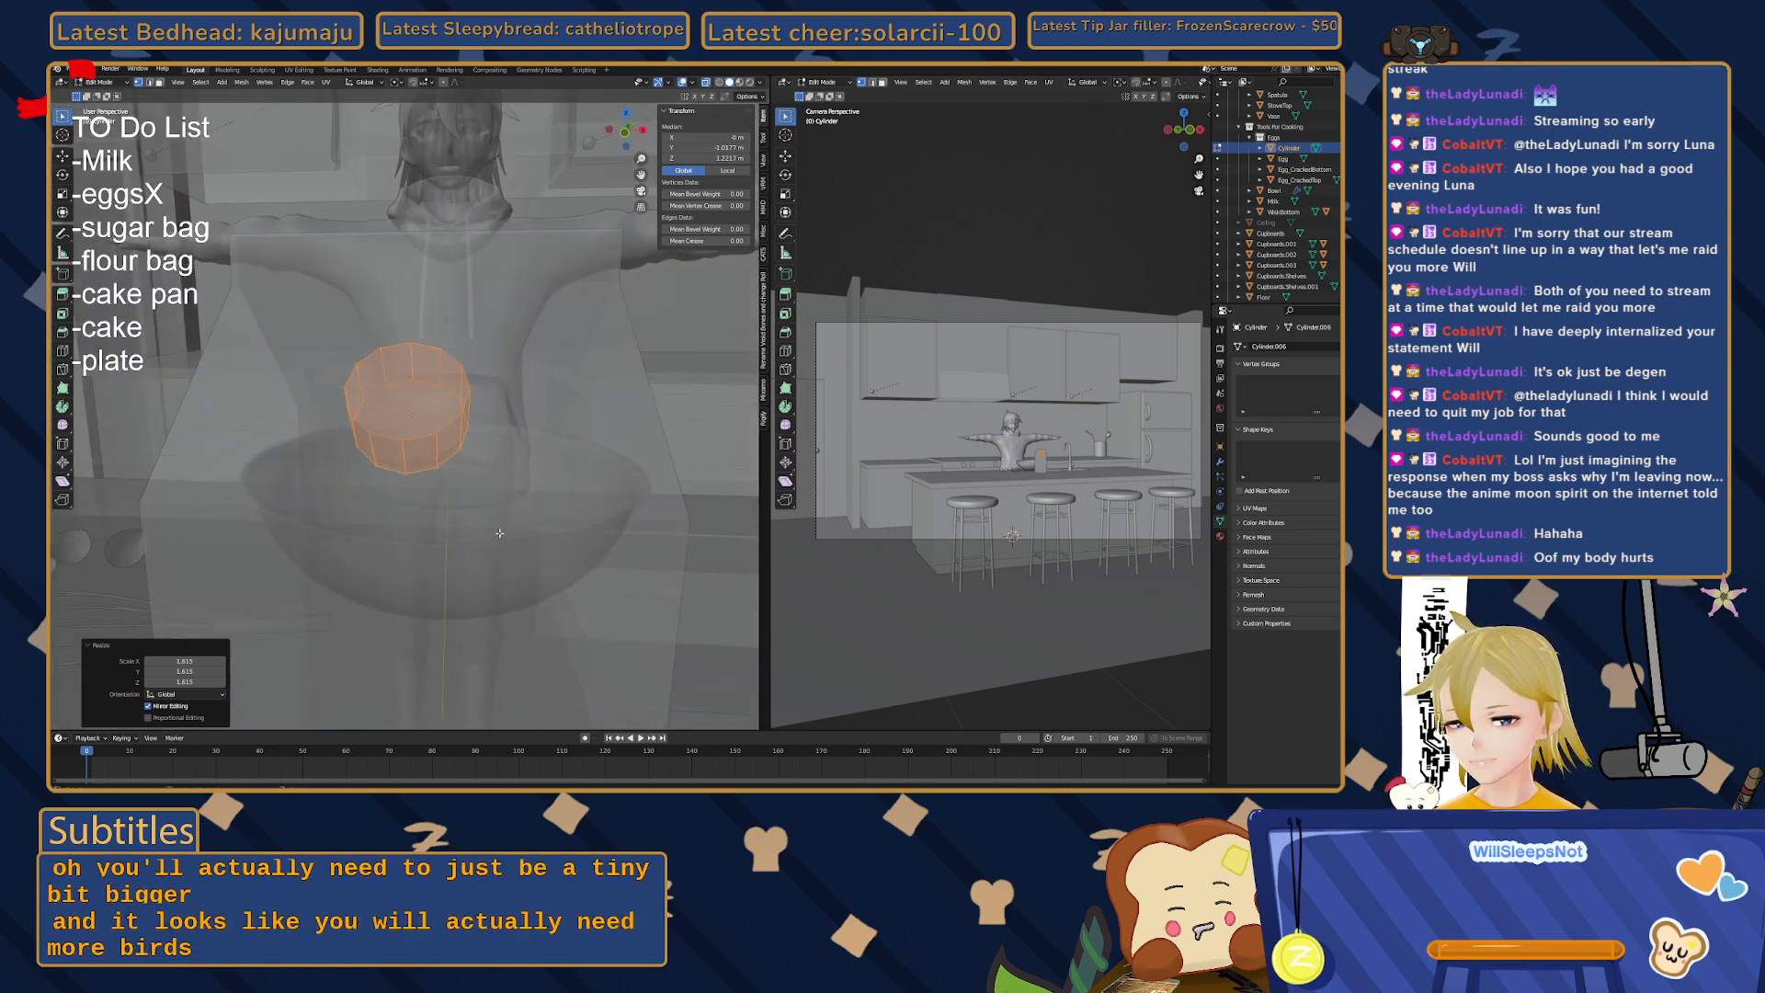
pyautogui.press('Tab')
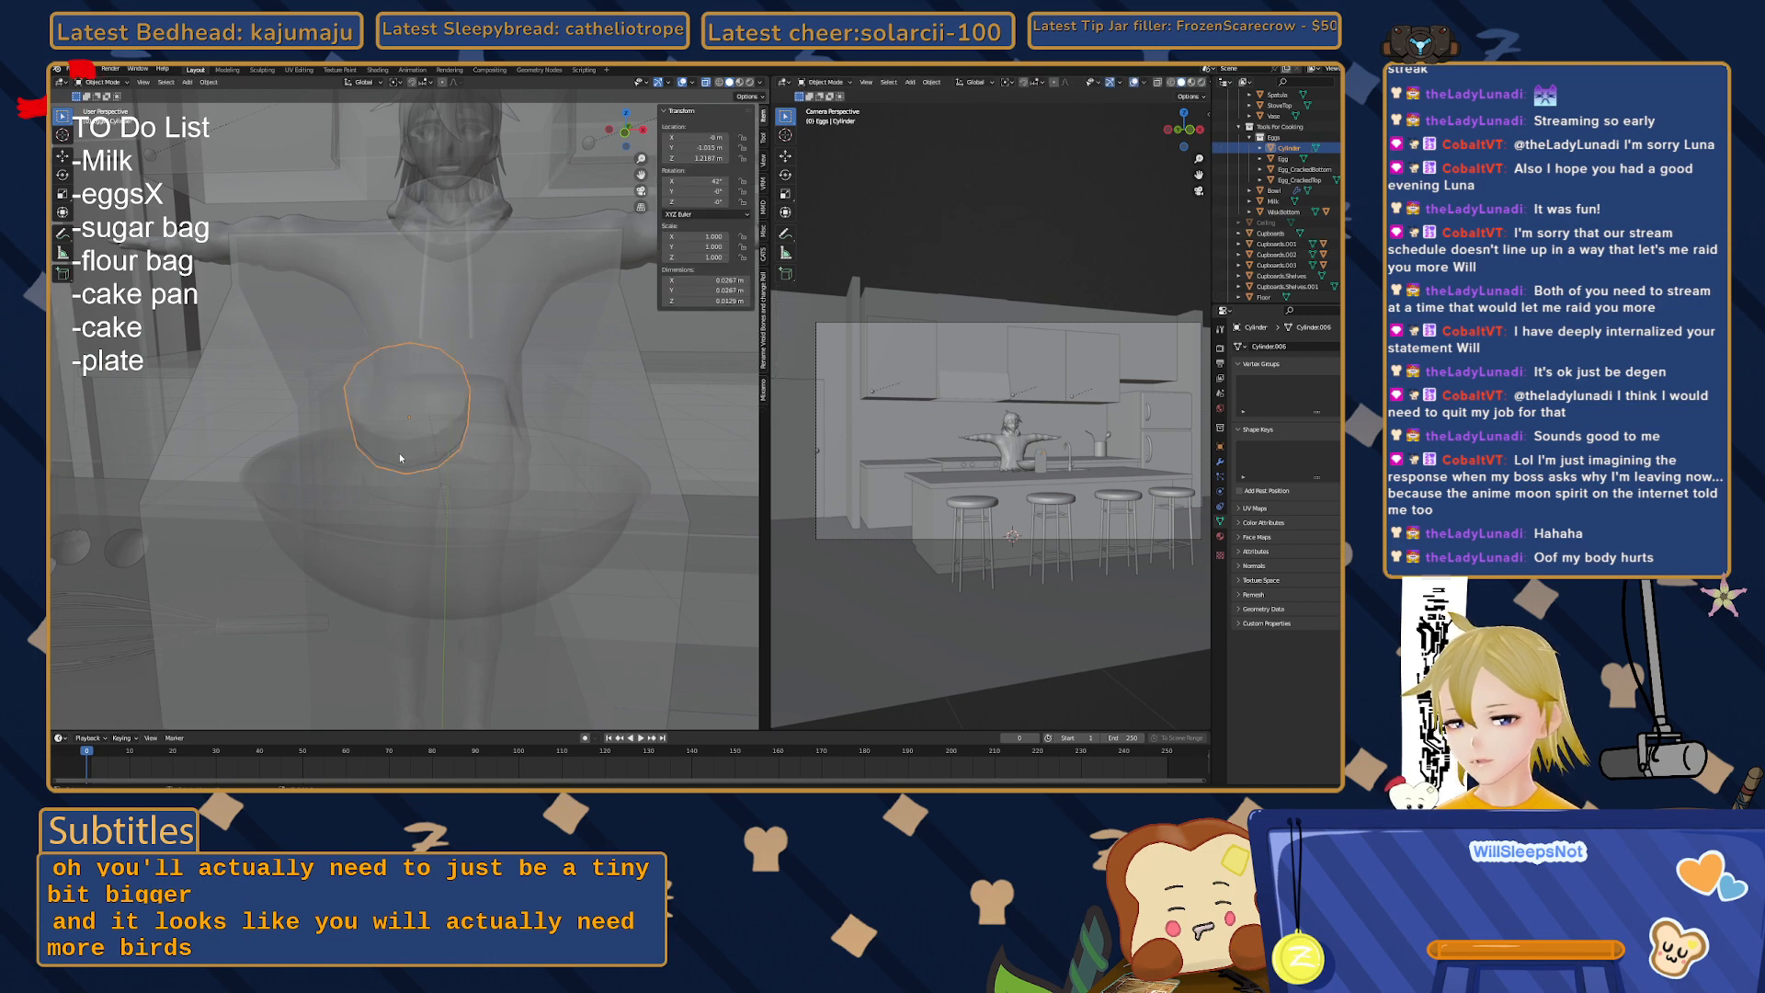
# - Reposition the enlarged cylinder against the carton's slope in the left orthographic view and reselect it
pyautogui.moveTo(399, 456); pyautogui.dragTo(337, 531, button='middle')
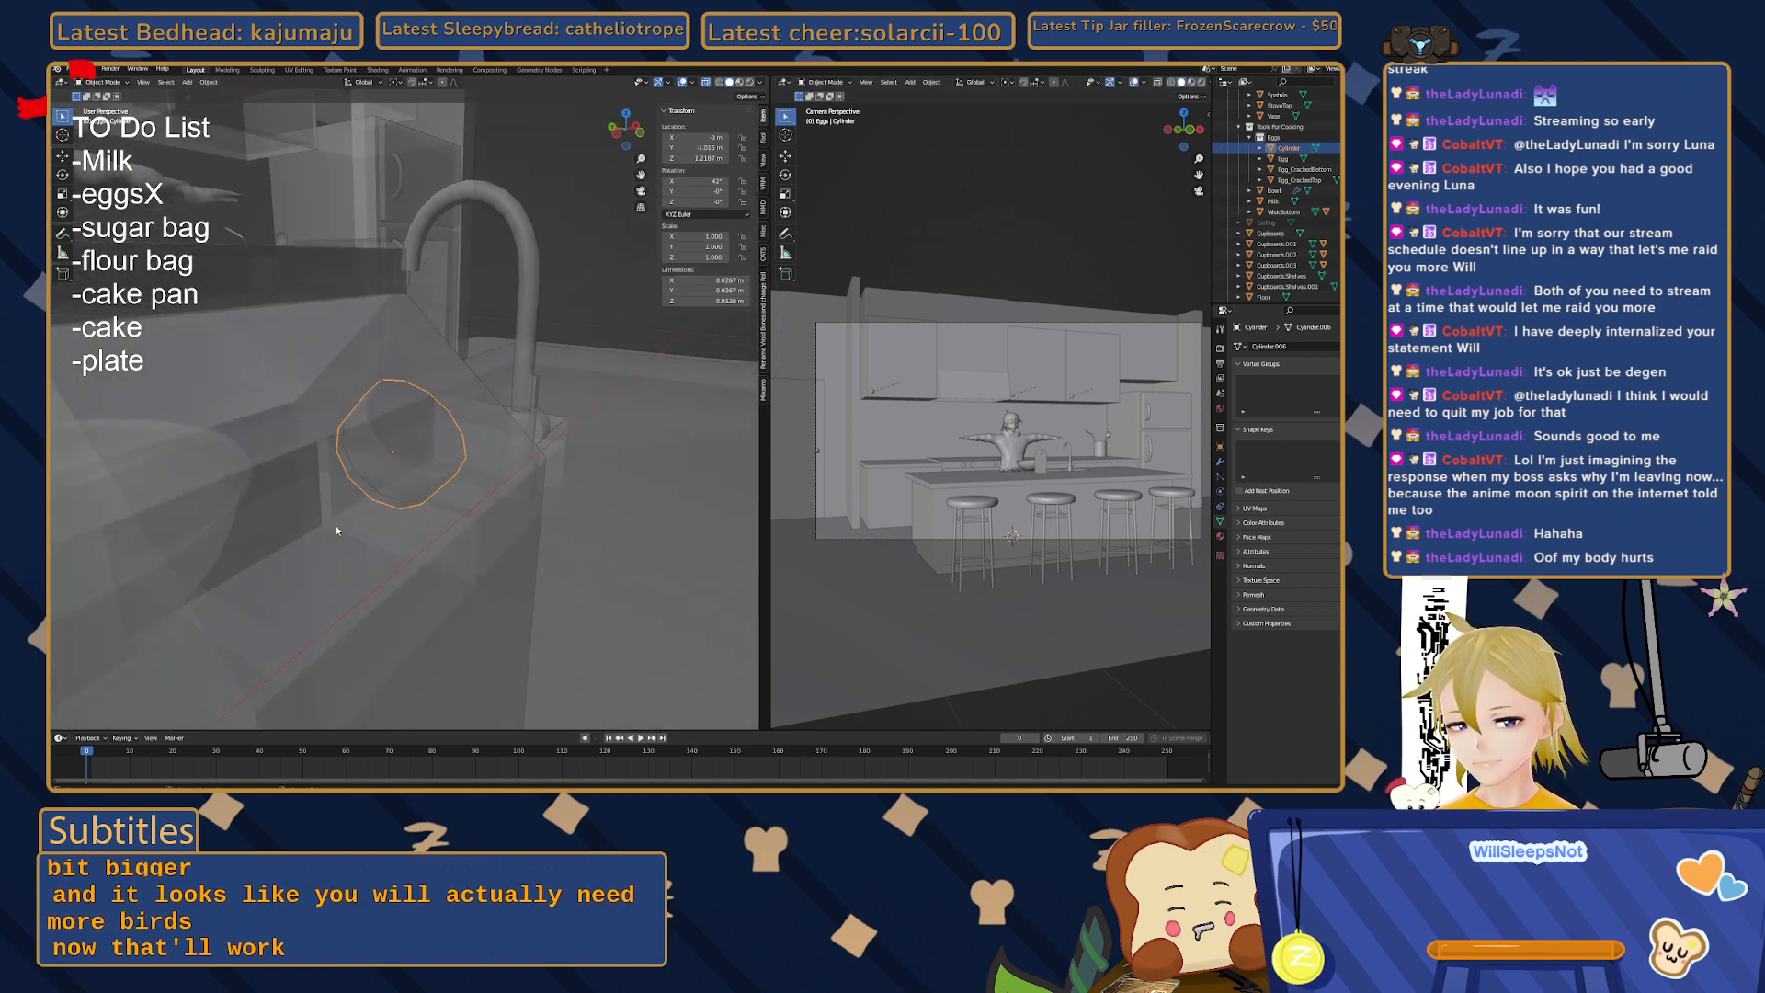
pyautogui.click(619, 137)
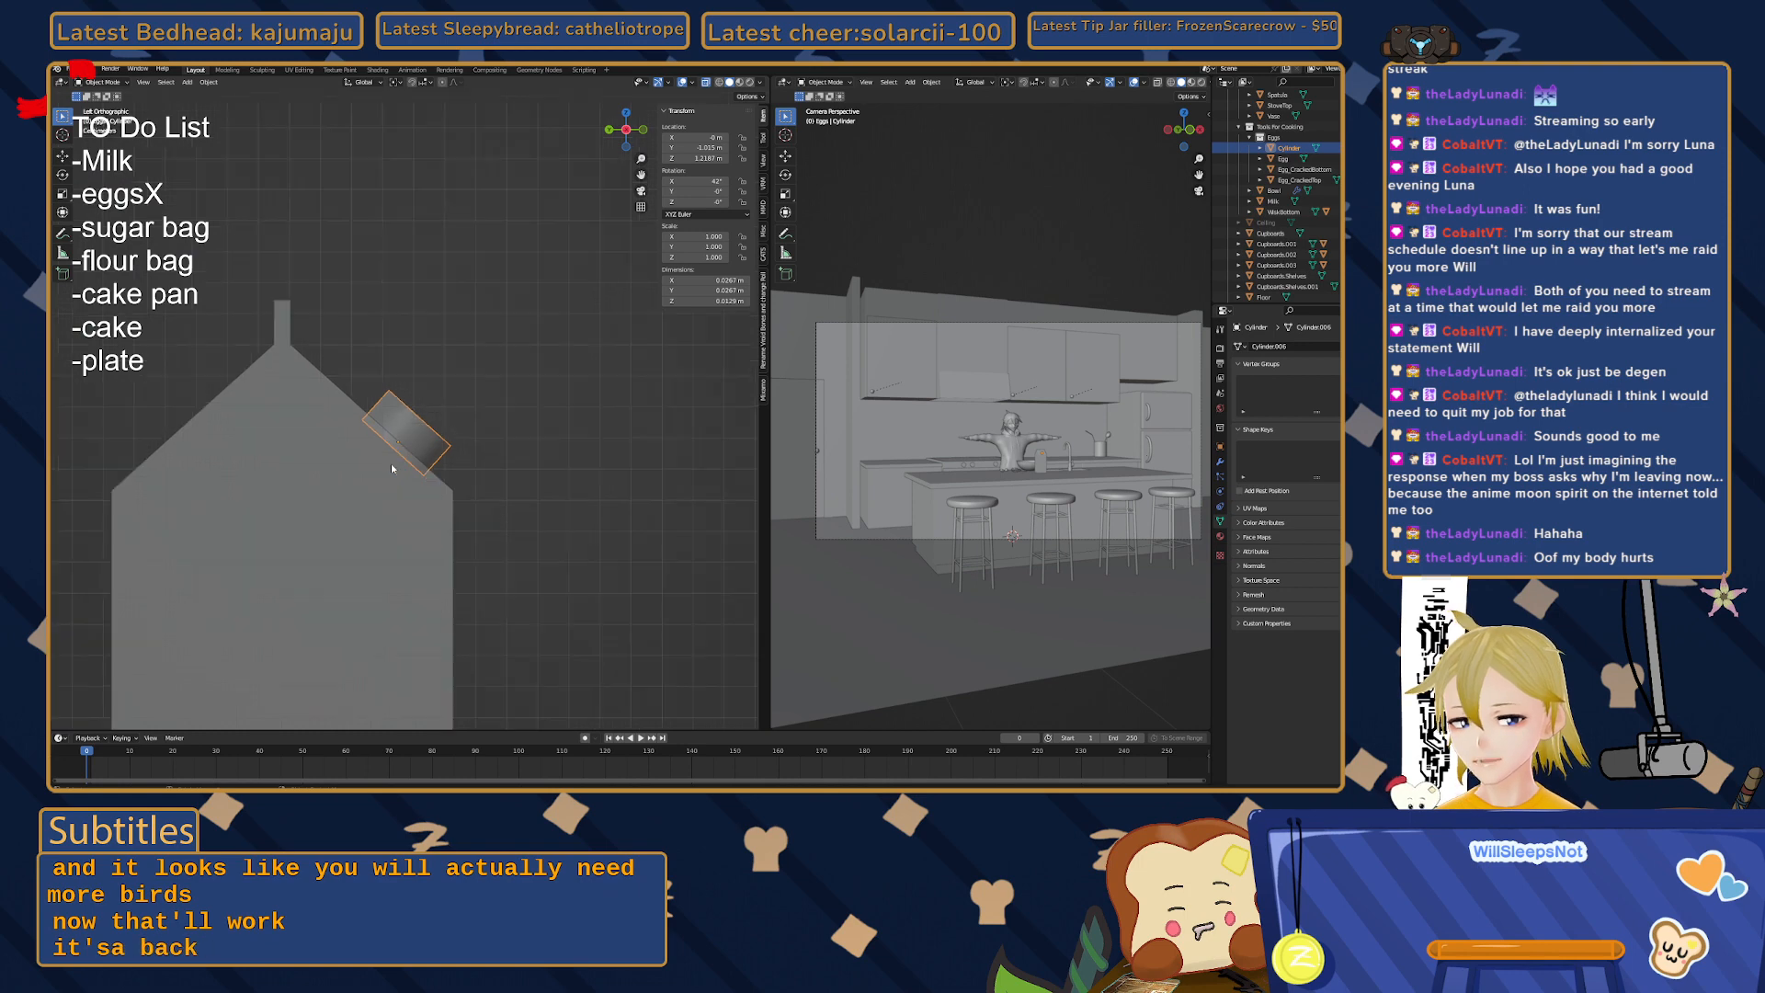
pyautogui.press('g')
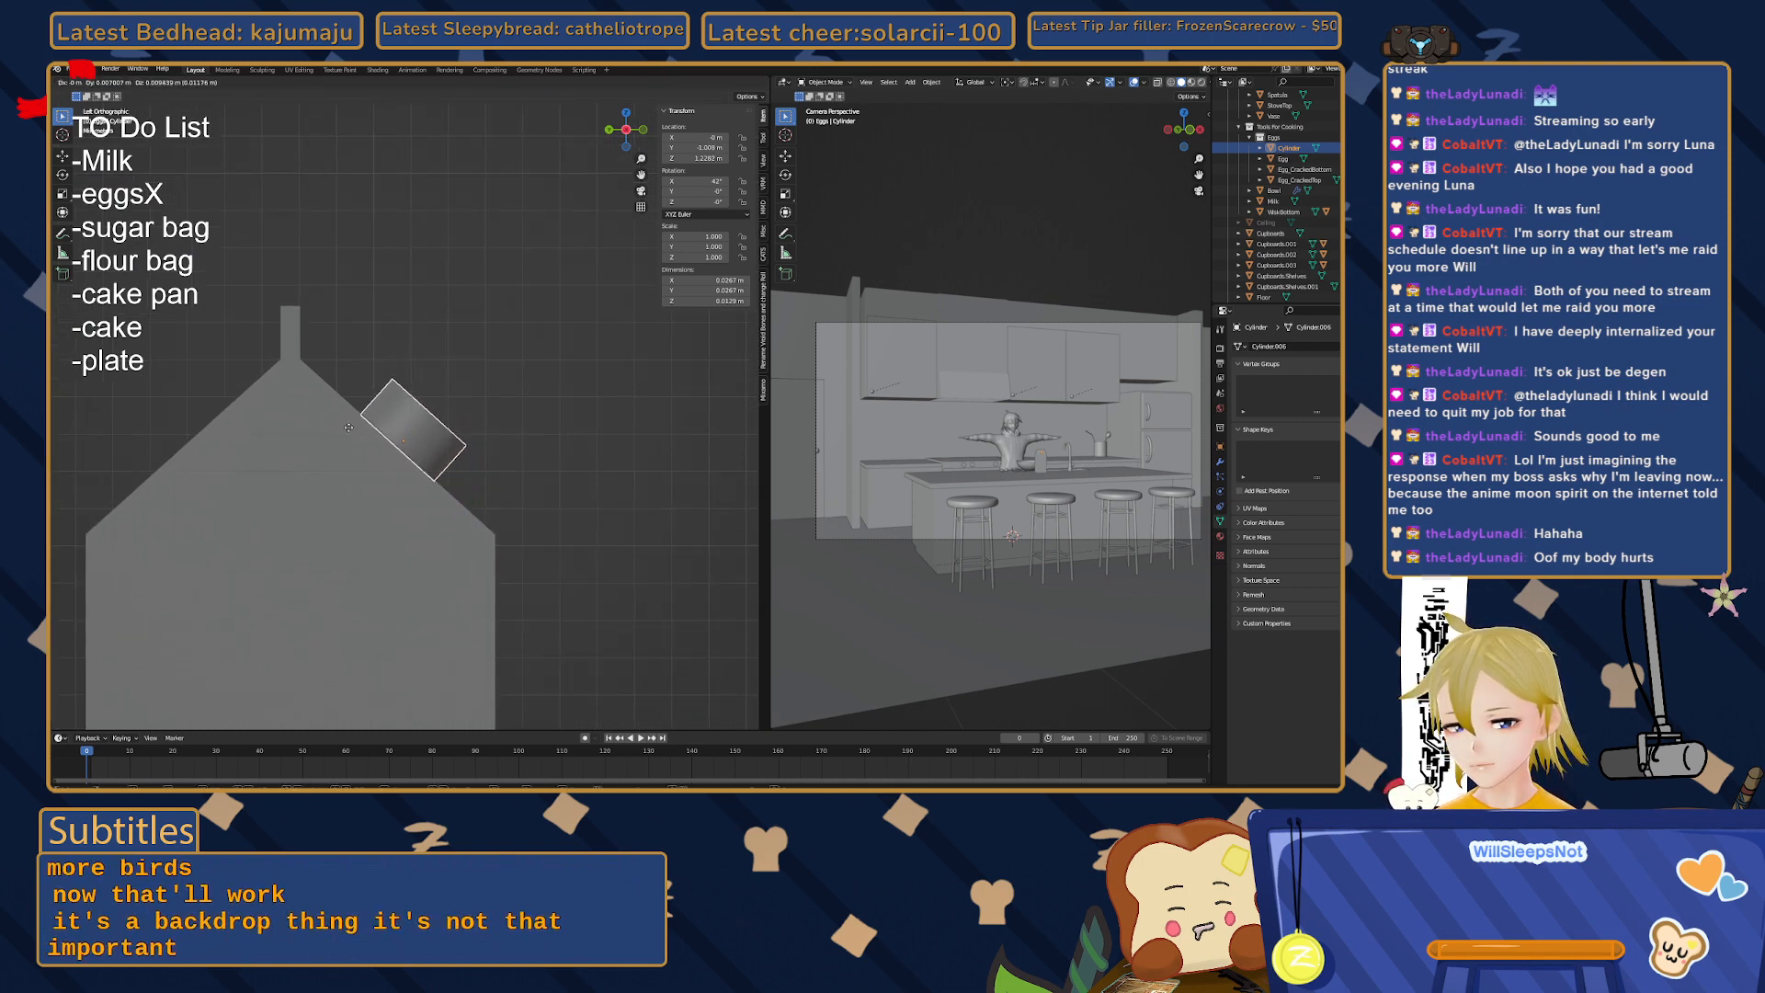
pyautogui.click(348, 428)
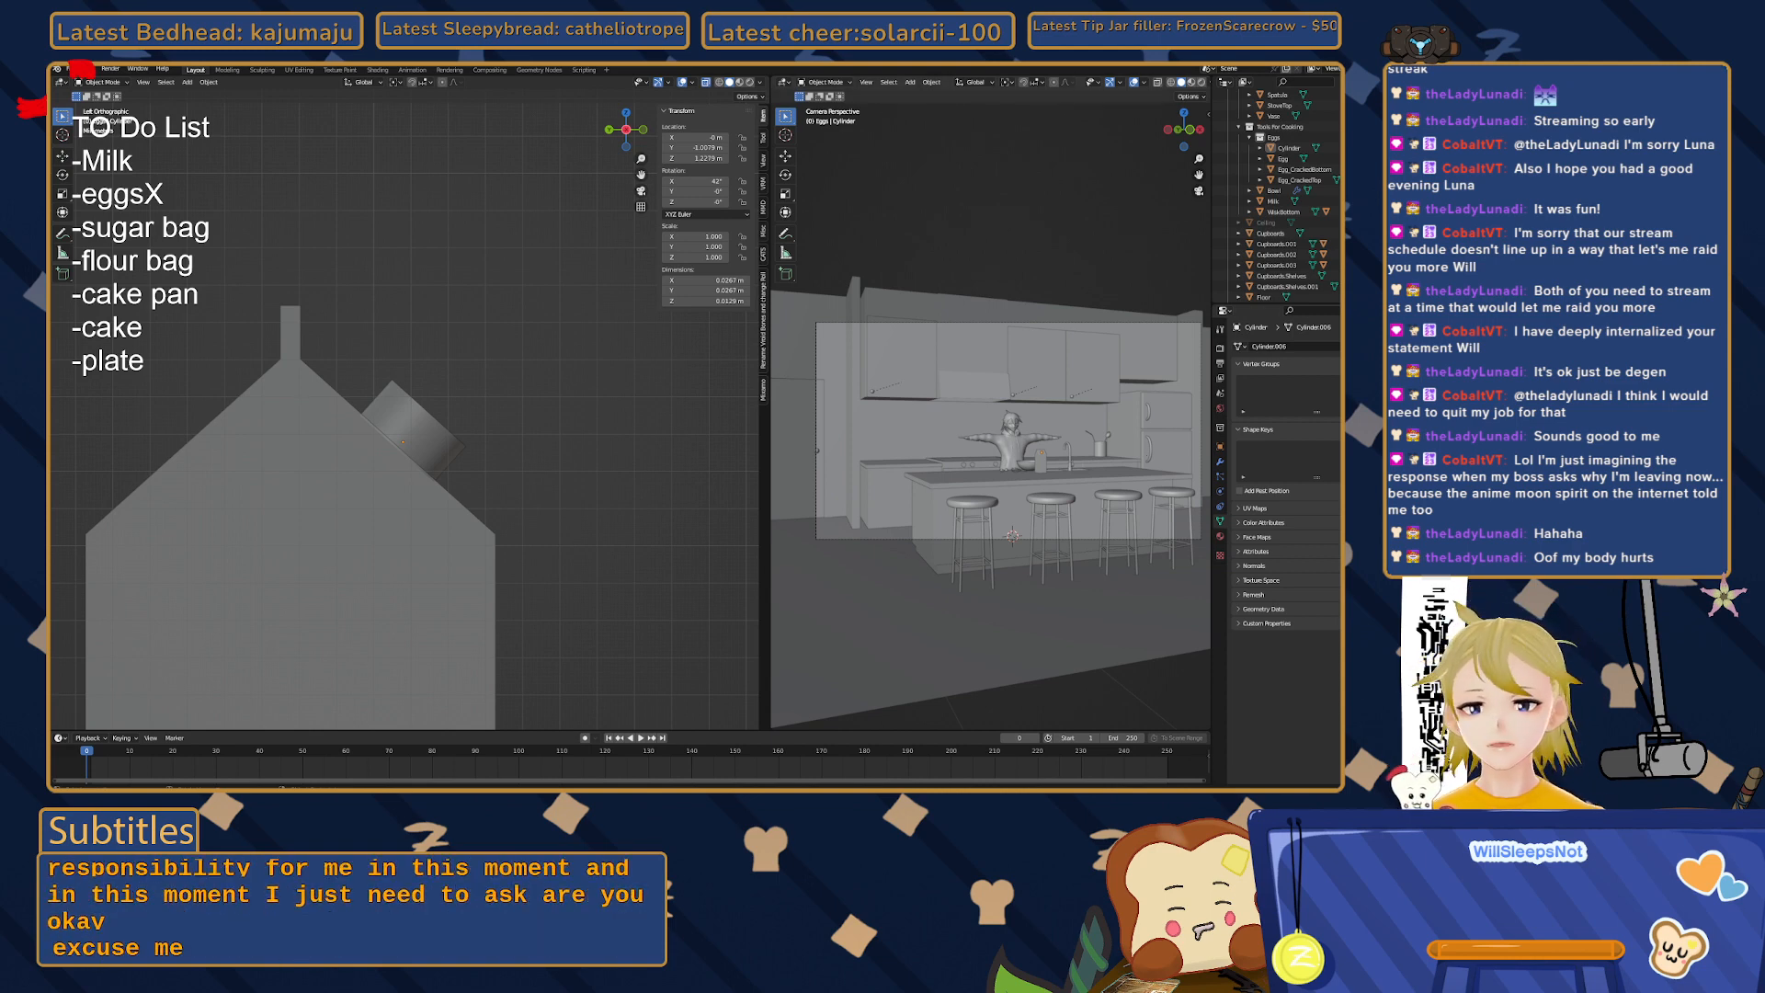
pyautogui.moveTo(531, 414); pyautogui.dragTo(465, 430, button='middle')
pyautogui.click(399, 420)
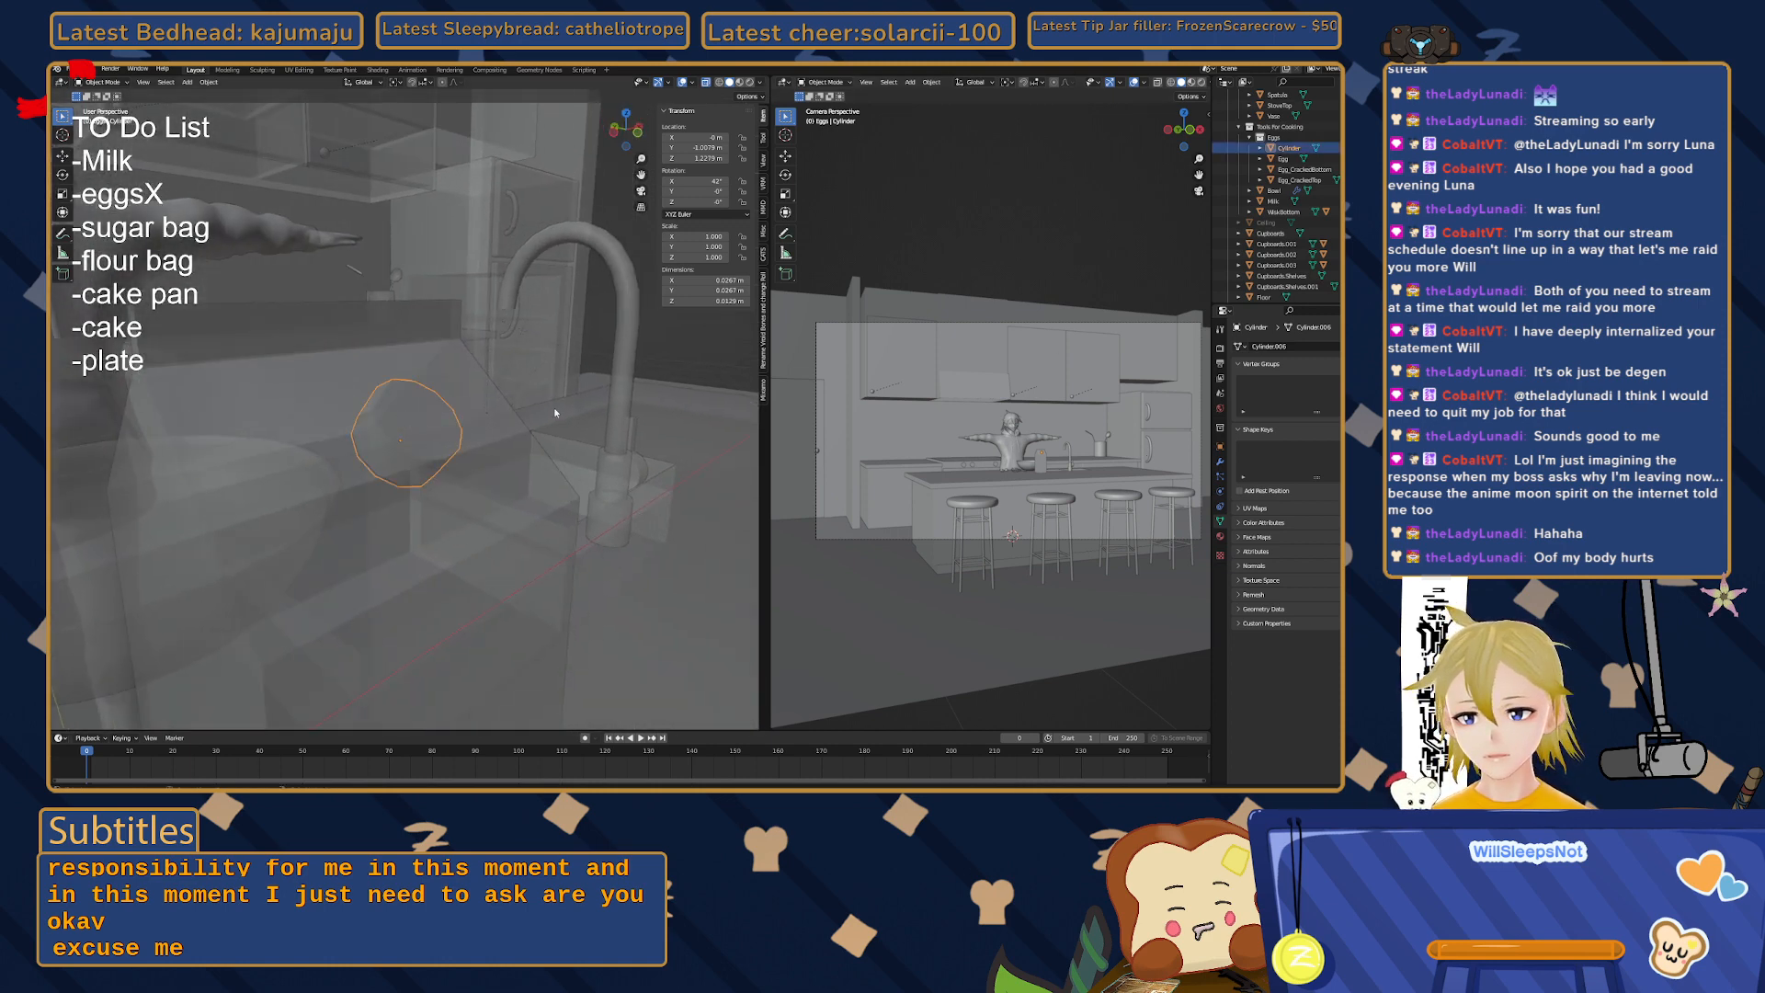
# - Rename the cap cylinder as MilkCap in the scene hierarchy
pyautogui.press('KP_Decimal')
pyautogui.write('MilkCap')
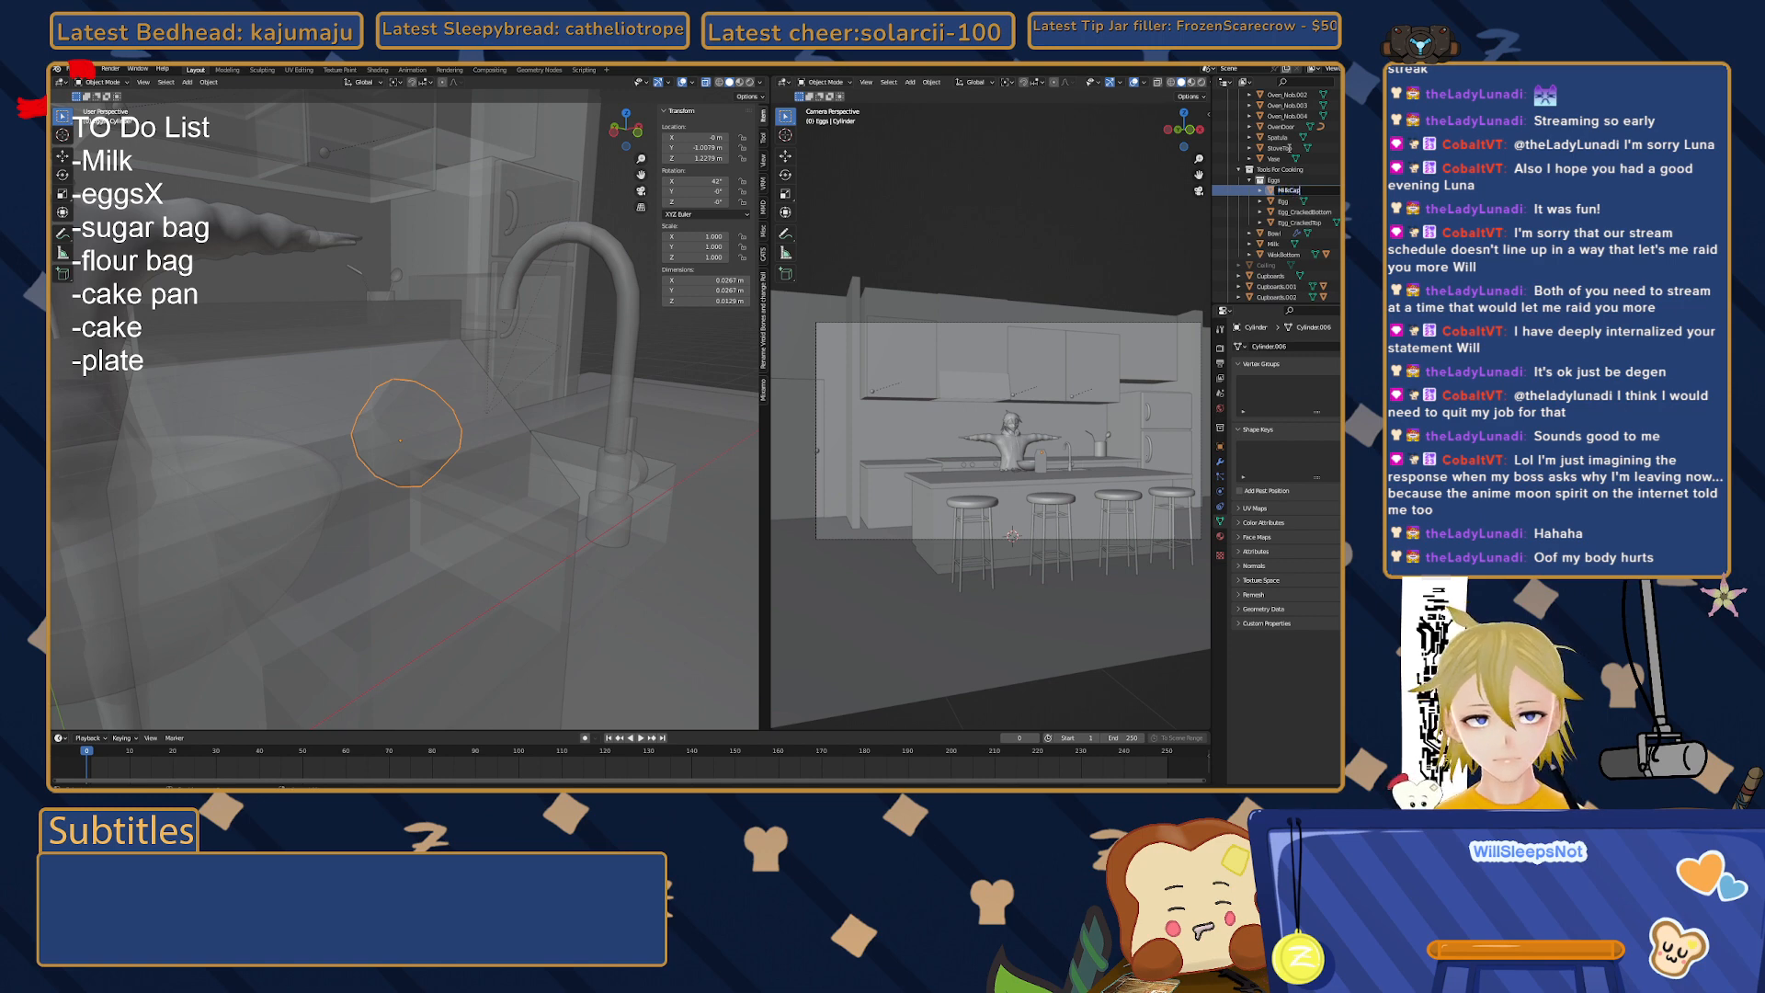
pyautogui.press('Return')
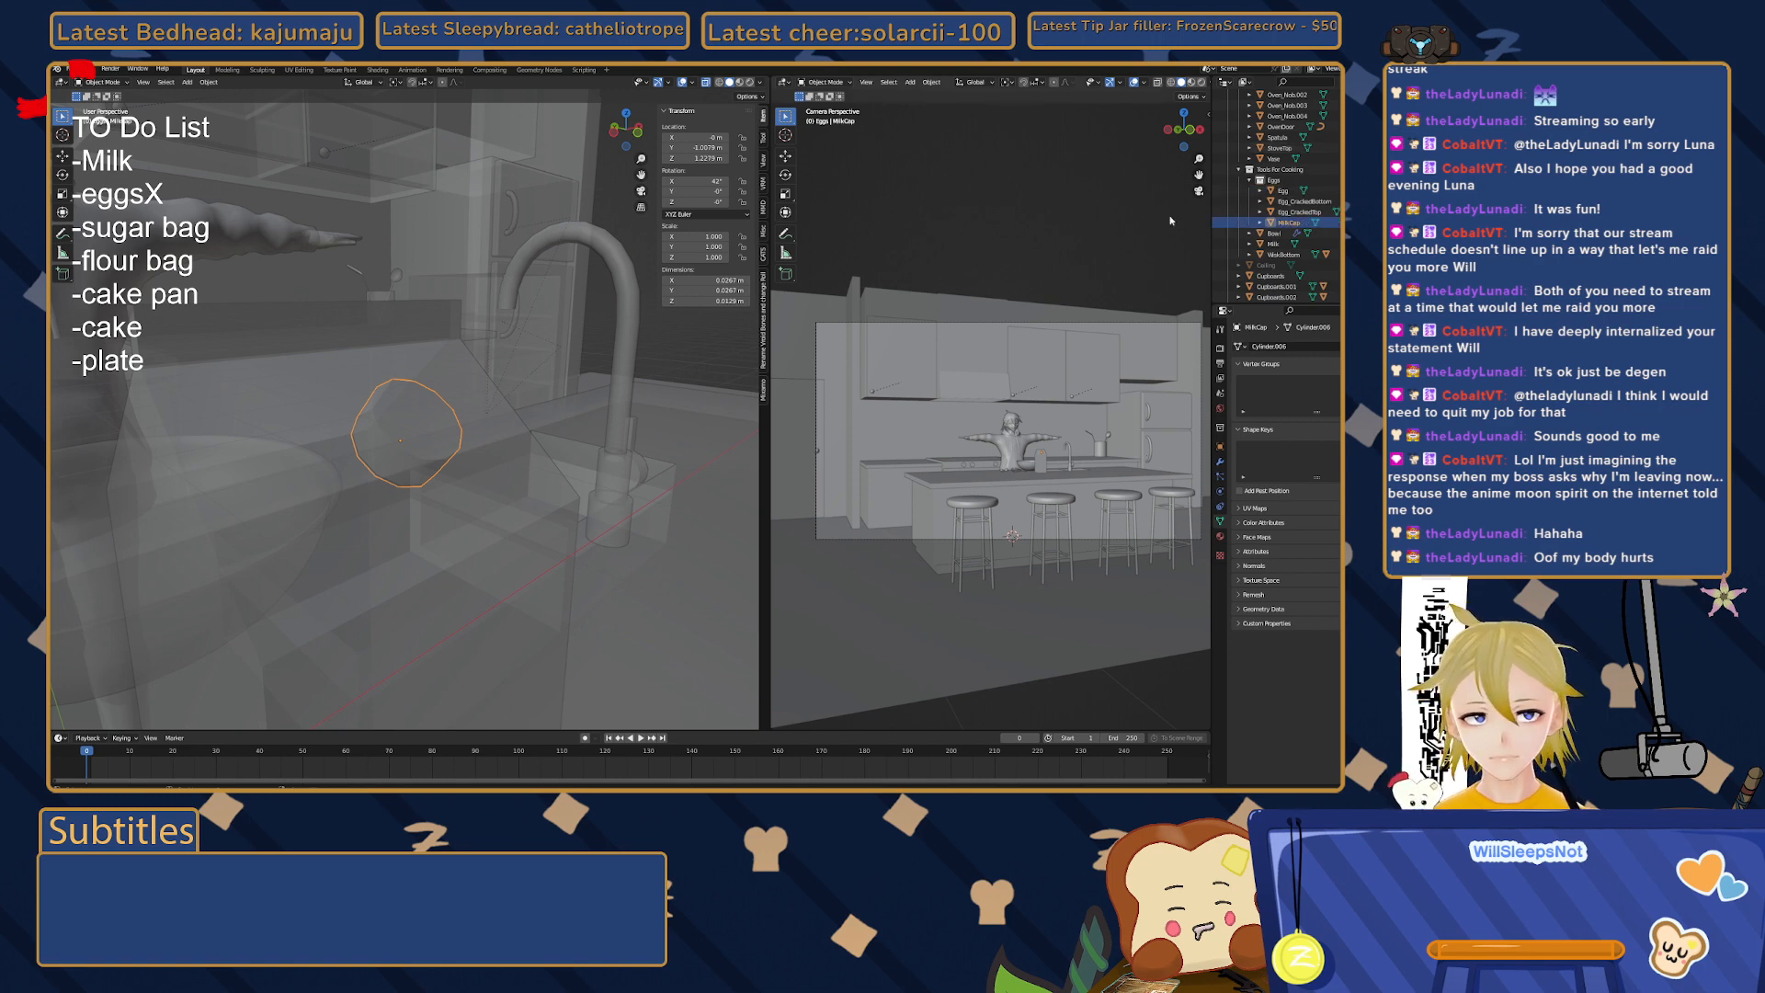
# - Parent MilkCap to the milk carton using the Object parent type
pyautogui.click(357, 550)
pyautogui.click(414, 468)
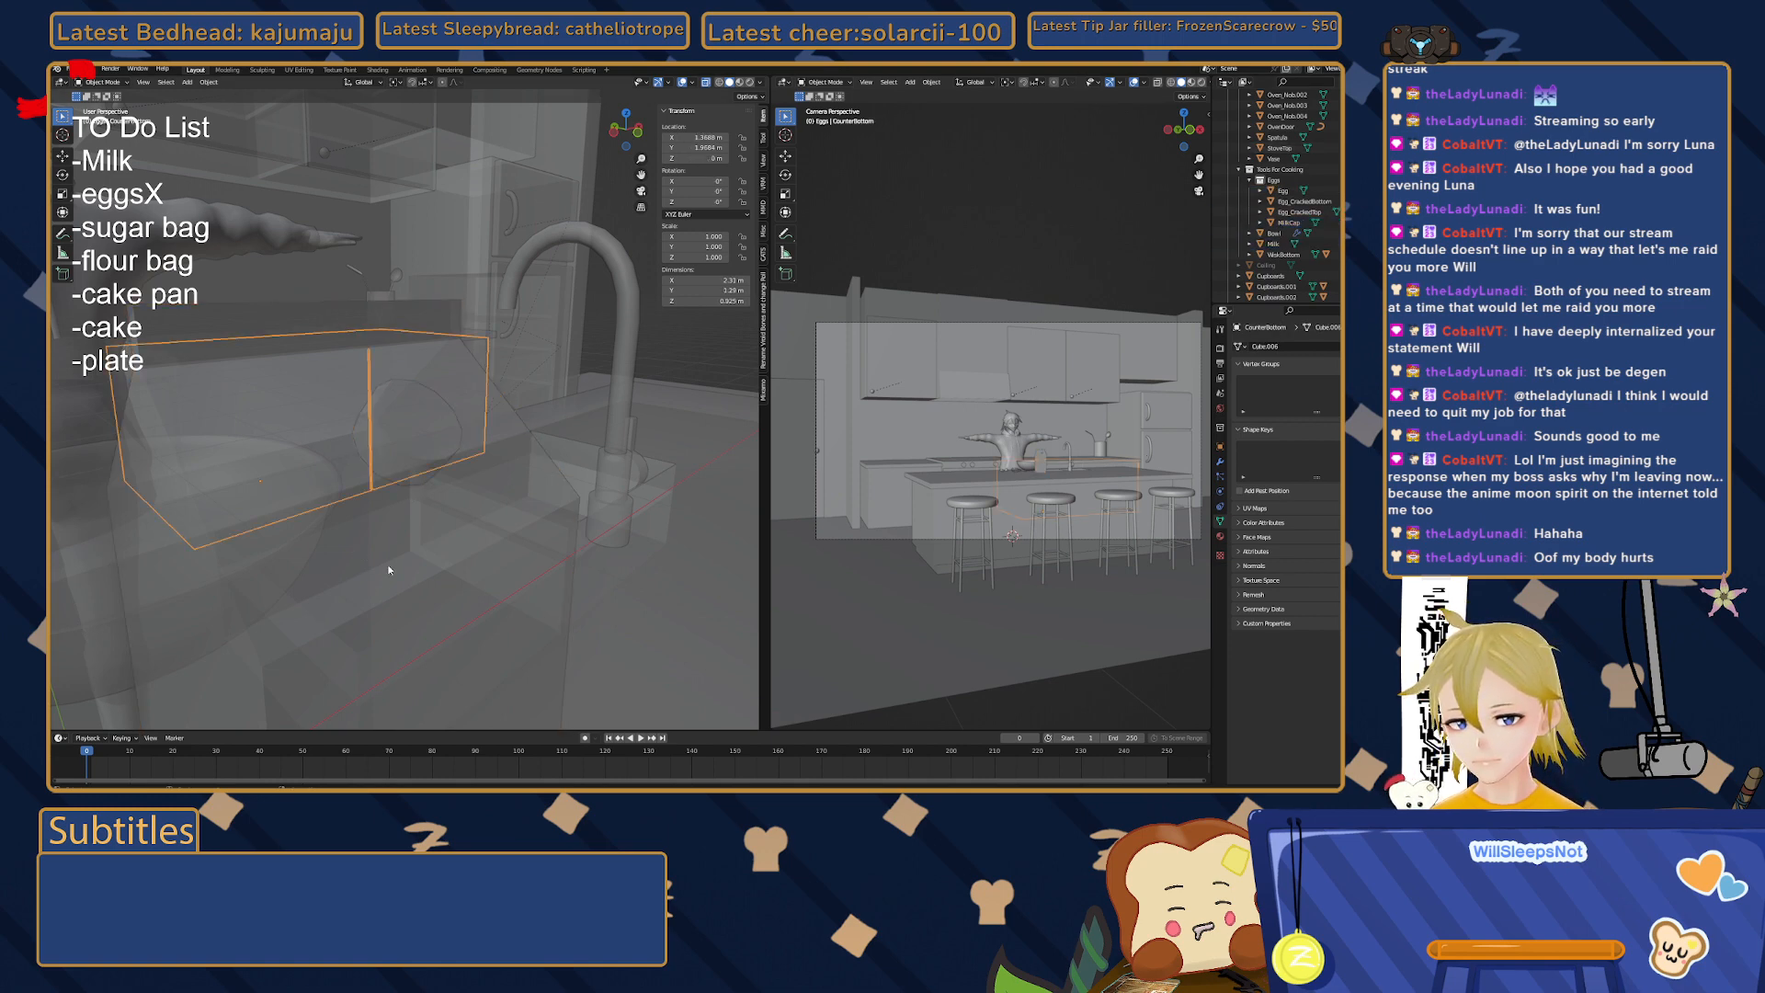
pyautogui.scroll(3, 467, 551)
pyautogui.click(432, 439)
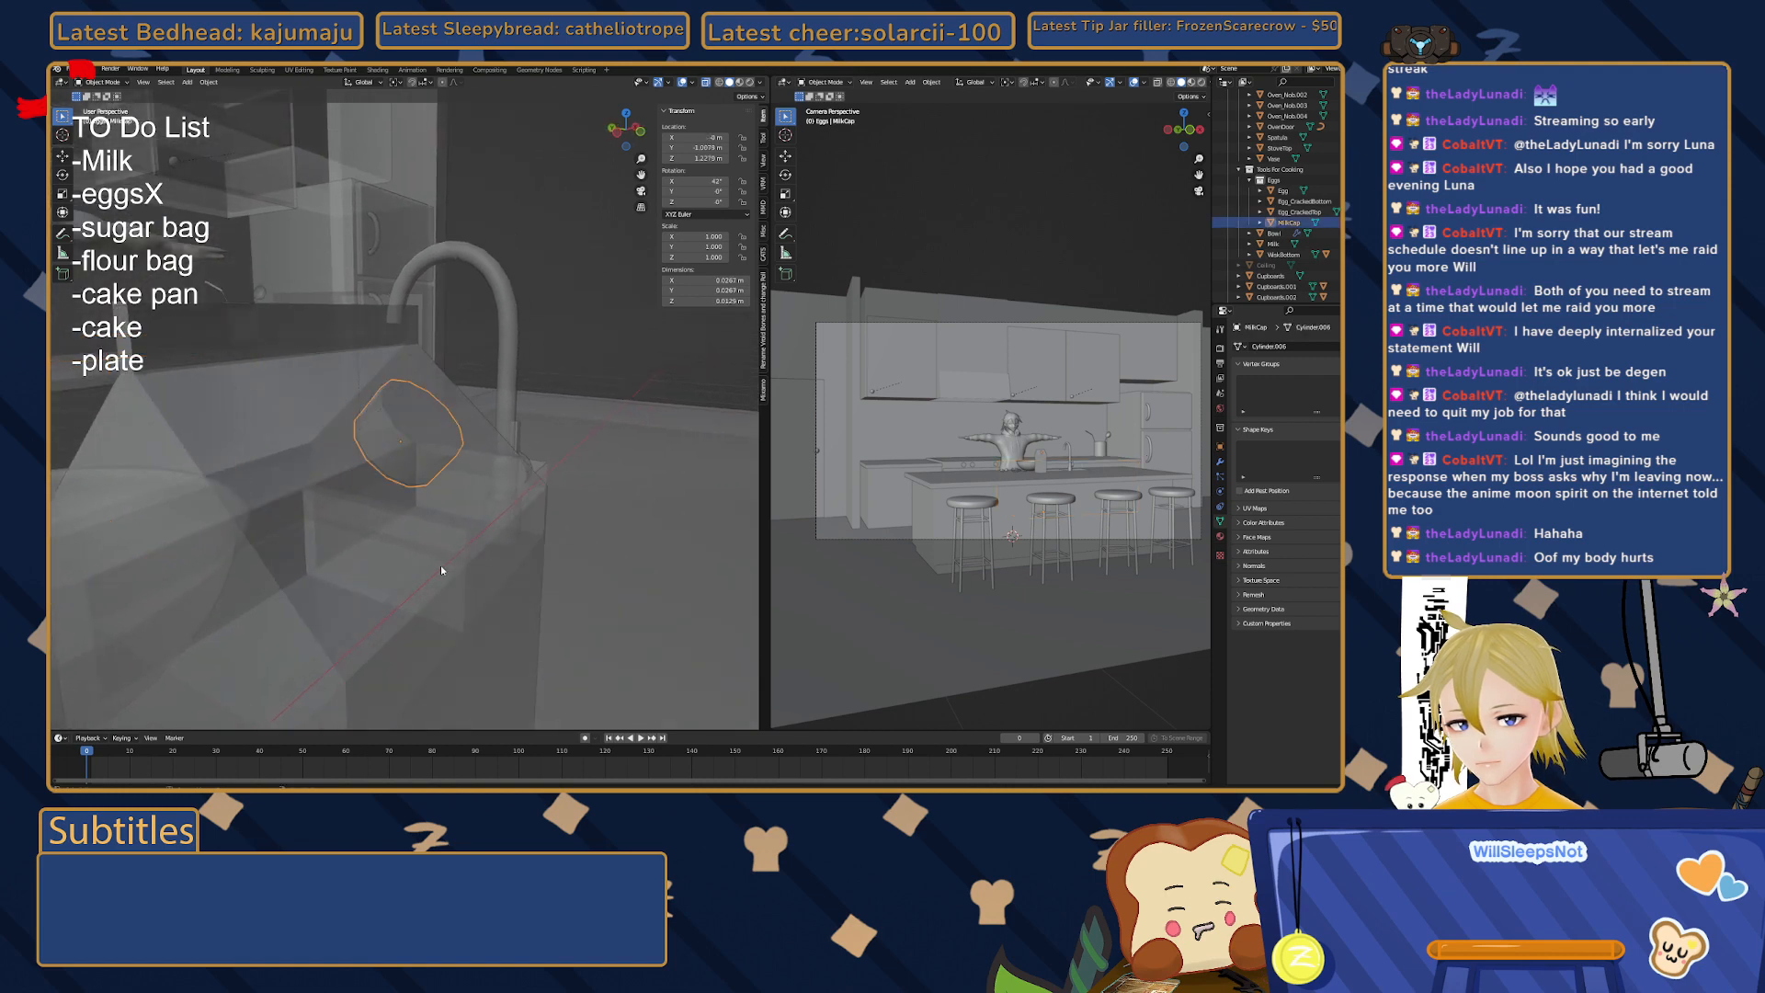
pyautogui.keyDown('shift'); pyautogui.click(532, 581); pyautogui.keyUp('shift')
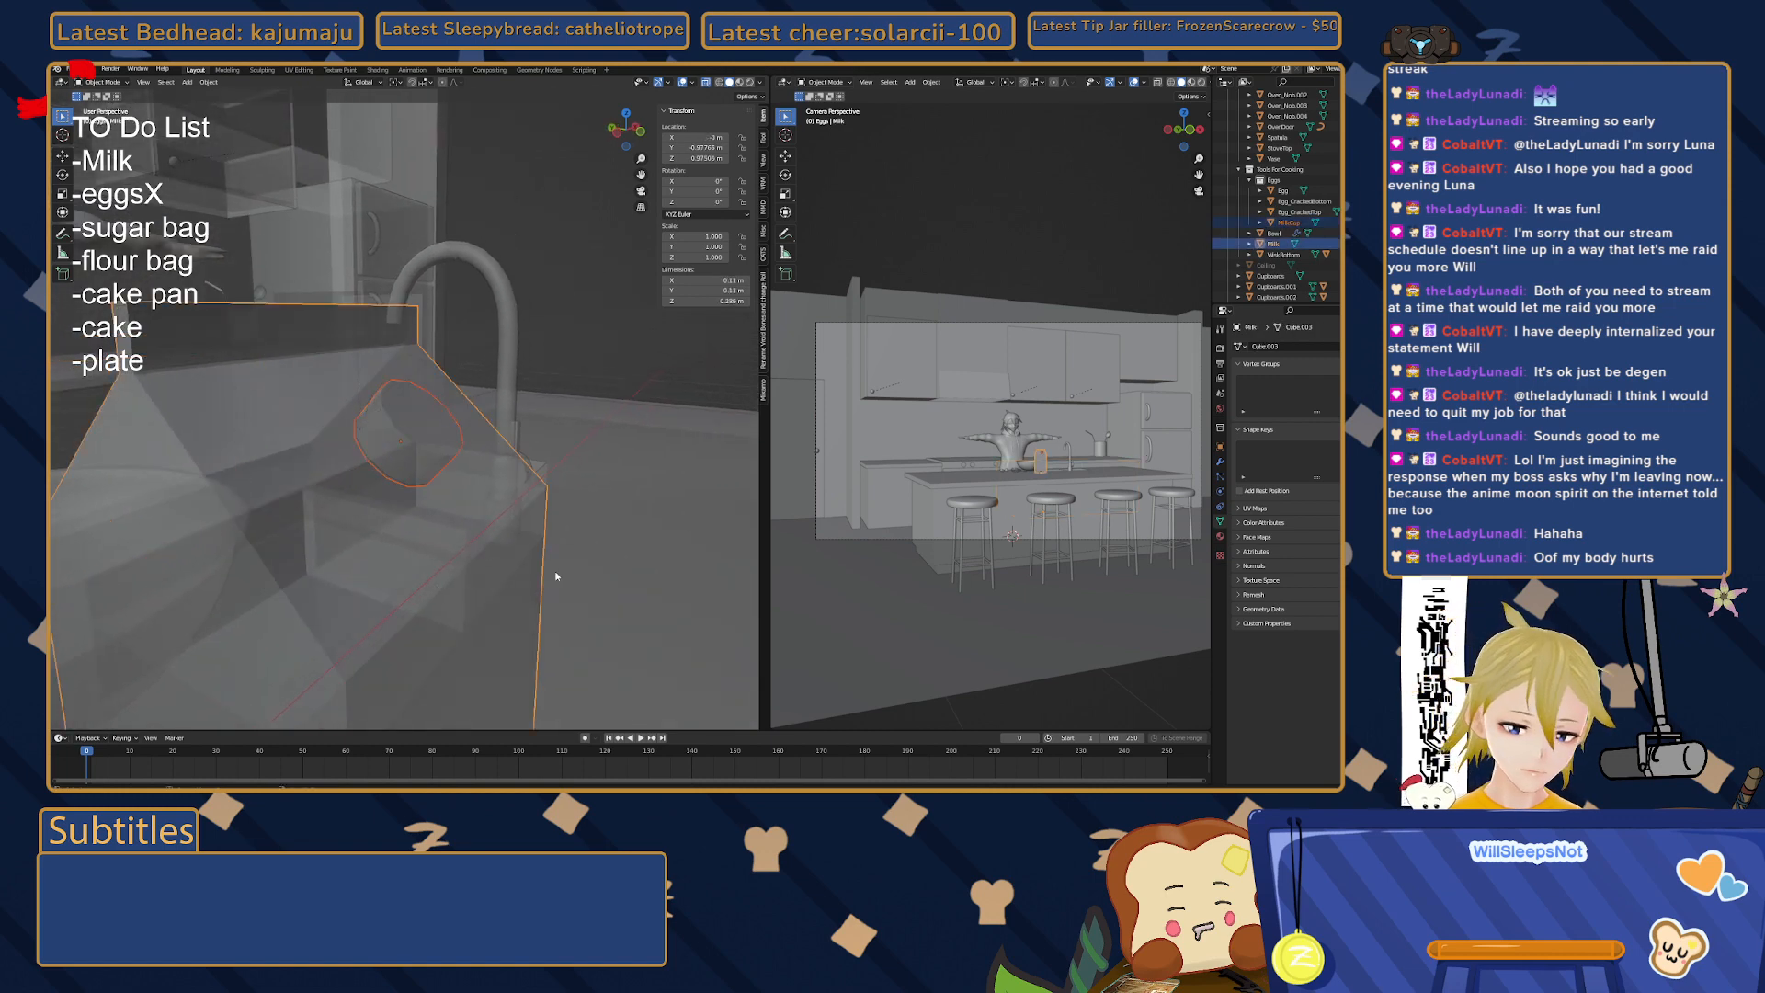
pyautogui.hotkey('ctrl', 'p')
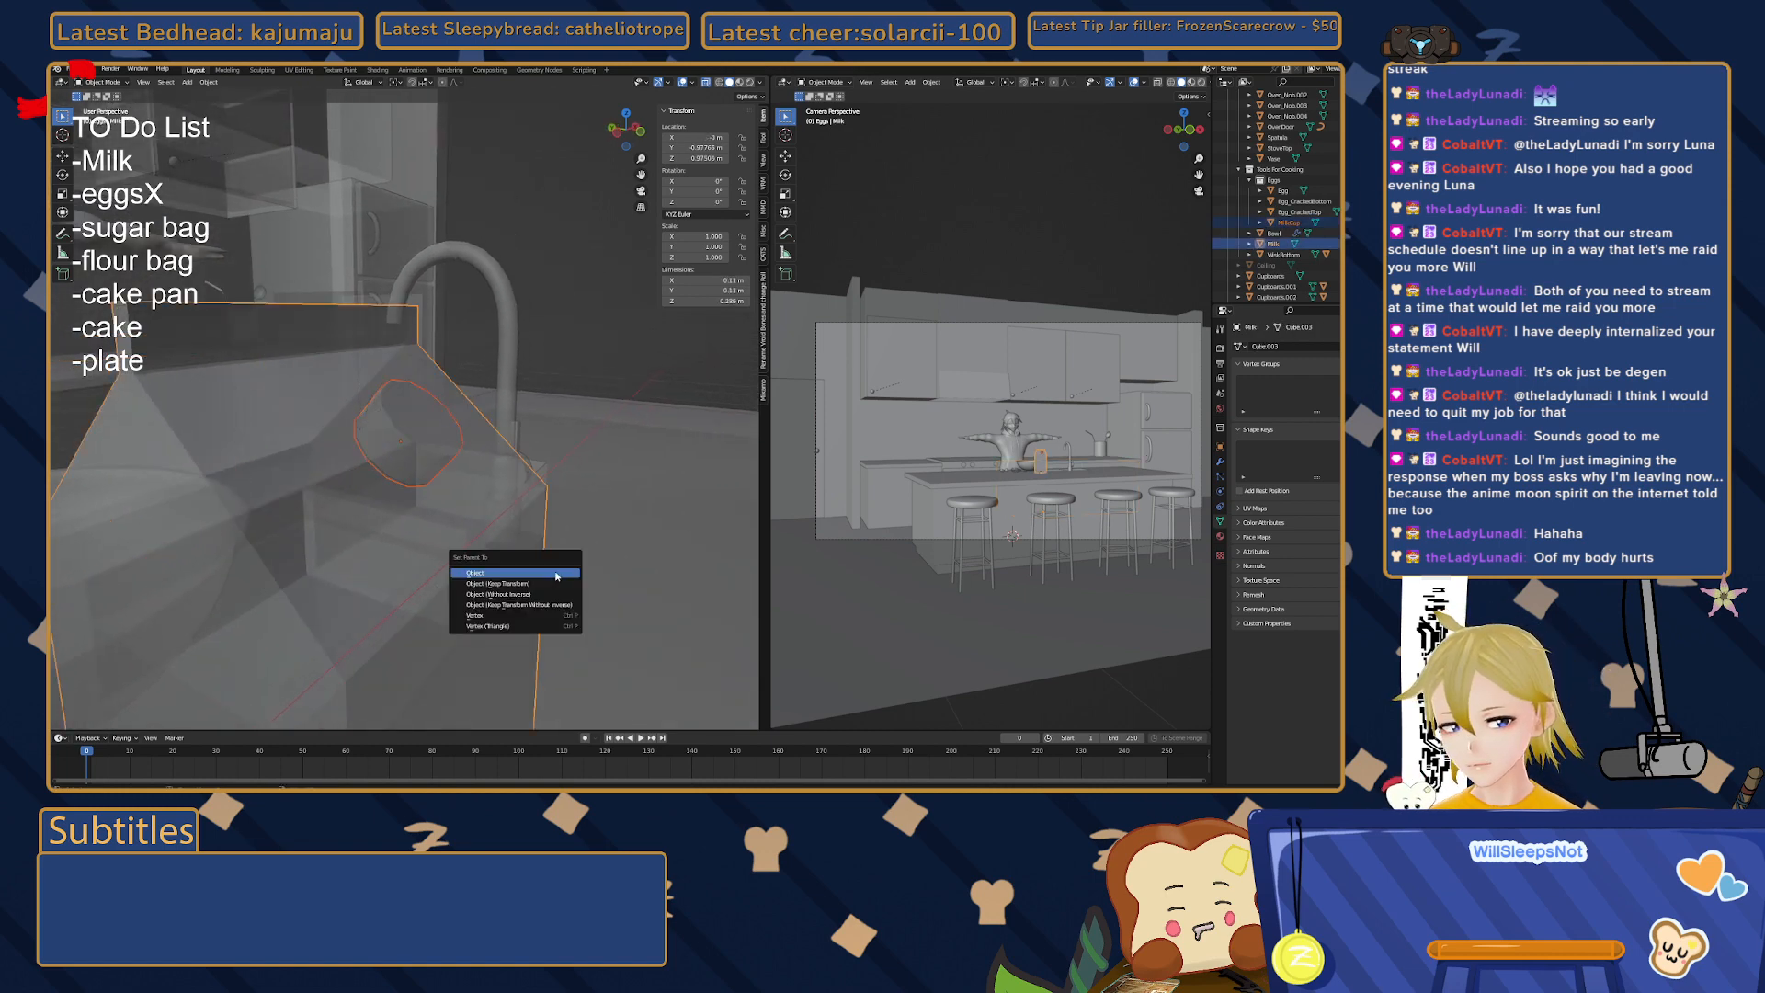
pyautogui.click(369, 552)
# - Try moving the milk carton to check that the parented cap follows it, and look over the counter
pyautogui.scroll(-2, 432, 610)
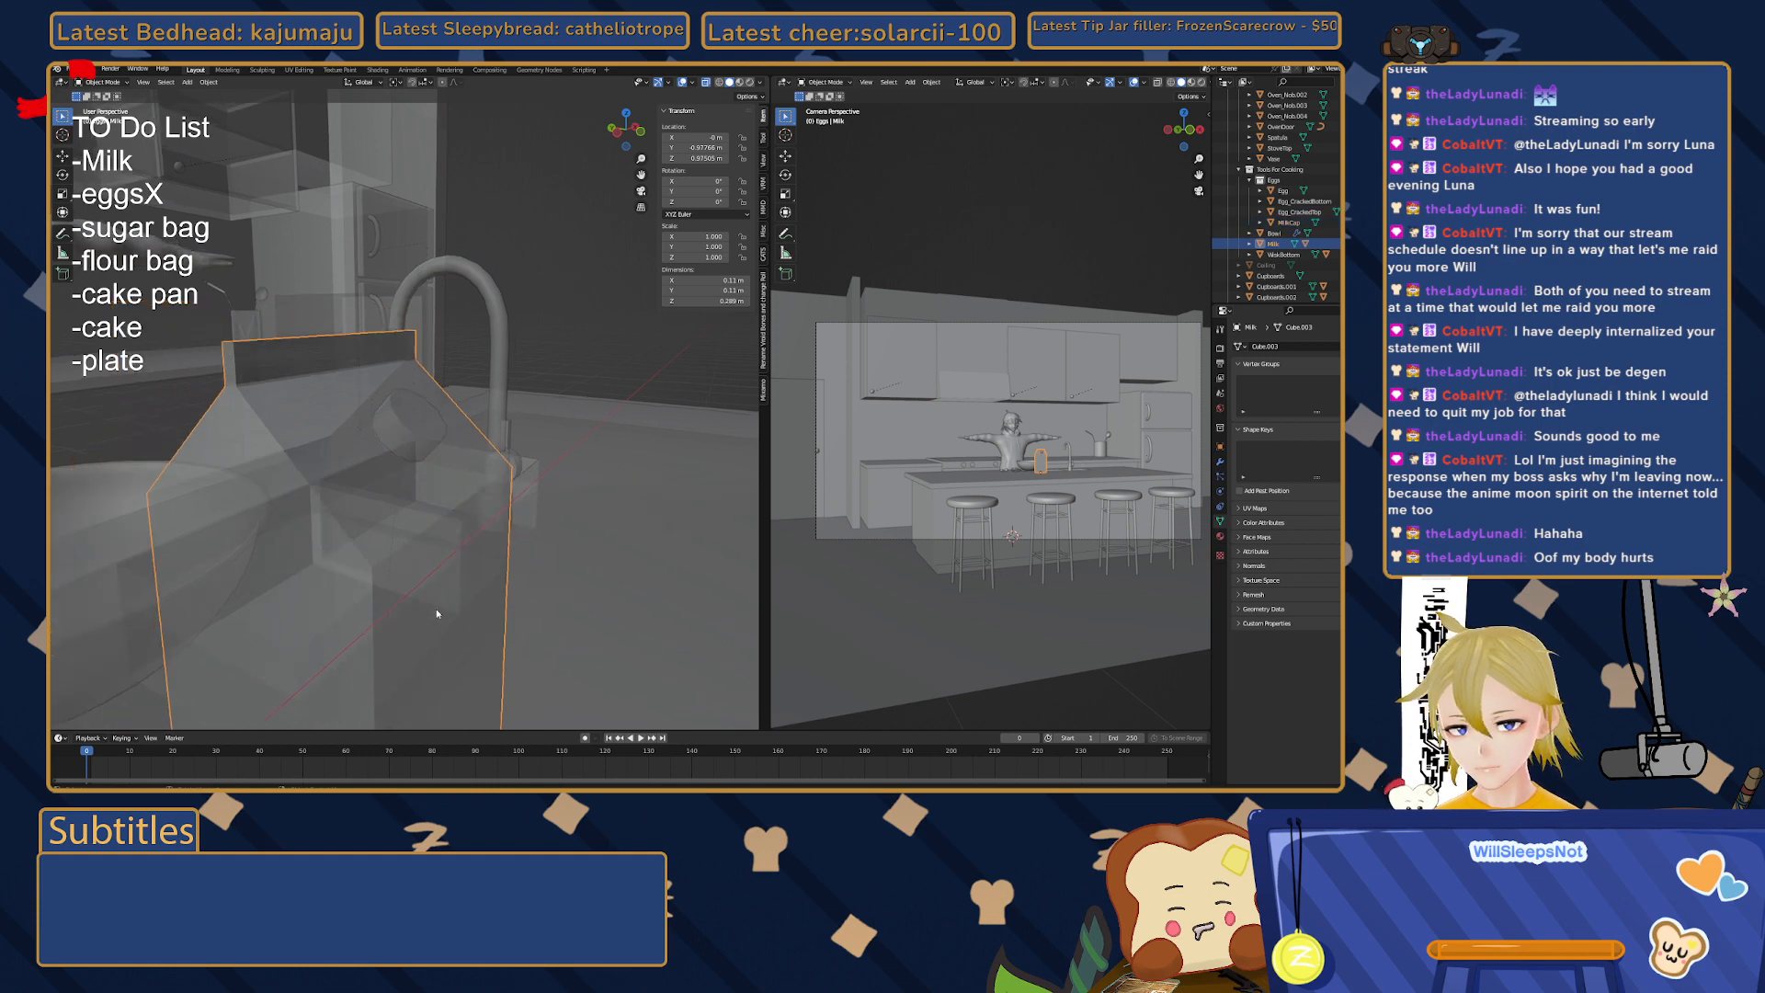
pyautogui.click(417, 435)
pyautogui.click(417, 436)
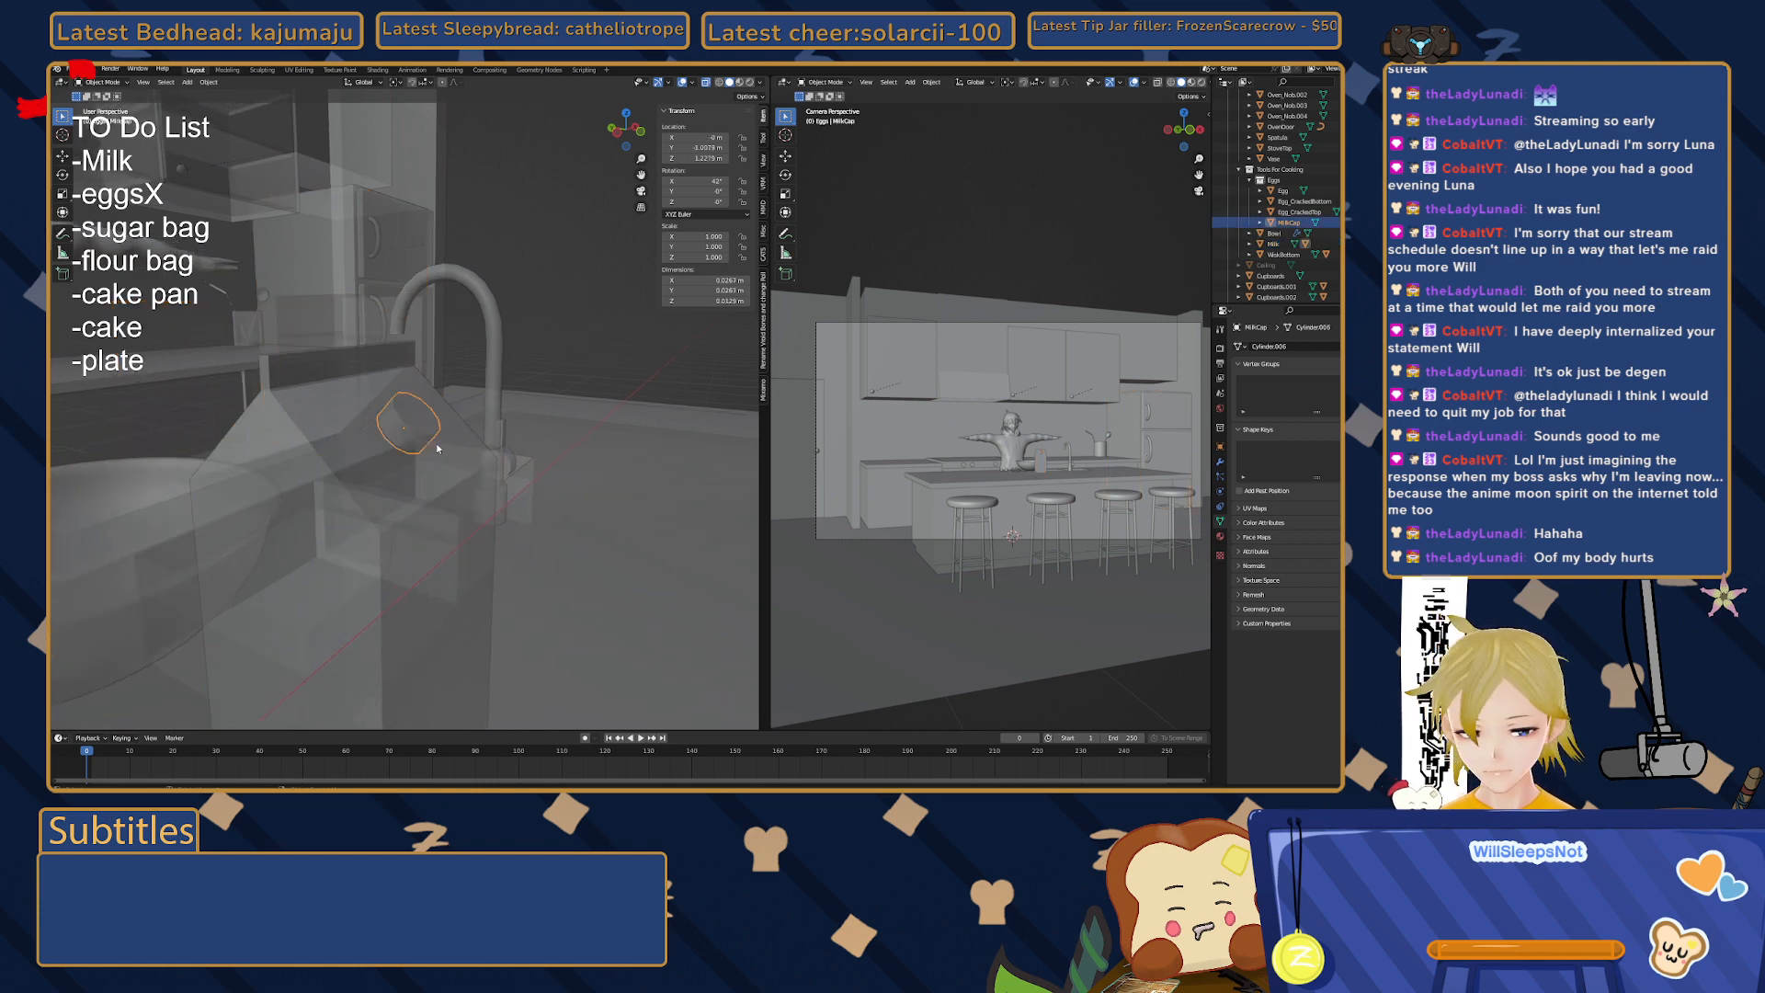
pyautogui.click(473, 505)
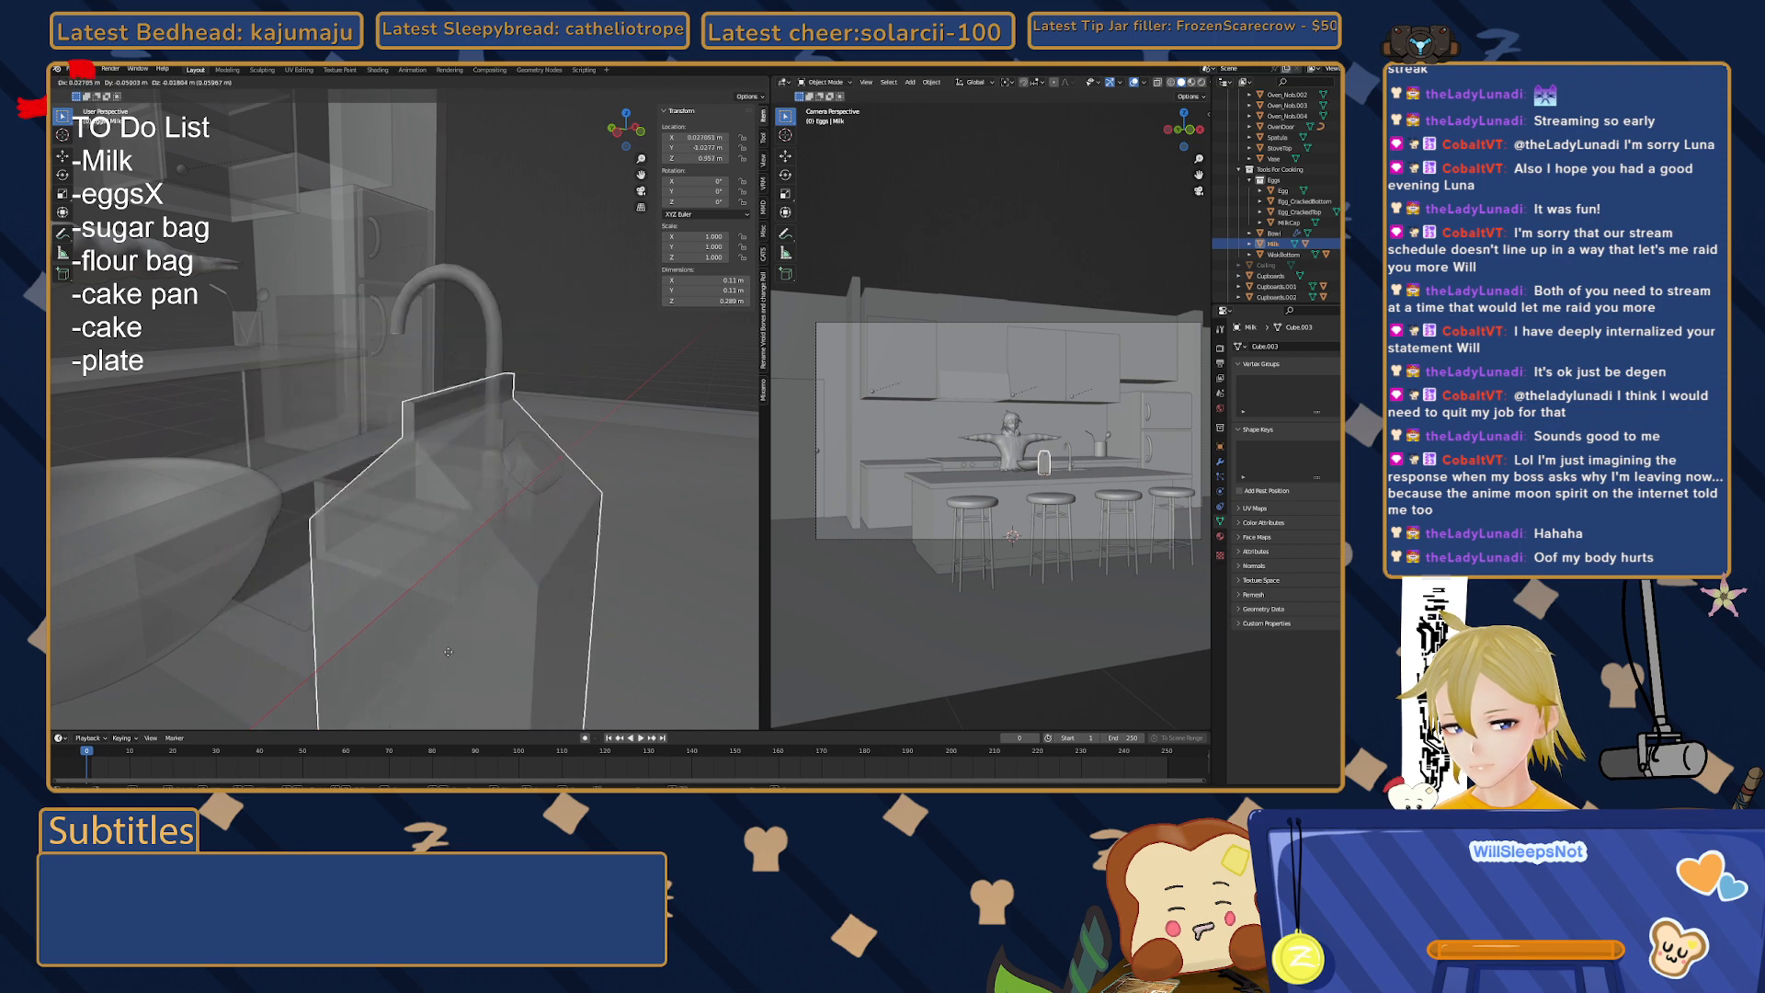
pyautogui.click(587, 341)
pyautogui.moveTo(588, 341); pyautogui.dragTo(475, 390, button='middle')
pyautogui.scroll(-5, 474, 391)
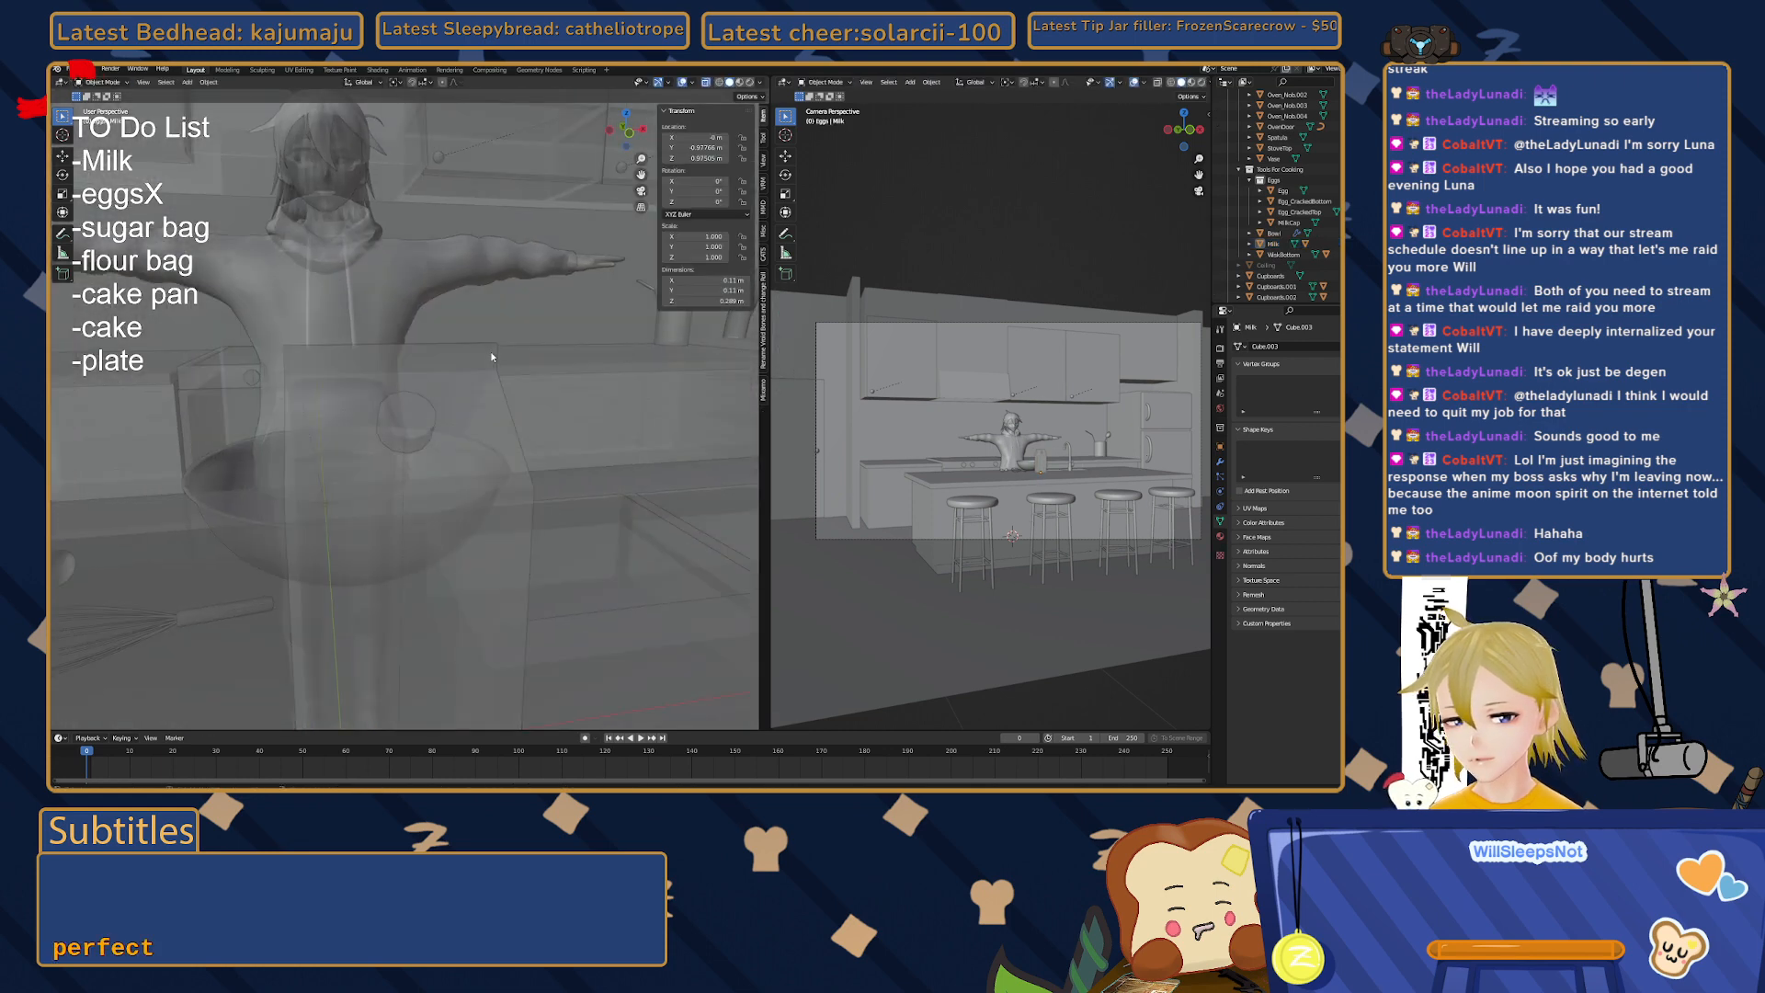
pyautogui.scroll(-6, 475, 392)
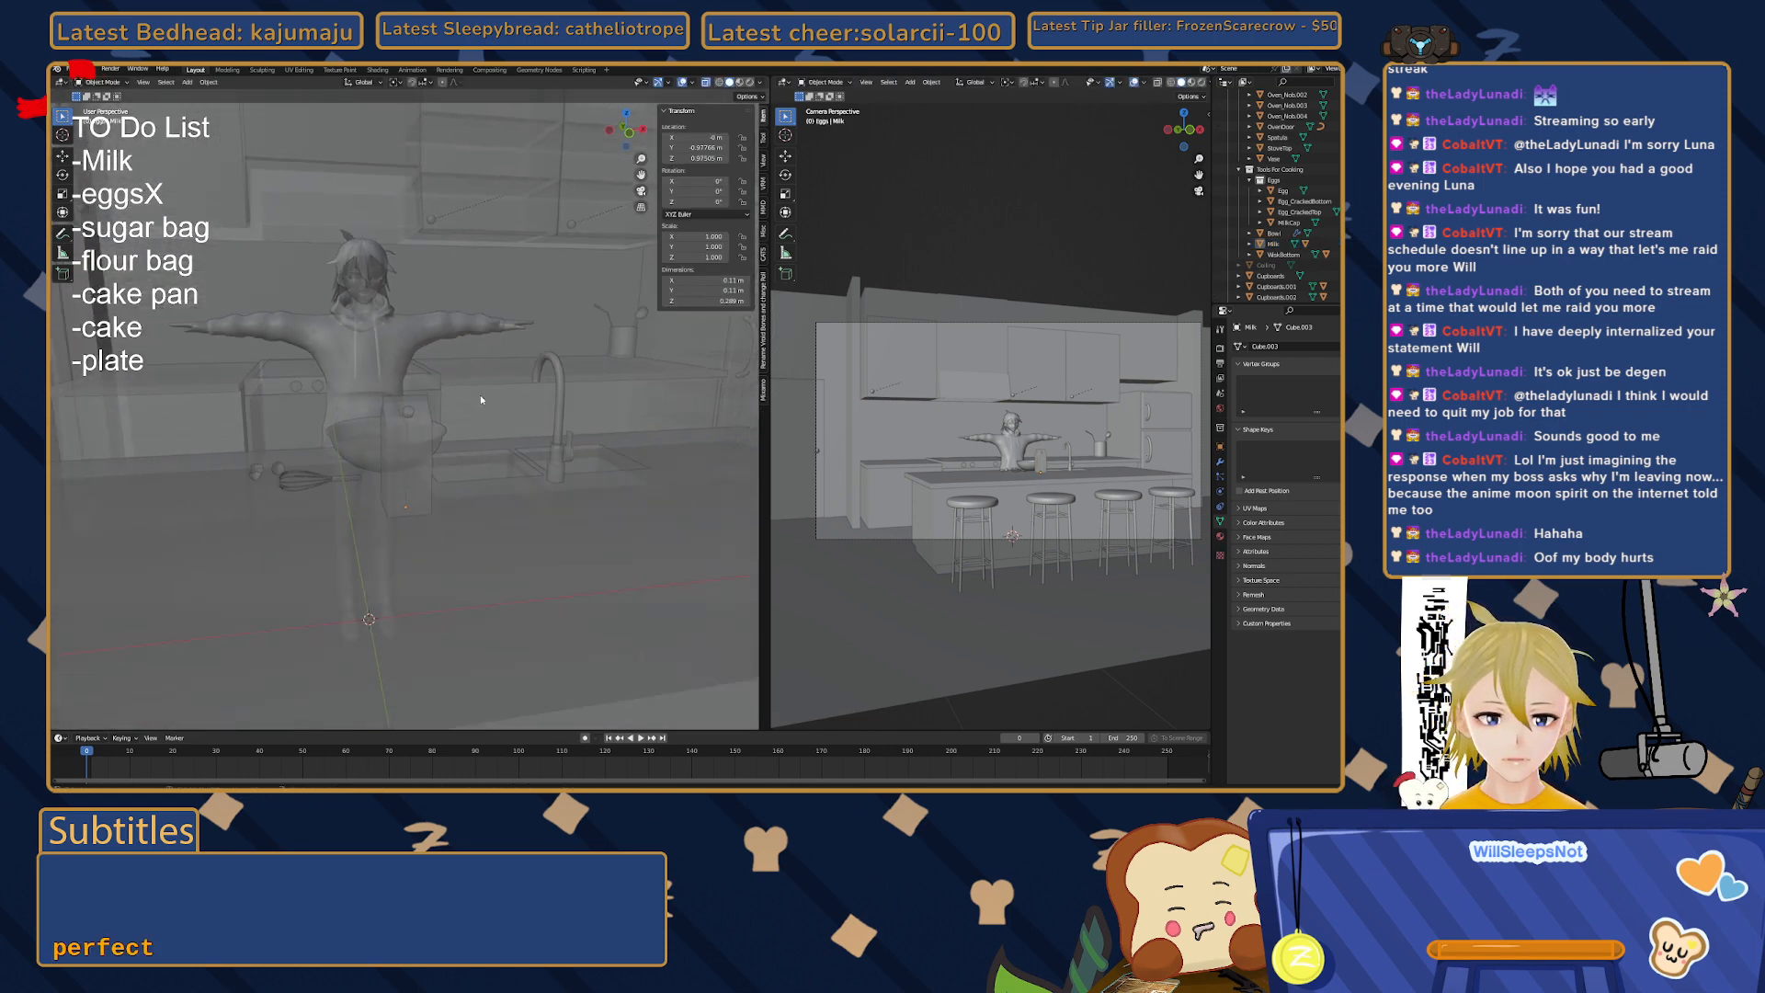
pyautogui.moveTo(483, 401); pyautogui.dragTo(450, 493, button='middle')
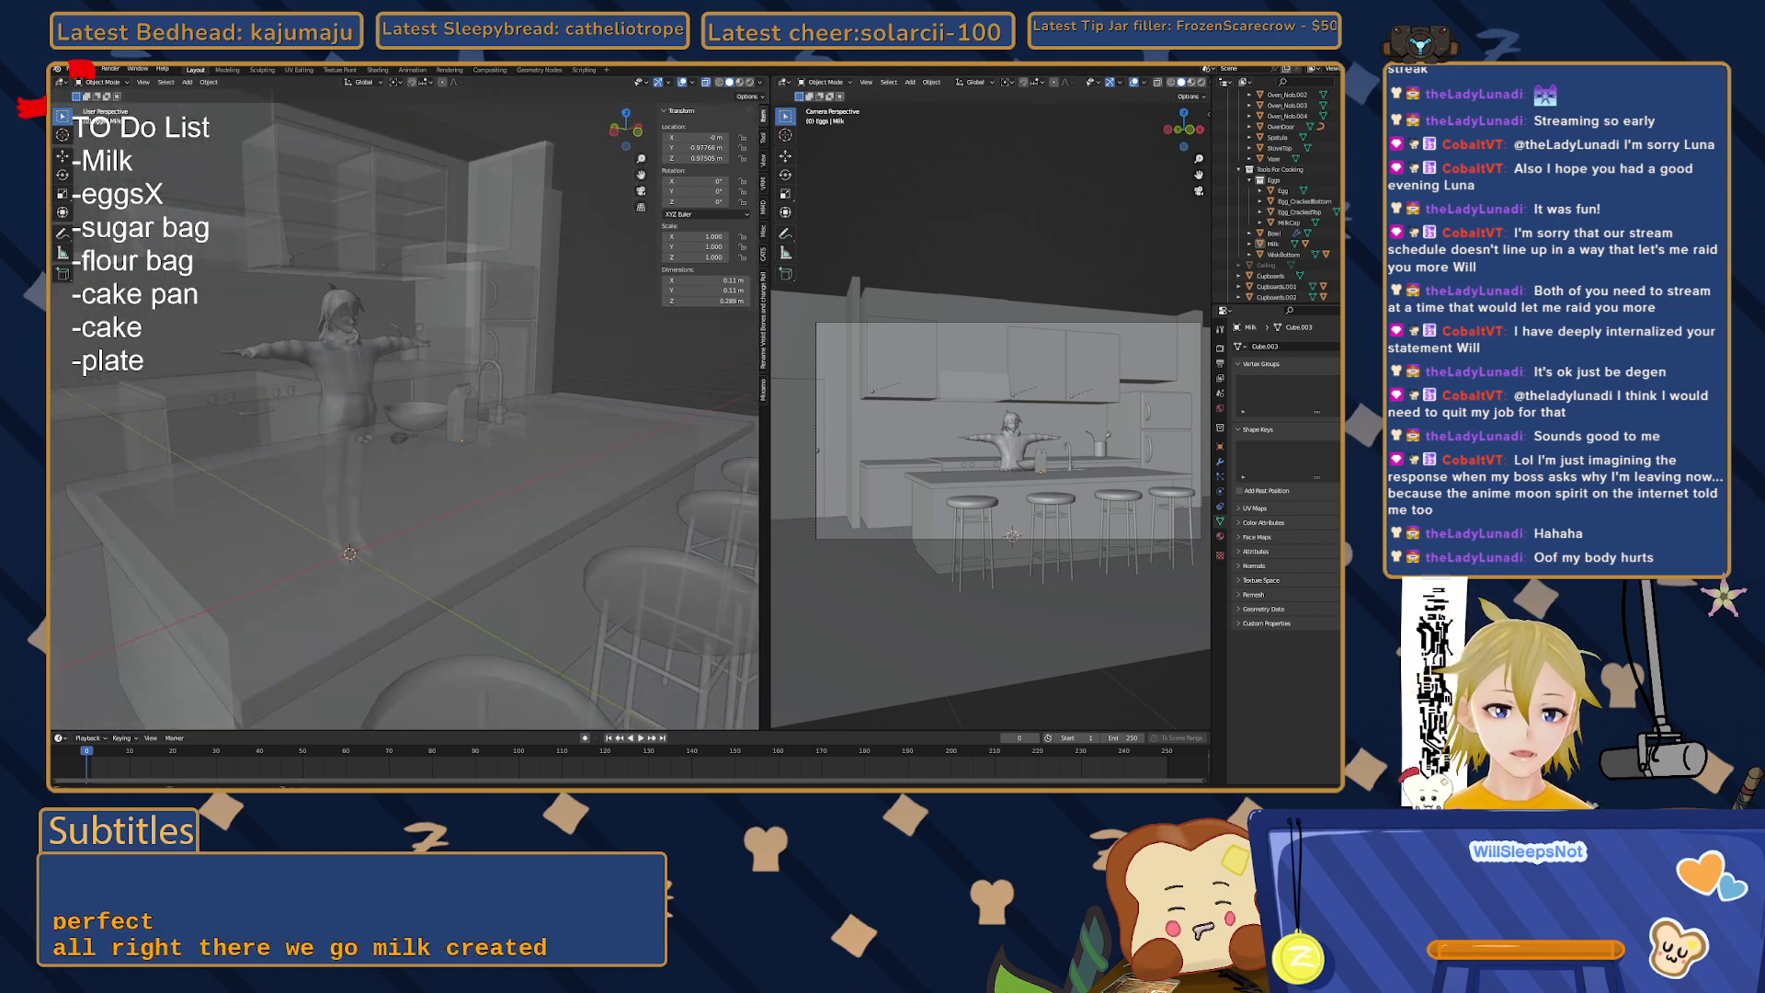
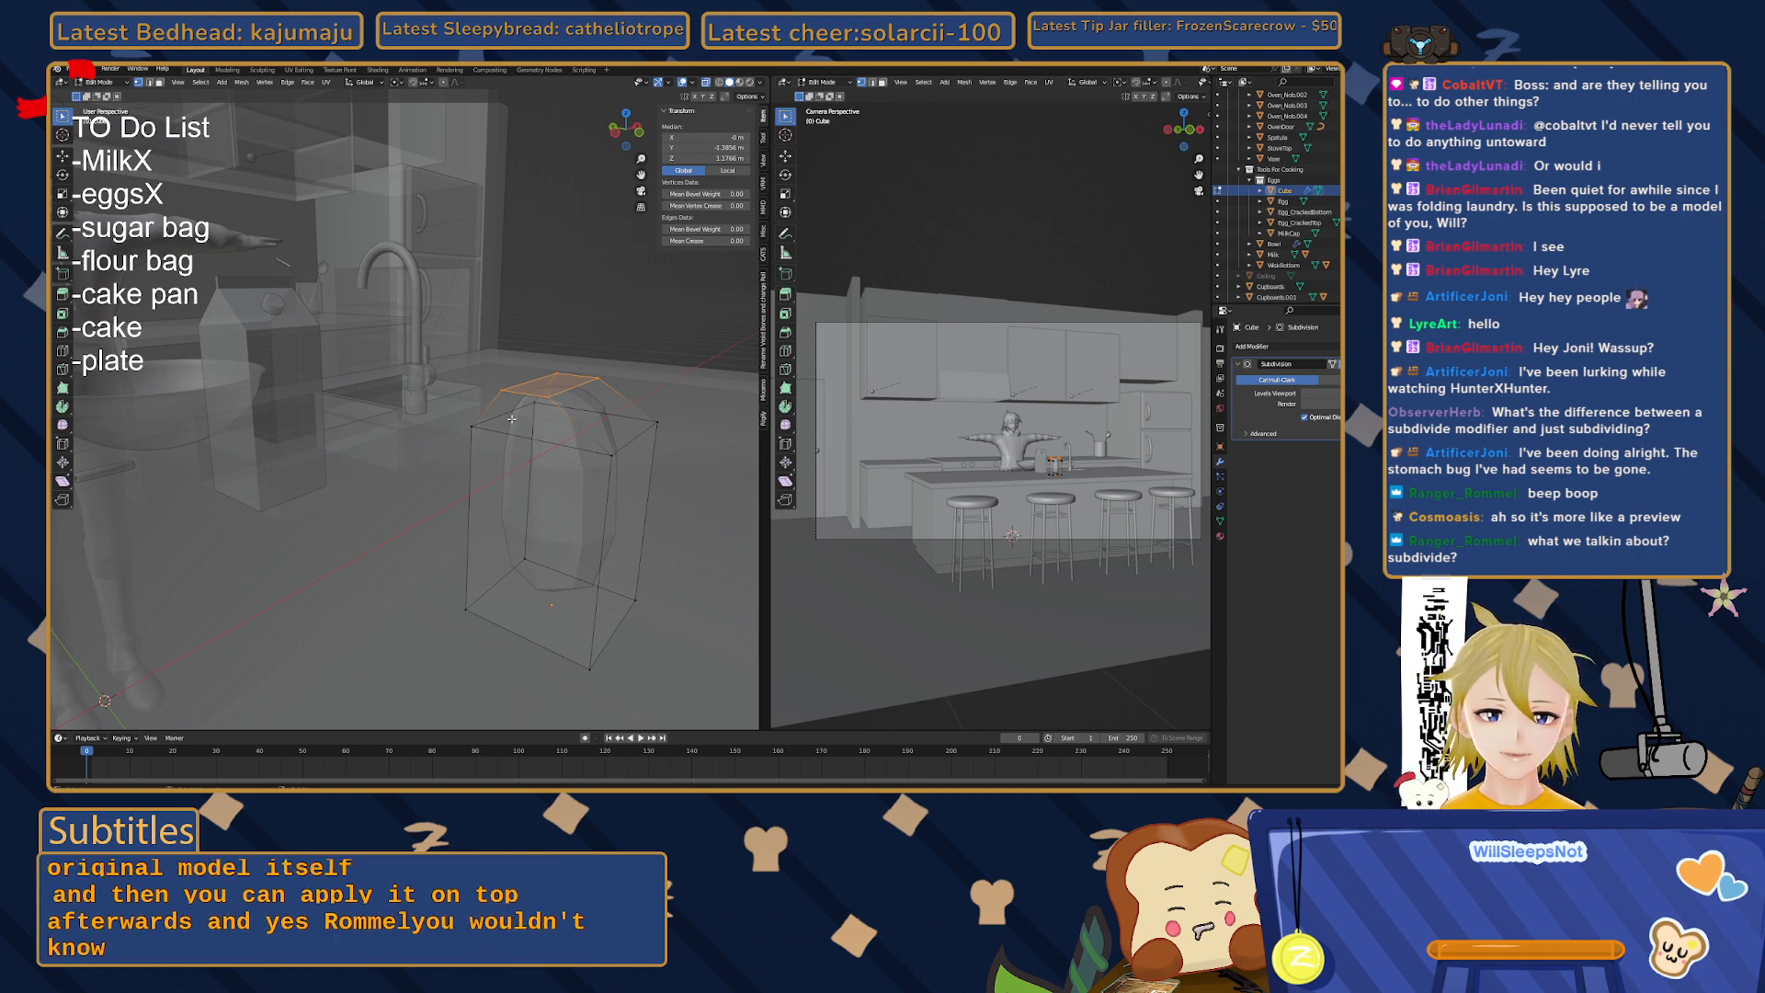
# - Compare different viewport levels of the tall cube's Subdivision modifier, including a highly smoothed one, and settle on a moderate level
pyautogui.moveTo(583, 426); pyautogui.dragTo(493, 424, button='middle')
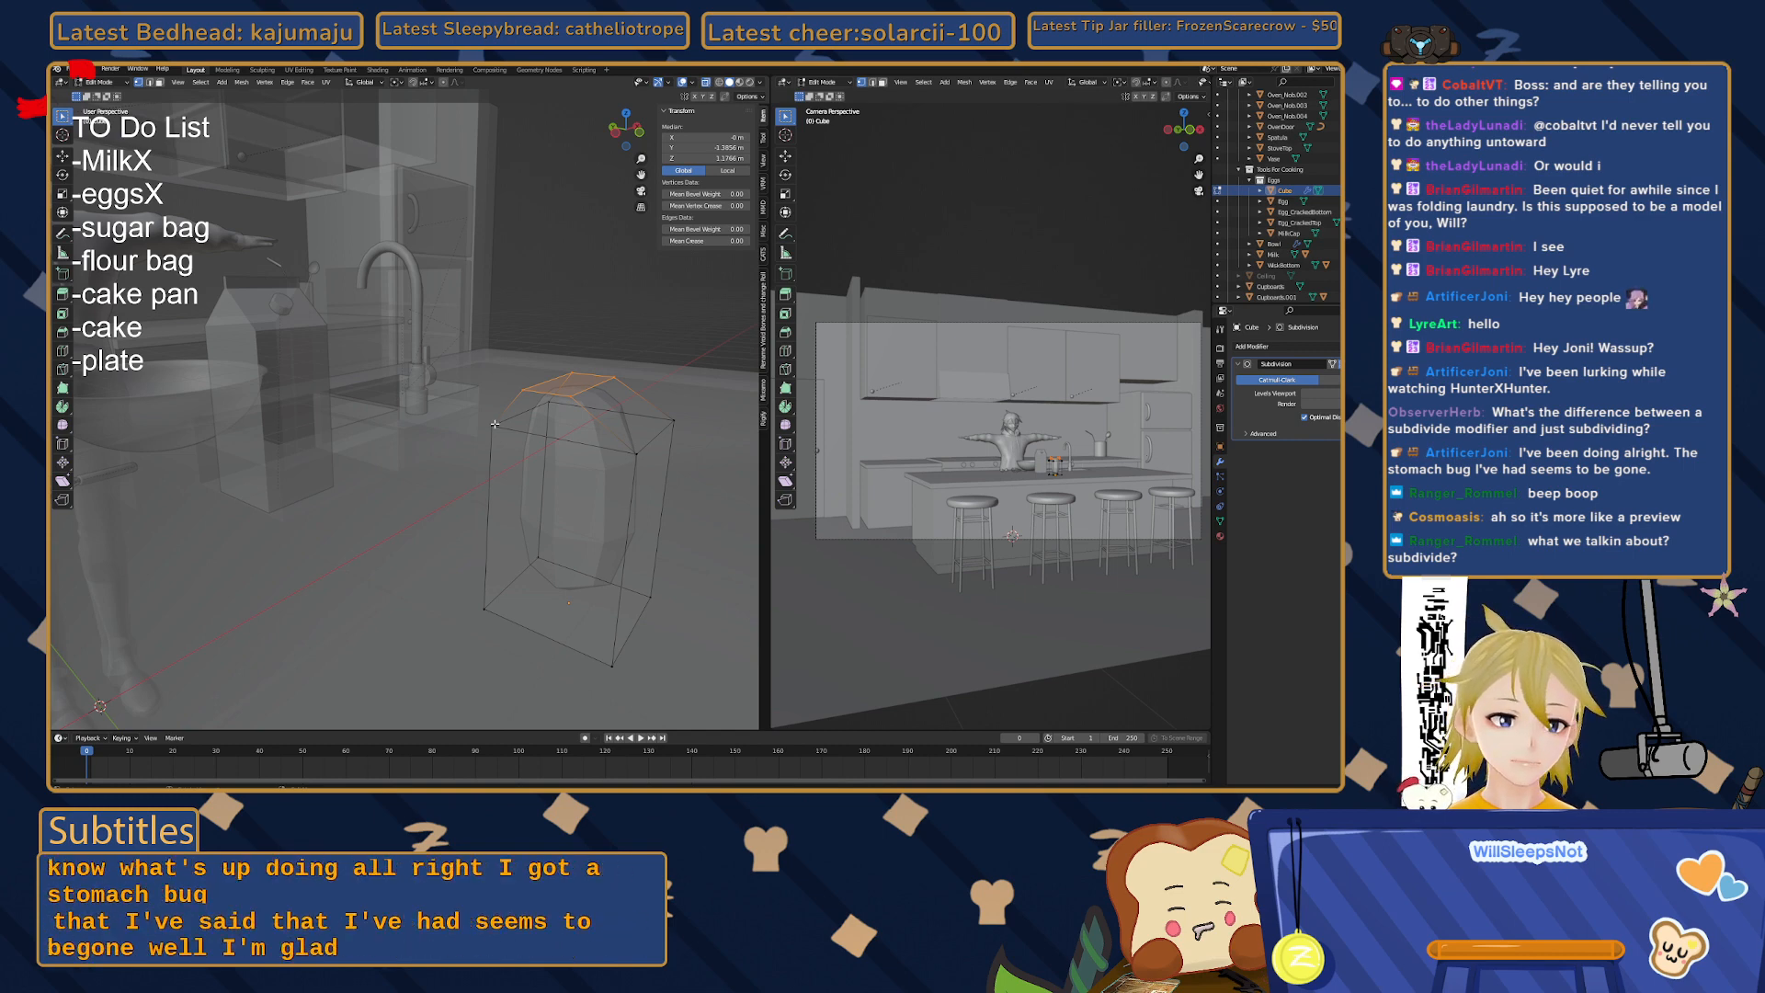
pyautogui.moveTo(494, 424); pyautogui.dragTo(478, 430, button='middle')
pyautogui.rightClick(492, 452)
pyautogui.moveTo(540, 381); pyautogui.dragTo(615, 439, button='middle')
pyautogui.scroll(2, 615, 440)
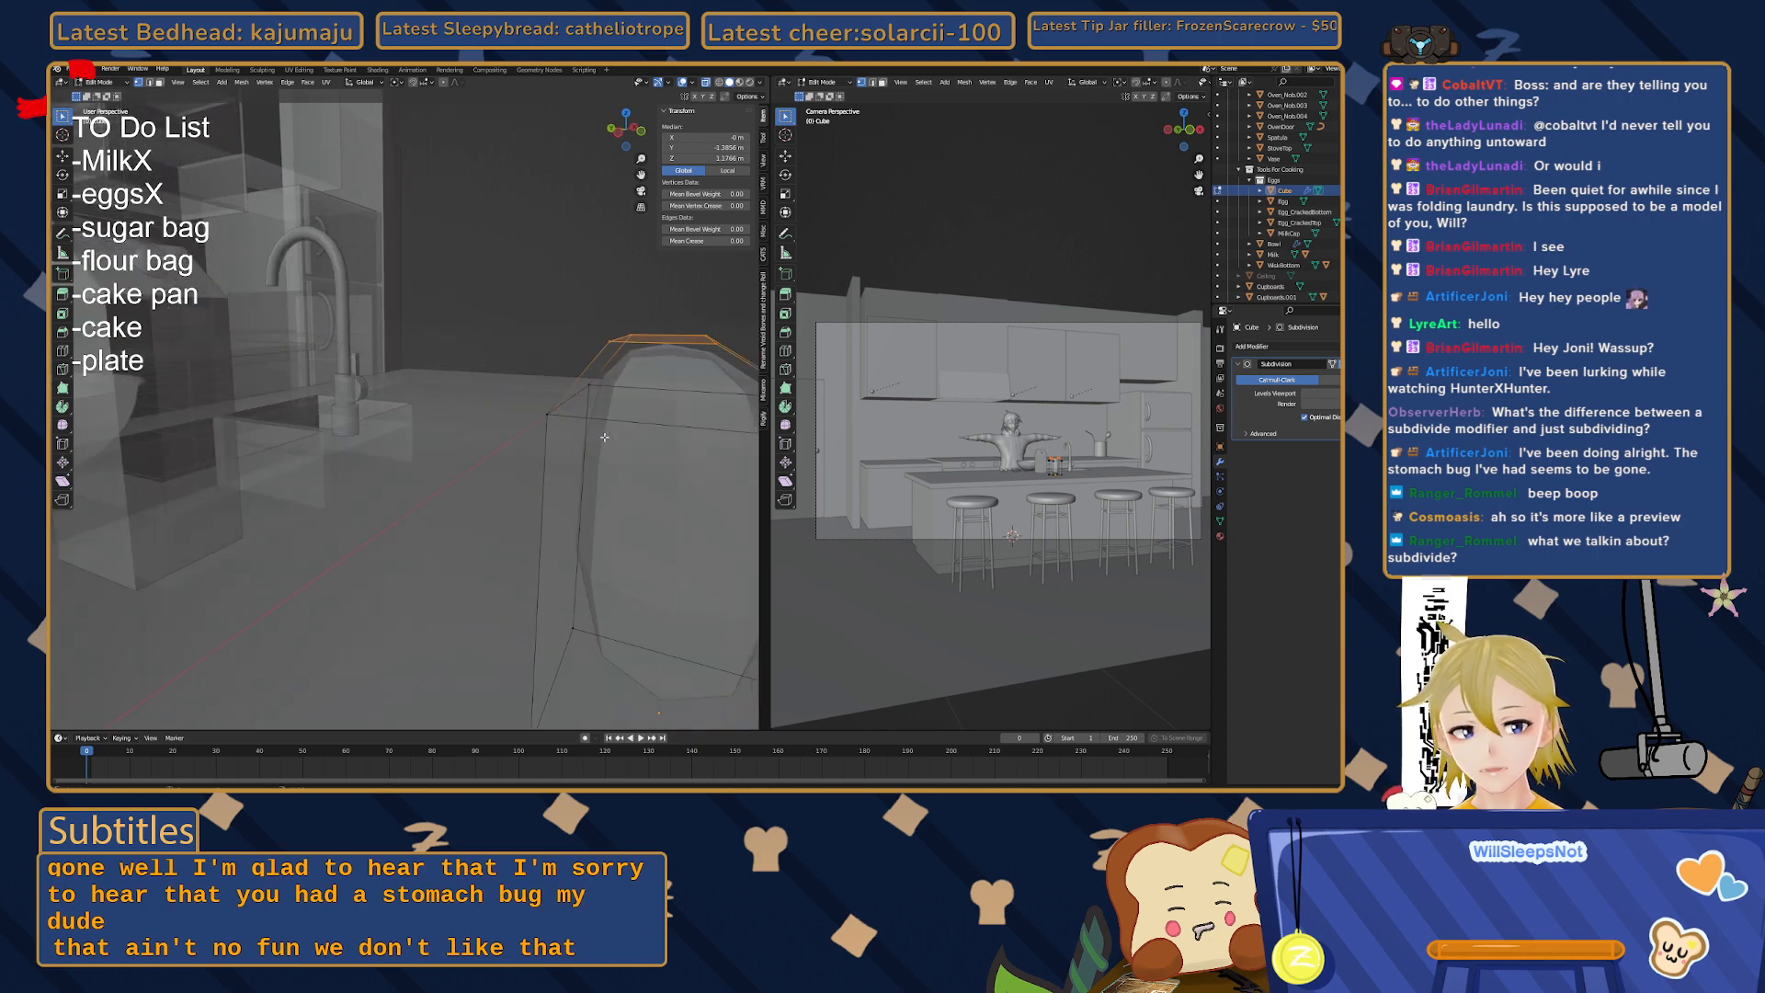
pyautogui.scroll(2, 615, 440)
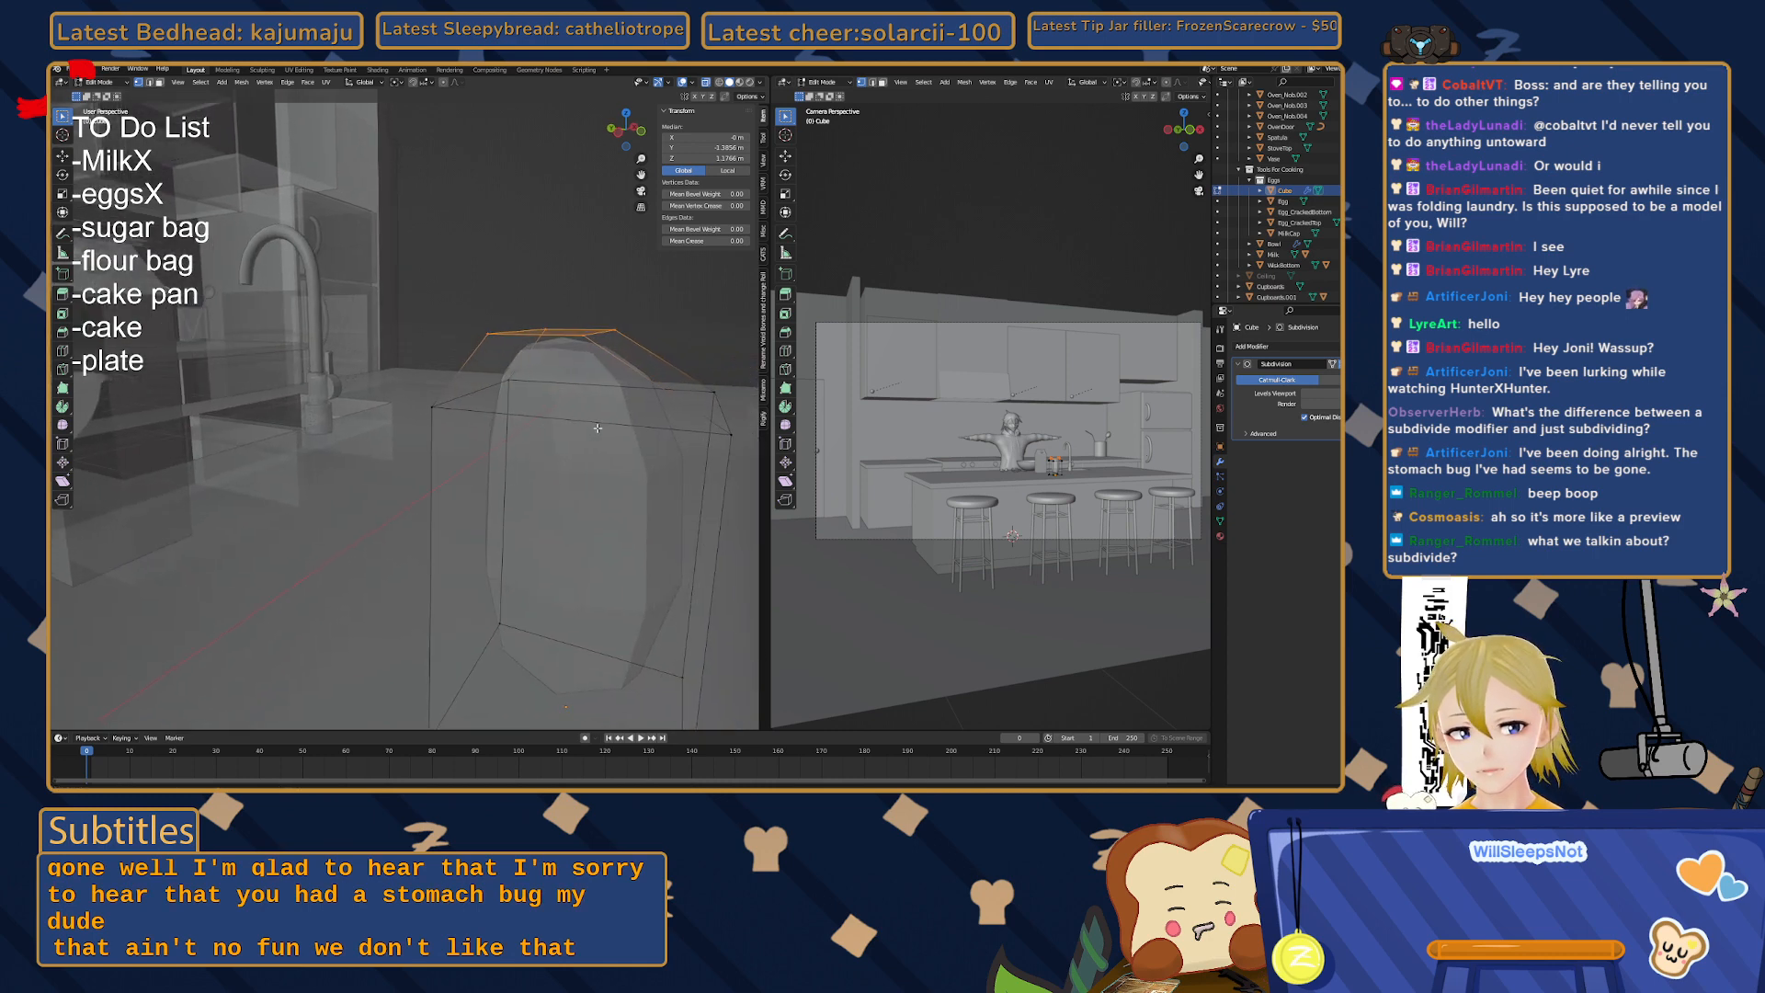
pyautogui.click(1306, 396)
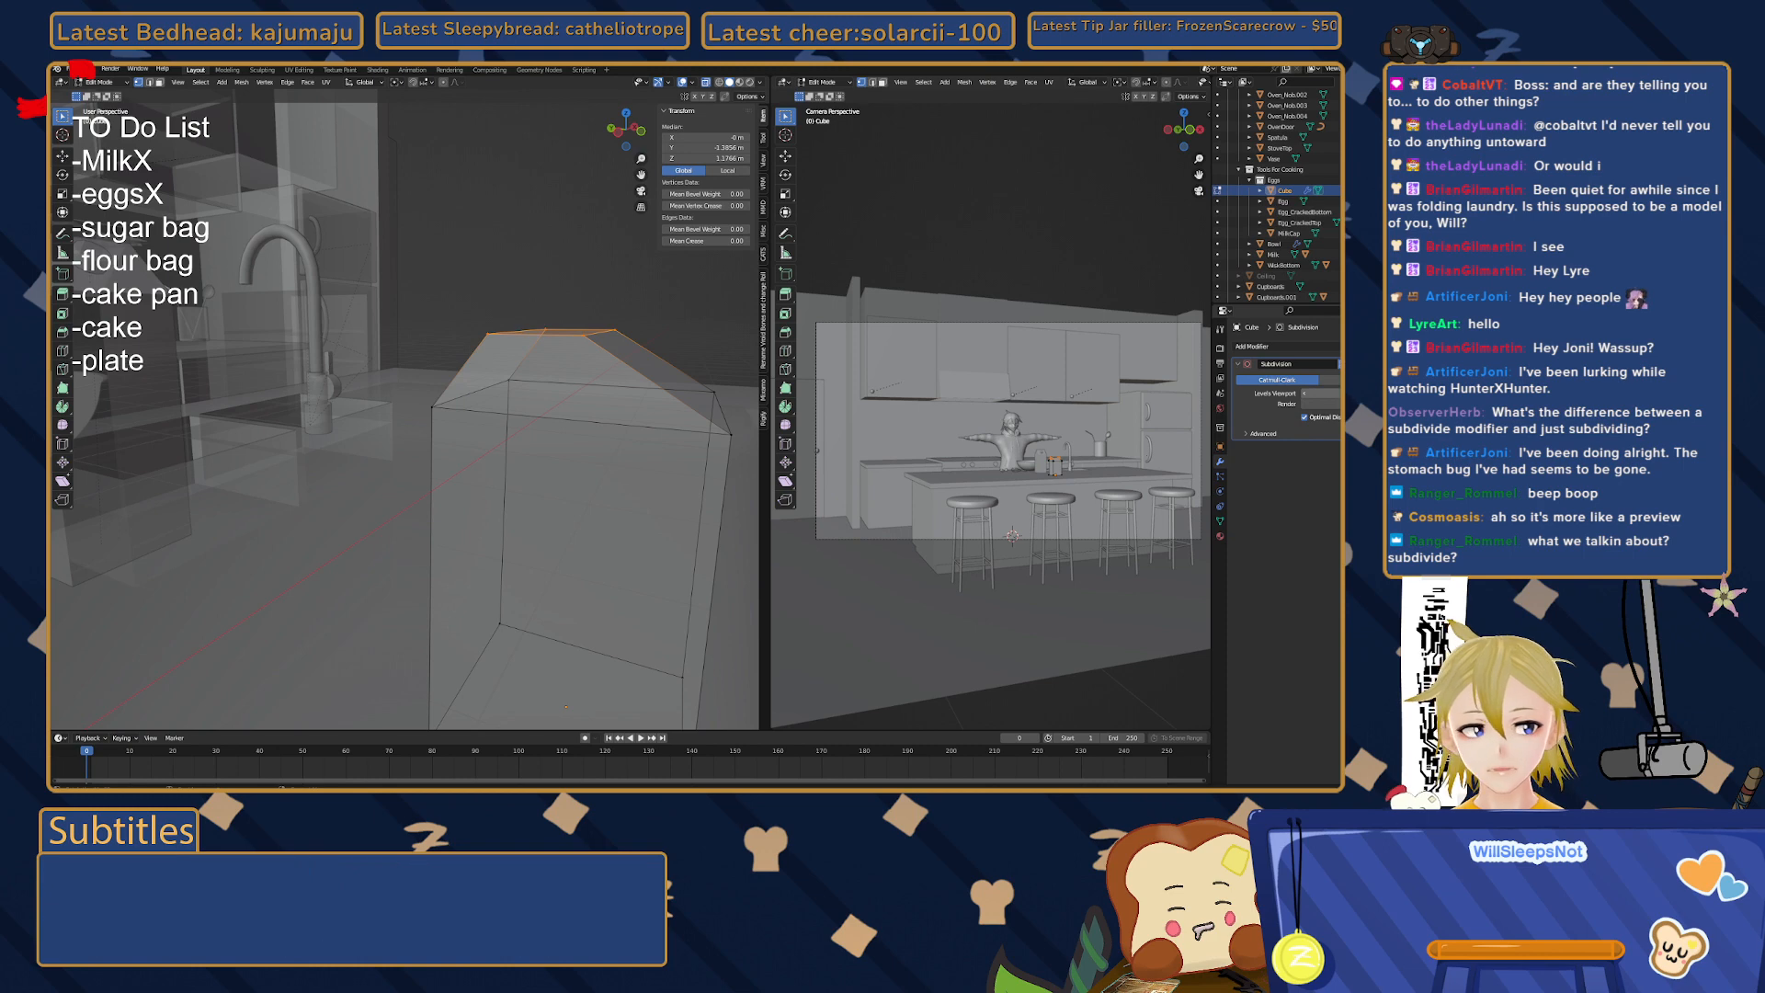
pyautogui.moveTo(1305, 394); pyautogui.dragTo(1338, 394)
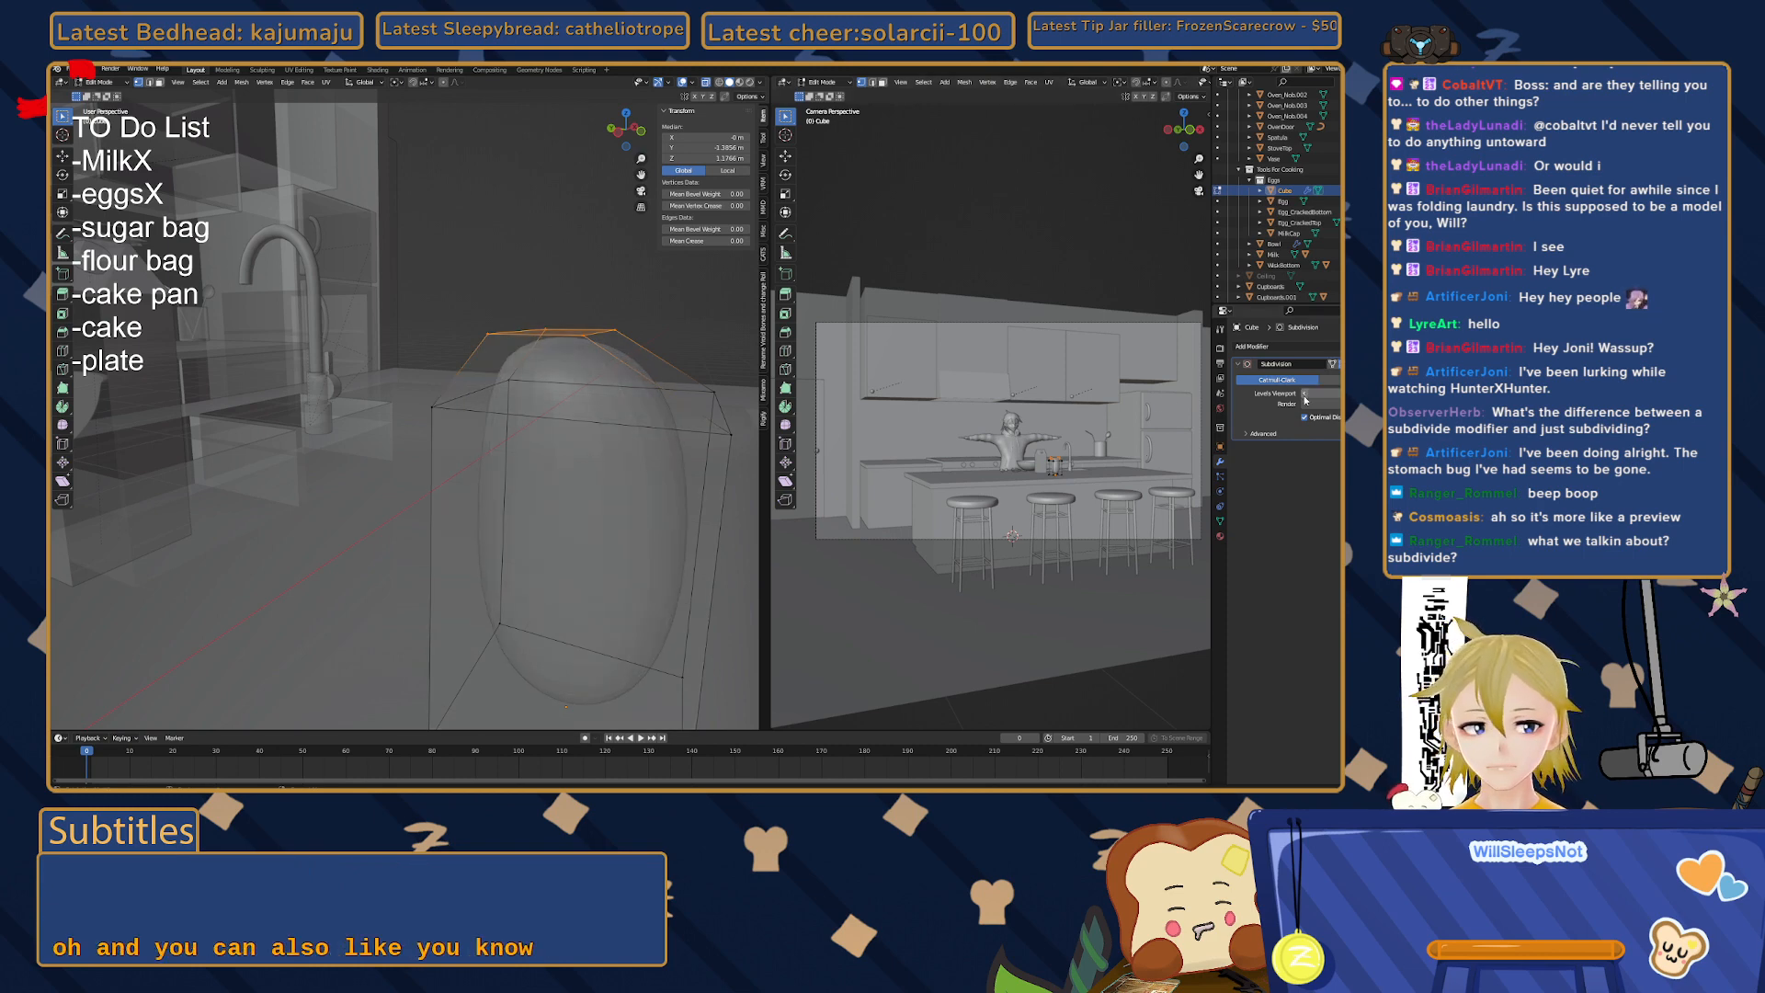
pyautogui.moveTo(543, 441); pyautogui.dragTo(507, 507, button='middle')
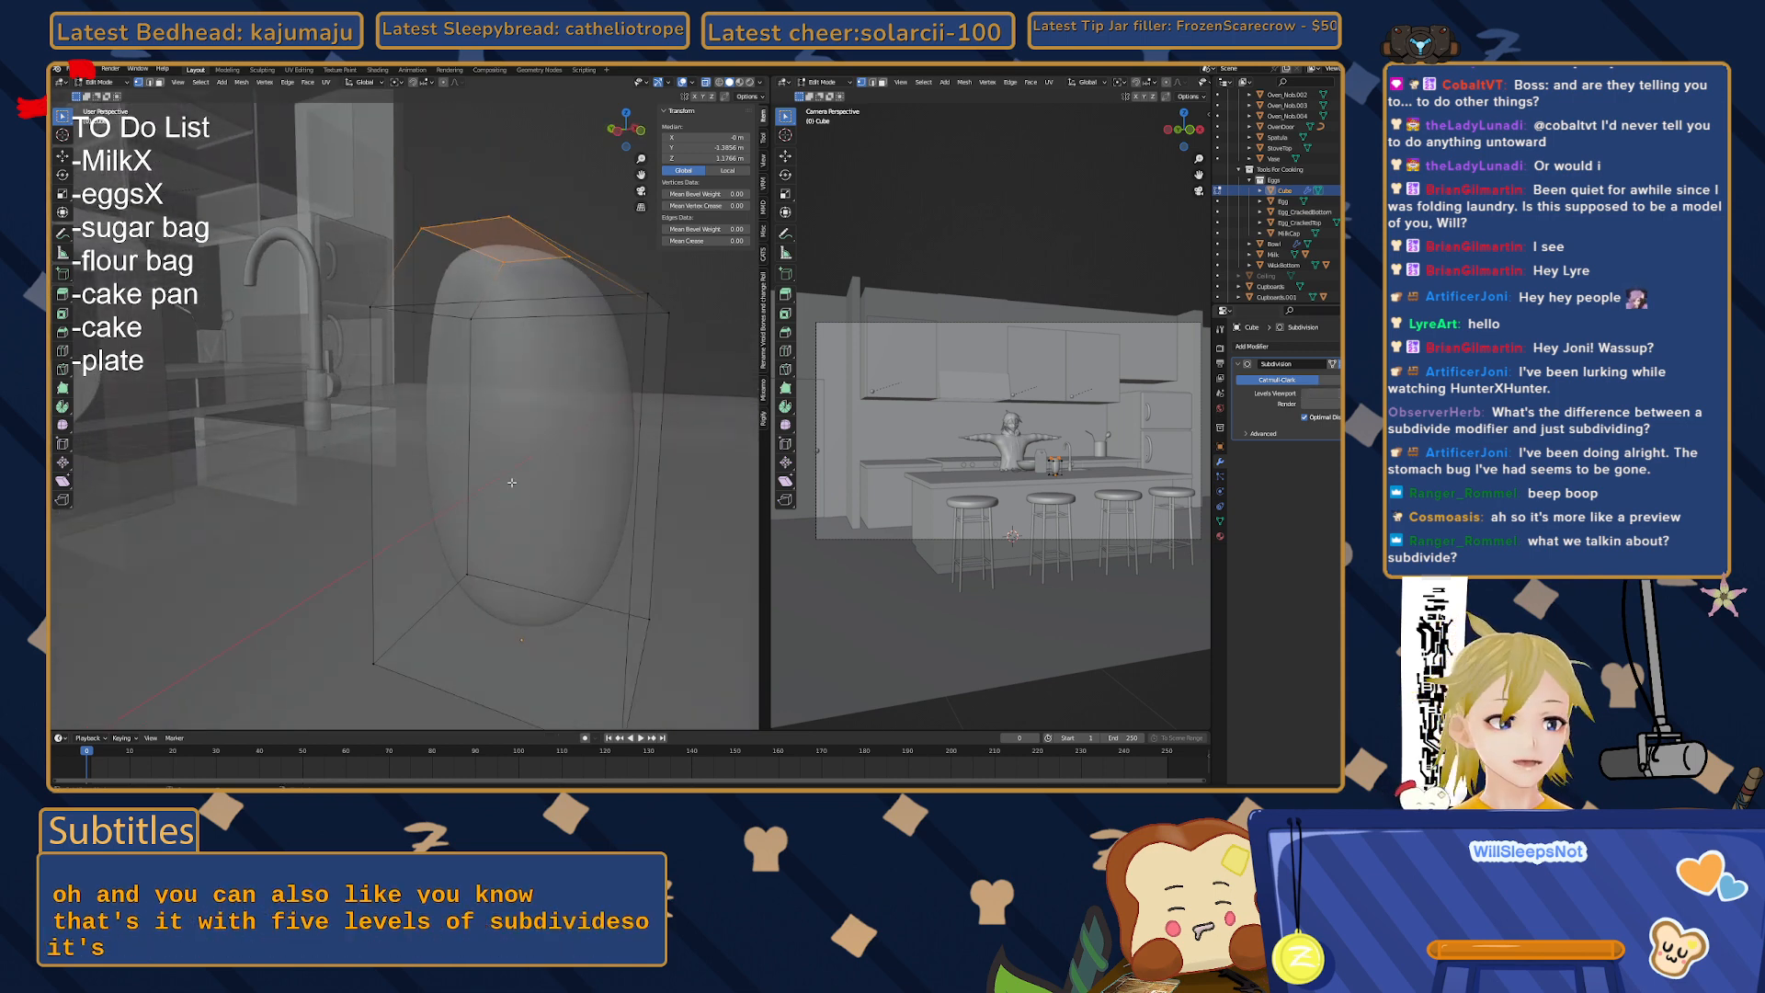
pyautogui.click(1306, 397)
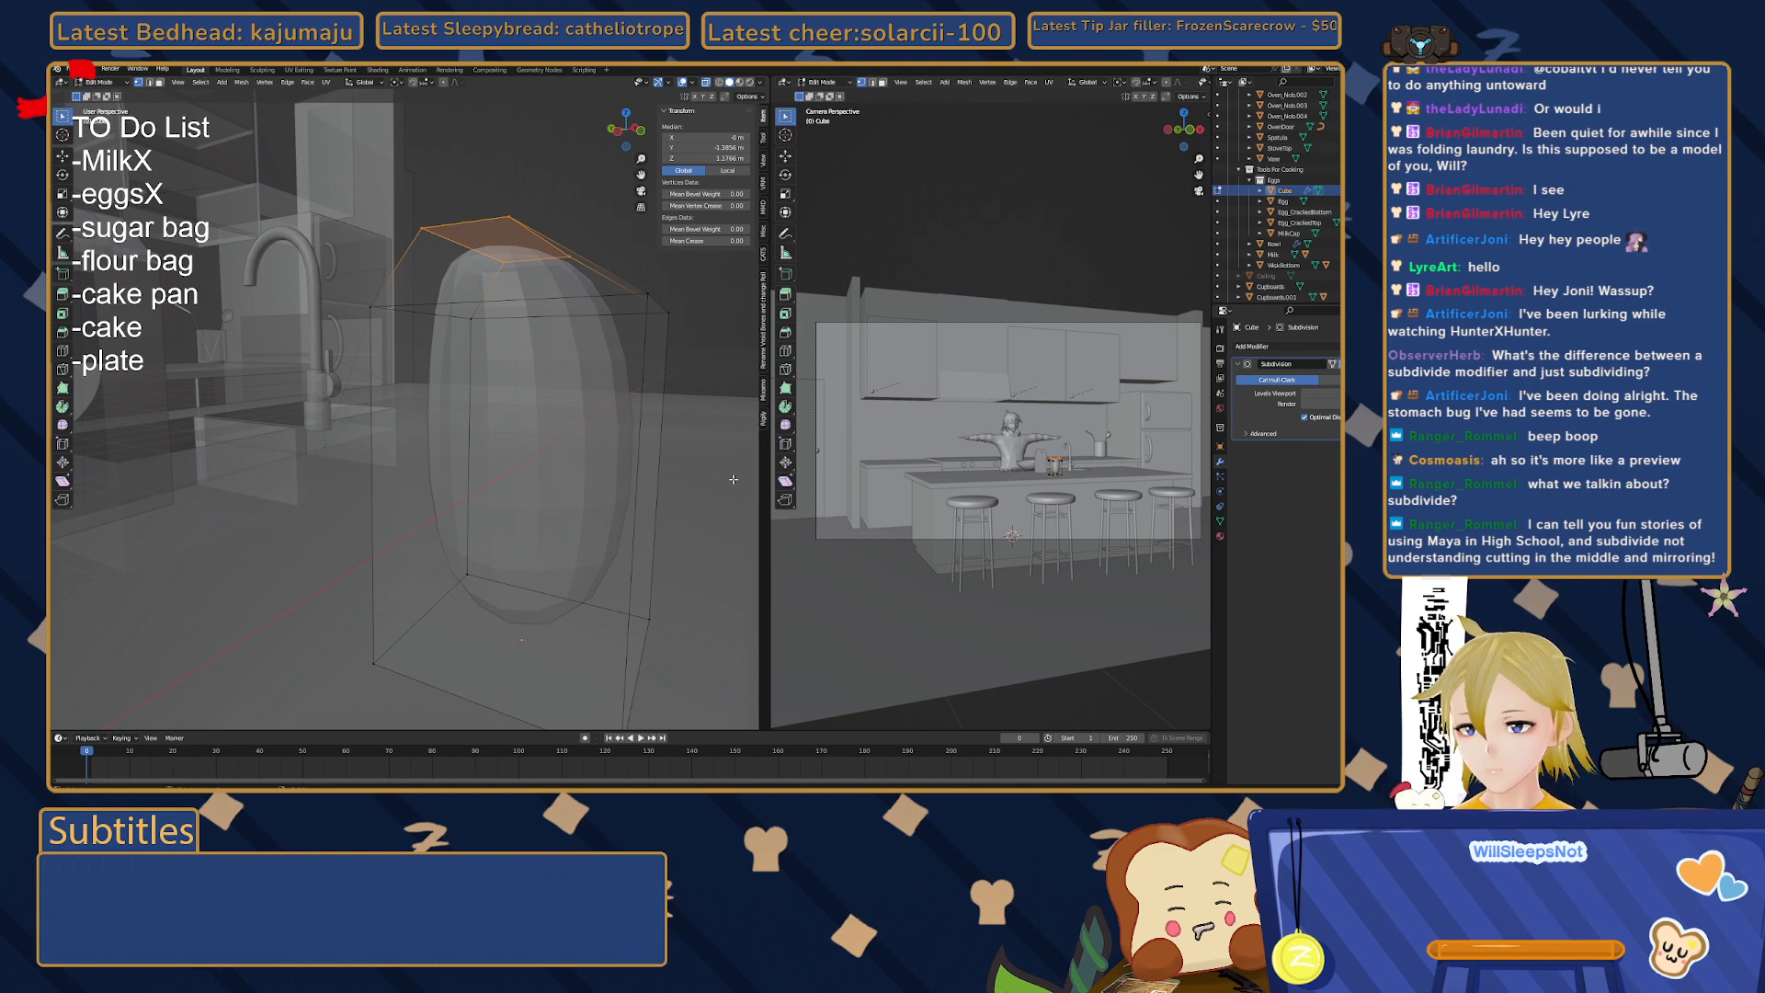
# - Move the subdivided cube's top face about 0.015 m along the Y axis
pyautogui.moveTo(553, 470); pyautogui.dragTo(478, 502, button='middle')
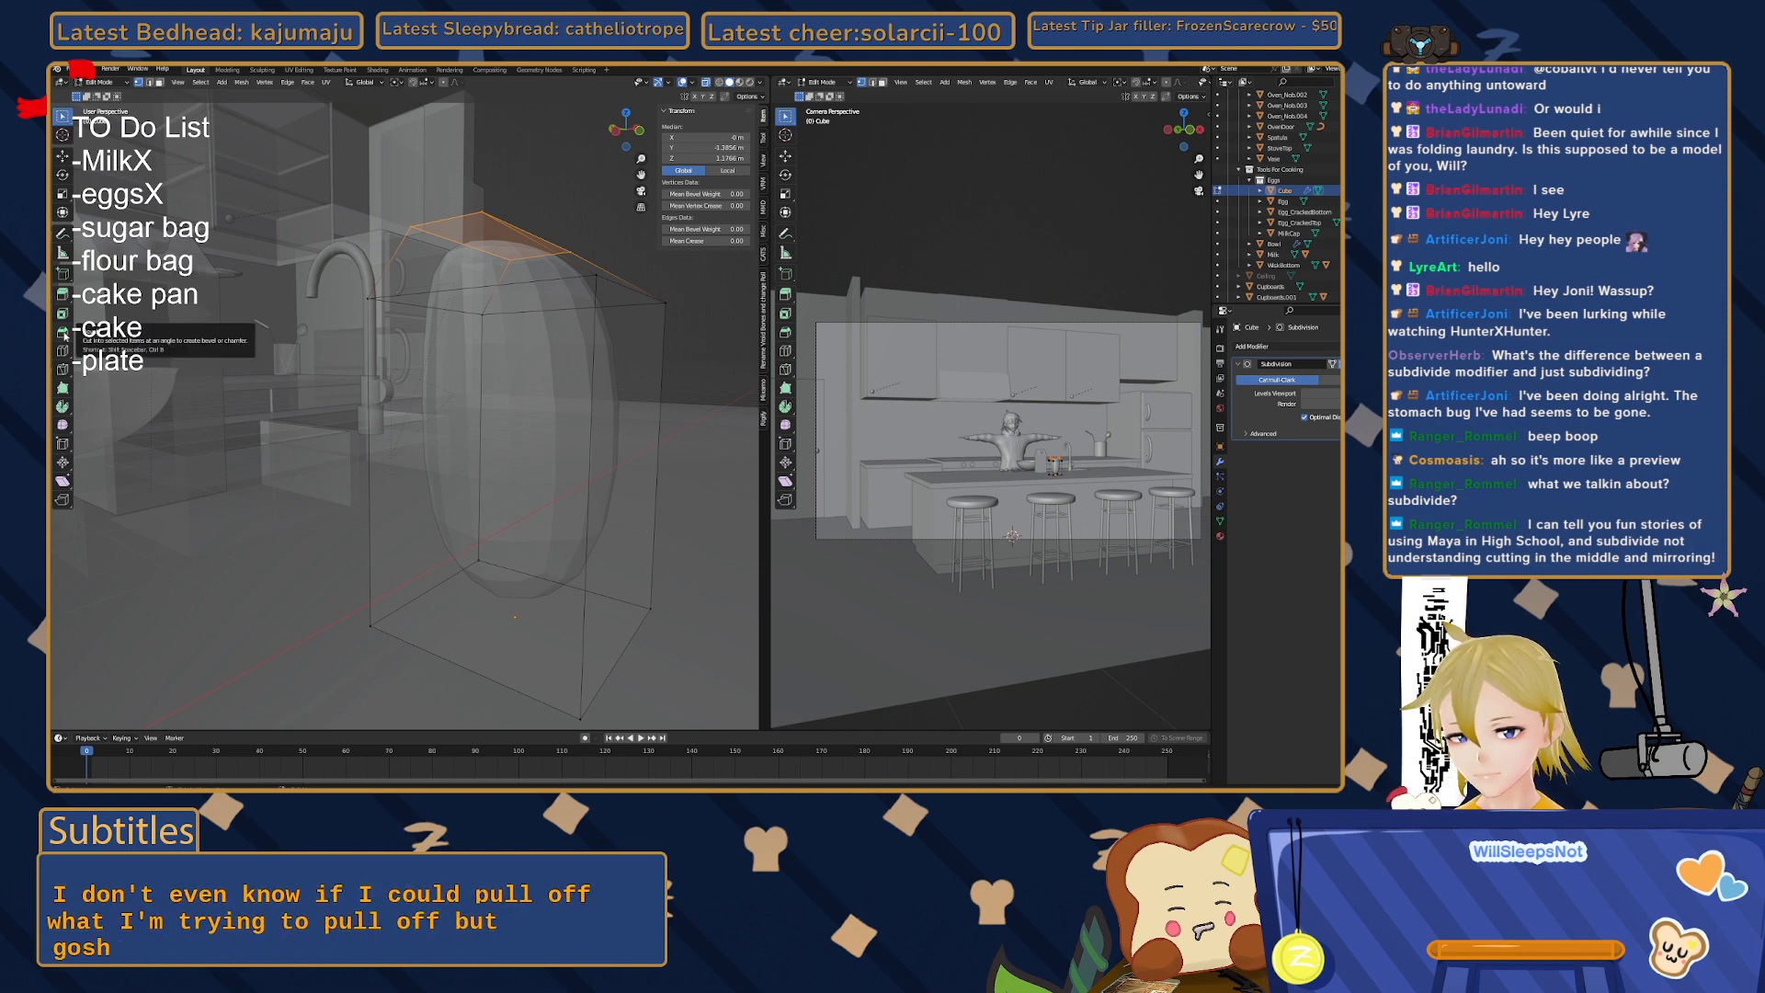
pyautogui.moveTo(345, 435); pyautogui.dragTo(442, 354, button='middle')
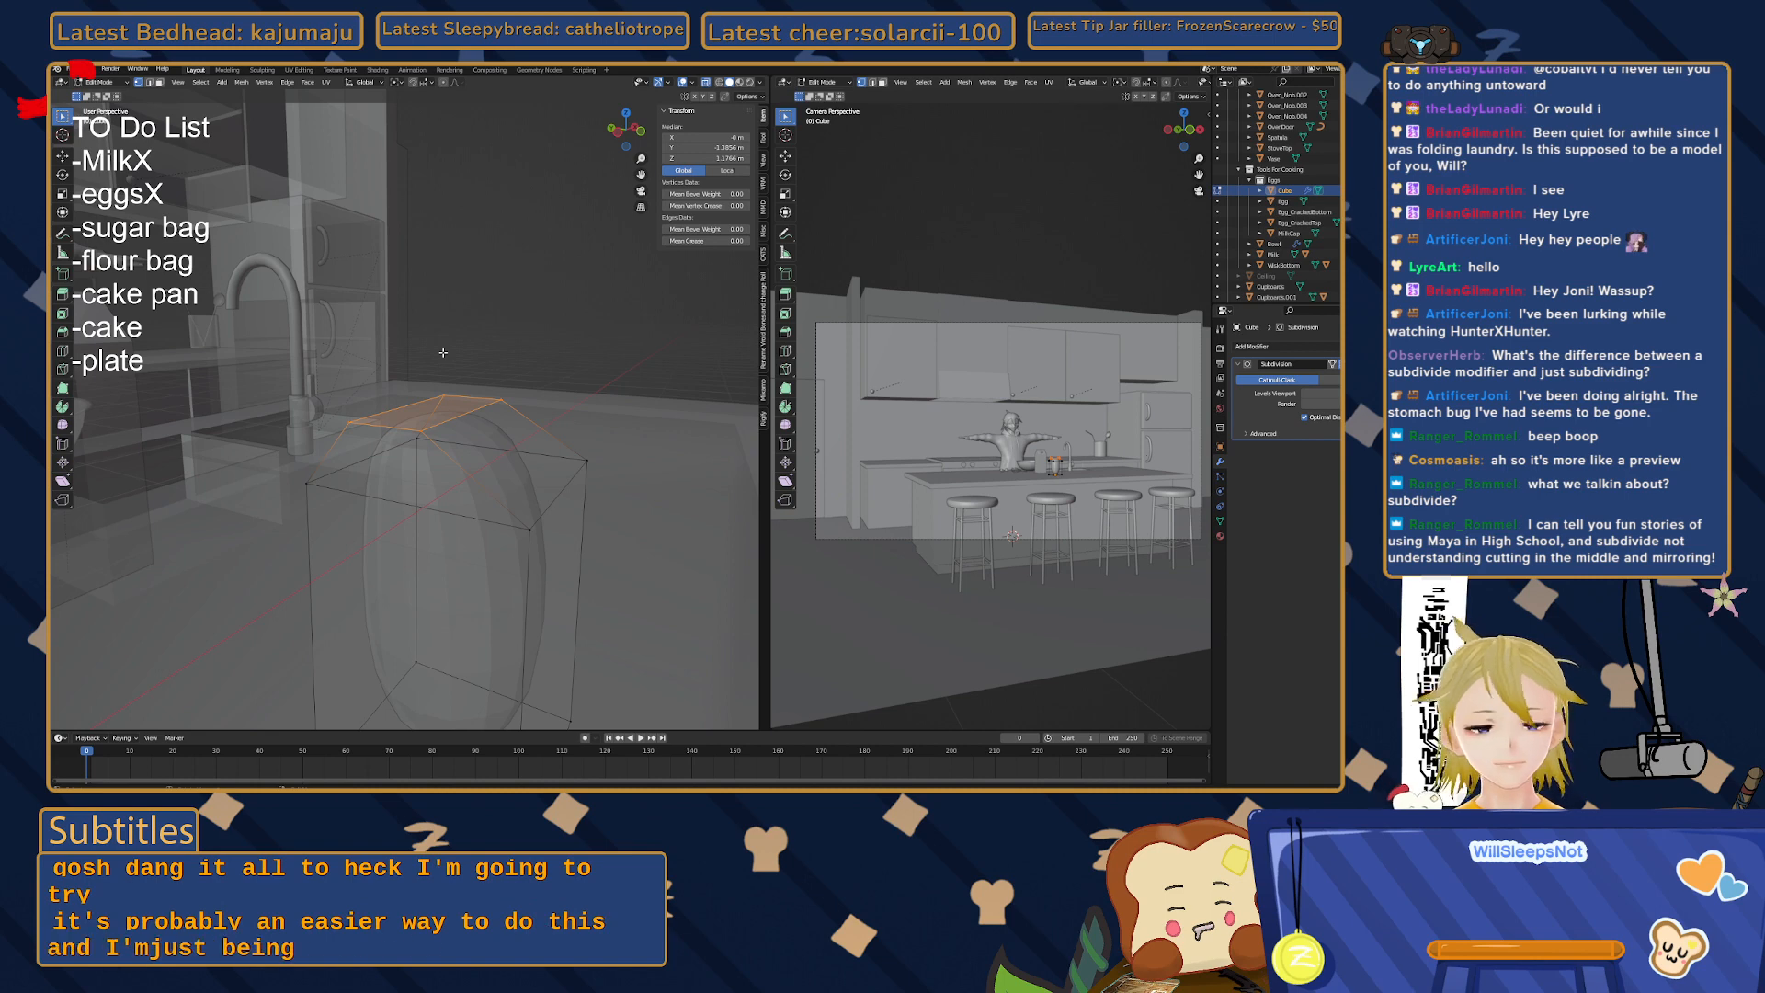
pyautogui.moveTo(466, 367); pyautogui.dragTo(453, 392, button='middle')
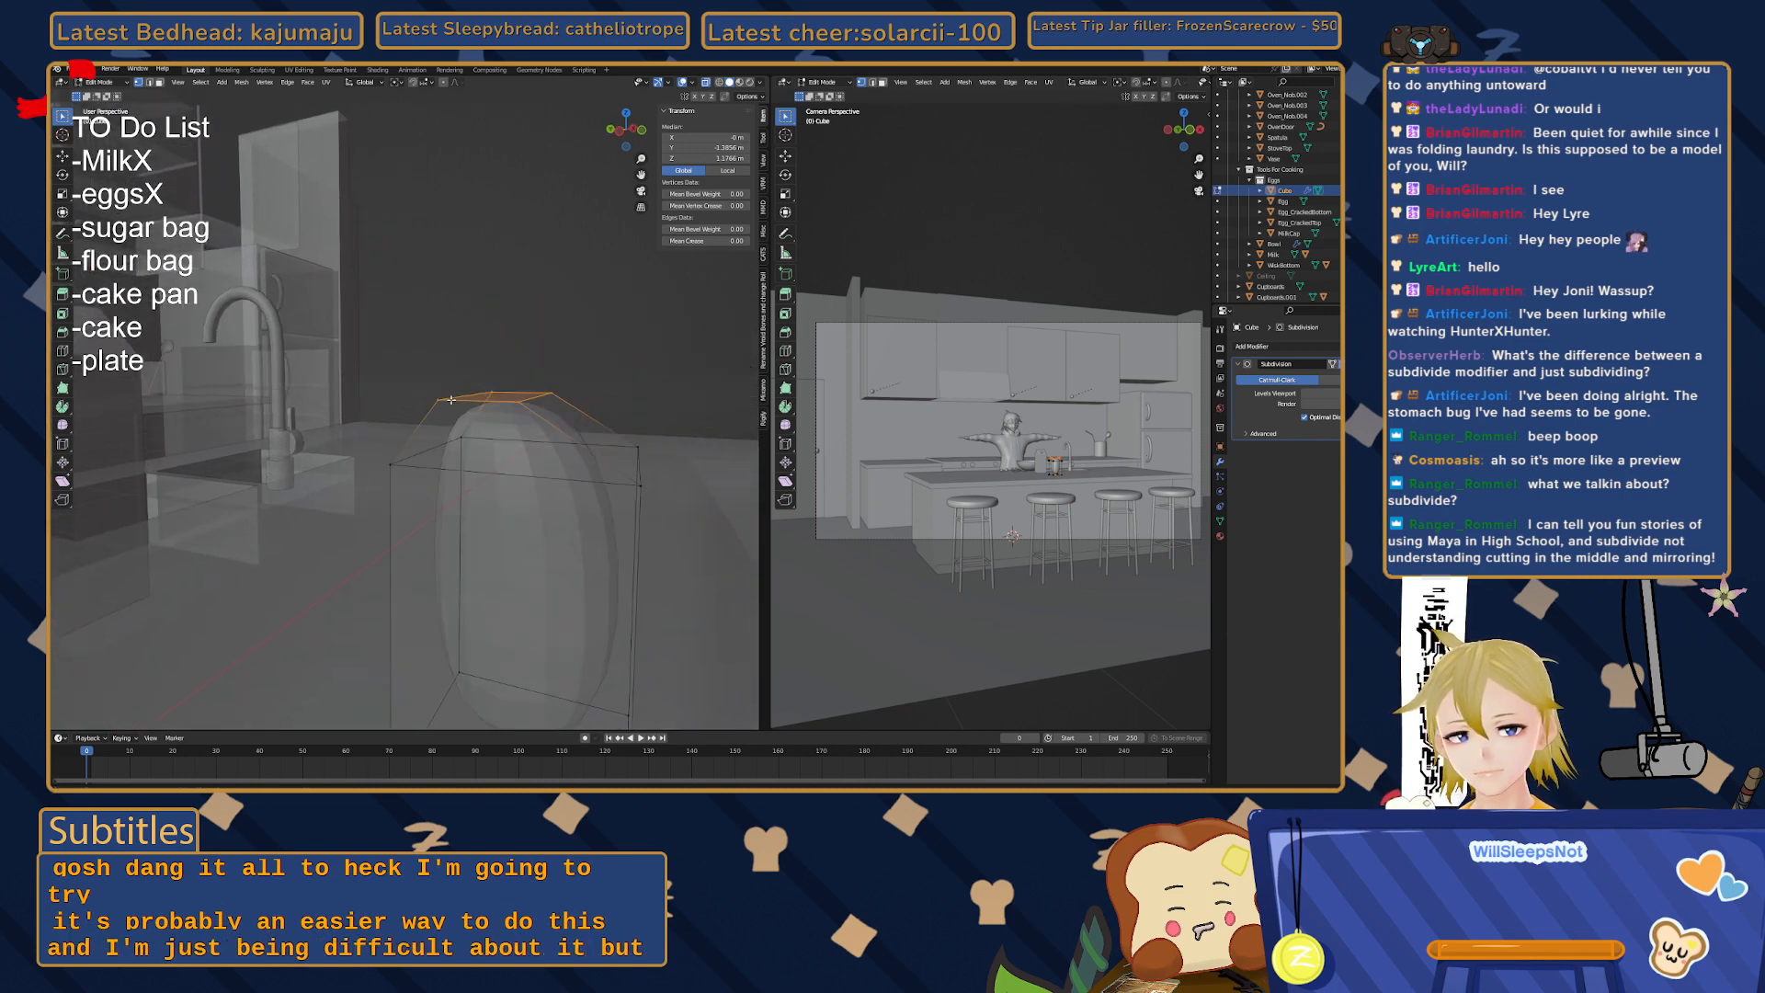
pyautogui.press('g')
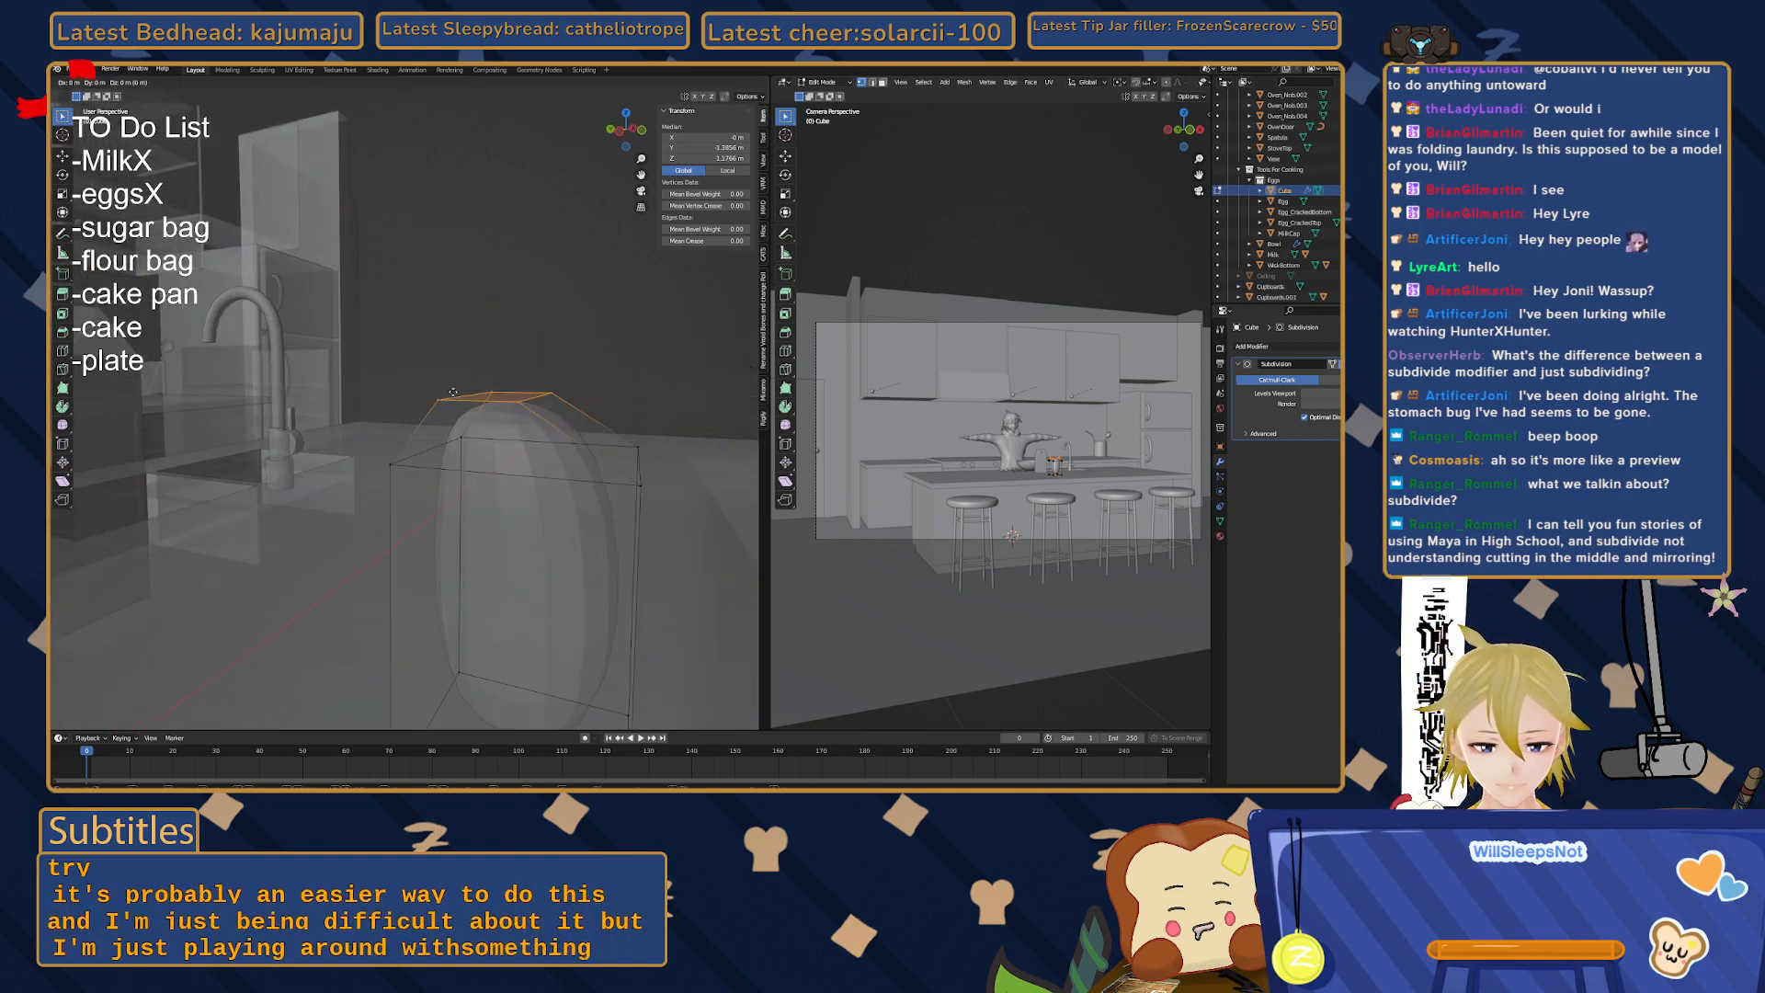
pyautogui.press('y')
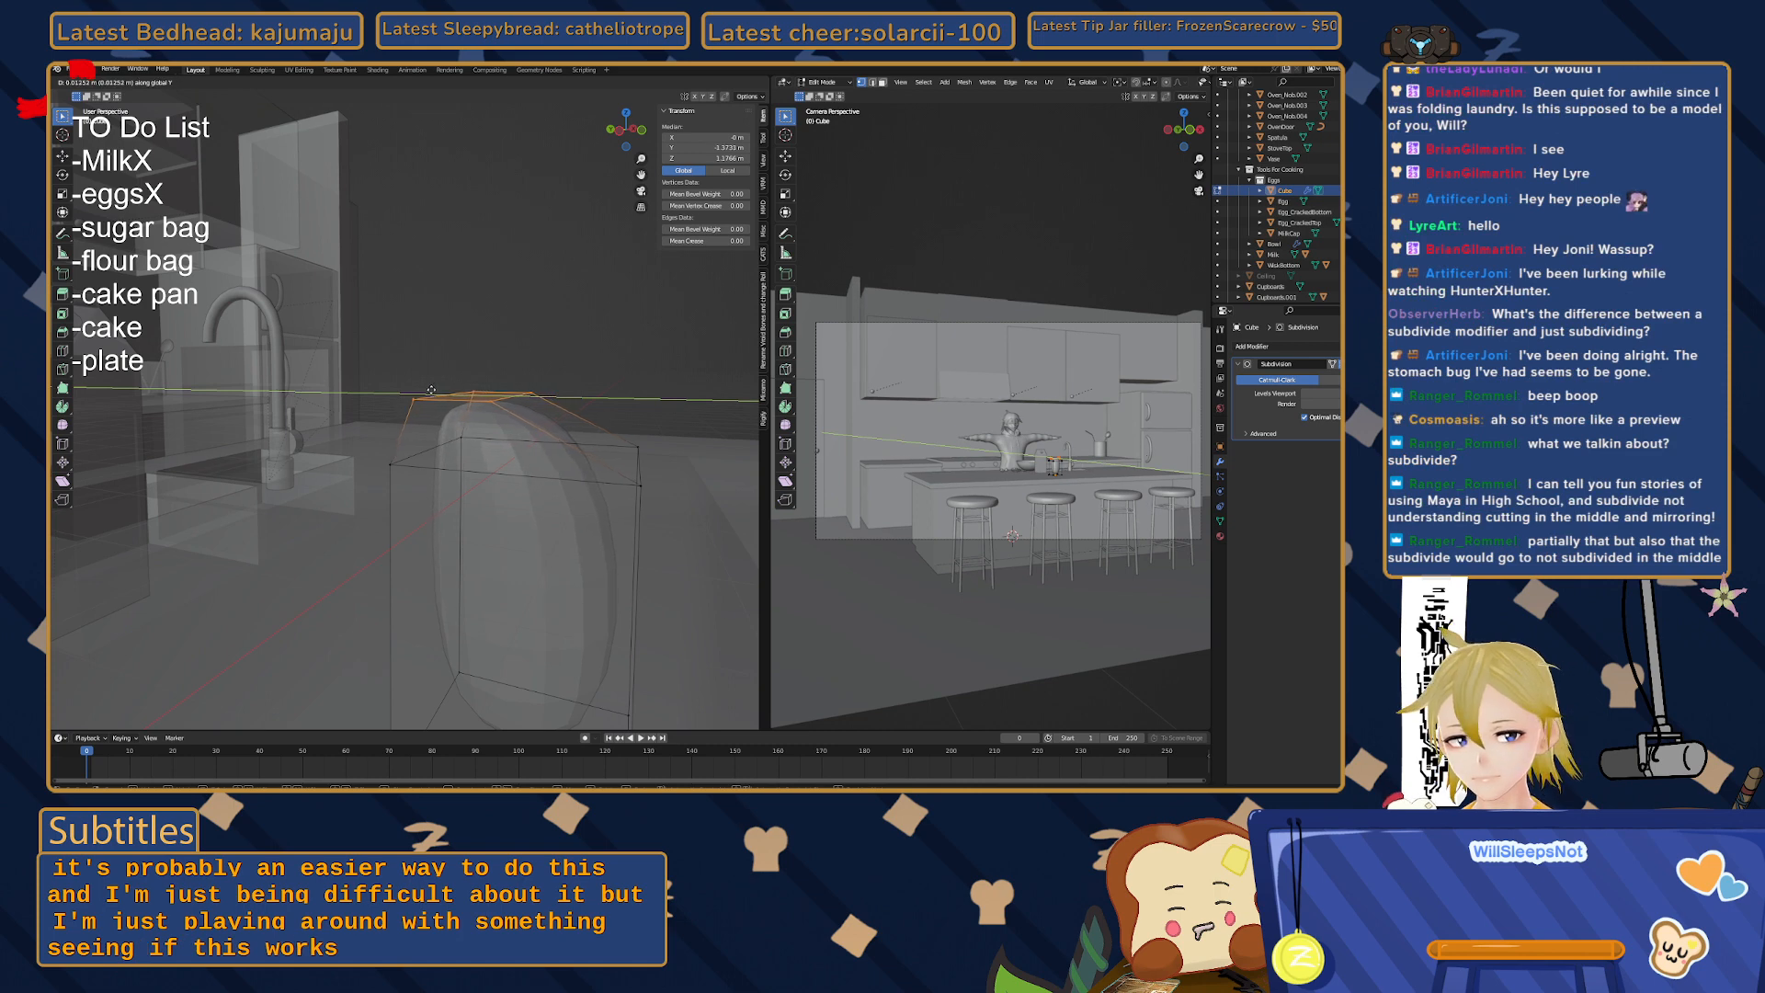
pyautogui.click(428, 392)
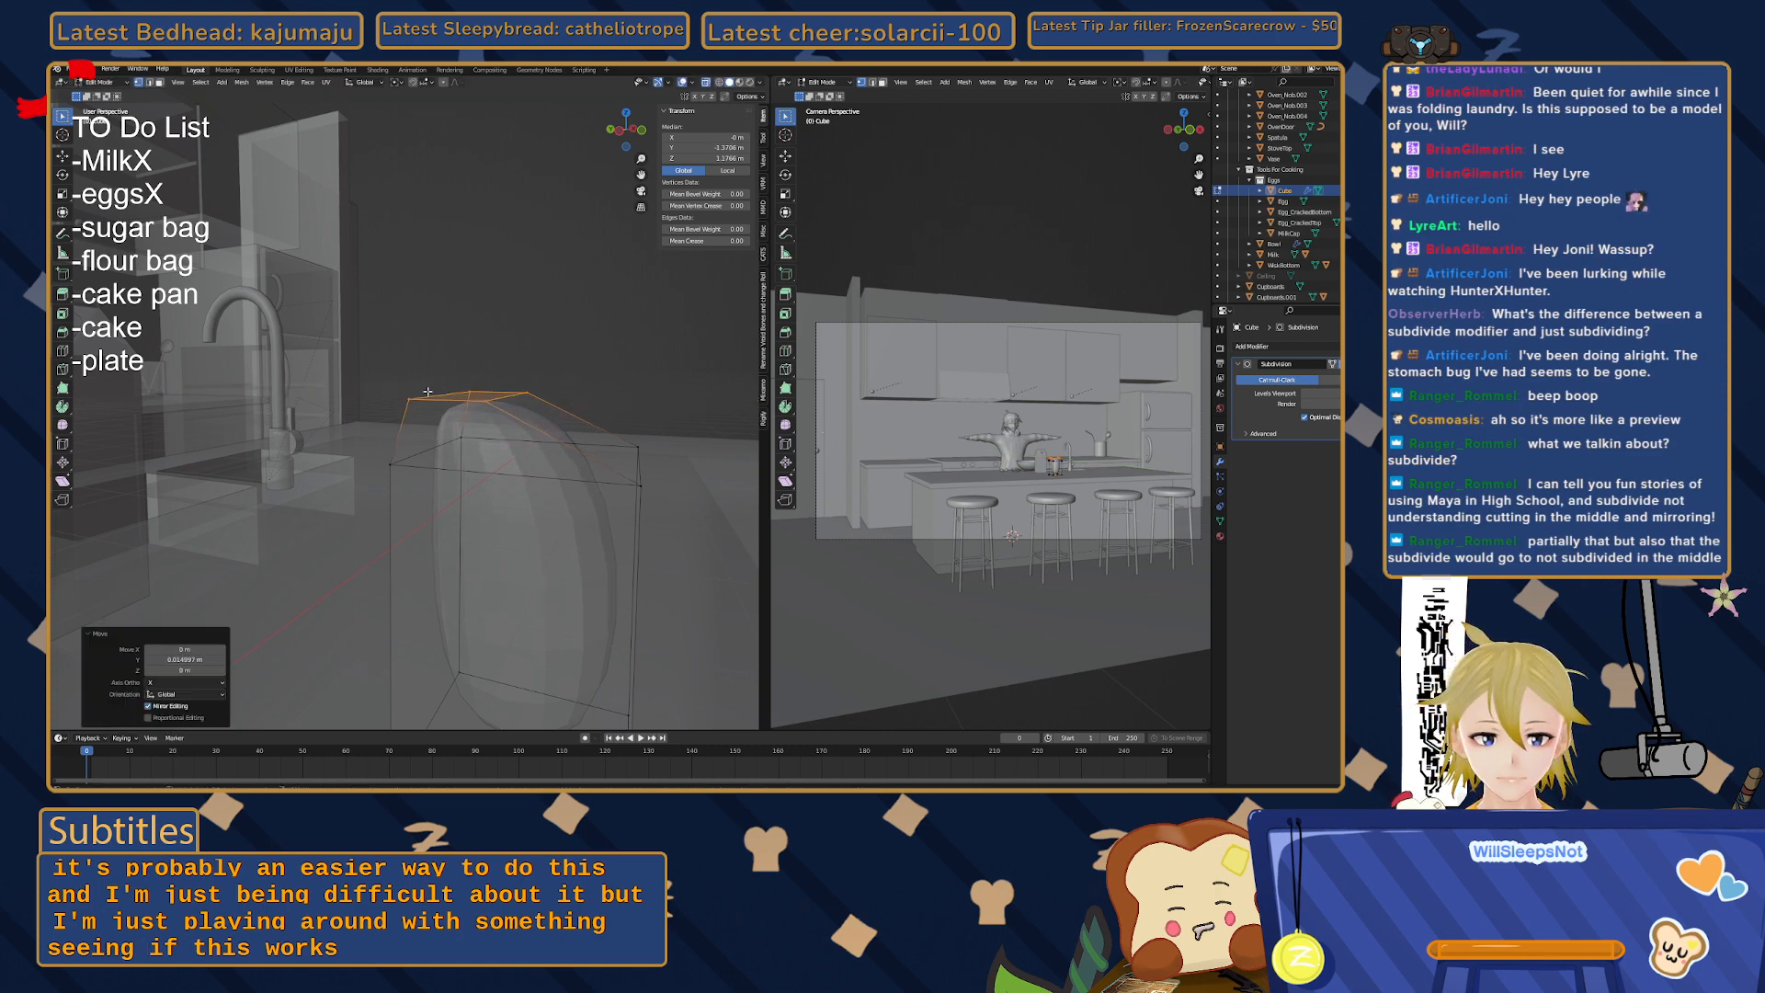
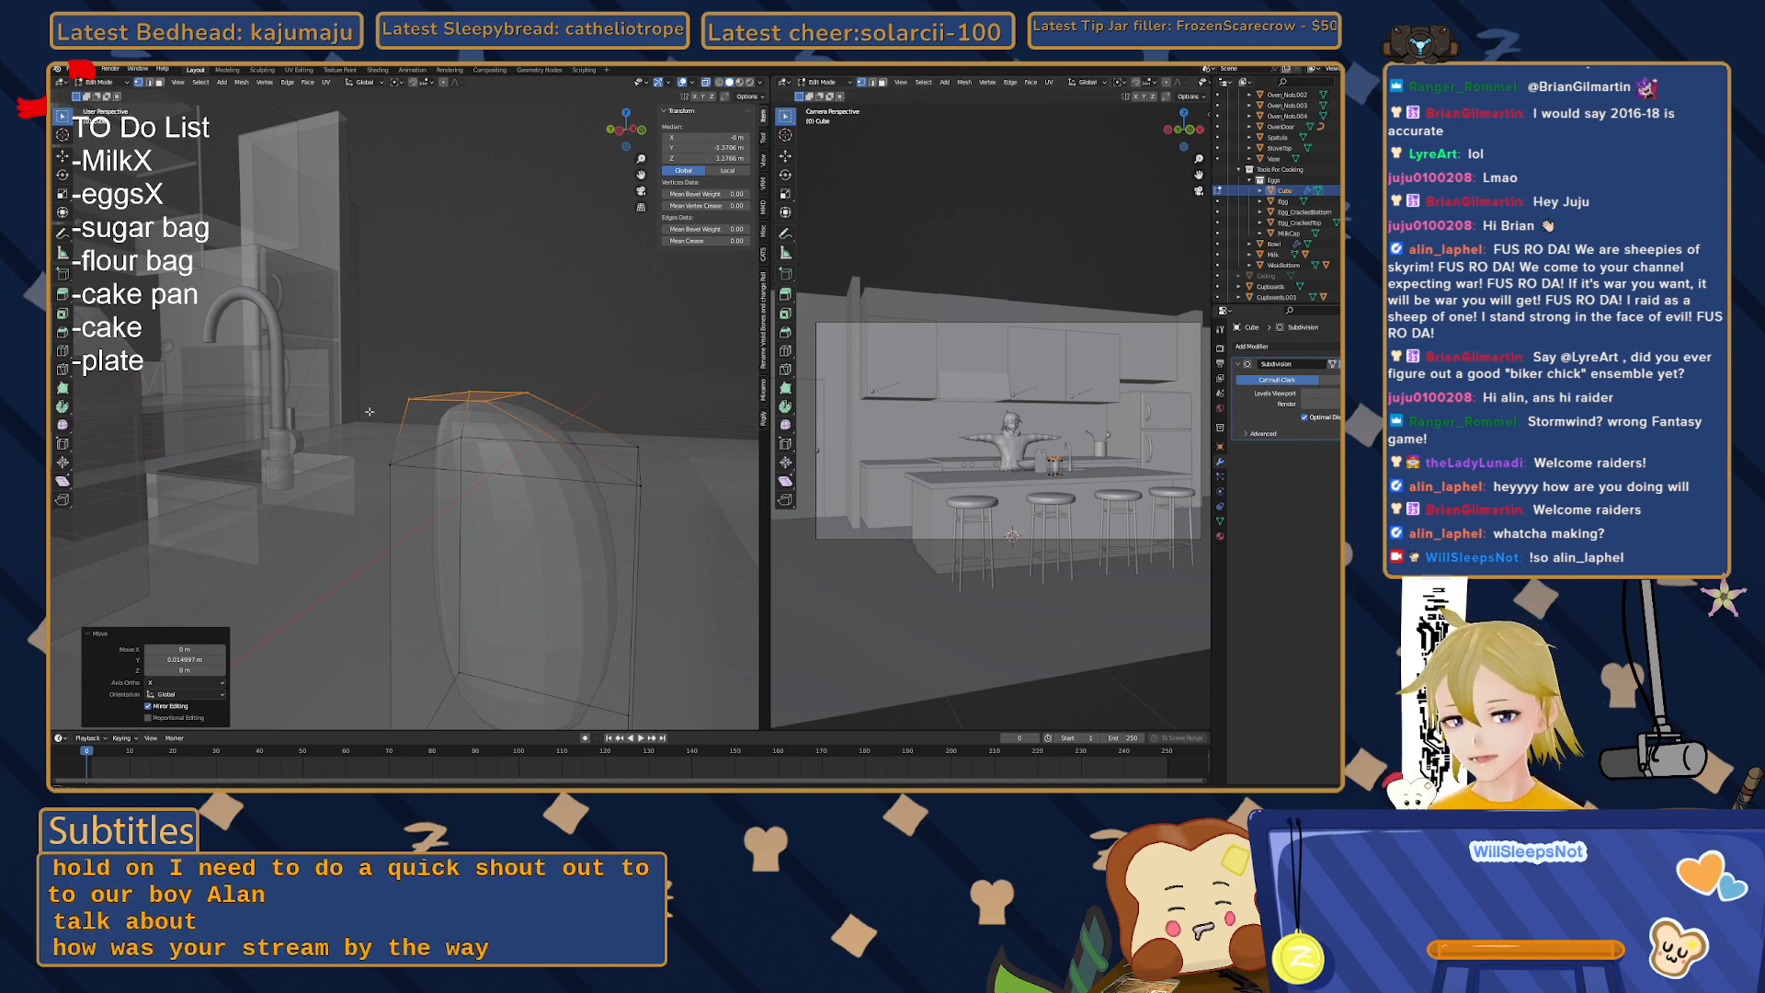
# - Extrude the cube's top face upward by about 0.018 m to form a short neck
pyautogui.keyDown('shift'); pyautogui.moveTo(526, 370); pyautogui.dragTo(462, 342, button='middle'); pyautogui.keyUp('shift')
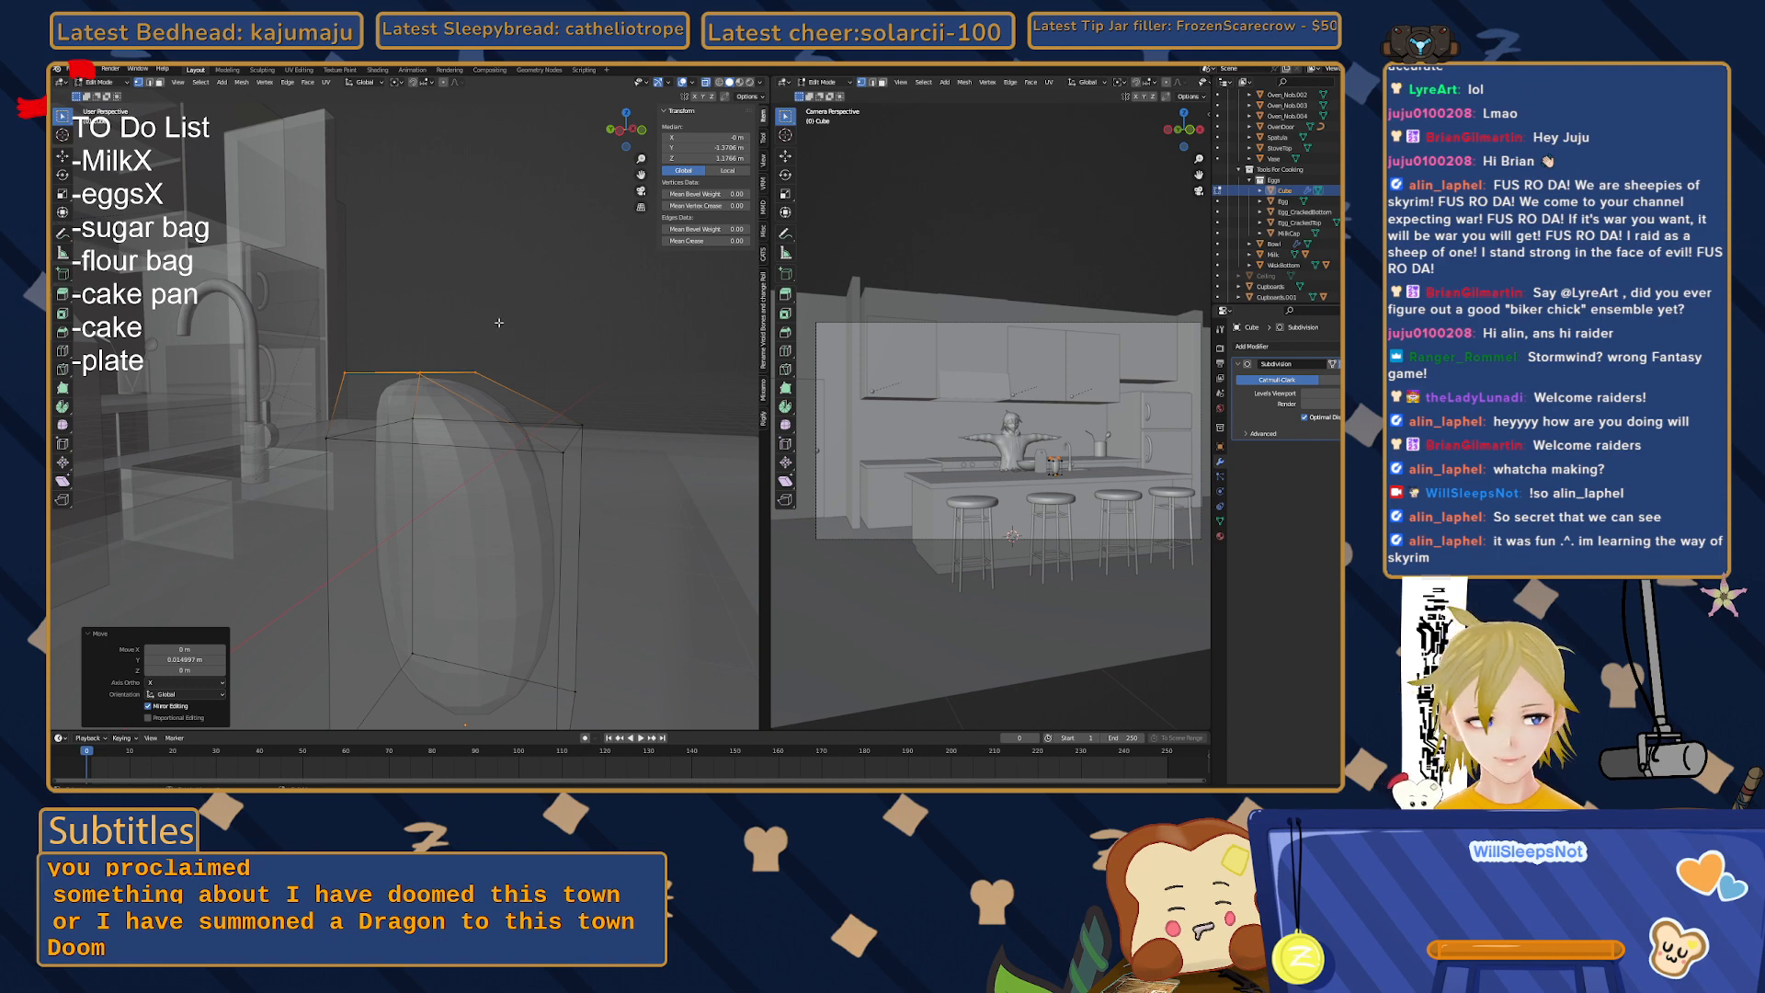
pyautogui.moveTo(499, 323)
pyautogui.mouseDown(button='middle')
pyautogui.moveTo(467, 340)
pyautogui.moveTo(488, 344)
pyautogui.mouseUp(button='middle')
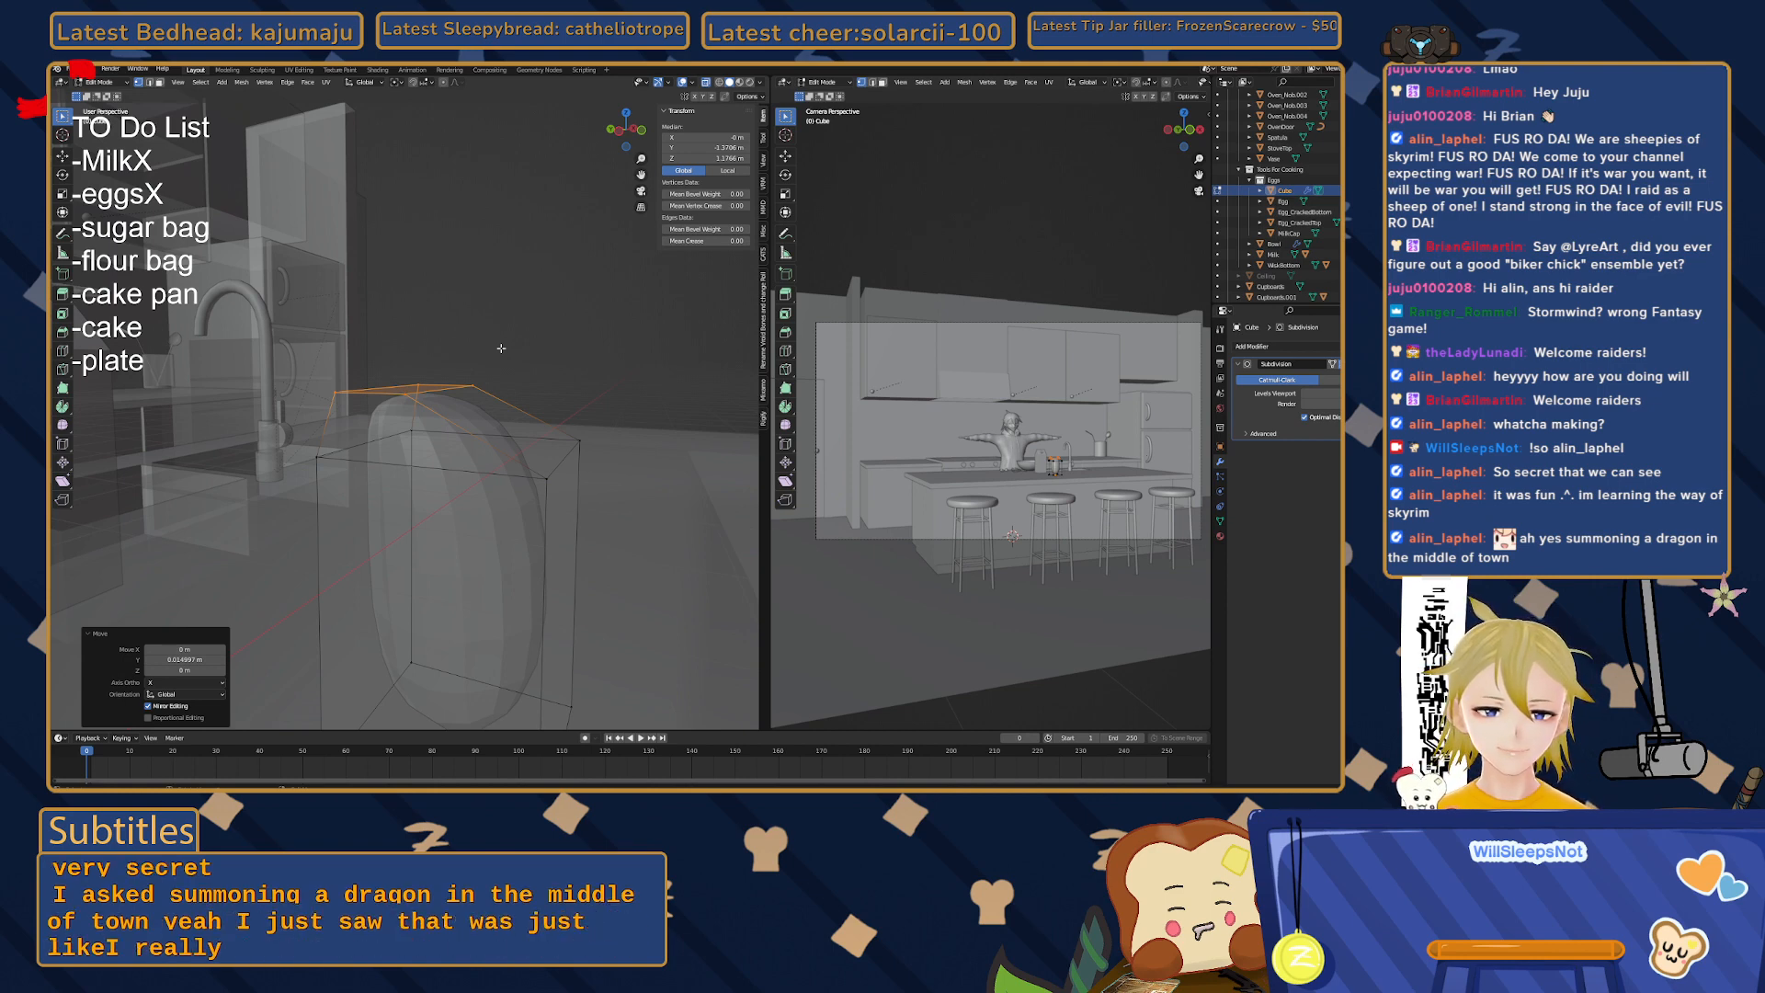
pyautogui.moveTo(501, 348); pyautogui.dragTo(463, 344, button='middle')
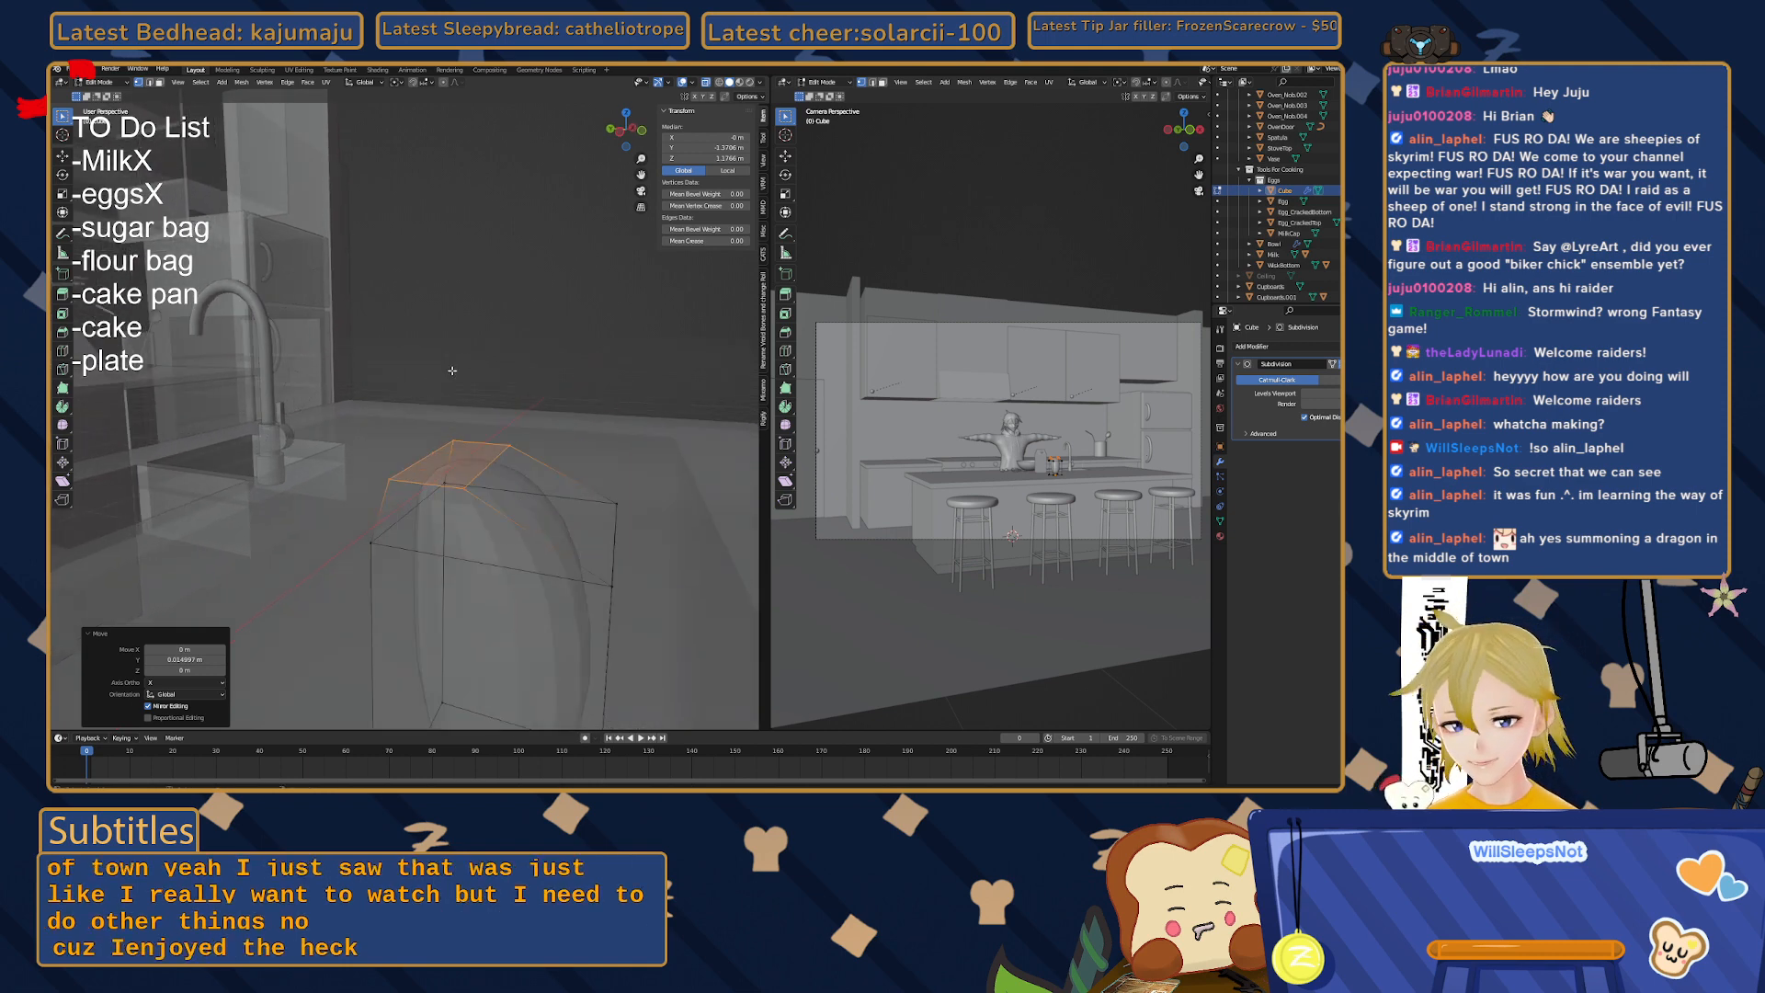
pyautogui.press('e')
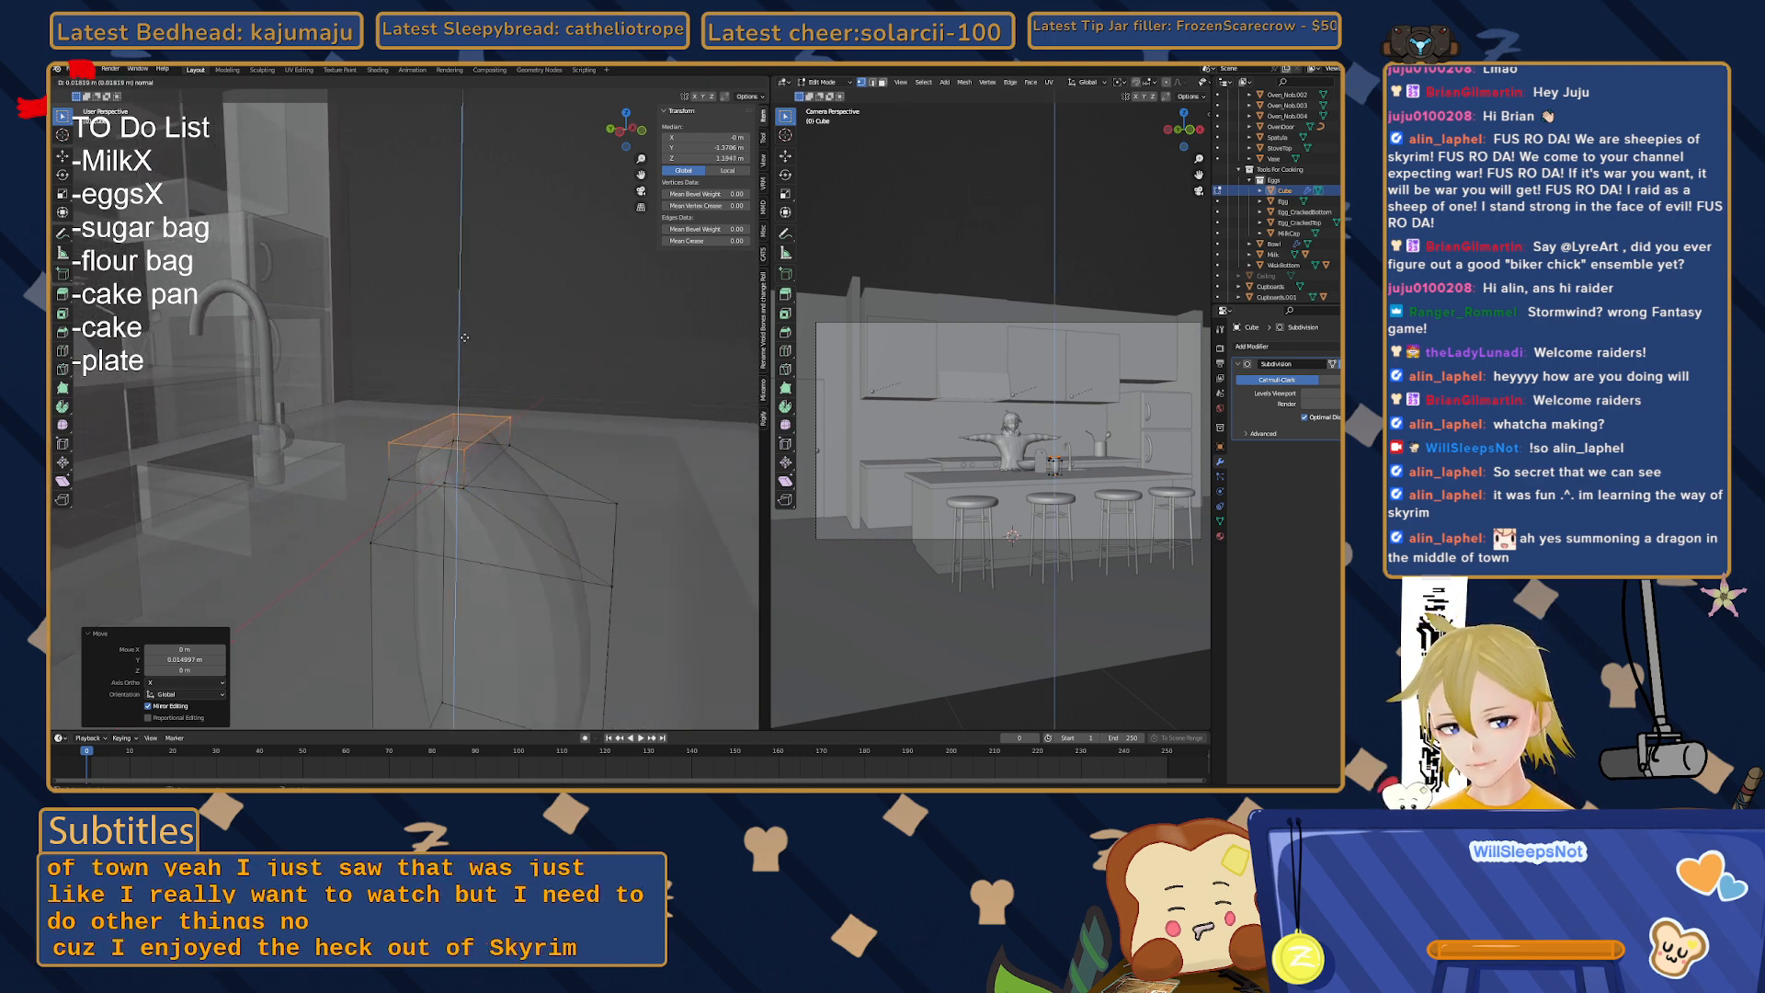
pyautogui.click(464, 338)
pyautogui.moveTo(464, 338); pyautogui.dragTo(468, 355, button='middle')
# - Try to extrude the neck's top face again and narrow it along the Y axis, and undo the scaling
pyautogui.press('e')
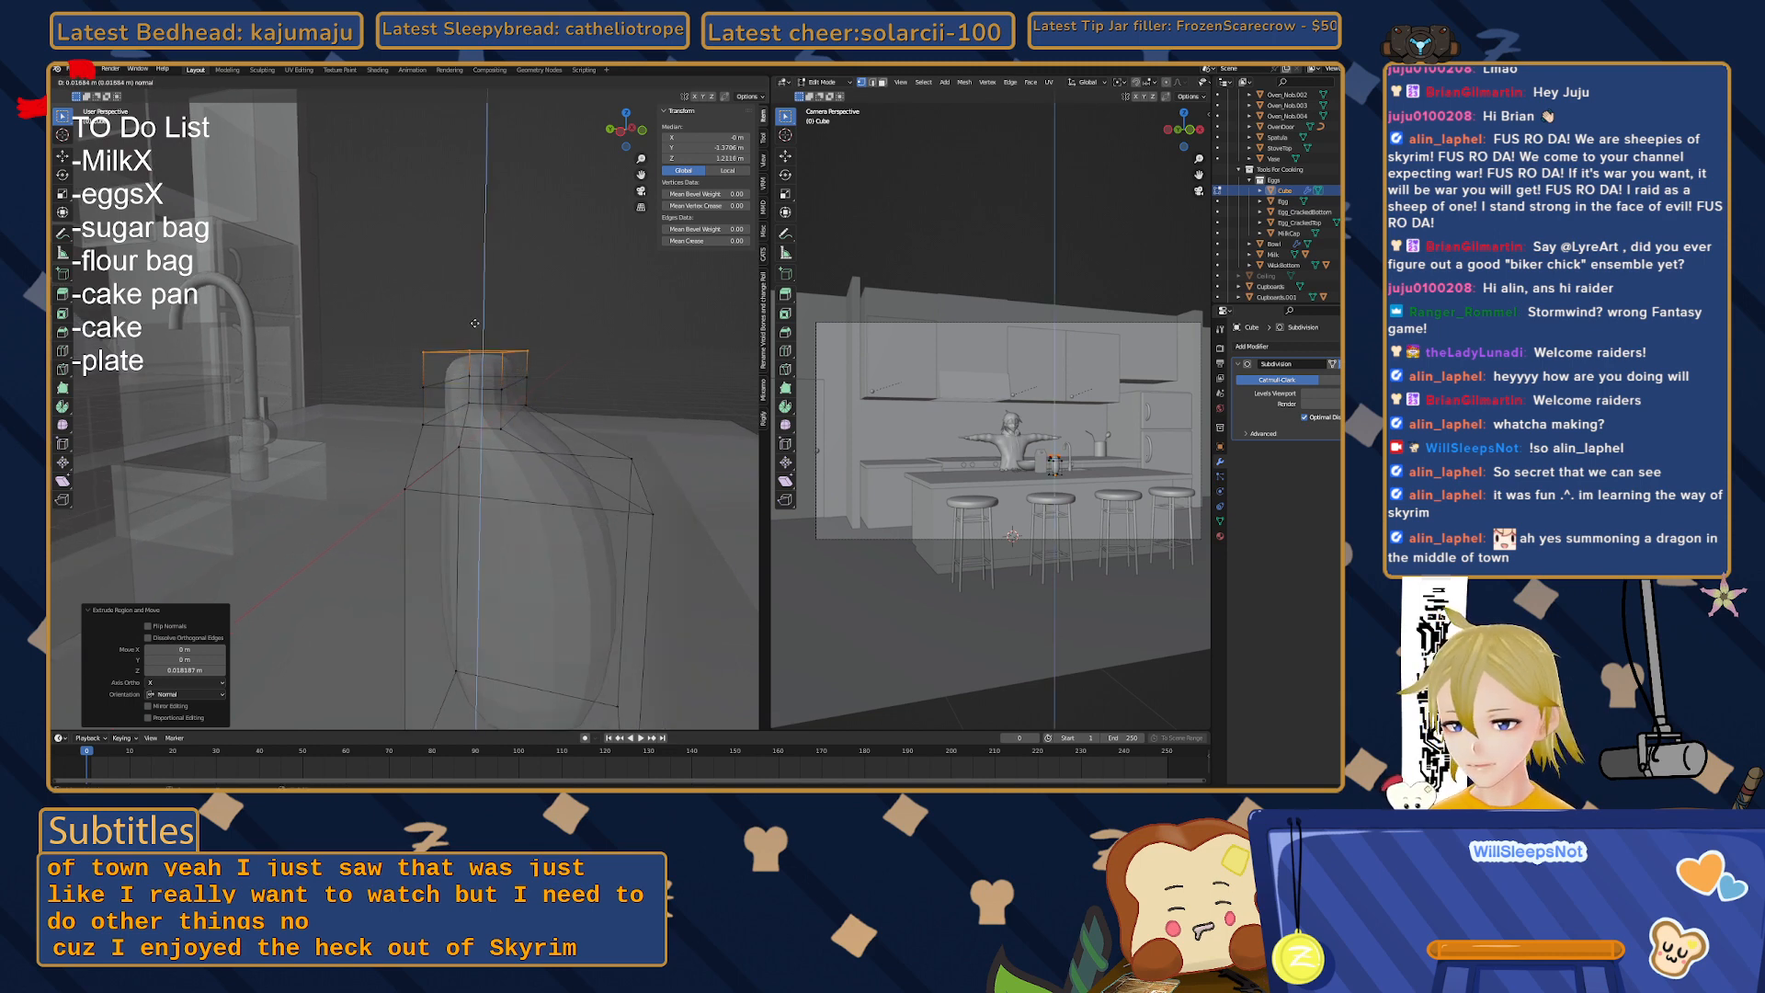
pyautogui.press('Escape')
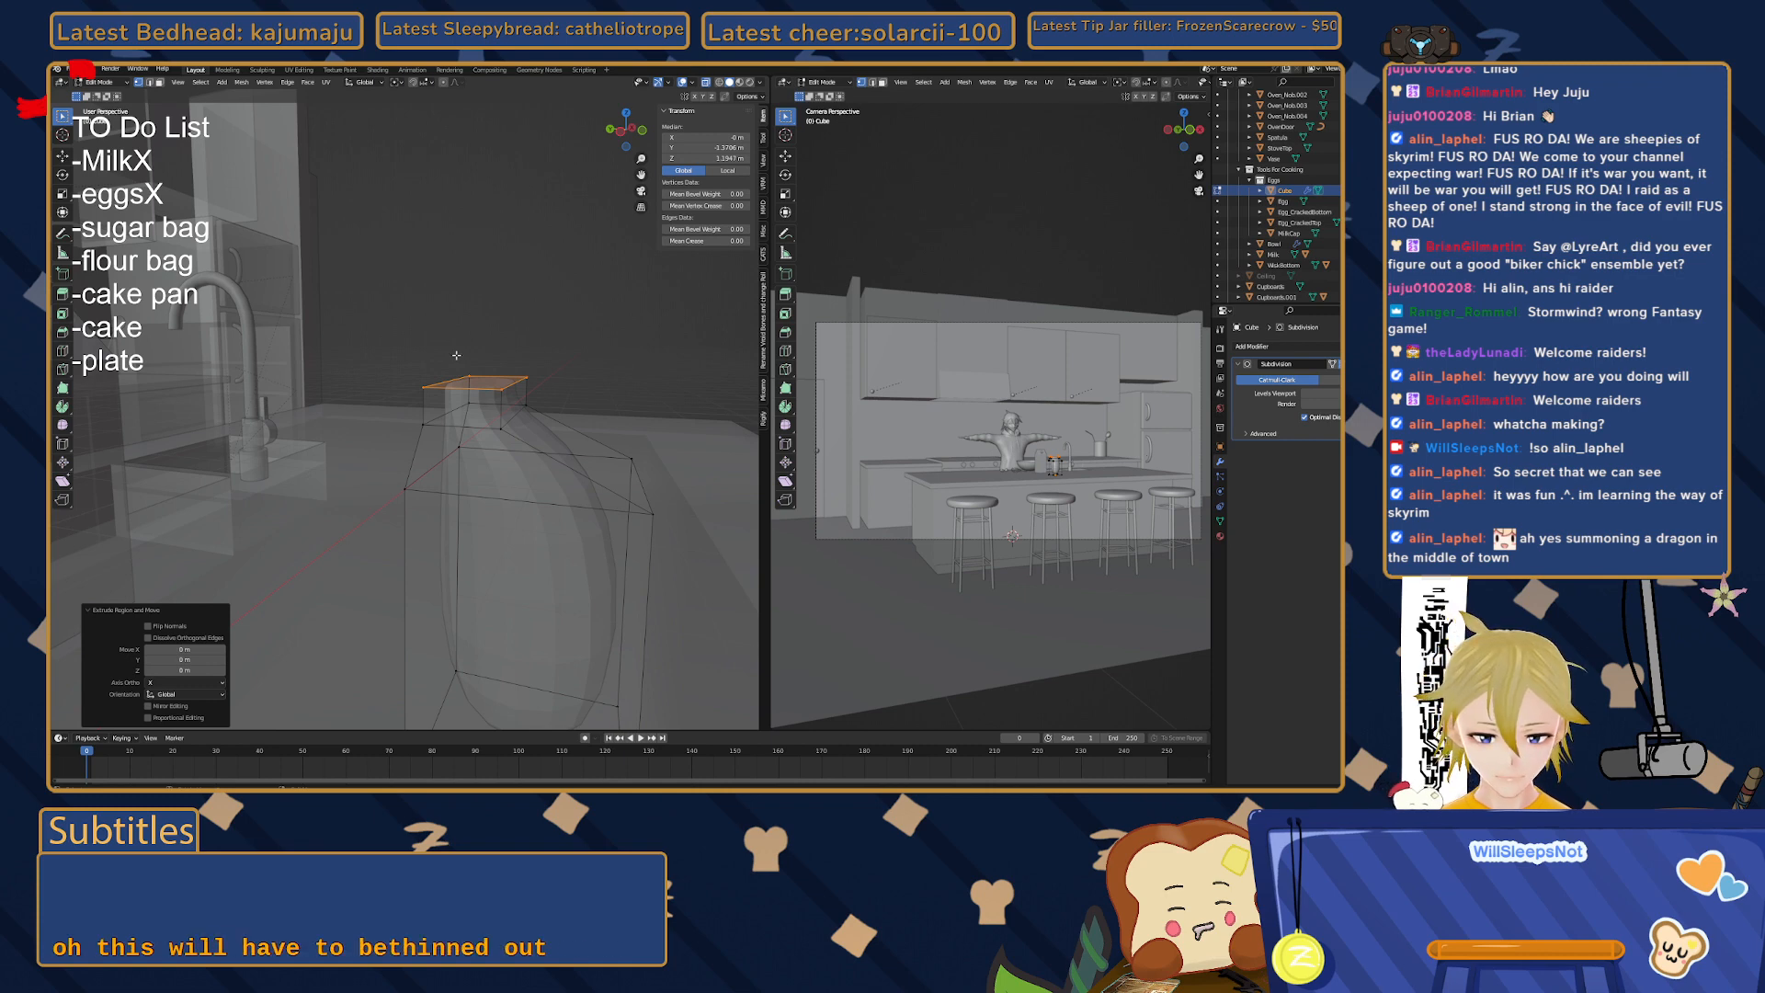
pyautogui.press('s')
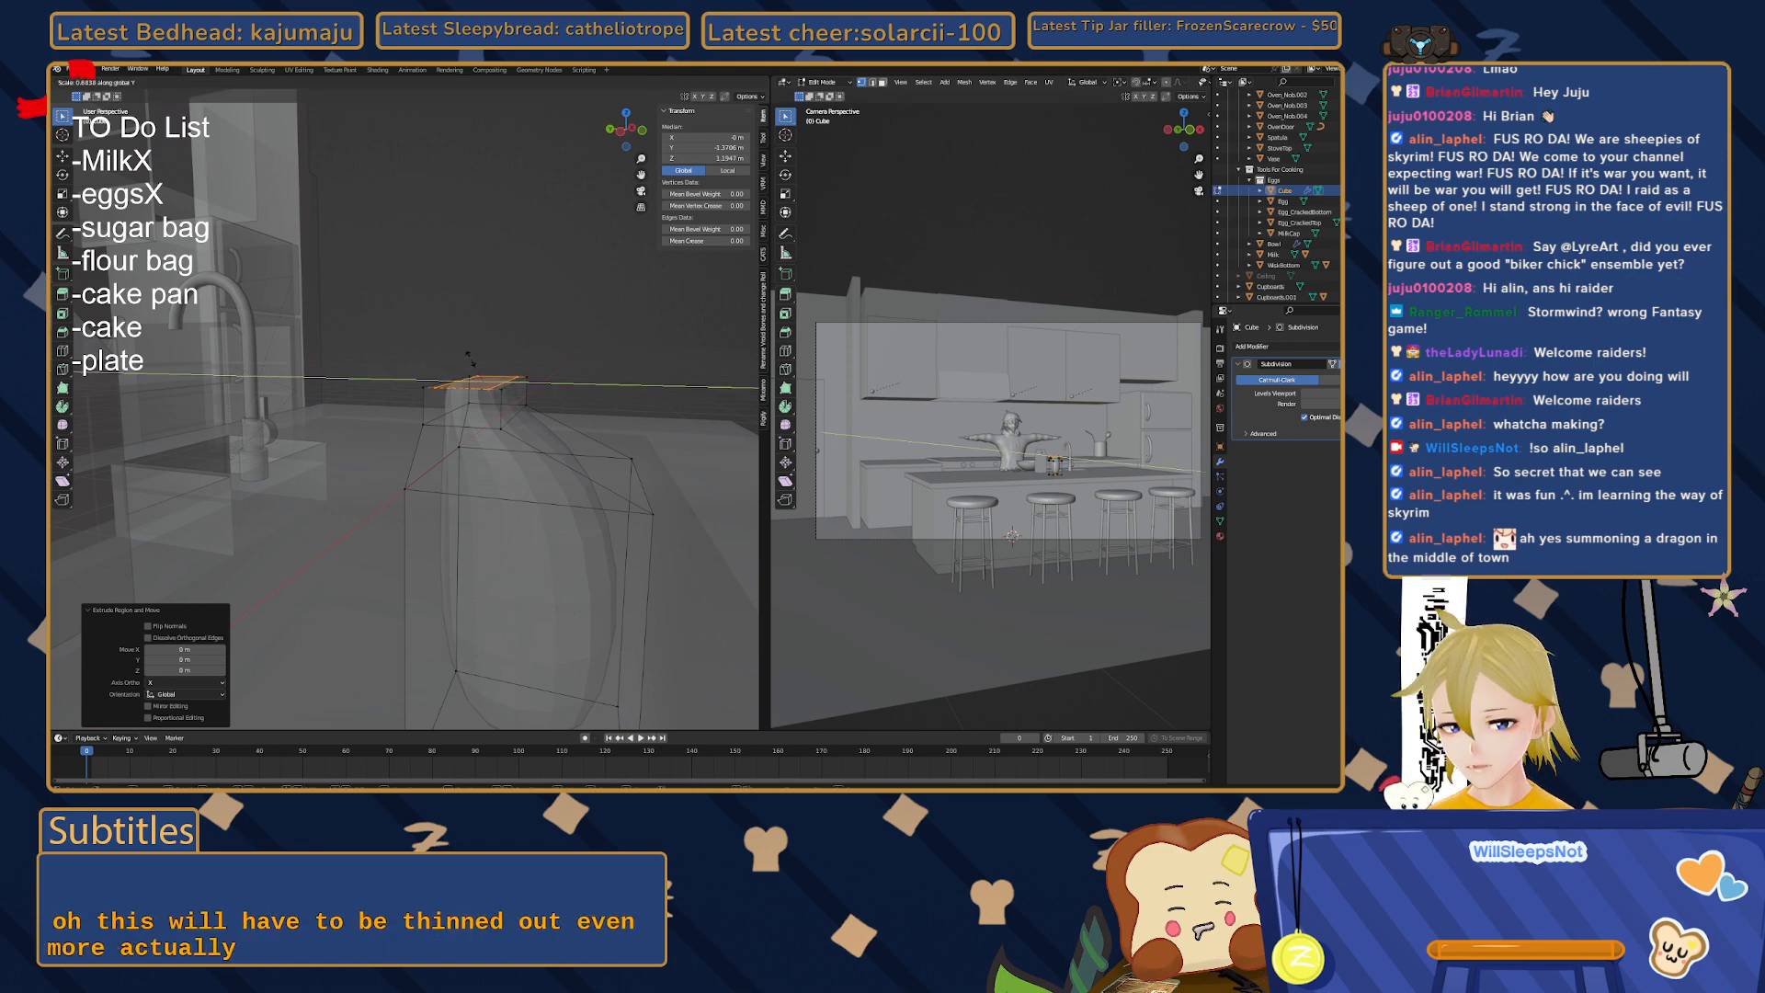
pyautogui.click(466, 354)
pyautogui.hotkey('ctrl', 'z')
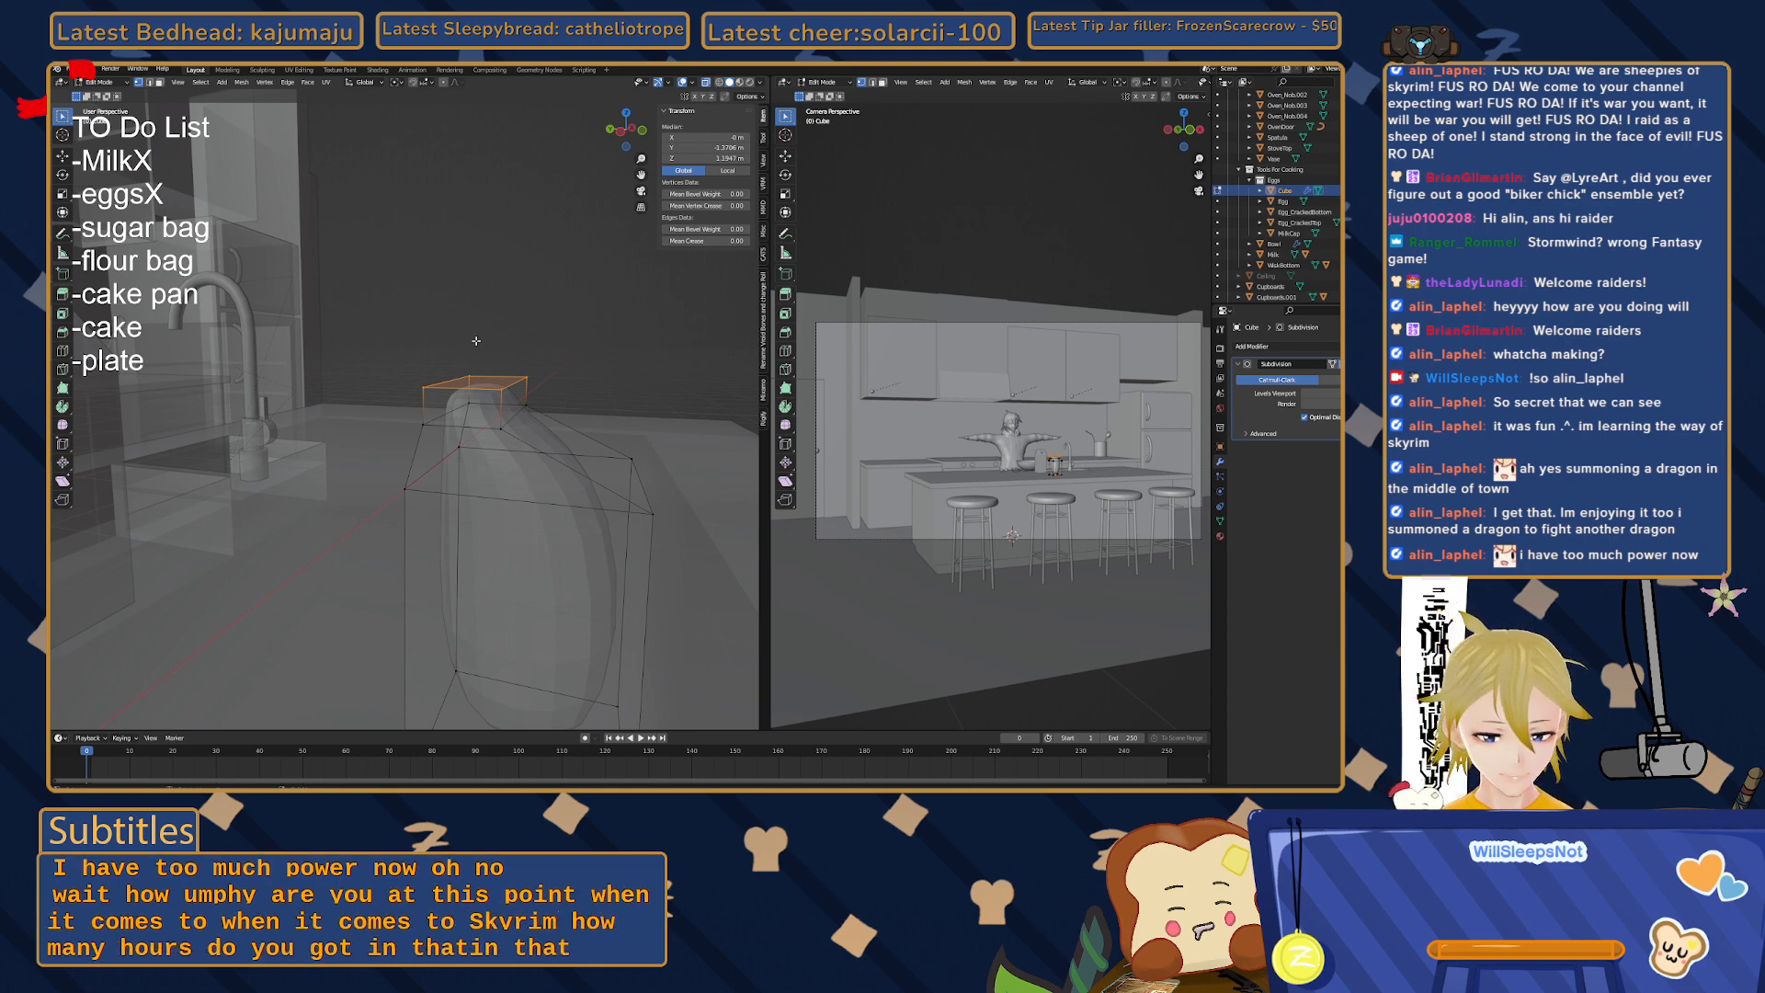
# - Narrow the neck's top face along the Y axis and extrude it upward by about 0.011 m
pyautogui.press('s')
pyautogui.press('y')
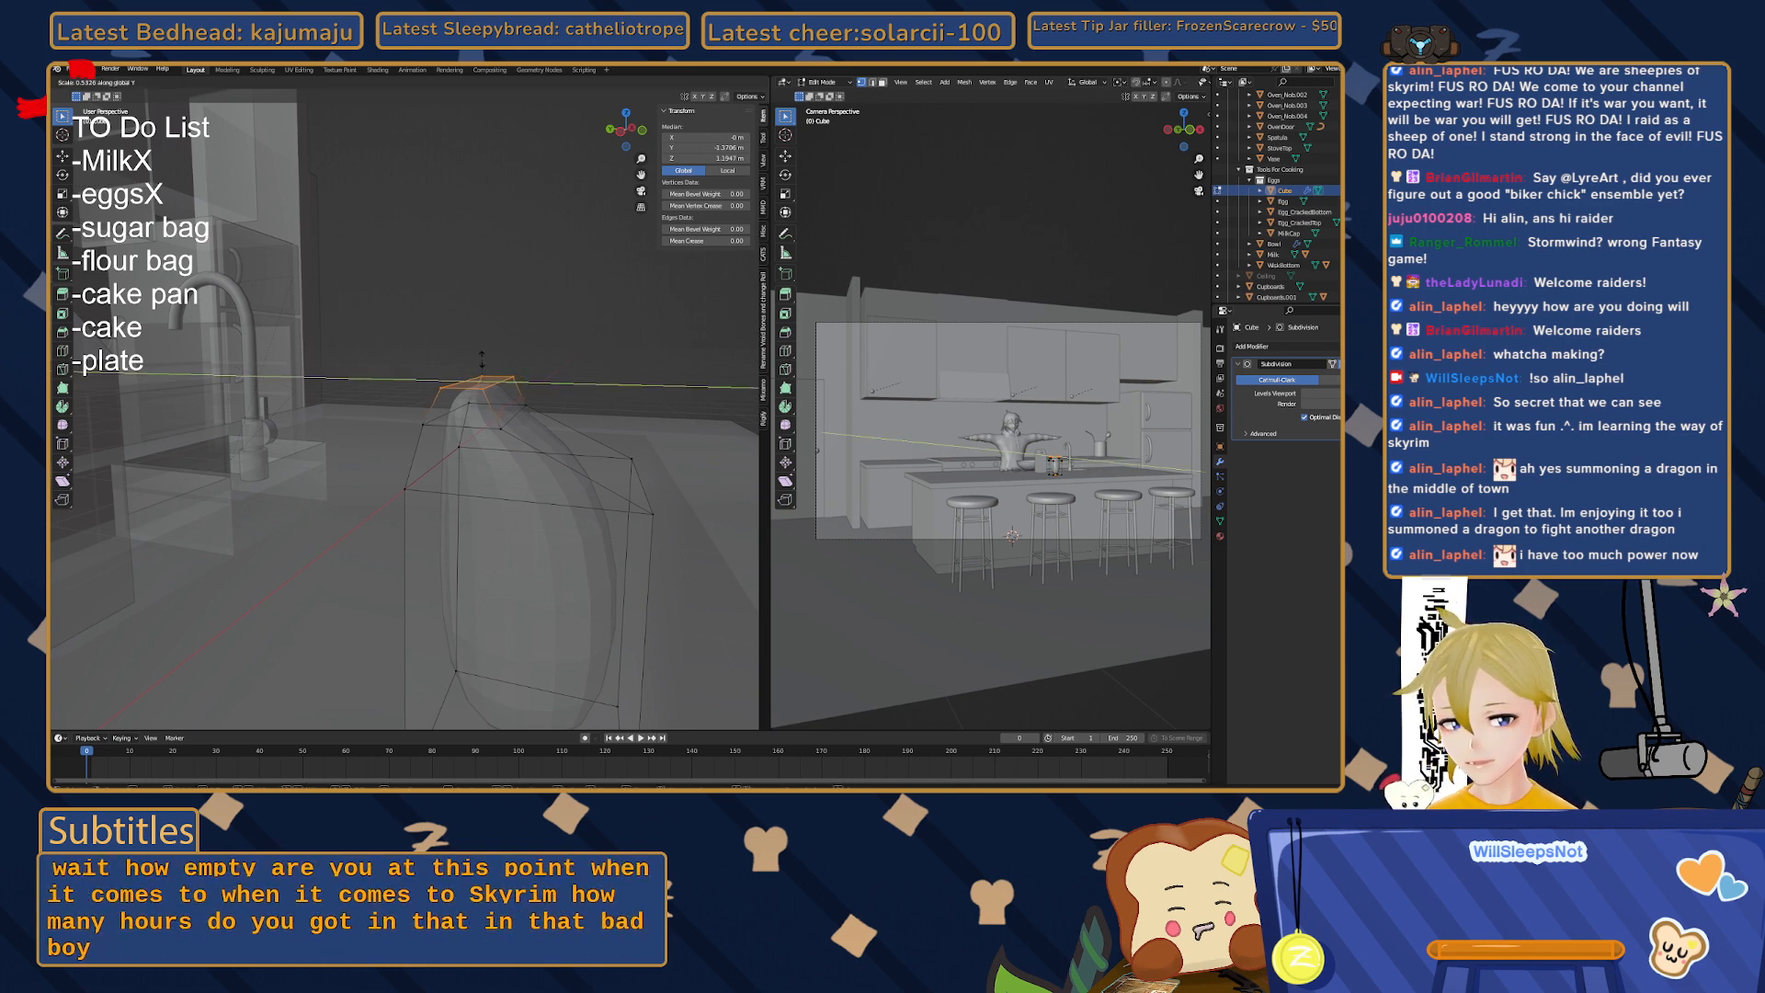
pyautogui.click(479, 360)
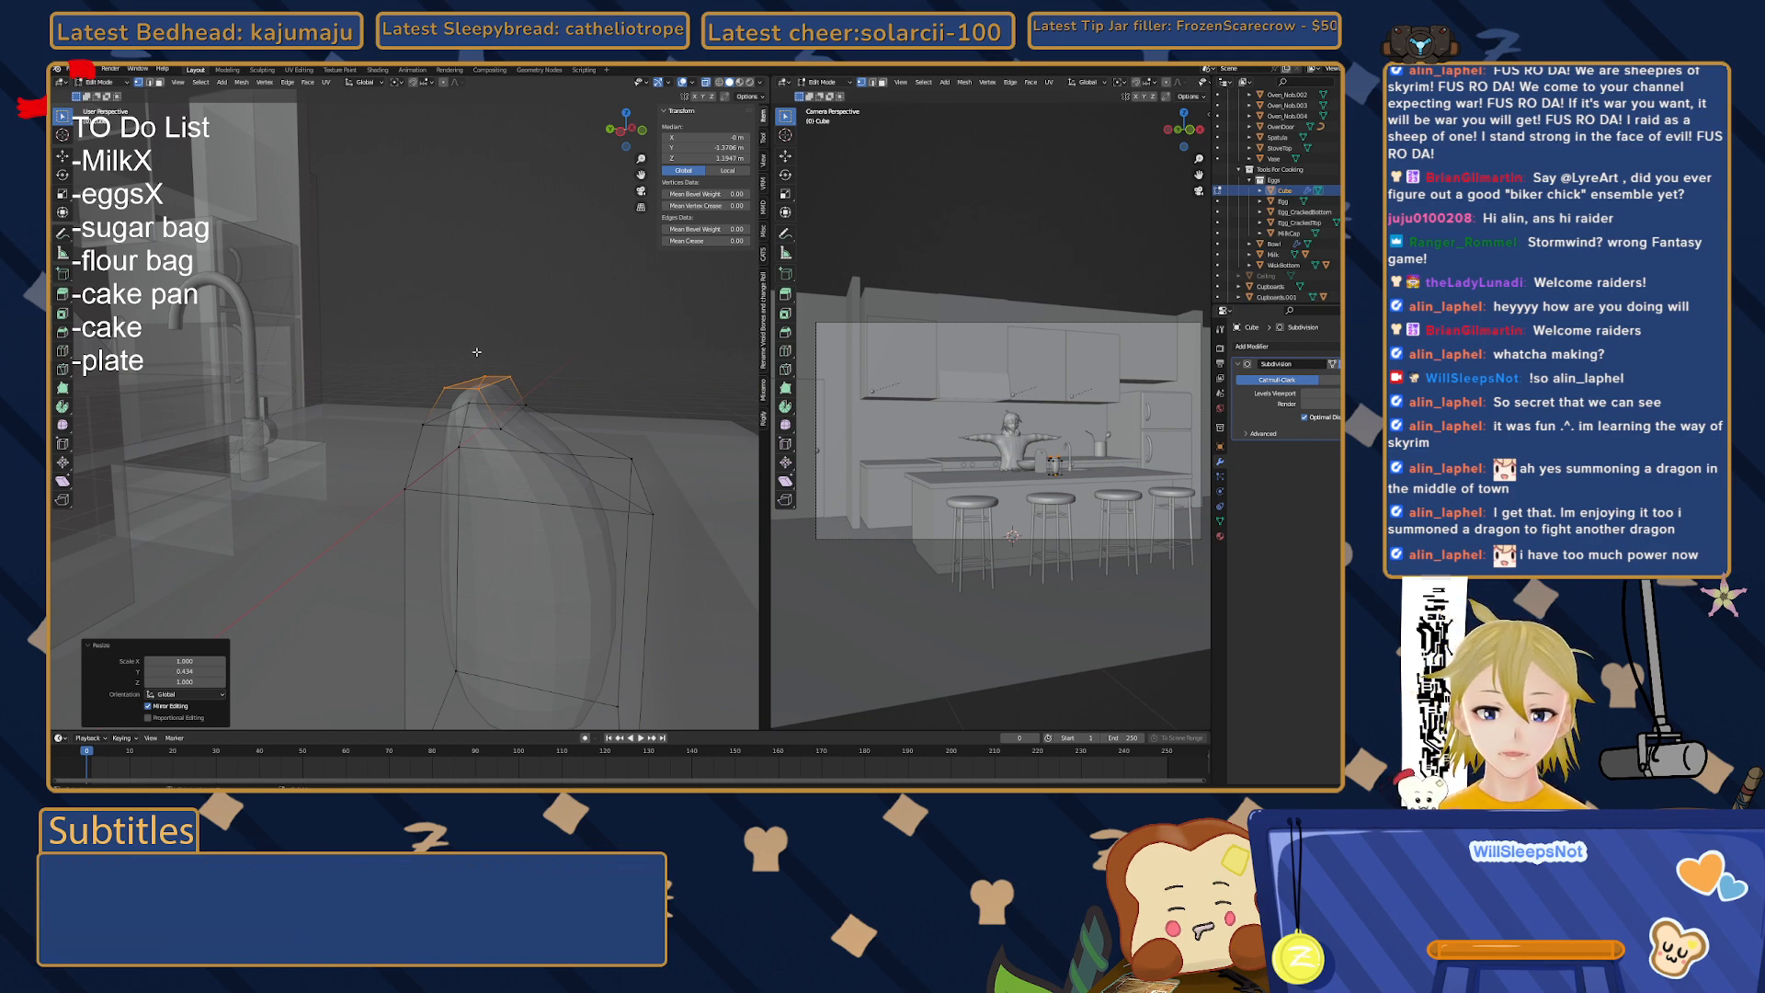
pyautogui.press('e')
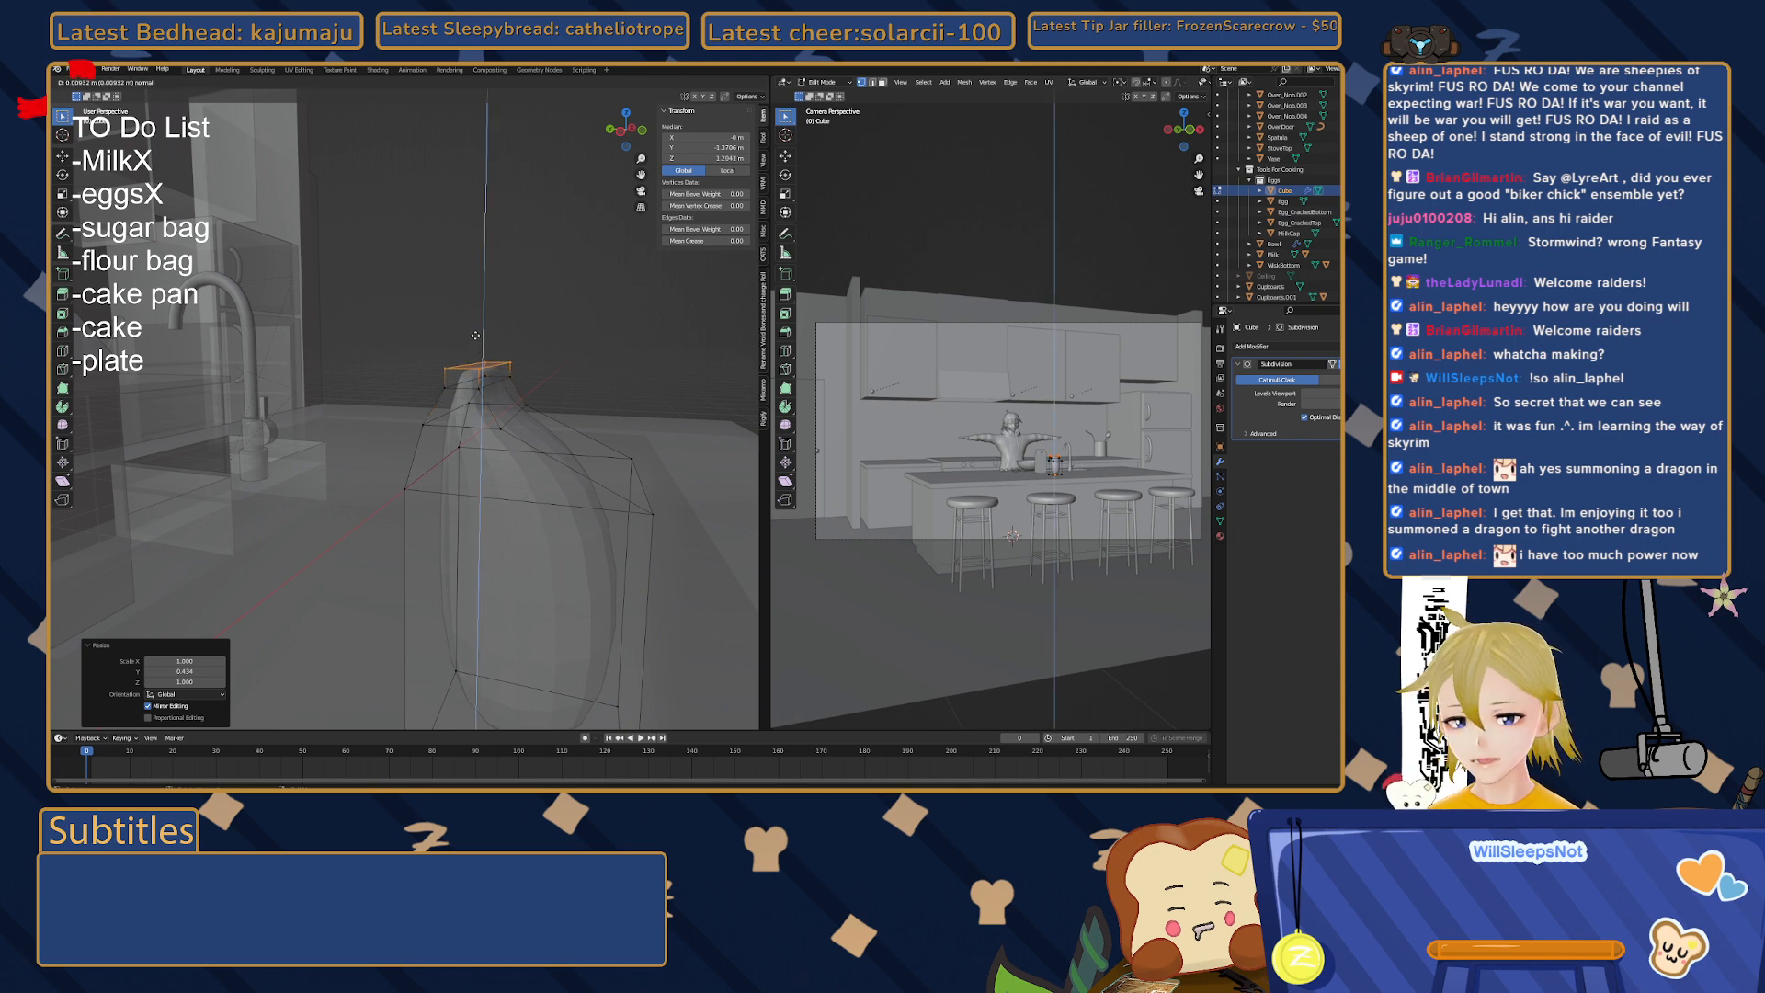
pyautogui.click(475, 331)
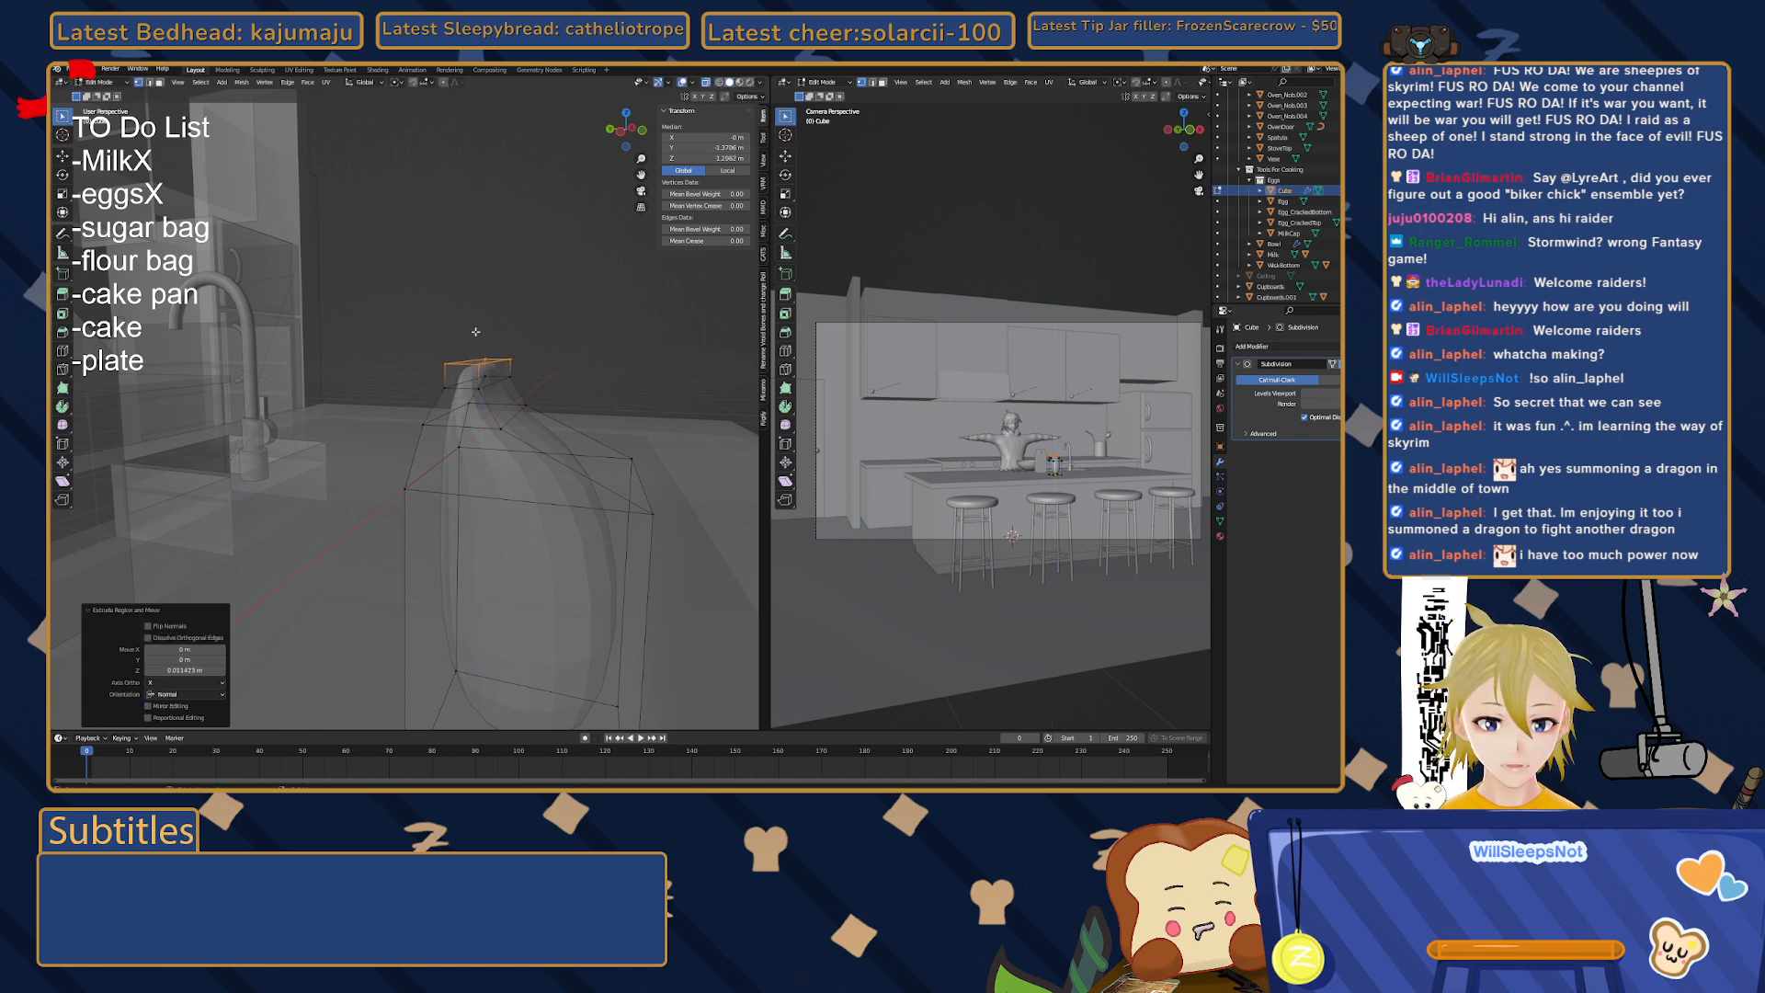
# - Narrow the newly extruded top face further along the Y axis to taper the neck
pyautogui.moveTo(469, 332); pyautogui.dragTo(470, 332, button='middle')
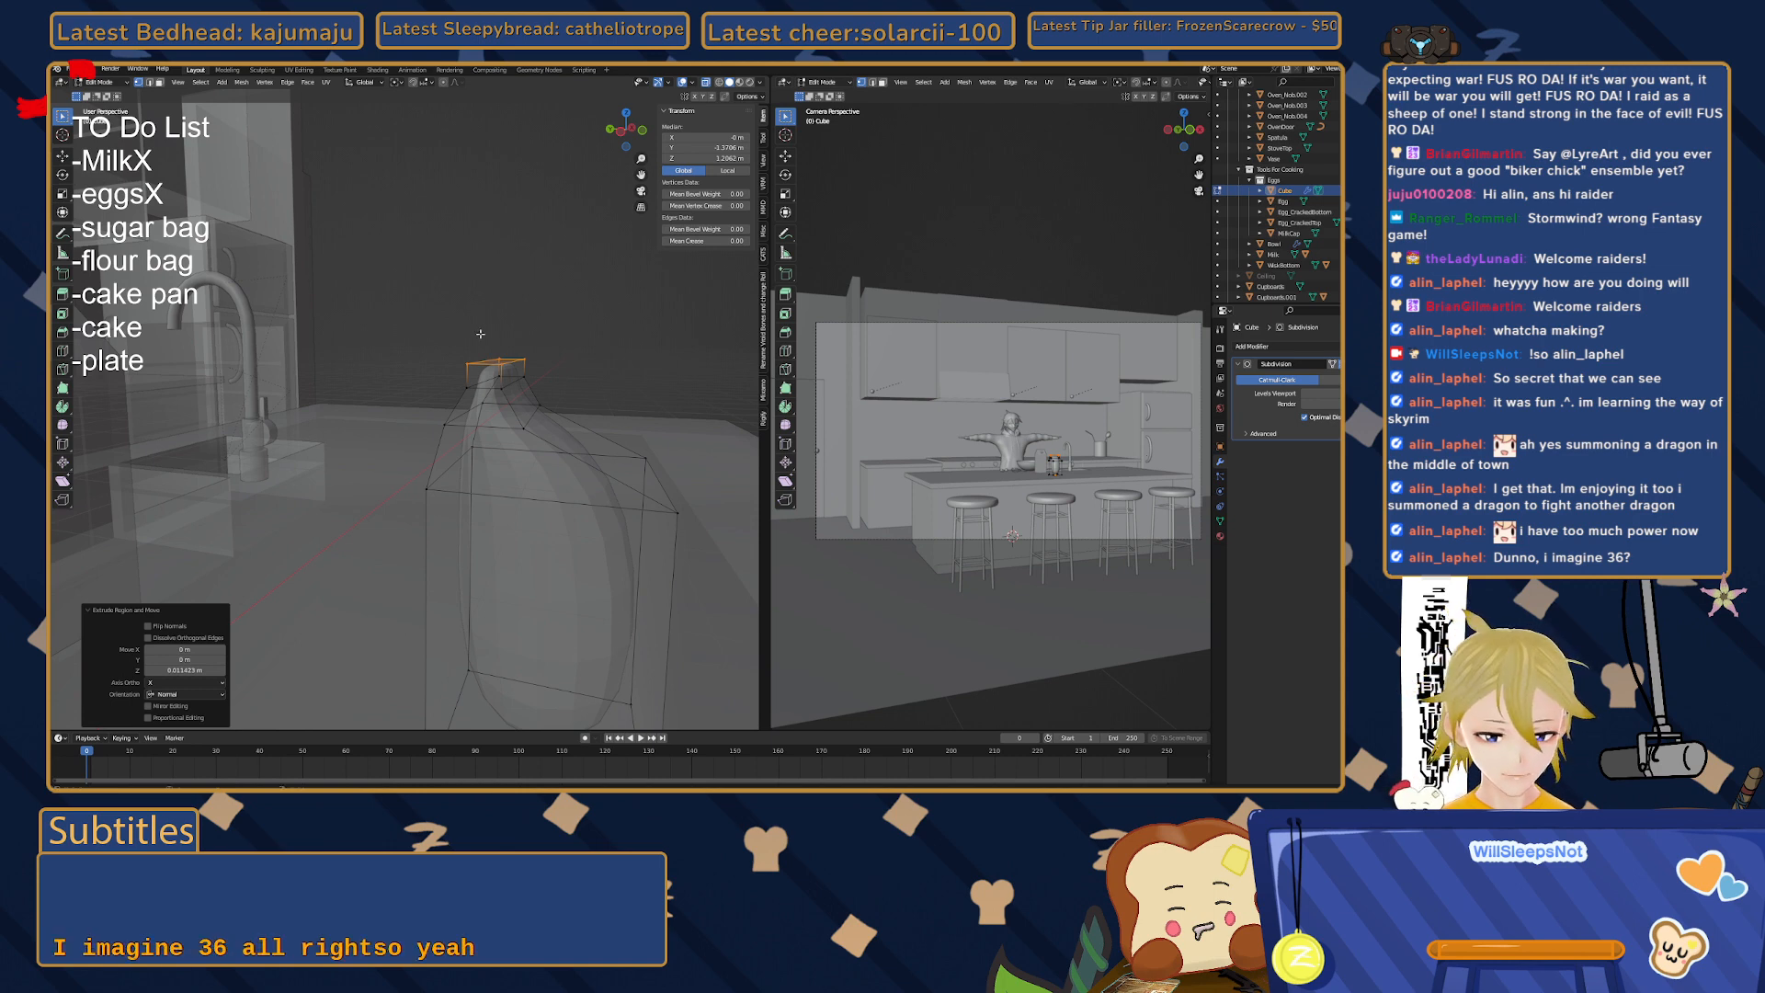
pyautogui.press('s')
pyautogui.press('y')
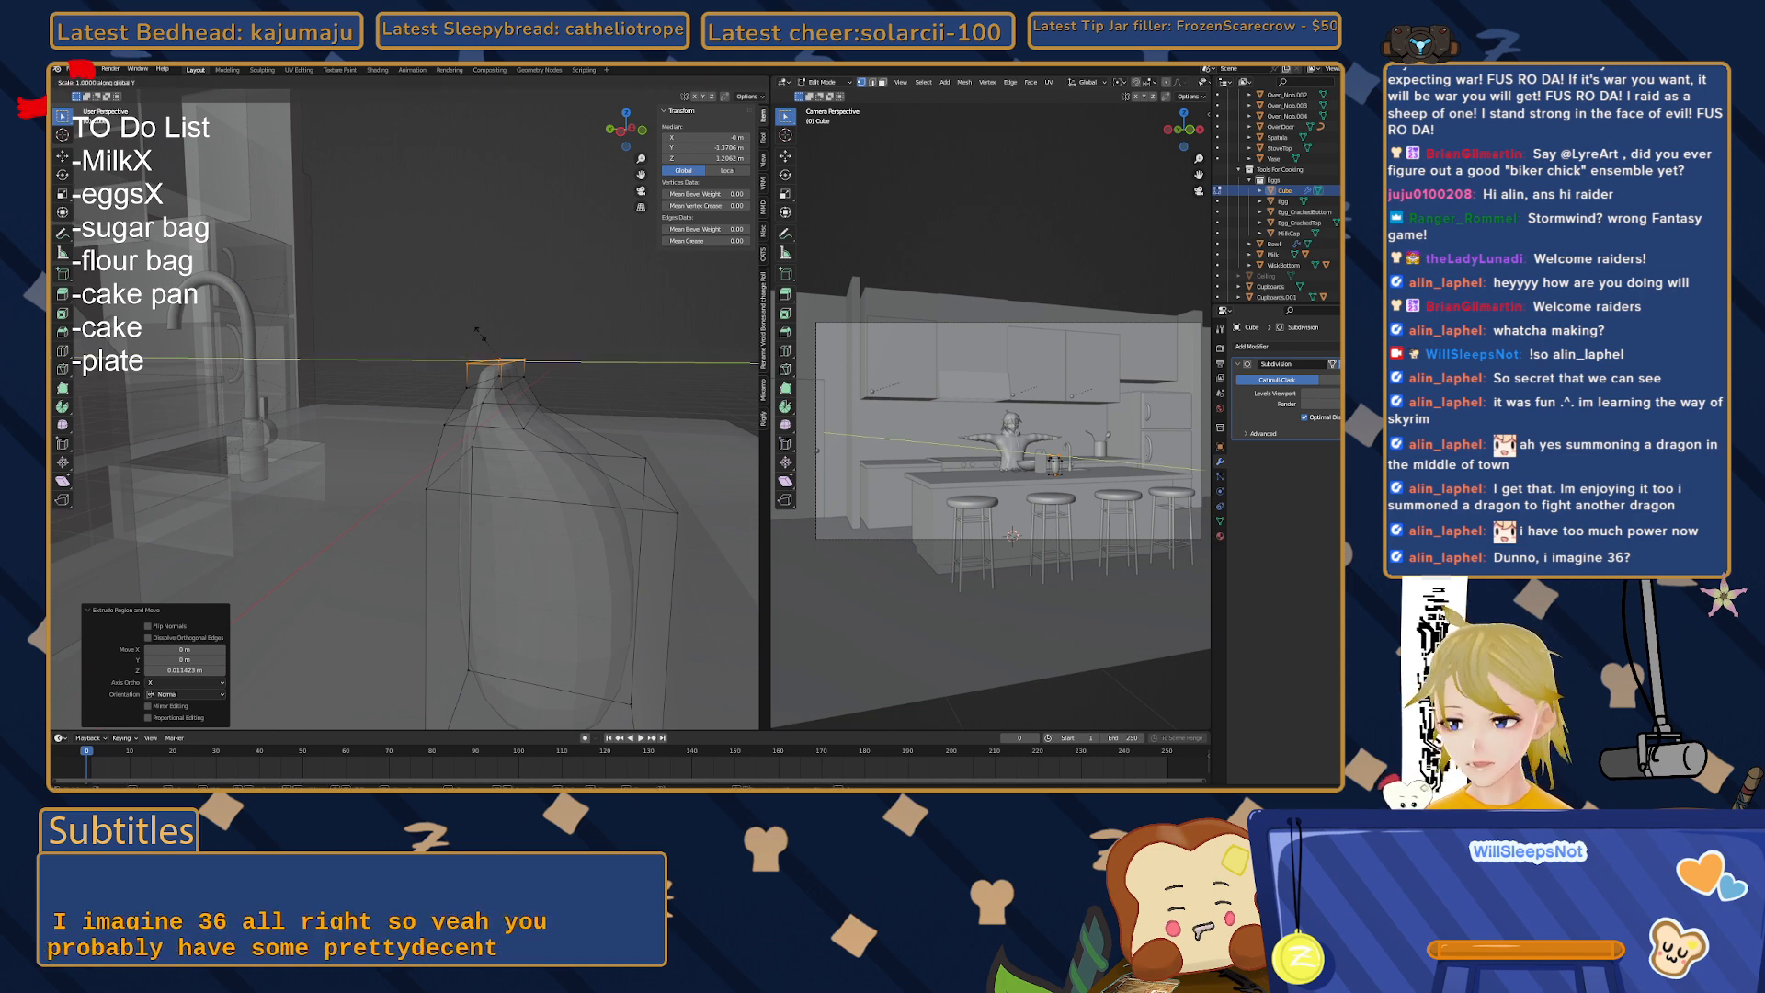
pyautogui.click(501, 338)
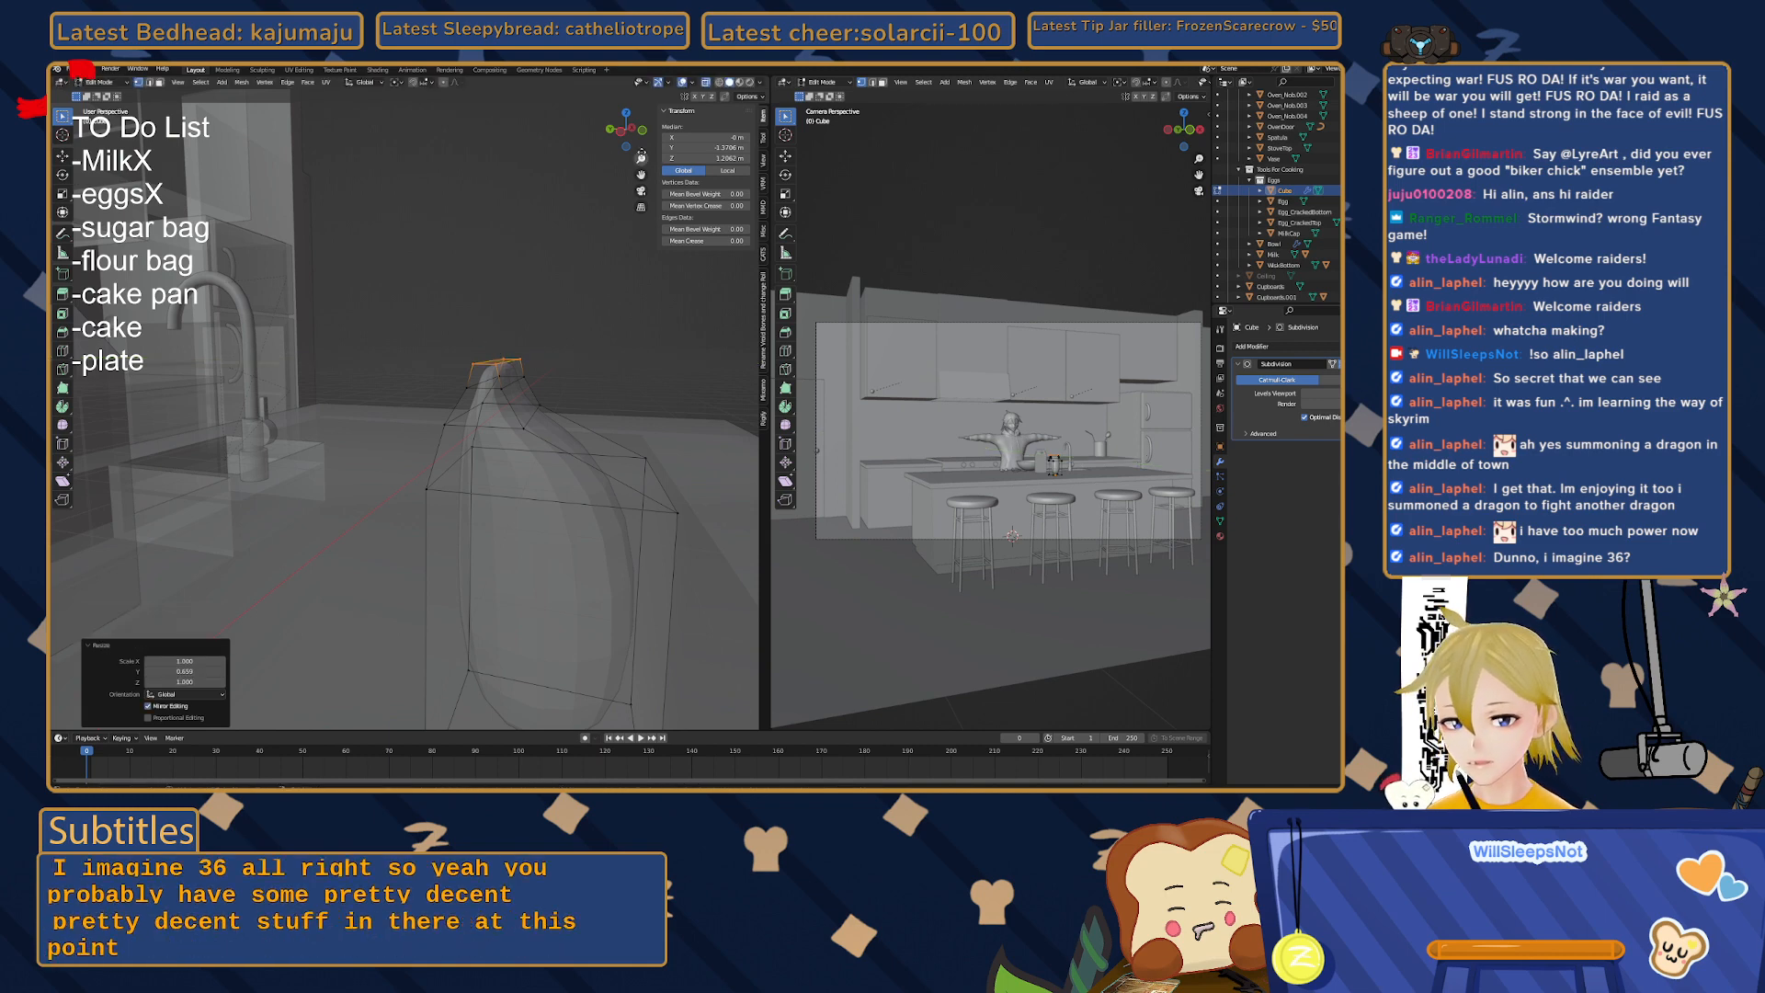
# - In a side view, rotate the neck's top face by about 66° and shift it sideways to start a bend
pyautogui.click(620, 132)
pyautogui.keyDown('shift'); pyautogui.moveTo(541, 366); pyautogui.dragTo(403, 403, button='middle'); pyautogui.keyUp('shift')
pyautogui.scroll(1, 542, 403)
pyautogui.scroll(6, 553, 399)
pyautogui.press('r')
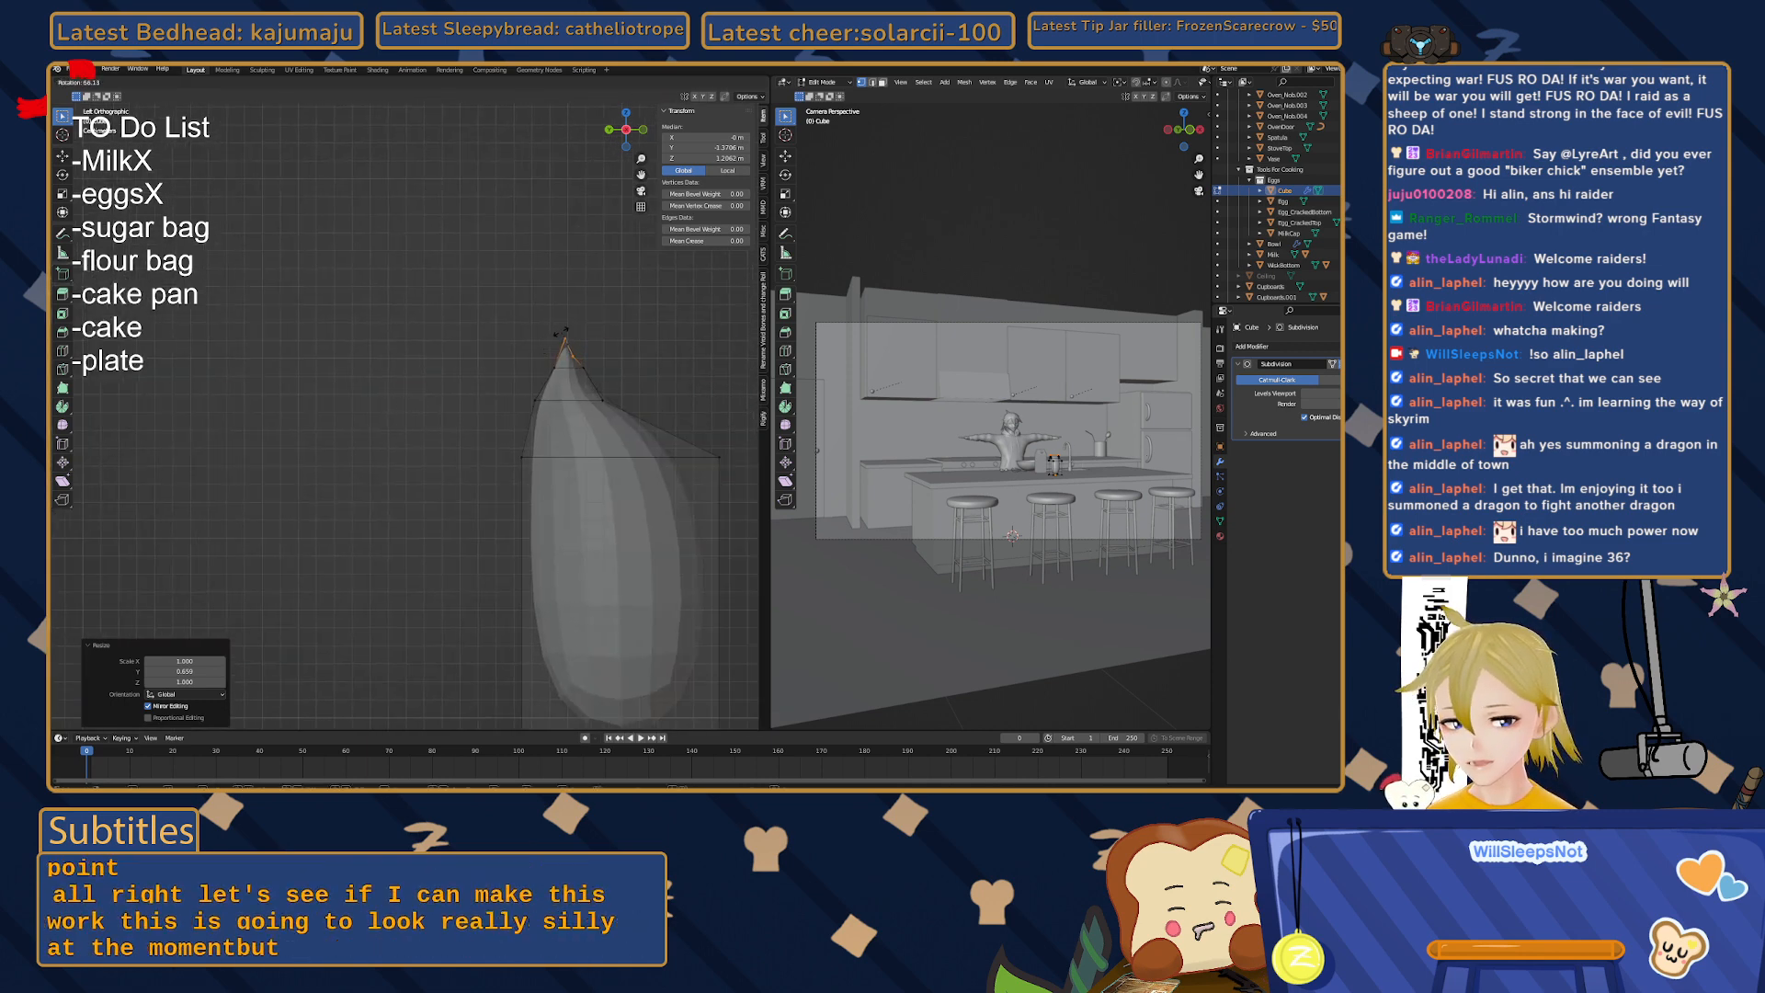
pyautogui.click(564, 341)
pyautogui.press('g')
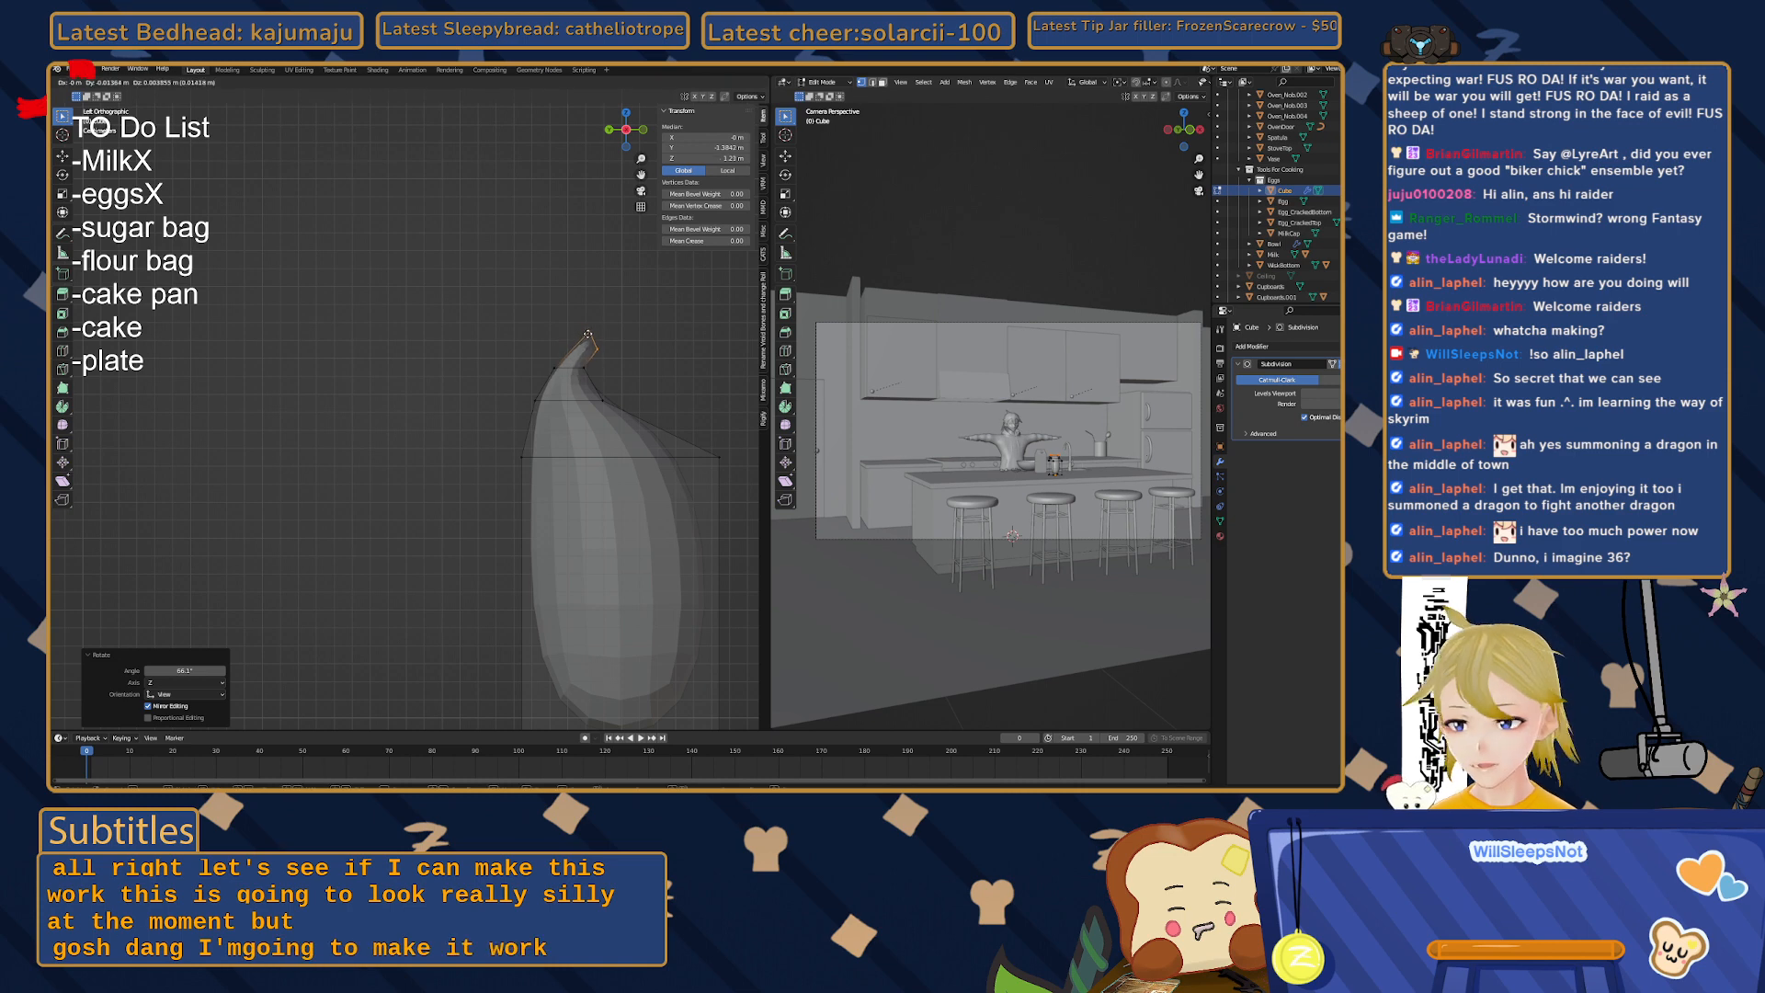
pyautogui.click(585, 337)
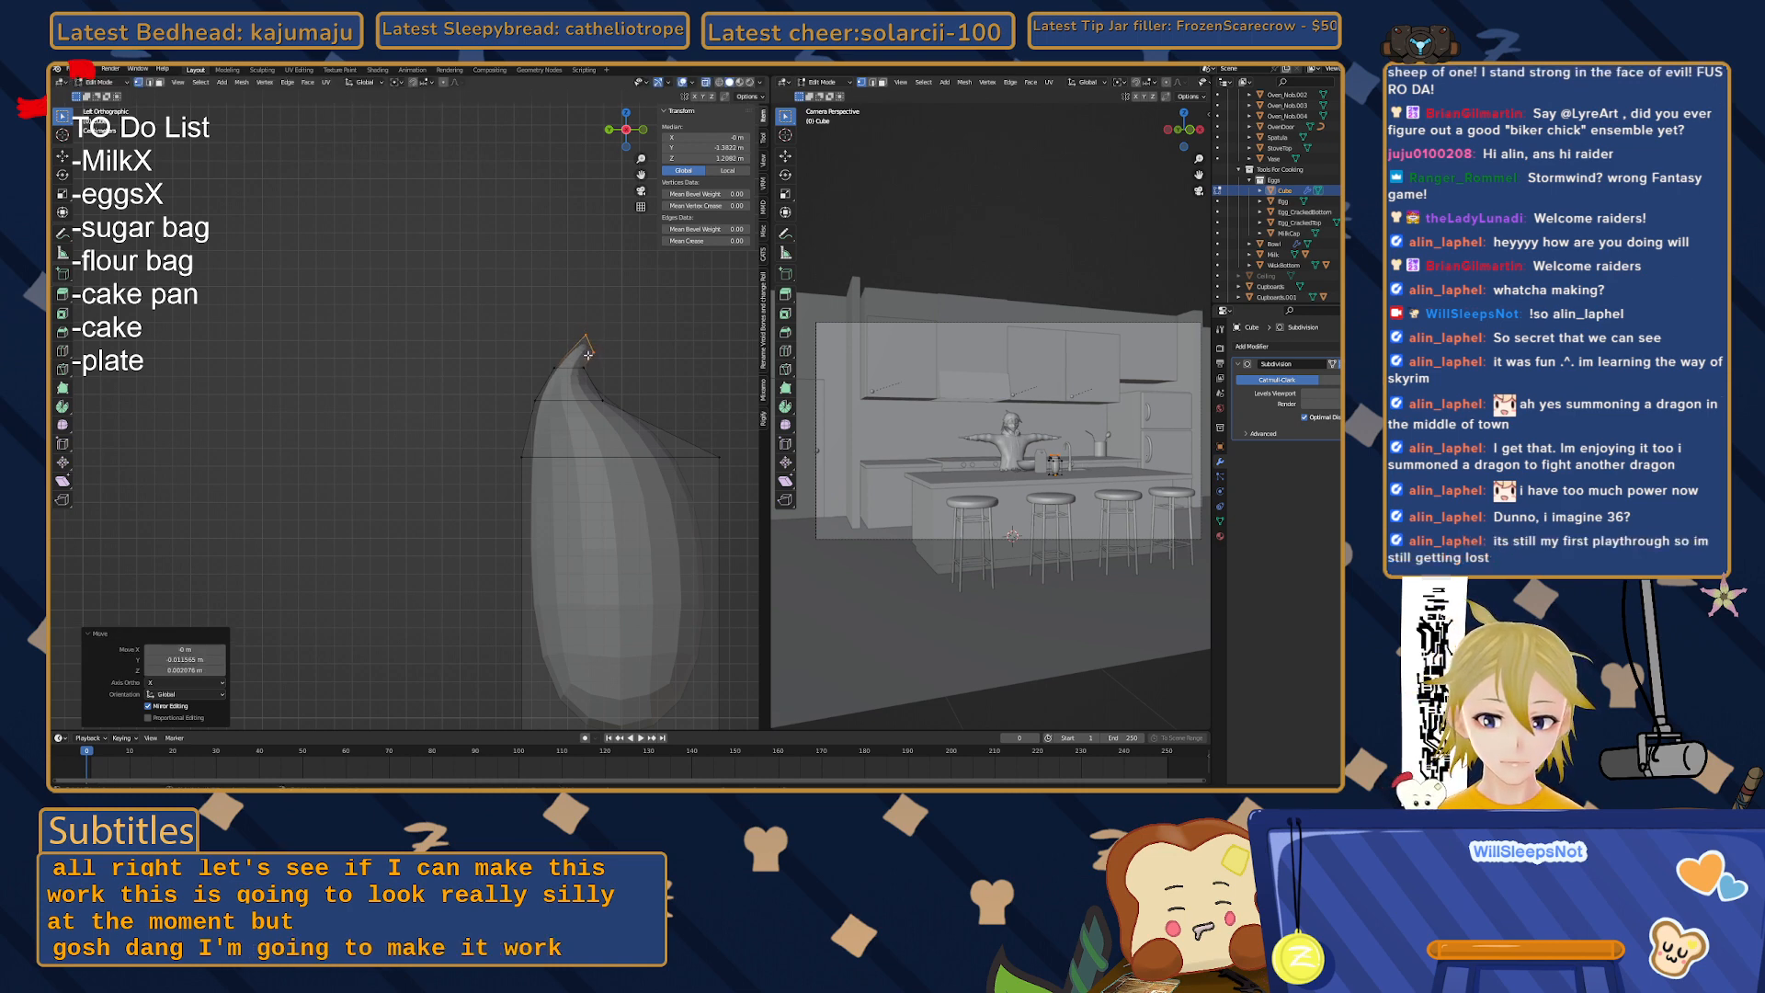
# - Extrude the bent tip outward by about 0.016 m, with its end face tilted further and scaled down to roughly half
pyautogui.keyDown('shift'); pyautogui.moveTo(594, 350); pyautogui.dragTo(559, 366, button='middle'); pyautogui.keyUp('shift')
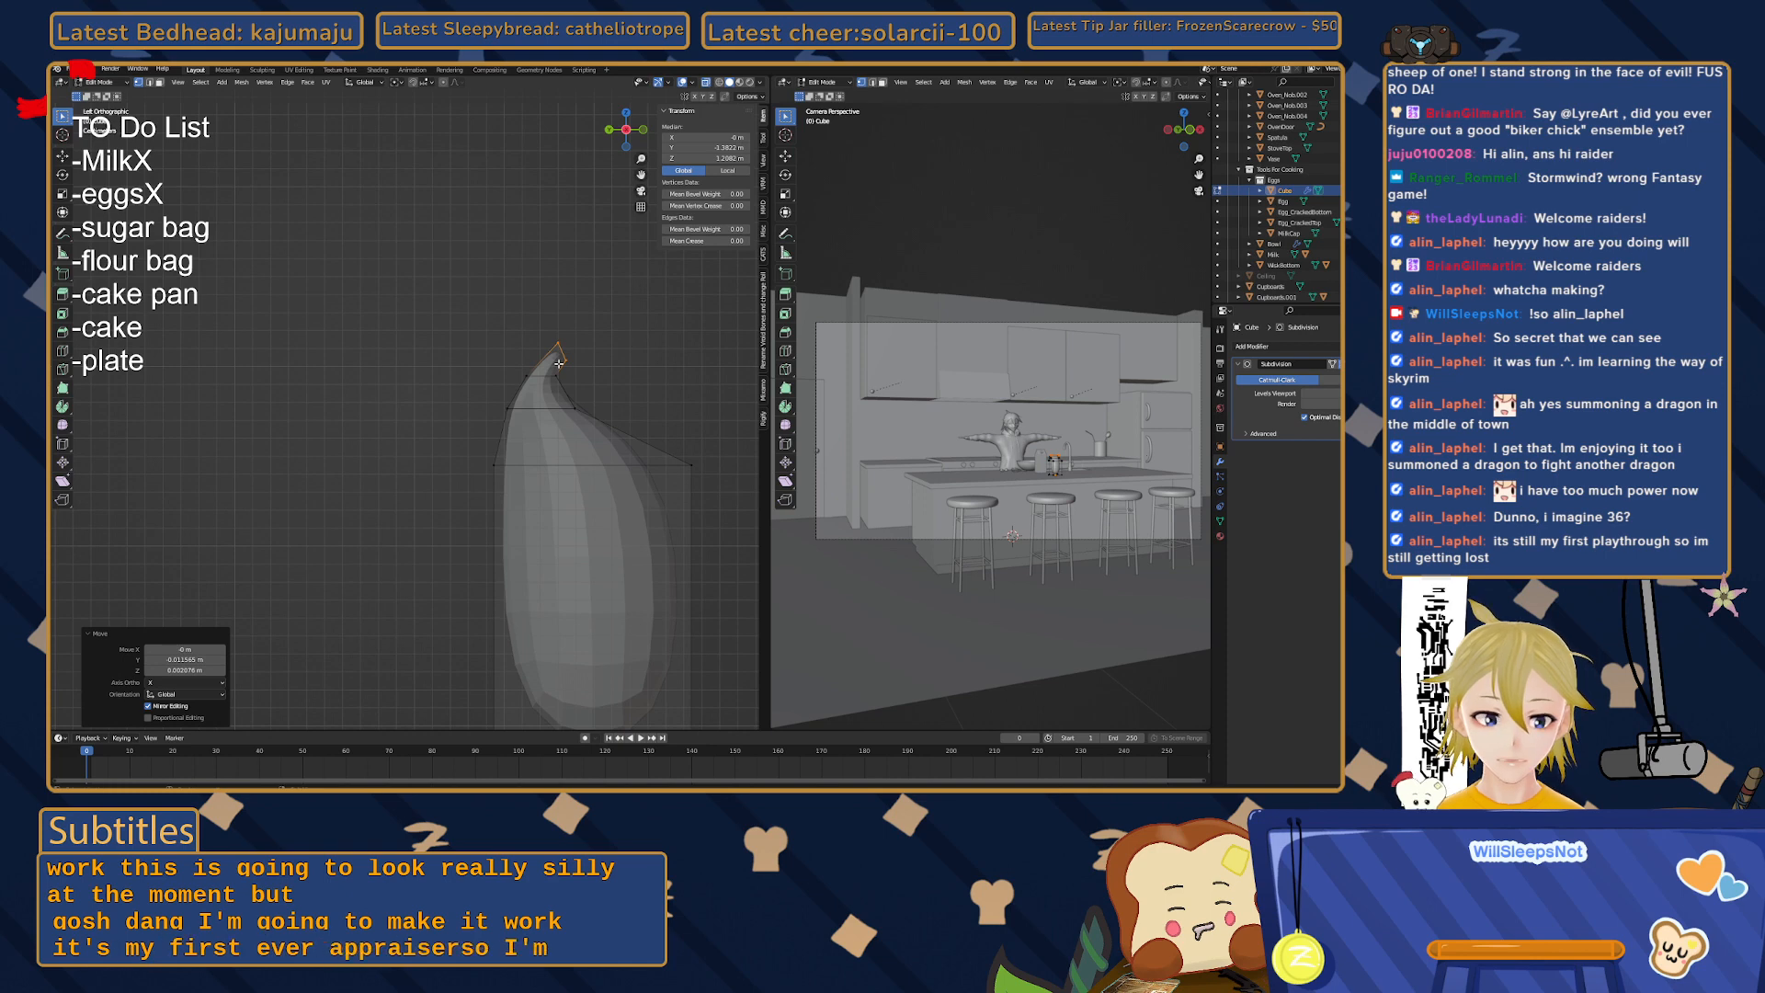
pyautogui.press('e')
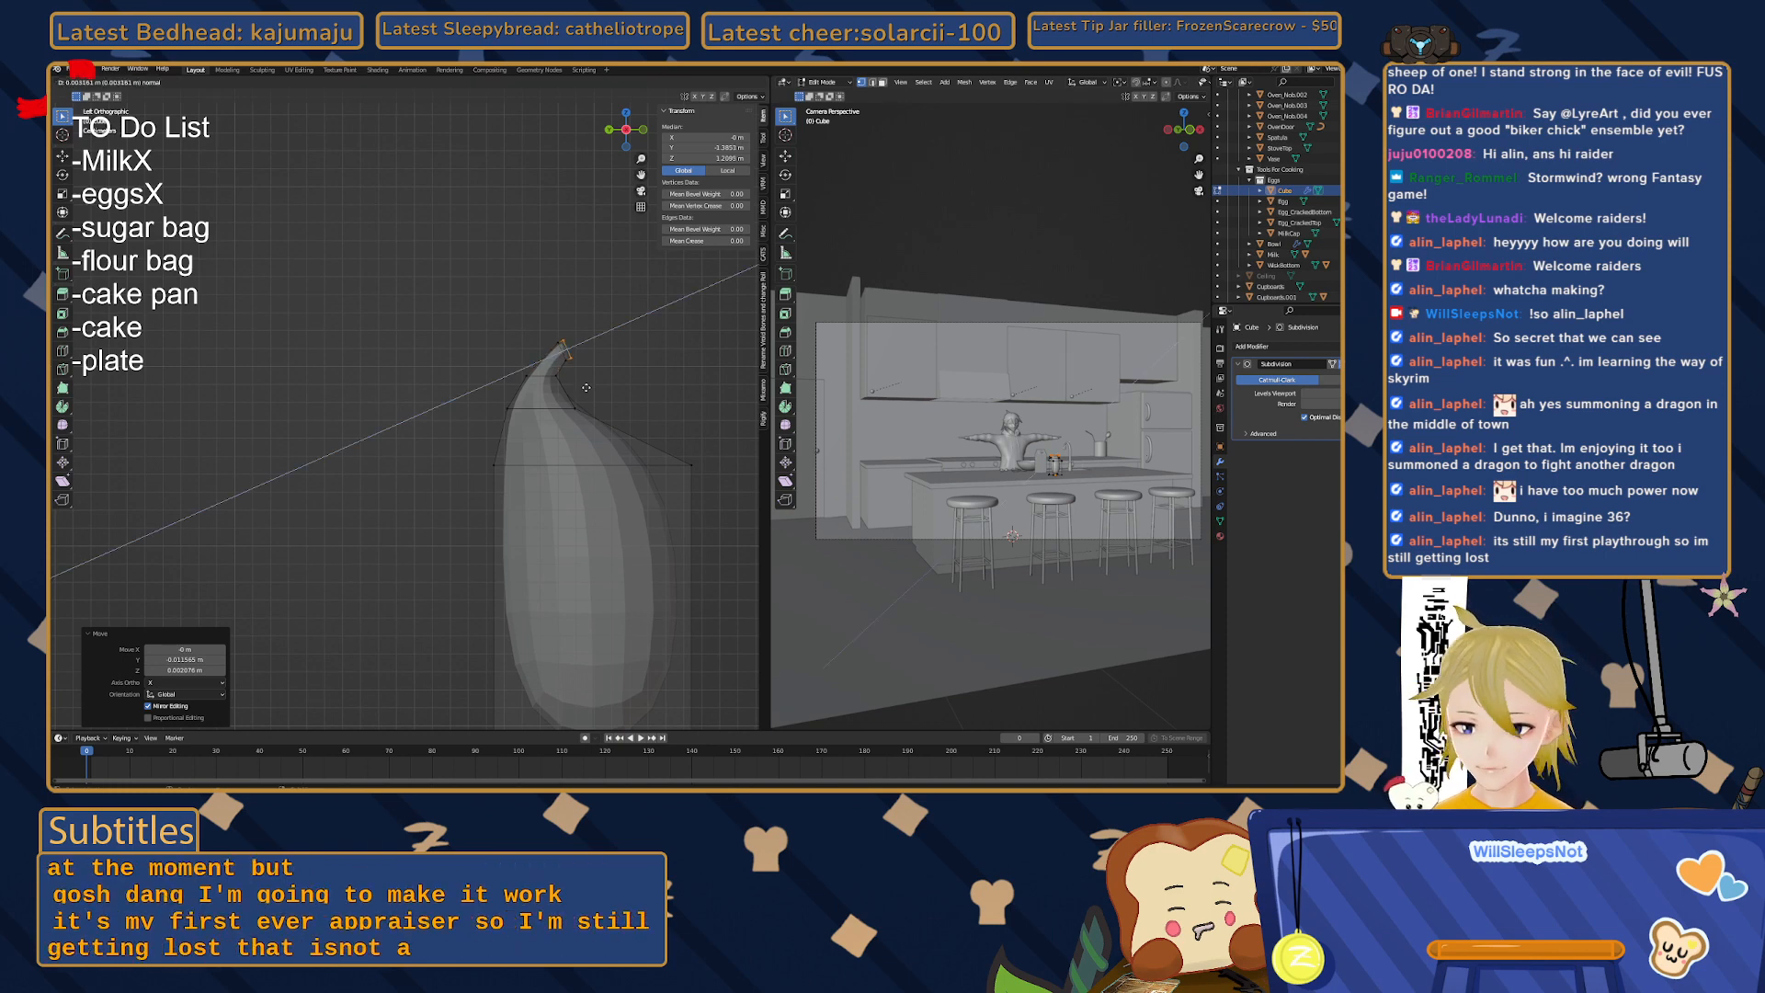
pyautogui.click(603, 384)
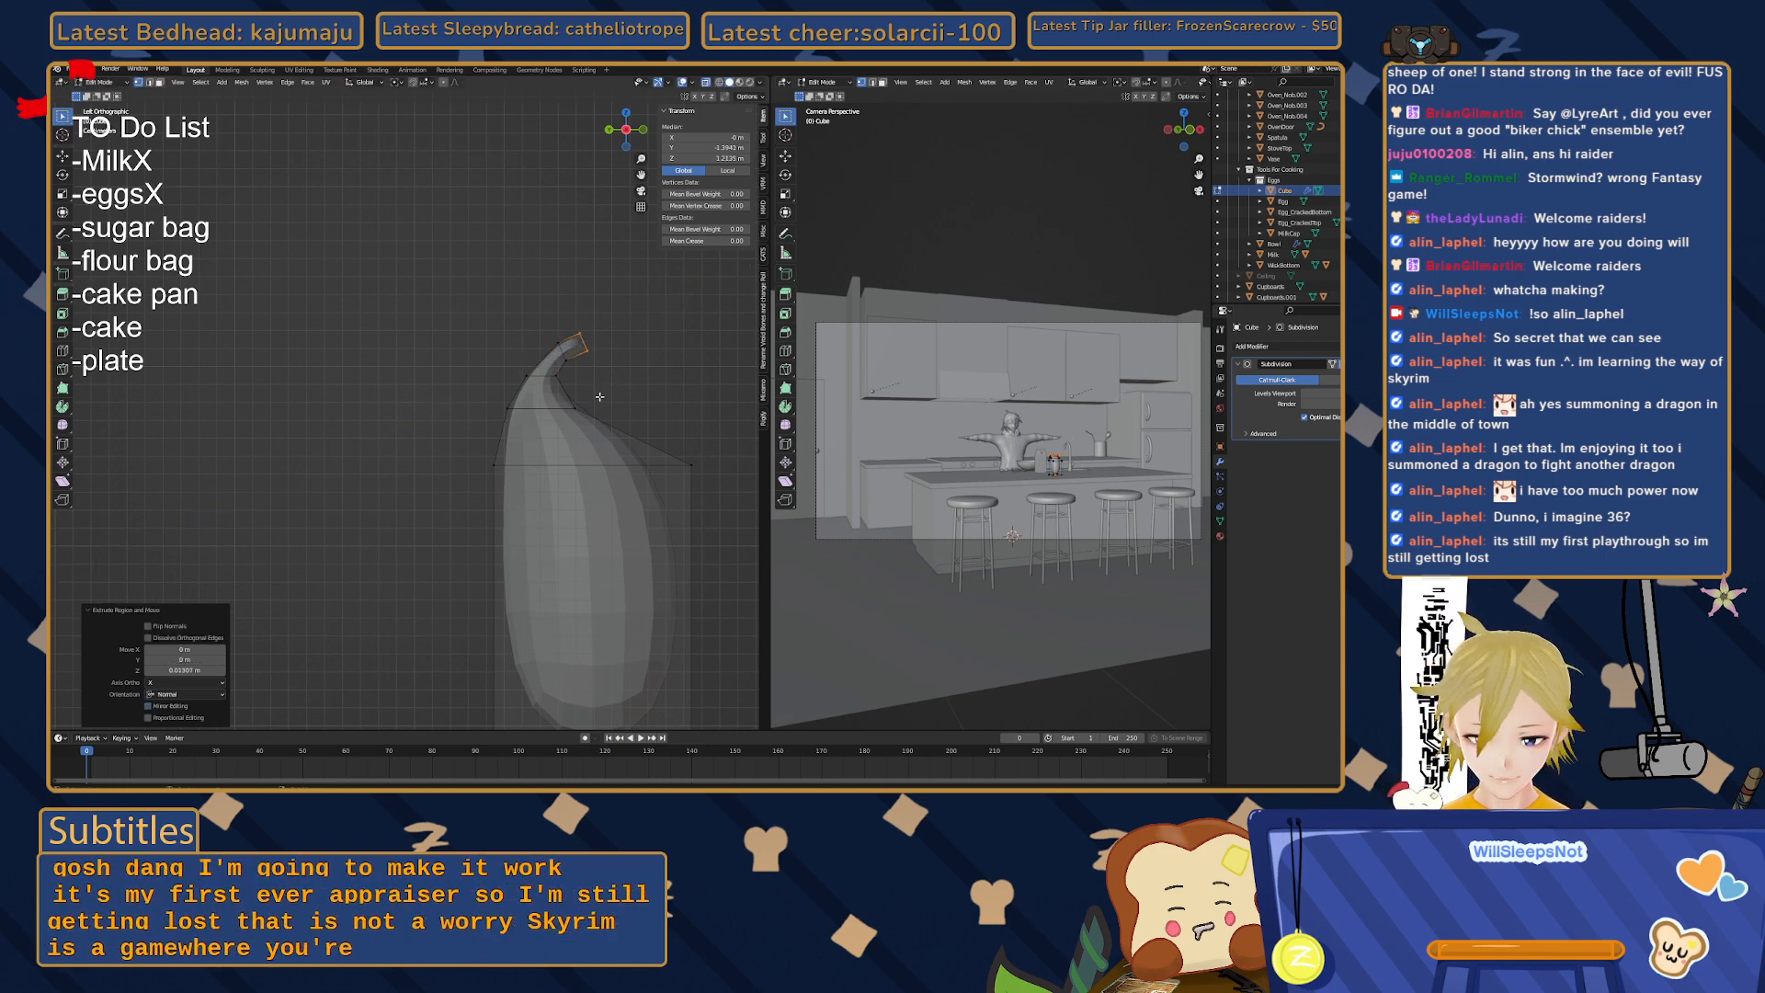
pyautogui.press('r')
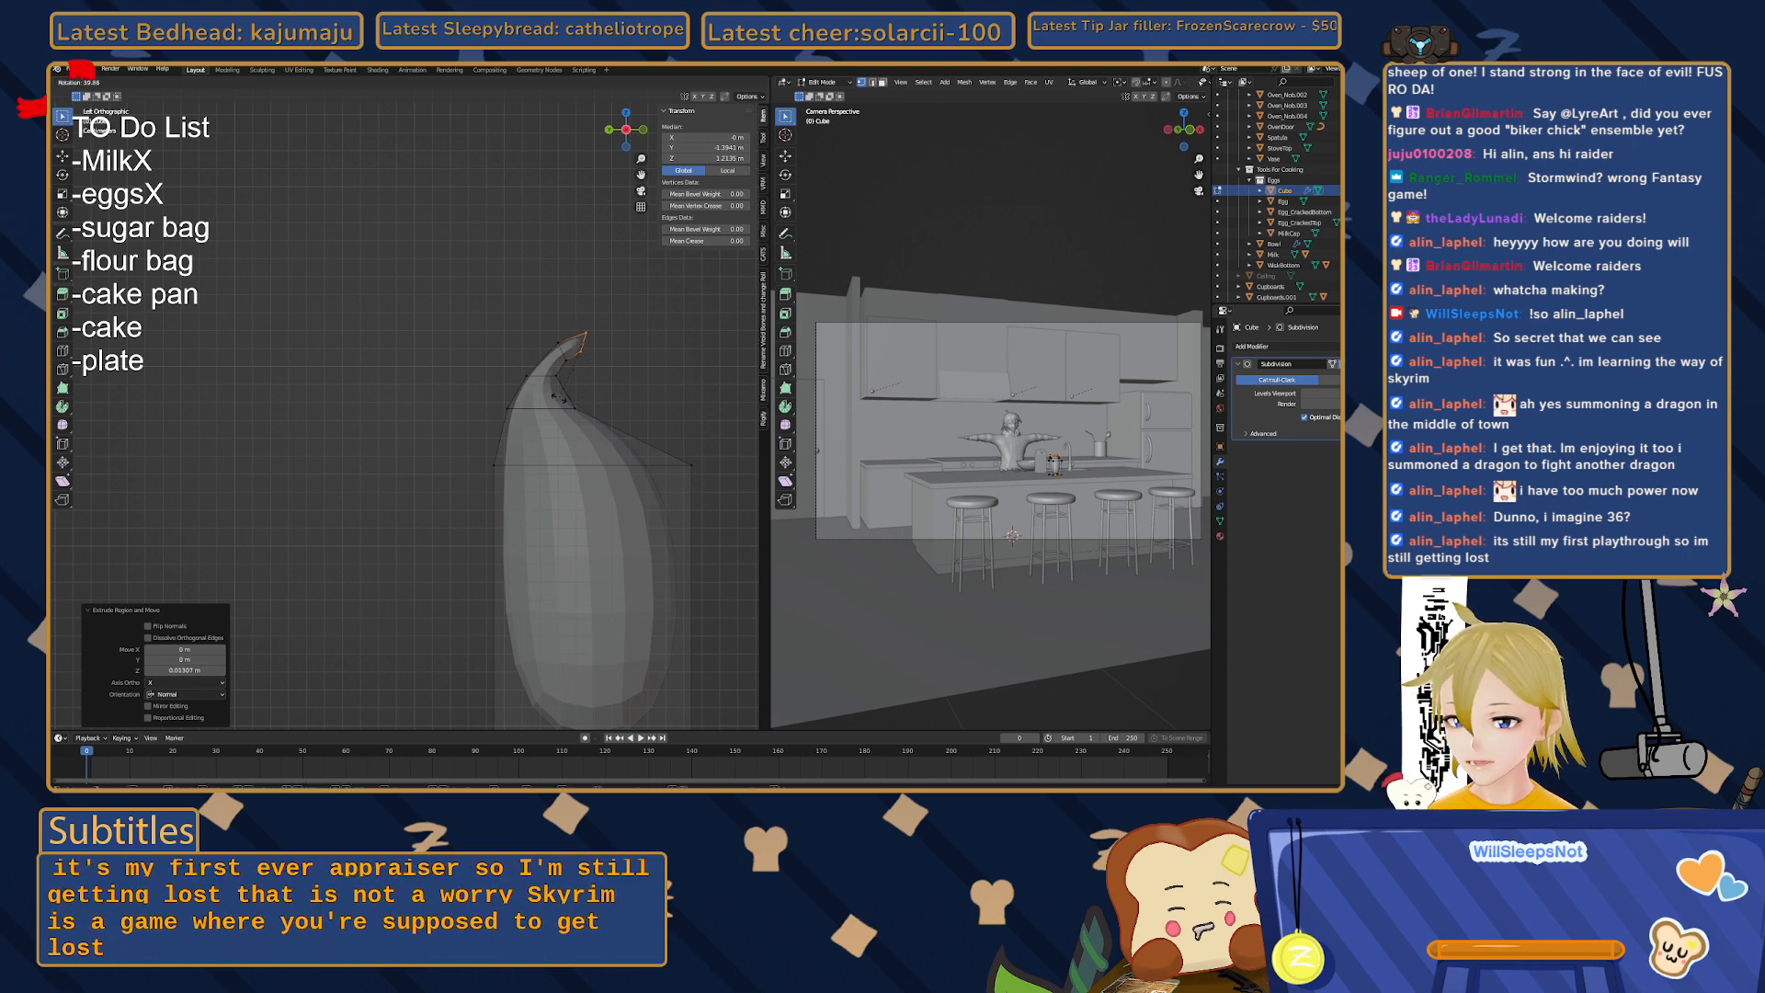
pyautogui.click(554, 396)
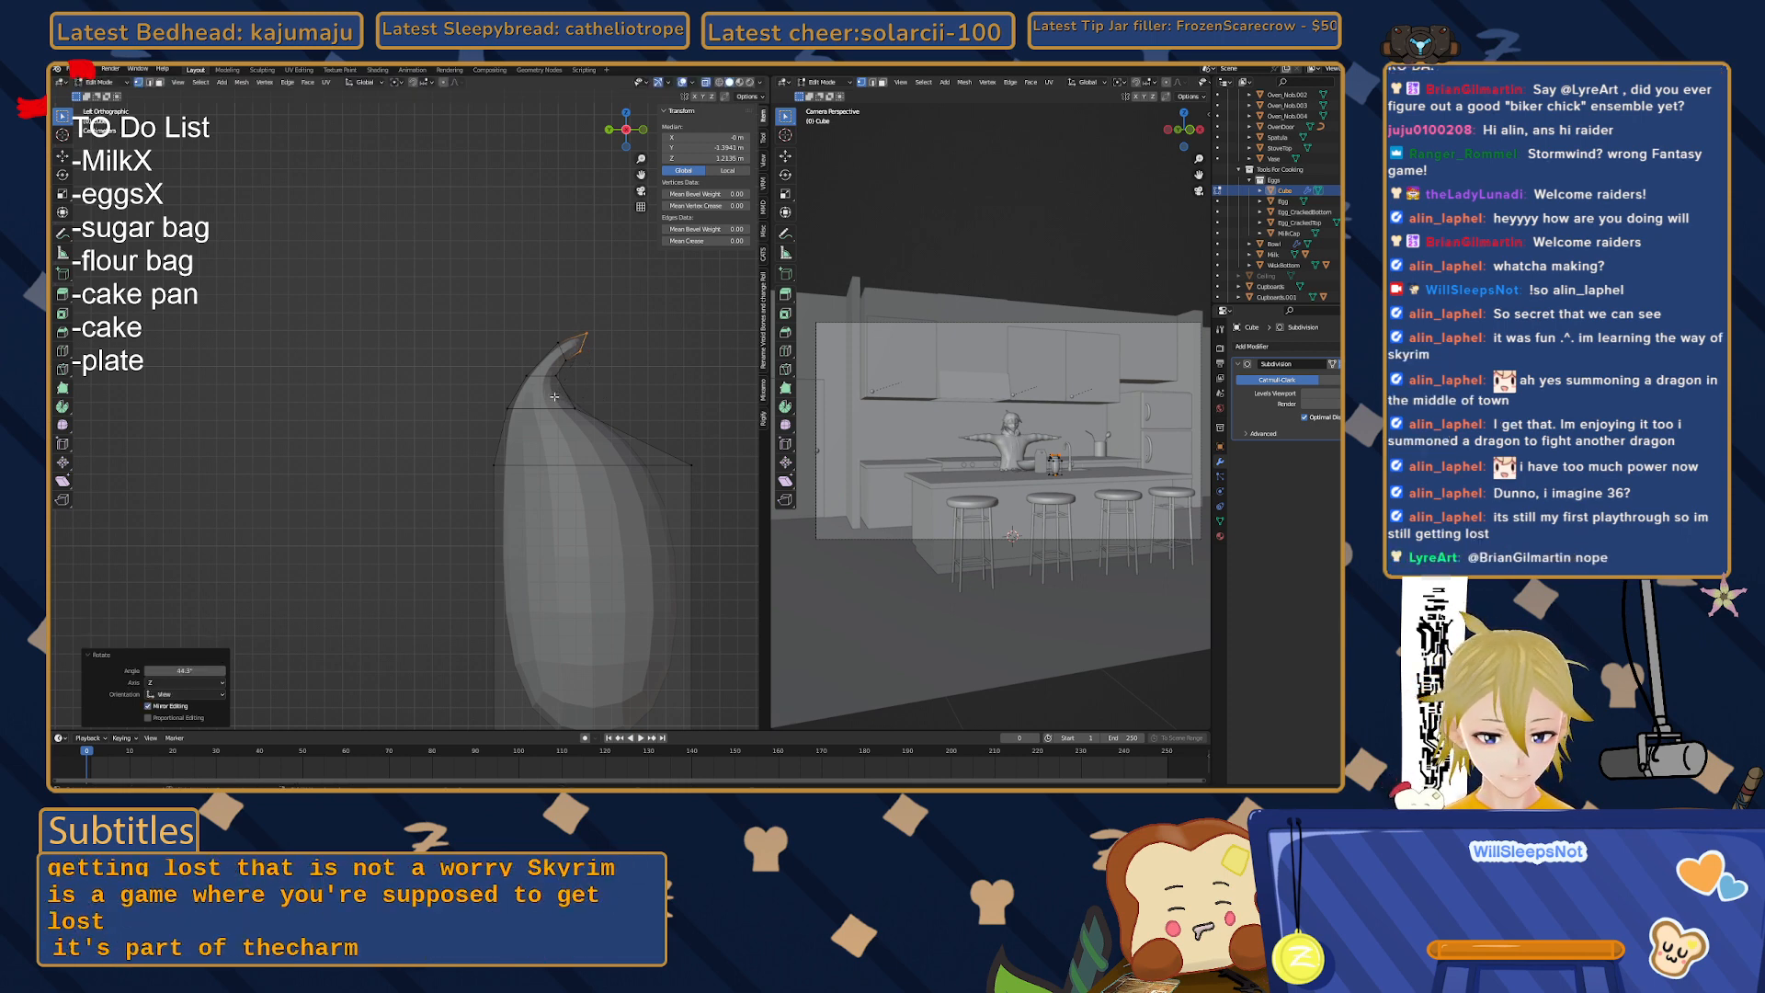
pyautogui.press('s')
pyautogui.click(573, 372)
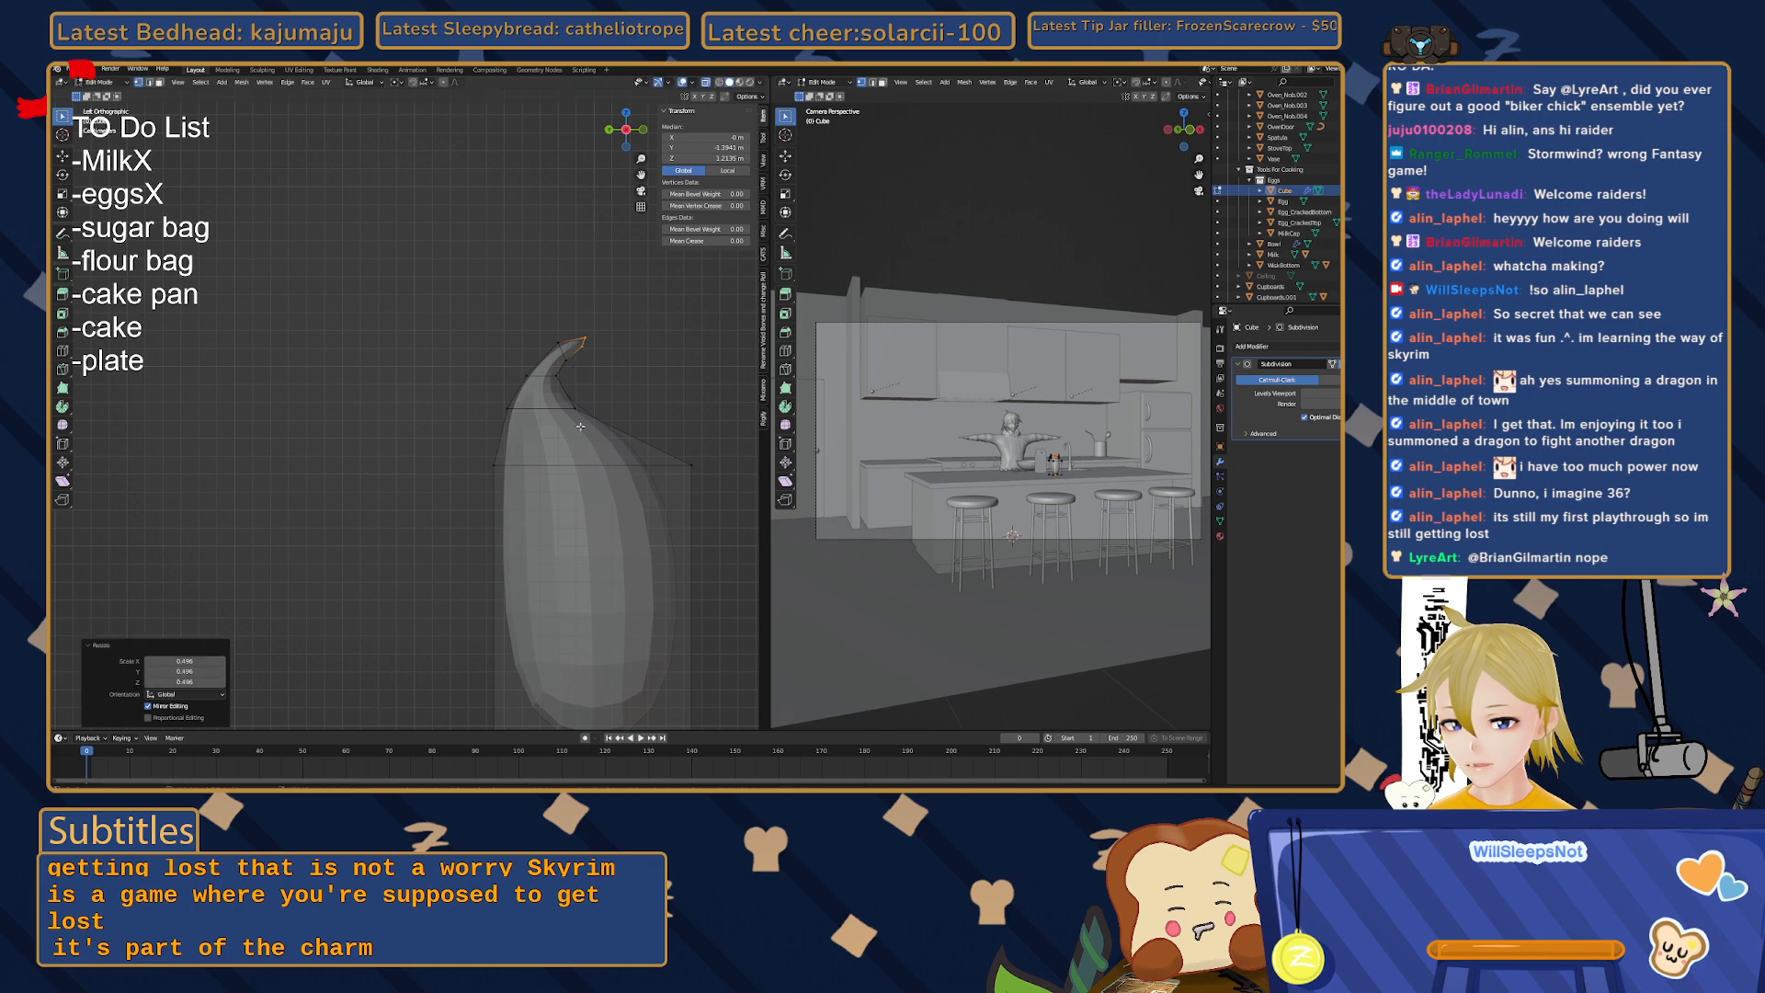
# - Move the tip's end face outward and slightly down, and extrude another segment of about 0.015 m
pyautogui.press('g')
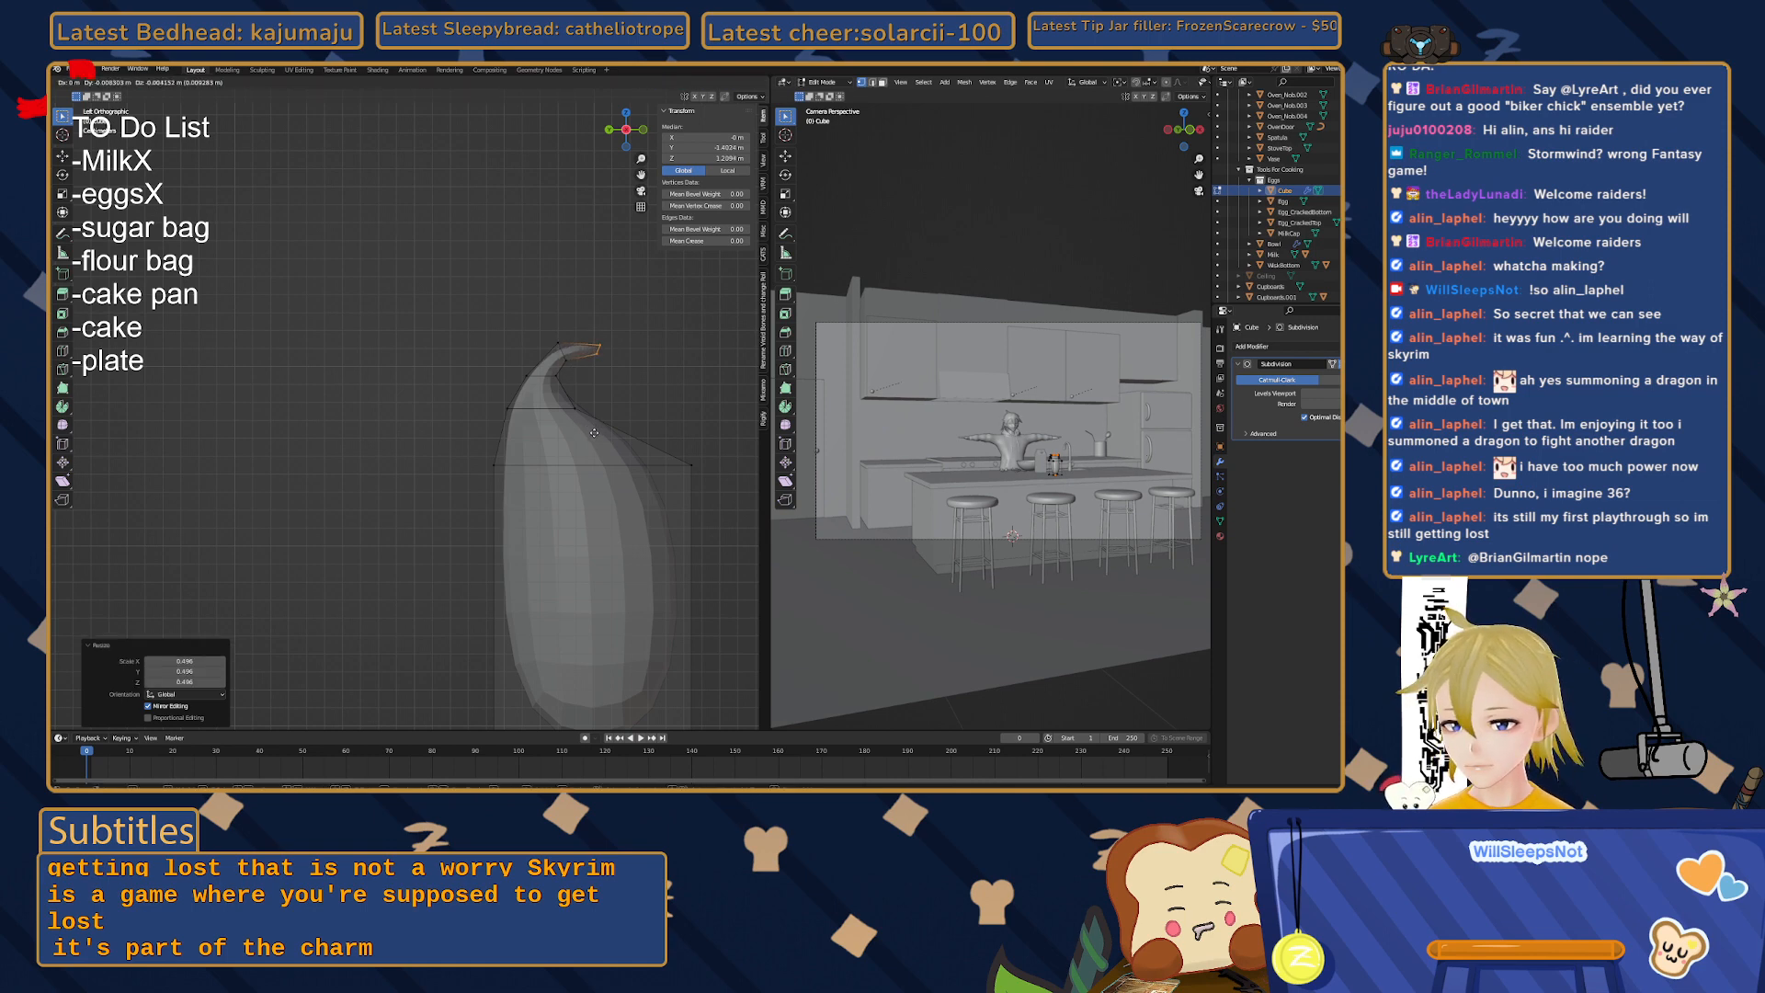
pyautogui.click(593, 440)
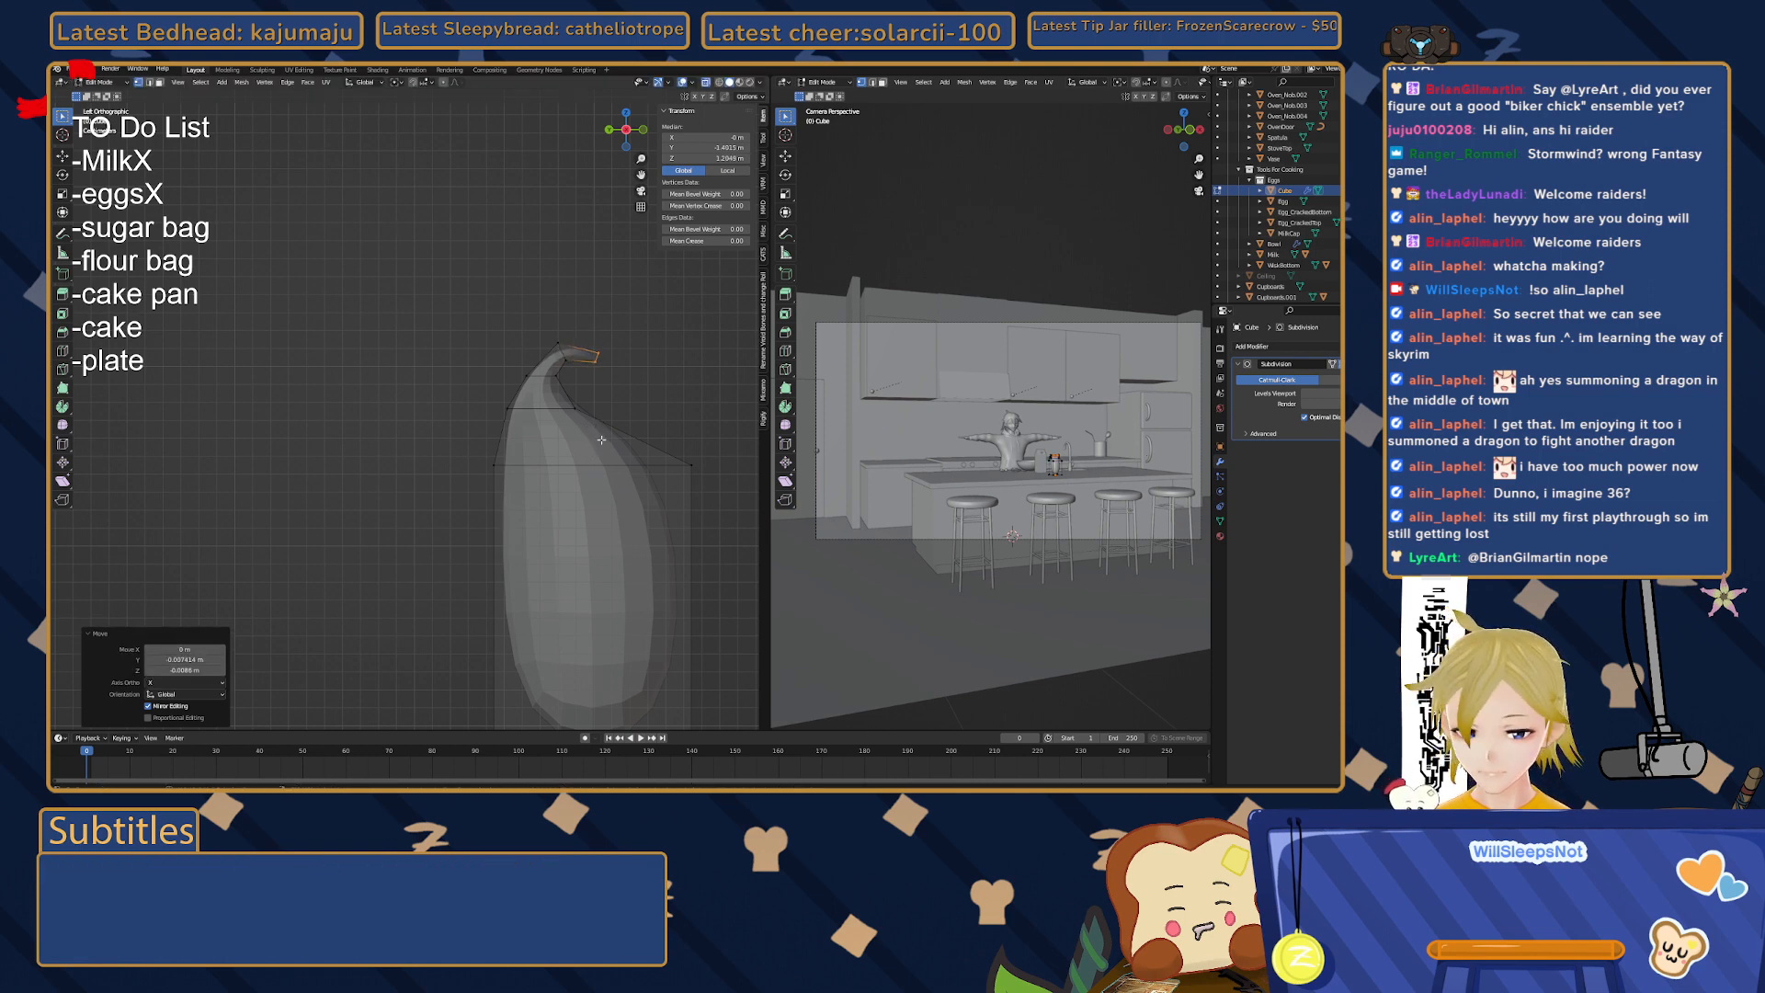
pyautogui.press('e')
pyautogui.click(631, 436)
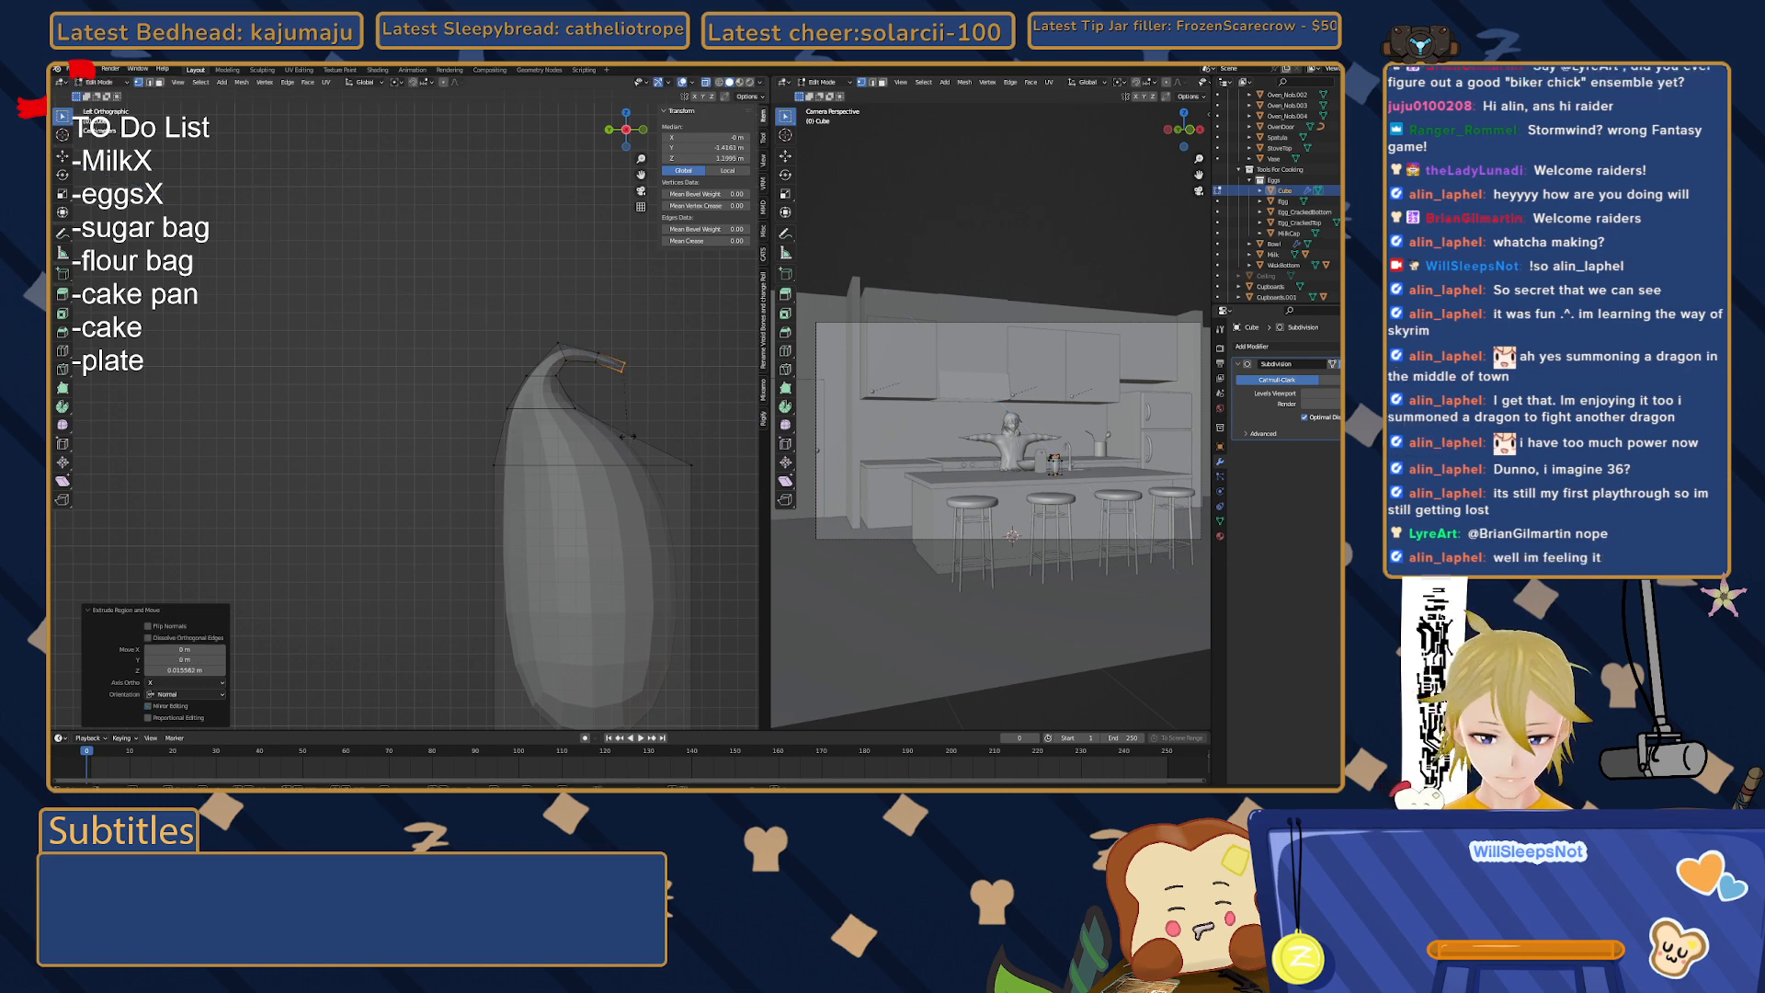
# - Rotate the new end face by about 64° and move it back and down so the tip hooks downward
pyautogui.press('r')
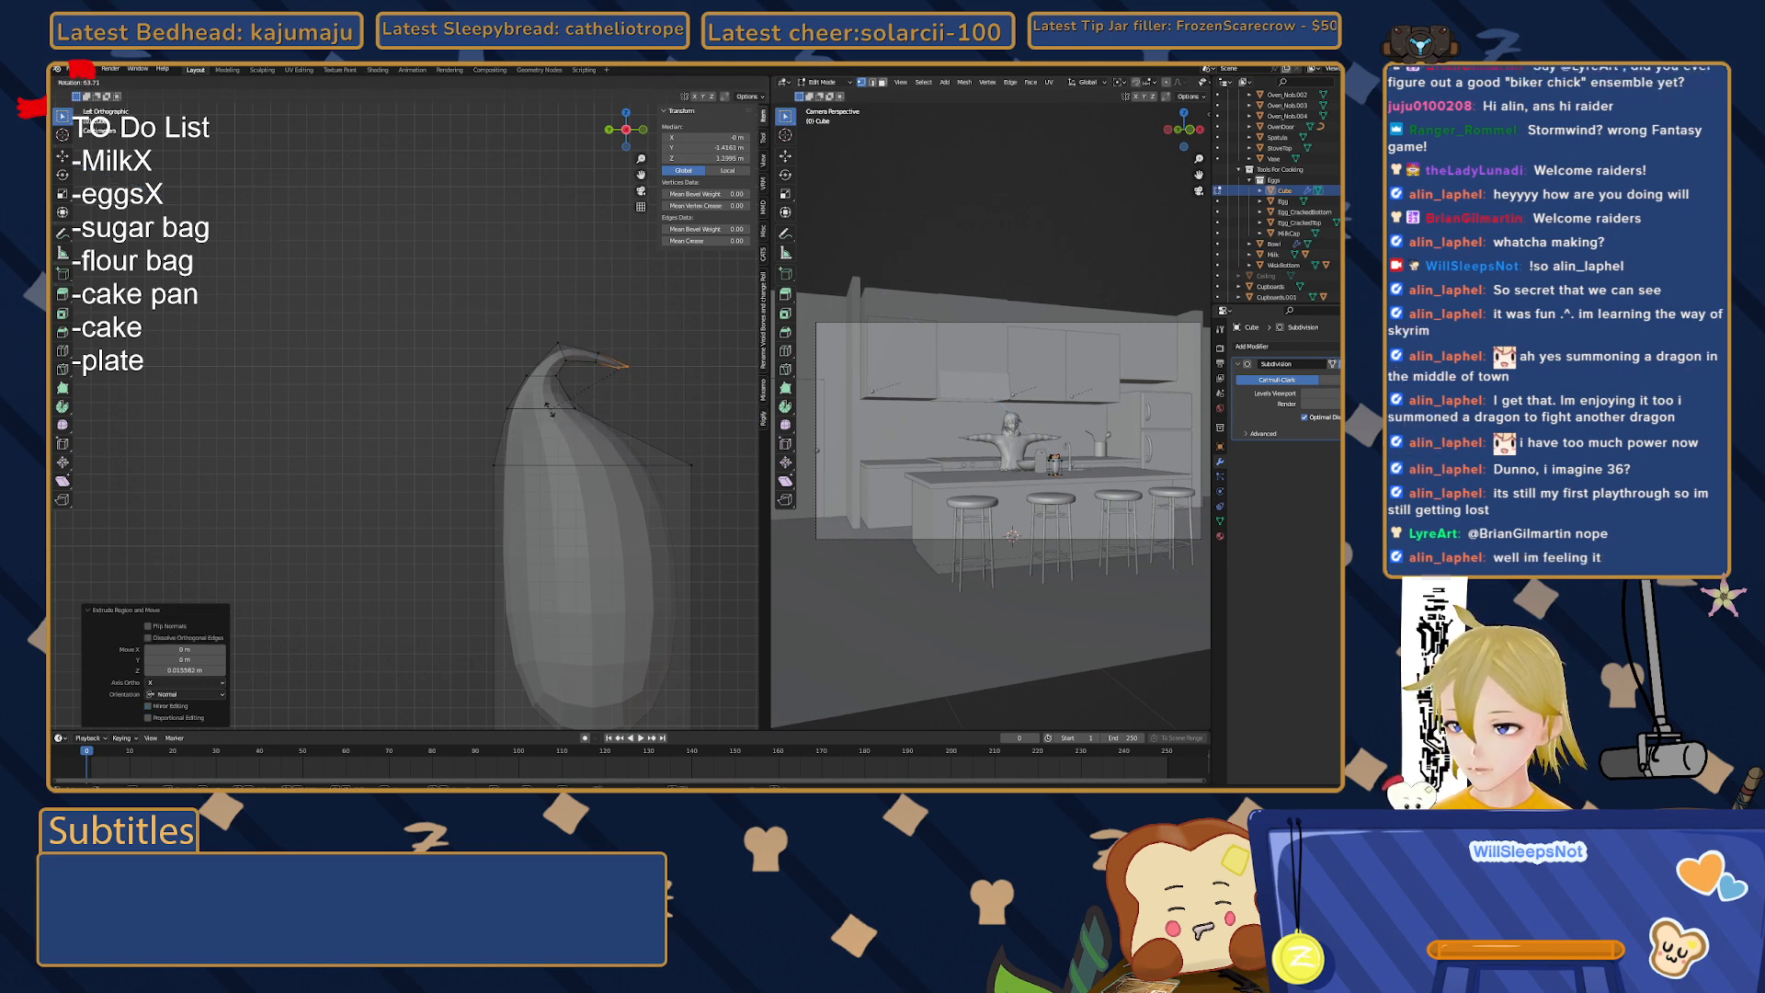
pyautogui.click(550, 411)
pyautogui.press('g')
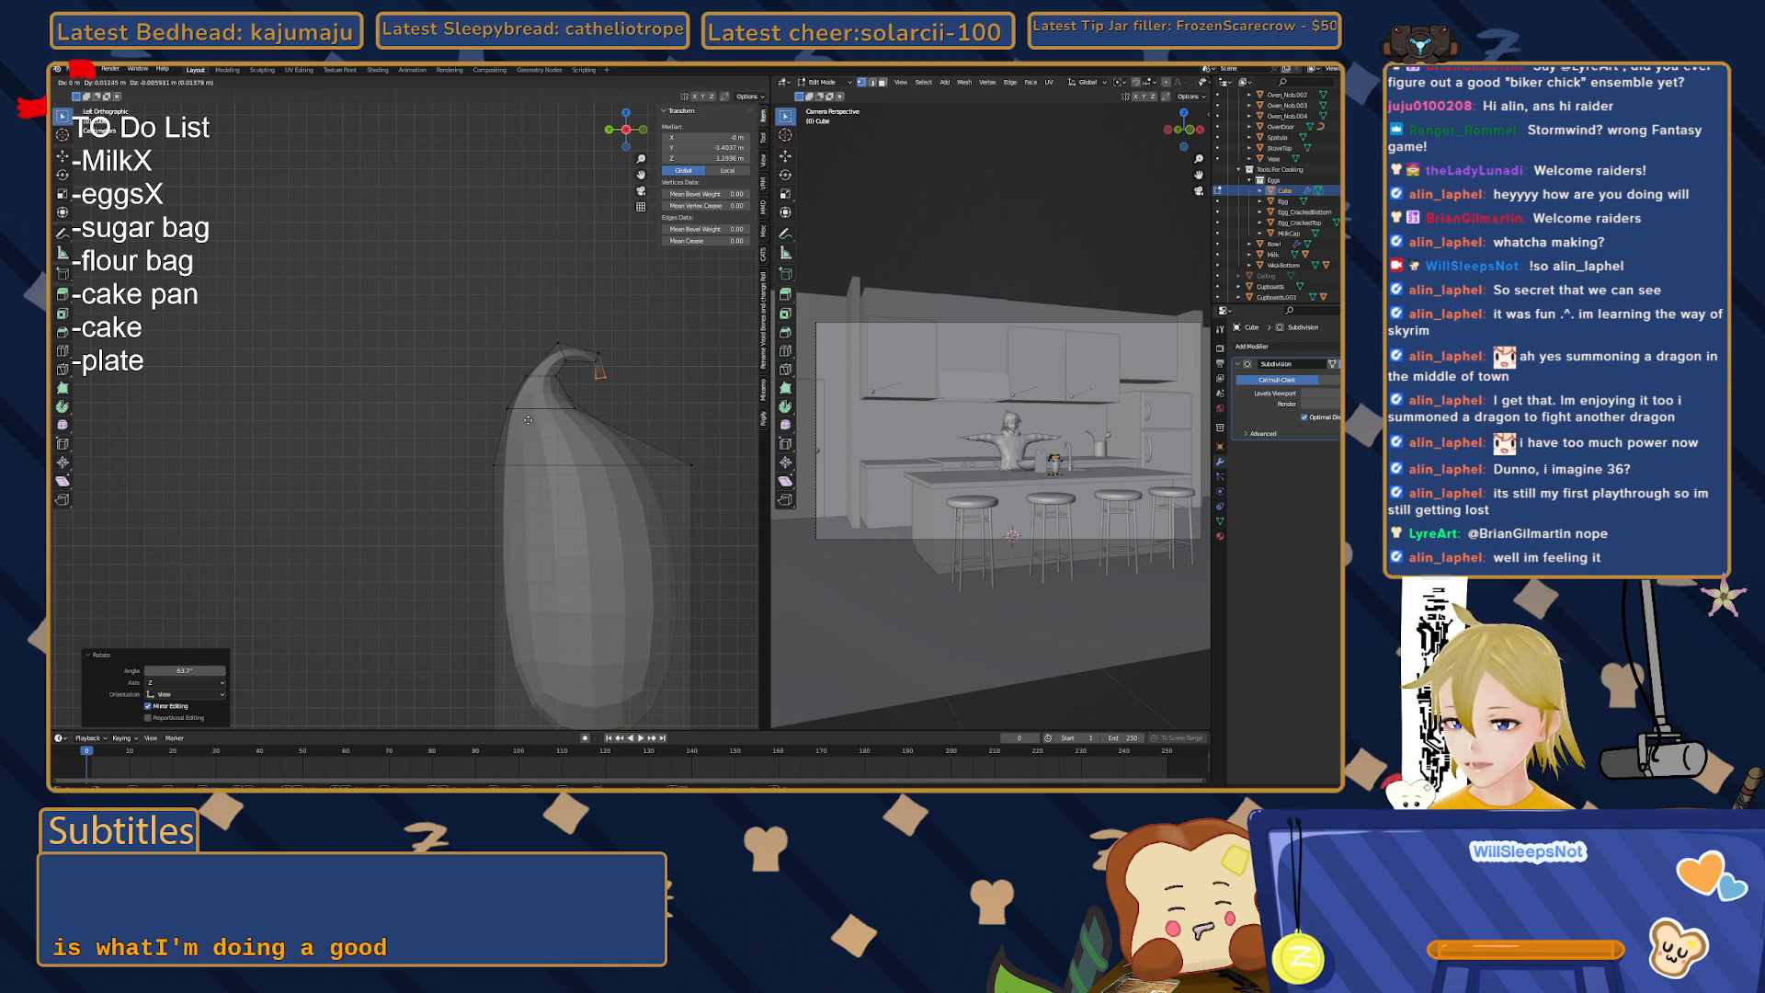
pyautogui.click(532, 420)
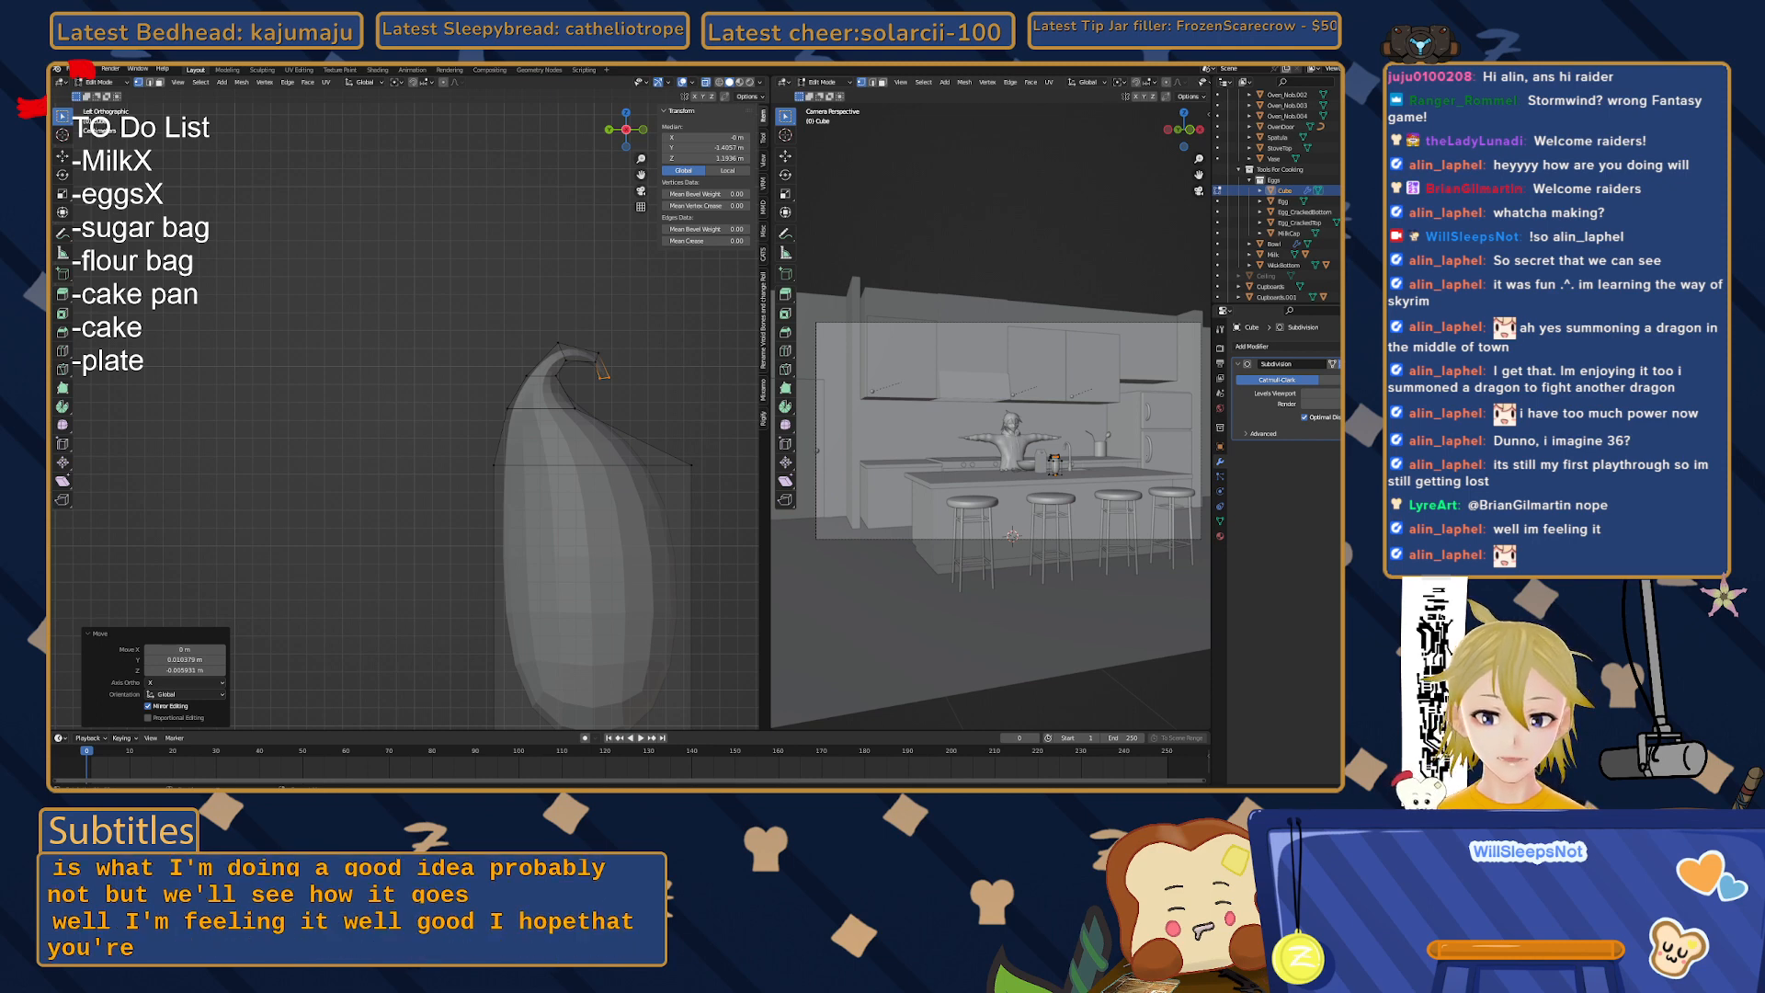
# - Extrude the hook's end downward by about 0.009 m, and turn and move its end face inward toward the neck
pyautogui.keyDown('shift'); pyautogui.moveTo(593, 350); pyautogui.dragTo(611, 375, button='middle'); pyautogui.keyUp('shift')
pyautogui.press('e')
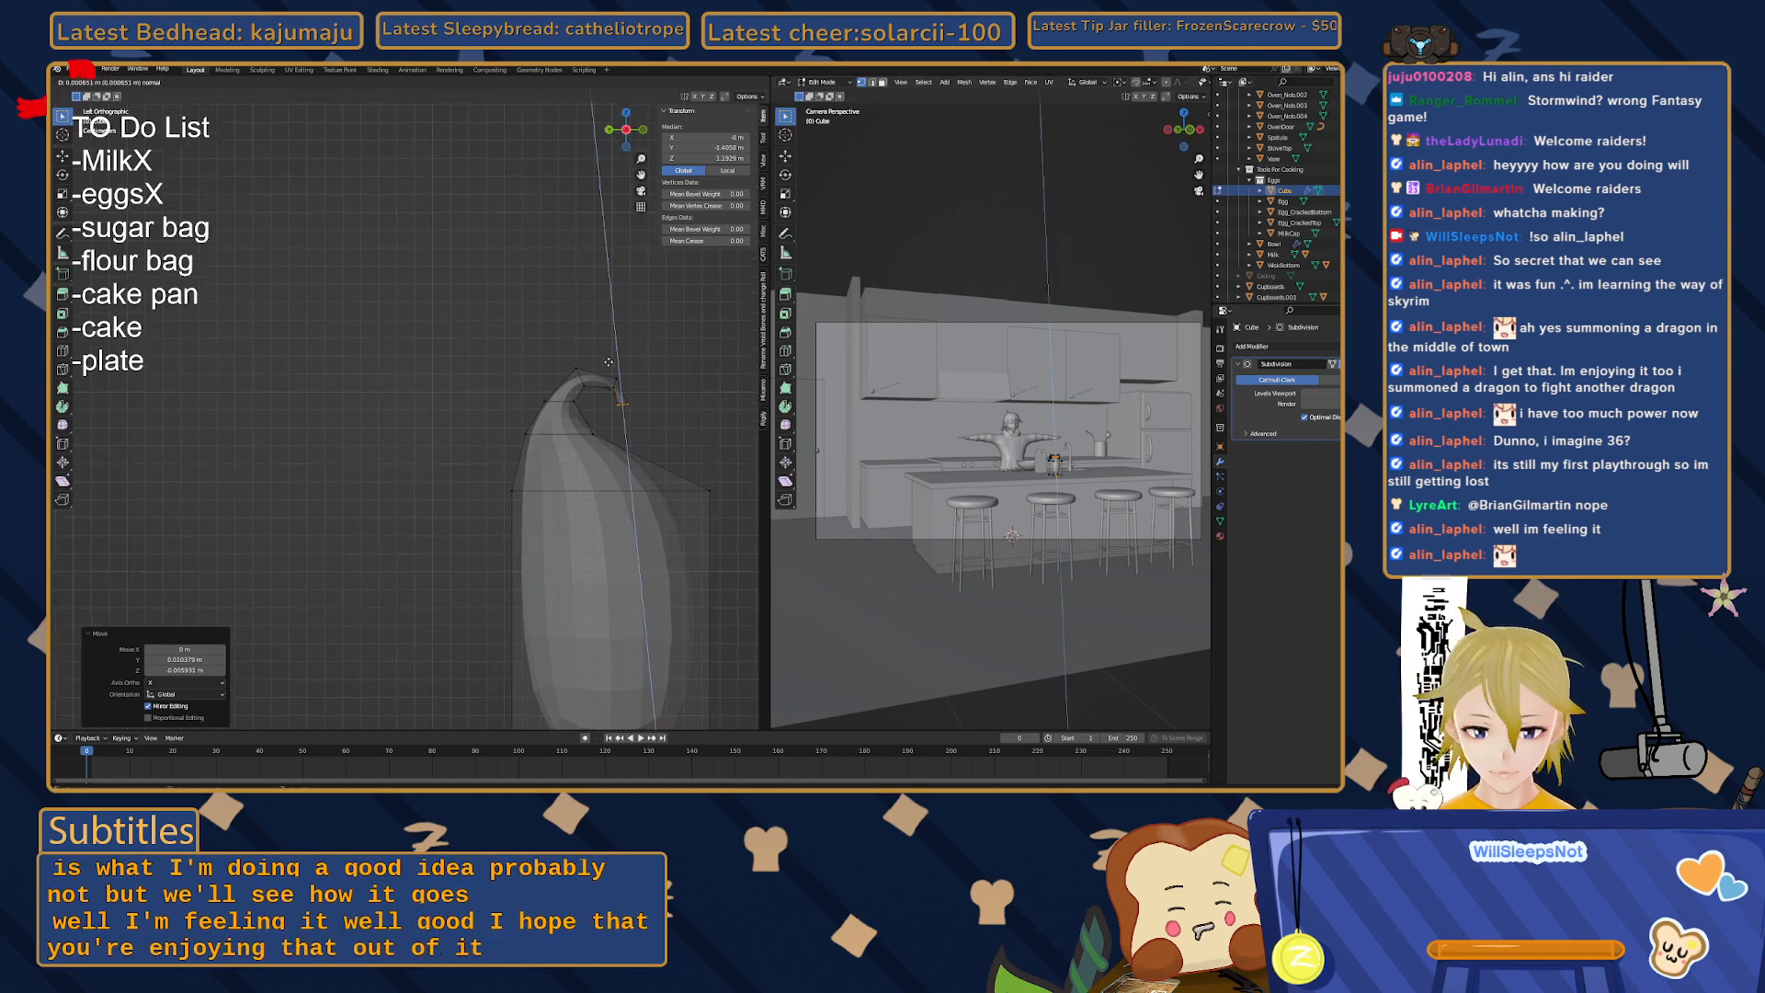
pyautogui.click(612, 393)
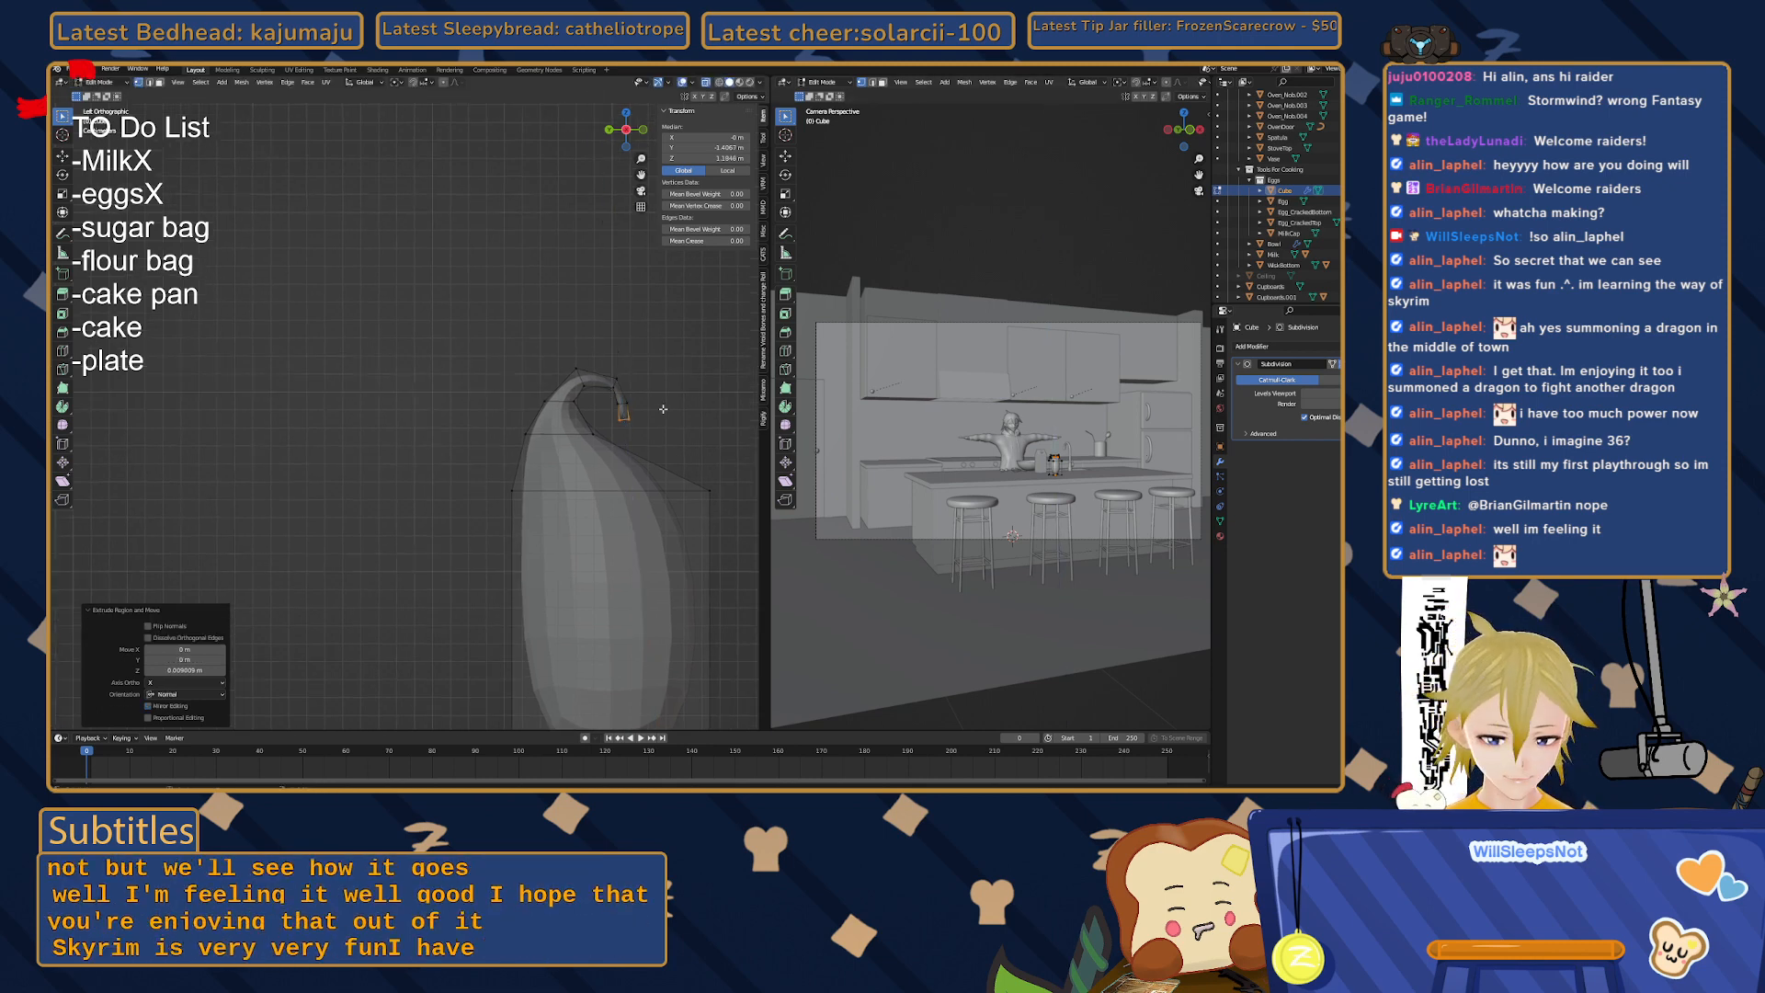
pyautogui.press('r')
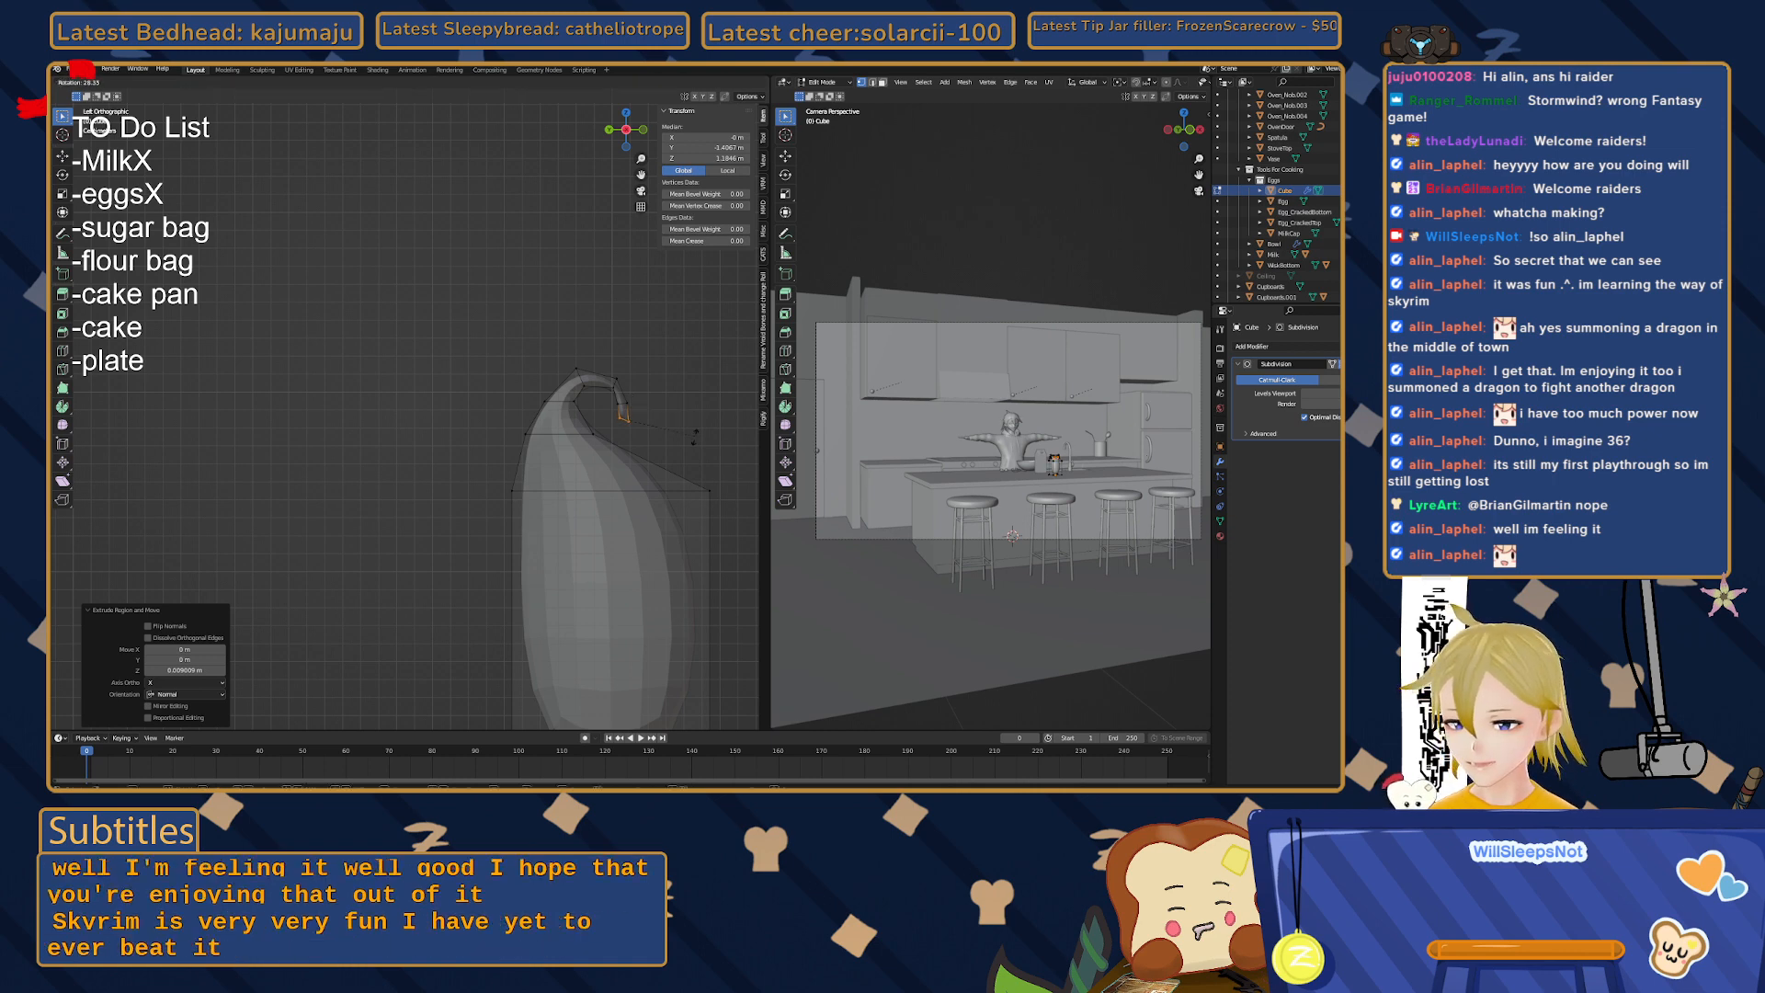
pyautogui.click(674, 451)
pyautogui.press('g')
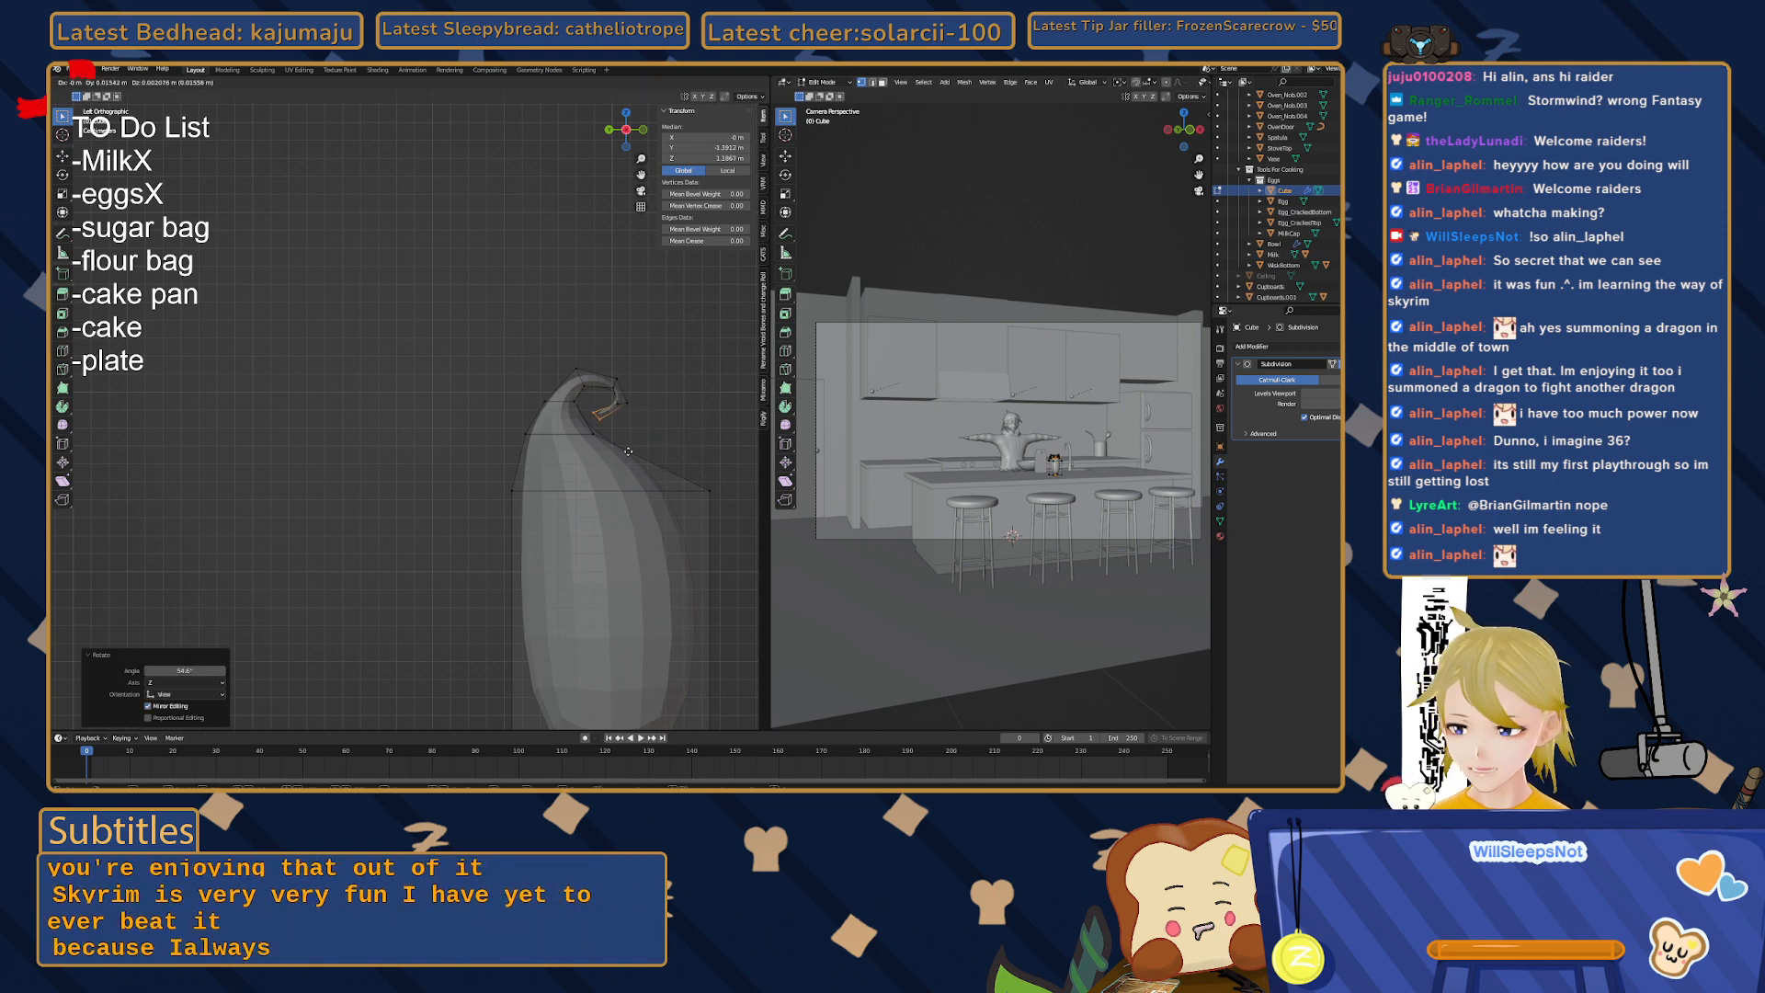
pyautogui.click(634, 455)
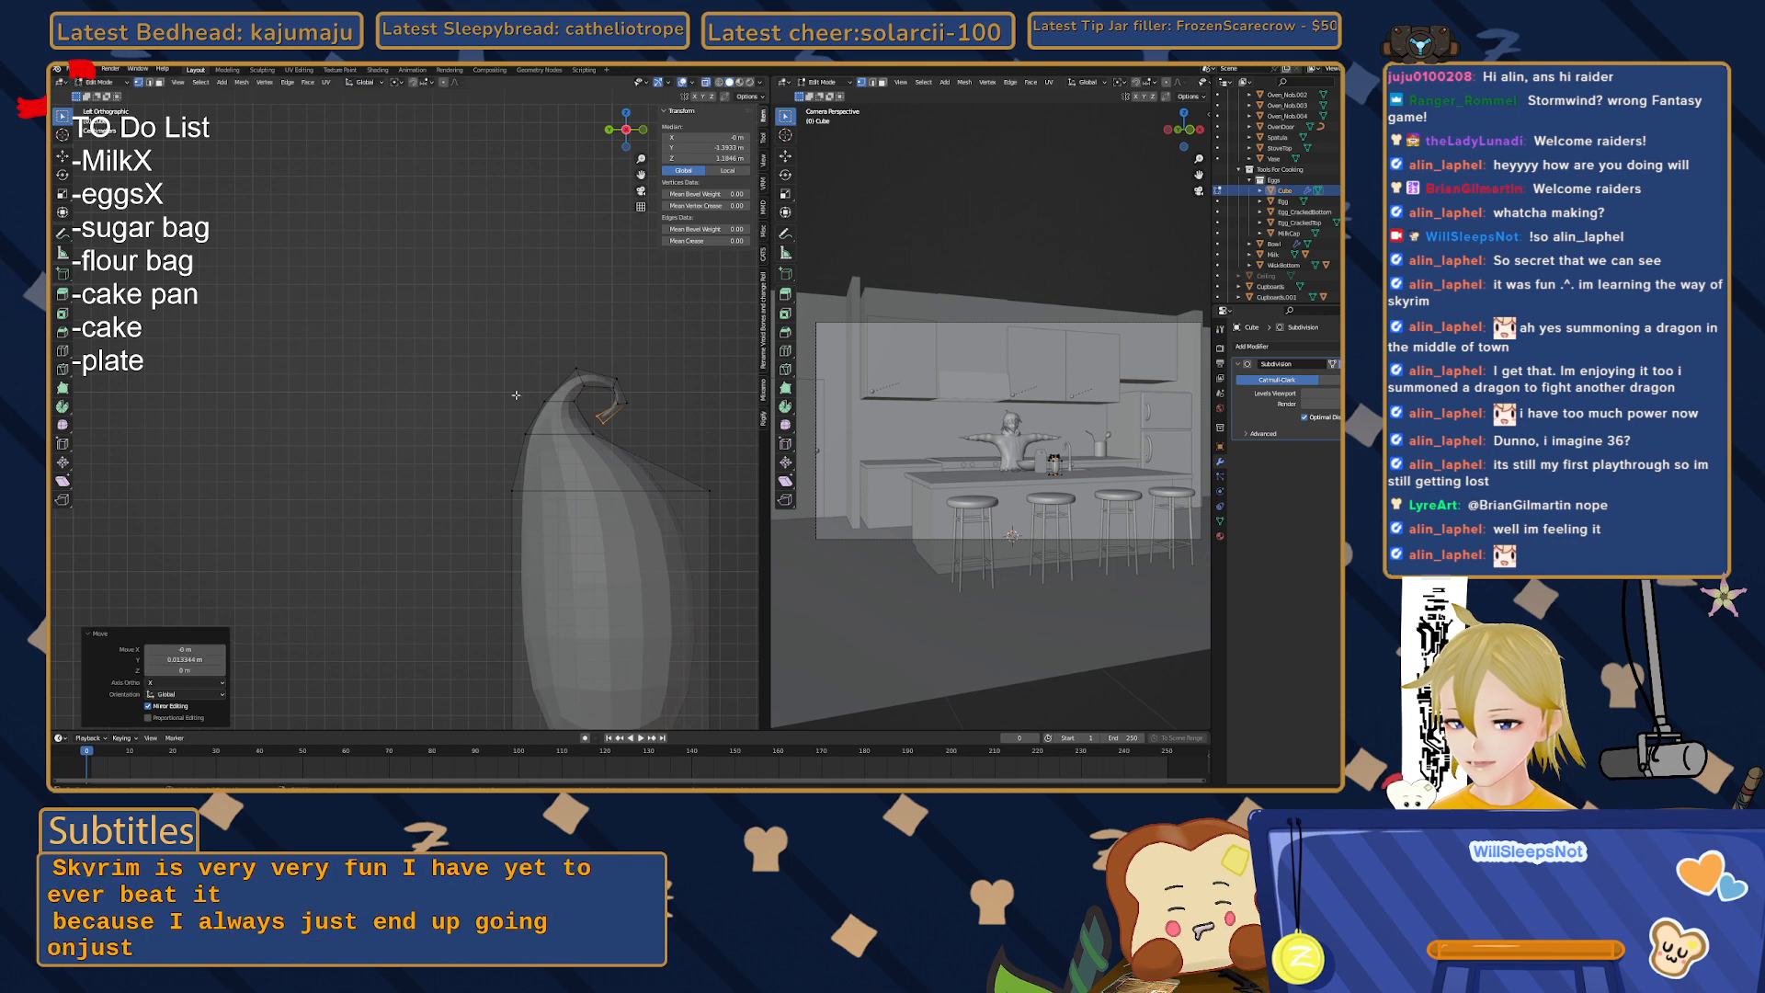
# - Extrude one more short segment from the hook's end, with its end face rotated and moved up inside the curl
pyautogui.scroll(2, 572, 430)
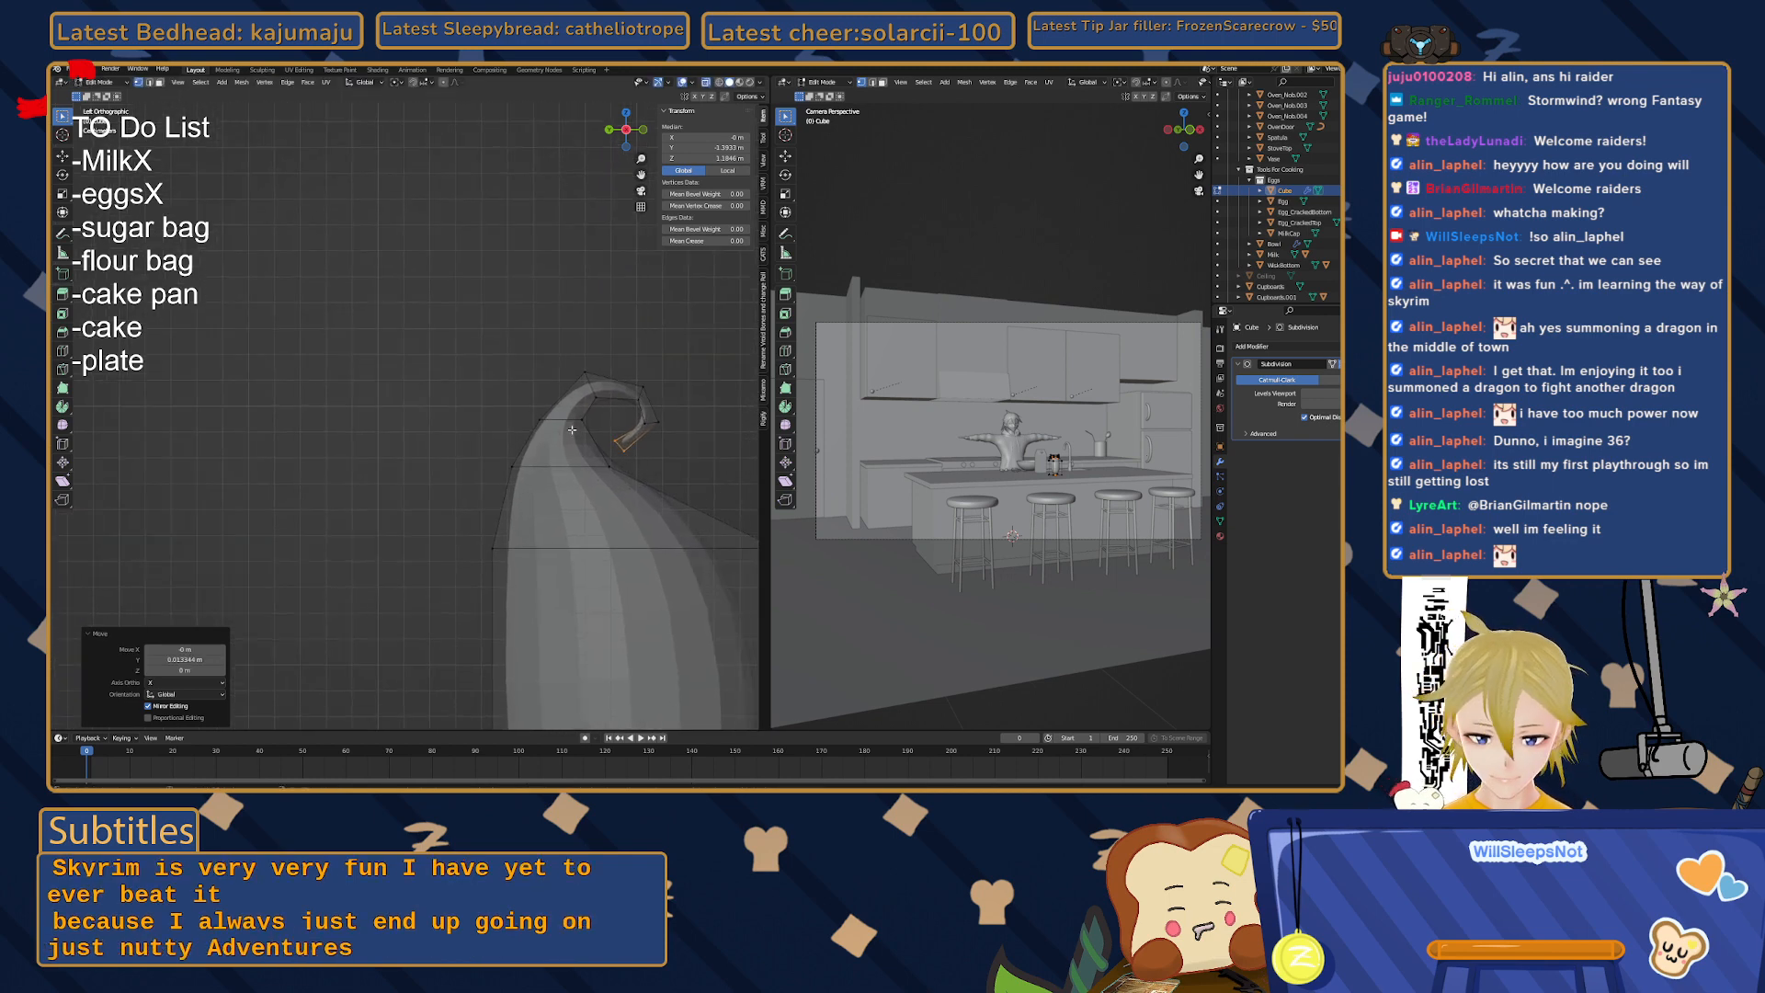
pyautogui.press('e')
pyautogui.click(585, 440)
pyautogui.press('r')
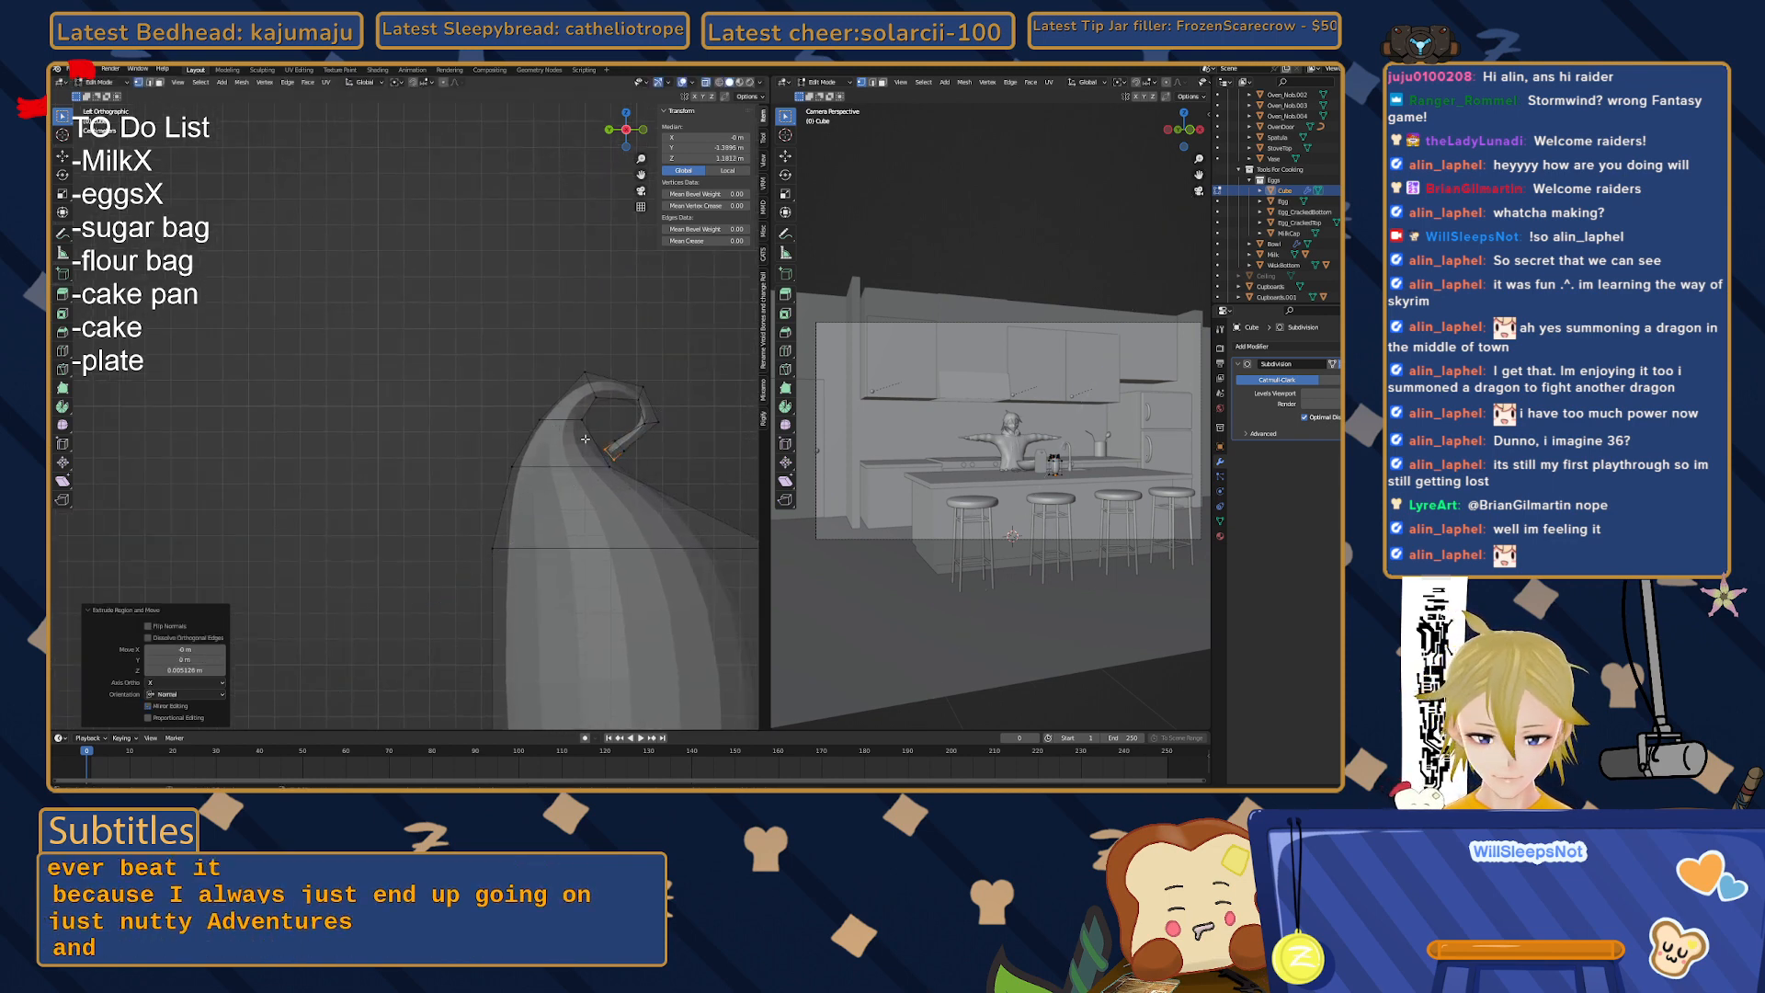
pyautogui.click(610, 447)
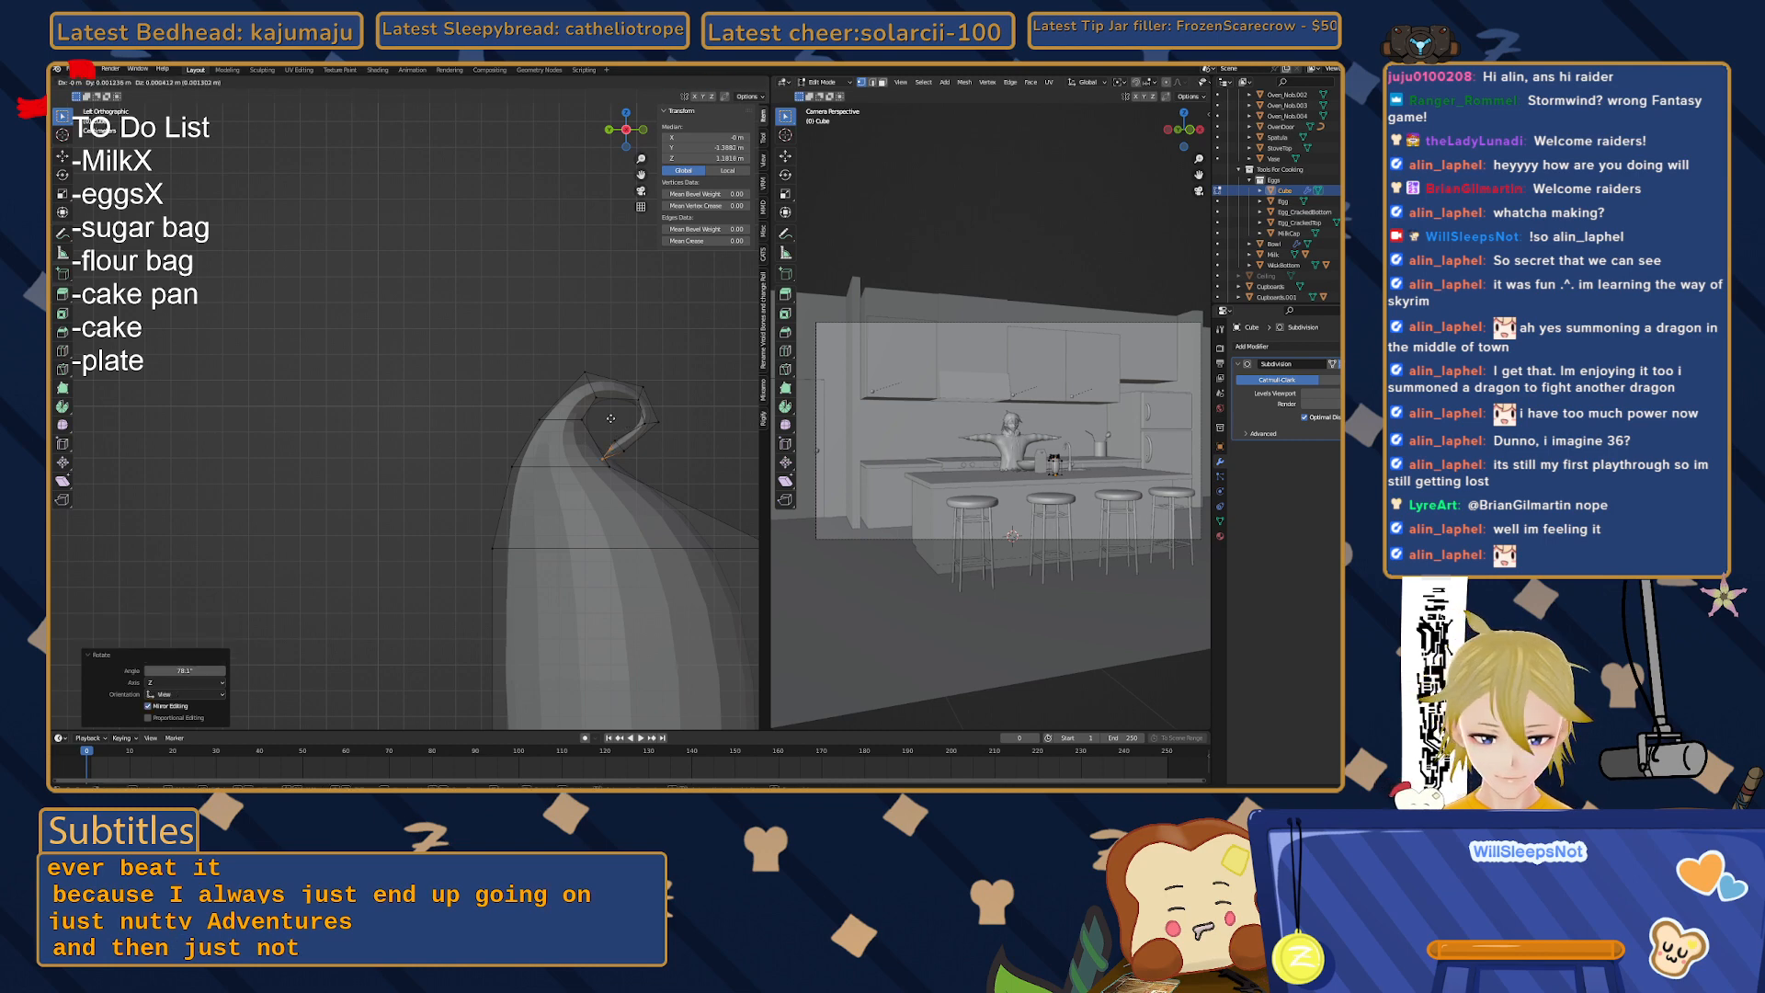
pyautogui.press('g')
pyautogui.click(601, 384)
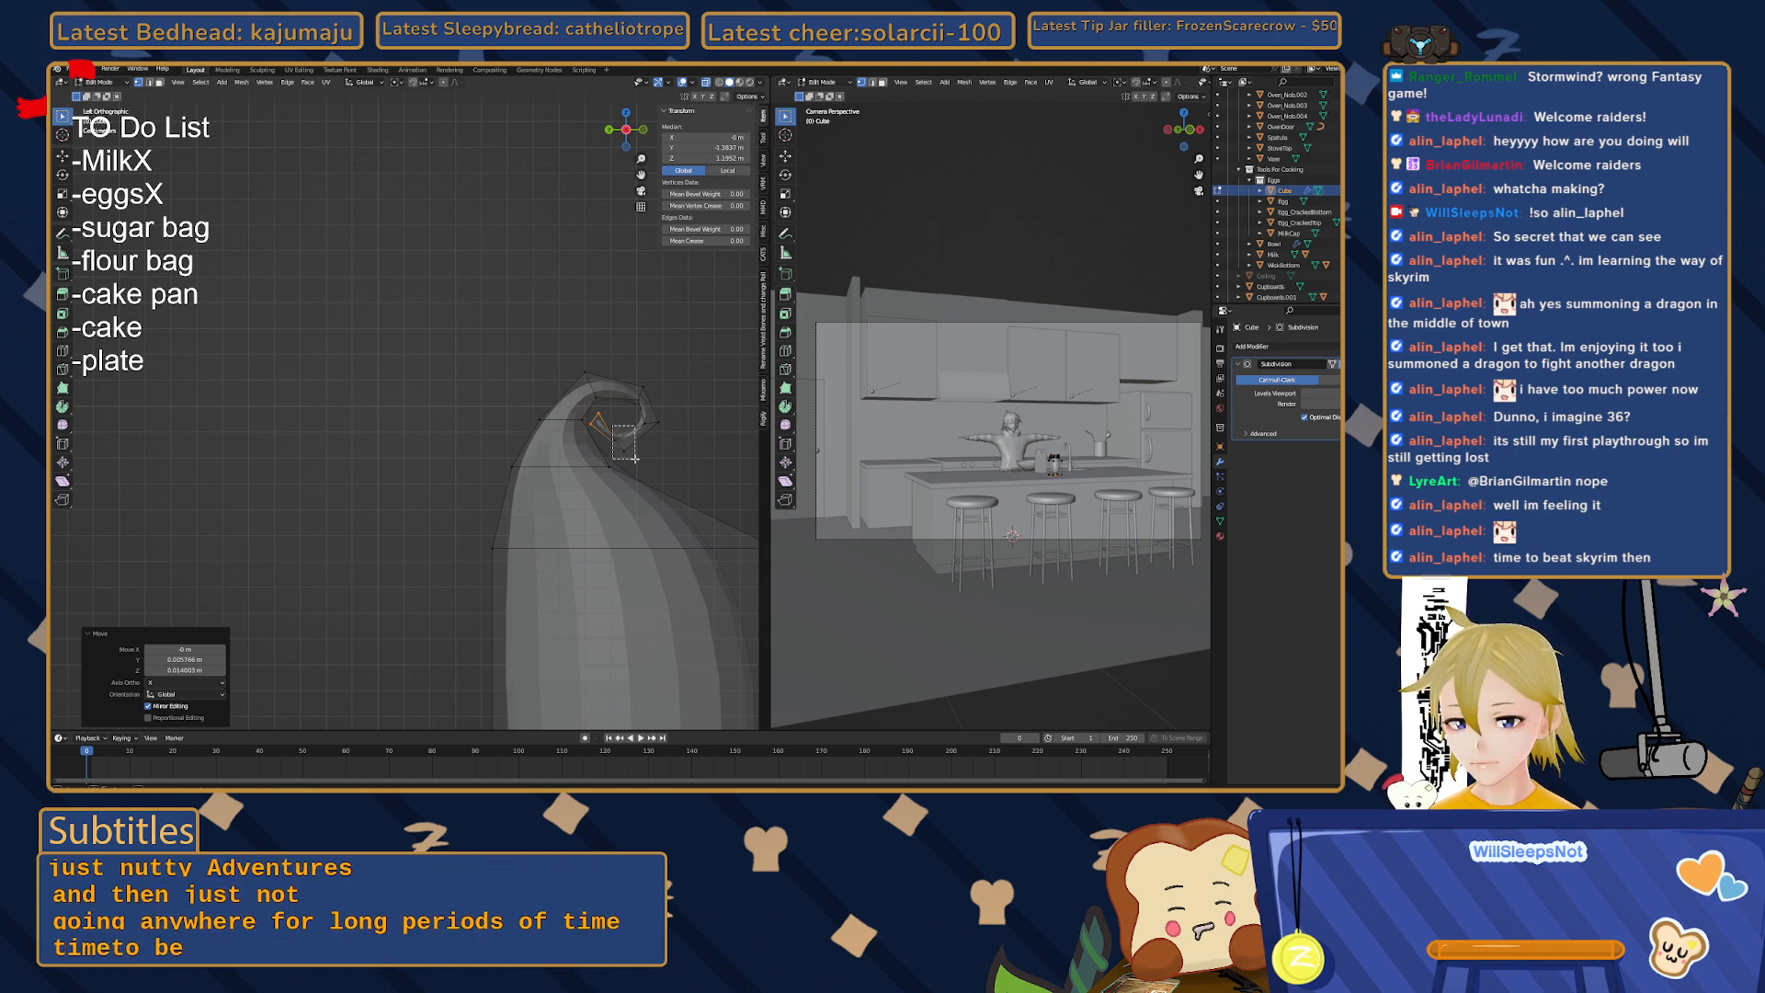
# - Rotate the curl's lower cross-section just before the tip to round the bend, and clear the selection
pyautogui.press('r')
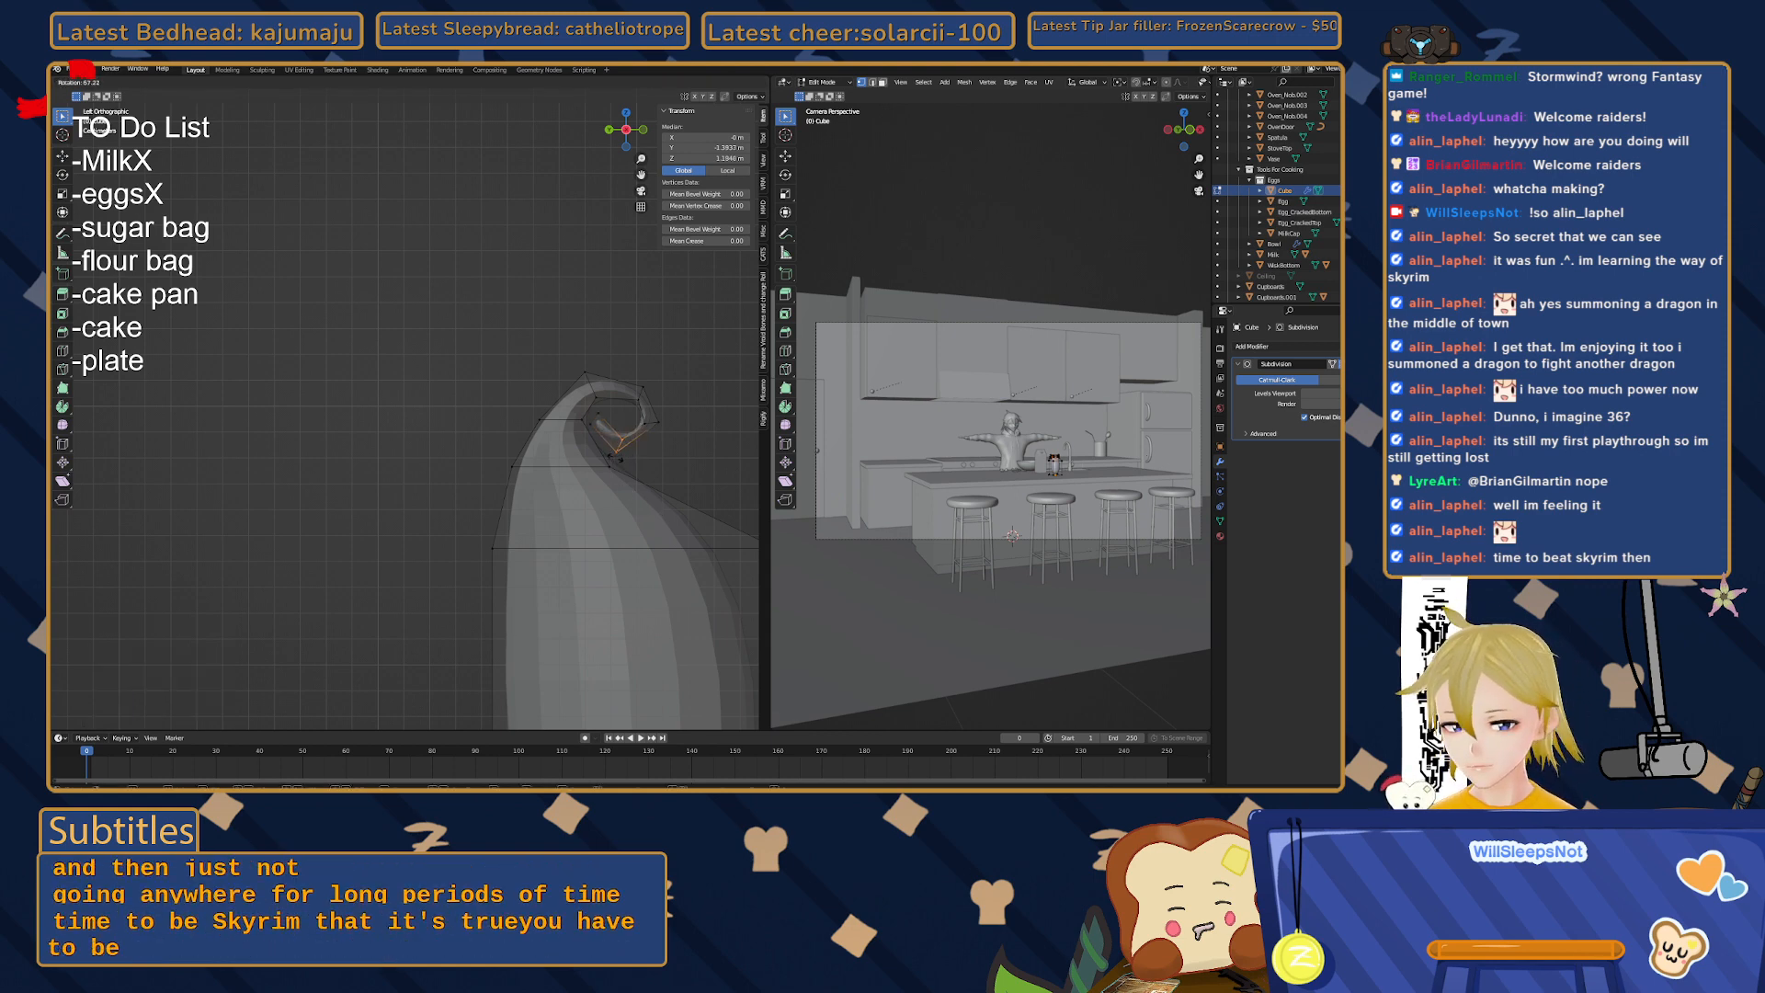
pyautogui.click(620, 458)
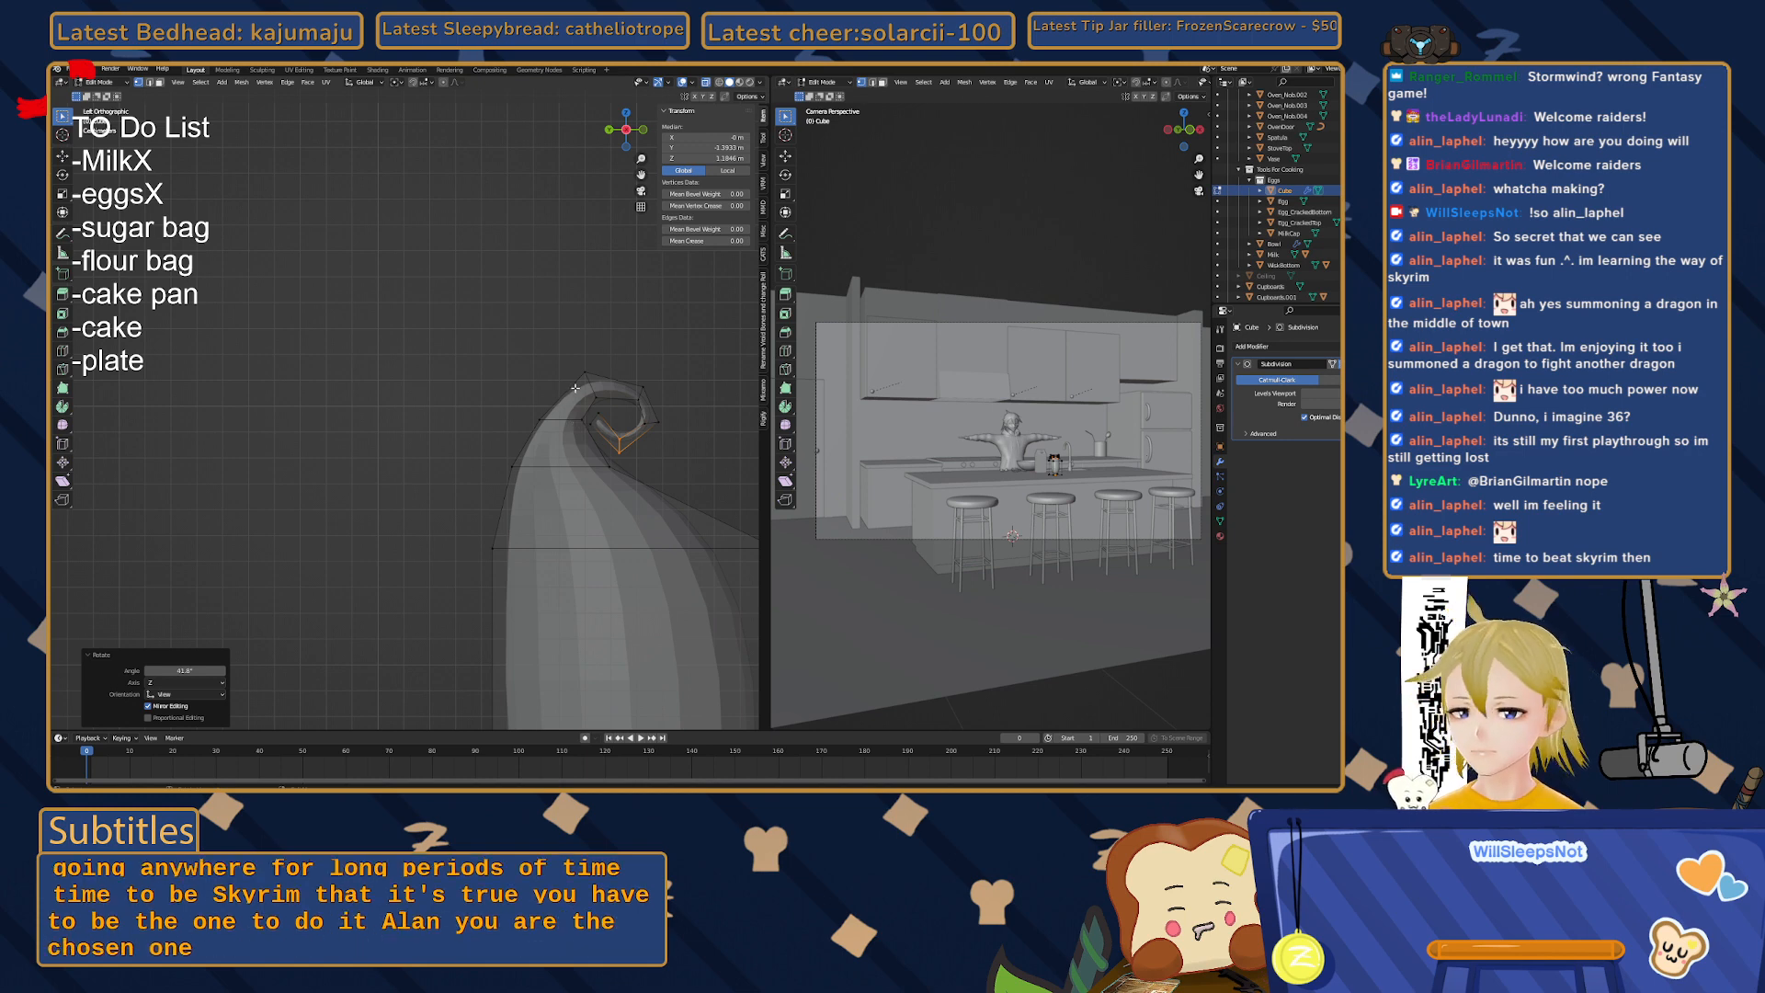
pyautogui.click(477, 394)
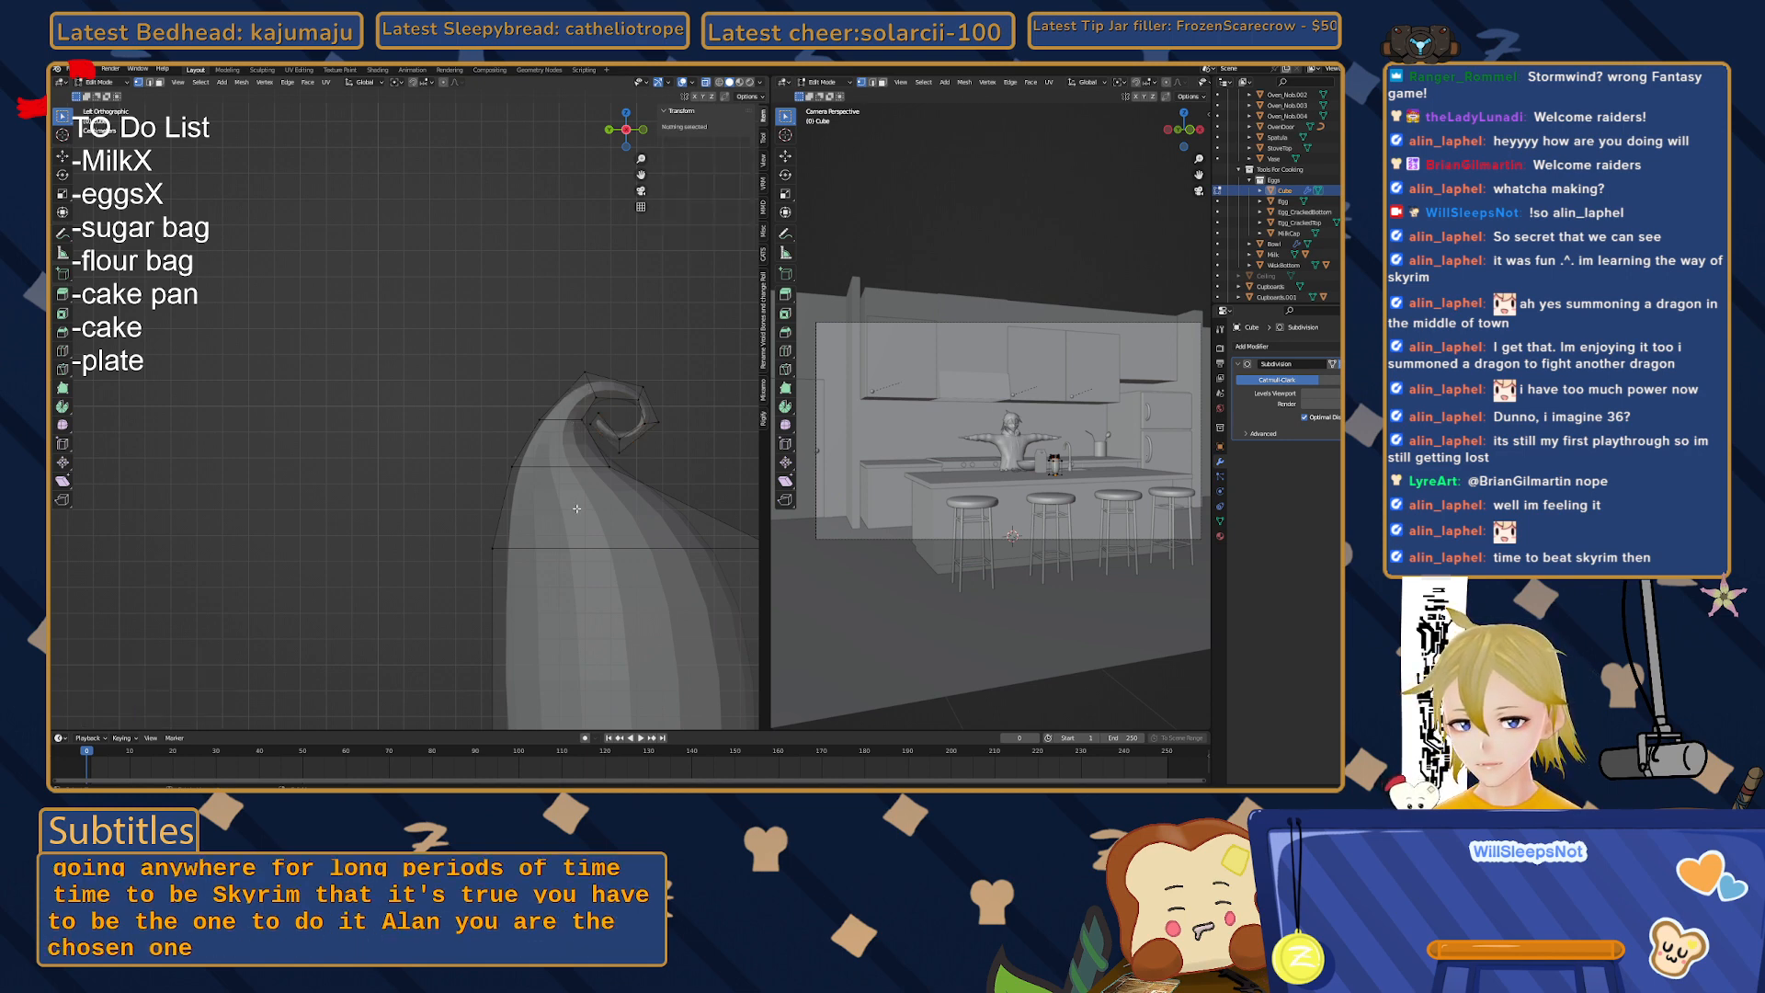
pyautogui.keyDown('shift'); pyautogui.moveTo(592, 522); pyautogui.dragTo(503, 283, button='middle'); pyautogui.keyUp('shift')
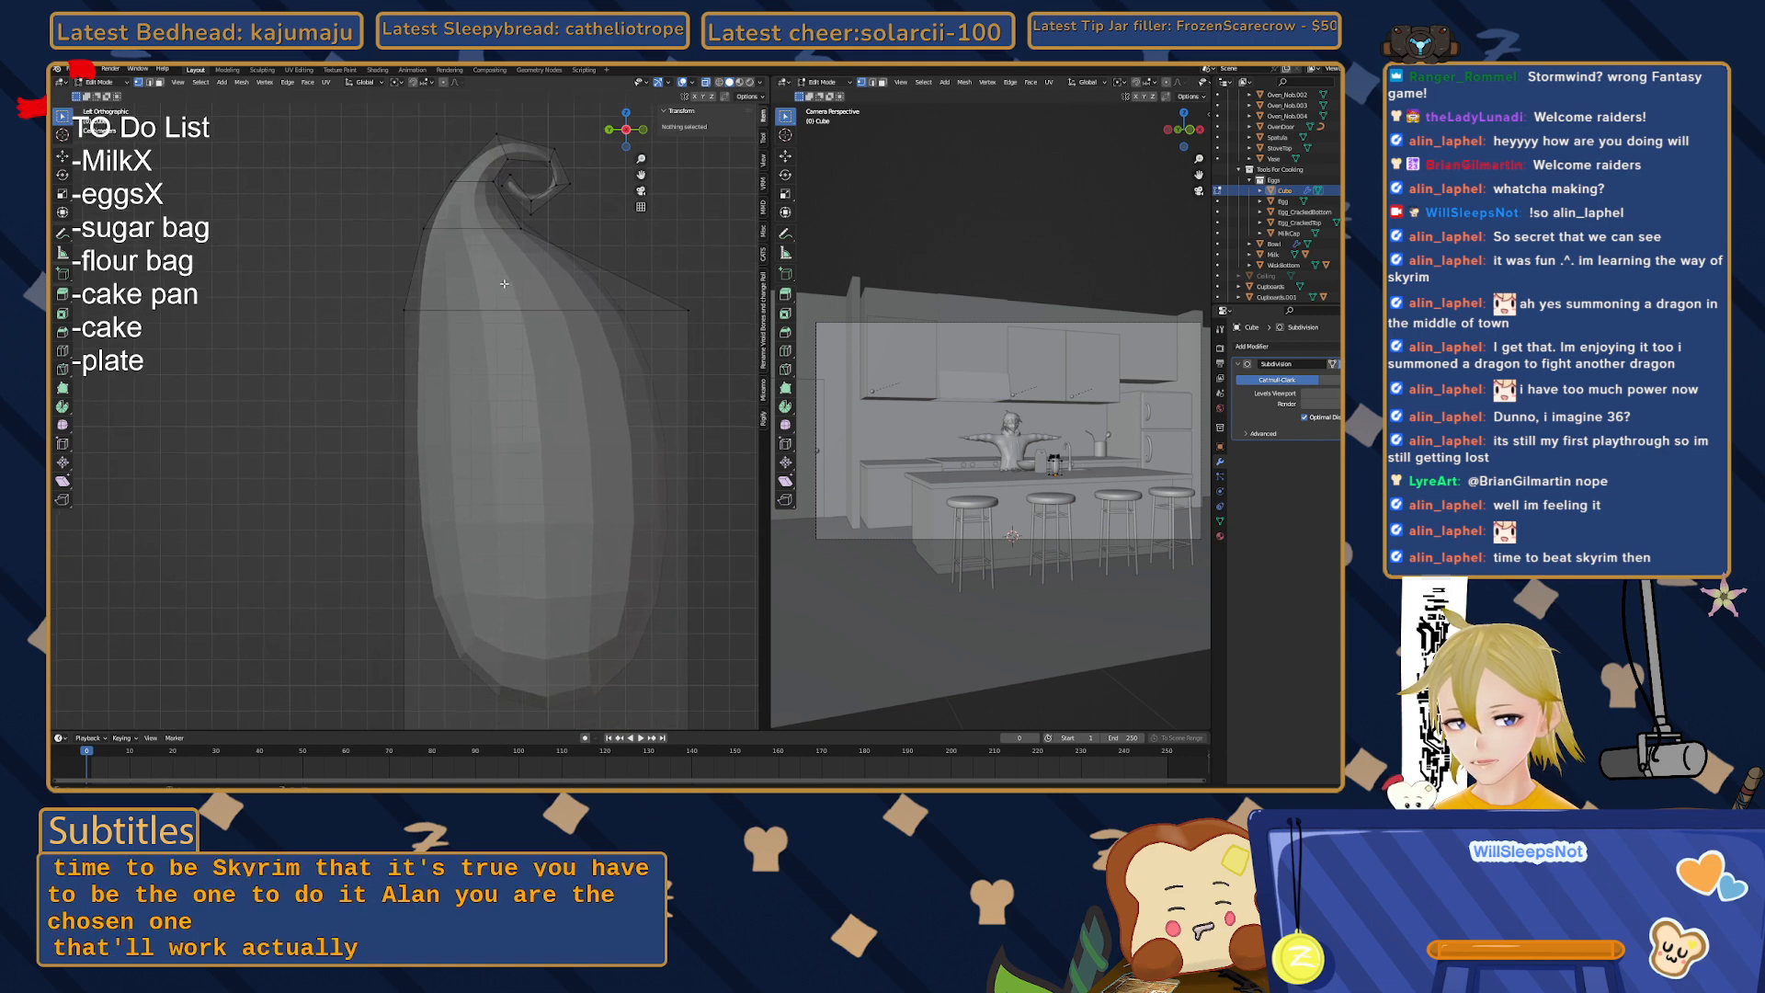
# - Add a horizontal loop cut around the flour bag's body, bevel it out toward the body's upper and lower ends, and clear the selection
pyautogui.click(62, 350)
pyautogui.keyDown('shift'); pyautogui.moveTo(618, 524); pyautogui.dragTo(603, 471, button='middle'); pyautogui.keyUp('shift')
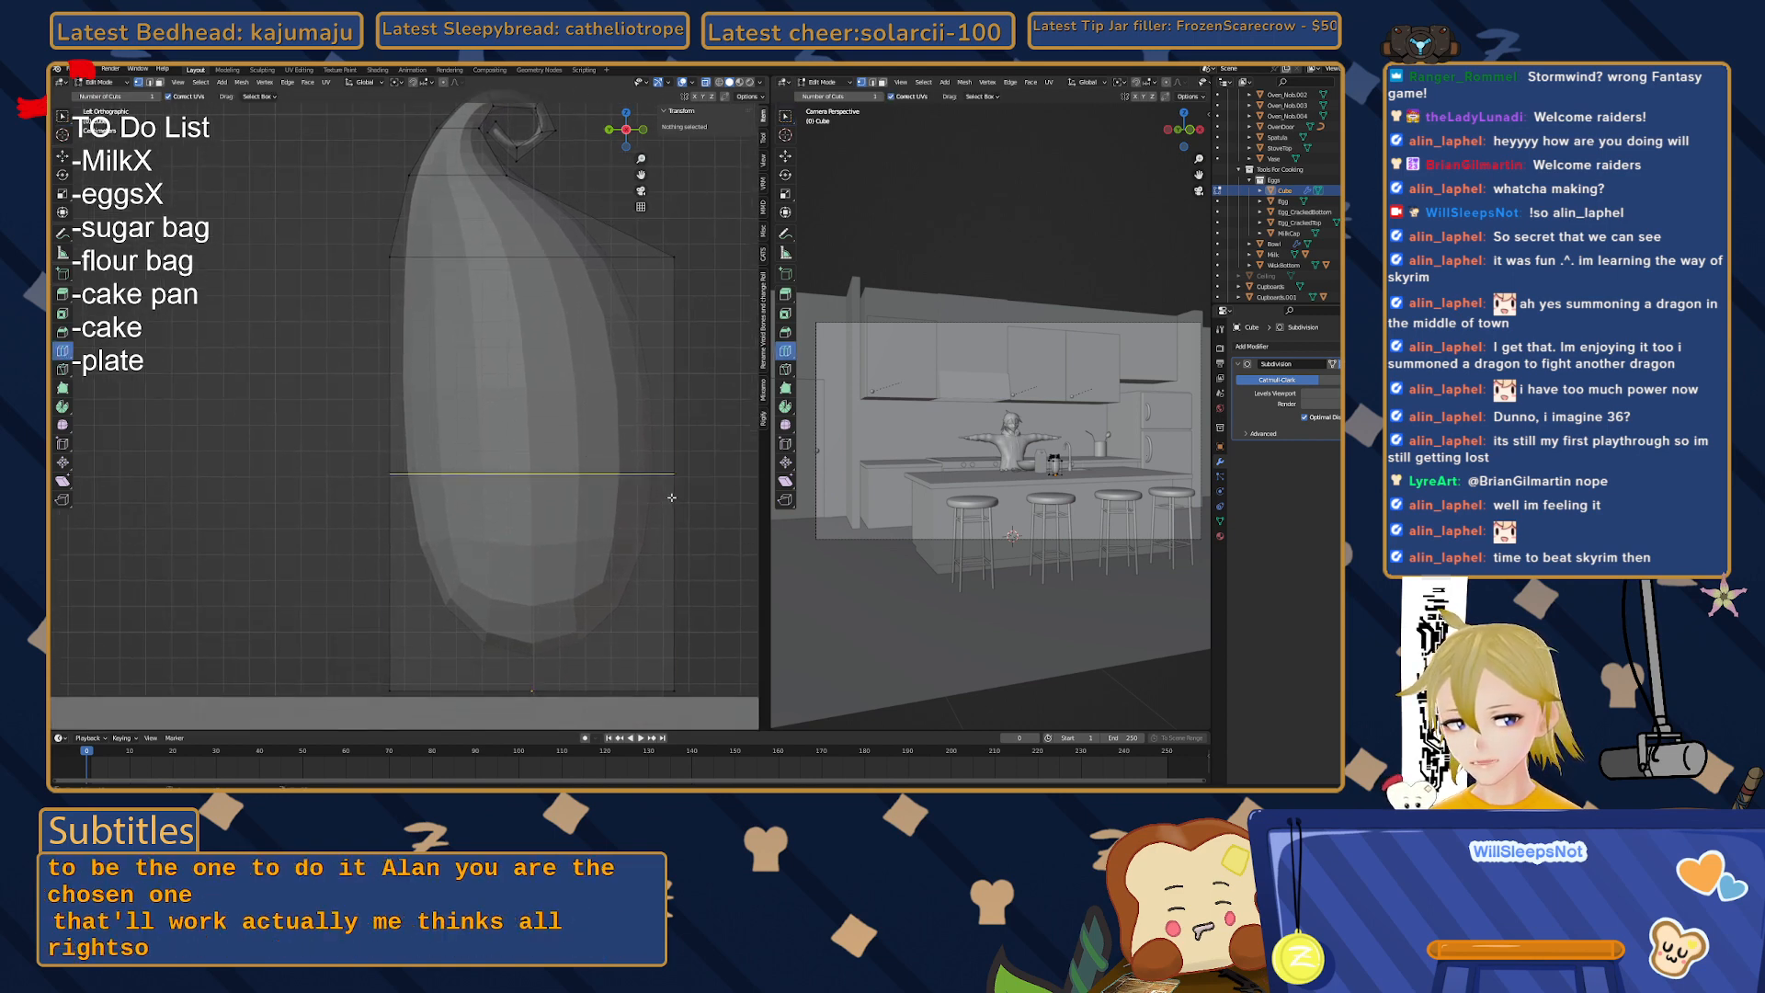
pyautogui.click(402, 425)
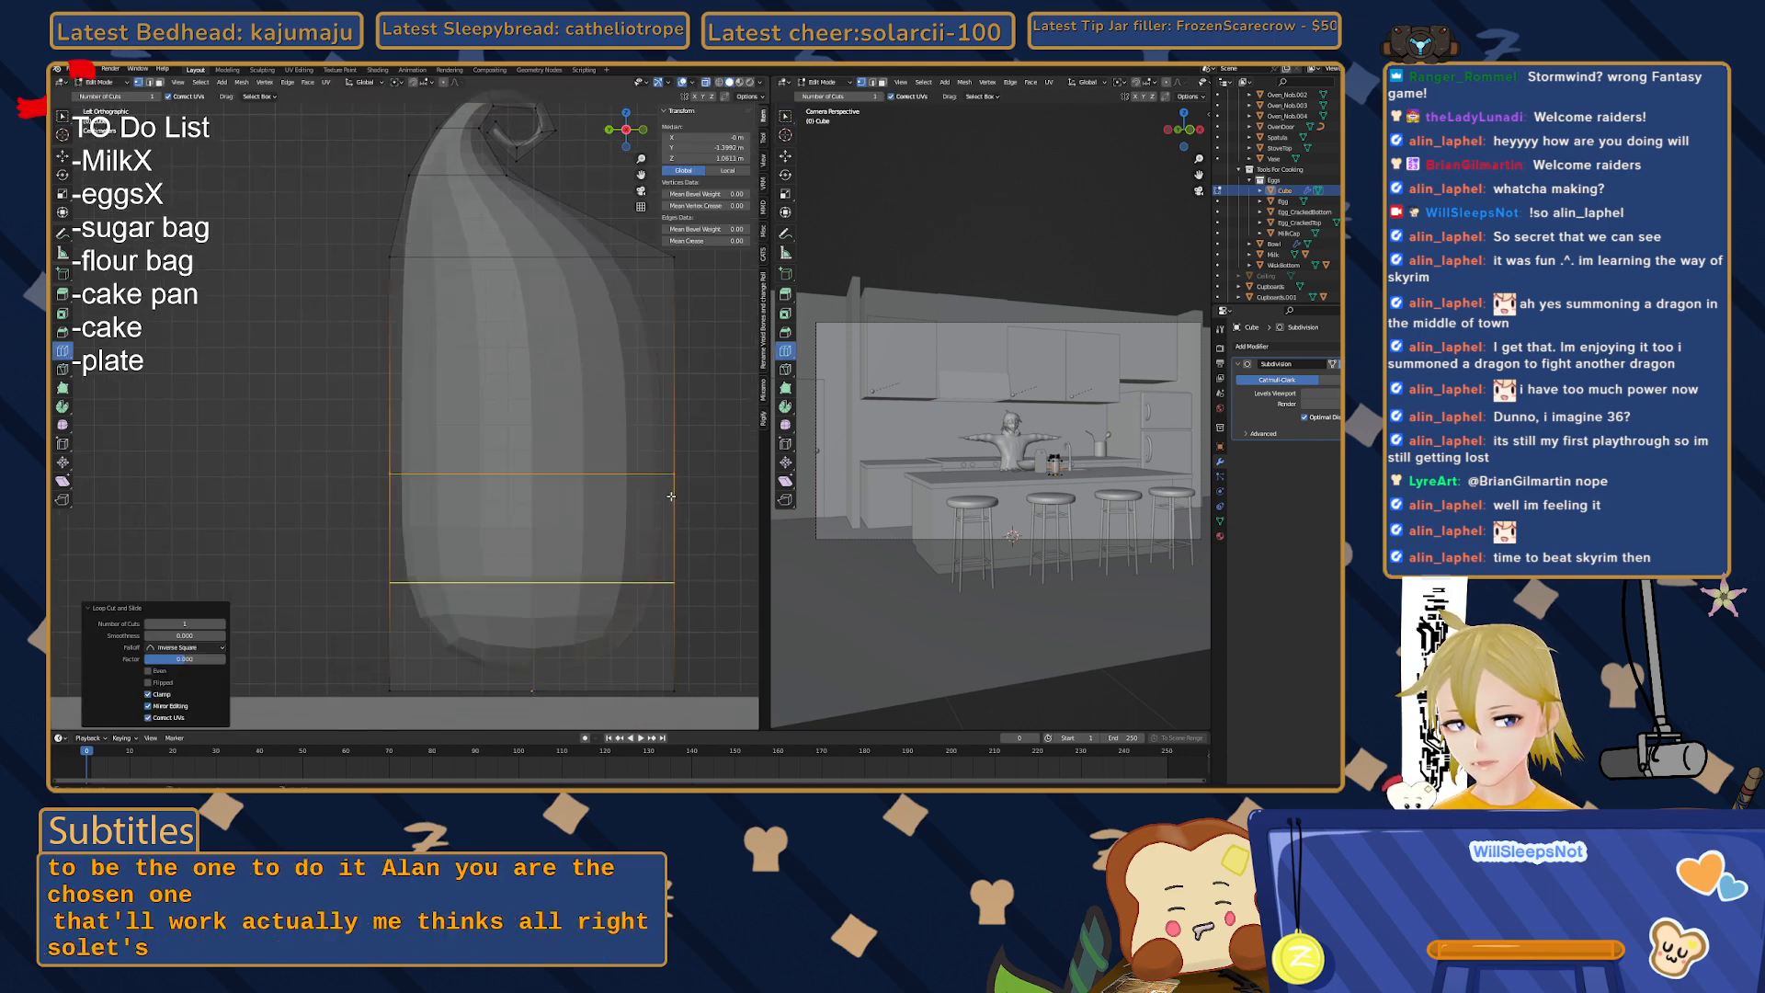
pyautogui.click(63, 332)
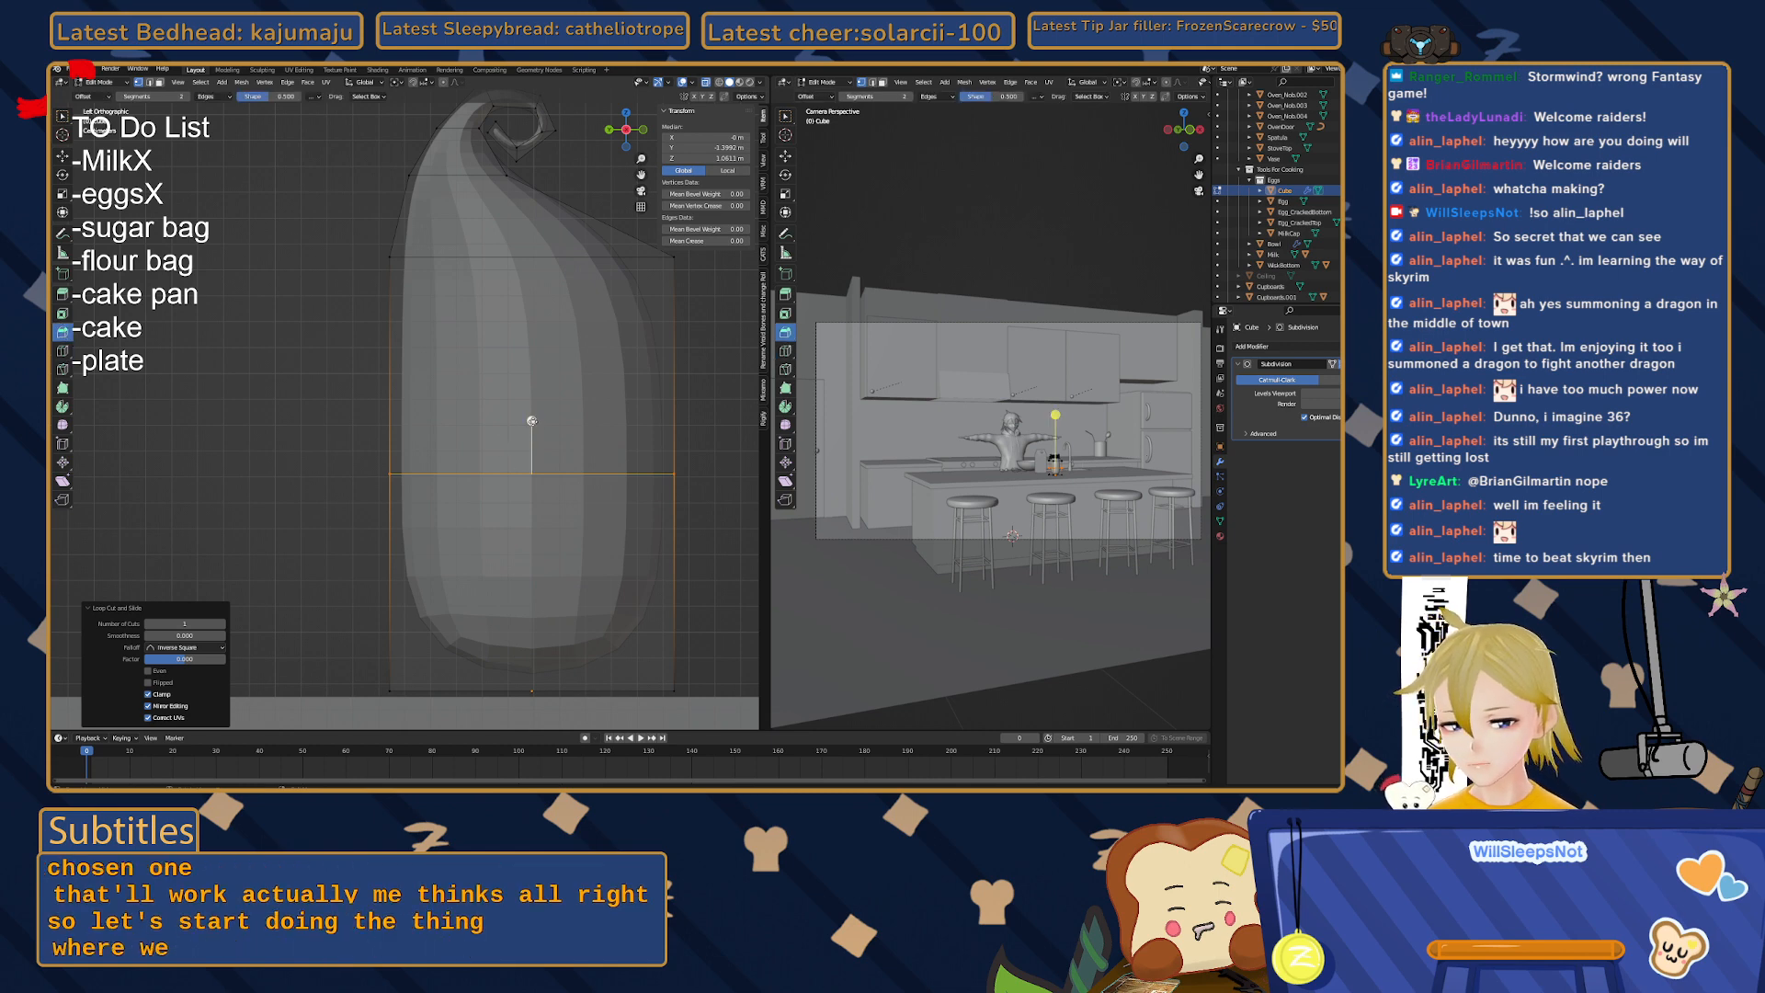
pyautogui.moveTo(524, 433); pyautogui.dragTo(520, 215)
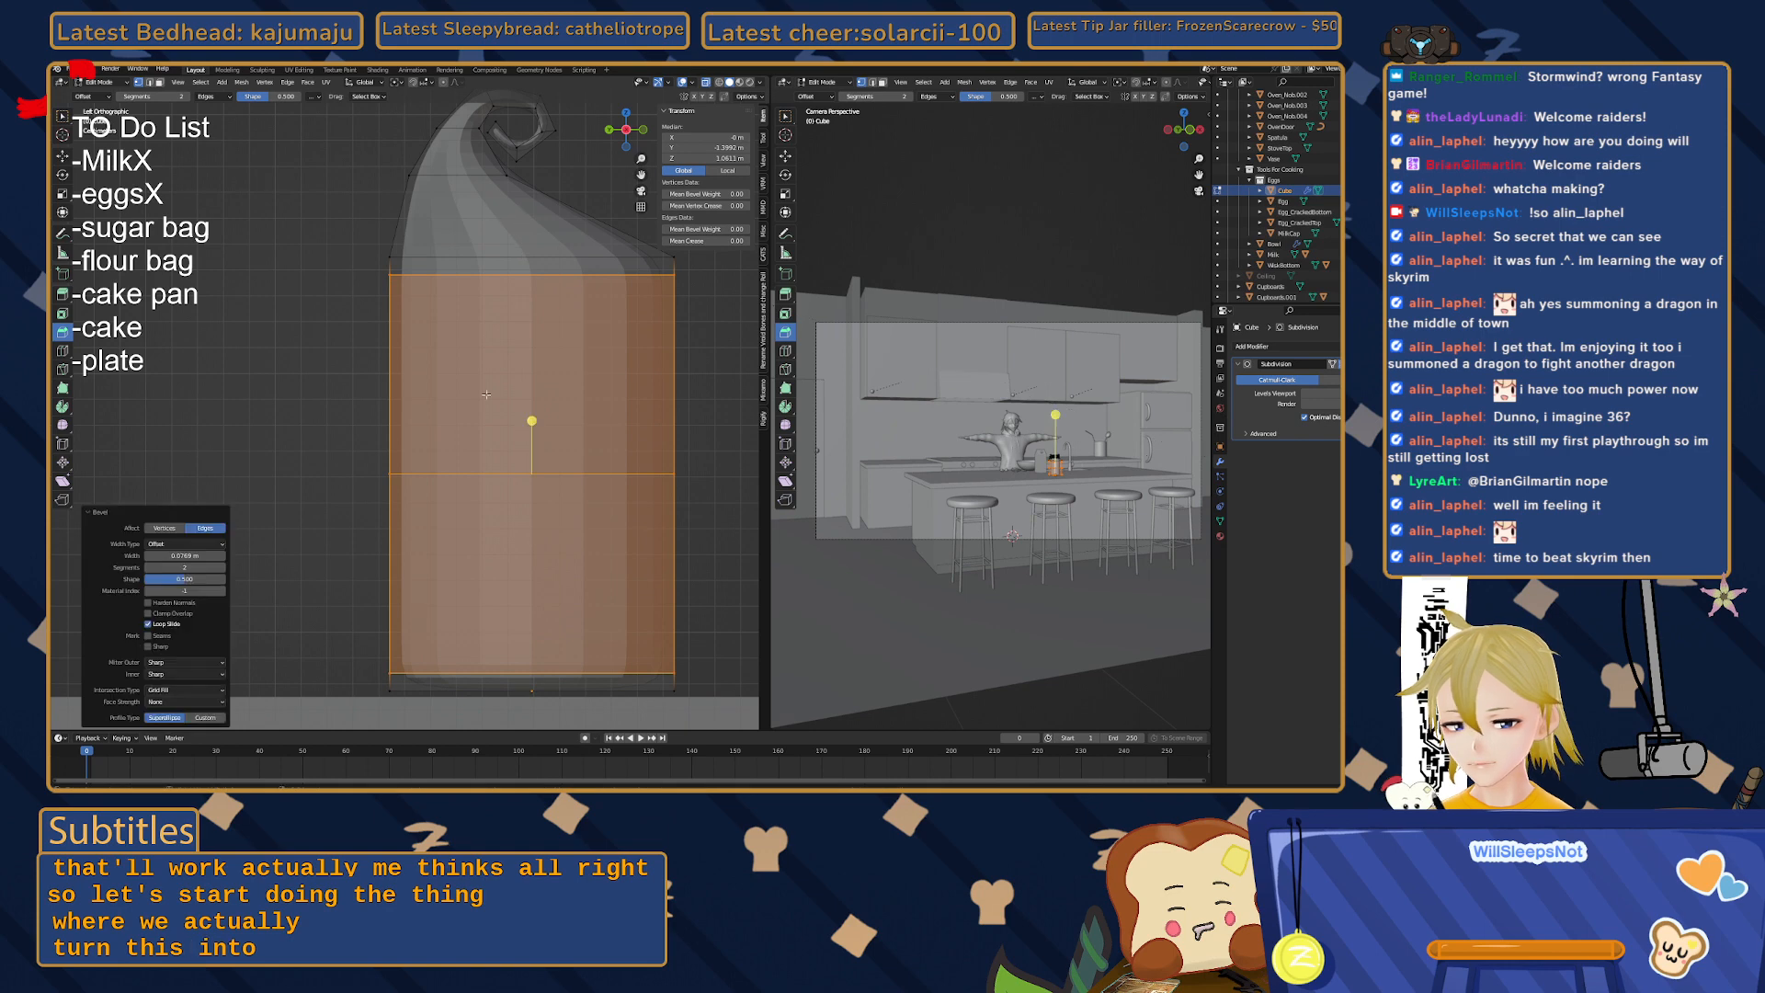
pyautogui.keyDown('shift'); pyautogui.moveTo(343, 487); pyautogui.dragTo(330, 418, button='middle'); pyautogui.keyUp('shift')
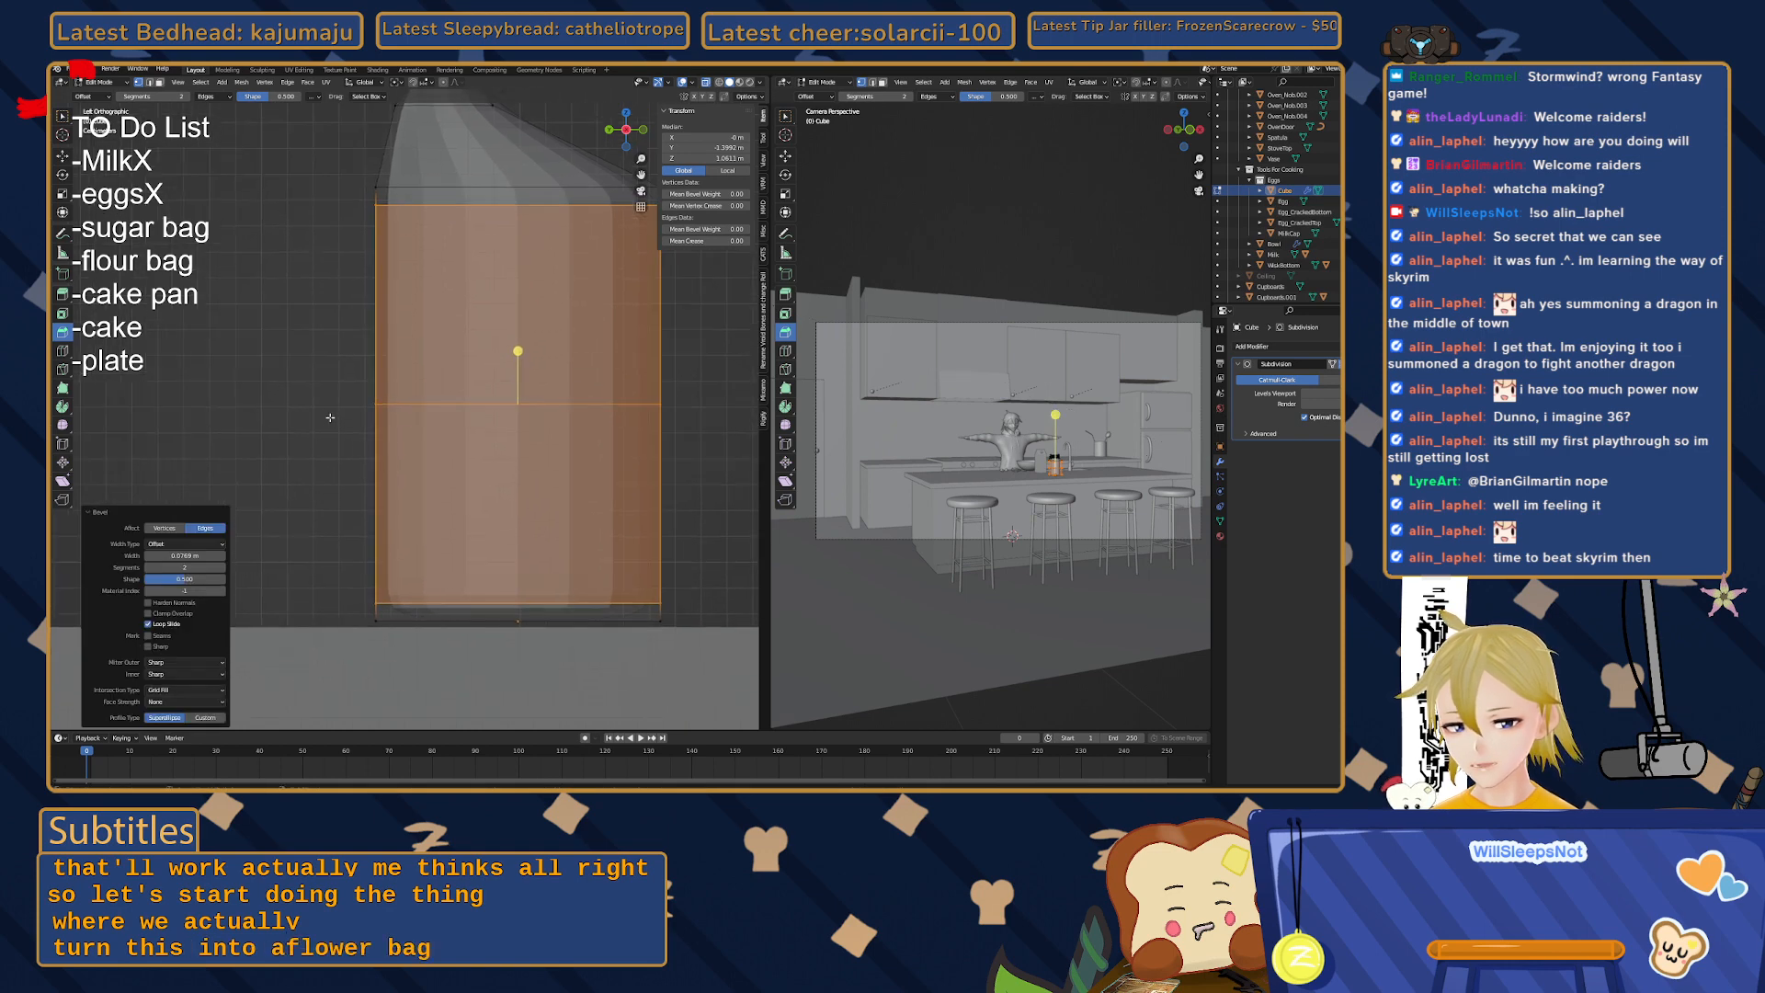
pyautogui.click(63, 116)
pyautogui.click(299, 308)
# - Scale the flour bag's curled top along the global X axis to widen it, and deselect everything
pyautogui.moveTo(559, 436); pyautogui.dragTo(354, 455, button='middle')
pyautogui.scroll(-5, 572, 446)
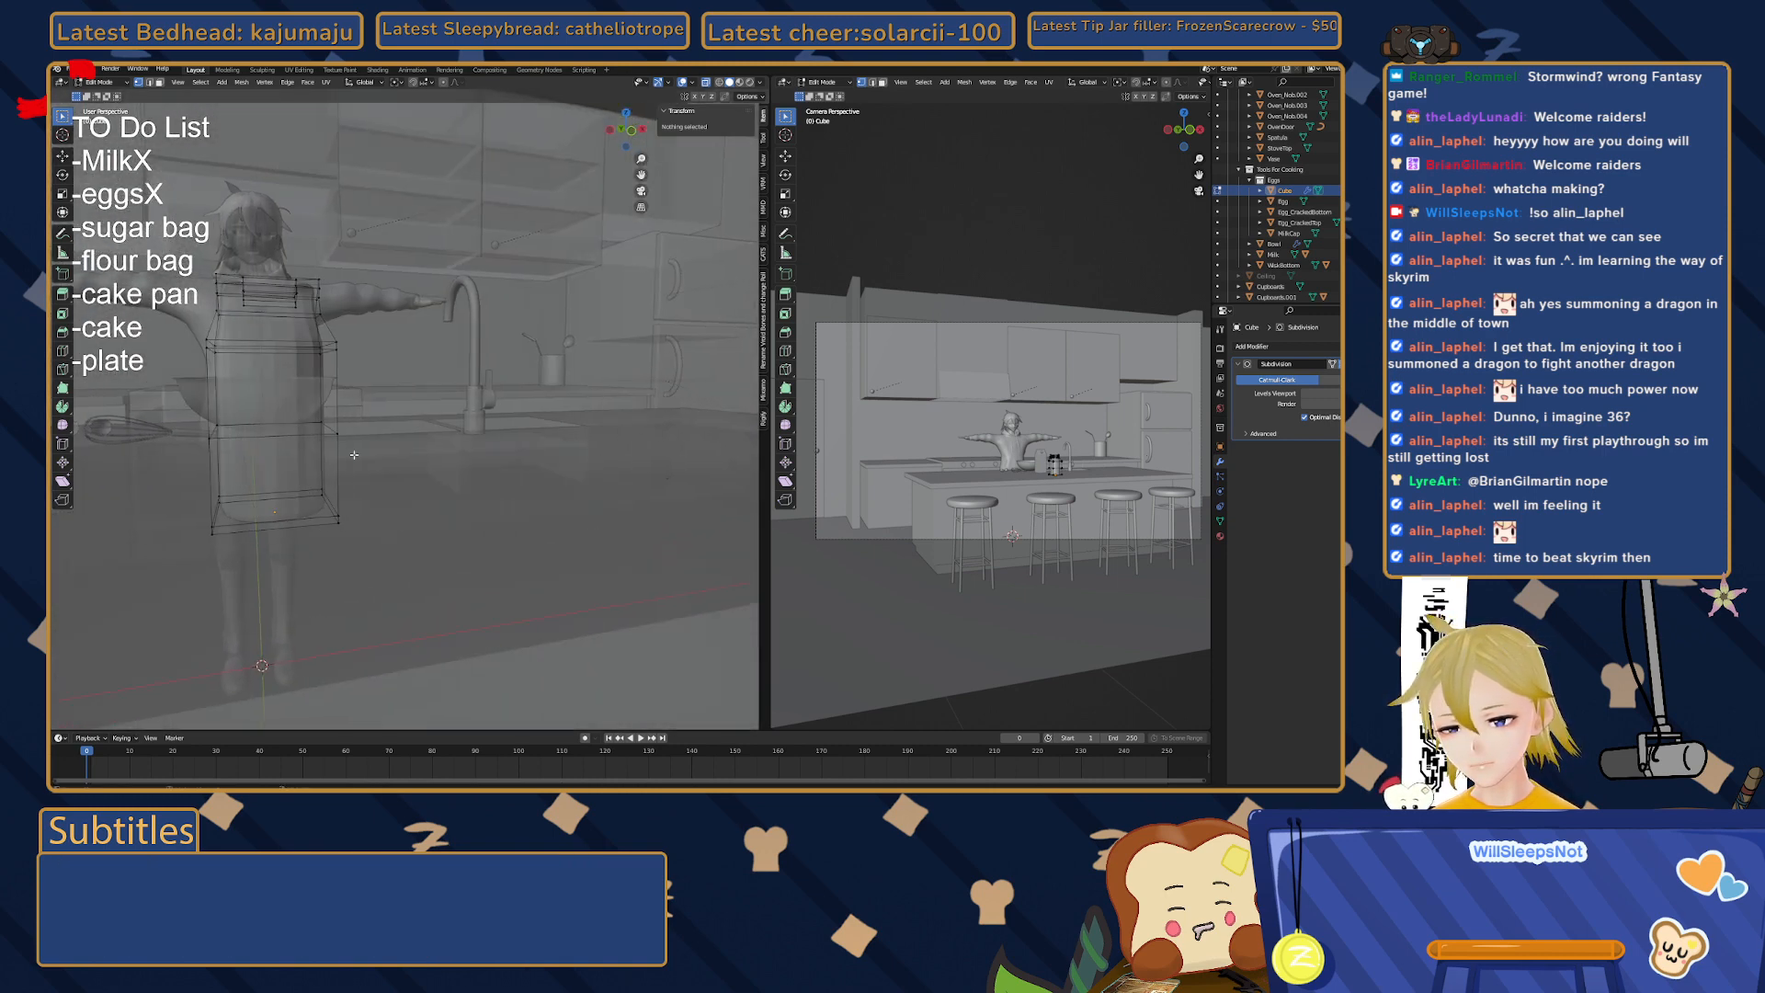
pyautogui.scroll(4, 354, 455)
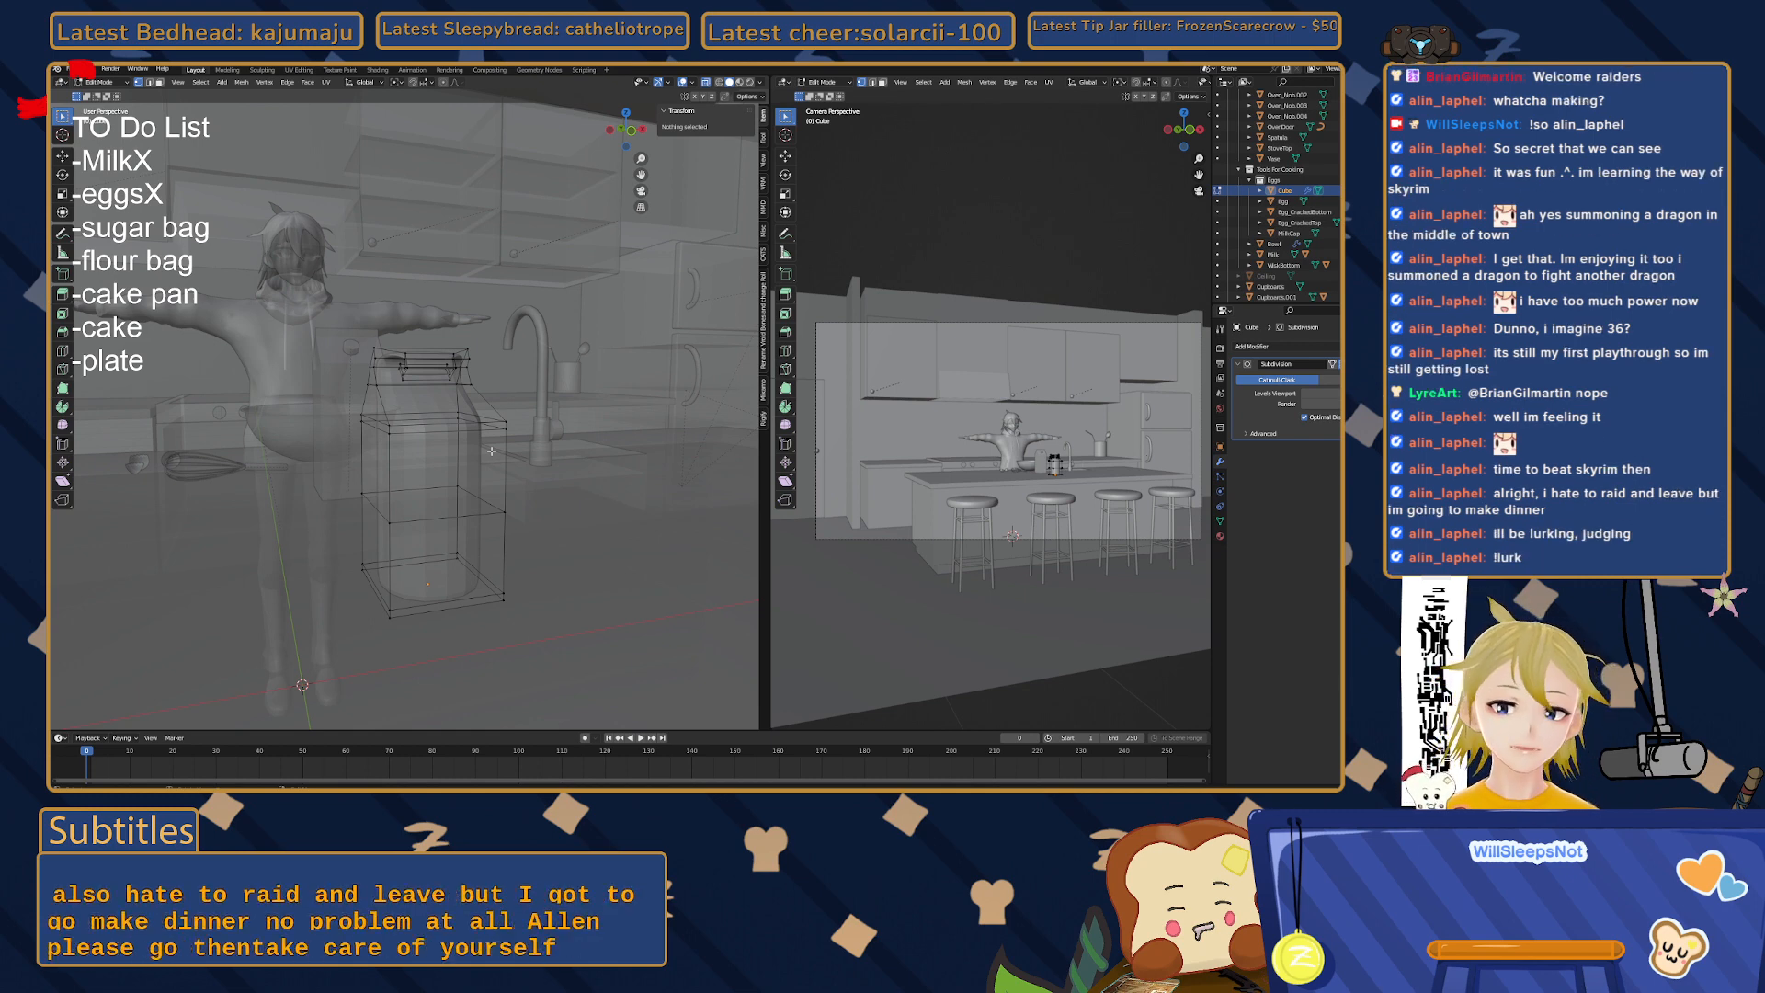
pyautogui.moveTo(445, 458); pyautogui.dragTo(343, 467, button='middle')
pyautogui.moveTo(343, 468); pyautogui.dragTo(402, 497)
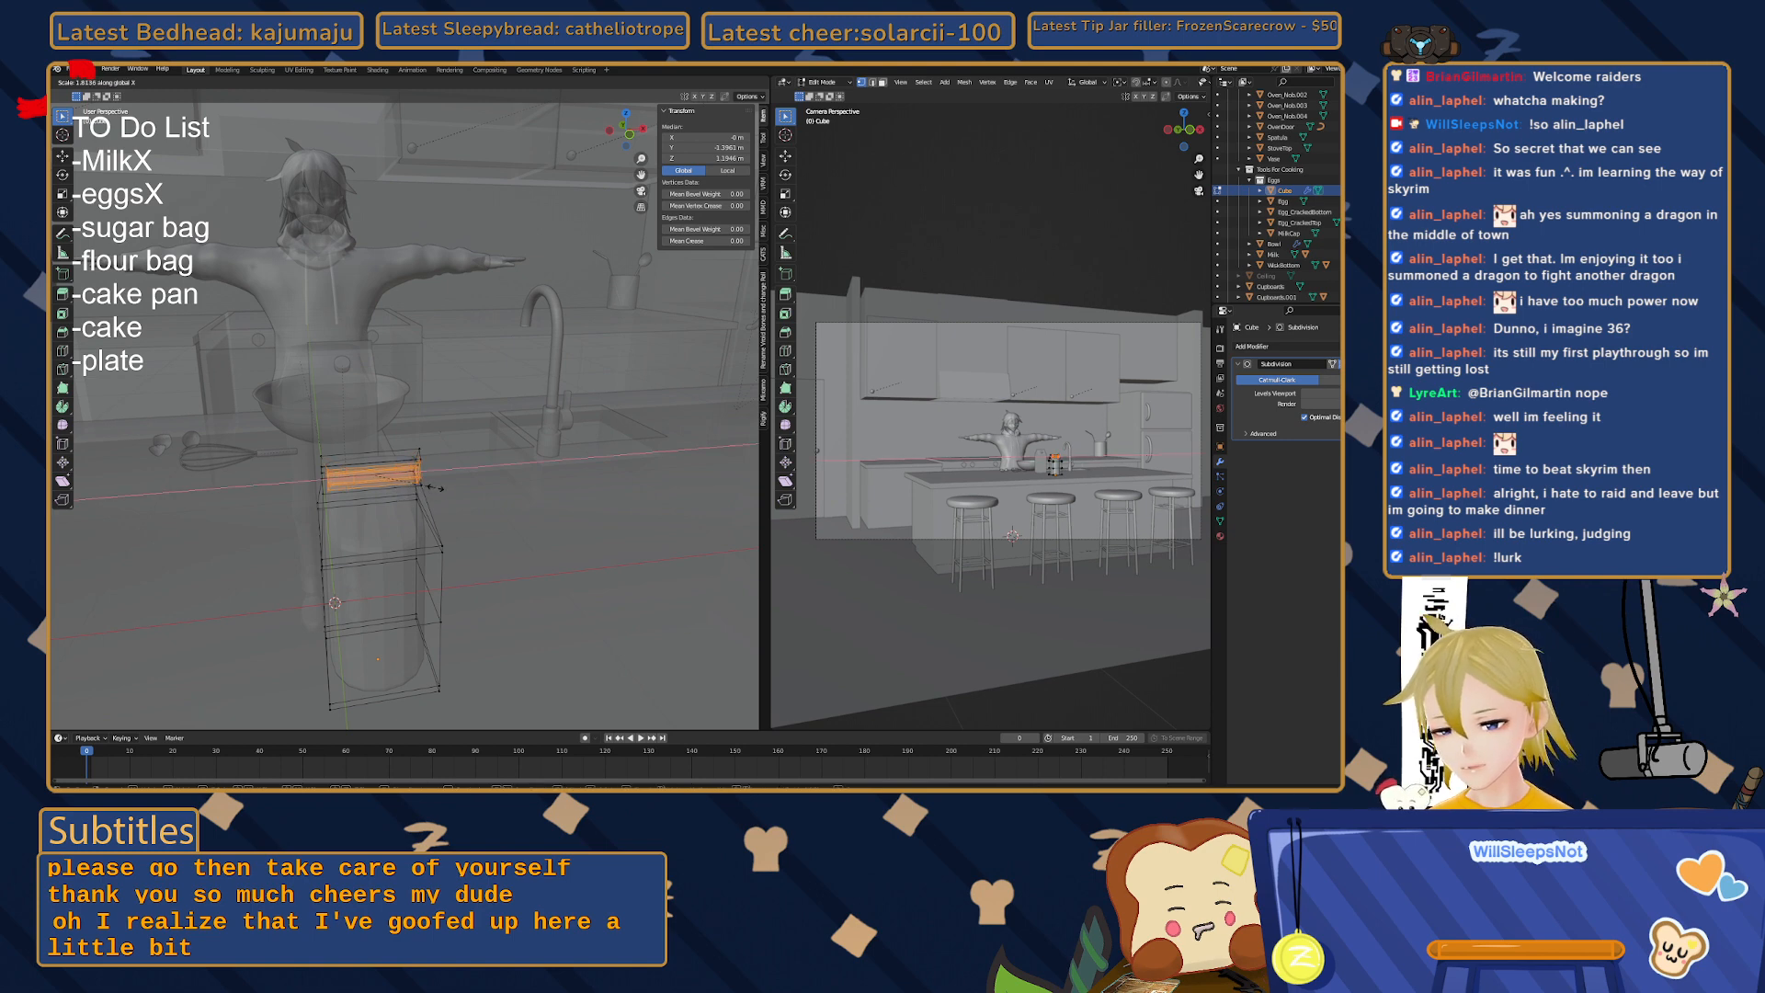
pyautogui.press('Escape')
pyautogui.hotkey('alt', 'a')
pyautogui.moveTo(386, 515); pyautogui.dragTo(311, 537, button='middle')
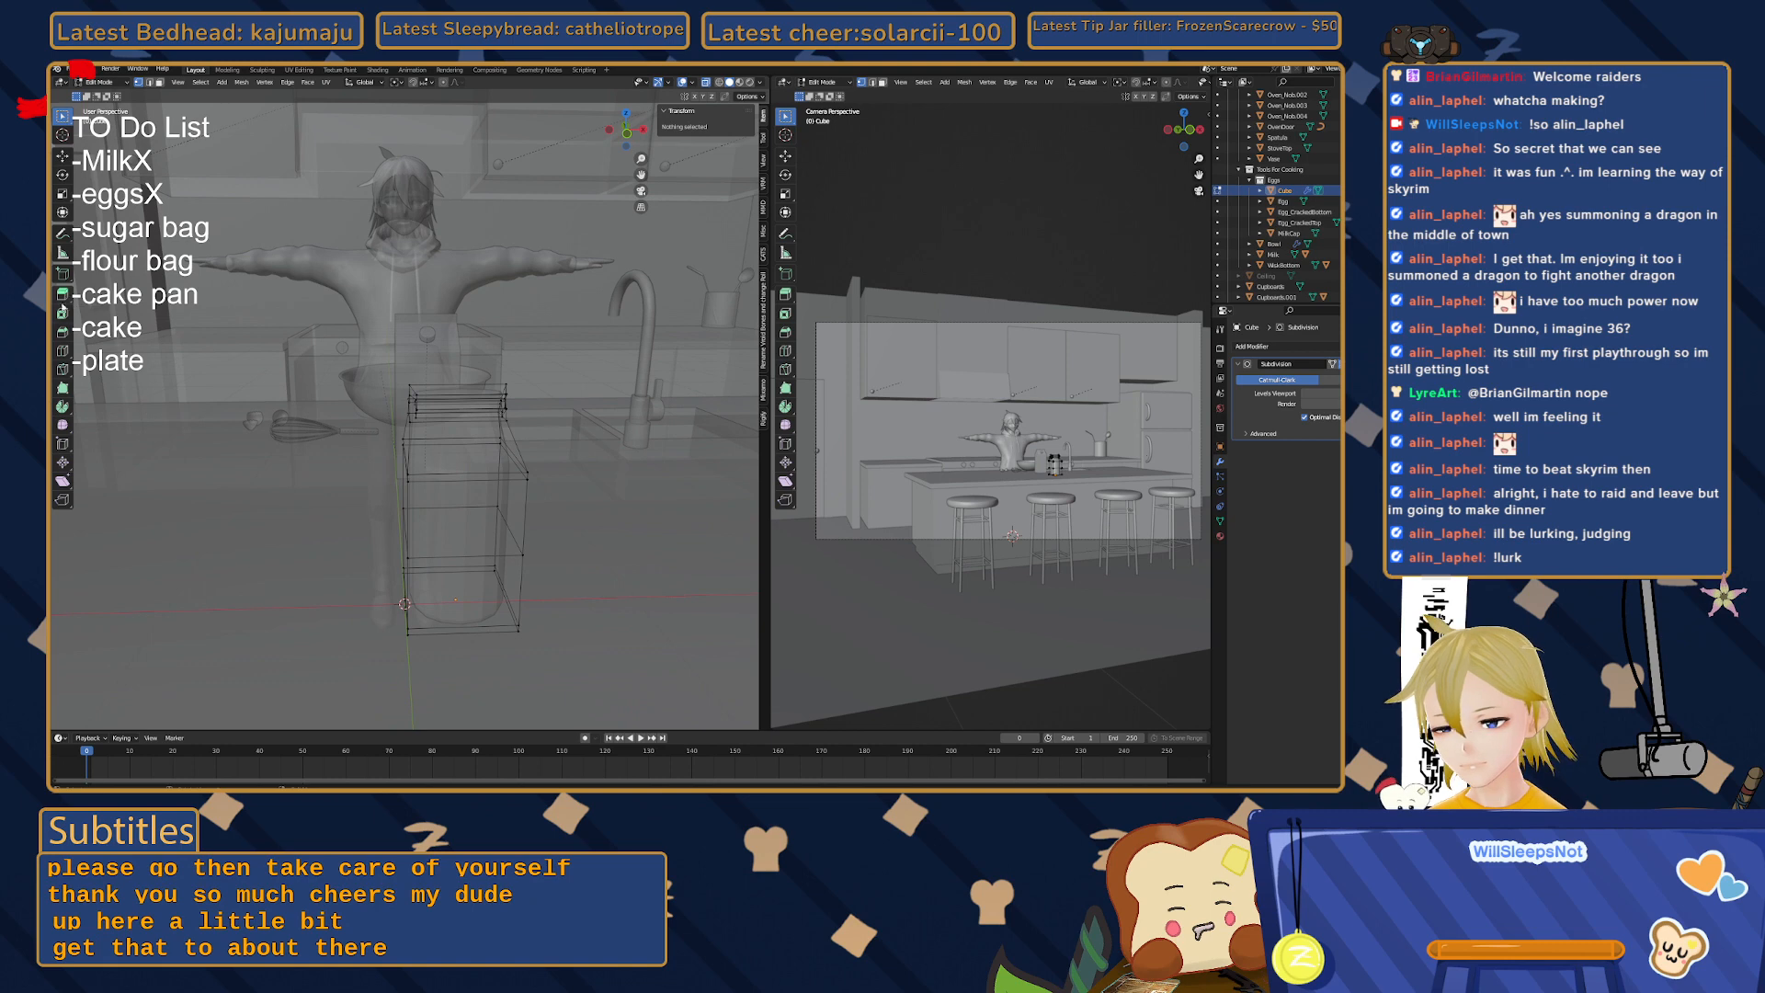
# - Add vertical loop cuts through the flour bag's full height near its side edges, and check the rounded shape in Object Mode
pyautogui.click(449, 508)
pyautogui.rightClick(449, 508)
pyautogui.hotkey('shift', 'space')
pyautogui.hotkey('ctrl', 'b')
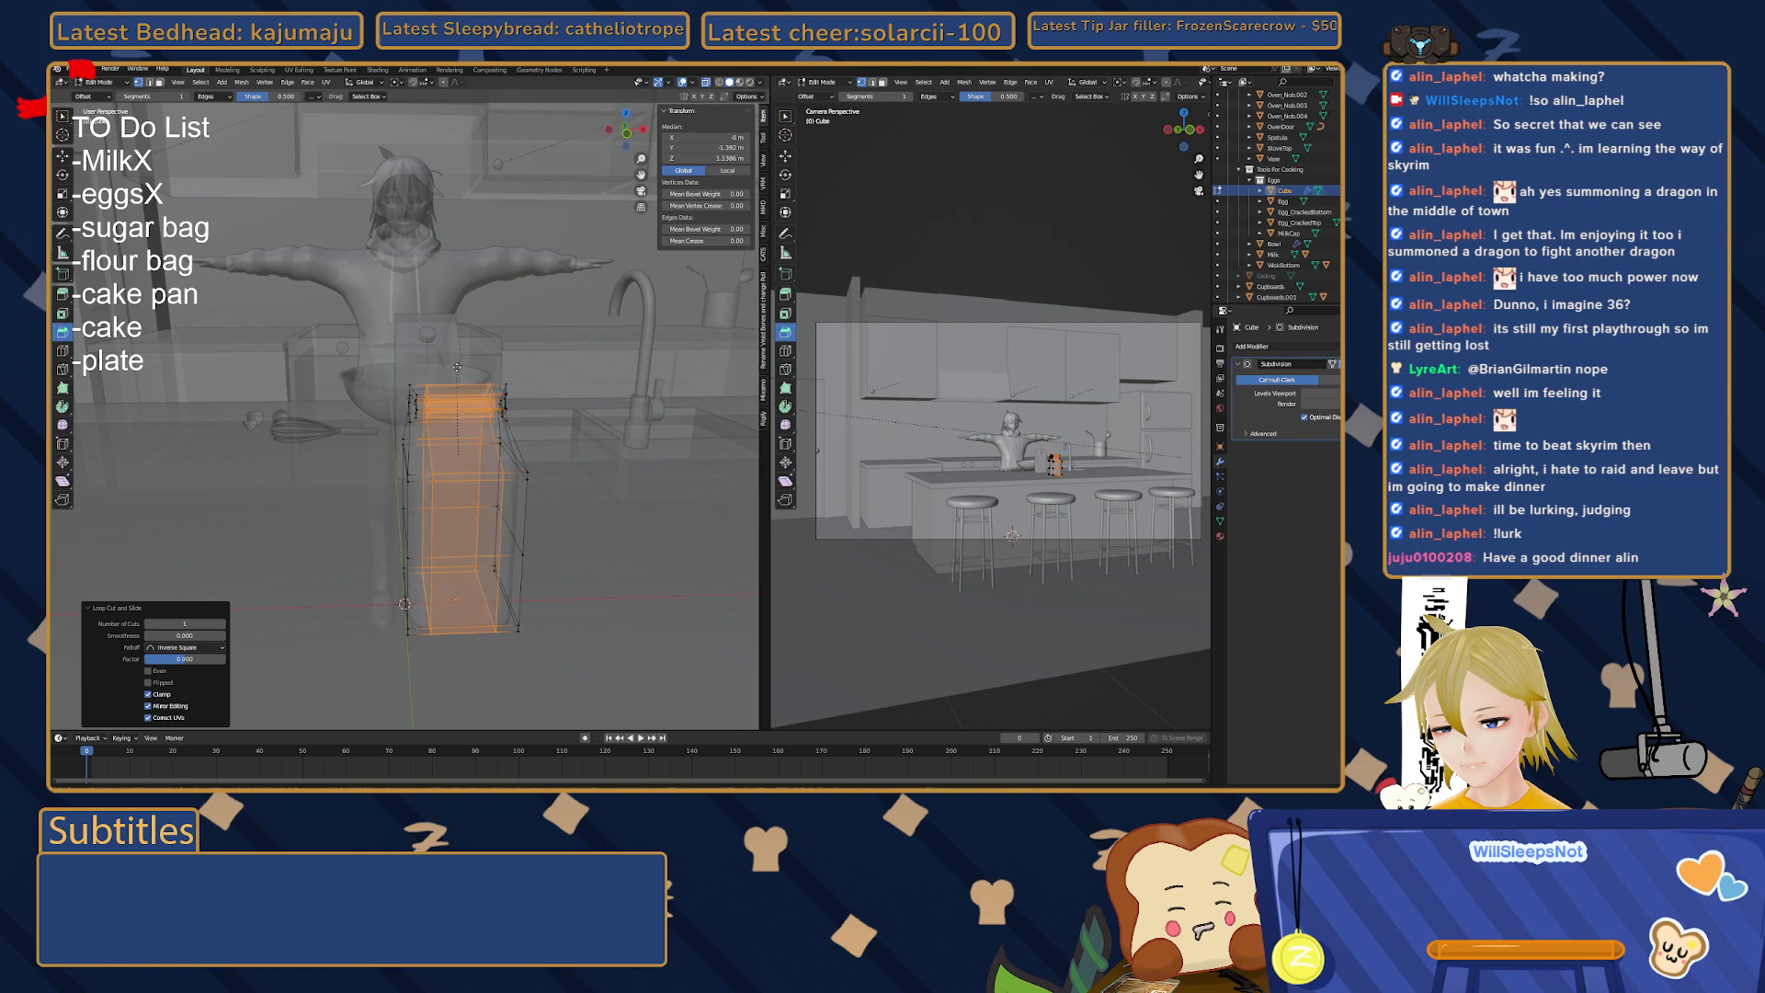
pyautogui.hotkey('alt', 'a')
pyautogui.moveTo(456, 366); pyautogui.dragTo(469, 554, button='middle')
pyautogui.press('Tab')
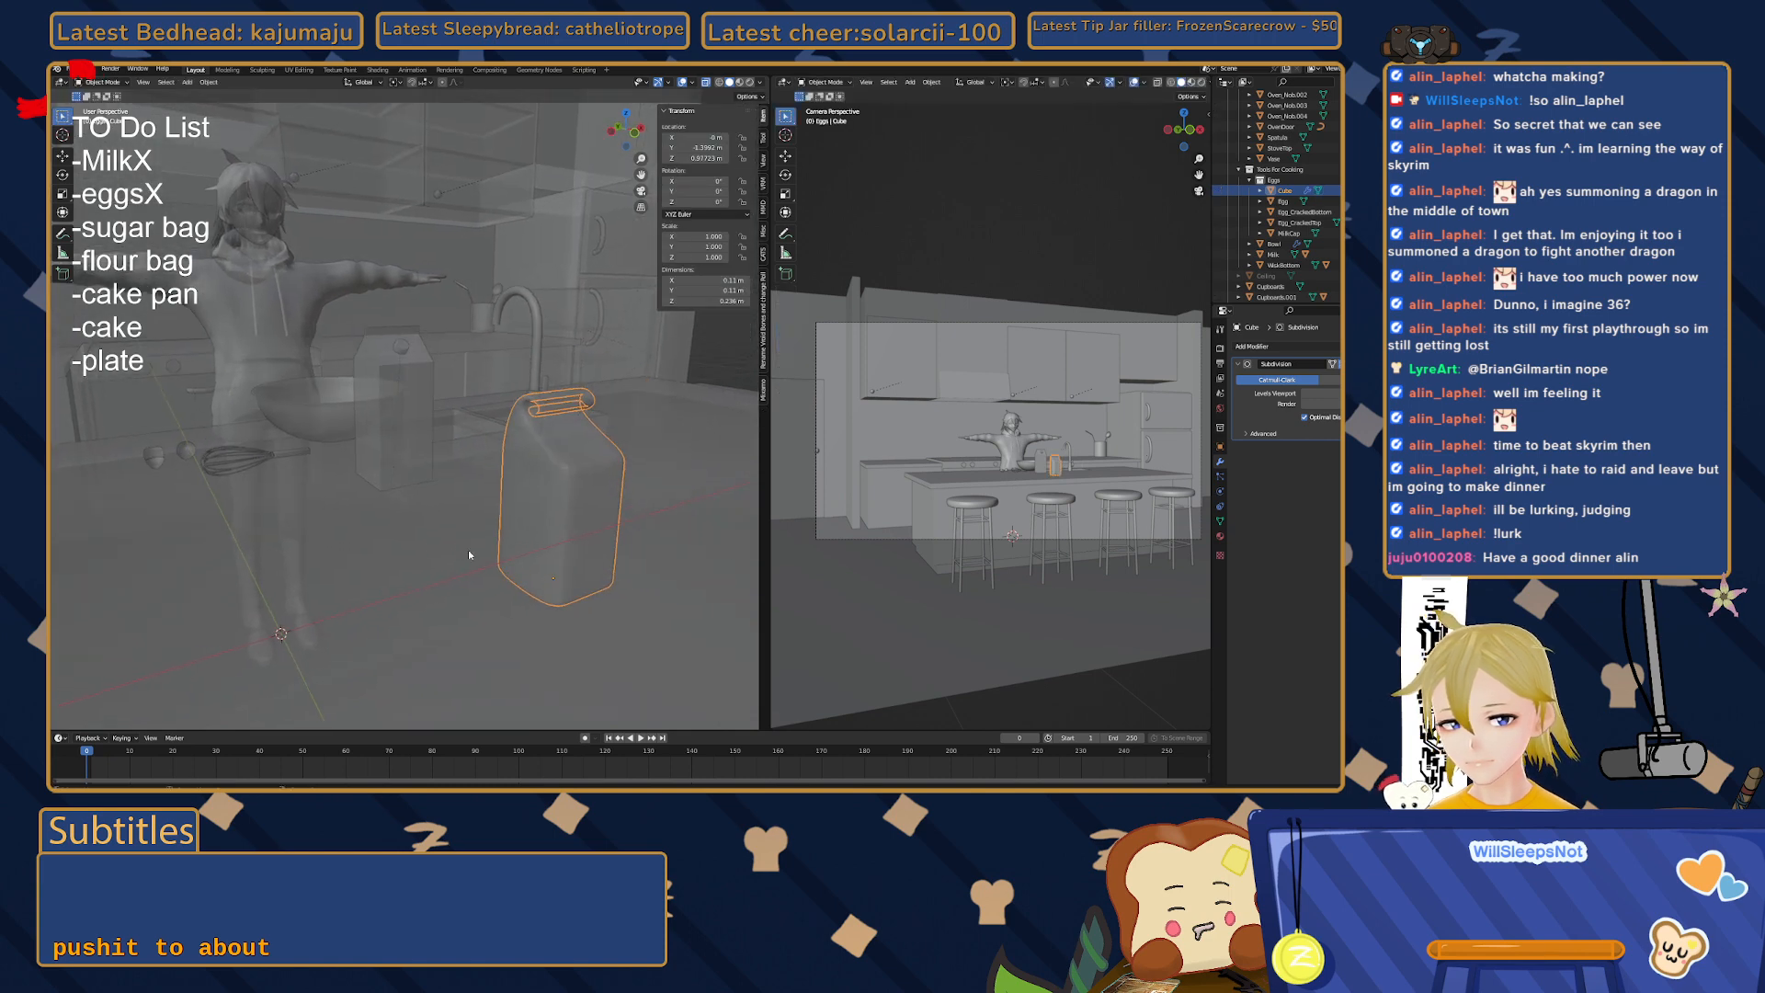
pyautogui.press('Tab')
# - Select the corner vertices at the flour bag's upper shoulder, opposite the smooth neck, and start moving them
pyautogui.moveTo(575, 460); pyautogui.dragTo(566, 363, button='middle')
pyautogui.scroll(5, 629, 408)
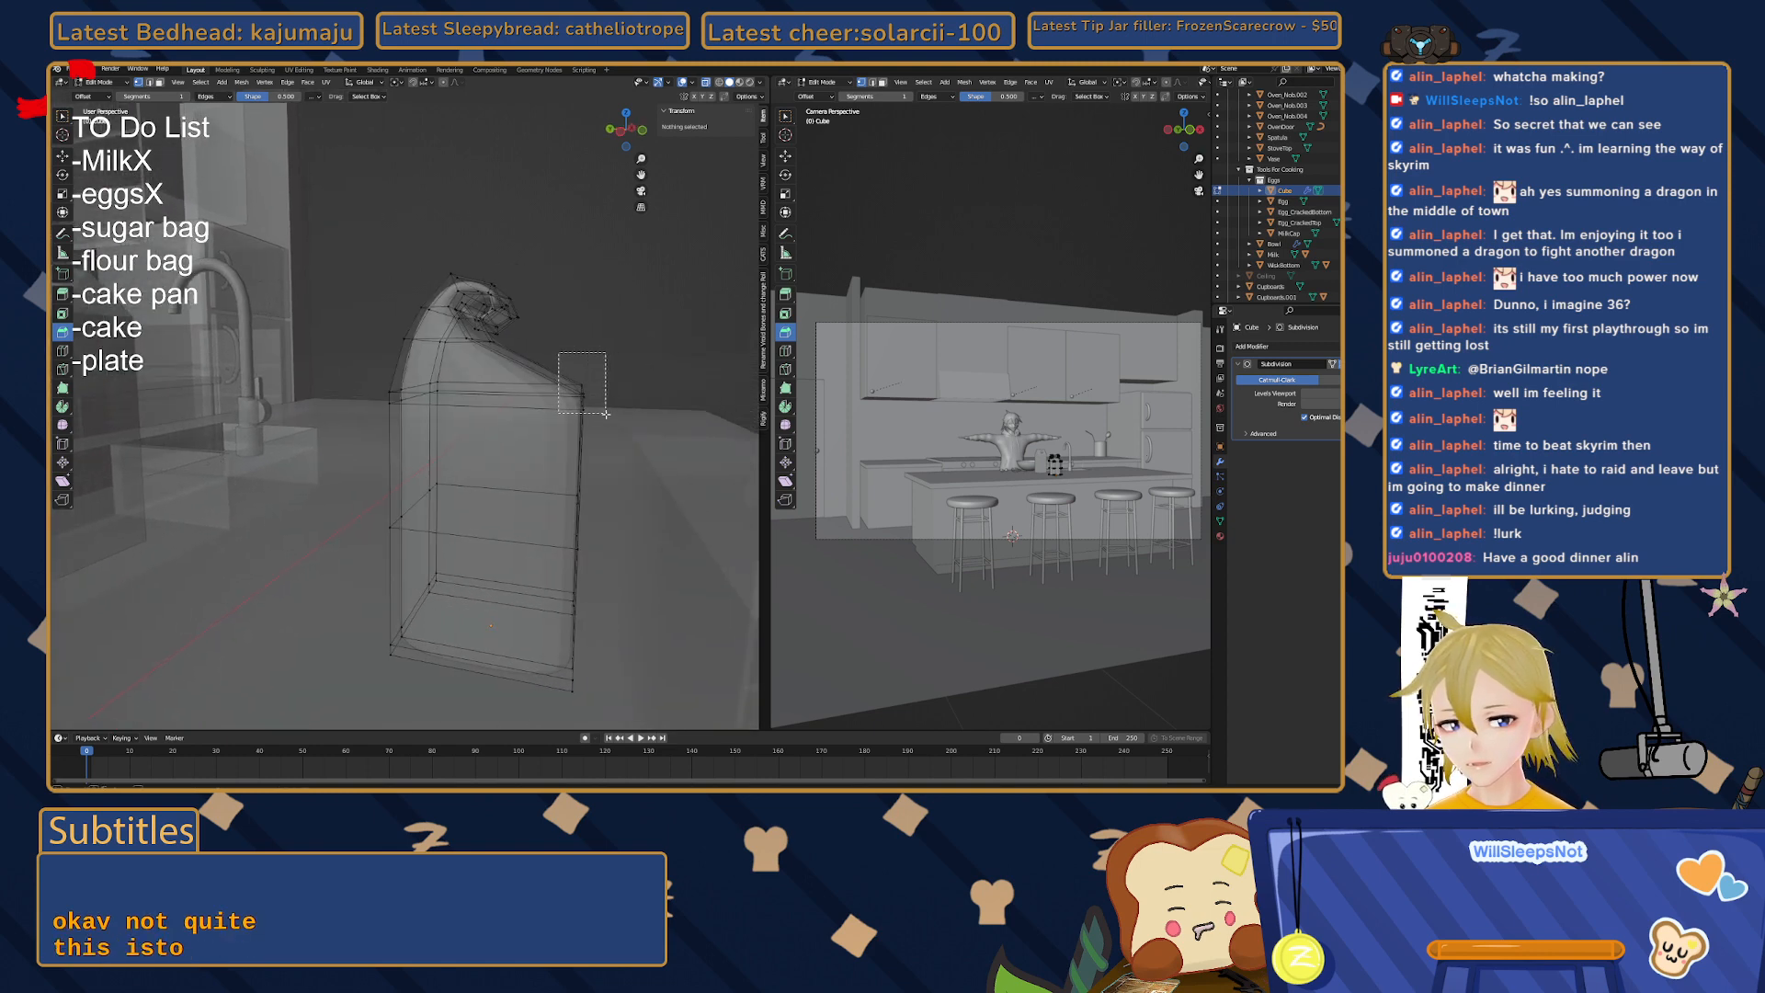
pyautogui.moveTo(606, 415); pyautogui.dragTo(612, 419)
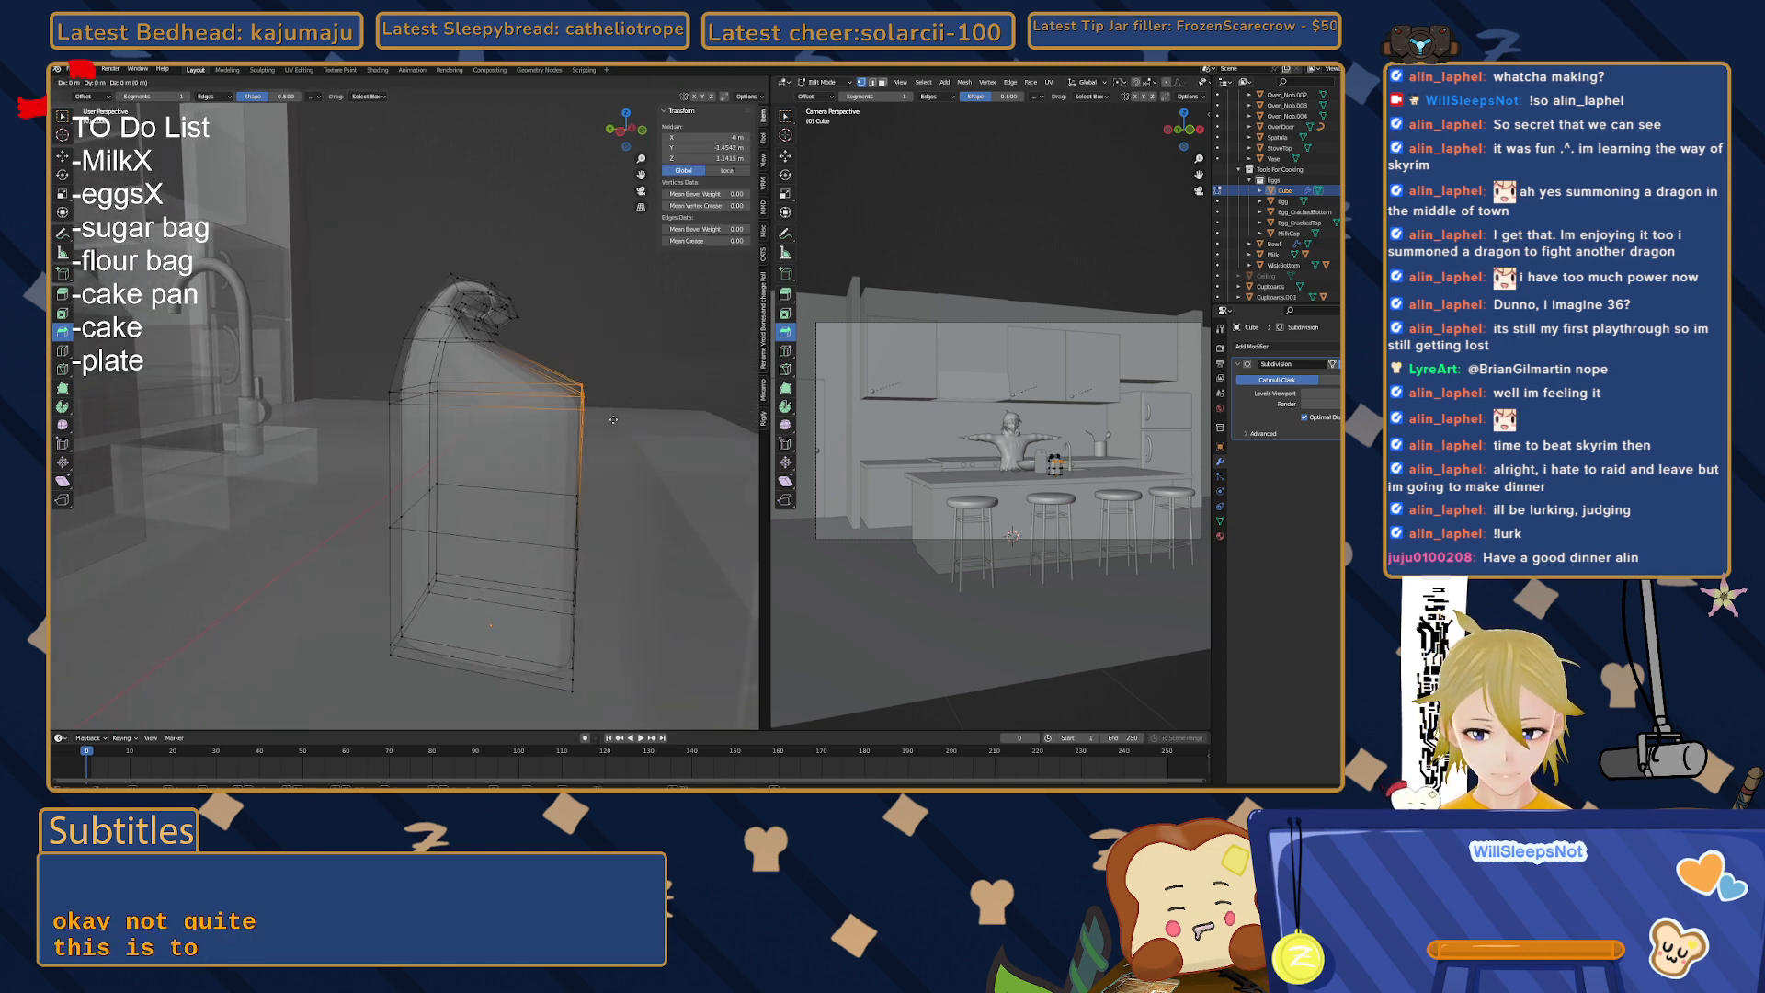
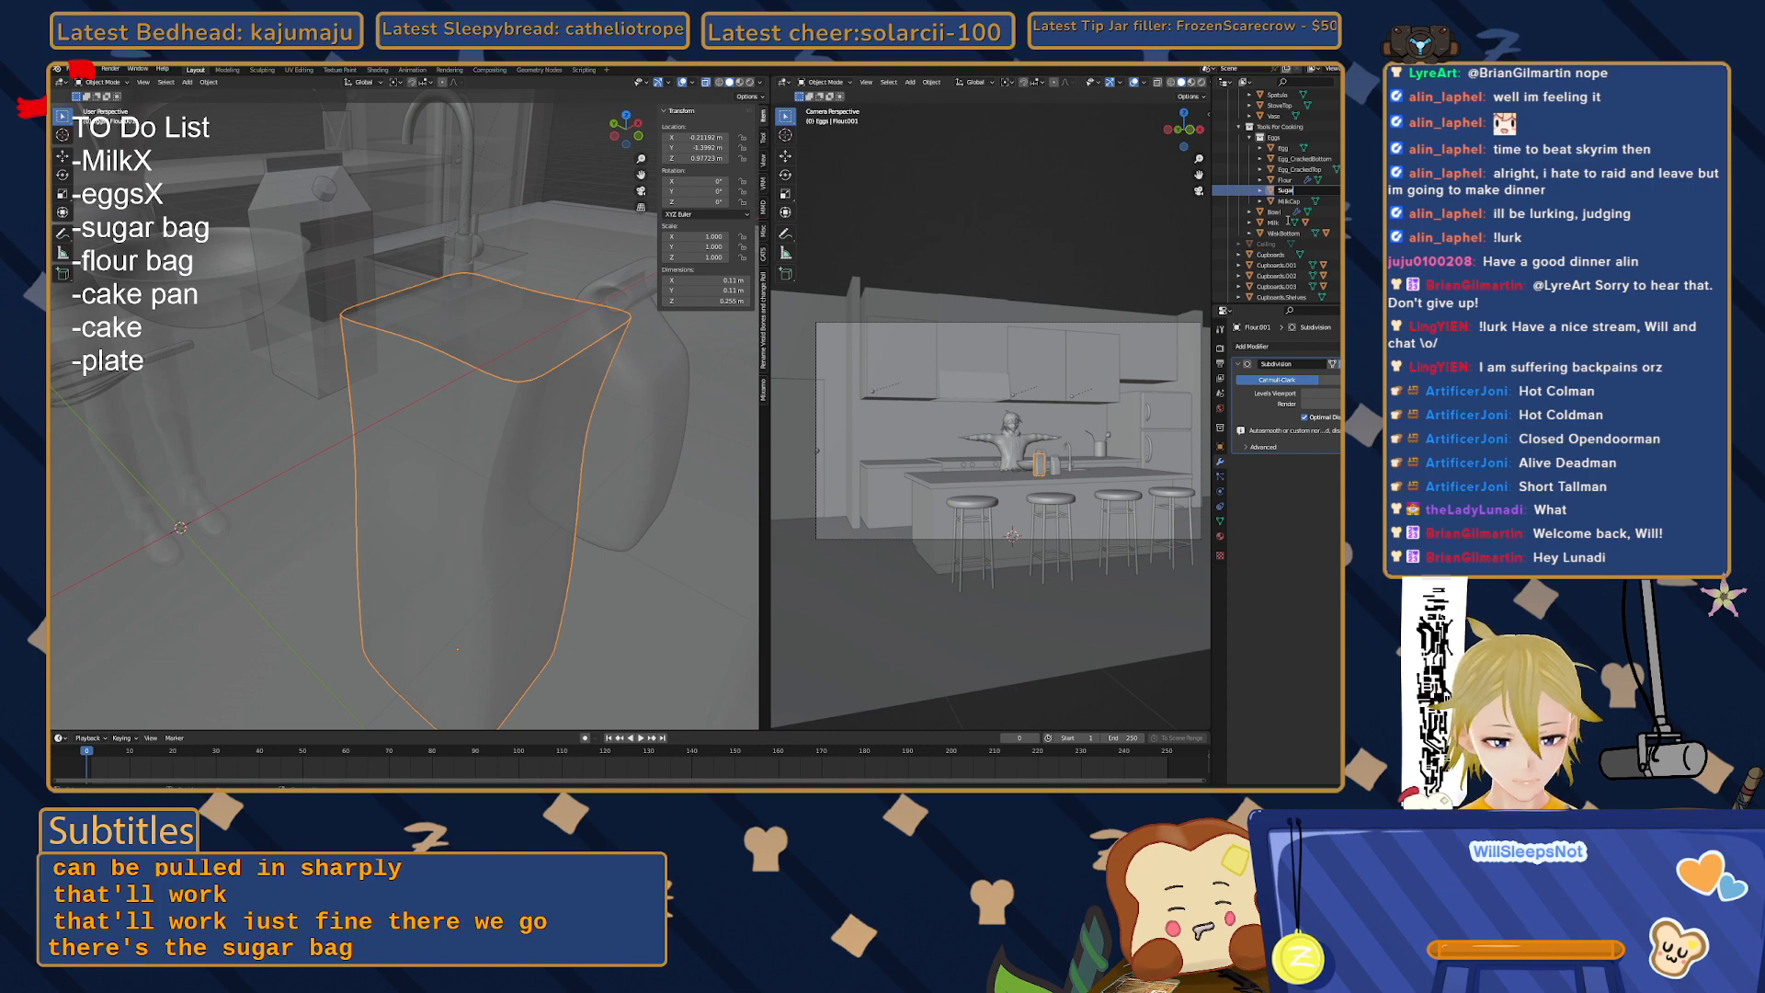
# - Name the new bag object "Sugar", mark the sugar bag and flour bag with an X on the to-do list, and clear the selection
pyautogui.press('Return')
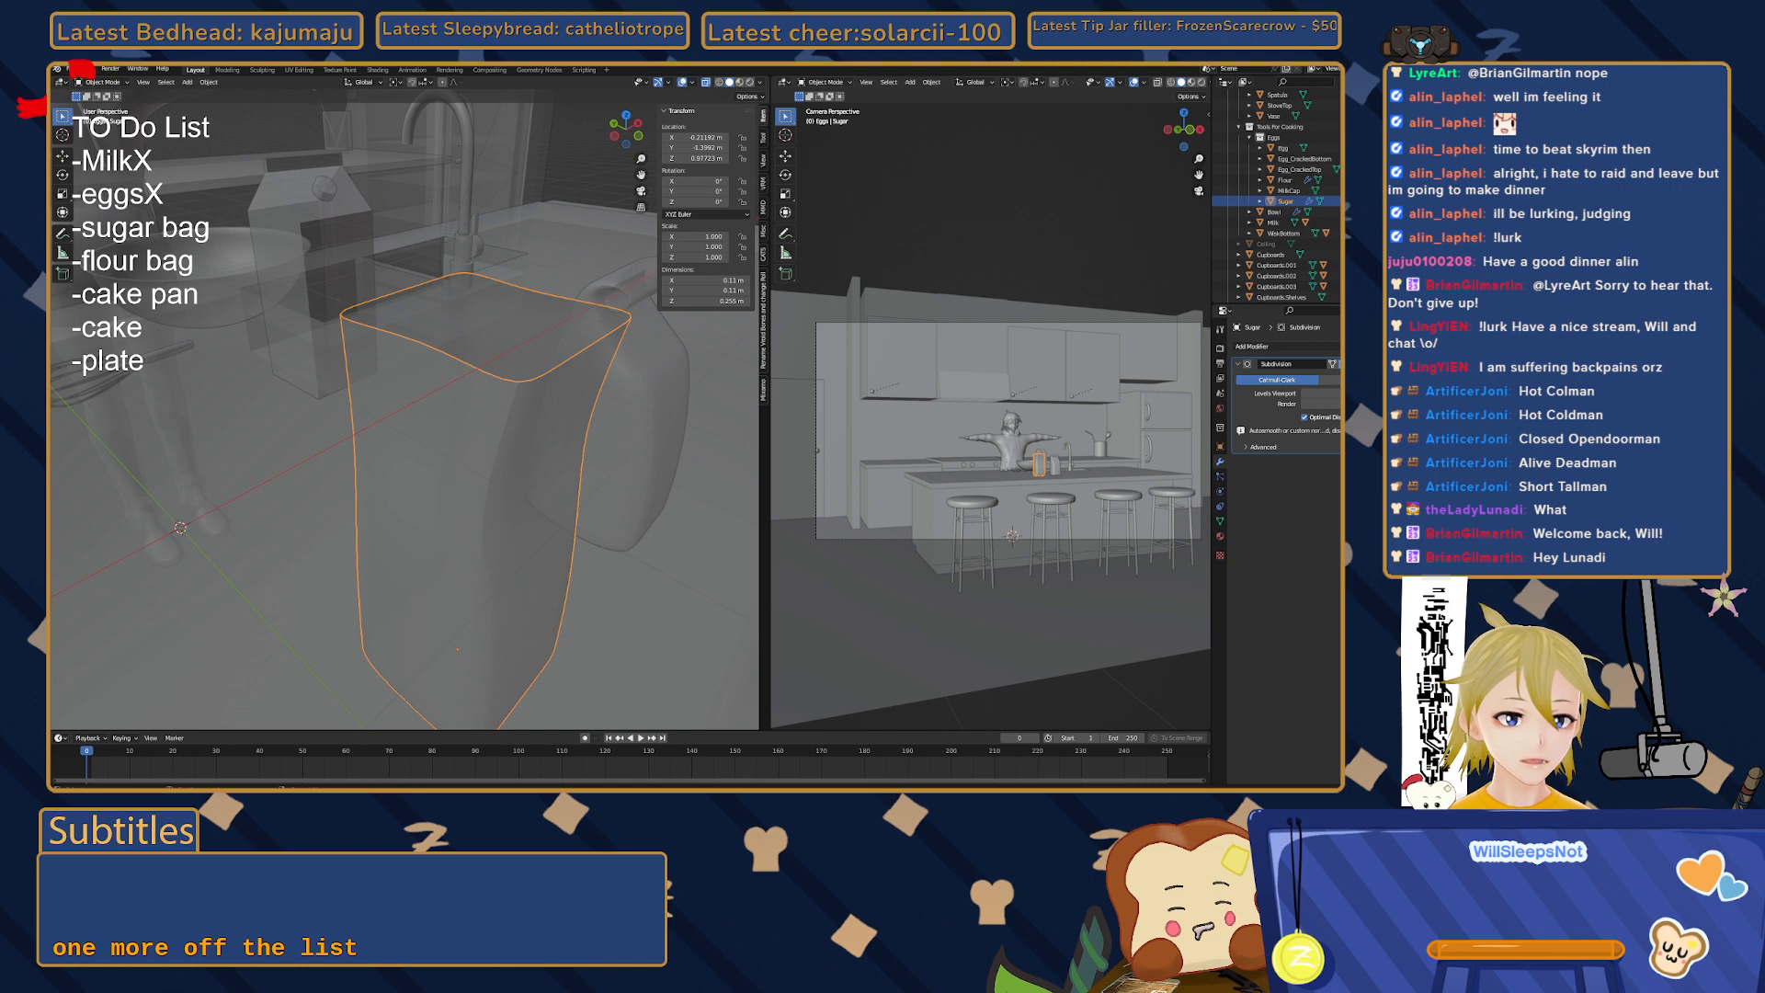
pyautogui.write('X')
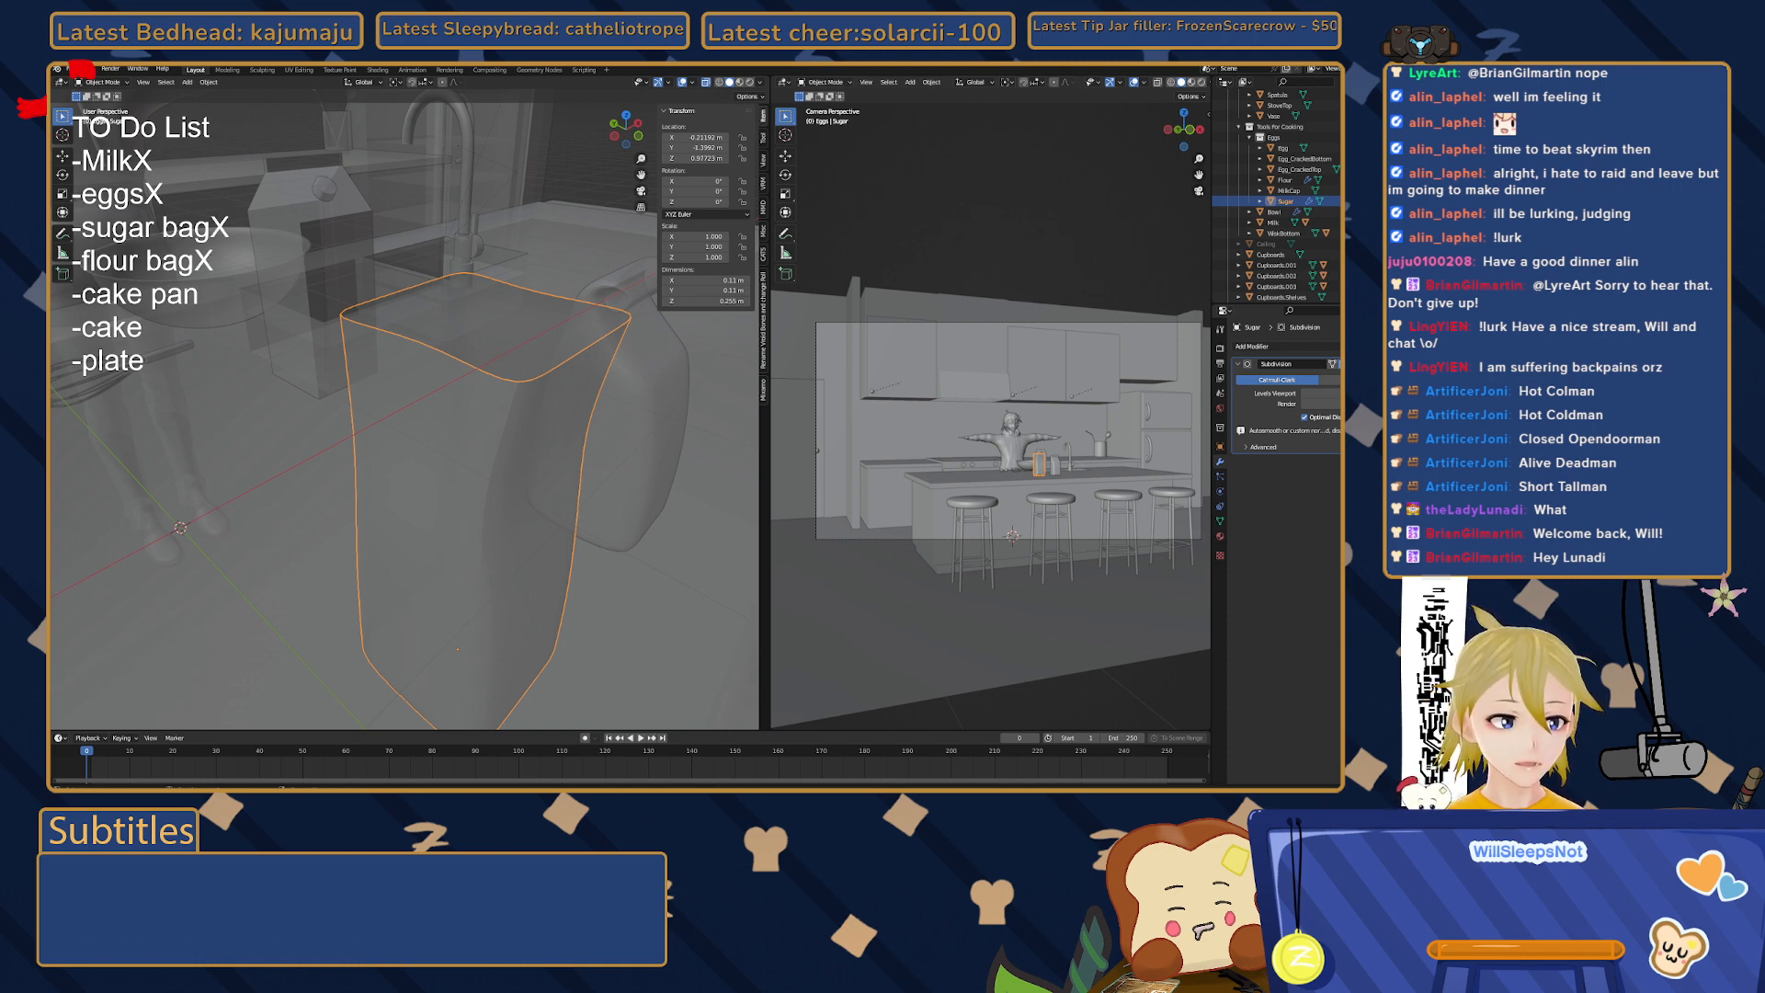
pyautogui.click(626, 616)
pyautogui.moveTo(625, 616); pyautogui.dragTo(461, 500, button='middle')
pyautogui.scroll(-4, 534, 508)
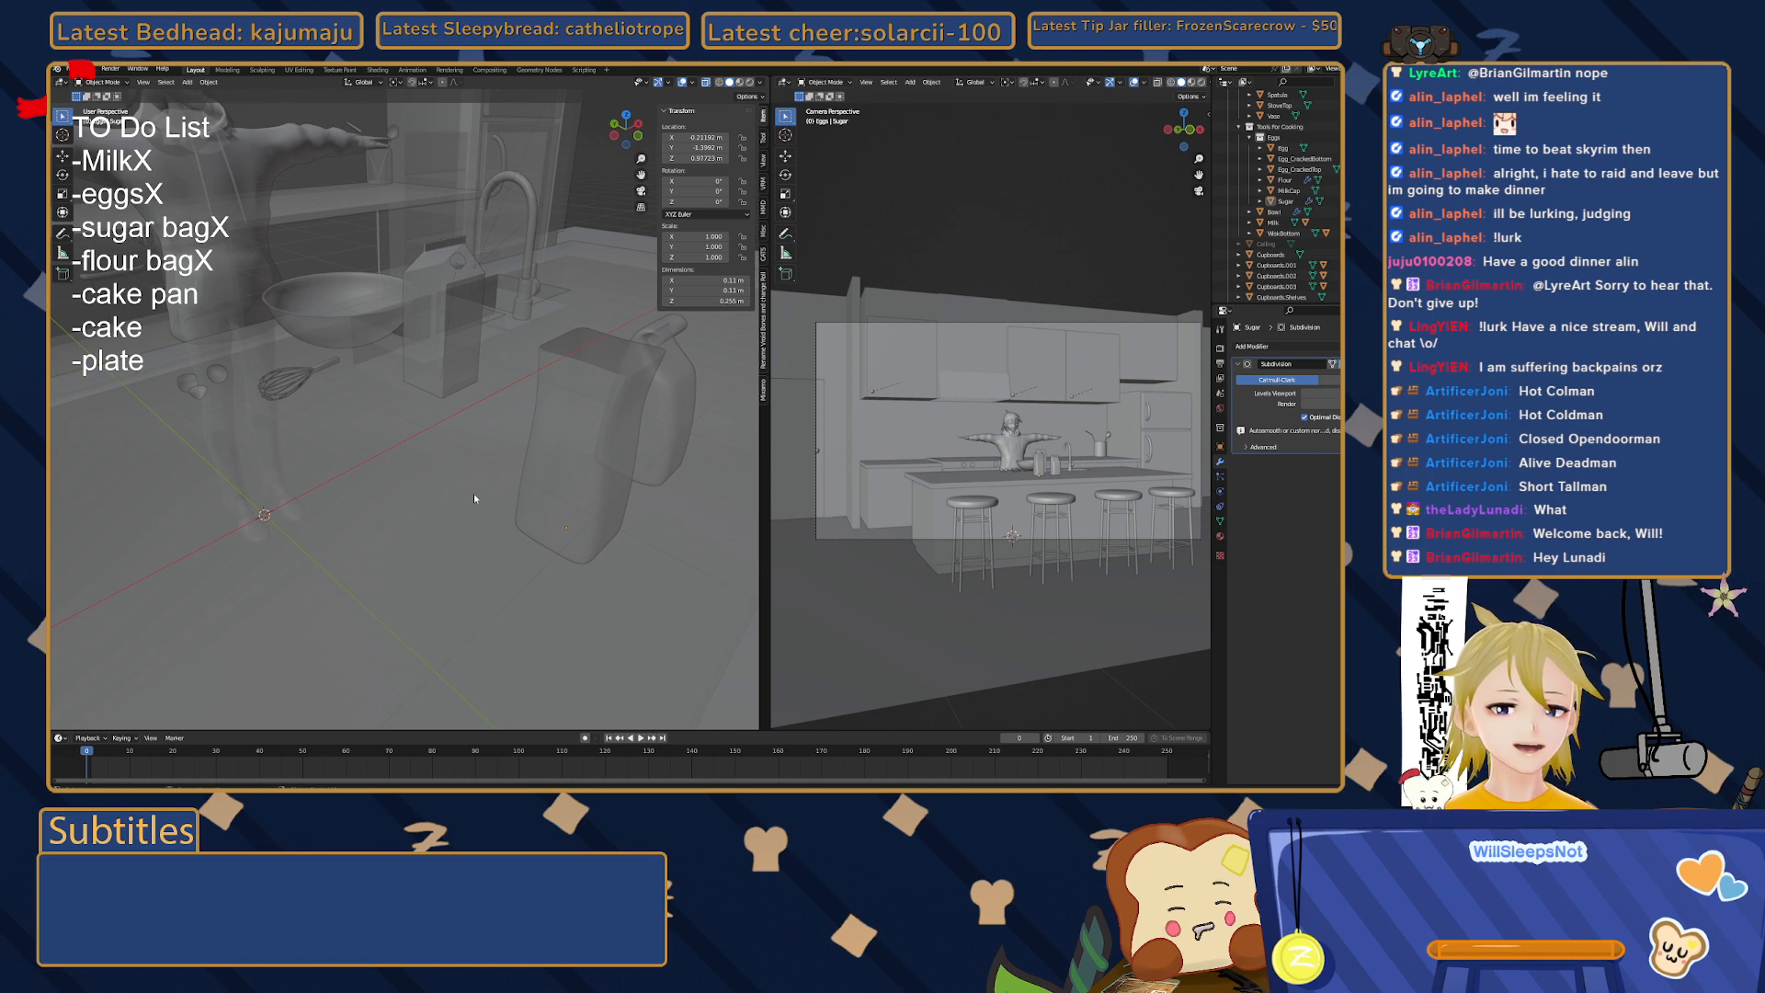
# - Try a bevel on the vertical edge loop running down the middle of the sugar bag's sides
pyautogui.click(570, 440)
pyautogui.moveTo(570, 440); pyautogui.dragTo(553, 438, button='middle')
pyautogui.click(593, 280)
pyautogui.moveTo(593, 279); pyautogui.dragTo(526, 328, button='middle')
pyautogui.click(553, 440)
pyautogui.press('Tab')
pyautogui.moveTo(575, 448); pyautogui.dragTo(638, 400, button='middle')
pyautogui.scroll(2, 608, 399)
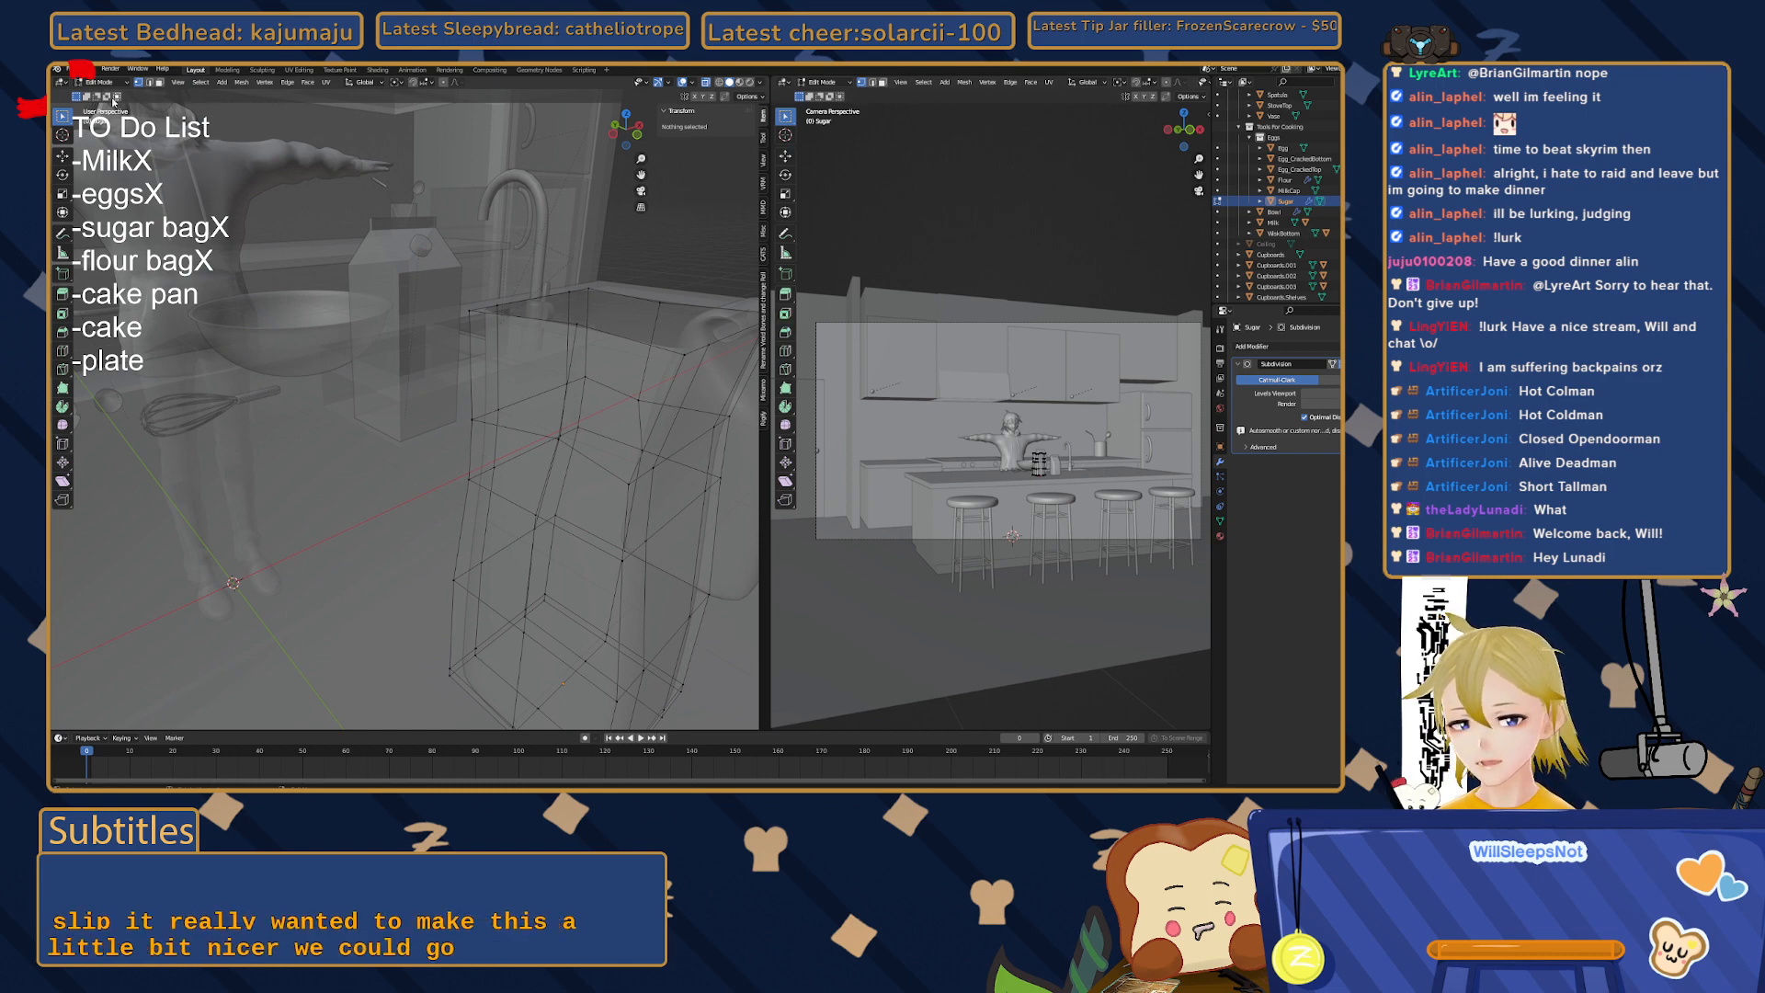
pyautogui.keyDown('alt'); pyautogui.click(571, 371); pyautogui.keyUp('alt')
pyautogui.keyDown('alt'); pyautogui.click(572, 350); pyautogui.keyUp('alt')
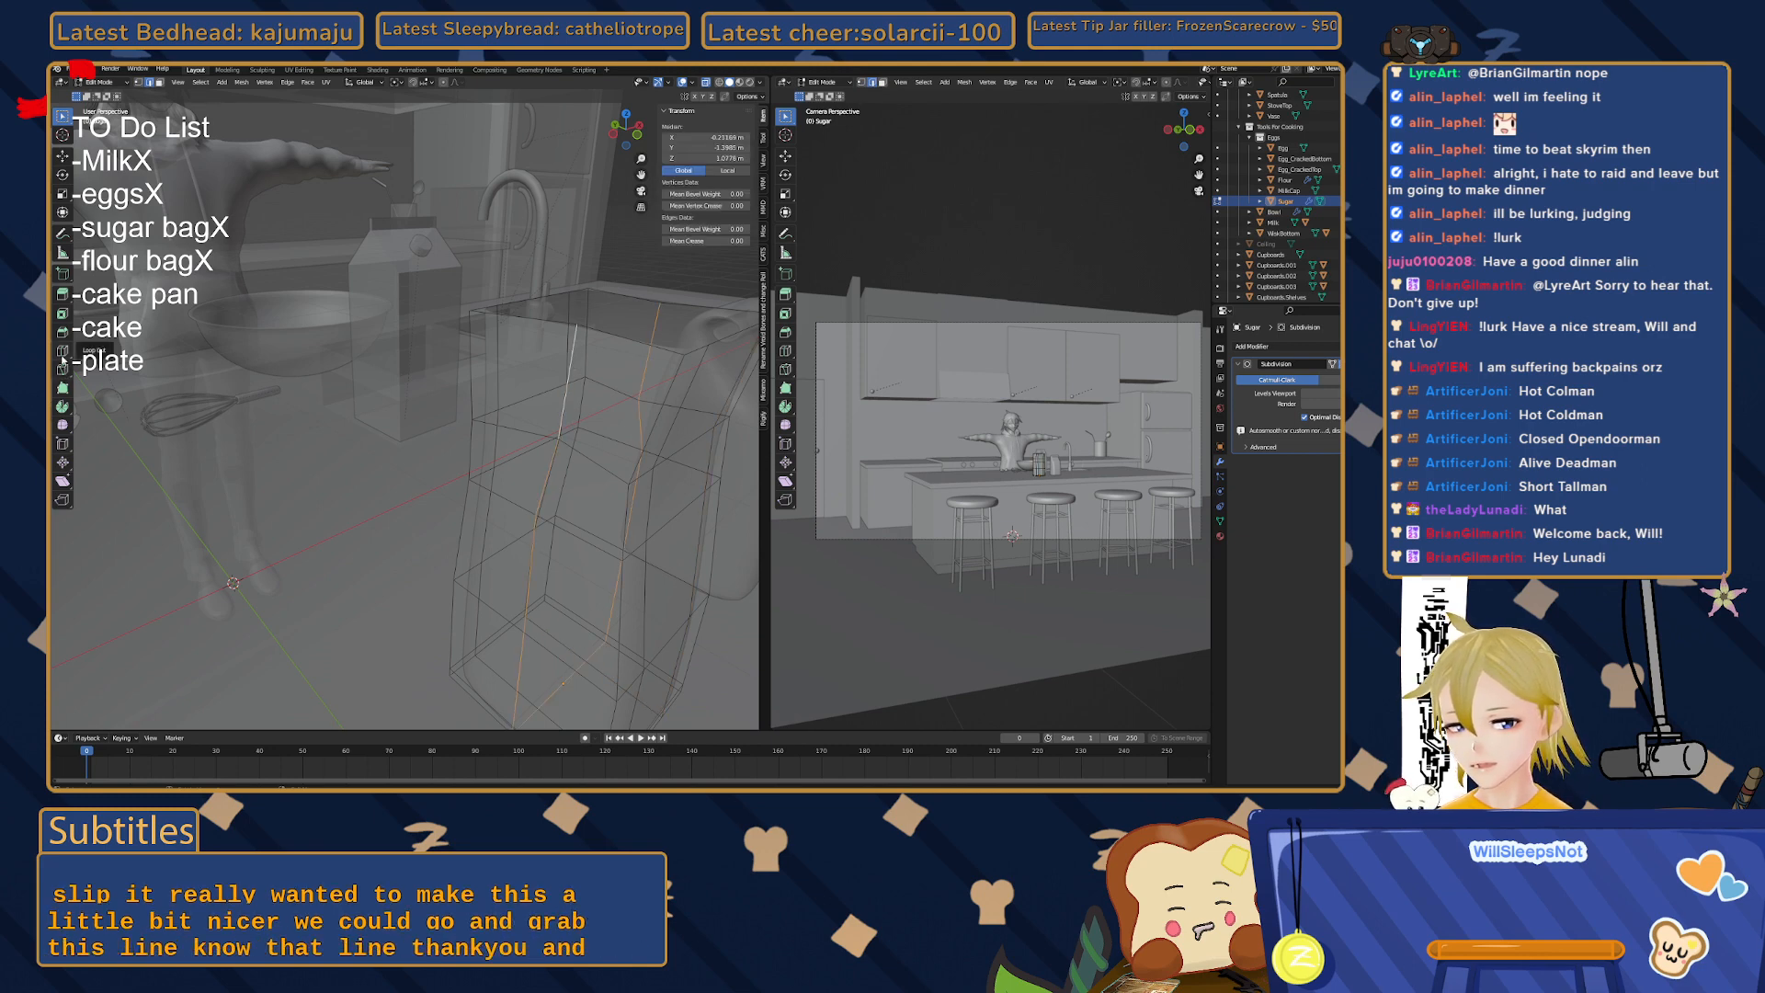
pyautogui.click(63, 331)
pyautogui.moveTo(574, 606); pyautogui.dragTo(573, 621)
pyautogui.press('Tab')
# - Examine the sugar bag's side creases from several angles, switching between Object Mode and Edit Mode
pyautogui.moveTo(366, 467); pyautogui.dragTo(478, 438, button='middle')
pyautogui.click(475, 431)
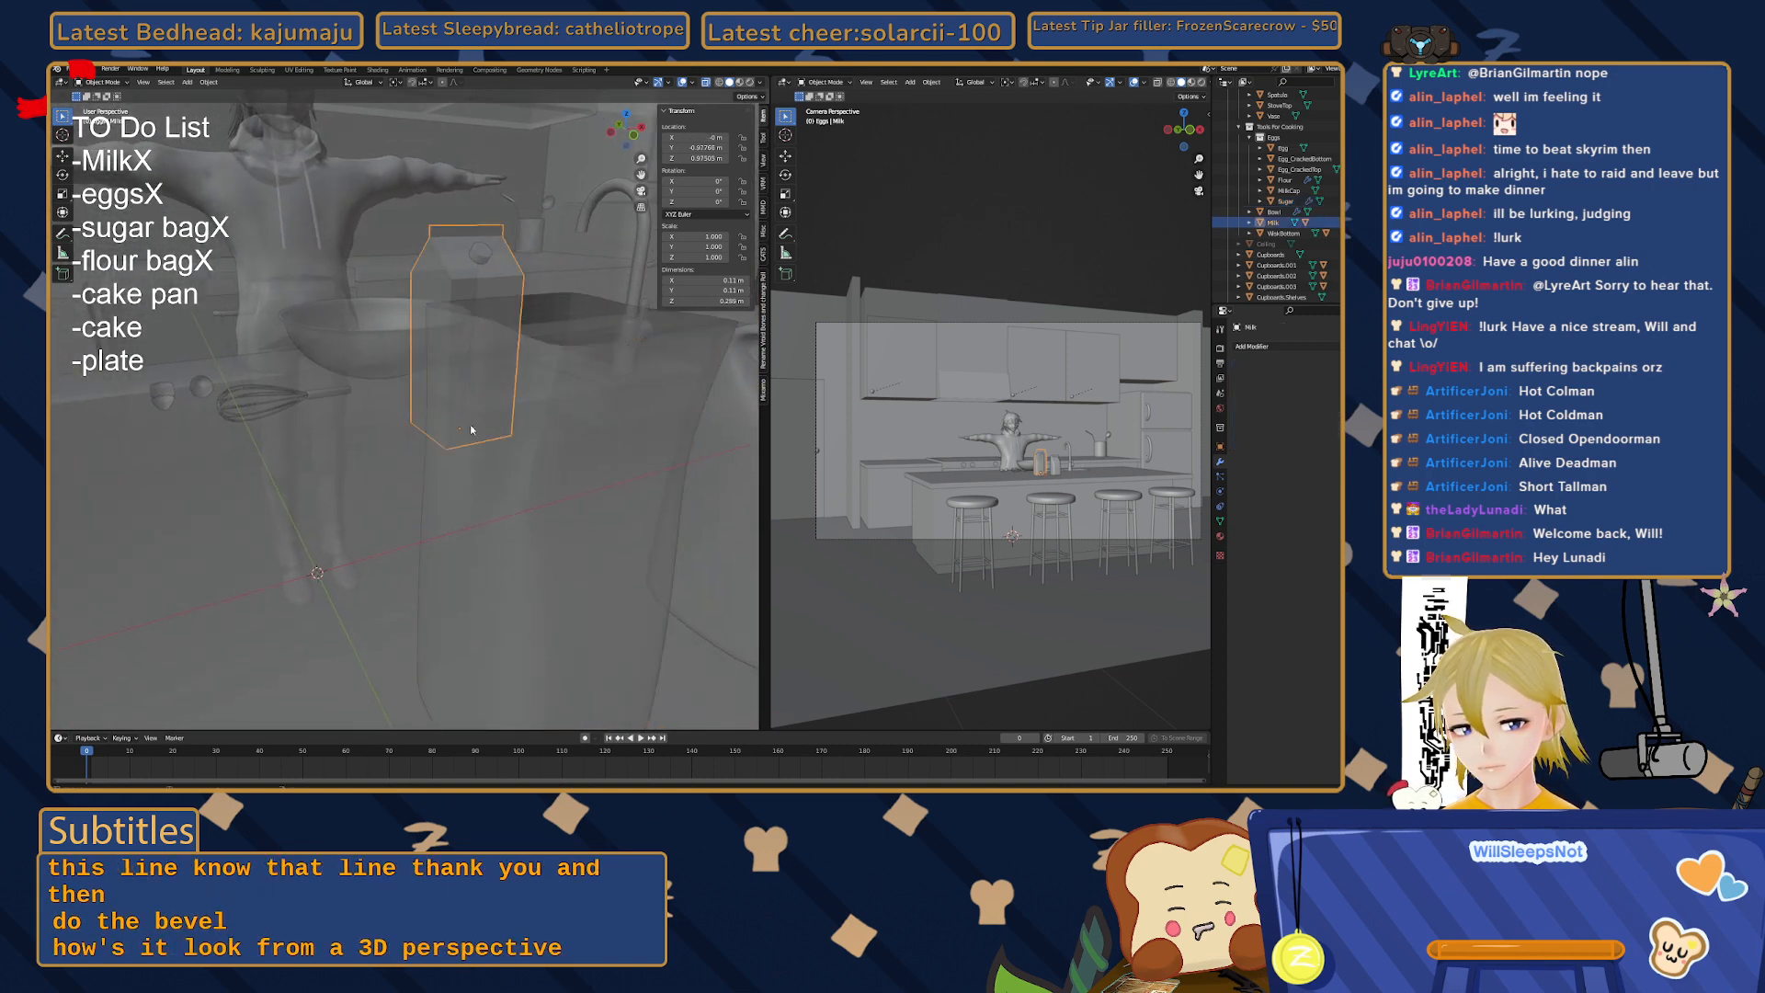
pyautogui.click(531, 502)
pyautogui.press('Tab')
pyautogui.click(396, 563)
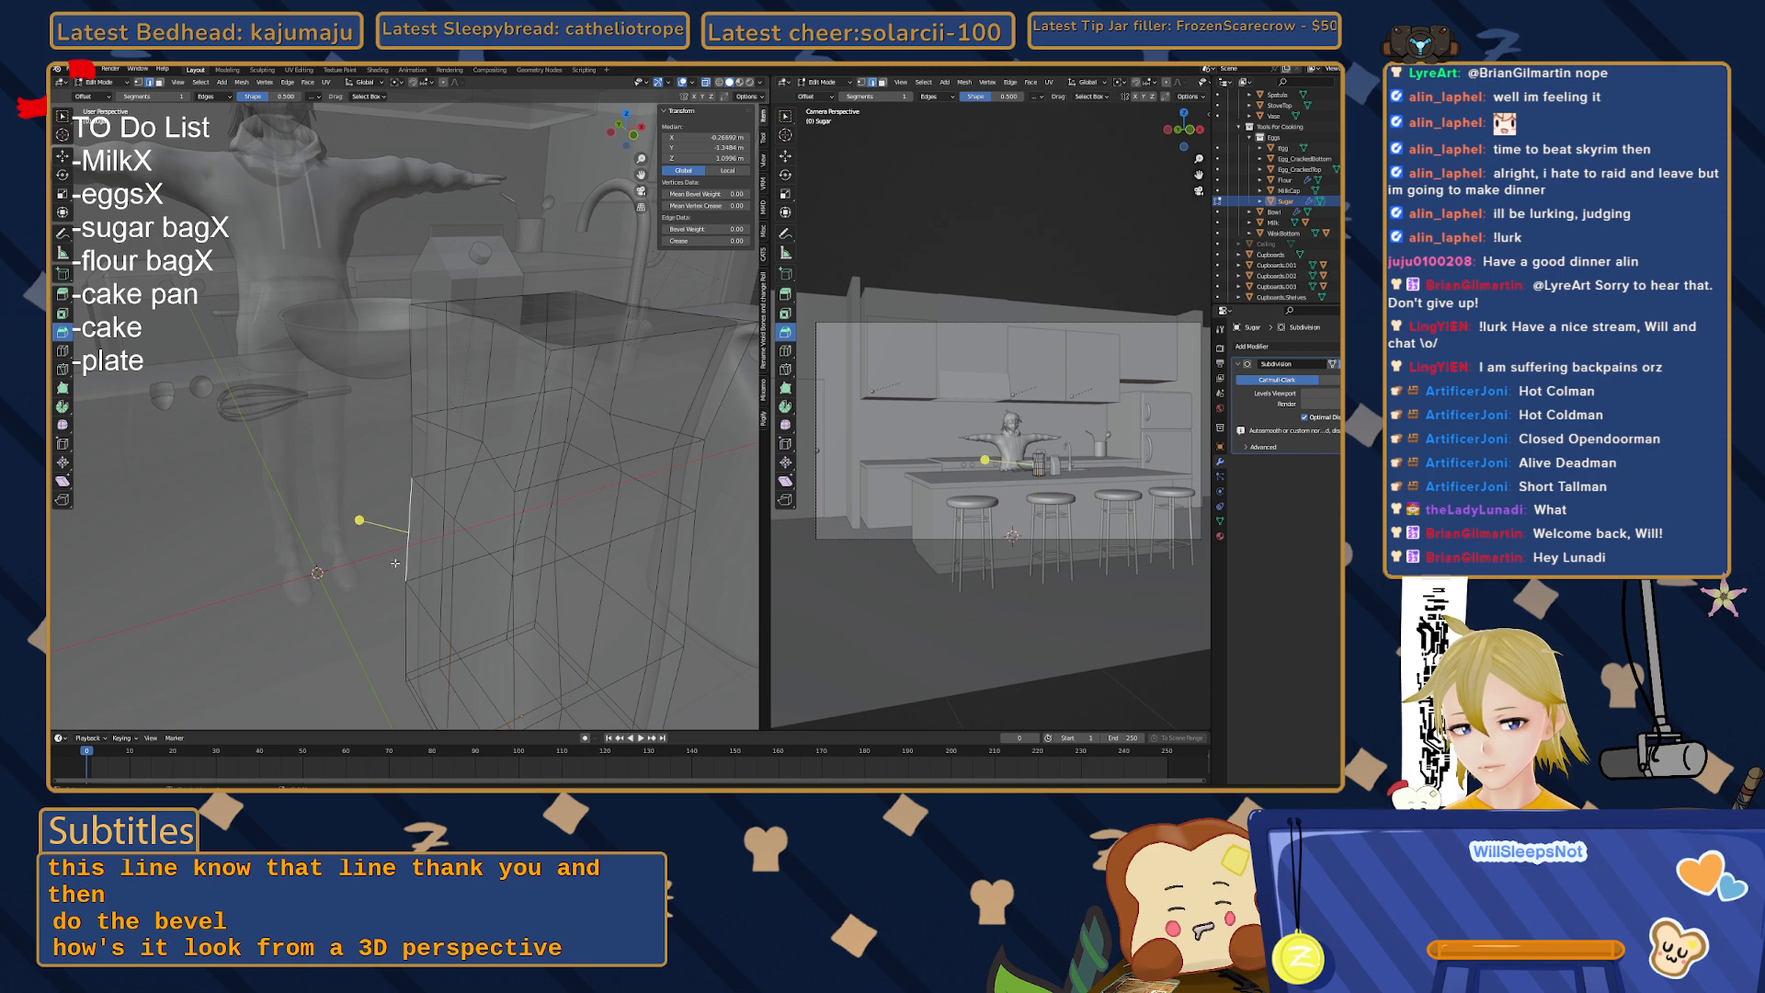
pyautogui.press('Tab')
pyautogui.moveTo(401, 557); pyautogui.dragTo(470, 504, button='middle')
pyautogui.press('Tab')
# - Bevel the vertical edge loop down the middle of the sugar bag's sides with 2 segments
pyautogui.keyDown('alt'); pyautogui.click(534, 464); pyautogui.keyUp('alt')
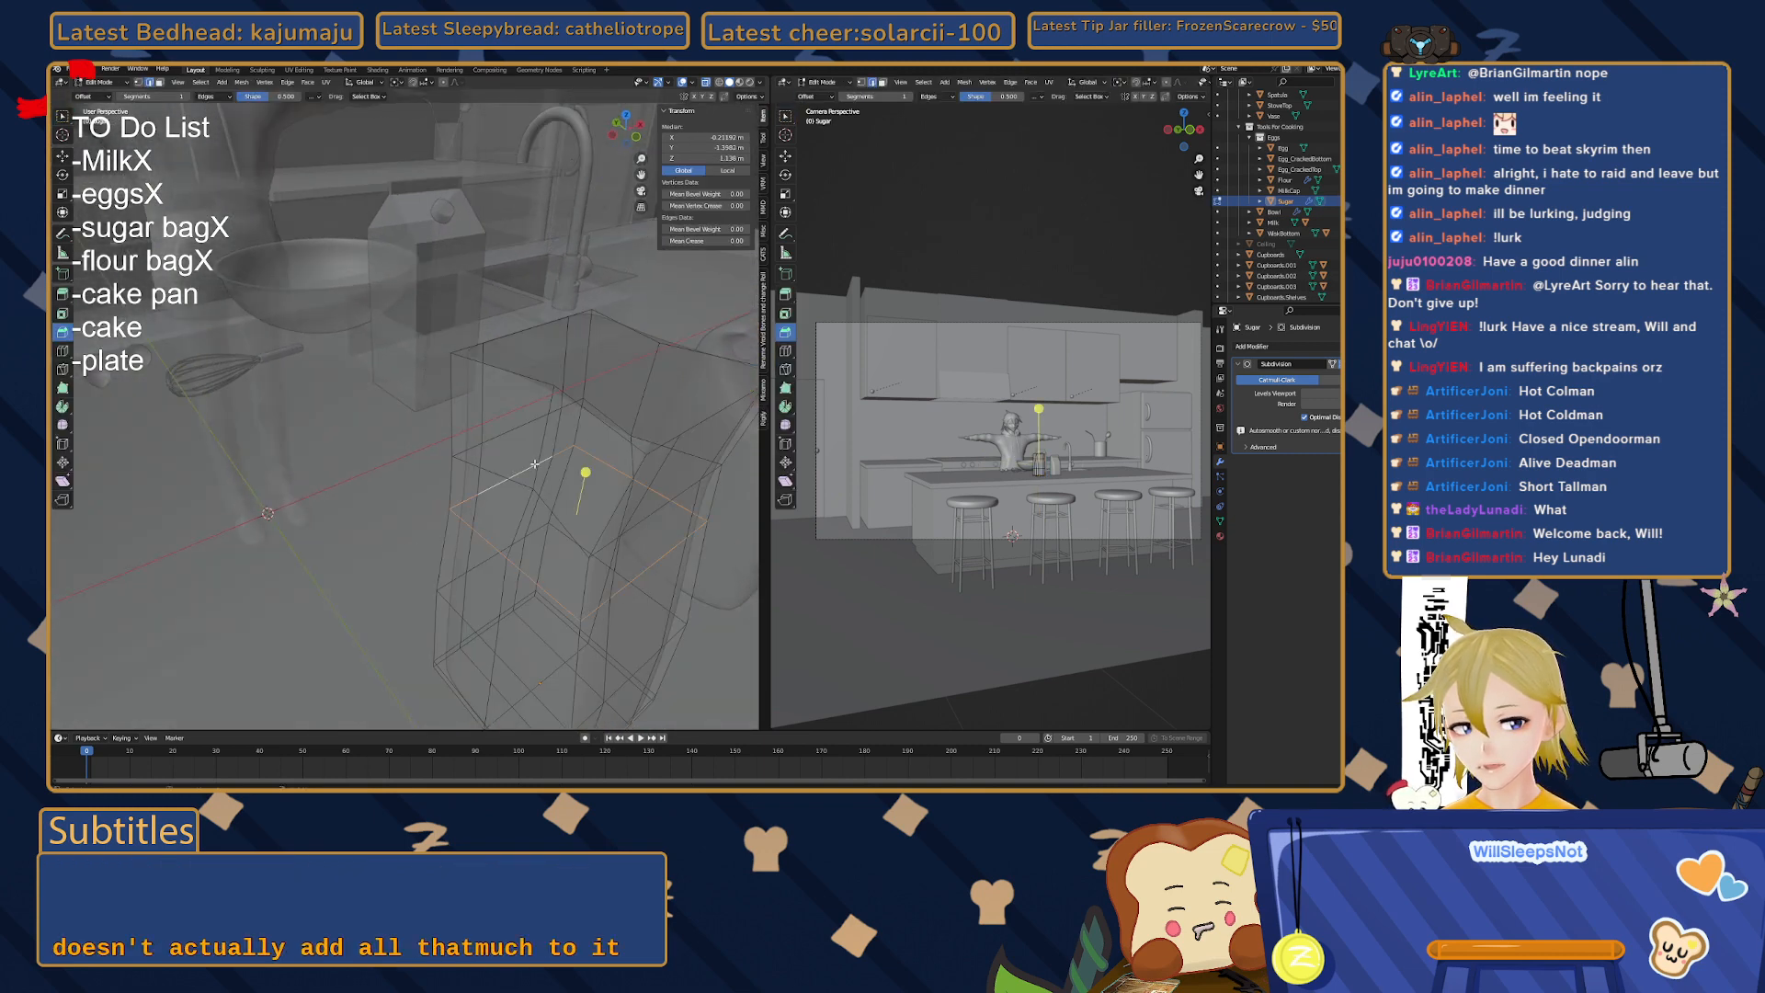
pyautogui.keyDown('alt'); pyautogui.click(543, 450); pyautogui.keyUp('alt')
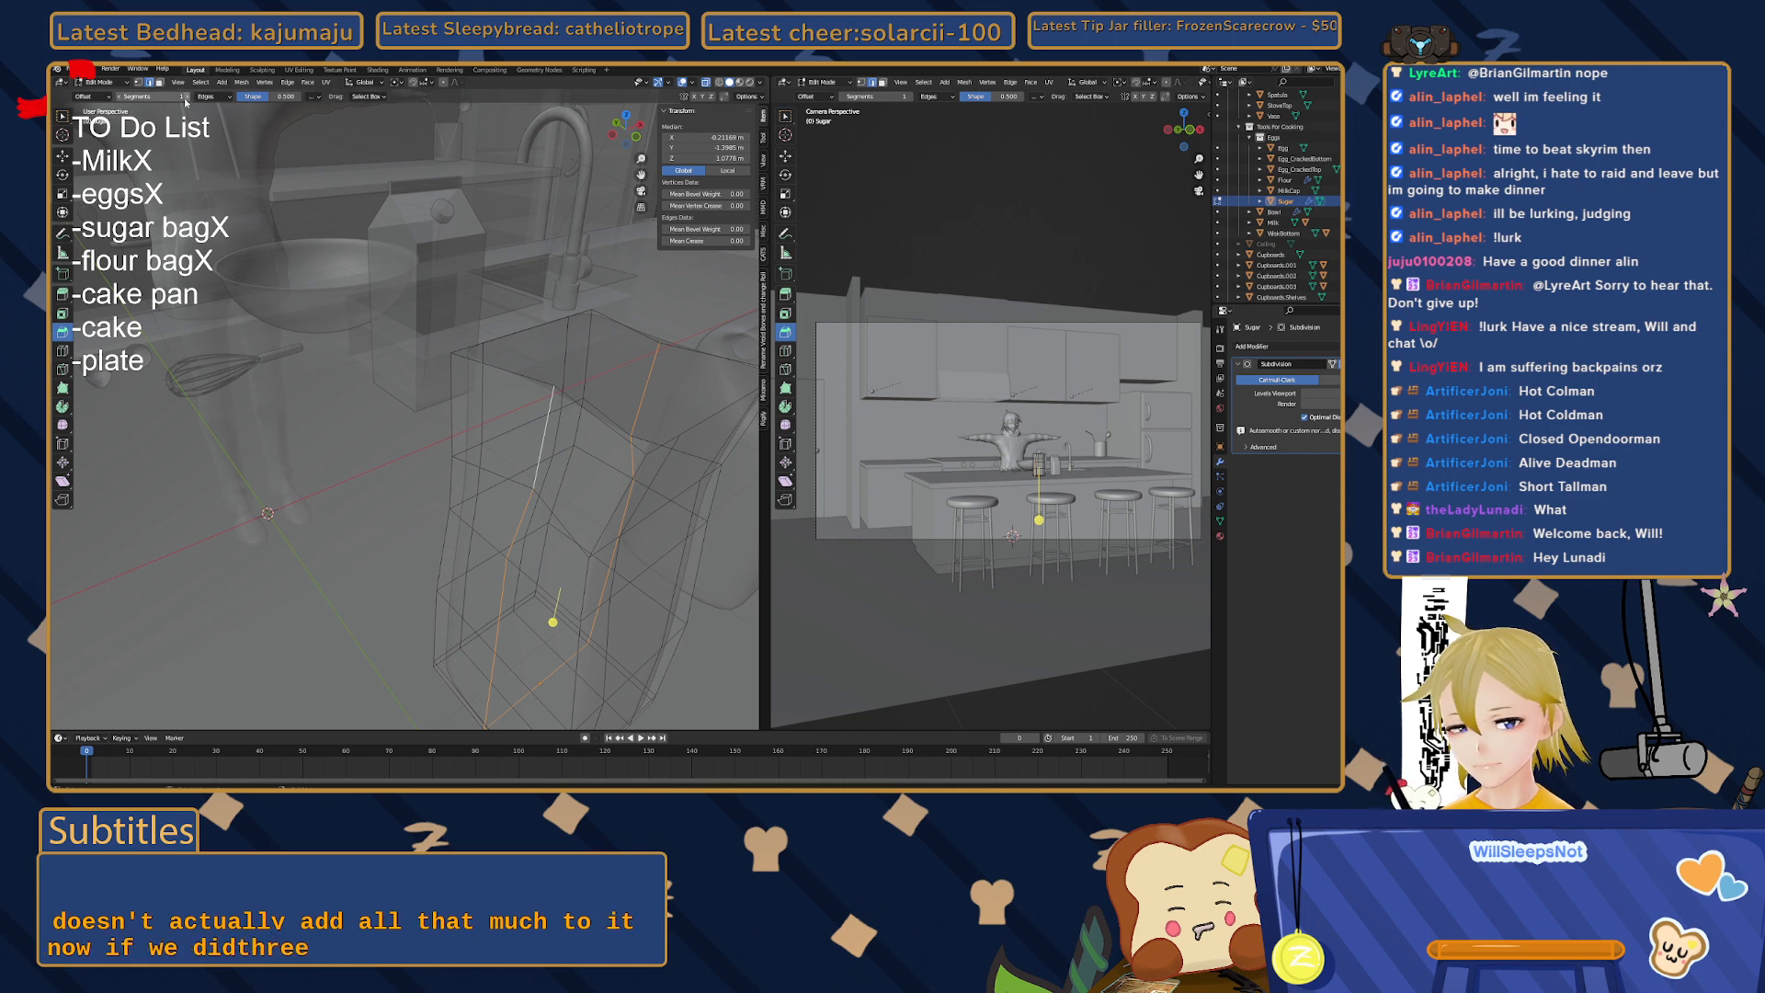
pyautogui.moveTo(552, 627); pyautogui.dragTo(545, 636)
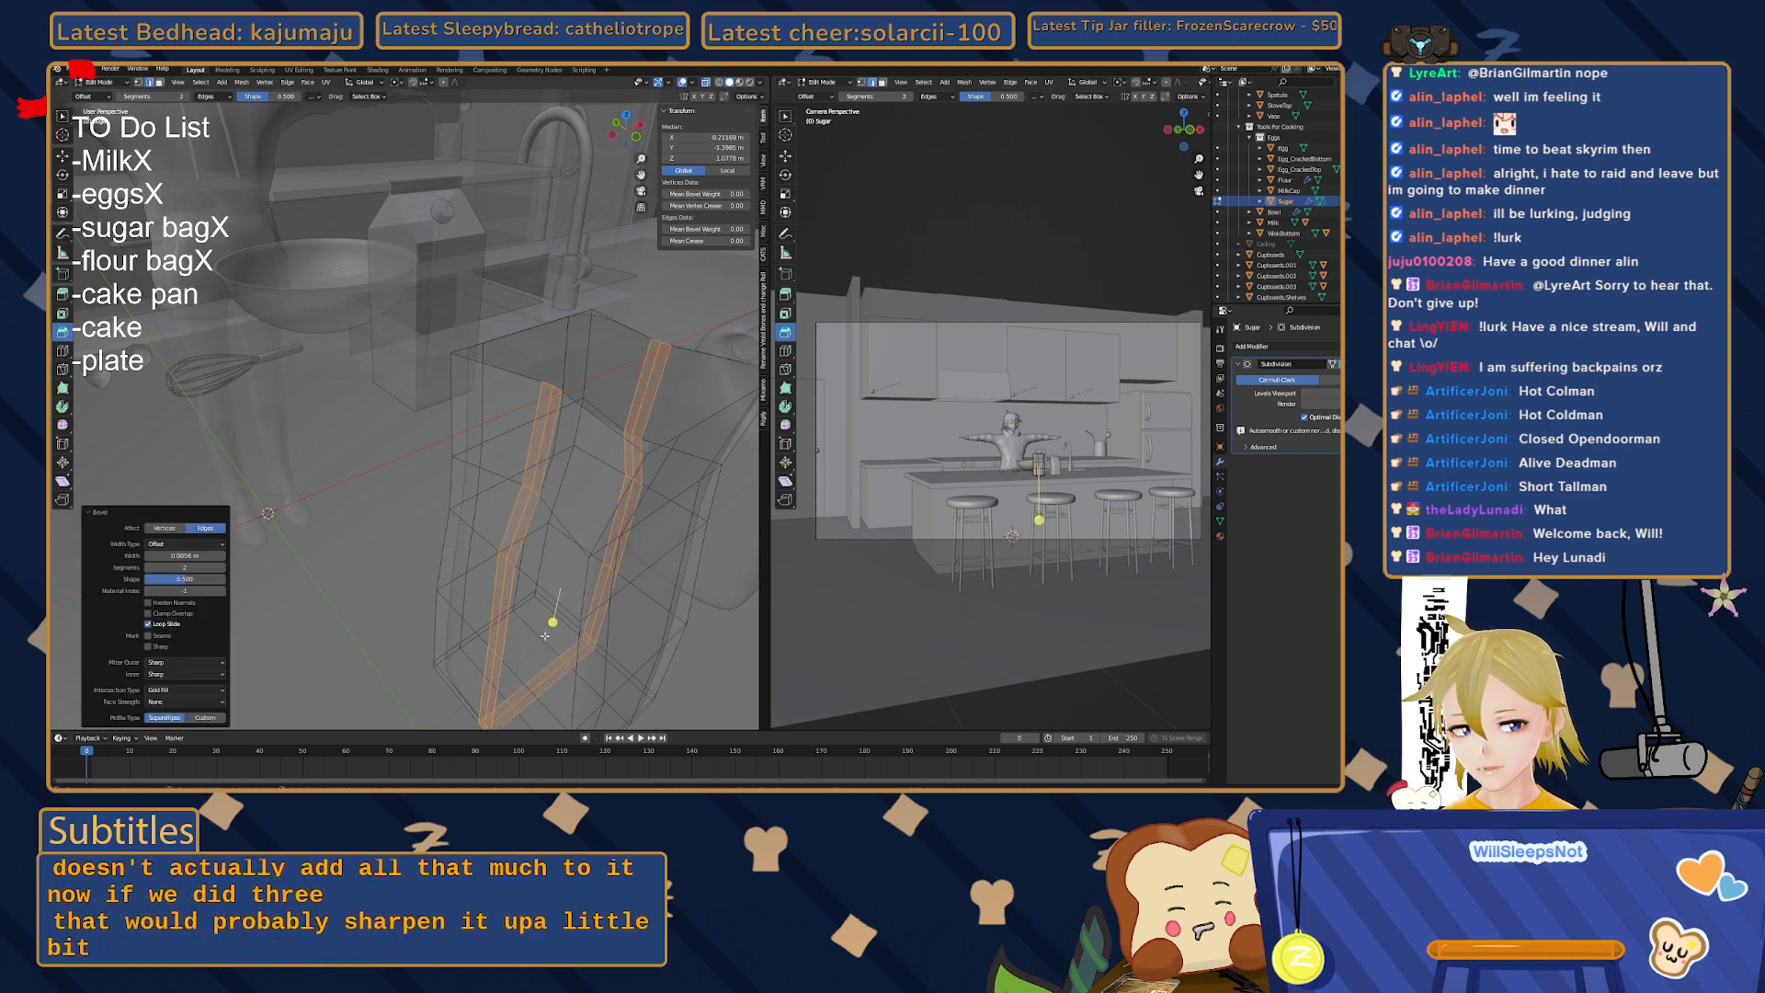
# - Select the upper centre edges of the sugar bag's two bevelled side strips and scale them inward along the global X axis
pyautogui.click(650, 298)
pyautogui.click(529, 467)
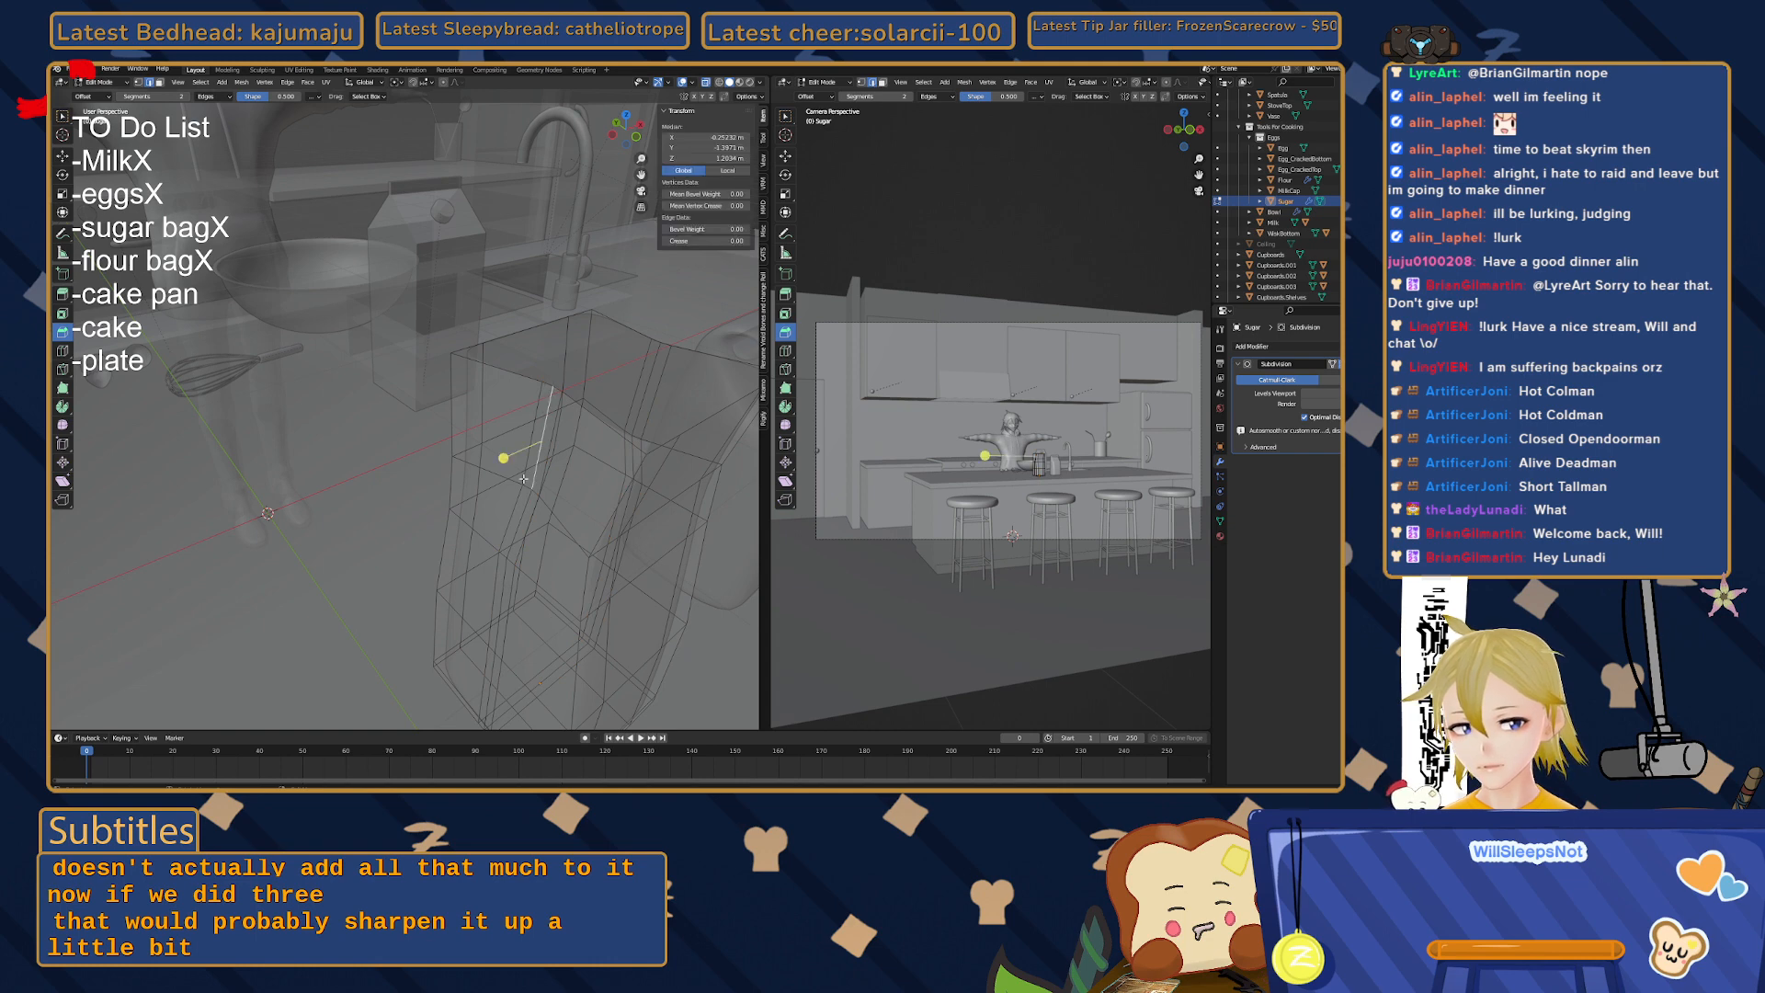
pyautogui.keyDown('shift'); pyautogui.click(522, 517); pyautogui.keyUp('shift')
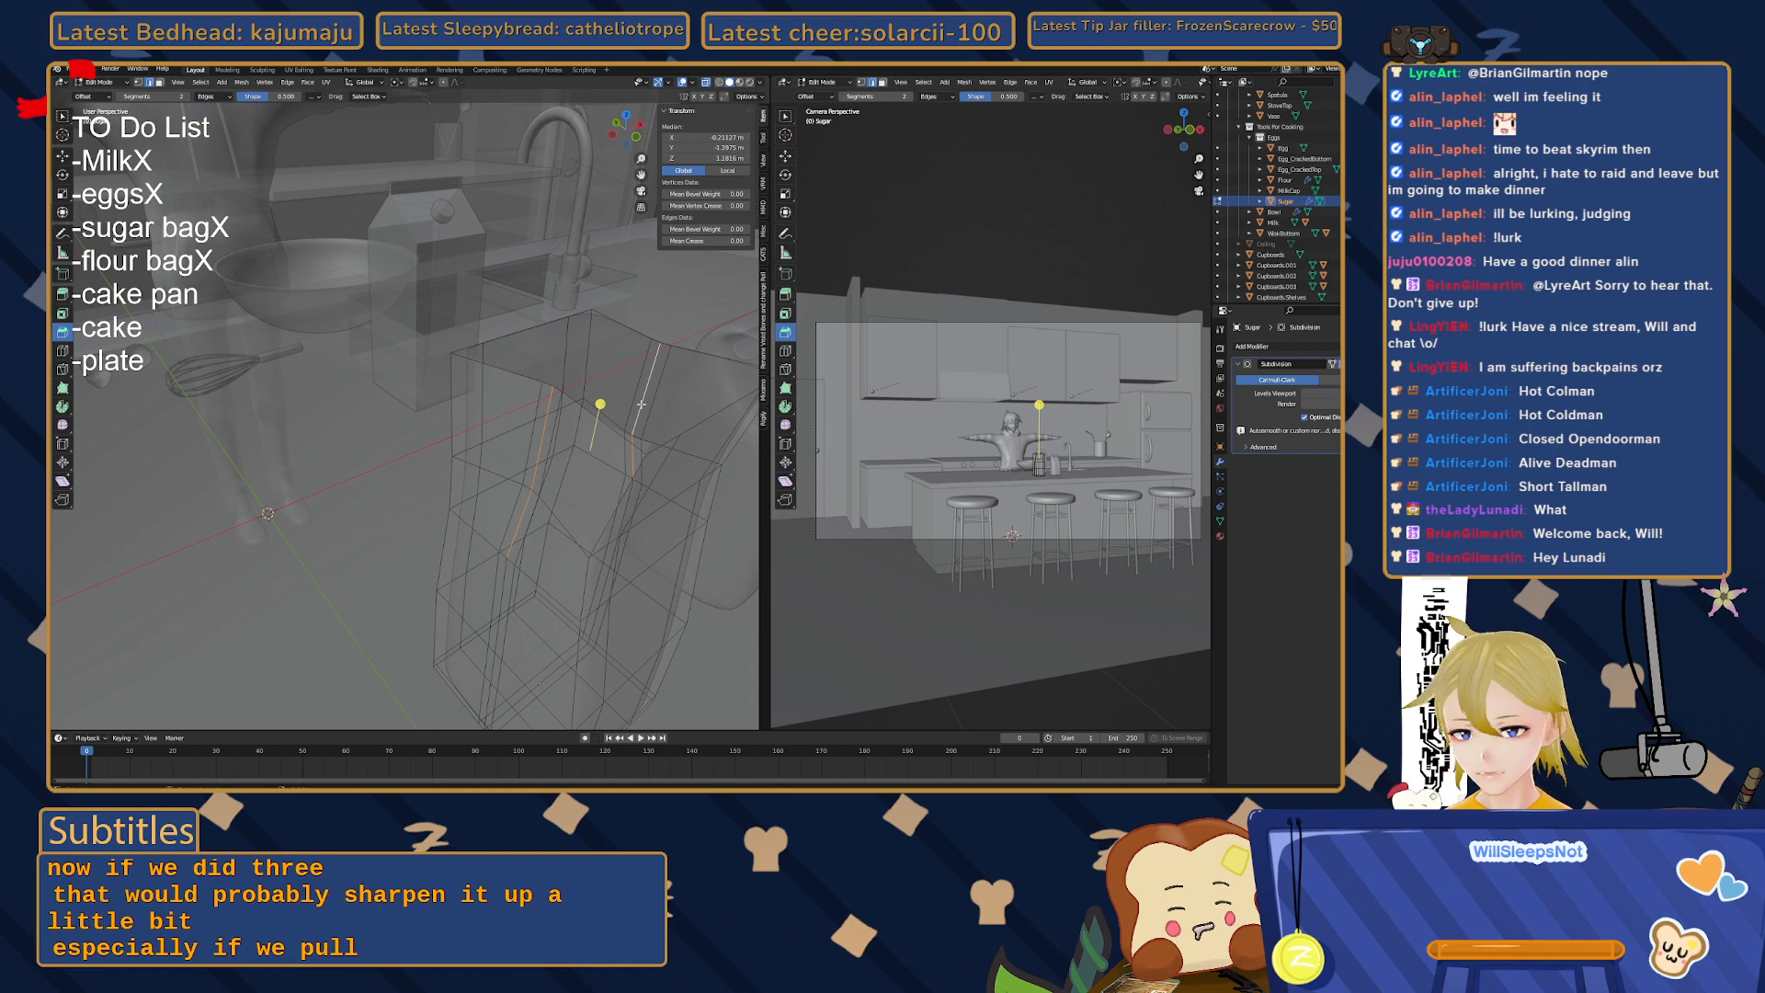
pyautogui.press('s')
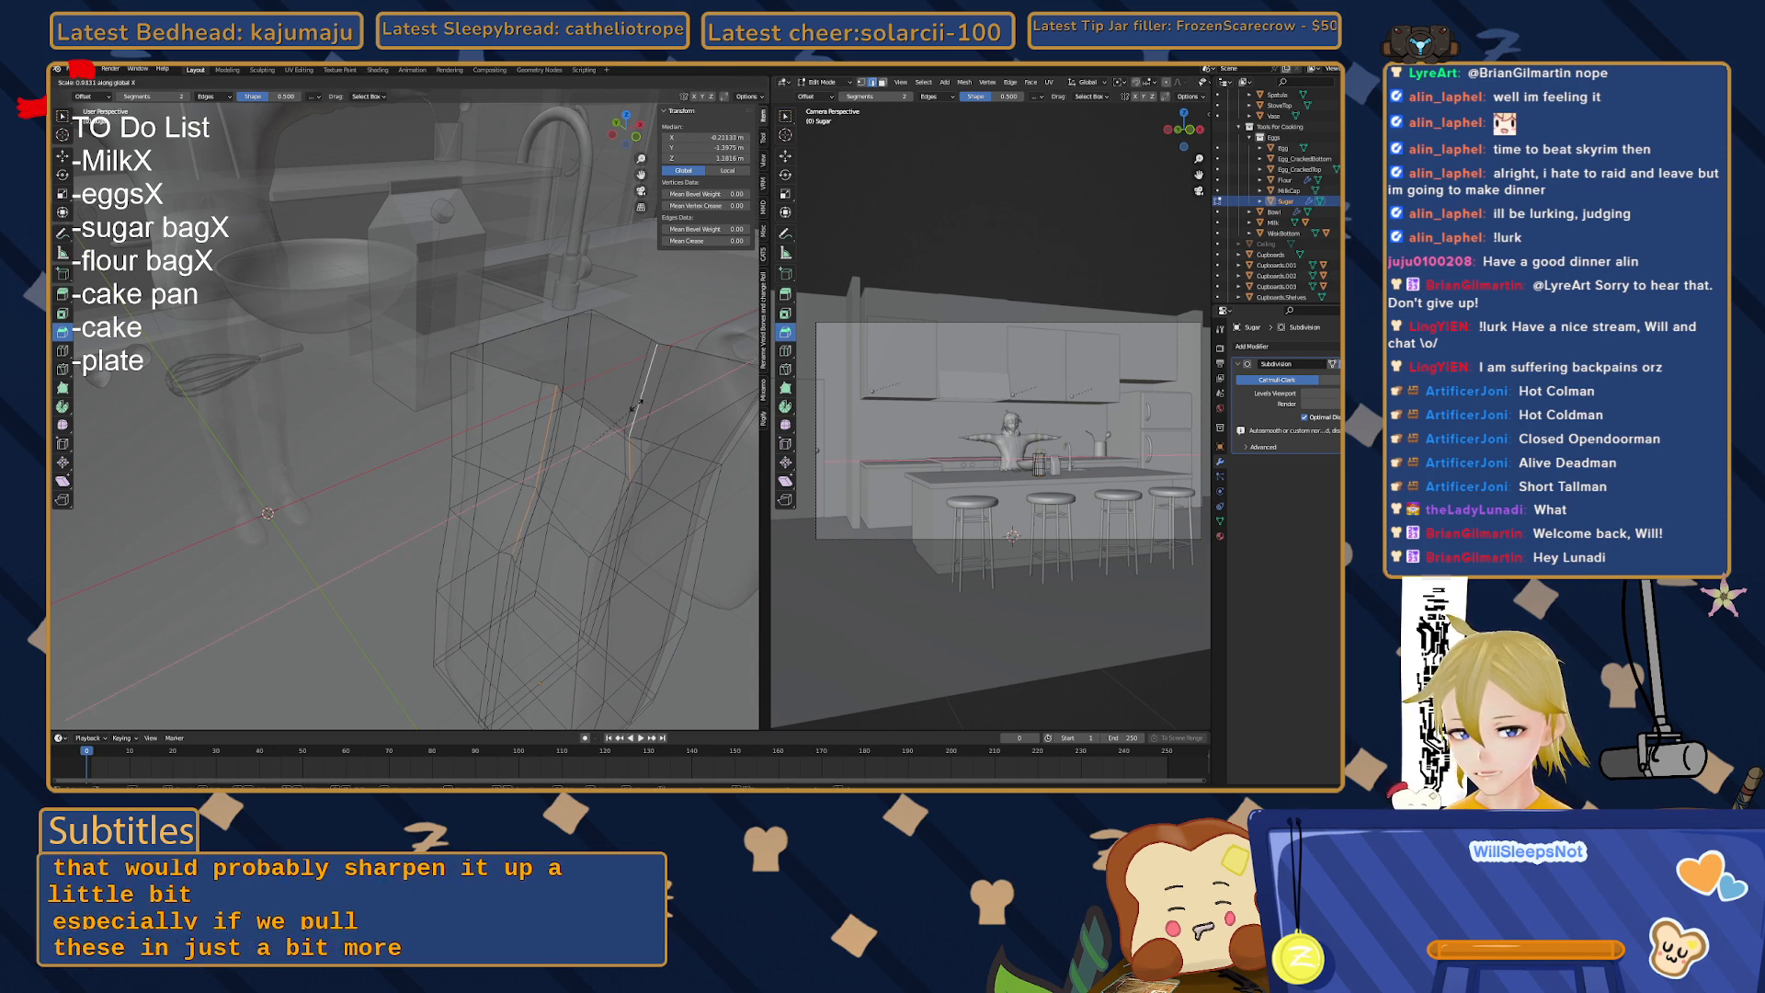
pyautogui.click(641, 405)
pyautogui.press('Tab')
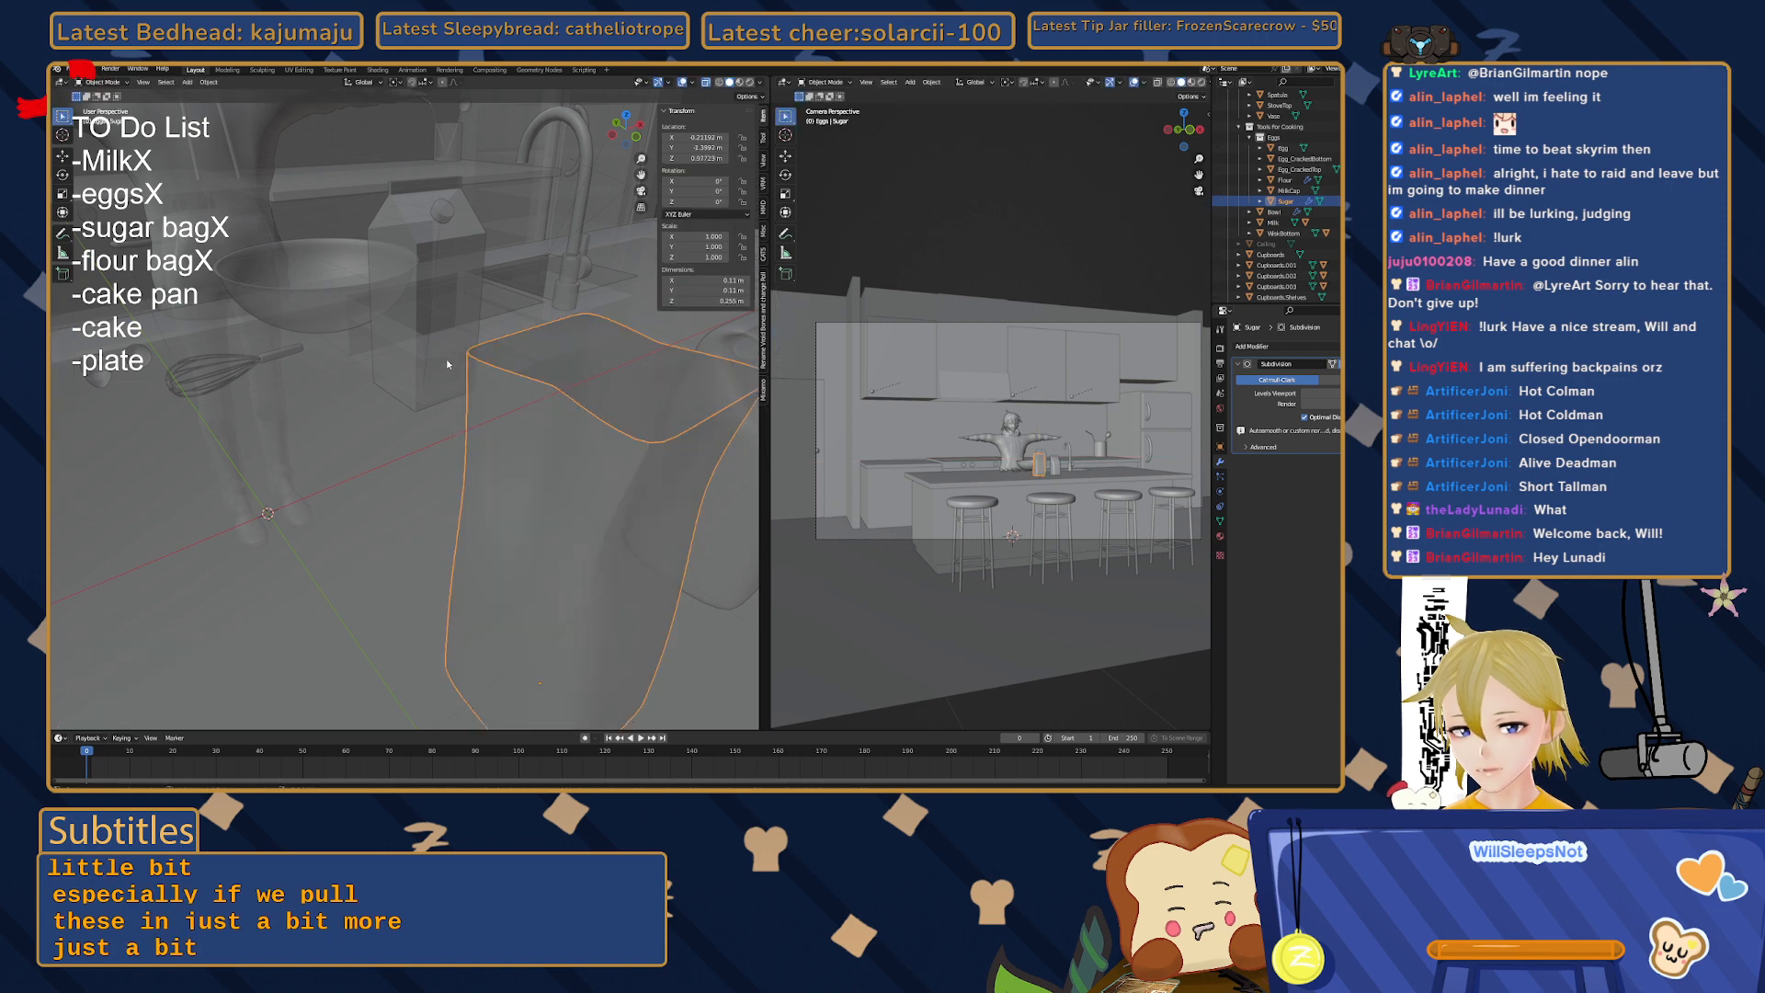
# - Turn off X-ray display, clear the selection, and view the sugar bag beside the other baking props
pyautogui.scroll(-5, 445, 358)
pyautogui.moveTo(441, 359); pyautogui.dragTo(420, 500, button='middle')
pyautogui.press('Tab')
pyautogui.press('Tab')
pyautogui.moveTo(678, 607)
pyautogui.mouseDown(button='middle')
pyautogui.moveTo(554, 586)
pyautogui.moveTo(619, 614)
pyautogui.moveTo(666, 606)
pyautogui.mouseUp(button='middle')
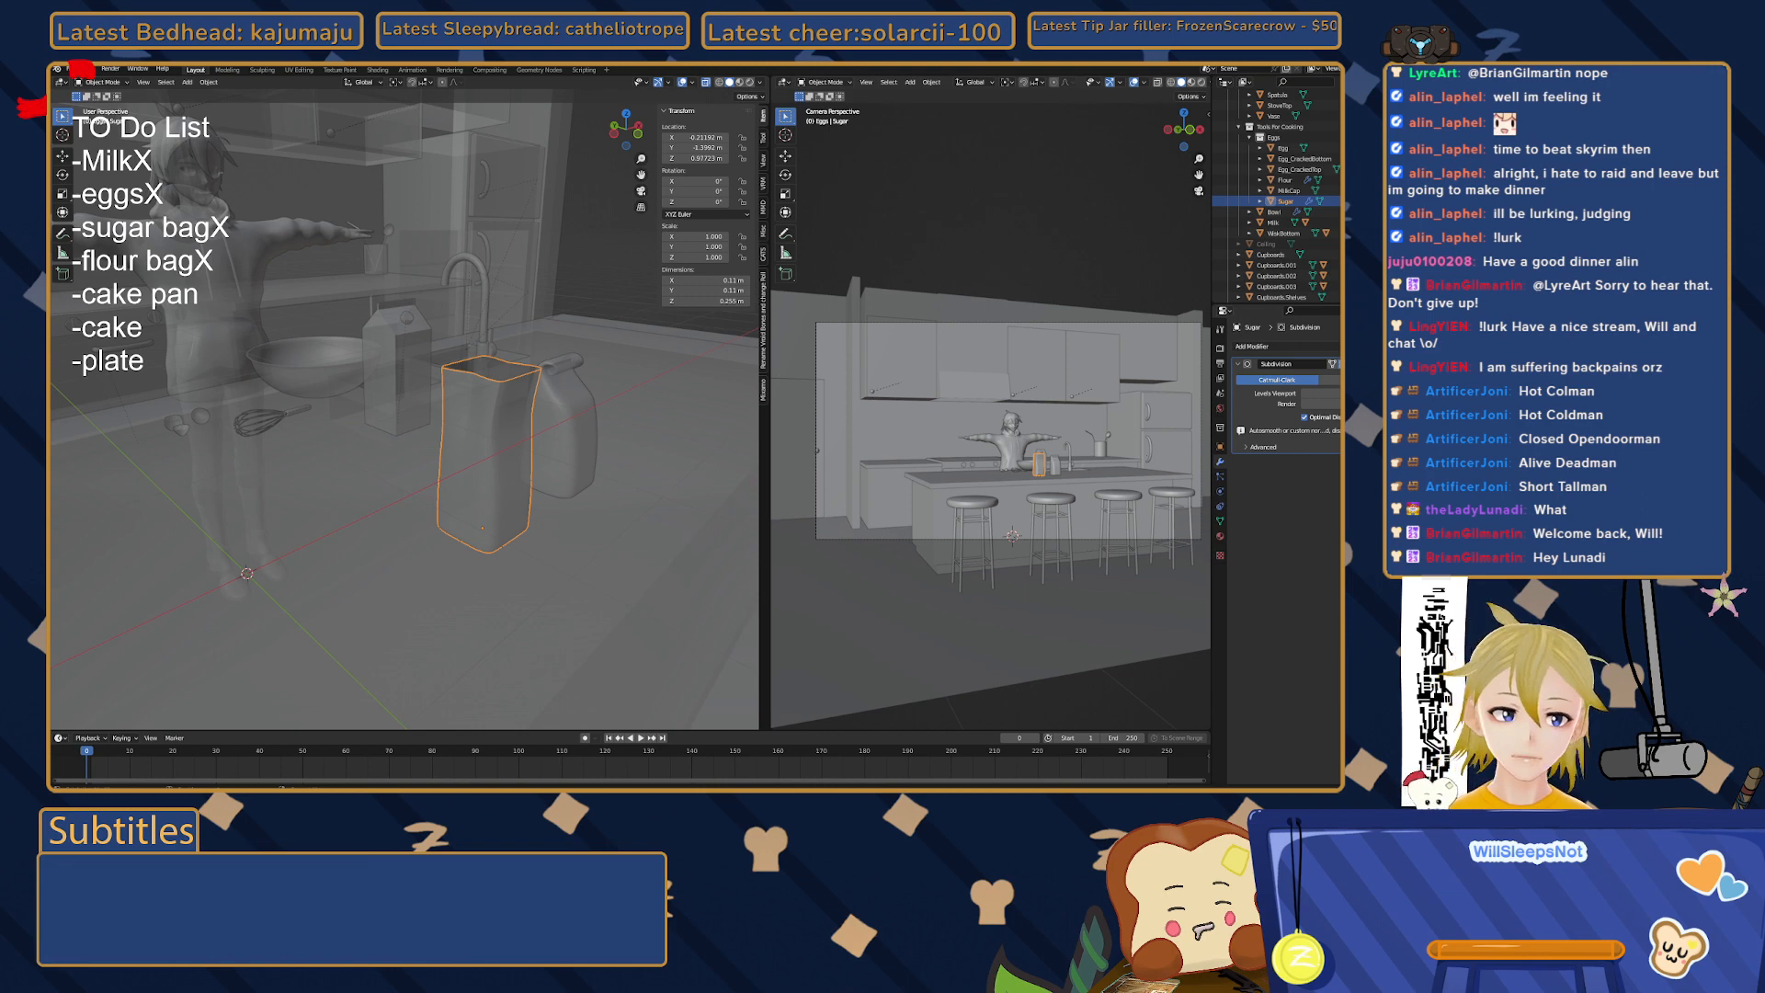
pyautogui.moveTo(416, 551)
pyautogui.mouseDown(button='middle')
pyautogui.moveTo(357, 524)
pyautogui.moveTo(432, 532)
pyautogui.moveTo(417, 553)
pyautogui.moveTo(432, 557)
pyautogui.mouseUp(button='middle')
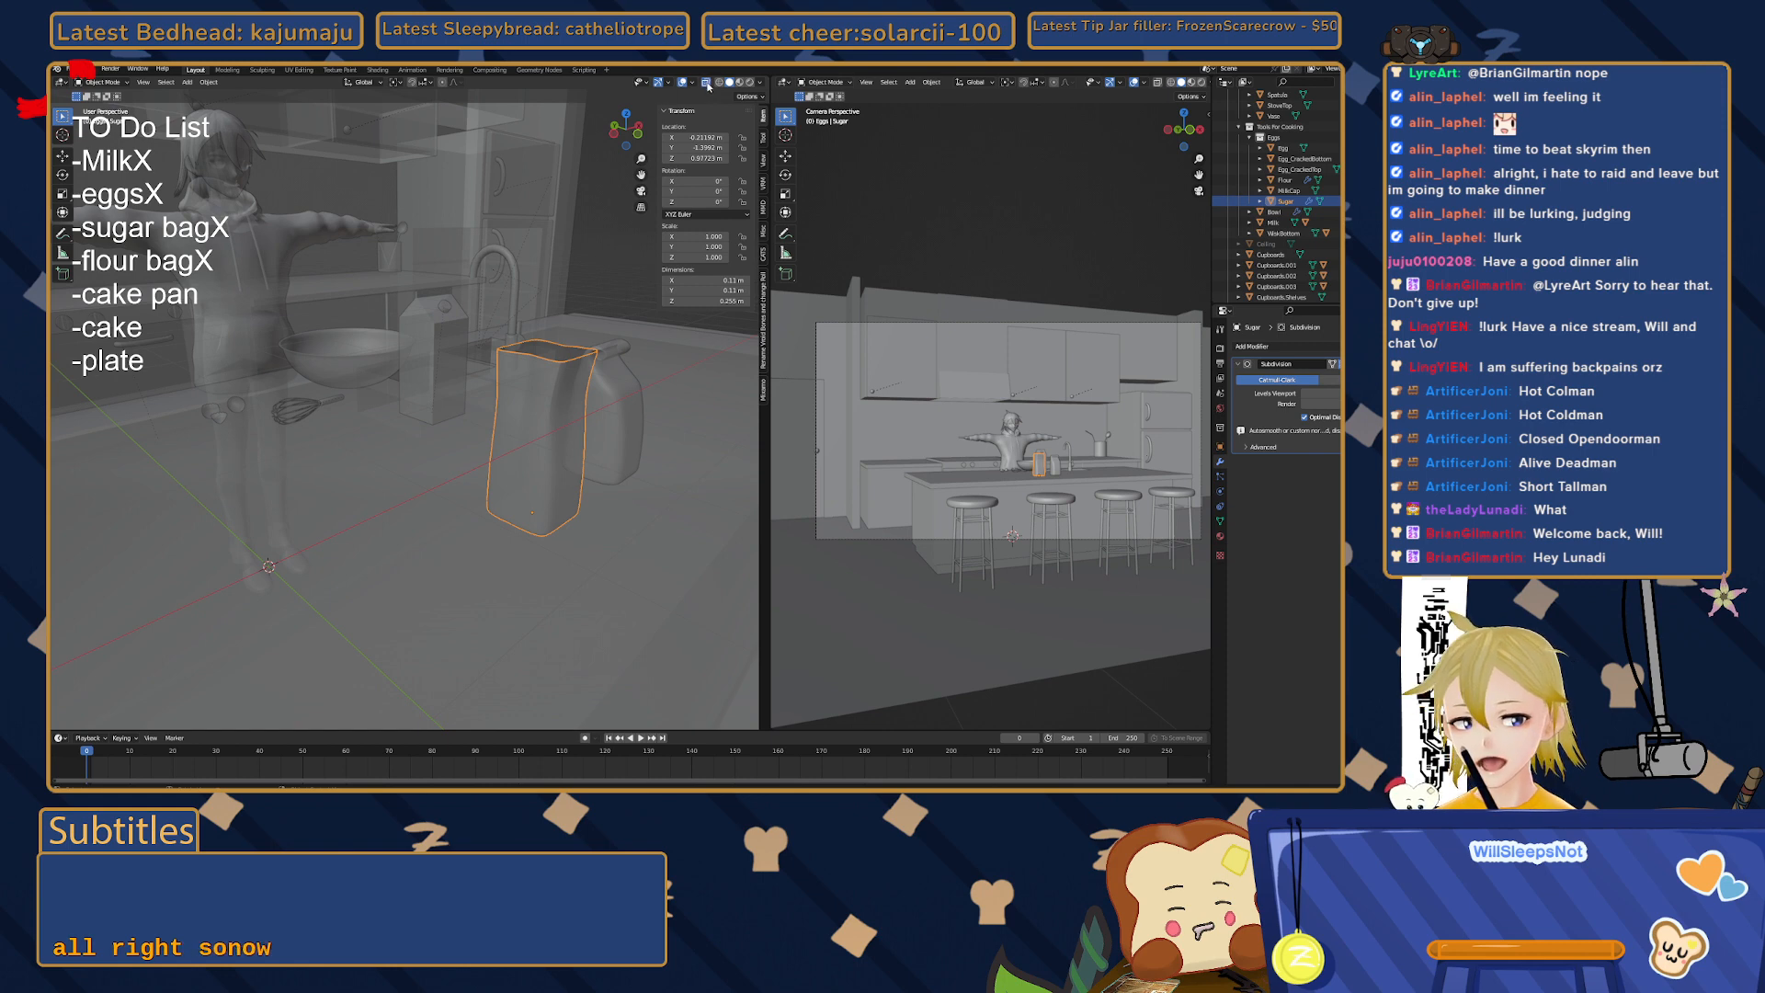
pyautogui.hotkey('alt', 'z')
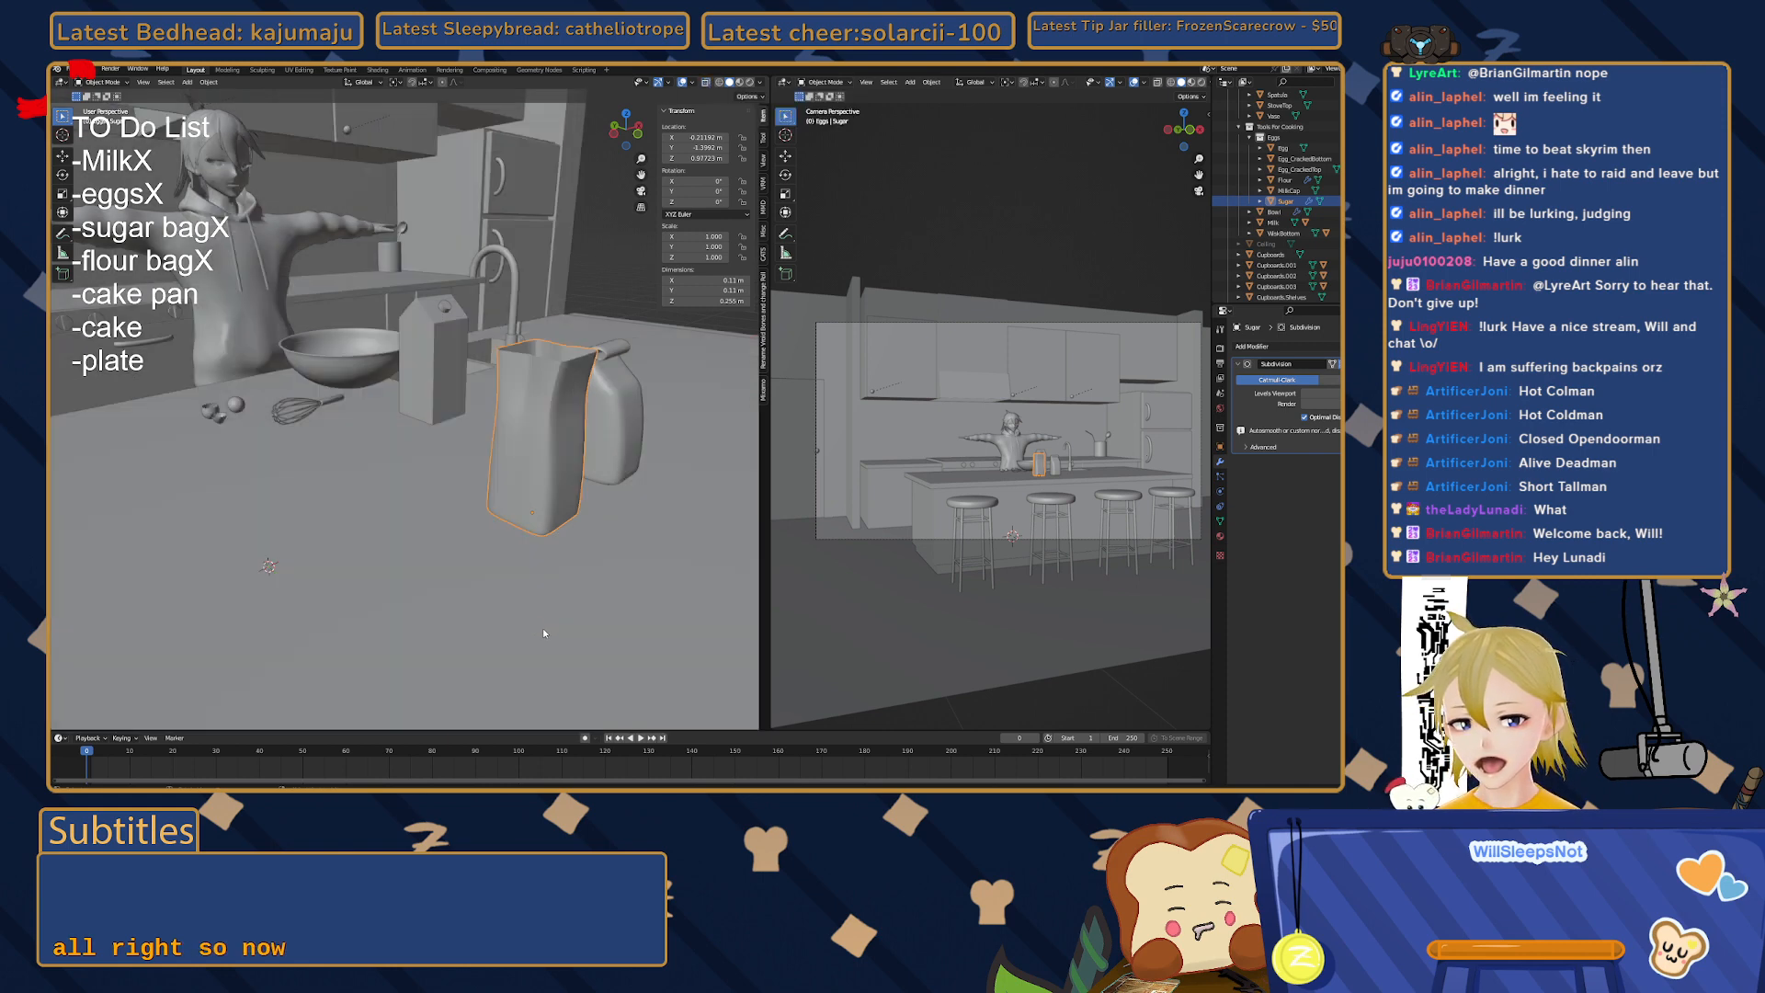
pyautogui.click(441, 601)
pyautogui.moveTo(510, 573); pyautogui.dragTo(445, 562, button='middle')
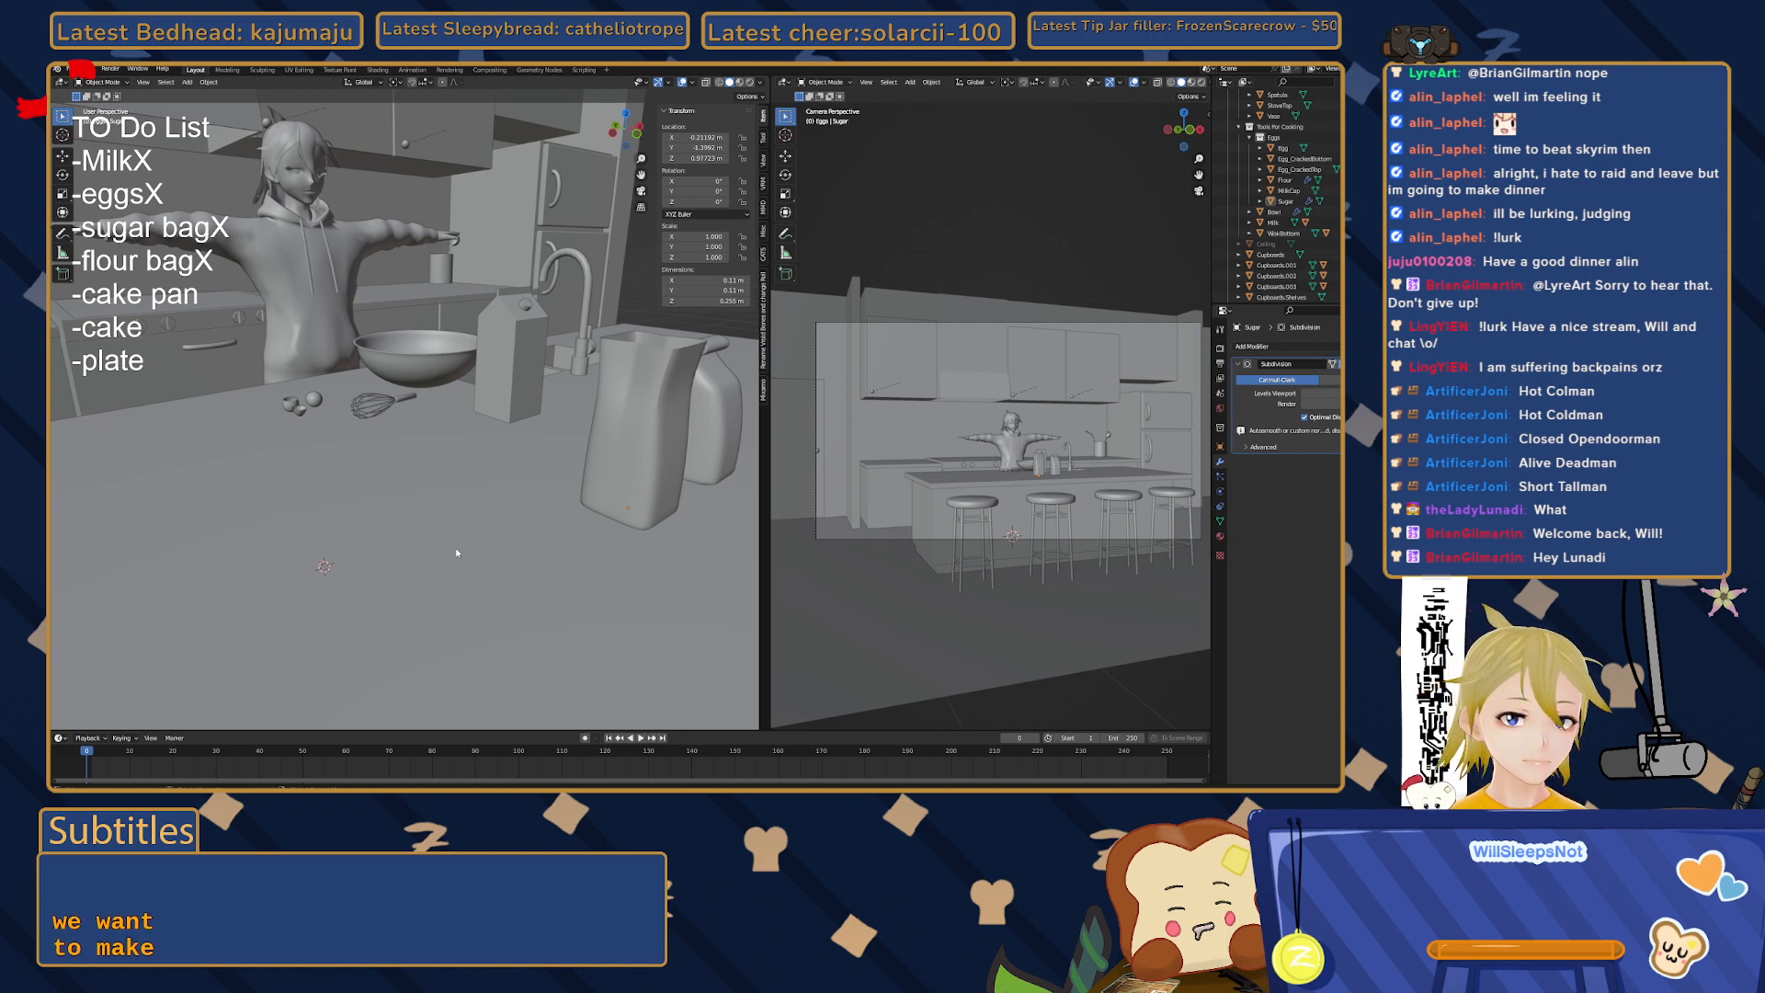
# - Add a cylinder with a 0.05 m radius at the world origin as the base for the plate, and open it in Edit Mode
pyautogui.moveTo(455, 548); pyautogui.dragTo(401, 518, button='middle')
pyautogui.hotkey('shift', 'a')
pyautogui.moveTo(410, 524)
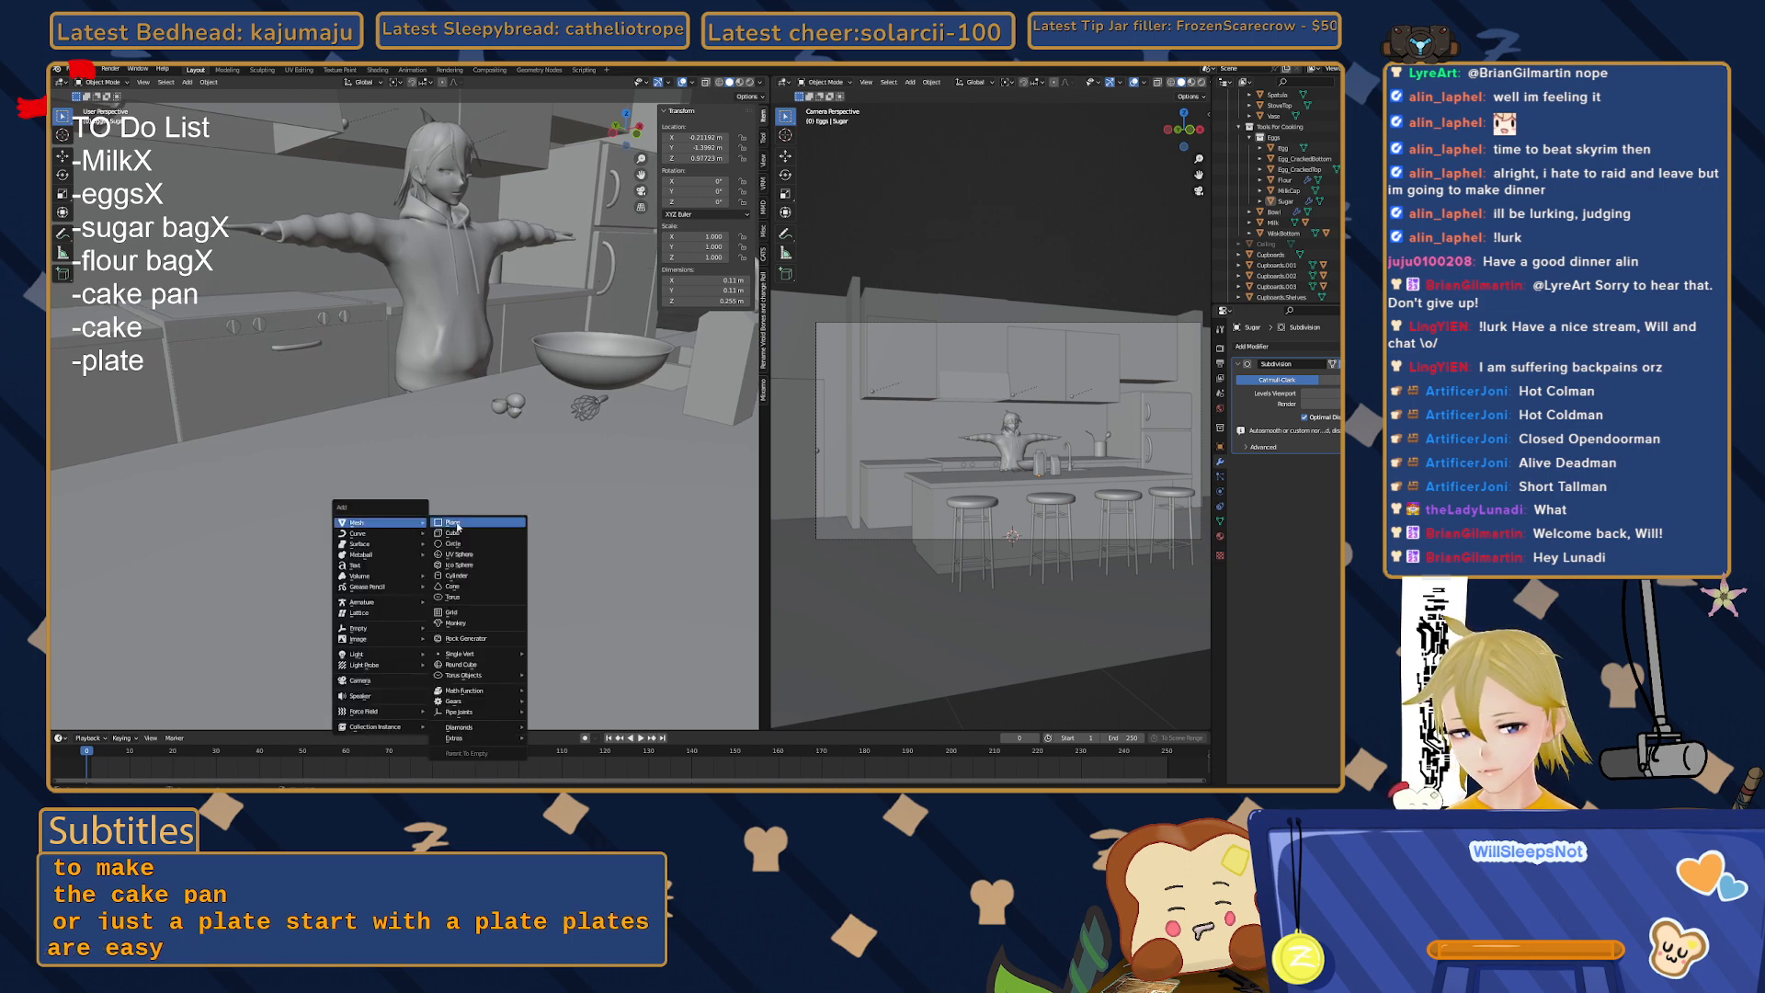
pyautogui.click(476, 577)
pyautogui.moveTo(472, 577); pyautogui.dragTo(386, 530, button='middle')
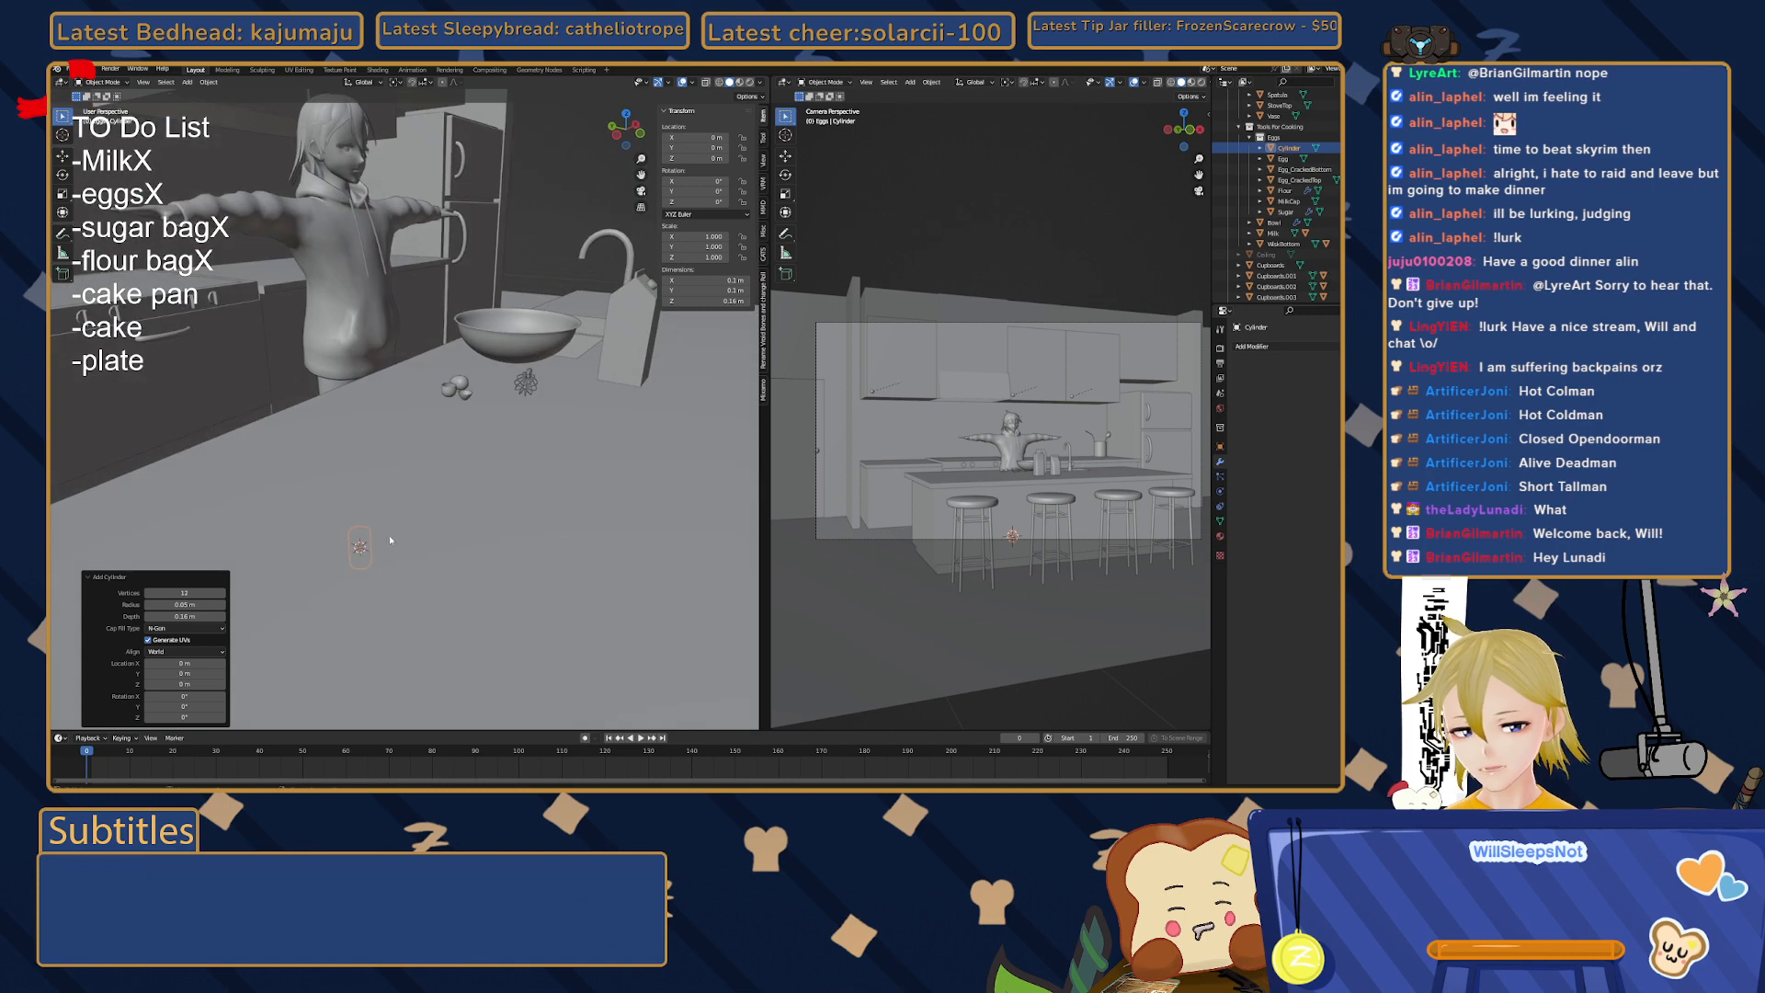
pyautogui.press('Tab')
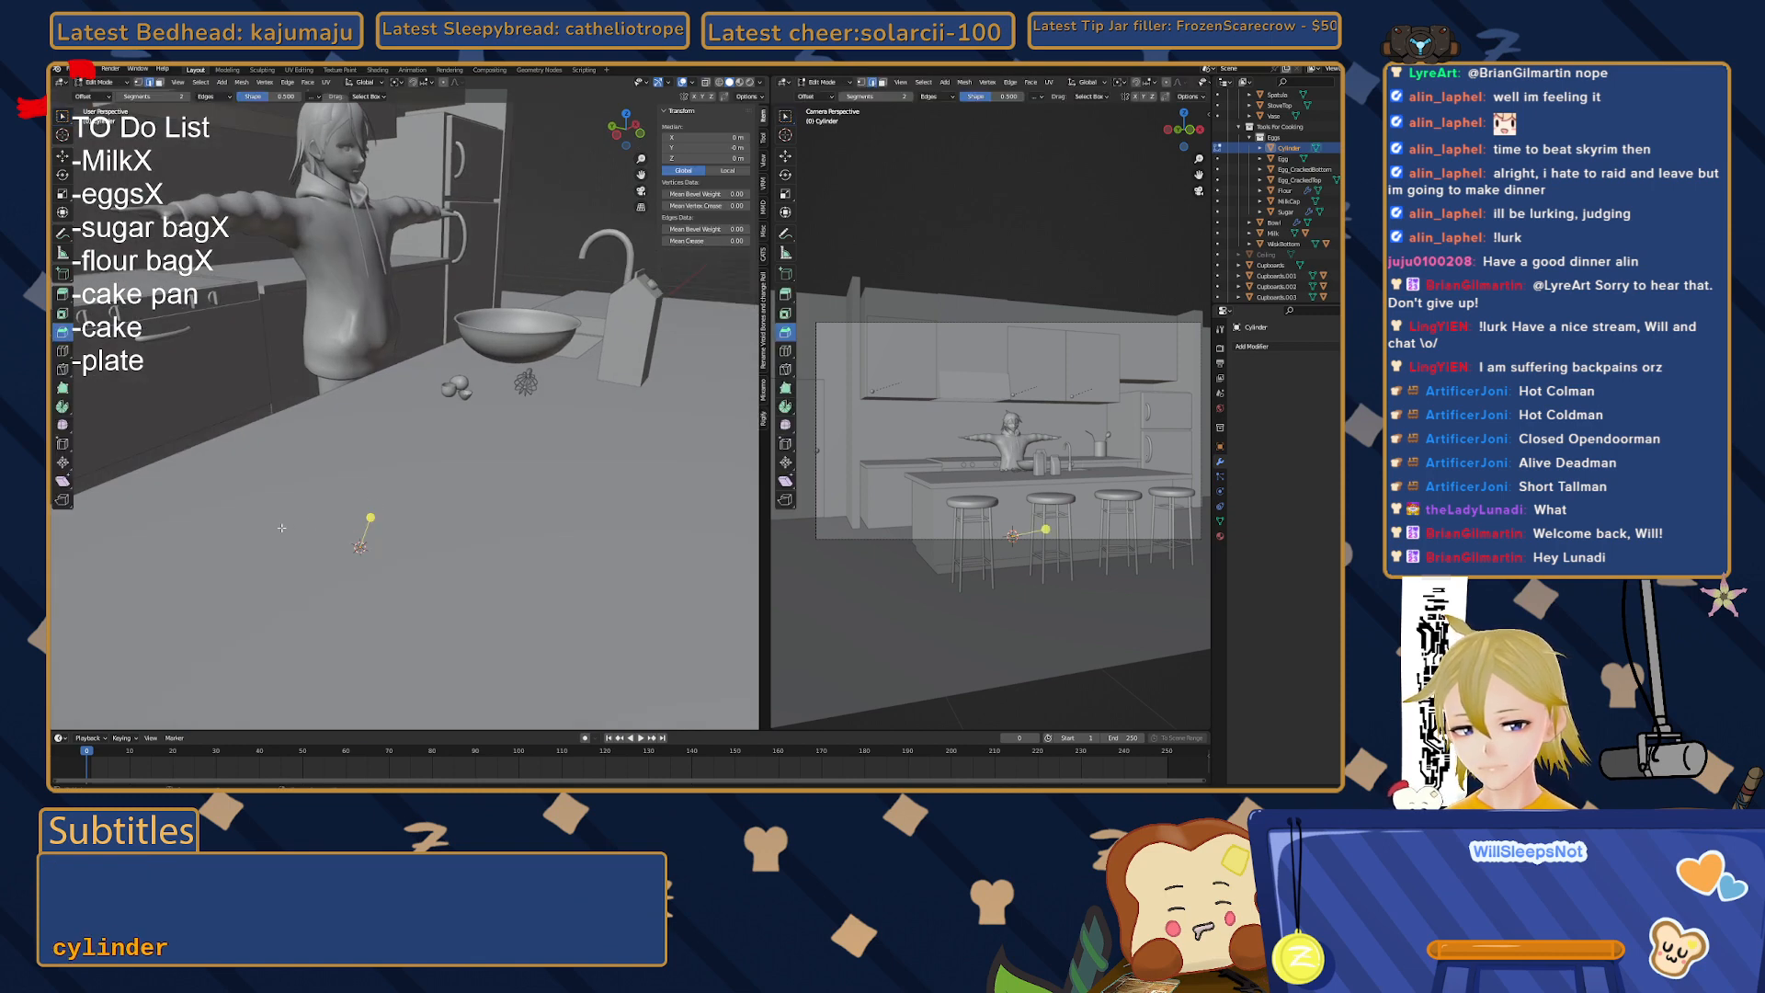
# - Turn on X-ray display and undo adding the plate's base cylinder
pyautogui.press('KP_Decimal')
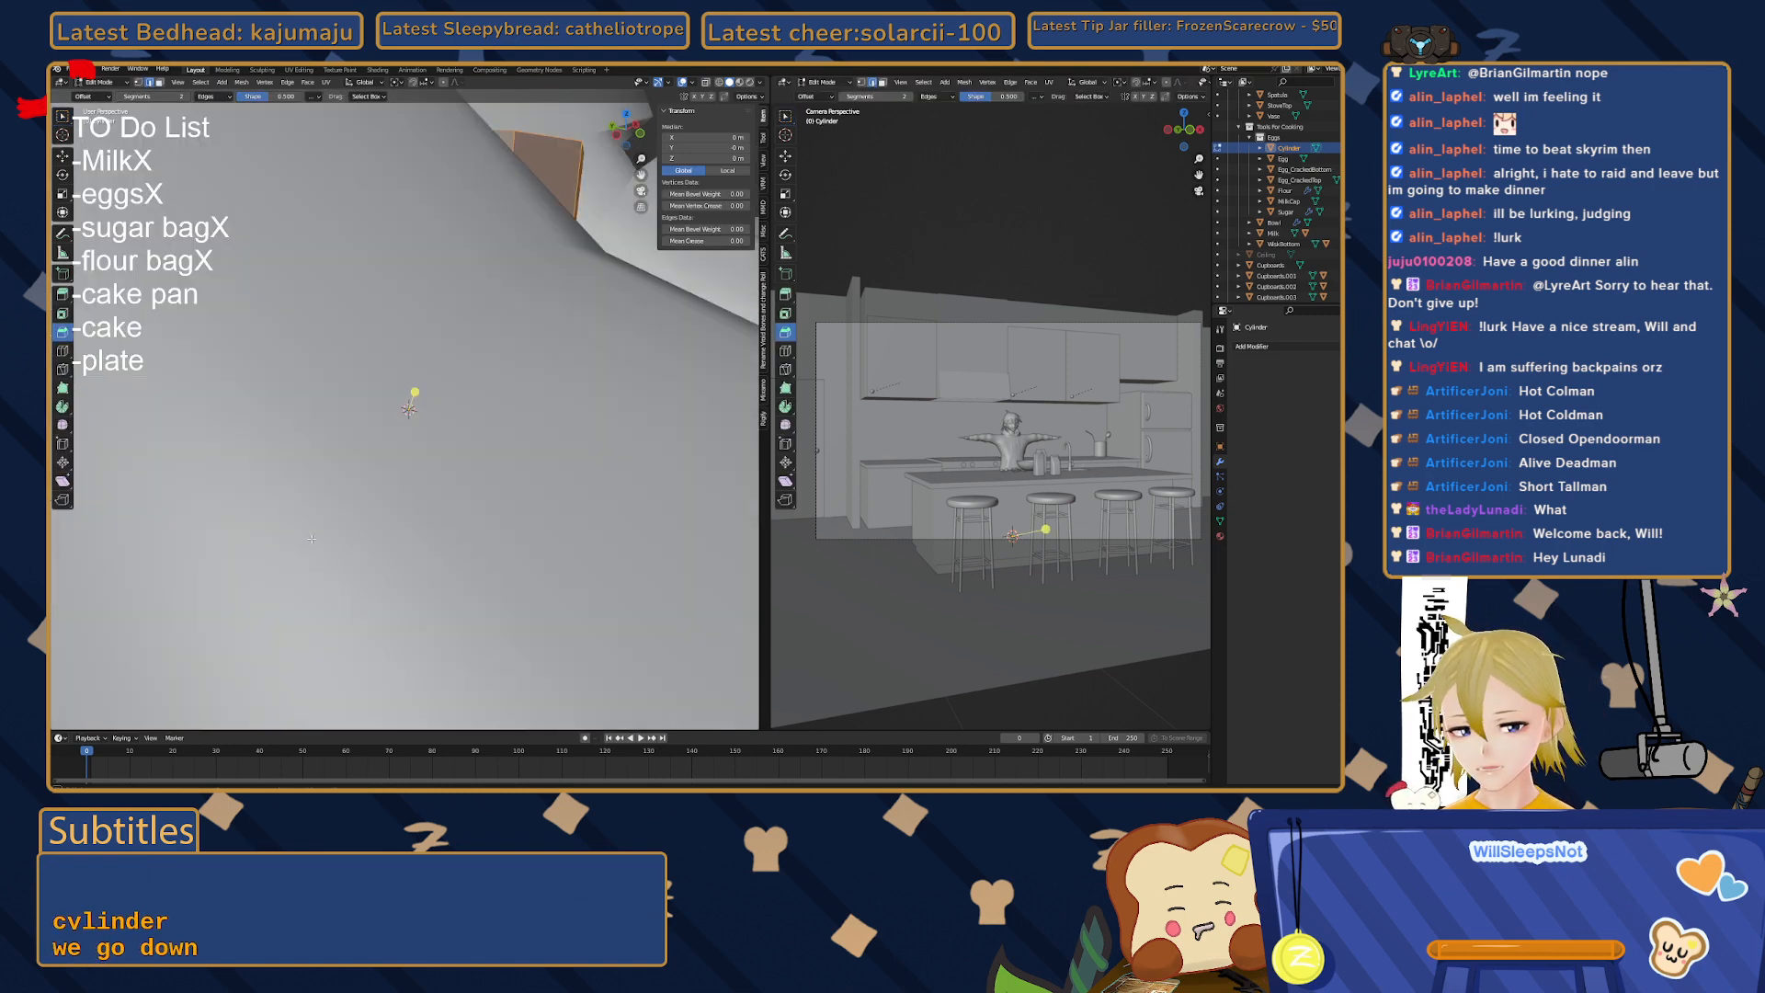
pyautogui.hotkey('alt', 'z')
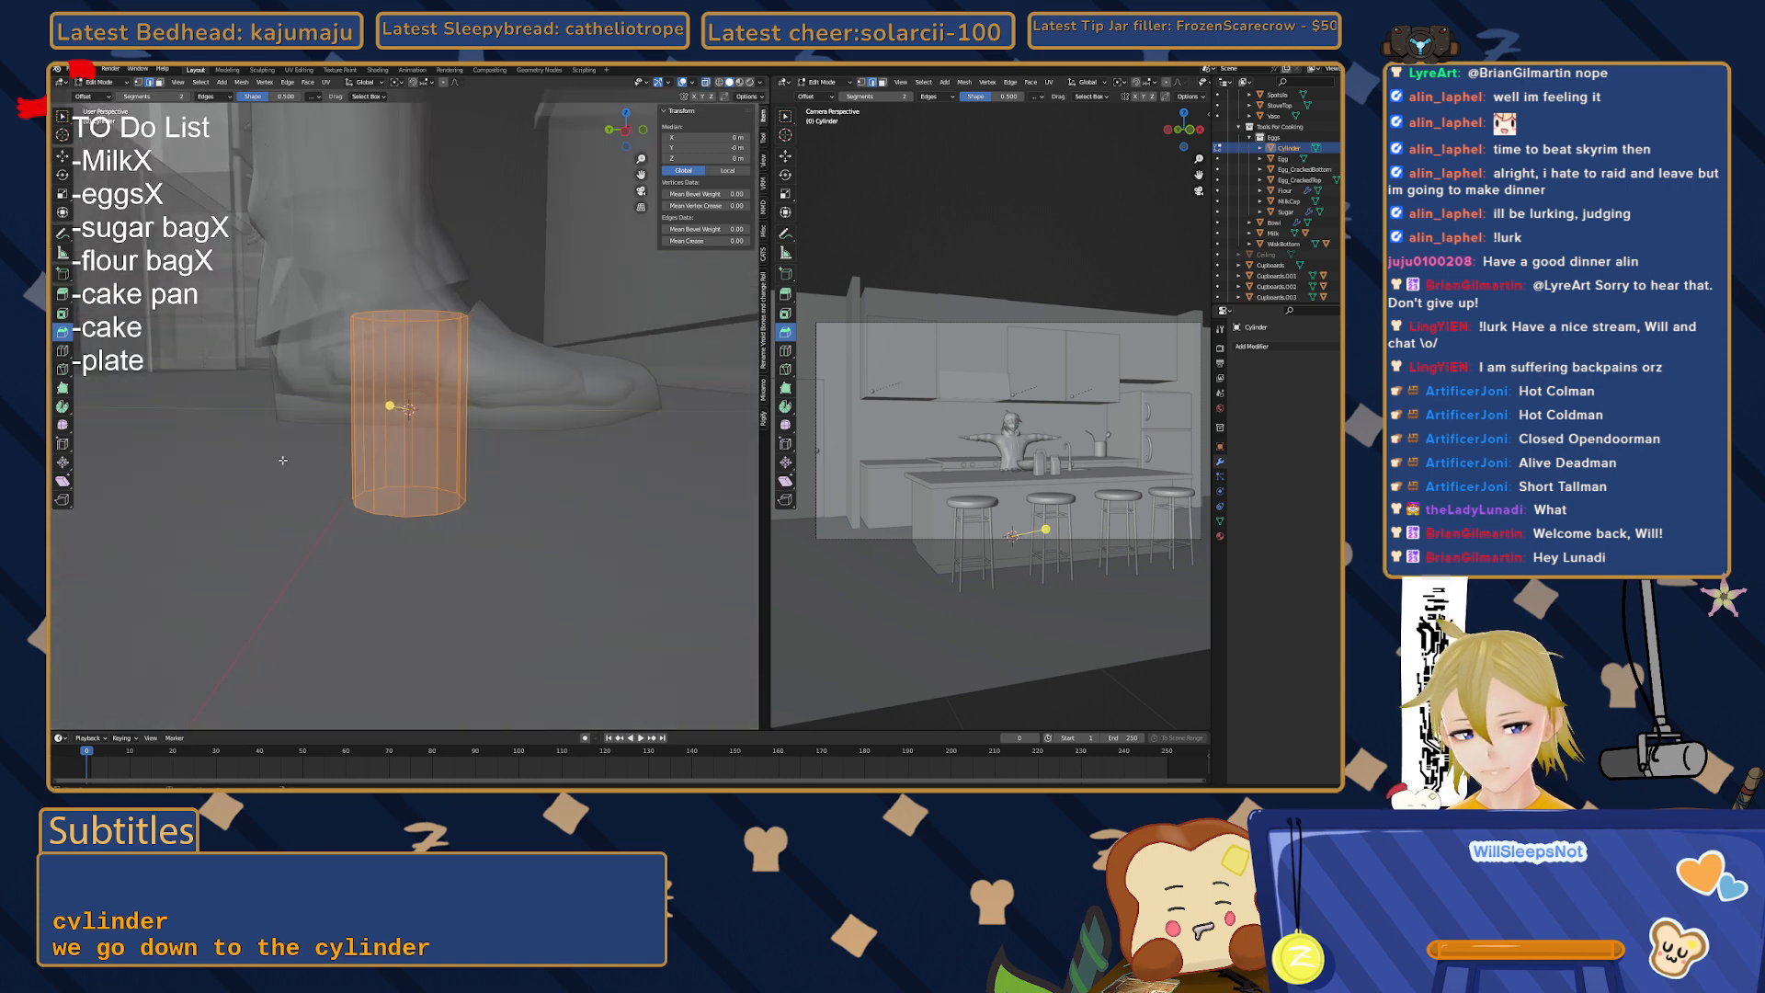
pyautogui.hotkey('ctrl', 'z')
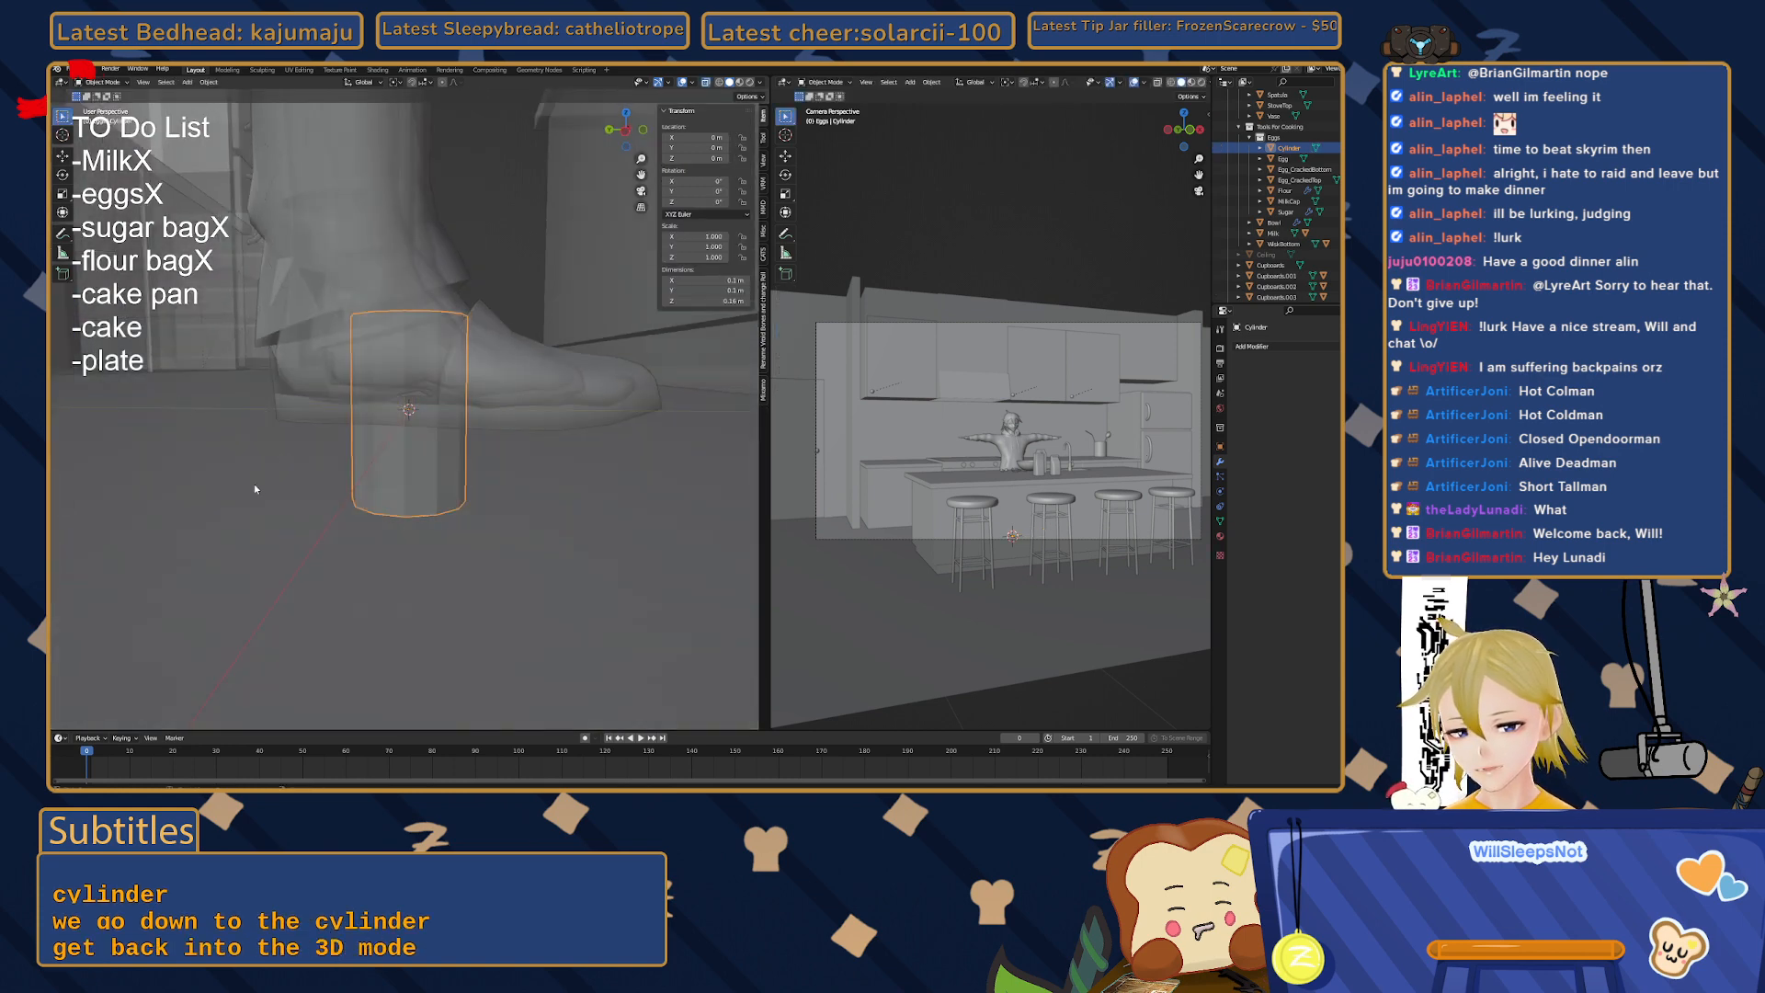
pyautogui.hotkey('ctrl', 'z')
# - Add a new cylinder at the world origin with 30 vertices and a 0.05 m radius as the plate's base
pyautogui.hotkey('shift', 'a')
pyautogui.moveTo(351, 474)
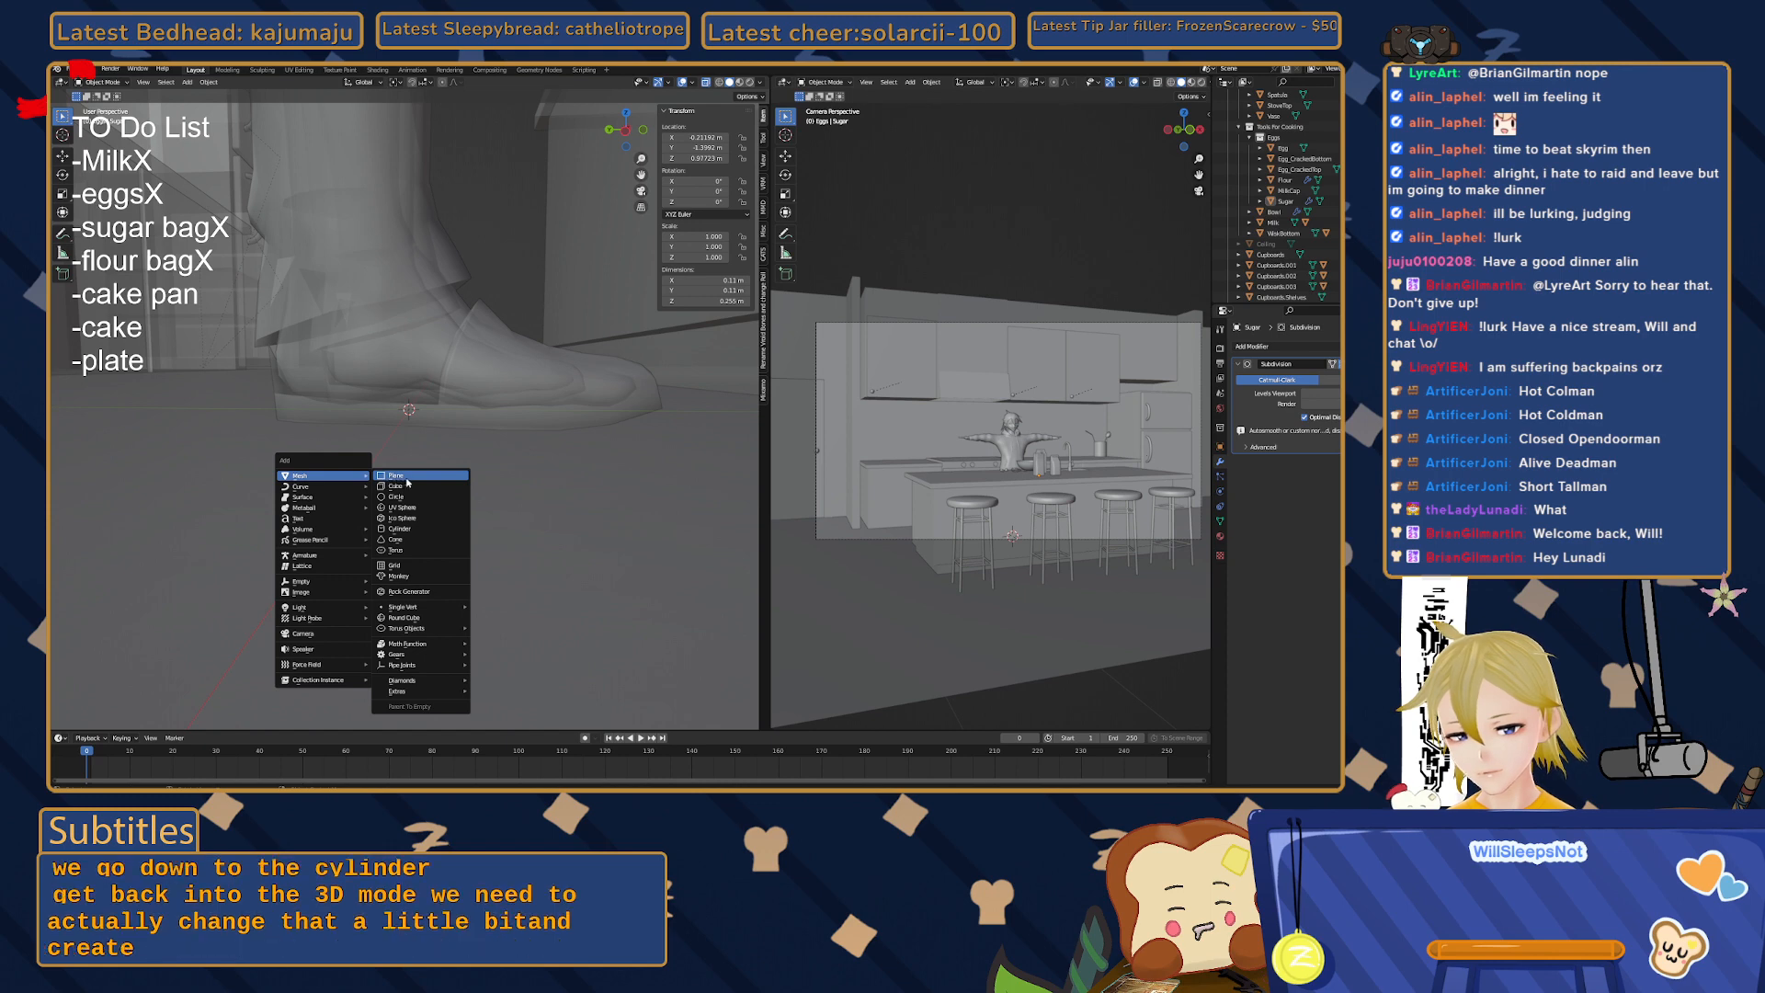
pyautogui.click(400, 529)
pyautogui.click(222, 596)
pyautogui.click(222, 596)
pyautogui.click(222, 595)
pyautogui.click(222, 596)
pyautogui.click(222, 595)
pyautogui.click(223, 596)
pyautogui.click(222, 596)
pyautogui.click(222, 596)
pyautogui.click(222, 596)
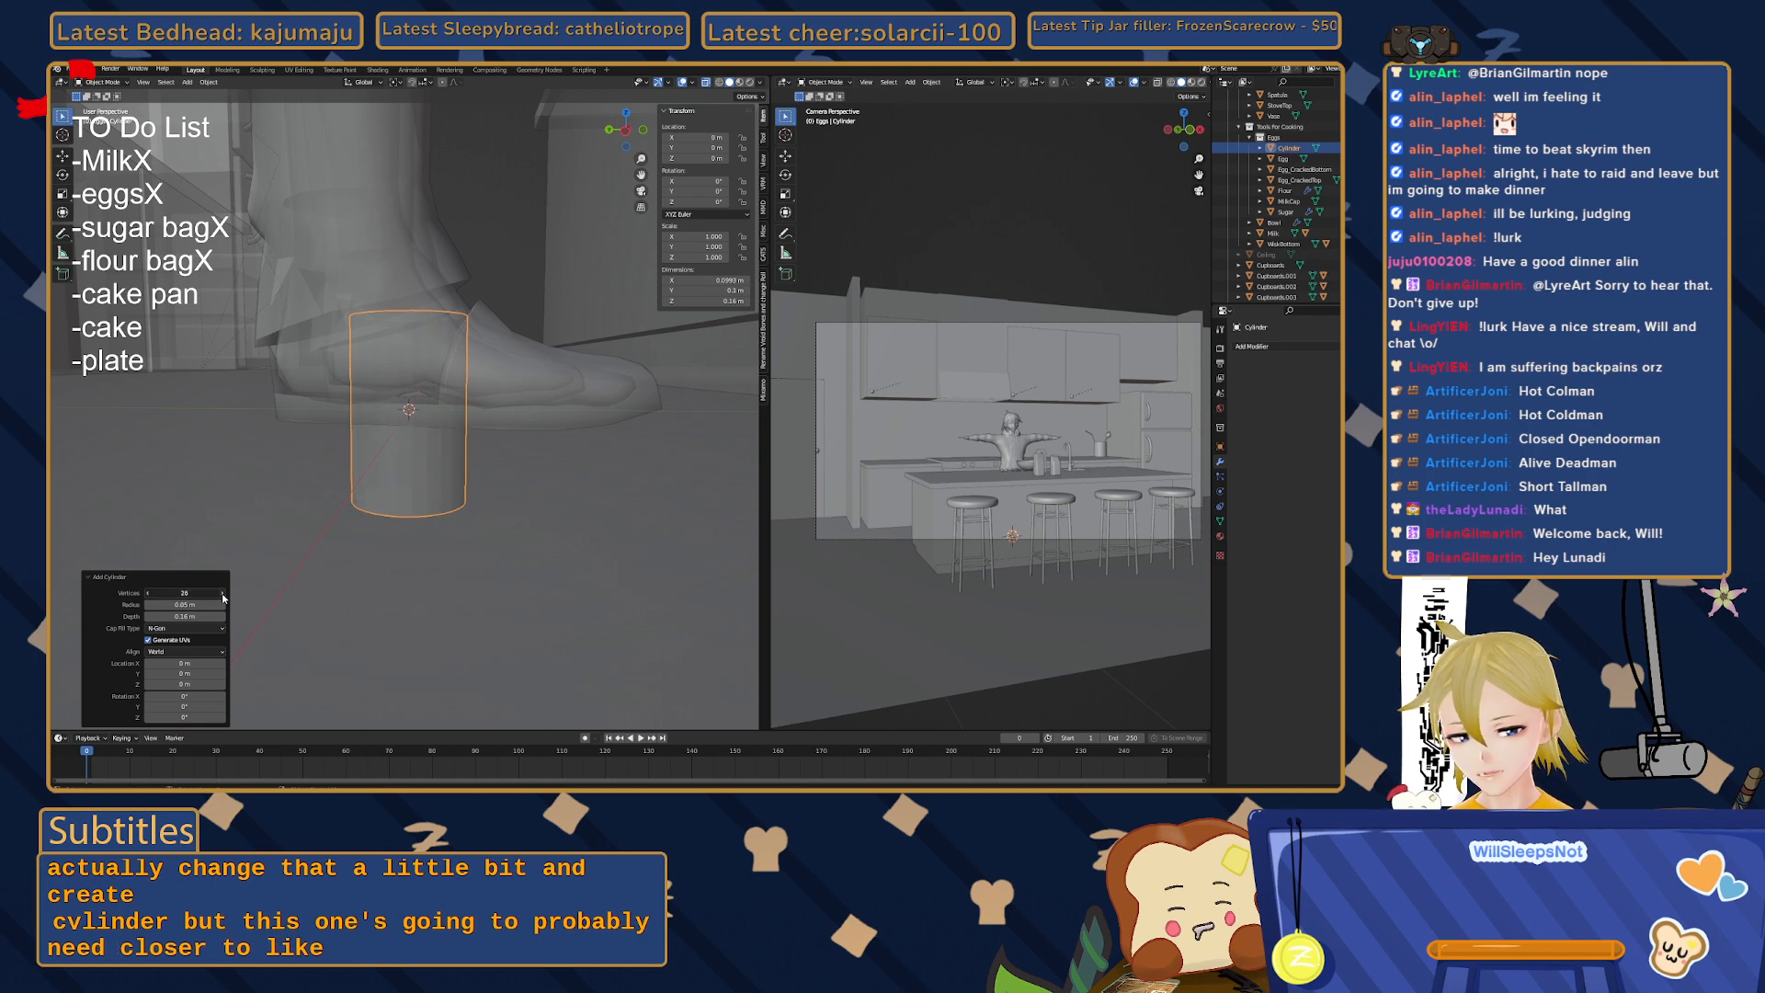
pyautogui.click(223, 596)
pyautogui.click(223, 596)
pyautogui.click(223, 595)
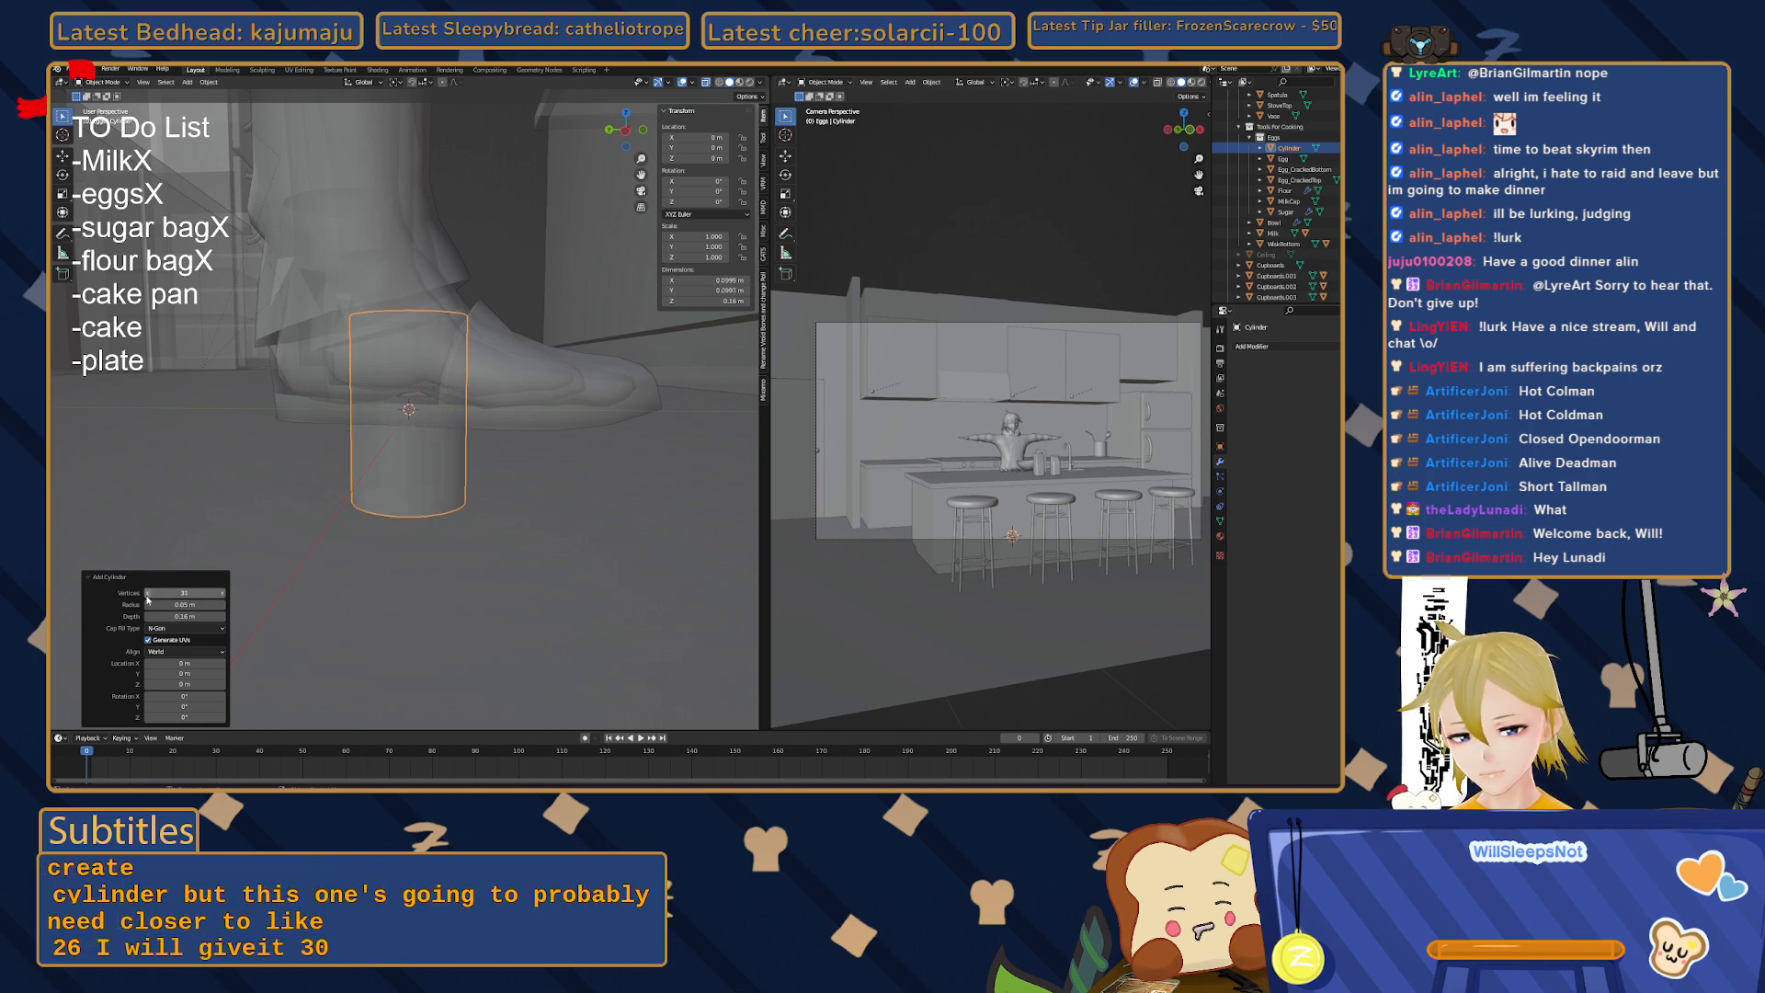
# - In Edit Mode, set the Z position of the cylinder's bottom face to 0 m and its top face to 0.01 m
pyautogui.press('Tab')
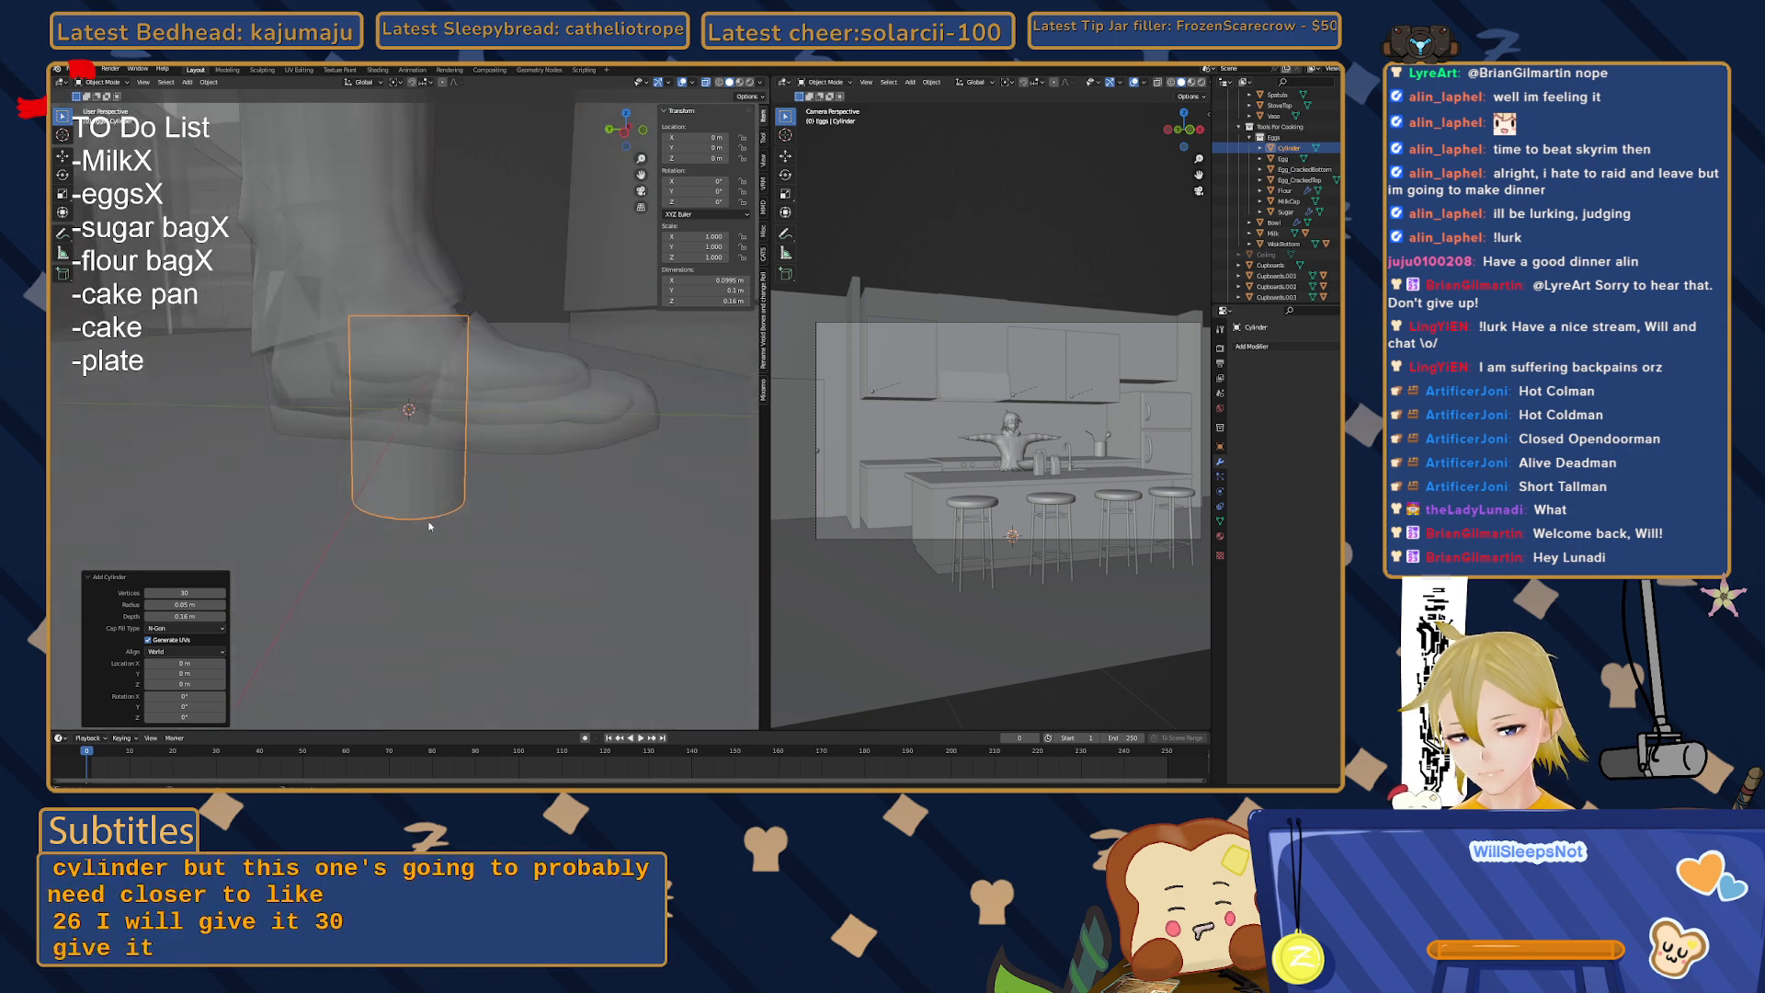
pyautogui.click(410, 501)
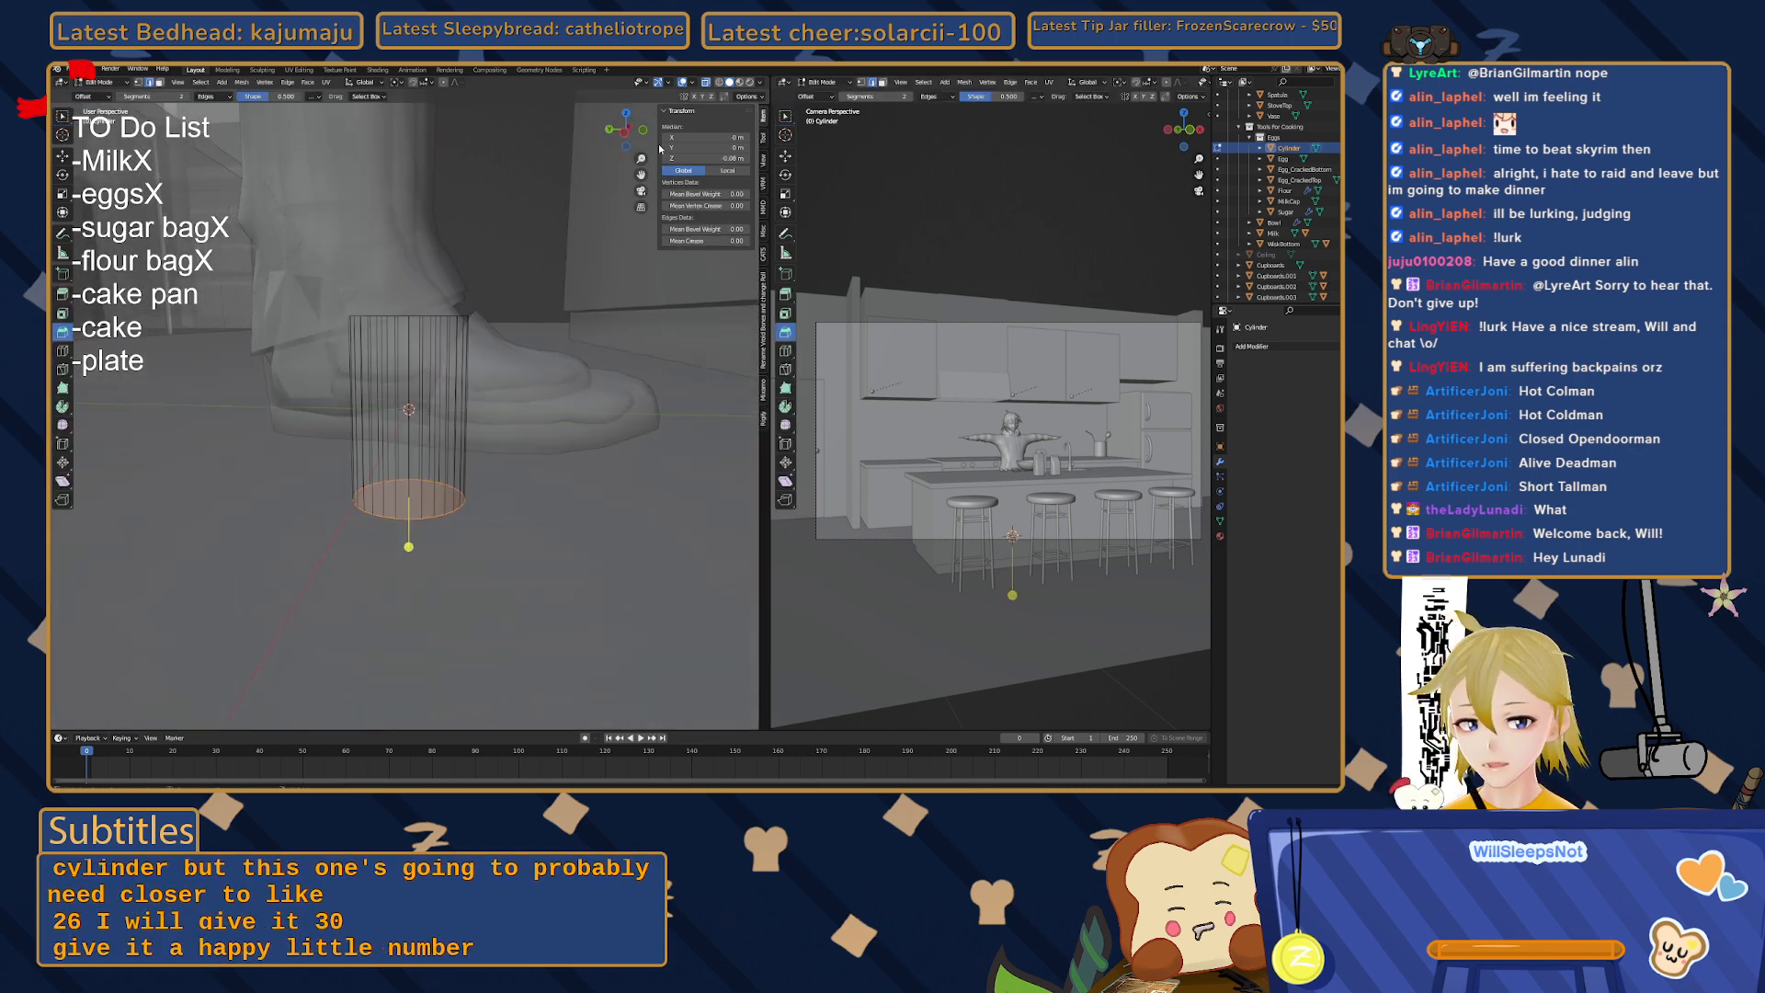
pyautogui.press('Return')
pyautogui.moveTo(521, 289); pyautogui.dragTo(332, 339)
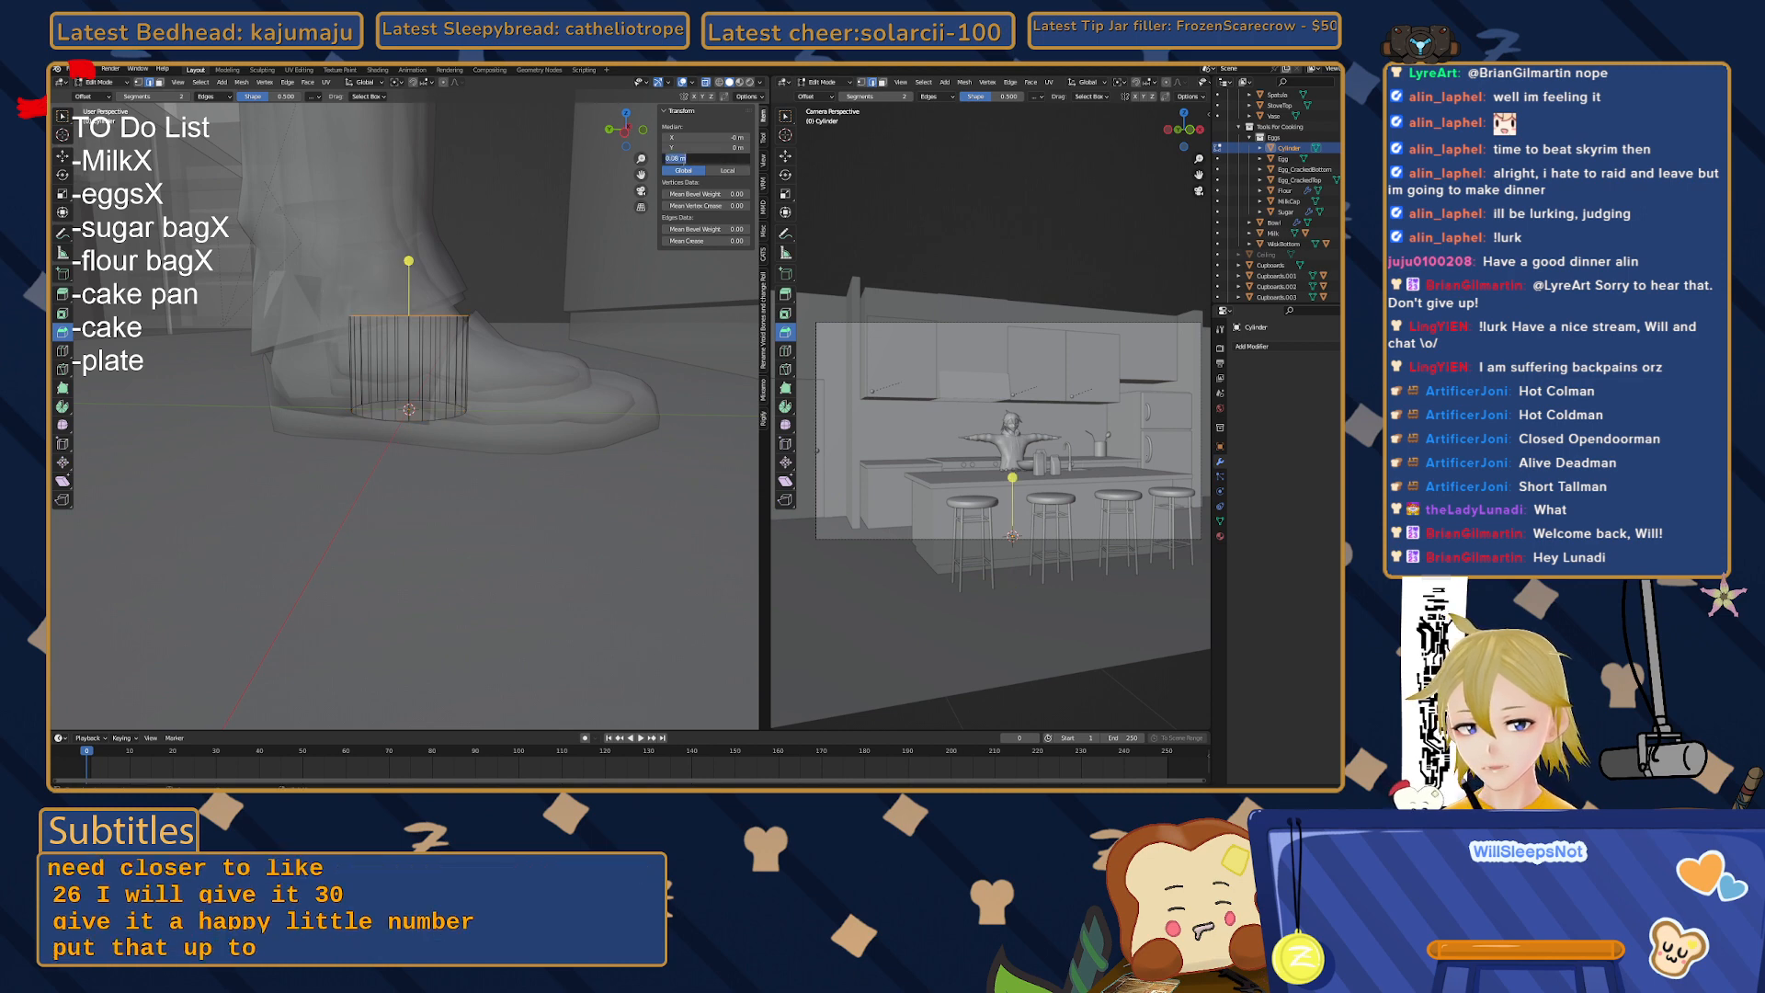
pyautogui.write('1')
pyautogui.press('Return')
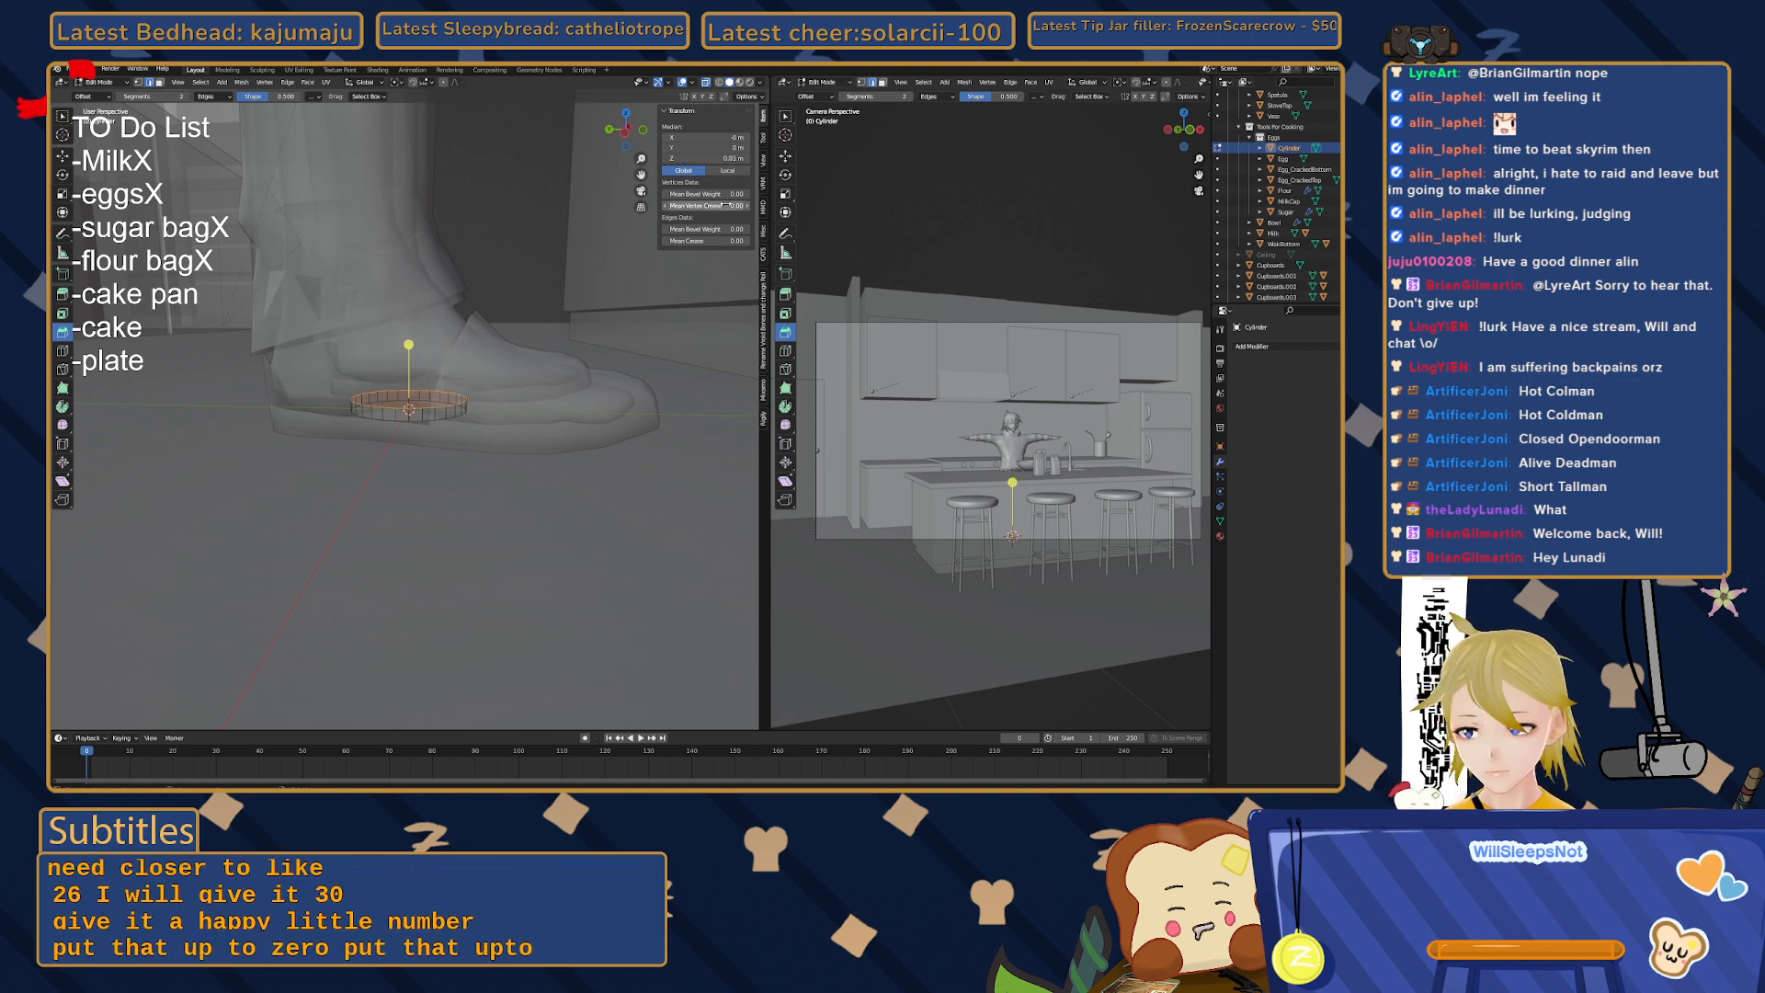
pyautogui.press('Tab')
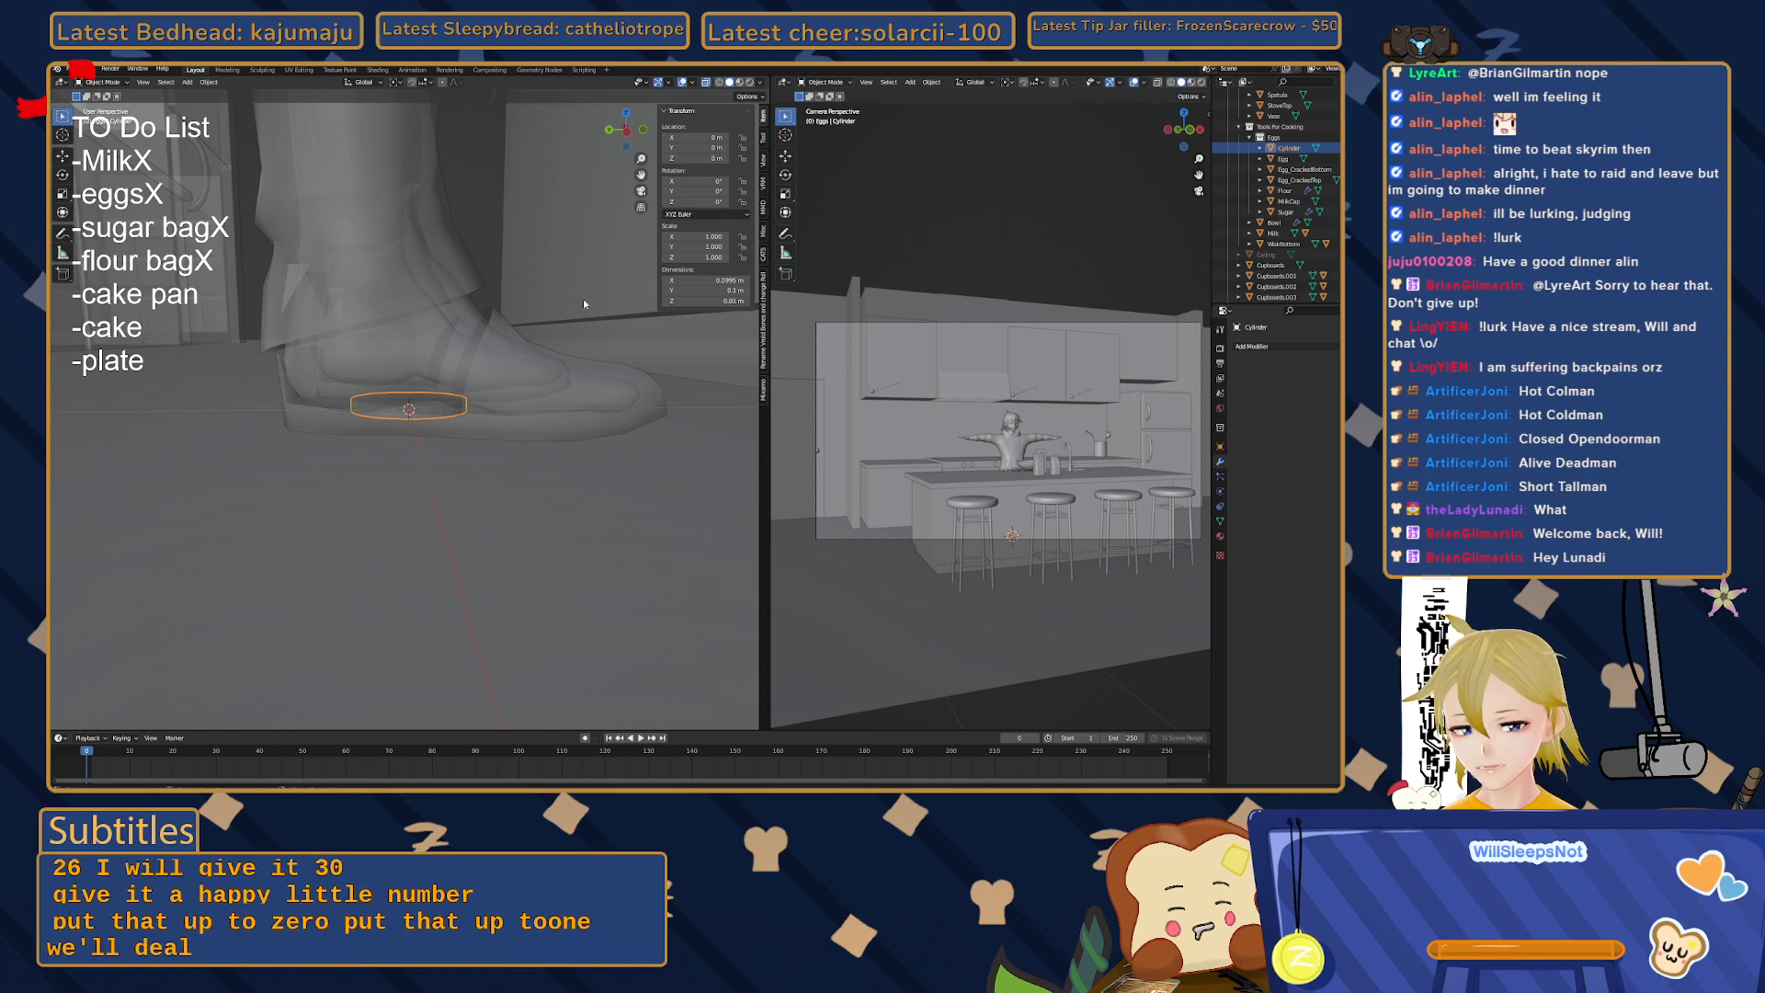
# - Move the flattened cylinder from the floor up to the kitchen counter, working in a side view
pyautogui.click(629, 135)
pyautogui.scroll(-10, 491, 451)
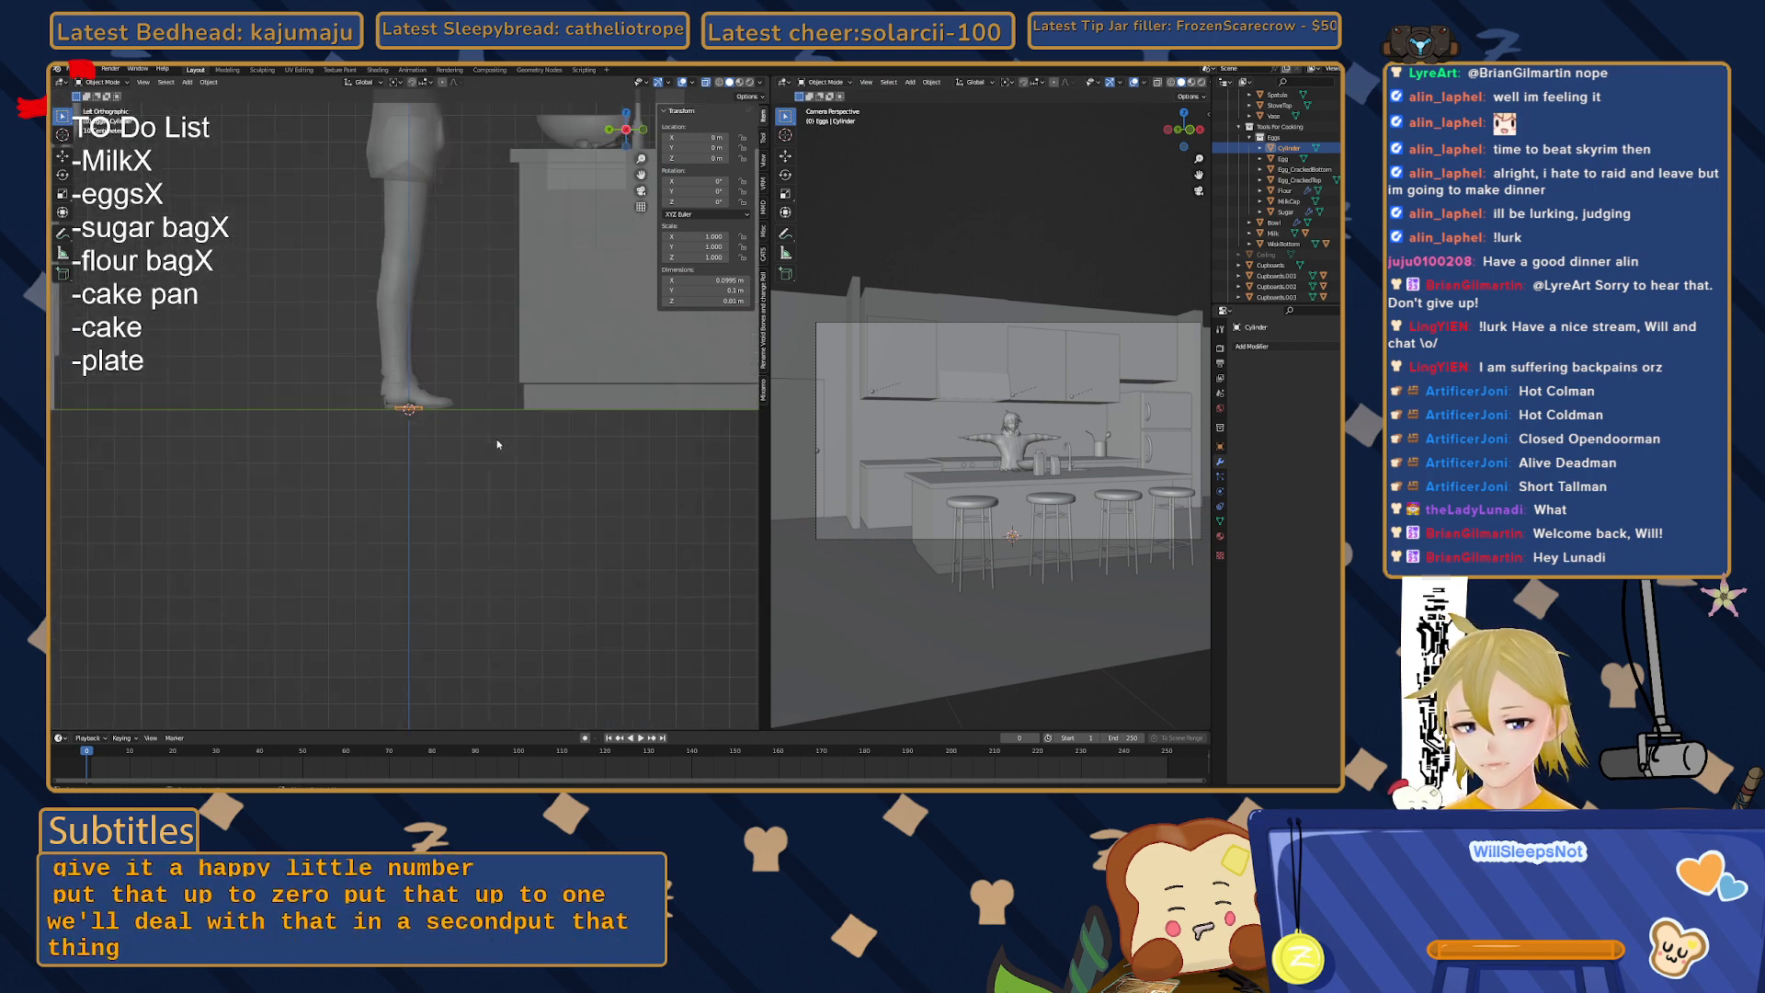
pyautogui.keyDown('shift'); pyautogui.moveTo(490, 455); pyautogui.dragTo(344, 618, button='middle'); pyautogui.keyUp('shift')
pyautogui.press('g')
pyautogui.click(551, 368)
# - Select the flour and sugar bags together and lower them along the Z axis so their bases rest on the counter
pyautogui.scroll(3, 570, 369)
pyautogui.keyDown('shift'); pyautogui.moveTo(610, 376); pyautogui.dragTo(569, 399, button='middle'); pyautogui.keyUp('shift')
pyautogui.moveTo(535, 302); pyautogui.dragTo(623, 345)
pyautogui.scroll(-1, 622, 345)
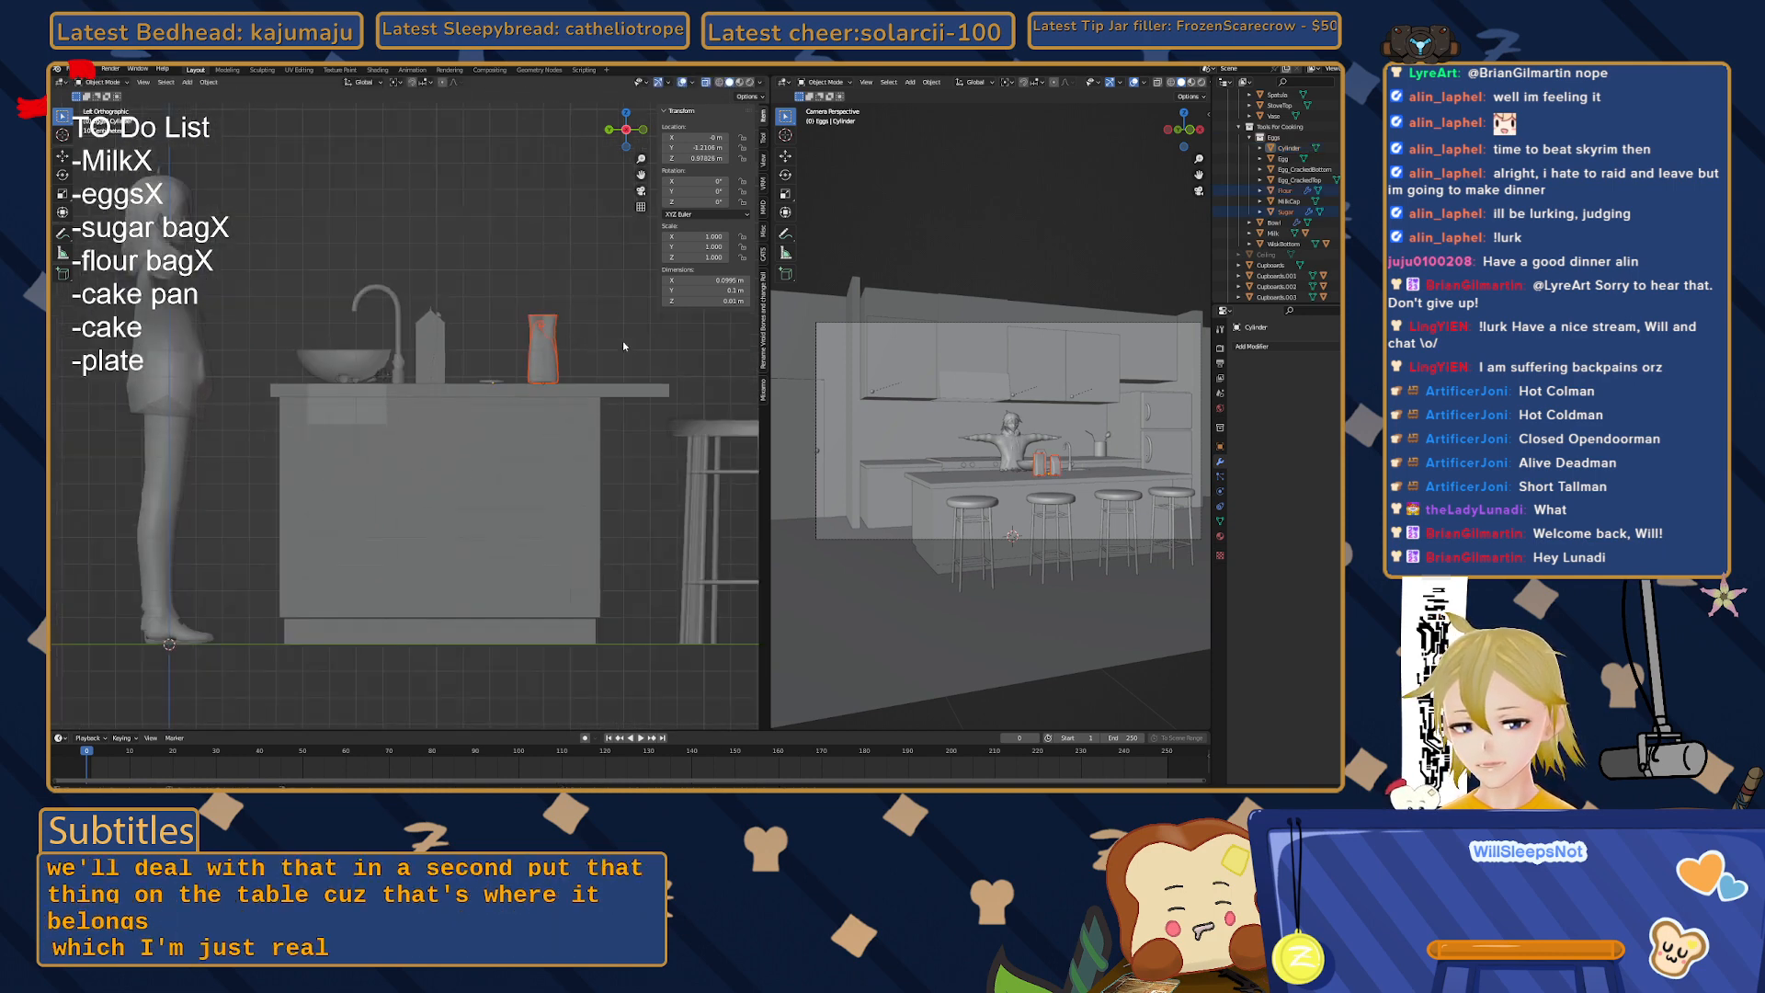
pyautogui.scroll(3, 619, 347)
pyautogui.keyDown('shift'); pyautogui.moveTo(588, 387); pyautogui.dragTo(476, 445, button='middle'); pyautogui.keyUp('shift')
pyautogui.scroll(3, 483, 442)
pyautogui.scroll(-2, 524, 428)
pyautogui.scroll(3, 566, 414)
pyautogui.scroll(-3, 561, 412)
pyautogui.scroll(4, 517, 403)
pyautogui.scroll(-1, 524, 402)
pyautogui.scroll(1, 524, 402)
pyautogui.keyDown('shift'); pyautogui.moveTo(524, 402); pyautogui.dragTo(337, 420, button='middle'); pyautogui.keyUp('shift')
pyautogui.scroll(1, 570, 455)
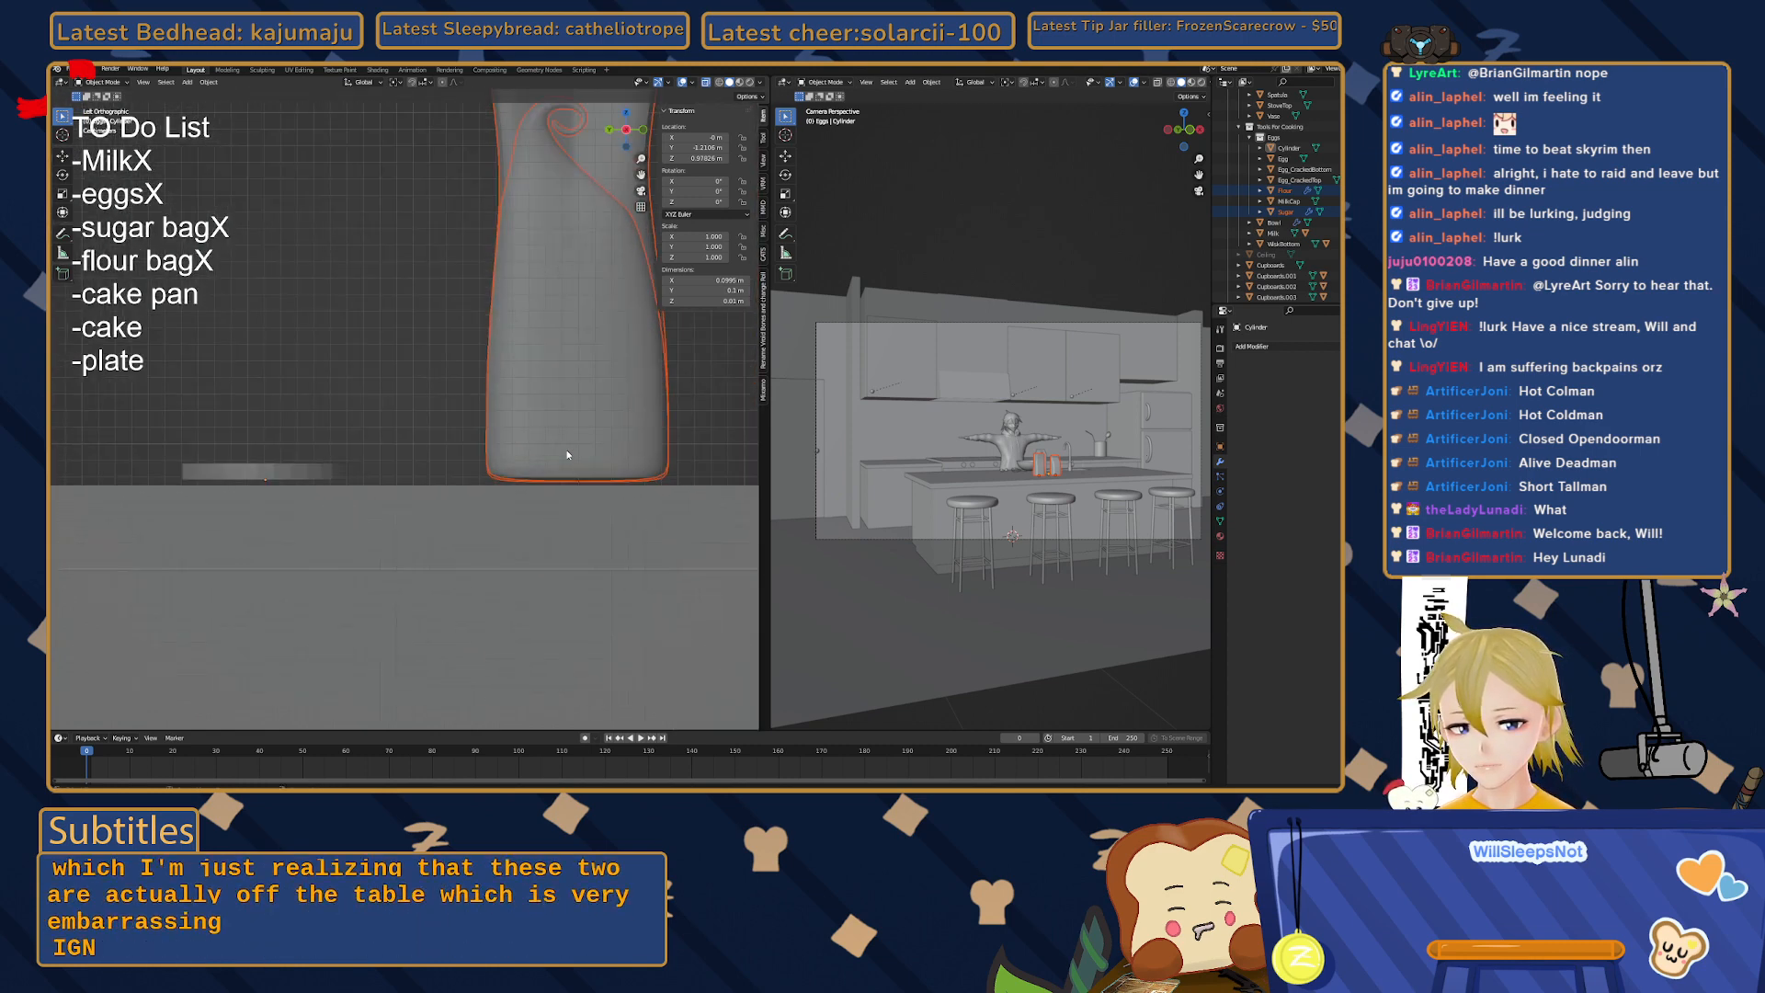
pyautogui.scroll(5, 561, 447)
pyautogui.keyDown('shift'); pyautogui.moveTo(561, 447); pyautogui.dragTo(307, 407, button='middle'); pyautogui.keyUp('shift')
pyautogui.press('g')
pyautogui.press('z')
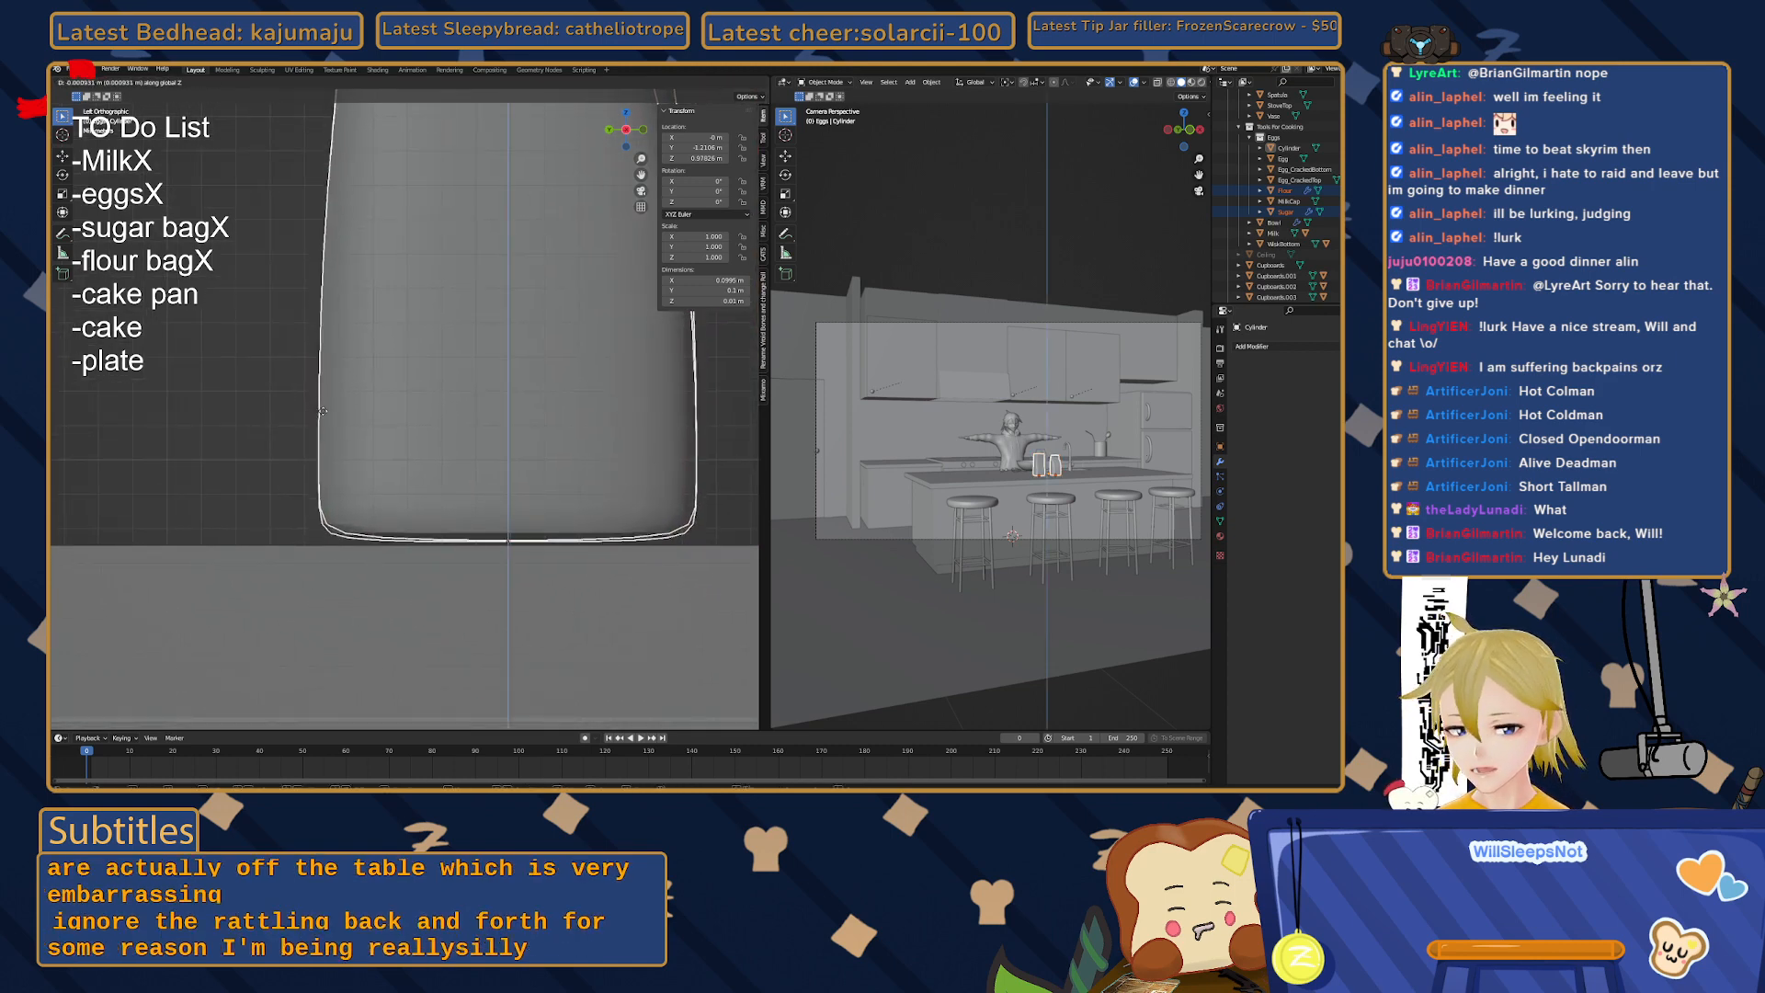
pyautogui.click(326, 418)
# - Select the flattened cylinder on the counter and open it in Edit Mode
pyautogui.scroll(-3, 284, 431)
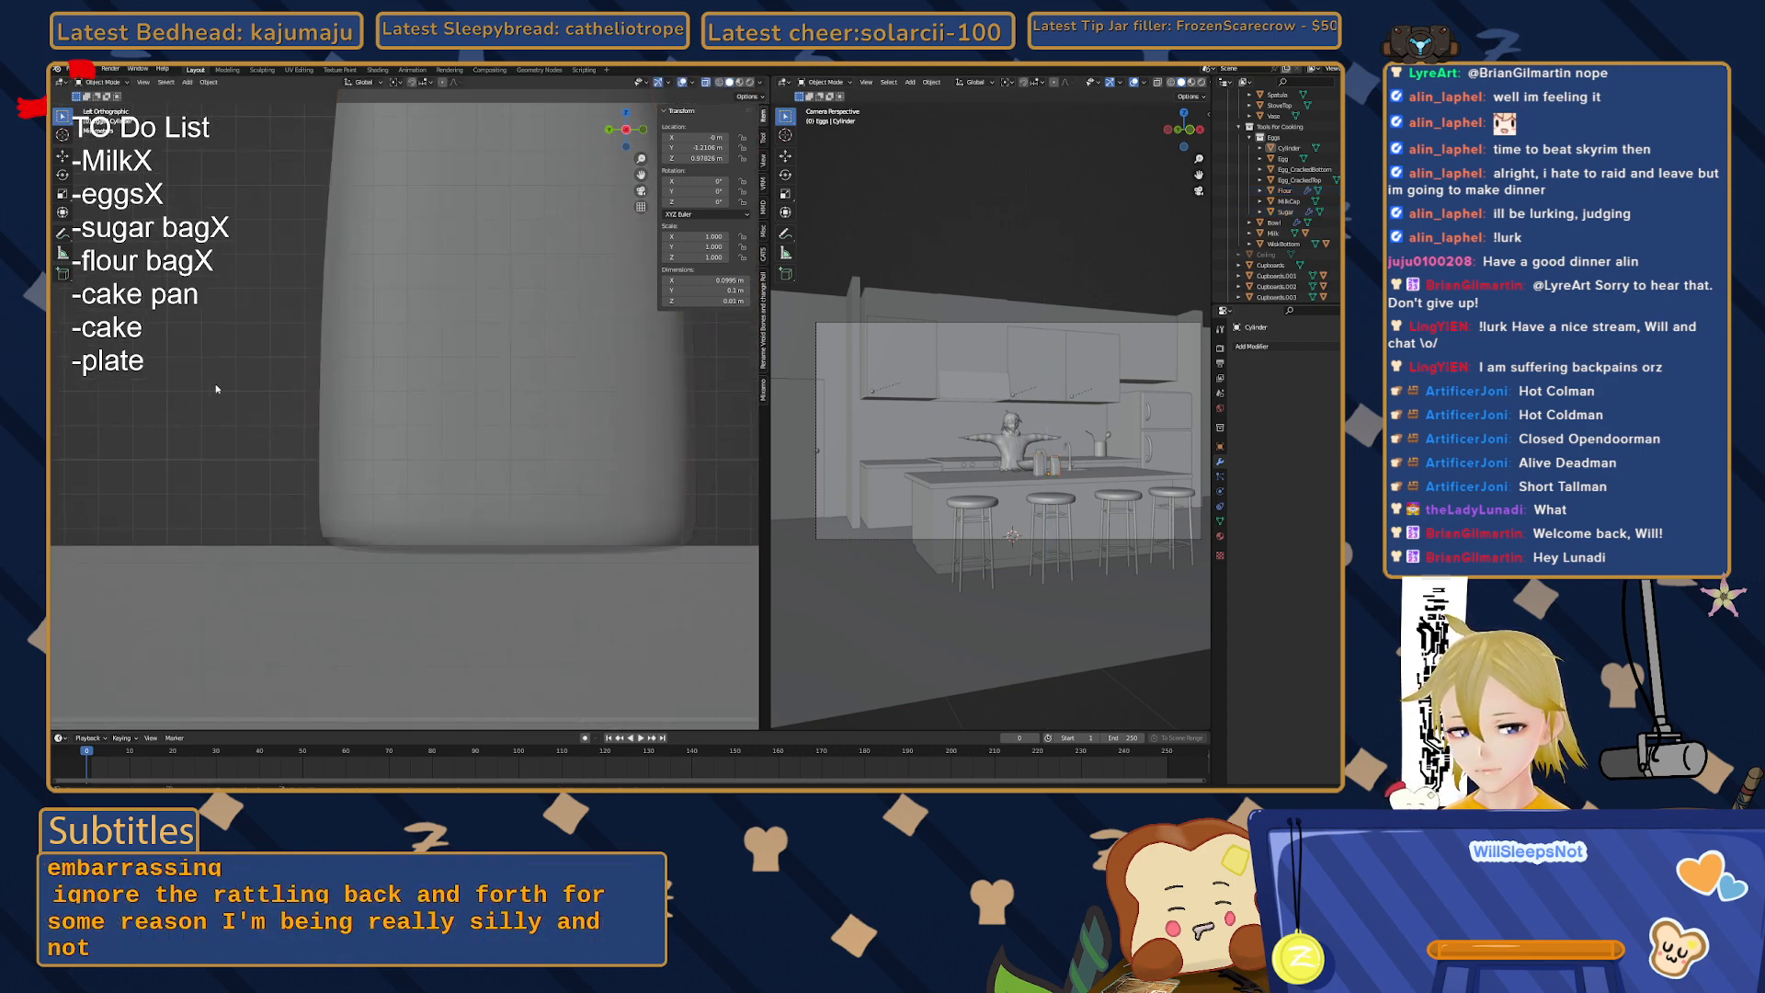
pyautogui.moveTo(283, 431); pyautogui.dragTo(241, 453, button='middle')
pyautogui.scroll(-5, 241, 452)
pyautogui.click(337, 421)
pyautogui.keyDown('shift'); pyautogui.moveTo(338, 423); pyautogui.dragTo(483, 472, button='middle'); pyautogui.keyUp('shift')
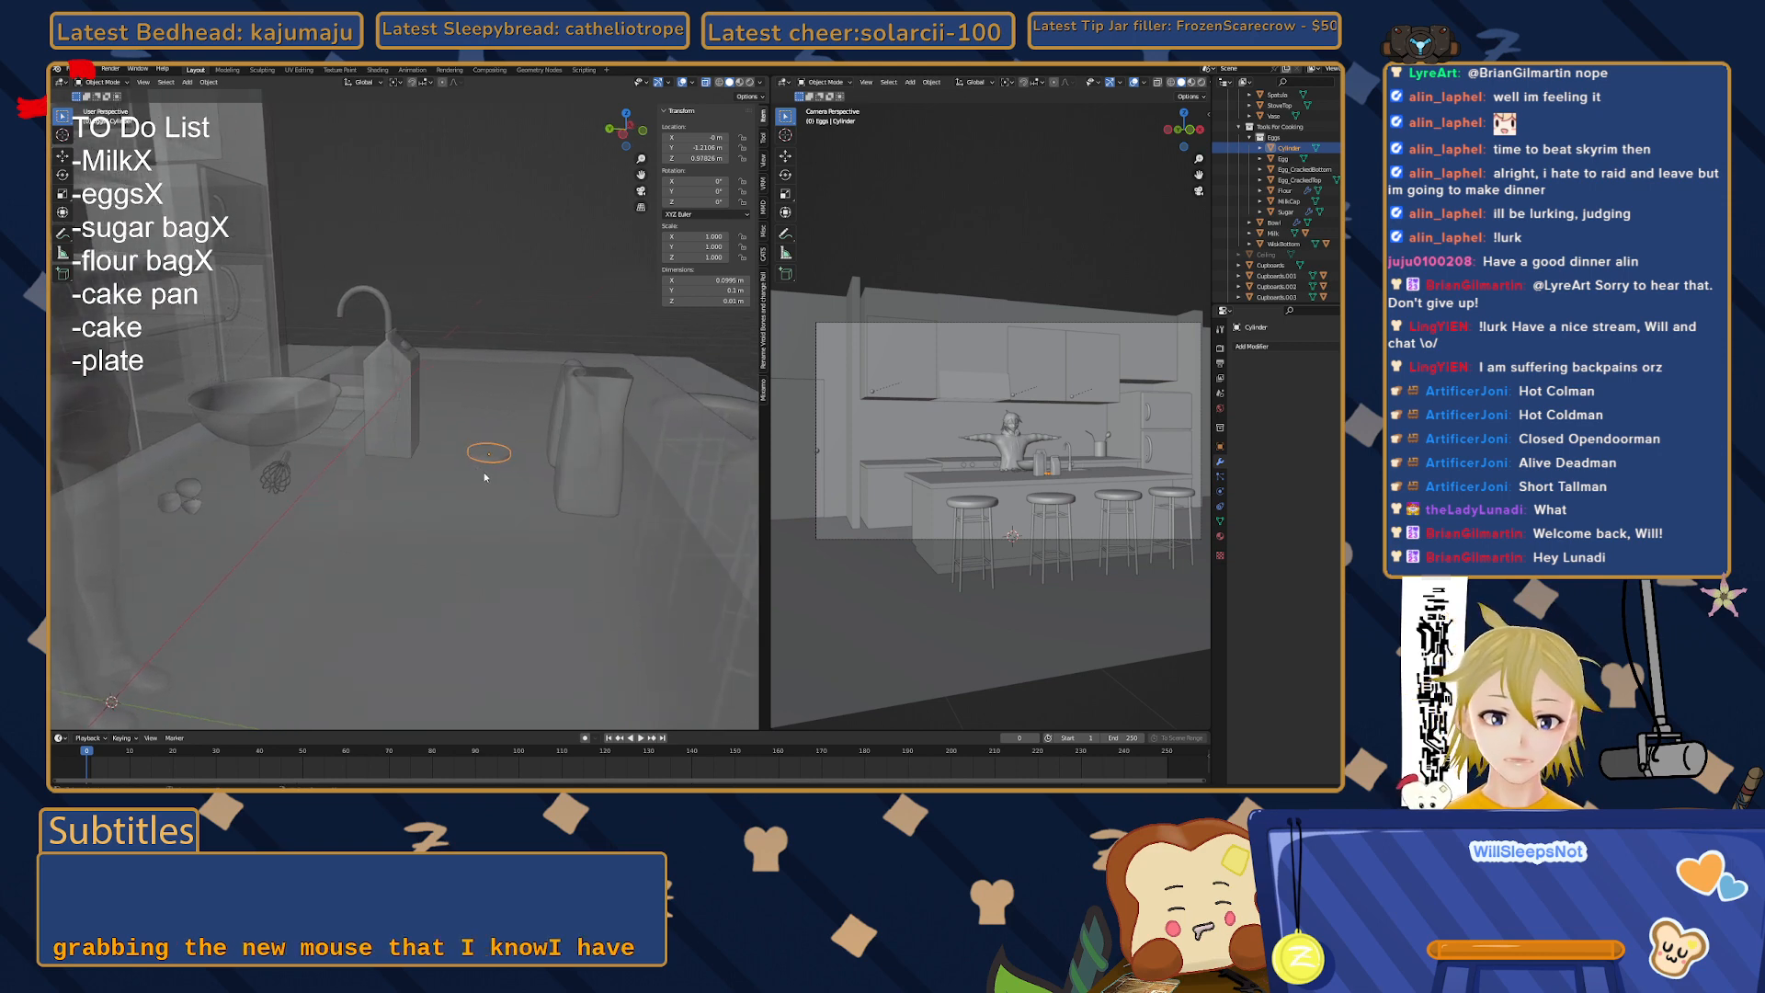
pyautogui.scroll(3, 484, 471)
pyautogui.moveTo(554, 479); pyautogui.dragTo(466, 490, button='middle')
pyautogui.scroll(3, 512, 492)
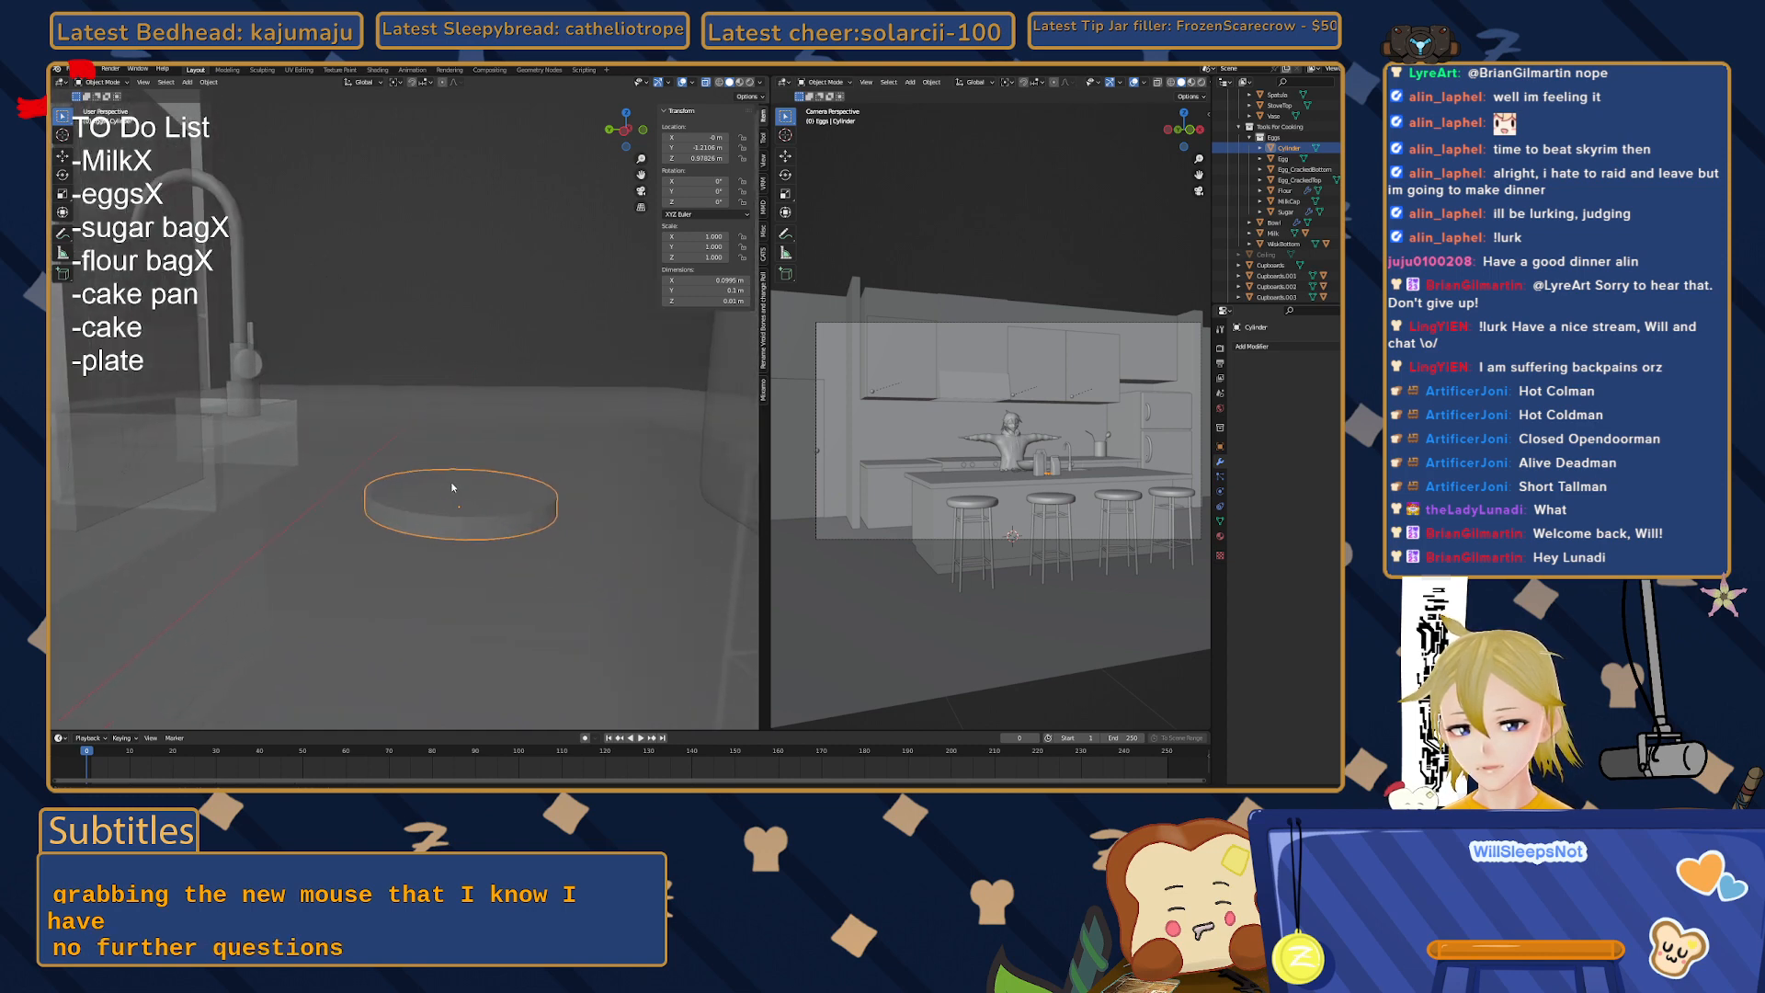
pyautogui.press('Tab')
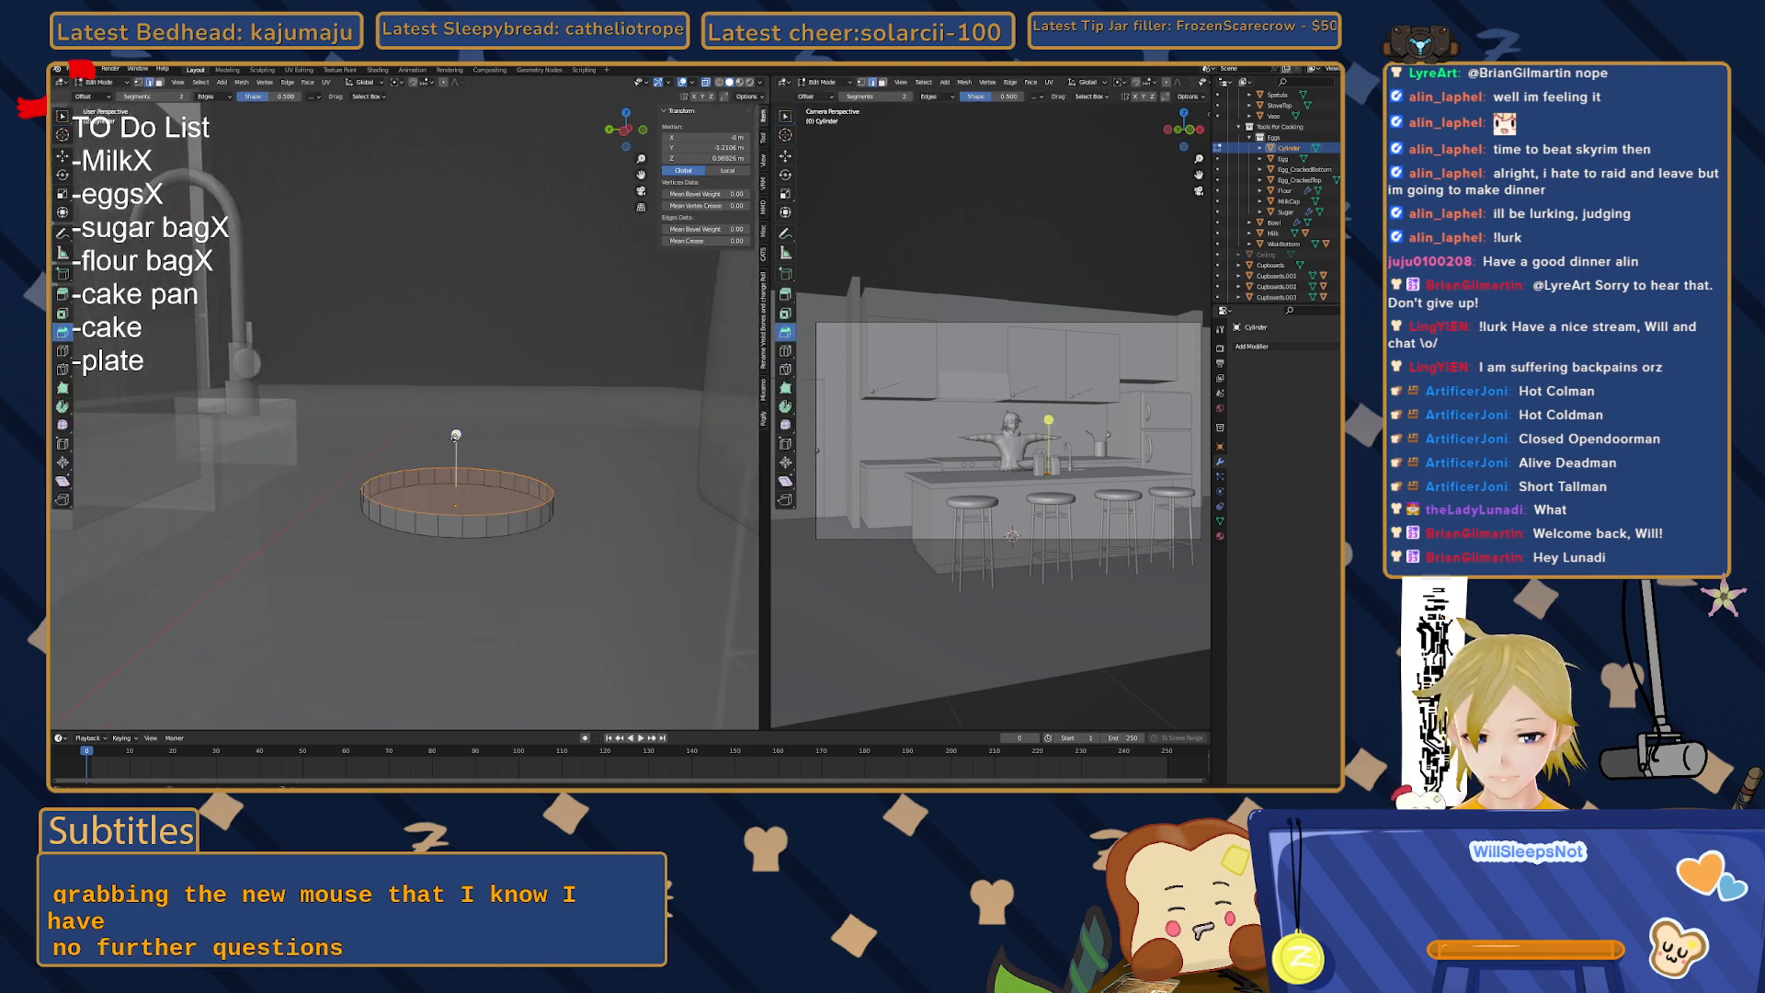
# - Form the plate's flared rim by extruding the top face slightly upward, scaling it by about 2.2, and extruding it upward again
pyautogui.moveTo(455, 435); pyautogui.dragTo(457, 434)
pyautogui.press('s')
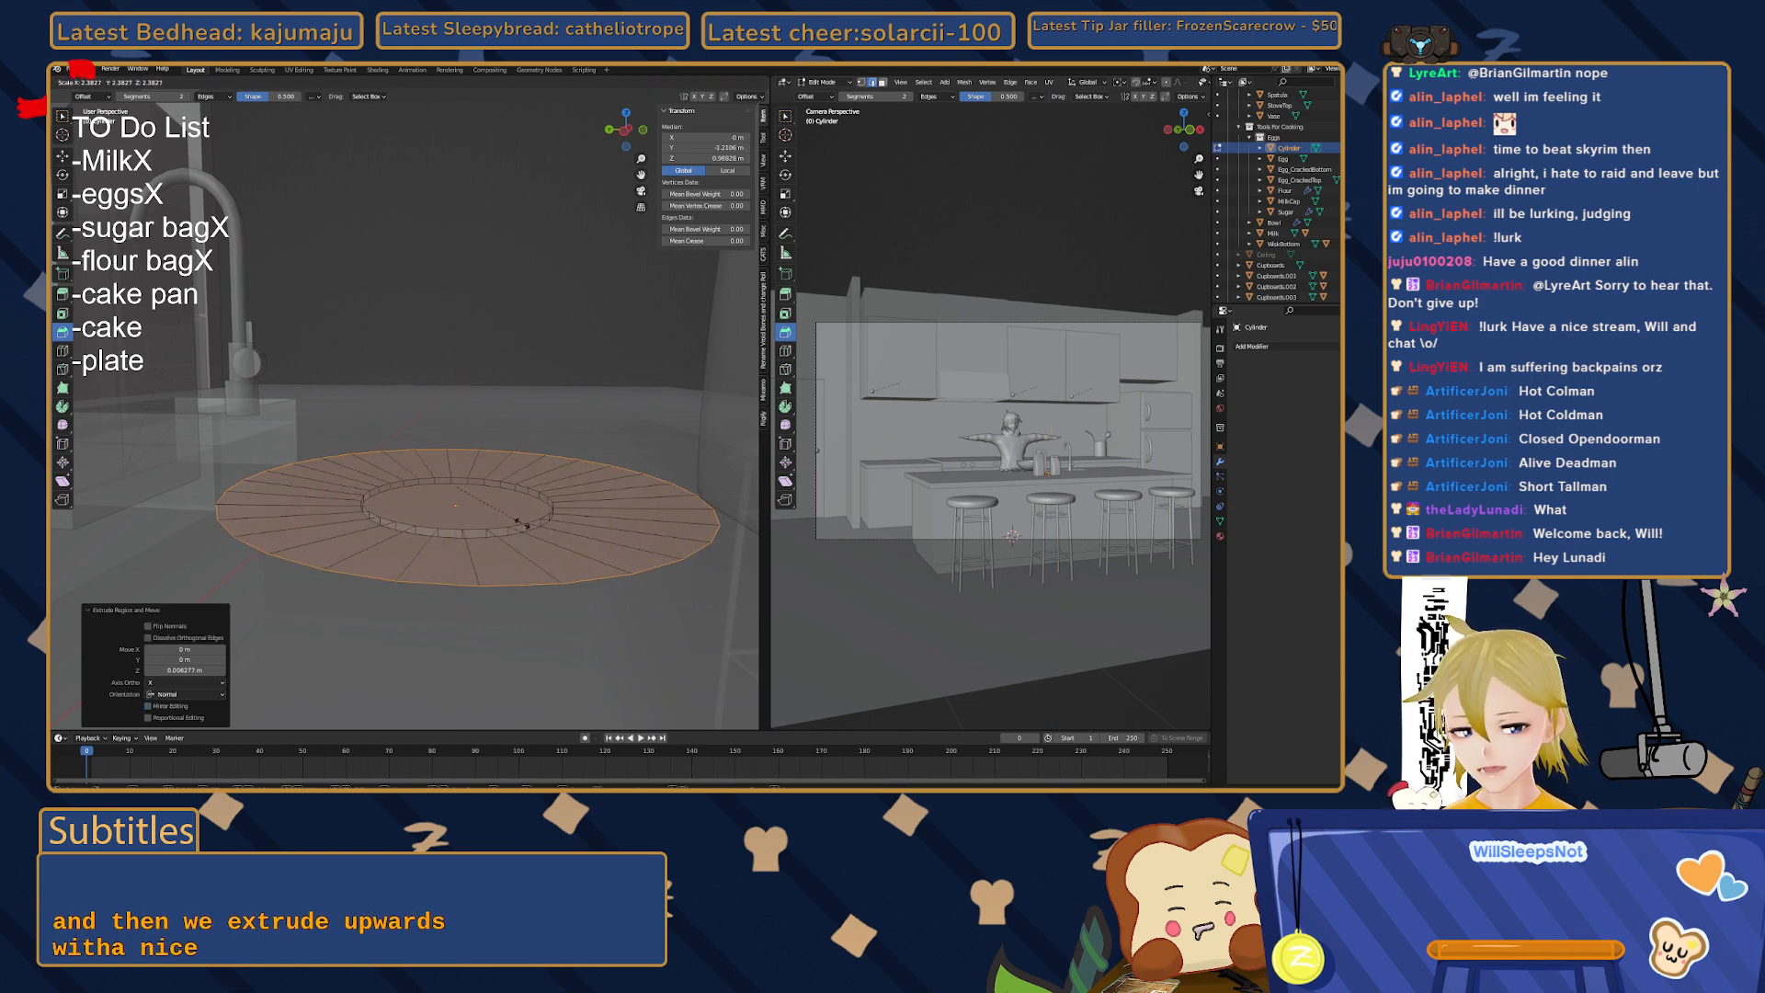
pyautogui.click(519, 522)
pyautogui.press('e')
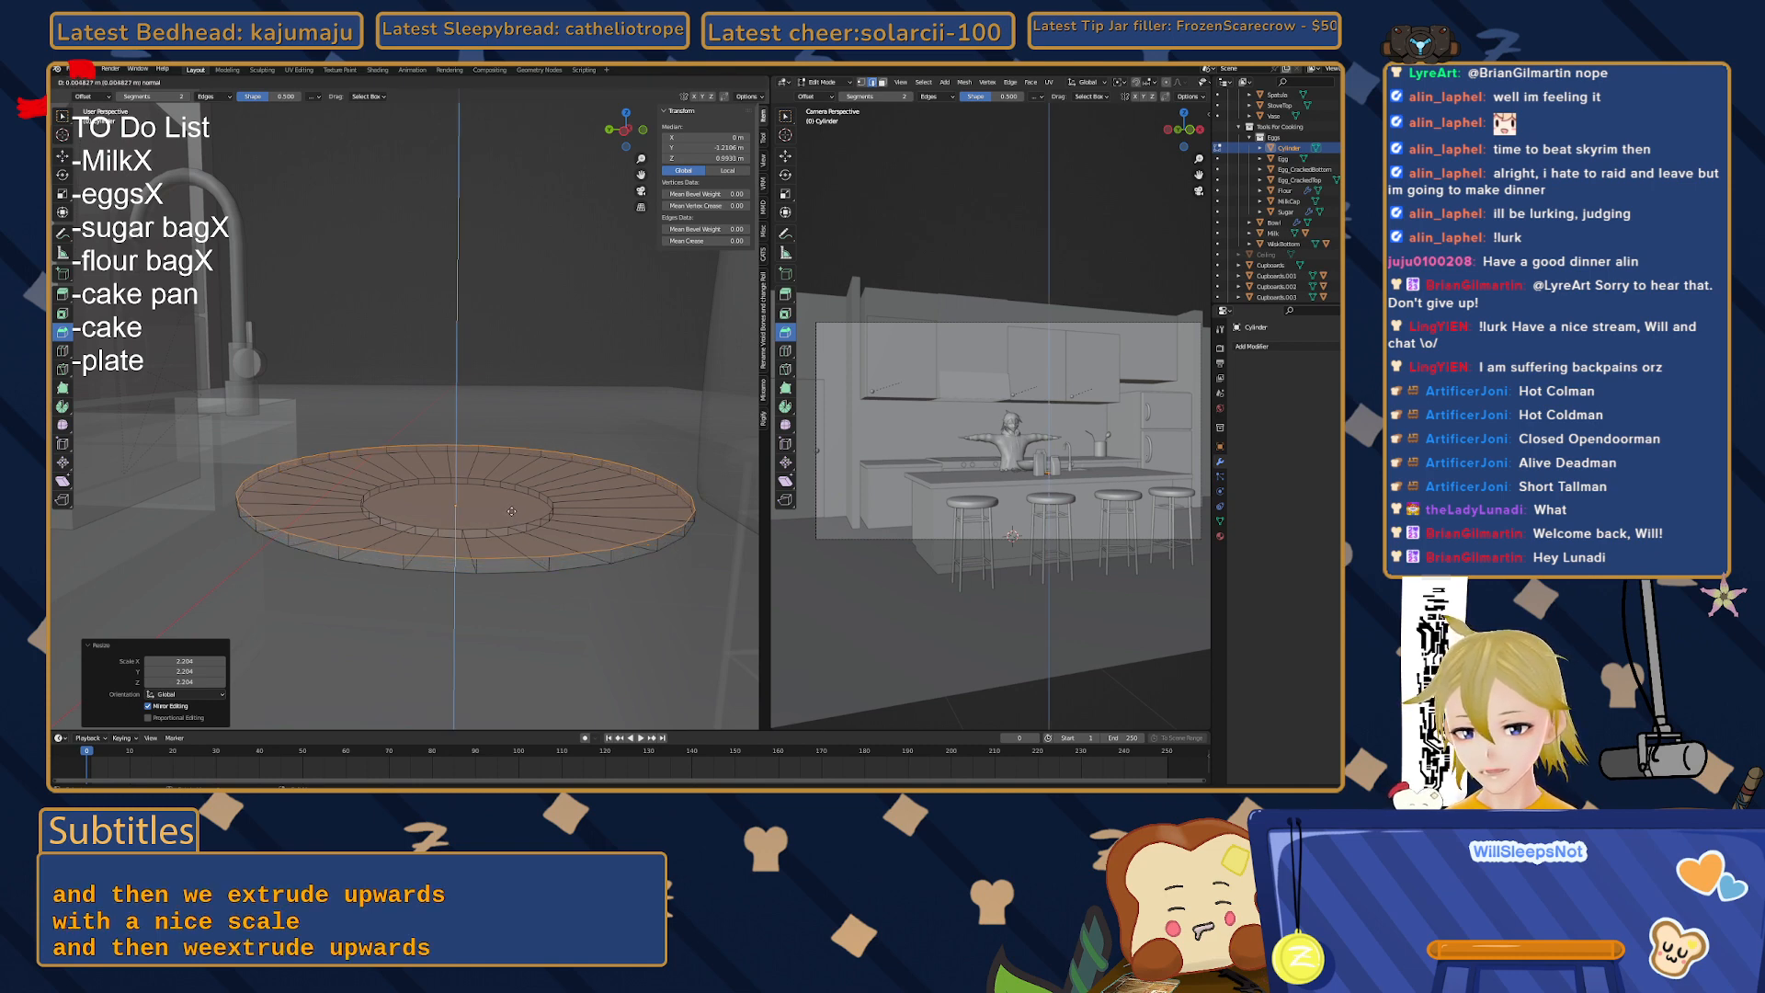
pyautogui.click(514, 512)
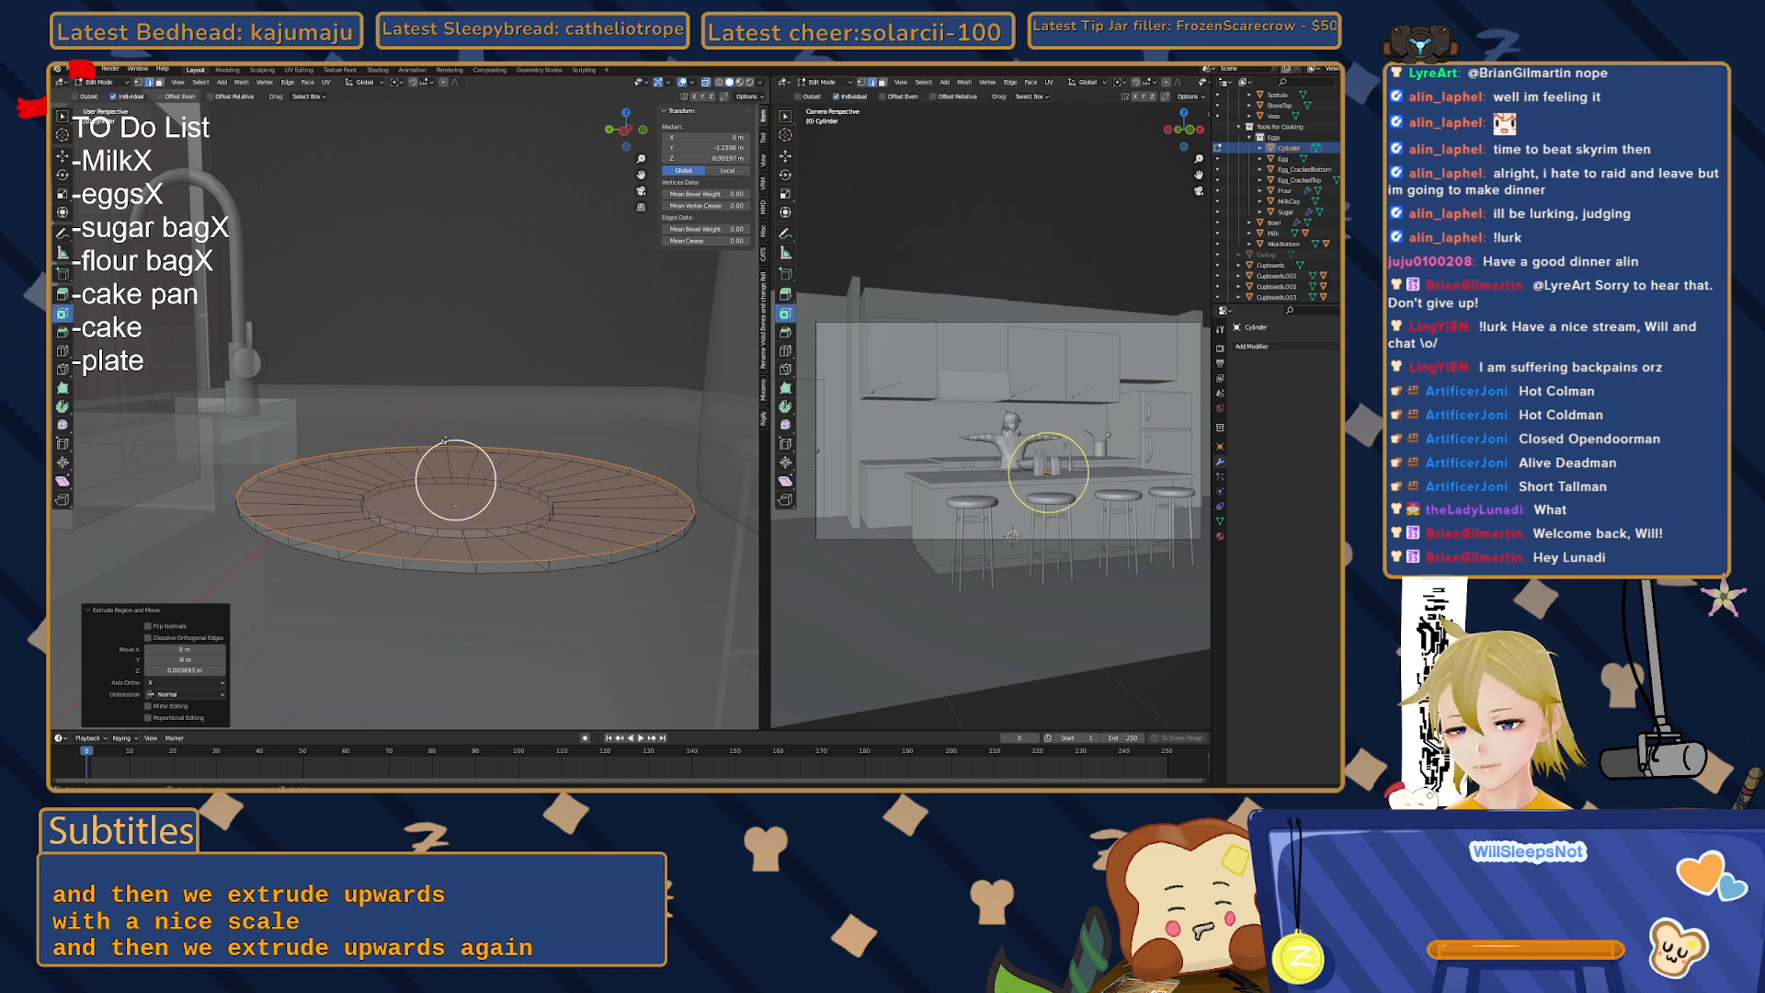
# - Form the plate's recess by insetting the top face, scaling it to about 0.877, and lowering it slightly along Z
pyautogui.press('i')
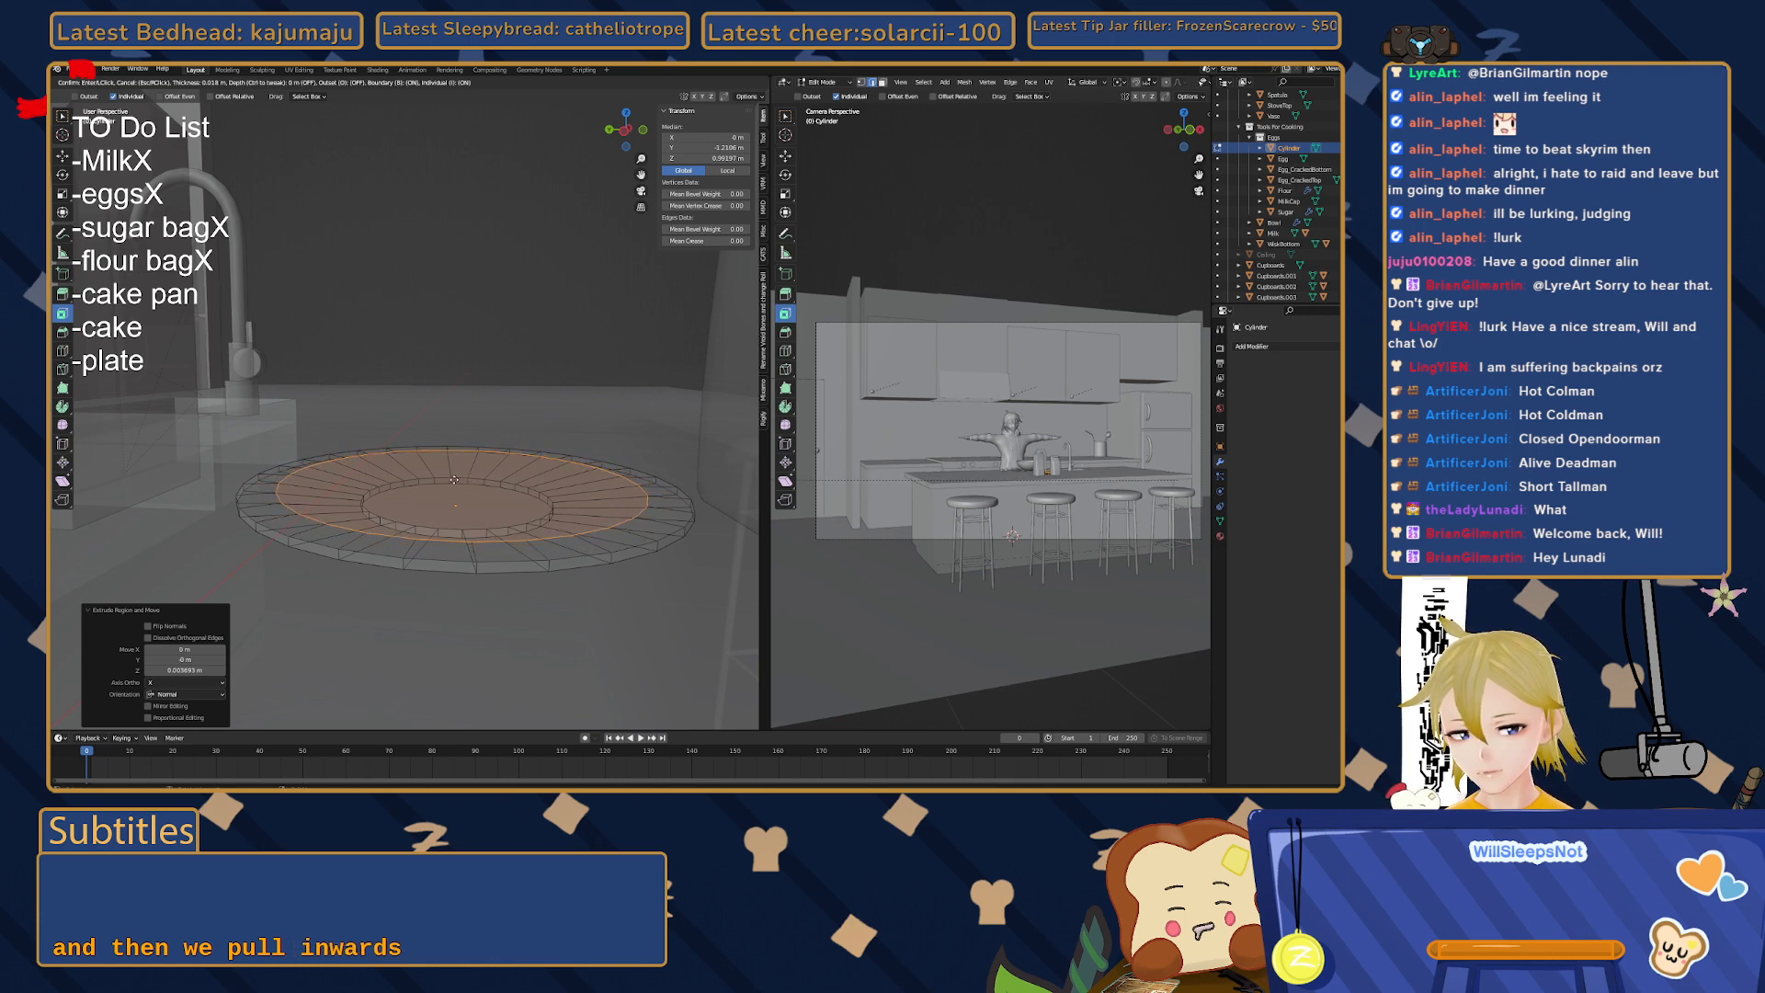
pyautogui.click(454, 480)
pyautogui.moveTo(454, 480); pyautogui.dragTo(407, 475, button='middle')
pyautogui.press('s')
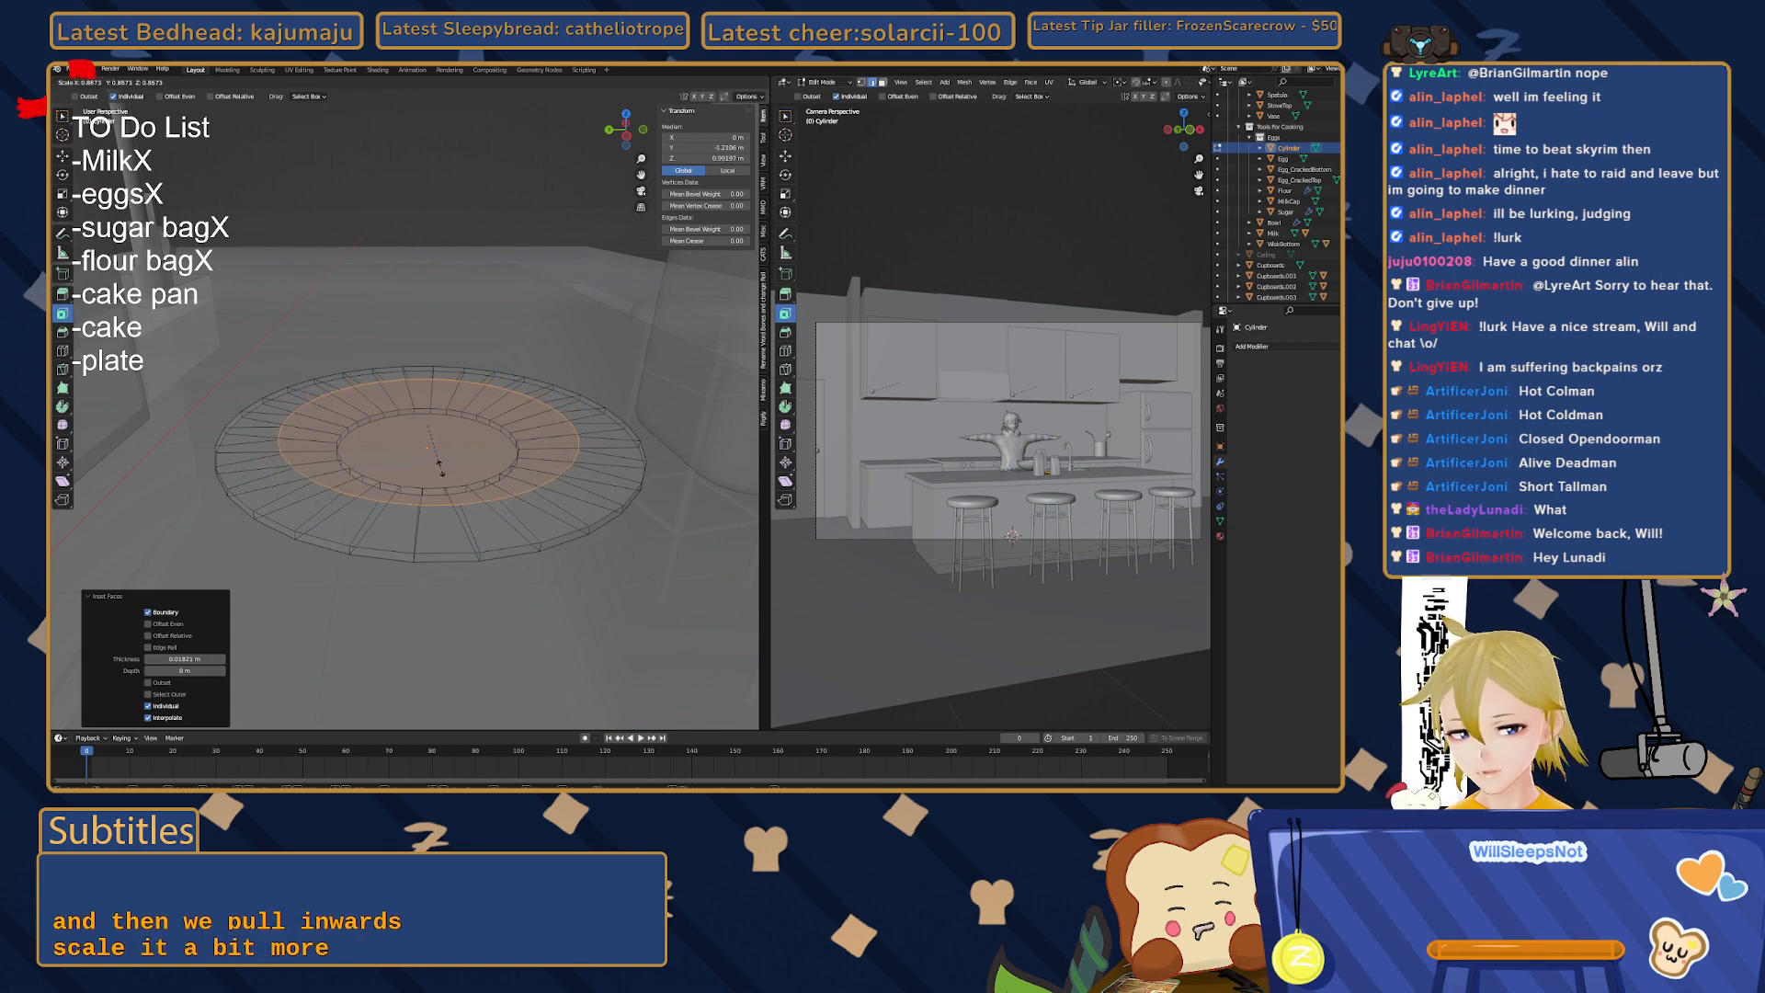
pyautogui.click(442, 466)
pyautogui.press('g')
pyautogui.press('z')
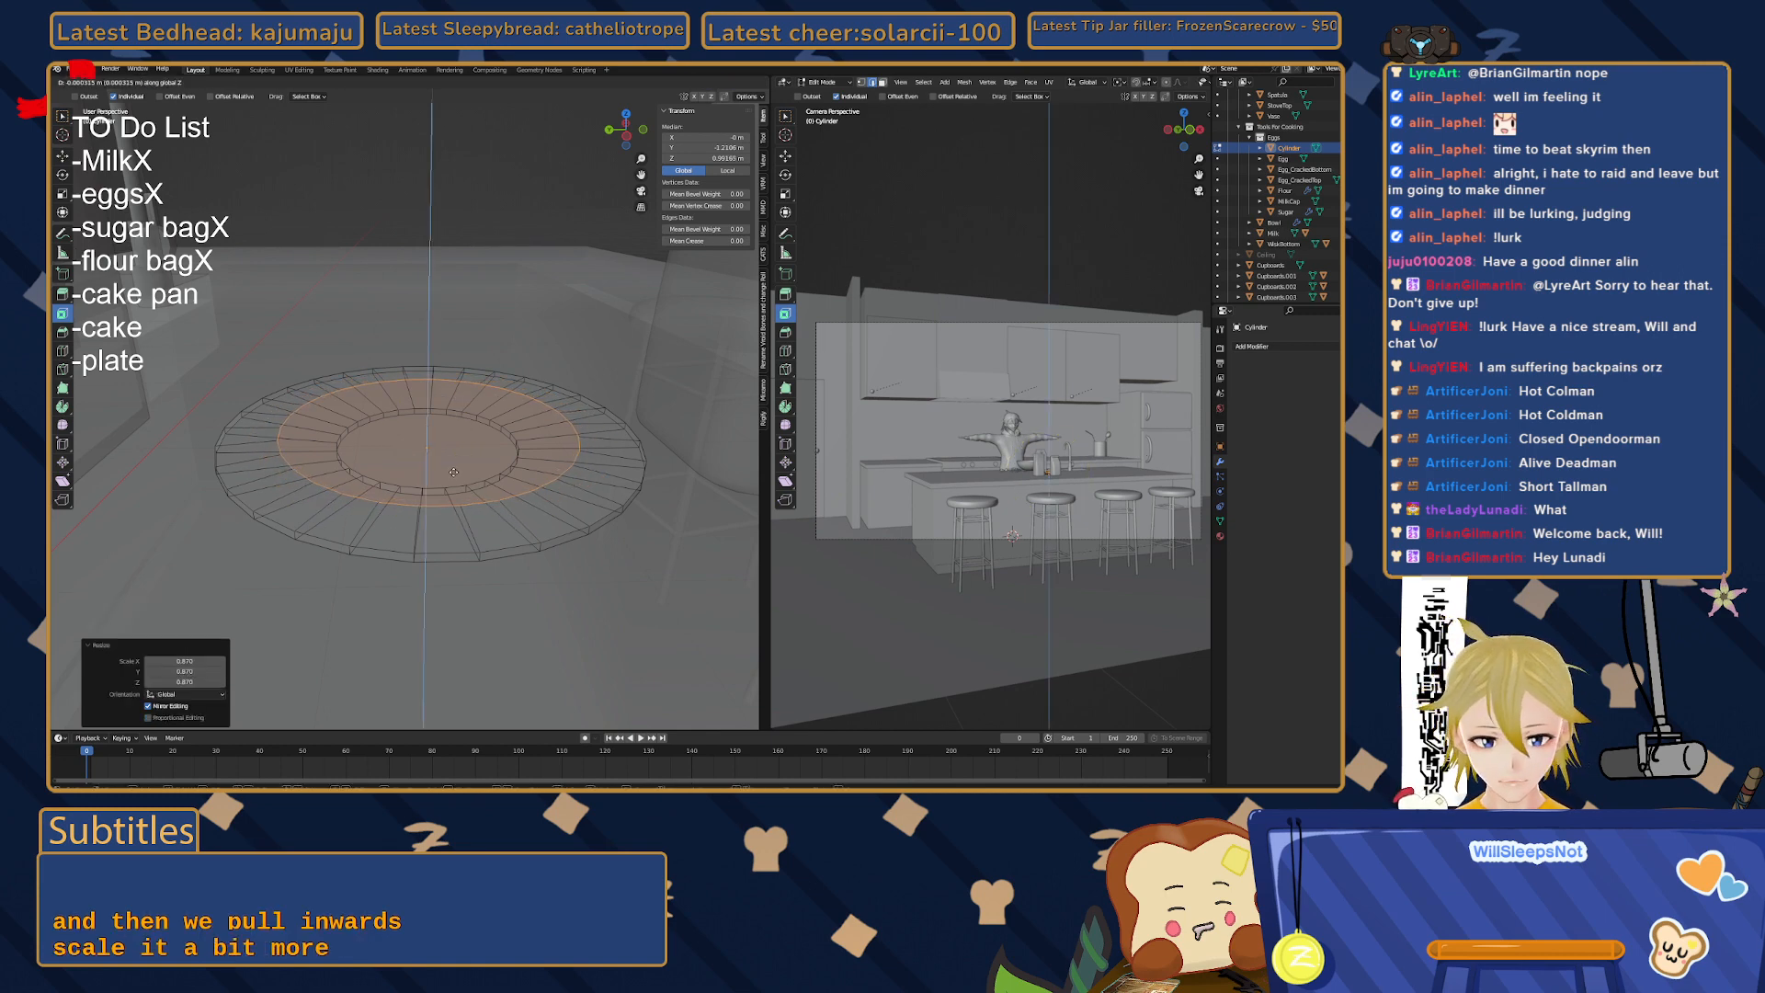
pyautogui.click(452, 478)
# - Return the plate to Object Mode, turn off X-ray display, and shade it smooth with Auto Smooth
pyautogui.press('Tab')
pyautogui.moveTo(406, 378)
pyautogui.mouseDown(button='middle')
pyautogui.moveTo(381, 370)
pyautogui.moveTo(386, 395)
pyautogui.moveTo(395, 314)
pyautogui.mouseUp(button='middle')
pyautogui.hotkey('alt', 'z')
pyautogui.rightClick(524, 527)
pyautogui.click(518, 526)
# - Move the plate along the Z axis so its base sits on the counter surface
pyautogui.click(624, 129)
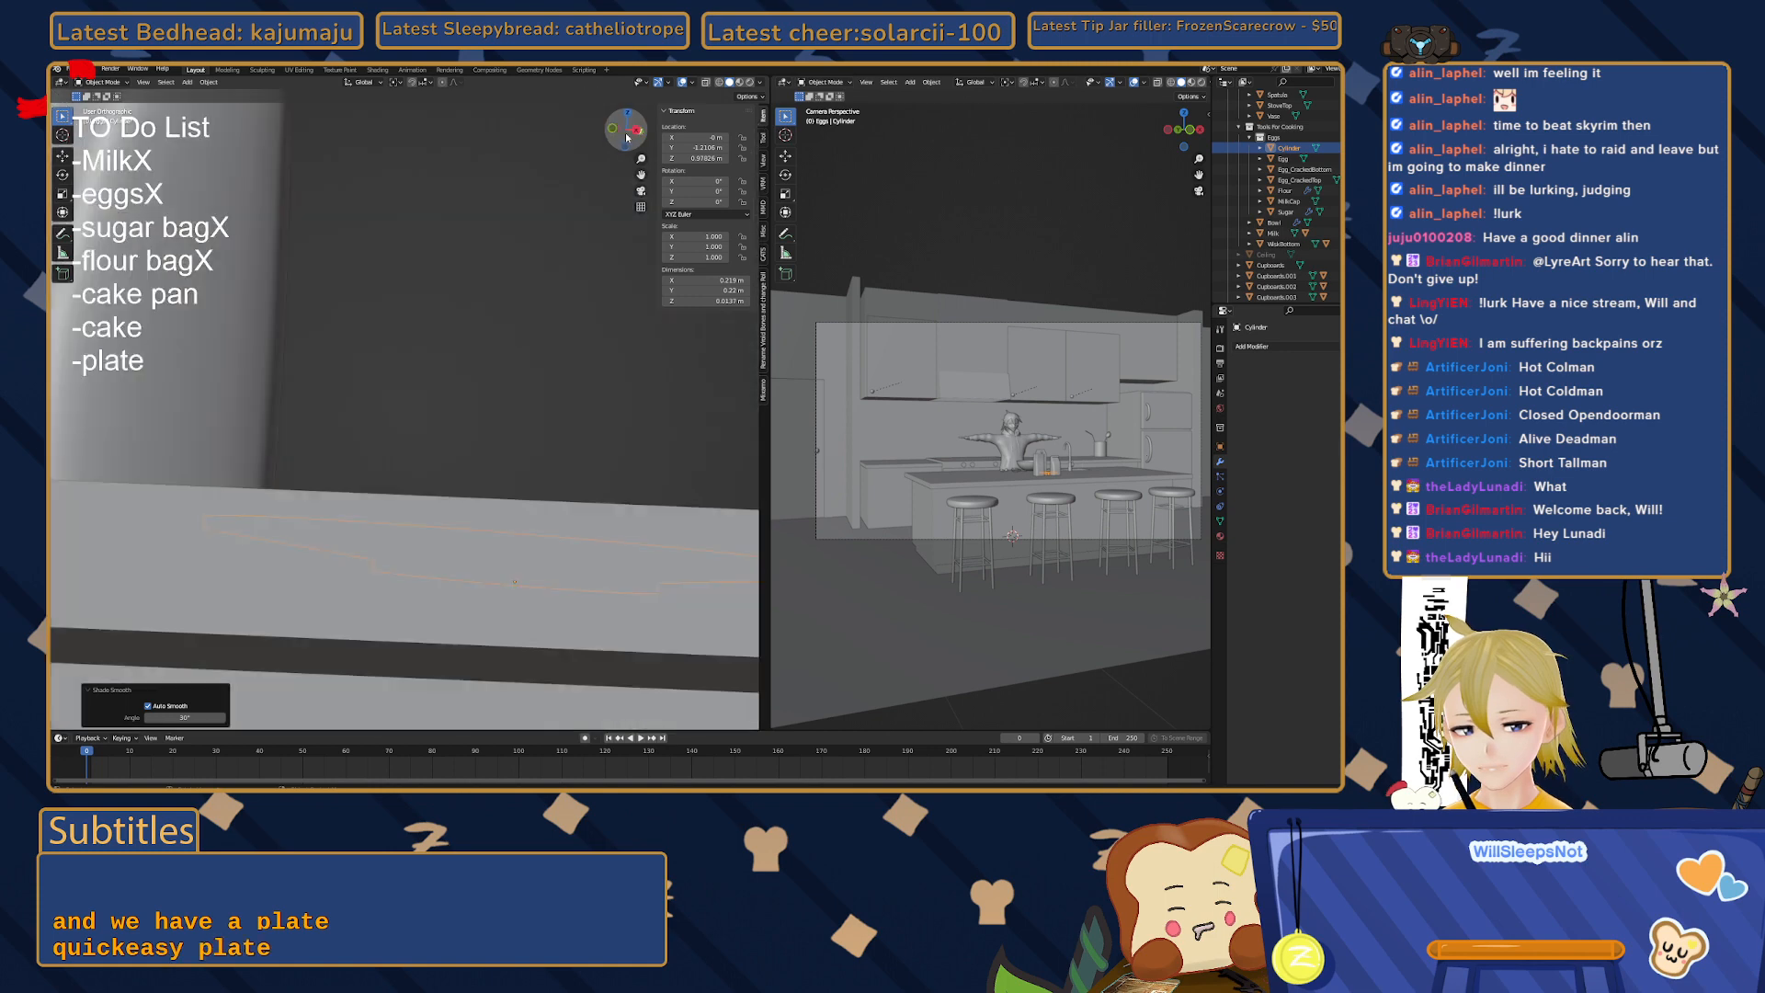
pyautogui.press('g')
pyautogui.press('z')
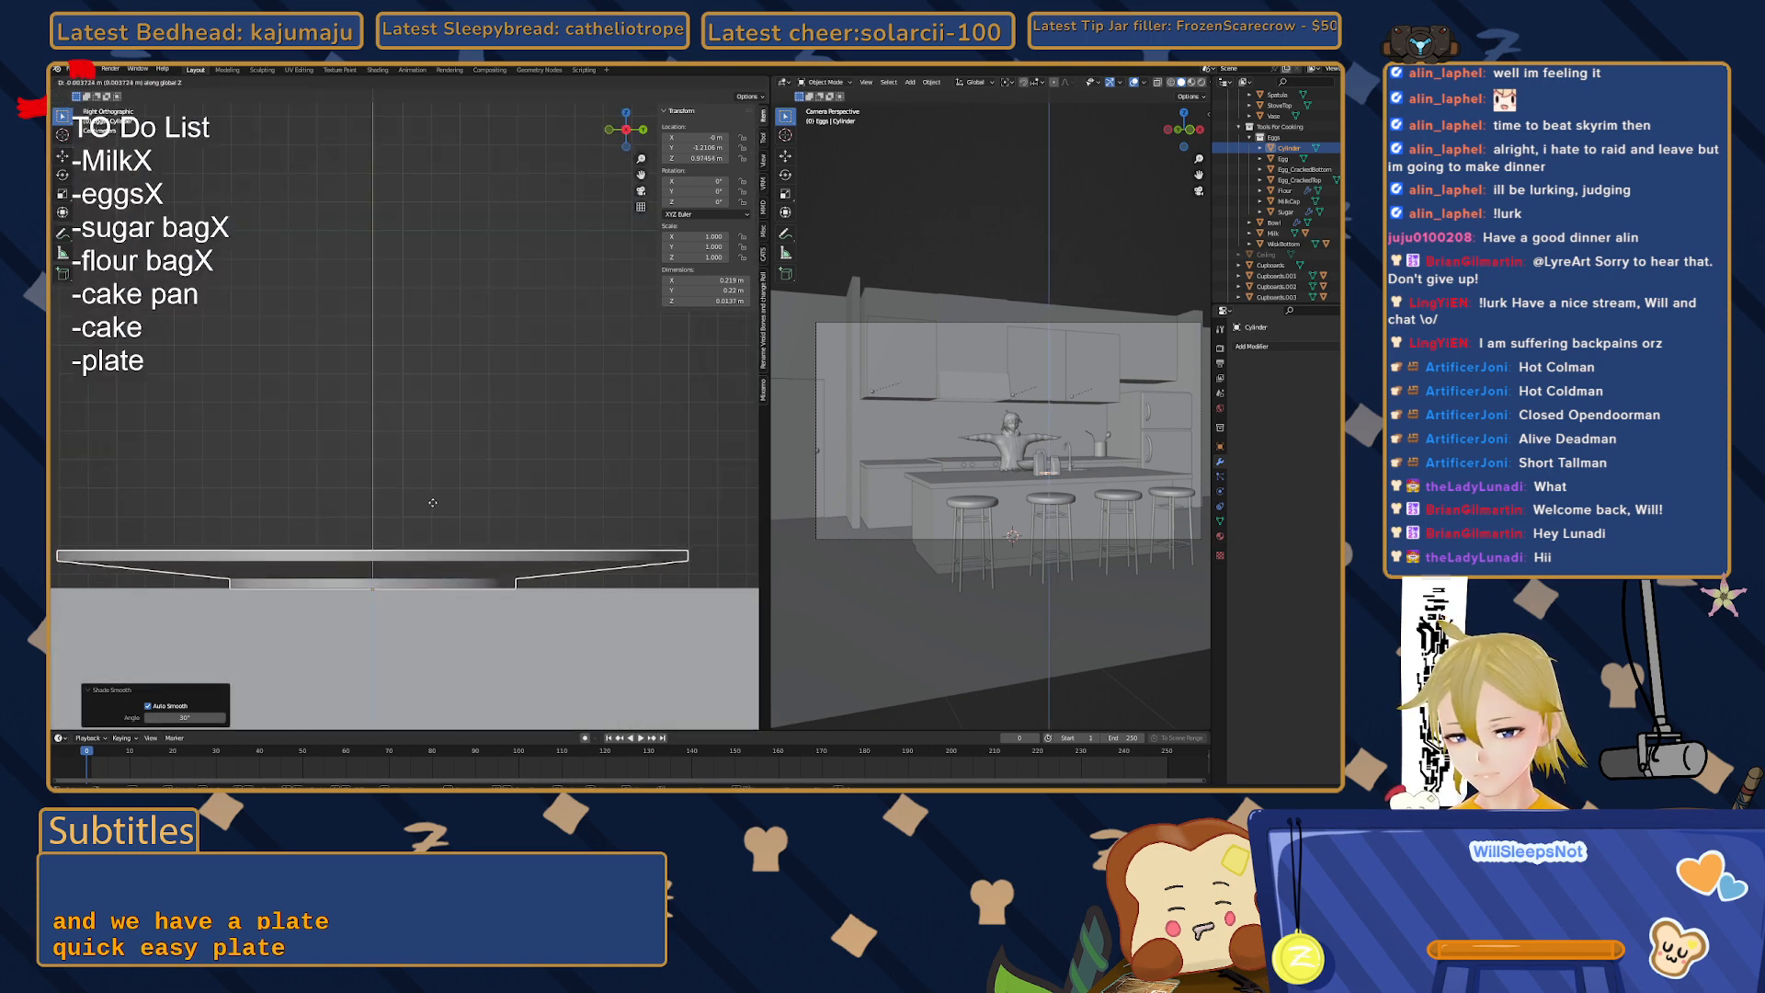
pyautogui.click(426, 502)
# - Move the plate along the X axis to the open counter area in front of the baking props
pyautogui.moveTo(373, 479); pyautogui.dragTo(509, 456, button='middle')
pyautogui.scroll(-5, 383, 516)
pyautogui.scroll(-3, 386, 555)
pyautogui.press('g')
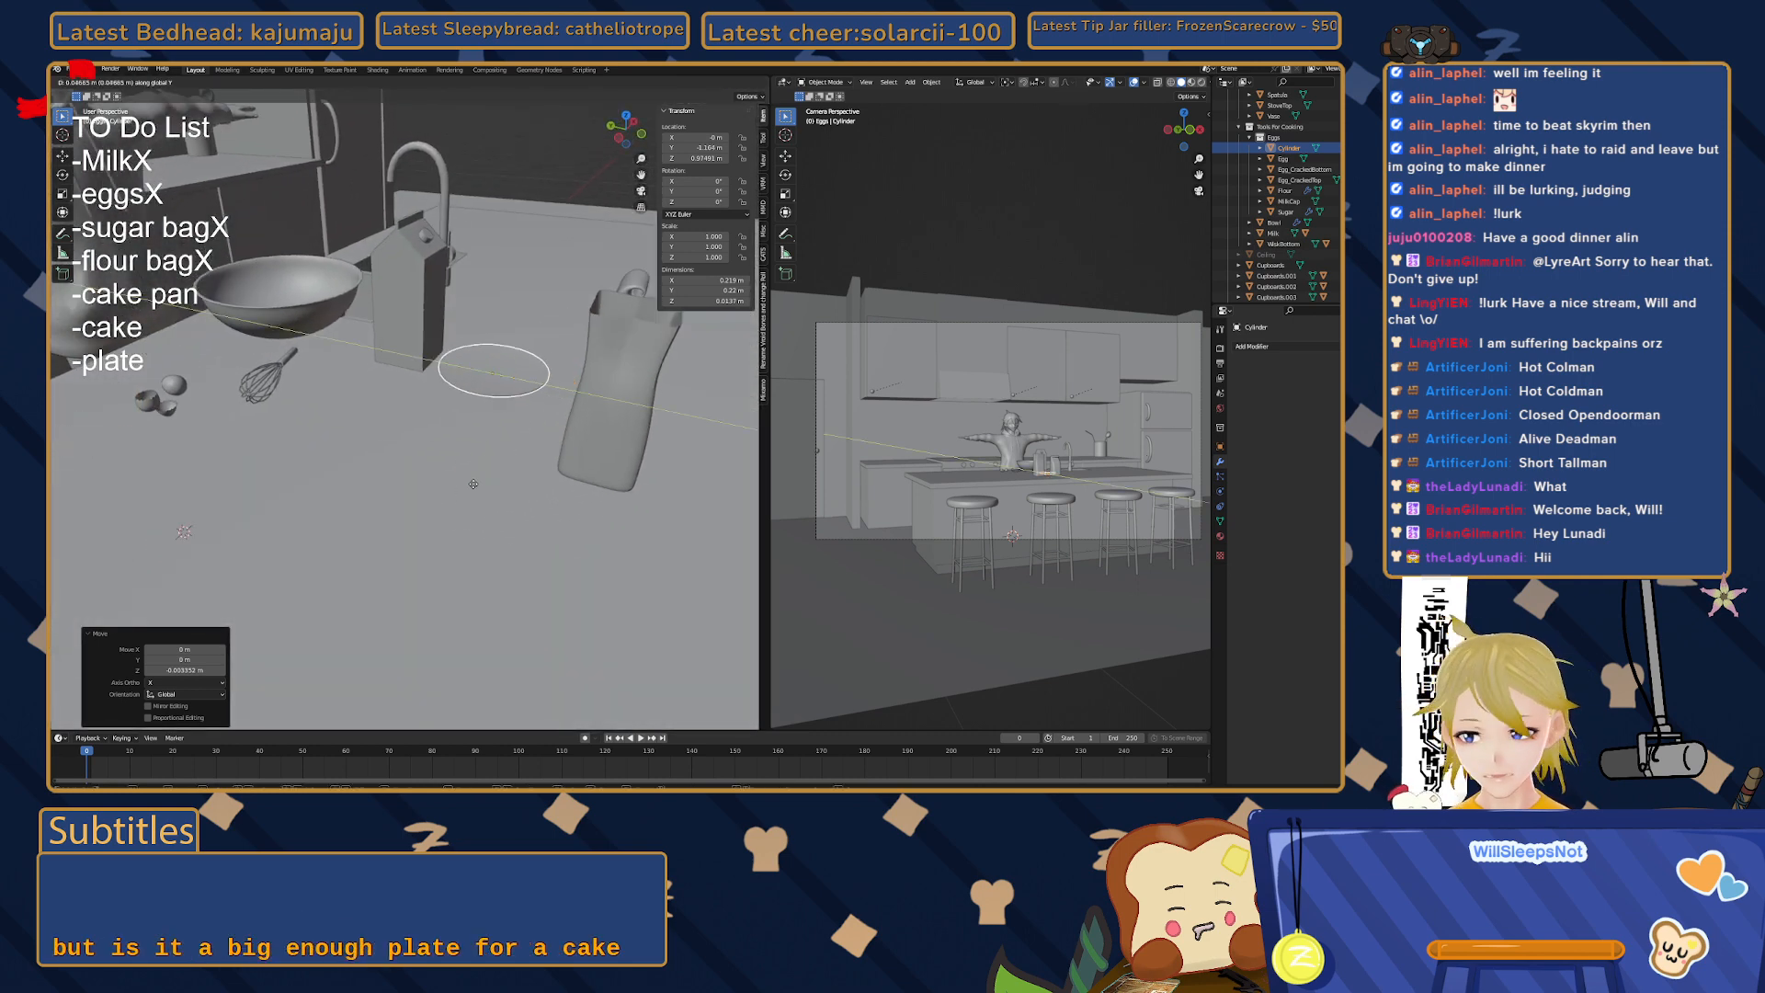
pyautogui.press('x')
pyautogui.click(363, 618)
pyautogui.moveTo(363, 618); pyautogui.dragTo(388, 577, button='middle')
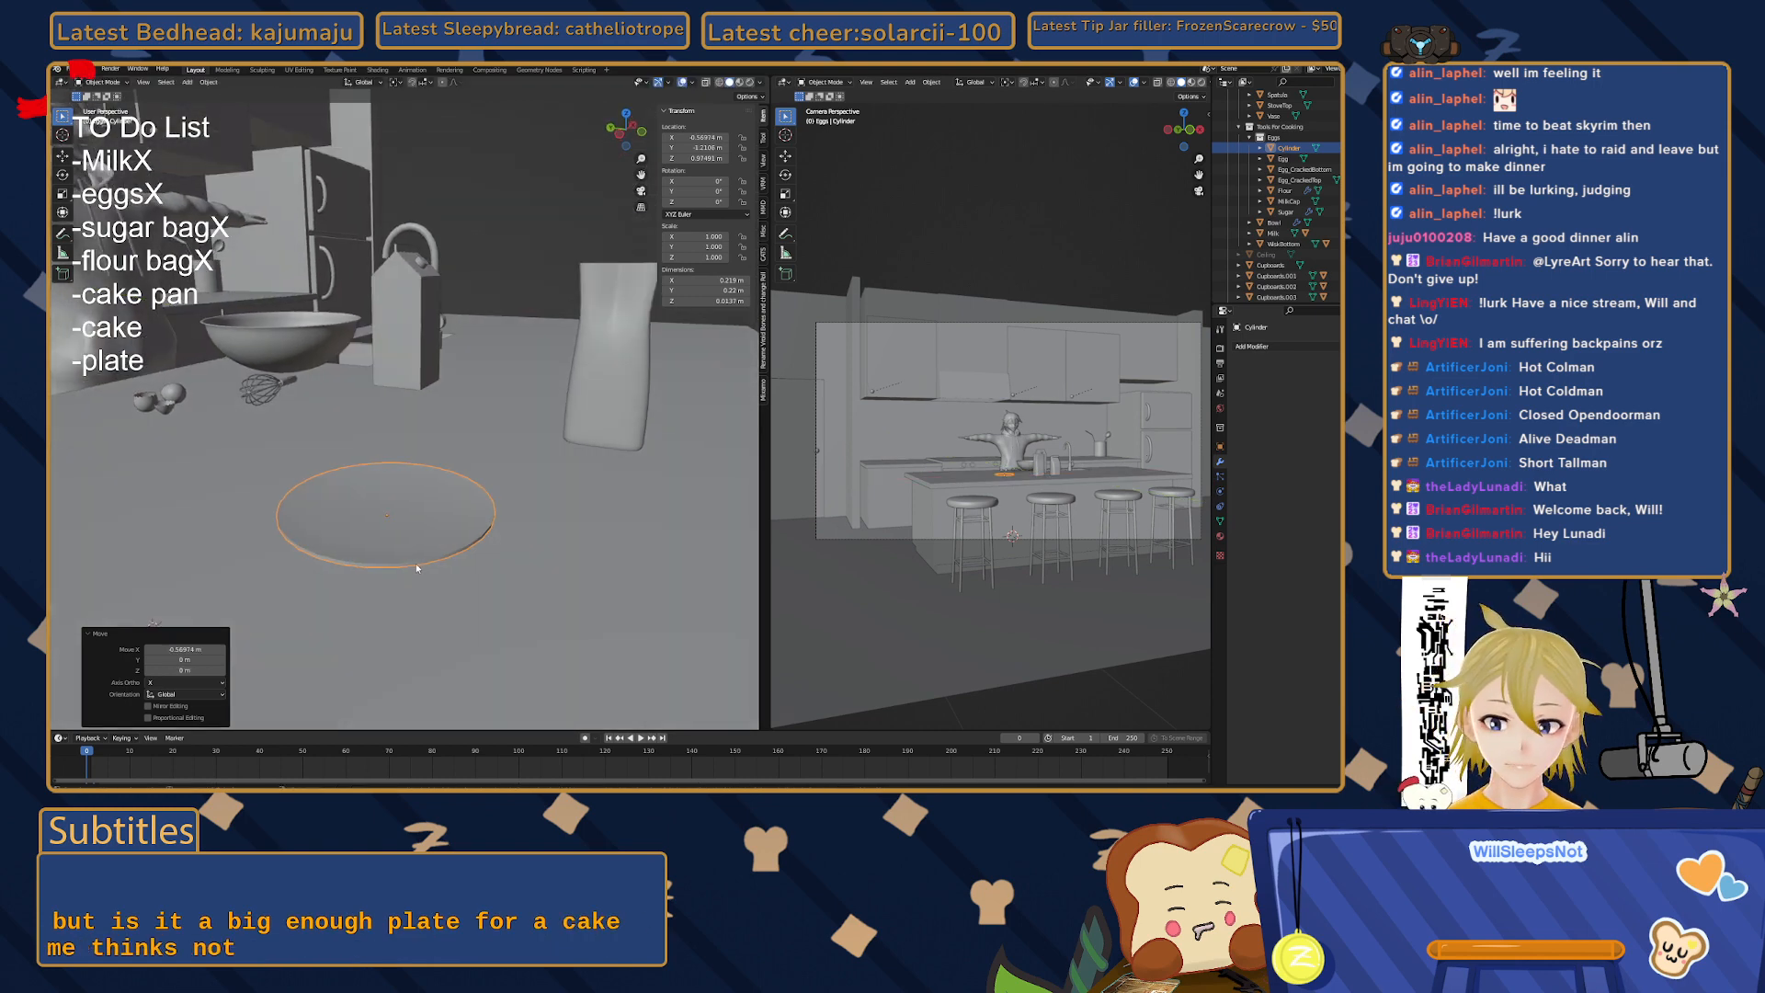
# - In Edit Mode with X-ray on, select the plate's entire mesh and scale it up by about 1.52
pyautogui.press('Tab')
pyautogui.moveTo(391, 568); pyautogui.dragTo(364, 460, button='middle')
pyautogui.moveTo(410, 416); pyautogui.dragTo(652, 526)
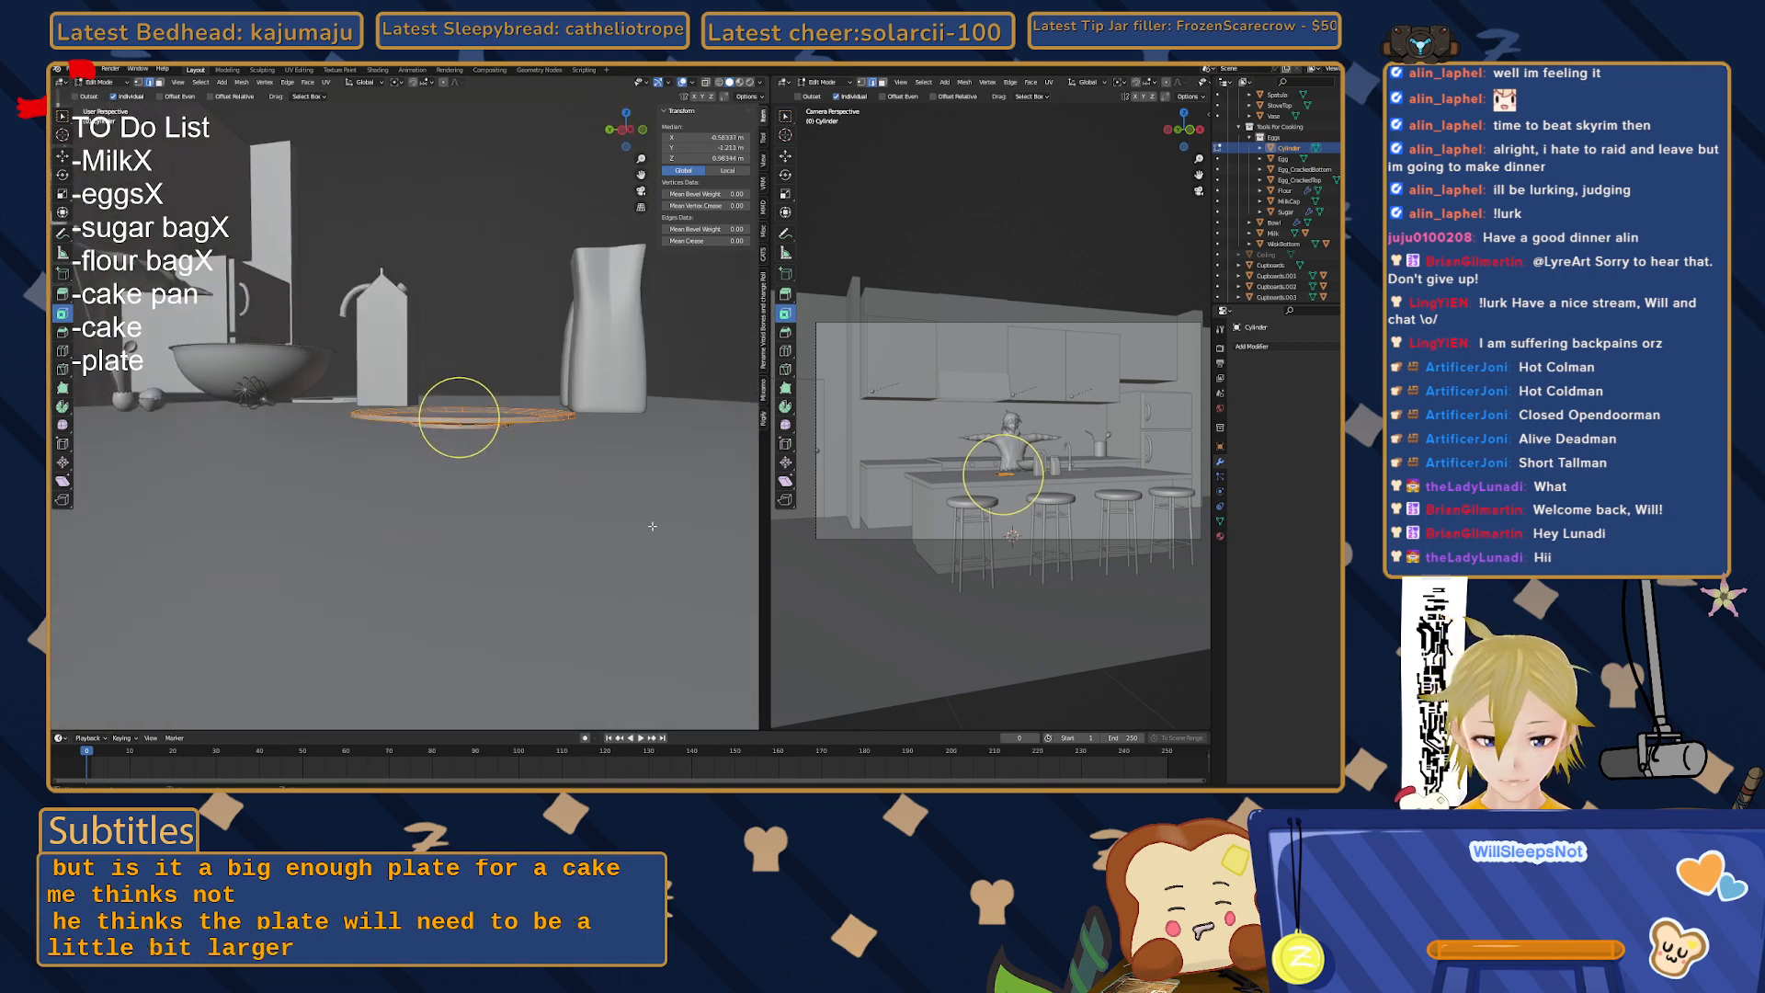
pyautogui.hotkey('alt', 'z')
pyautogui.moveTo(341, 343); pyautogui.dragTo(730, 559)
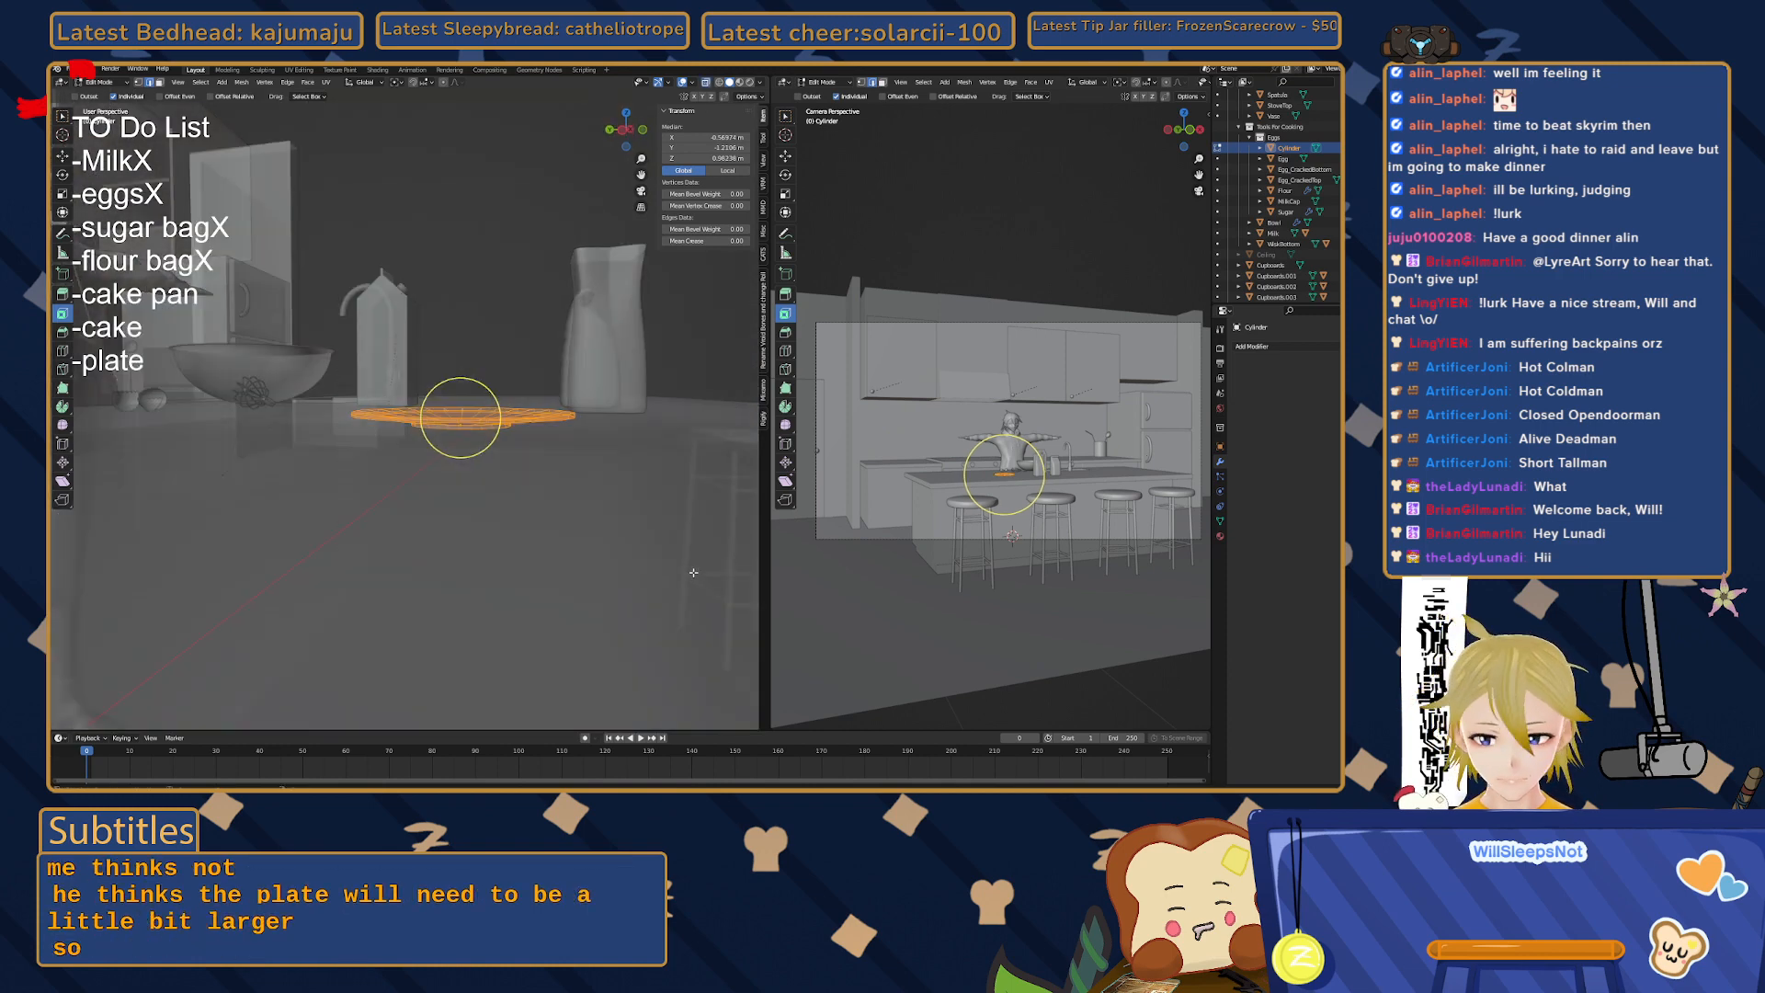
pyautogui.click(621, 135)
pyautogui.press('s')
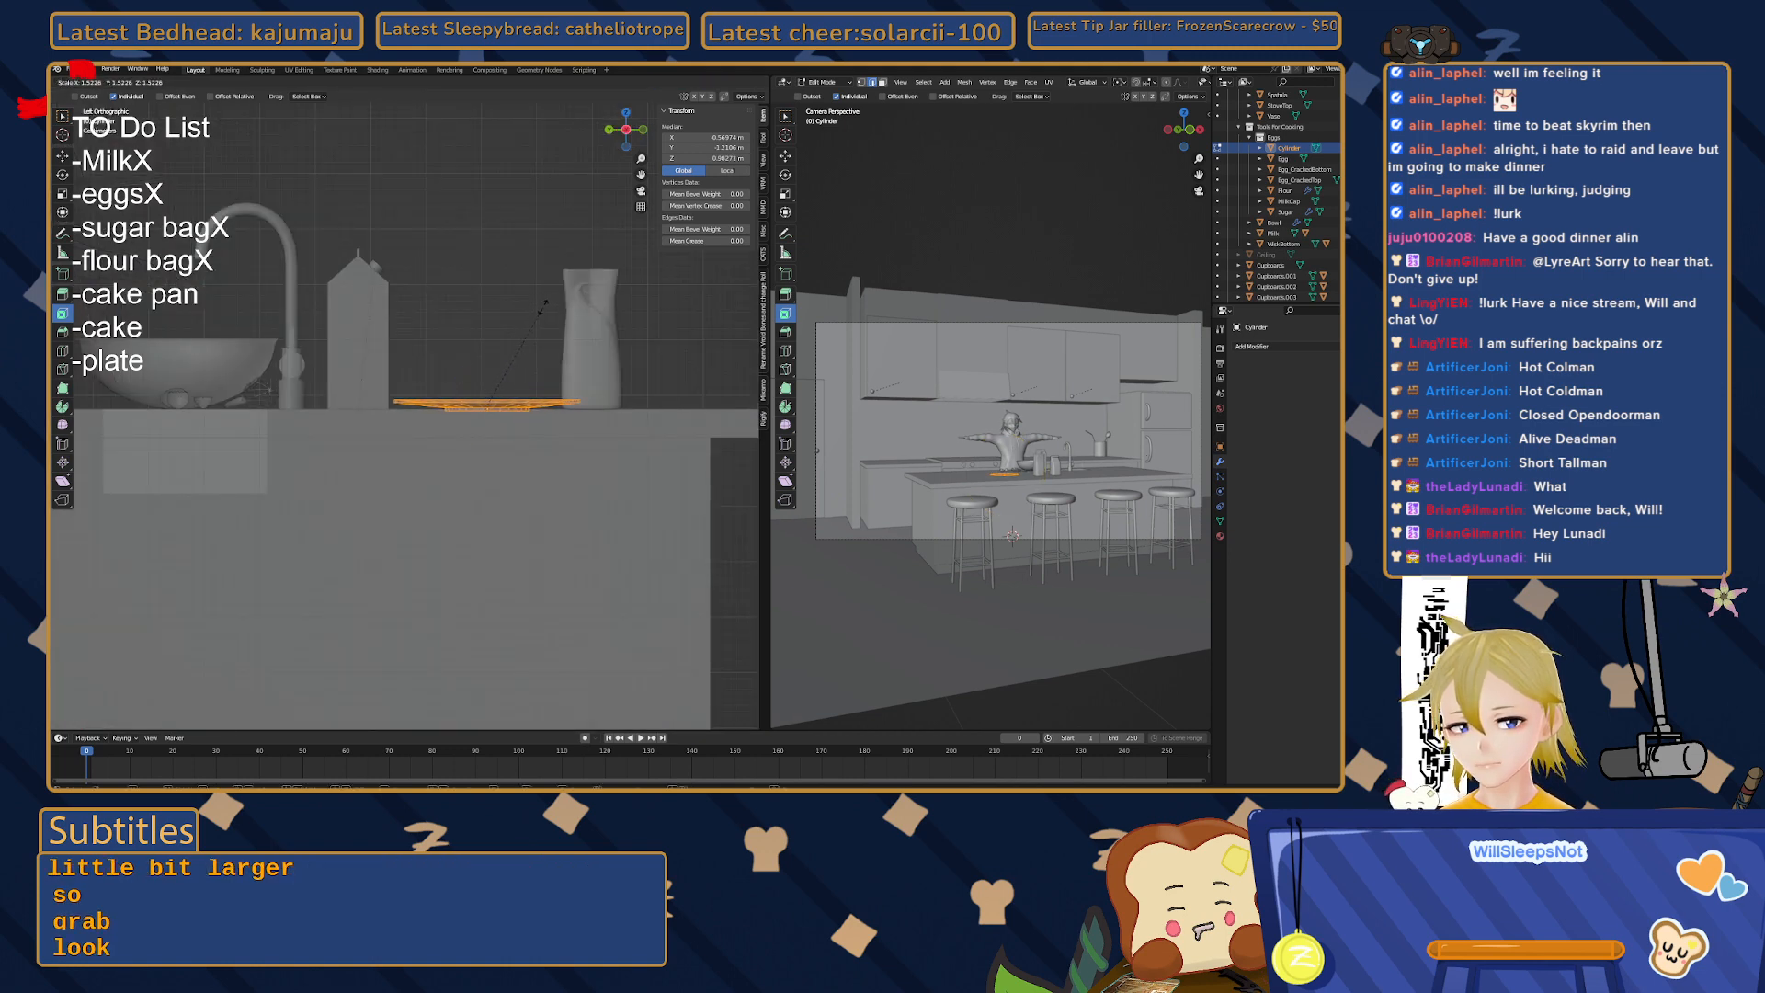
pyautogui.click(541, 309)
# - Move the enlarged plate mesh along the Z axis so its base rests on the counter, and return to Object Mode
pyautogui.scroll(4, 570, 395)
pyautogui.scroll(1, 556, 414)
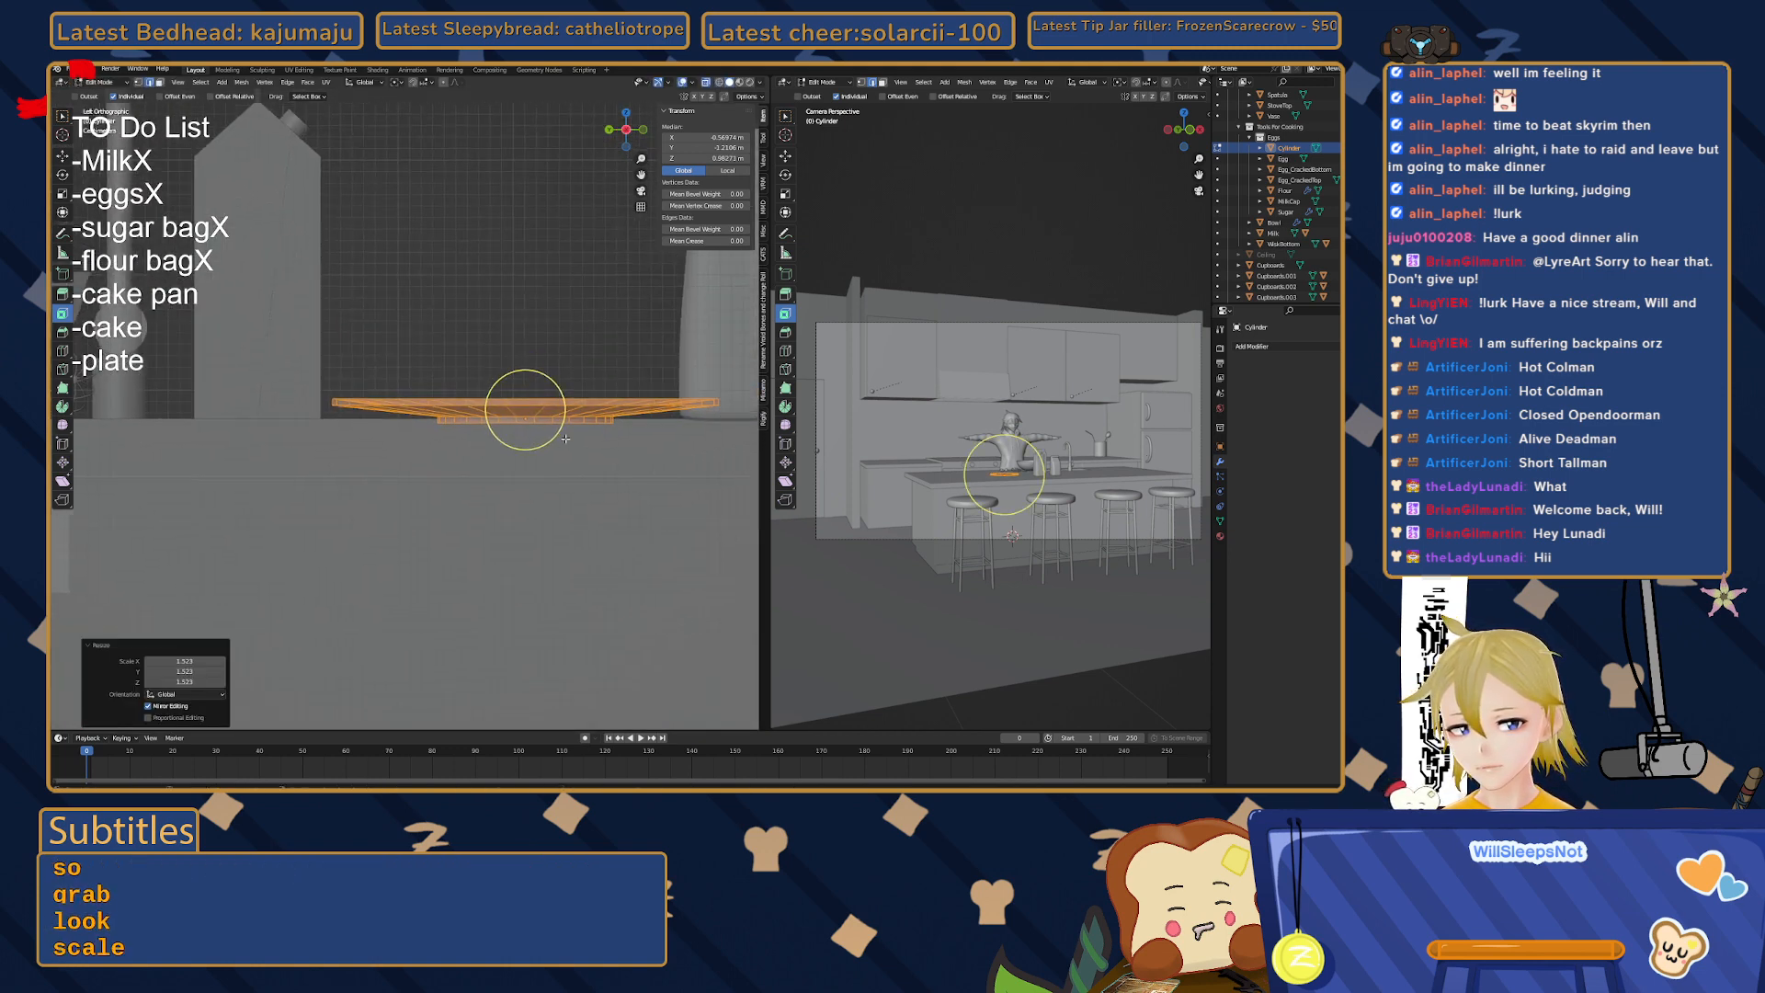
pyautogui.scroll(2, 563, 439)
pyautogui.keyDown('shift'); pyautogui.moveTo(566, 439); pyautogui.dragTo(410, 439, button='middle'); pyautogui.keyUp('shift')
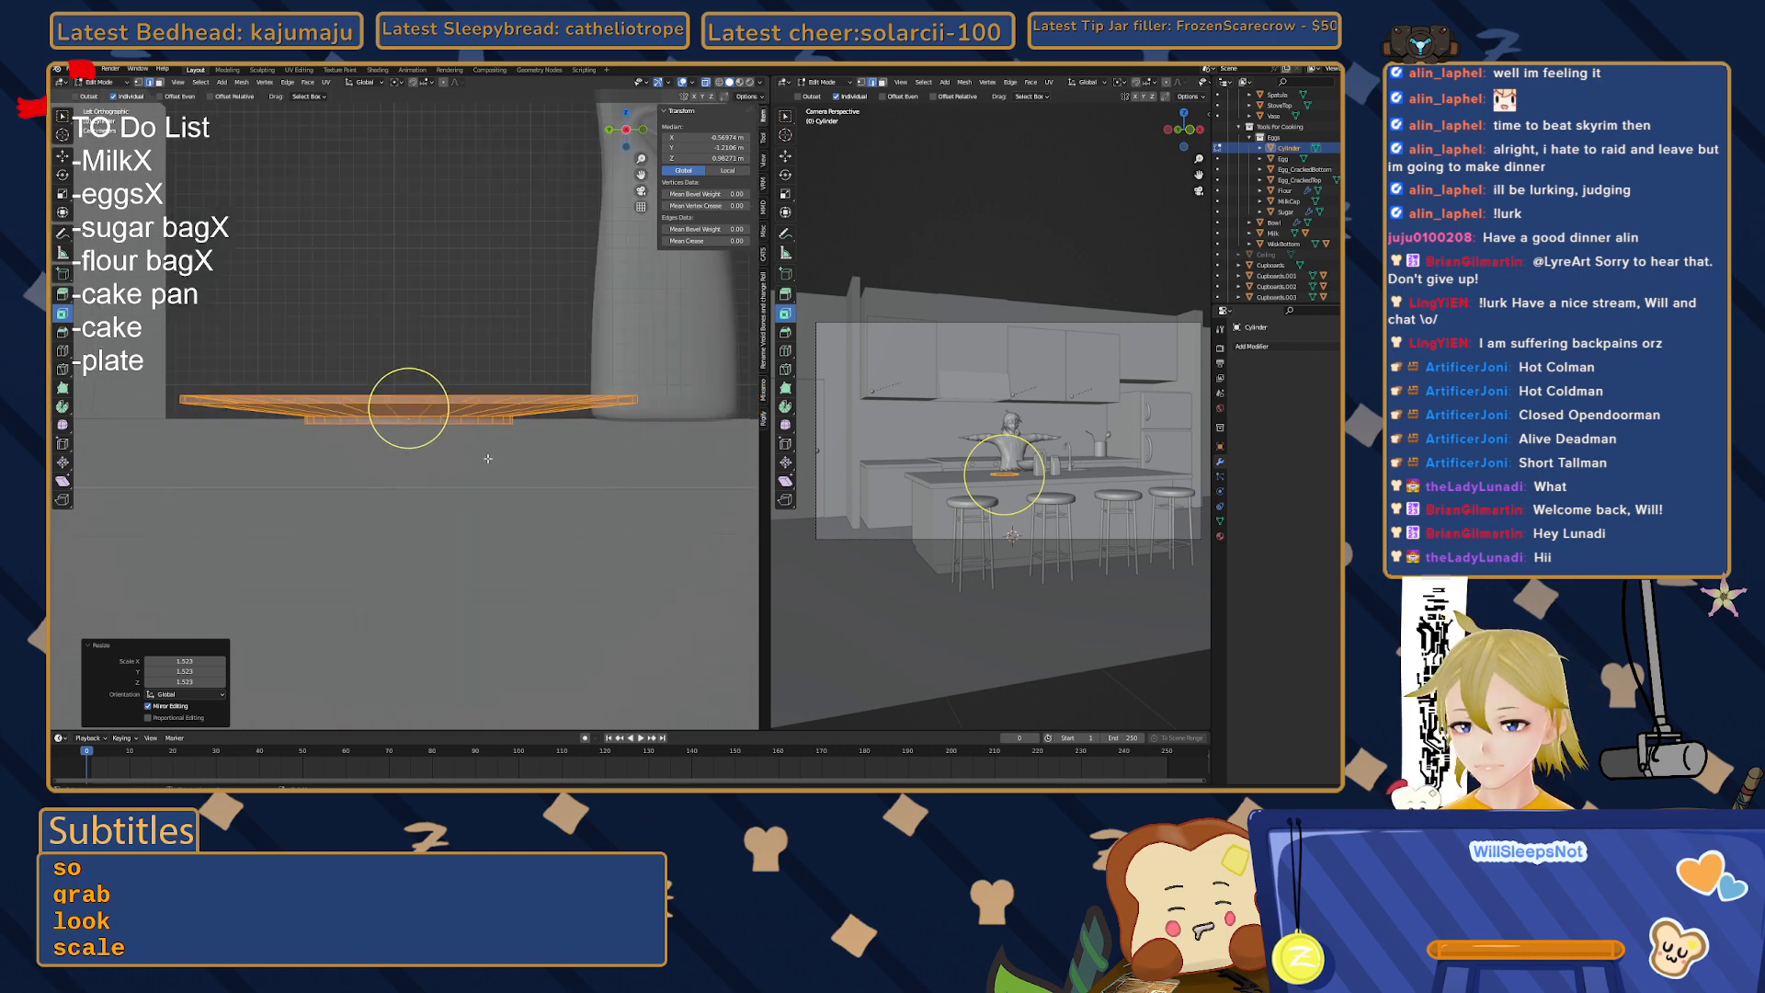
pyautogui.scroll(-4, 410, 439)
pyautogui.scroll(7, 409, 442)
pyautogui.press('g')
pyautogui.press('z')
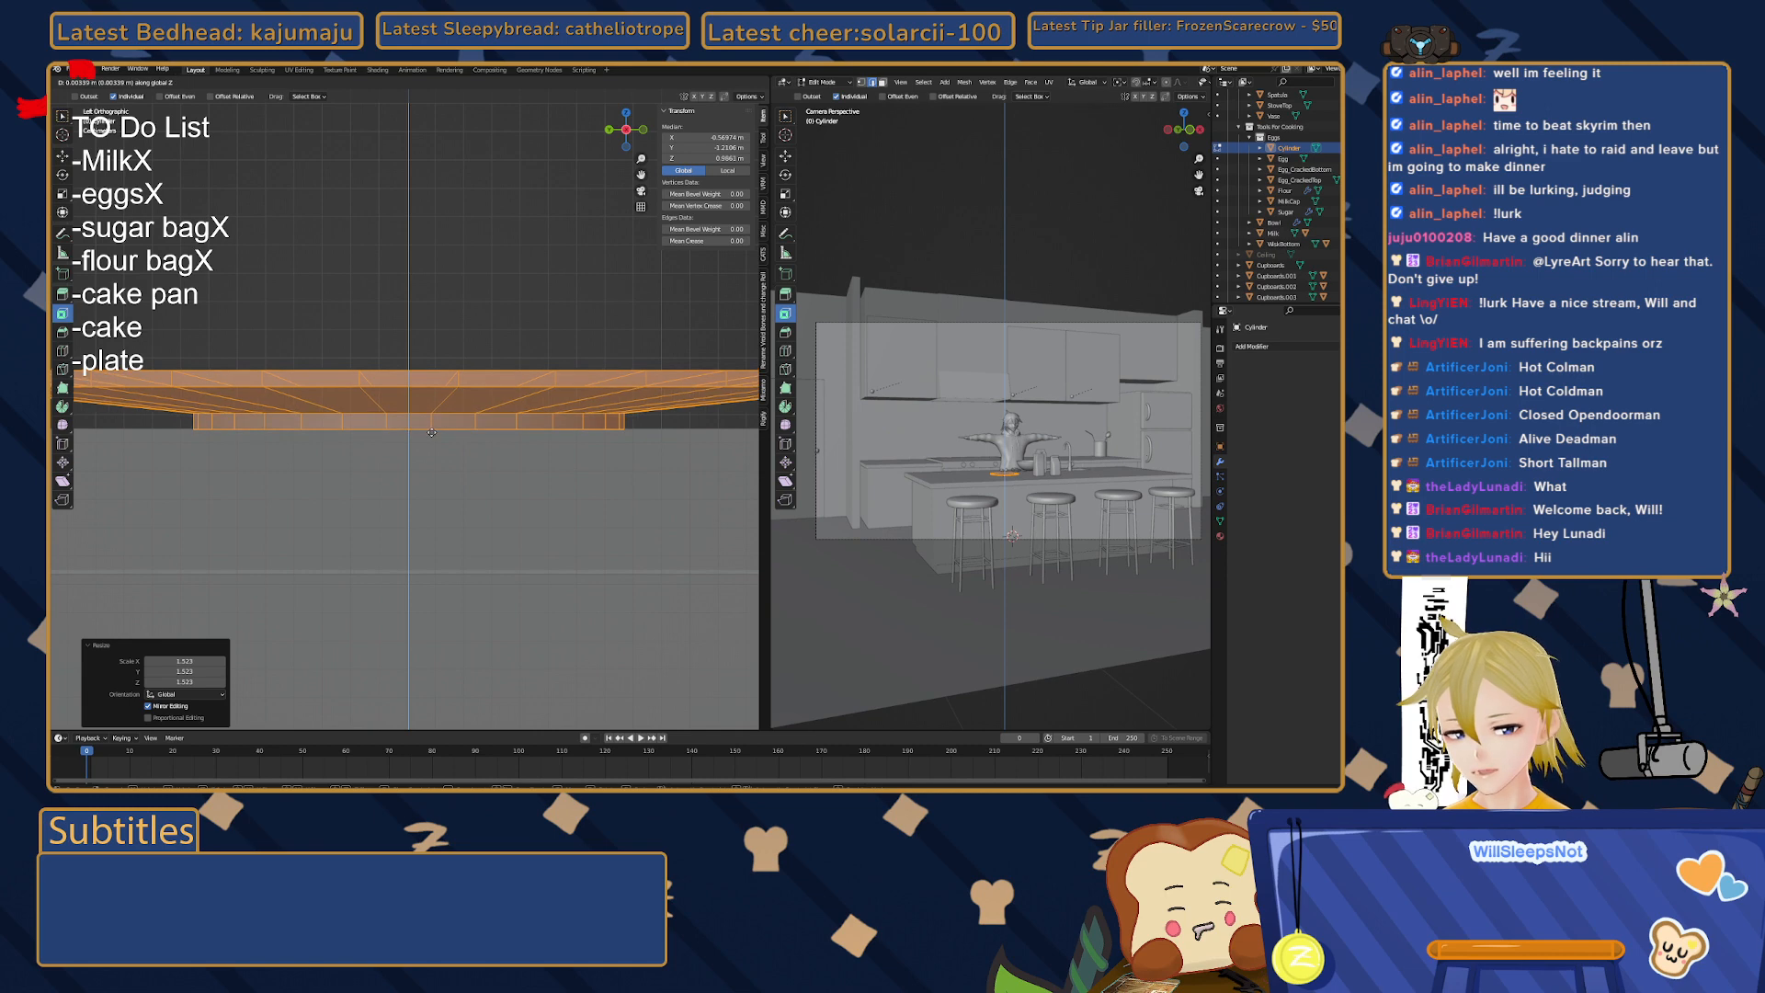
pyautogui.click(430, 432)
pyautogui.press('Tab')
# - Check the plate's size and thickness on the counter, and reopen its mesh in Edit Mode
pyautogui.moveTo(429, 431); pyautogui.dragTo(424, 332, button='middle')
pyautogui.scroll(-5, 437, 364)
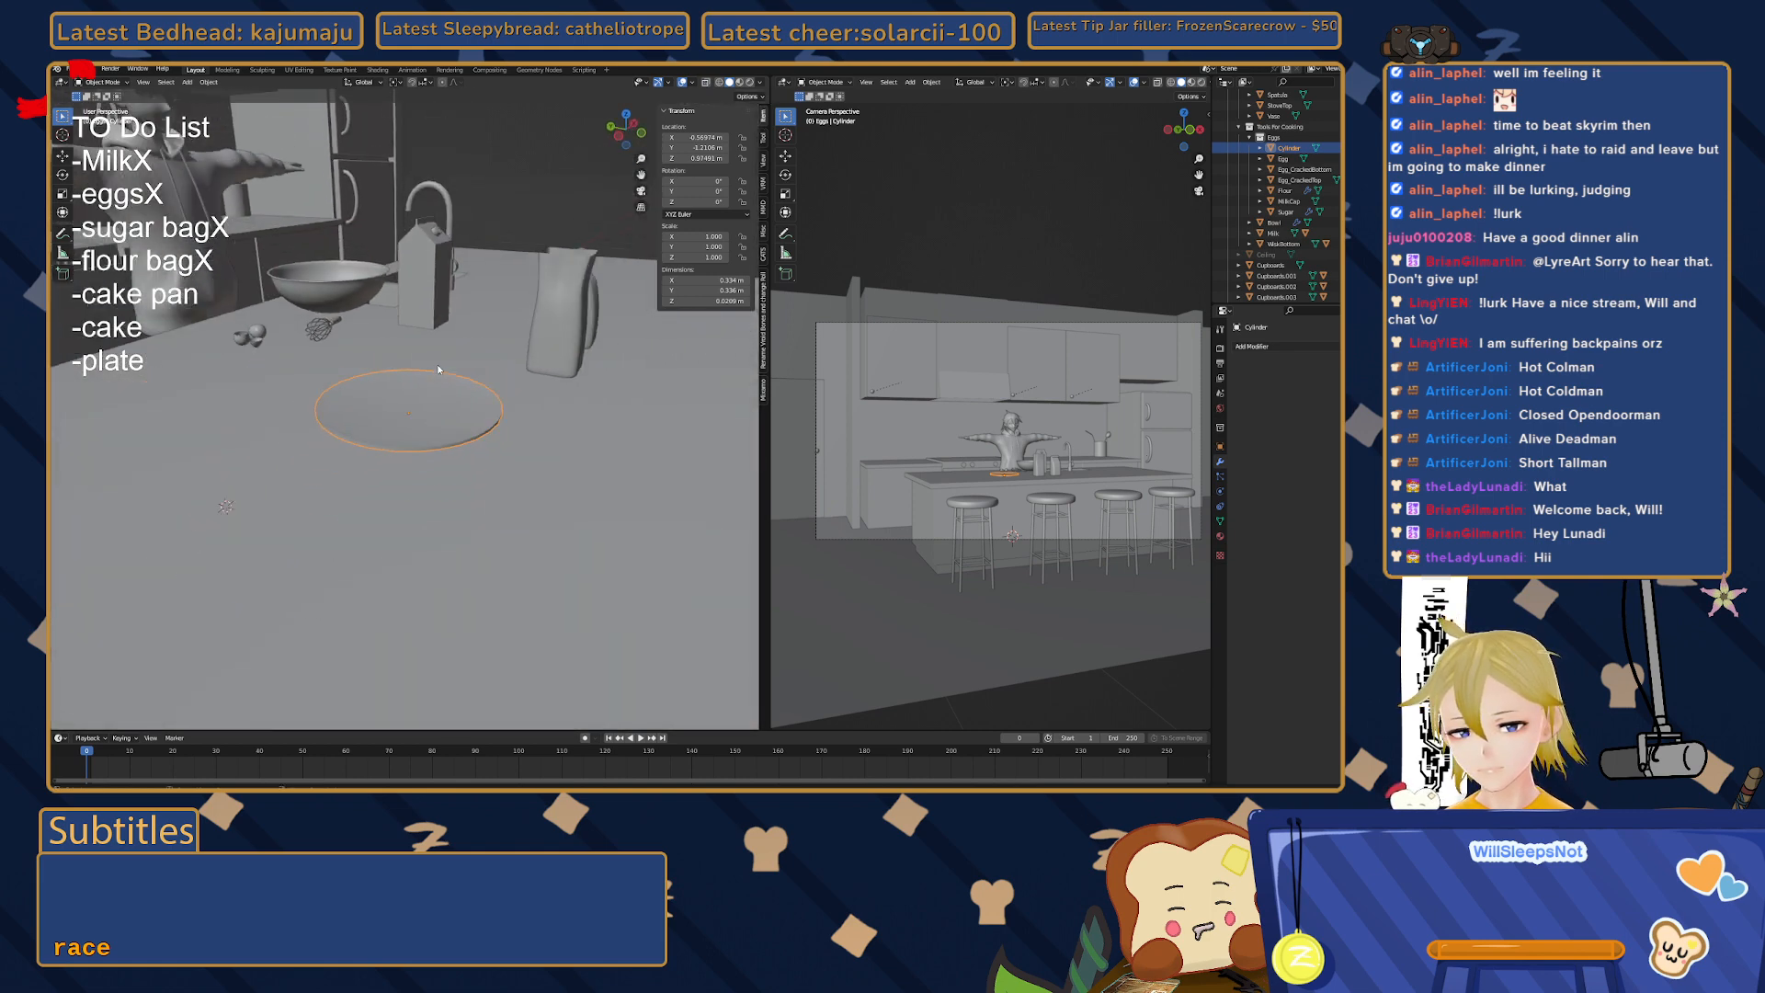
pyautogui.moveTo(412, 435); pyautogui.dragTo(425, 406, button='middle')
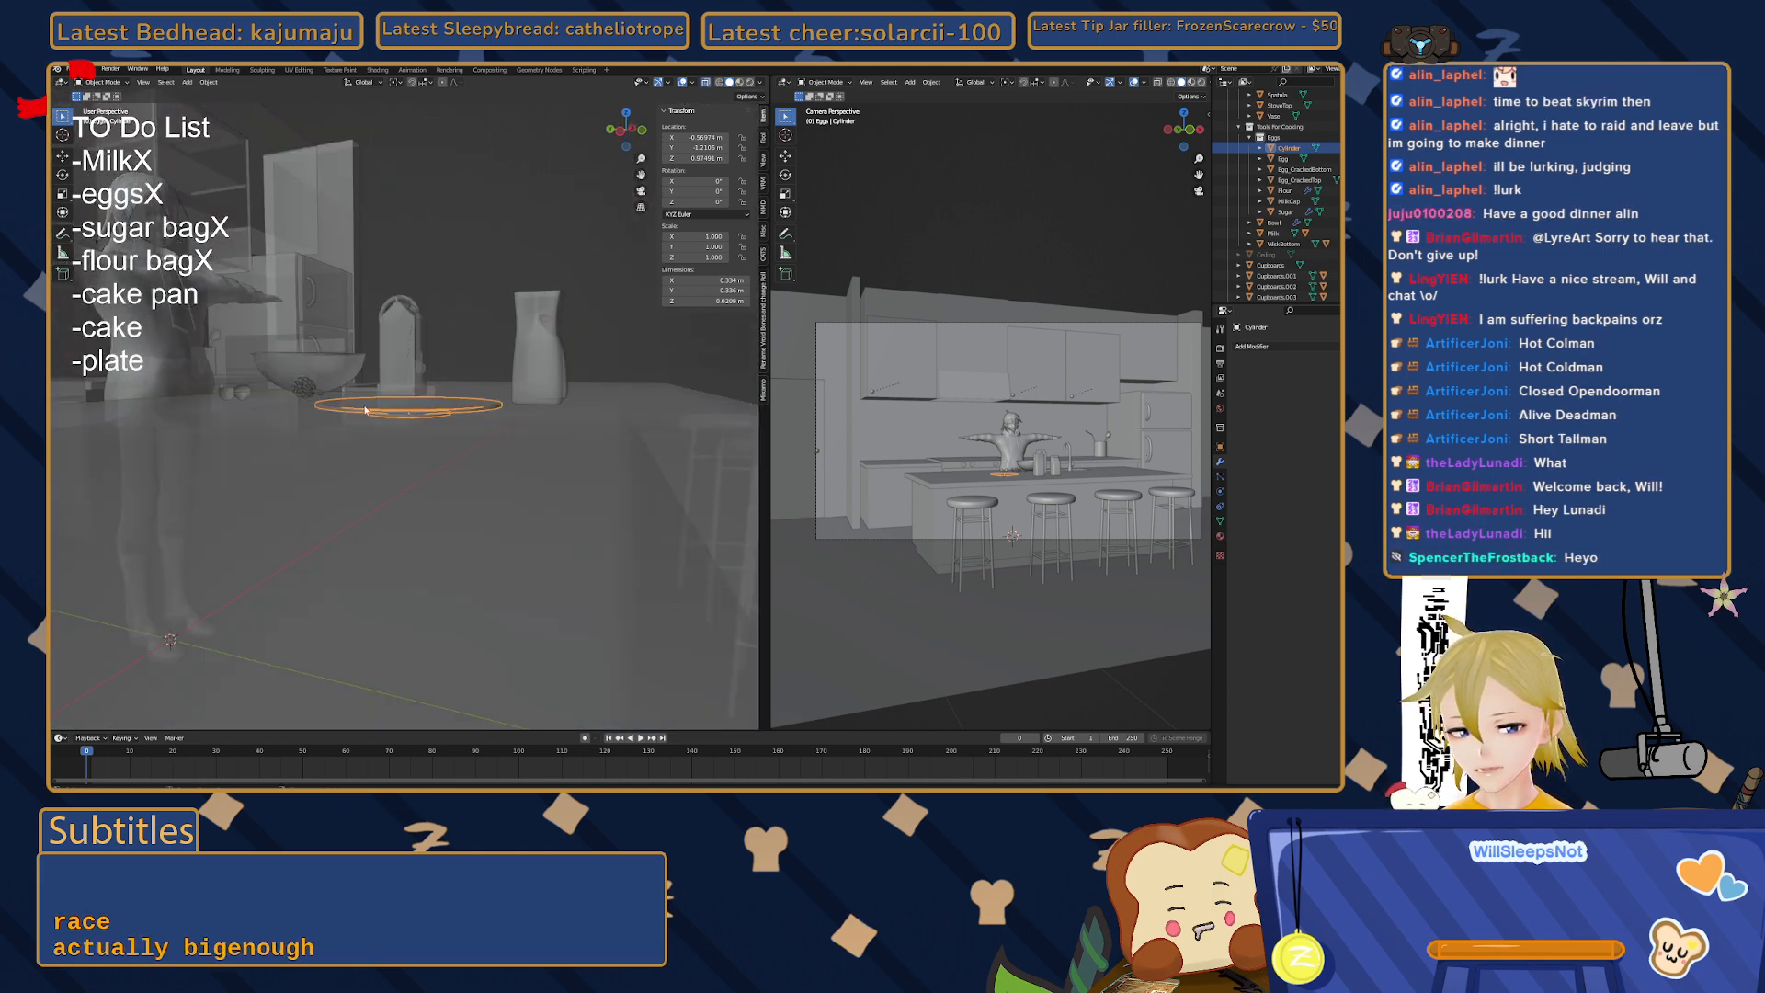
pyautogui.scroll(4, 367, 408)
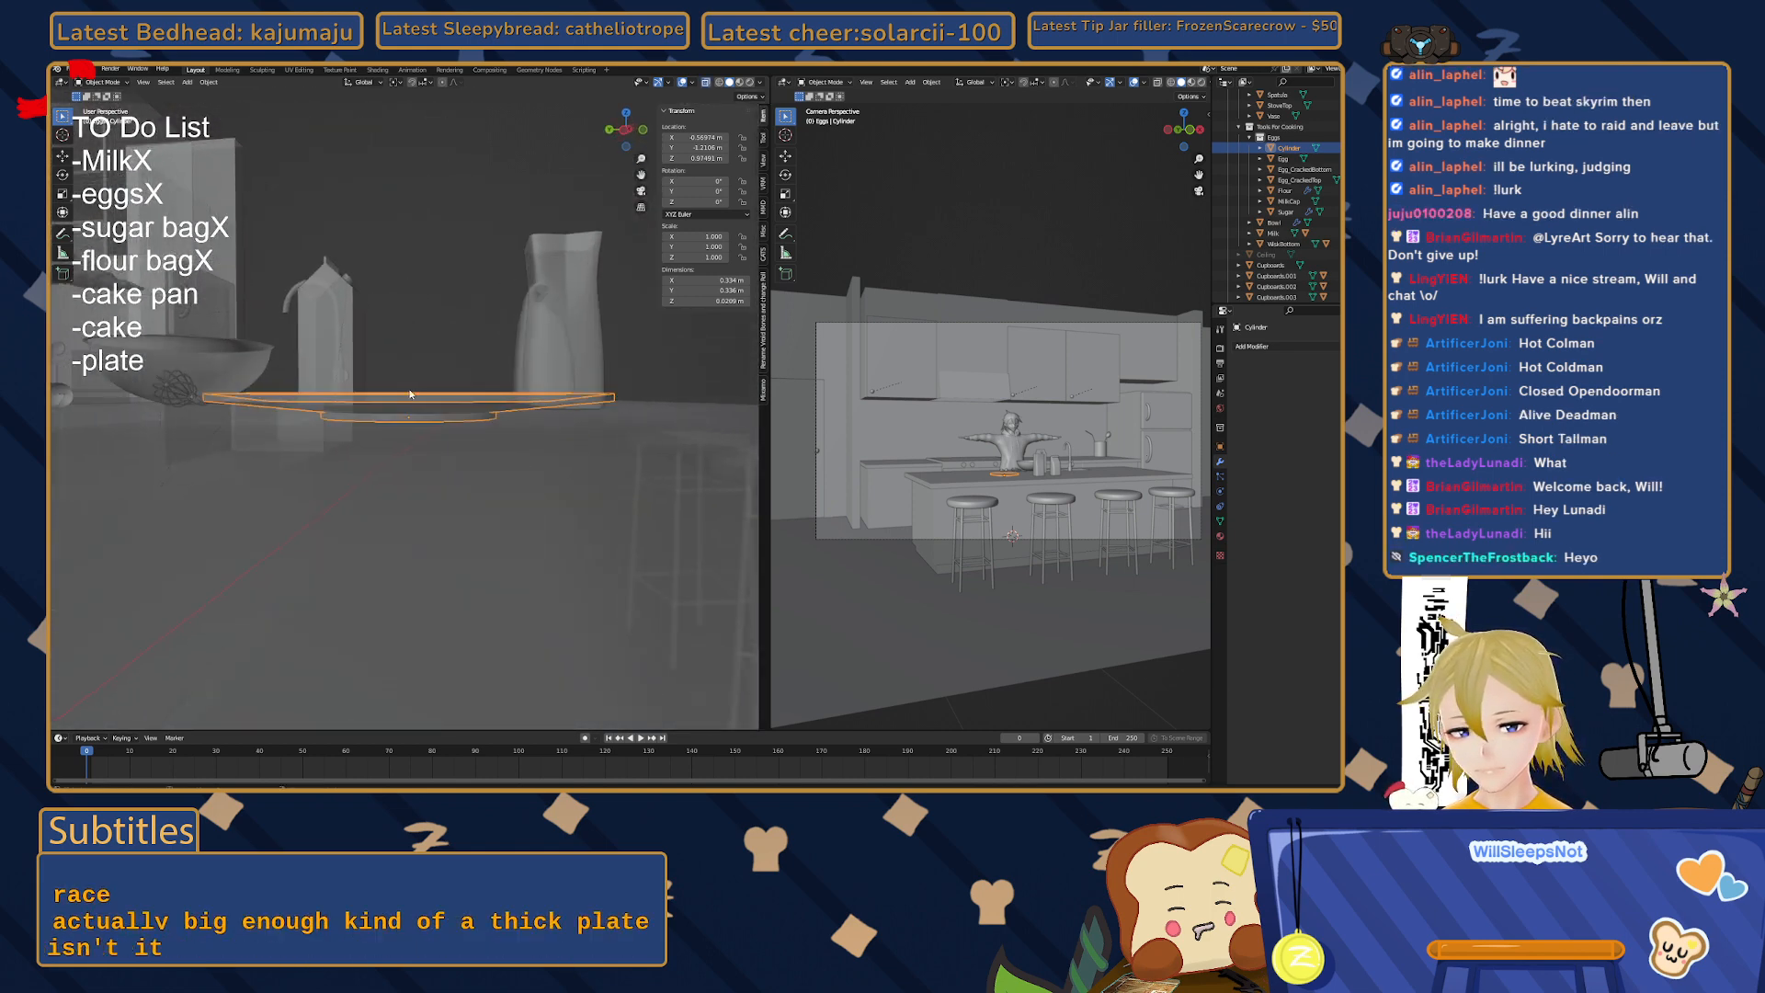
pyautogui.scroll(3, 410, 393)
pyautogui.press('Tab')
pyautogui.press('c')
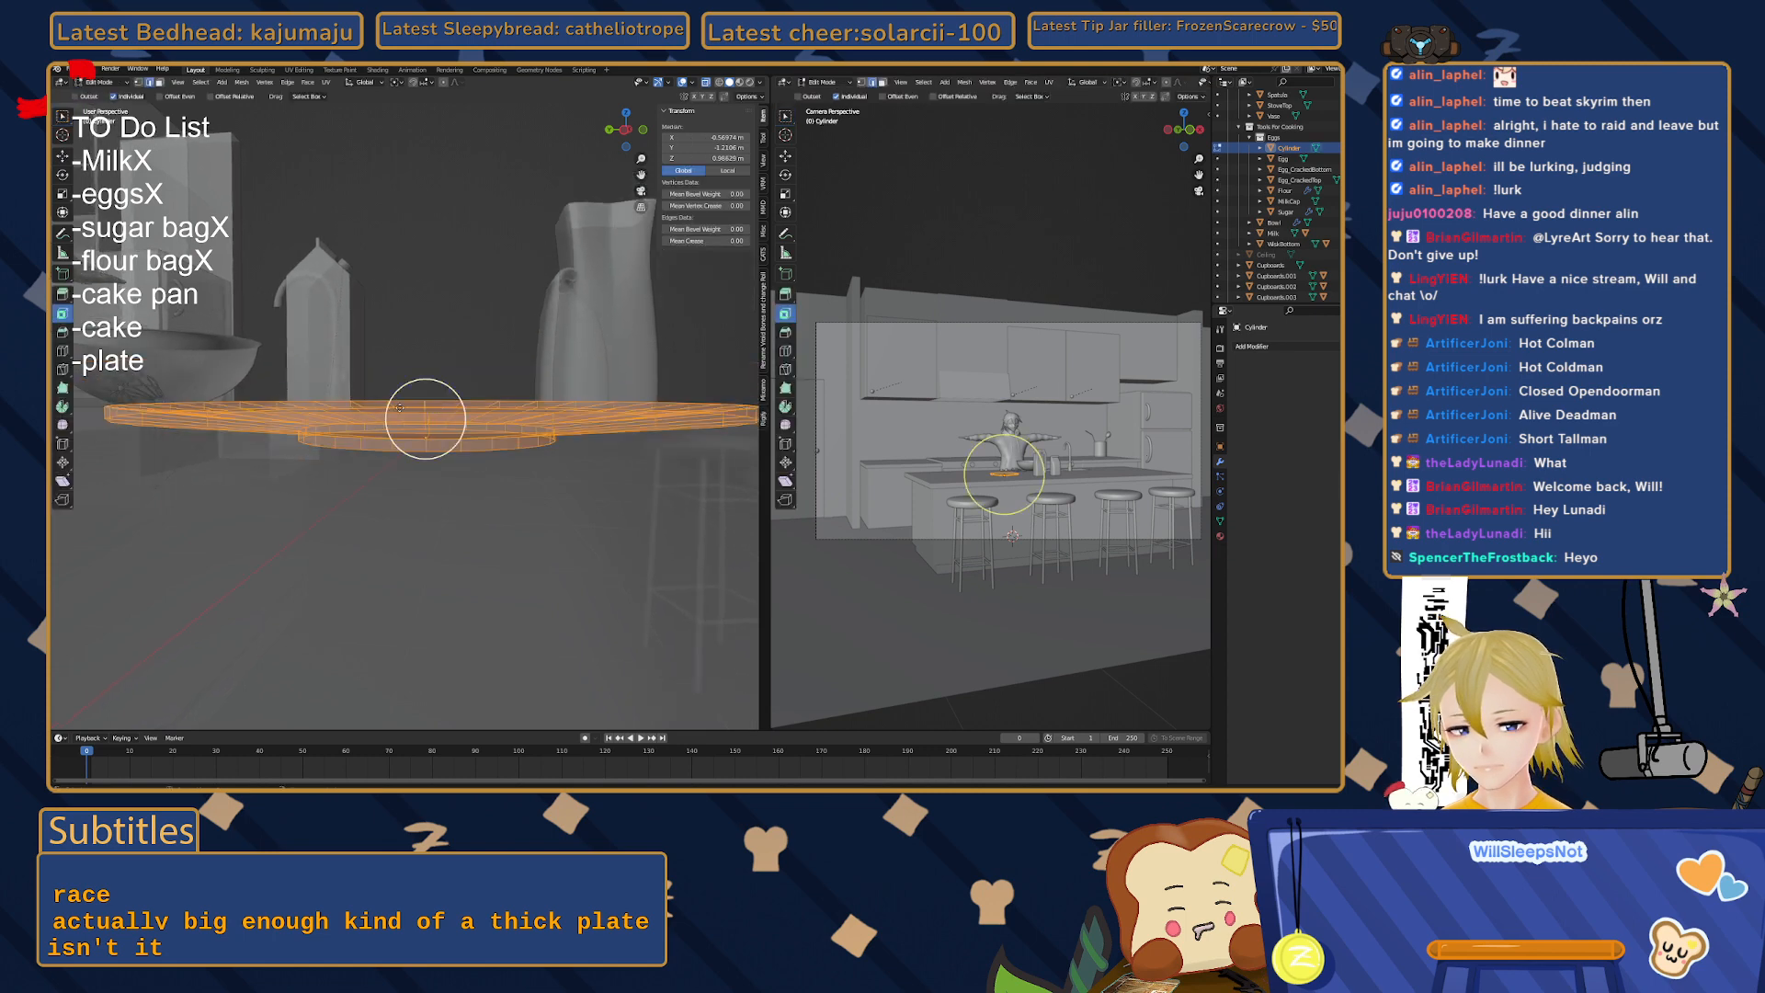
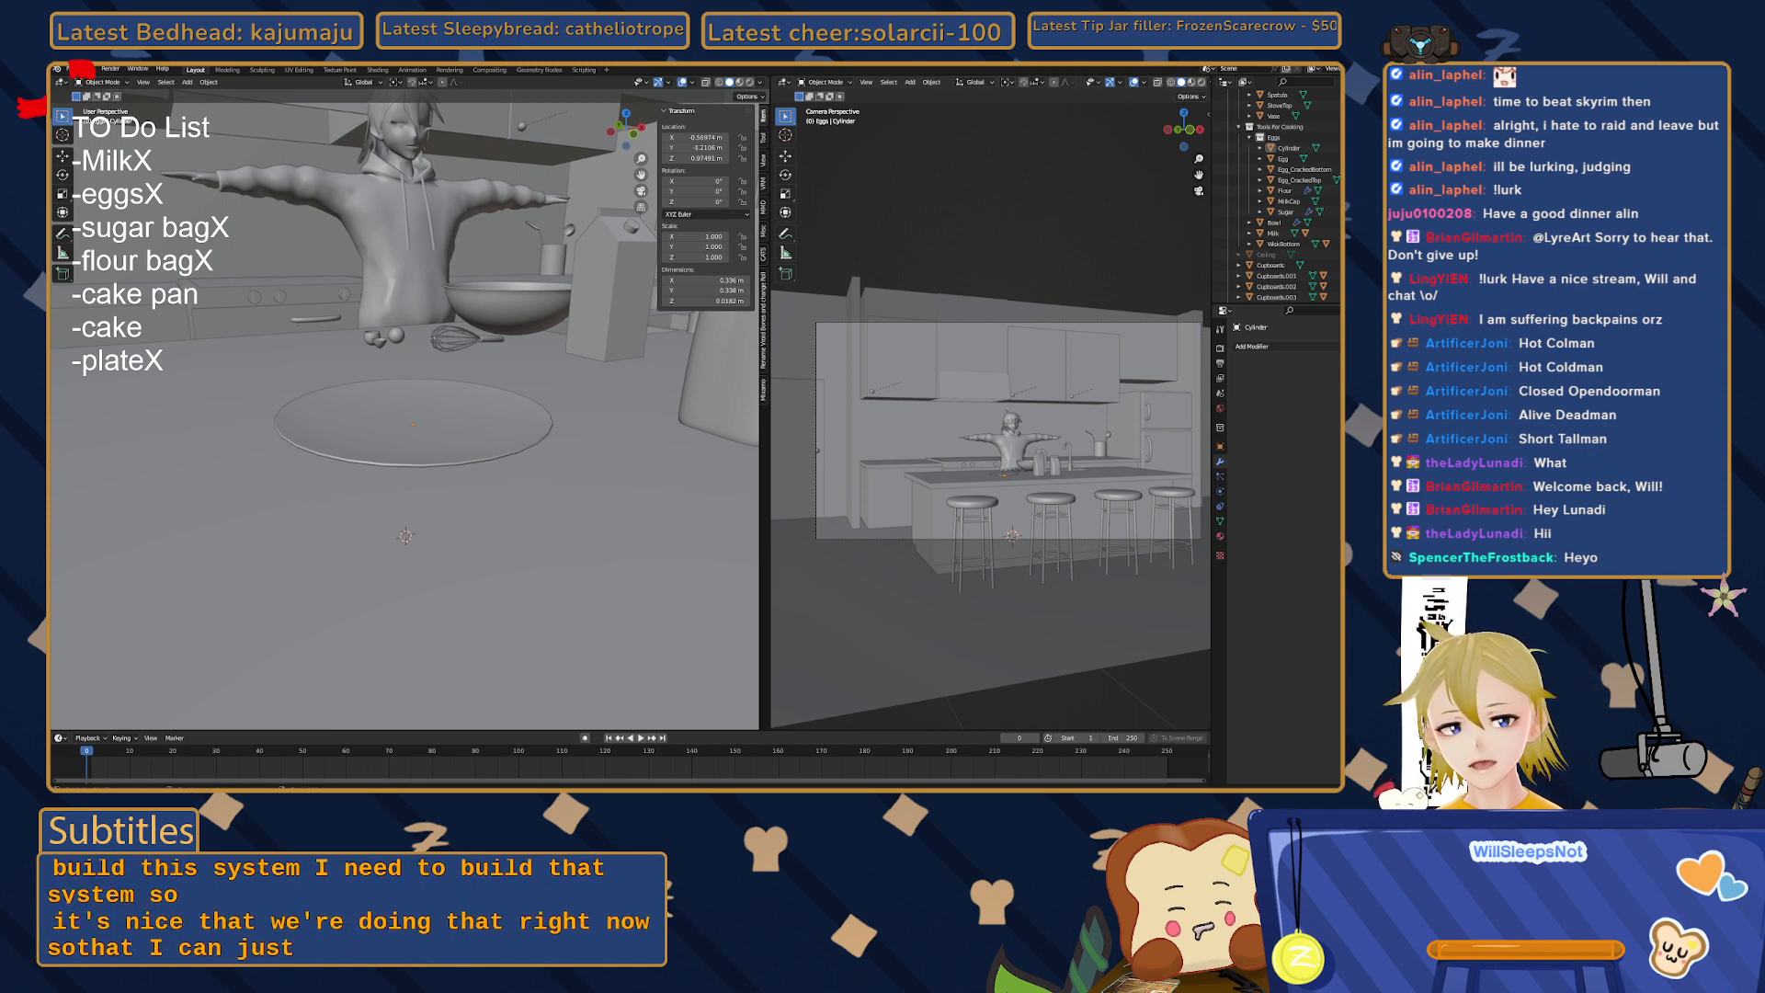
# - Move the finished plate along the Y axis to clear the counter space in front of the mixing bowl, and deselect it
pyautogui.moveTo(401, 496); pyautogui.dragTo(451, 499, button='middle')
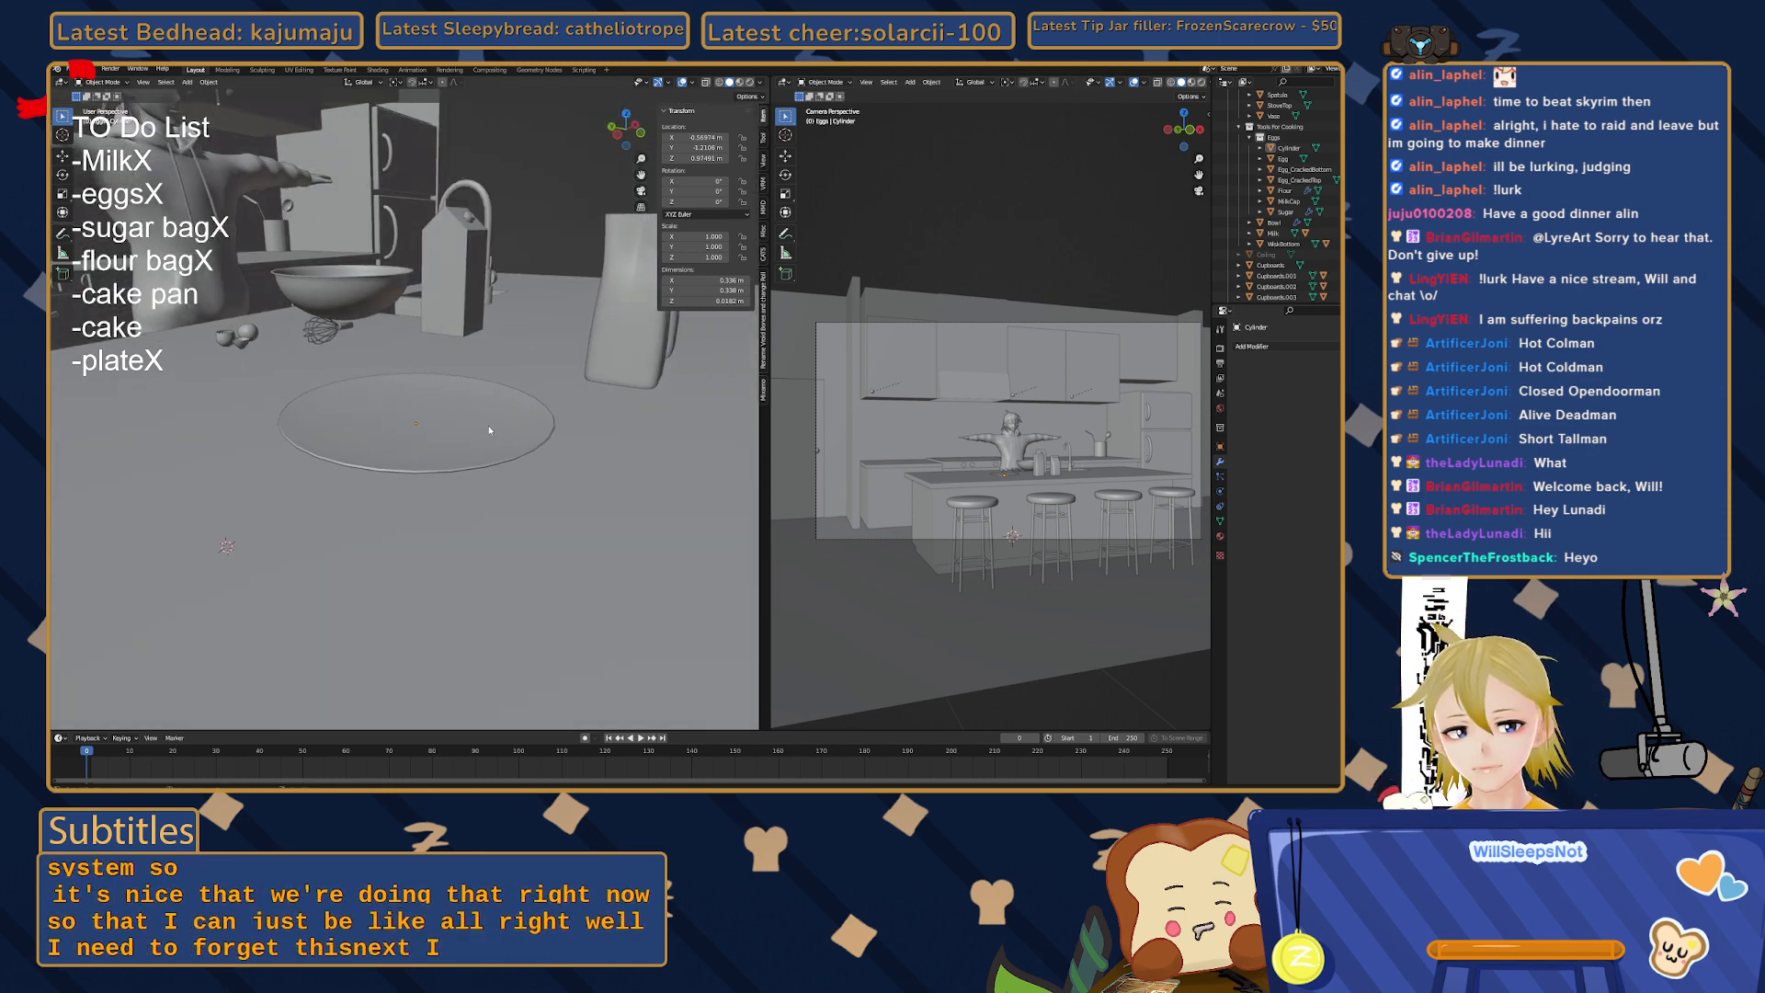
pyautogui.click(512, 437)
pyautogui.press('g')
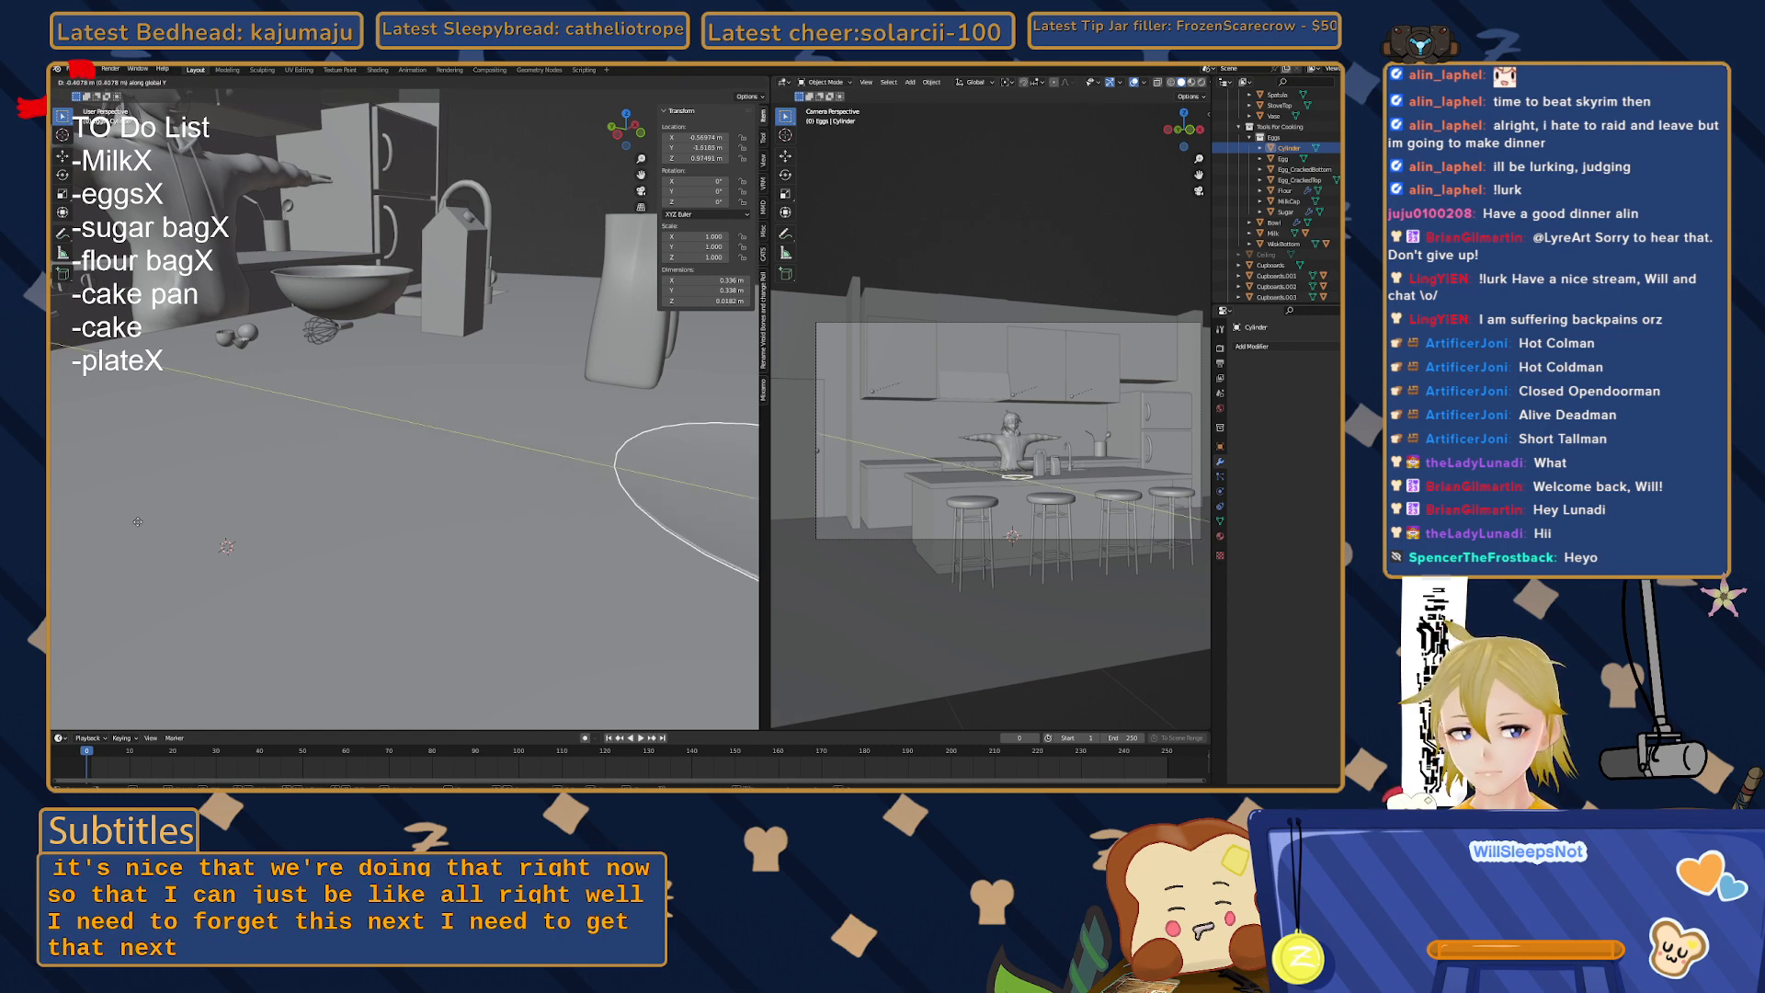
pyautogui.click(50, 521)
pyautogui.moveTo(311, 453); pyautogui.dragTo(513, 521, button='middle')
pyautogui.click(457, 421)
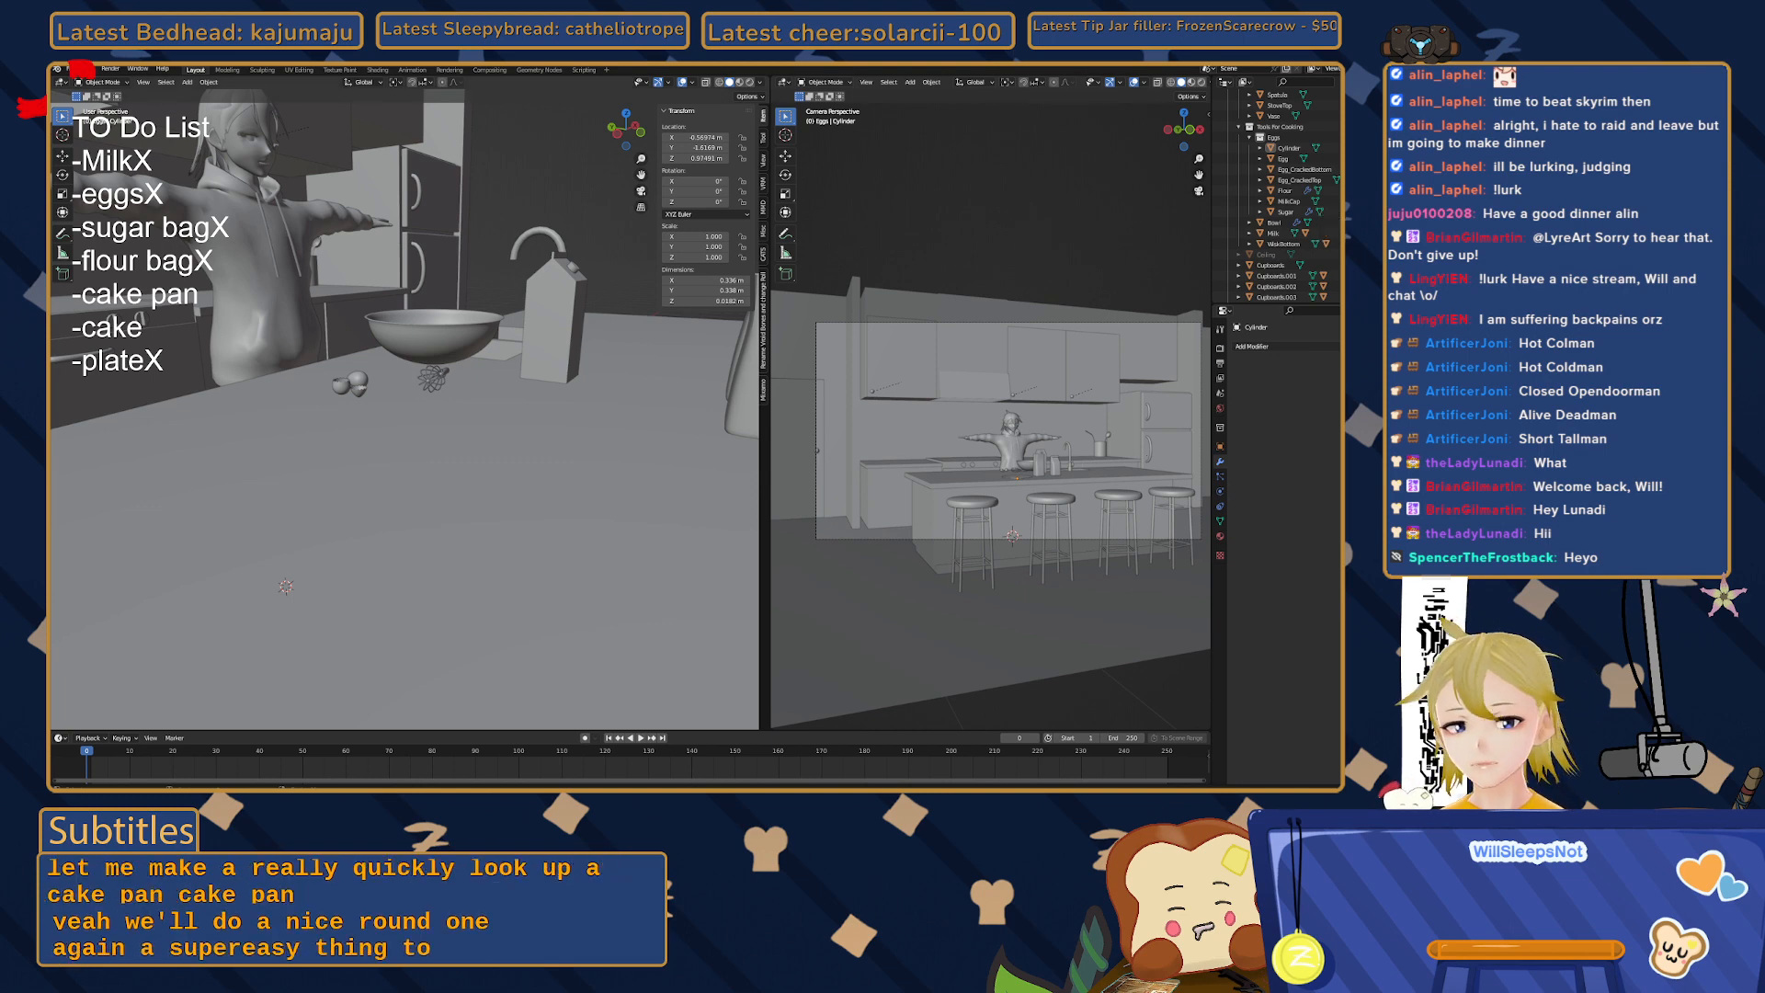
# - Add a cylinder mesh as the base for the round cake pan
pyautogui.moveTo(286, 441); pyautogui.dragTo(389, 502, button='middle')
pyautogui.hotkey('shift', 'a')
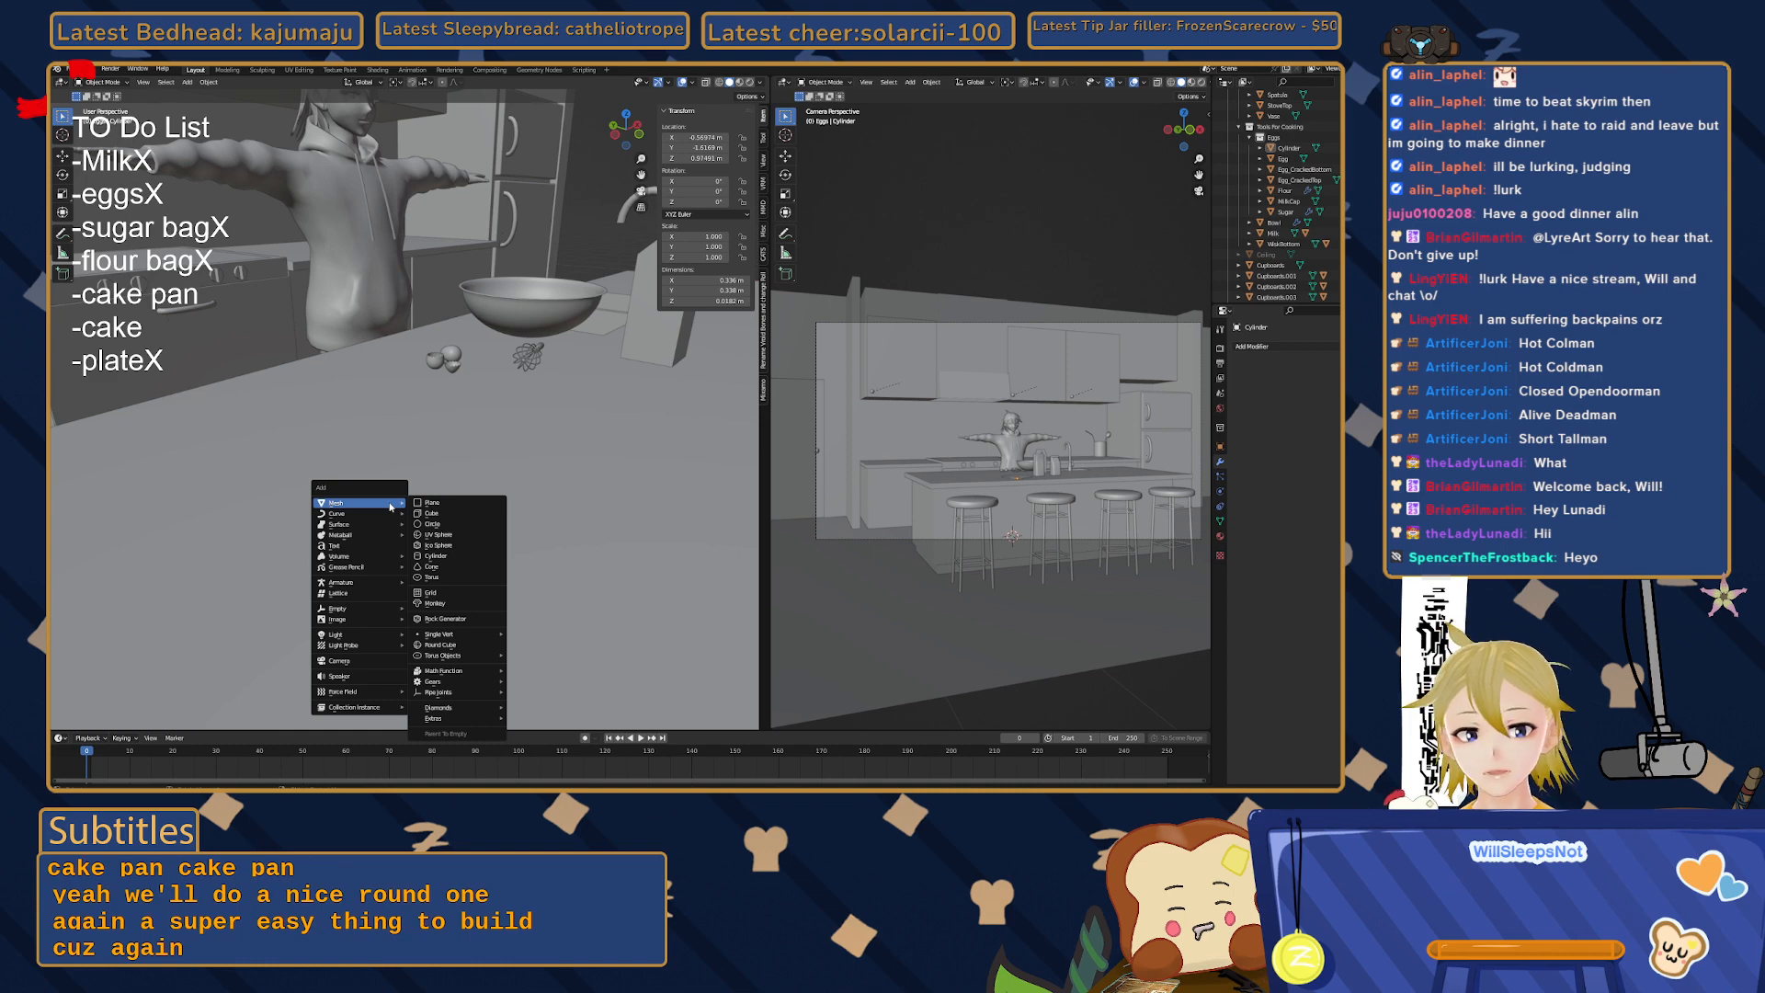
pyautogui.click(450, 556)
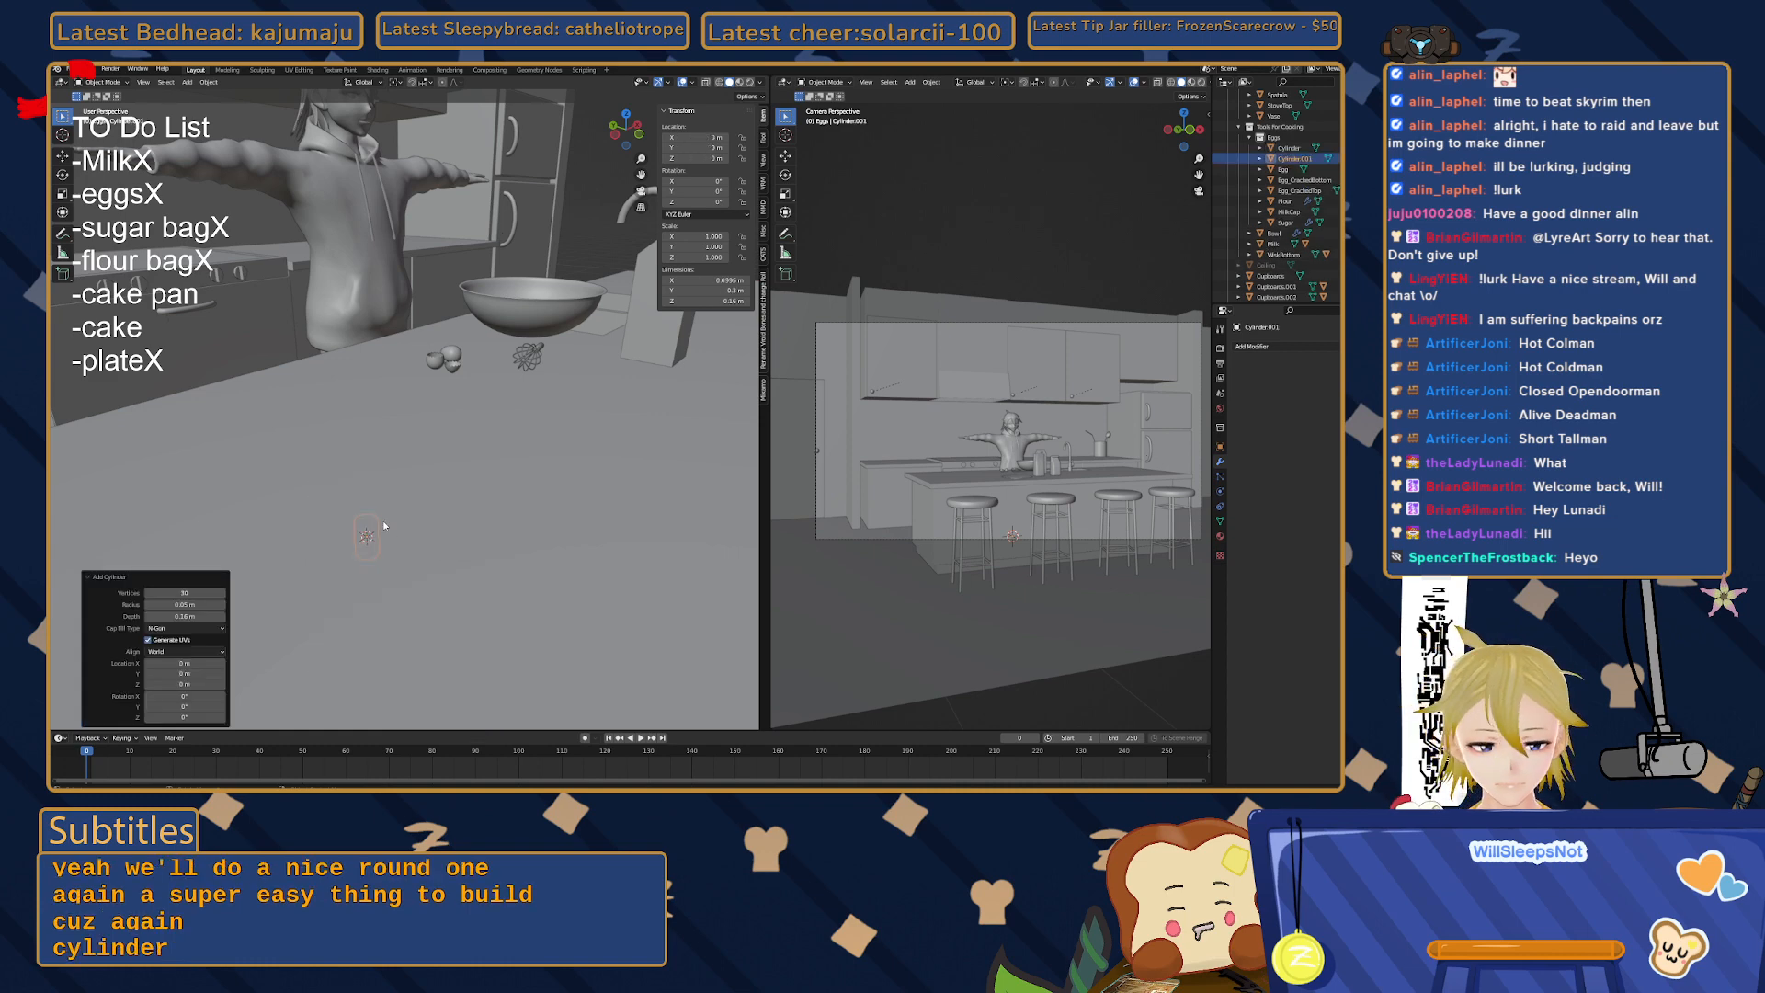
# - Frame the new cylinder, enter Edit Mode with X-ray display on, and activate the Select Box tool
pyautogui.press('KP_Decimal')
pyautogui.scroll(-2, 305, 449)
pyautogui.press('Tab')
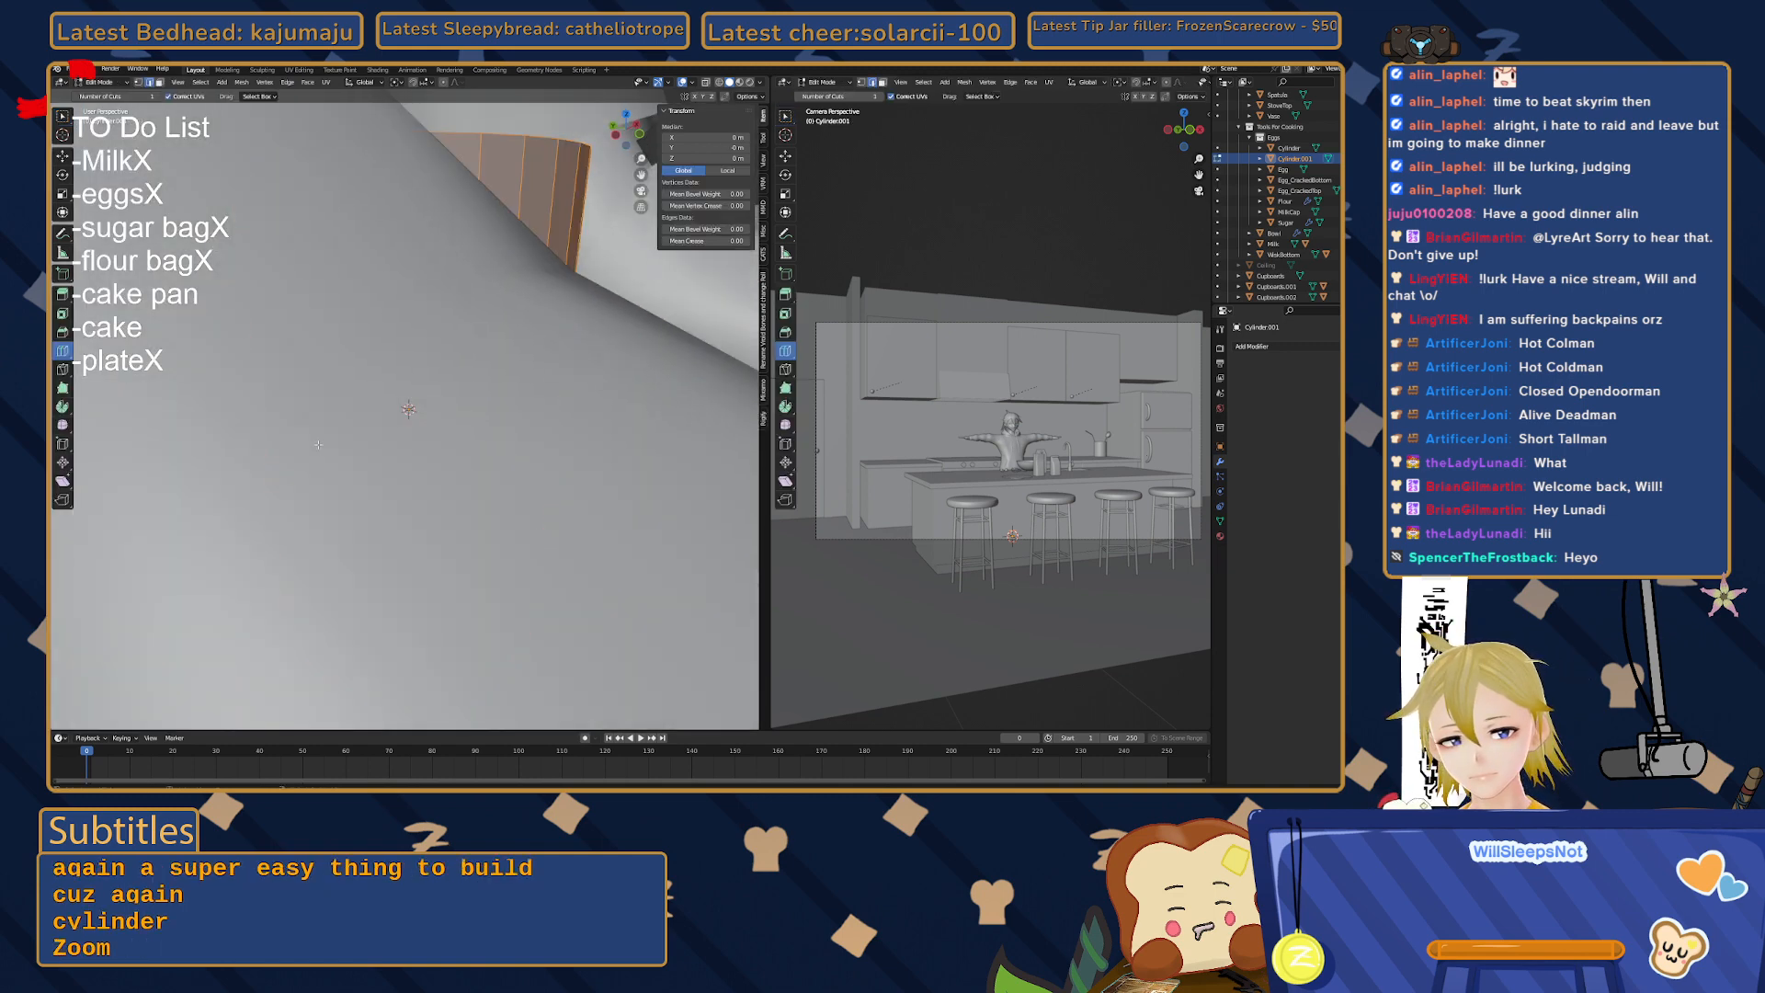
pyautogui.scroll(-5, 322, 453)
pyautogui.moveTo(299, 503); pyautogui.dragTo(341, 476, button='middle')
pyautogui.hotkey('alt', 'z')
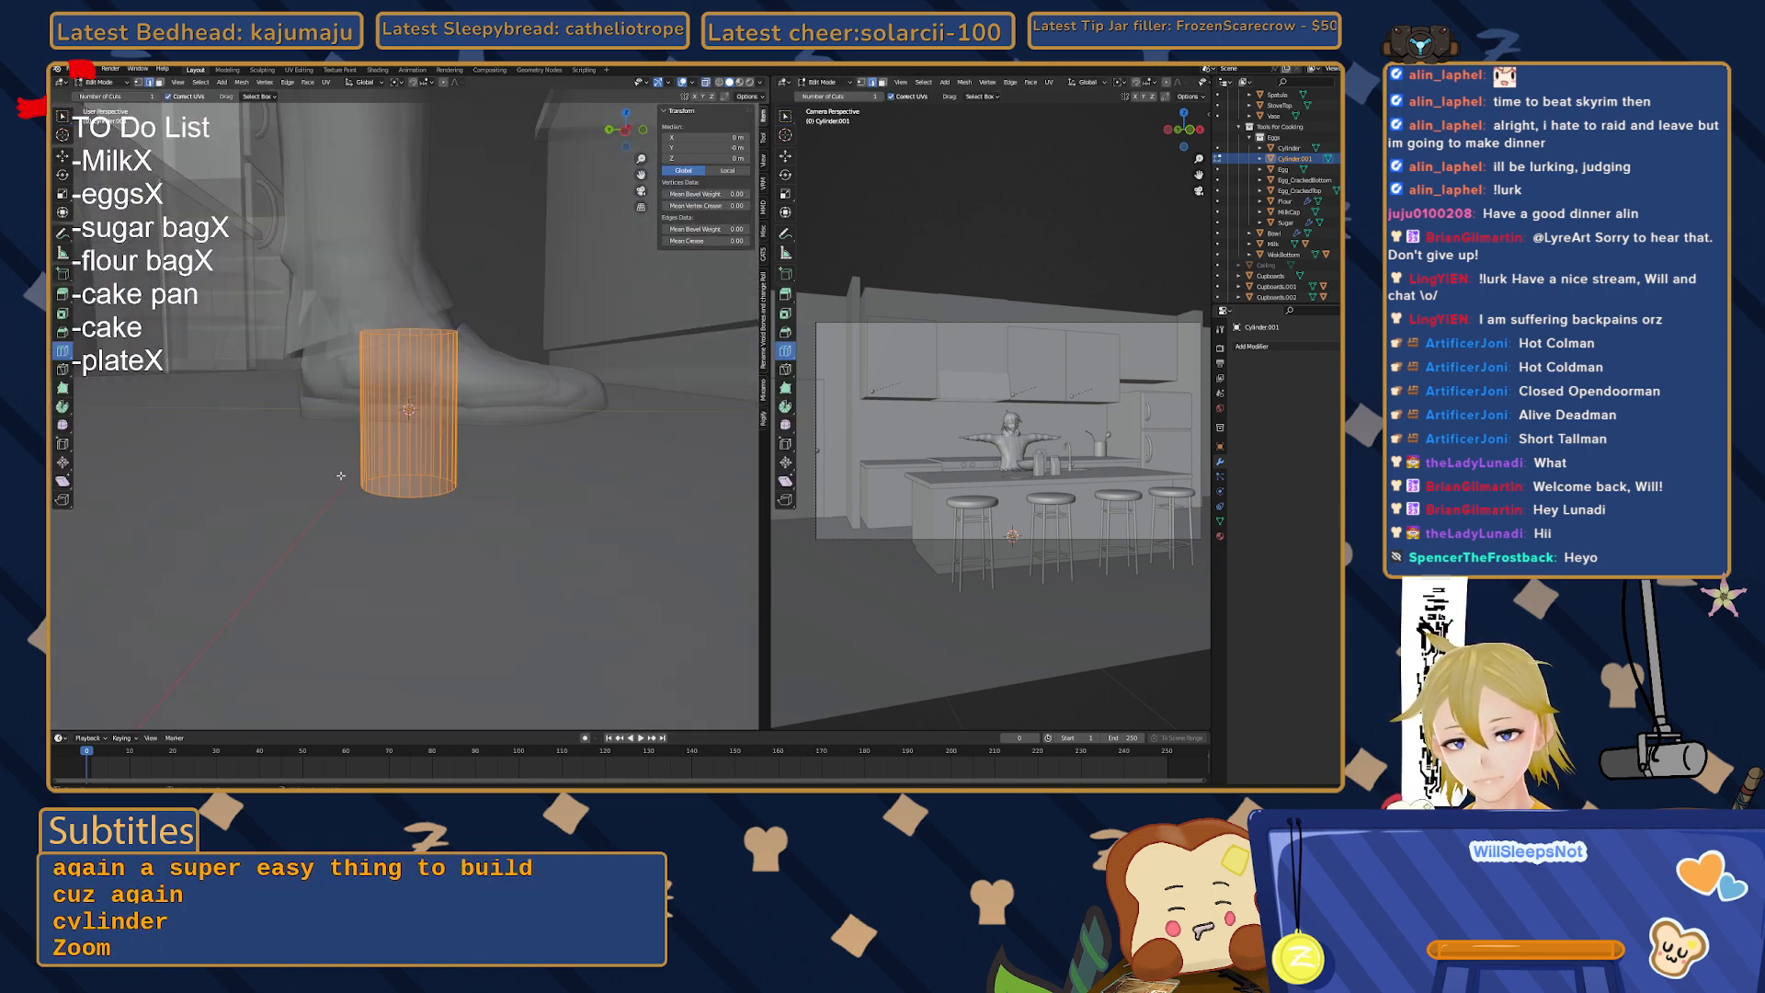
pyautogui.click(62, 114)
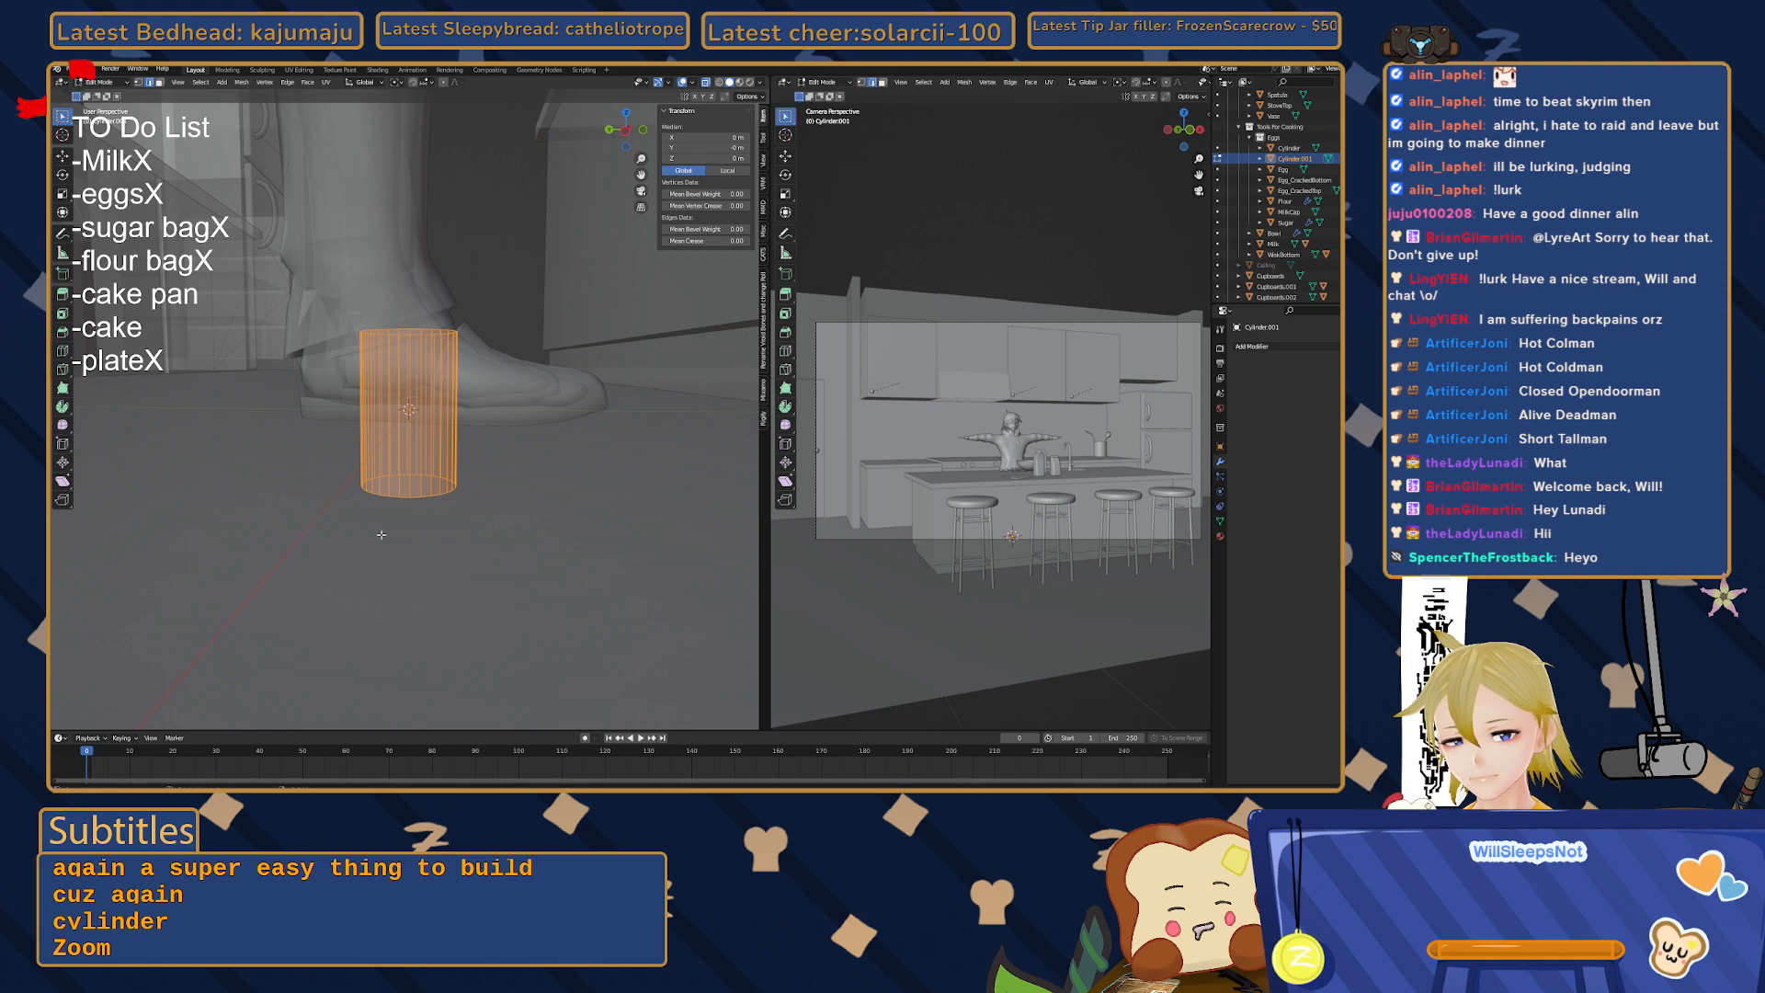
pyautogui.moveTo(318, 463); pyautogui.dragTo(639, 562)
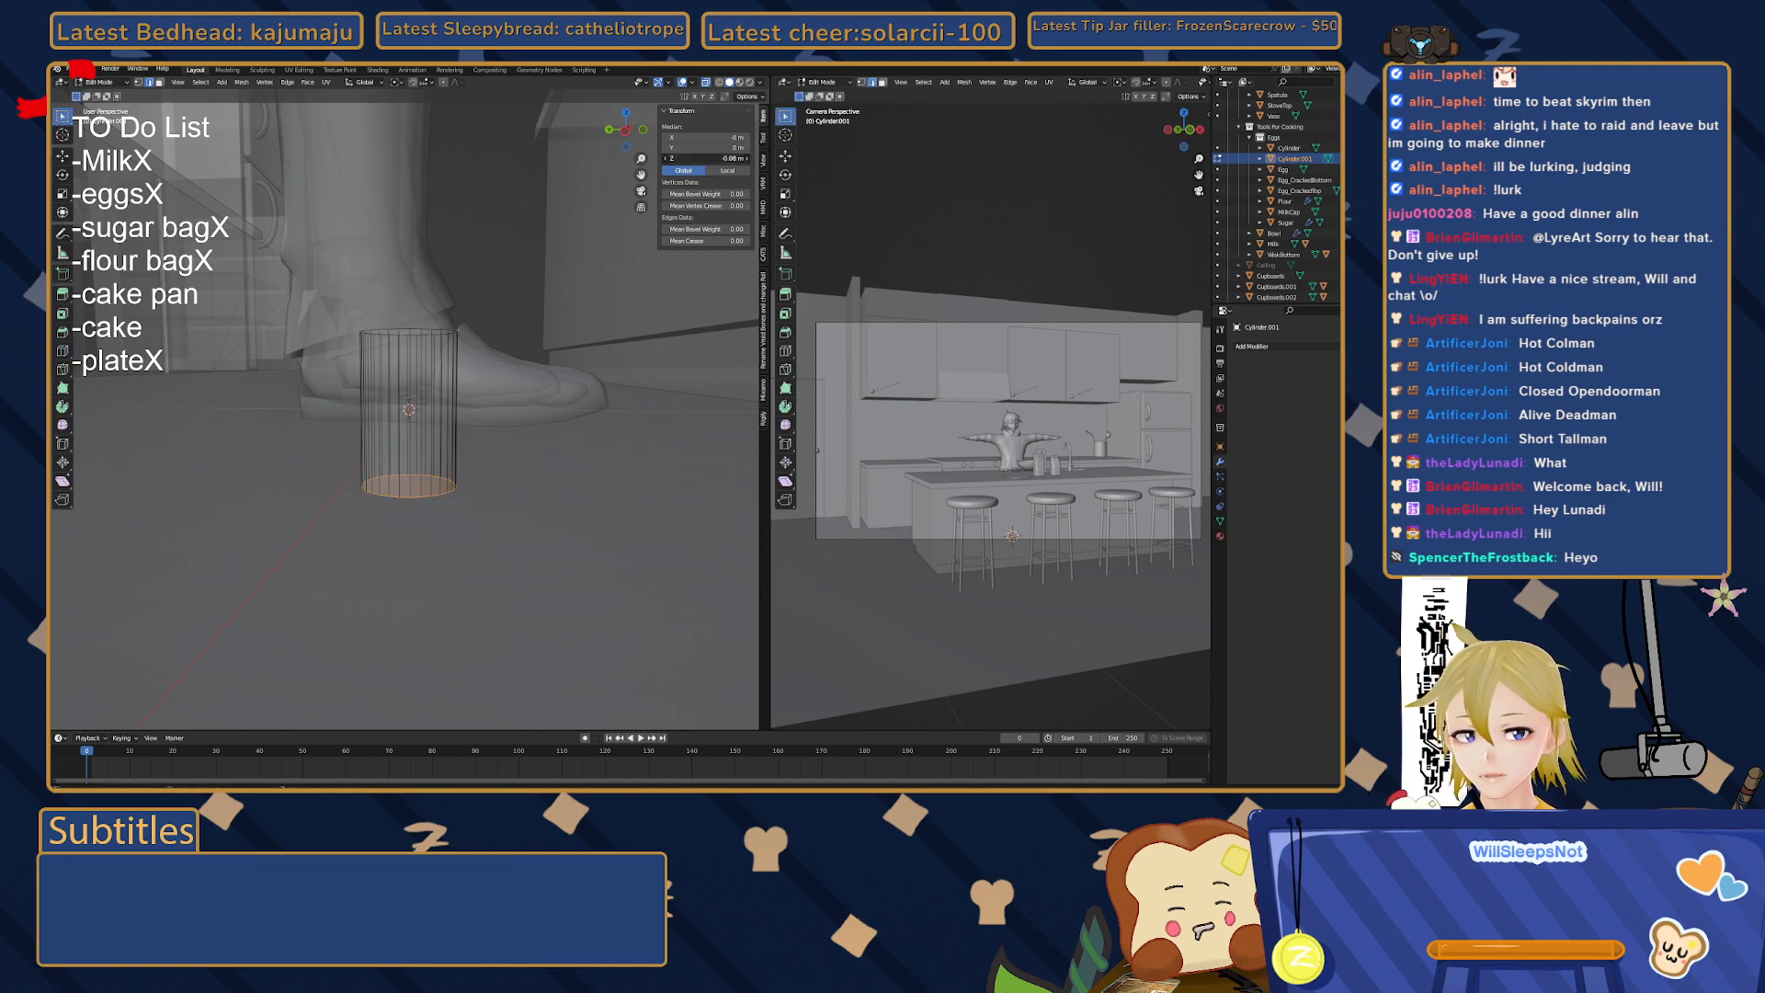
pyautogui.write('0')
pyautogui.press('Return')
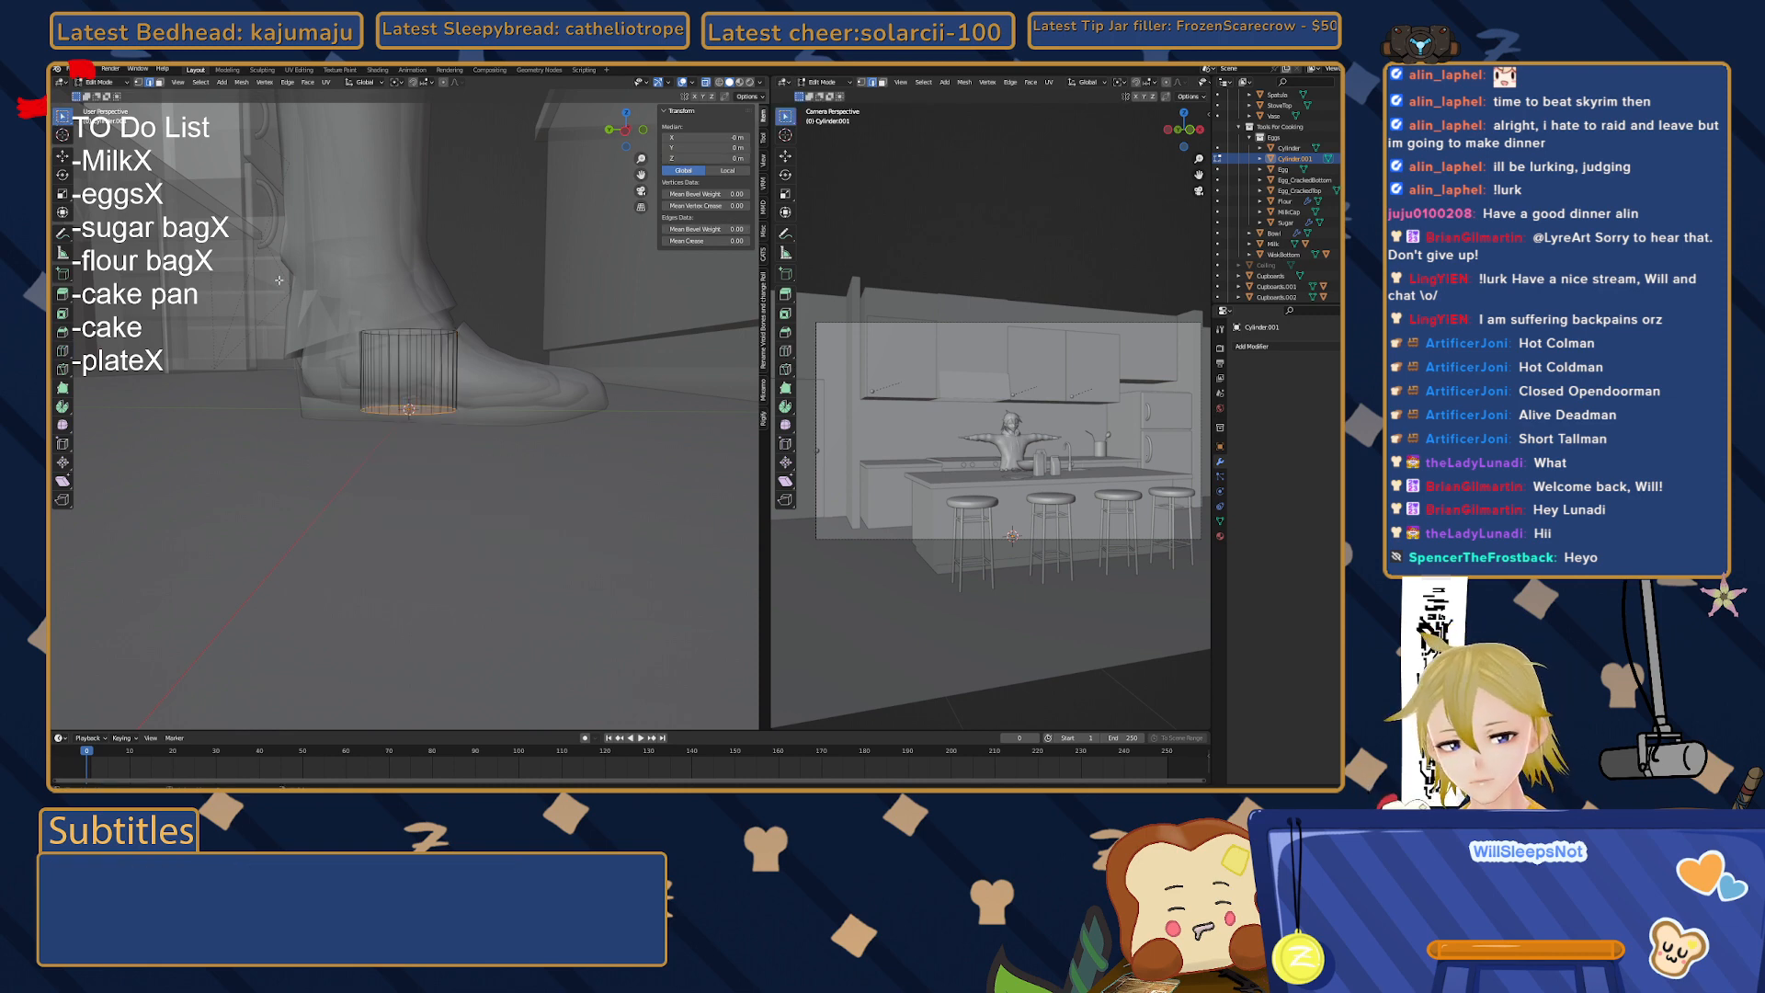
pyautogui.moveTo(279, 280); pyautogui.dragTo(611, 517)
pyautogui.hotkey('ctrl', 'z')
pyautogui.hotkey('ctrl', 'z')
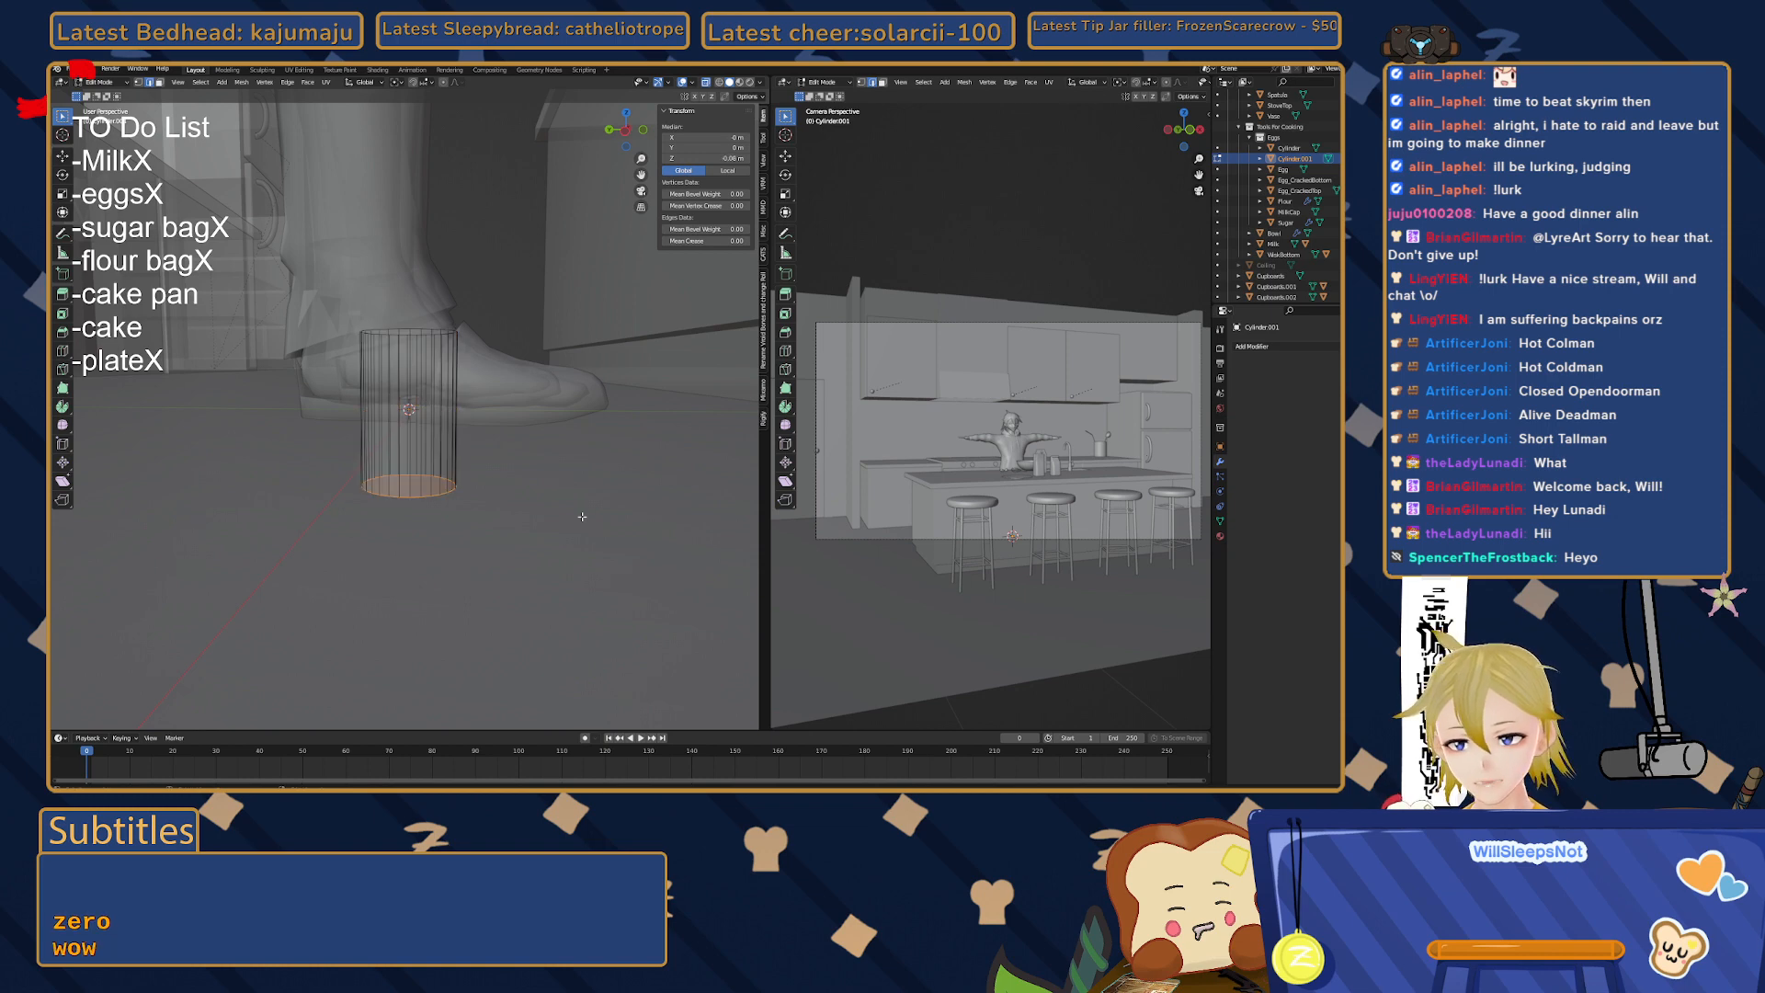
# - Select the whole cylinder mesh and scale it up uniformly to about 3.1 times its size
pyautogui.moveTo(261, 243); pyautogui.dragTo(649, 619)
pyautogui.press('s')
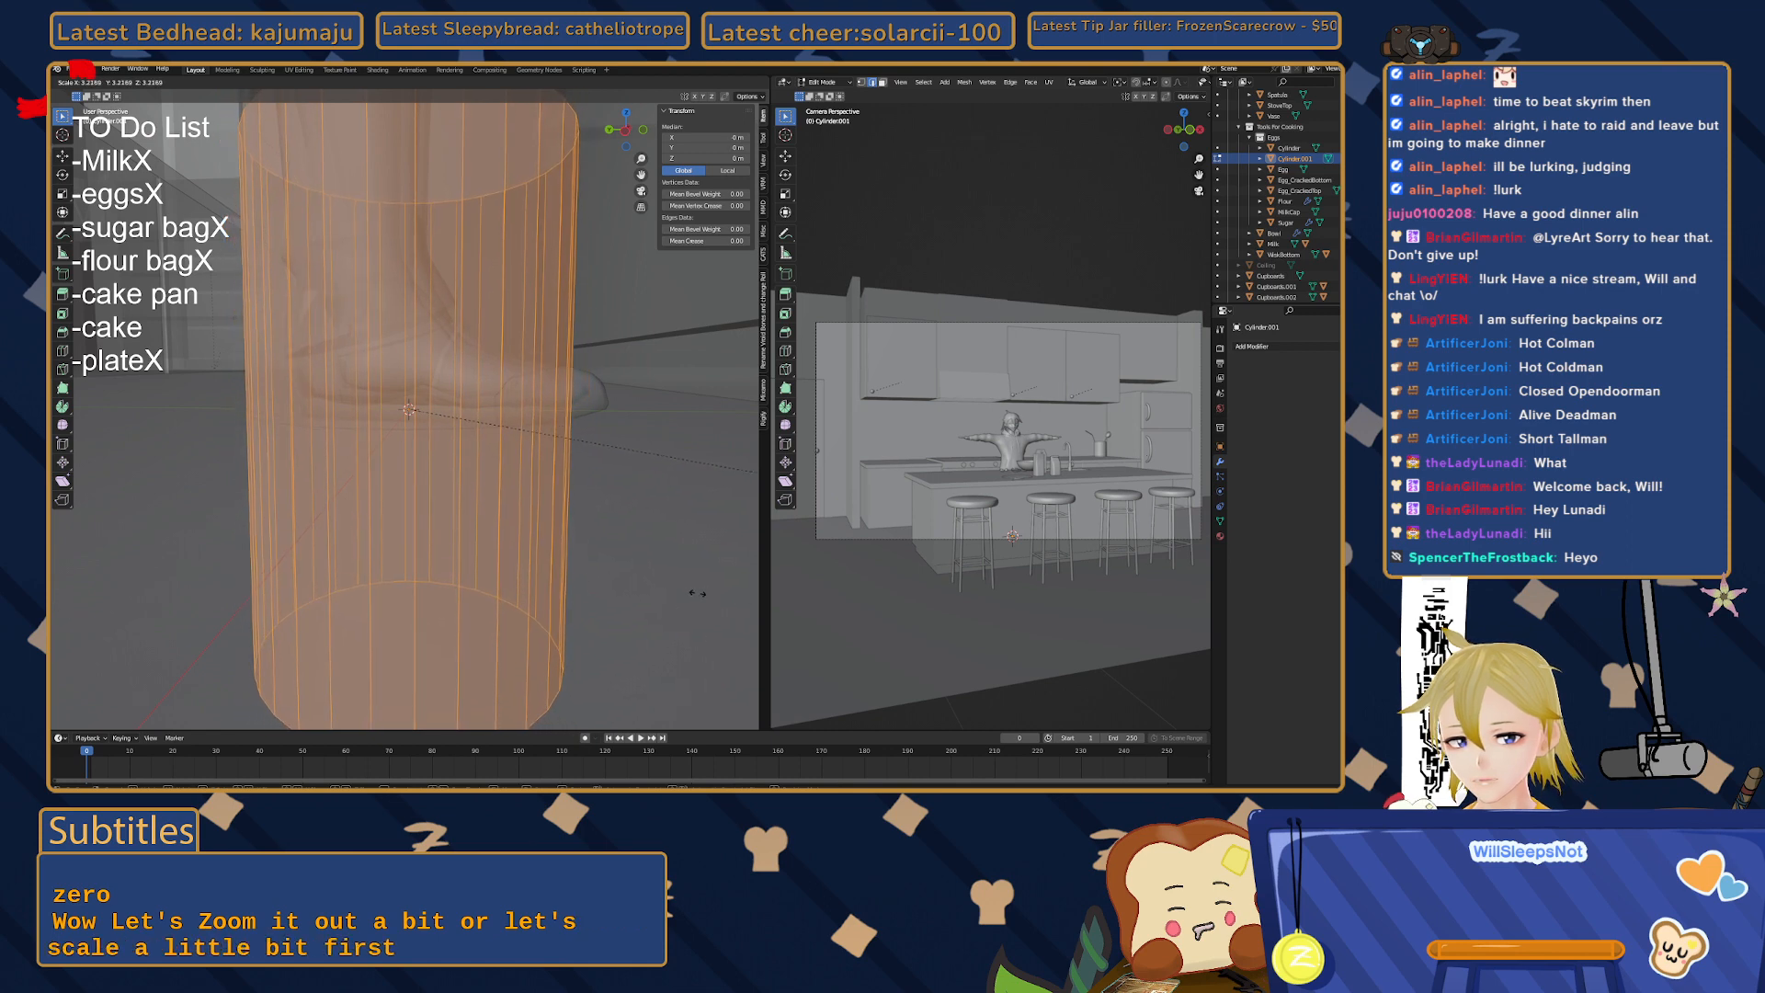
pyautogui.click(655, 586)
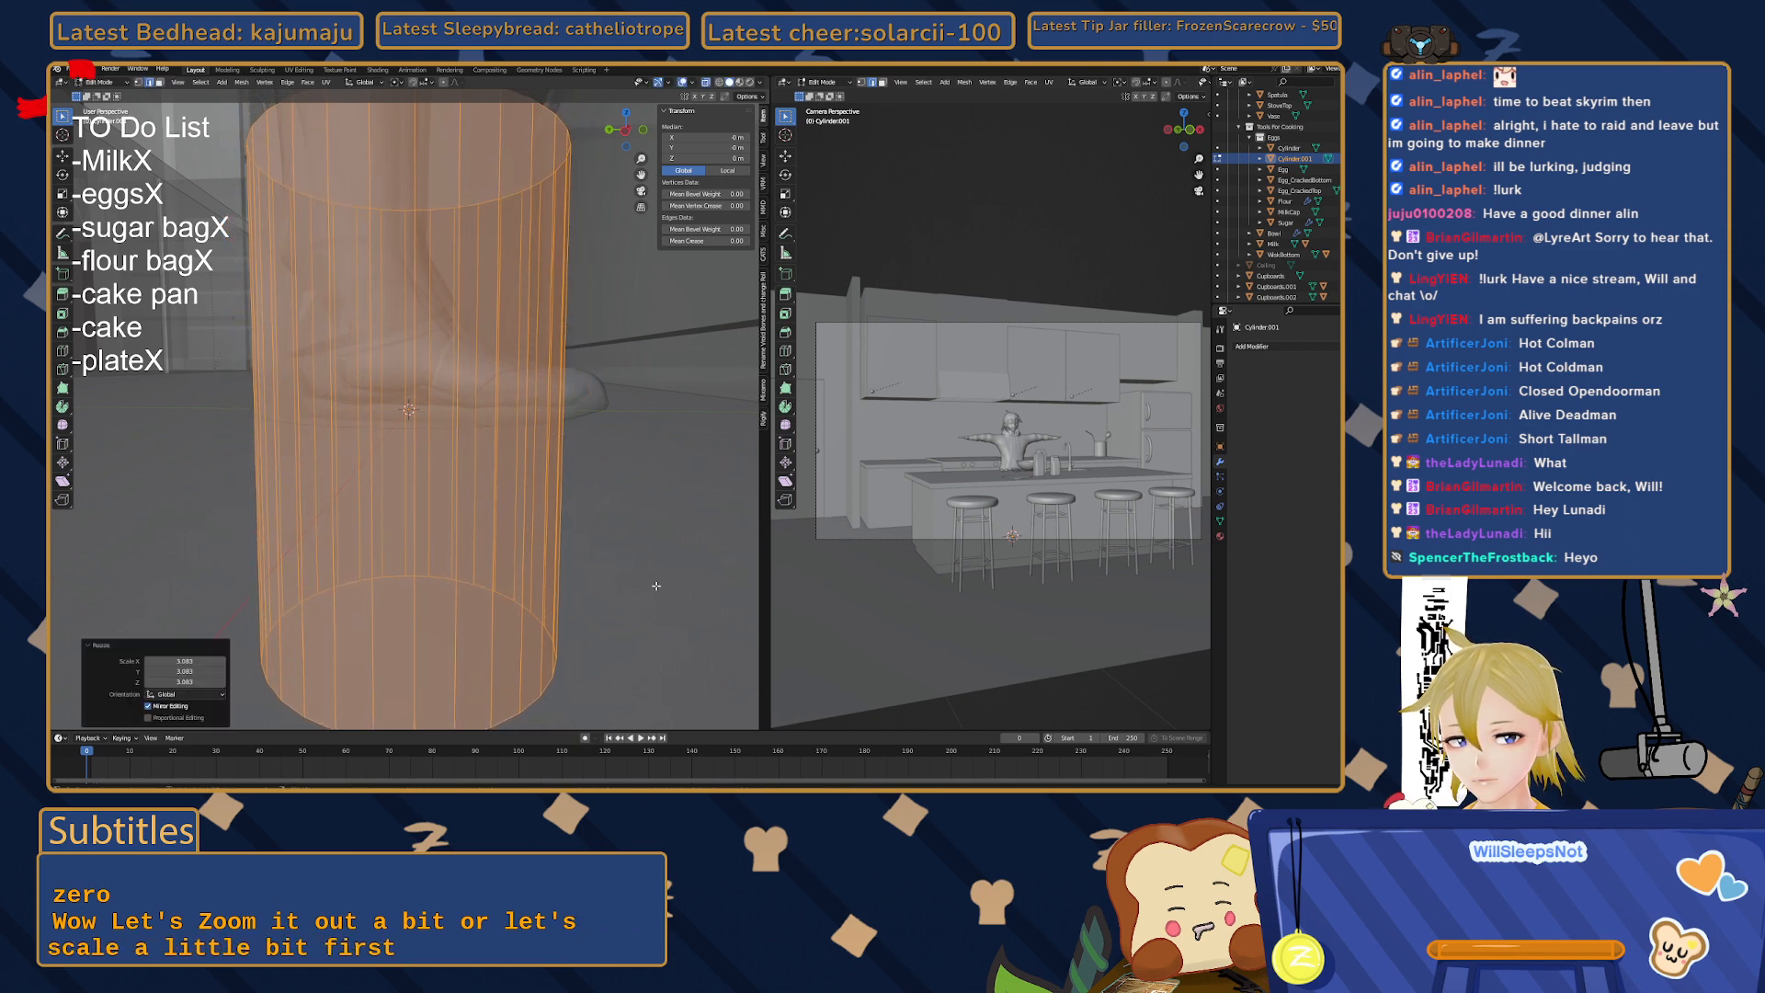
# - Select the cylinder's bottom ring and set its global Z position to 0
pyautogui.click(179, 548)
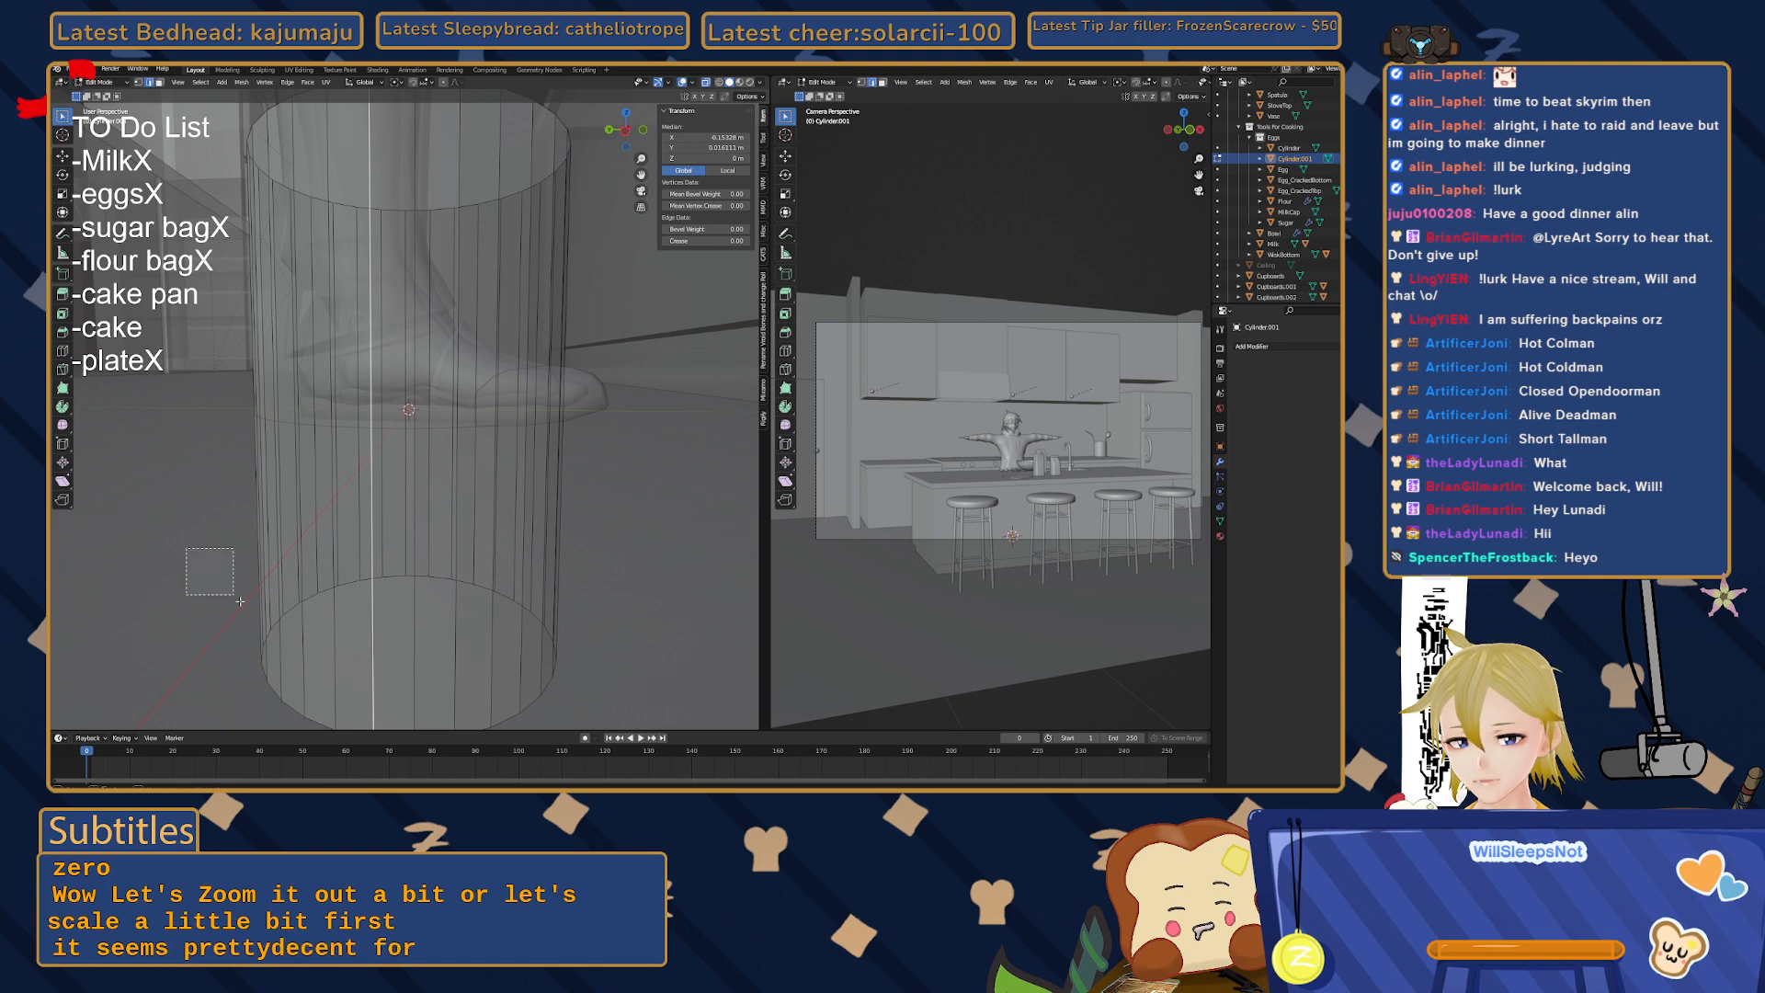
pyautogui.moveTo(210, 571); pyautogui.dragTo(770, 768)
pyautogui.click(719, 158)
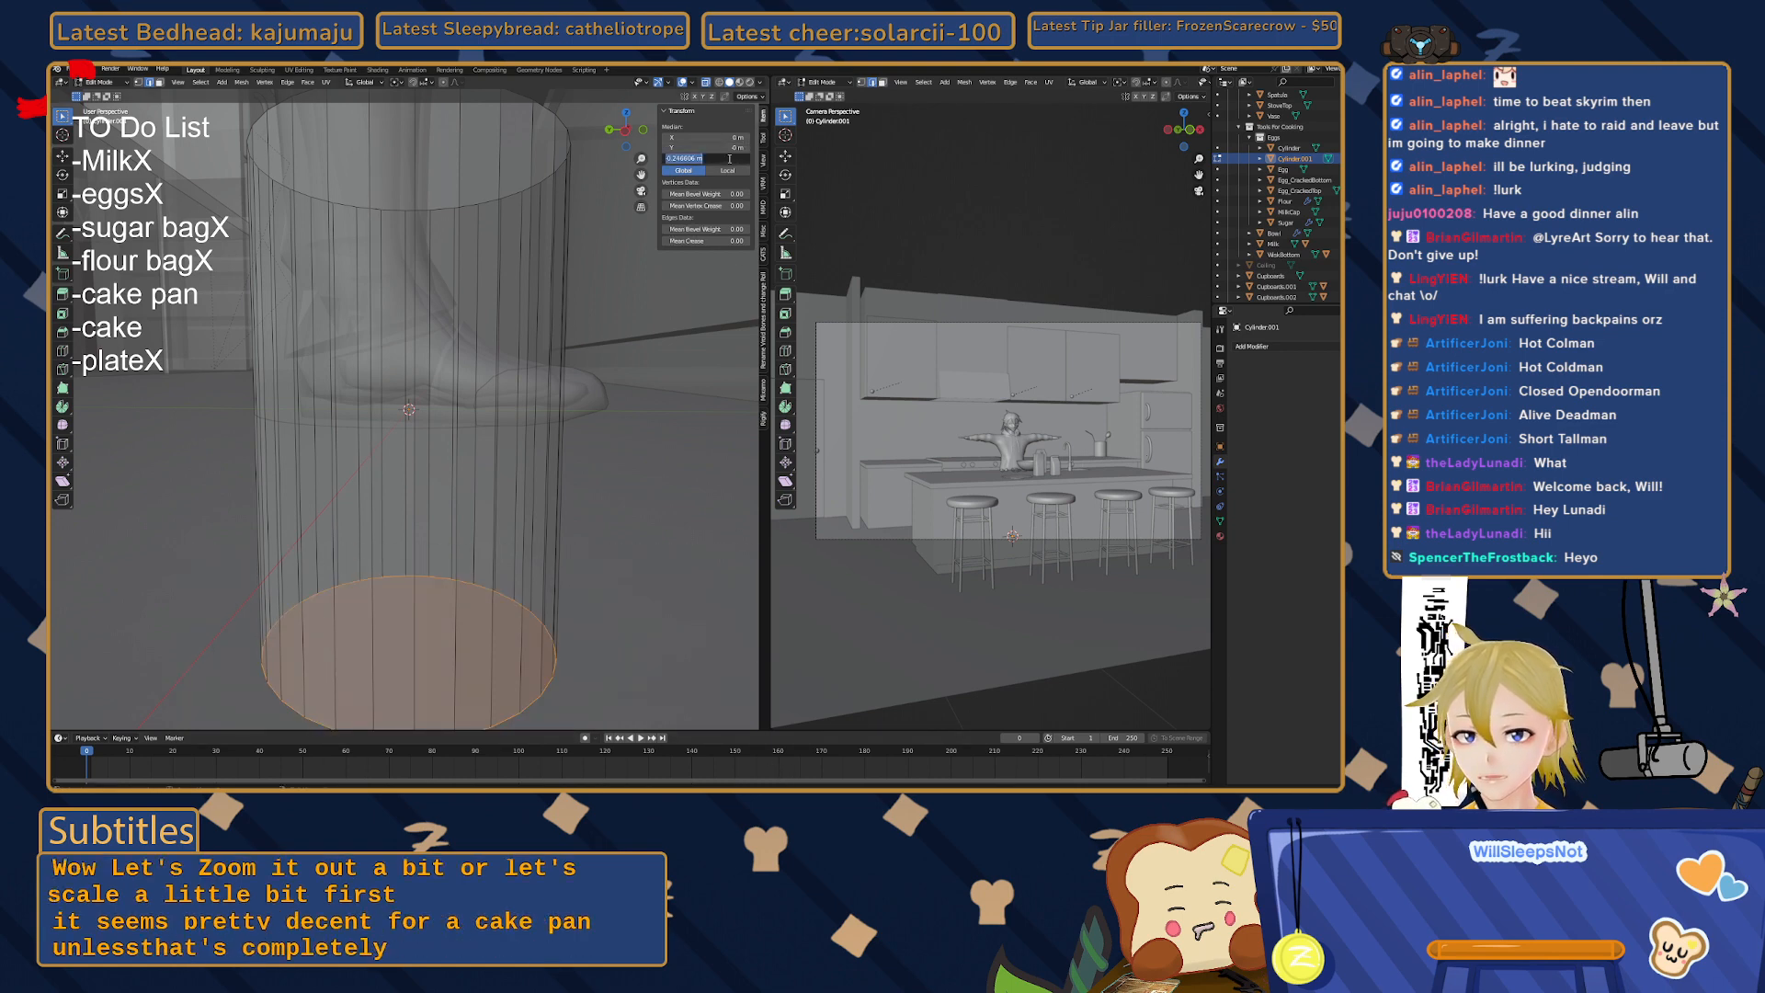
pyautogui.write('0')
pyautogui.press('Return')
# - Set the cylinder's top ring to Z 0.2 m and lower it further to a height of about 0.09 m
pyautogui.keyDown('shift'); pyautogui.moveTo(478, 221); pyautogui.dragTo(491, 318, button='middle'); pyautogui.keyUp('shift')
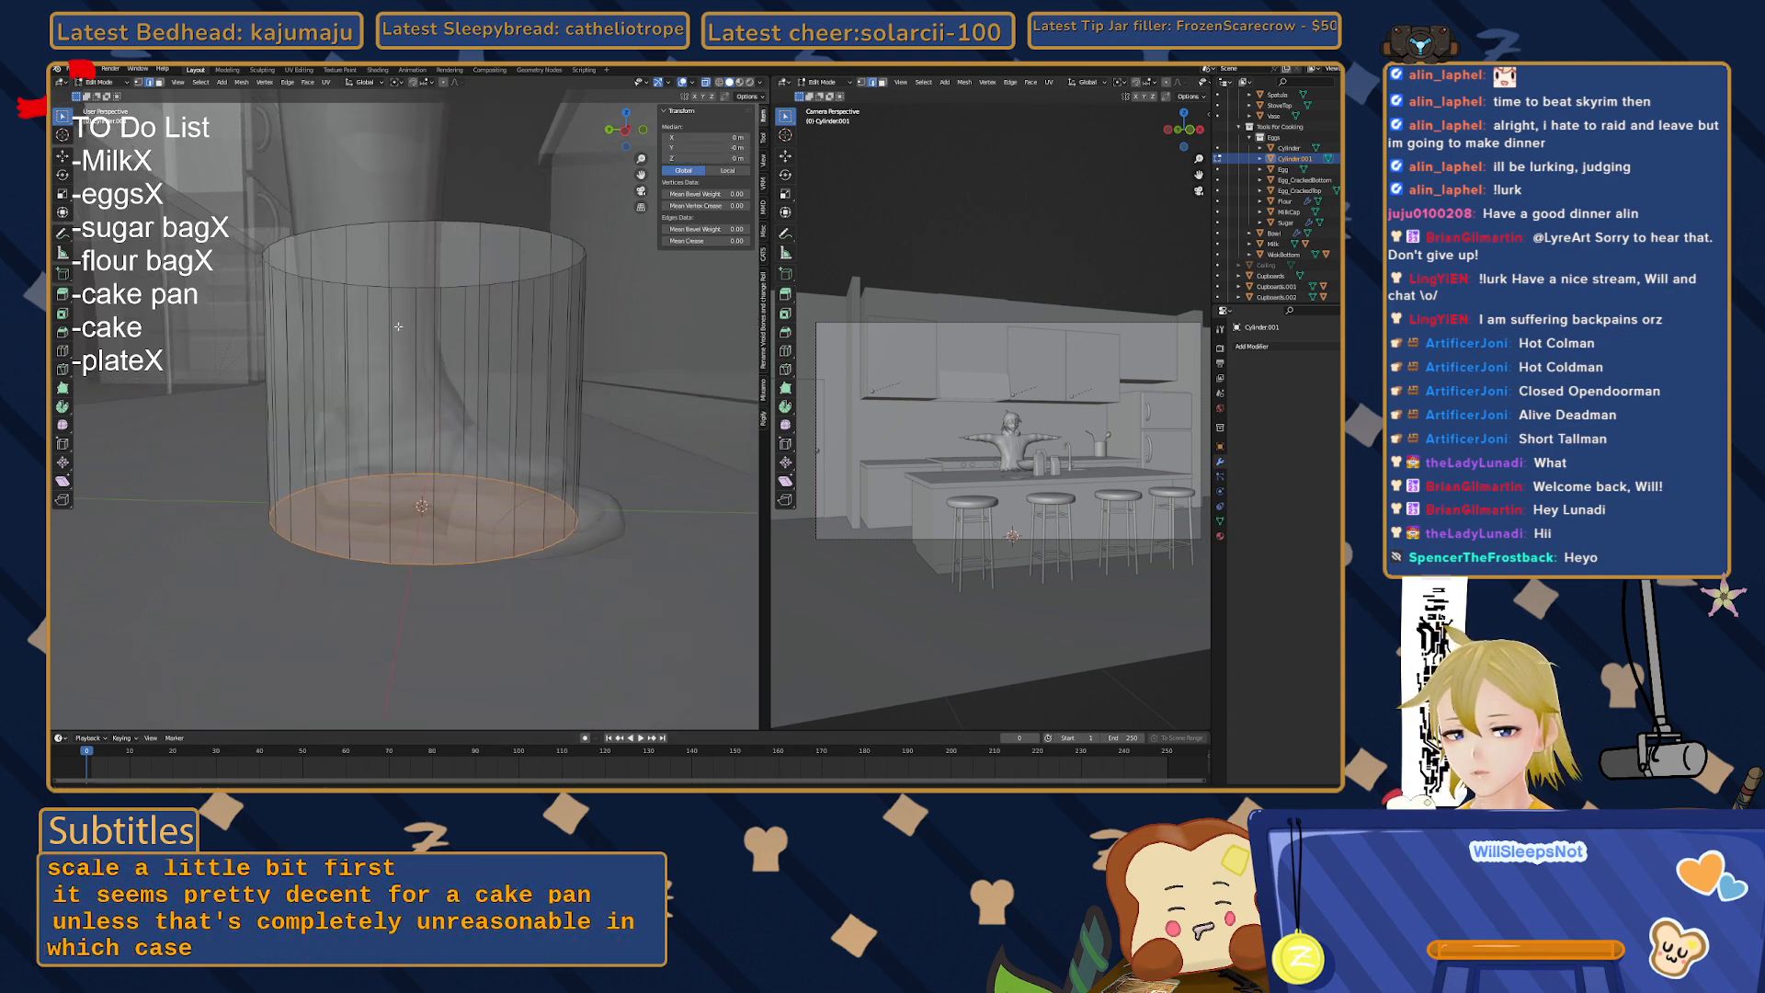
pyautogui.moveTo(215, 156); pyautogui.dragTo(604, 349)
pyautogui.click(703, 158)
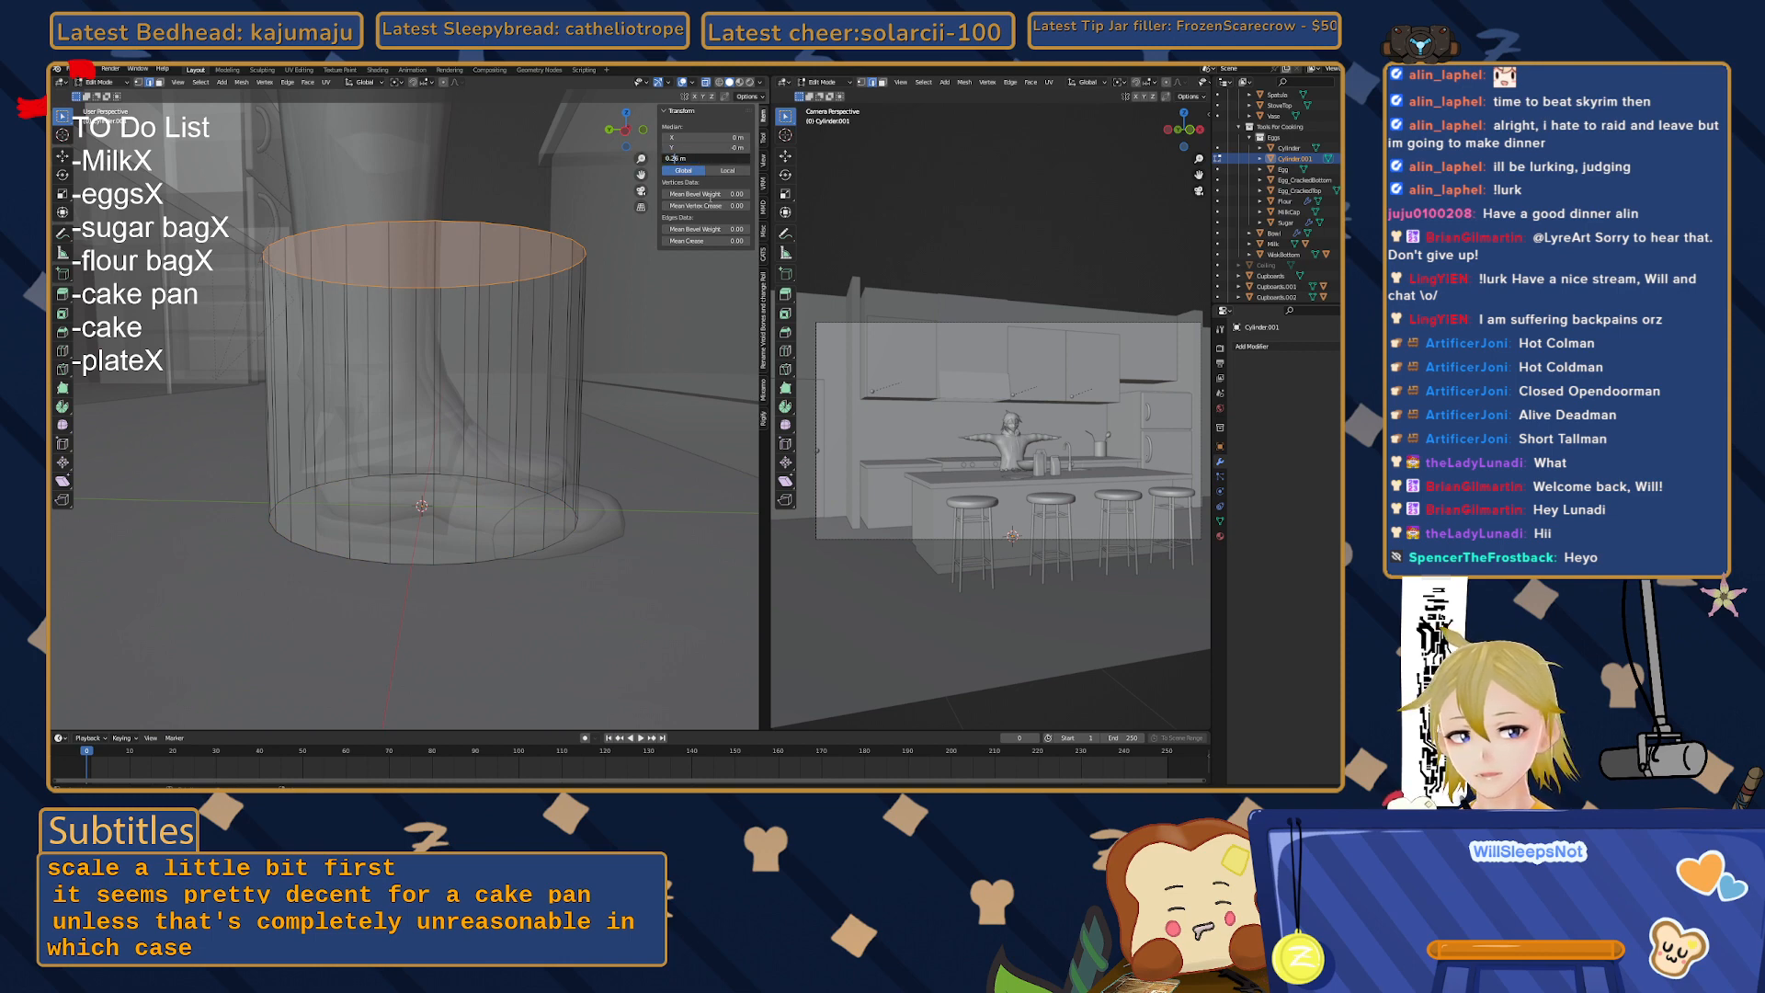
pyautogui.press('BackSpace')
pyautogui.press('Return')
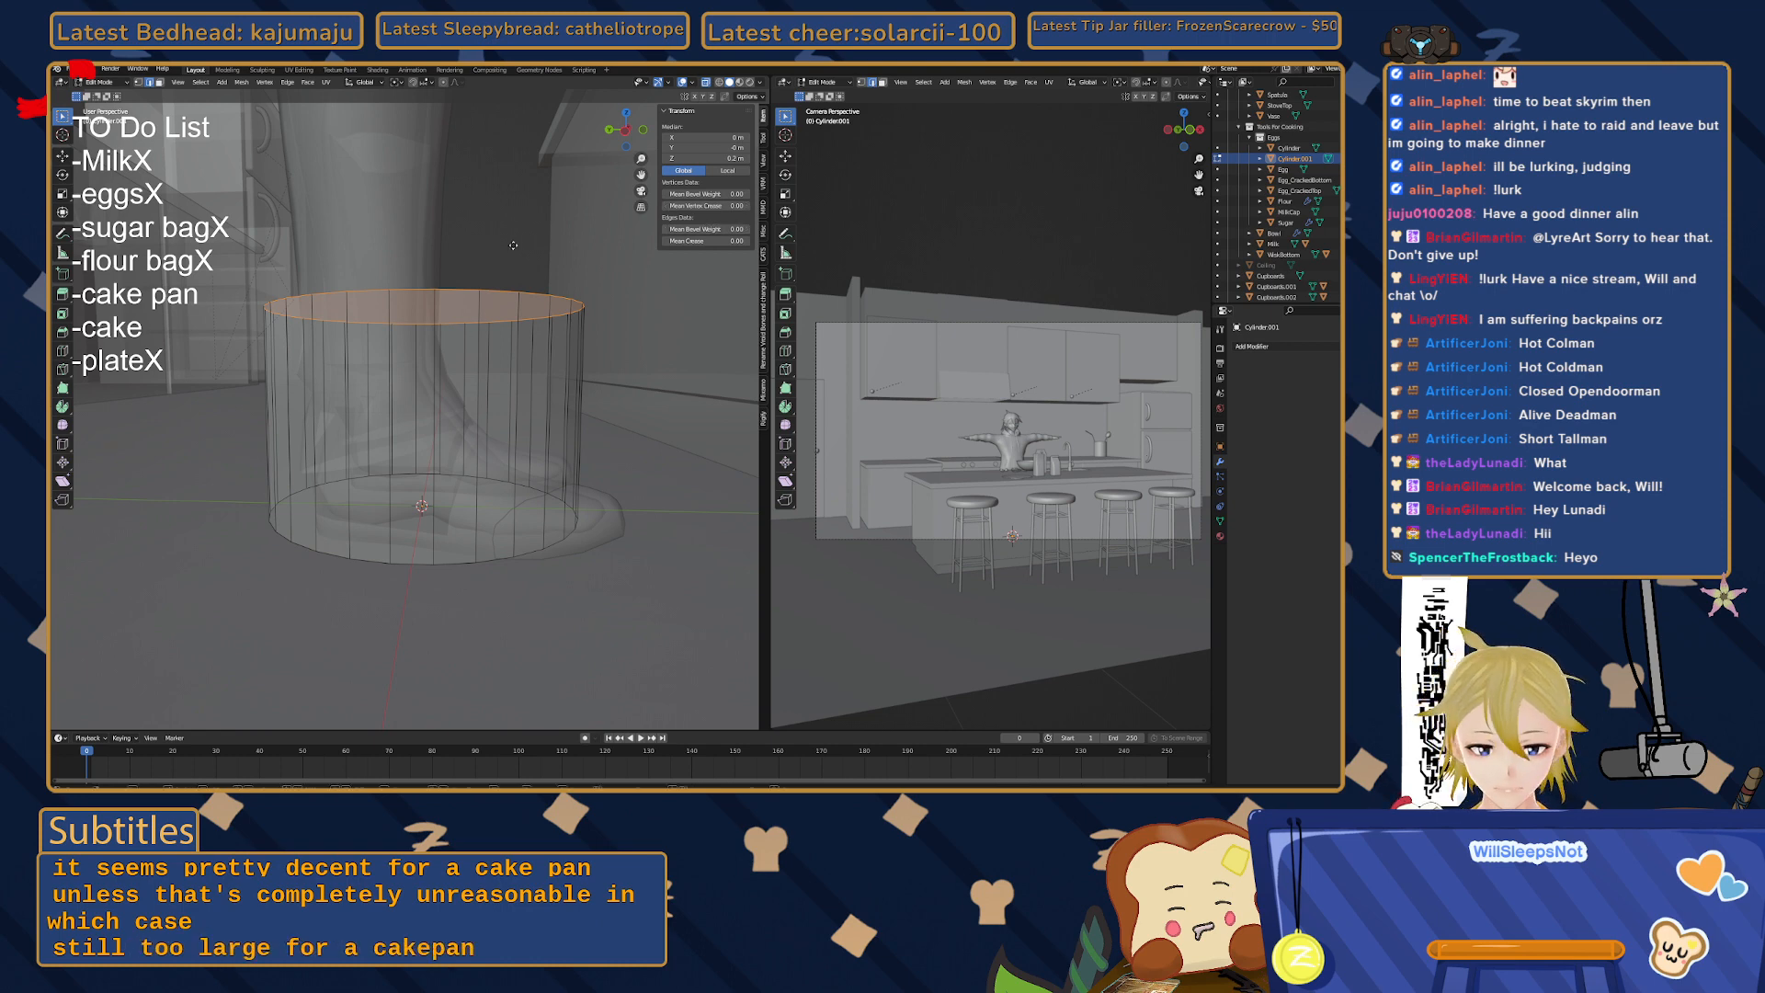
pyautogui.press('g')
pyautogui.press('z')
pyautogui.click(367, 362)
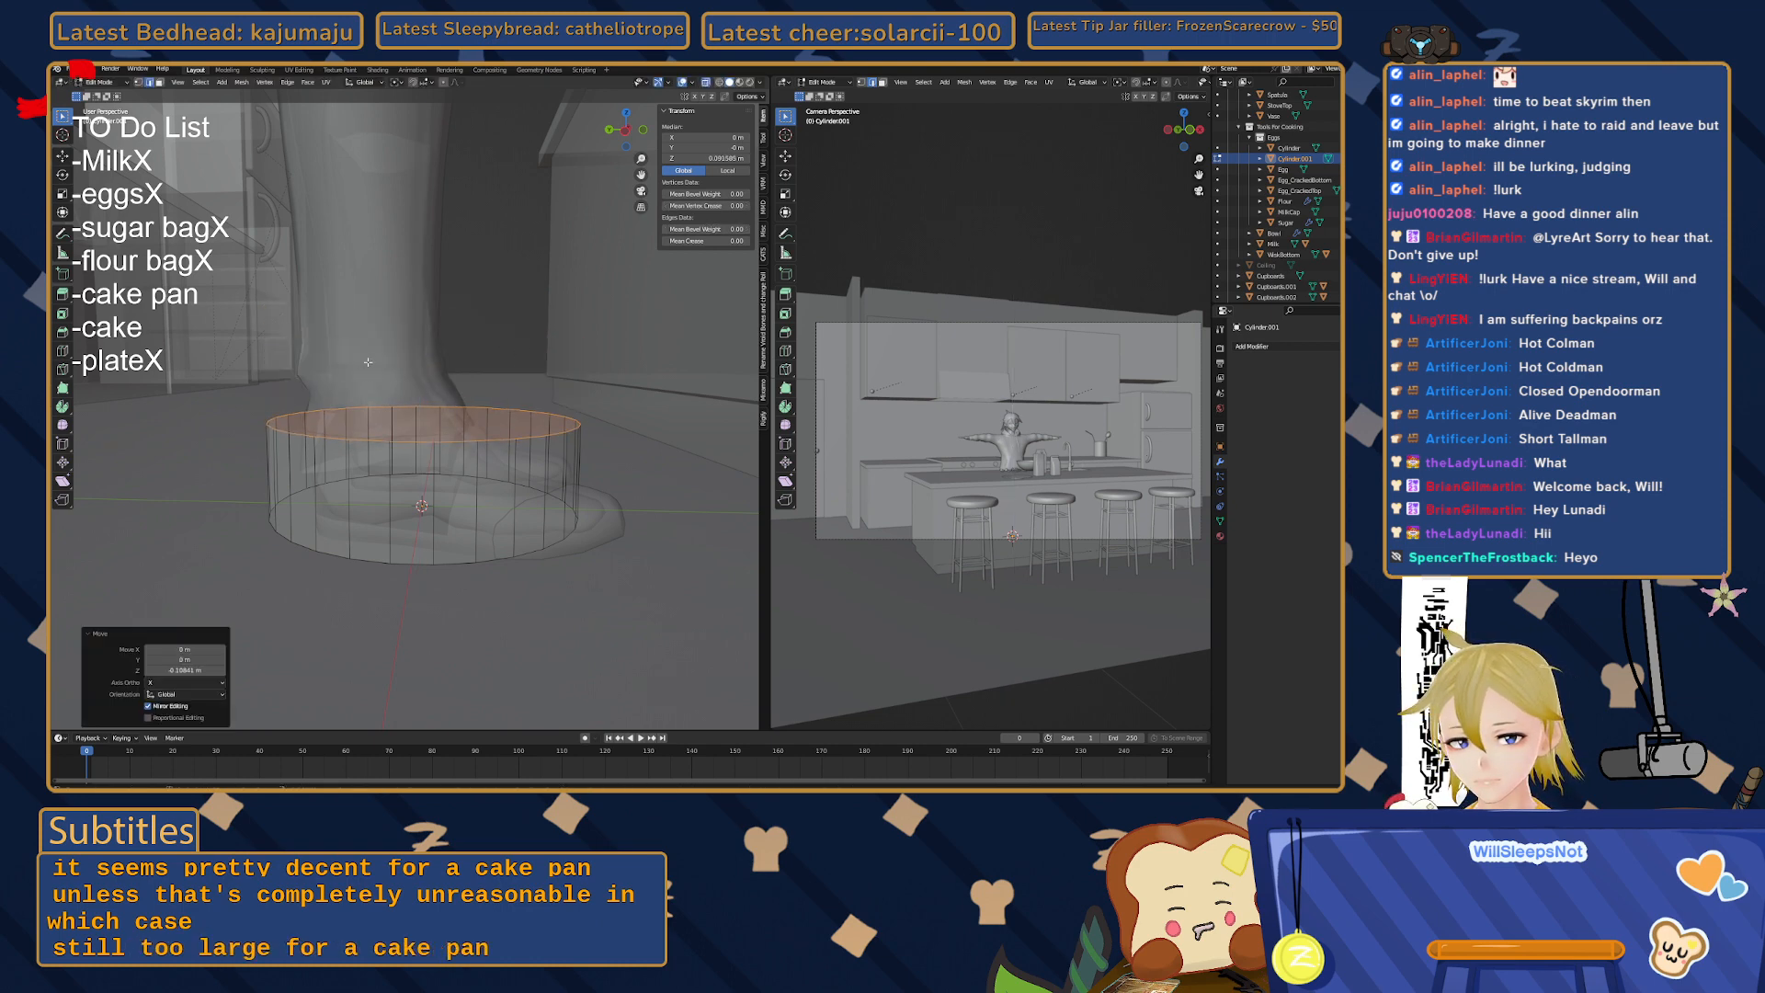
# - Leave mesh editing and move the pan cylinder in side view up onto the kitchen island's countertop
pyautogui.press('Tab')
pyautogui.press('ctrl+KP_3')
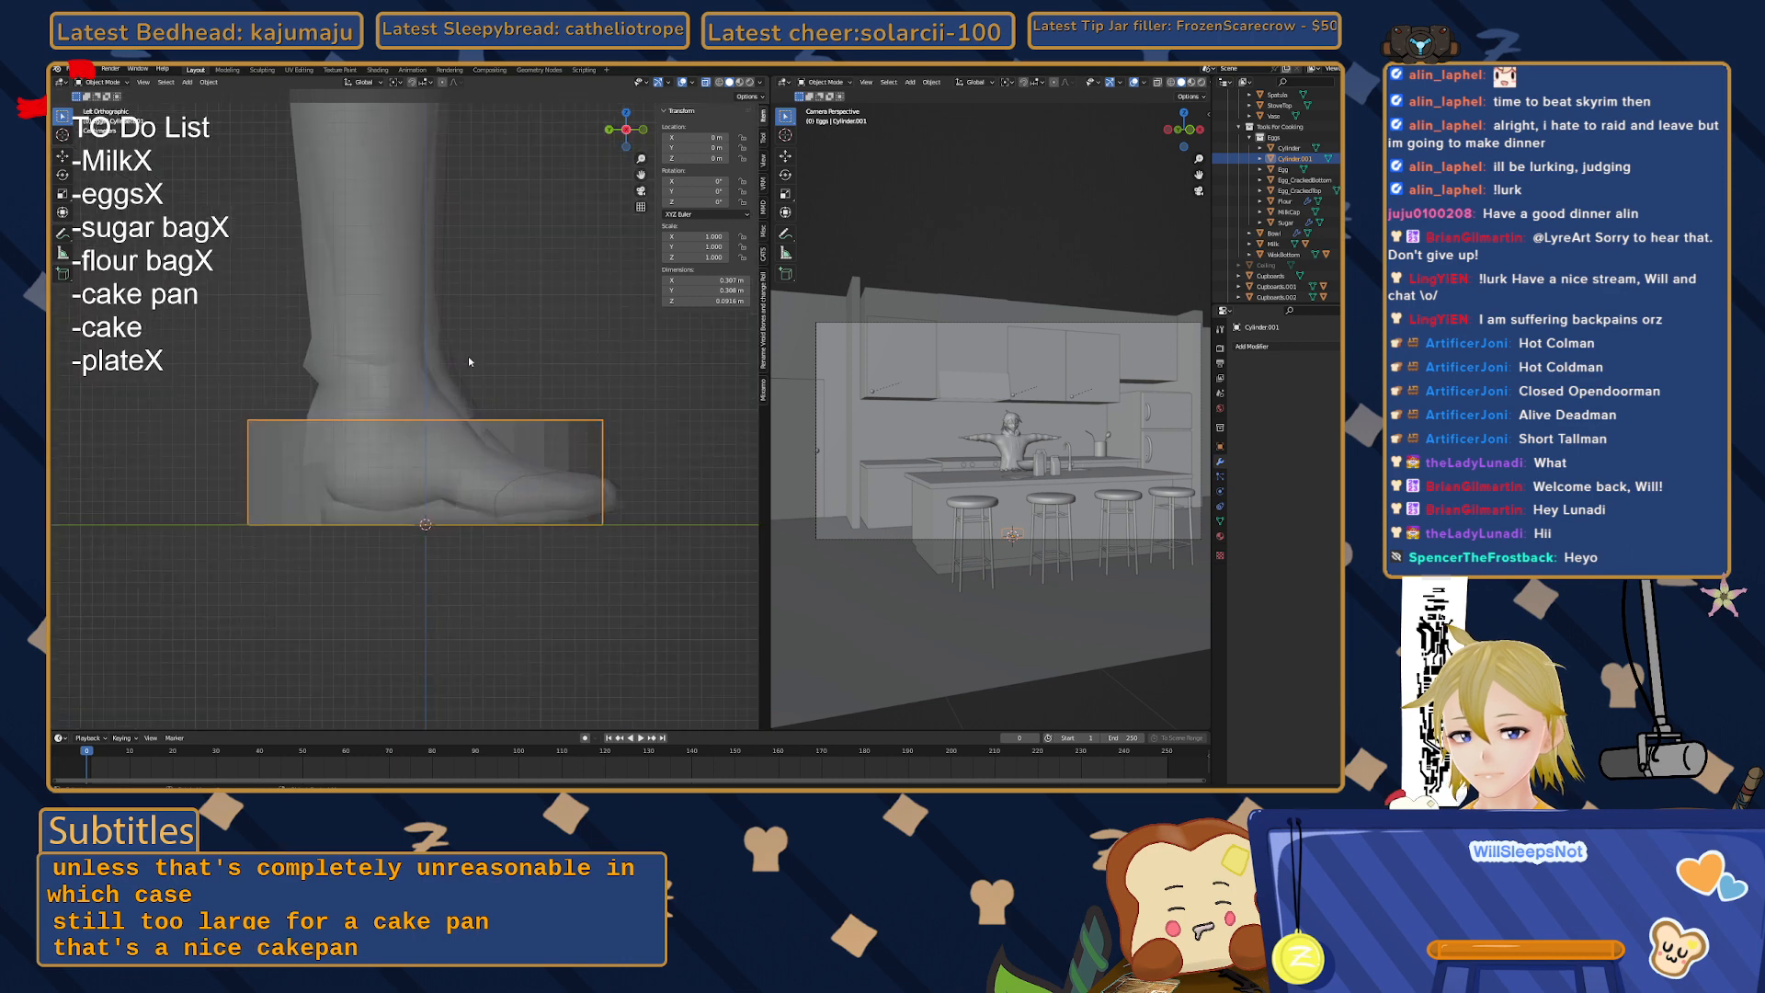
pyautogui.moveTo(509, 397); pyautogui.dragTo(503, 288, button='middle')
pyautogui.click(621, 134)
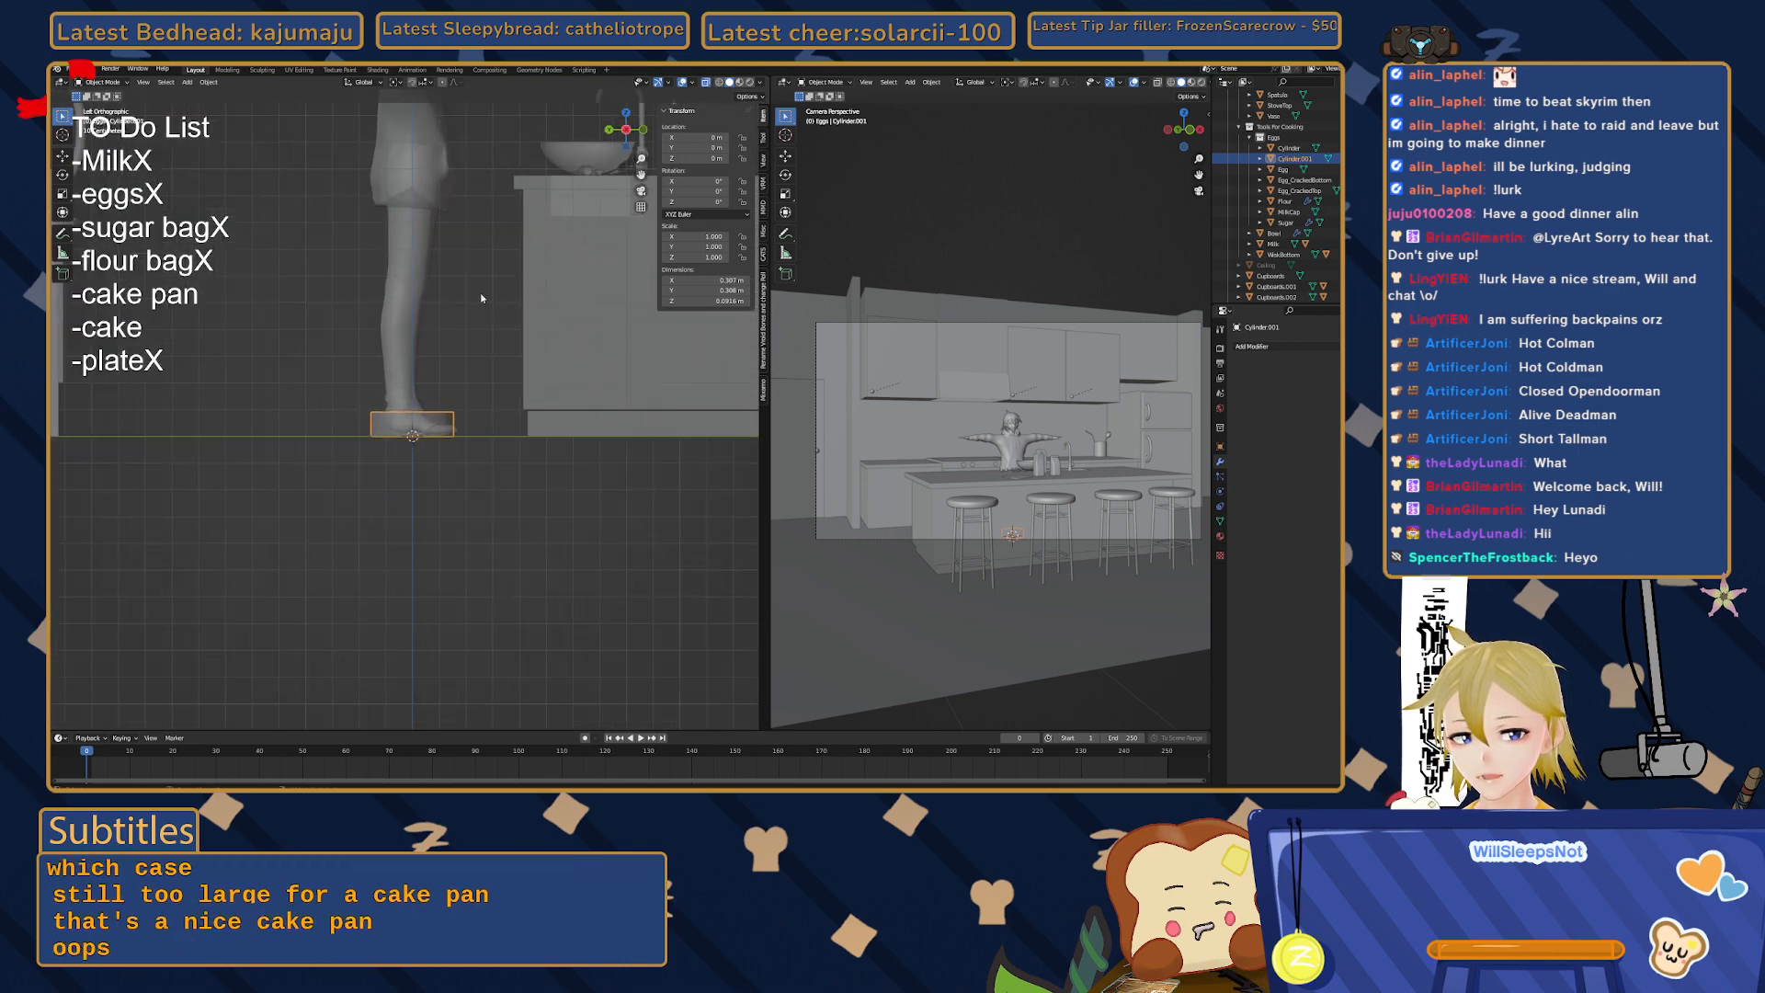
pyautogui.press('g')
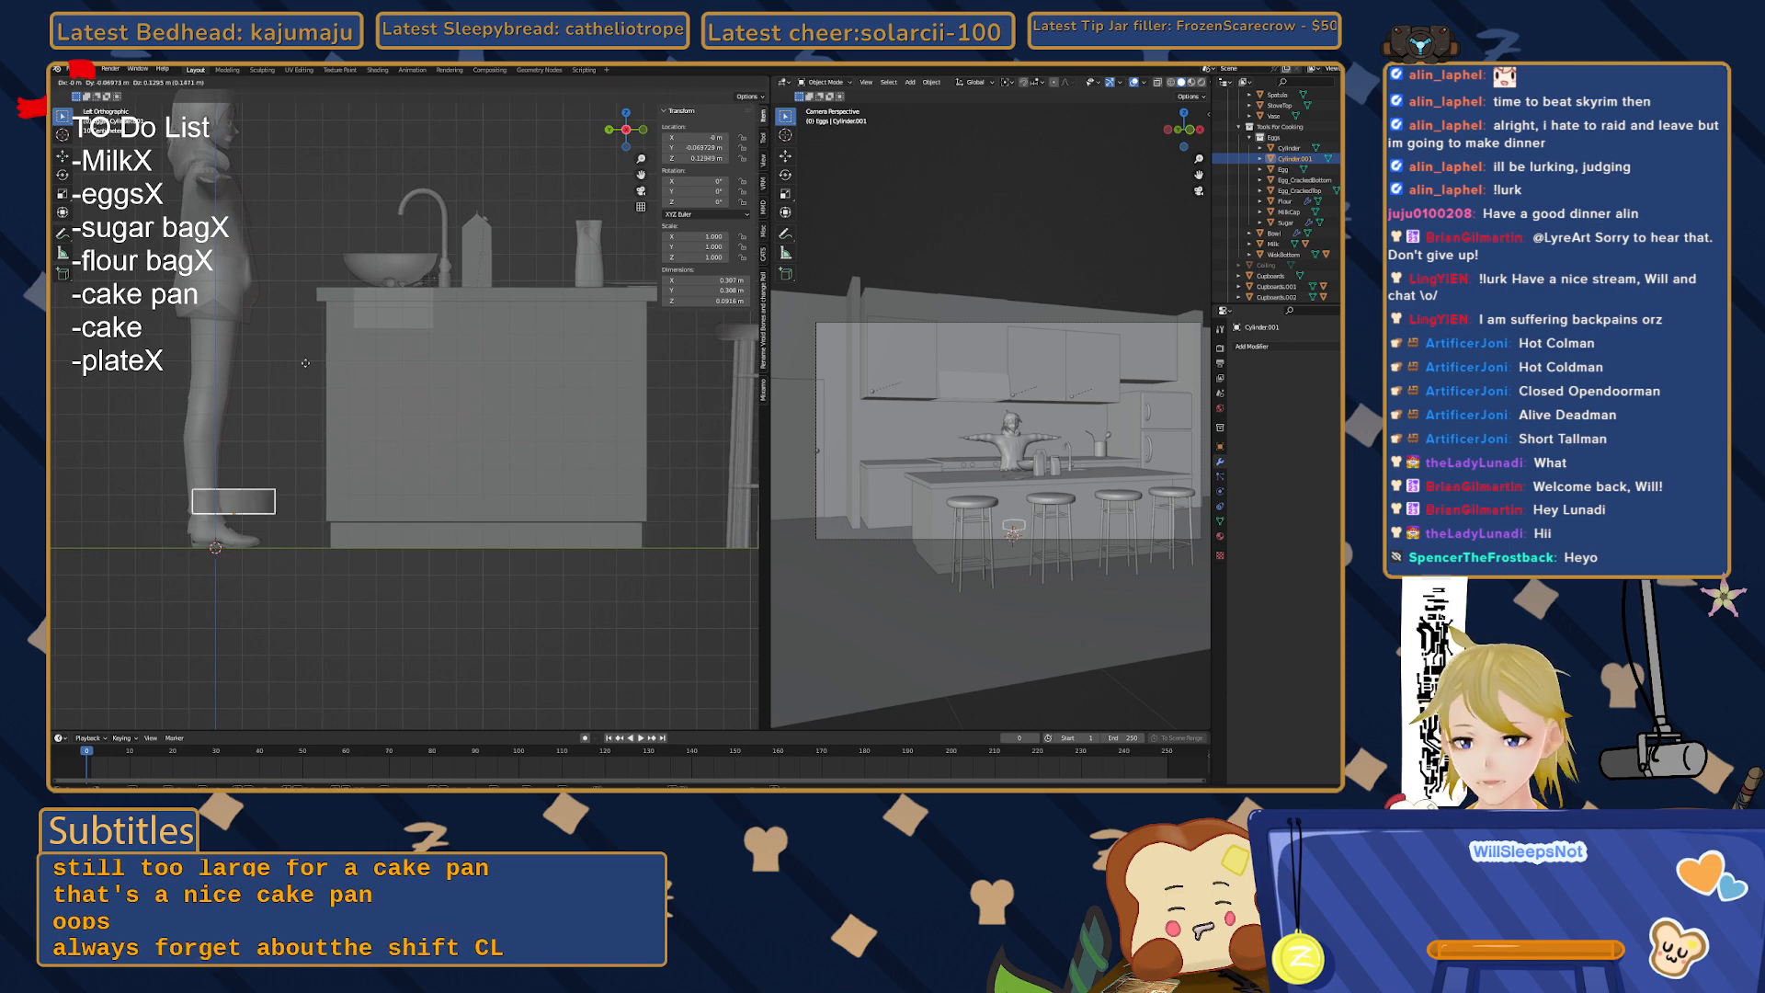
pyautogui.click(601, 143)
pyautogui.moveTo(602, 143); pyautogui.dragTo(488, 266, button='middle')
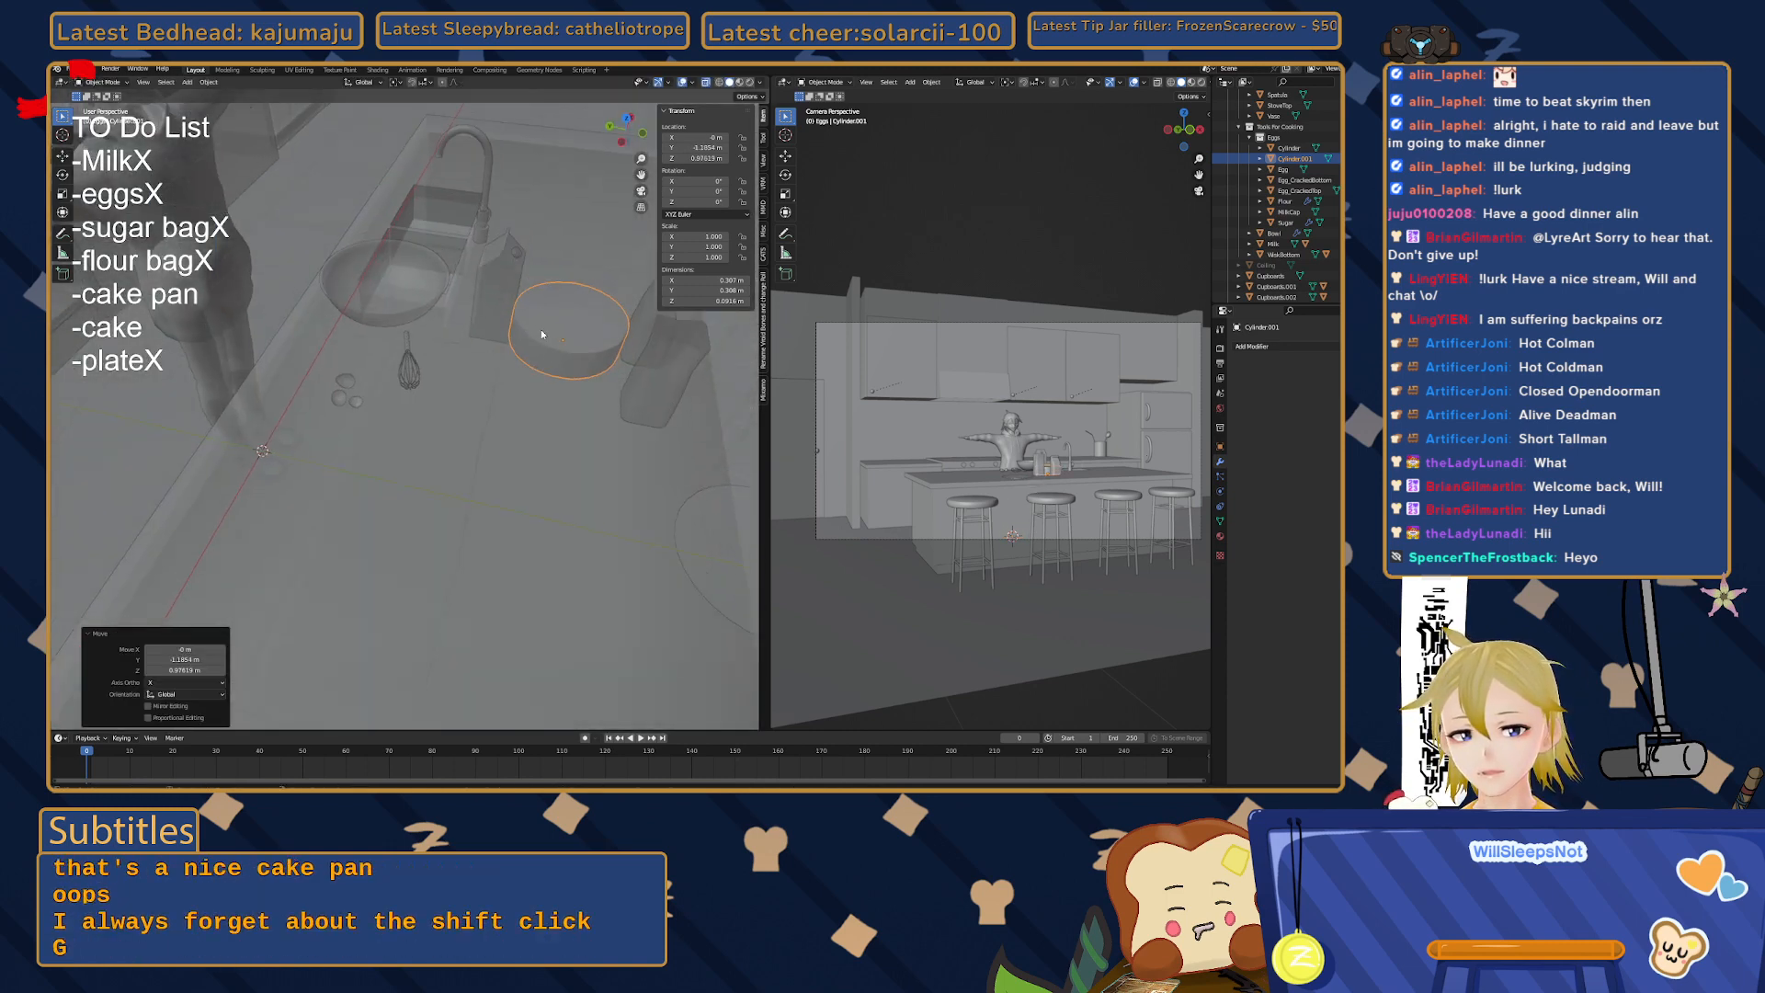
# - Move the pan cylinder along X by about 0.57 m to a clear area of the countertop
pyautogui.moveTo(541, 329); pyautogui.dragTo(464, 369, button='middle')
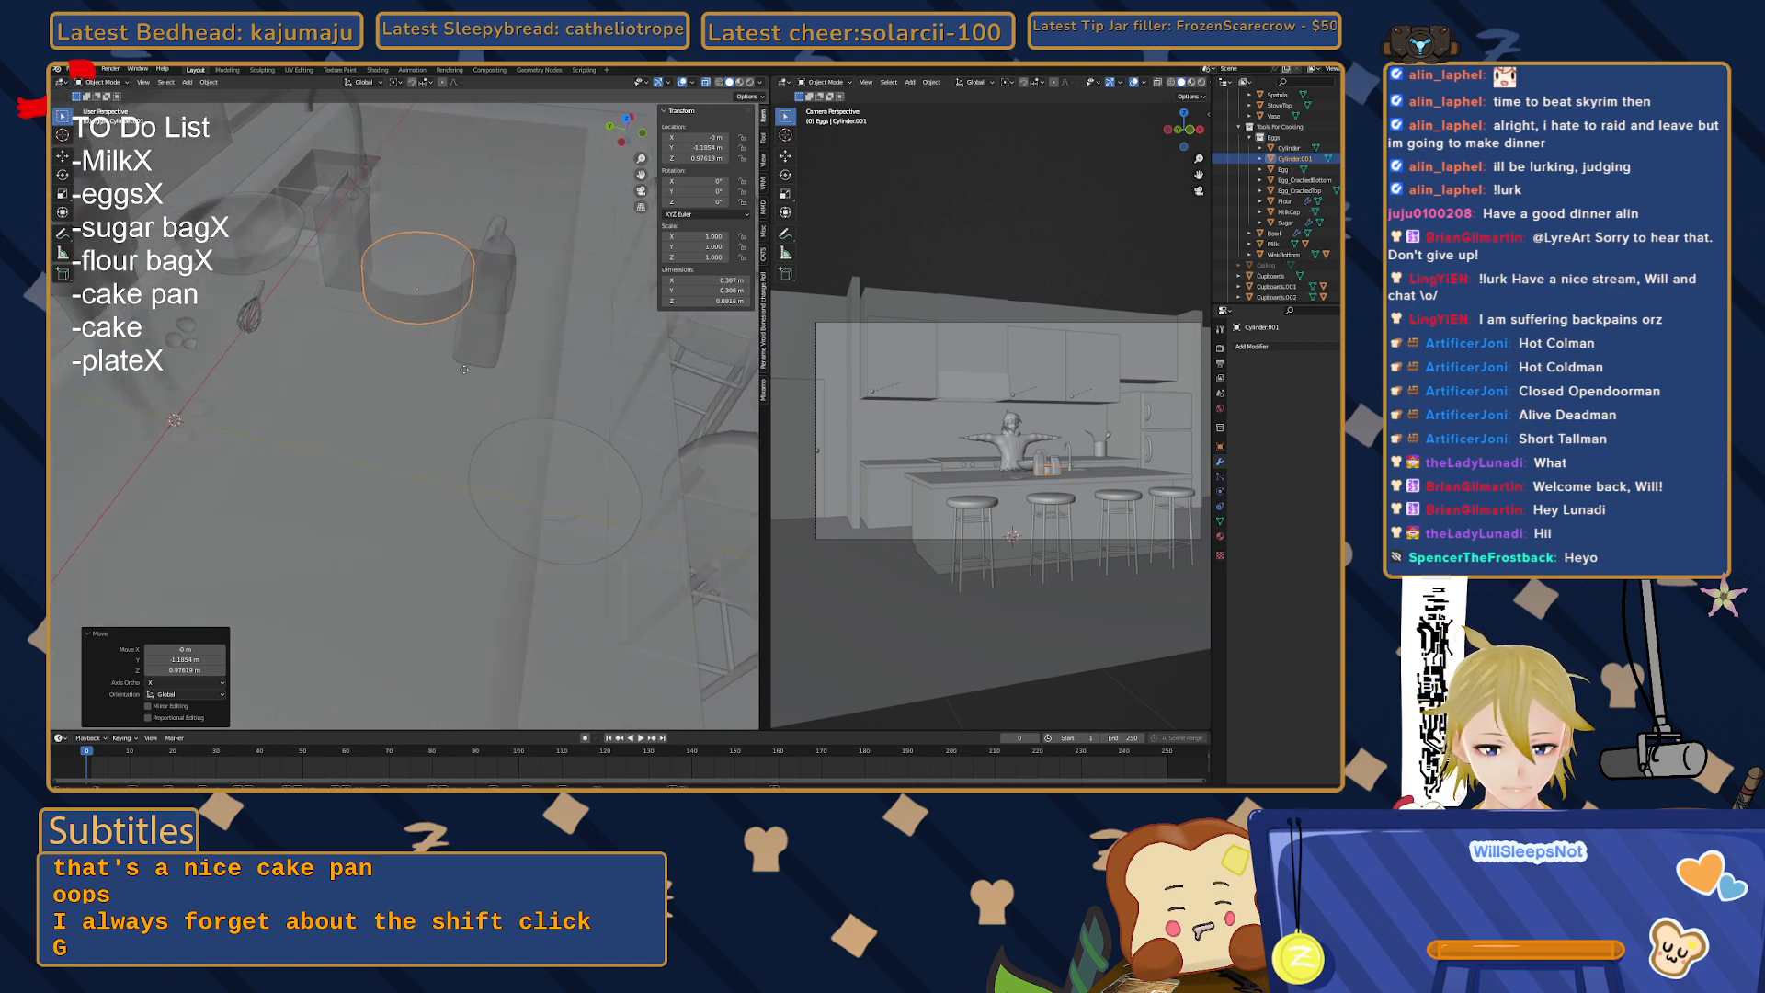
pyautogui.press('g')
pyautogui.press('x')
pyautogui.click(374, 512)
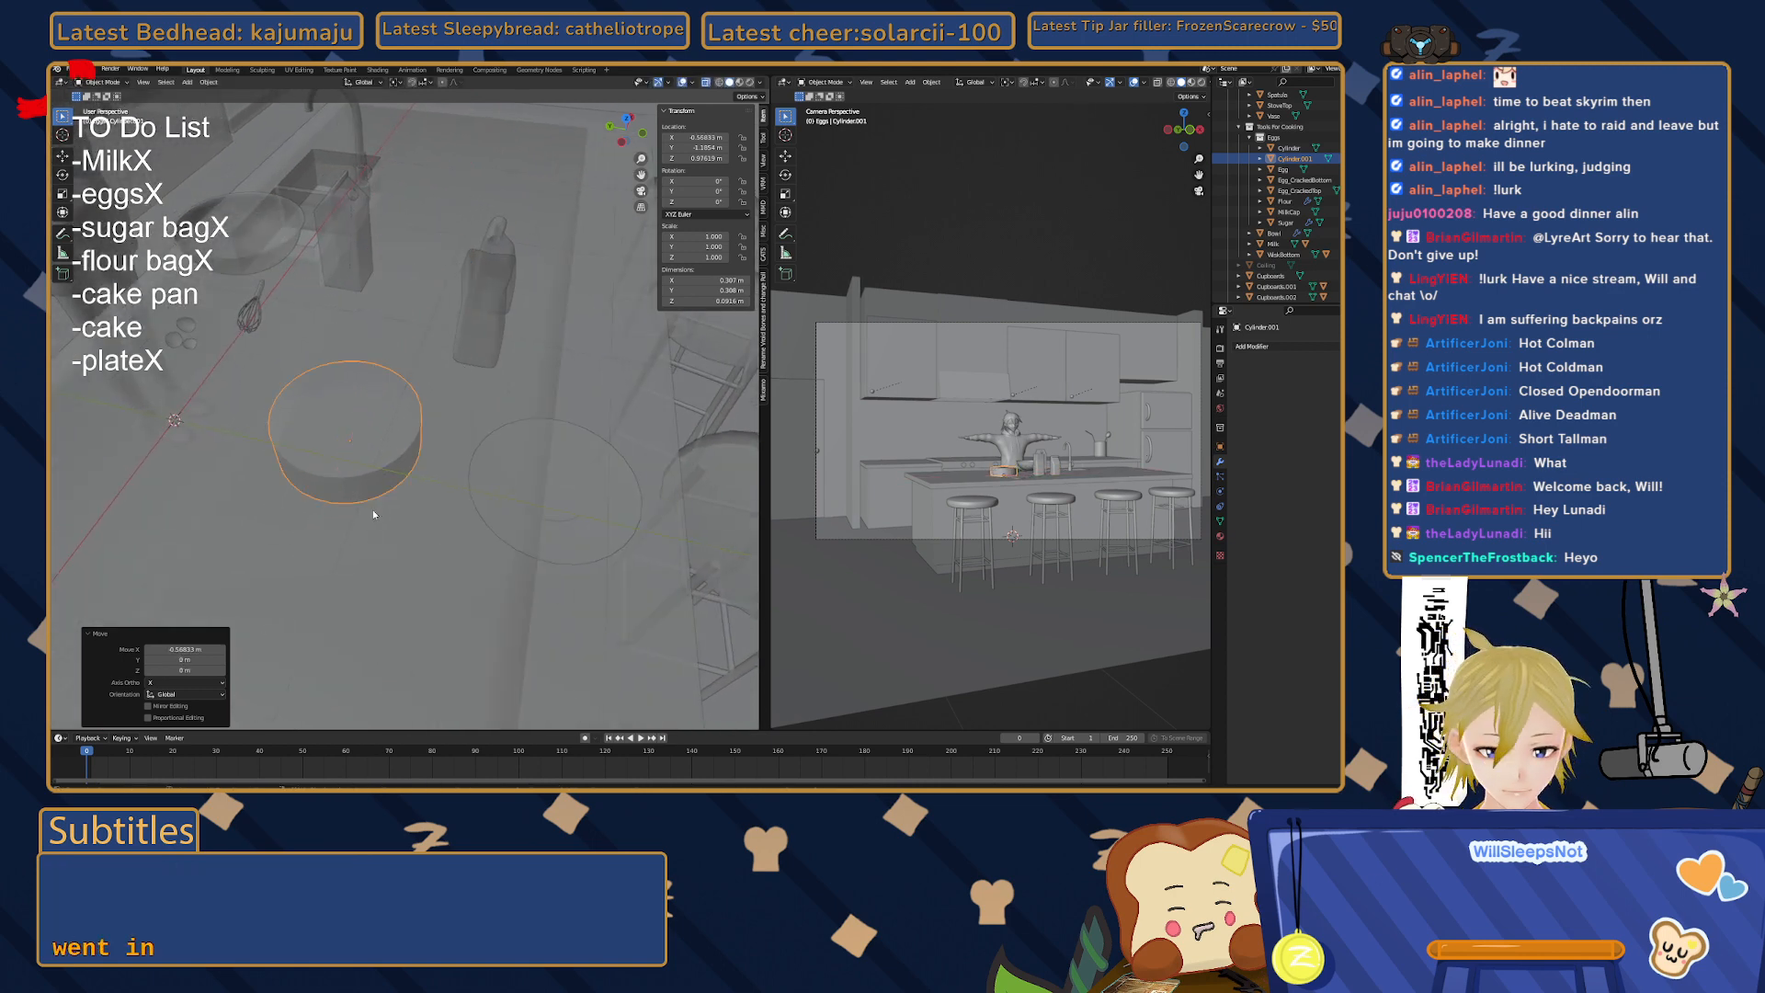
pyautogui.press('g')
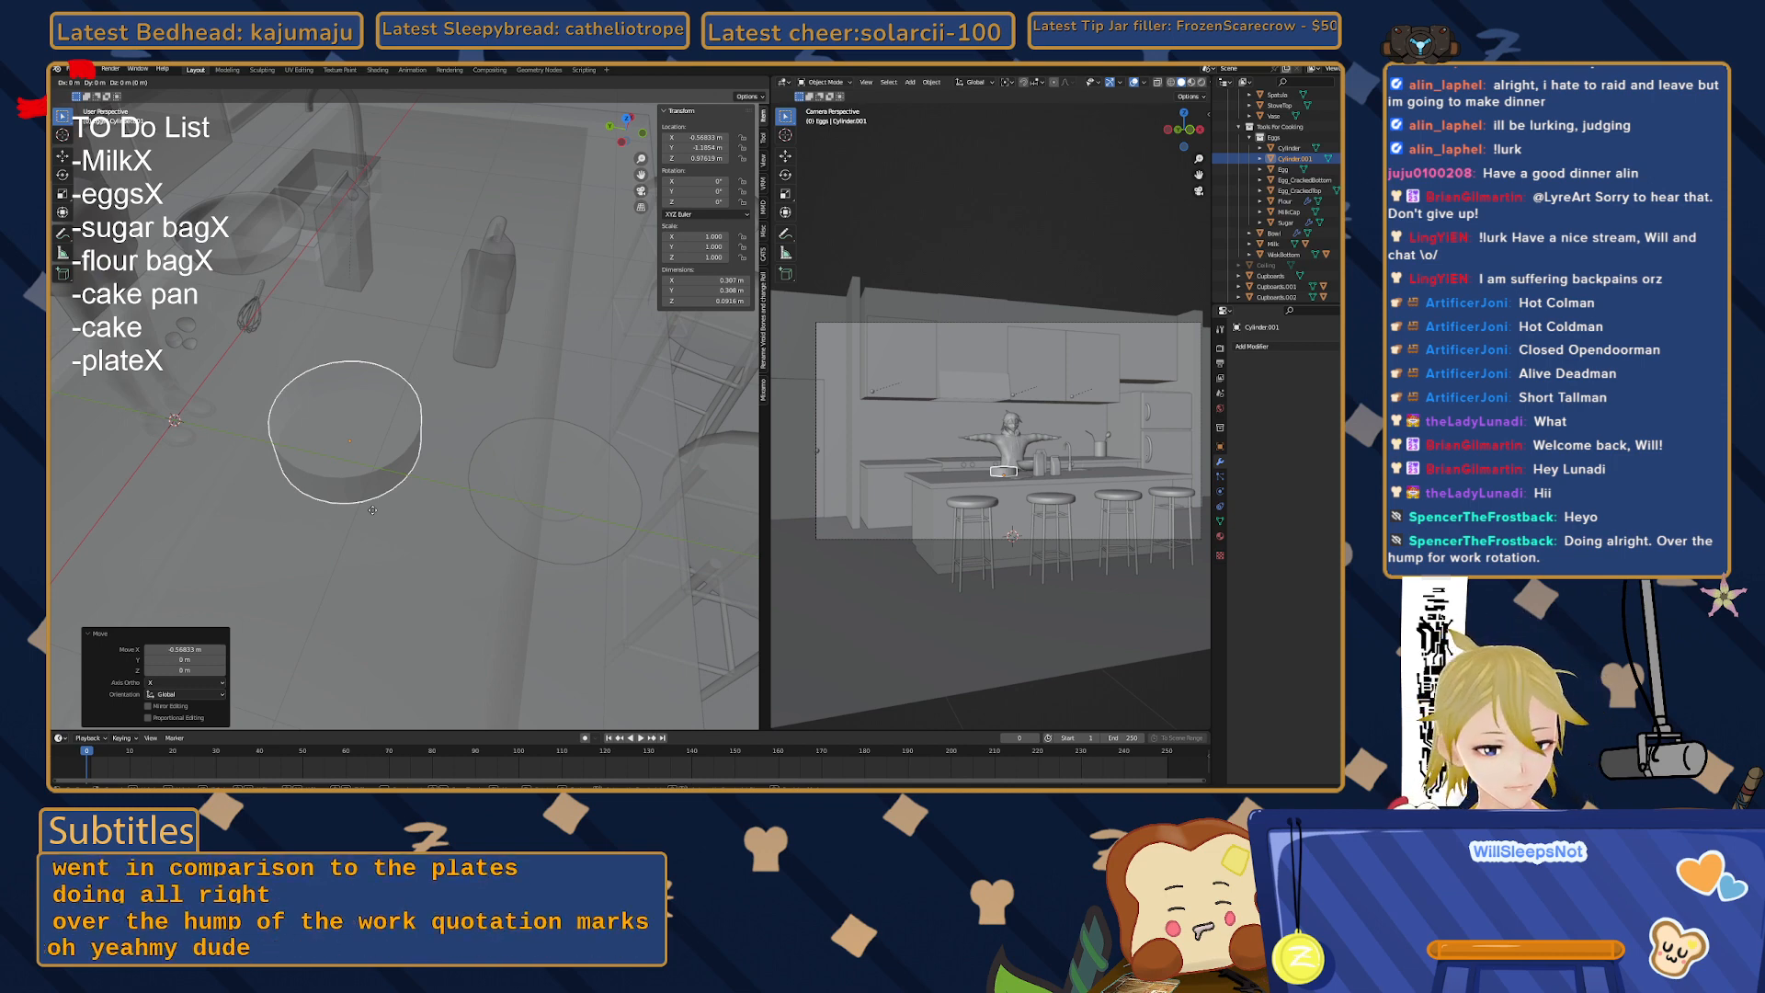
pyautogui.press('y')
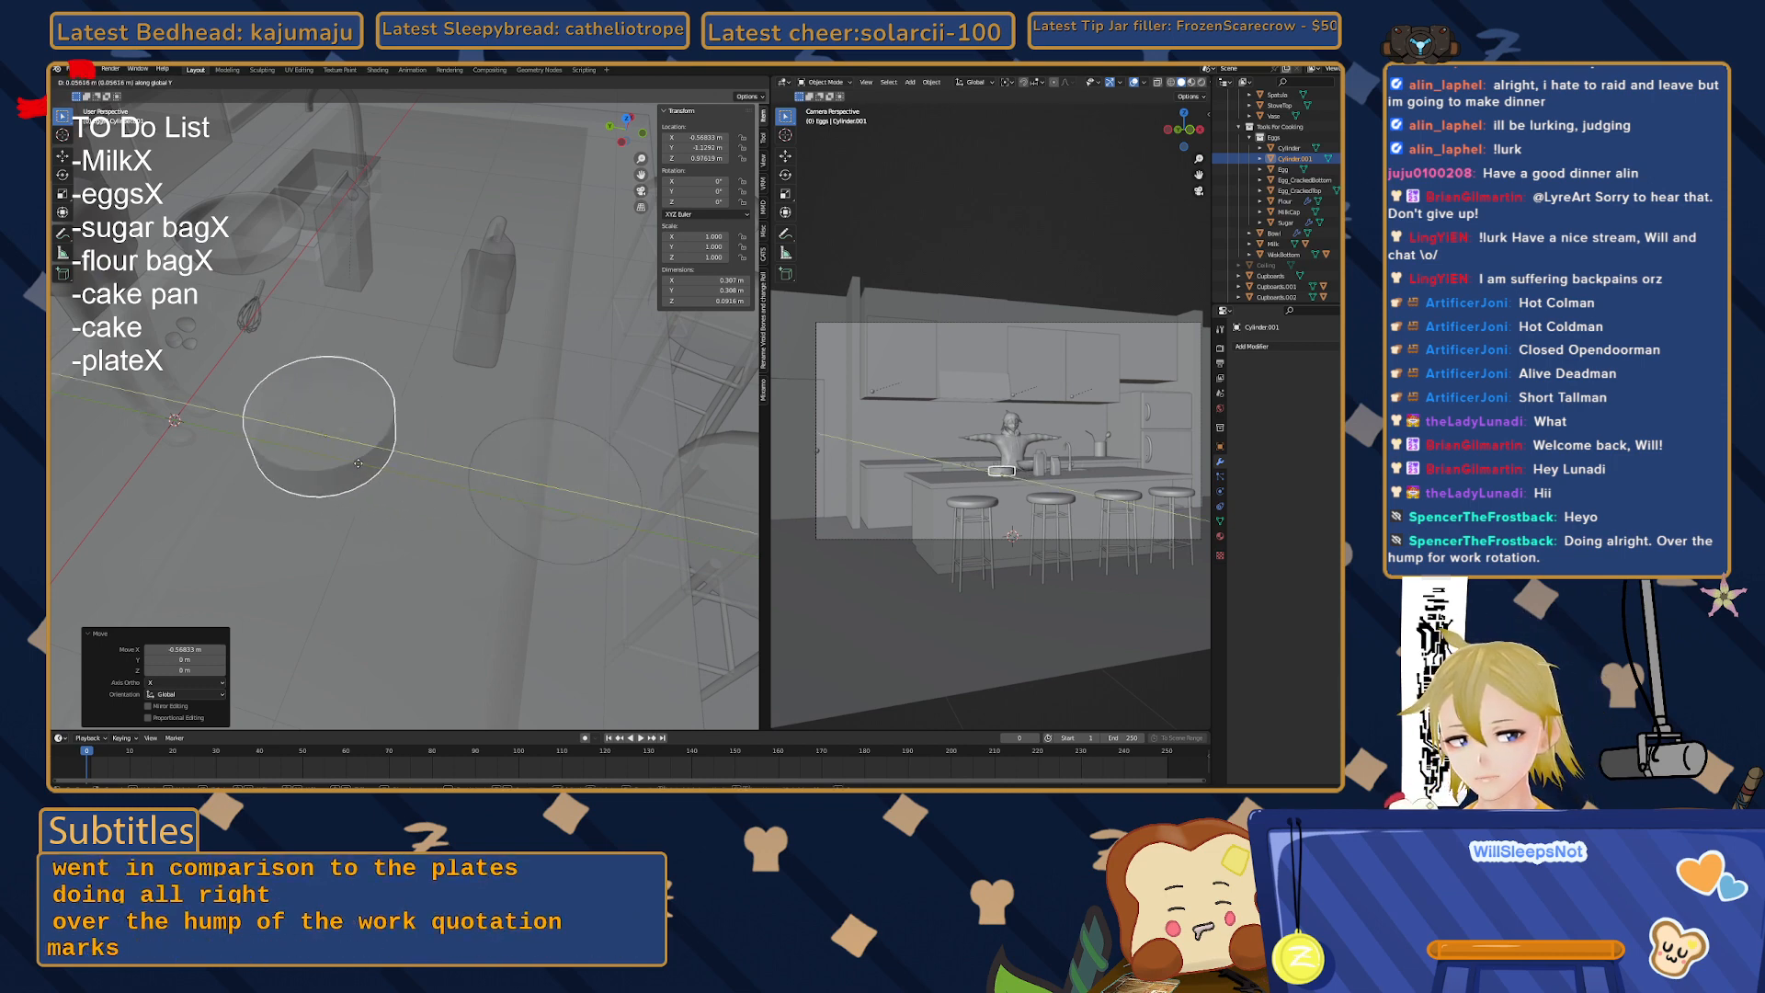
pyautogui.click(359, 462)
# - Select the pan's whole mesh in side view and scale it down uniformly to about 0.72
pyautogui.press('ctrl+KP_3')
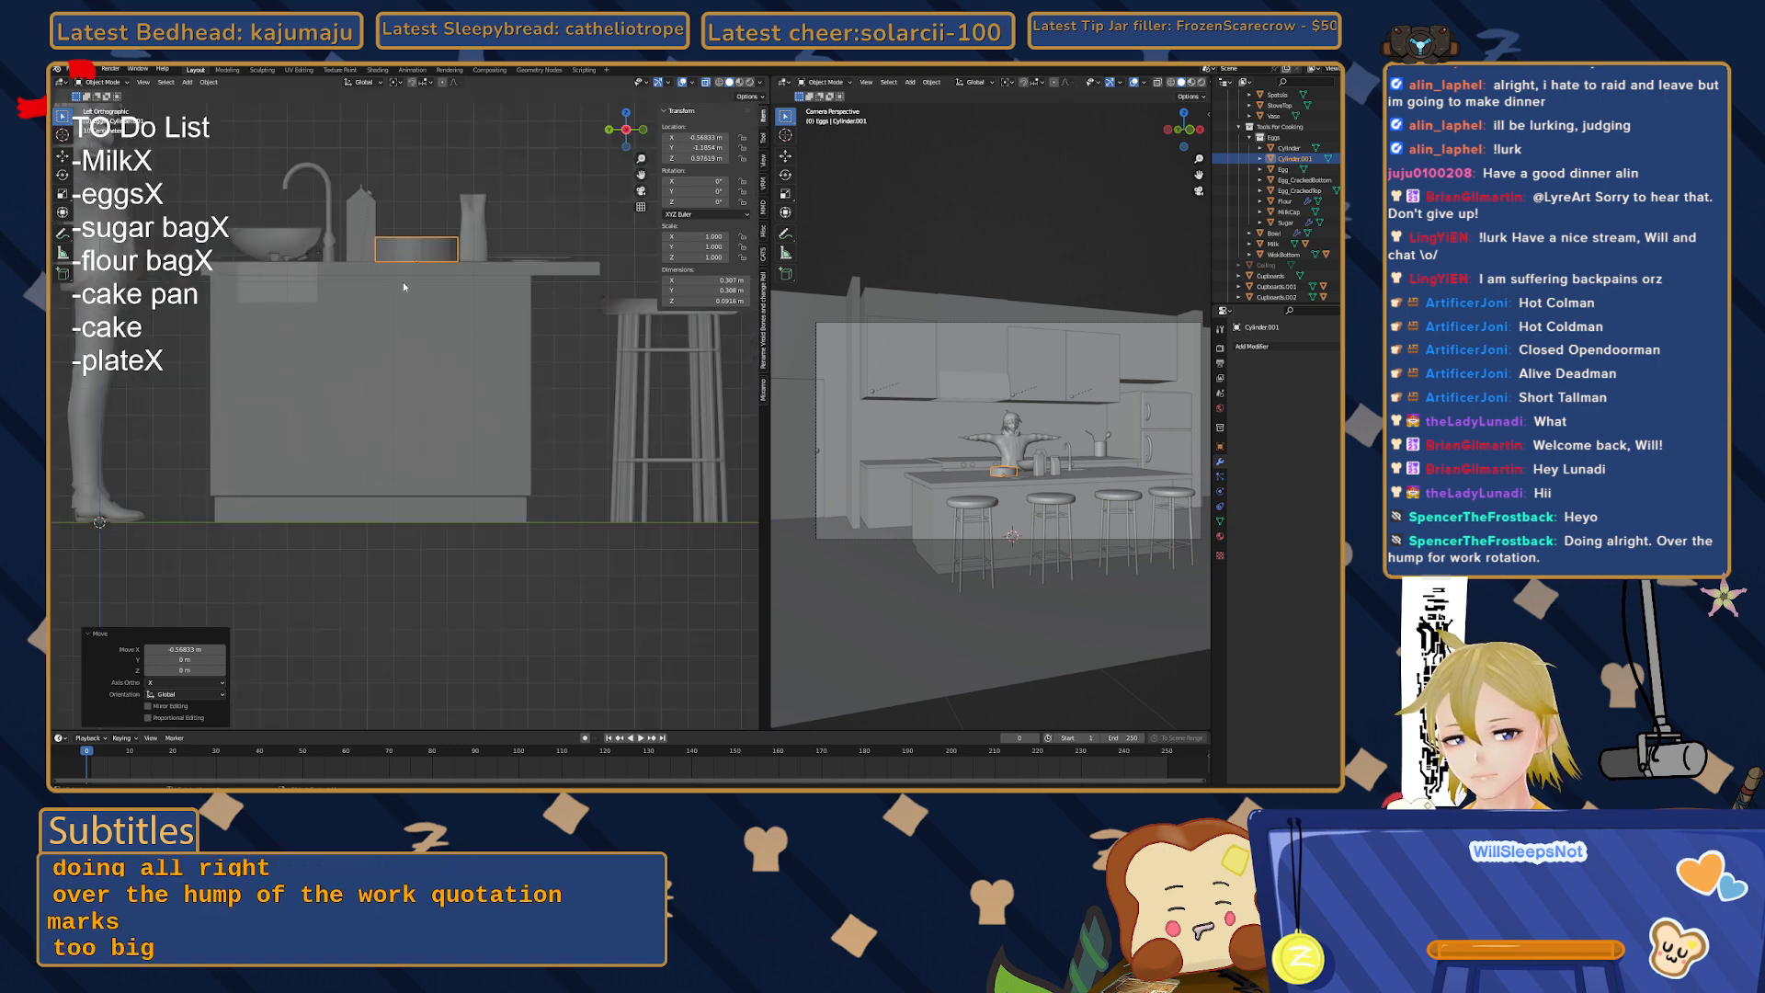
pyautogui.scroll(4, 404, 284)
pyautogui.keyDown('shift'); pyautogui.moveTo(419, 155); pyautogui.dragTo(437, 370, button='middle'); pyautogui.keyUp('shift')
pyautogui.scroll(1, 437, 287)
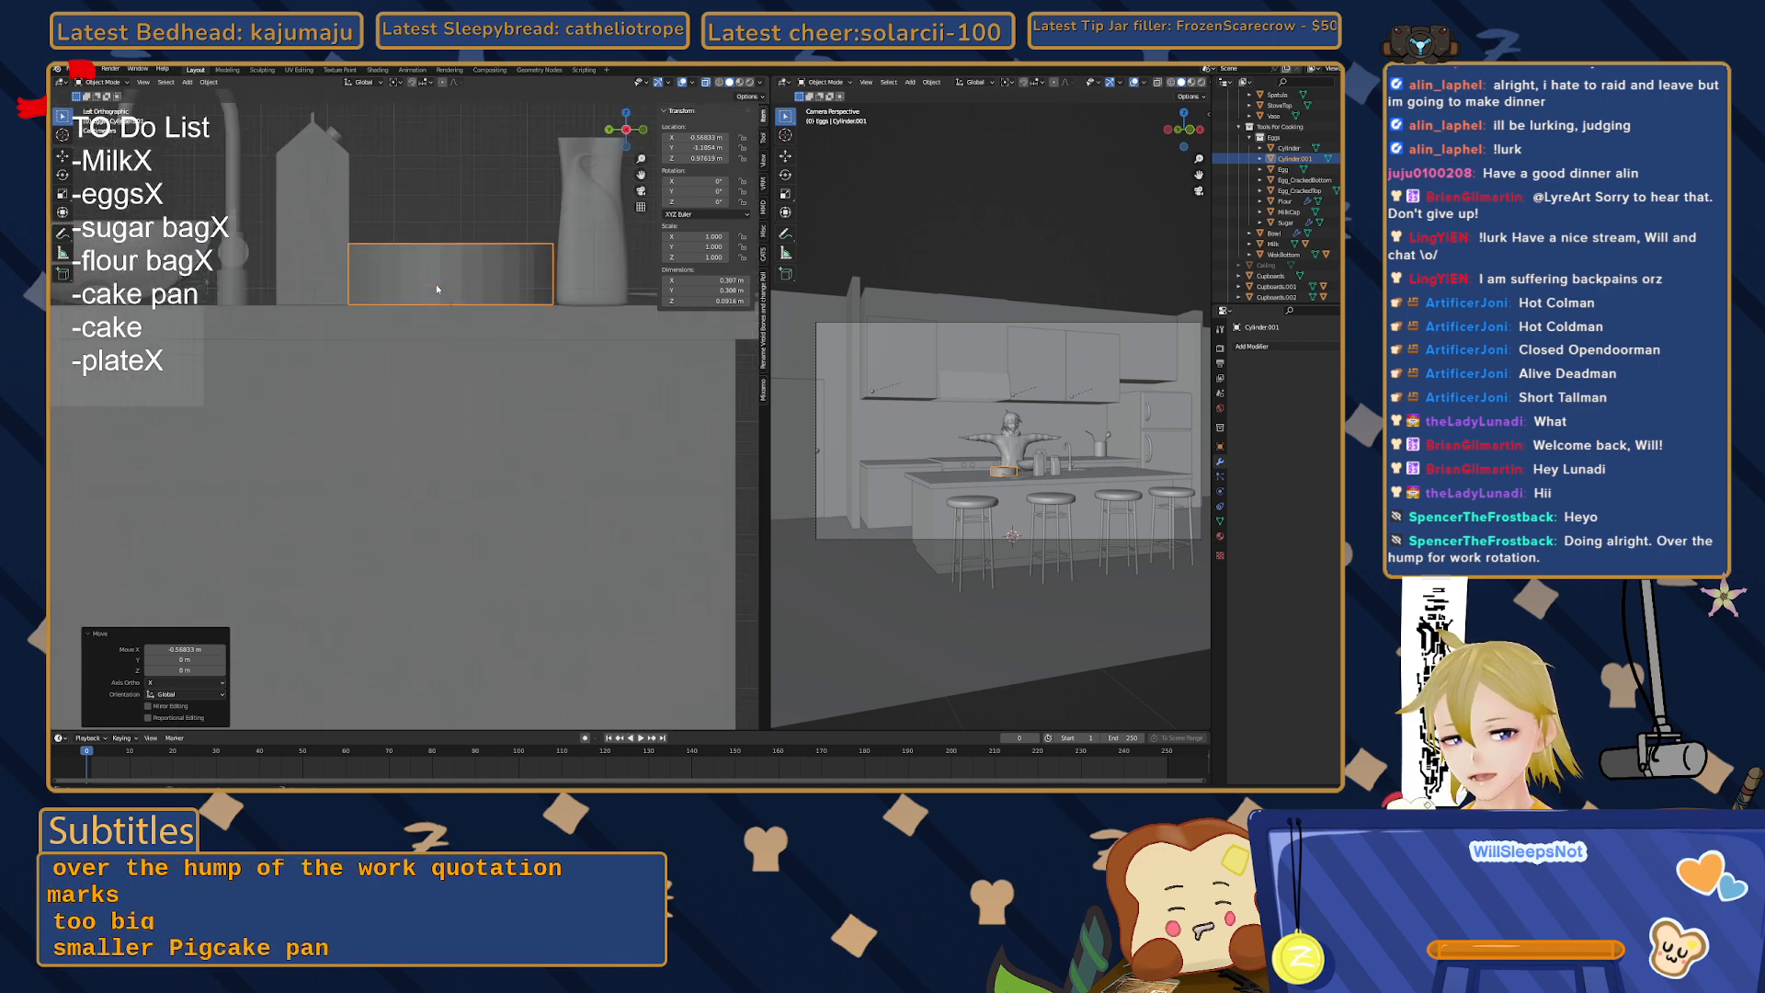
pyautogui.scroll(1, 444, 287)
pyautogui.keyDown('shift'); pyautogui.moveTo(409, 299); pyautogui.dragTo(422, 431, button='middle'); pyautogui.keyUp('shift')
pyautogui.scroll(1, 451, 411)
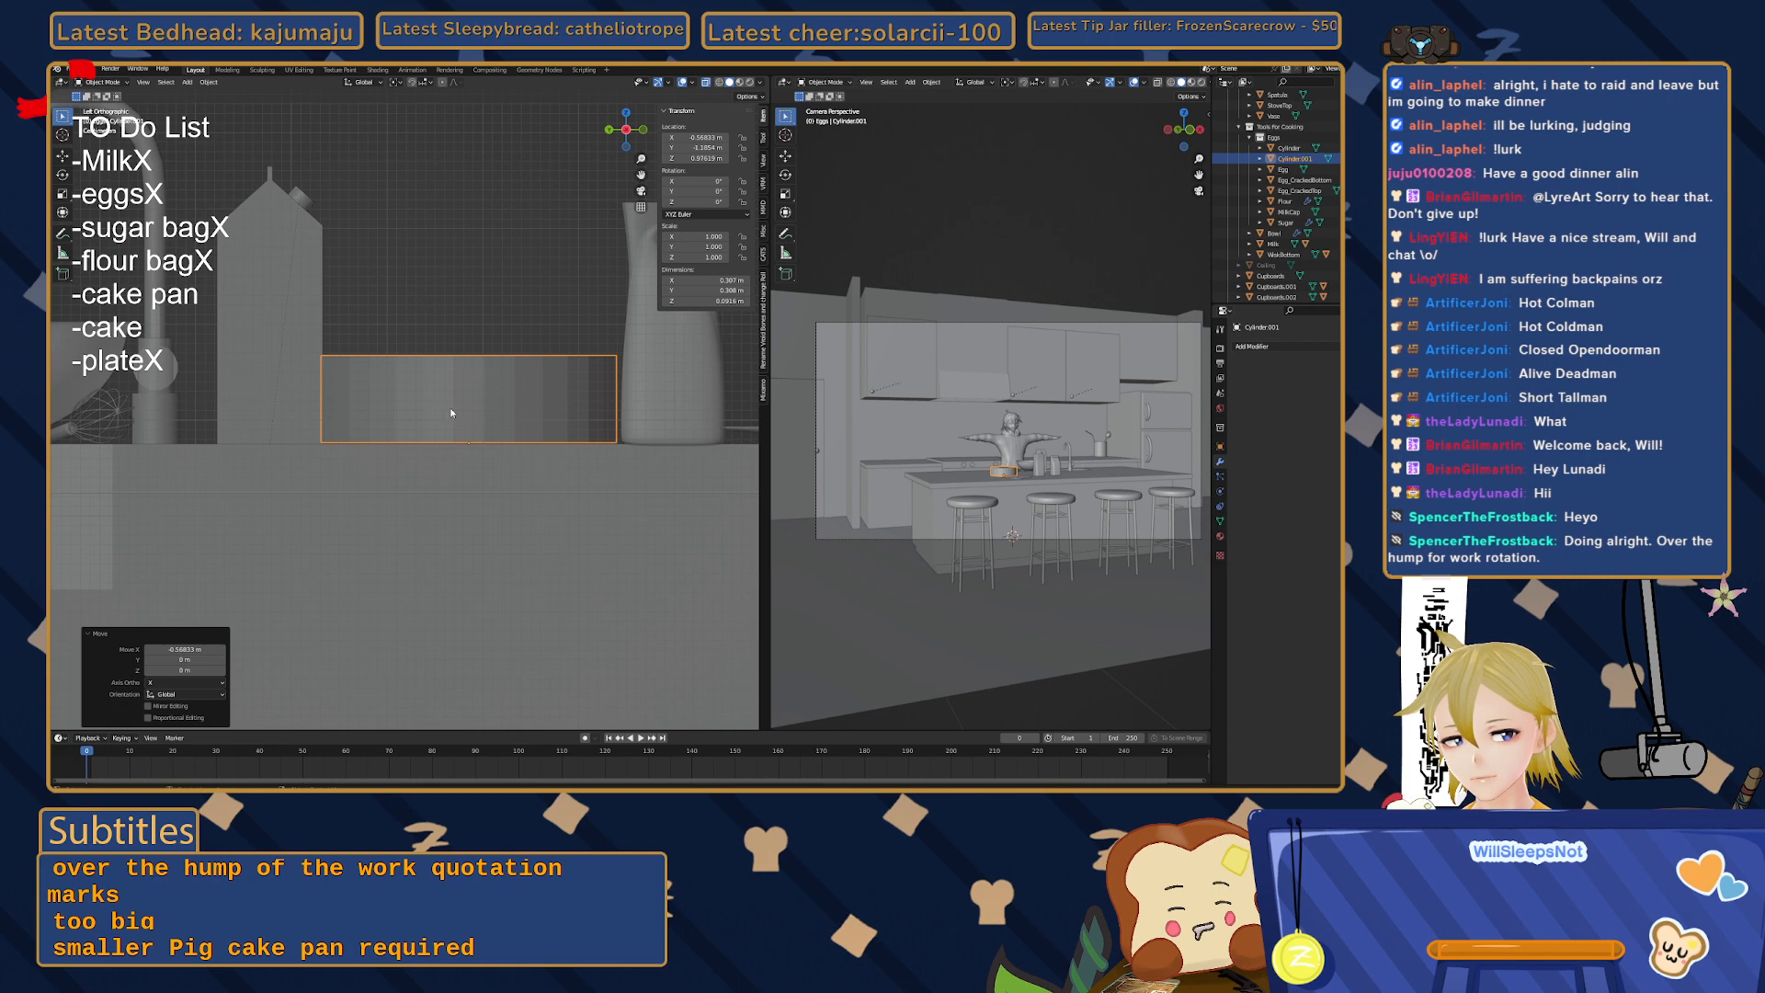
pyautogui.scroll(3, 451, 413)
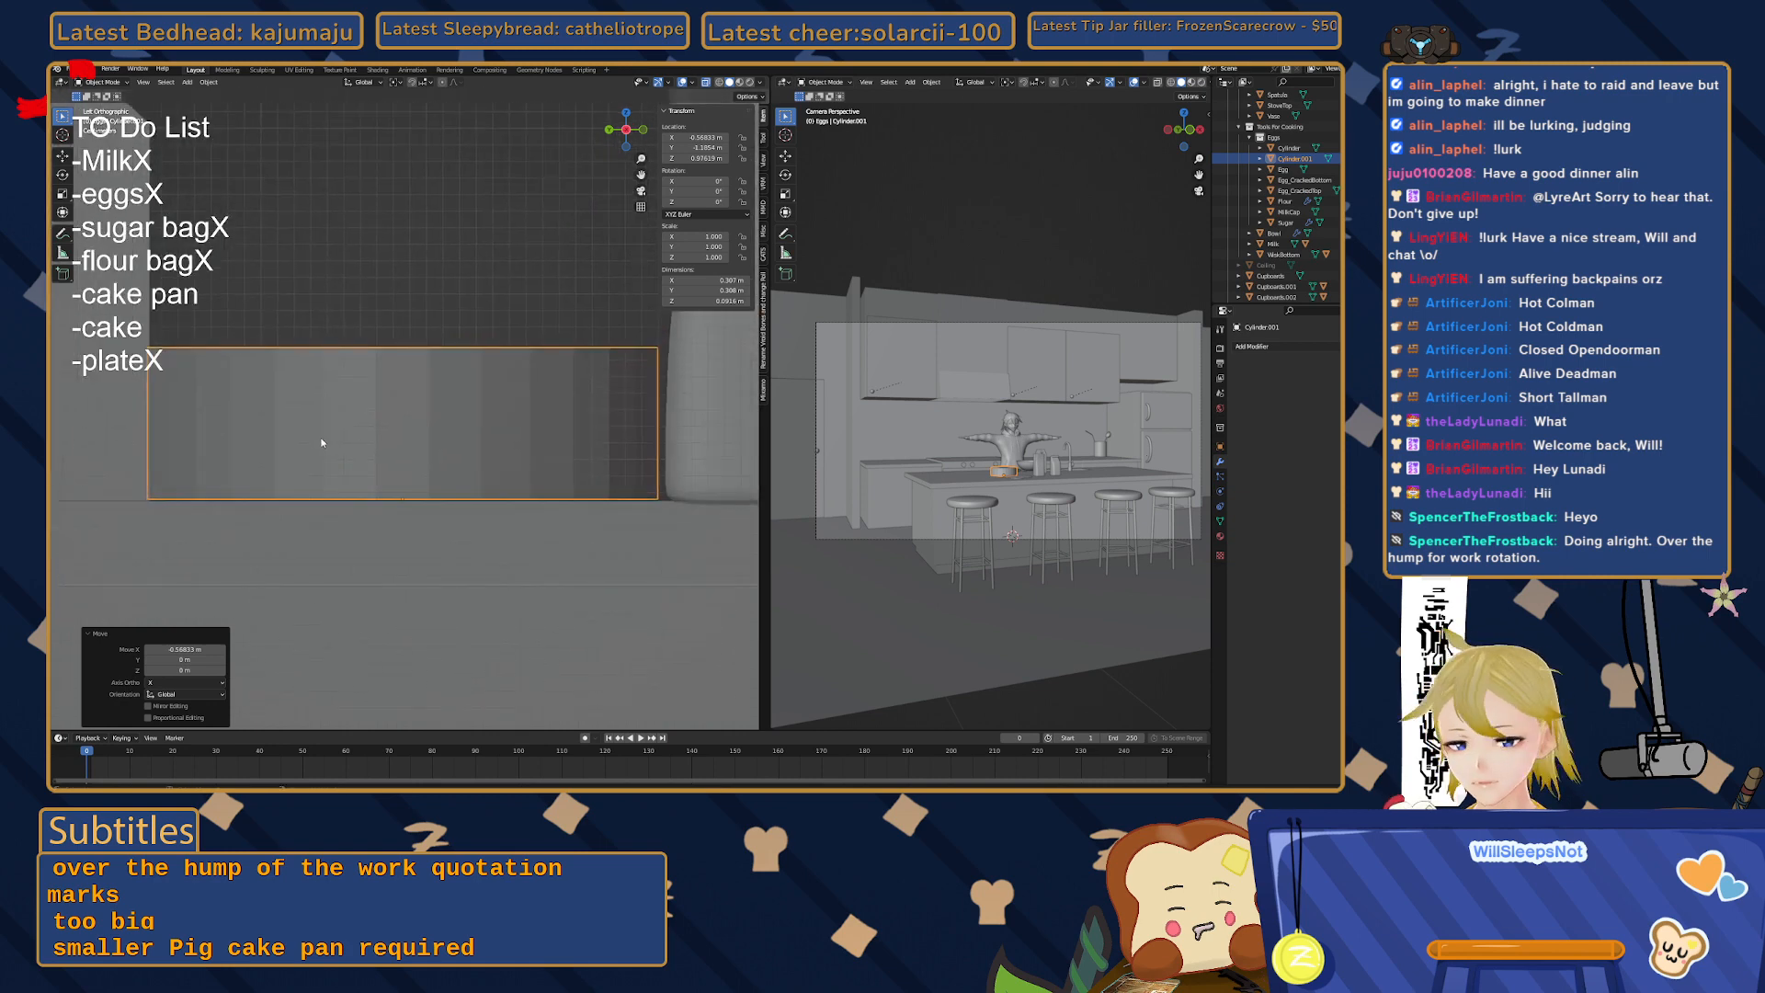
pyautogui.press('Tab')
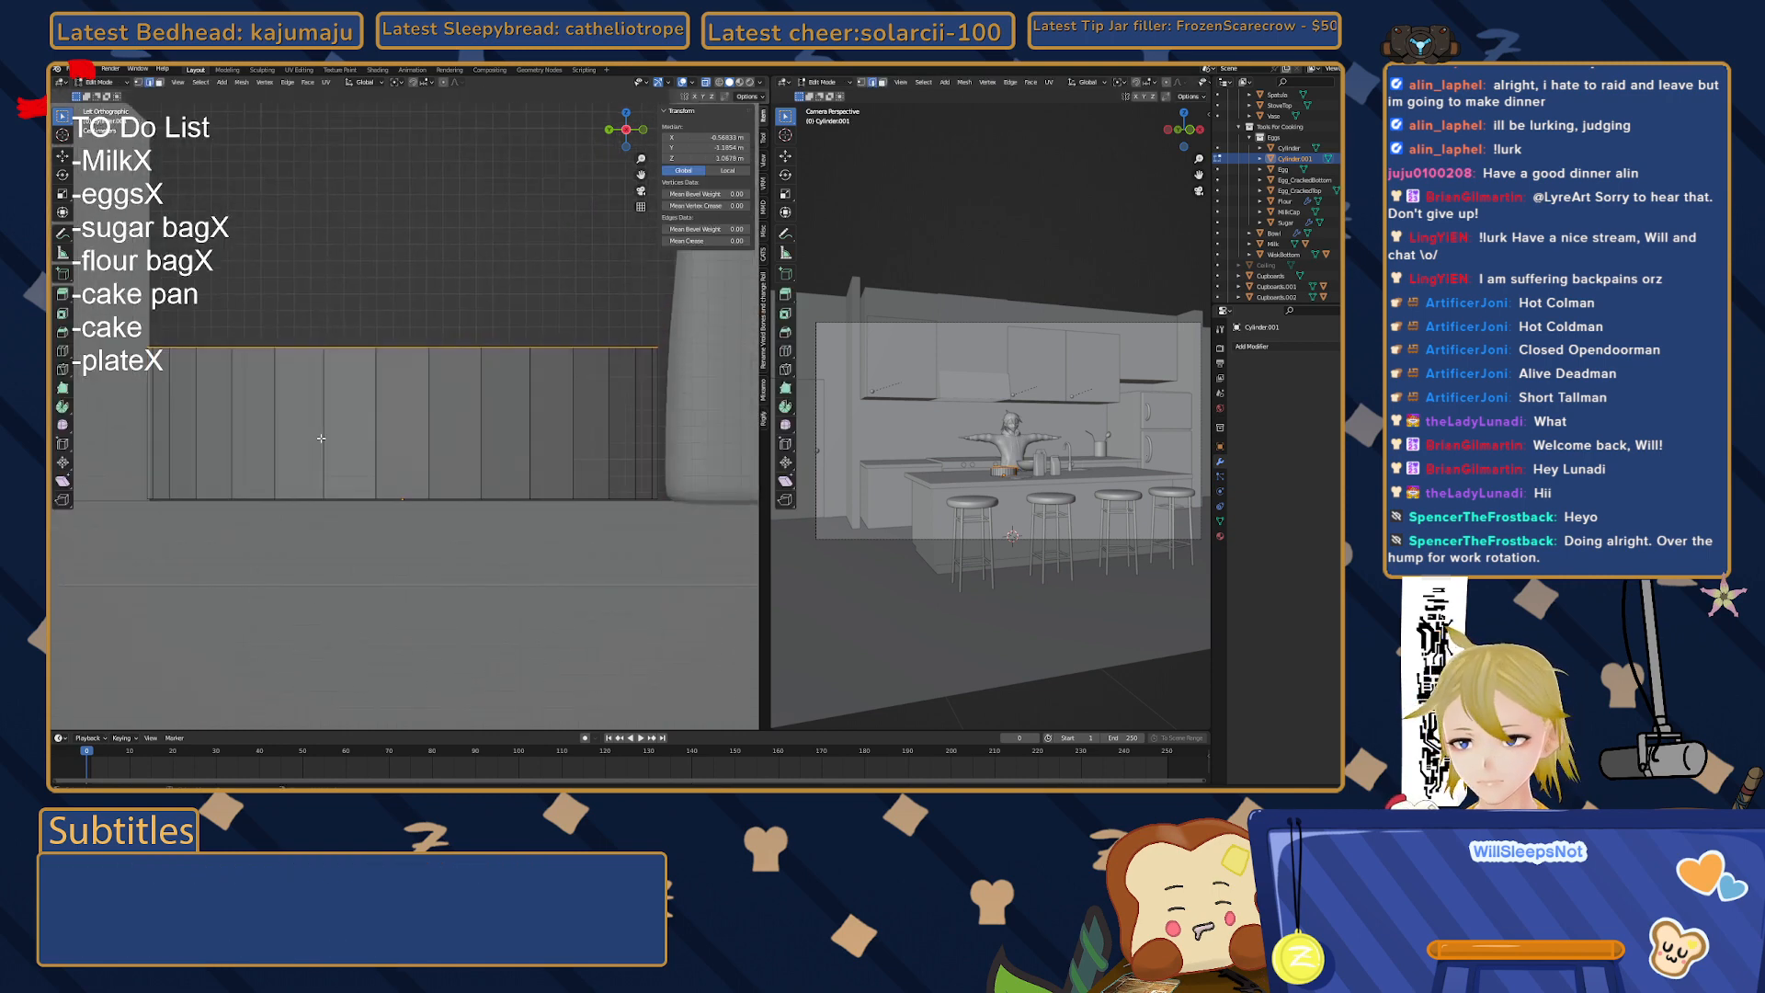
pyautogui.moveTo(106, 292); pyautogui.dragTo(773, 602)
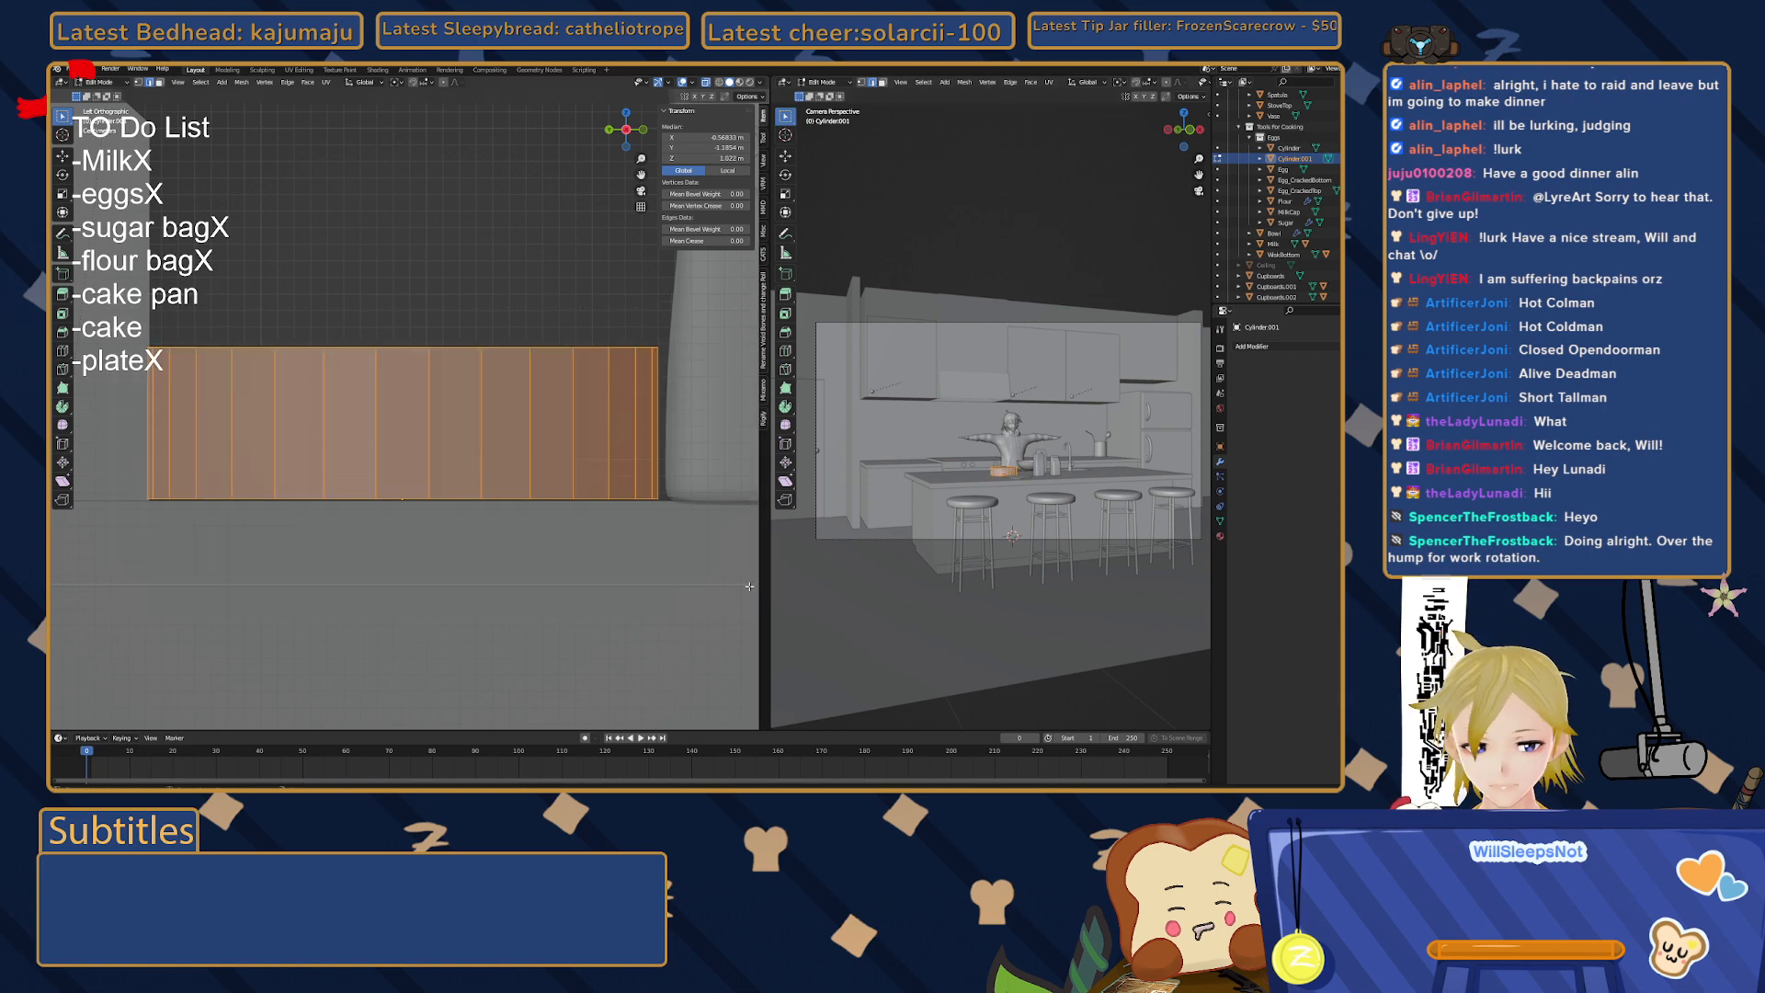
pyautogui.press('s')
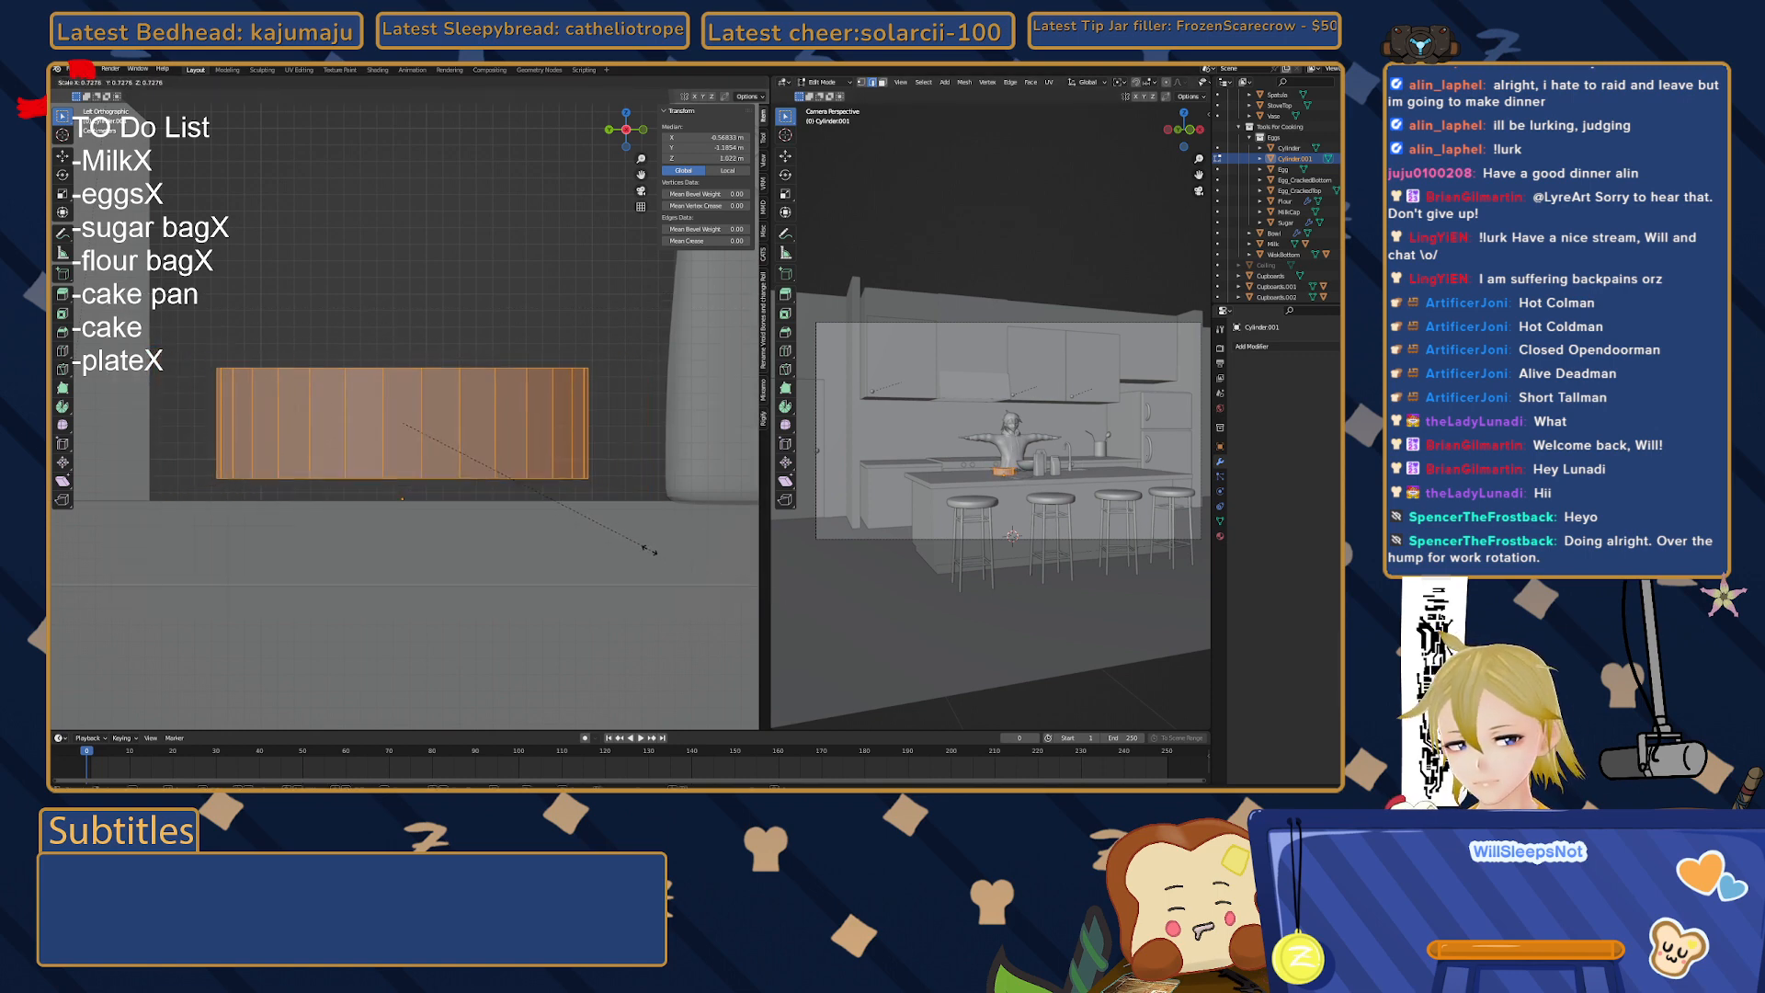
pyautogui.click(651, 549)
# - Lower the pan's mesh along Z until its base rests on the countertop
pyautogui.press('g')
pyautogui.press('z')
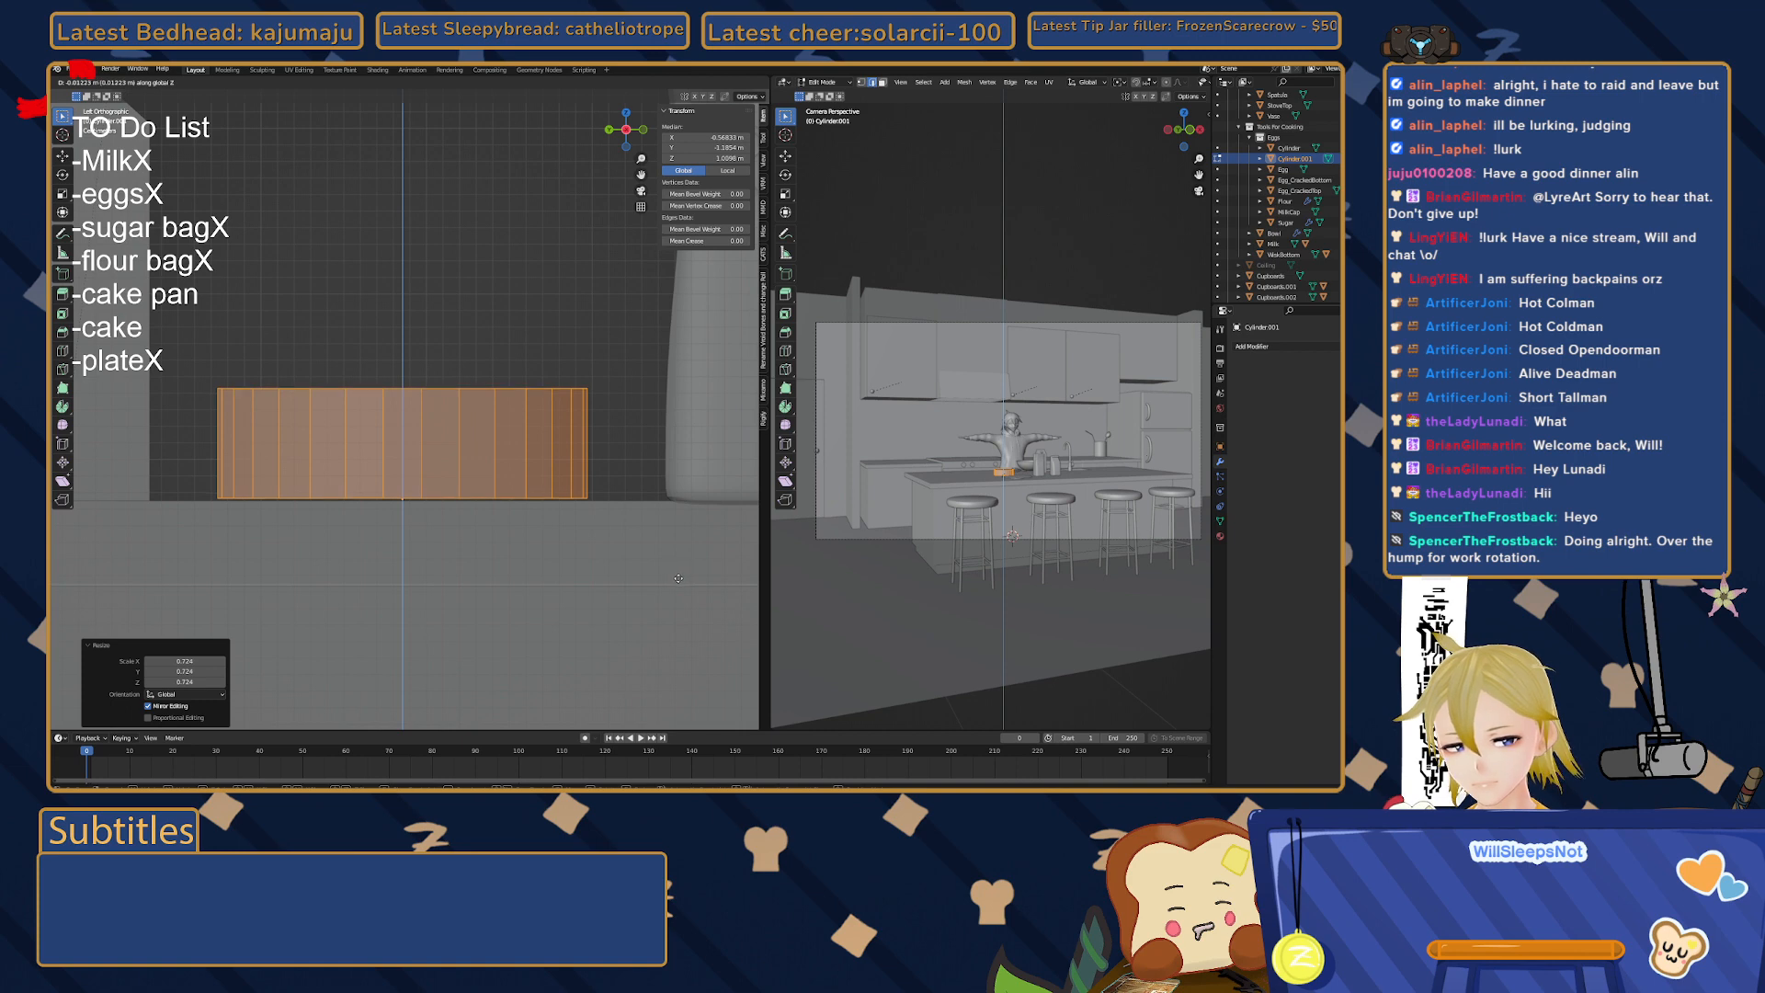
pyautogui.click(679, 577)
# - Select the pan's top ring in side view and lower it about 0.017 m along Z
pyautogui.click(480, 364)
pyautogui.moveTo(366, 341); pyautogui.dragTo(377, 364, button='middle')
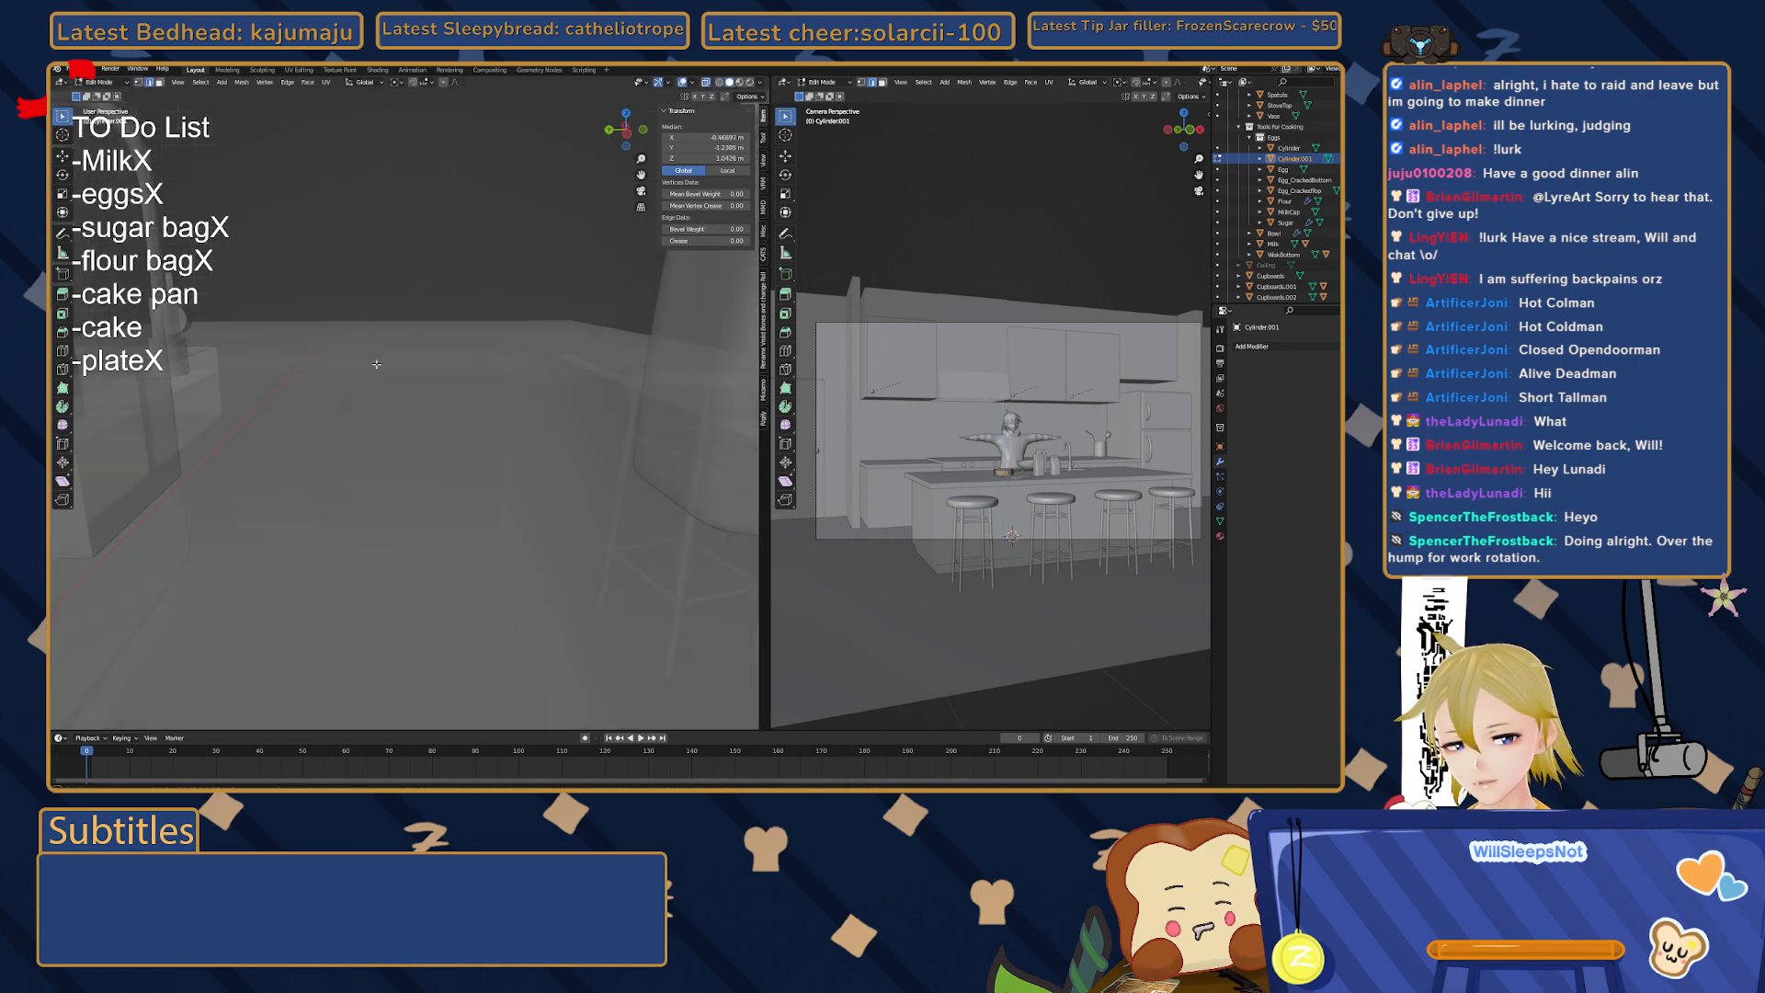
pyautogui.scroll(-3, 376, 364)
pyautogui.scroll(-4, 389, 376)
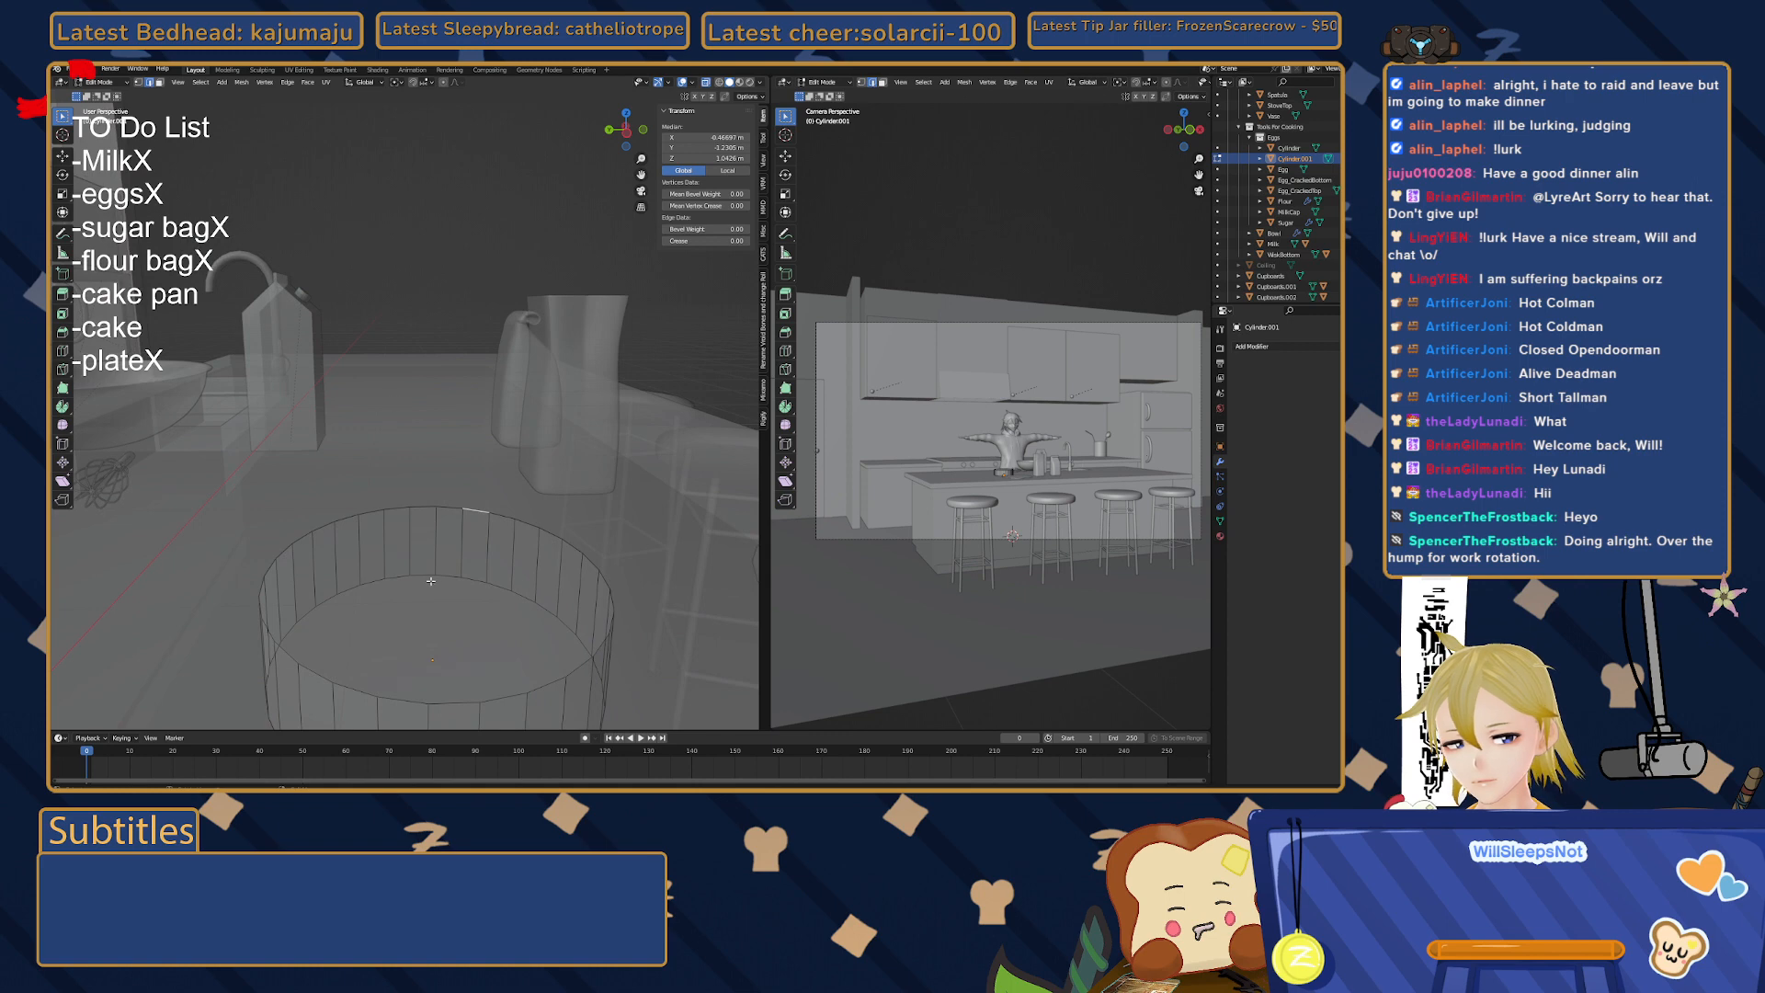
pyautogui.moveTo(430, 581); pyautogui.dragTo(434, 570, button='middle')
pyautogui.moveTo(470, 481); pyautogui.dragTo(466, 486, button='middle')
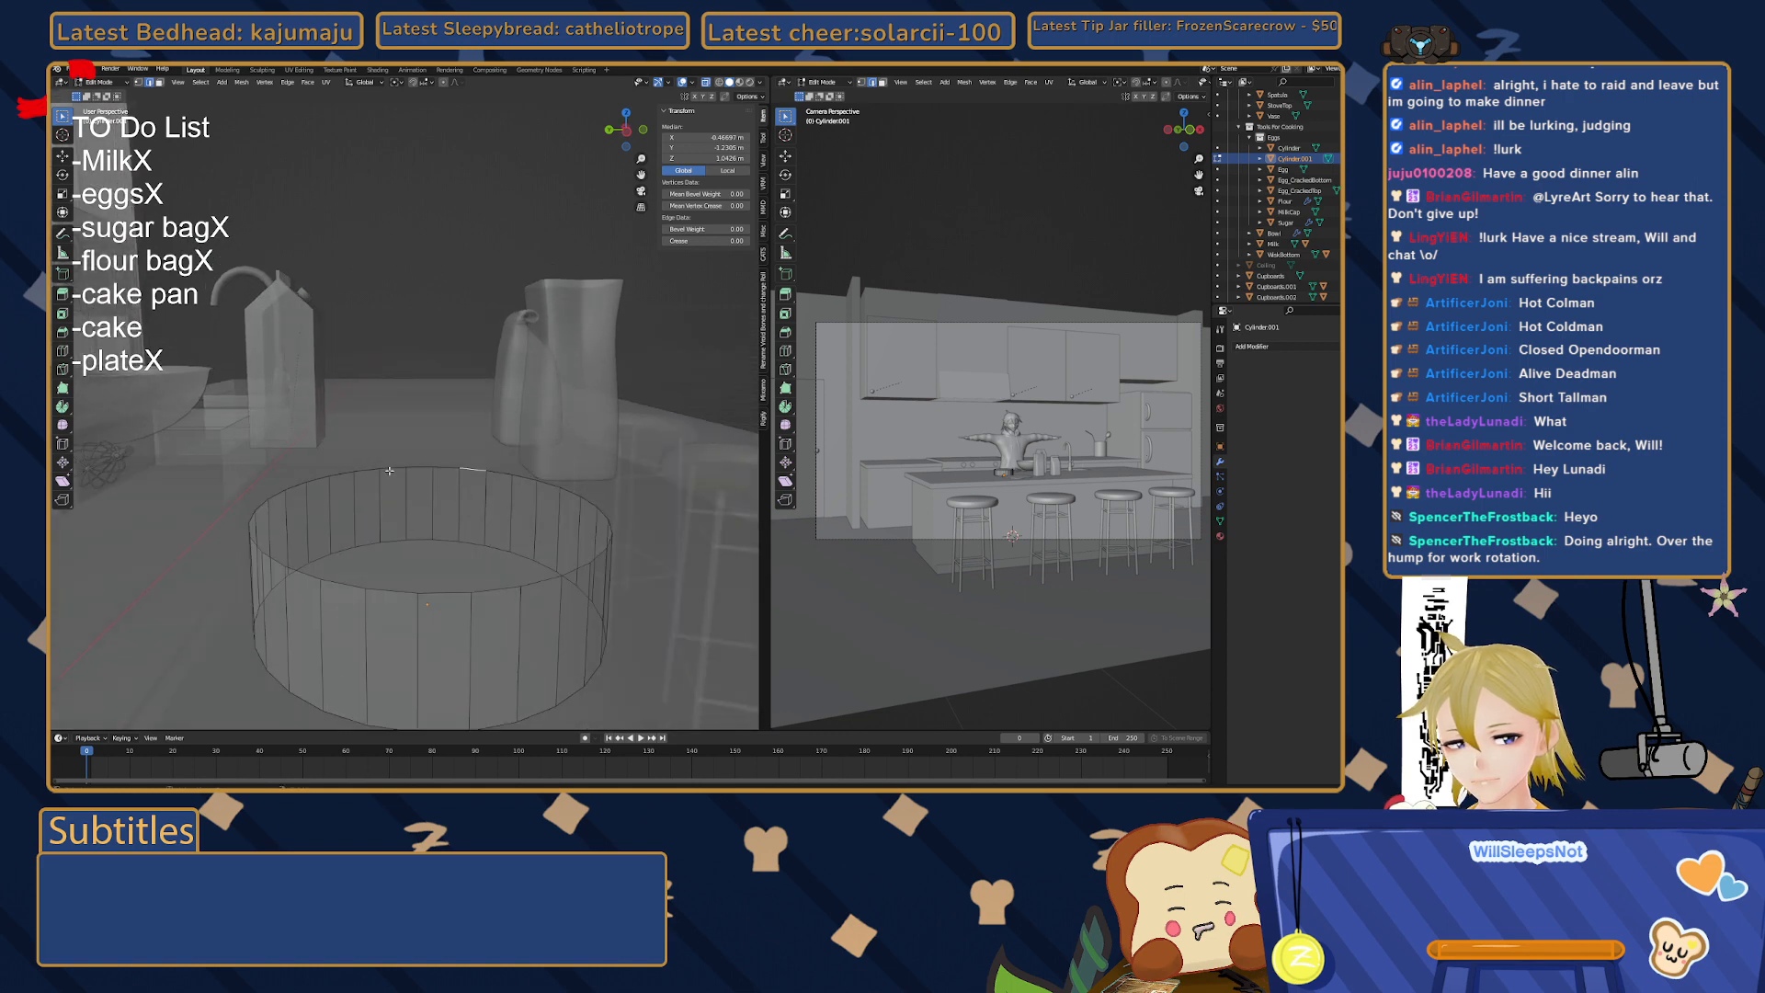
pyautogui.click(626, 140)
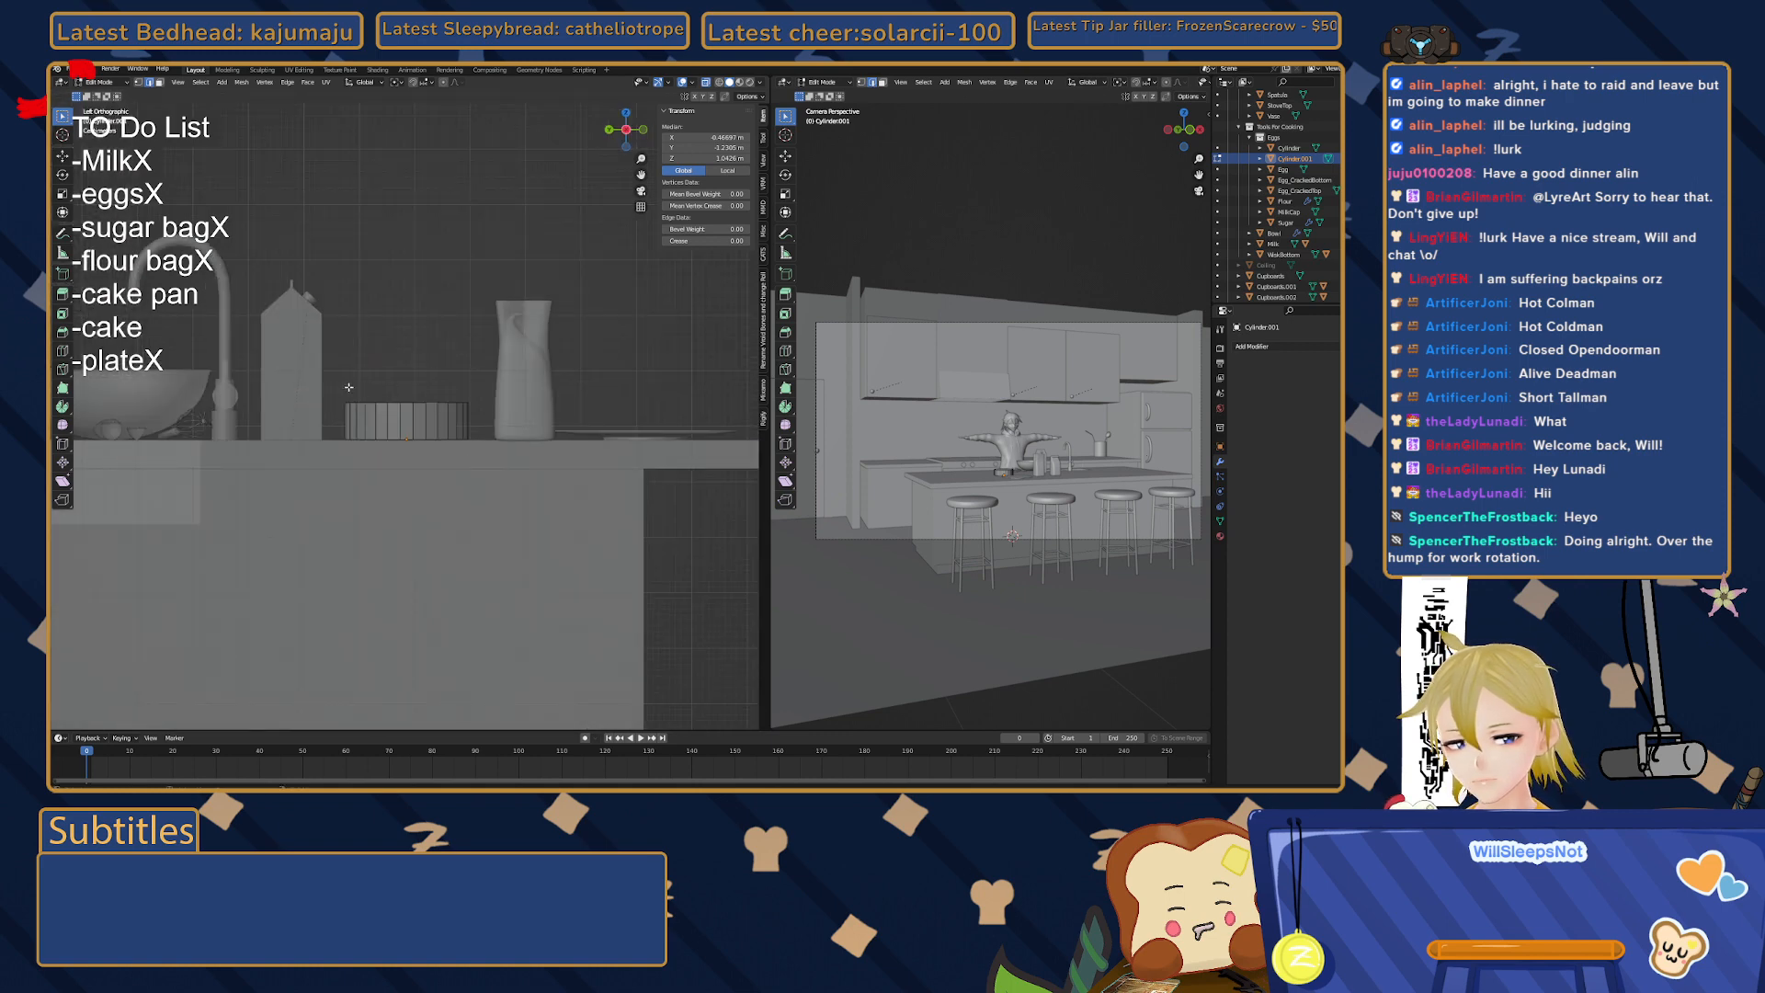
pyautogui.moveTo(333, 389); pyautogui.dragTo(532, 408)
pyautogui.scroll(2, 396, 394)
pyautogui.scroll(2, 405, 393)
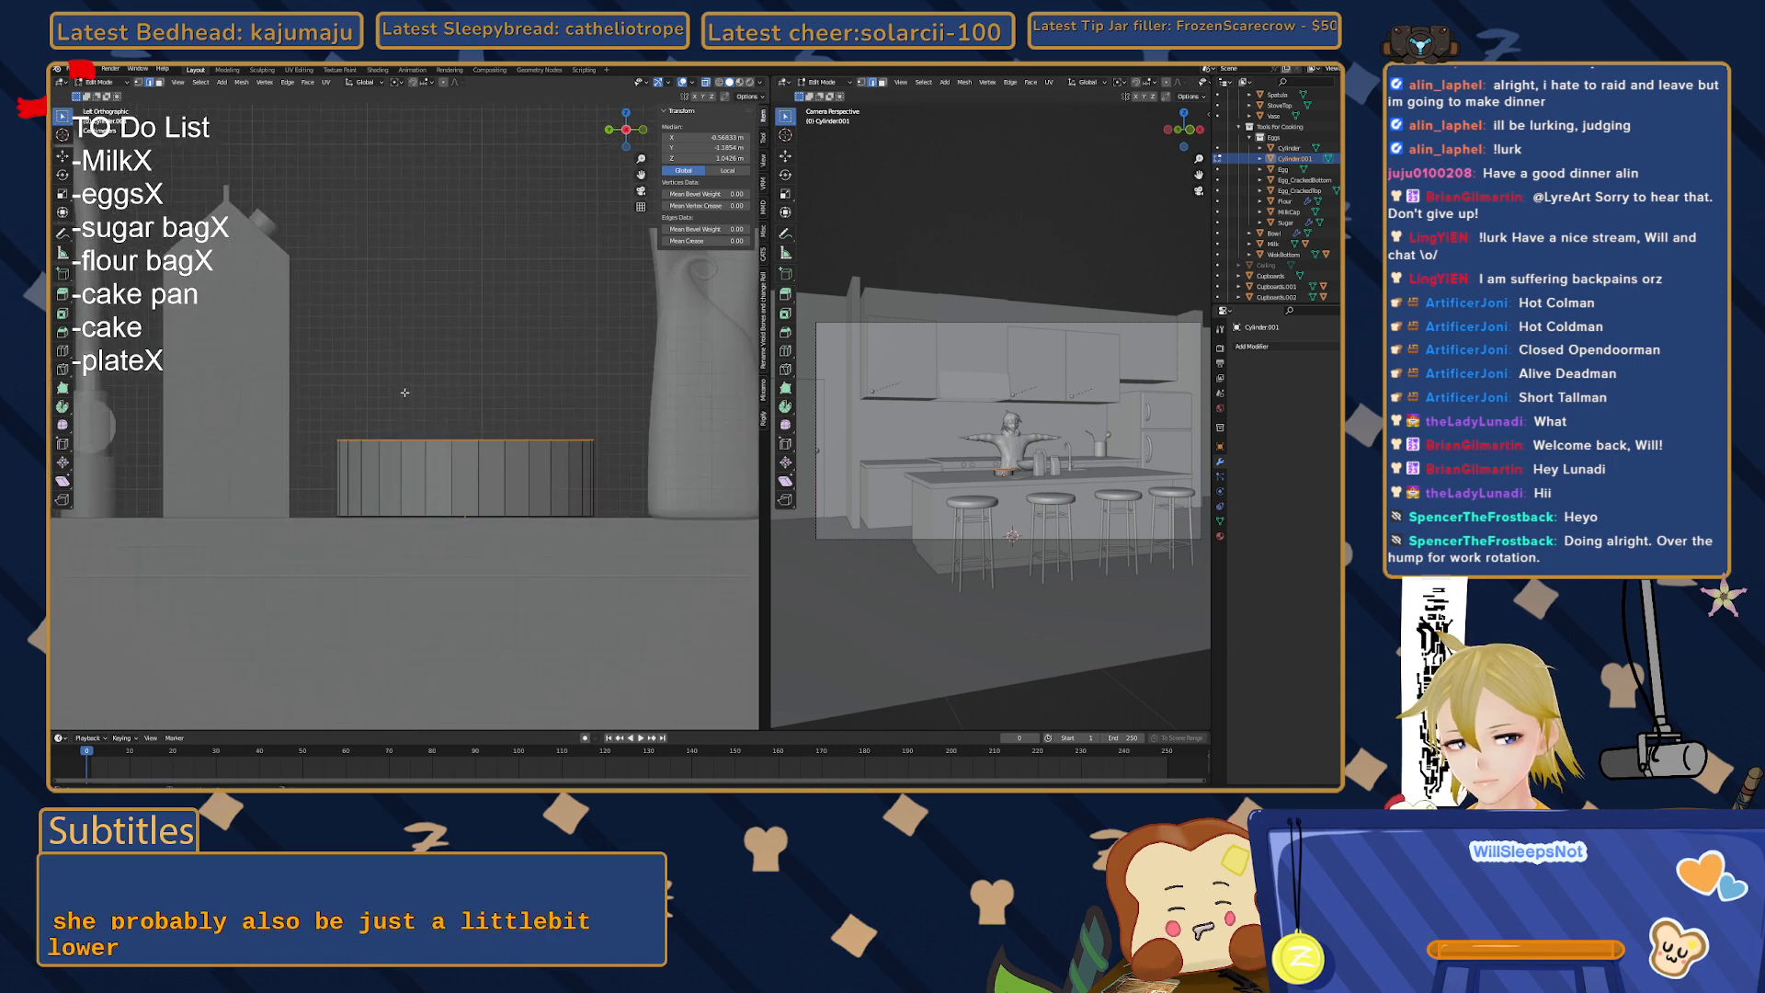
pyautogui.press('g')
pyautogui.press('z')
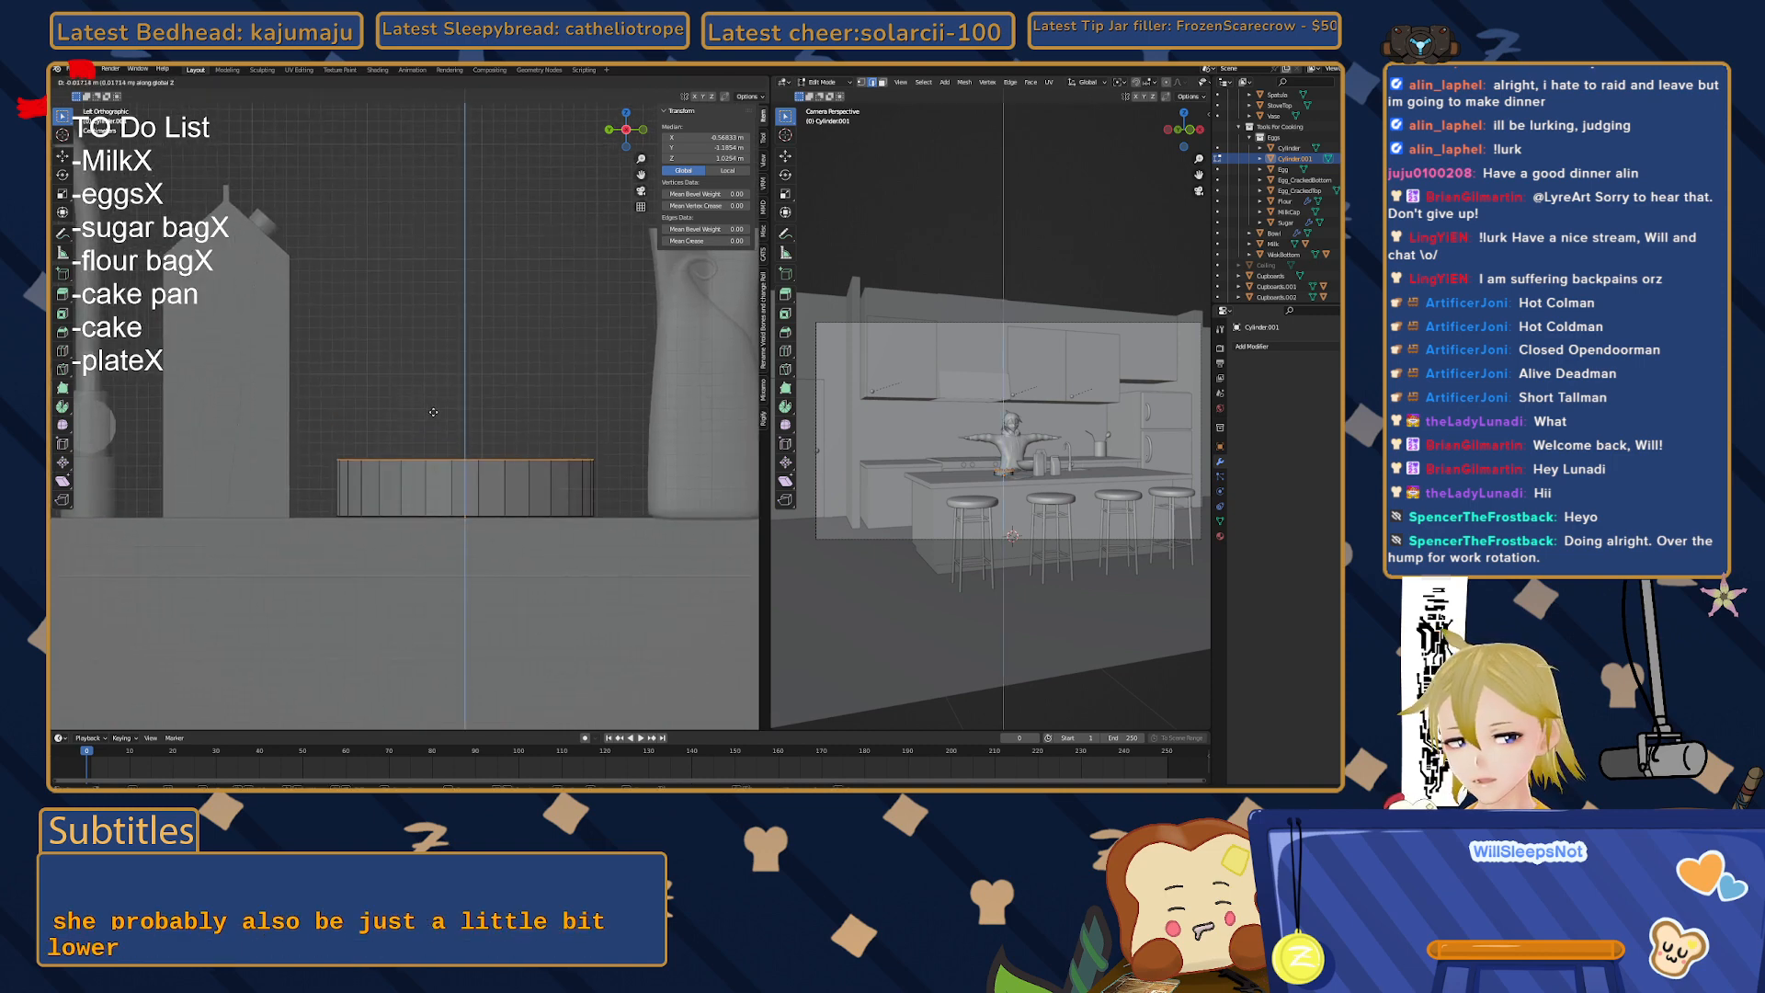
pyautogui.click(411, 380)
# - Raise the pan's top ring slightly along Z to about 1.03 m
pyautogui.keyDown('shift'); pyautogui.moveTo(411, 381); pyautogui.dragTo(433, 423, button='middle'); pyautogui.keyUp('shift')
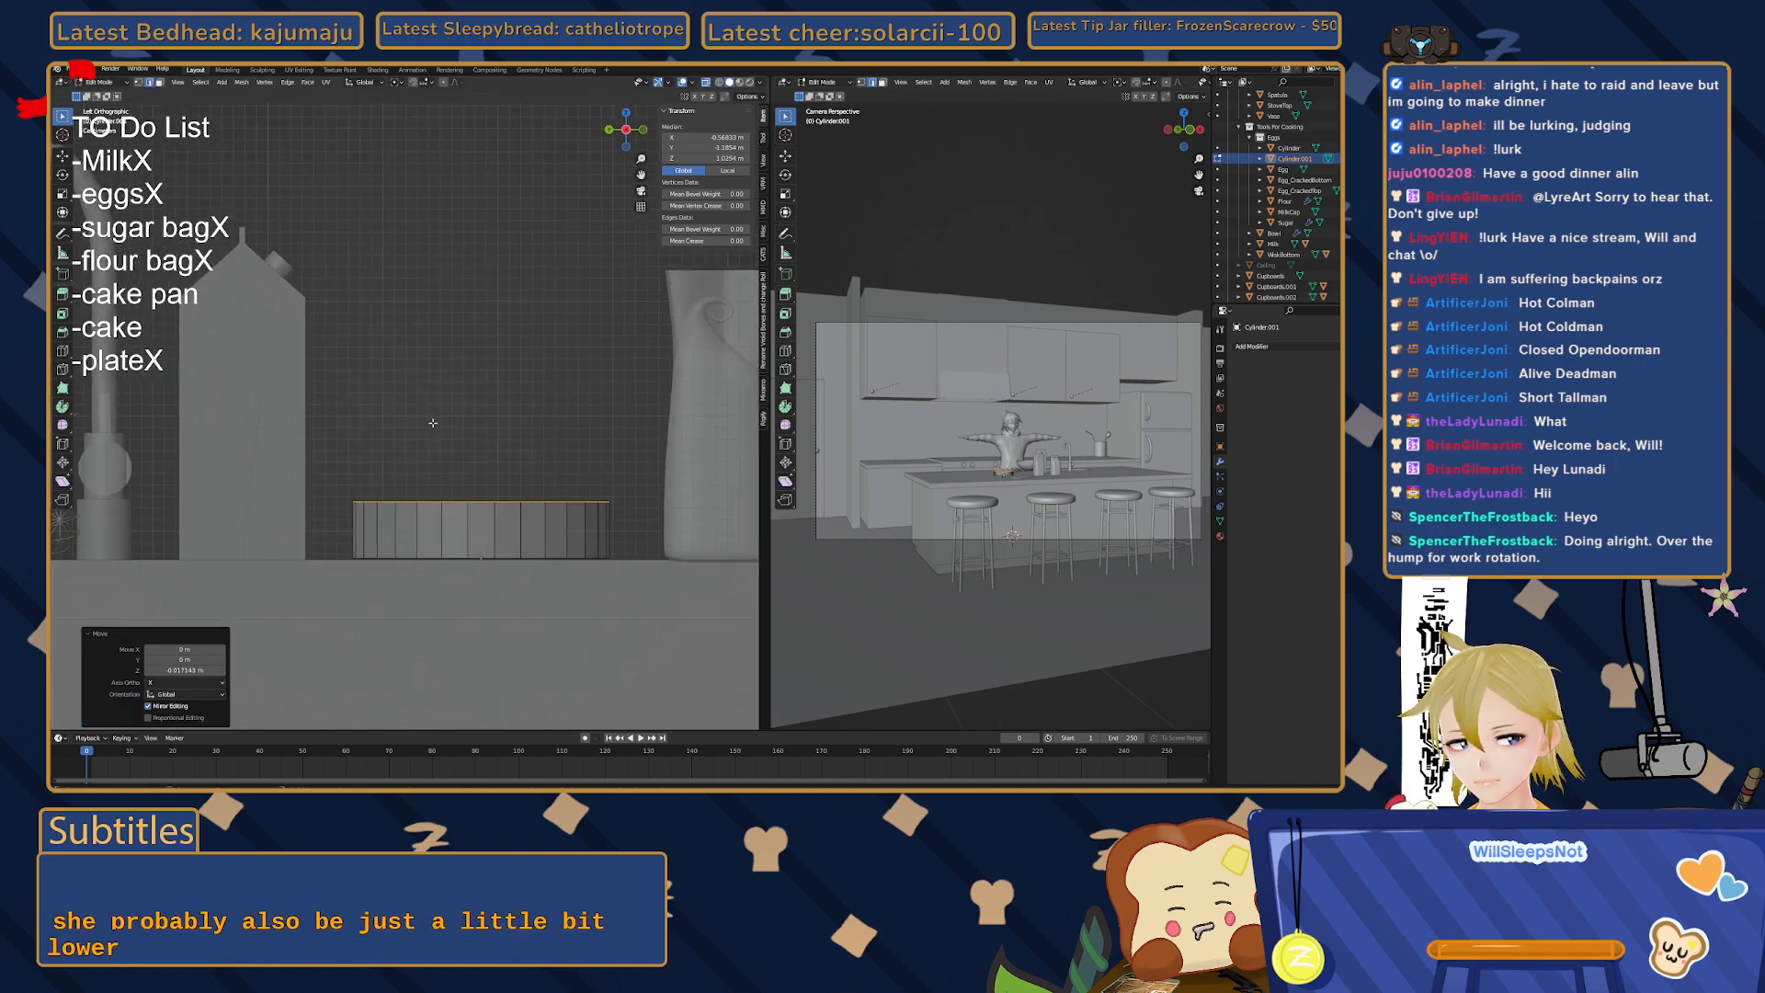
pyautogui.press('g')
pyautogui.press('z')
pyautogui.click(458, 459)
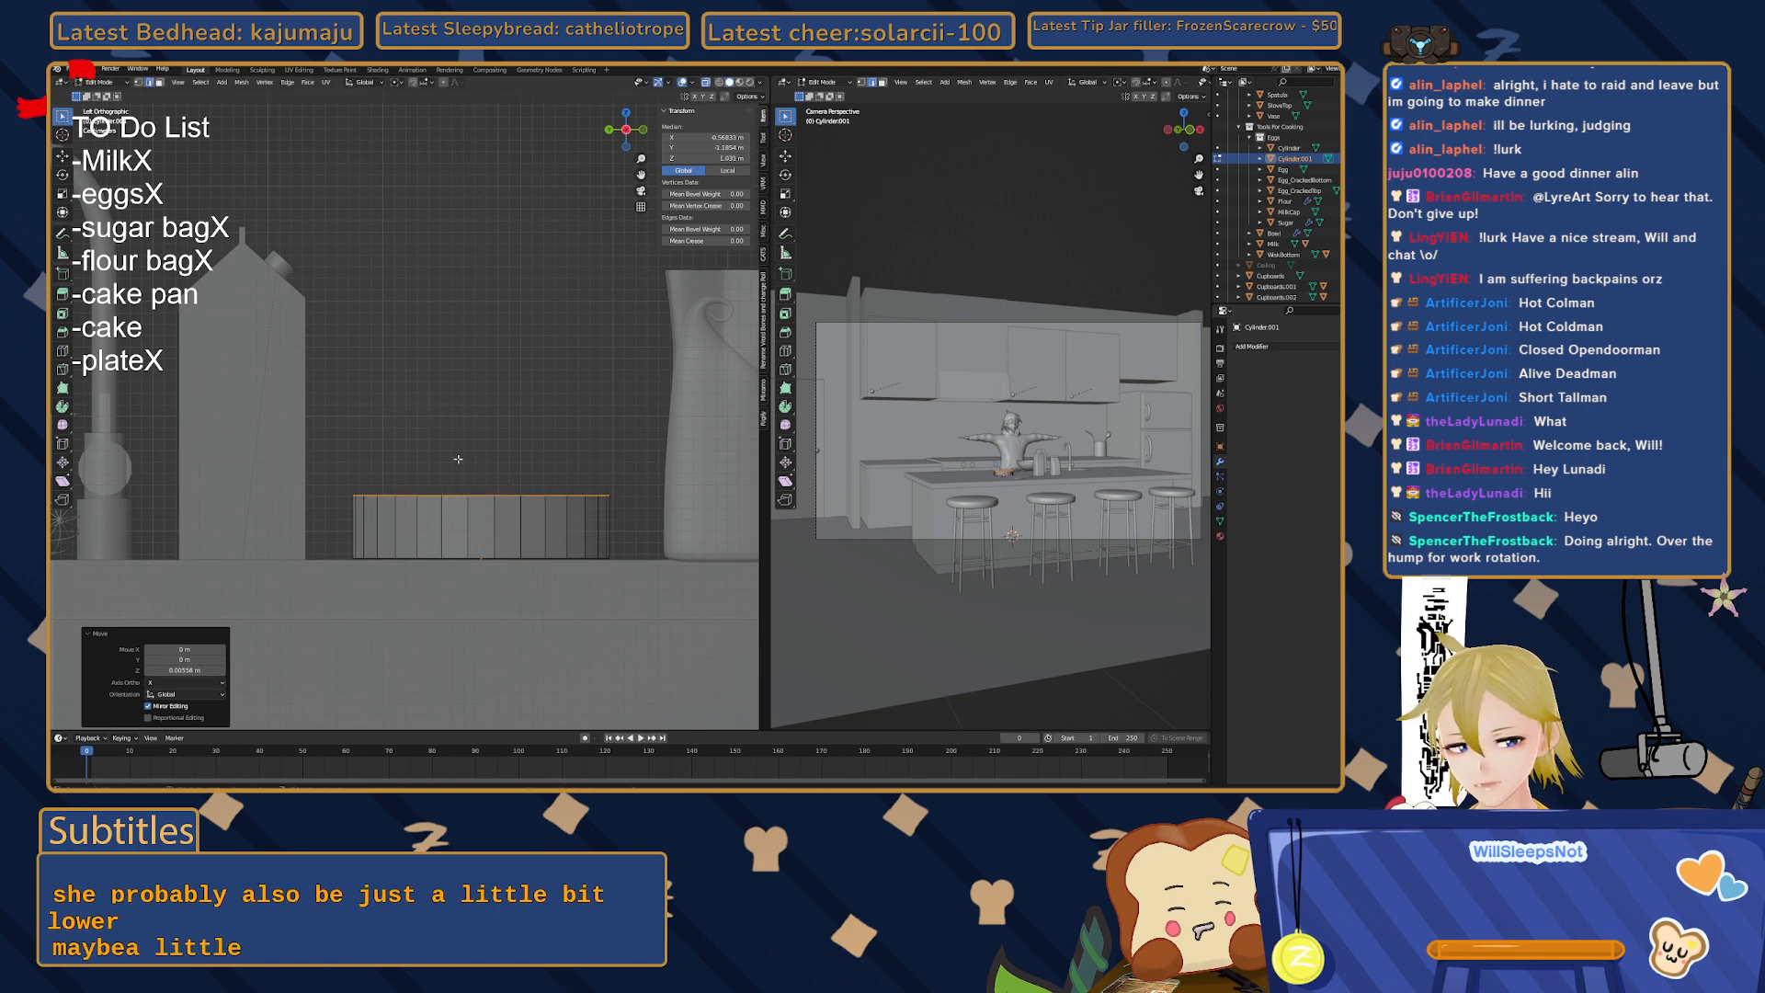
# - Extrude the pan's top face upward by about 0.004 m to form a thin band at the rim
pyautogui.press('g')
pyautogui.press('z')
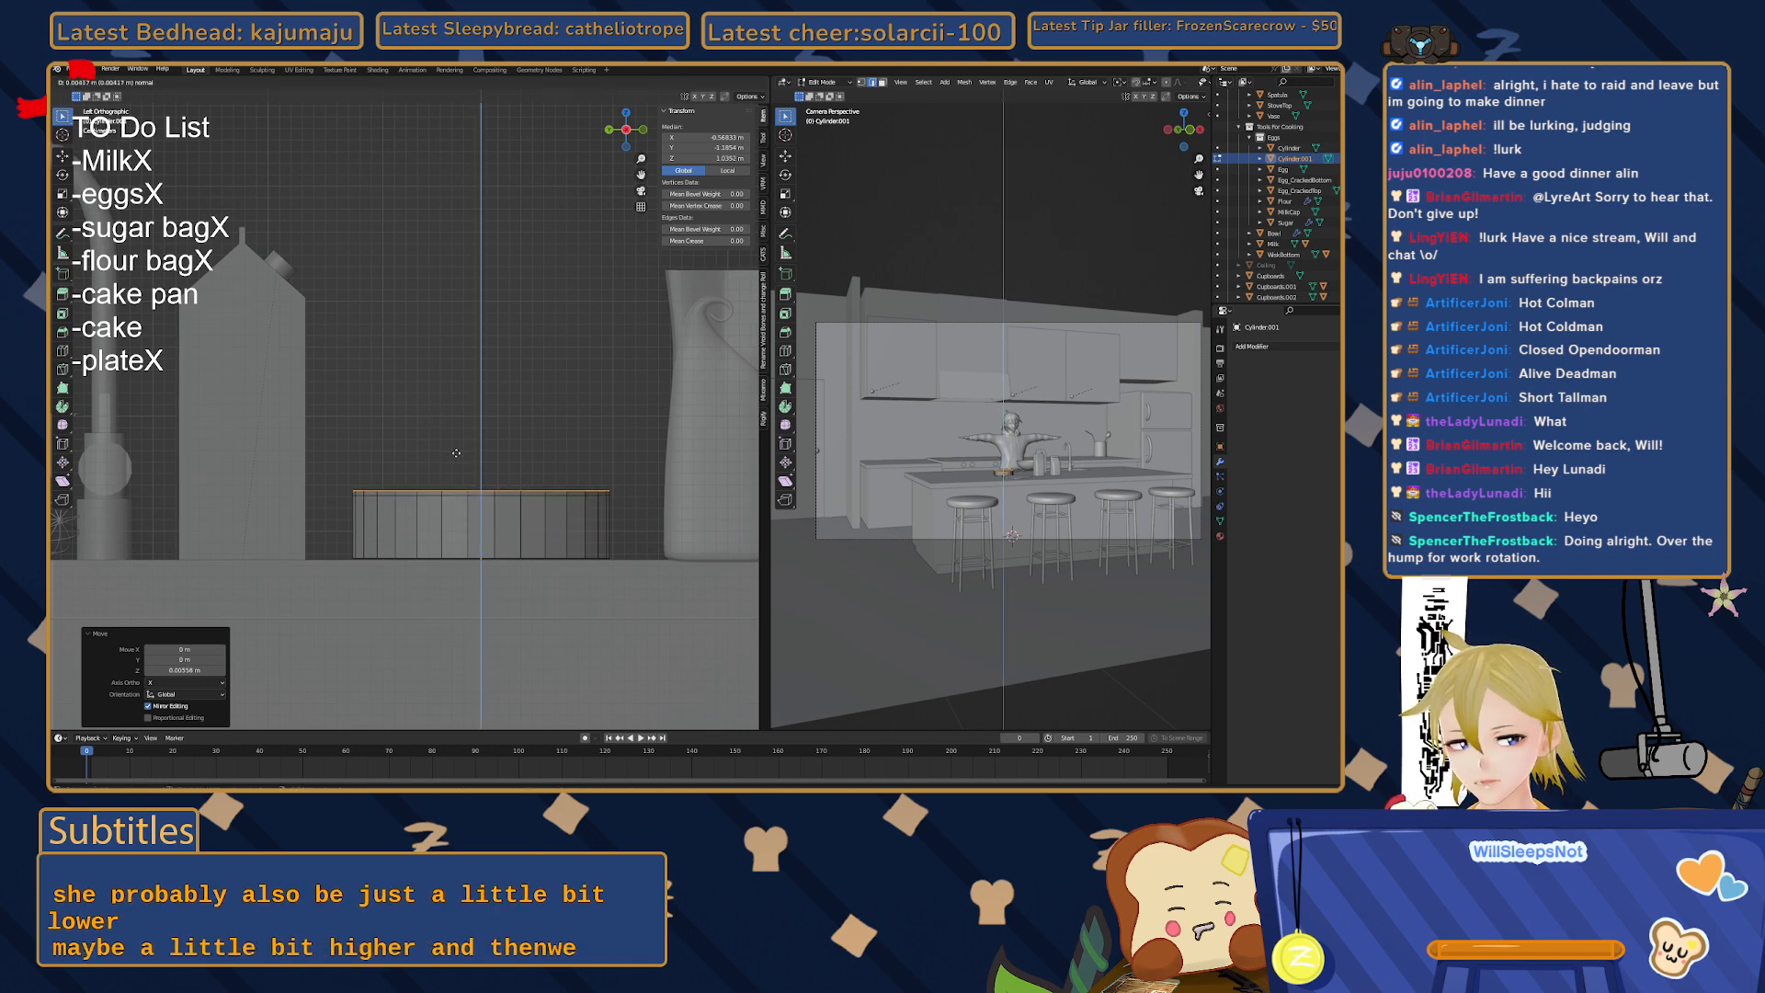
pyautogui.click(456, 453)
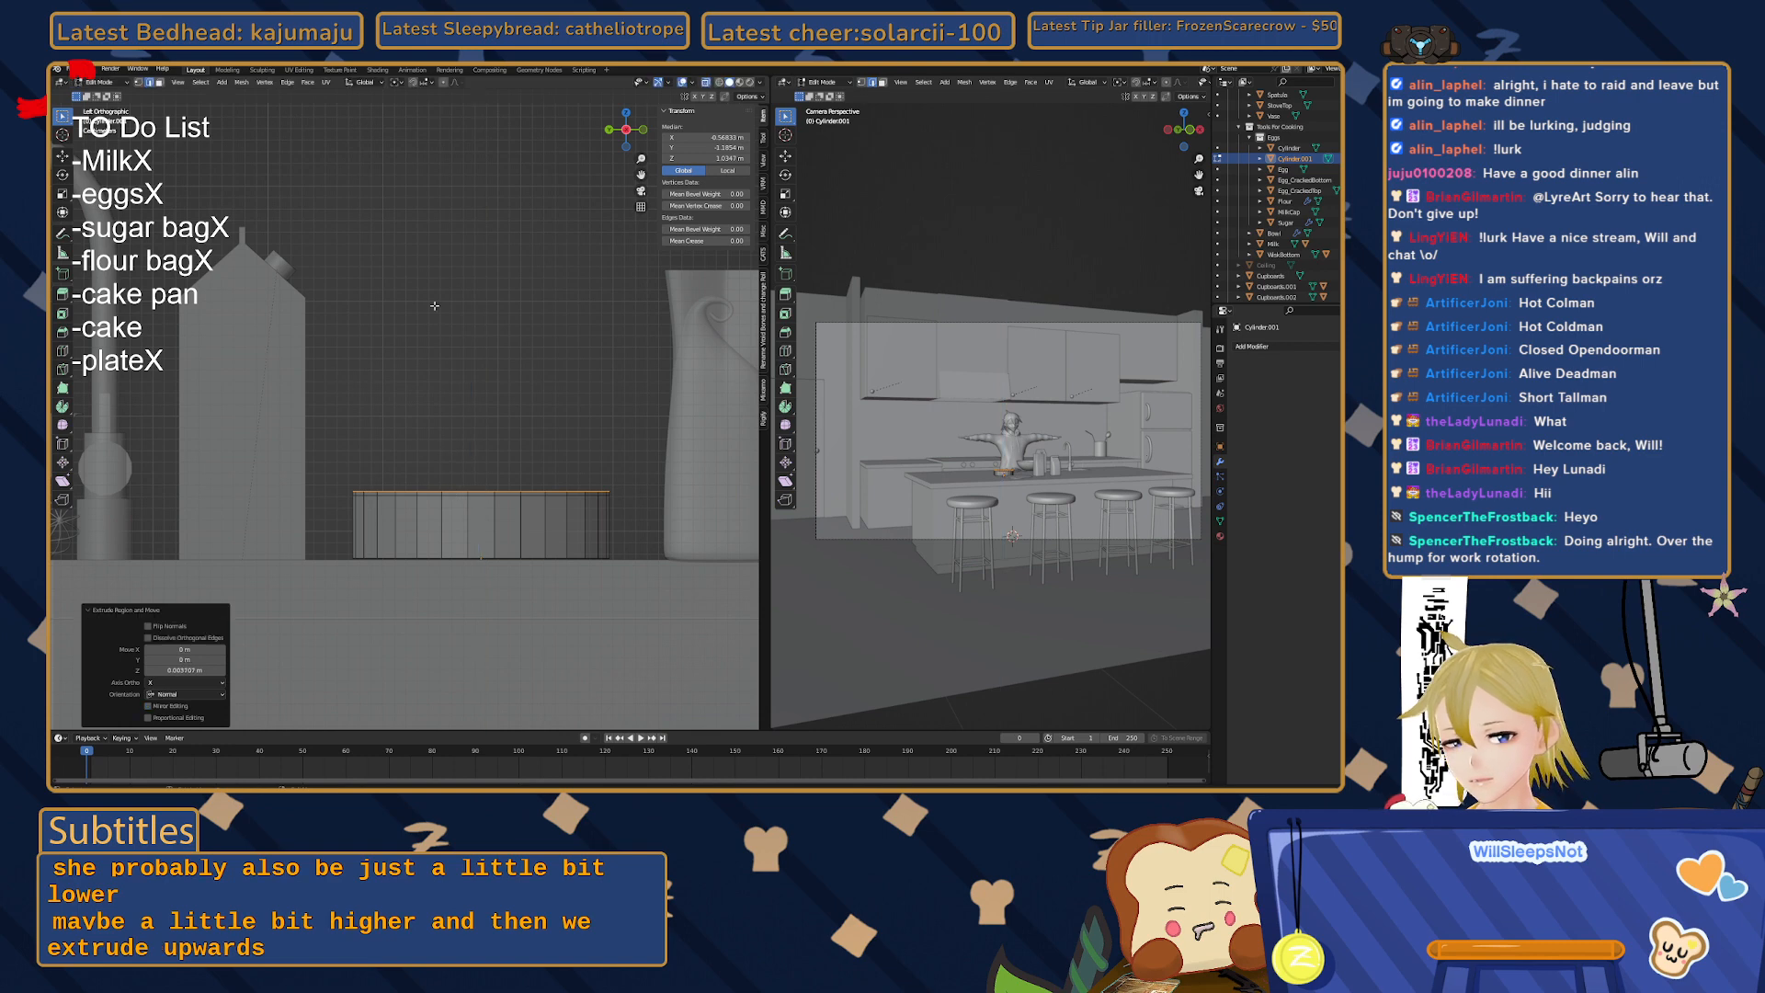
# - Select the thin band of side faces around the pan's rim, extrude it in place and scale it outward to about 1.05
pyautogui.scroll(2, 504, 478)
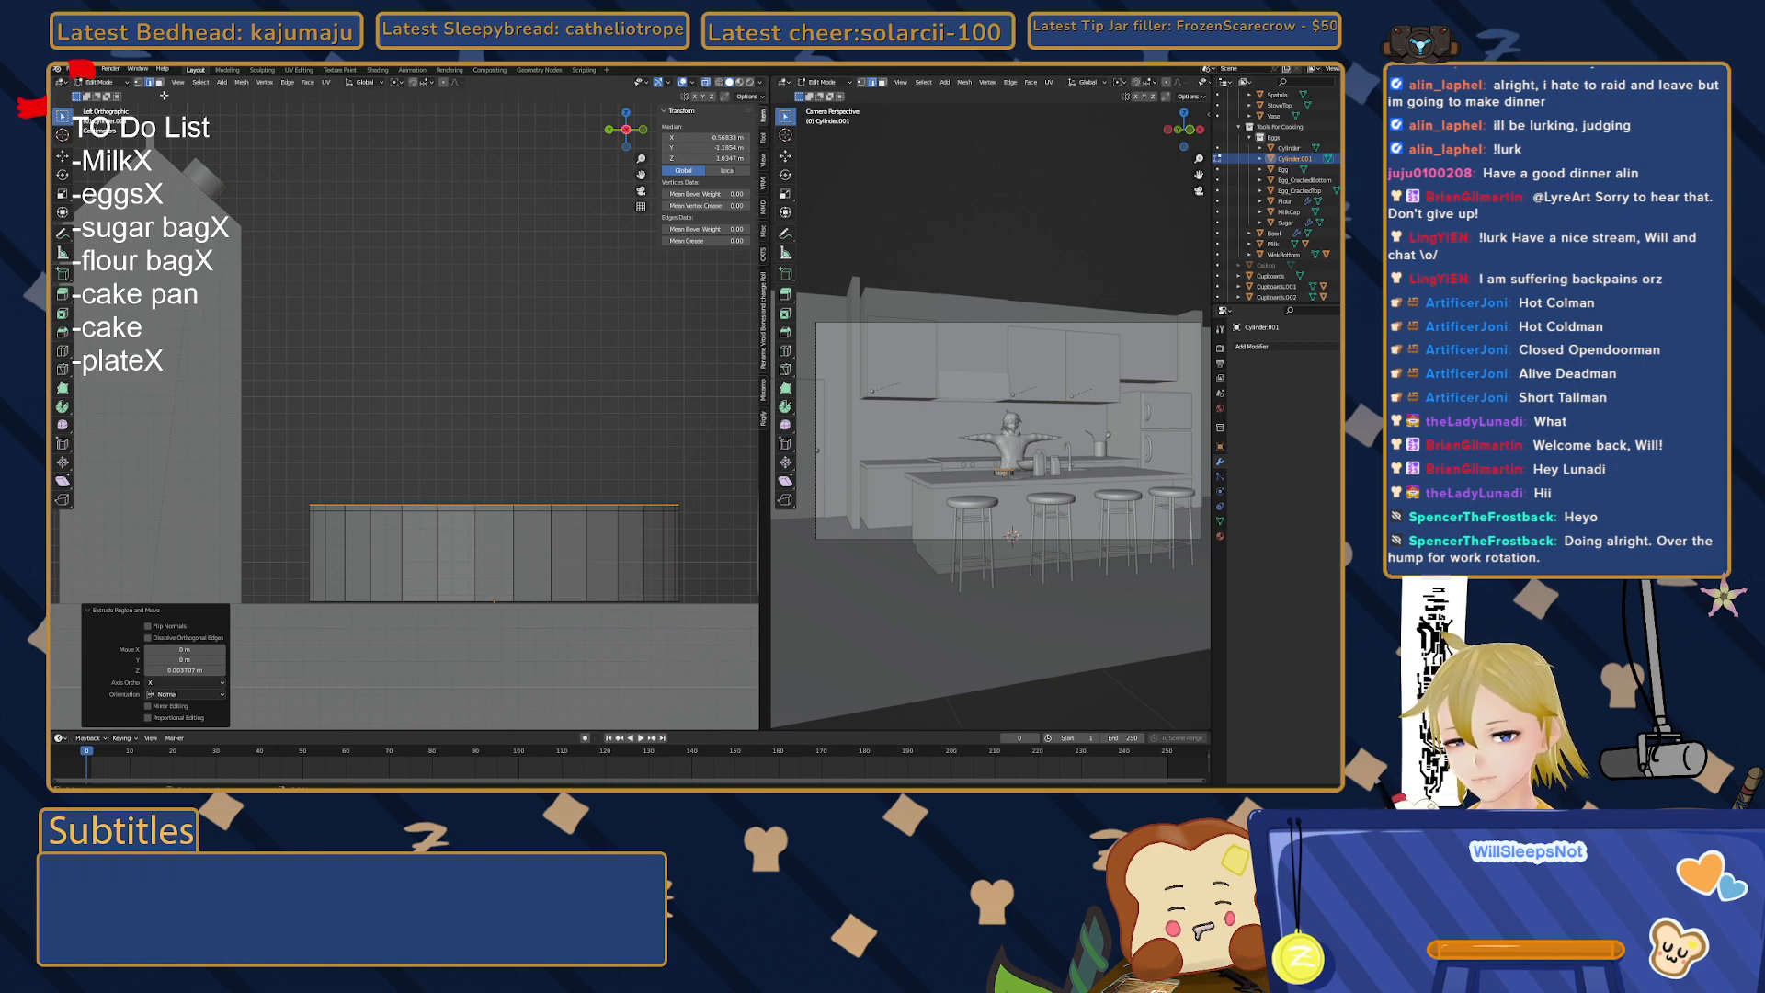
pyautogui.click(160, 82)
pyautogui.moveTo(311, 505); pyautogui.dragTo(717, 508)
pyautogui.moveTo(422, 421); pyautogui.dragTo(422, 431, button='middle')
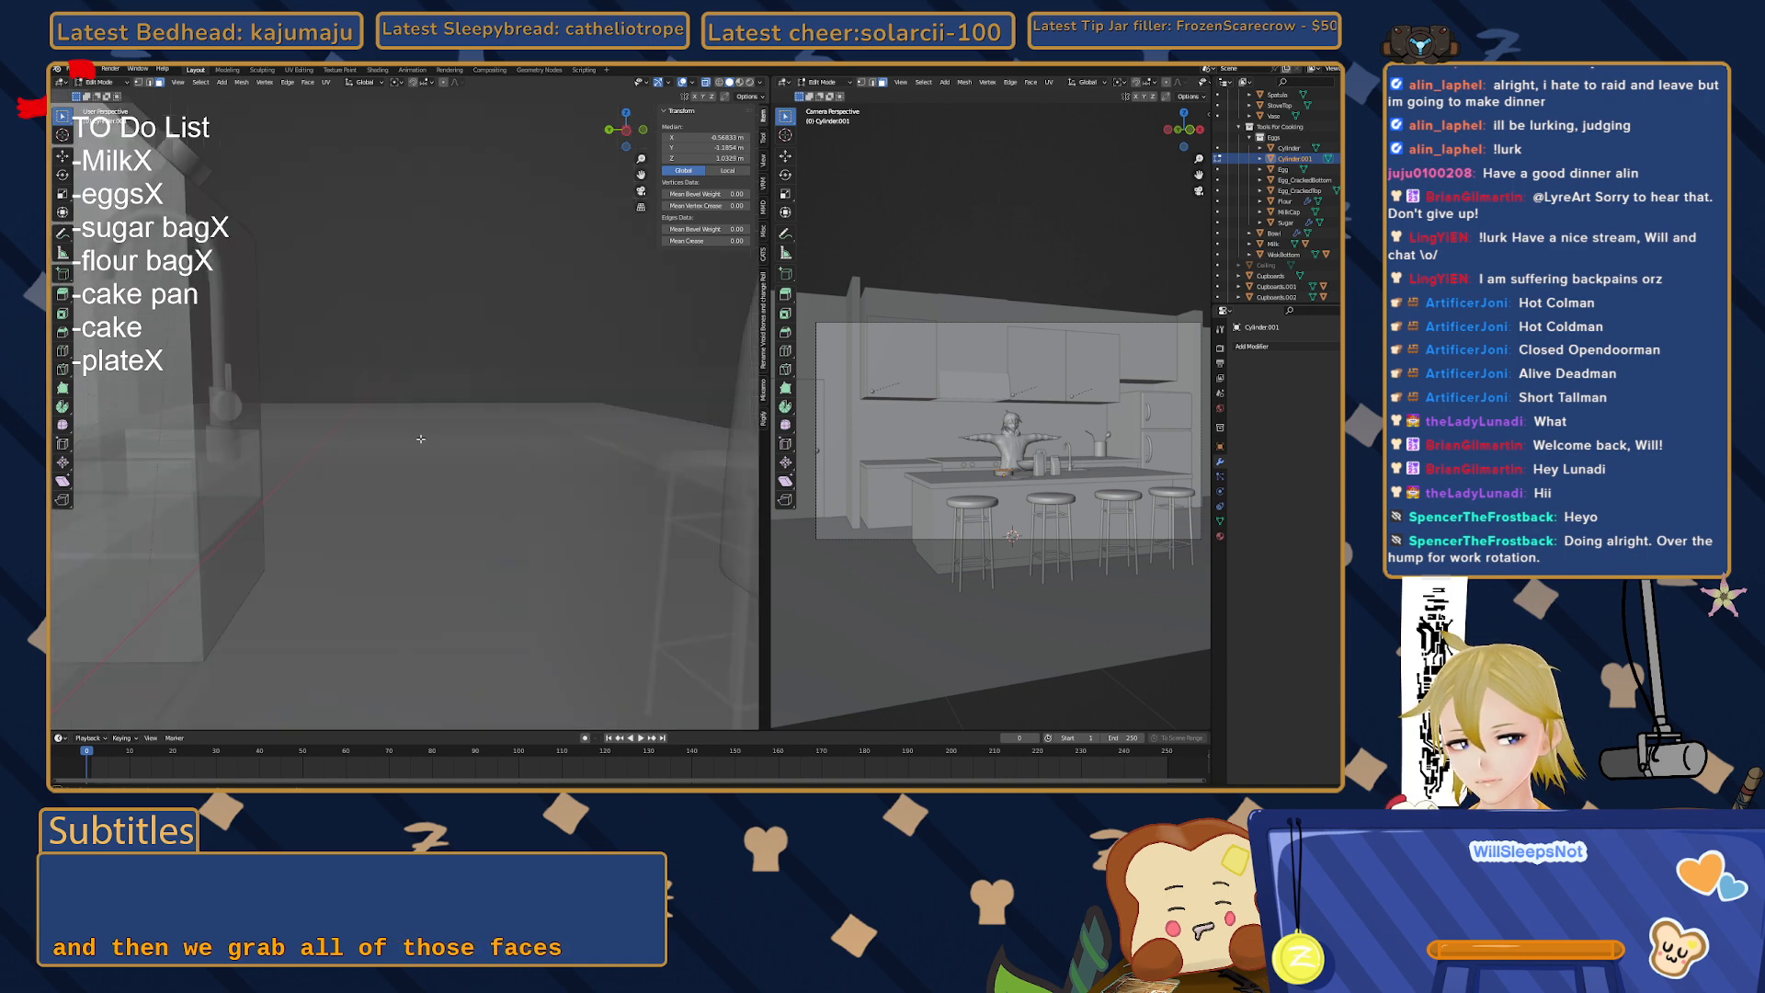
pyautogui.scroll(-5, 420, 429)
pyautogui.scroll(-4, 420, 419)
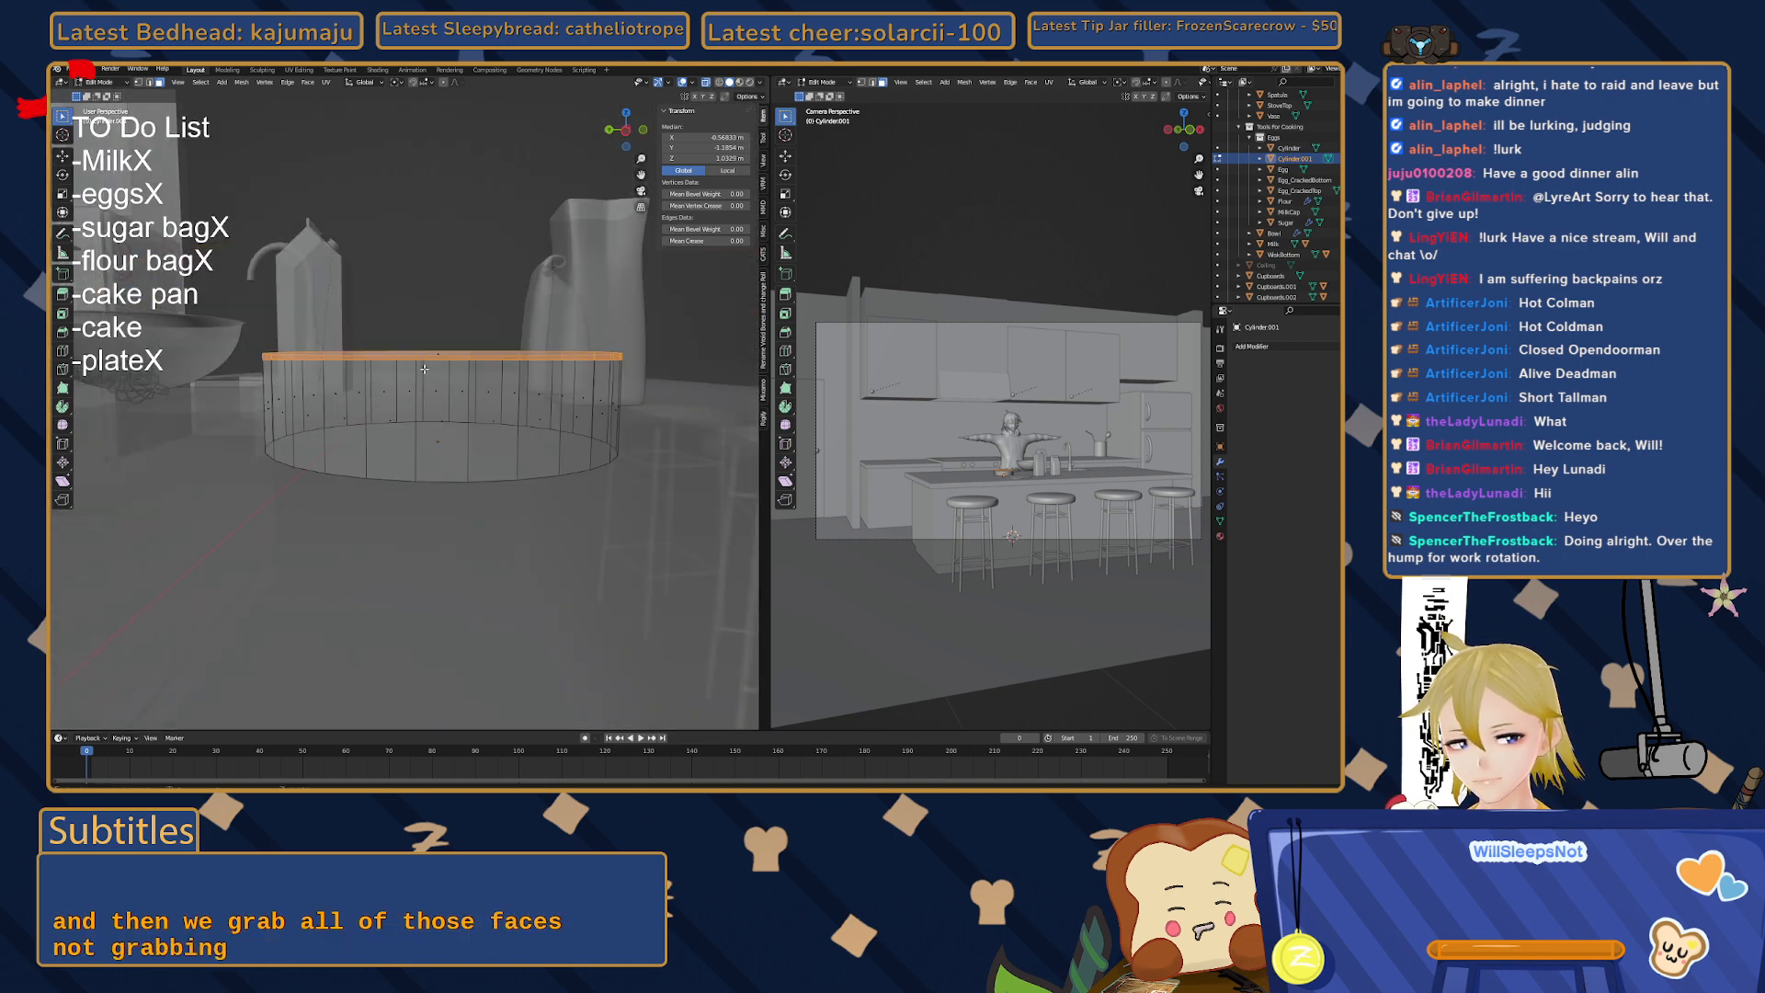
pyautogui.moveTo(421, 345); pyautogui.dragTo(422, 378, button='middle')
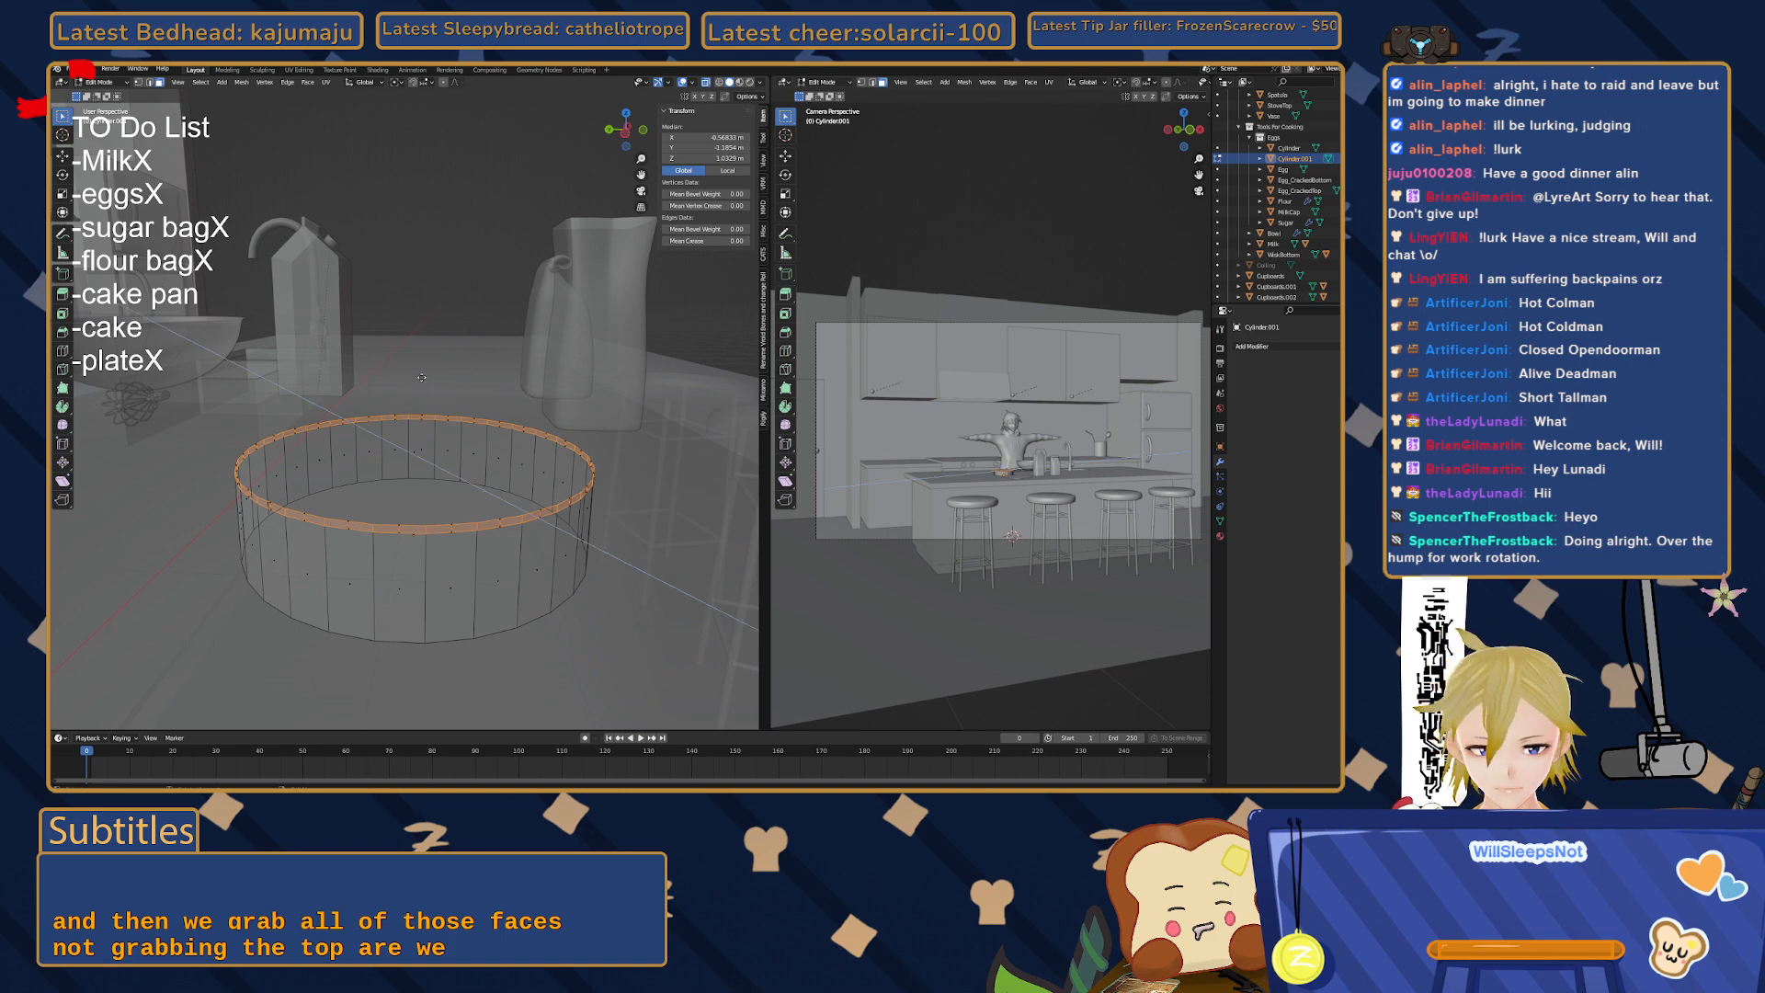
pyautogui.press('e')
pyautogui.rightClick(424, 378)
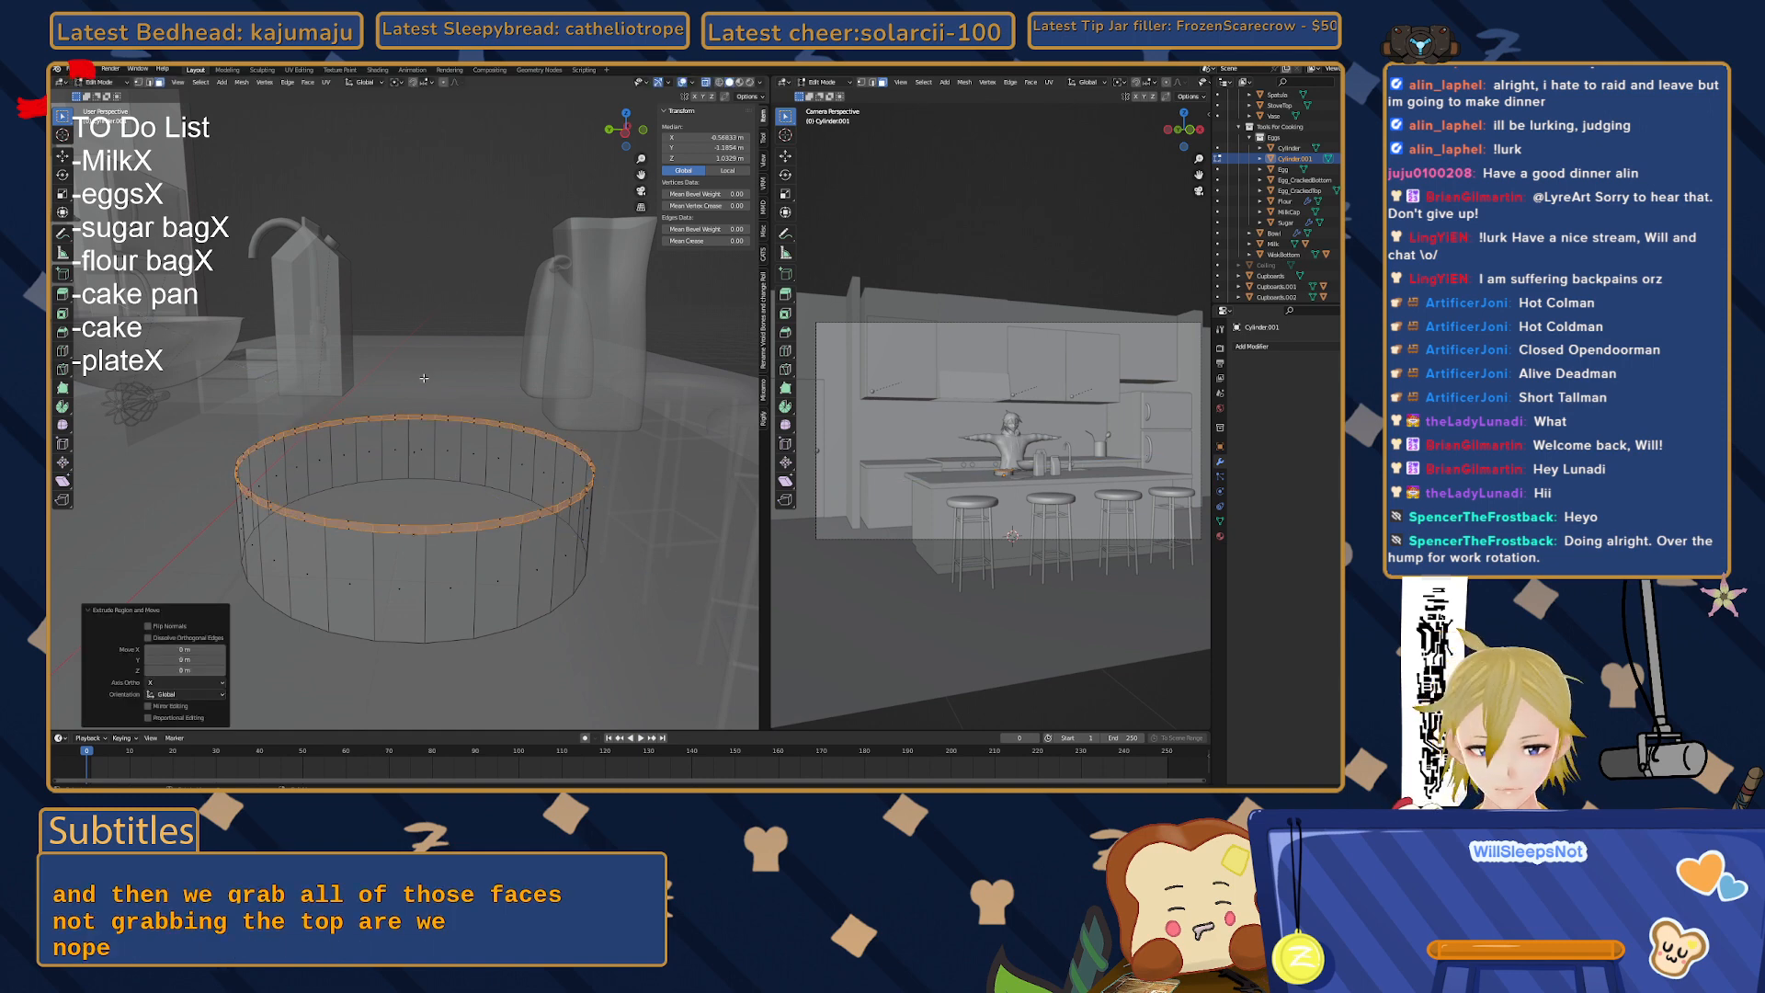
pyautogui.press('s')
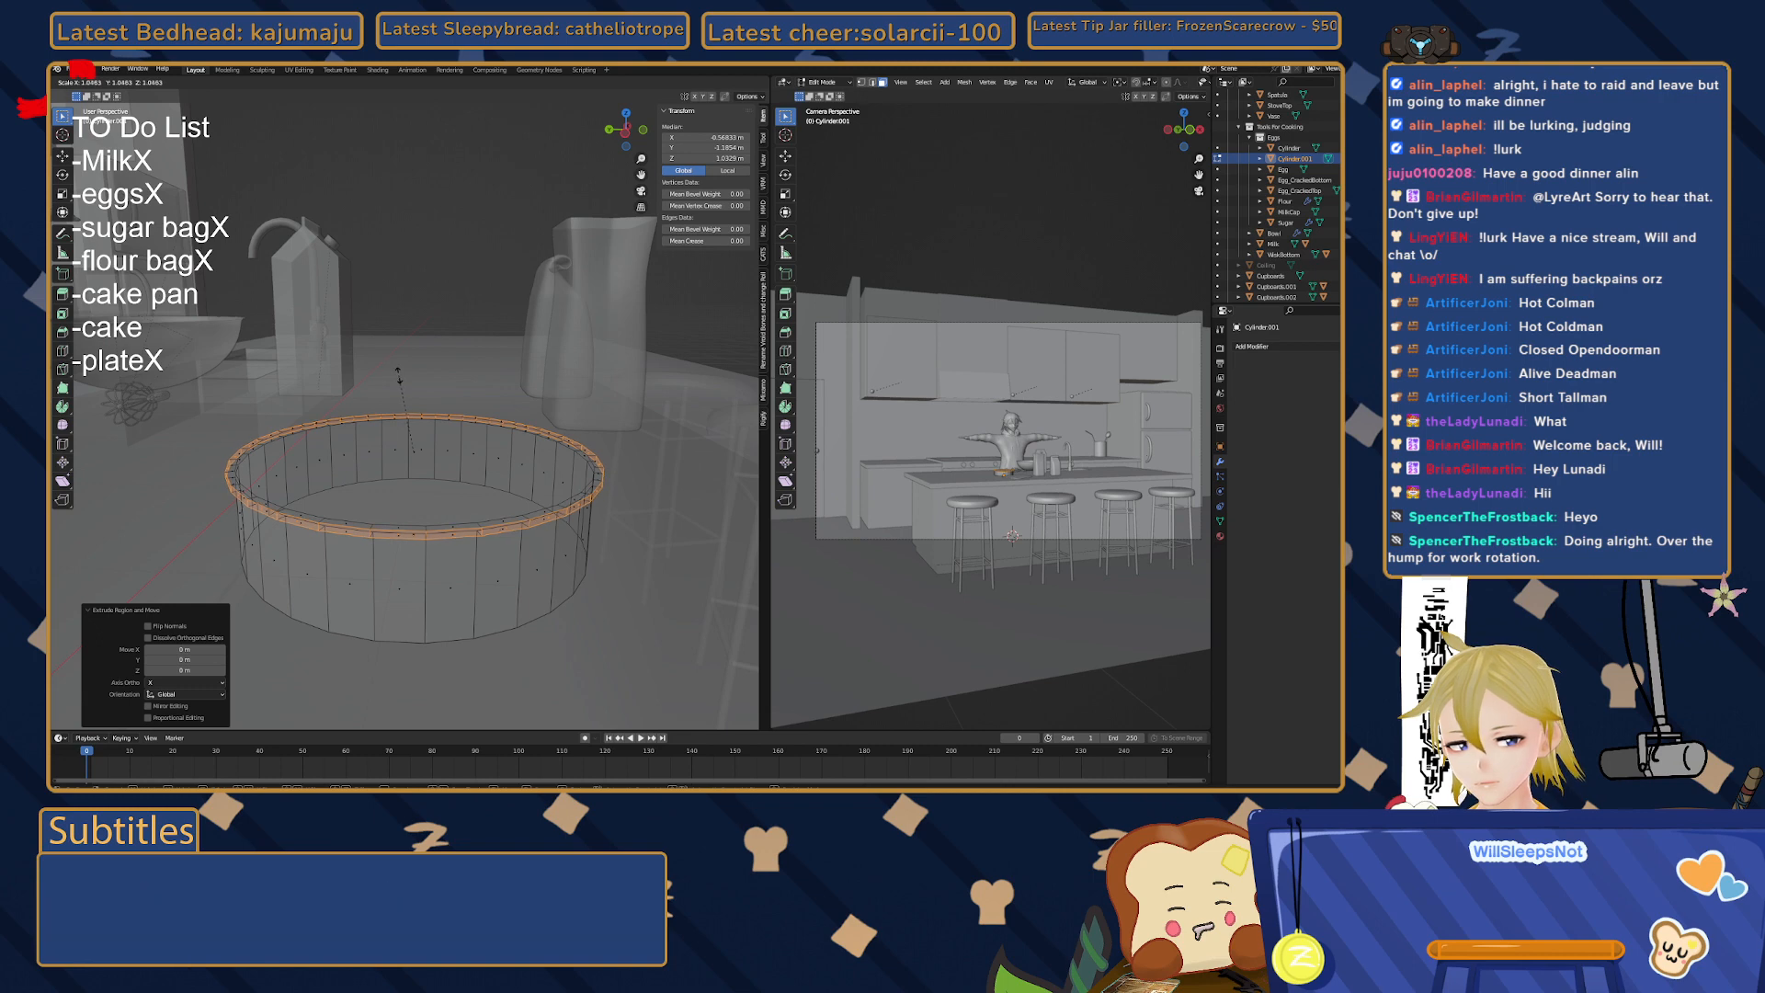
pyautogui.click(398, 372)
# - Inset the pan's top face slightly and extrude the inner face downward to hollow out the pan
pyautogui.moveTo(408, 419); pyautogui.dragTo(432, 457)
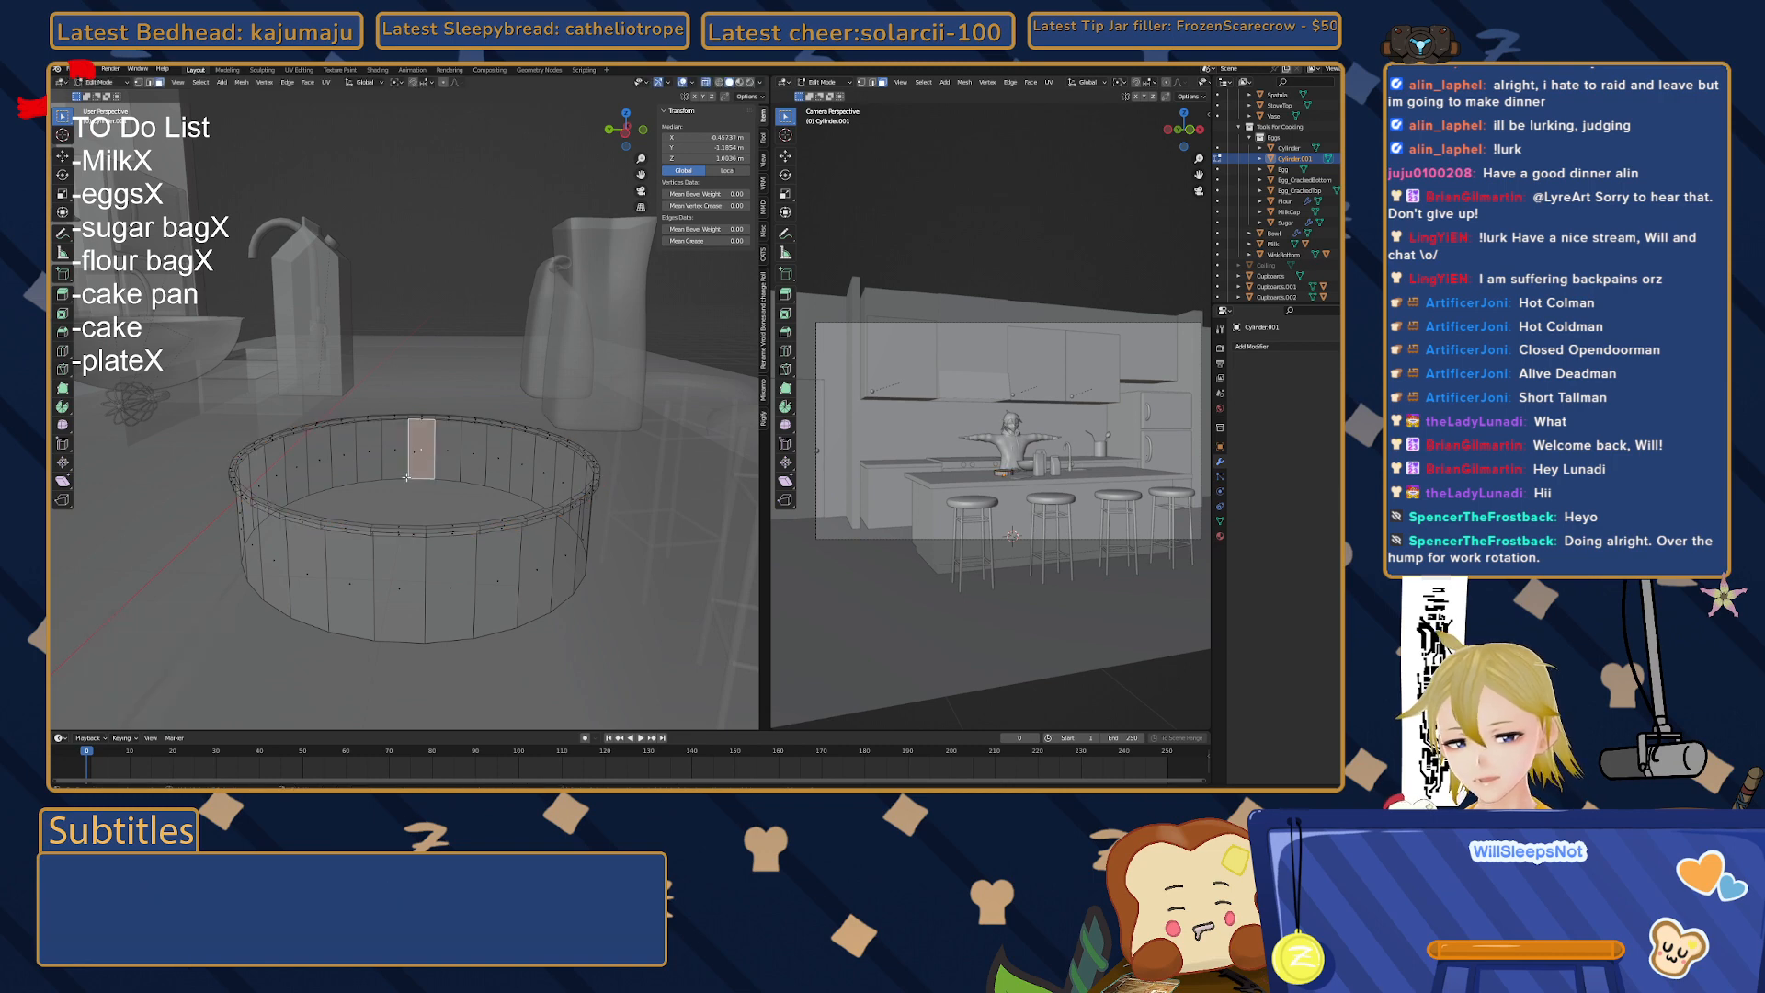
pyautogui.keyDown('alt'); pyautogui.click(410, 450); pyautogui.keyUp('alt')
pyautogui.moveTo(387, 458); pyautogui.dragTo(394, 404, button='middle')
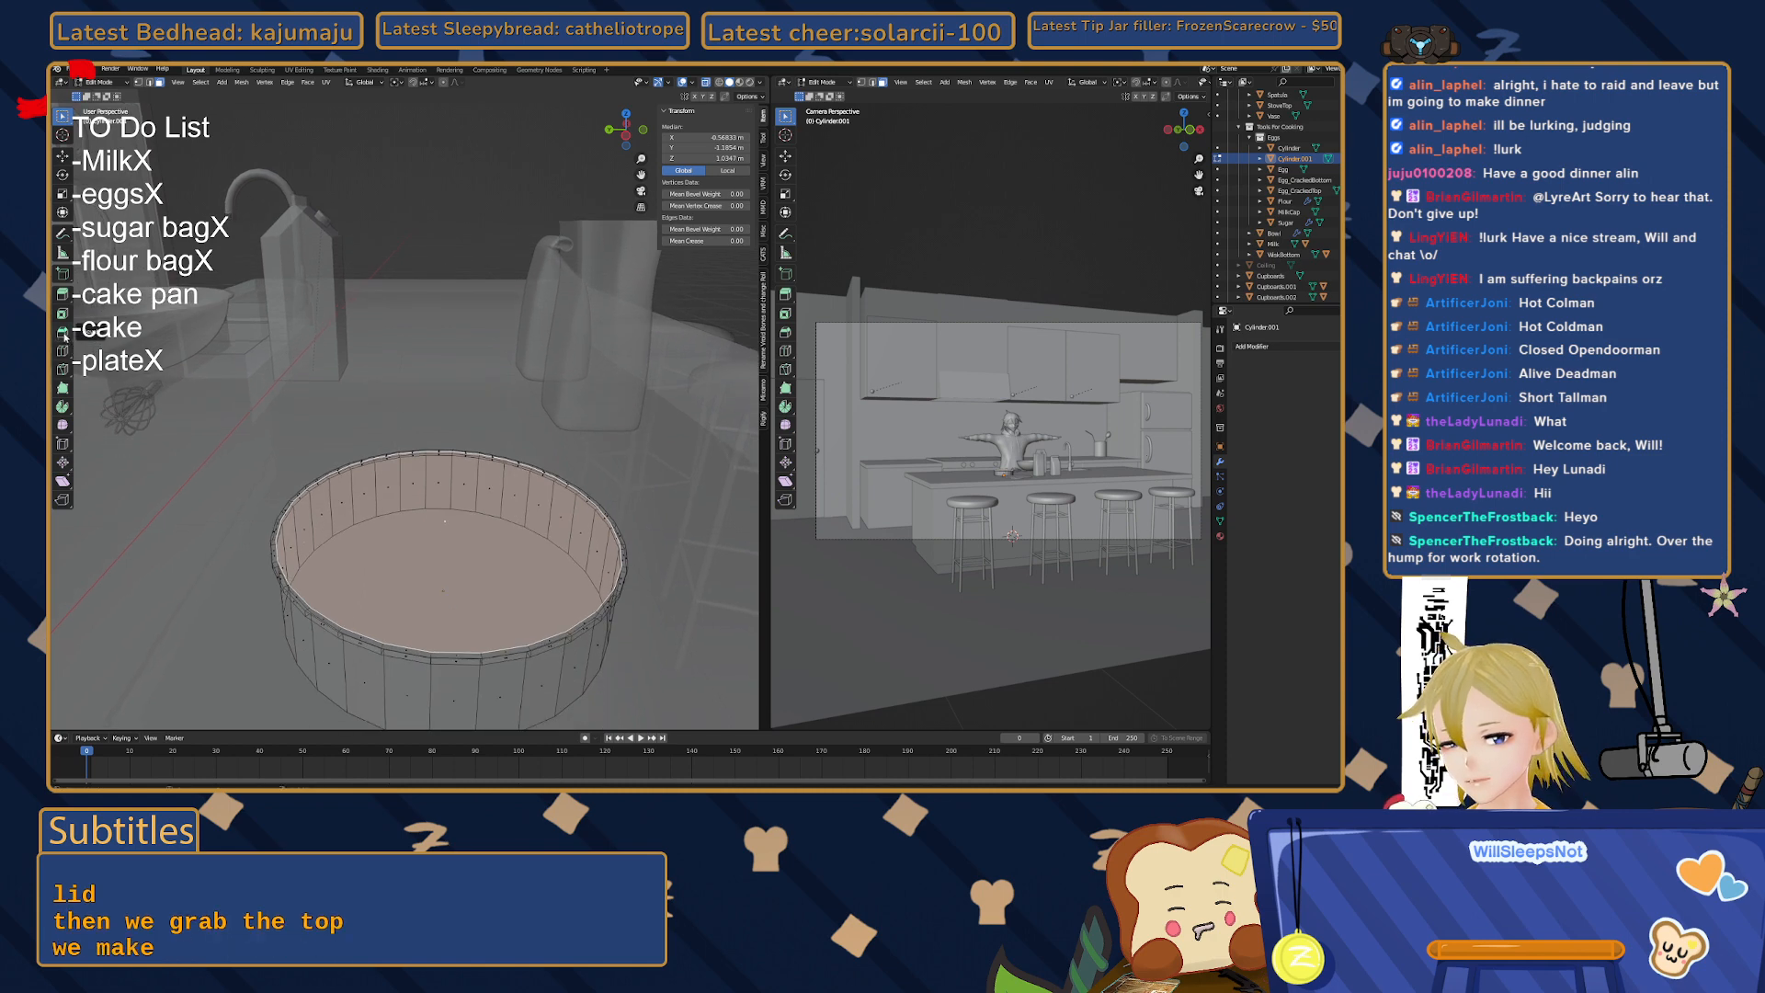
pyautogui.click(63, 314)
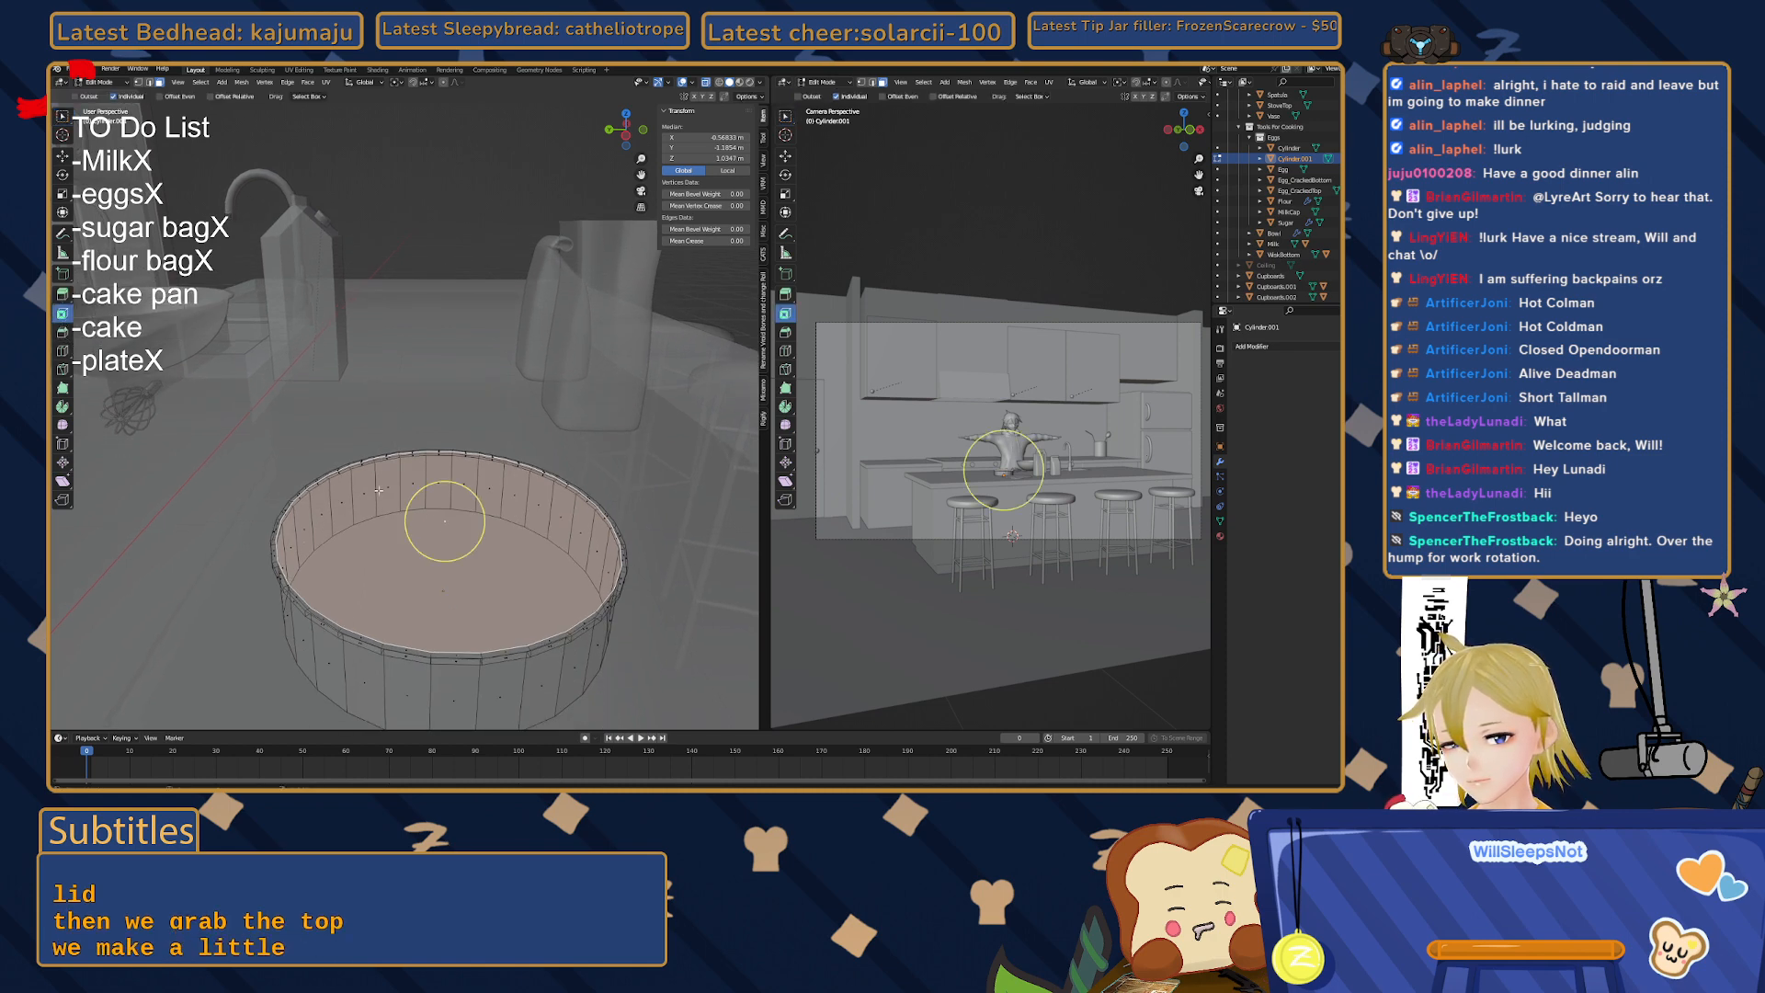
pyautogui.moveTo(436, 493); pyautogui.dragTo(436, 487)
pyautogui.press('e')
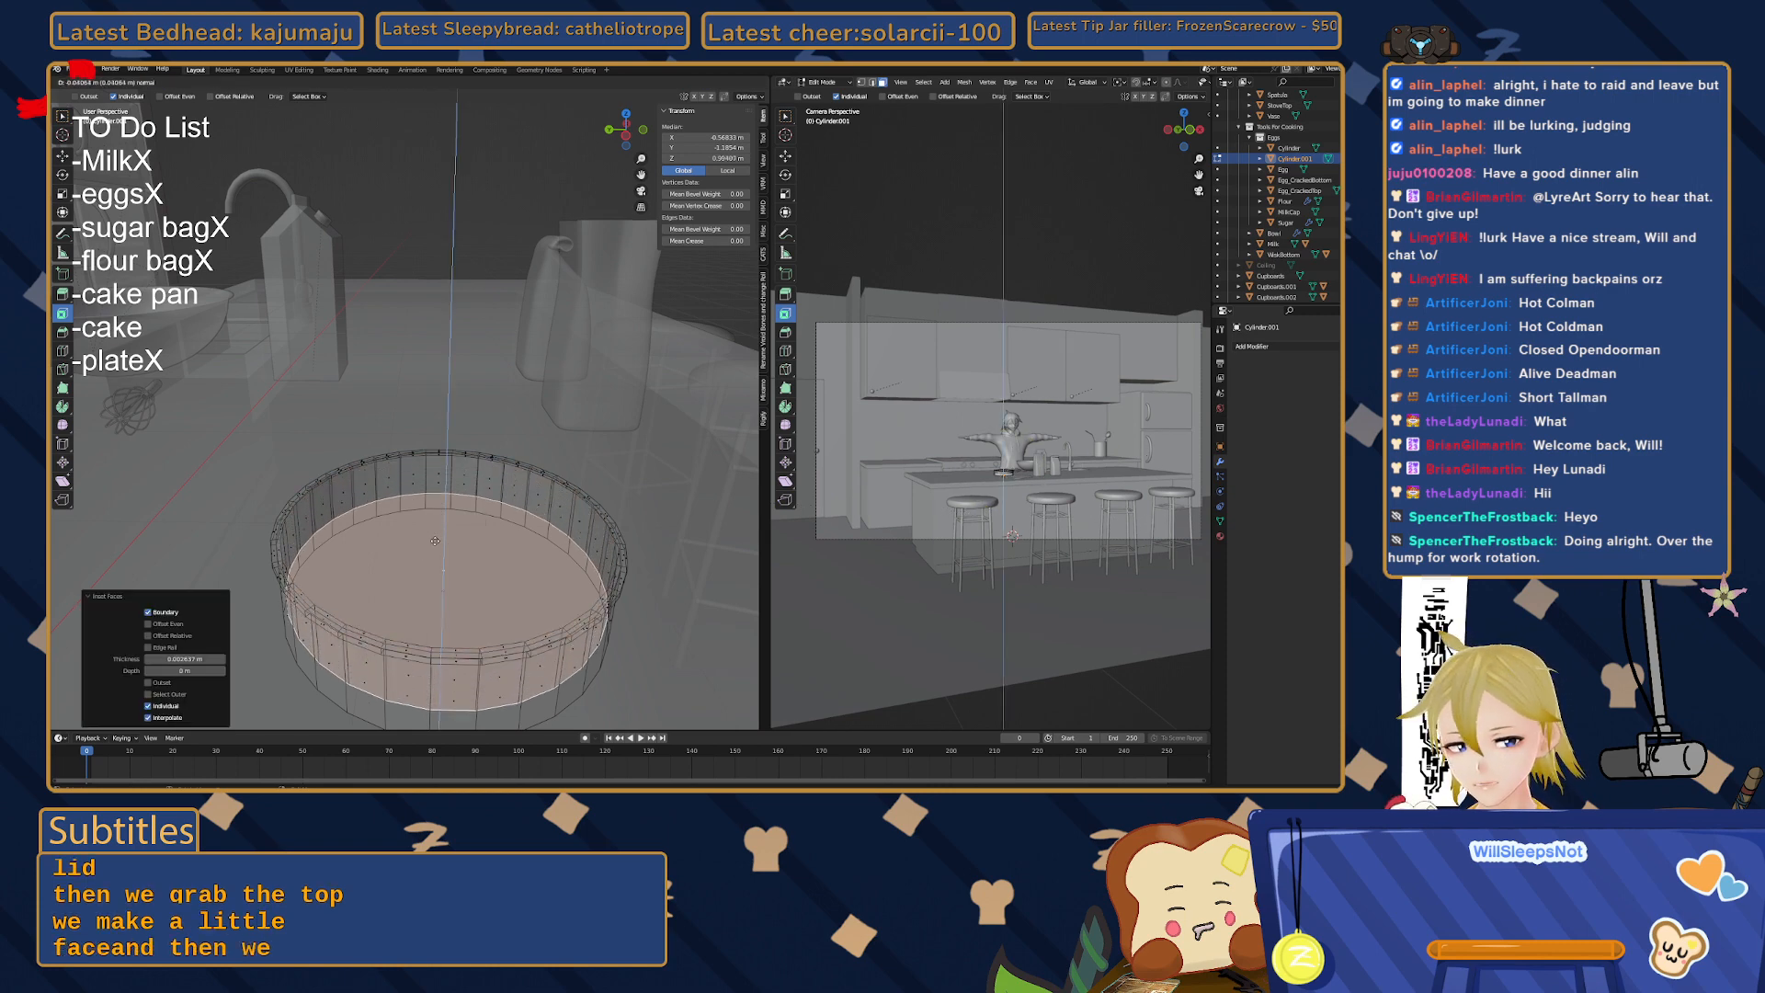
pyautogui.click(419, 394)
pyautogui.press('Tab')
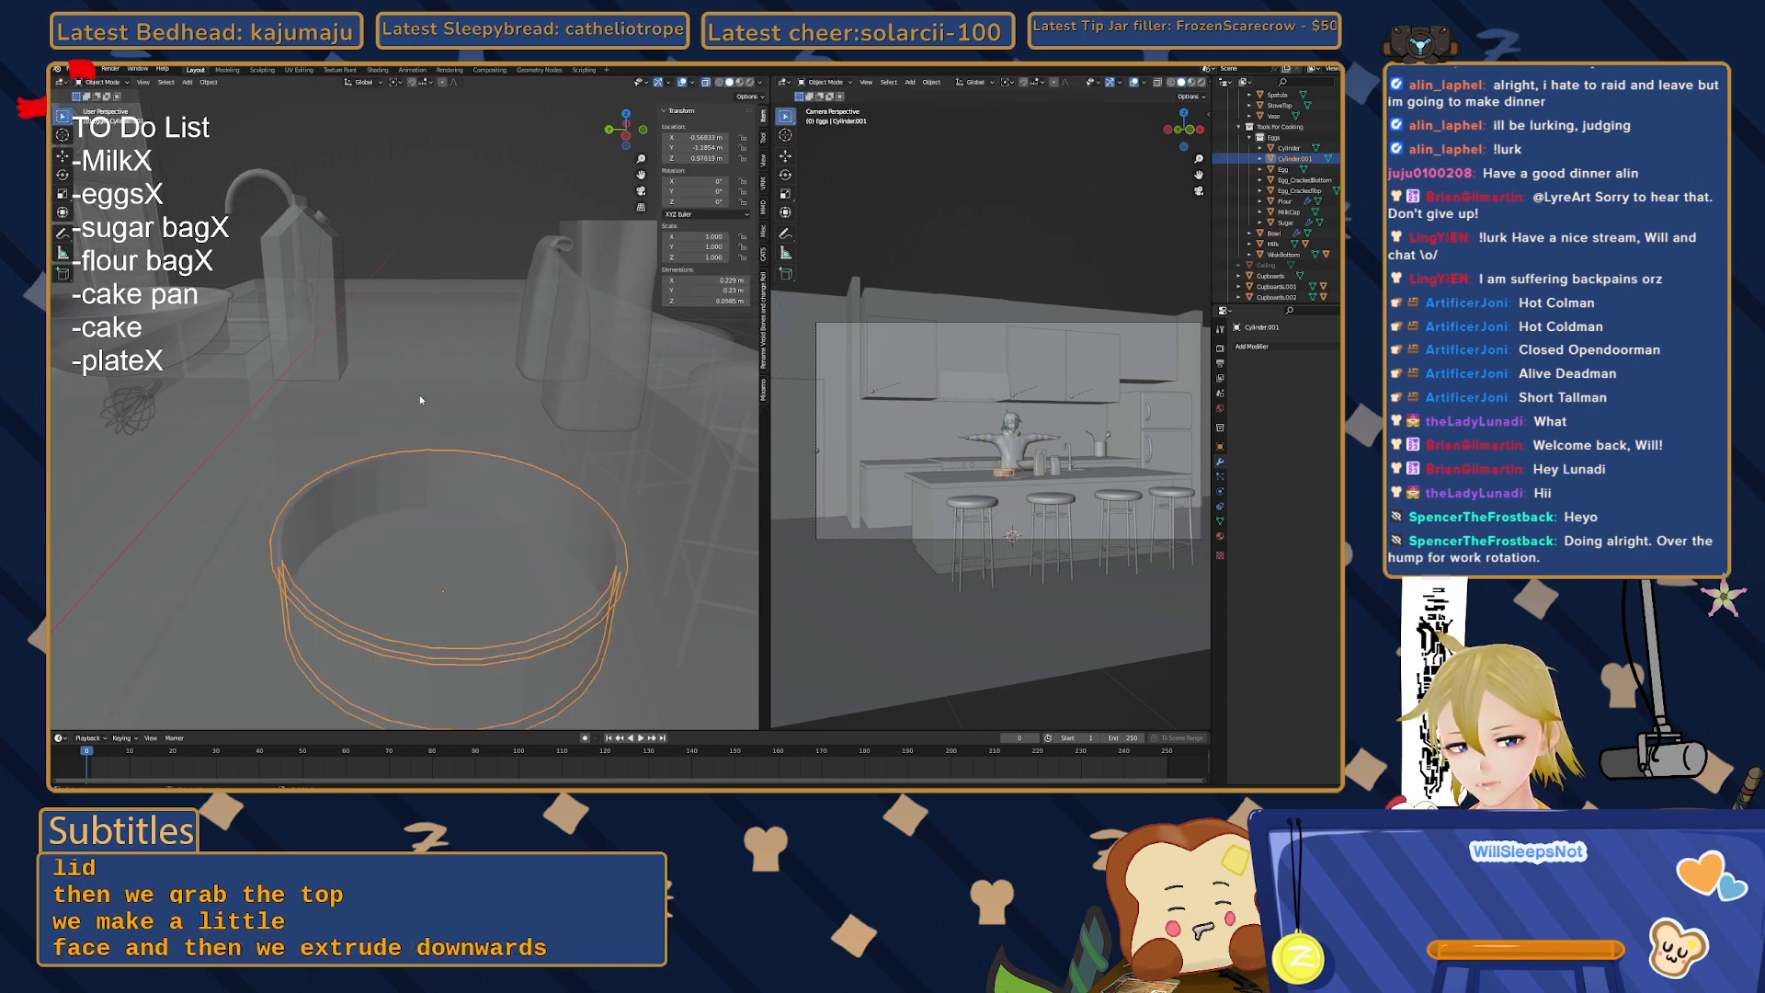
# - Apply smooth shading with Auto Smooth to the cake pan and deselect it
pyautogui.moveTo(419, 395); pyautogui.dragTo(465, 478, button='middle')
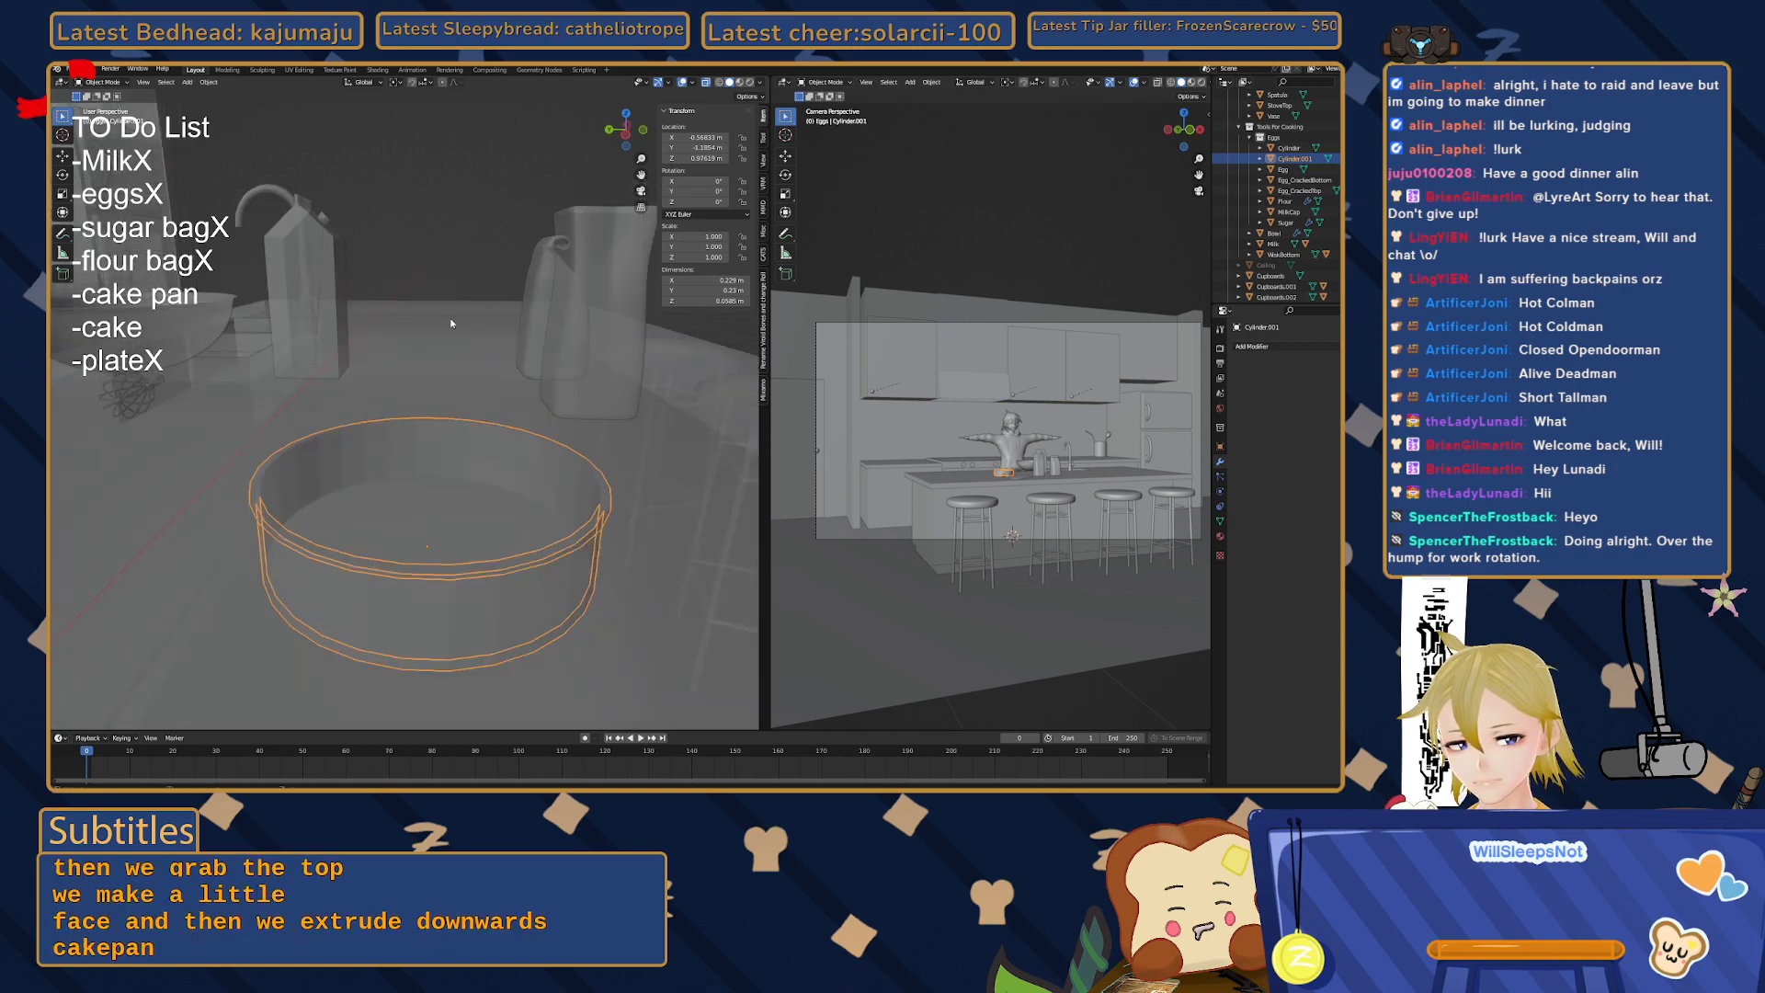
pyautogui.hotkey('alt', 'a')
pyautogui.click(483, 541)
pyautogui.rightClick(487, 542)
pyautogui.click(480, 540)
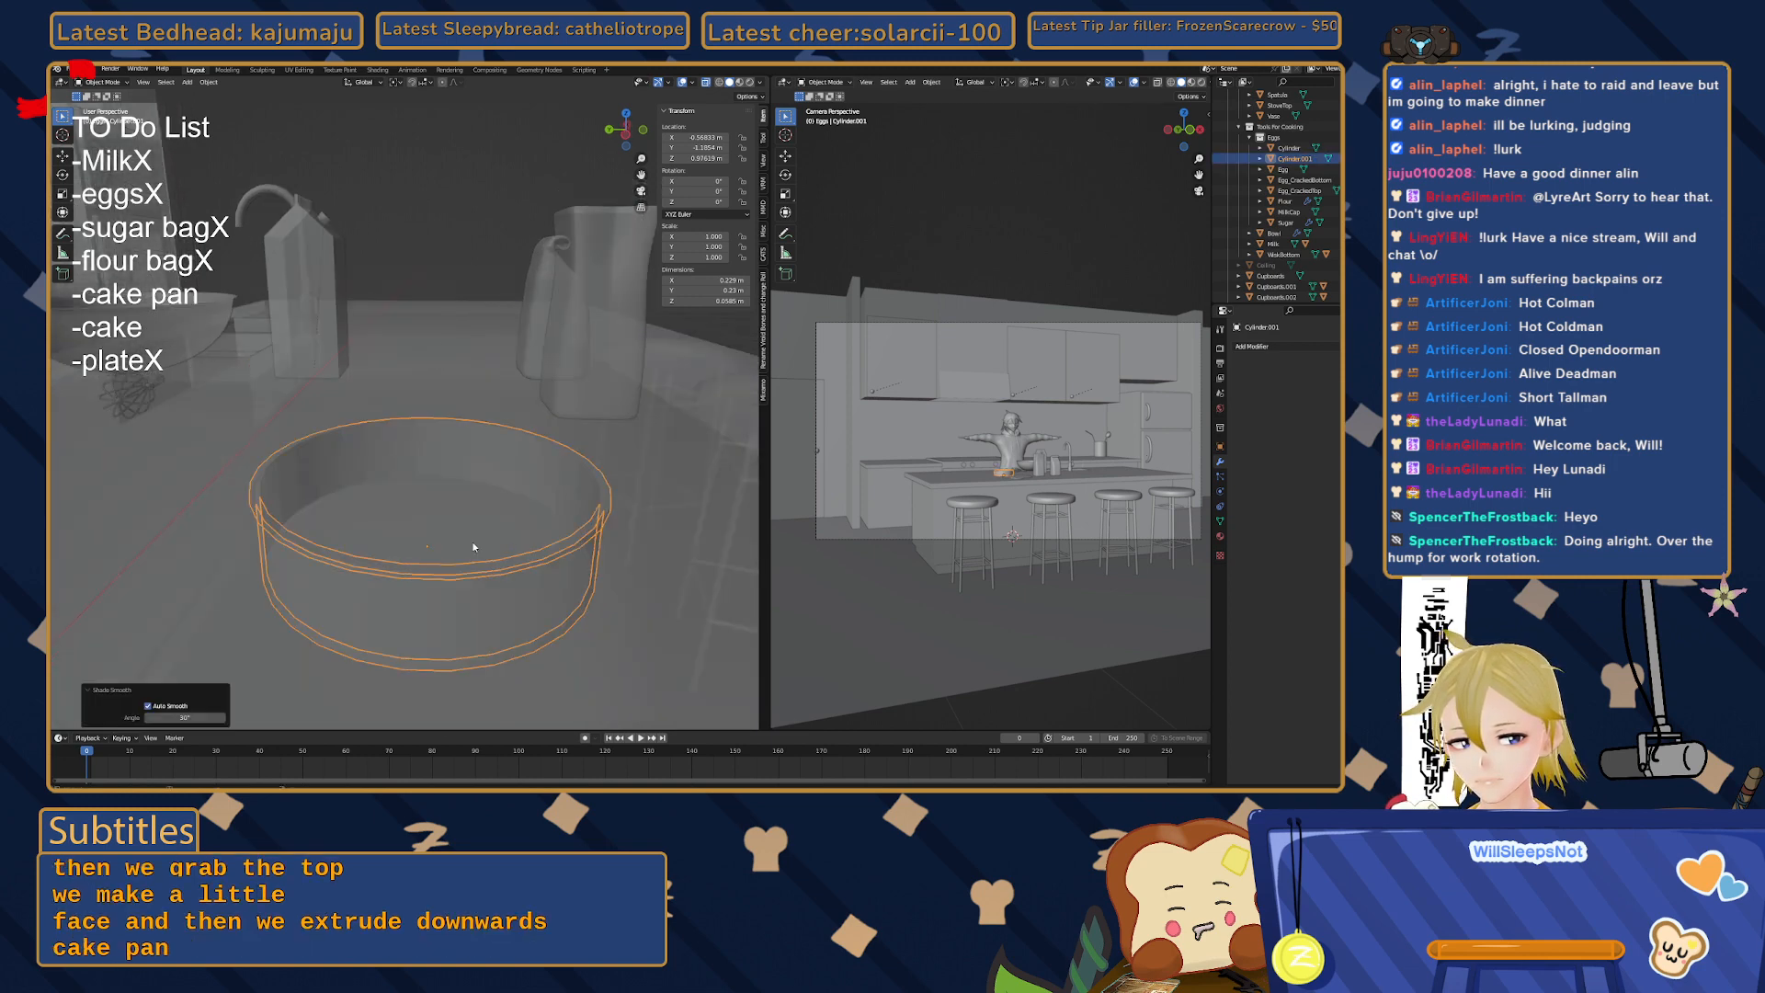
pyautogui.click(461, 277)
pyautogui.moveTo(448, 354)
pyautogui.mouseDown(button='middle')
pyautogui.moveTo(445, 321)
pyautogui.moveTo(476, 513)
pyautogui.mouseUp(button='middle')
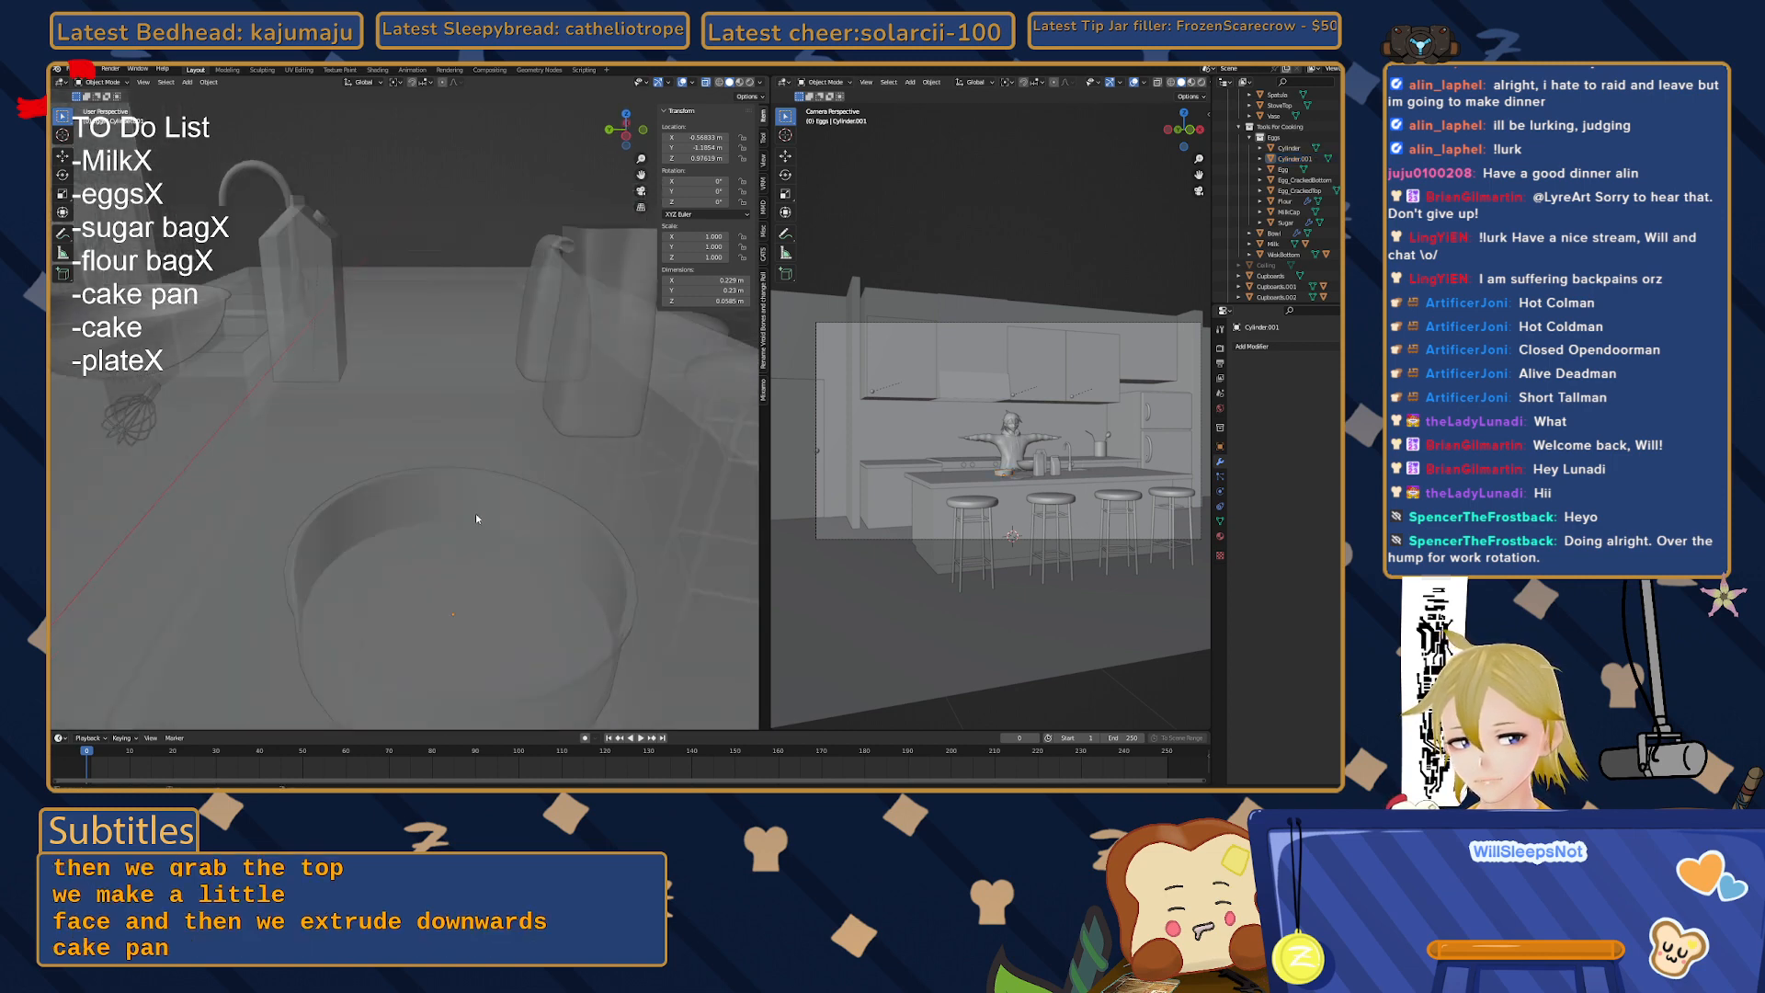
# - Select the pan object and rename it CakePan
pyautogui.click(476, 513)
pyautogui.scroll(2, 1296, 161)
pyautogui.write('Cake')
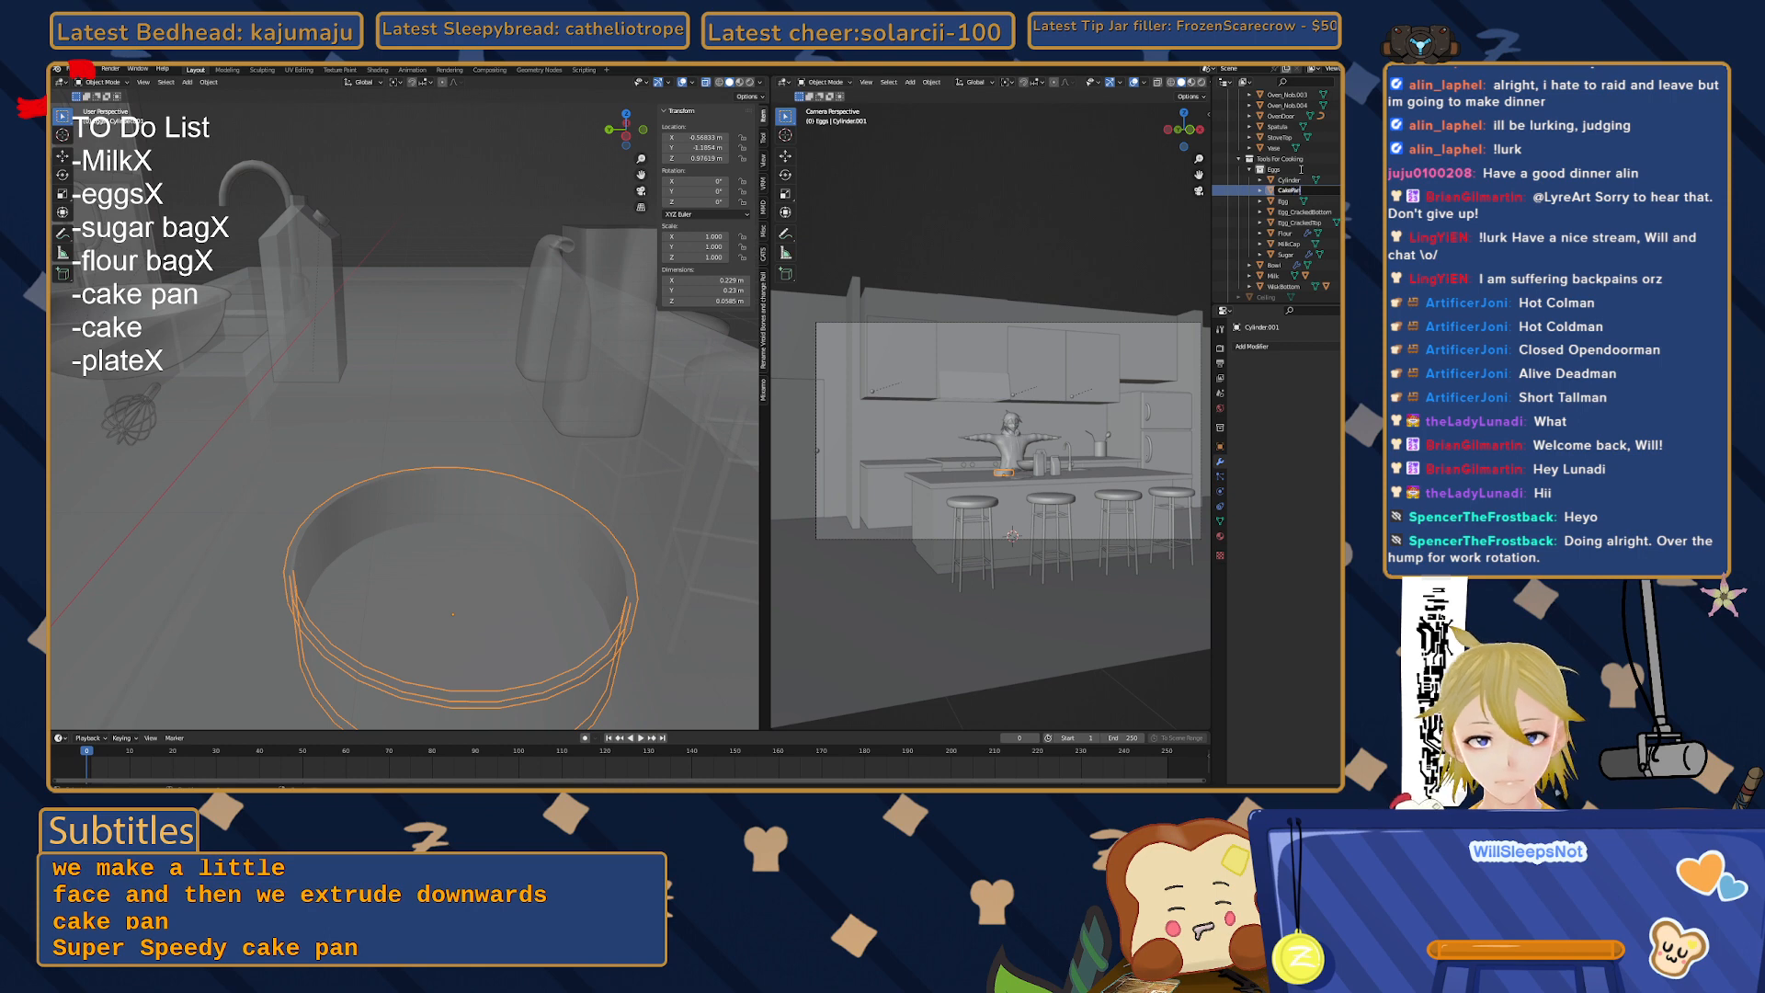
pyautogui.write('Pan')
pyautogui.press('Return')
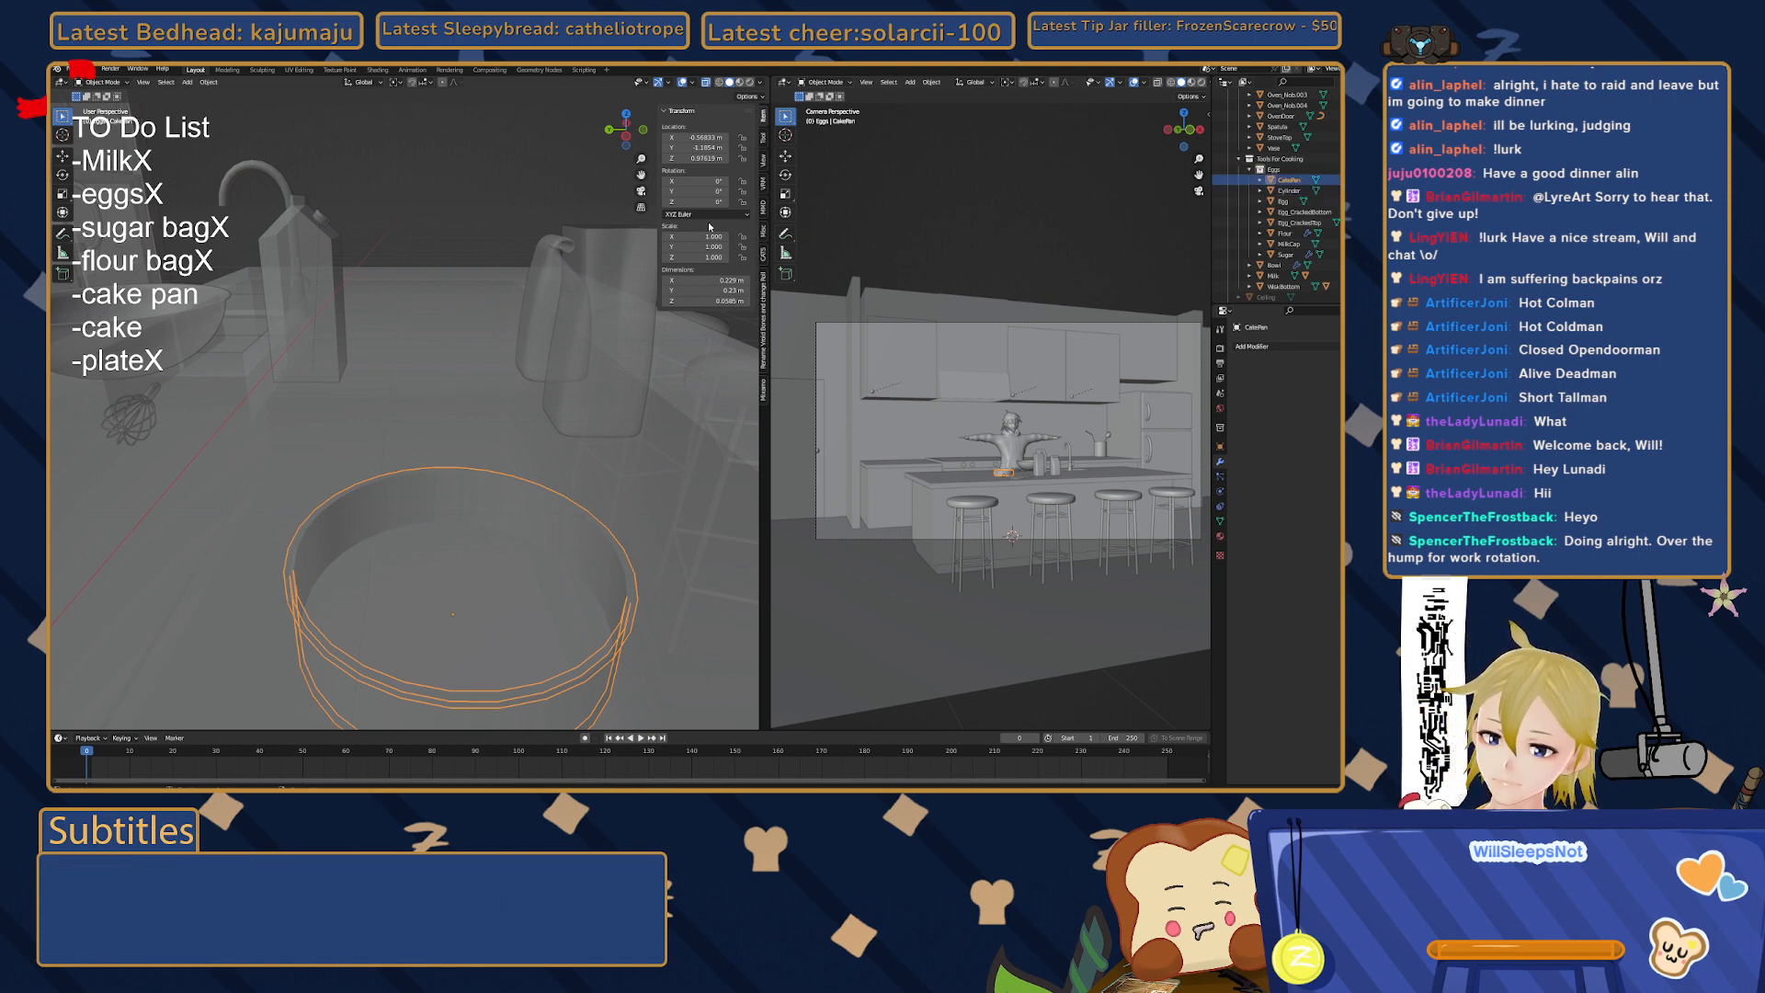
# - Duplicate the pan's inner floor face in place and separate the copy into its own object
pyautogui.moveTo(394, 349); pyautogui.dragTo(435, 380, button='middle')
pyautogui.press('Tab')
pyautogui.moveTo(467, 536); pyautogui.dragTo(450, 526, button='middle')
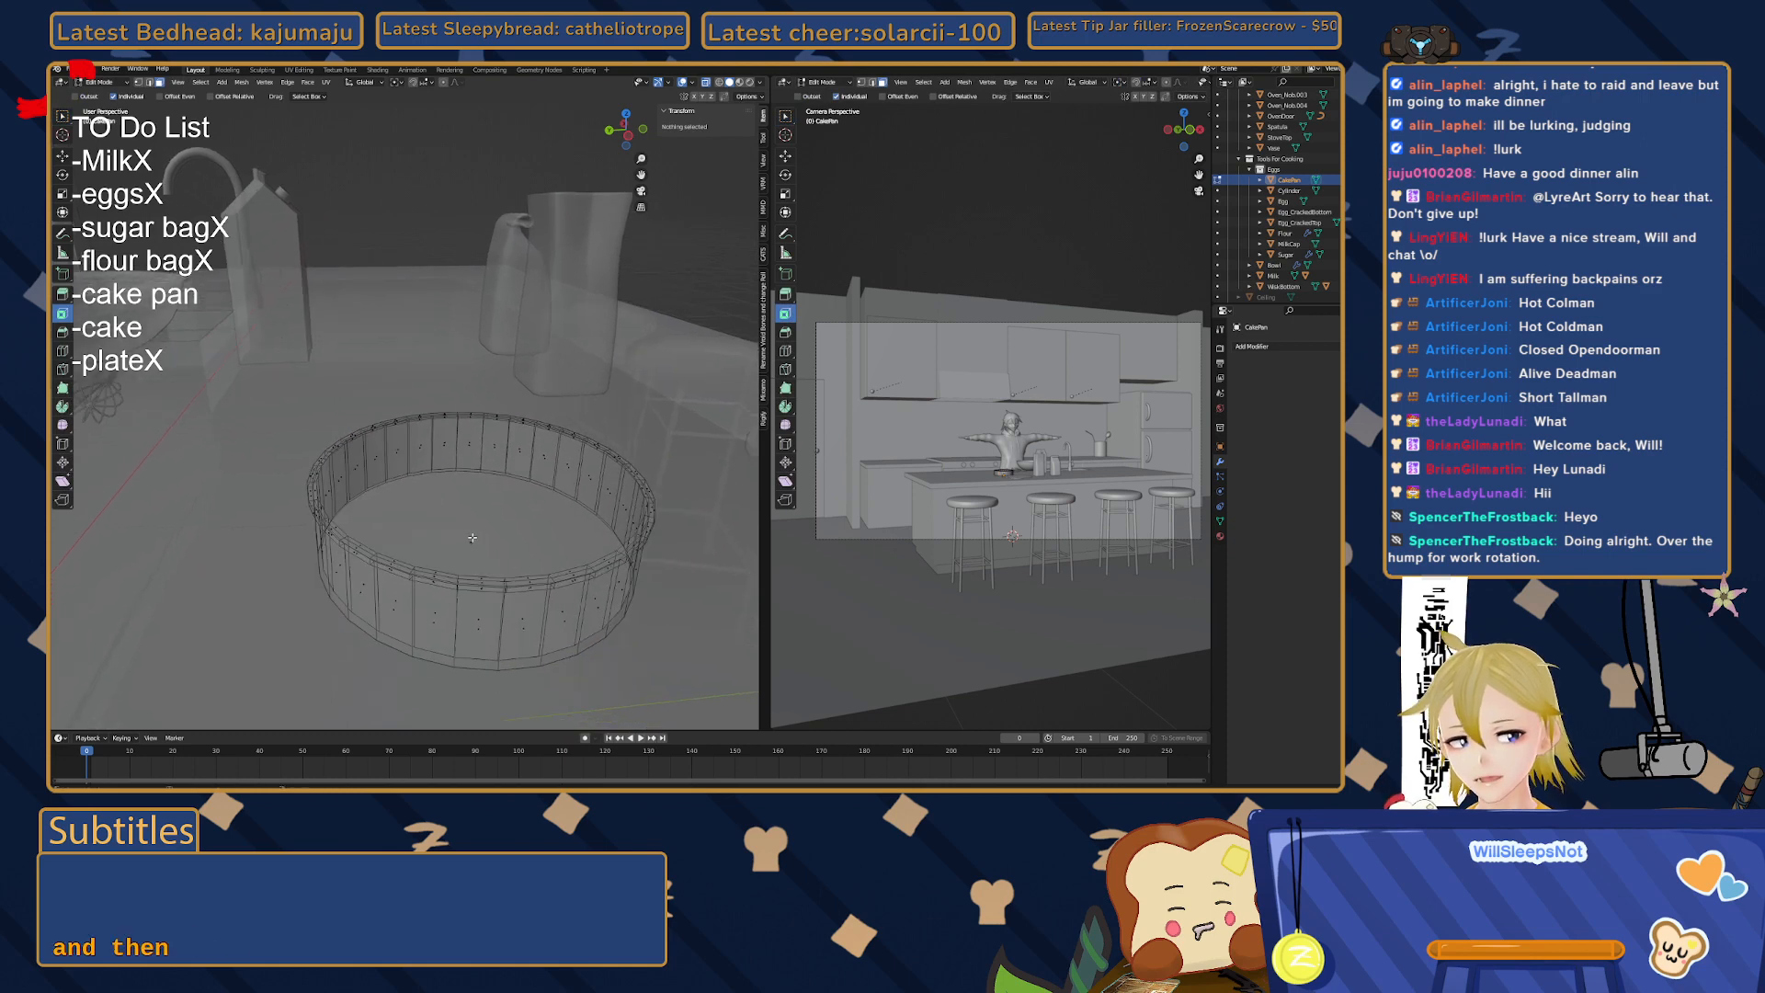
pyautogui.press('c')
pyautogui.click(471, 538)
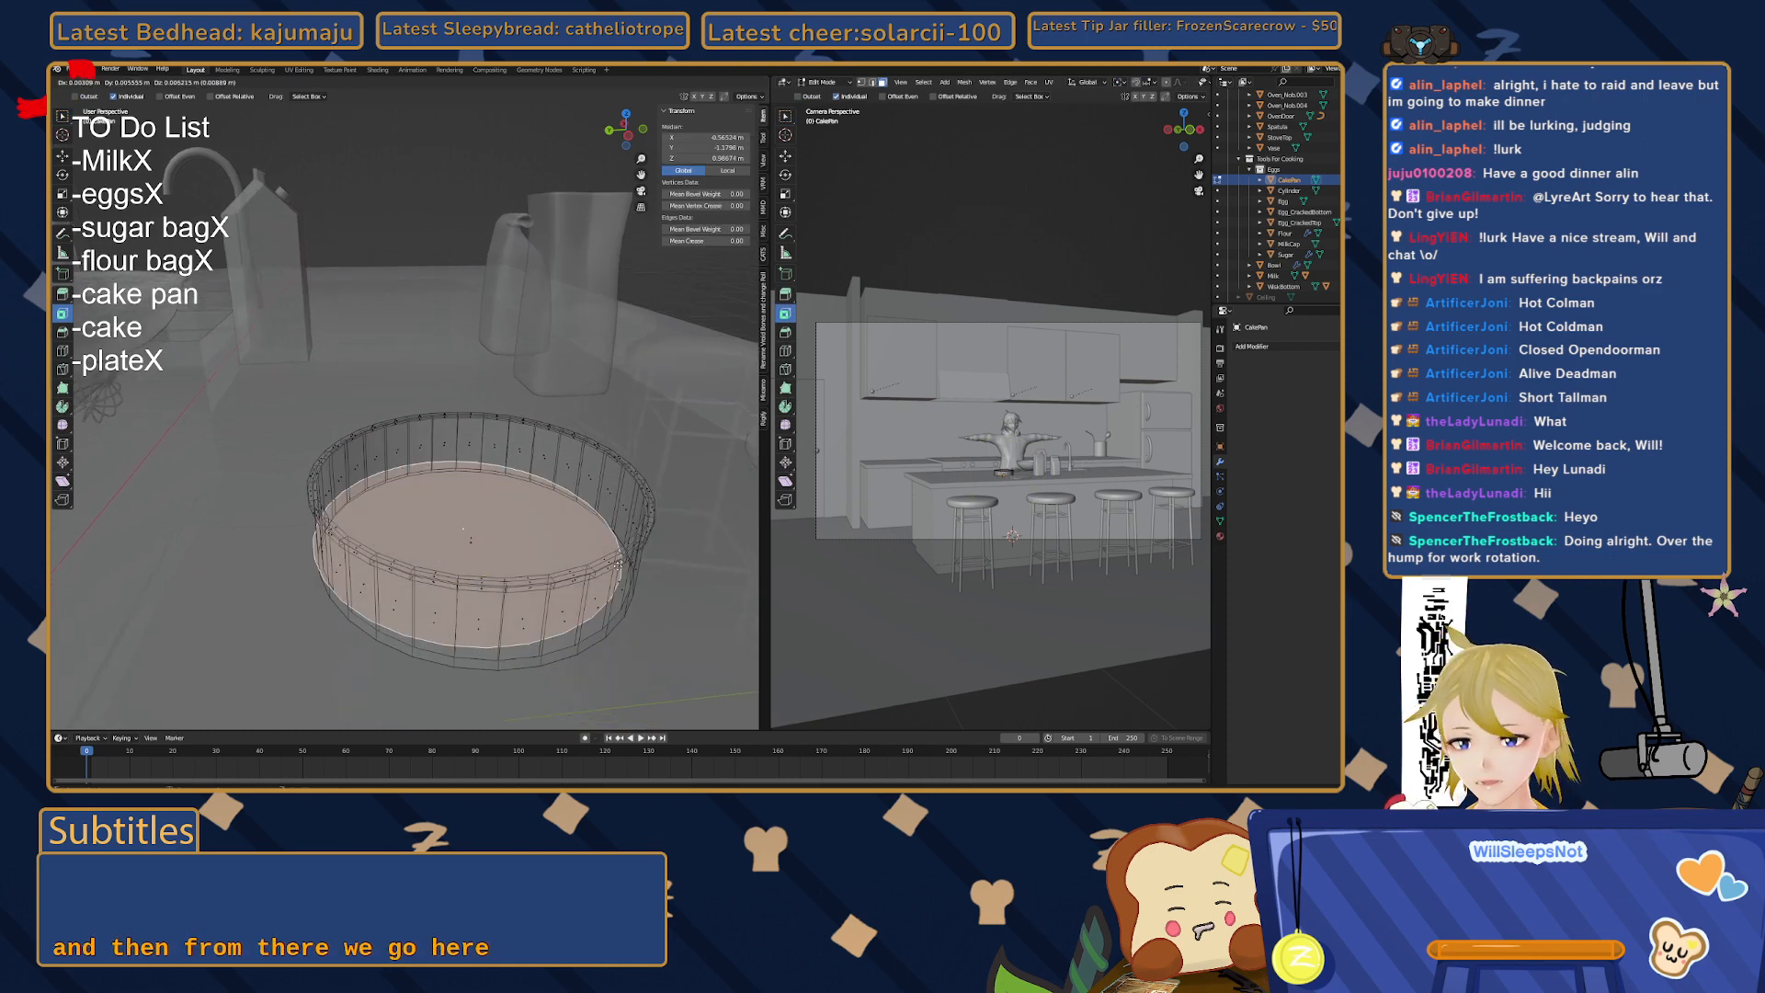
pyautogui.hotkey('shift', 'd')
pyautogui.press('Escape')
pyautogui.press('p')
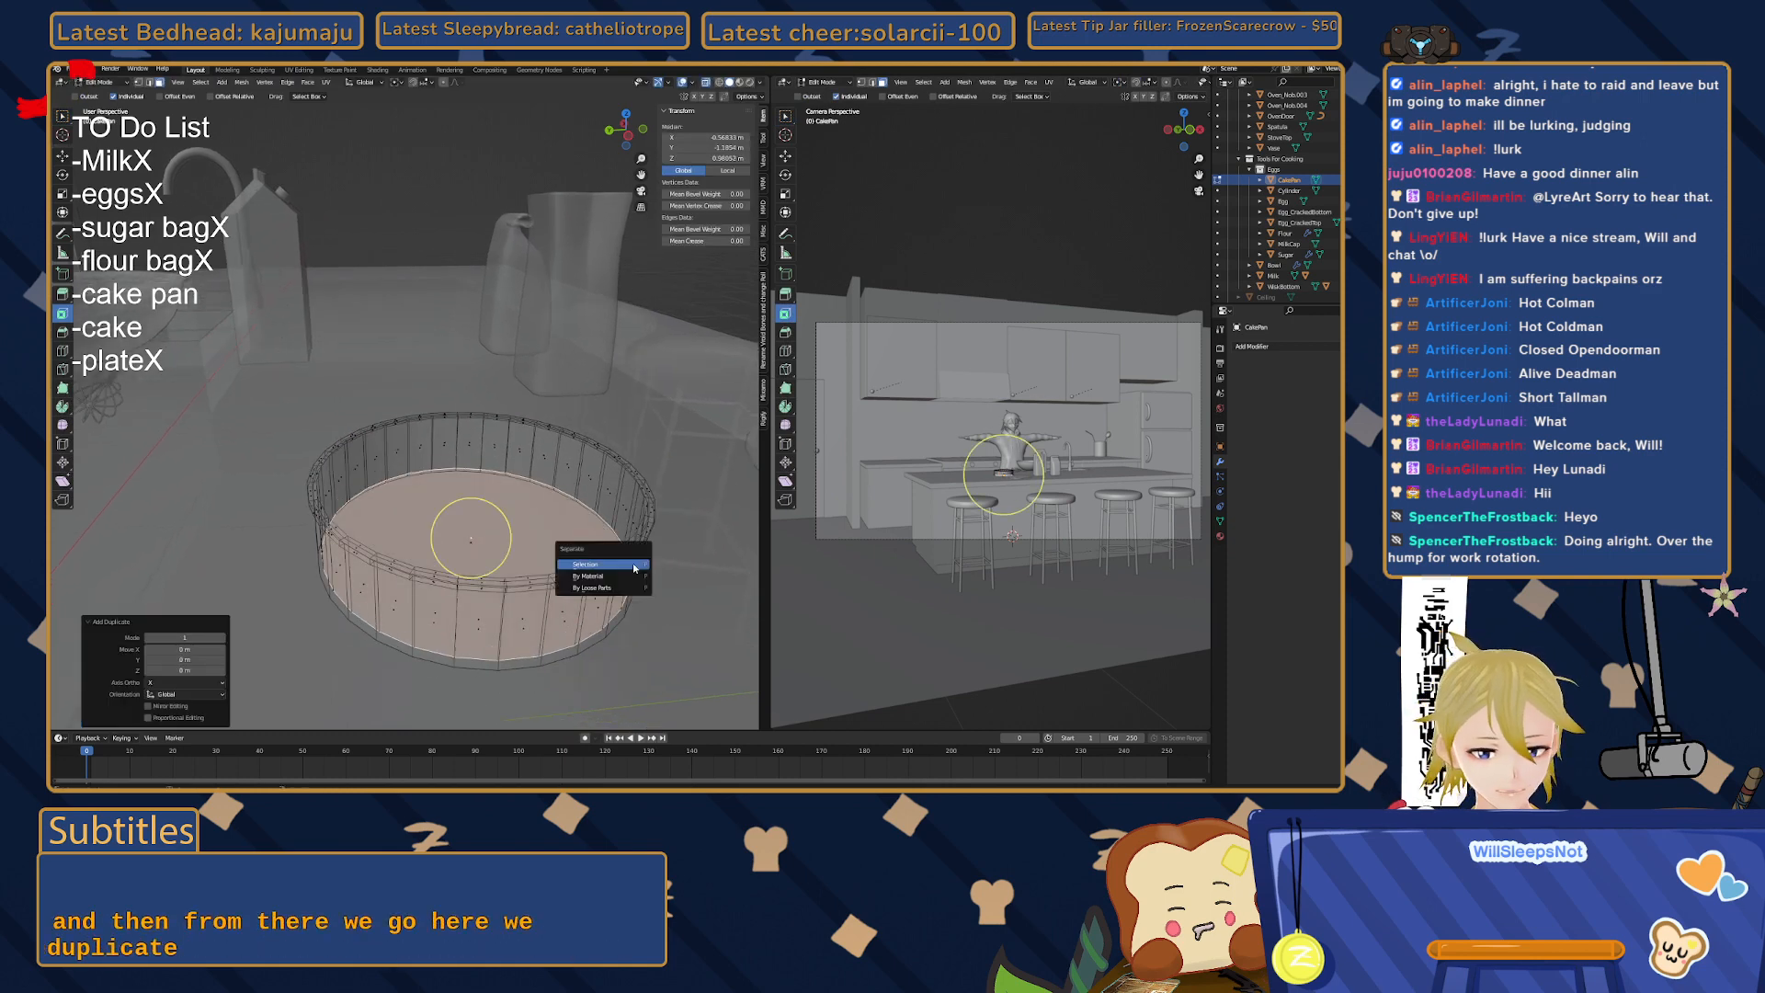
pyautogui.click(634, 556)
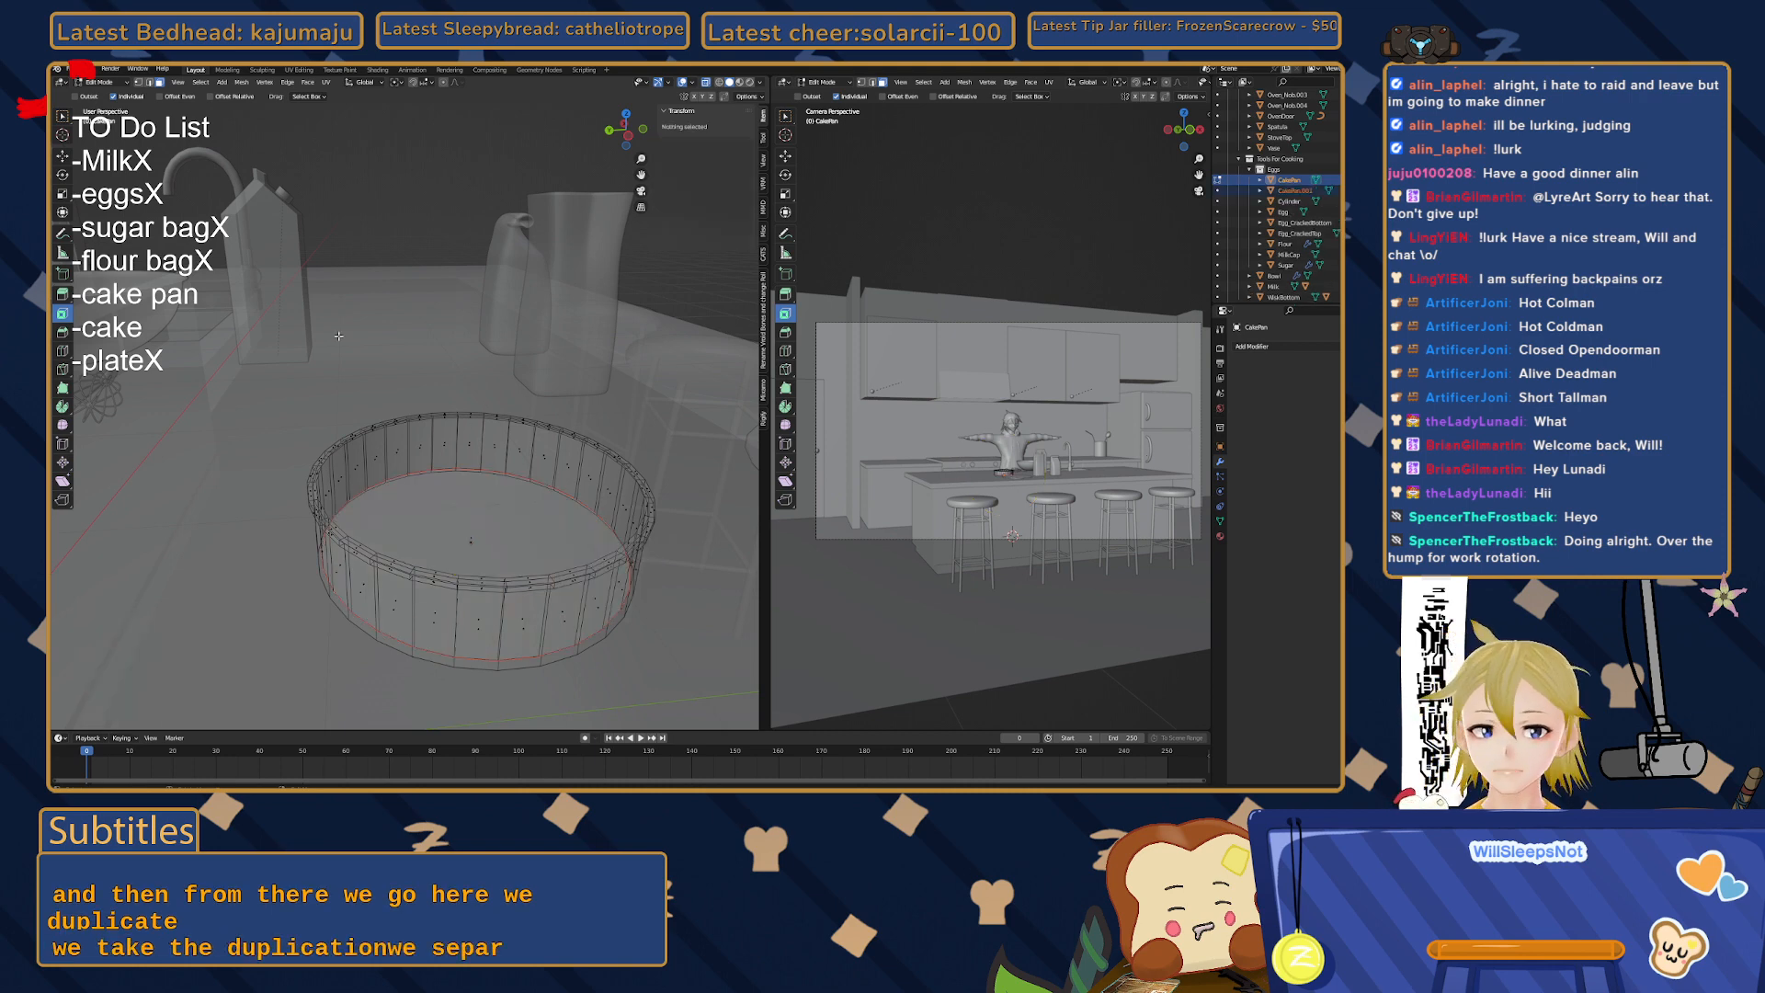
# - Rename the separated floor object as Cake
pyautogui.doubleClick(1296, 191)
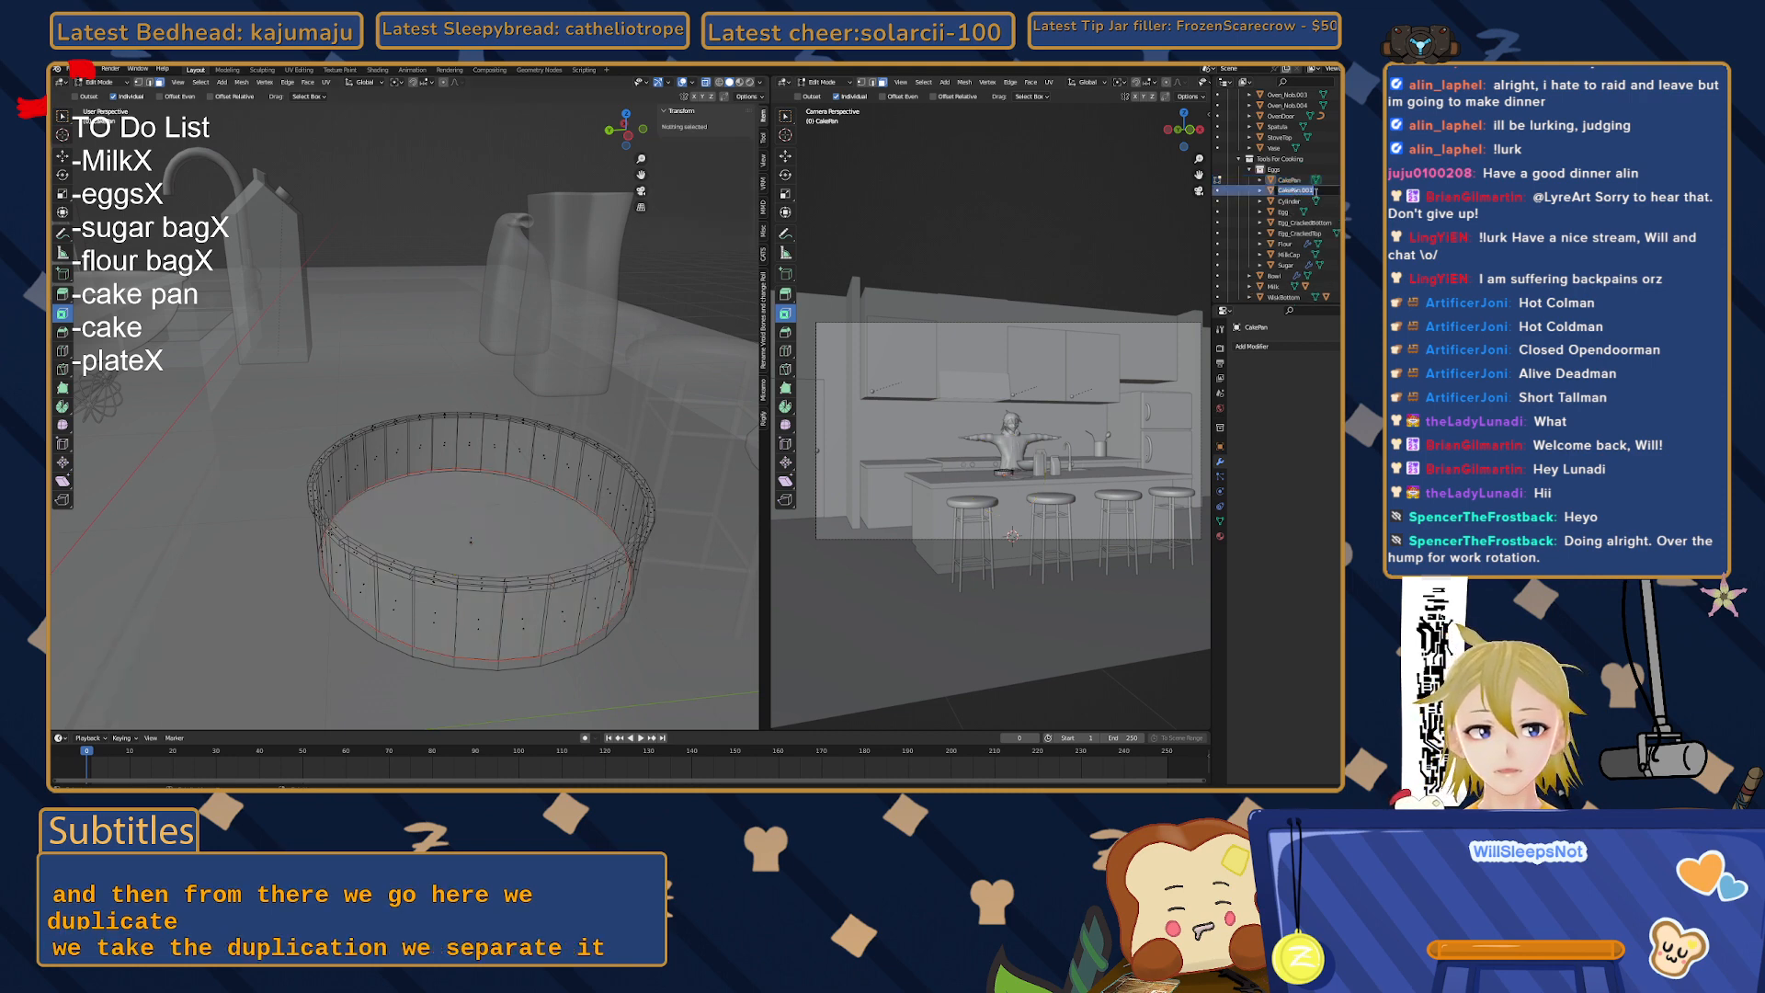
pyautogui.moveTo(1316, 193); pyautogui.dragTo(1298, 191)
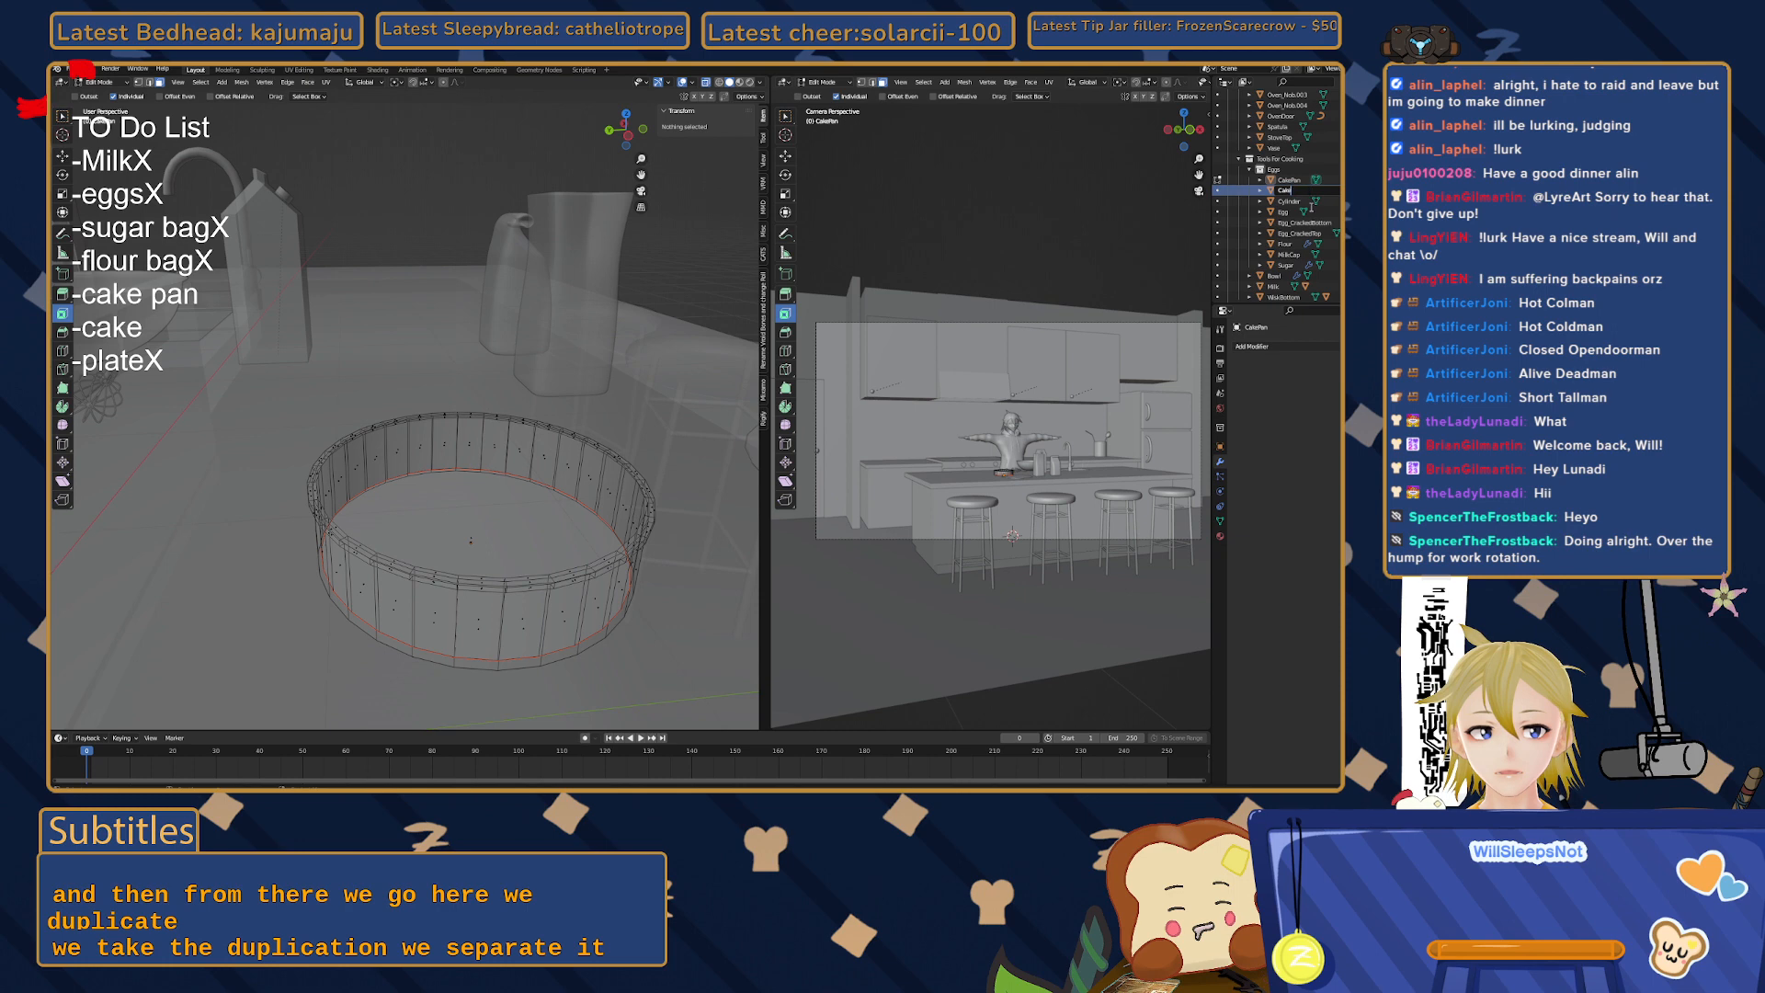
pyautogui.press('Return')
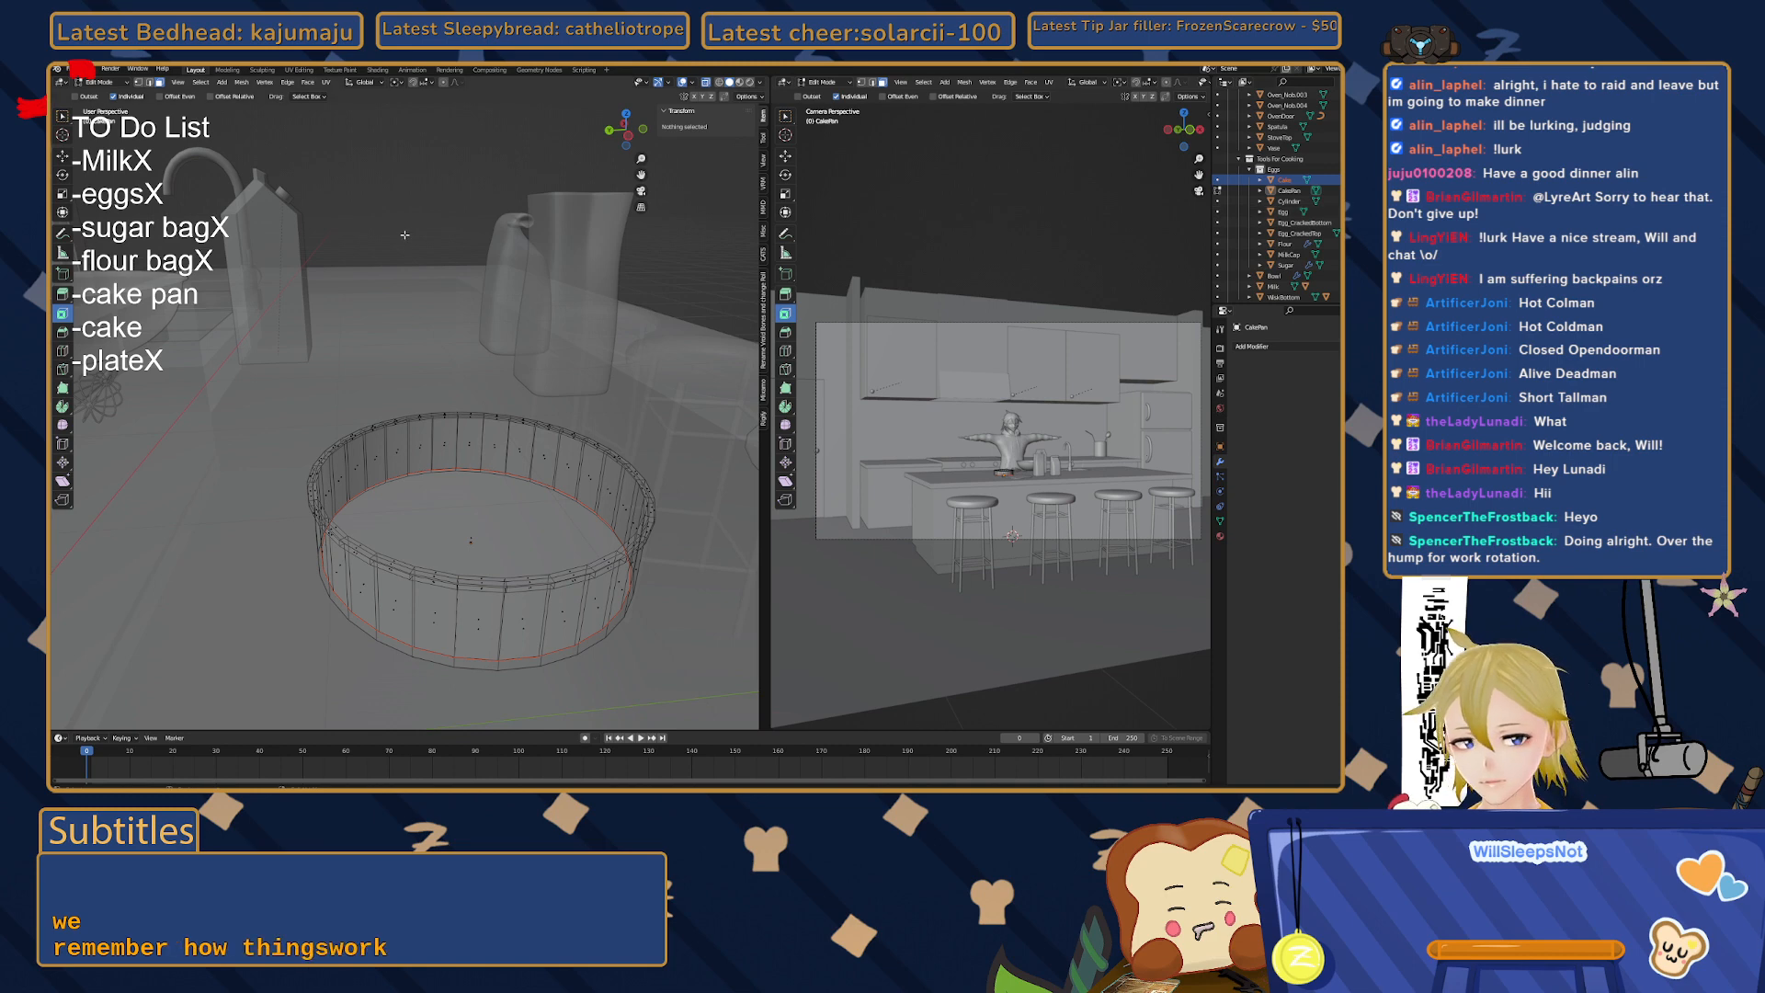
# - Extrude the Cake object's disc face upward by about 0.046 m to fill the pan
pyautogui.press('Tab')
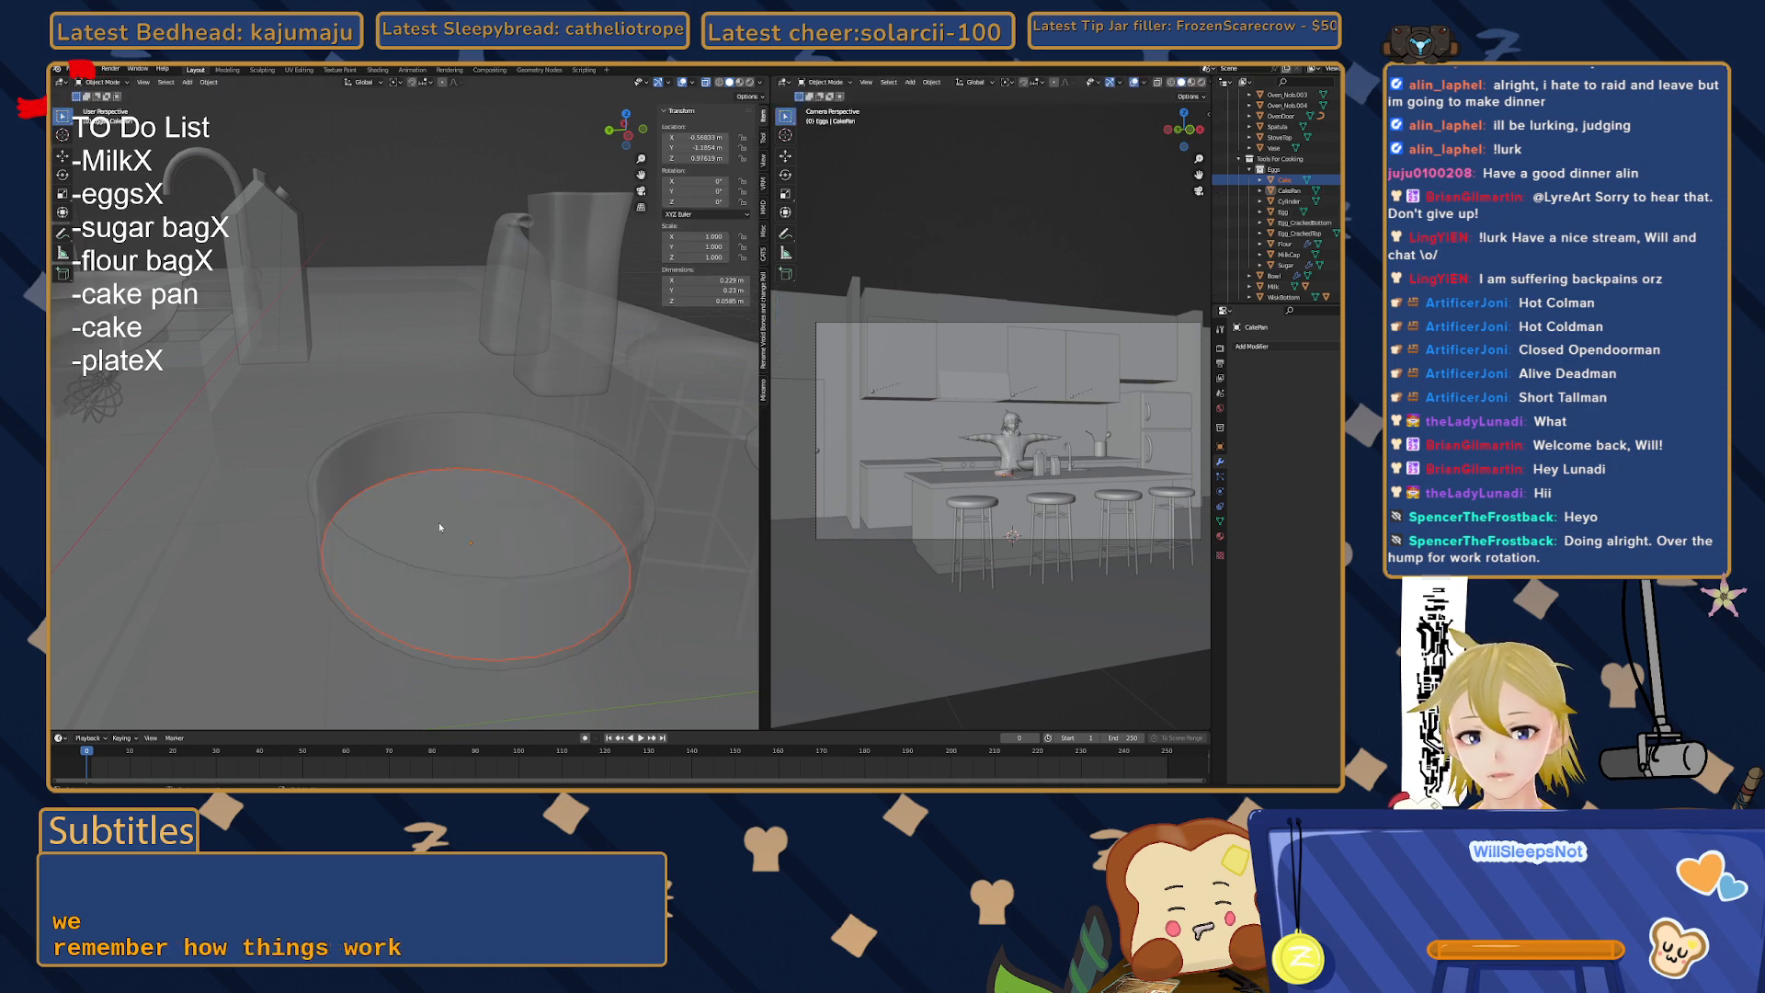
pyautogui.click(554, 461)
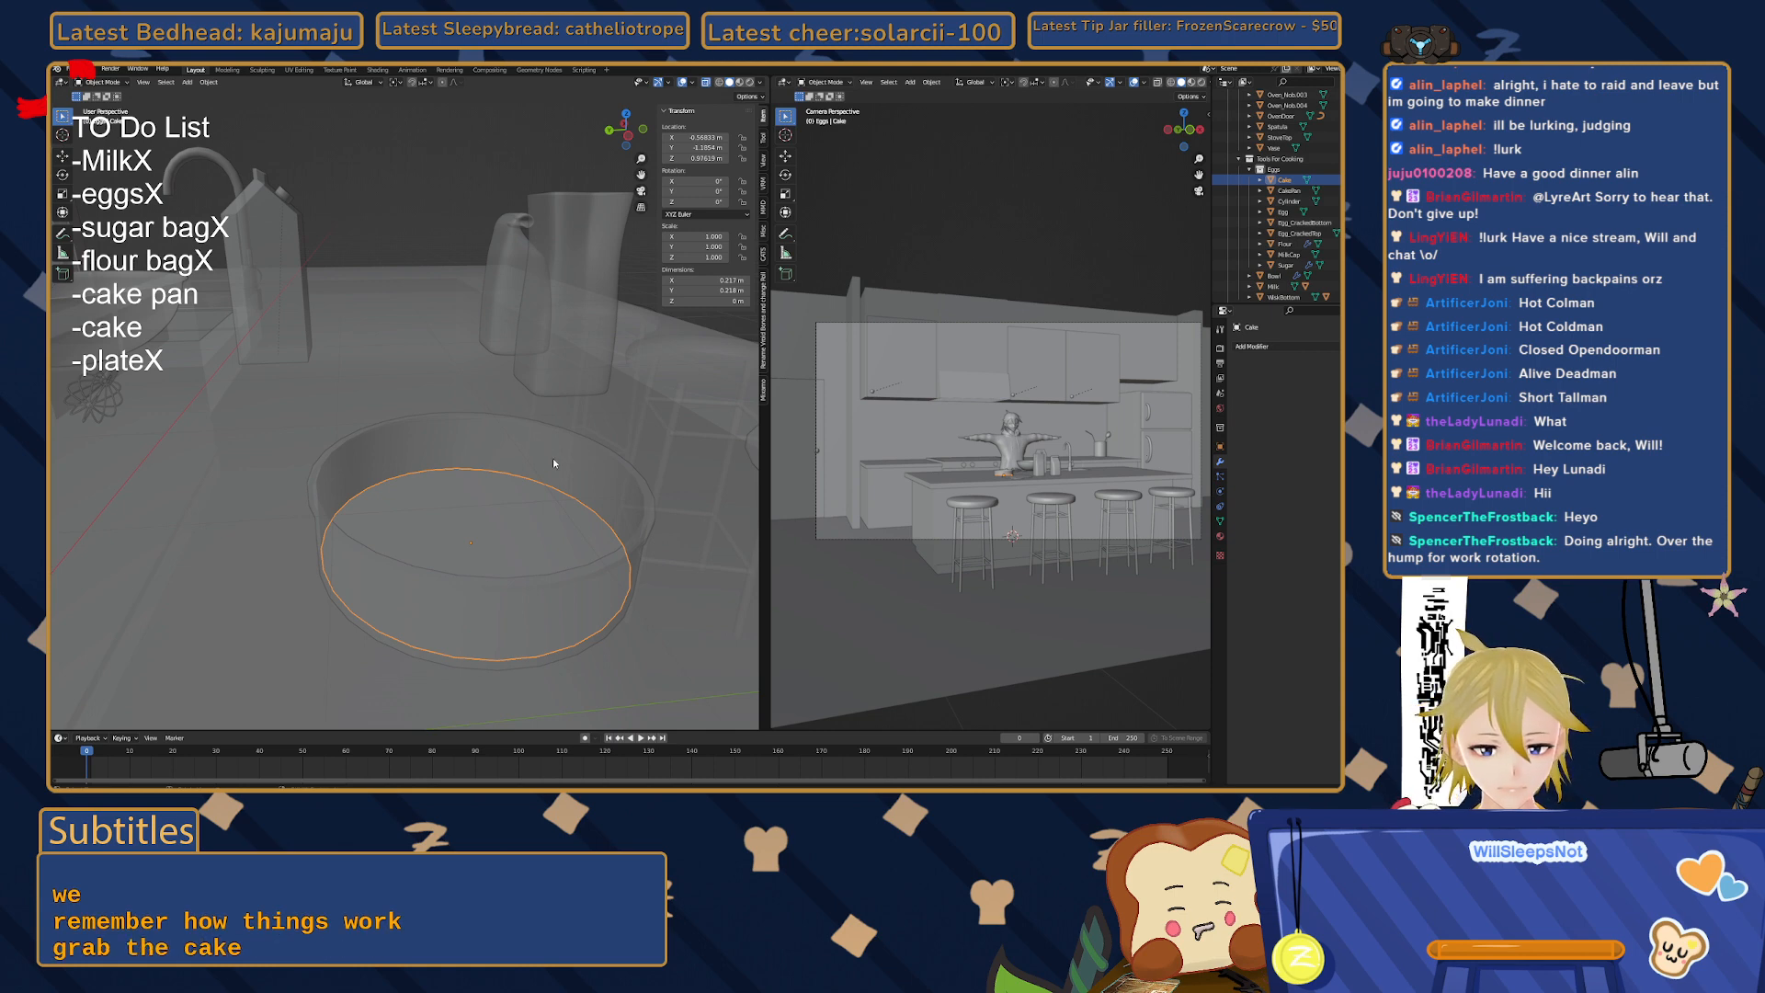
pyautogui.press('Tab')
pyautogui.click(472, 535)
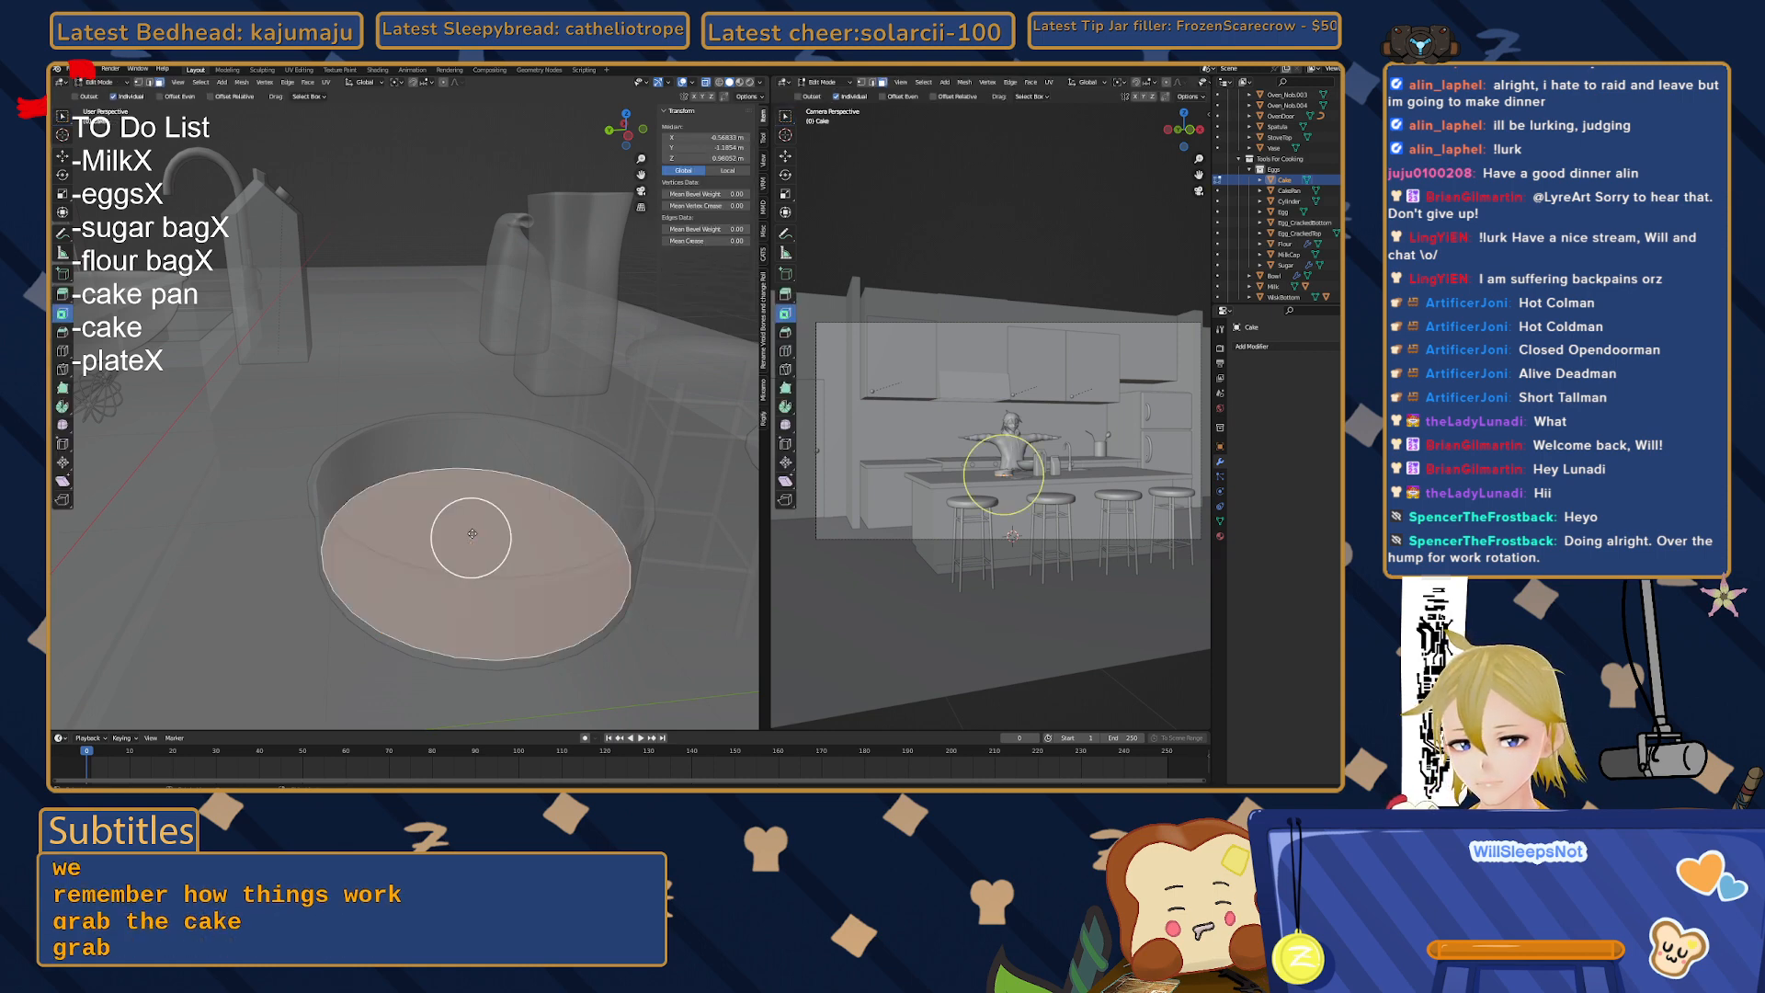
pyautogui.press('e')
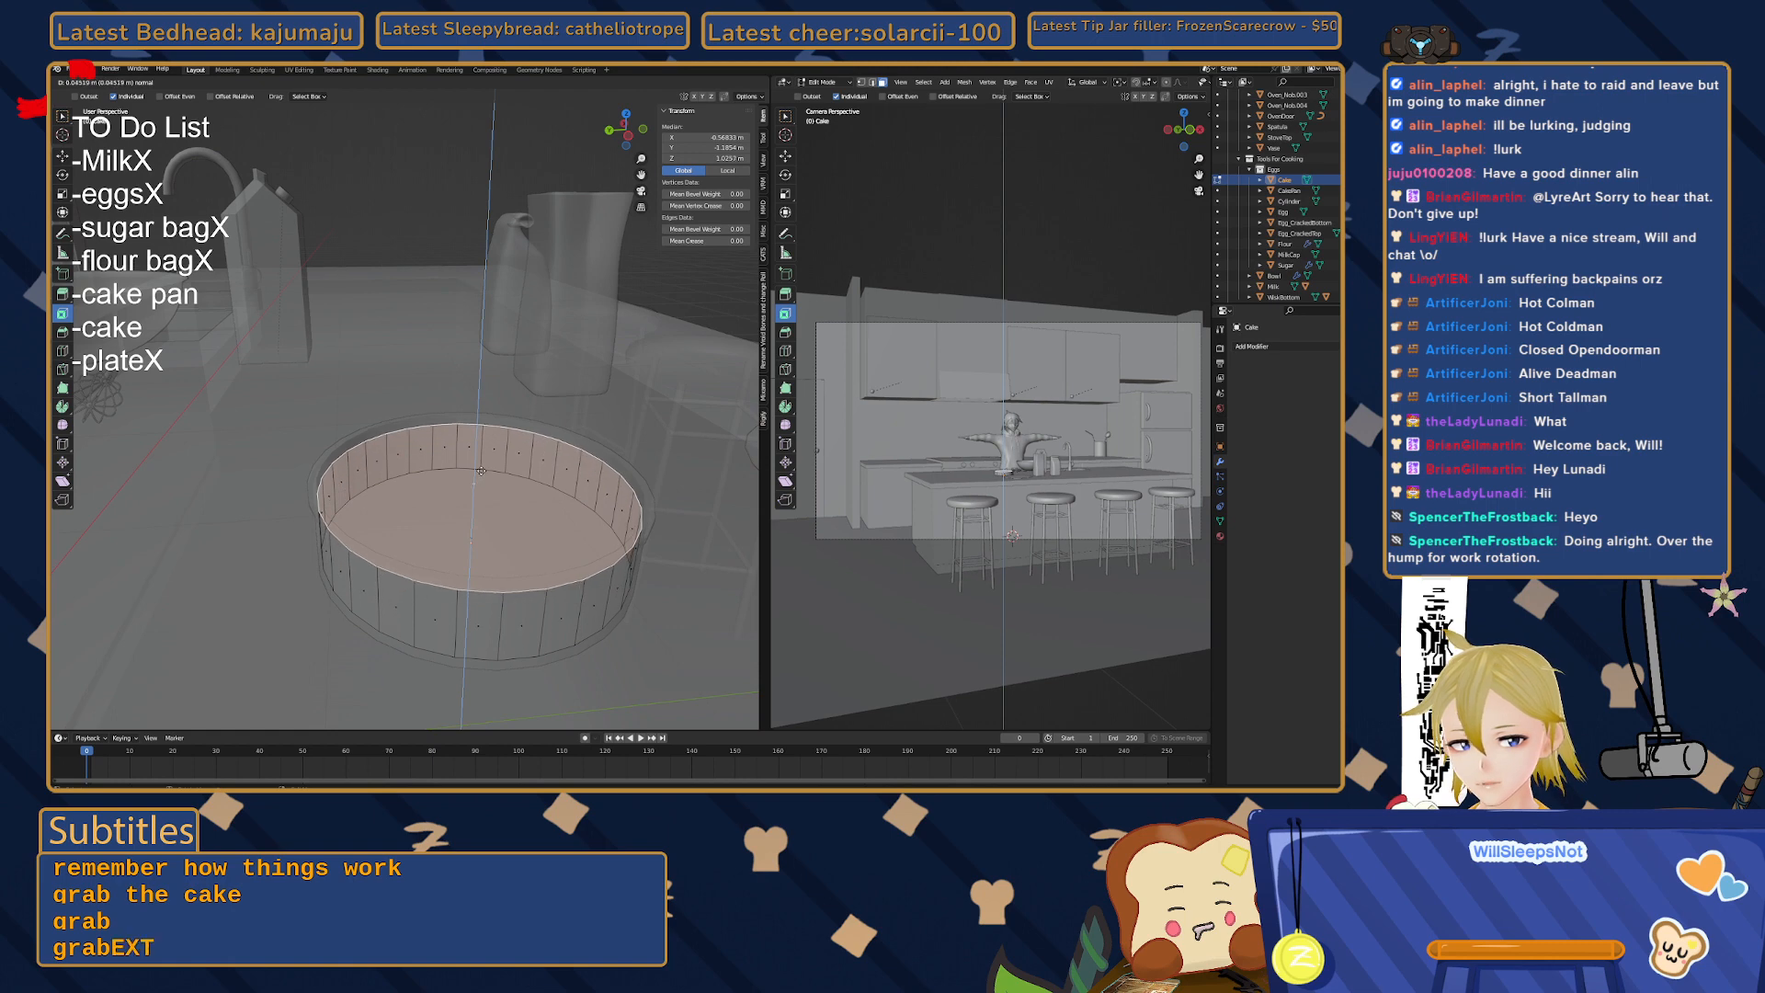
pyautogui.click(481, 471)
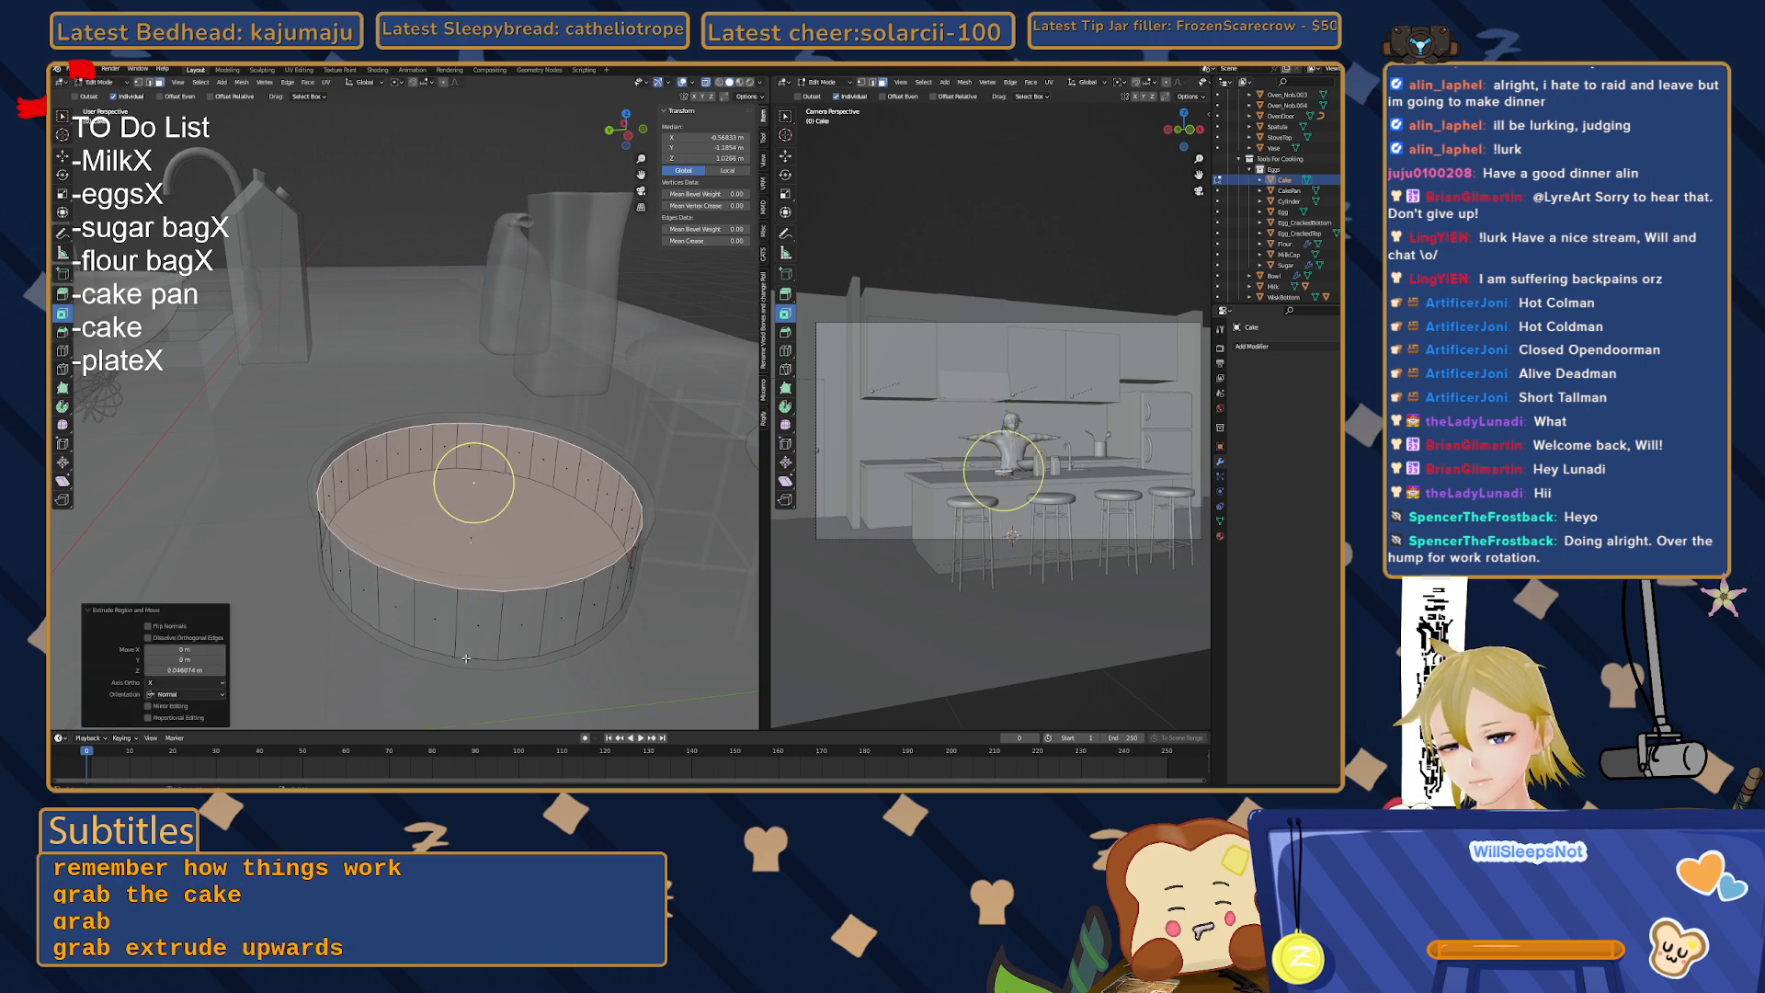
# - Select the whole cake mesh and bevel its top and bottom edges to soften them
pyautogui.press('g')
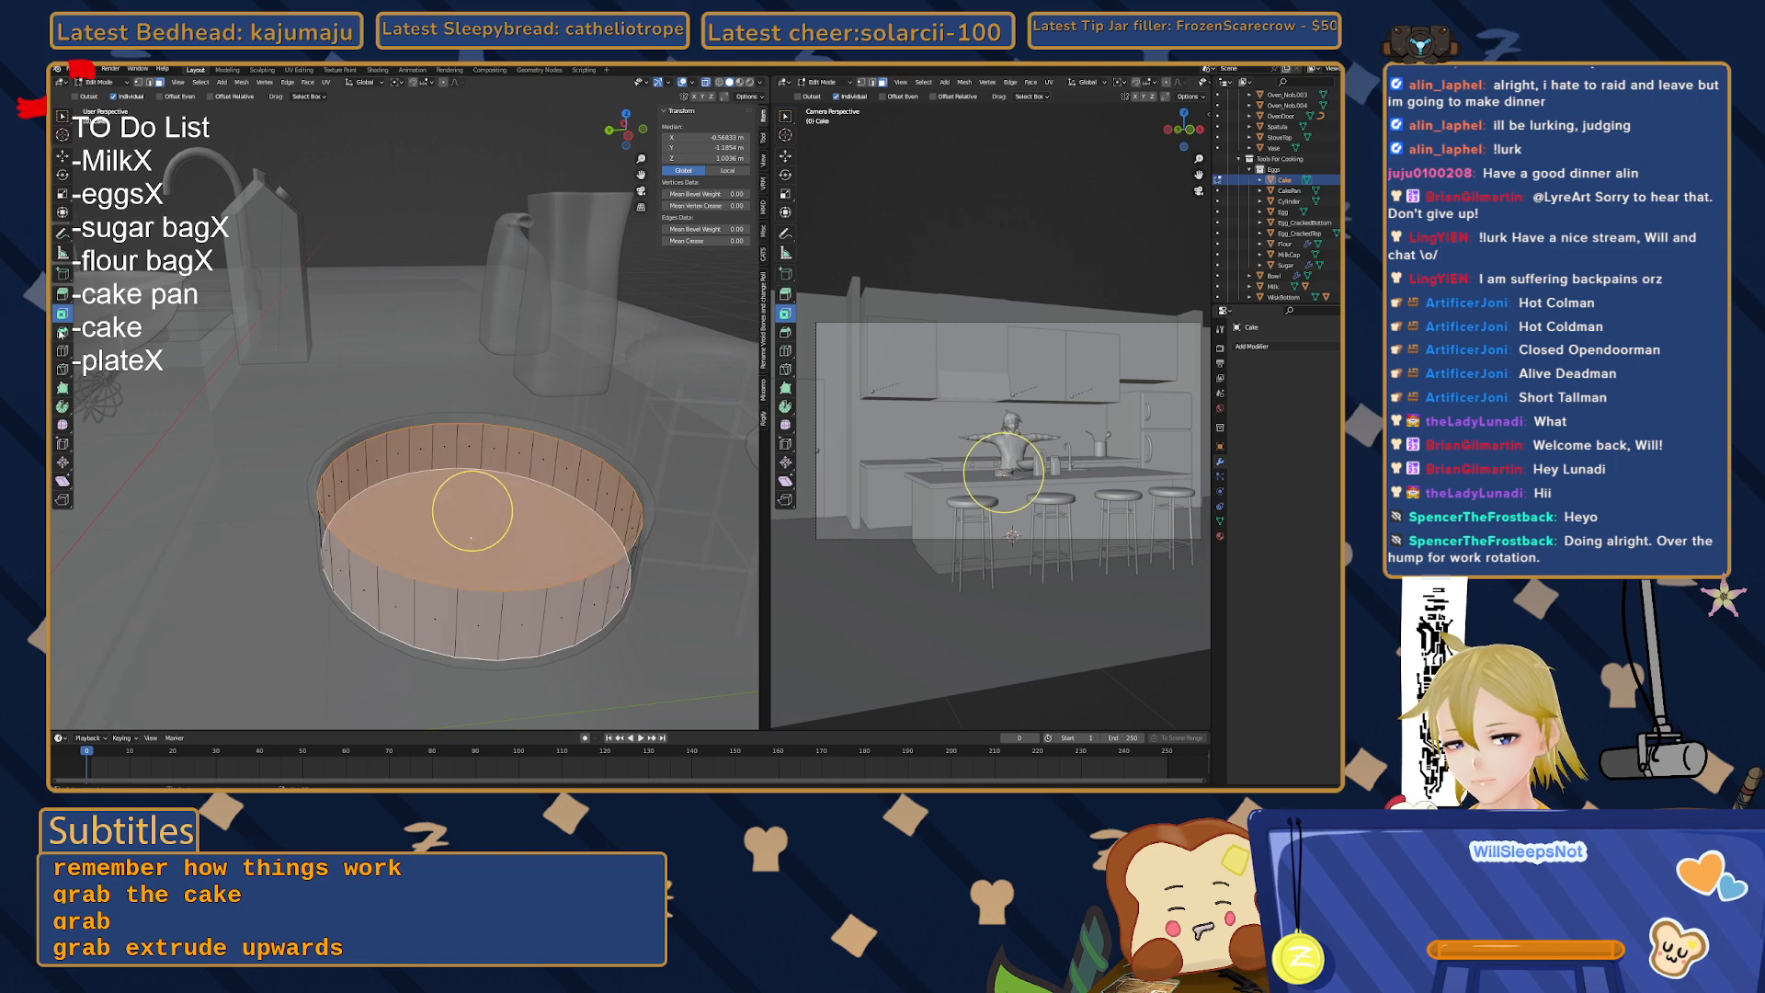
pyautogui.click(65, 332)
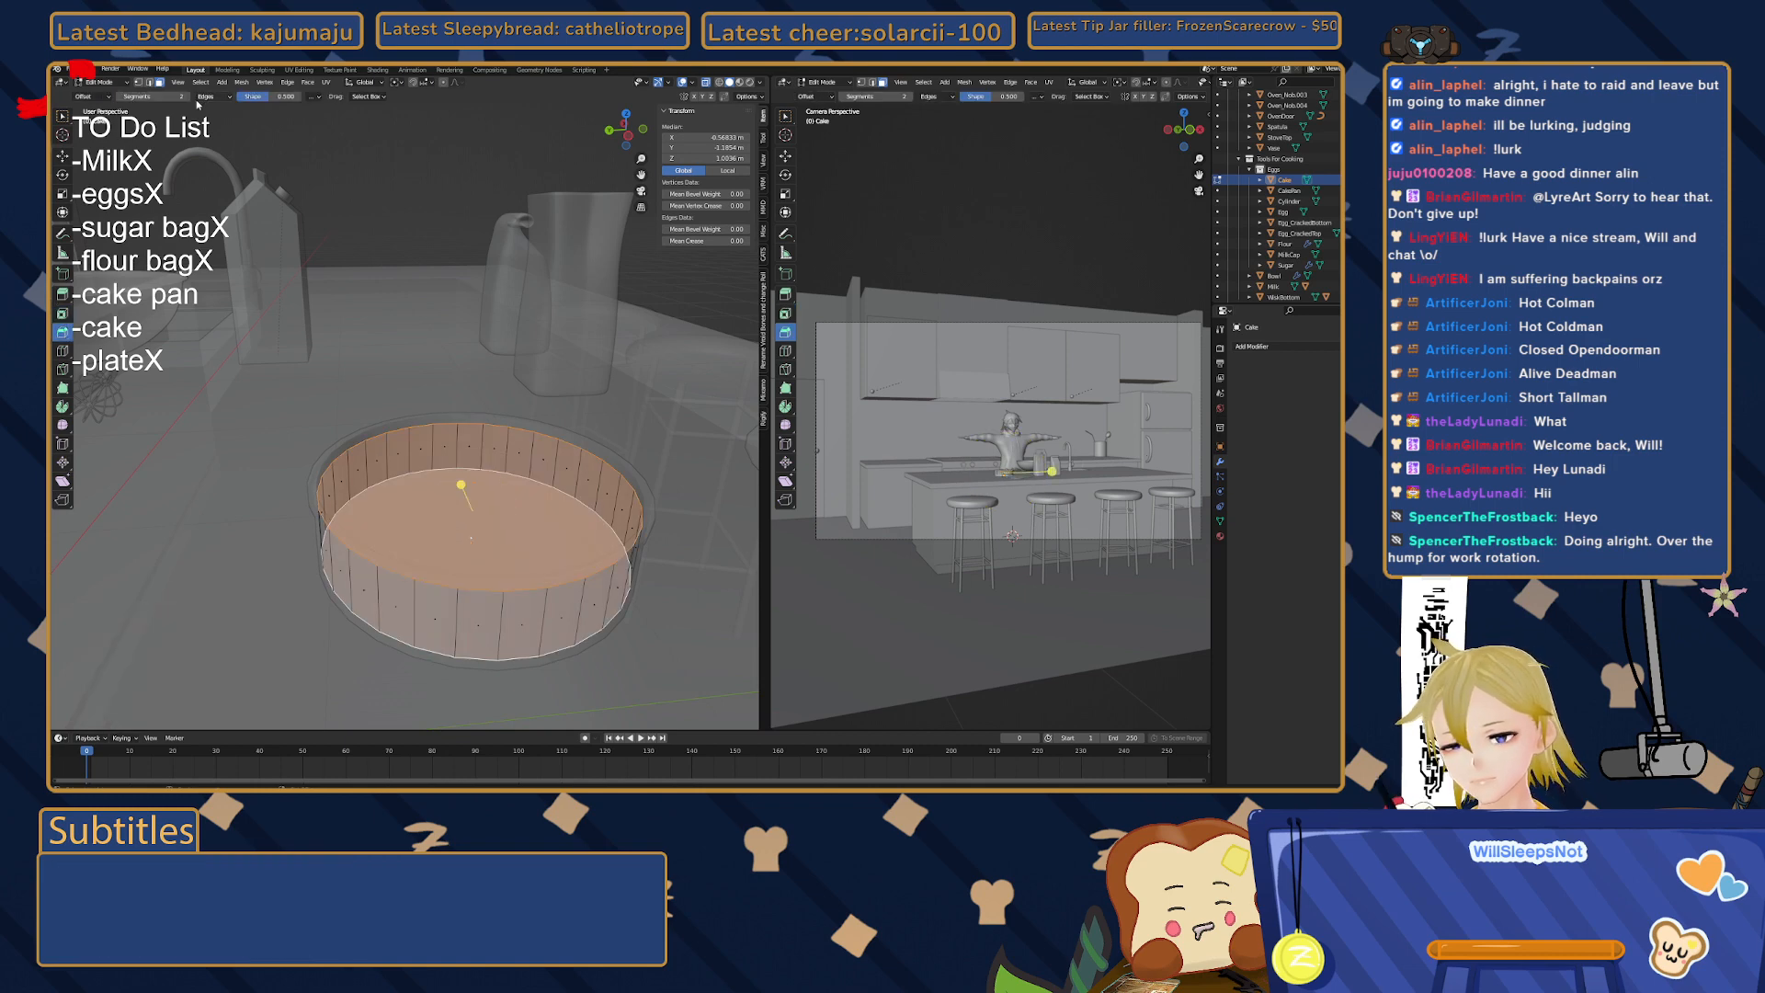
pyautogui.keyDown('alt'); pyautogui.click(450, 473); pyautogui.keyUp('alt')
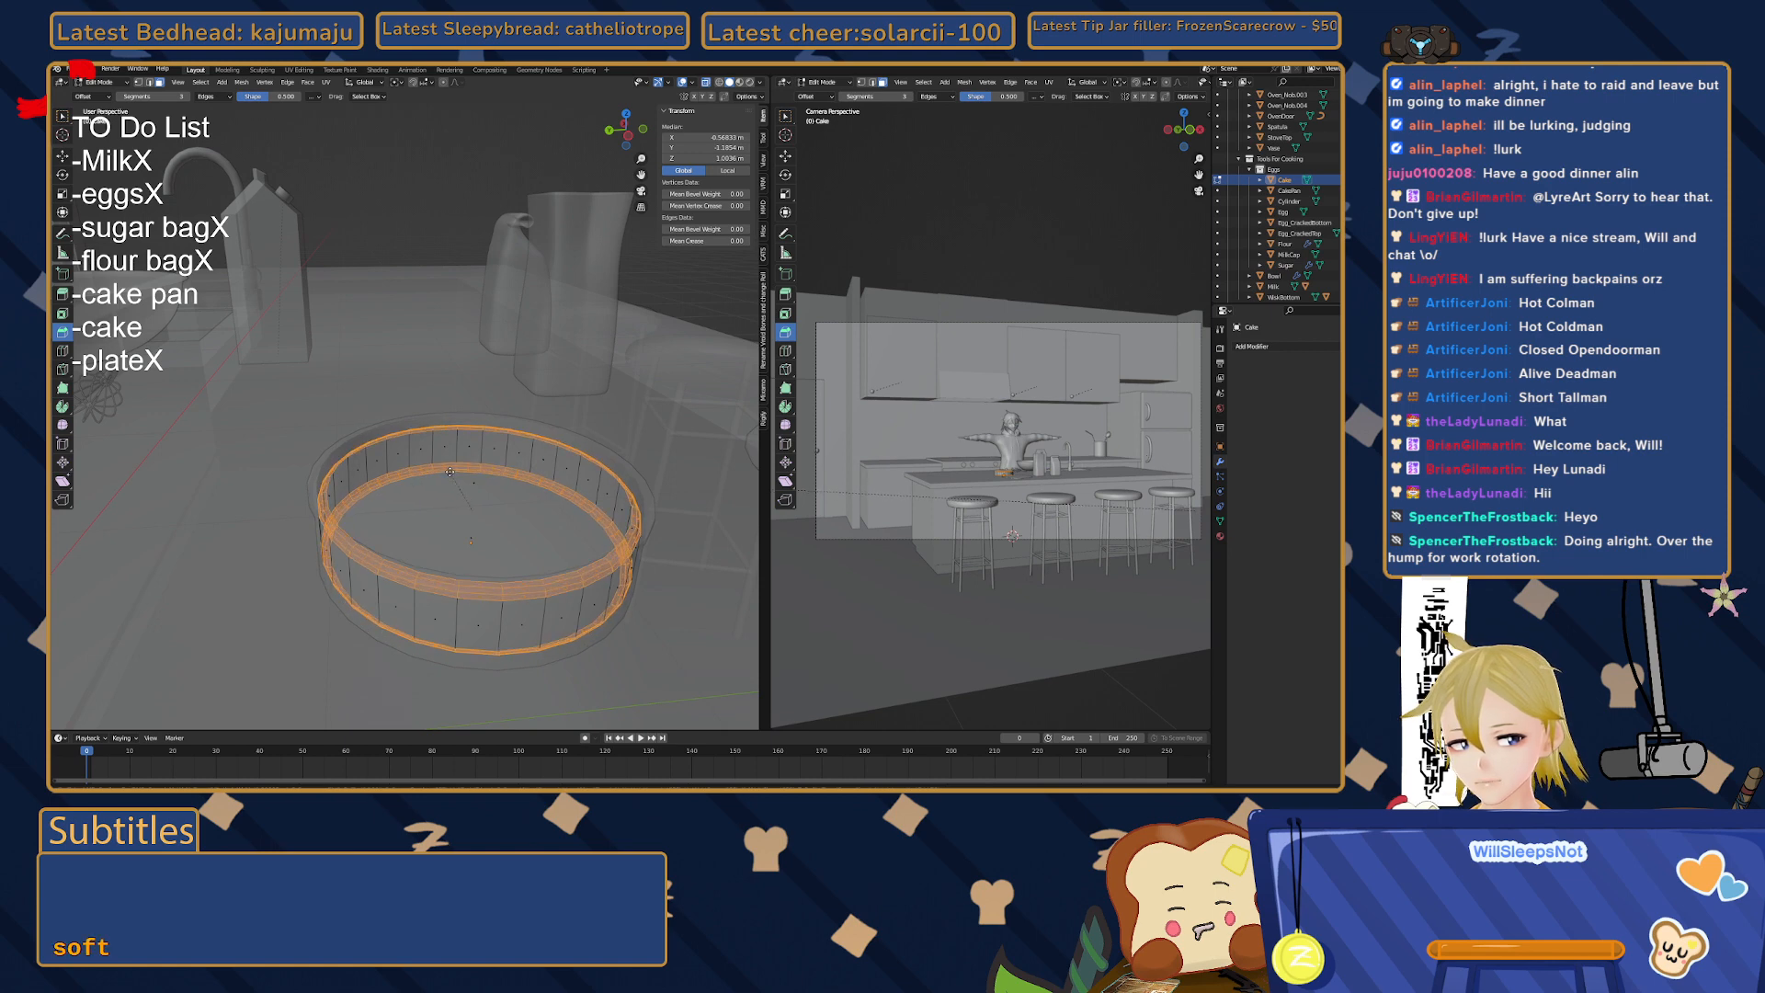
pyautogui.press('Tab')
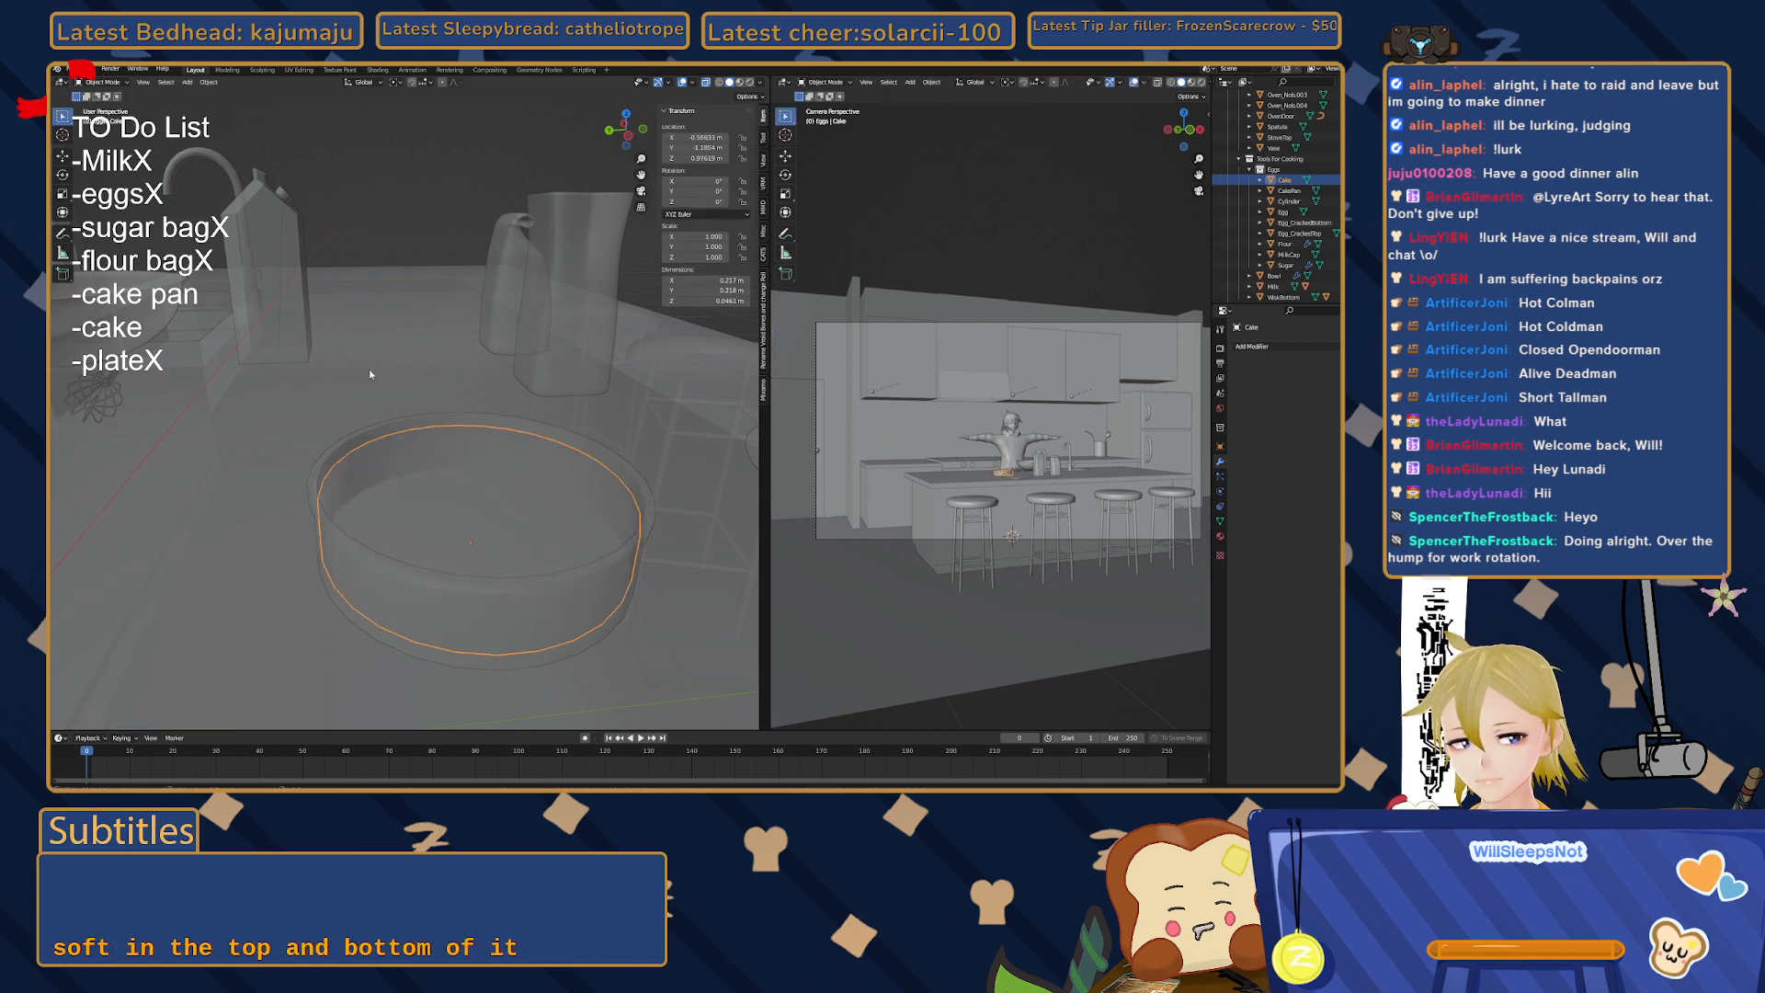
pyautogui.moveTo(369, 370); pyautogui.dragTo(375, 379, button='middle')
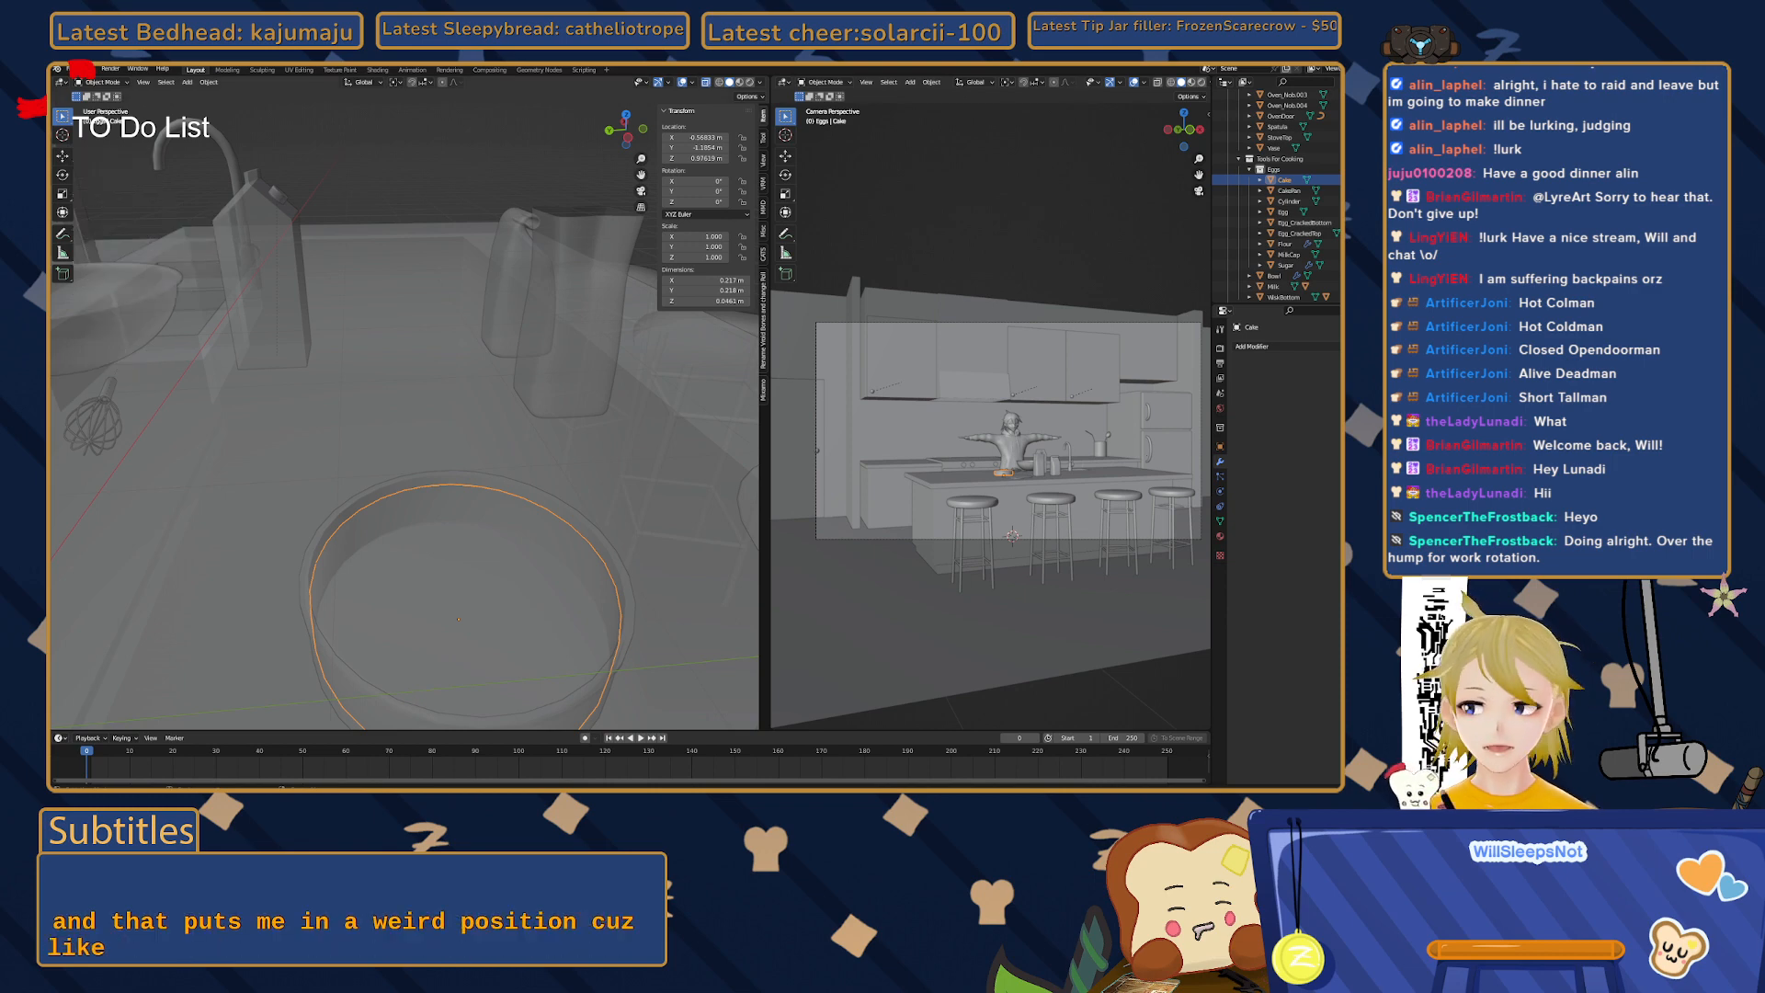
# - Deselect the cake, turn off X-ray, and examine the whole kitchen and the props on the island for missing items
pyautogui.click(412, 250)
pyautogui.scroll(-6, 450, 383)
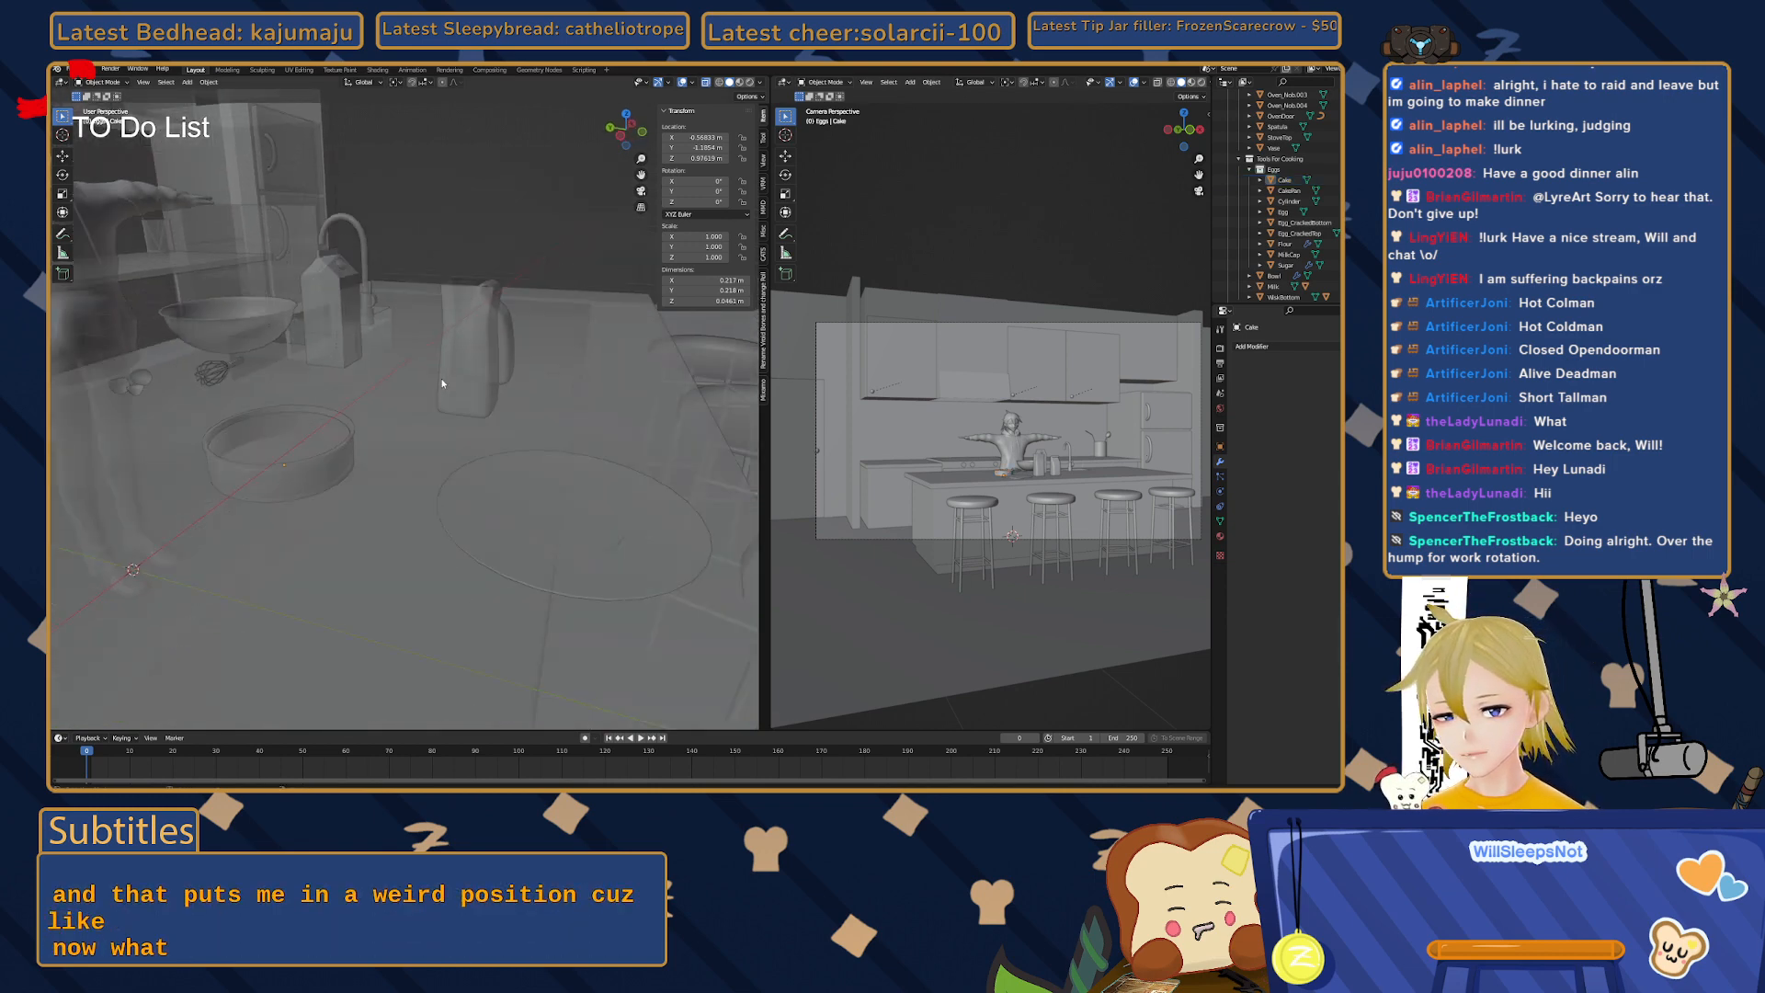
pyautogui.scroll(-5, 441, 384)
pyautogui.moveTo(442, 383); pyautogui.dragTo(404, 416, button='middle')
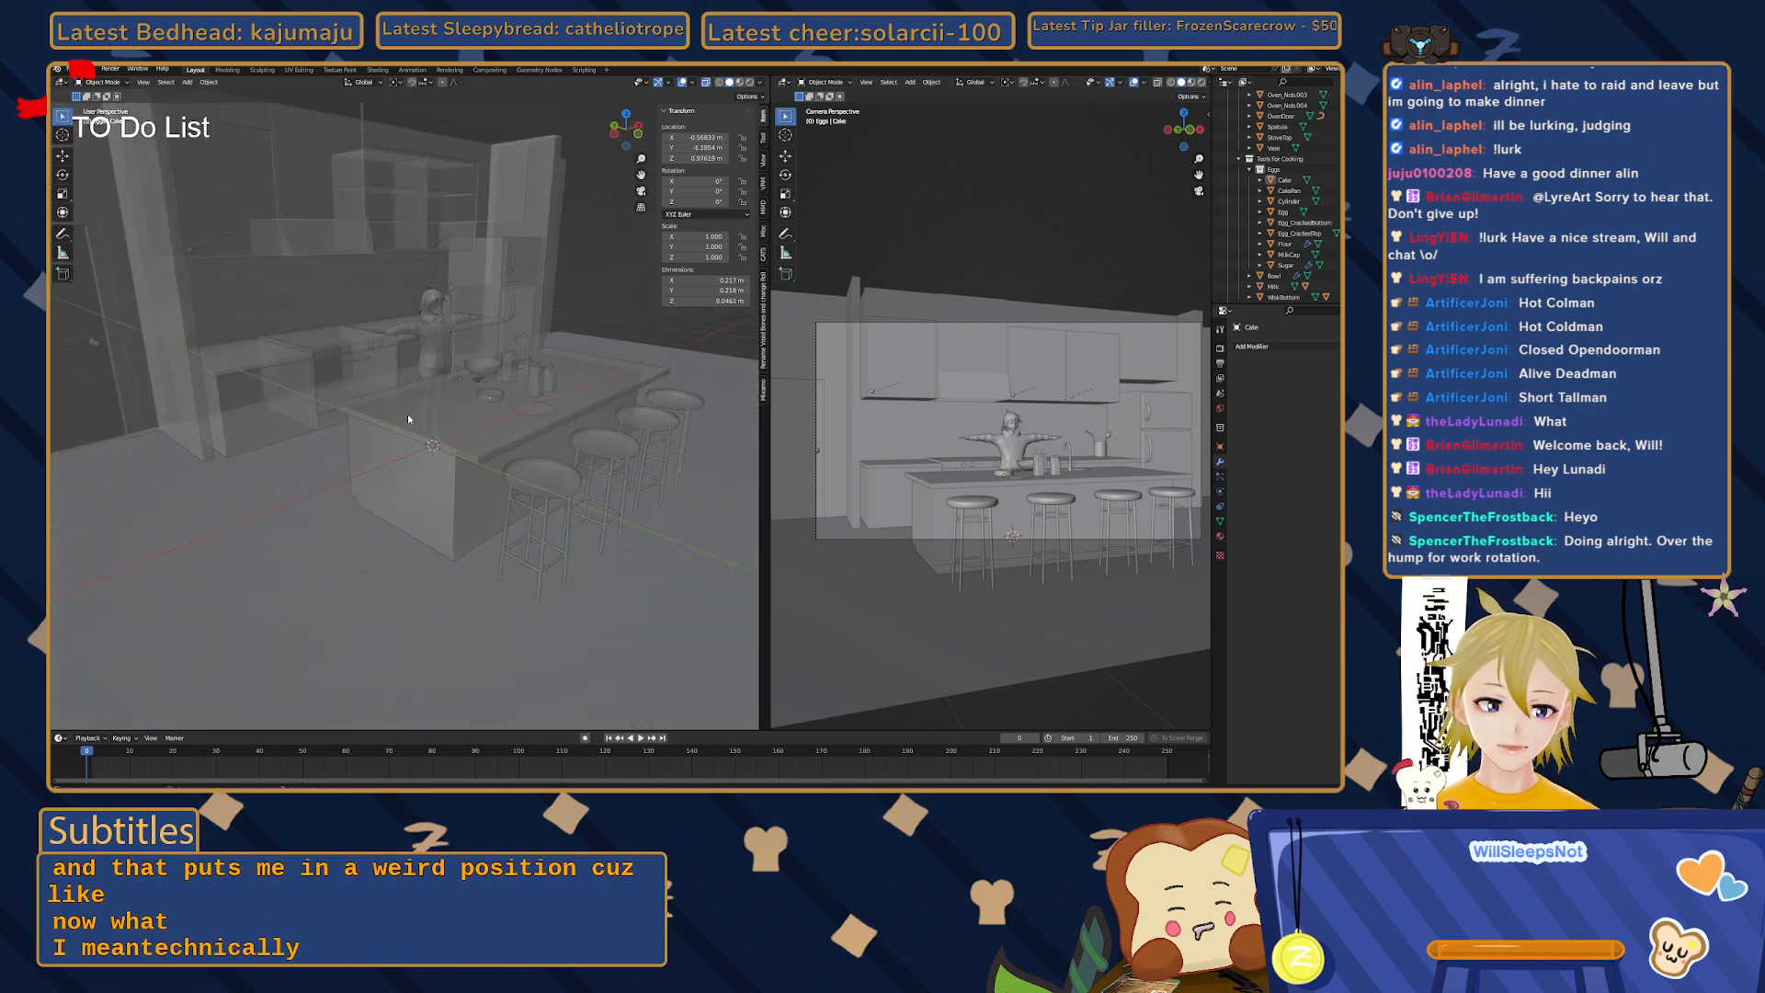
pyautogui.moveTo(407, 414); pyautogui.dragTo(401, 461, button='middle')
pyautogui.scroll(-2, 353, 394)
pyautogui.moveTo(97, 403); pyautogui.dragTo(156, 425, button='middle')
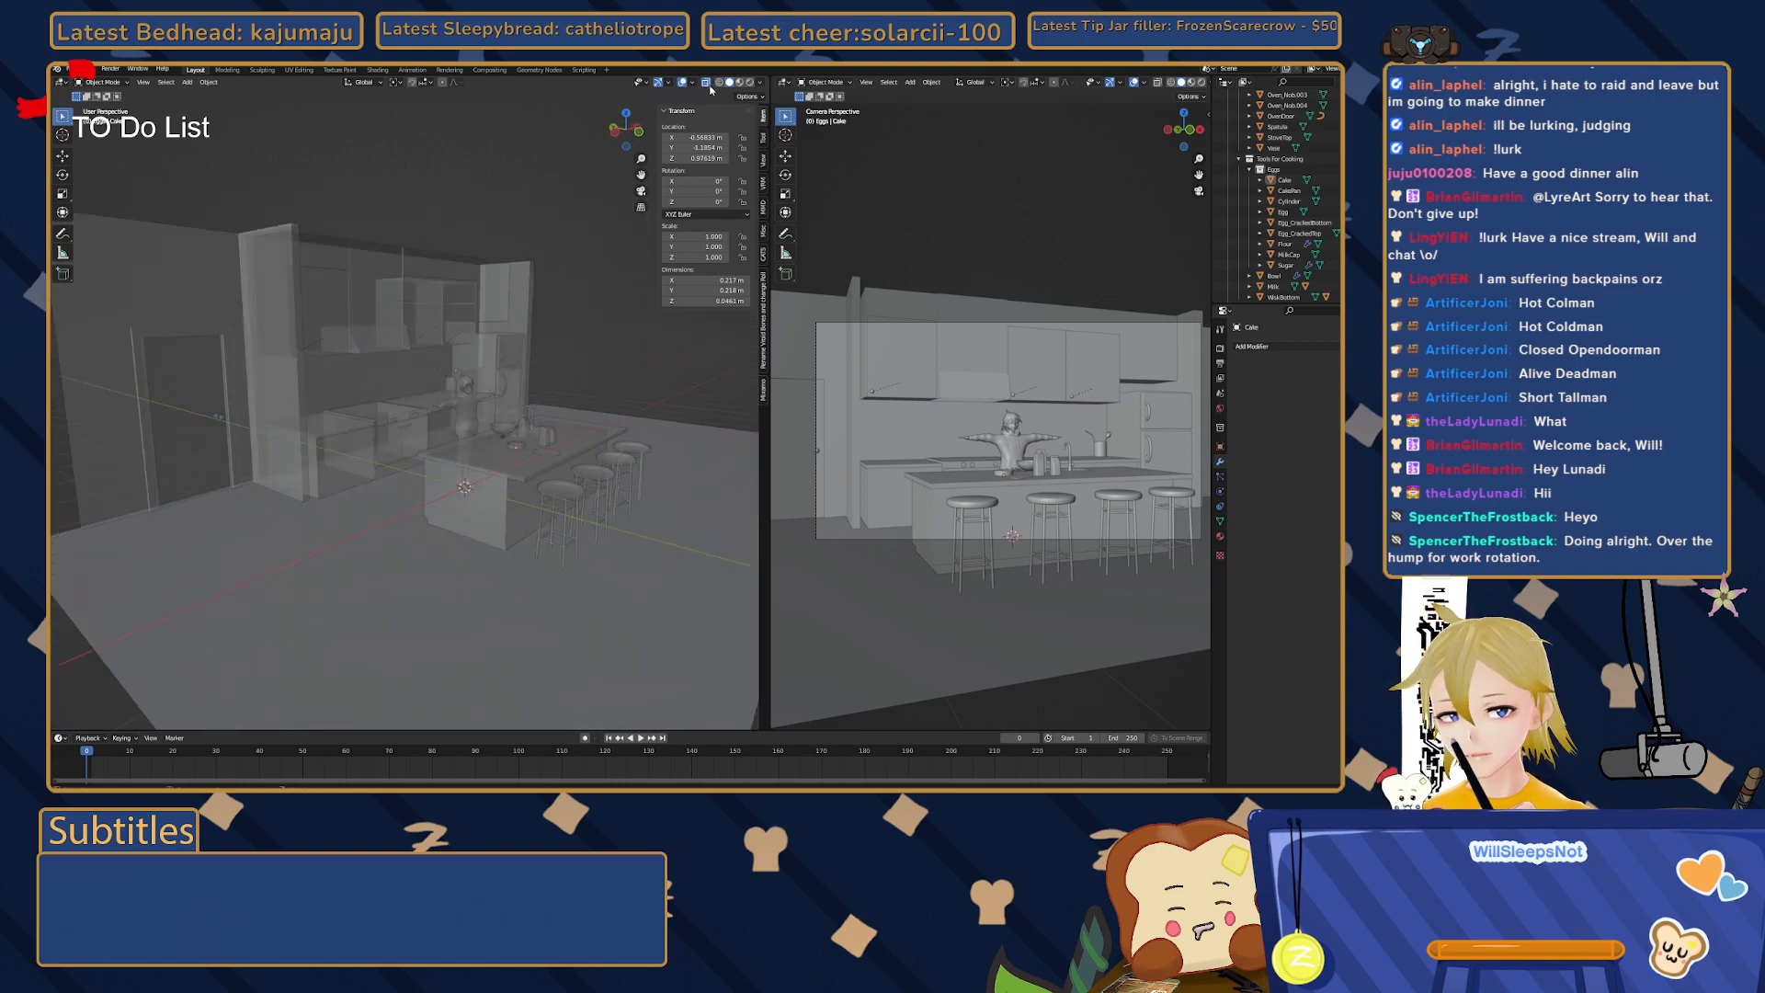
pyautogui.click(705, 87)
pyautogui.moveTo(579, 332)
pyautogui.mouseDown(button='middle')
pyautogui.moveTo(513, 345)
pyautogui.moveTo(557, 351)
pyautogui.mouseUp(button='middle')
pyautogui.scroll(5, 557, 352)
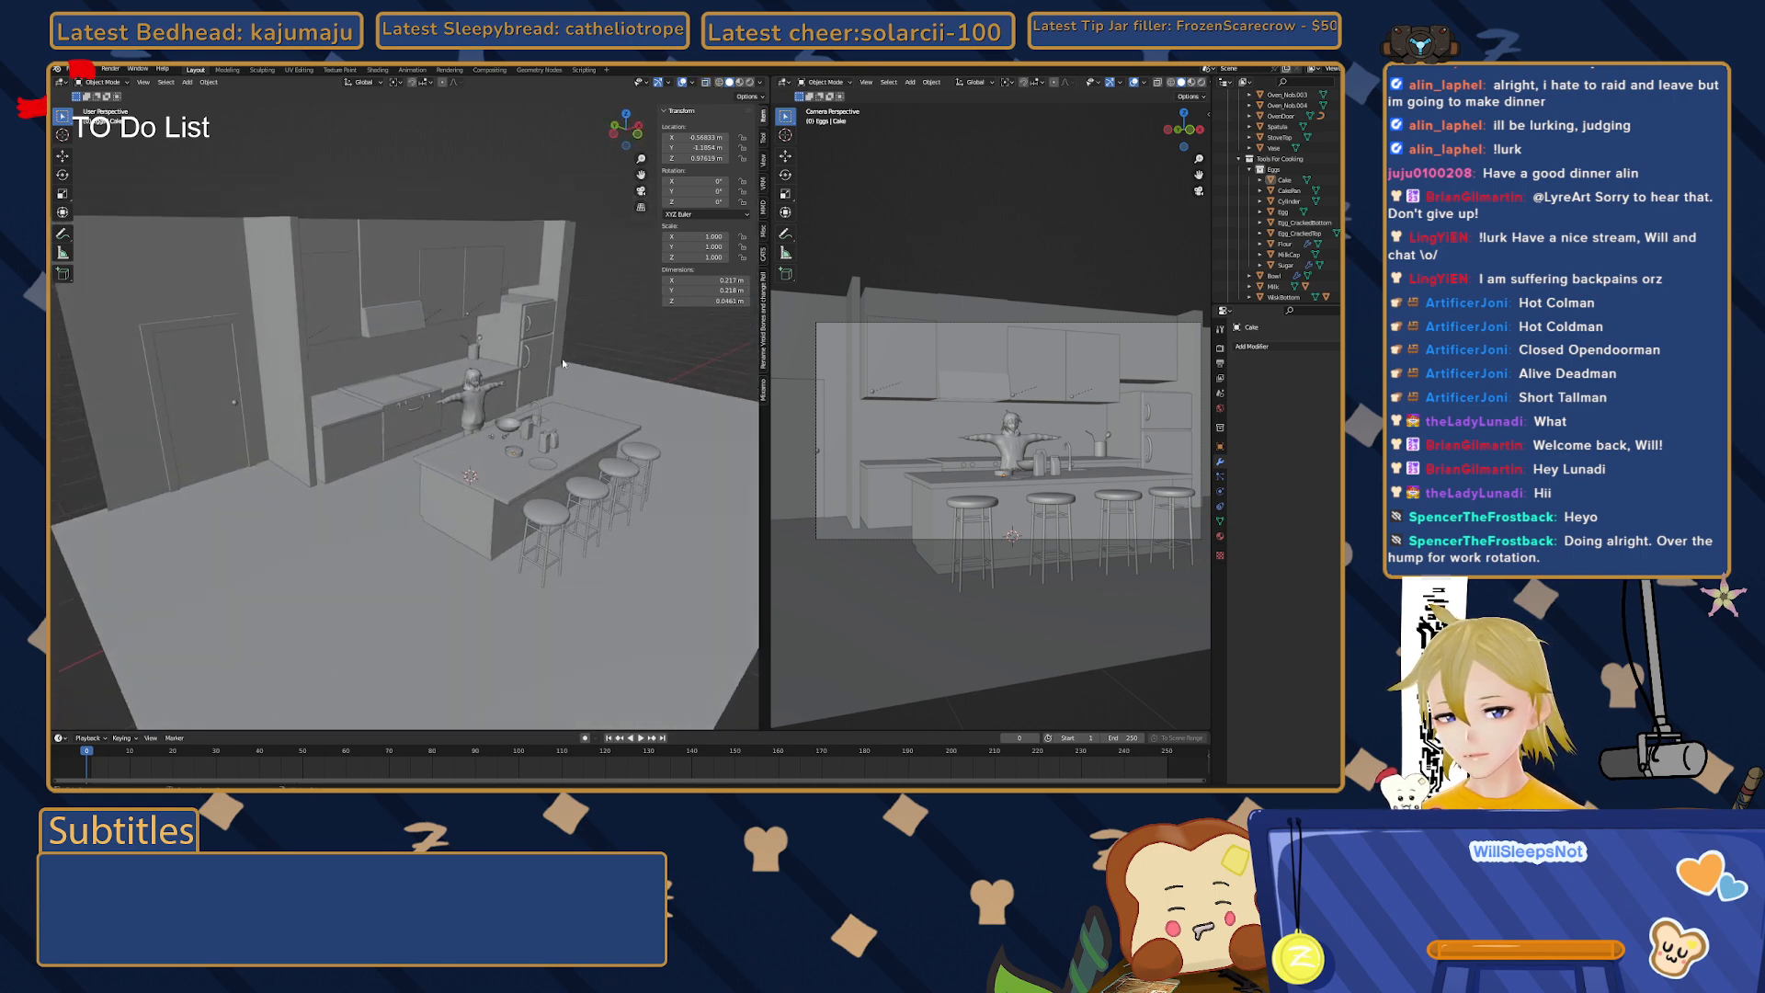
pyautogui.moveTo(548, 553); pyautogui.dragTo(456, 501, button='middle')
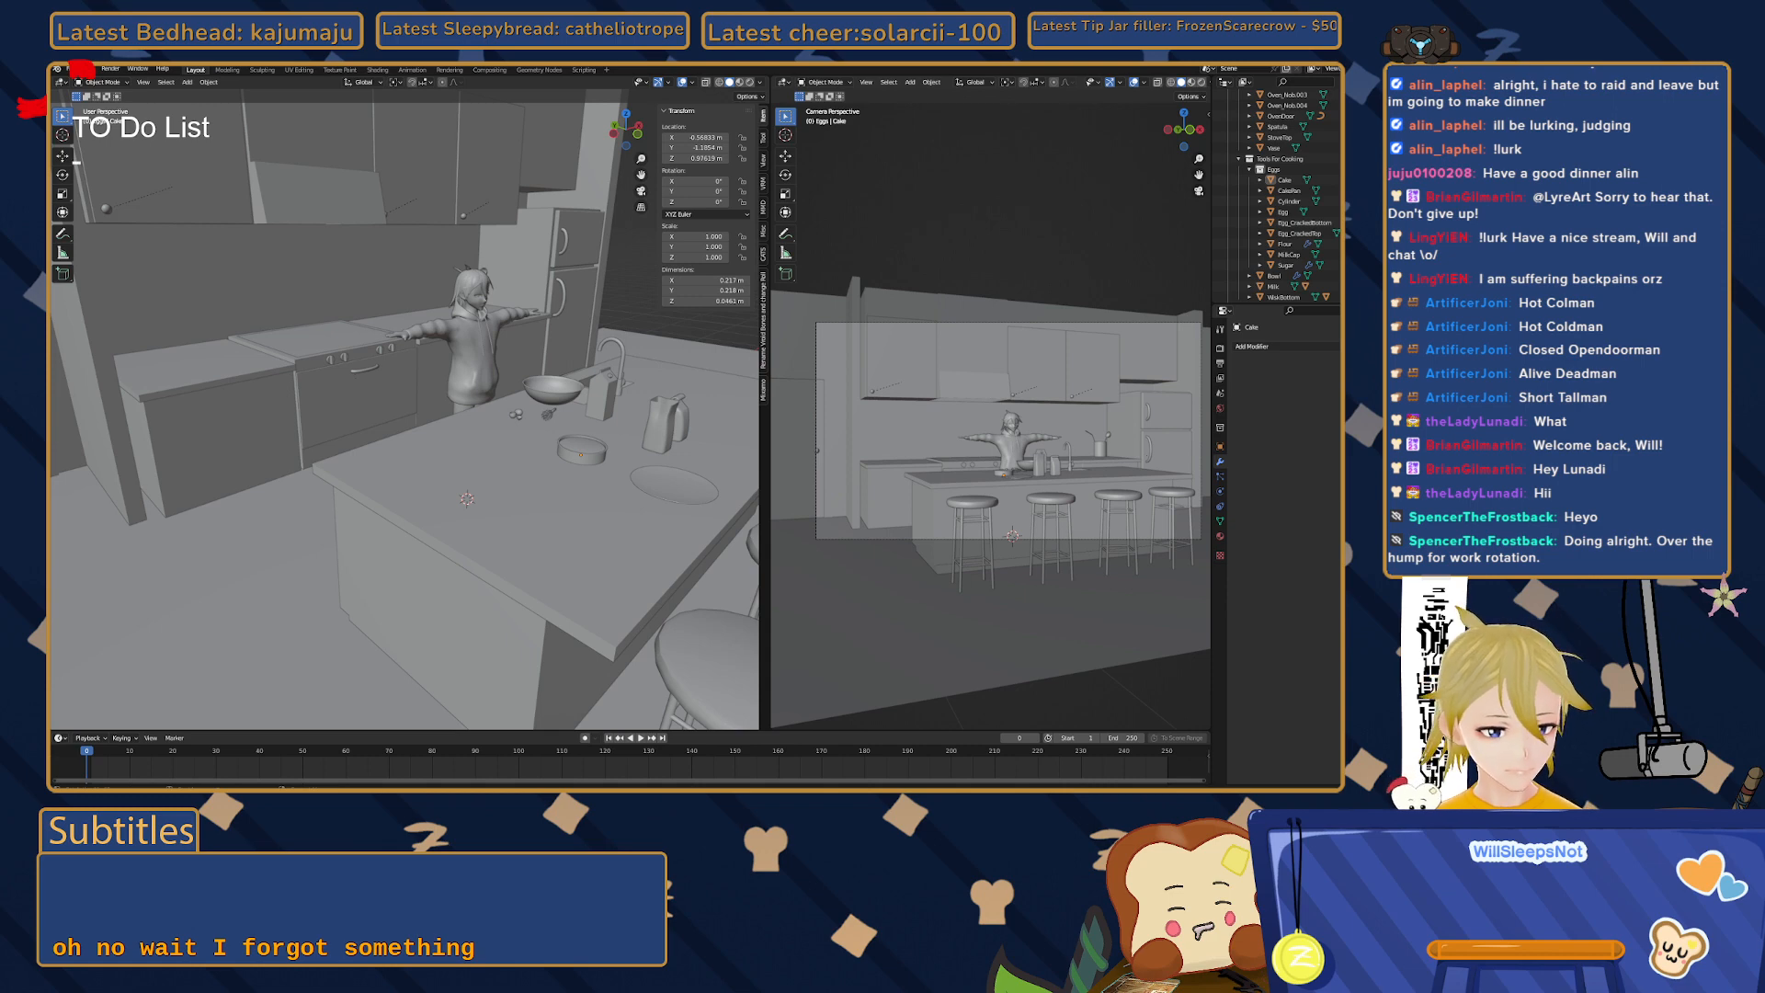
# - Add the entry "-measuring cups" to the on-screen TO Do List
pyautogui.press('Return')
pyautogui.write('-measuring')
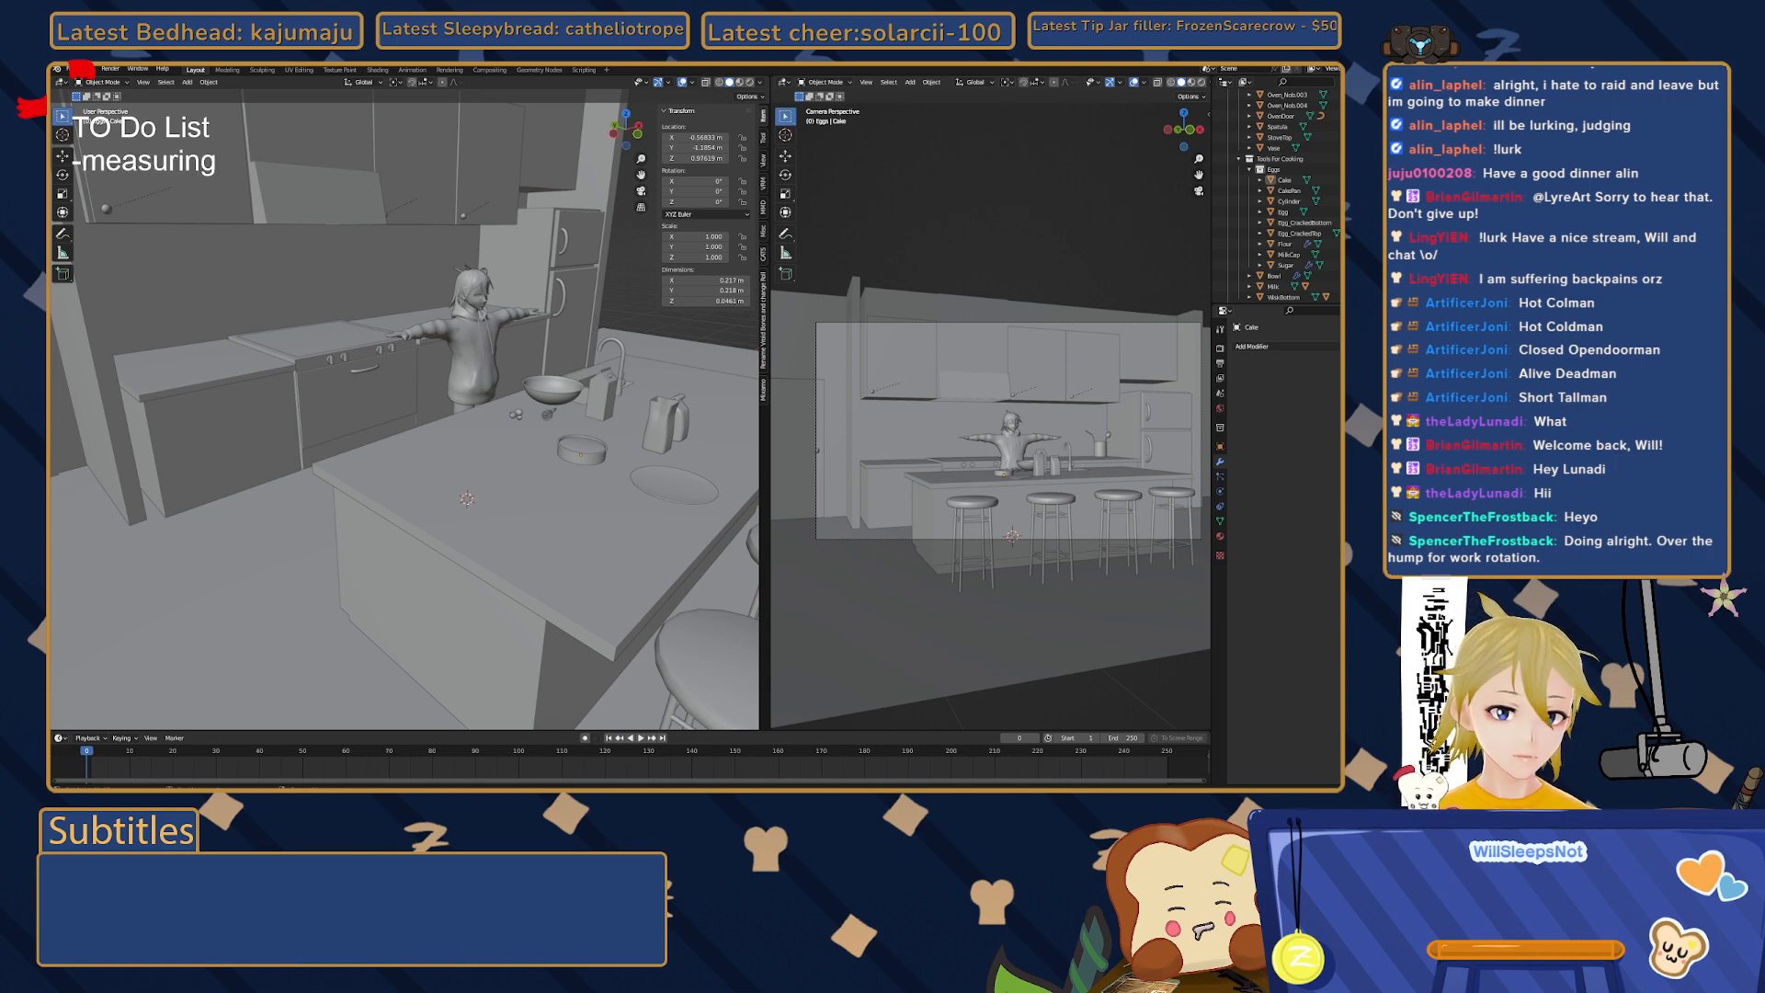
pyautogui.write(' cups')
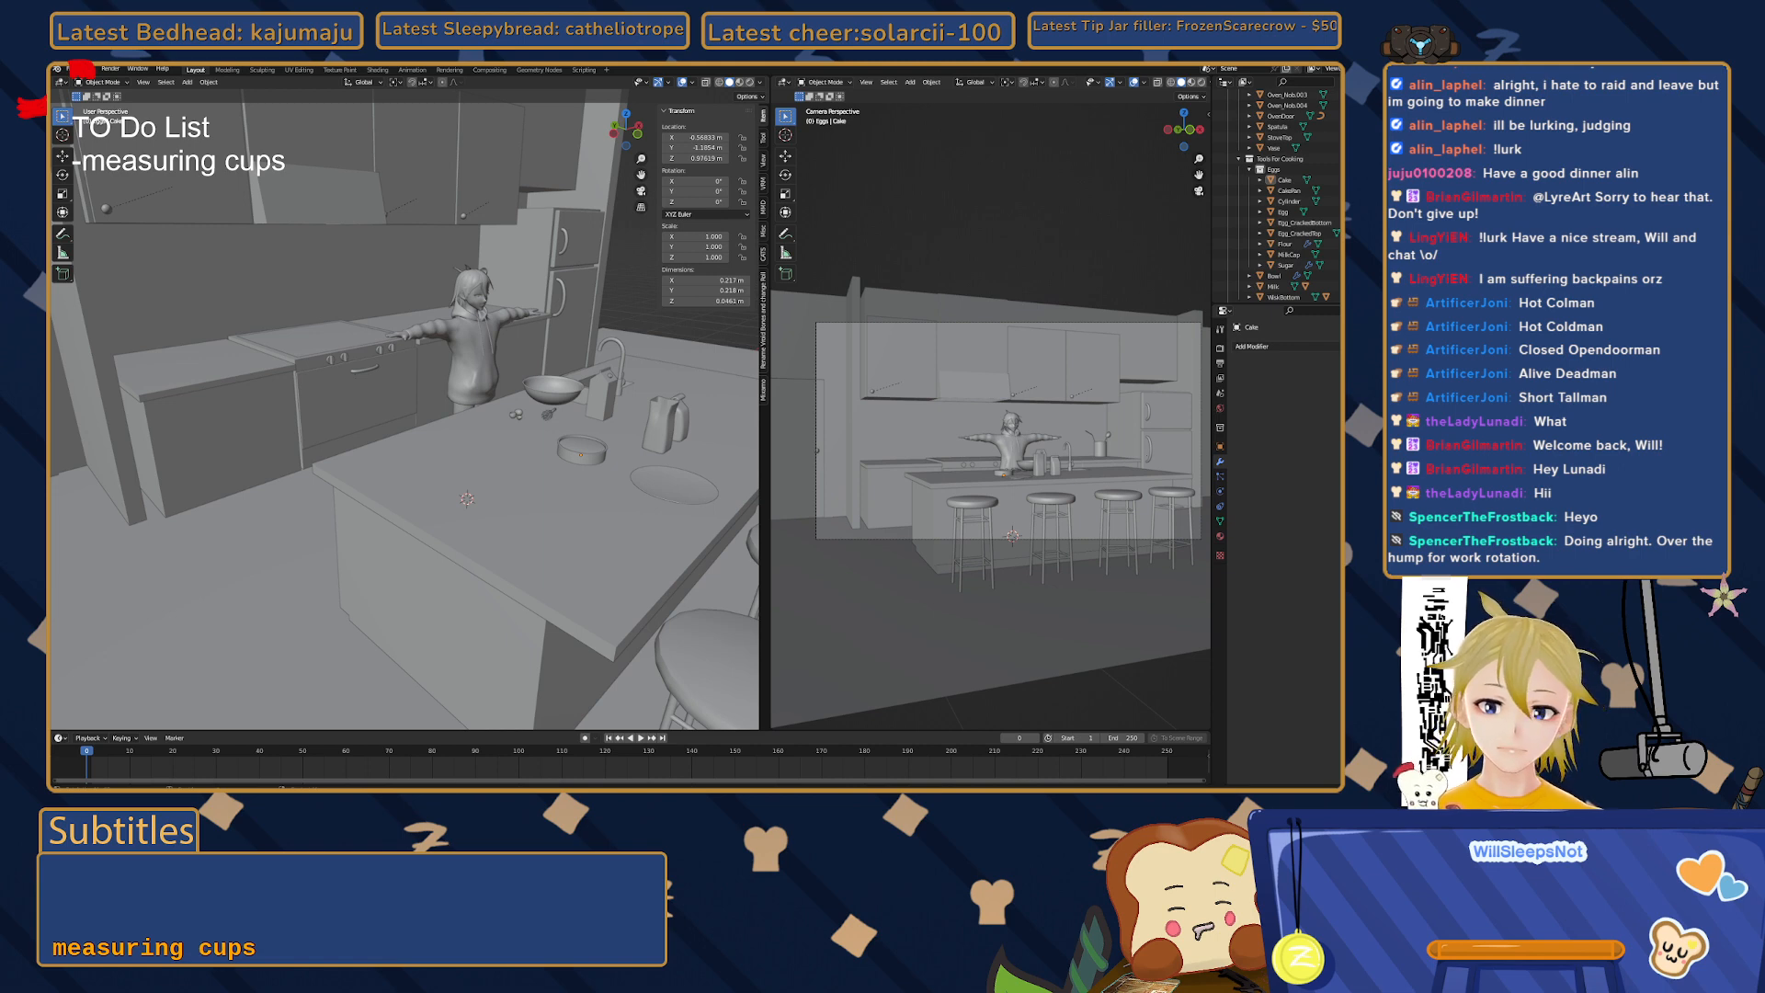
# - Add a mesh cylinder at the world origin with 24 vertices, a 0.05 m radius and a 0.16 m depth
pyautogui.moveTo(451, 445); pyautogui.dragTo(385, 480, button='middle')
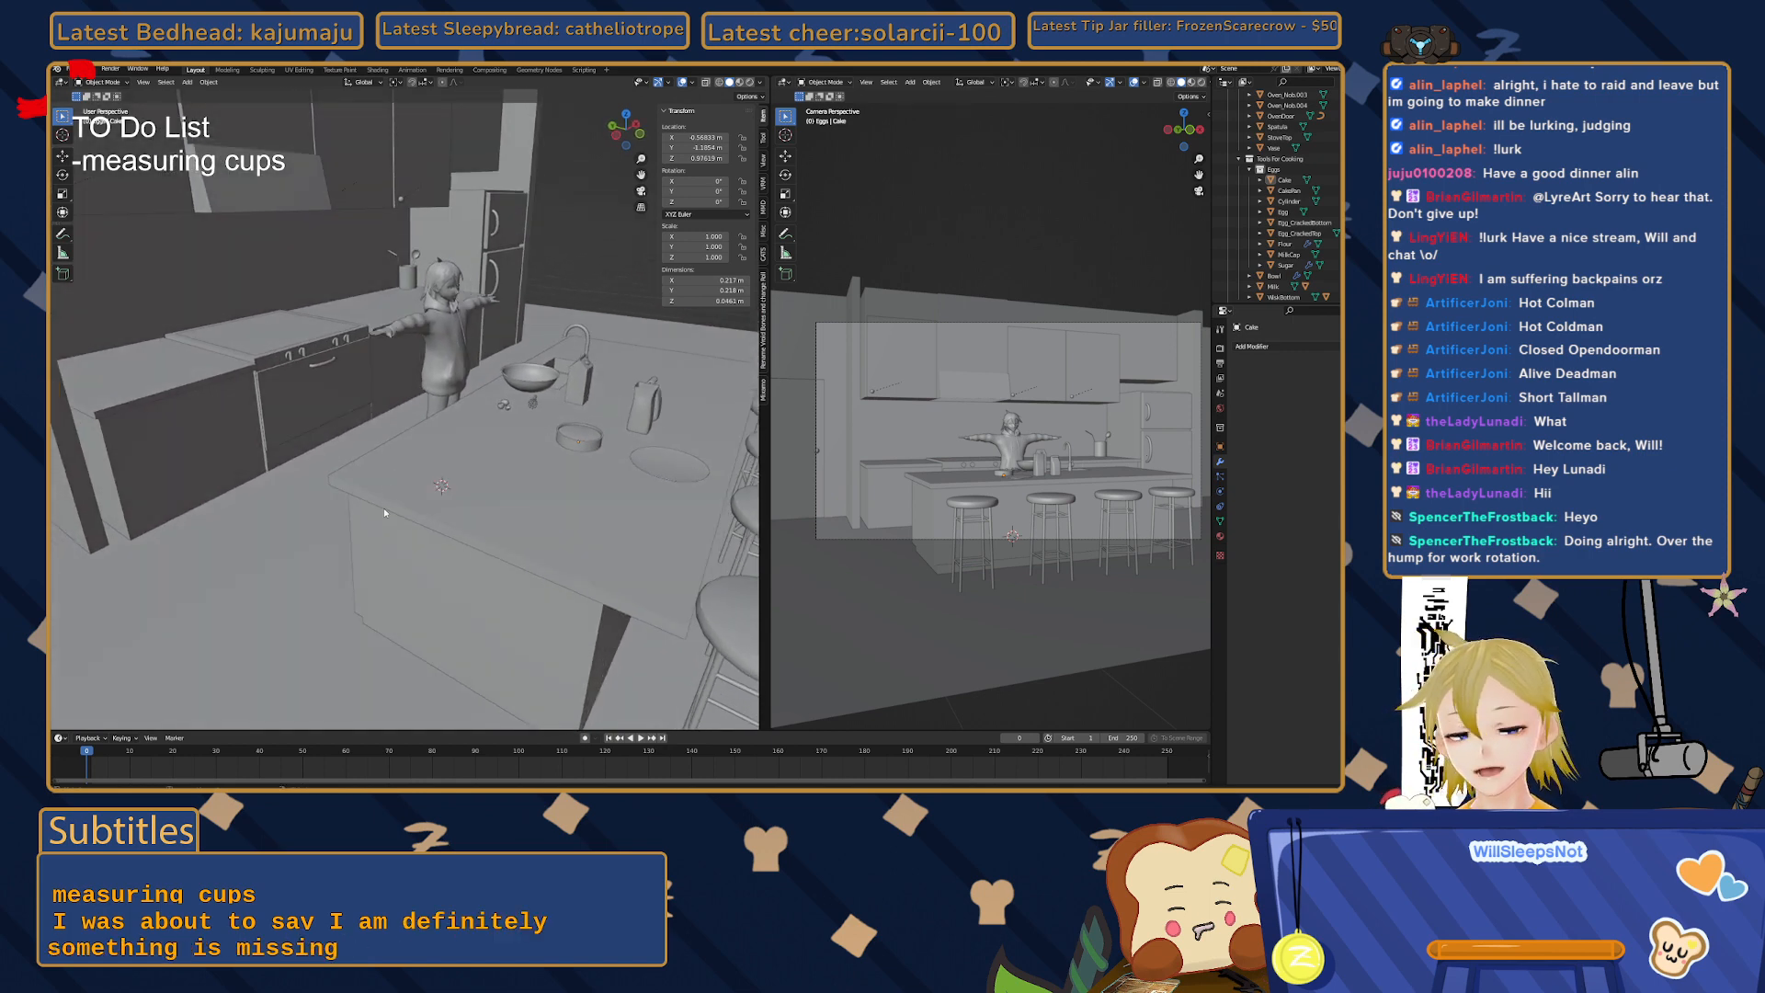
pyautogui.hotkey('shift', 'a')
pyautogui.moveTo(385, 505)
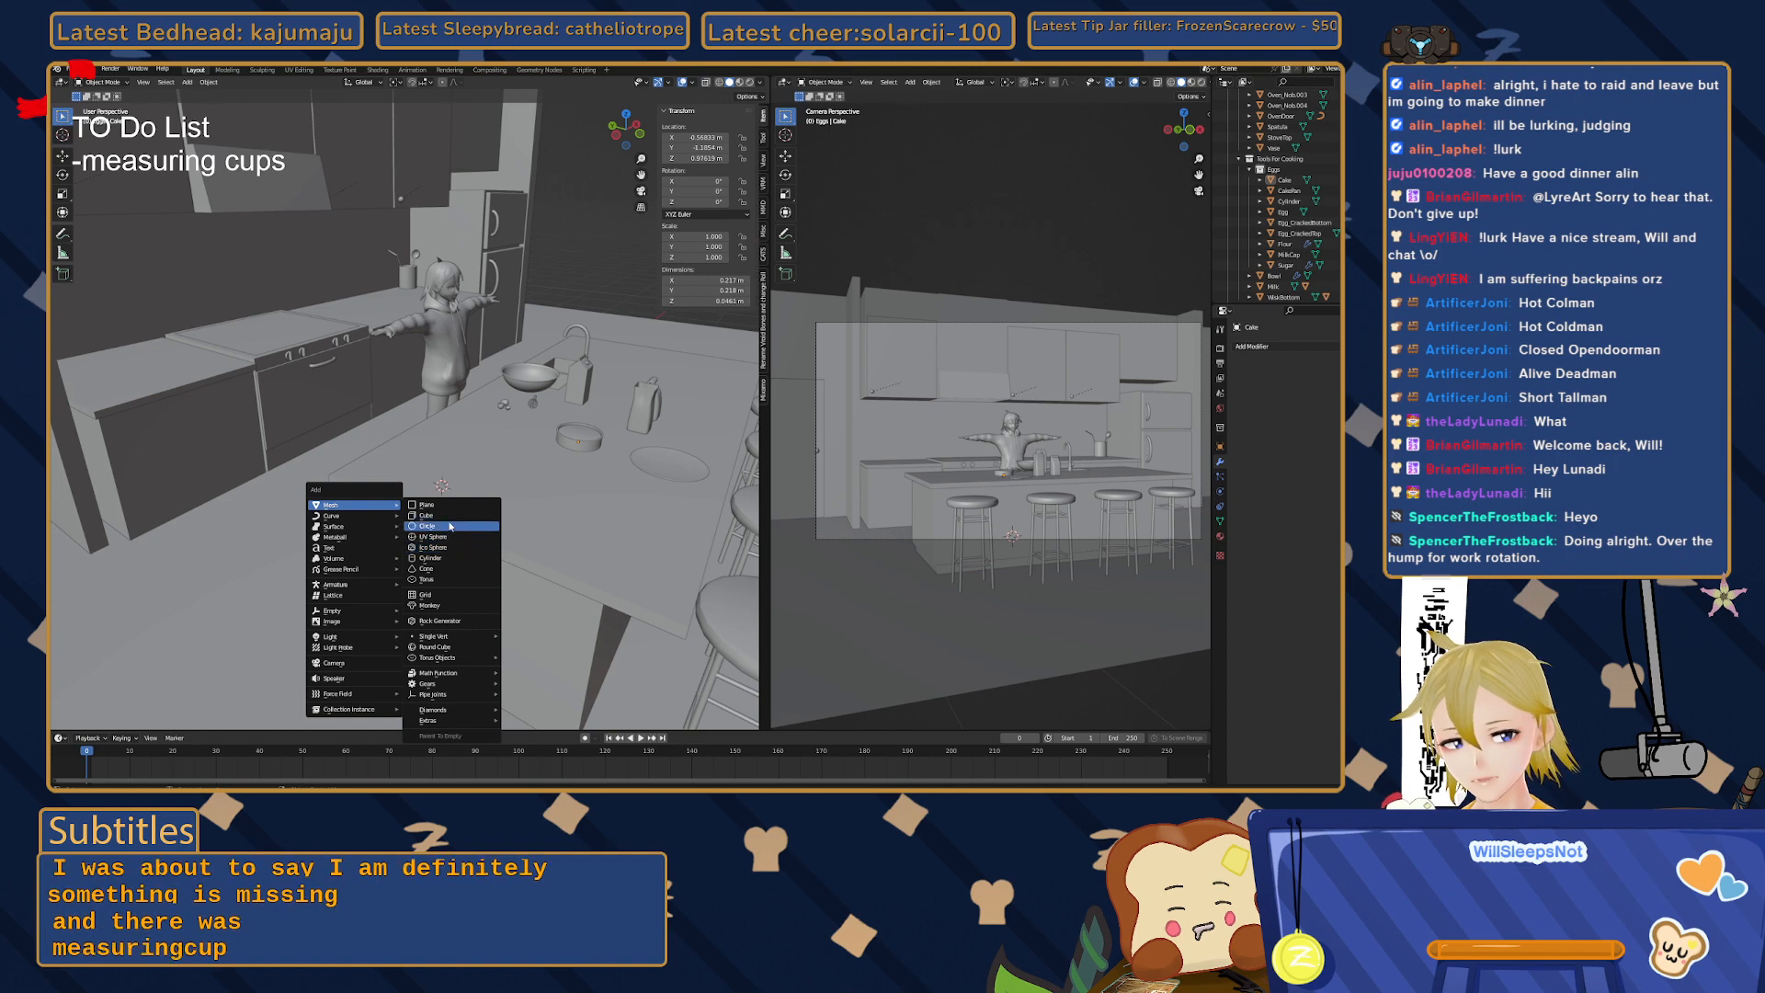
pyautogui.click(455, 558)
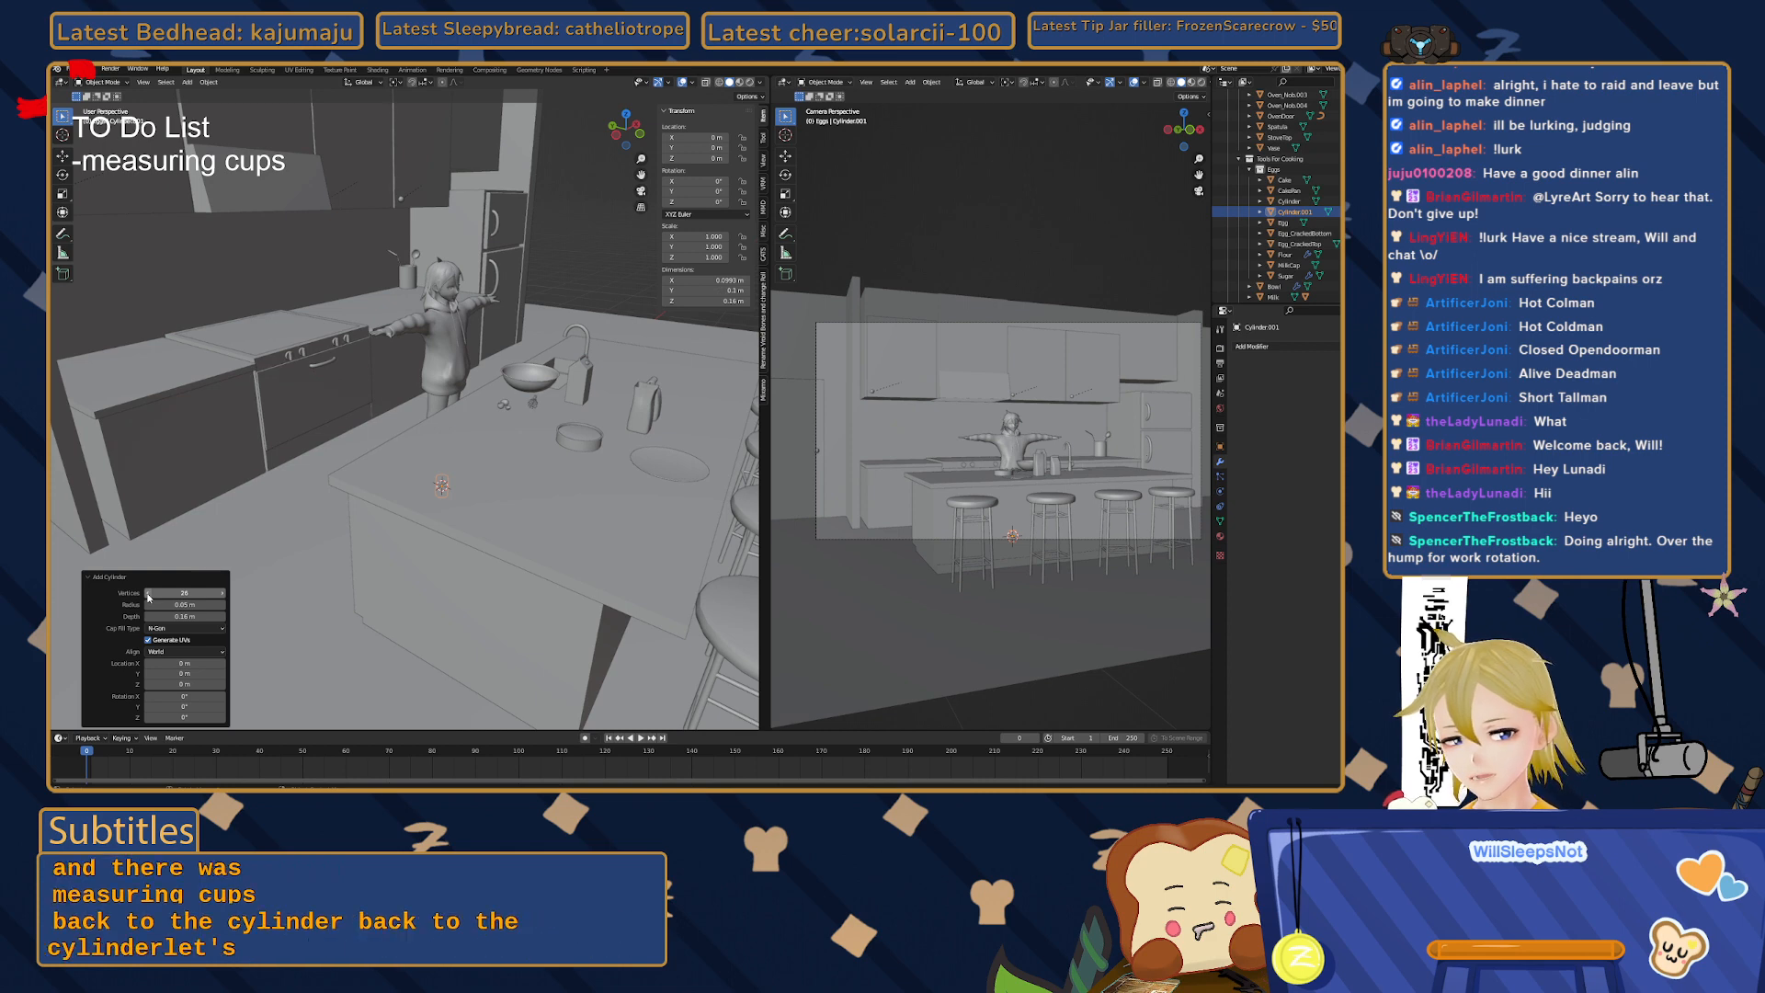
pyautogui.click(148, 597)
pyautogui.moveTo(460, 341); pyautogui.dragTo(482, 333, button='middle')
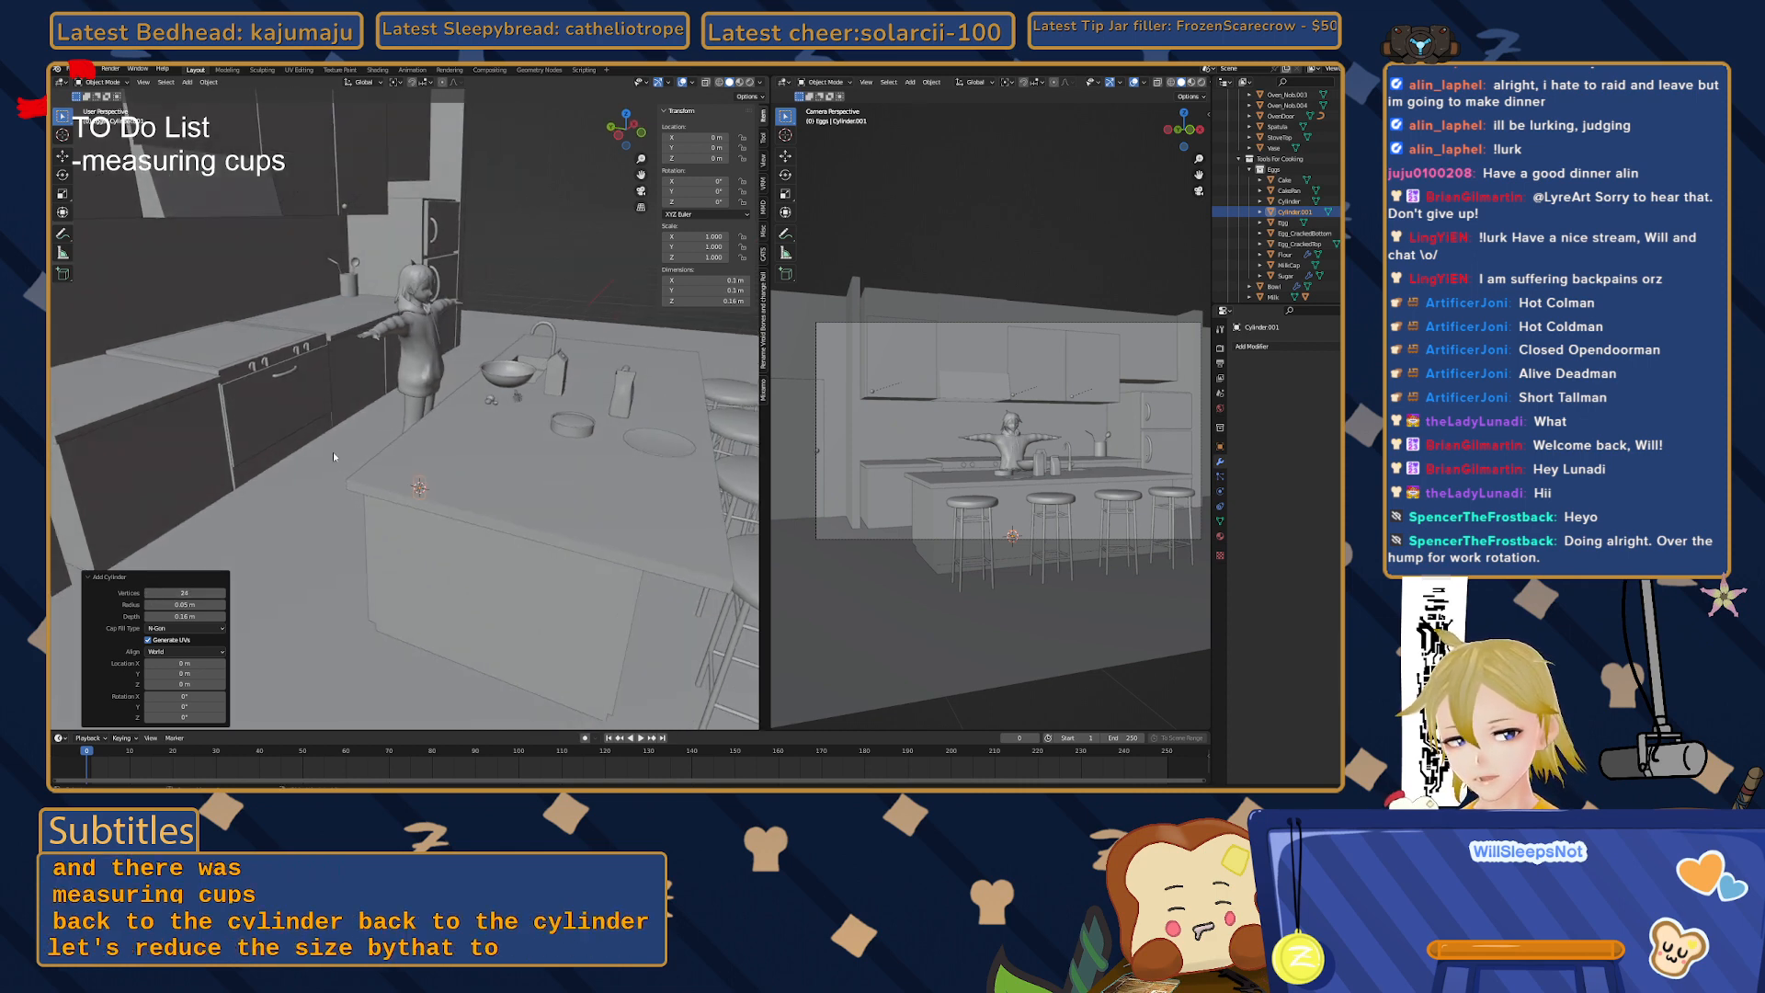
# - Raise the cylinder's bottom vertices to Z 0 m so its base sits at the origin and its height is 0.08 m
pyautogui.click(621, 143)
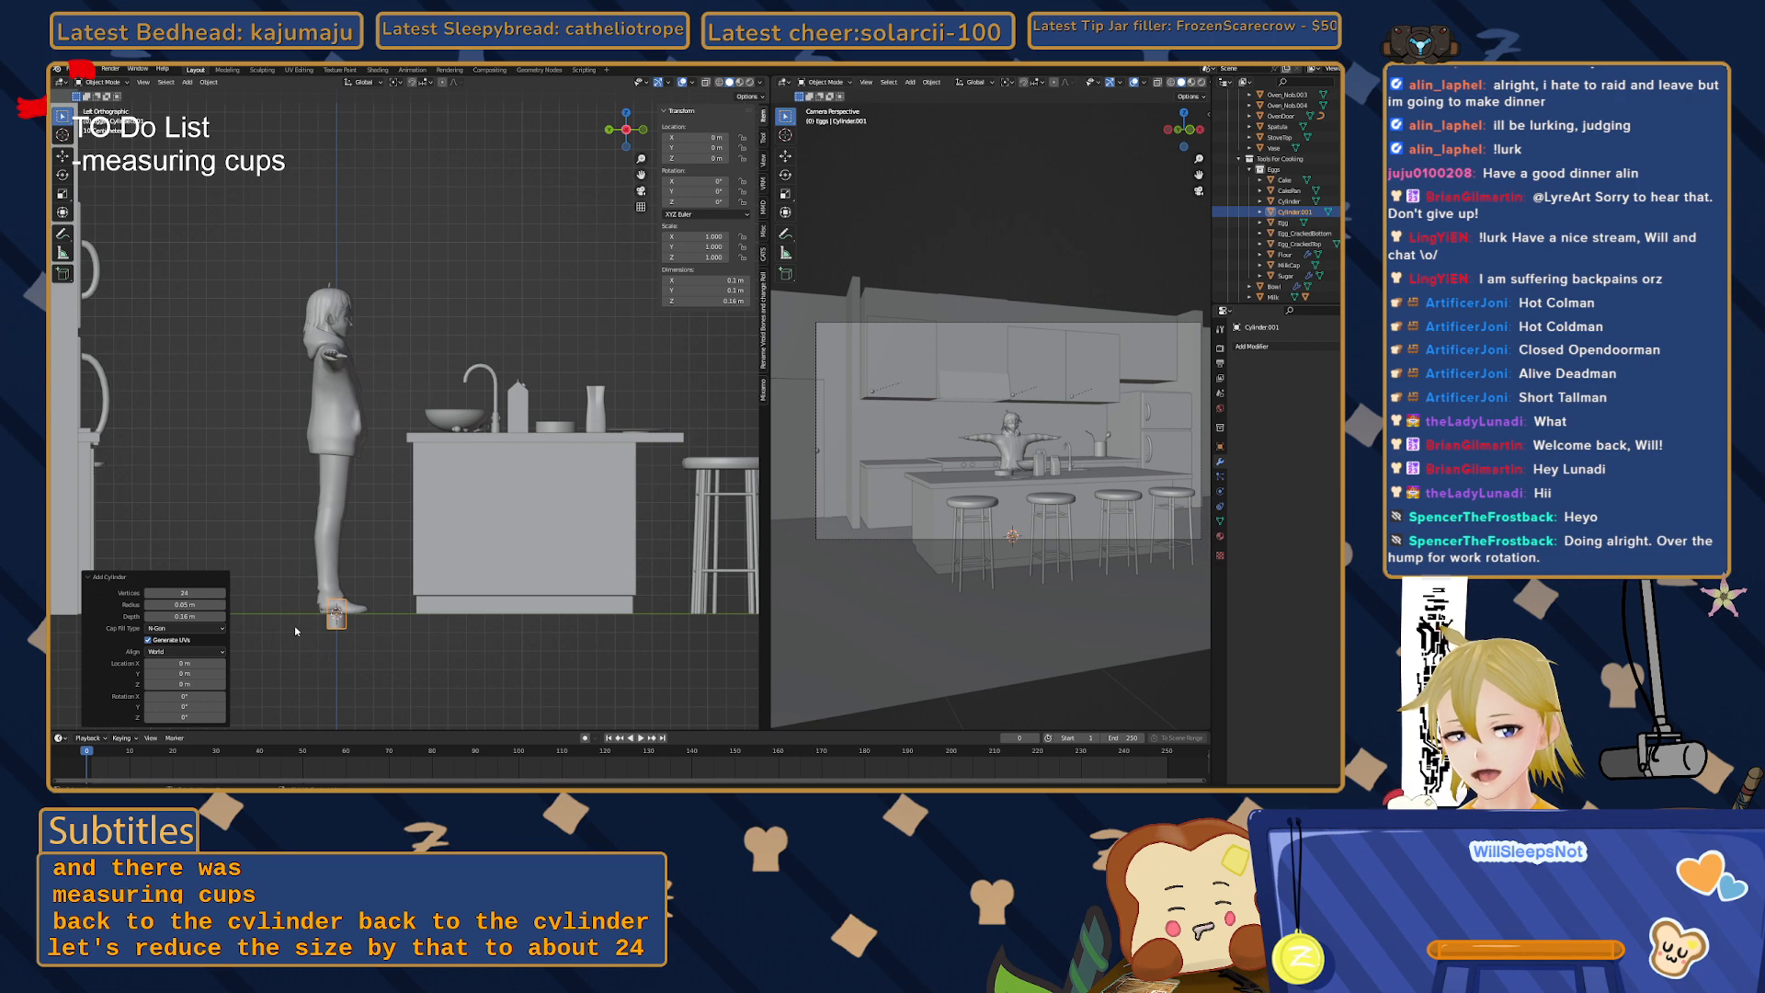
pyautogui.keyDown('shift'); pyautogui.moveTo(294, 625); pyautogui.dragTo(363, 589, button='middle'); pyautogui.keyUp('shift')
pyautogui.press('Tab')
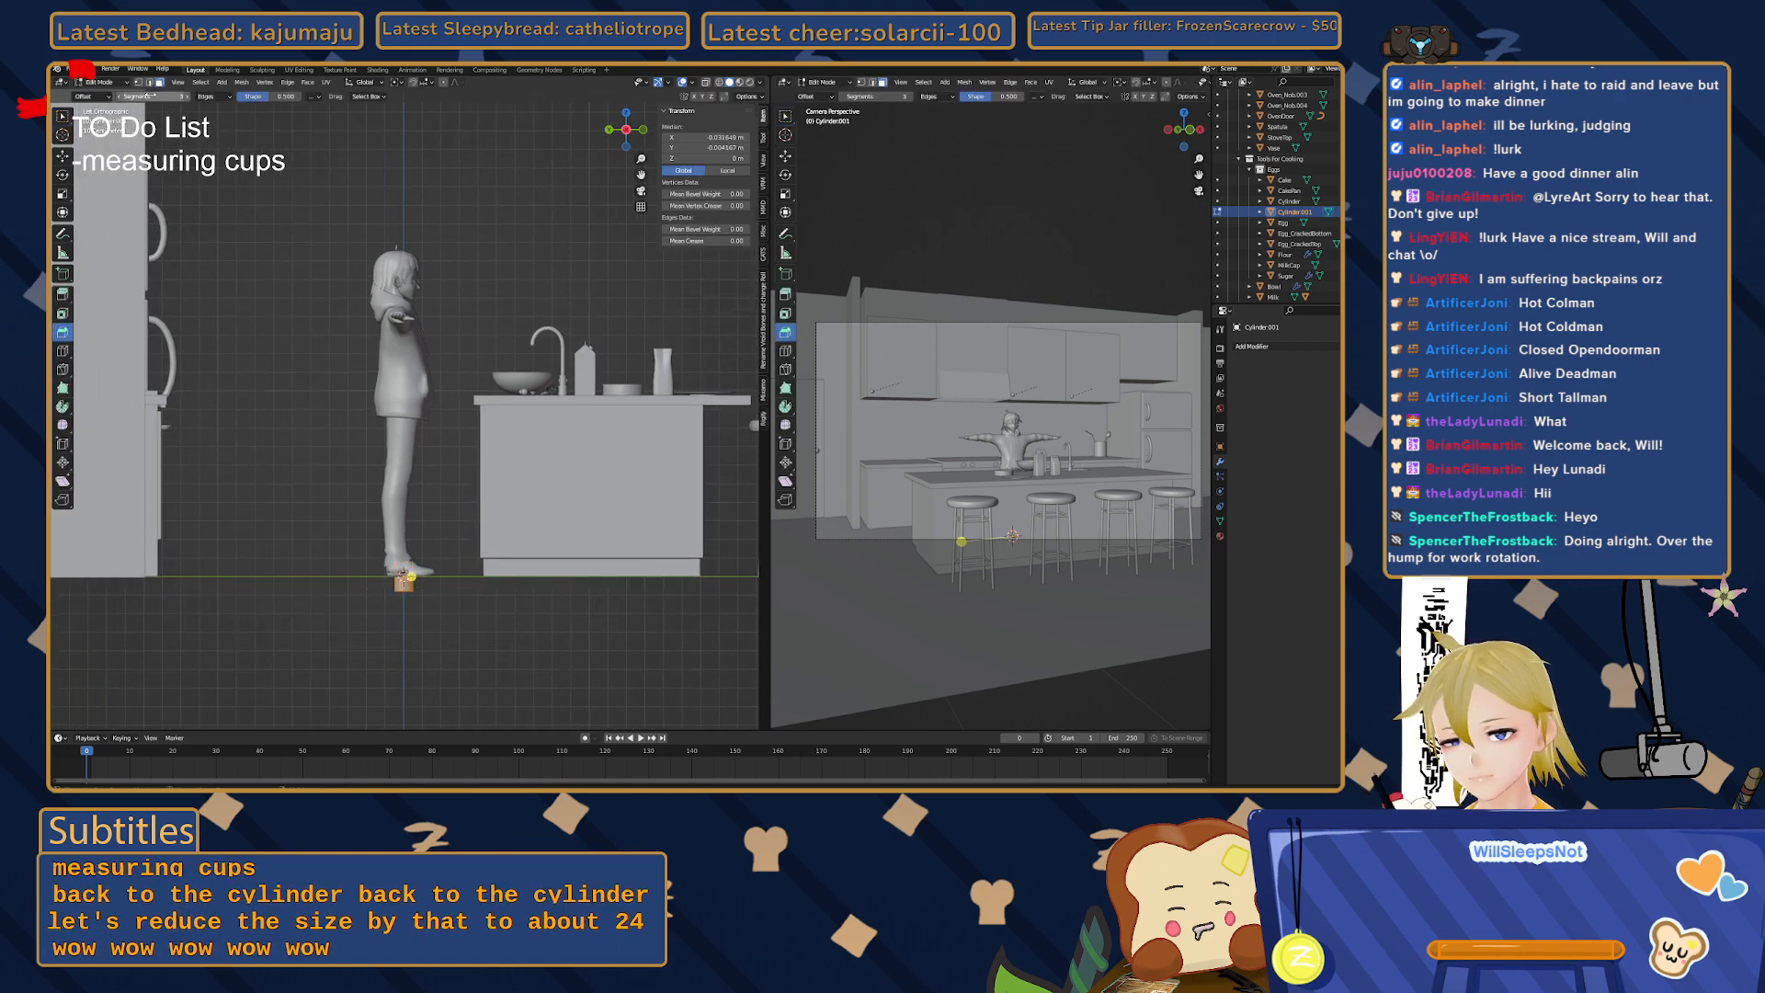
pyautogui.click(62, 118)
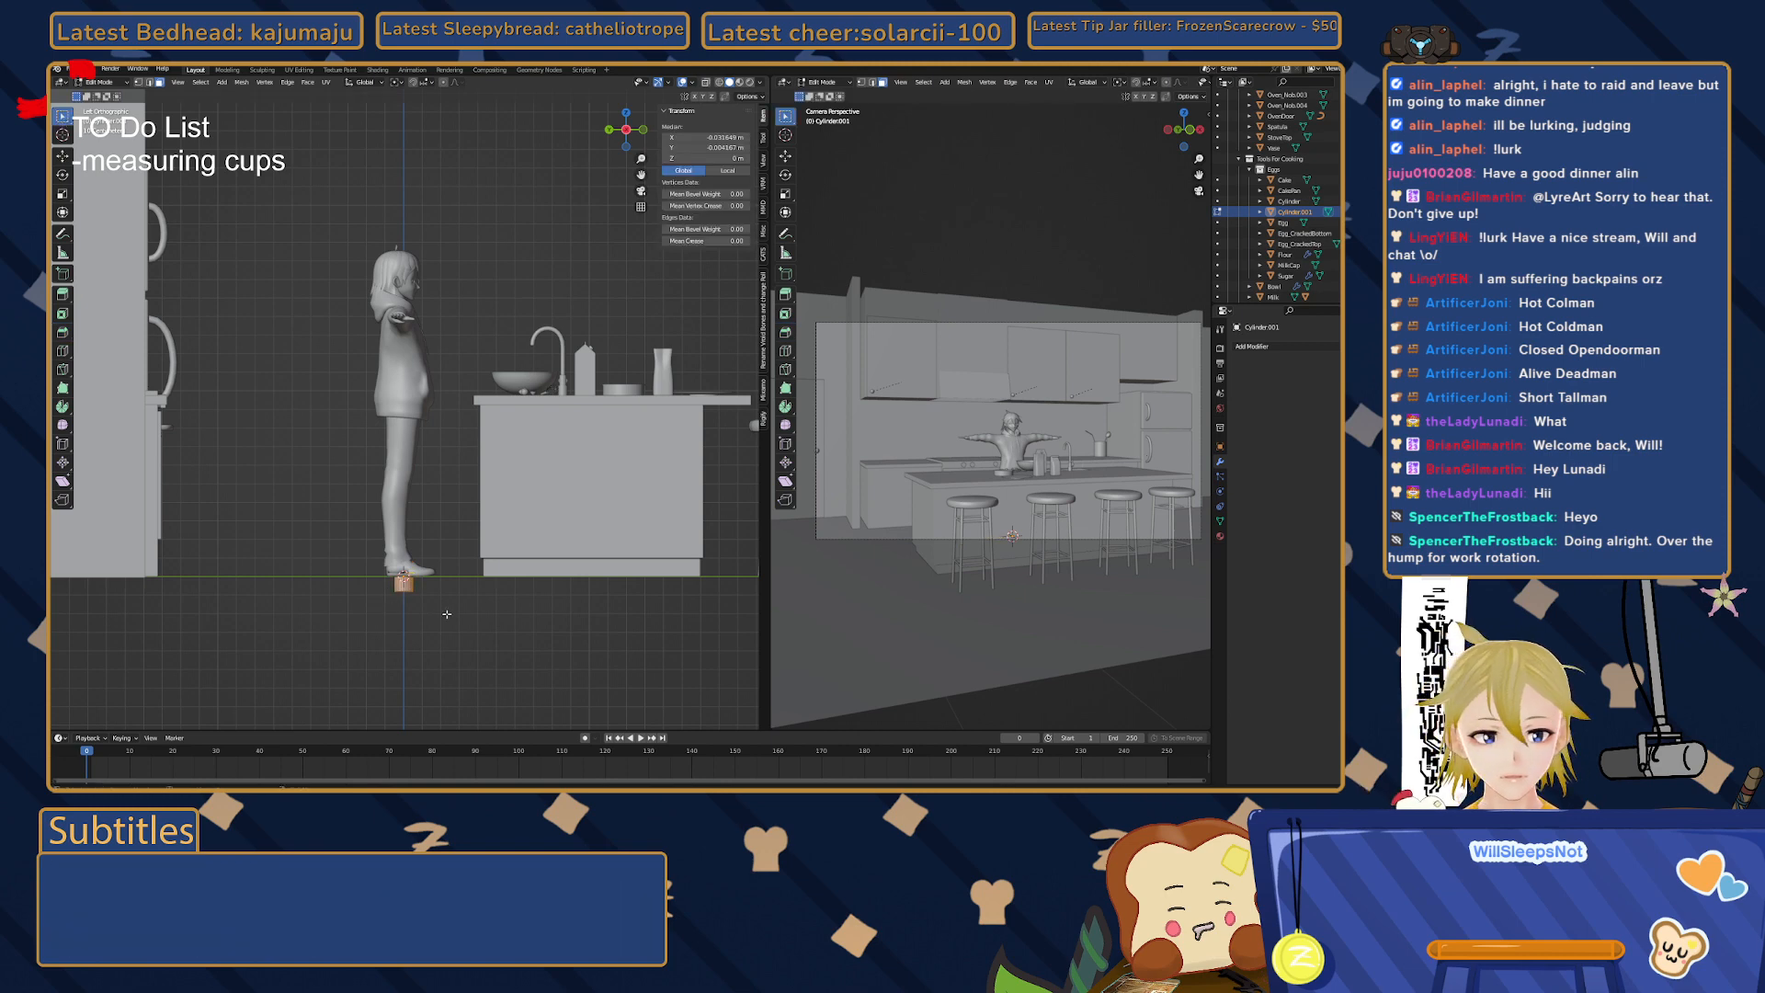
pyautogui.keyDown('shift'); pyautogui.moveTo(447, 614); pyautogui.dragTo(465, 627, button='middle'); pyautogui.keyUp('shift')
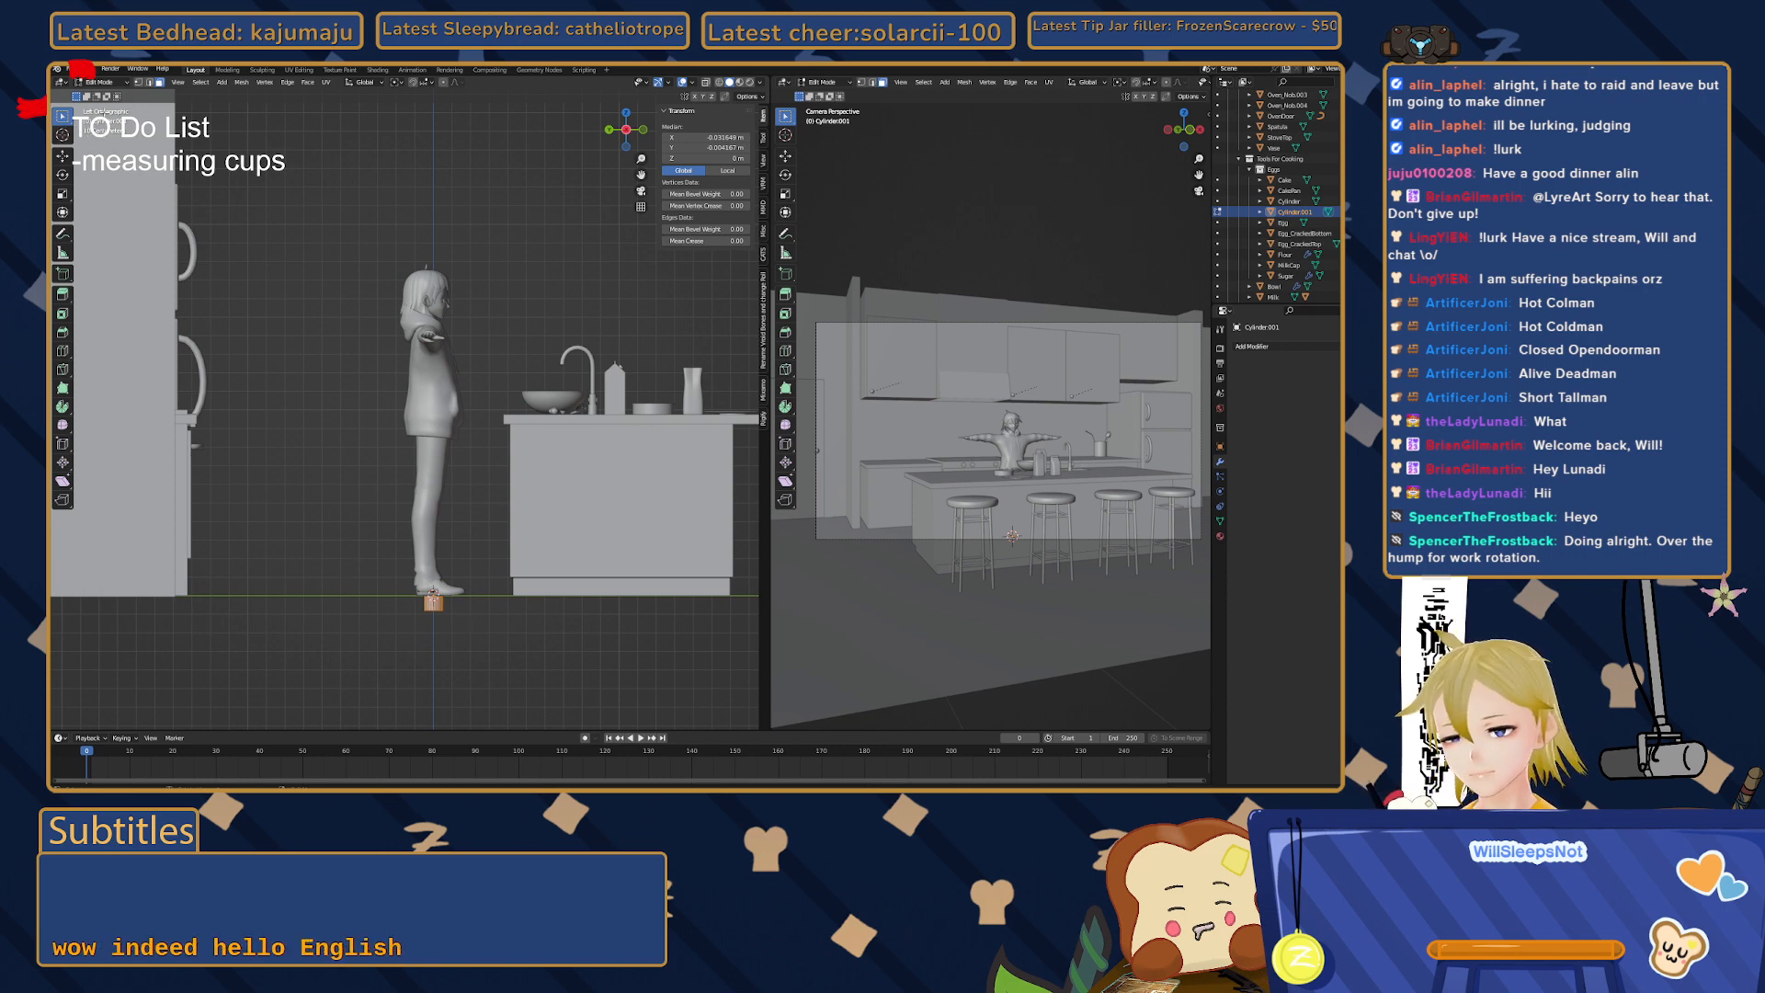
pyautogui.click(517, 652)
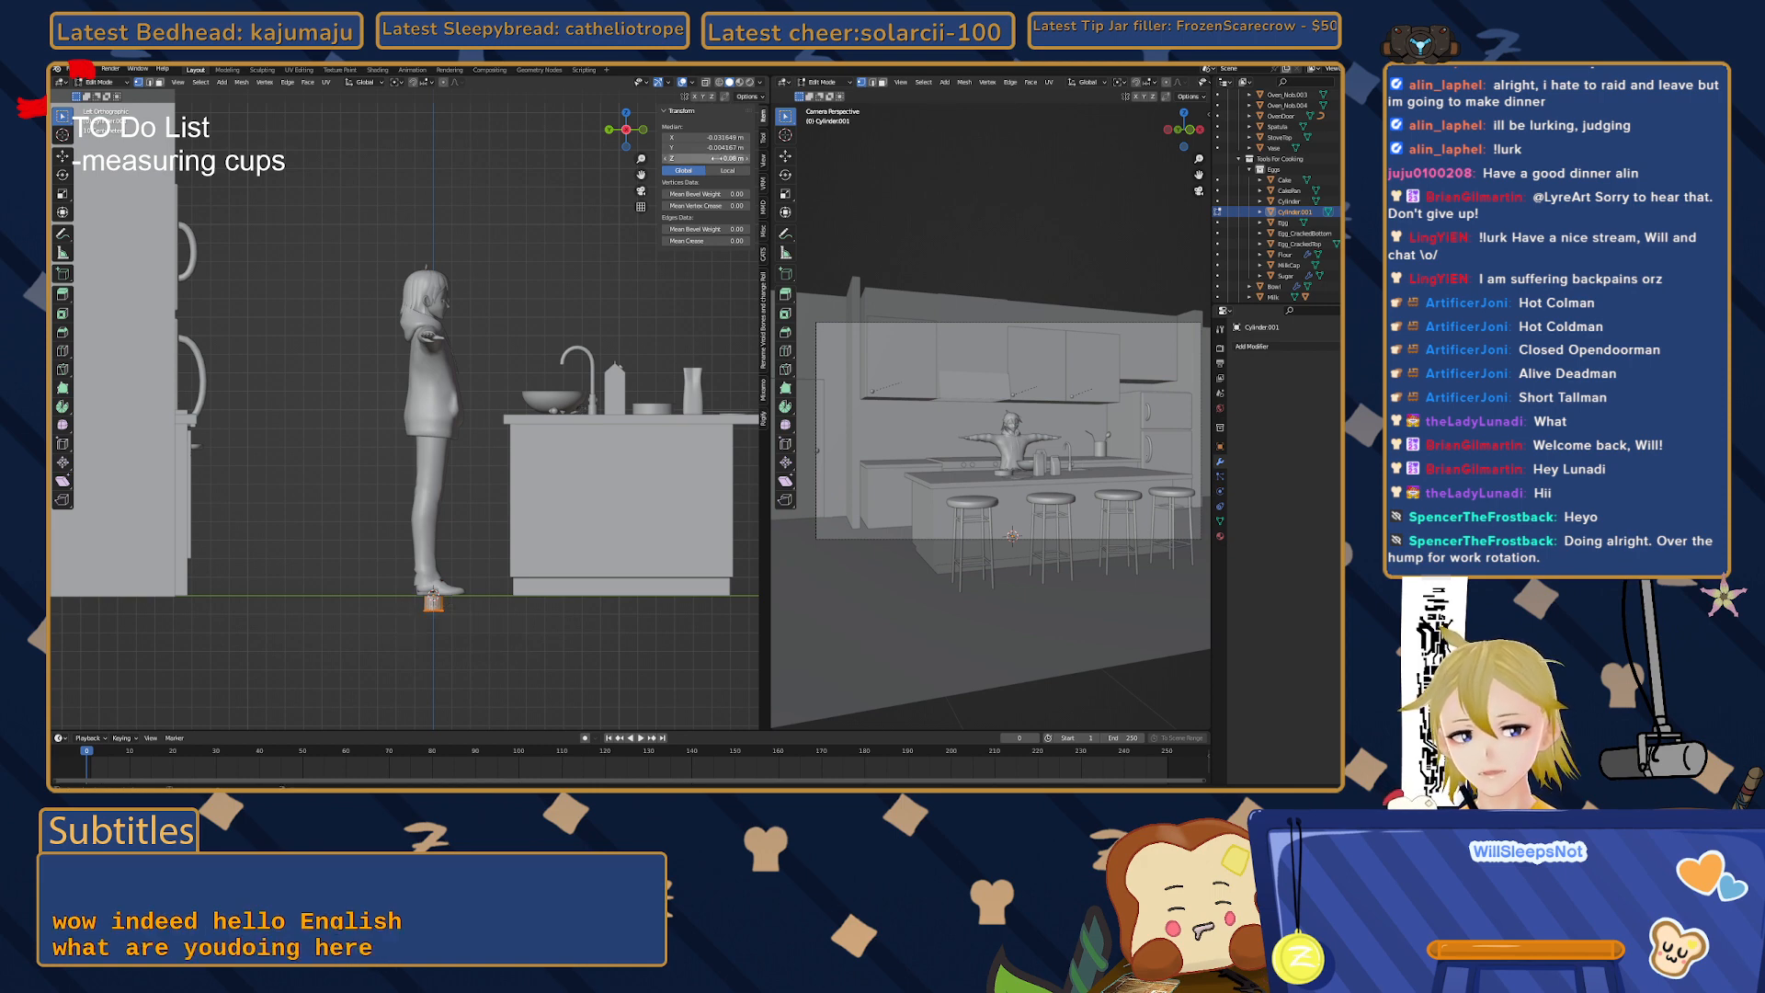
pyautogui.hotkey('alt', 'z')
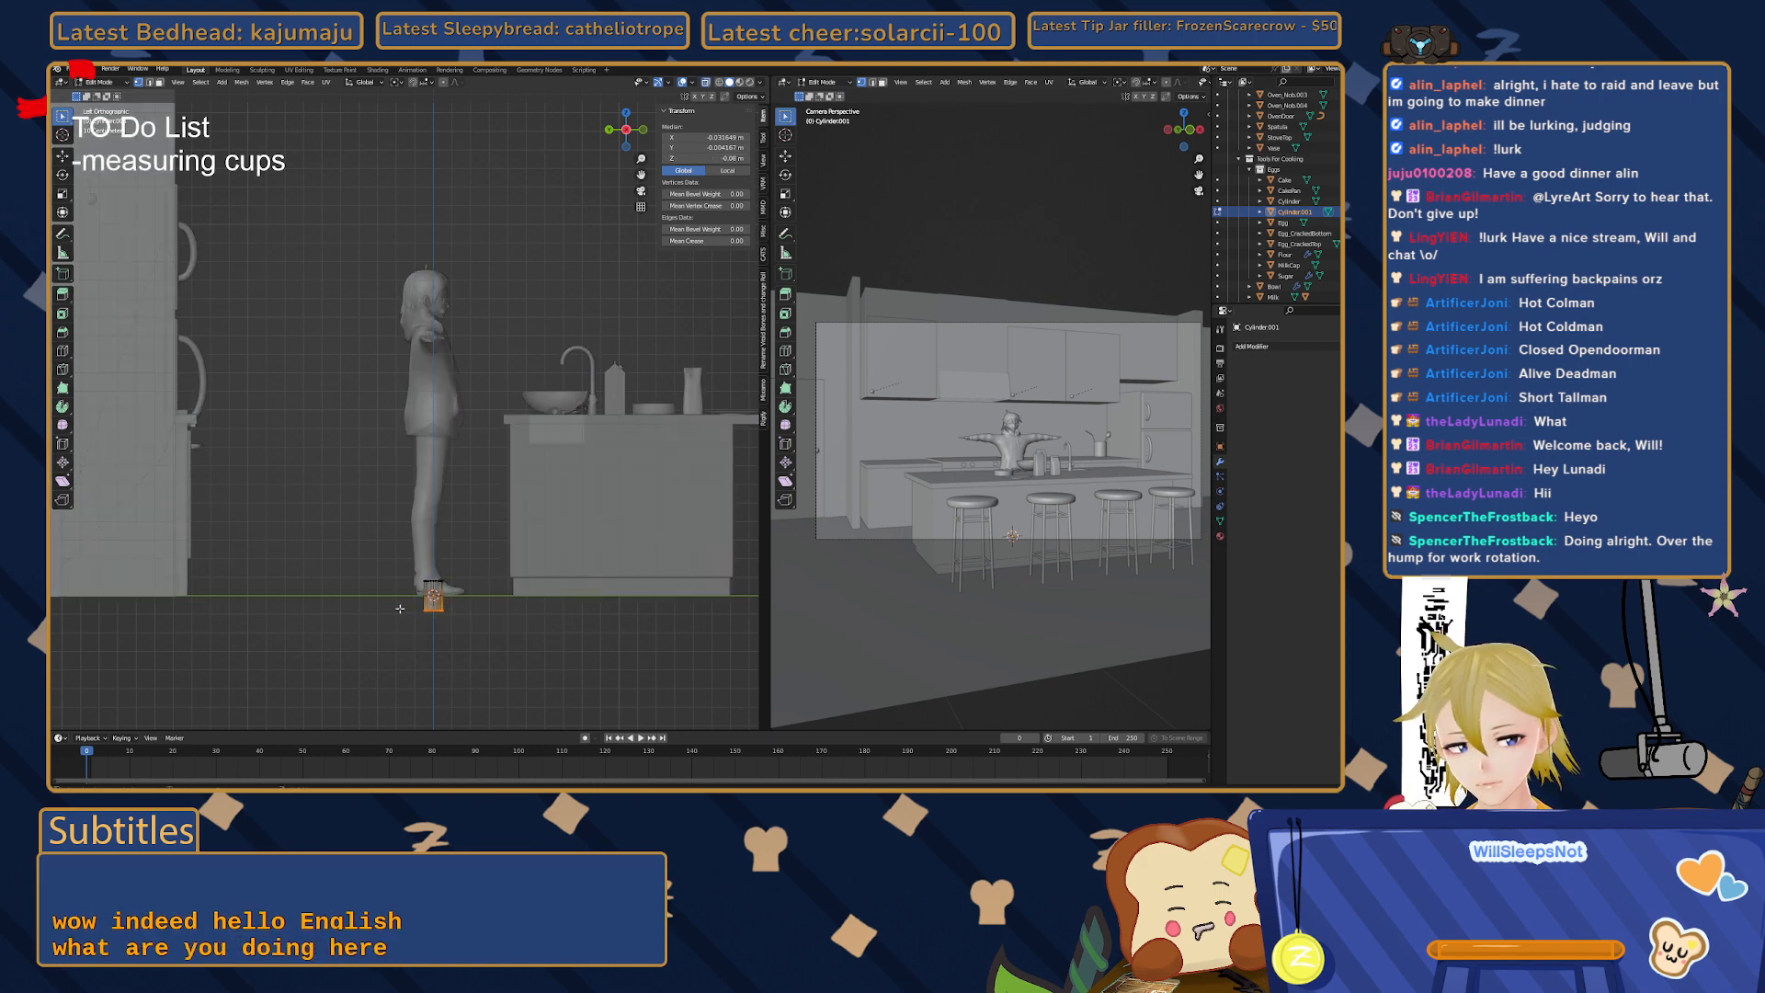
pyautogui.moveTo(400, 608); pyautogui.dragTo(496, 651)
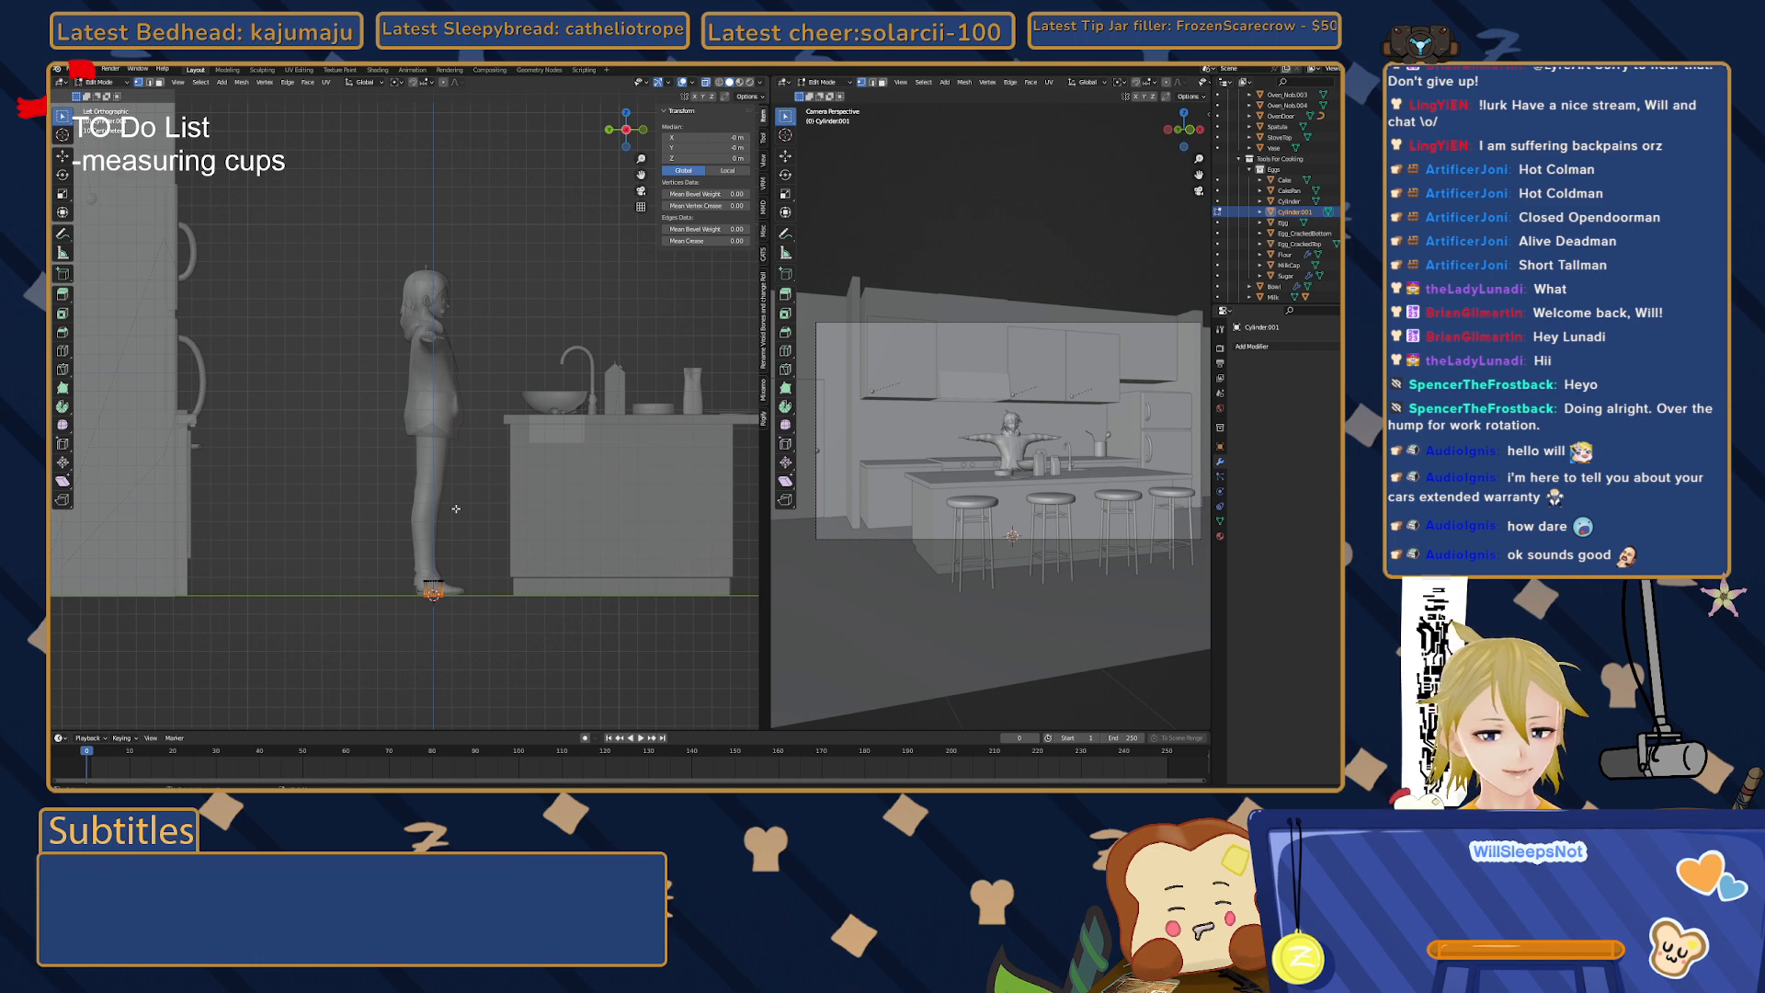
pyautogui.press('Tab')
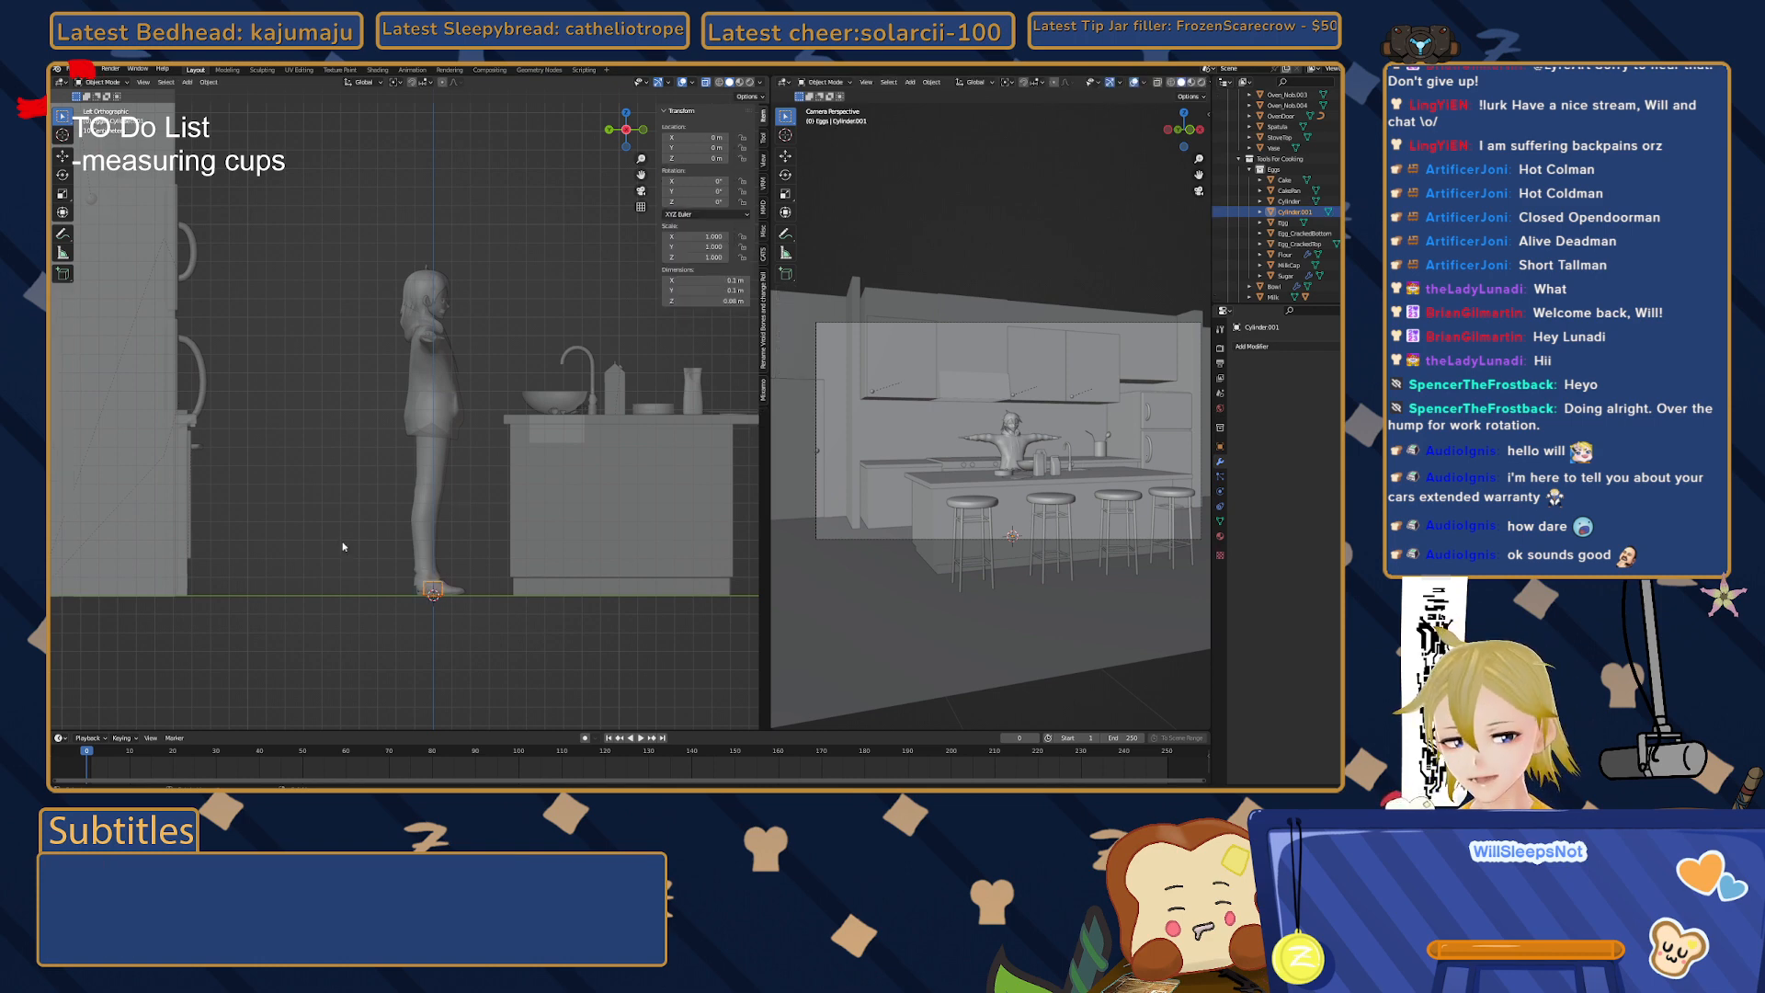
# - Move the cylinder up to the island countertop and slide it about 0.9 m along negative X to a free spot
pyautogui.scroll(4, 383, 560)
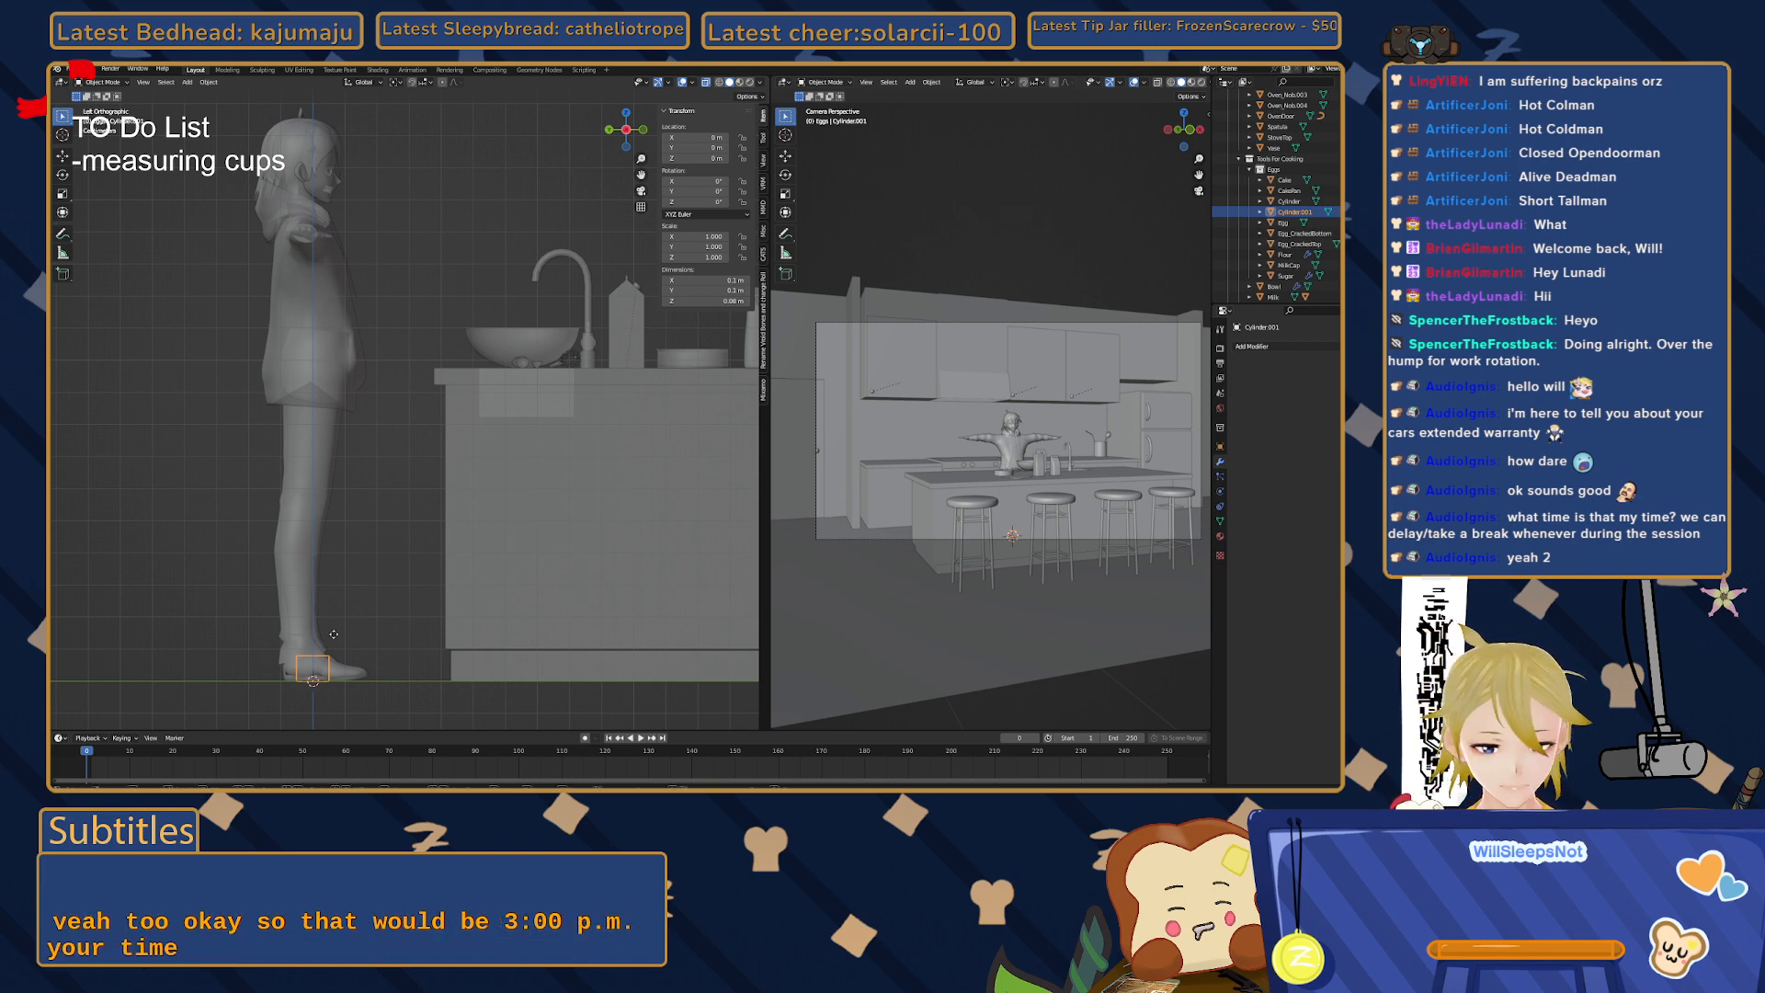
pyautogui.press('g')
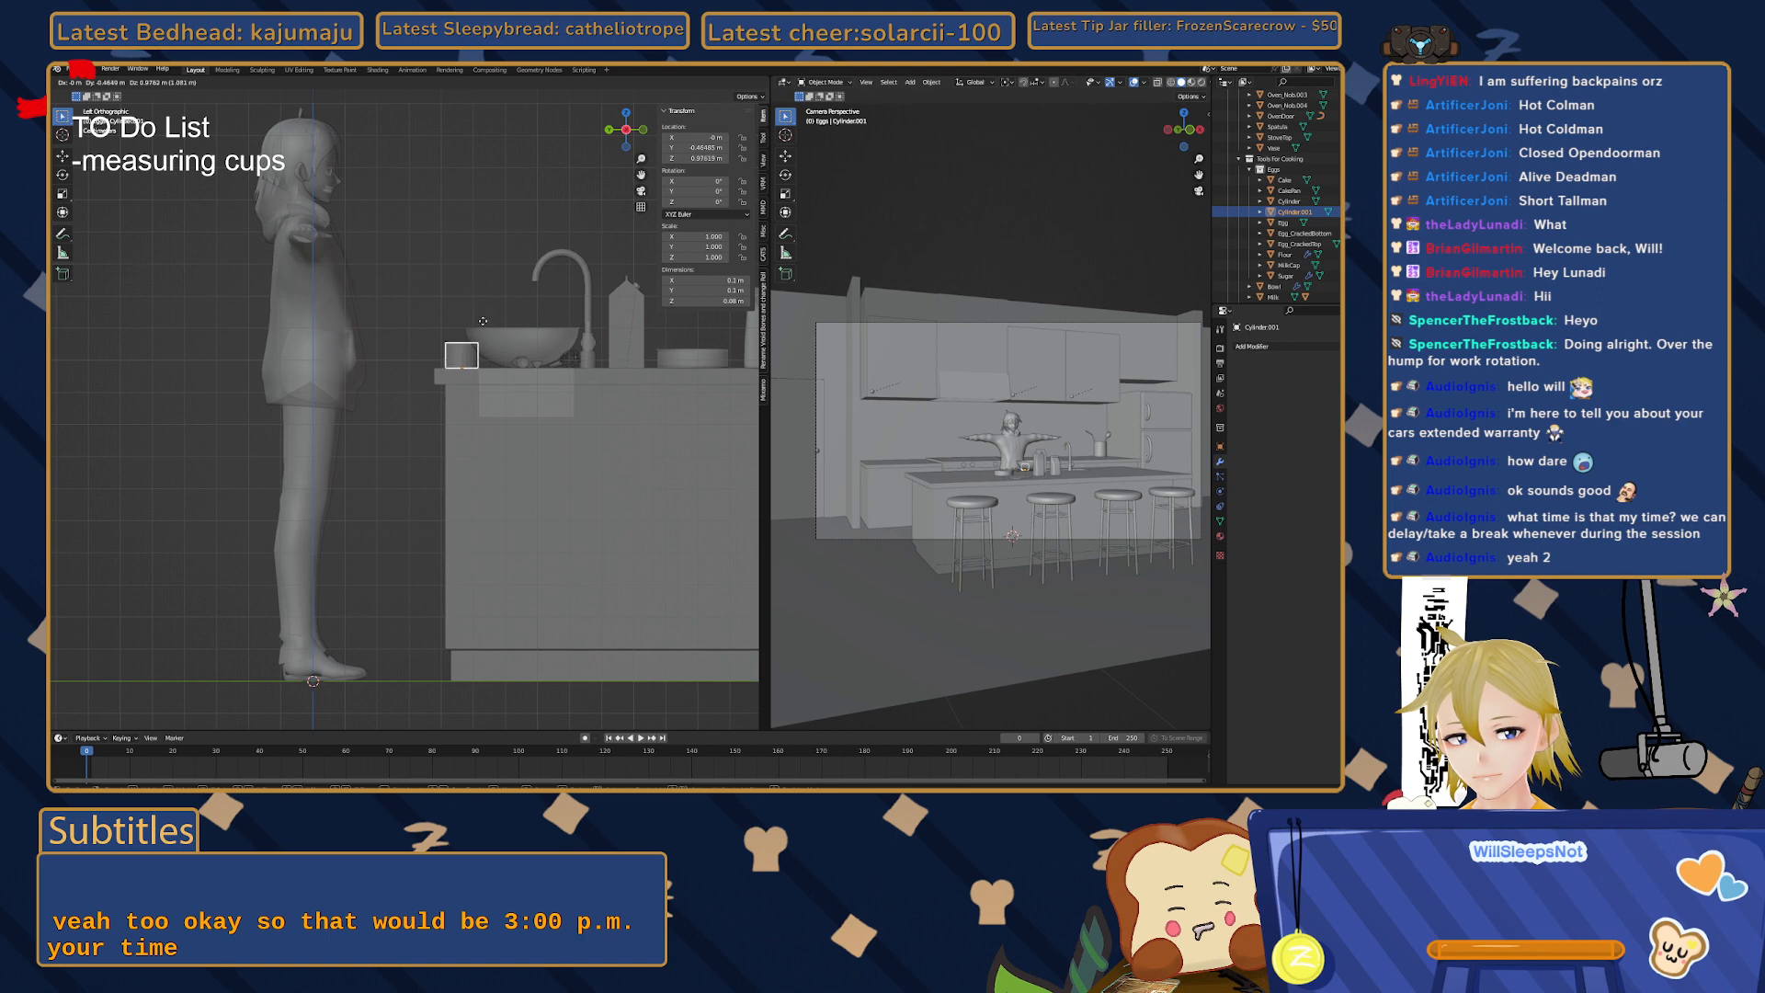
pyautogui.click(483, 320)
pyautogui.moveTo(483, 321); pyautogui.dragTo(471, 405, button='middle')
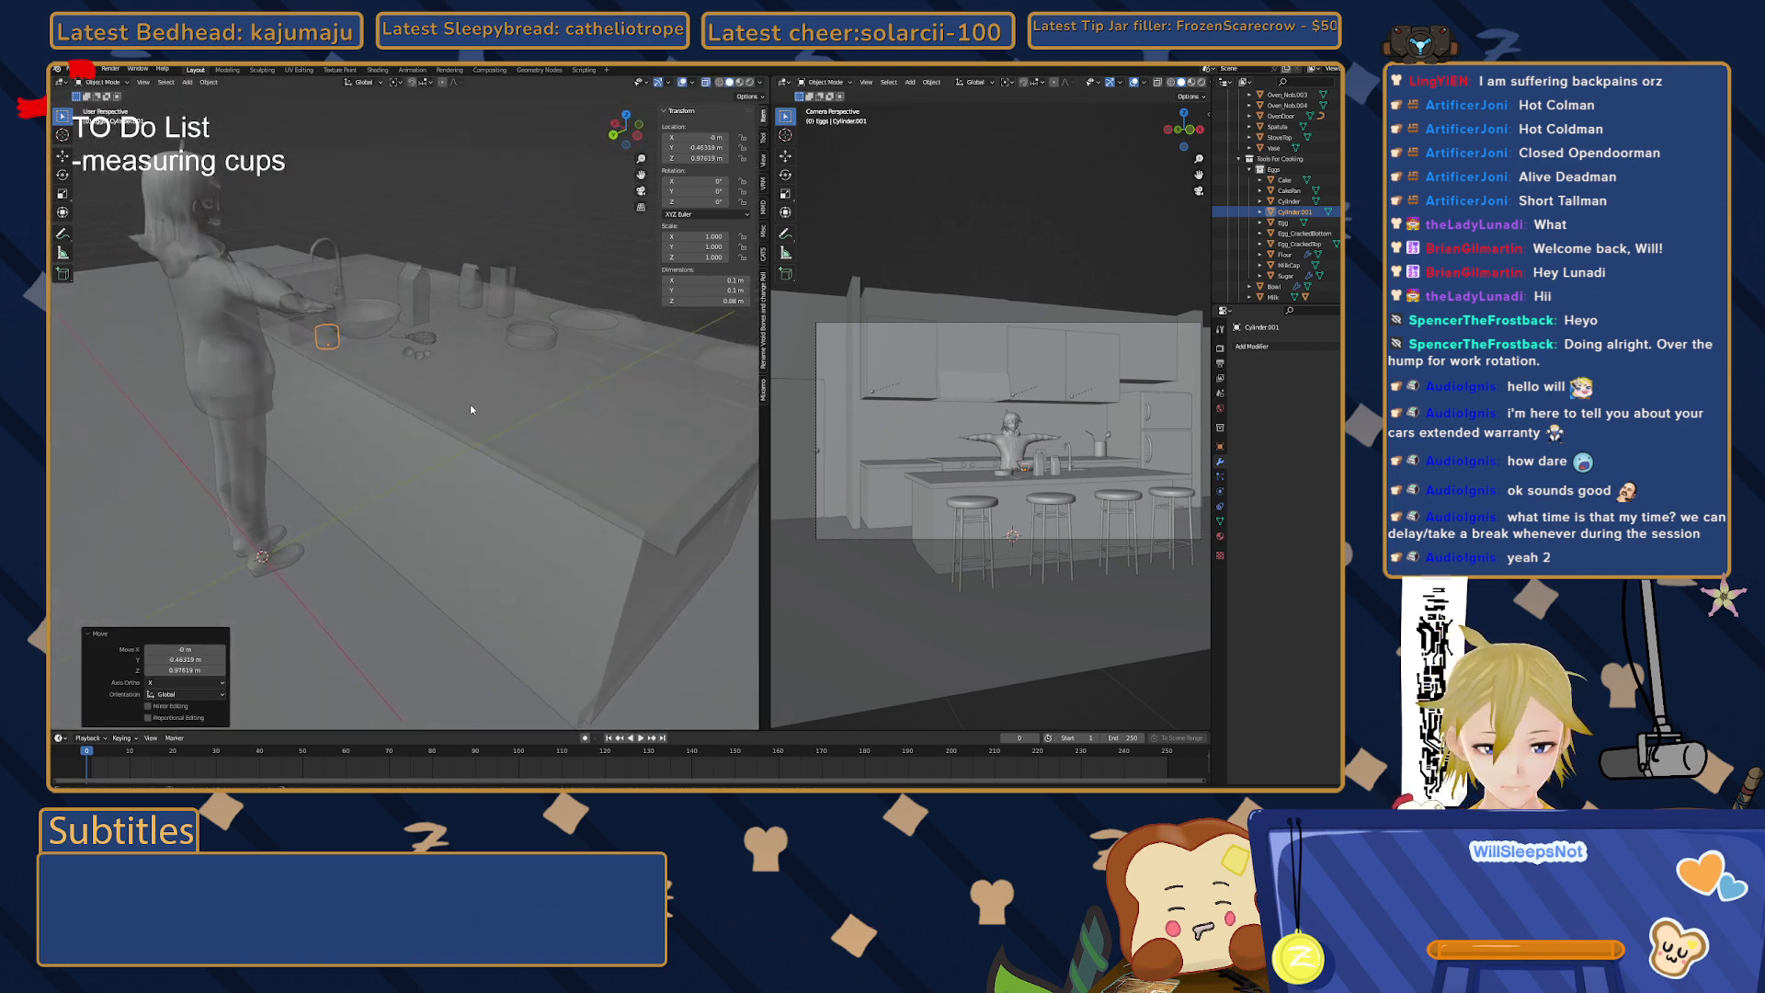
pyautogui.press('g')
pyautogui.press('x')
pyautogui.click(628, 469)
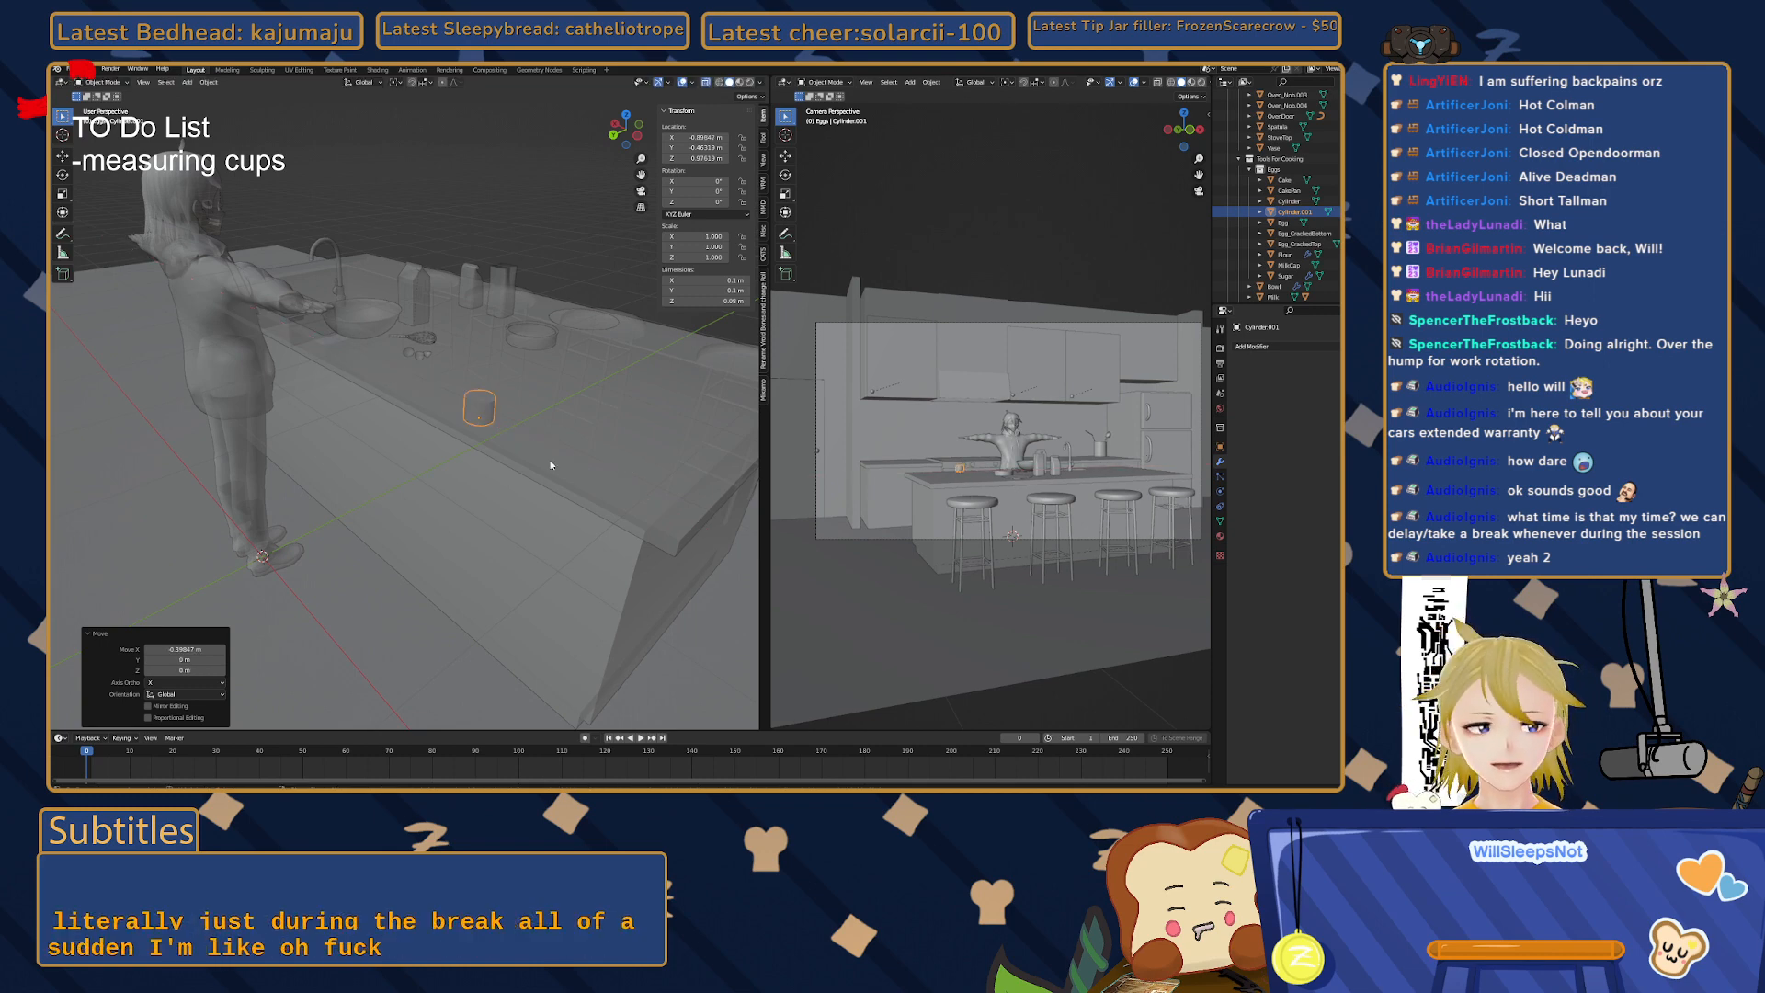
# - Examine the cylinder and its mesh up close on the island countertop
pyautogui.moveTo(619, 465); pyautogui.dragTo(540, 452, button='middle')
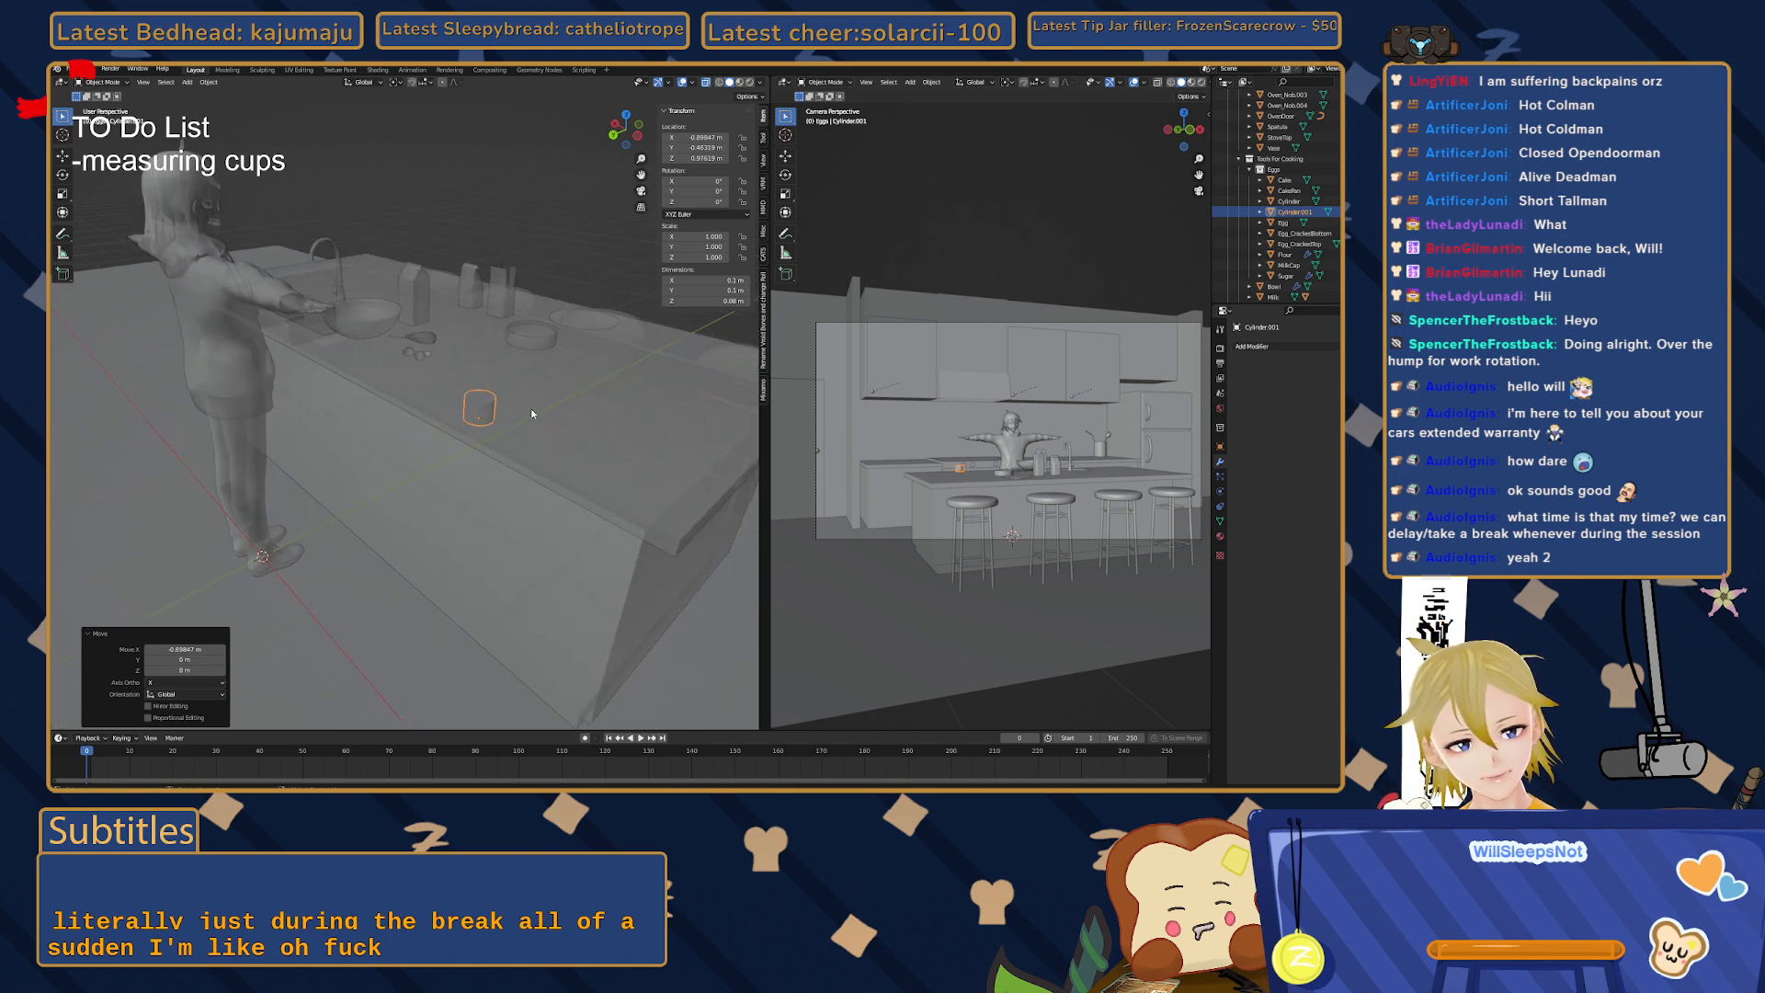
pyautogui.scroll(3, 533, 410)
pyautogui.scroll(4, 533, 410)
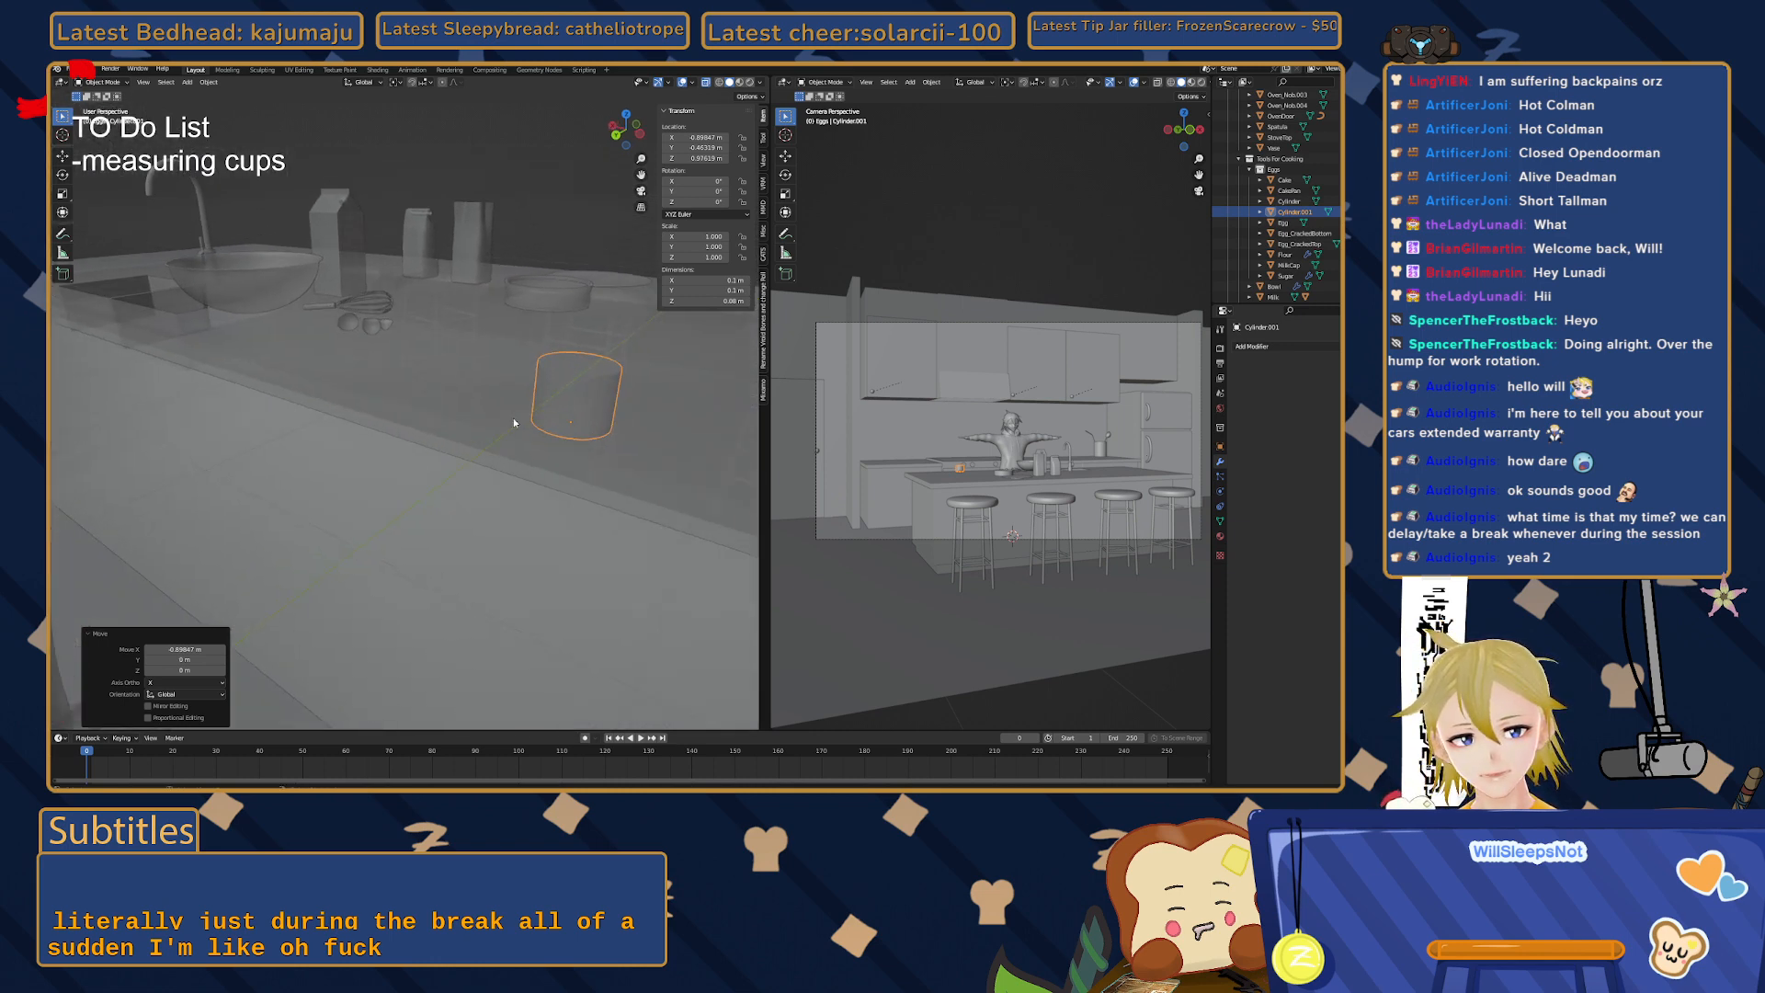
pyautogui.scroll(4, 553, 423)
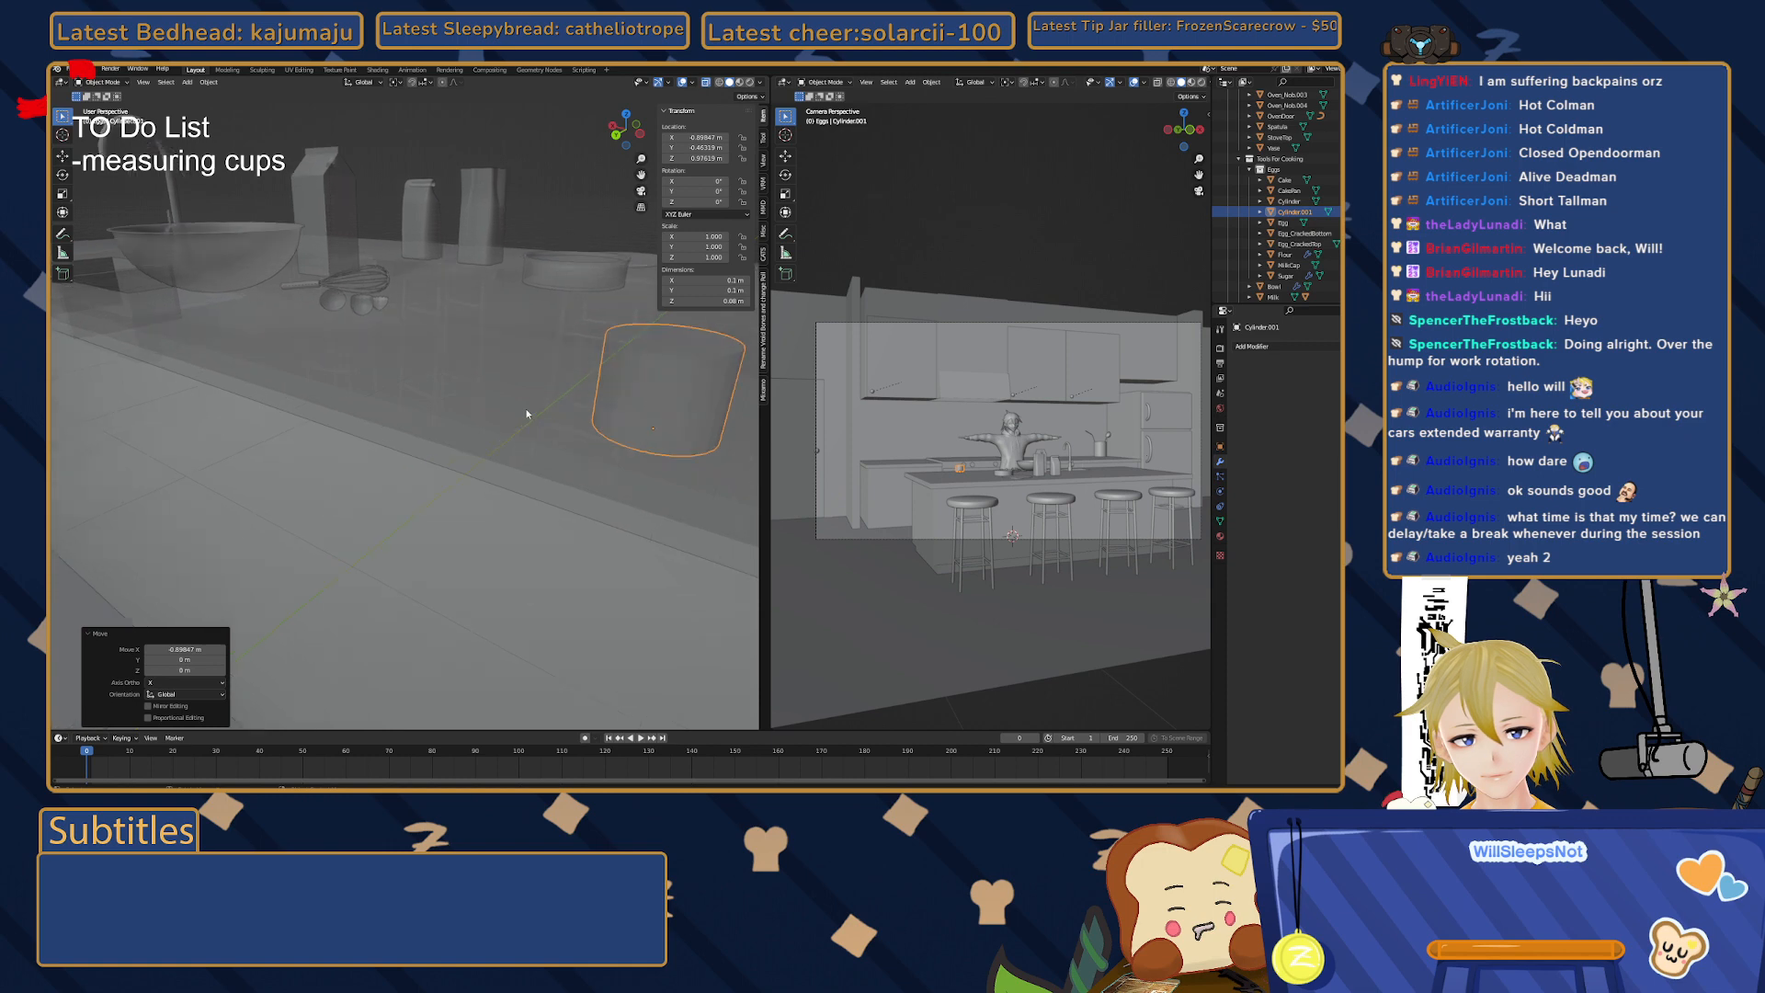
pyautogui.keyDown('shift'); pyautogui.moveTo(531, 413); pyautogui.dragTo(425, 514, button='middle'); pyautogui.keyUp('shift')
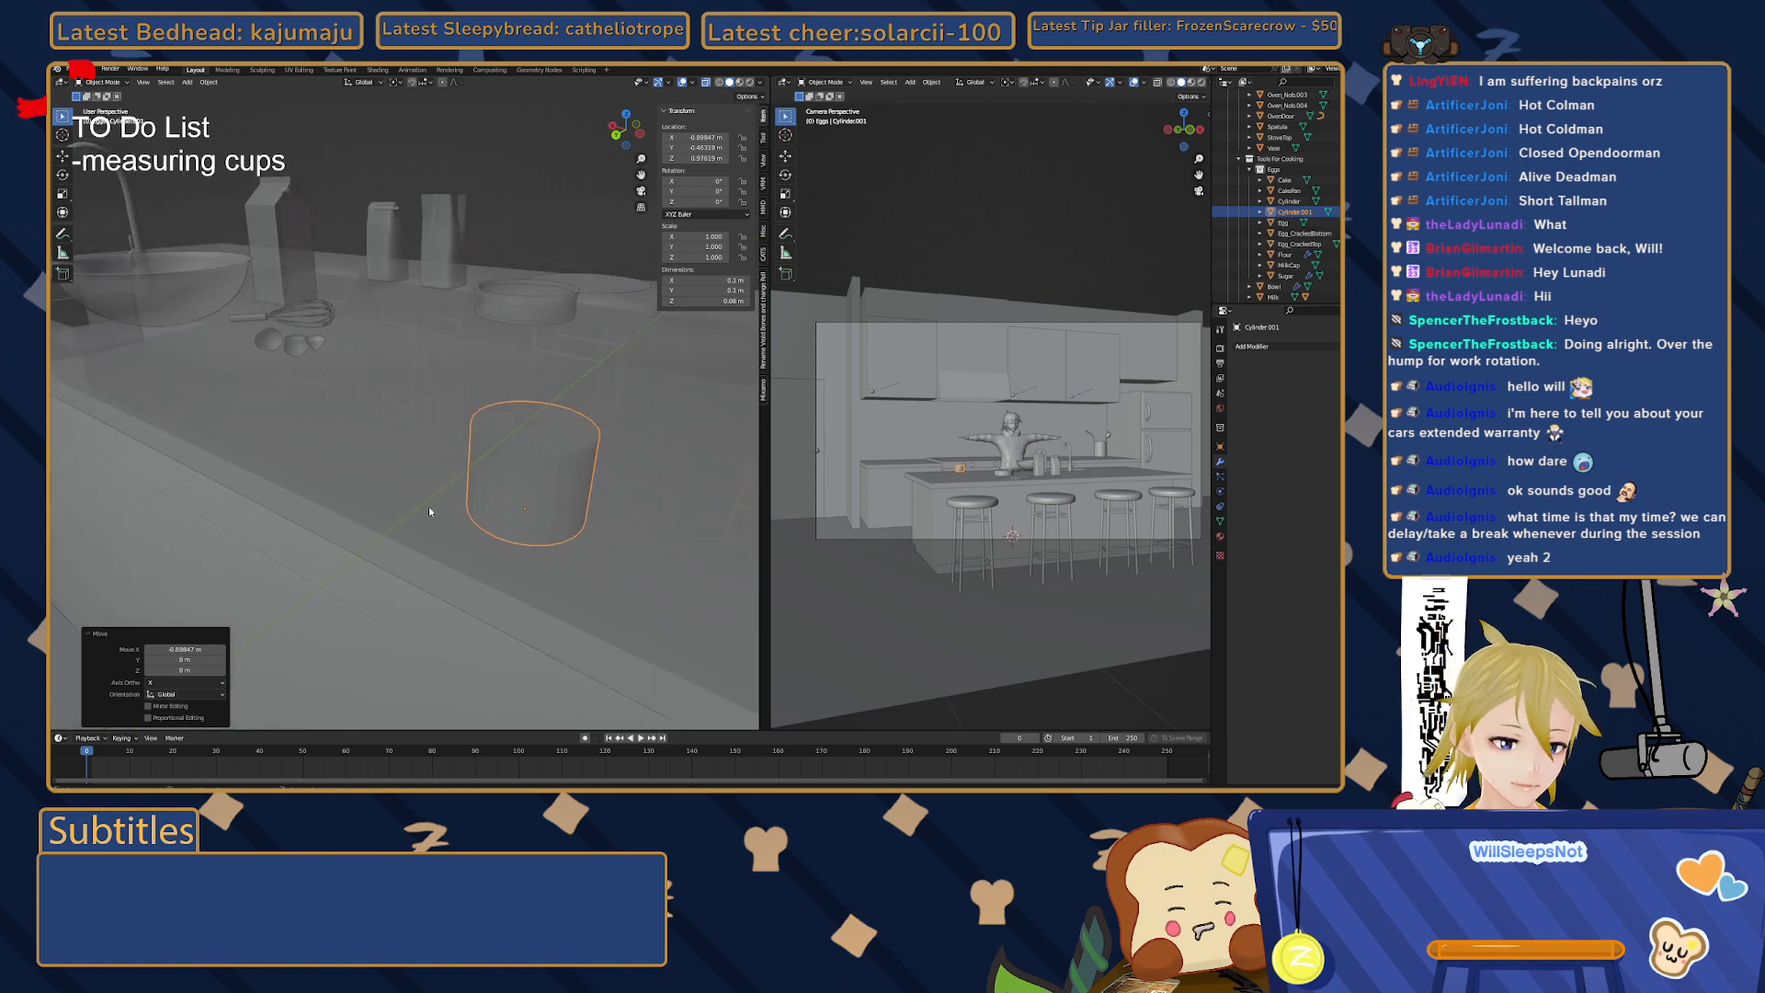
pyautogui.scroll(8, 429, 512)
pyautogui.scroll(-6, 406, 511)
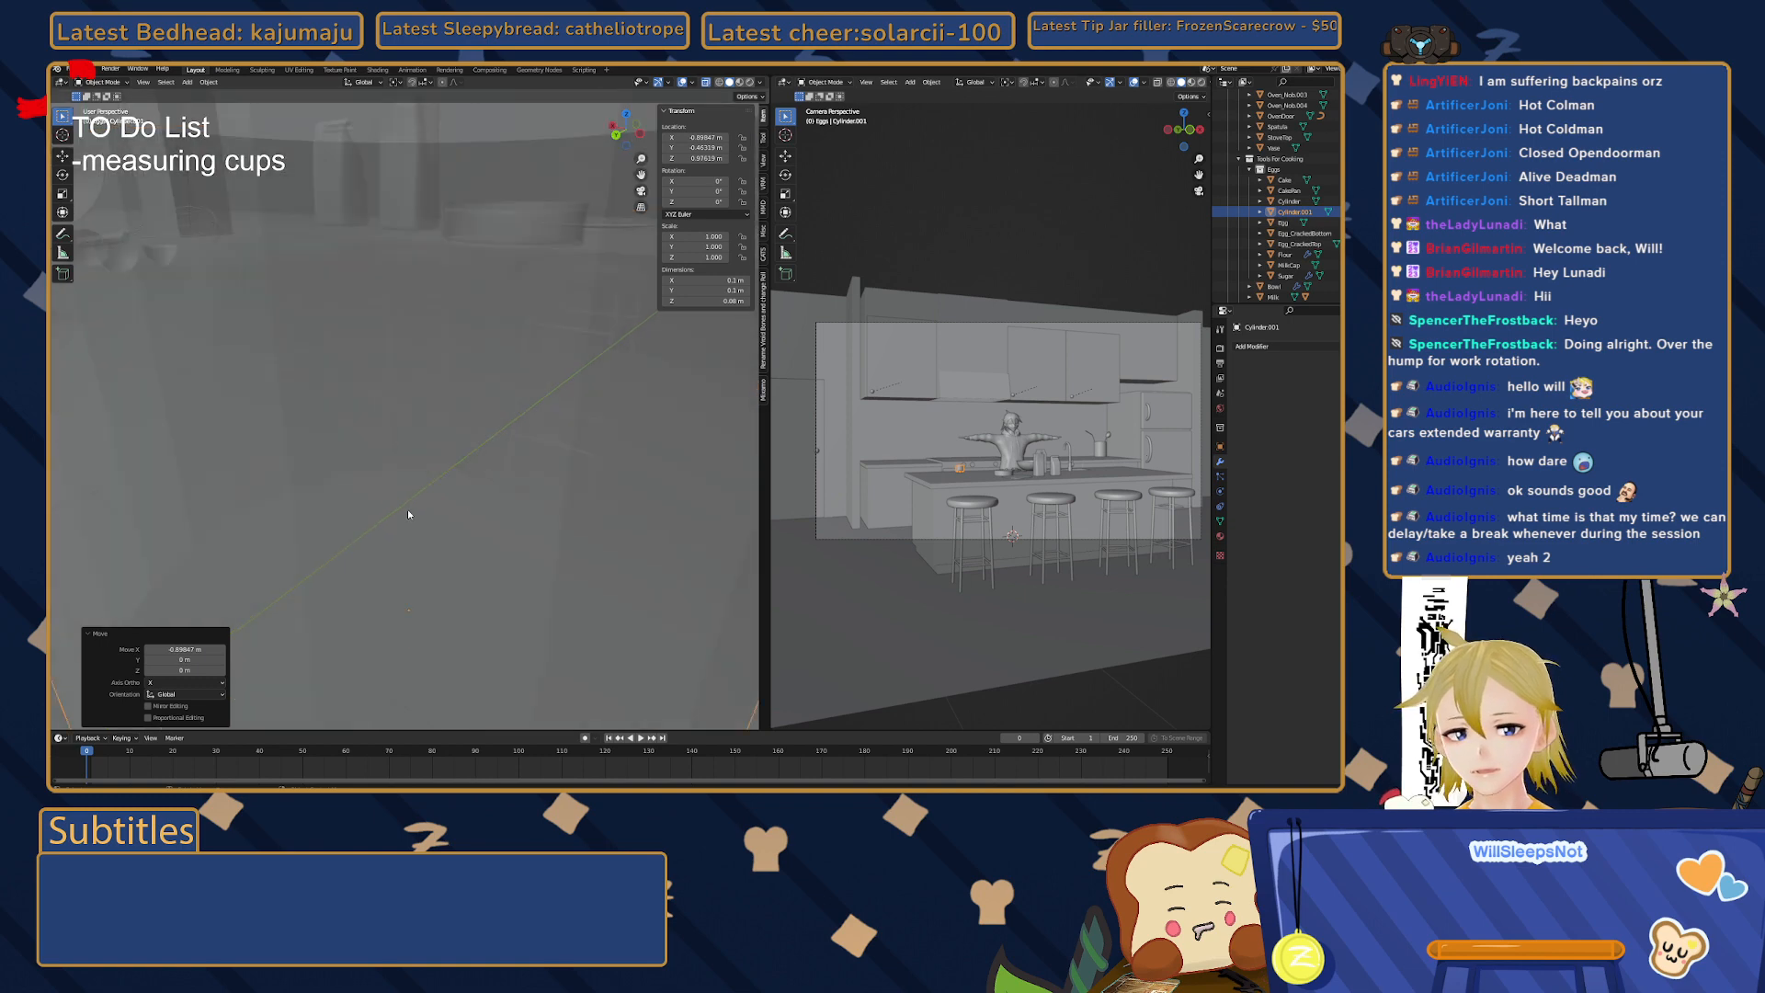
pyautogui.moveTo(421, 563); pyautogui.dragTo(432, 456, button='middle')
pyautogui.press('Tab')
pyautogui.moveTo(677, 636); pyautogui.dragTo(664, 621, button='middle')
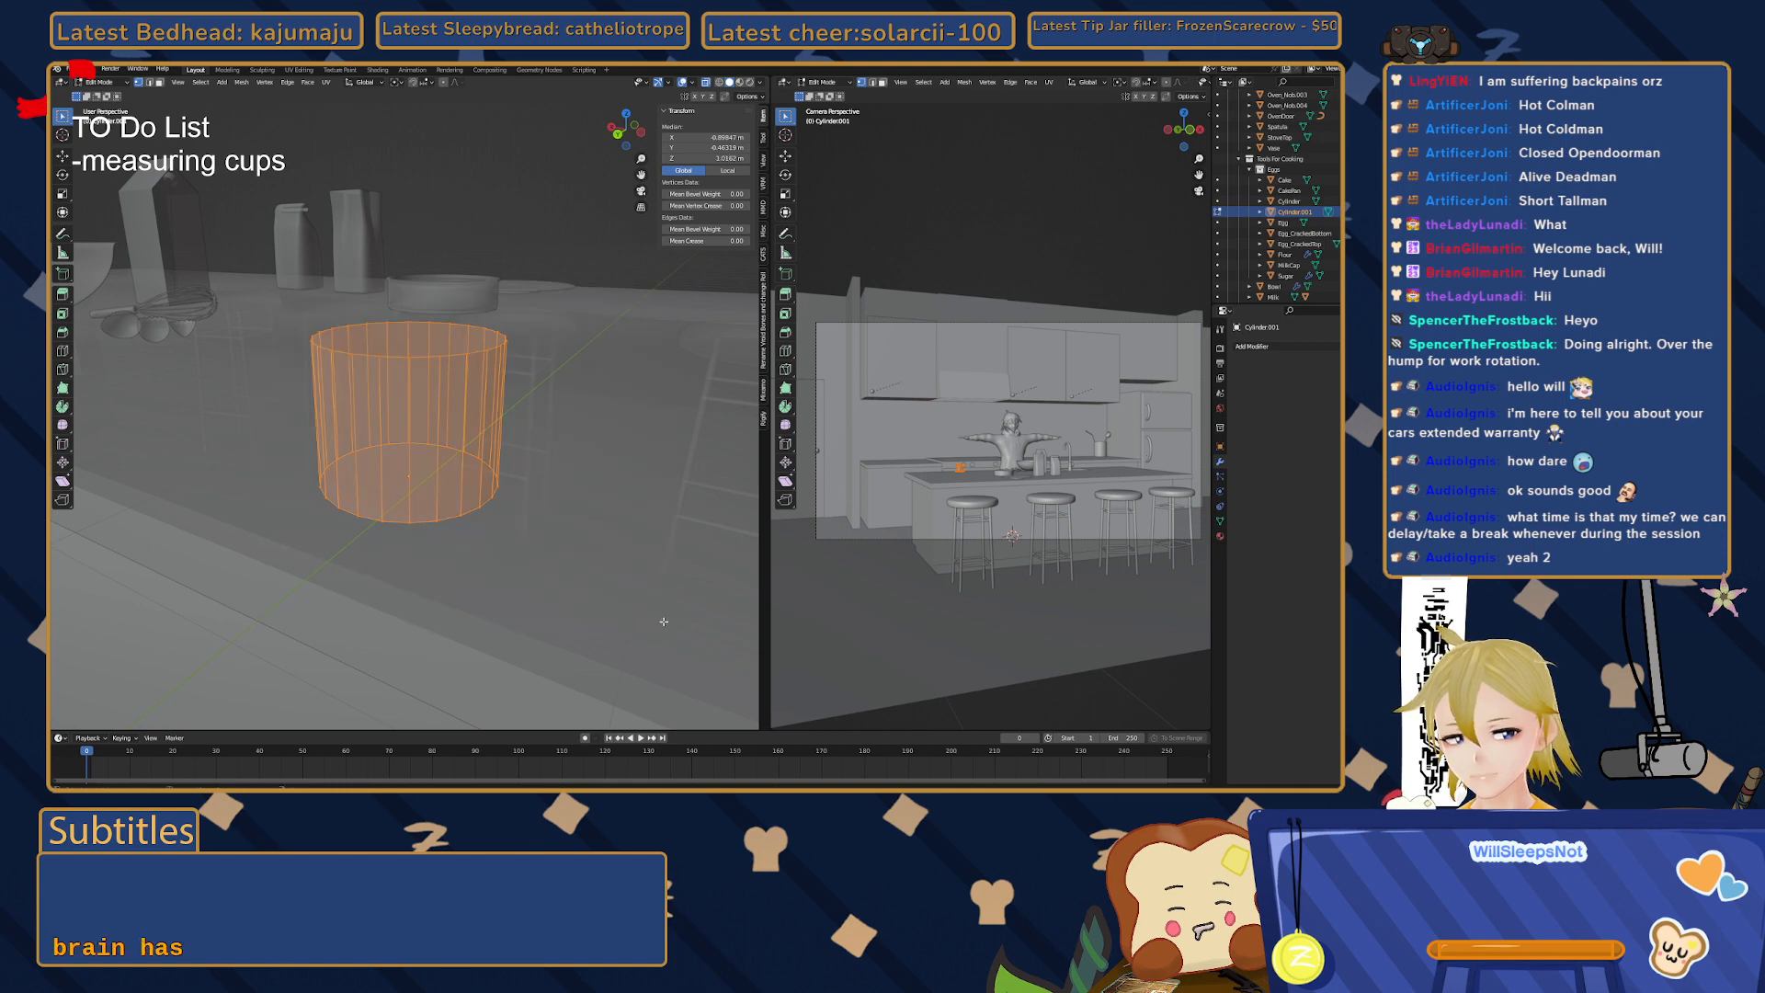
# - Lower the cylinder slightly along Z in side view until its base rests on the countertop, and leave it selected
pyautogui.click(641, 131)
pyautogui.scroll(3, 444, 389)
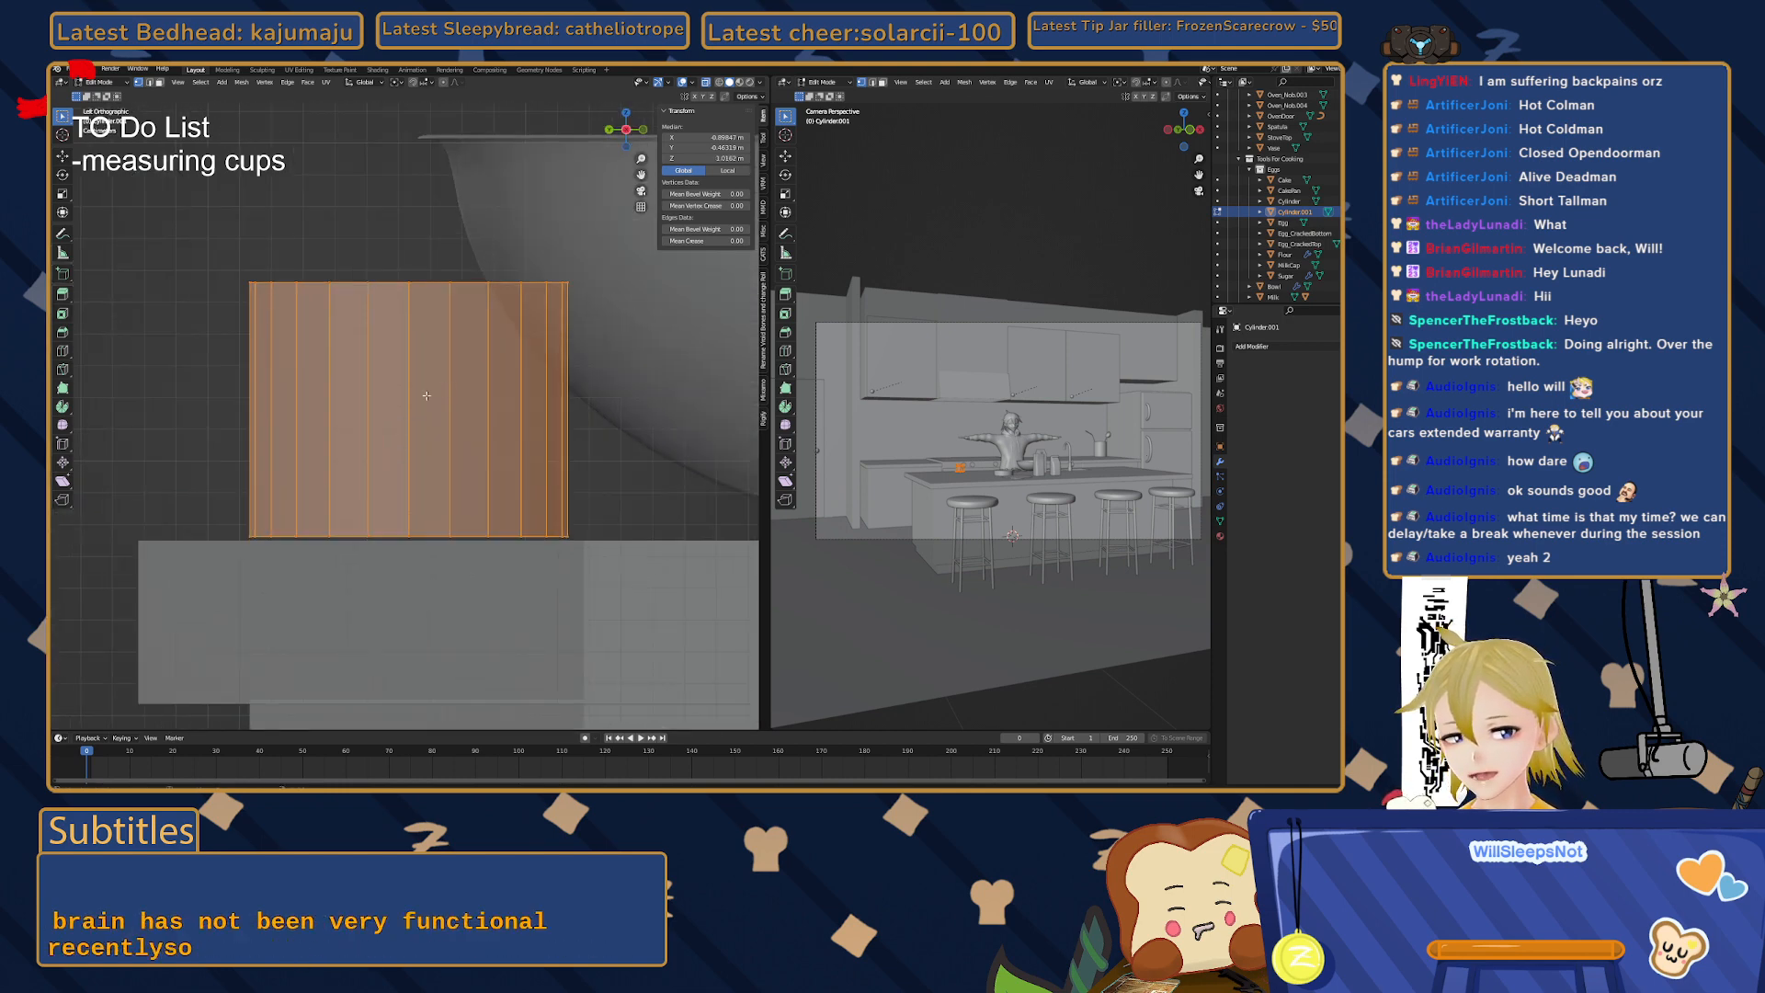
pyautogui.press('Tab')
pyautogui.keyDown('shift'); pyautogui.moveTo(385, 397); pyautogui.dragTo(443, 405, button='middle'); pyautogui.keyUp('shift')
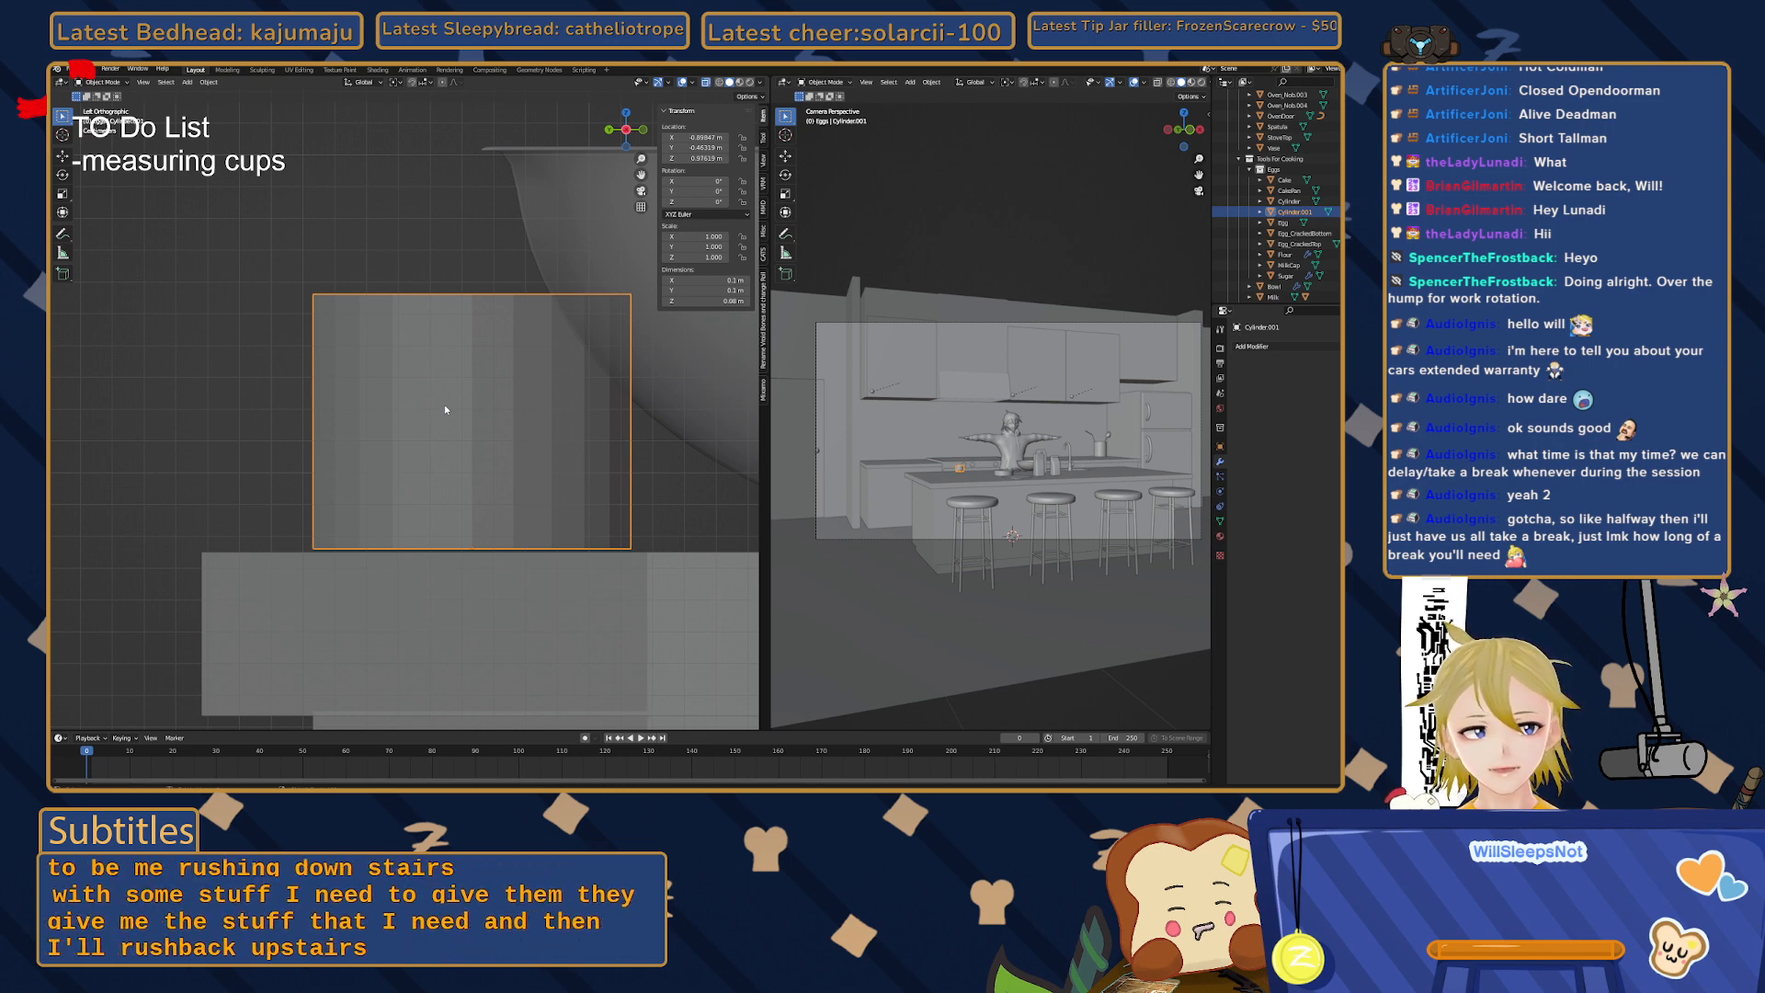
pyautogui.keyDown('shift'); pyautogui.moveTo(413, 425); pyautogui.dragTo(432, 433, button='middle'); pyautogui.keyUp('shift')
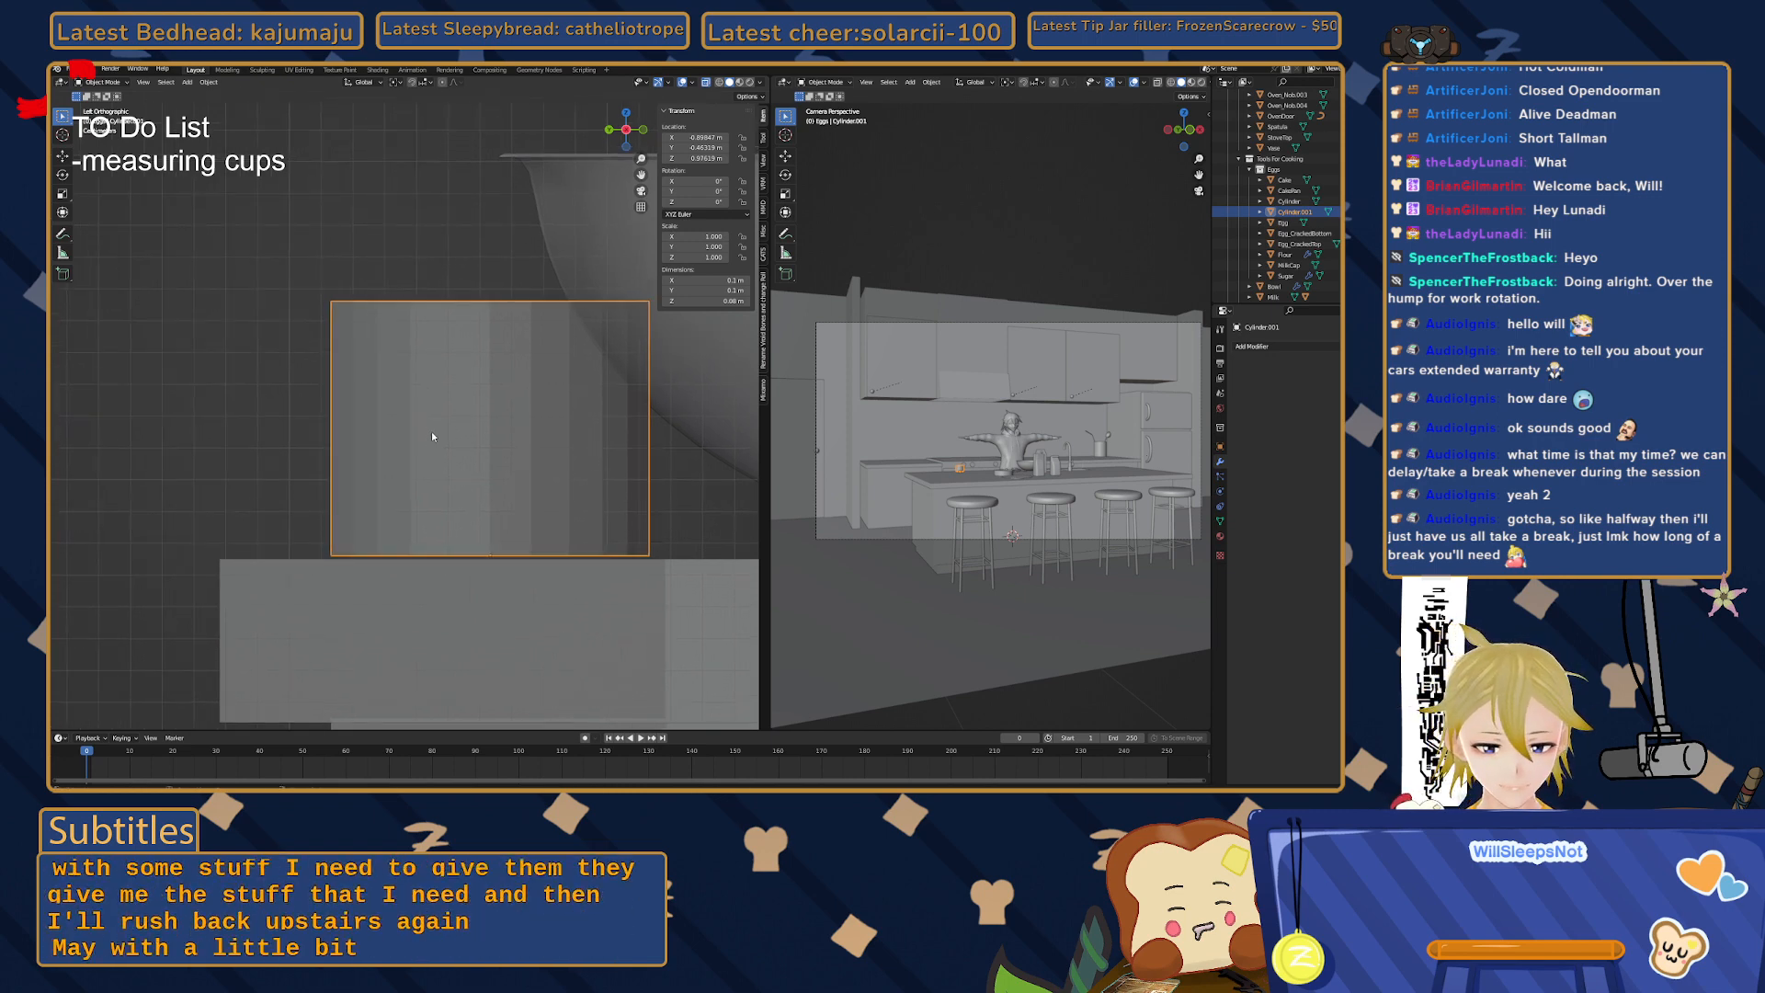
pyautogui.press('g')
pyautogui.press('z')
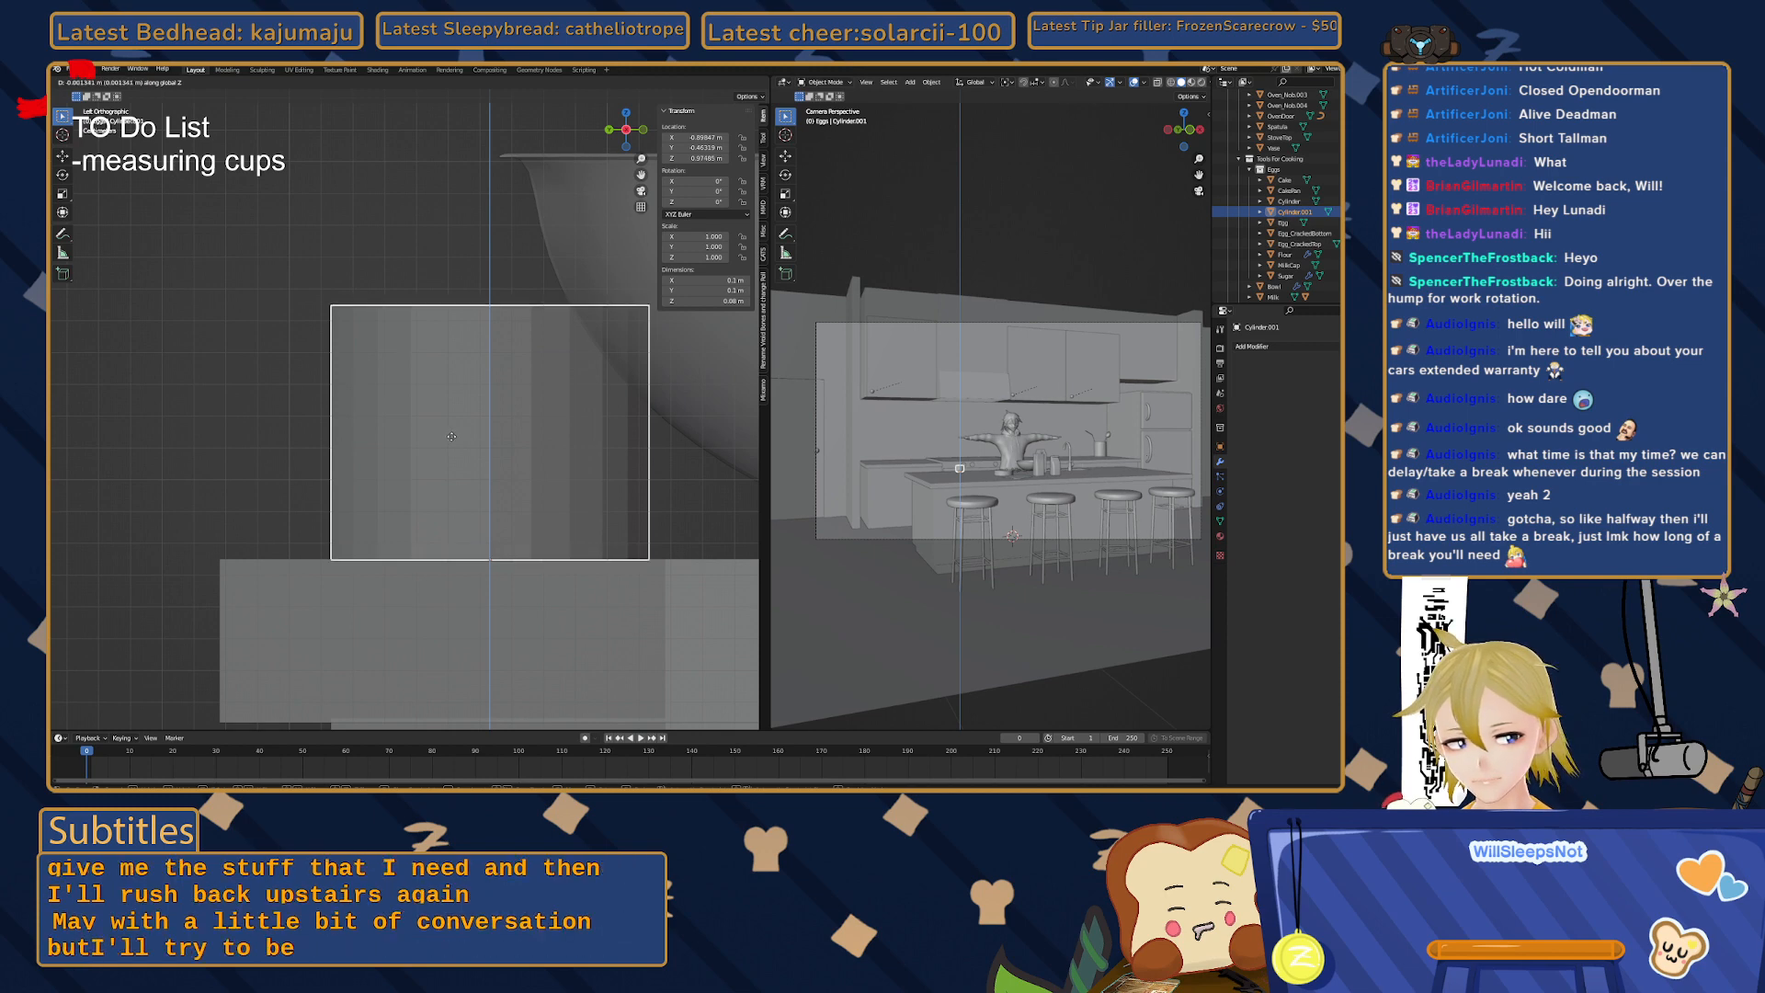
pyautogui.click(267, 405)
pyautogui.click(266, 404)
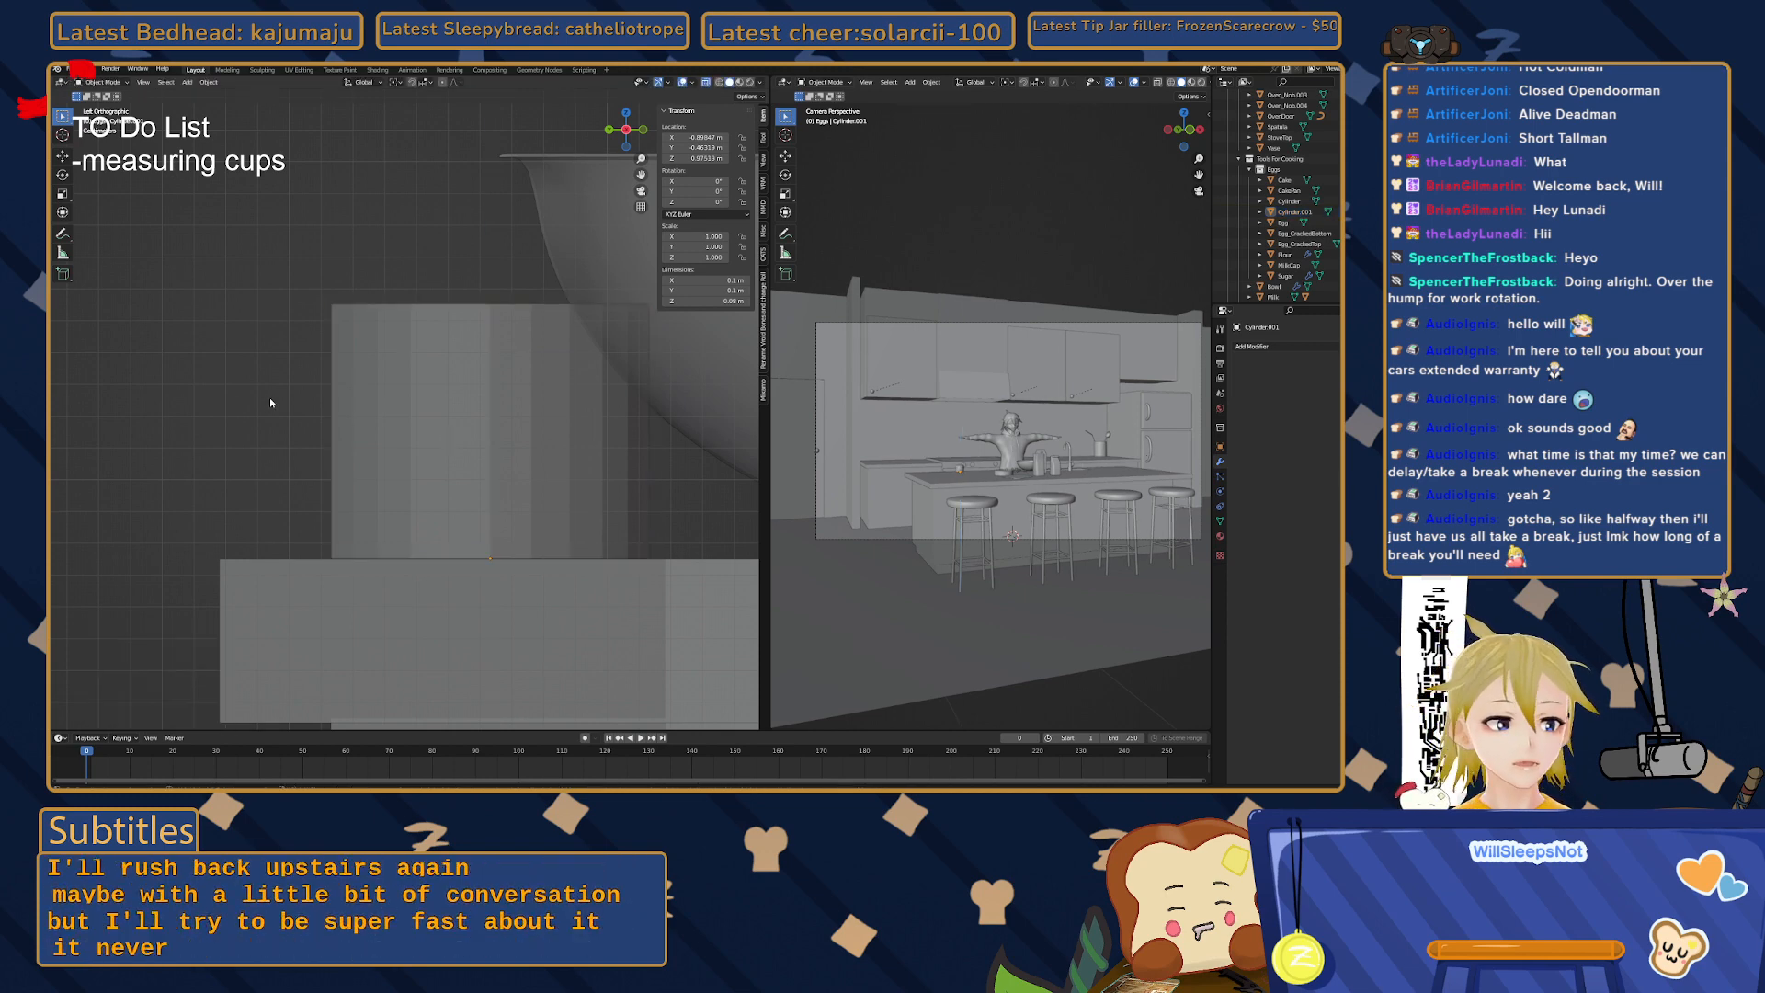
pyautogui.click(335, 419)
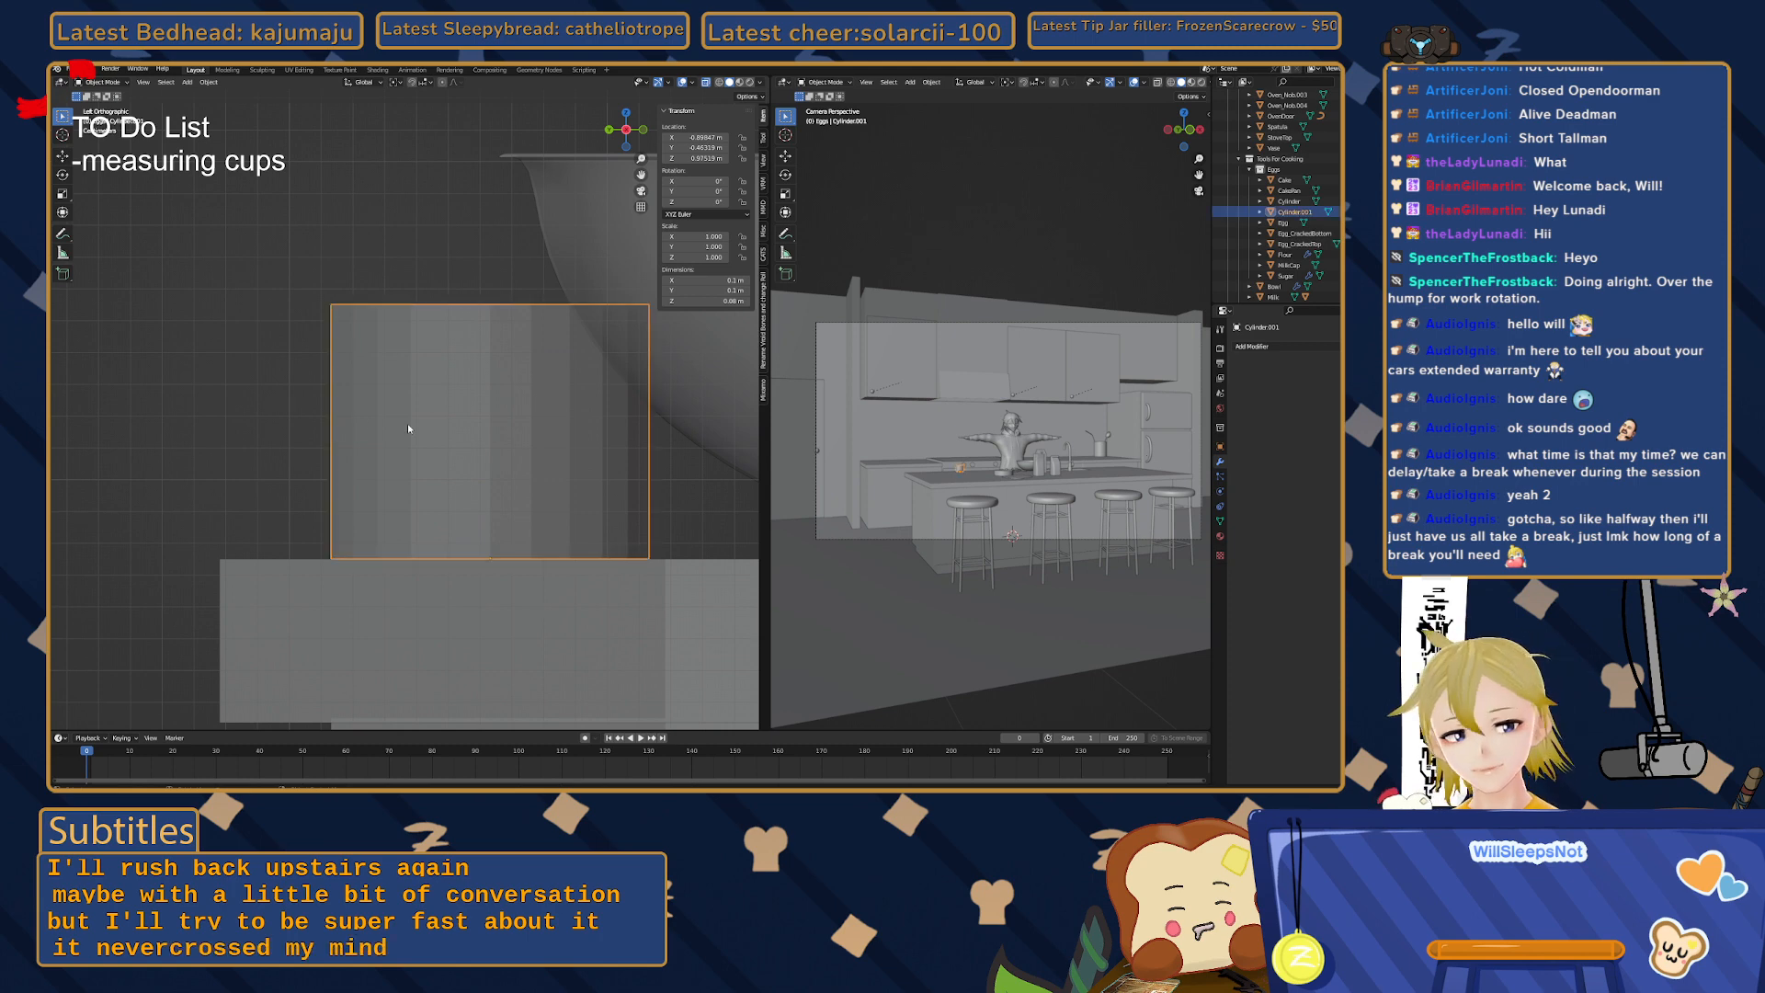
# - Scale the whole cylinder mesh down to about 0.37 and lower it along Z until its base rests on the countertop
pyautogui.click(284, 418)
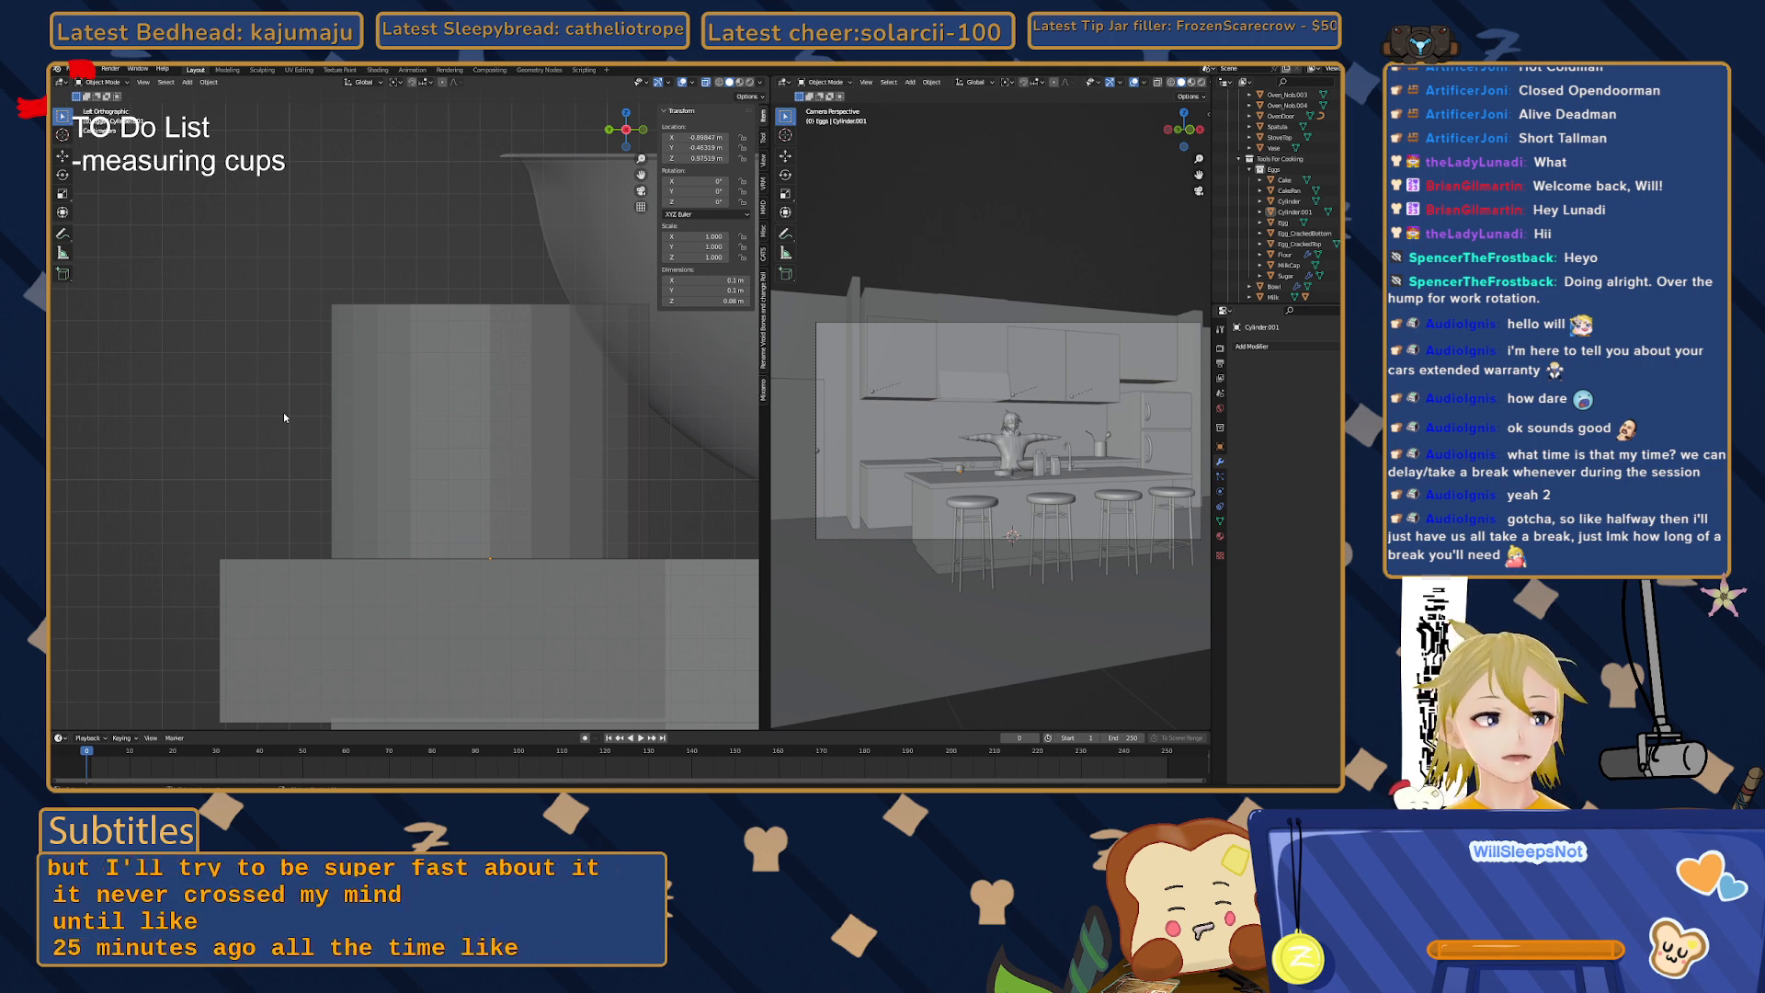
pyautogui.click(376, 456)
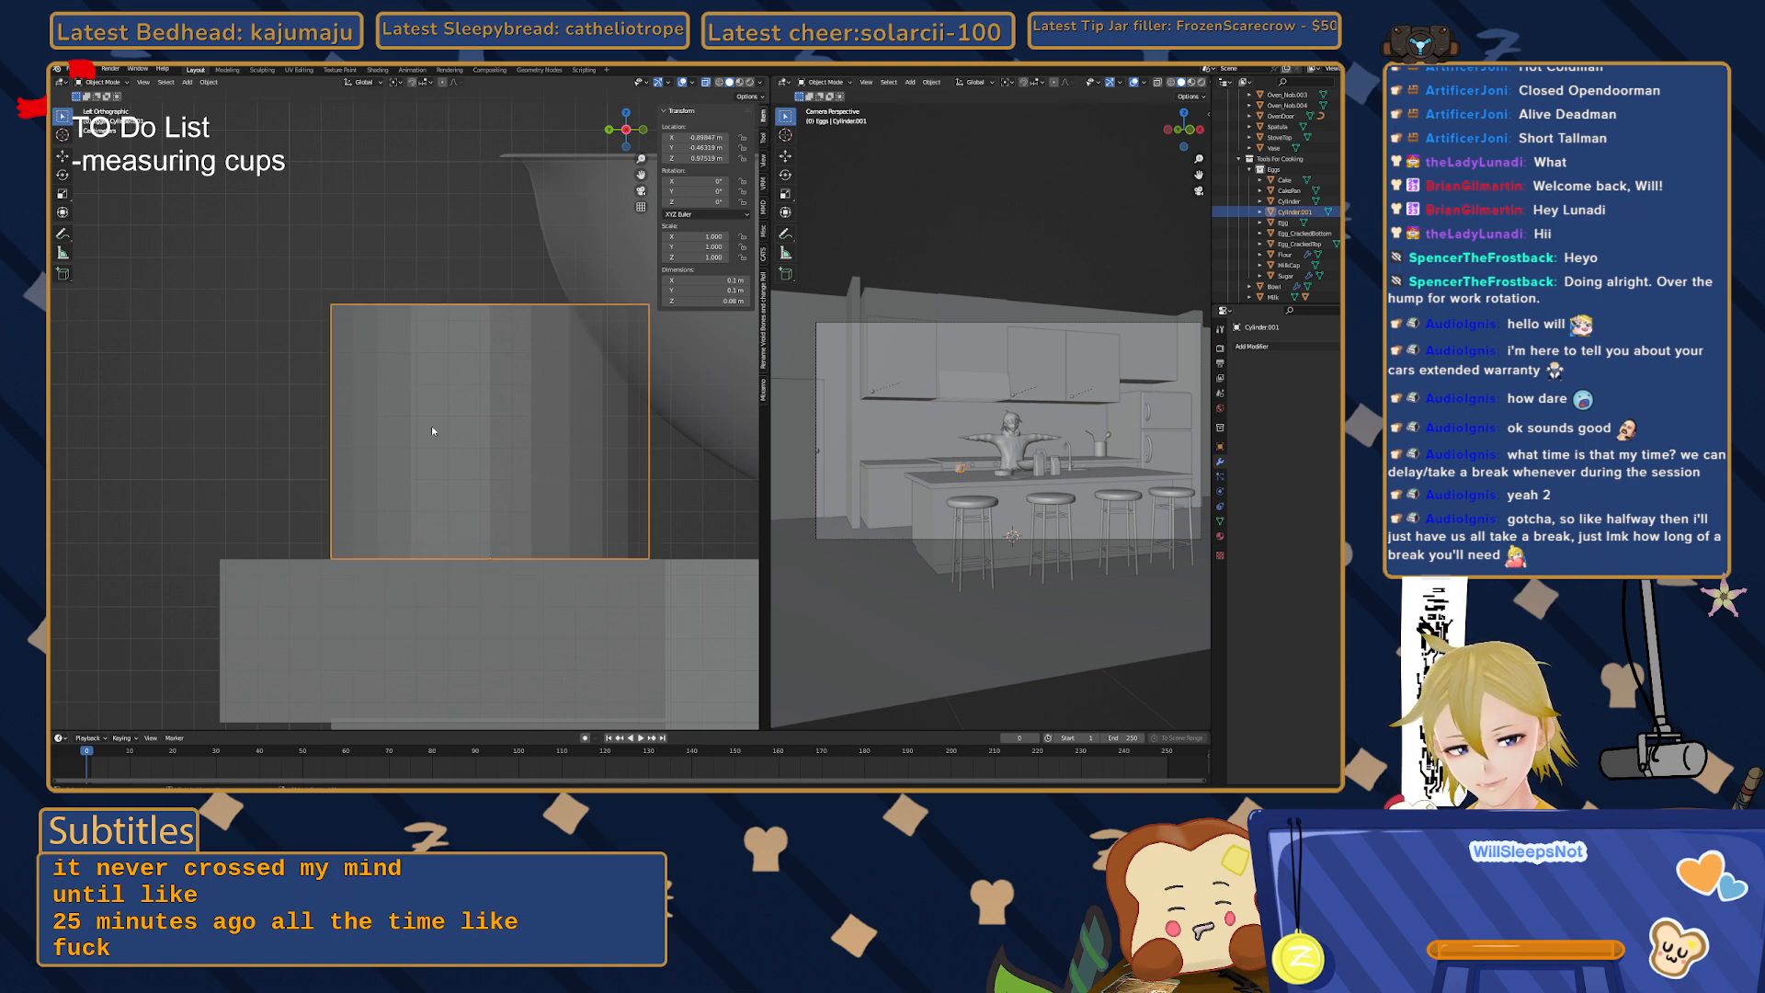
pyautogui.press('Tab')
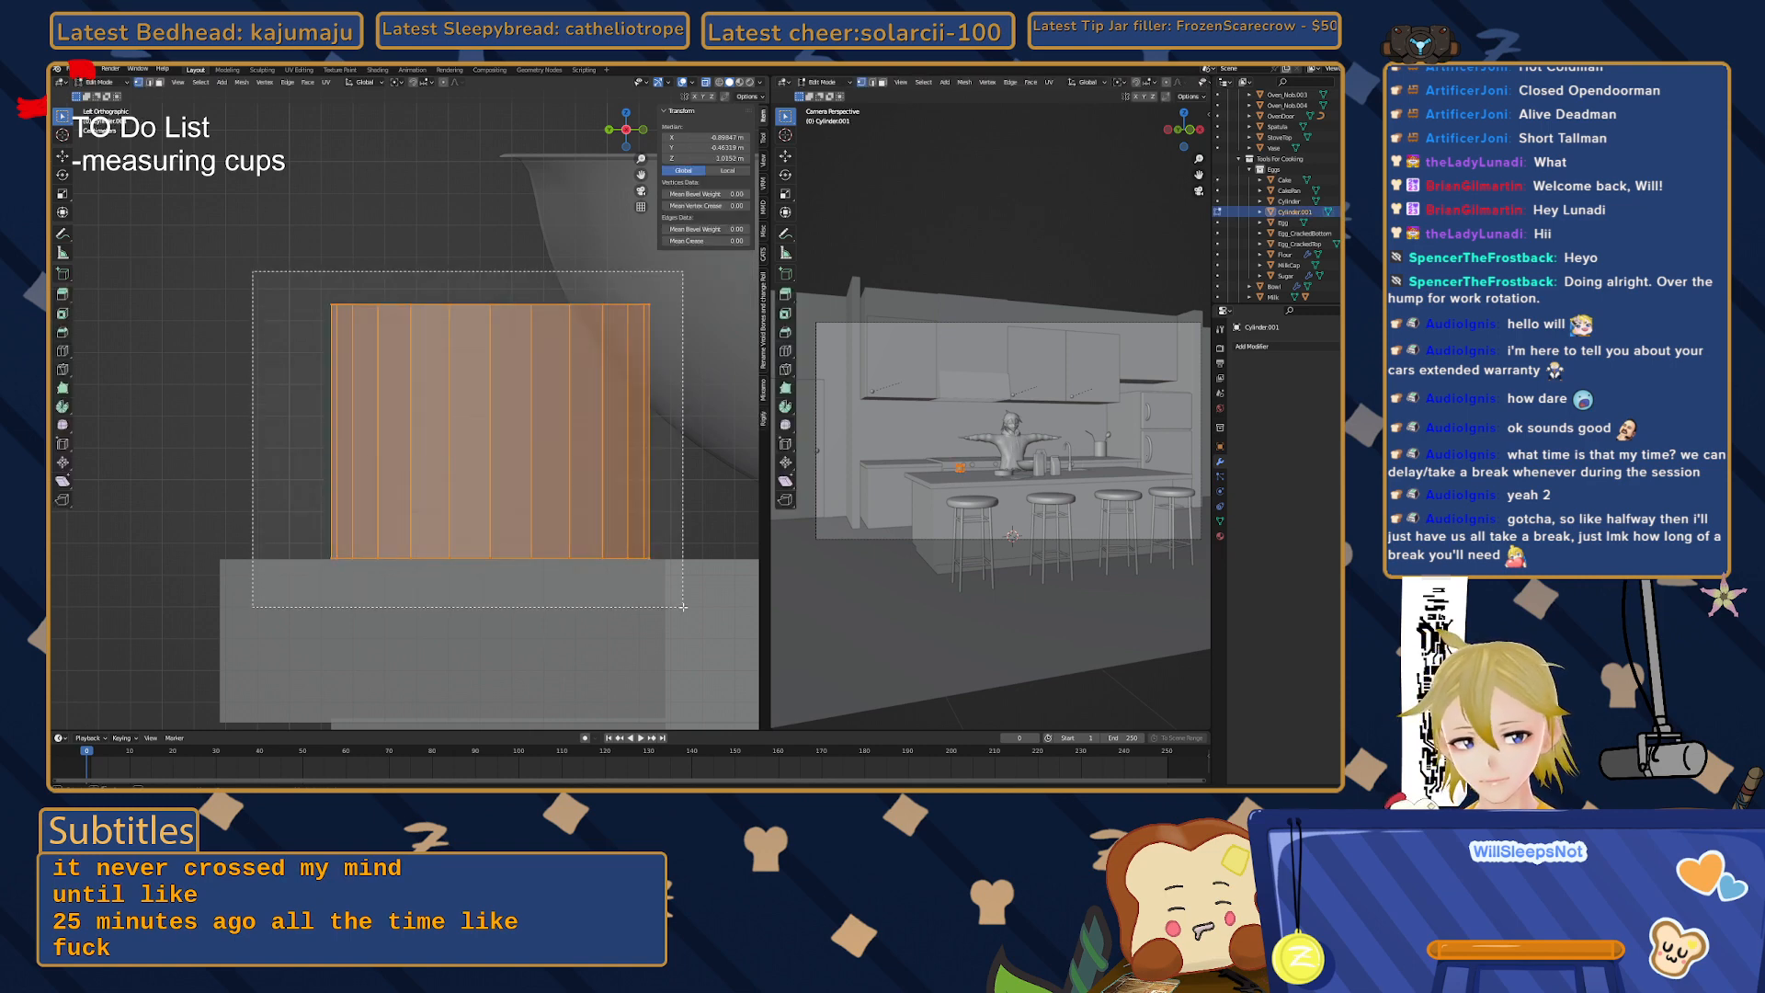
pyautogui.press('s')
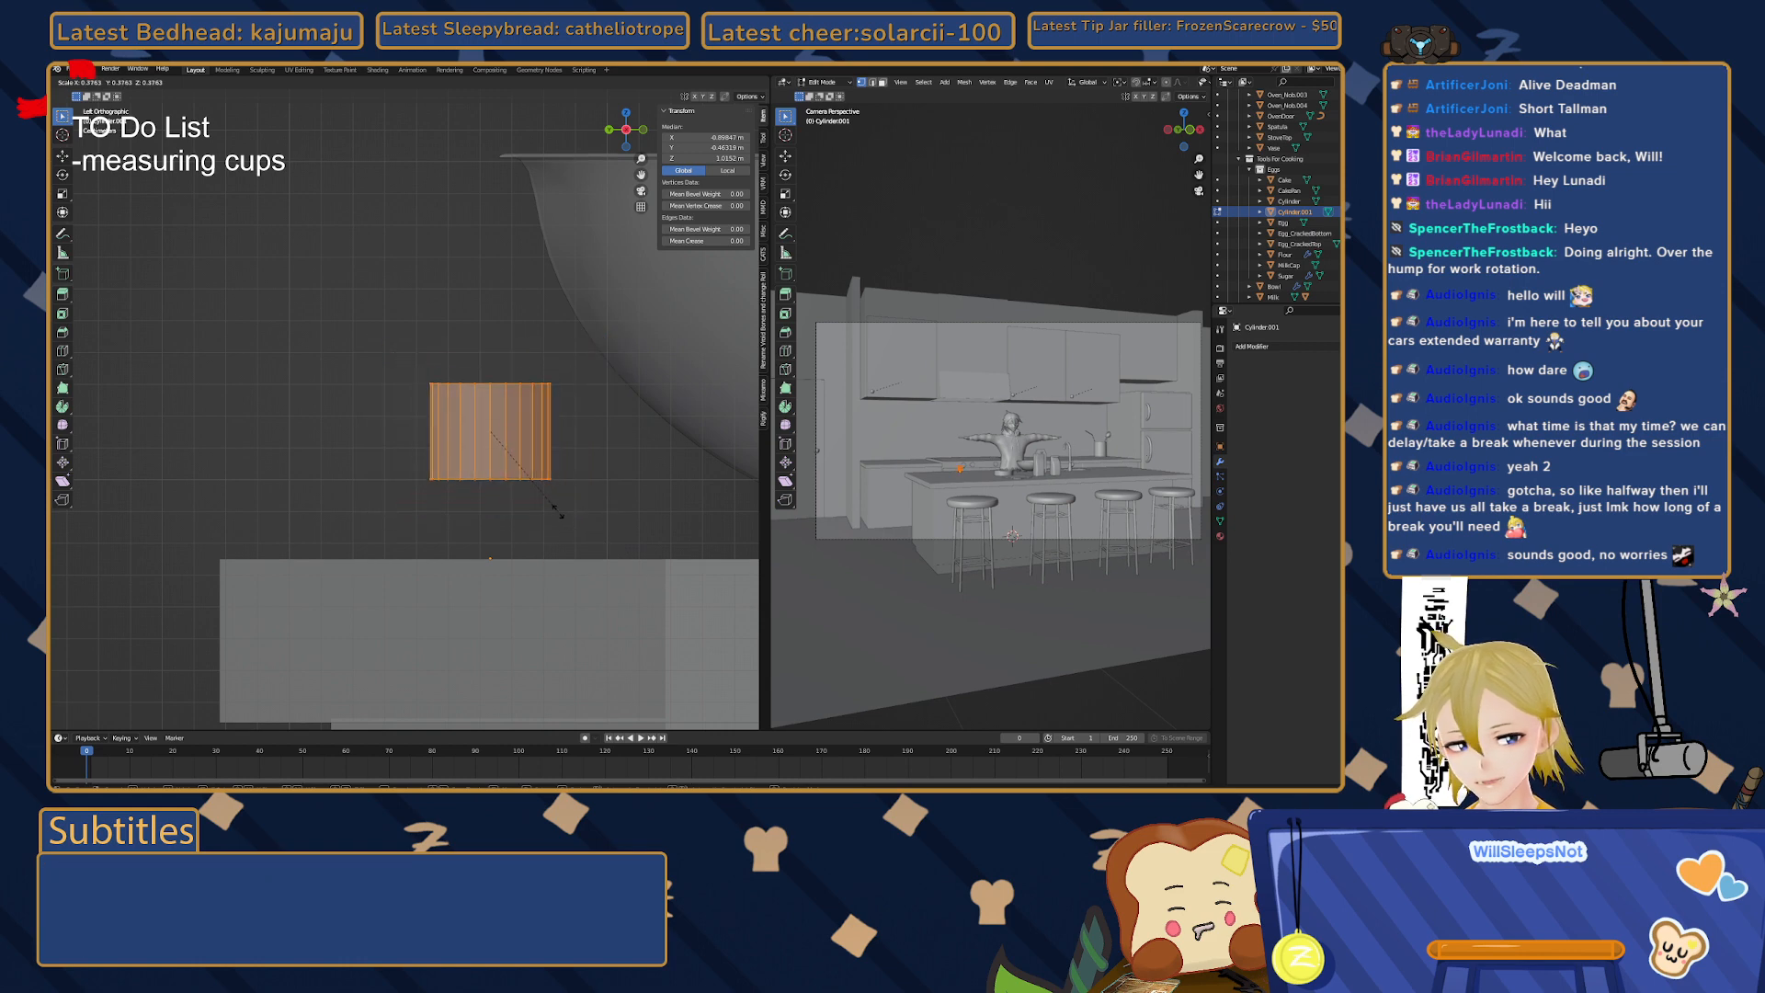
pyautogui.click(453, 522)
pyautogui.press('g')
pyautogui.press('z')
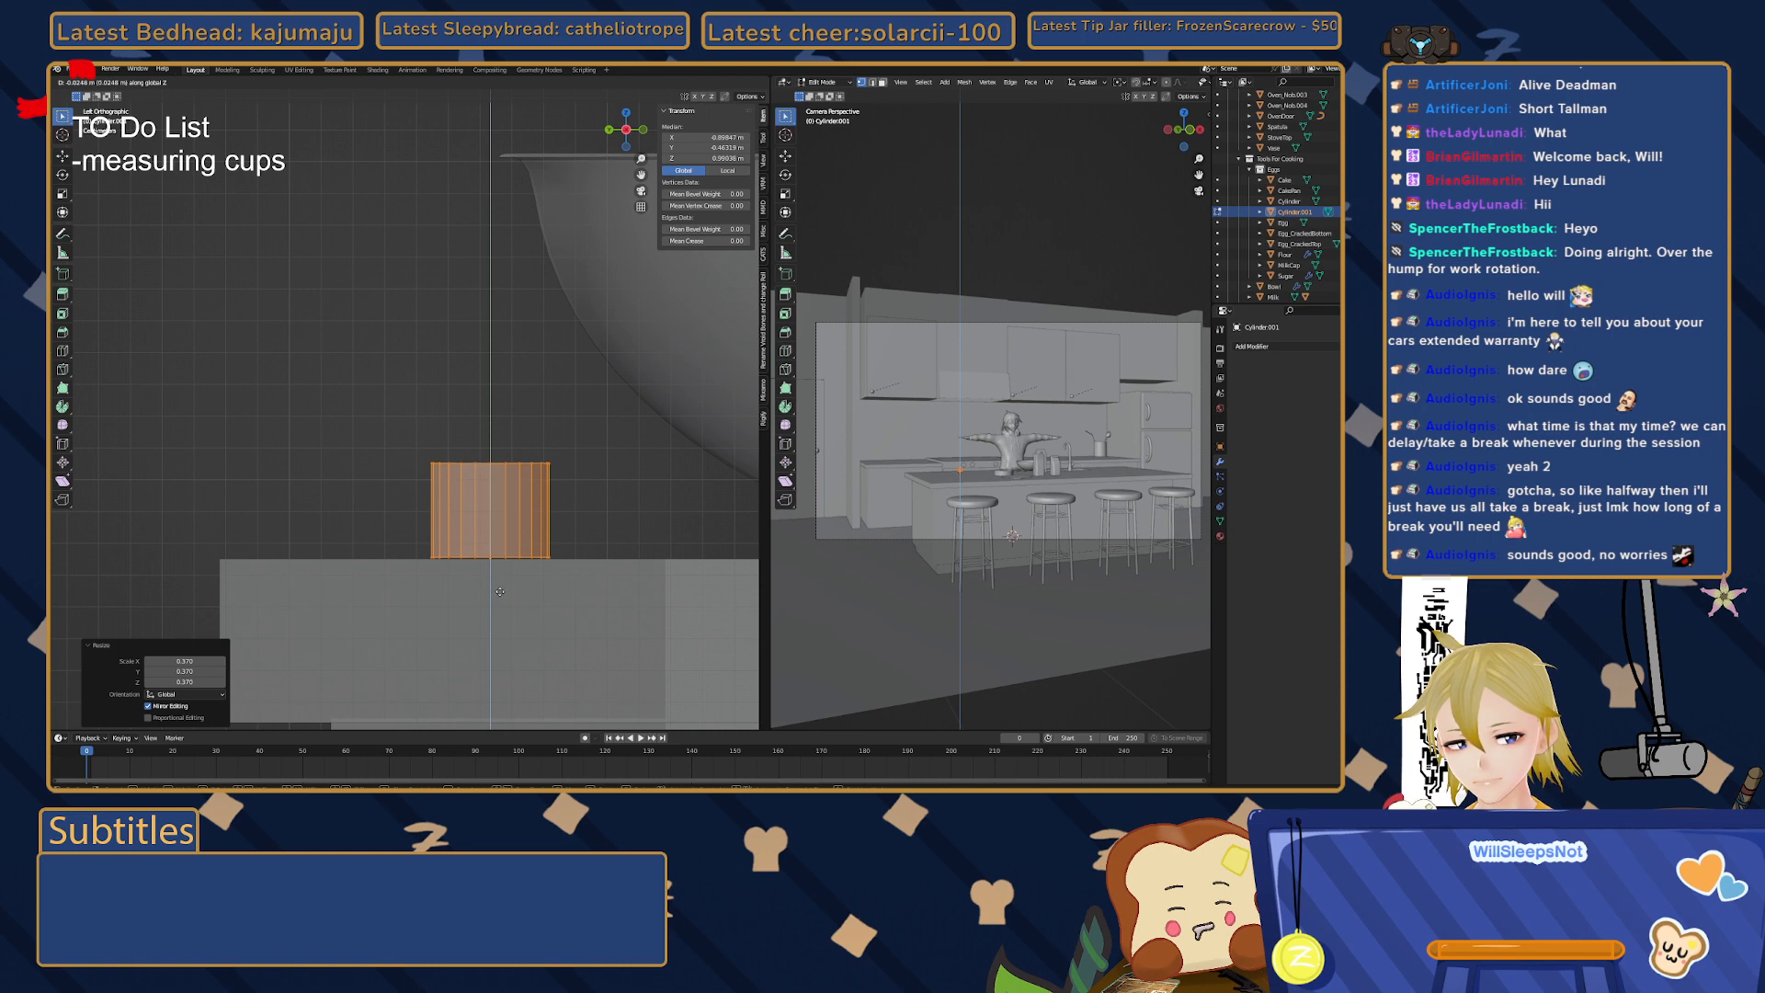
pyautogui.click(503, 593)
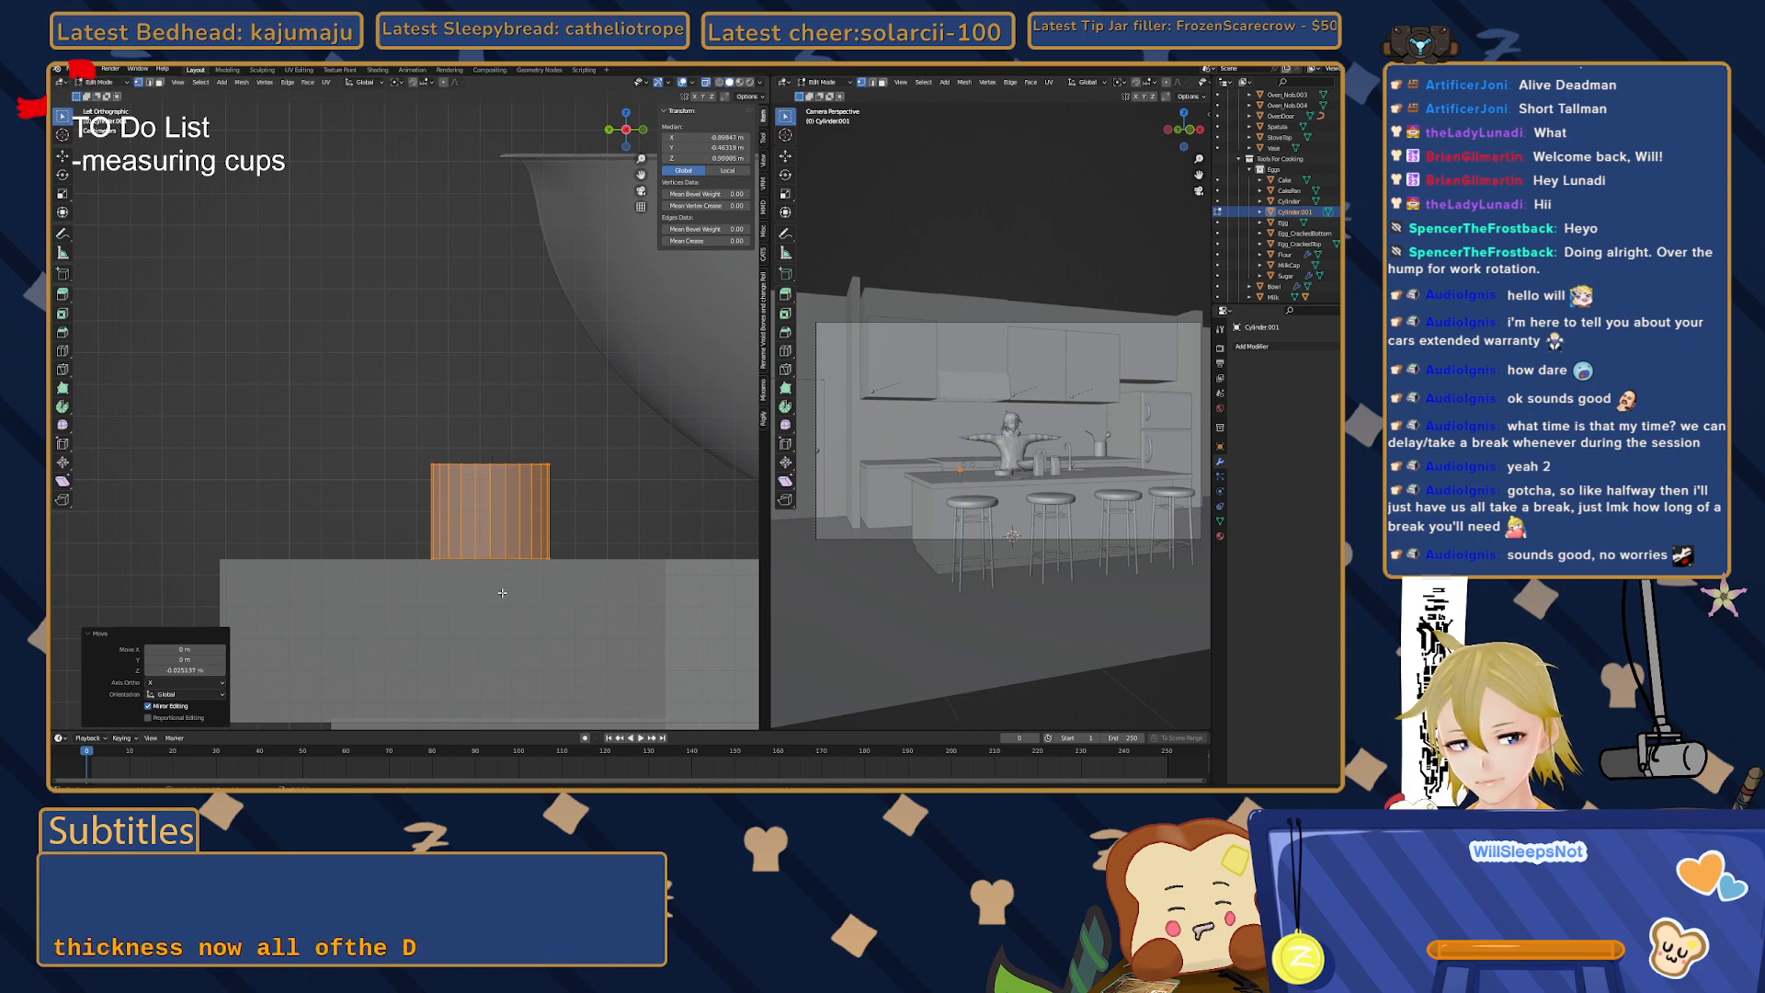
pyautogui.click(317, 481)
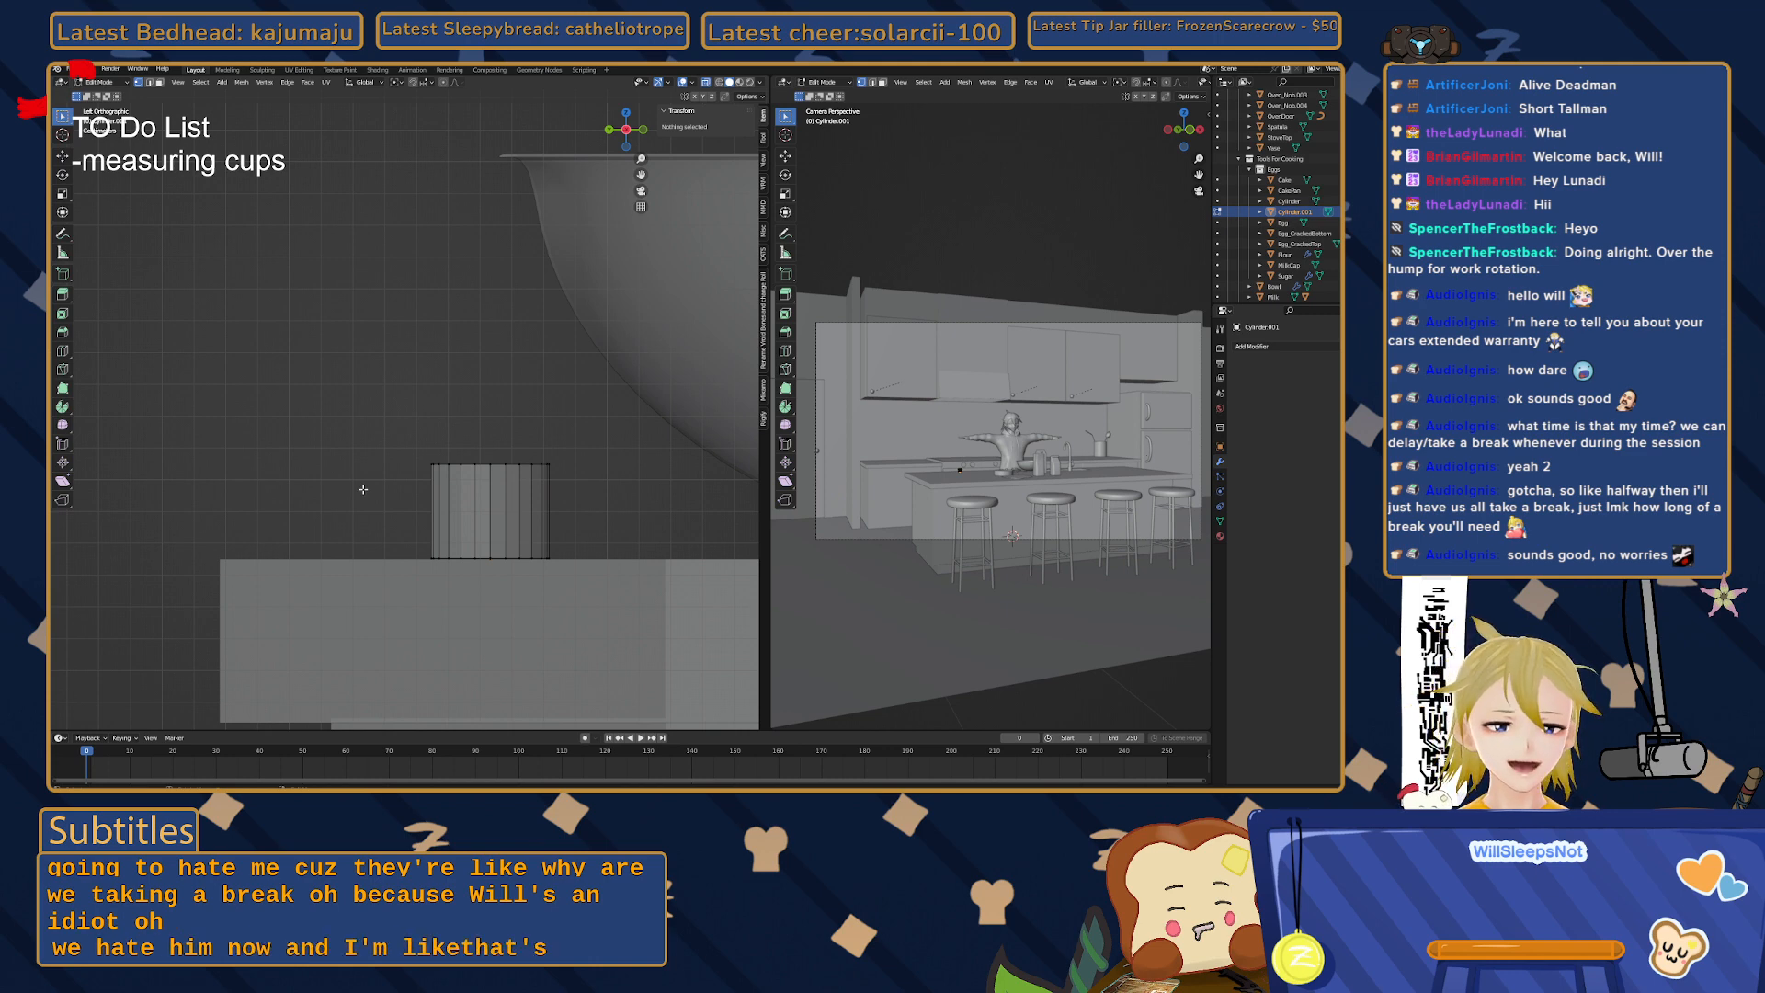
# - Rename the object called Cylinder as Plate
pyautogui.click(1288, 203)
pyautogui.doubleClick(1287, 201)
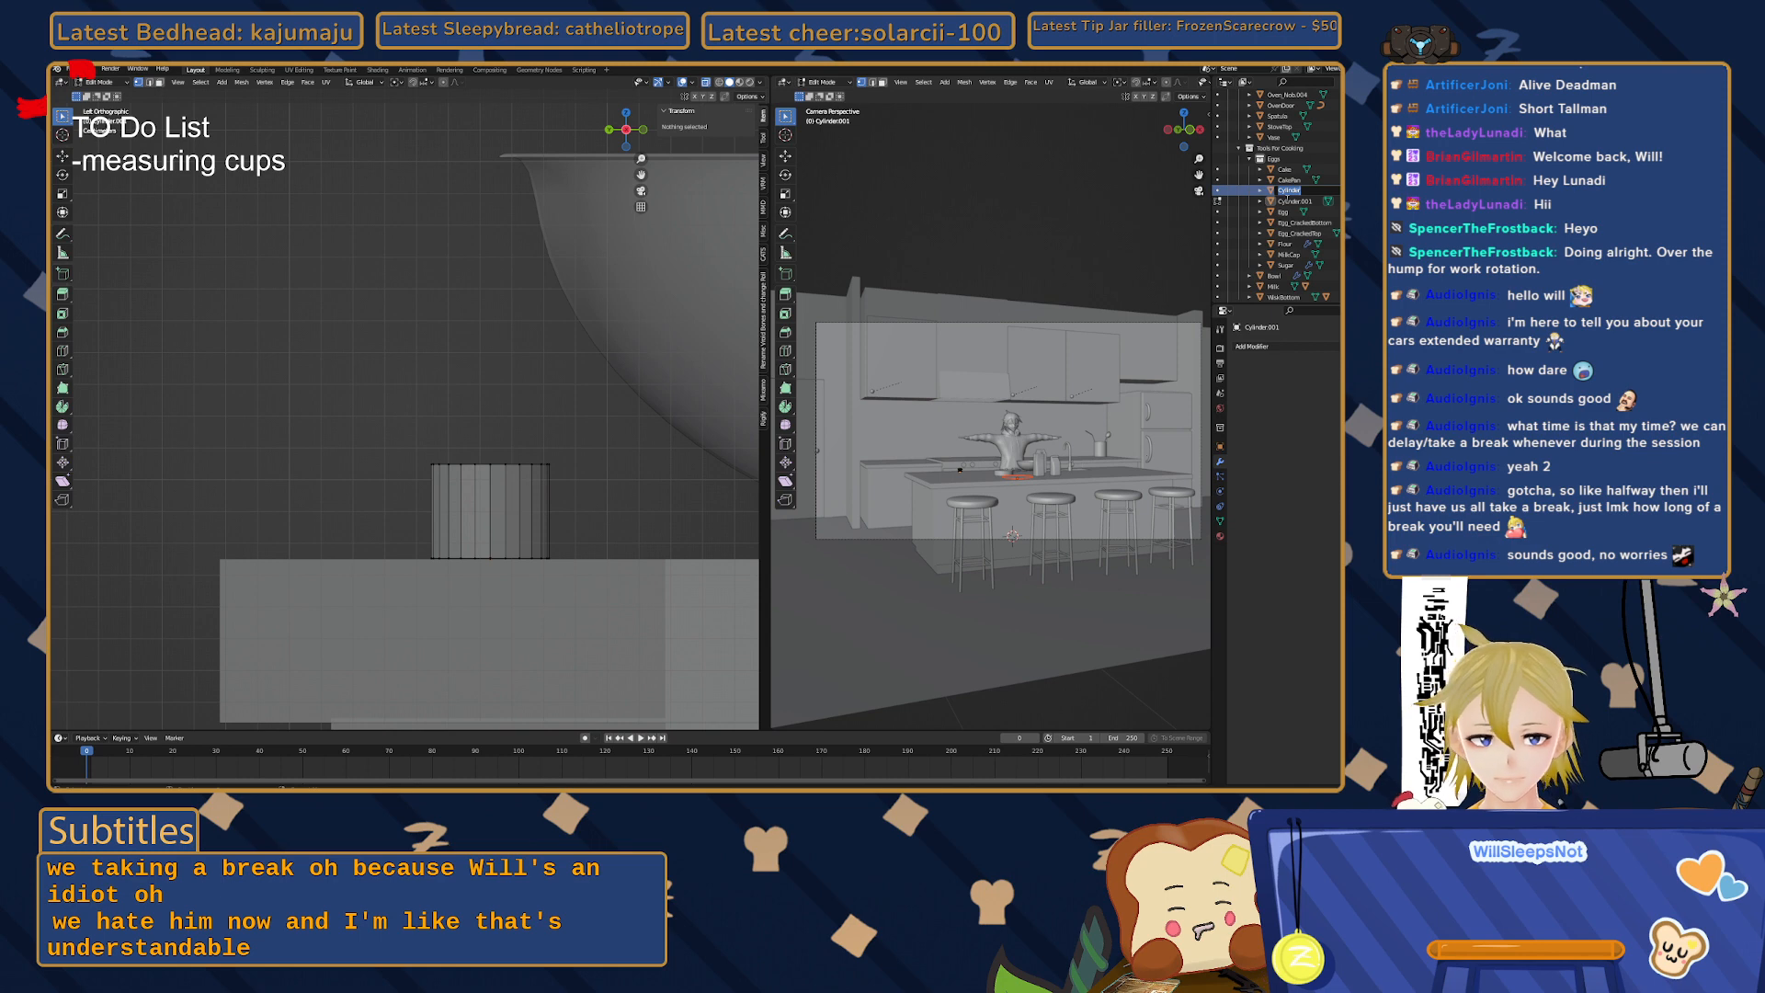
pyautogui.write('Plate')
pyautogui.press('Return')
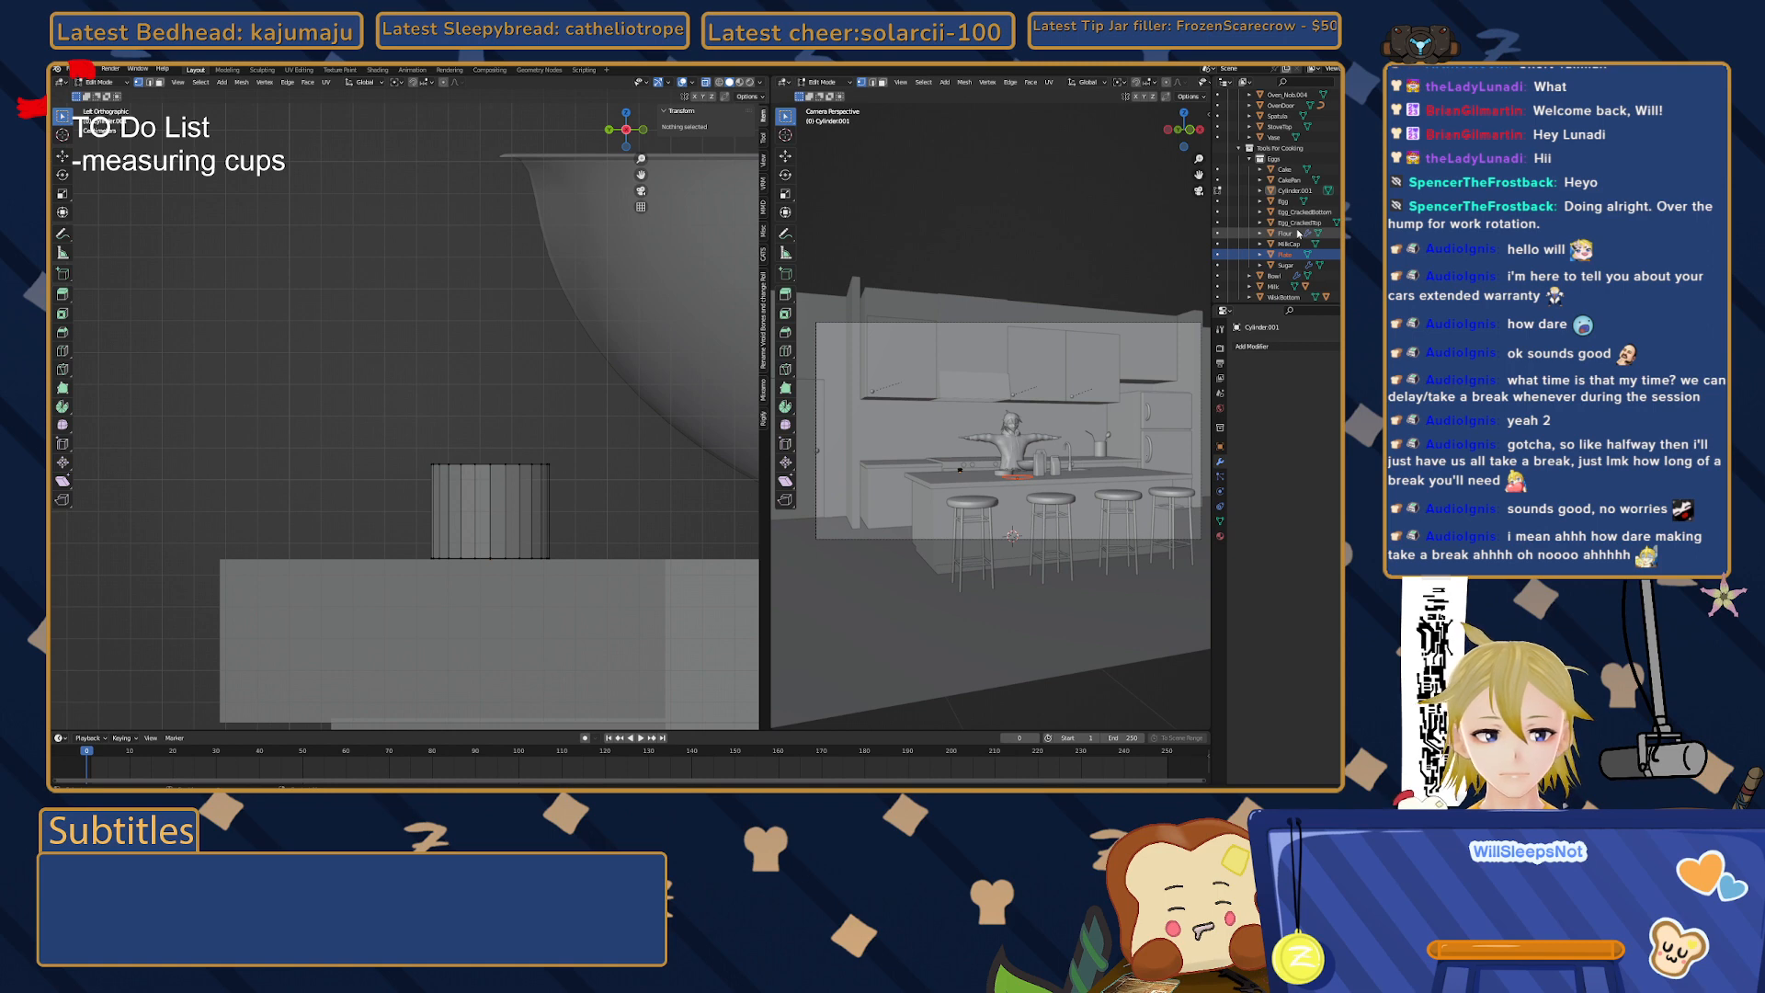
# - Create a new collection, name it for the measuring cups, and move it up the hierarchy to the cooking tools
pyautogui.scroll(-5, 1287, 239)
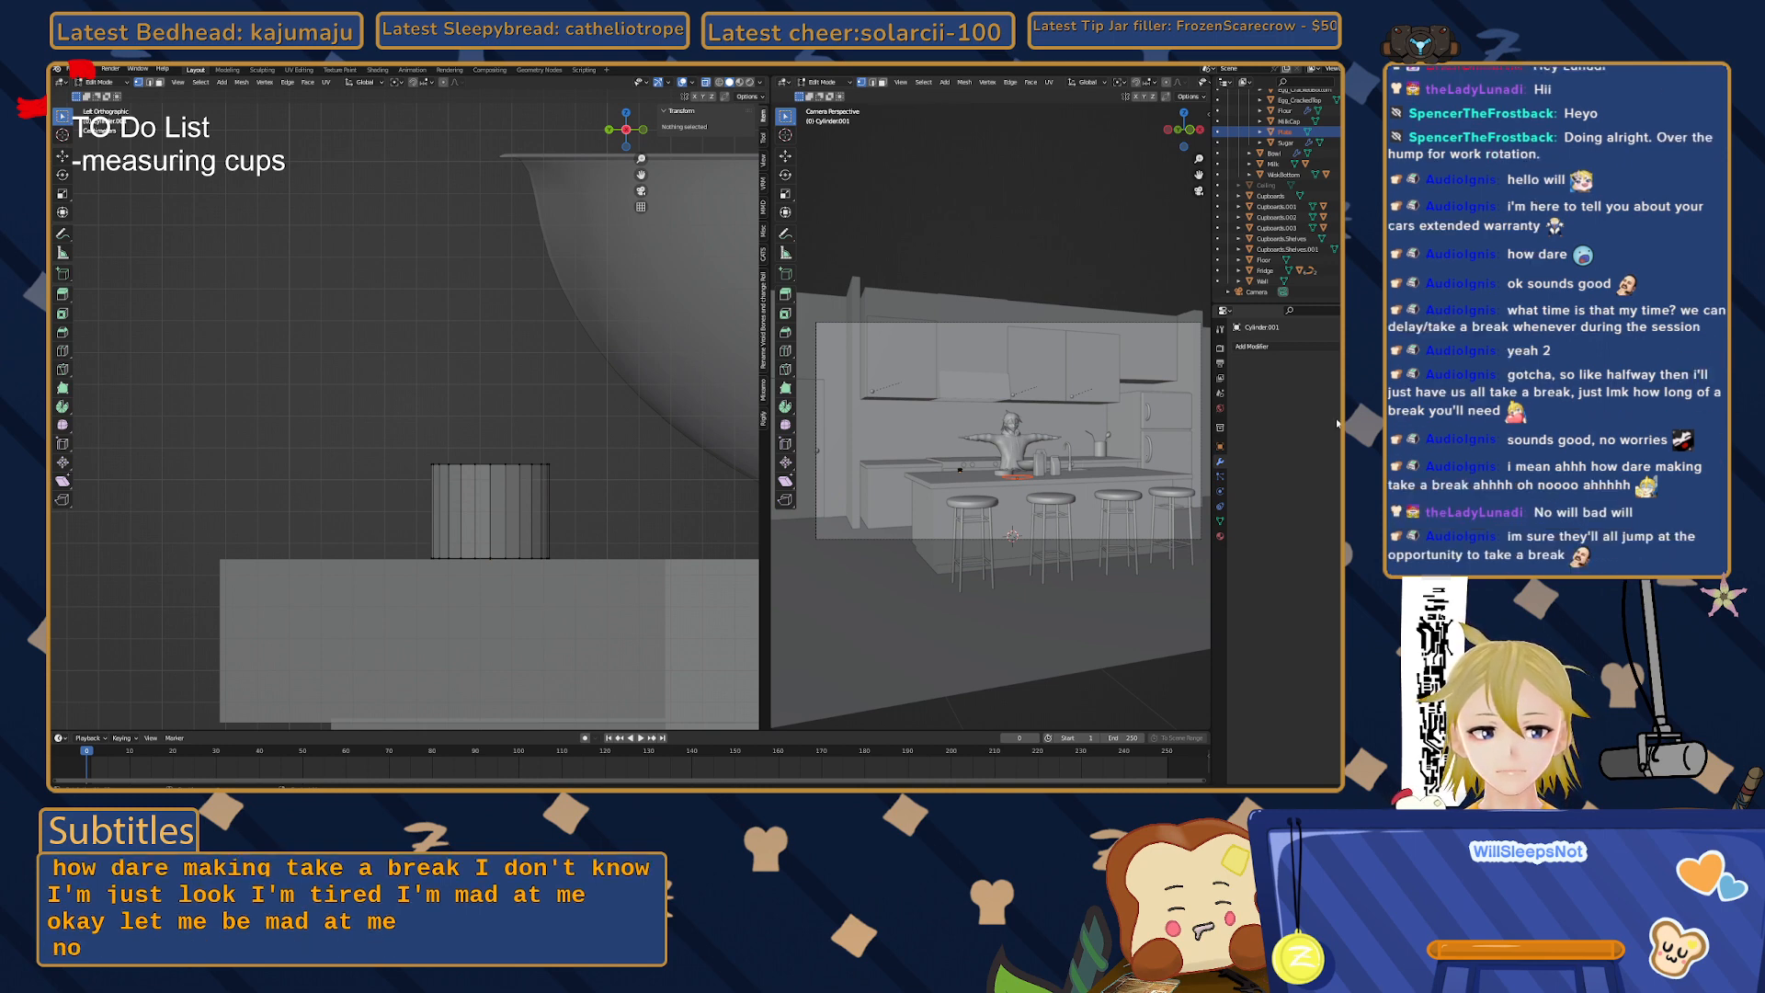
pyautogui.rightClick(1265, 292)
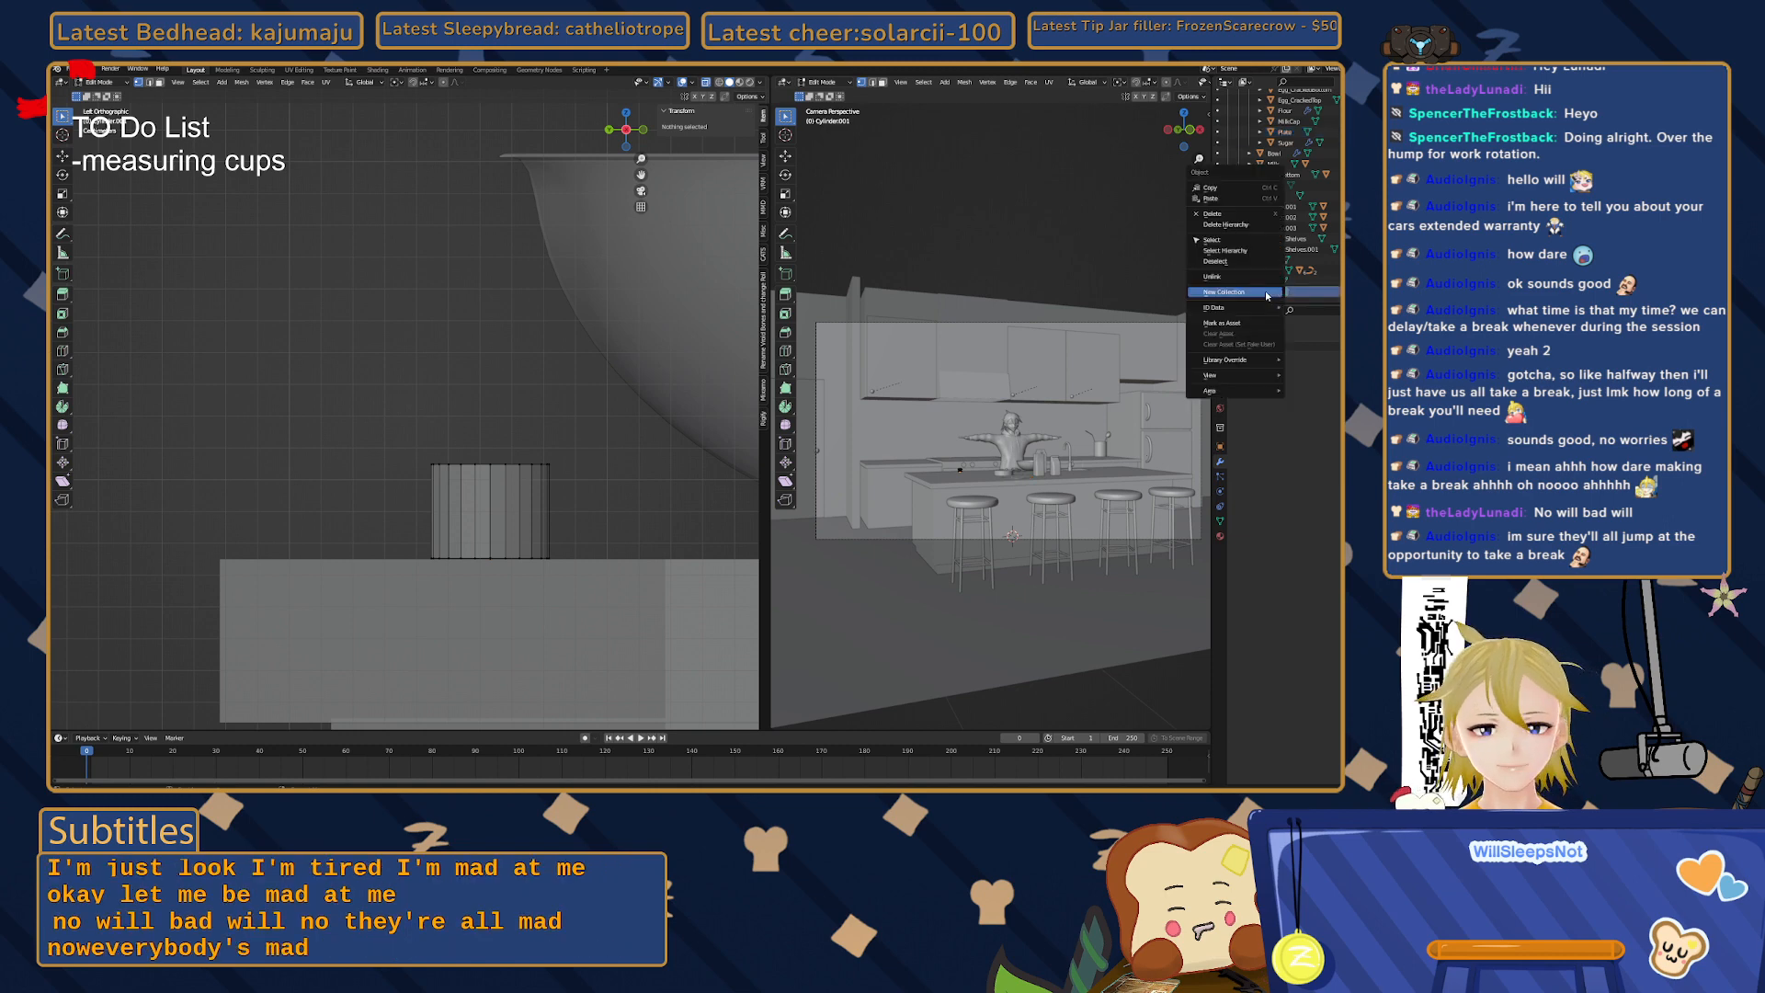
pyautogui.click(1242, 293)
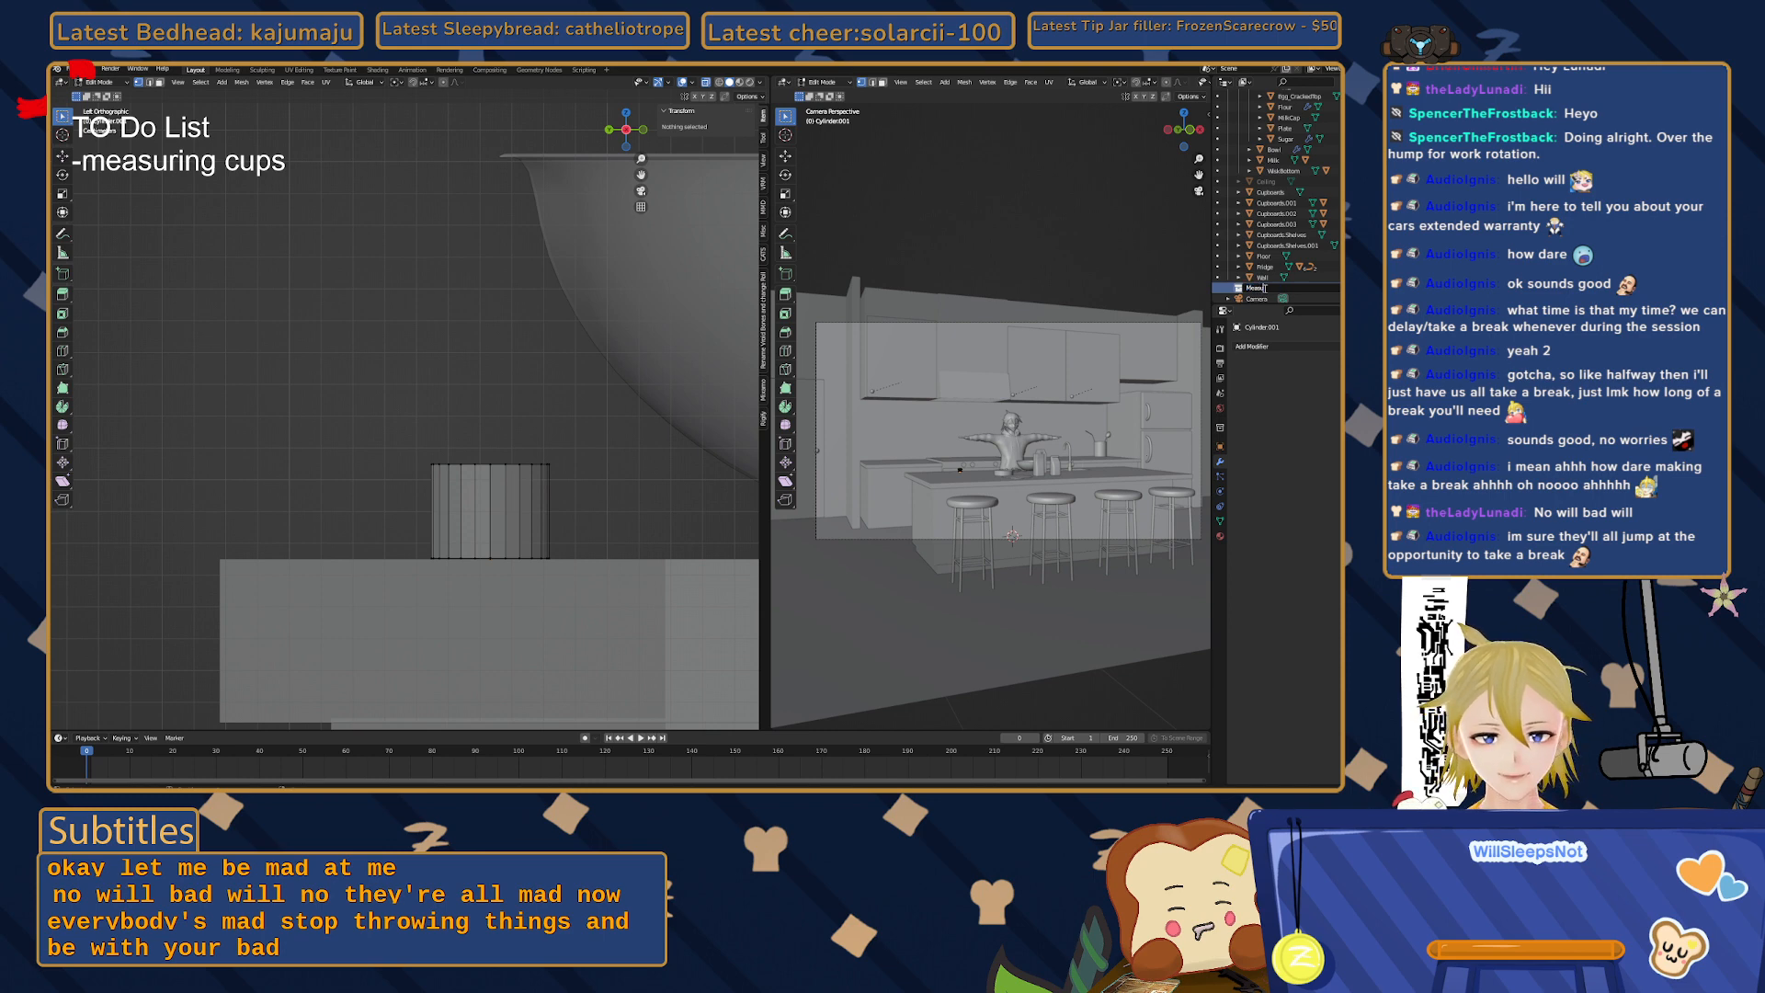
pyautogui.write('ps')
pyautogui.press('Return')
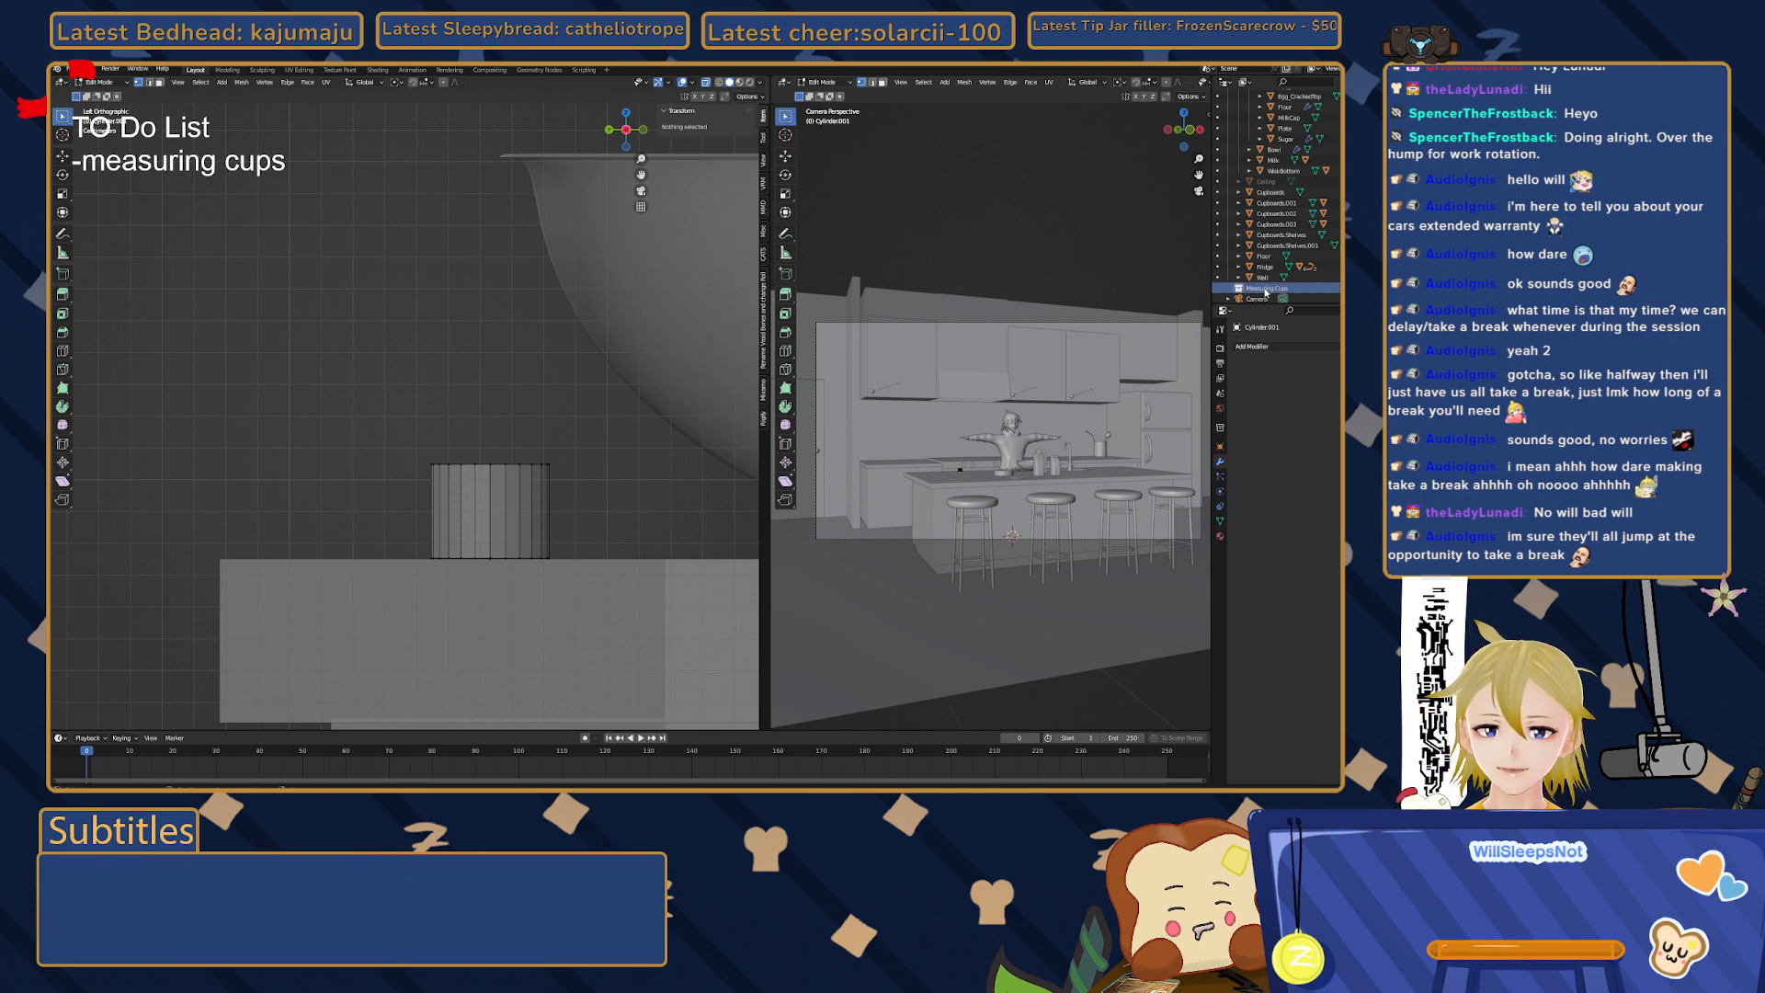
pyautogui.moveTo(1278, 289); pyautogui.dragTo(1278, 182)
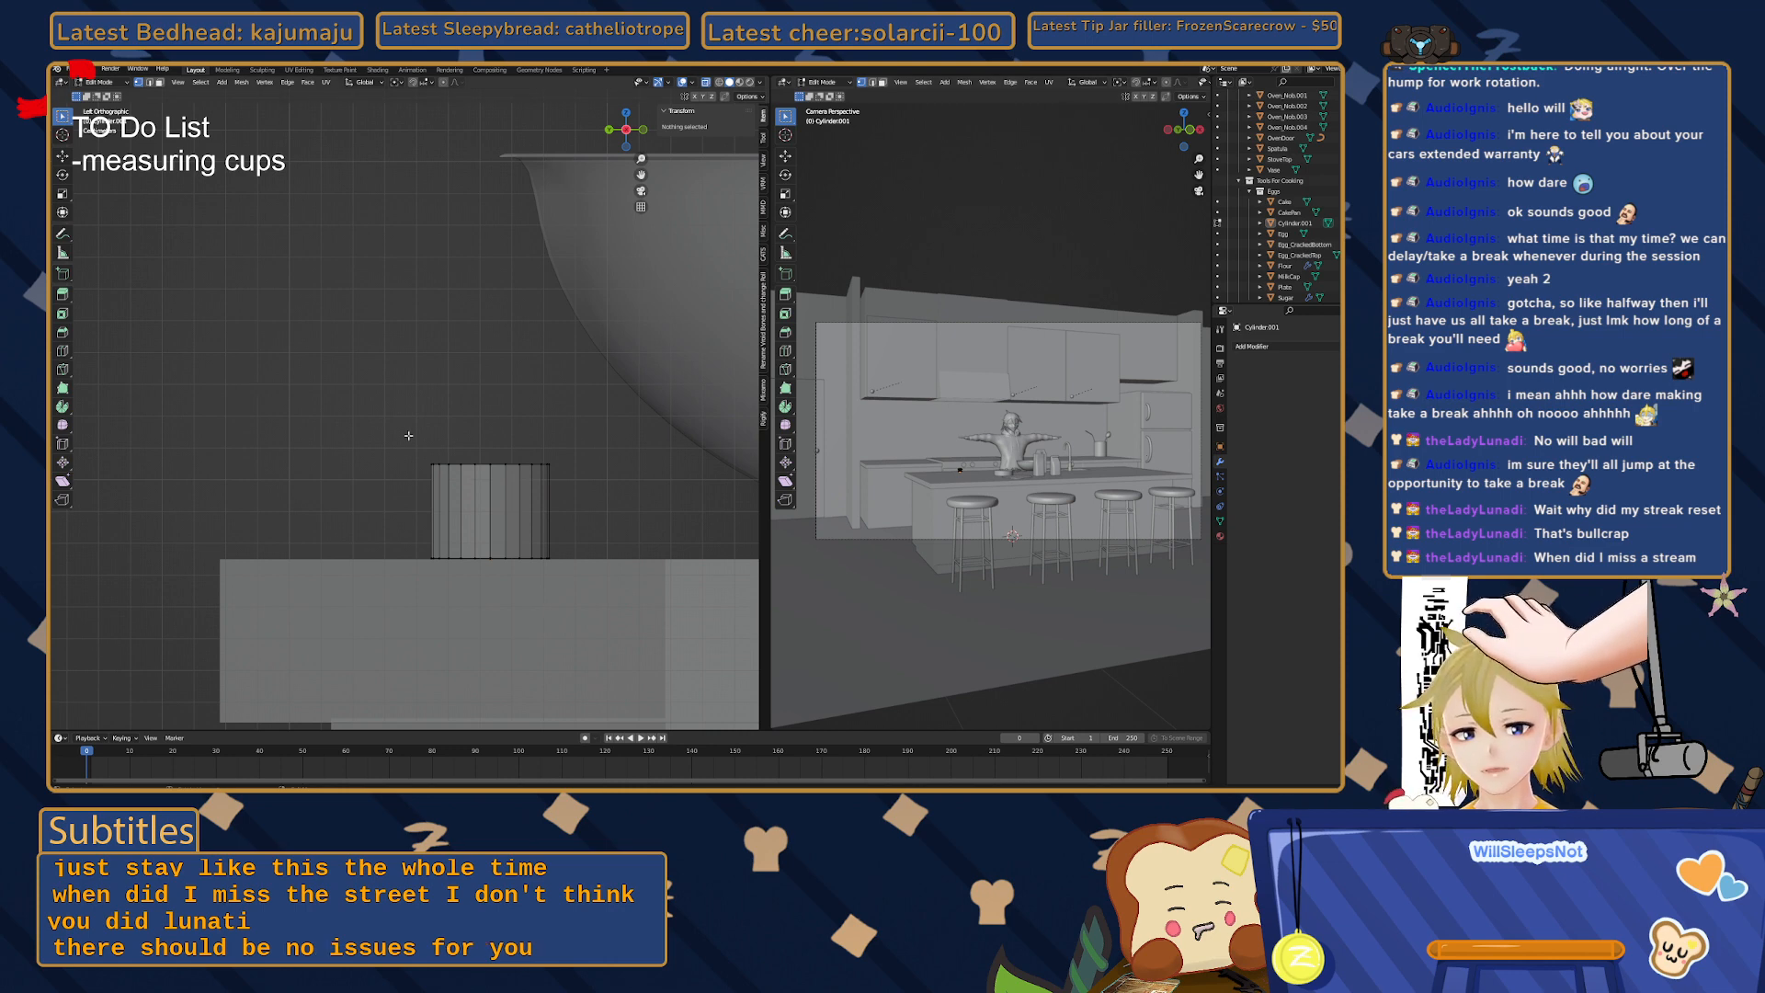
# - Scale the cylinder's top vertices by about 1.19 so the cup walls flare outward
pyautogui.moveTo(376, 434); pyautogui.dragTo(599, 531)
pyautogui.moveTo(425, 405)
pyautogui.mouseDown(button='middle')
pyautogui.moveTo(479, 405)
pyautogui.moveTo(413, 406)
pyautogui.mouseUp(button='middle')
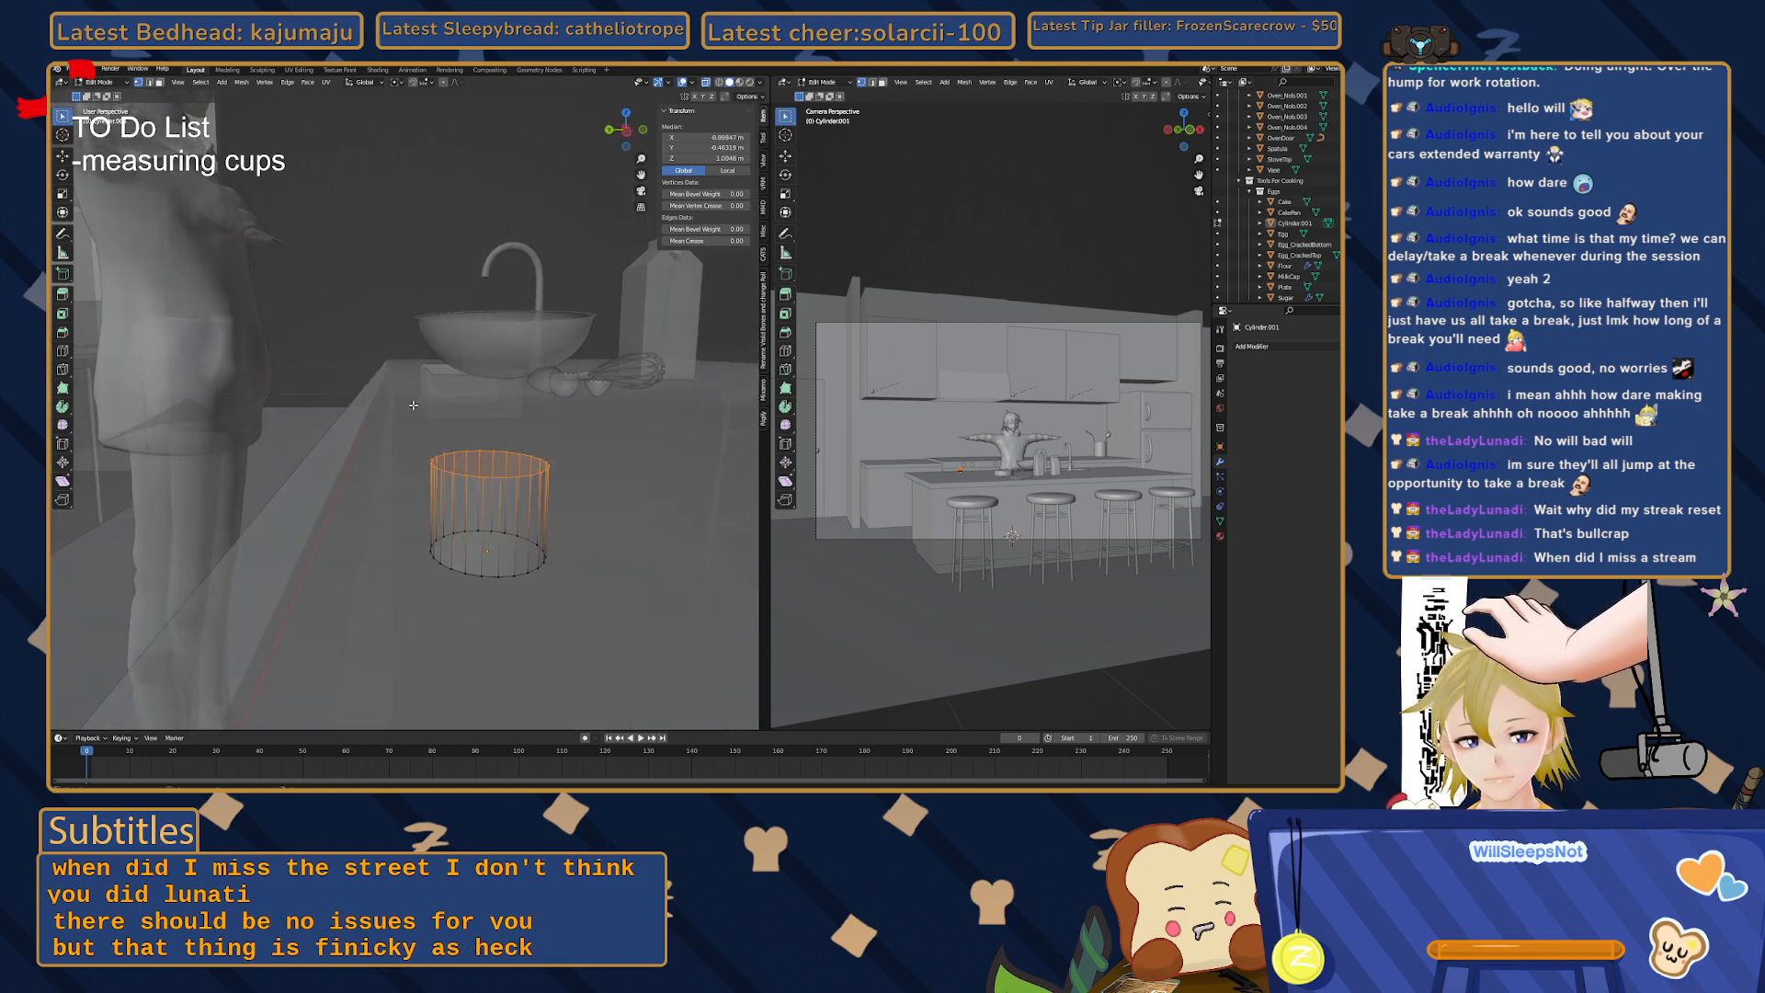
pyautogui.press('s')
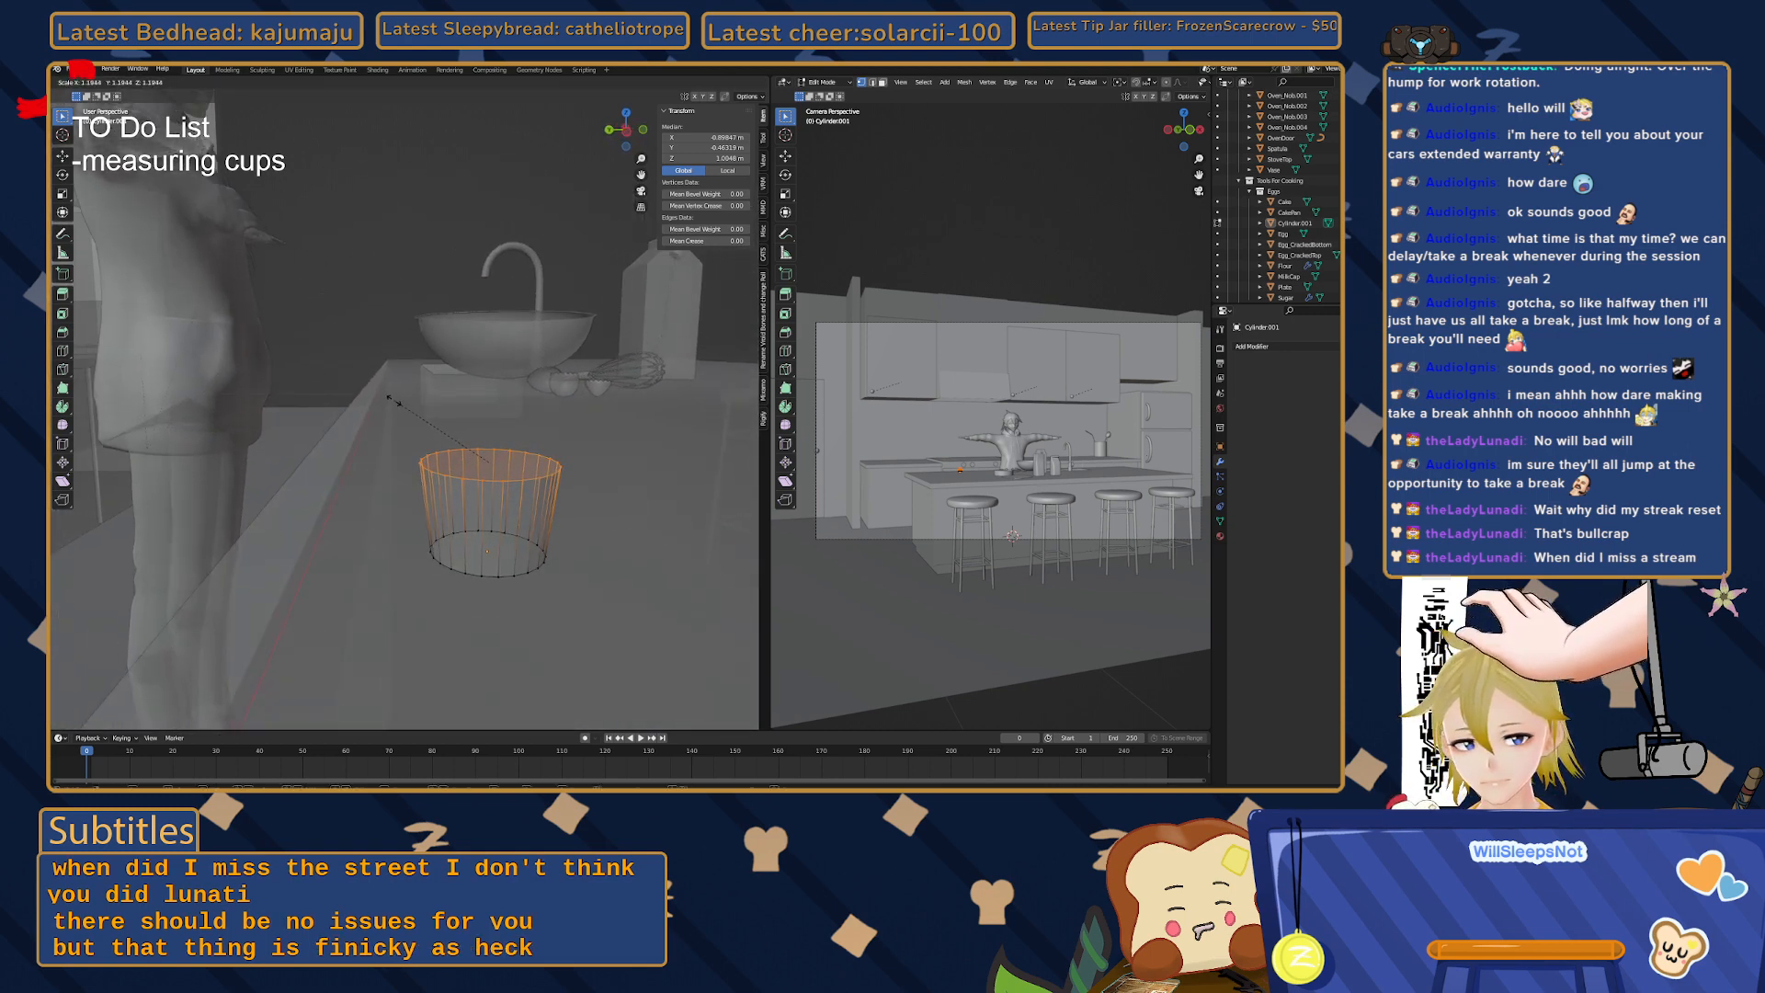
pyautogui.click(394, 401)
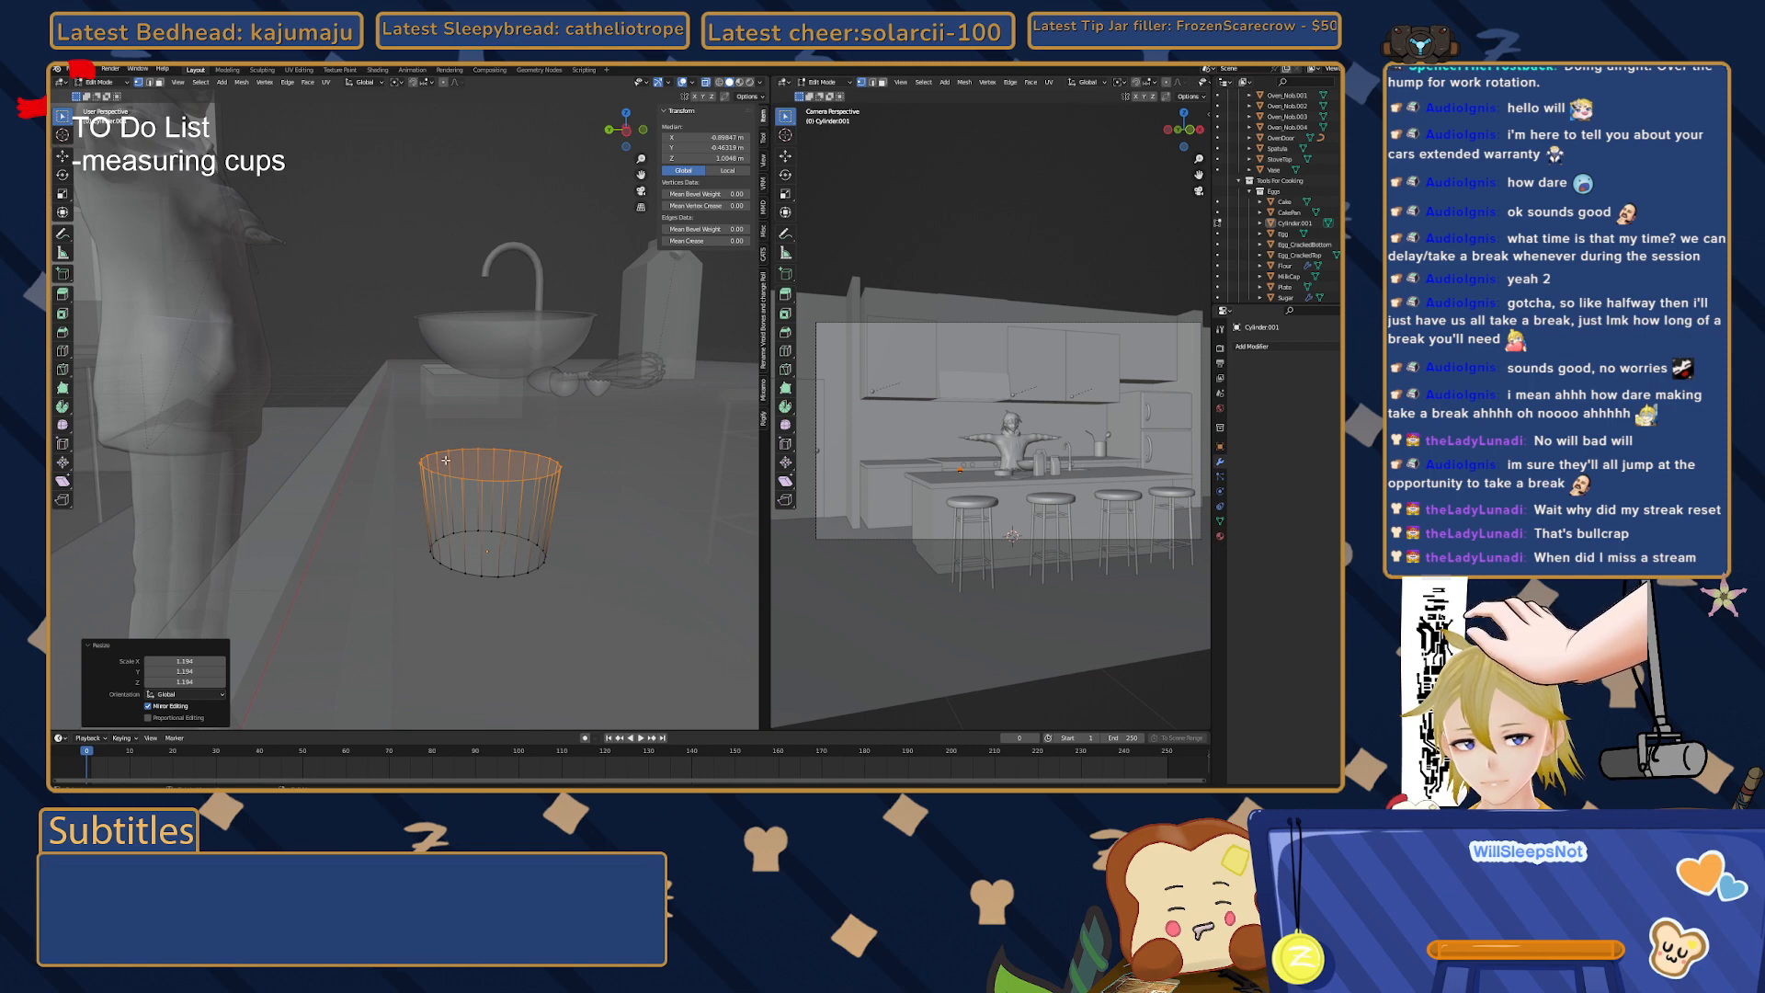
# - Lower the cup's top ring about 0.005 m along Z and extrude the top face up about 0.002 m for a rim band
pyautogui.press('g')
pyautogui.press('z')
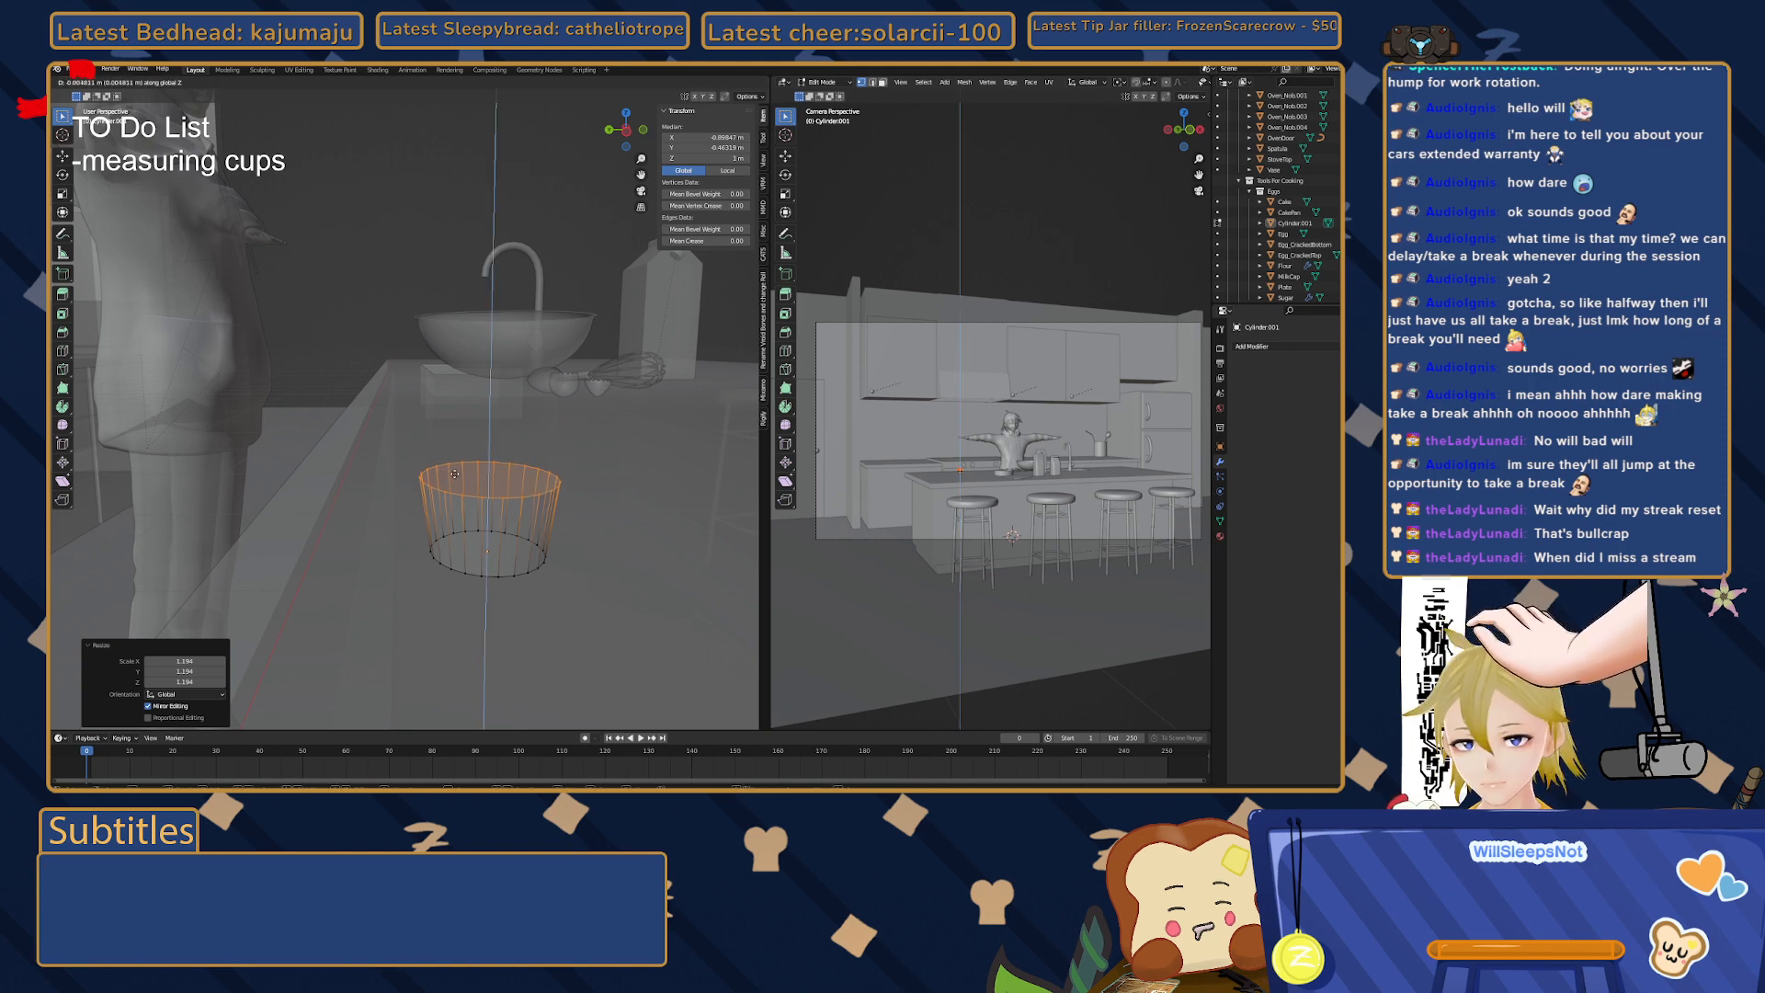
pyautogui.click(445, 470)
pyautogui.press('e')
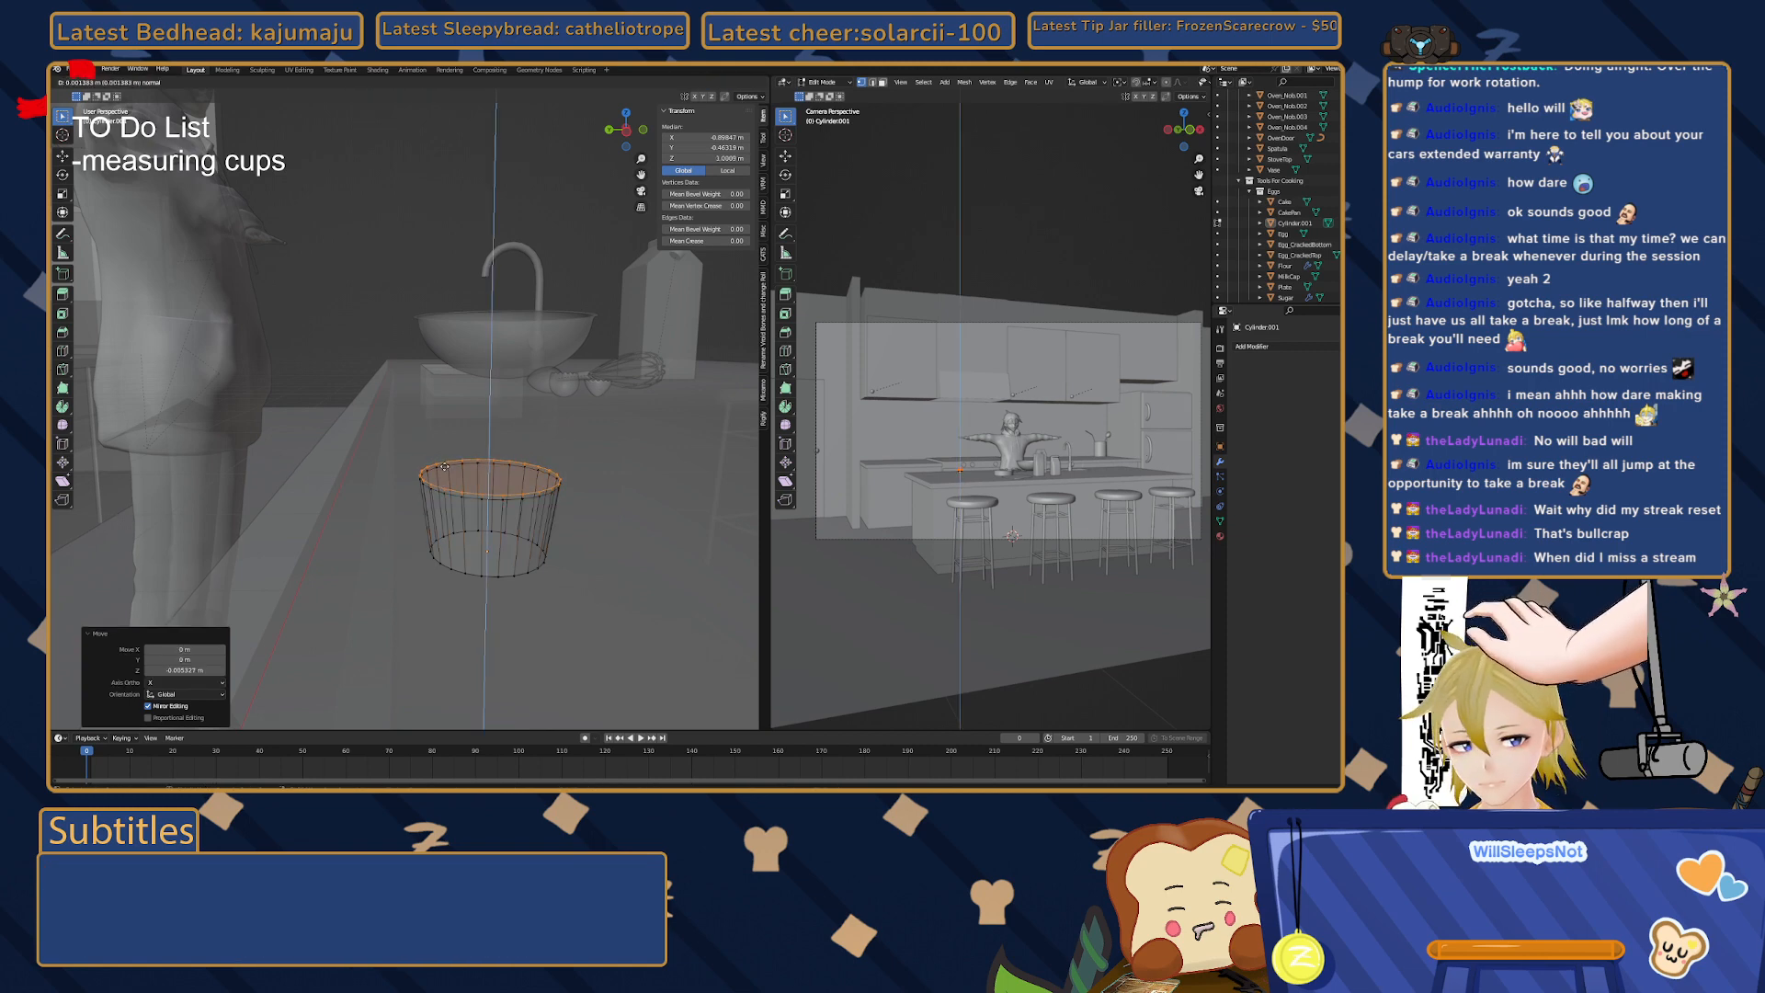
pyautogui.click(443, 477)
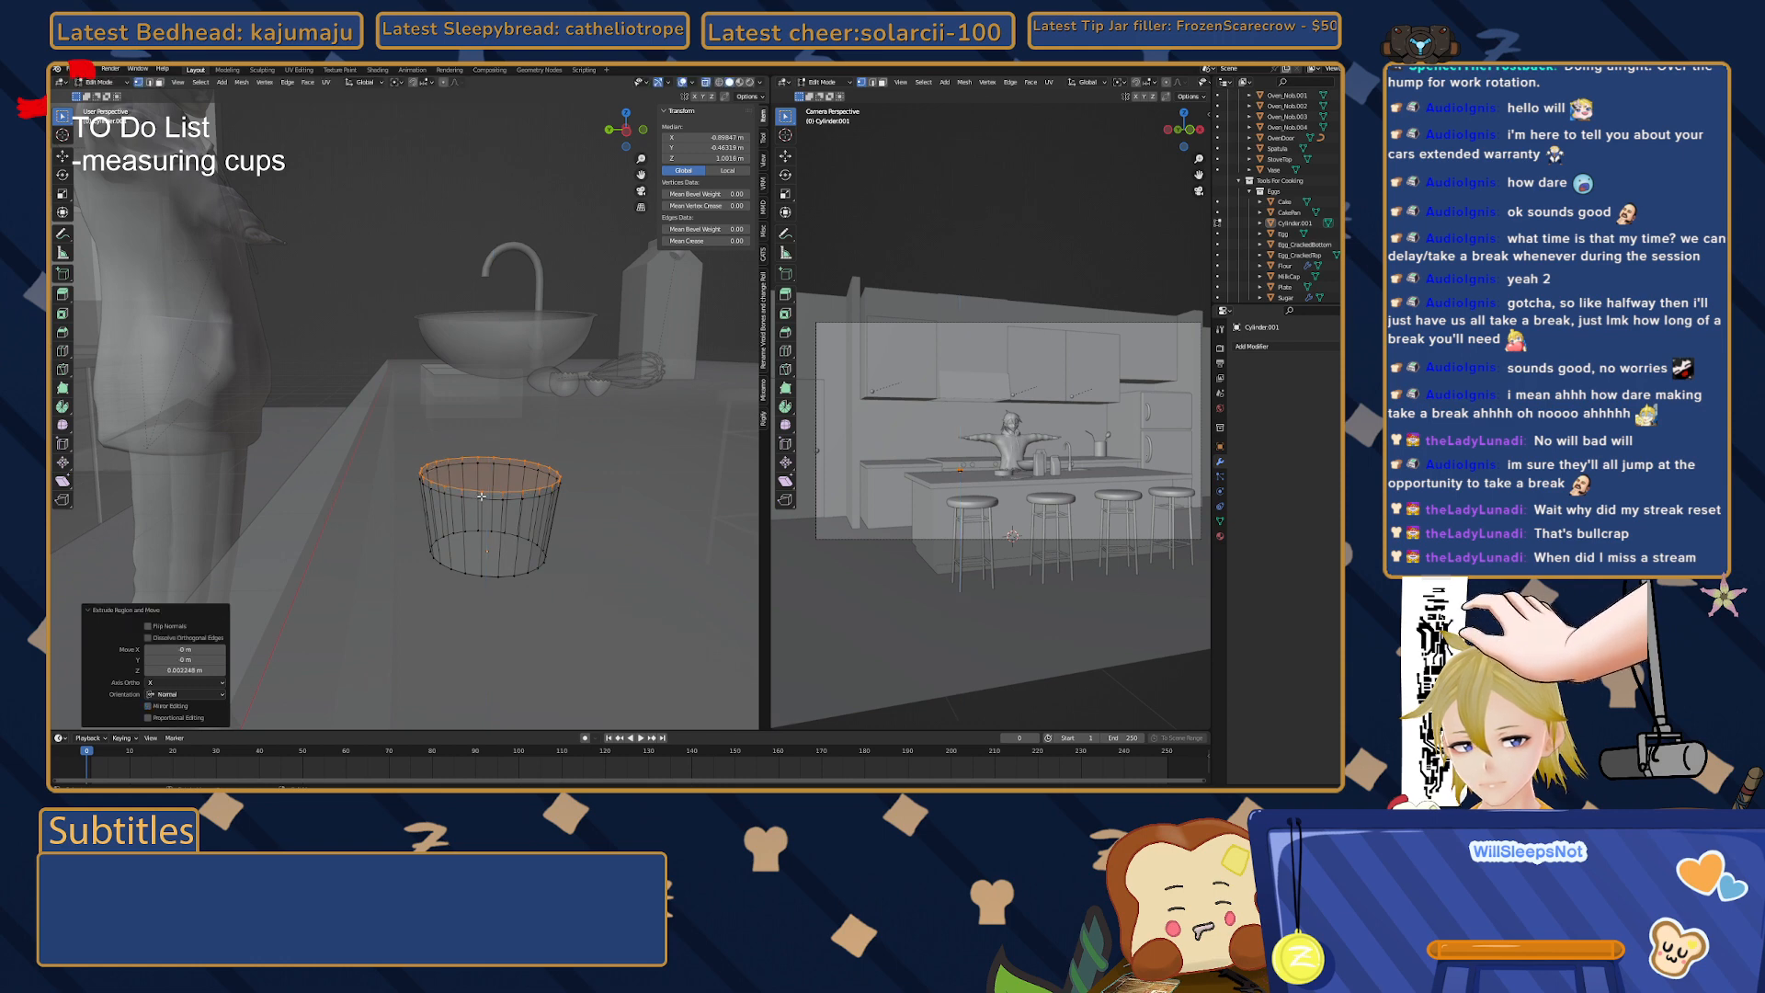
# - Select the thin band of faces around the cup's rim, extrude it in place and scale it outward by about 1.09
pyautogui.click(626, 132)
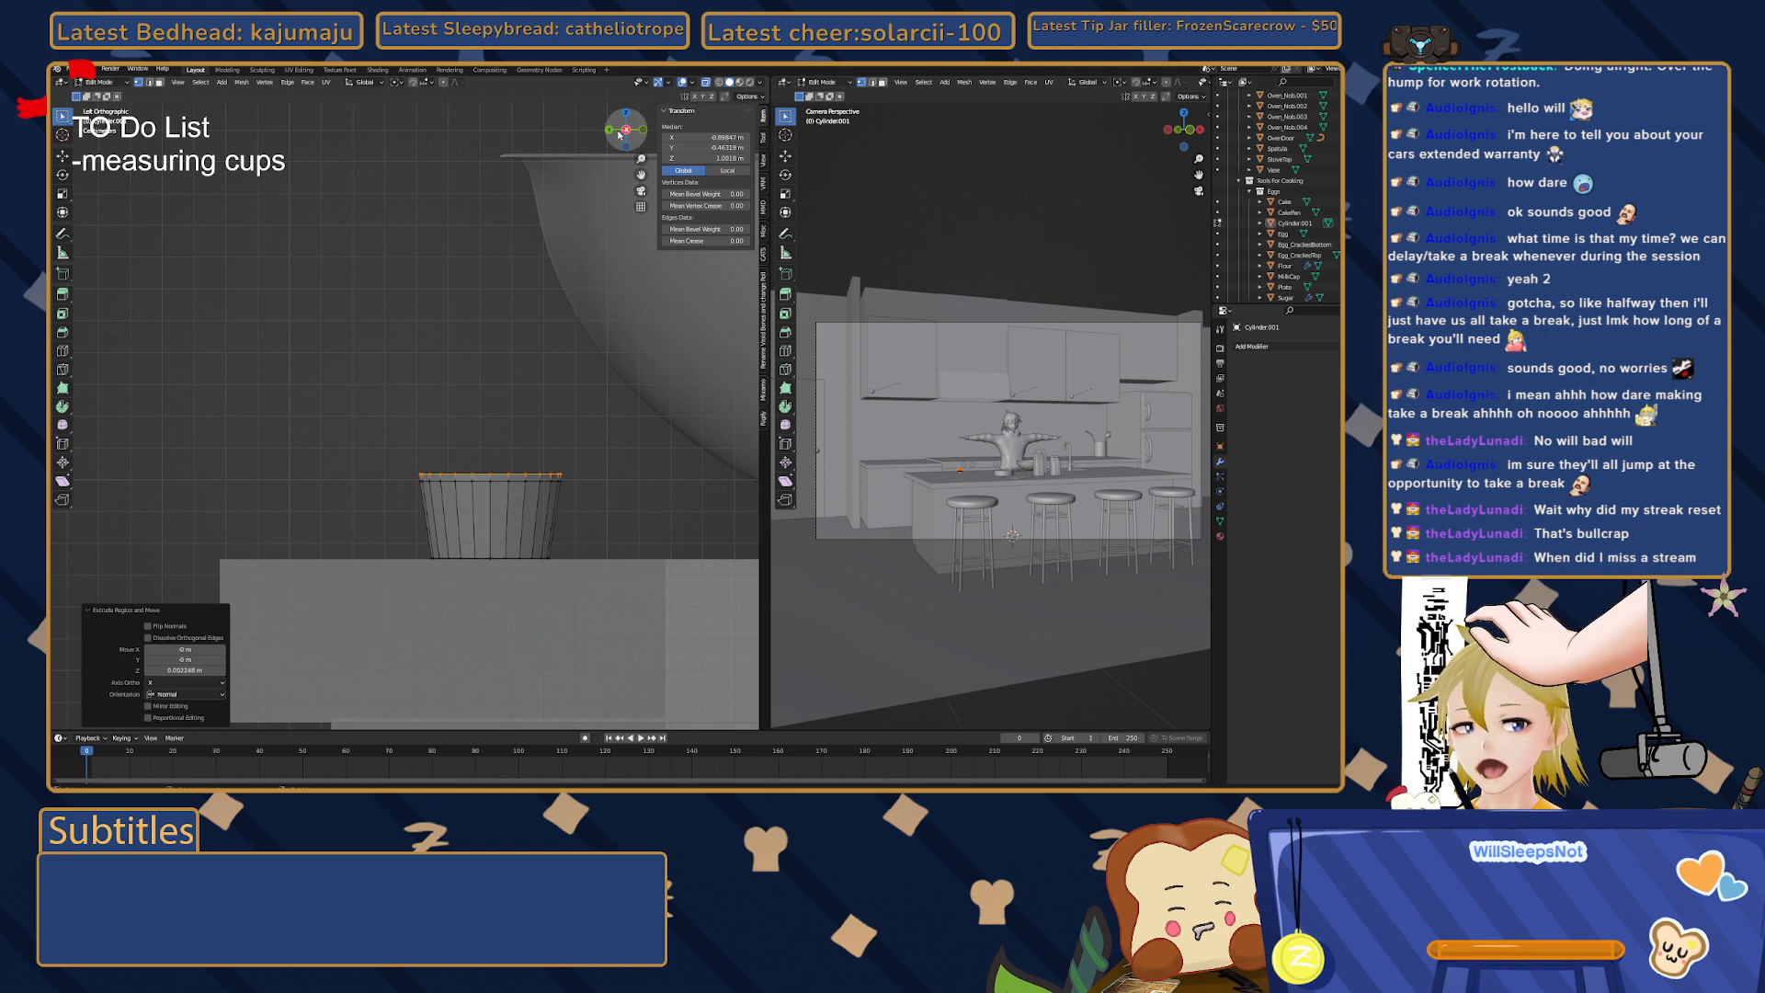
pyautogui.click(159, 82)
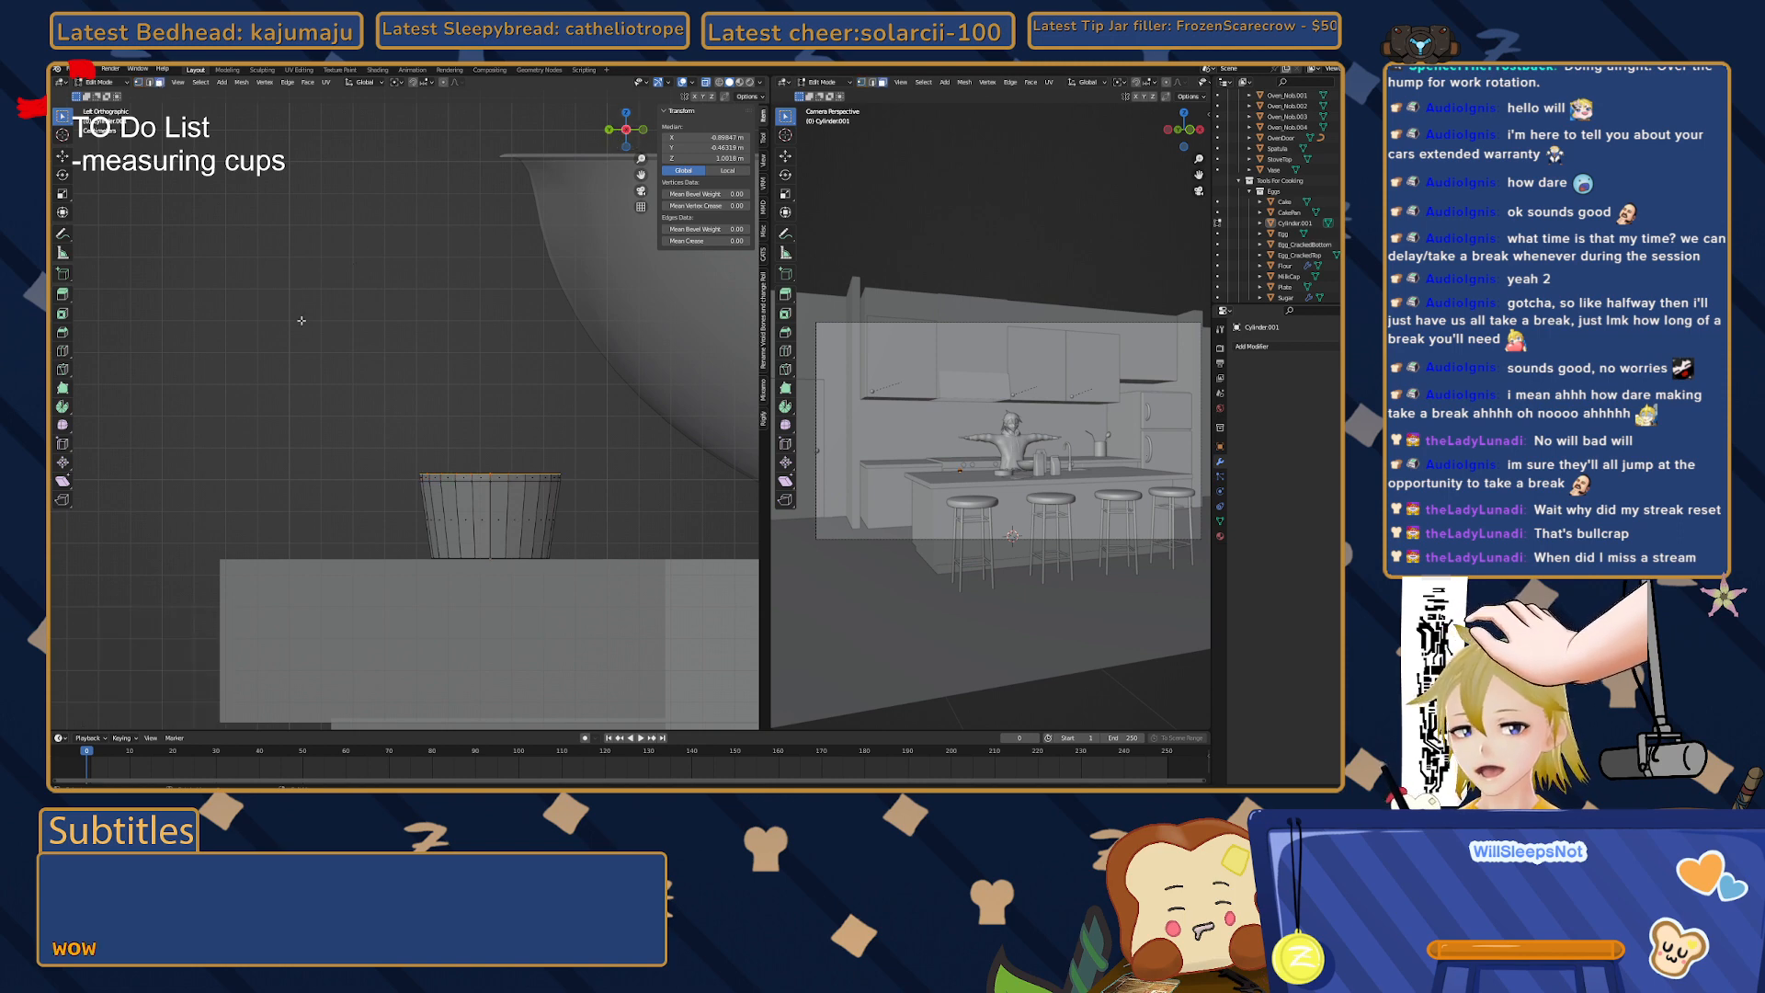
pyautogui.press('s')
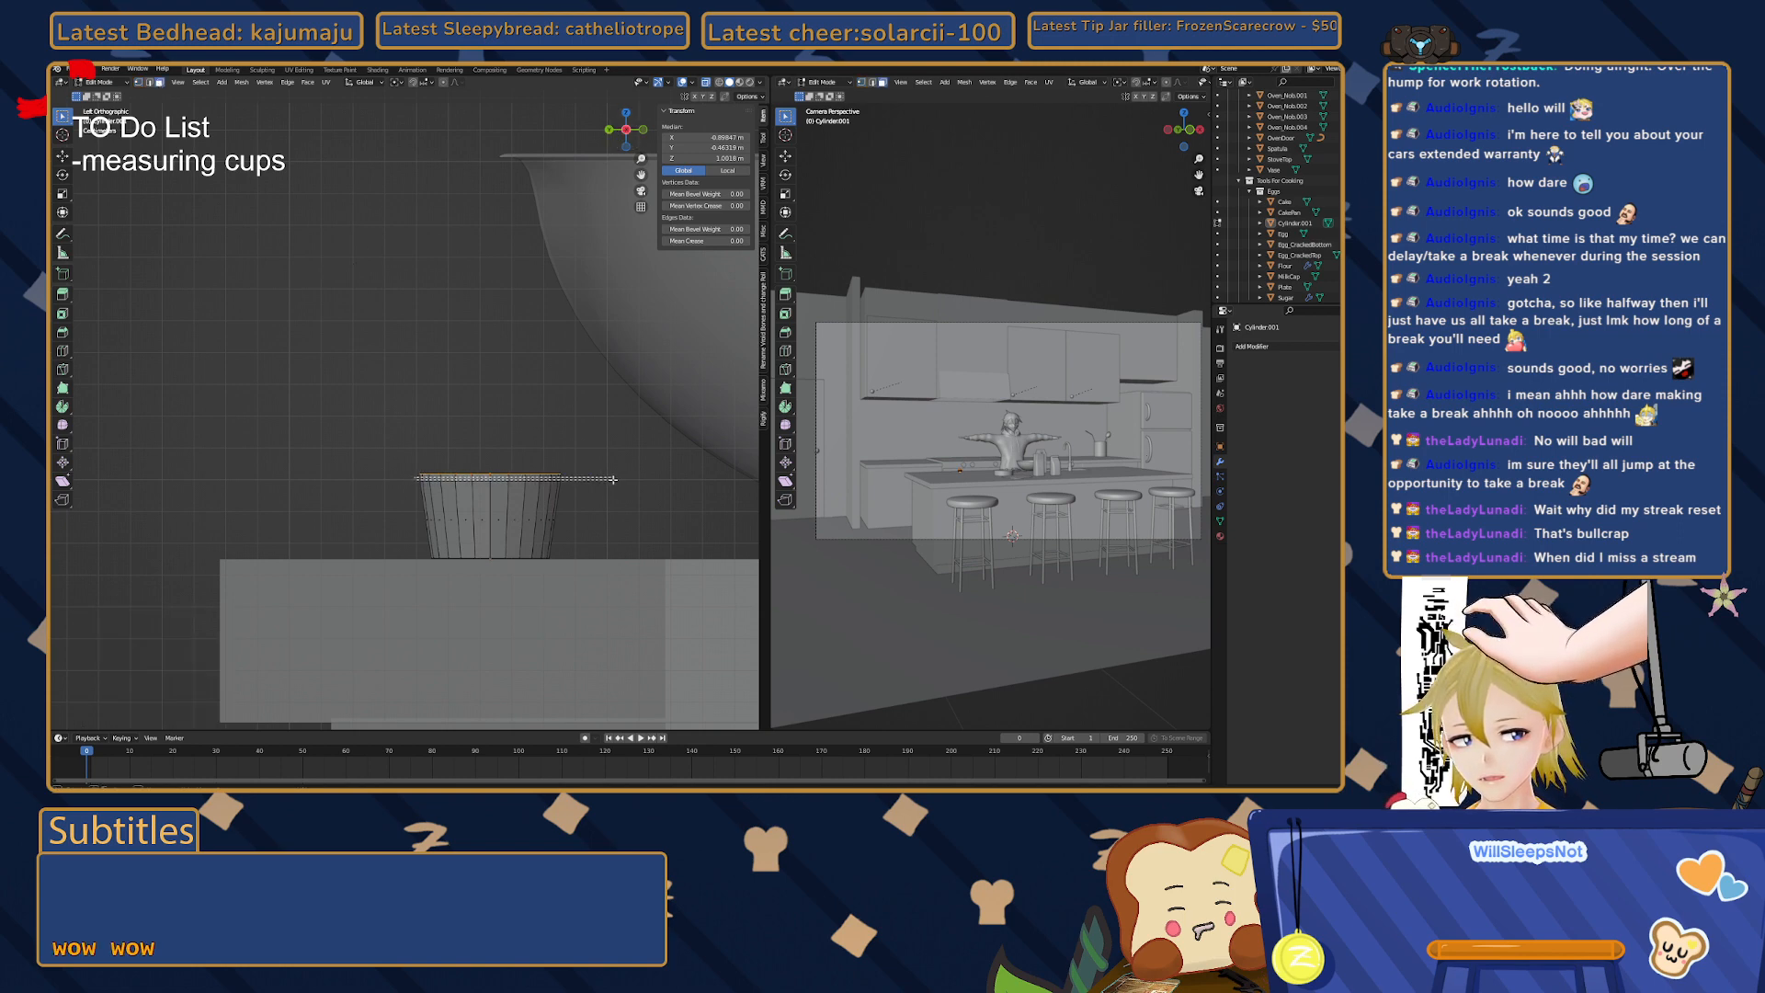
pyautogui.click(608, 478)
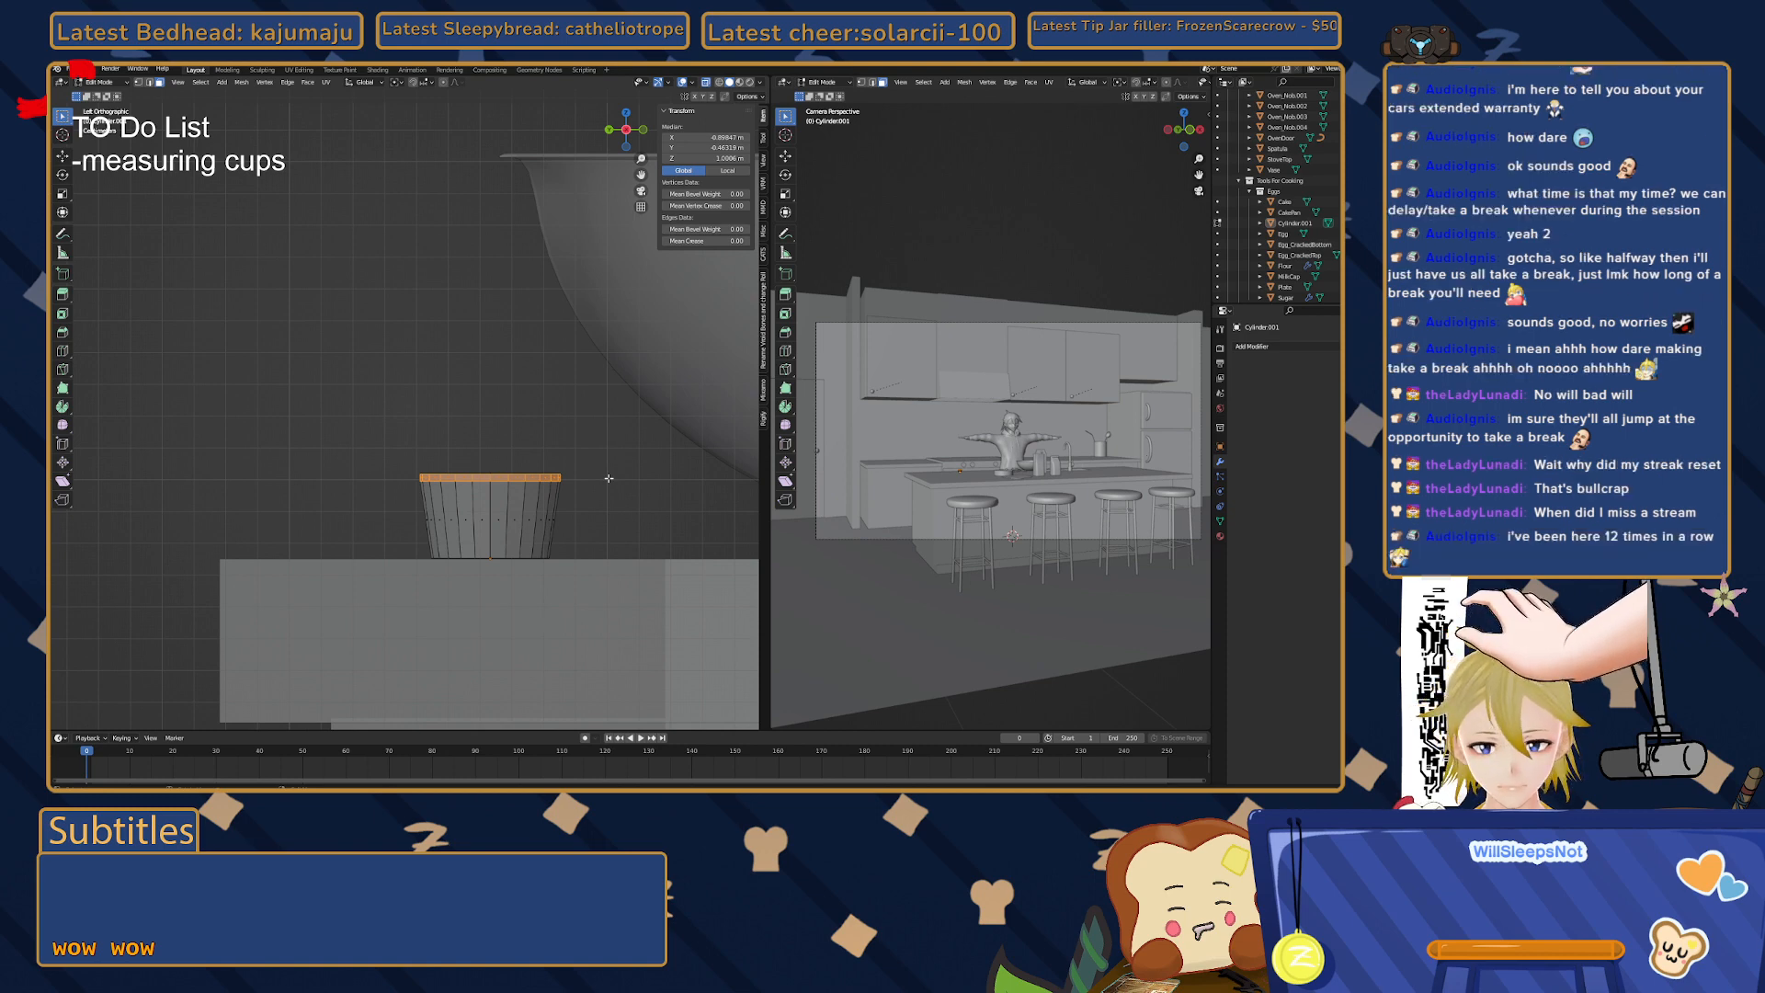
pyautogui.press('e')
pyautogui.rightClick(610, 479)
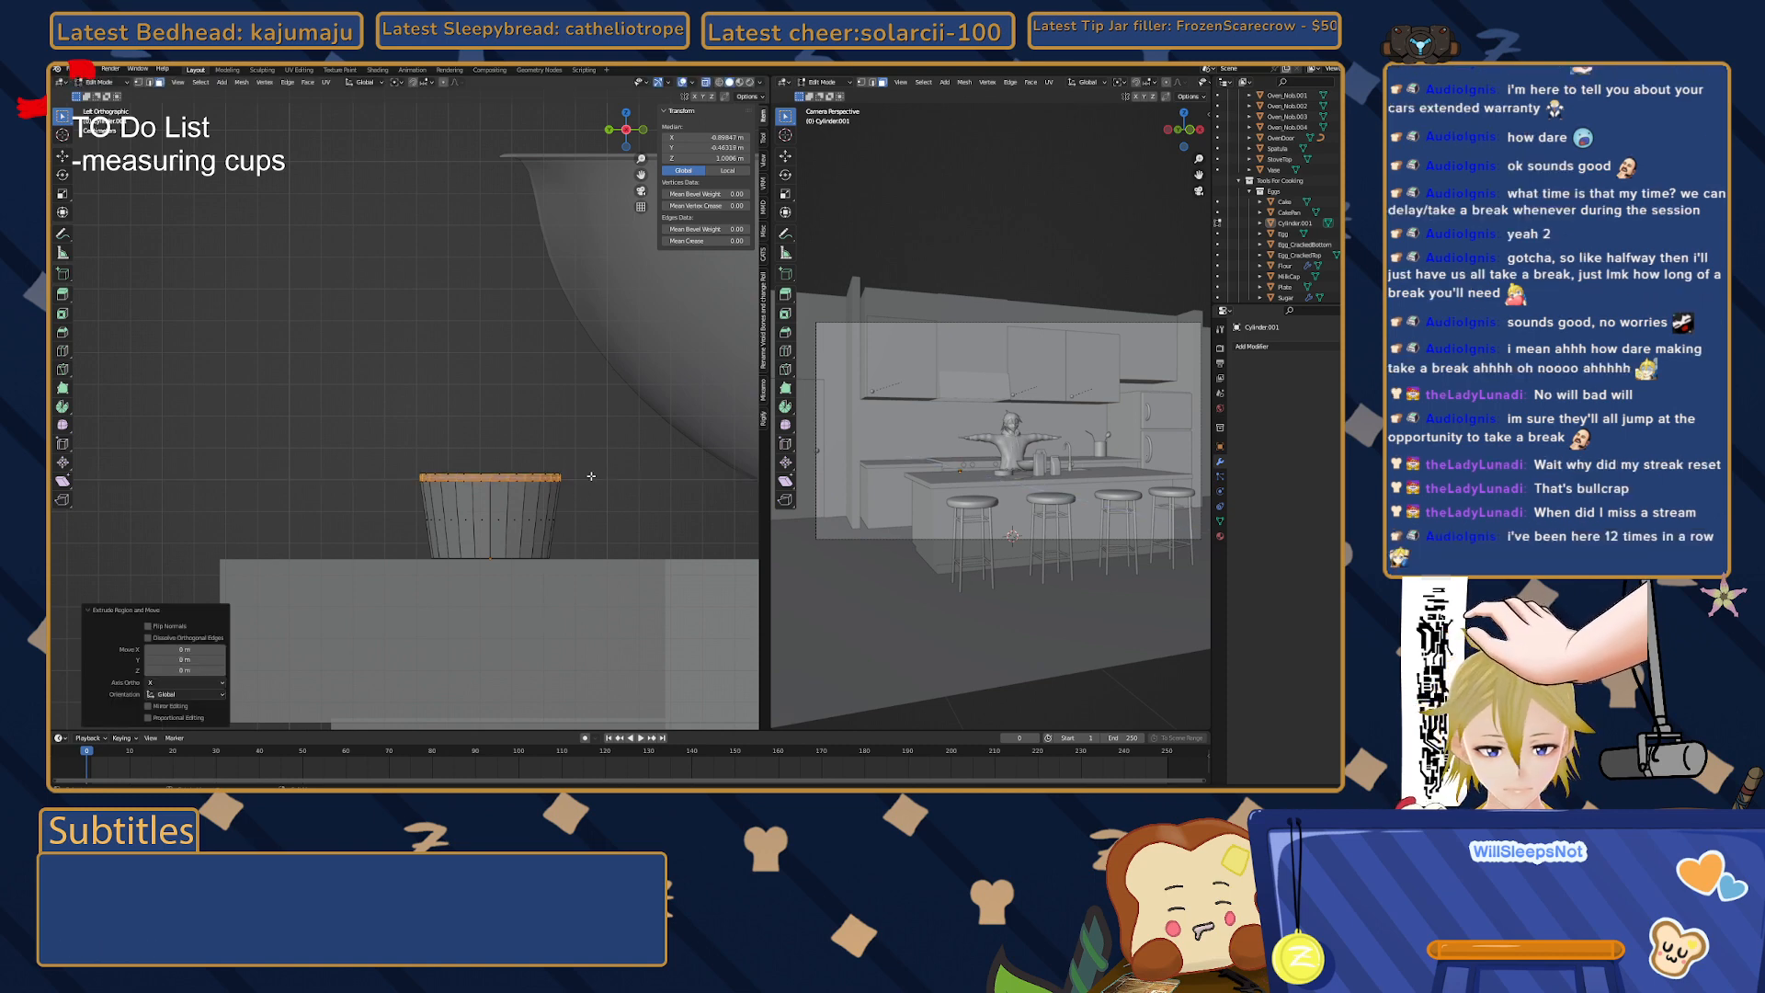
pyautogui.press('s')
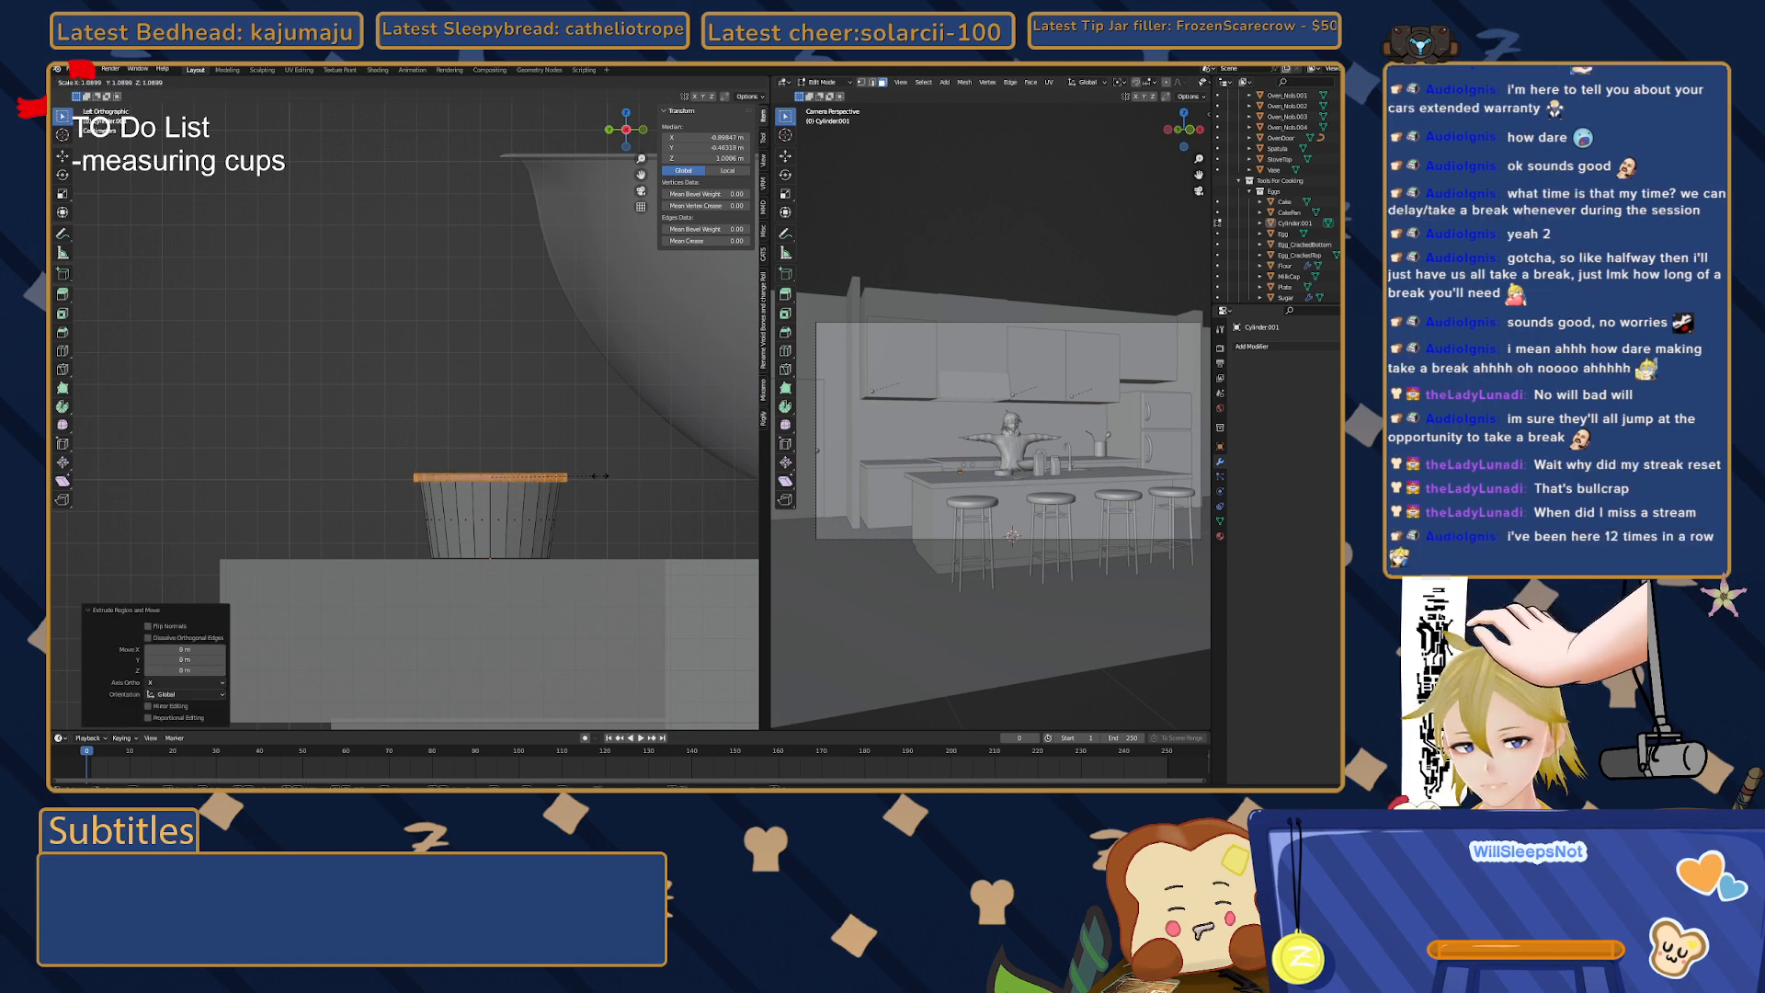
pyautogui.click(600, 477)
# - Inset the cup's circular top face slightly to leave a narrow ring inside the rim
pyautogui.moveTo(520, 379); pyautogui.dragTo(443, 425, button='middle')
pyautogui.click(432, 431)
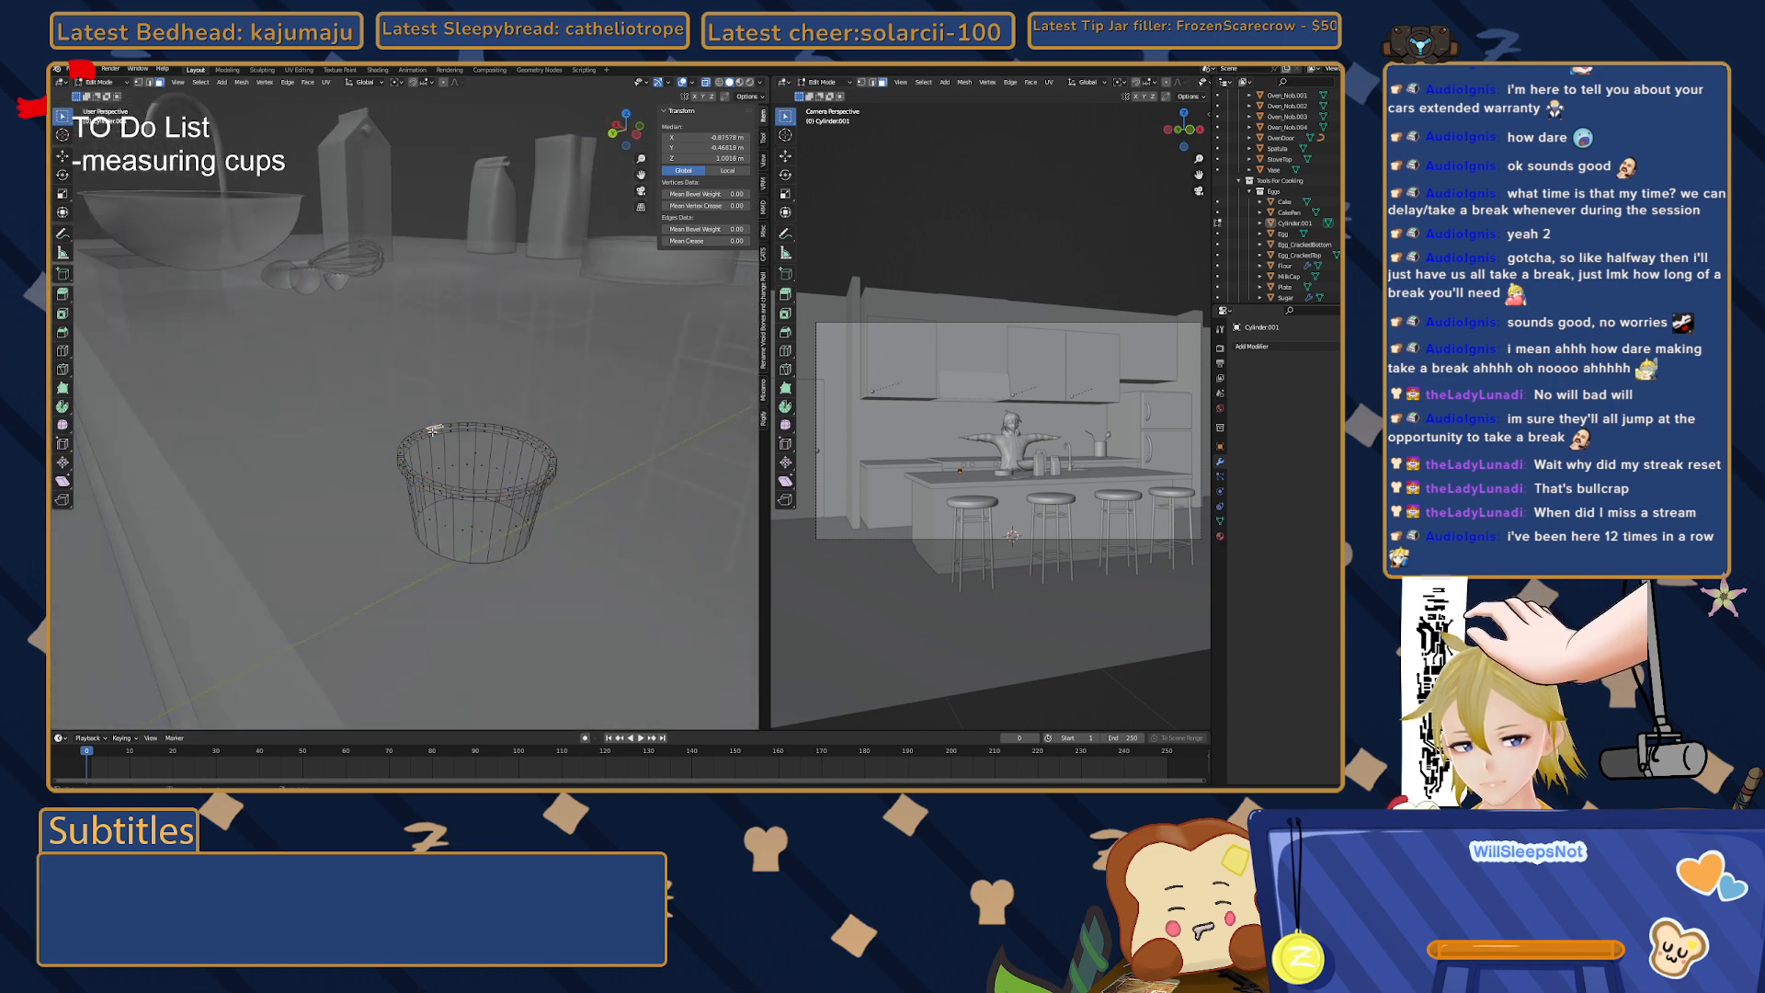
pyautogui.click(477, 454)
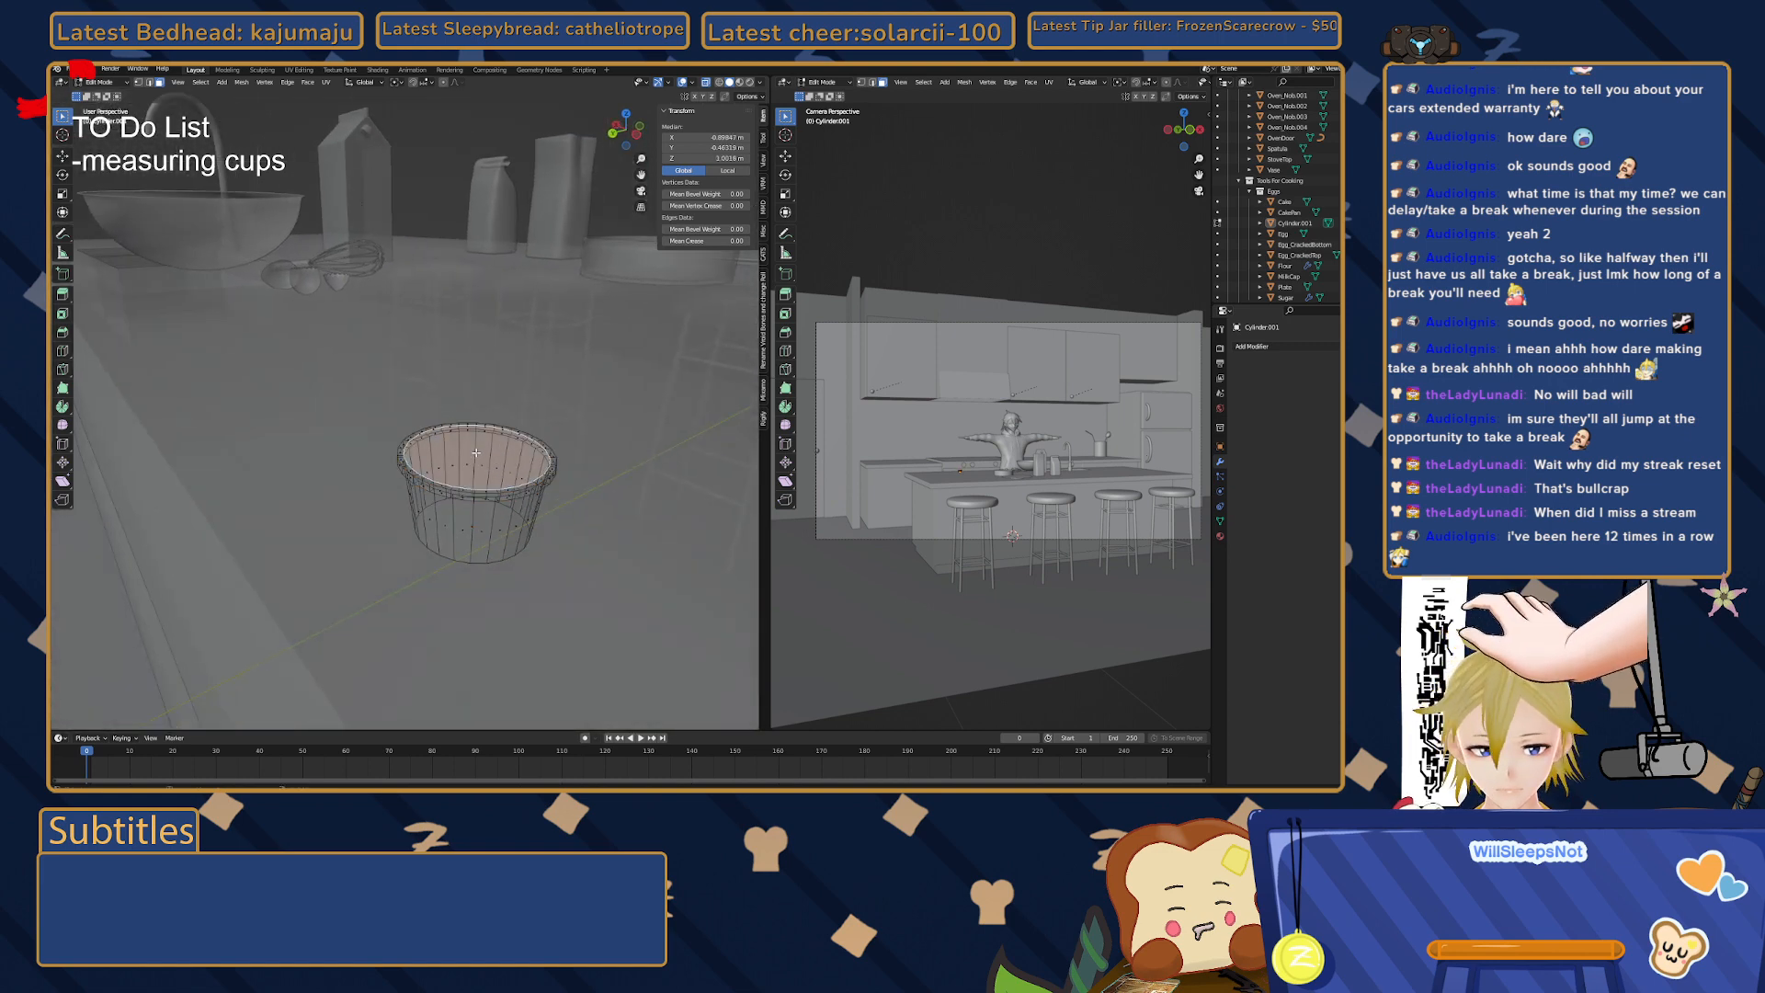
pyautogui.press('s')
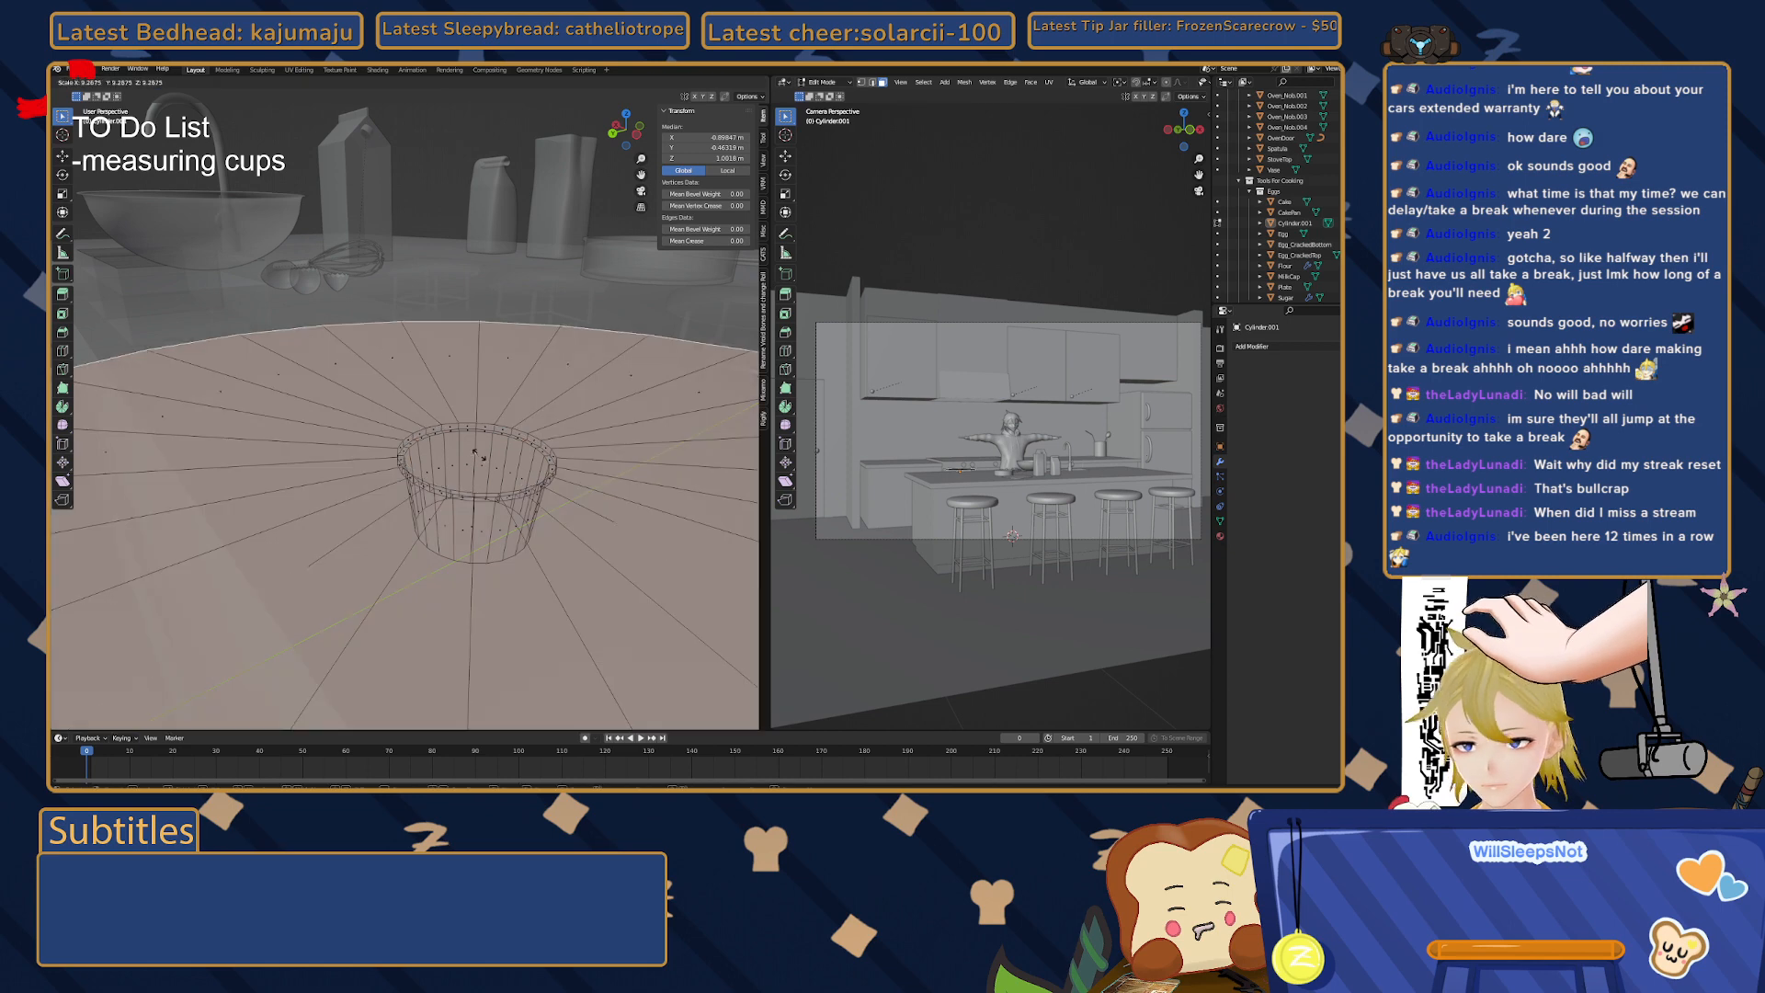
pyautogui.press('Escape')
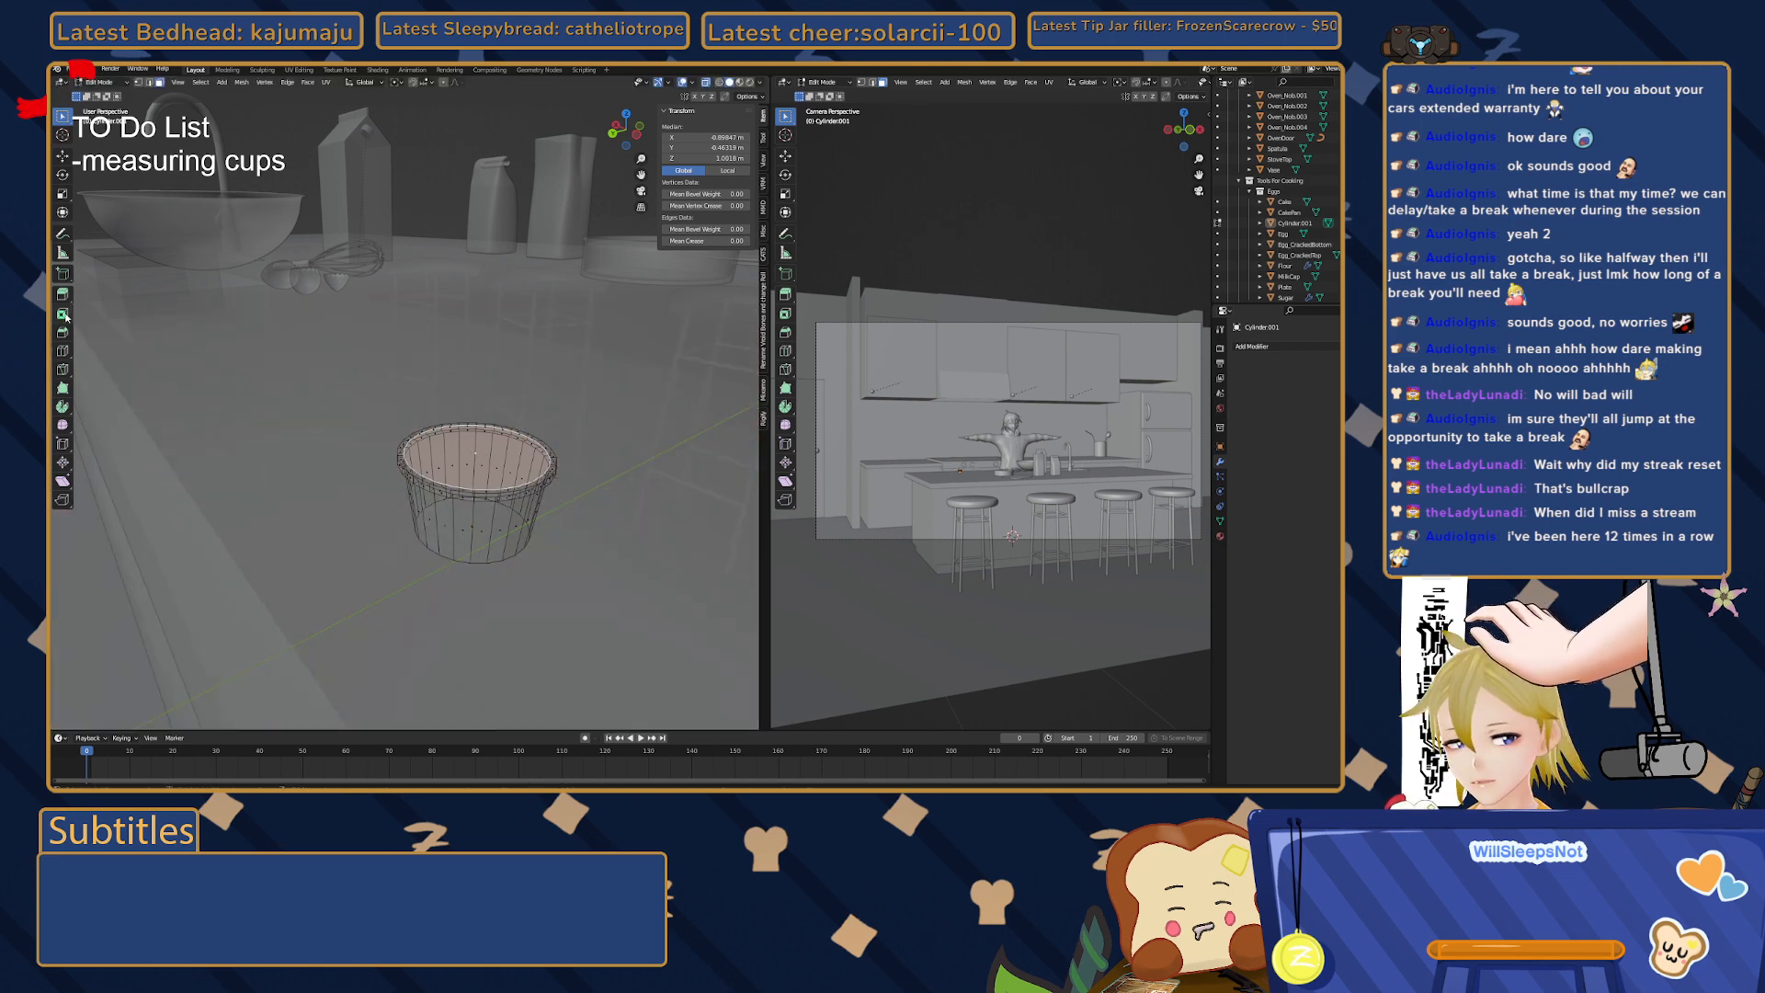
pyautogui.click(62, 313)
pyautogui.moveTo(466, 416); pyautogui.dragTo(471, 427)
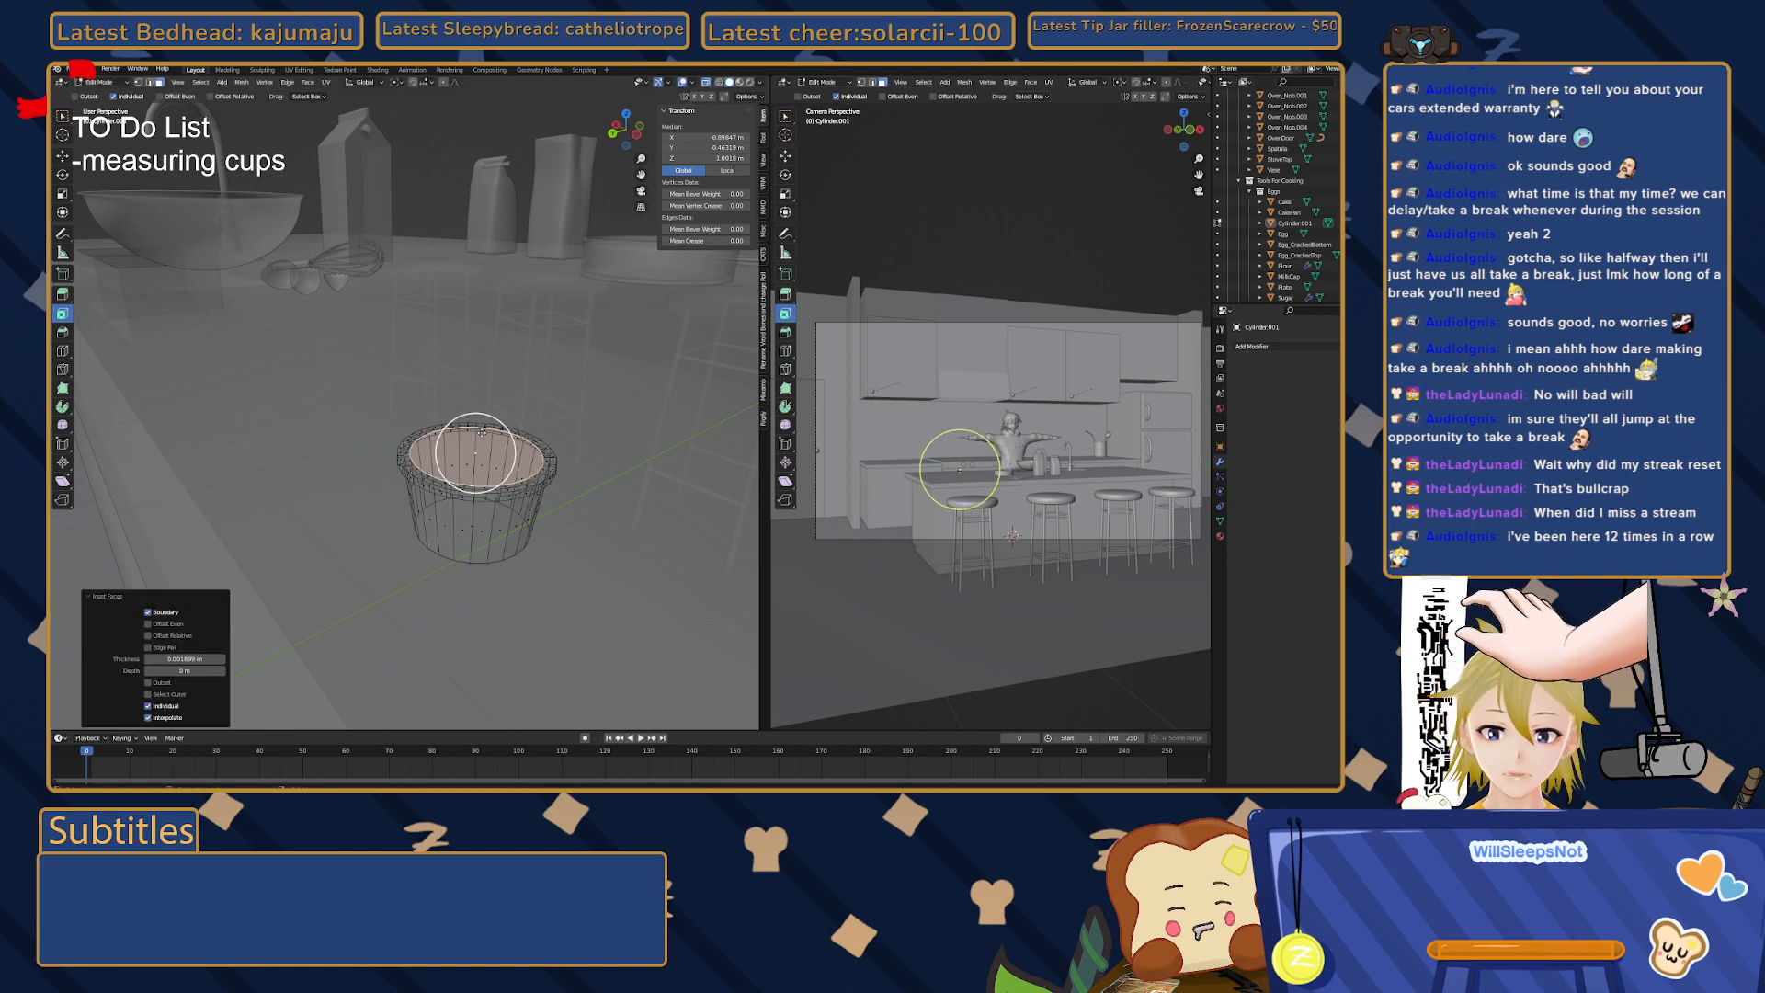
# - Extrude the inset top face about 0.03 m down into the cup to hollow out its interior
pyautogui.scroll(2, 482, 431)
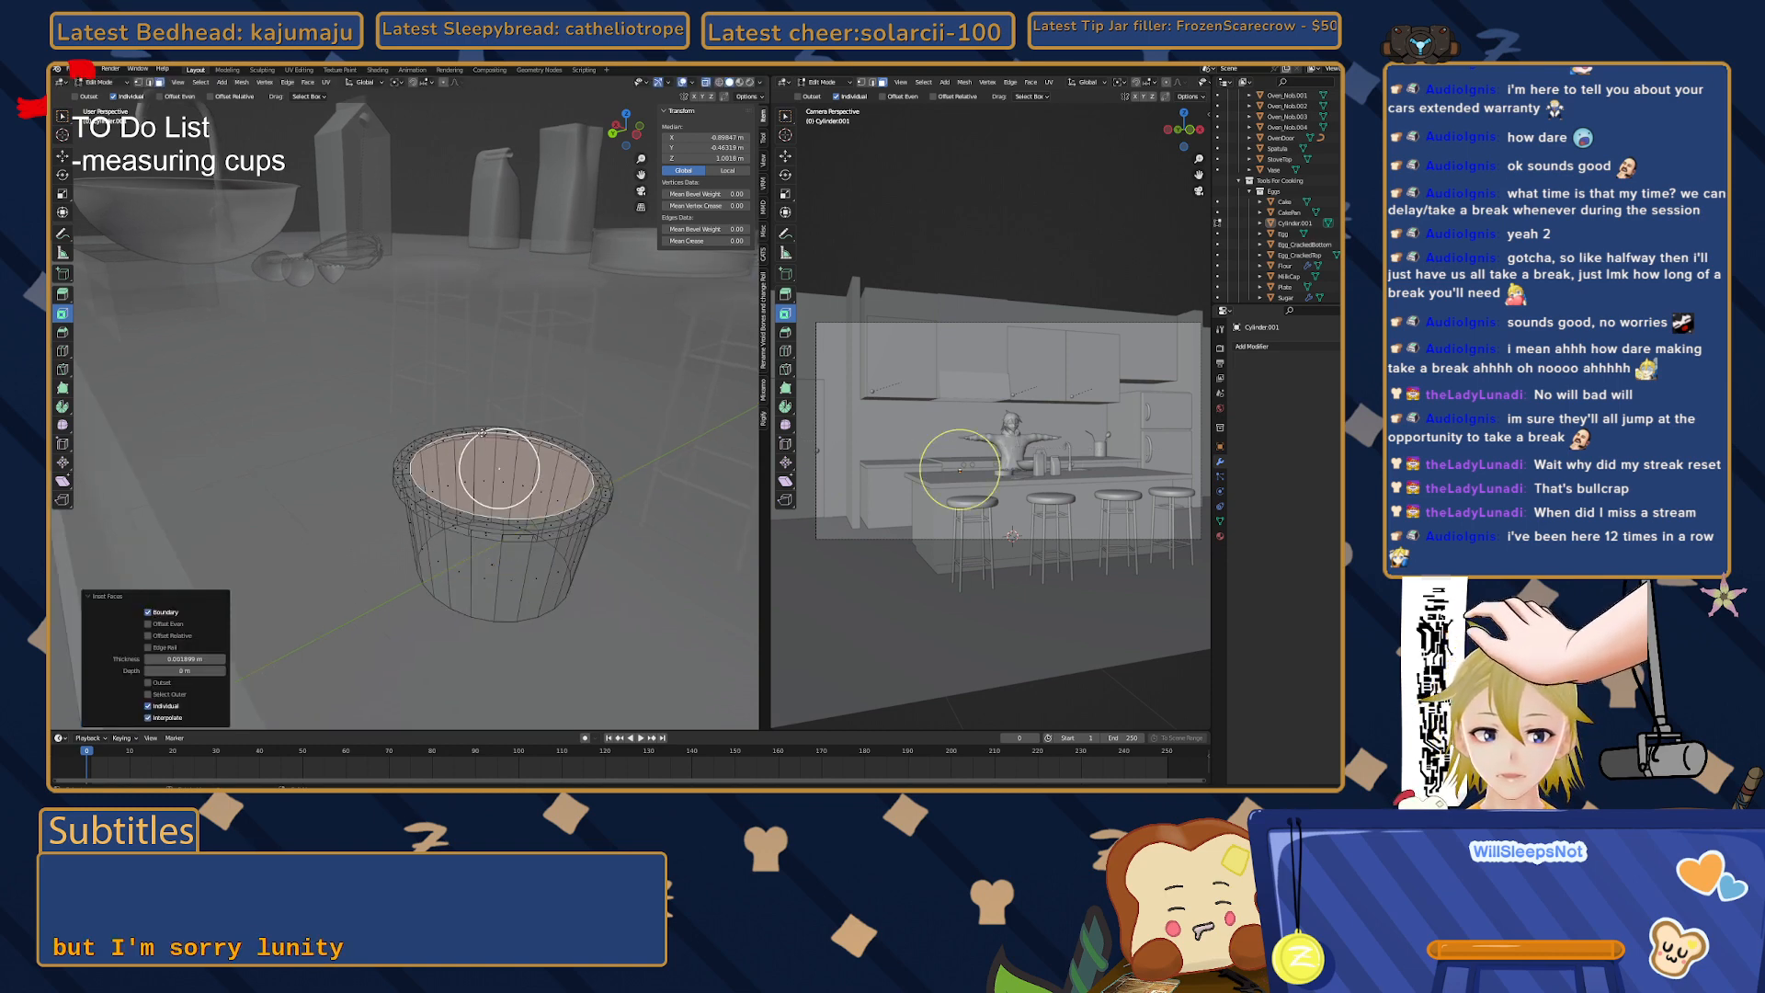
pyautogui.scroll(2, 481, 431)
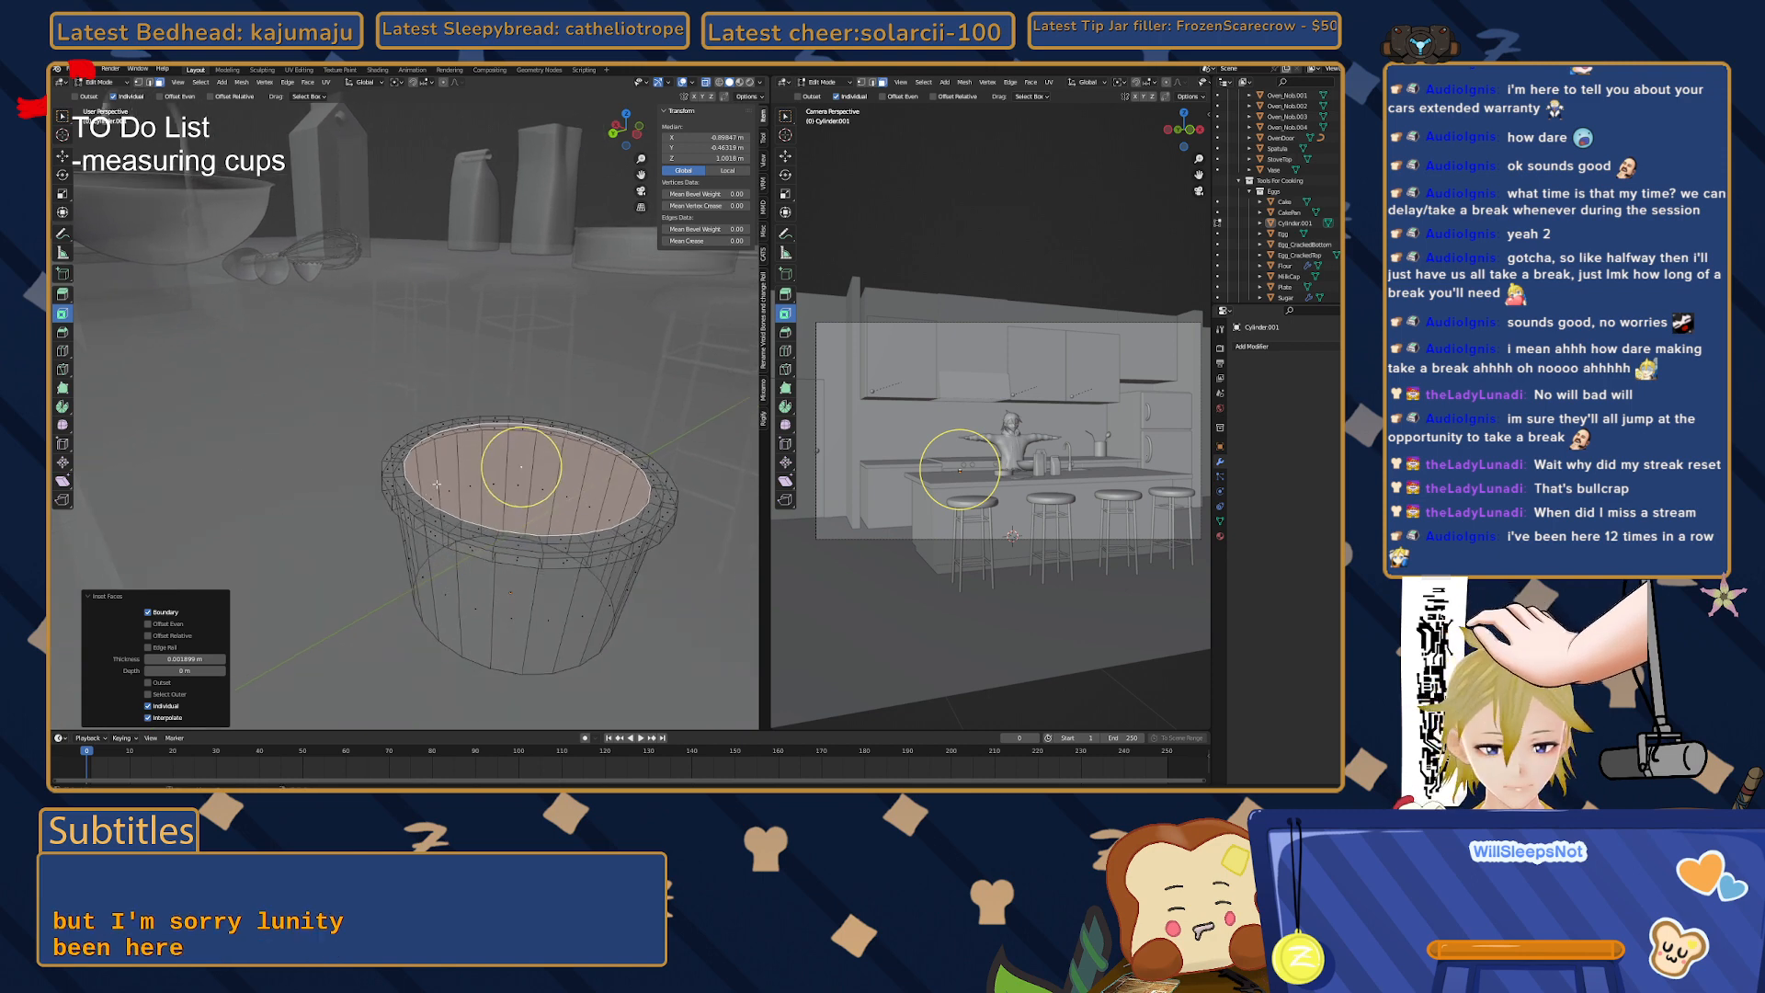
pyautogui.press('e')
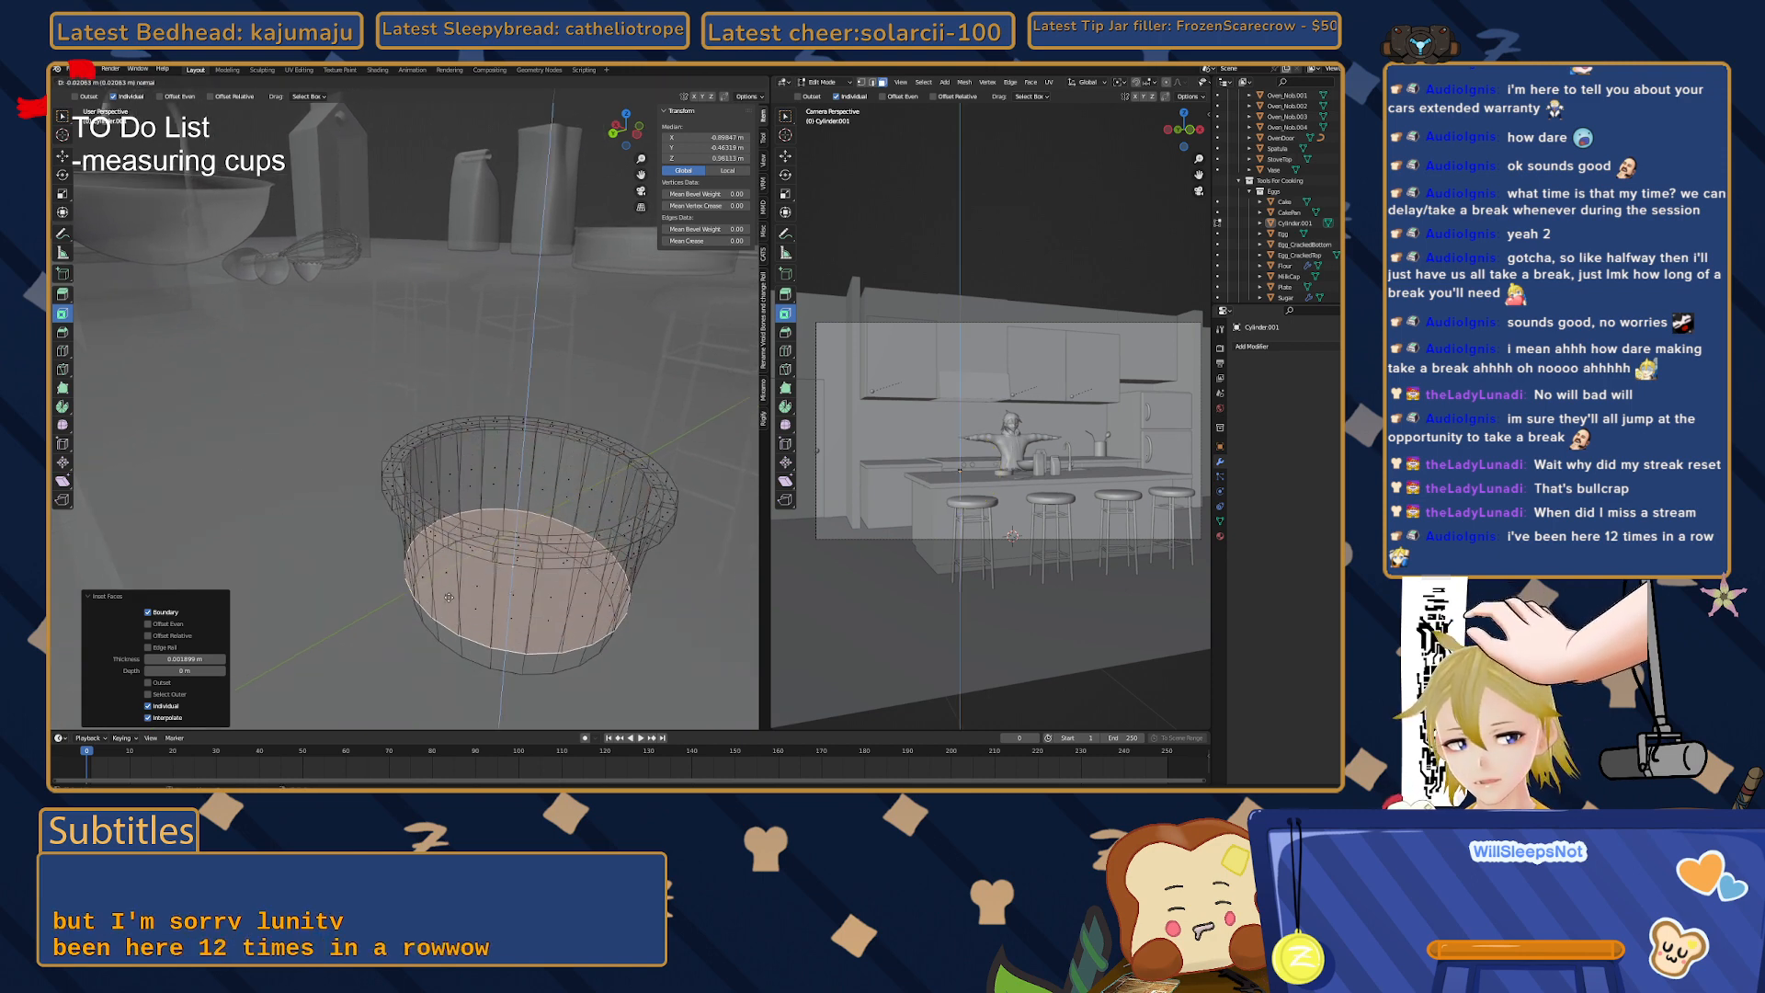
pyautogui.click(447, 609)
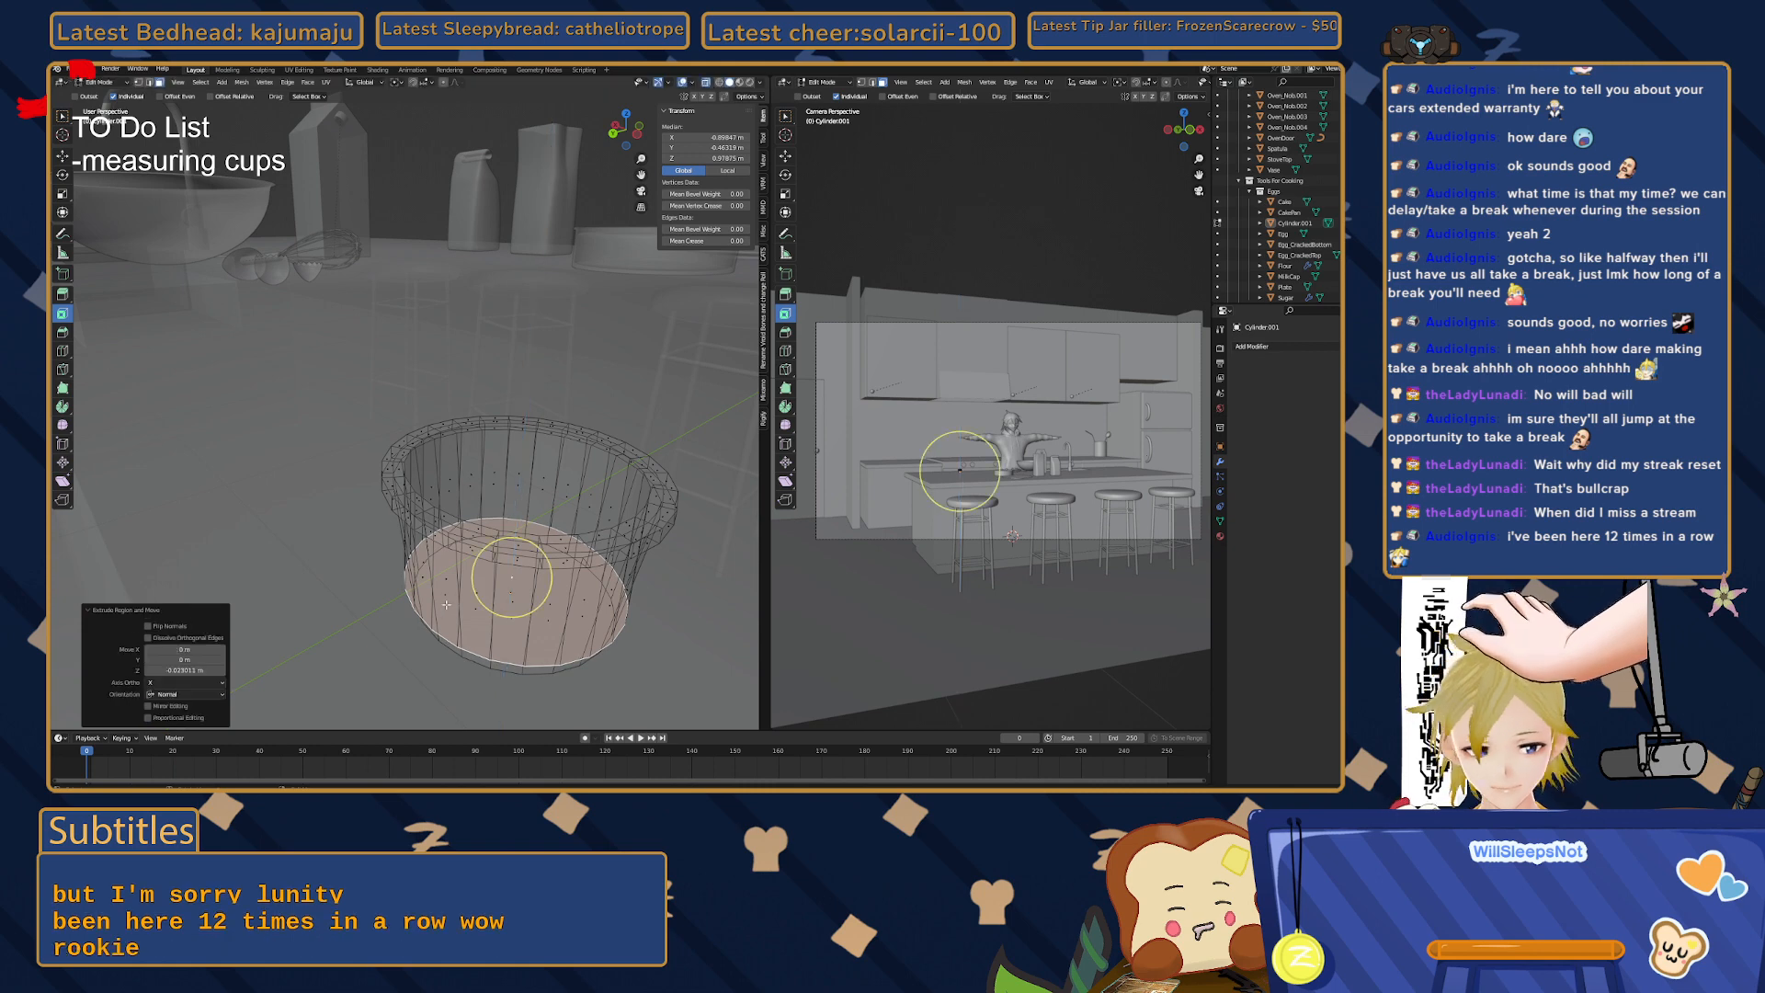
# - Scale the face at the bottom of the cup's hollow inward to about 0.89
pyautogui.press('s')
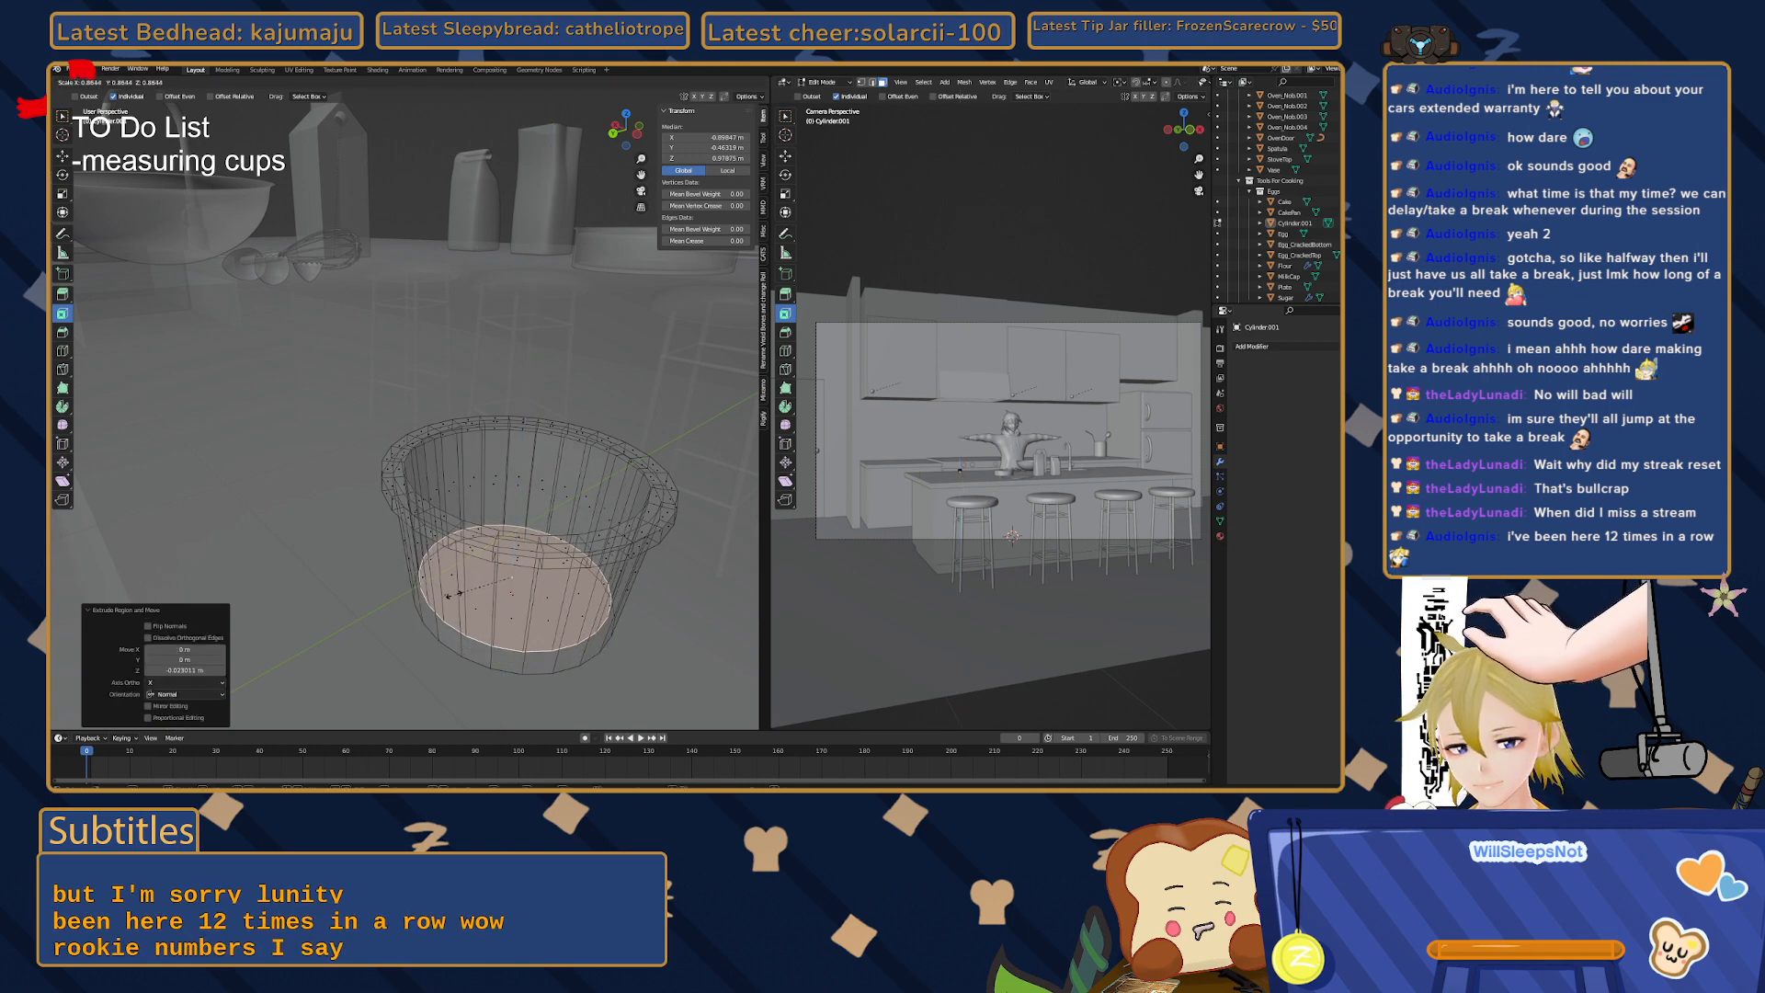
pyautogui.click(448, 594)
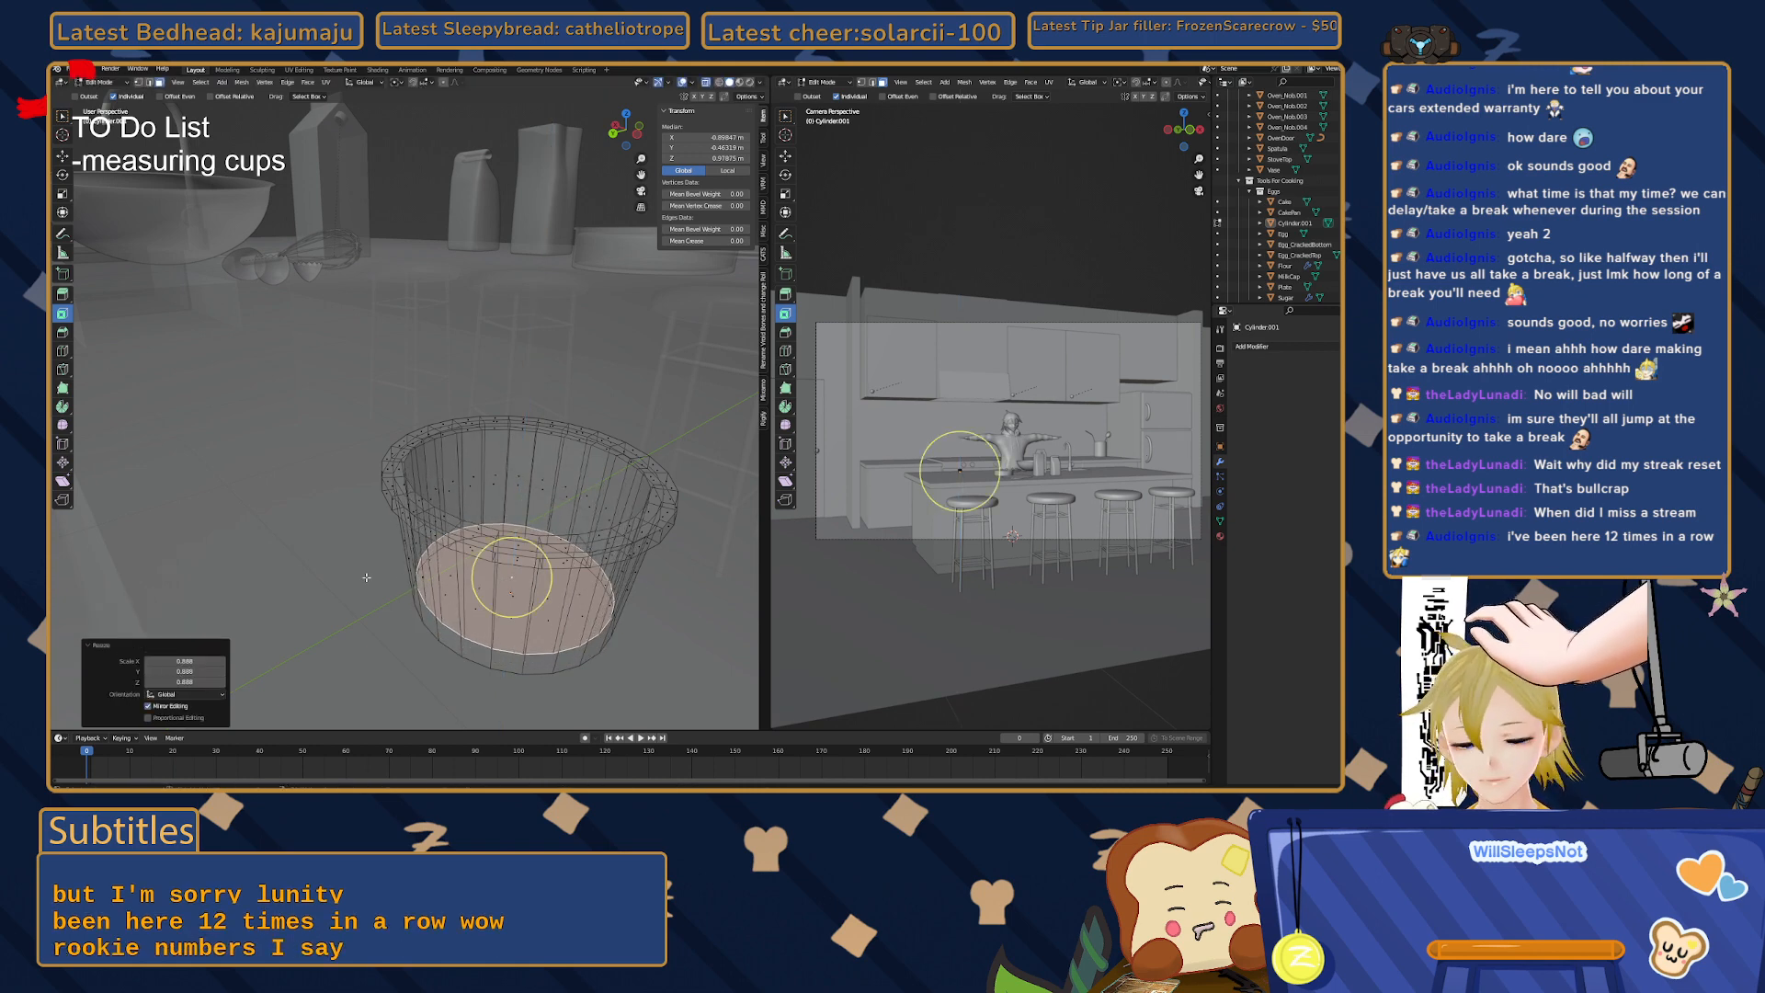
pyautogui.moveTo(451, 550)
pyautogui.mouseDown(button='middle')
pyautogui.moveTo(518, 535)
pyautogui.moveTo(460, 522)
pyautogui.mouseUp(button='middle')
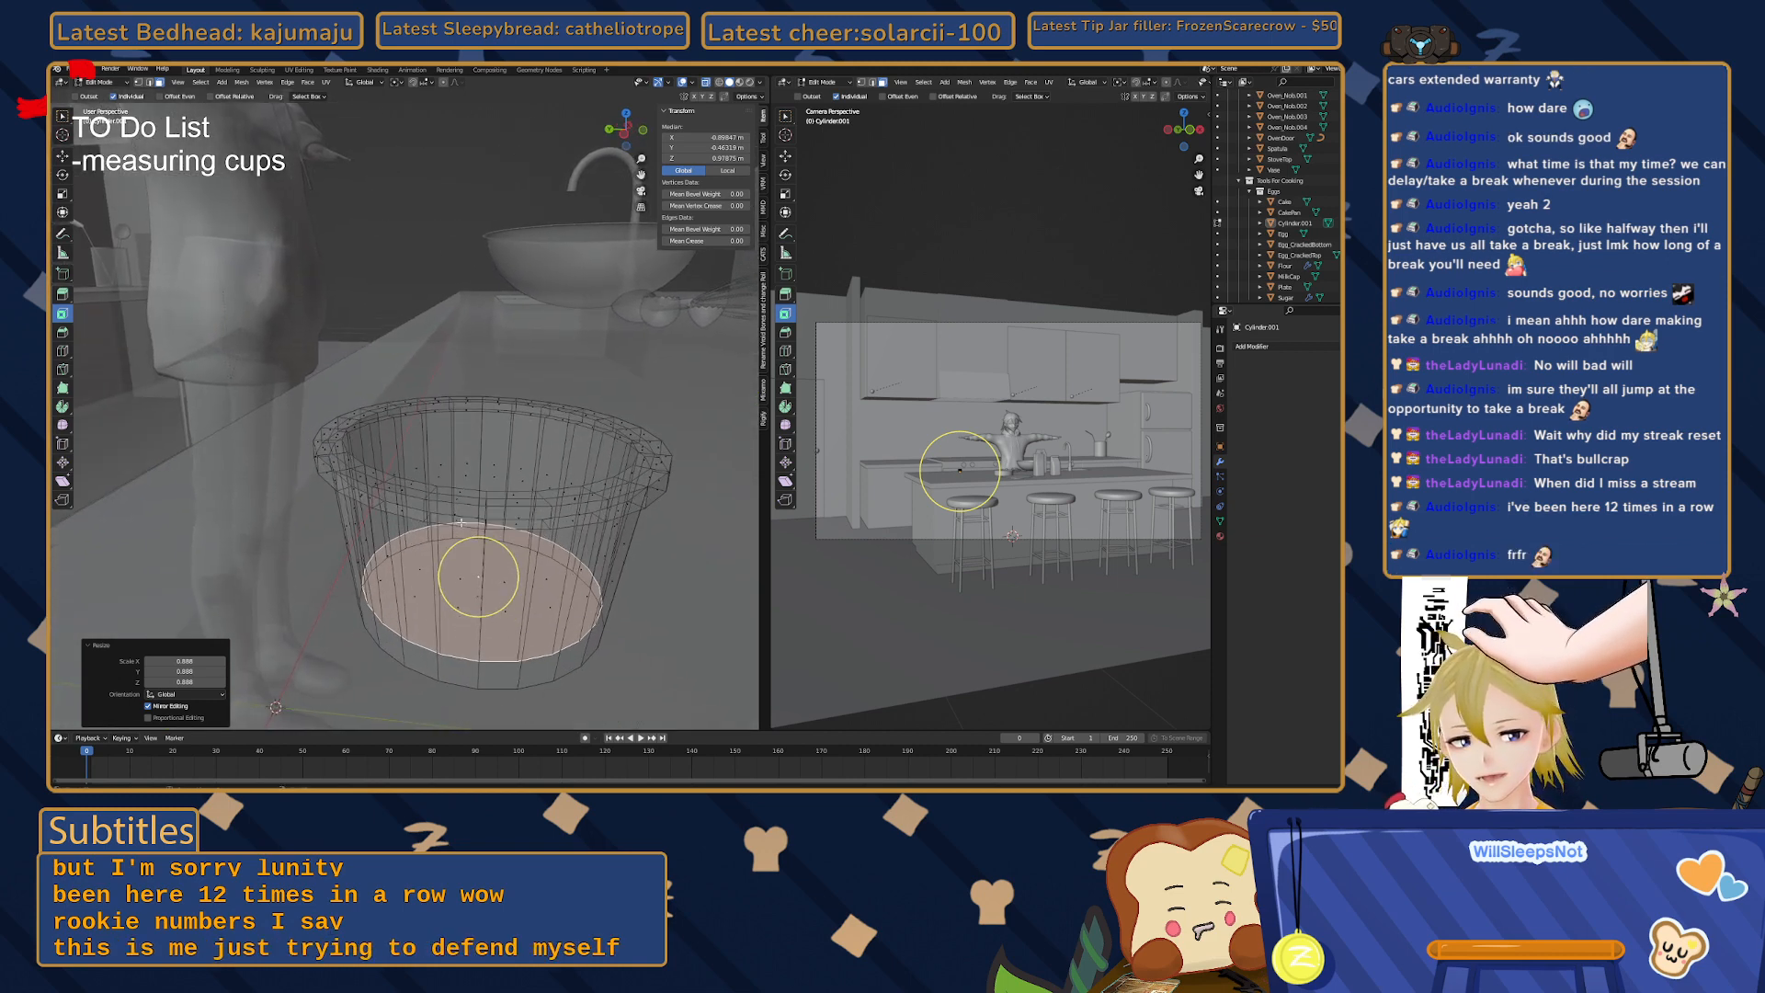
# - Select two adjacent outer faces on the cup's rim band and extrude them outward about 0.05 m to form a handle
pyautogui.click(456, 521)
pyautogui.click(518, 520)
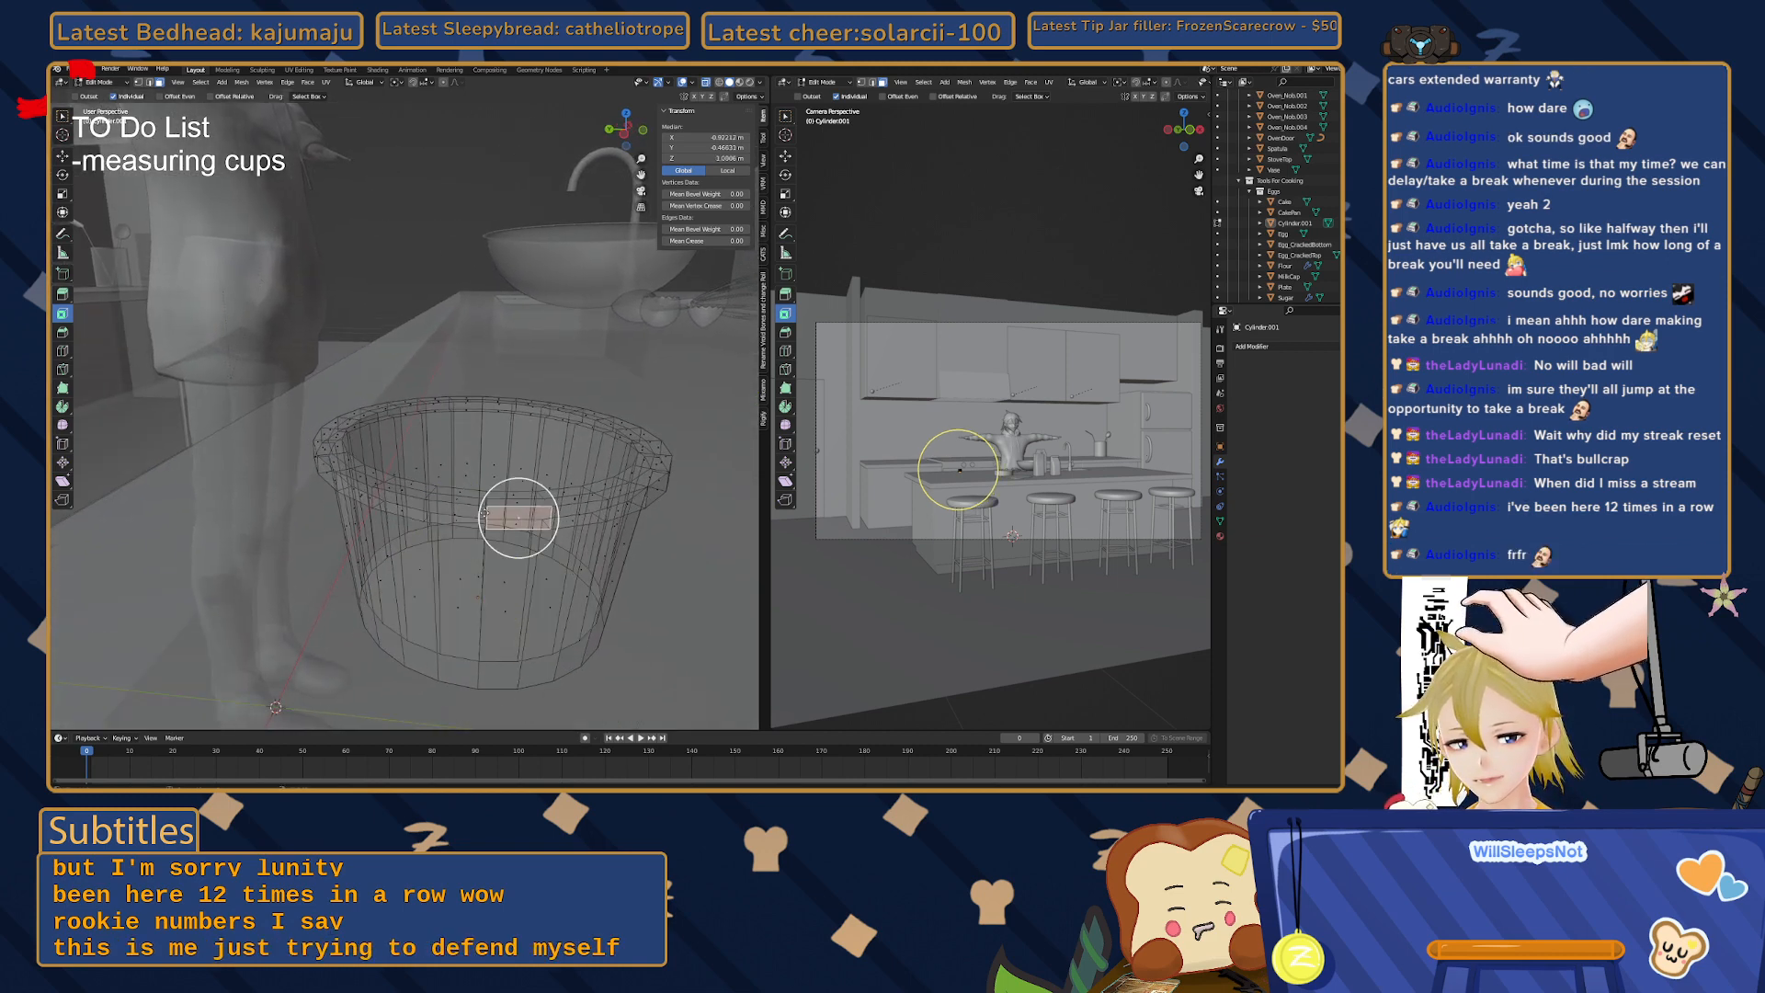
pyautogui.keyDown('shift'); pyautogui.click(459, 516); pyautogui.keyUp('shift')
pyautogui.click(458, 517)
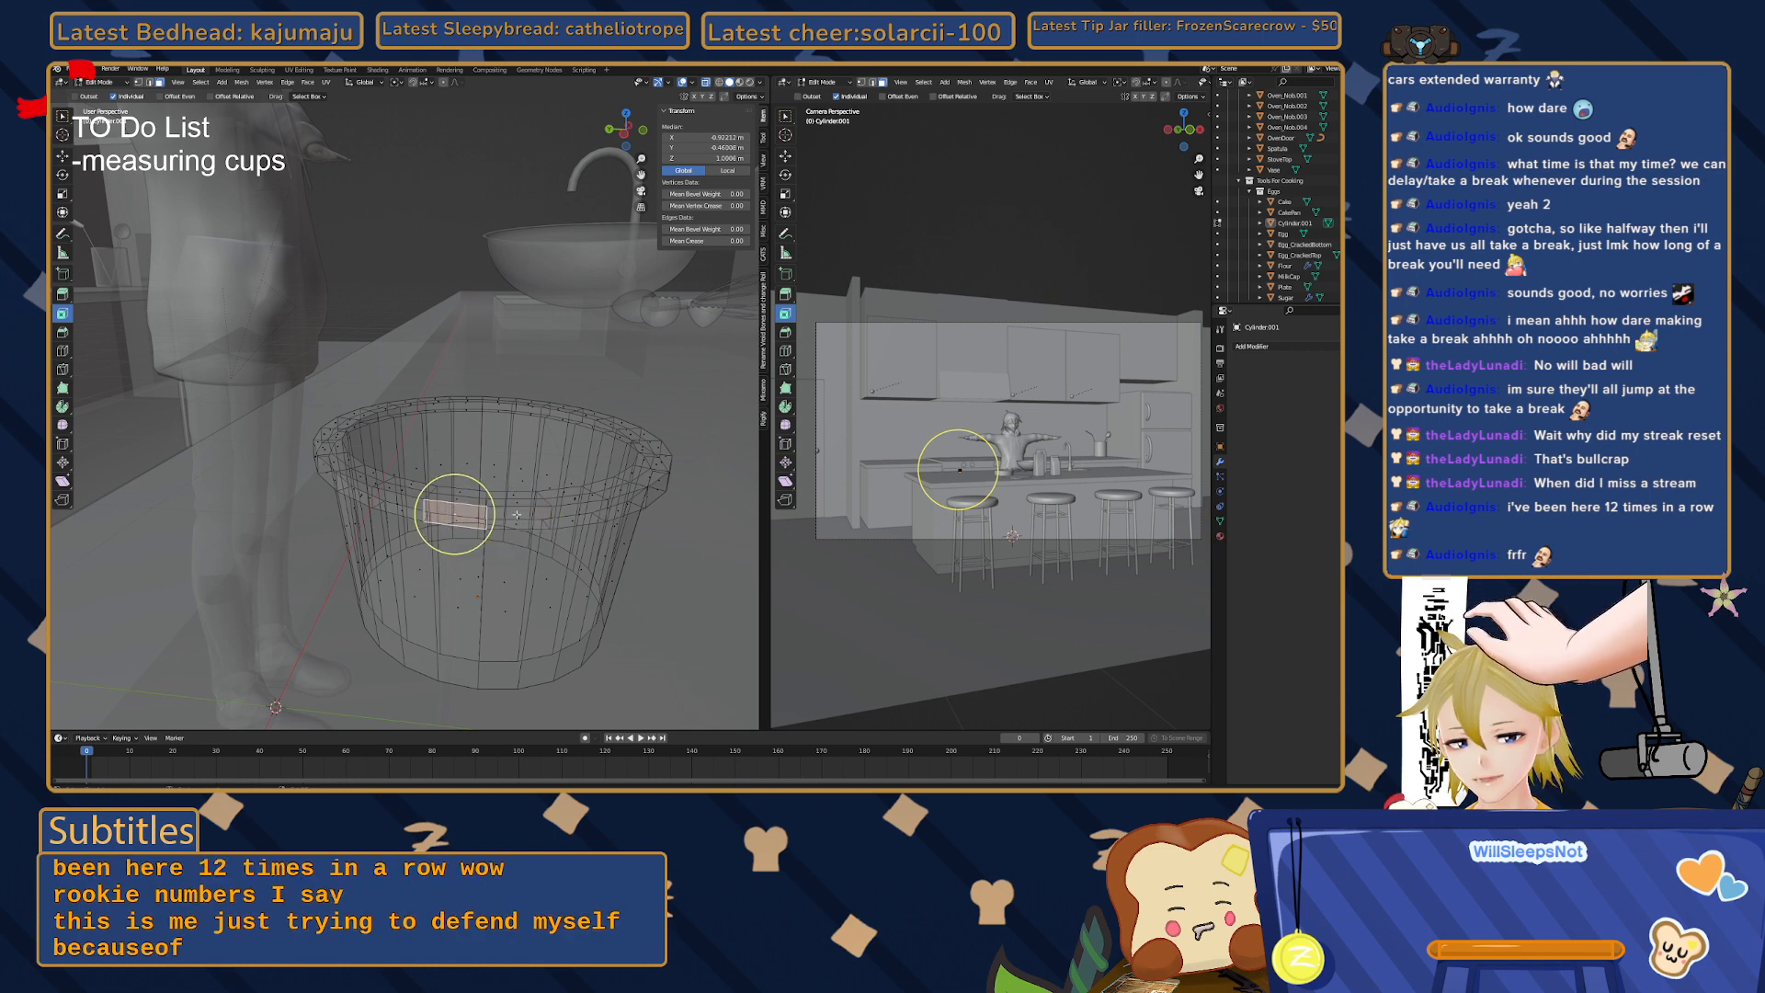
pyautogui.keyDown('shift'); pyautogui.click(523, 516); pyautogui.keyUp('shift')
pyautogui.moveTo(522, 515)
pyautogui.mouseDown(button='middle')
pyautogui.moveTo(614, 526)
pyautogui.moveTo(540, 485)
pyautogui.mouseUp(button='middle')
pyautogui.scroll(-3, 597, 511)
pyautogui.press('e')
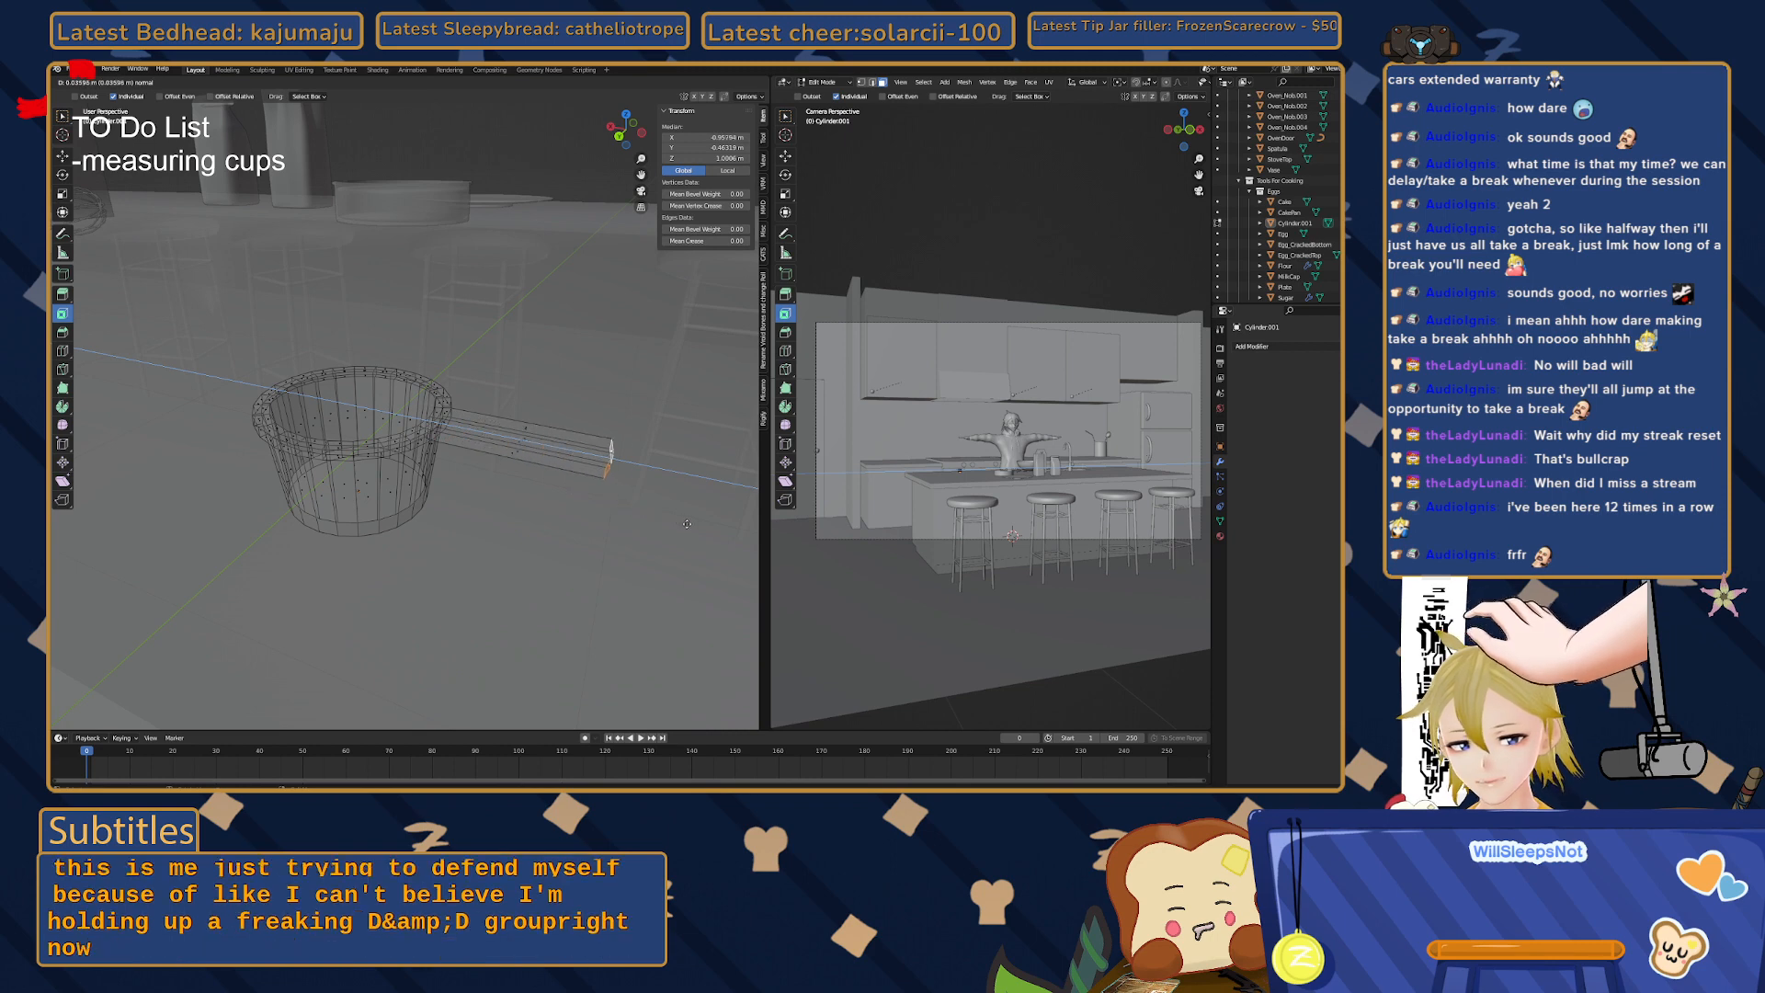
pyautogui.click(745, 531)
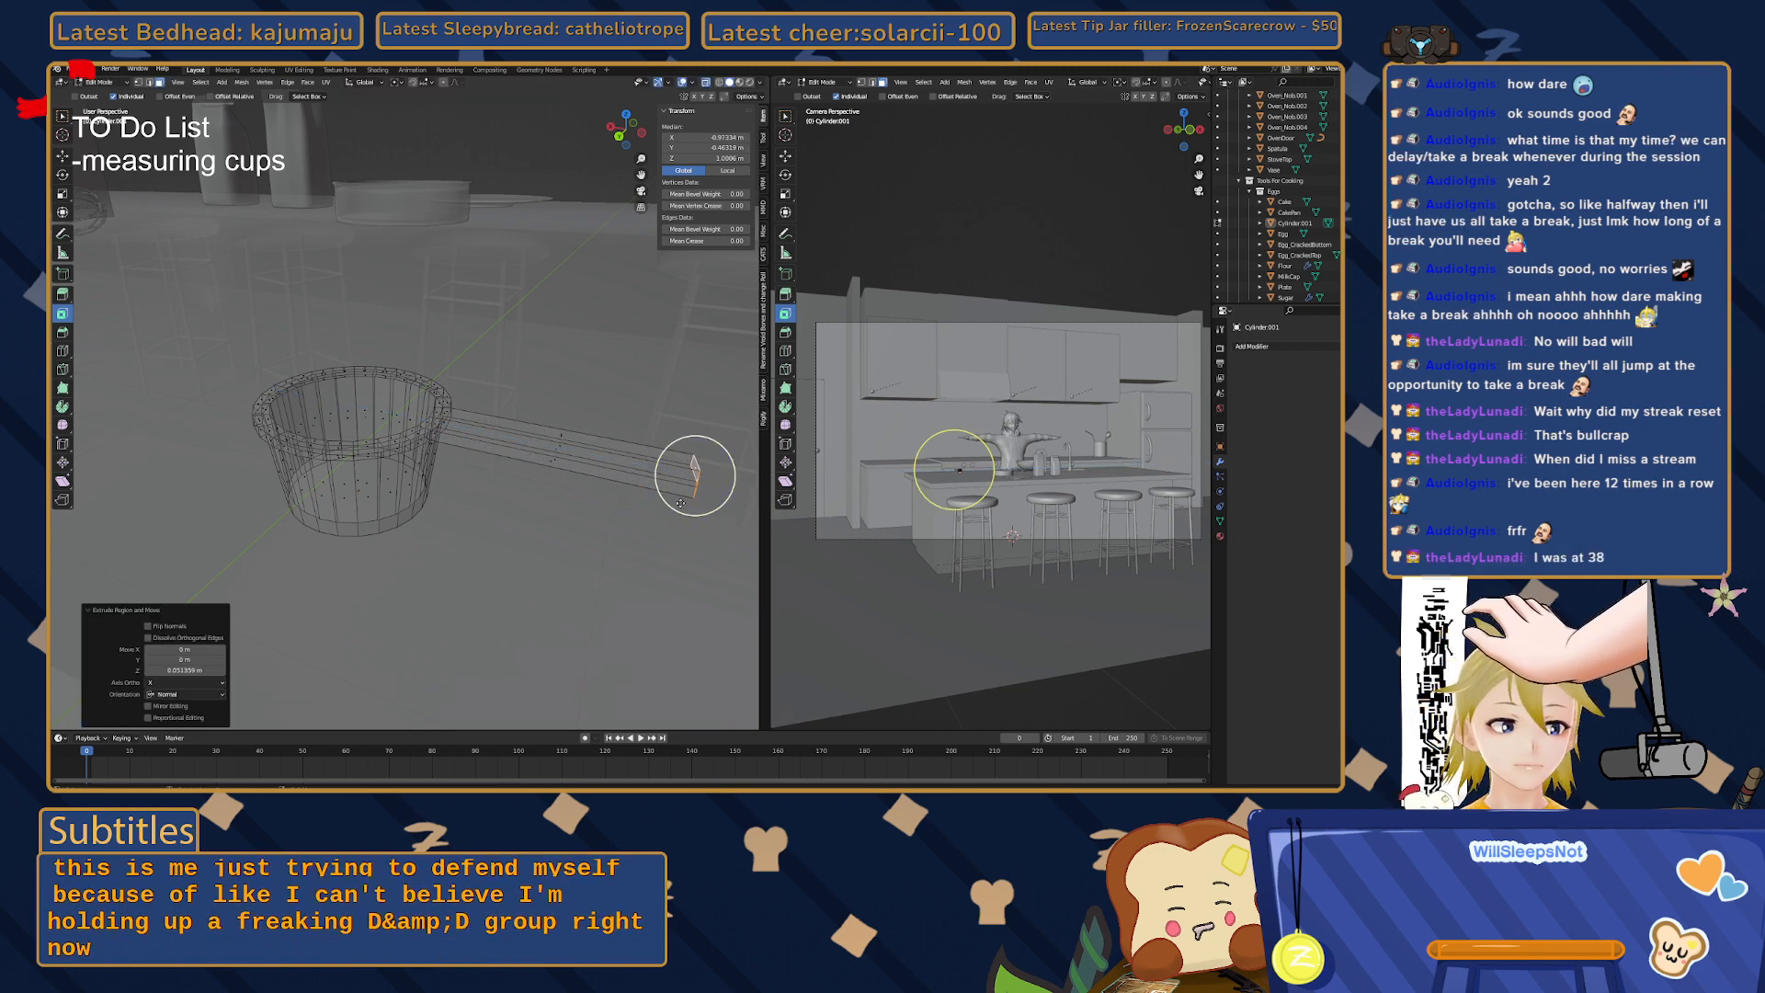
# - Try to shift the edge at the handle's end along X by adjusting its median coordinate
pyautogui.moveTo(680, 503); pyautogui.dragTo(606, 451, button='middle')
pyautogui.press('Tab')
pyautogui.press('Tab')
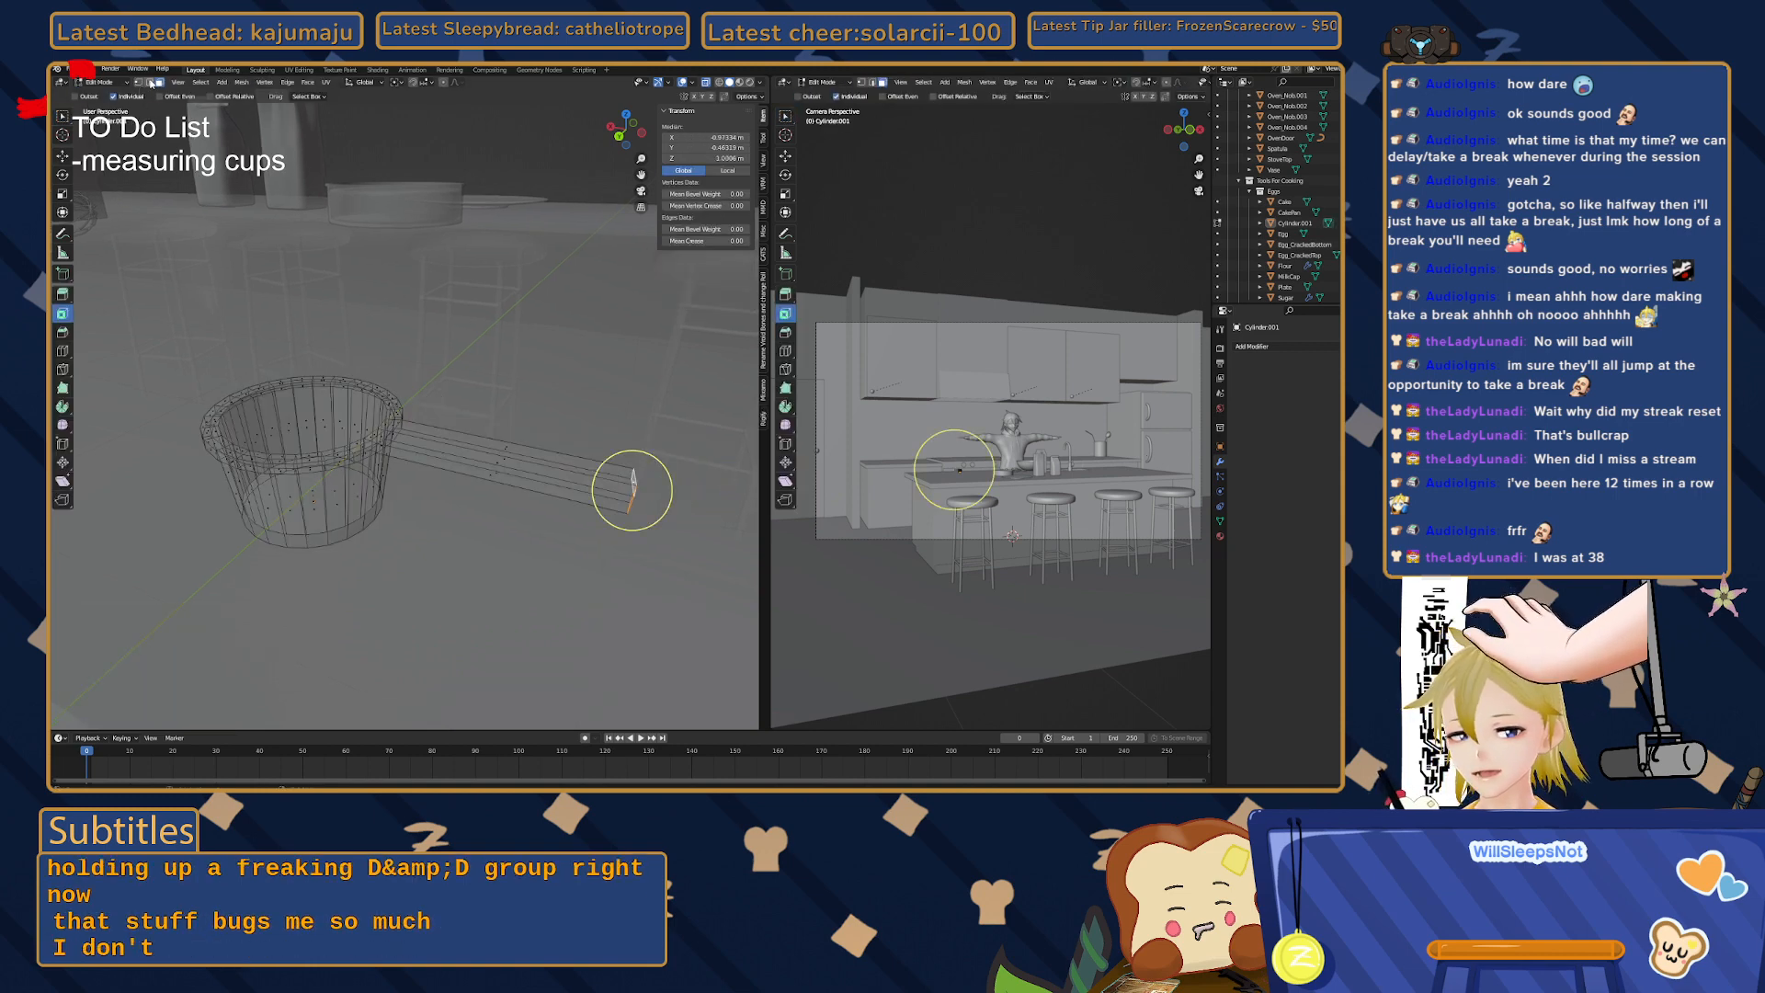
pyautogui.click(633, 475)
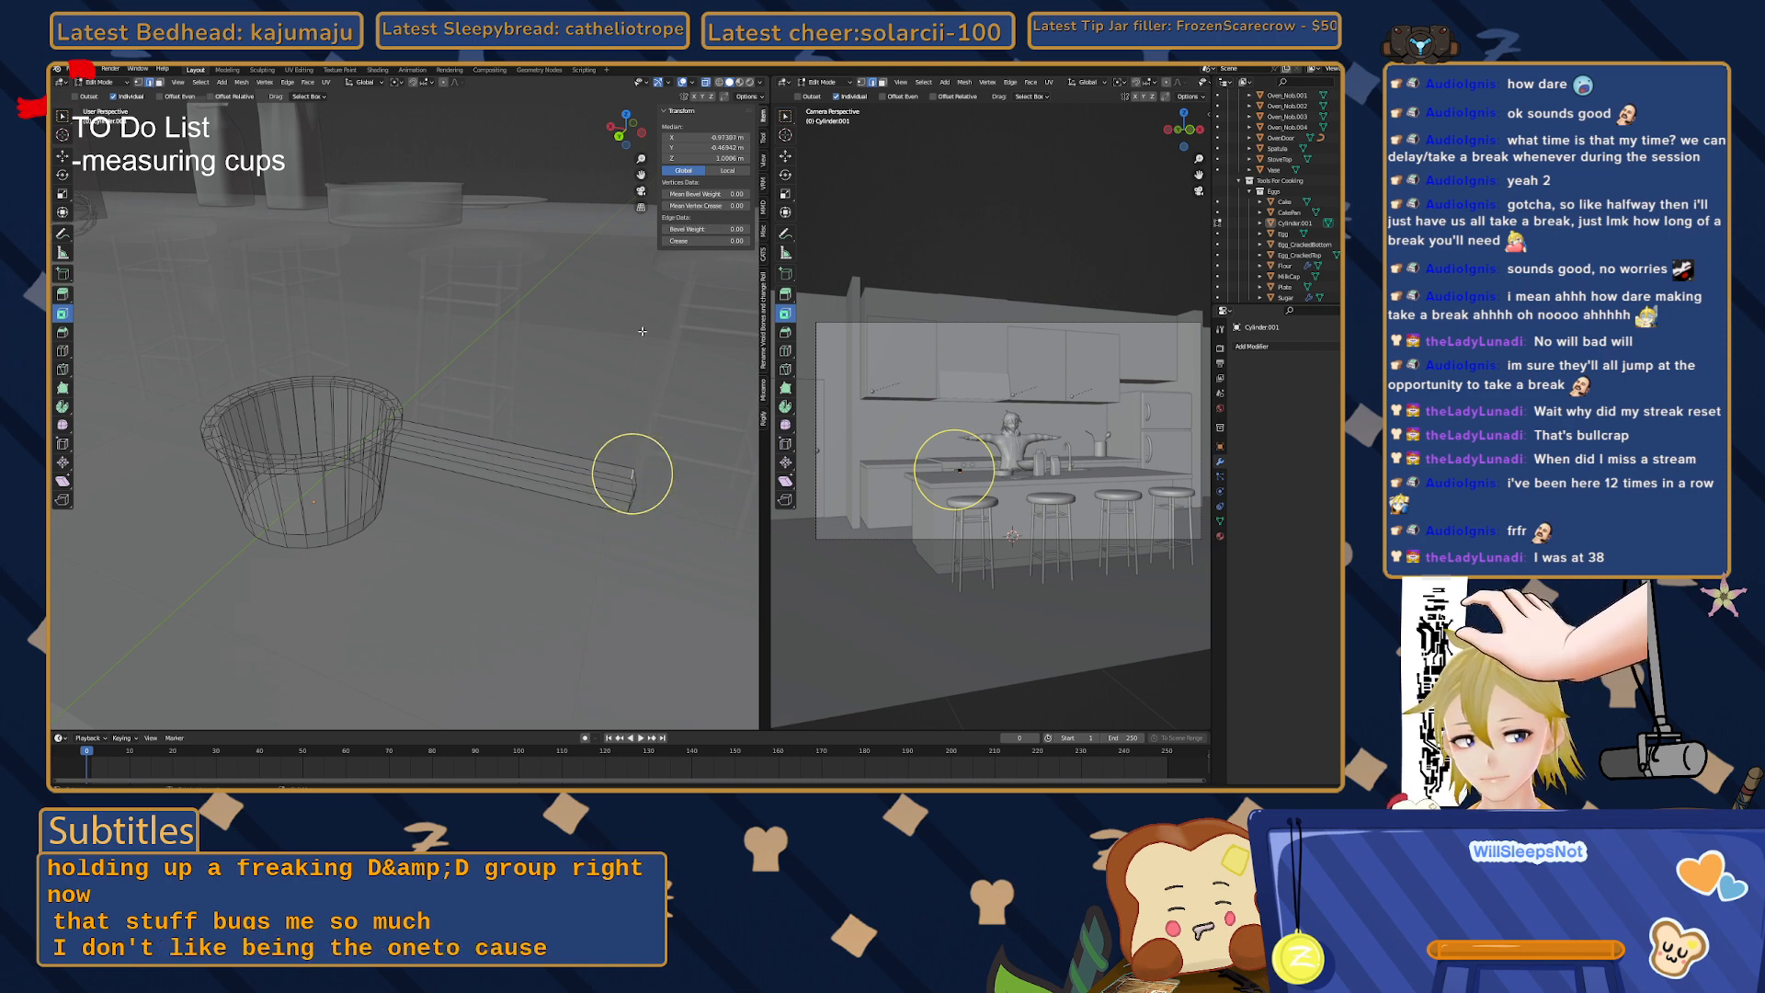
pyautogui.press('w')
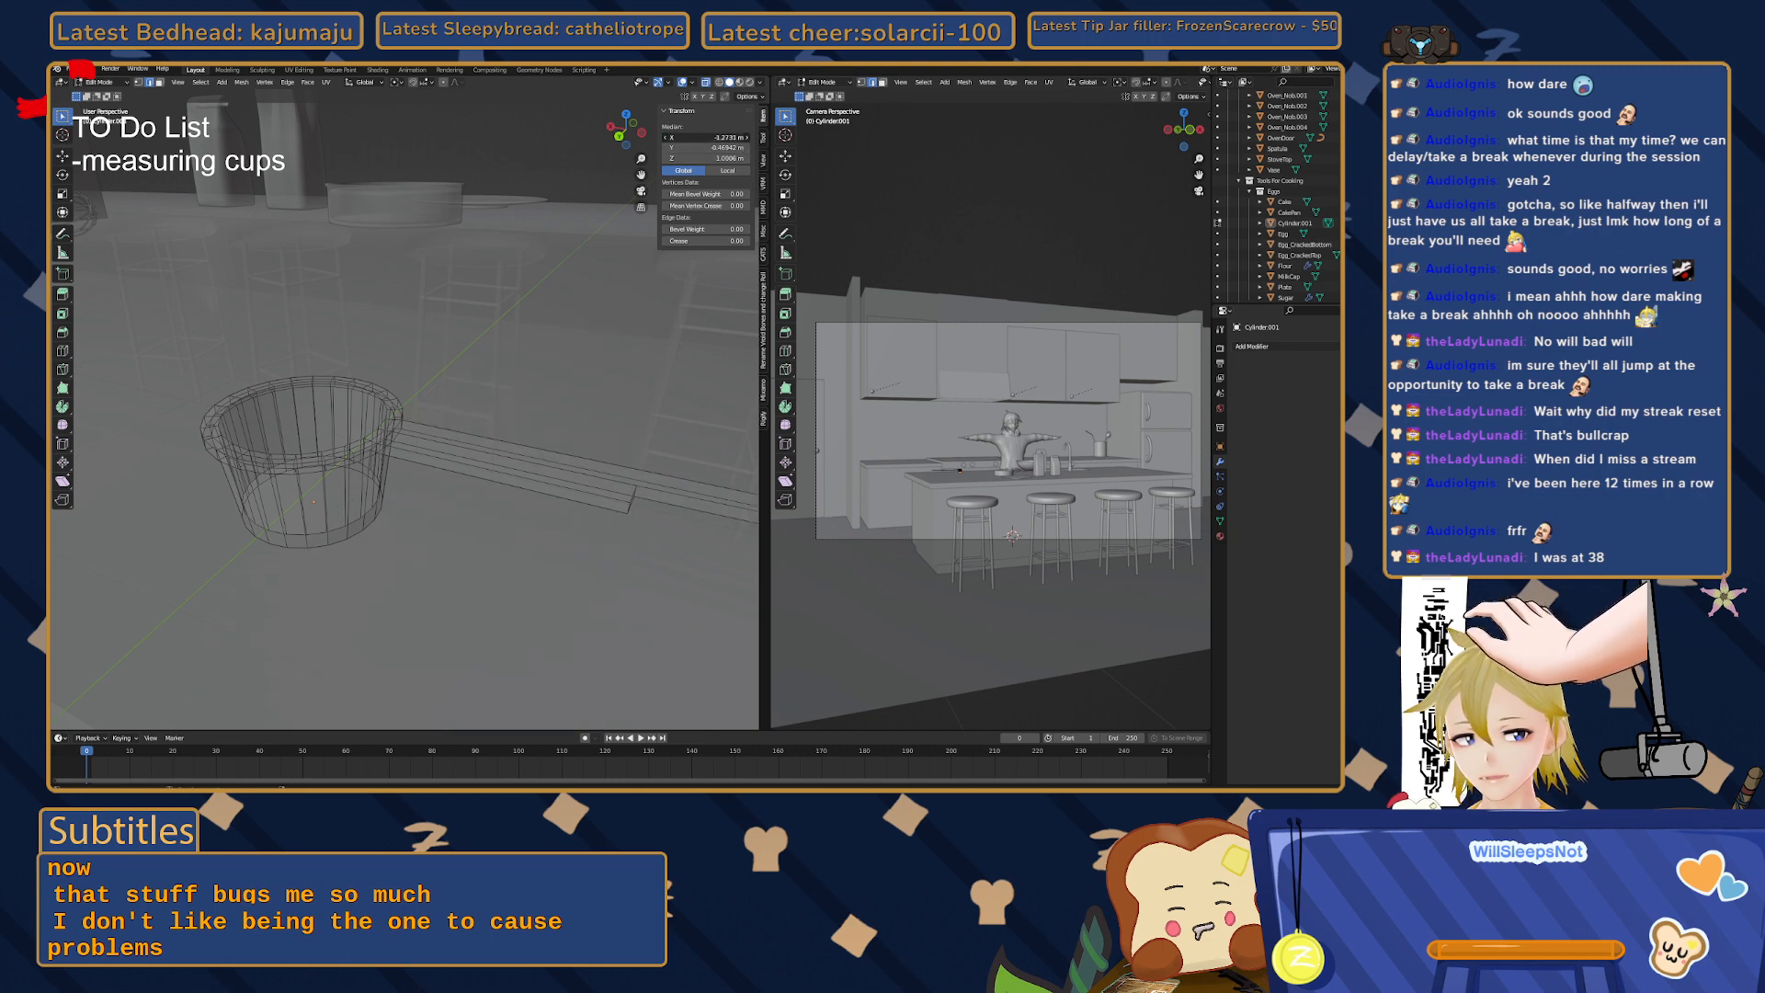
pyautogui.click(704, 136)
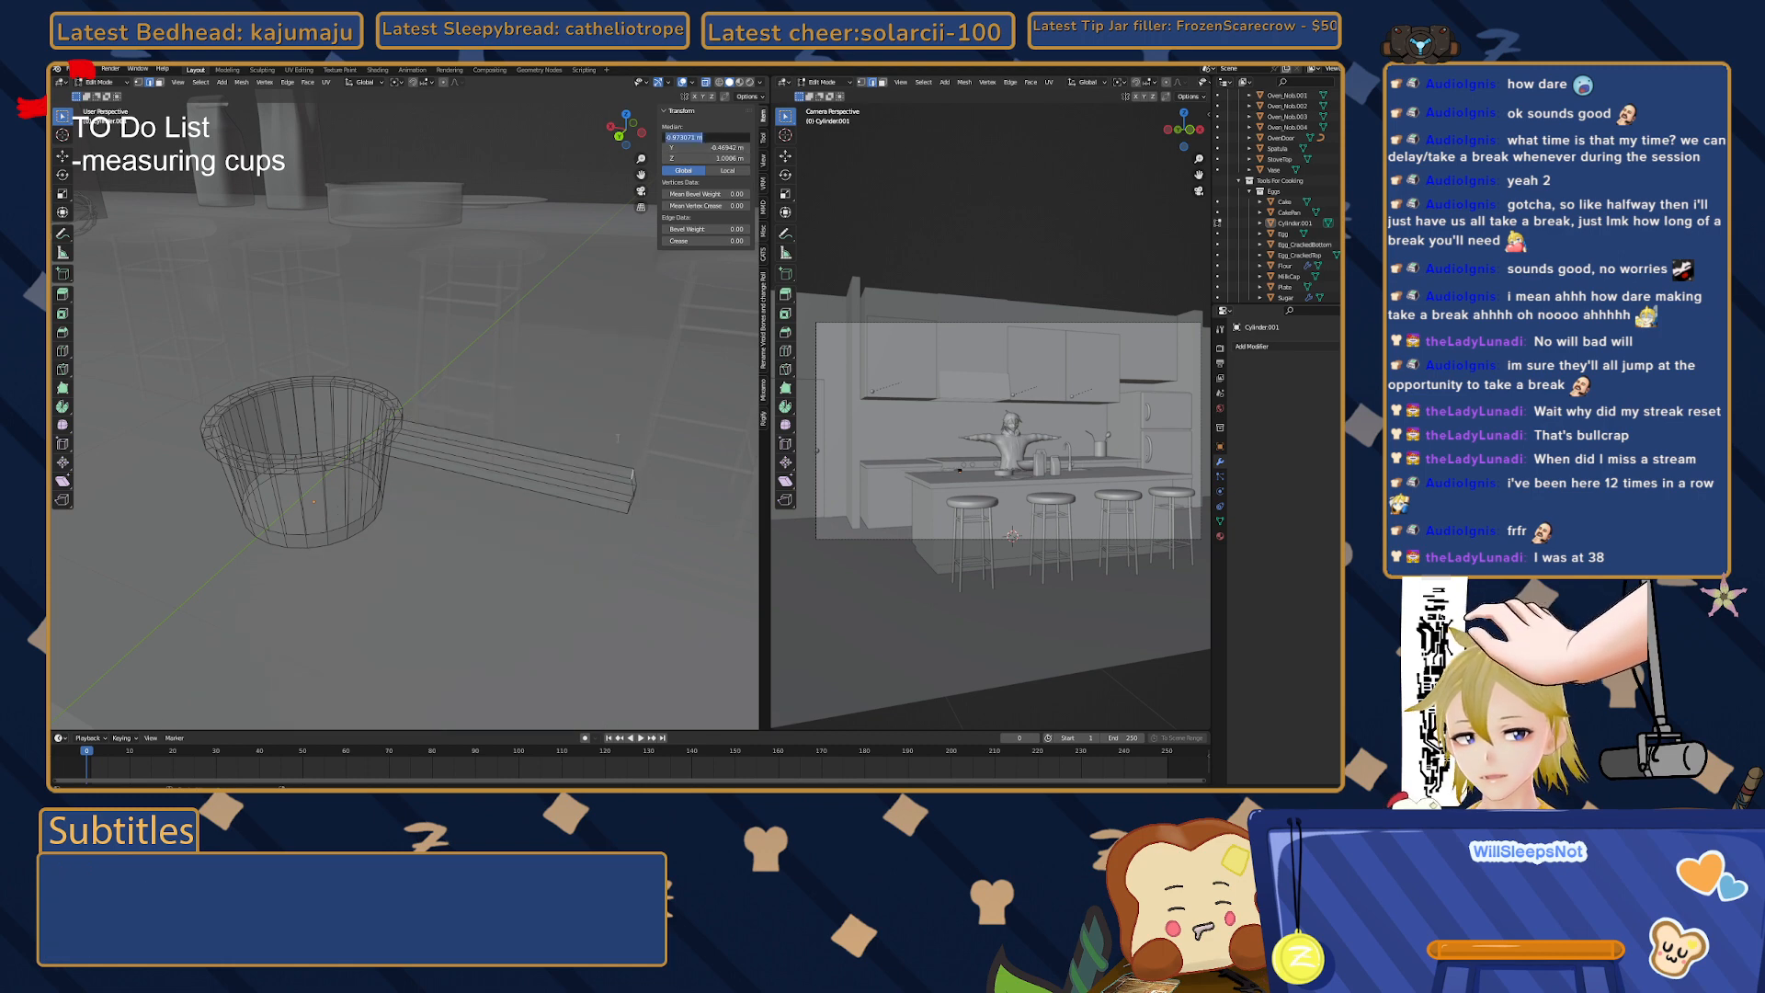
pyautogui.click(635, 489)
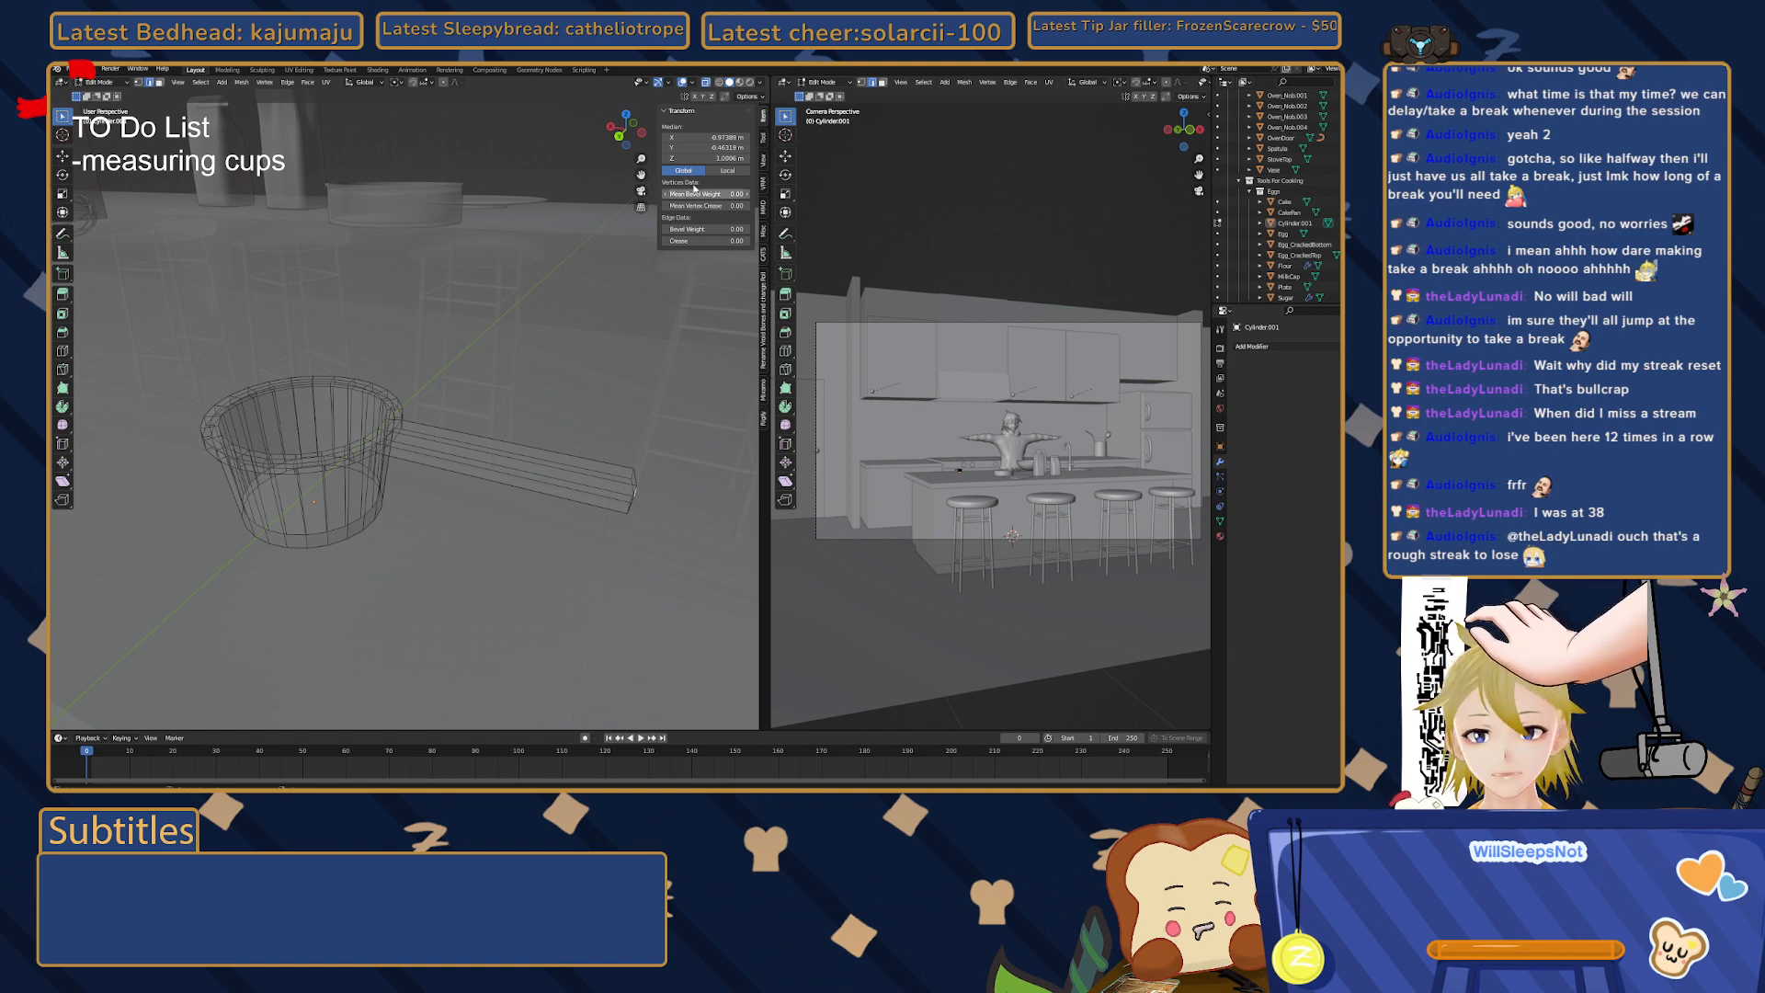
pyautogui.click(703, 137)
pyautogui.click(618, 373)
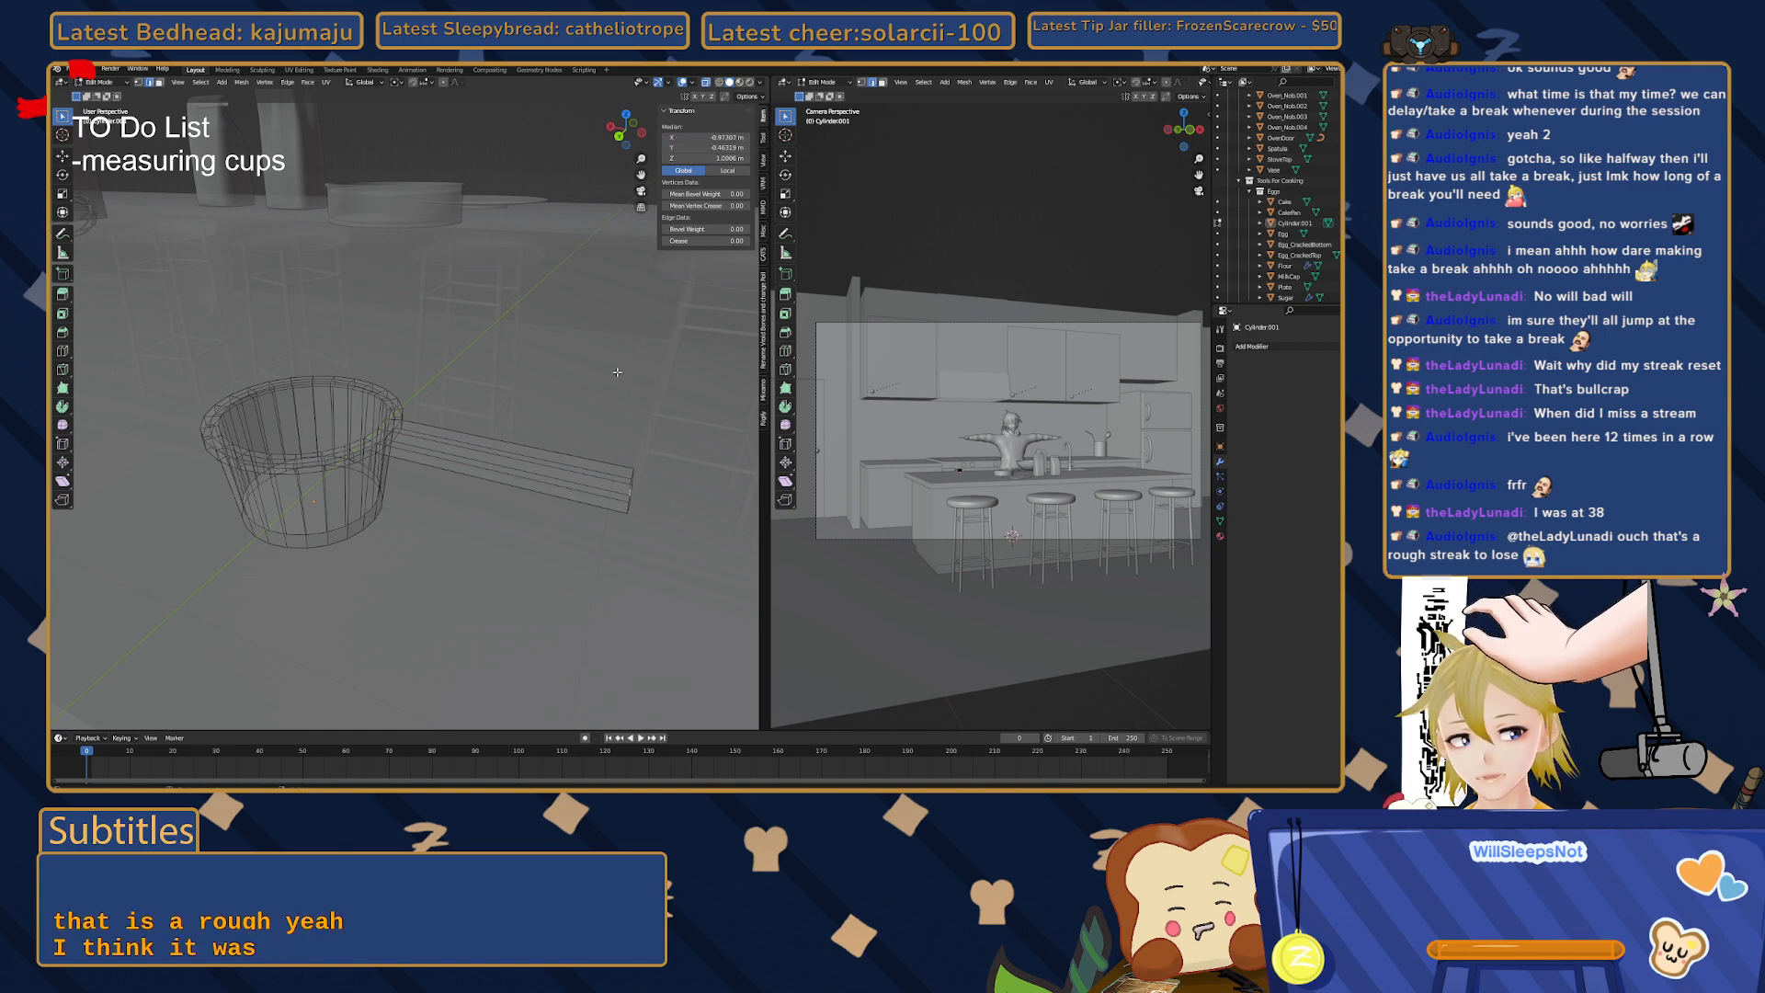
pyautogui.click(617, 372)
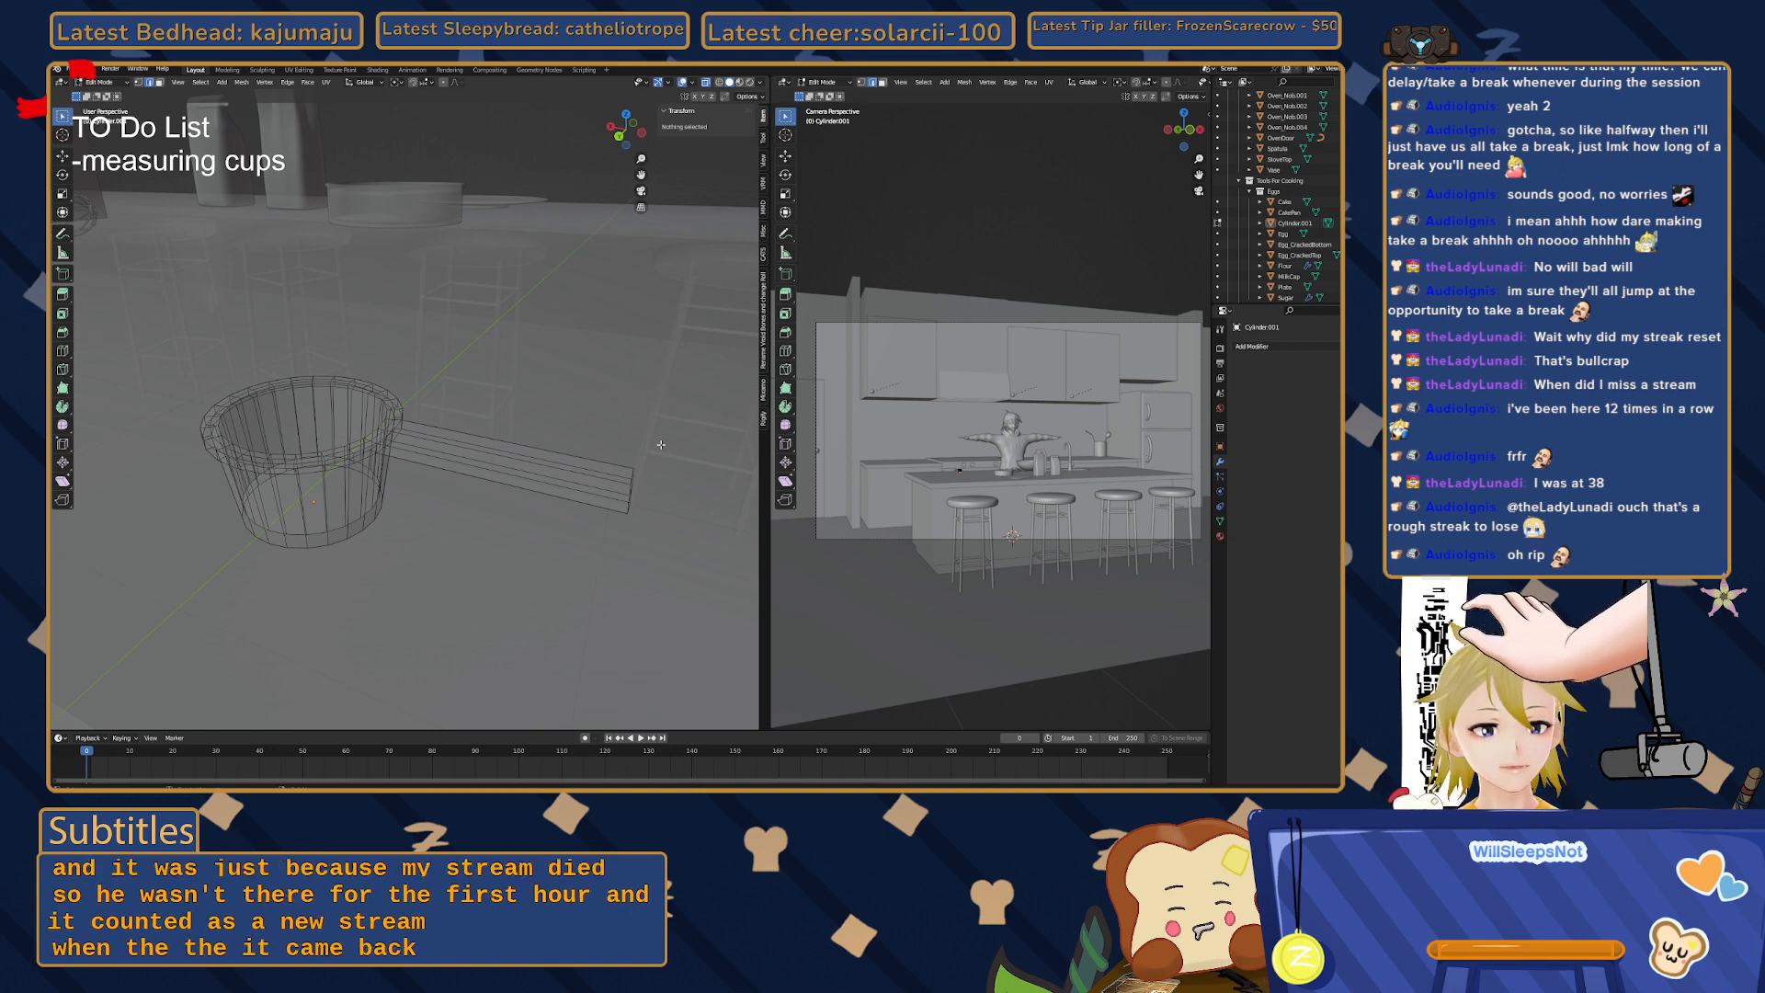
# - Select the edge at the handle's end and activate Loop Cut for a cut across the handle
pyautogui.click(631, 487)
pyautogui.moveTo(524, 458); pyautogui.dragTo(477, 433, button='middle')
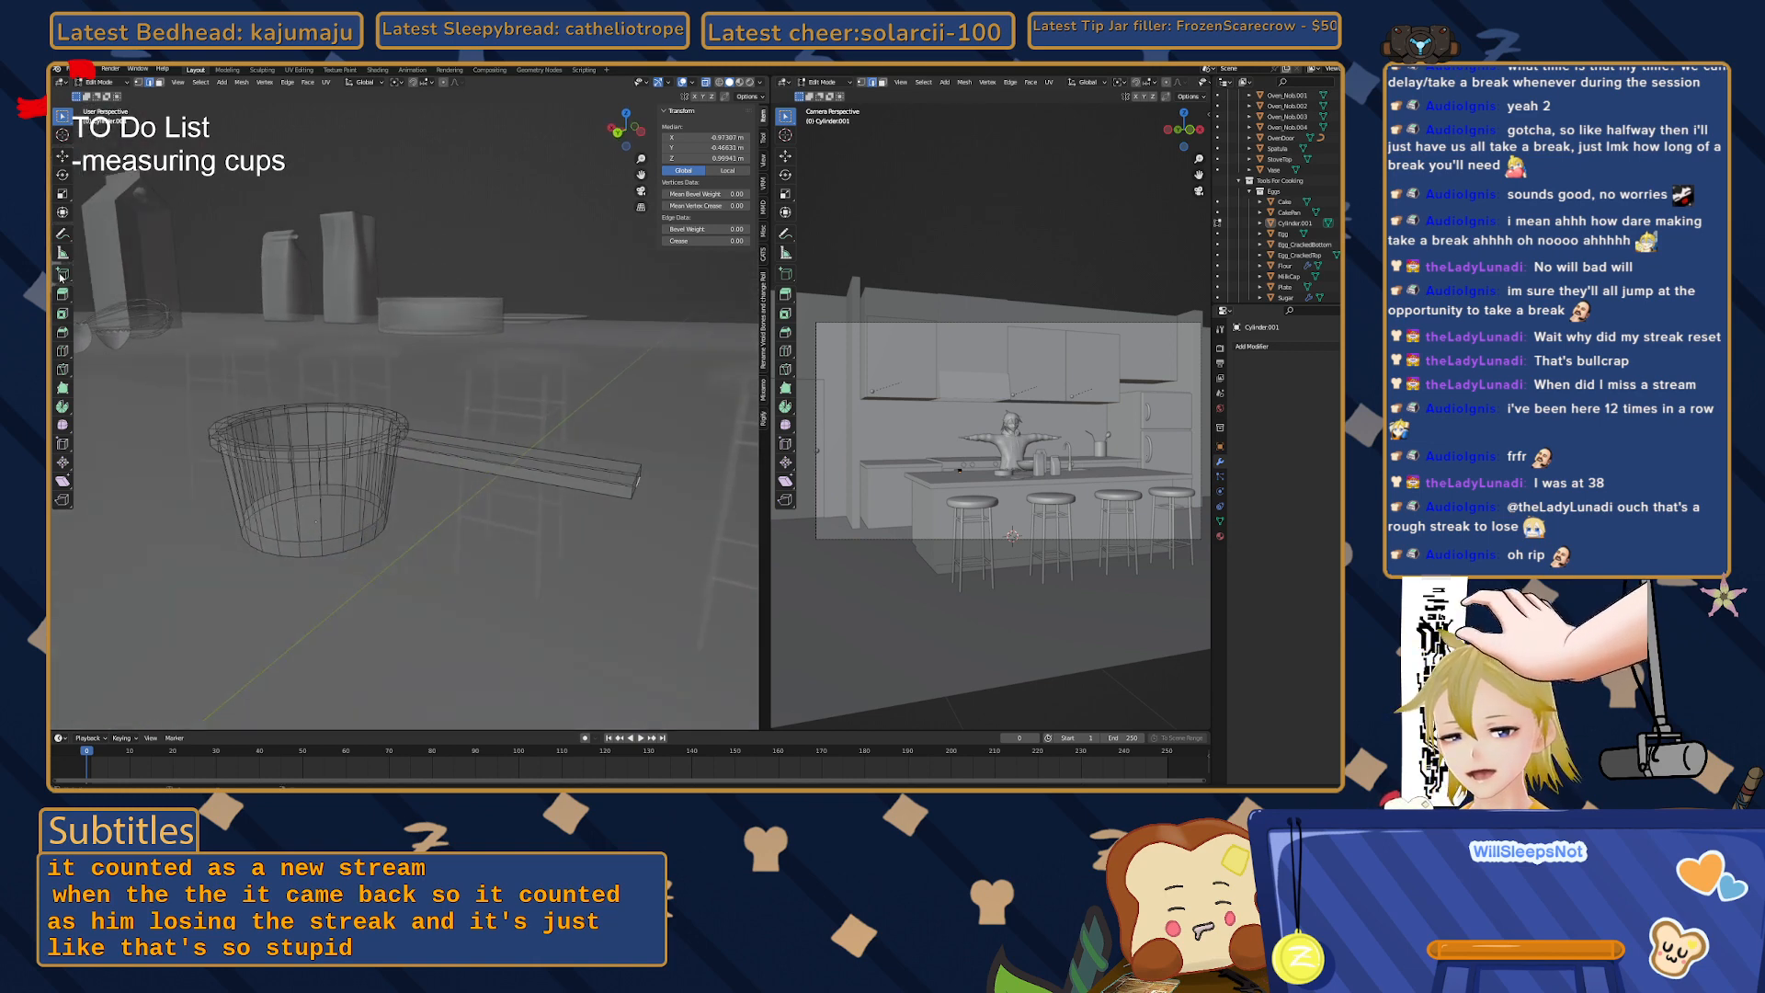
pyautogui.click(62, 350)
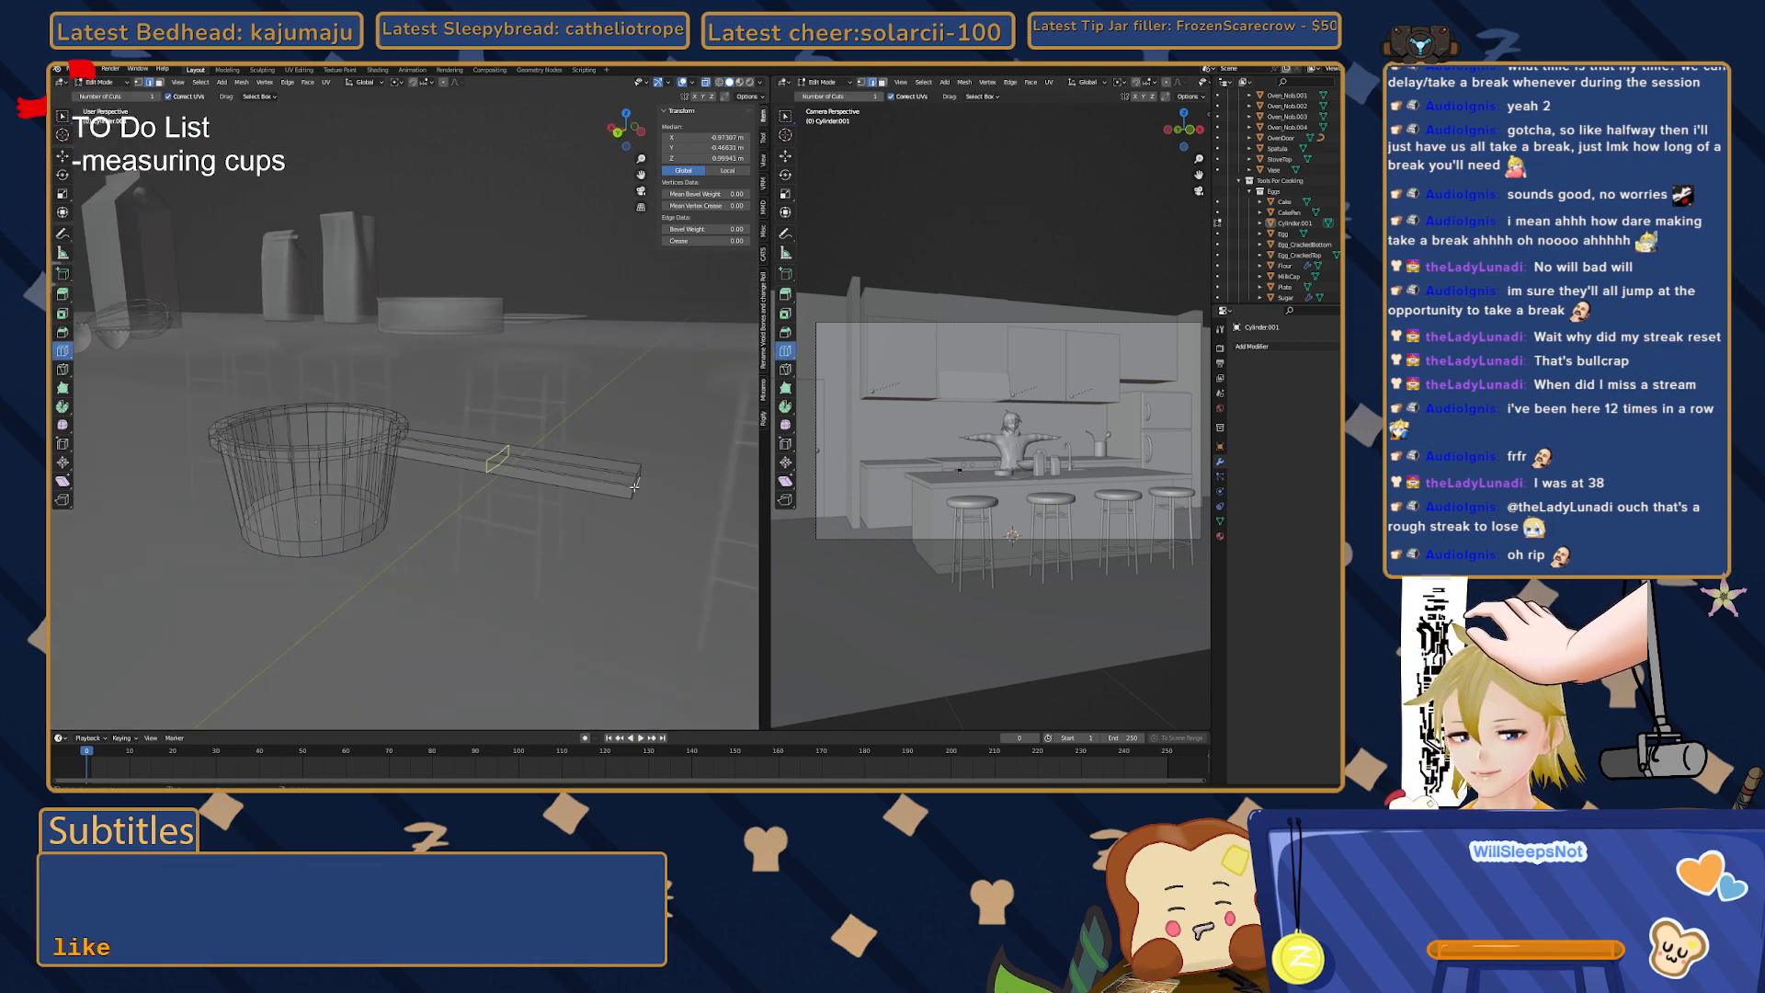
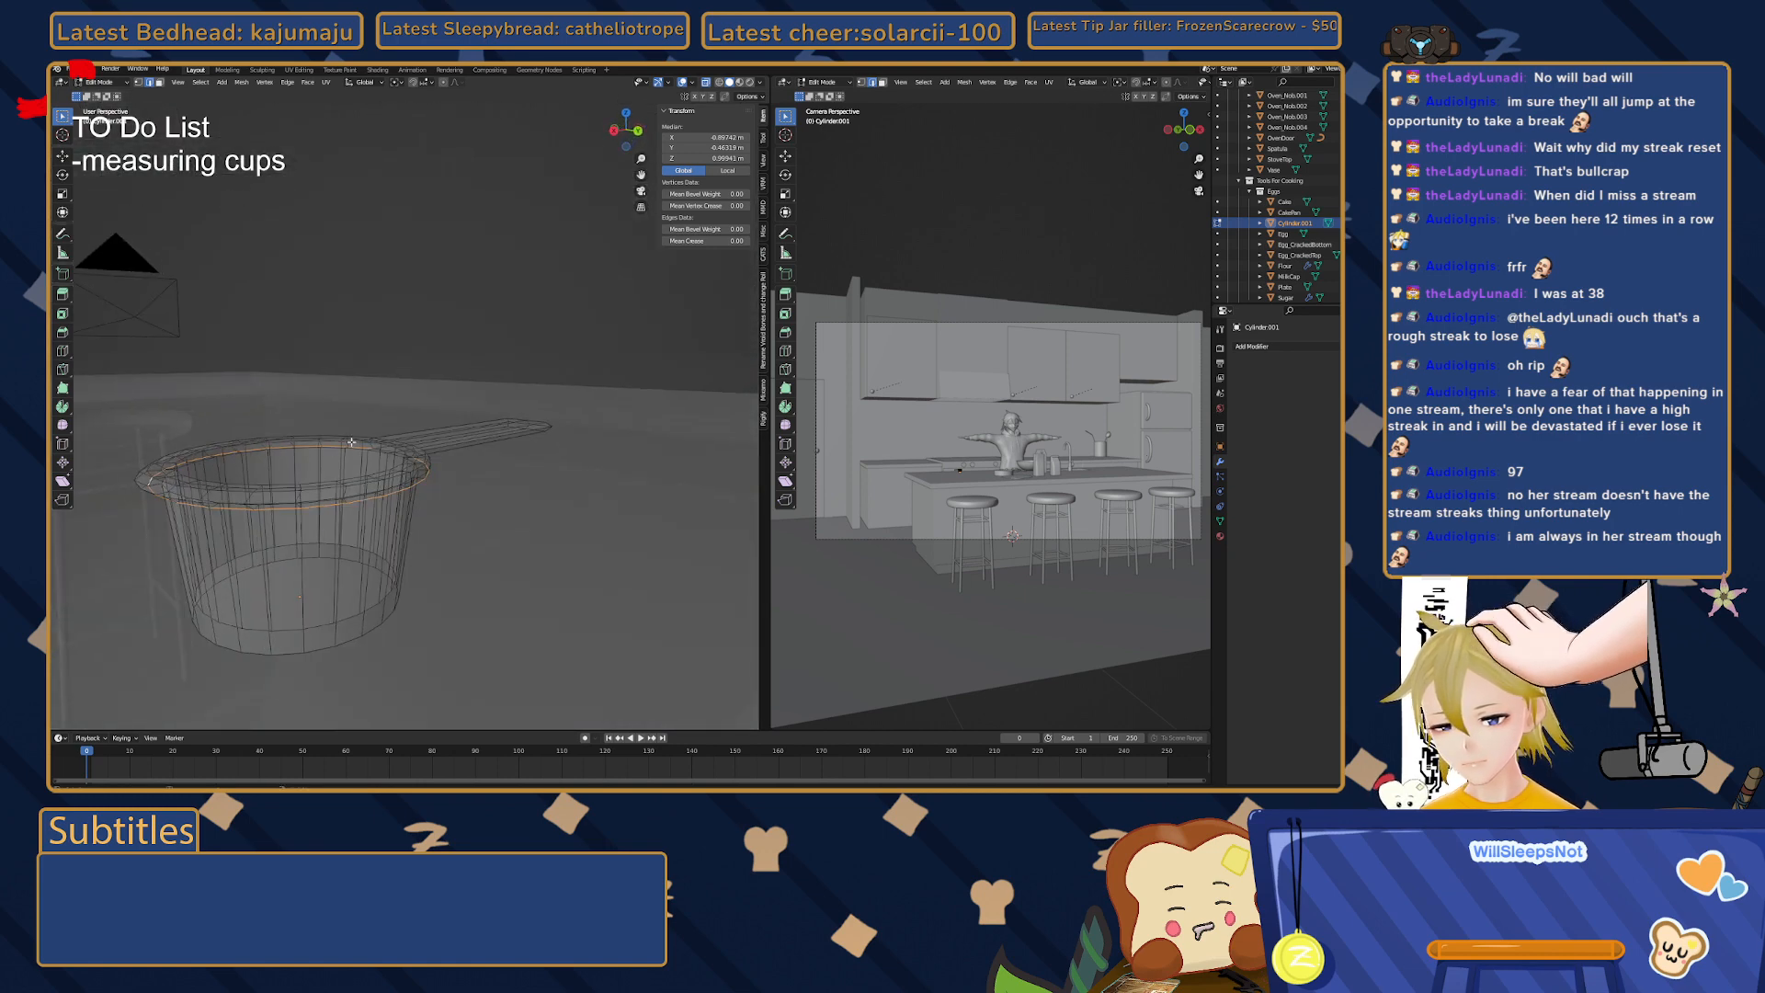
# - Bevel the selected edge loop around the cup's inner rim slightly and return to Object Mode
pyautogui.moveTo(351, 442); pyautogui.dragTo(270, 436, button='middle')
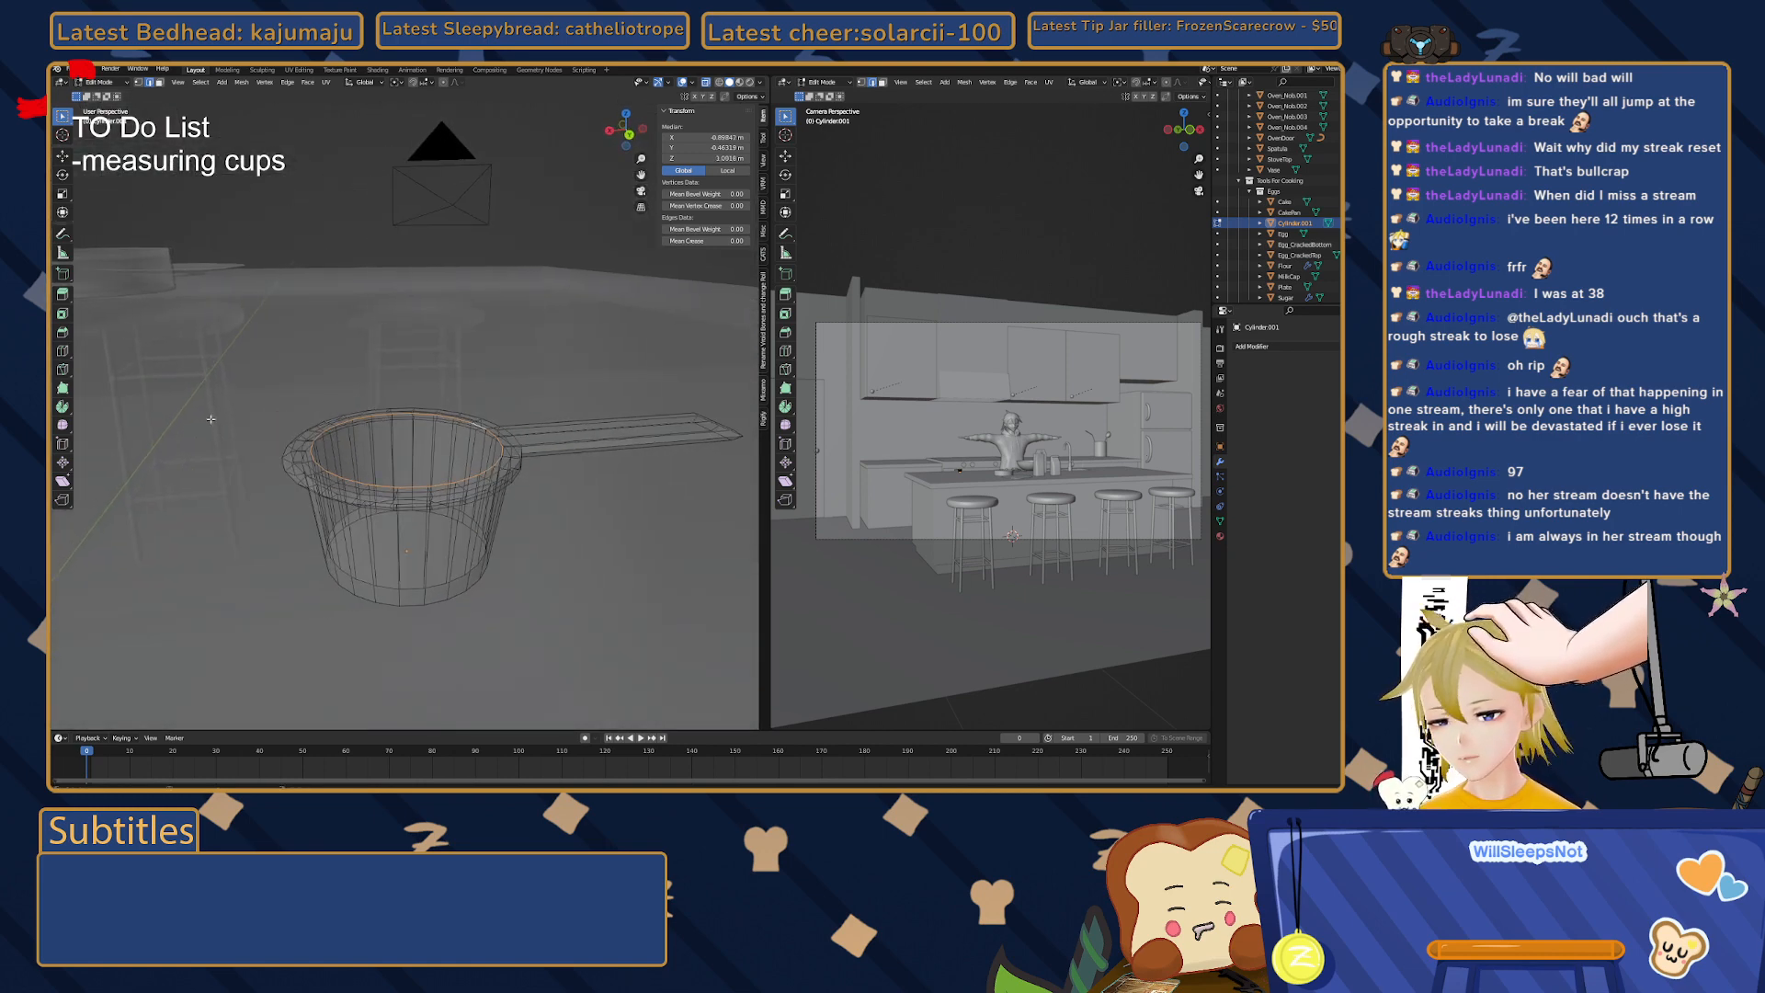
pyautogui.click(62, 331)
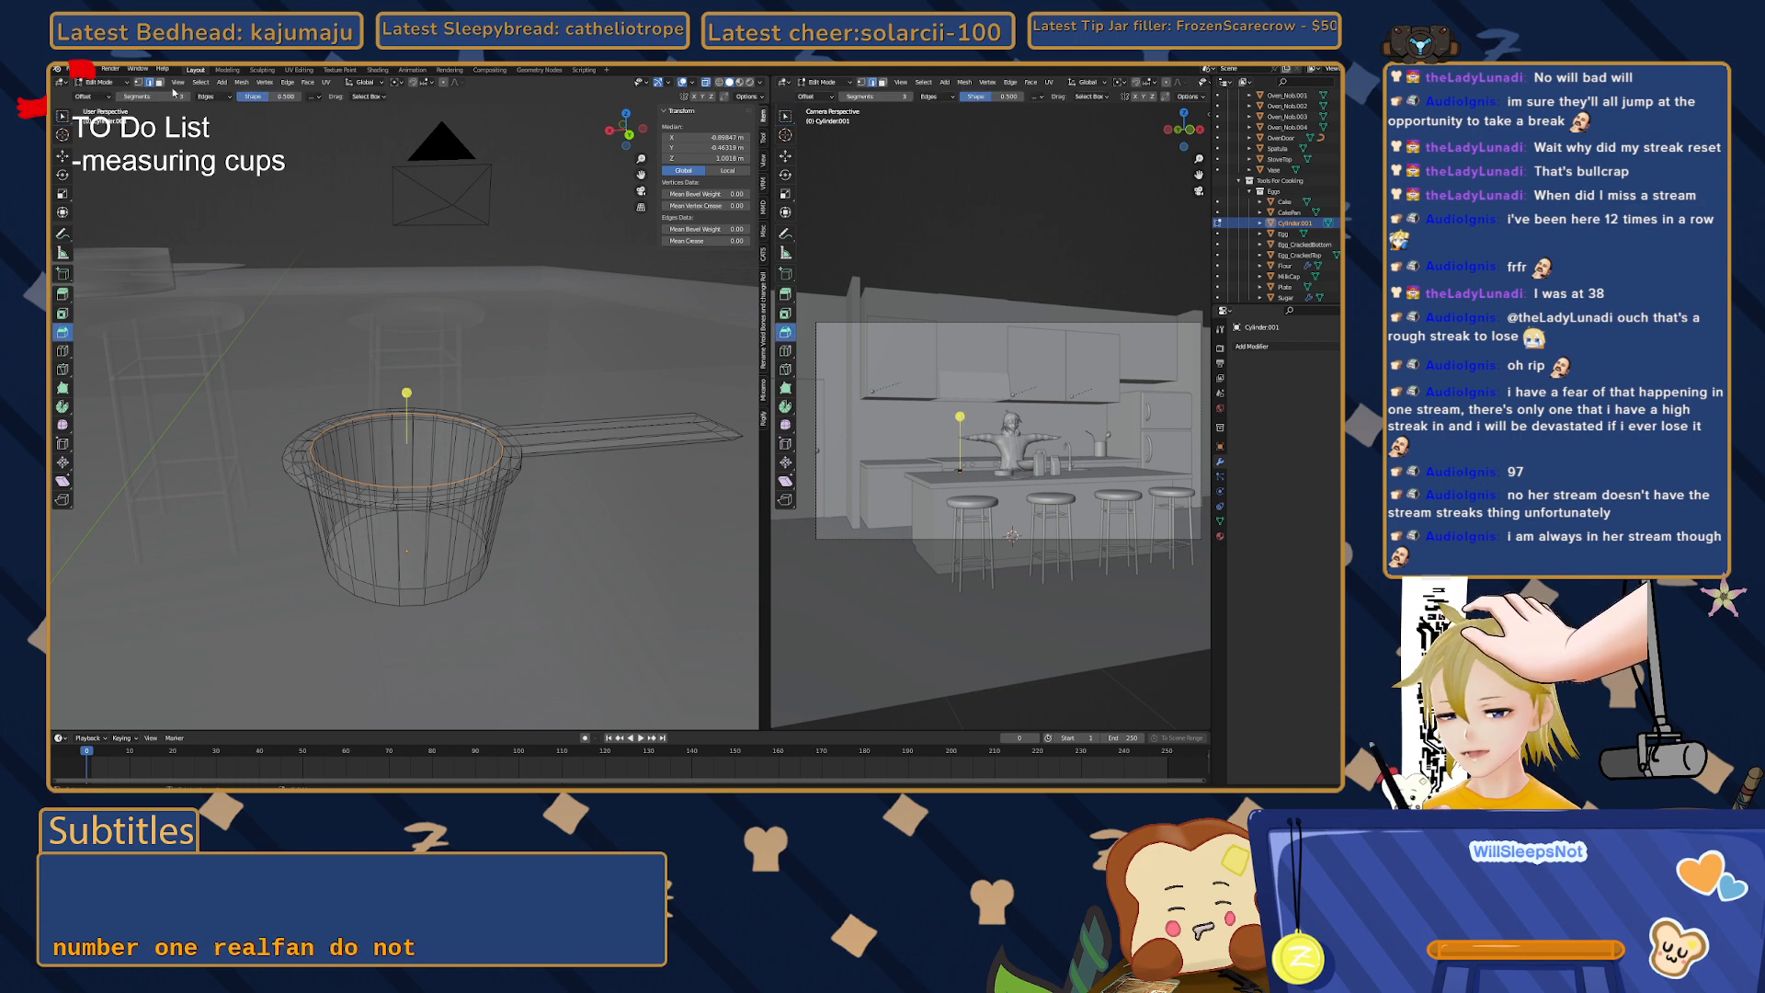
pyautogui.click(119, 98)
pyautogui.moveTo(406, 394); pyautogui.dragTo(403, 374)
pyautogui.click(397, 368)
pyautogui.press('Tab')
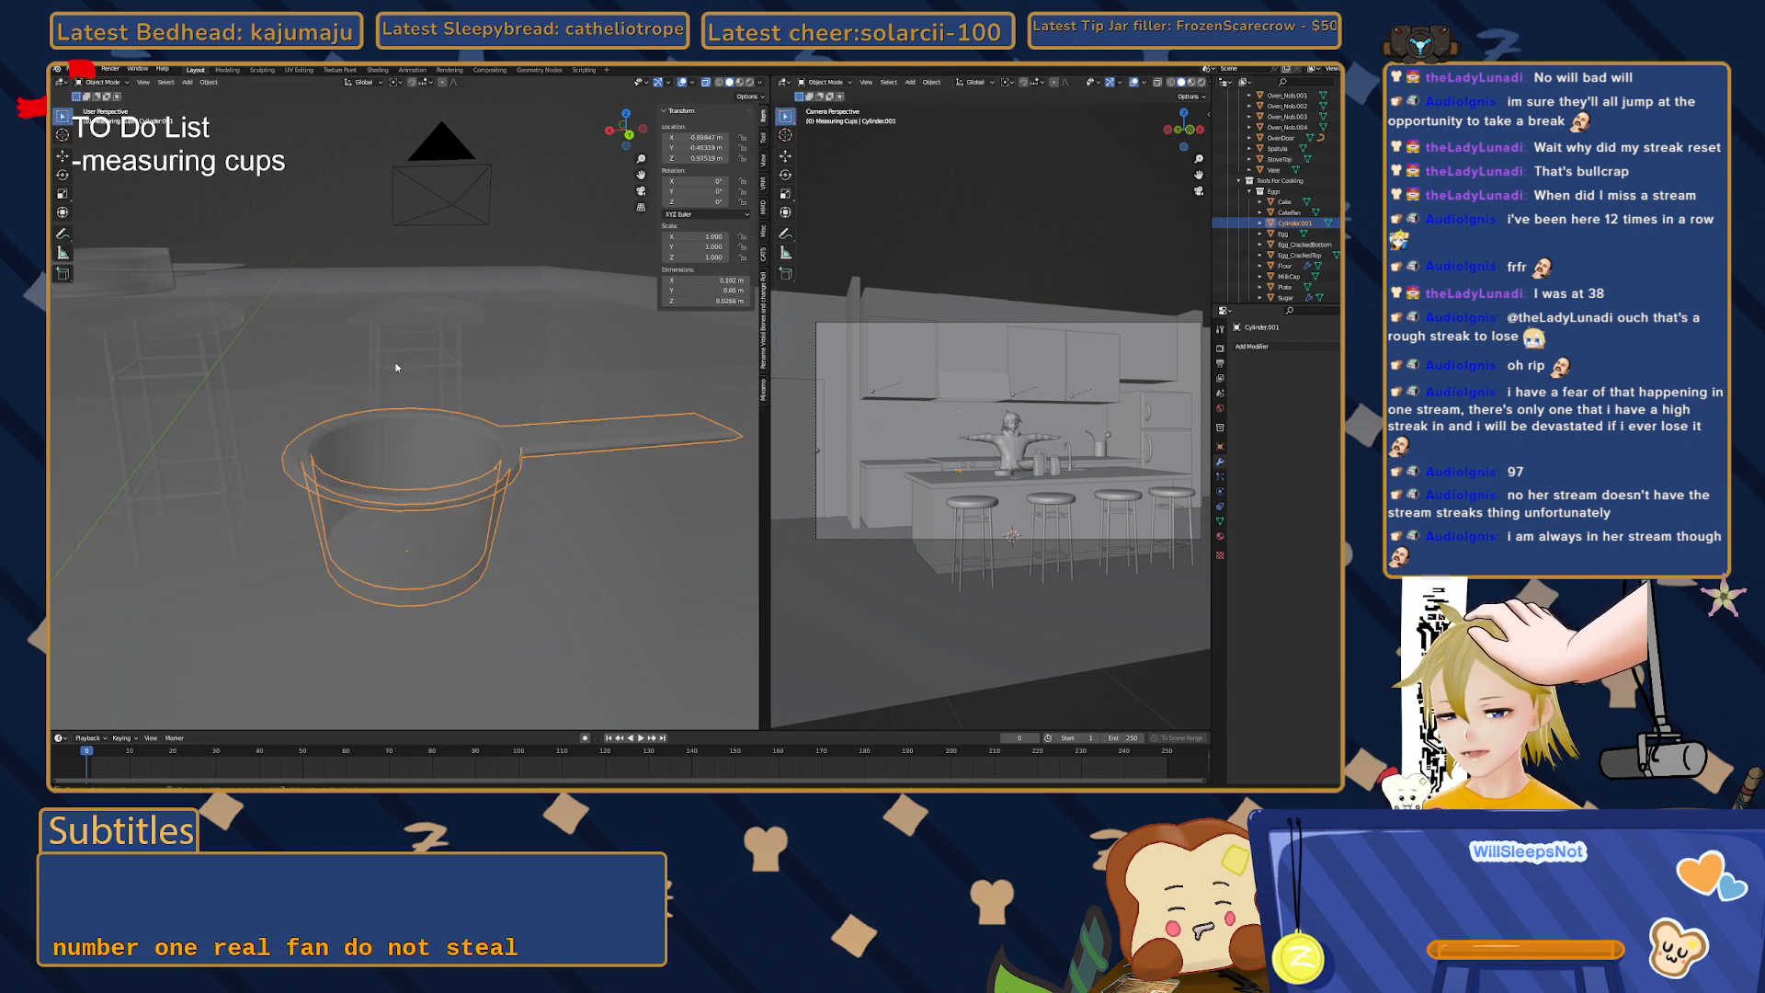
# - Shade the measuring cup smooth with Auto Smooth enabled
pyautogui.moveTo(397, 368); pyautogui.dragTo(467, 436, button='middle')
pyautogui.rightClick(467, 436)
pyautogui.click(461, 438)
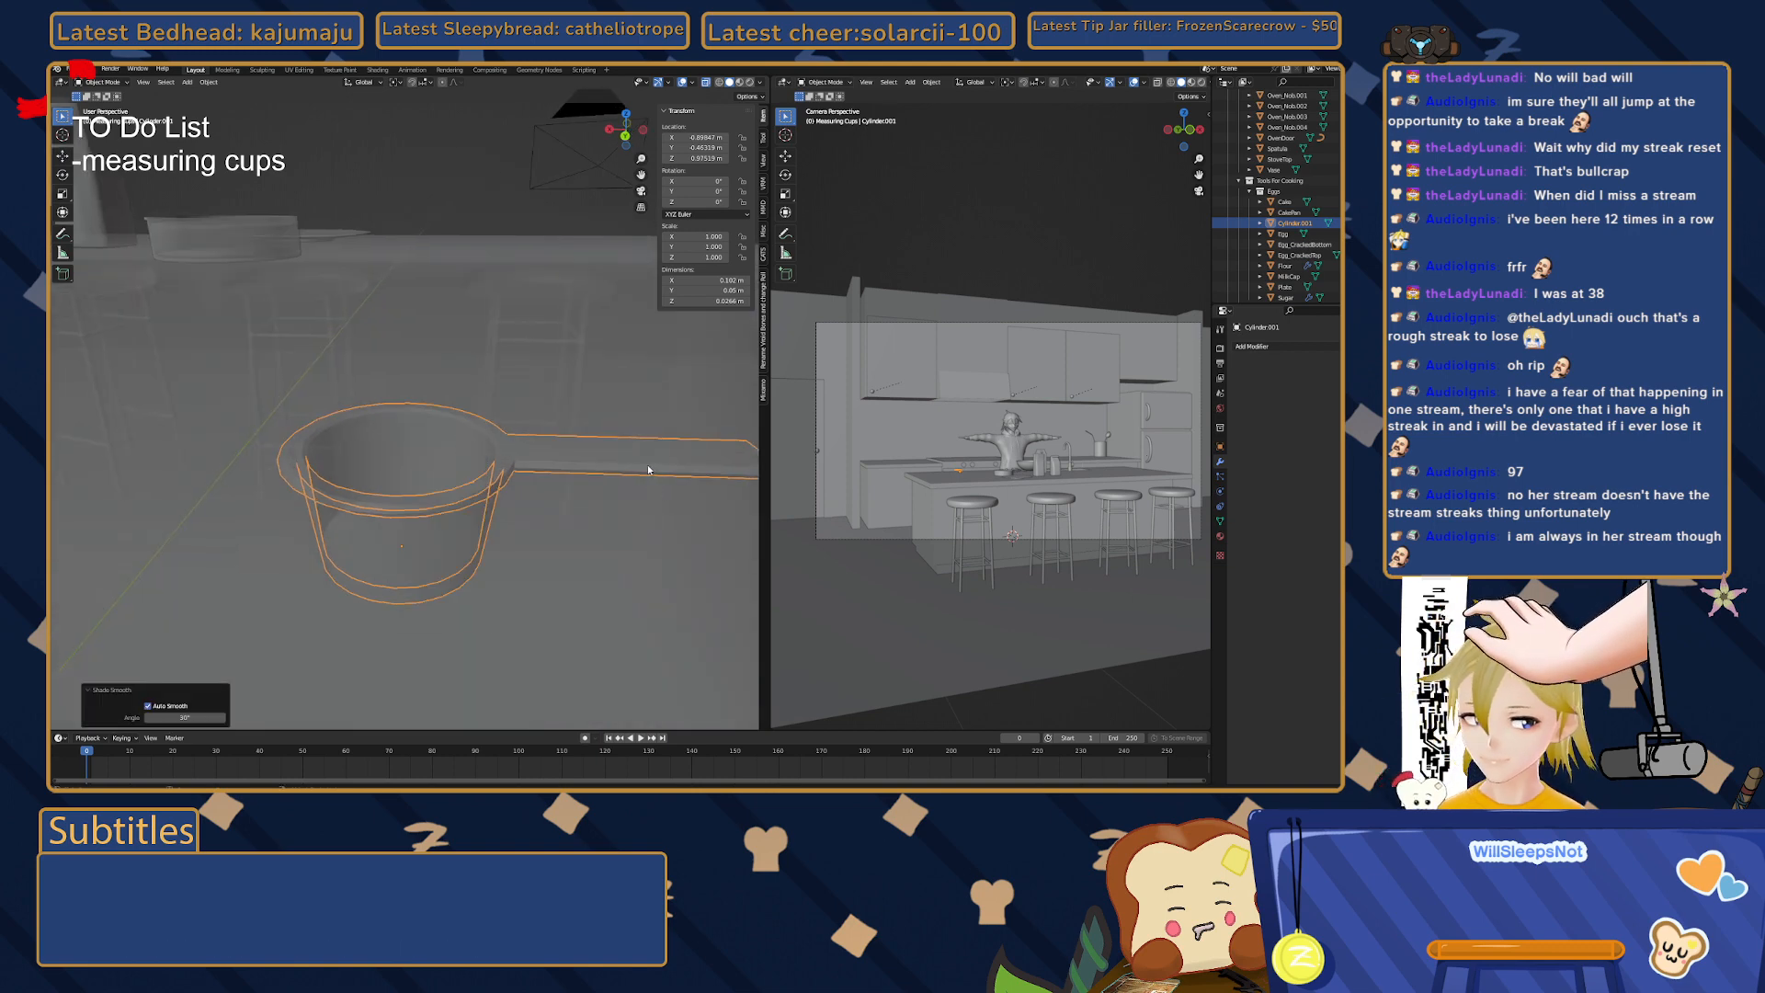
# - Rename the cup object in the Measuring Cups collection as Measuring Cup.001
pyautogui.moveTo(424, 367); pyautogui.dragTo(388, 470, button='middle')
pyautogui.scroll(-6, 396, 450)
pyautogui.moveTo(1295, 223); pyautogui.dragTo(1289, 143)
pyautogui.scroll(-5, 1291, 210)
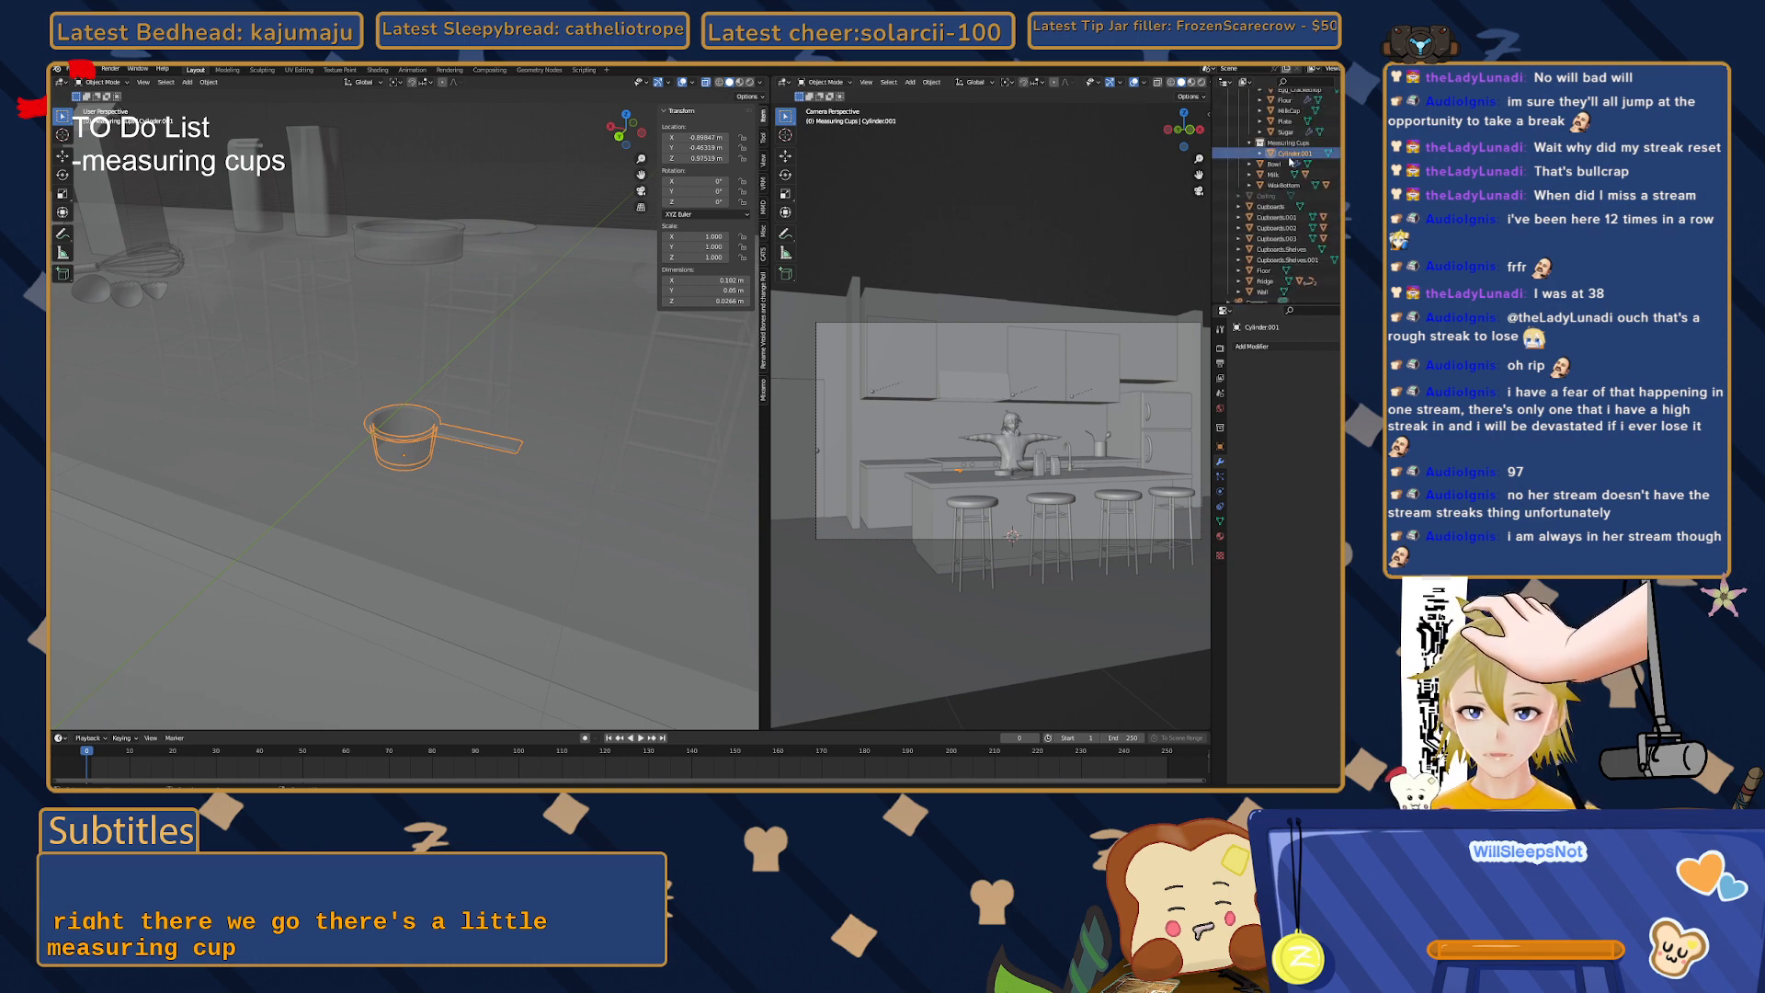
pyautogui.write('Measuring Cup.0')
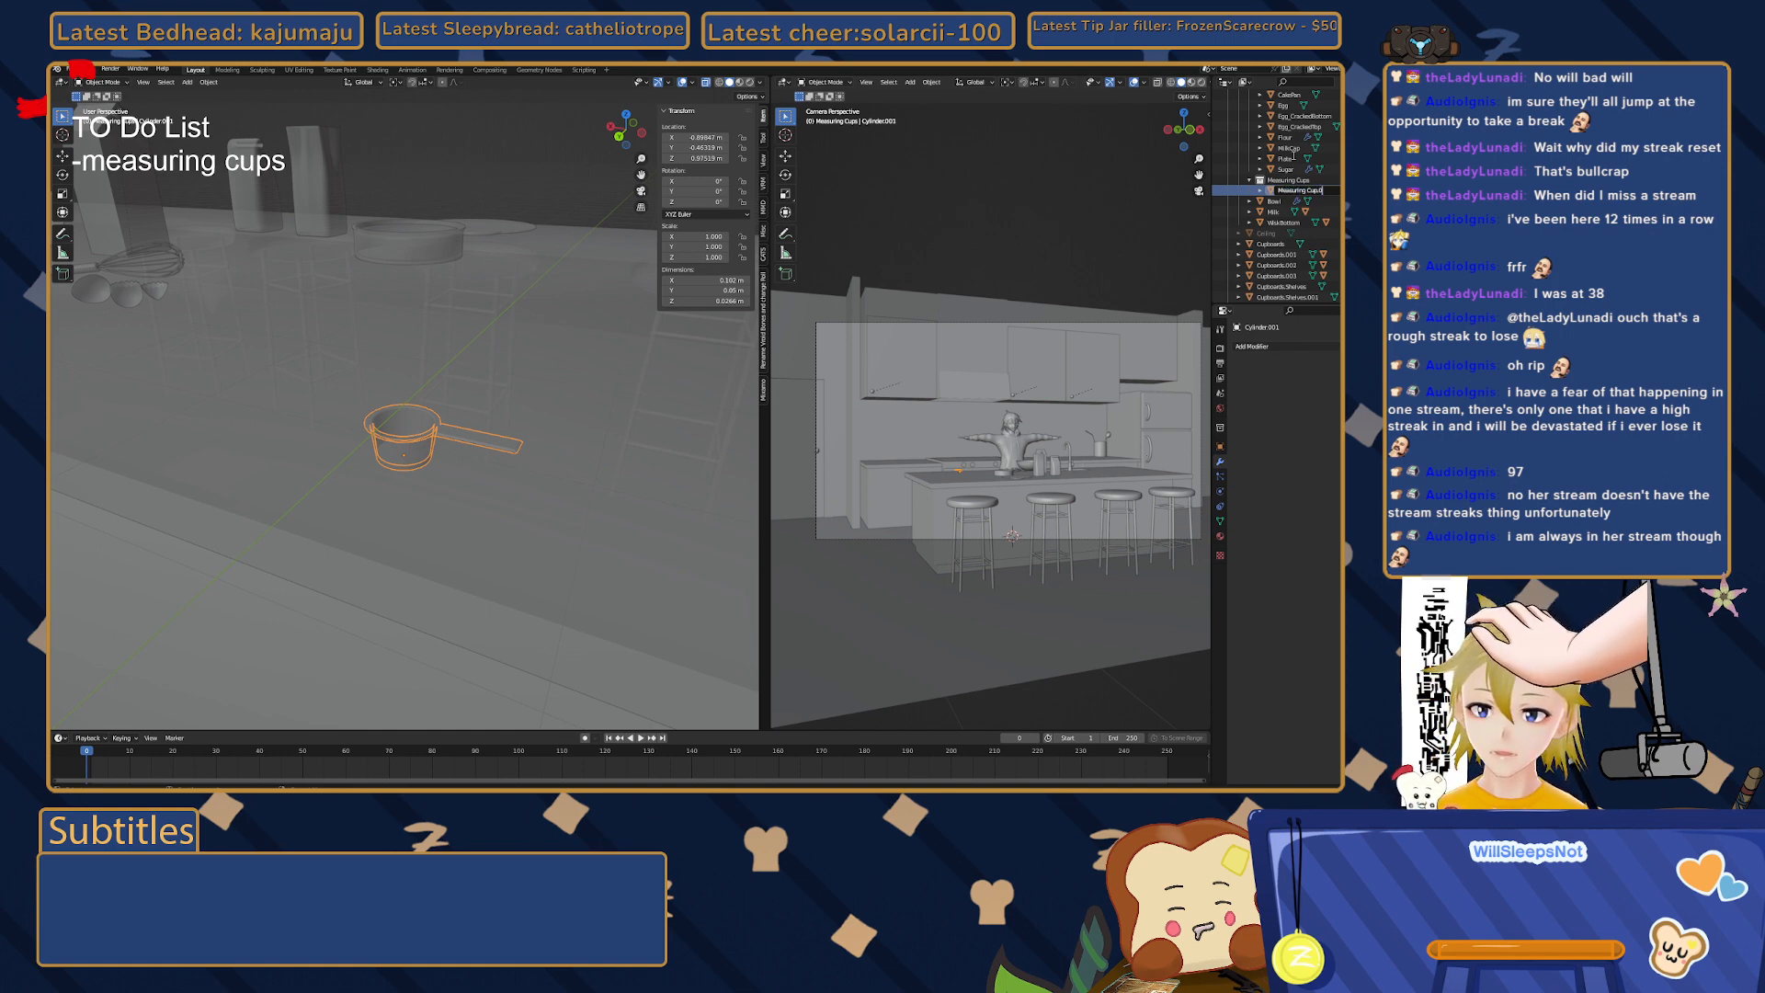
pyautogui.press('Return')
# - Select the cup's entire mesh in Edit Mode and scale it up by about 1.2 in the back orthographic view
pyautogui.moveTo(345, 433); pyautogui.dragTo(359, 425, button='middle')
pyautogui.press('Tab')
pyautogui.moveTo(317, 386); pyautogui.dragTo(415, 441)
pyautogui.moveTo(416, 442); pyautogui.dragTo(504, 458, button='middle')
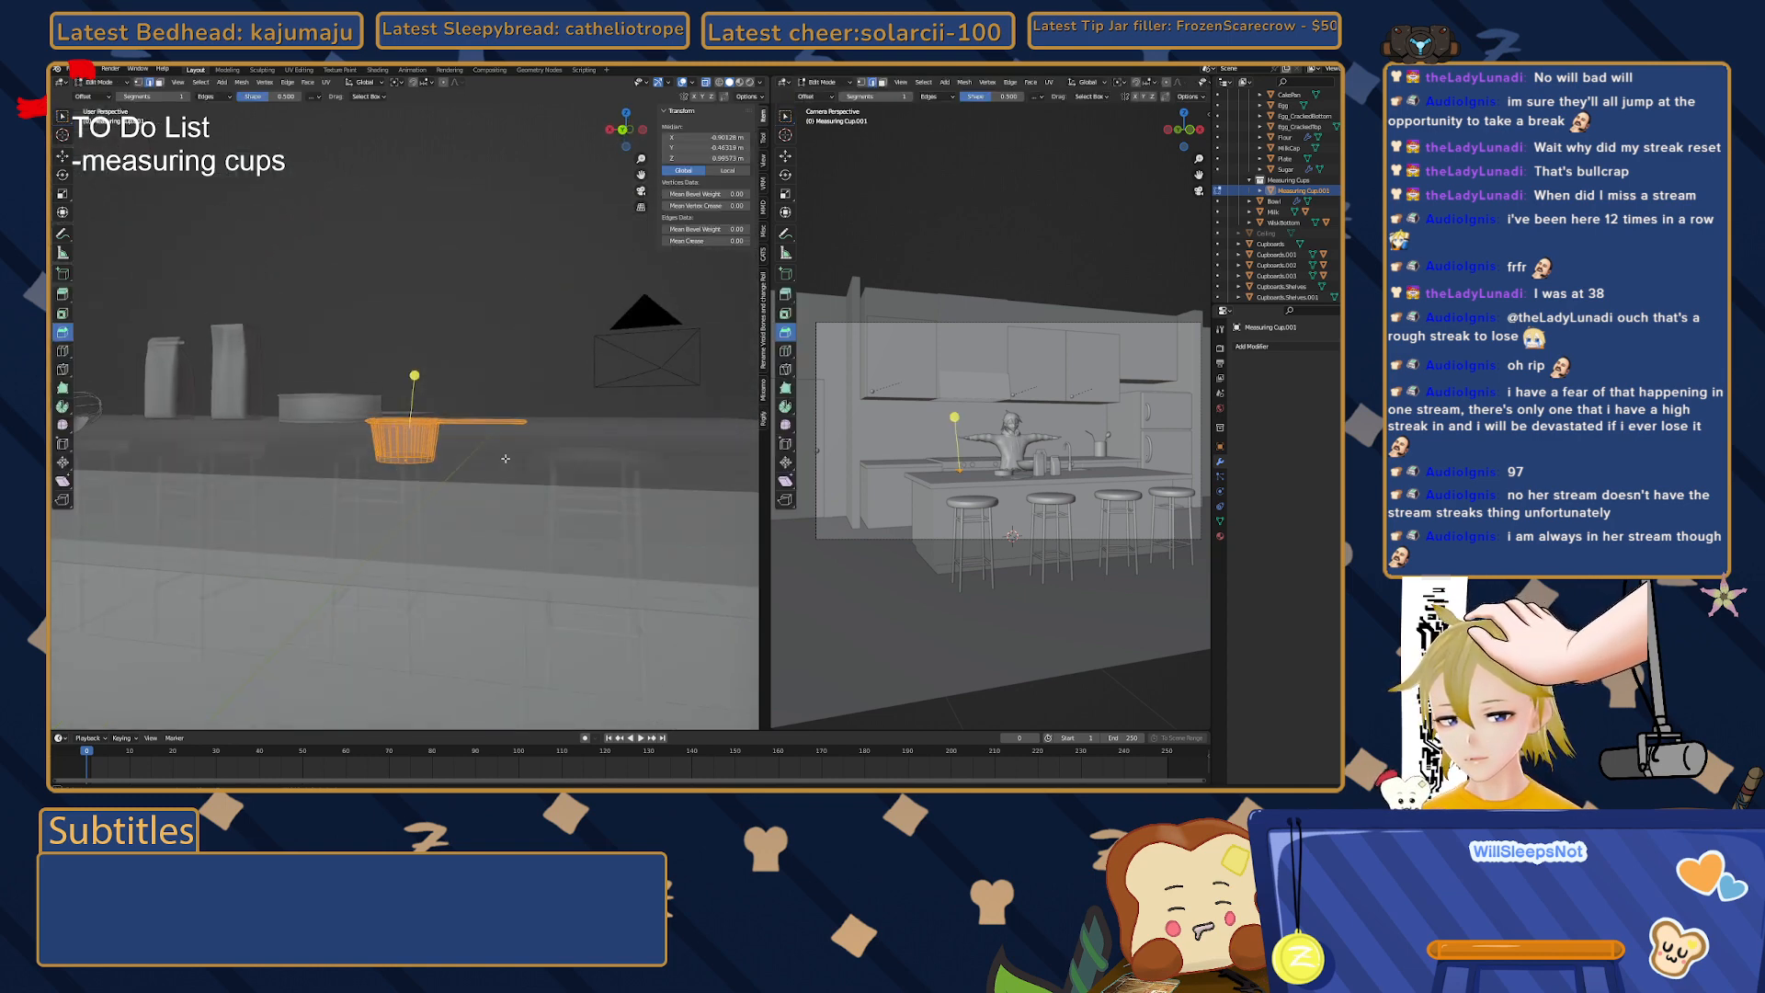
pyautogui.click(623, 129)
pyautogui.scroll(3, 387, 397)
pyautogui.keyDown('shift'); pyautogui.moveTo(388, 397); pyautogui.dragTo(390, 392, button='middle'); pyautogui.keyUp('shift')
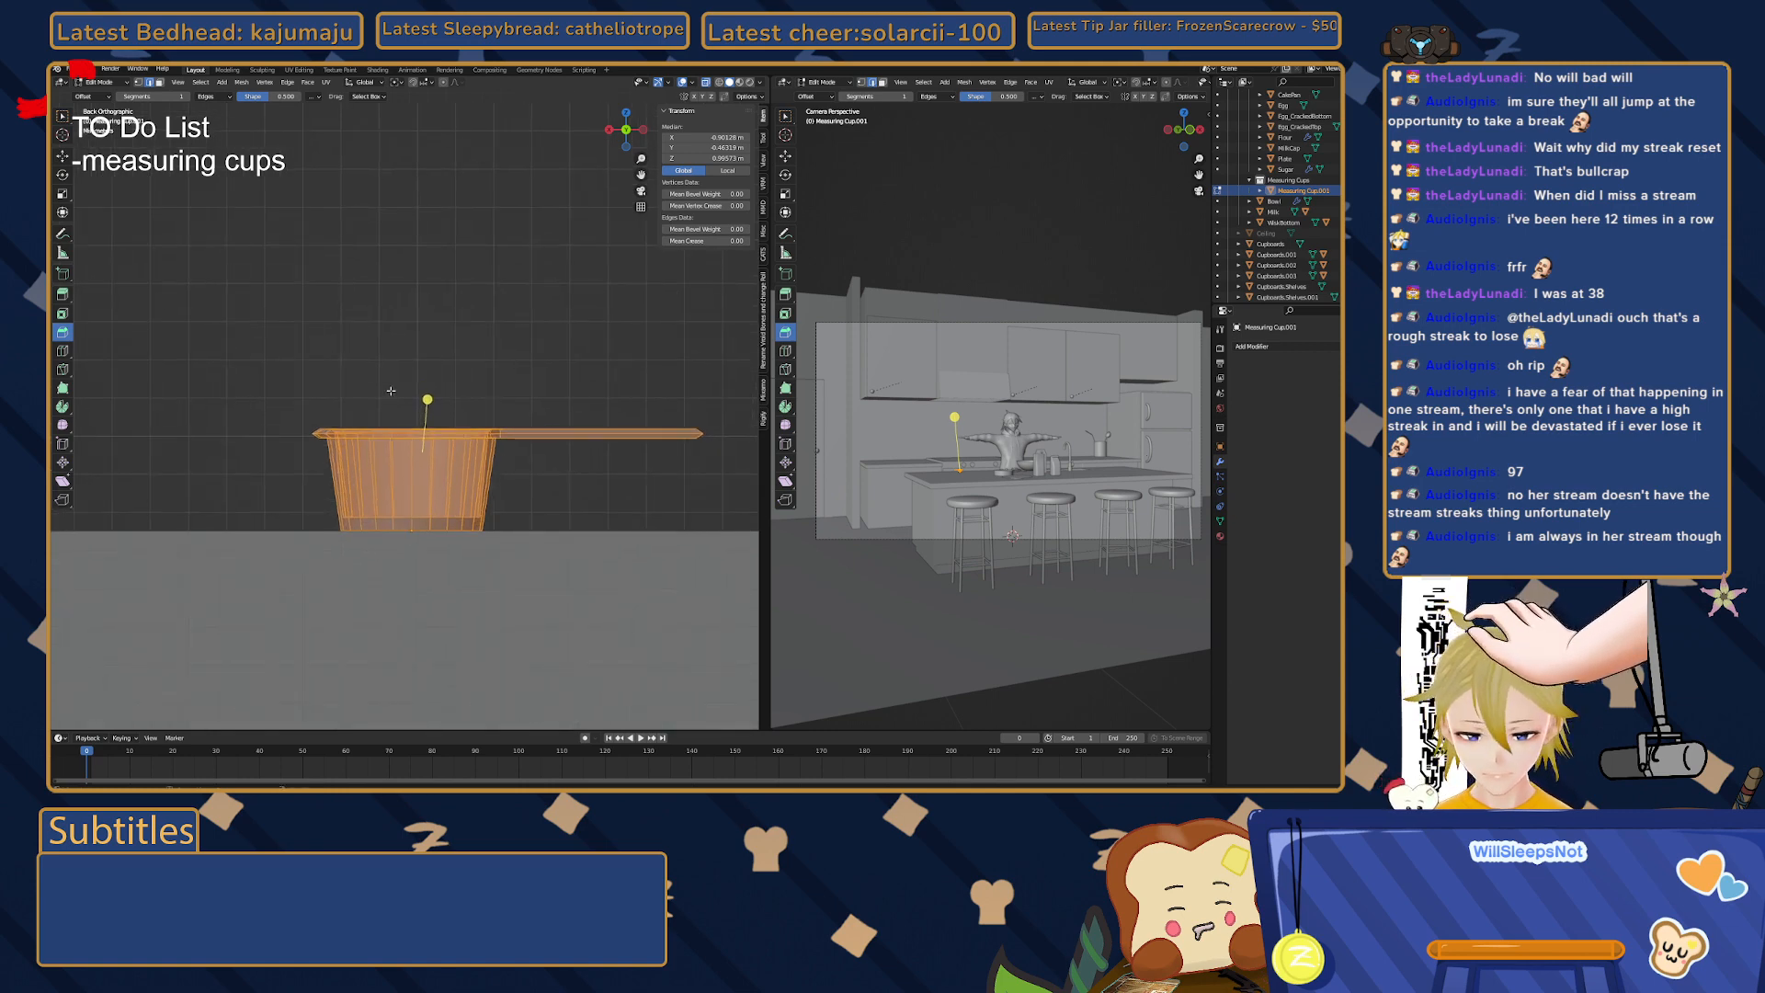
pyautogui.press('s')
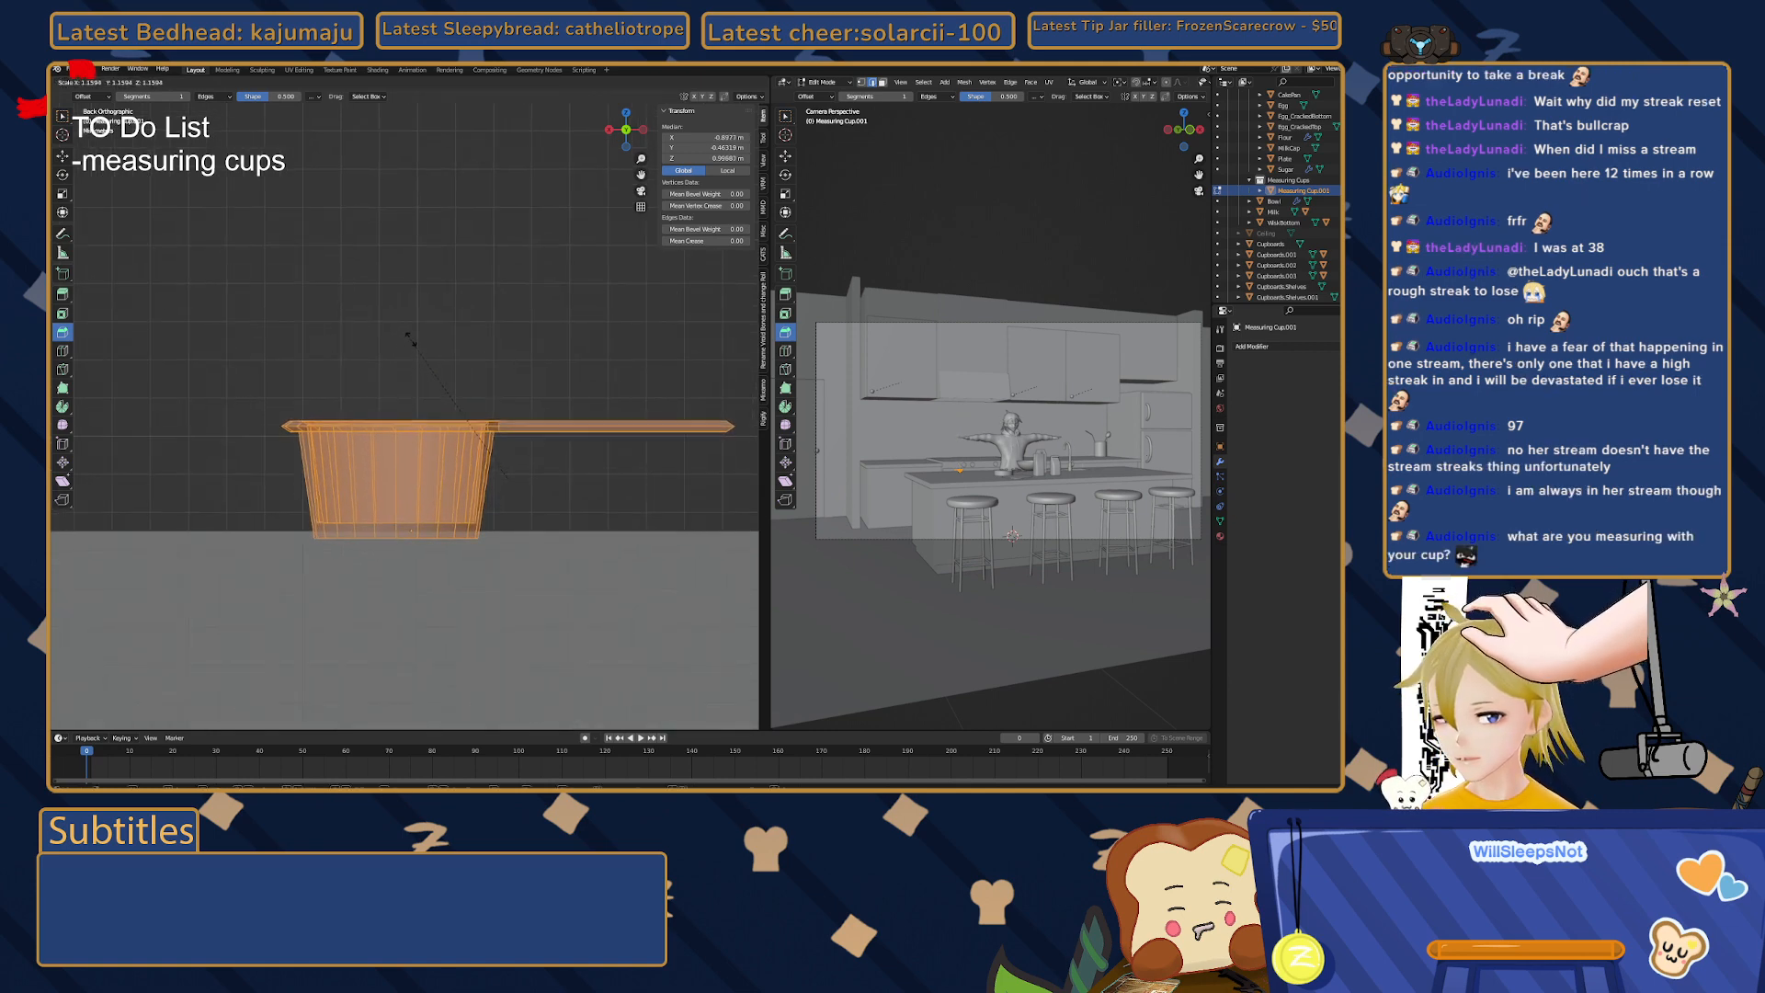
pyautogui.click(413, 329)
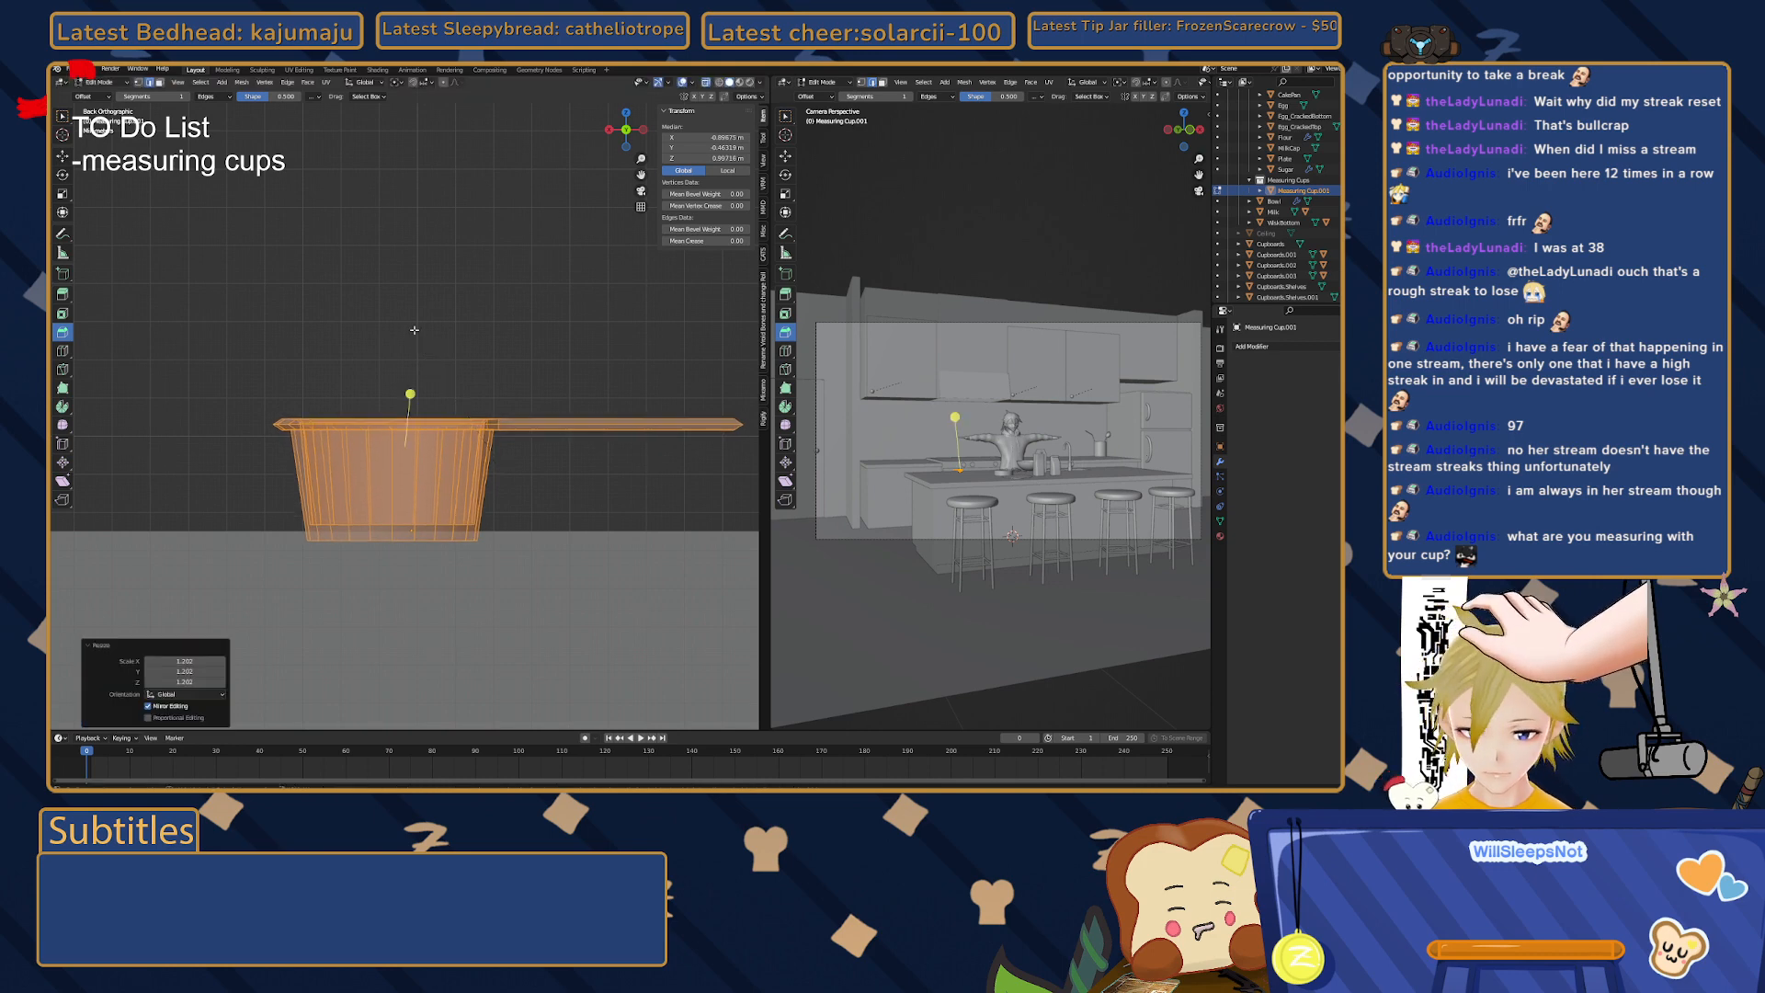
# - Move the enlarged cup mesh up and sideways so its base rests on the countertop, and deselect it
pyautogui.press('g')
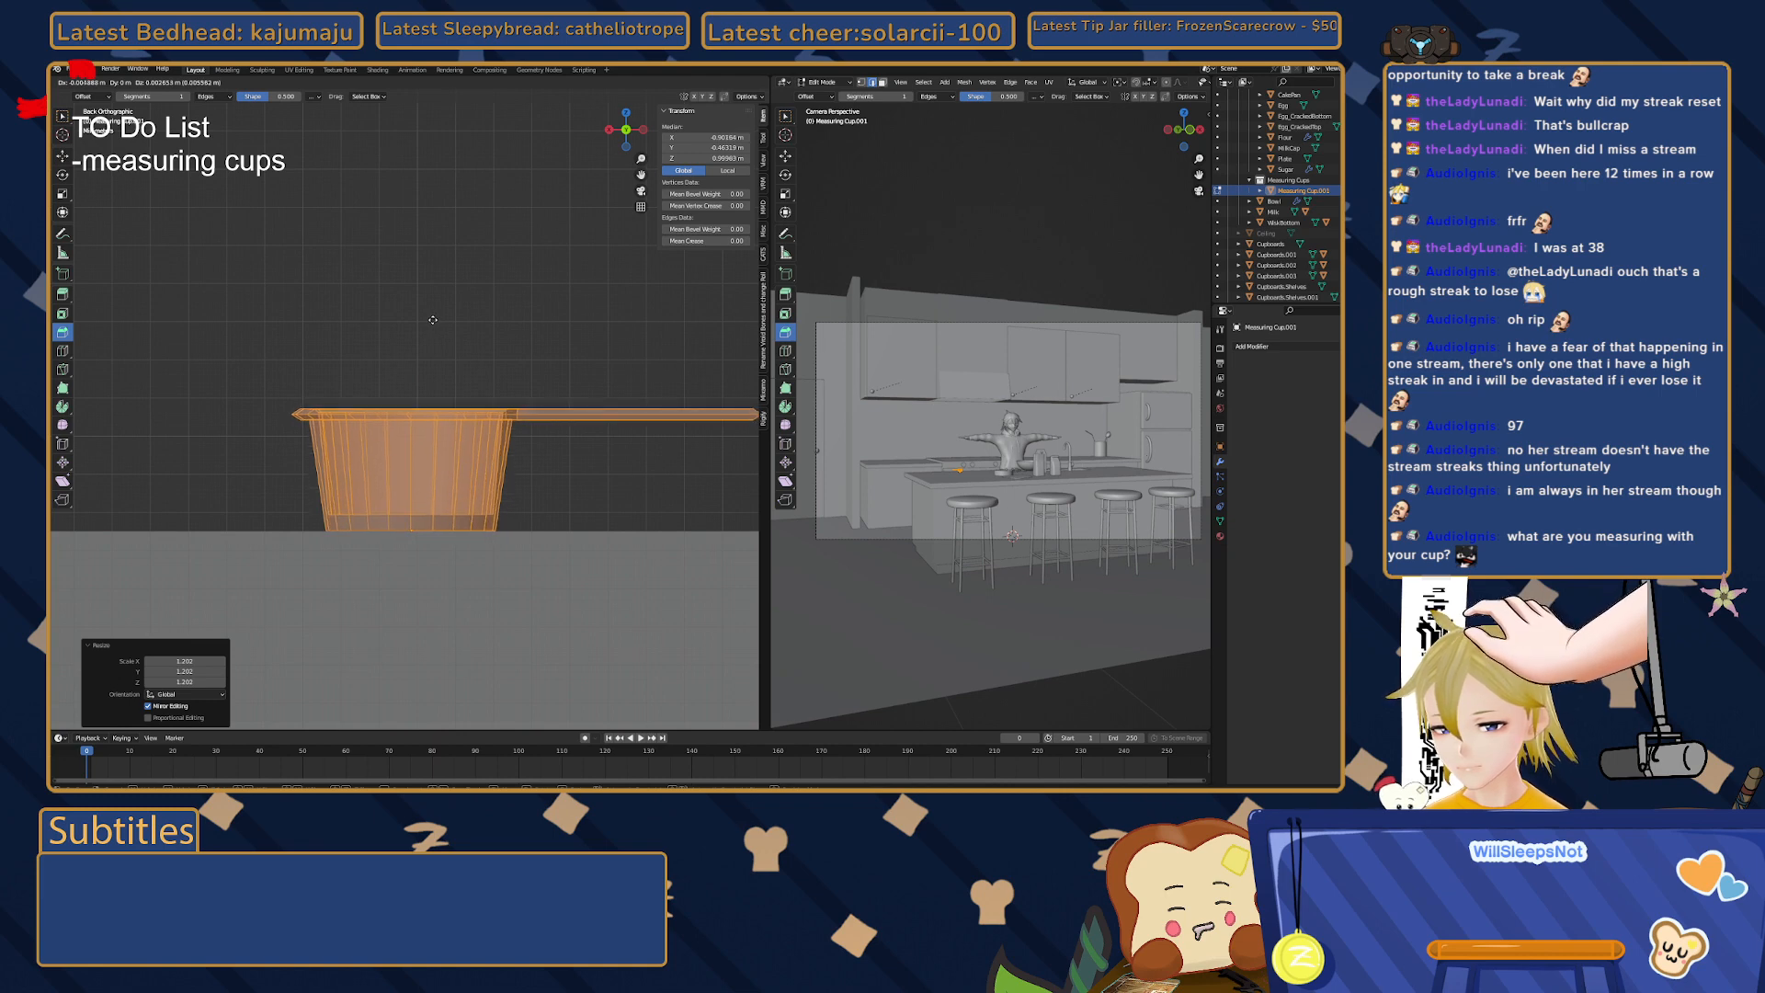
pyautogui.click(436, 319)
pyautogui.click(435, 305)
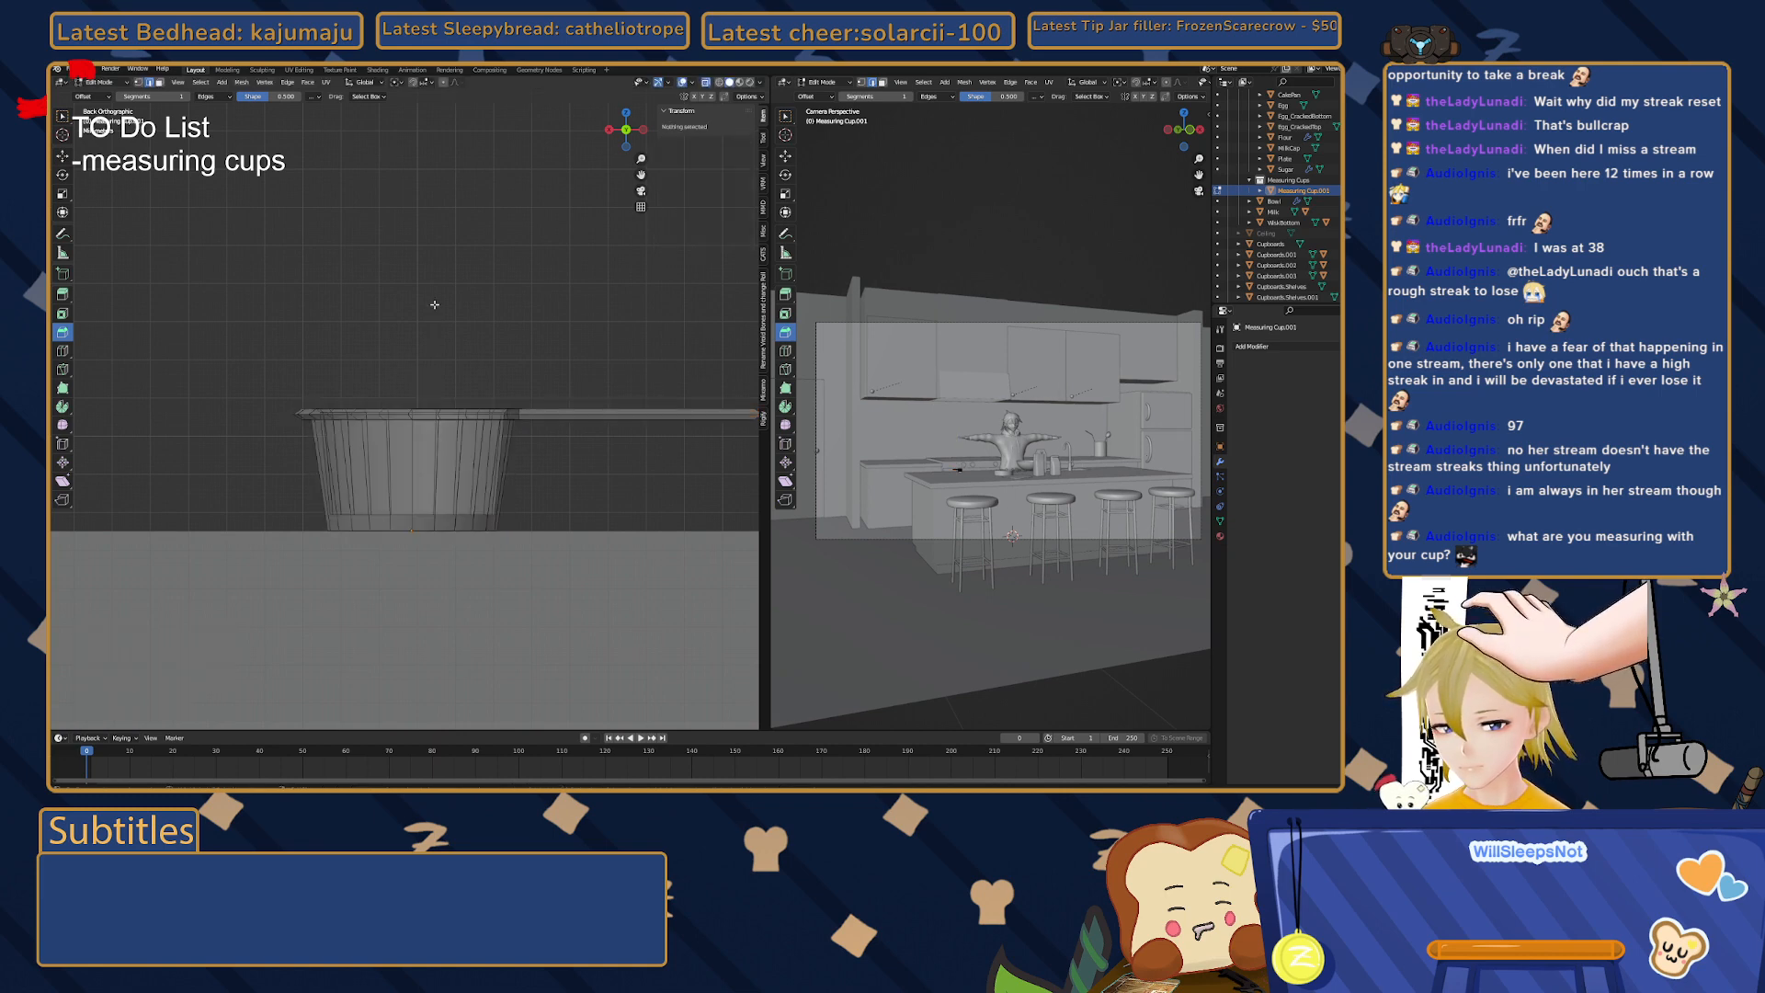
pyautogui.press('Tab')
# - Select the cup's inner floor loop in Edit Mode, scale it slightly inward and return to Object Mode
pyautogui.moveTo(436, 309); pyautogui.dragTo(411, 492, button='middle')
pyautogui.press('Tab')
pyautogui.click(409, 452)
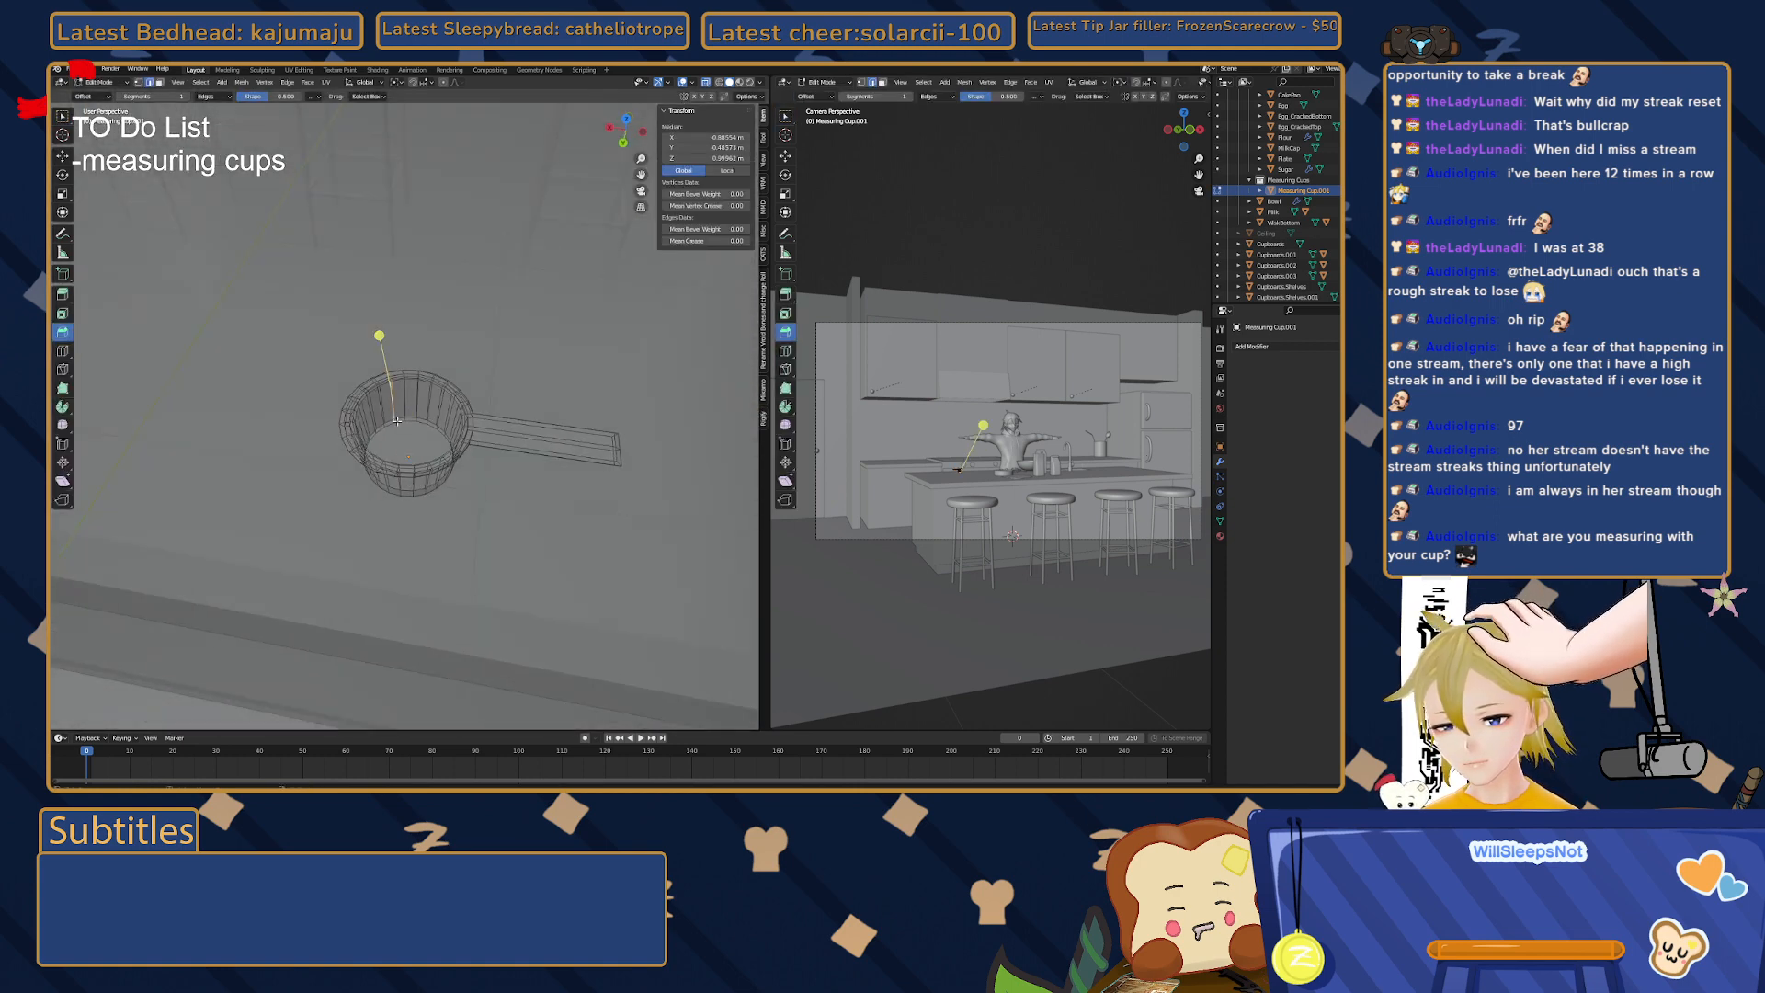
pyautogui.keyDown('alt'); pyautogui.click(380, 448); pyautogui.keyUp('alt')
pyautogui.moveTo(380, 448); pyautogui.dragTo(393, 466, button='middle')
pyautogui.keyDown('alt'); pyautogui.click(409, 492); pyautogui.keyUp('alt')
pyautogui.press('s')
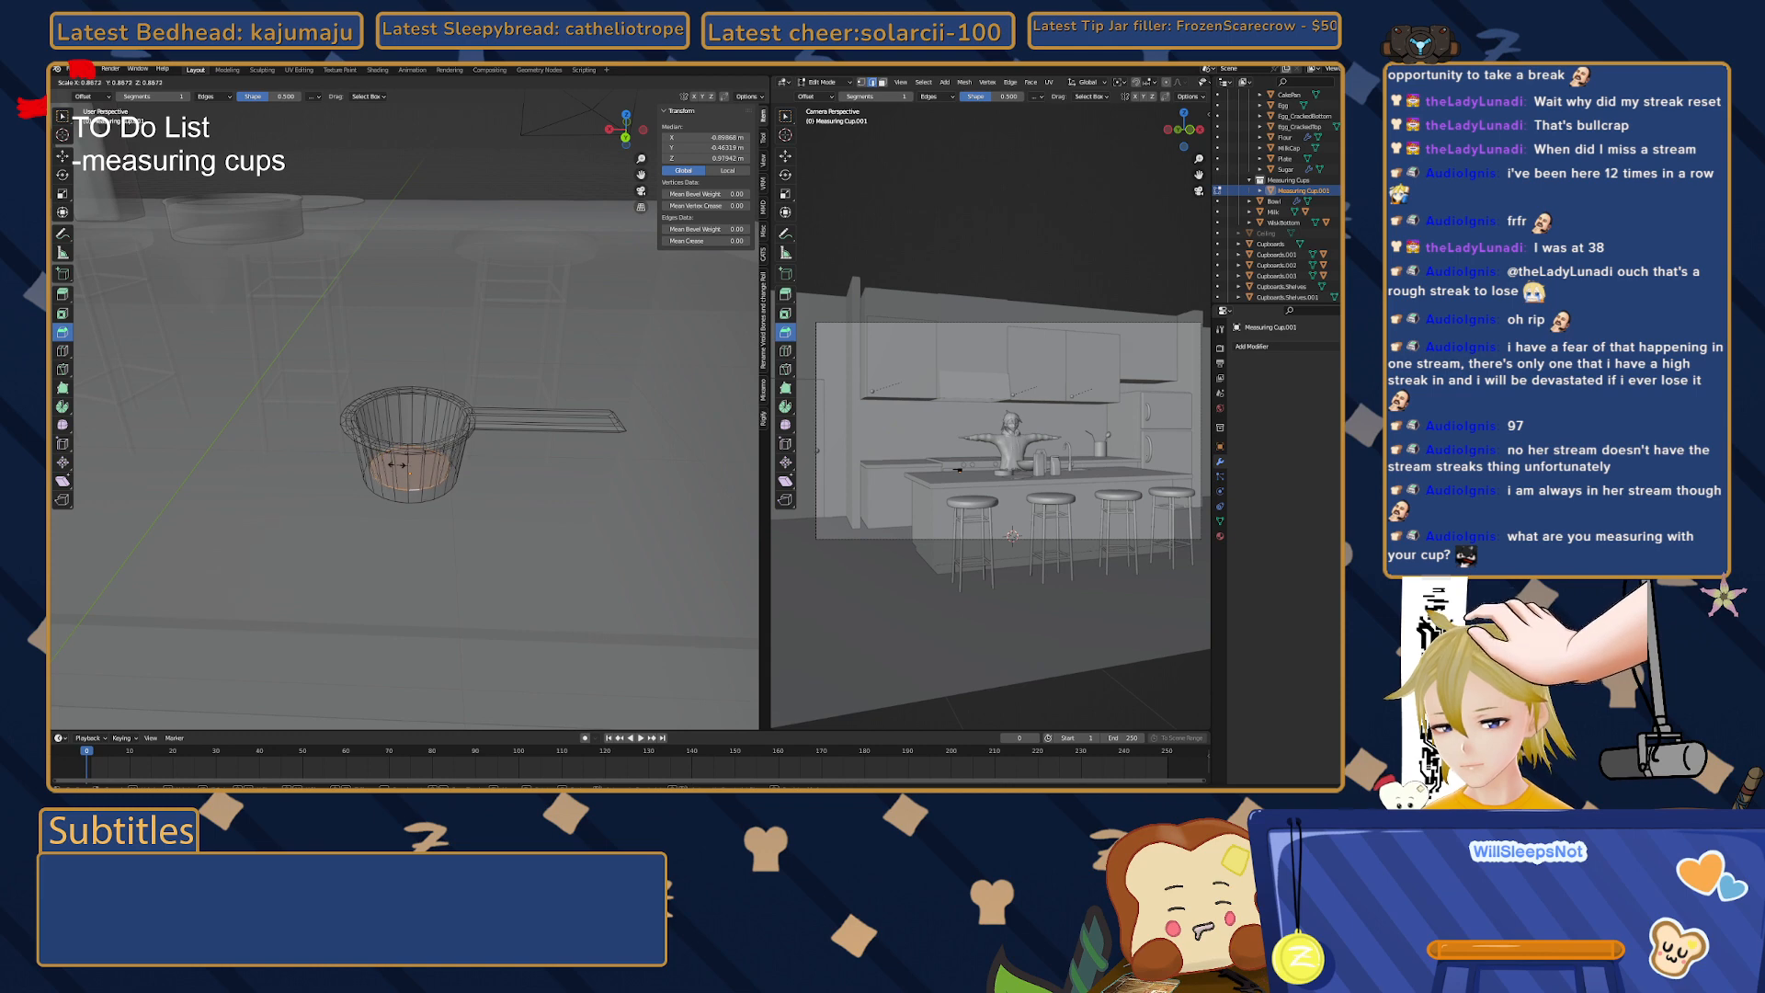
pyautogui.click(398, 464)
pyautogui.press('Tab')
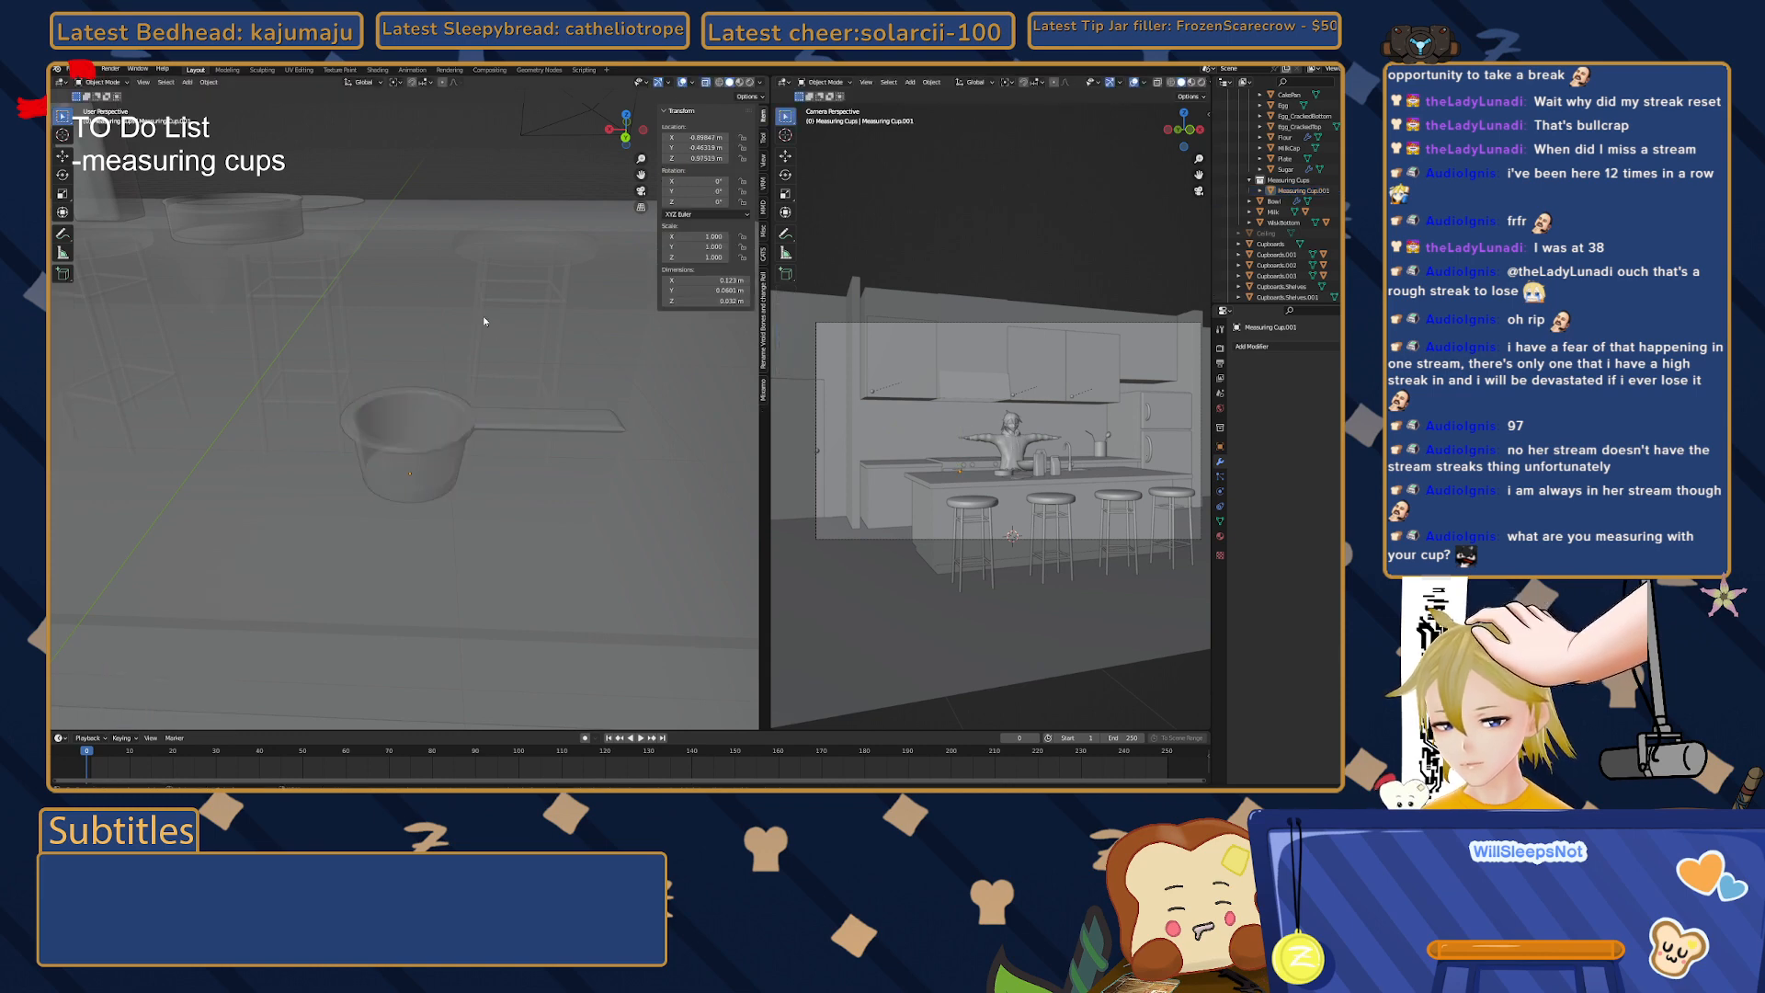
# - Select the whole measuring cup object on the counter
pyautogui.moveTo(484, 315); pyautogui.dragTo(488, 325, button='middle')
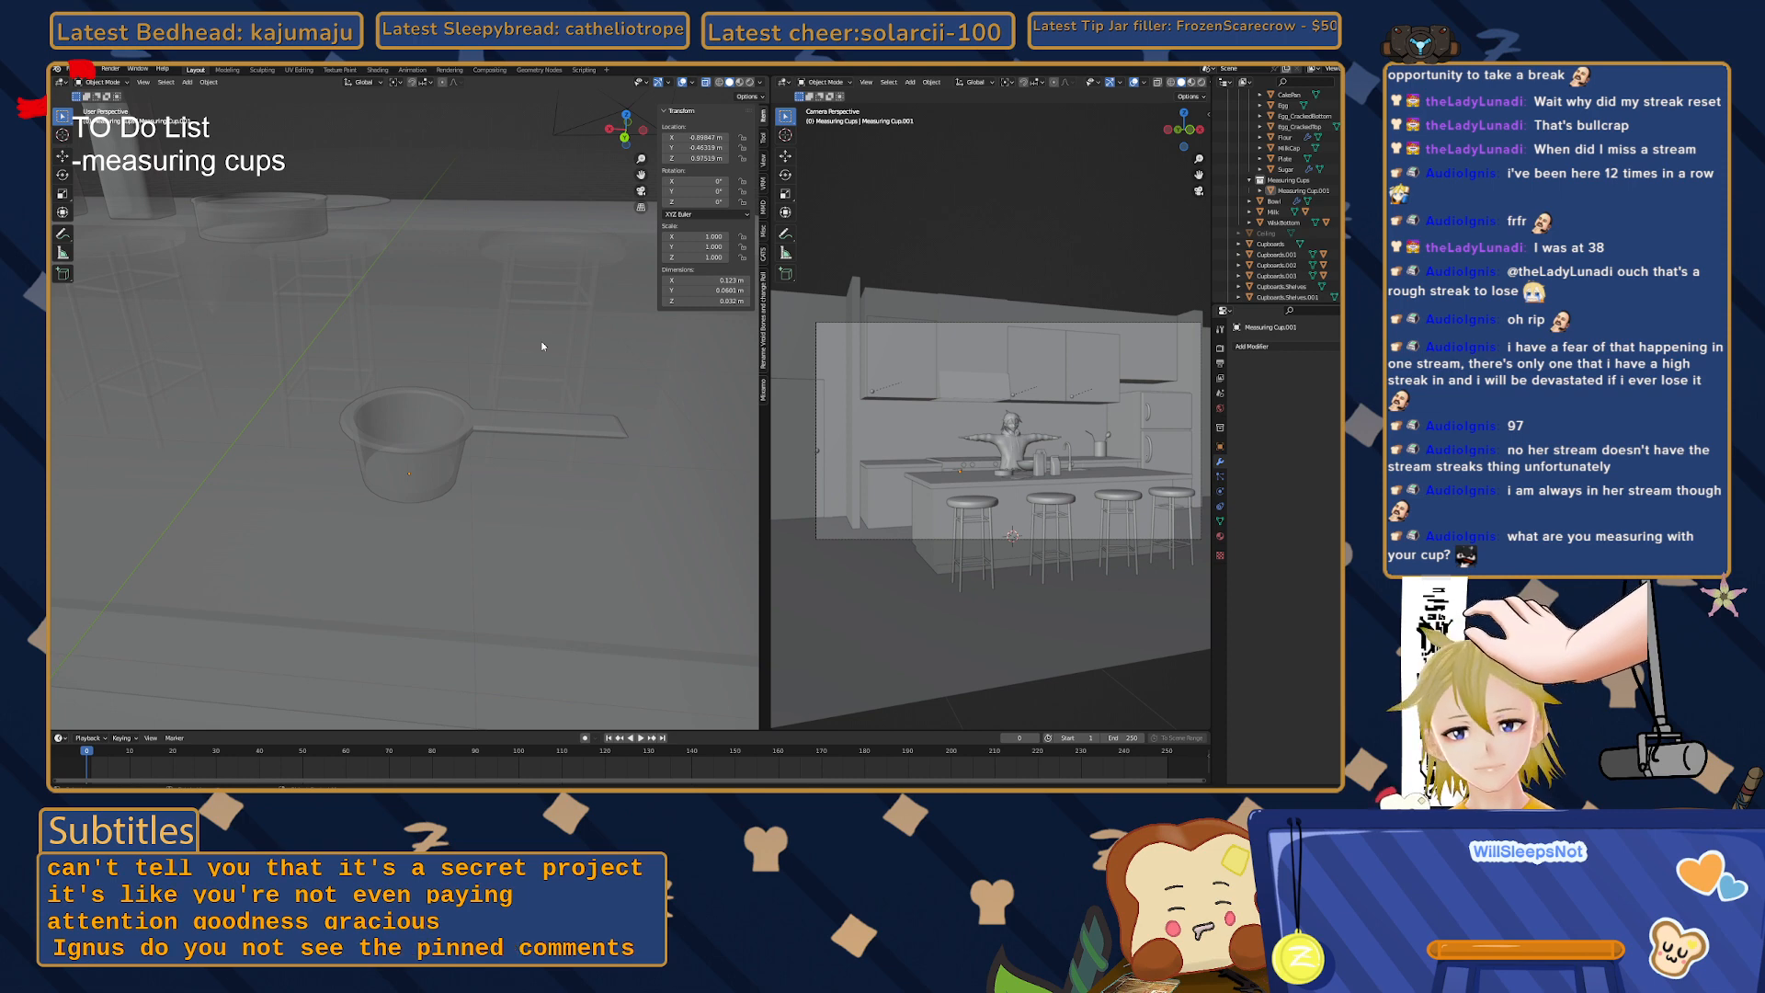
pyautogui.click(541, 426)
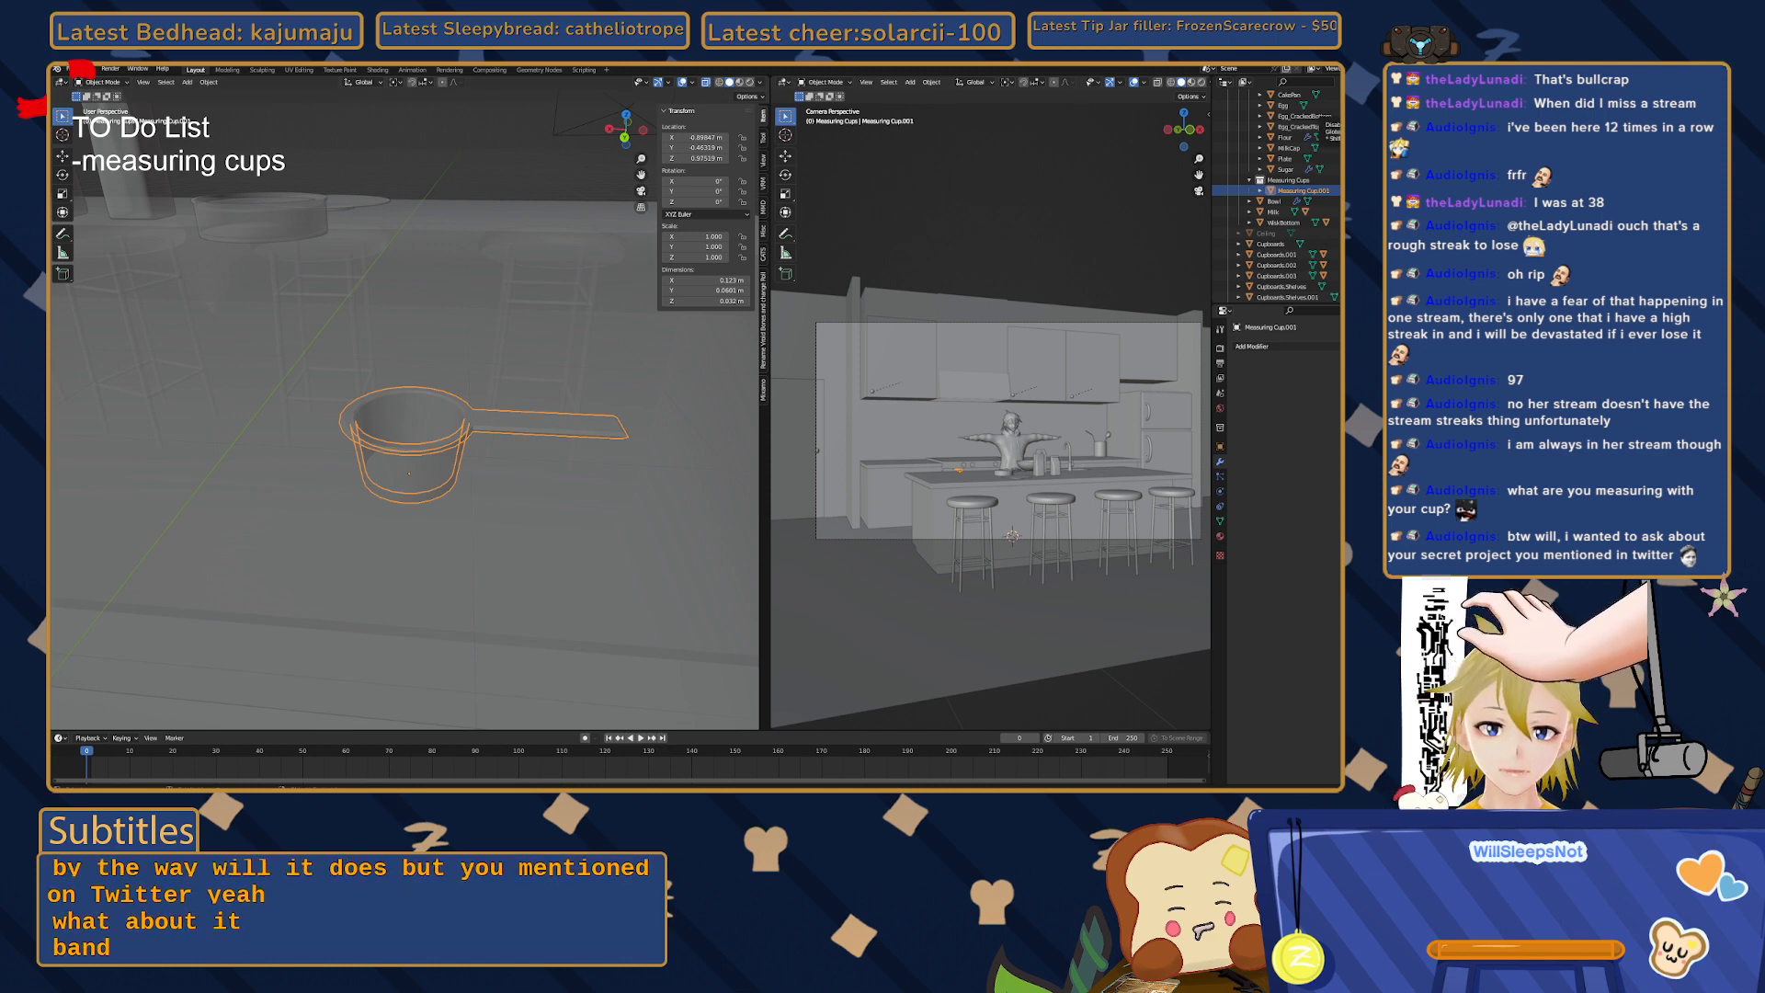
pyautogui.moveTo(478, 529); pyautogui.dragTo(281, 489, button='middle')
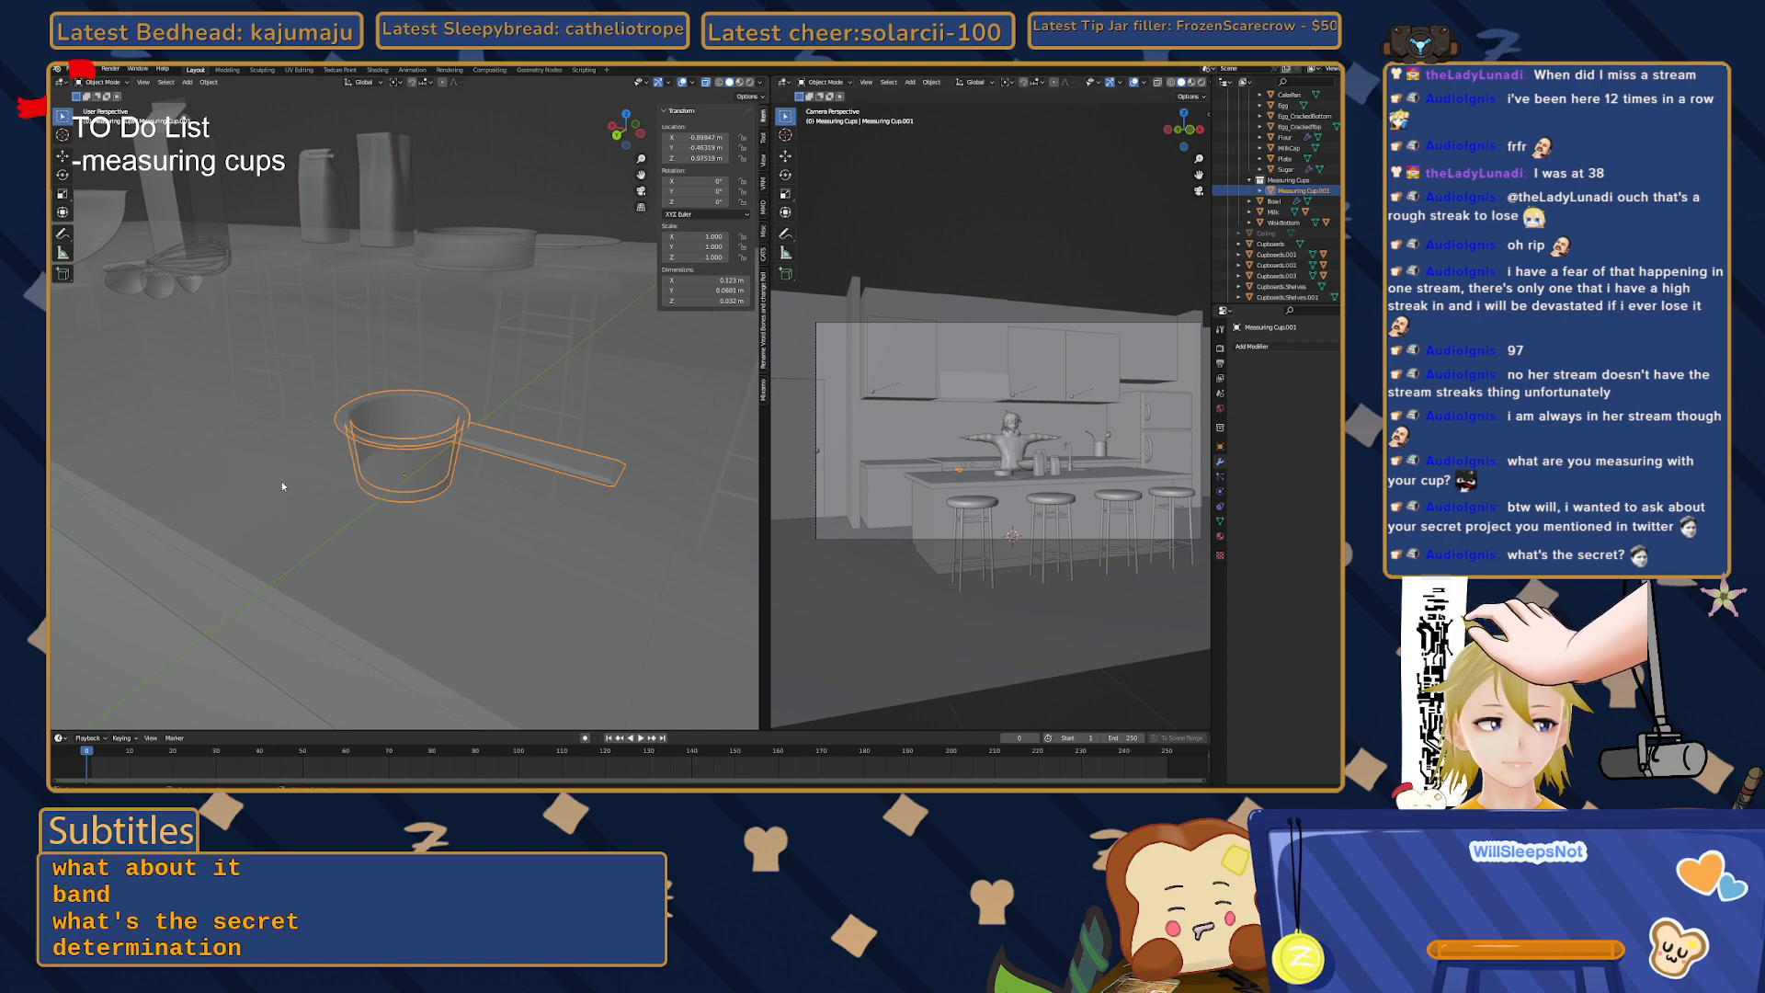
# - Select the measuring cup's entire mesh in Edit Mode and scale it up by about 1.58 in the back orthographic view
pyautogui.moveTo(283, 482); pyautogui.dragTo(348, 449, button='middle')
pyautogui.press('Tab')
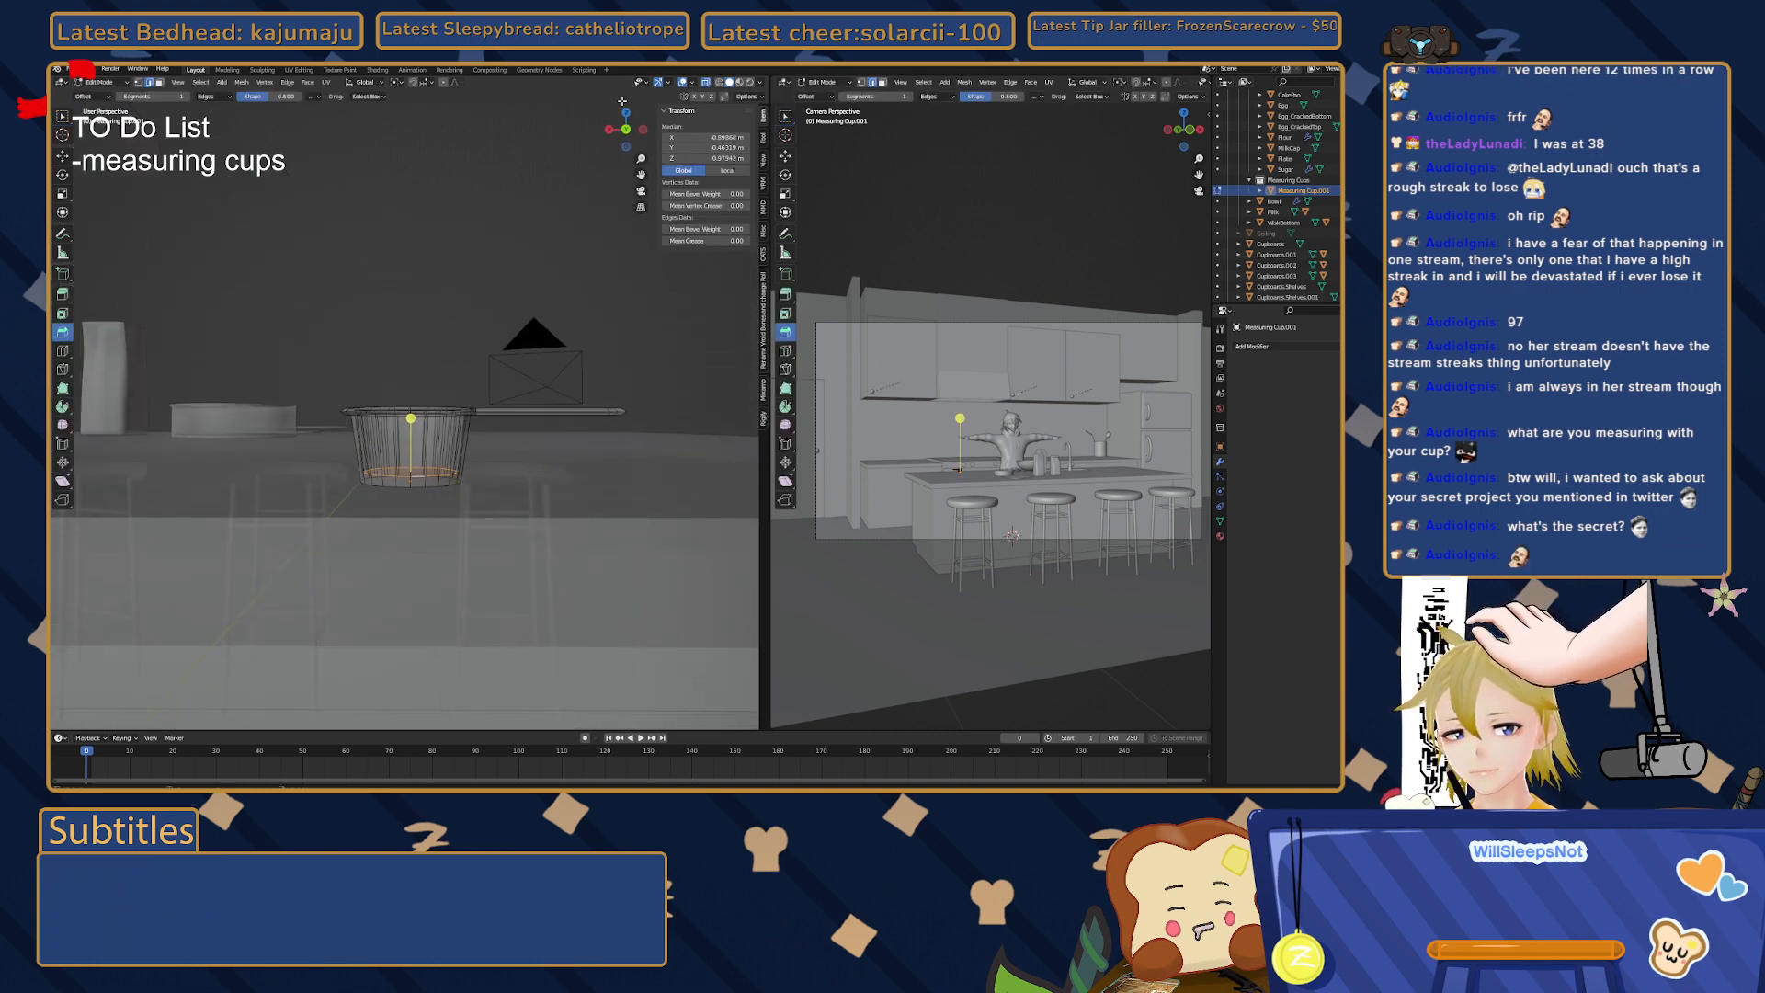
pyautogui.click(626, 131)
pyautogui.press('a')
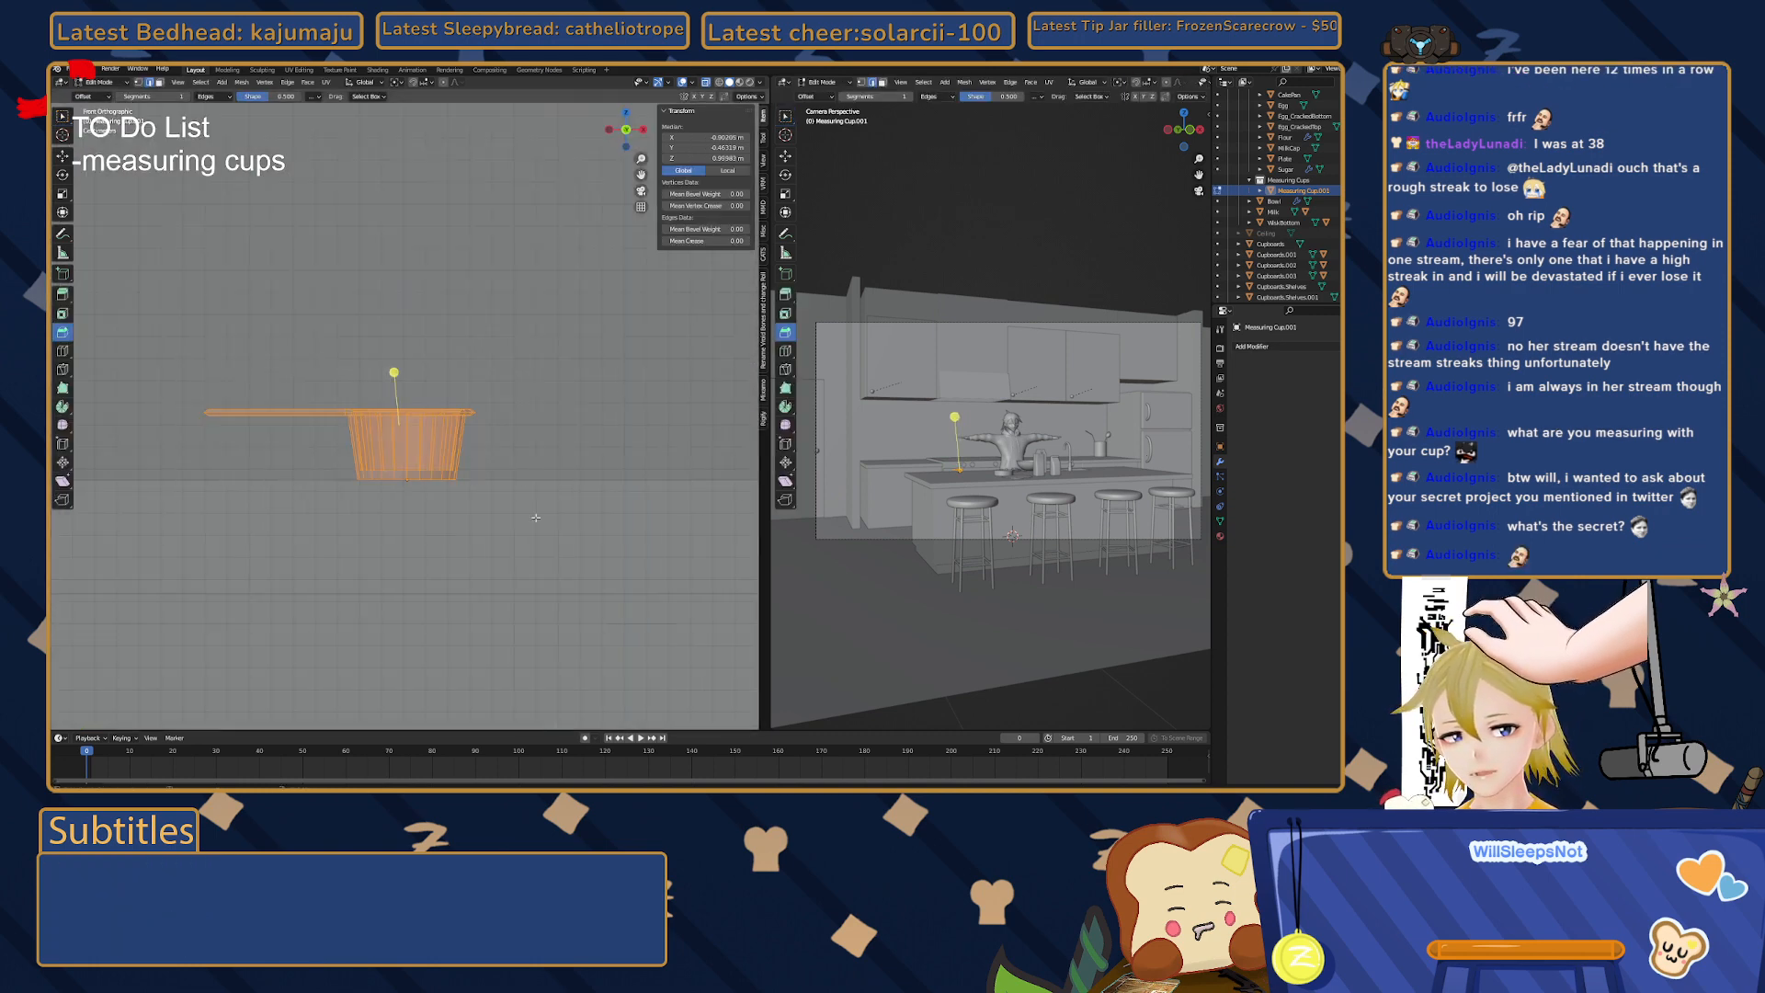
pyautogui.scroll(3, 392, 512)
pyautogui.press('s')
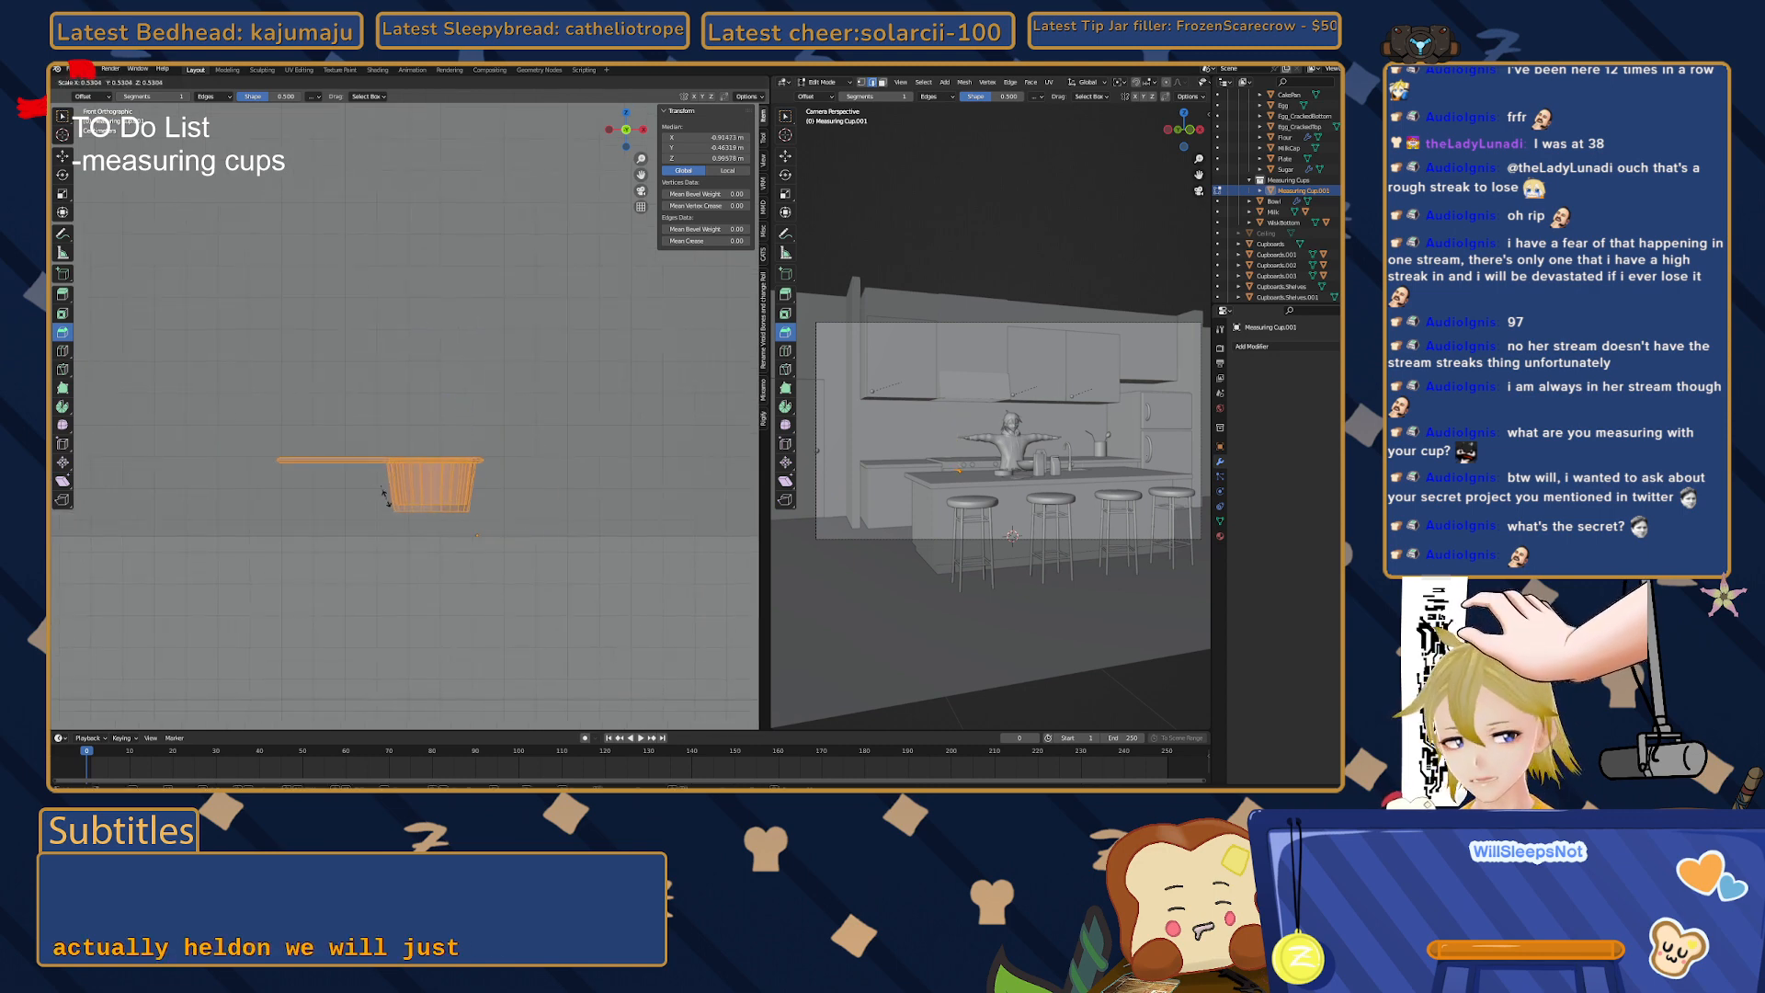
pyautogui.click(422, 509)
# - Move the enlarged cup mesh so its base rests on the countertop and return to Object Mode
pyautogui.press('g')
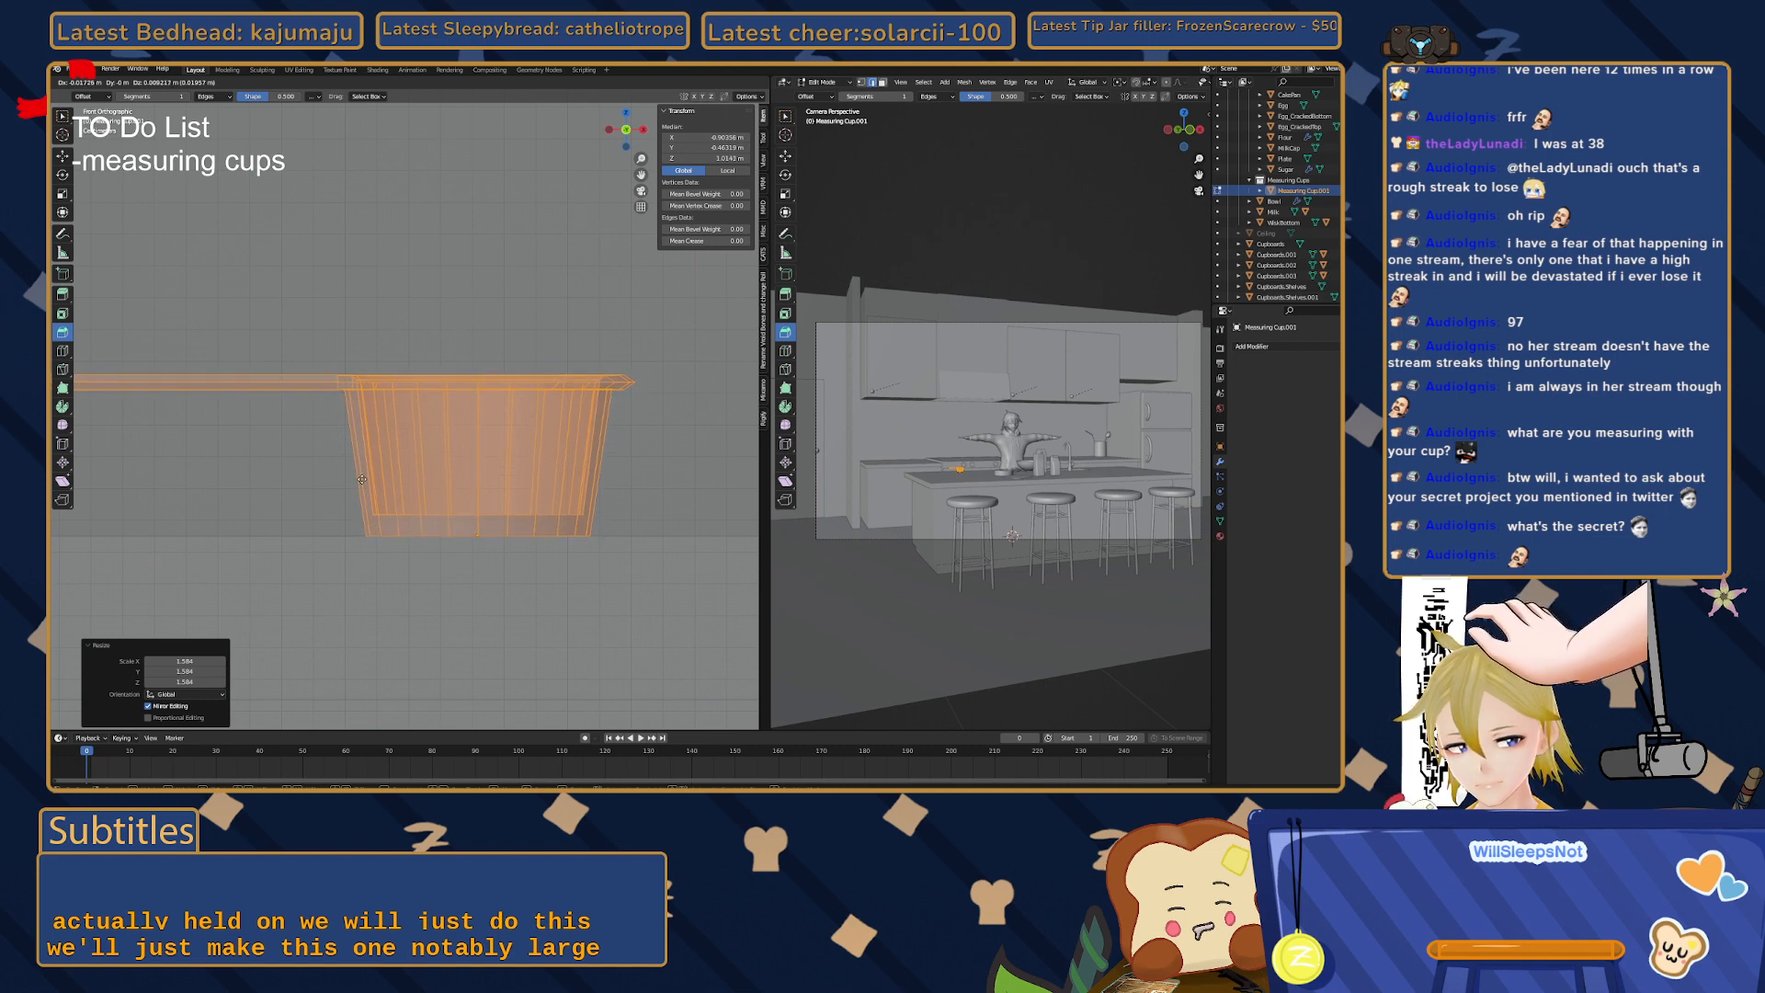
pyautogui.click(362, 479)
pyautogui.press('Tab')
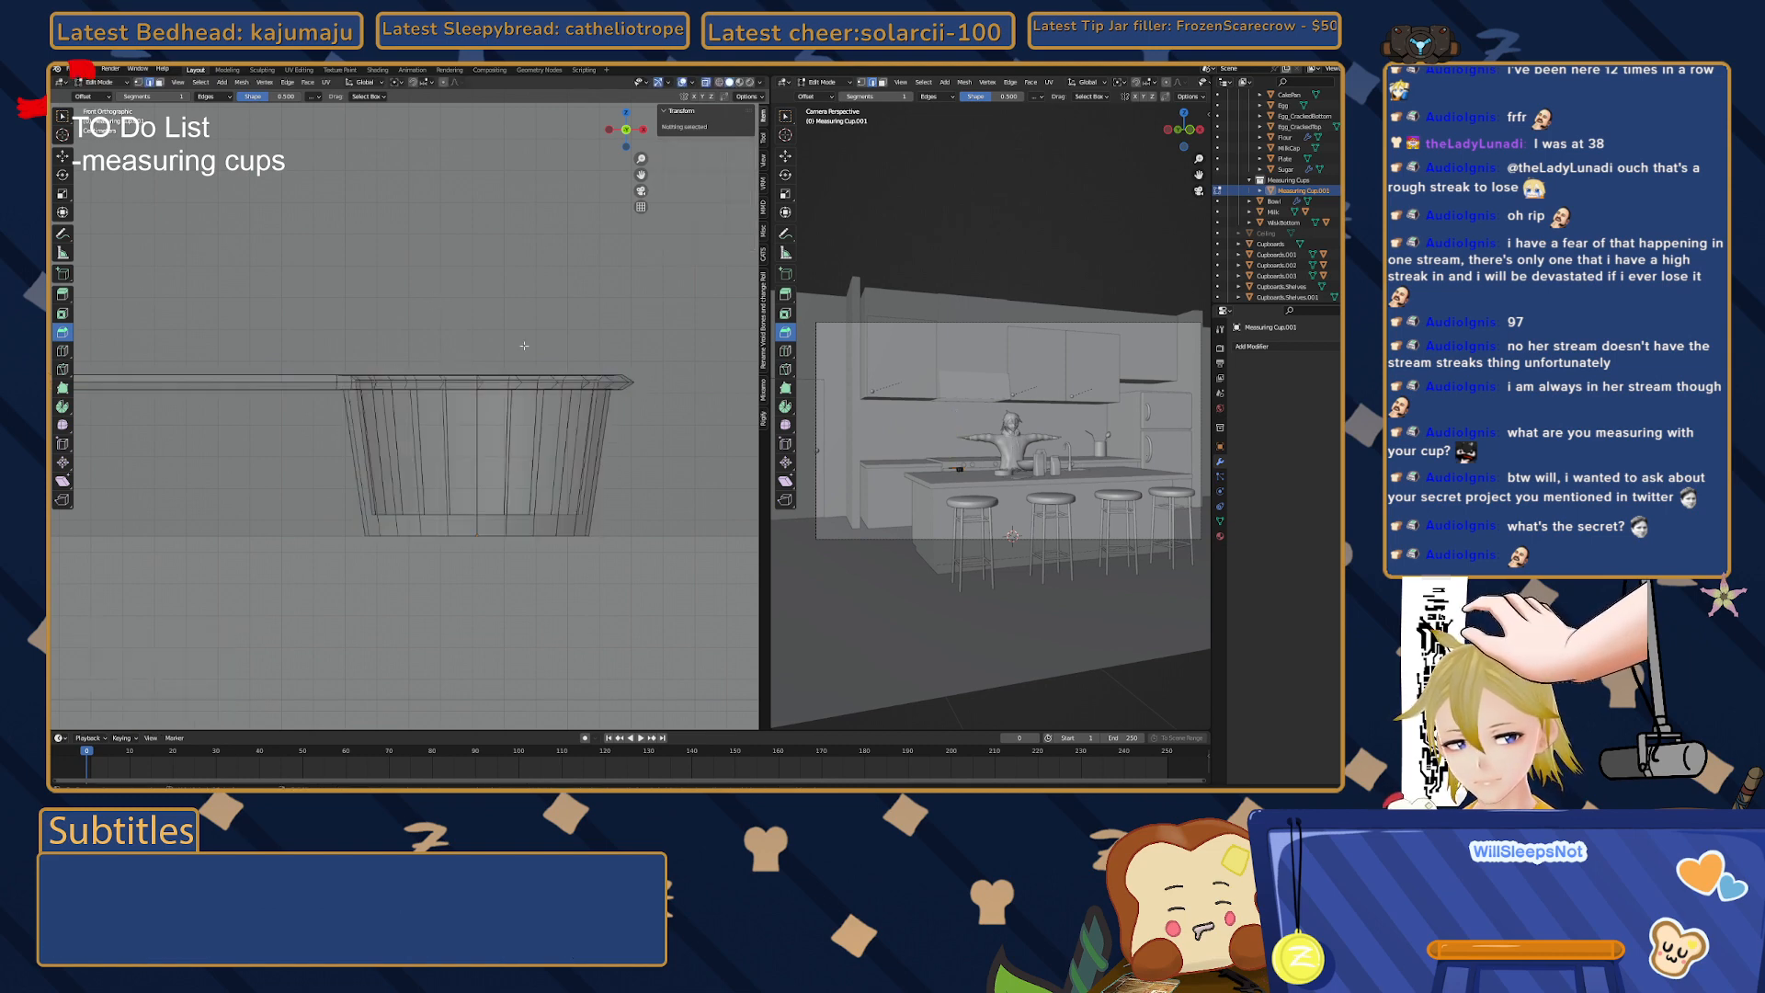
# - Duplicate the large measuring cup in place and scale the copy's whole mesh to about 0.85 in Edit Mode
pyautogui.hotkey('shift', 'd')
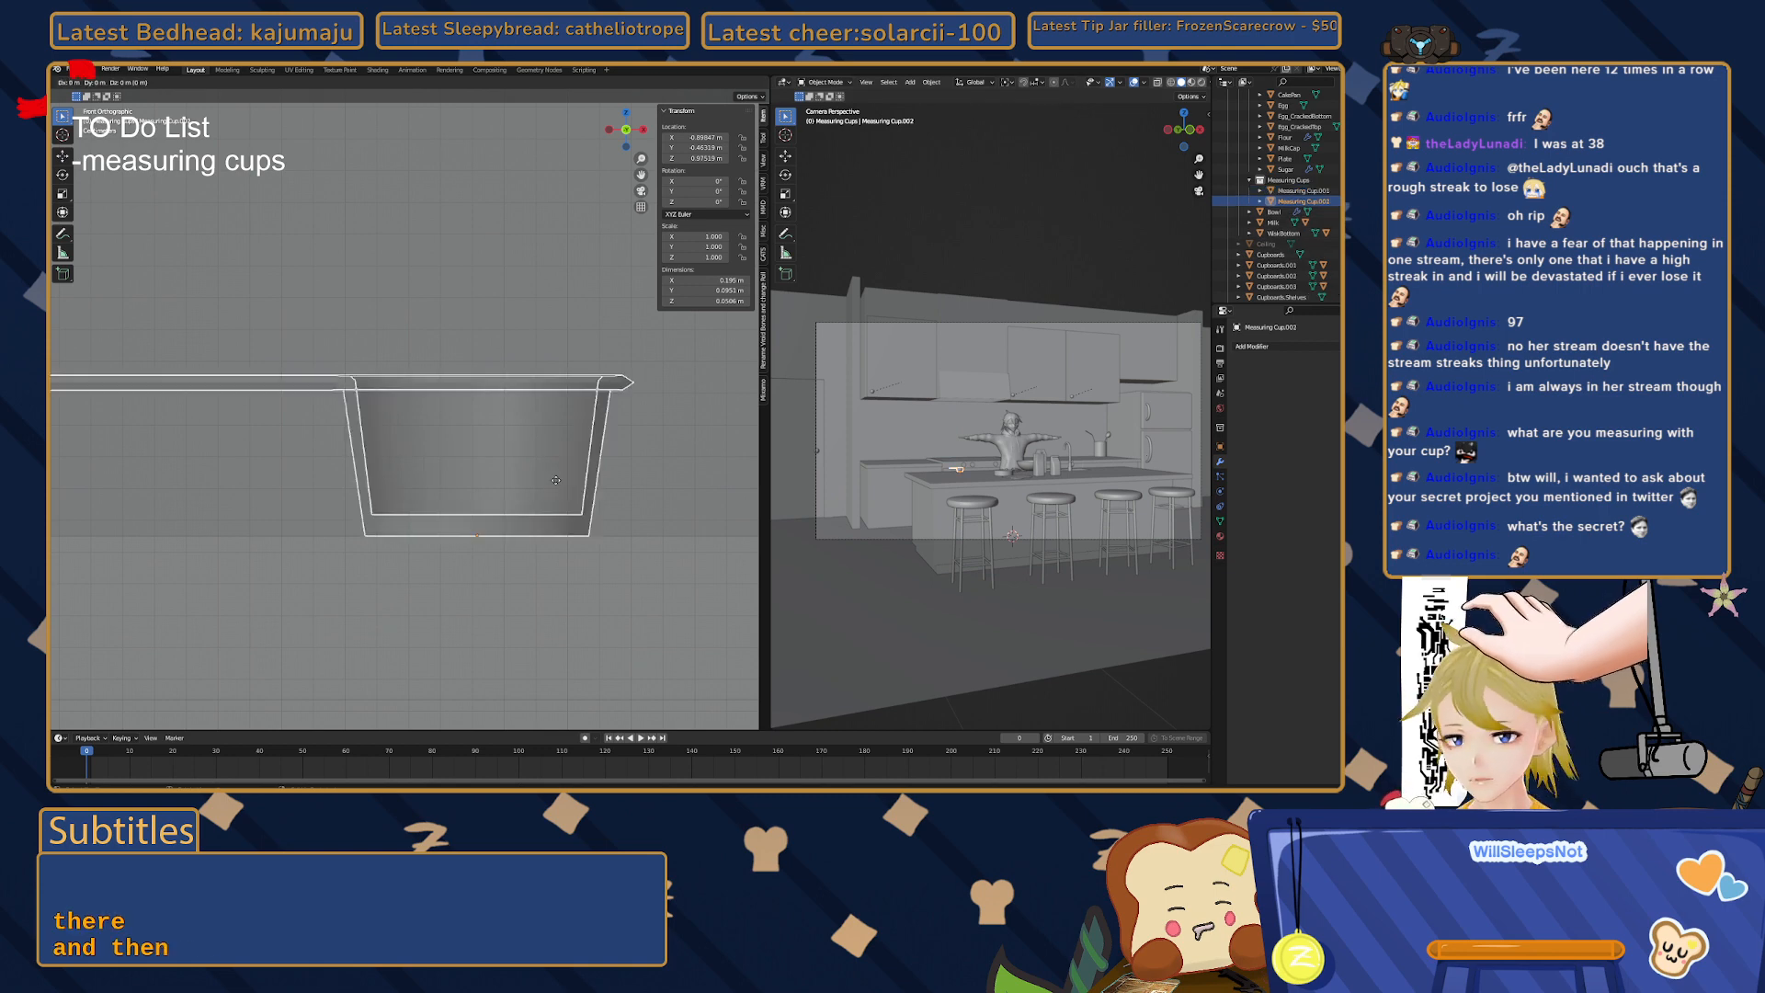
pyautogui.press('Escape')
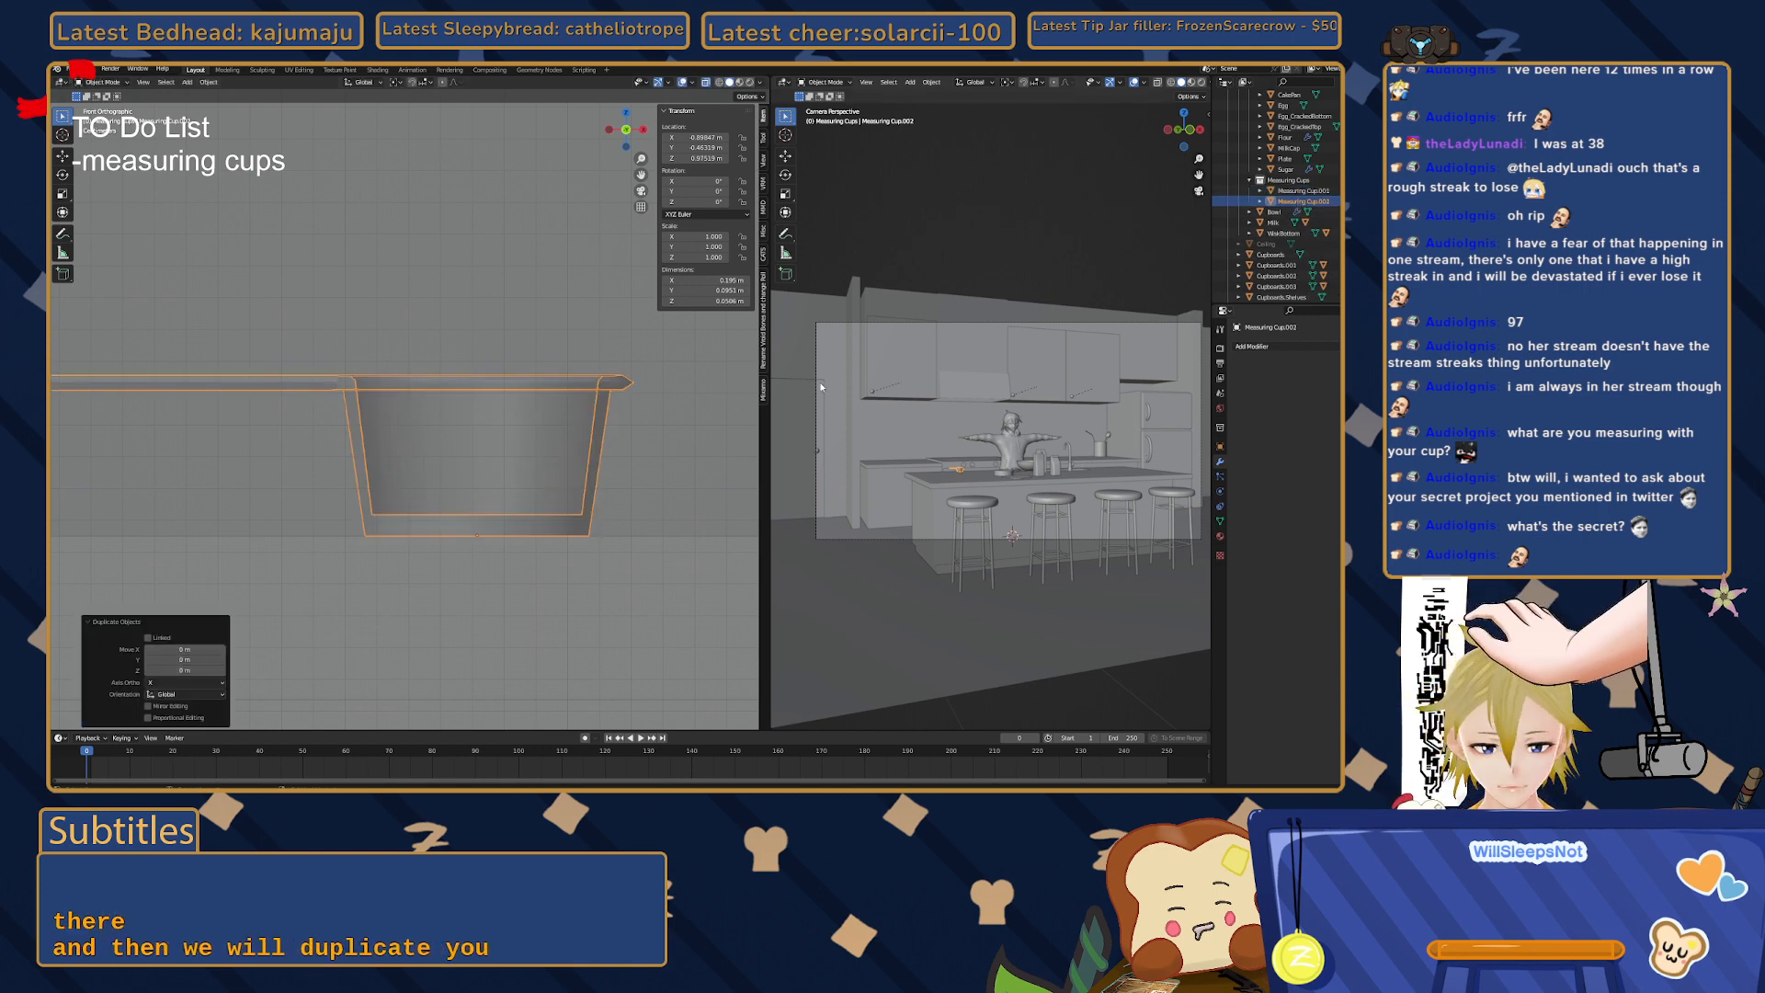
pyautogui.press('Tab')
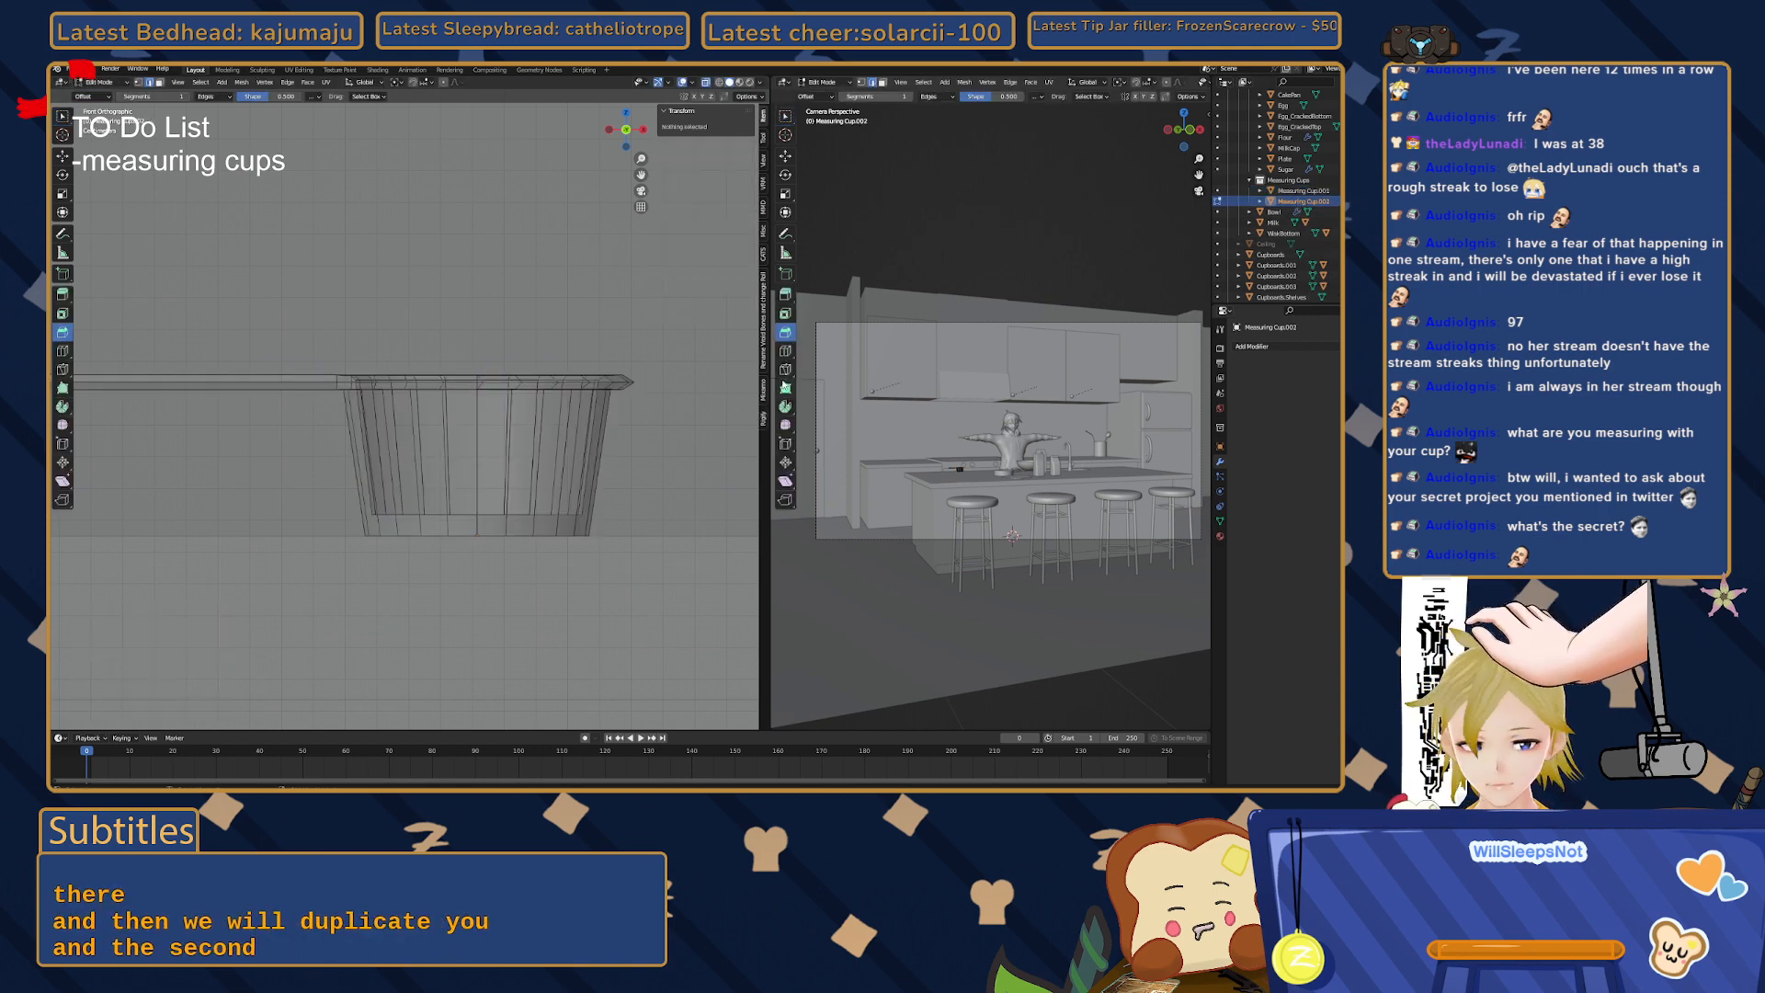
pyautogui.press('a')
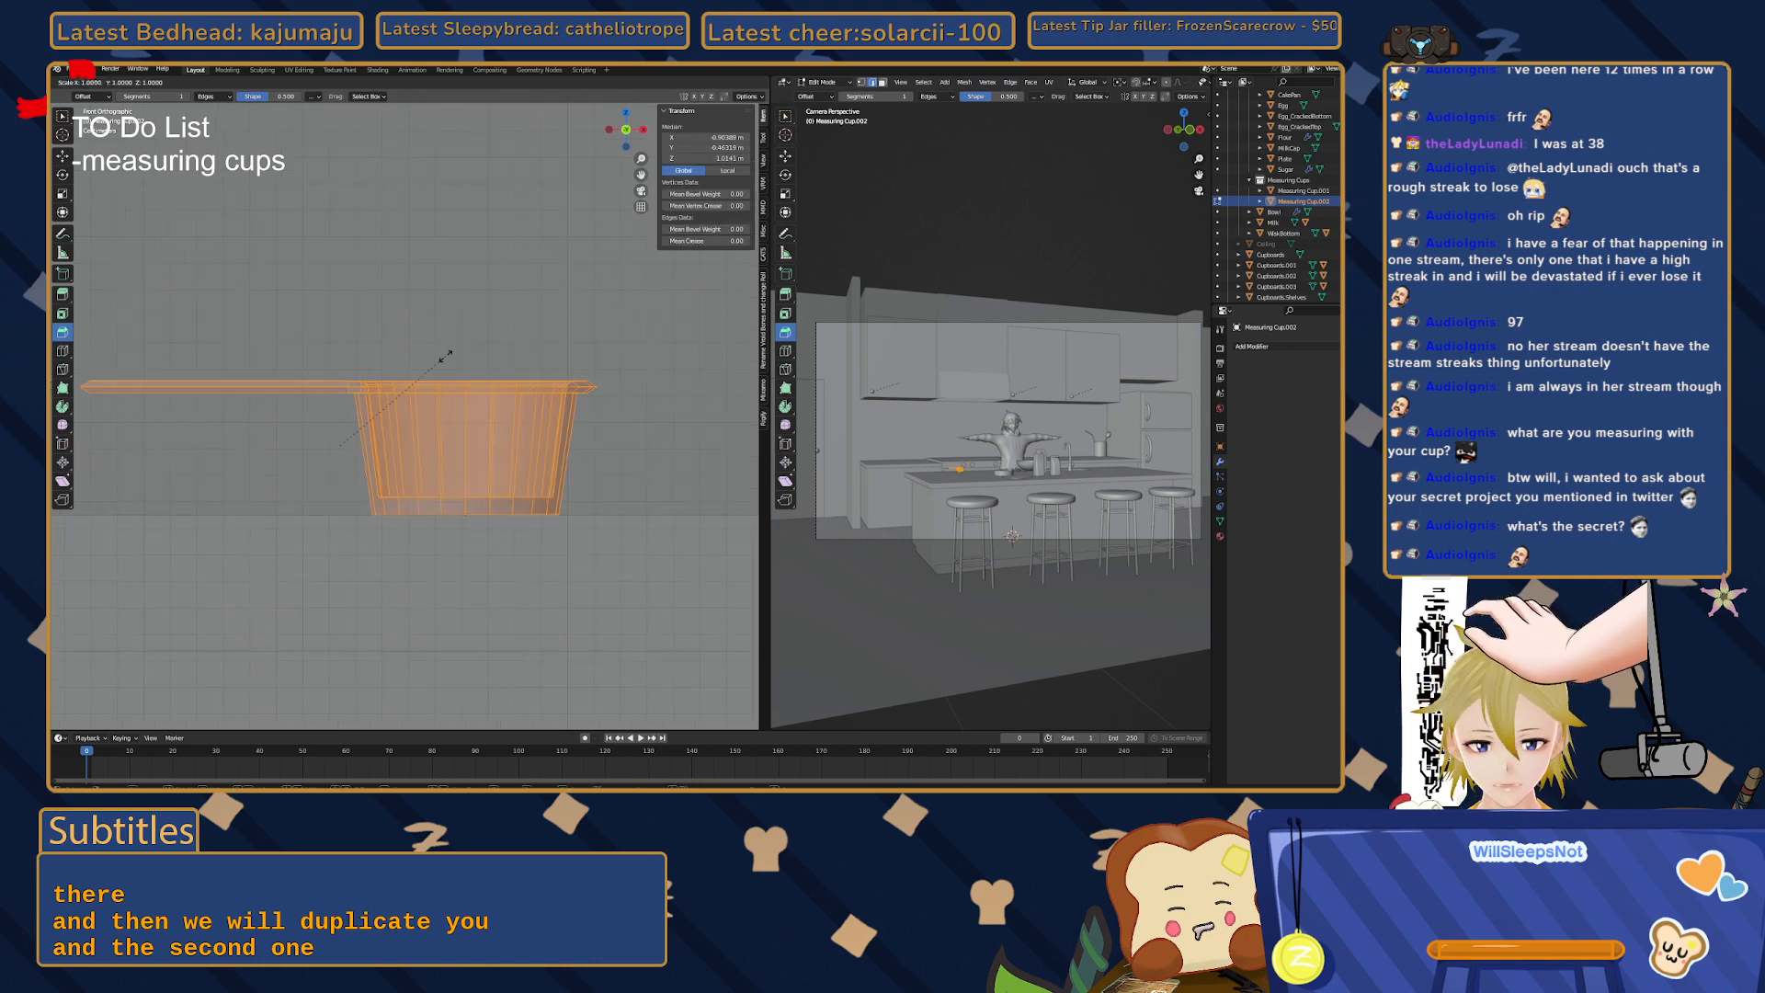
pyautogui.click(397, 338)
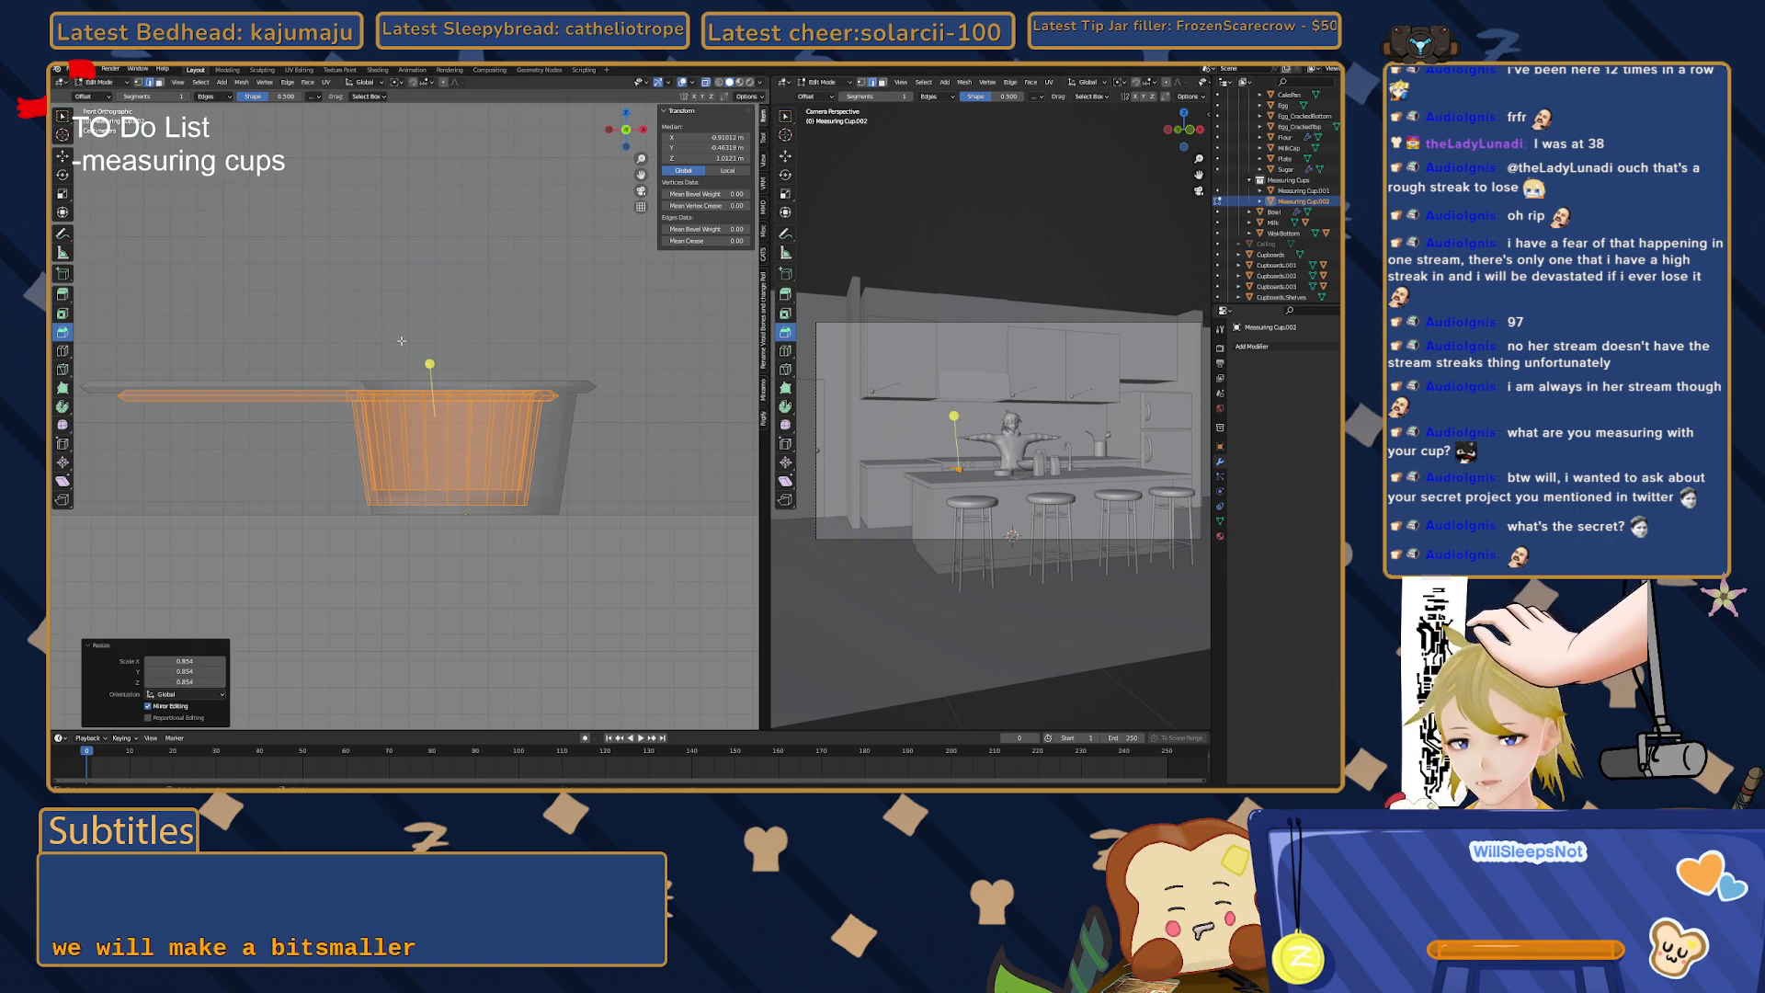
# - Move the second cup's mesh down inside the larger cup to countertop level and return to Object Mode
pyautogui.press('g')
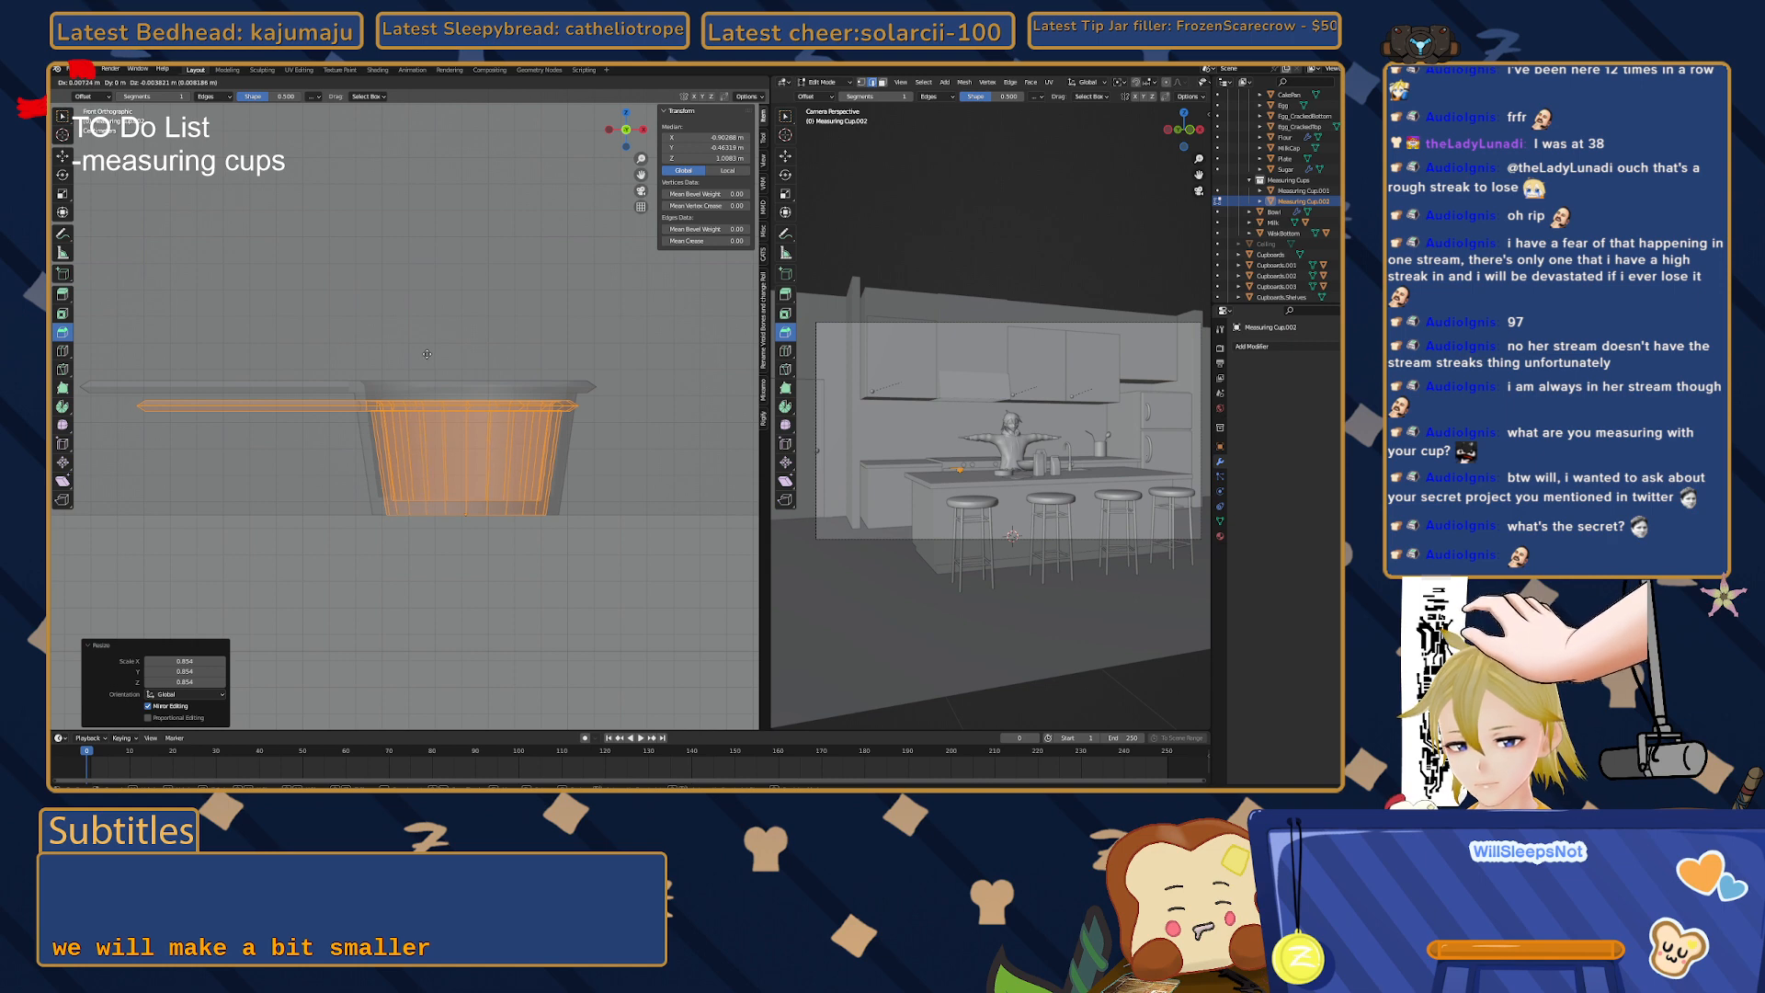
pyautogui.click(426, 354)
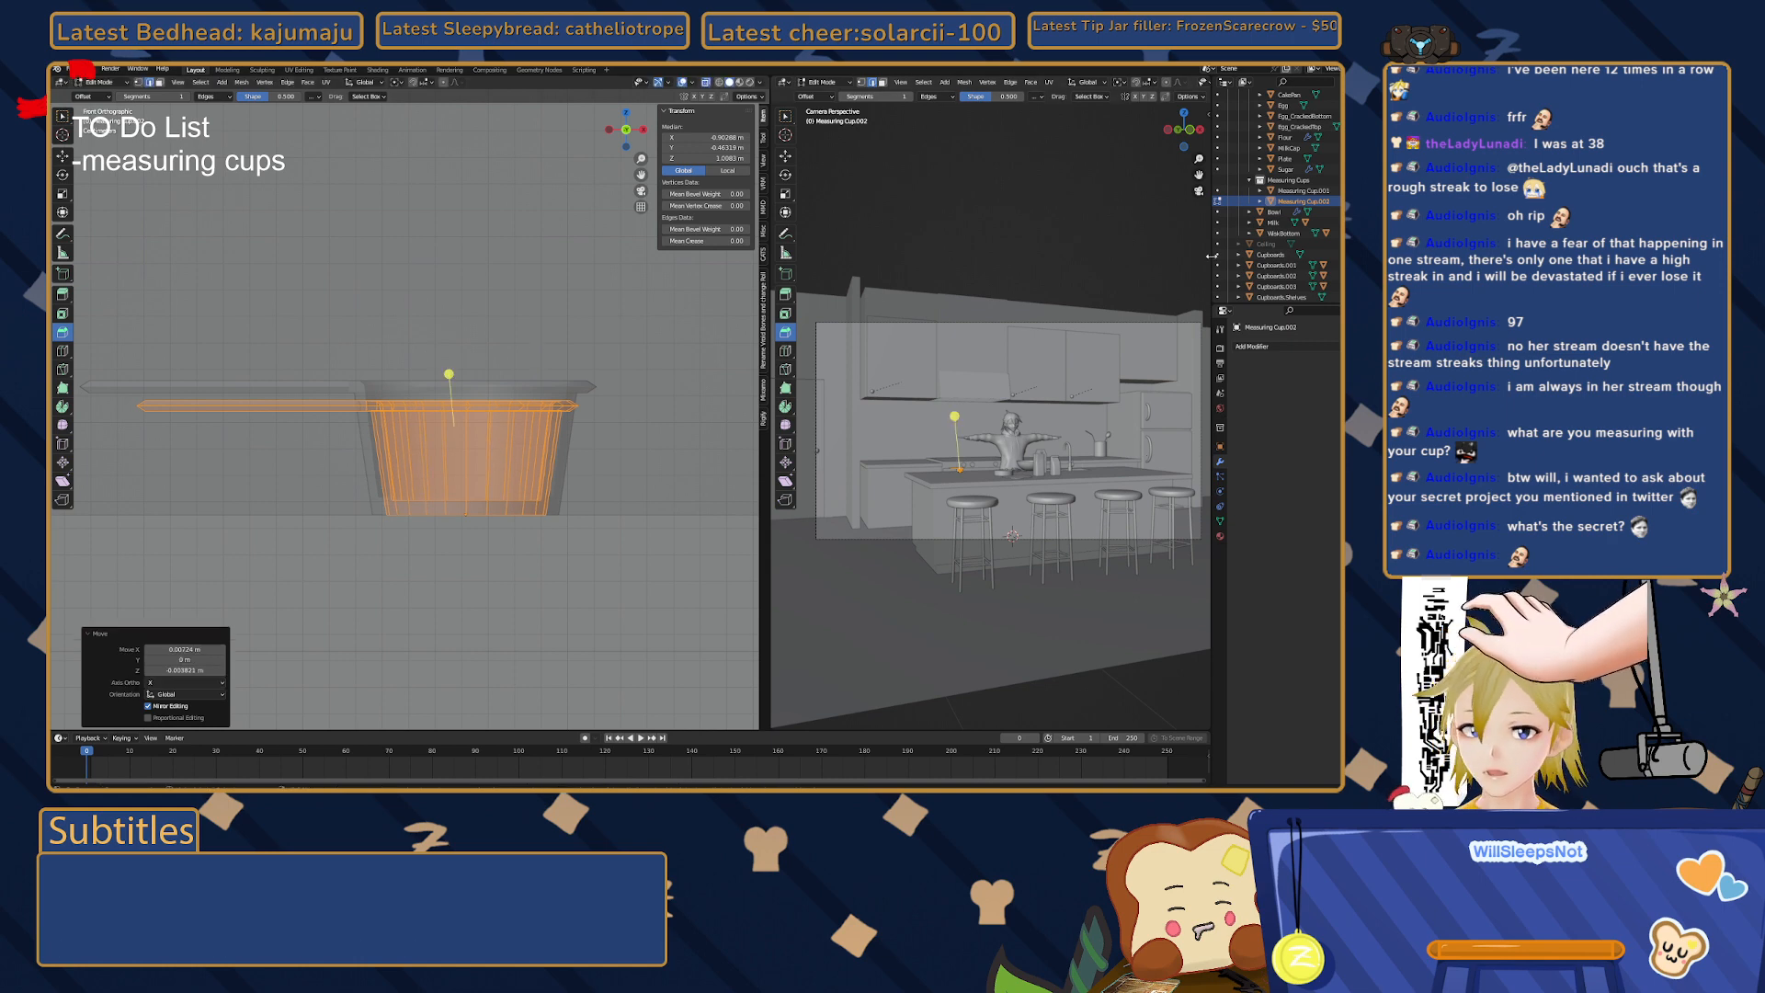
pyautogui.press('Tab')
# - Duplicate the second measuring cup in place and scale the new copy's mesh to about 0.85 in Edit Mode
pyautogui.hotkey('shift', 'd')
pyautogui.rightClick(543, 294)
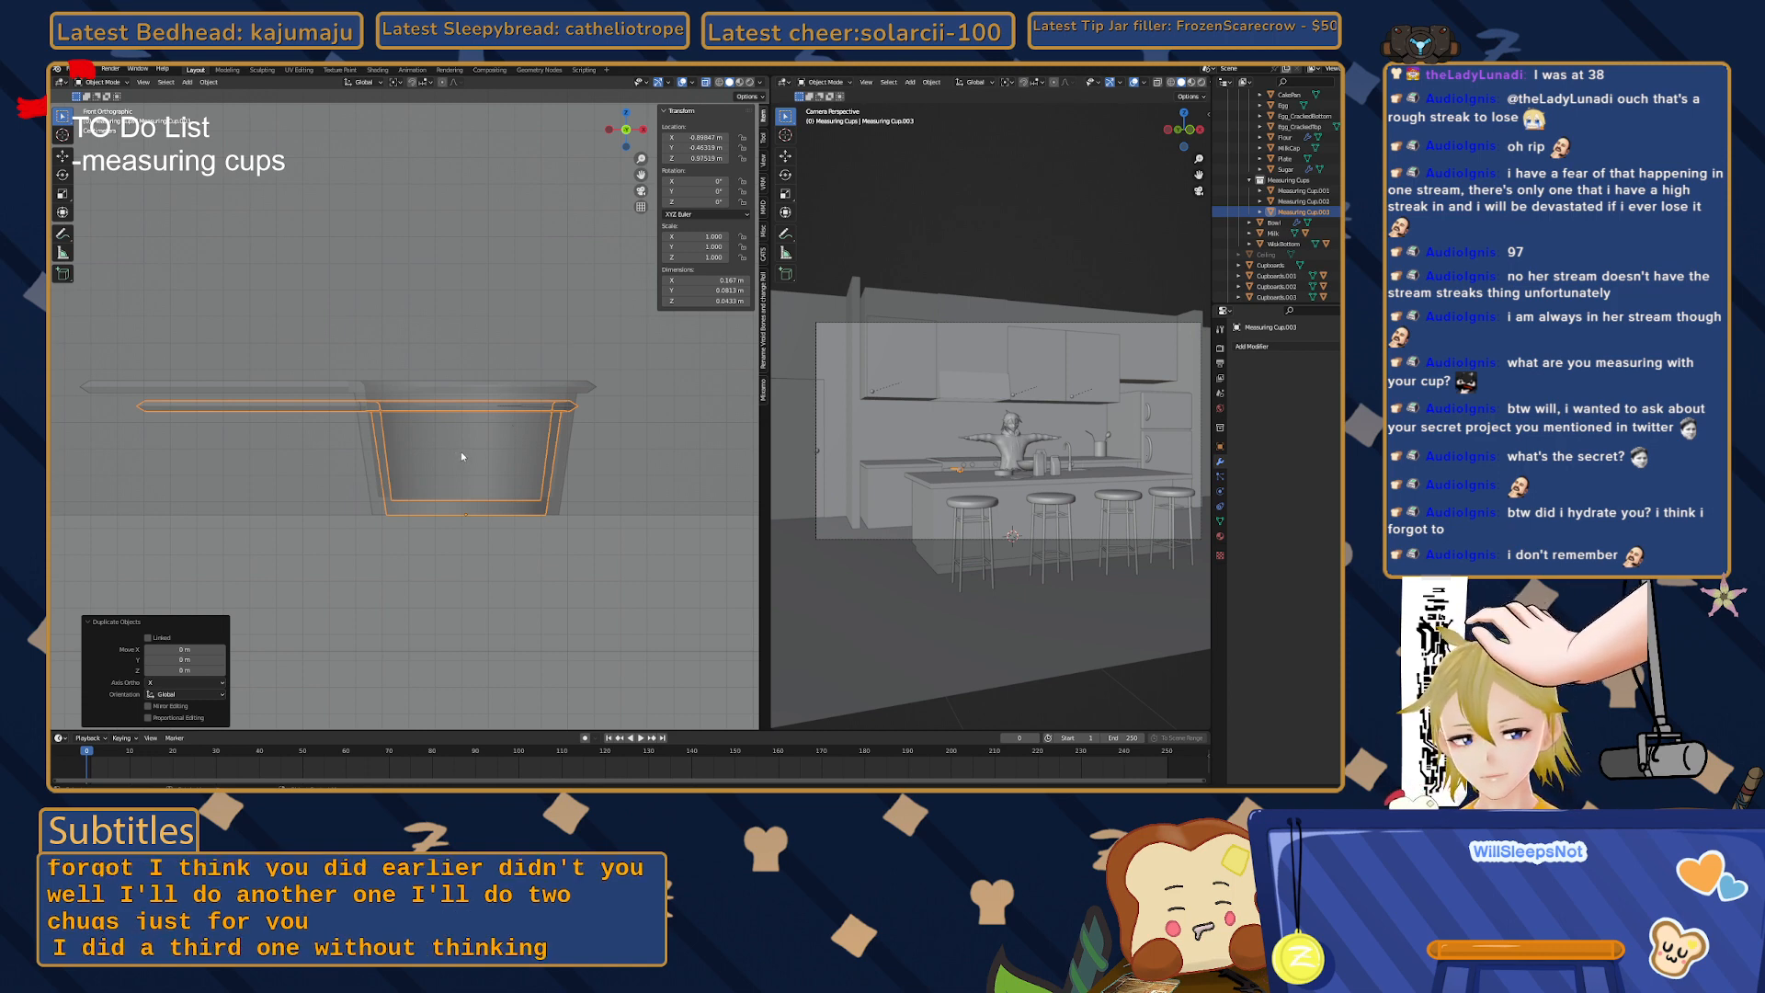
pyautogui.press('Tab')
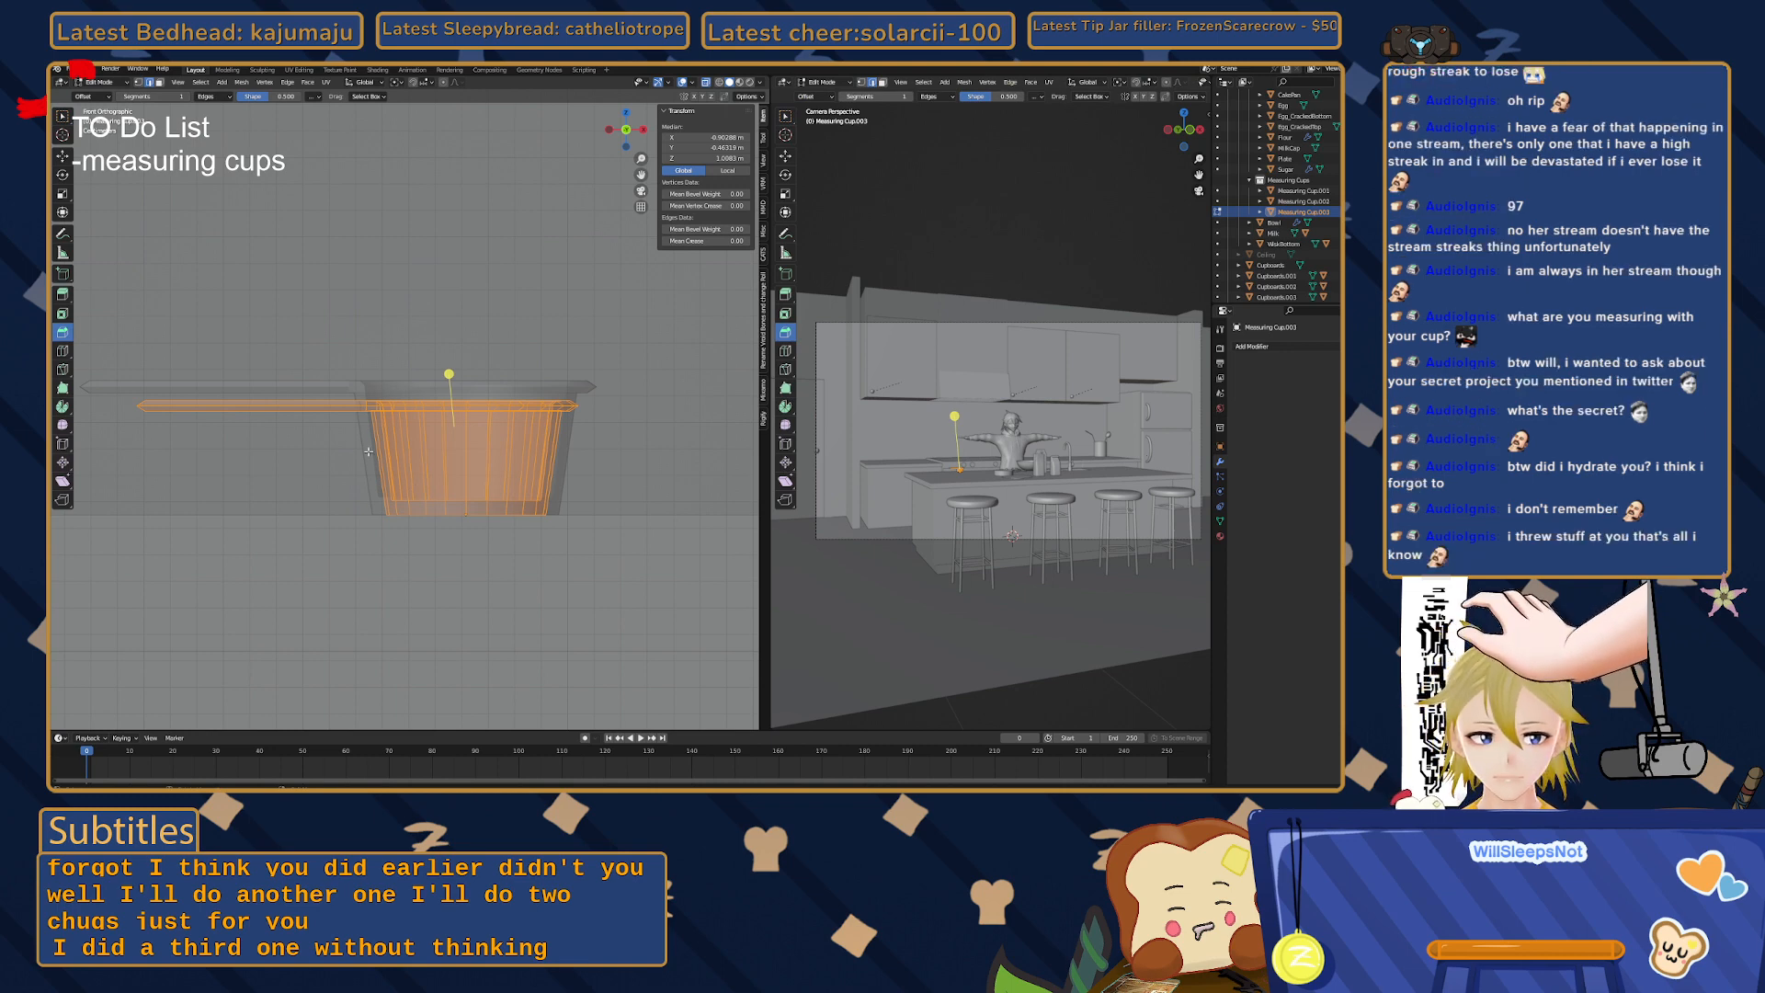
pyautogui.press('s')
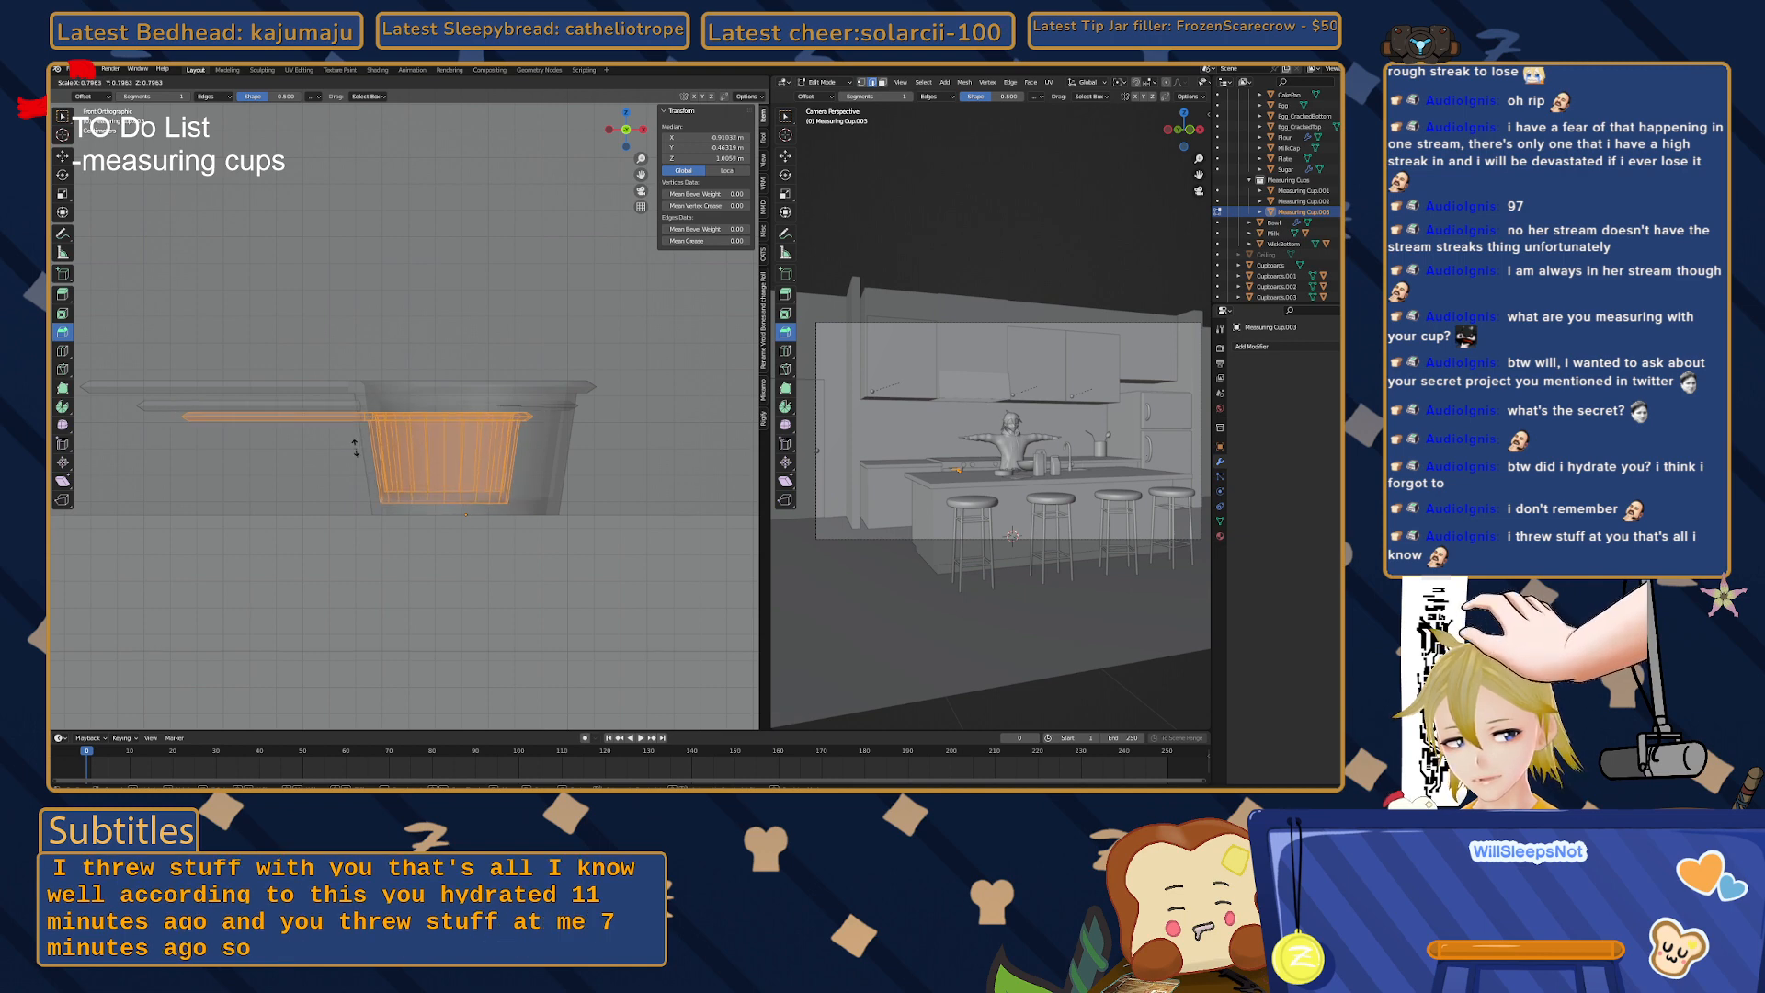
pyautogui.click(354, 447)
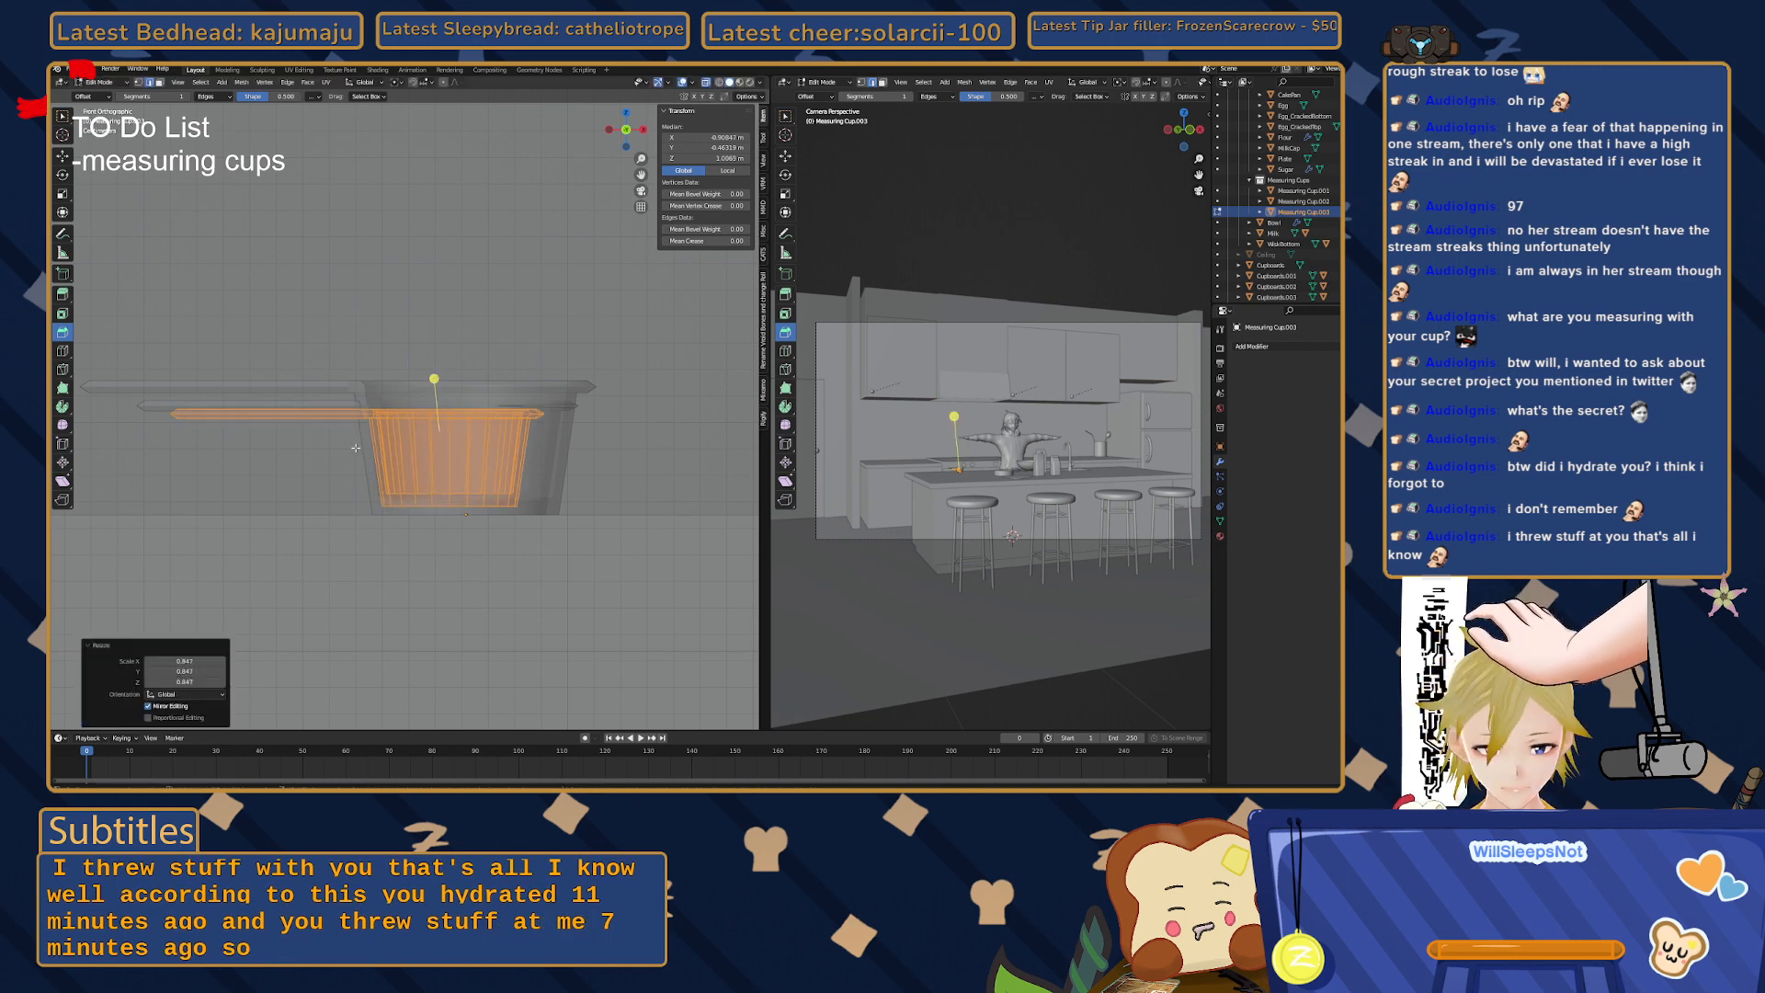
# - Move the third, smallest cup's mesh inside the second cup with its base at countertop level and return to Object Mode
pyautogui.press('g')
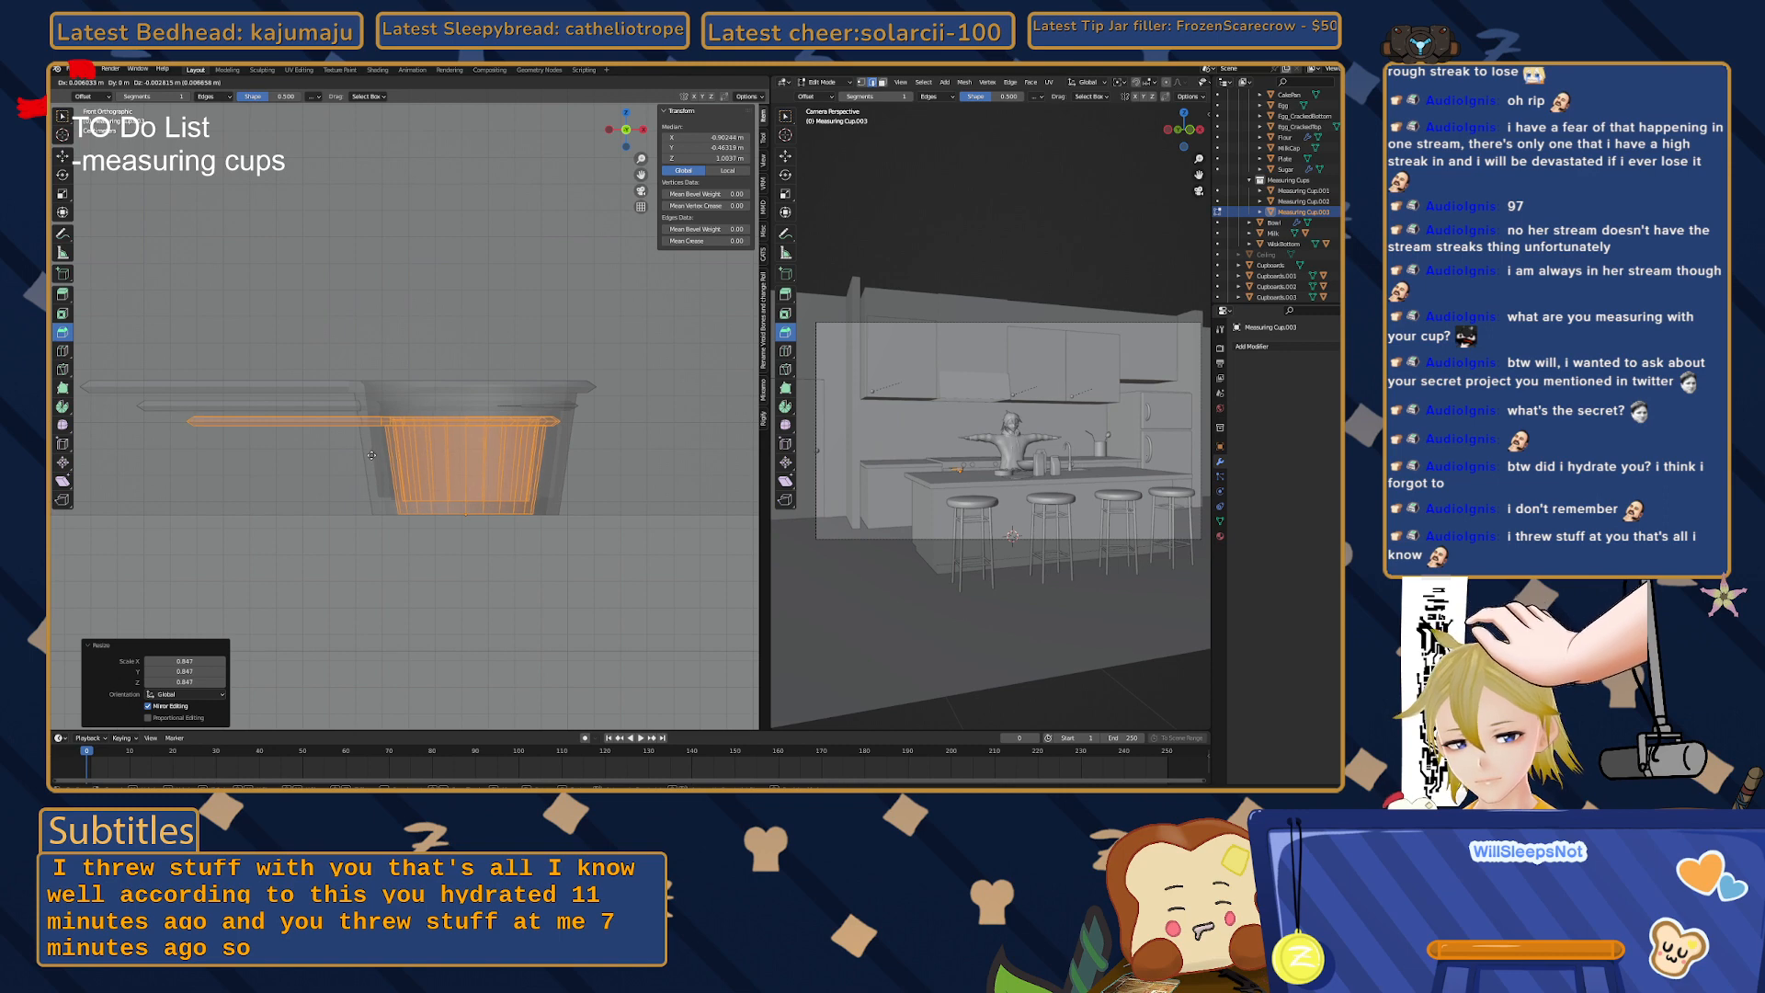
pyautogui.click(371, 456)
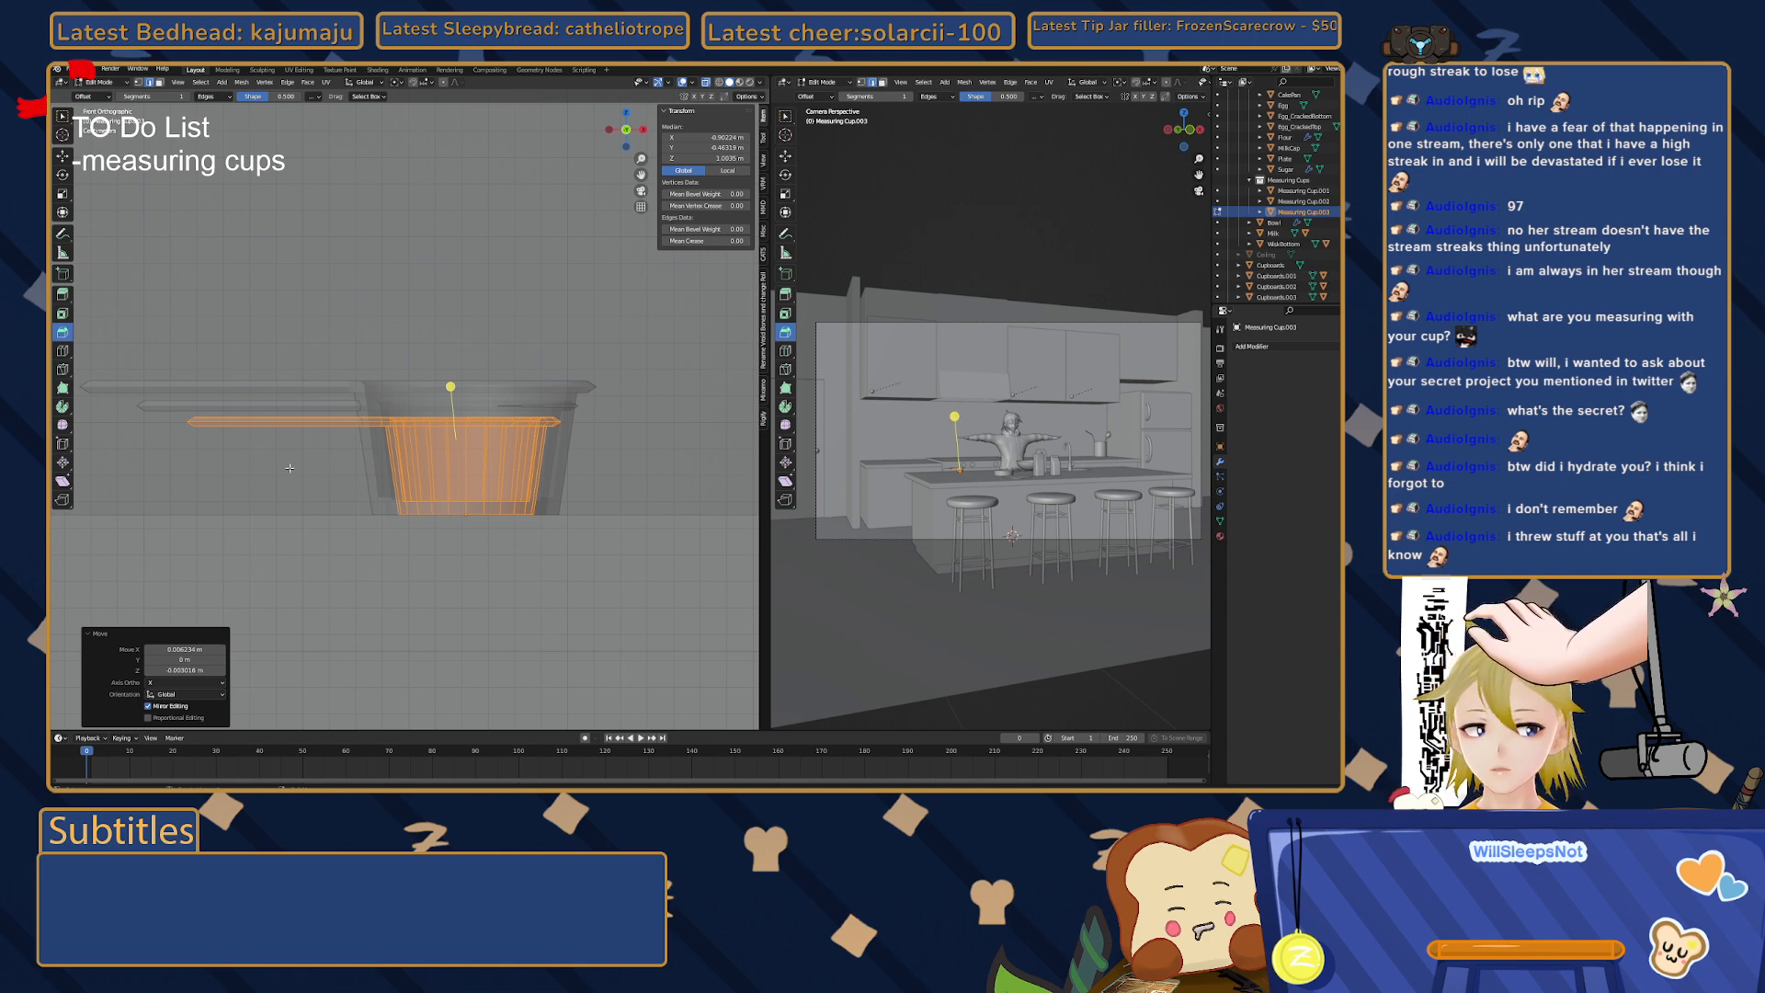
pyautogui.press('Tab')
# - Select the two smaller measuring cups together and raise them along Z inside the largest cup
pyautogui.moveTo(290, 468); pyautogui.dragTo(454, 432, button='middle')
pyautogui.click(217, 340)
pyautogui.scroll(-3, 325, 401)
pyautogui.click(455, 414)
pyautogui.keyDown('shift'); pyautogui.click(455, 406); pyautogui.keyUp('shift')
pyautogui.scroll(-1, 426, 390)
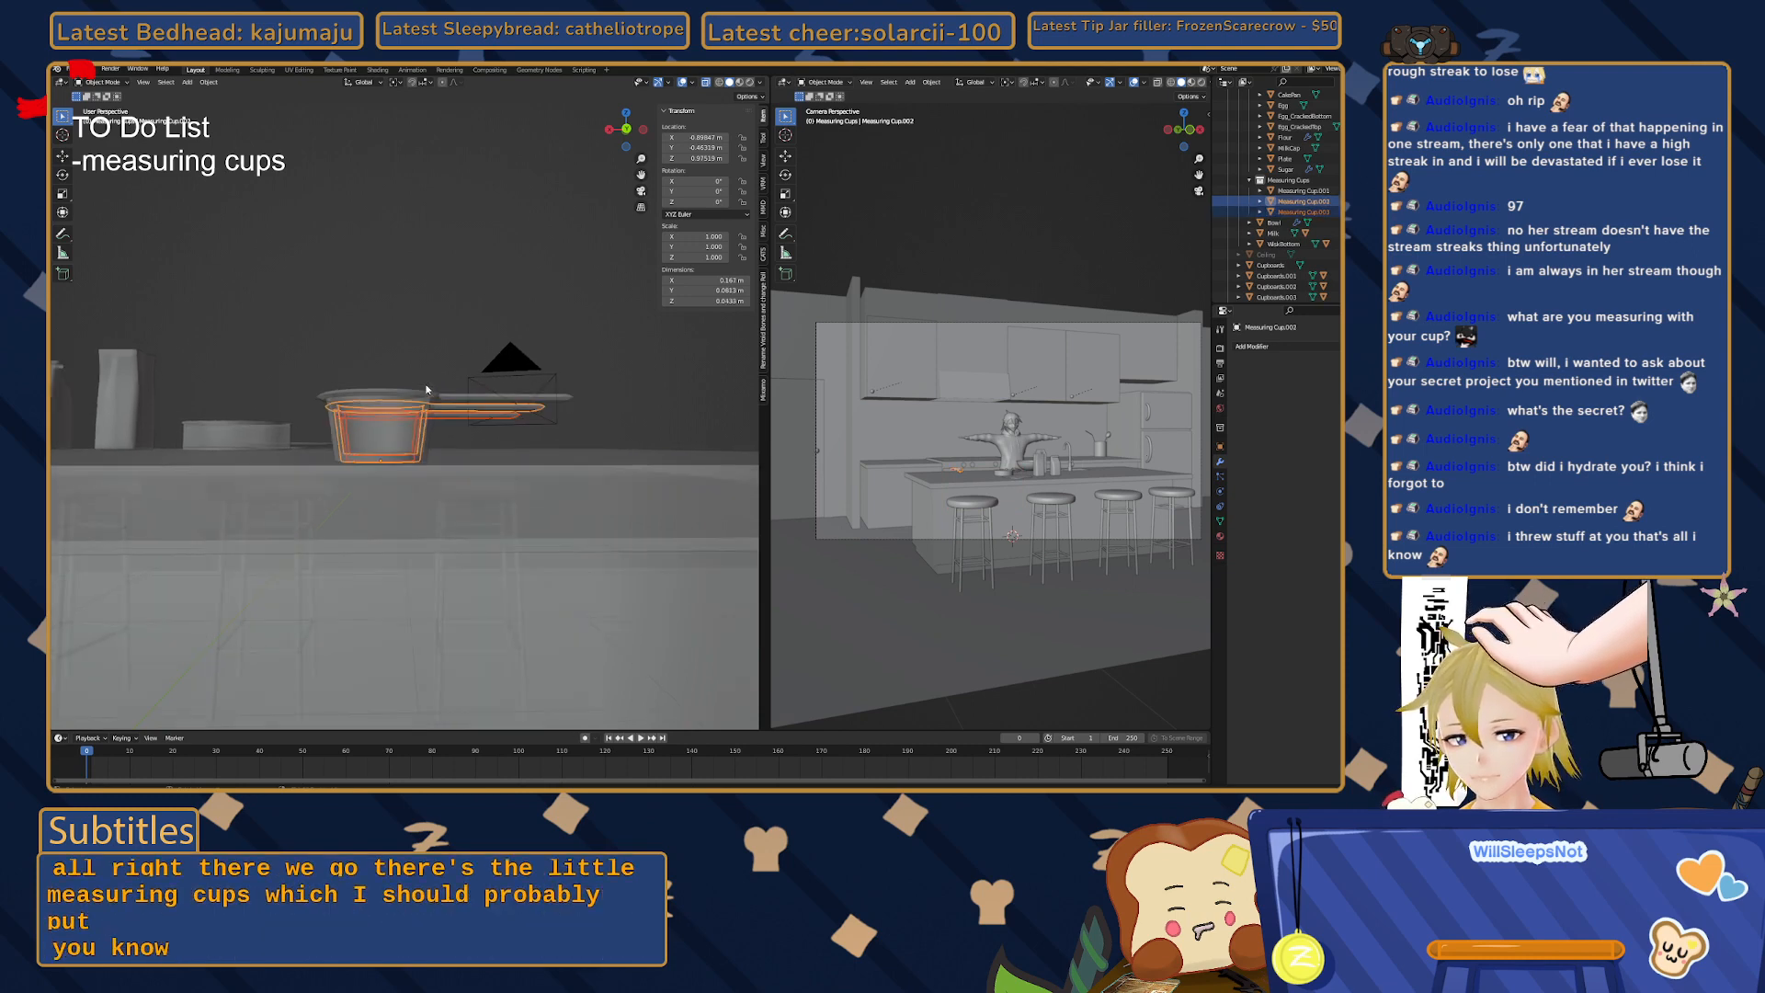
pyautogui.press('g')
pyautogui.press('z')
pyautogui.click(427, 367)
# - Raise only the smallest measuring cup further along Z so the three cups stack, and deselect it
pyautogui.click(407, 439)
pyautogui.press('g')
pyautogui.press('z')
pyautogui.click(417, 416)
pyautogui.click(410, 312)
# - Examine the stacked measuring cups and the whole kitchen around the island from several angles and distances
pyautogui.moveTo(410, 311); pyautogui.dragTo(238, 272, button='middle')
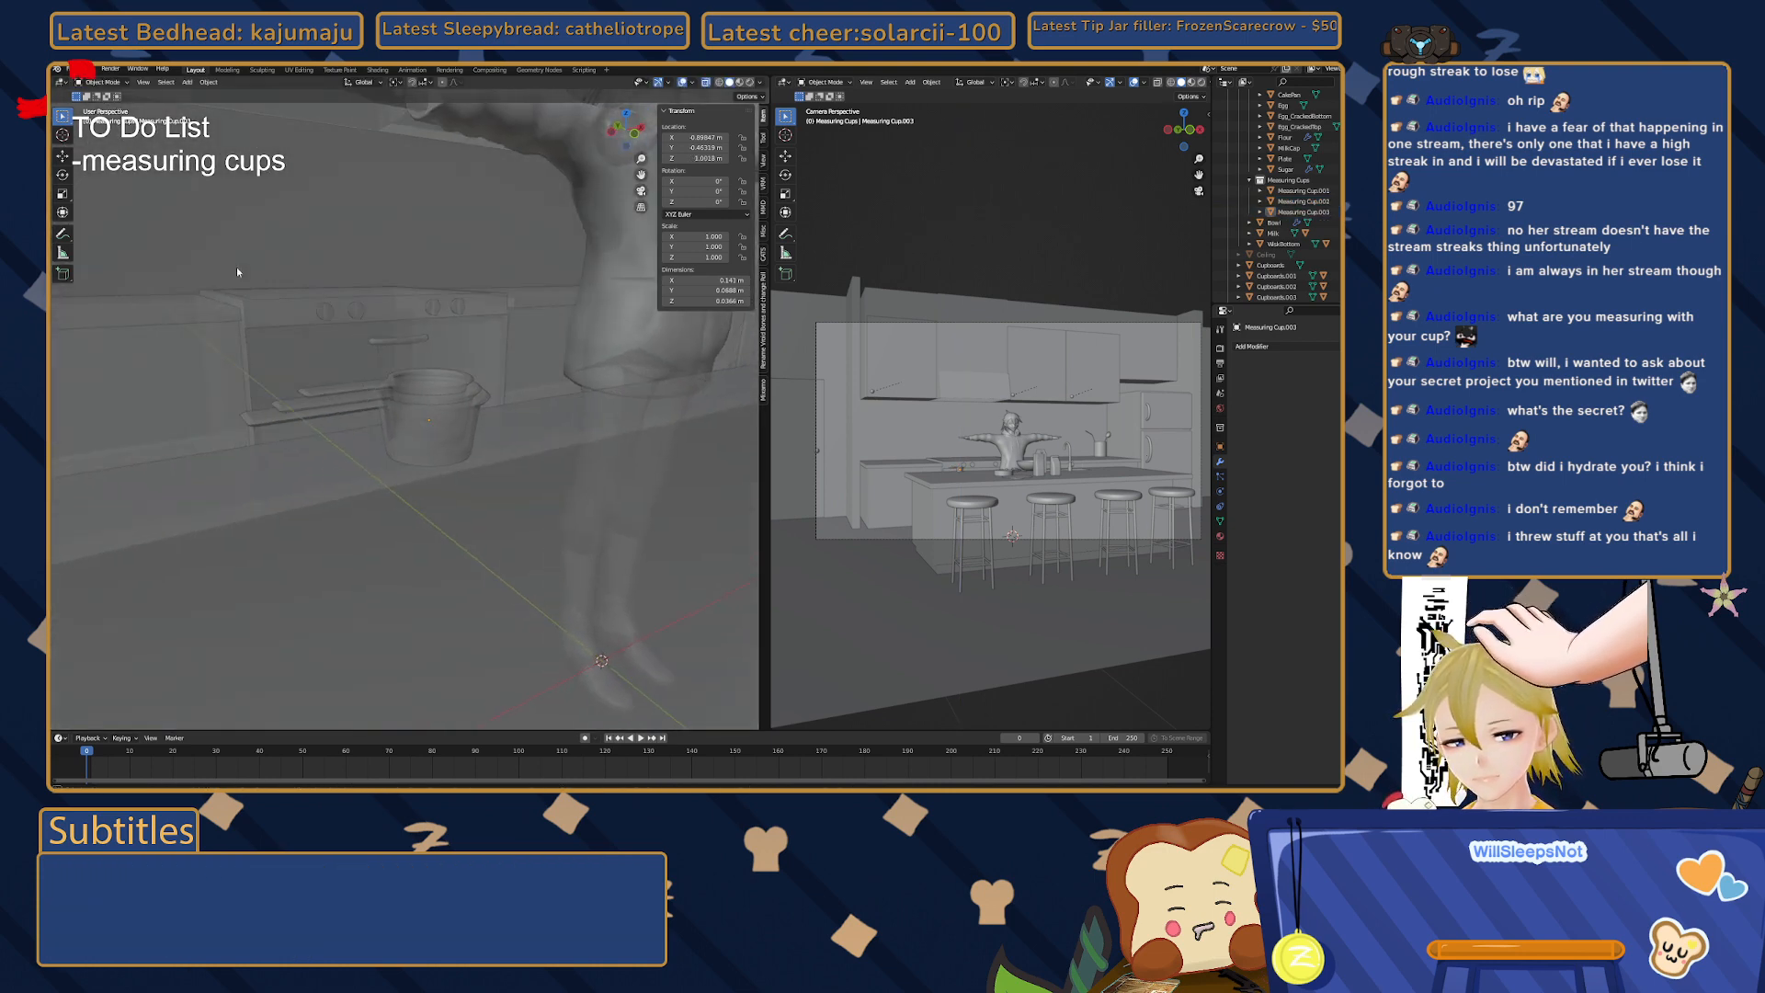
pyautogui.scroll(-6, 247, 245)
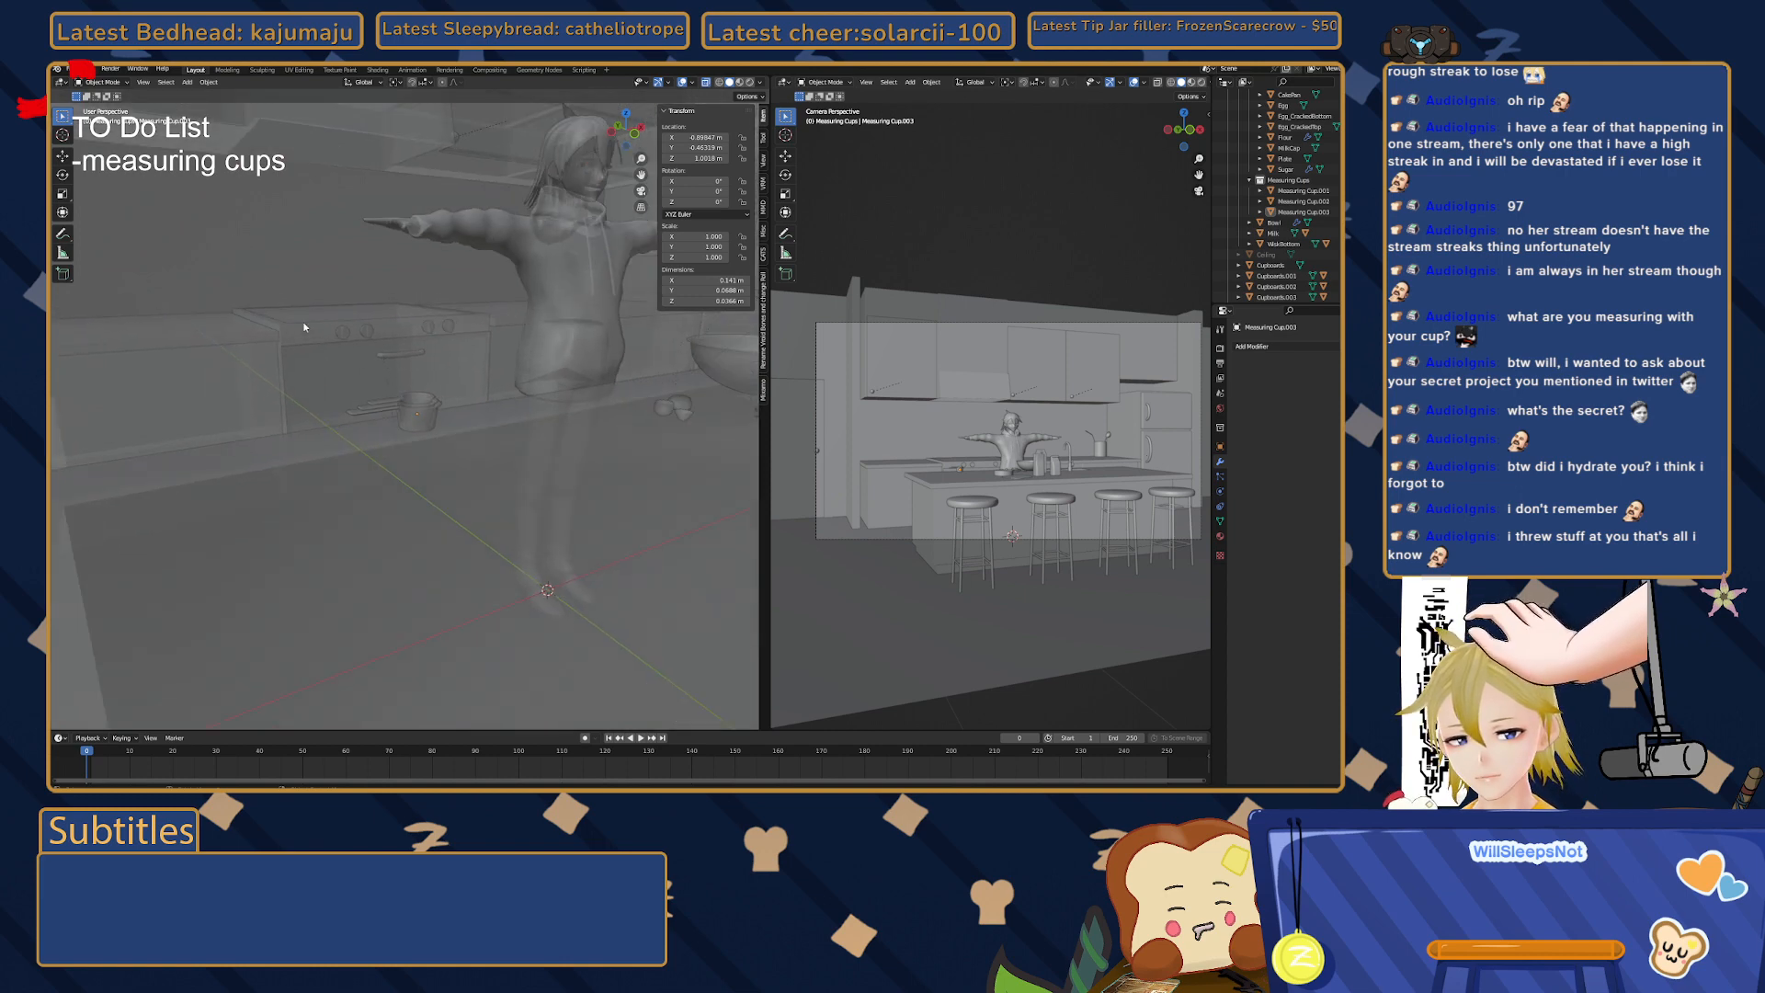
pyautogui.scroll(-5, 304, 328)
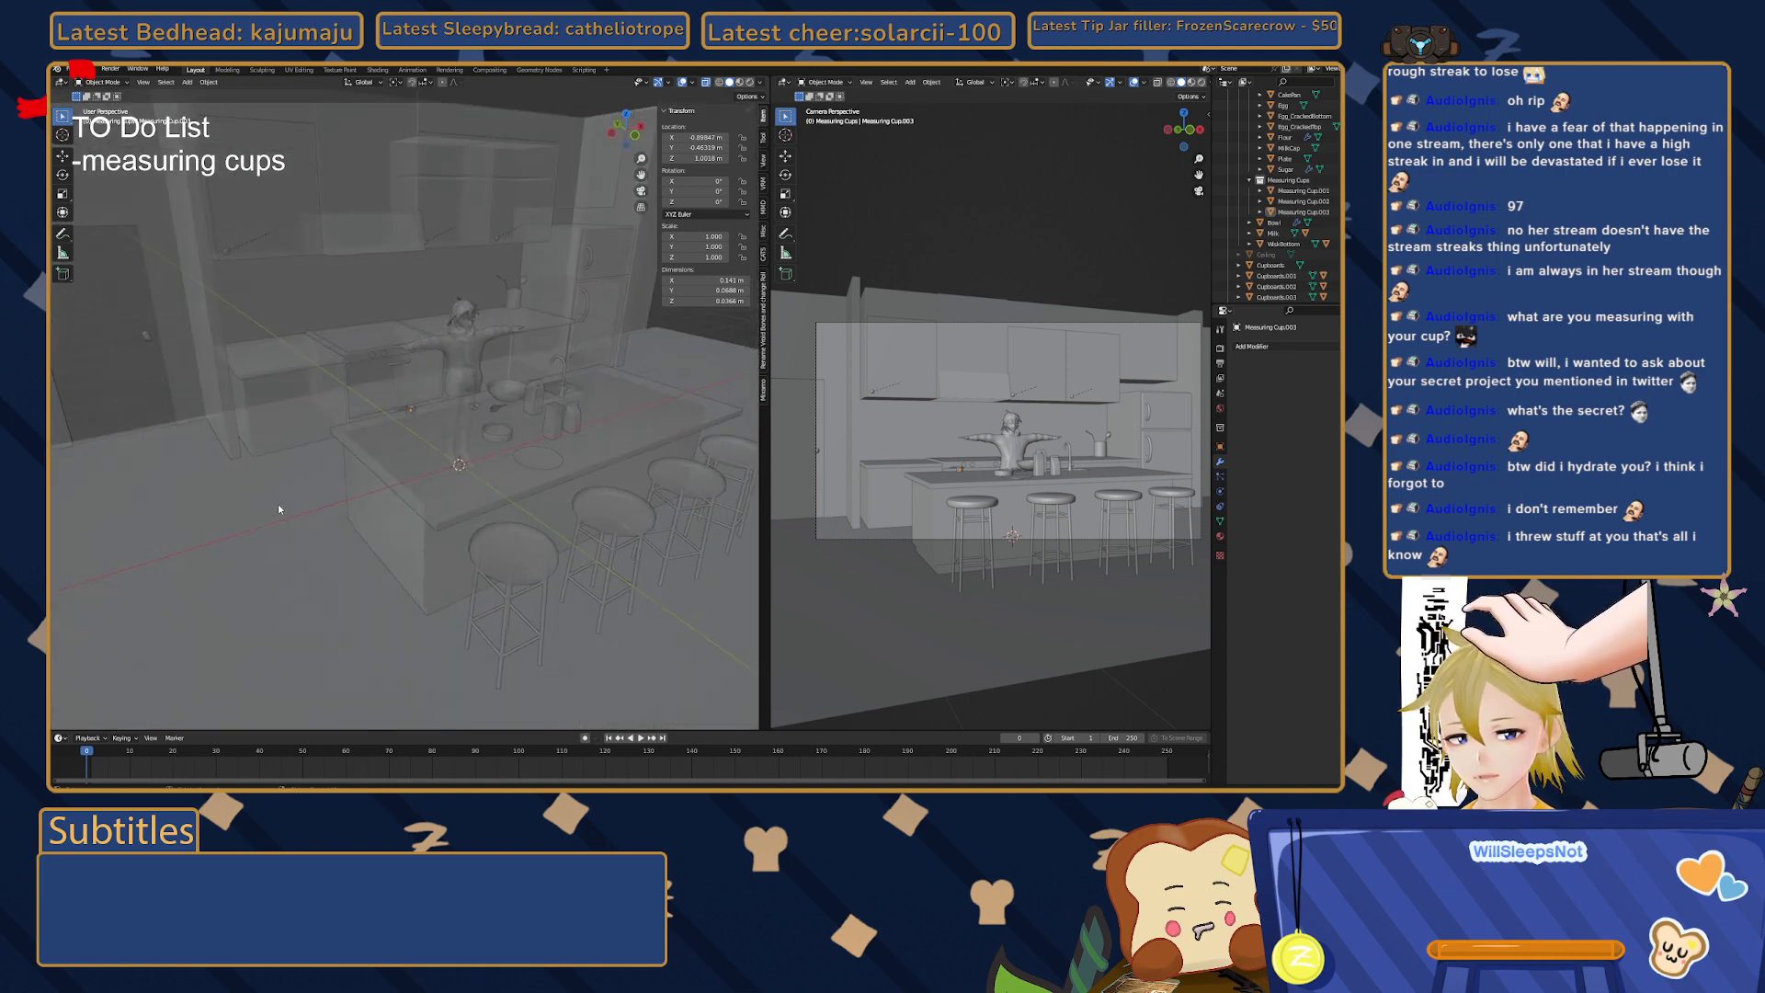
pyautogui.scroll(8, 290, 532)
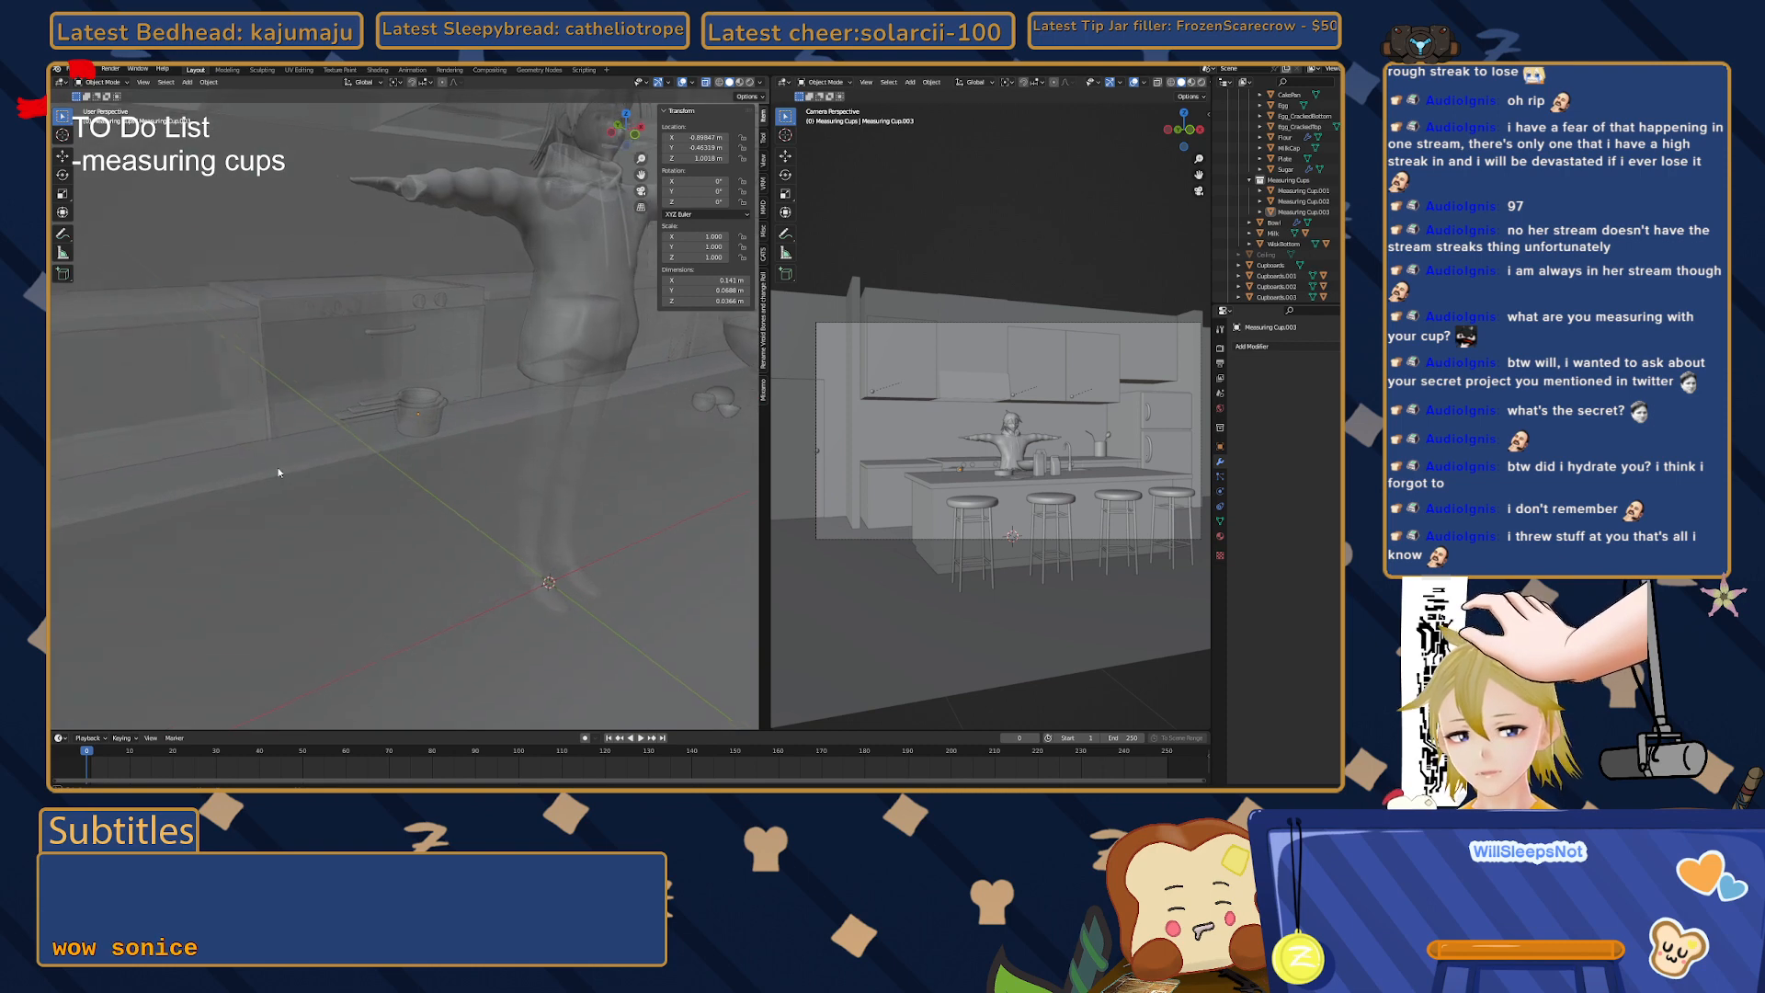
pyautogui.moveTo(305, 473)
pyautogui.mouseDown(button='middle')
pyautogui.moveTo(347, 474)
pyautogui.moveTo(286, 470)
pyautogui.mouseUp(button='middle')
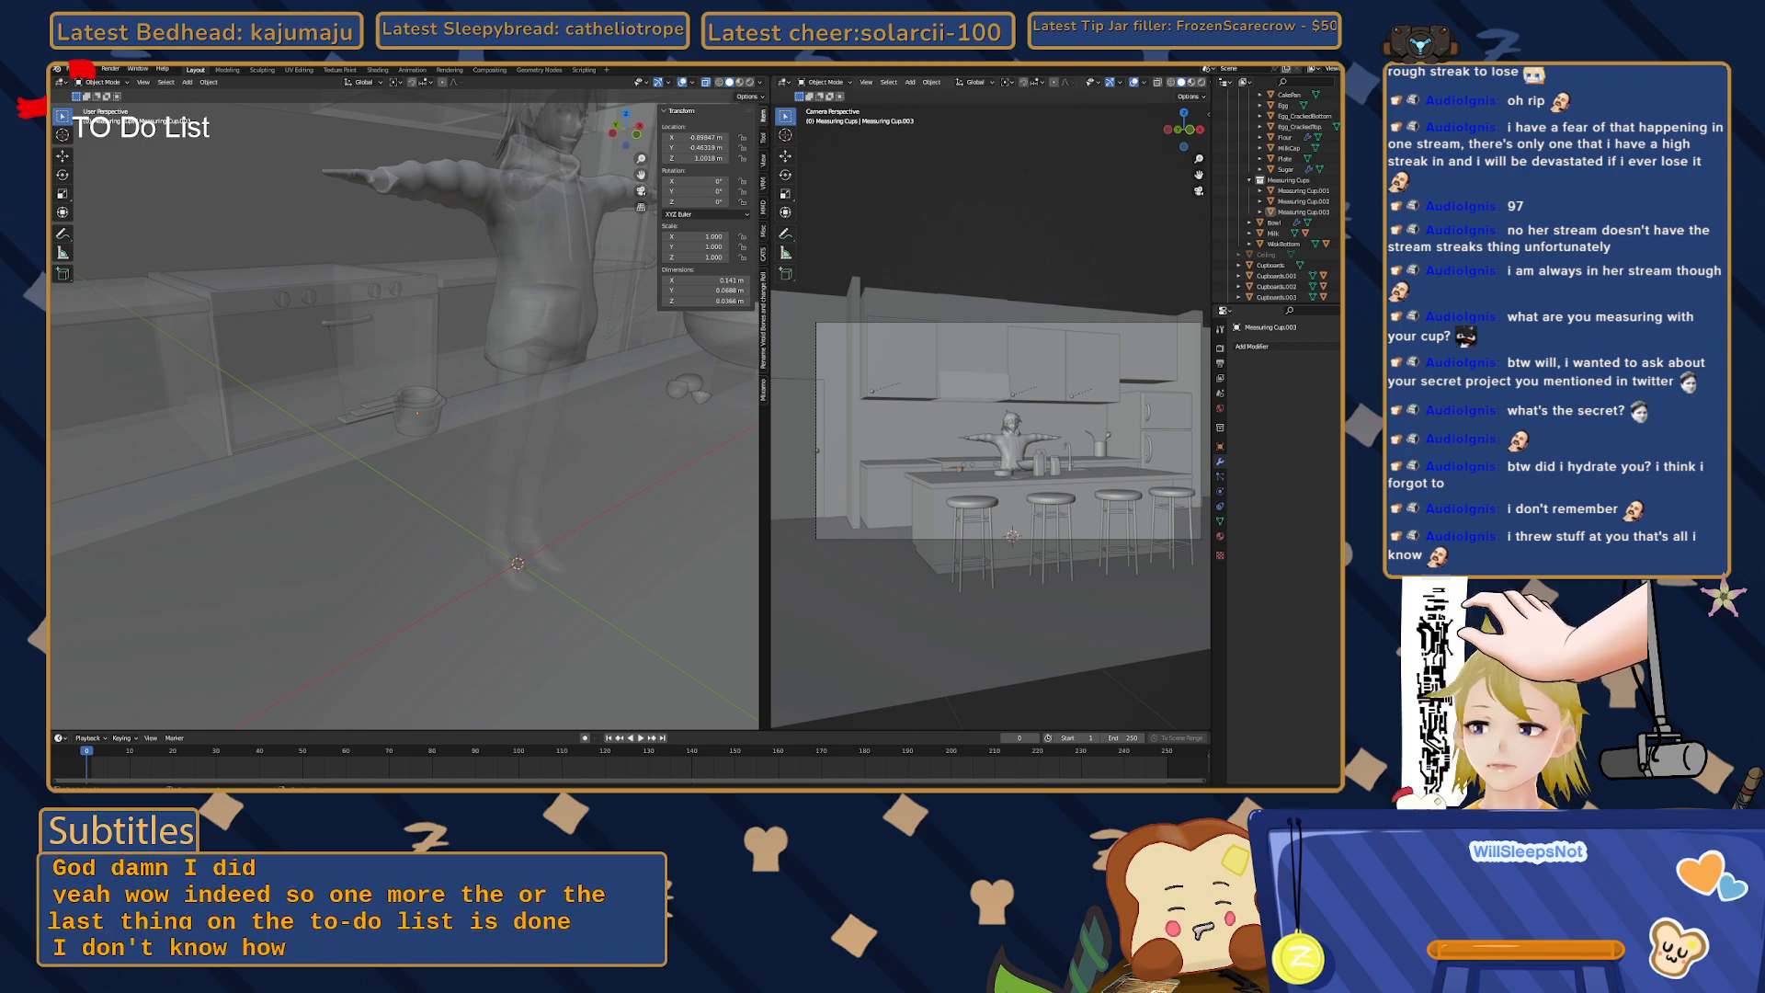
pyautogui.scroll(-2, 445, 505)
pyautogui.moveTo(448, 511)
pyautogui.mouseDown(button='middle')
pyautogui.moveTo(396, 491)
pyautogui.moveTo(469, 495)
pyautogui.moveTo(373, 544)
pyautogui.moveTo(483, 516)
pyautogui.mouseUp(button='middle')
pyautogui.scroll(-3, 441, 487)
pyautogui.scroll(-1, 460, 498)
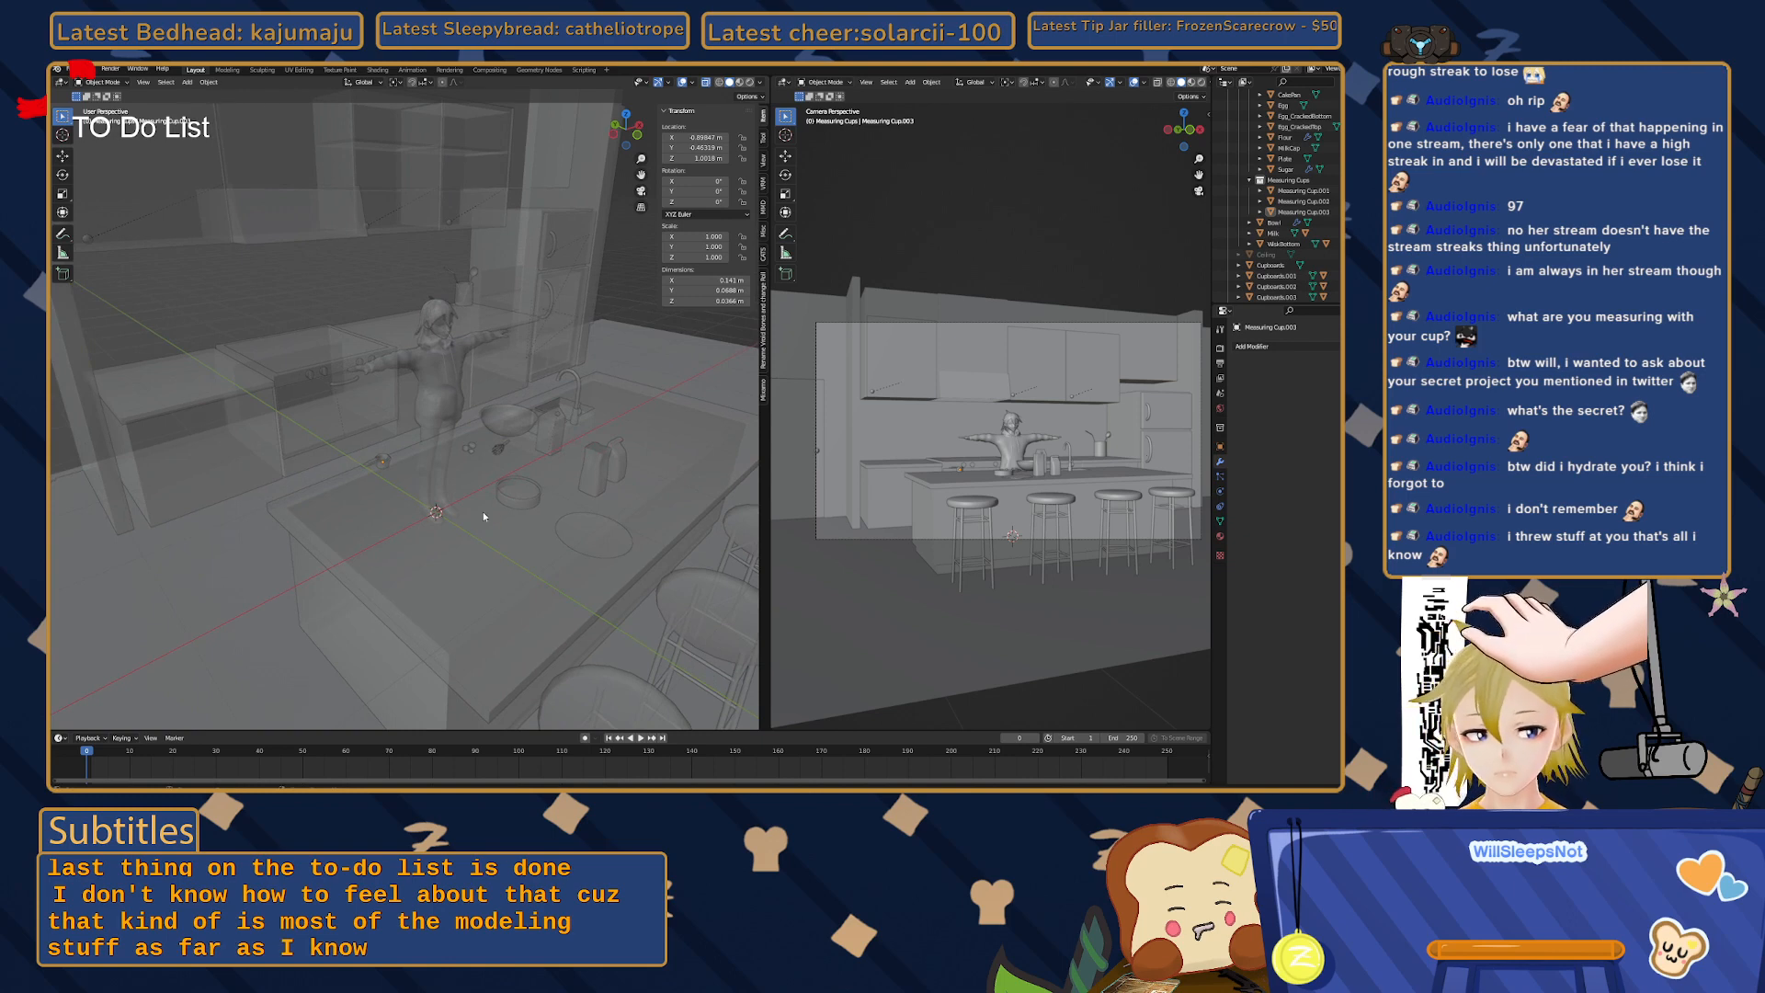
pyautogui.moveTo(467, 531); pyautogui.dragTo(471, 520, button='middle')
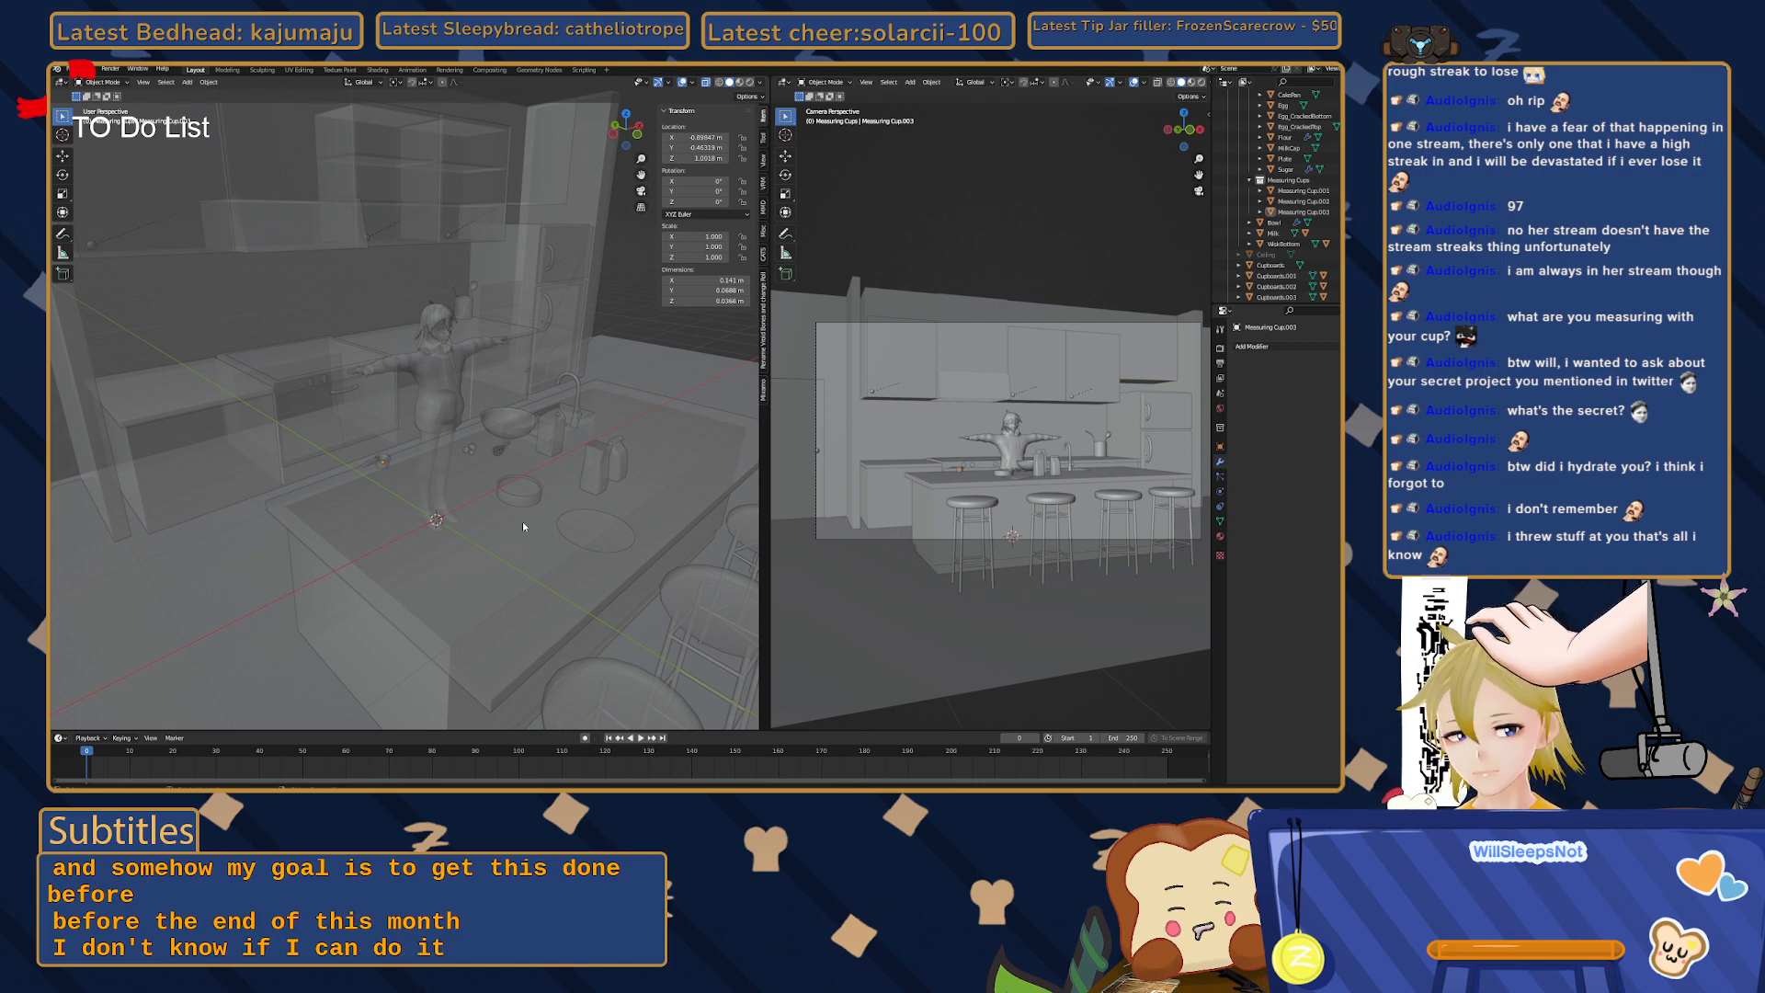
pyautogui.moveTo(271, 544)
pyautogui.mouseDown(button='middle')
pyautogui.moveTo(312, 535)
pyautogui.moveTo(288, 537)
pyautogui.mouseUp(button='middle')
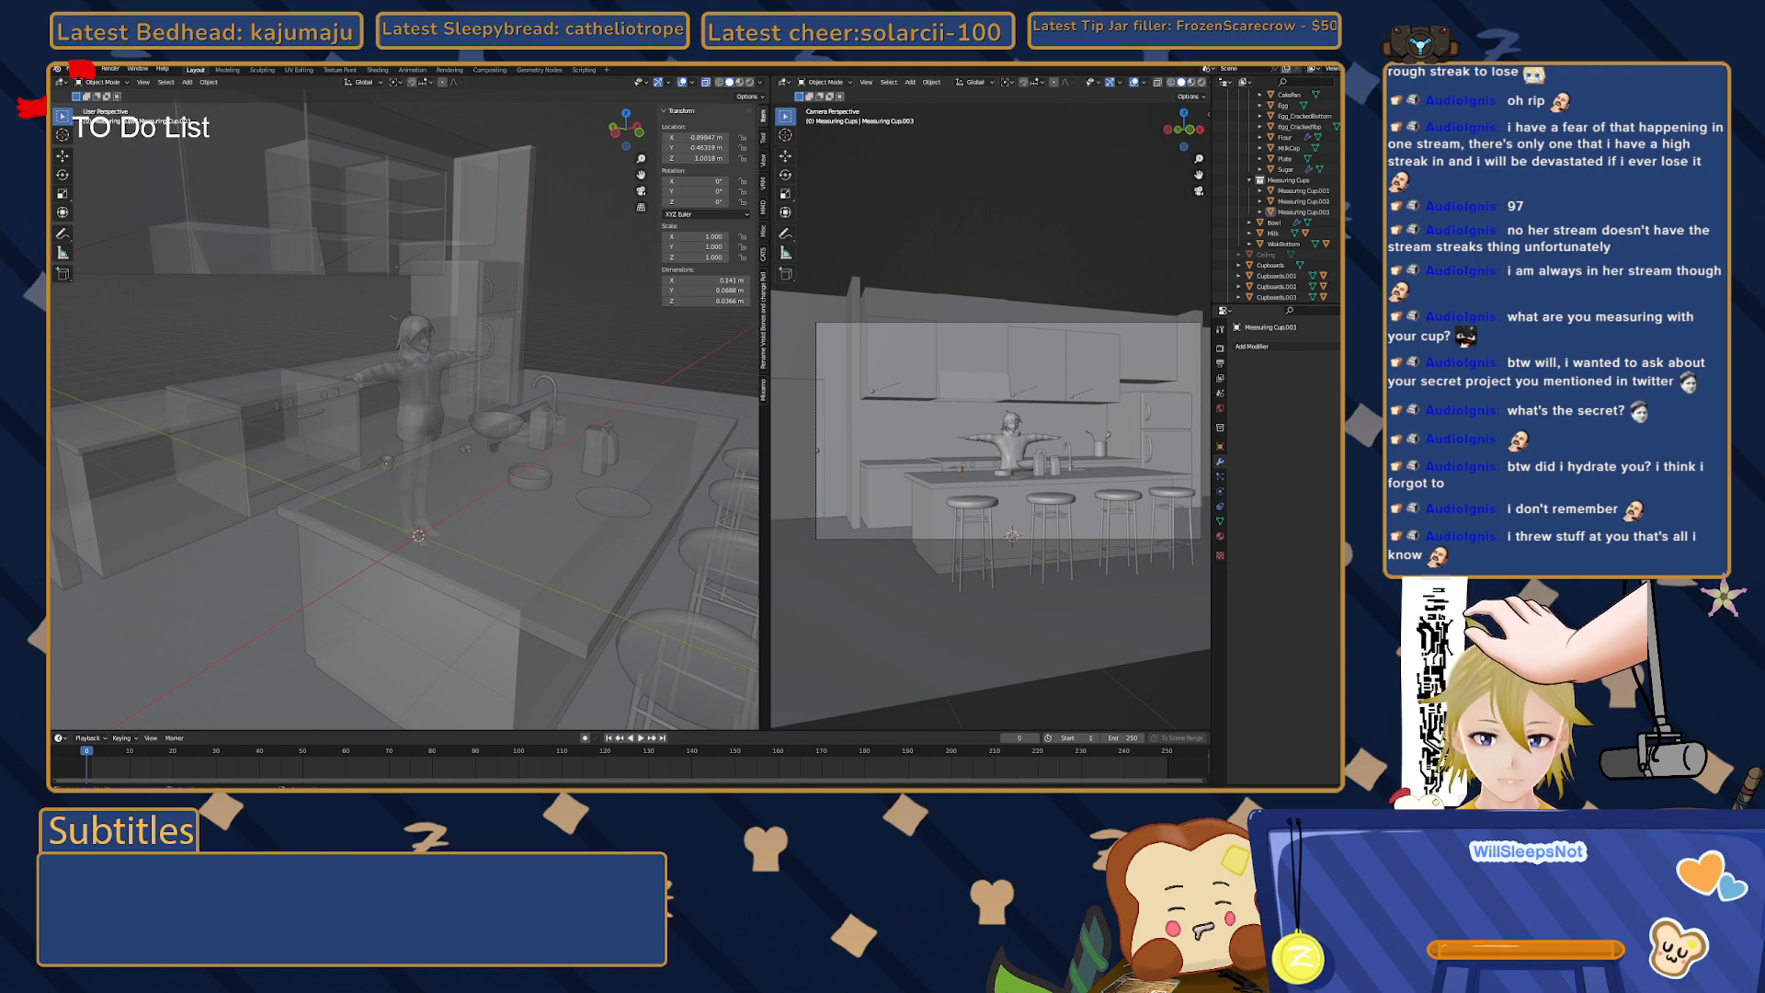
pyautogui.moveTo(421, 511); pyautogui.dragTo(430, 529, button='middle')
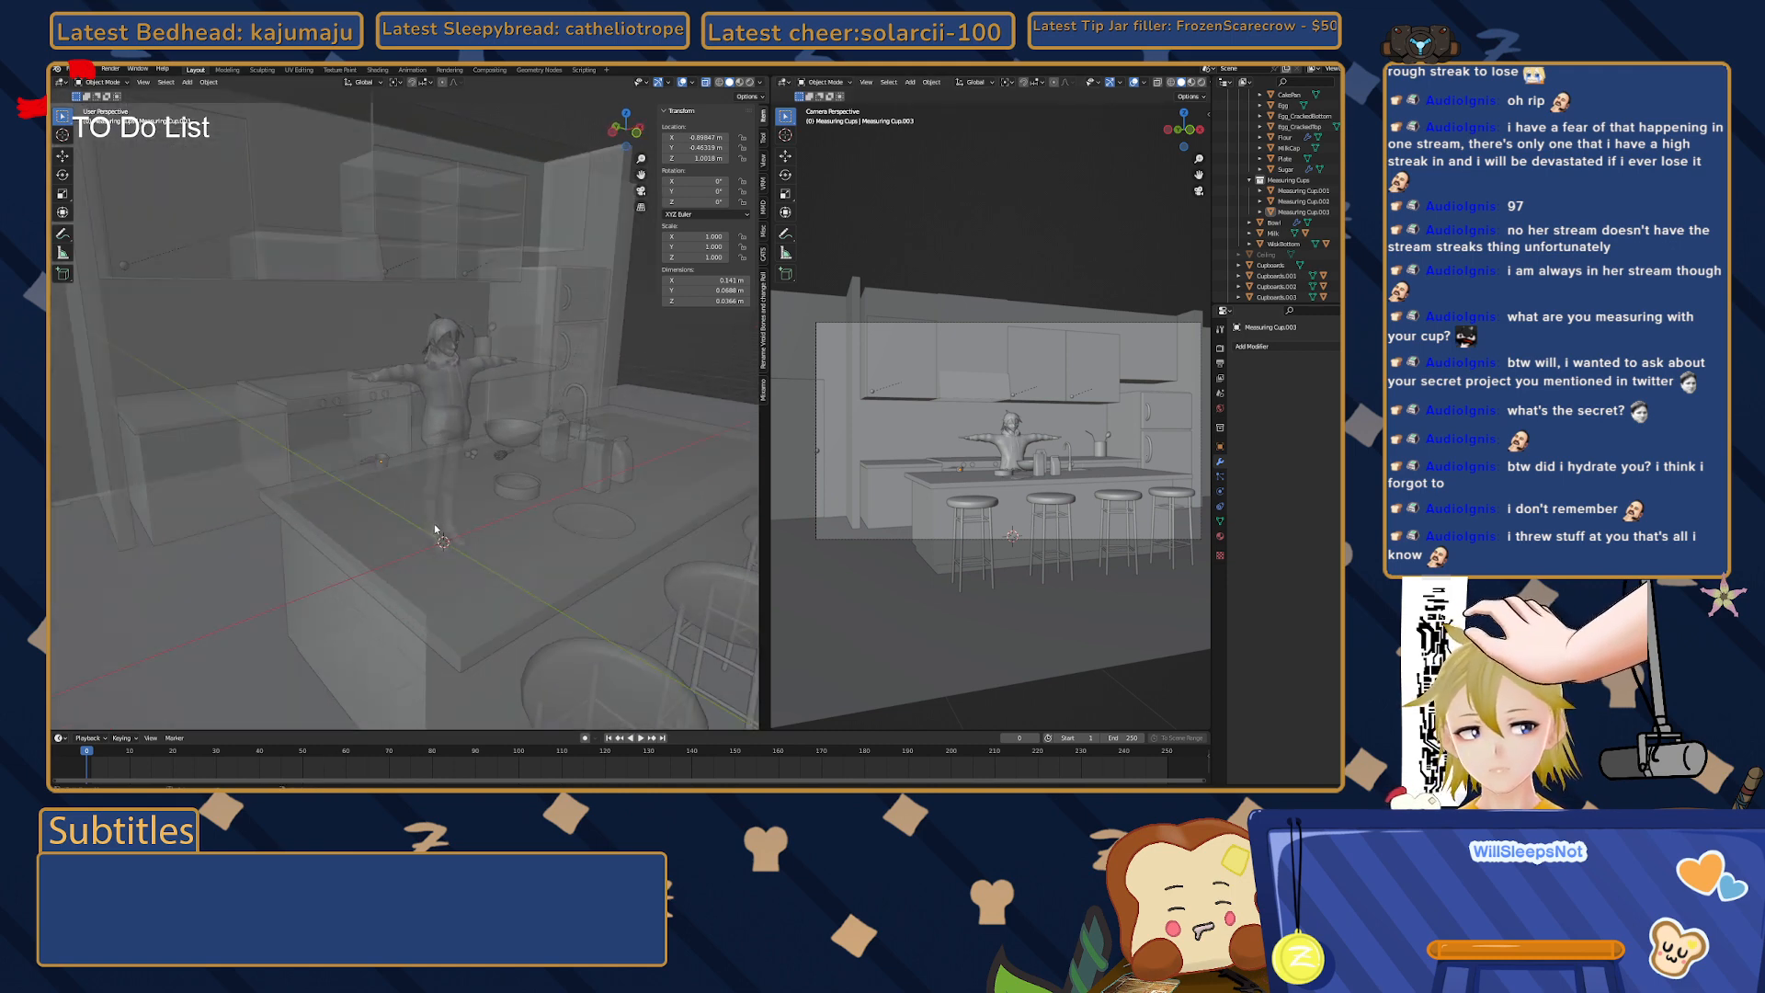
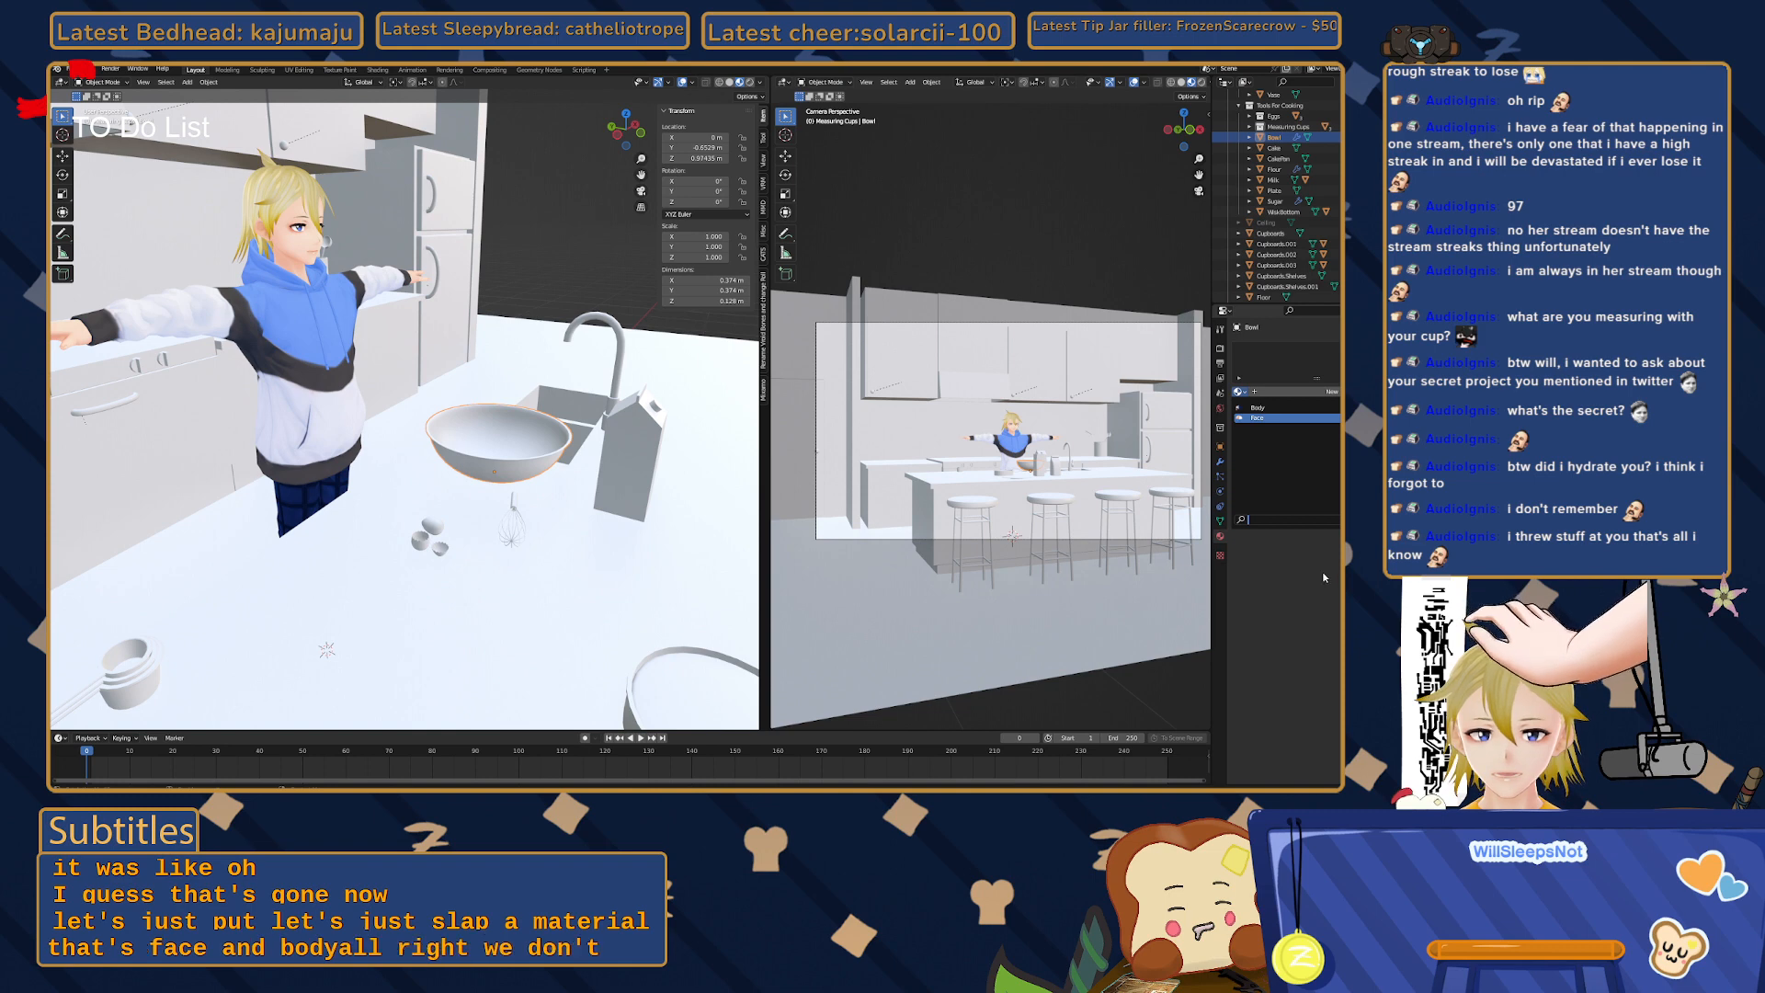
pyautogui.click(1282, 417)
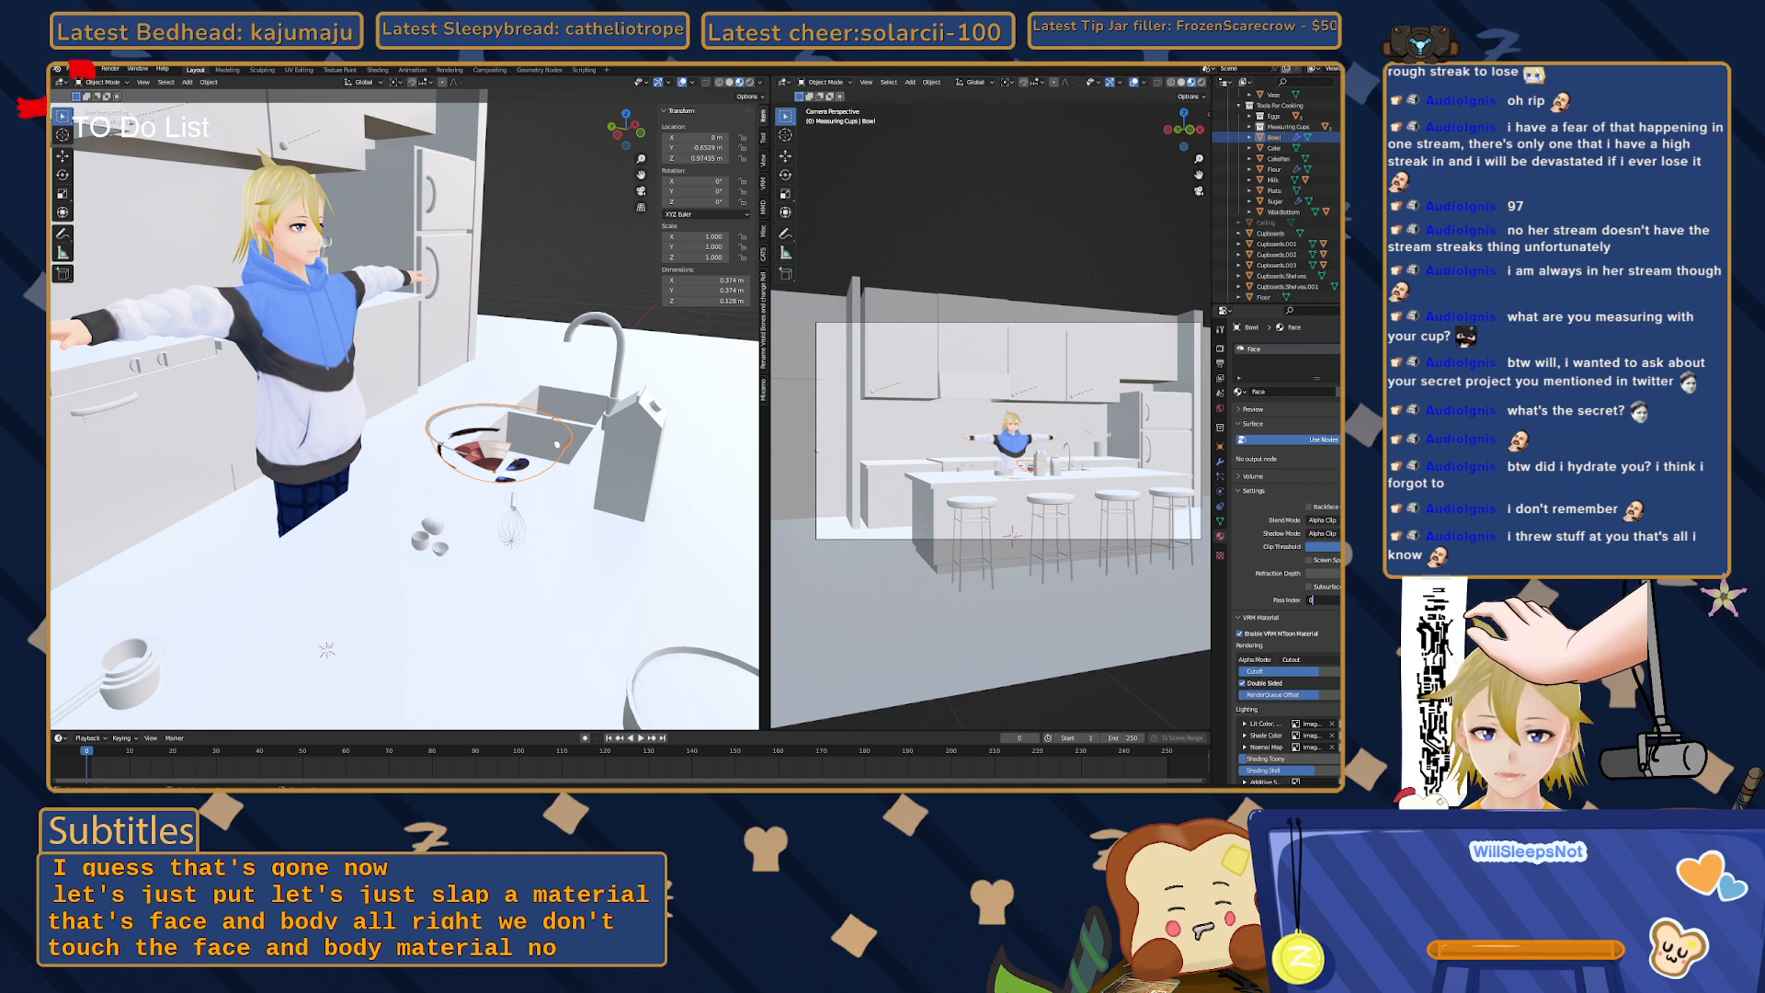
pyautogui.press('Escape')
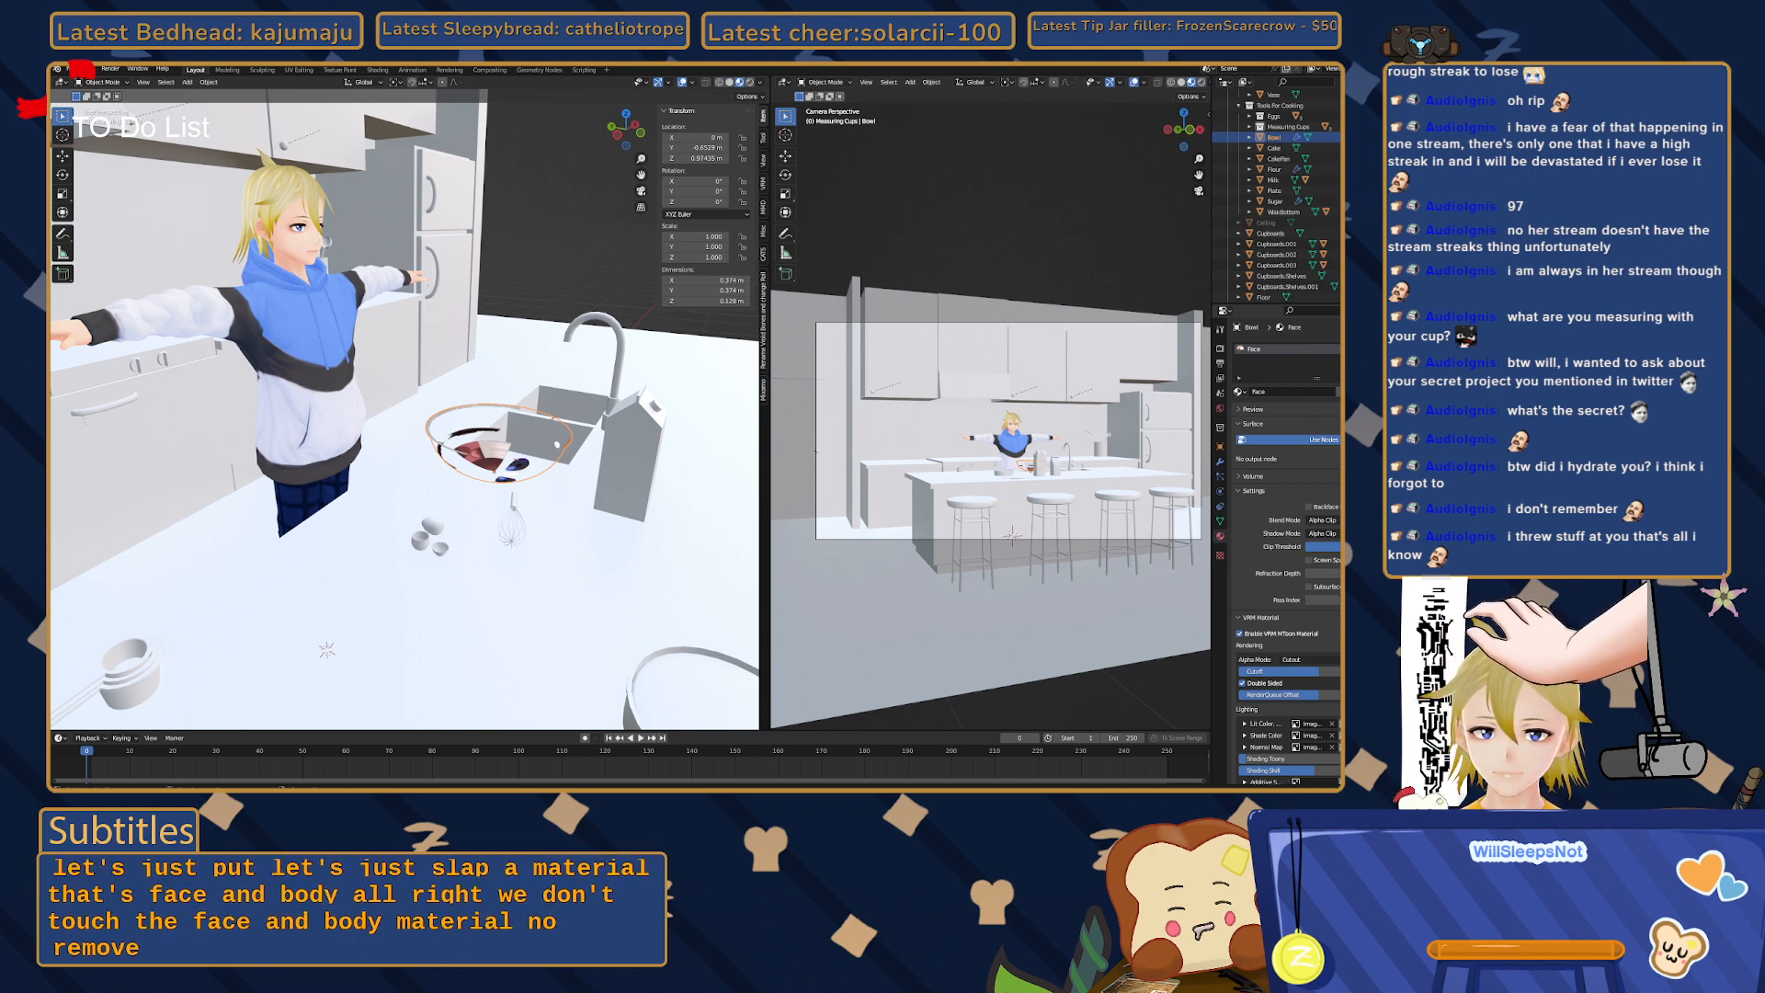
pyautogui.hotkey('ctrl', 'z')
# - Create a new material named Bowl_Metal for the mixing bowl and darken its base color to a soft gray
pyautogui.click(1281, 390)
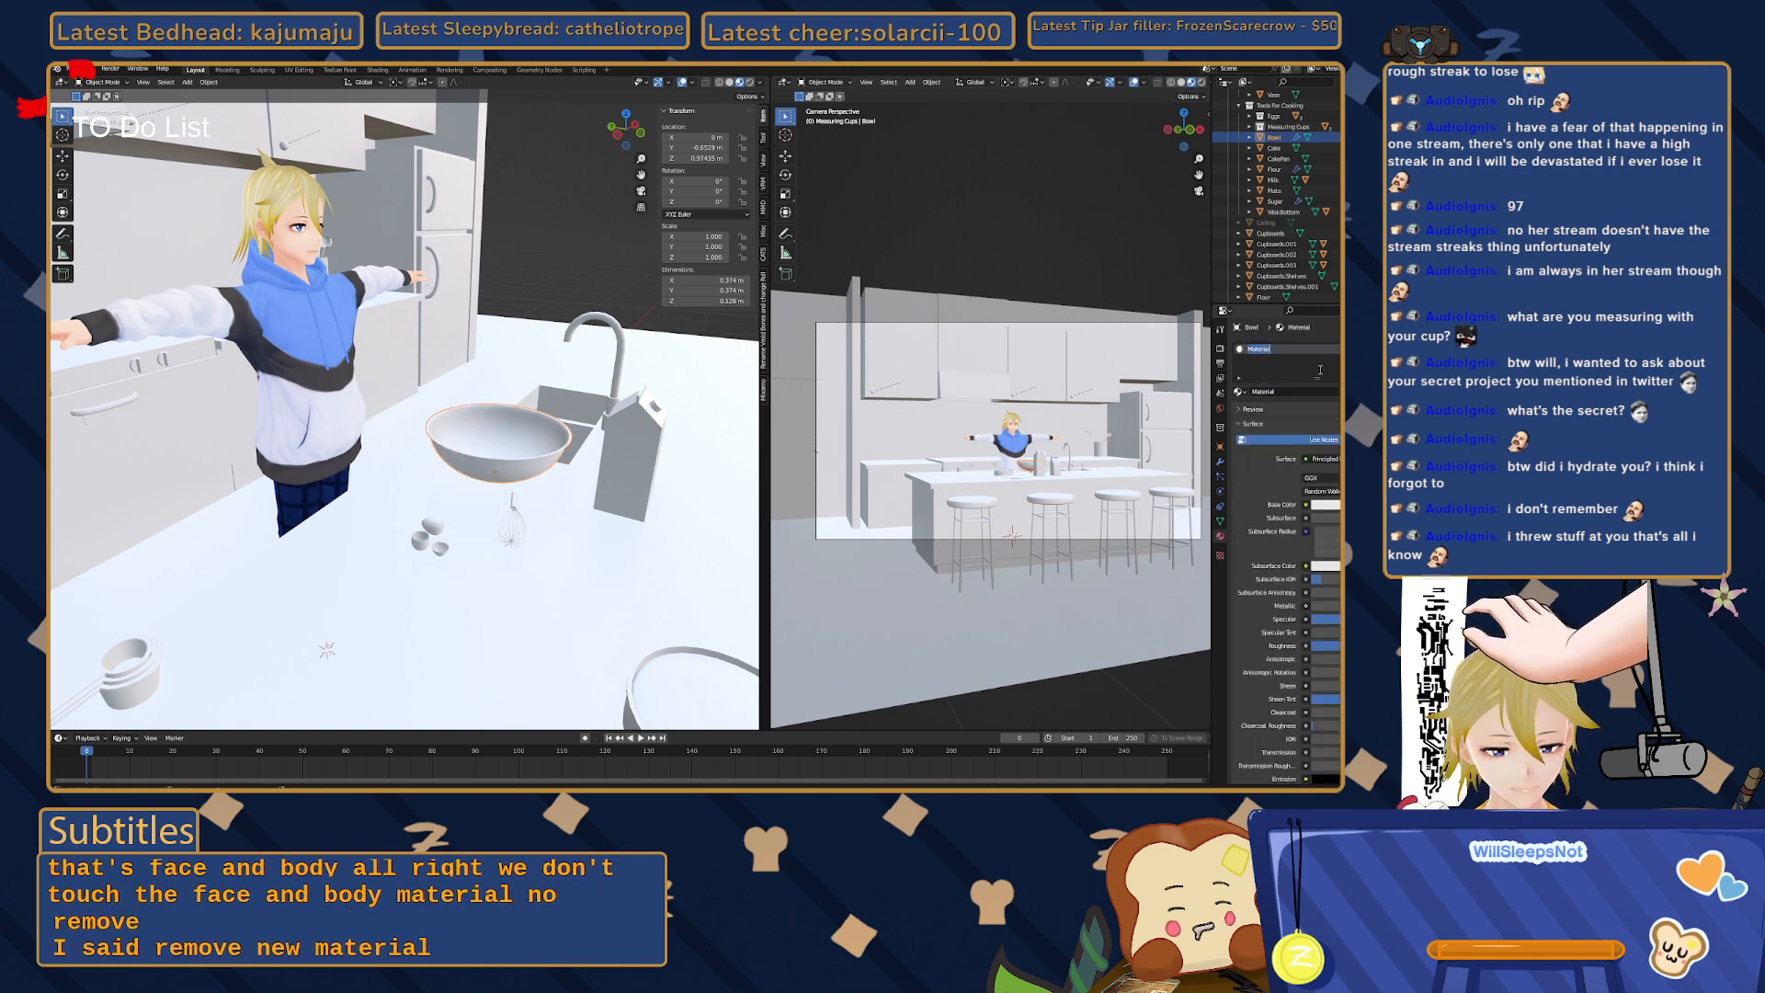
pyautogui.write('Bowl_Metal')
pyautogui.press('Return')
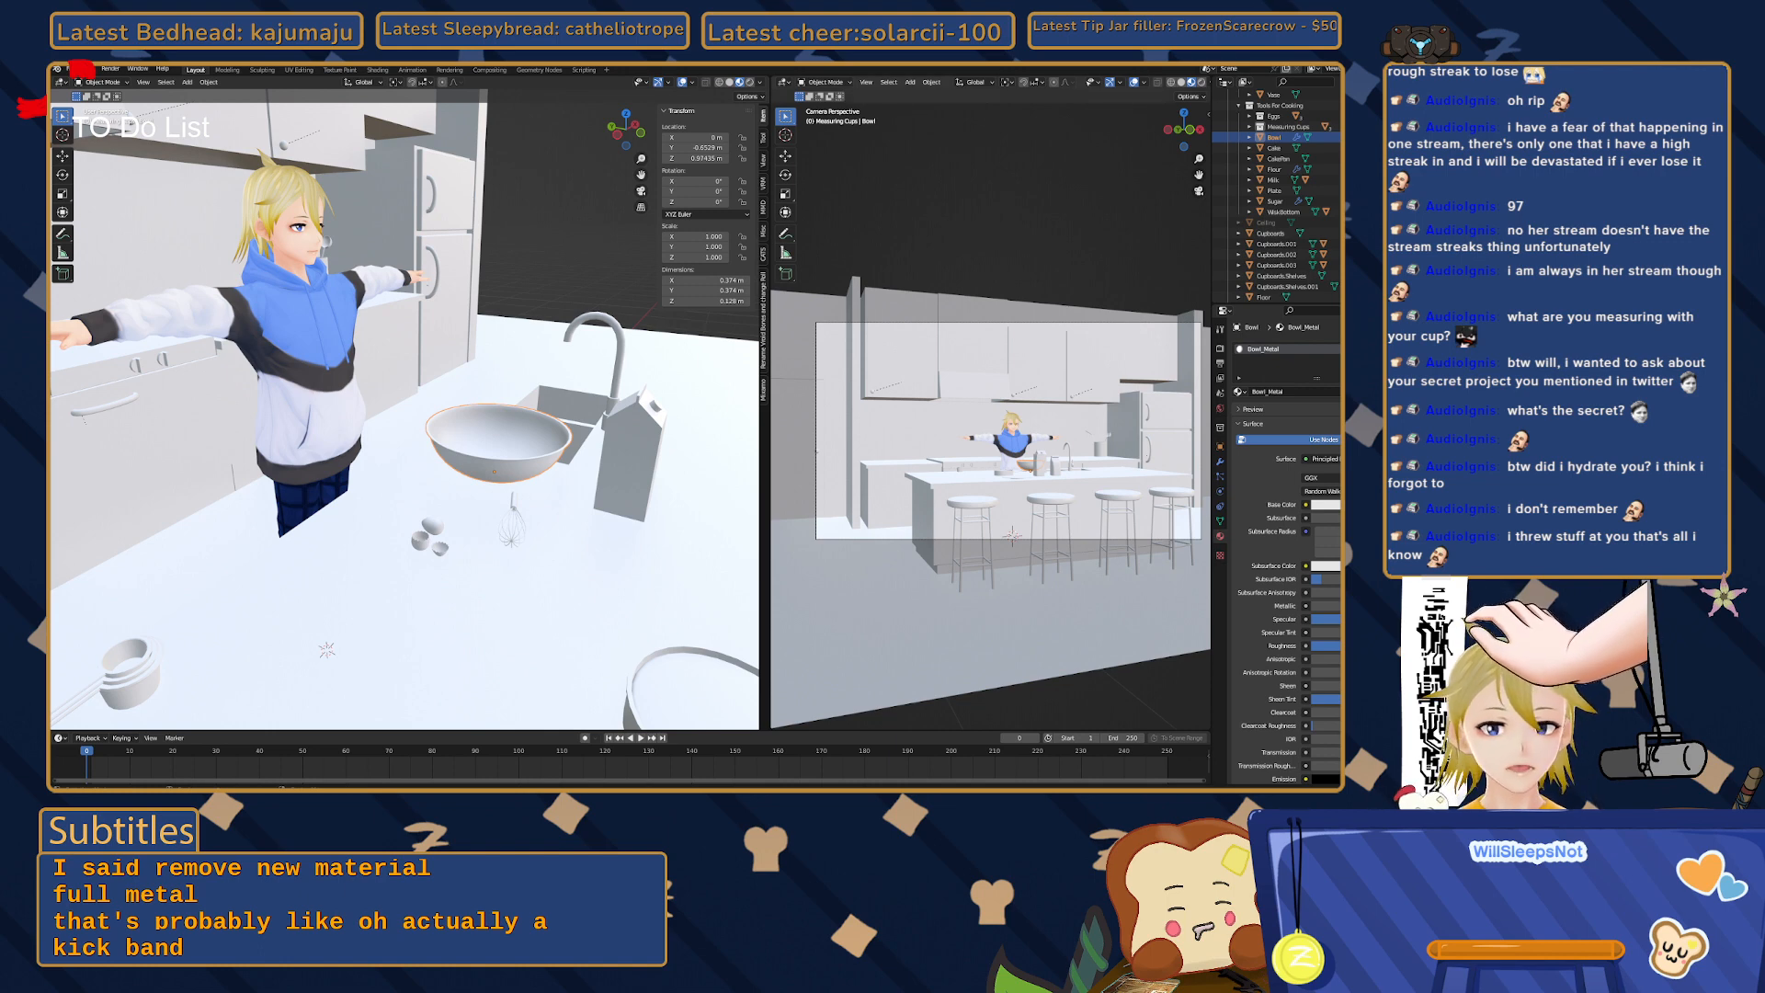
pyautogui.click(1325, 505)
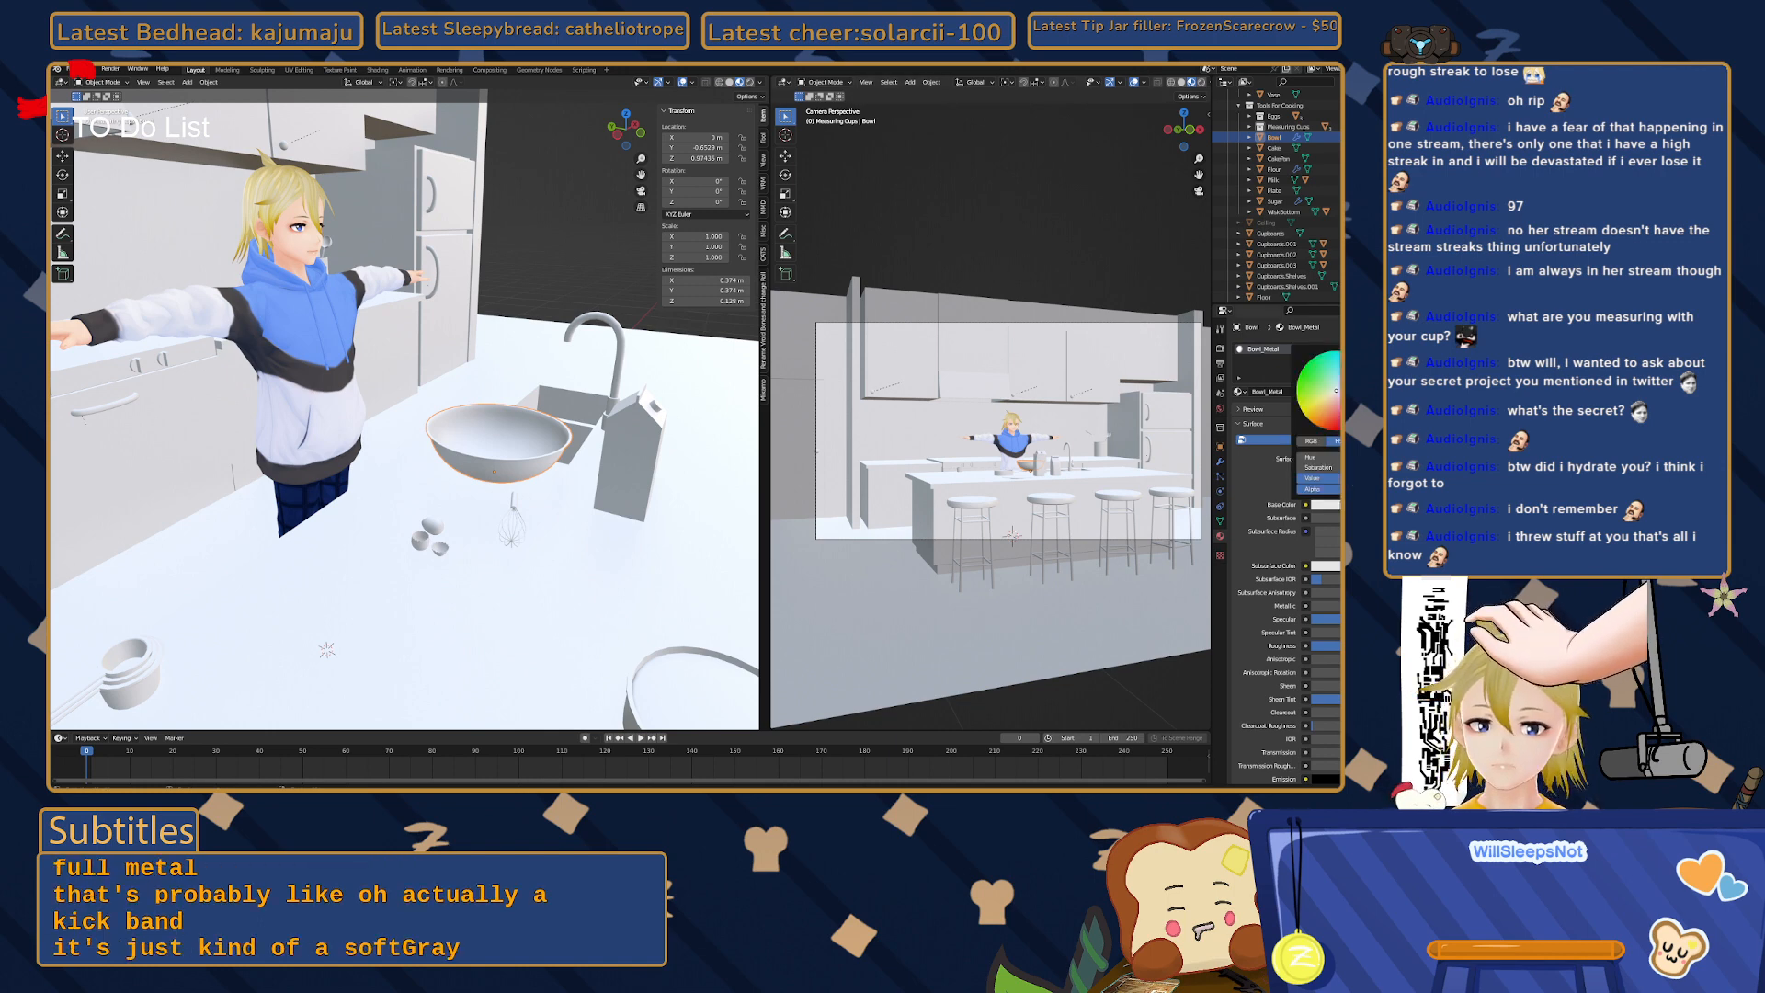
pyautogui.moveTo(1383, 365); pyautogui.dragTo(1384, 394)
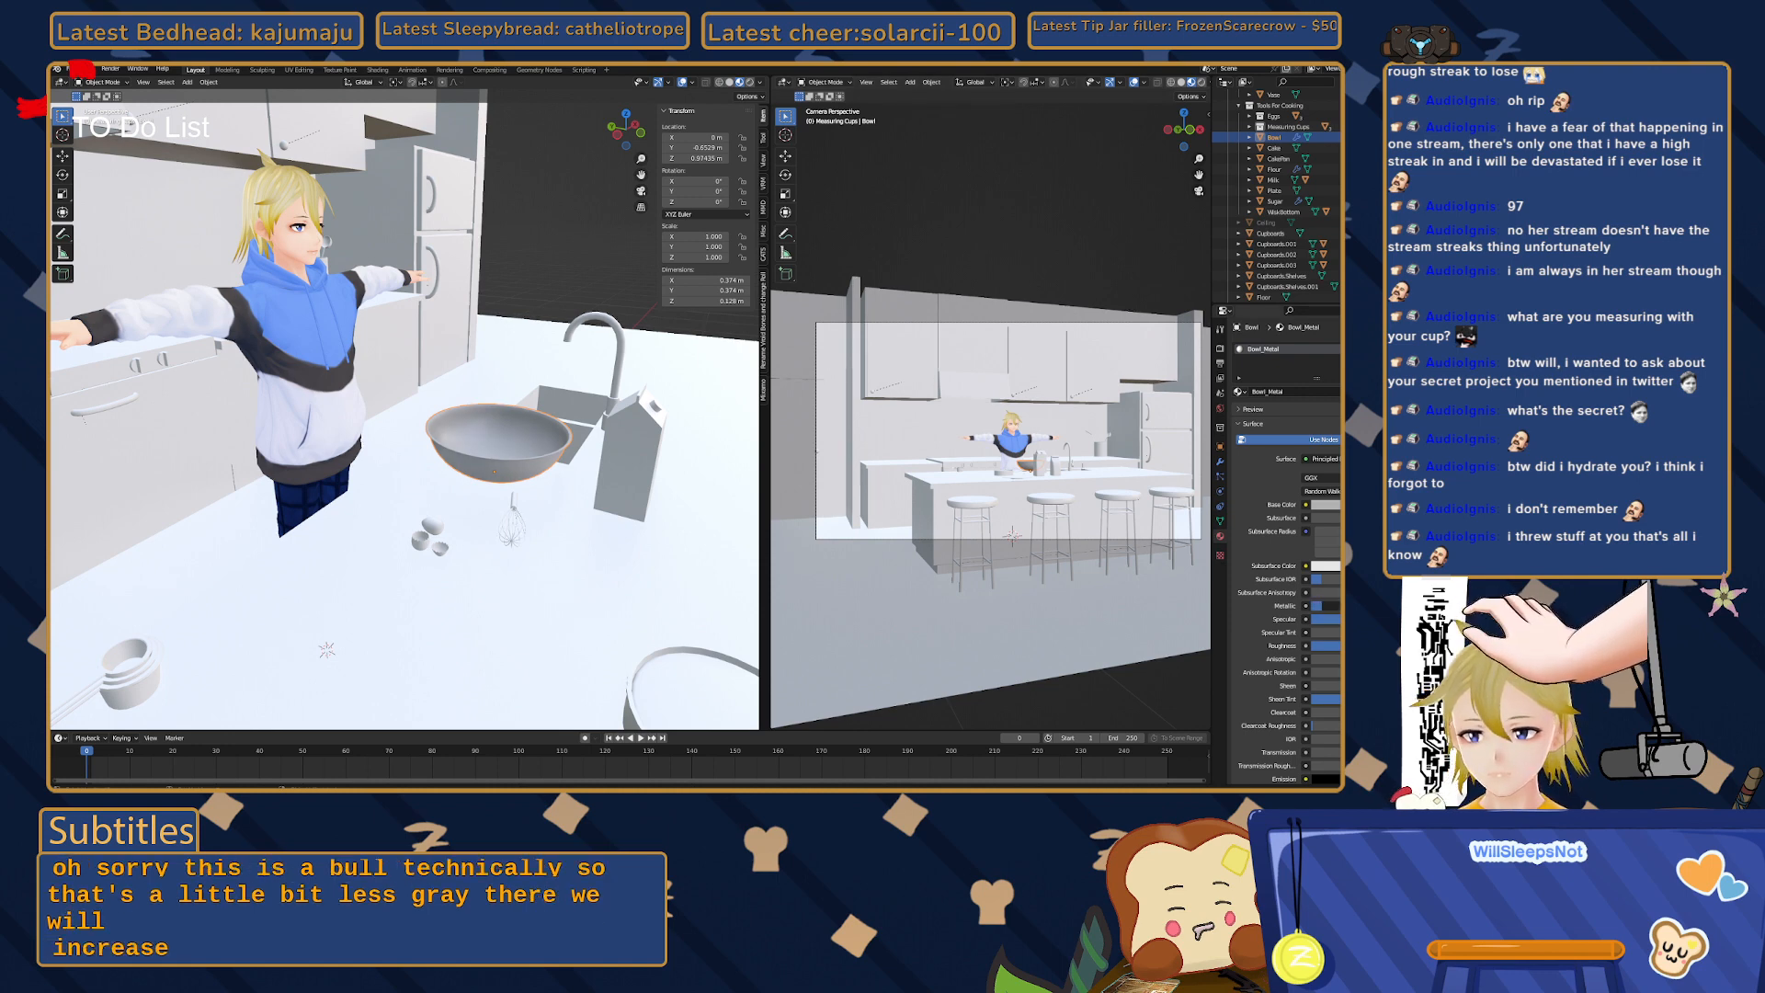
# - Raise Bowl_Metal's metallic value to 0.4 and lower its roughness to about 0.36
pyautogui.moveTo(1321, 605); pyautogui.dragTo(1355, 606)
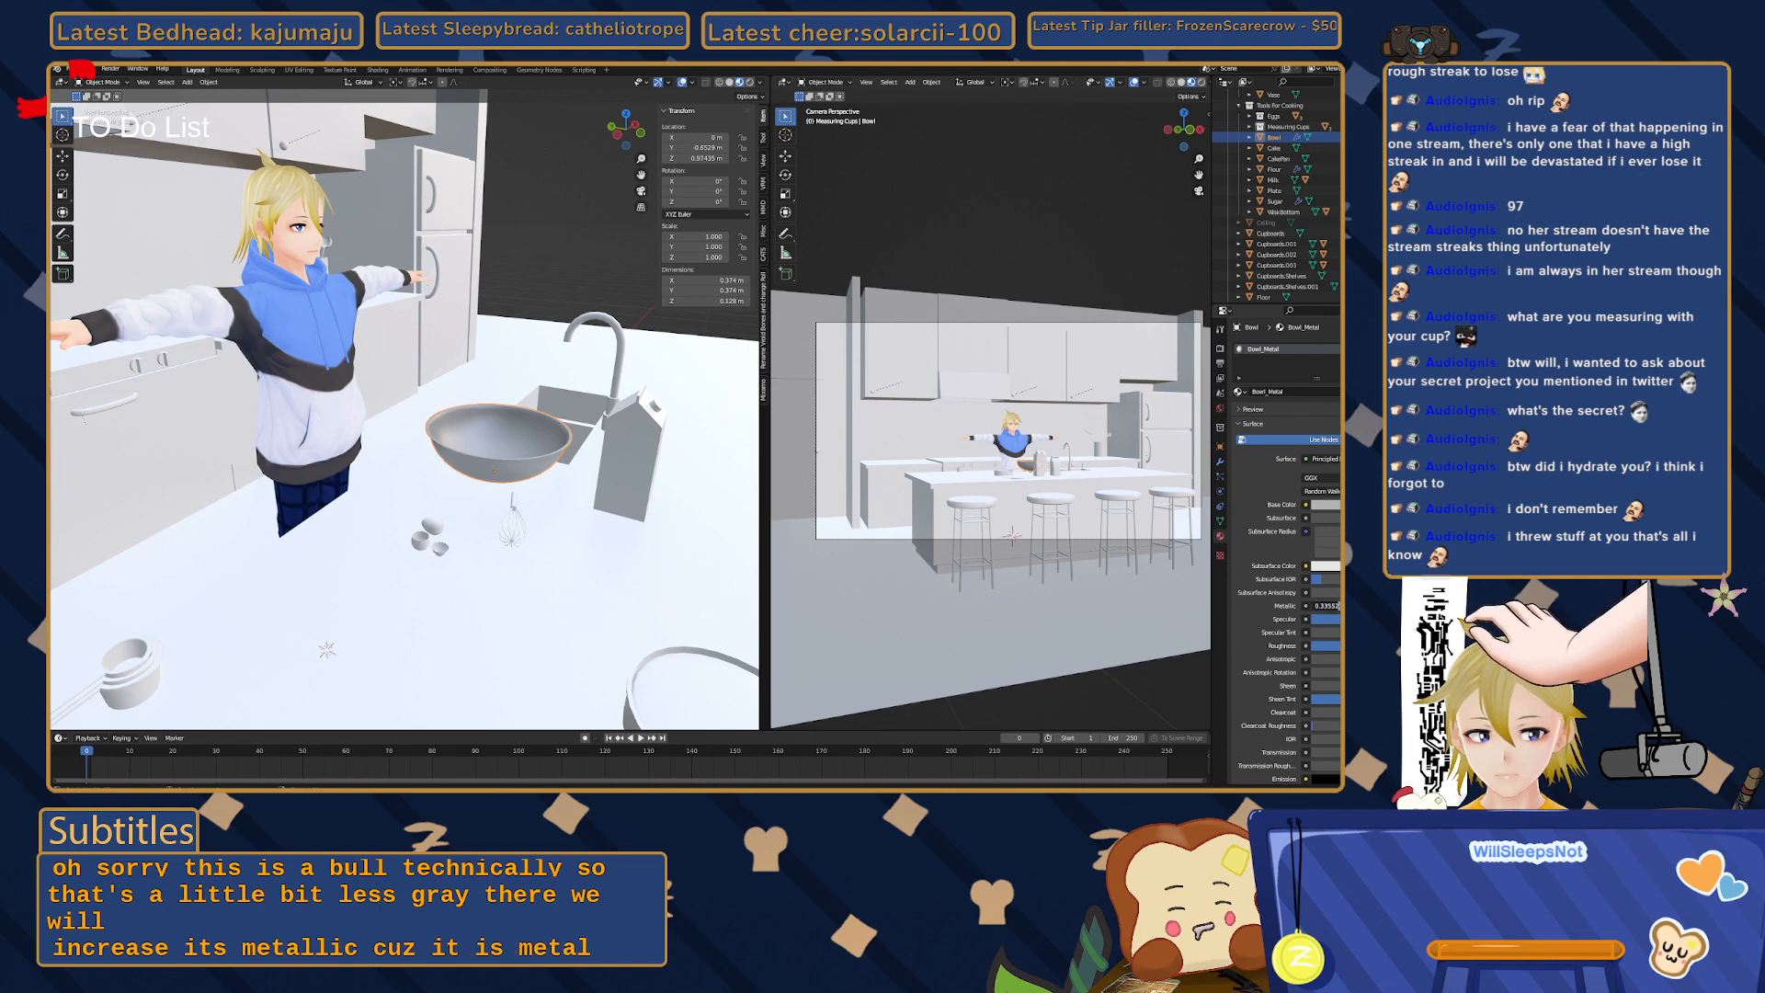
pyautogui.moveTo(1341, 606); pyautogui.dragTo(1325, 607)
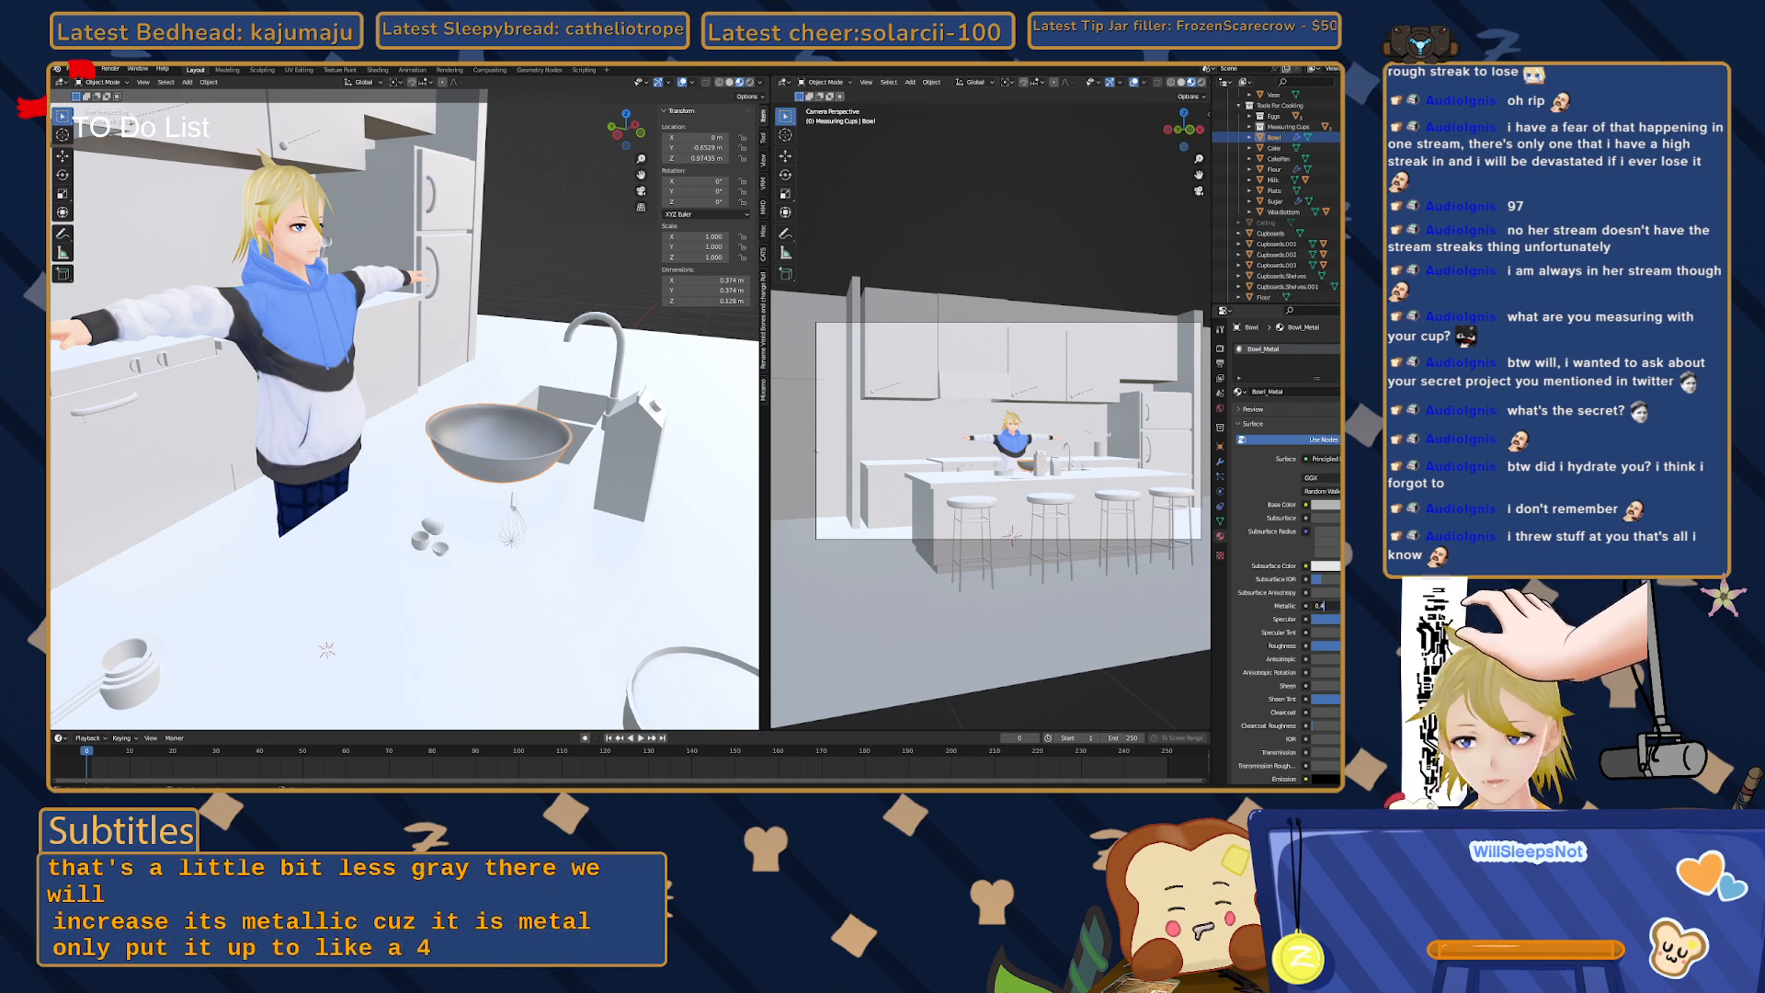
pyautogui.press('Return')
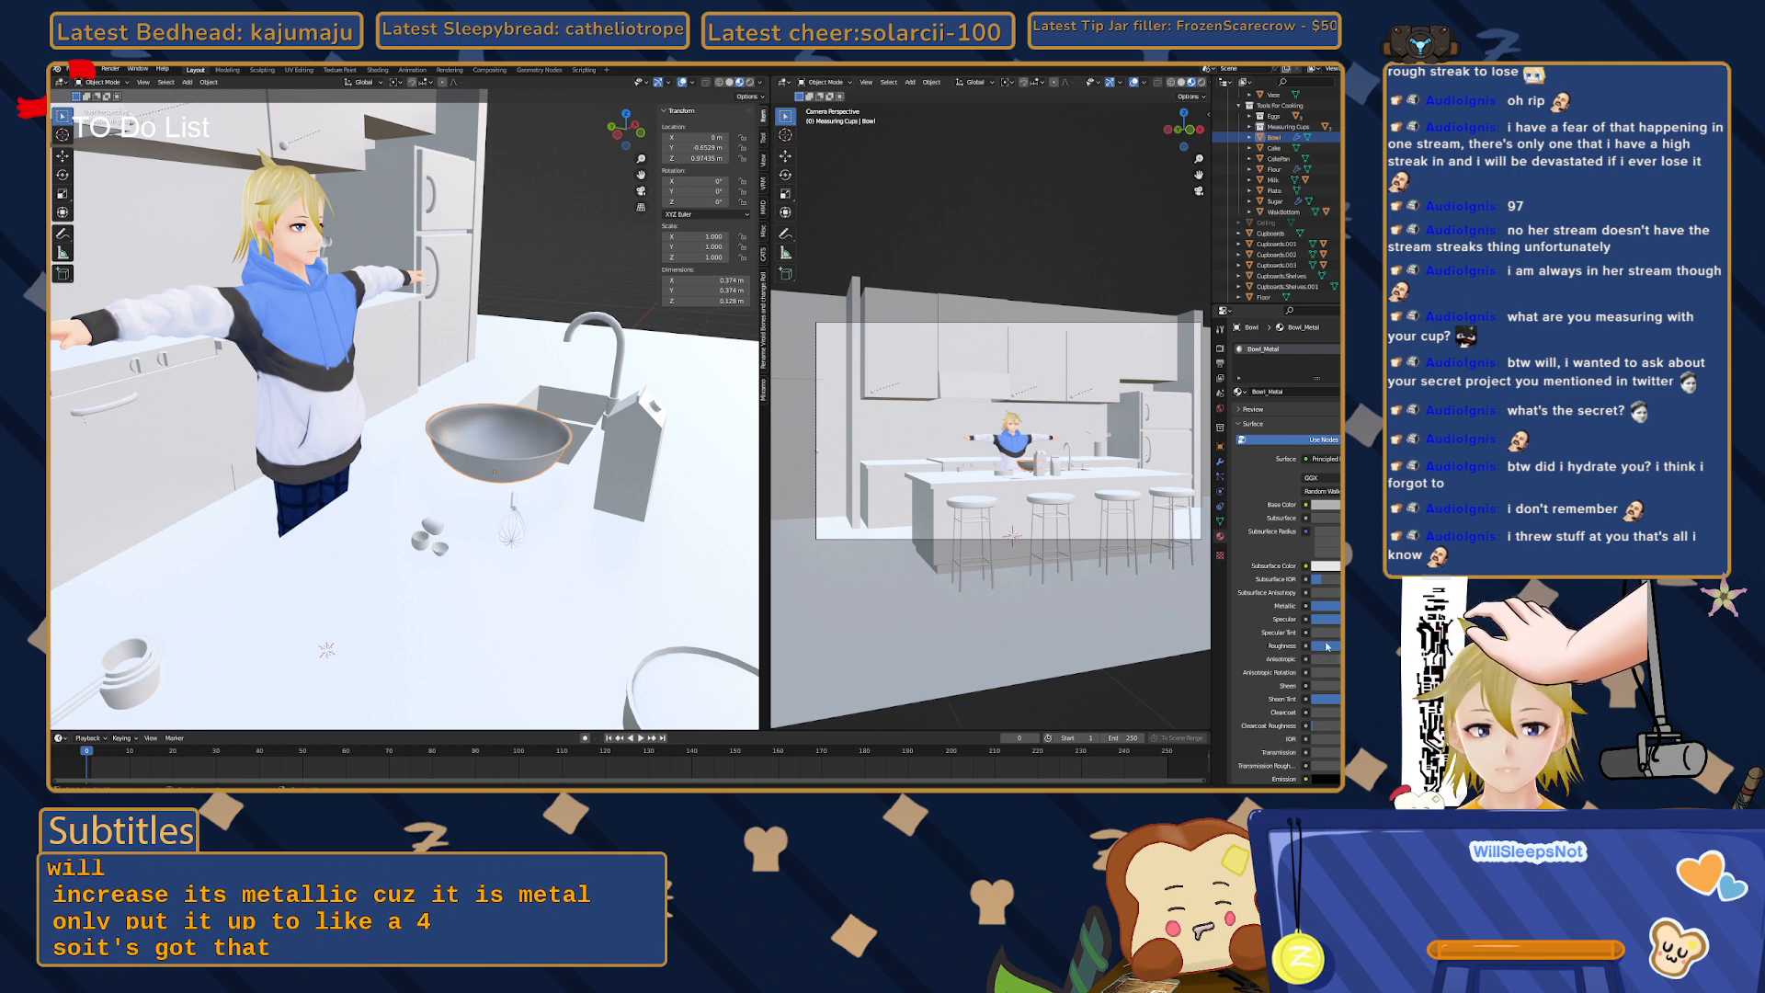
pyautogui.moveTo(1326, 646)
pyautogui.mouseDown()
pyautogui.moveTo(1280, 646)
pyautogui.moveTo(1332, 646)
pyautogui.mouseUp()
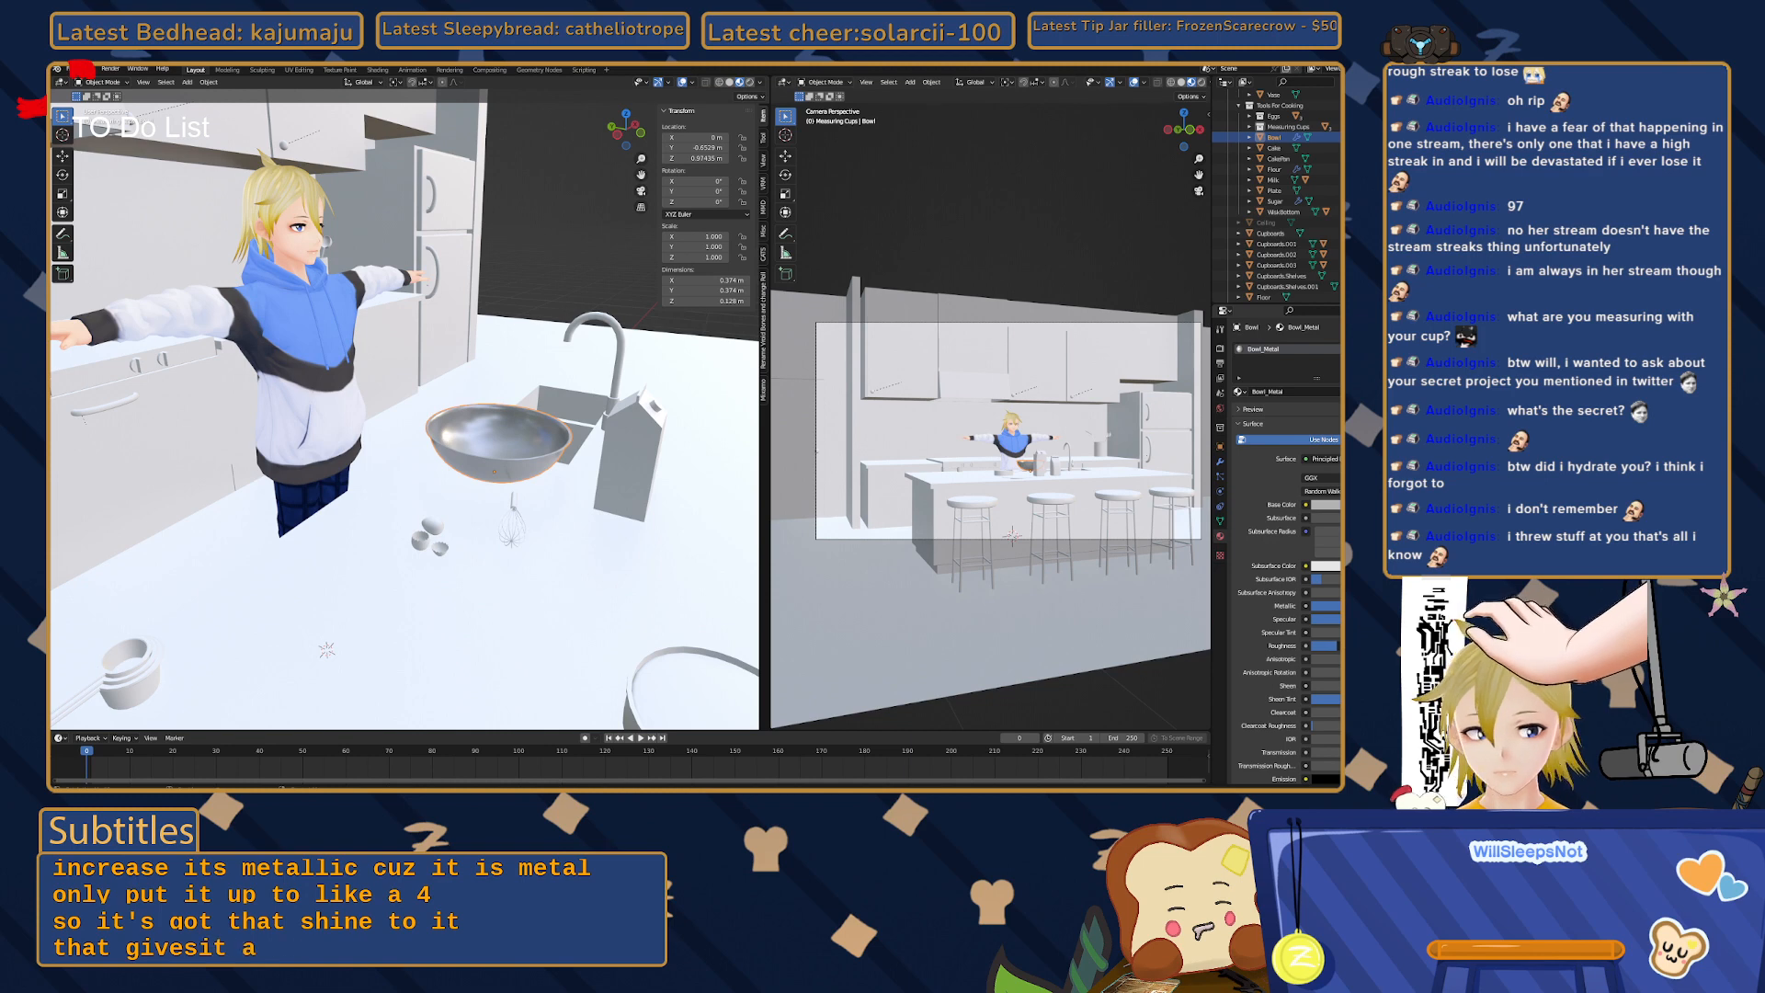
pyautogui.click(1332, 646)
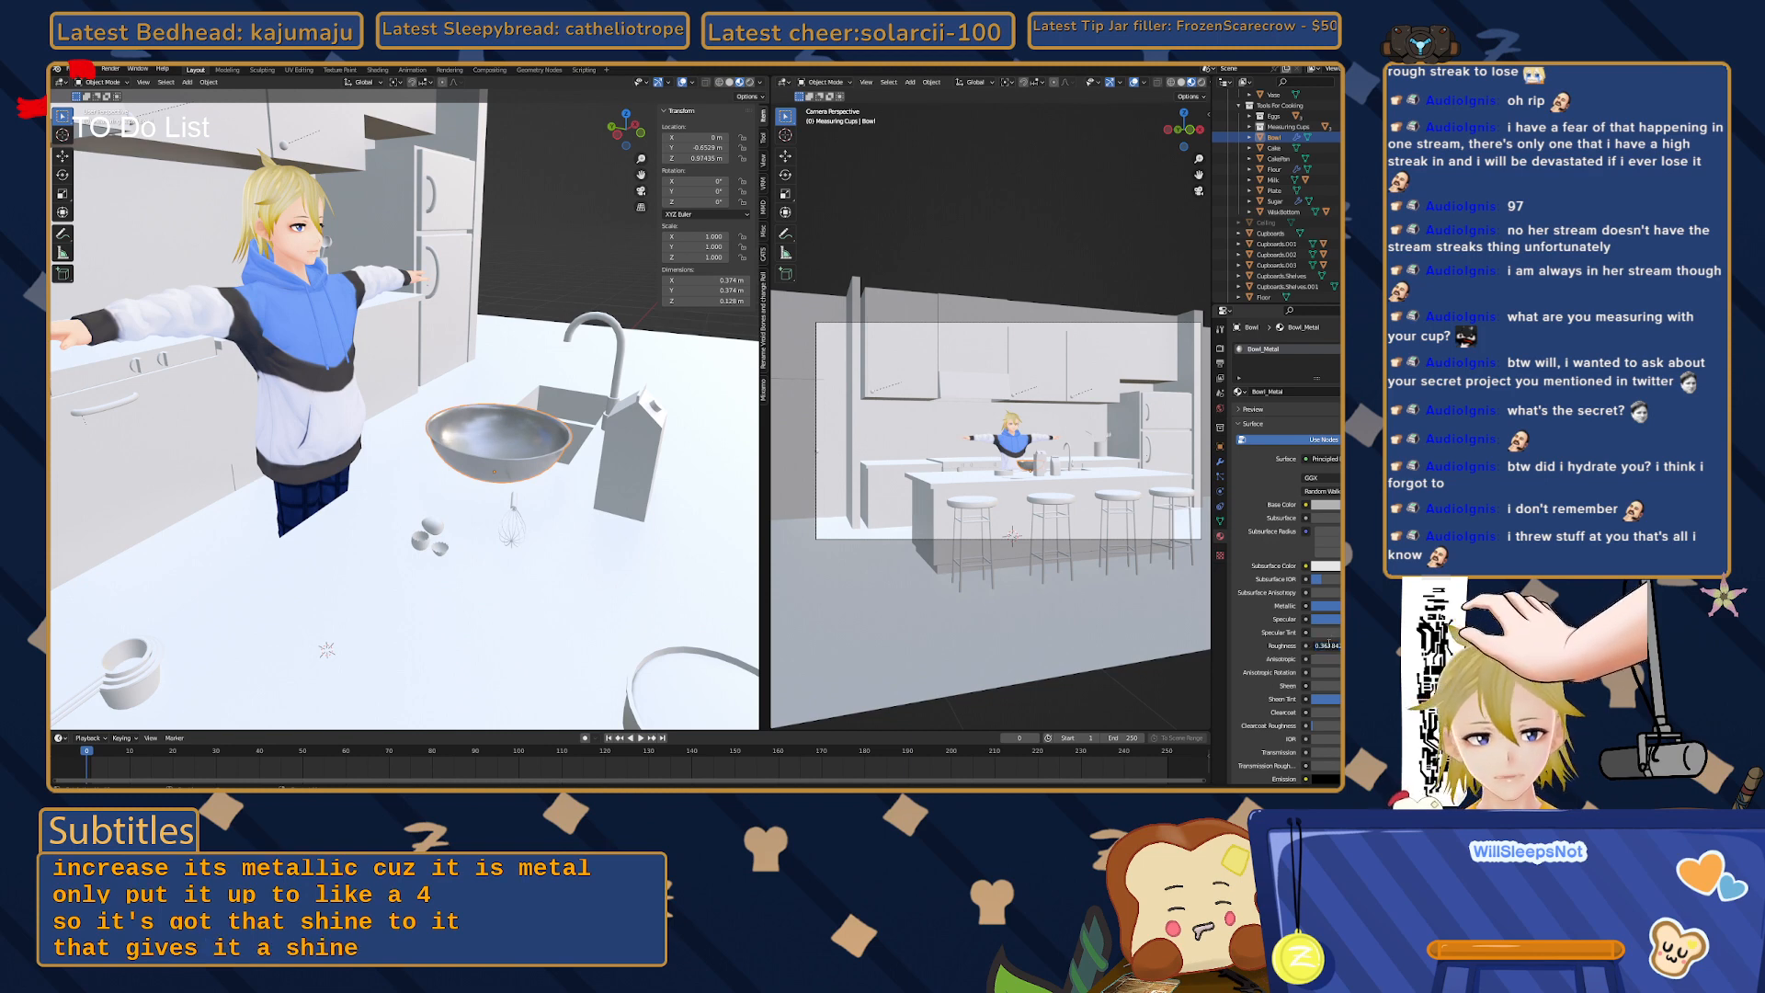
pyautogui.press('Return')
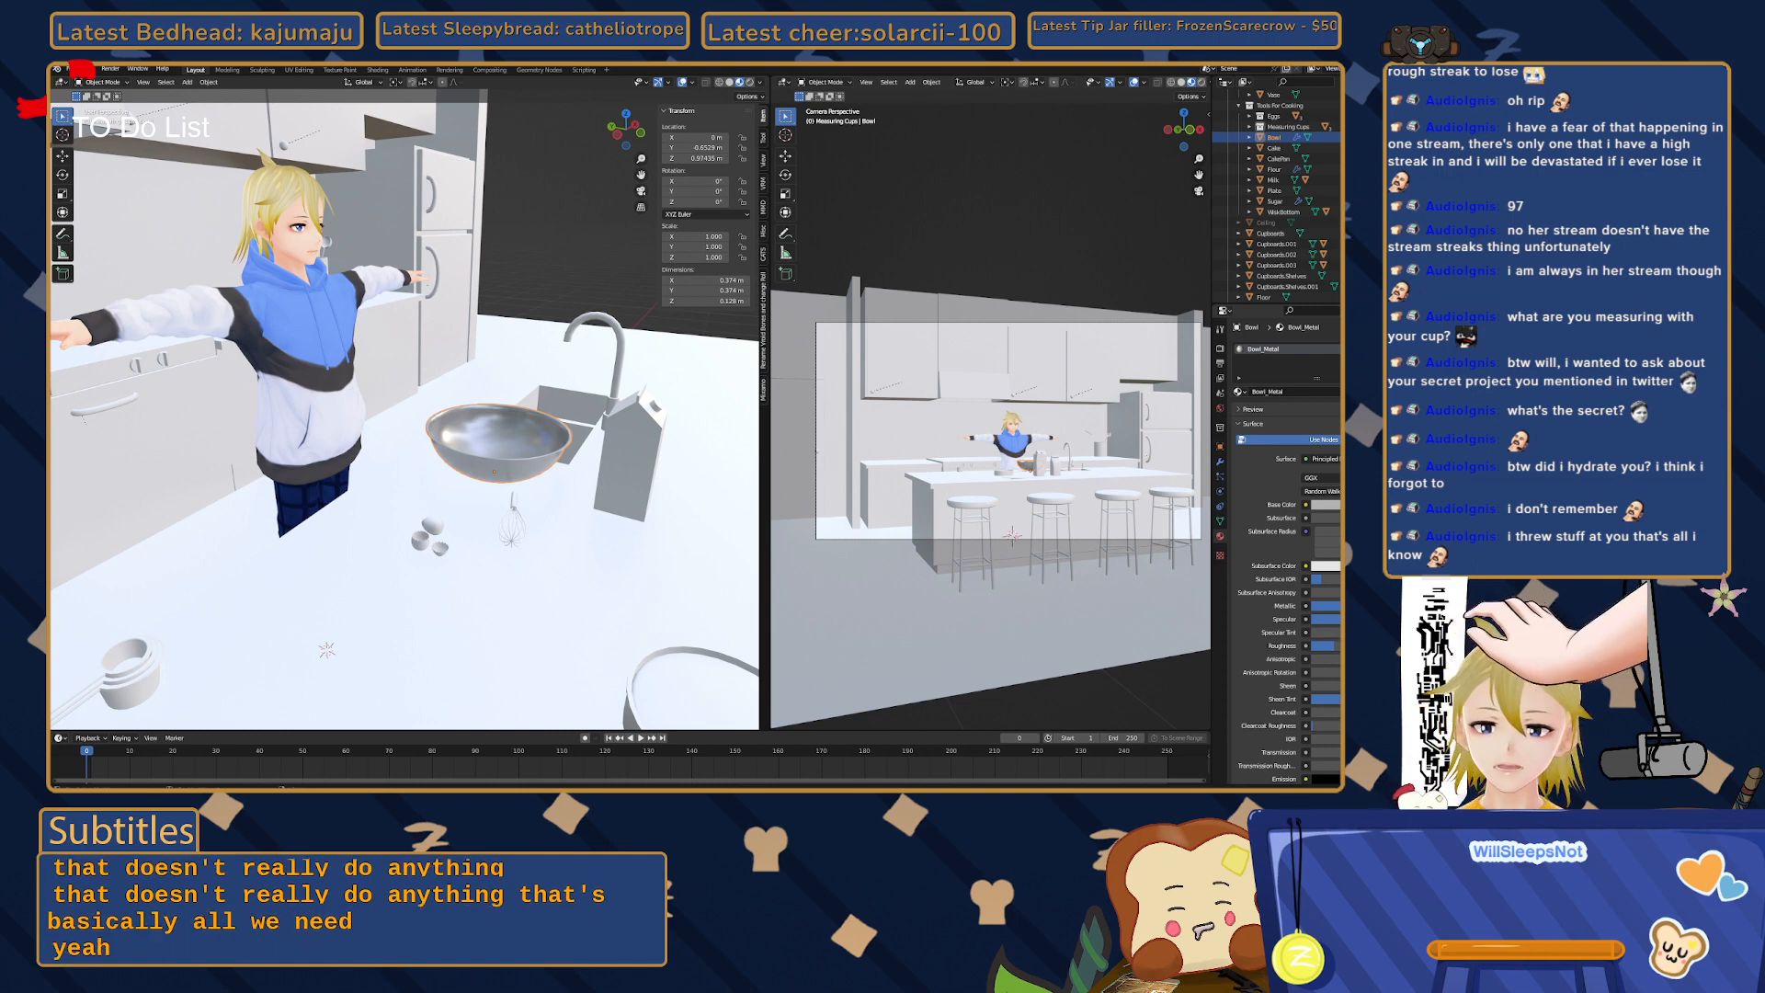
# - Try Bowl_Metal with its roughness lowered to the minimum and check the bowl's reflections
pyautogui.moveTo(480, 469); pyautogui.dragTo(439, 421, button='middle')
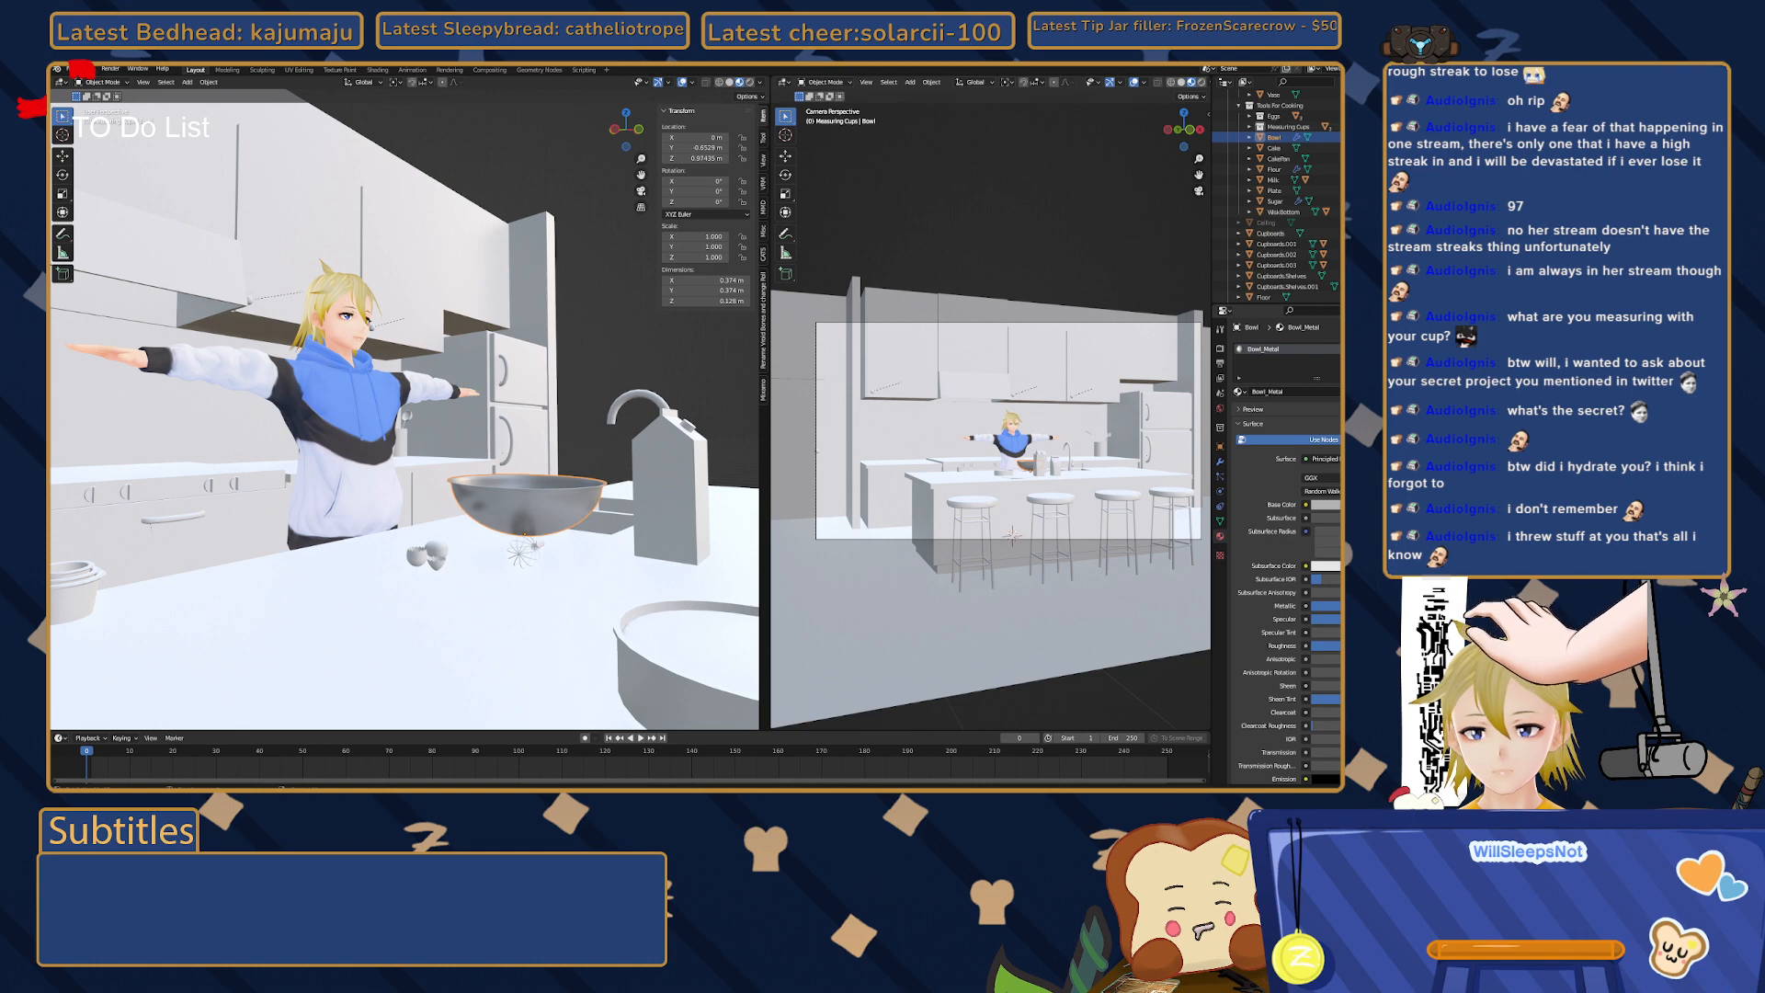
pyautogui.moveTo(1336, 646); pyautogui.dragTo(1315, 646)
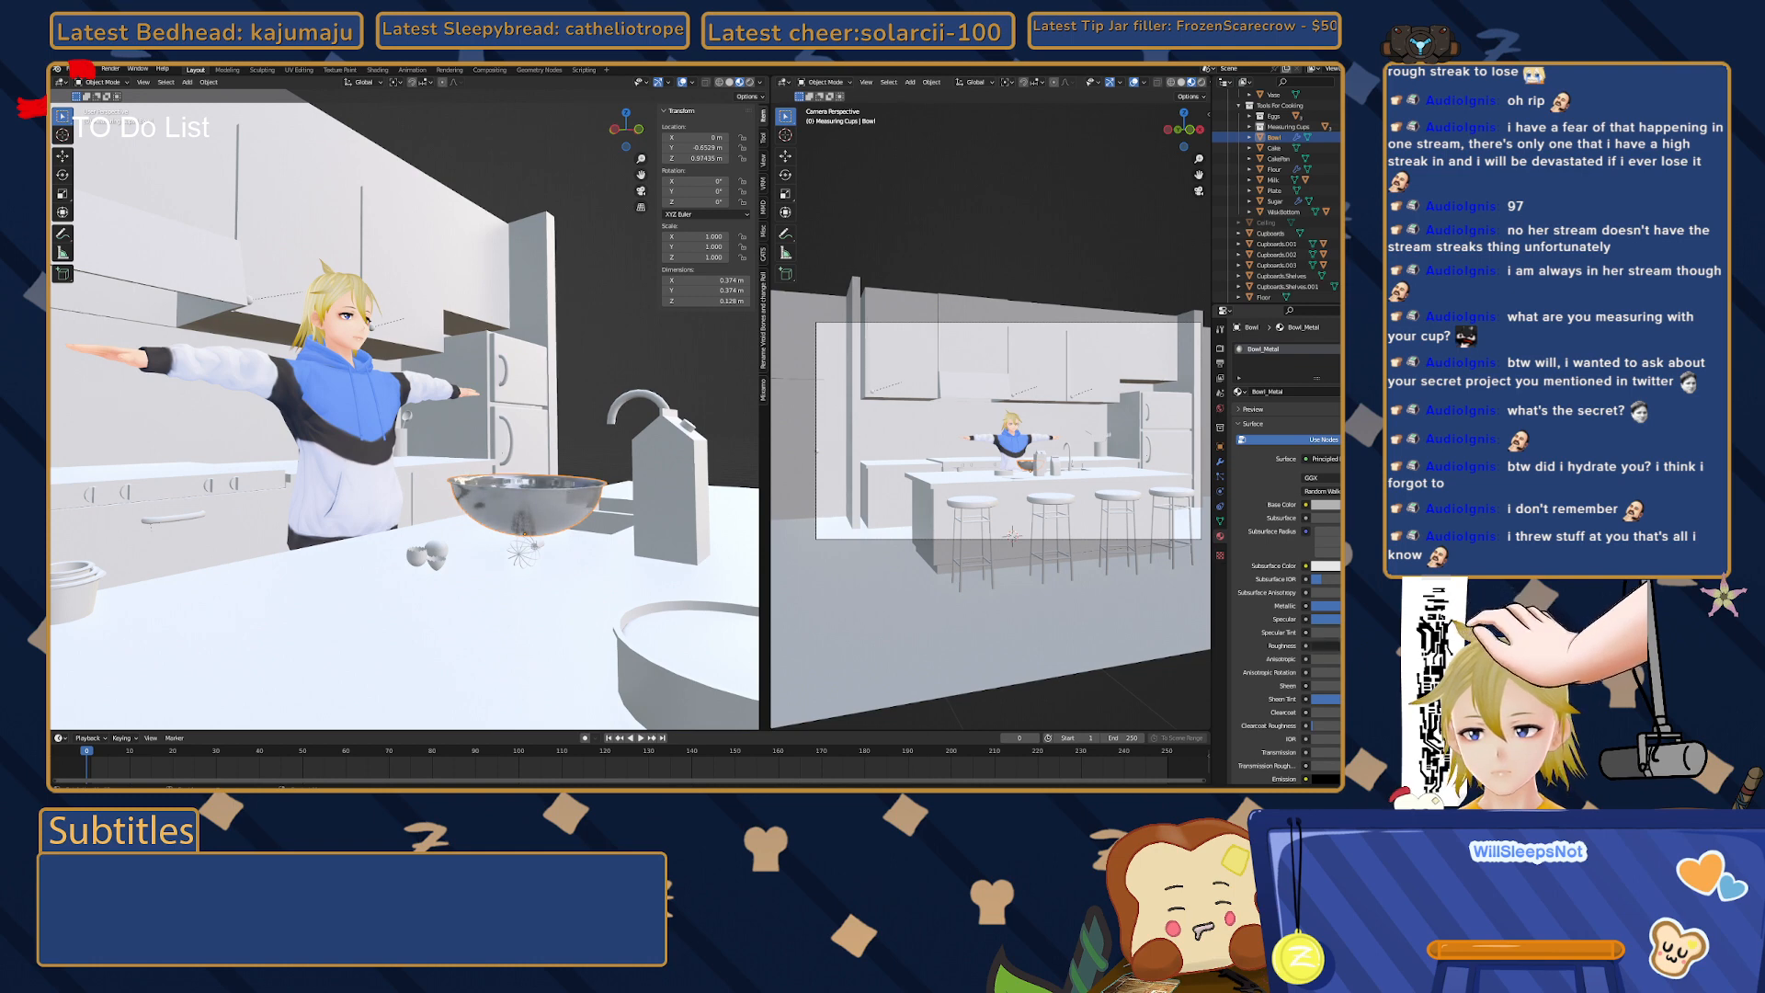
pyautogui.moveTo(551, 515); pyautogui.dragTo(552, 567, button='middle')
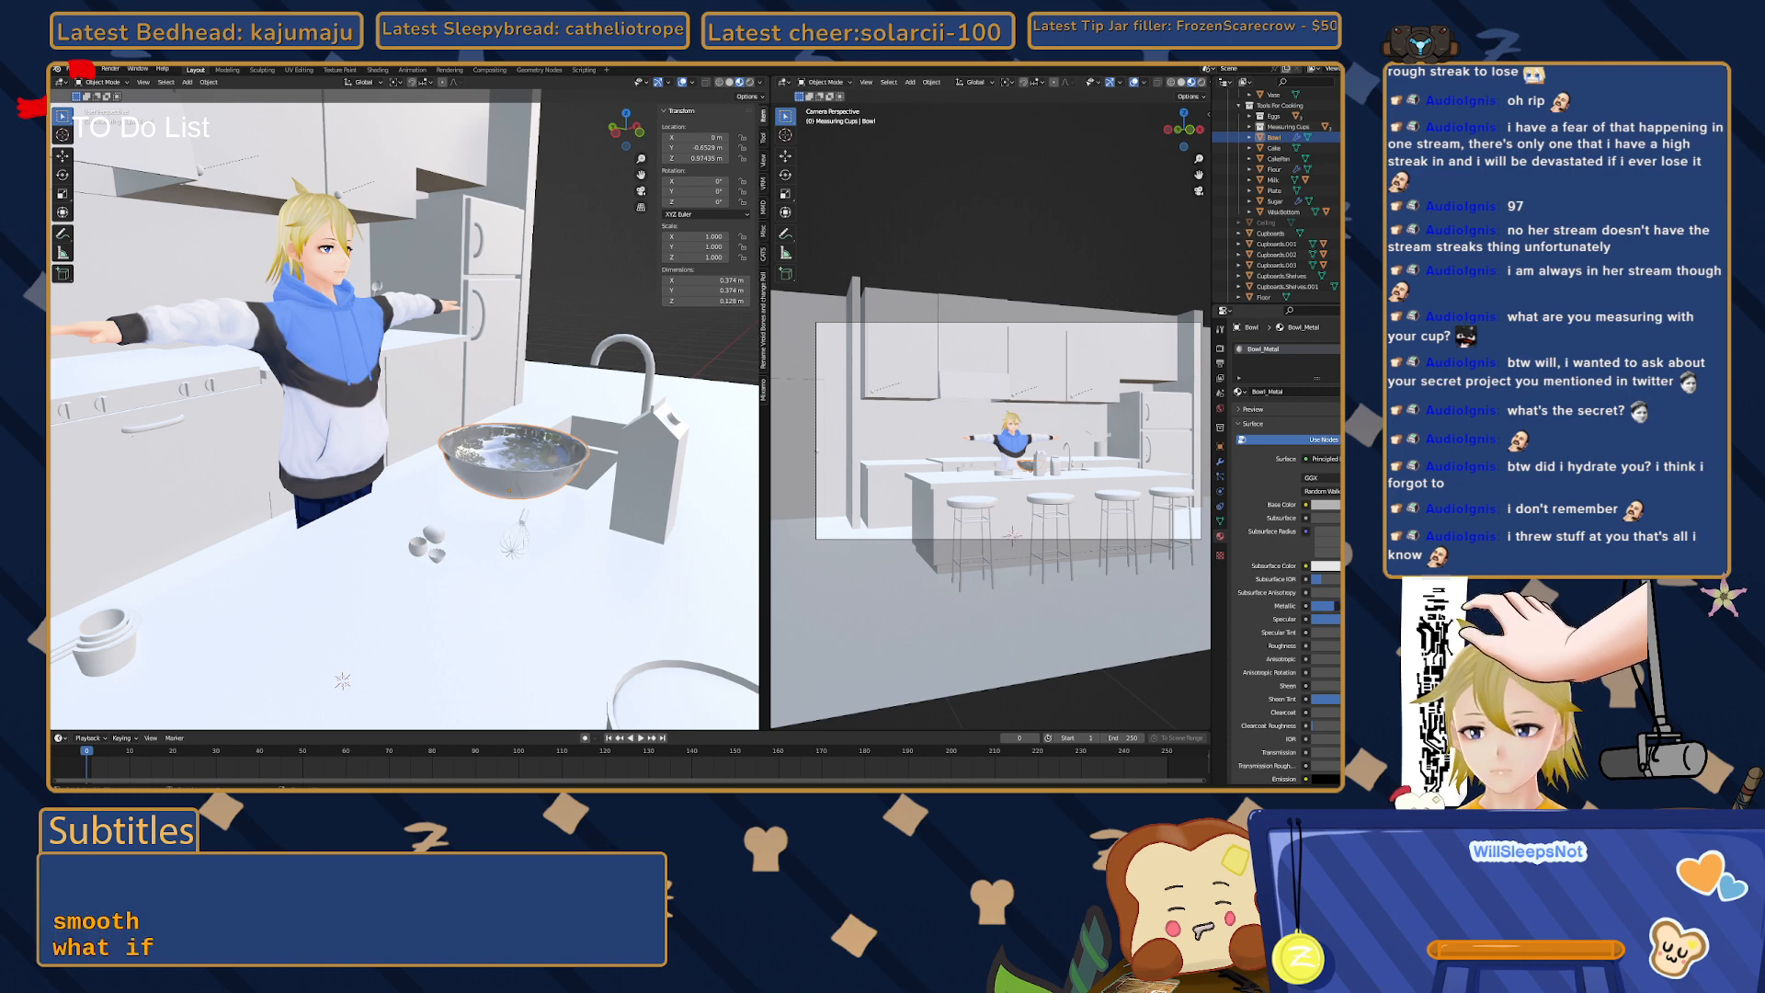
# - Set Bowl_Metal's roughness to 0.1 and its metallic value to 0.15, checking the bowl's shine
pyautogui.moveTo(1326, 610); pyautogui.dragTo(1316, 607)
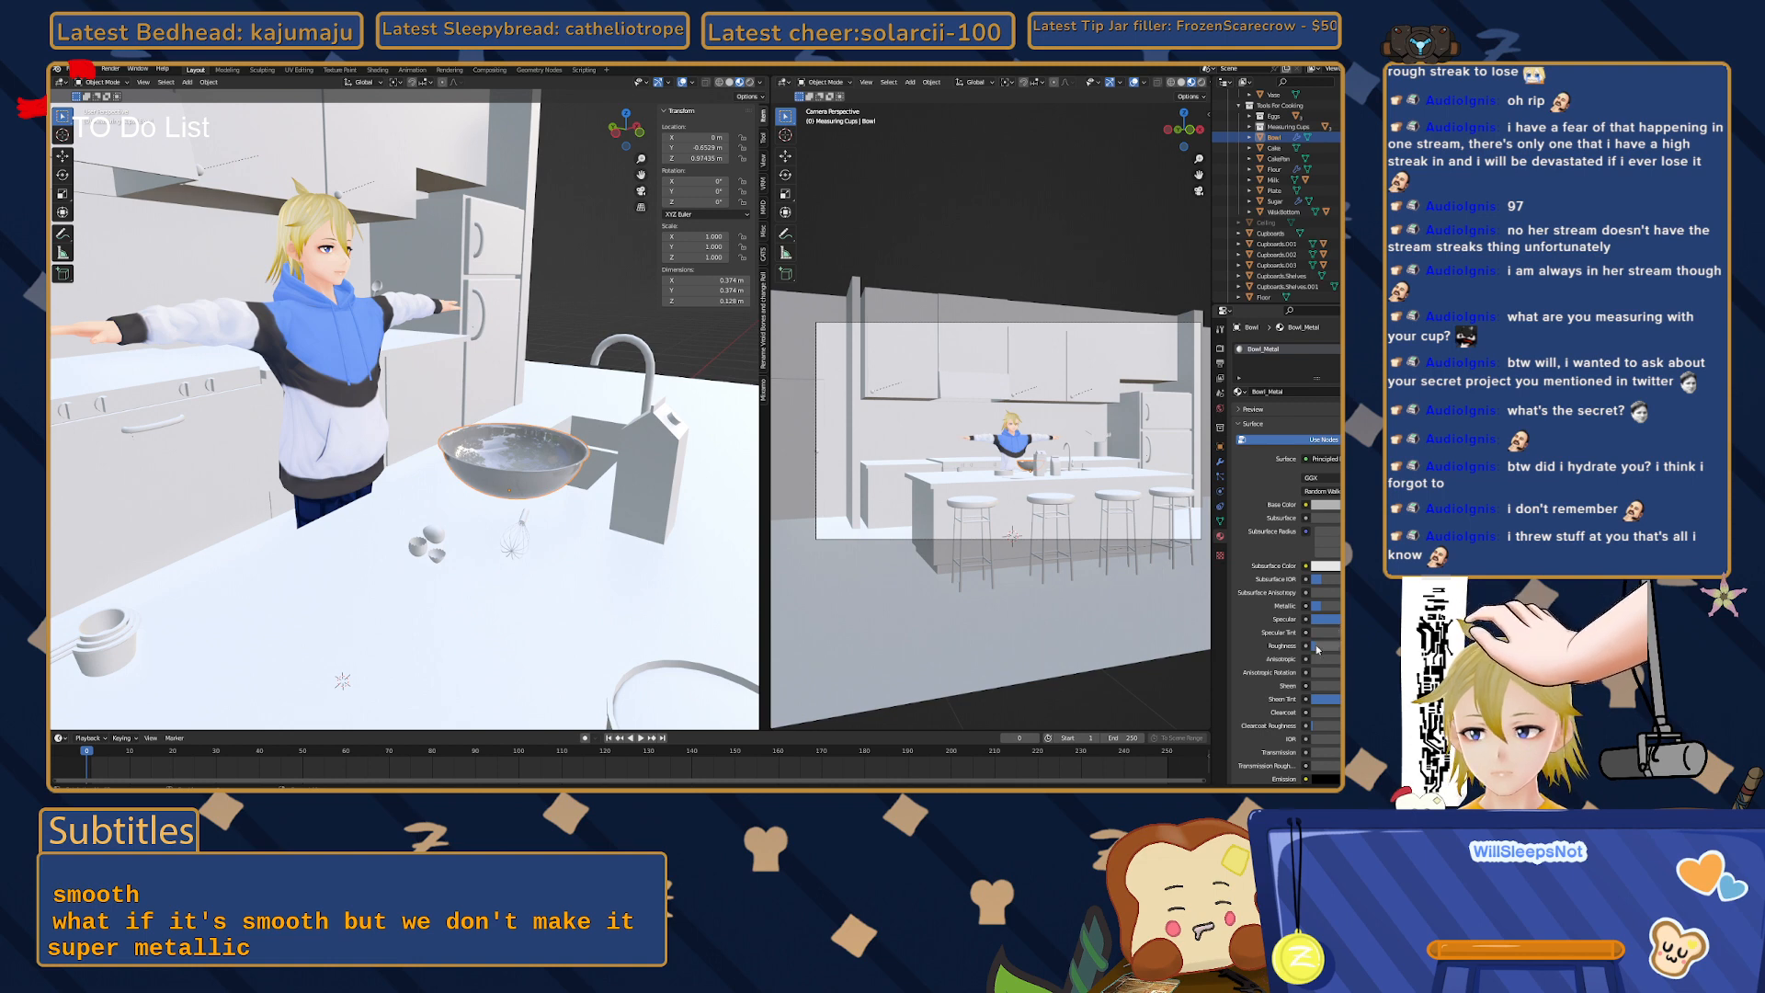
pyautogui.click(1316, 644)
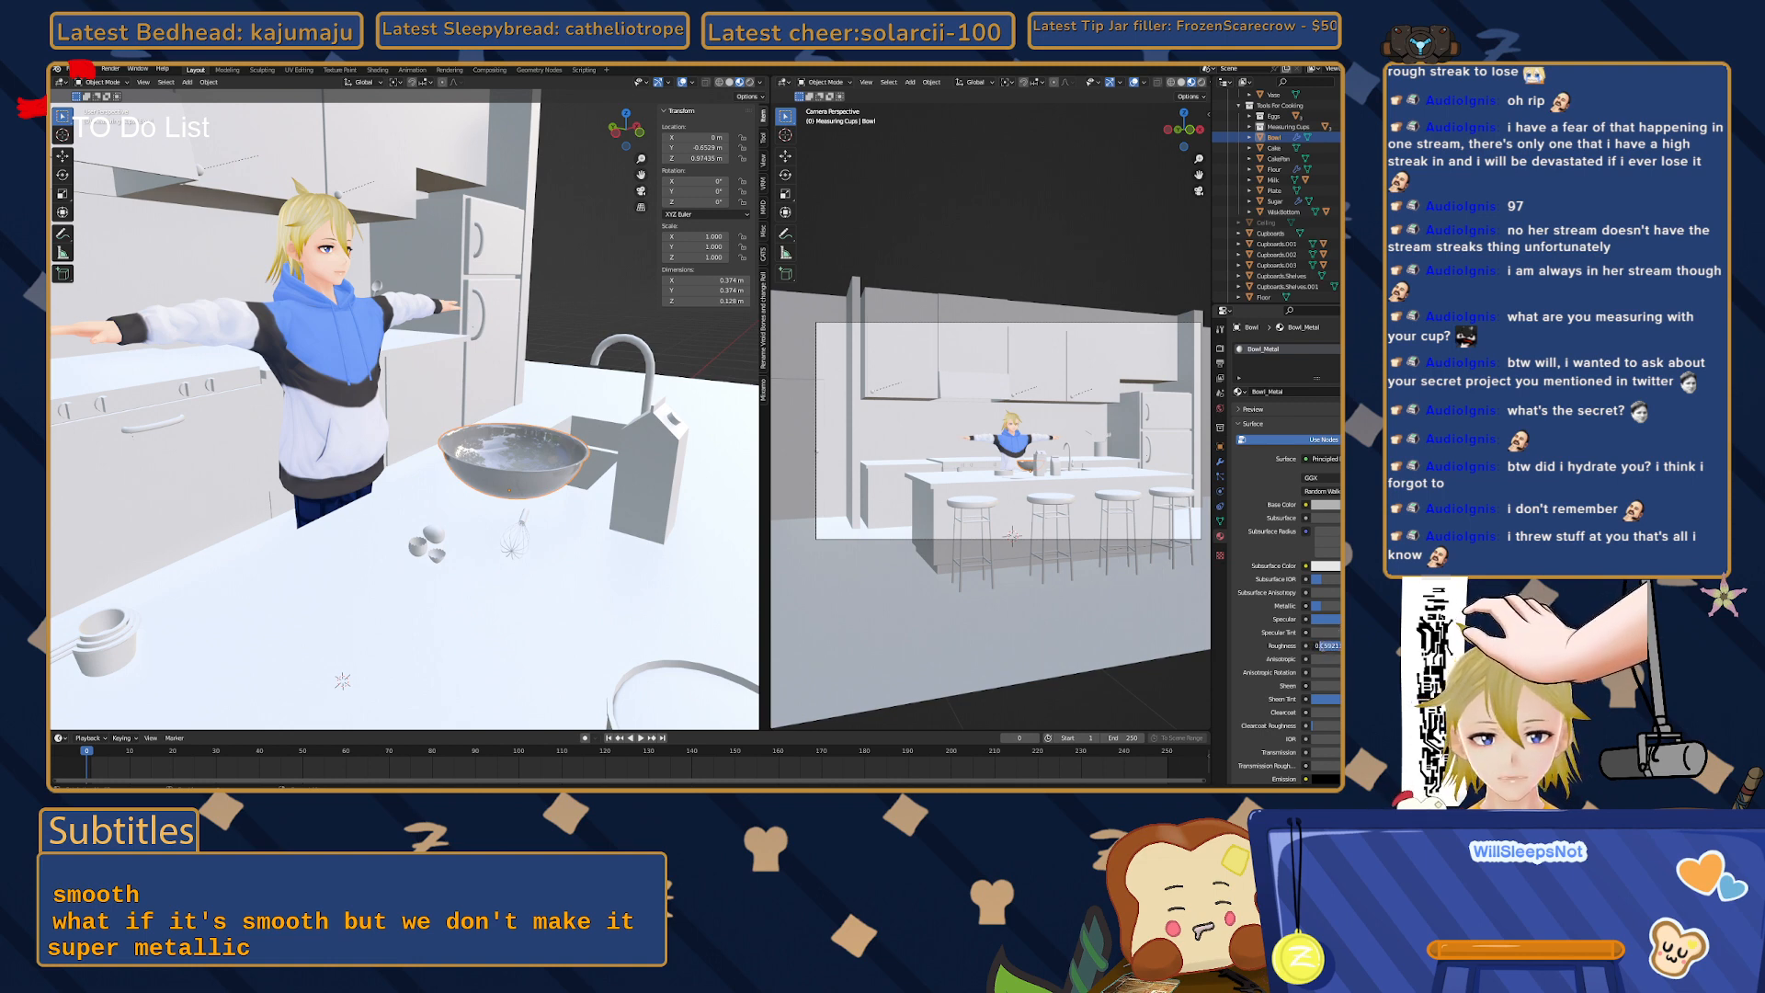
pyautogui.write('0.1')
pyautogui.press('Return')
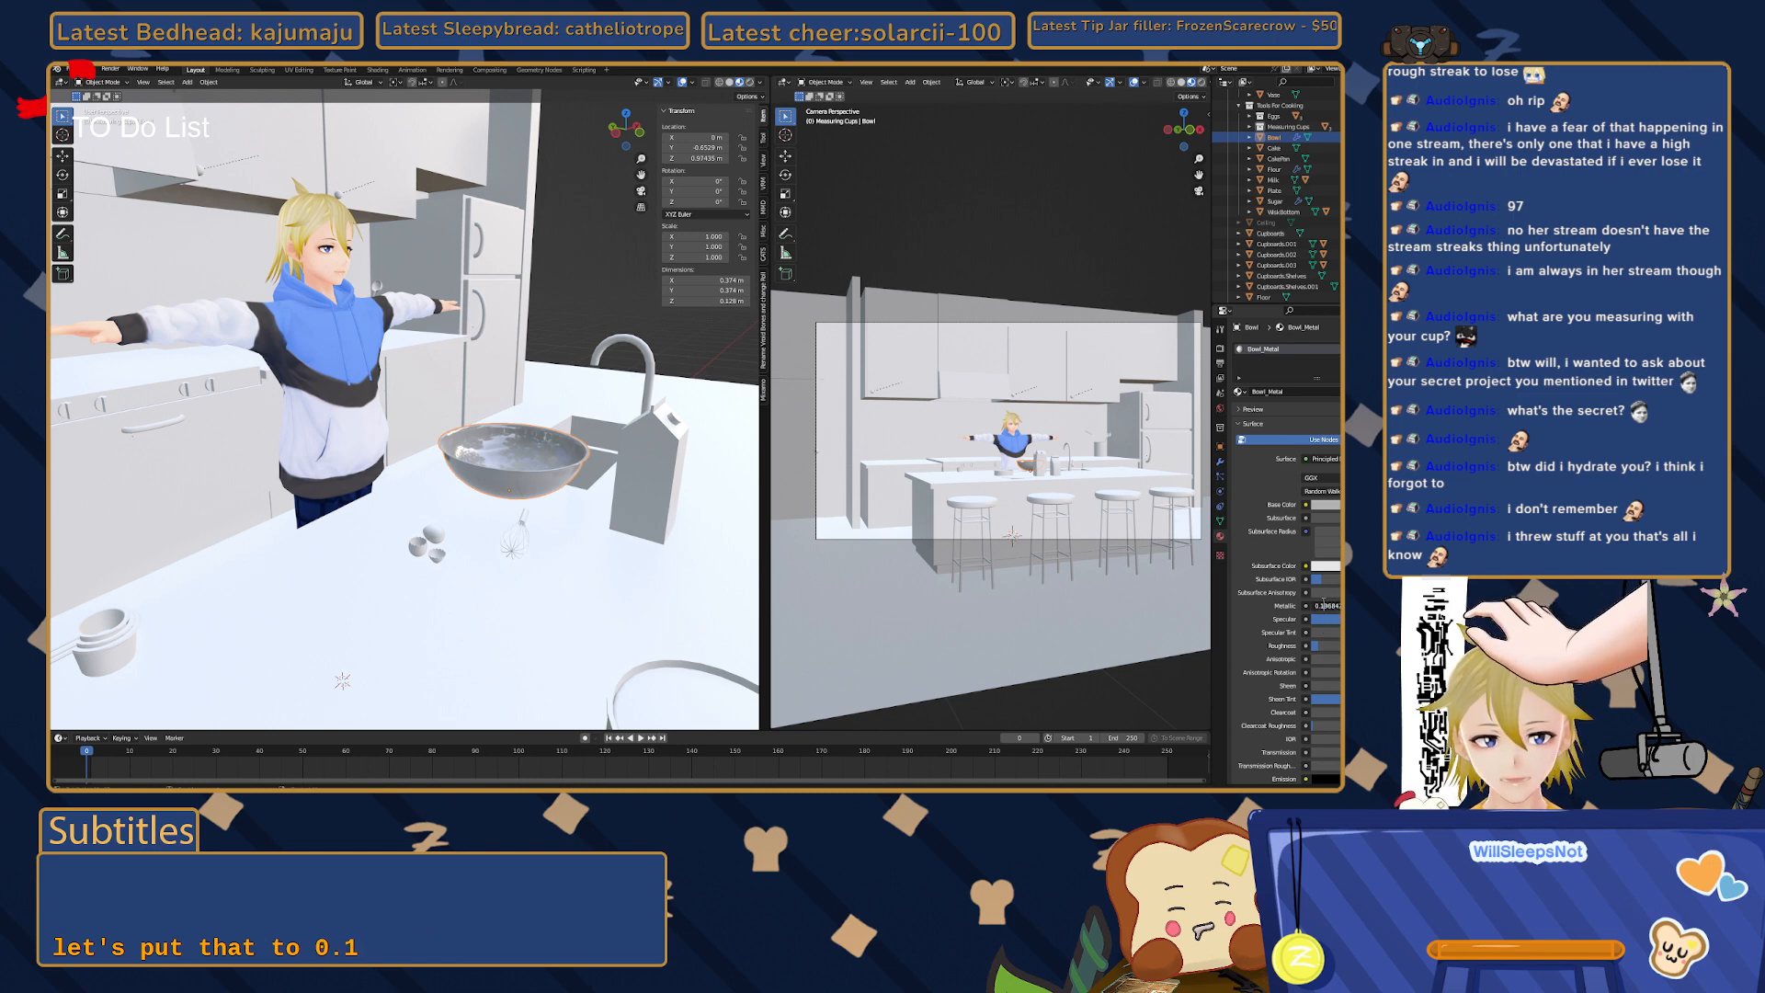
pyautogui.write('0.15')
pyautogui.press('Return')
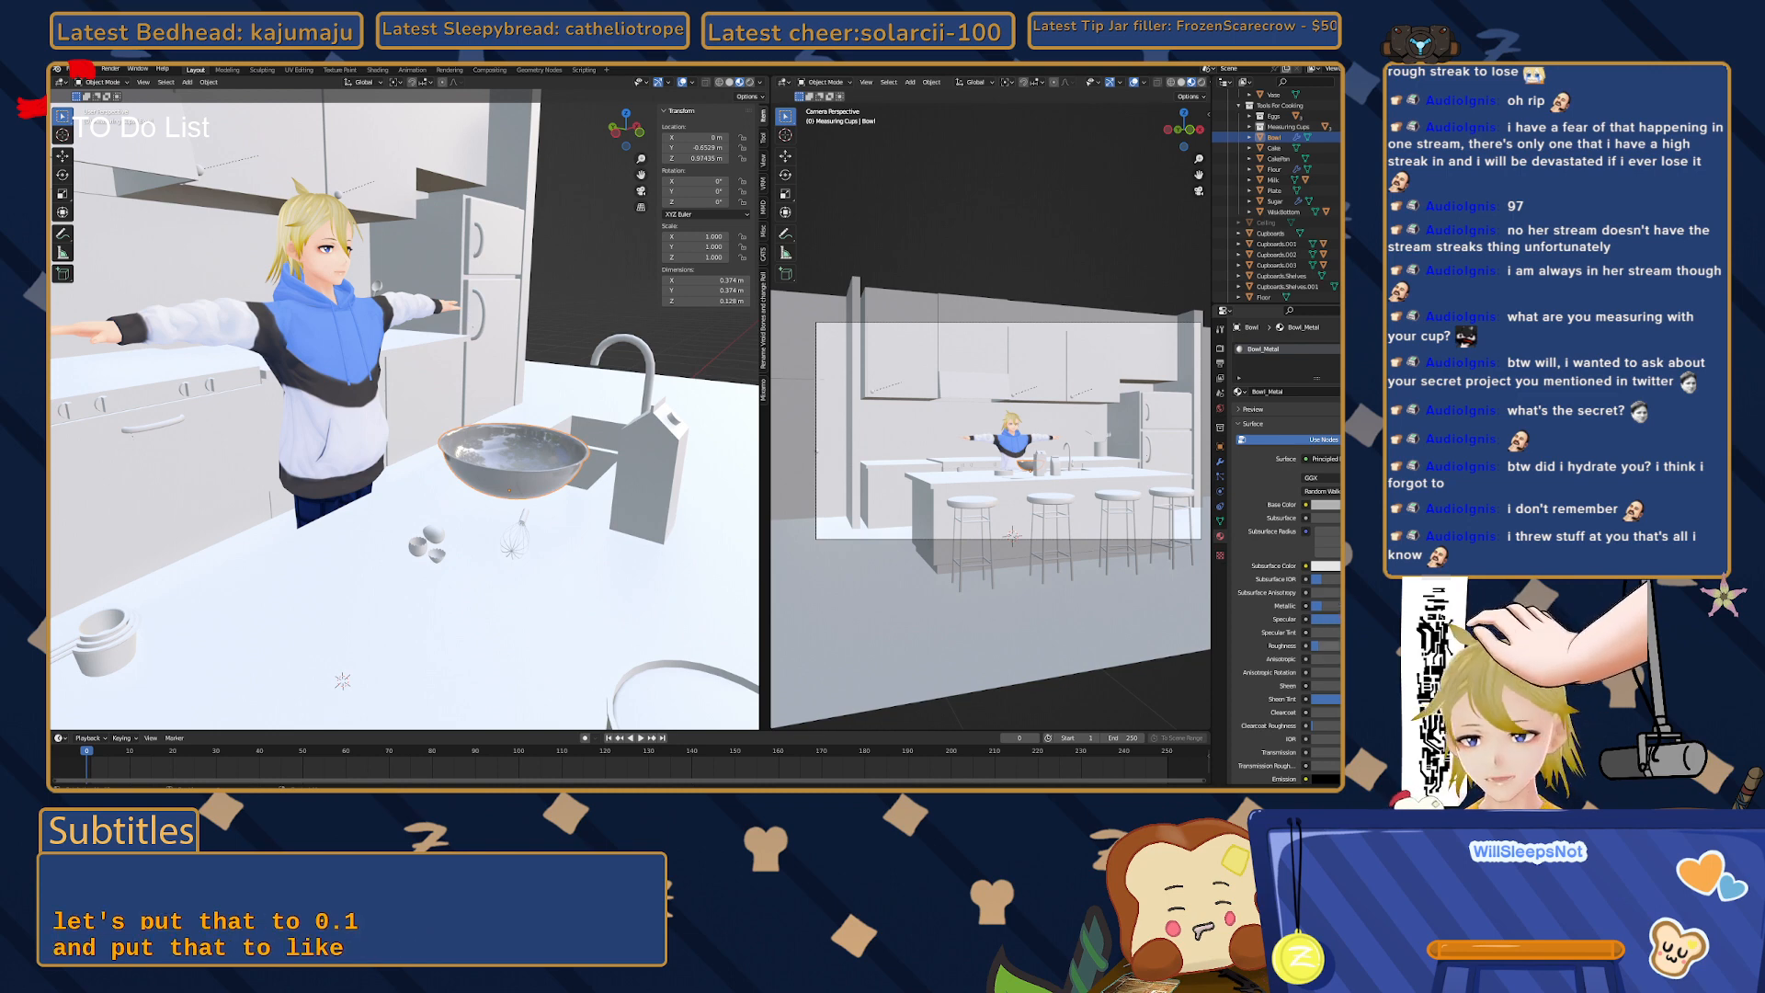
pyautogui.moveTo(414, 481)
pyautogui.mouseDown(button='middle')
pyautogui.moveTo(418, 535)
pyautogui.moveTo(398, 440)
pyautogui.moveTo(391, 467)
pyautogui.mouseUp(button='middle')
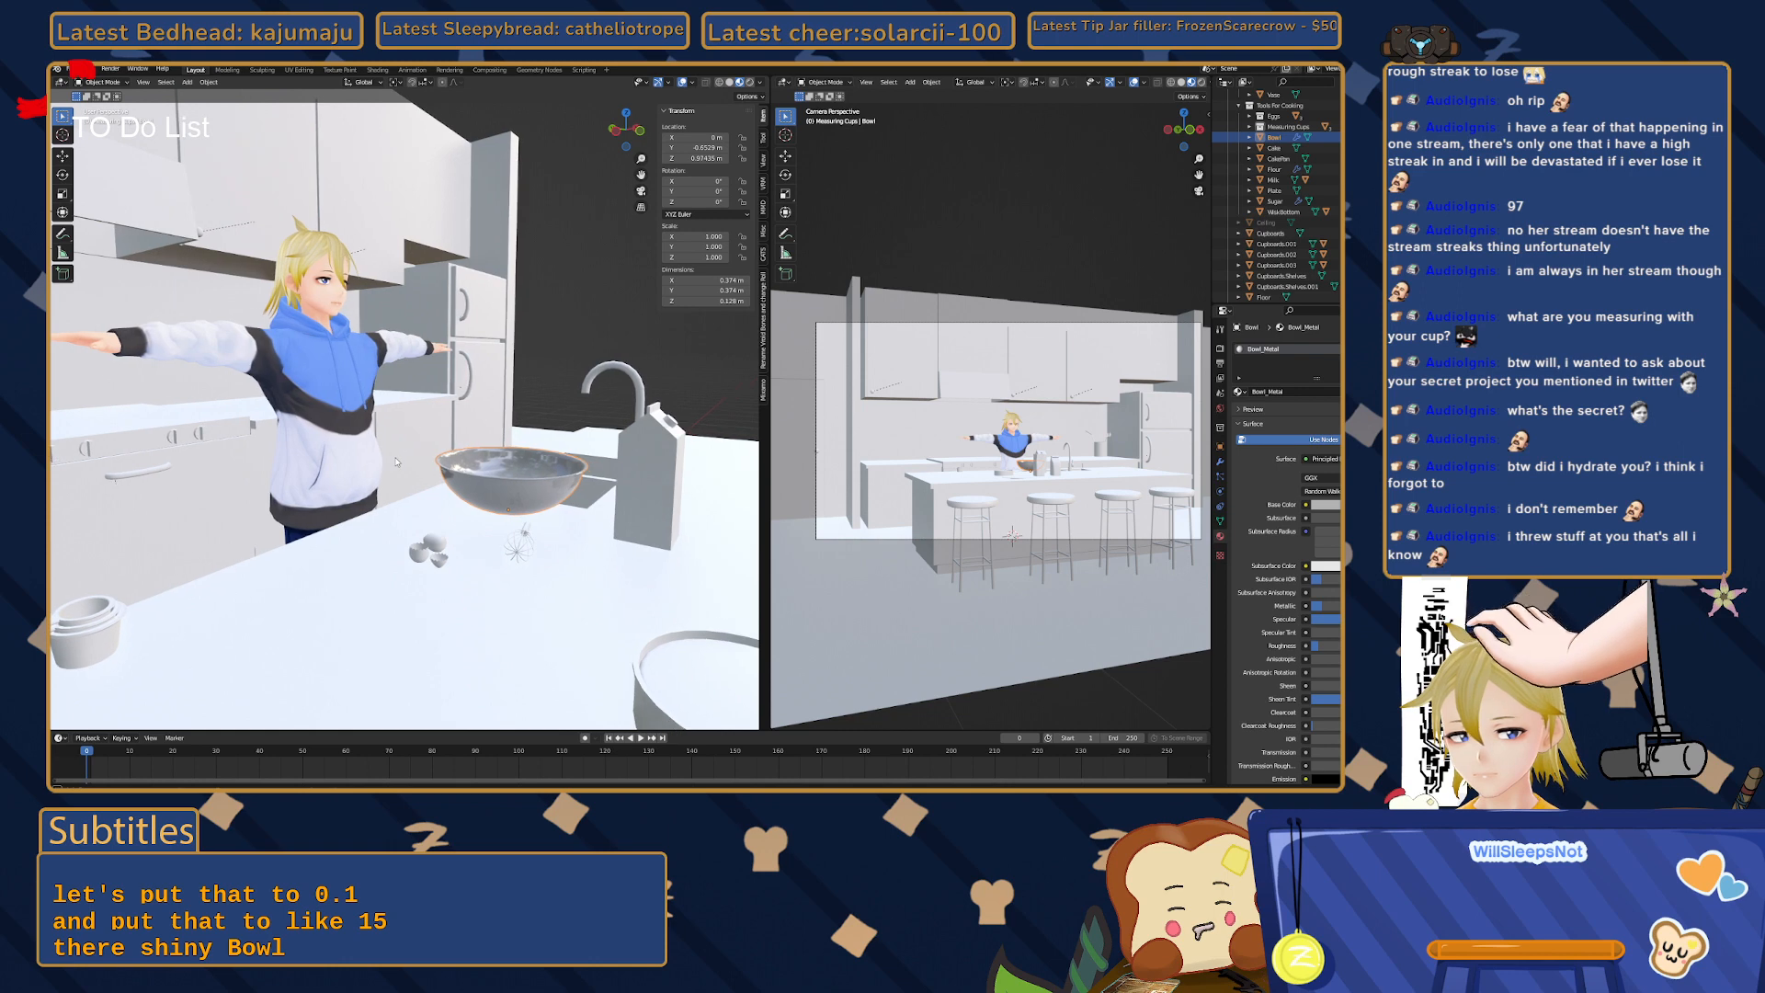
# - Adjust Bowl_Metal's specular value, deselect the bowl and check its shine from several angles
pyautogui.moveTo(1330, 619)
pyautogui.mouseDown()
pyautogui.moveTo(1292, 619)
pyautogui.moveTo(1341, 620)
pyautogui.mouseUp()
pyautogui.click(1329, 620)
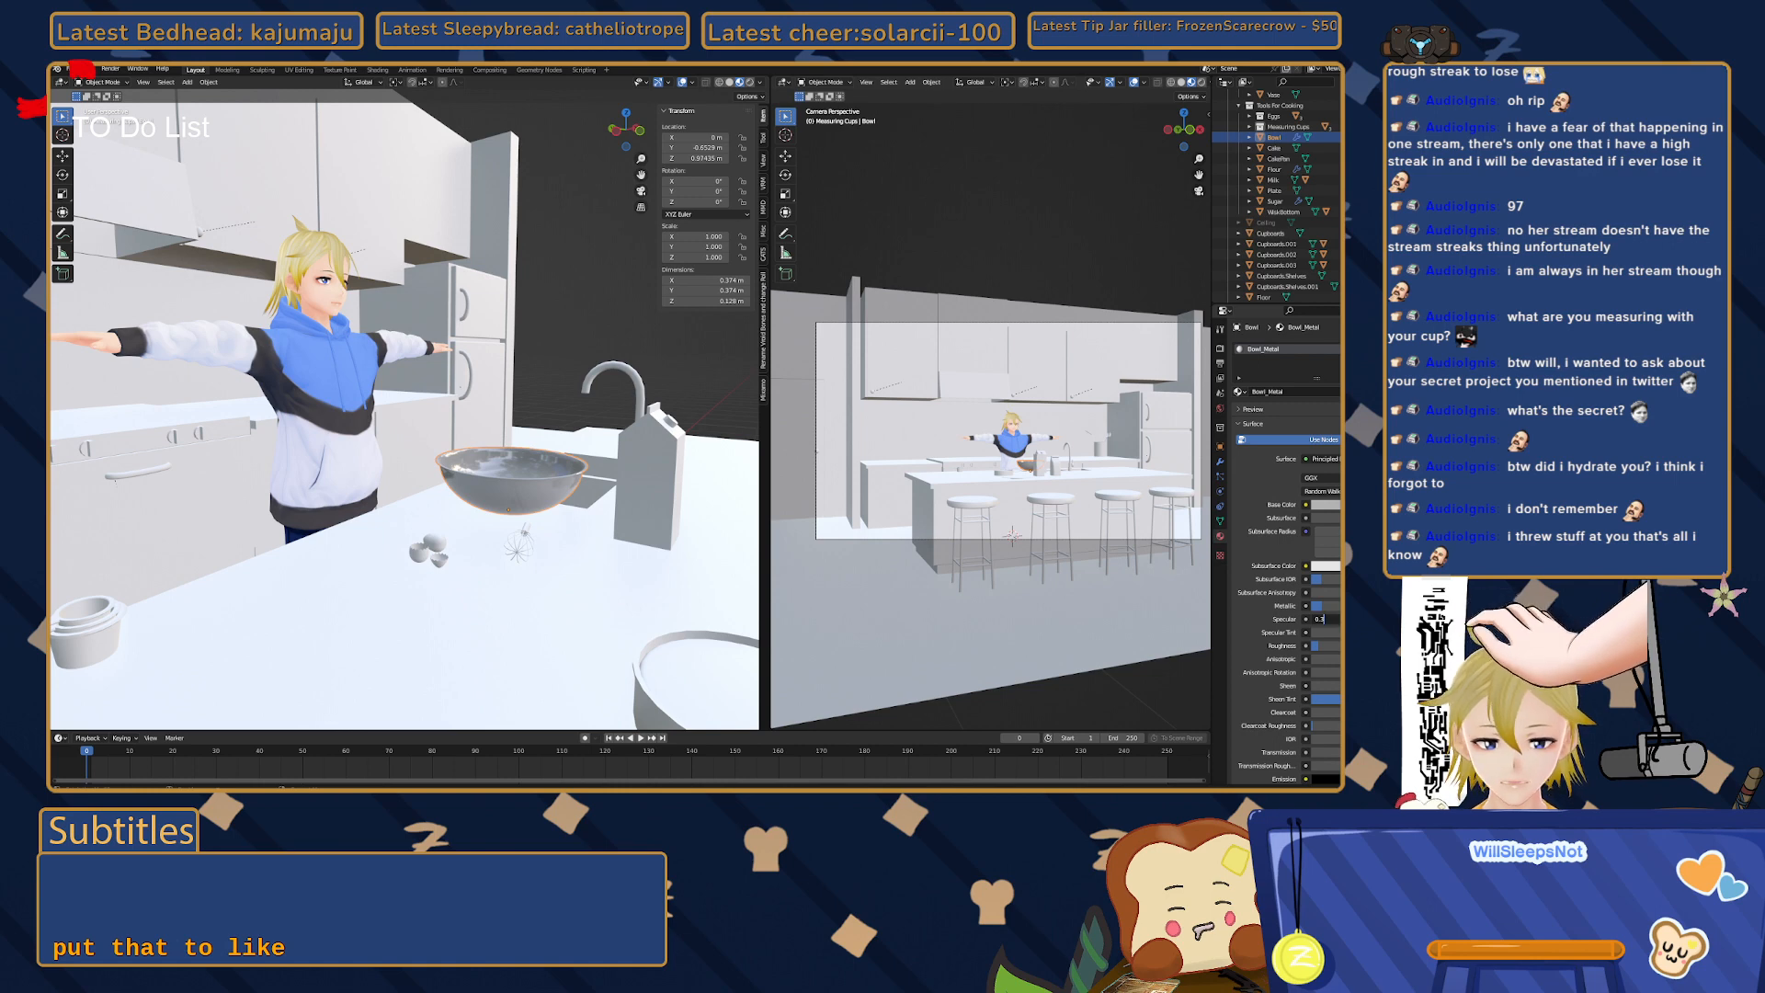
pyautogui.press('Return')
pyautogui.click(587, 319)
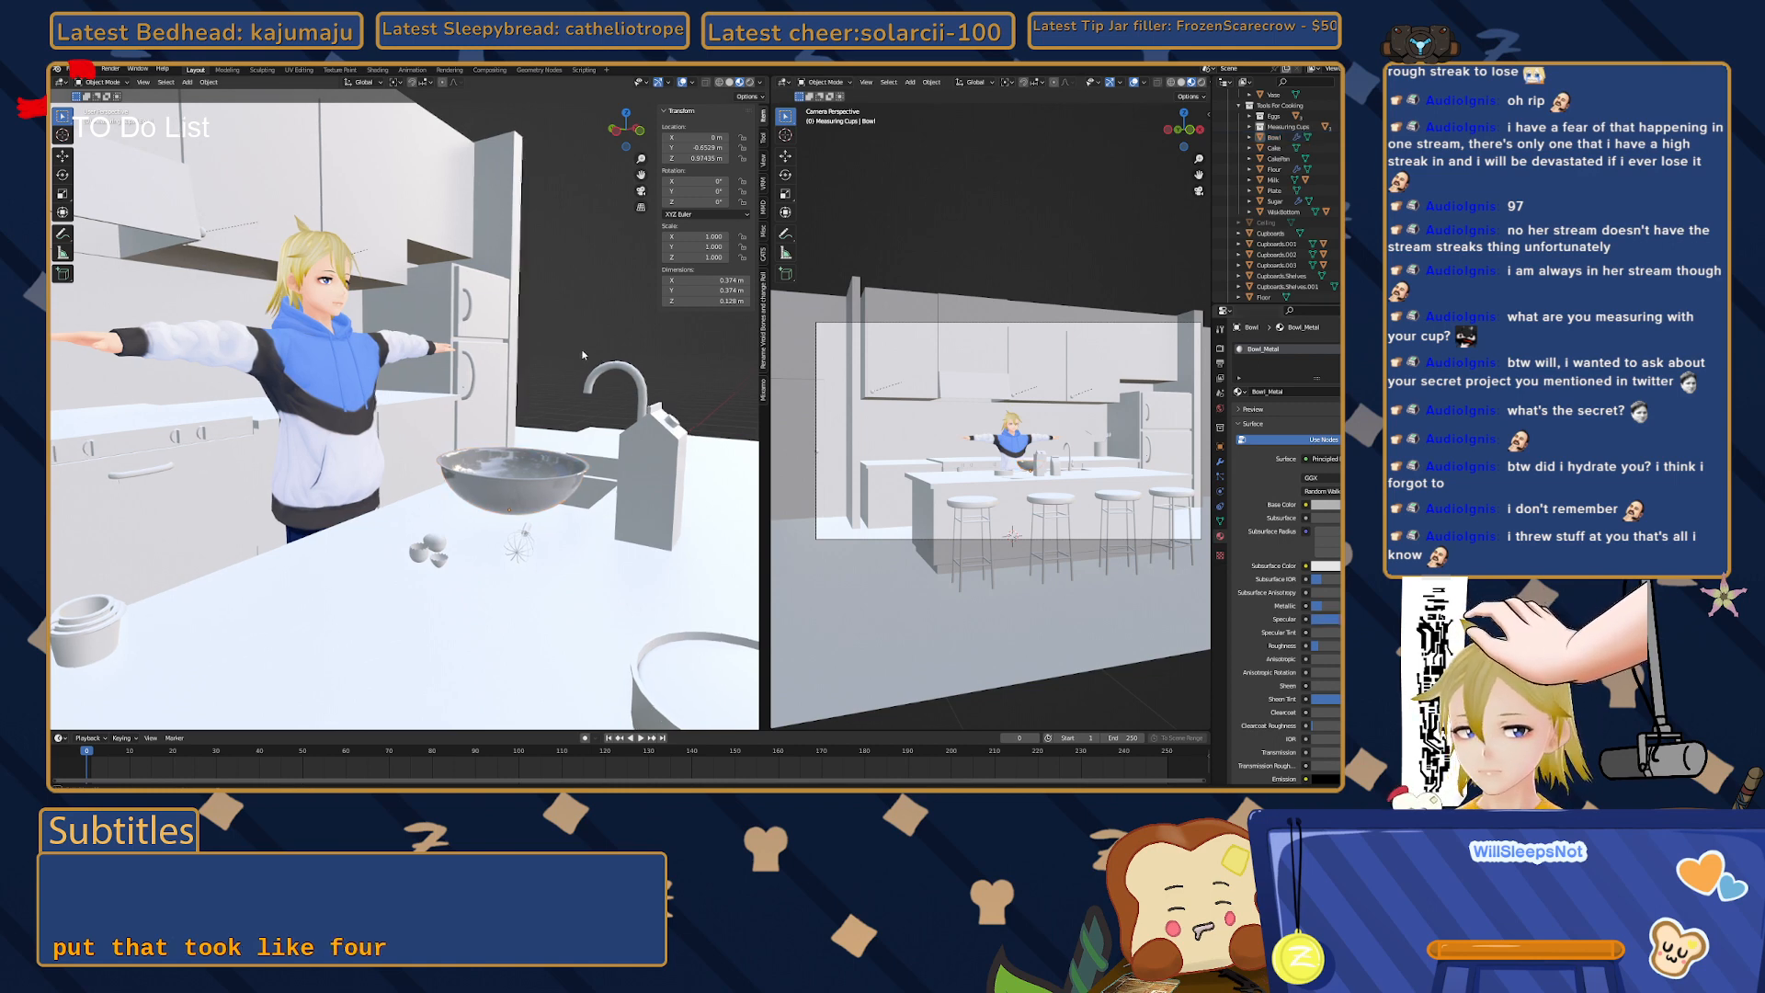
pyautogui.moveTo(582, 355); pyautogui.dragTo(513, 437, button='middle')
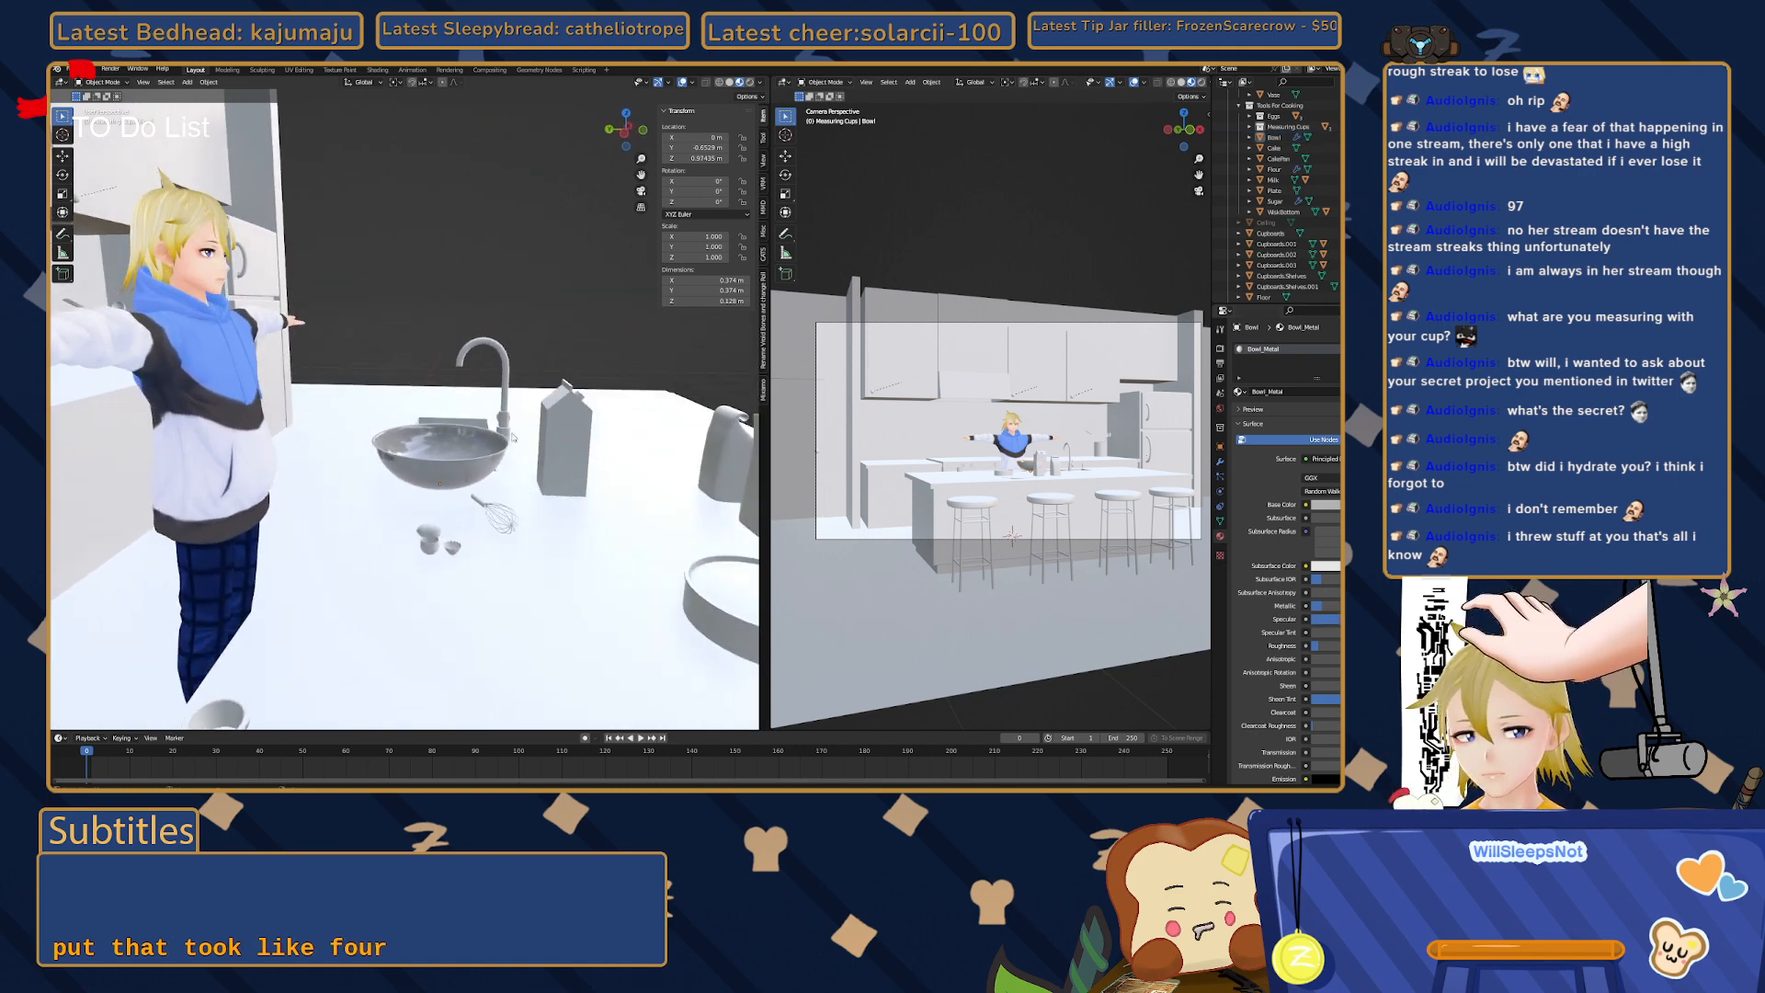
pyautogui.moveTo(504, 358); pyautogui.dragTo(432, 375, button='middle')
pyautogui.moveTo(390, 605); pyautogui.dragTo(370, 592, button='middle')
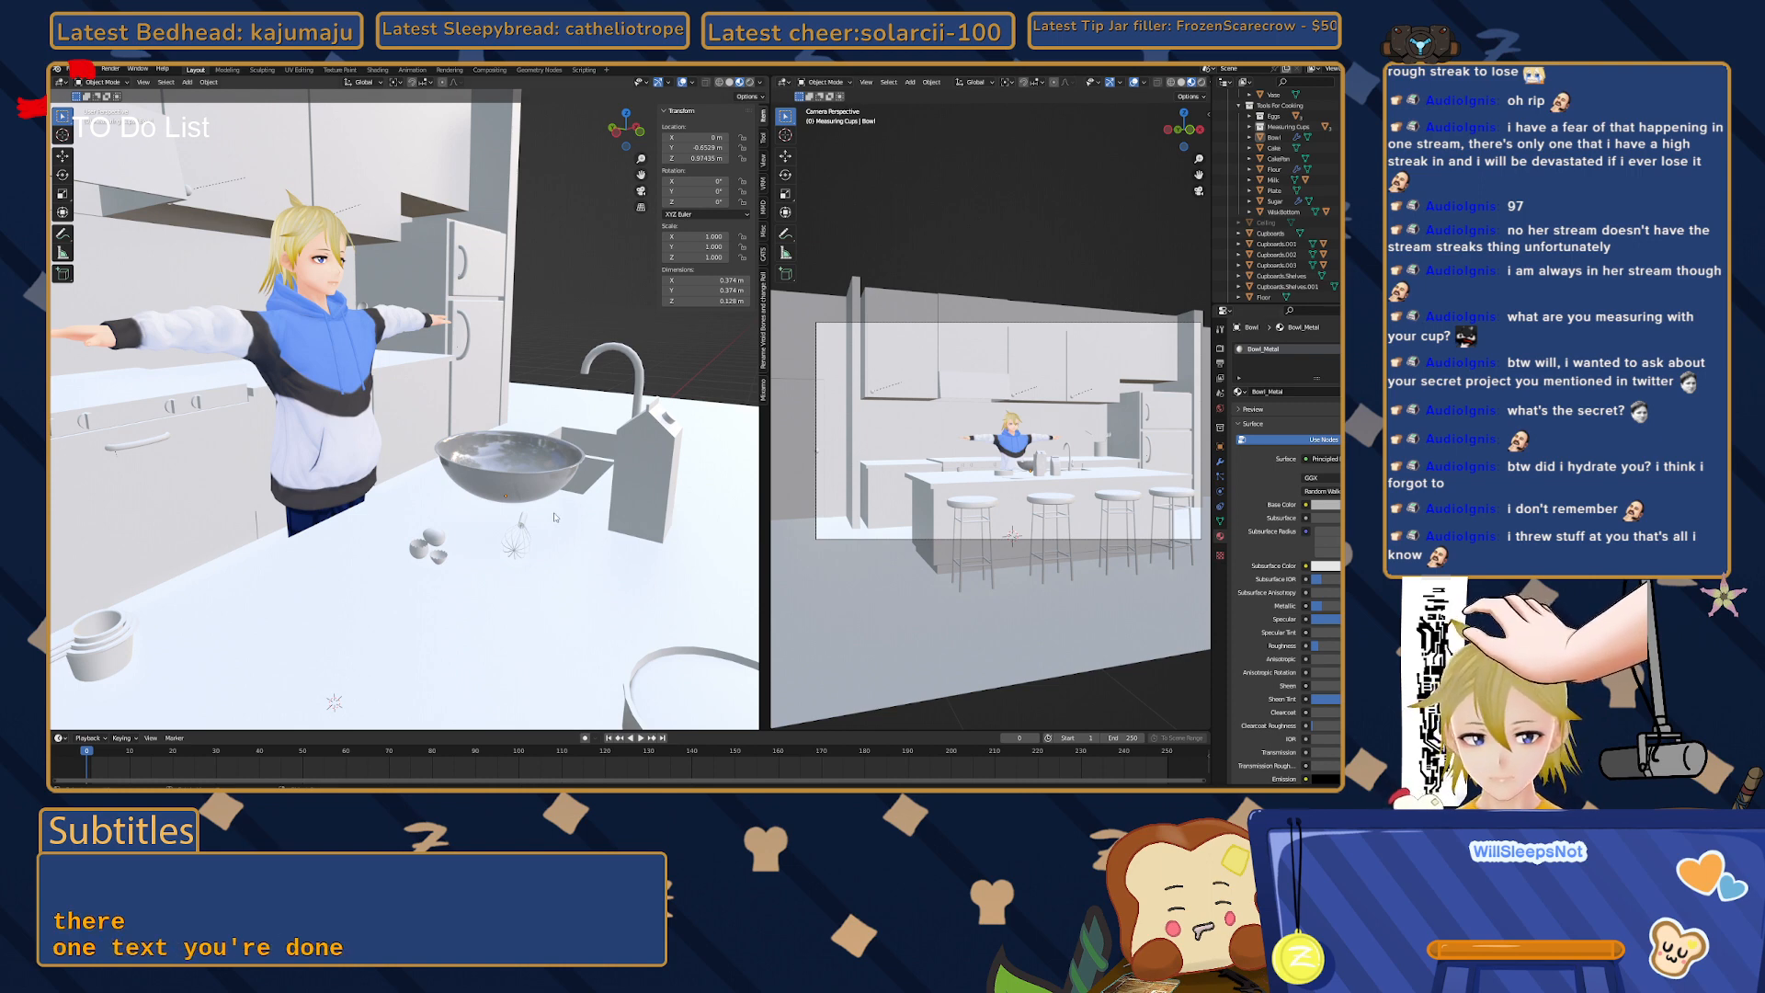
# - Assign the existing Bowl_Metal material to the wire top of the whisk and select the whisk's handle
pyautogui.click(520, 526)
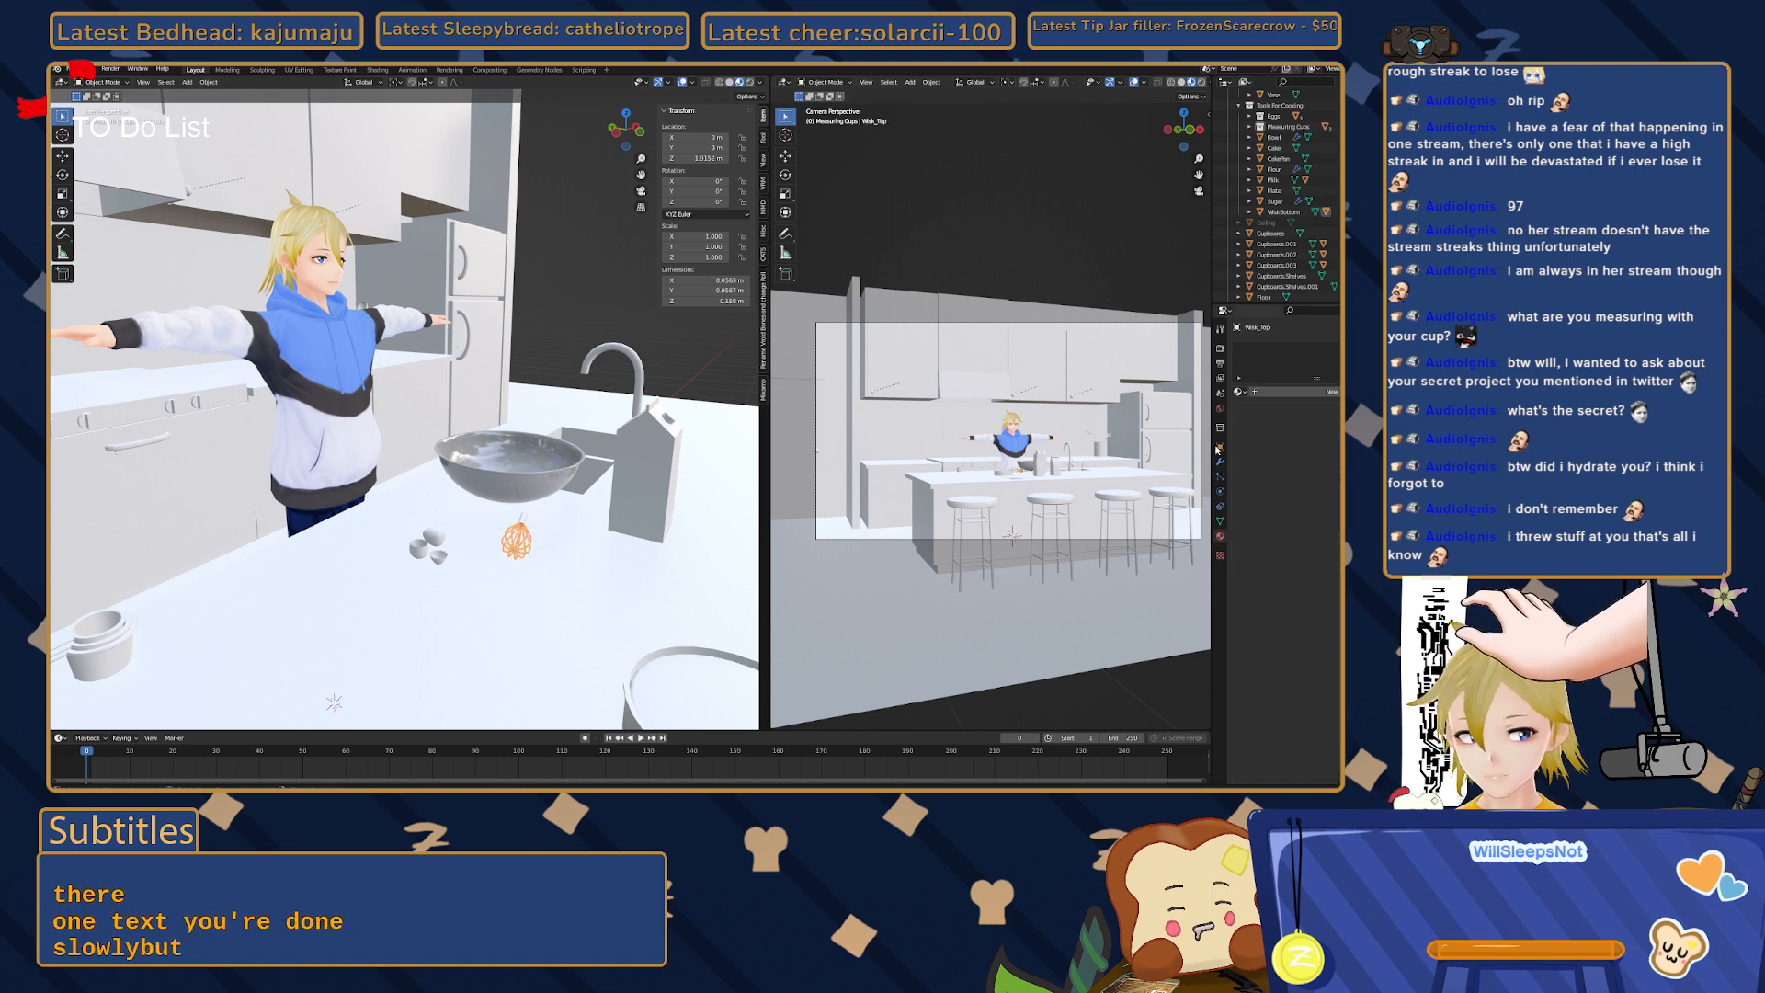
pyautogui.click(1259, 419)
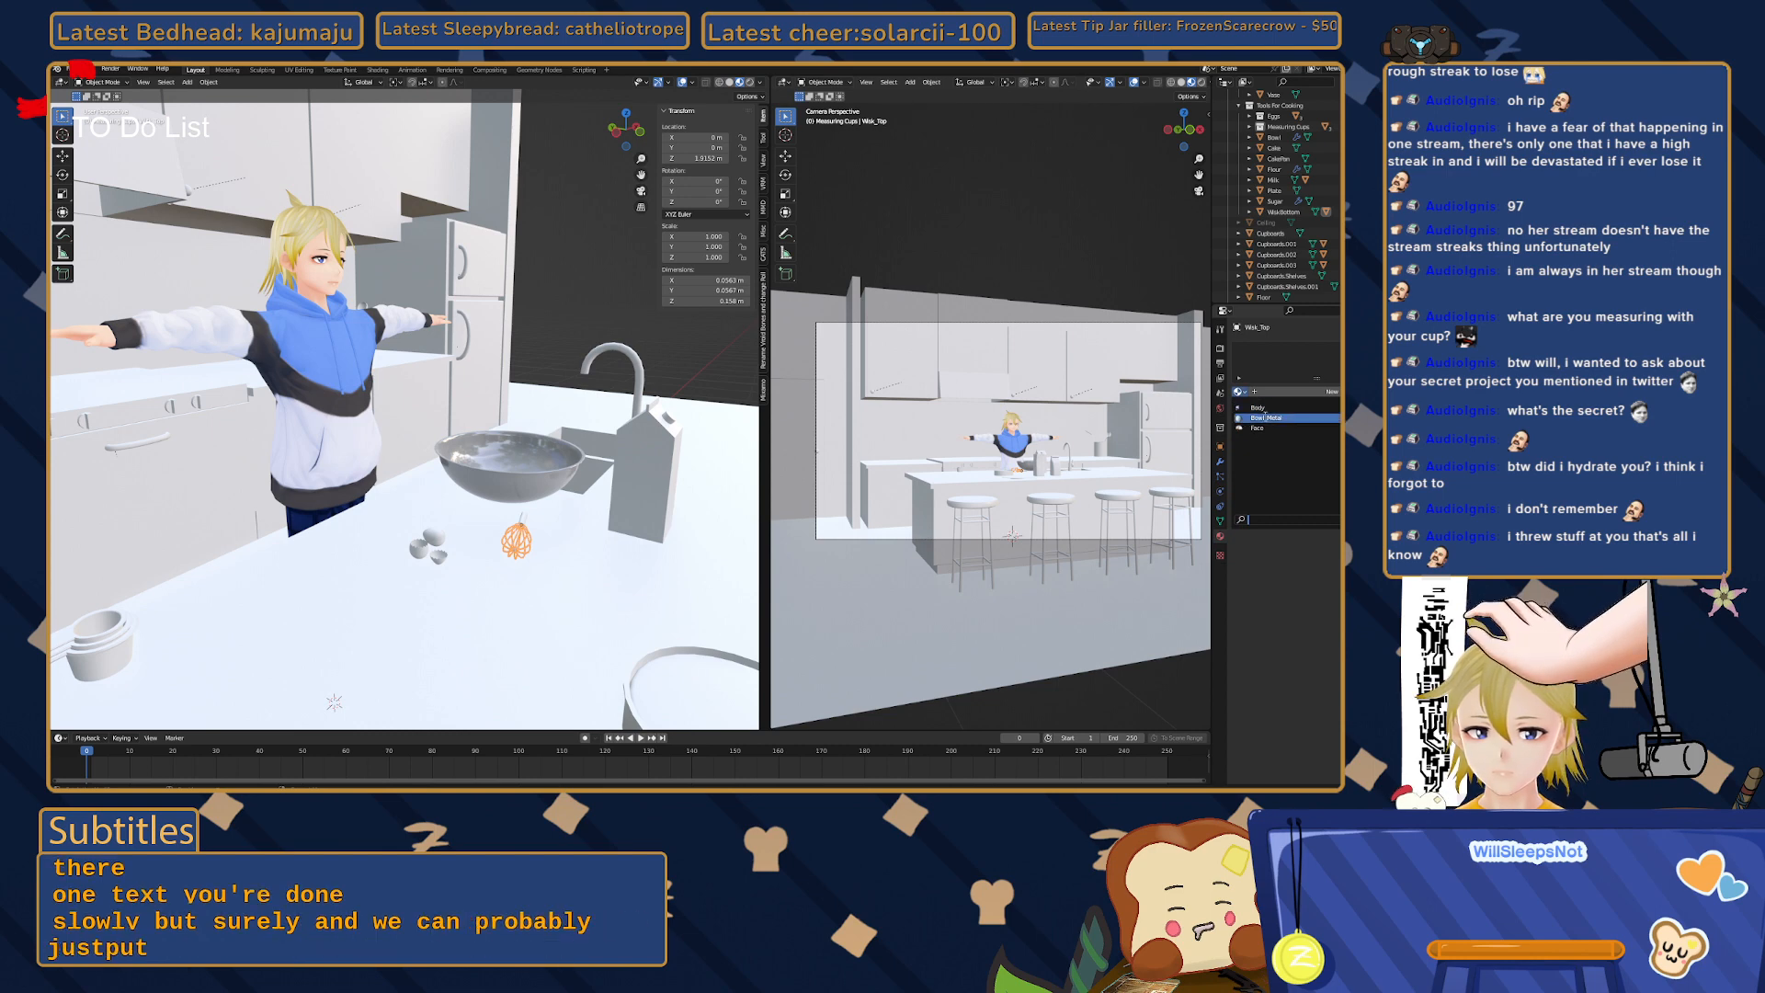
pyautogui.click(555, 317)
pyautogui.moveTo(553, 414); pyautogui.dragTo(504, 533, button='middle')
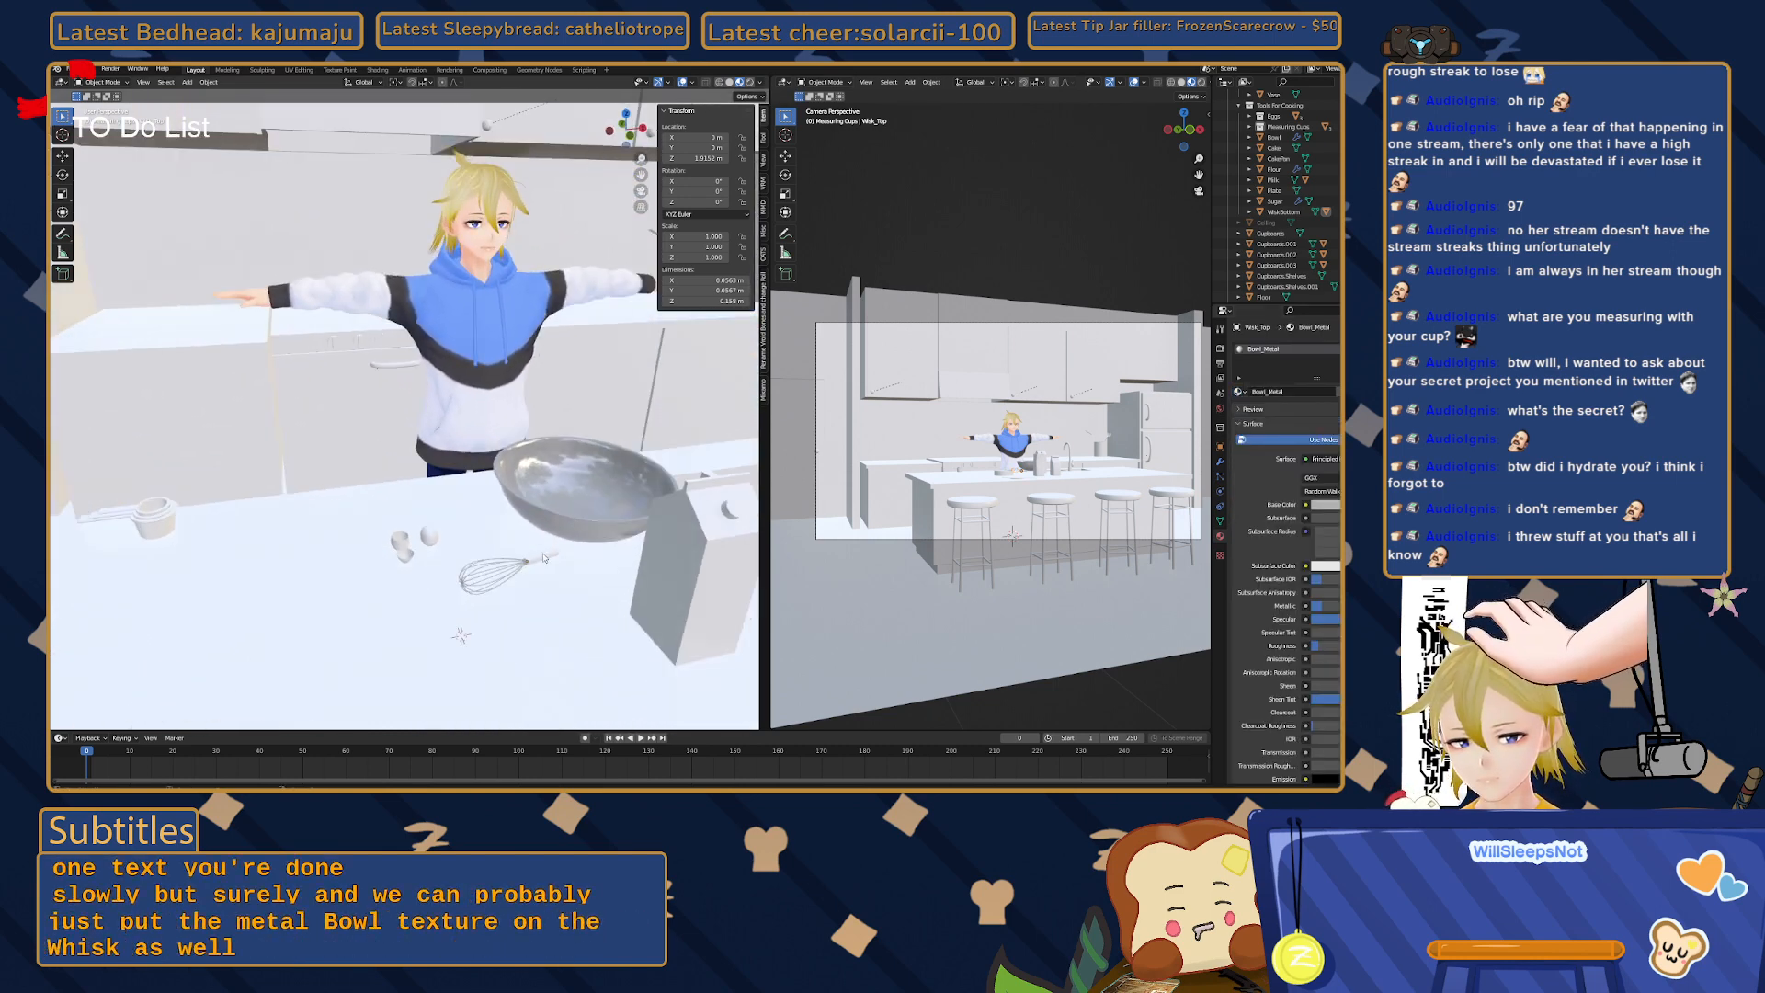
pyautogui.click(545, 557)
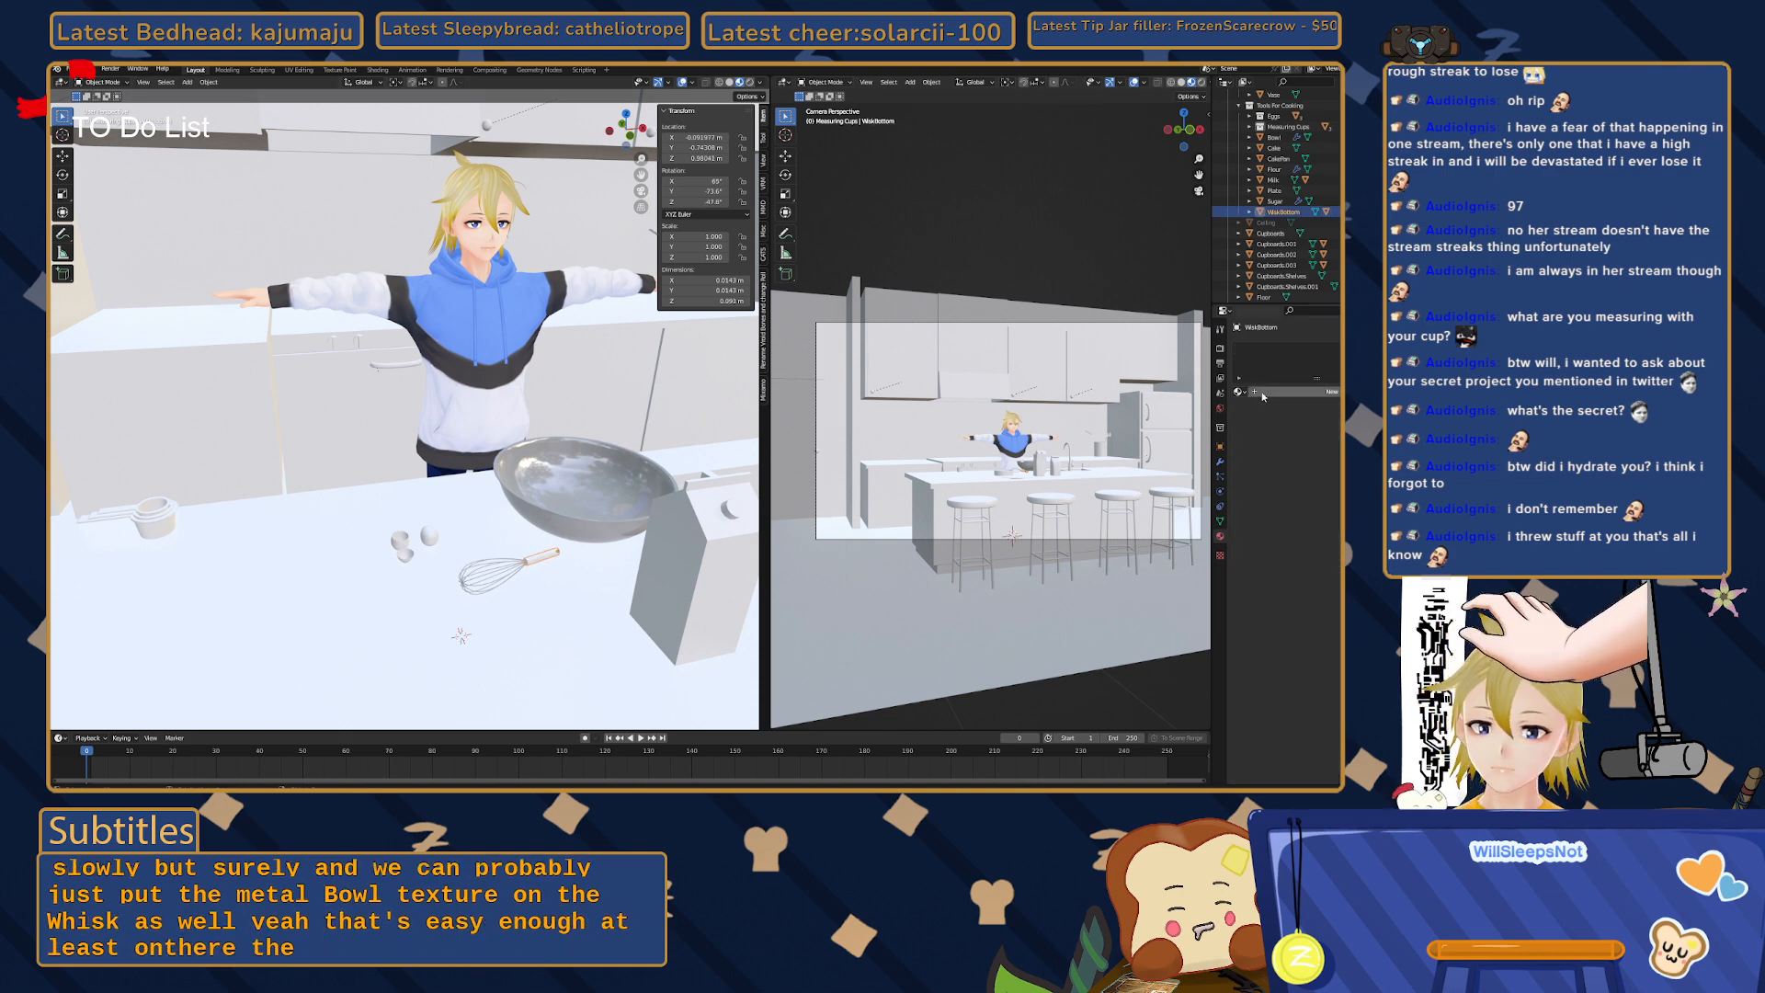
pyautogui.moveTo(416, 640); pyautogui.dragTo(385, 584, button='middle')
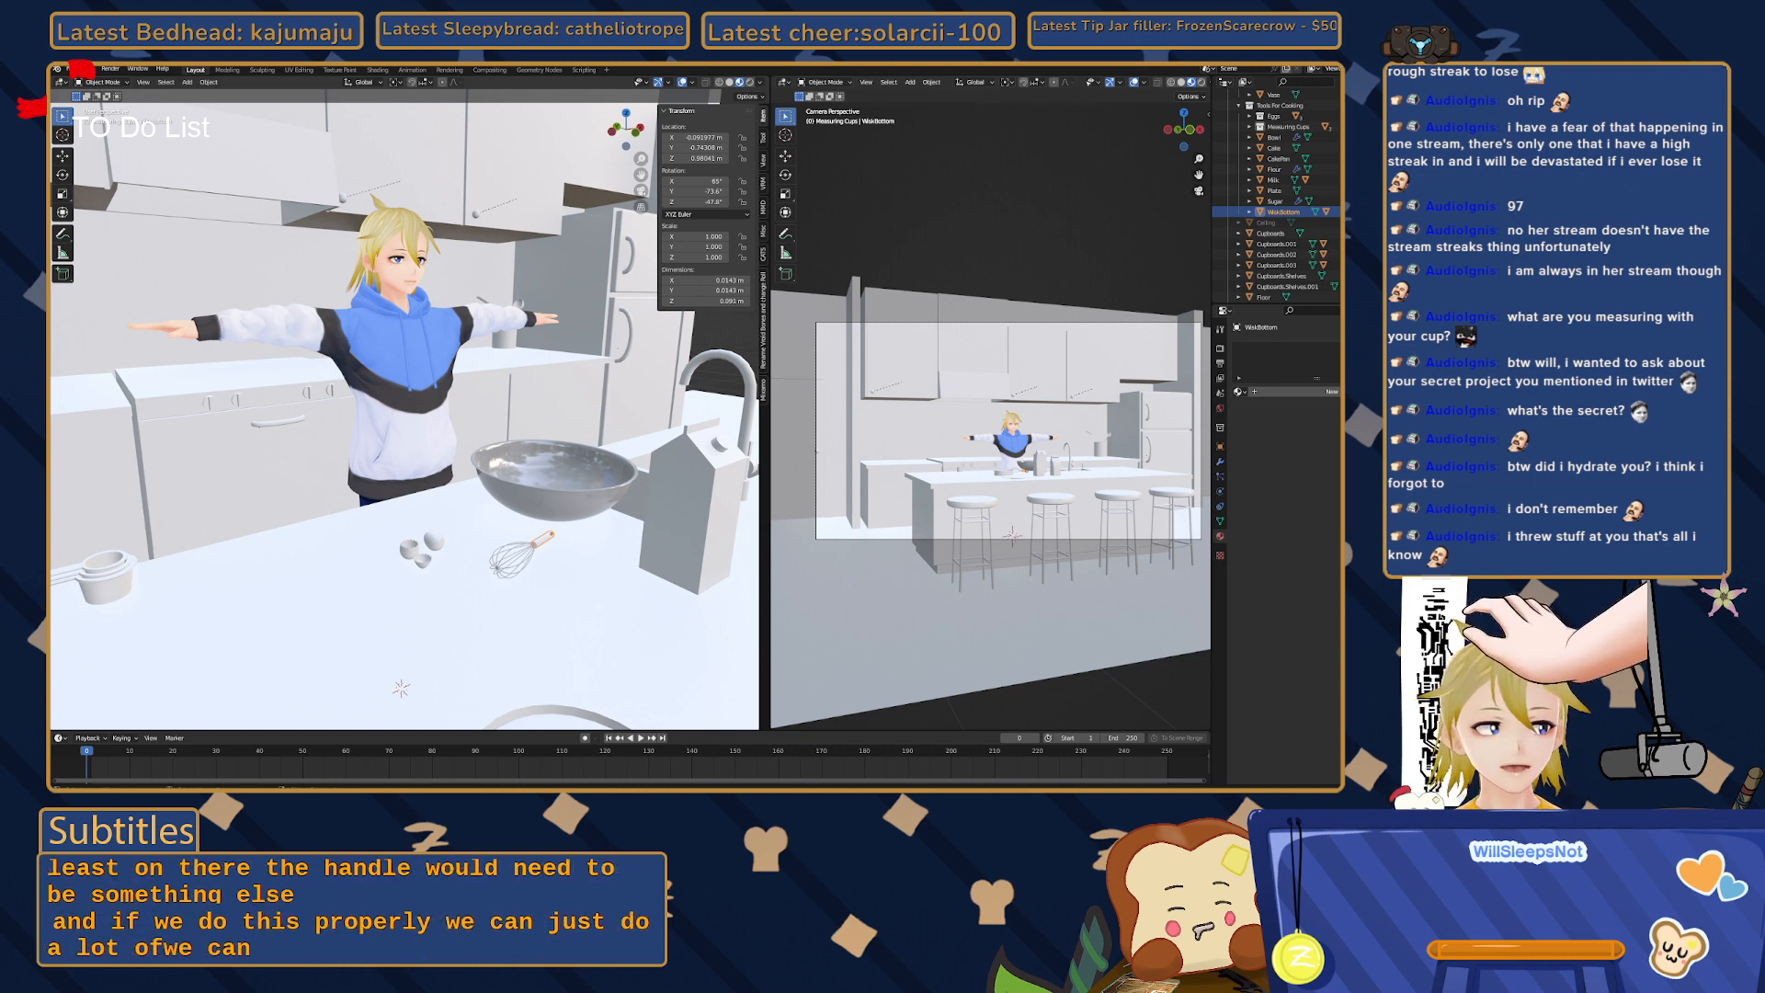
# - Assign the existing Bowl_Metal material to the round cake pan and check how it looks beside the other props
pyautogui.moveTo(484, 640); pyautogui.dragTo(347, 564, button='middle')
pyautogui.click(339, 549)
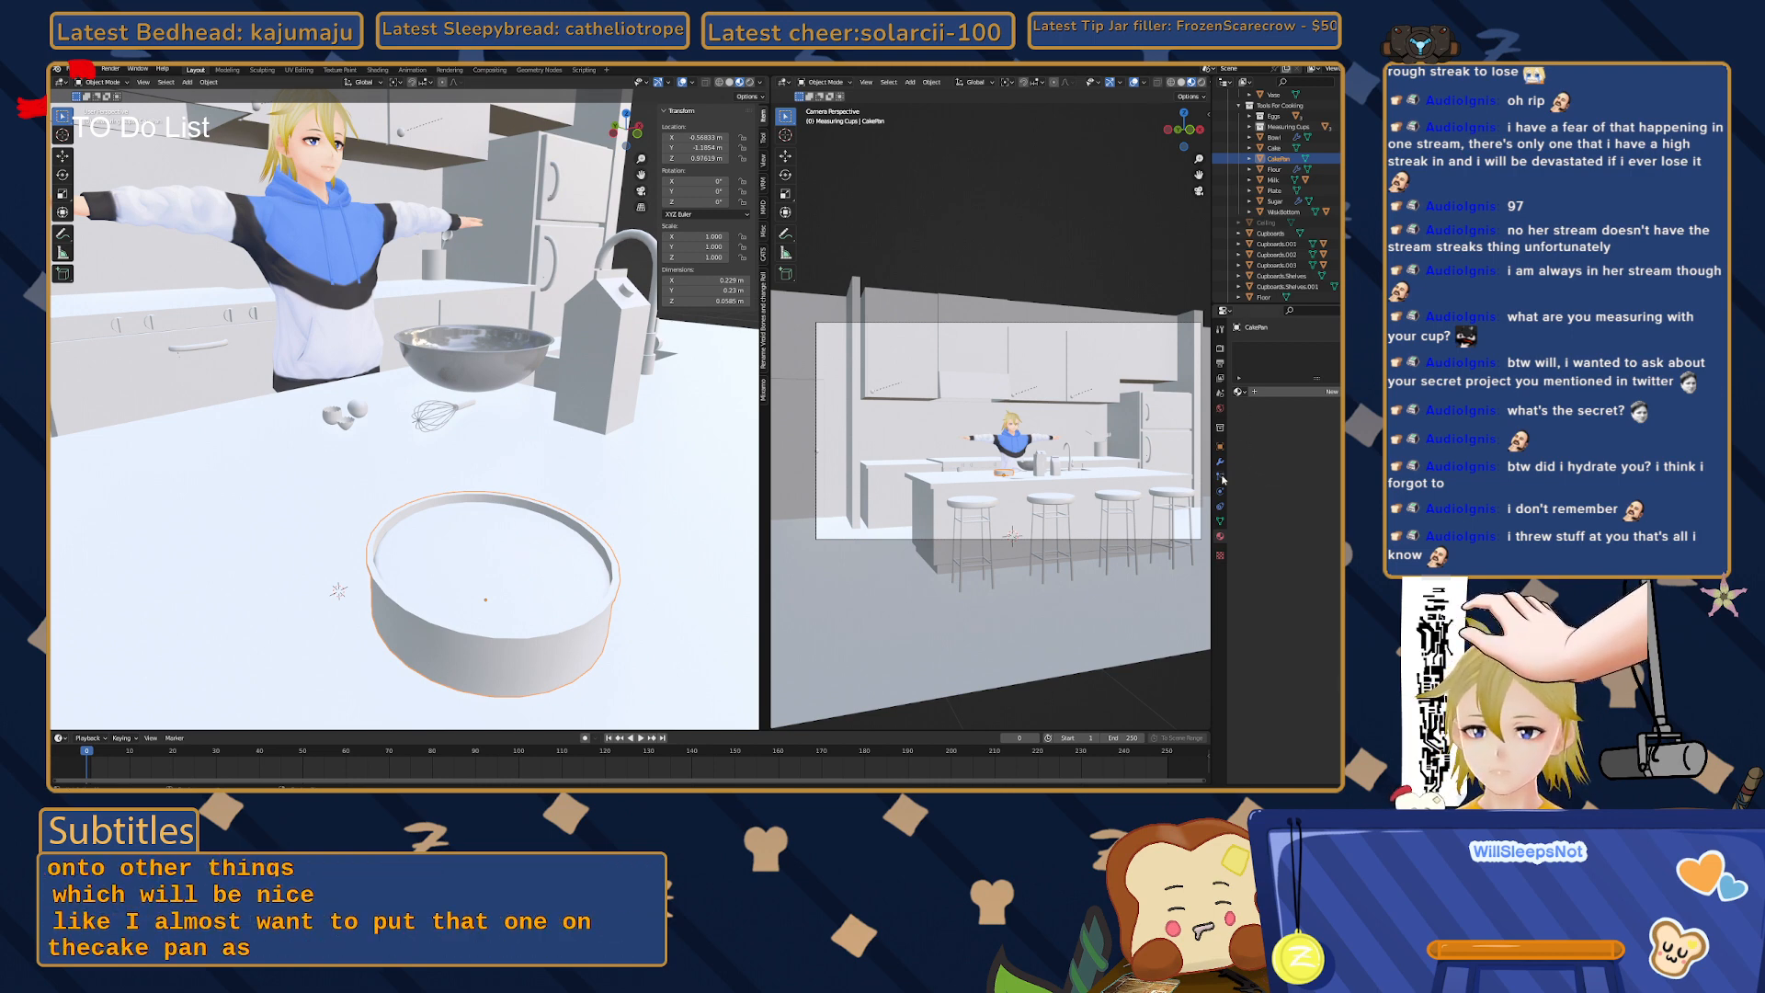
pyautogui.click(1240, 392)
pyautogui.click(1278, 414)
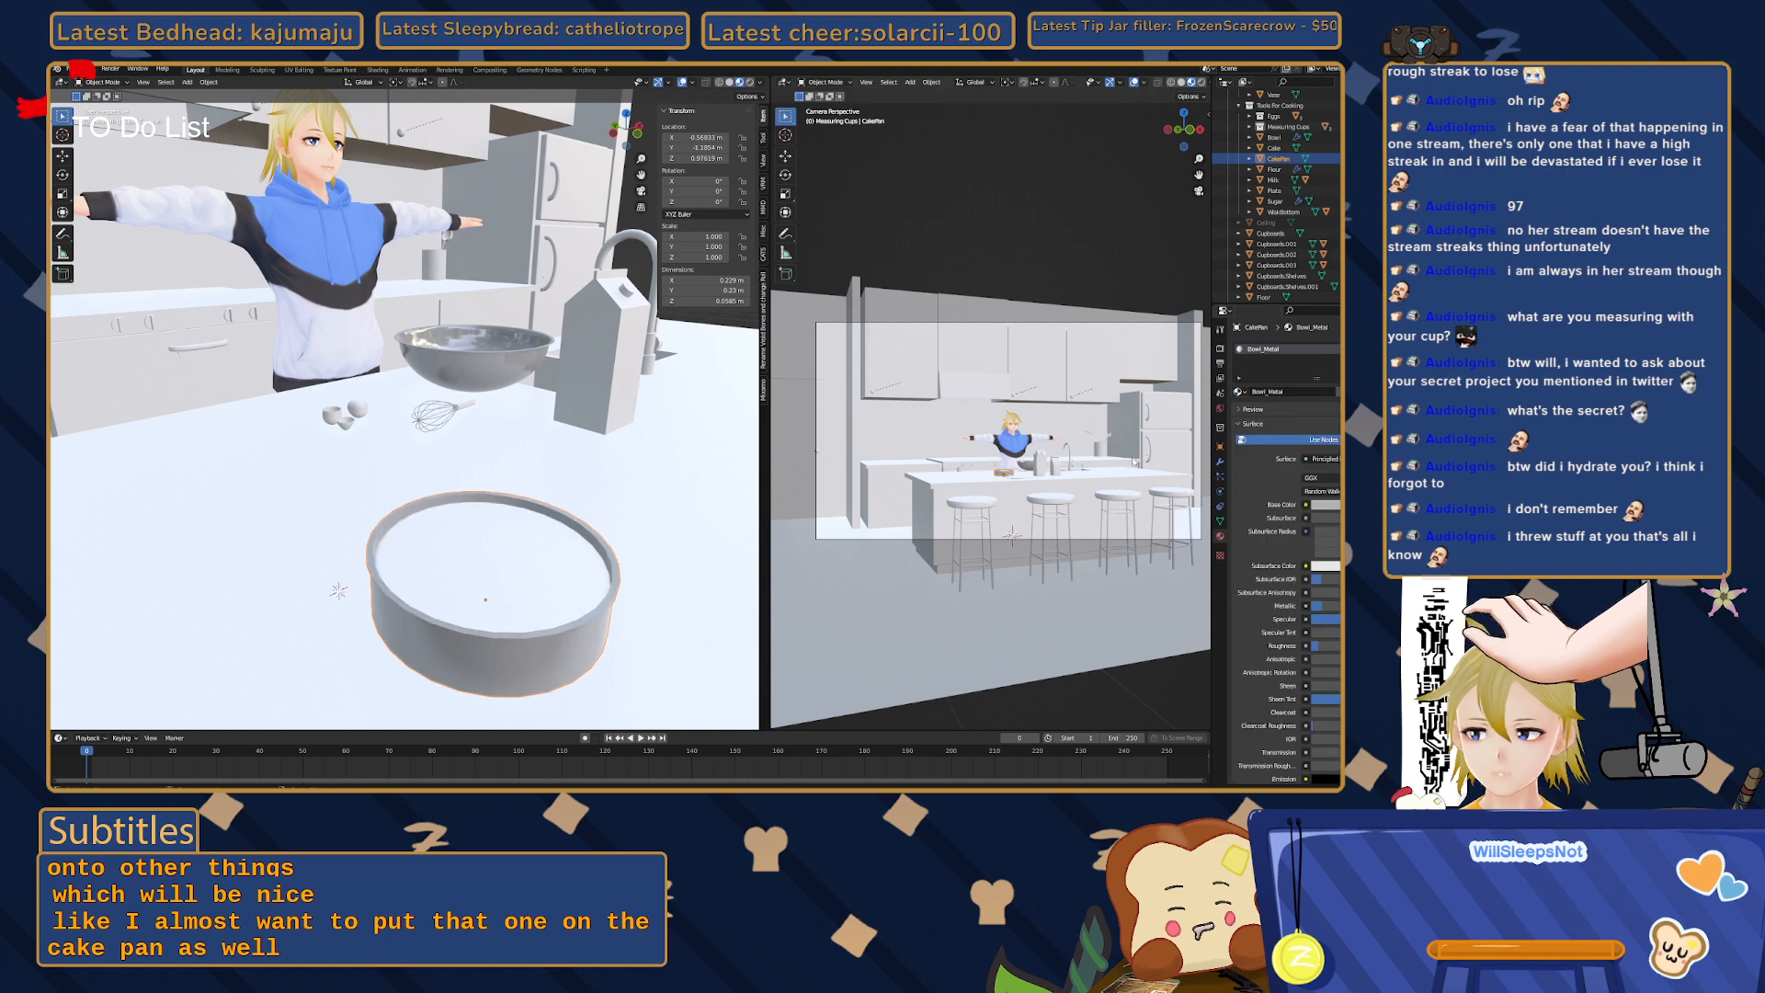
pyautogui.click(243, 490)
pyautogui.moveTo(243, 490); pyautogui.dragTo(245, 527, button='middle')
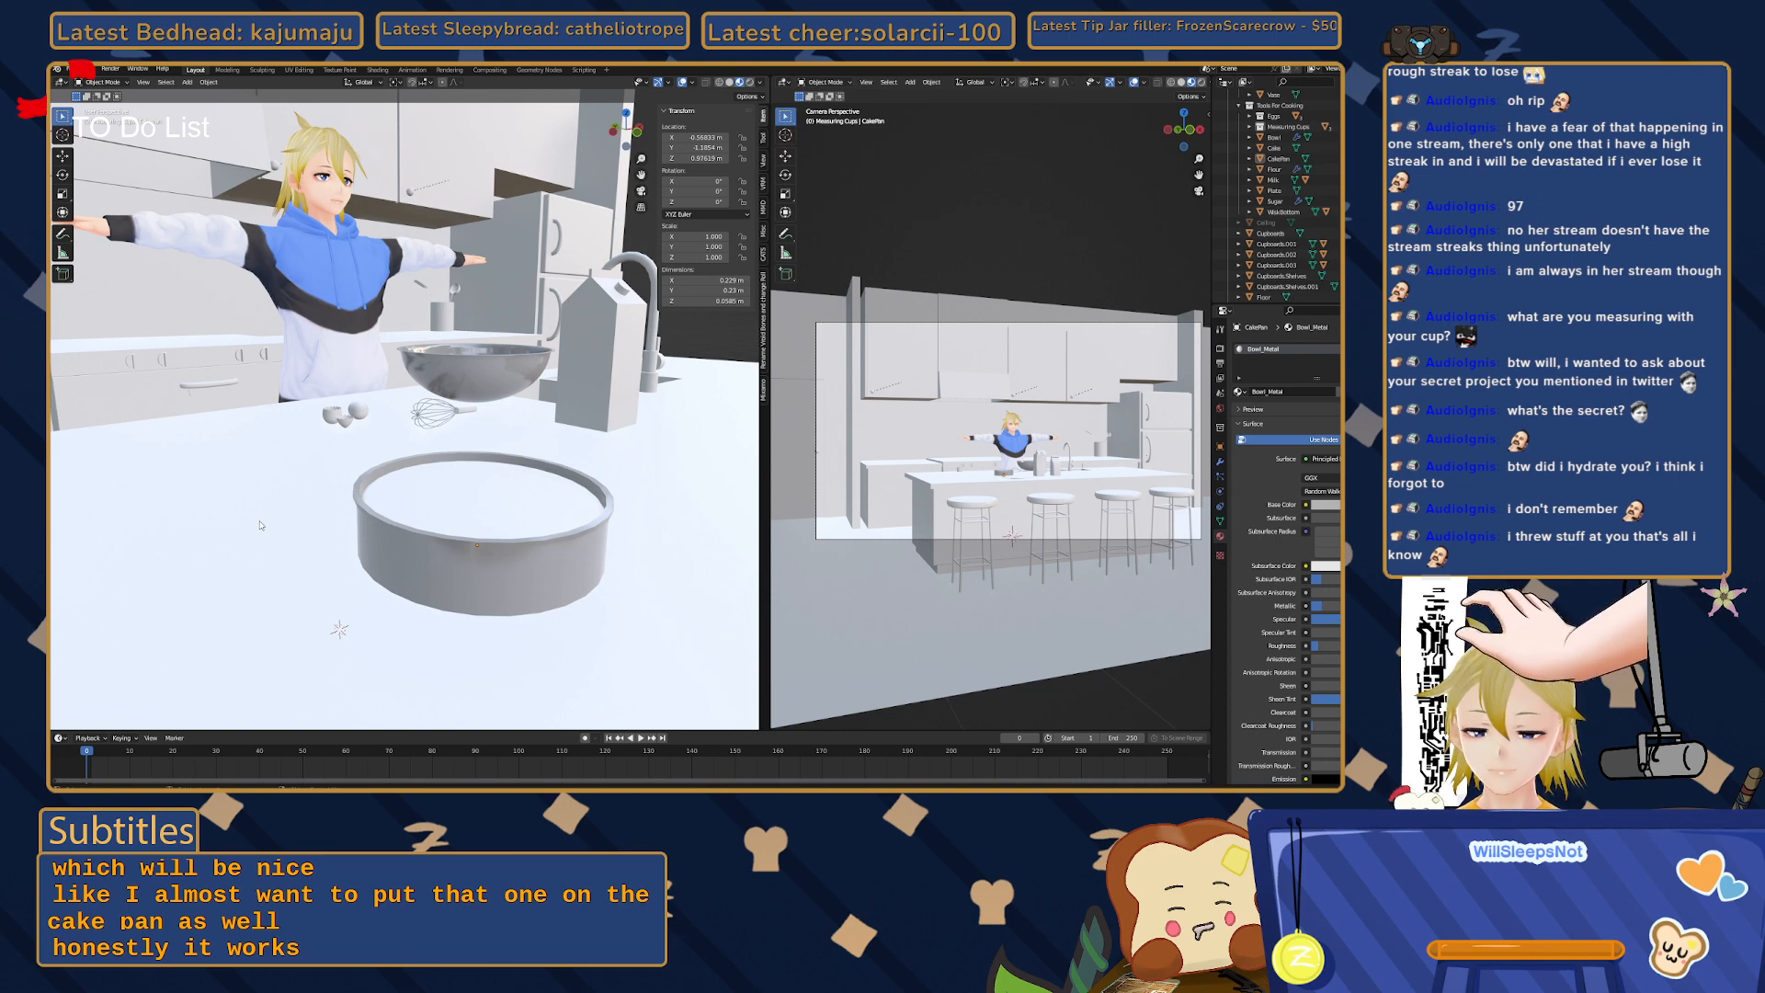
pyautogui.moveTo(261, 525); pyautogui.dragTo(430, 545, button='middle')
pyautogui.scroll(-3, 429, 545)
pyautogui.click(437, 478)
pyautogui.moveTo(436, 478); pyautogui.dragTo(405, 475, button='middle')
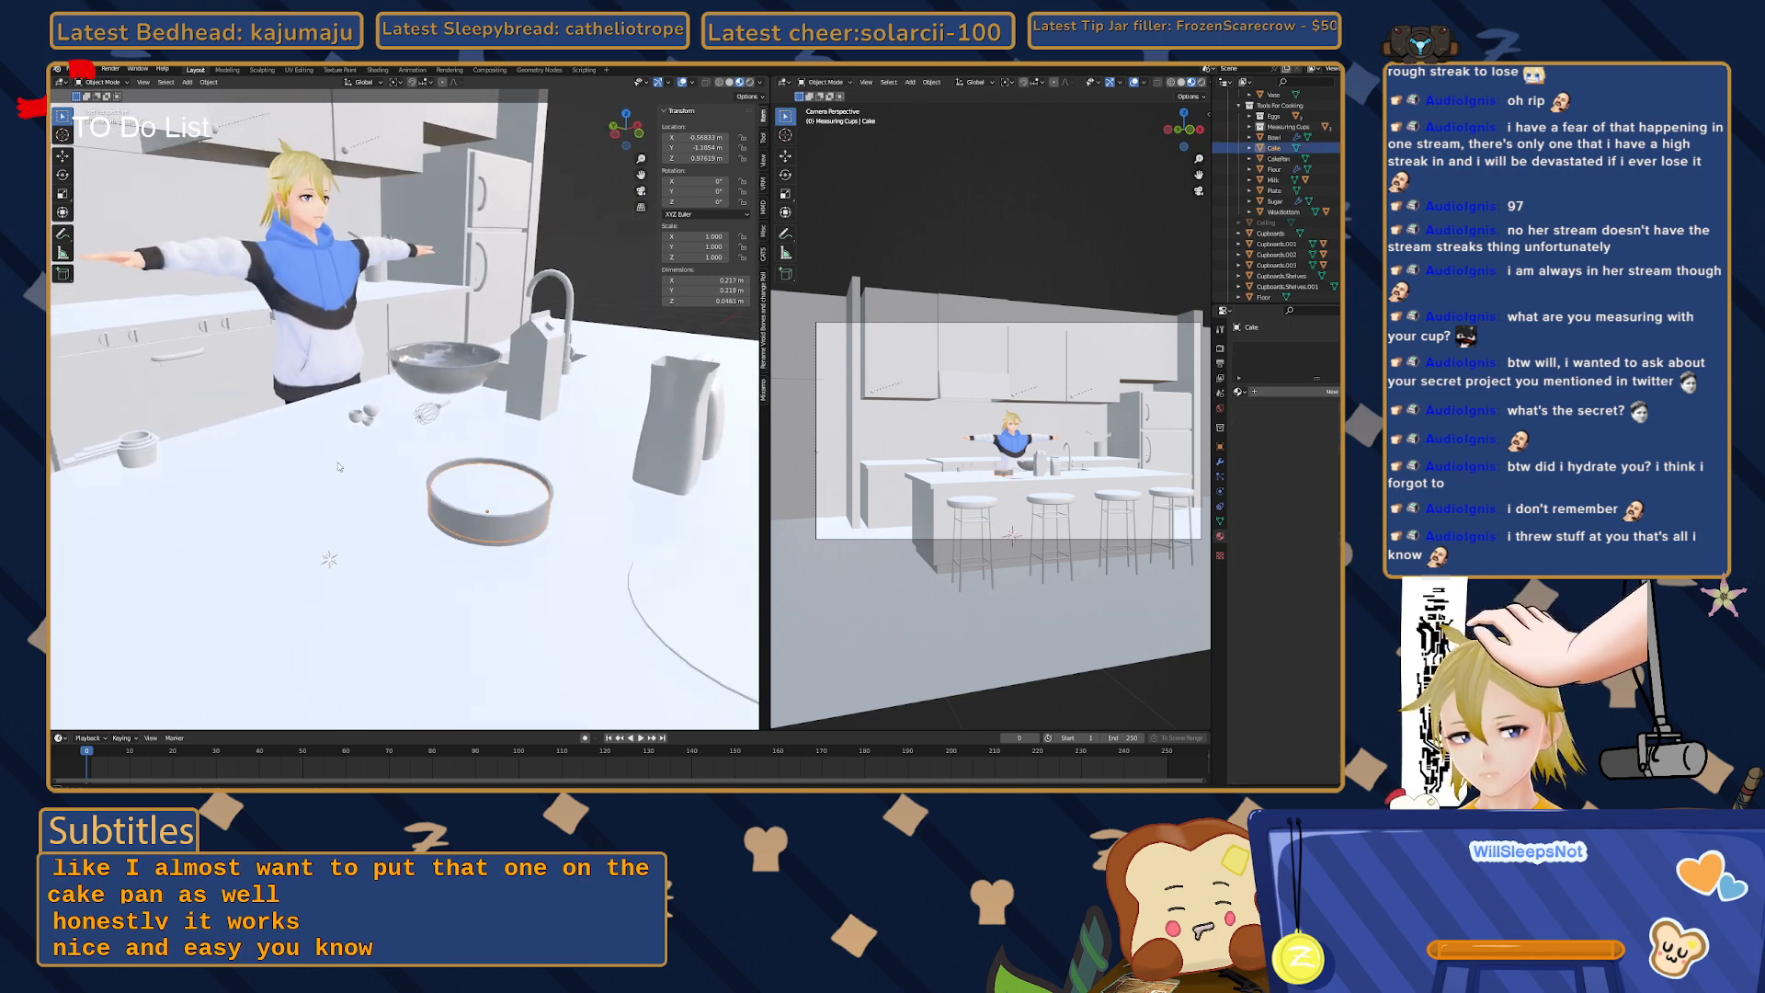
pyautogui.scroll(3, 402, 469)
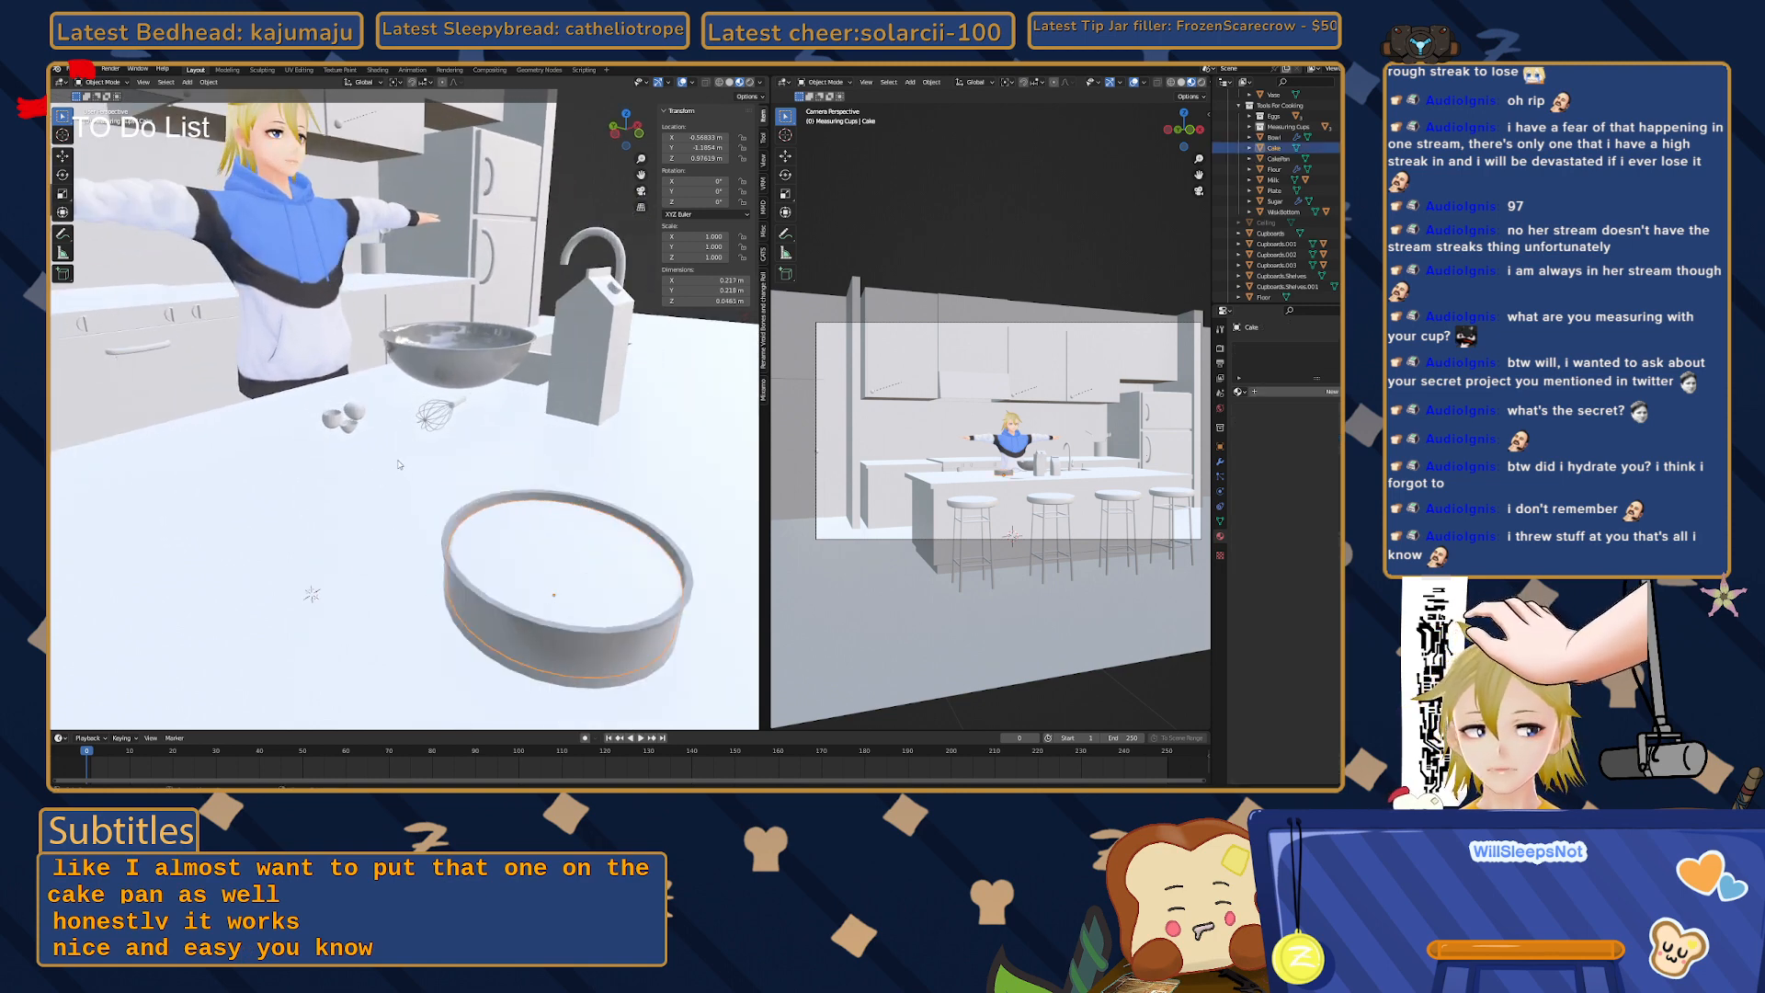
# - Create a new material for the whisk's handle and name it Handle_Blue
pyautogui.click(467, 405)
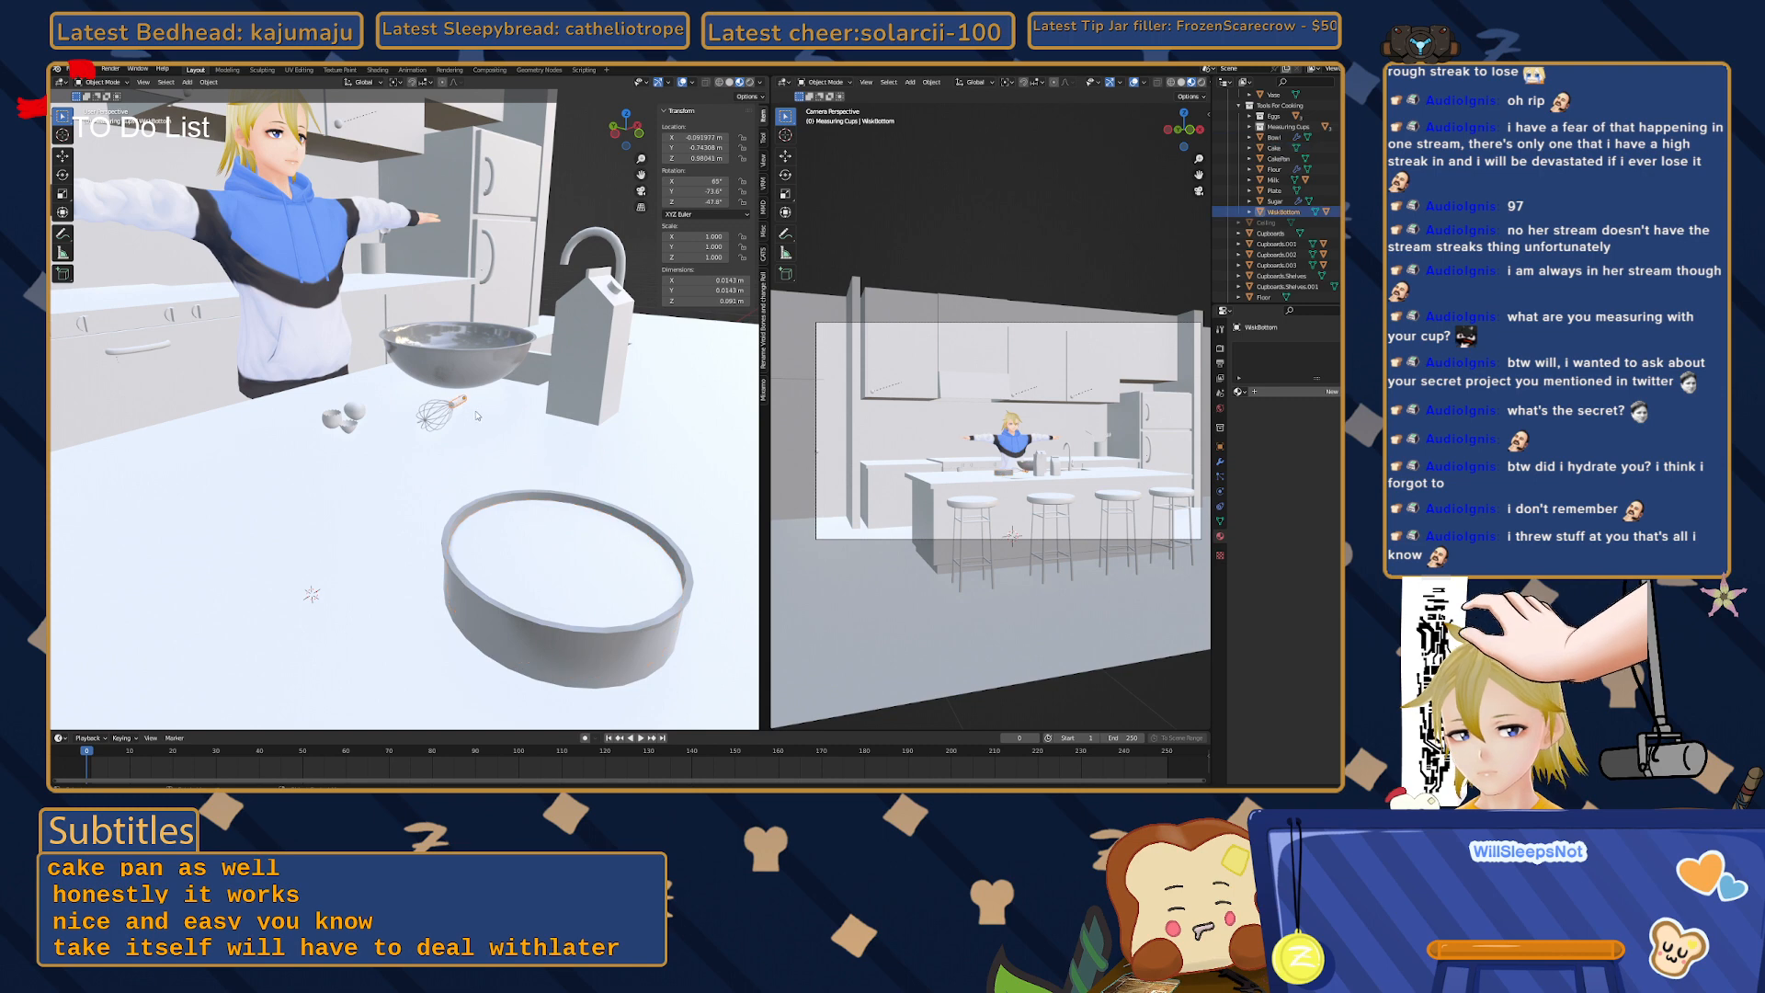
pyautogui.click(1238, 391)
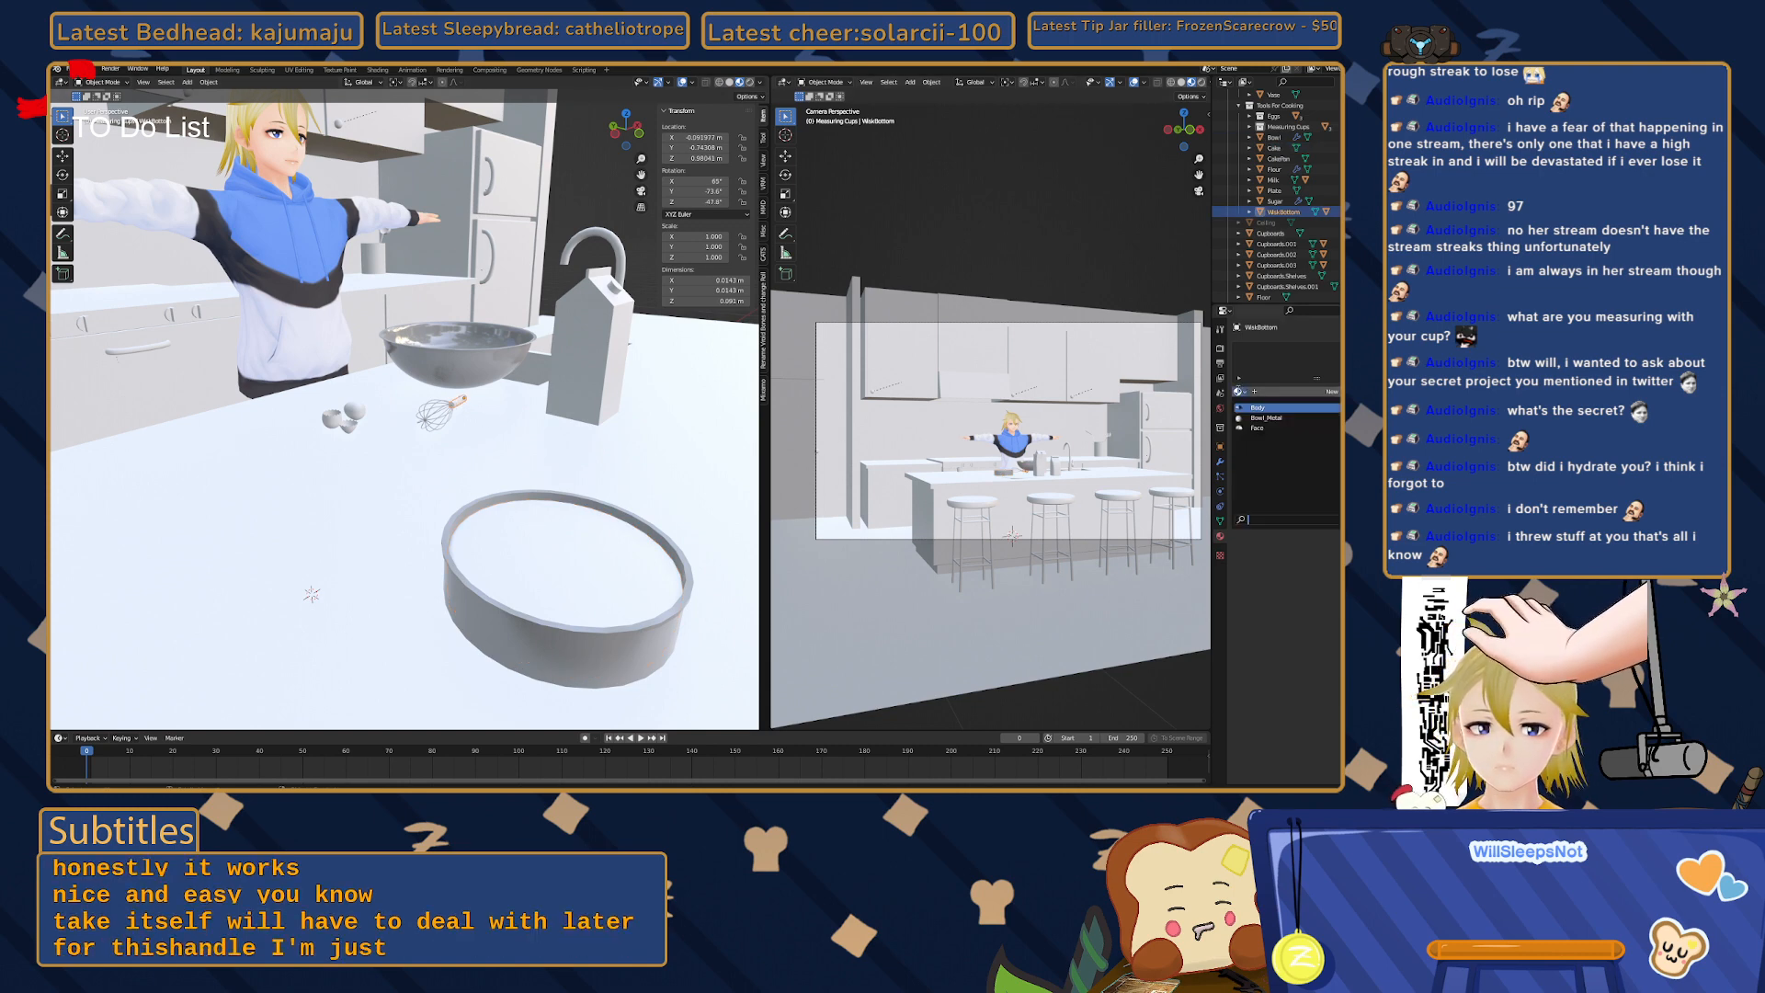
pyautogui.click(1282, 394)
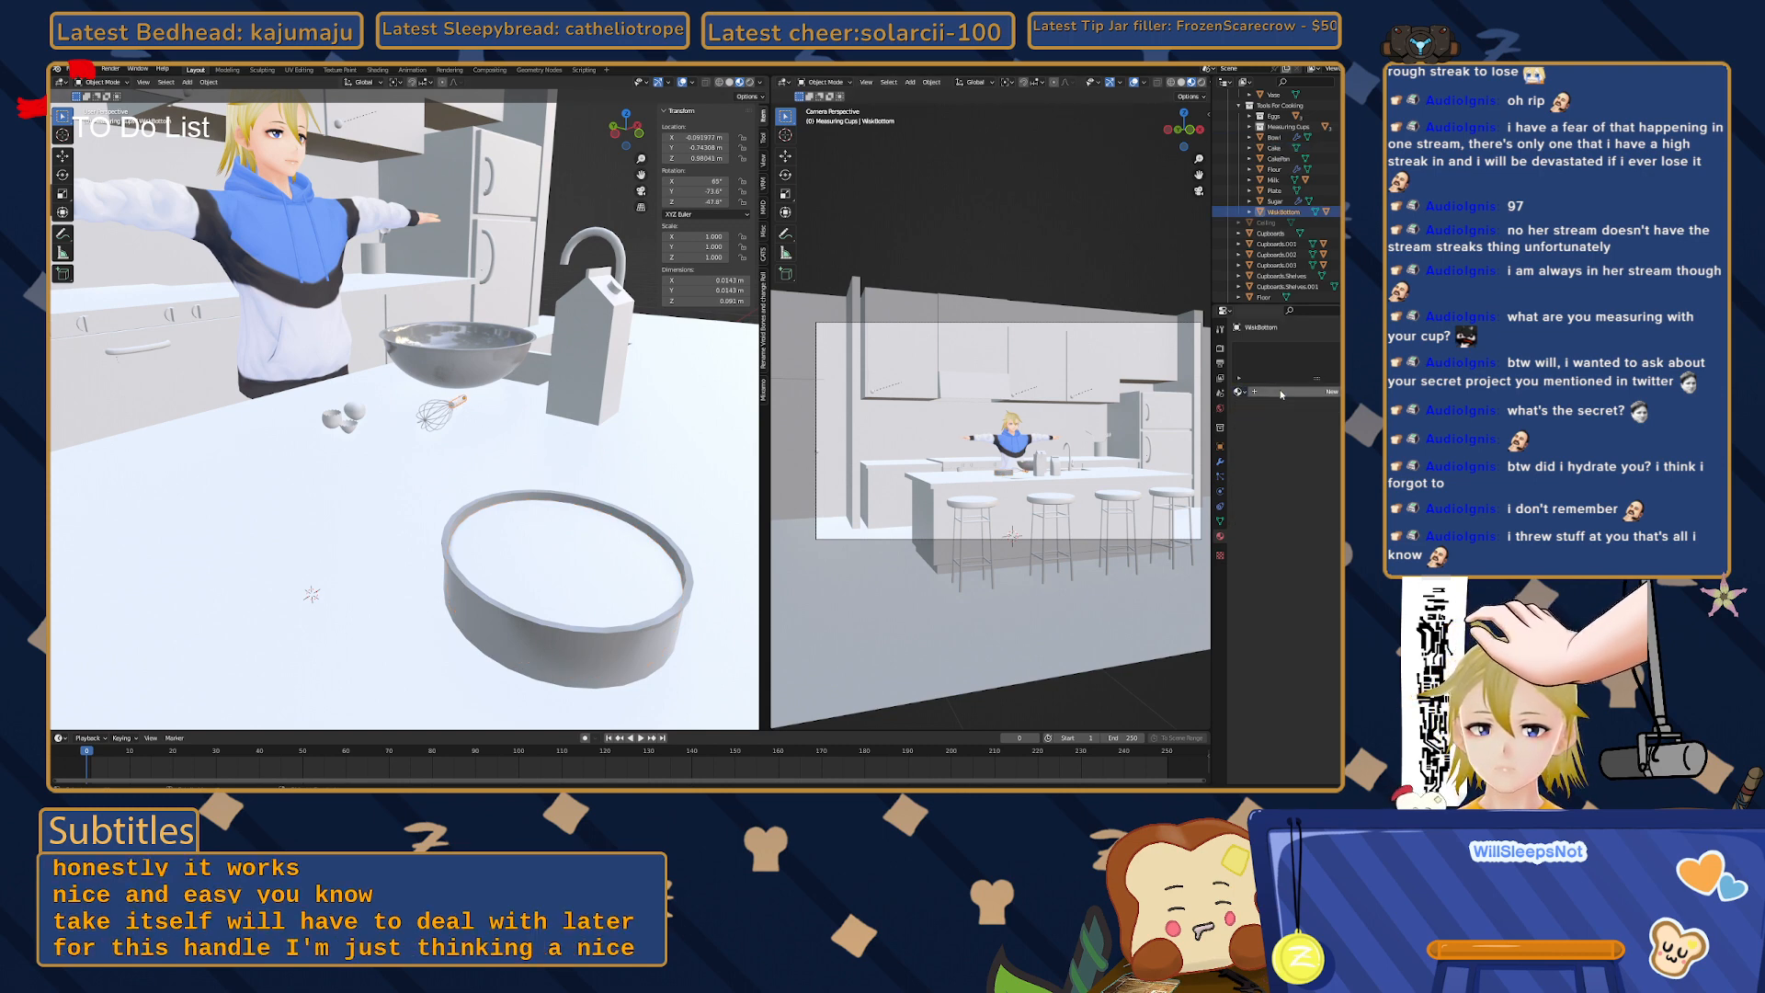
pyautogui.click(1282, 394)
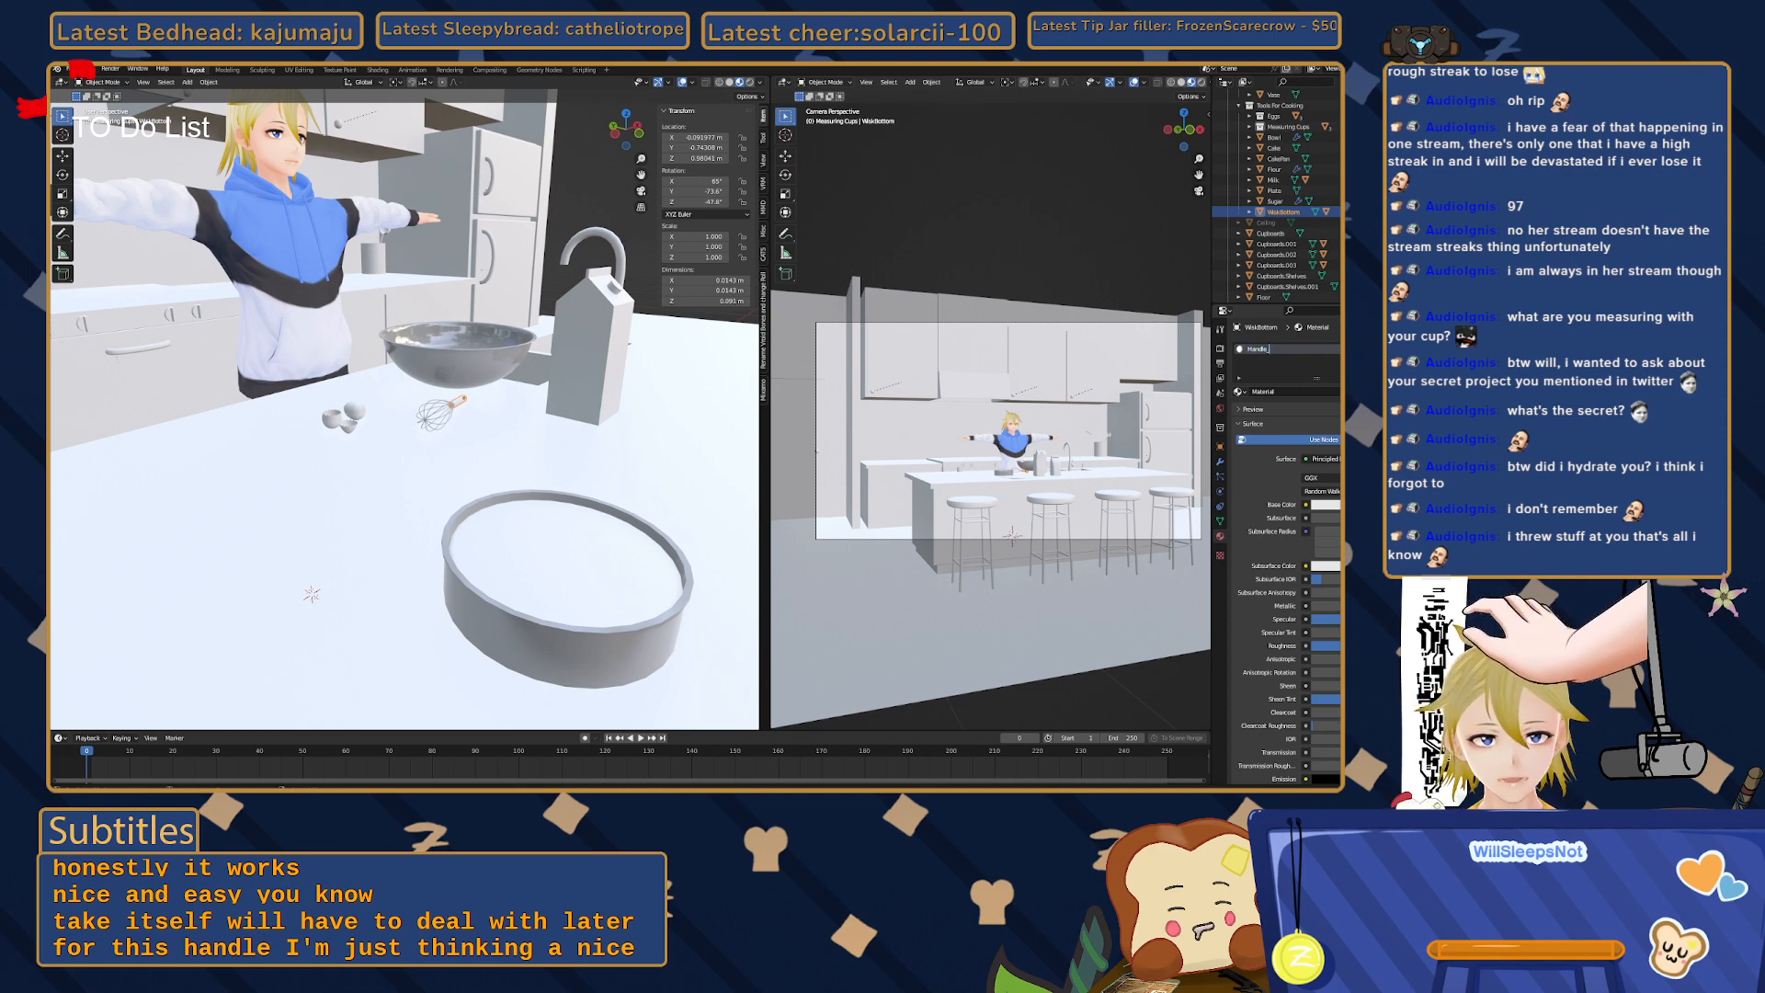
pyautogui.write('_B')
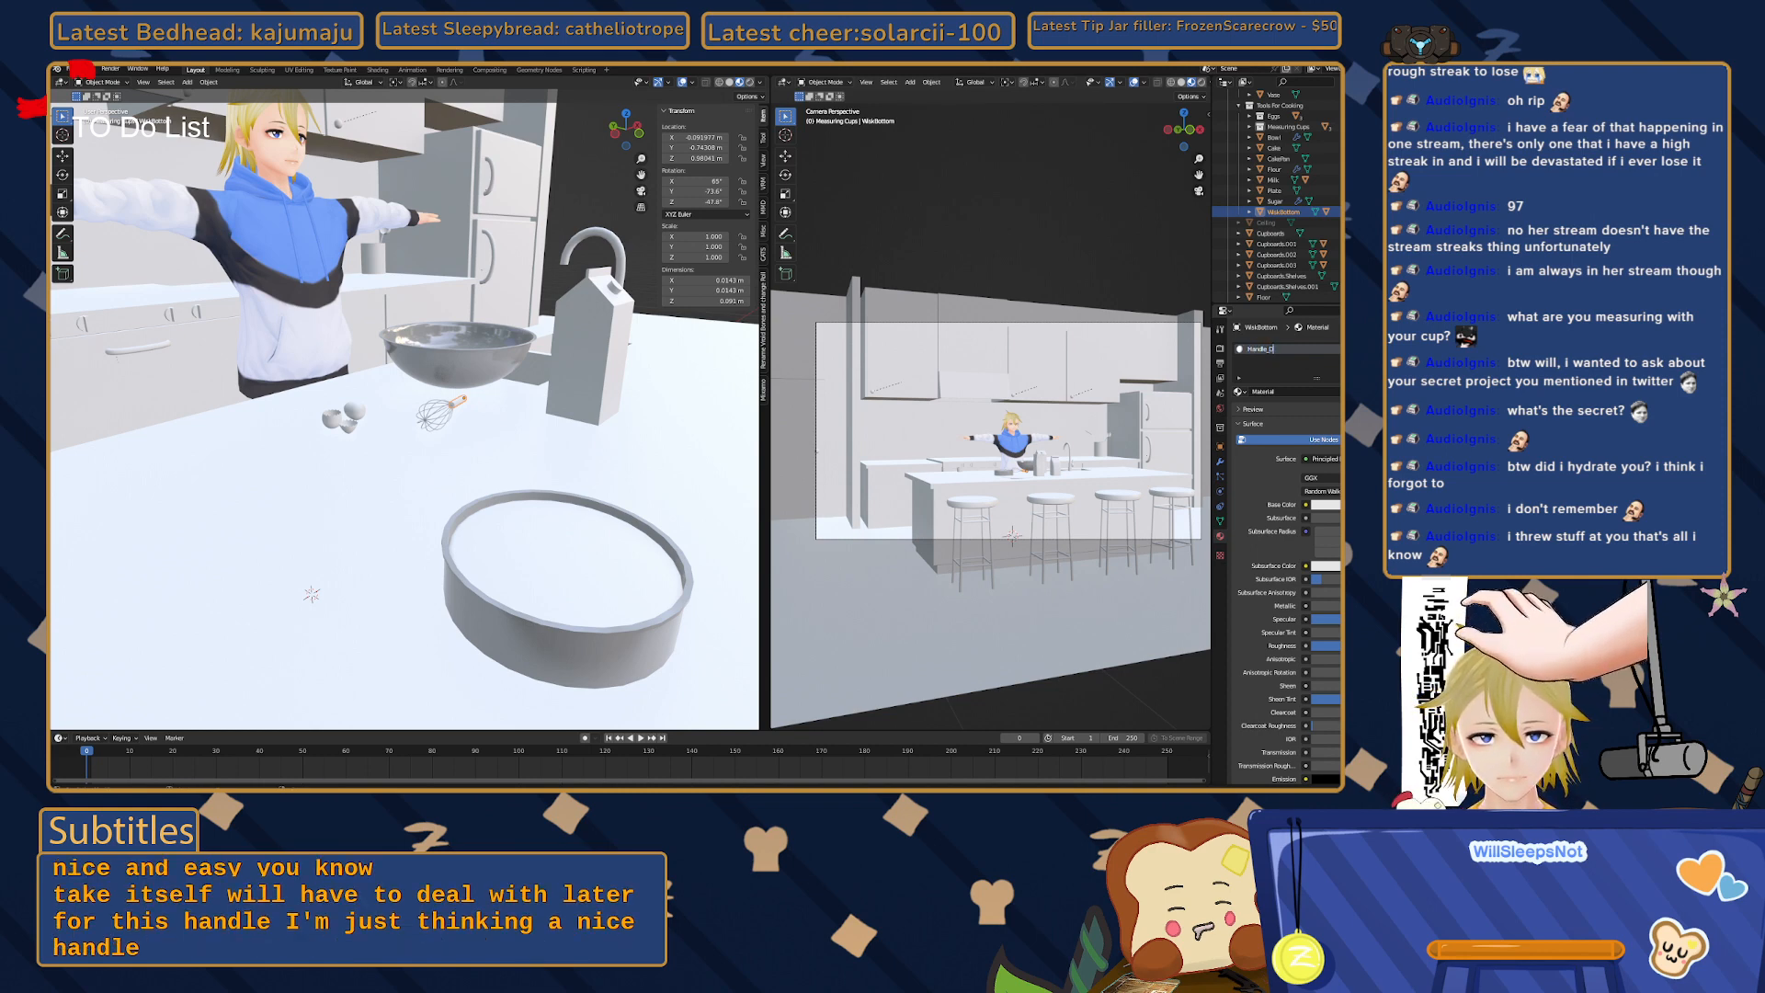
pyautogui.press('Return')
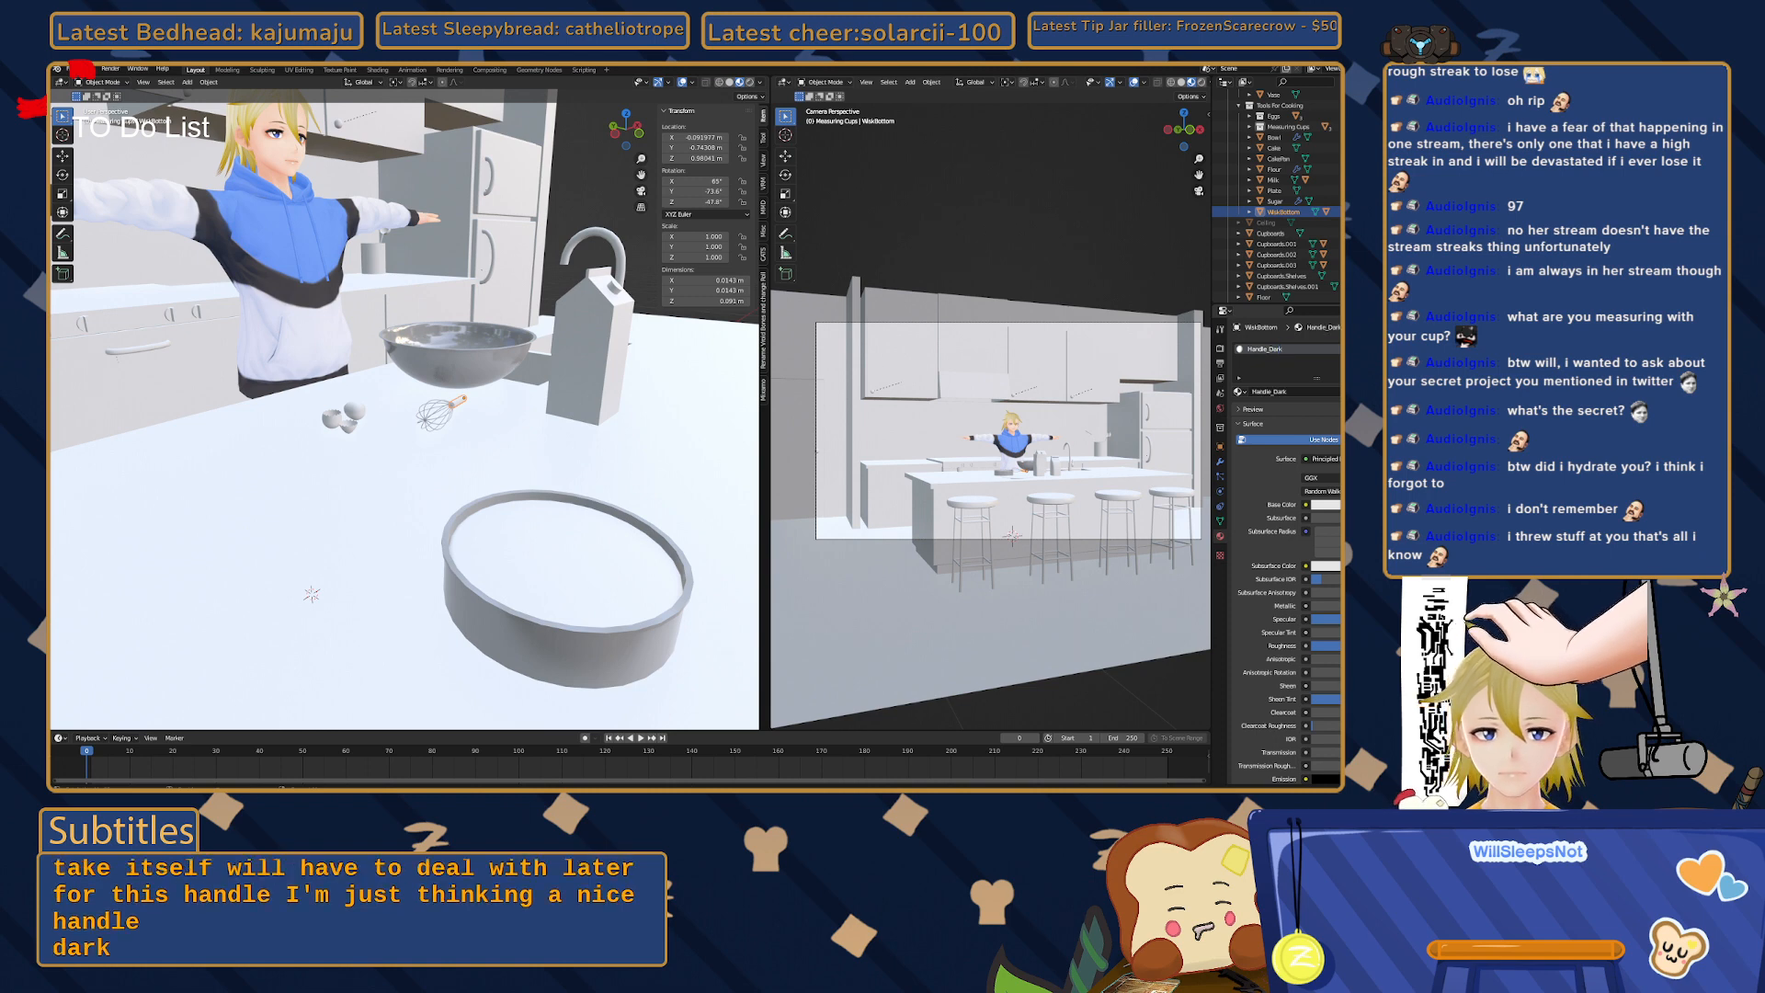
pyautogui.doubleClick(1276, 349)
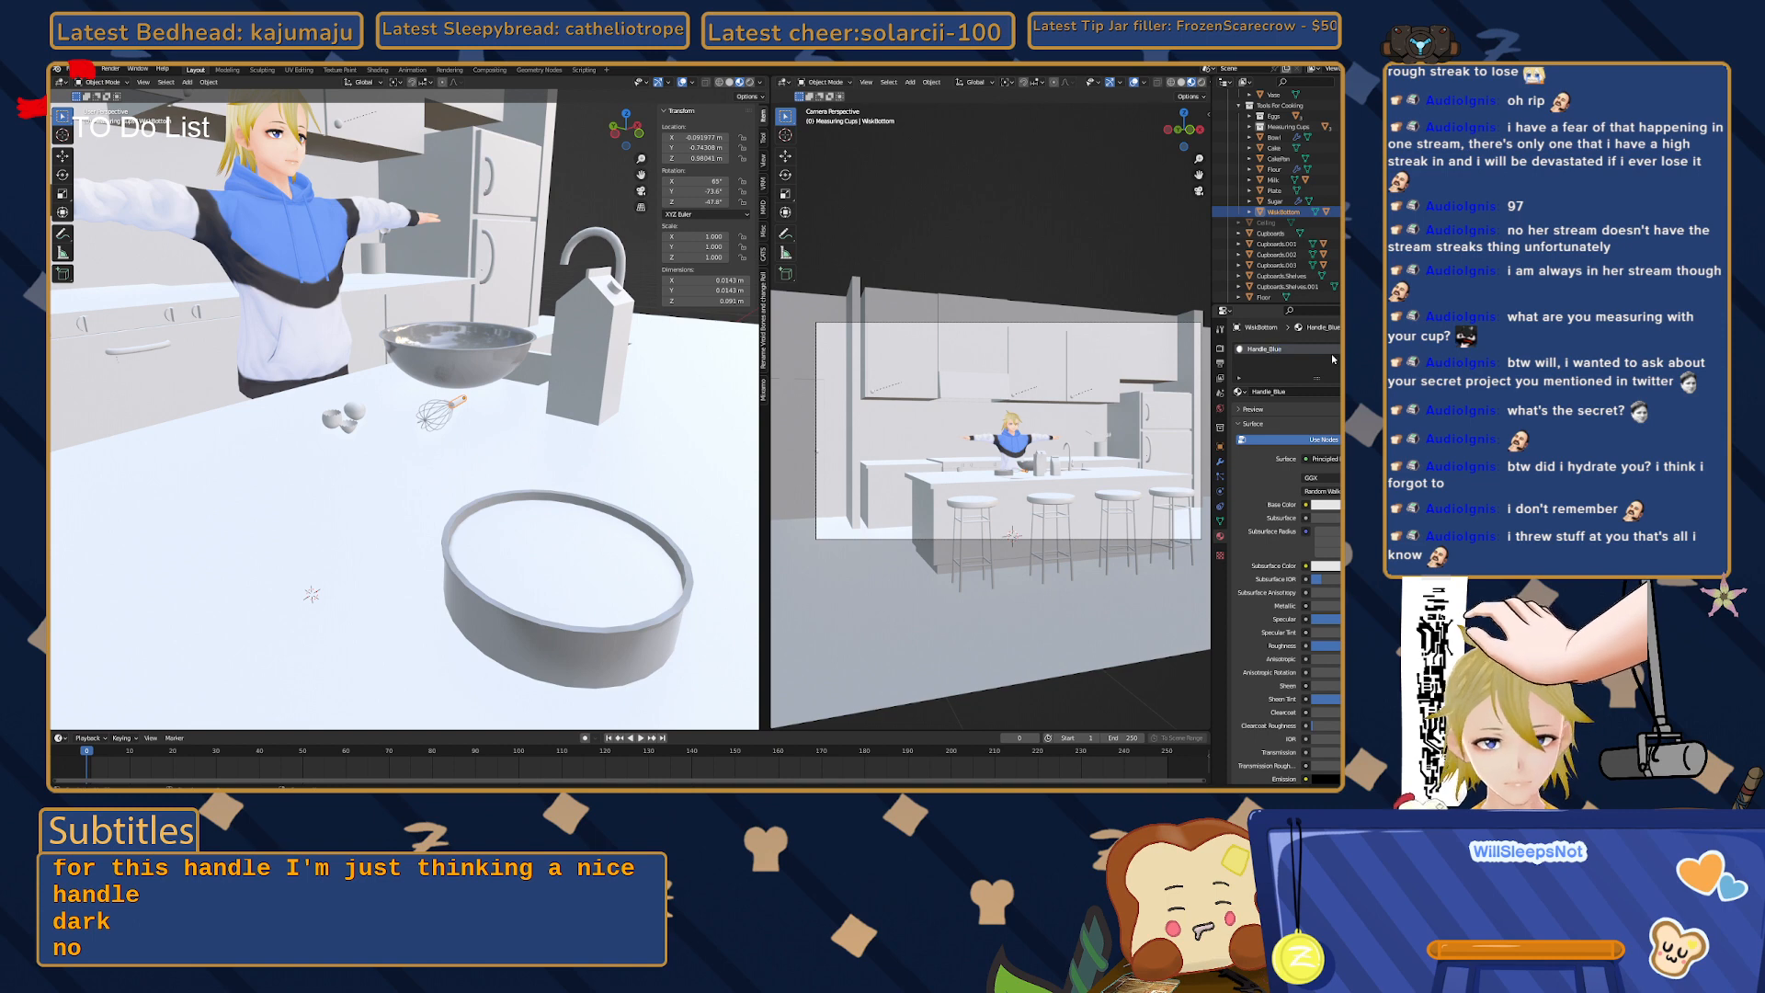
# - Set Handle_Blue's base color by sampling the blue of the character's hoodie and check the whisk handle up close
pyautogui.scroll(1, 643, 400)
pyautogui.moveTo(643, 400); pyautogui.dragTo(510, 491, button='middle')
pyautogui.scroll(-2, 487, 449)
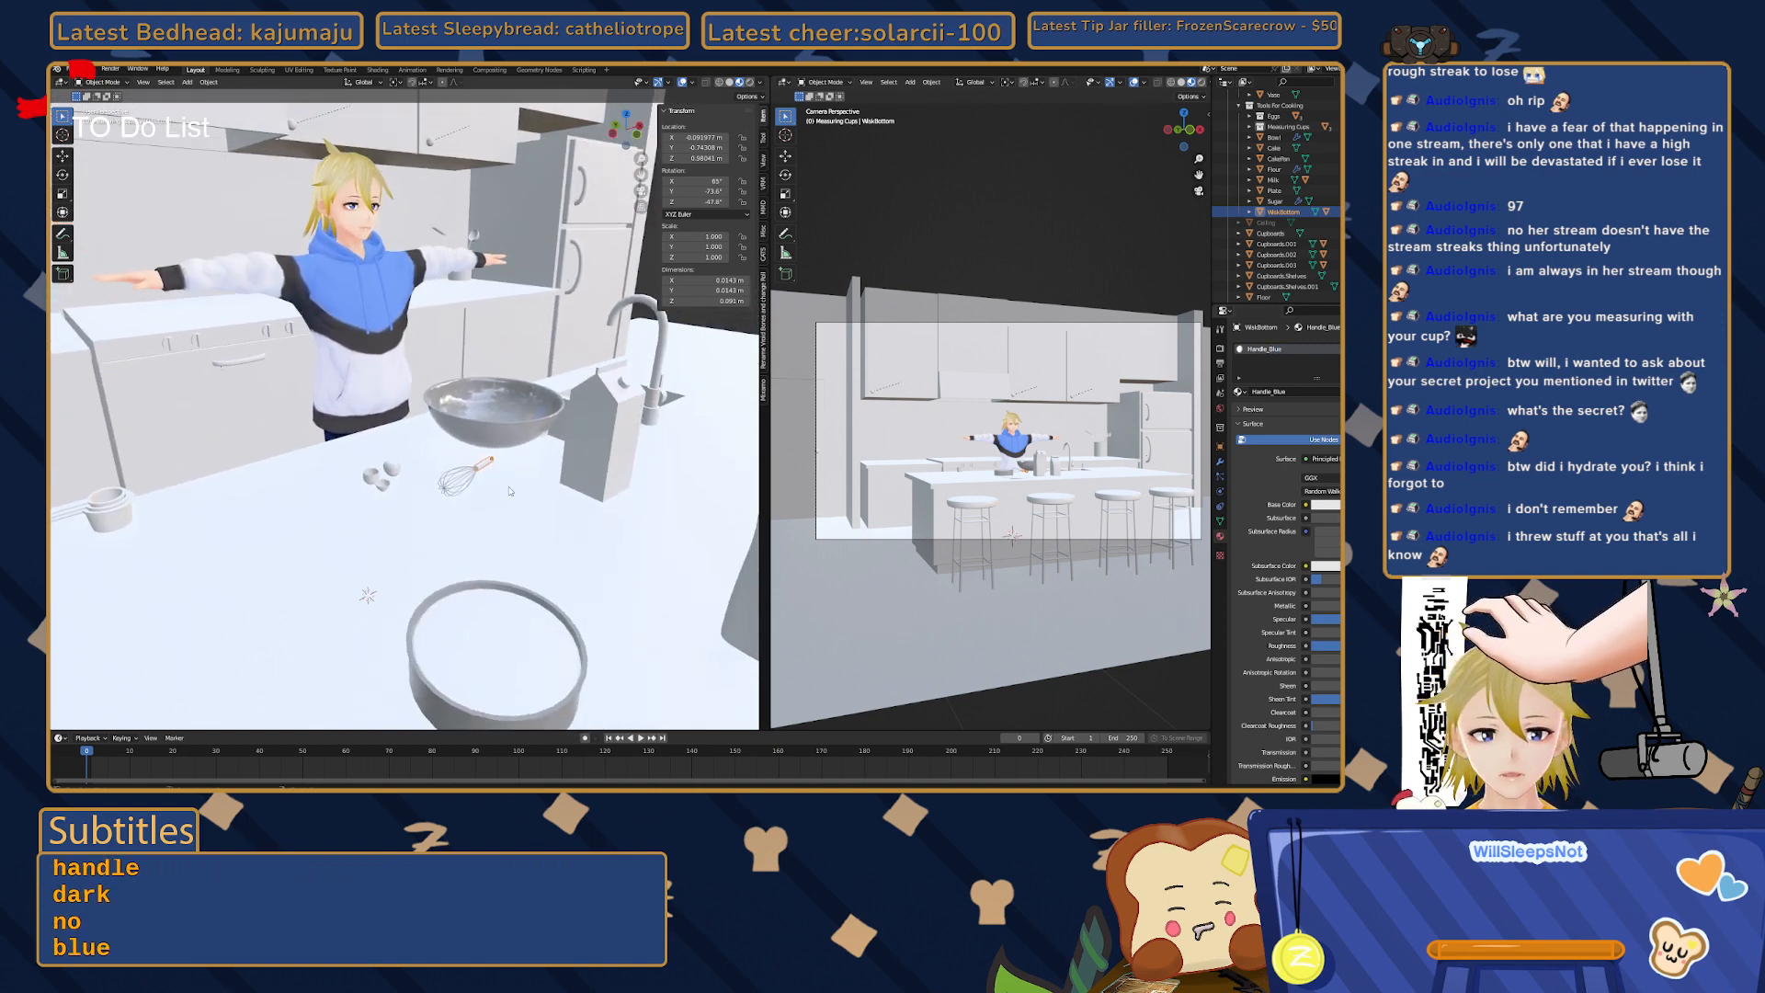
pyautogui.click(1330, 504)
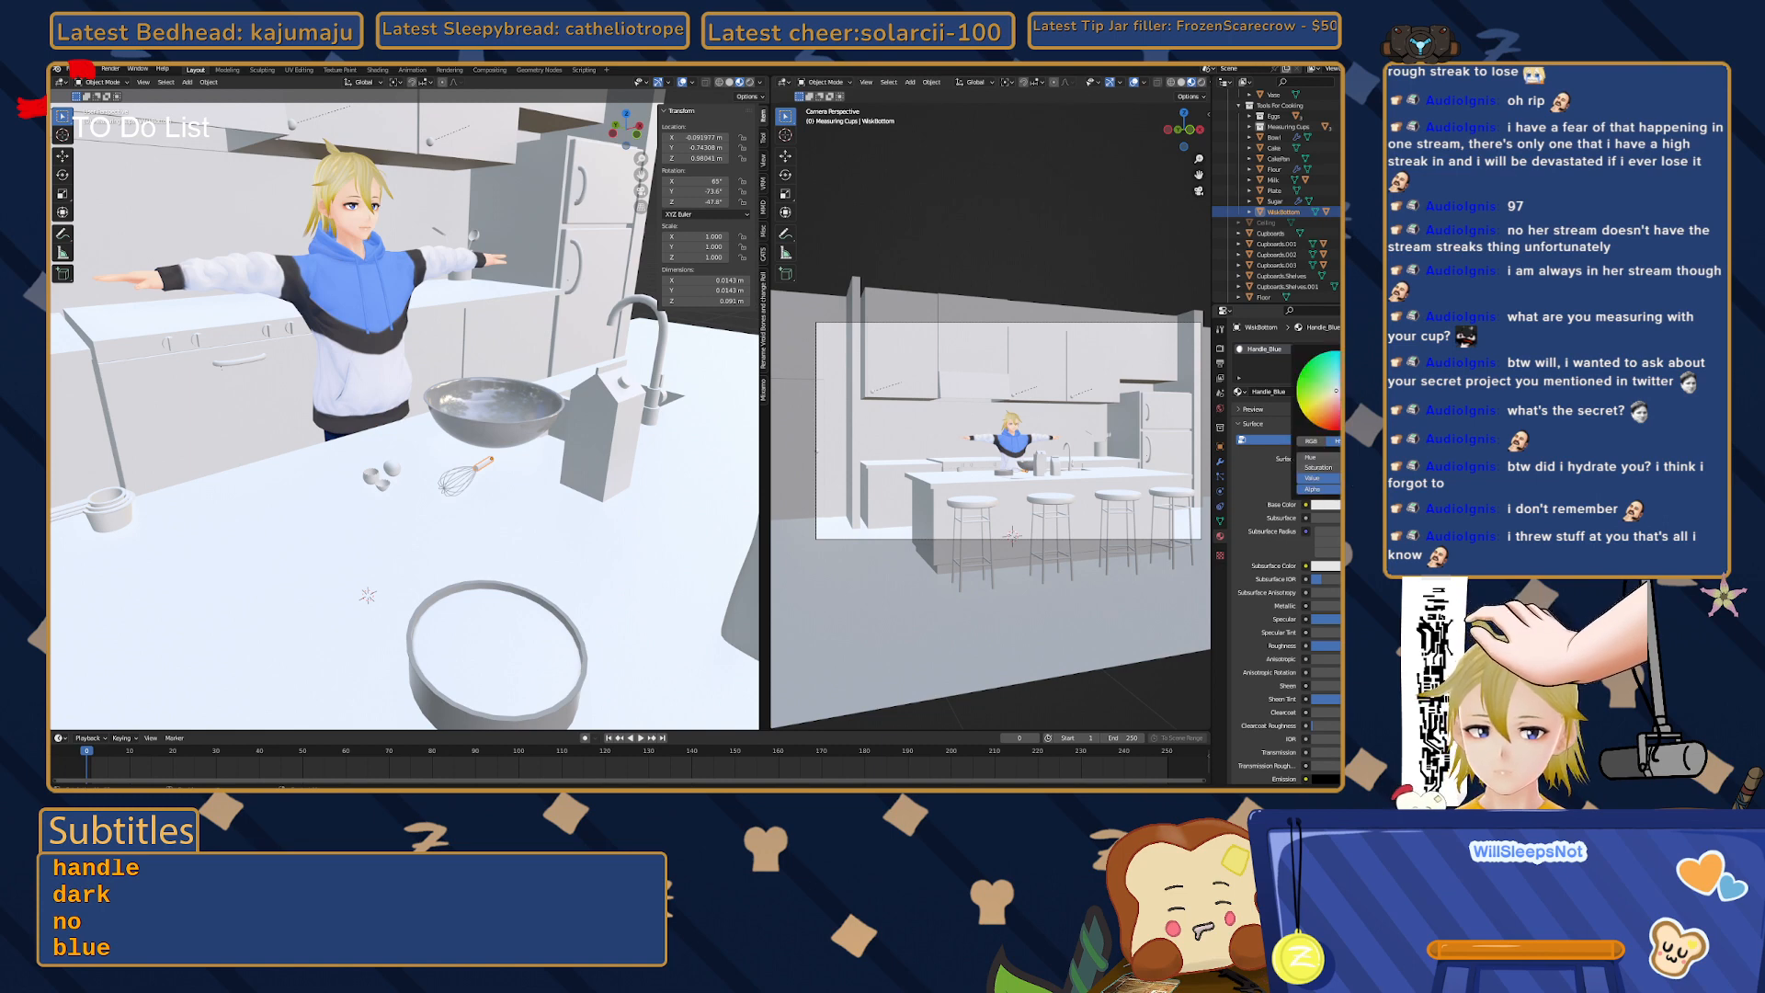
pyautogui.click(1383, 456)
pyautogui.click(370, 292)
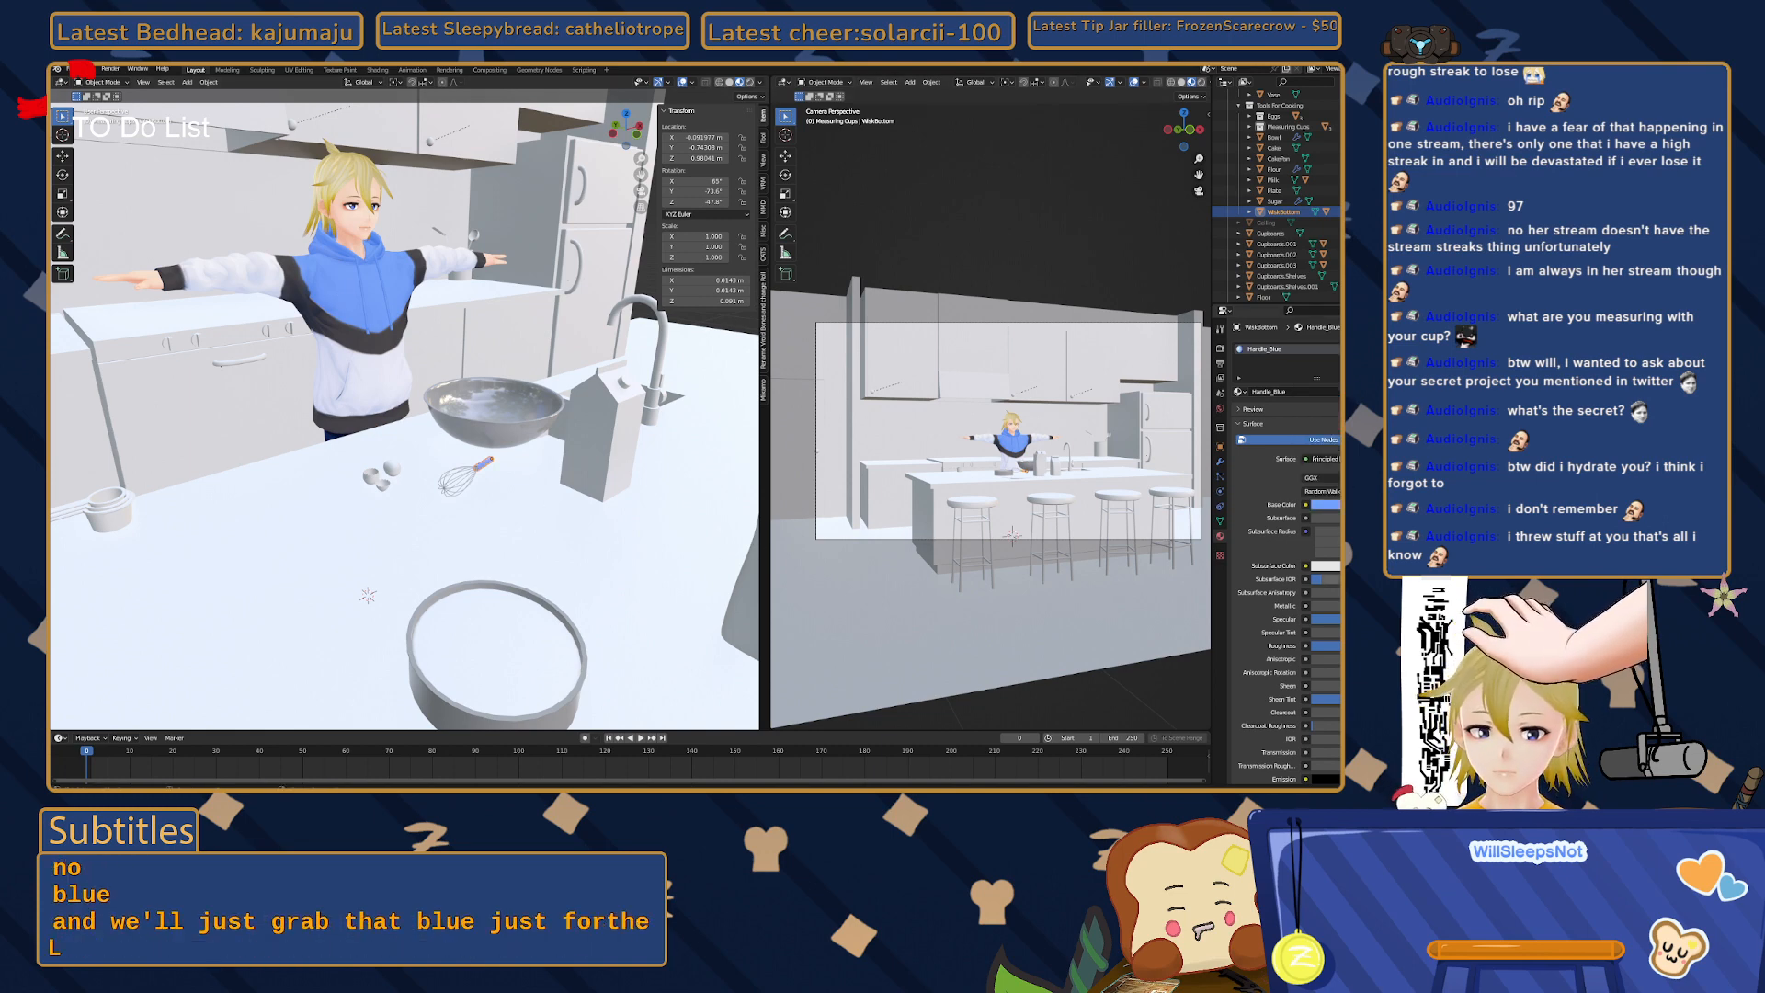
pyautogui.scroll(5, 517, 527)
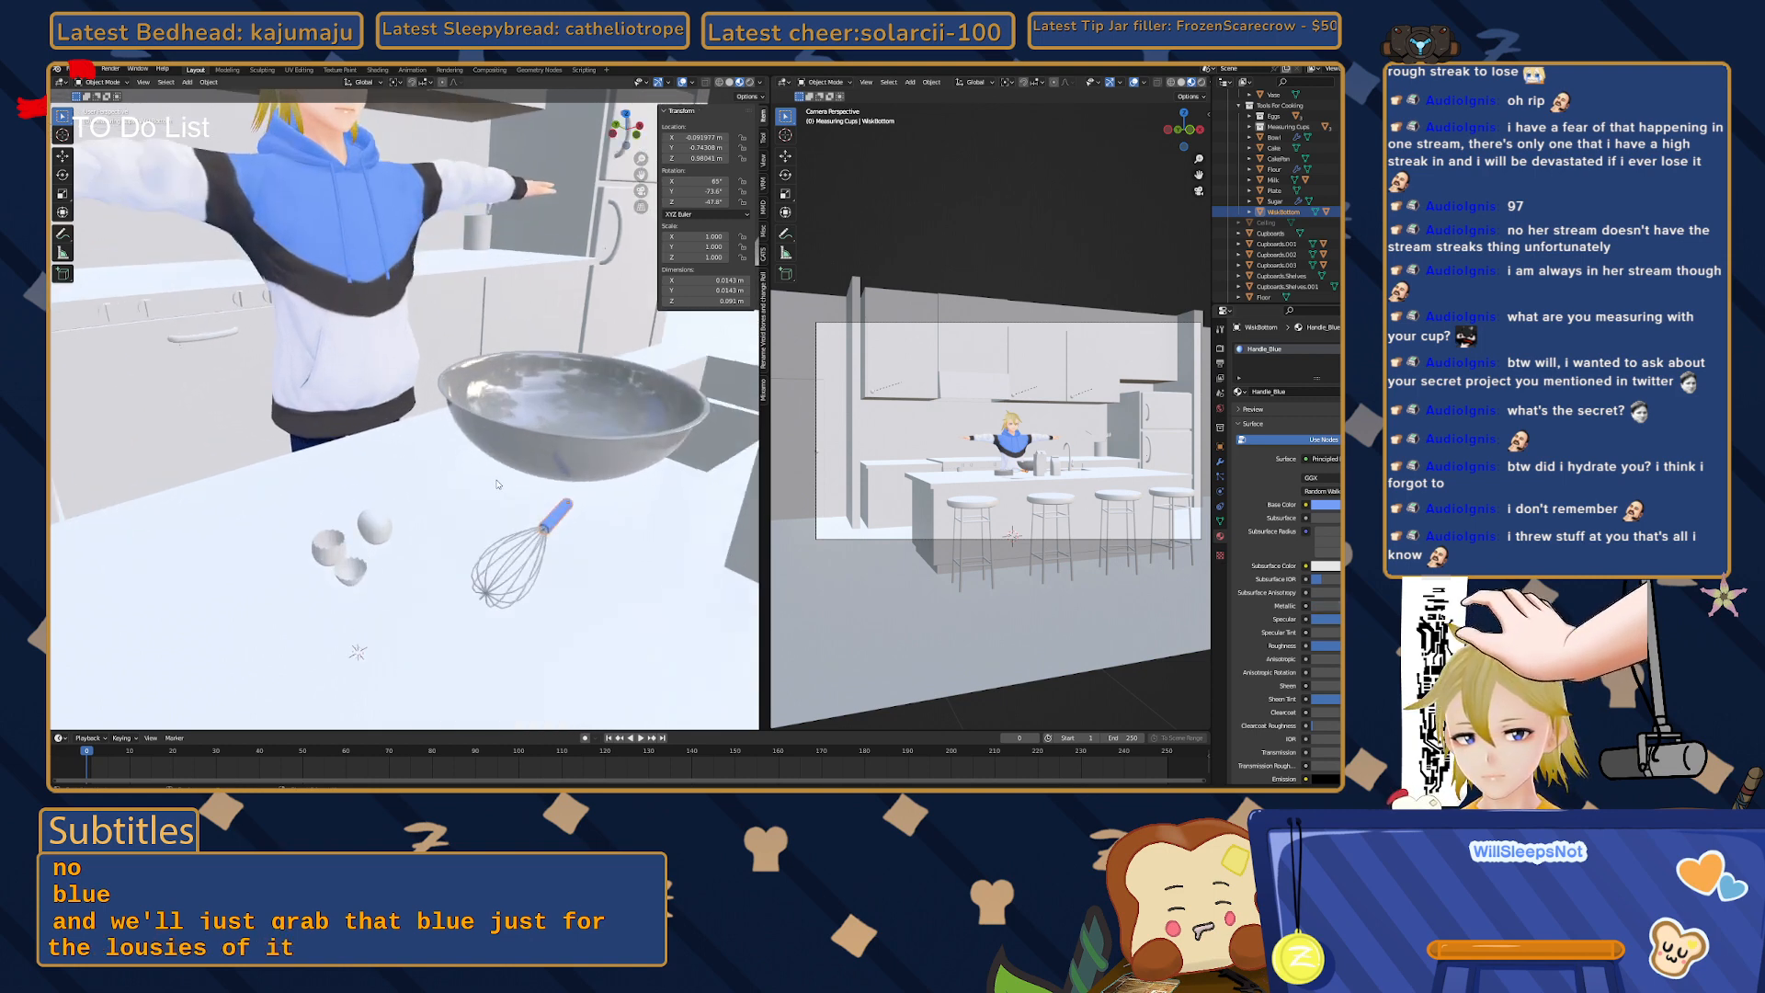
pyautogui.scroll(6, 520, 505)
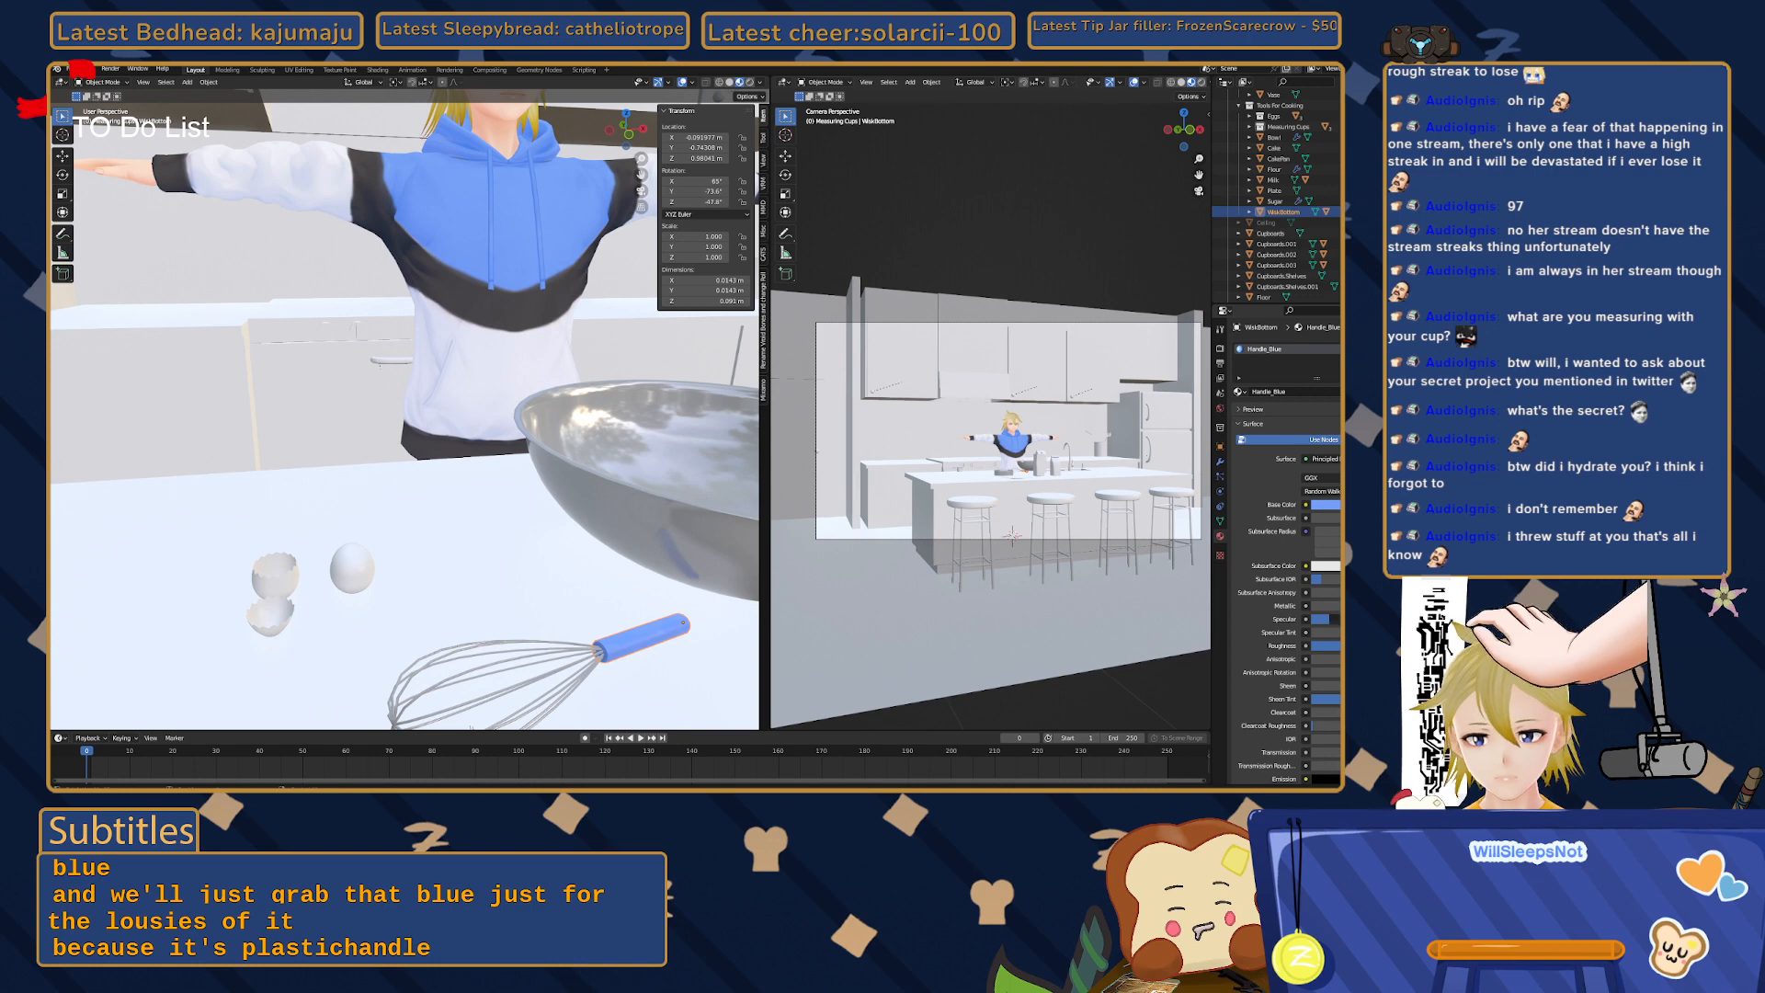
# - Set Handle_Blue's specular to 0.4 and its roughness to 0.7, undoing a trial change to its metallic value
pyautogui.moveTo(1329, 620); pyautogui.dragTo(1305, 619)
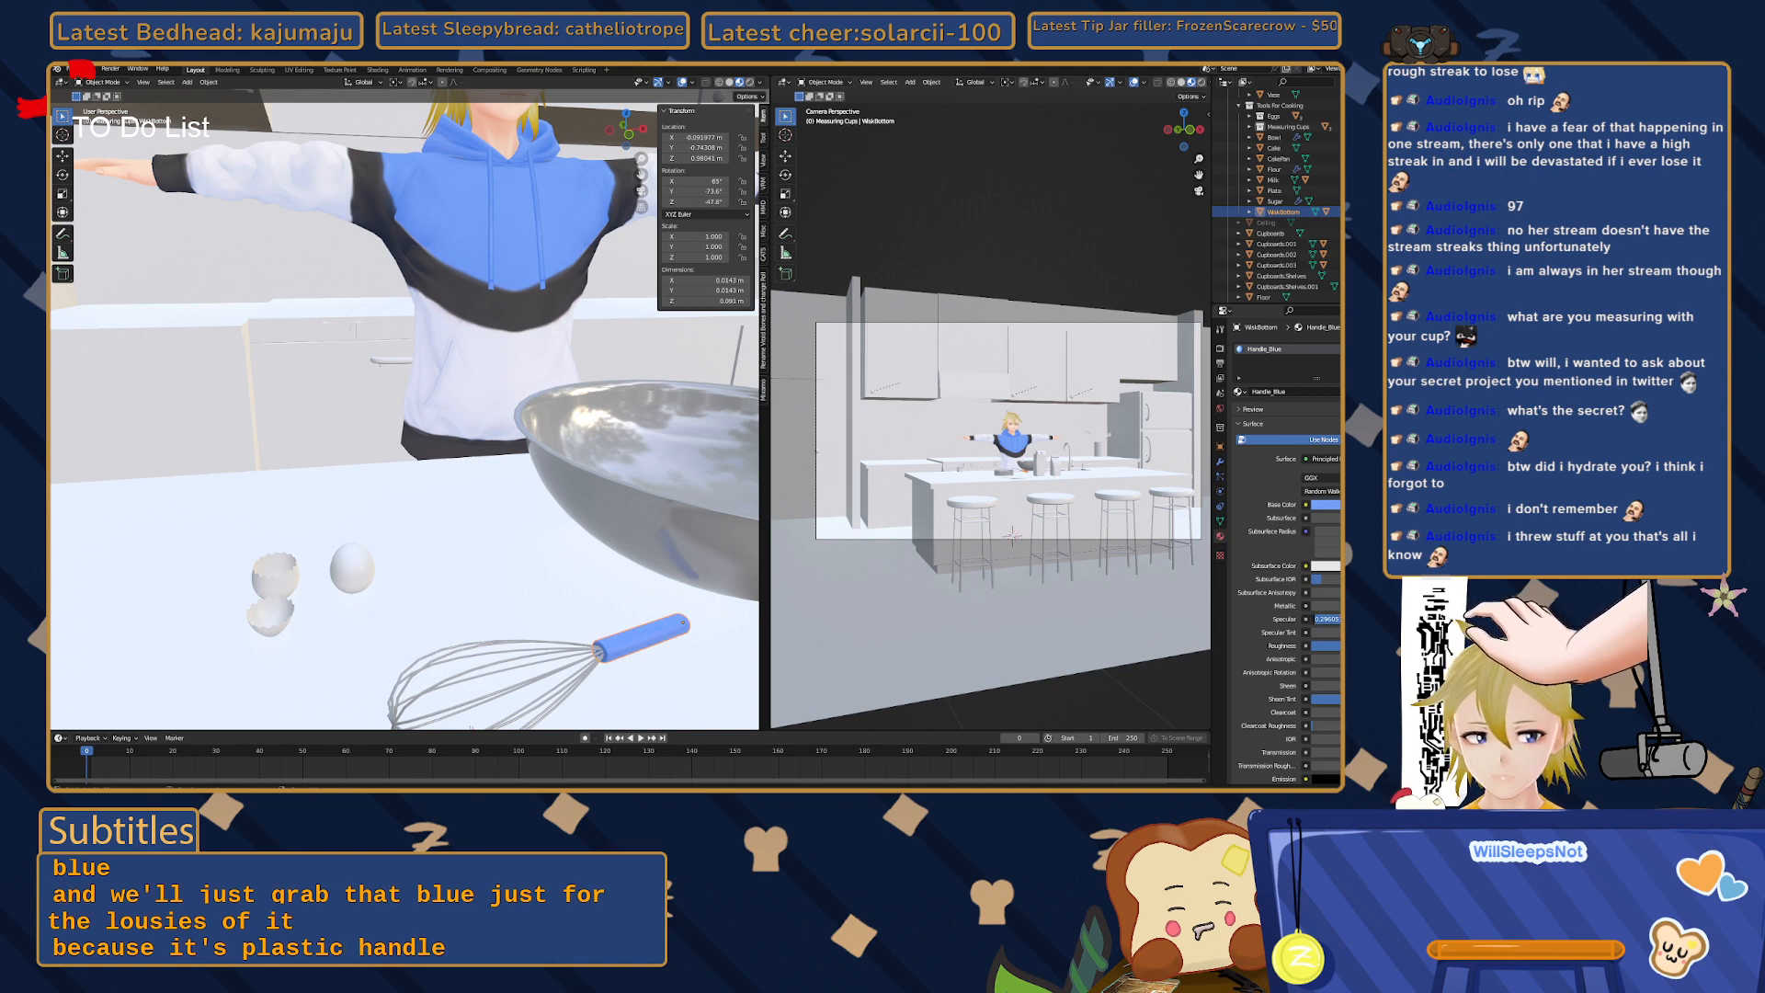
pyautogui.write('0.')
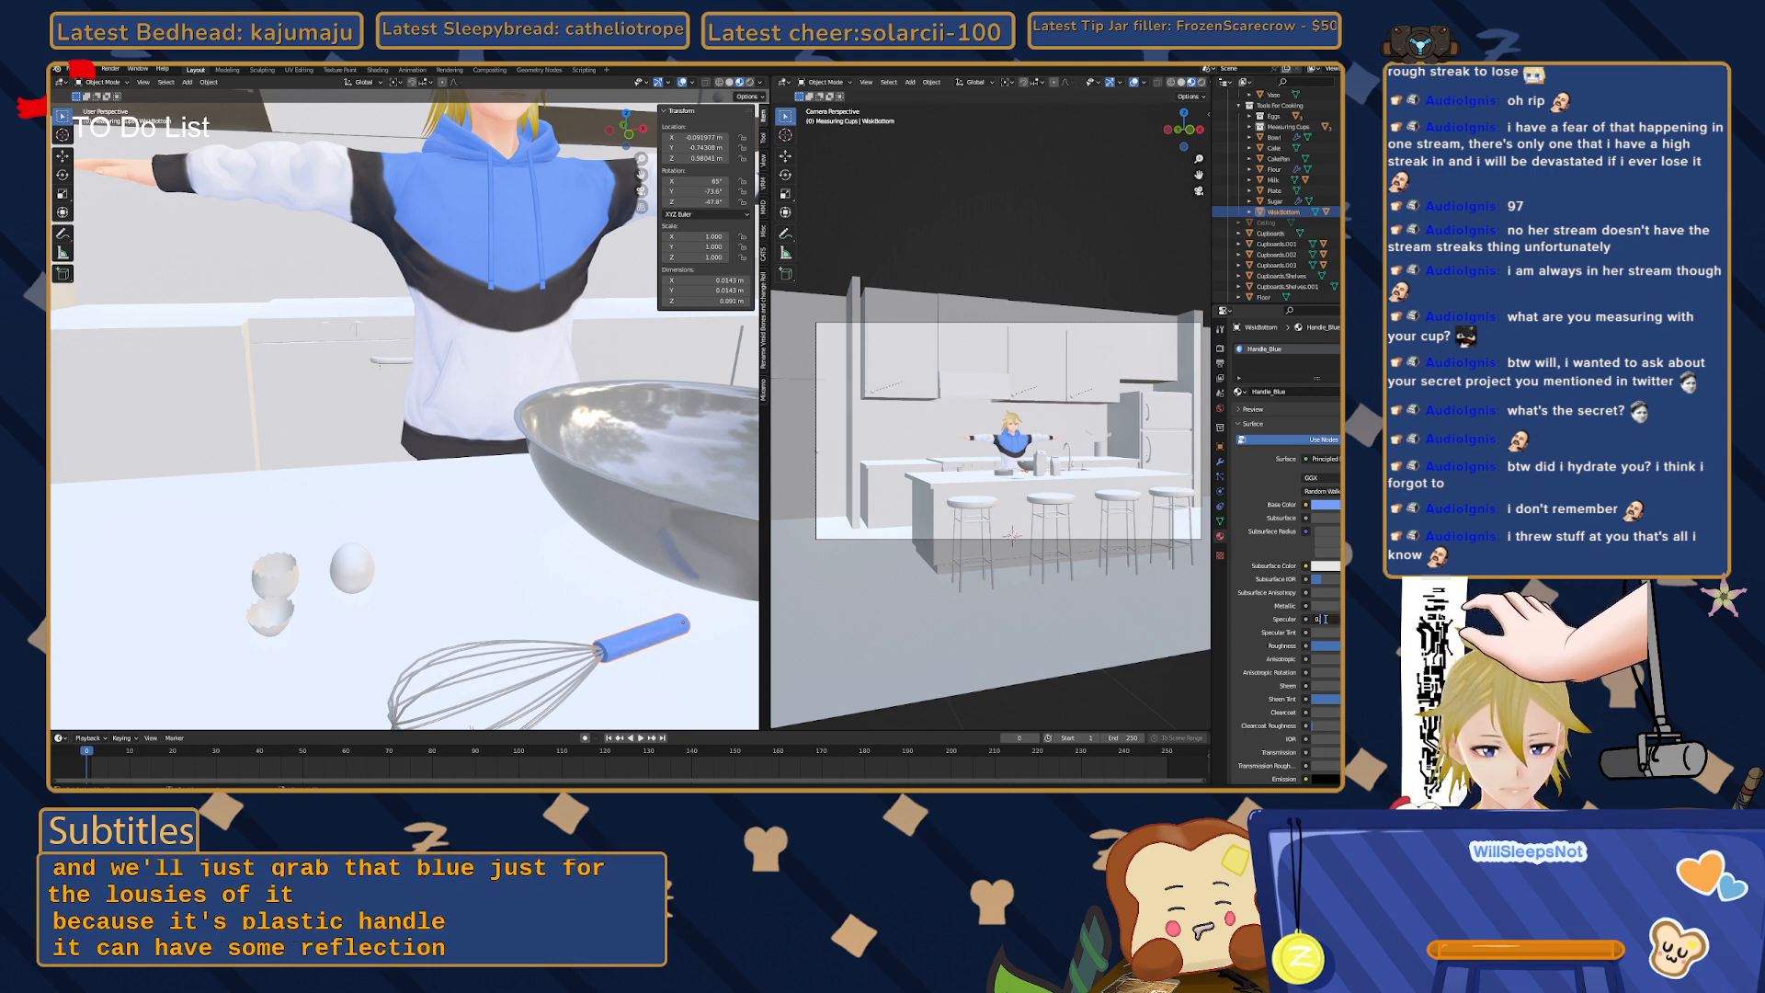
pyautogui.write('4')
pyautogui.press('Return')
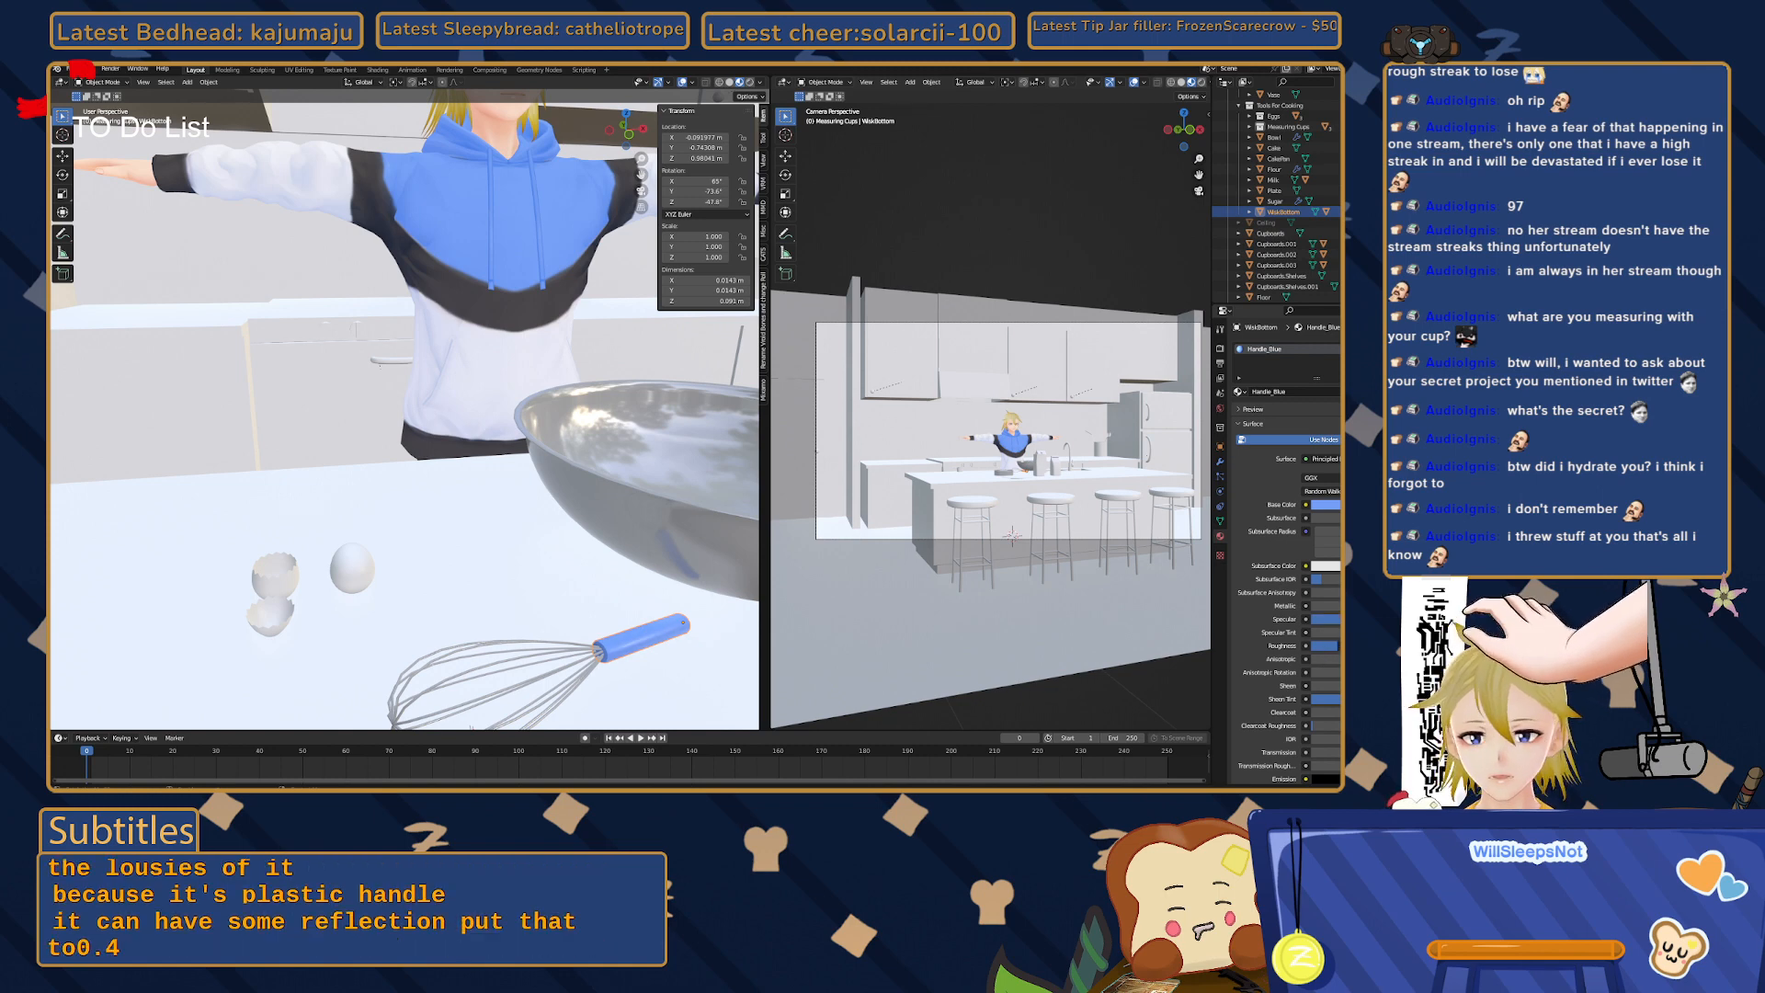
pyautogui.moveTo(1327, 646); pyautogui.dragTo(1315, 645)
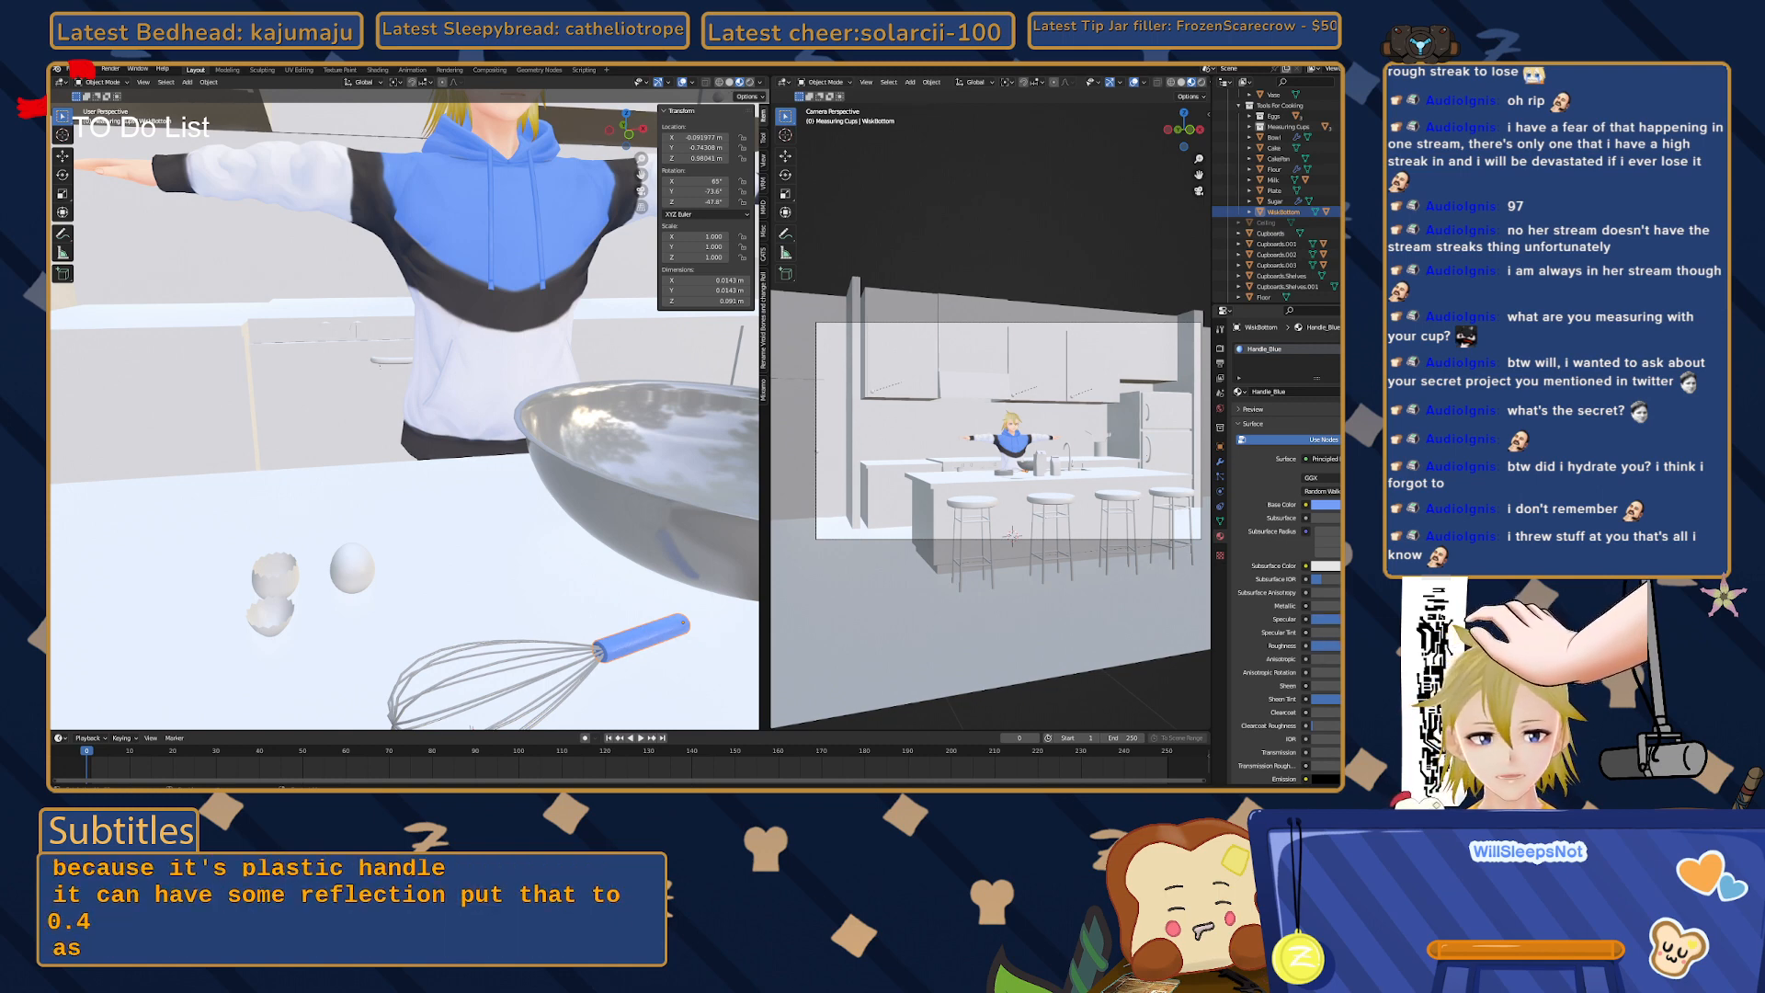
pyautogui.doubleClick(1327, 645)
pyautogui.write('0.')
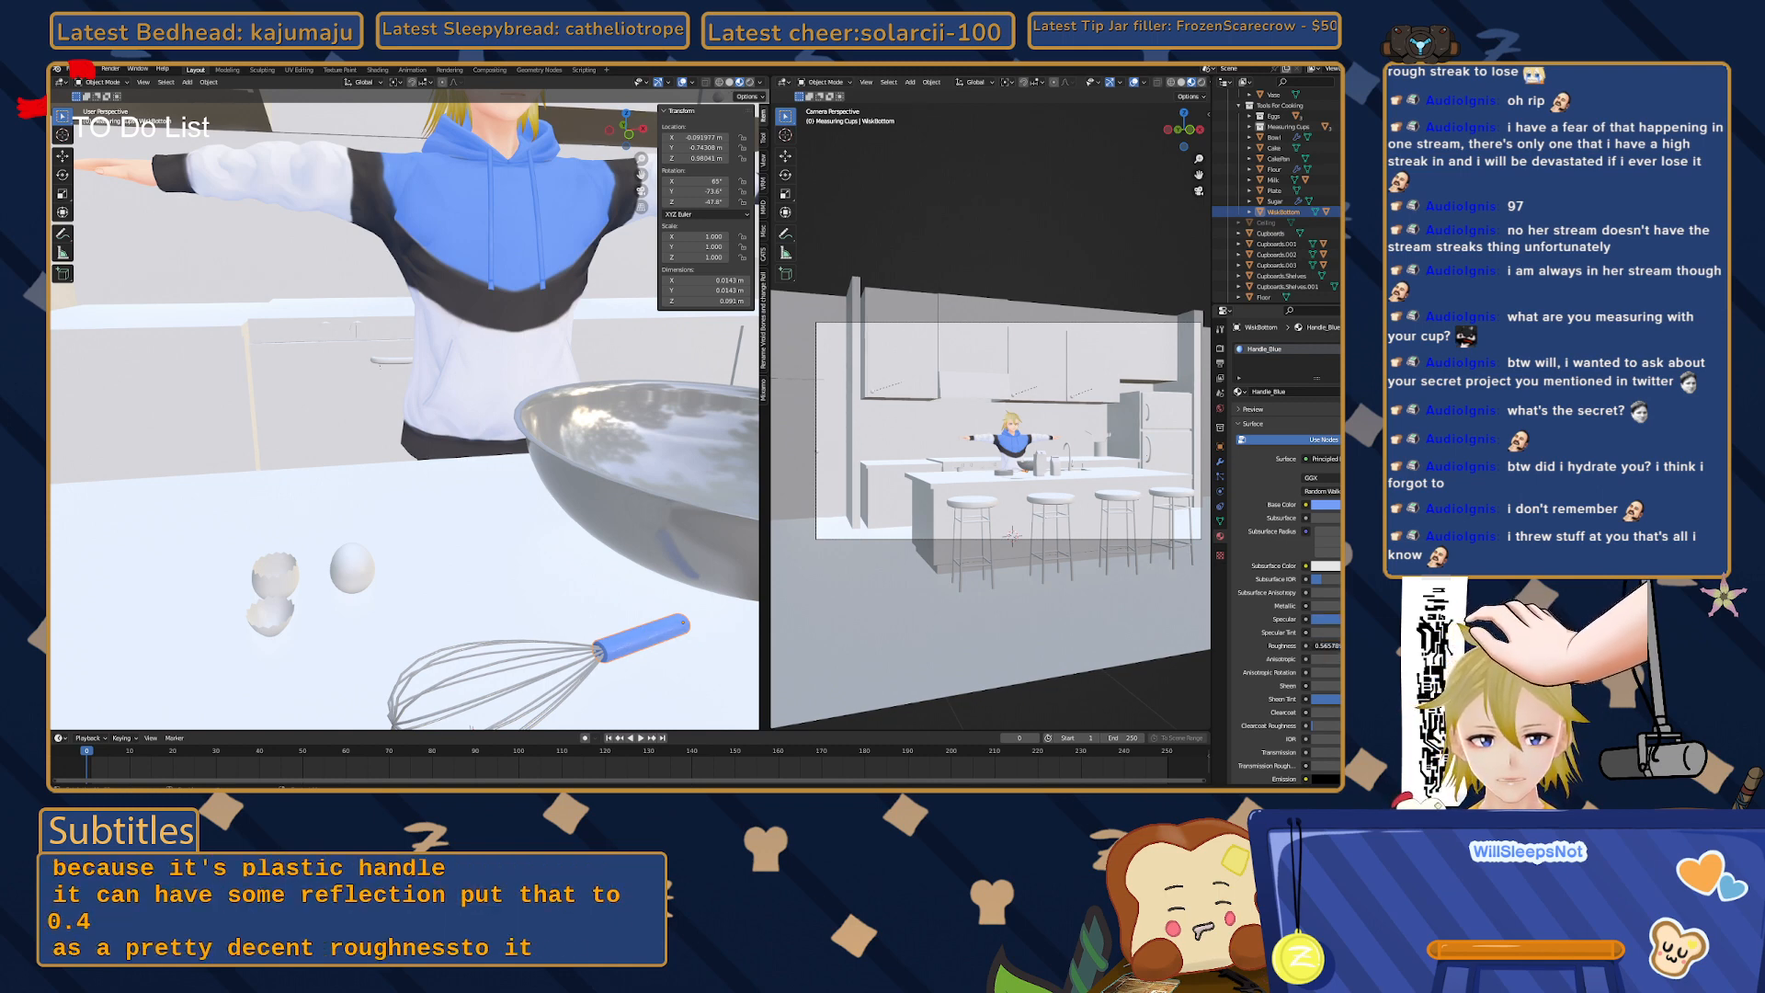
pyautogui.write('7')
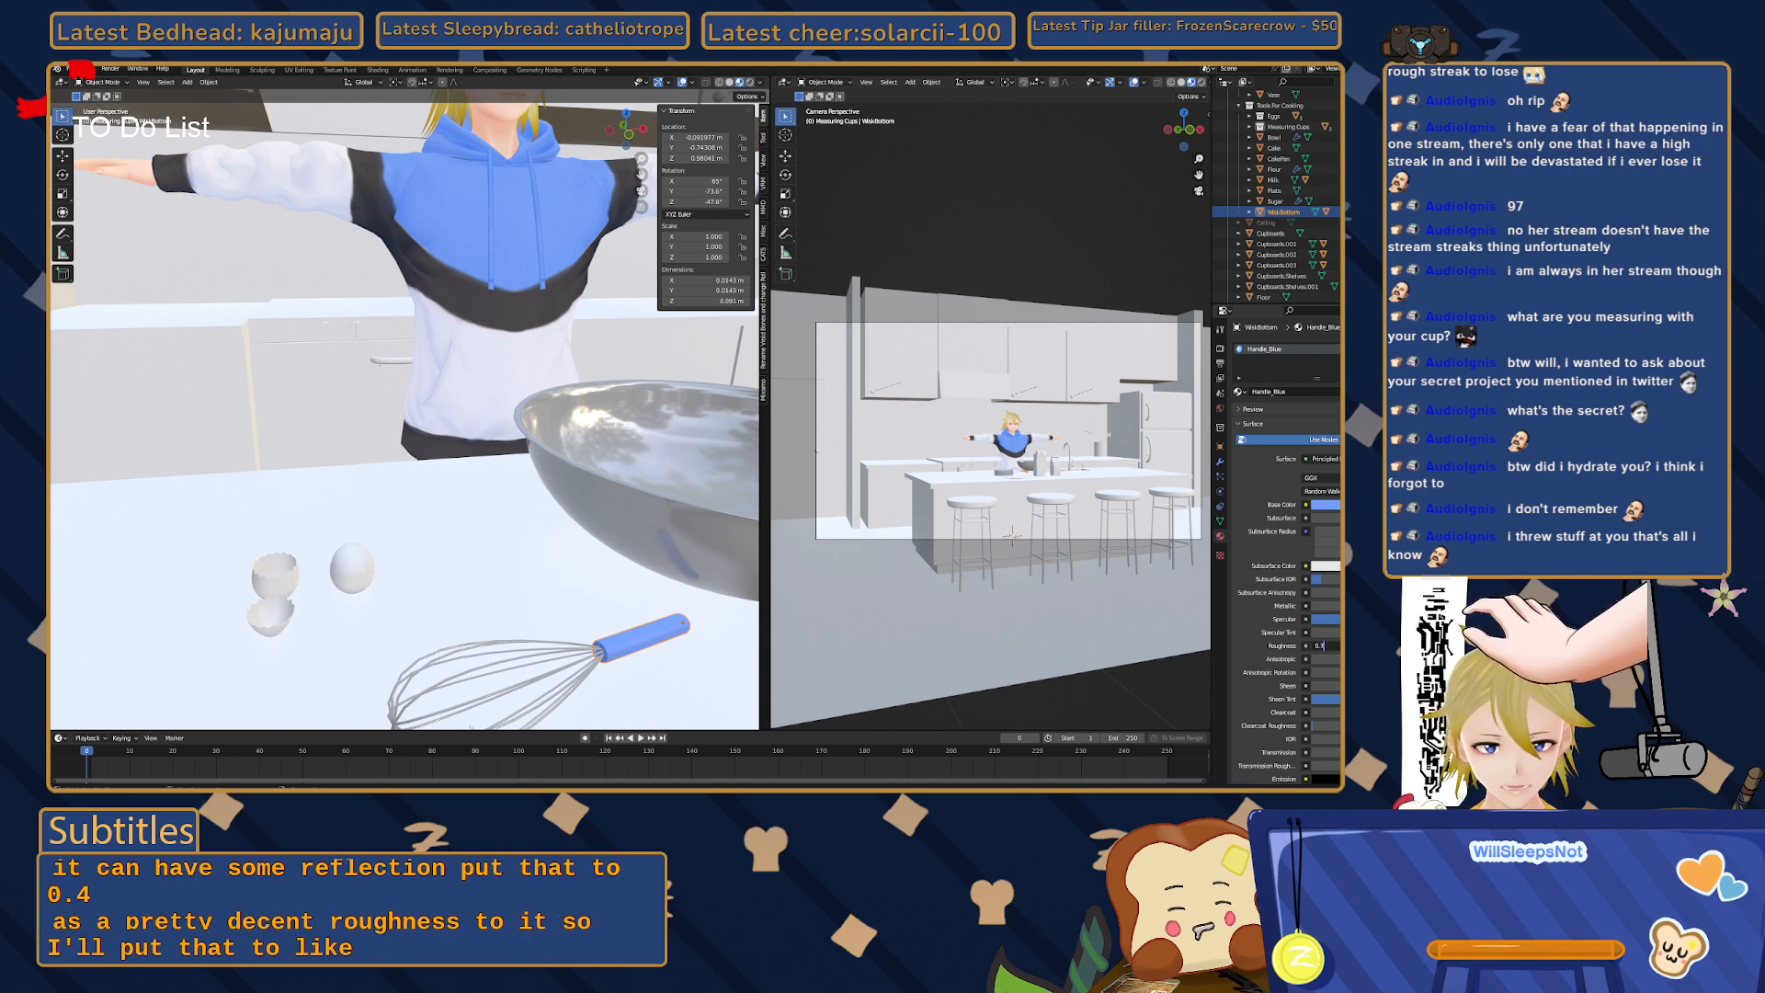
pyautogui.moveTo(1333, 608); pyautogui.dragTo(1379, 609)
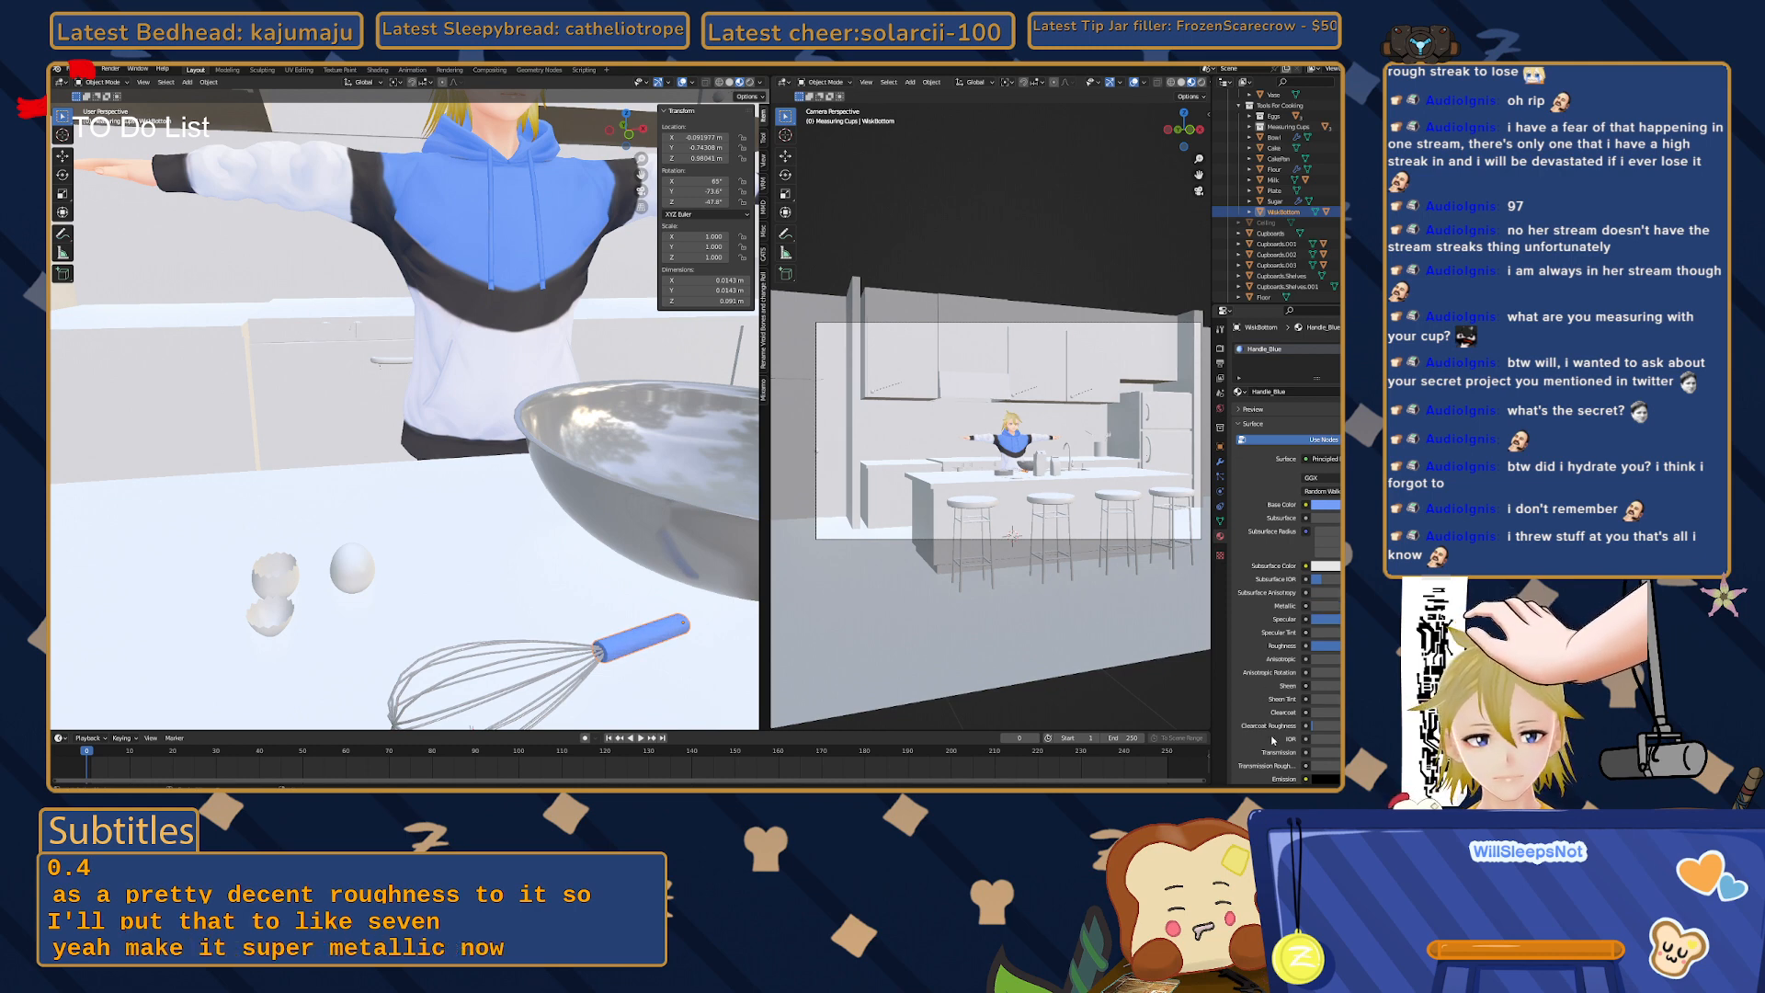
pyautogui.hotkey('ctrl', 'z')
# - Create a material named Eggs_White for the whole egg, with a white base color and a lowered specular
pyautogui.moveTo(497, 596); pyautogui.dragTo(572, 582, button='middle')
pyautogui.hotkey('alt', 'a')
pyautogui.click(383, 546)
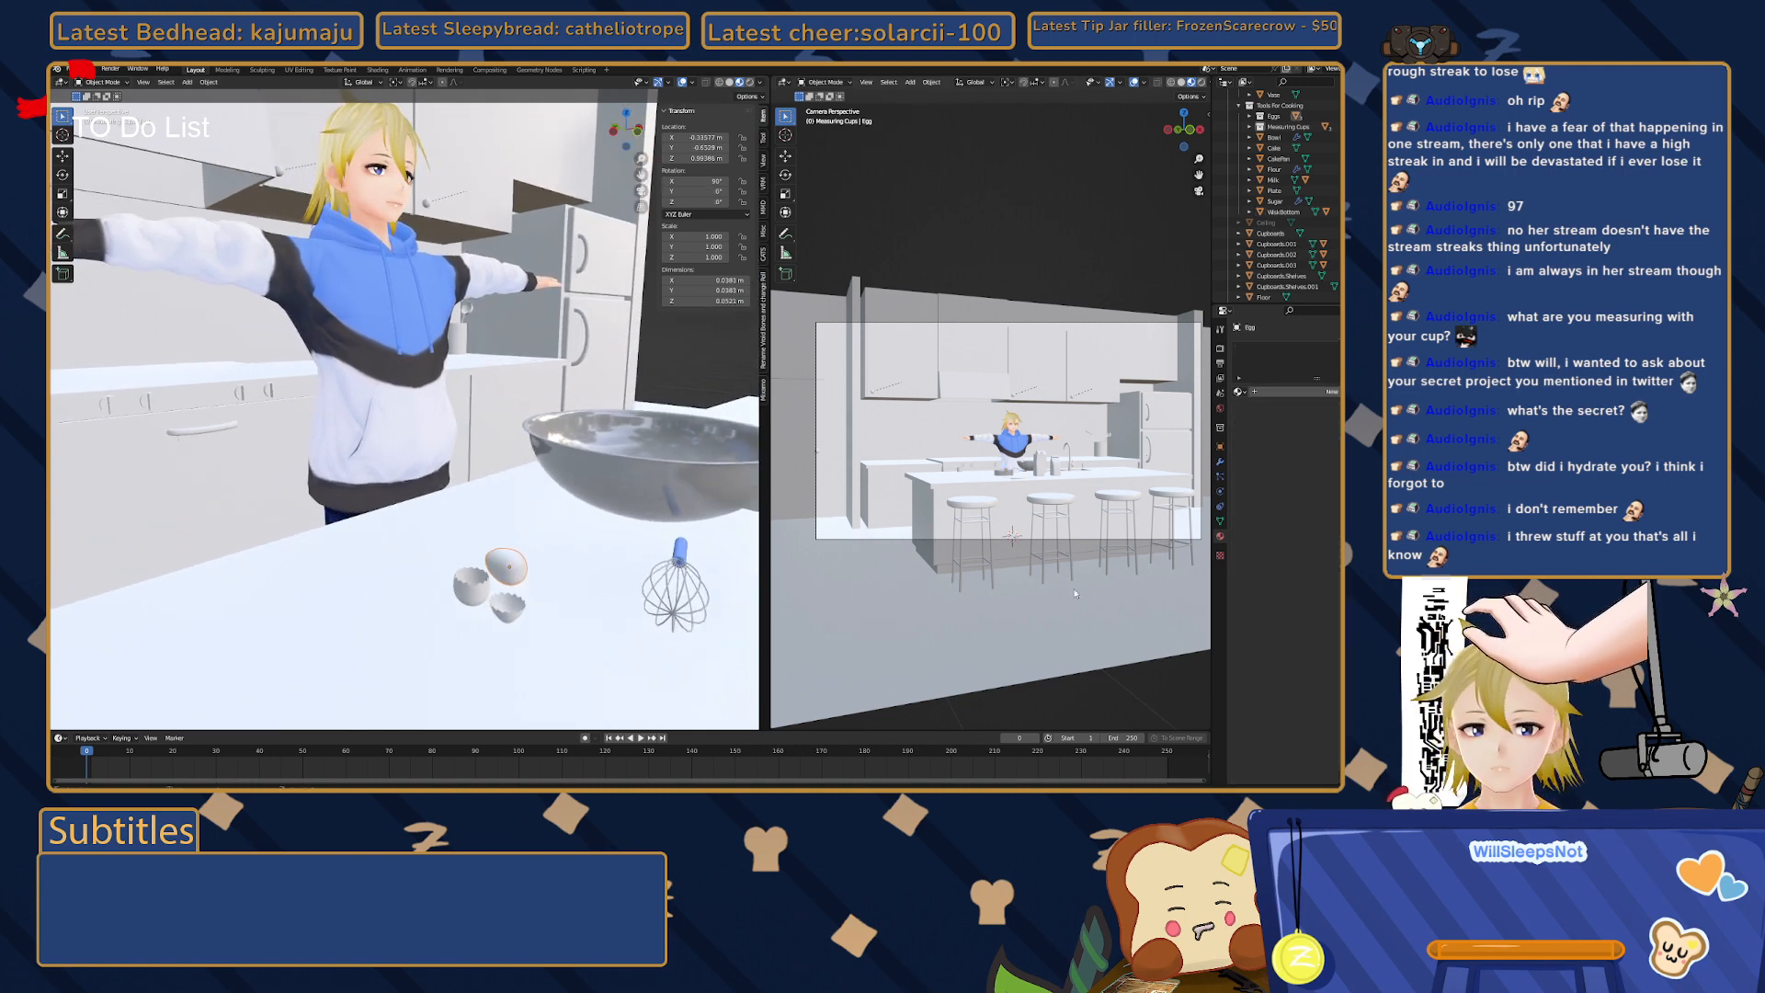
pyautogui.click(1238, 392)
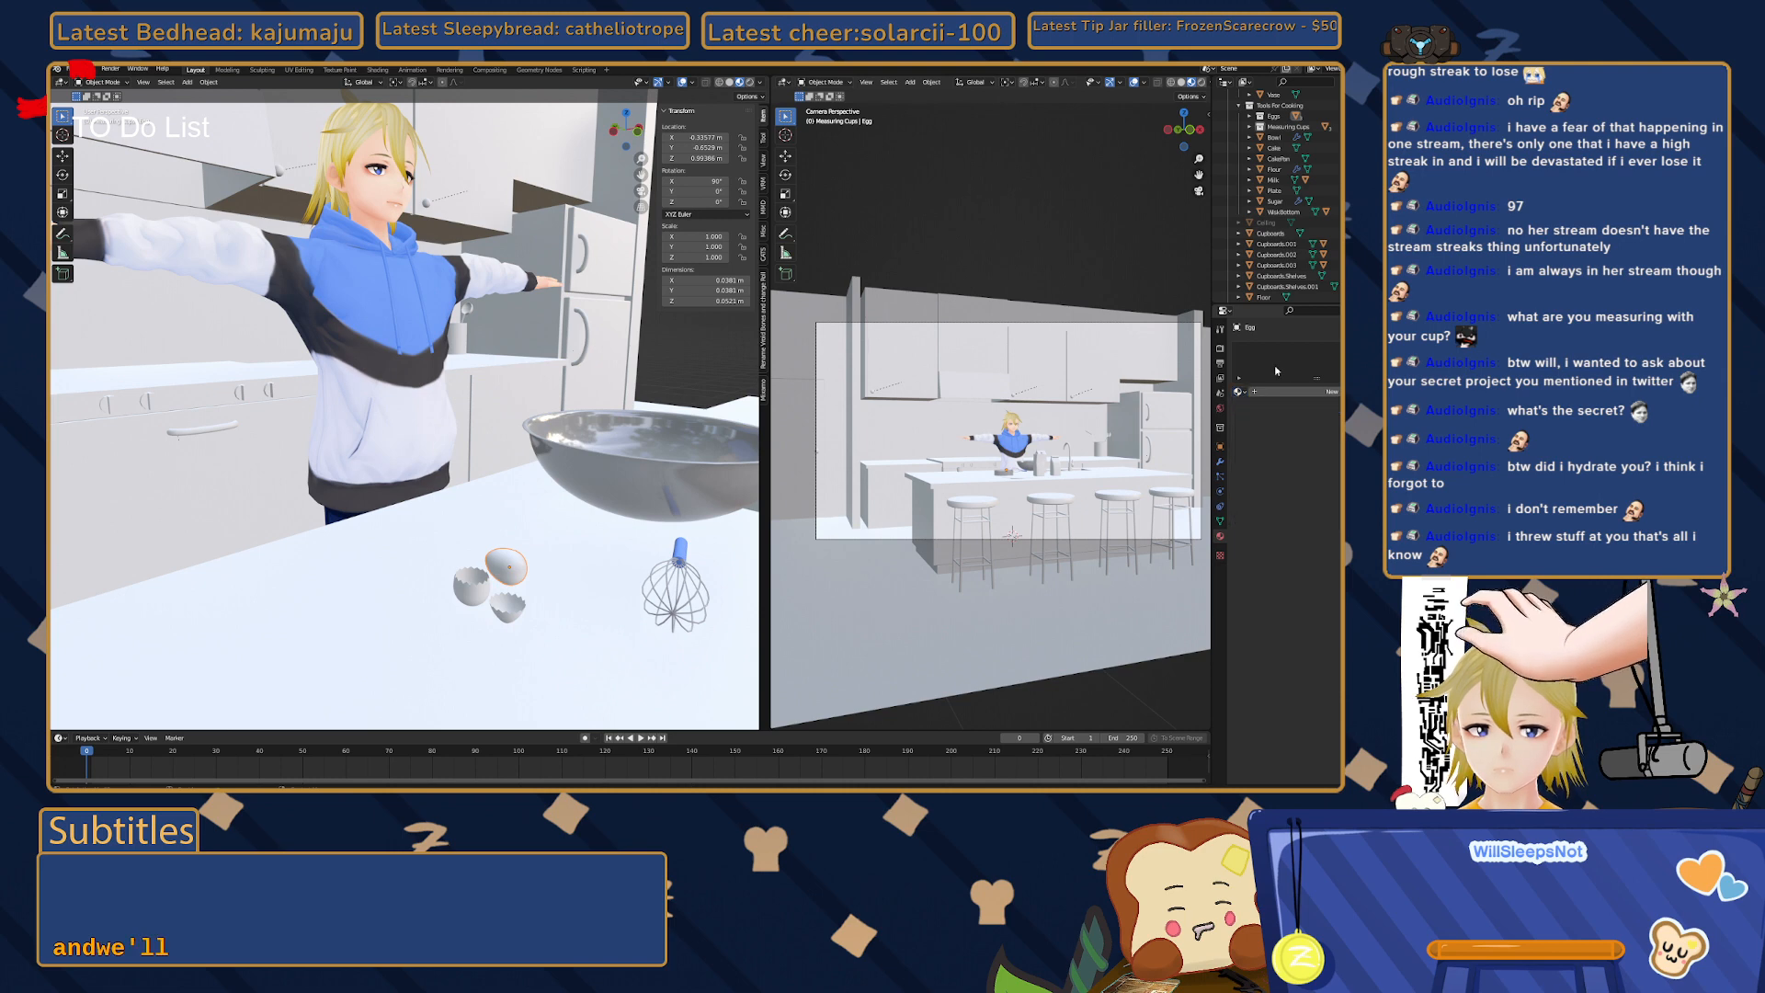
pyautogui.click(1277, 393)
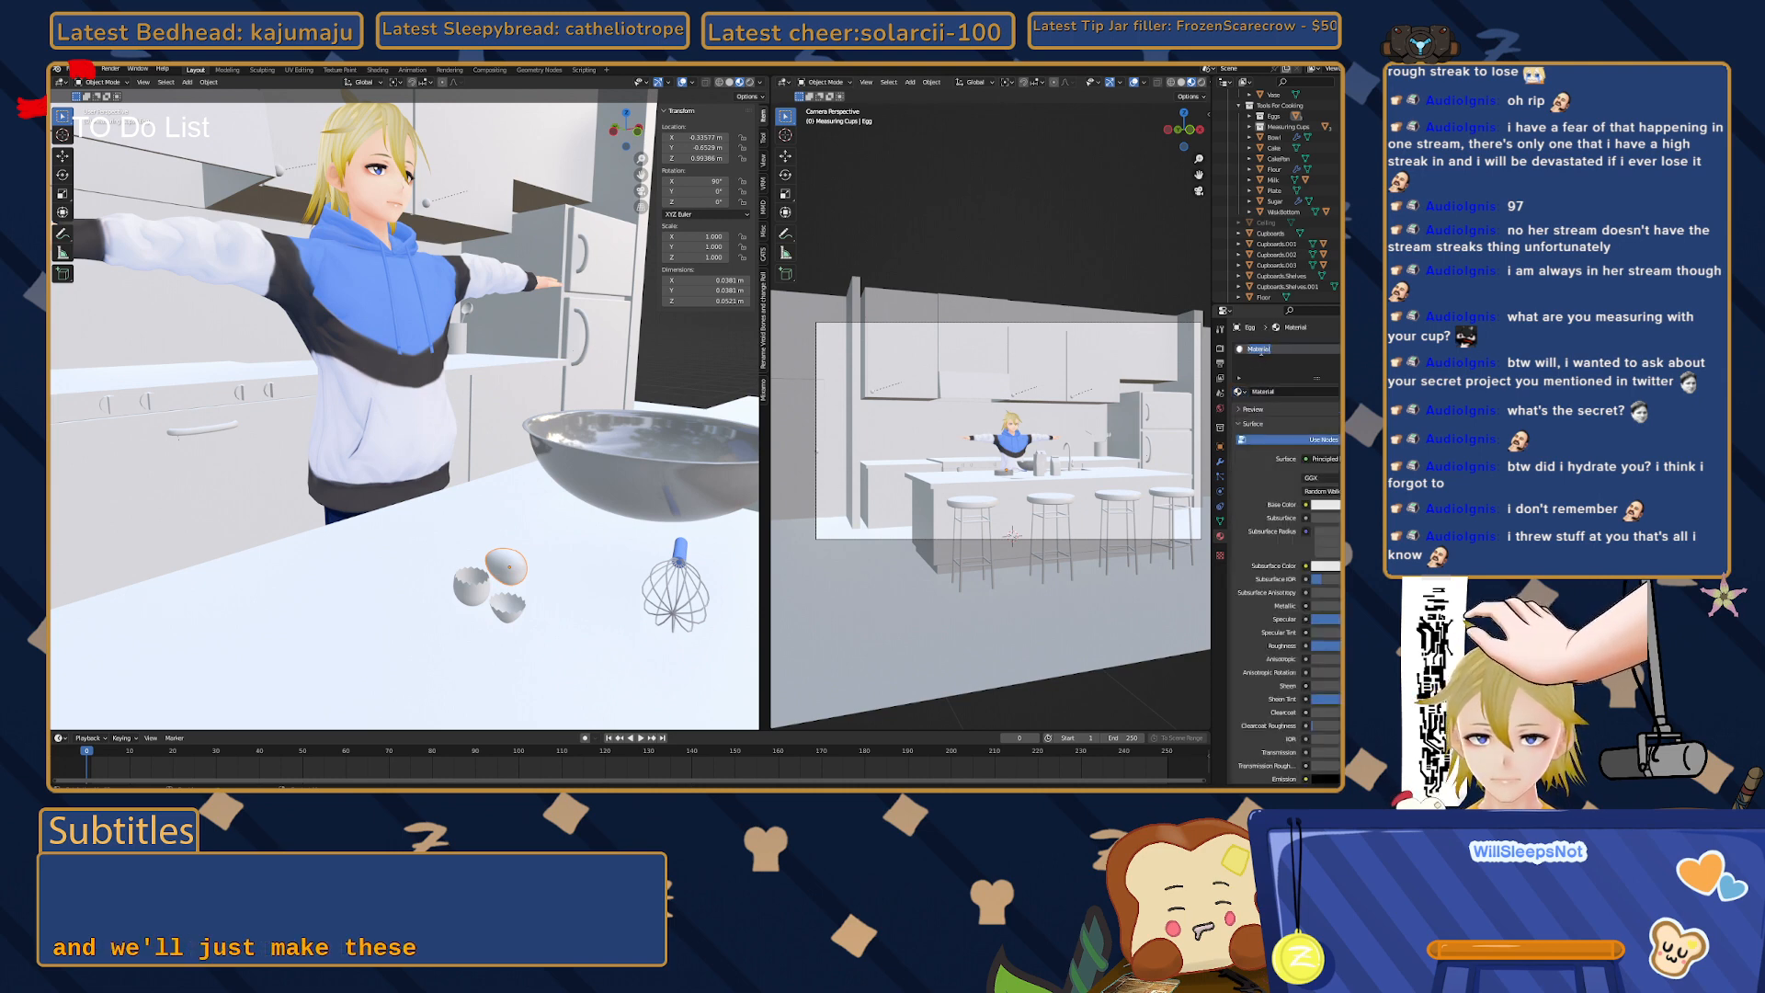
pyautogui.write('Eggs_White')
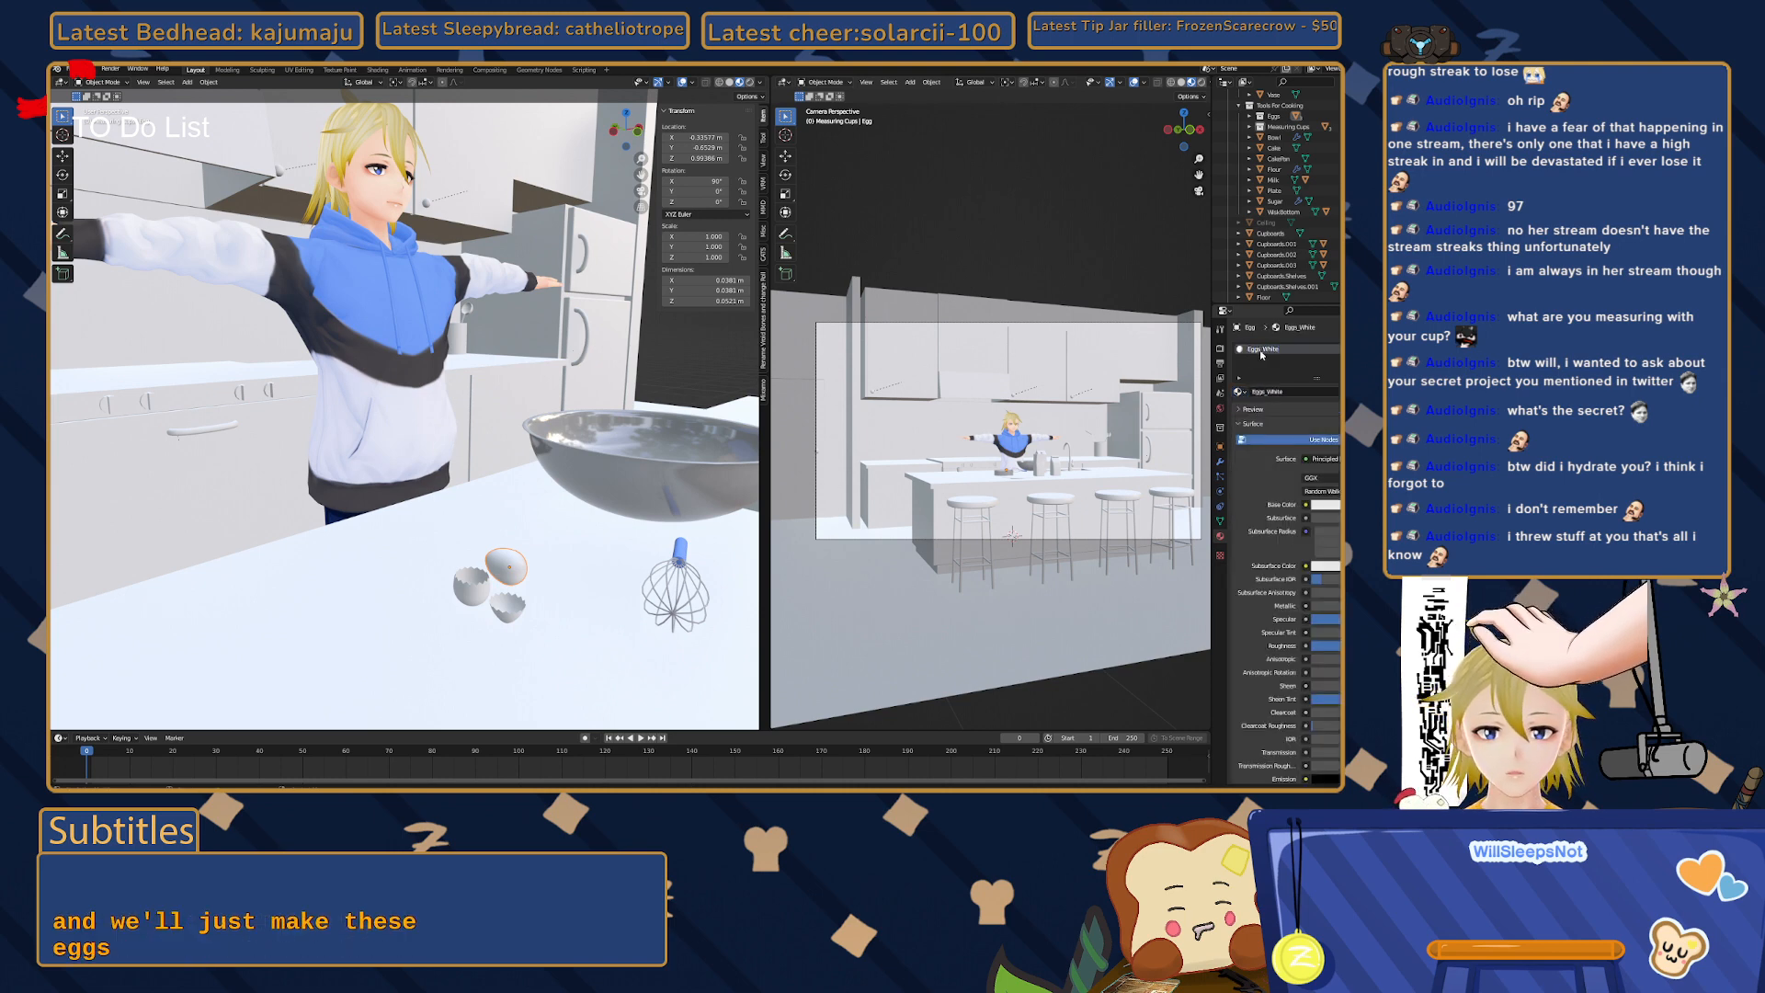
pyautogui.press('Return')
pyautogui.click(1325, 505)
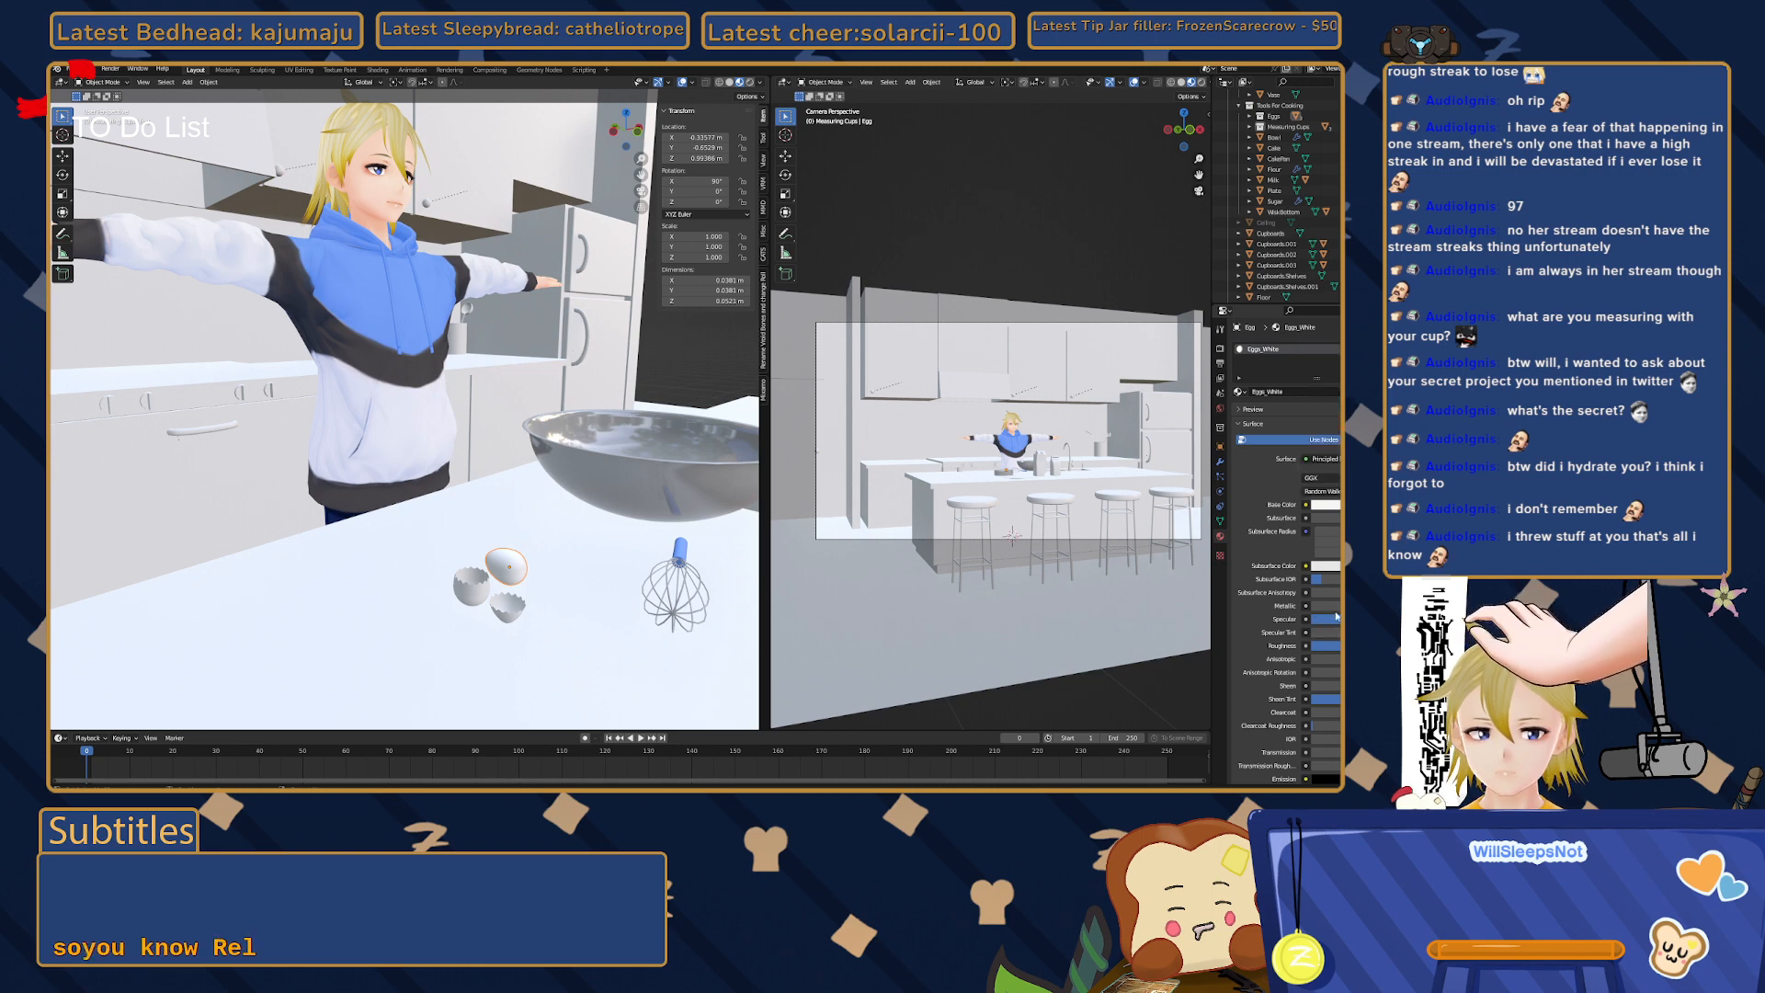
pyautogui.moveTo(1337, 617); pyautogui.dragTo(1286, 617)
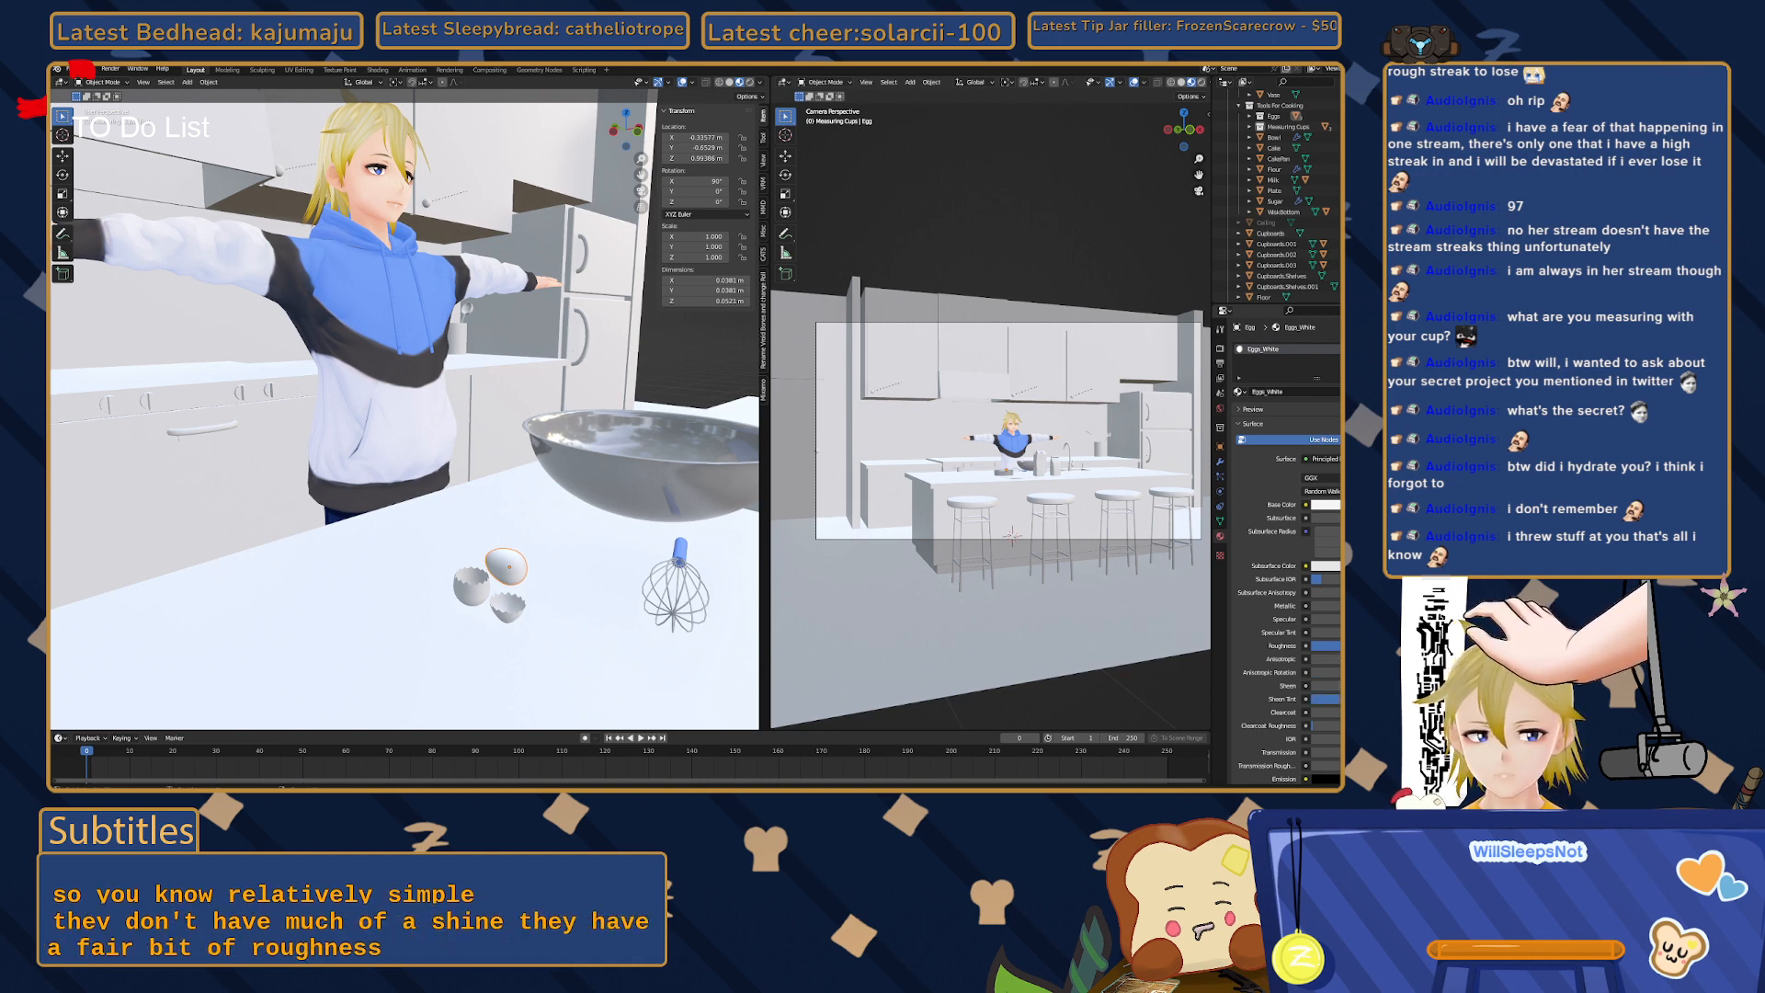
# - Assign the existing Eggs_White material to both halves of the cracked eggshell
pyautogui.moveTo(442, 626)
pyautogui.mouseDown(button='middle')
pyautogui.moveTo(467, 666)
pyautogui.moveTo(444, 602)
pyautogui.mouseUp(button='middle')
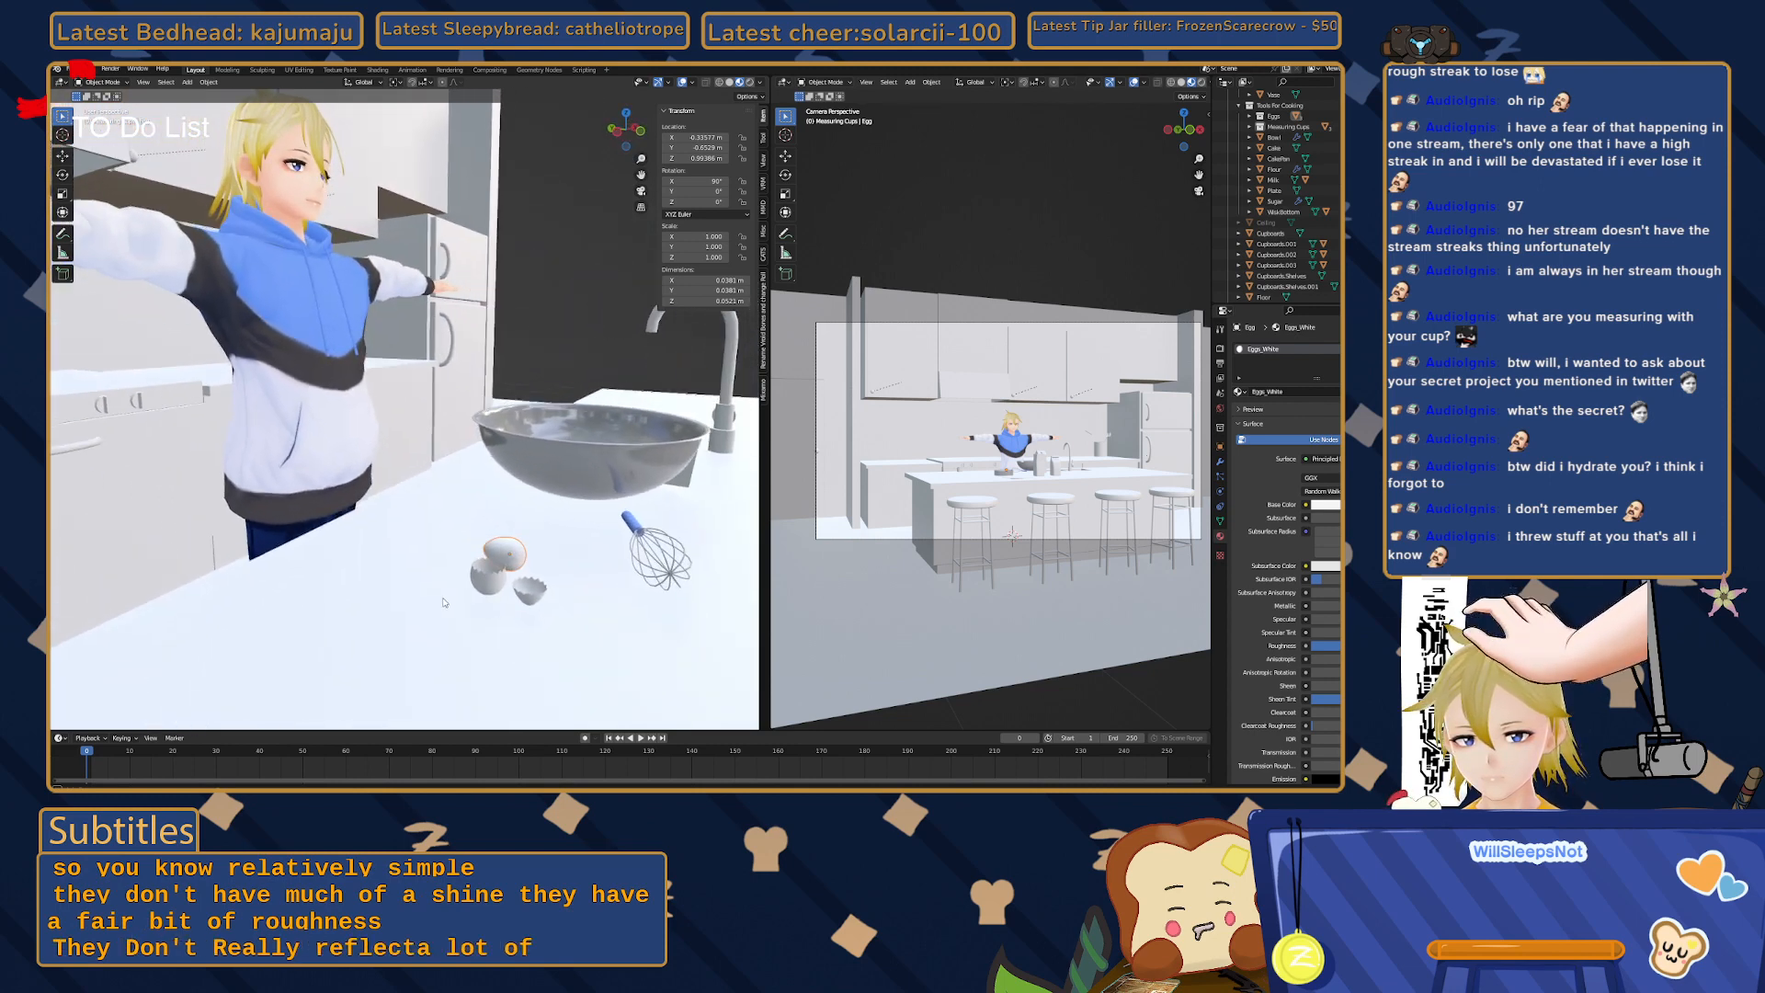
pyautogui.click(489, 578)
pyautogui.click(1238, 391)
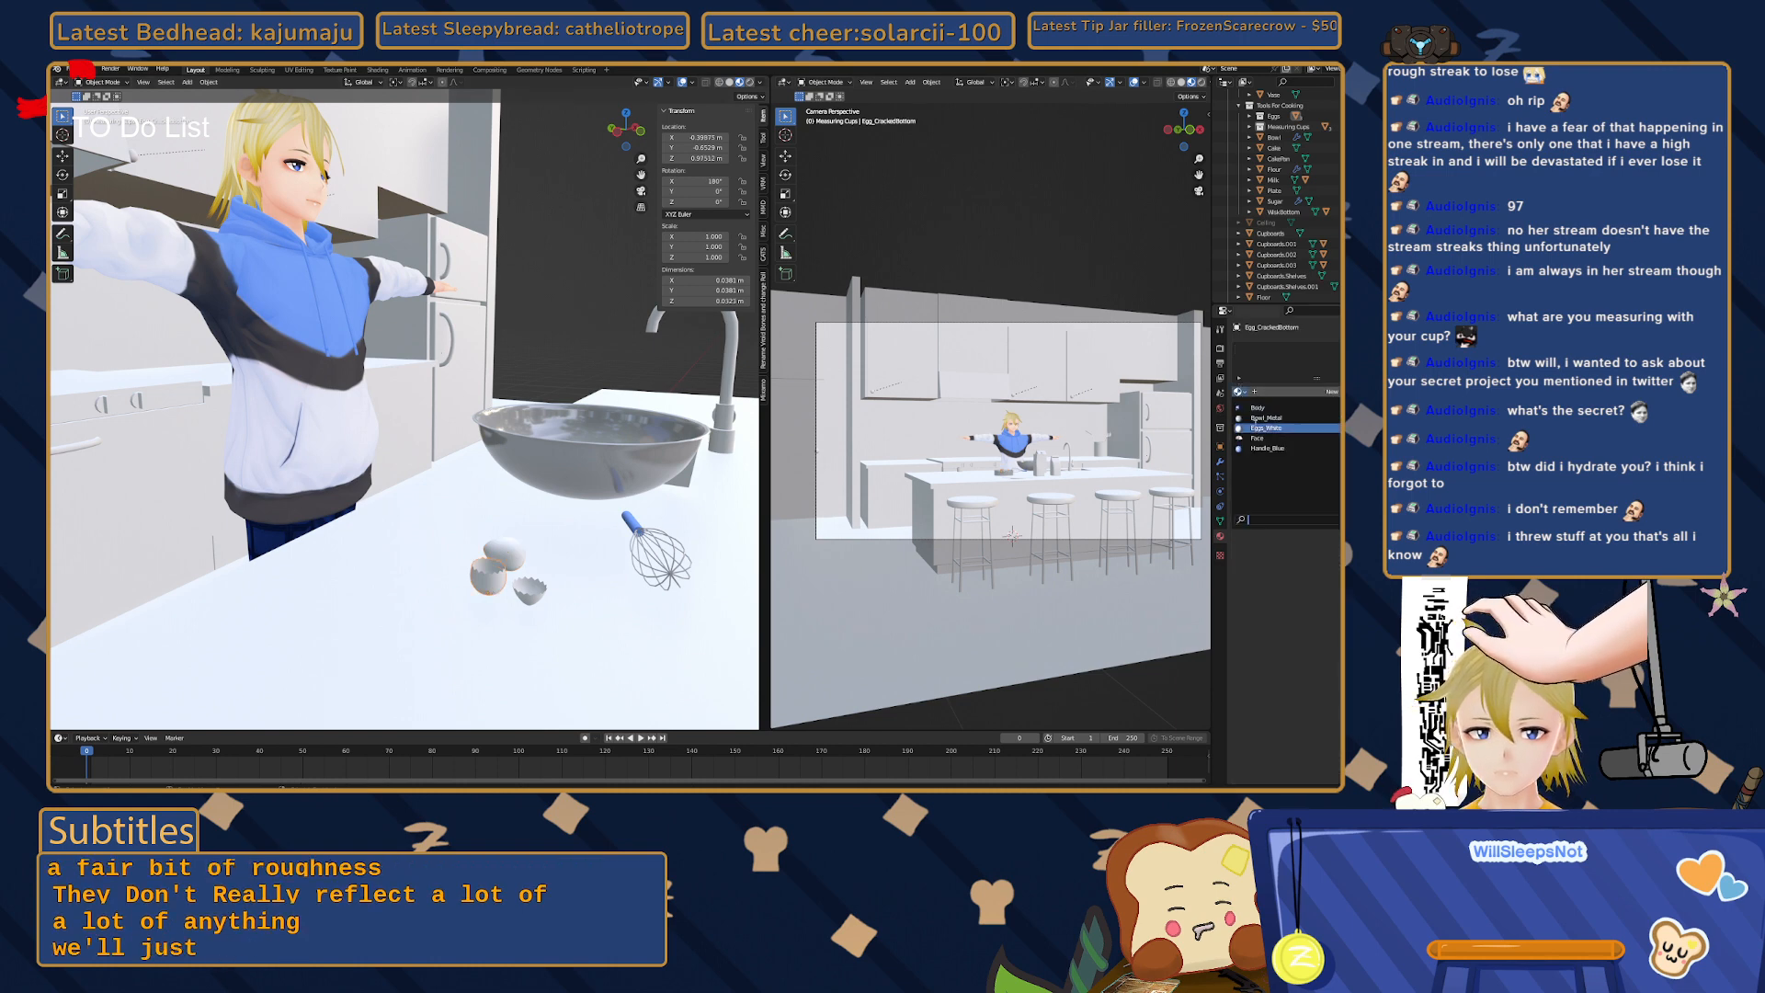
pyautogui.click(1253, 428)
pyautogui.click(530, 591)
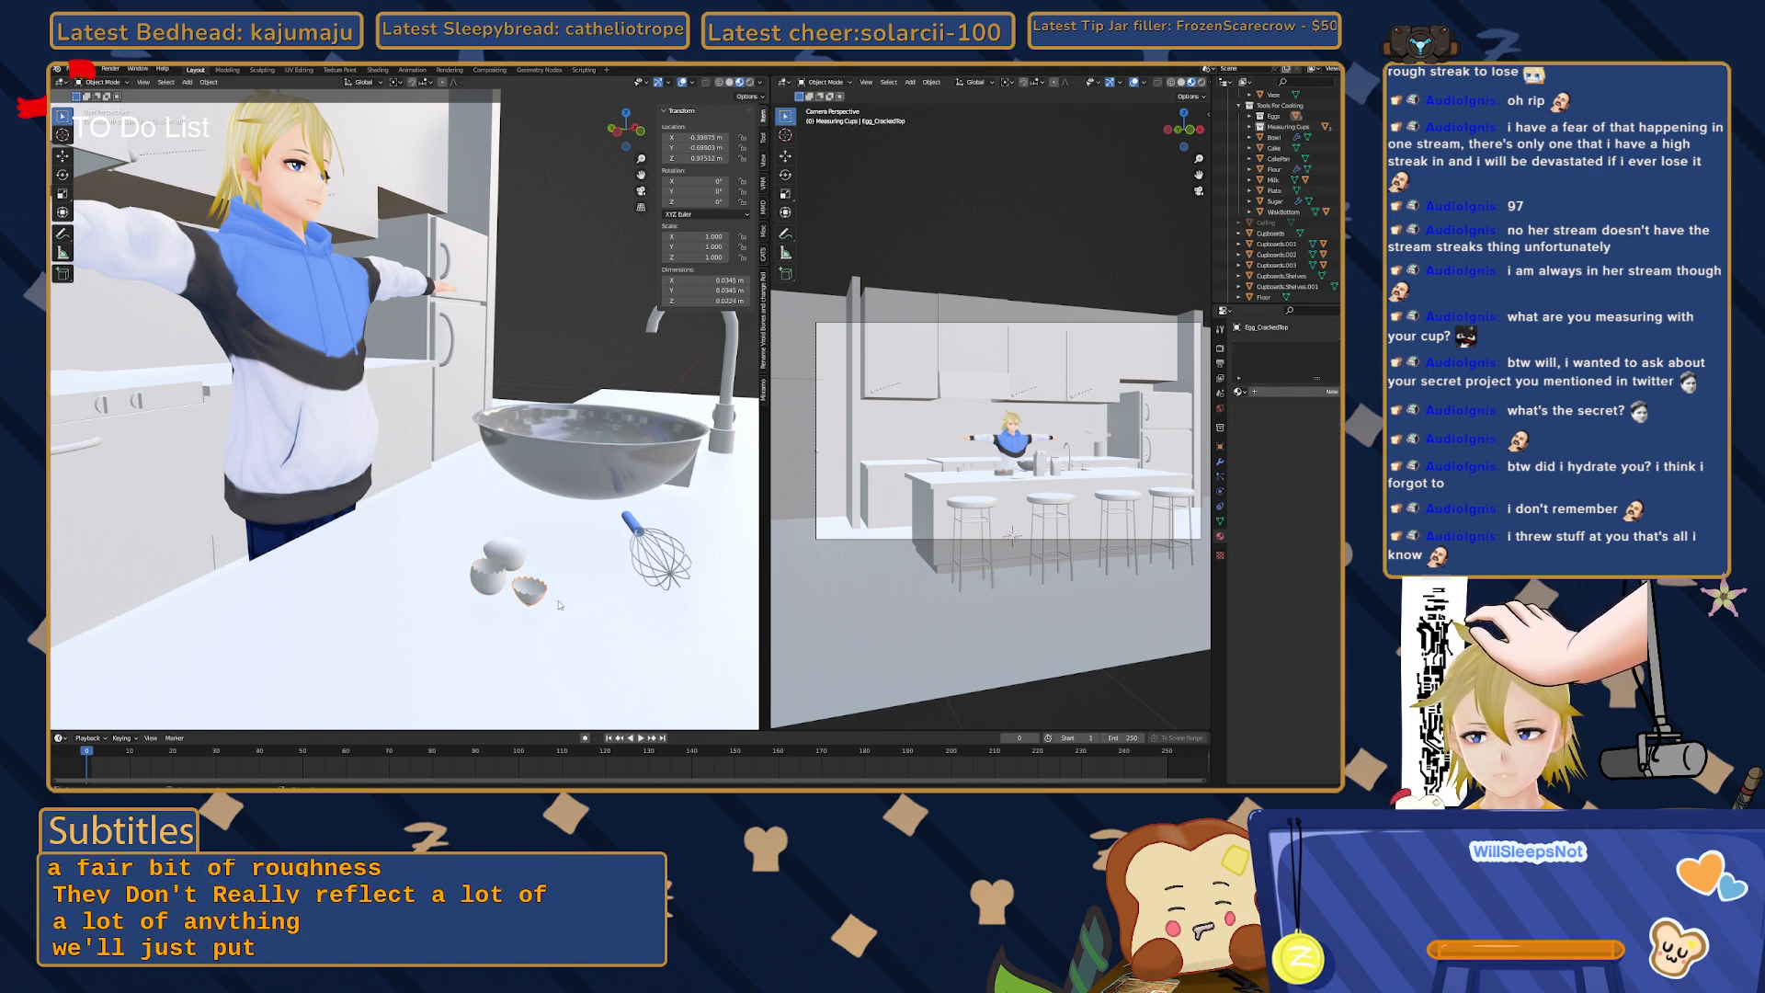
pyautogui.click(1237, 391)
pyautogui.click(1267, 428)
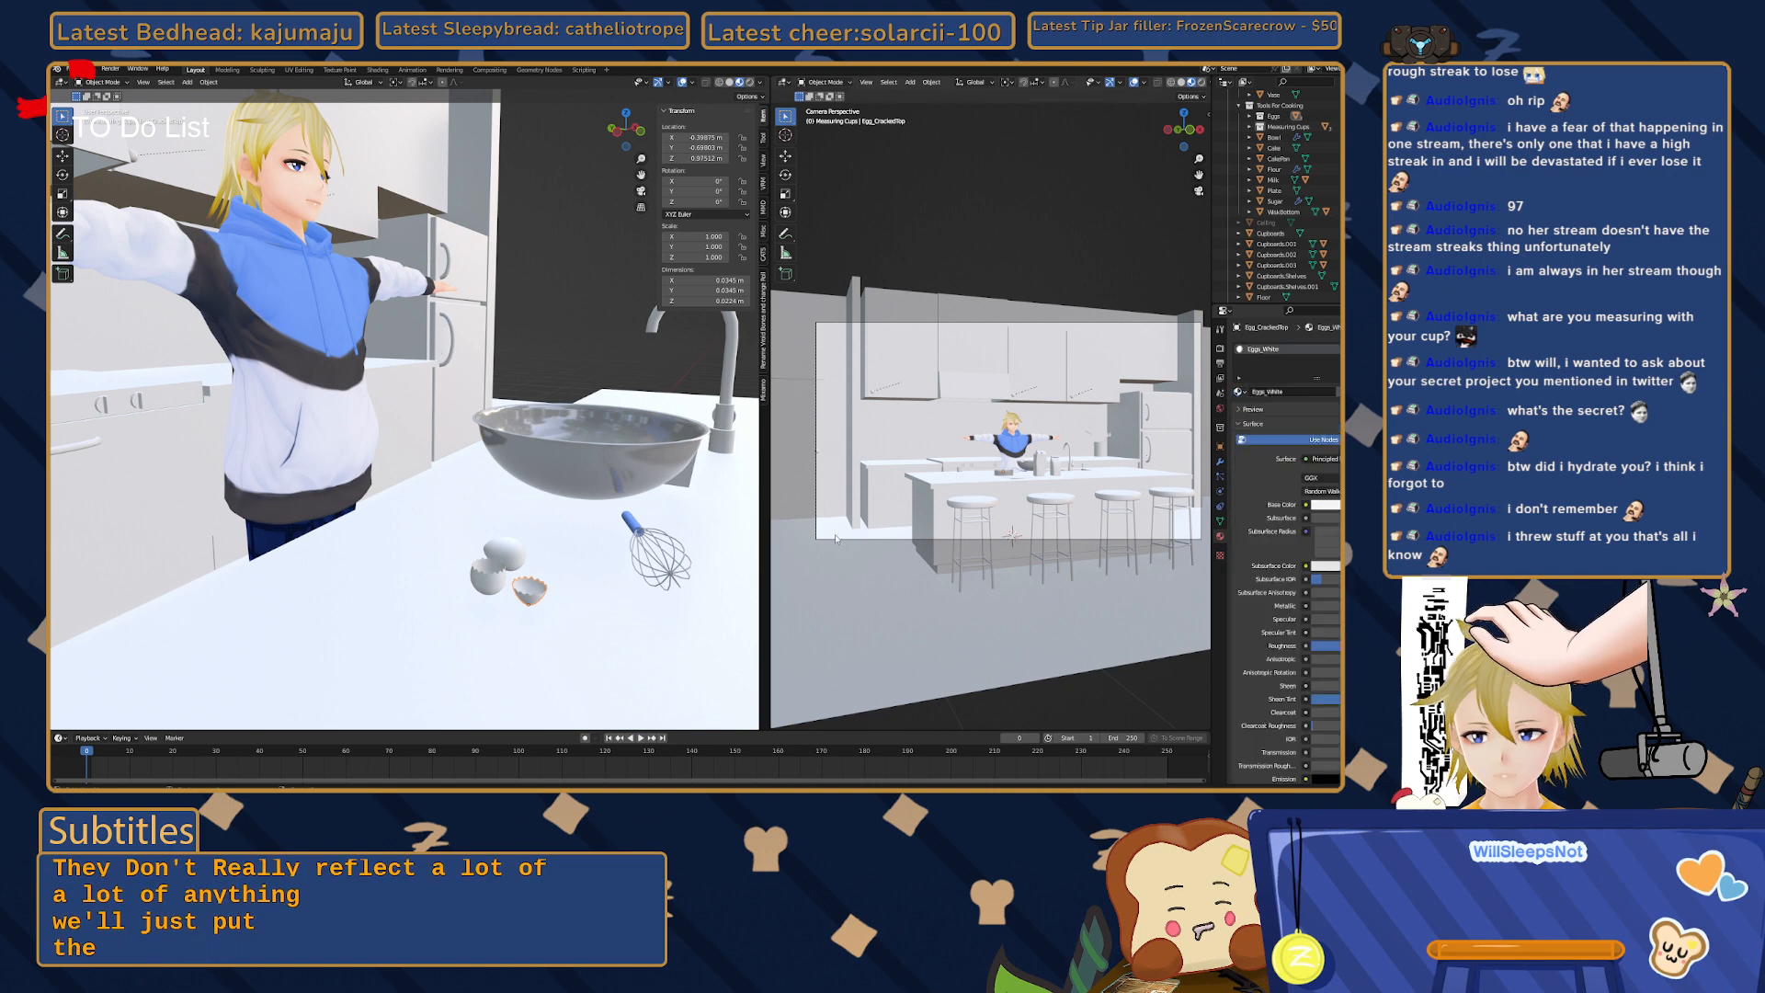
# - Assign the existing Eggs_White material to the smallest measuring cup in the nested stack
pyautogui.moveTo(422, 643); pyautogui.dragTo(460, 566, button='middle')
pyautogui.scroll(4, 441, 570)
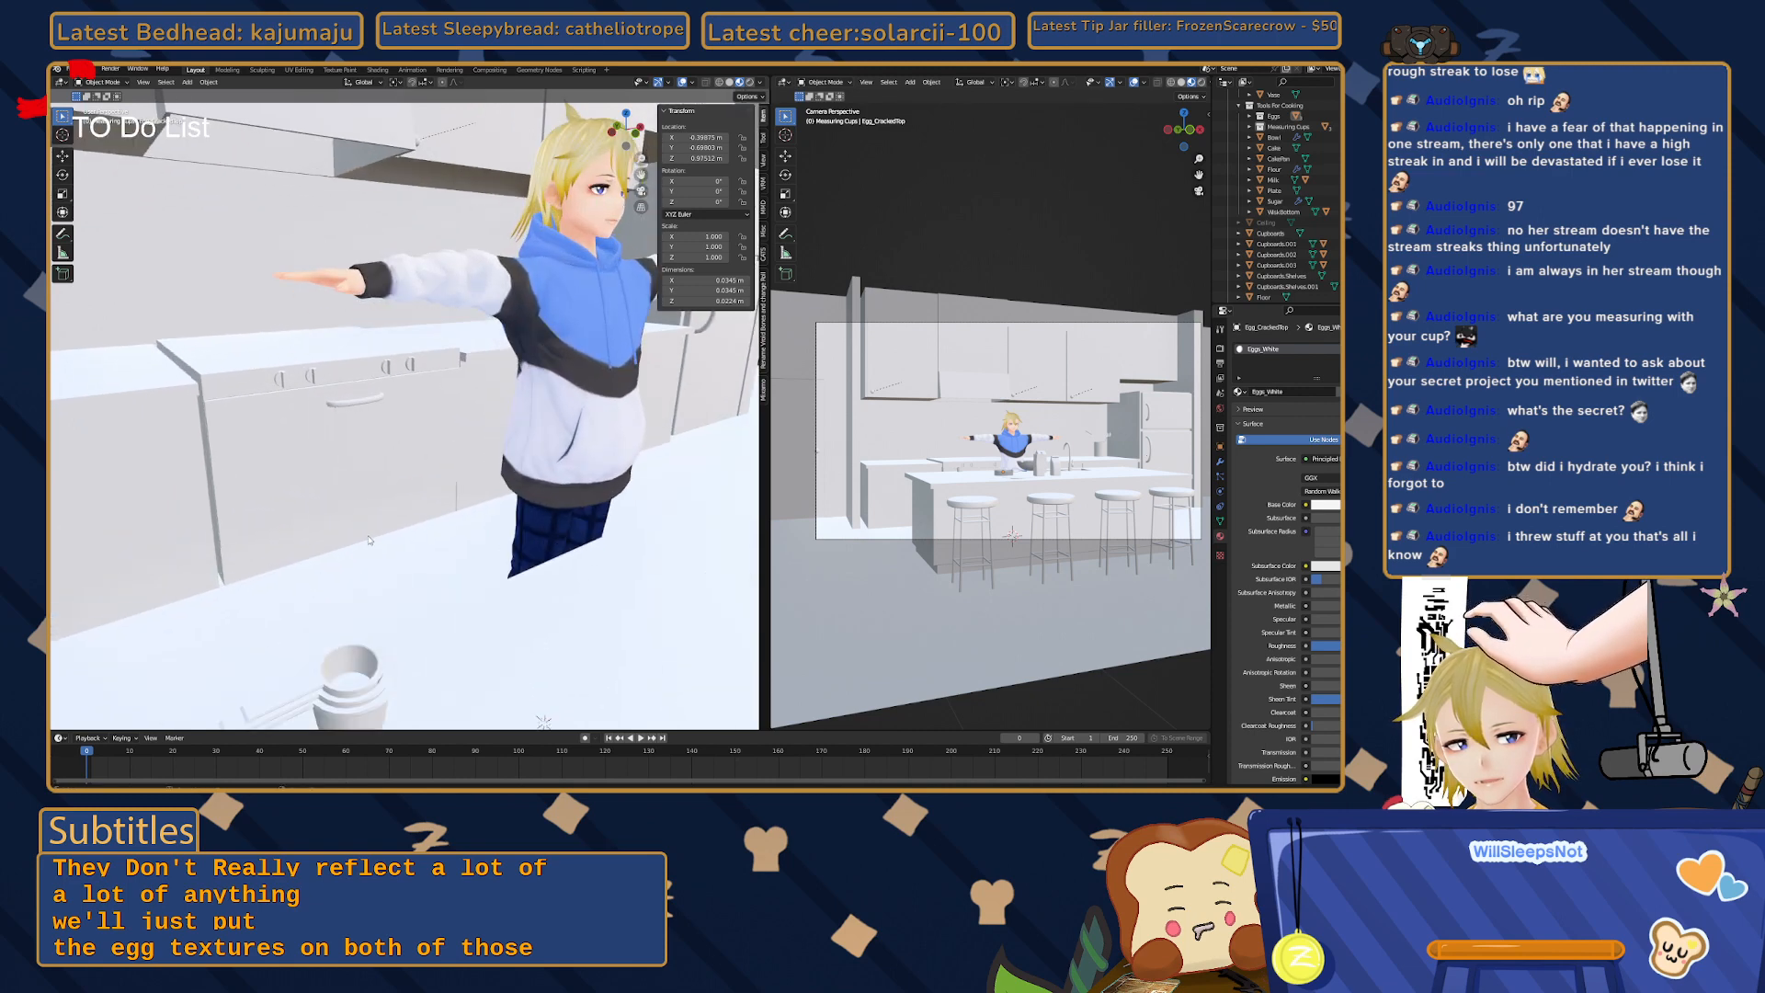
pyautogui.keyDown('shift'); pyautogui.moveTo(305, 618); pyautogui.dragTo(383, 547, button='middle'); pyautogui.keyUp('shift')
pyautogui.scroll(1, 383, 546)
pyautogui.click(424, 575)
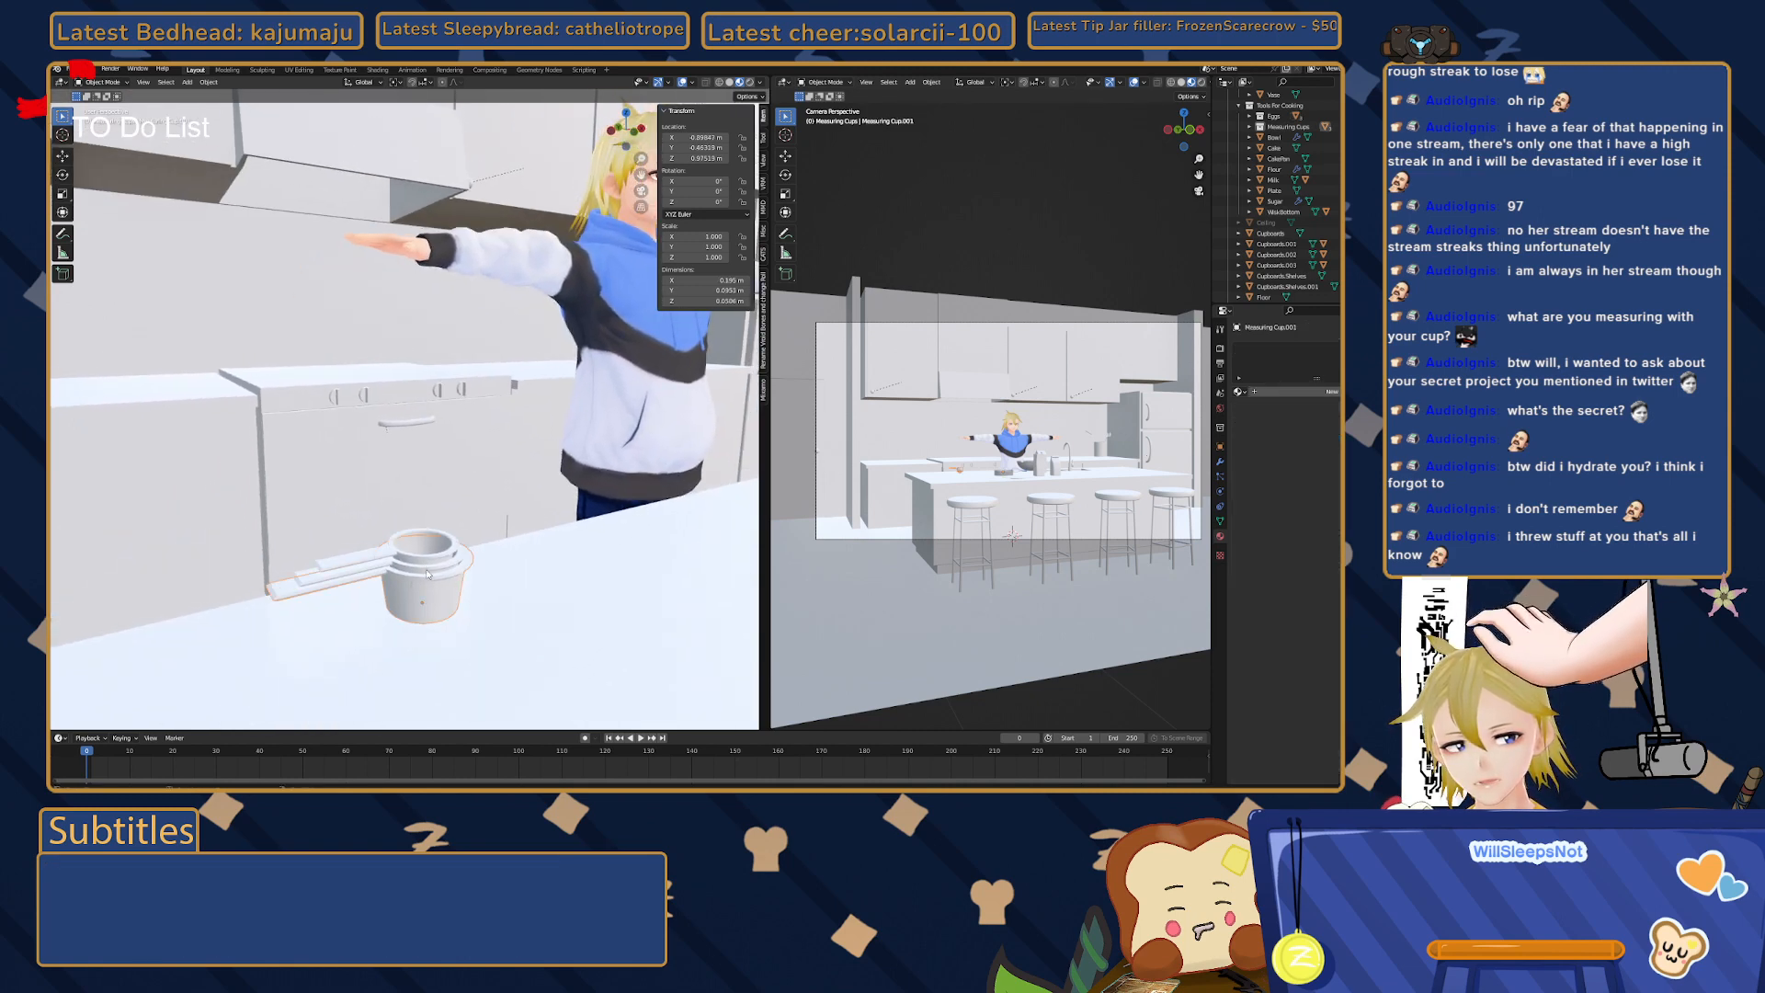
pyautogui.click(427, 574)
pyautogui.click(1239, 391)
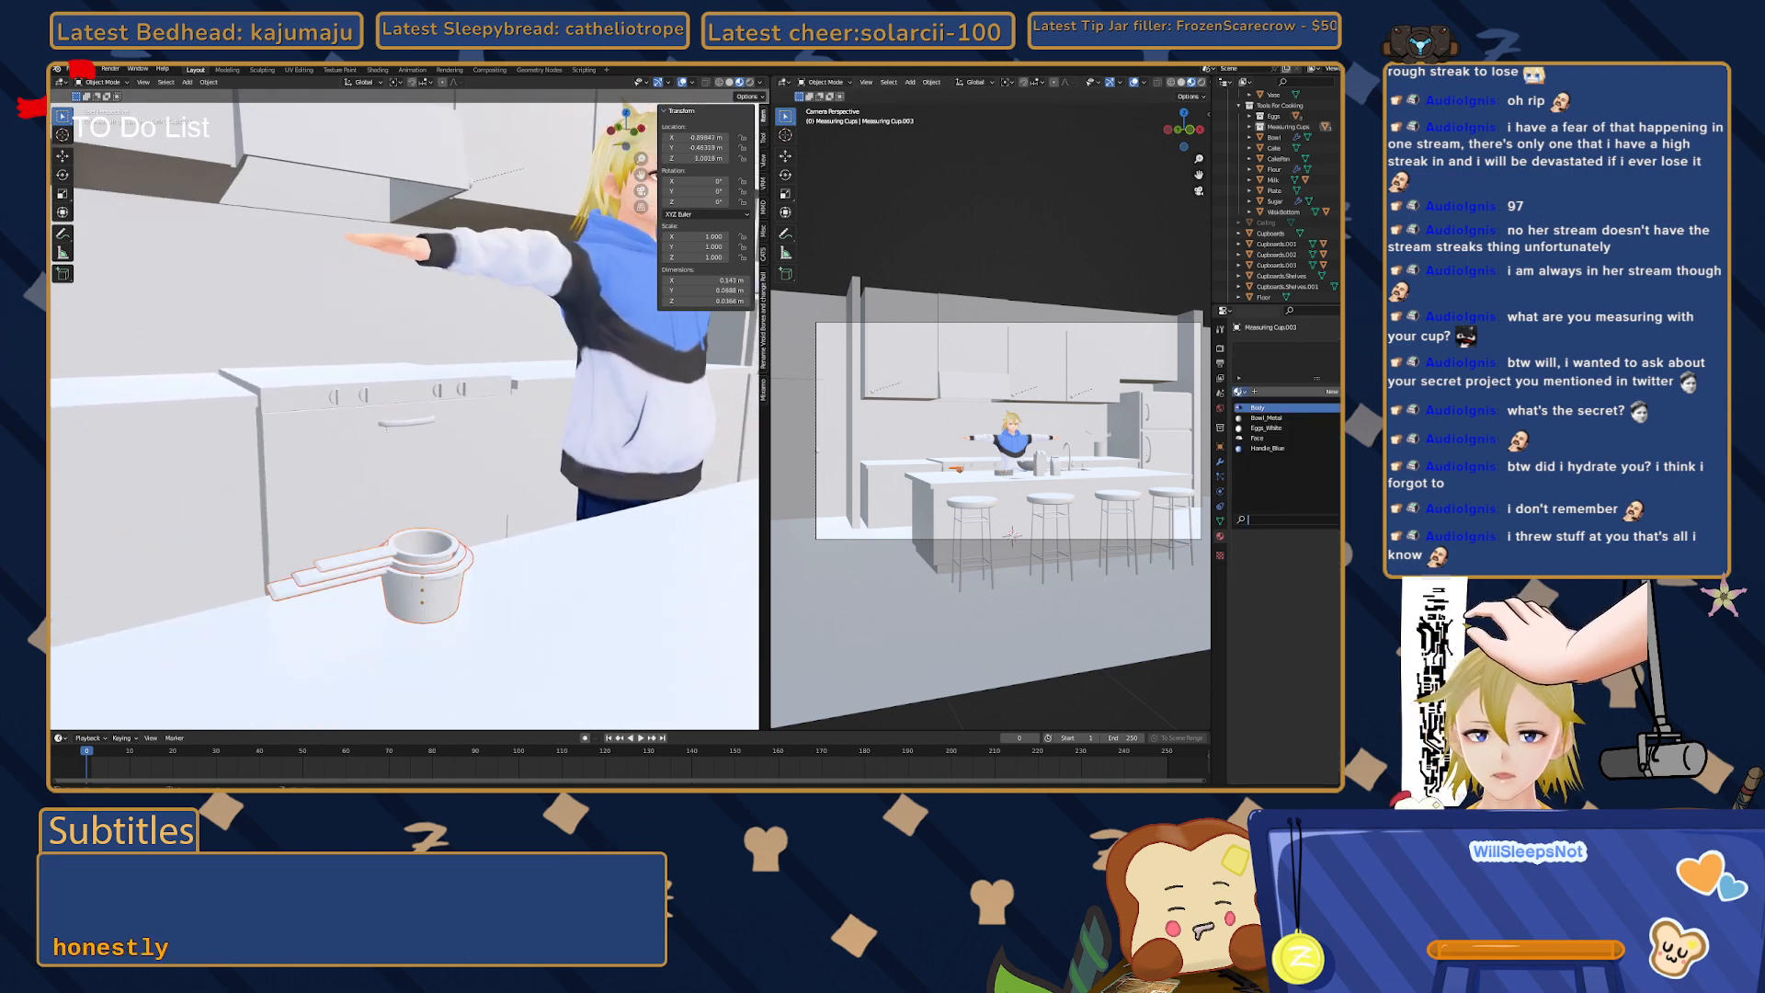
pyautogui.click(1267, 426)
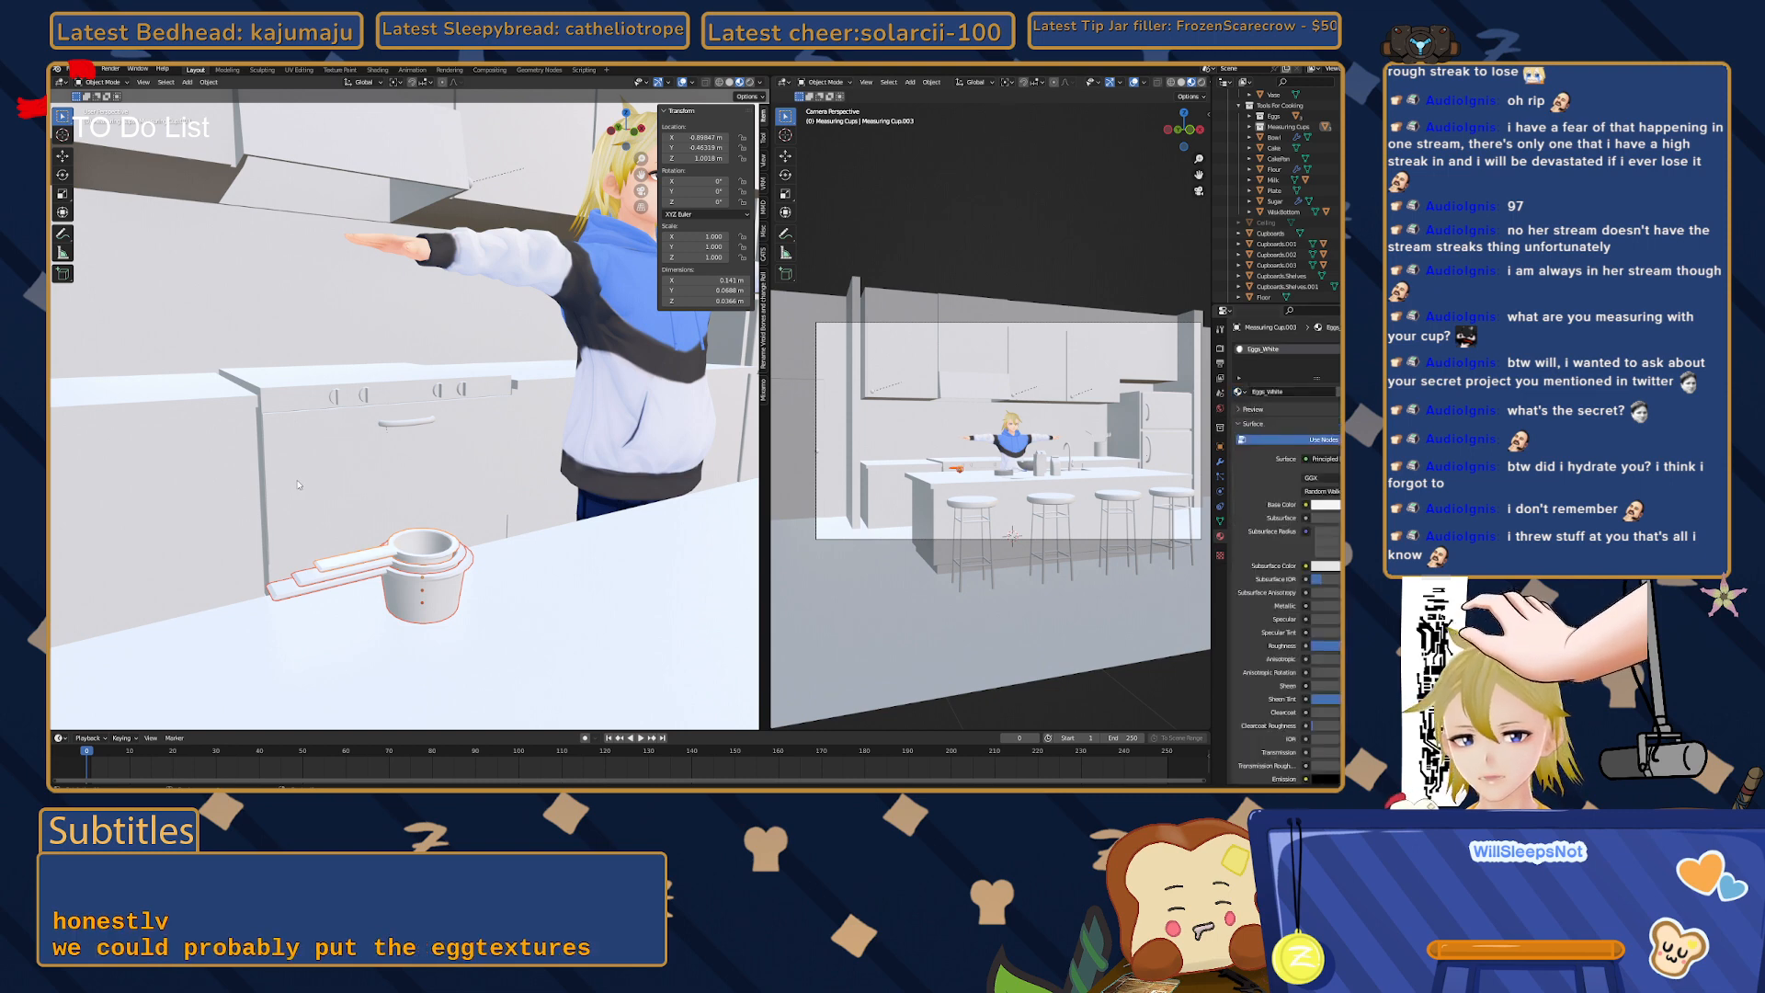
# - Assign the existing Eggs_White material to the middle and largest measuring cups
pyautogui.click(349, 573)
pyautogui.click(349, 572)
pyautogui.click(312, 580)
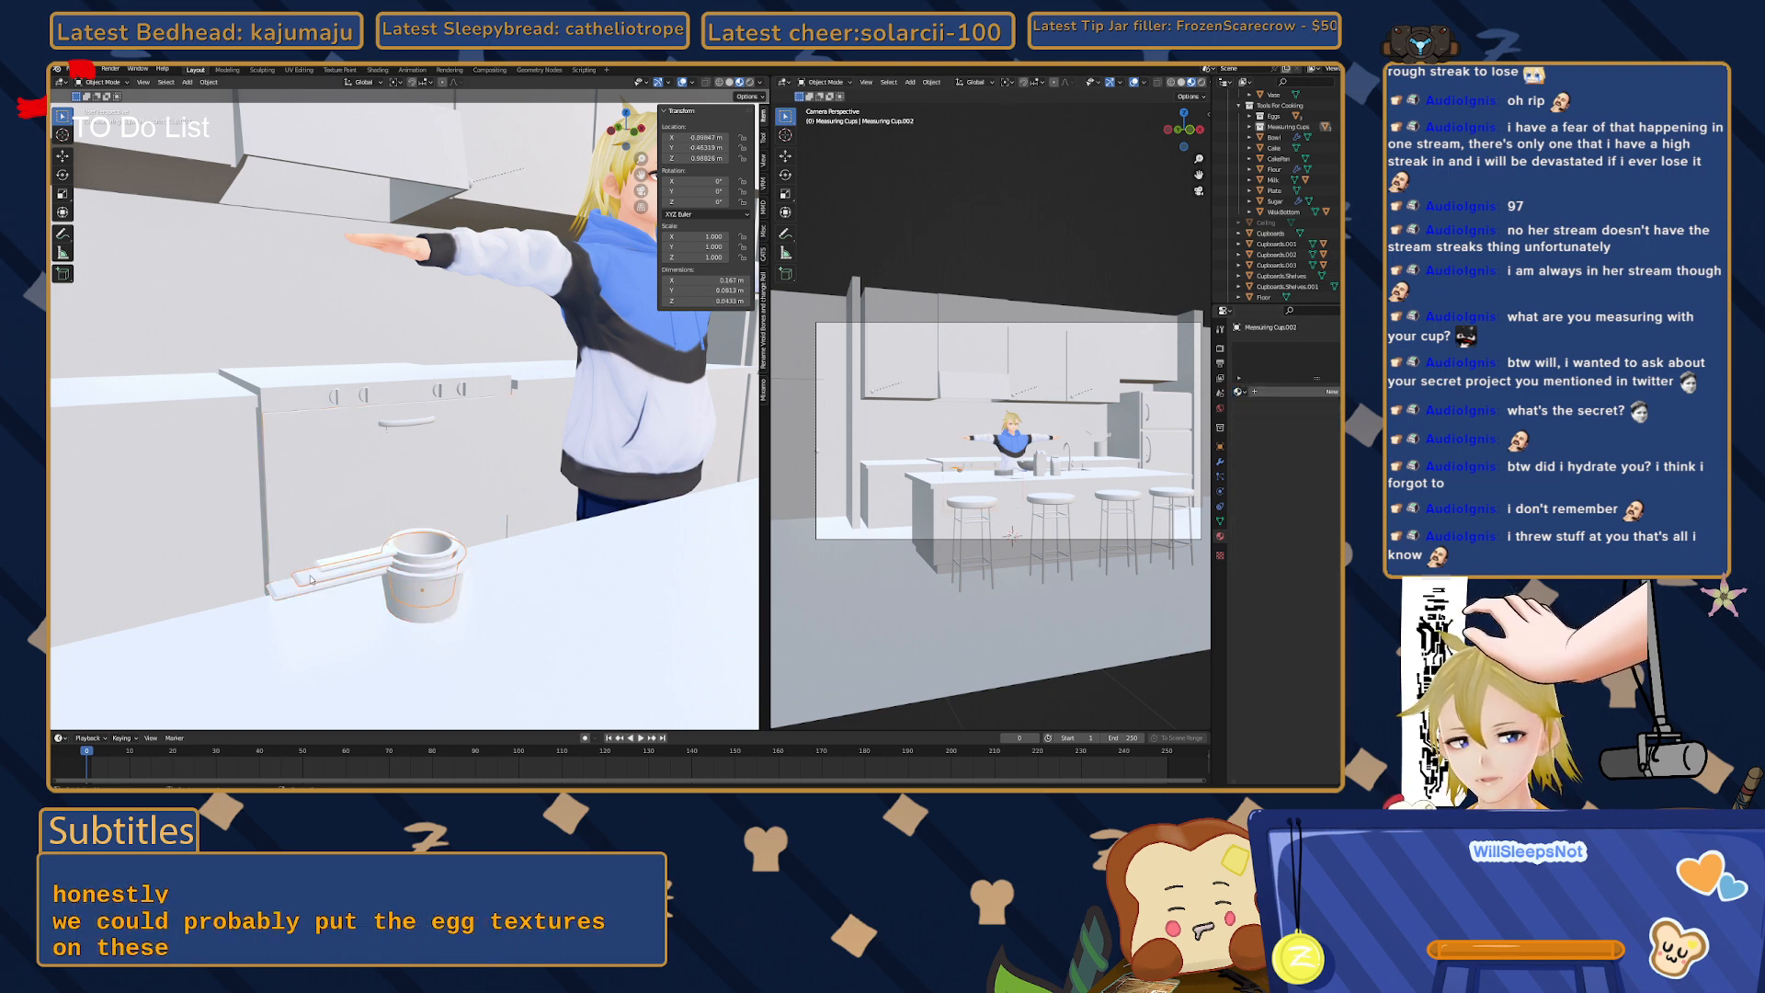
pyautogui.click(1241, 394)
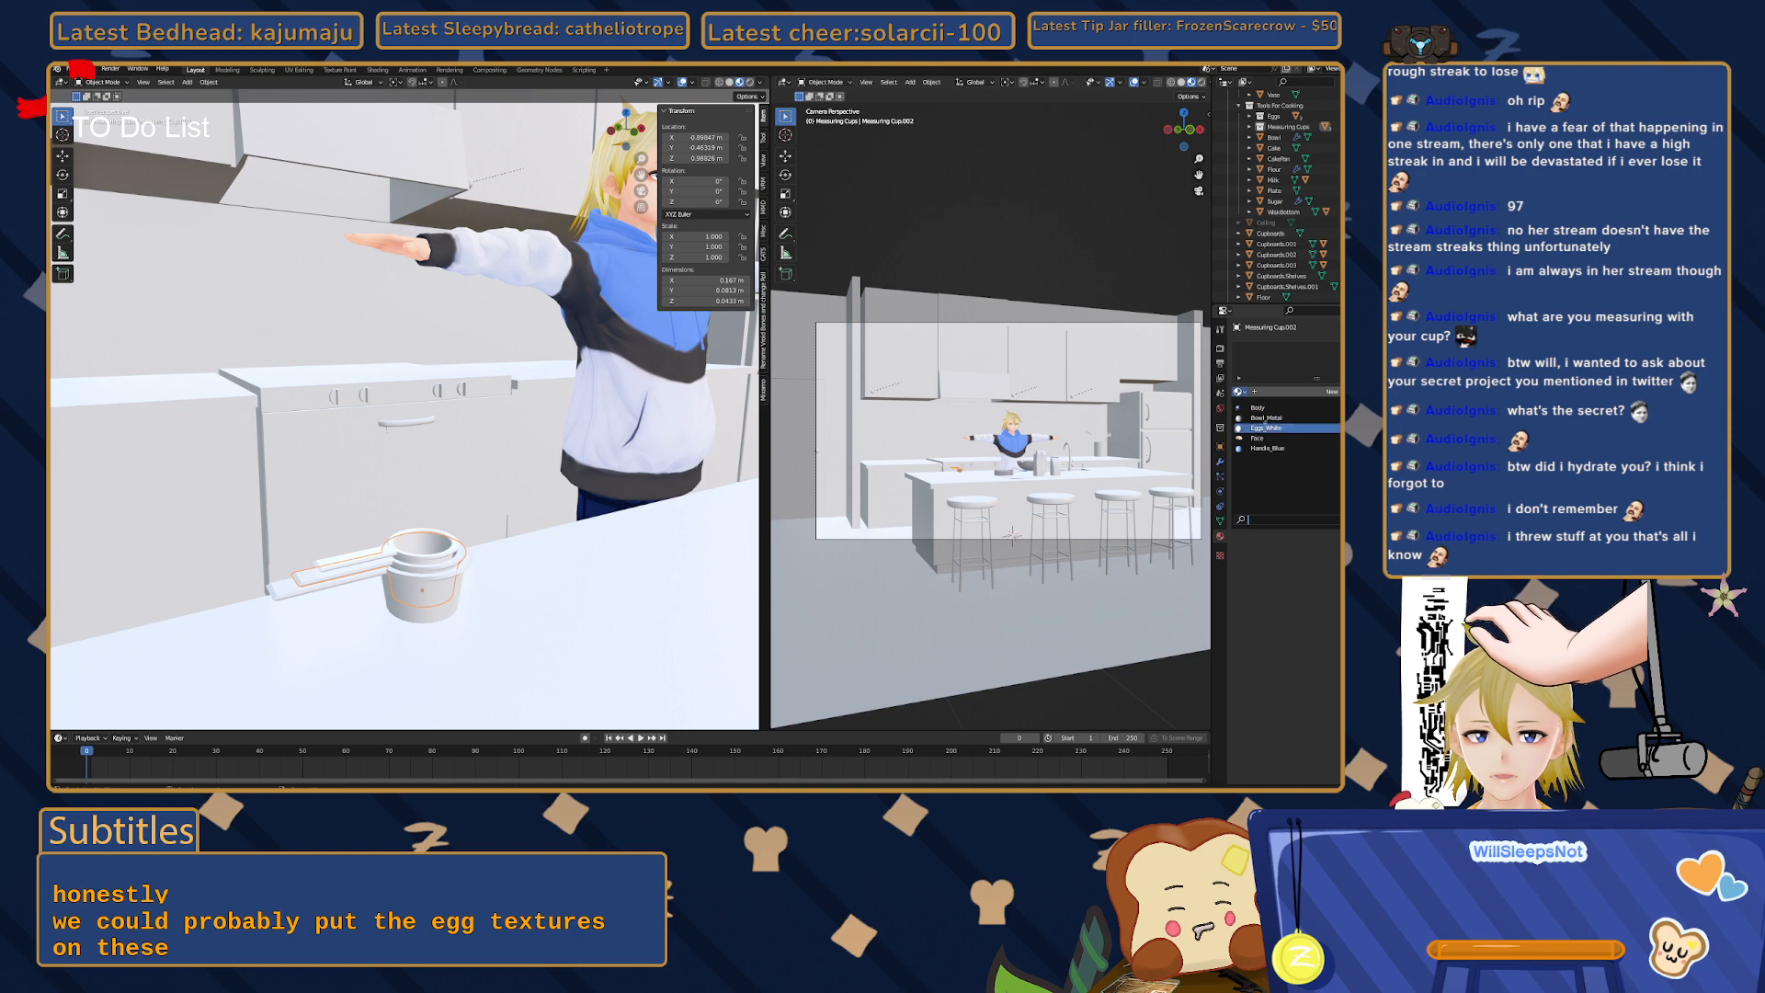
pyautogui.click(1267, 425)
pyautogui.click(443, 616)
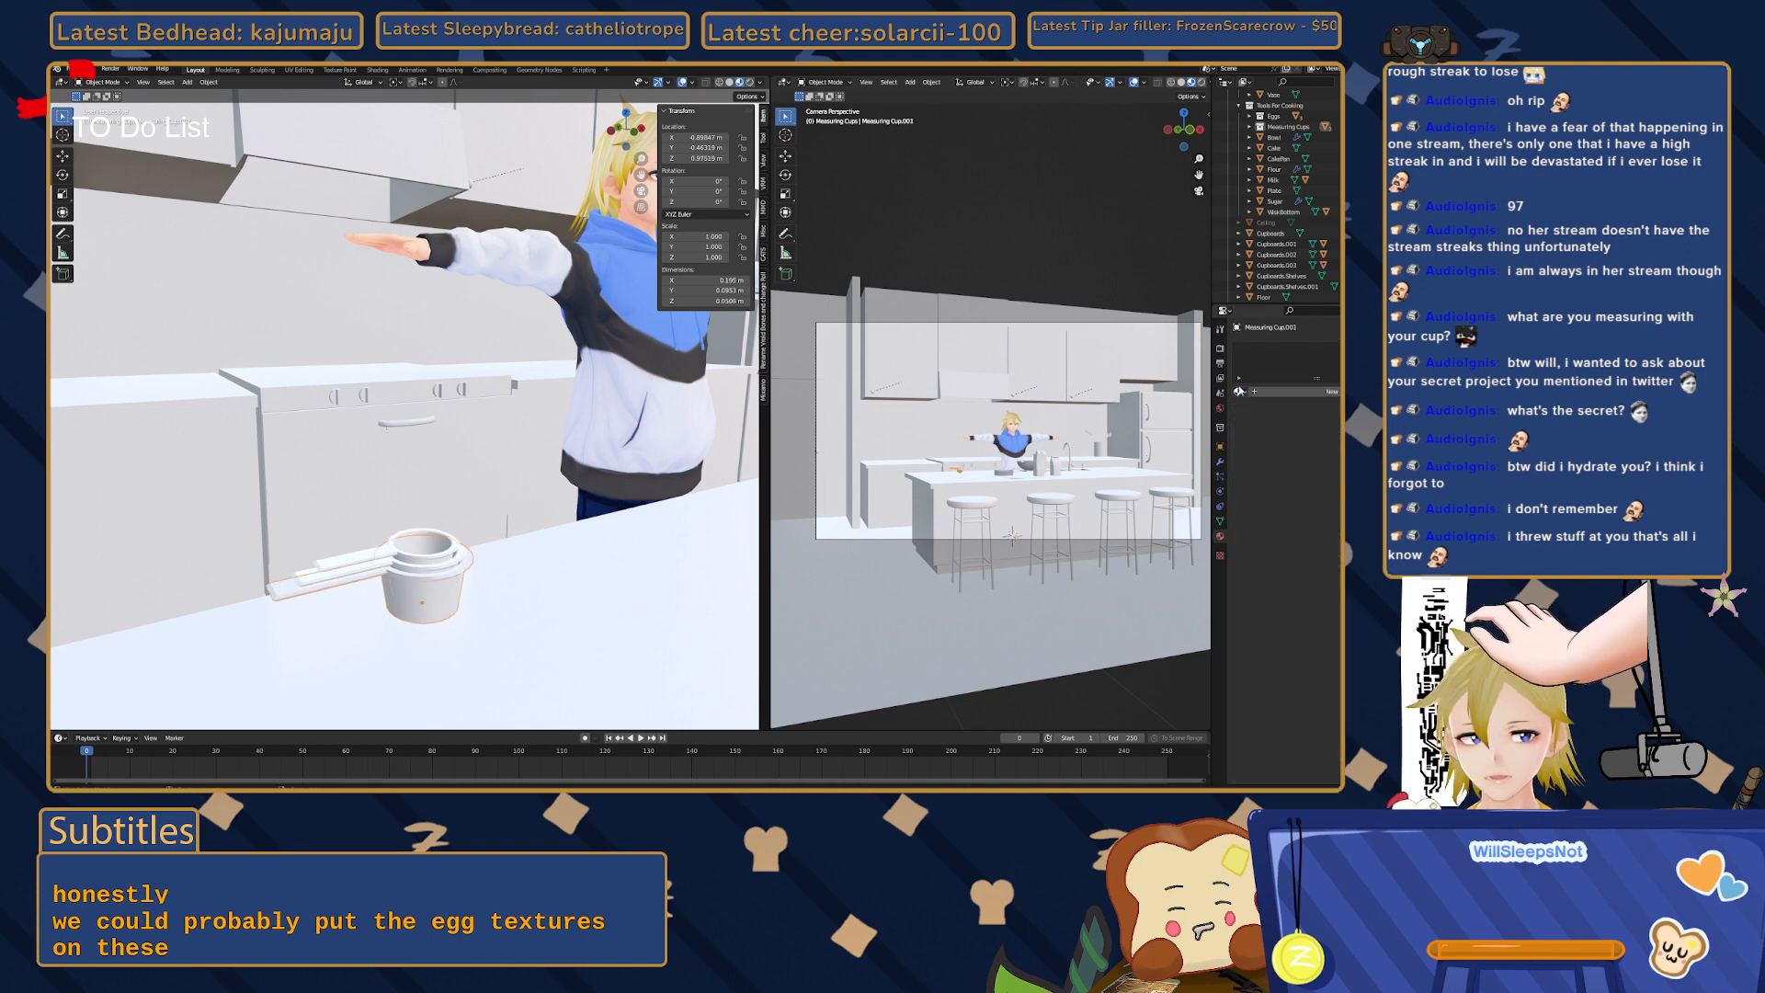
pyautogui.click(1238, 390)
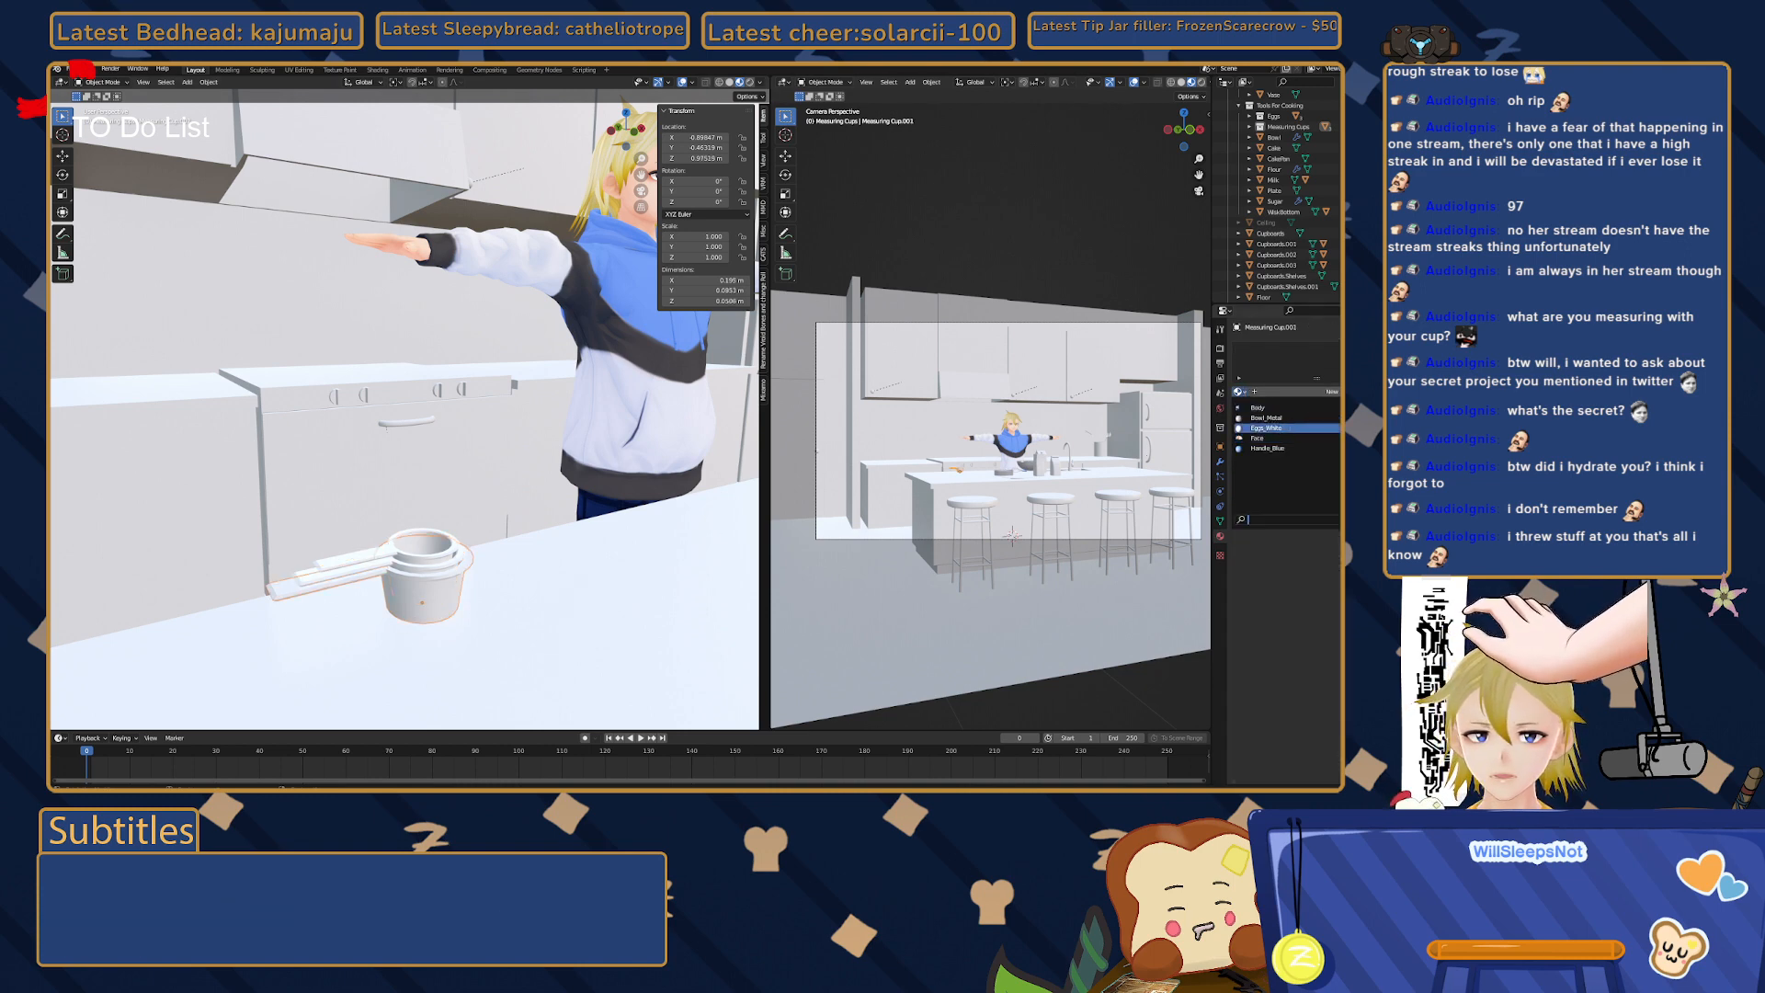
pyautogui.click(1298, 428)
# - Assign the existing Handle_Blue material to the handle faces of the smallest measuring cup in a second material slot
pyautogui.moveTo(478, 543); pyautogui.dragTo(345, 536, button='middle')
pyautogui.click(411, 550)
pyautogui.scroll(3, 402, 571)
pyautogui.press('Tab')
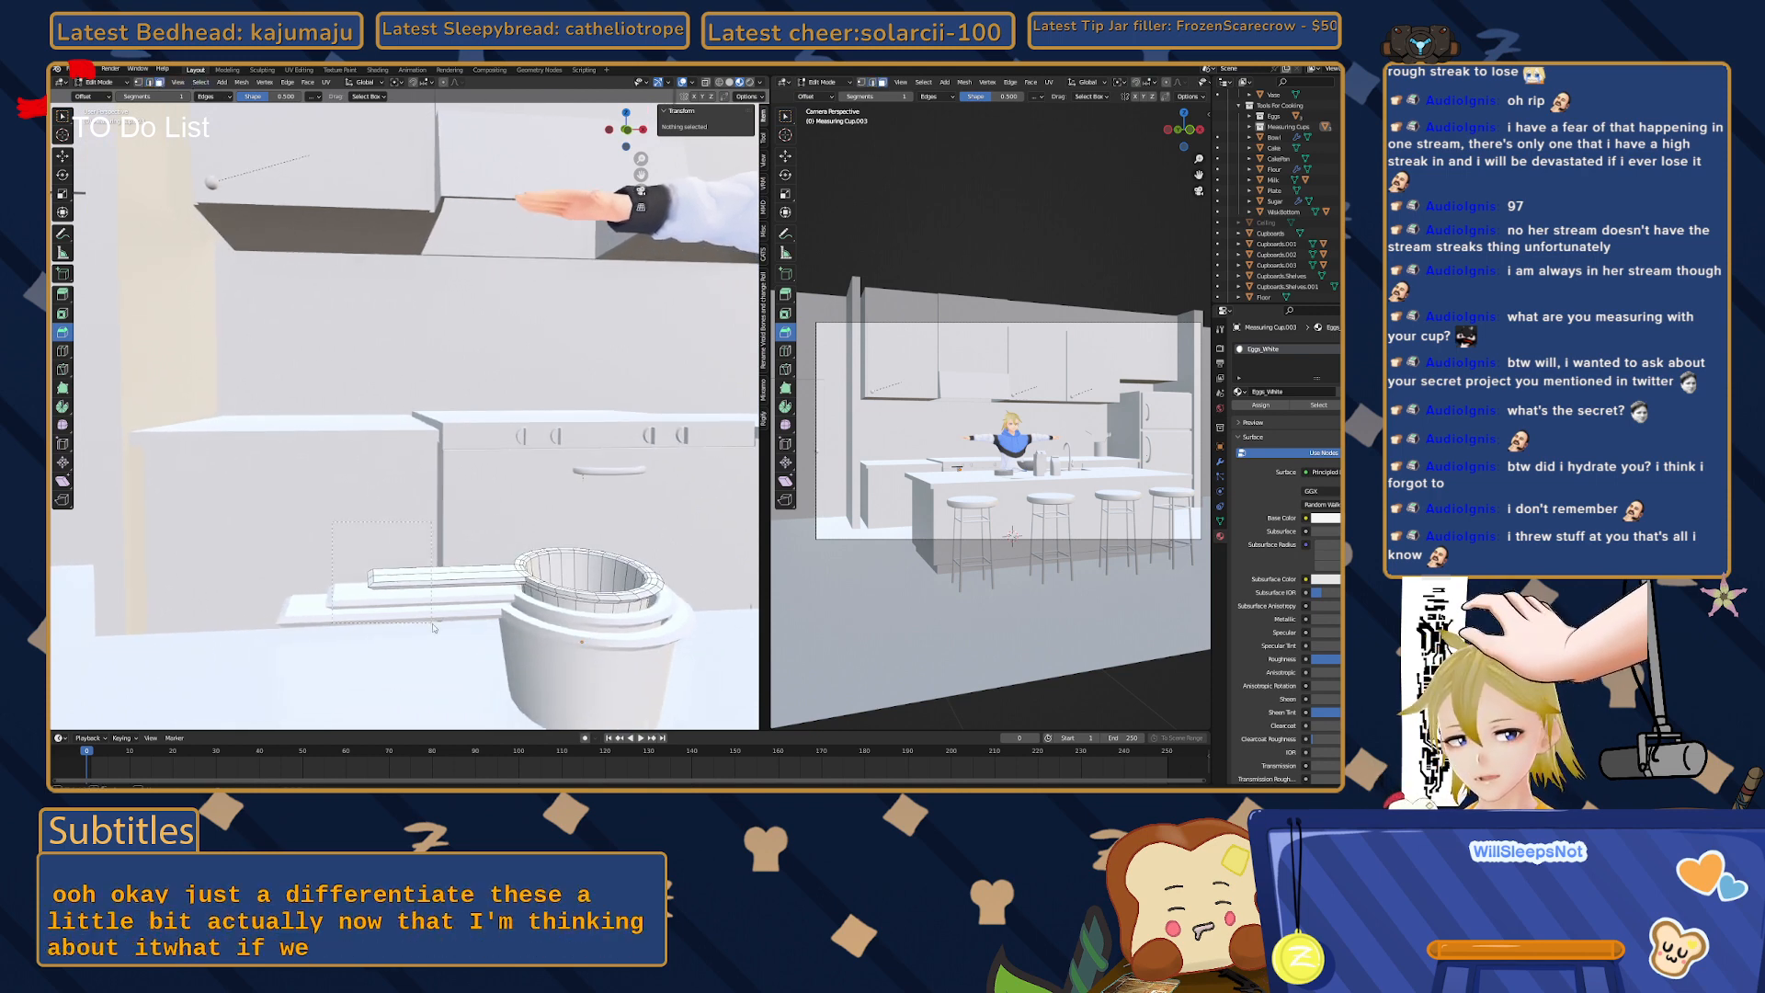
pyautogui.click(475, 630)
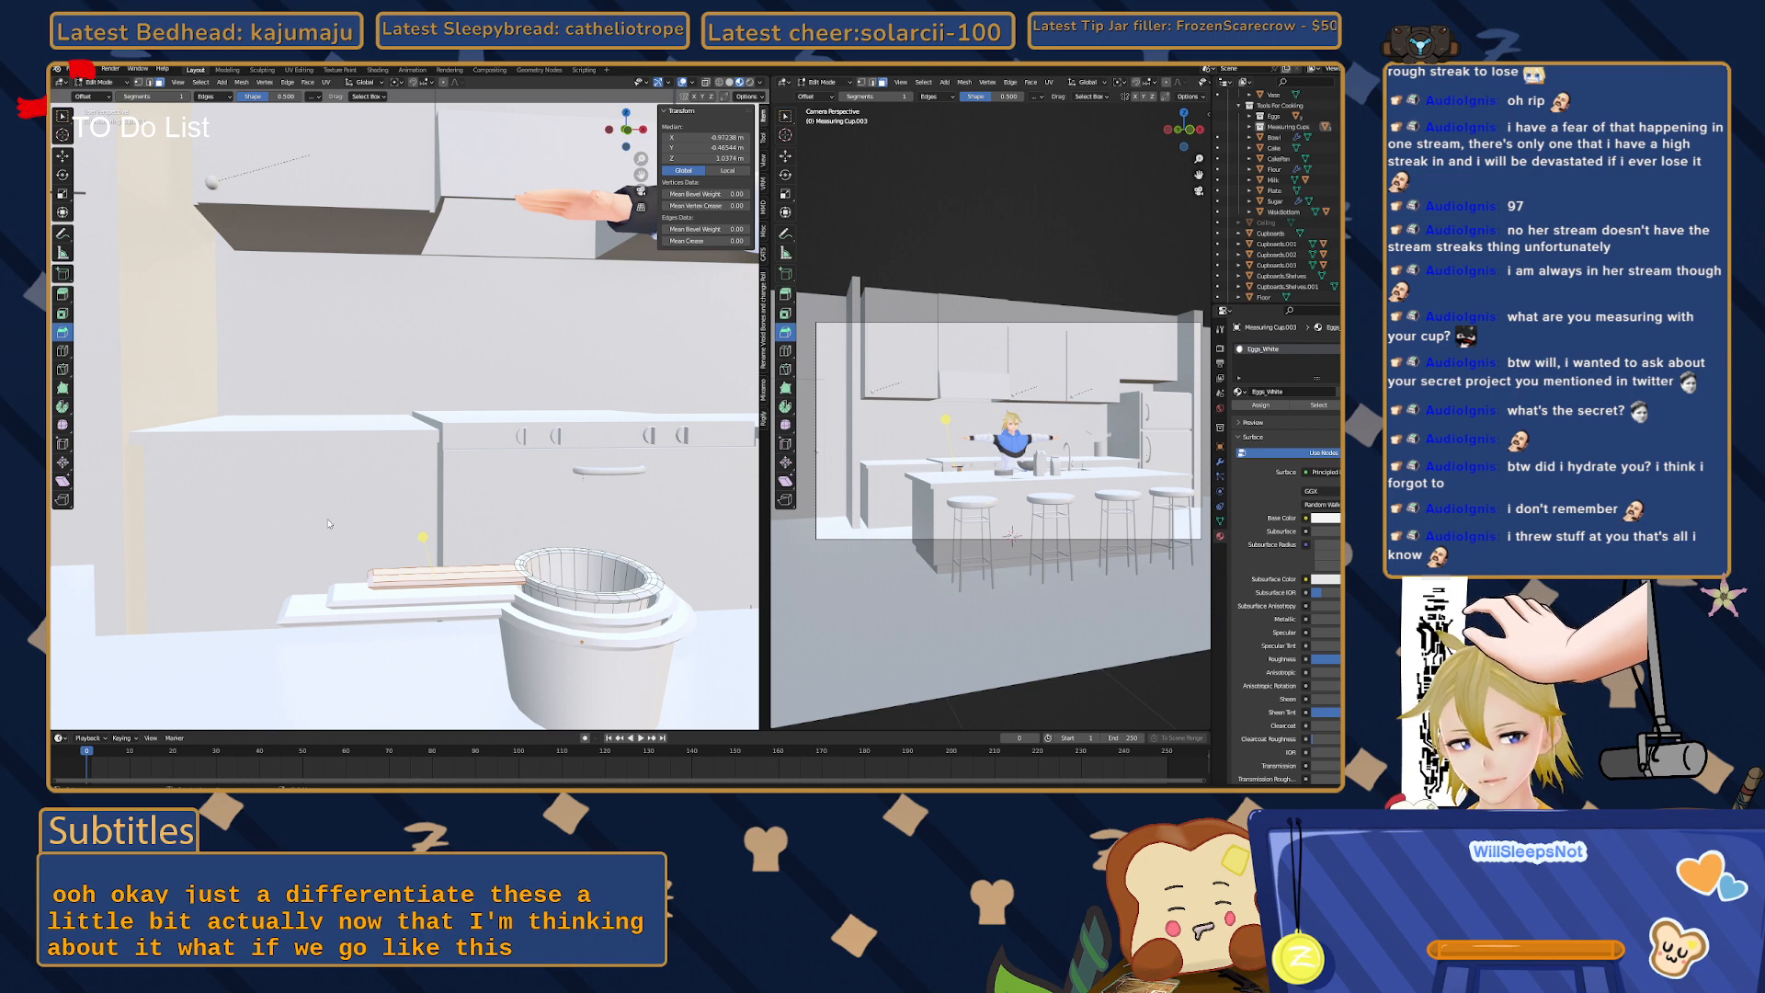
pyautogui.hotkey('alt', 'z')
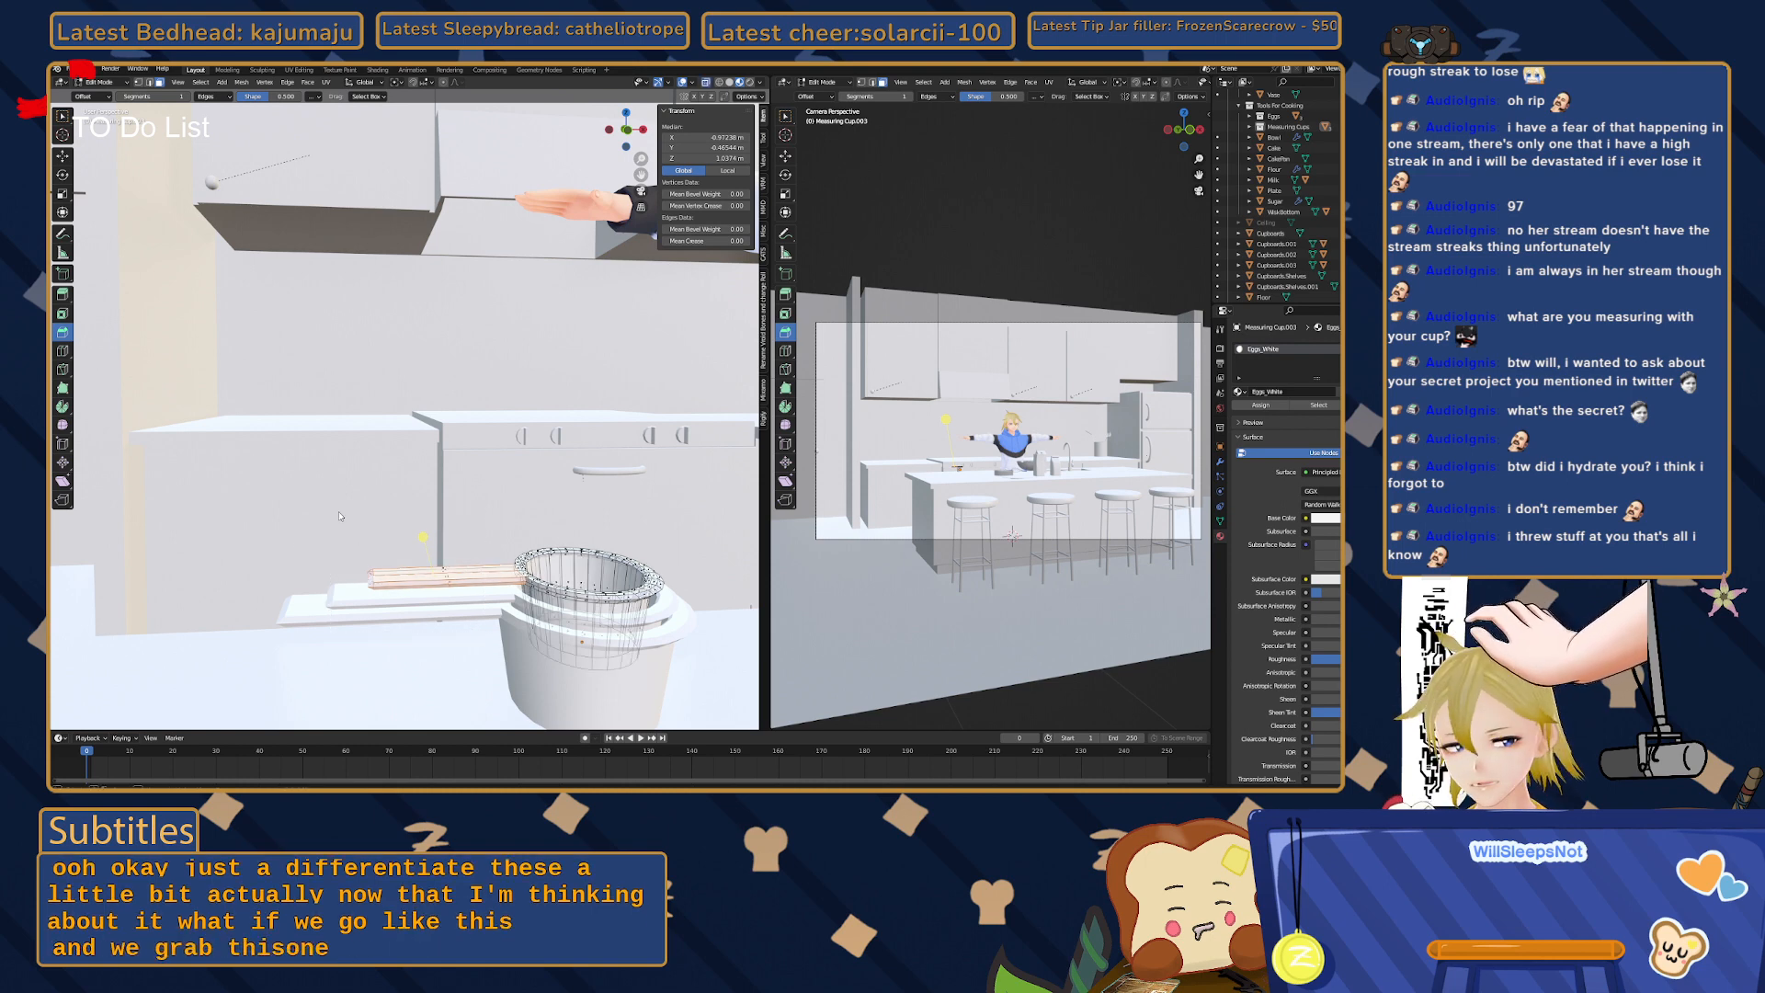
pyautogui.moveTo(336, 512); pyautogui.dragTo(505, 630)
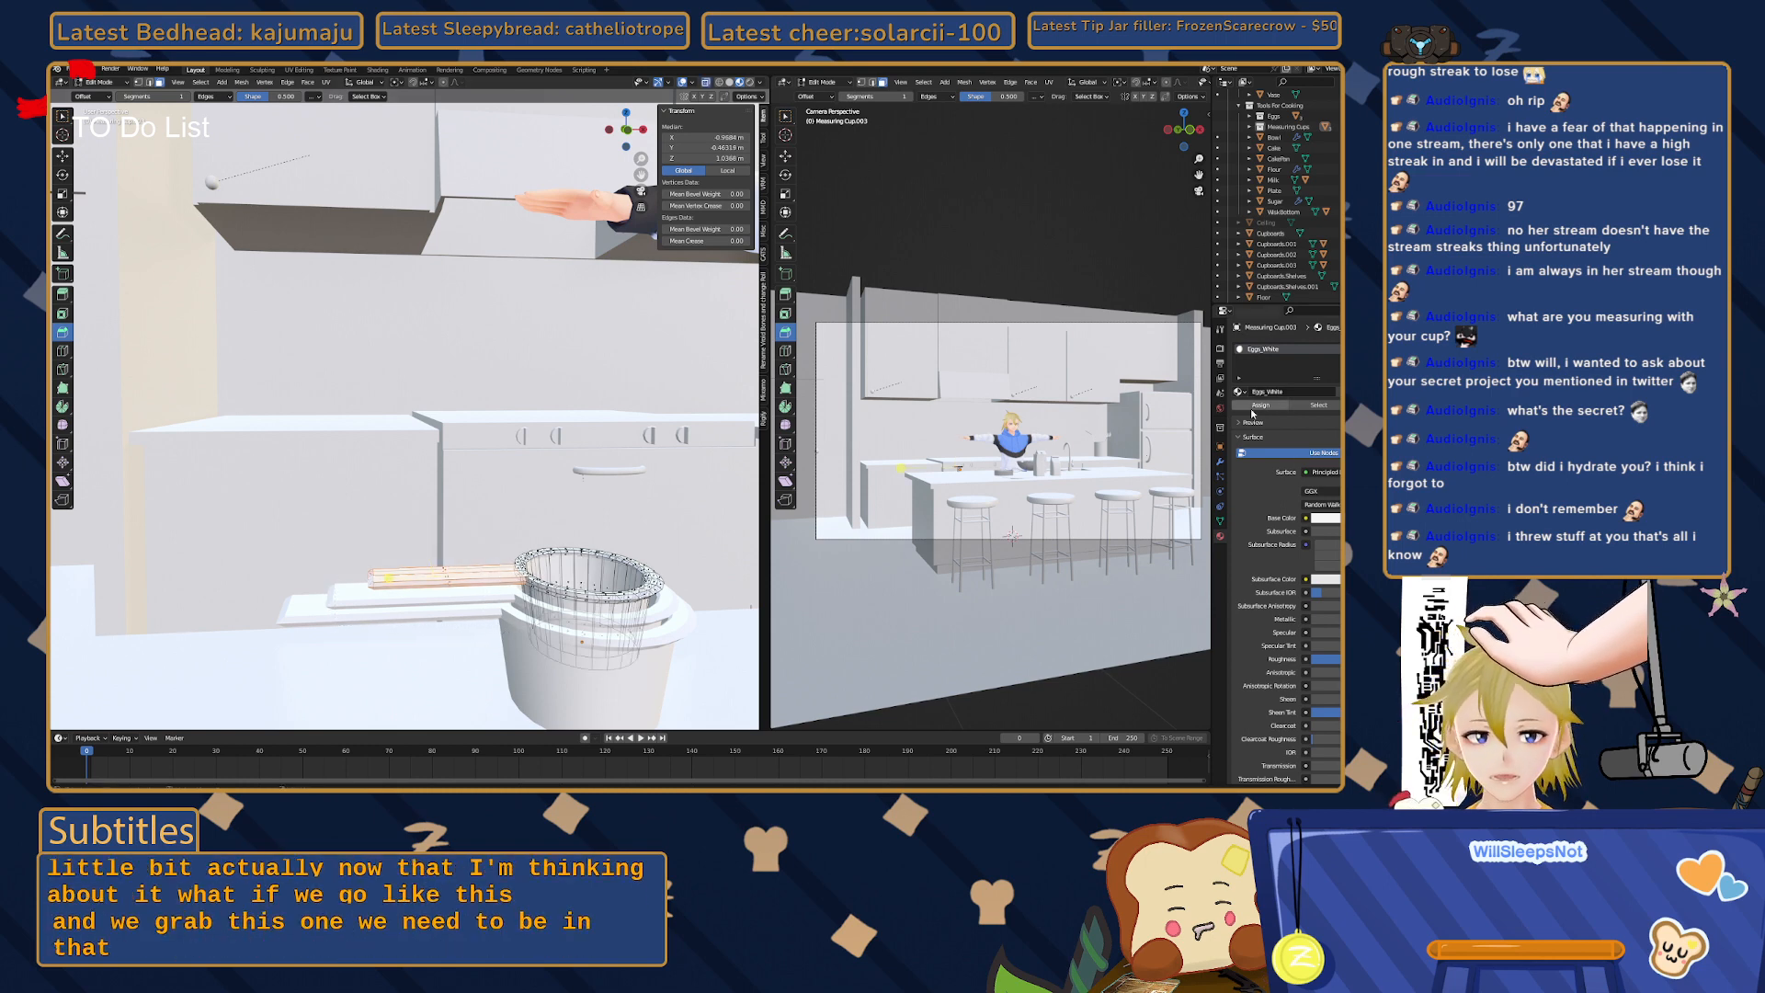
pyautogui.click(1340, 350)
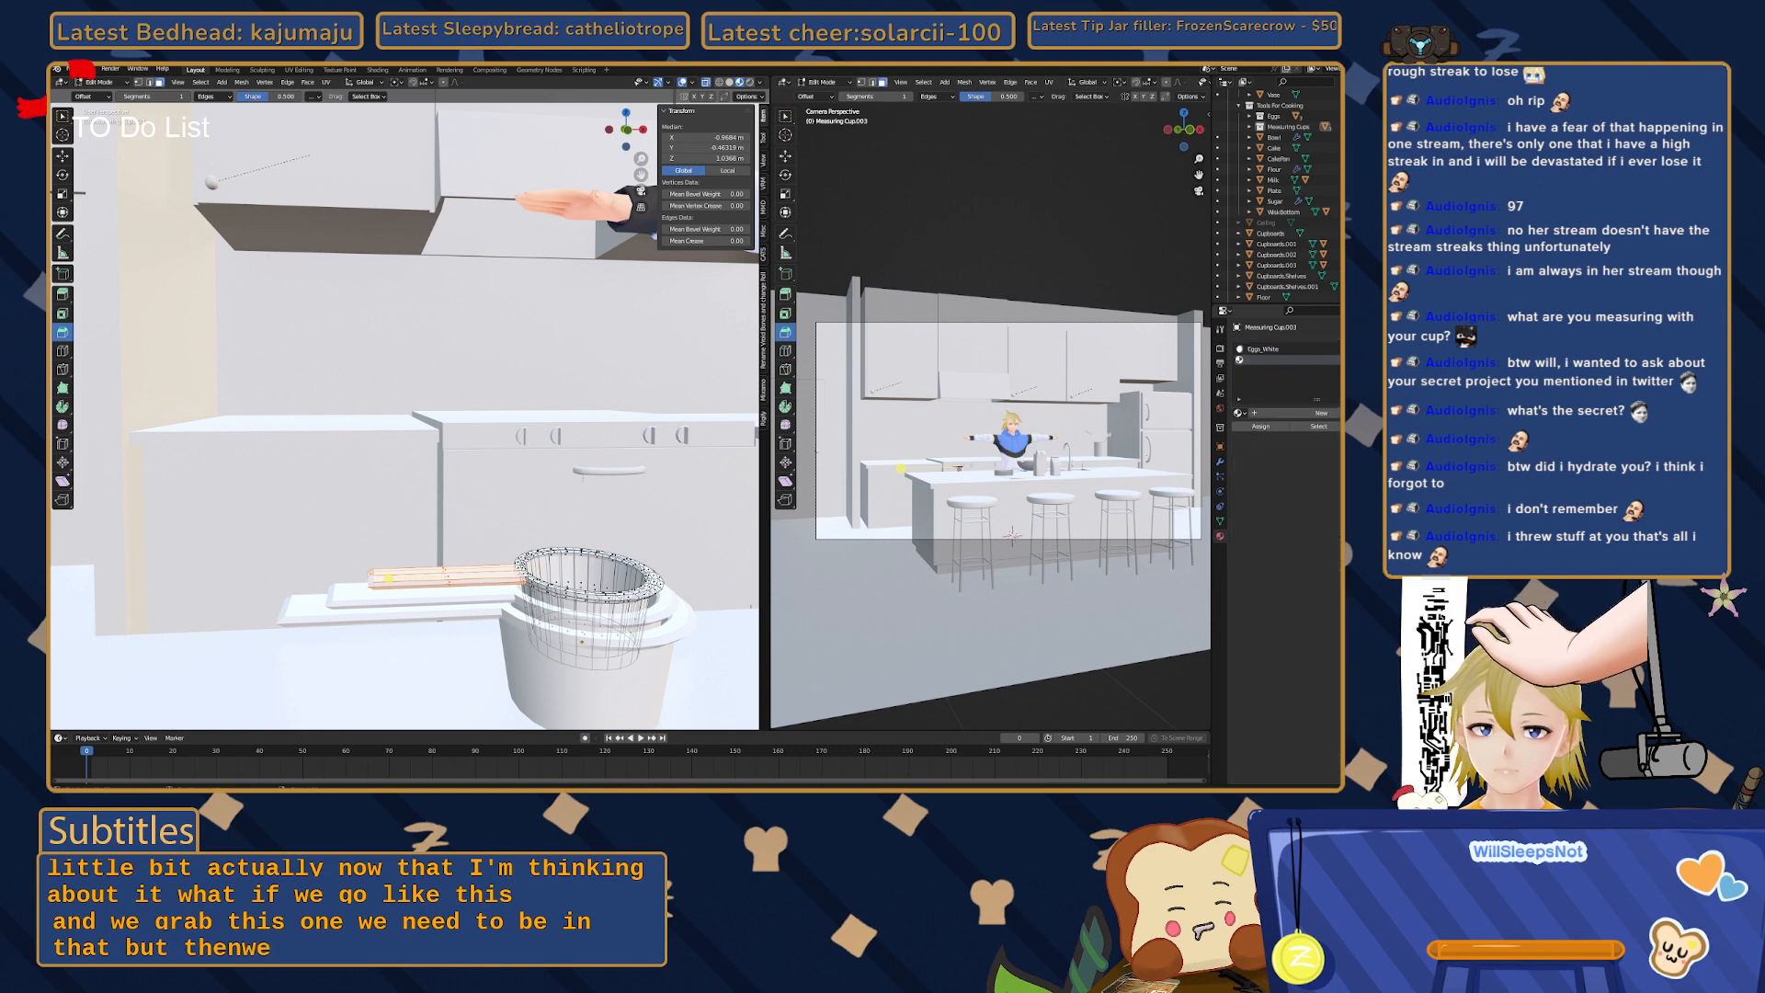
pyautogui.click(1246, 415)
pyautogui.click(1245, 471)
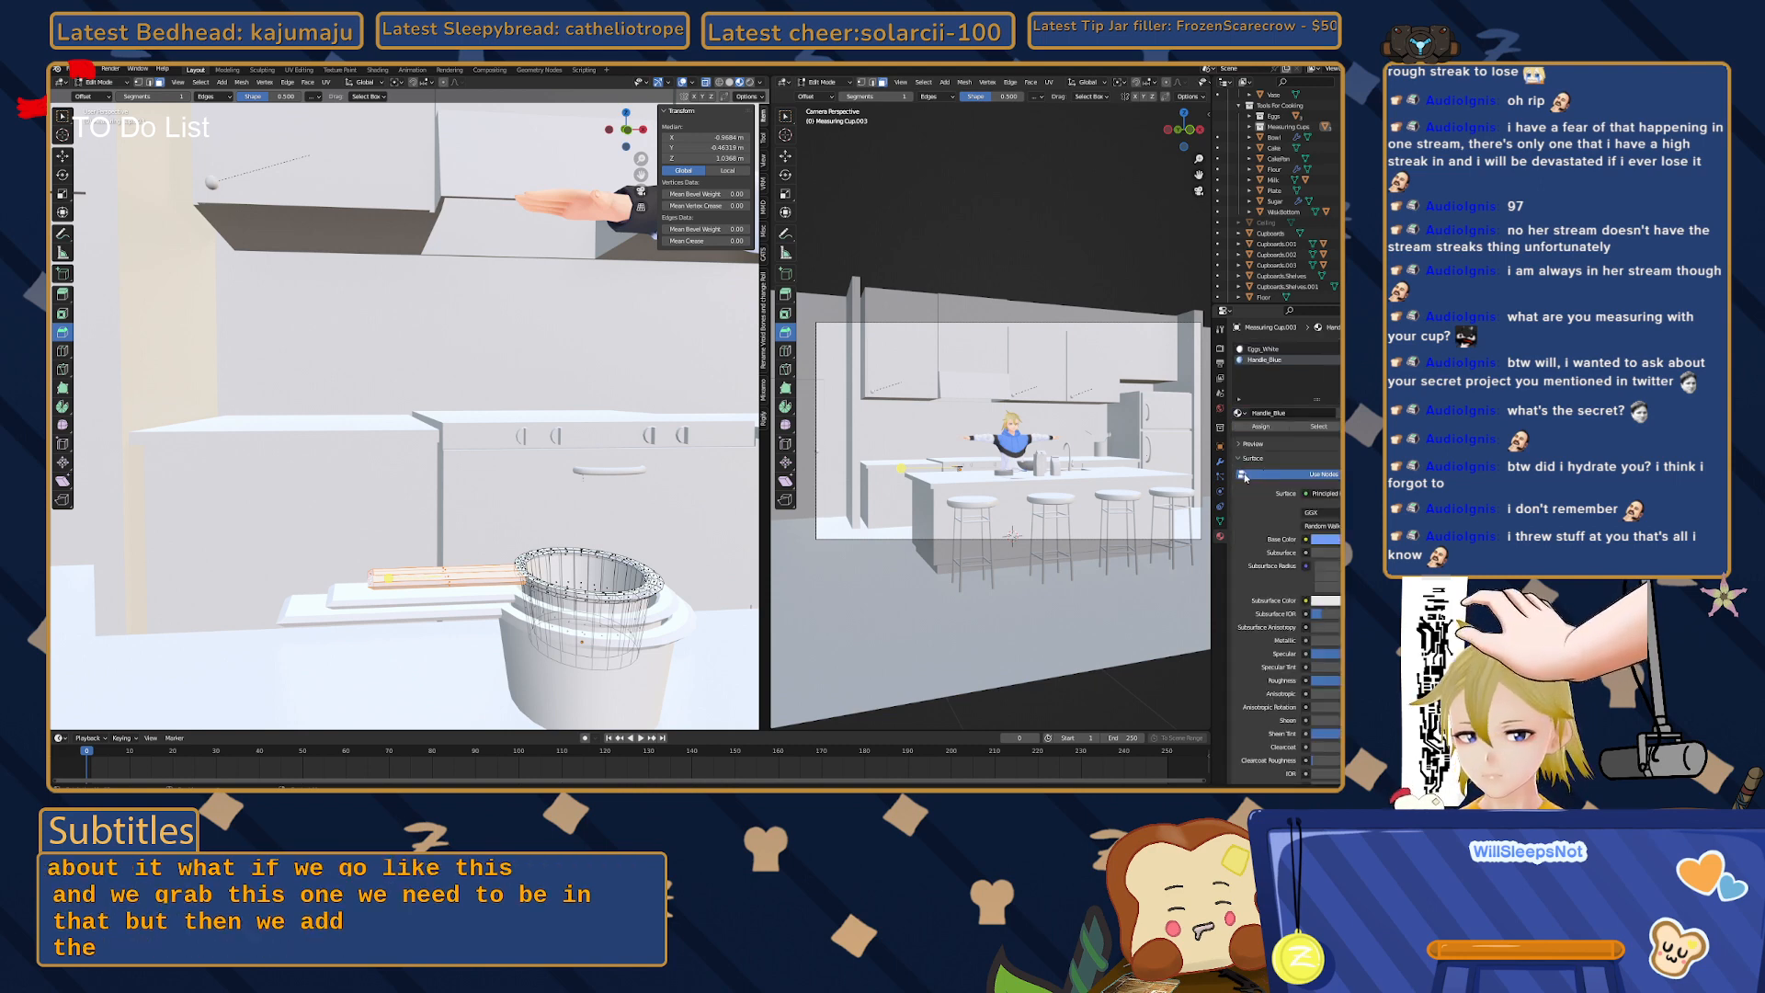
pyautogui.click(1261, 425)
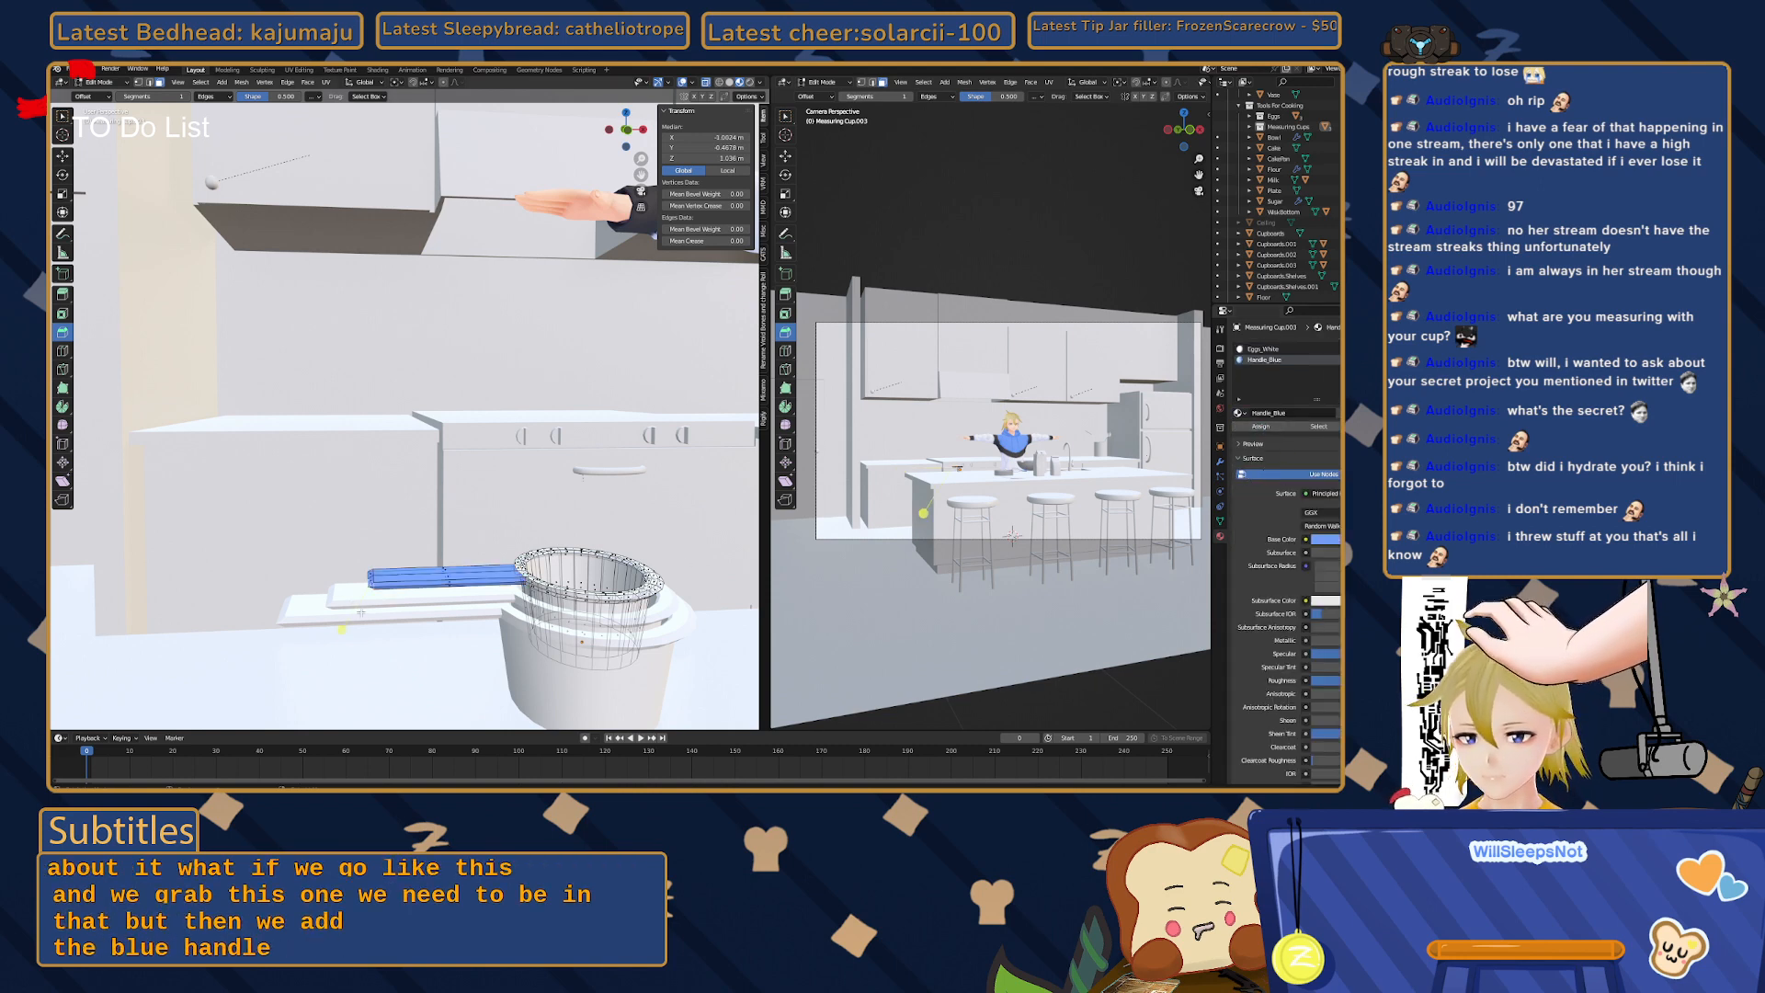
pyautogui.press('Tab')
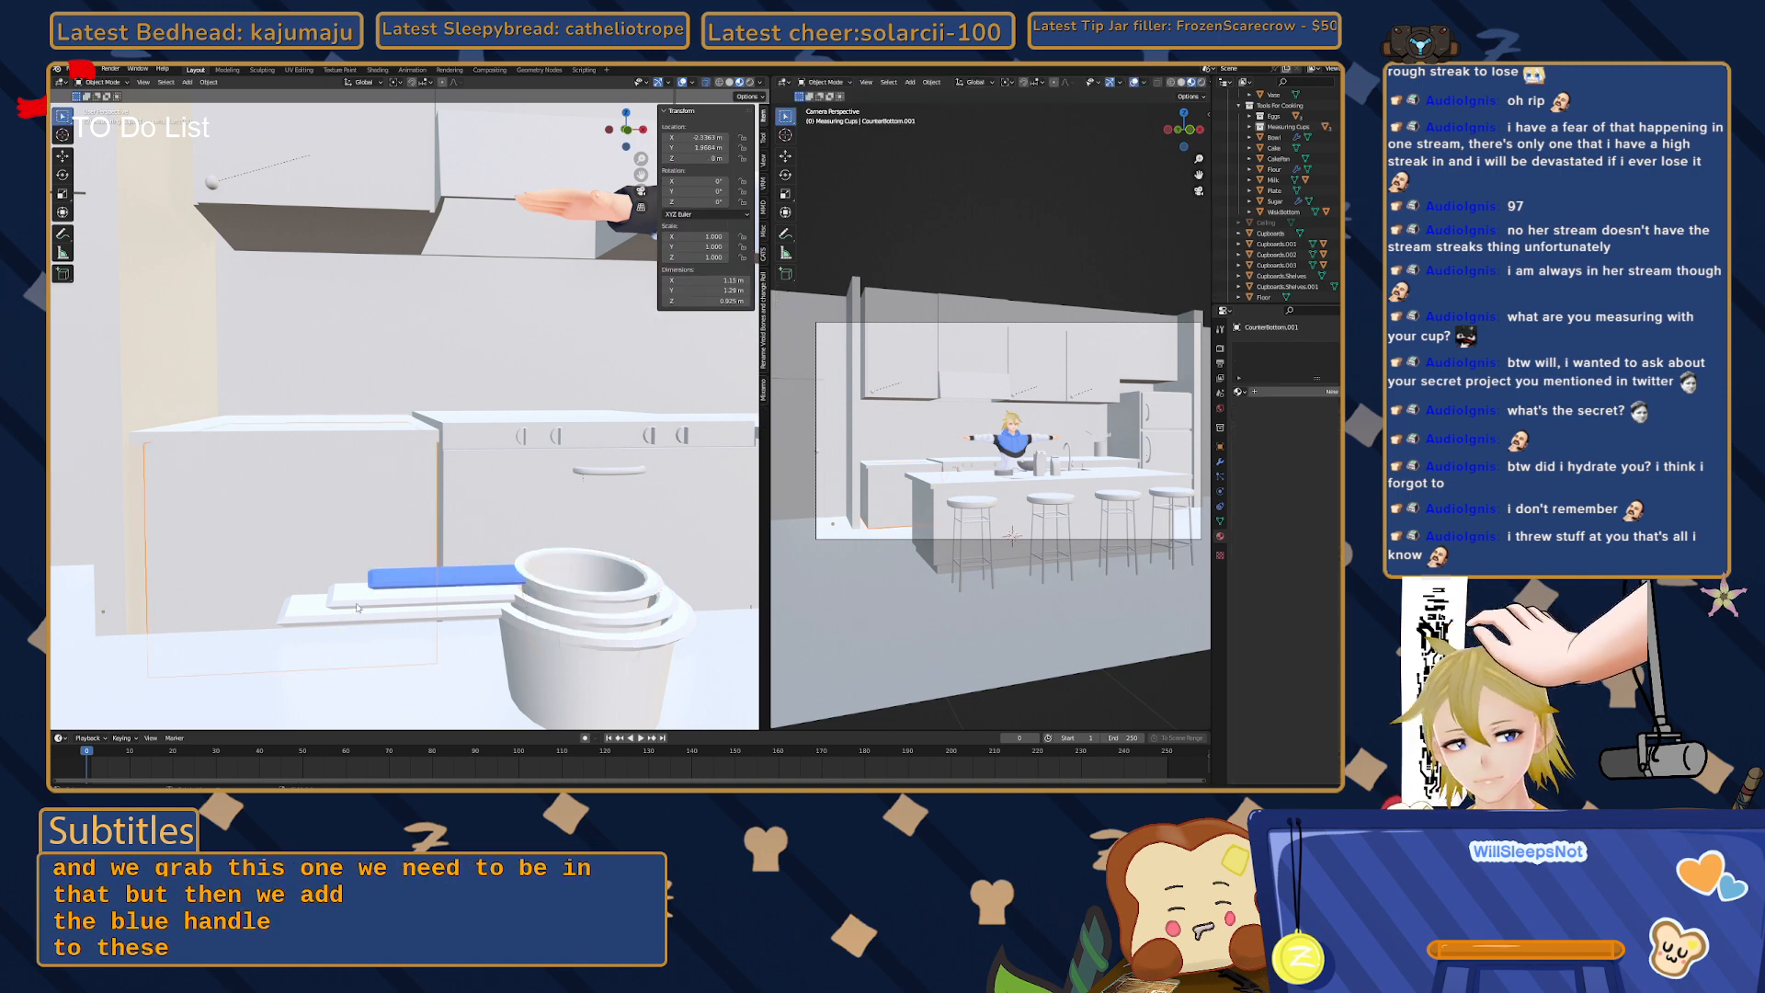
# - Assign the existing Handle_Blue material to the middle measuring cup's handle faces in a second material slot
pyautogui.click(353, 598)
pyautogui.press('Tab')
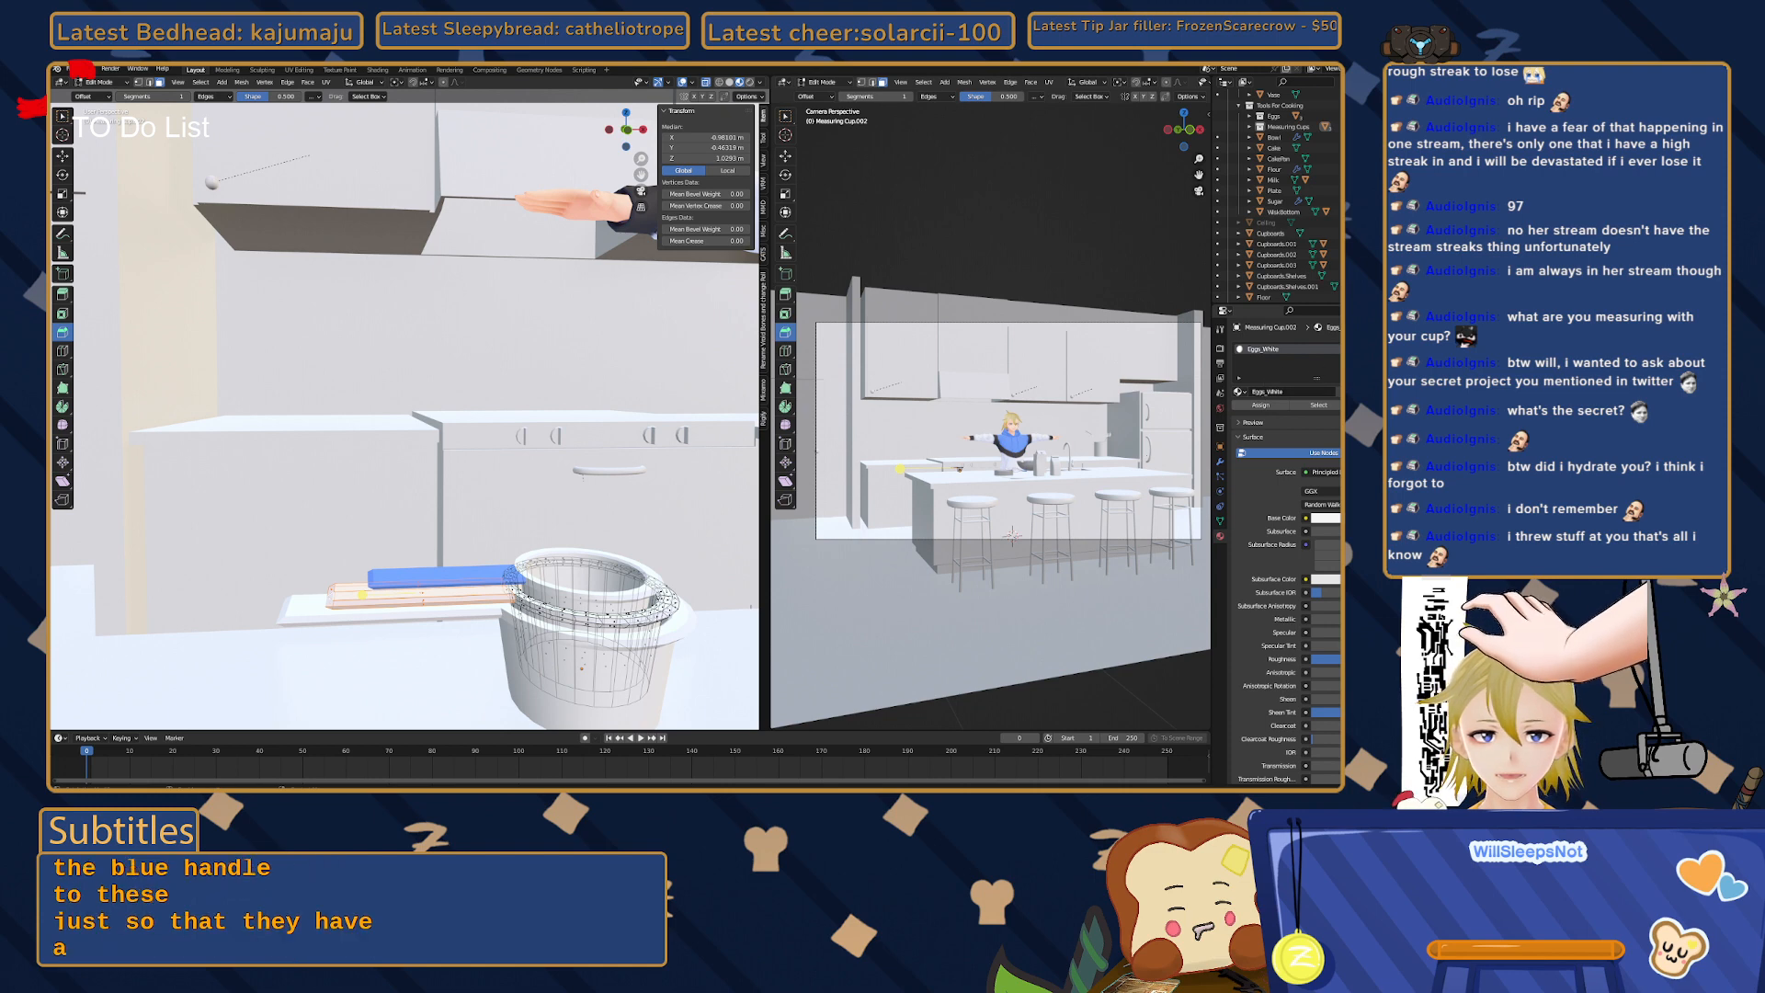
pyautogui.click(1239, 391)
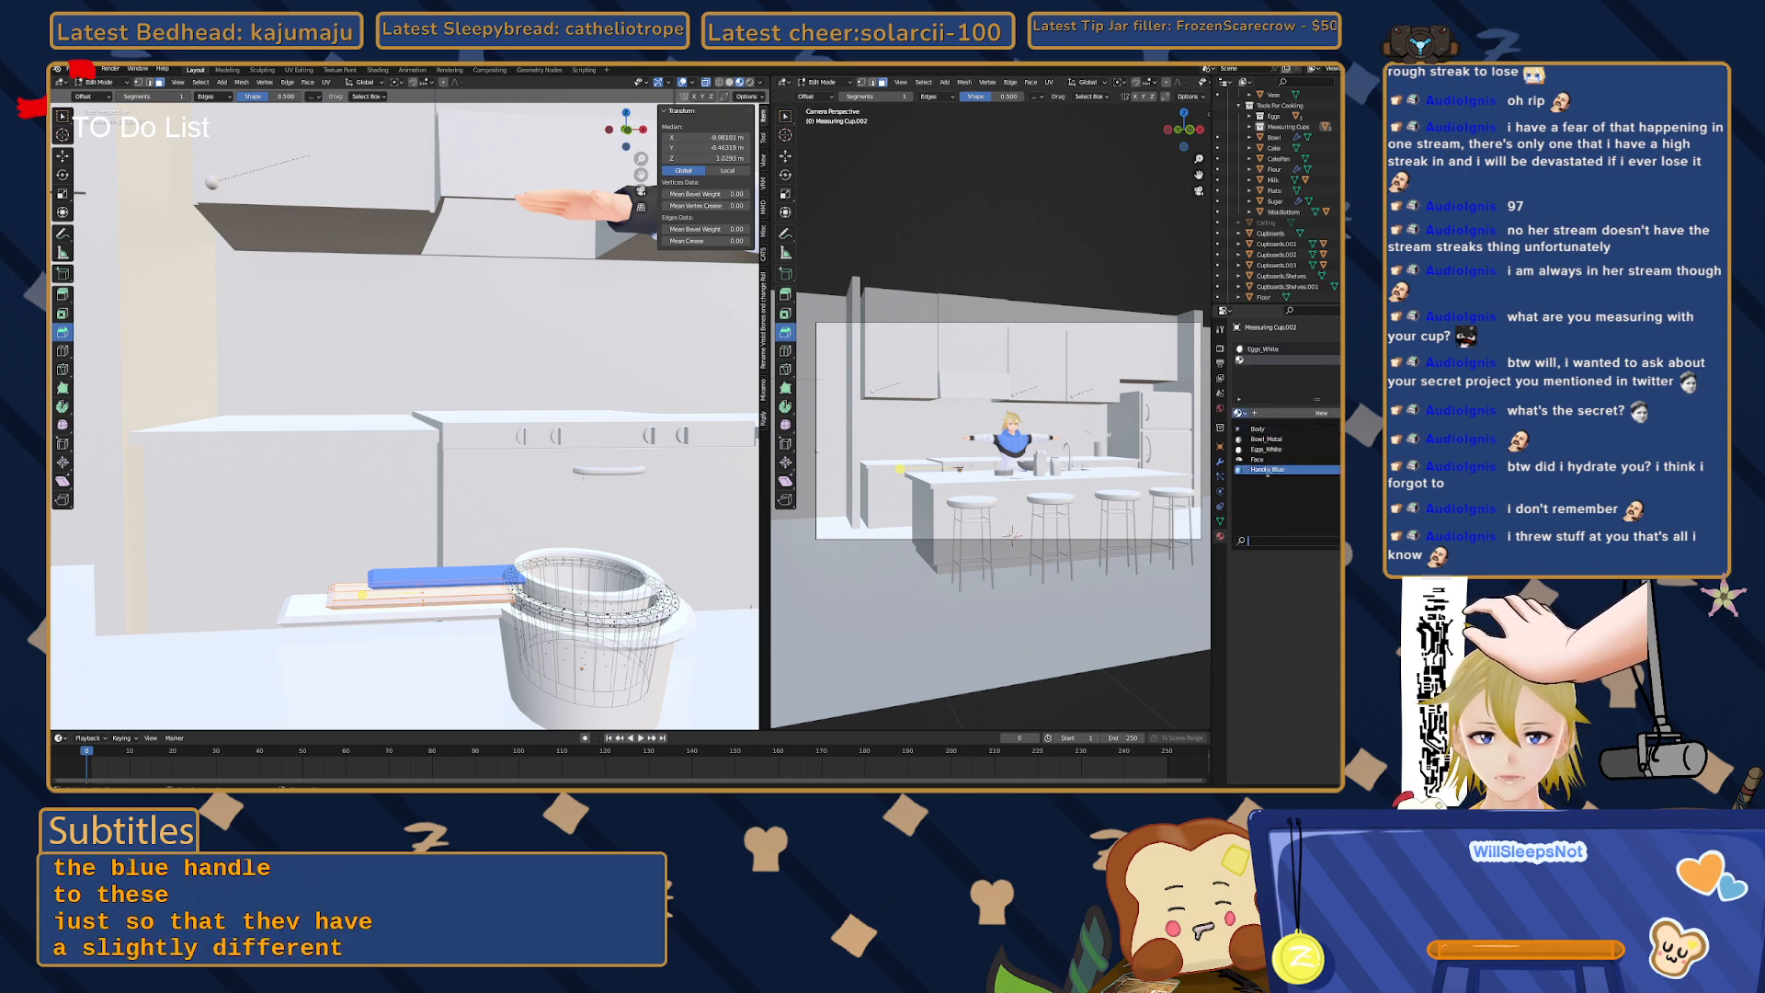
pyautogui.click(1260, 469)
pyautogui.click(1261, 426)
pyautogui.click(270, 670)
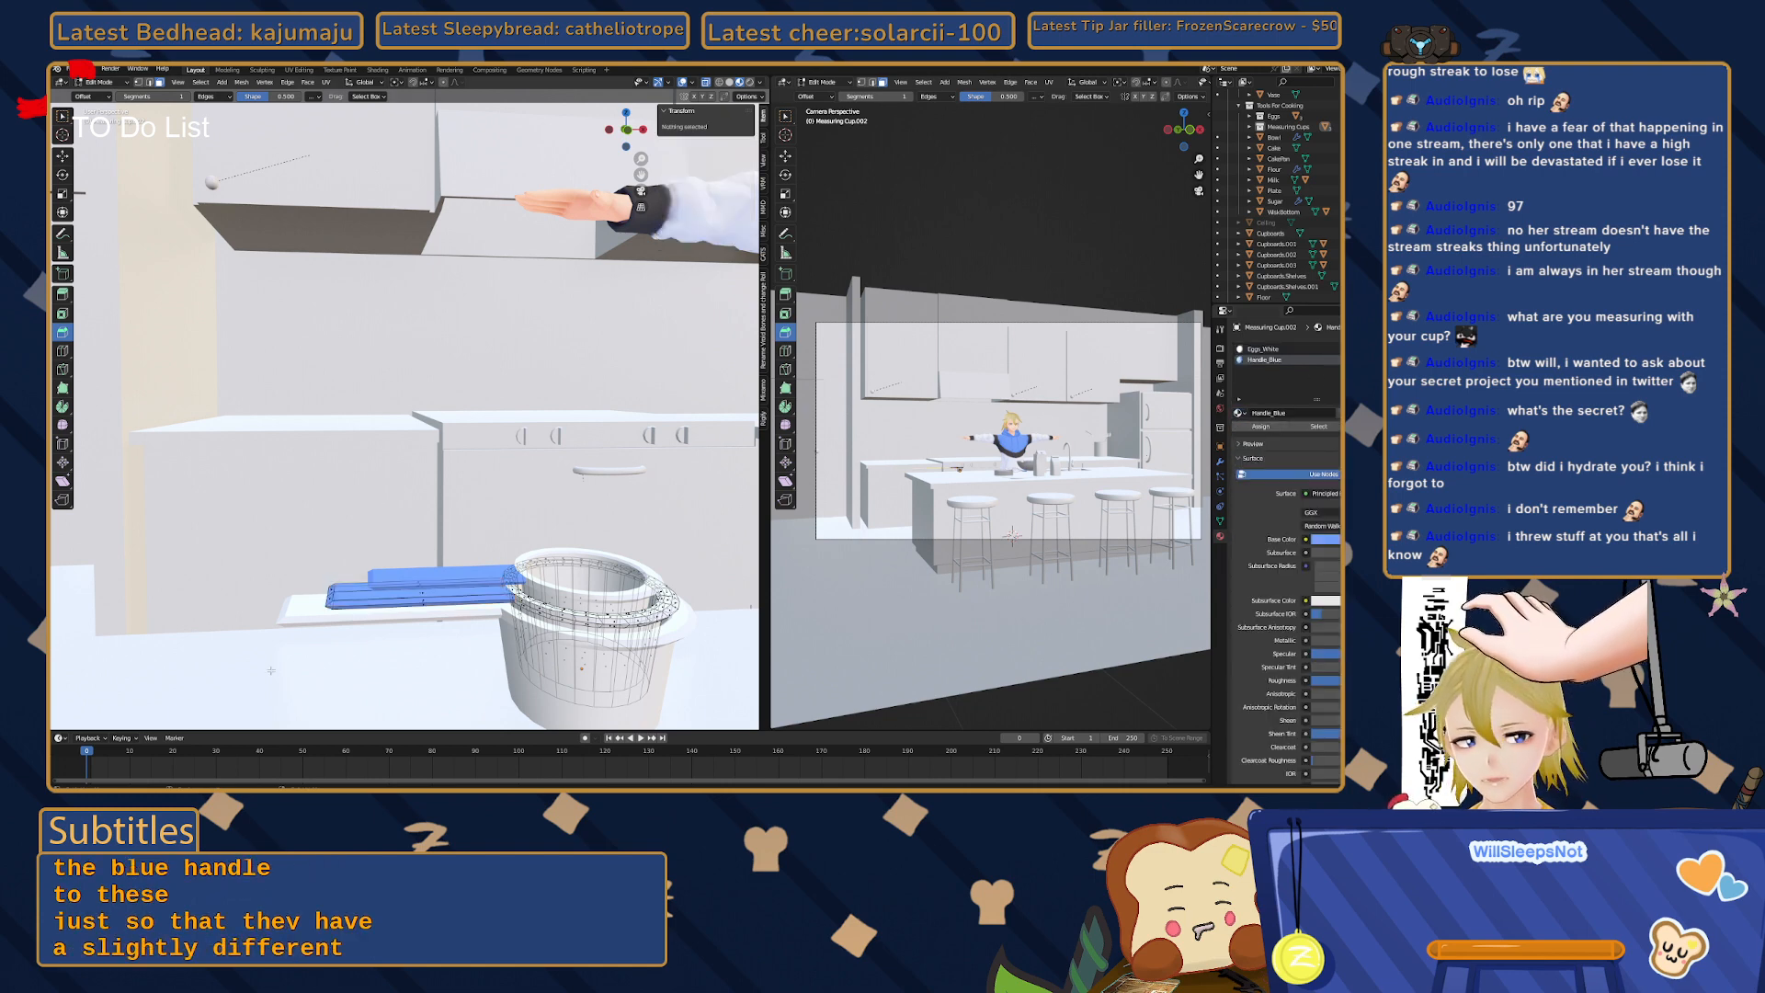
pyautogui.press('Tab')
# - Assign the existing Handle_Blue material to the largest measuring cup's handle faces in a second material slot
pyautogui.click(303, 614)
pyautogui.press('Tab')
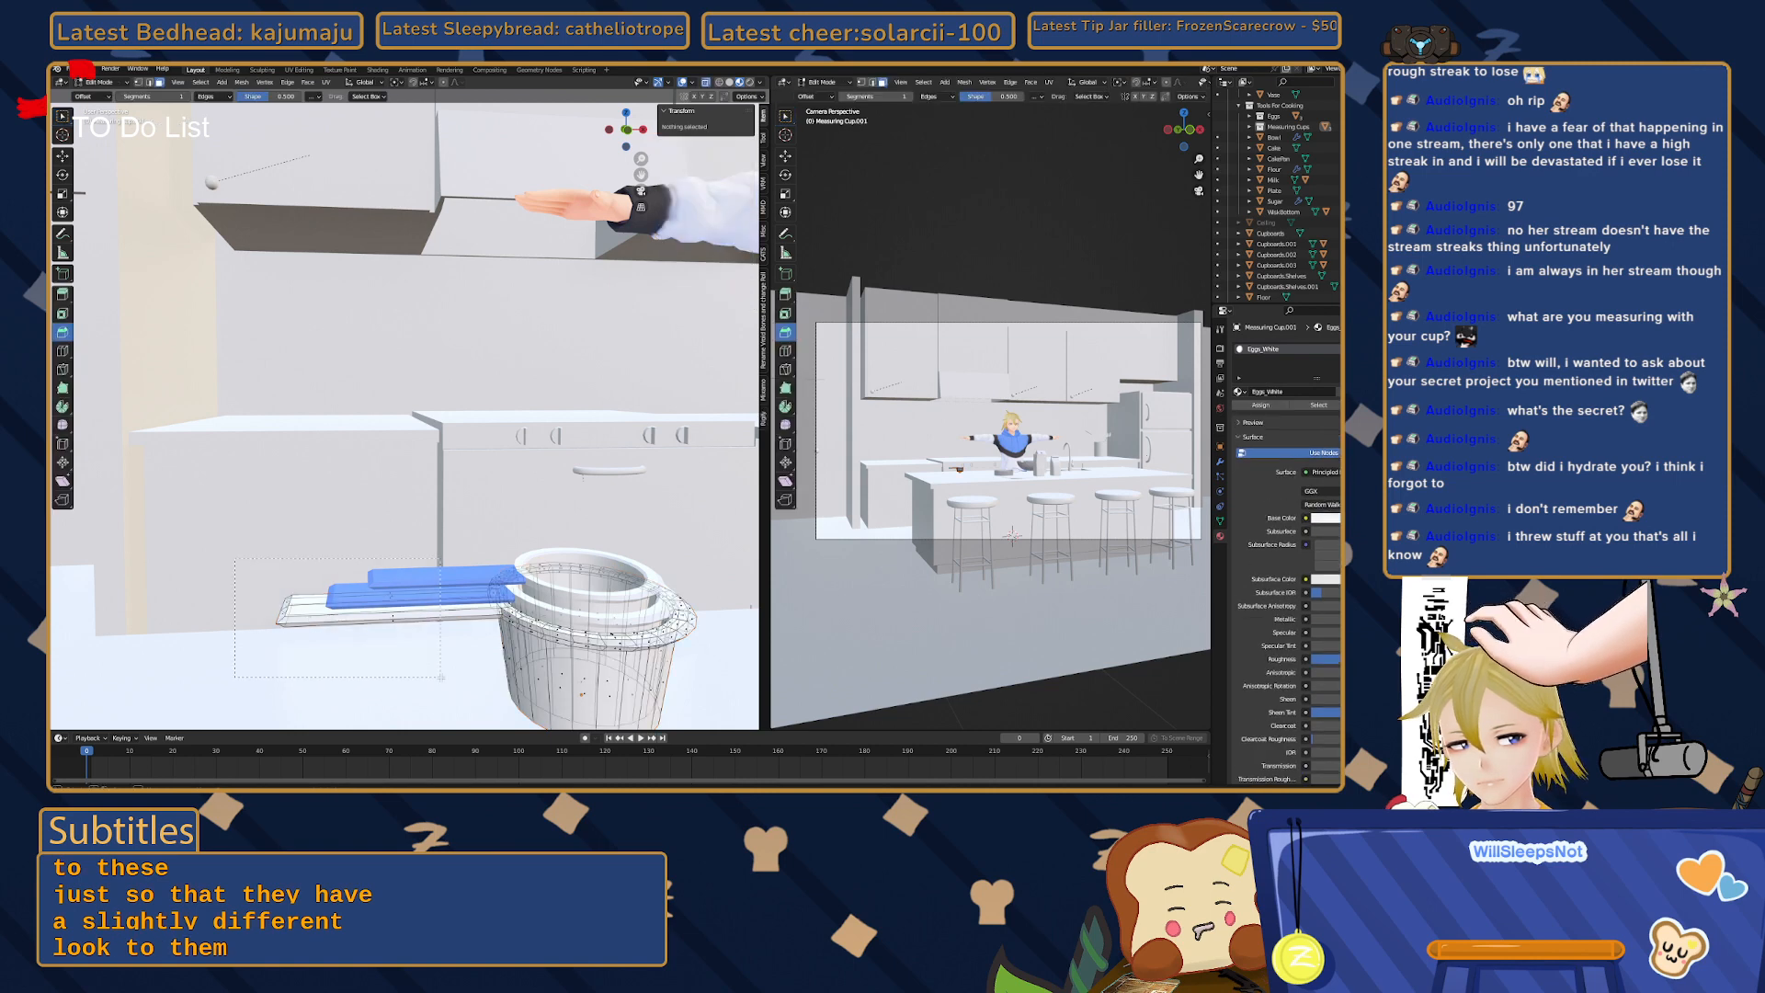
pyautogui.moveTo(442, 678); pyautogui.dragTo(480, 684)
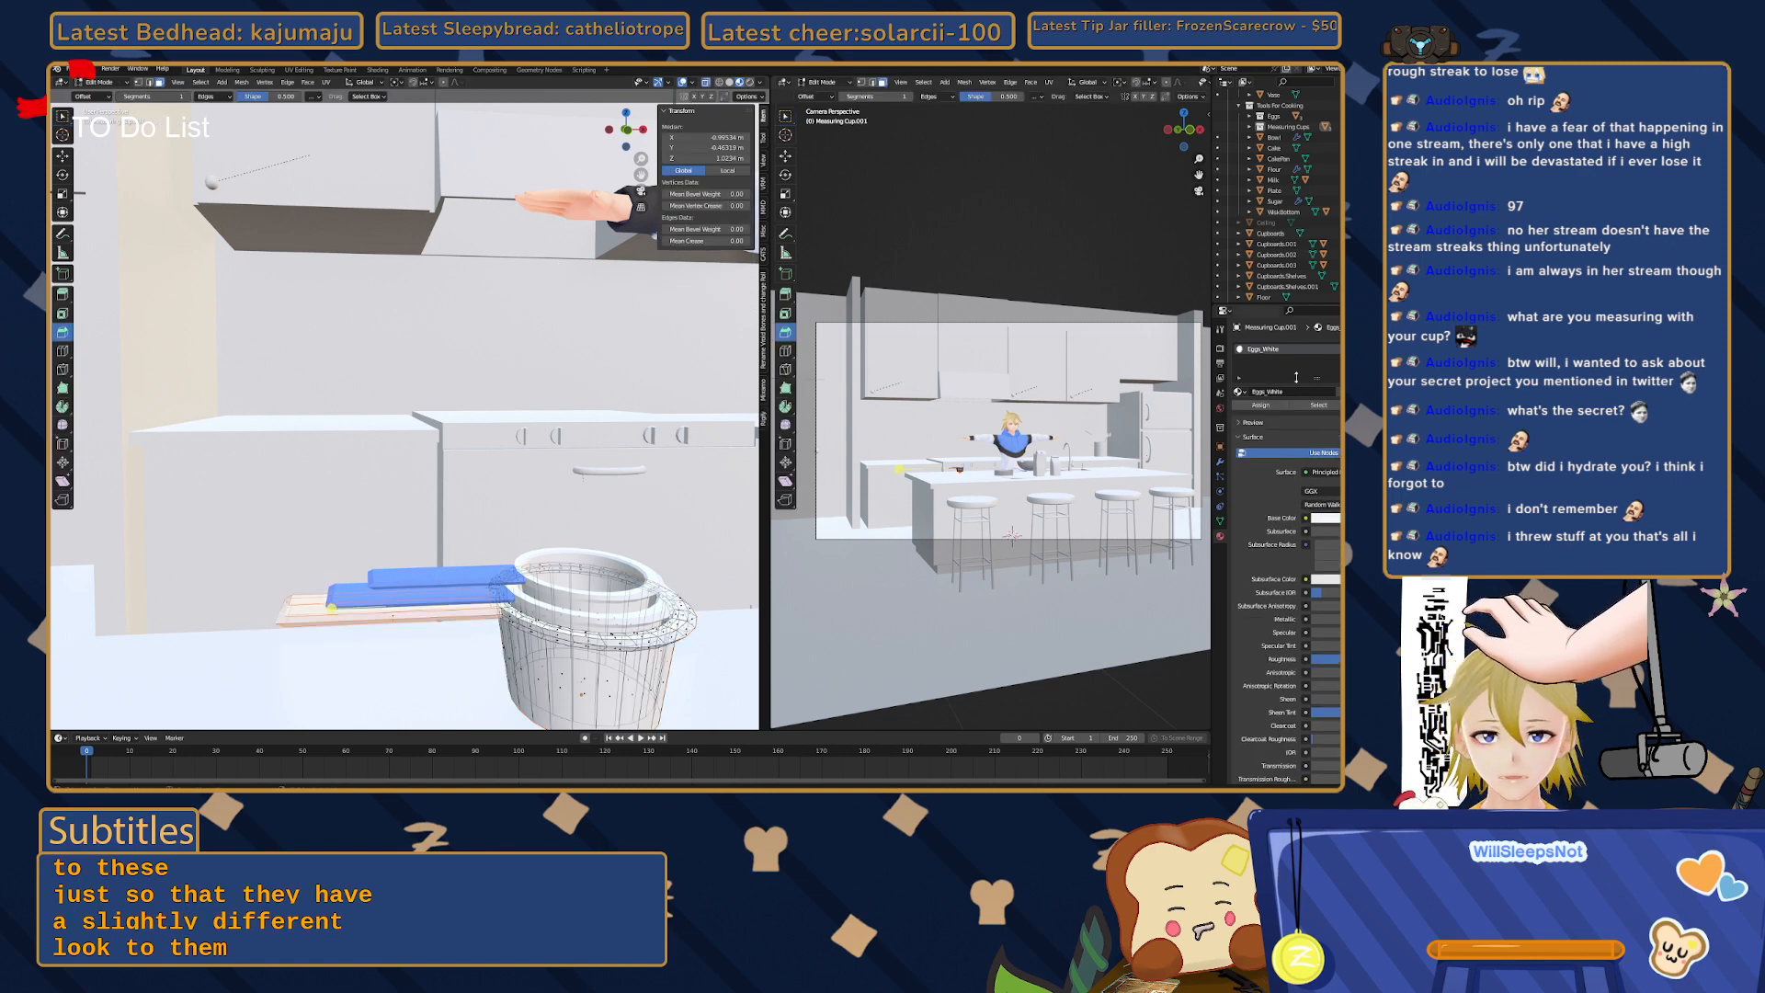
pyautogui.click(1340, 350)
pyautogui.click(1240, 413)
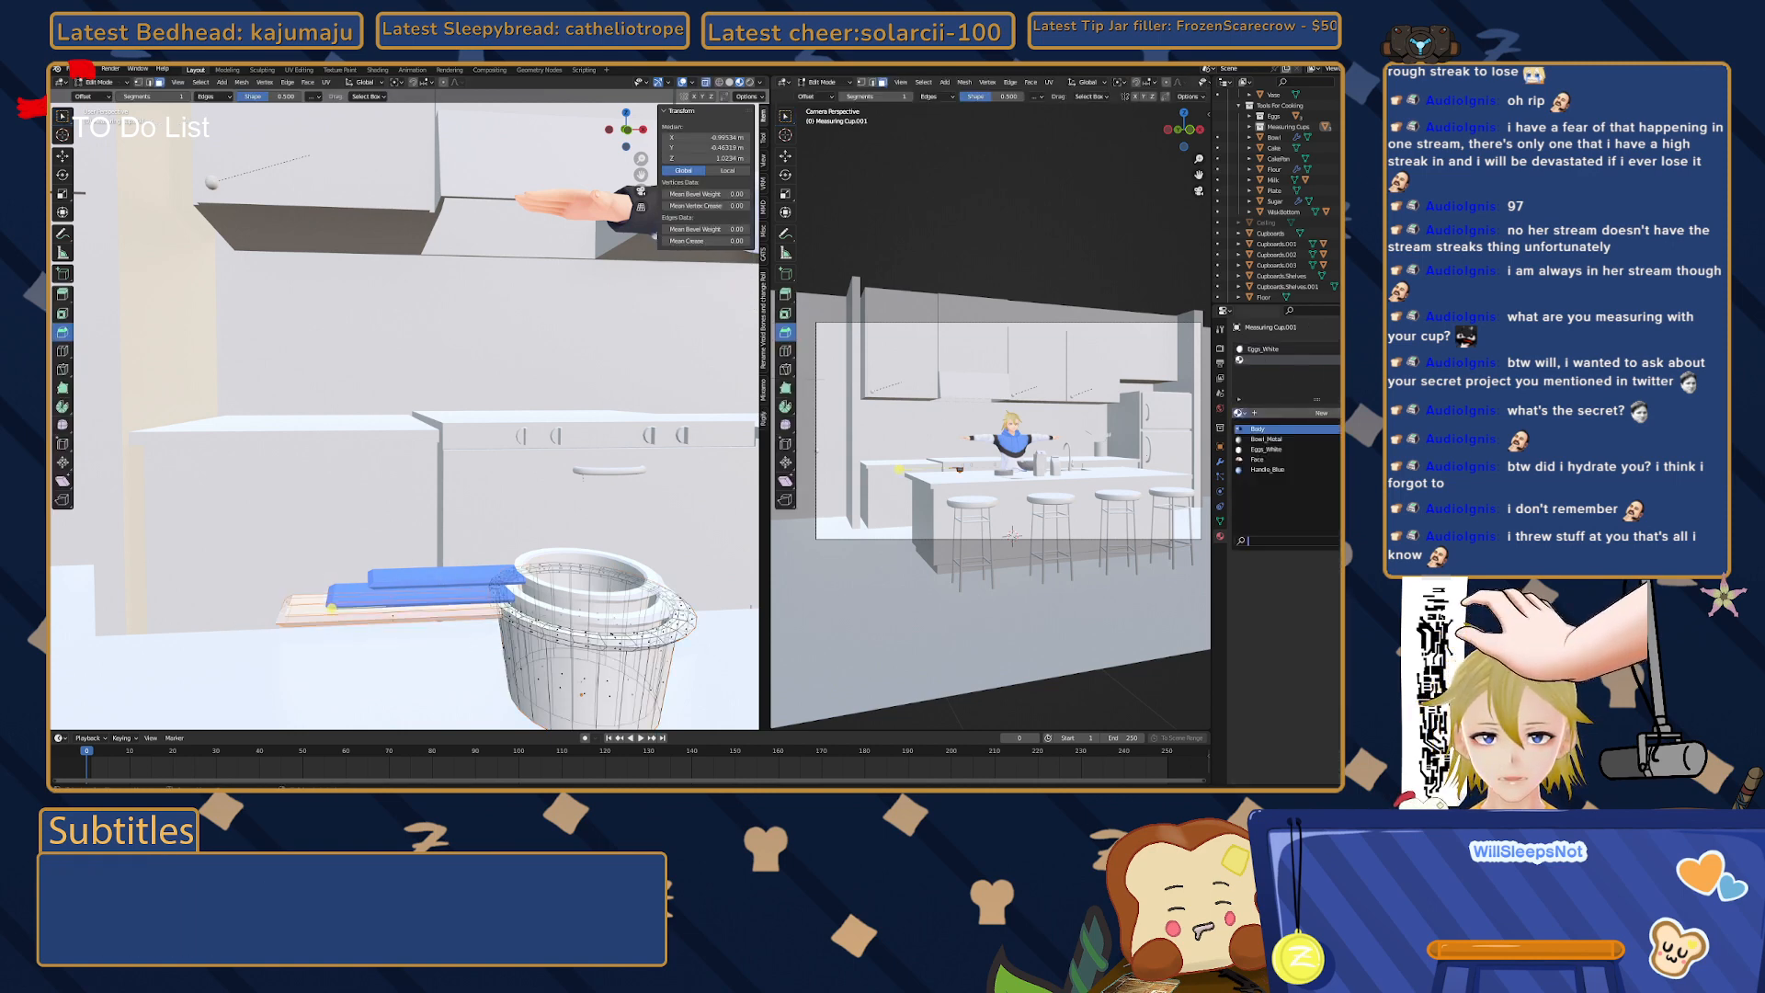
pyautogui.click(1267, 468)
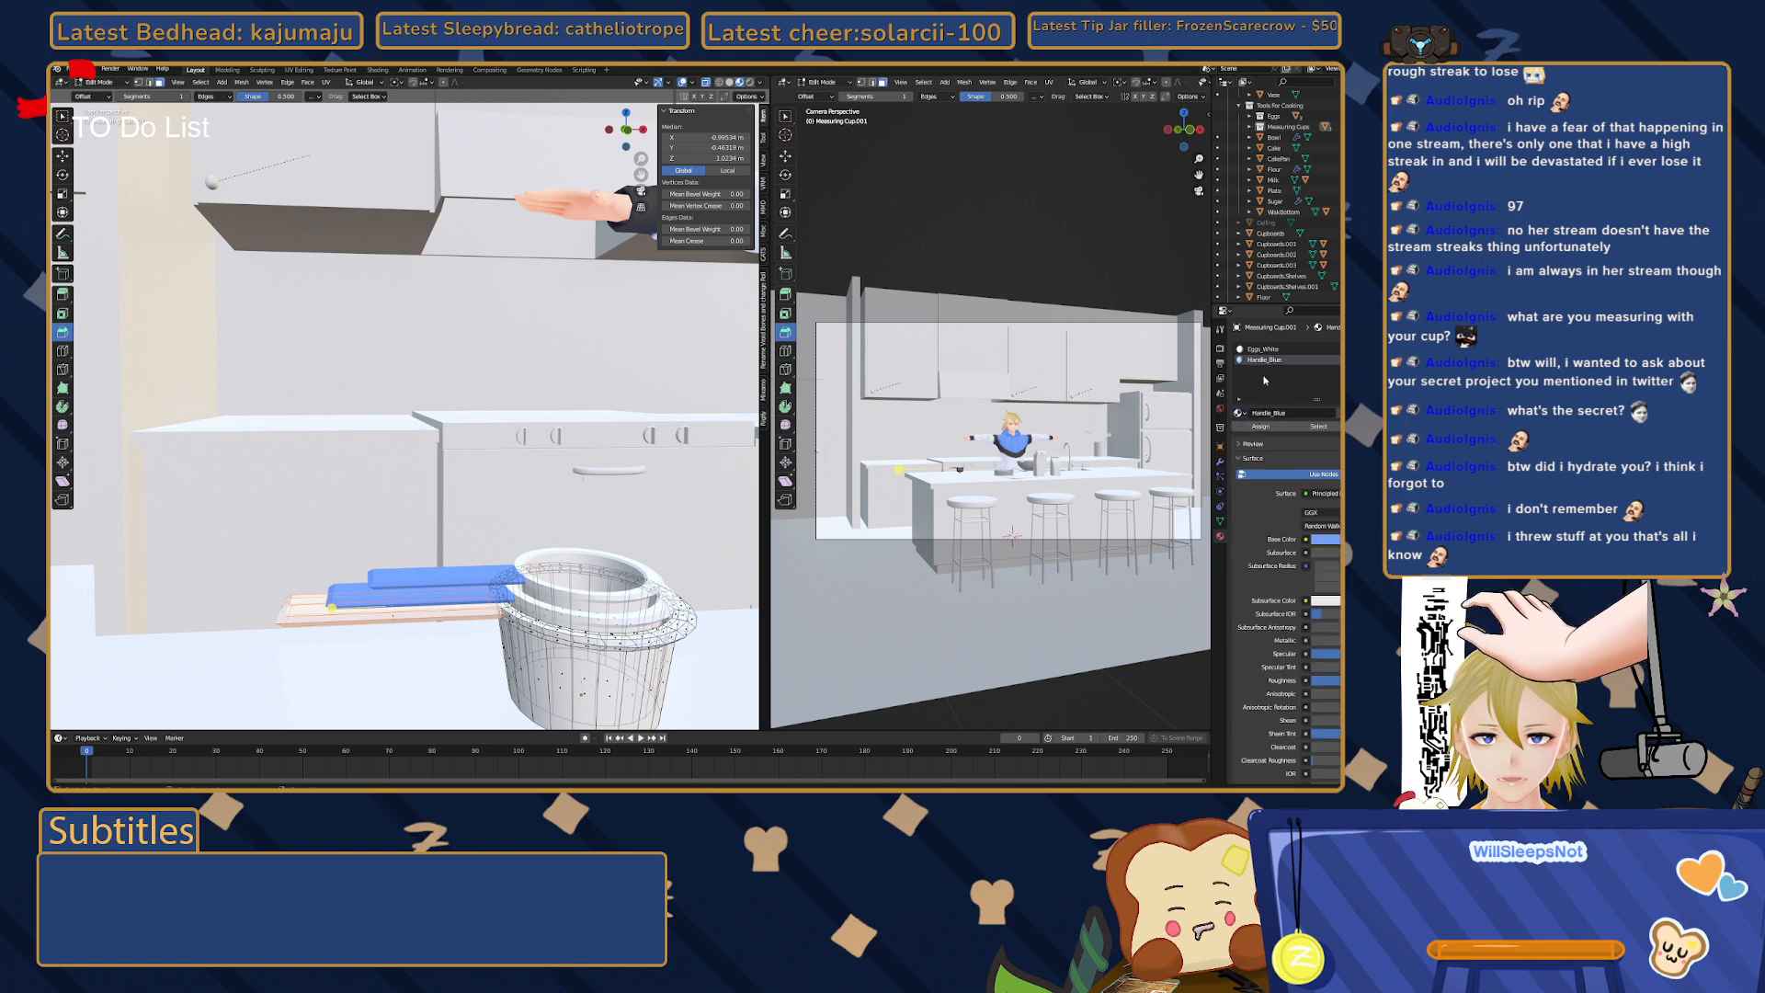
pyautogui.click(1255, 426)
pyautogui.press('Tab')
# - Select the flat round plate in front of the cake tin on the kitchen island
pyautogui.scroll(-6, 520, 565)
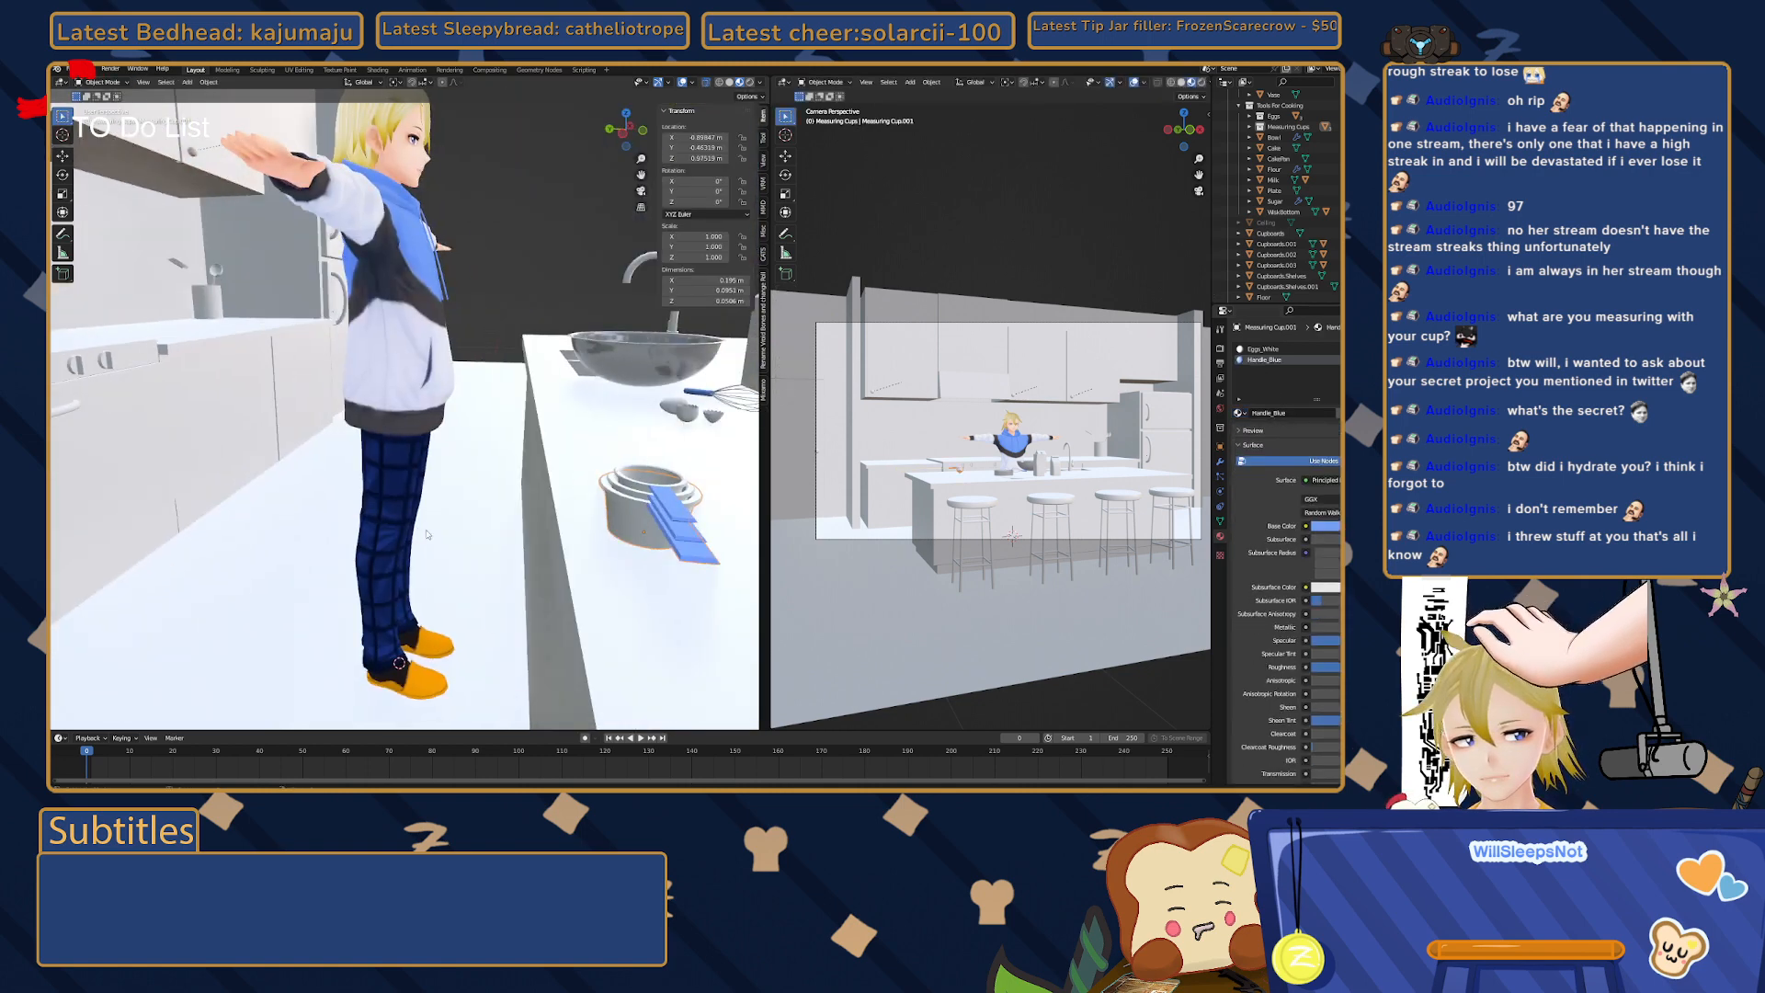
pyautogui.moveTo(521, 565); pyautogui.dragTo(409, 506, button='middle')
pyautogui.click(409, 505)
pyautogui.scroll(4, 407, 515)
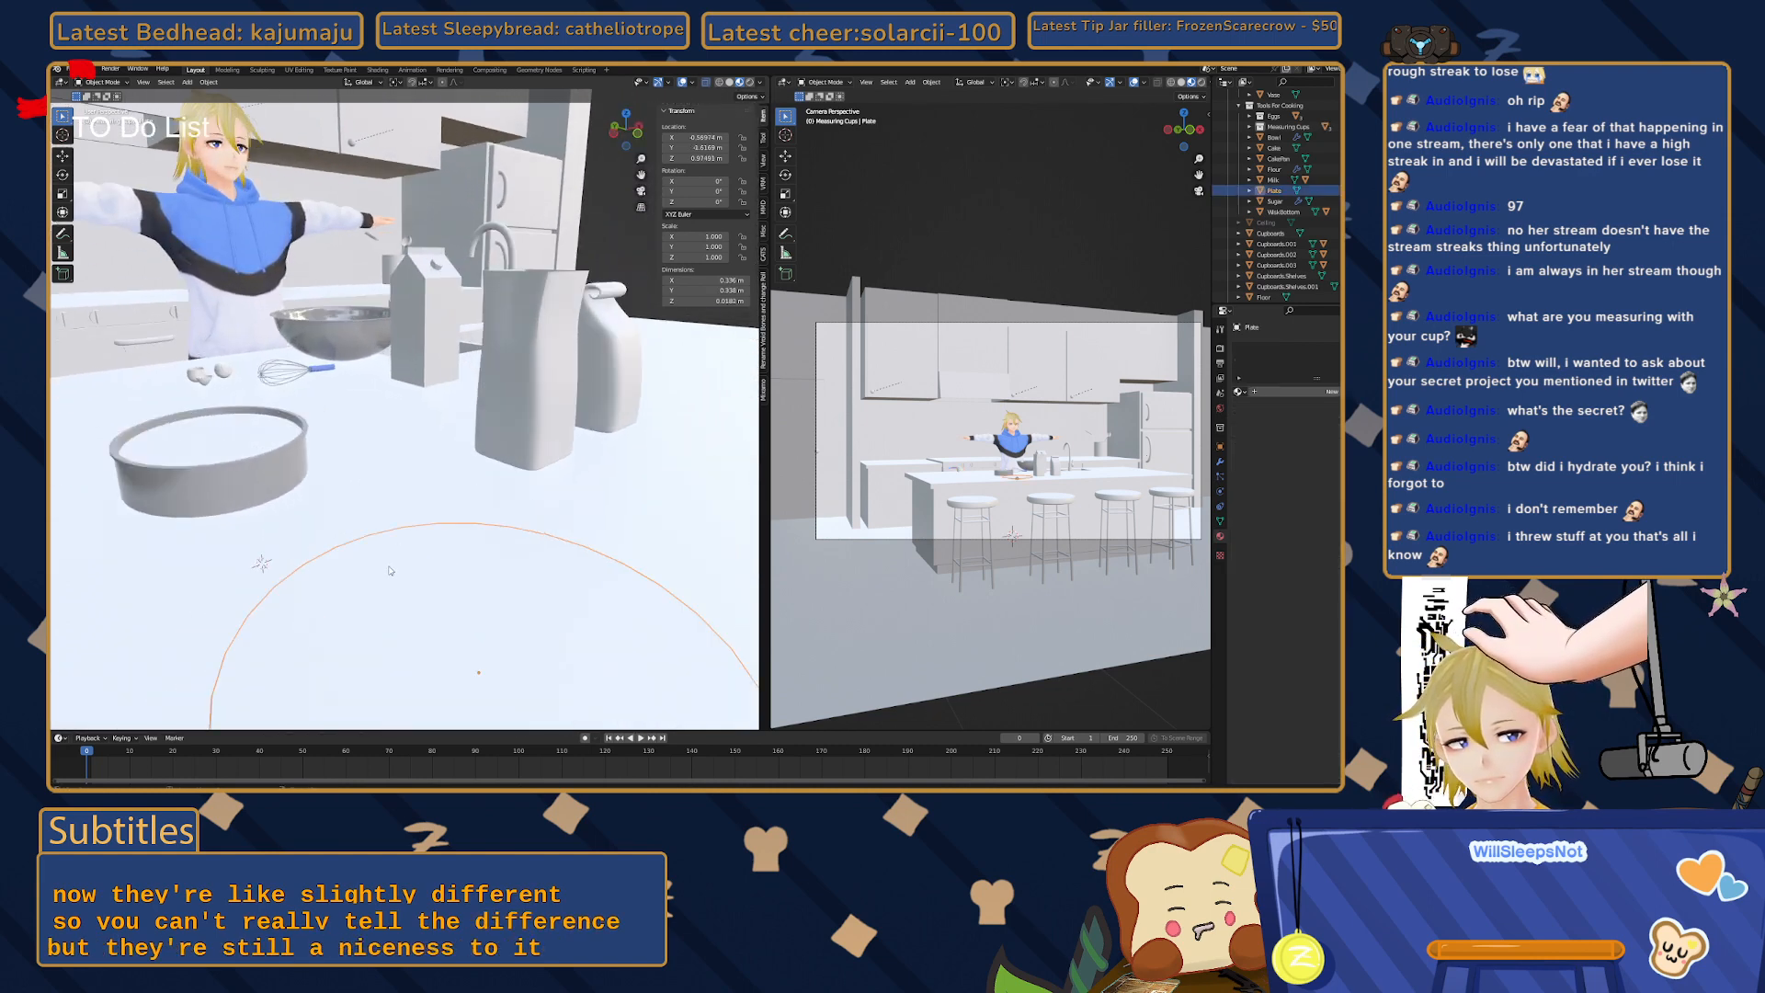
pyautogui.keyDown('shift'); pyautogui.moveTo(402, 639); pyautogui.dragTo(390, 570, button='middle'); pyautogui.keyUp('shift')
pyautogui.scroll(-5, 388, 570)
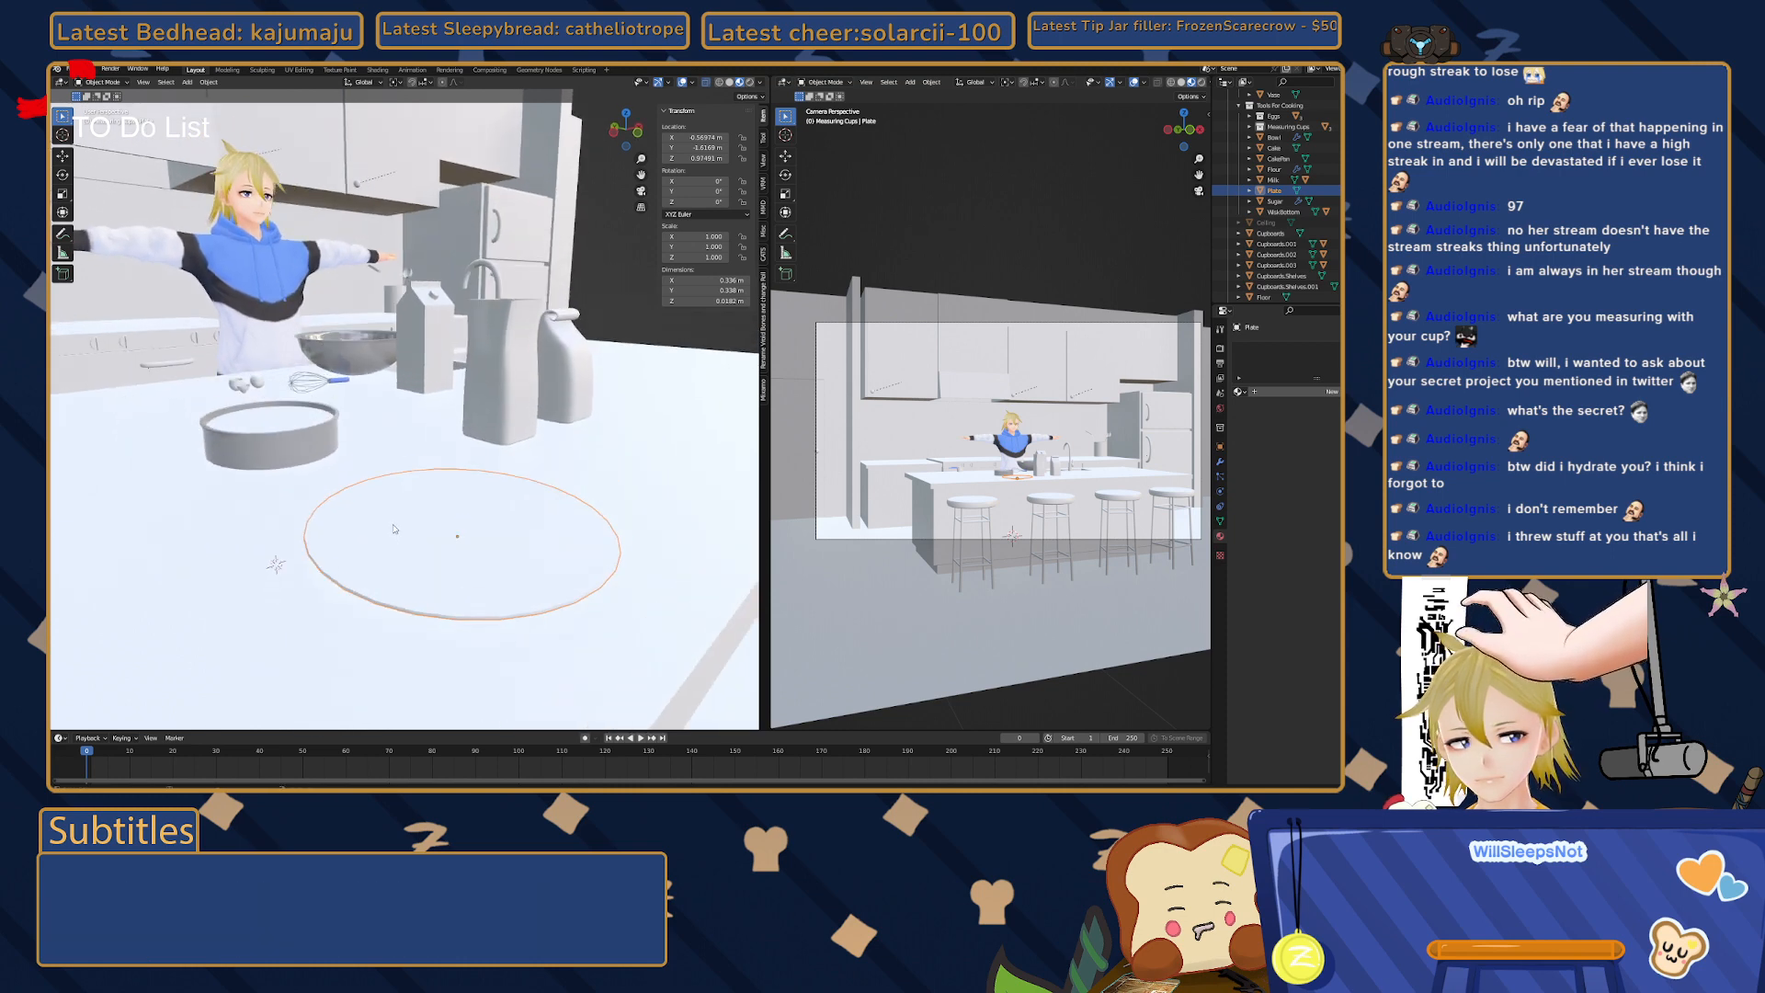
pyautogui.moveTo(437, 509); pyautogui.dragTo(438, 505, button='middle')
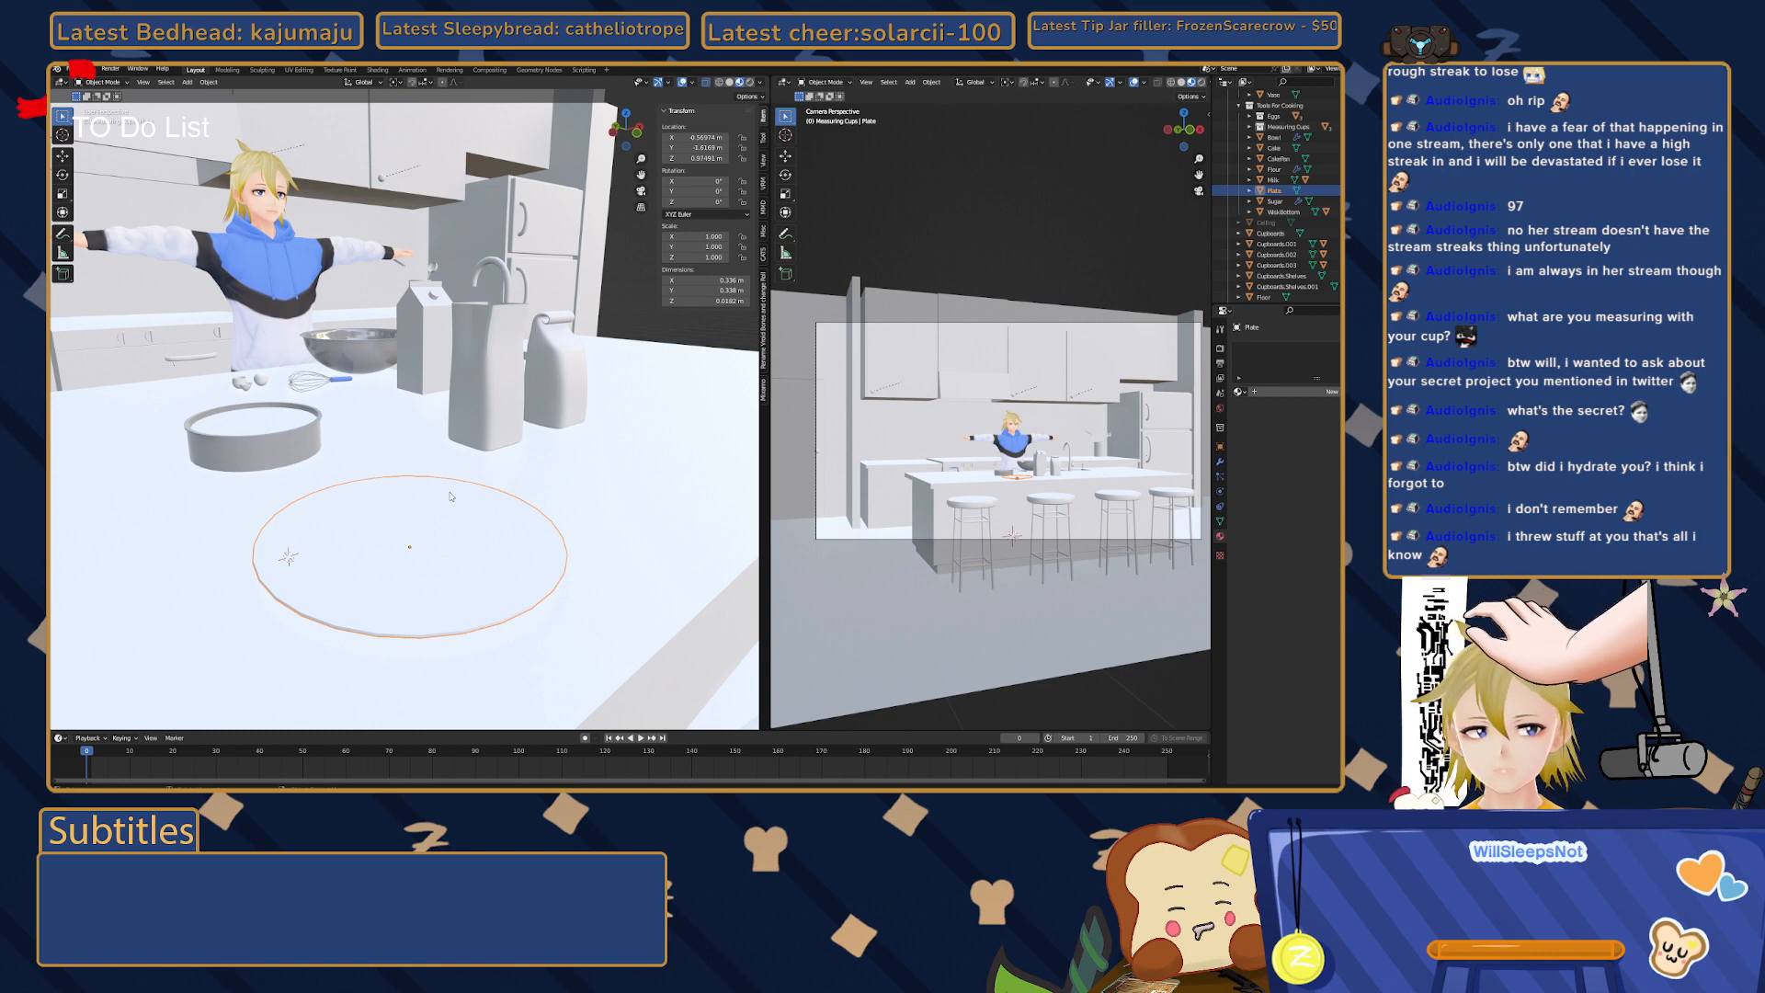
# - Try the existing Bowl_Metal material on the plate and undo it
pyautogui.click(1239, 392)
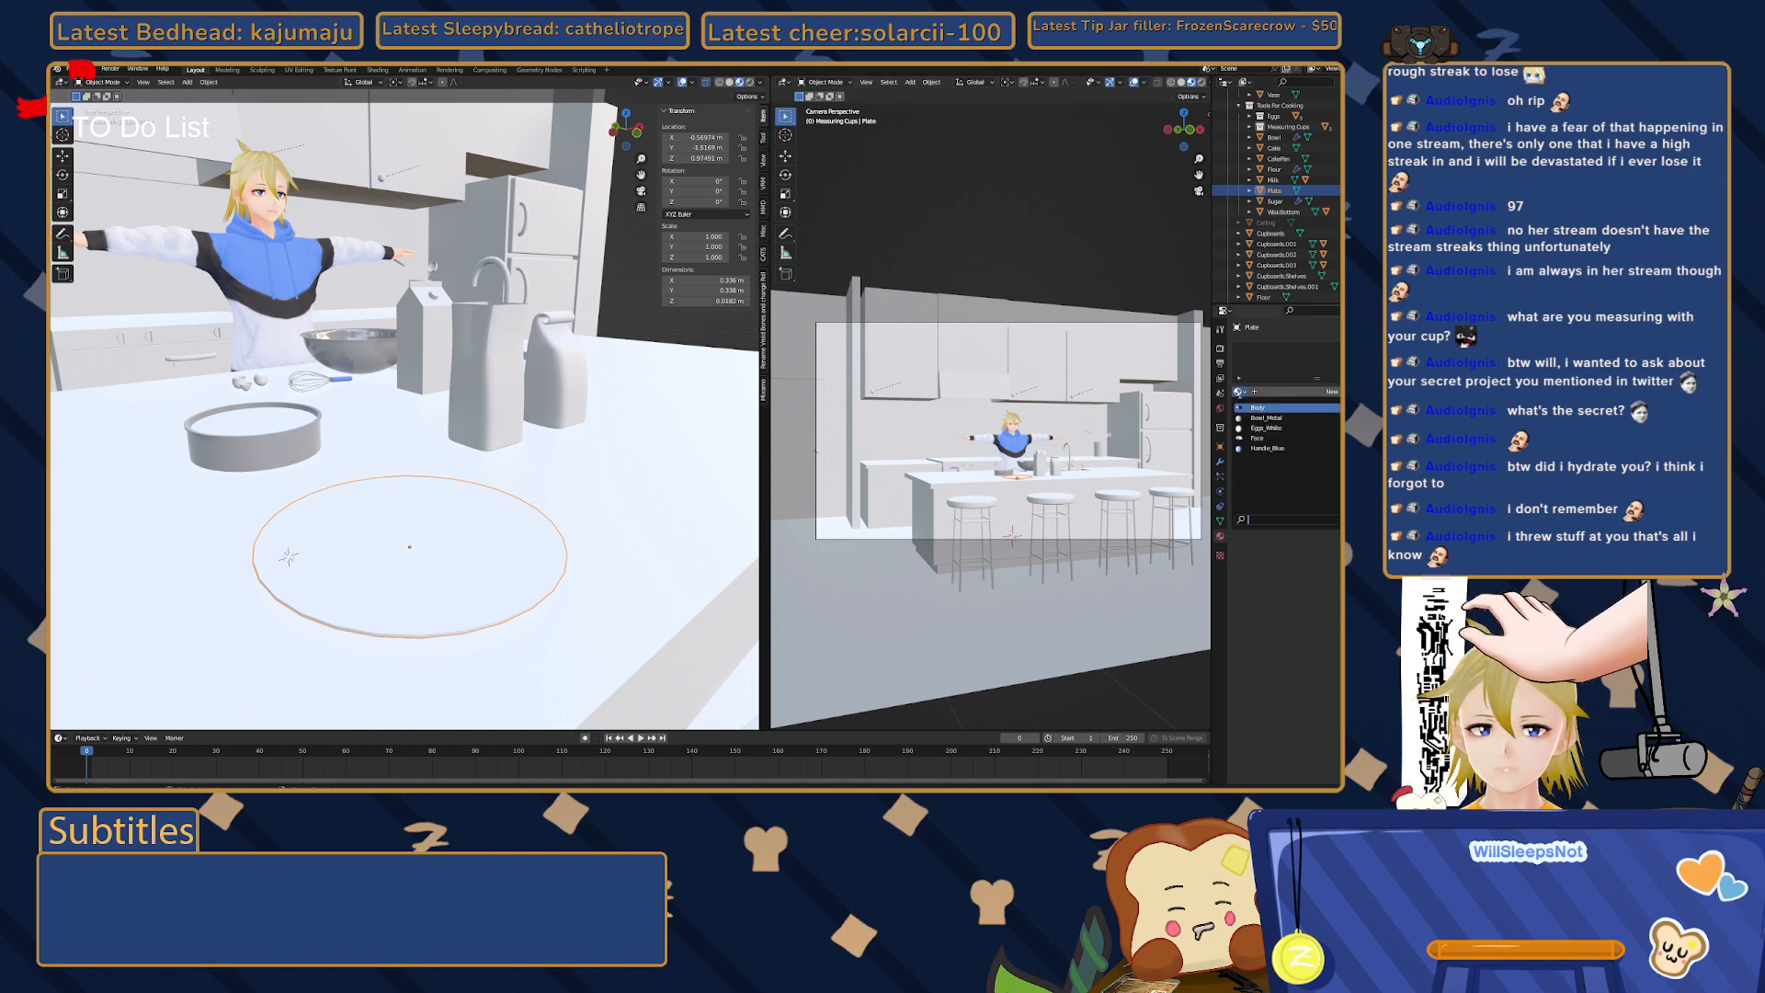
pyautogui.click(1256, 419)
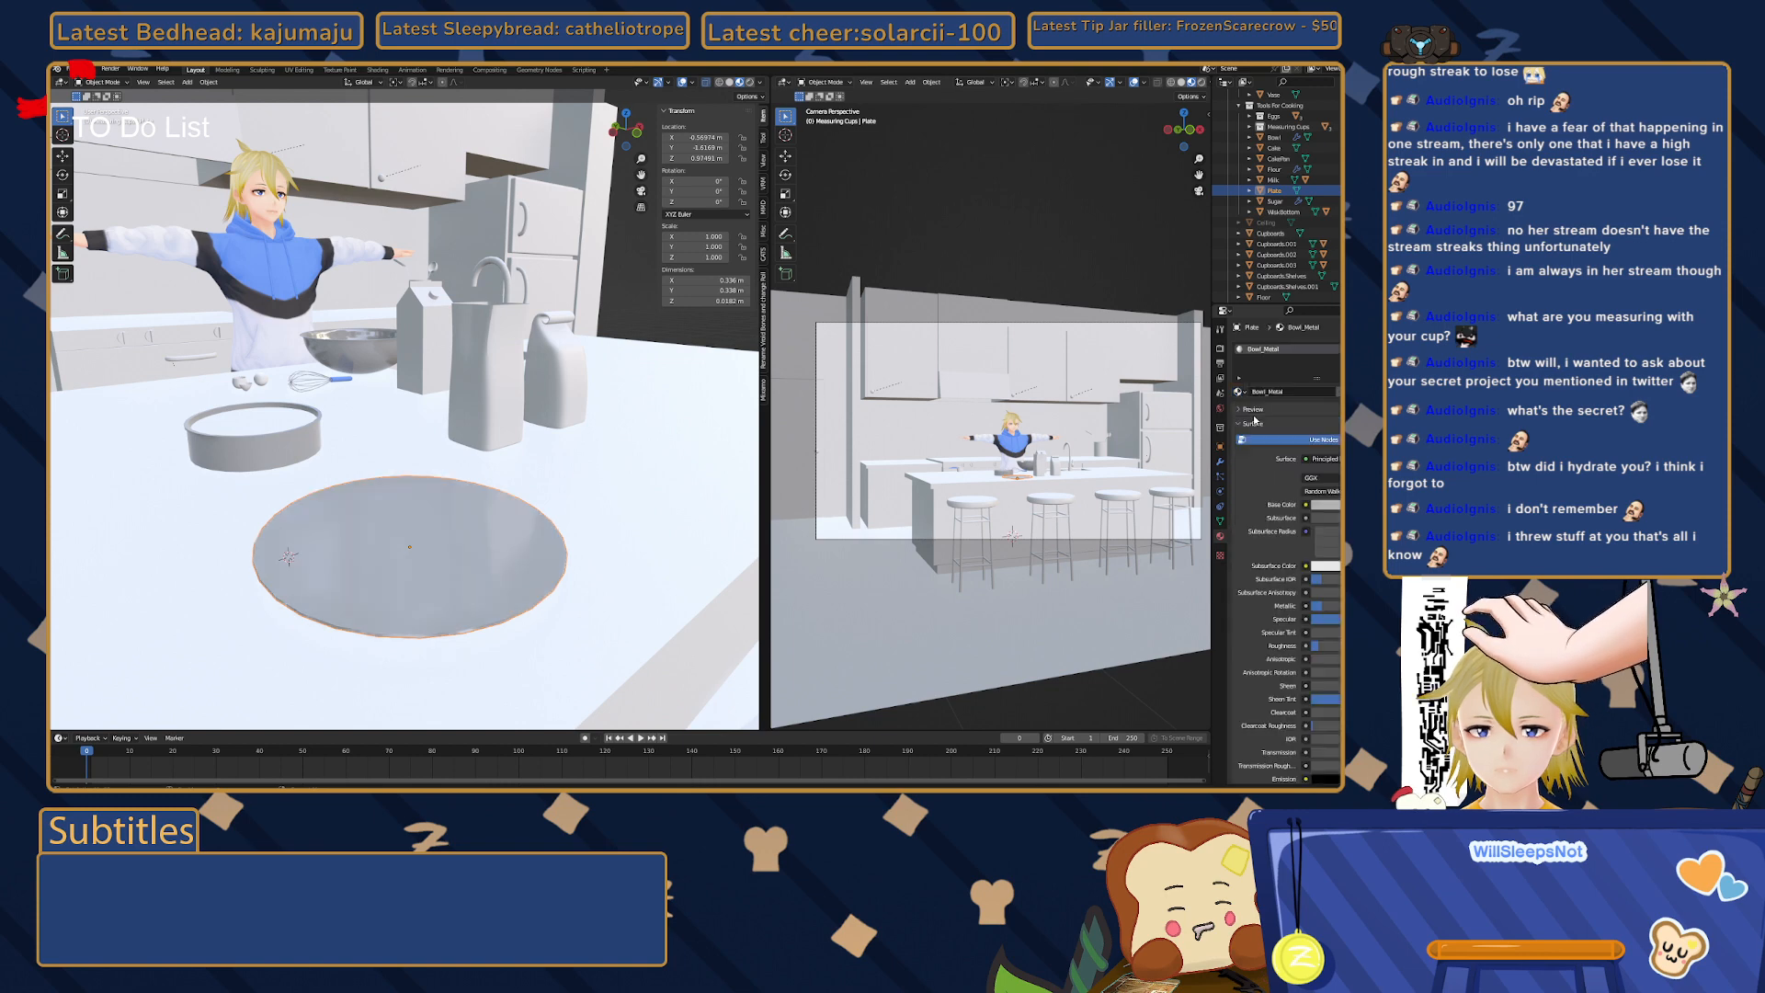
pyautogui.moveTo(270, 569); pyautogui.dragTo(336, 561, button='middle')
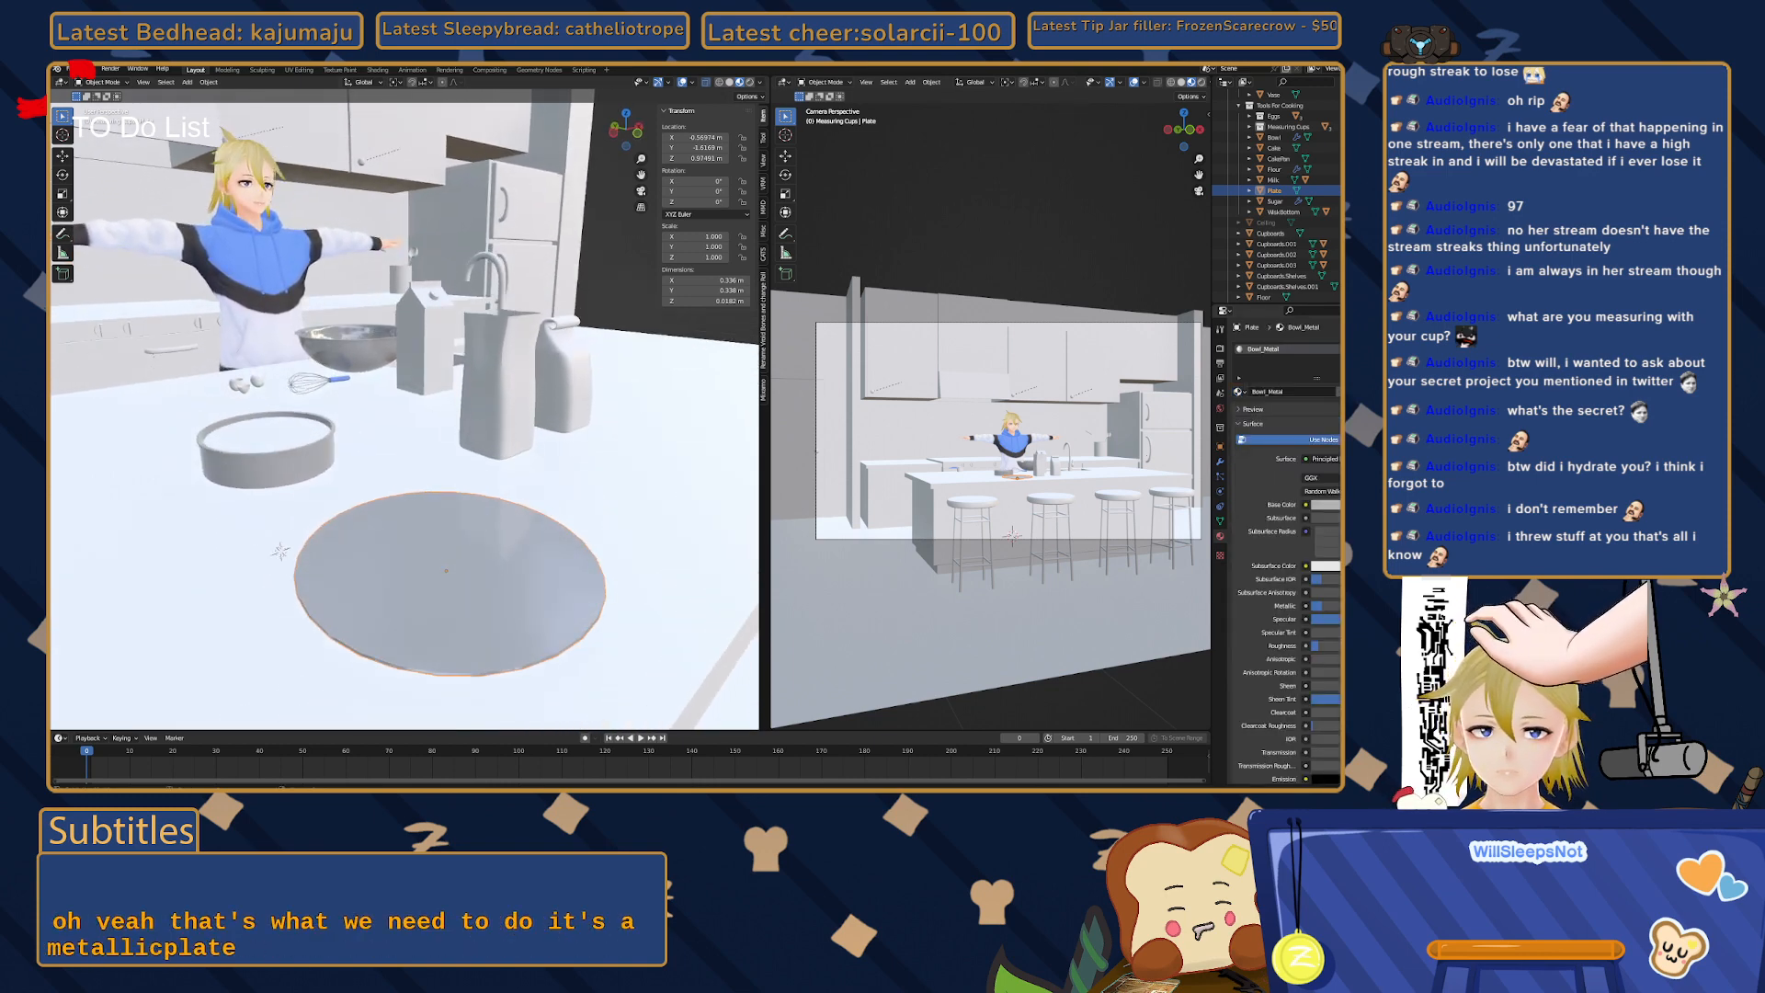
pyautogui.hotkey('ctrl', 'z')
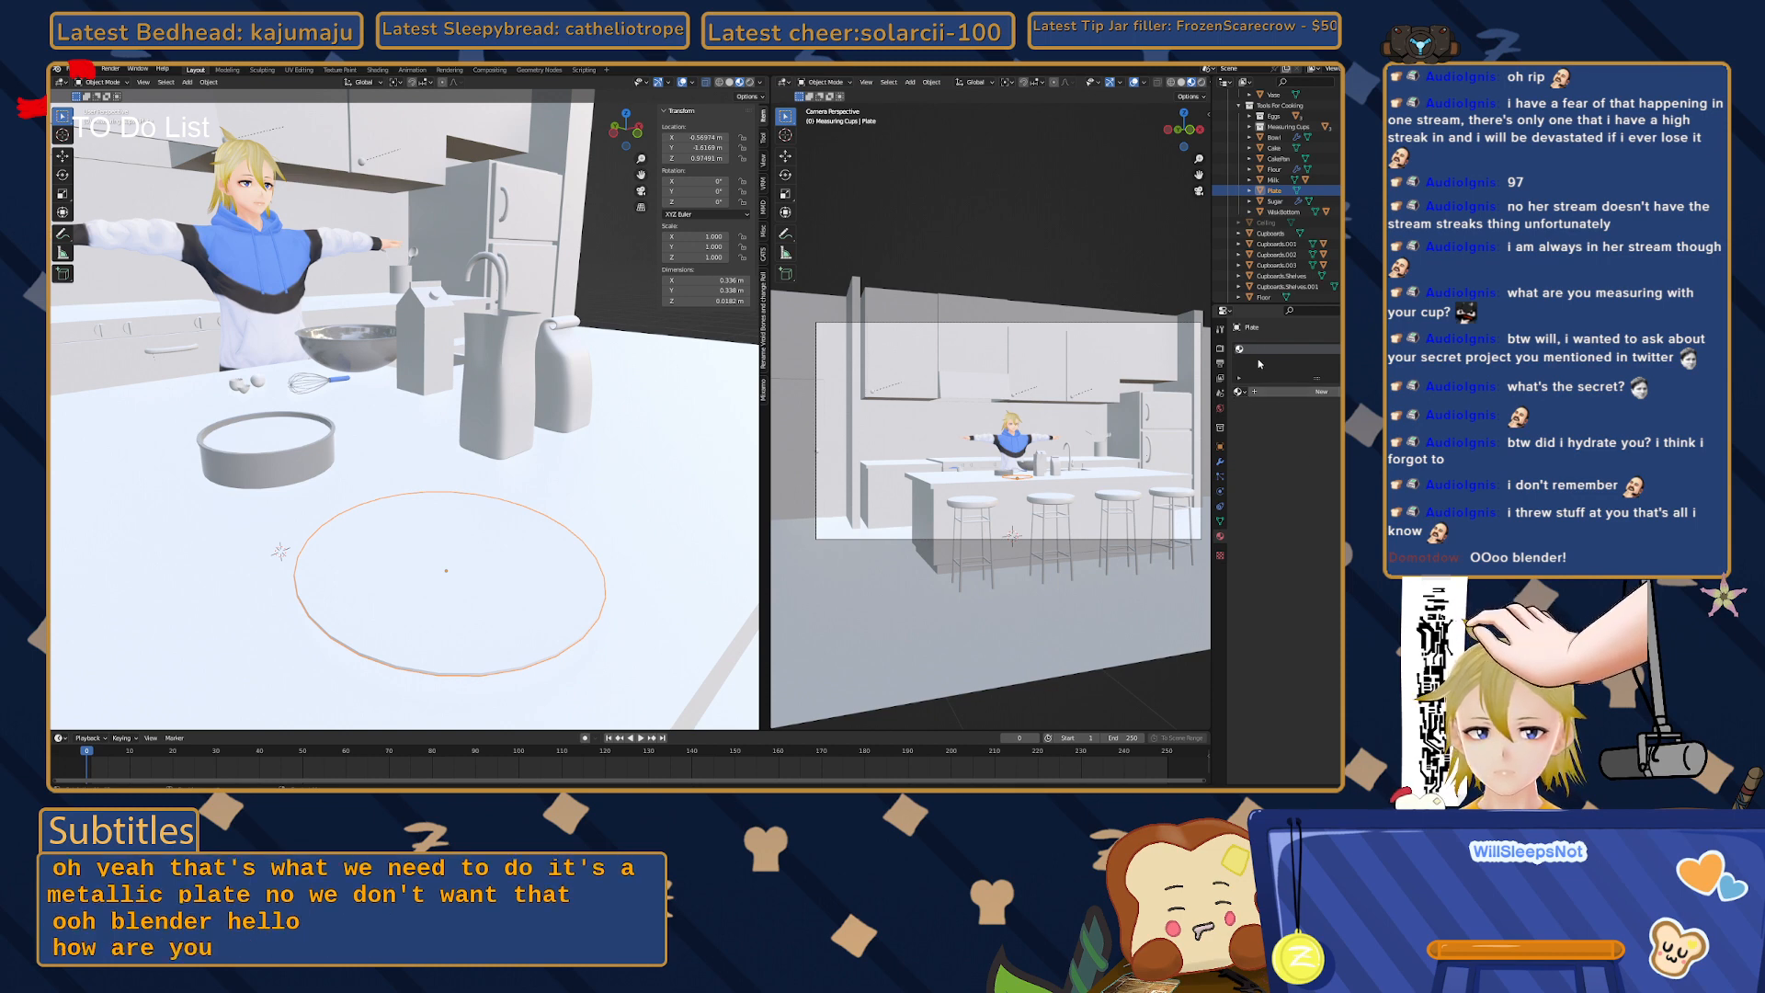
# - Create a new material named Plate for the plate and adjust its roughness
pyautogui.click(1293, 394)
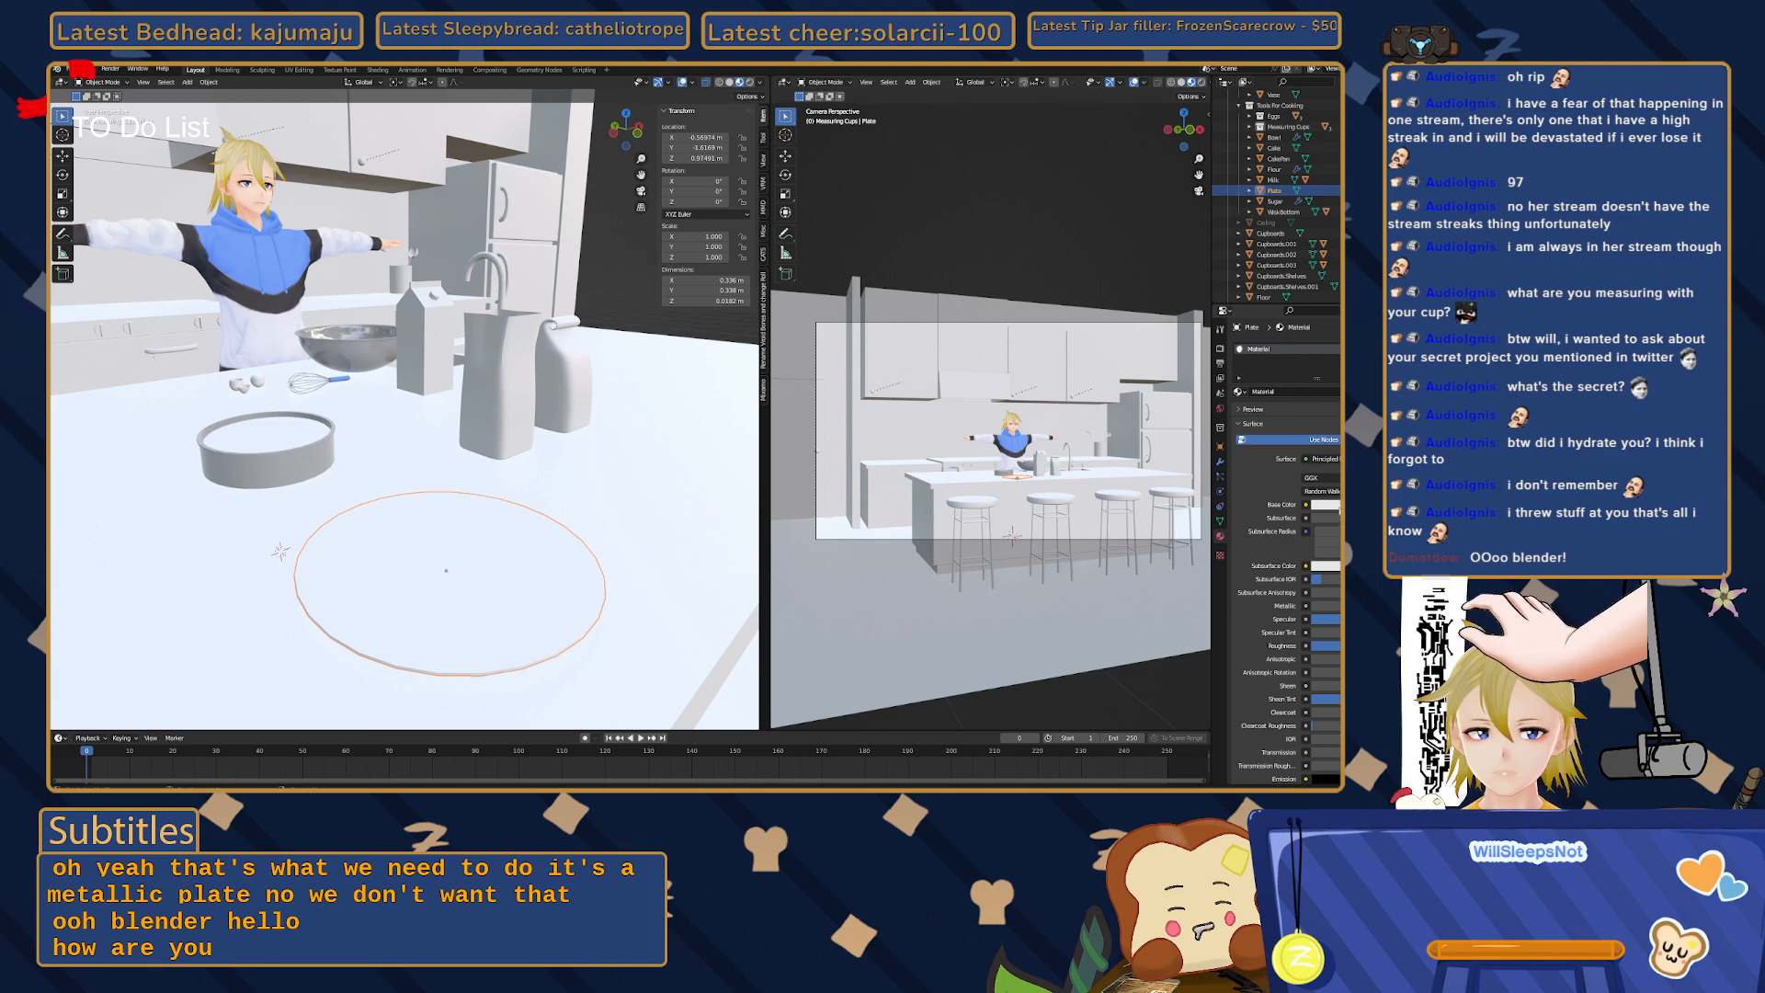
pyautogui.moveTo(635, 643); pyautogui.dragTo(633, 575, button='middle')
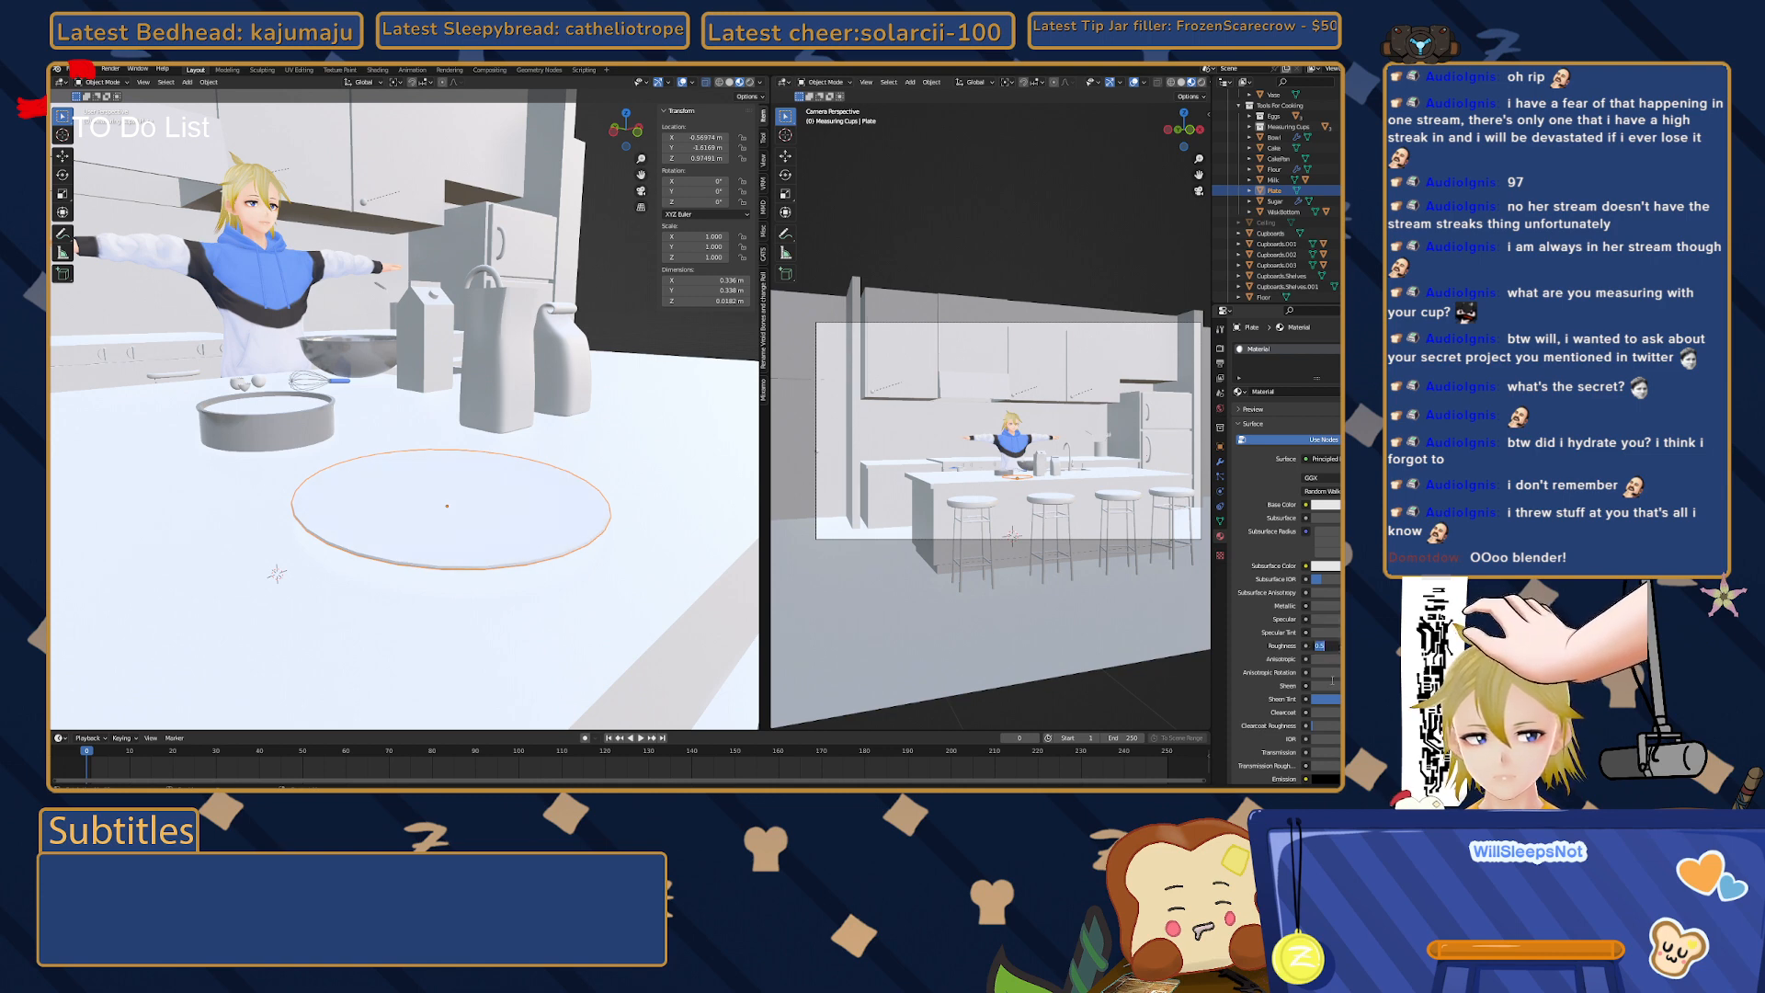
pyautogui.moveTo(1370, 606); pyautogui.dragTo(1310, 606)
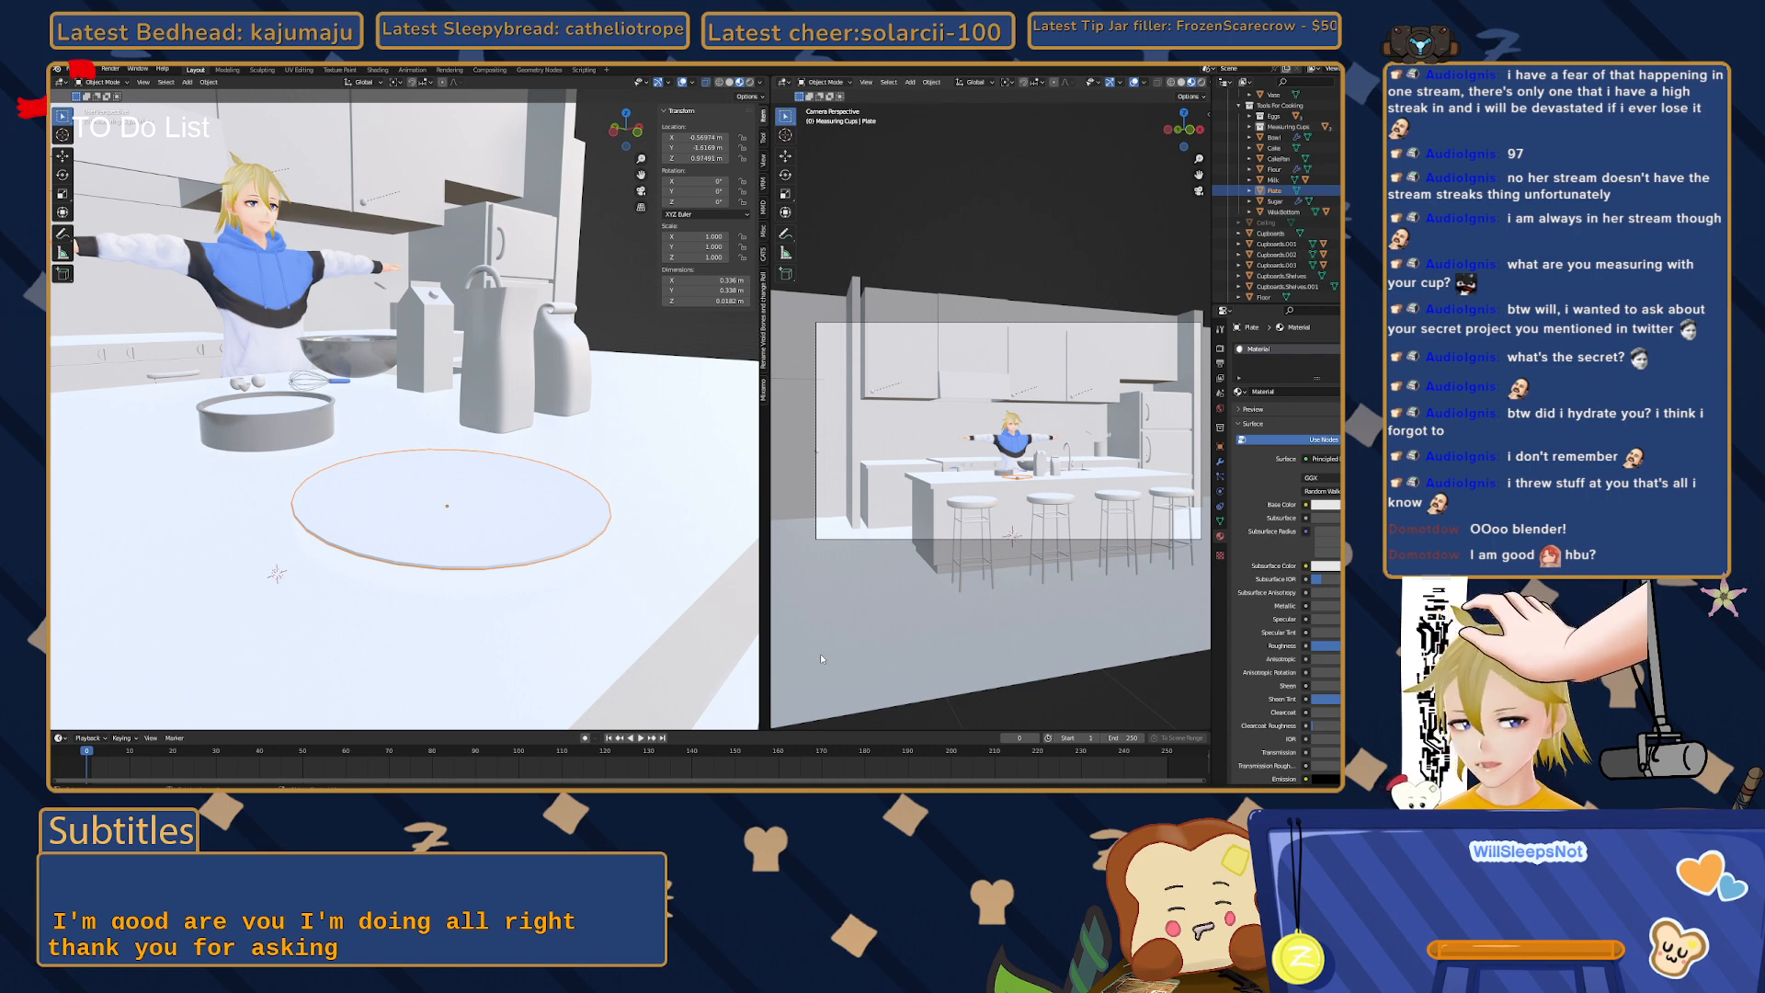
pyautogui.doubleClick(1268, 349)
pyautogui.write('Plate')
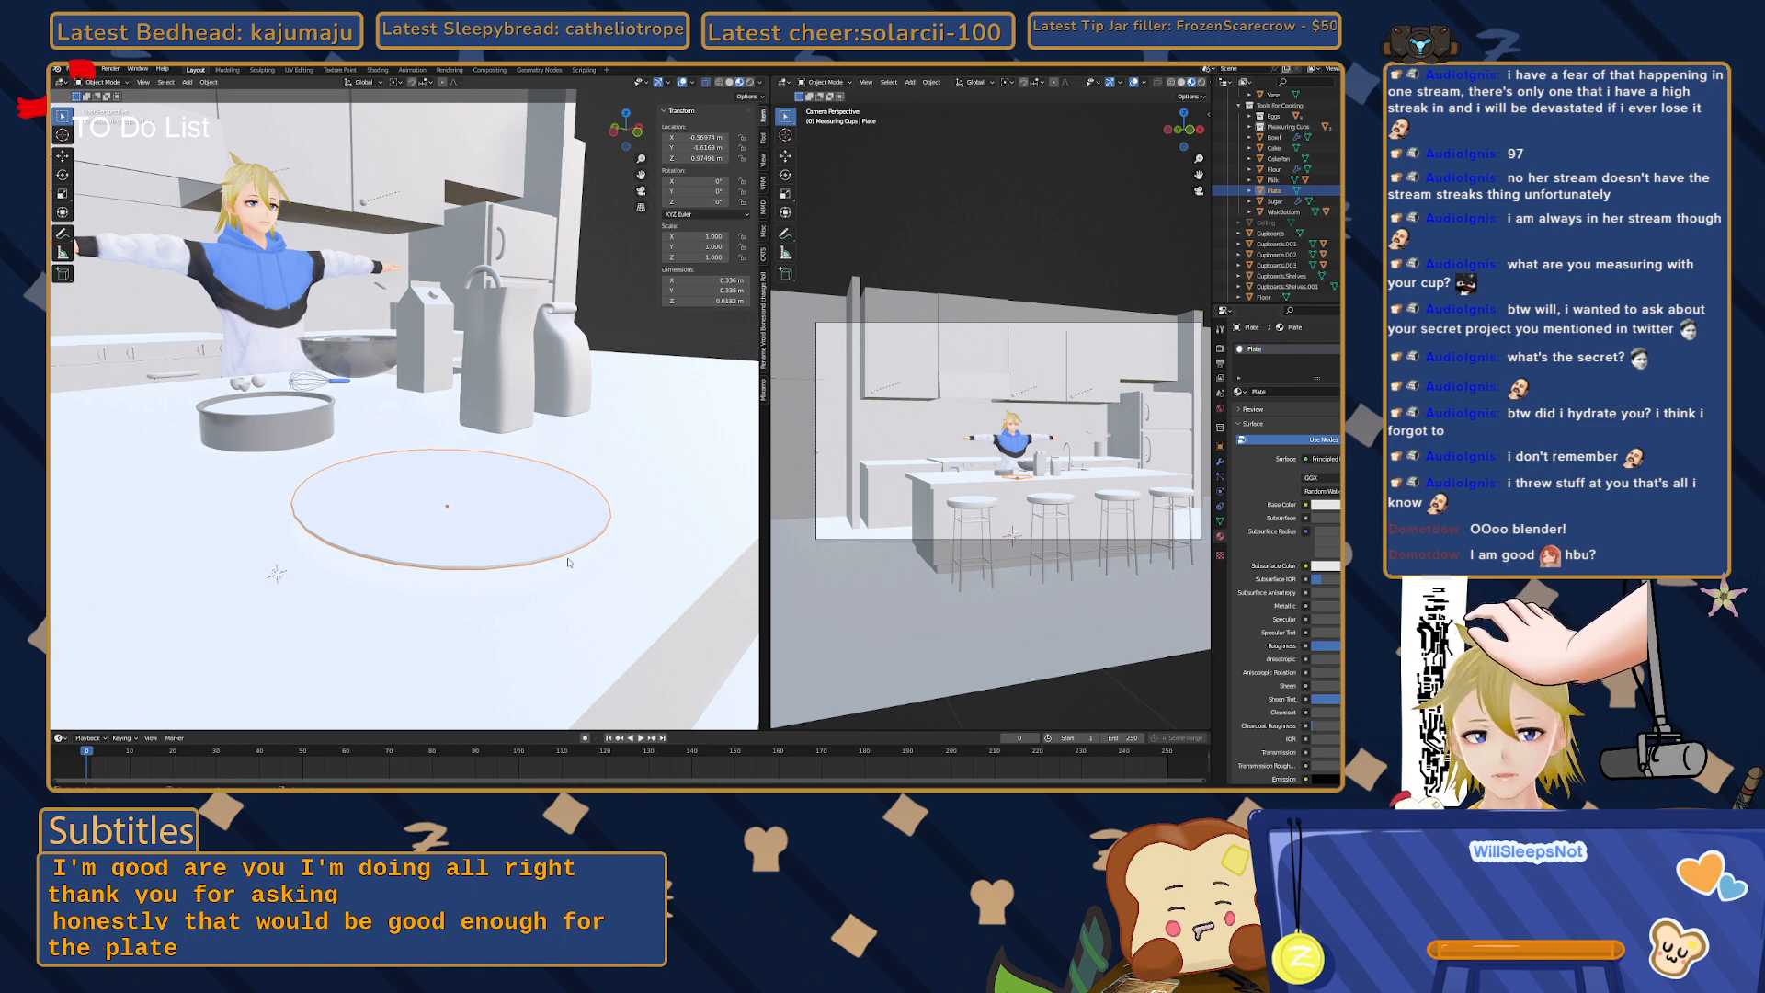
# - Assign the existing Bowl_Metal material to the ladle behind the character
pyautogui.moveTo(569, 562); pyautogui.dragTo(535, 585, button='middle')
pyautogui.scroll(-5, 460, 515)
pyautogui.hotkey('alt', 'a')
pyautogui.scroll(-1, 499, 581)
pyautogui.scroll(5, 499, 581)
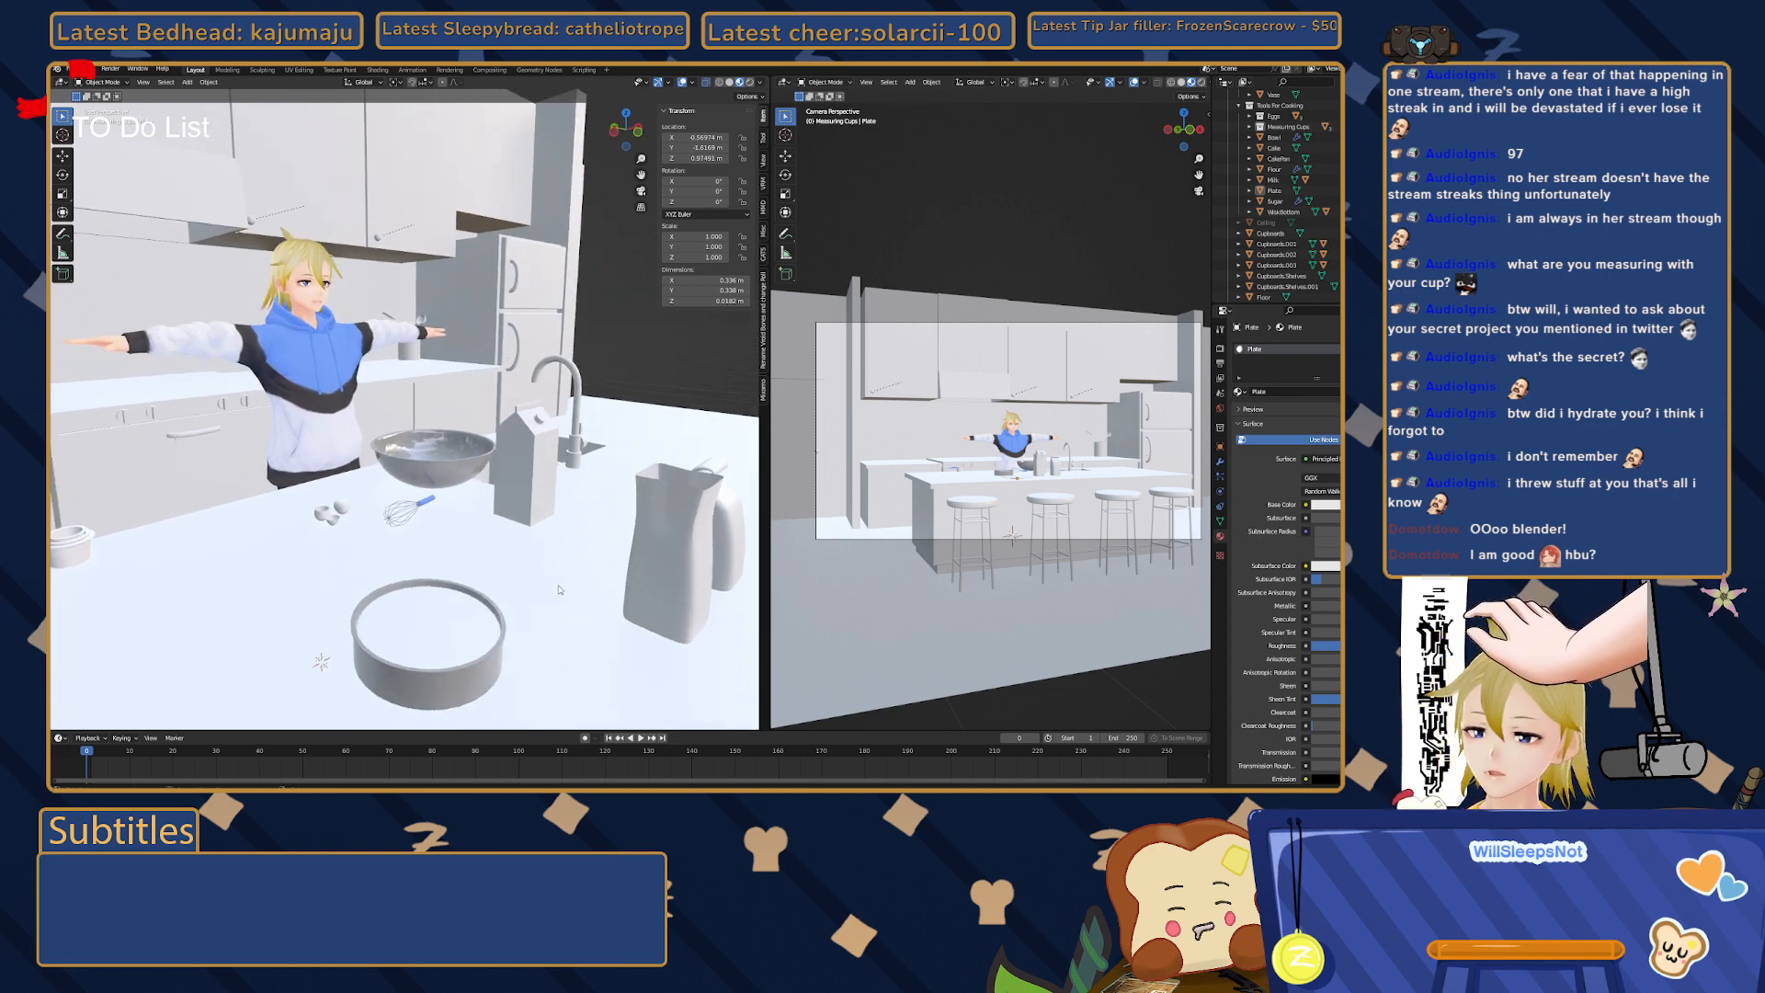
pyautogui.moveTo(560, 590); pyautogui.dragTo(514, 585, button='middle')
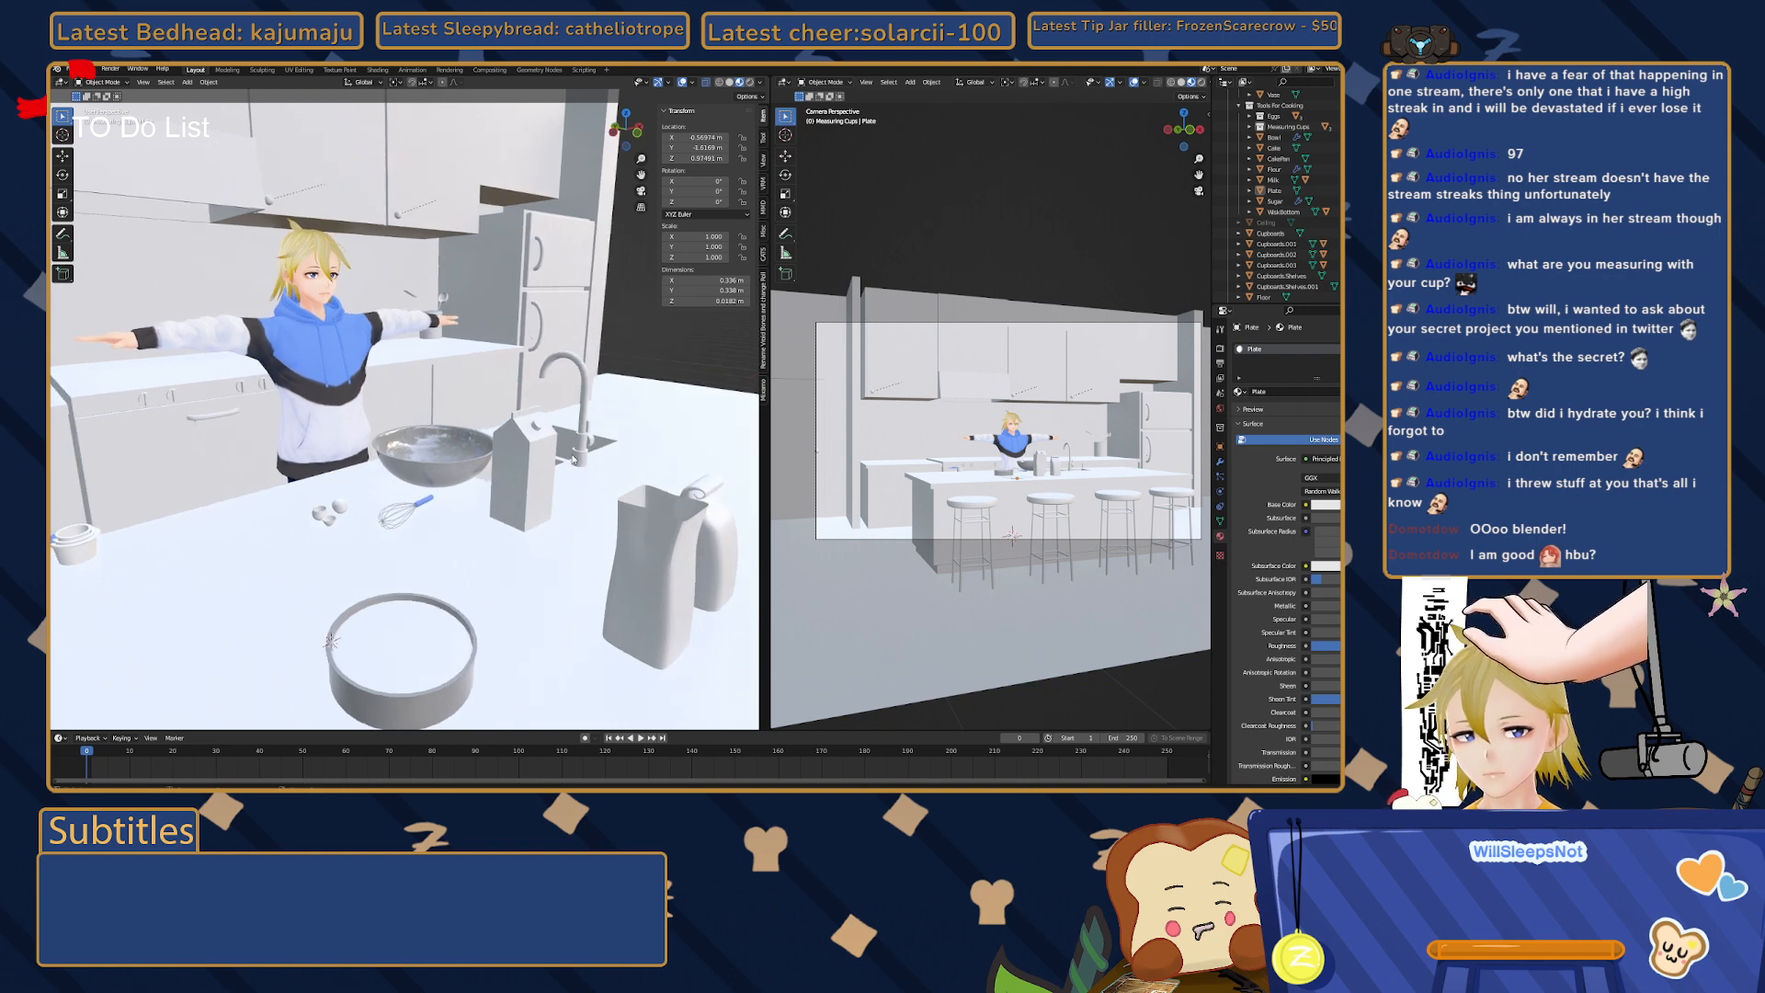
pyautogui.moveTo(553, 521); pyautogui.dragTo(571, 514, button='middle')
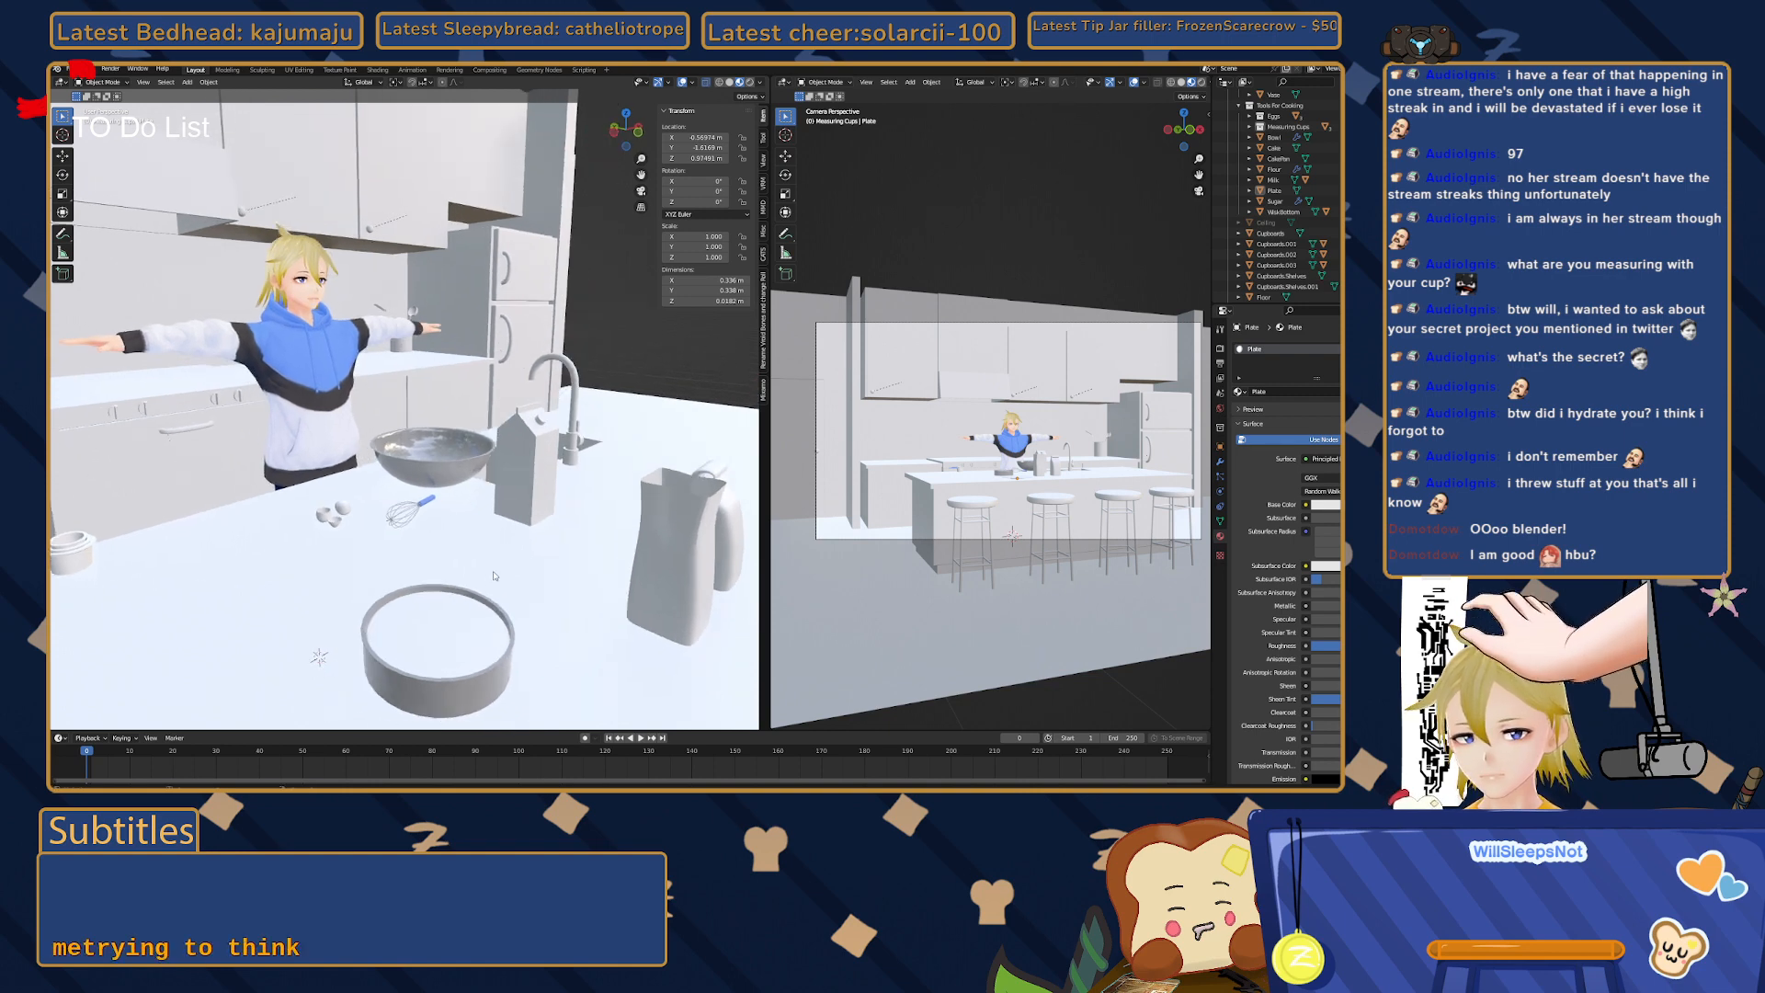
pyautogui.click(412, 314)
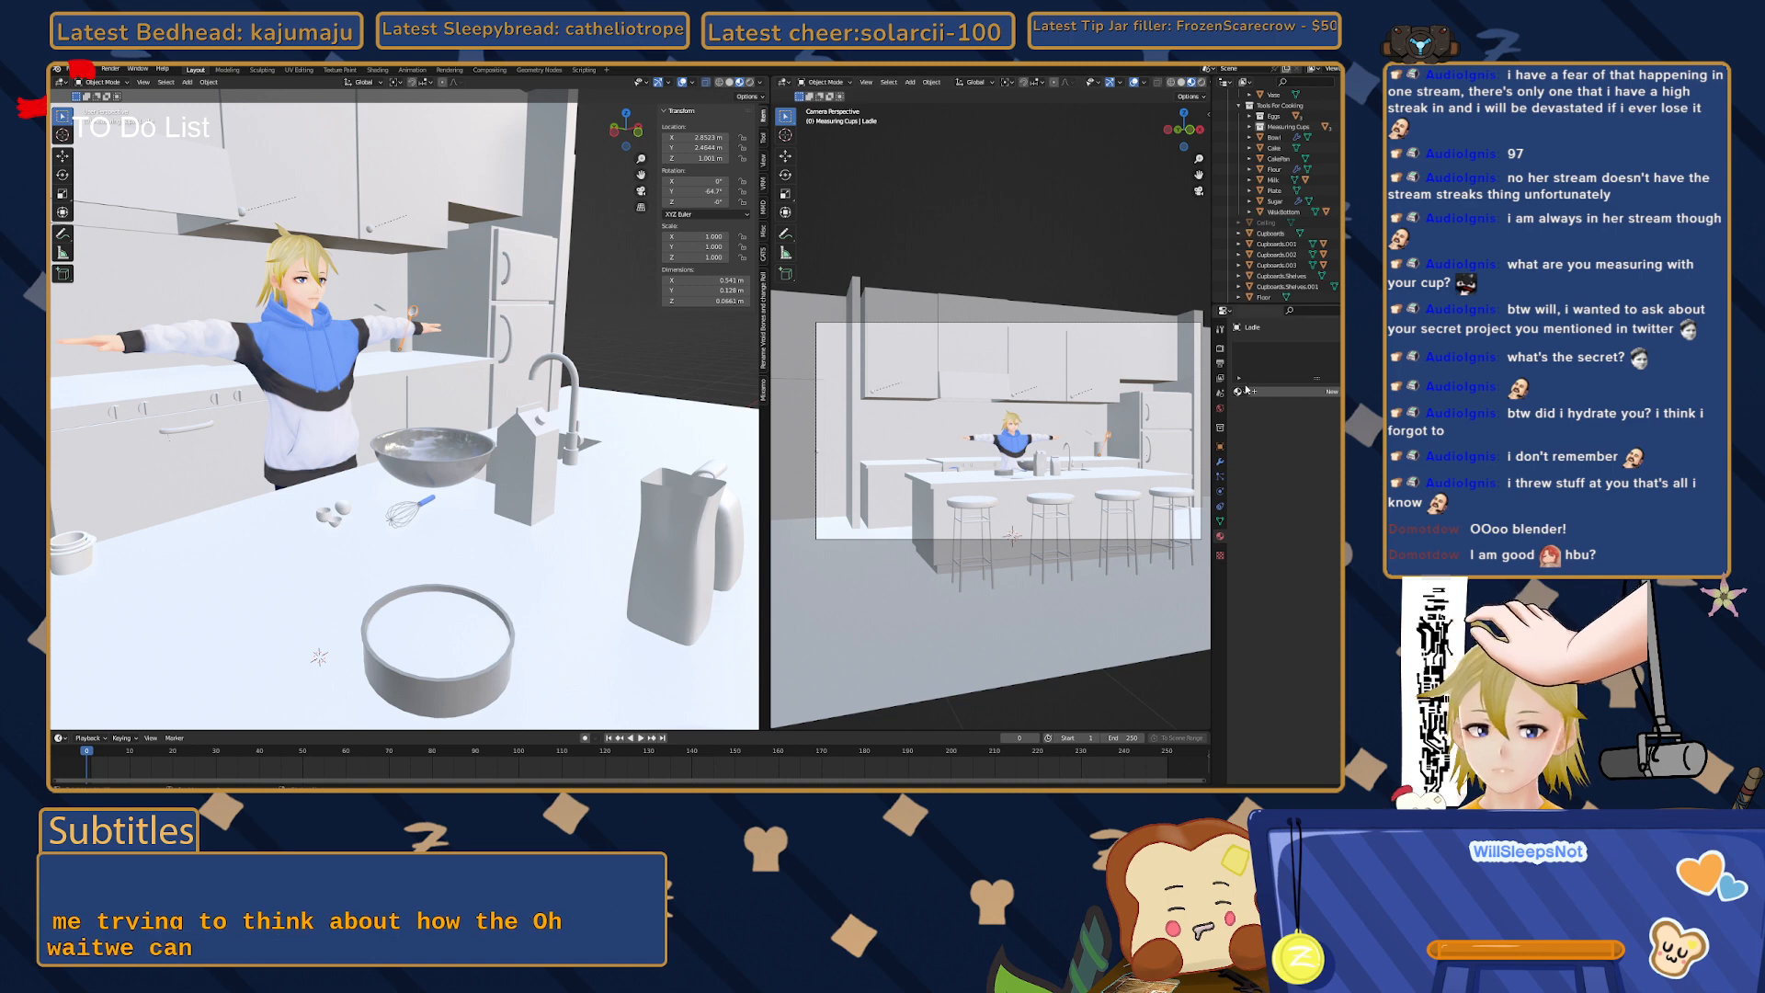
pyautogui.click(1267, 417)
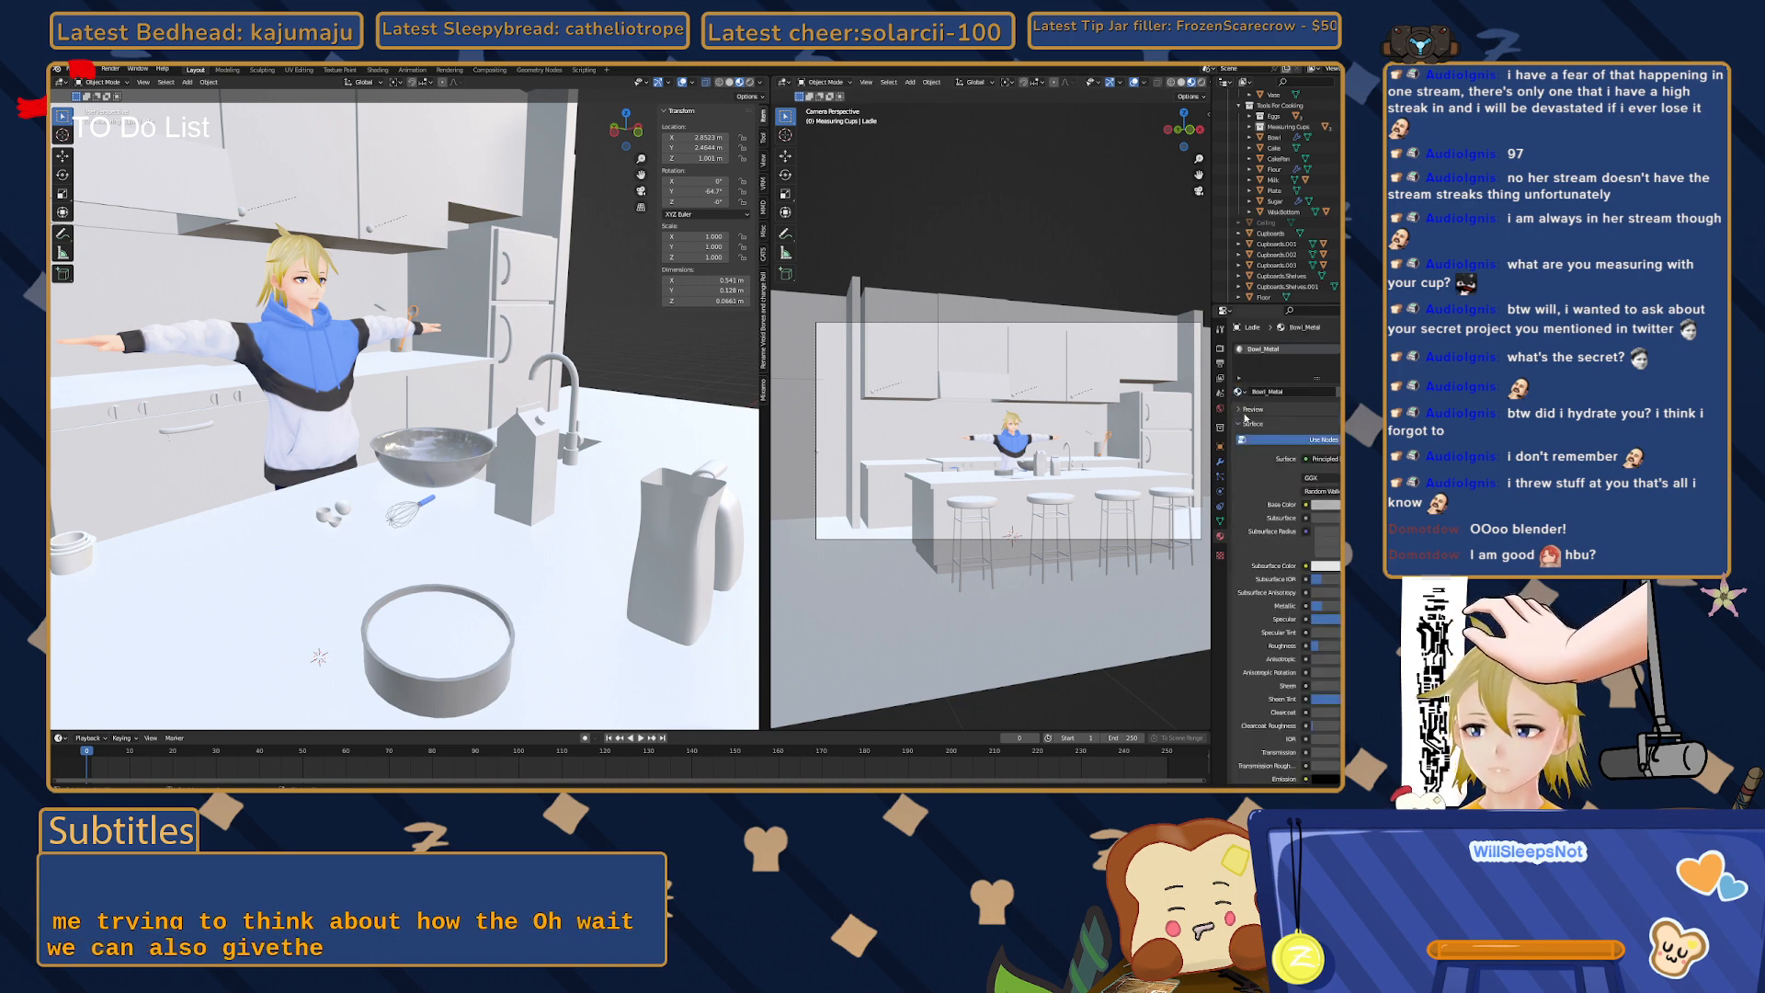
pyautogui.click(619, 307)
# - Select the spatula in the utensil holder and create a new material named Handle_Black for it
pyautogui.moveTo(618, 307); pyautogui.dragTo(611, 316, button='middle')
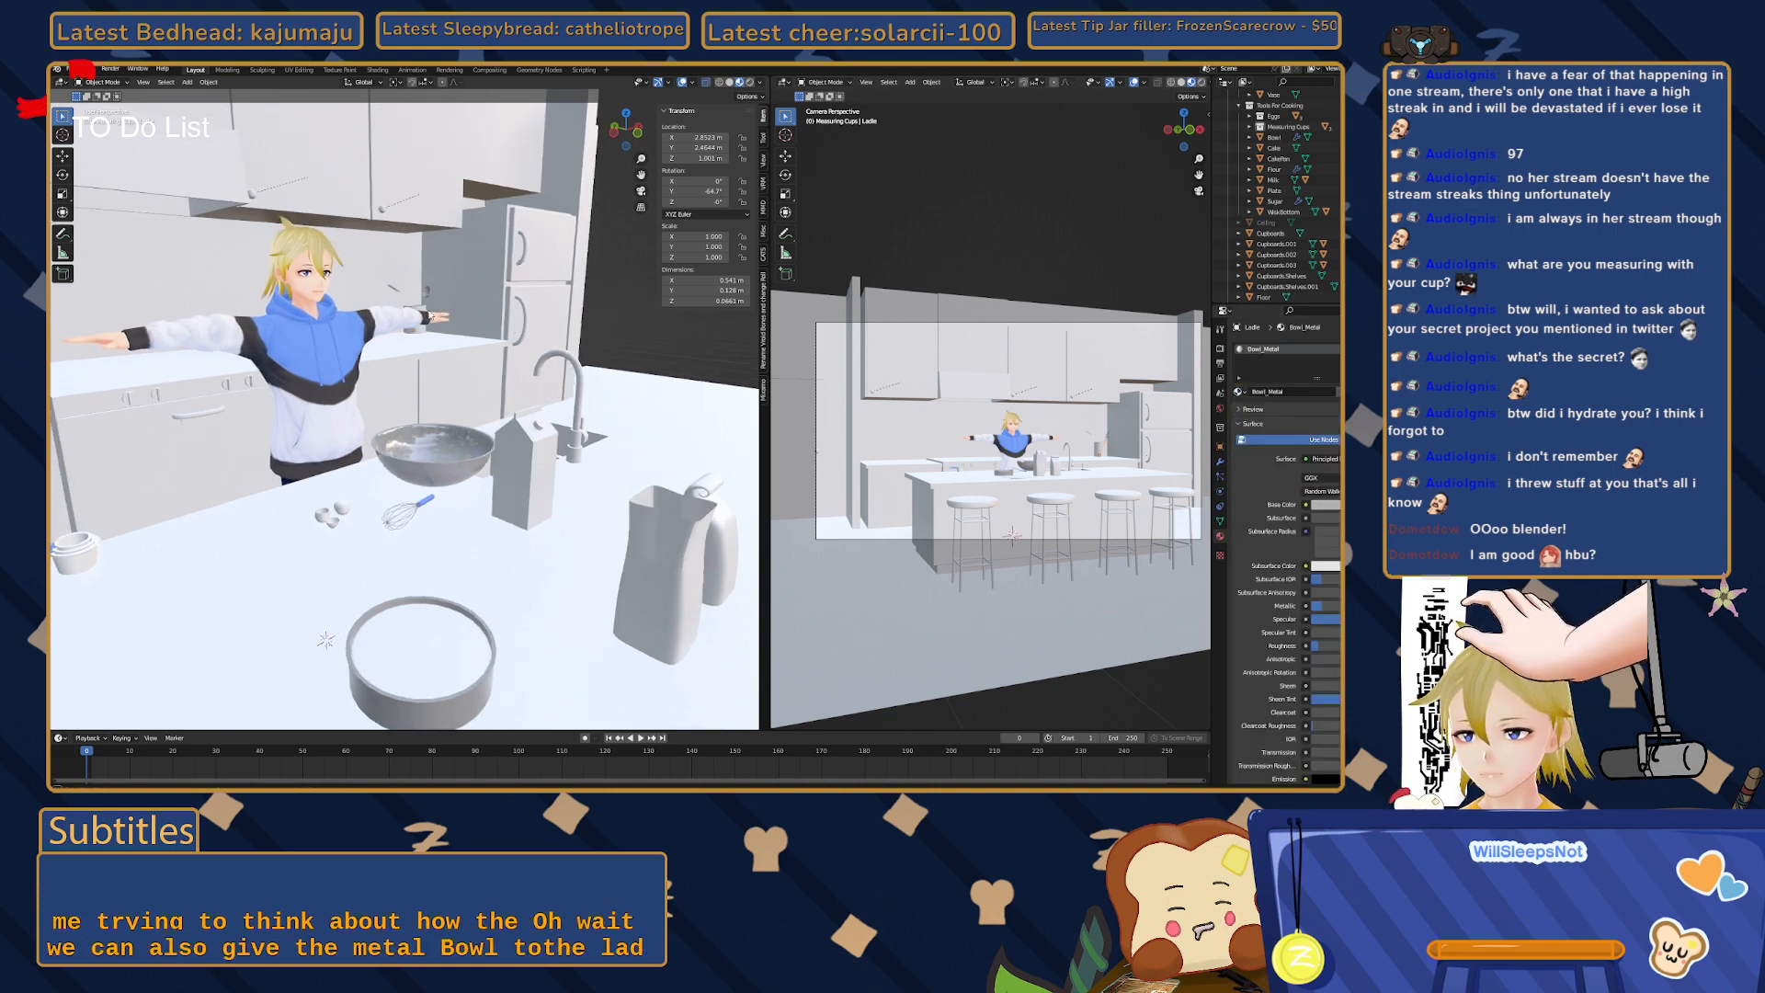
pyautogui.moveTo(431, 315); pyautogui.dragTo(431, 337, button='middle')
pyautogui.click(378, 282)
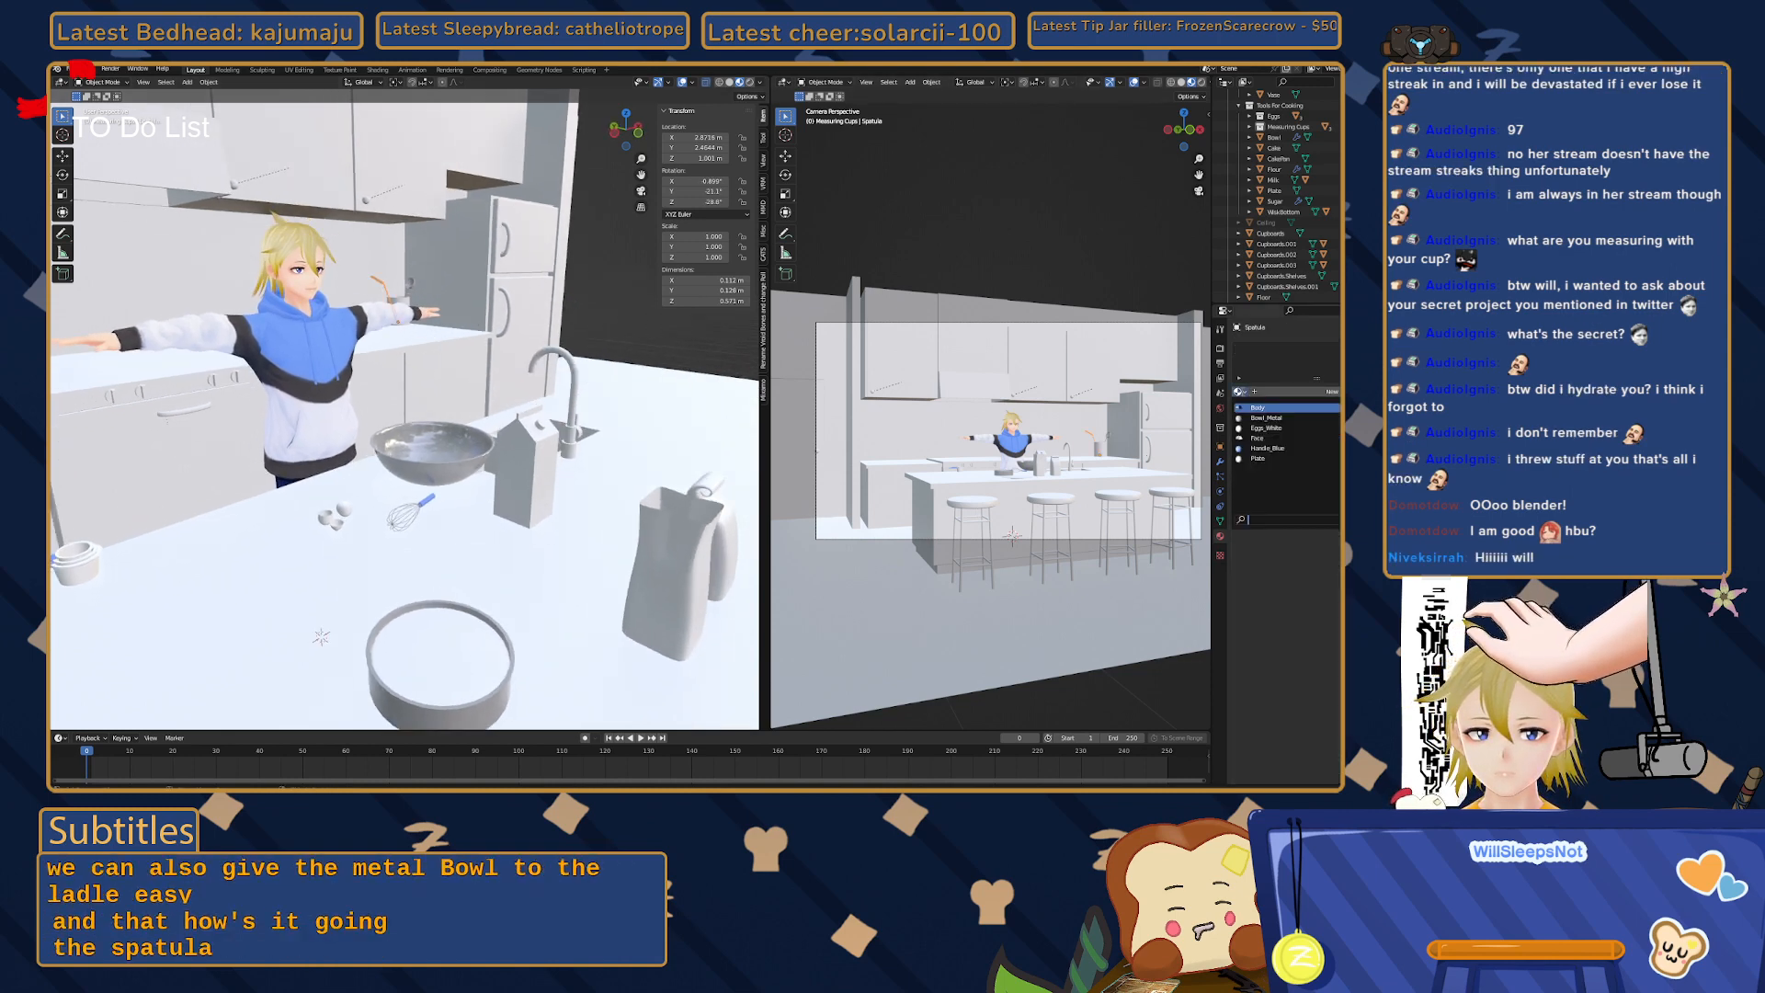
pyautogui.click(1287, 393)
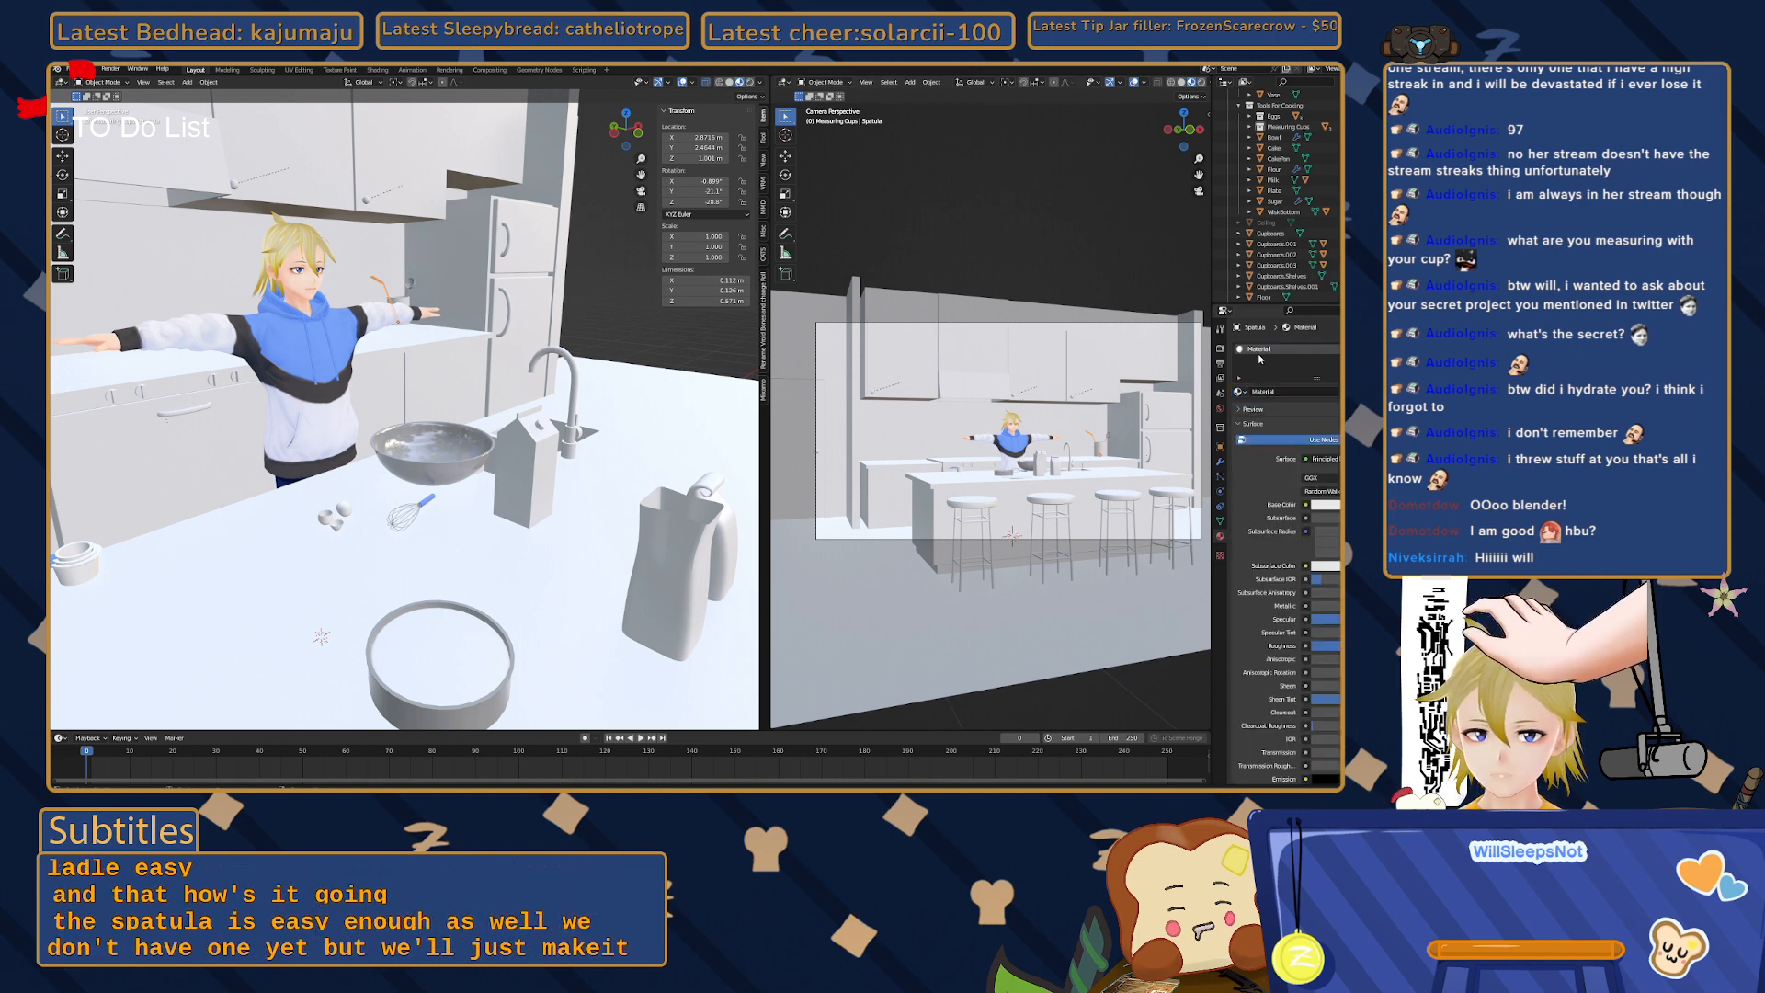
pyautogui.doubleClick(1268, 351)
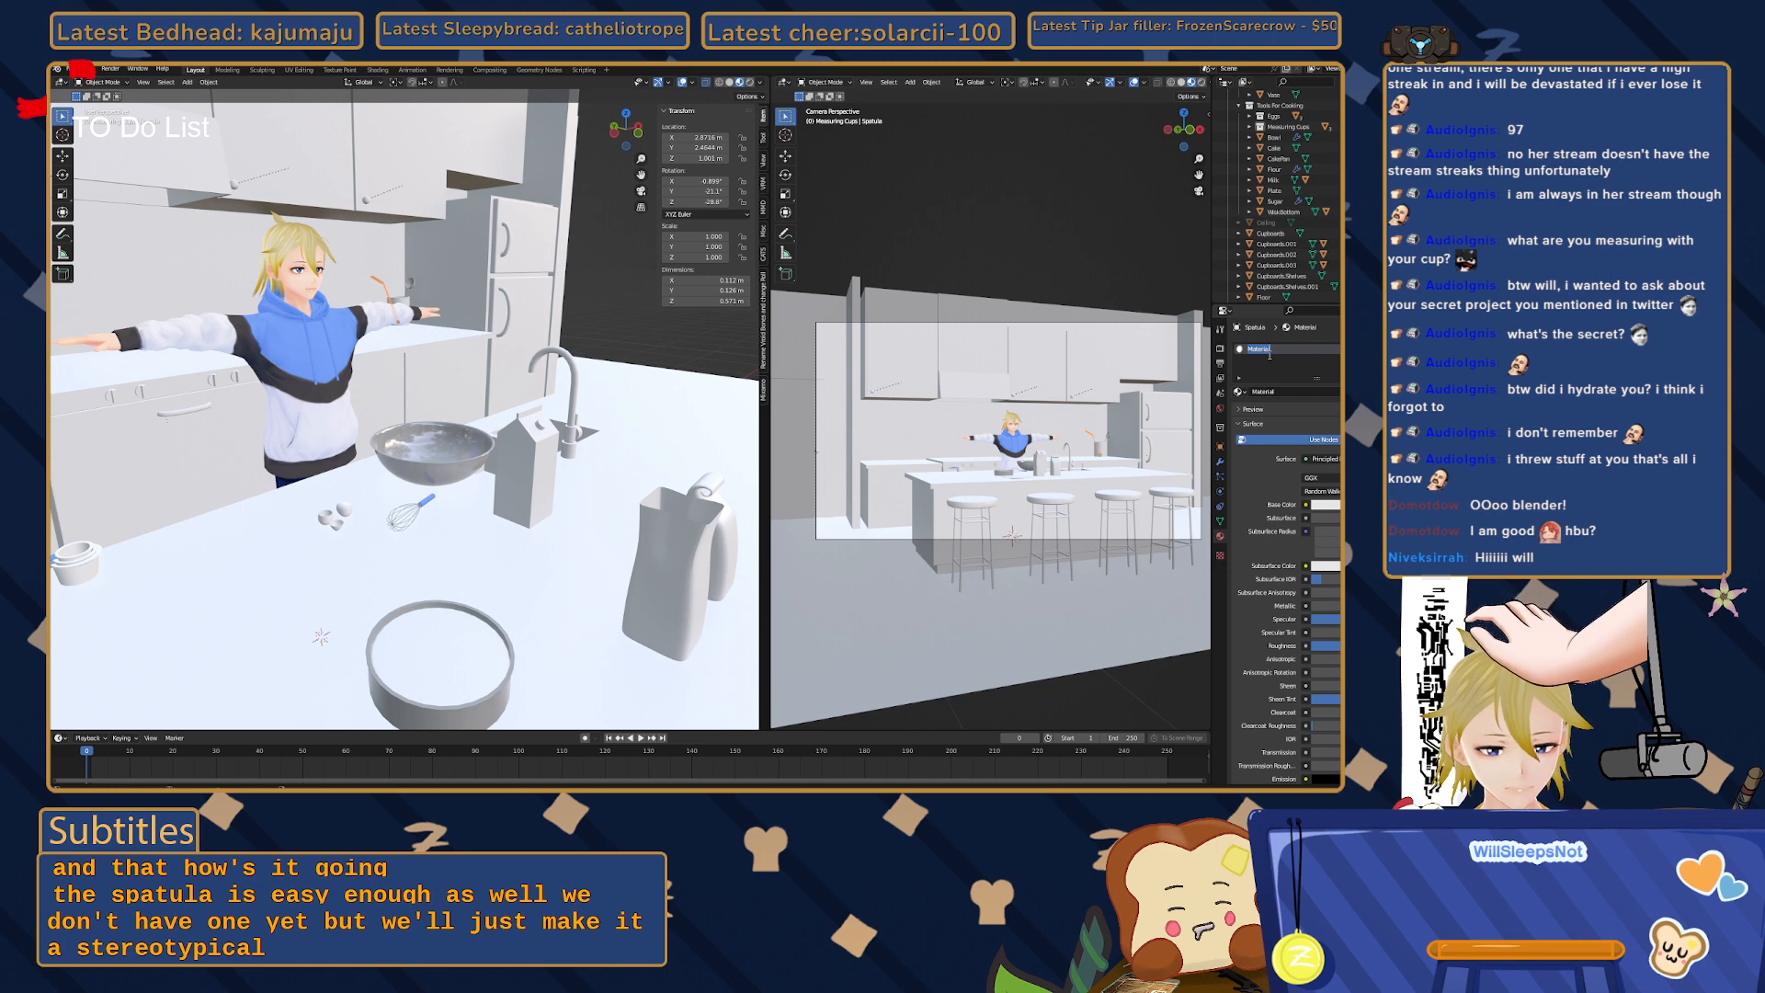
pyautogui.write('Black')
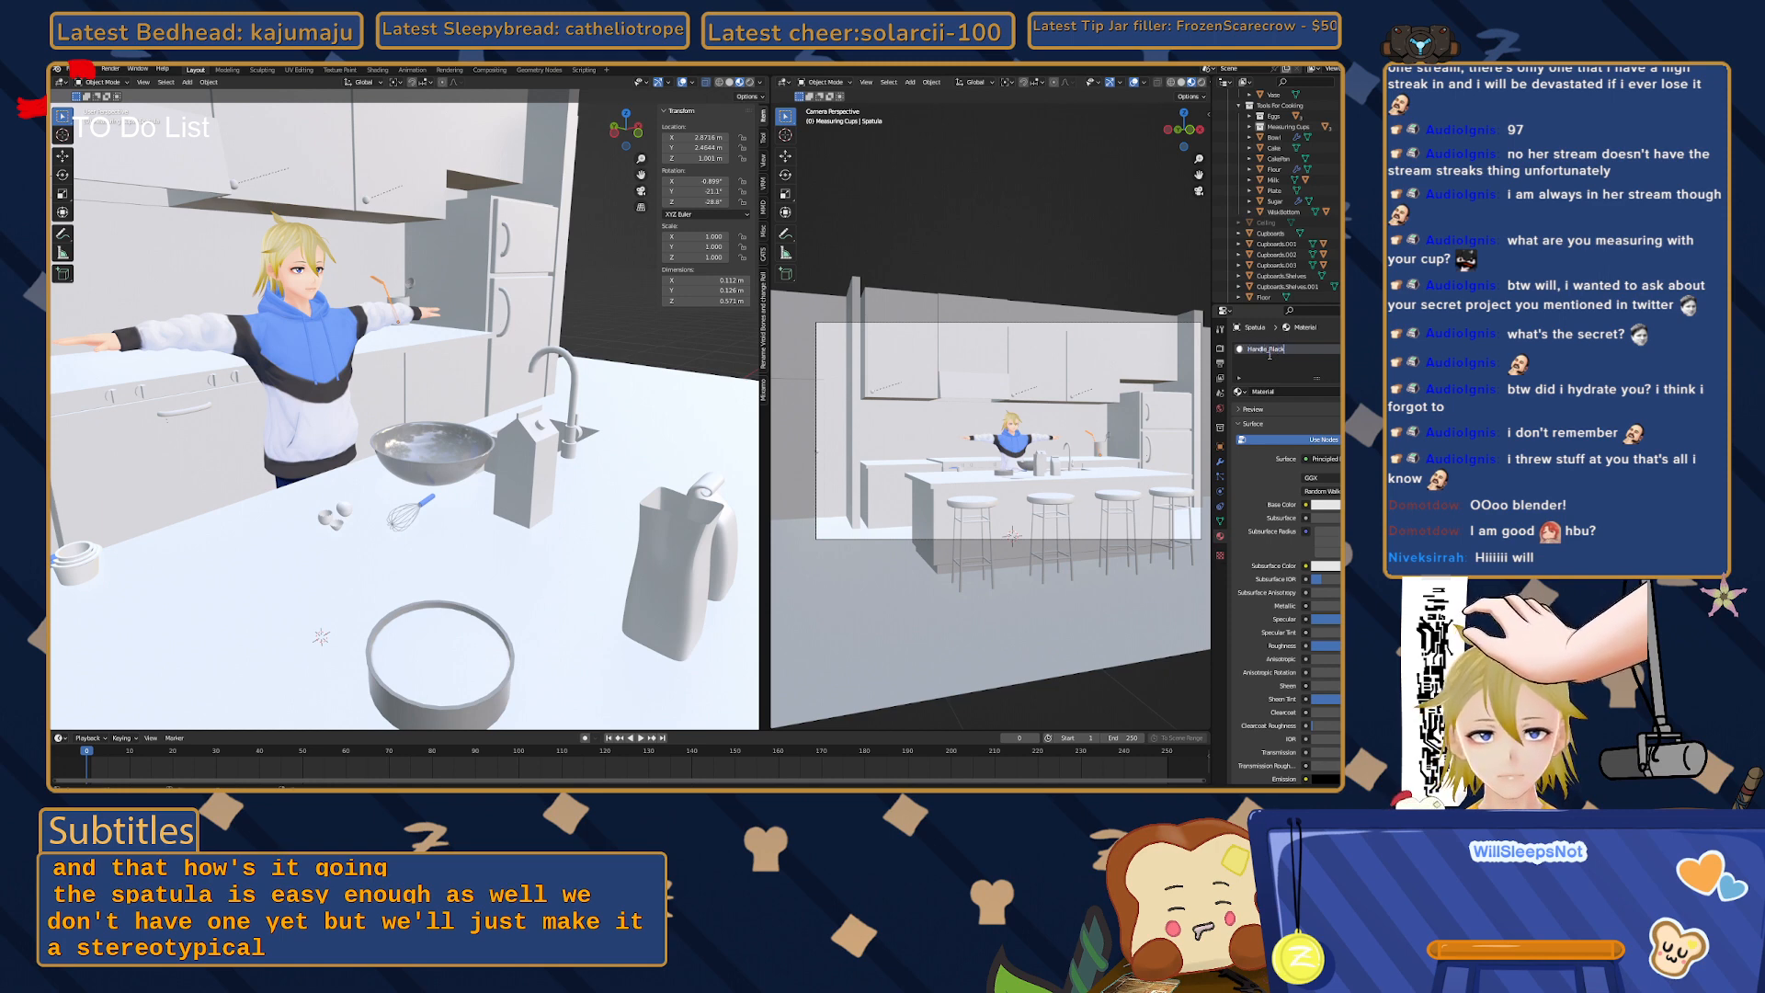
pyautogui.press('Return')
# - Make the spatula material's base colour black and lower its specular value to remove the shine
pyautogui.click(1326, 505)
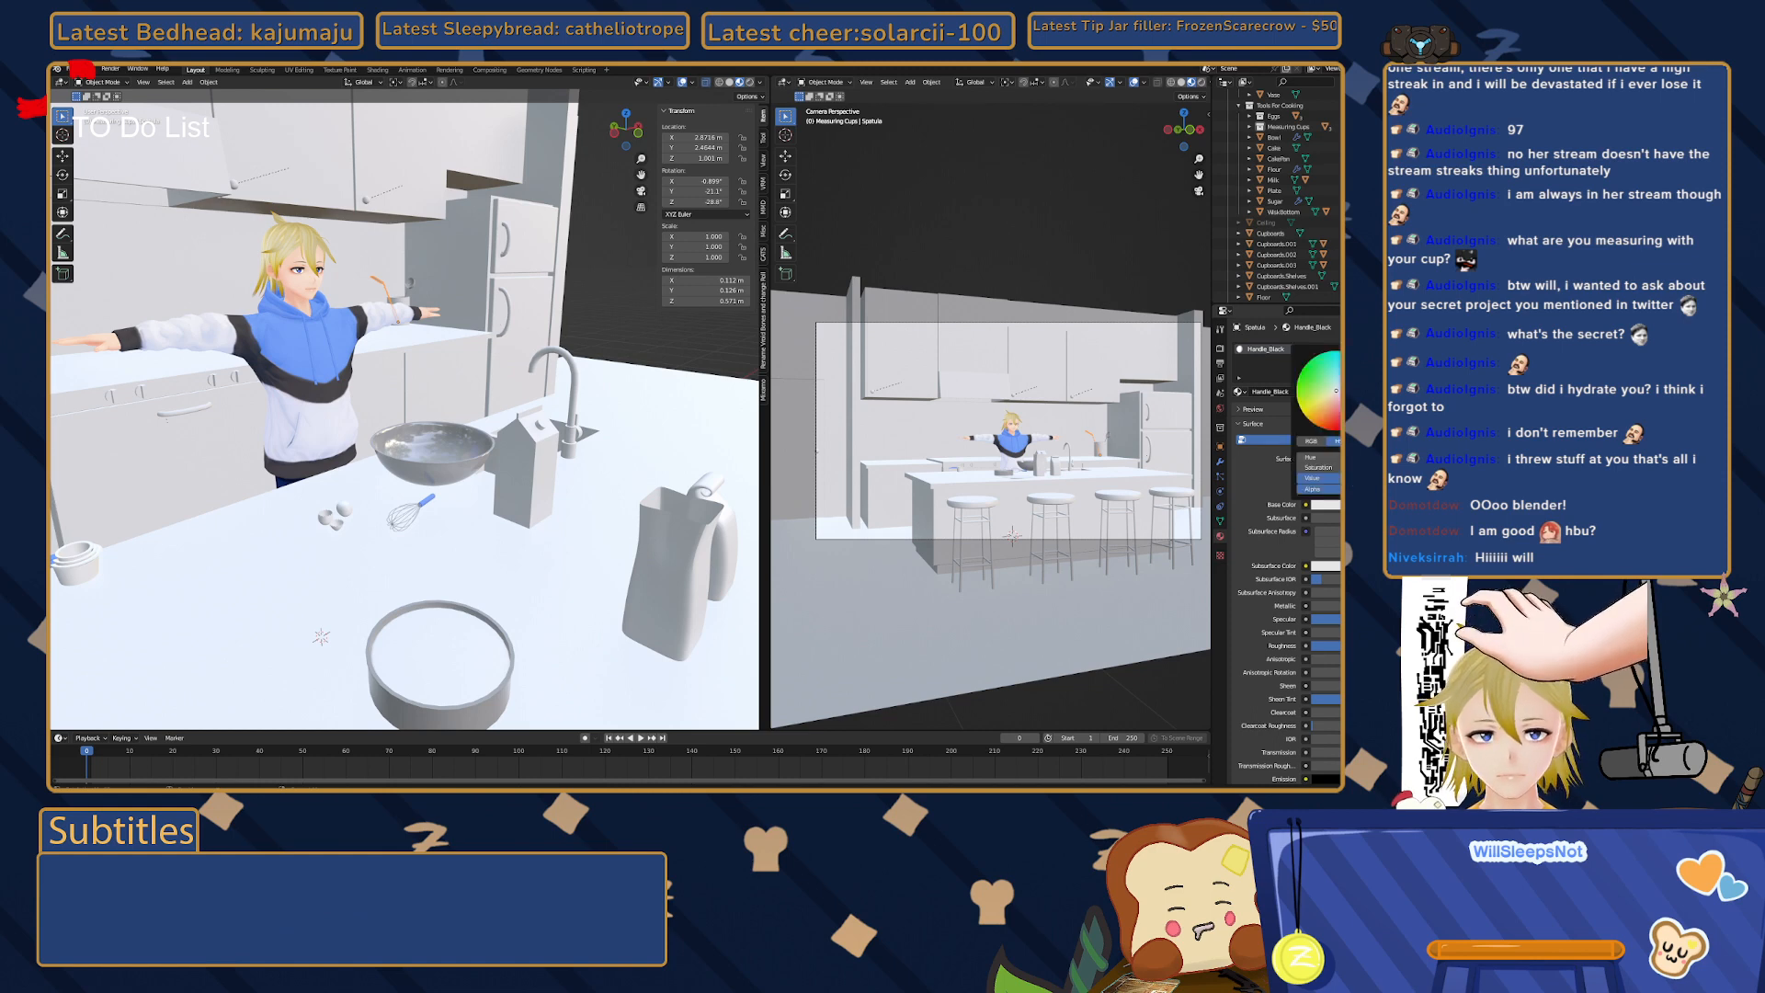
pyautogui.moveTo(1384, 354); pyautogui.dragTo(1384, 423)
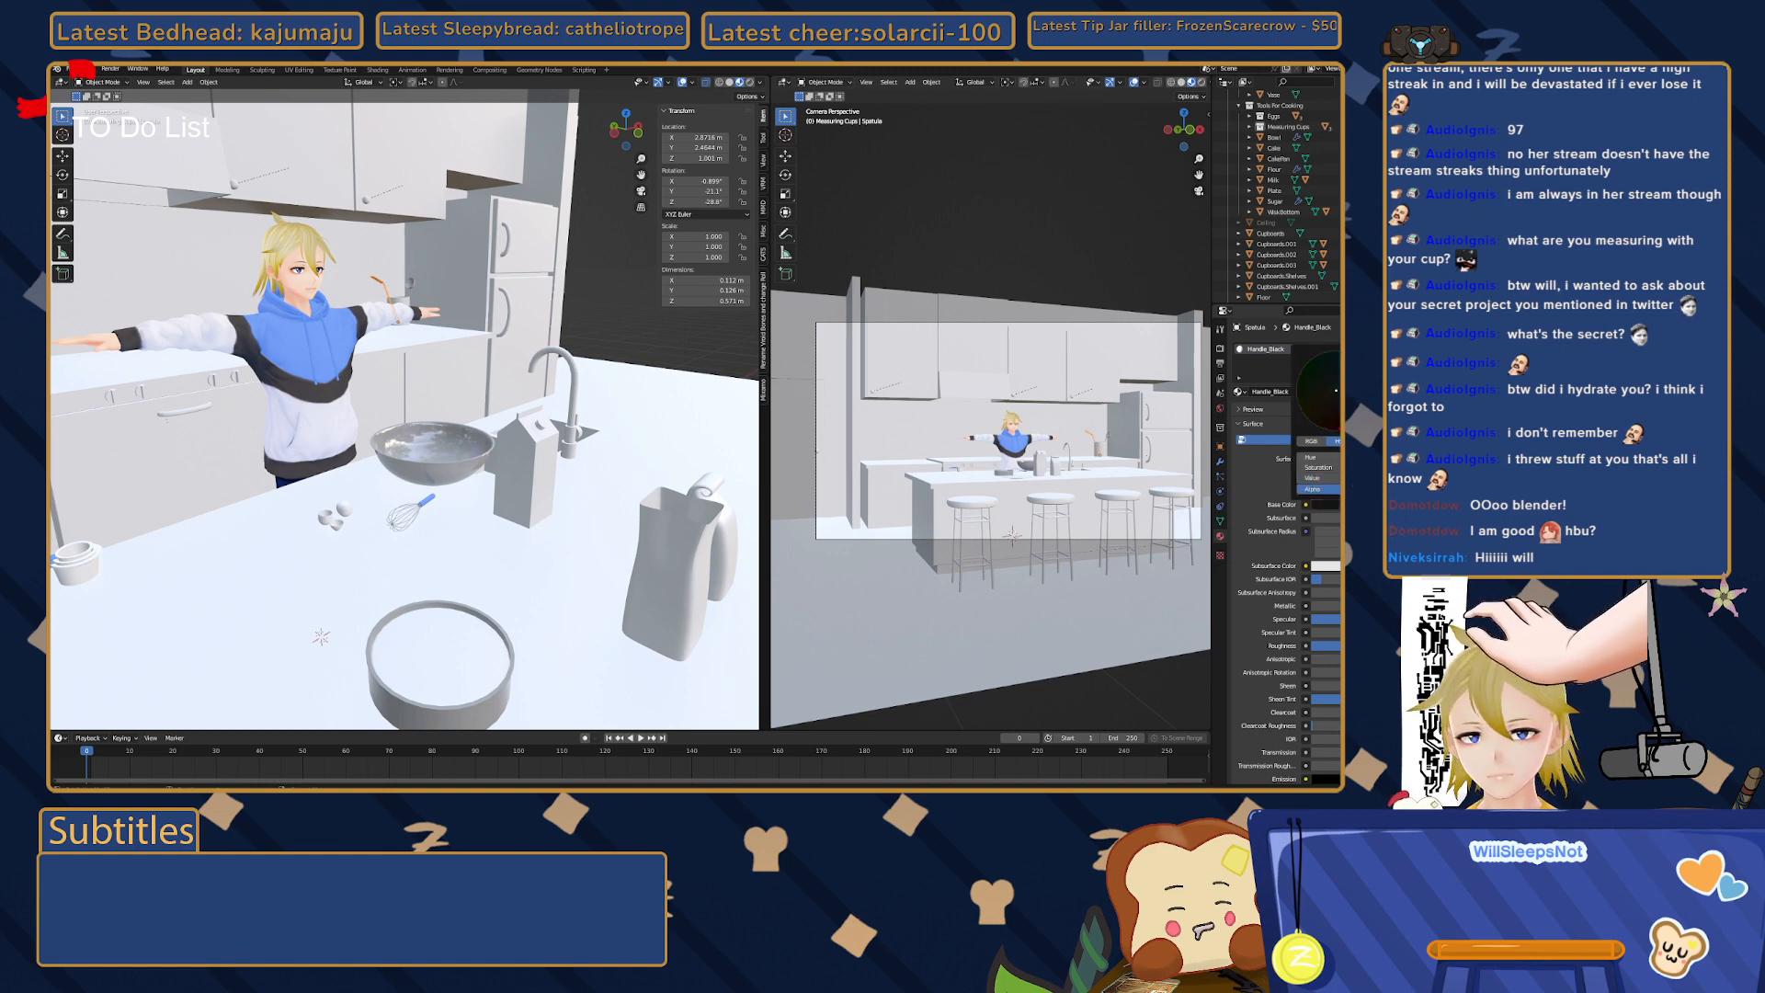
pyautogui.moveTo(269, 290)
pyautogui.mouseDown(button='middle')
pyautogui.moveTo(281, 283)
pyautogui.moveTo(256, 300)
pyautogui.moveTo(292, 272)
pyautogui.mouseUp(button='middle')
pyautogui.press('KP_Decimal')
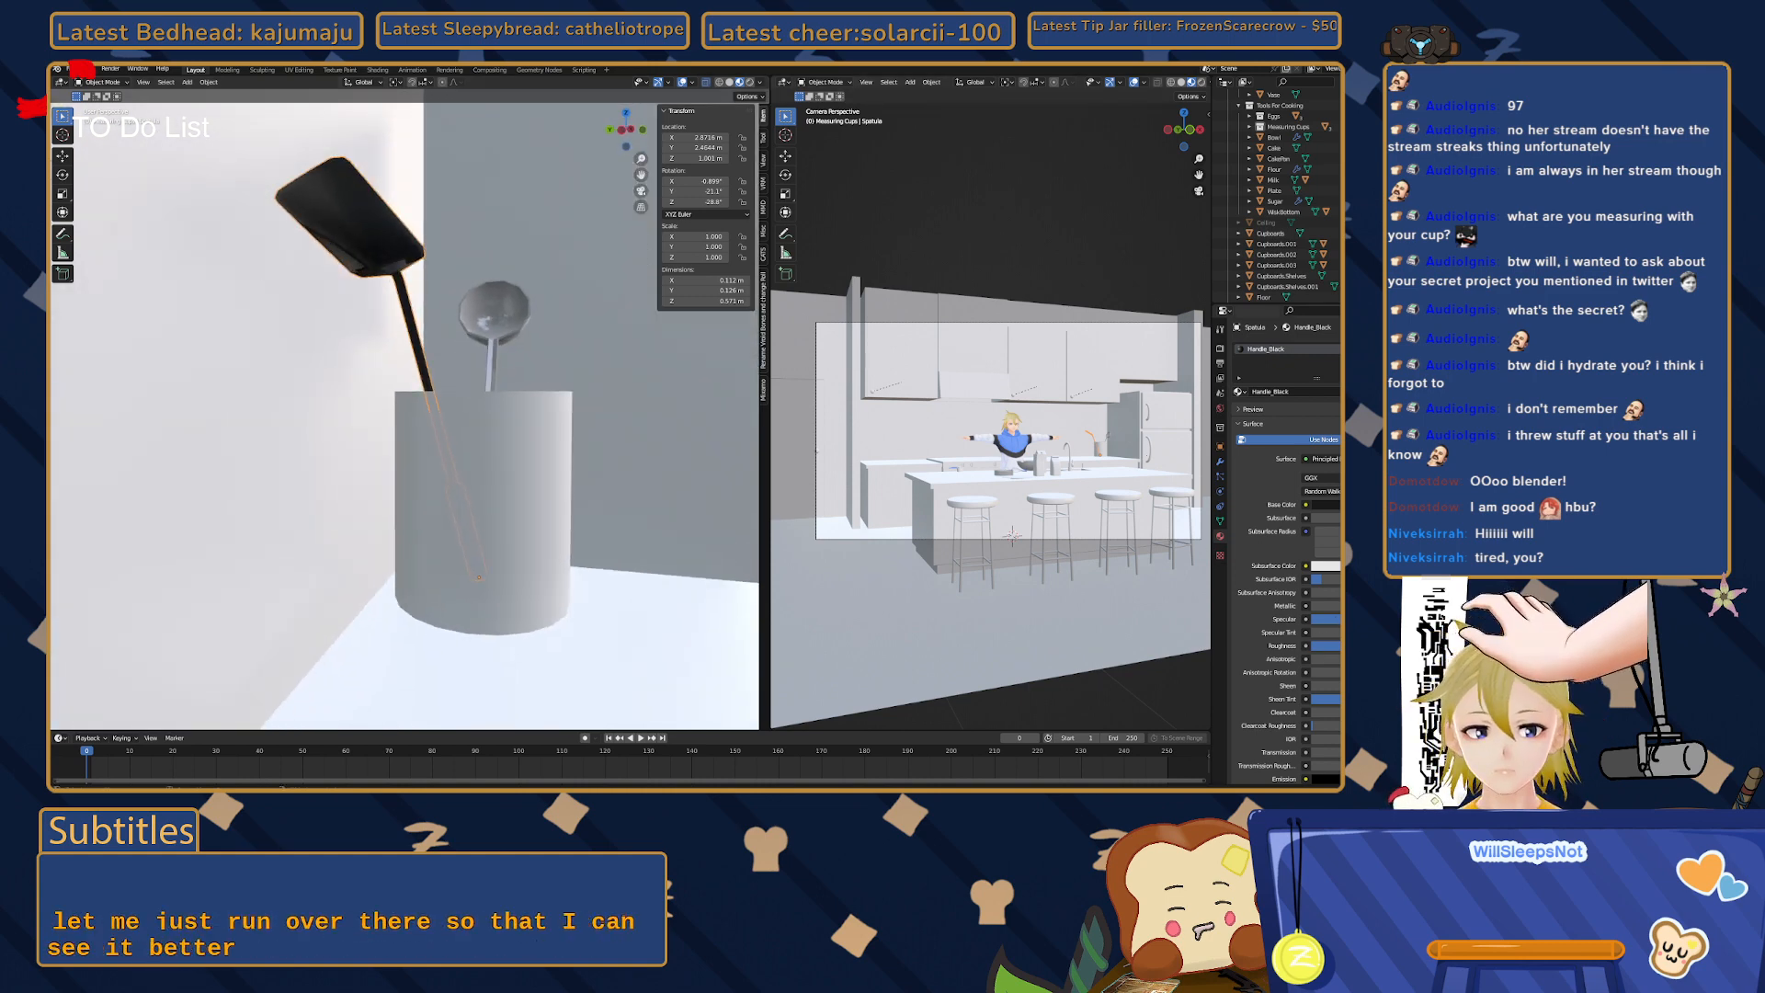
pyautogui.moveTo(1337, 619); pyautogui.dragTo(1310, 619)
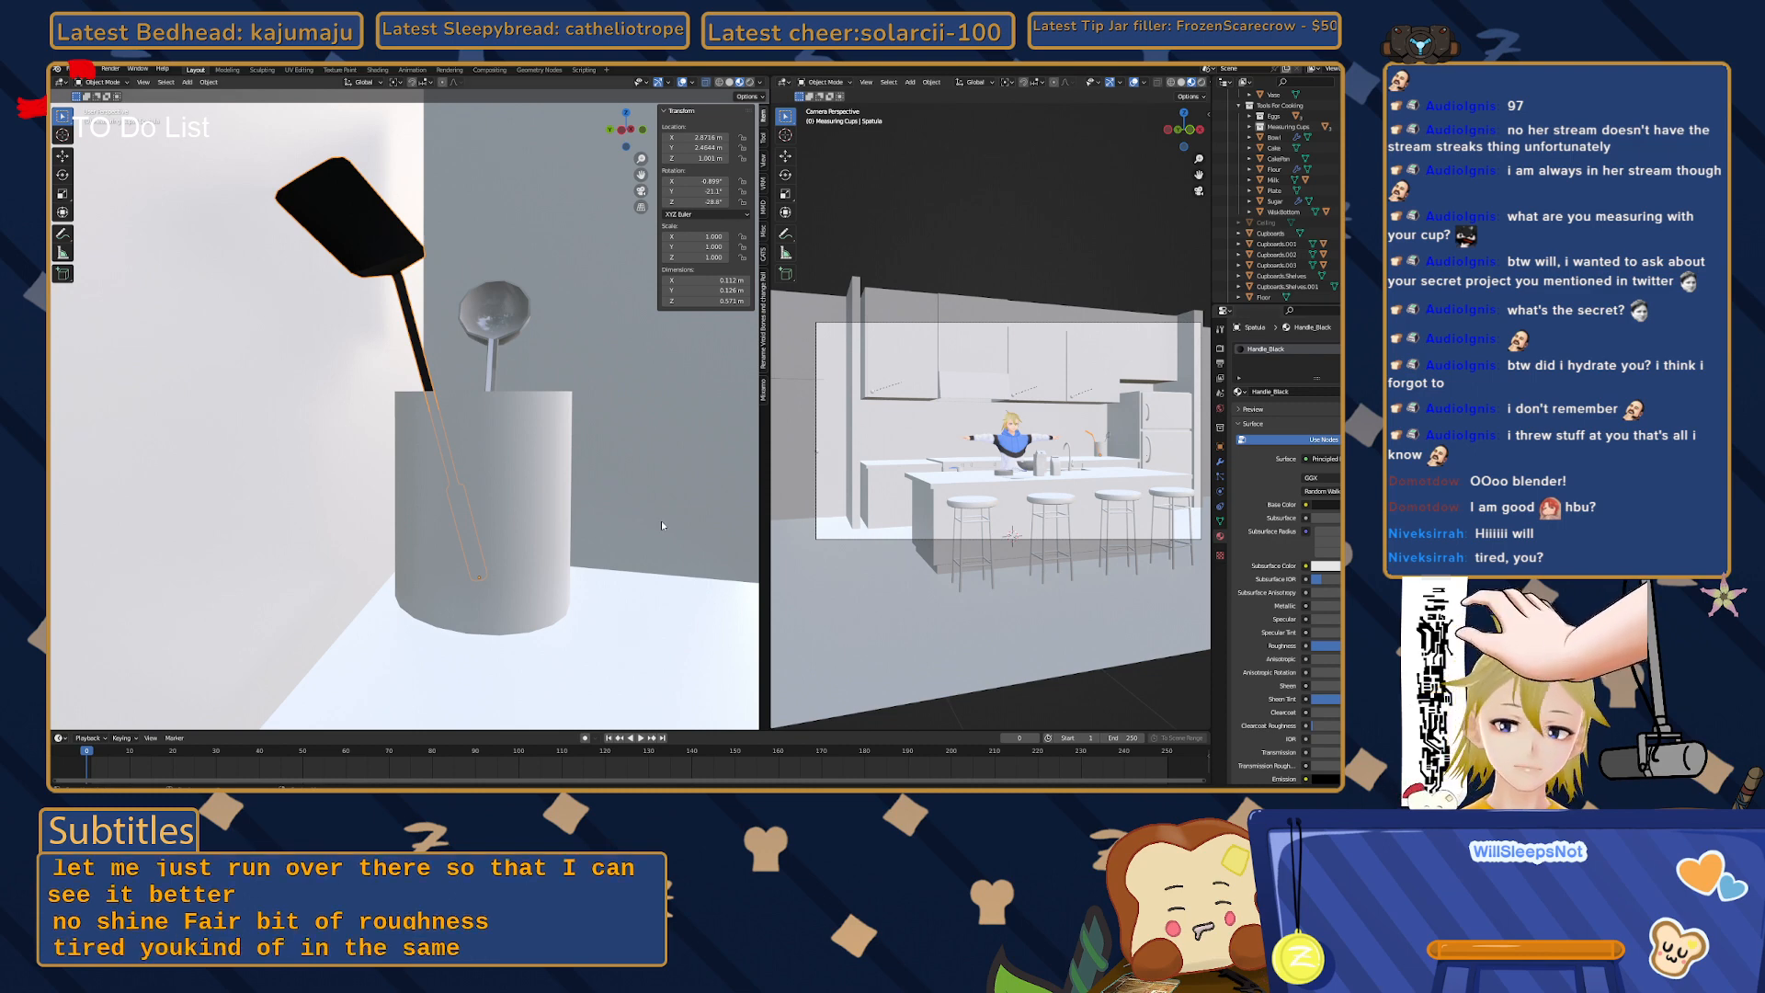
# - Examine the utensil holder, the countertop and the whole kitchen from several angles
pyautogui.moveTo(625, 502); pyautogui.dragTo(375, 520, button='middle')
pyautogui.scroll(-4, 376, 520)
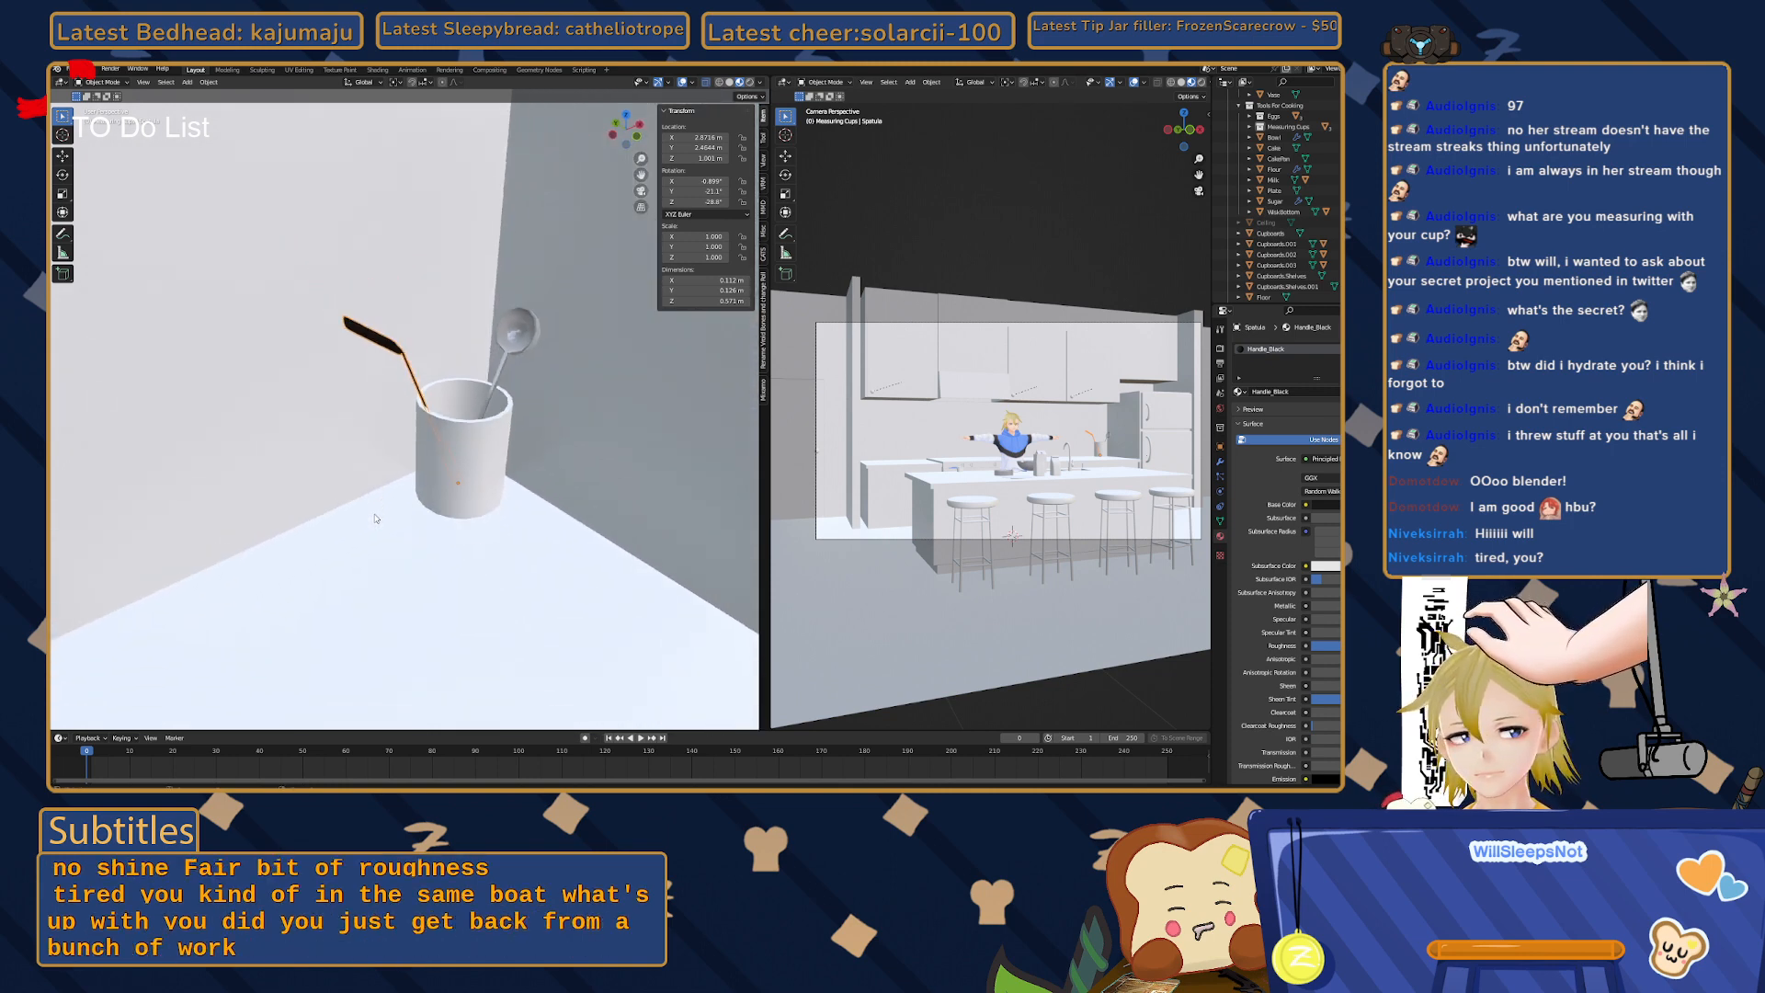
pyautogui.click(426, 599)
pyautogui.moveTo(466, 621); pyautogui.dragTo(480, 604, button='middle')
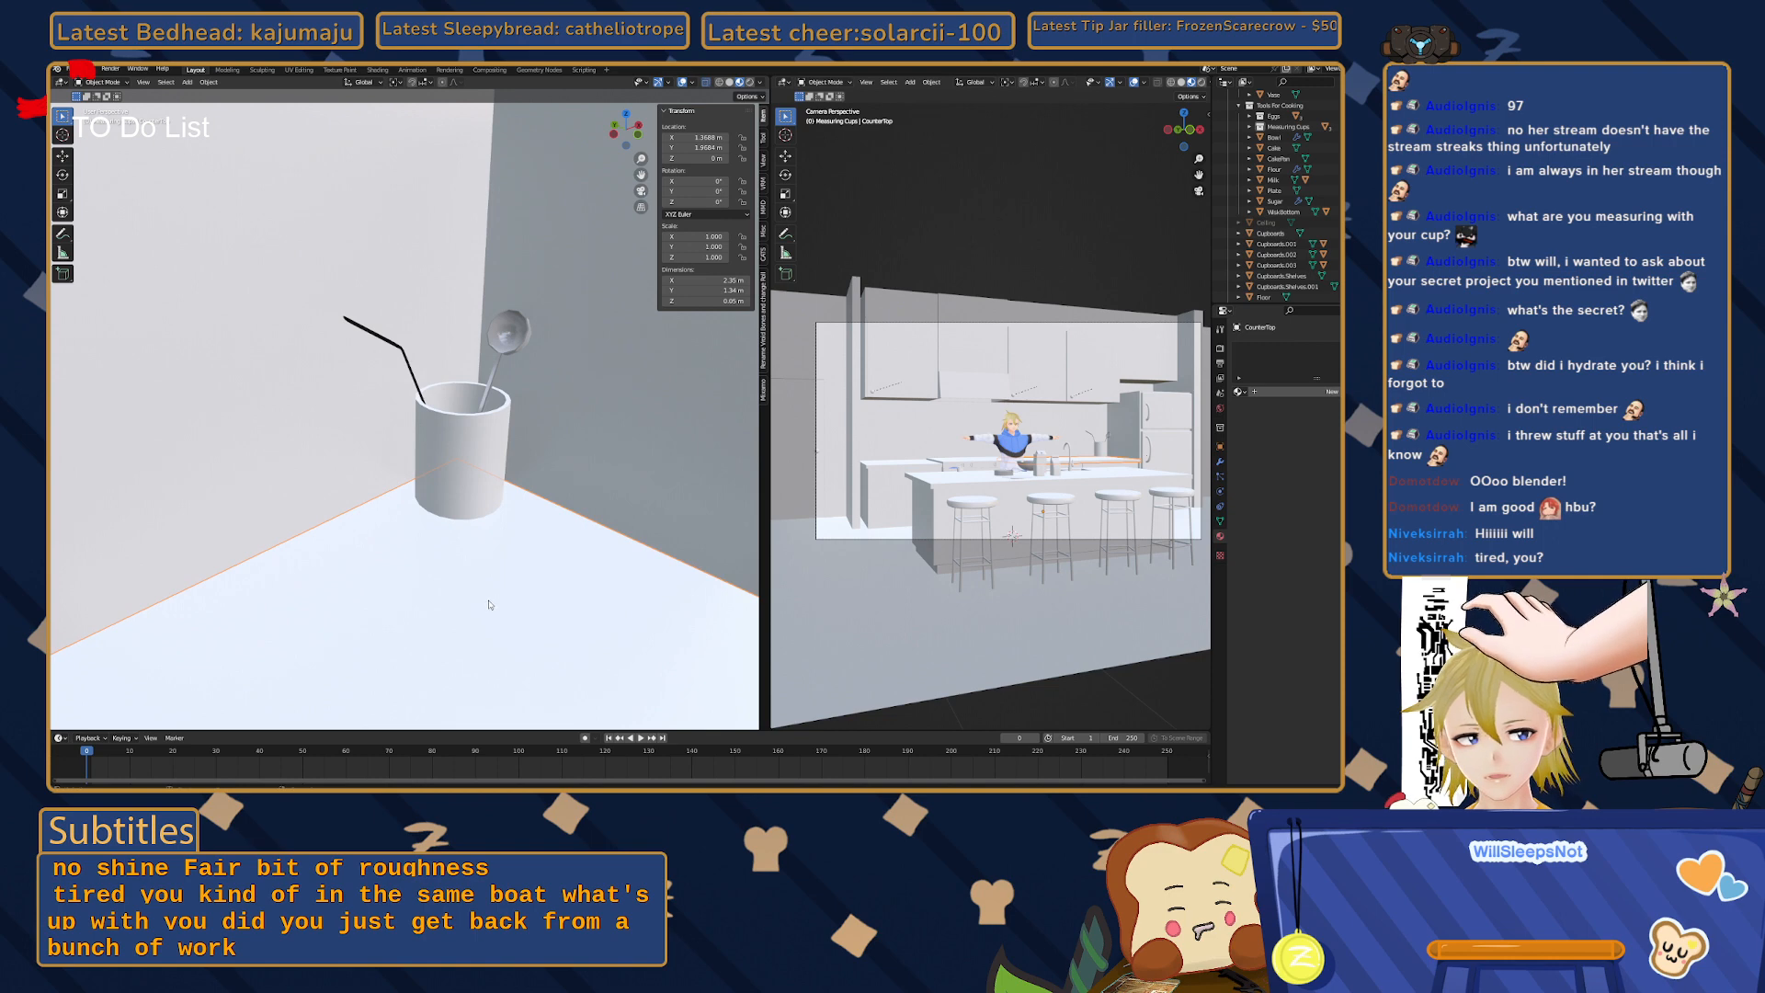
pyautogui.scroll(-14, 490, 604)
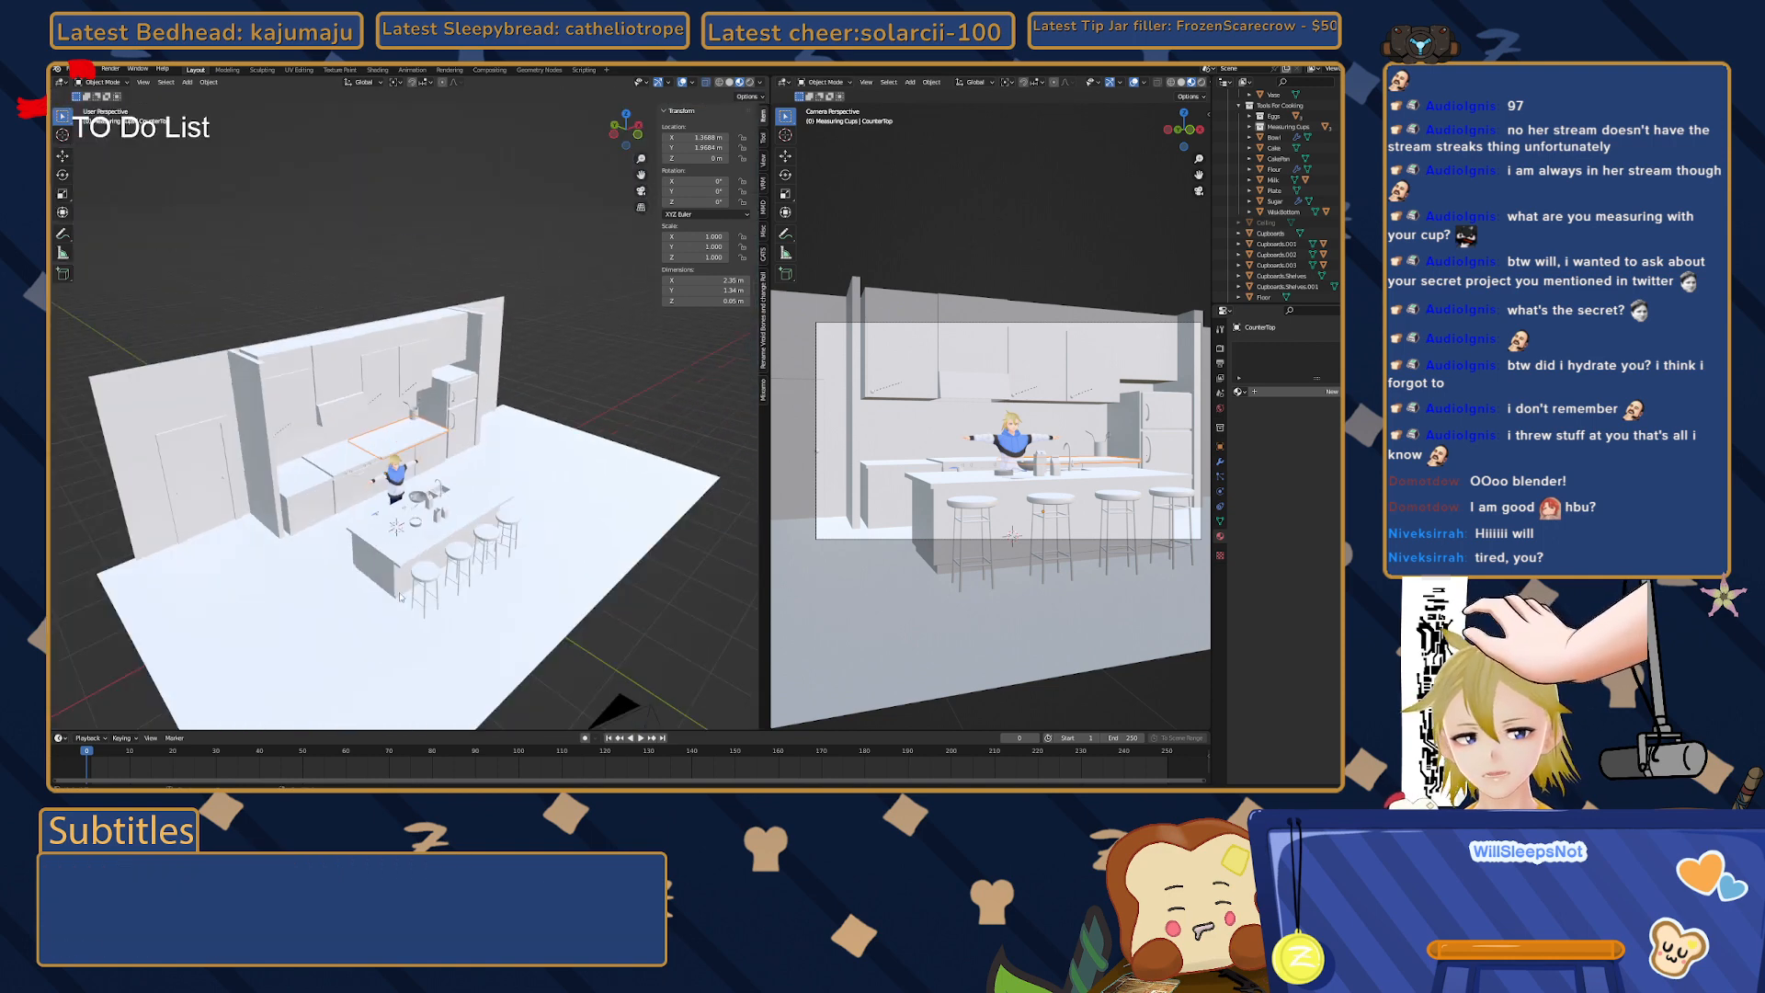
pyautogui.moveTo(400, 597); pyautogui.dragTo(267, 481, button='middle')
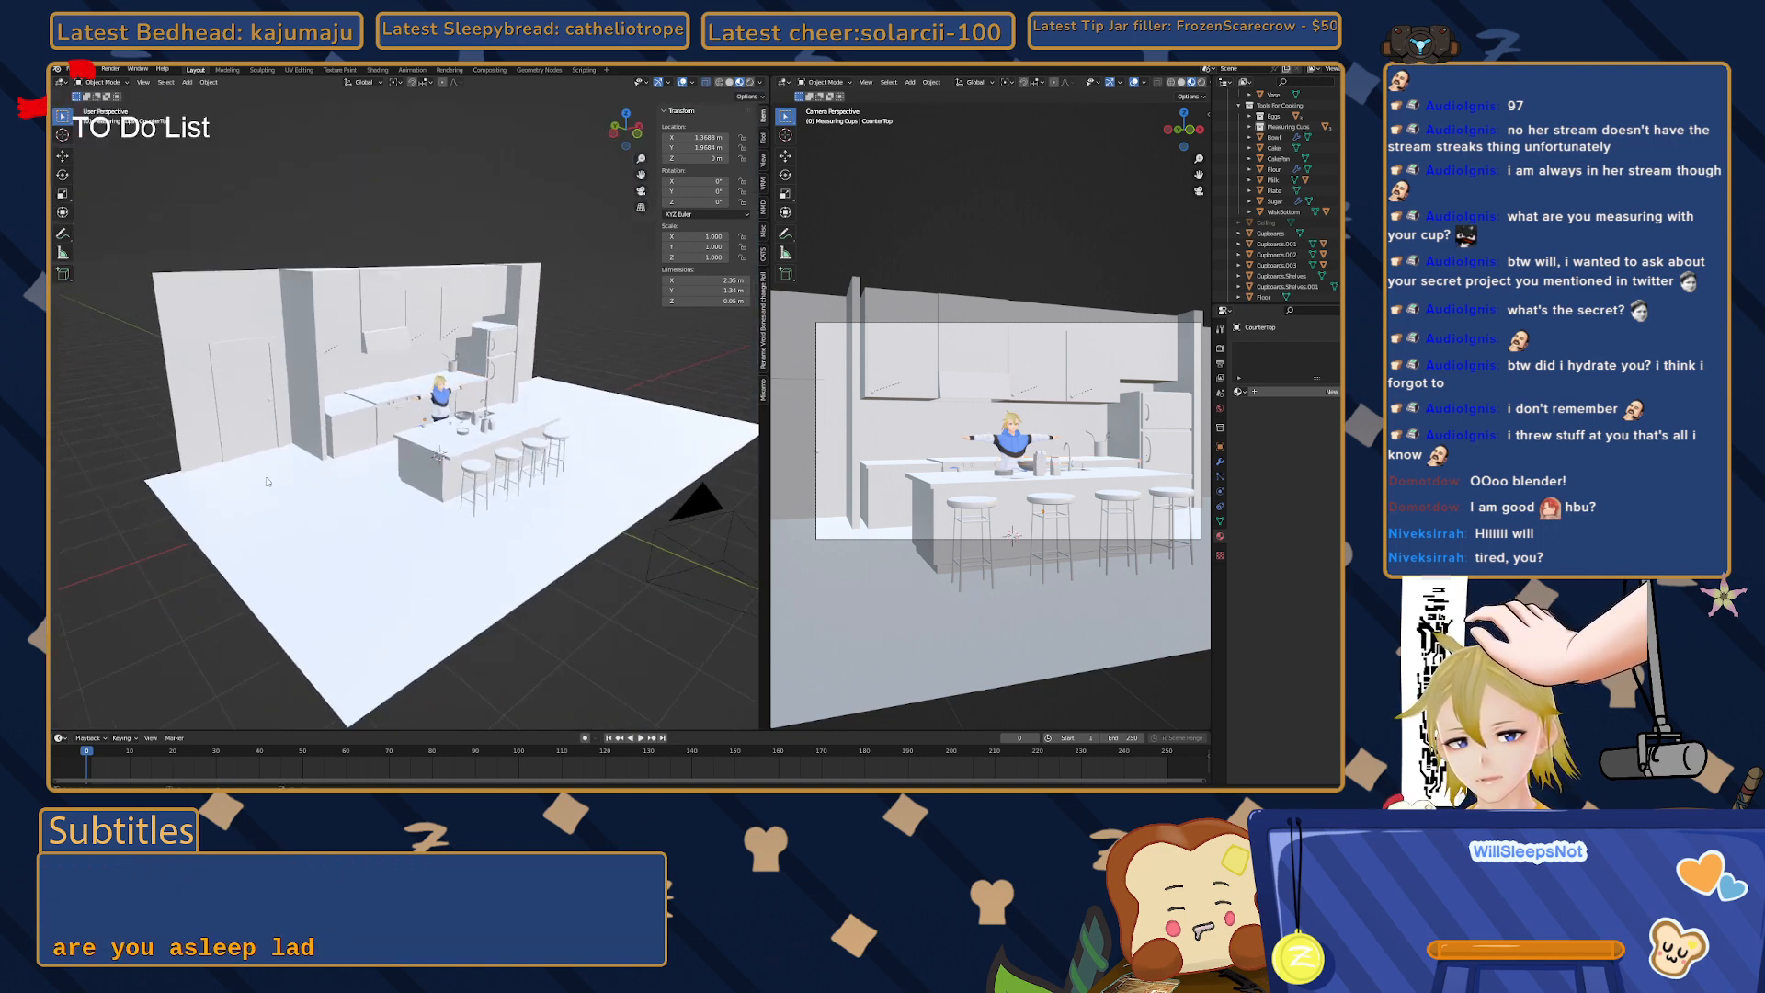
pyautogui.scroll(10, 267, 481)
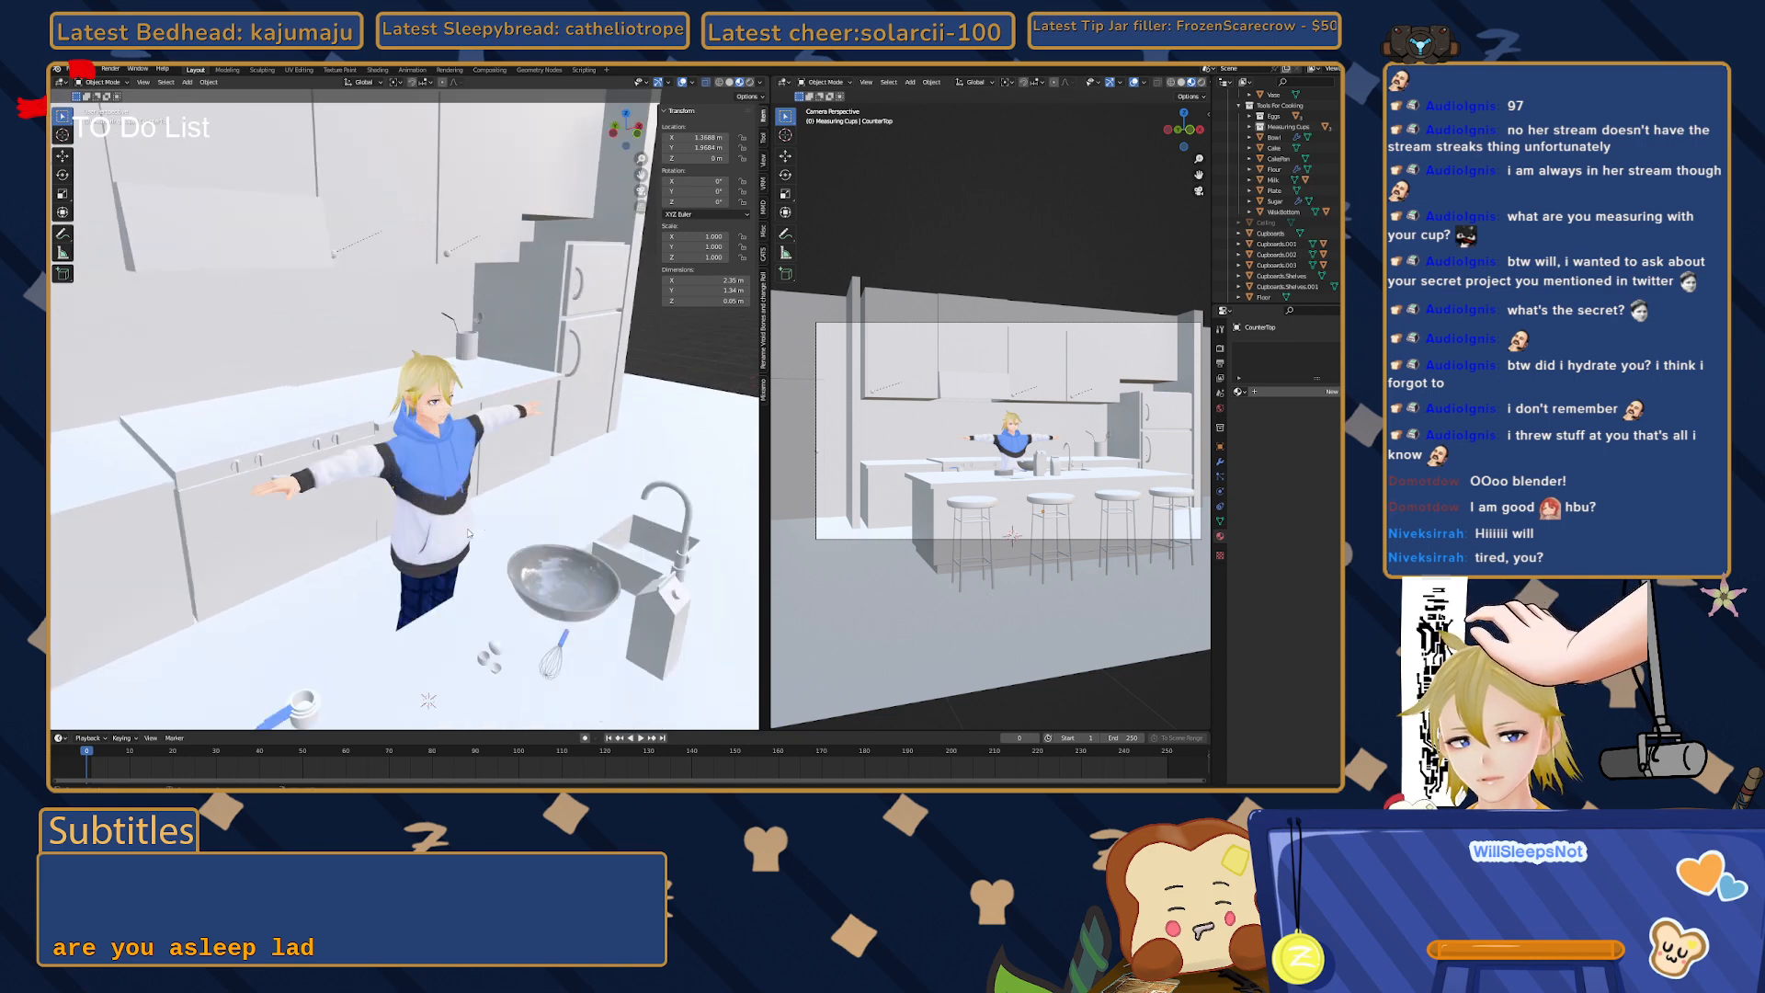
pyautogui.moveTo(469, 533); pyautogui.dragTo(401, 565, button='middle')
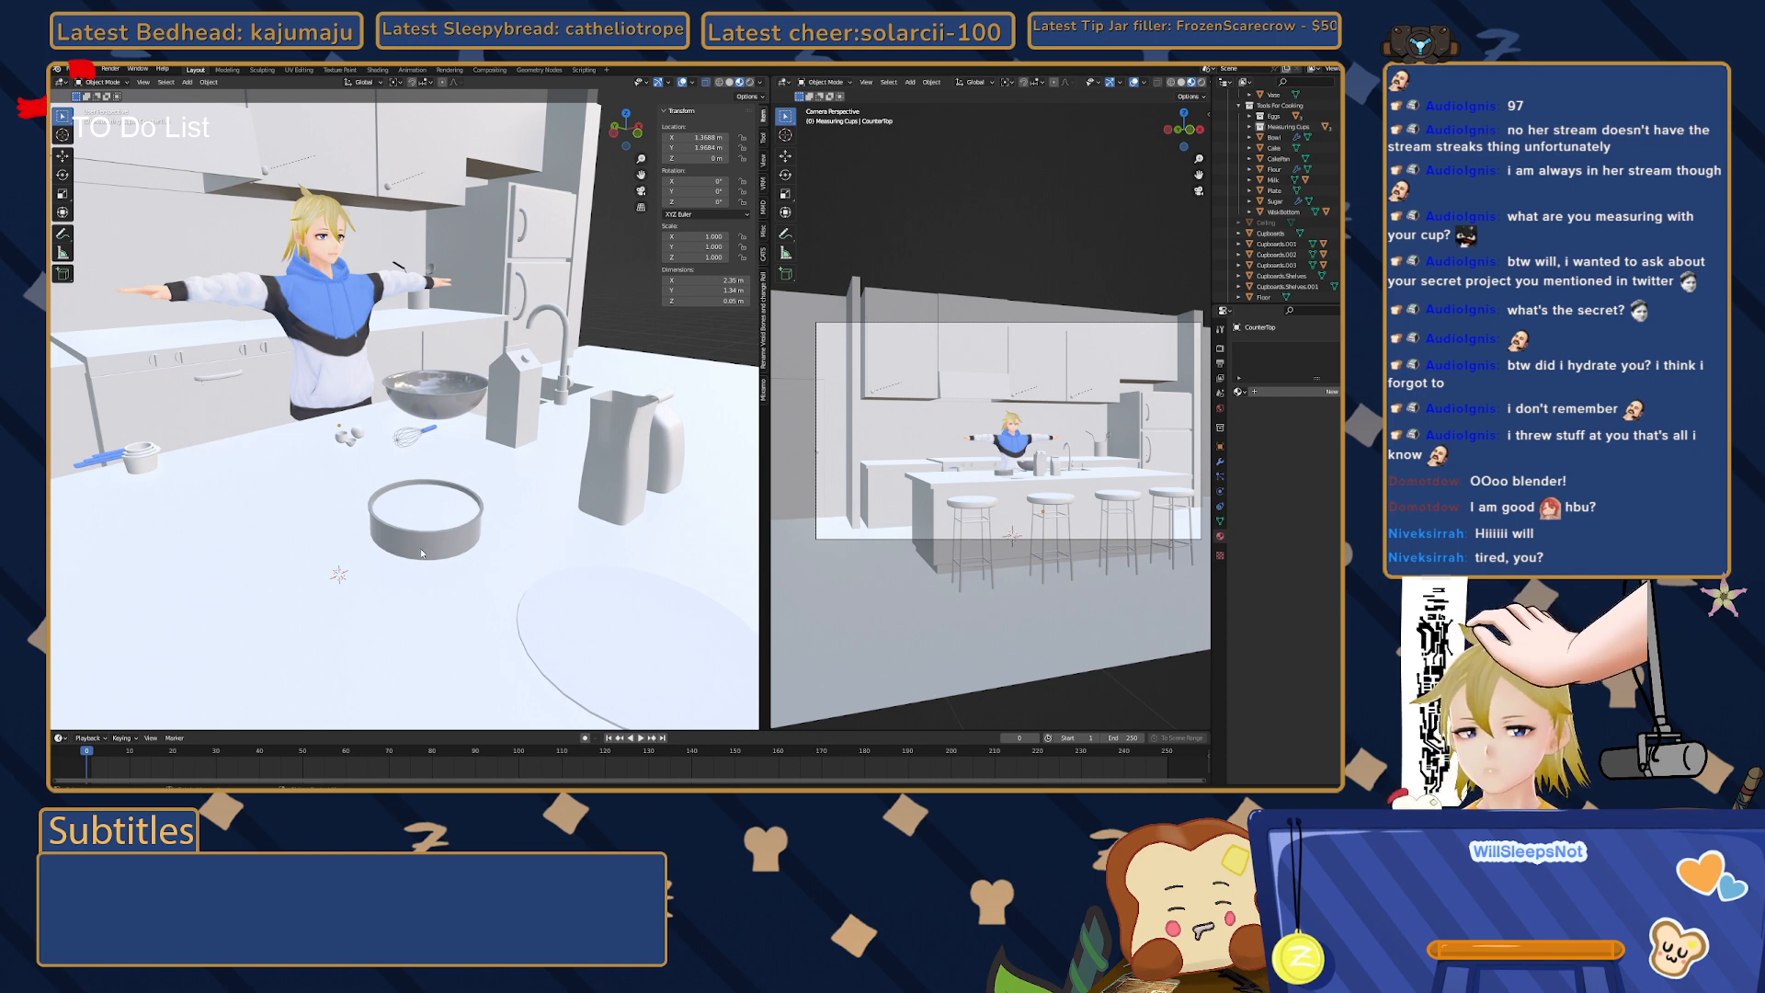
pyautogui.moveTo(608, 505); pyautogui.dragTo(596, 494, button='middle')
# - Add a Solidify modifier to the open sugar bag on the kitchen island
pyautogui.click(514, 603)
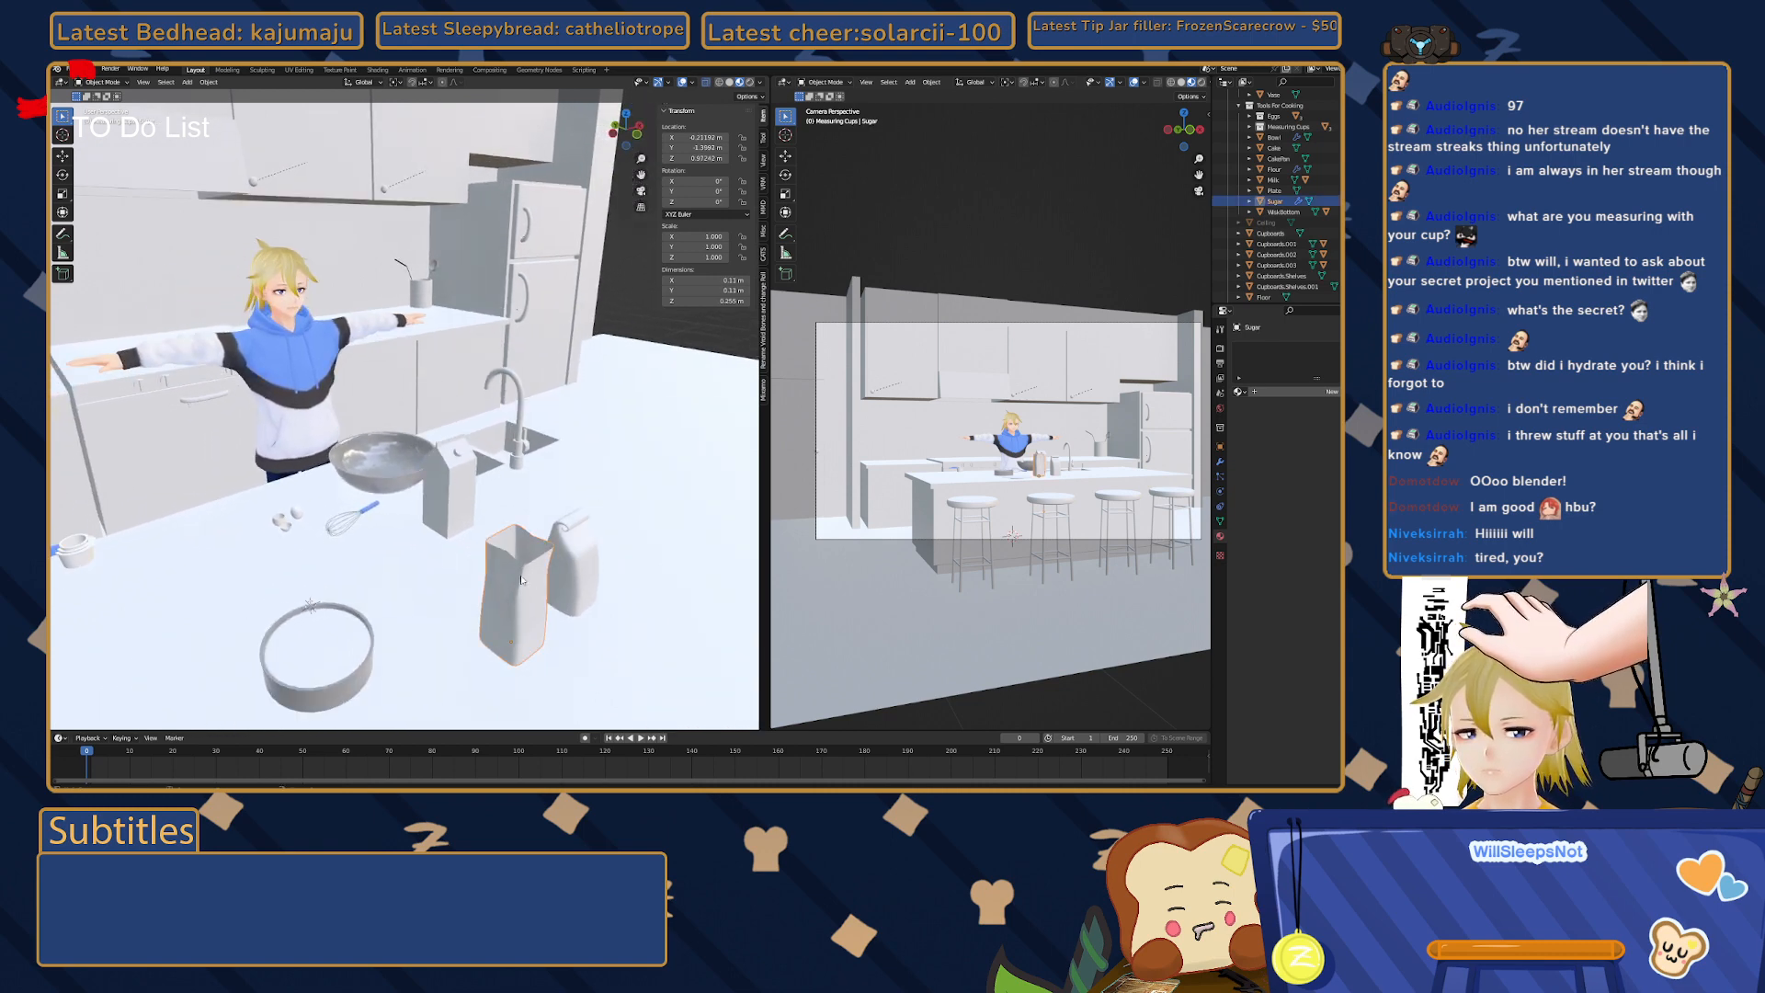
pyautogui.click(1220, 461)
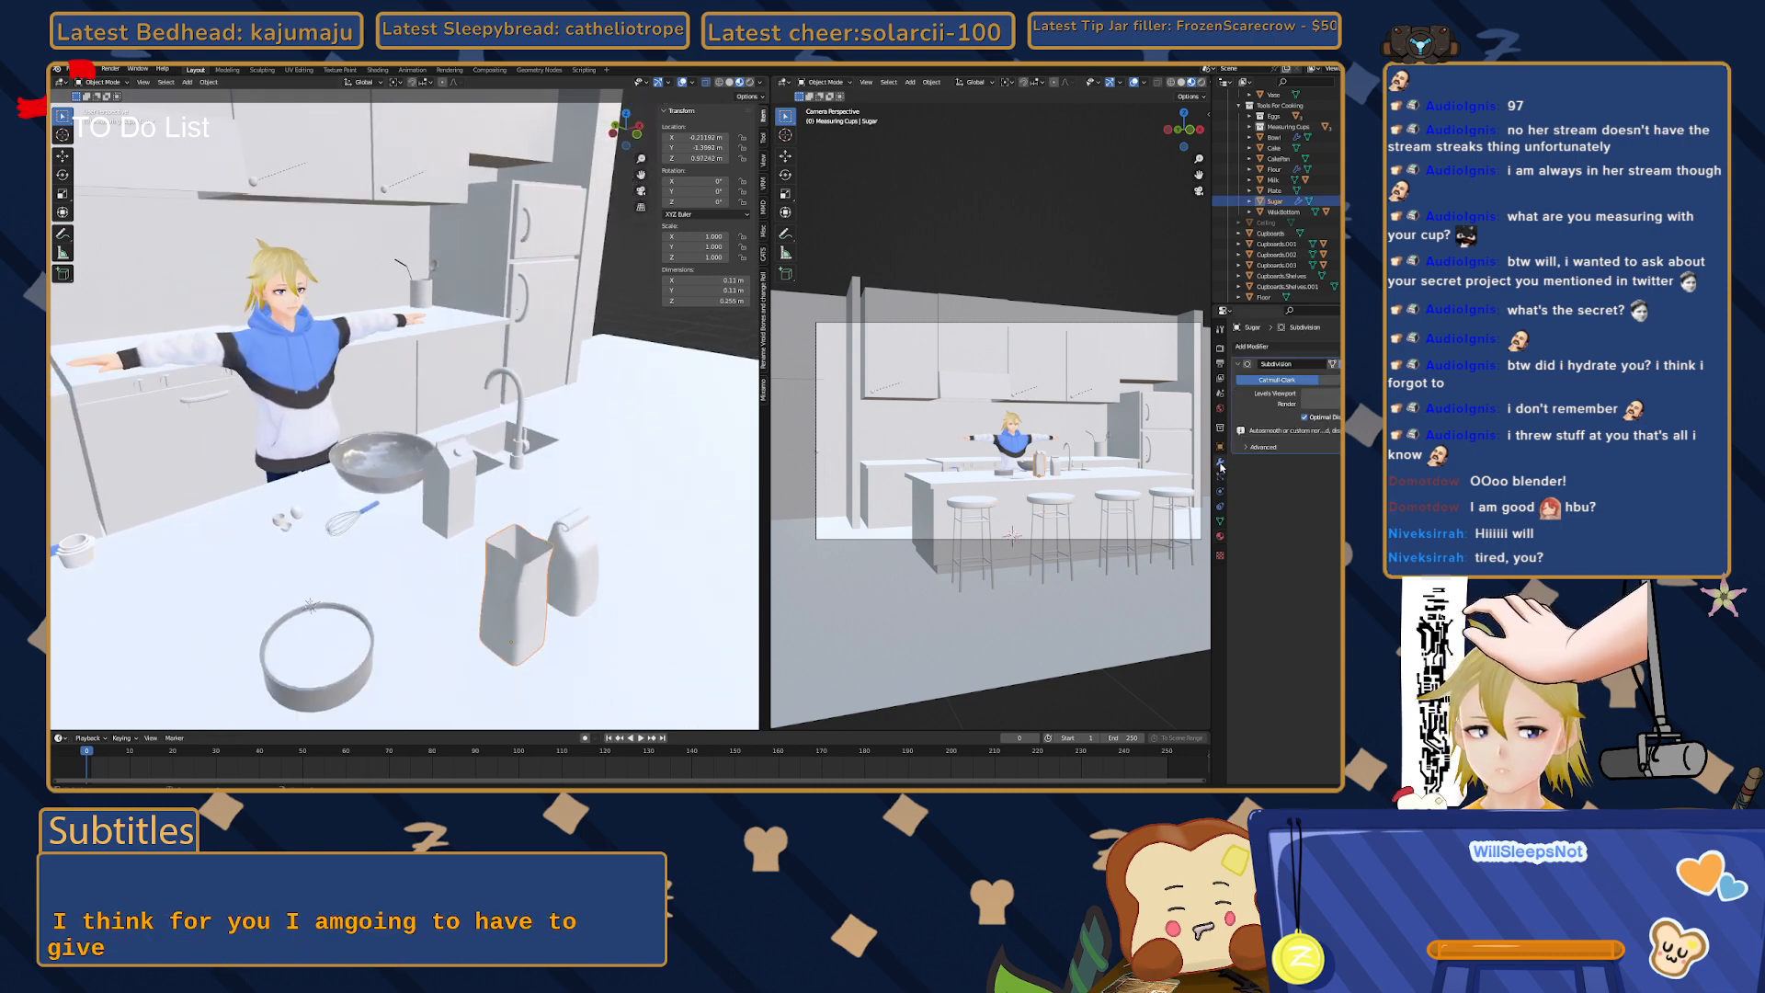
pyautogui.click(1253, 347)
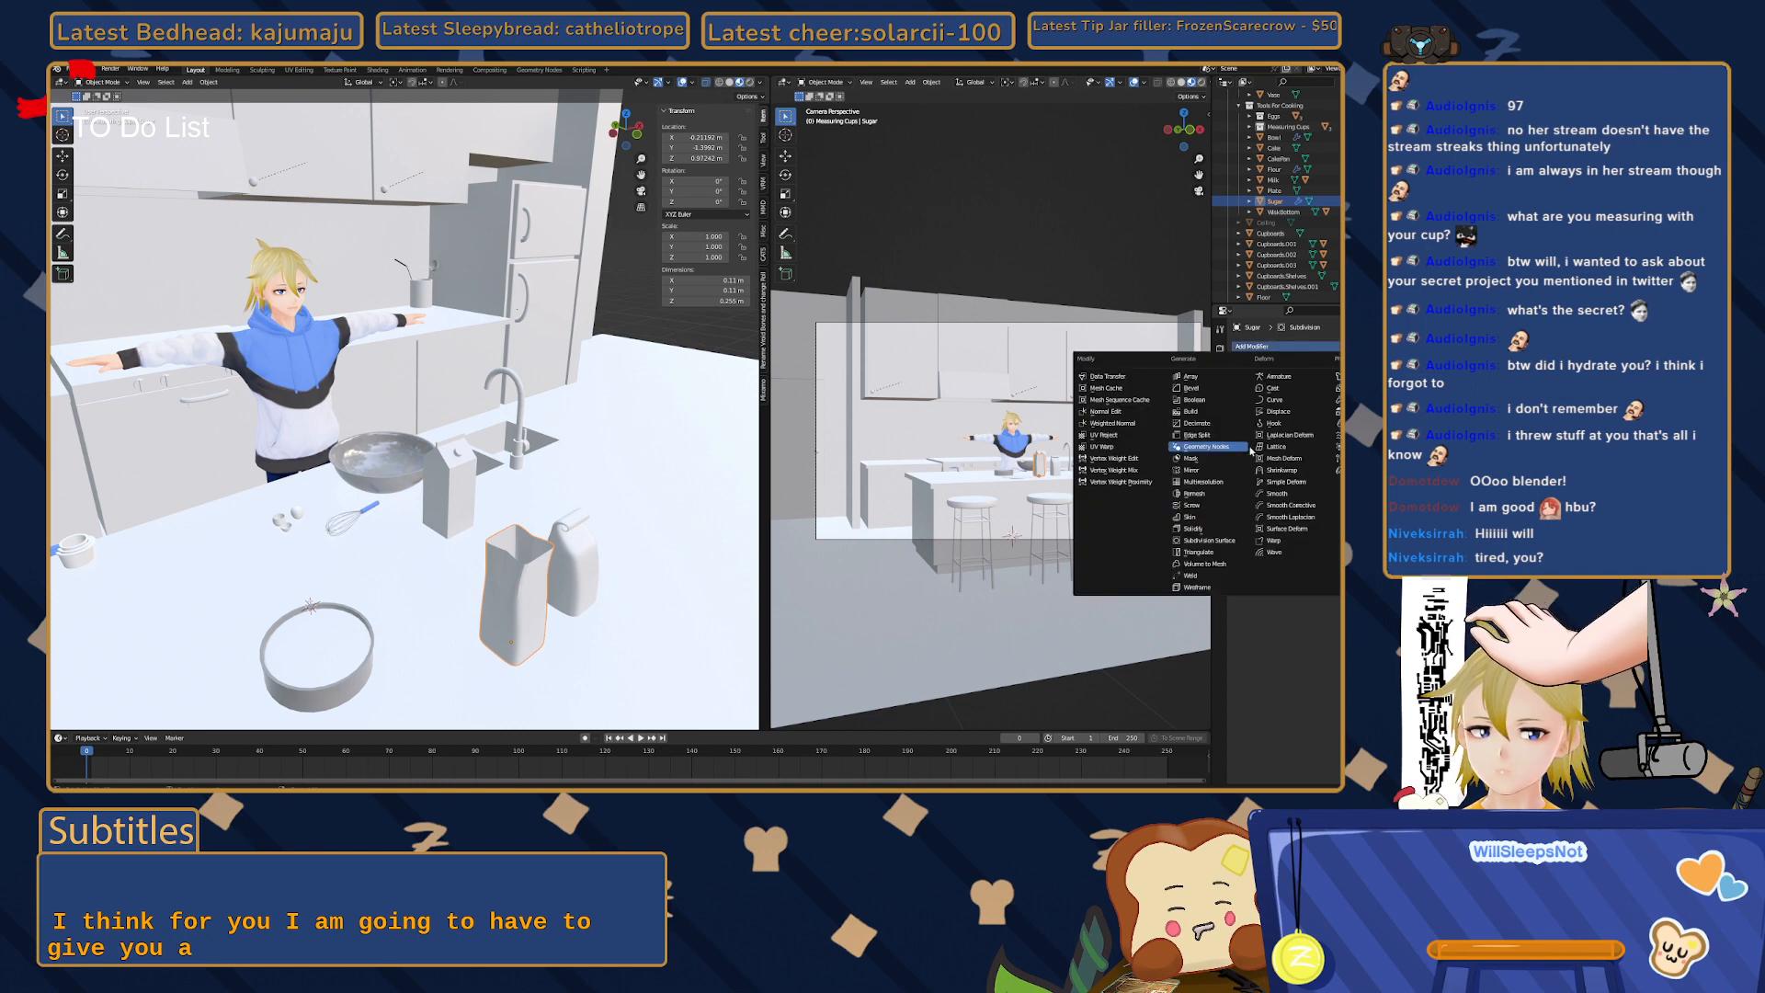
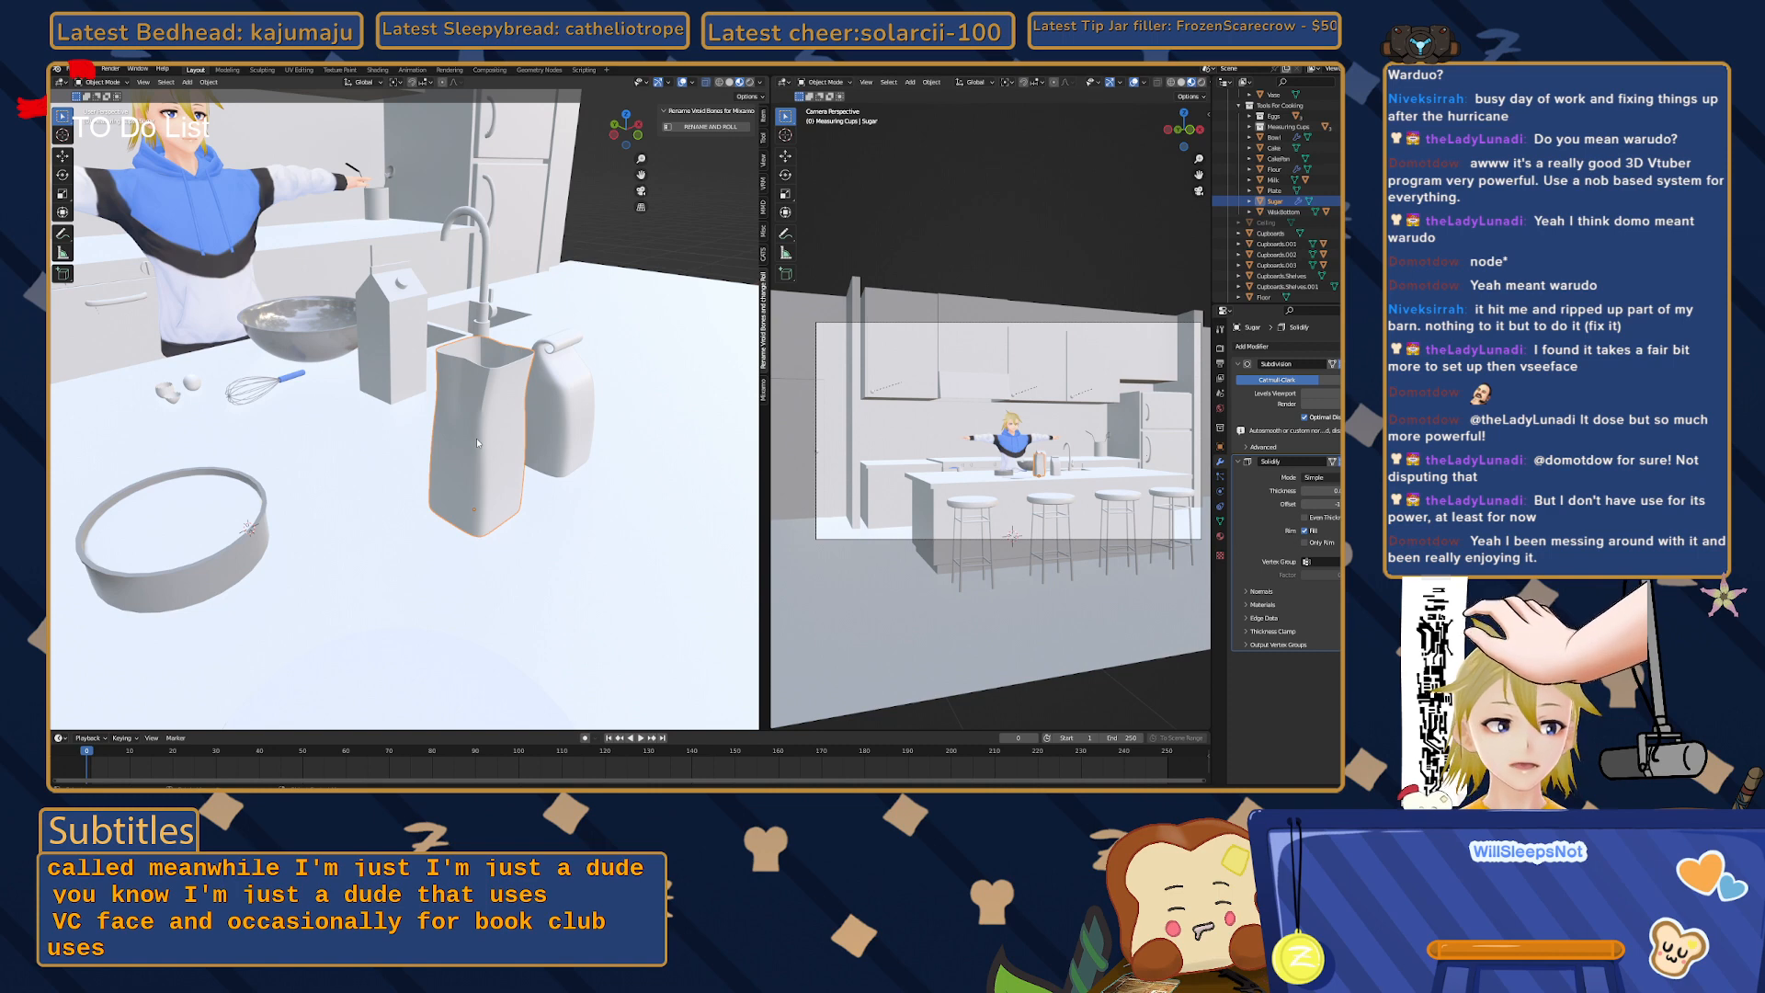
pyautogui.moveTo(476, 437); pyautogui.dragTo(443, 450, button='middle')
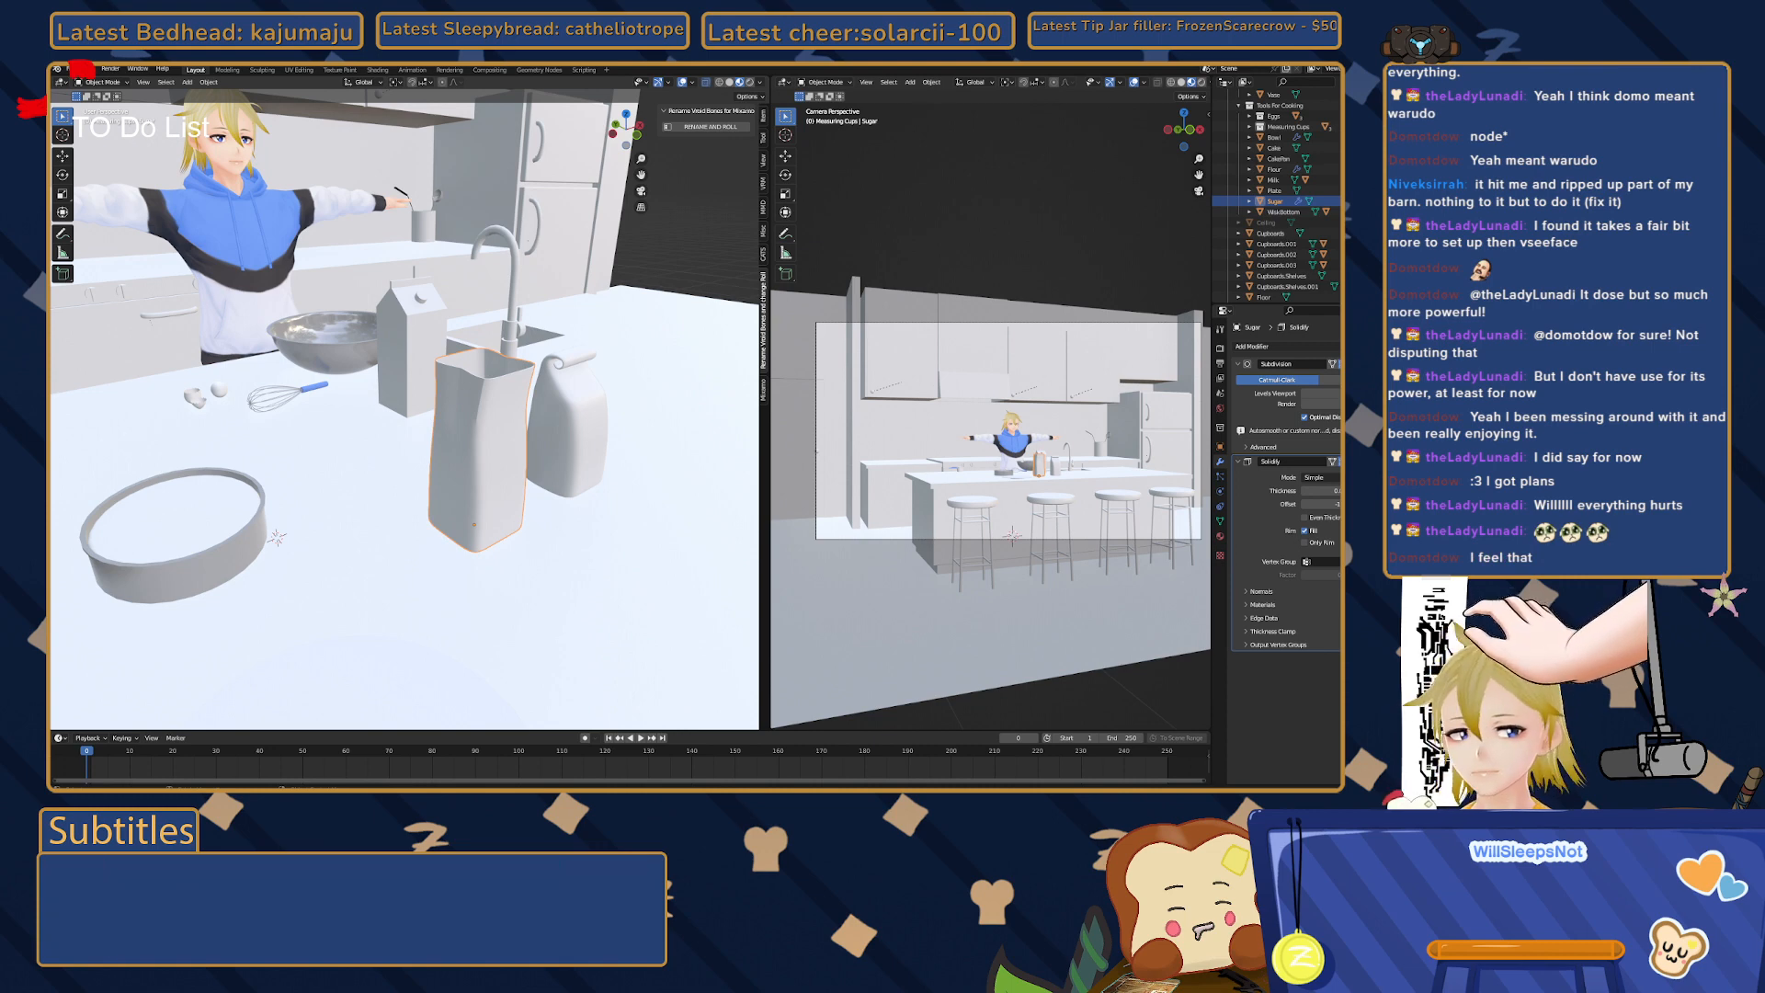
pyautogui.press('i')
pyautogui.hotkey('ctrl', 'z')
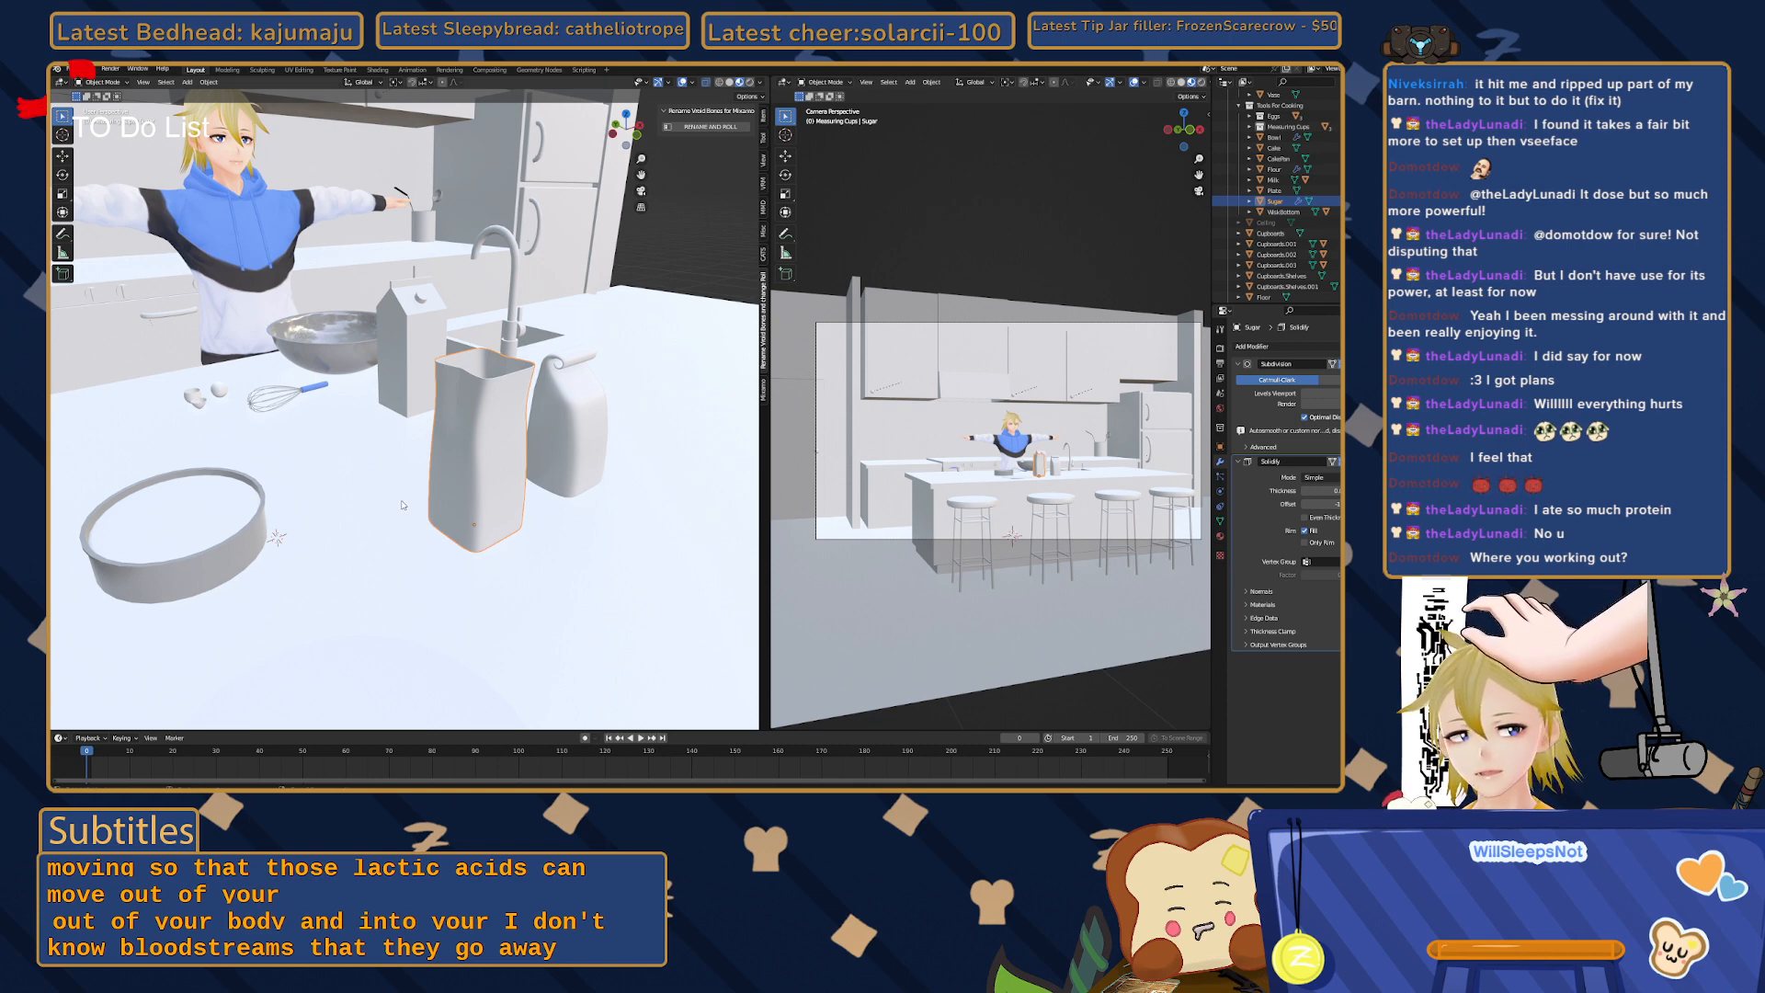
# - Switch the viewport sidebar back to the sugar bag's transform properties, hide the sidebar and deselect the bag
pyautogui.click(670, 272)
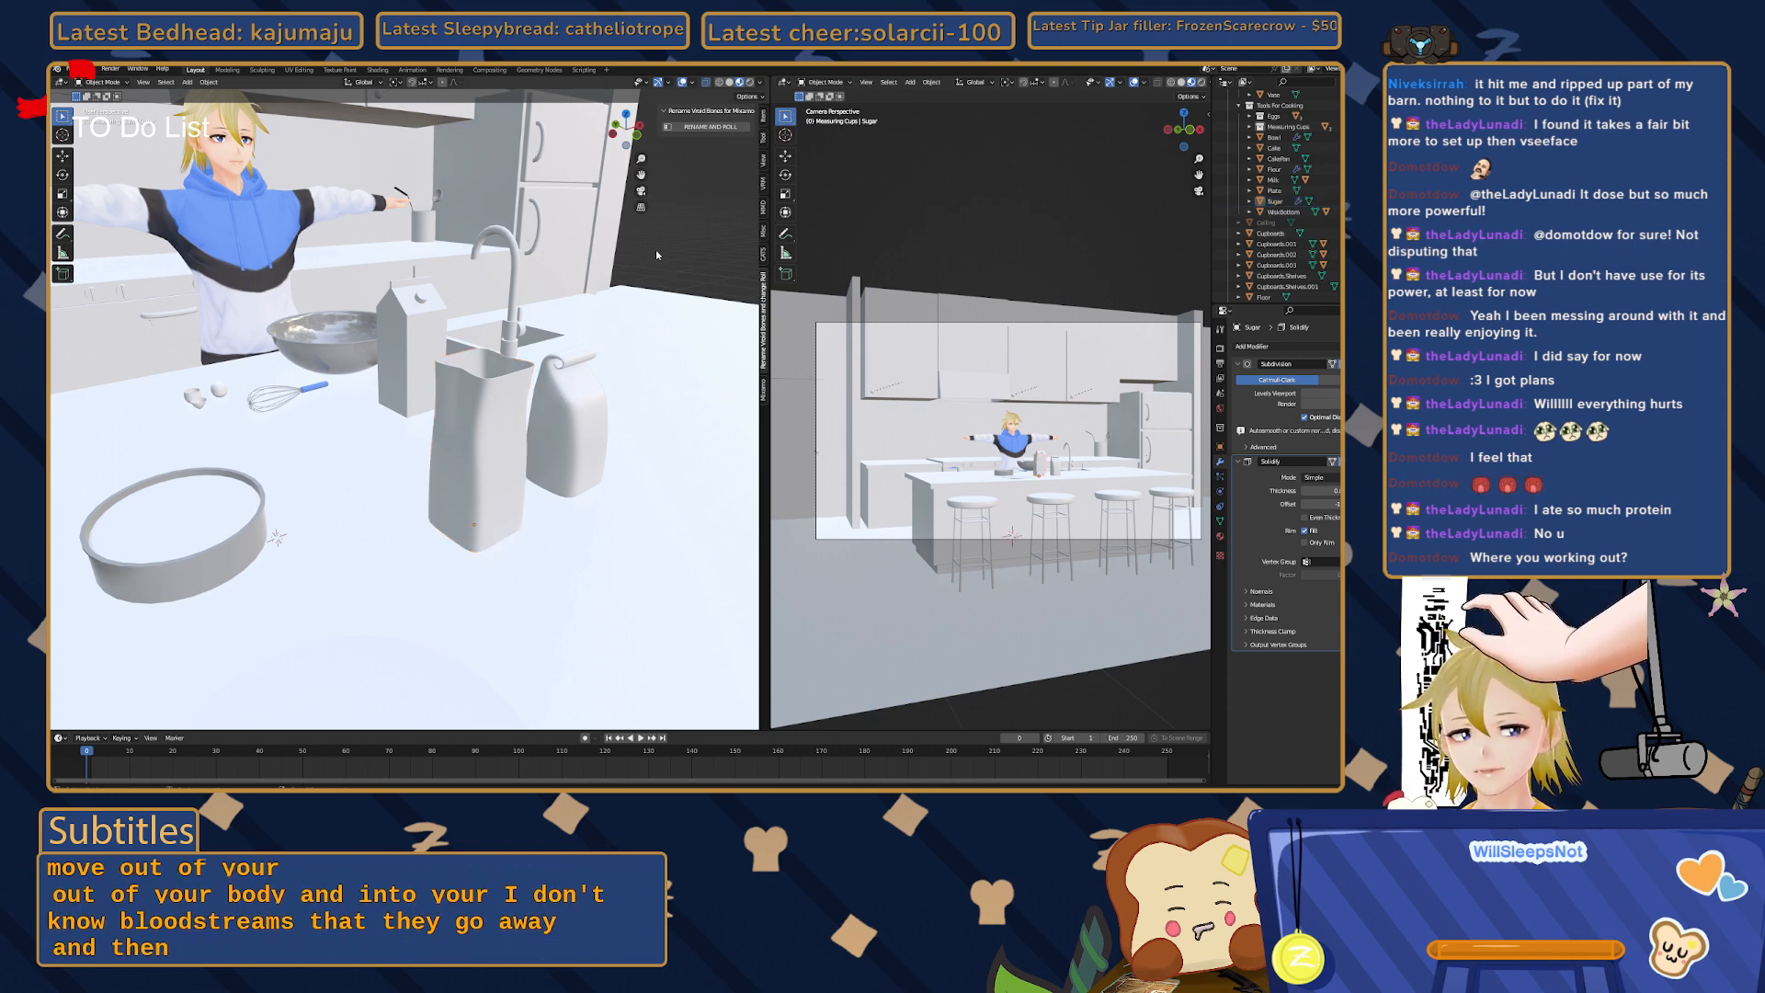
pyautogui.click(662, 111)
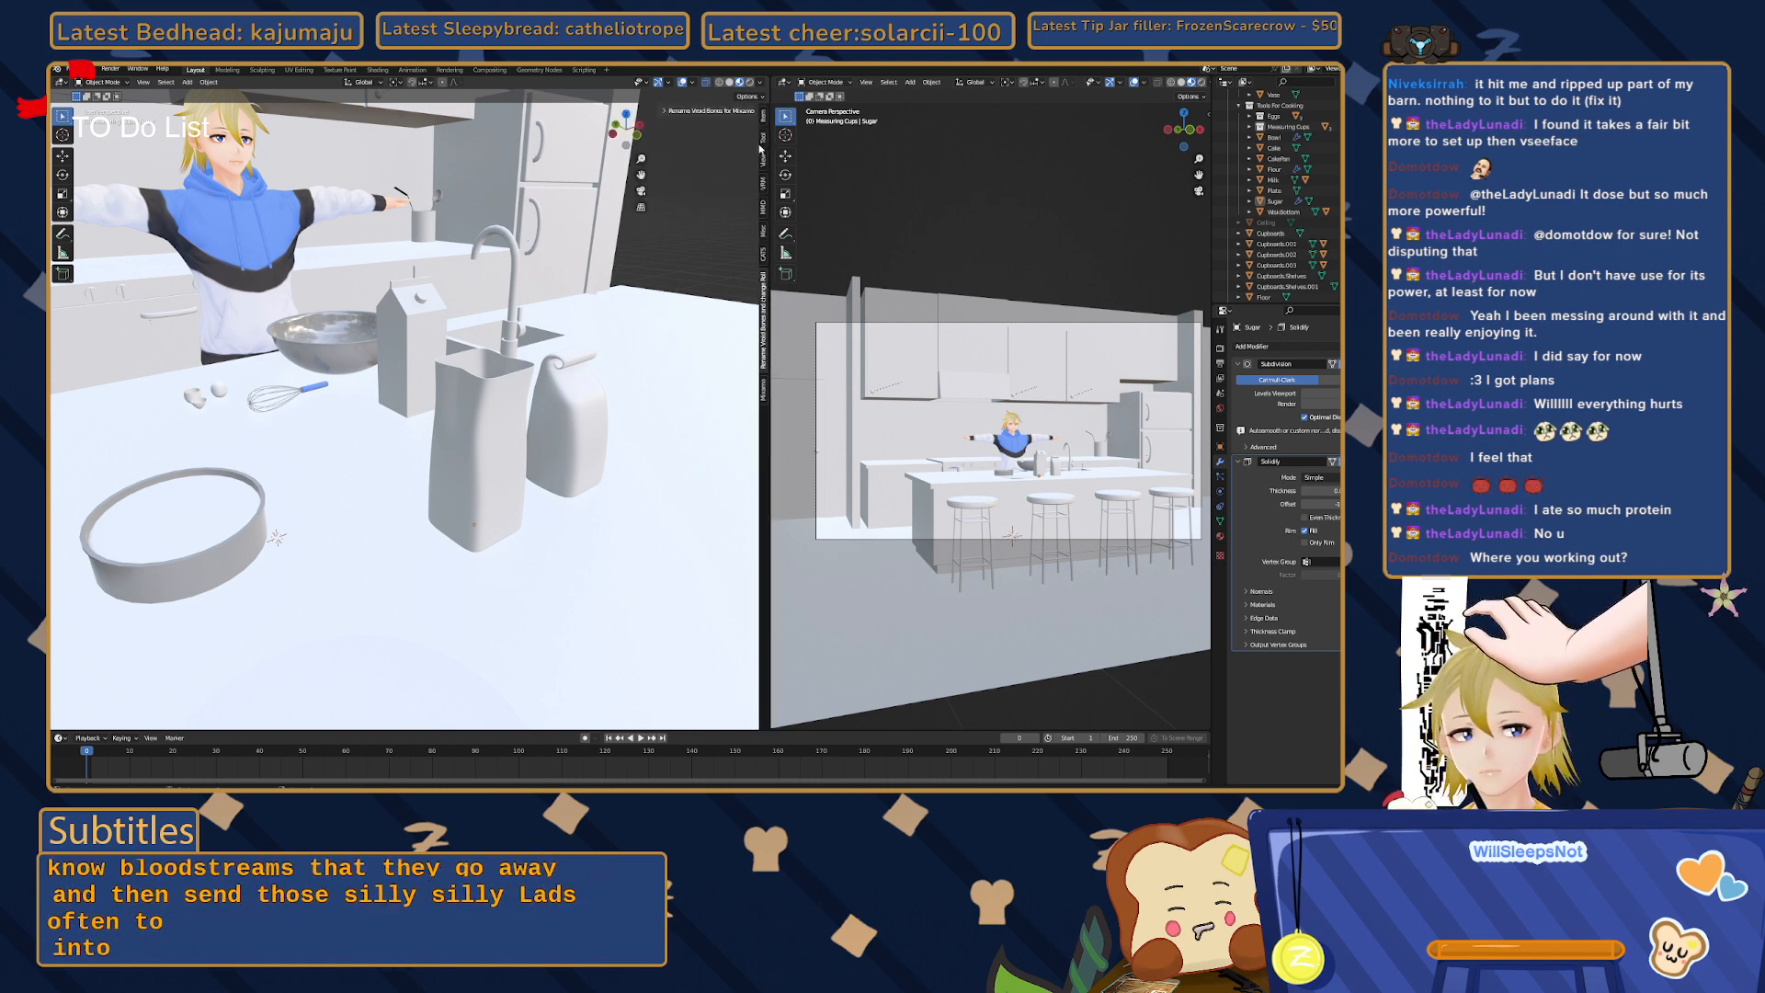
pyautogui.click(764, 161)
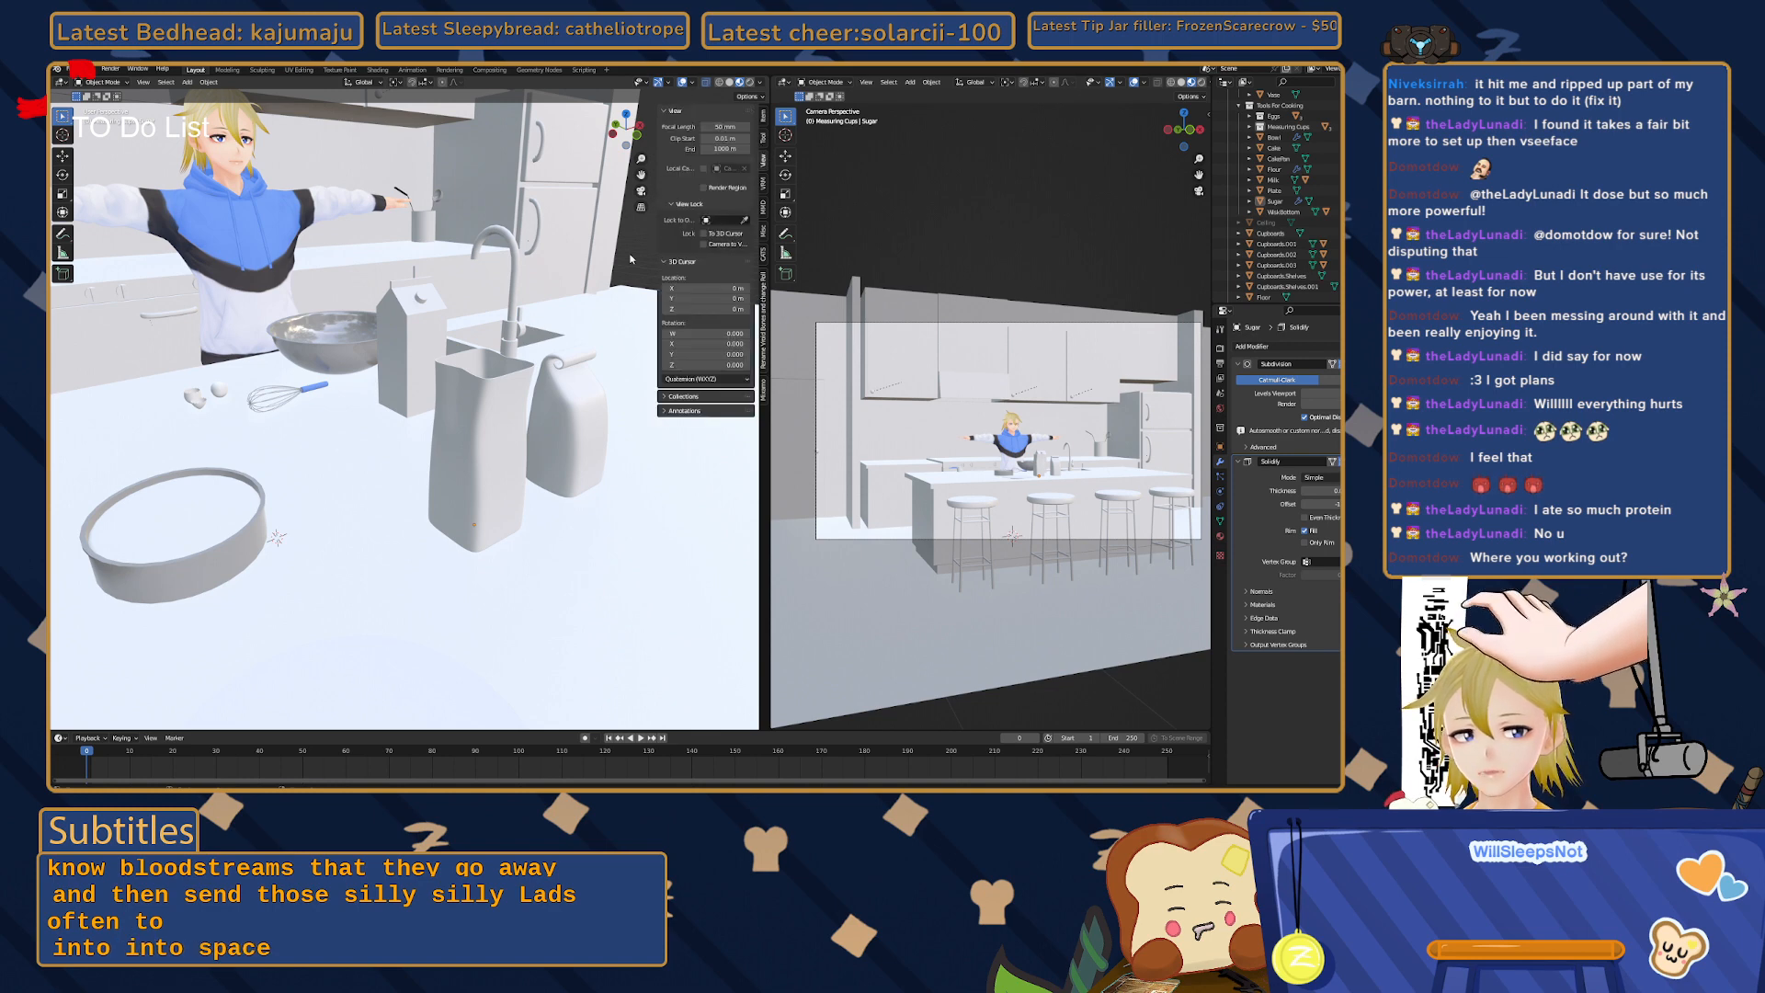
pyautogui.click(764, 139)
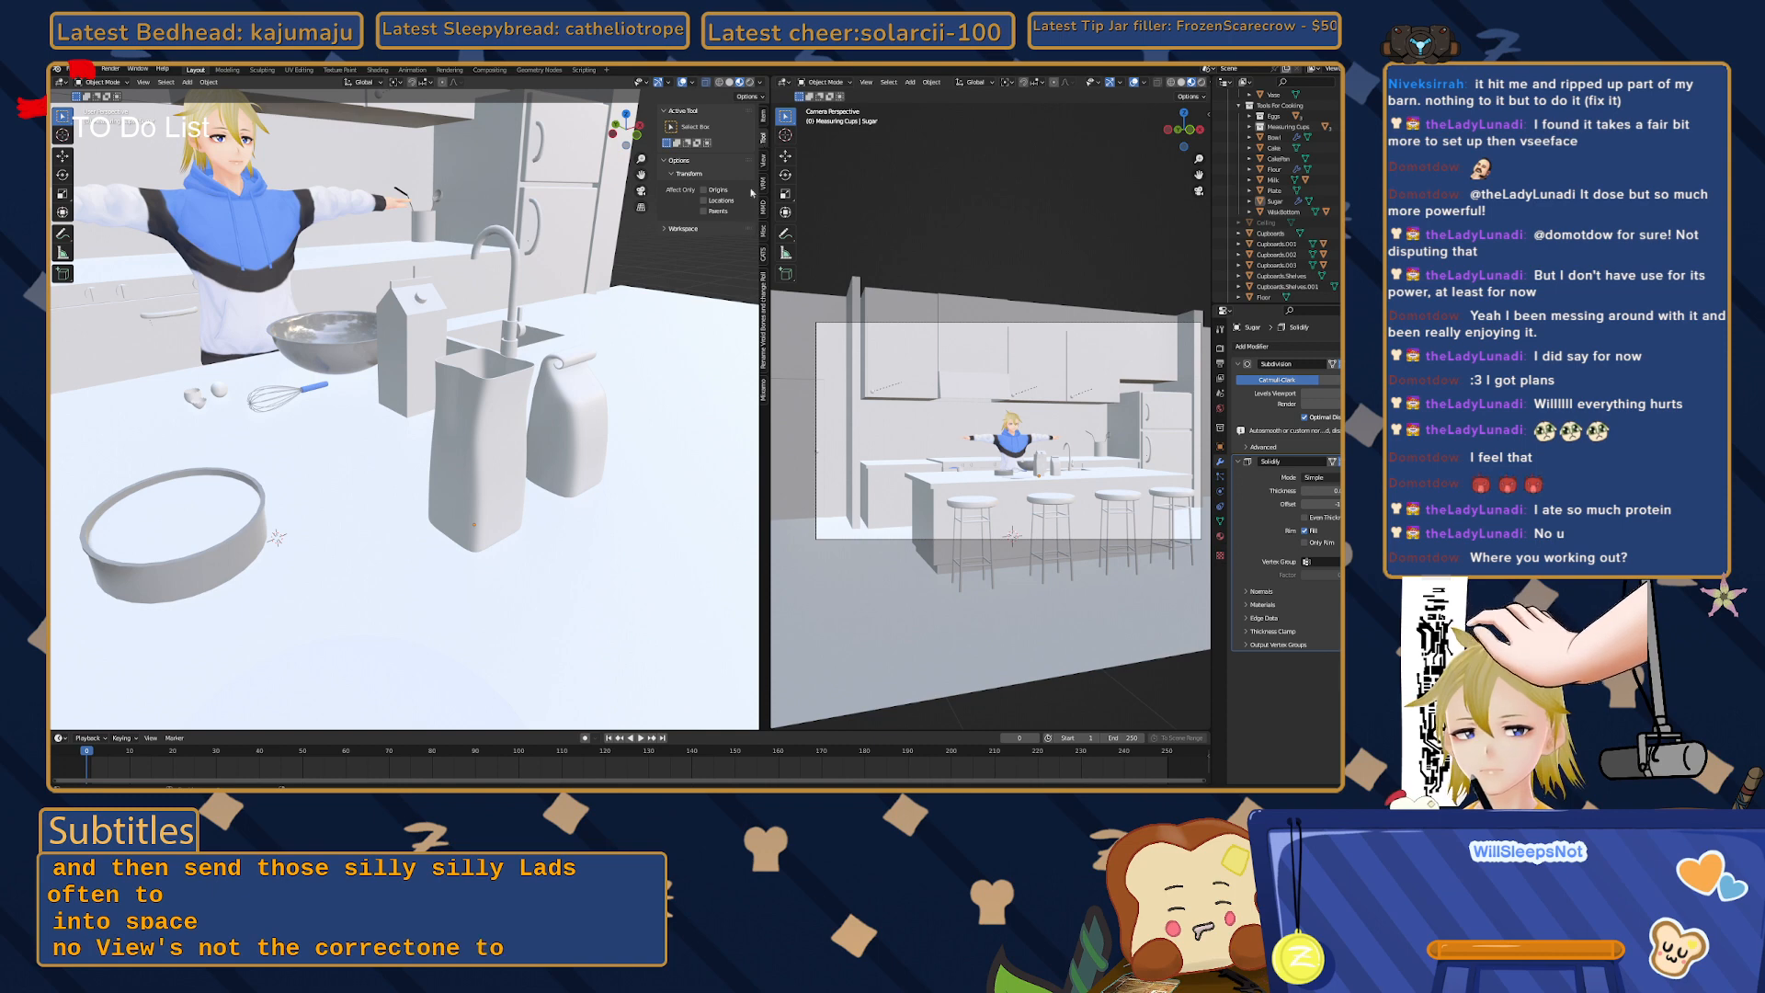
pyautogui.click(500, 452)
pyautogui.click(764, 175)
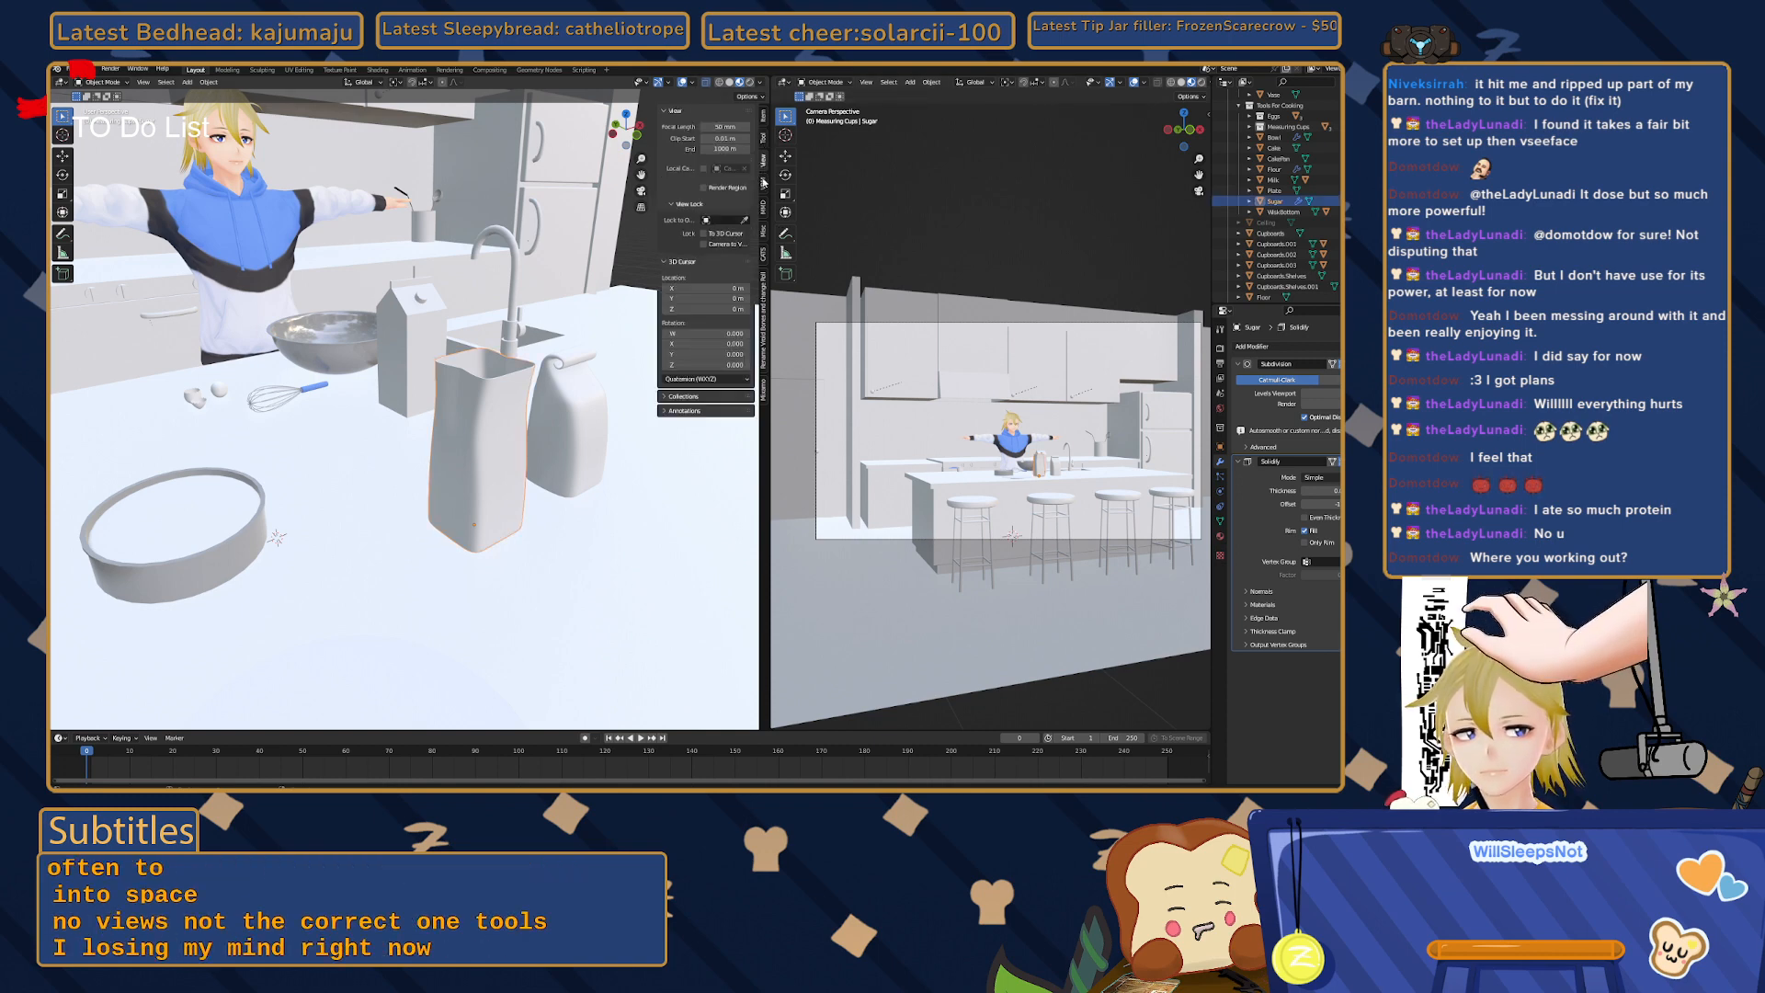
pyautogui.click(764, 117)
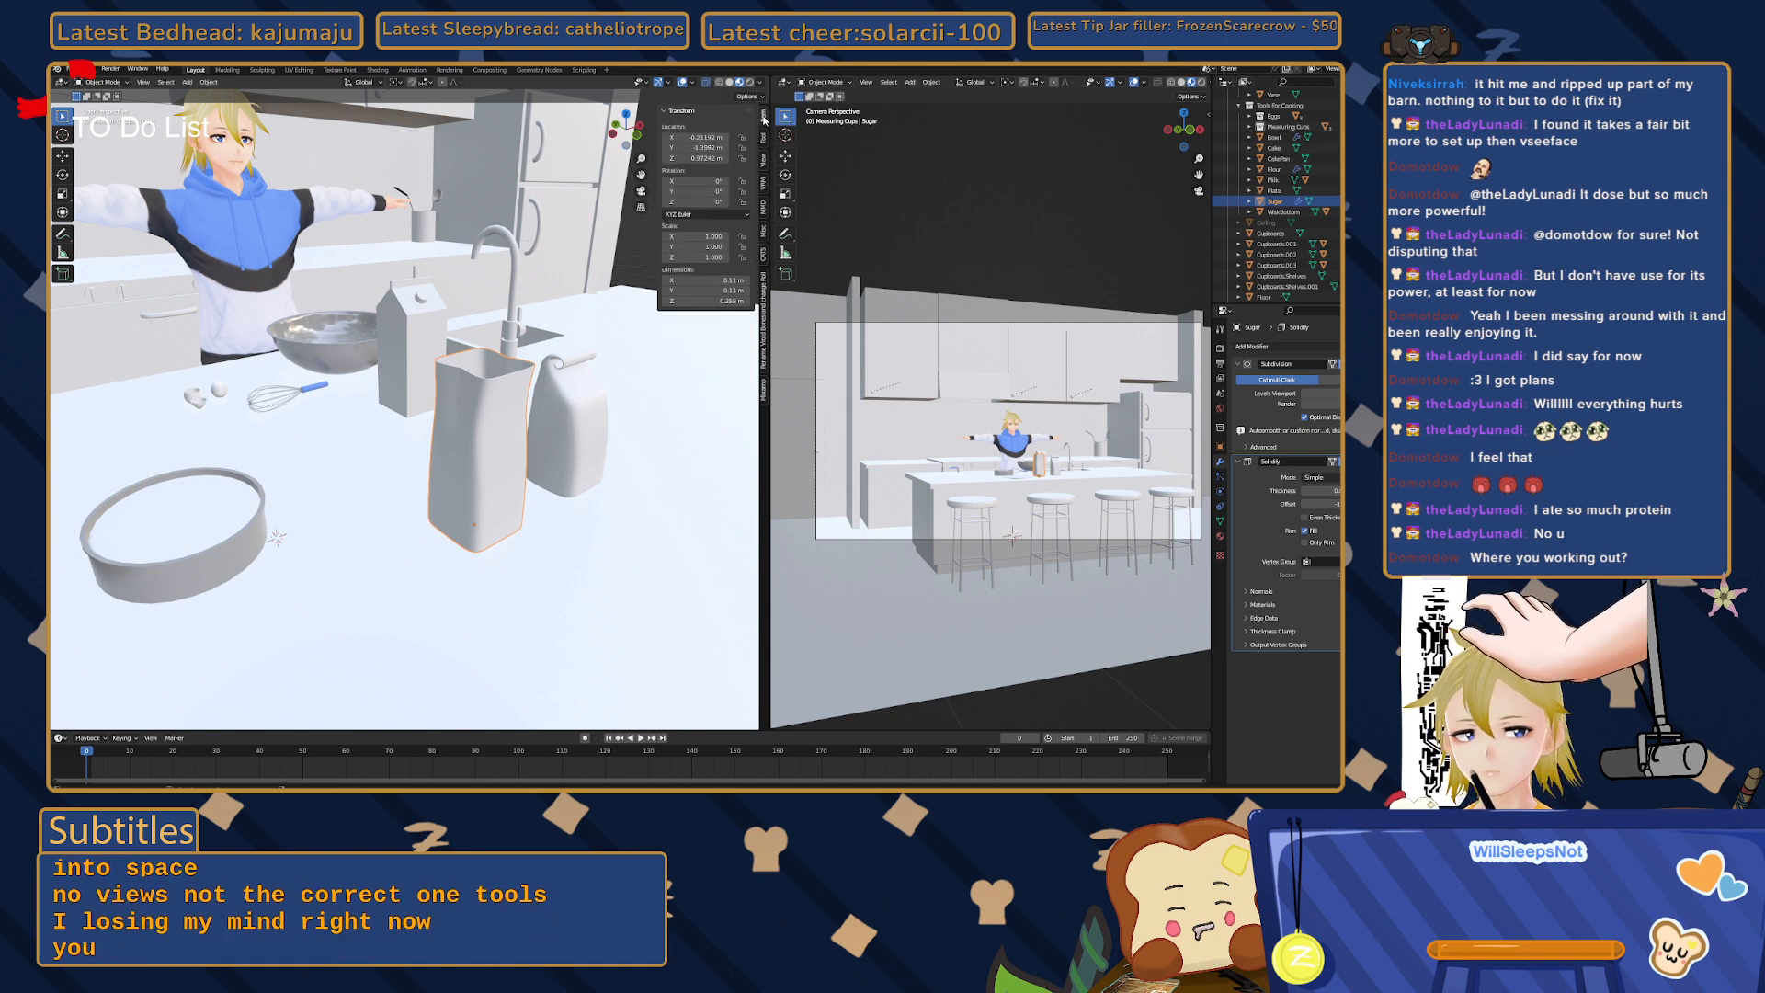
pyautogui.press('n')
pyautogui.hotkey('alt', 'a')
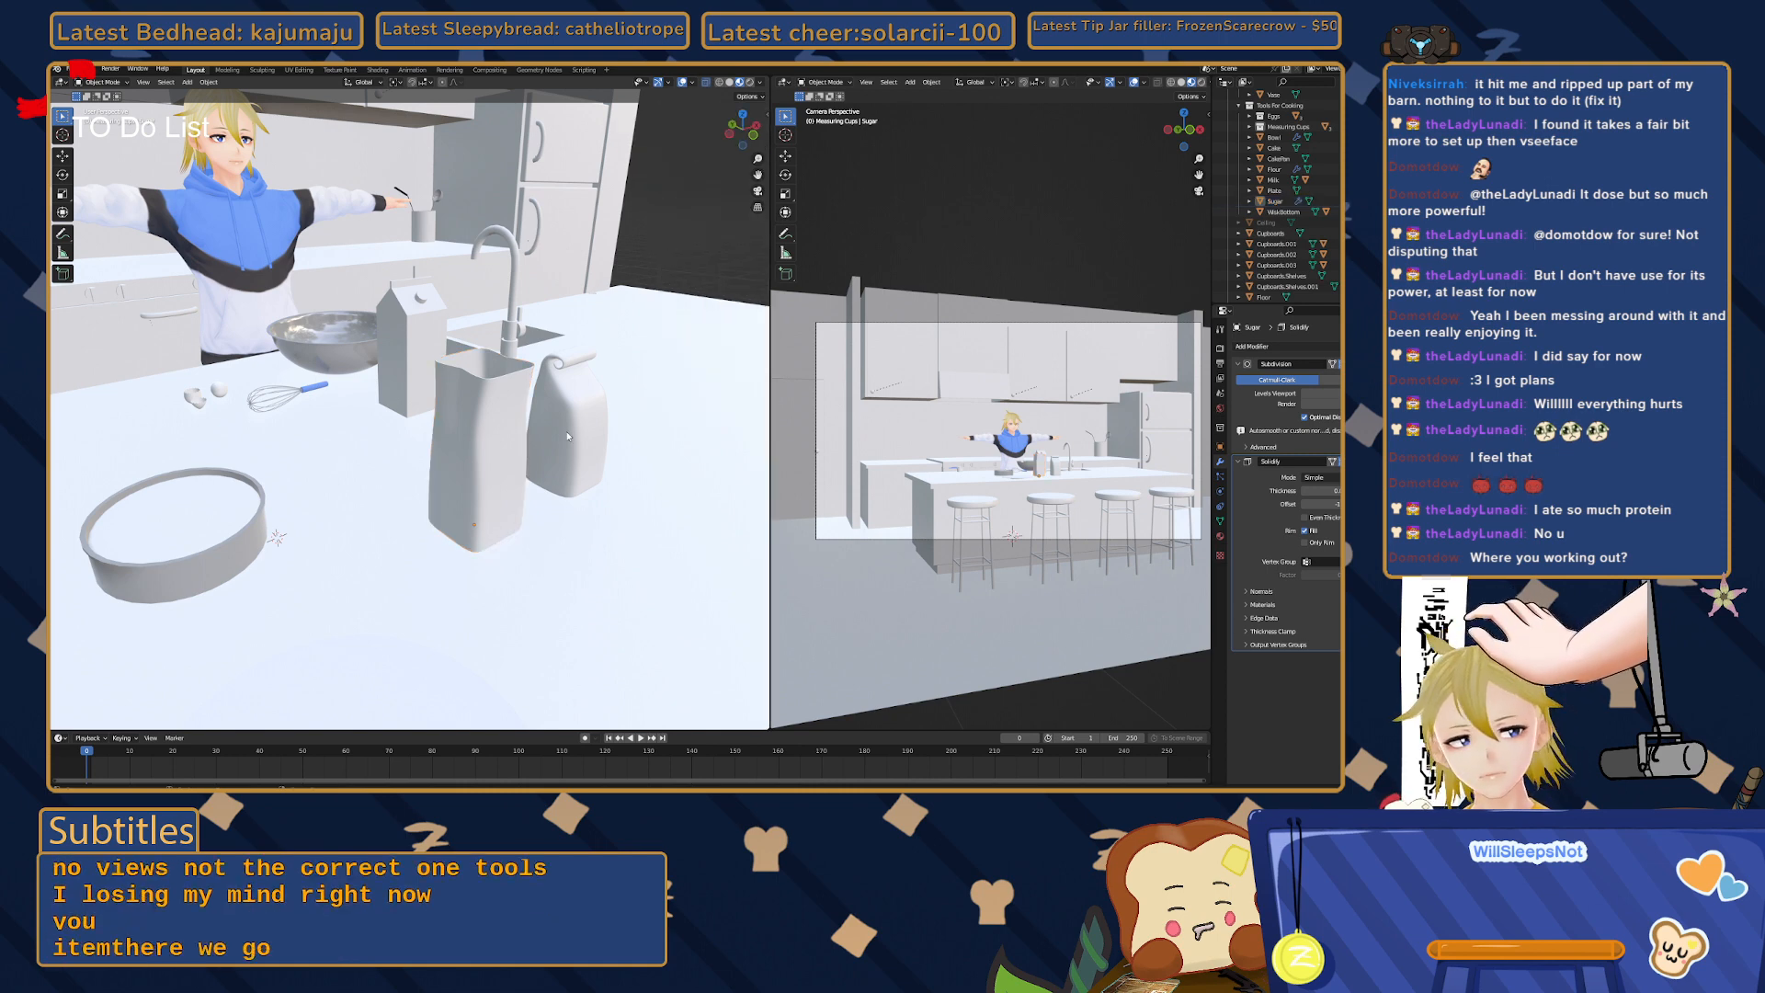
# - Select the open sugar bag and assign the existing Eggs_White material to it
pyautogui.moveTo(481, 449); pyautogui.dragTo(497, 446, button='middle')
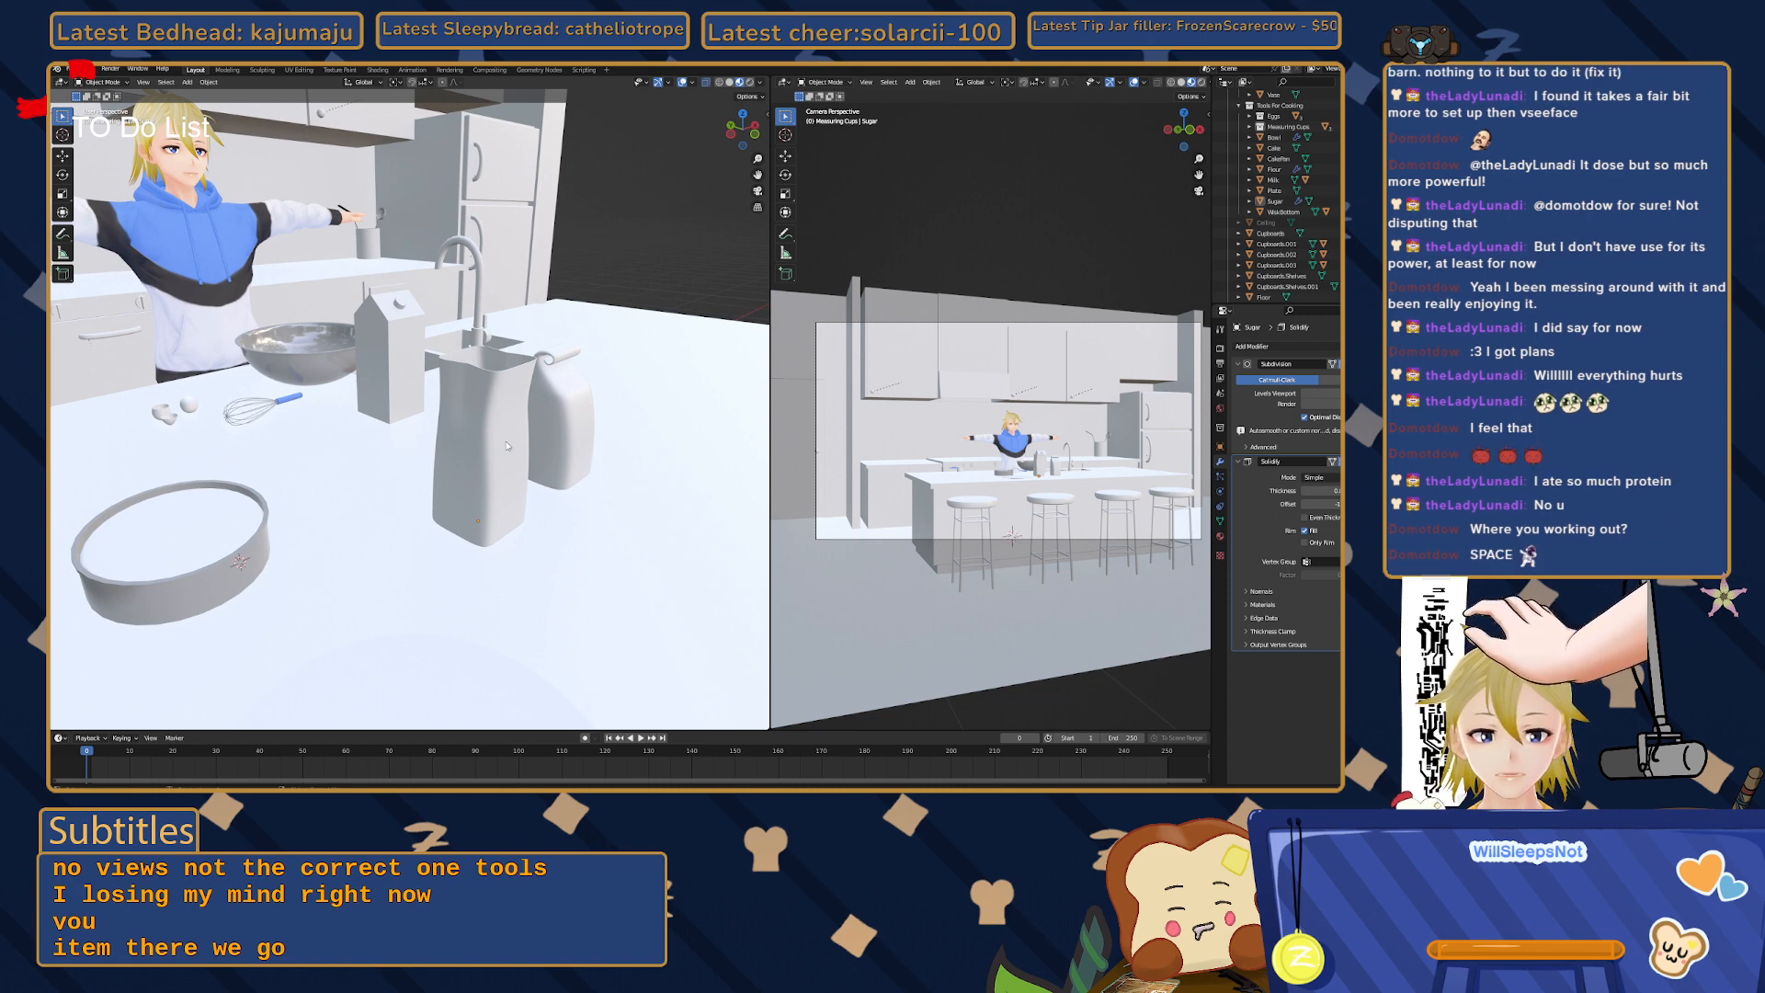
pyautogui.moveTo(493, 513); pyautogui.dragTo(490, 467, button='middle')
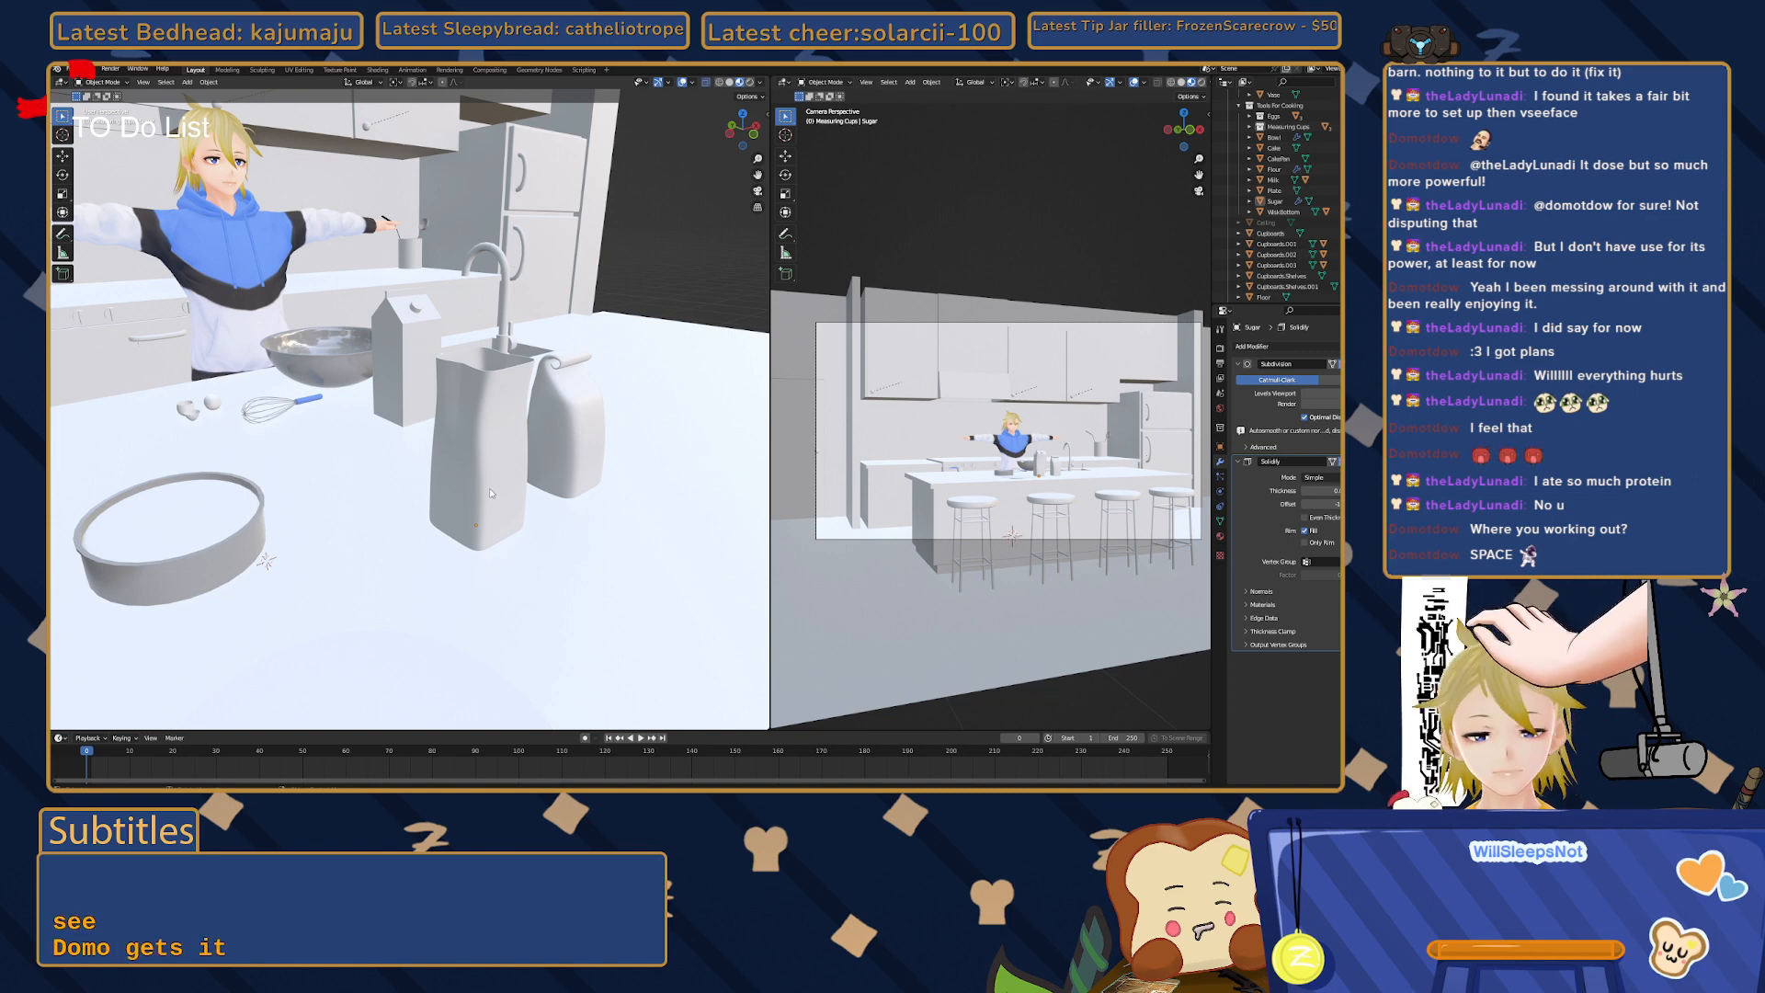
pyautogui.click(485, 467)
pyautogui.moveTo(485, 467); pyautogui.dragTo(505, 499, button='middle')
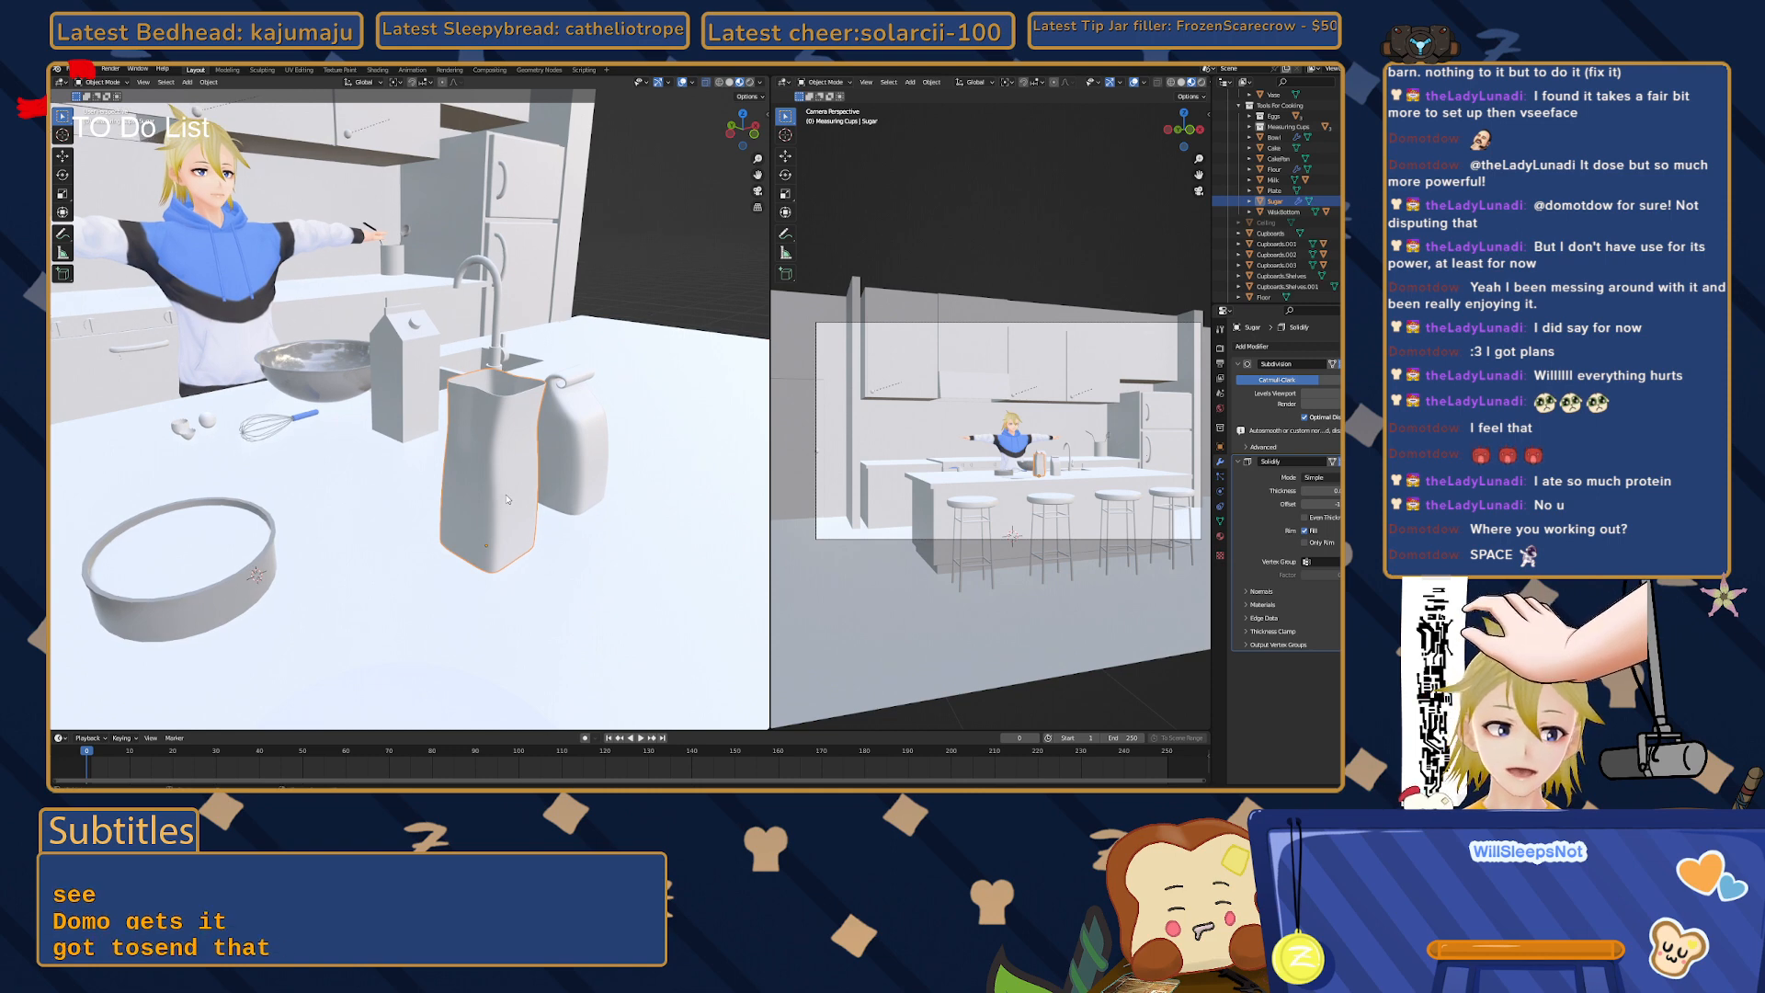
pyautogui.scroll(2, 507, 498)
pyautogui.moveTo(506, 497); pyautogui.dragTo(479, 436, button='middle')
pyautogui.scroll(1, 497, 461)
pyautogui.click(1220, 536)
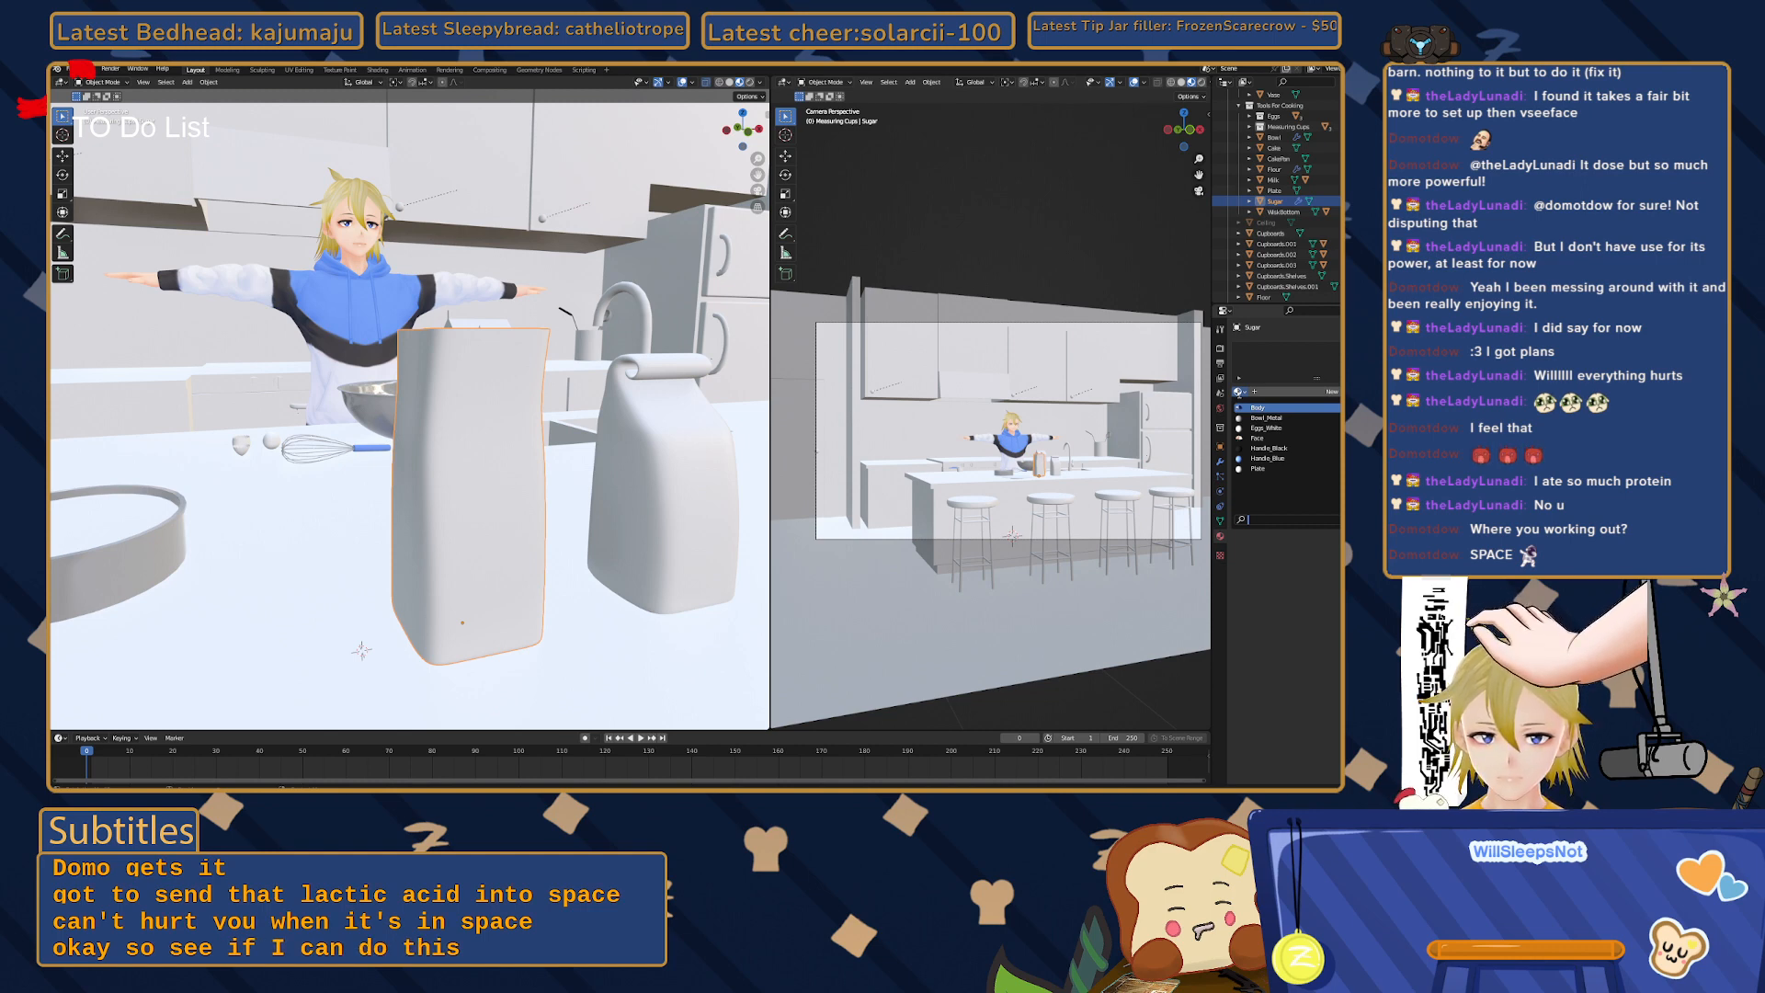
pyautogui.click(1266, 428)
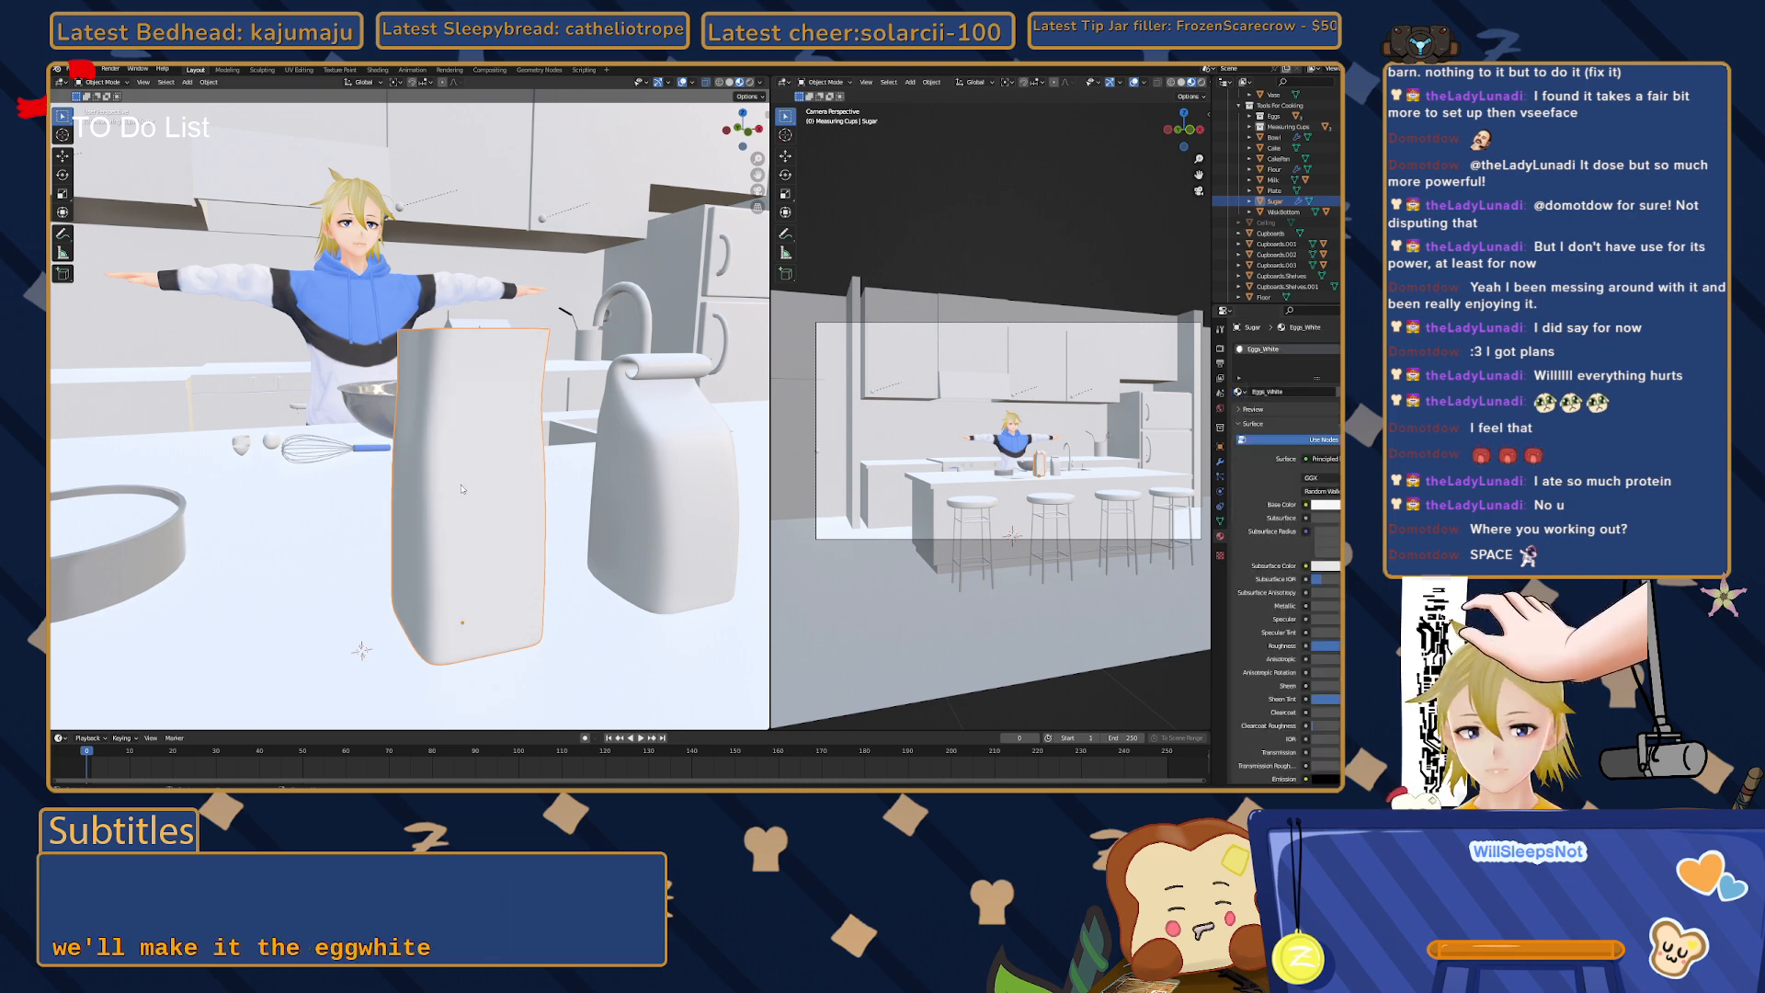
# - Assign the existing Handle_Blue material, in a second slot, to the sugar bag's upper face band and its base faces
pyautogui.press('Tab')
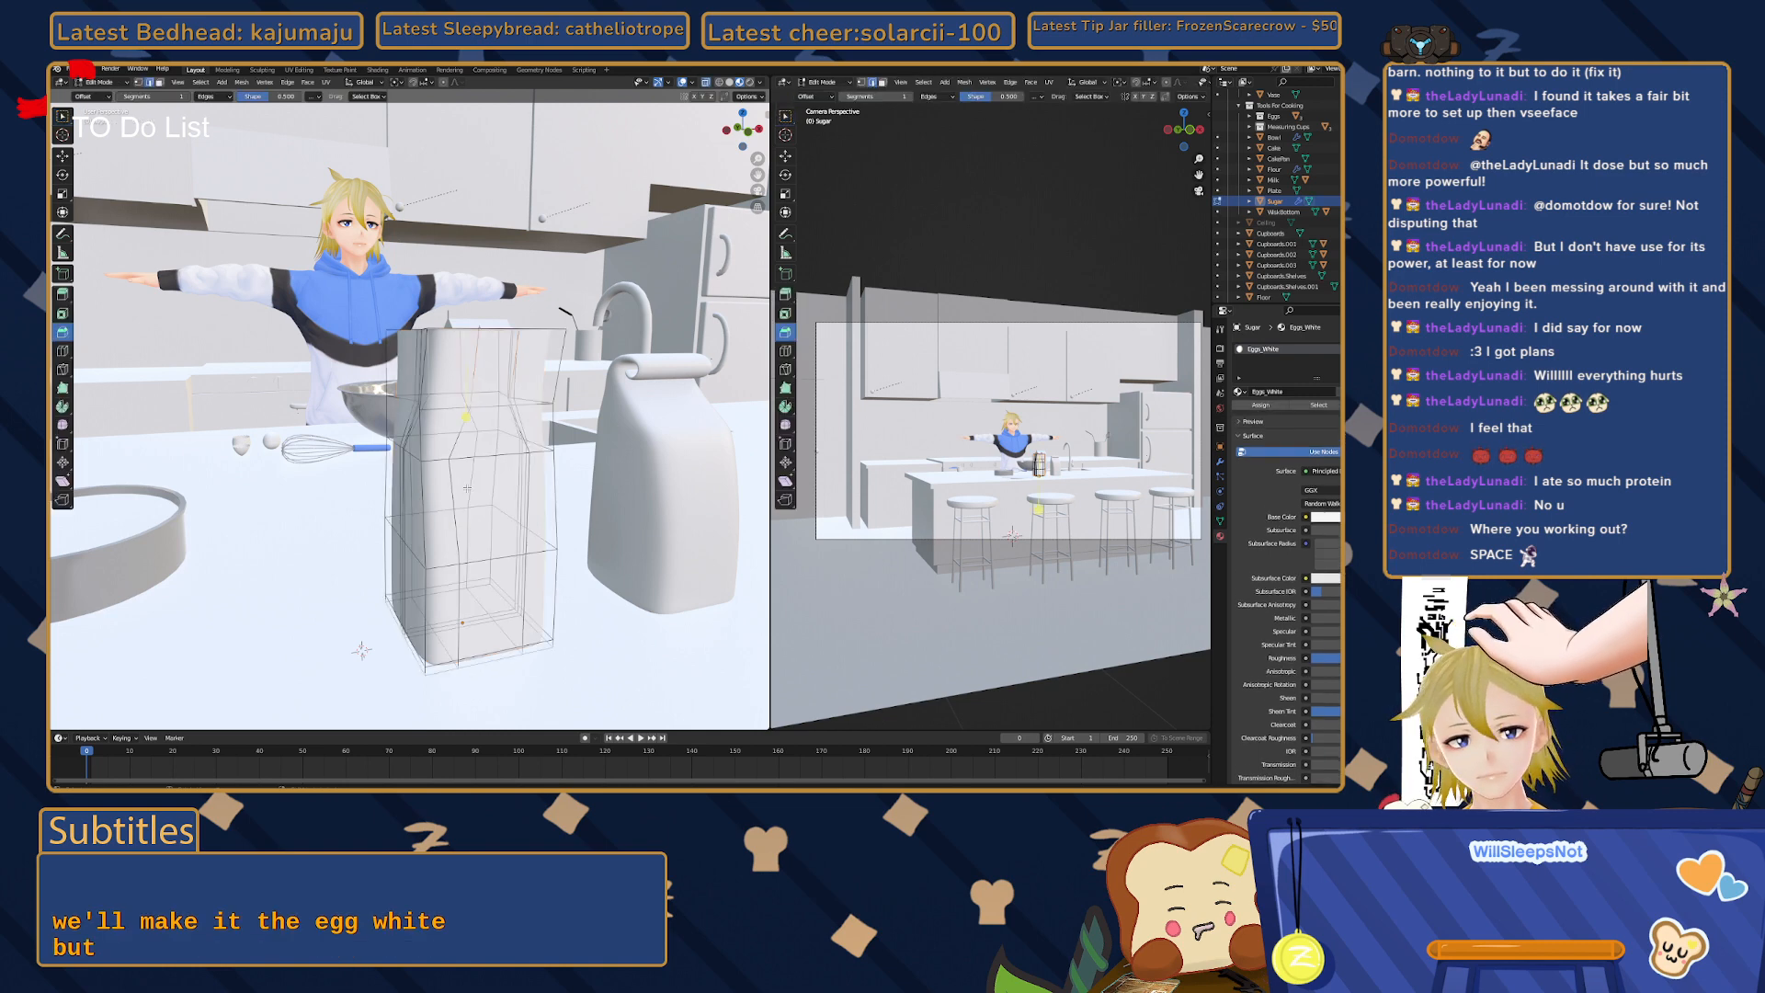
pyautogui.moveTo(468, 493); pyautogui.dragTo(540, 488, button='middle')
pyautogui.moveTo(422, 464); pyautogui.dragTo(349, 363, button='middle')
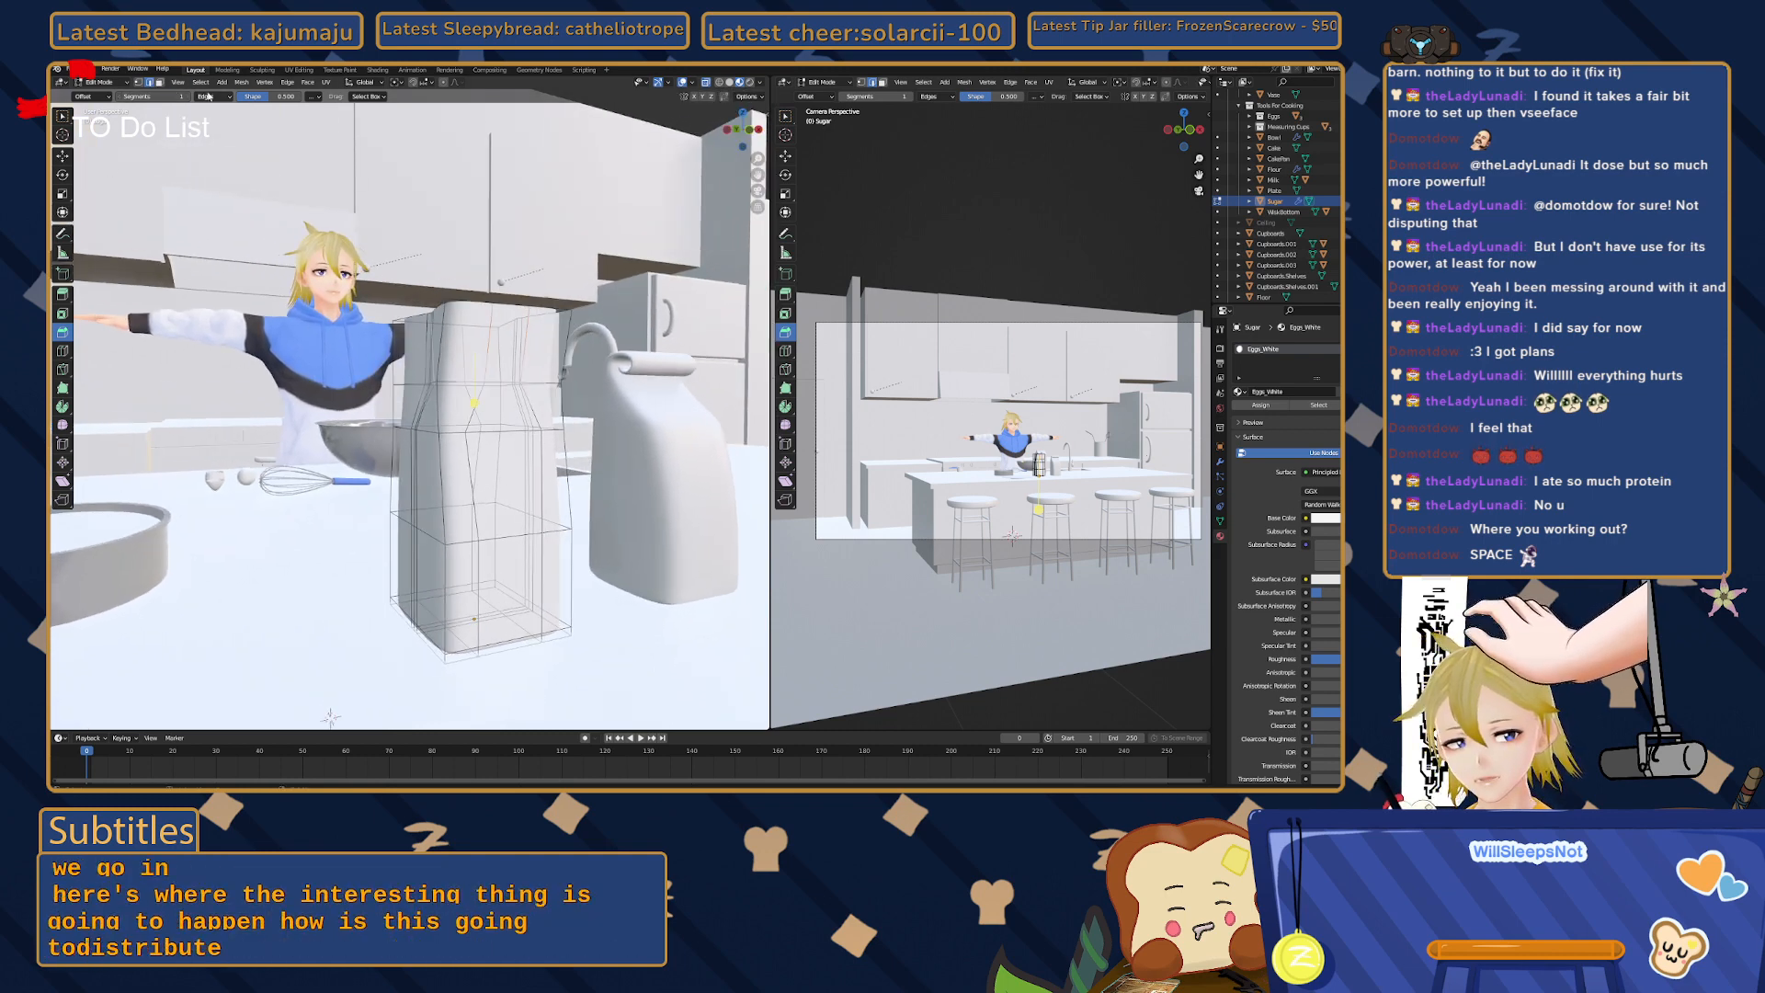
pyautogui.click(159, 82)
pyautogui.keyDown('alt'); pyautogui.click(394, 405); pyautogui.keyUp('alt')
pyautogui.moveTo(368, 556); pyautogui.dragTo(555, 666)
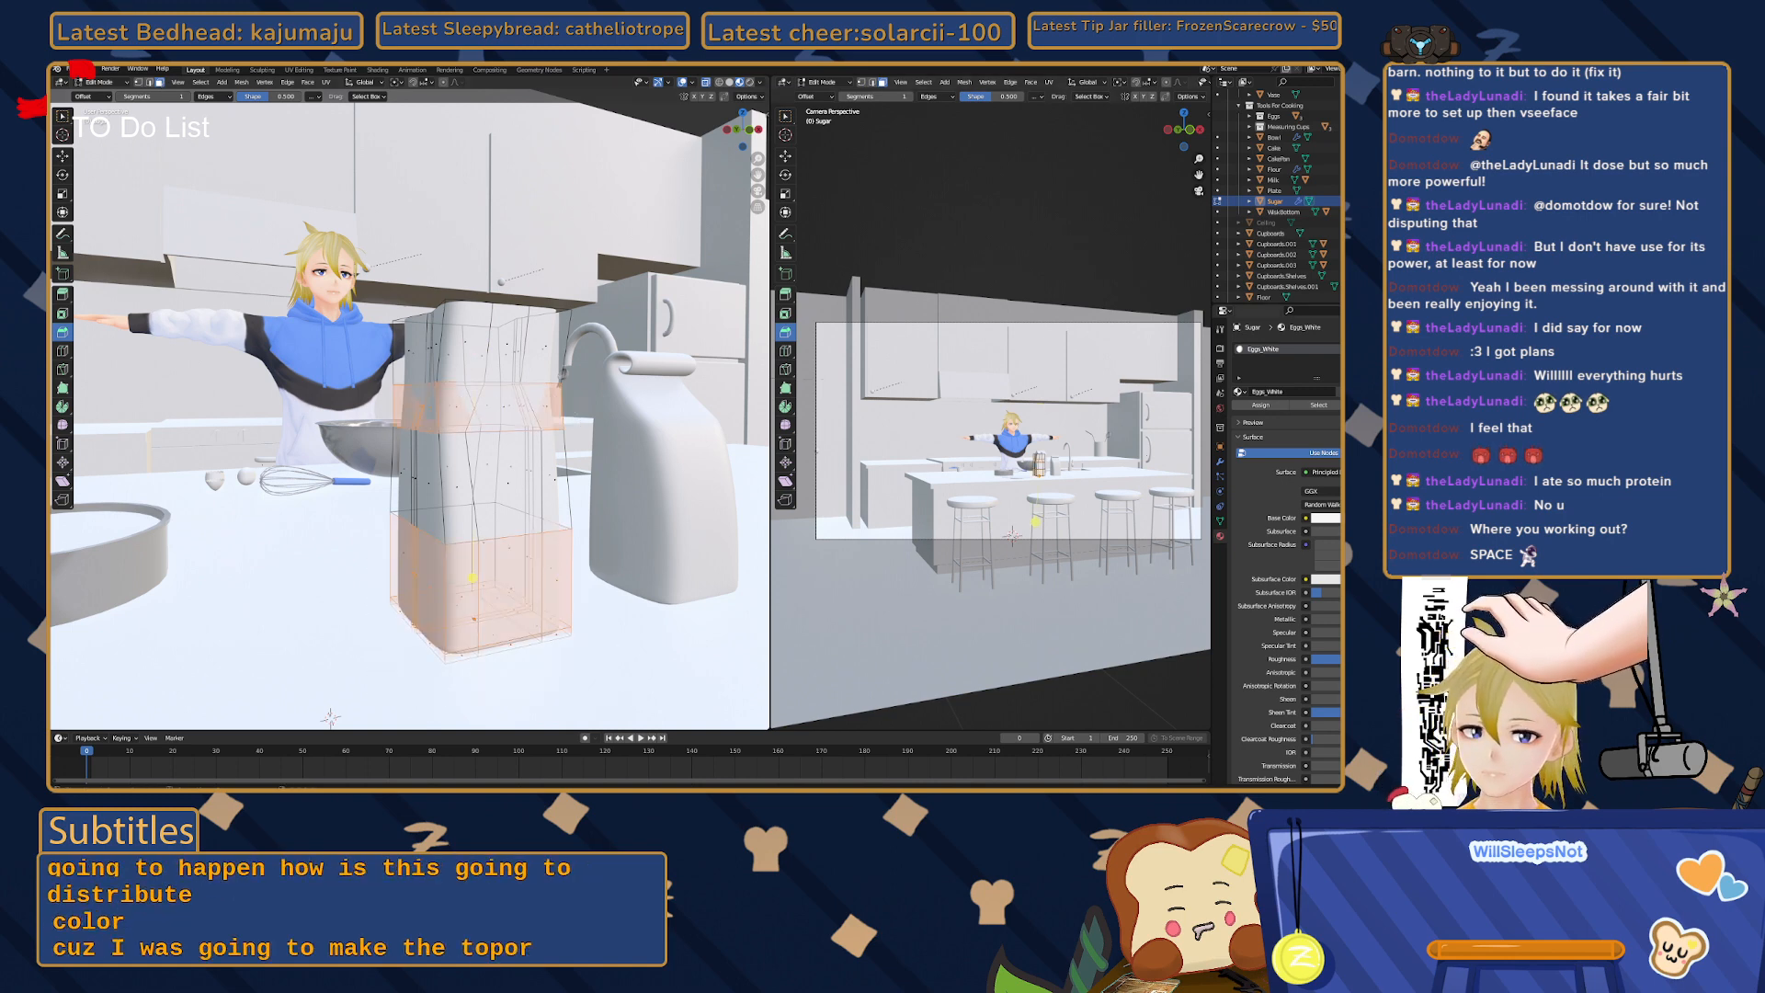
pyautogui.click(1254, 360)
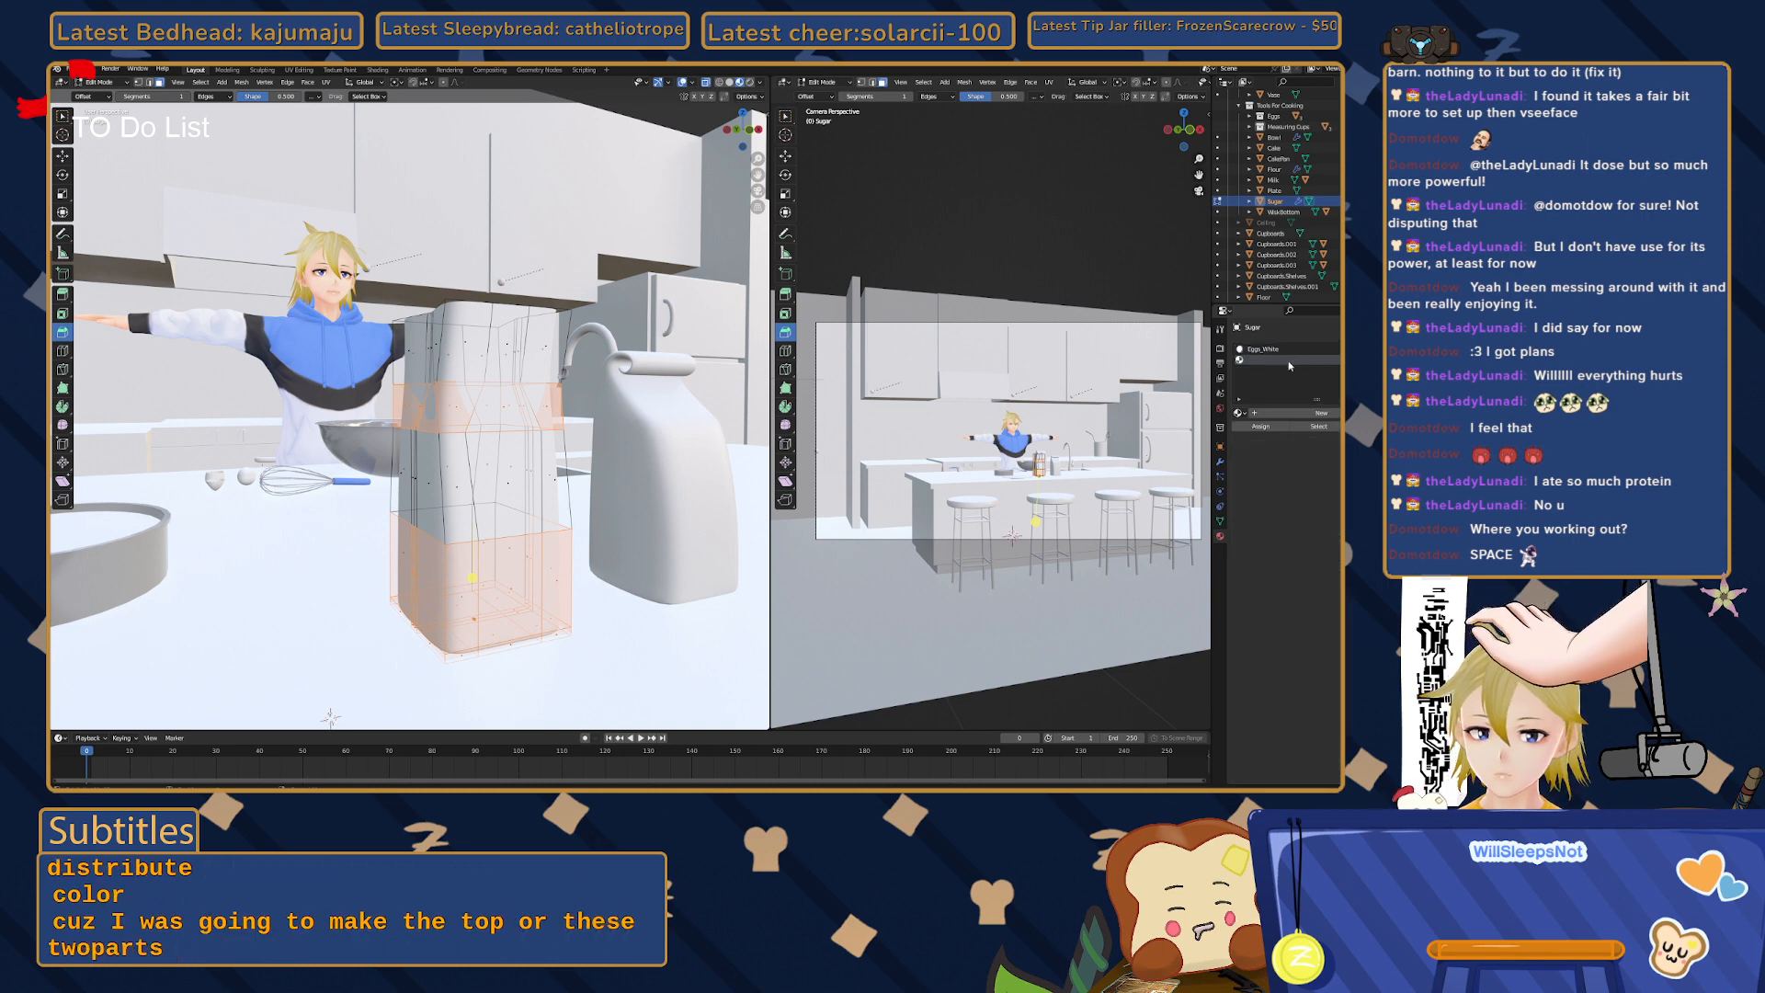
pyautogui.click(1238, 413)
pyautogui.click(1266, 481)
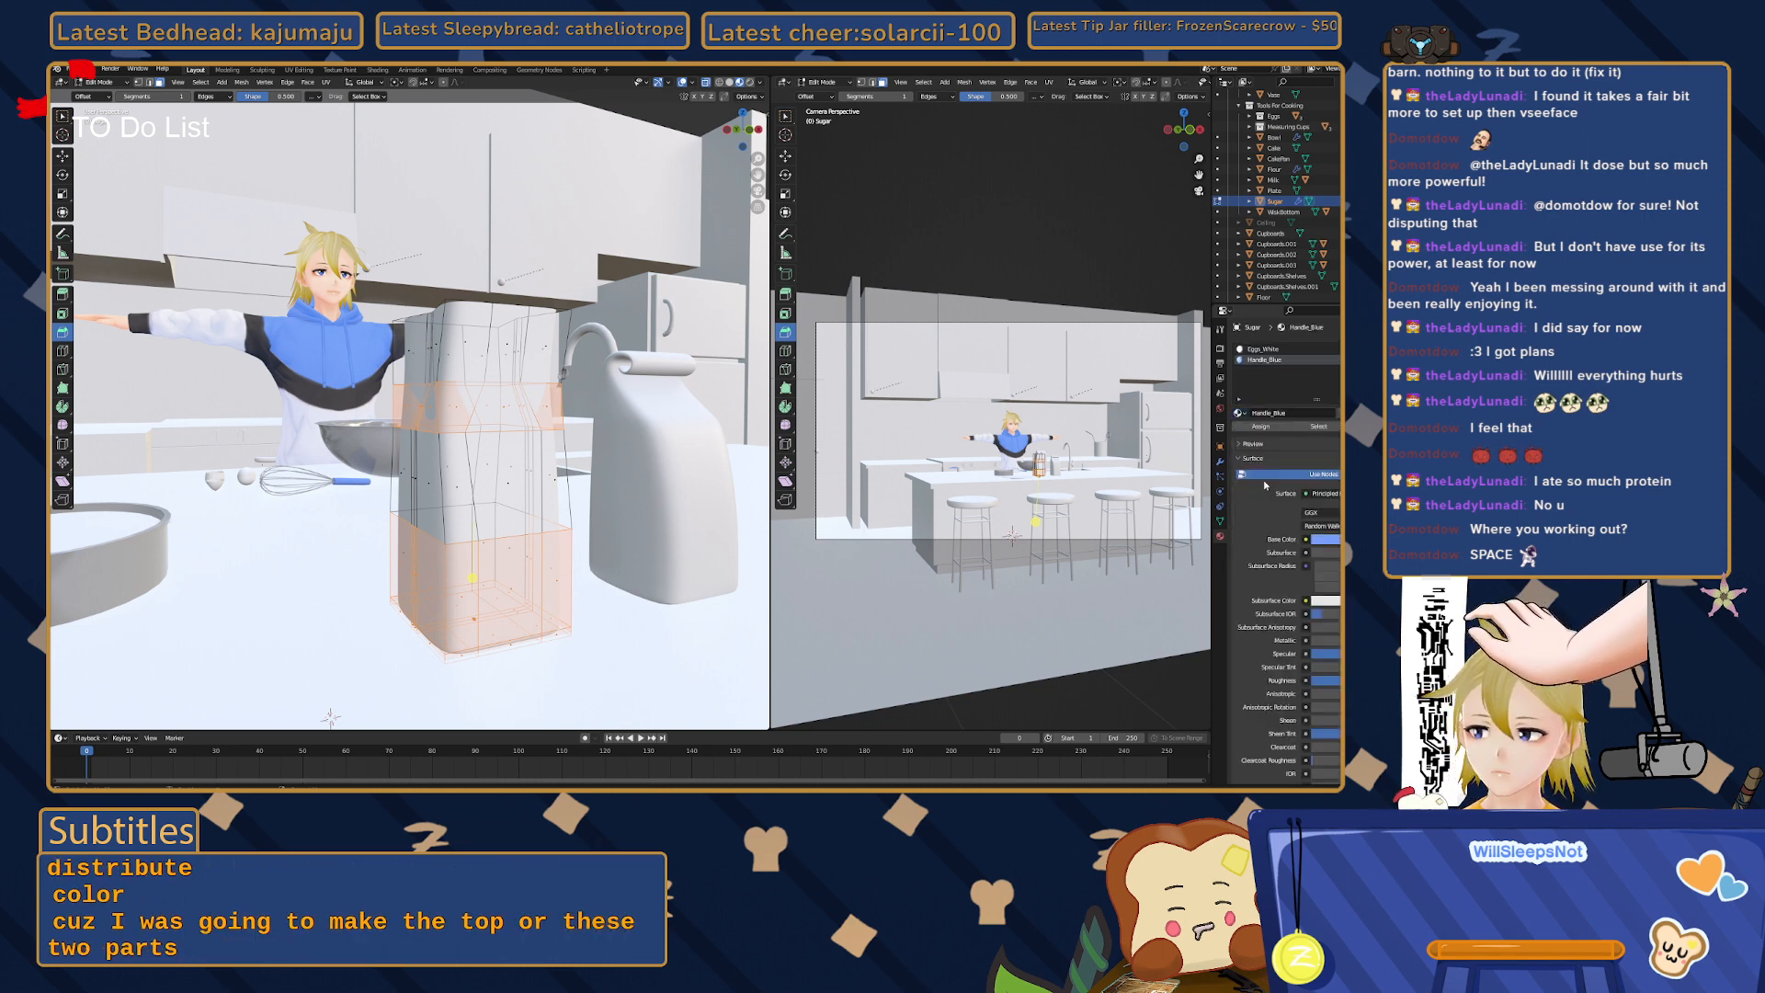
pyautogui.click(1260, 428)
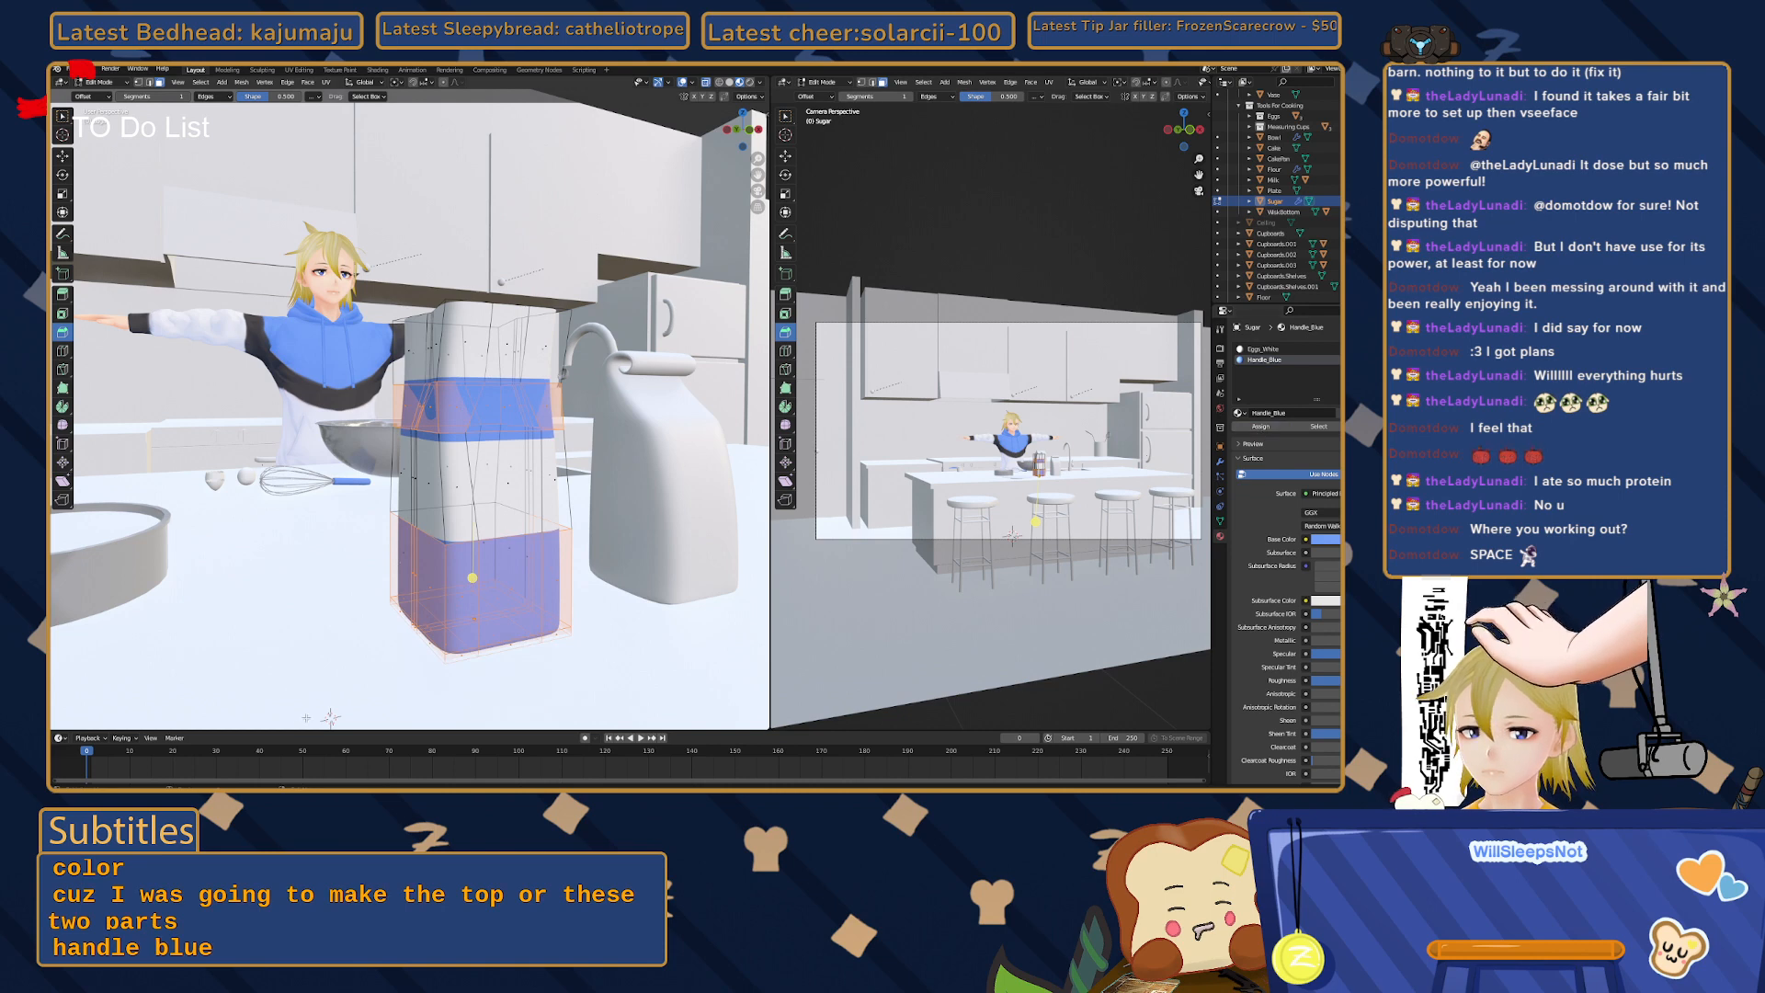
# - Select the missed faces around the back of the sugar bag's base and assign Handle_Blue to them too
pyautogui.hotkey('alt', 'a')
pyautogui.moveTo(413, 414); pyautogui.dragTo(368, 419, button='middle')
pyautogui.moveTo(394, 604); pyautogui.dragTo(417, 516, button='middle')
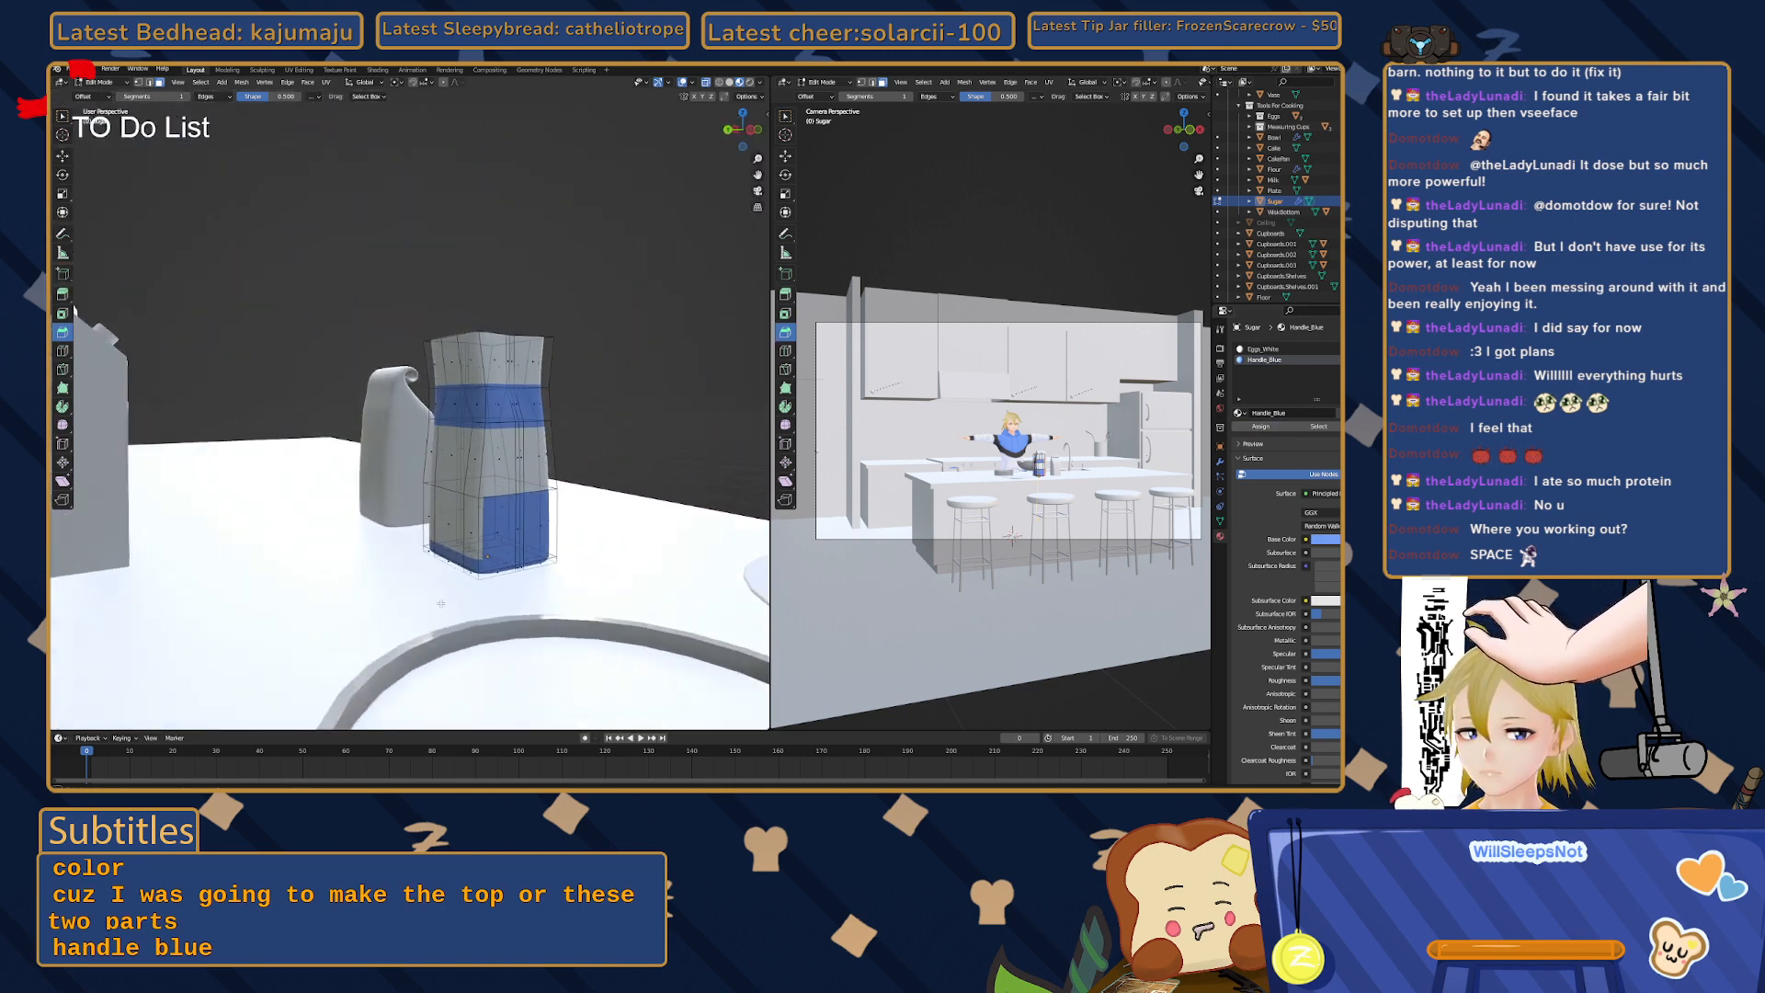
pyautogui.press('l')
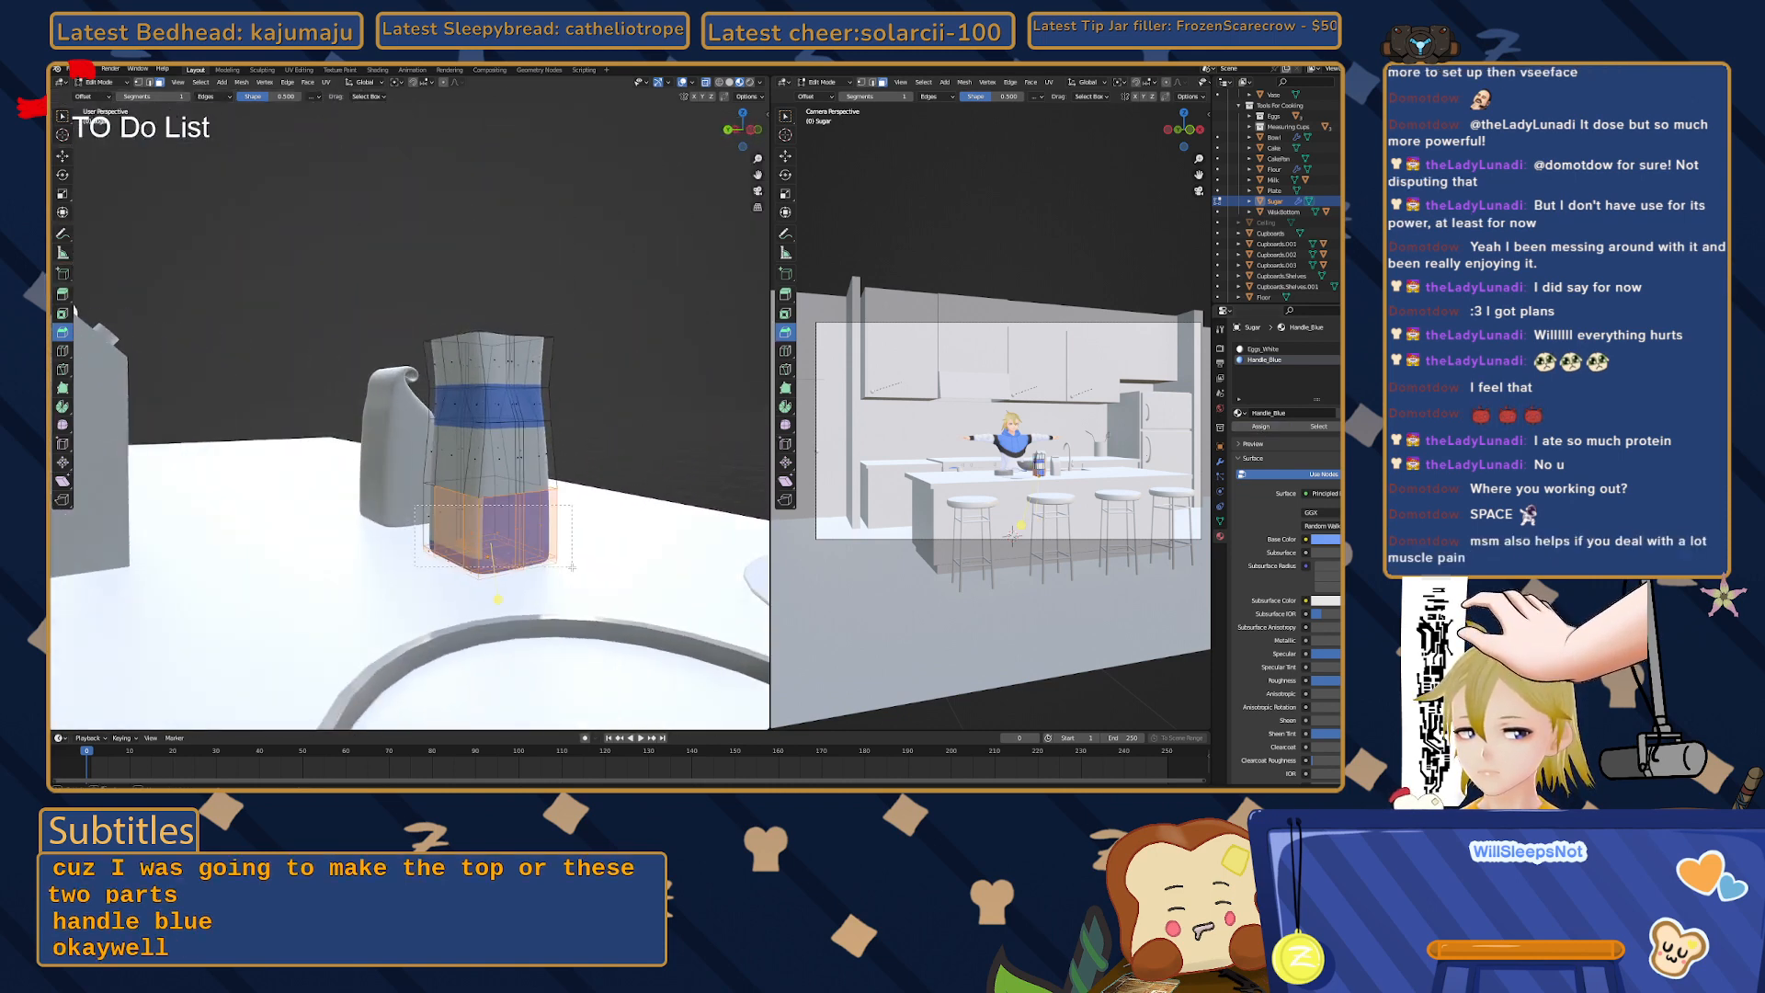
pyautogui.click(1262, 428)
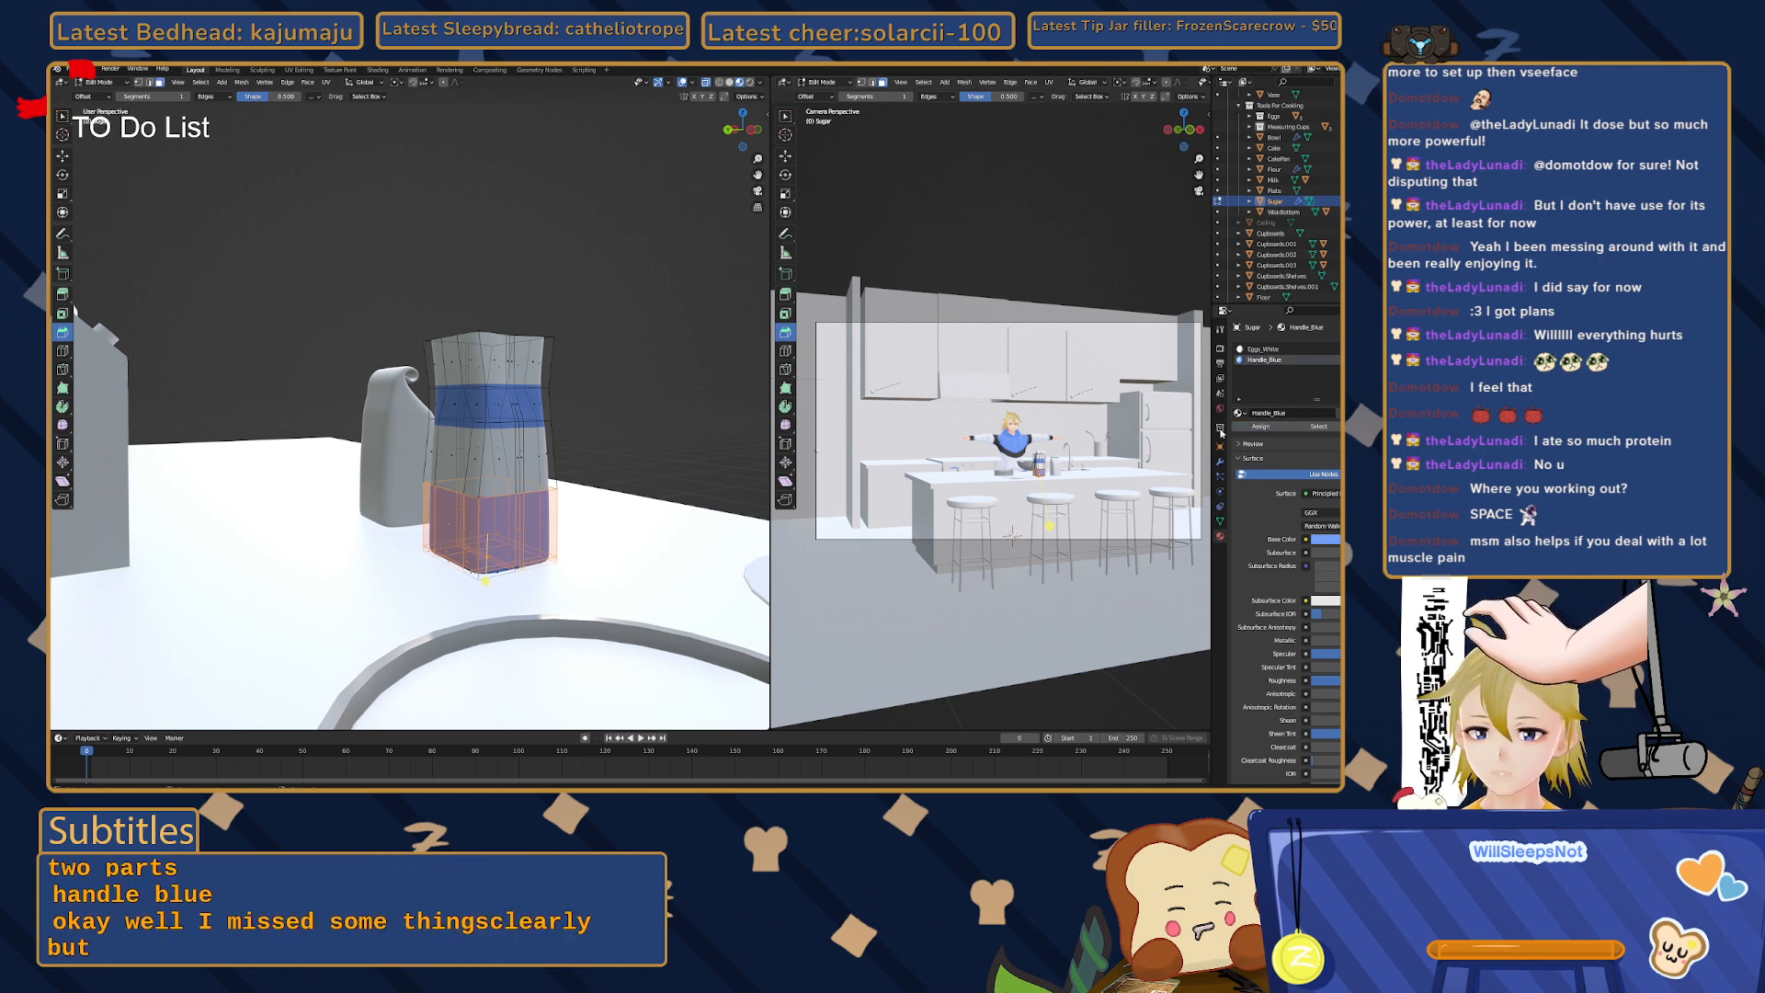
pyautogui.hotkey('alt', 'a')
pyautogui.moveTo(552, 431); pyautogui.dragTo(591, 432, button='middle')
pyautogui.moveTo(520, 427); pyautogui.dragTo(487, 423, button='middle')
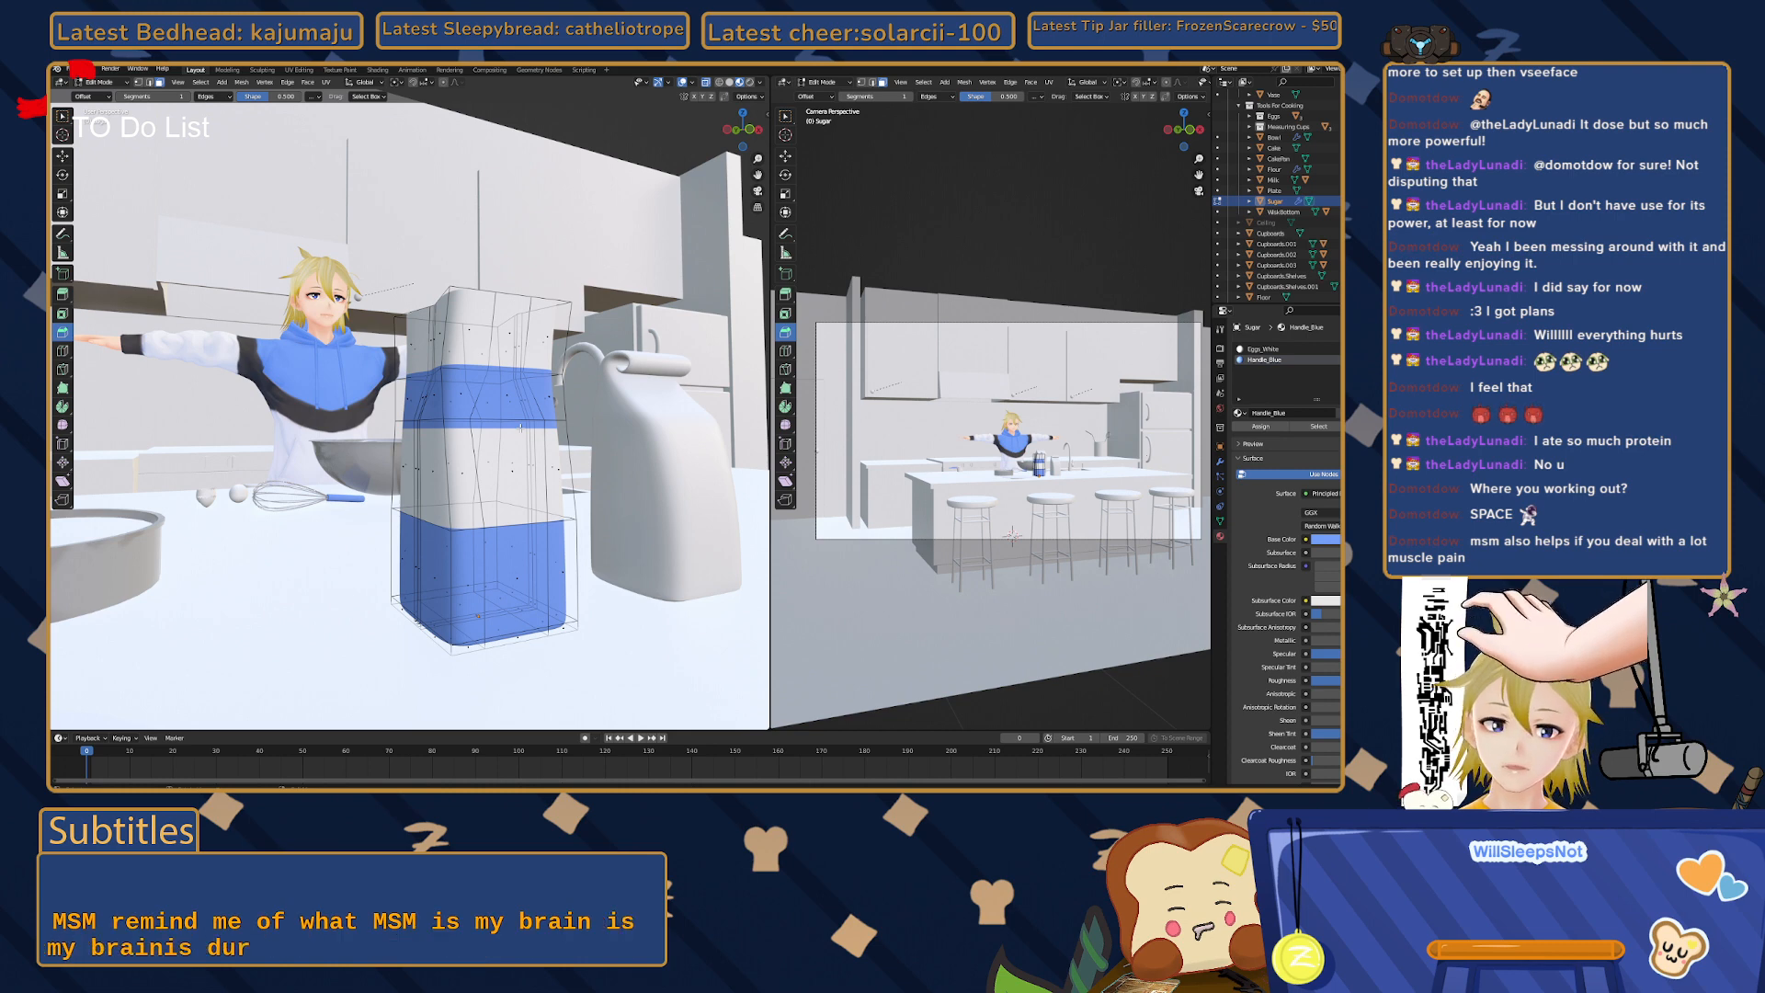
pyautogui.moveTo(396, 518); pyautogui.dragTo(555, 528, button='middle')
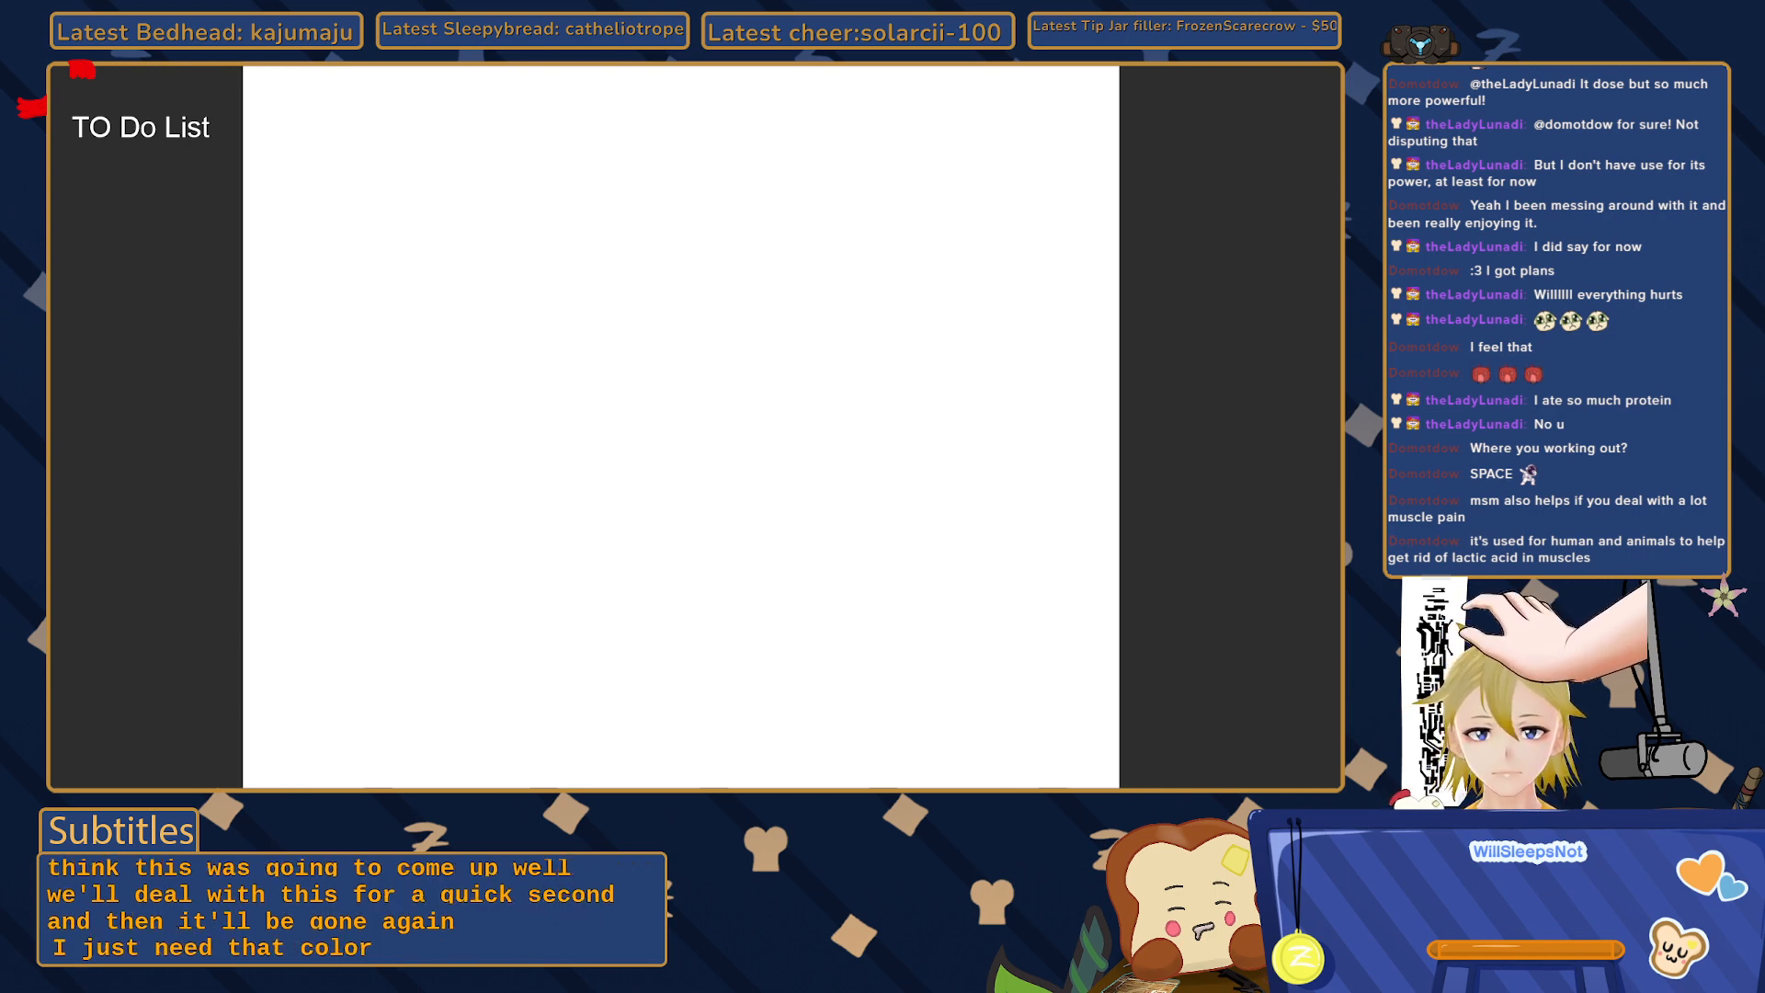
# - Leave the sugar bag's mesh editing, select the rolled-top flour bag and give it a new material named FlourBag
pyautogui.hotkey('alt', 'Tab')
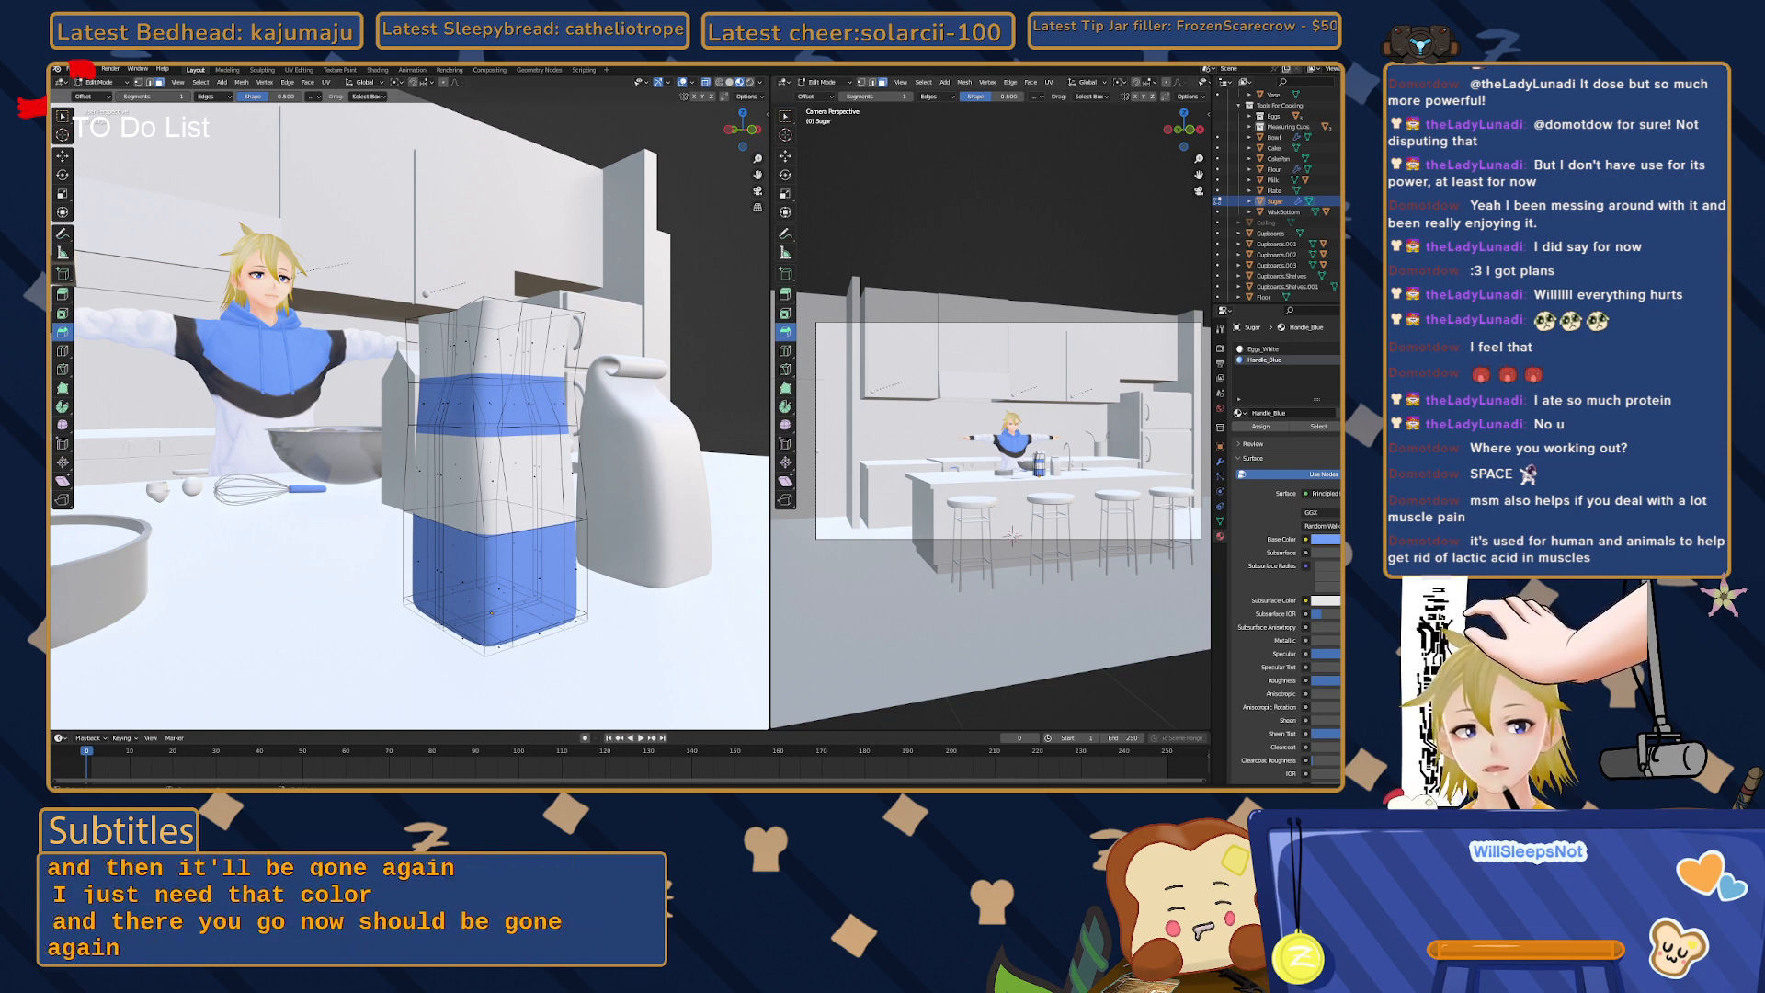
pyautogui.keyDown('shift'); pyautogui.moveTo(694, 459); pyautogui.dragTo(591, 487, button='middle'); pyautogui.keyUp('shift')
pyautogui.press('Tab')
pyautogui.click(627, 472)
pyautogui.click(1273, 390)
pyautogui.click(1267, 351)
pyautogui.write('Flour')
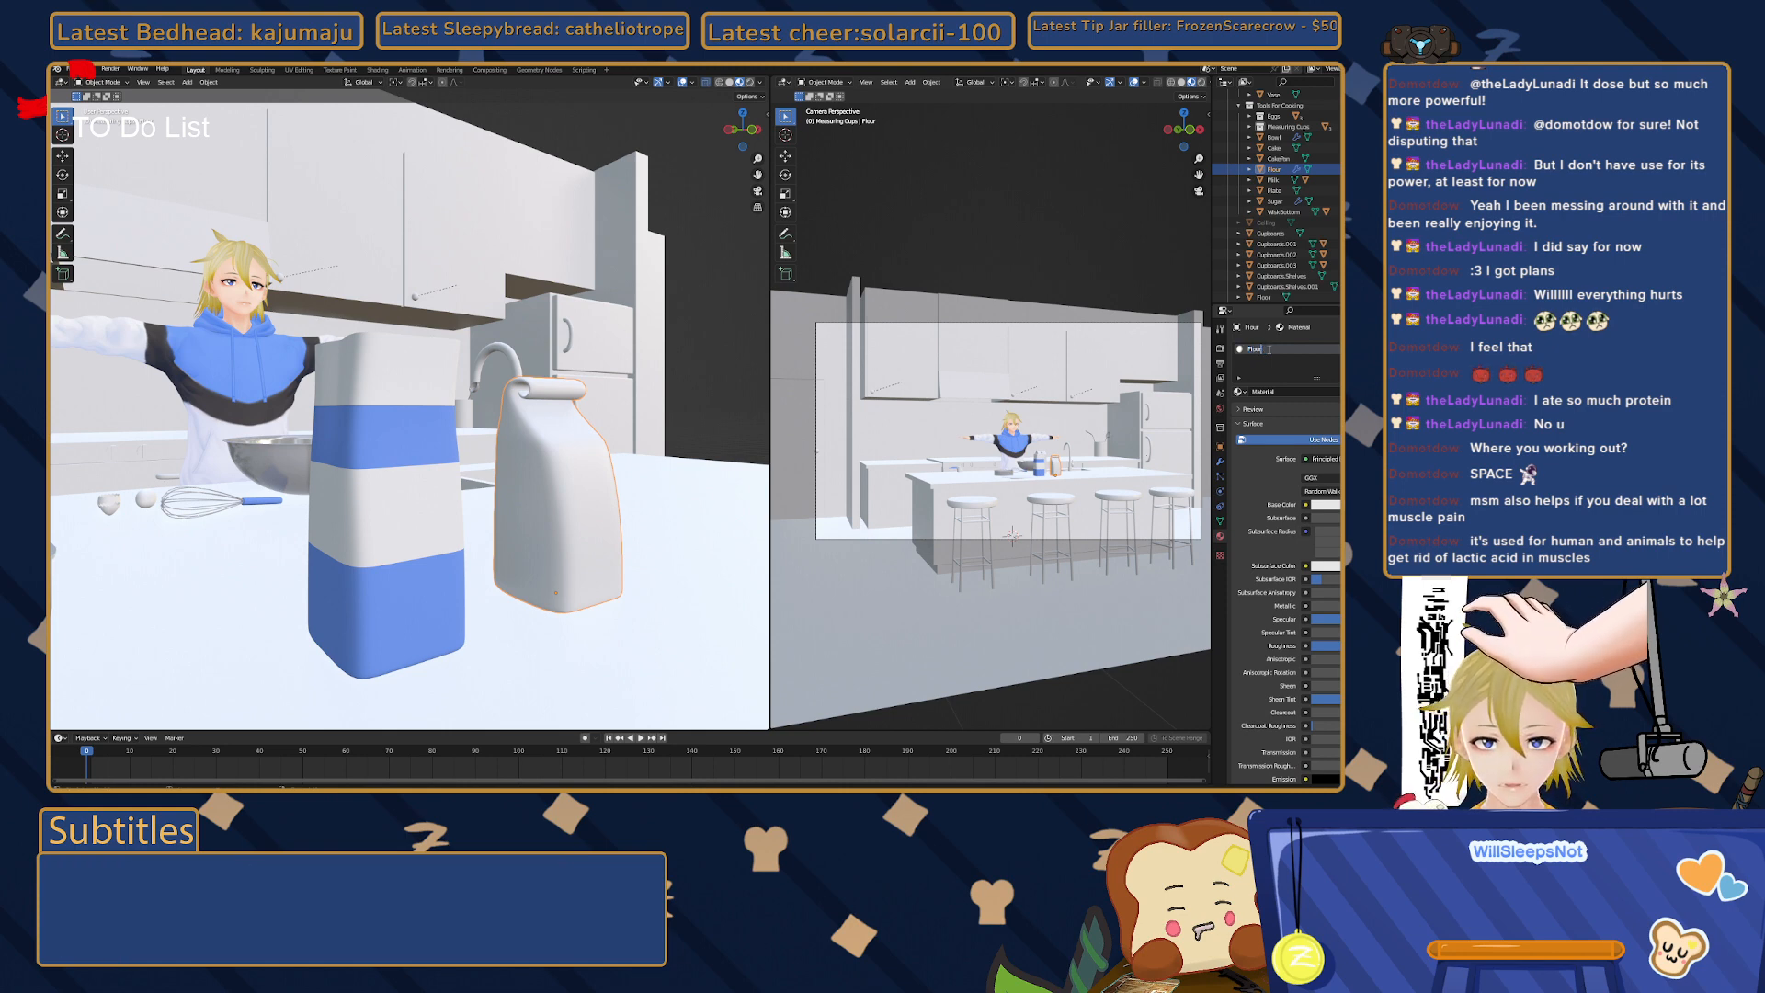
pyautogui.write('Bag')
pyautogui.press('Return')
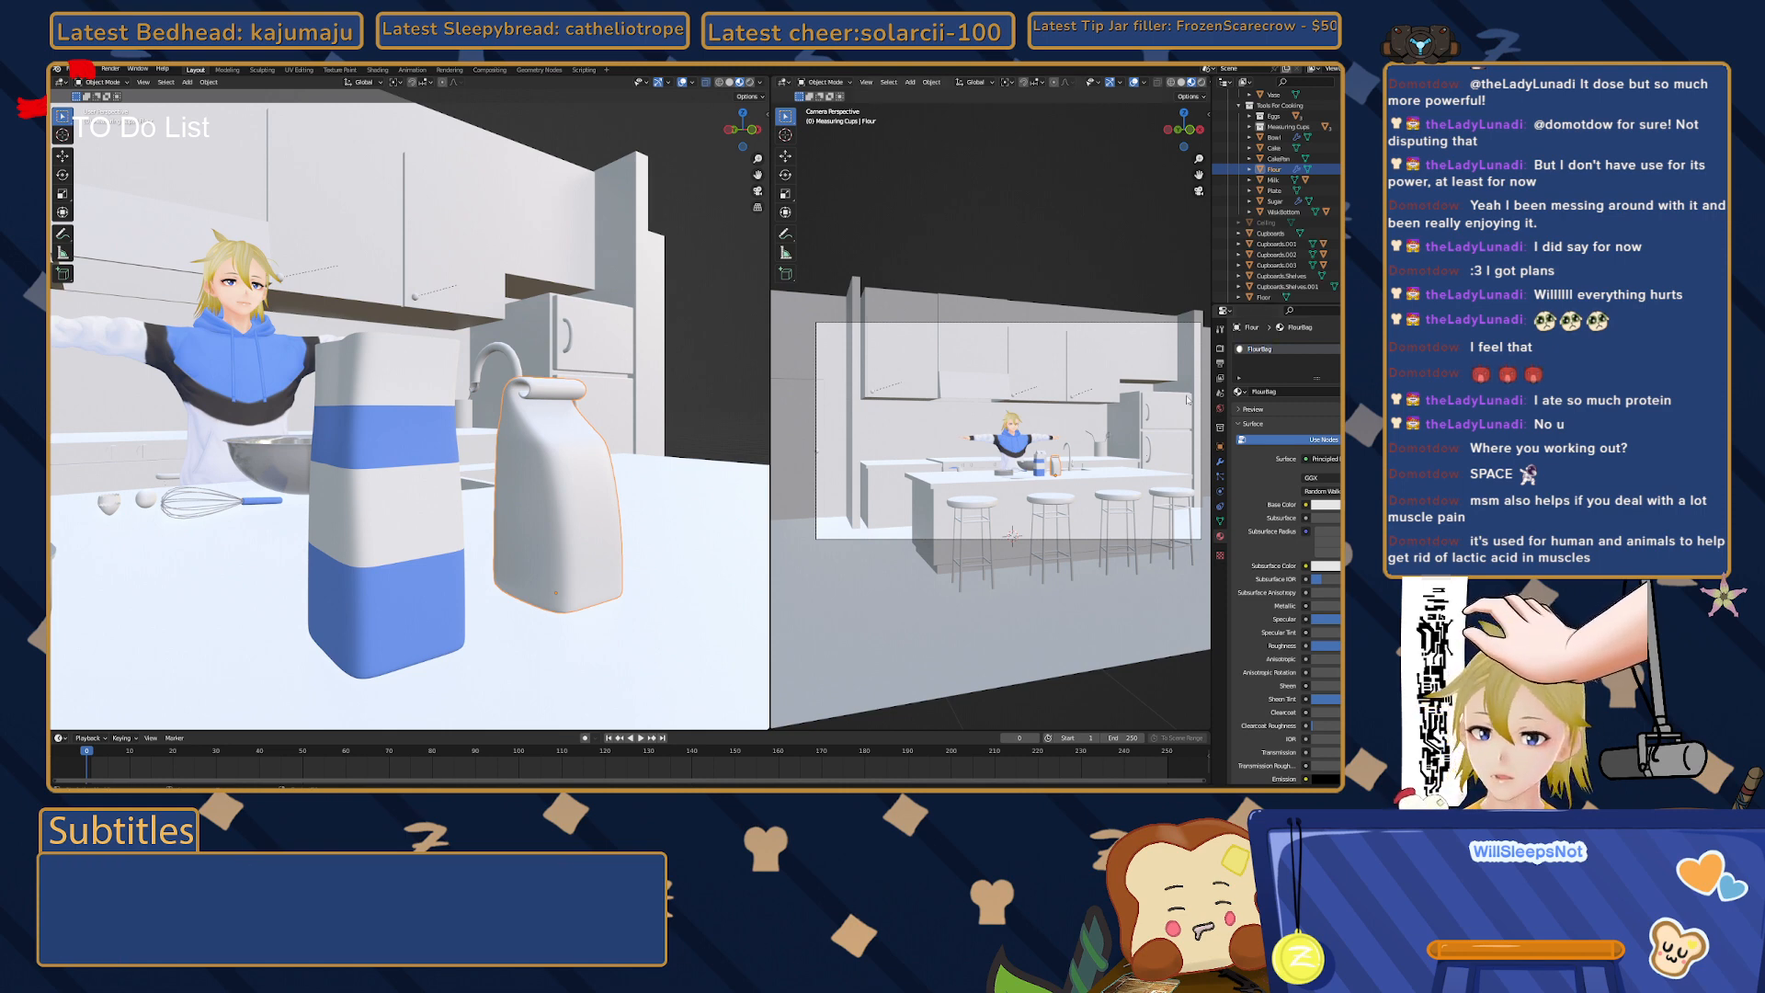
# - Set the FlourBag material's base color to hex EDCF43
pyautogui.click(1325, 504)
pyautogui.click(1368, 441)
pyautogui.click(1320, 458)
pyautogui.write('EDCF43')
pyautogui.press('Return')
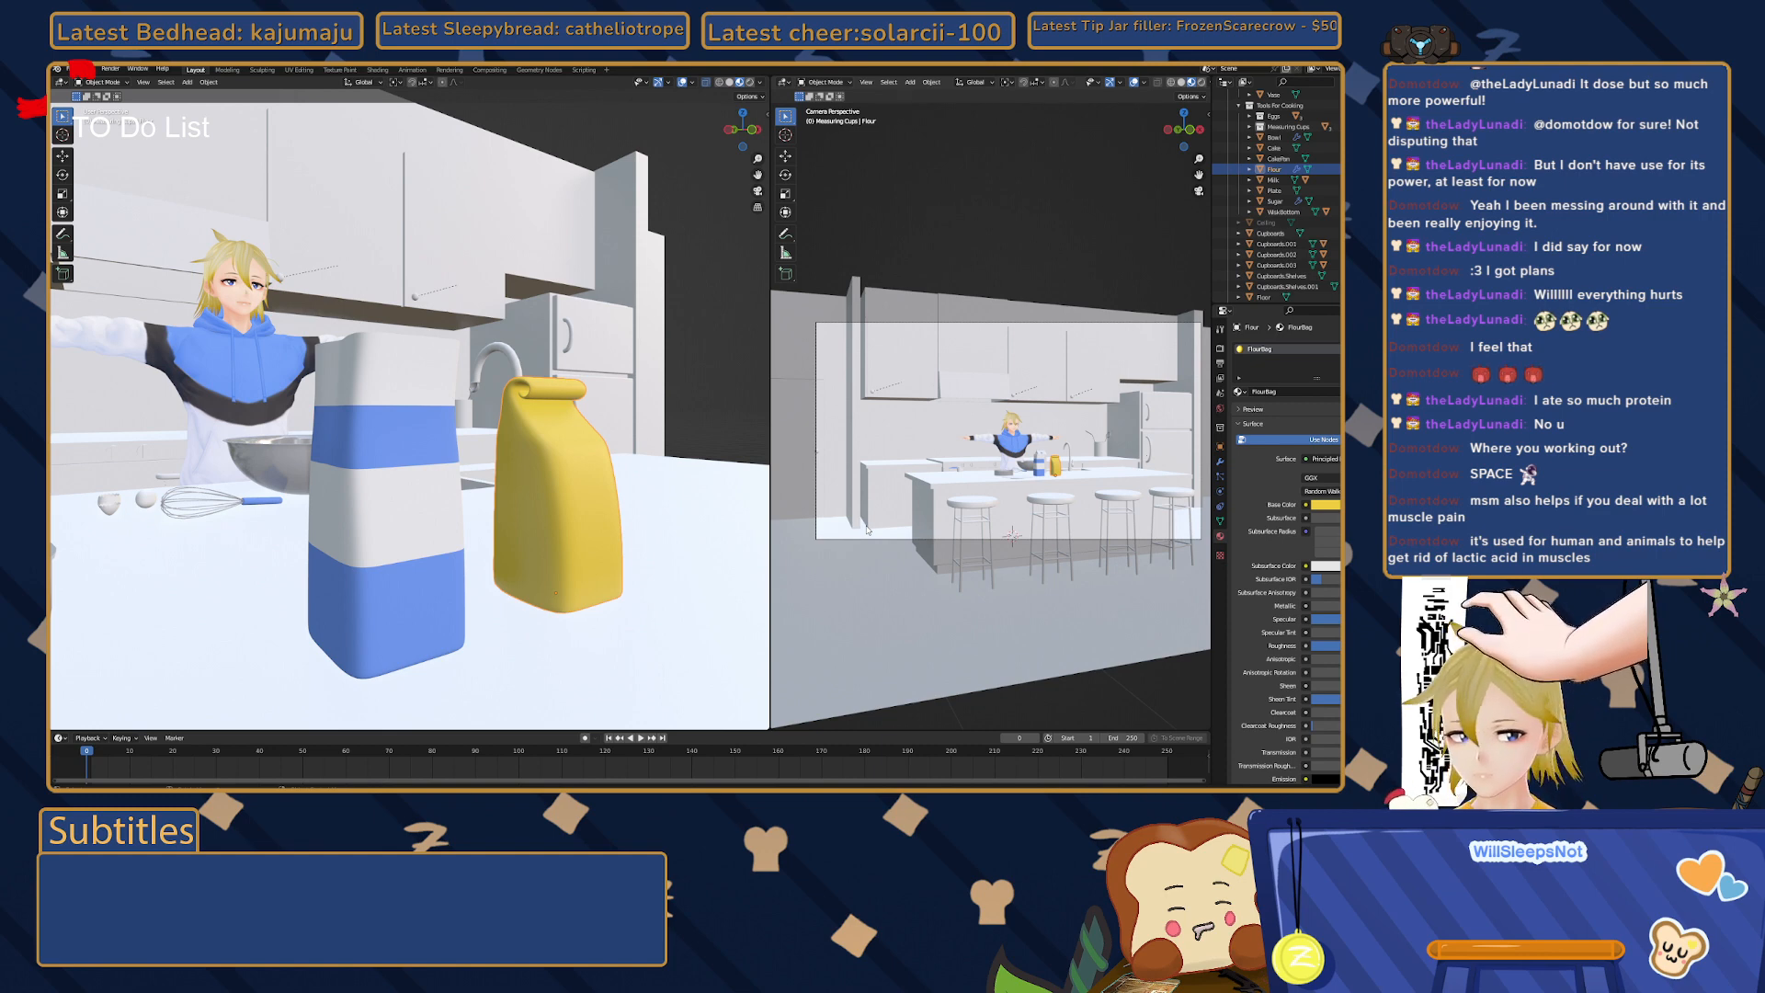
# - Lower the FlourBag material's specular value and open its roughness value for editing
pyautogui.moveTo(555, 493)
pyautogui.mouseDown(button='middle')
pyautogui.moveTo(510, 495)
pyautogui.moveTo(536, 499)
pyautogui.mouseUp(button='middle')
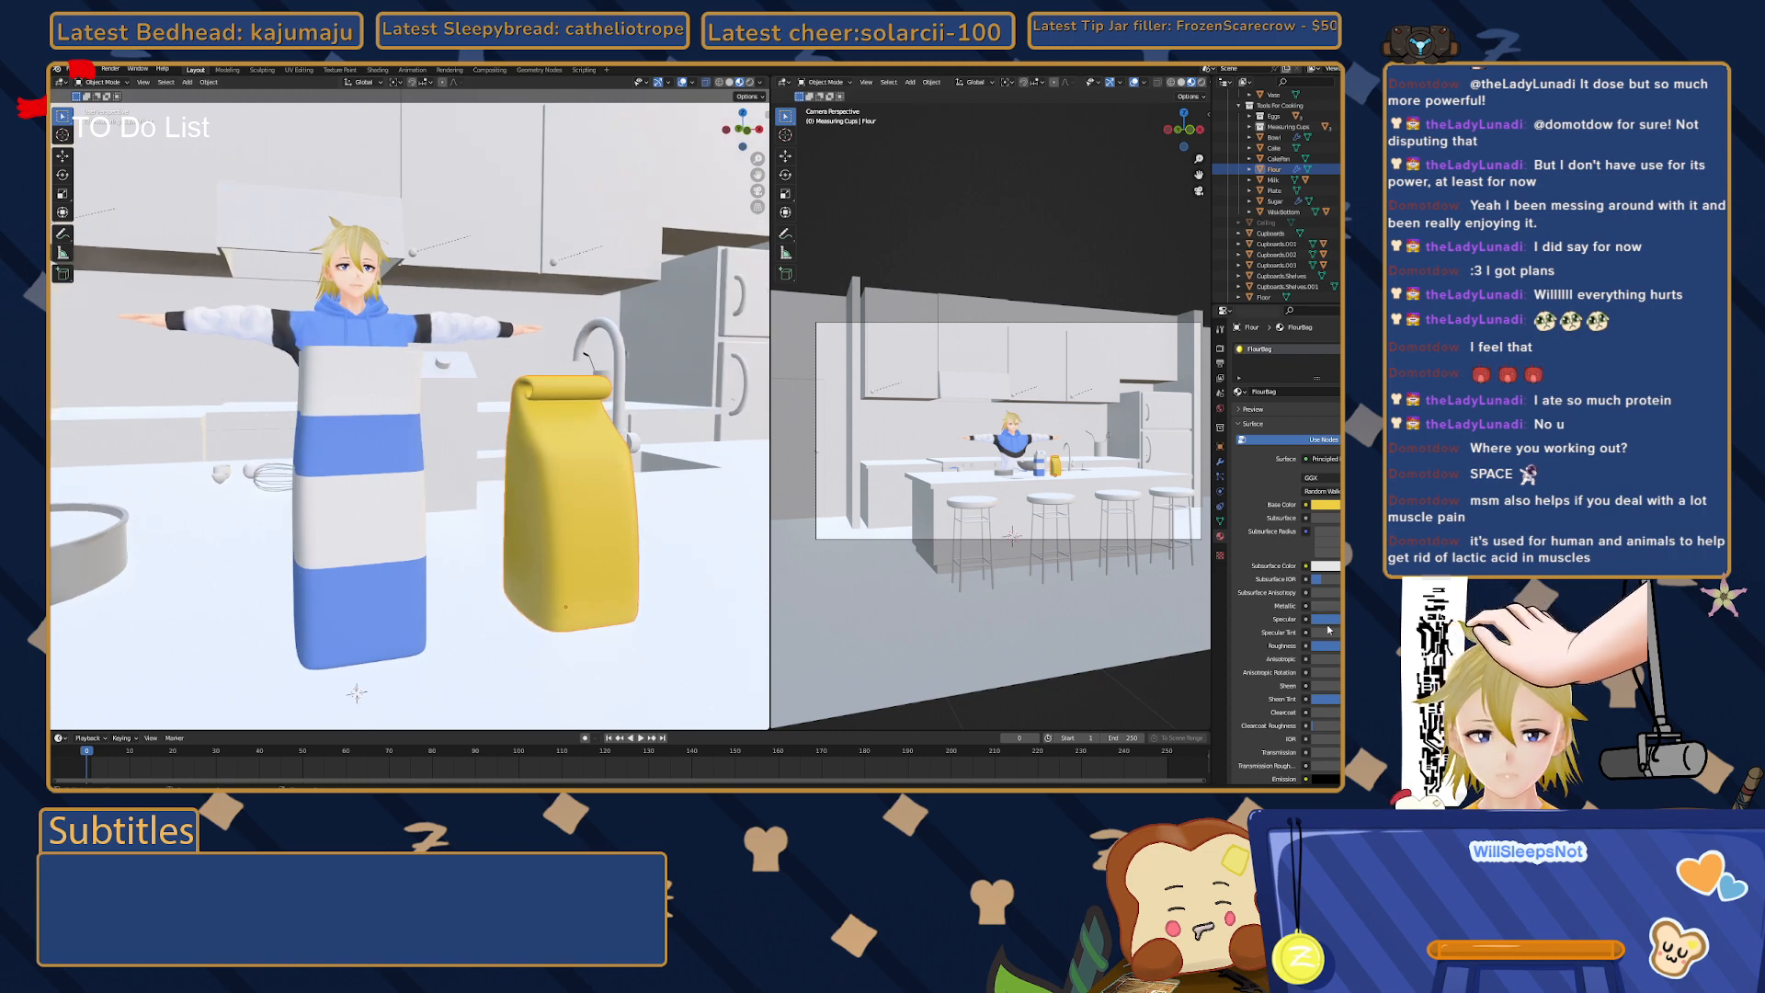
pyautogui.moveTo(1329, 620)
pyautogui.mouseDown()
pyautogui.moveTo(1291, 620)
pyautogui.moveTo(1341, 619)
pyautogui.moveTo(1318, 620)
pyautogui.mouseUp()
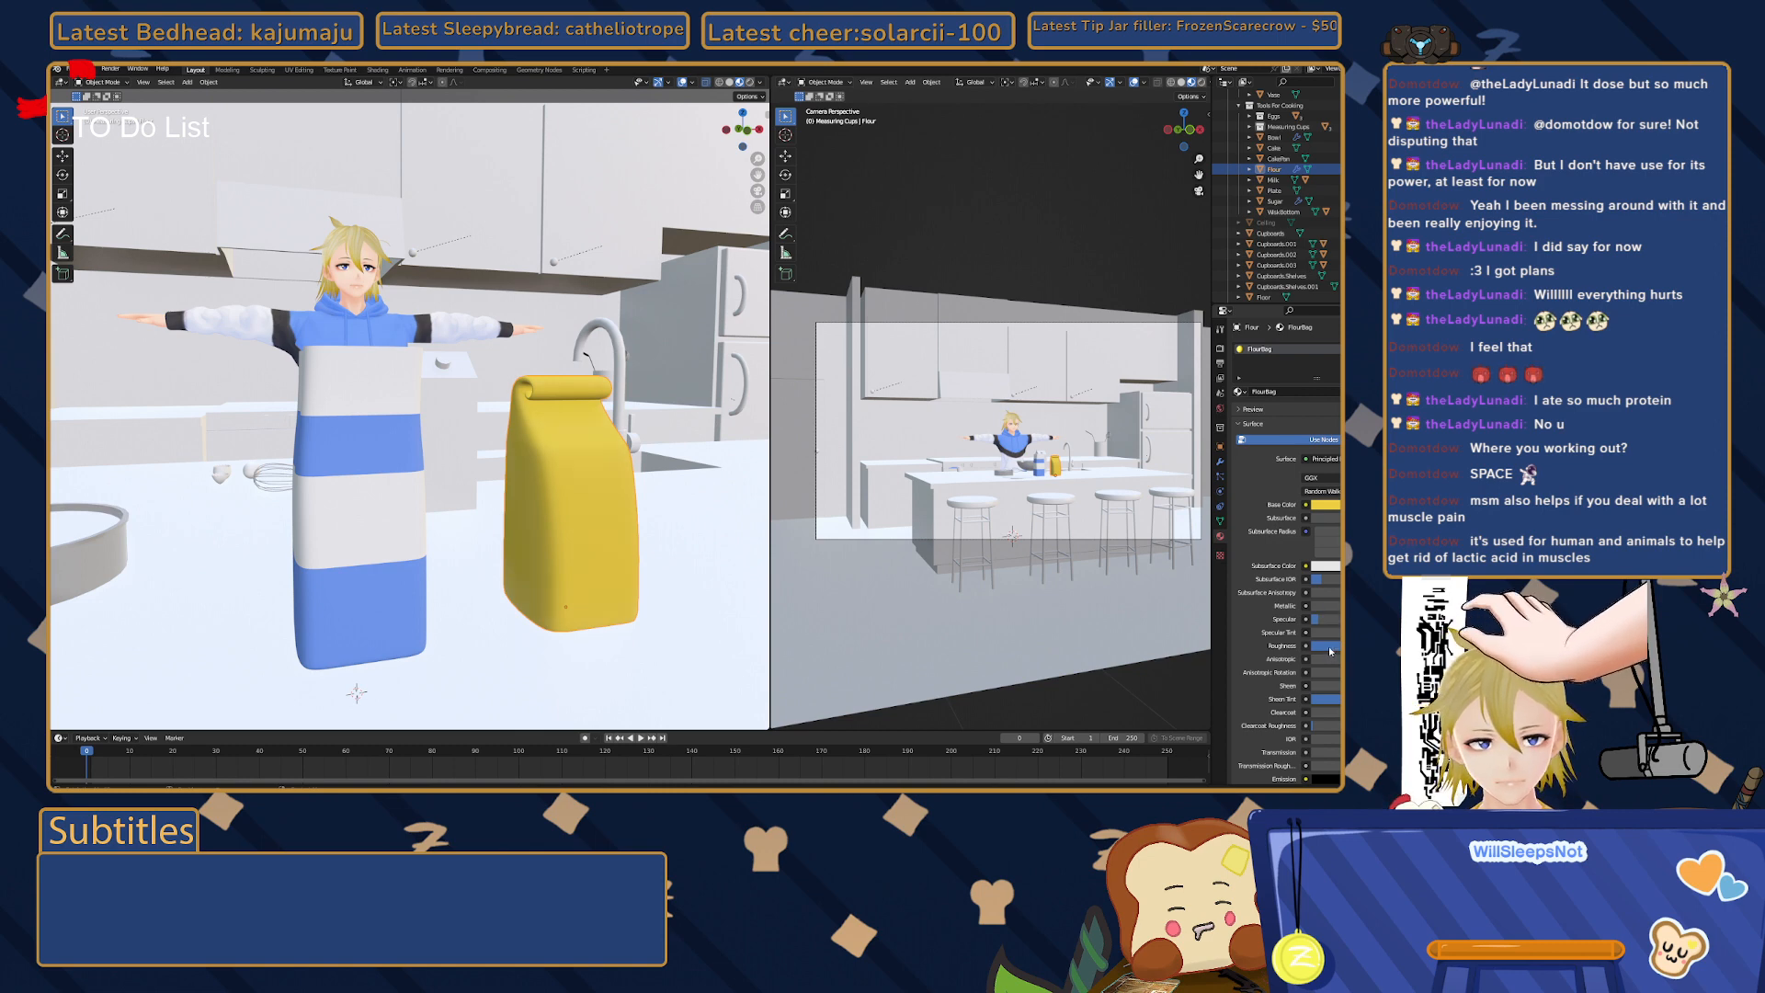
pyautogui.doubleClick(1339, 646)
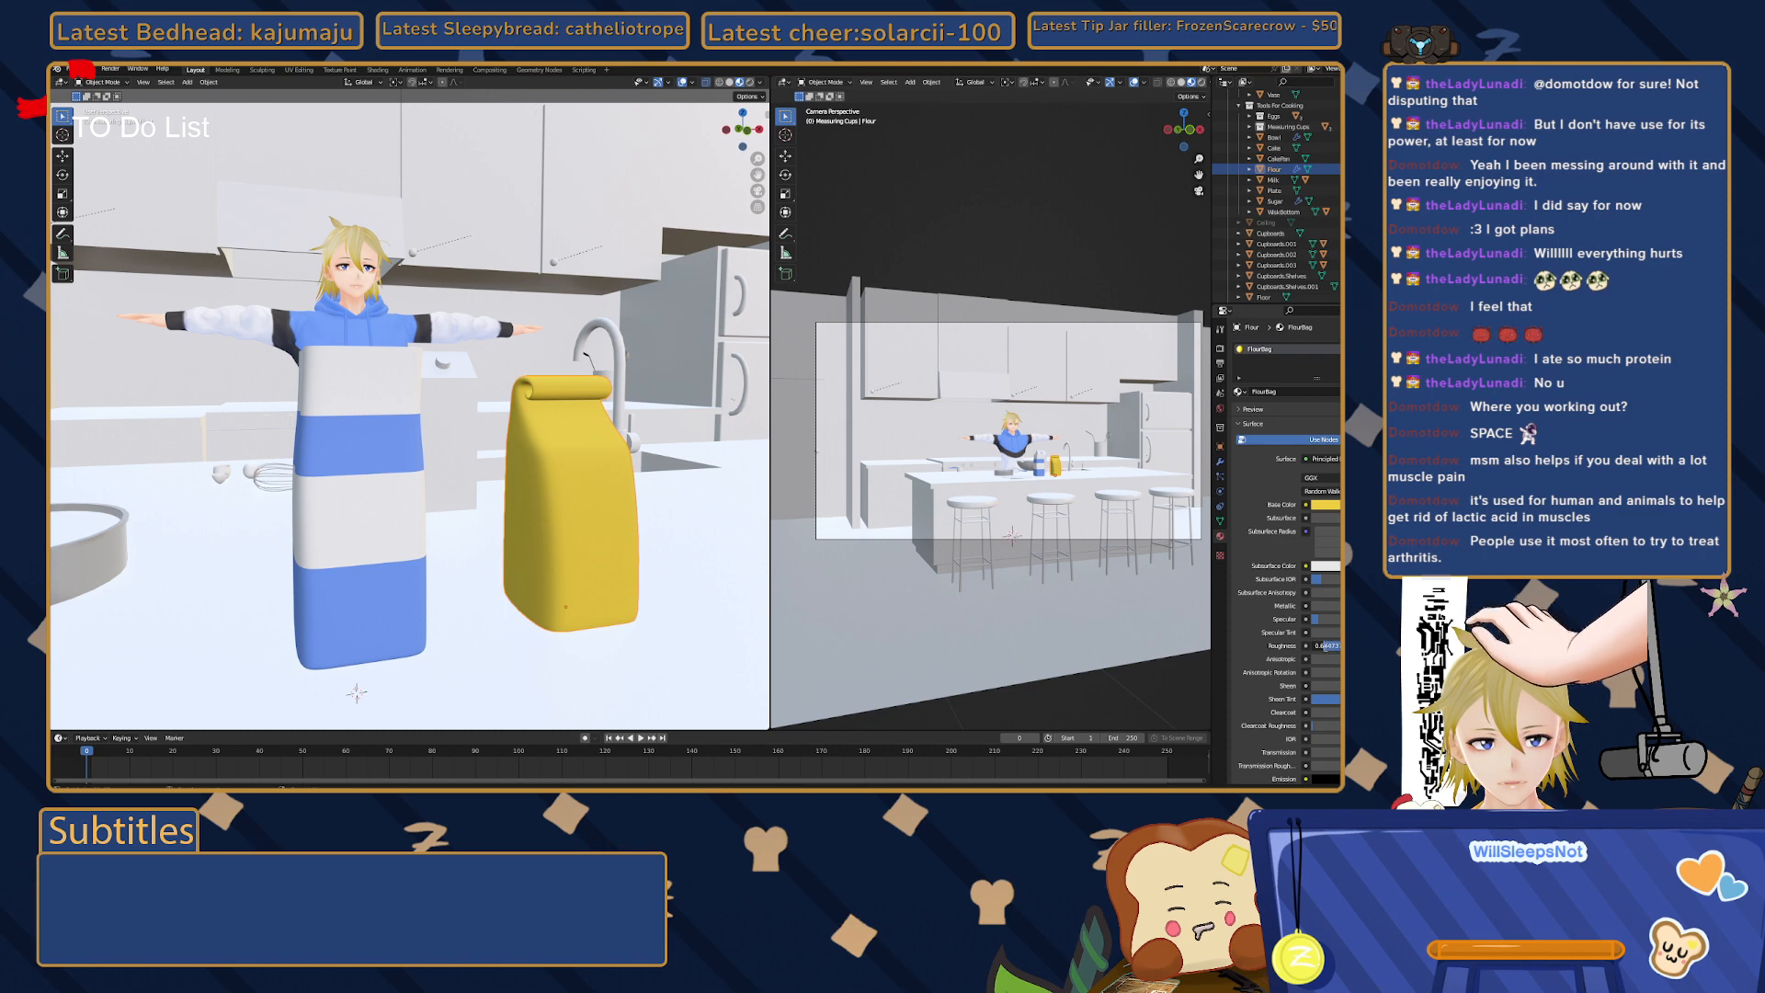
pyautogui.click(1338, 658)
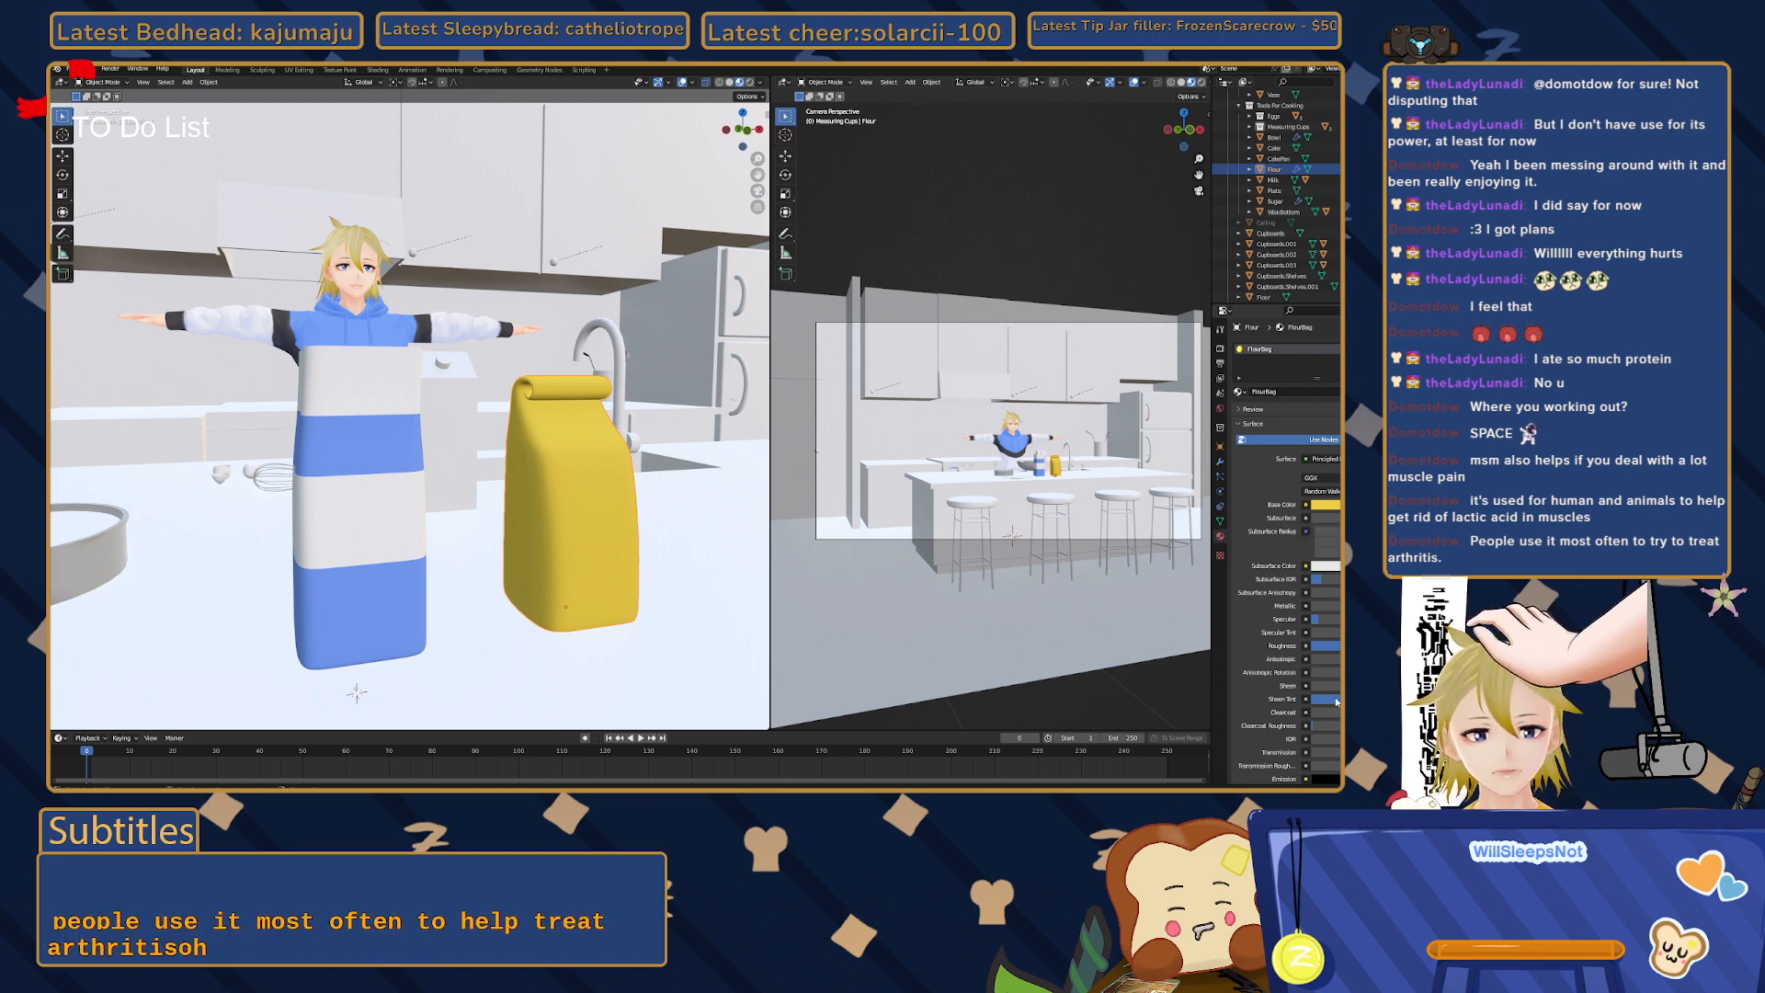
# - Enter mesh editing on the flour bag and pick individual faces around its rolled-up top
pyautogui.scroll(5, 513, 555)
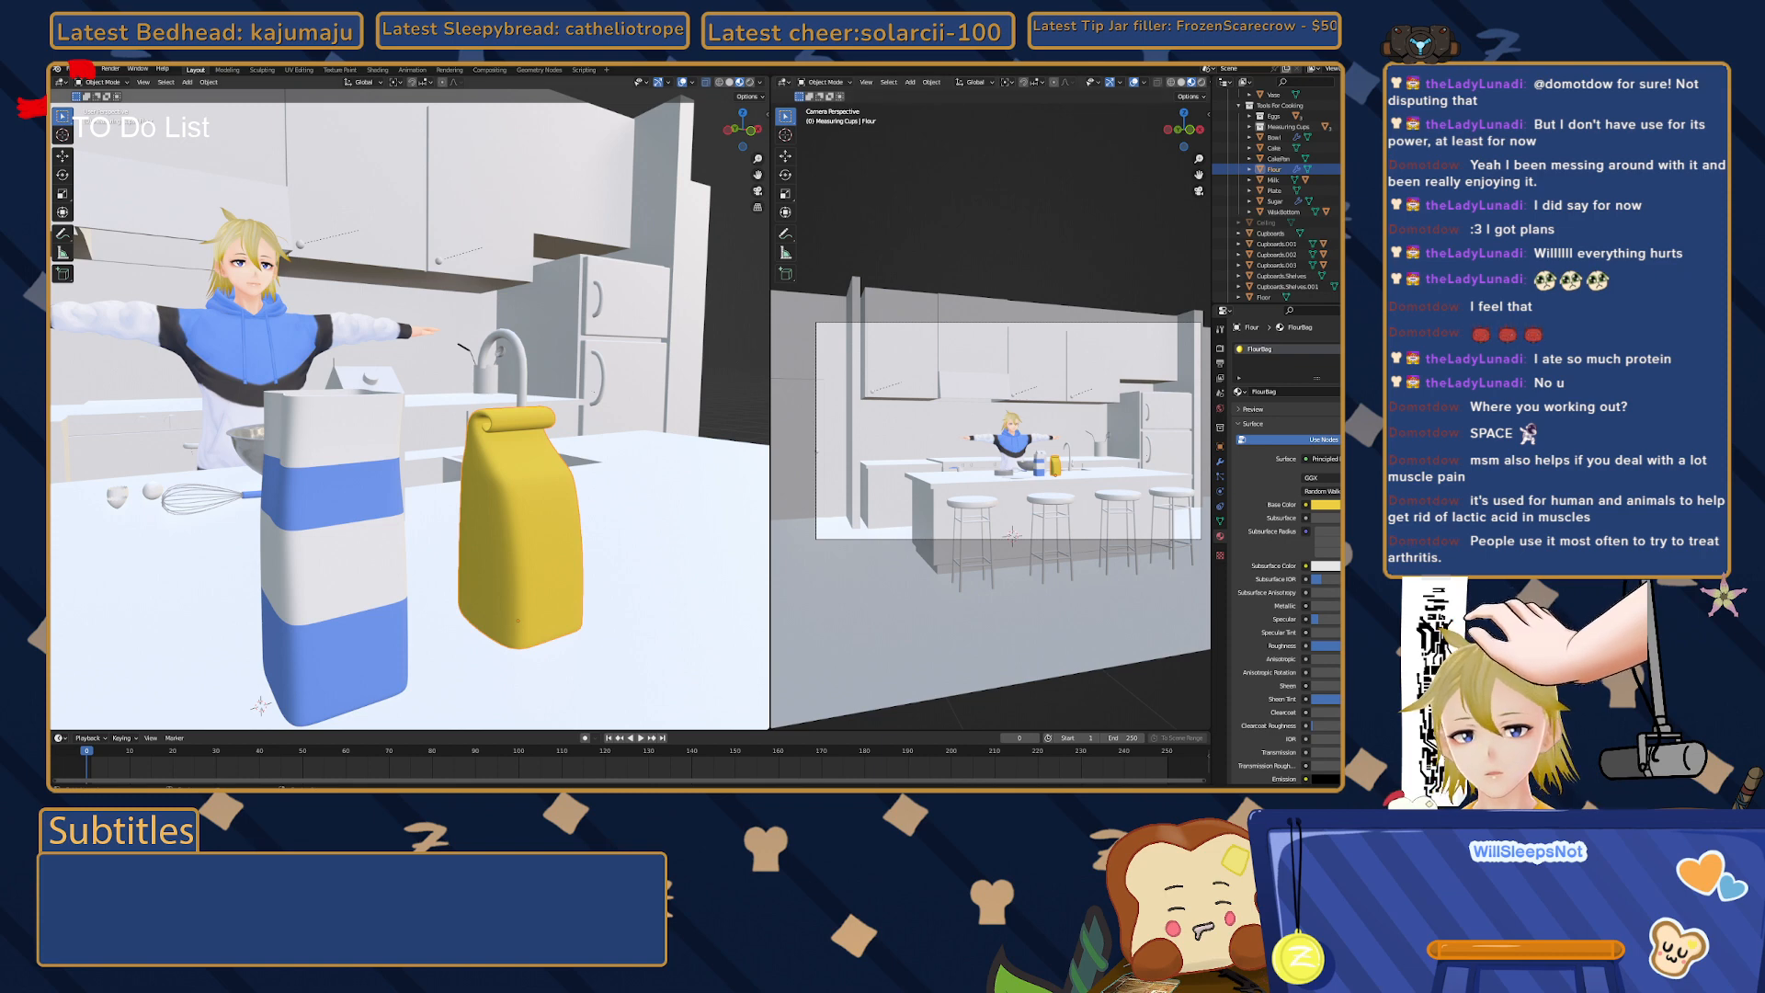
pyautogui.scroll(4, 409, 410)
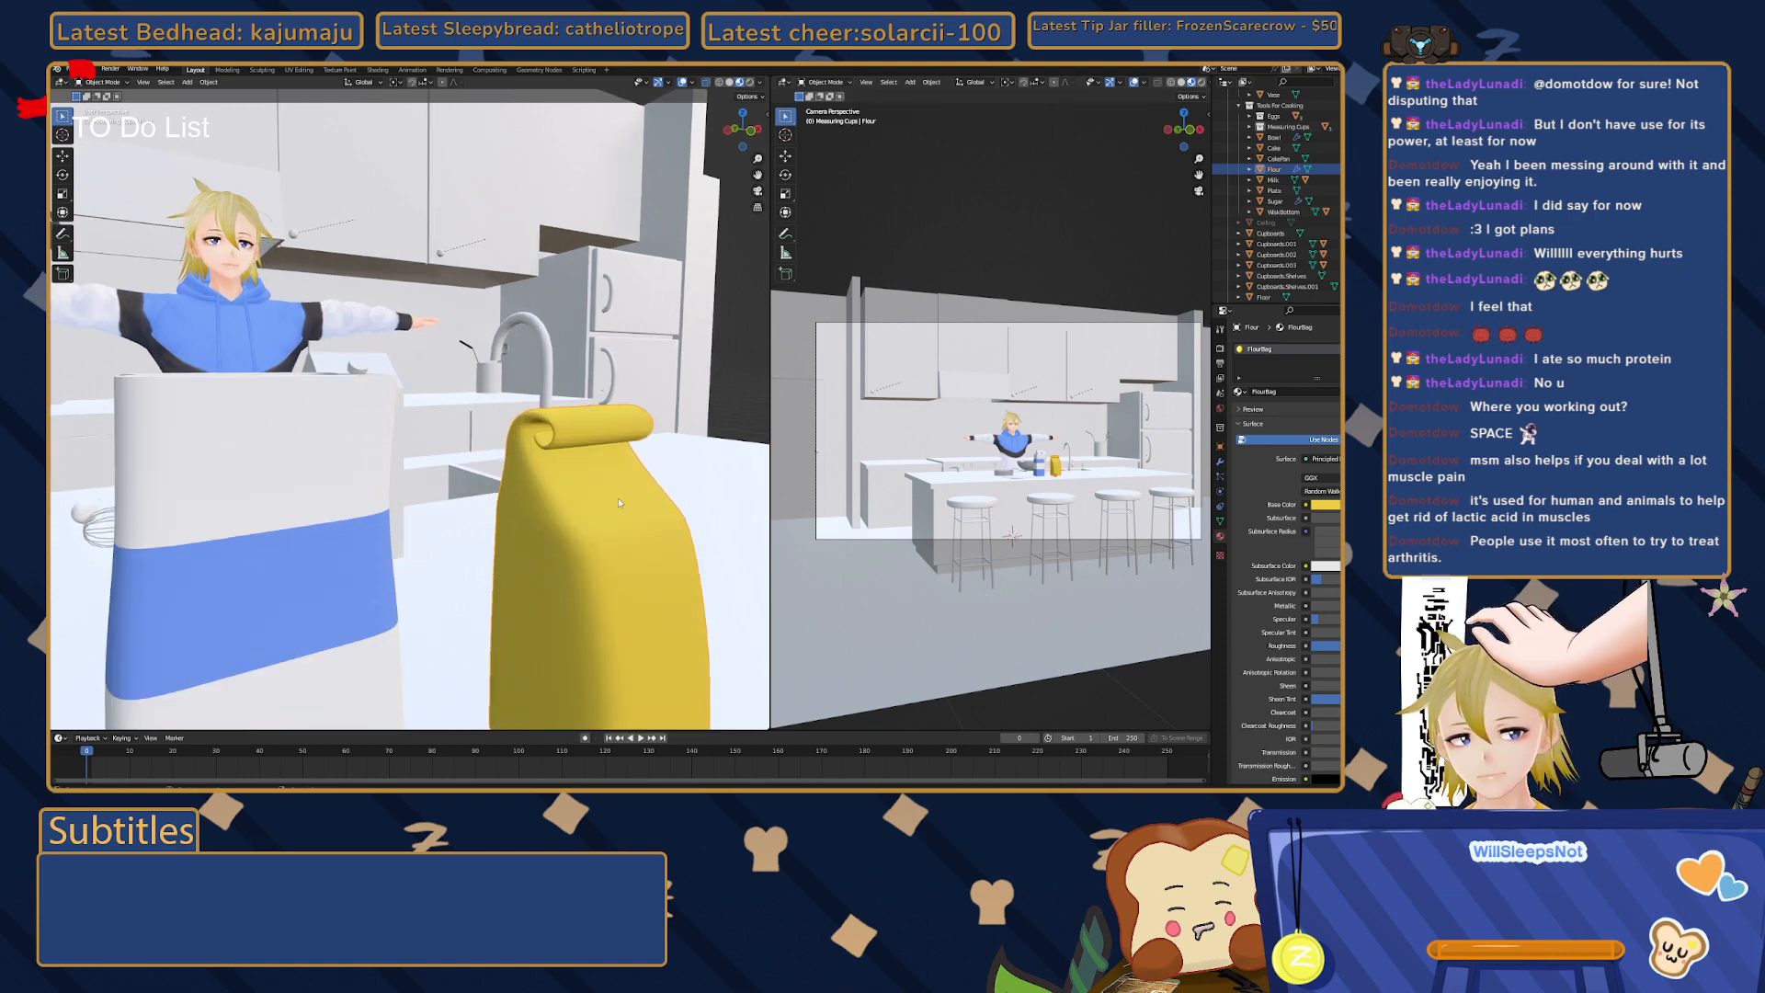
pyautogui.press('Tab')
pyautogui.moveTo(618, 505); pyautogui.dragTo(592, 526, button='middle')
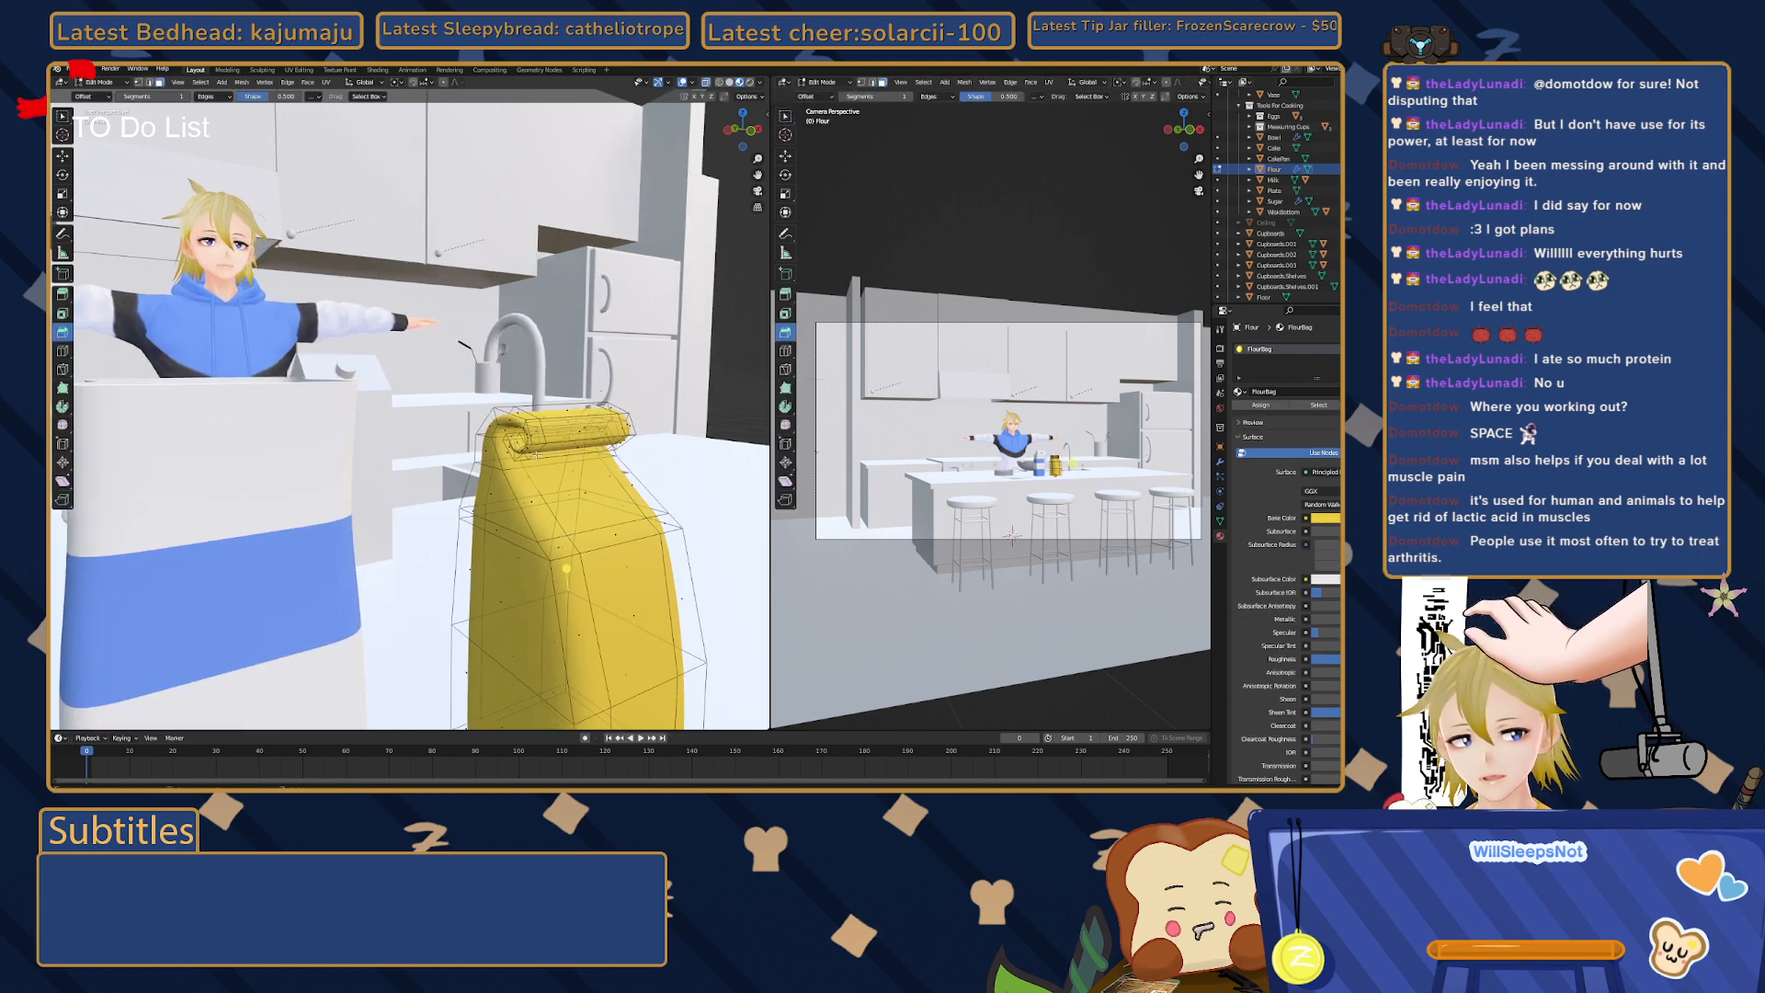
pyautogui.click(536, 457)
pyautogui.moveTo(544, 460); pyautogui.dragTo(469, 451, button='middle')
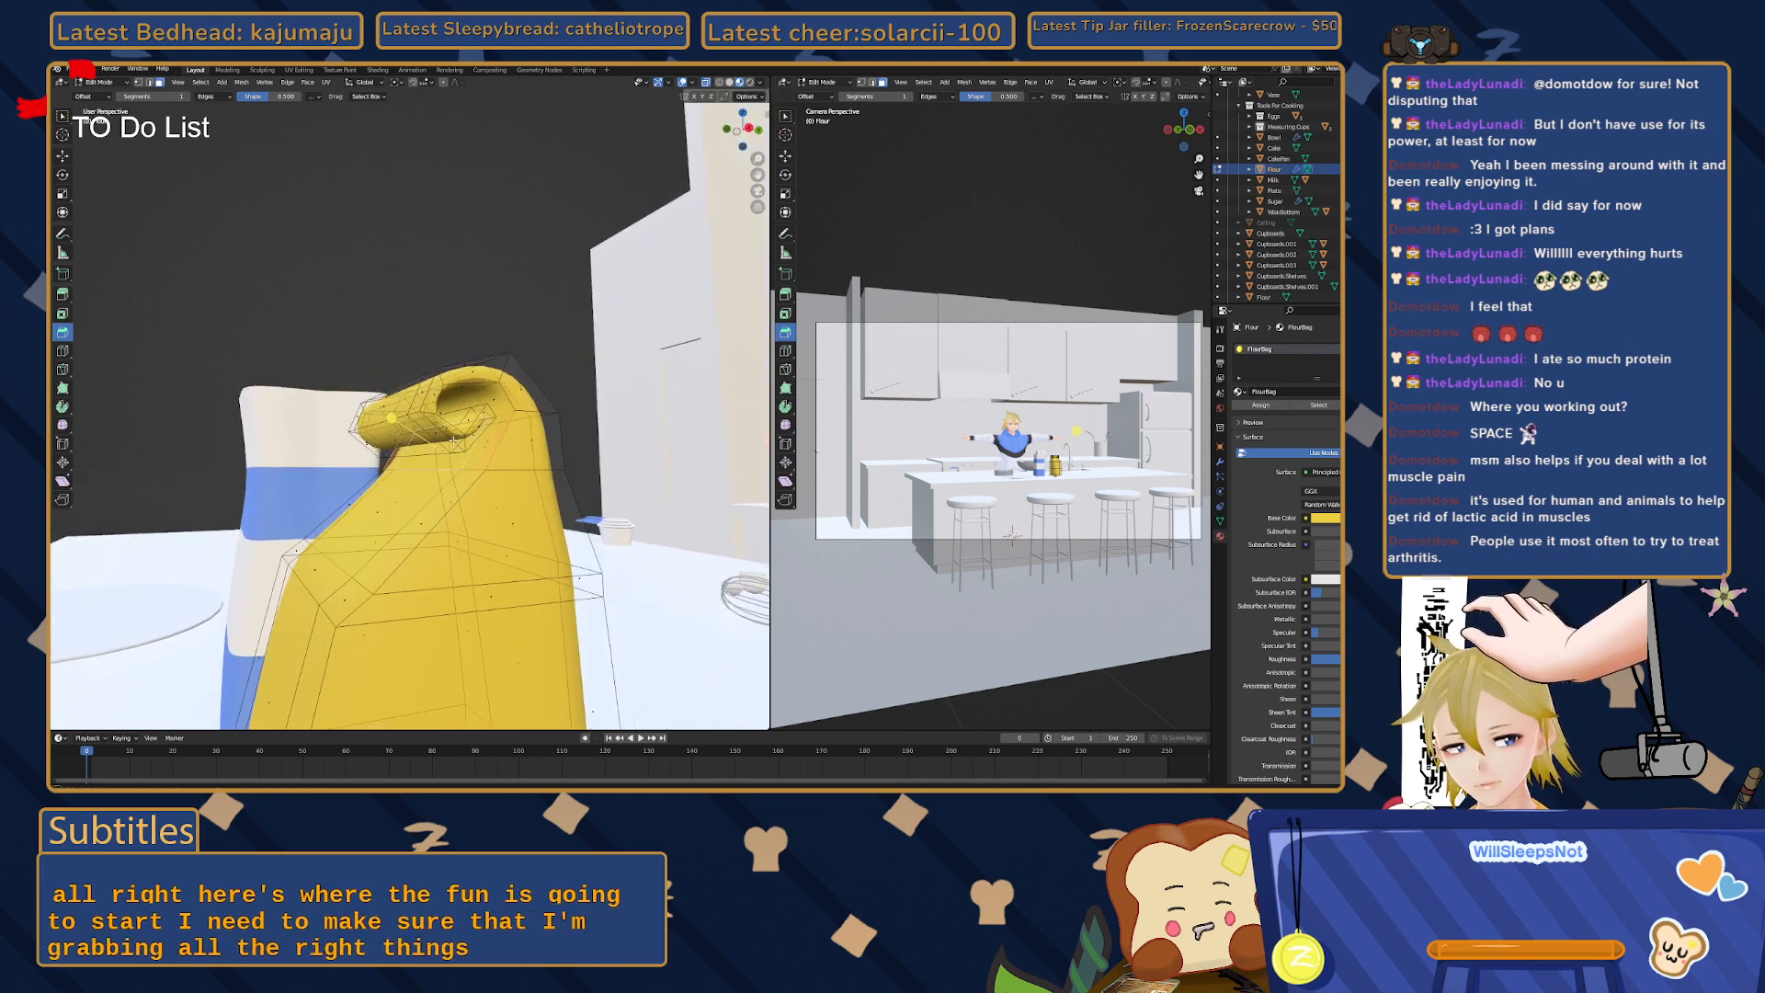
pyautogui.keyDown('shift'); pyautogui.click(492, 400); pyautogui.keyUp('shift')
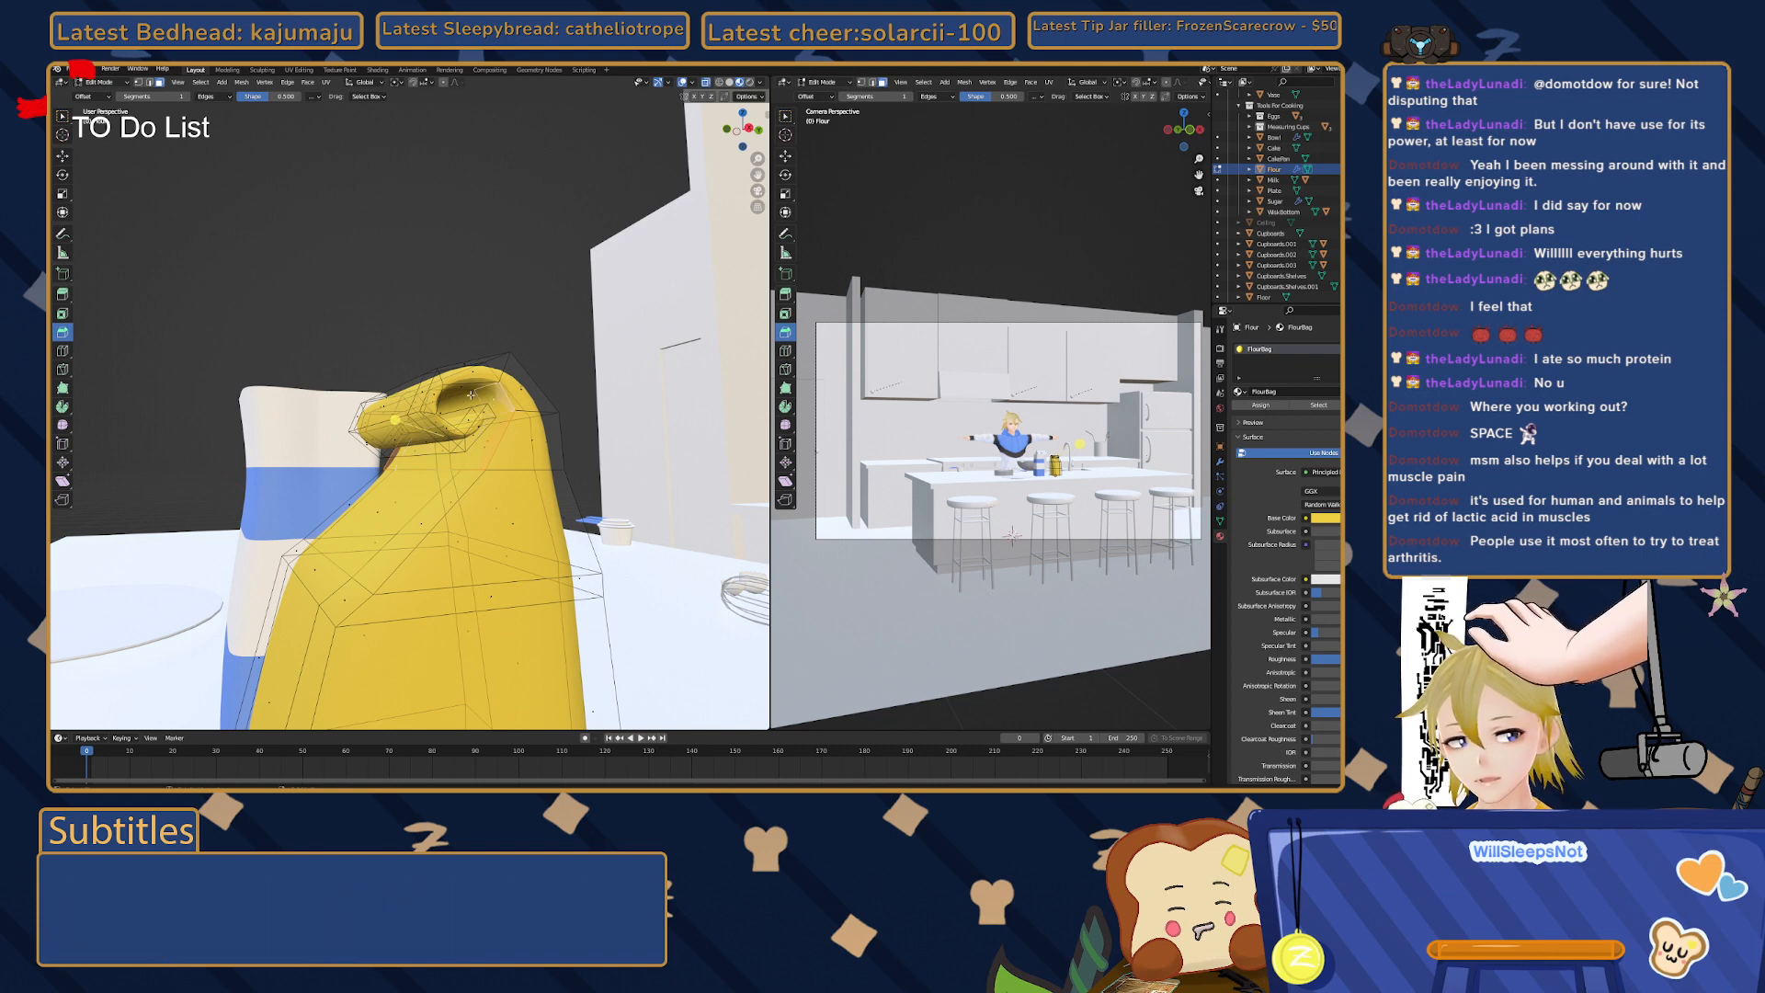
pyautogui.moveTo(471, 398); pyautogui.dragTo(433, 421, button='middle')
pyautogui.keyDown('shift'); pyautogui.click(322, 470); pyautogui.keyUp('shift')
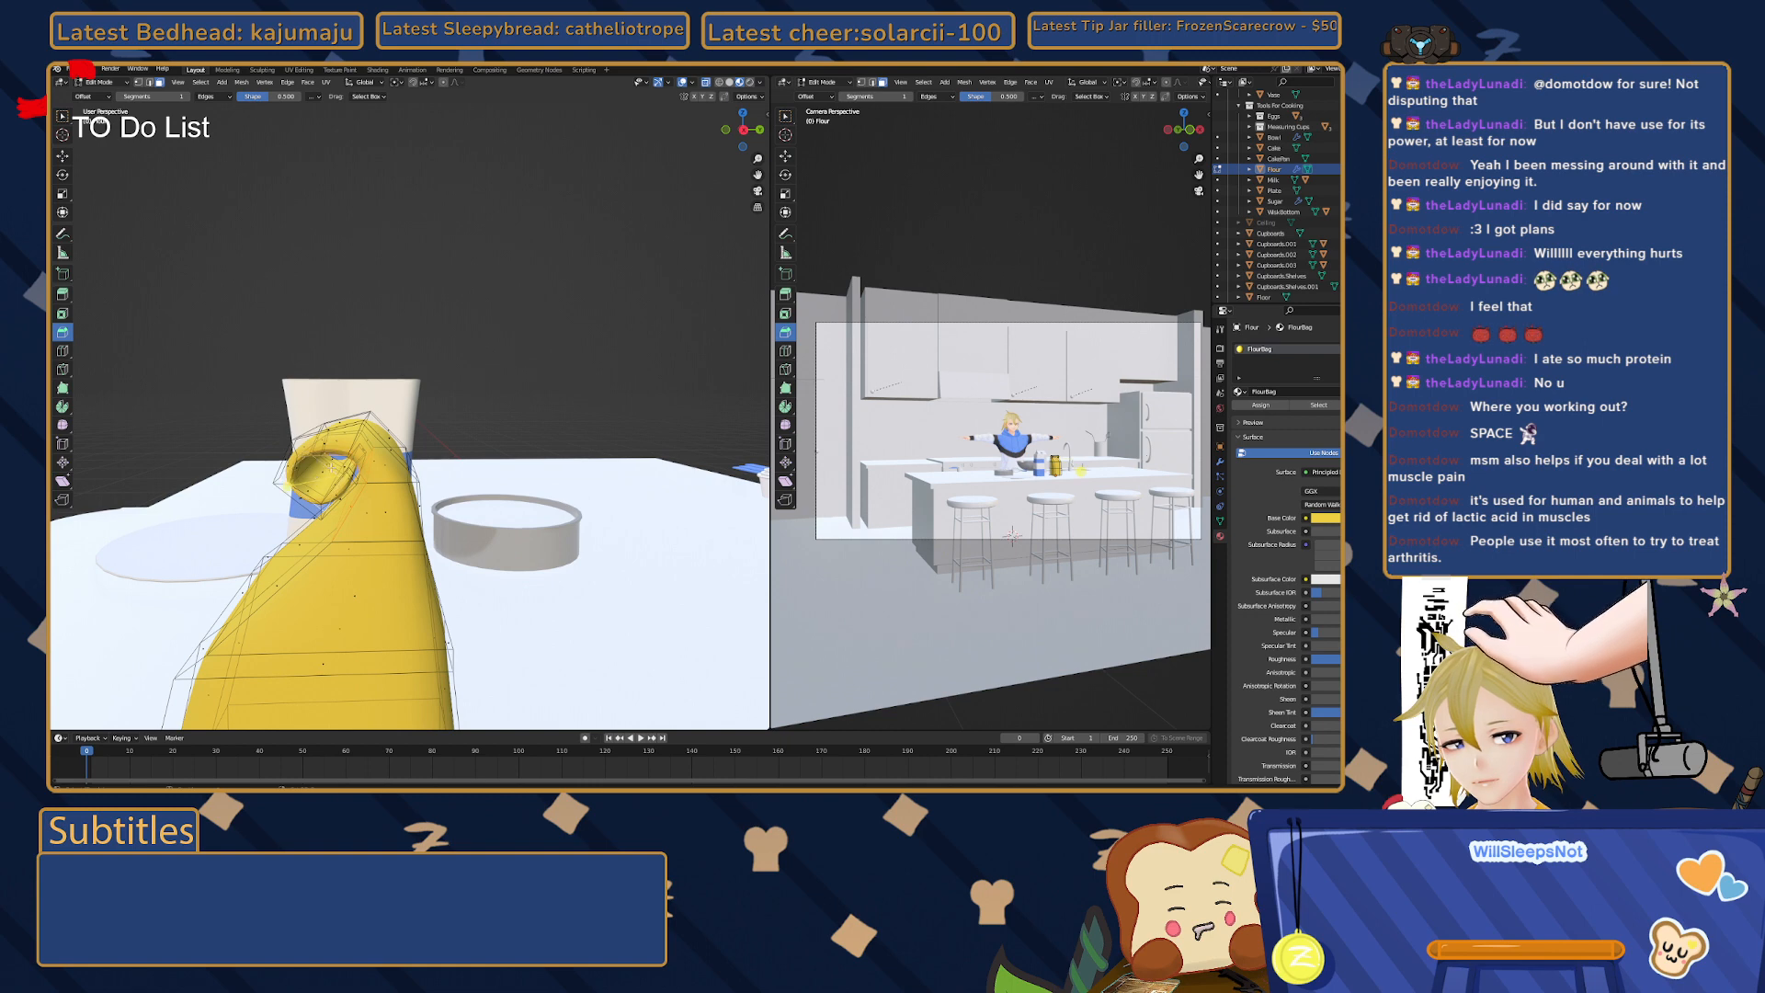
pyautogui.keyDown('shift'); pyautogui.click(334, 462); pyautogui.keyUp('shift')
pyautogui.moveTo(336, 476); pyautogui.dragTo(309, 487, button='middle')
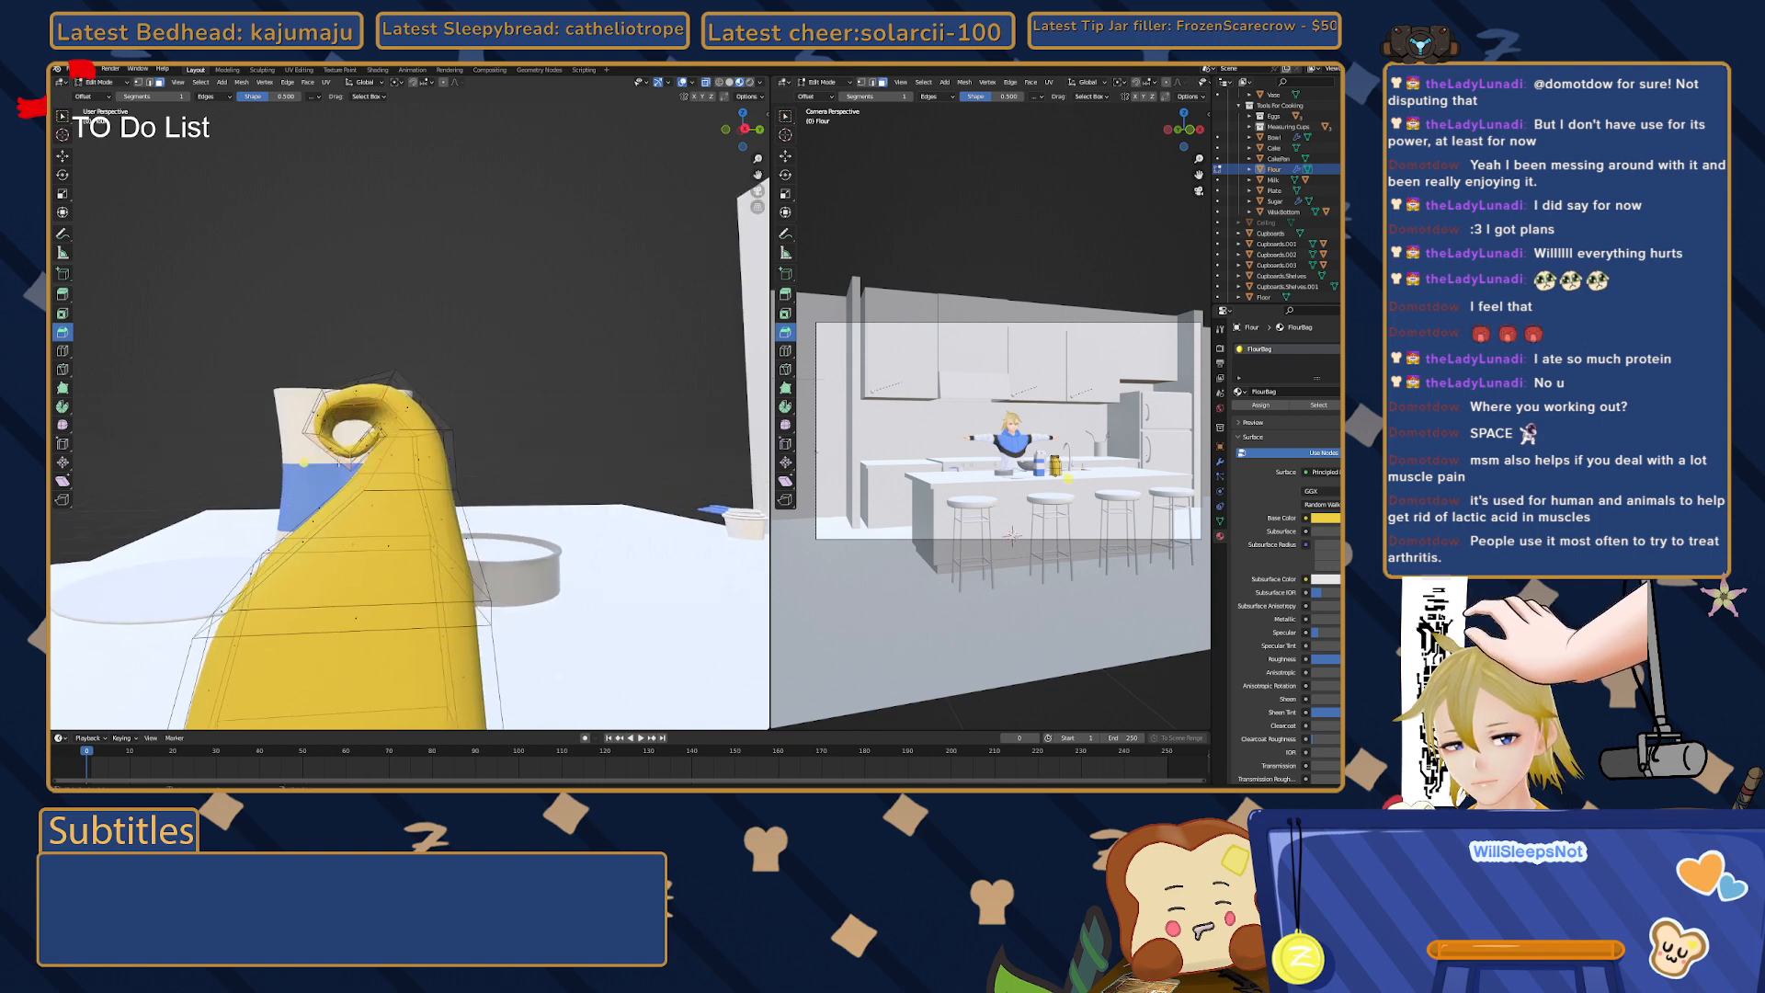
pyautogui.keyDown('shift'); pyautogui.click(326, 439); pyautogui.keyUp('shift')
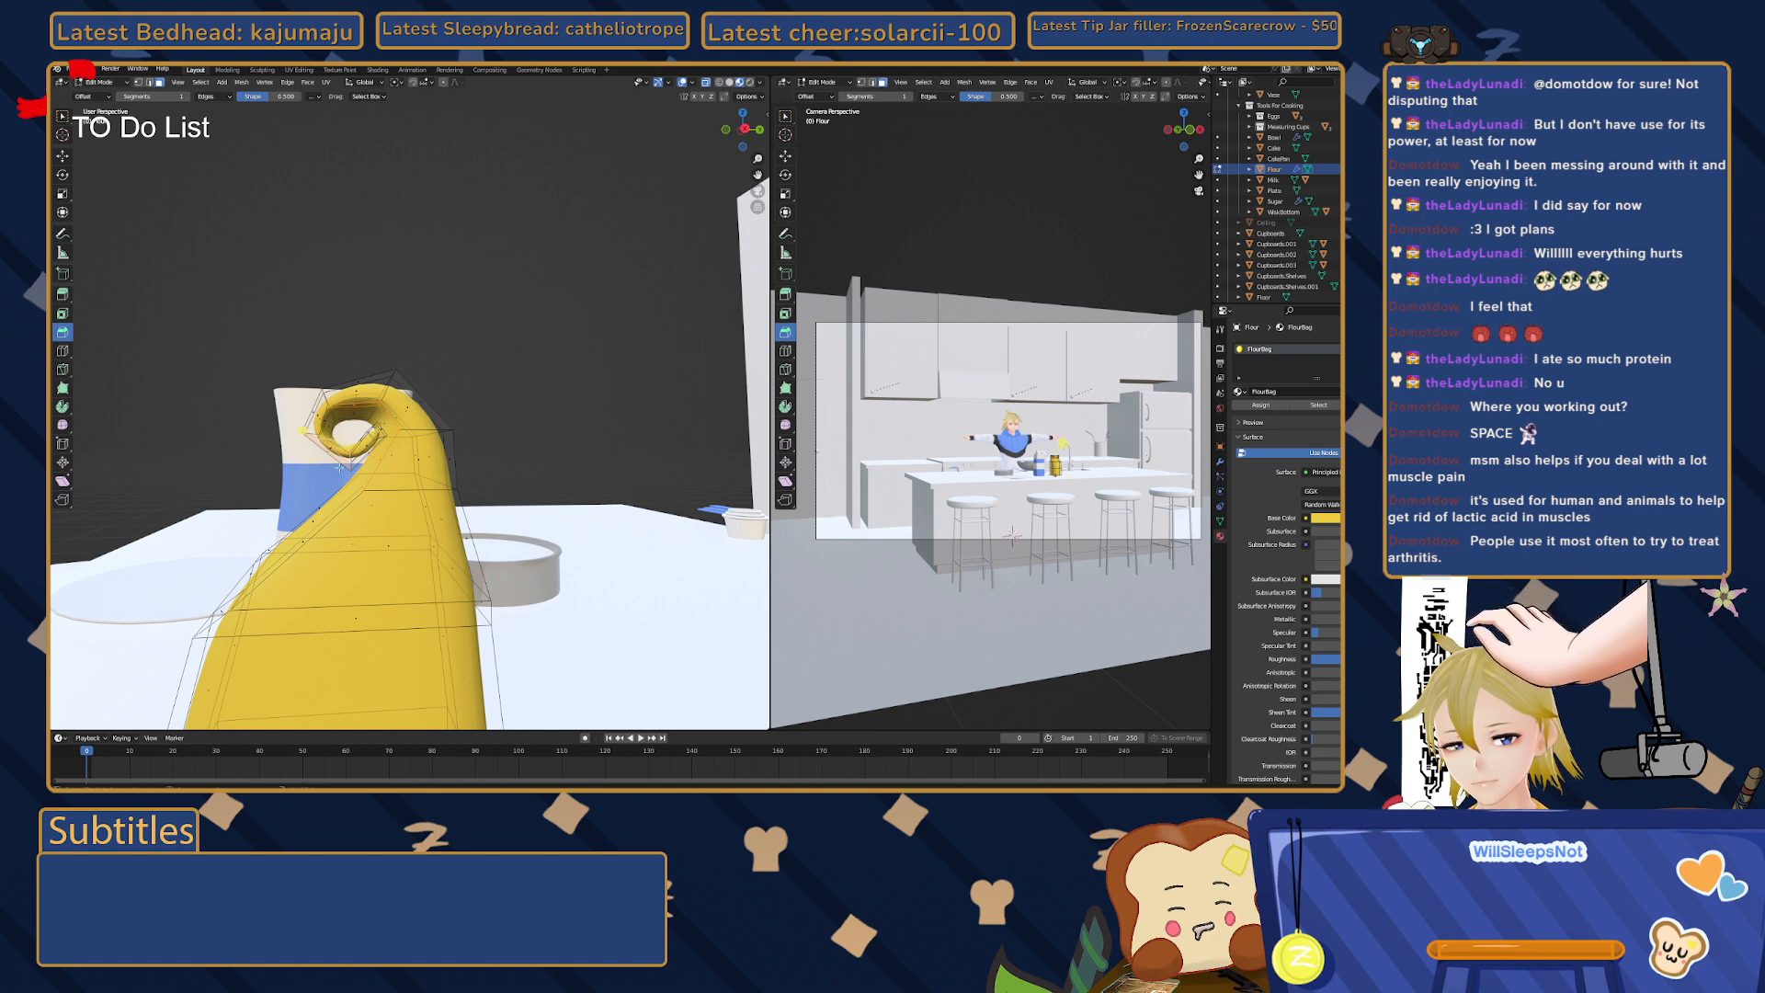
pyautogui.keyDown('shift'); pyautogui.click(358, 443); pyautogui.keyUp('shift')
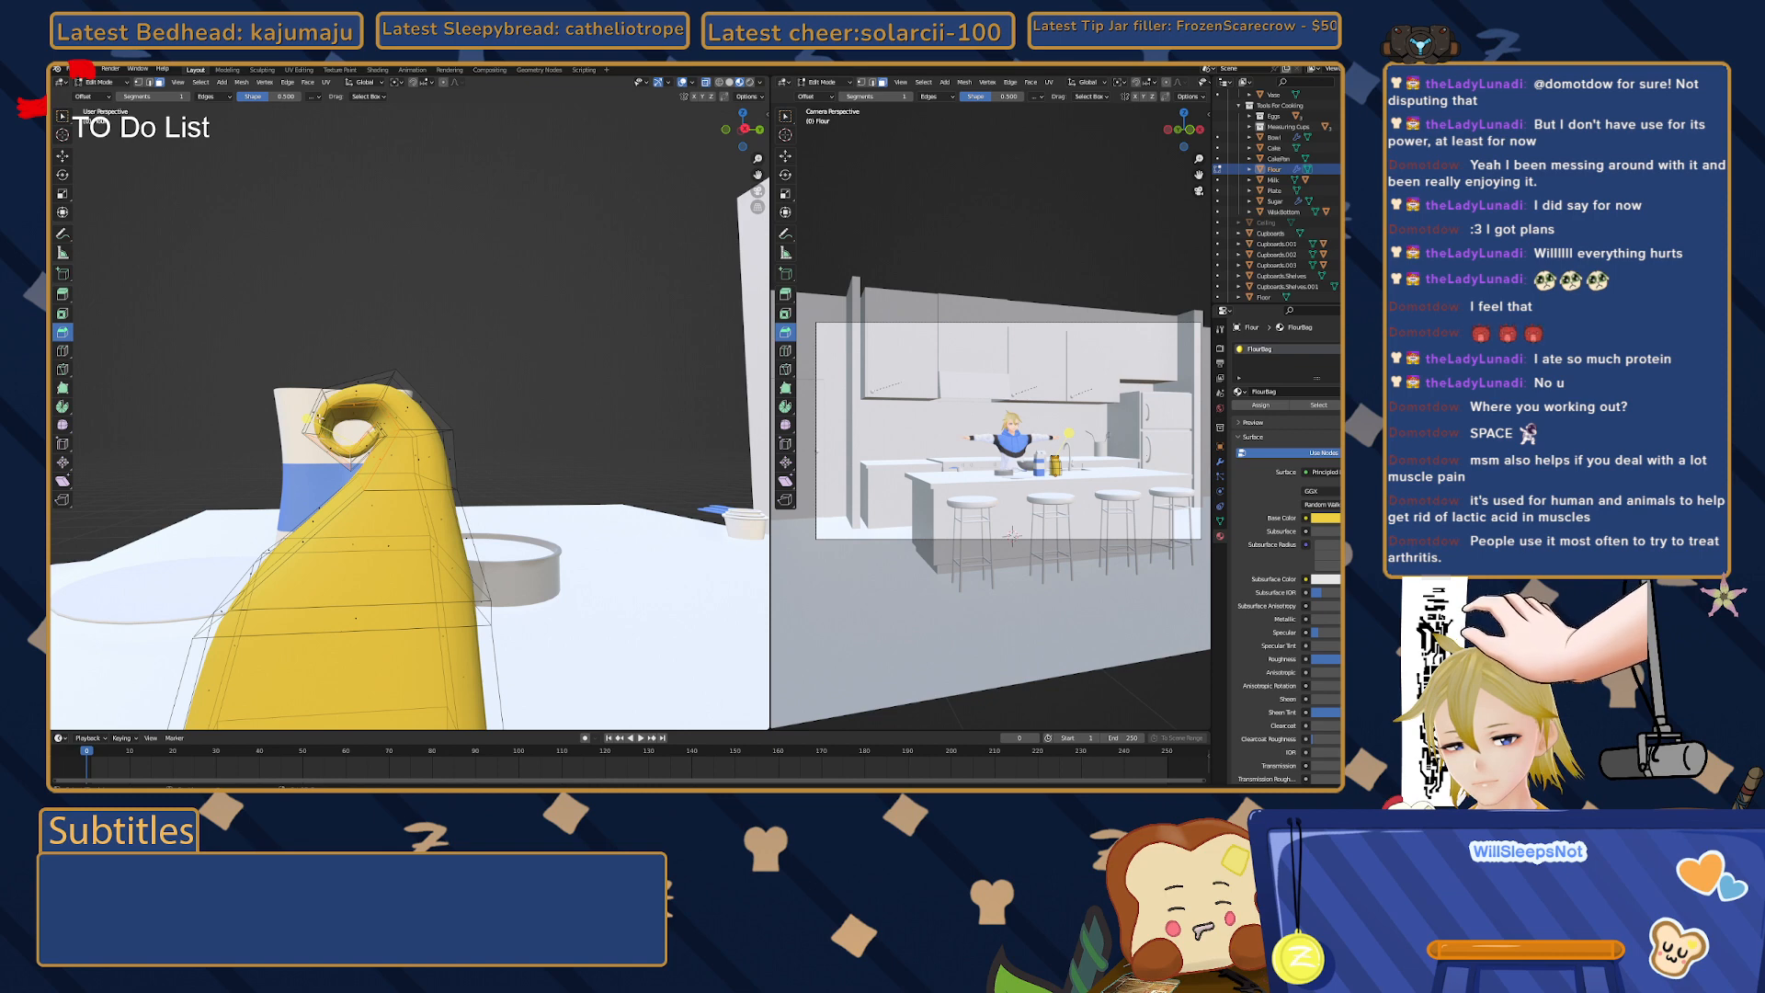
pyautogui.keyDown('shift'); pyautogui.click(329, 421); pyautogui.keyUp('shift')
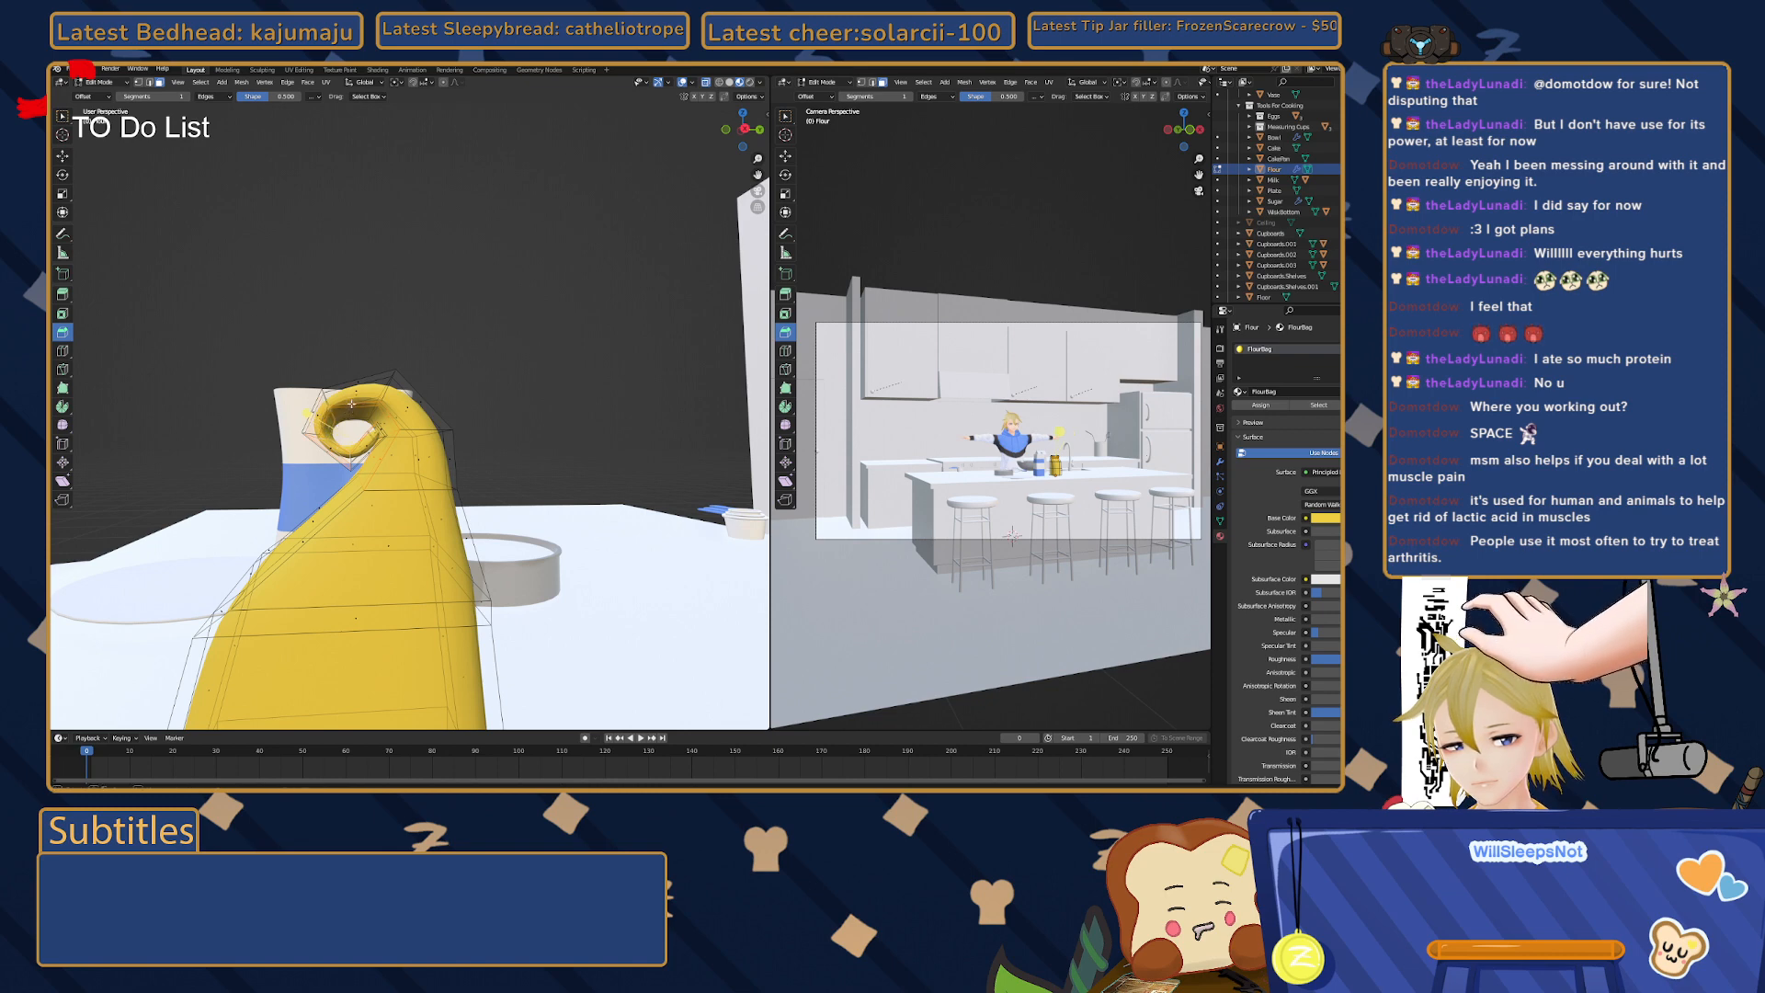
pyautogui.keyDown('shift'); pyautogui.click(354, 414); pyautogui.keyUp('shift')
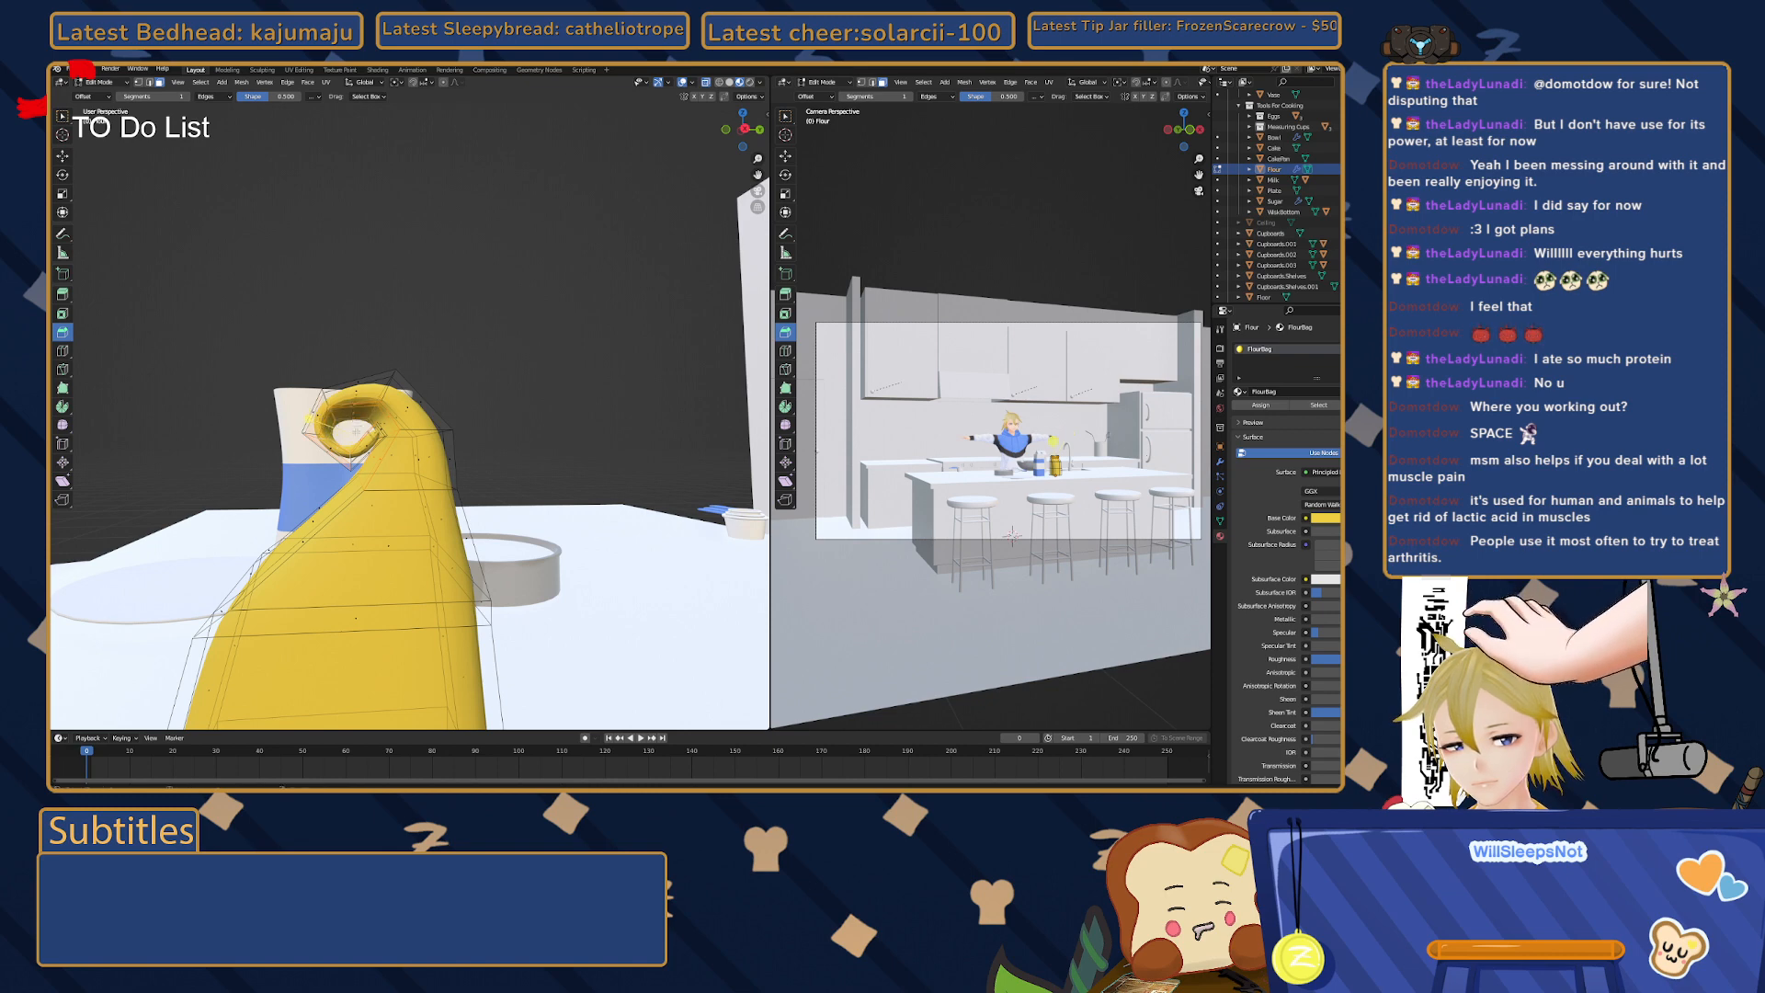
# - From the right orthographic view, select only the faces along the top curl of the flour bag, leaving out its sides
pyautogui.click(747, 130)
pyautogui.scroll(4, 261, 403)
pyautogui.keyDown('shift'); pyautogui.moveTo(262, 403); pyautogui.dragTo(405, 407, button='middle'); pyautogui.keyUp('shift')
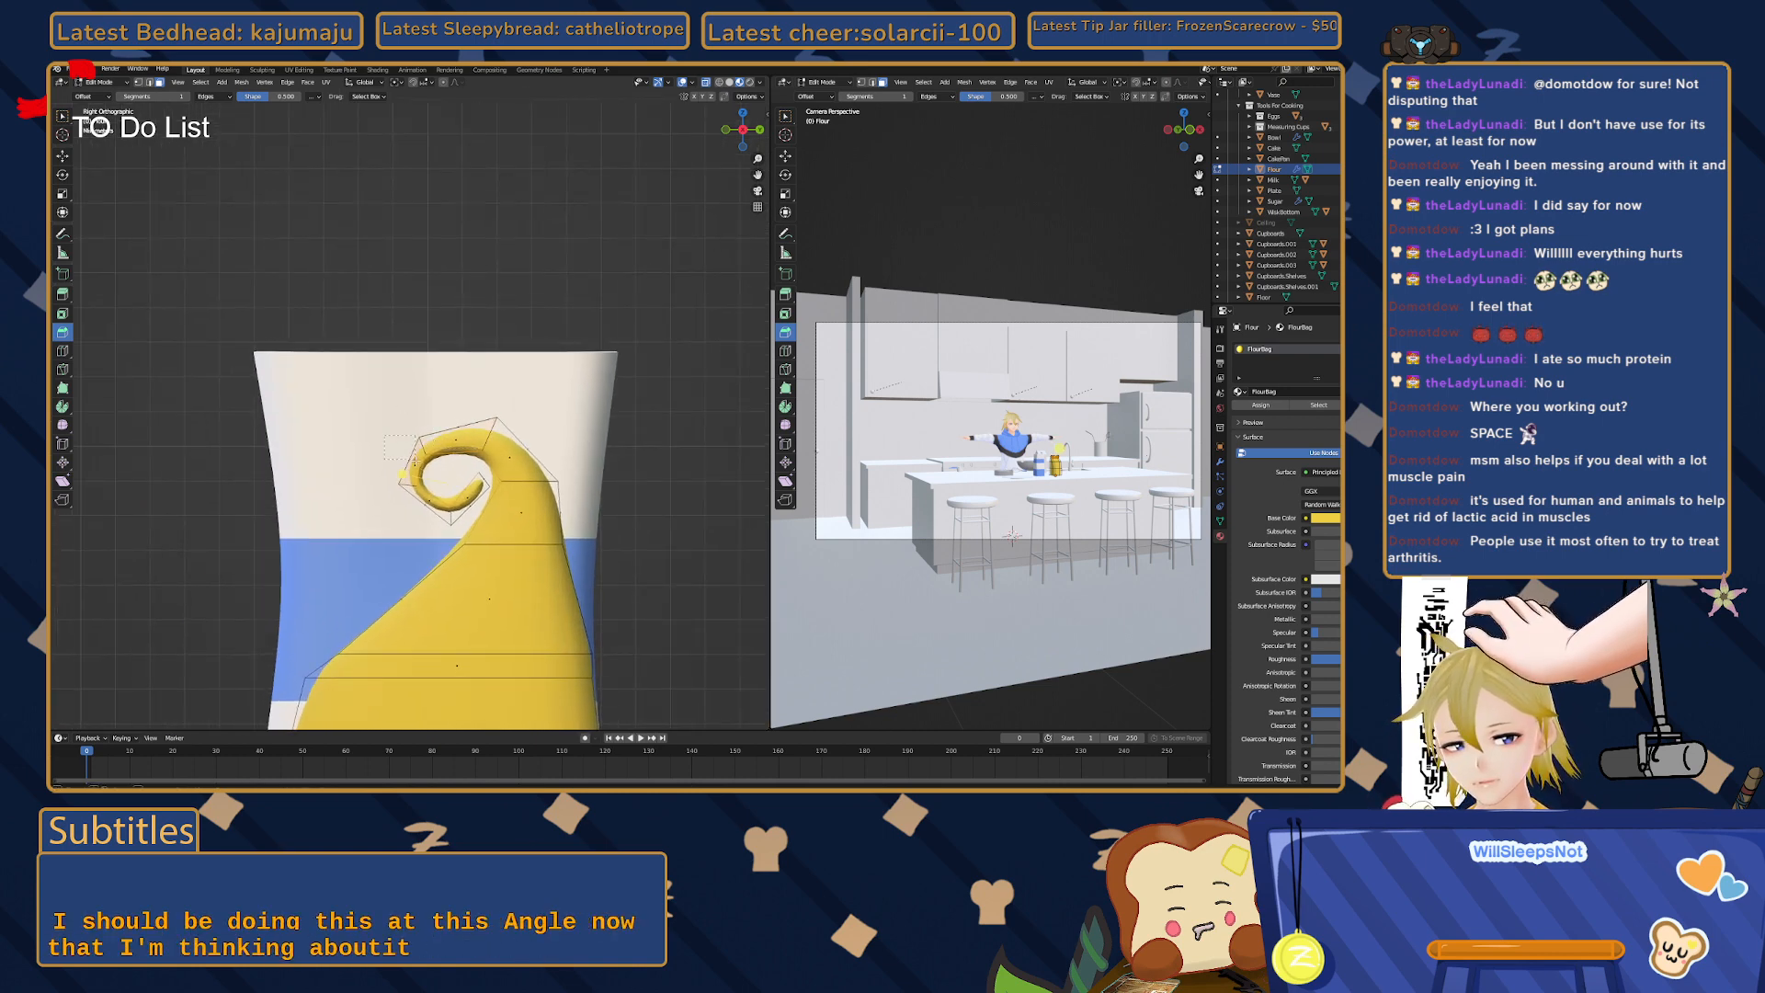
pyautogui.click(422, 471)
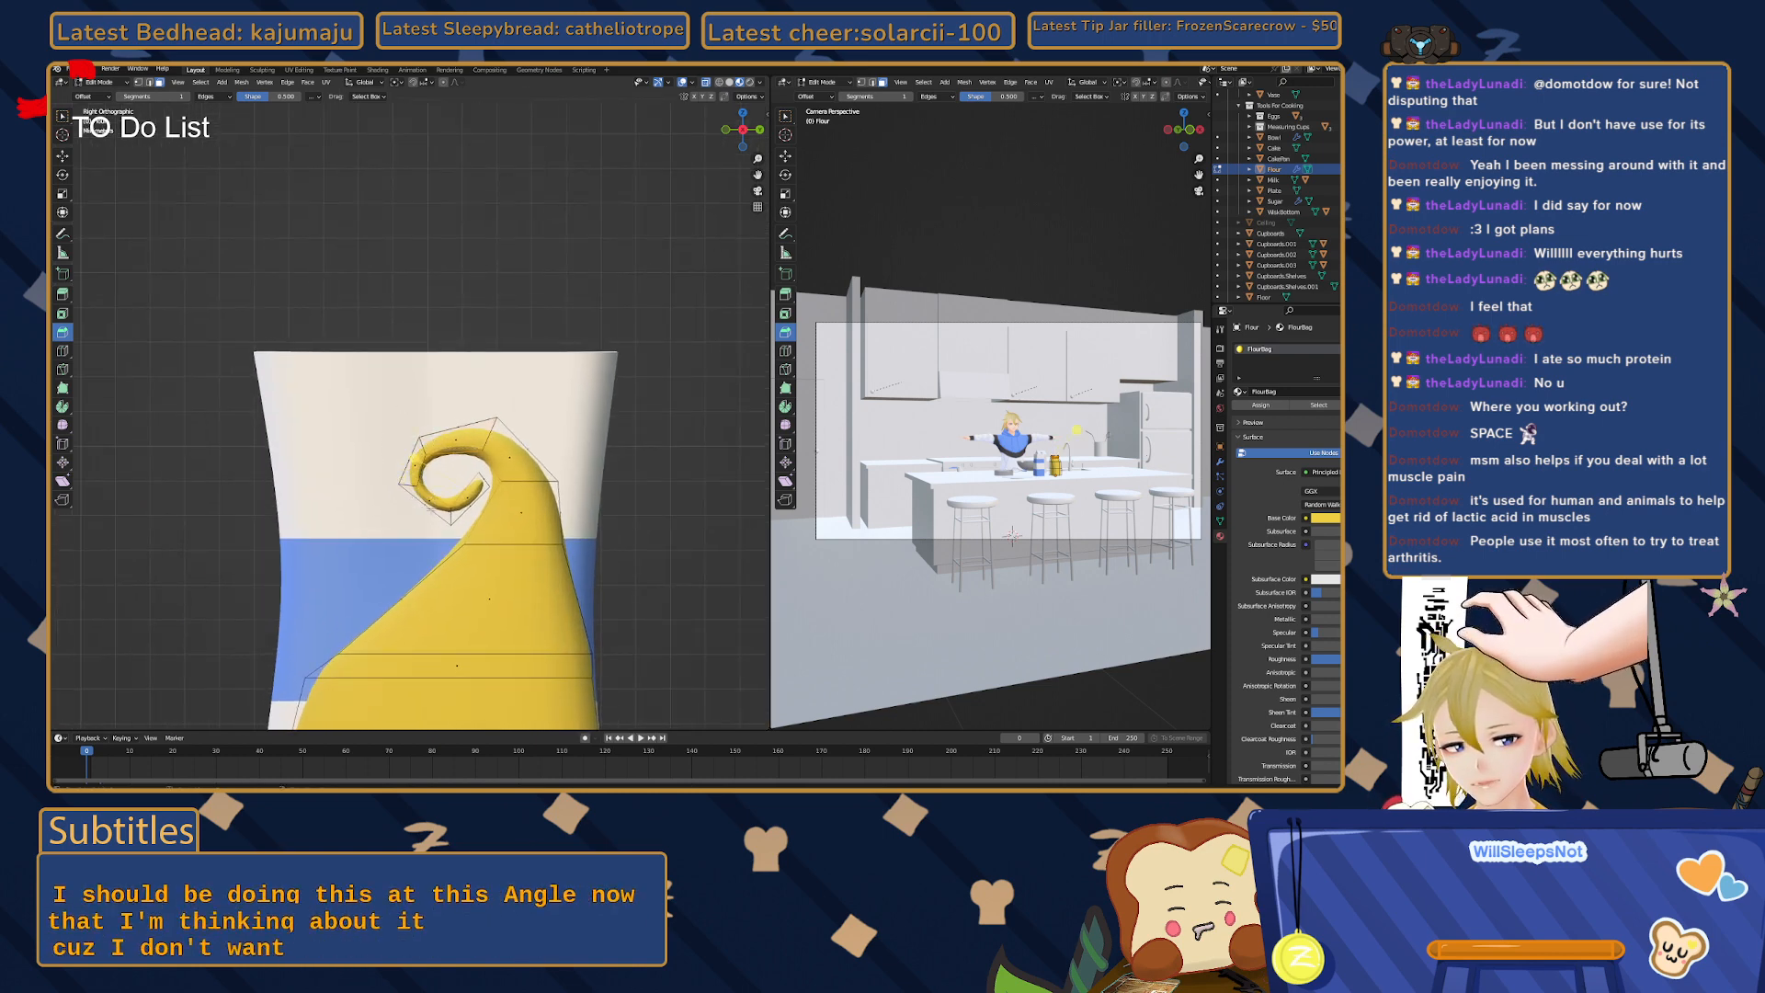
pyautogui.click(416, 457)
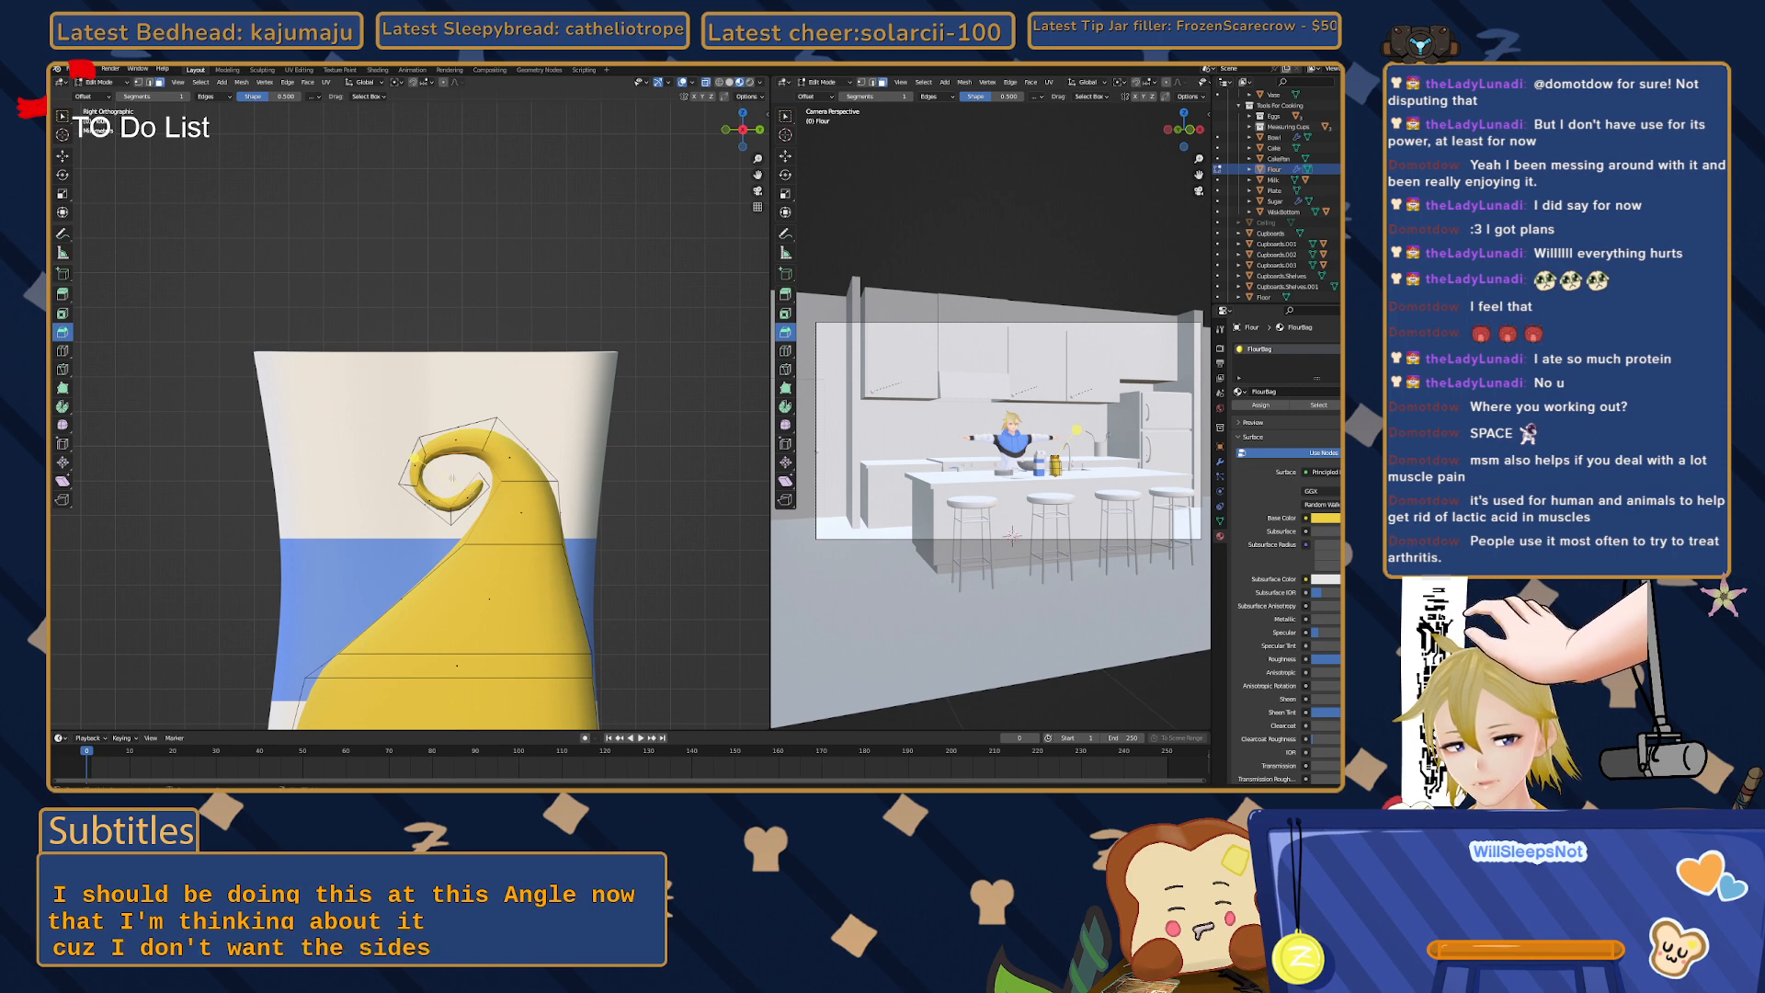
pyautogui.click(474, 505)
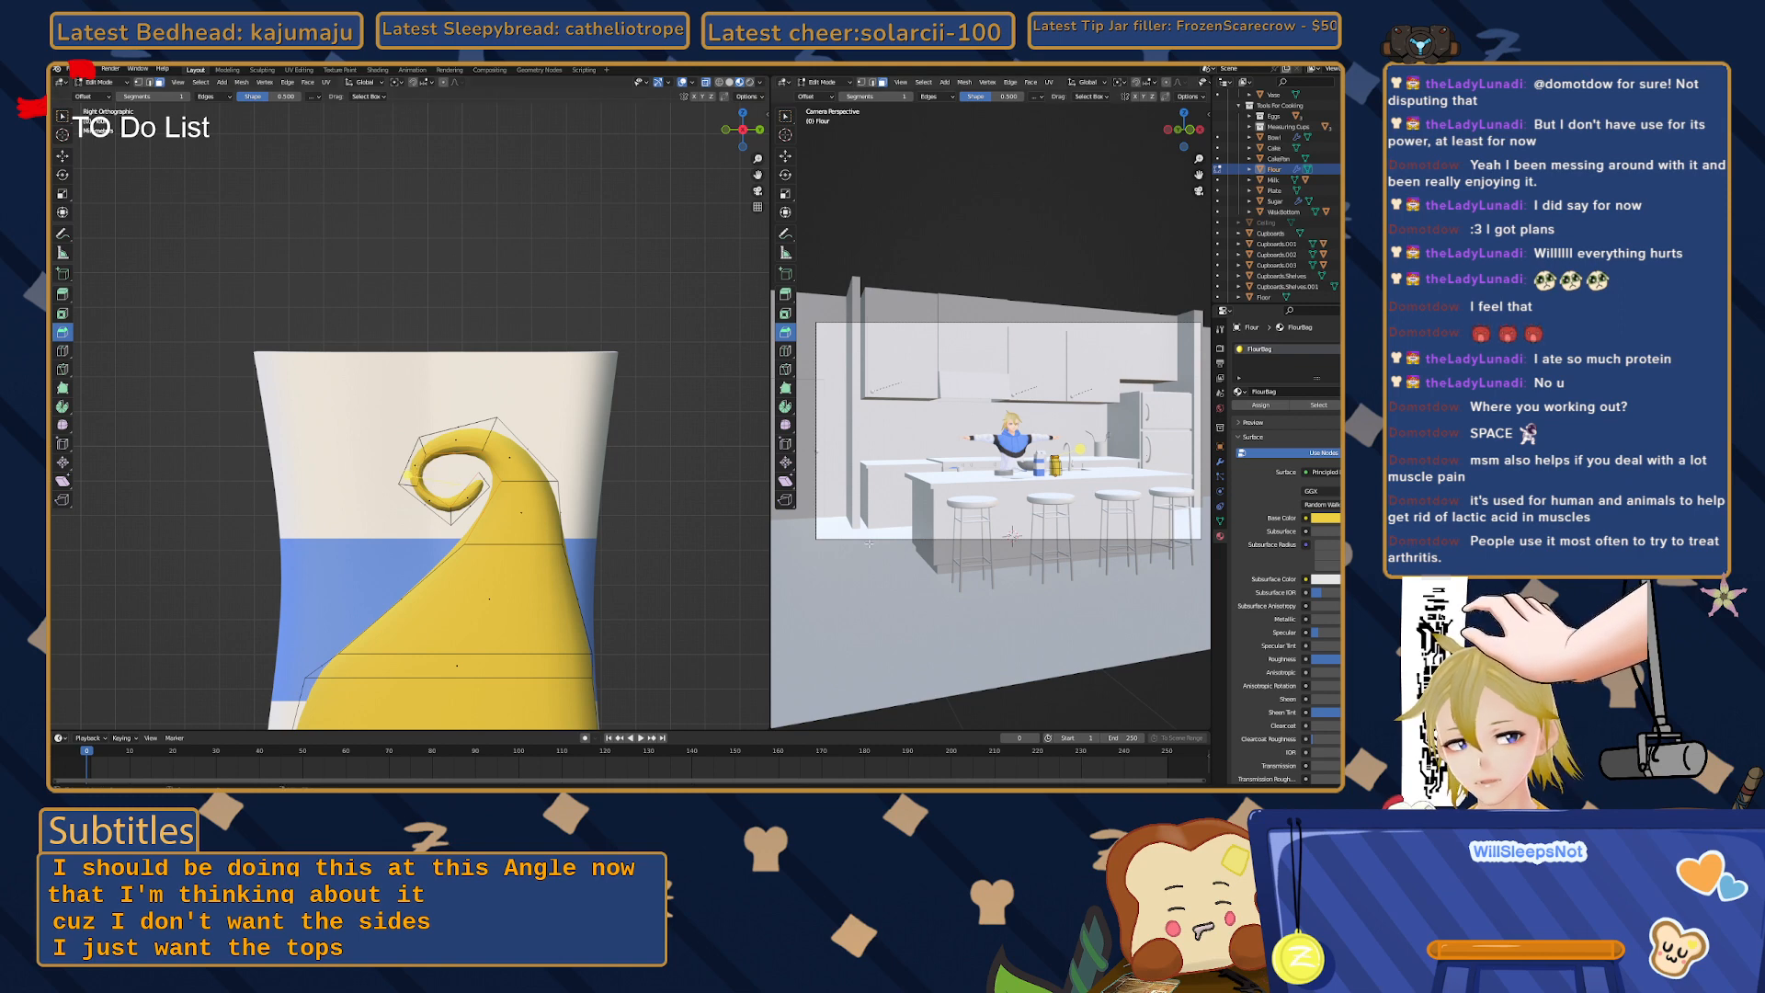
# - Add a second material slot to the flour bag and give it the existing Eggs_White material for the selected faces
pyautogui.click(1339, 349)
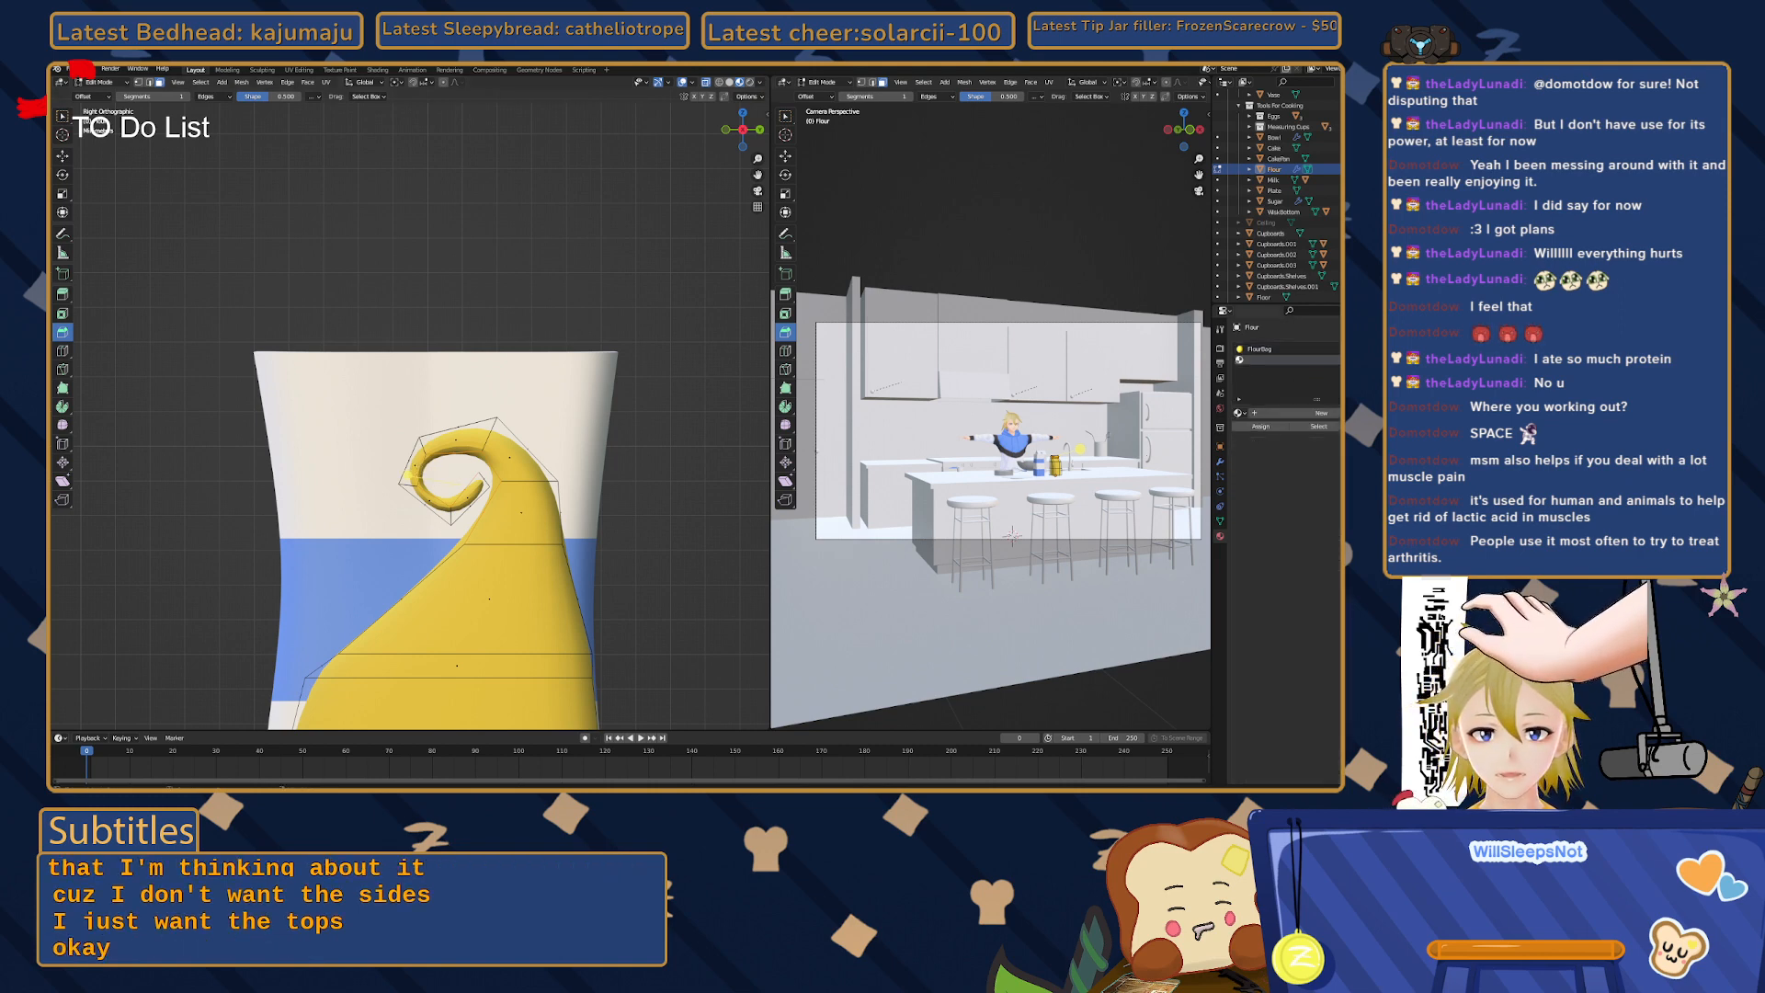
pyautogui.click(1241, 412)
pyautogui.click(1239, 450)
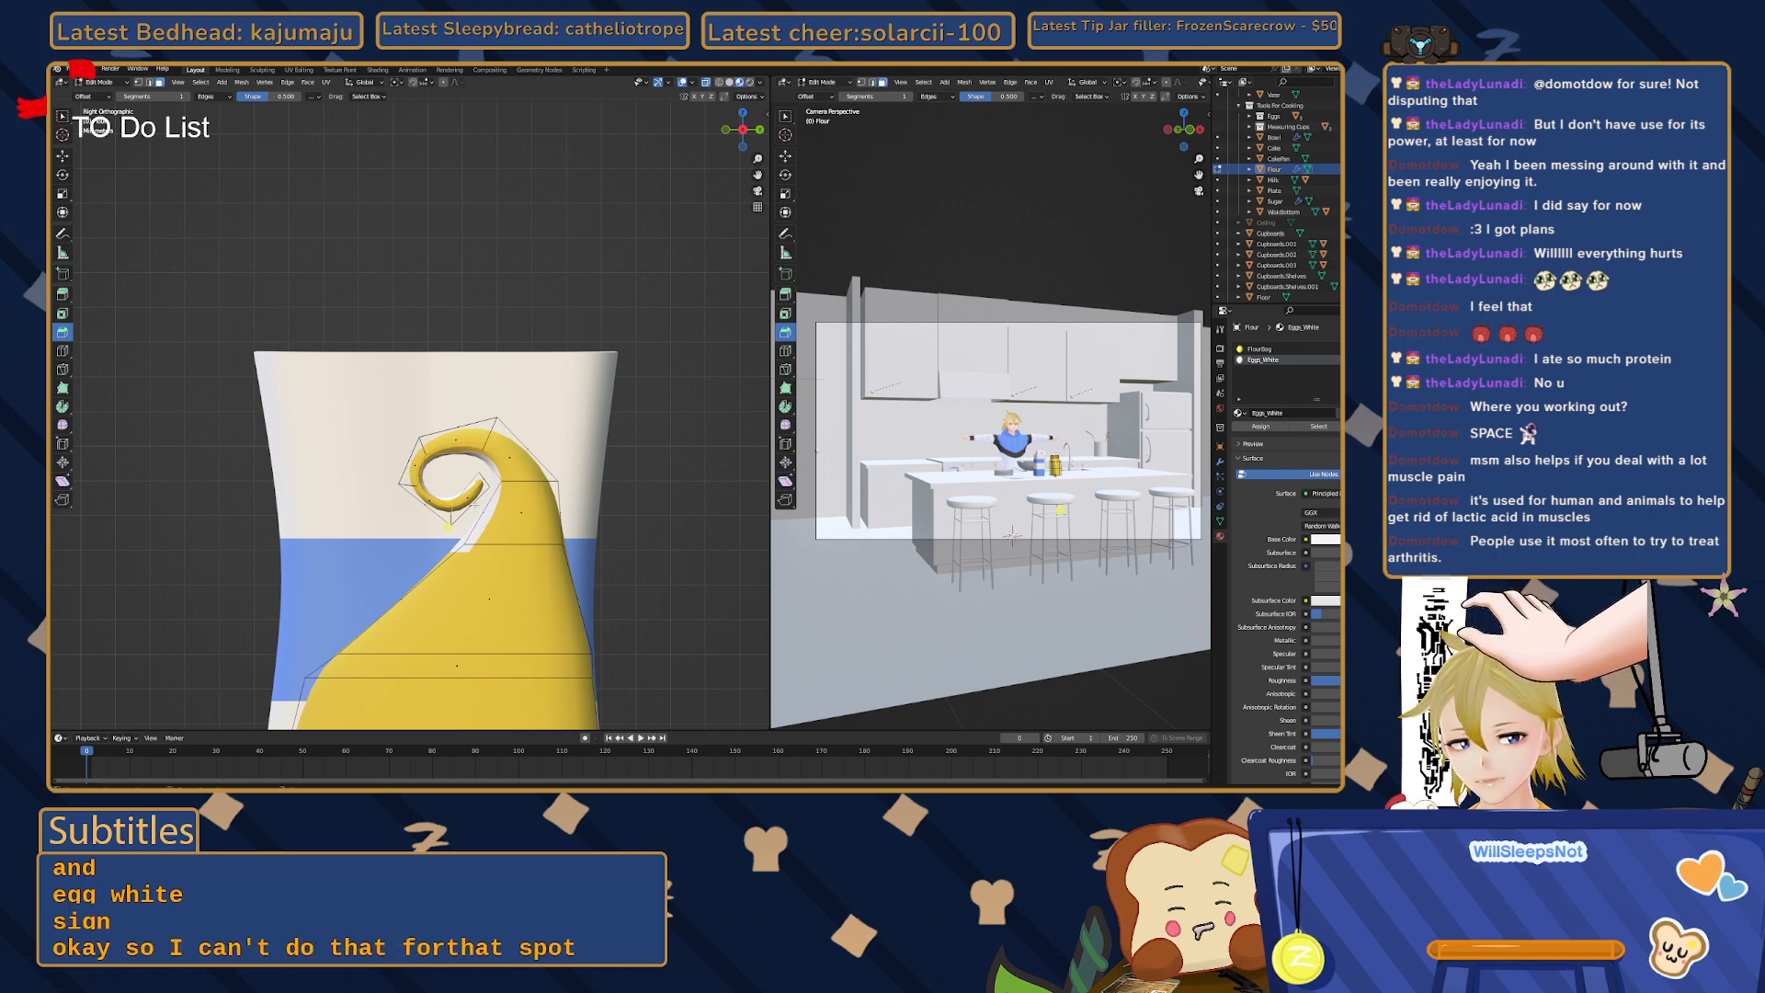
# - Try assigning the FlourBag material back to the selected faces of the rolled top, and undo the last change
pyautogui.click(1260, 350)
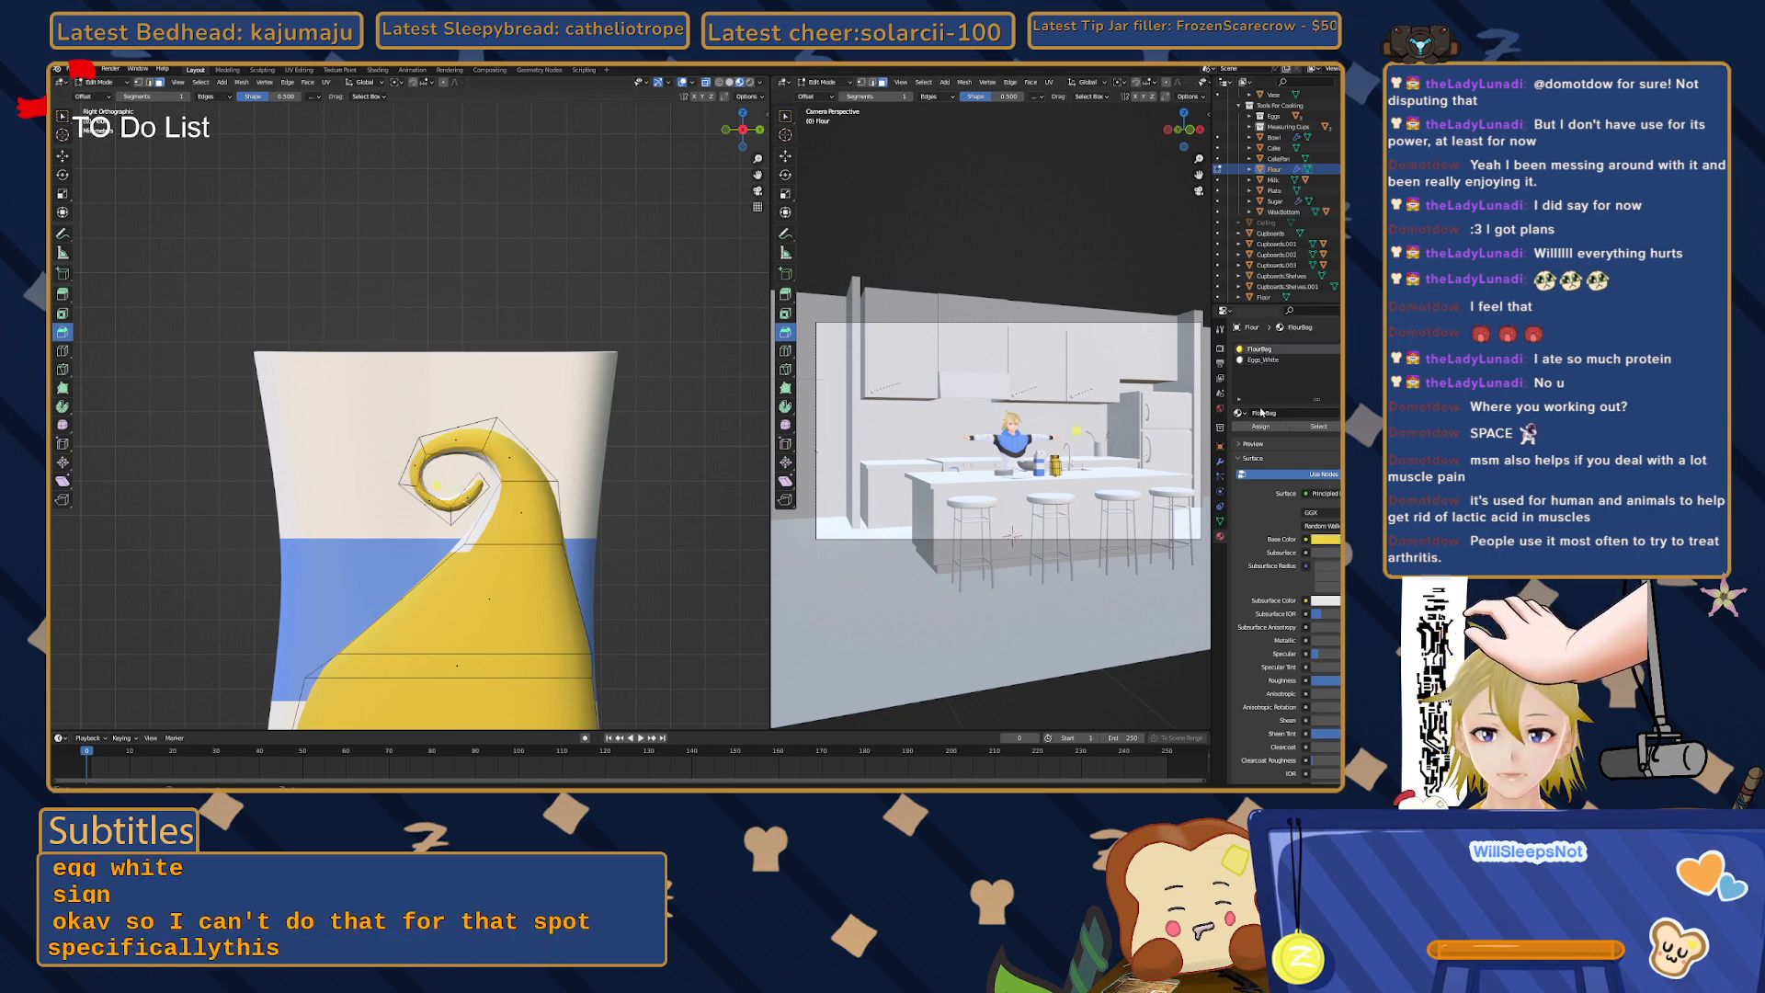
pyautogui.click(1261, 427)
pyautogui.moveTo(214, 543); pyautogui.dragTo(451, 496, button='middle')
pyautogui.hotkey('ctrl', 'z')
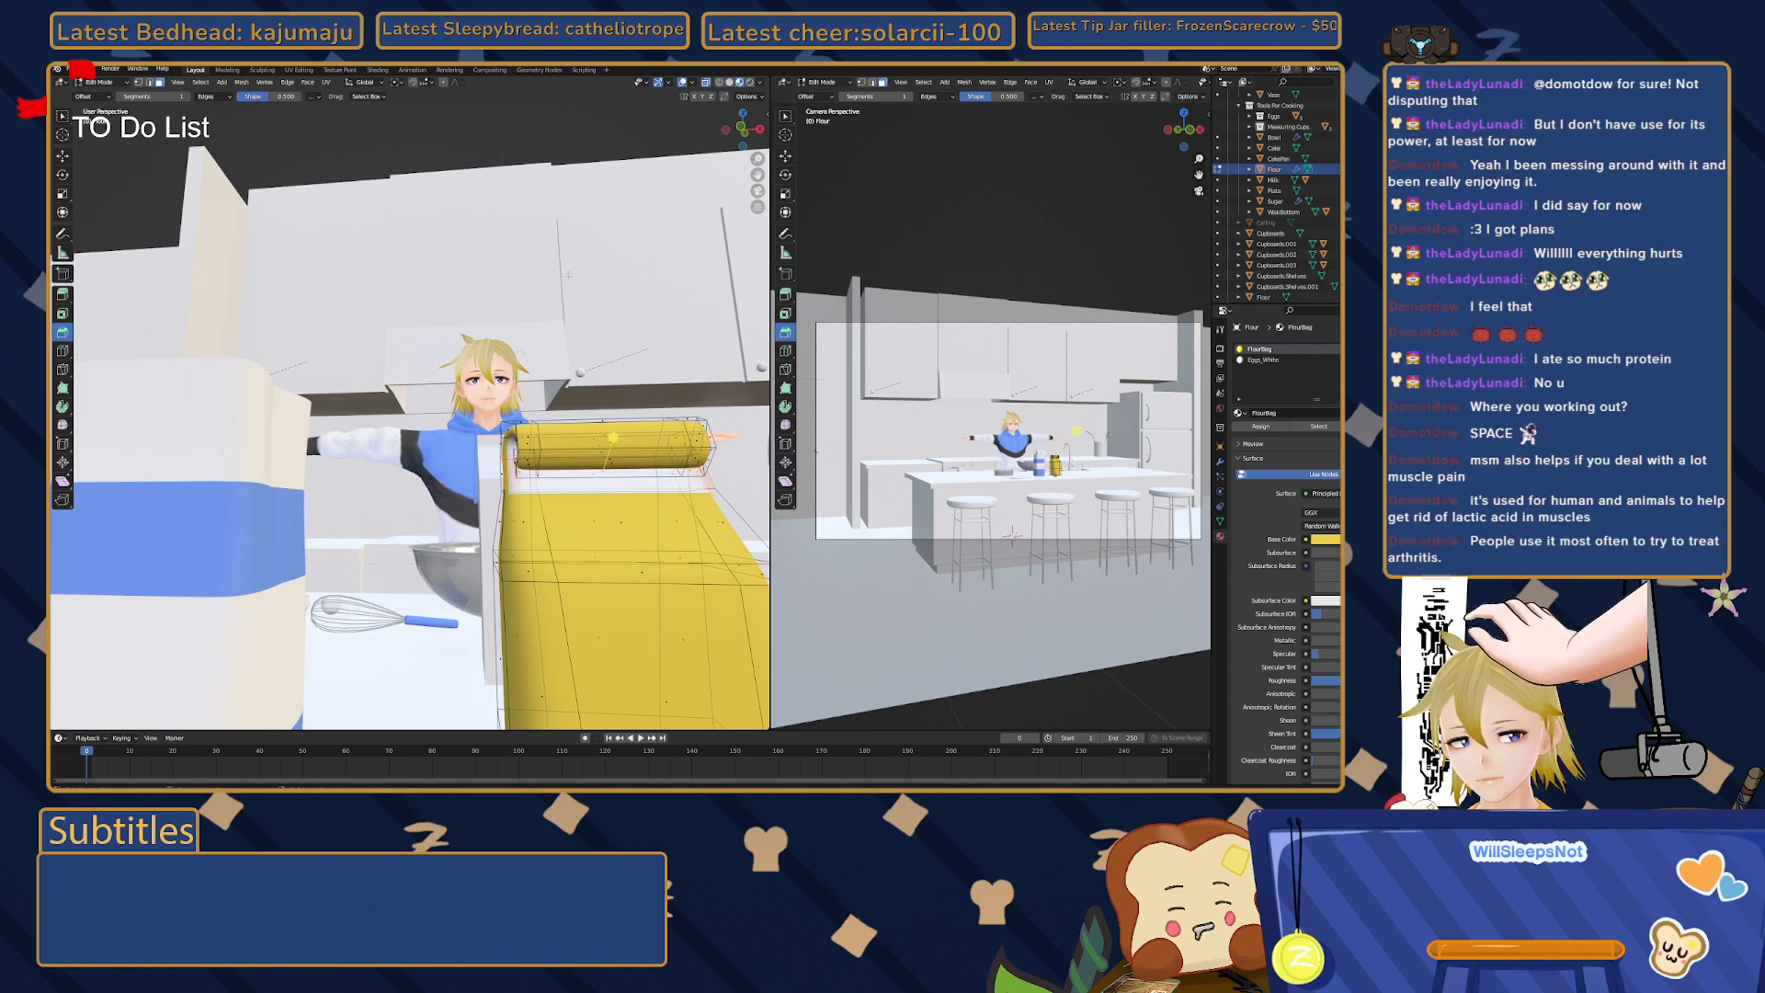
# - Leave the flour bag's mesh editing and bring the props on the kitchen island back into view
pyautogui.moveTo(558, 243); pyautogui.dragTo(656, 392, button='middle')
pyautogui.scroll(-3, 593, 294)
pyautogui.press('Tab')
pyautogui.scroll(-5, 643, 390)
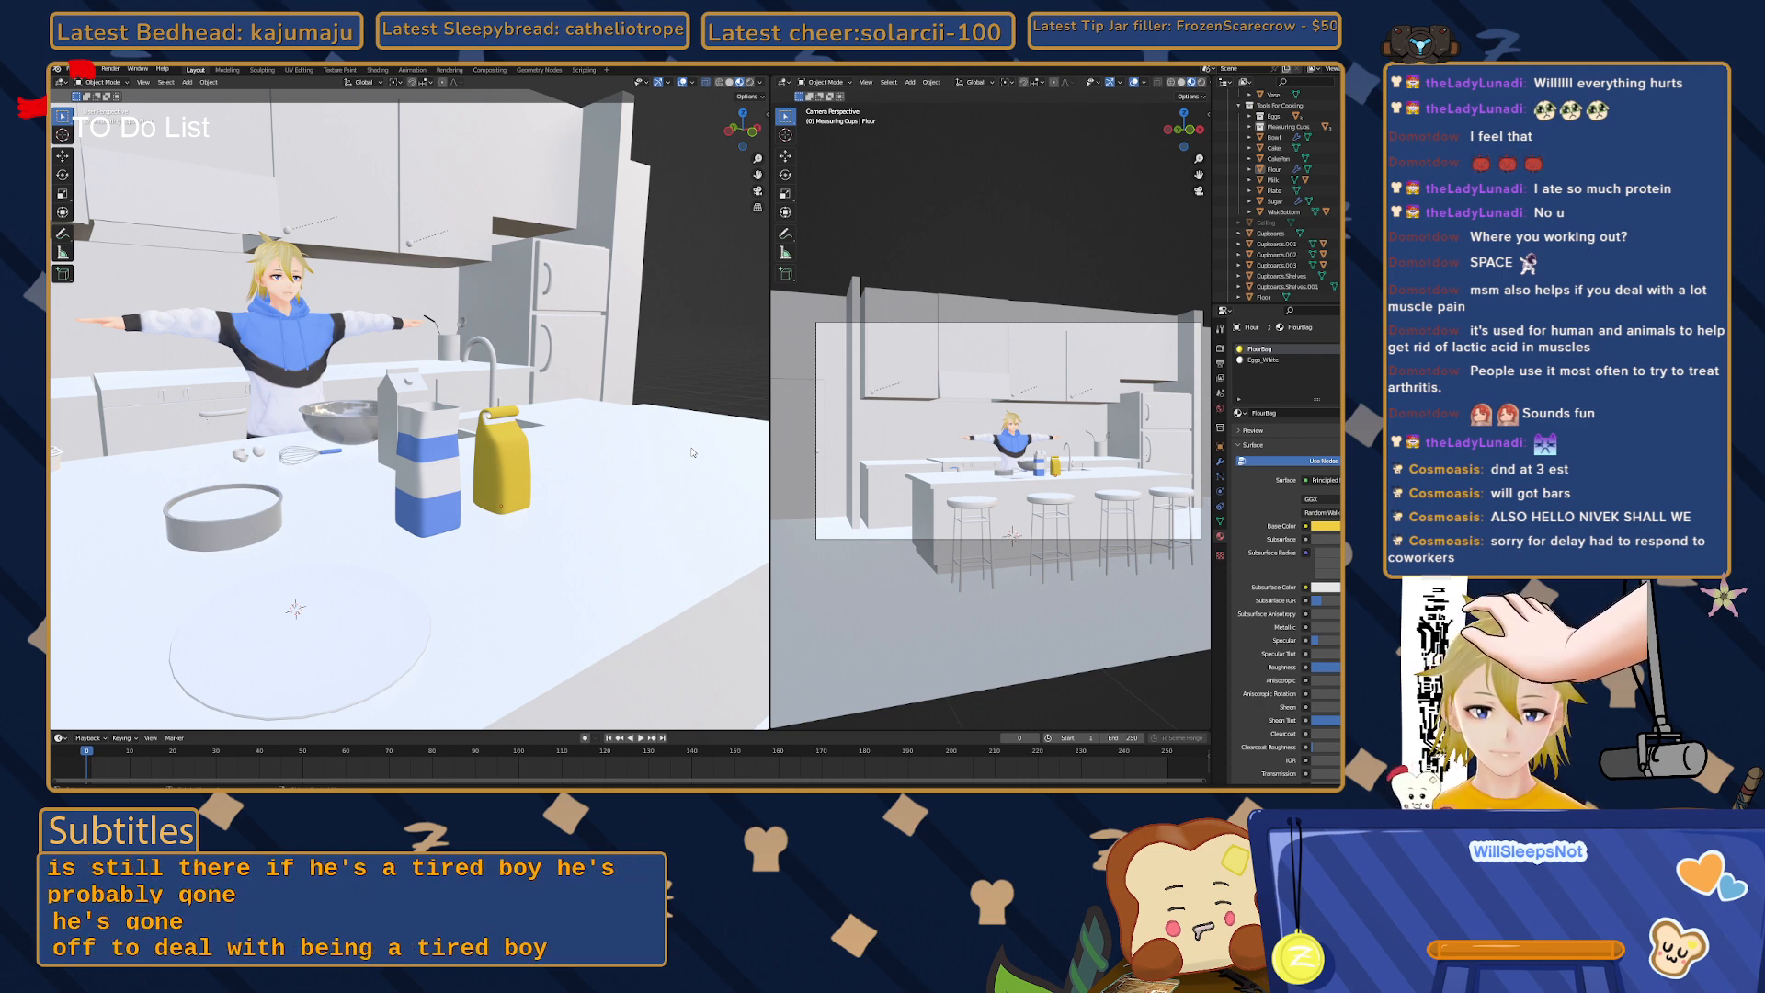
pyautogui.moveTo(676, 456); pyautogui.dragTo(626, 479, button='middle')
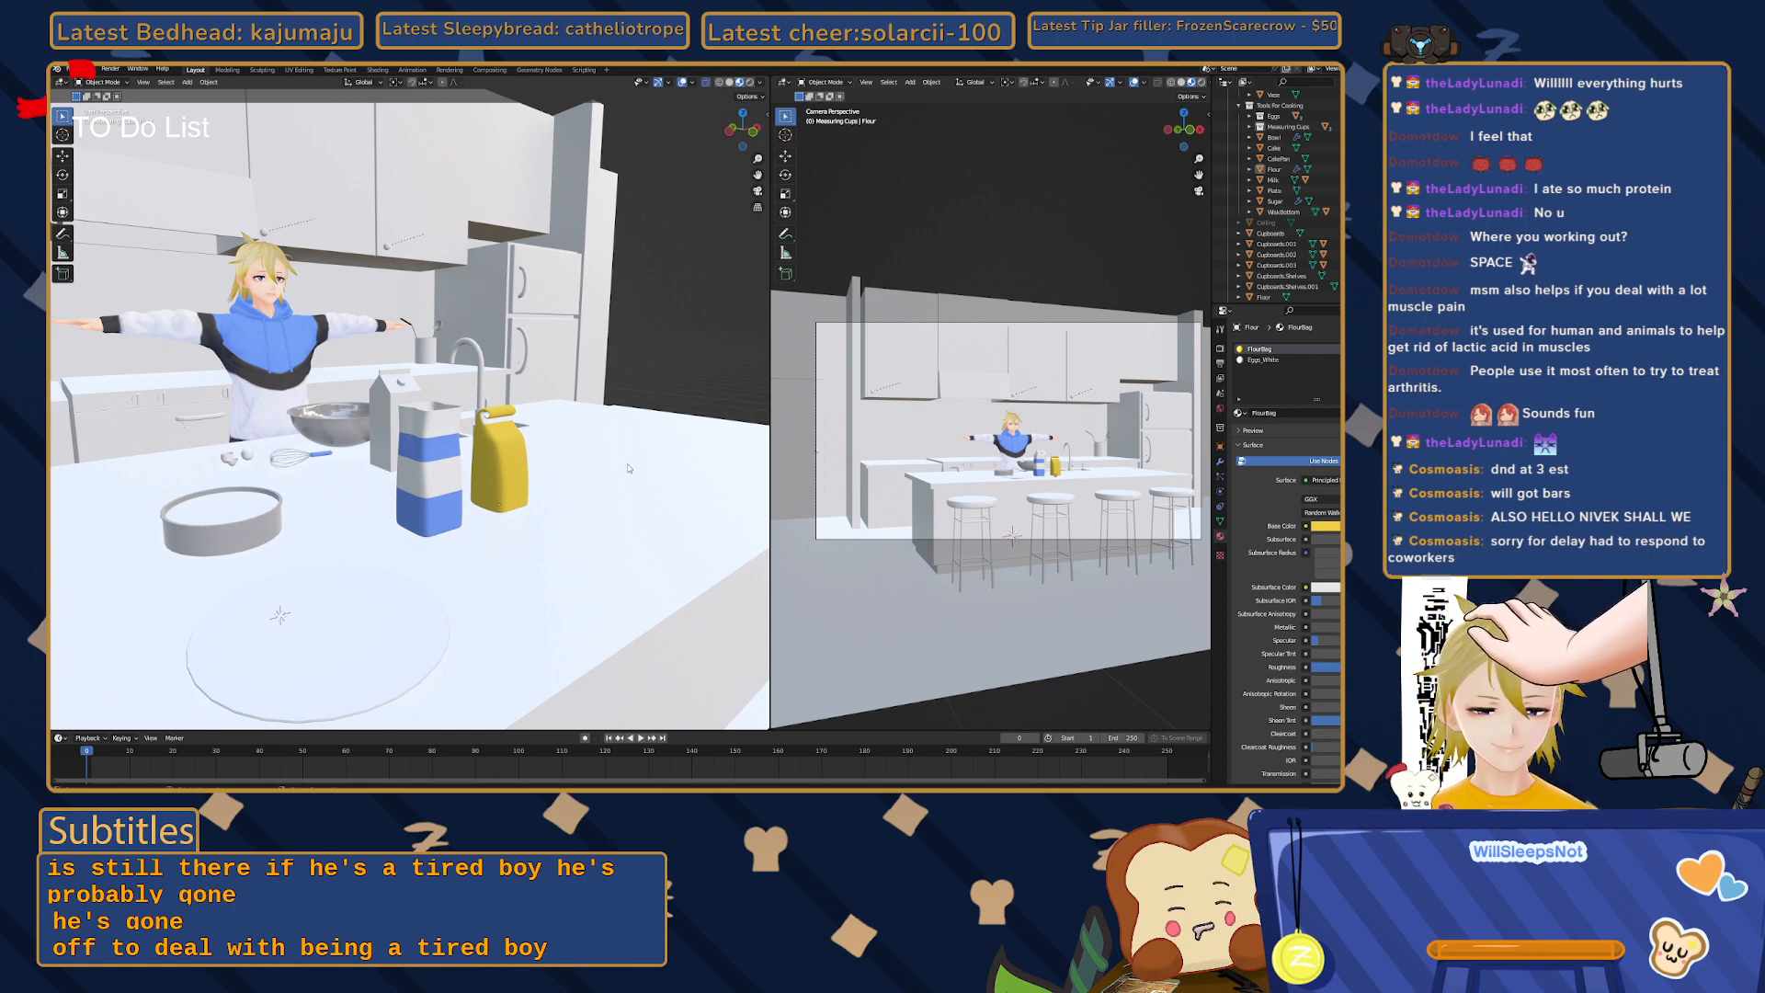
pyautogui.scroll(2, 625, 471)
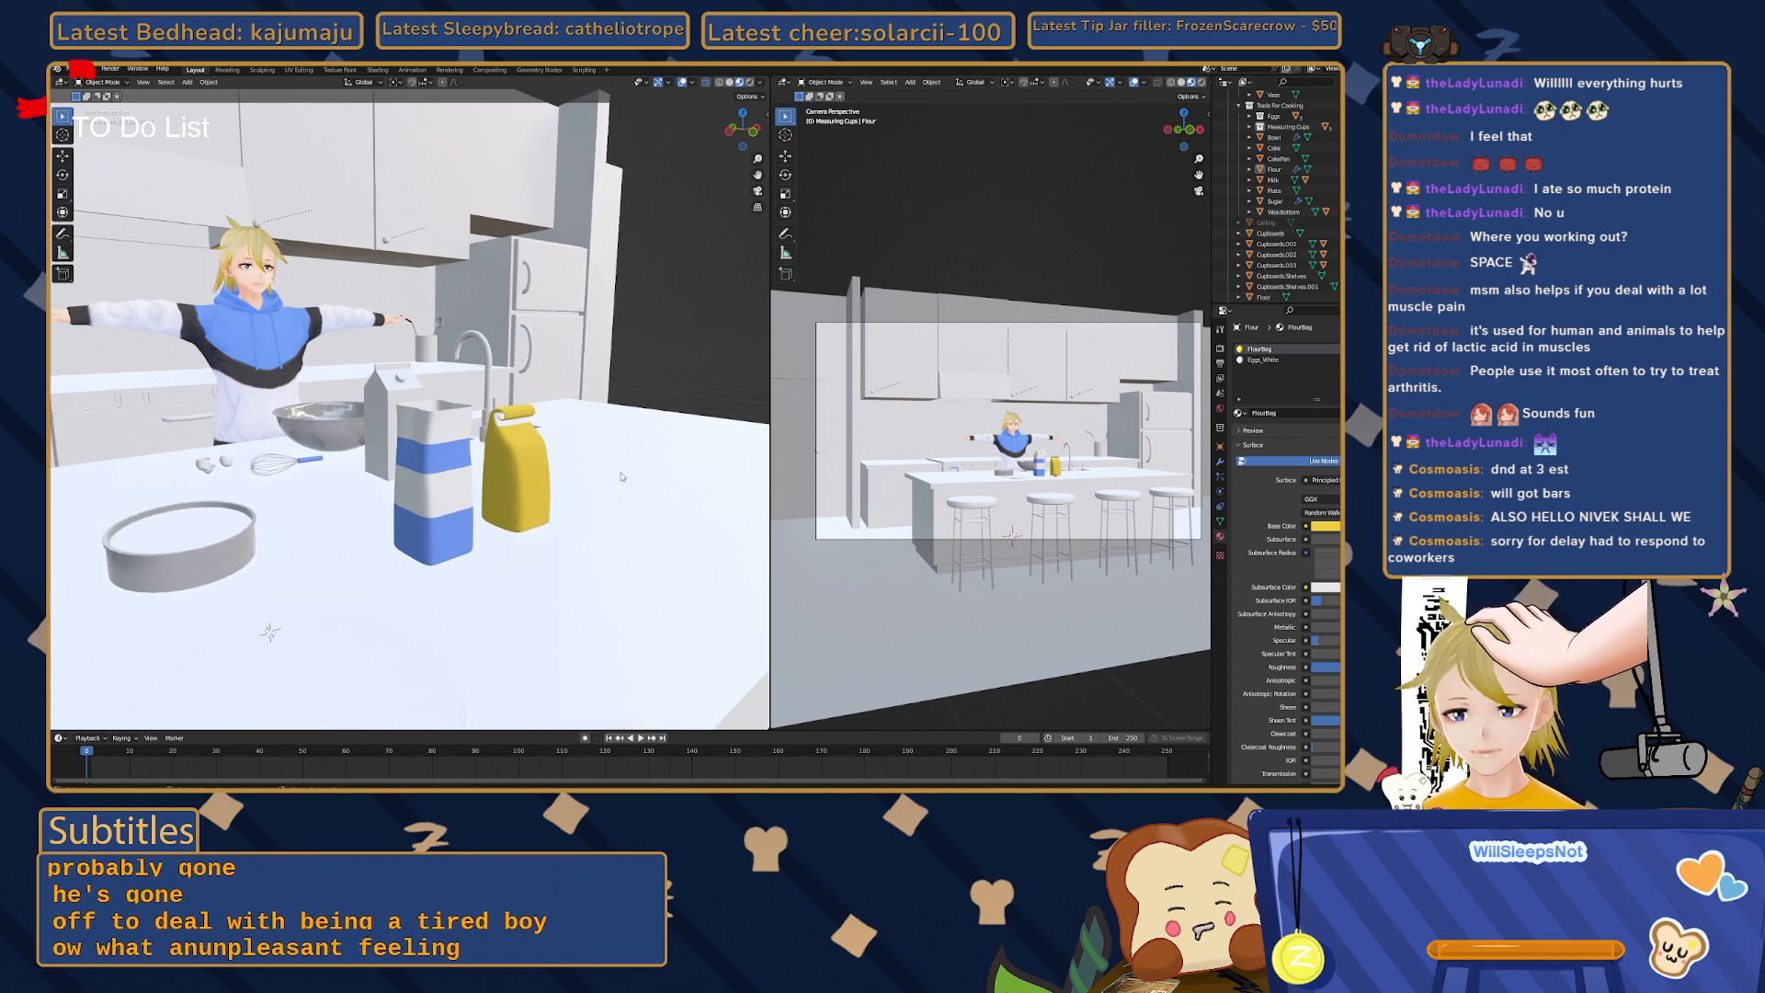
pyautogui.scroll(-5, 622, 476)
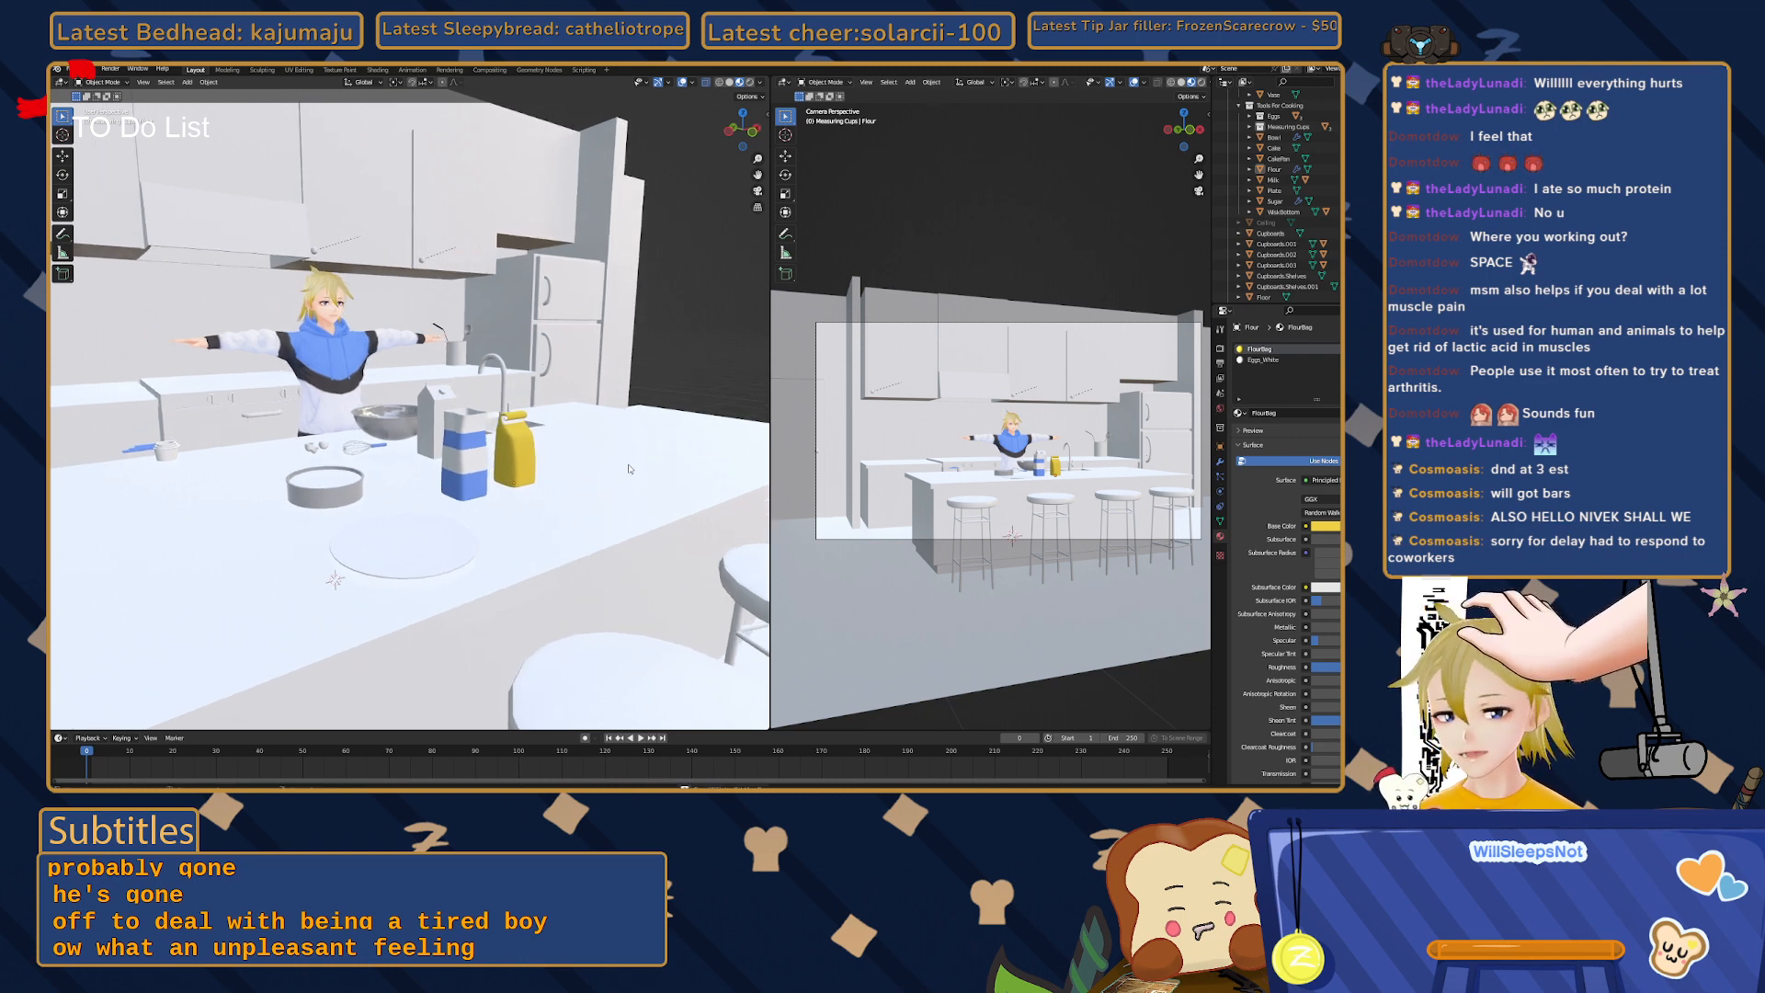
pyautogui.scroll(-4, 629, 468)
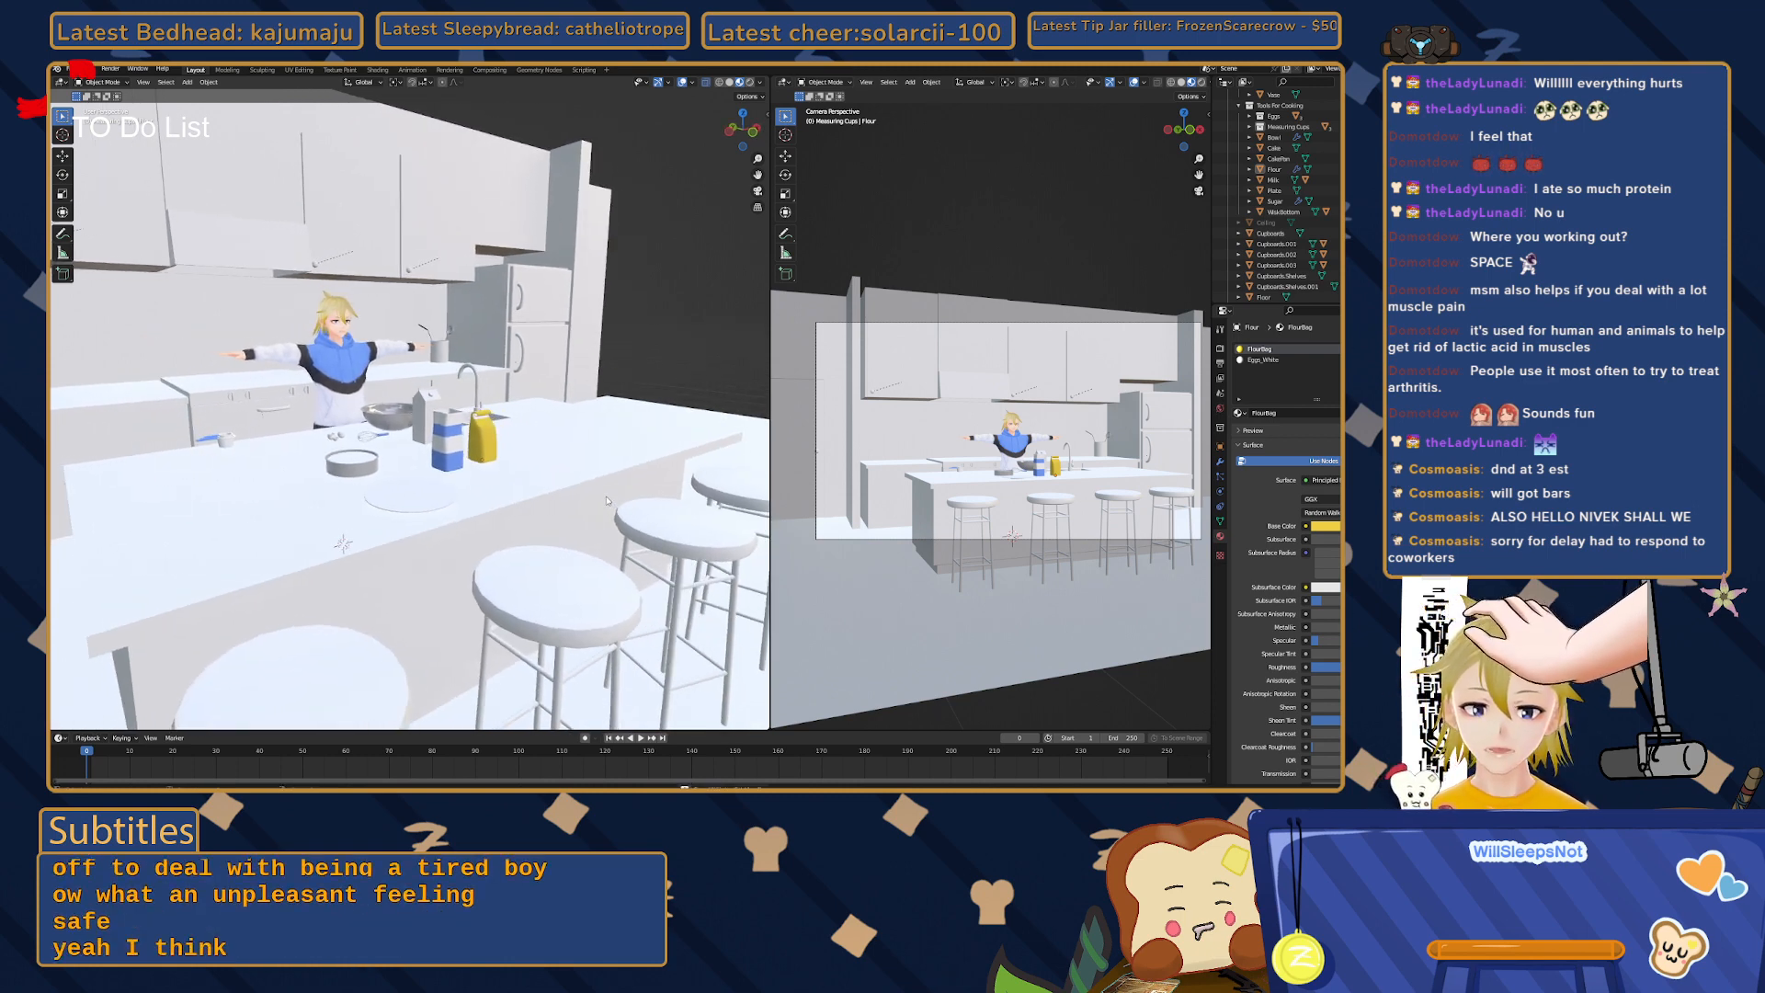